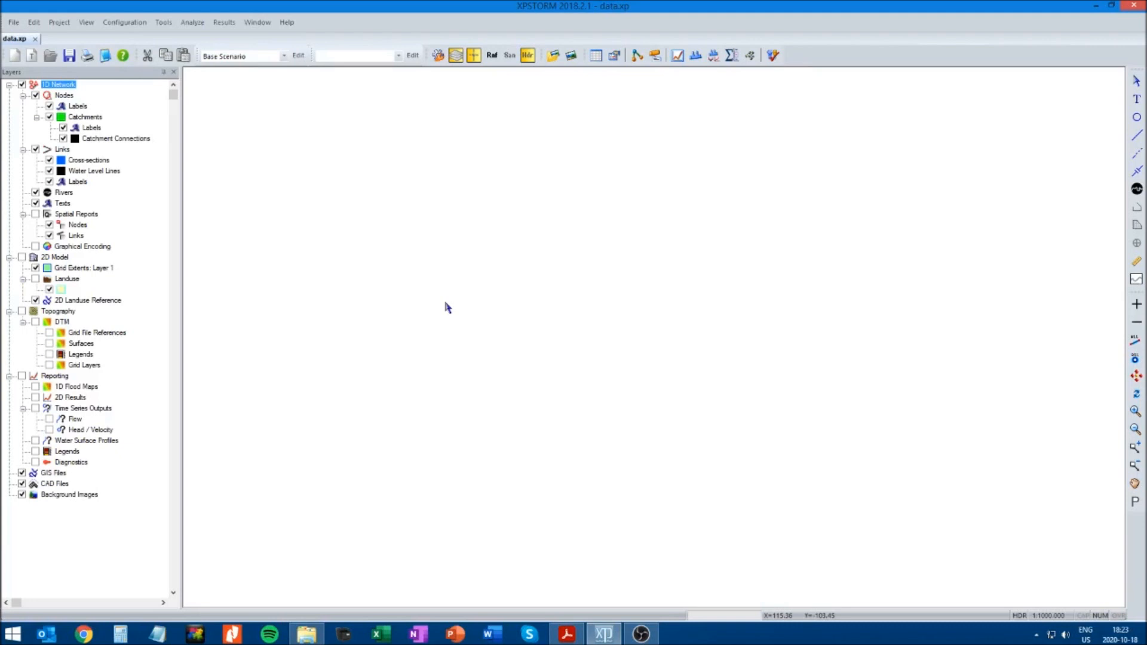
pyautogui.click(13, 22)
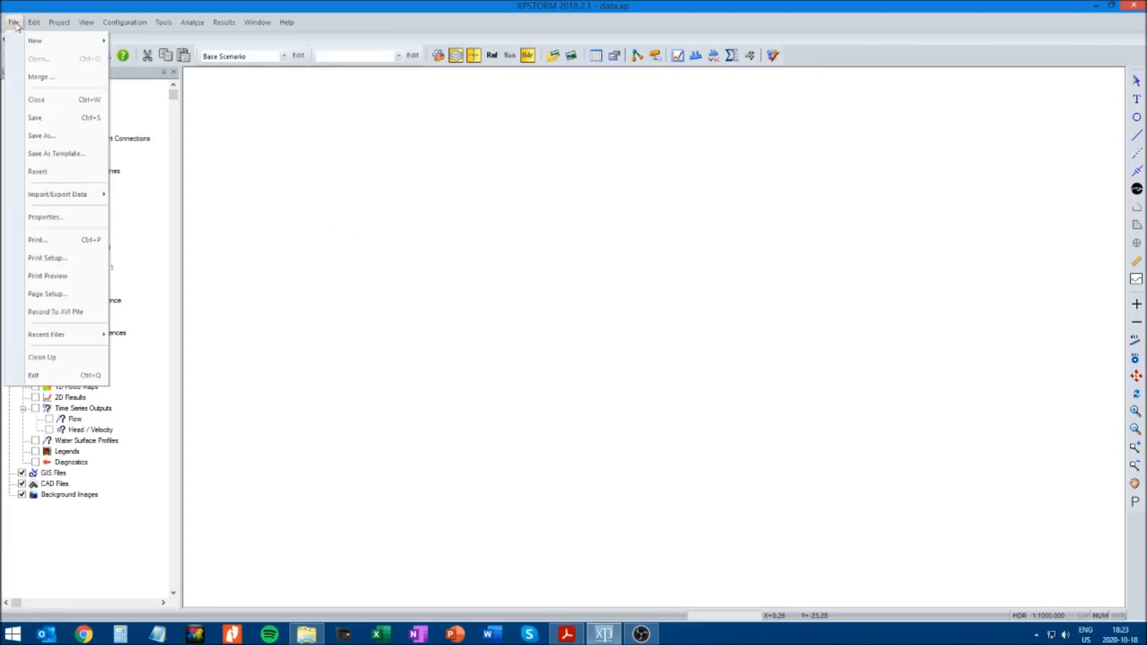
pyautogui.moveTo(35, 40)
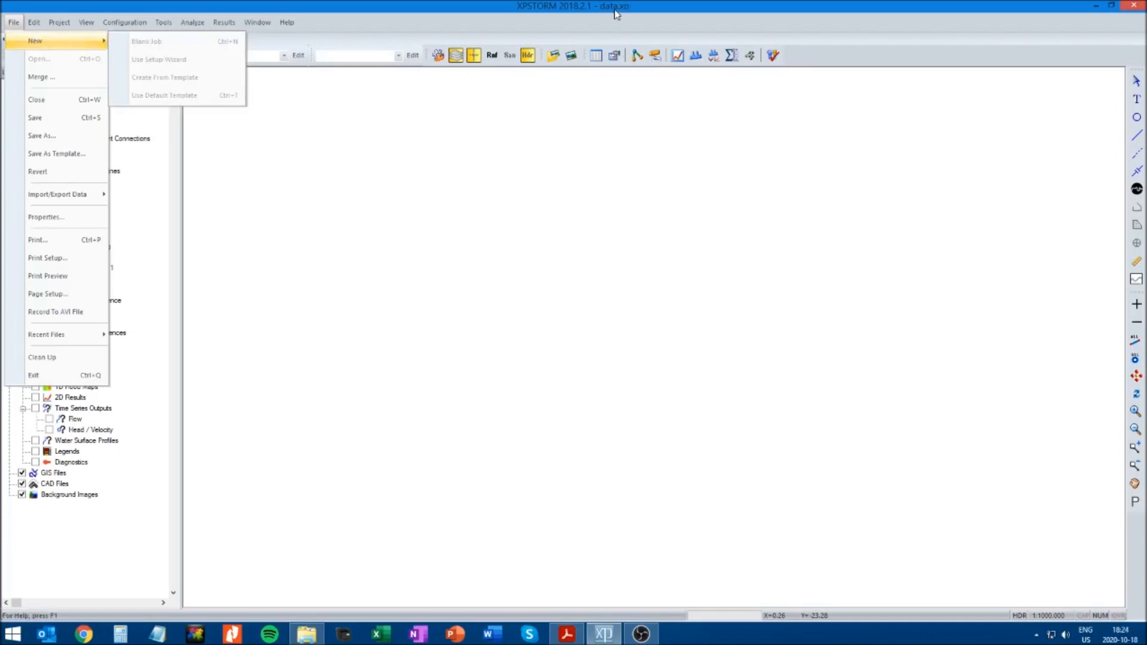
pyautogui.click(380, 6)
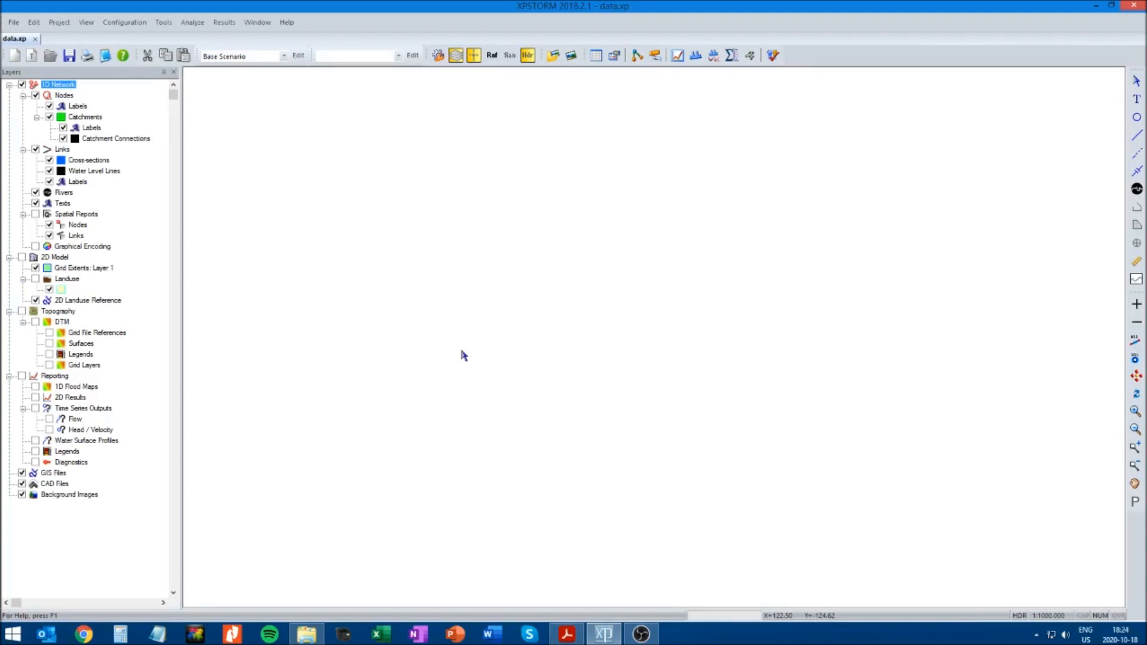
# Add the CAD file 20527_C9D_Drainage.dwg from the XPSWMM folder as a background drawing
pyautogui.rightClick(54, 487)
pyautogui.click(87, 492)
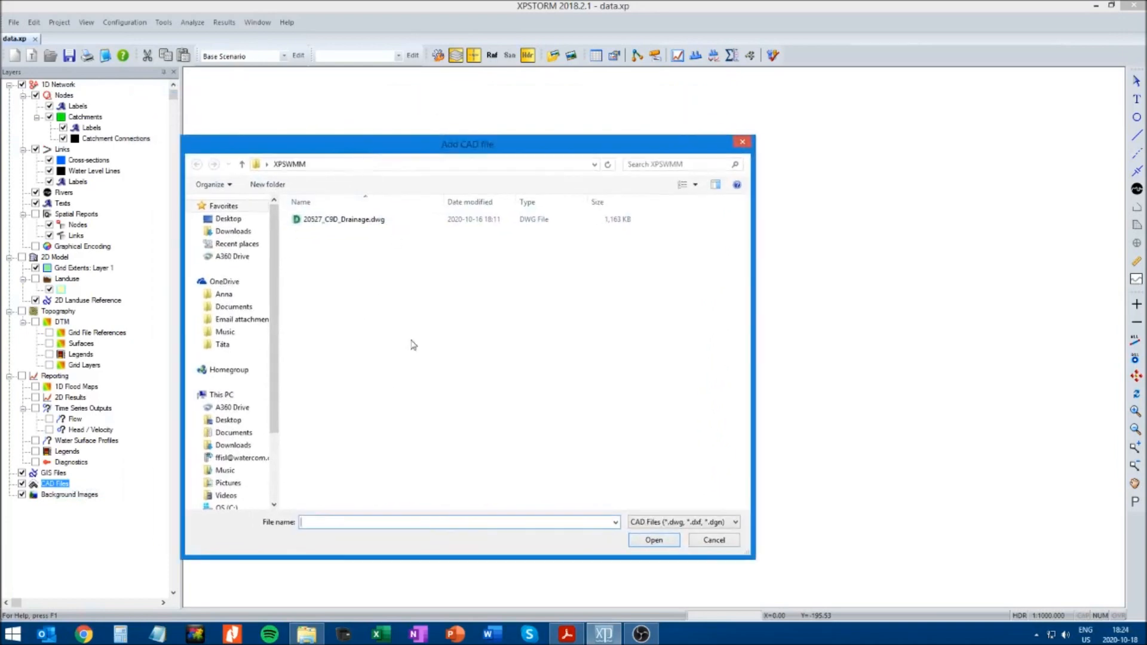
pyautogui.doubleClick(346, 220)
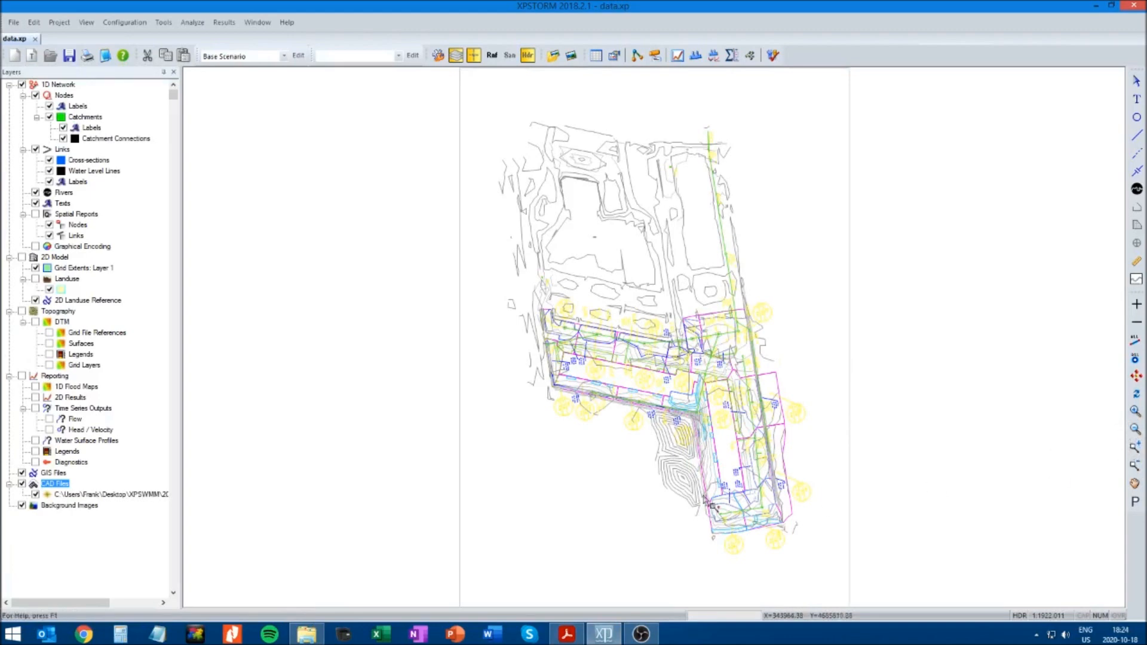
# Examine the drainage plan's catchment boundaries, manholes, catch basins and pipes from the western part to the southern end of the site
pyautogui.moveTo(536, 521)
pyautogui.mouseDown()
pyautogui.moveTo(809, 356)
pyautogui.moveTo(816, 279)
pyautogui.mouseUp()
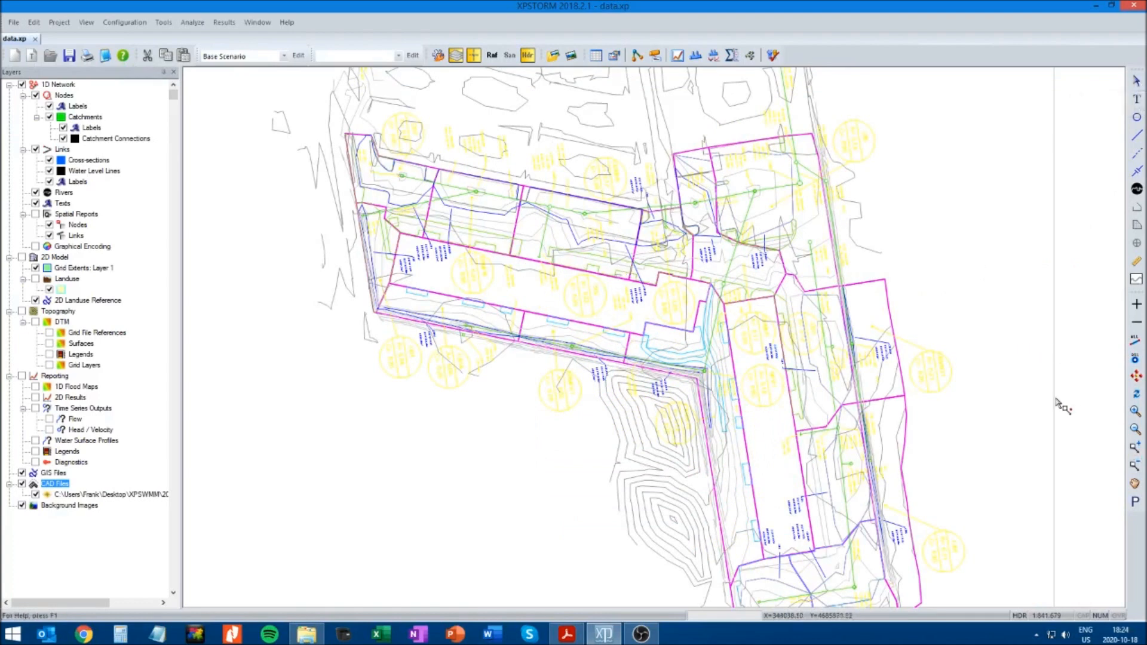
pyautogui.click(1135, 484)
pyautogui.moveTo(1036, 419)
pyautogui.mouseDown()
pyautogui.moveTo(987, 365)
pyautogui.moveTo(952, 358)
pyautogui.mouseUp()
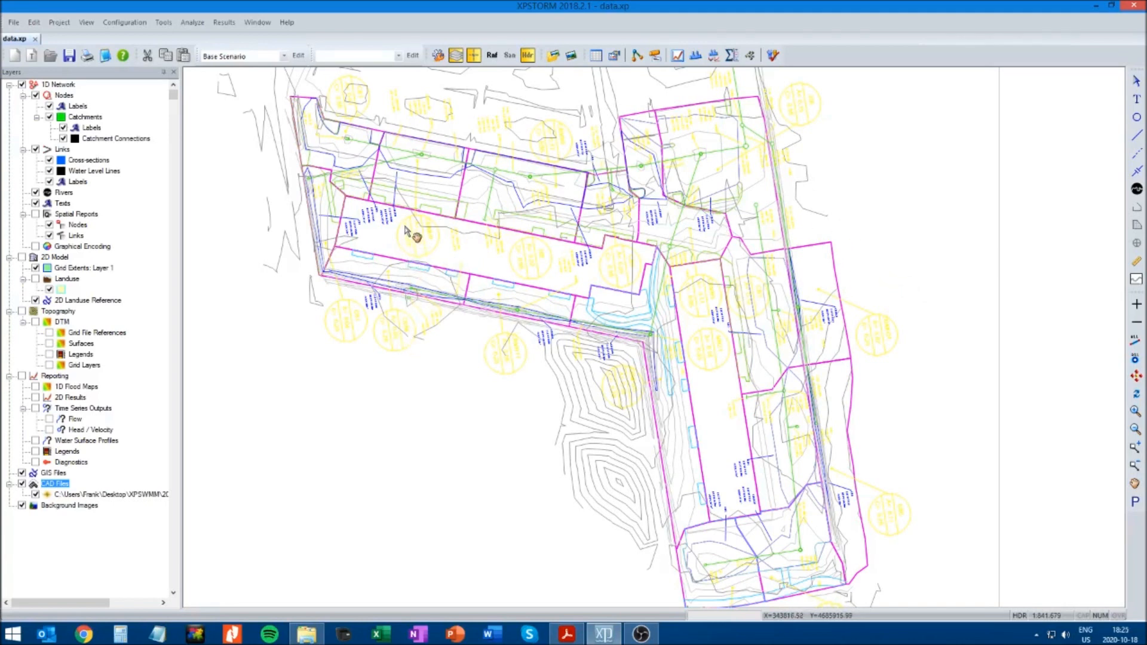
pyautogui.click(1135, 448)
pyautogui.moveTo(244, 81); pyautogui.dragTo(793, 403)
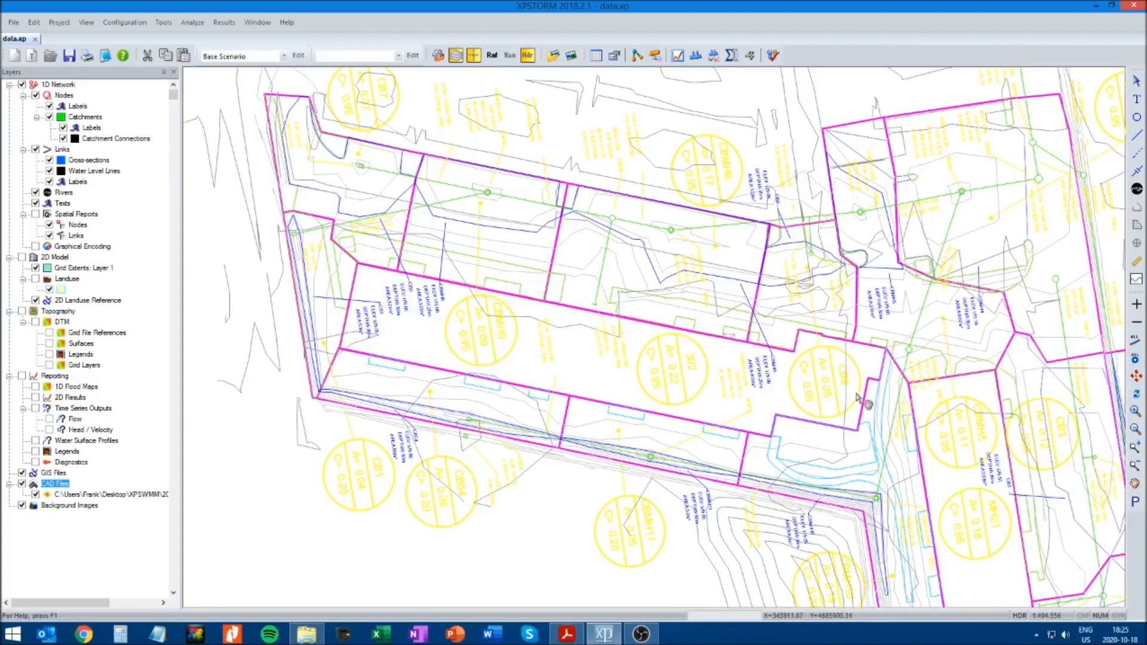
pyautogui.moveTo(895, 400); pyautogui.dragTo(526, 394)
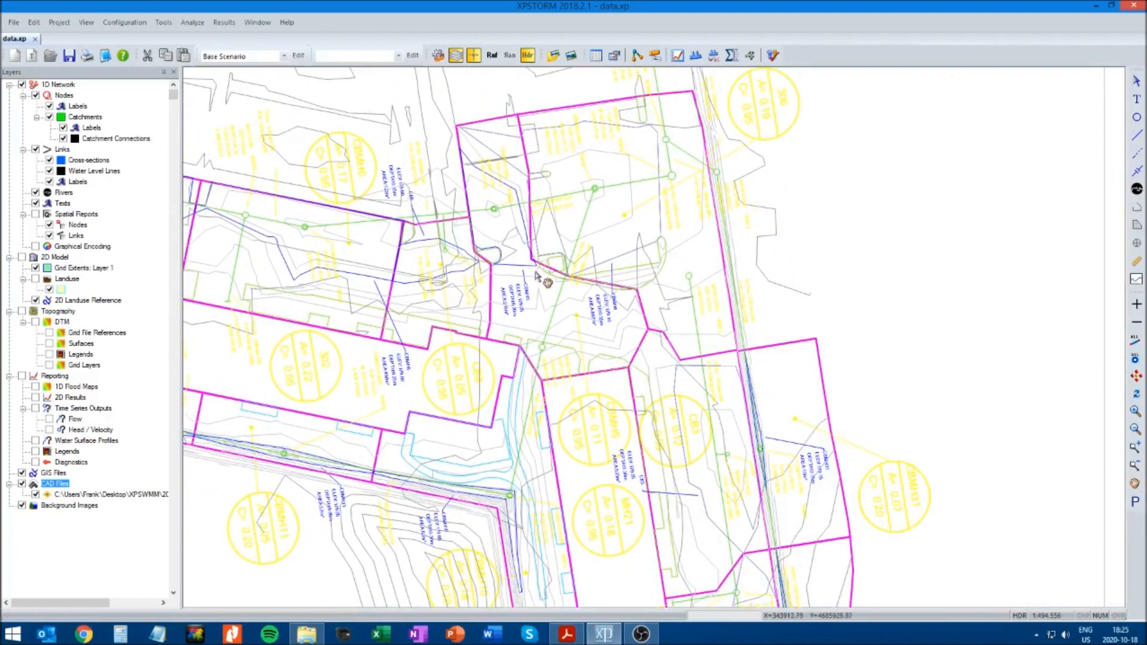
pyautogui.moveTo(543, 463); pyautogui.dragTo(469, 286)
pyautogui.moveTo(541, 378); pyautogui.dragTo(494, 279)
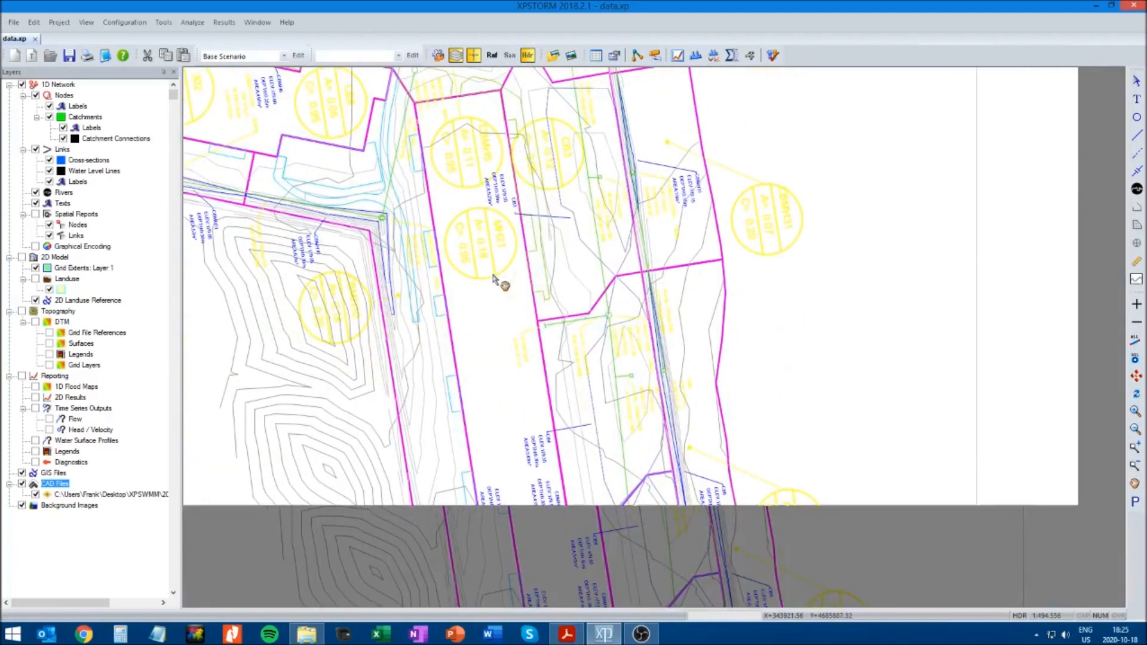
pyautogui.moveTo(551, 364); pyautogui.dragTo(545, 341)
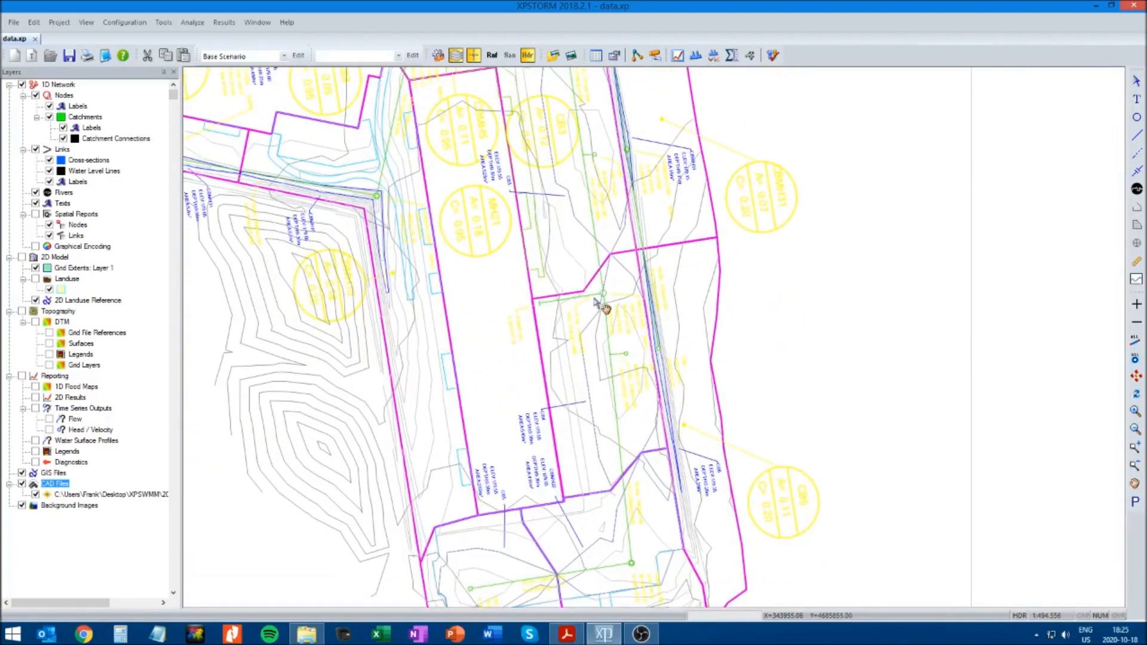
pyautogui.moveTo(500, 398); pyautogui.dragTo(502, 325)
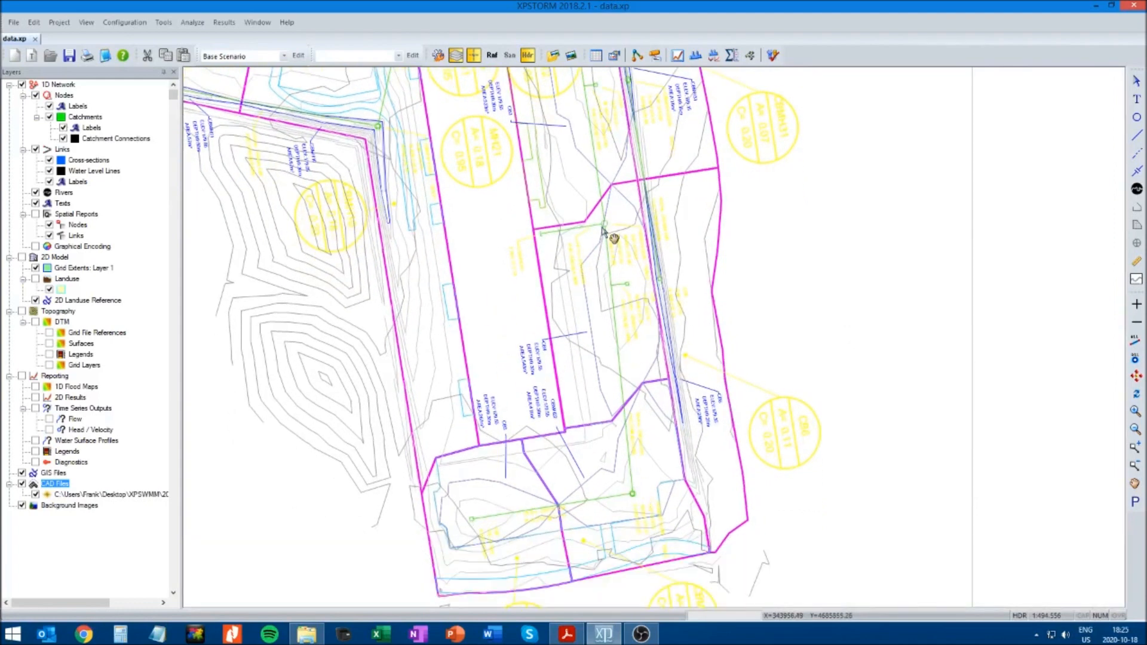
pyautogui.moveTo(801, 226); pyautogui.dragTo(868, 432)
pyautogui.moveTo(841, 233); pyautogui.dragTo(861, 358)
pyautogui.moveTo(848, 206); pyautogui.dragTo(860, 291)
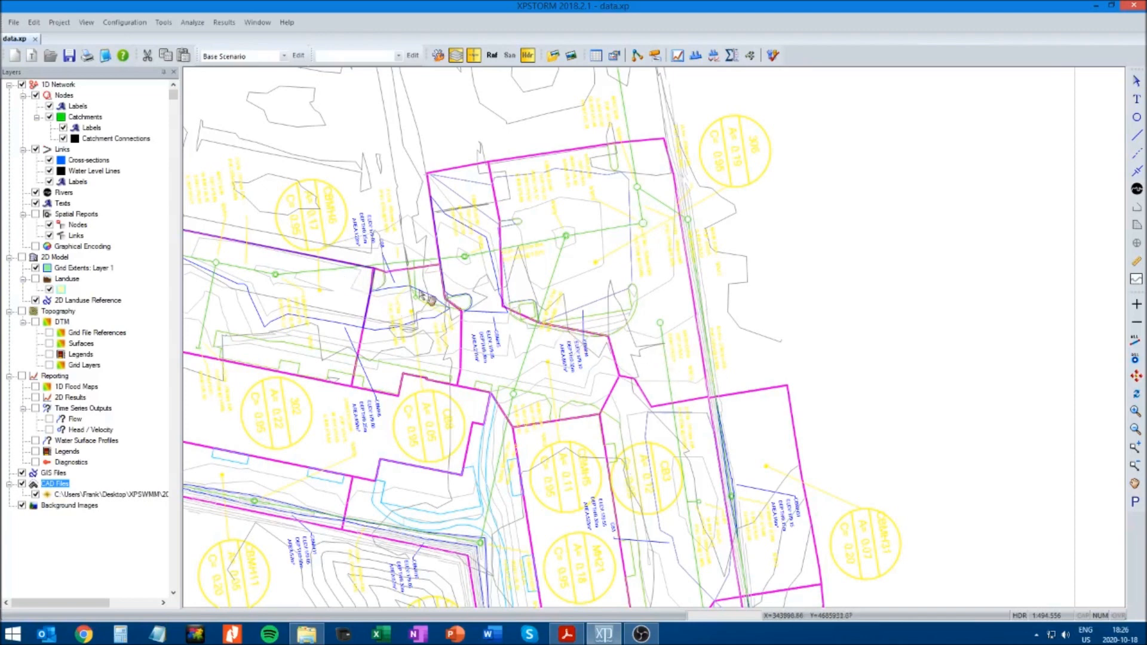
# Follow the outlet sewer north of the site to its end and return to the northwestern catchments
pyautogui.click(1135, 485)
pyautogui.moveTo(812, 159); pyautogui.dragTo(814, 322)
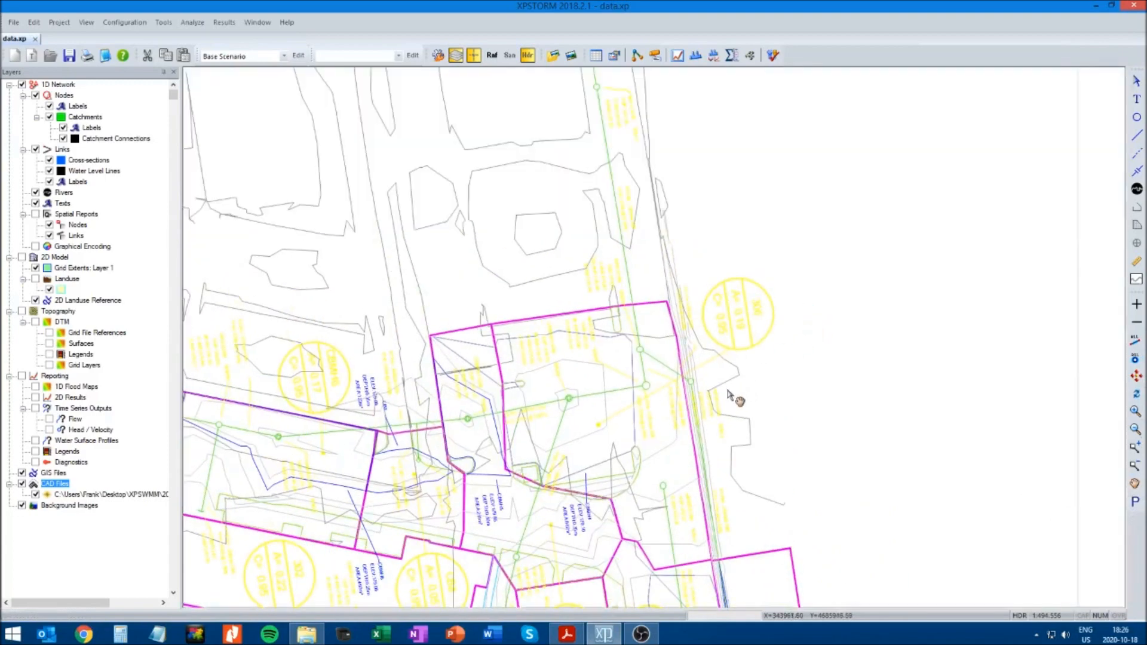
pyautogui.moveTo(745, 201); pyautogui.dragTo(745, 353)
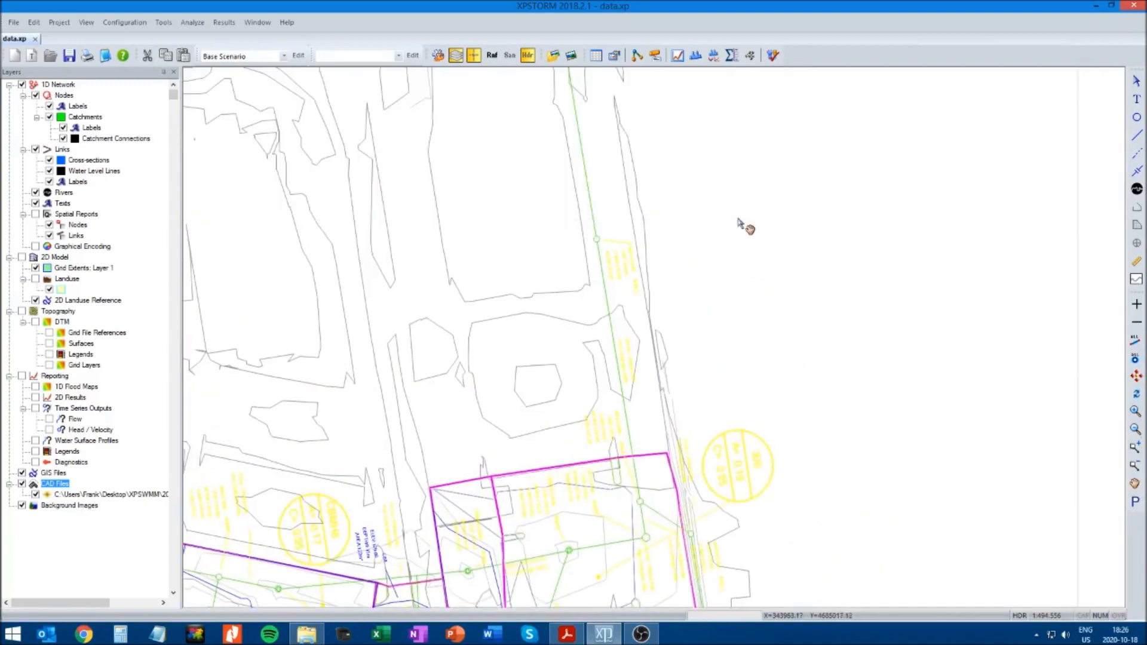
pyautogui.moveTo(719, 254); pyautogui.dragTo(771, 420)
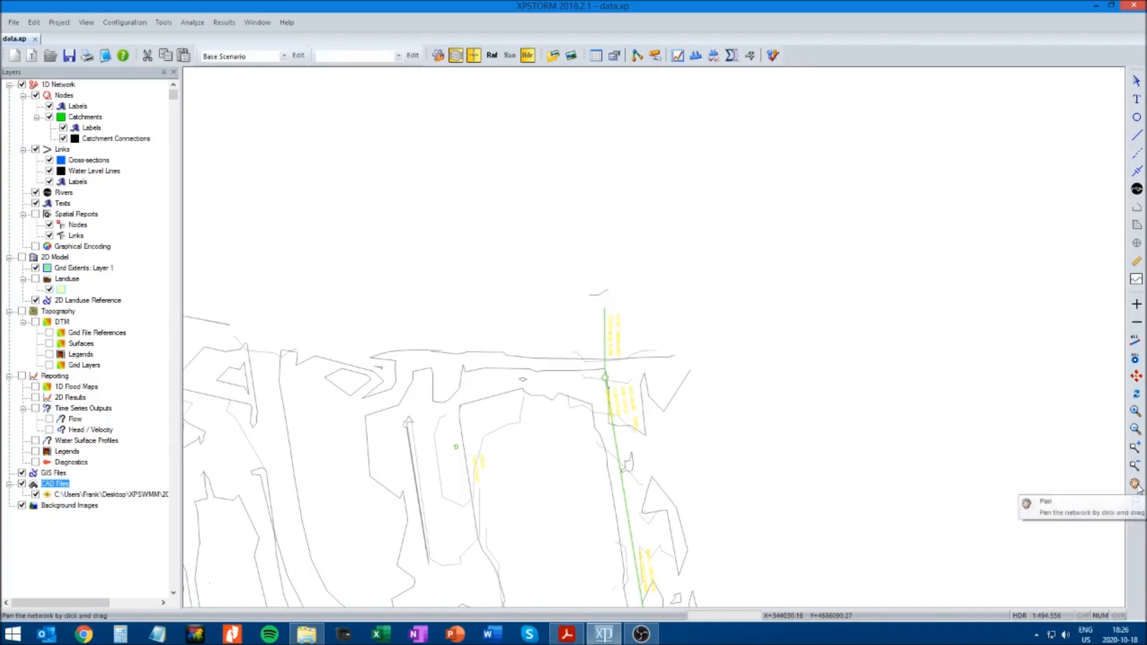
pyautogui.moveTo(487, 562); pyautogui.dragTo(615, 321)
pyautogui.moveTo(534, 439); pyautogui.dragTo(625, 295)
pyautogui.moveTo(394, 555); pyautogui.dragTo(548, 395)
pyautogui.moveTo(478, 495)
pyautogui.mouseDown()
pyautogui.moveTo(534, 387)
pyautogui.moveTo(538, 303)
pyautogui.mouseUp()
pyautogui.moveTo(635, 270)
pyautogui.mouseDown()
pyautogui.moveTo(584, 264)
pyautogui.moveTo(577, 275)
pyautogui.mouseUp()
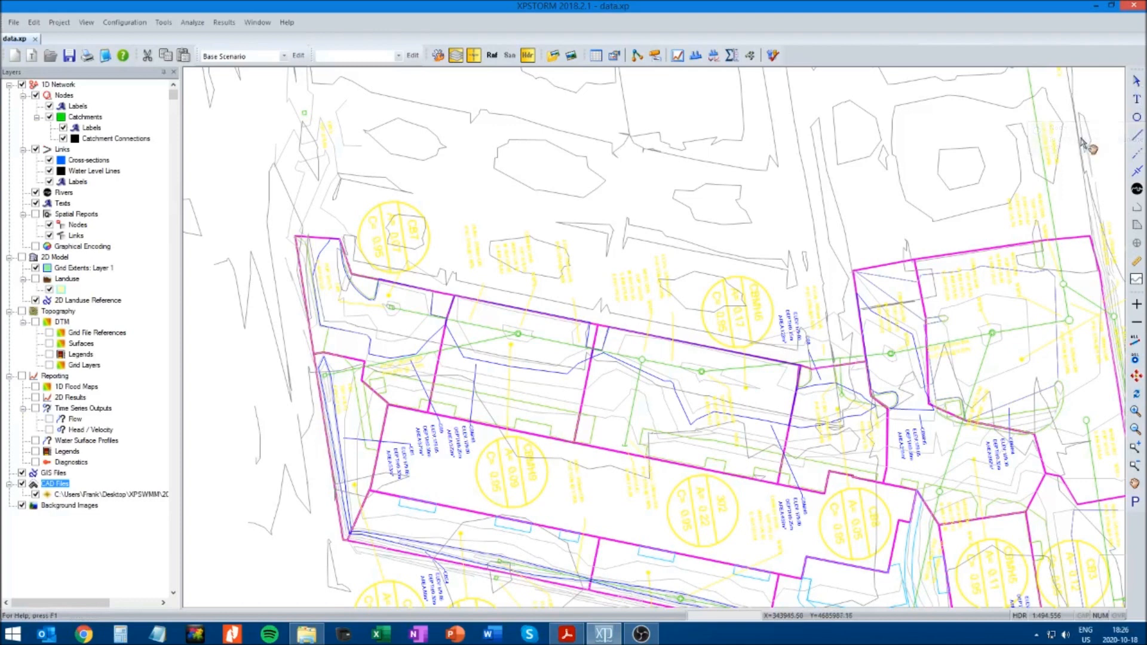
# Place seven nodes on the manholes and catch basins along the northern storm sewer, working from the western end eastward
pyautogui.click(1137, 119)
pyautogui.click(1138, 118)
pyautogui.click(325, 376)
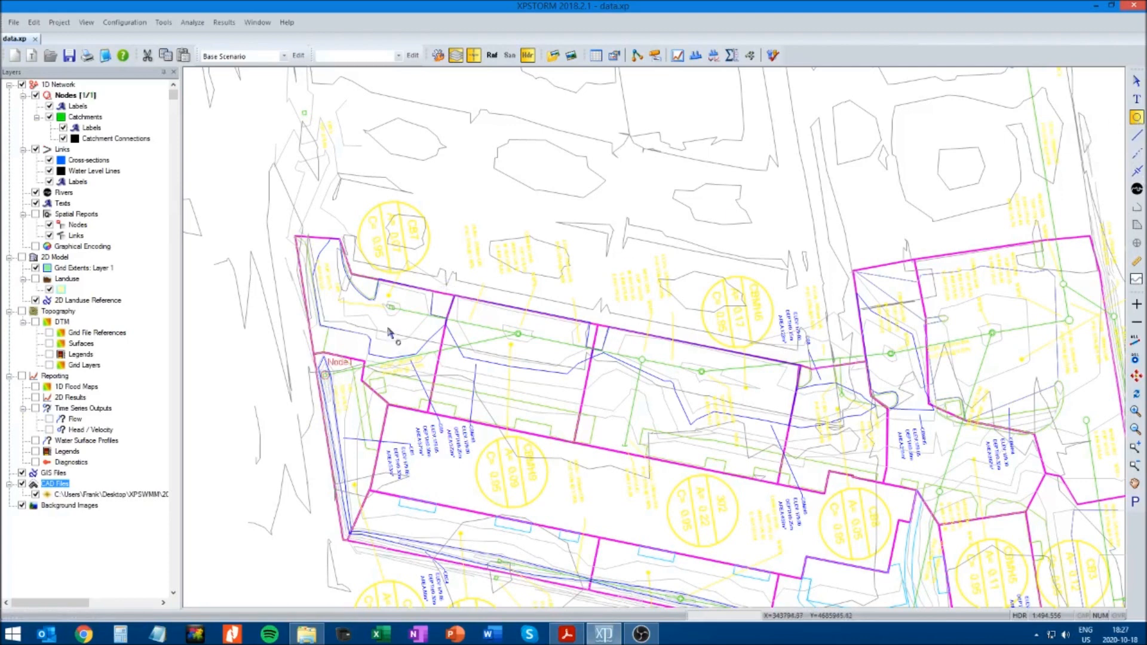
pyautogui.click(390, 307)
pyautogui.click(519, 336)
pyautogui.click(643, 361)
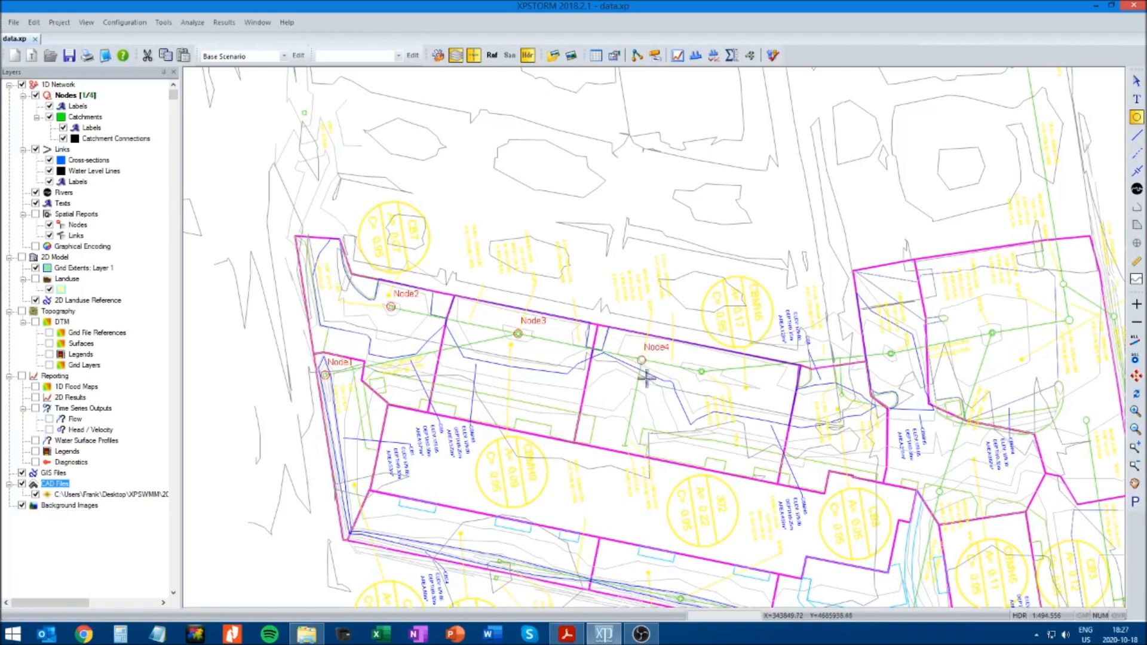
pyautogui.click(702, 373)
pyautogui.click(891, 355)
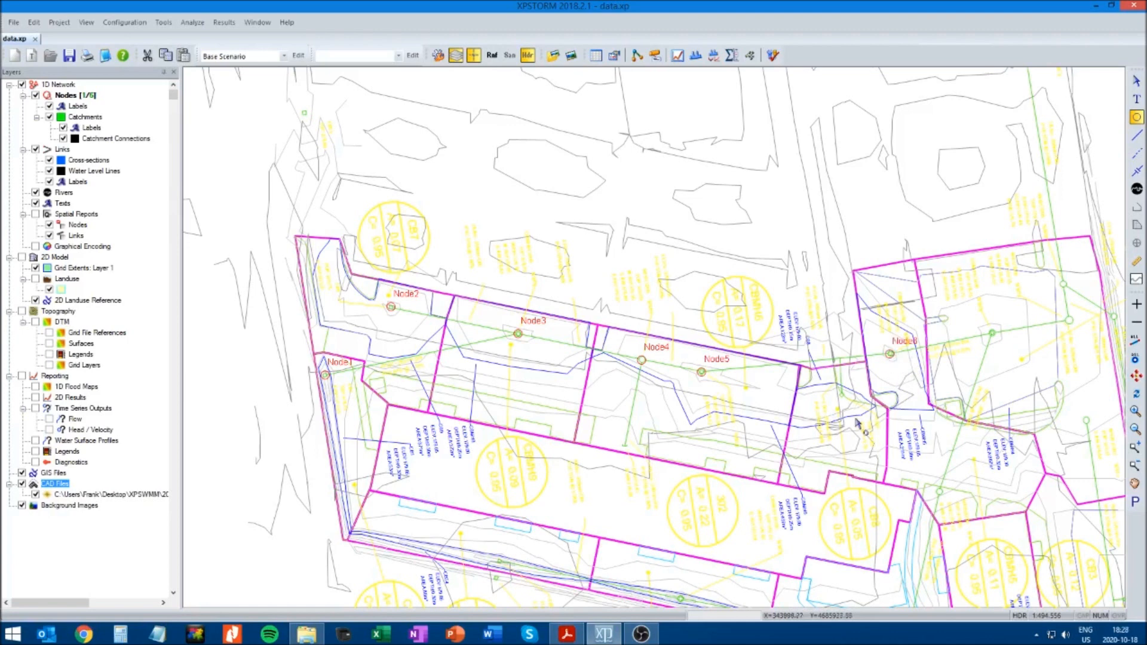
pyautogui.click(841, 395)
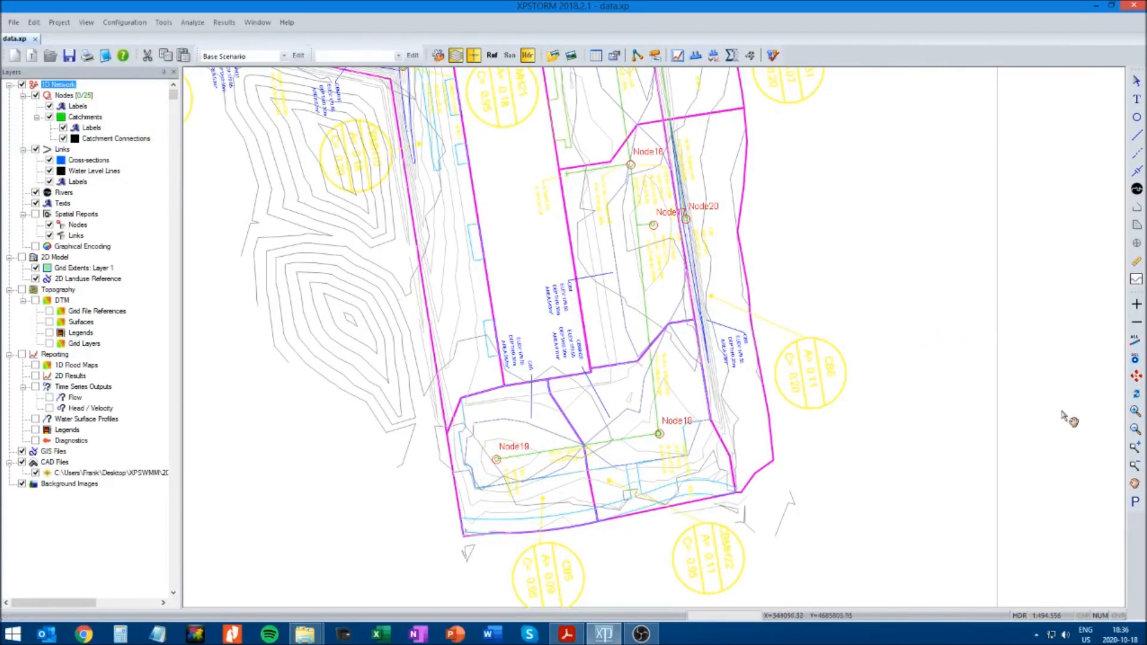
# Add a node at the western end of the short pipe that connects to Node16
pyautogui.moveTo(954, 315); pyautogui.dragTo(859, 370)
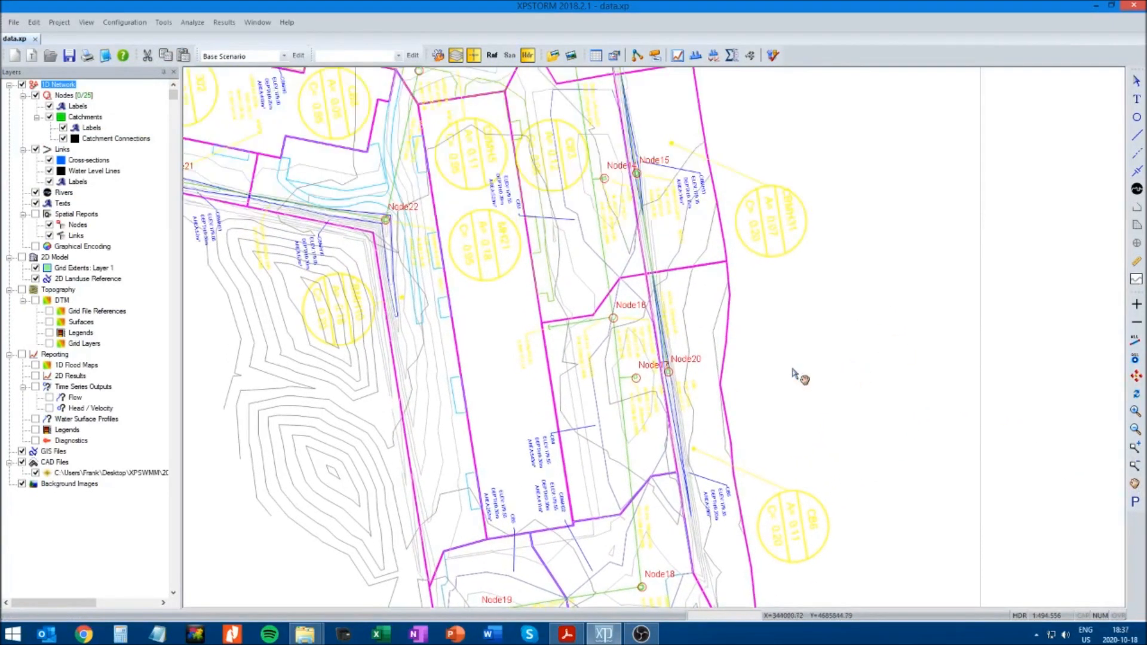
pyautogui.click(1137, 117)
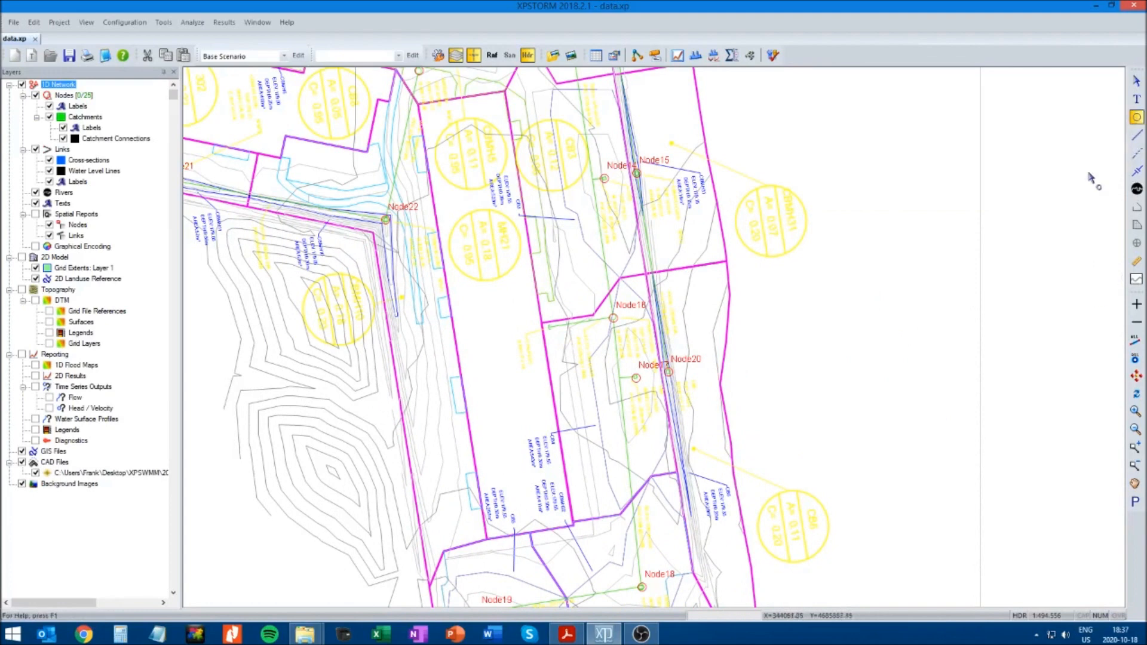
pyautogui.click(549, 328)
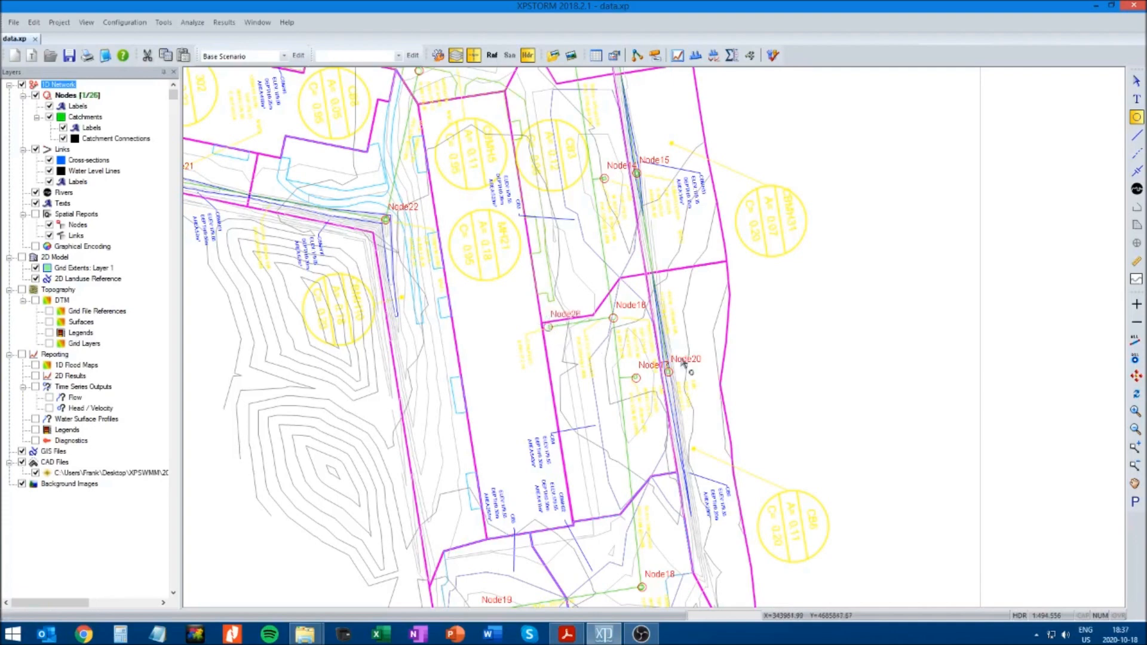
# Add a node at the southern end of the pipe running from Node4 to the building edge
pyautogui.click(1135, 484)
pyautogui.moveTo(332, 275); pyautogui.dragTo(582, 428)
pyautogui.moveTo(334, 237); pyautogui.dragTo(423, 303)
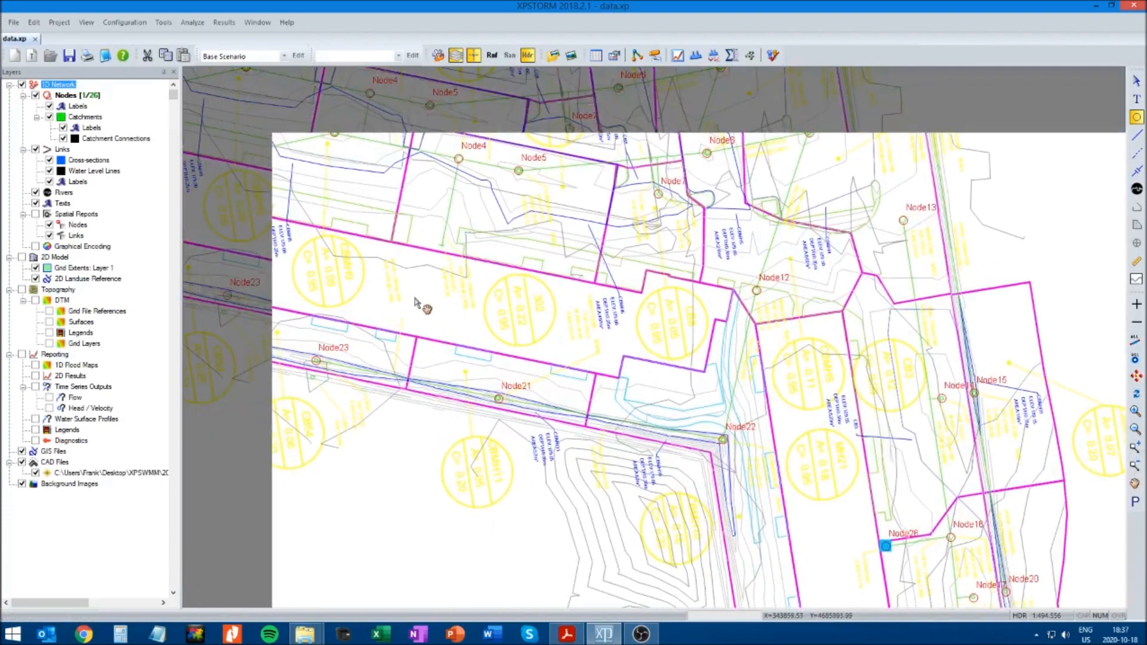
pyautogui.click(1135, 134)
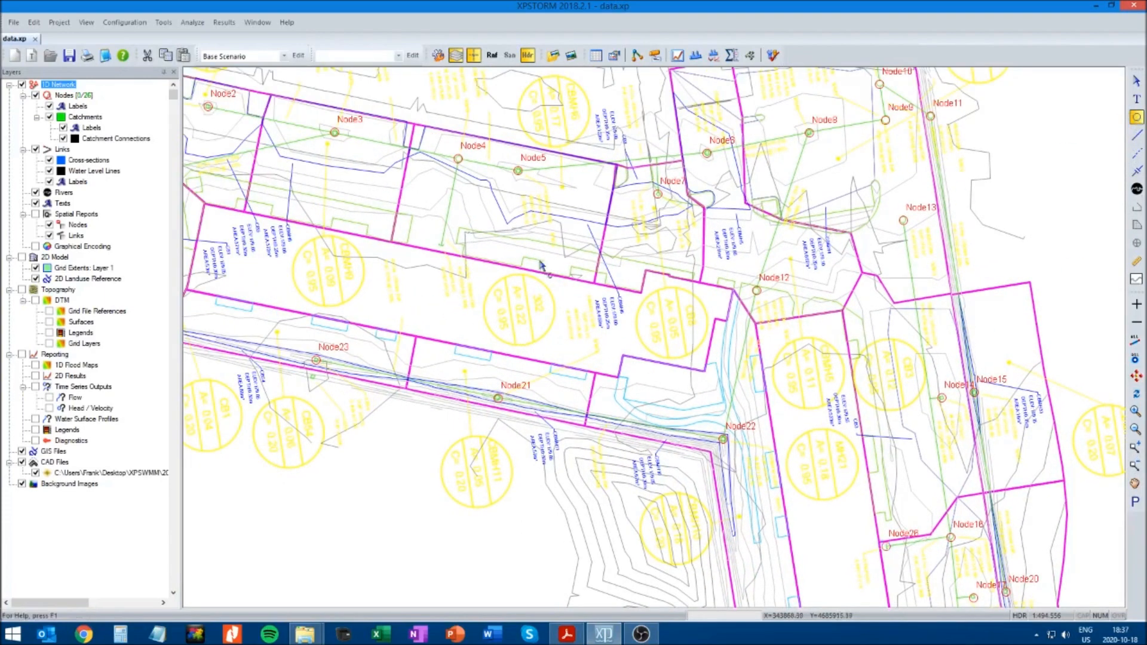
pyautogui.click(440, 245)
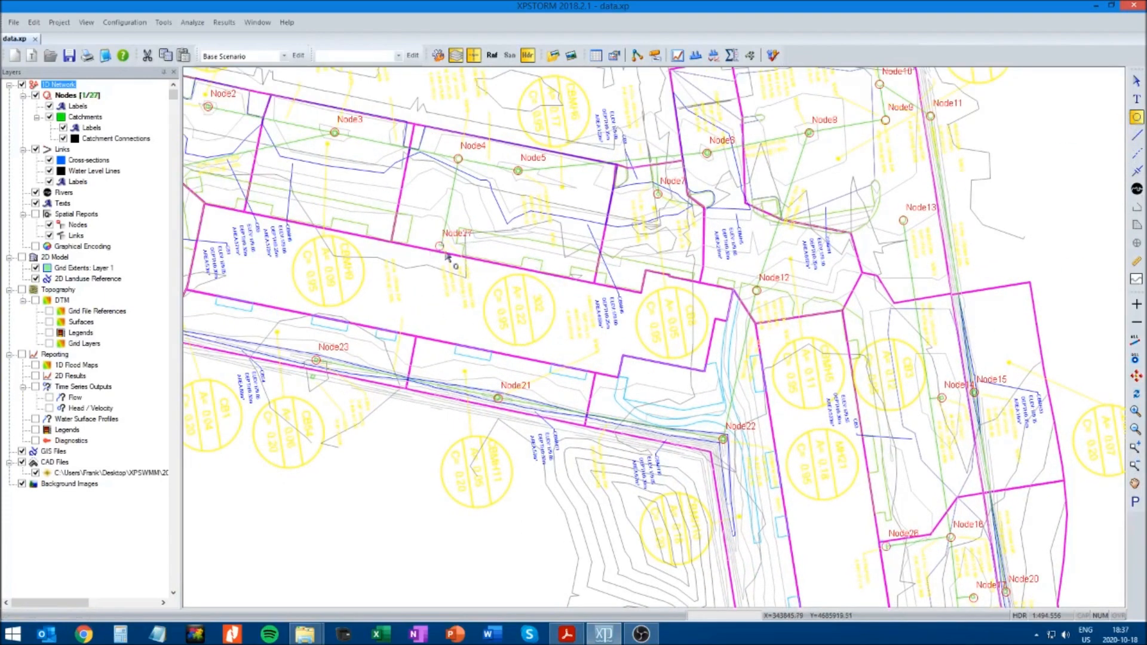
# Add an outfall node at the northern end of the outlet sewer, beyond Node25
pyautogui.click(1136, 483)
pyautogui.moveTo(1044, 153); pyautogui.dragTo(921, 372)
pyautogui.moveTo(967, 160); pyautogui.dragTo(937, 424)
pyautogui.moveTo(835, 260); pyautogui.dragTo(782, 529)
pyautogui.moveTo(804, 332); pyautogui.dragTo(772, 486)
pyautogui.moveTo(769, 315); pyautogui.dragTo(755, 393)
pyautogui.click(1142, 137)
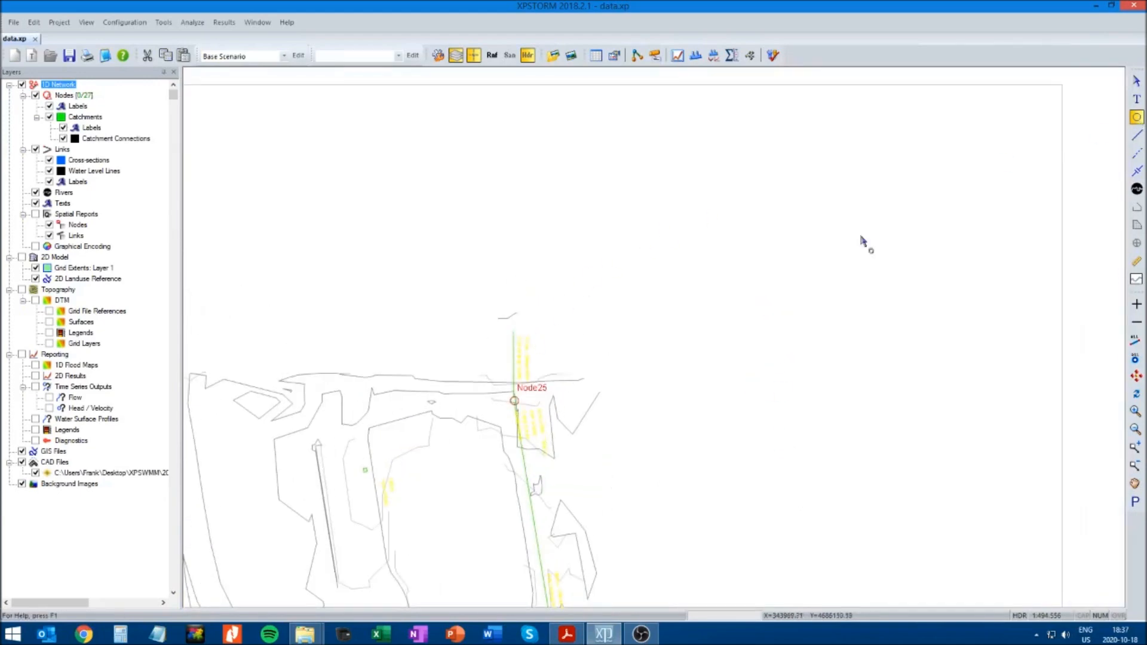
pyautogui.click(514, 333)
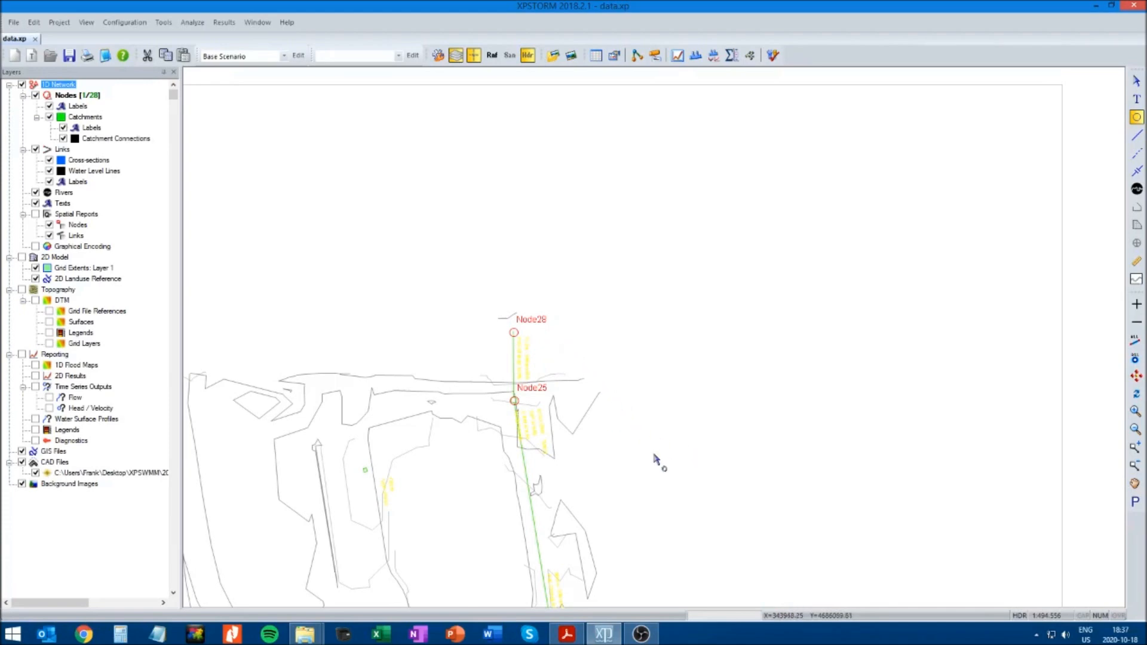
# Add a node where the short pipe from Node14 joins the north-south storm sewer beside catch basin CB3
pyautogui.click(1136, 484)
pyautogui.moveTo(739, 545); pyautogui.dragTo(771, 261)
pyautogui.moveTo(771, 438); pyautogui.dragTo(836, 391)
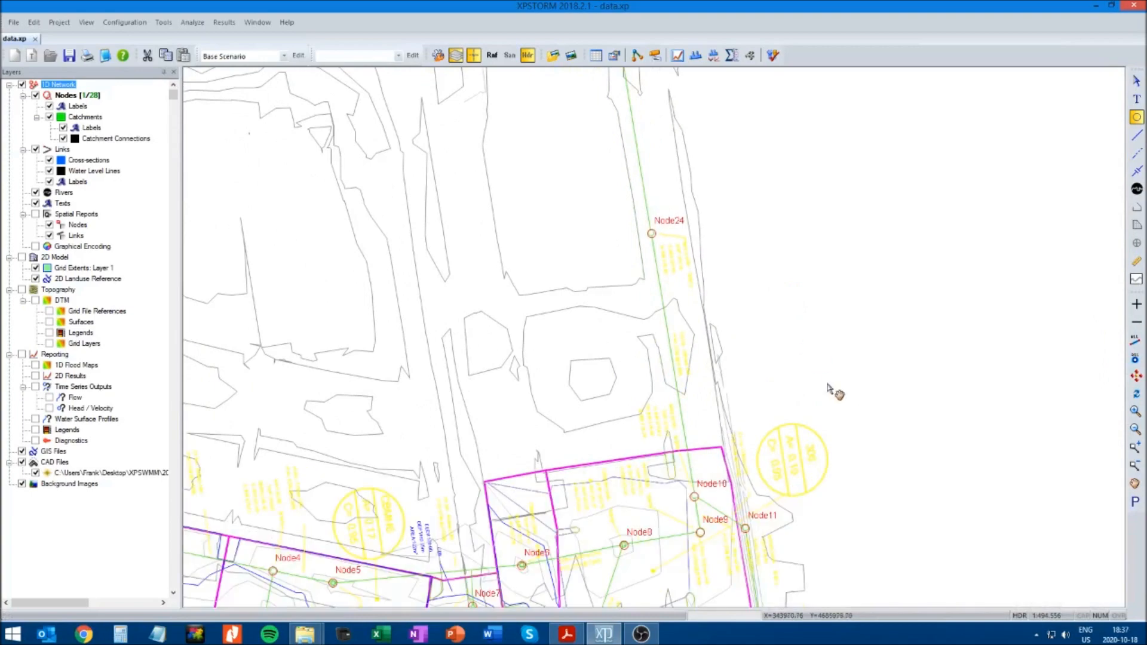
pyautogui.moveTo(848, 452); pyautogui.dragTo(819, 297)
pyautogui.moveTo(836, 366); pyautogui.dragTo(809, 254)
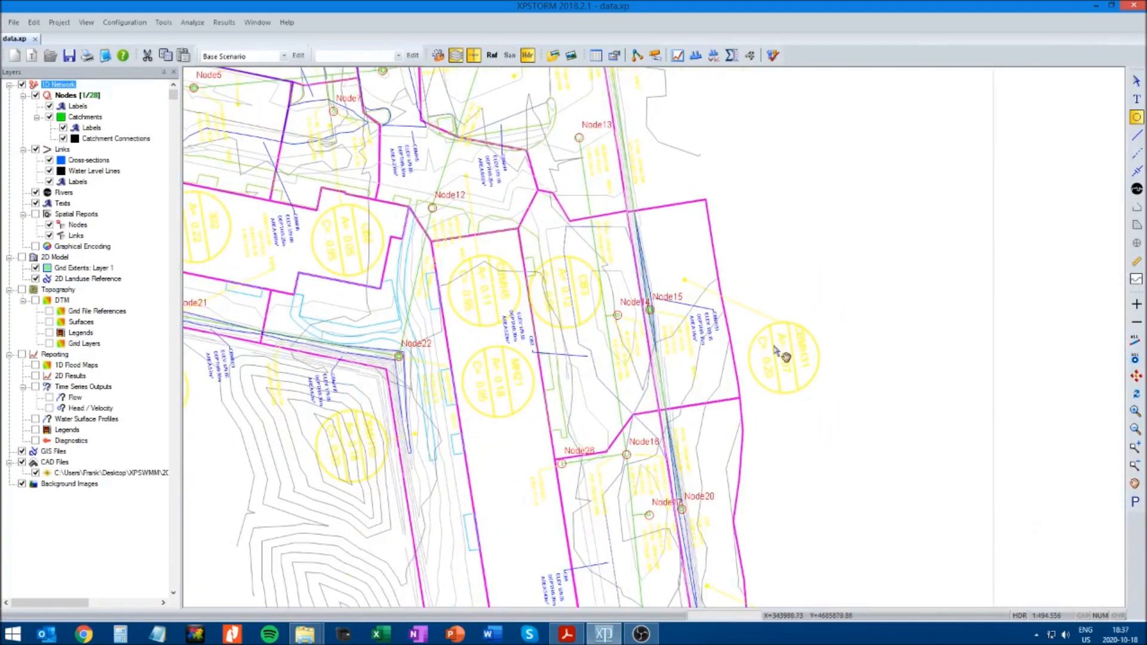
pyautogui.click(1135, 411)
pyautogui.moveTo(541, 273); pyautogui.dragTo(653, 359)
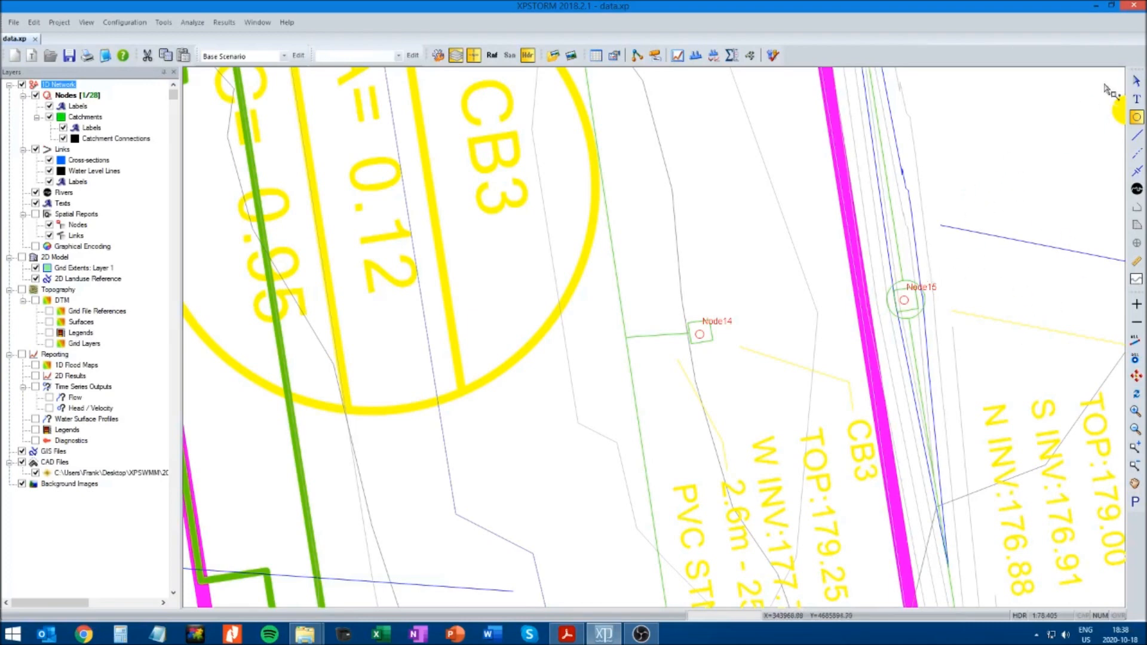
pyautogui.click(1129, 84)
pyautogui.click(1137, 117)
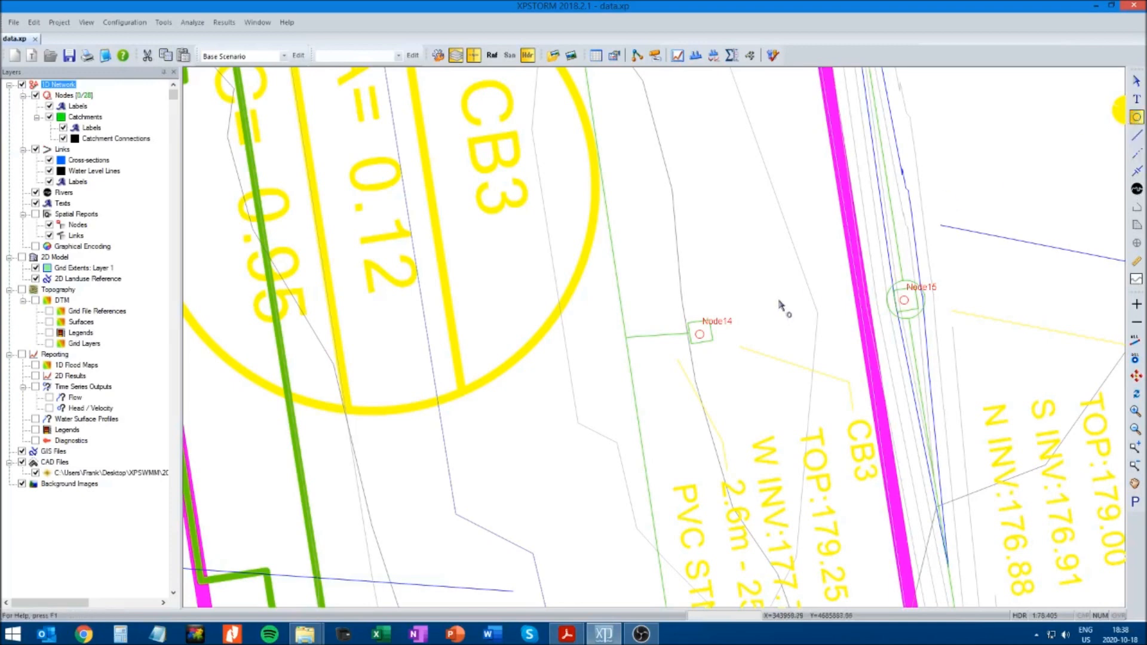
pyautogui.click(627, 338)
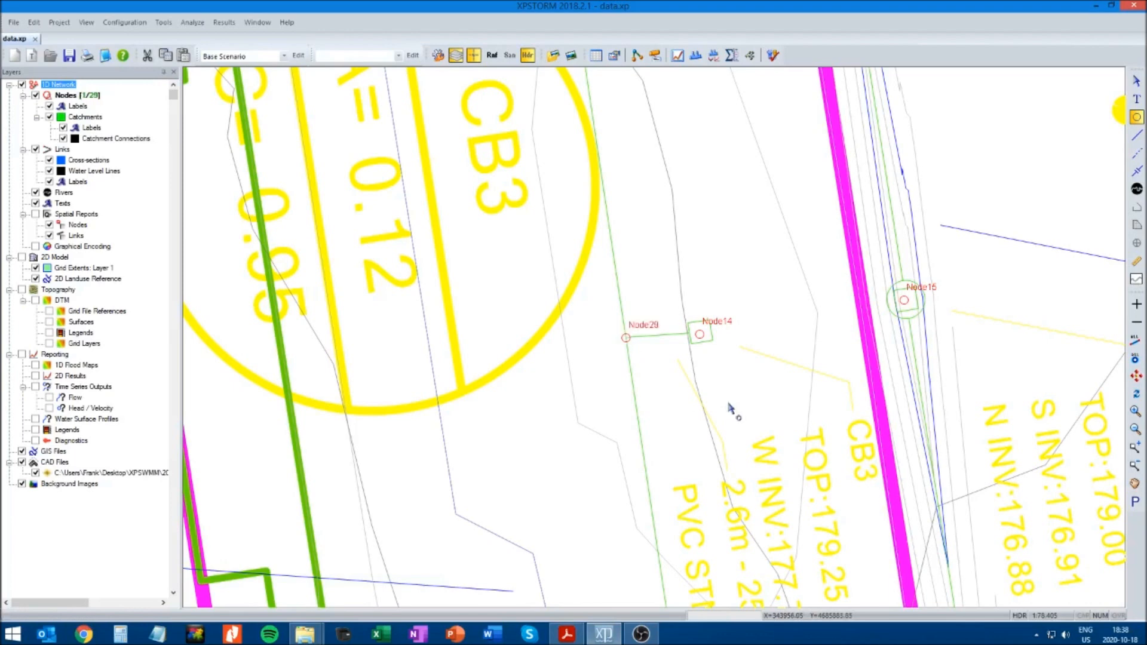
pyautogui.click(1135, 430)
pyautogui.click(684, 414)
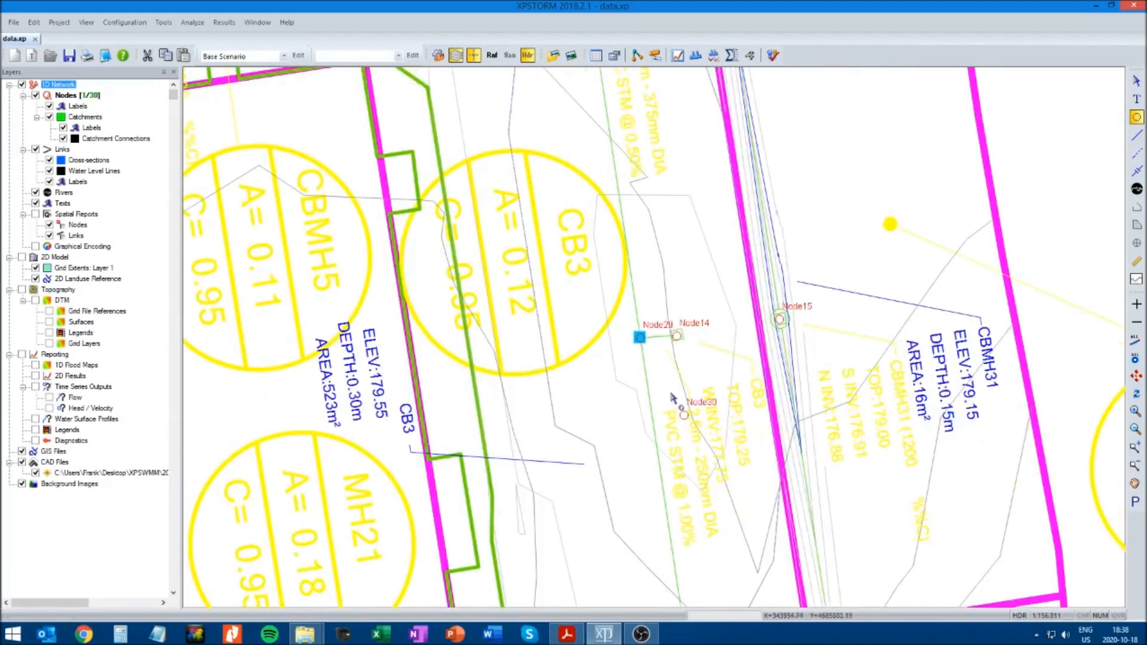
pyautogui.click(1134, 81)
pyautogui.click(684, 415)
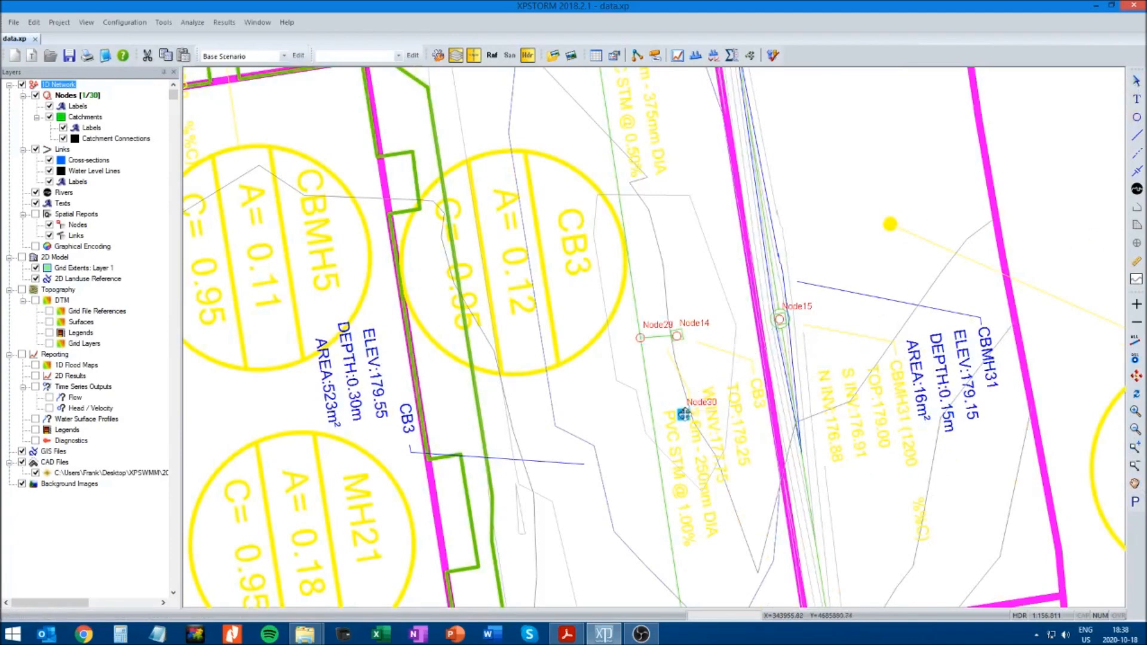
pyautogui.doubleClick(683, 414)
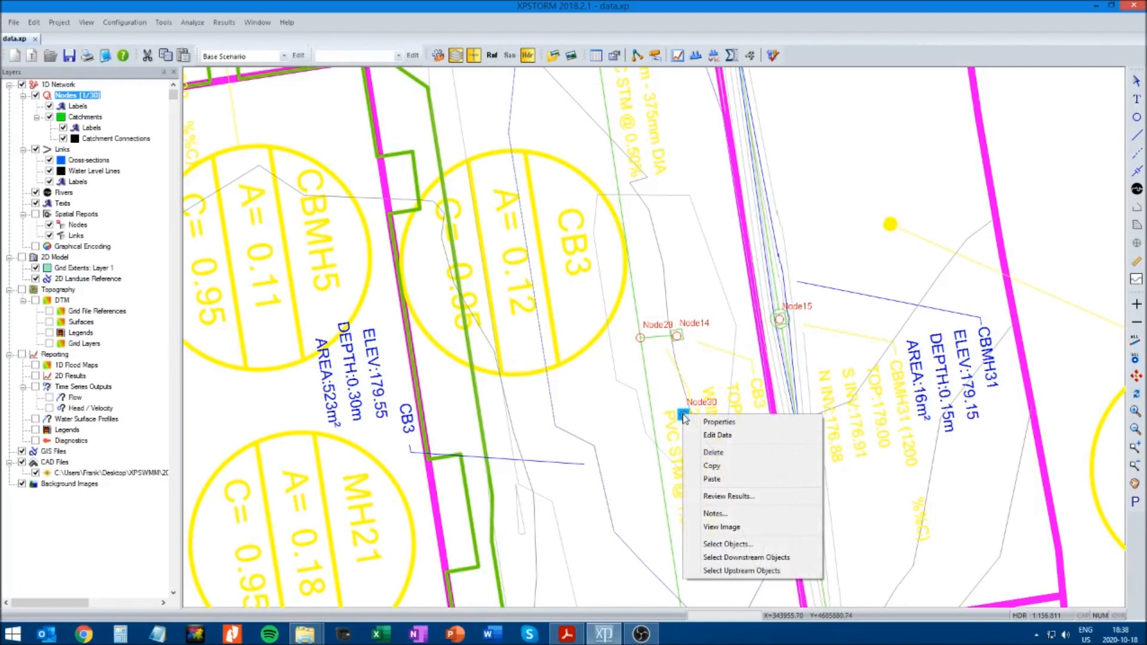
pyautogui.click(713, 454)
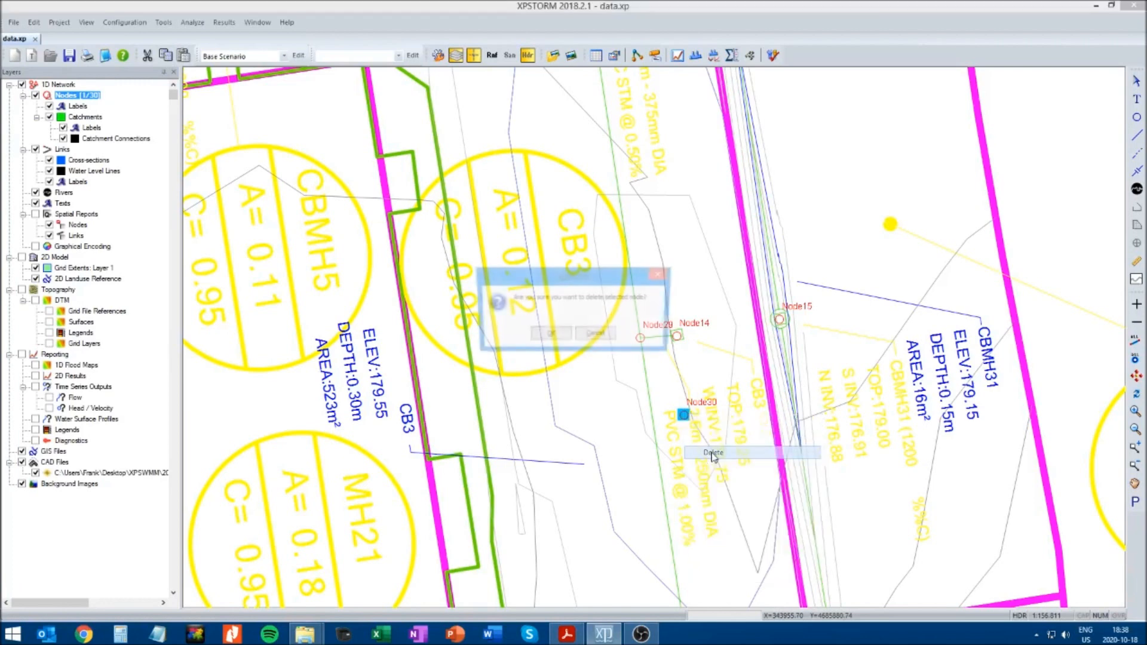
pyautogui.click(563, 337)
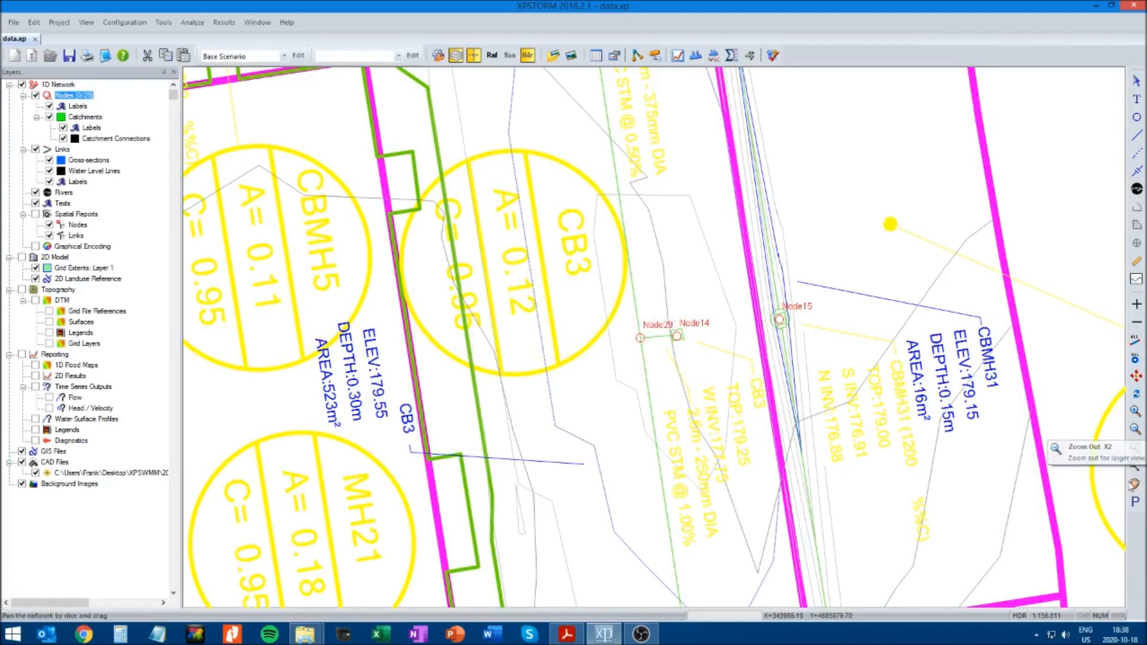
# Add a node where the short pipe from Node17 joins the north-south storm sewer south of Node16
pyautogui.click(1136, 467)
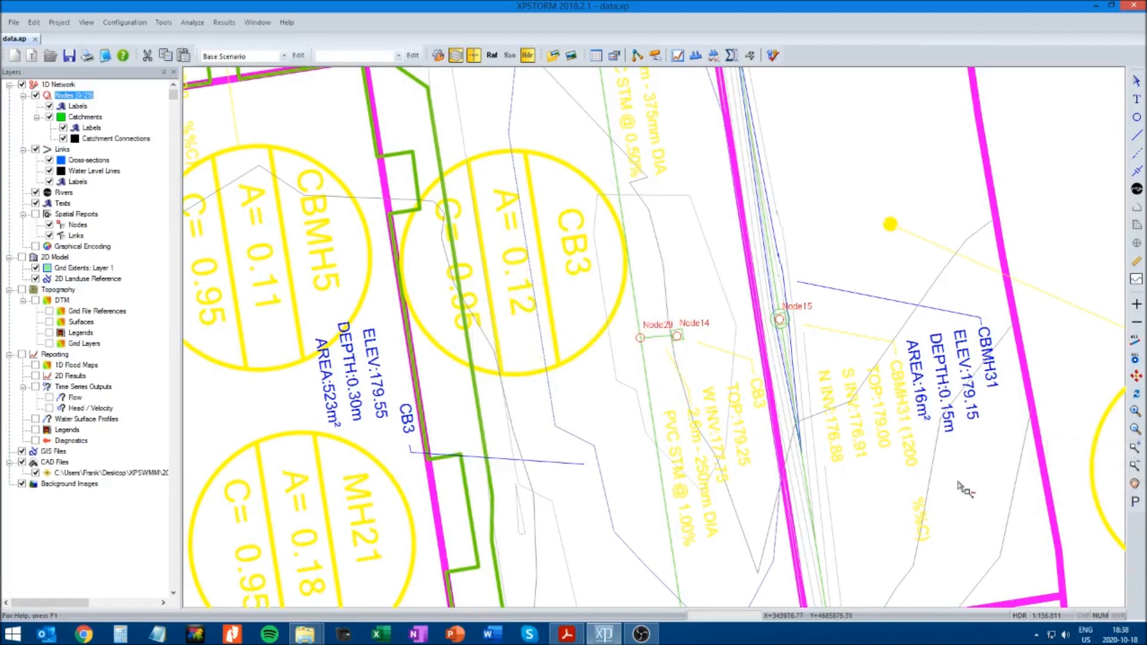
pyautogui.click(629, 420)
pyautogui.click(660, 345)
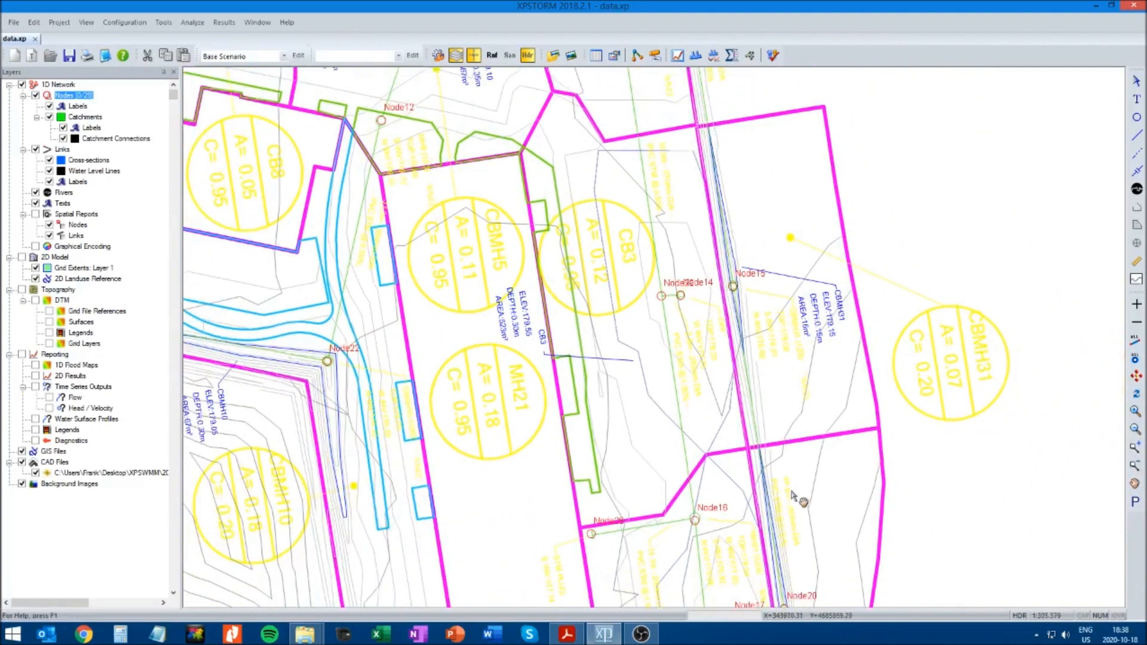
pyautogui.click(1135, 484)
pyautogui.moveTo(917, 513); pyautogui.dragTo(951, 345)
pyautogui.moveTo(944, 438); pyautogui.dragTo(934, 335)
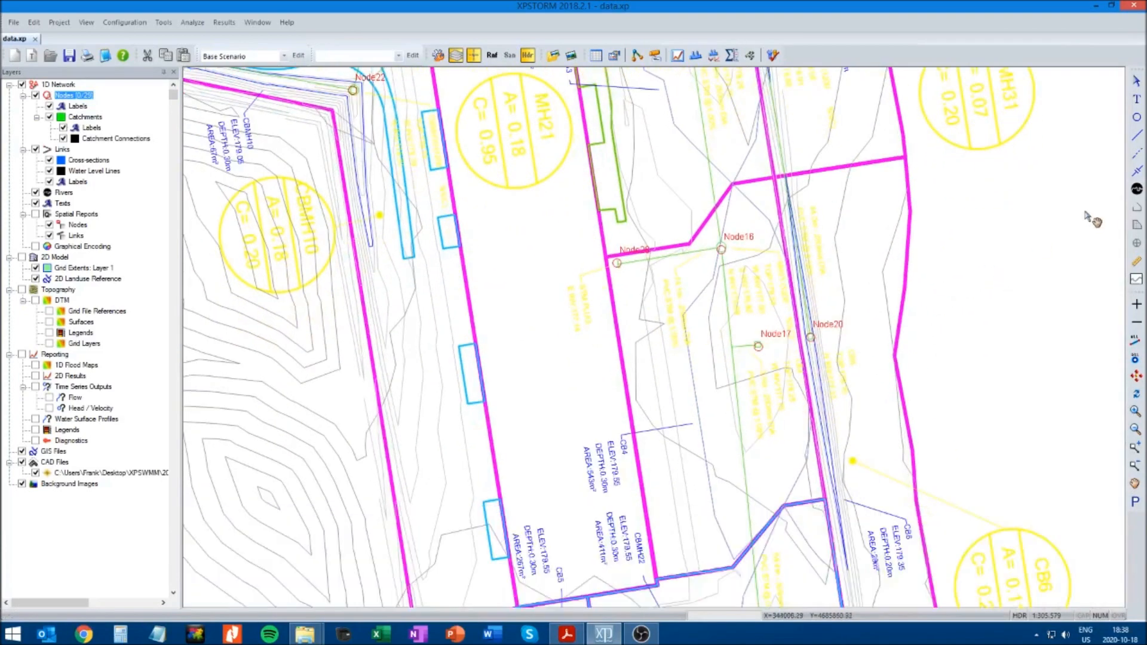
pyautogui.click(1137, 117)
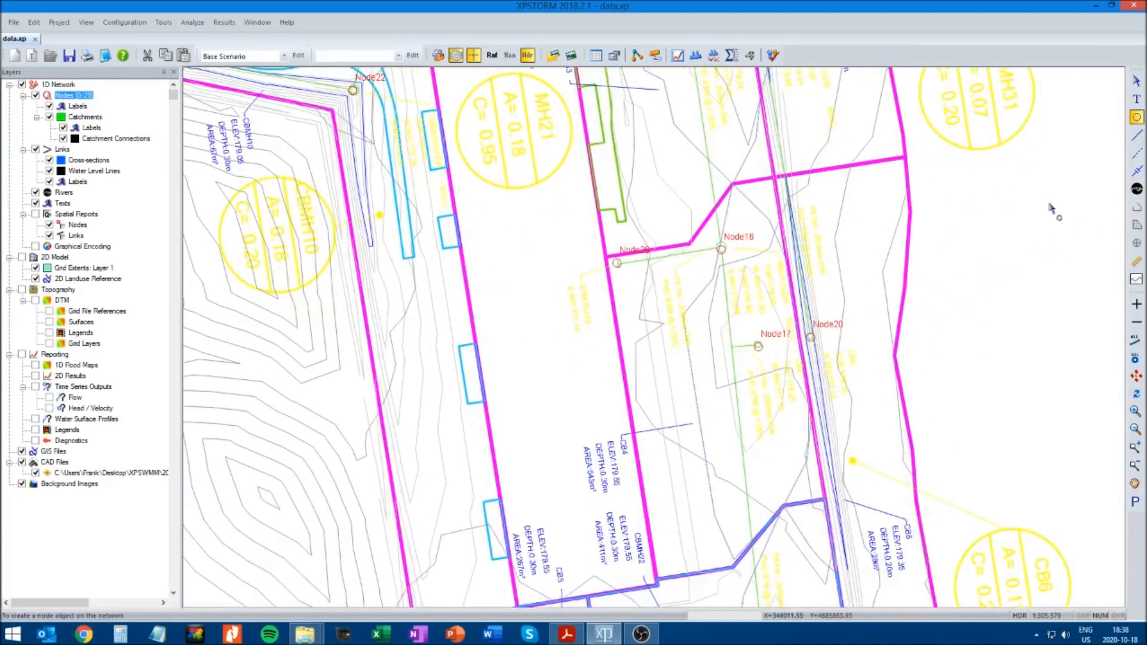
pyautogui.click(731, 346)
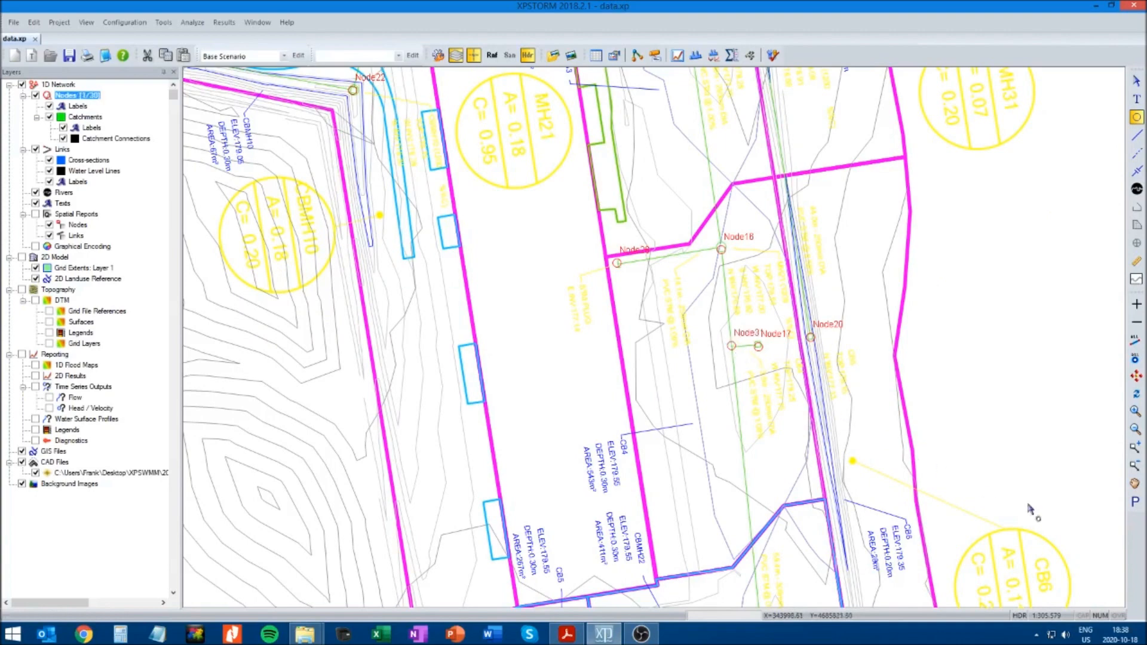
# Check the placed nodes along the southern, western and northern sewers for manholes, catch basins or junctions still missing a node
pyautogui.click(1135, 483)
pyautogui.scroll(-3, 1028, 504)
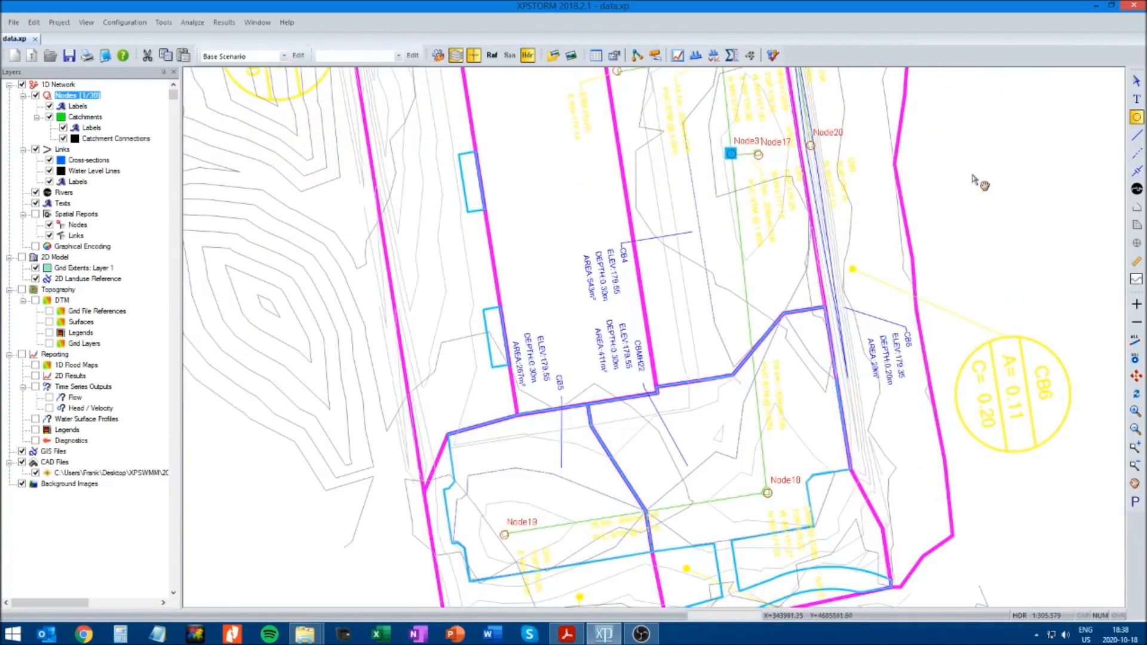
pyautogui.scroll(6, 983, 251)
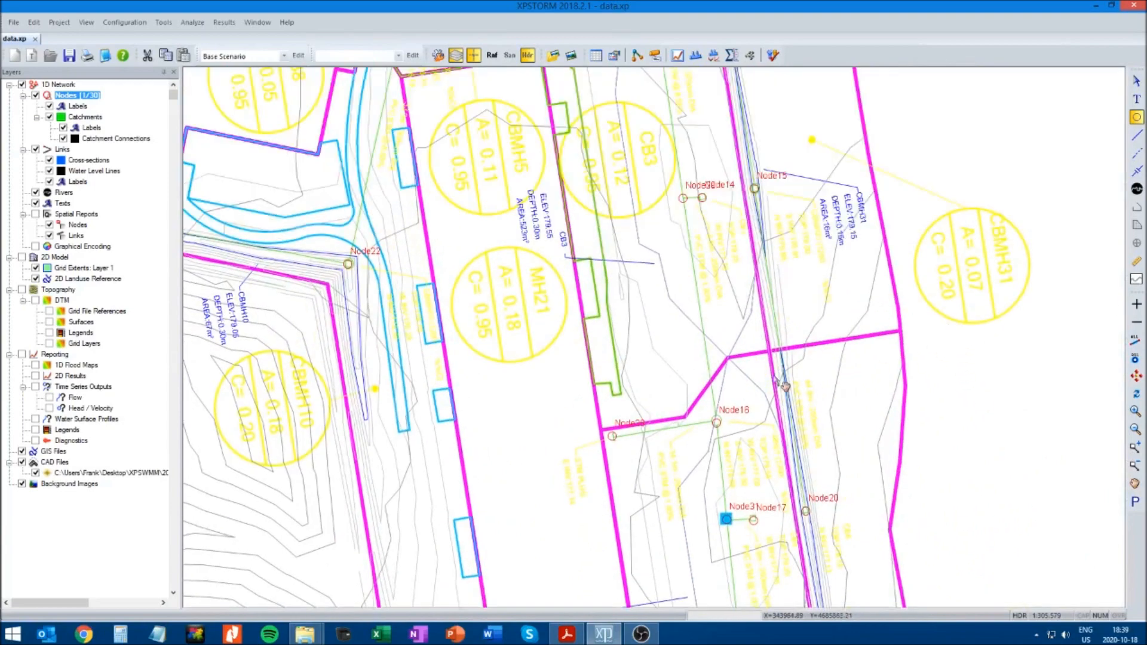
pyautogui.moveTo(915, 132); pyautogui.dragTo(971, 259)
pyautogui.moveTo(963, 189); pyautogui.dragTo(1010, 260)
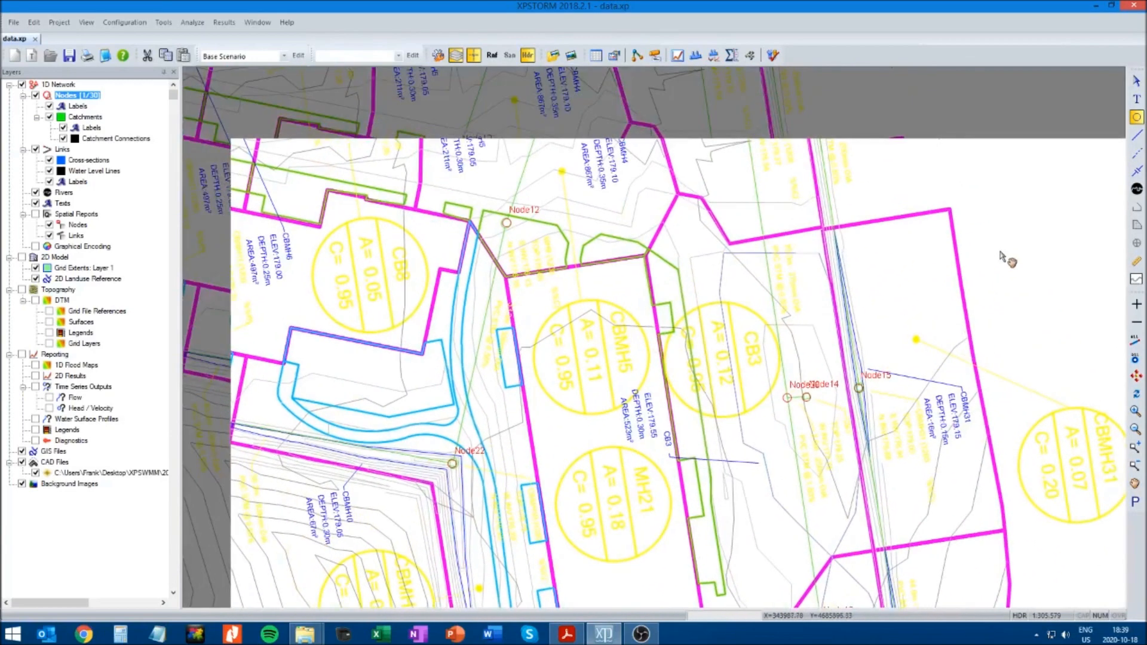
pyautogui.moveTo(295, 315); pyautogui.dragTo(622, 371)
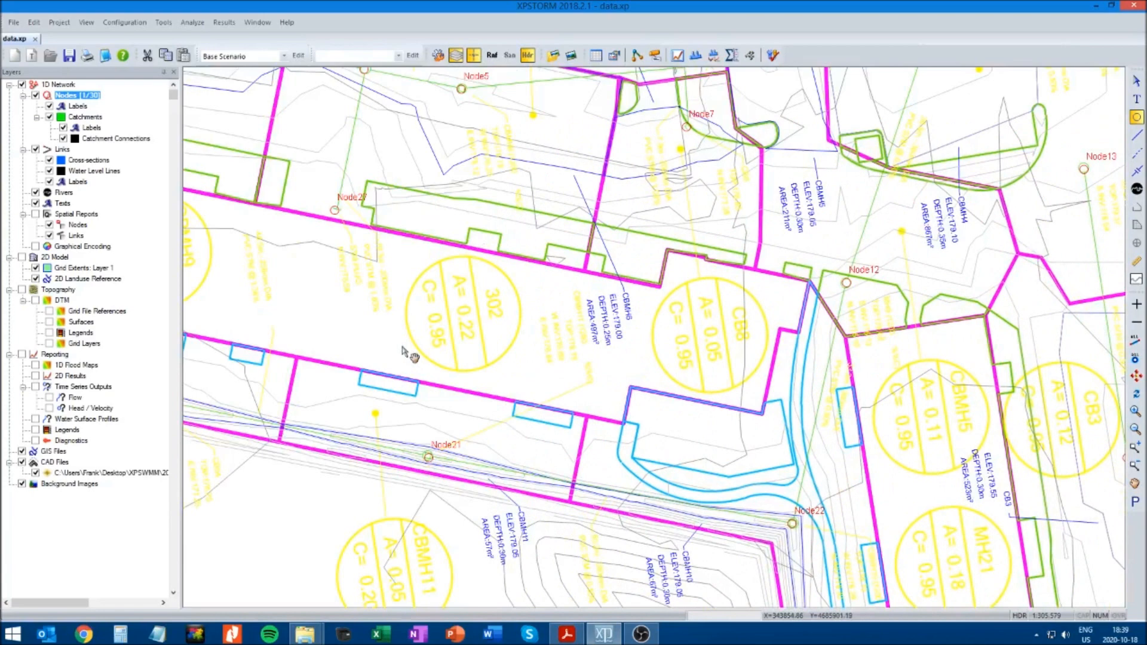
pyautogui.moveTo(329, 292); pyautogui.dragTo(508, 409)
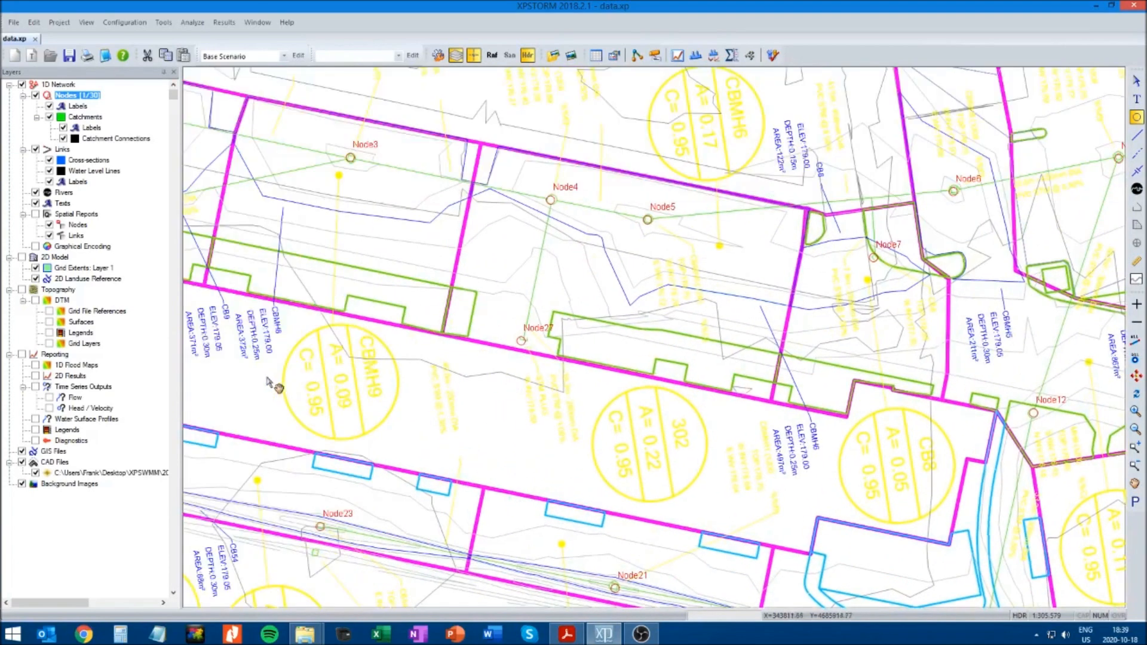
pyautogui.moveTo(251, 384); pyautogui.dragTo(520, 423)
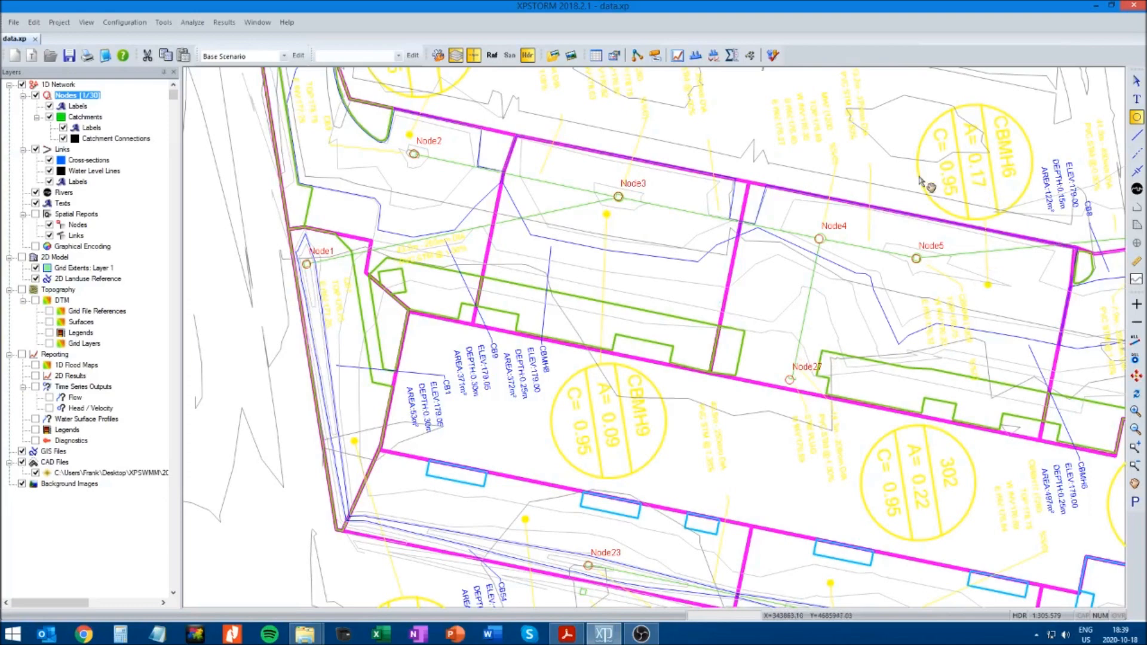
pyautogui.moveTo(928, 185); pyautogui.dragTo(435, 188)
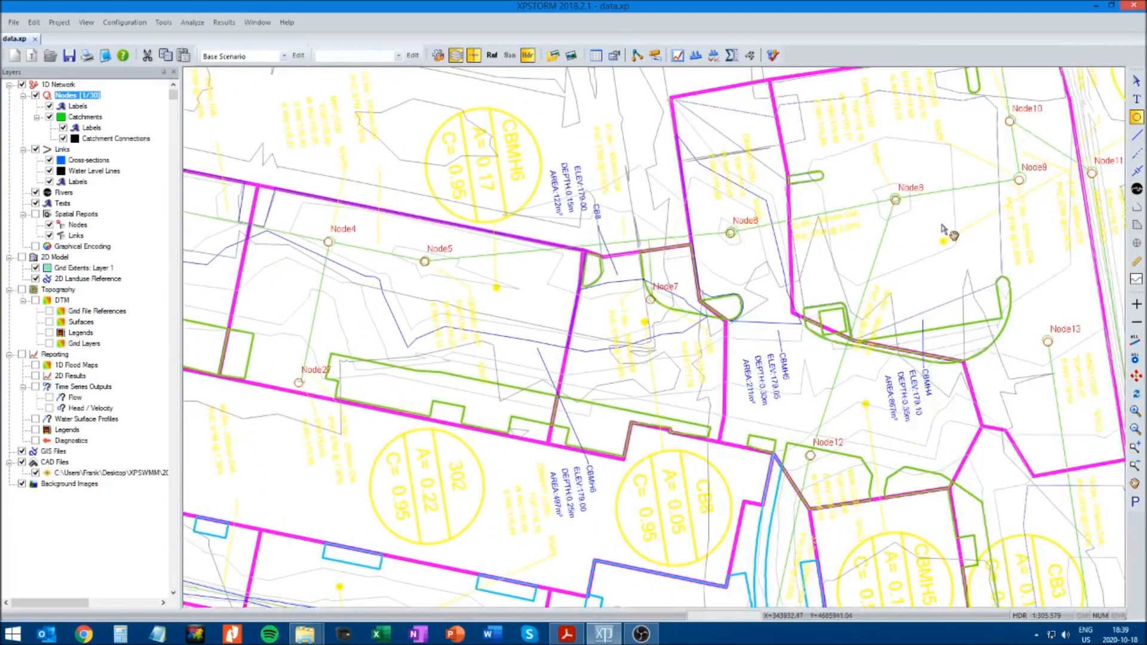
pyautogui.moveTo(942, 230); pyautogui.dragTo(697, 347)
pyautogui.moveTo(780, 131); pyautogui.dragTo(540, 373)
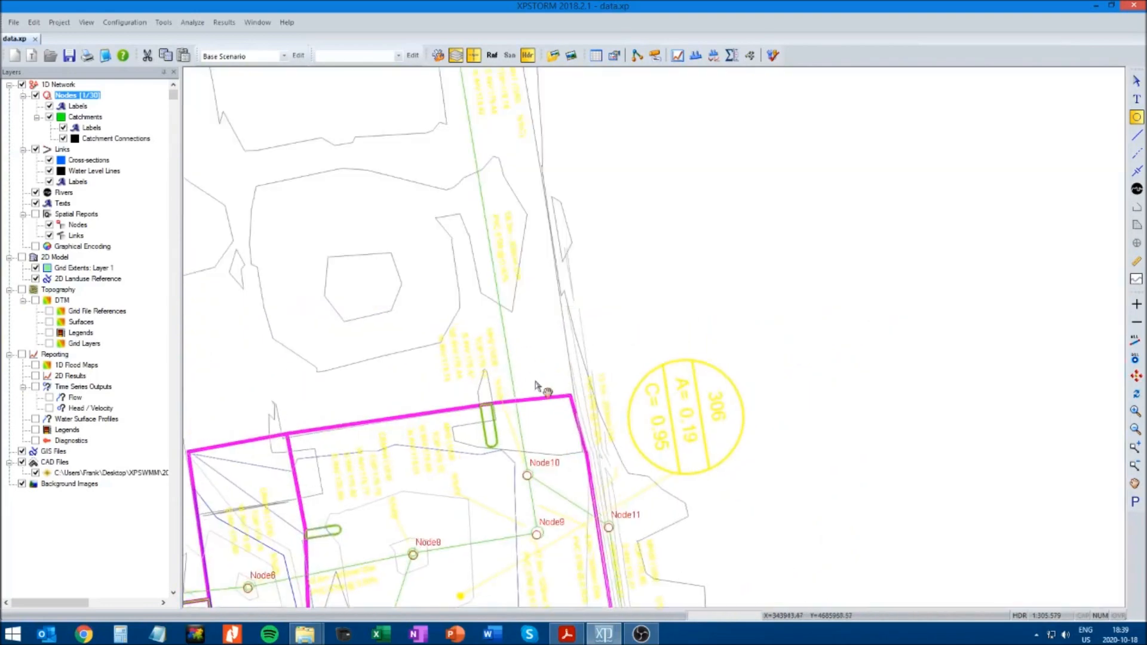
pyautogui.moveTo(635, 317); pyautogui.dragTo(633, 212)
pyautogui.moveTo(743, 515); pyautogui.dragTo(781, 330)
pyautogui.moveTo(766, 373); pyautogui.dragTo(846, 336)
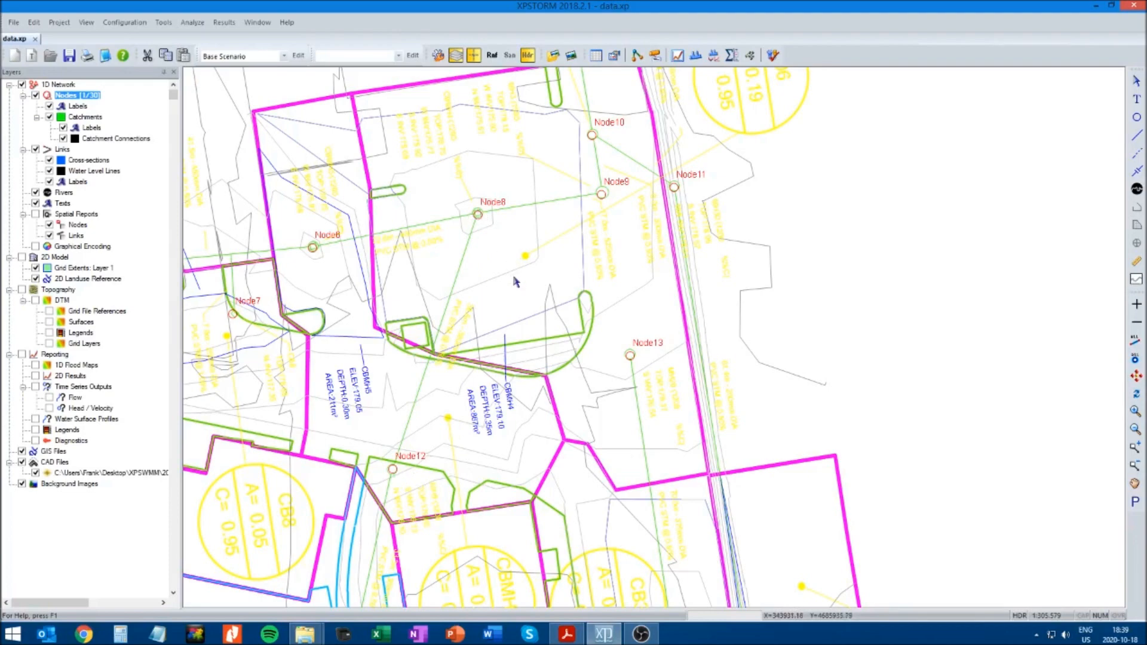
# Rename Node19, at the western end of the southernmost sewer, as CB5
pyautogui.click(1134, 482)
pyautogui.moveTo(969, 480); pyautogui.dragTo(926, 211)
pyautogui.moveTo(896, 560); pyautogui.dragTo(894, 247)
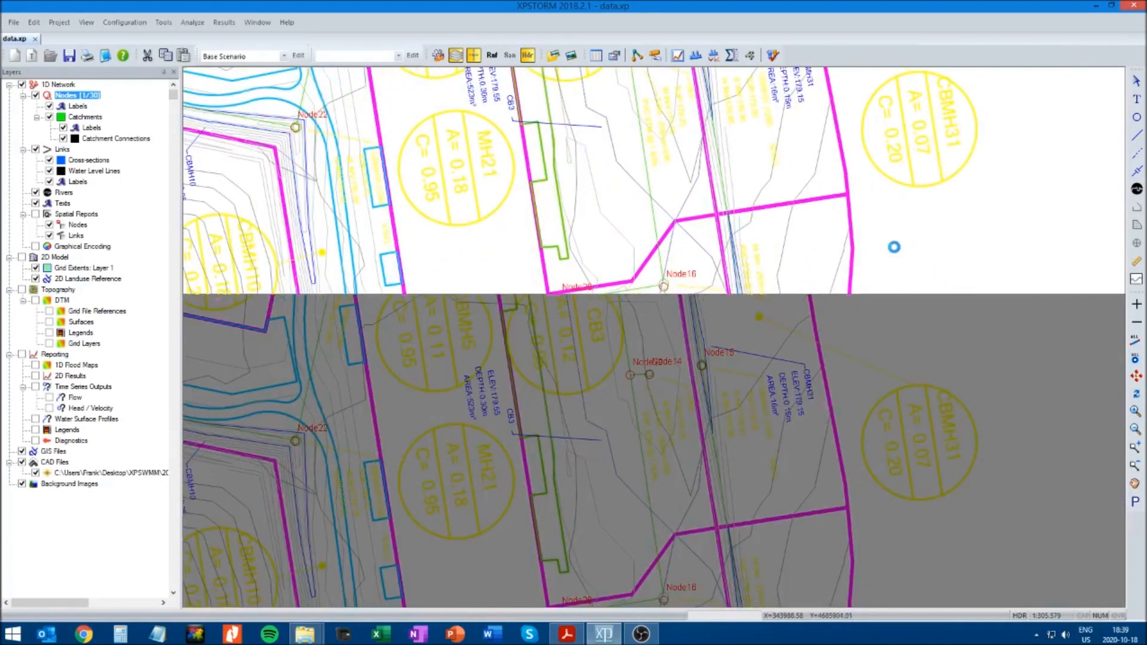
pyautogui.moveTo(892, 521); pyautogui.dragTo(867, 262)
pyautogui.moveTo(920, 469); pyautogui.dragTo(888, 359)
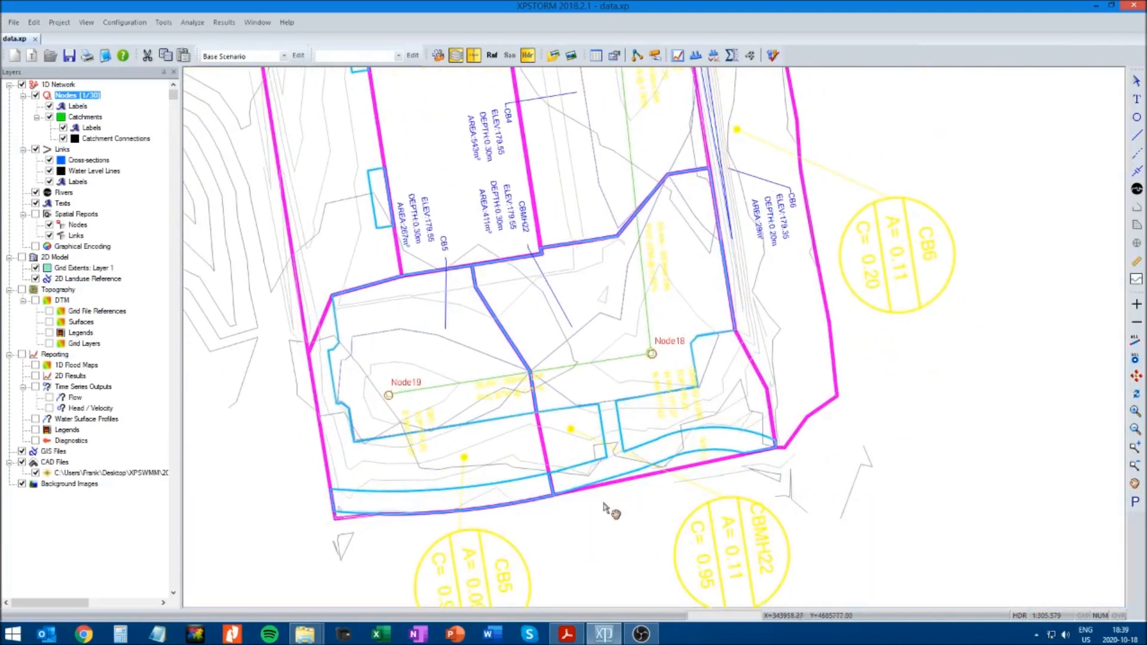
pyautogui.moveTo(271, 472); pyautogui.dragTo(322, 470)
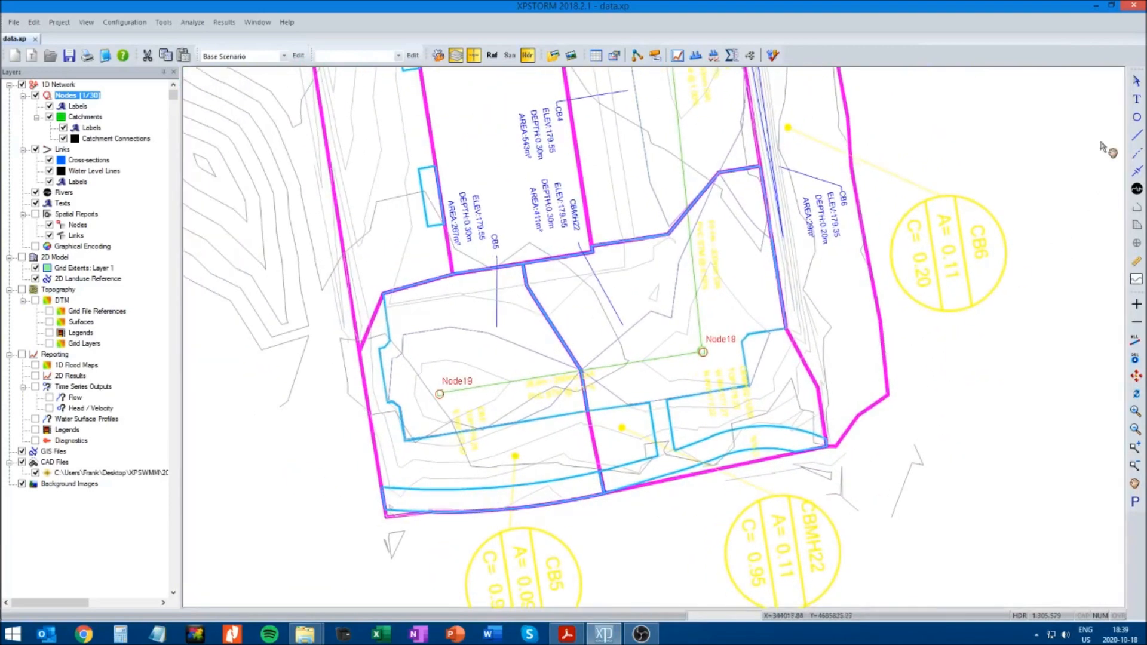
pyautogui.click(439, 393)
pyautogui.rightClick(438, 393)
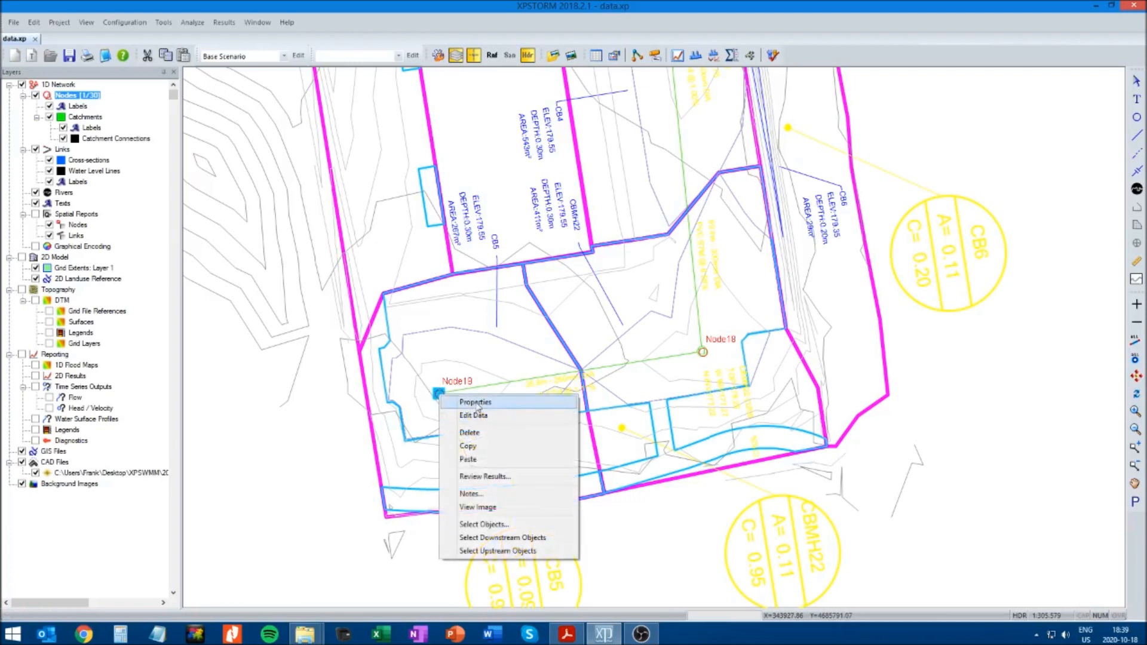
pyautogui.click(478, 404)
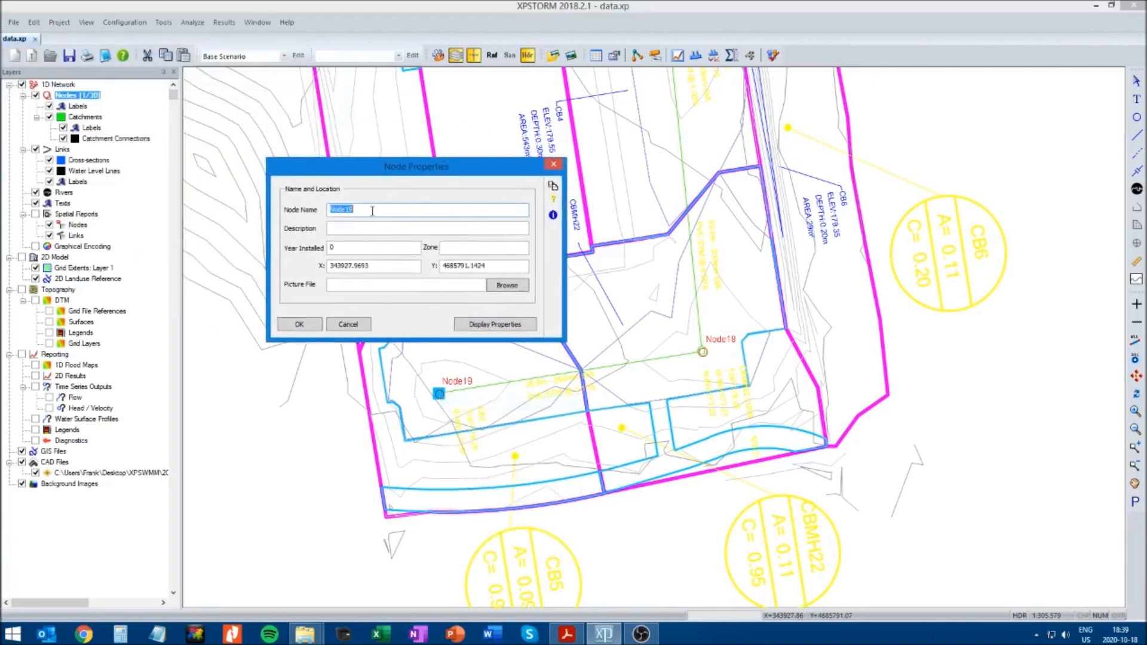
pyautogui.write('CB5')
pyautogui.click(294, 324)
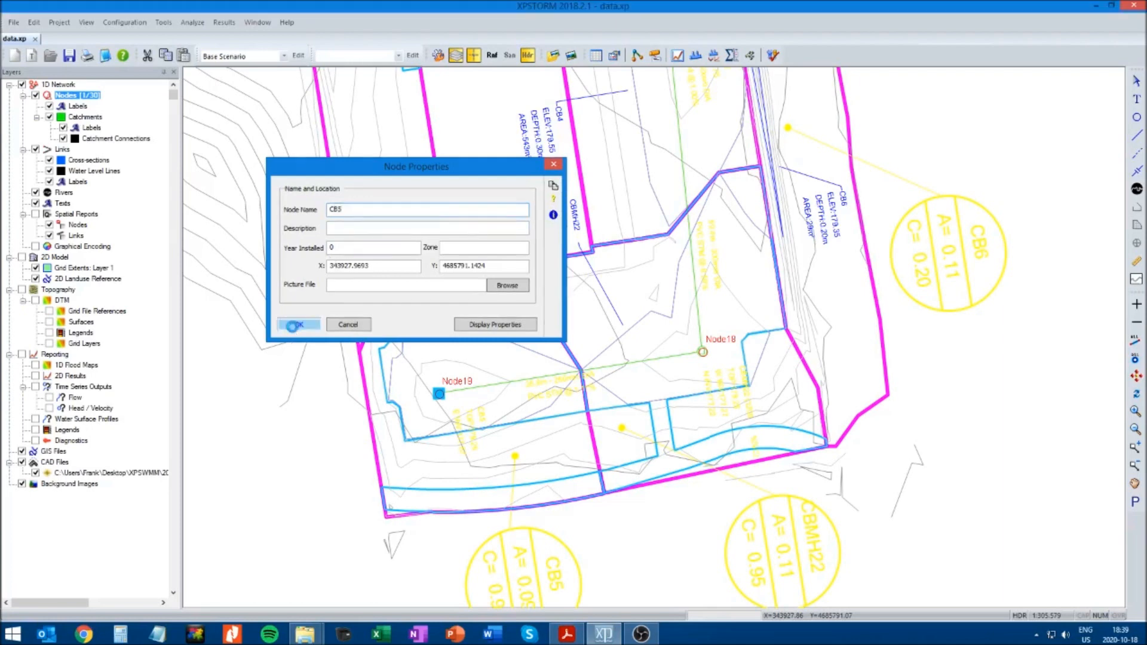
# Rename Node18, at the southern corner of the sewer, as CBMH22
pyautogui.rightClick(703, 354)
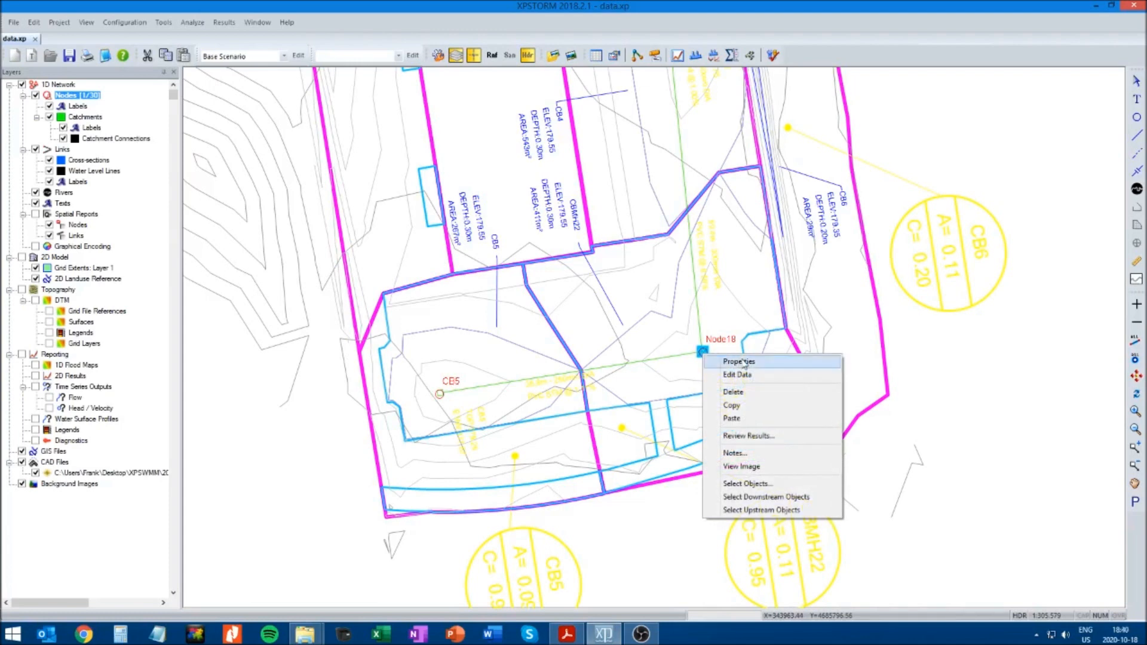
pyautogui.click(740, 363)
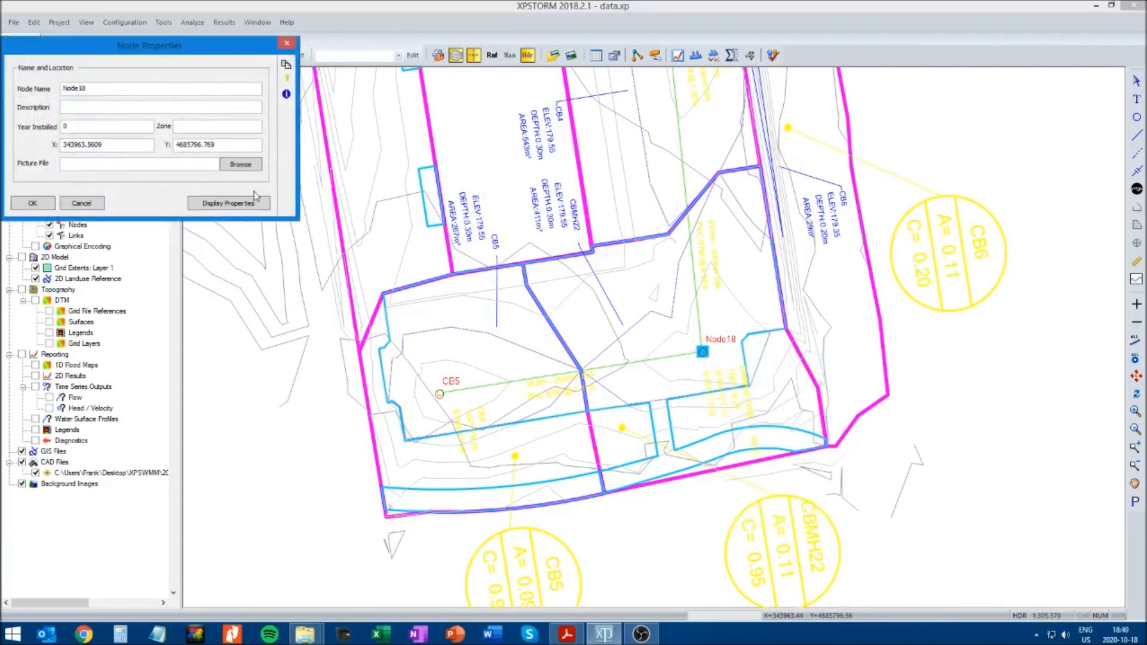
pyautogui.doubleClick(112, 88)
pyautogui.write('CBMH22')
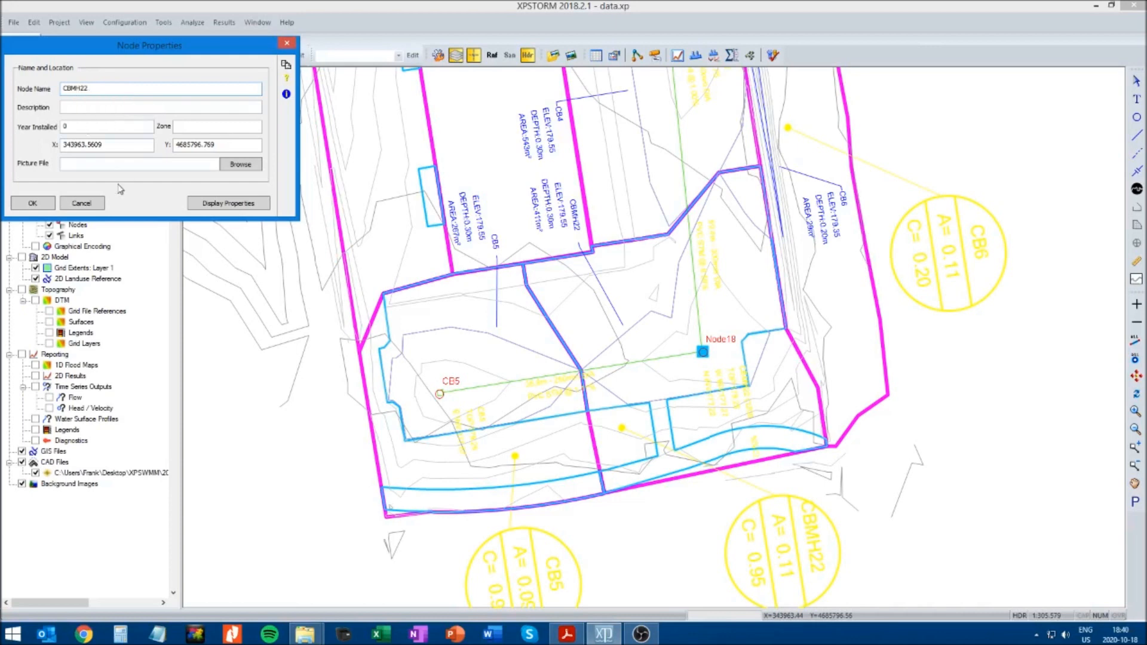
pyautogui.click(32, 203)
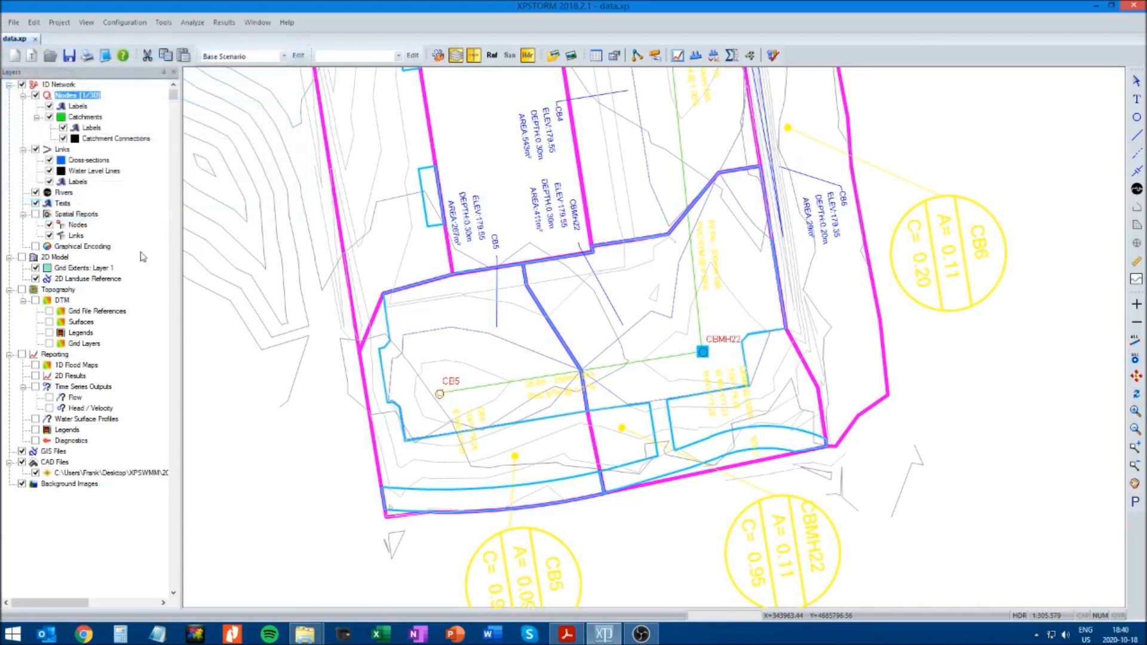
# Rename Node16, at the manhole junction north of CBMH22, as MH21
pyautogui.click(1136, 483)
pyautogui.moveTo(976, 139); pyautogui.dragTo(961, 308)
pyautogui.moveTo(909, 233); pyautogui.dragTo(916, 294)
pyautogui.click(1137, 86)
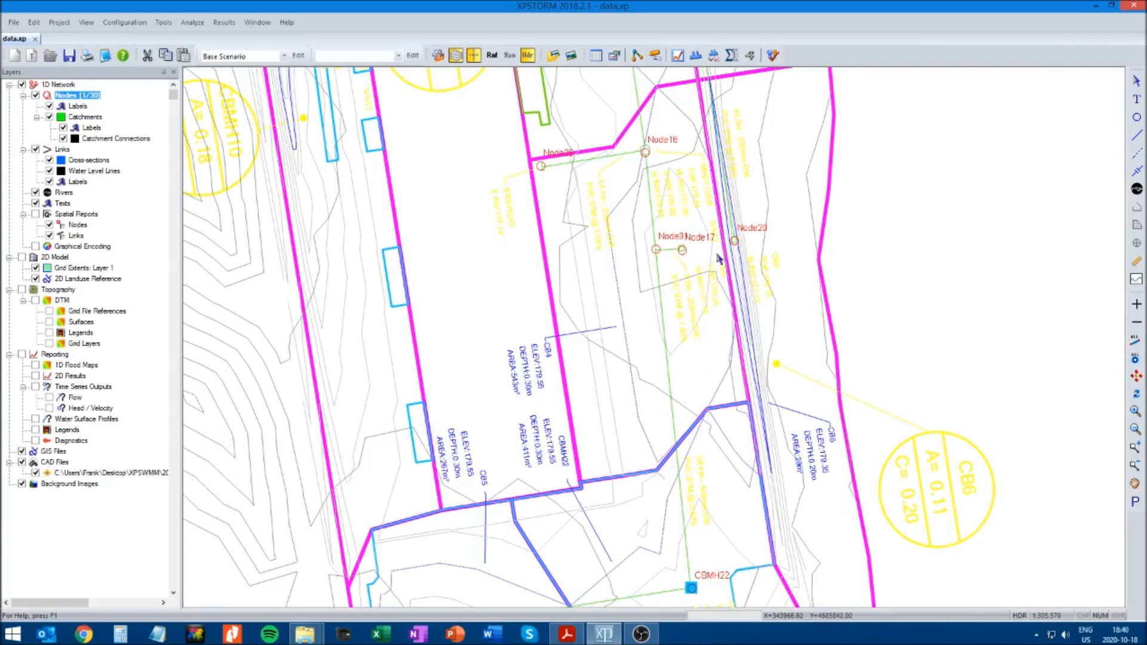
pyautogui.click(644, 152)
pyautogui.rightClick(644, 152)
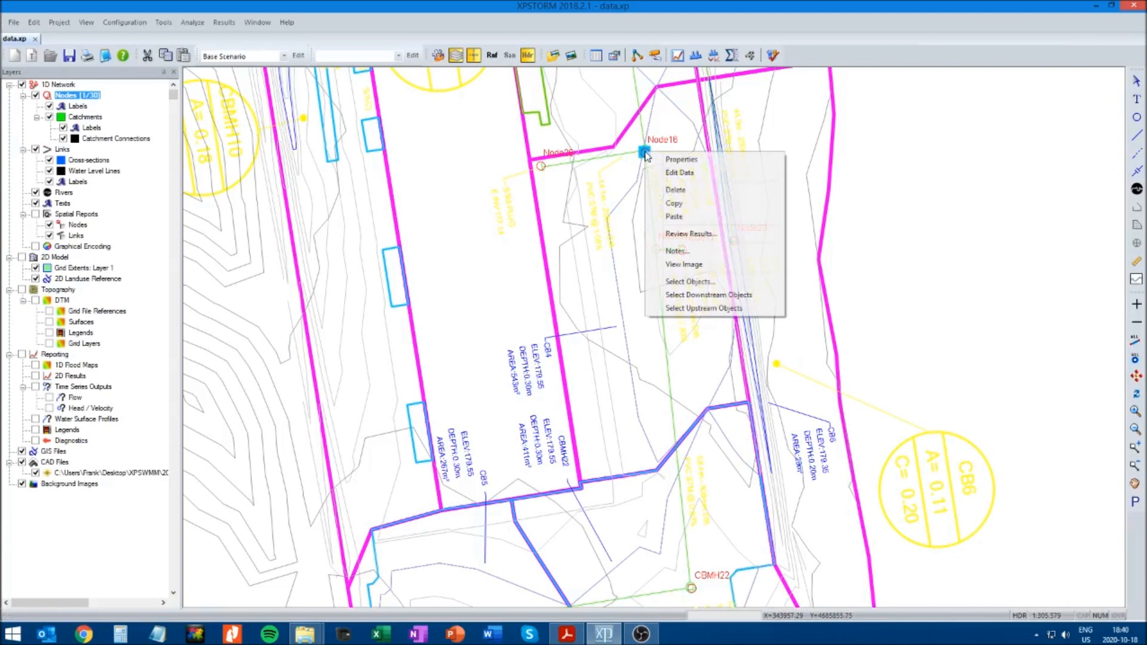
pyautogui.click(682, 160)
pyautogui.doubleClick(112, 89)
pyautogui.write('MH21')
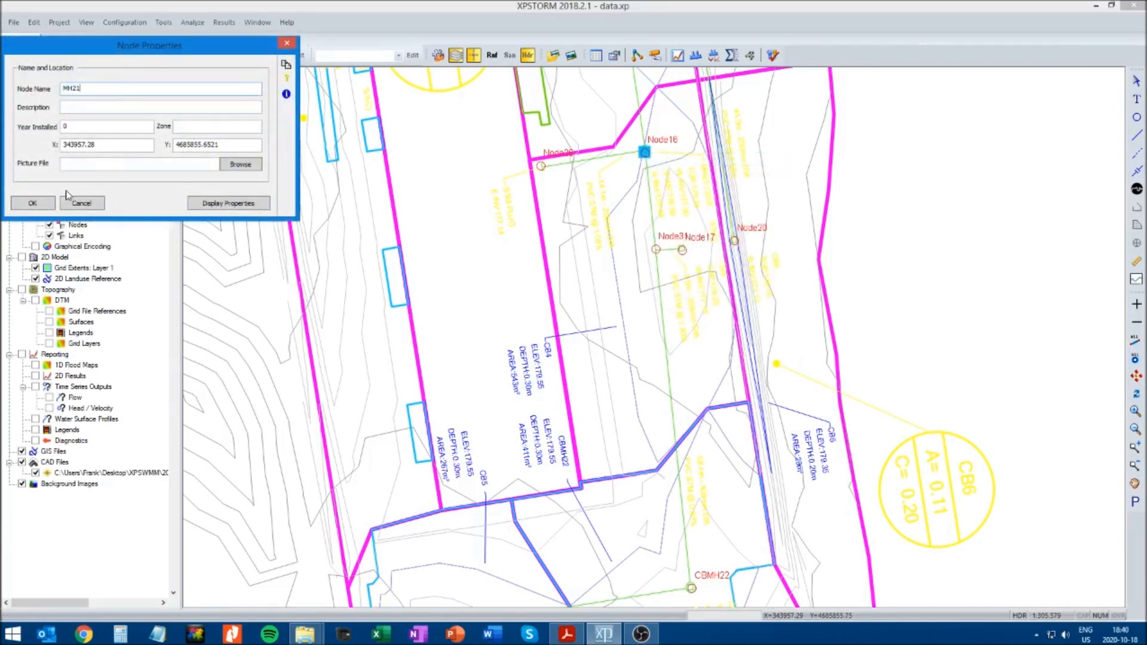
pyautogui.click(33, 203)
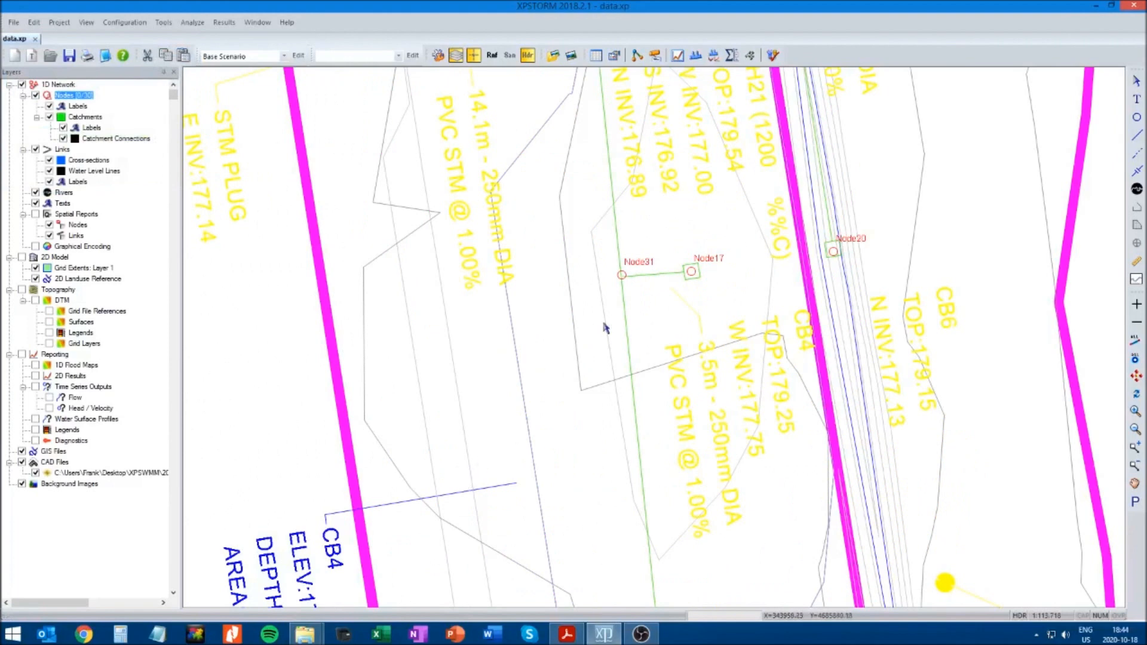
# Turn off Snap Mode and reposition Node20 inside the CB6 catch basin symbol
pyautogui.click(164, 23)
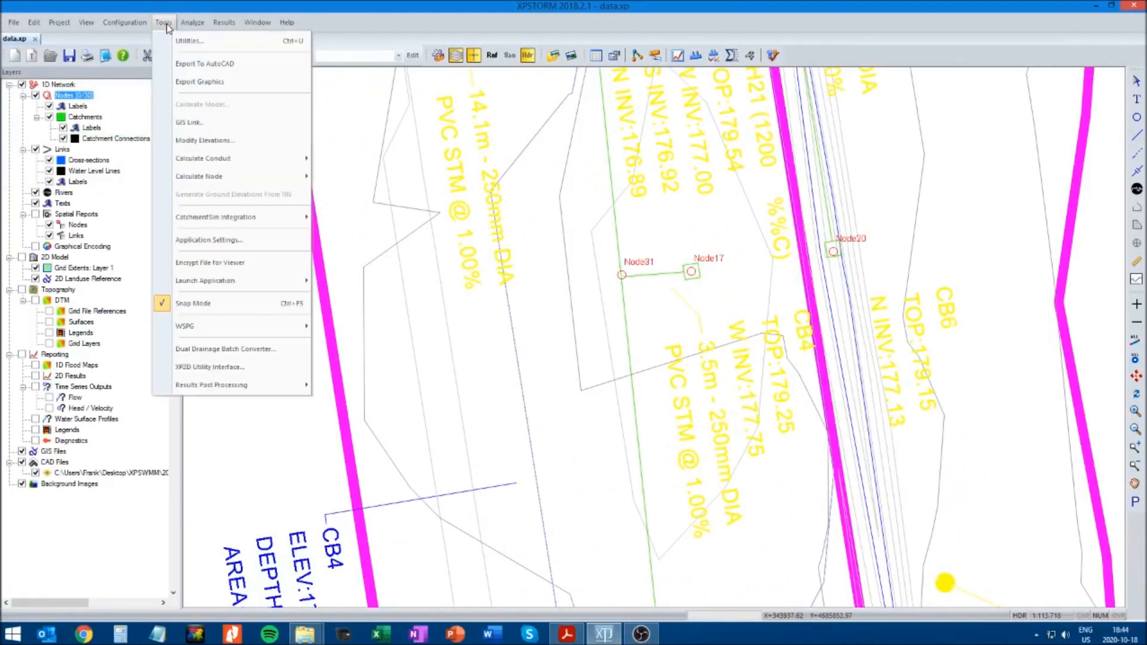
pyautogui.click(199, 306)
pyautogui.click(692, 273)
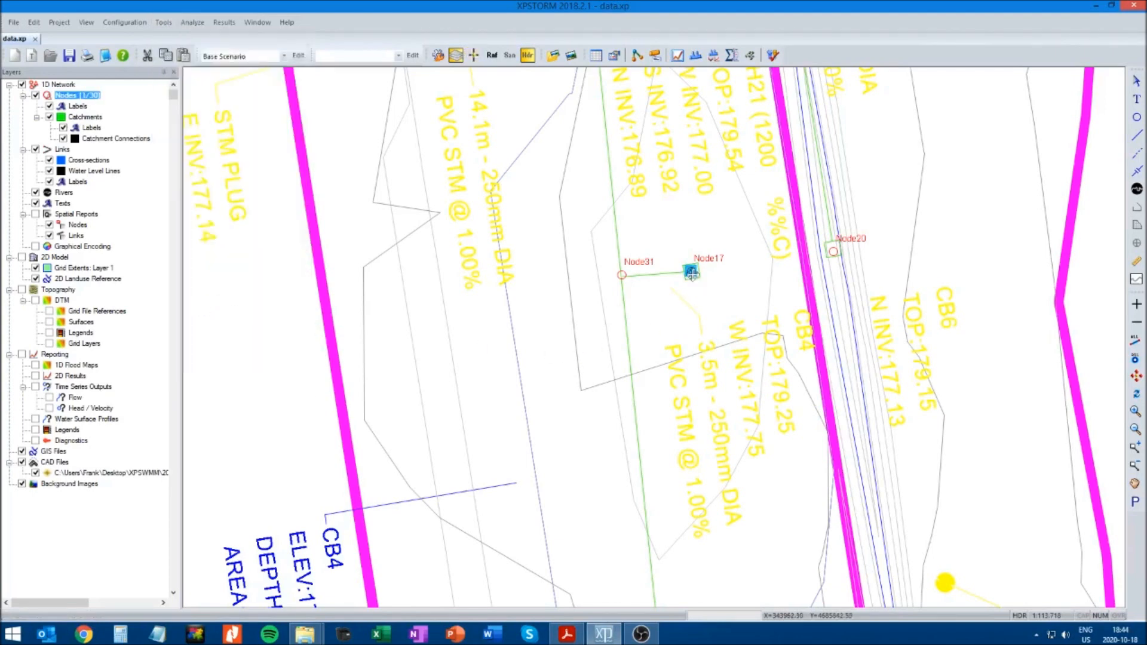
pyautogui.click(834, 251)
pyautogui.moveTo(874, 255); pyautogui.dragTo(869, 233)
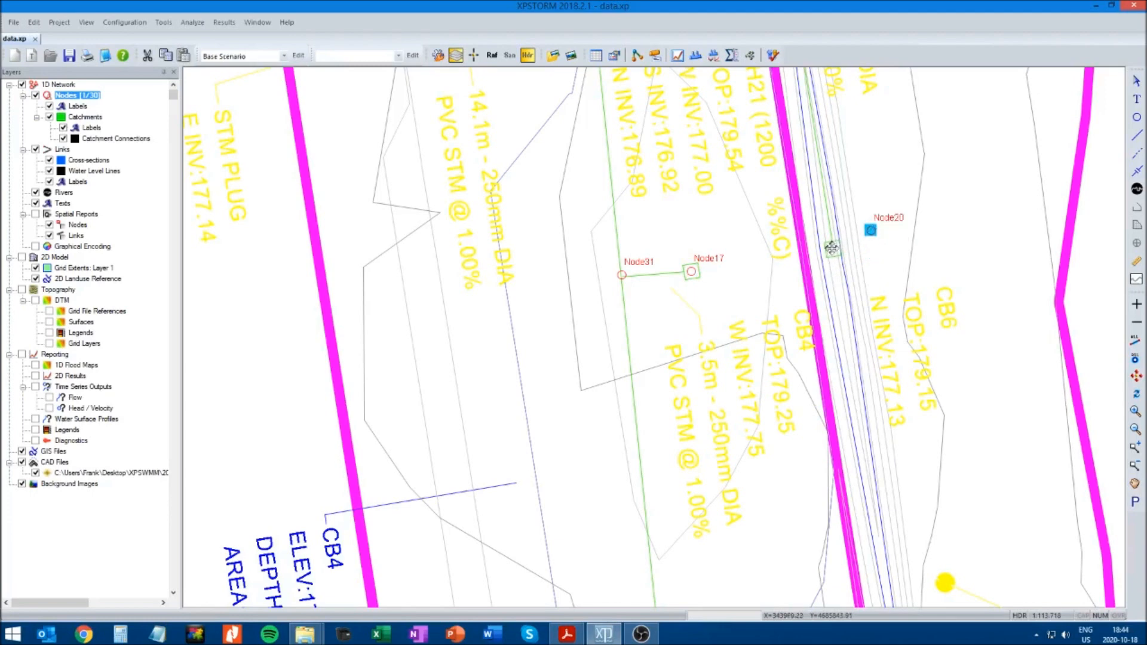
pyautogui.moveTo(833, 248); pyautogui.dragTo(833, 248)
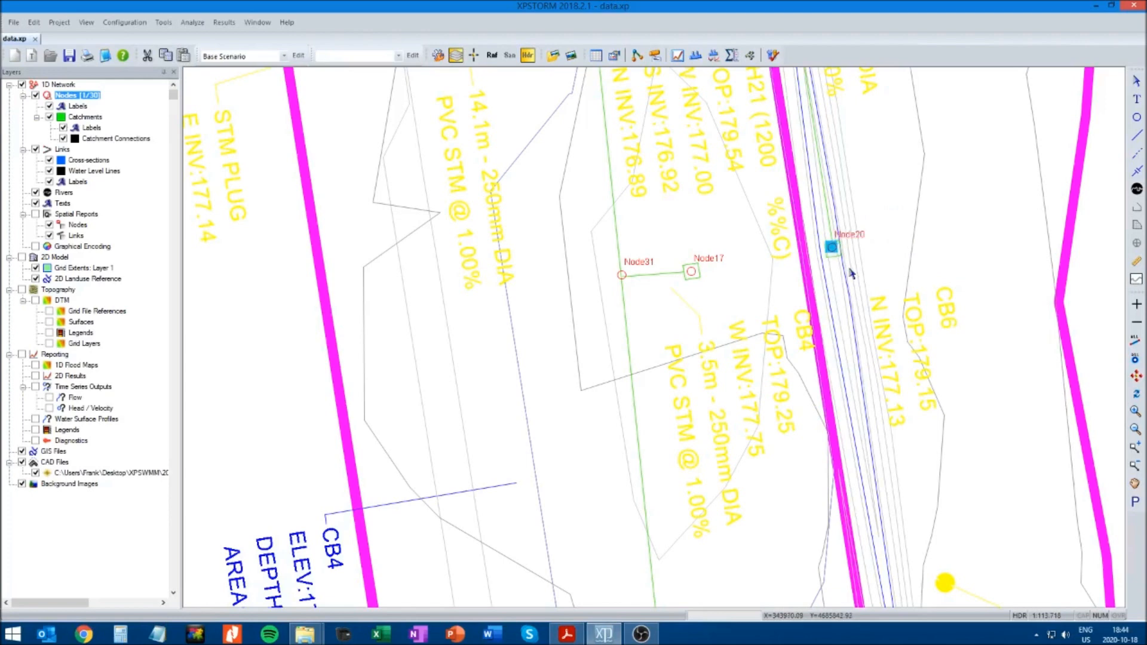
pyautogui.click(882, 246)
pyautogui.click(833, 249)
pyautogui.click(866, 266)
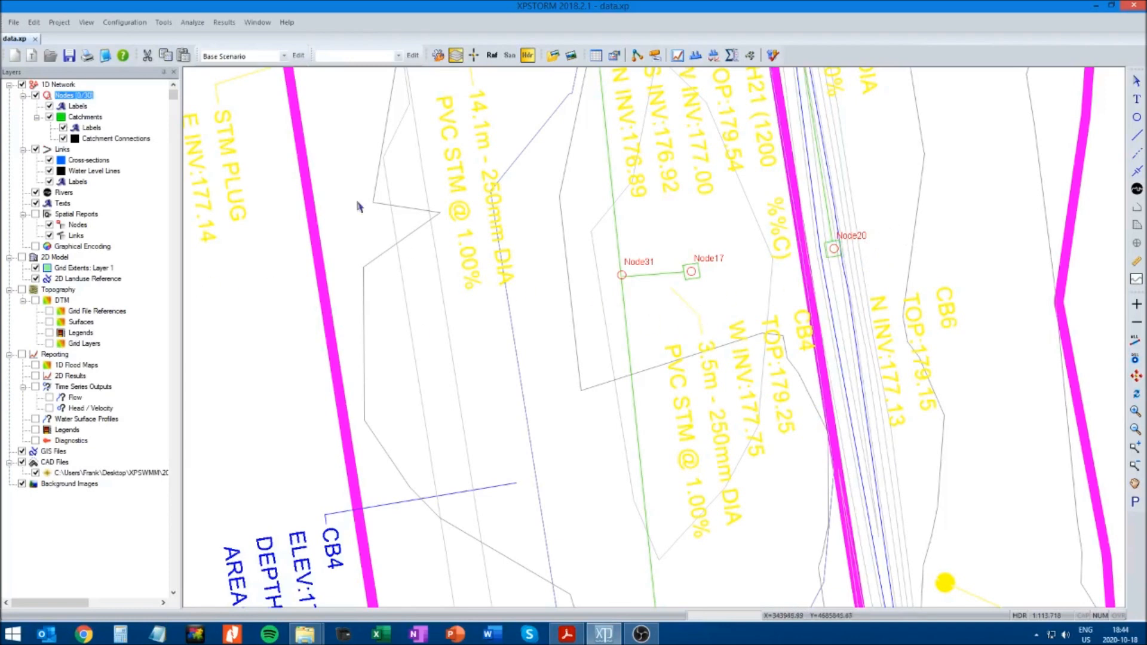
pyautogui.click(164, 23)
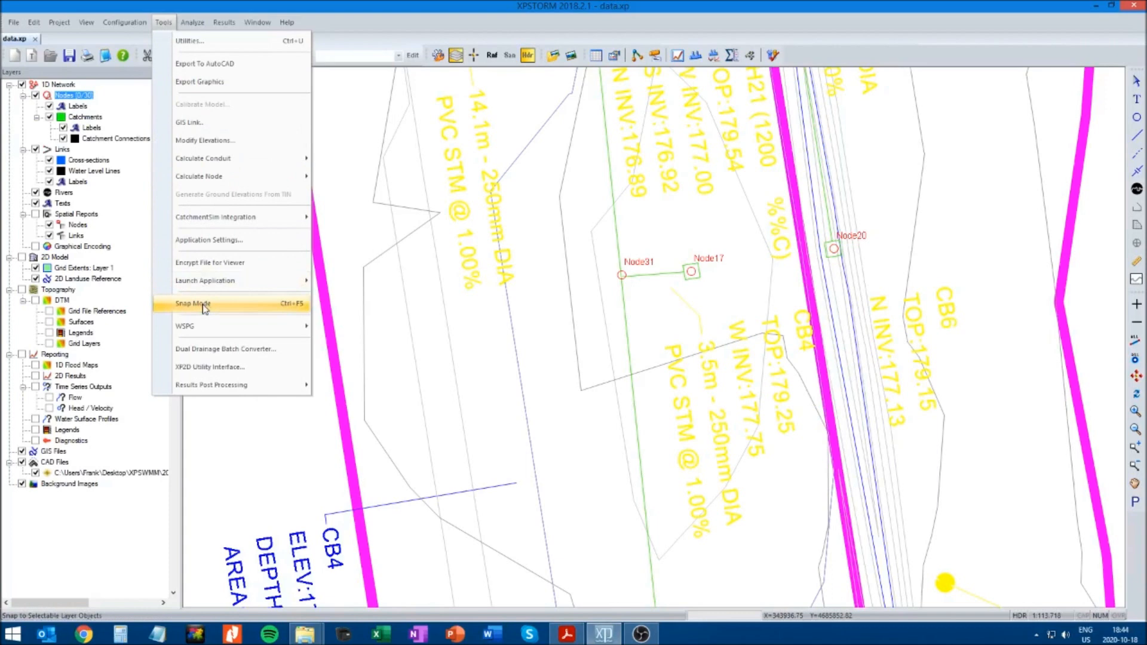
pyautogui.click(552, 357)
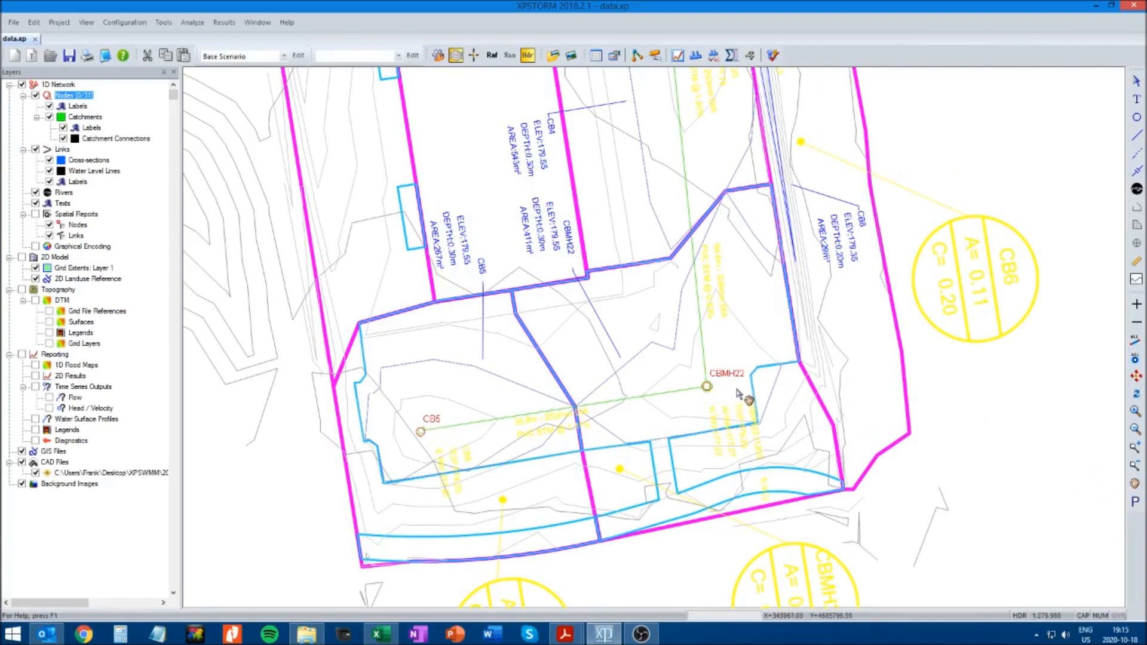
# Rename Node31, where the short pipe from CB4 meets the north-south storm sewer, as BLIND_CONN_4
pyautogui.moveTo(910, 156); pyautogui.dragTo(917, 398)
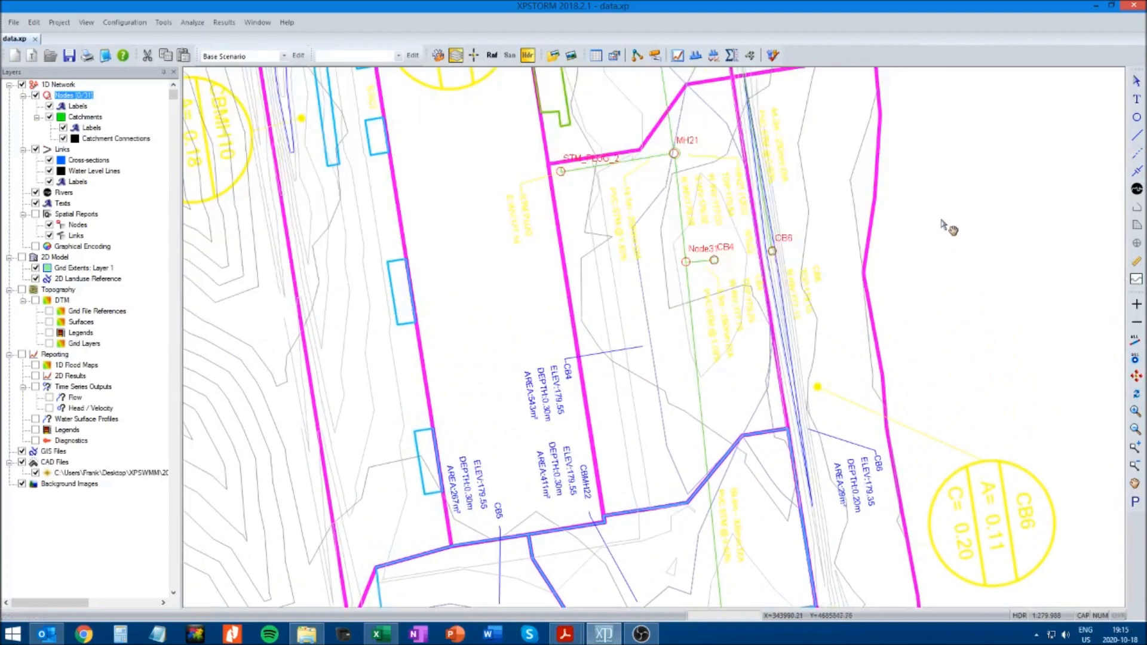
pyautogui.moveTo(948, 230); pyautogui.dragTo(948, 351)
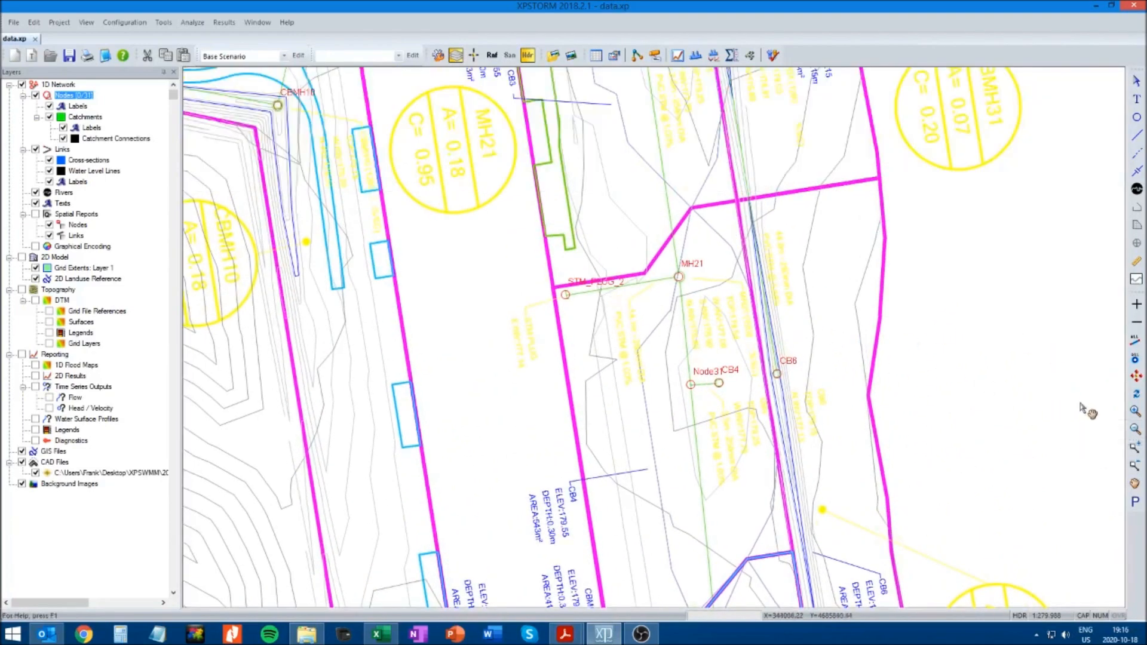
pyautogui.click(1135, 449)
pyautogui.moveTo(500, 230); pyautogui.dragTo(683, 364)
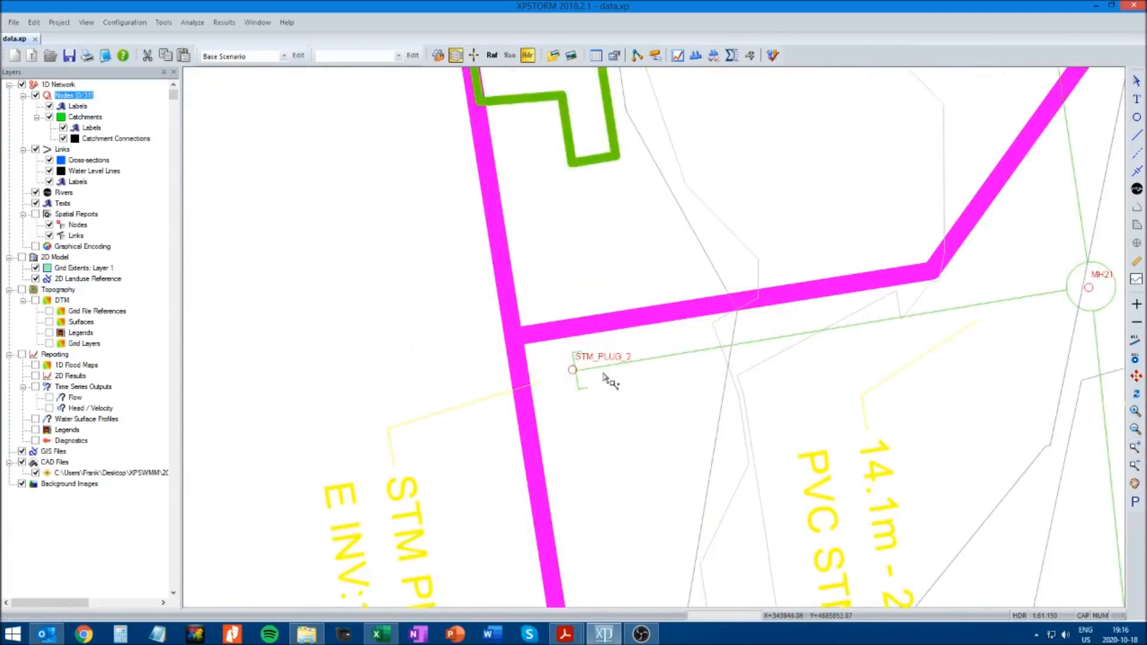
pyautogui.click(1136, 431)
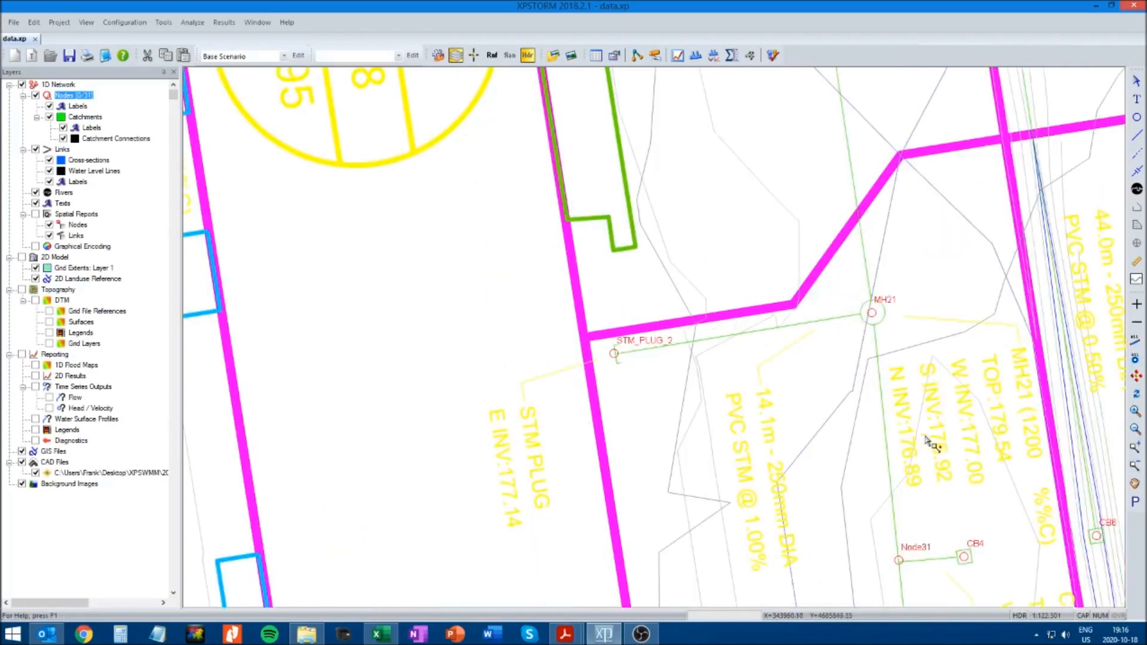
pyautogui.click(1137, 485)
pyautogui.moveTo(992, 585); pyautogui.dragTo(624, 361)
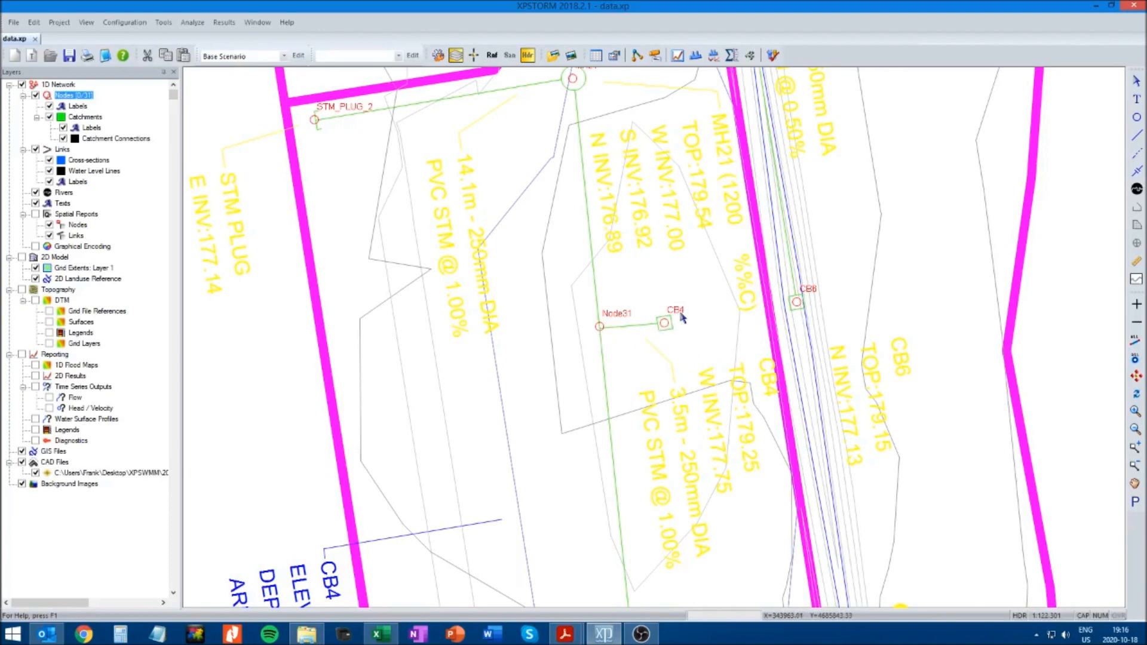
pyautogui.click(599, 326)
pyautogui.rightClick(599, 326)
pyautogui.click(630, 337)
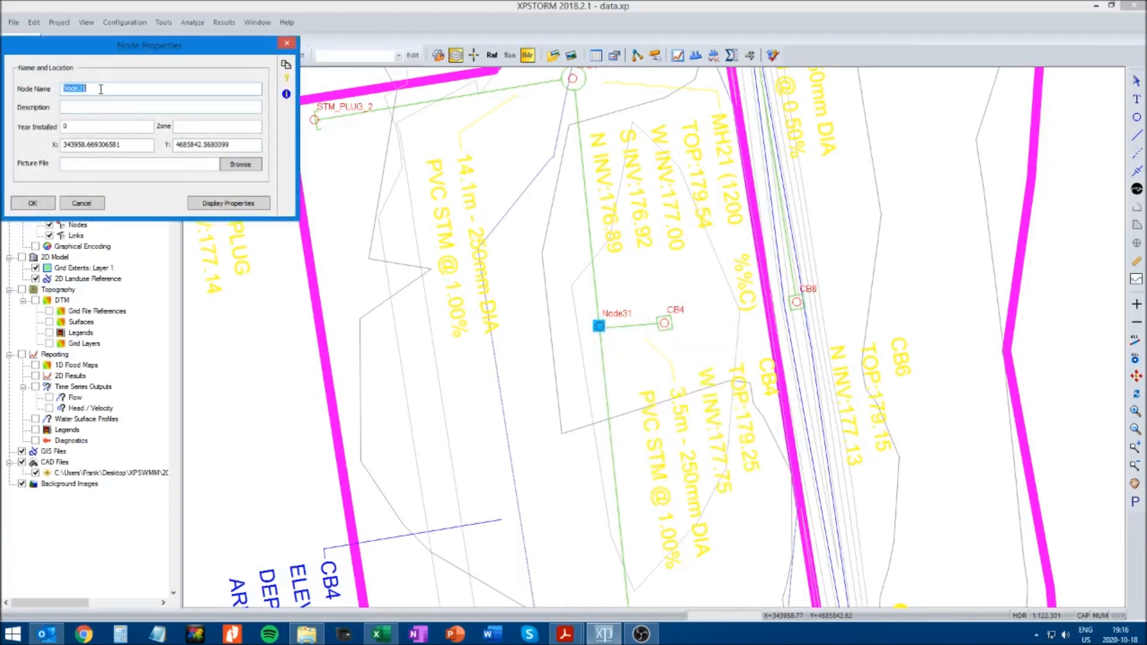
pyautogui.write('BLIND_CONN_4')
pyautogui.click(40, 204)
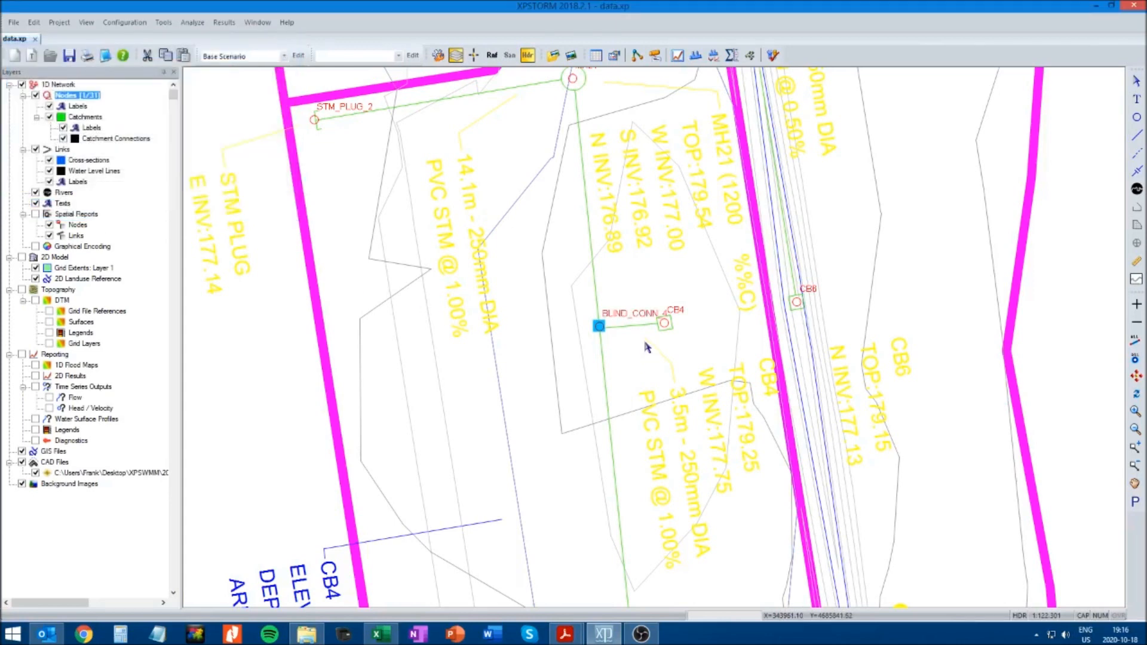
# Rename Node32, where the pipe from CB8 joins the sewer west of CBMH5, as BLIND_CONN_8
pyautogui.click(1135, 484)
pyautogui.moveTo(495, 194); pyautogui.dragTo(632, 375)
pyautogui.moveTo(532, 169); pyautogui.dragTo(653, 379)
pyautogui.moveTo(635, 218); pyautogui.dragTo(732, 409)
pyautogui.moveTo(449, 206); pyautogui.dragTo(640, 448)
pyautogui.moveTo(519, 222); pyautogui.dragTo(626, 499)
pyautogui.moveTo(611, 196); pyautogui.dragTo(611, 458)
pyautogui.moveTo(486, 243); pyautogui.dragTo(557, 483)
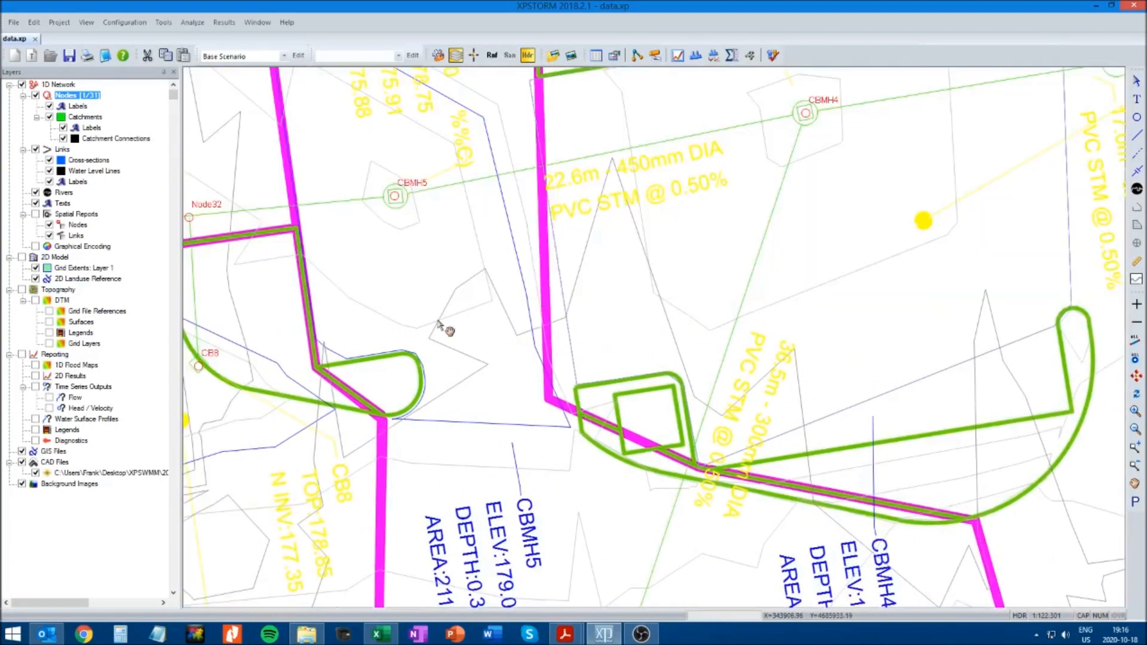
pyautogui.moveTo(369, 335); pyautogui.dragTo(613, 351)
pyautogui.moveTo(473, 320); pyautogui.dragTo(518, 323)
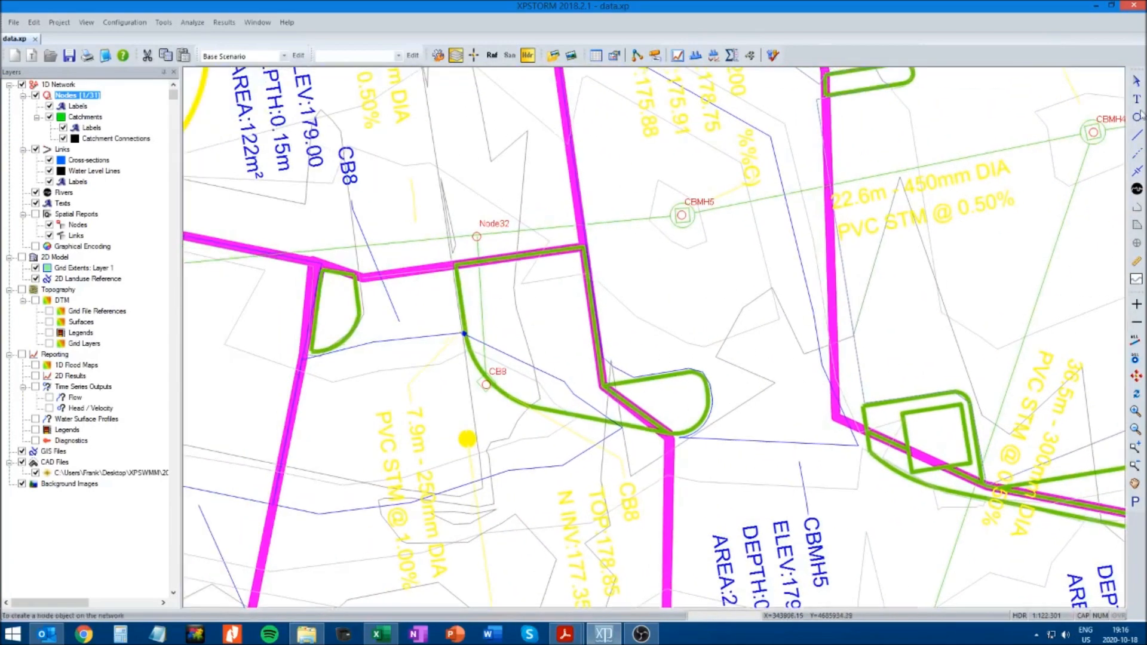
pyautogui.click(1140, 82)
pyautogui.click(476, 239)
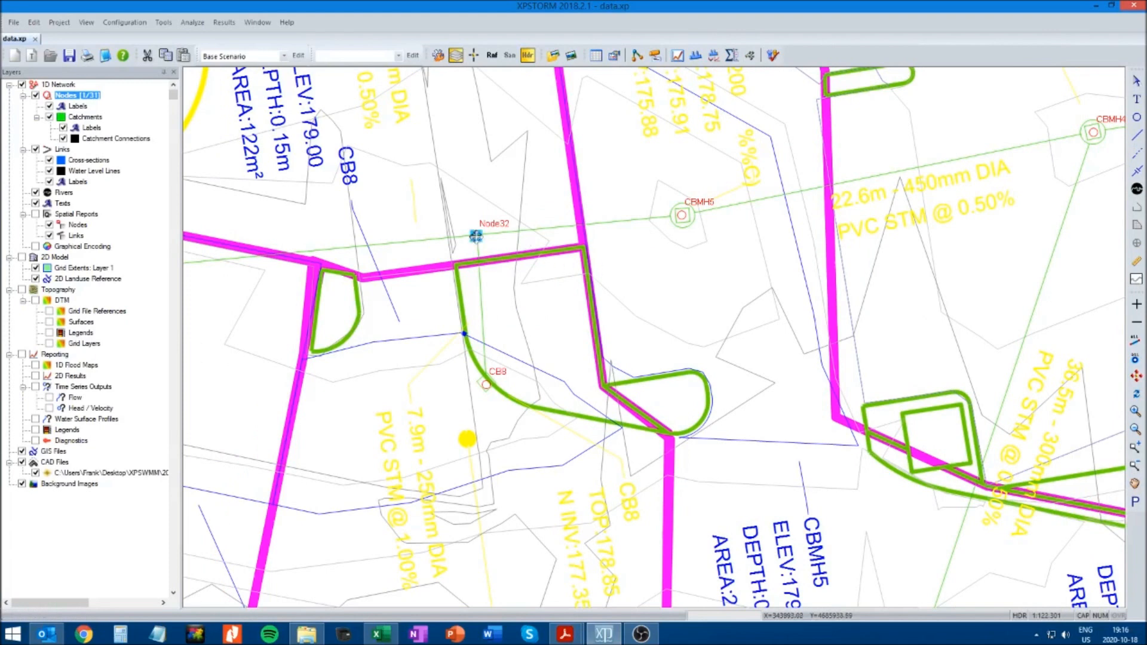
pyautogui.rightClick(476, 239)
pyautogui.click(502, 248)
pyautogui.doubleClick(102, 89)
pyautogui.write('BLIND_CONN_8')
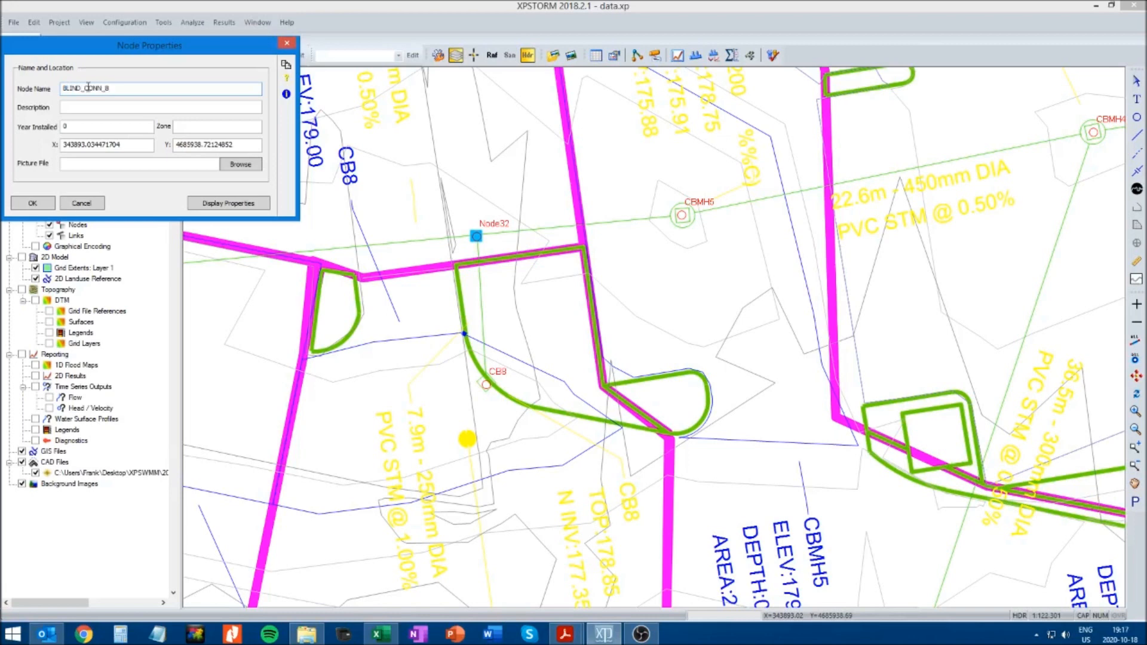
pyautogui.click(34, 204)
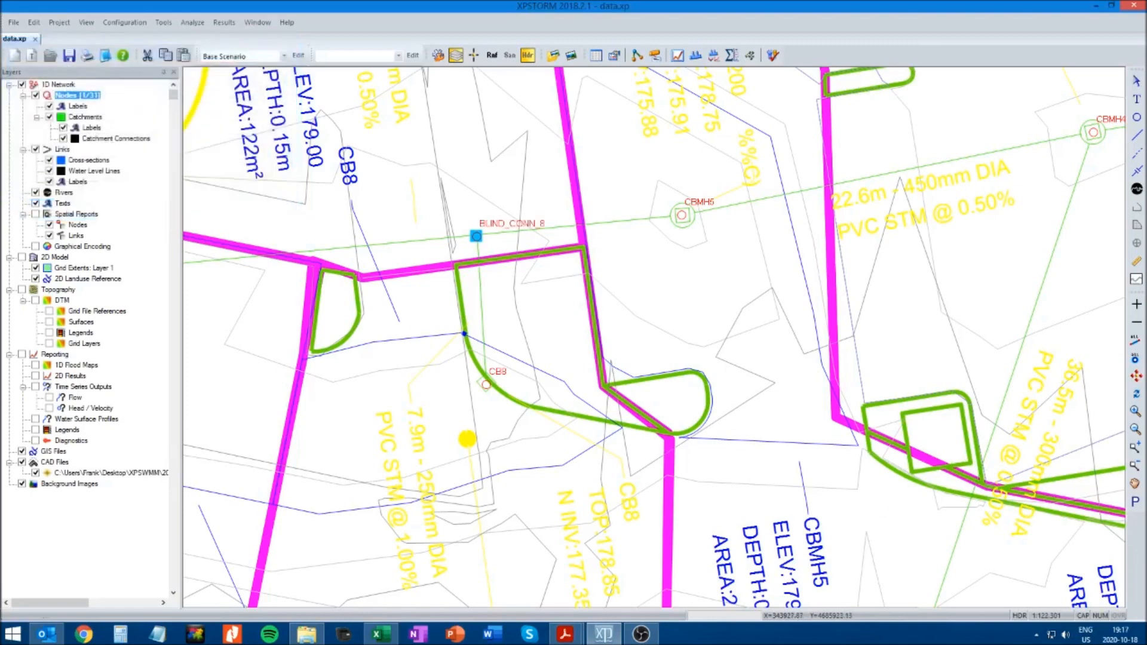
# Check the nodes along the northern sewer, west of BLIND_CONN_8 and back east, for any still carrying default names
pyautogui.click(1135, 485)
pyautogui.moveTo(373, 446); pyautogui.dragTo(745, 431)
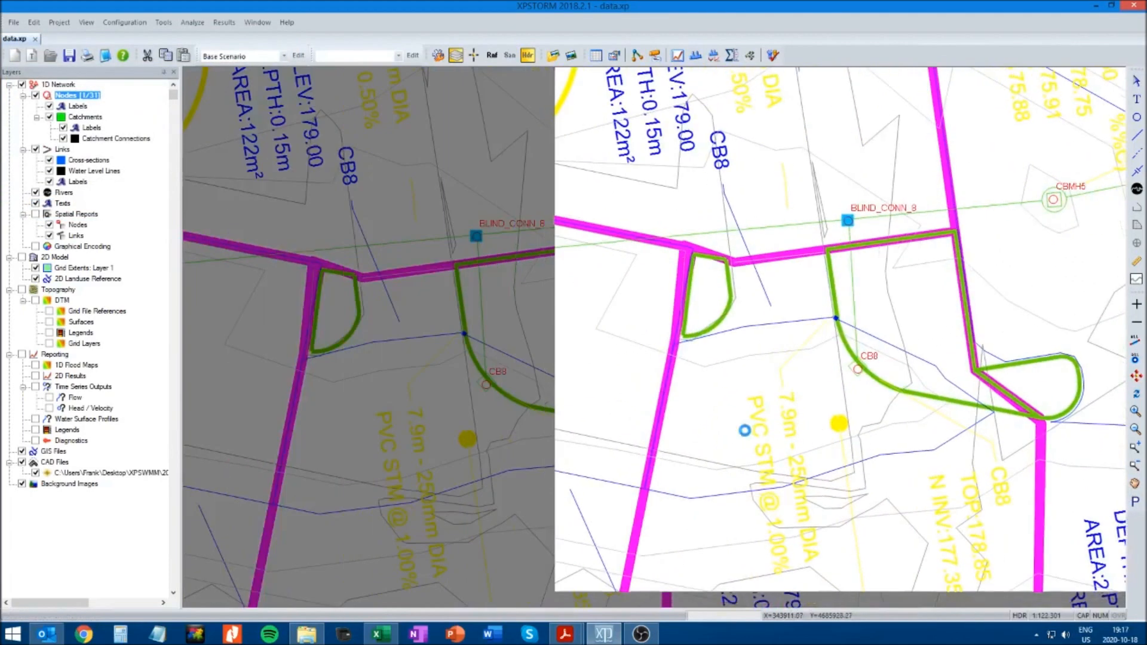
pyautogui.moveTo(423, 390); pyautogui.dragTo(792, 371)
pyautogui.moveTo(410, 335); pyautogui.dragTo(692, 404)
pyautogui.moveTo(483, 369); pyautogui.dragTo(715, 474)
pyautogui.moveTo(493, 430); pyautogui.dragTo(704, 431)
pyautogui.moveTo(547, 426); pyautogui.dragTo(768, 382)
pyautogui.moveTo(620, 358); pyautogui.dragTo(813, 405)
pyautogui.moveTo(918, 407); pyautogui.dragTo(616, 384)
pyautogui.moveTo(938, 412); pyautogui.dragTo(687, 386)
pyautogui.moveTo(962, 427); pyautogui.dragTo(717, 417)
pyautogui.moveTo(828, 459); pyautogui.dragTo(597, 407)
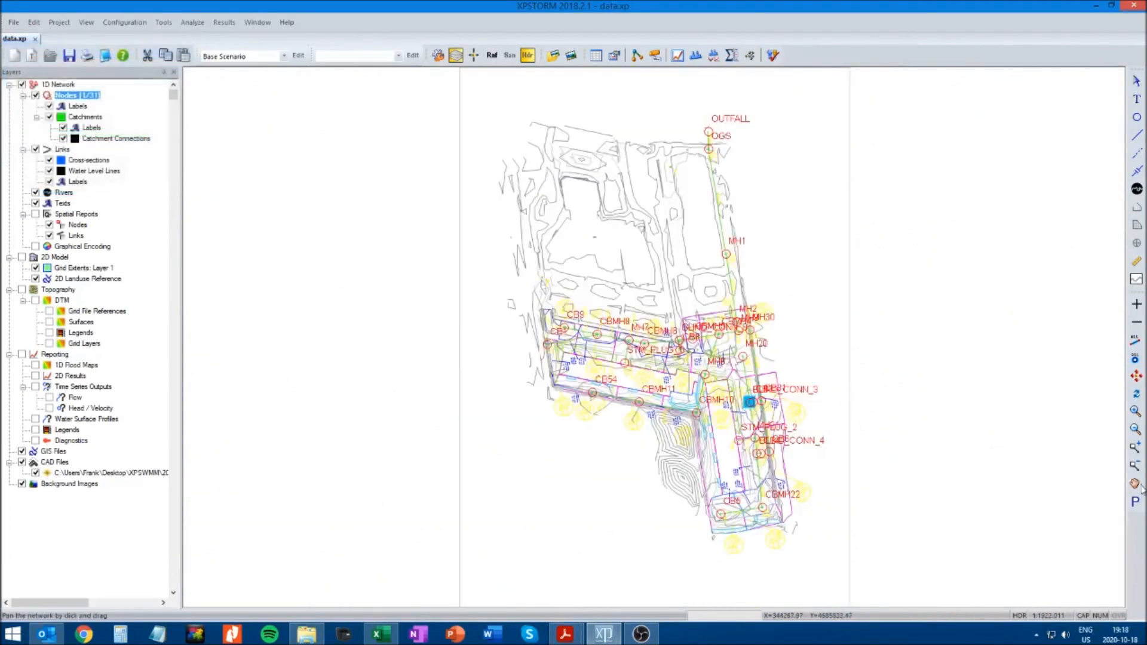
# Draw links along the northwestern sewer from CB9 to CBMH8 and from CBMH8 to MH7
pyautogui.click(1135, 449)
pyautogui.moveTo(498, 285); pyautogui.dragTo(867, 538)
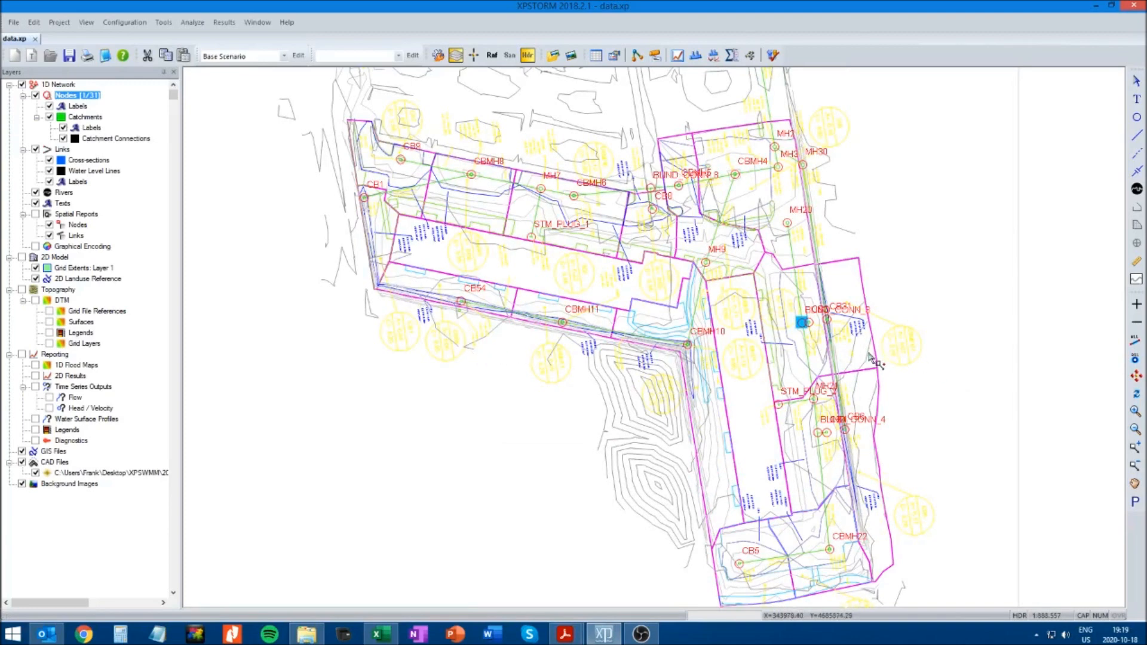
pyautogui.moveTo(326, 103); pyautogui.dragTo(744, 374)
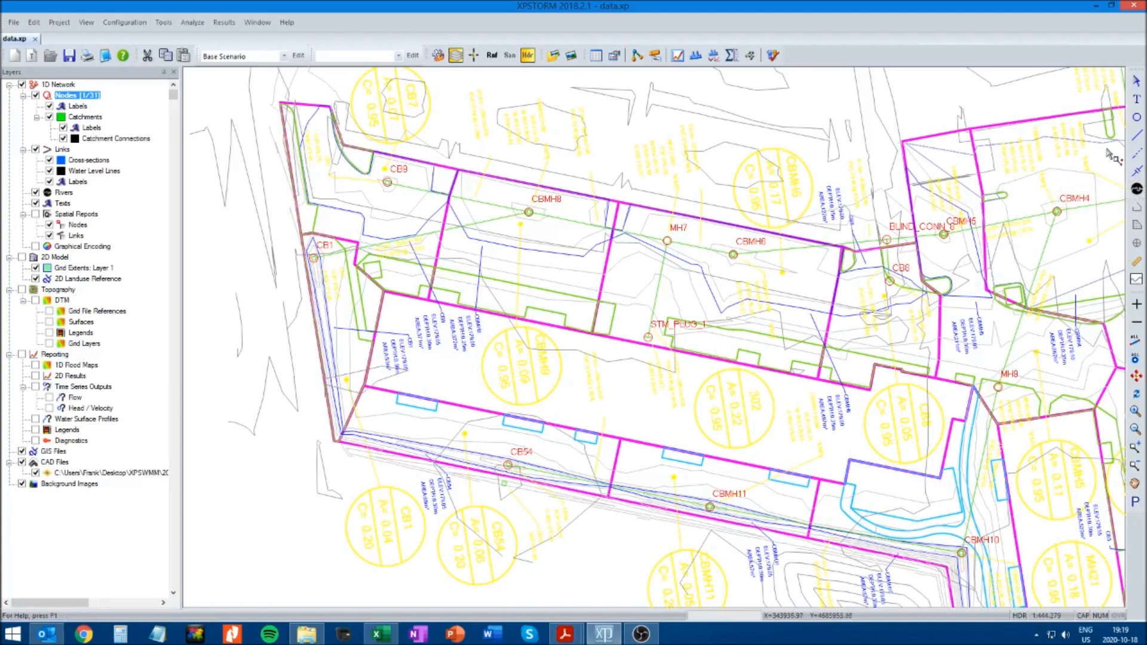
pyautogui.click(1138, 136)
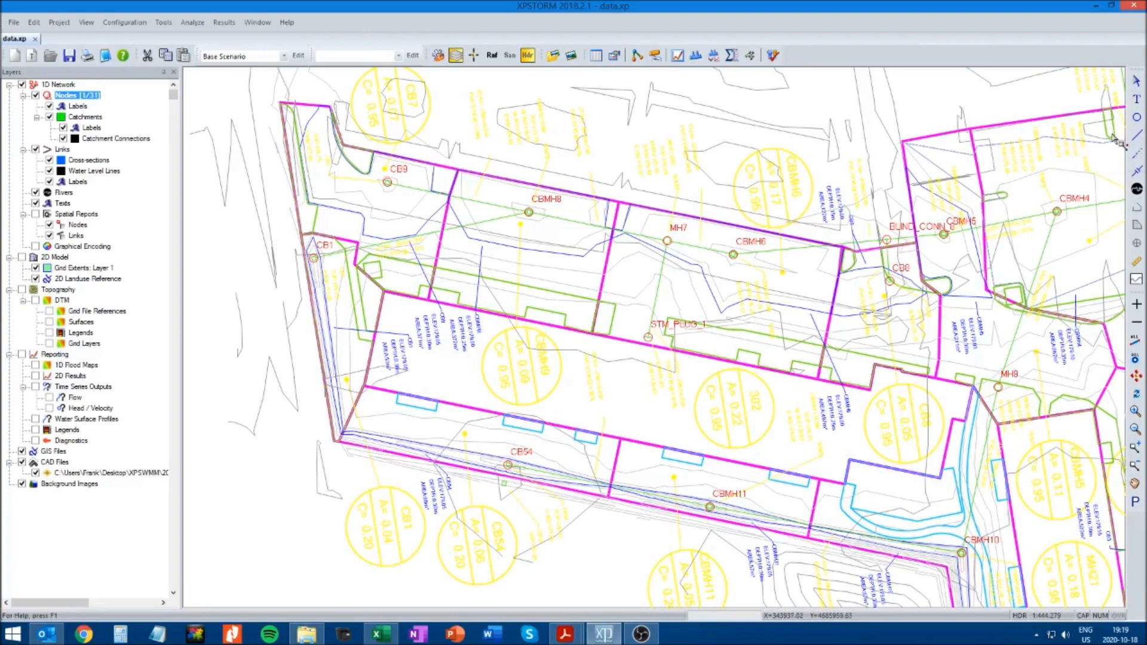
pyautogui.click(1139, 159)
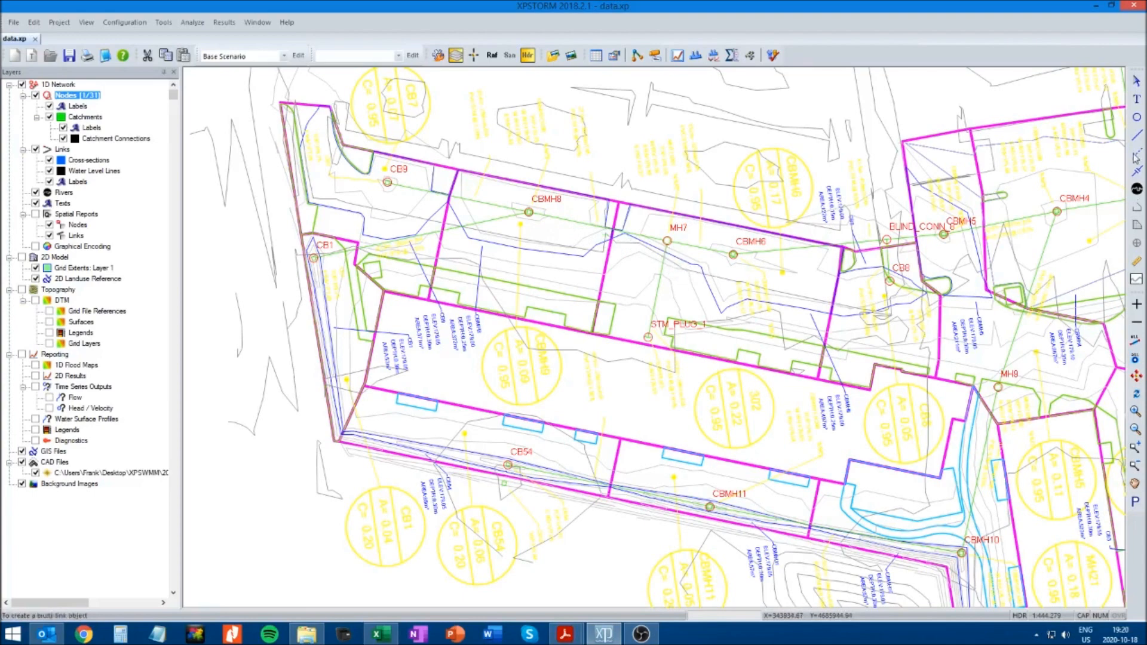
pyautogui.click(1137, 137)
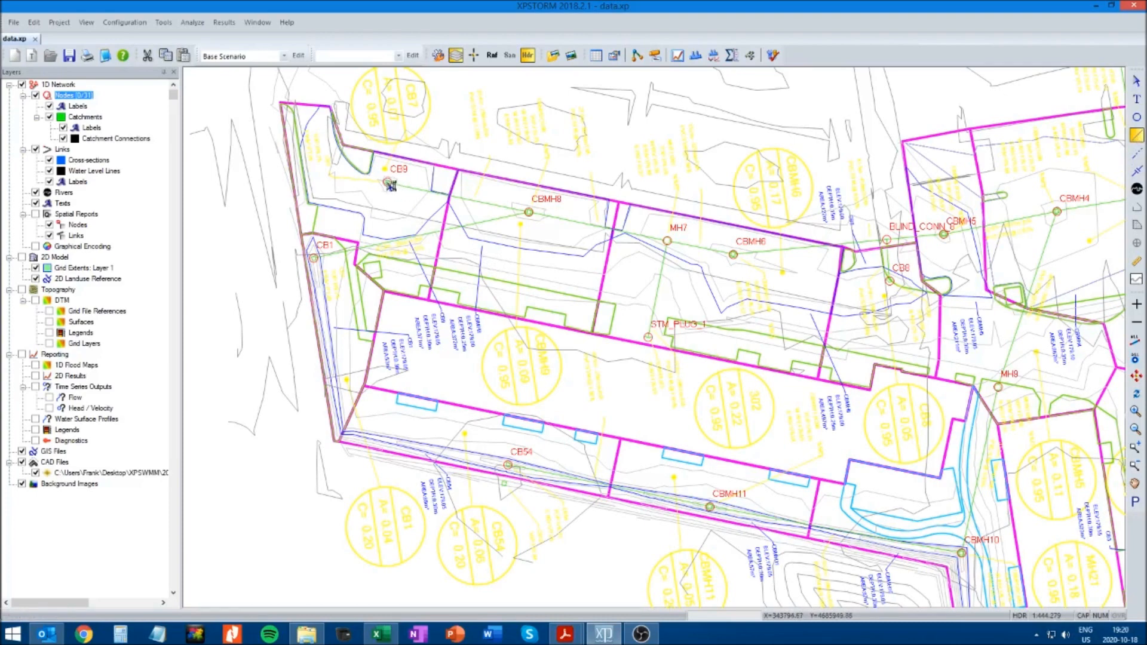
pyautogui.click(533, 216)
pyautogui.moveTo(536, 226)
pyautogui.mouseDown()
pyautogui.moveTo(533, 257)
pyautogui.moveTo(670, 241)
pyautogui.moveTo(665, 278)
pyautogui.moveTo(668, 242)
pyautogui.mouseUp()
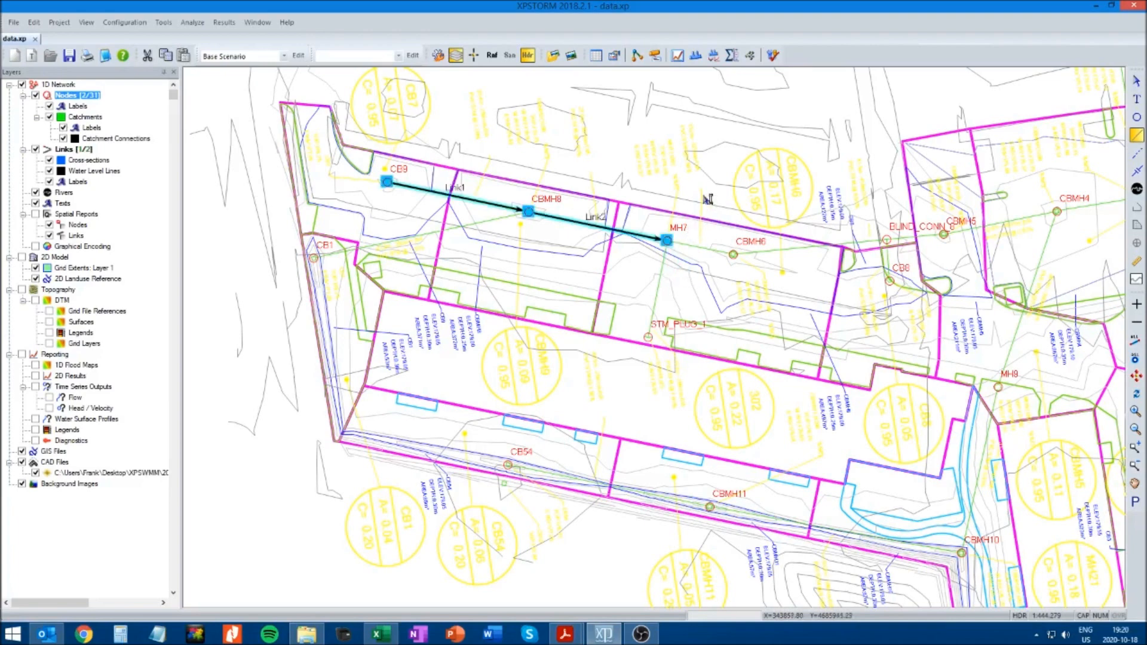
pyautogui.press('Escape')
# Draw links from CB1 to CBMH8 and from MH7 to CBMH6
pyautogui.click(1138, 135)
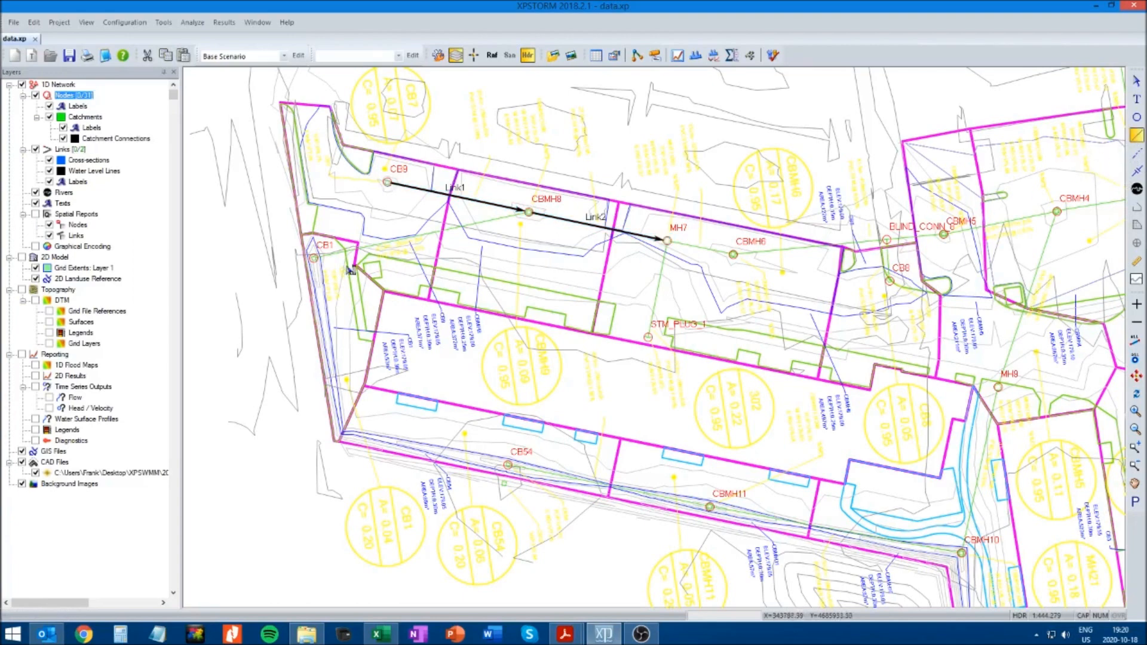
pyautogui.click(315, 258)
pyautogui.click(529, 212)
pyautogui.rightClick(538, 252)
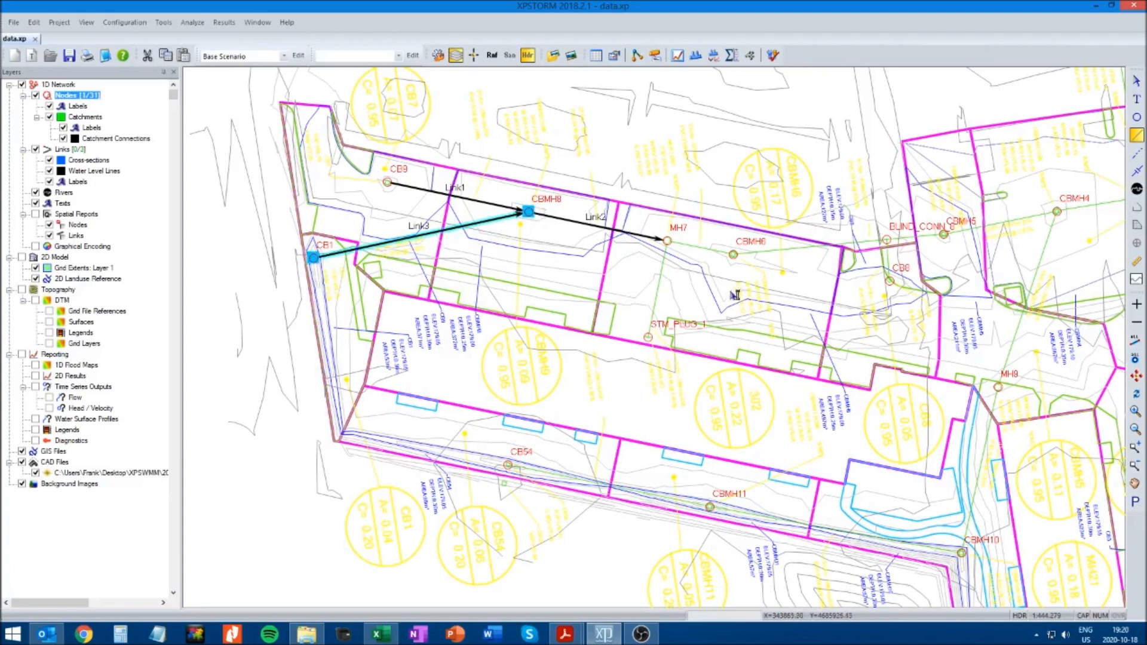
pyautogui.click(669, 242)
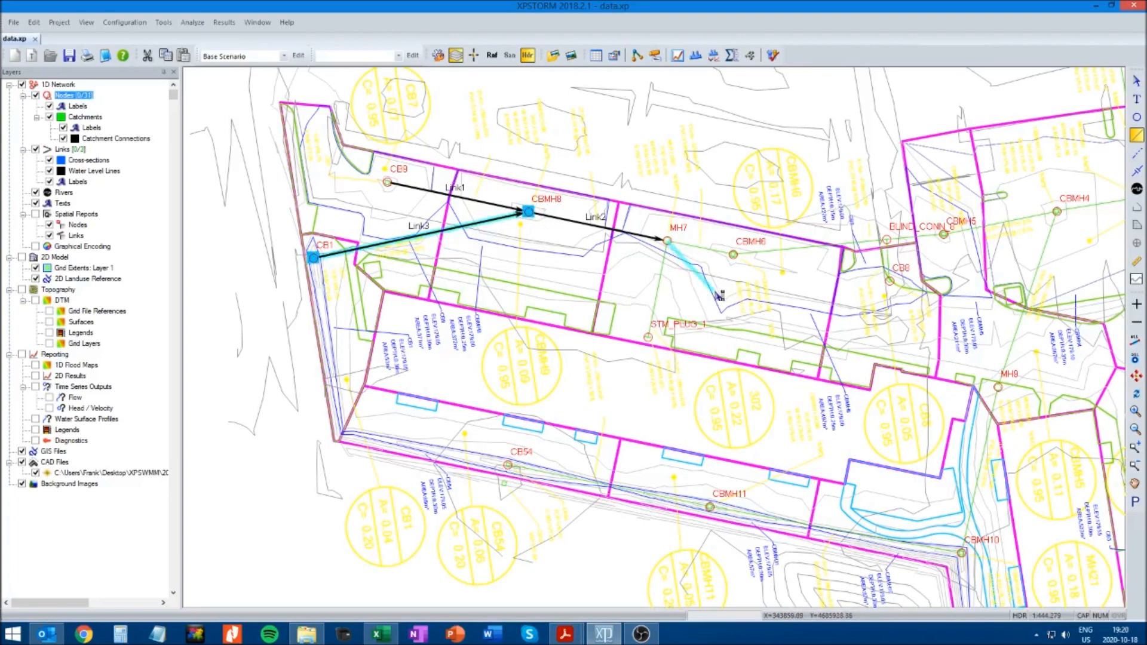
pyautogui.click(739, 257)
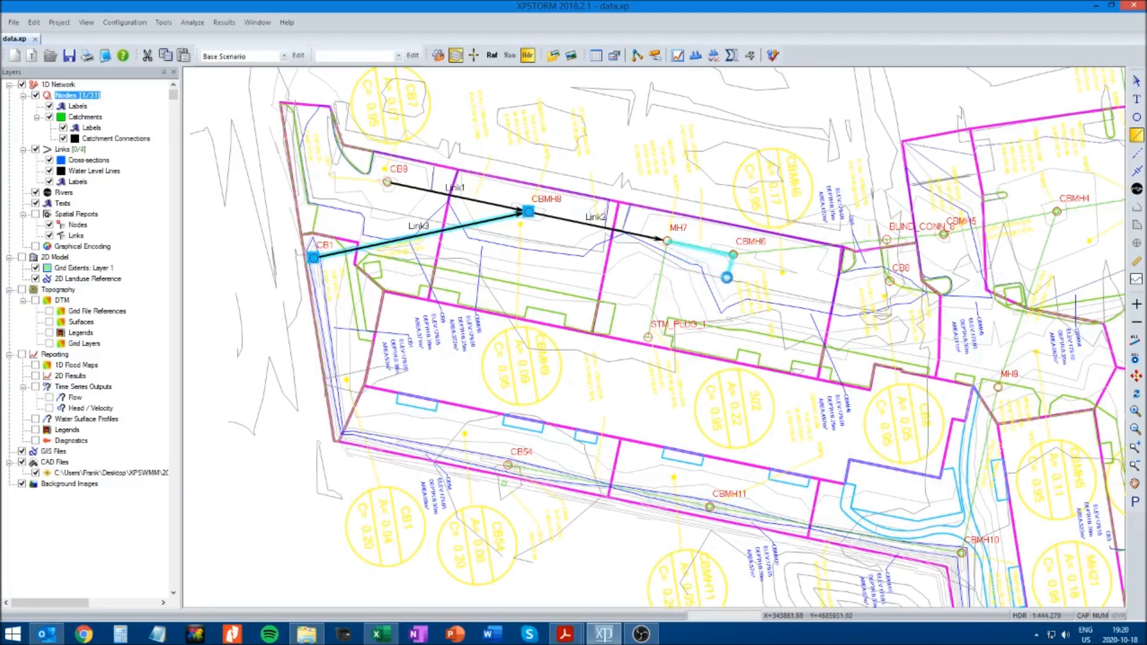
# Draw links from STM_PLUG_1 to MH7 and from CBMH6 to BLIND_CONN_8
pyautogui.click(650, 339)
pyautogui.click(667, 240)
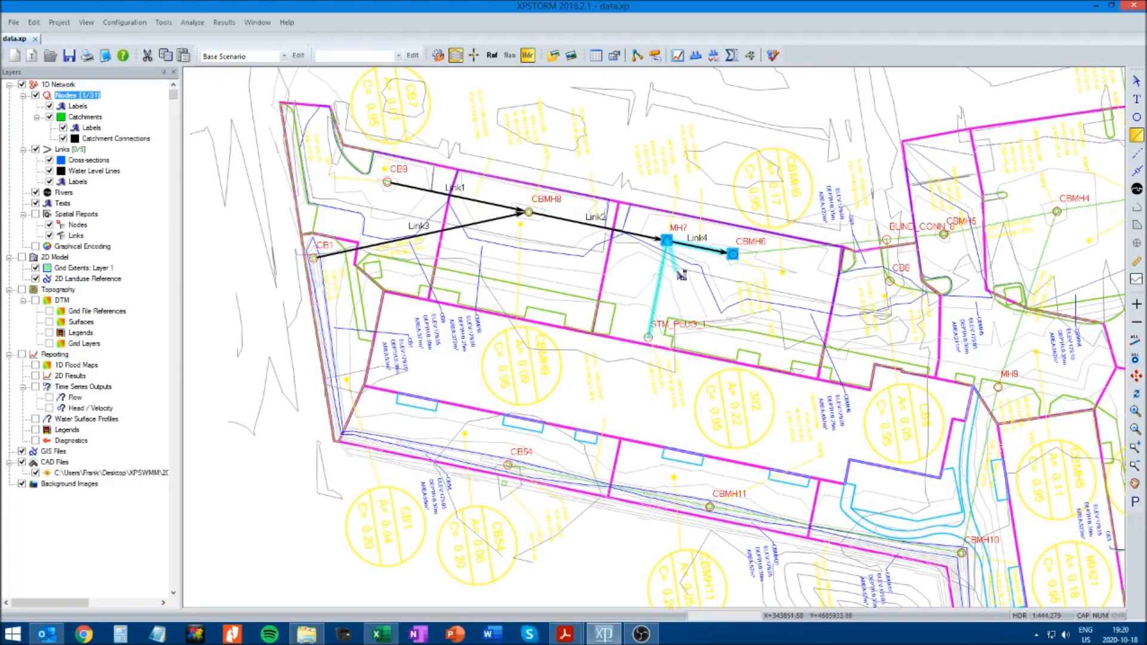
pyautogui.click(737, 256)
pyautogui.click(889, 241)
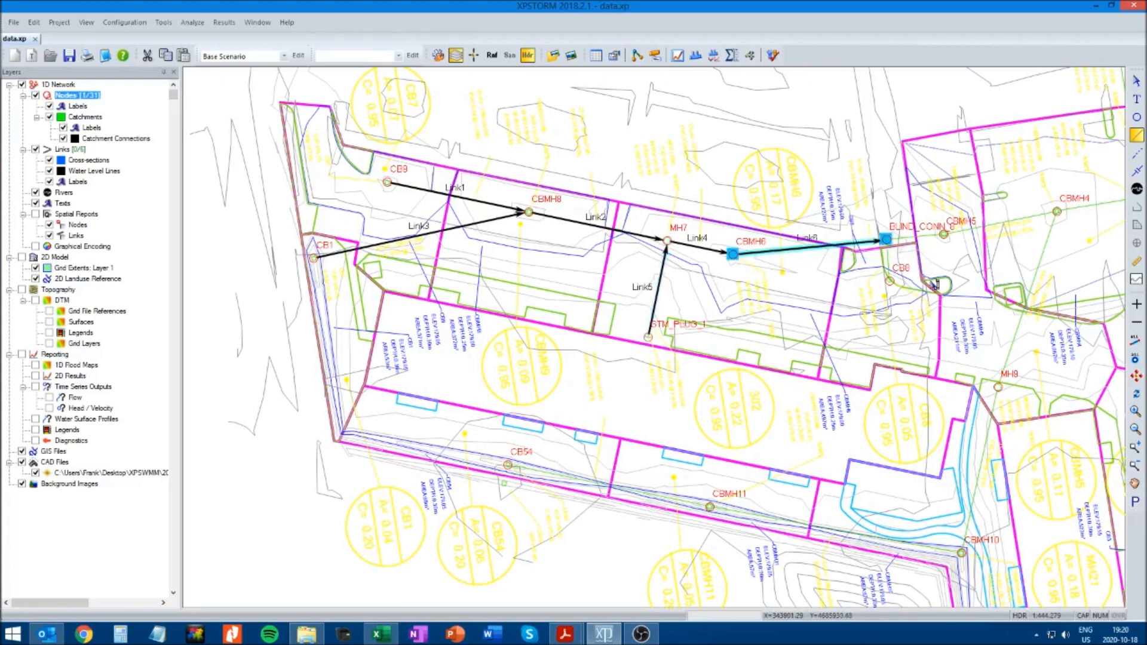
# Draw a link from CB8 to BLIND_CONN_8 and continue links through CBMH5 to CBMH4
pyautogui.click(890, 281)
pyautogui.click(887, 241)
pyautogui.click(944, 234)
pyautogui.click(1057, 211)
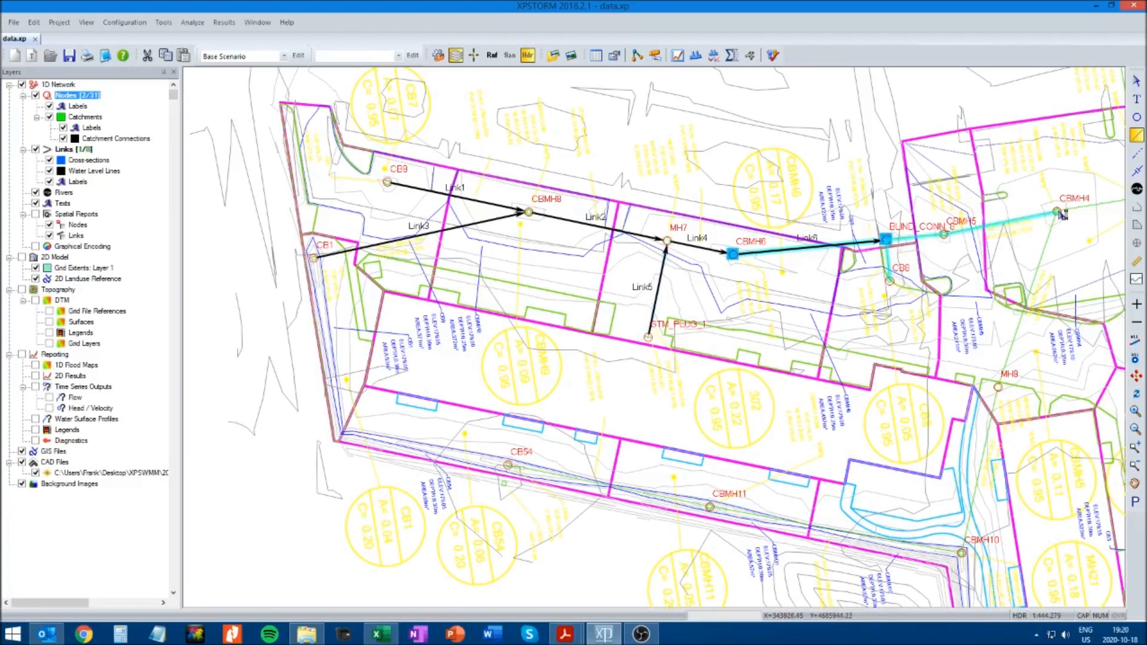
pyautogui.press('Escape')
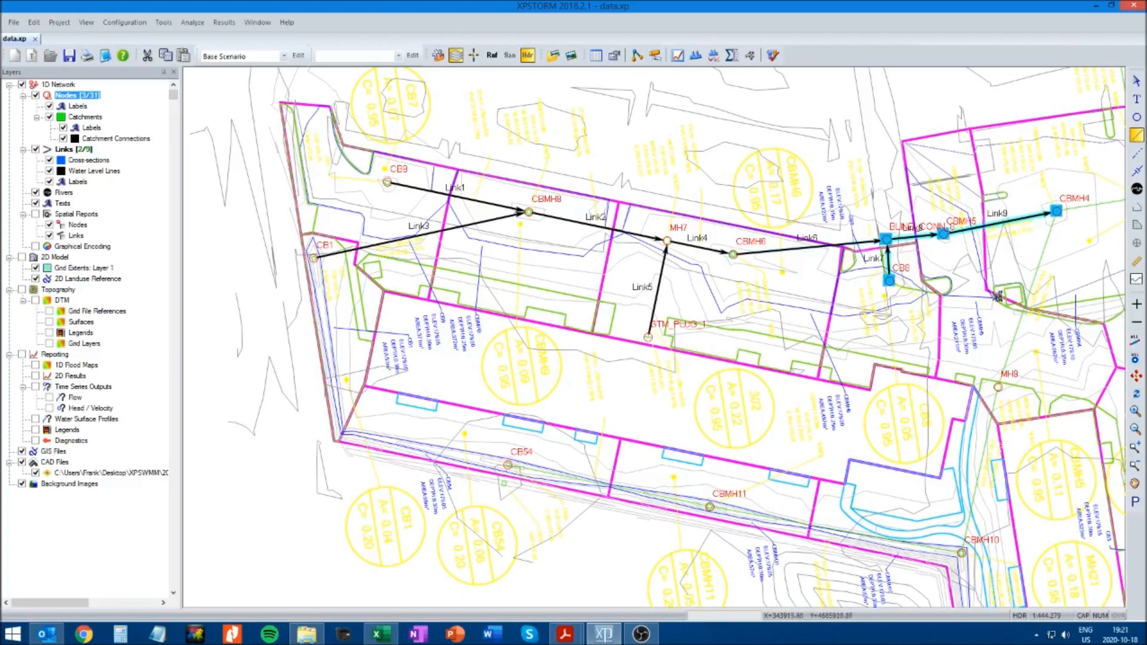
# Draw a chain of links along the southern sewer from CB54 through CBMH11, CBMH10 and MH9 to CBMH4
pyautogui.click(1137, 485)
pyautogui.moveTo(960, 447); pyautogui.dragTo(582, 414)
pyautogui.moveTo(722, 383); pyautogui.dragTo(834, 337)
pyautogui.moveTo(429, 484); pyautogui.dragTo(474, 486)
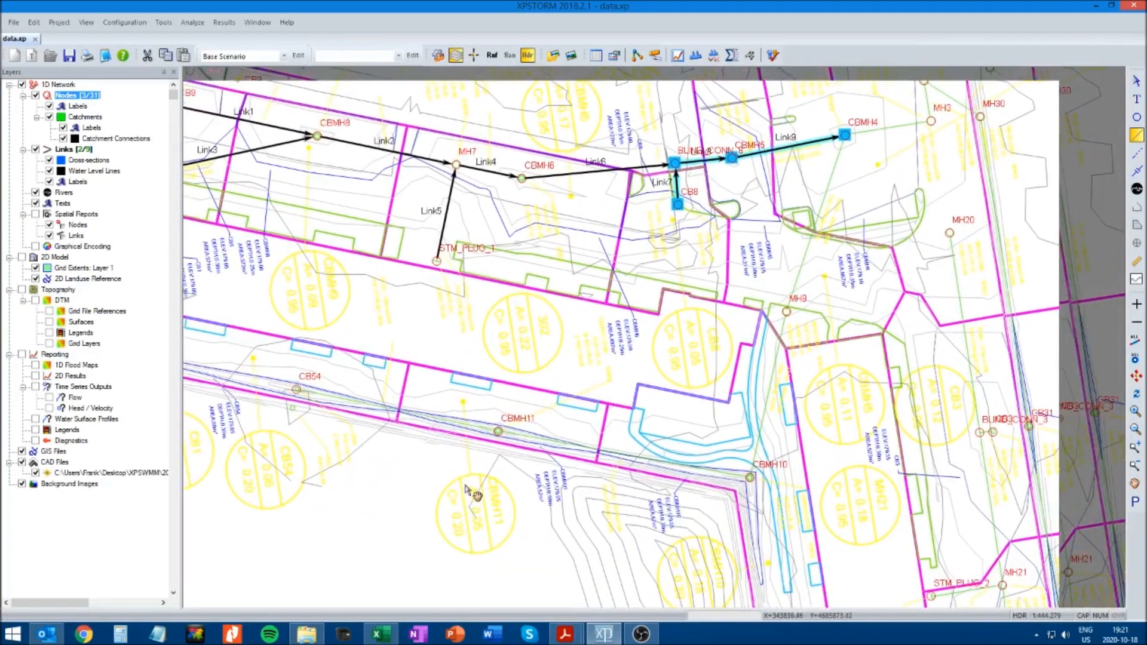
pyautogui.click(1138, 137)
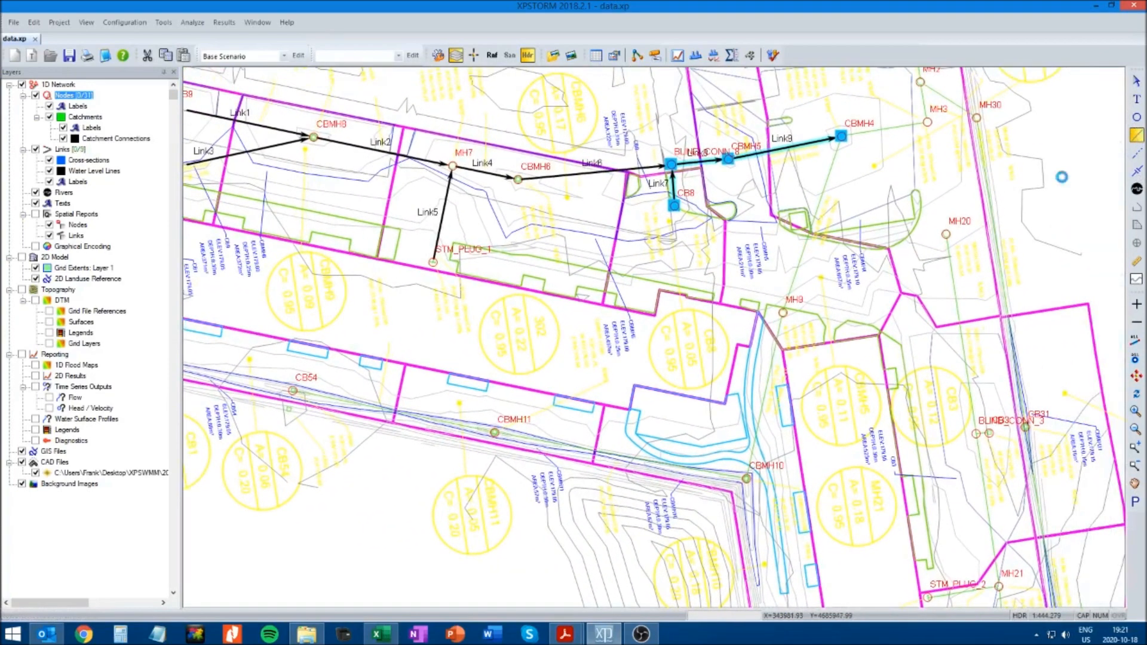
pyautogui.click(293, 391)
pyautogui.click(495, 433)
pyautogui.click(748, 479)
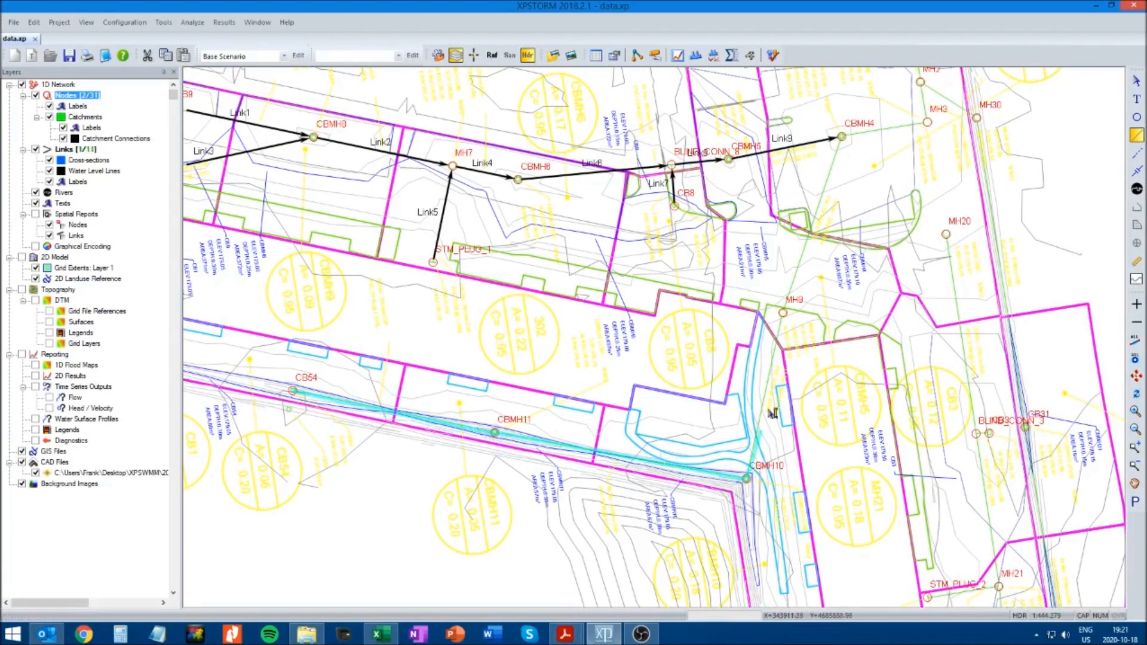
pyautogui.click(785, 310)
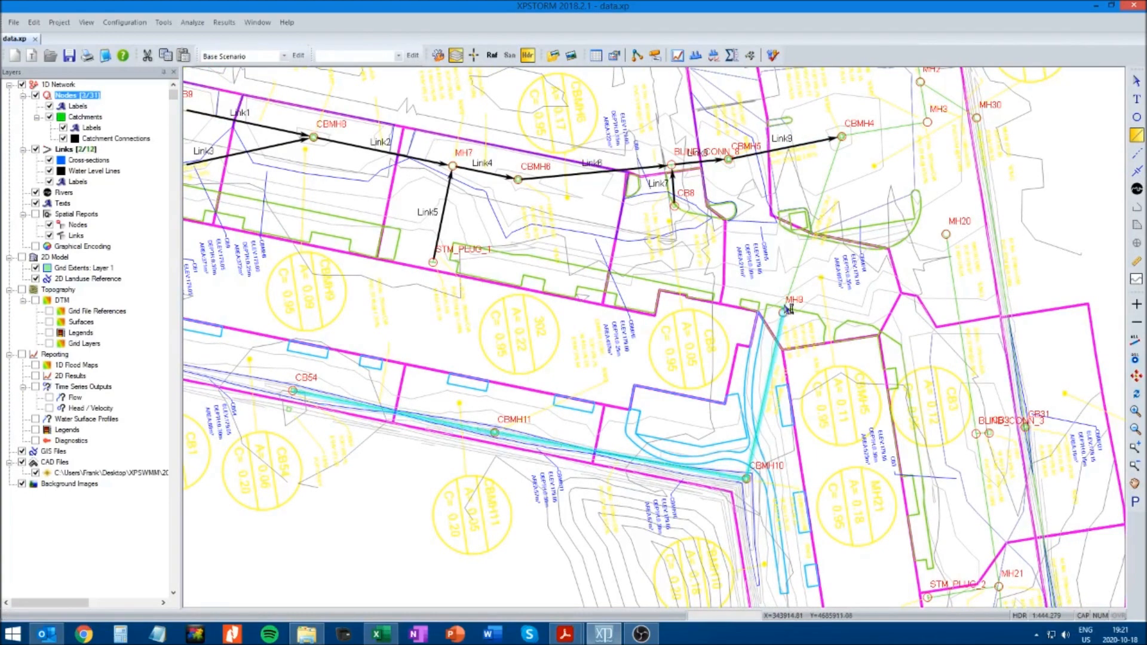
pyautogui.doubleClick(844, 139)
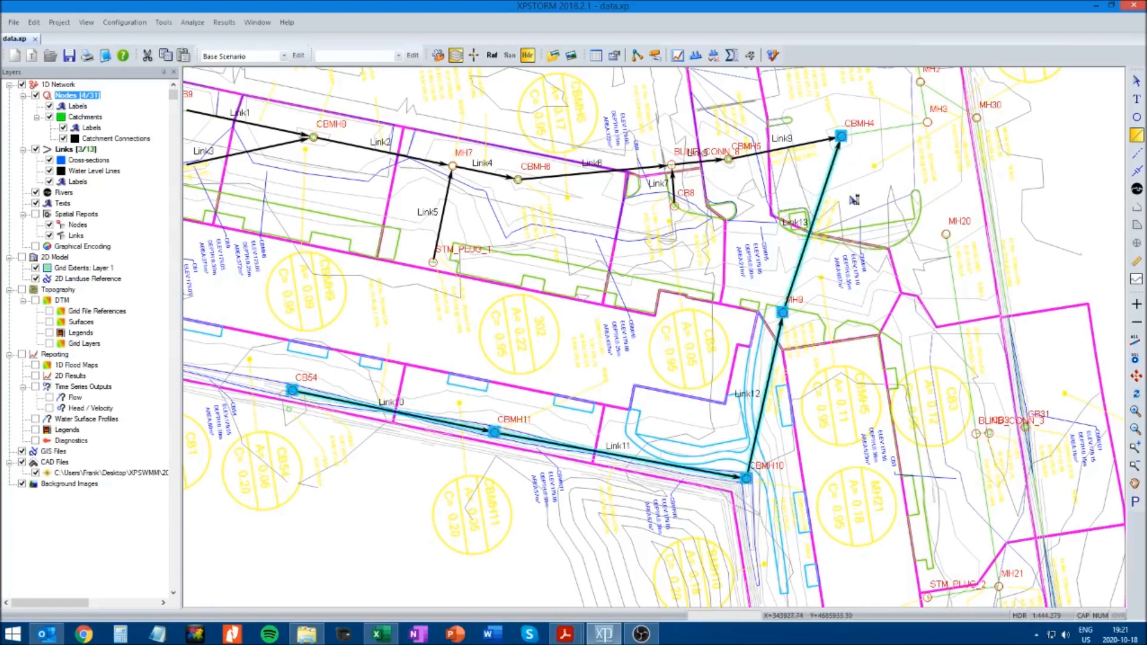
# Draw a chain of links up the southeastern sewer from CB5 through CBMH22, BLIND_CONN_4 and MH21 to BLIND_CONN_3
pyautogui.click(1135, 485)
pyautogui.moveTo(1037, 510); pyautogui.dragTo(890, 266)
pyautogui.moveTo(868, 463); pyautogui.dragTo(732, 322)
pyautogui.moveTo(787, 474); pyautogui.dragTo(746, 367)
pyautogui.moveTo(783, 330); pyautogui.dragTo(817, 471)
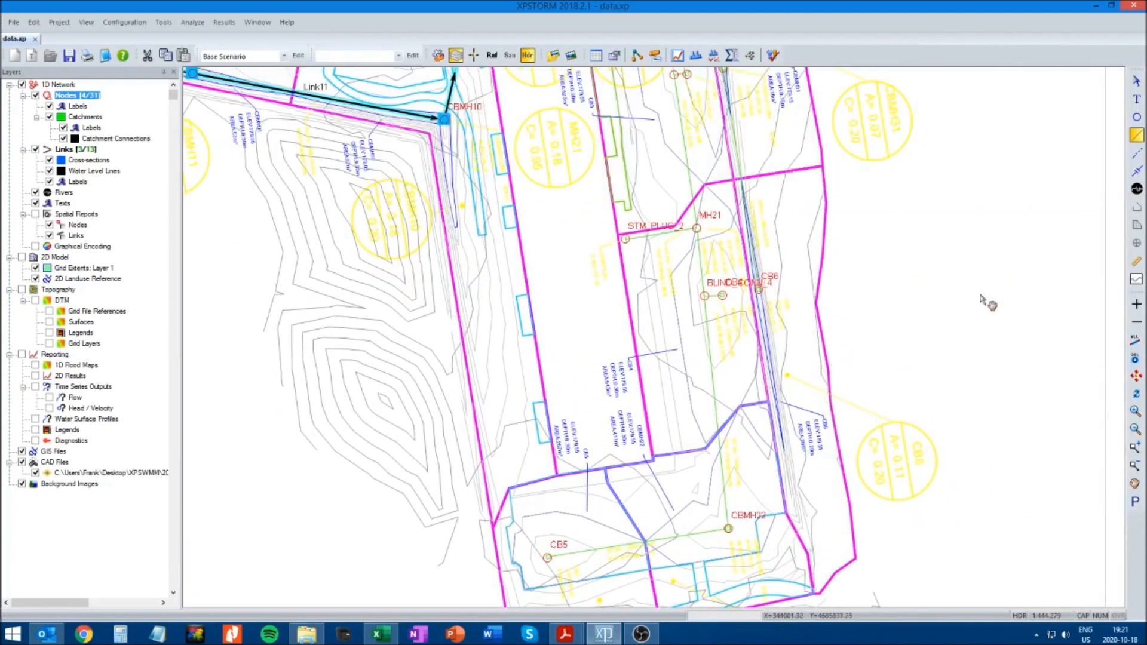
pyautogui.click(1137, 135)
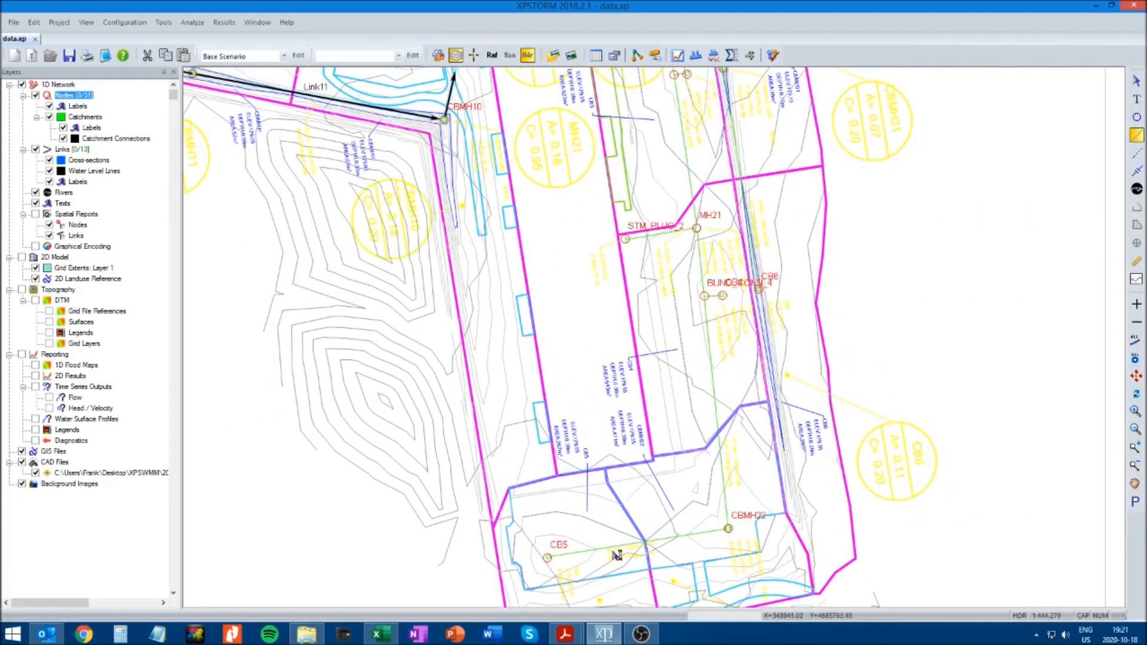
pyautogui.click(548, 559)
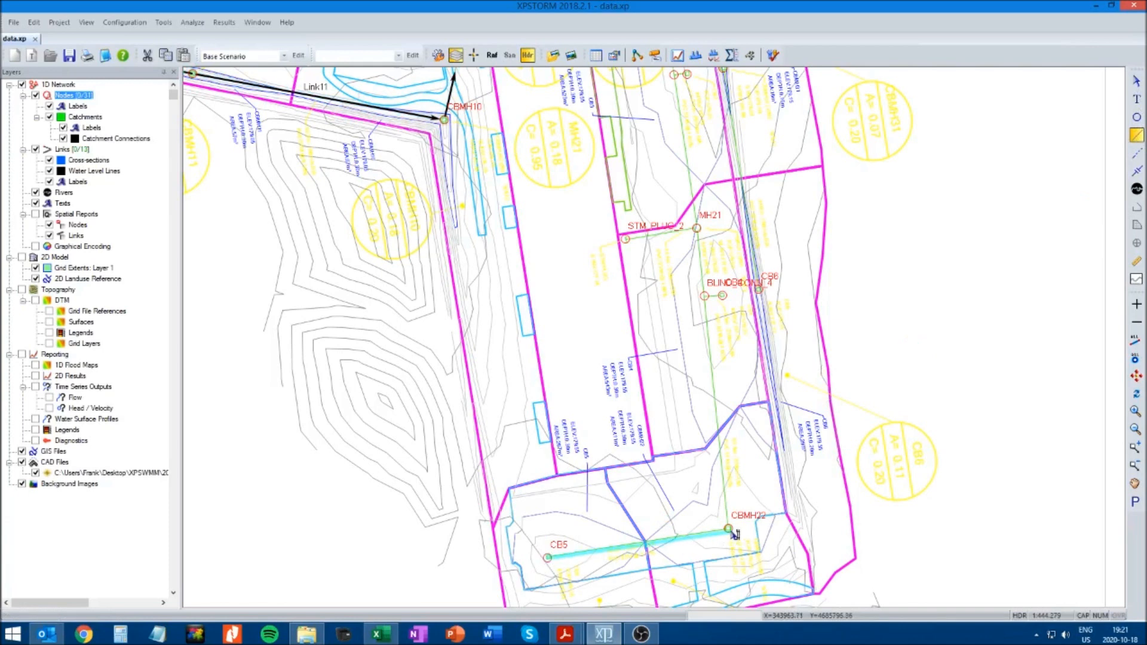
pyautogui.click(729, 529)
pyautogui.click(706, 297)
pyautogui.click(697, 228)
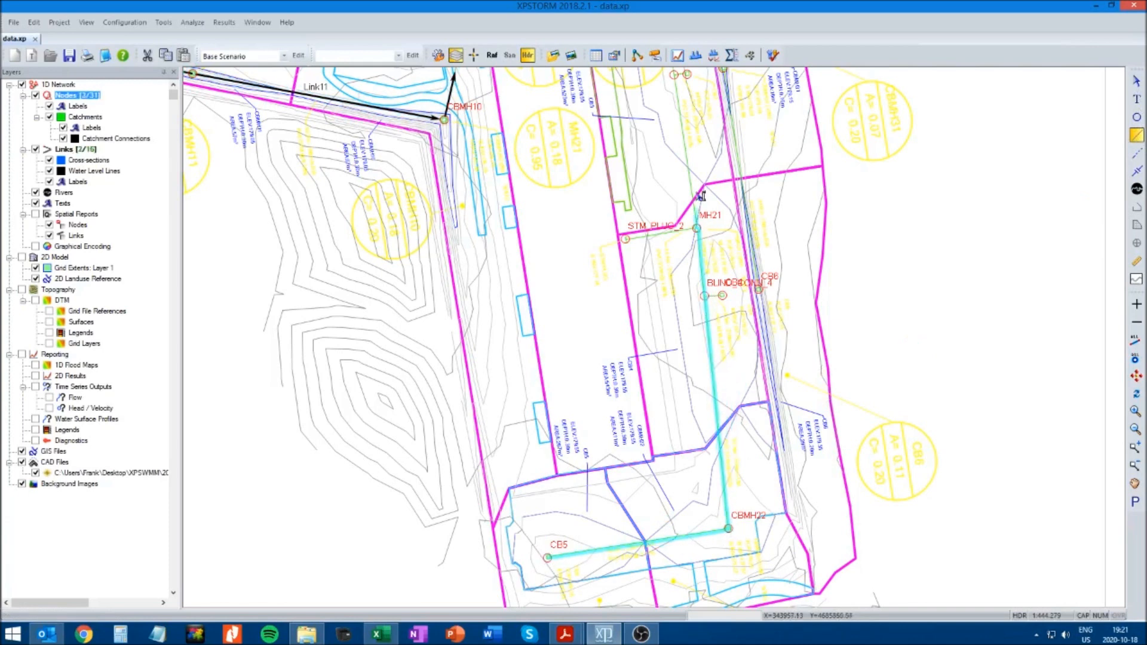
pyautogui.doubleClick(675, 74)
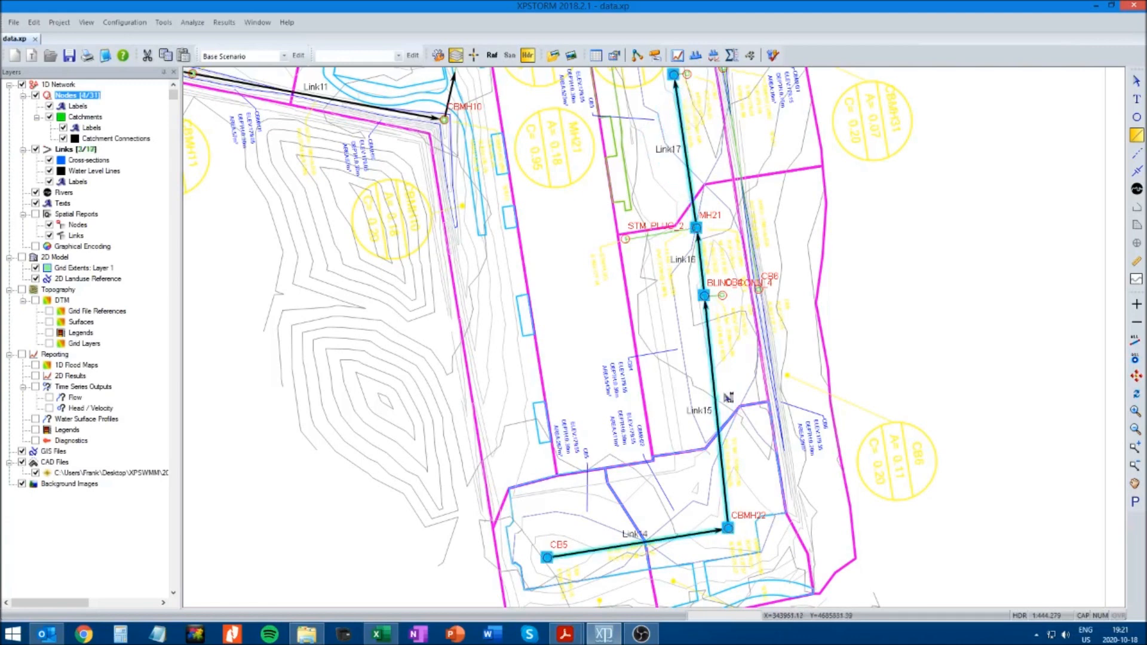
# Draw links from STM_PLUG_2 to MH21 and from CB4 to BLIND_CONN_4
pyautogui.click(626, 240)
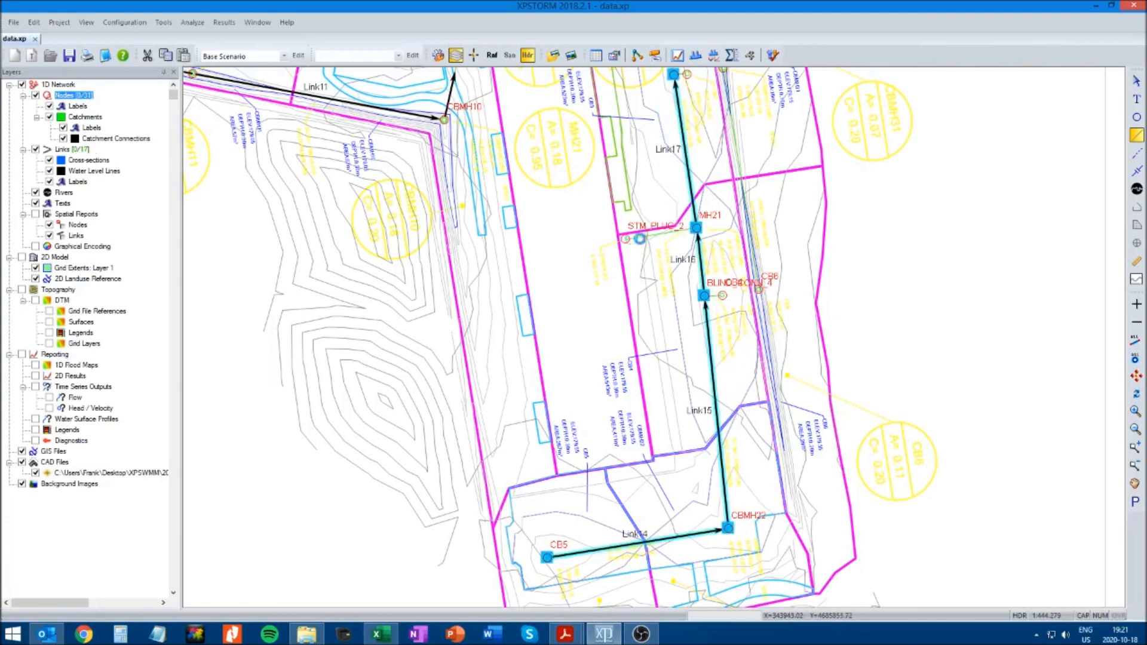
pyautogui.doubleClick(696, 228)
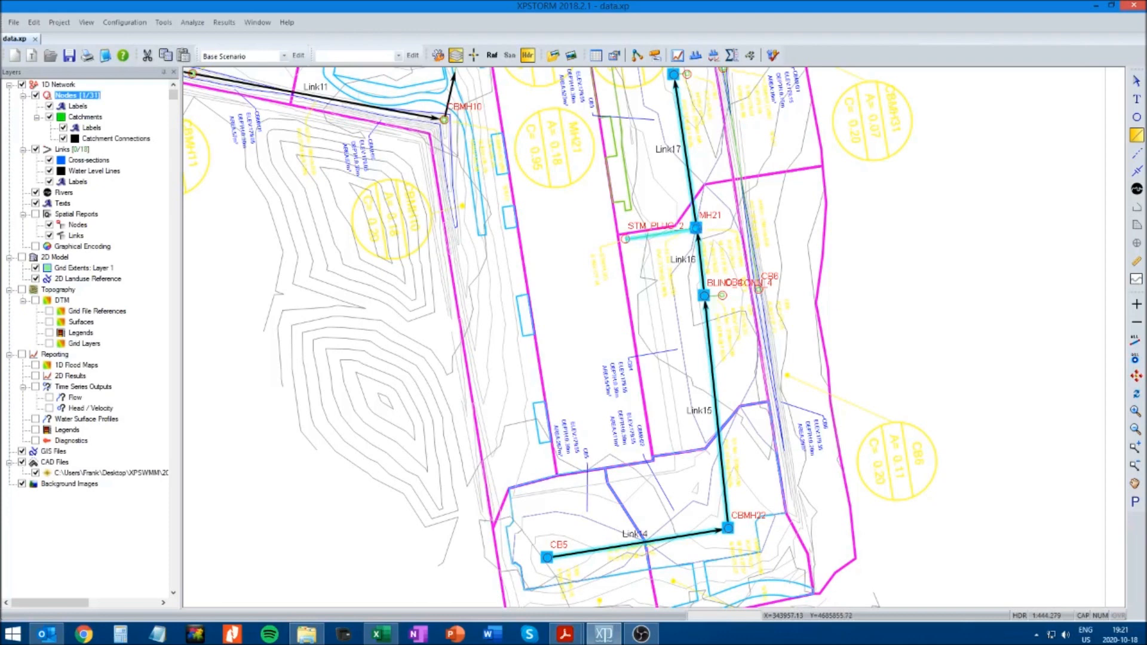
pyautogui.click(724, 296)
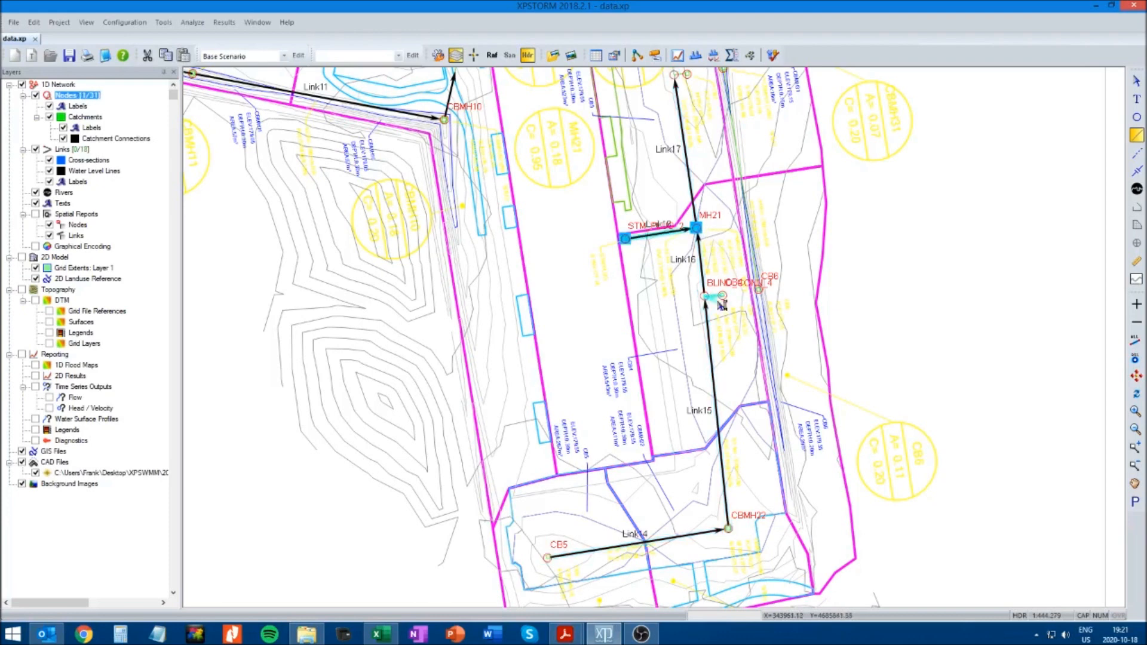
pyautogui.doubleClick(706, 296)
# Draw a link along the eastern boundary sewer from CB6 north to CB31
pyautogui.click(1135, 485)
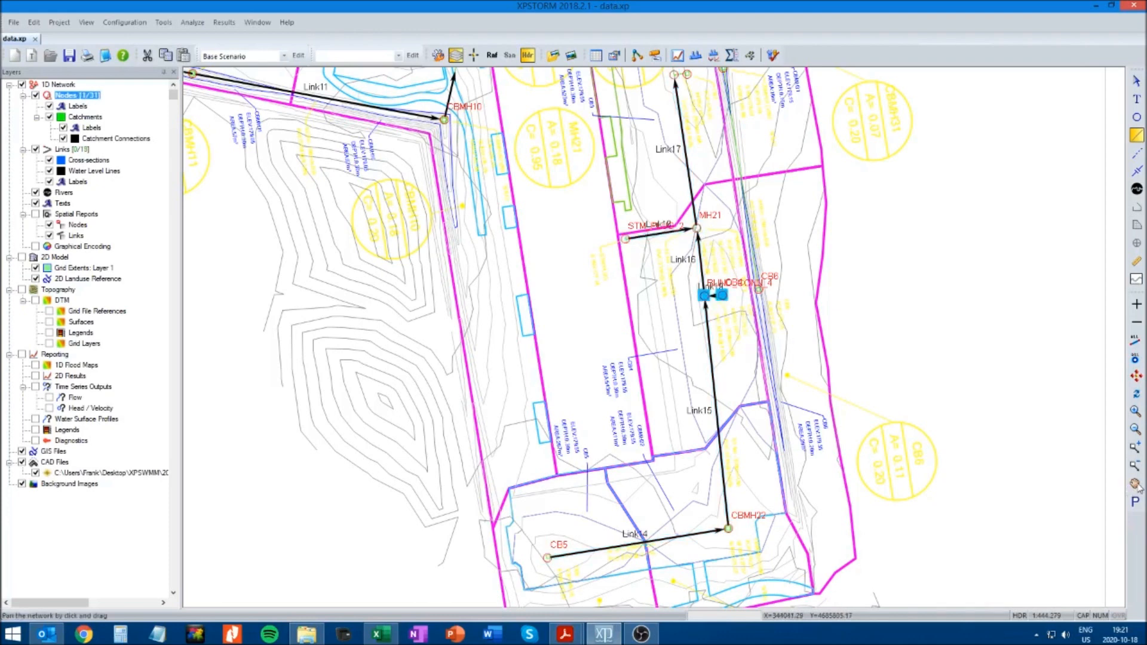
pyautogui.moveTo(941, 216); pyautogui.dragTo(912, 399)
pyautogui.moveTo(914, 298); pyautogui.dragTo(920, 352)
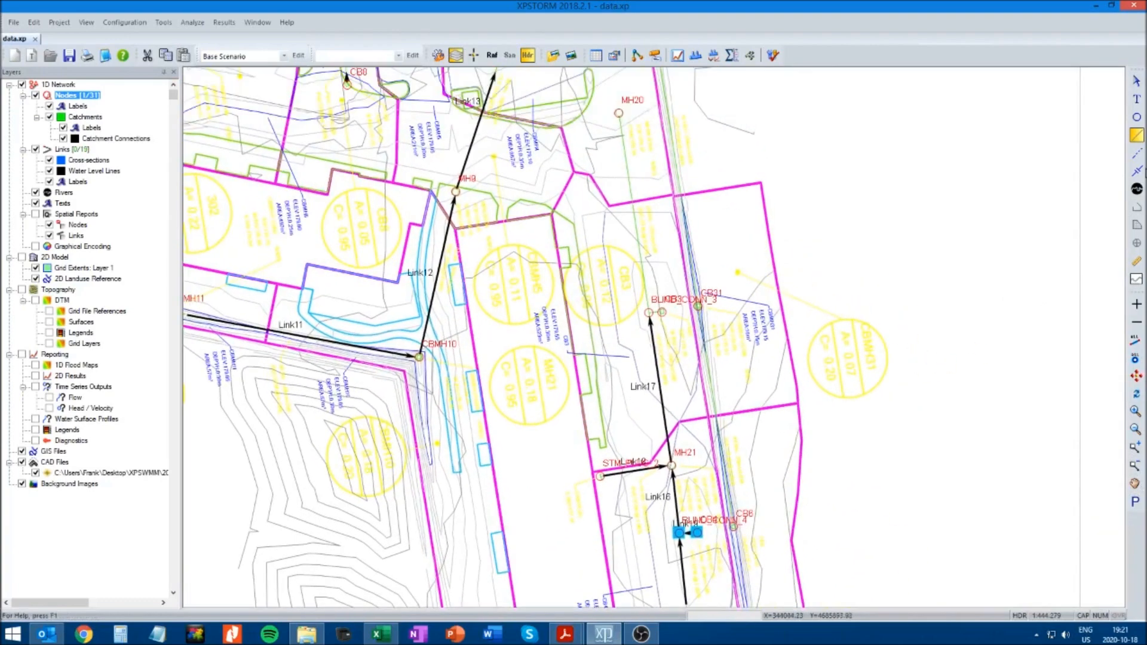
pyautogui.click(1136, 138)
pyautogui.moveTo(738, 528); pyautogui.dragTo(704, 310)
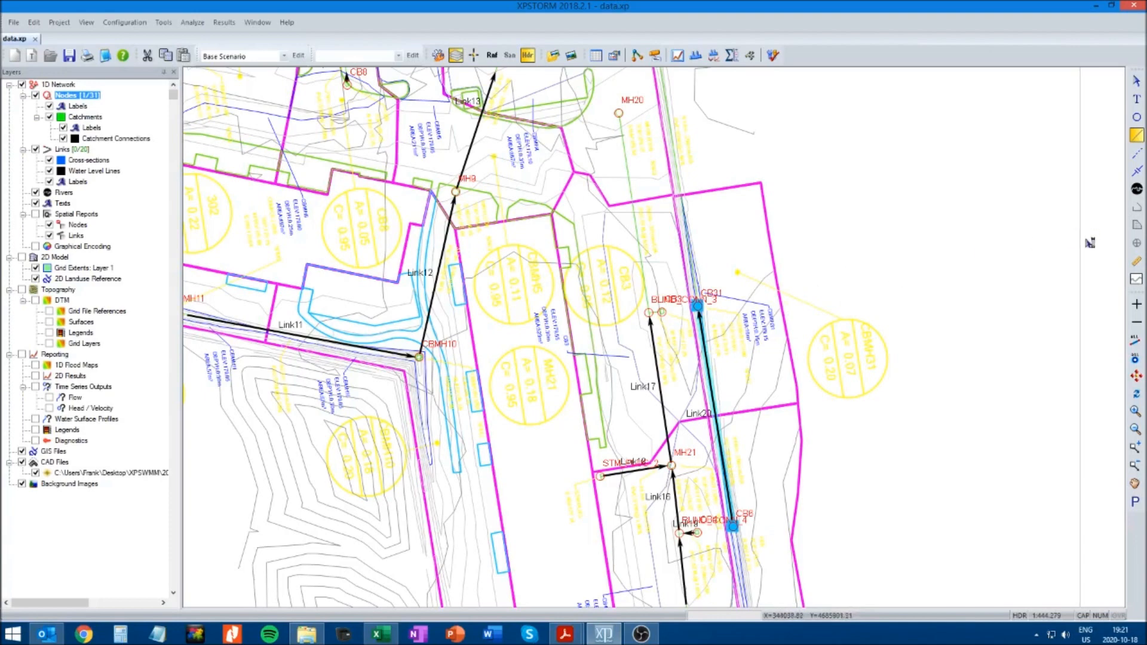
pyautogui.click(1135, 484)
pyautogui.moveTo(925, 292); pyautogui.dragTo(913, 466)
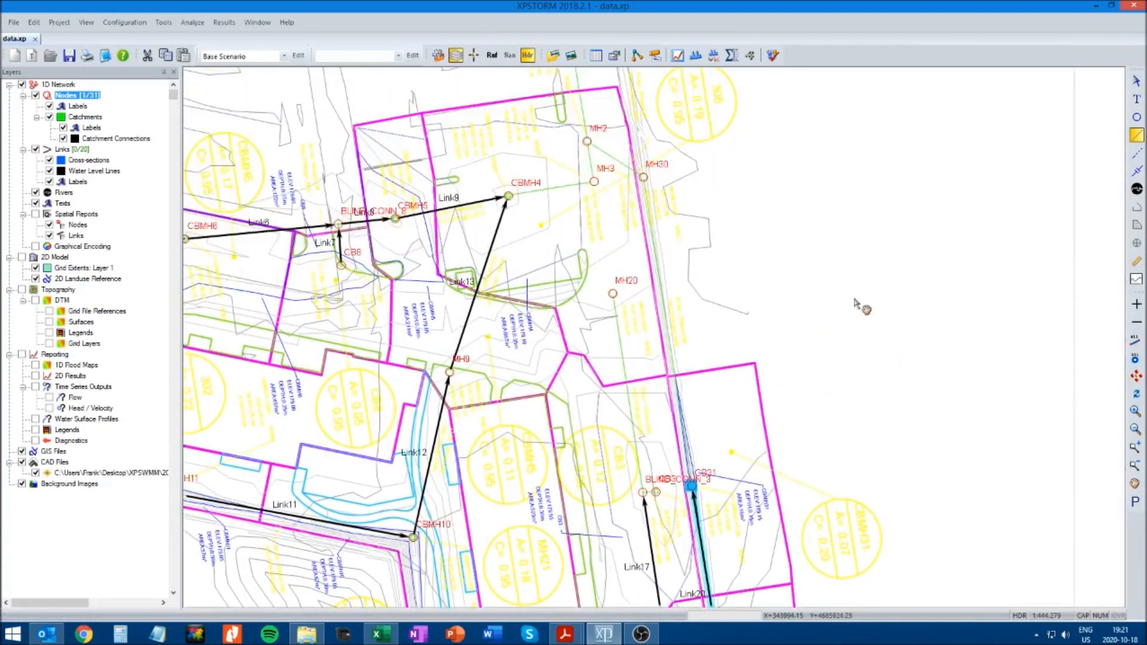
pyautogui.moveTo(855, 300); pyautogui.dragTo(864, 341)
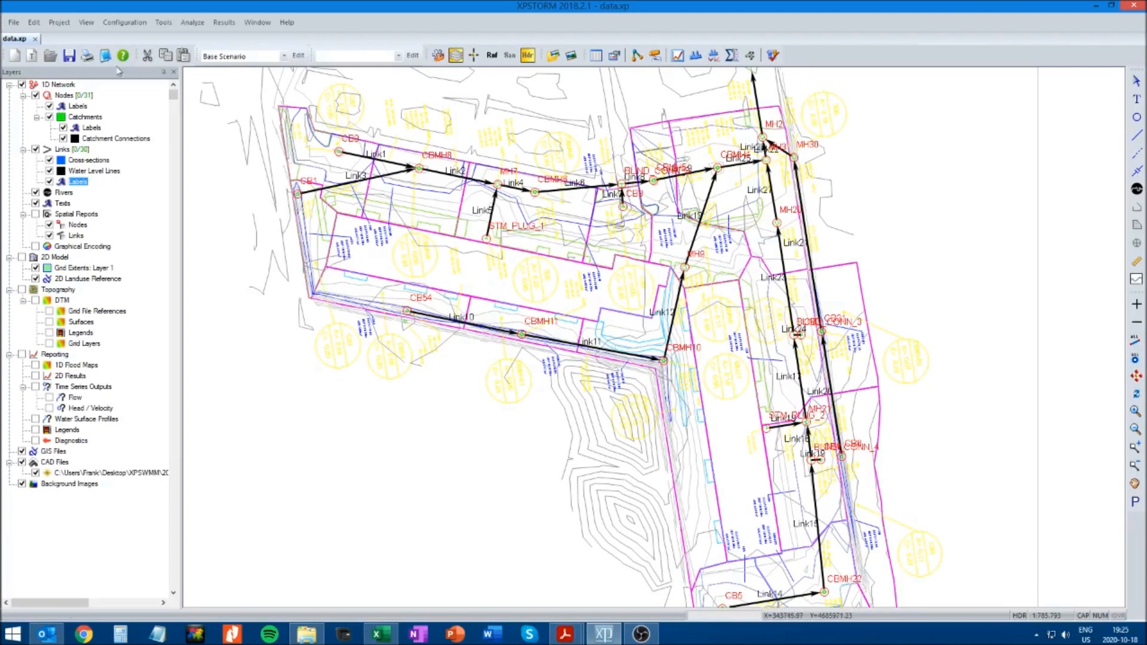
pyautogui.click(162, 24)
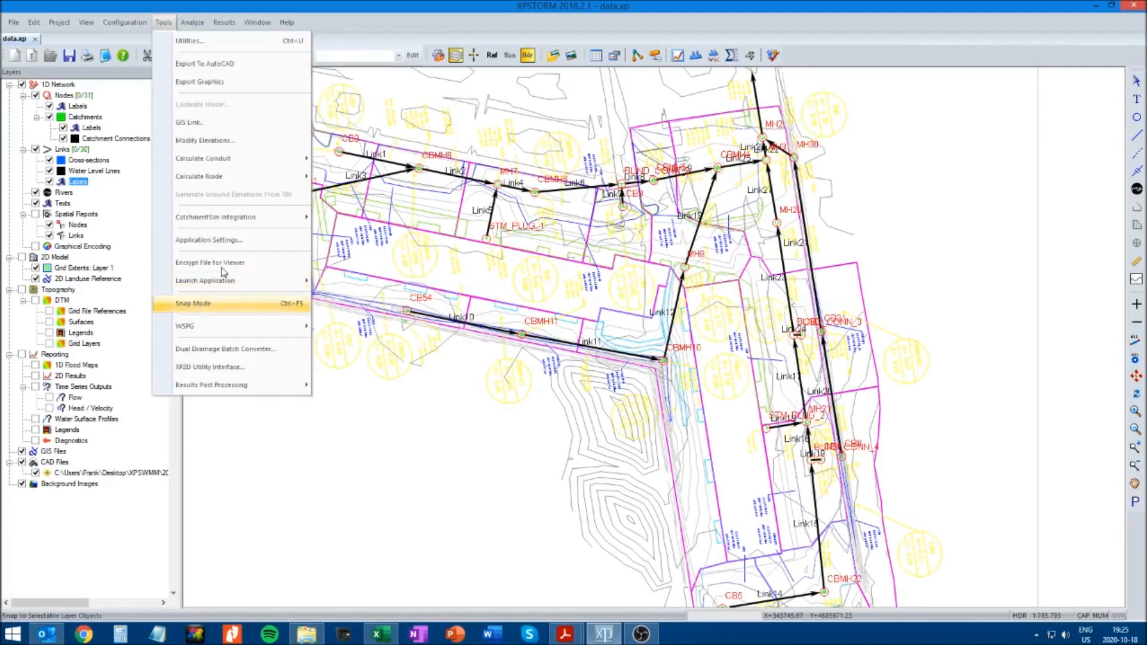
pyautogui.click(363, 6)
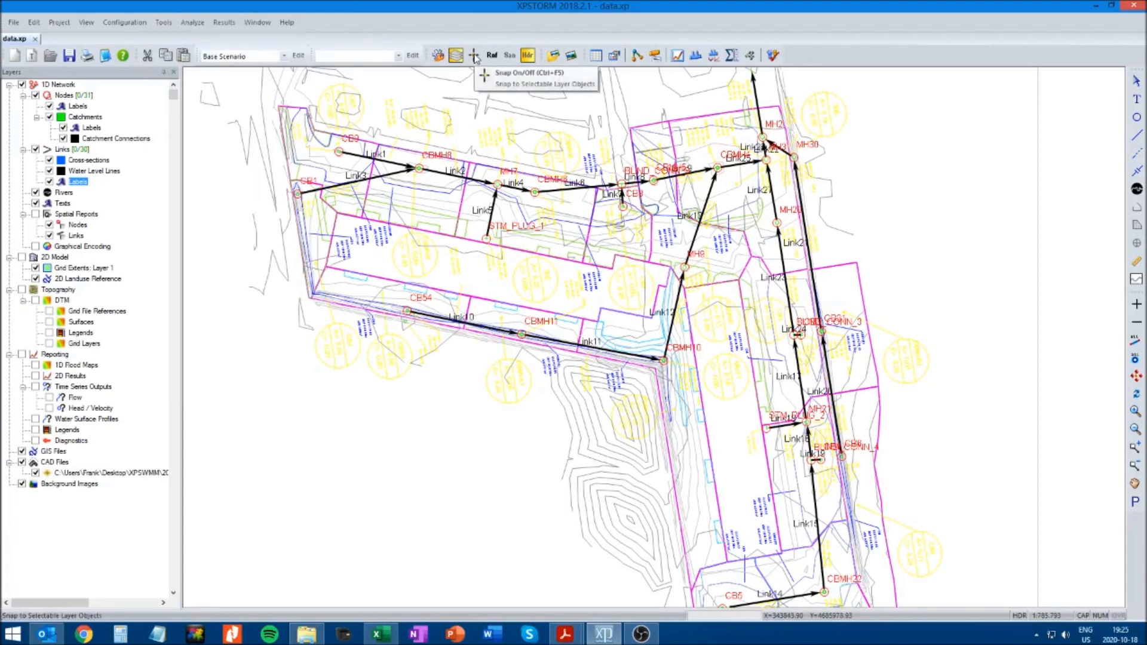
pyautogui.click(475, 57)
pyautogui.click(475, 58)
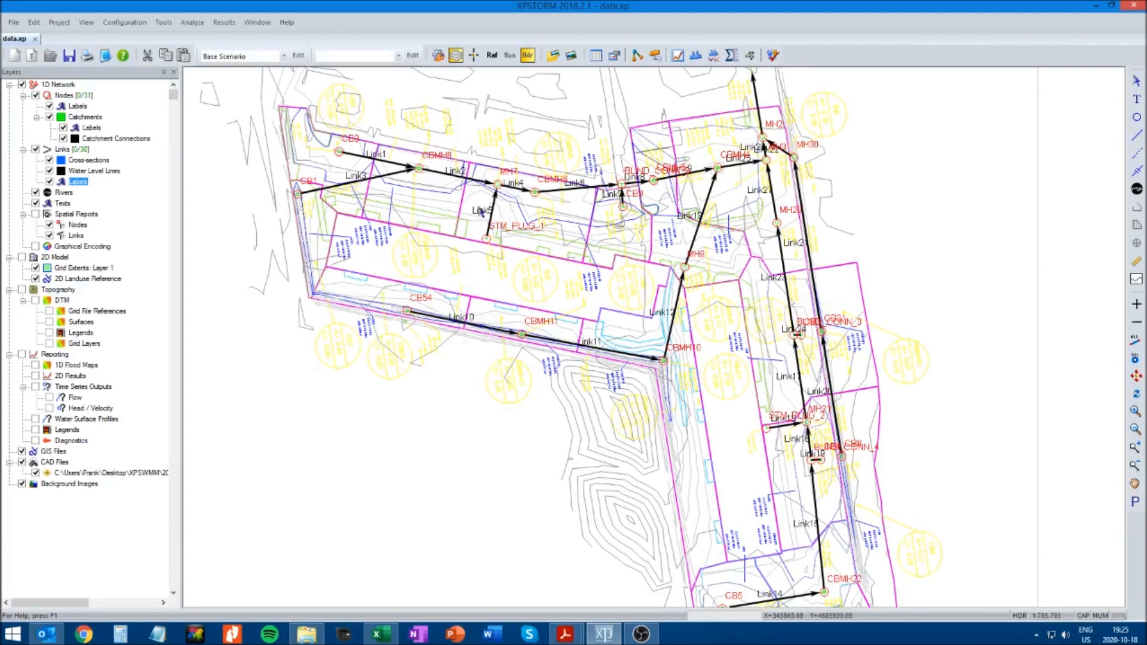
# Hide the link labels and switch the model to Runoff mode
pyautogui.click(50, 182)
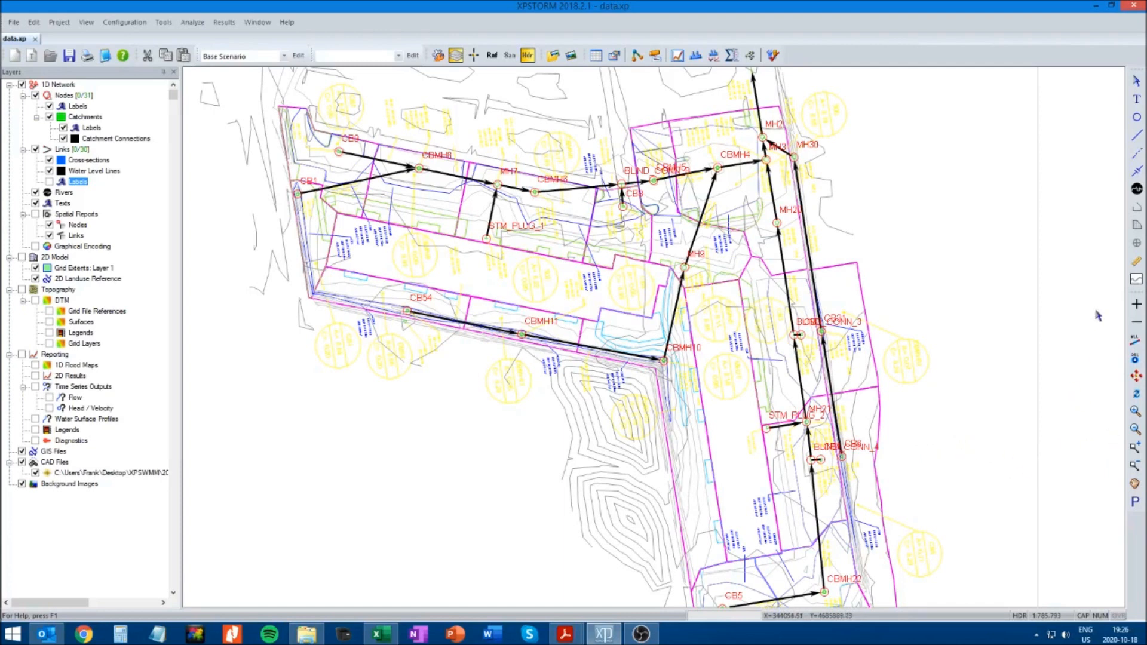
pyautogui.click(1136, 426)
pyautogui.moveTo(262, 382); pyautogui.dragTo(722, 244)
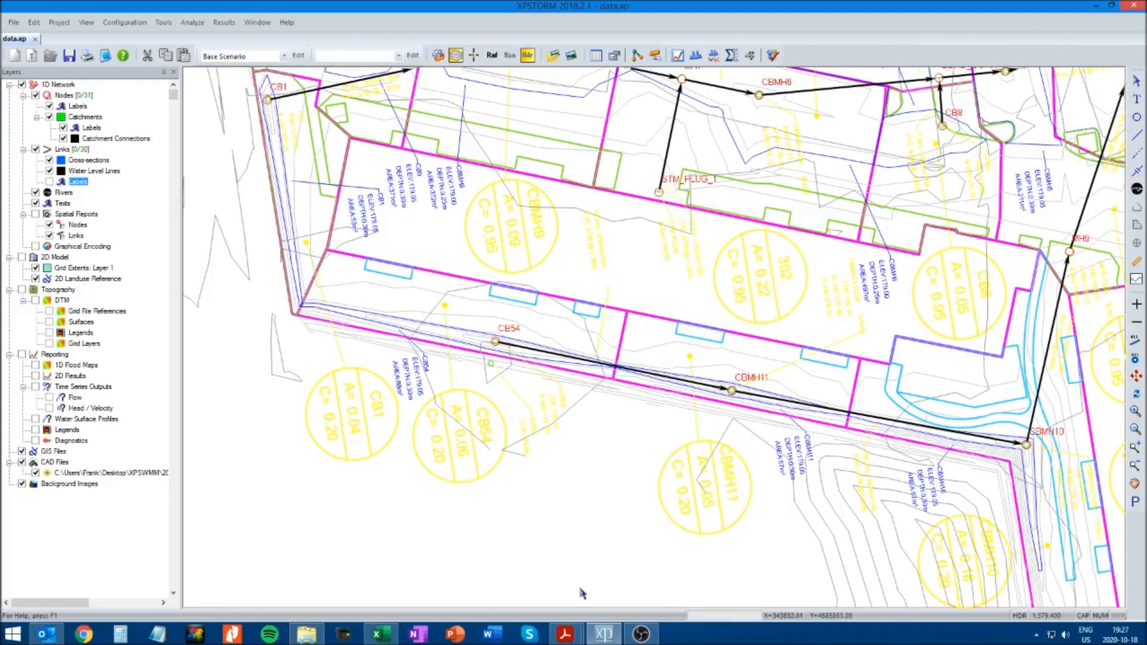
pyautogui.click(492, 55)
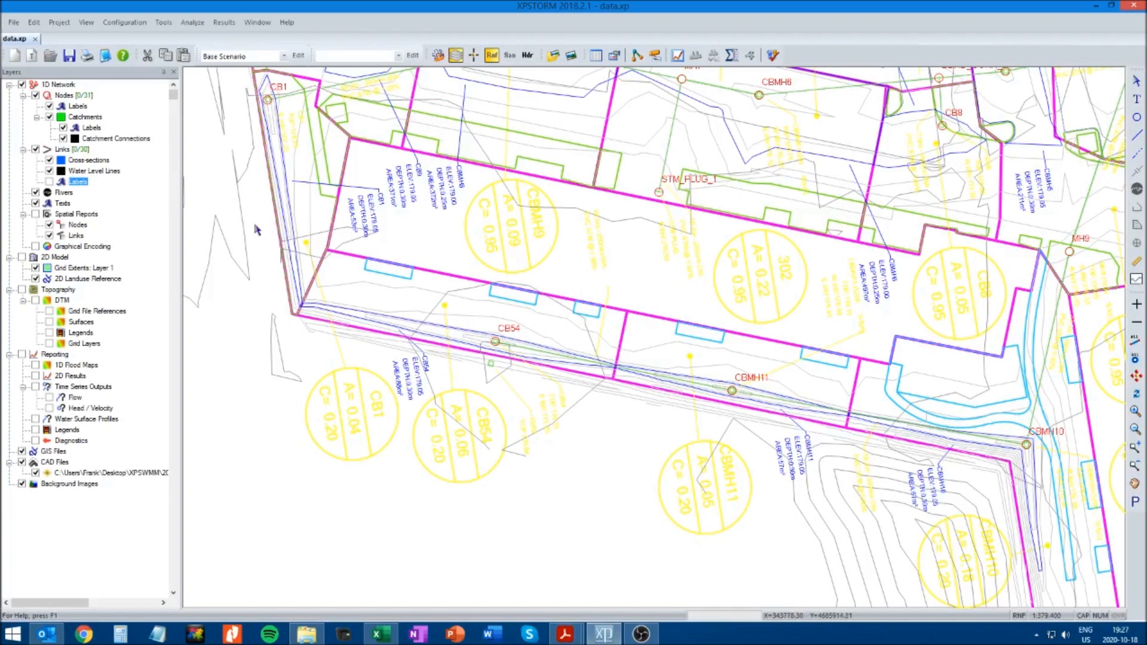
# Draw a catchment polygon in the Catchments layer, tracing the magenta drainage boundary around CB54
pyautogui.click(83, 118)
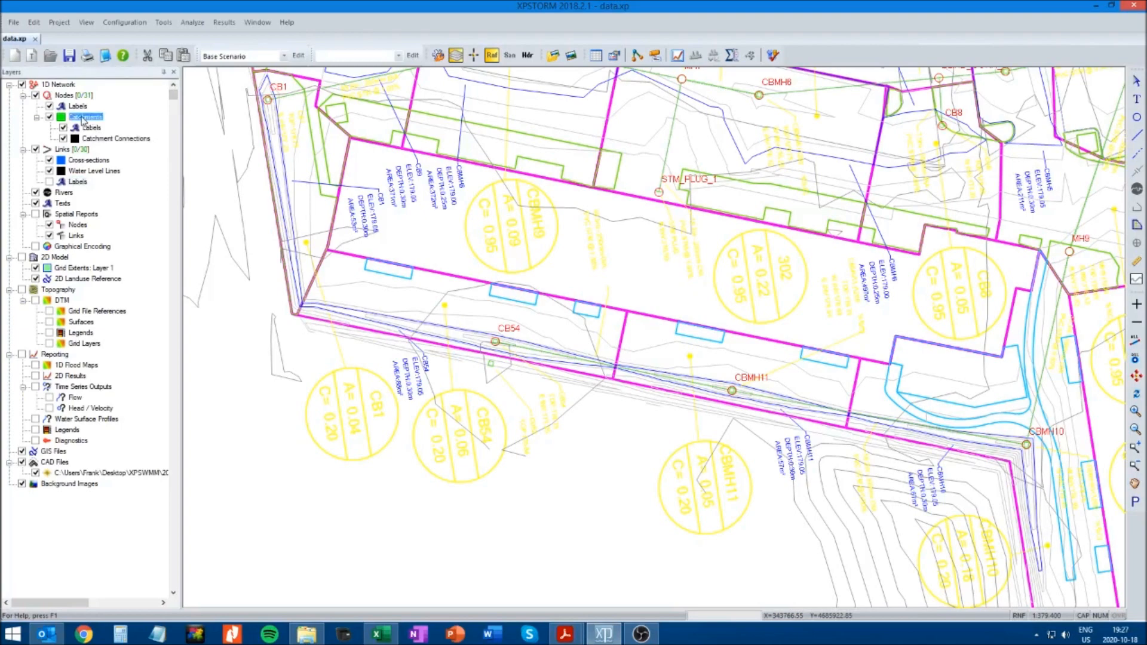
pyautogui.click(1137, 227)
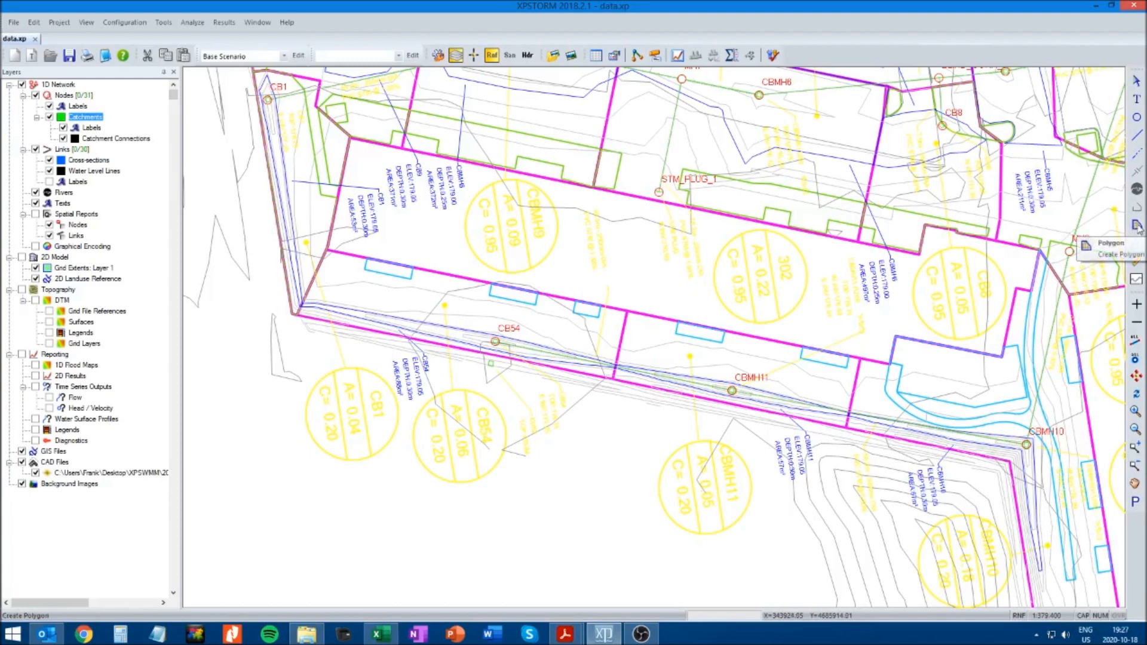
pyautogui.click(1137, 226)
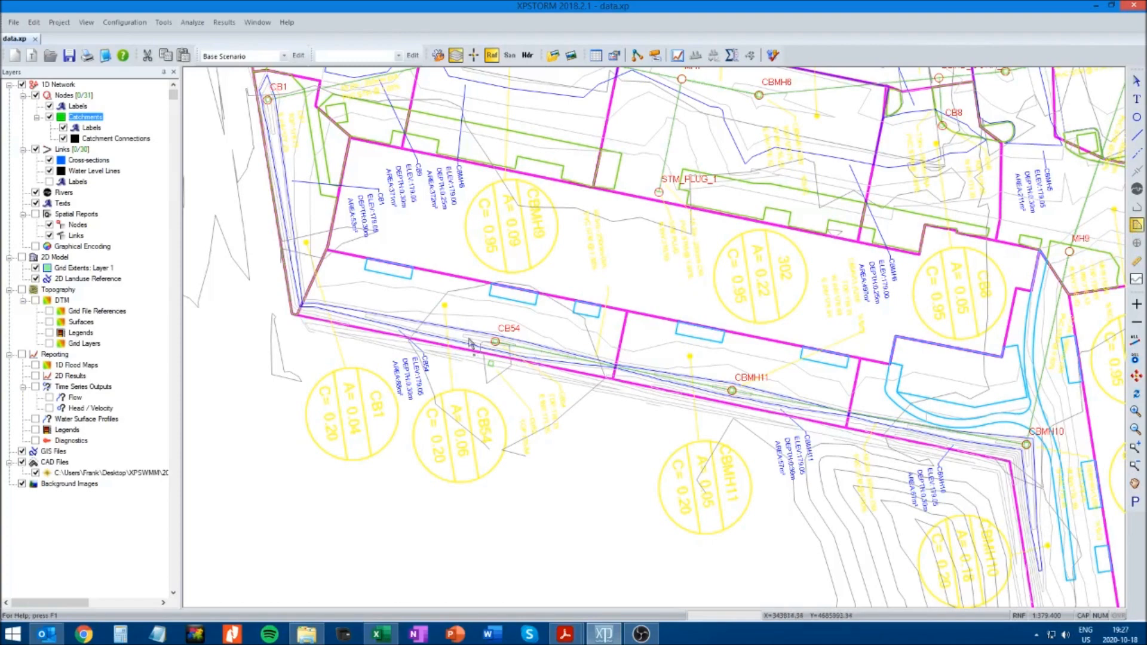
pyautogui.click(329, 253)
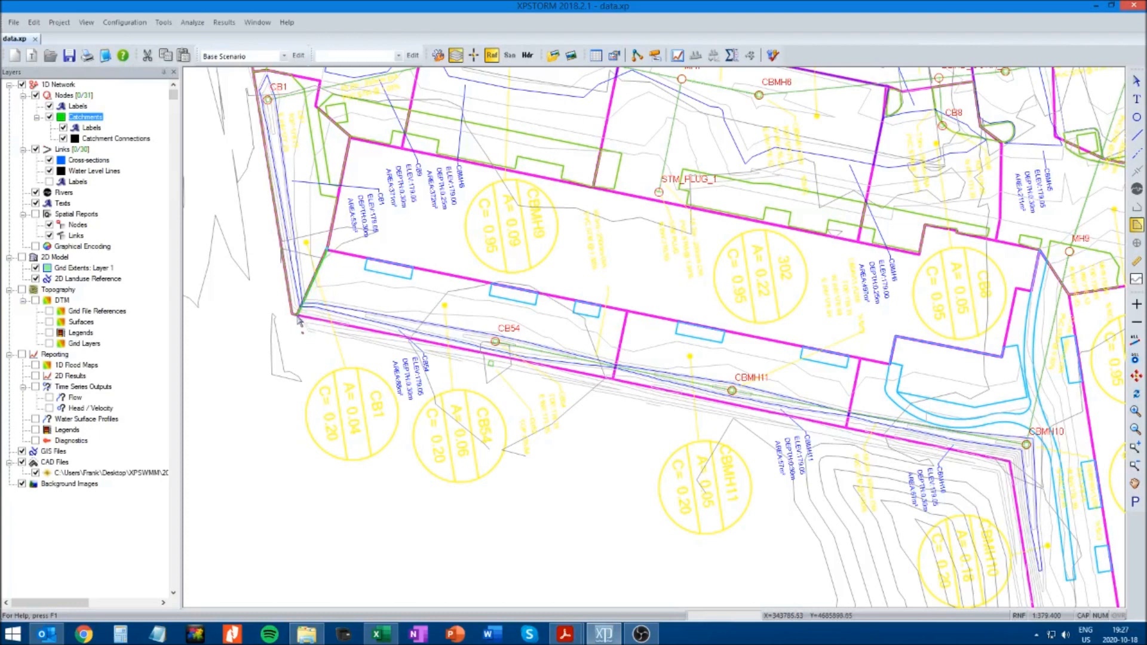
pyautogui.click(297, 317)
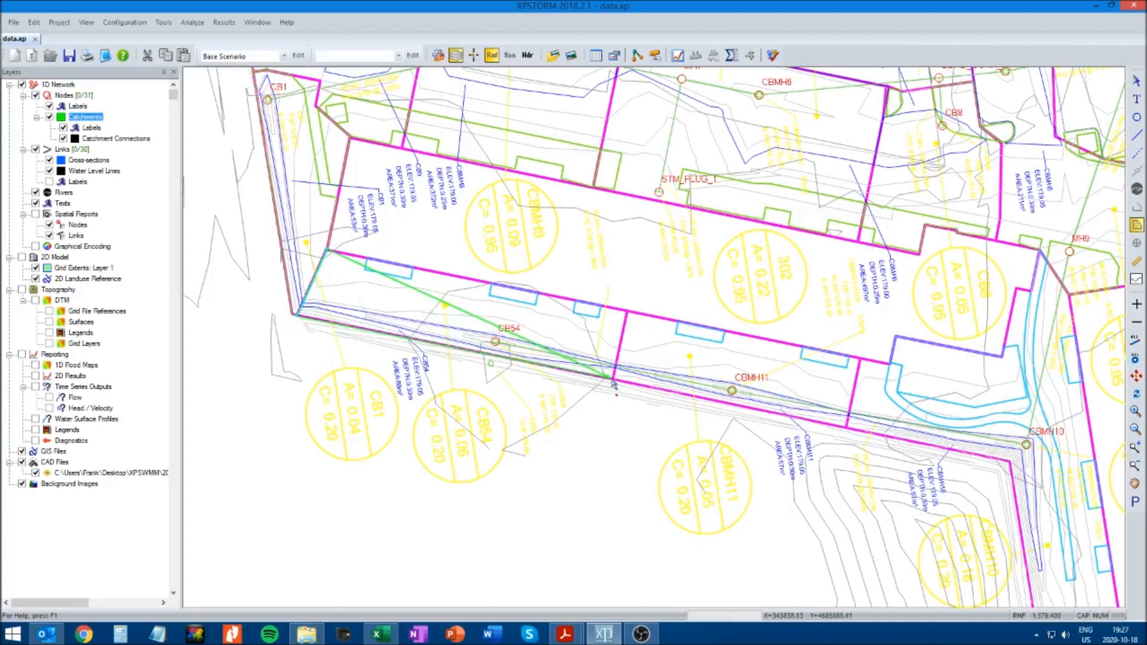
pyautogui.click(614, 379)
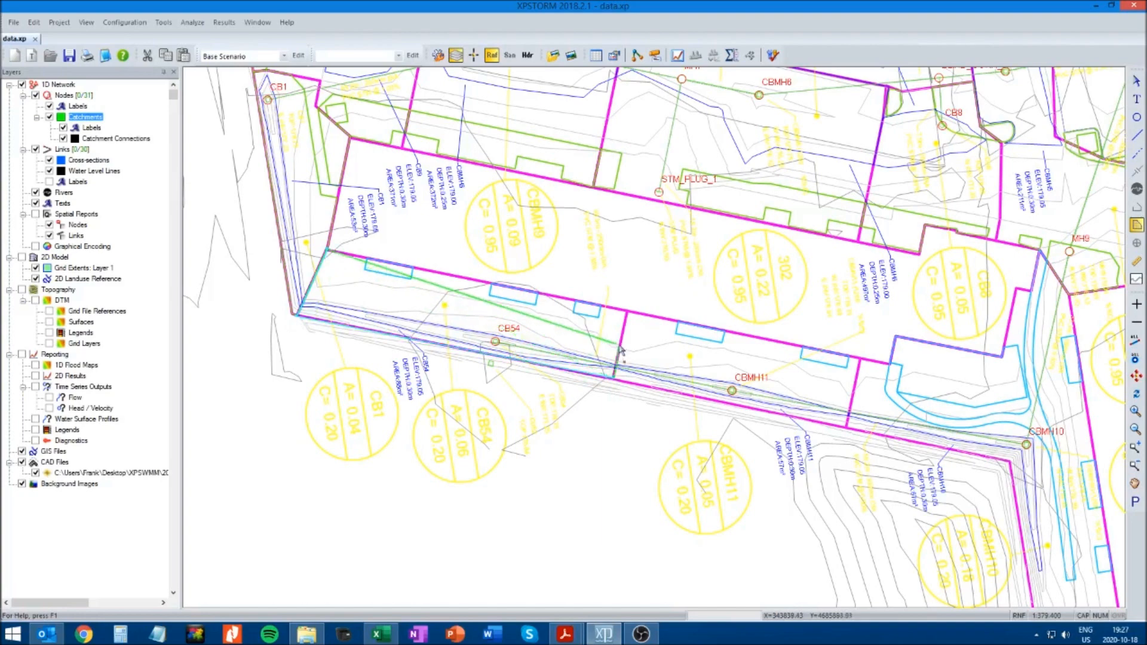
pyautogui.doubleClick(627, 313)
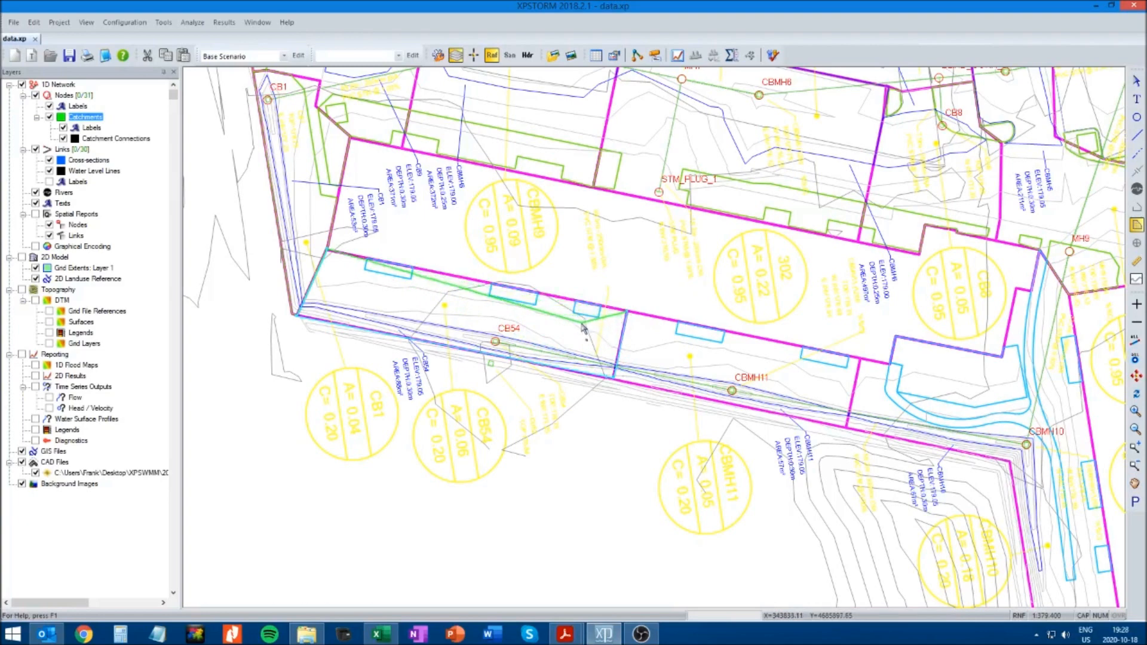
pyautogui.click(459, 277)
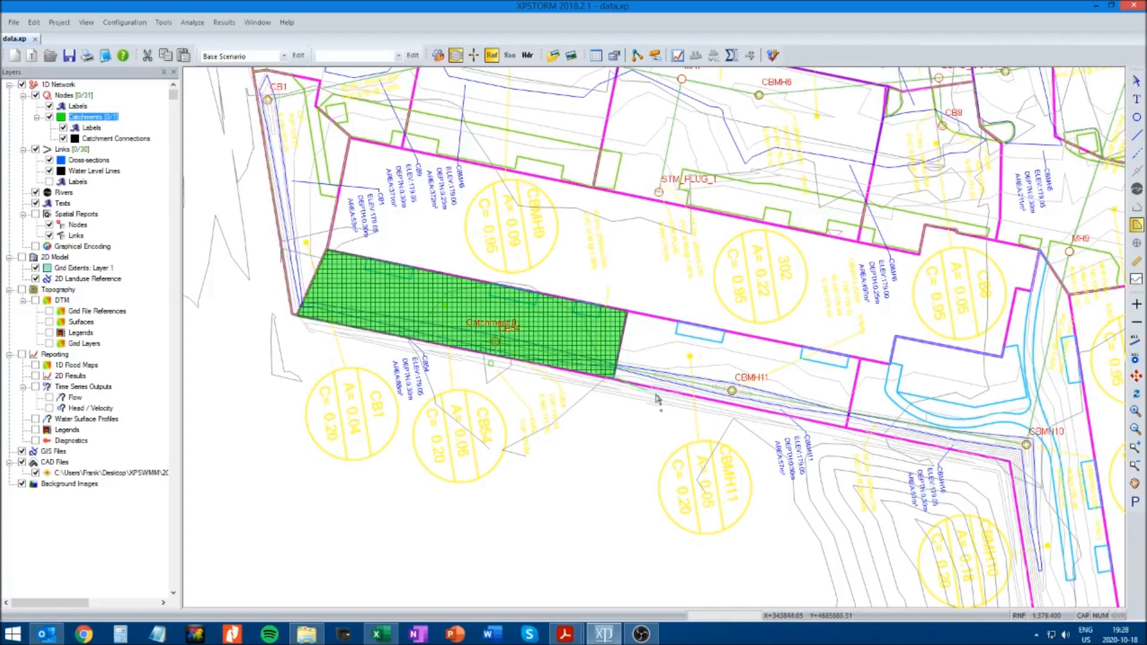
# Draw the catchment polygon around CBMH11, tracing the magenta drainage boundary from the shared edge of the CB54 catchment
pyautogui.click(846, 429)
pyautogui.click(862, 359)
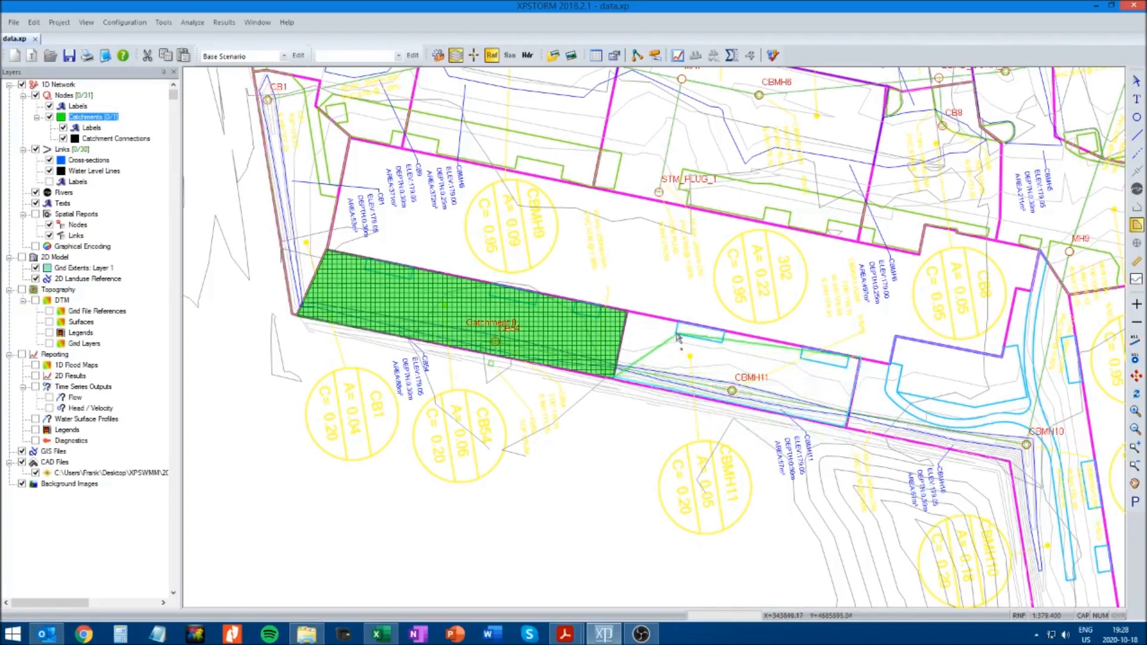
pyautogui.doubleClick(629, 315)
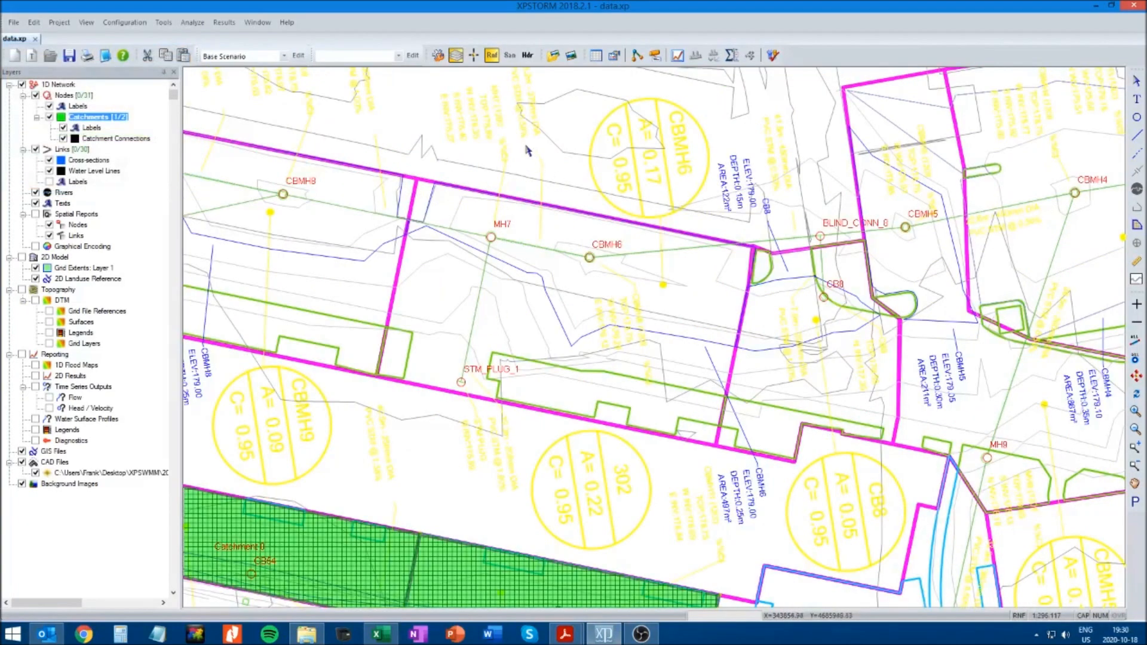
# Turn on snapping and weld the vertices at the upper corner shared by the CB54 and CBMH11 catchments
pyautogui.click(474, 55)
pyautogui.moveTo(642, 541); pyautogui.dragTo(698, 397)
pyautogui.click(1136, 82)
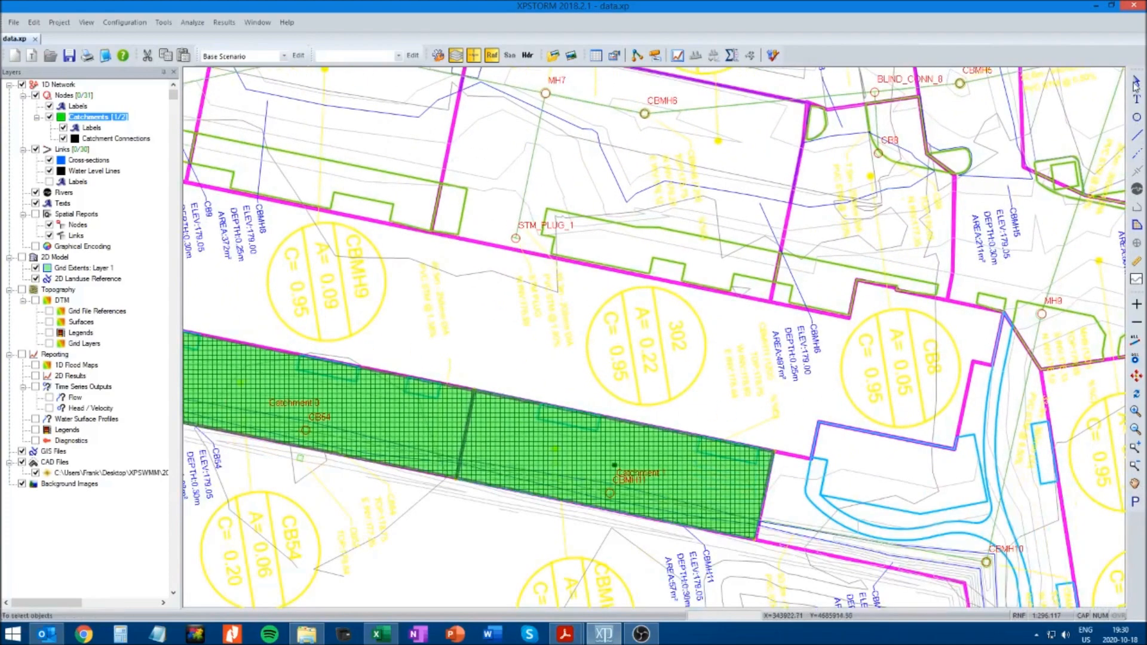
pyautogui.rightClick(476, 389)
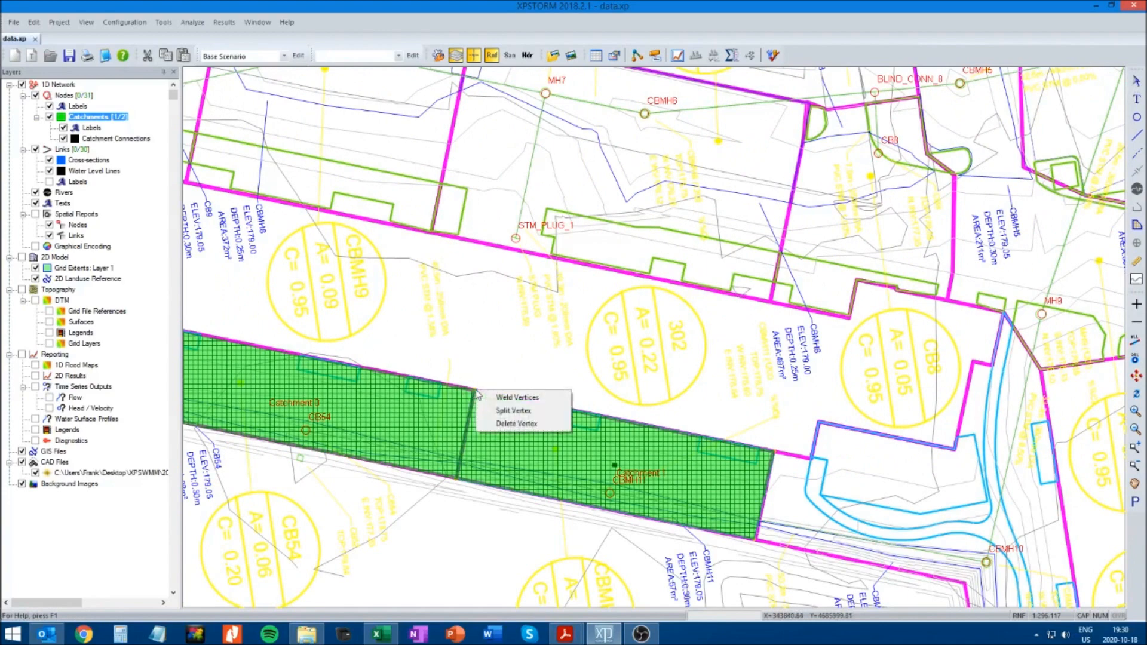
pyautogui.click(508, 398)
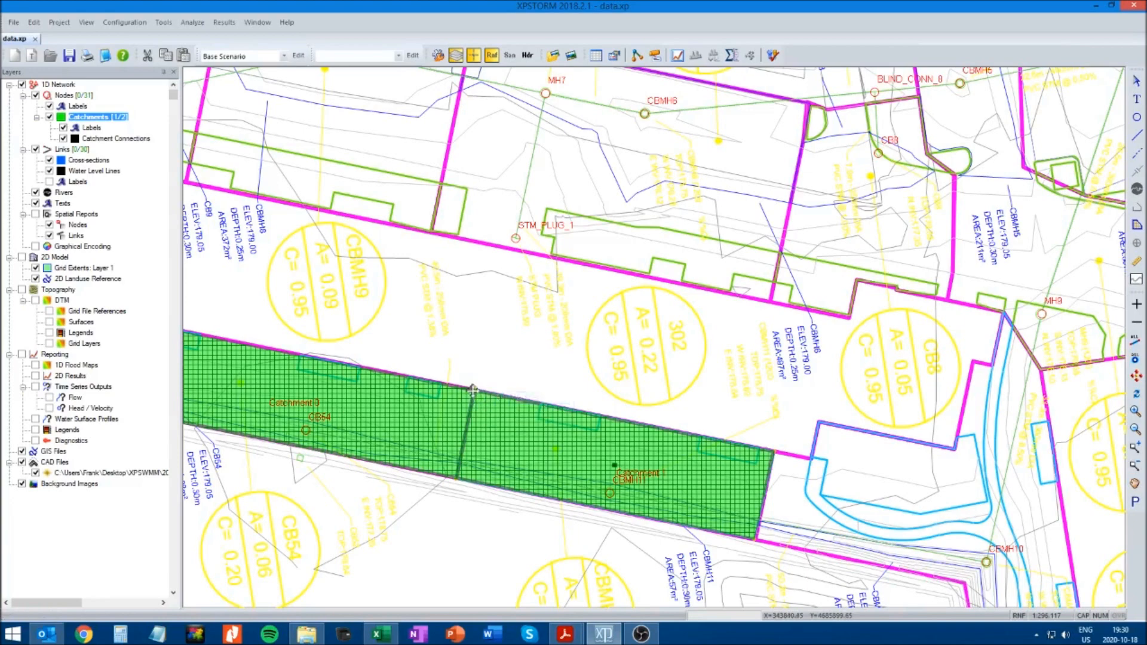
# Nudge the welded upper vertex between the CB54 and CBMH11 catchments slightly down along the magenta boundary
pyautogui.click(1134, 448)
pyautogui.moveTo(416, 357); pyautogui.dragTo(593, 481)
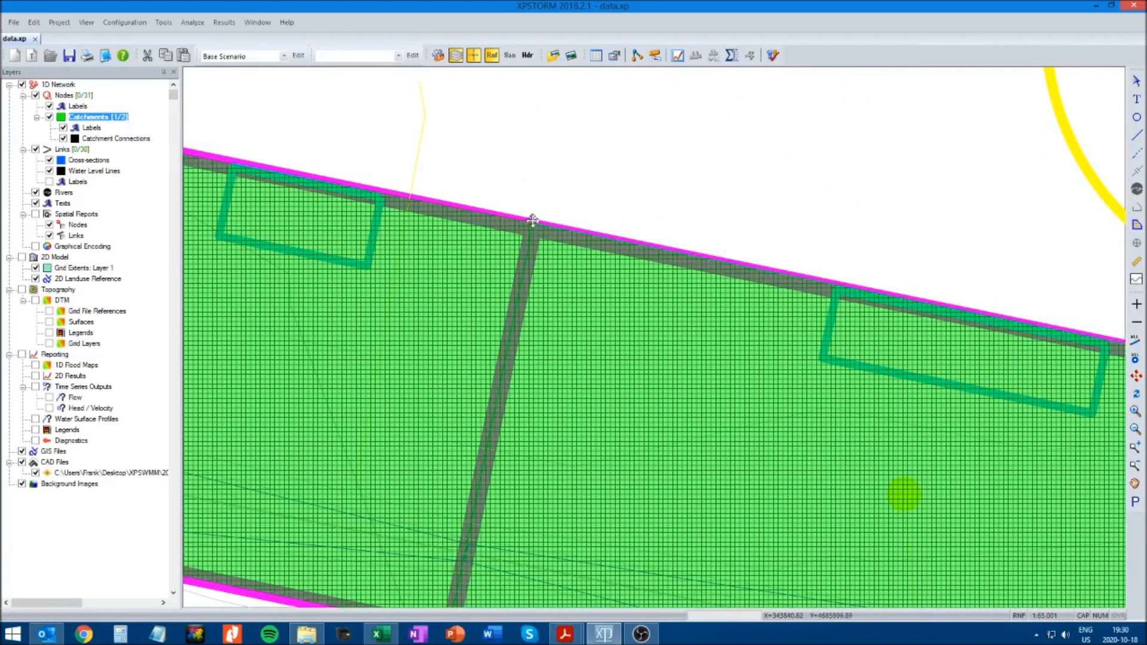
pyautogui.moveTo(534, 222)
pyautogui.mouseDown()
pyautogui.moveTo(565, 166)
pyautogui.moveTo(501, 141)
pyautogui.moveTo(527, 180)
pyautogui.moveTo(532, 228)
pyautogui.mouseUp()
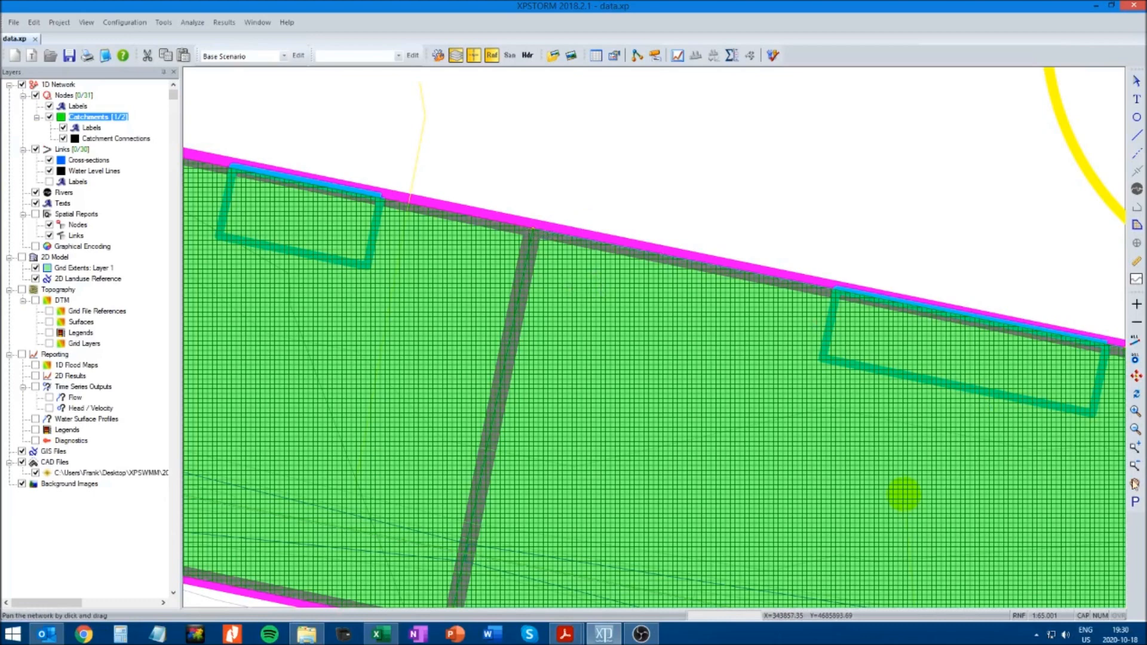
pyautogui.click(1135, 429)
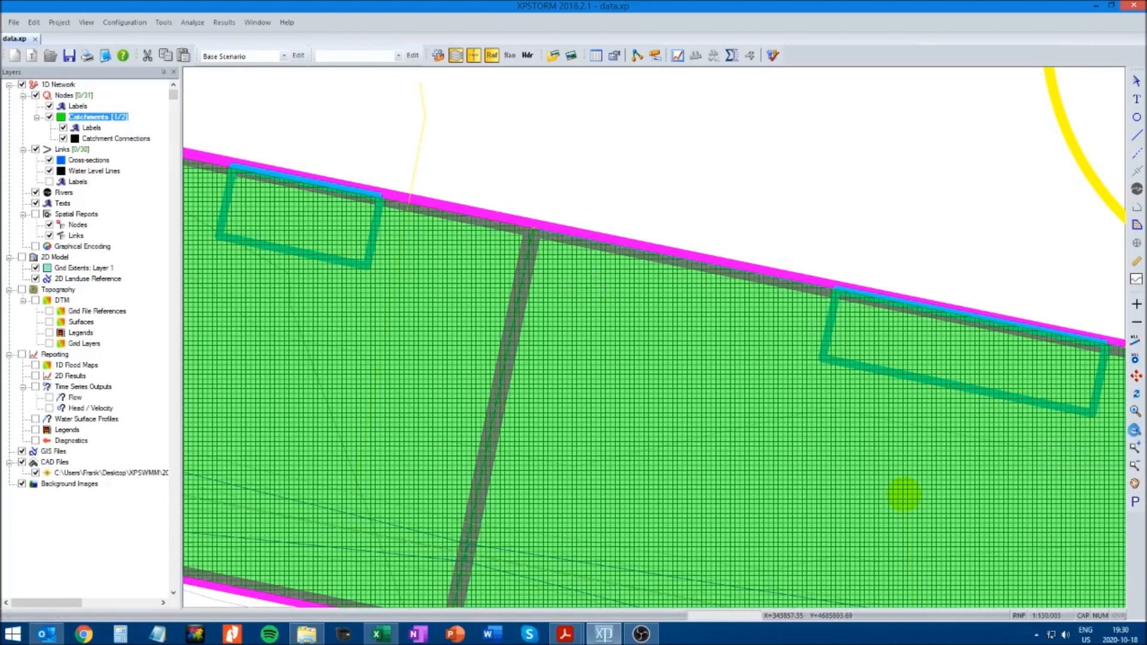
pyautogui.click(1135, 429)
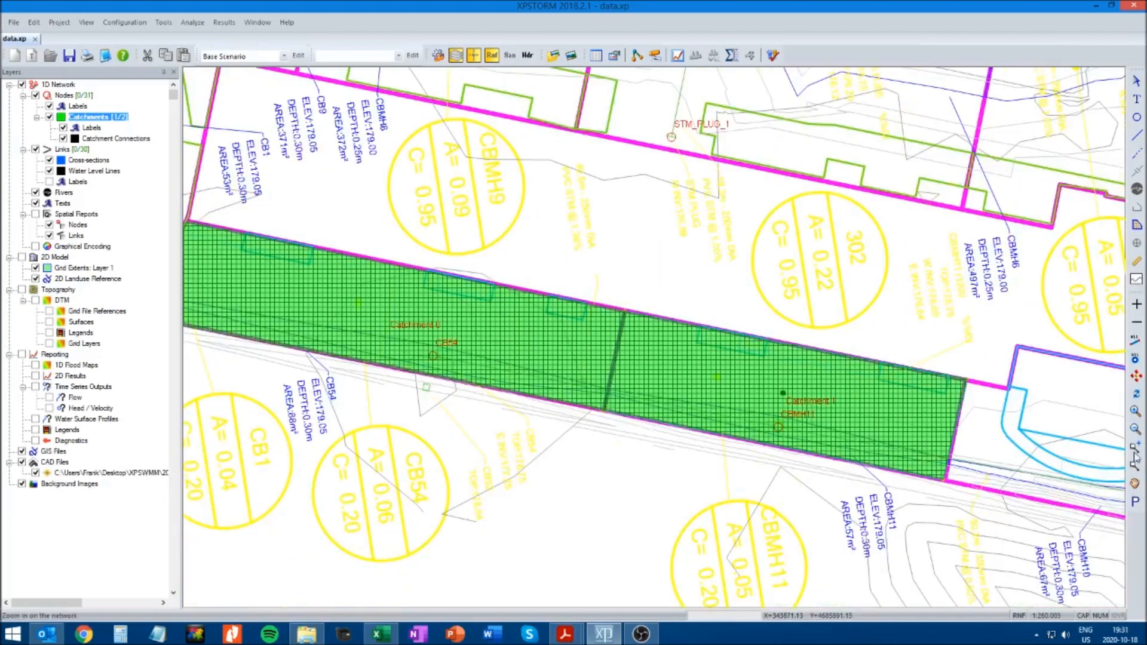
# Draw the catchment polygon enclosing MH7, CBMH6 and STM_PLUG_1, tracing the corners of the magenta drainage boundary
pyautogui.click(1135, 484)
pyautogui.moveTo(755, 183); pyautogui.dragTo(670, 394)
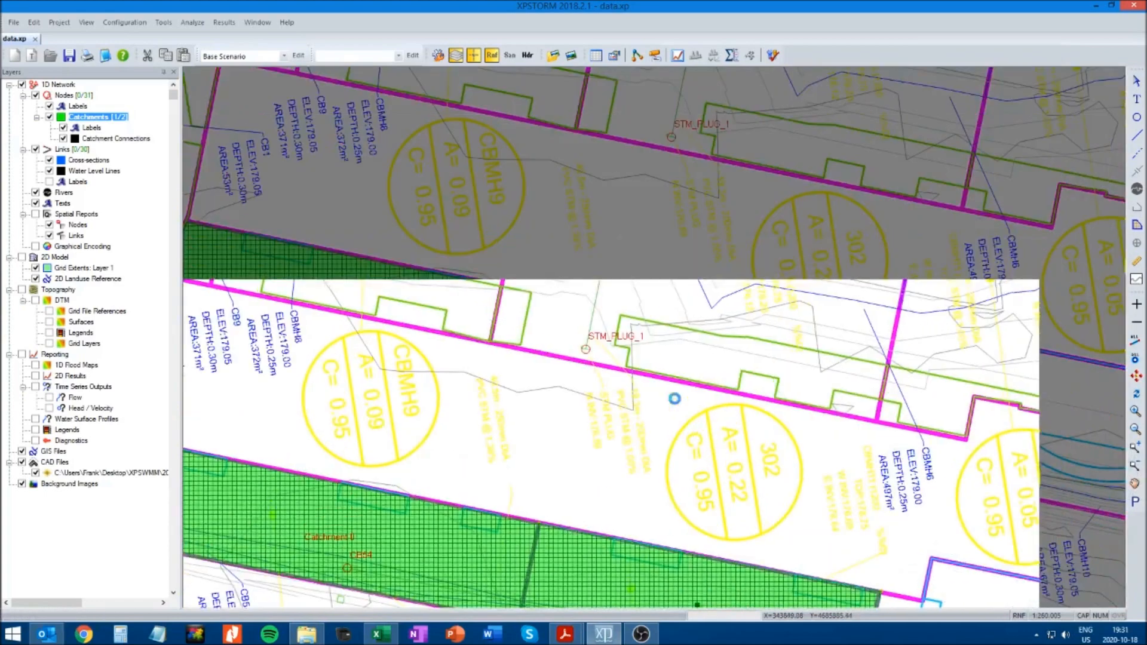
pyautogui.moveTo(538, 394); pyautogui.dragTo(523, 412)
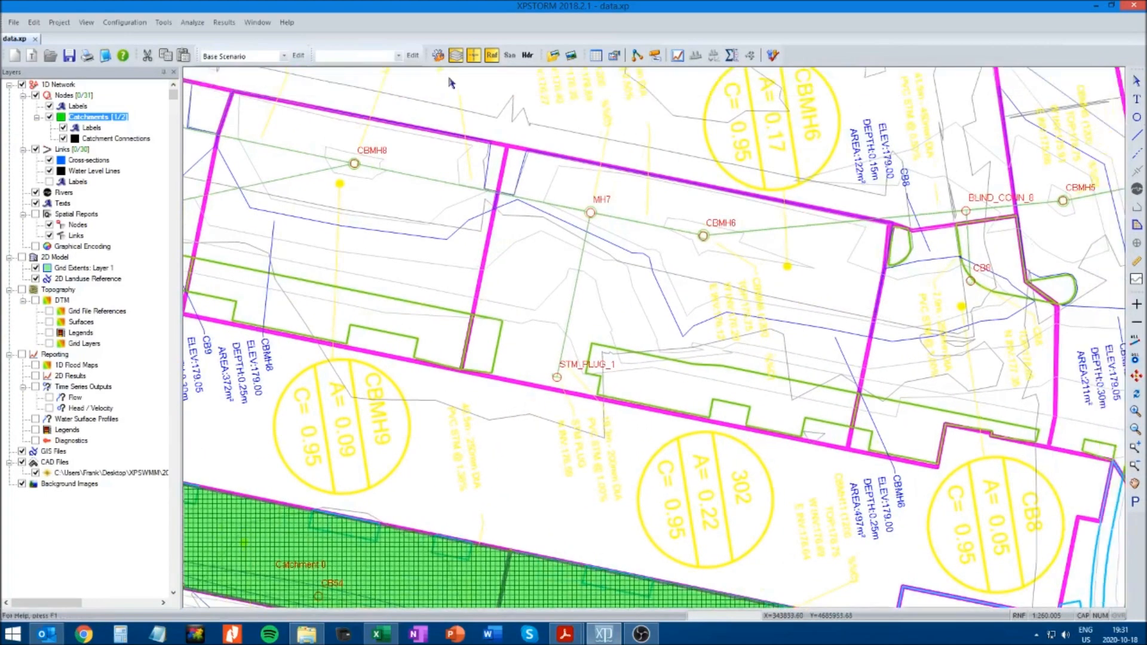
pyautogui.click(1137, 226)
pyautogui.click(507, 147)
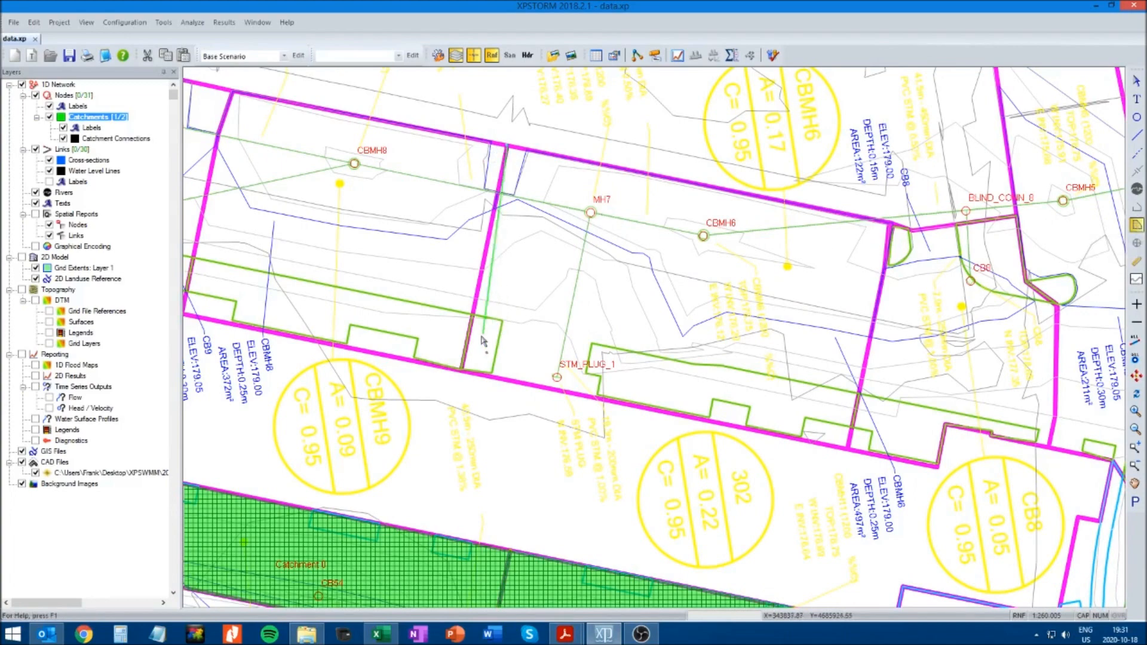
pyautogui.click(461, 374)
pyautogui.click(848, 448)
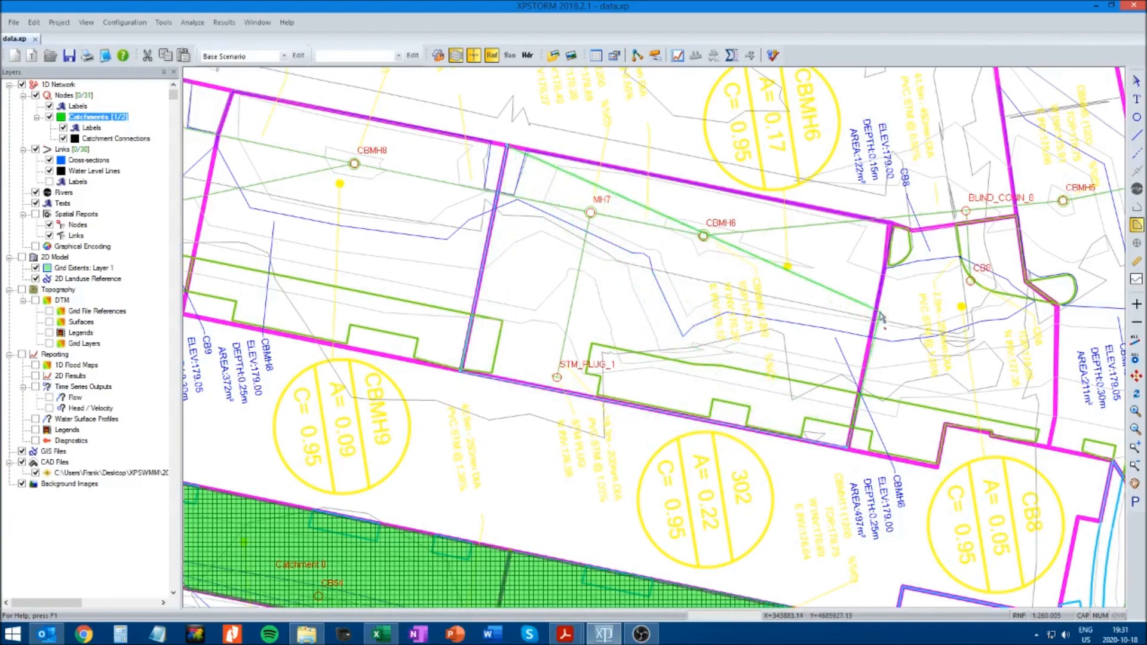
pyautogui.doubleClick(893, 233)
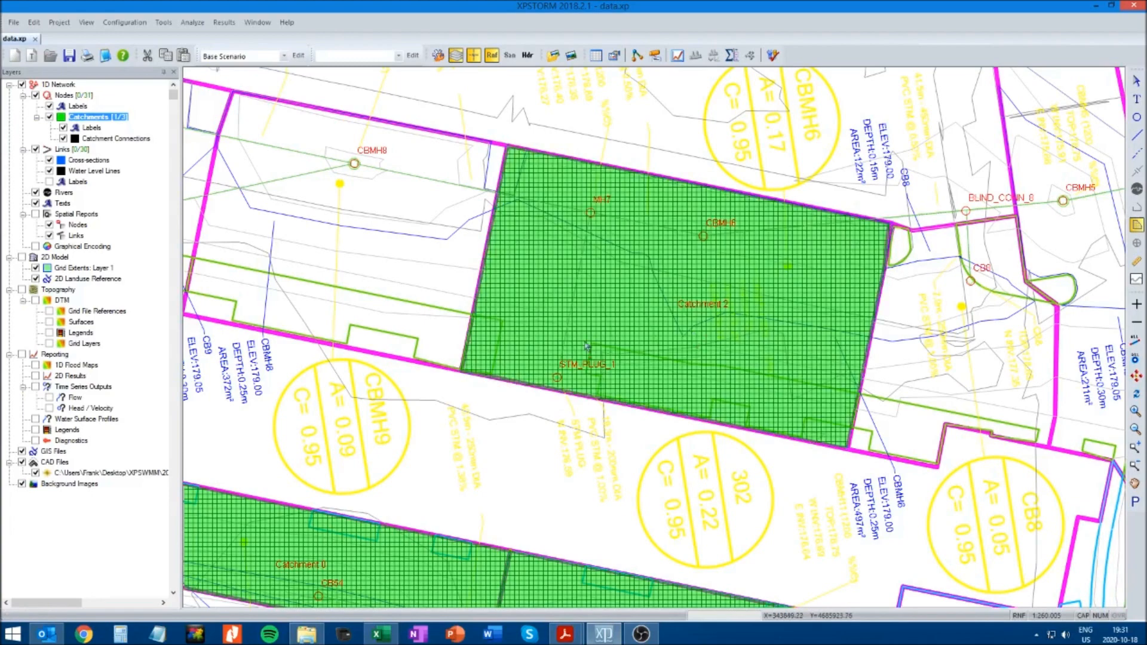
# Draw the catchment polygon around CBMH8, snapping its eastern side to the edge of the CBMH6 catchment
pyautogui.click(1135, 485)
pyautogui.moveTo(647, 151); pyautogui.dragTo(726, 182)
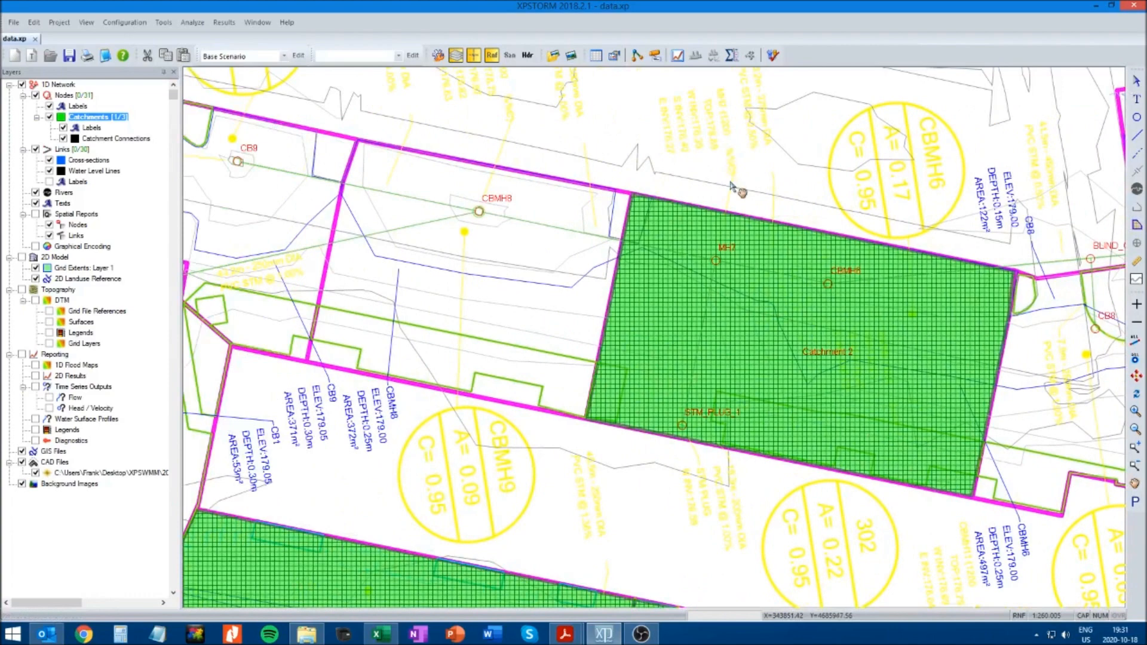
pyautogui.click(1138, 226)
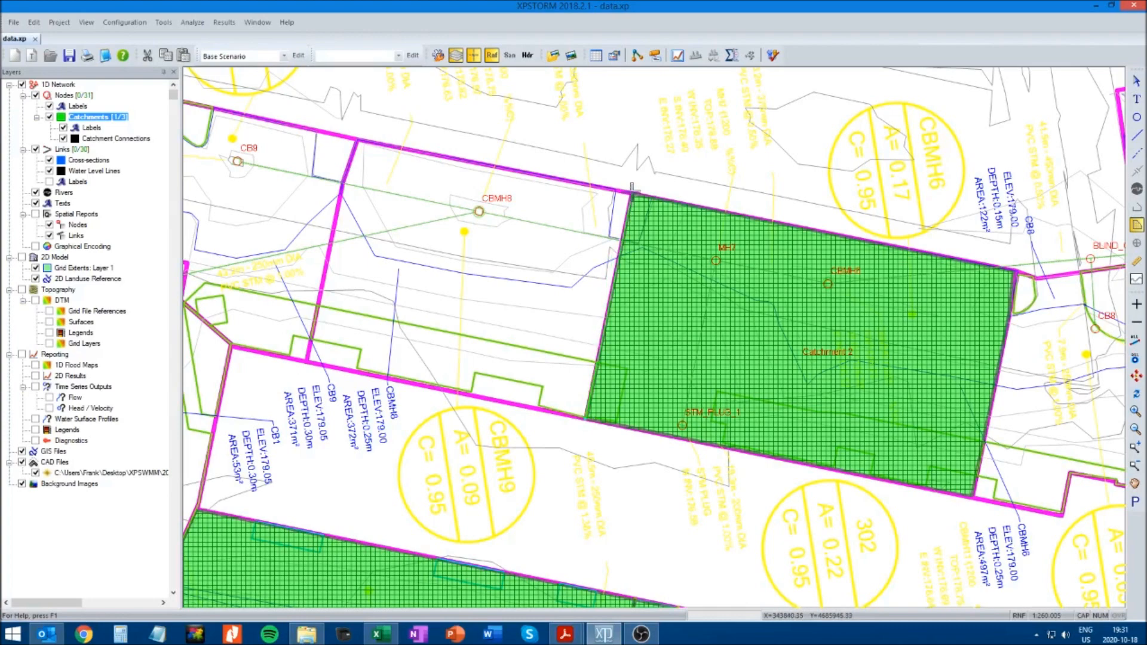
pyautogui.click(631, 191)
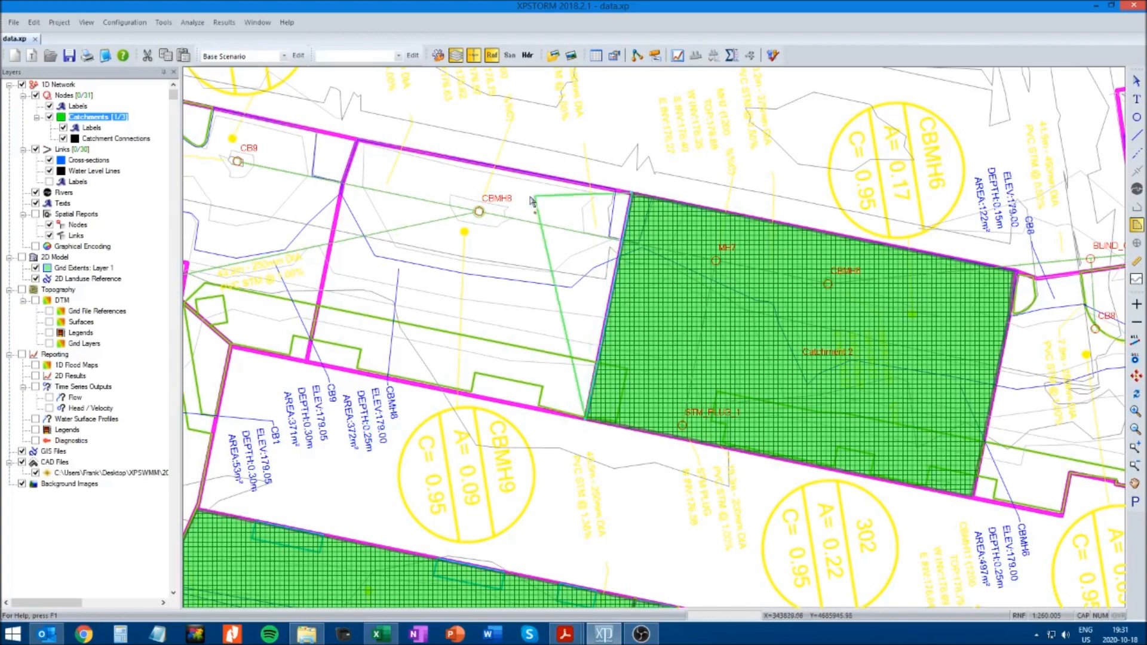
pyautogui.click(357, 144)
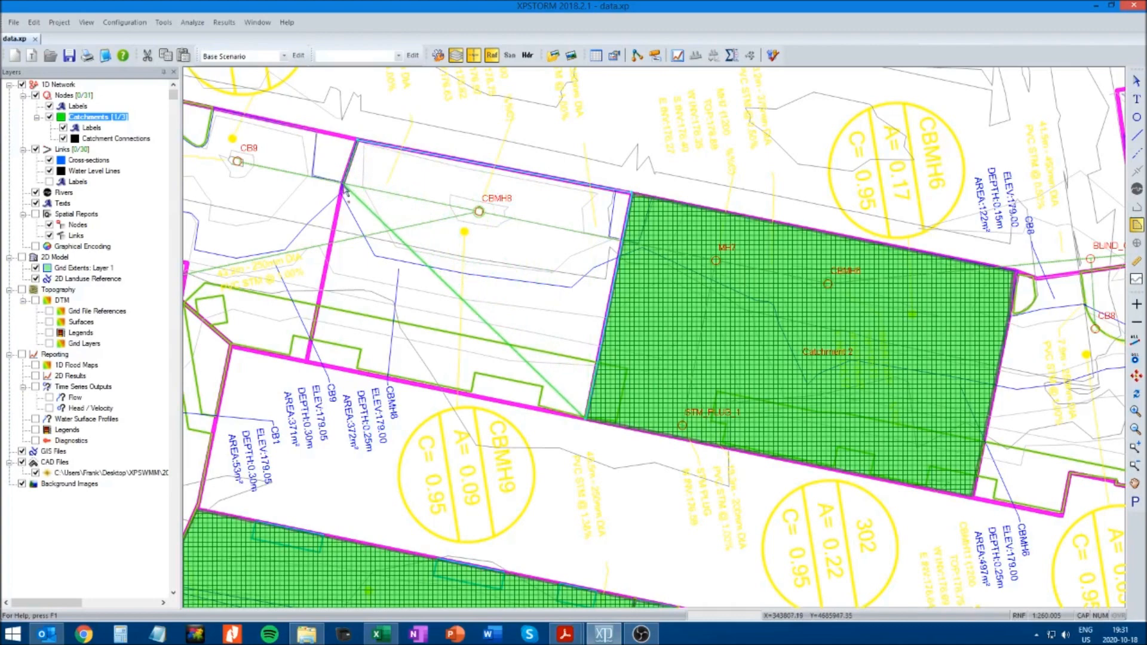
pyautogui.doubleClick(307, 363)
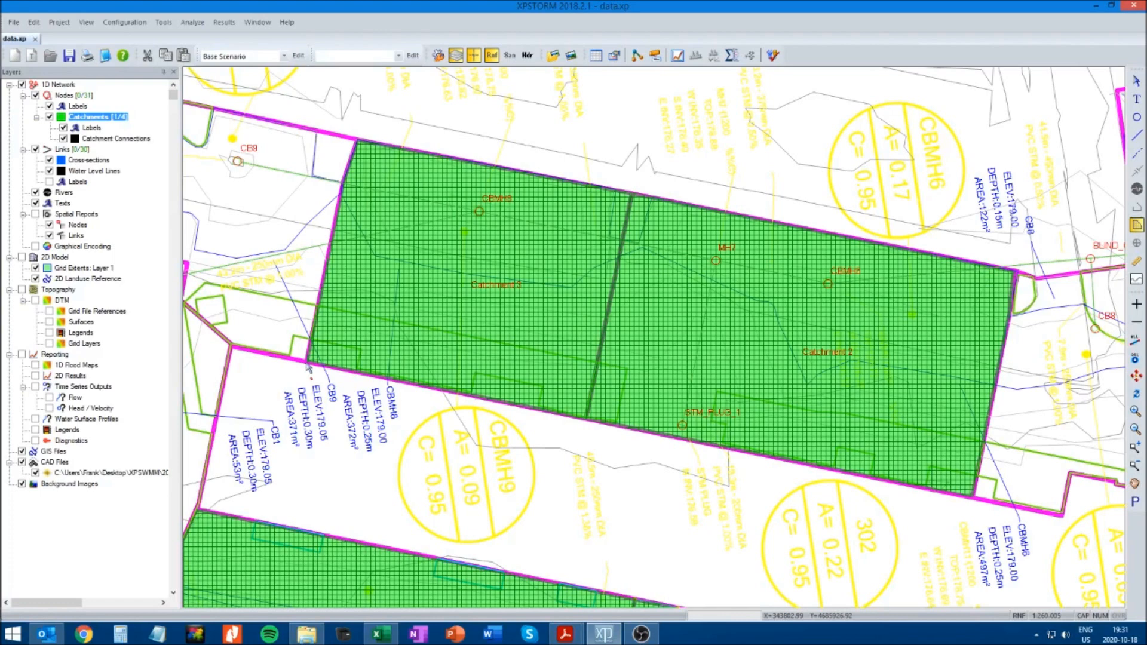
# Test the shared upper vertex of the CBMH8 and CBMH6 catchments by moving it off the boundary and back
pyautogui.click(1136, 450)
pyautogui.moveTo(610, 187); pyautogui.dragTo(674, 238)
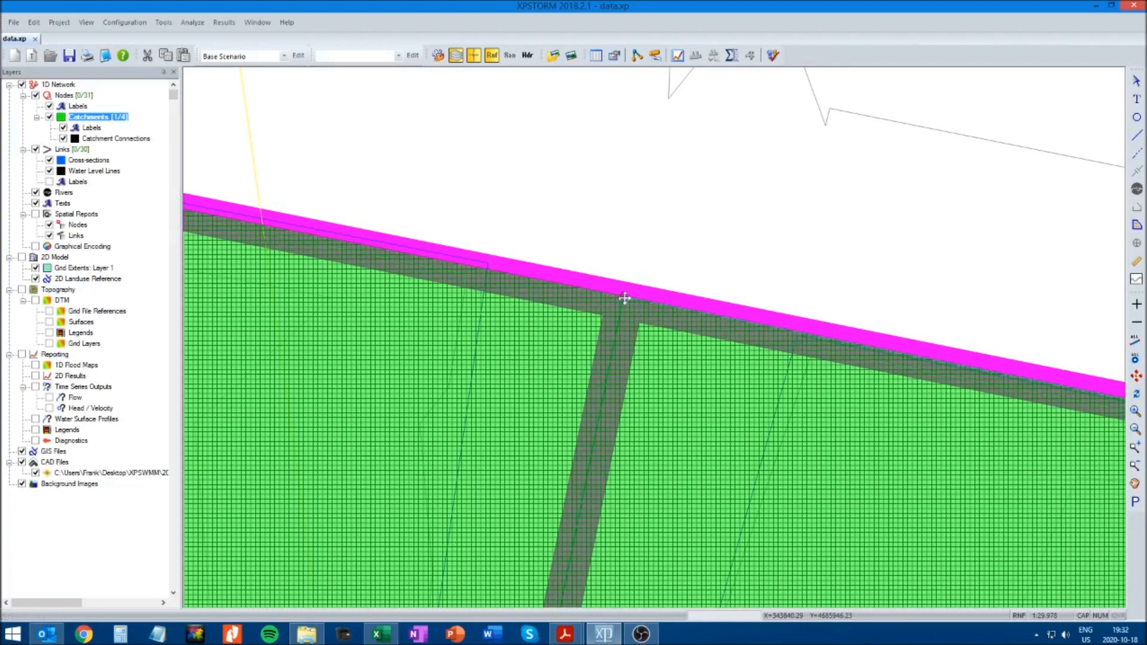
pyautogui.moveTo(637, 310); pyautogui.dragTo(673, 246)
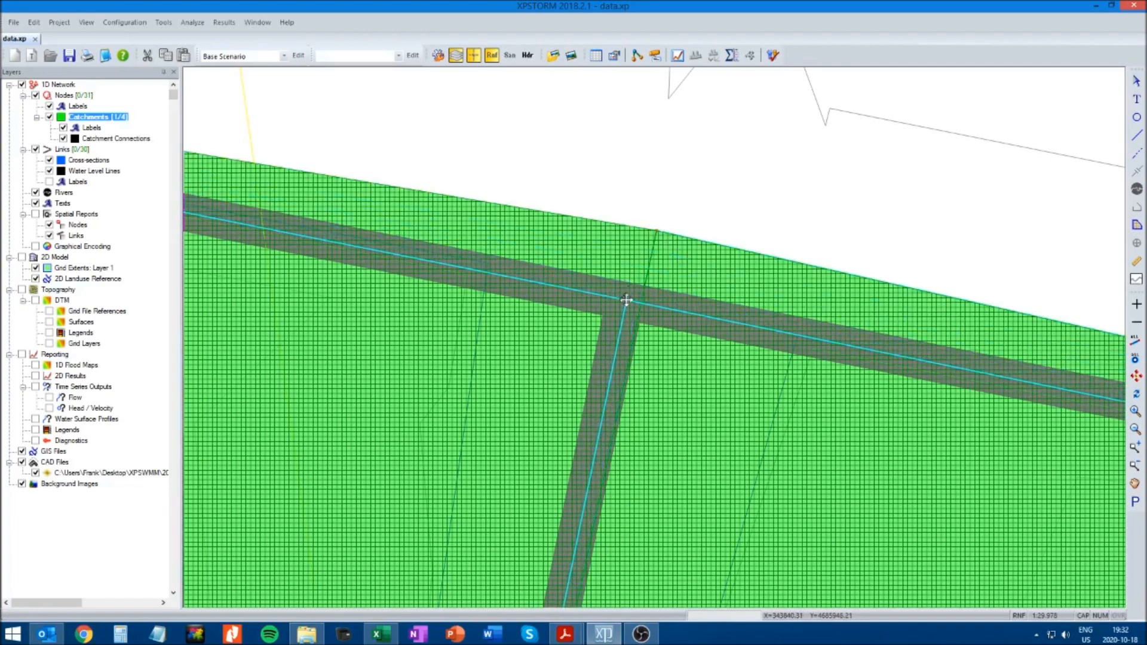
pyautogui.moveTo(626, 299); pyautogui.dragTo(626, 300)
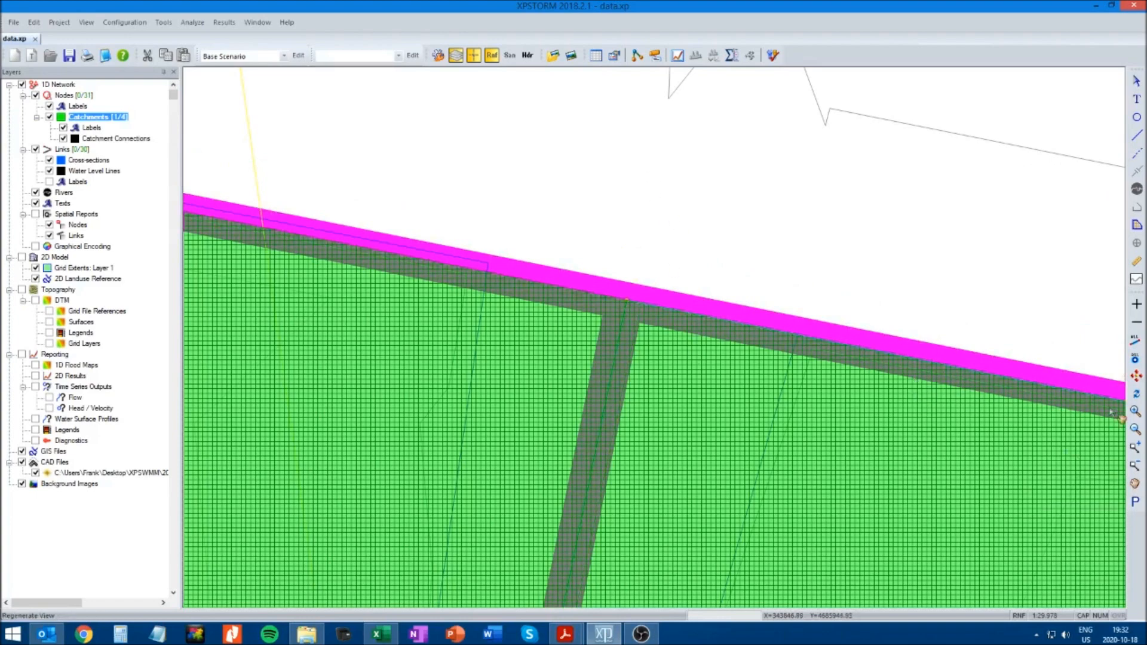
pyautogui.click(1136, 429)
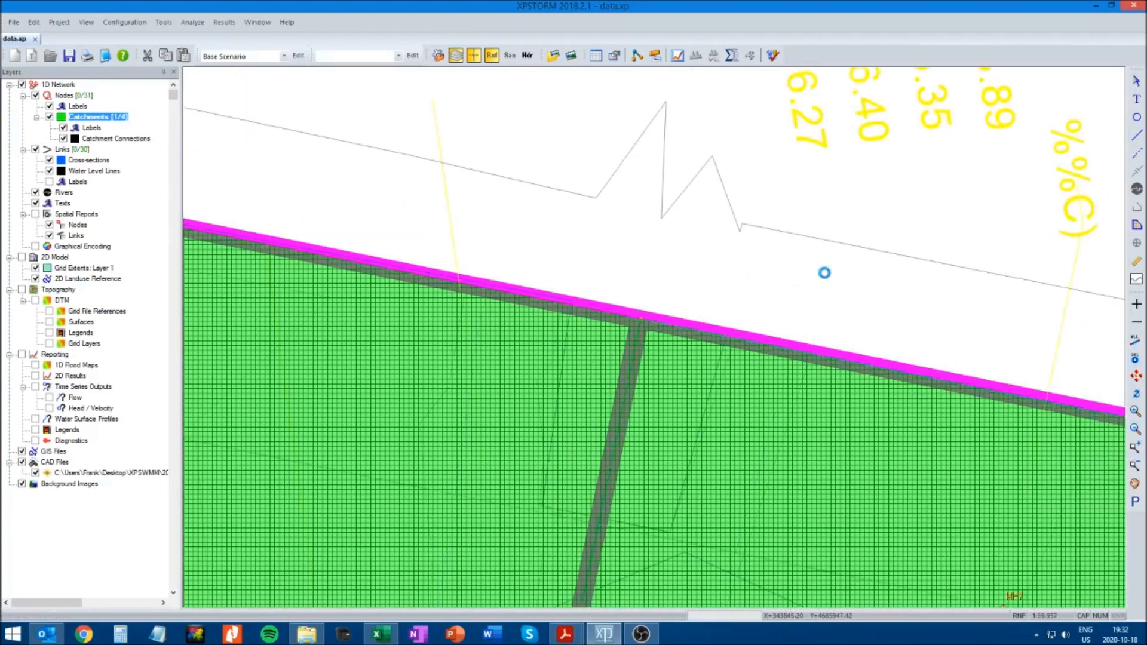
pyautogui.click(1135, 430)
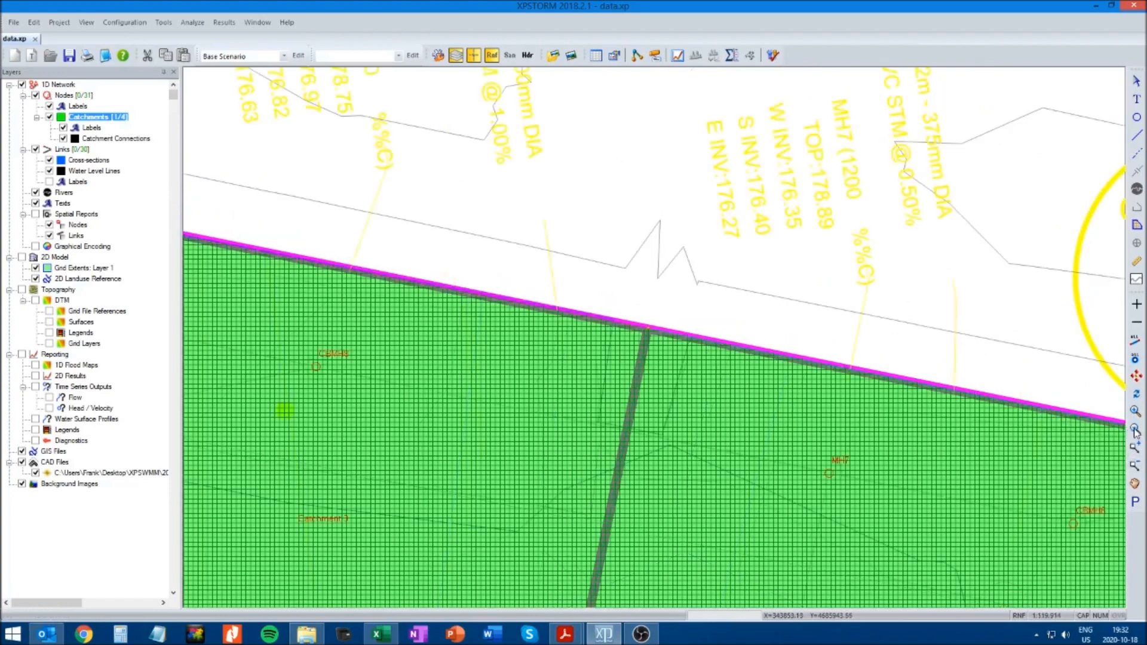
pyautogui.click(1135, 430)
# Draw the catchment polygon around CB9, tracing the irregular magenta boundary from the CBMH8 catchment's upper corner around to its lower corner
pyautogui.click(1136, 483)
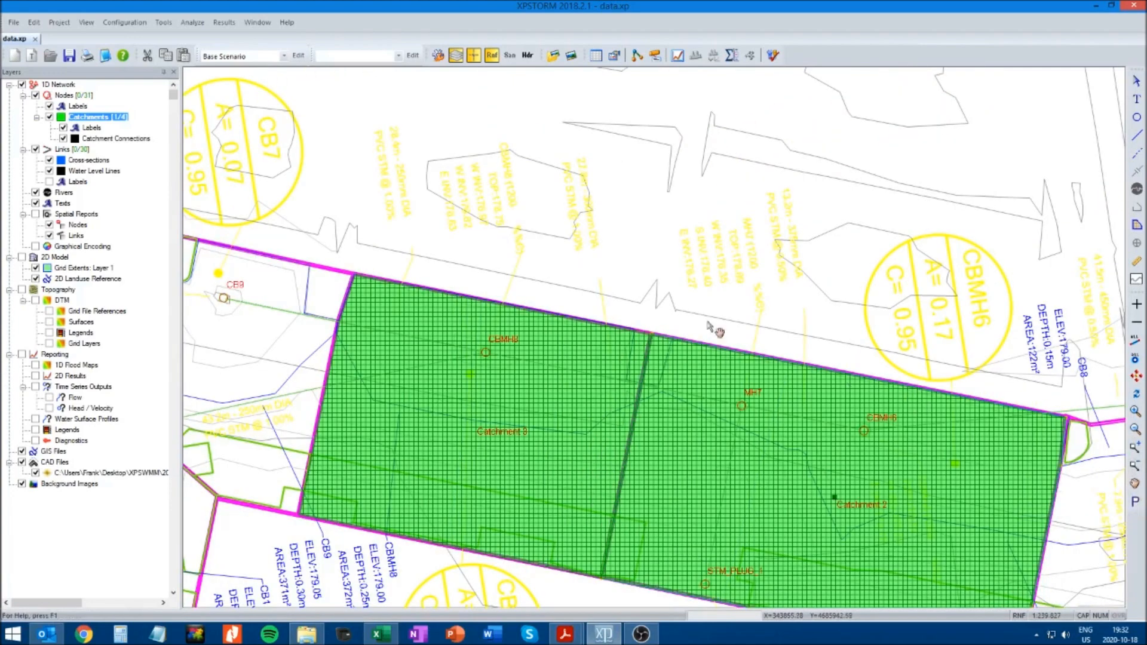
pyautogui.moveTo(577, 300); pyautogui.dragTo(765, 162)
pyautogui.moveTo(482, 214); pyautogui.dragTo(564, 352)
pyautogui.click(1137, 225)
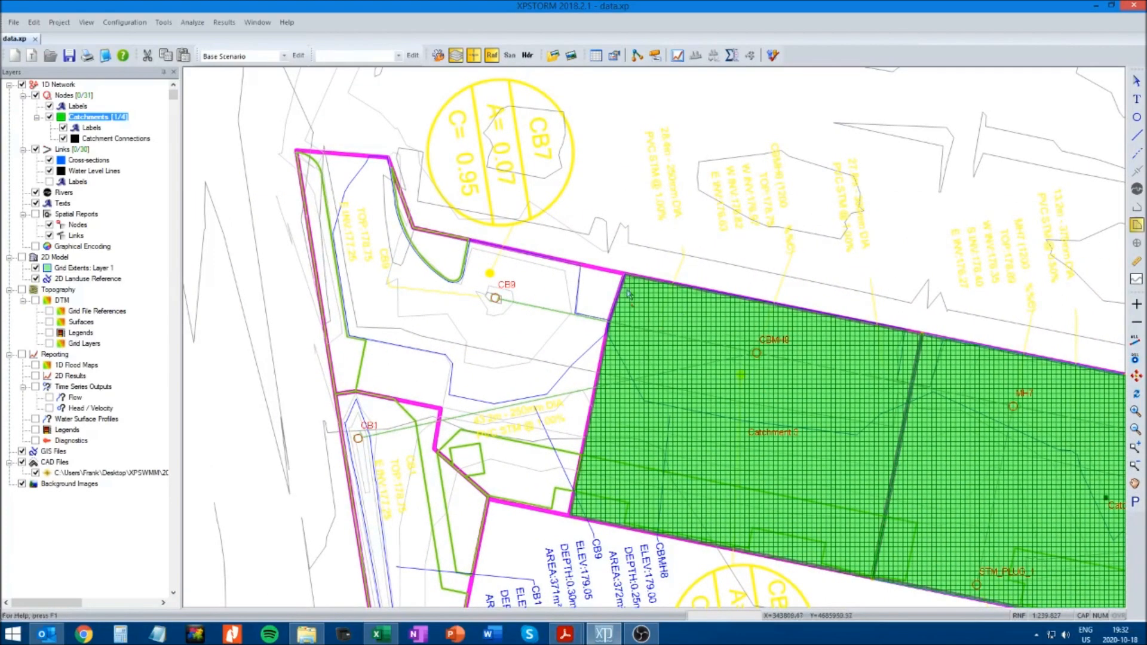
pyautogui.click(626, 271)
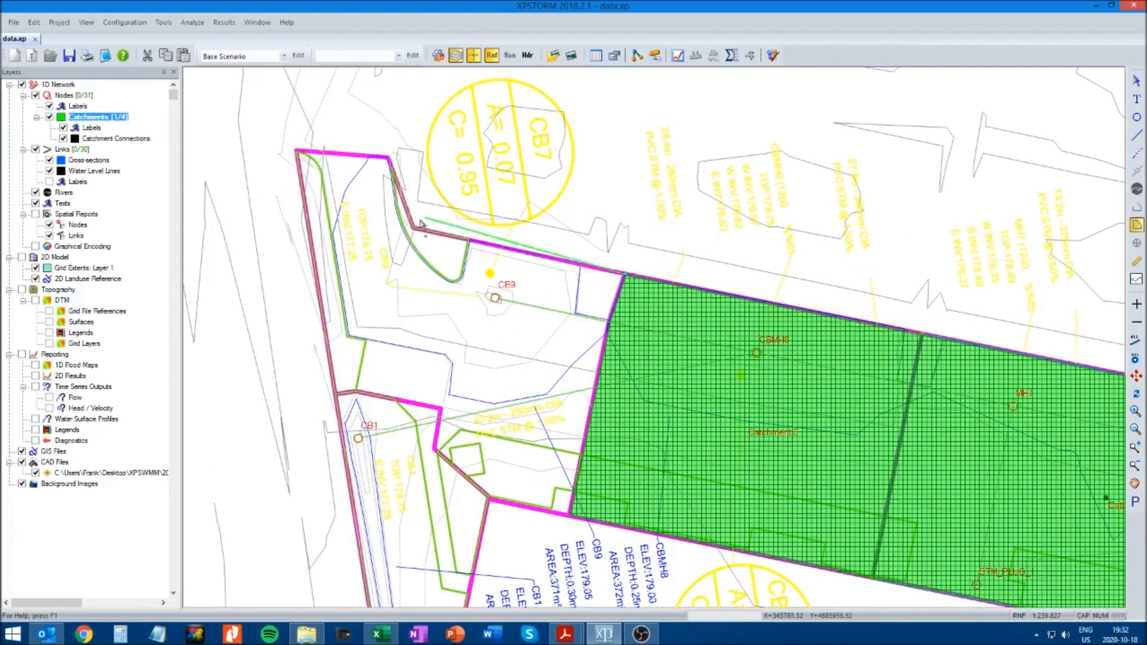
pyautogui.click(414, 231)
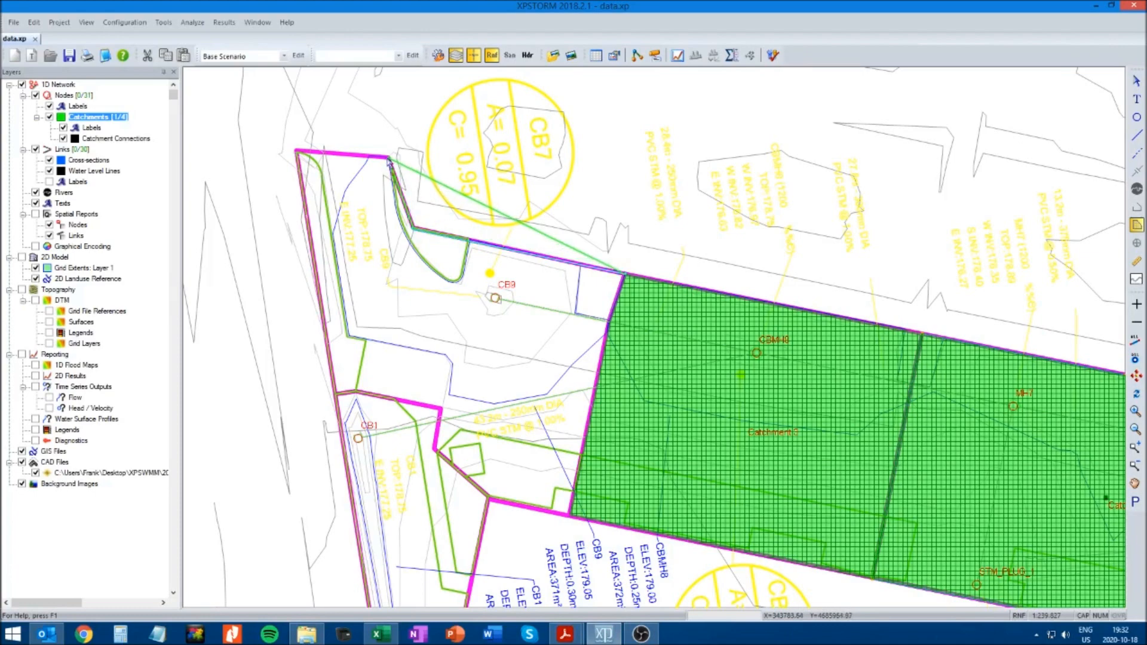
pyautogui.click(390, 159)
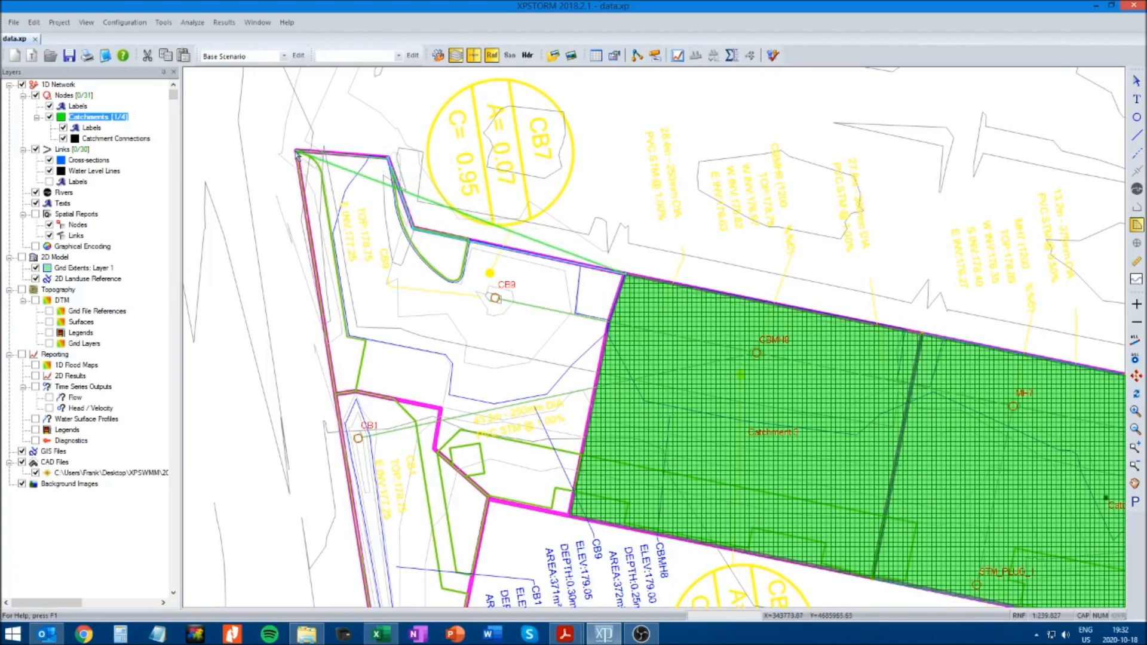
pyautogui.click(300, 155)
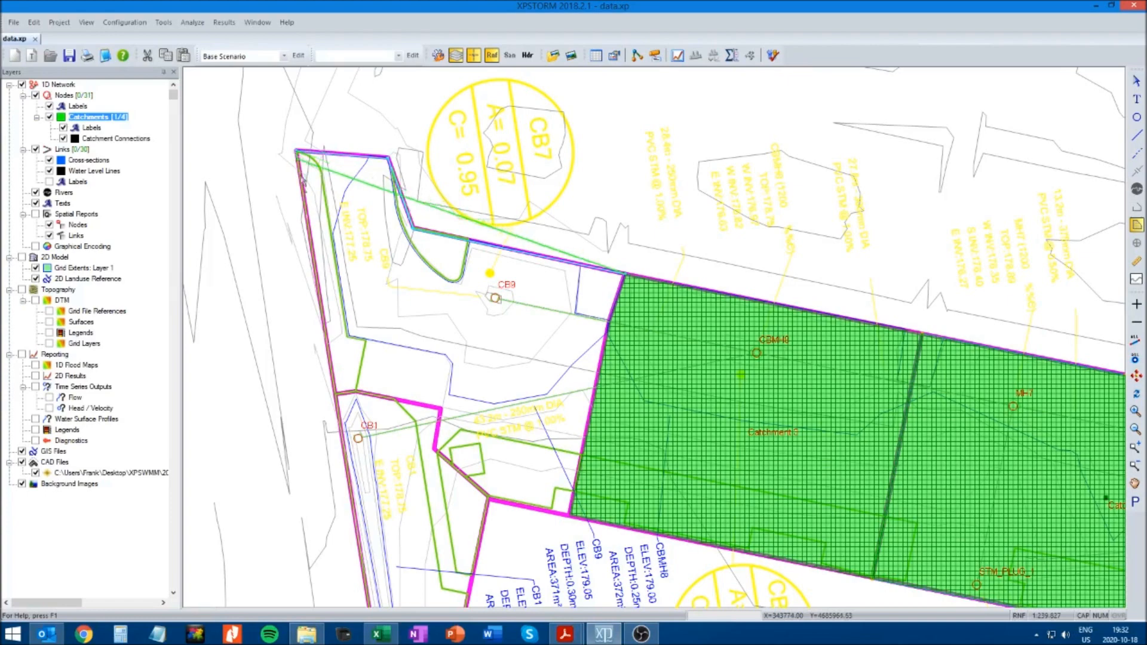
pyautogui.click(336, 397)
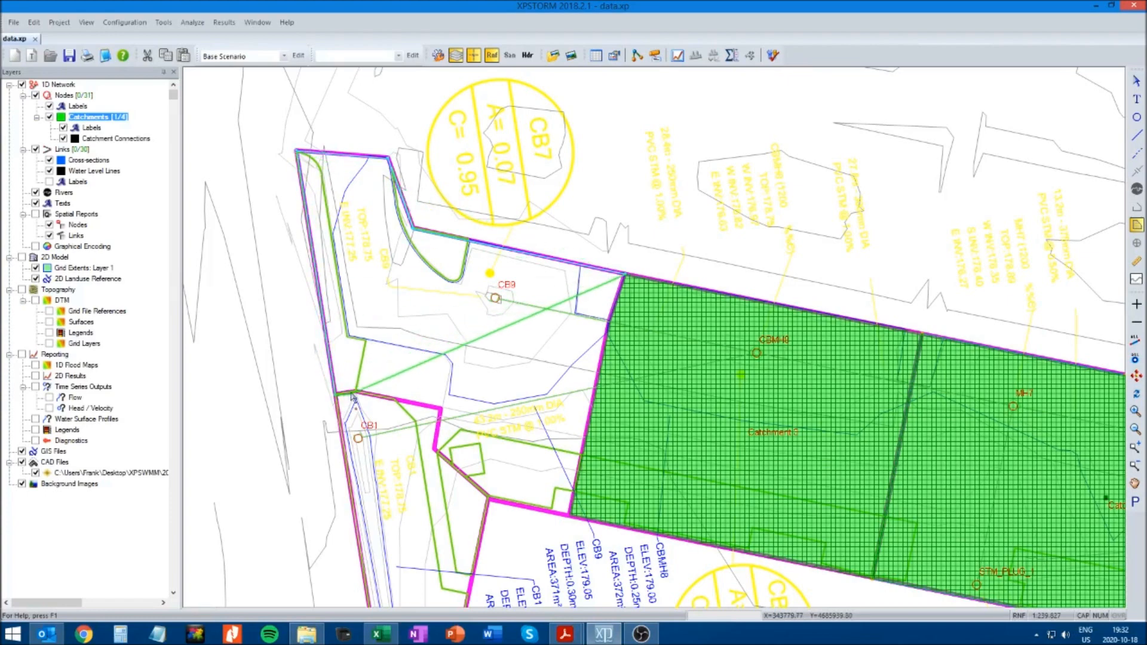
pyautogui.click(442, 410)
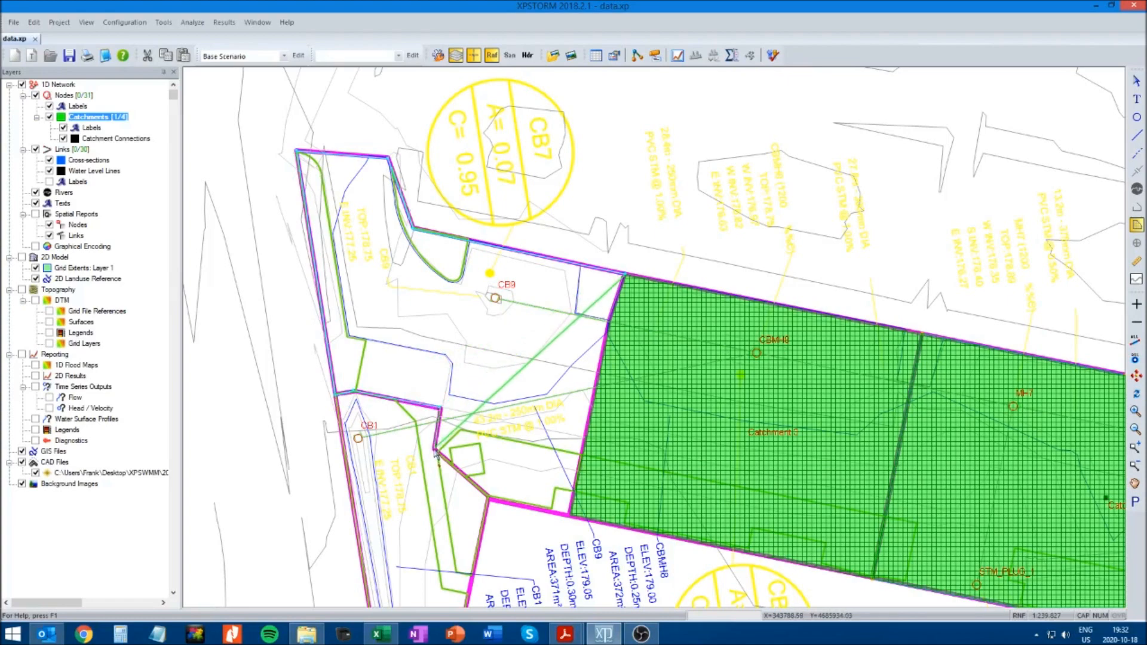
pyautogui.click(436, 452)
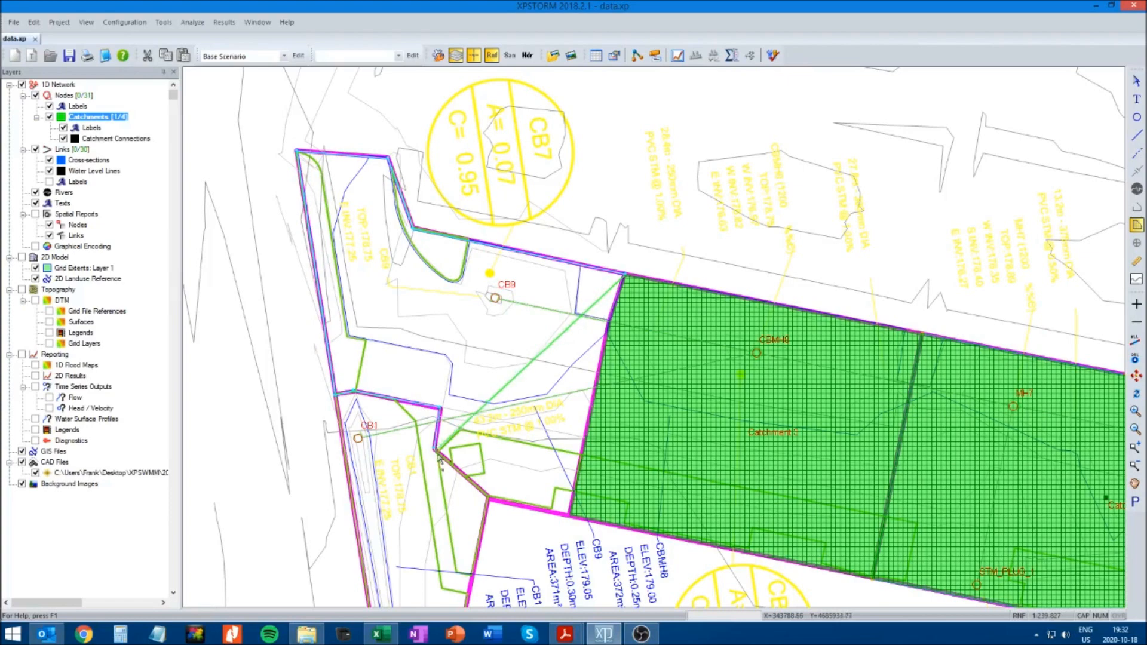
pyautogui.click(491, 500)
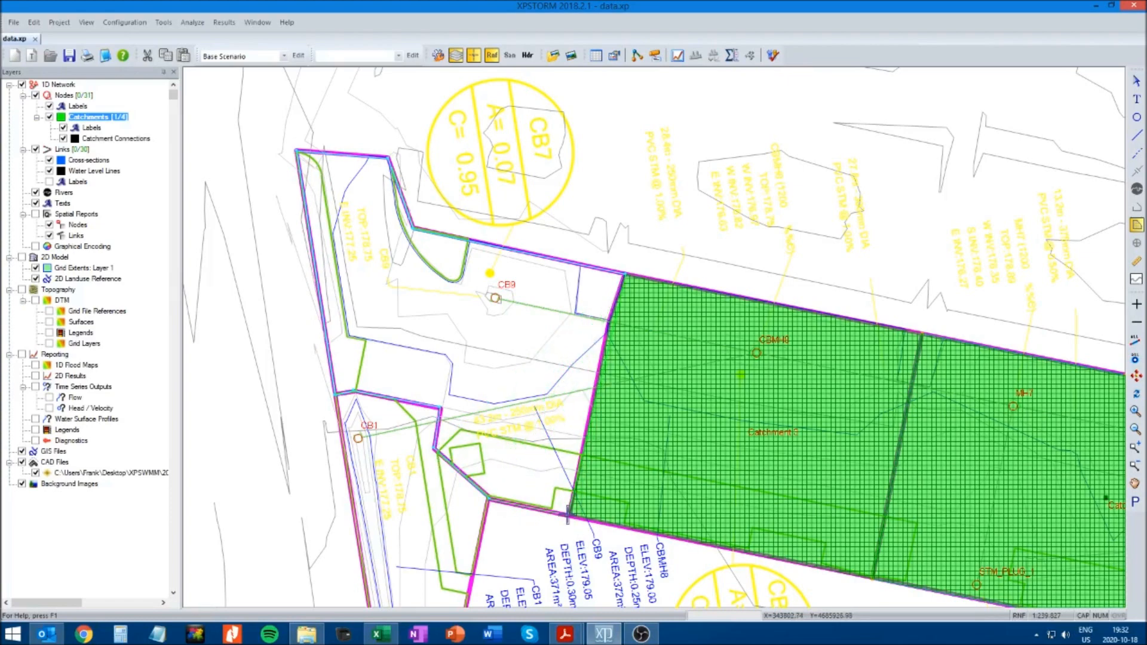
pyautogui.doubleClick(568, 516)
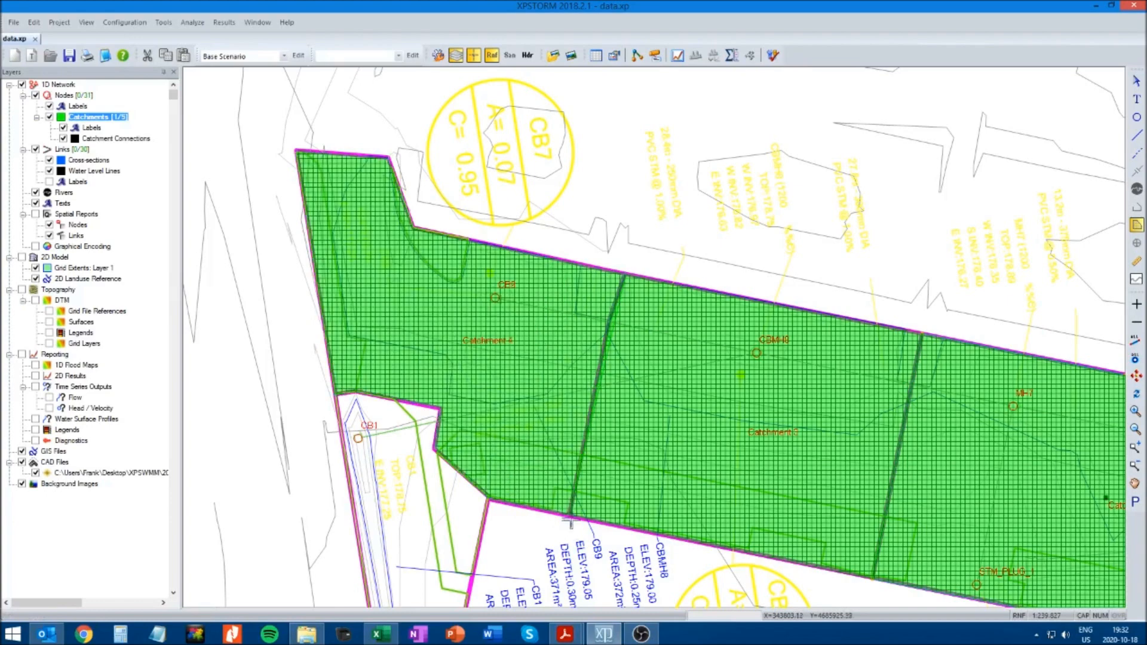
# Draw the catchment polygon around CB1, tracing the narrow magenta boundary and snapping to the corners of the adjoining catchments
pyautogui.click(1136, 485)
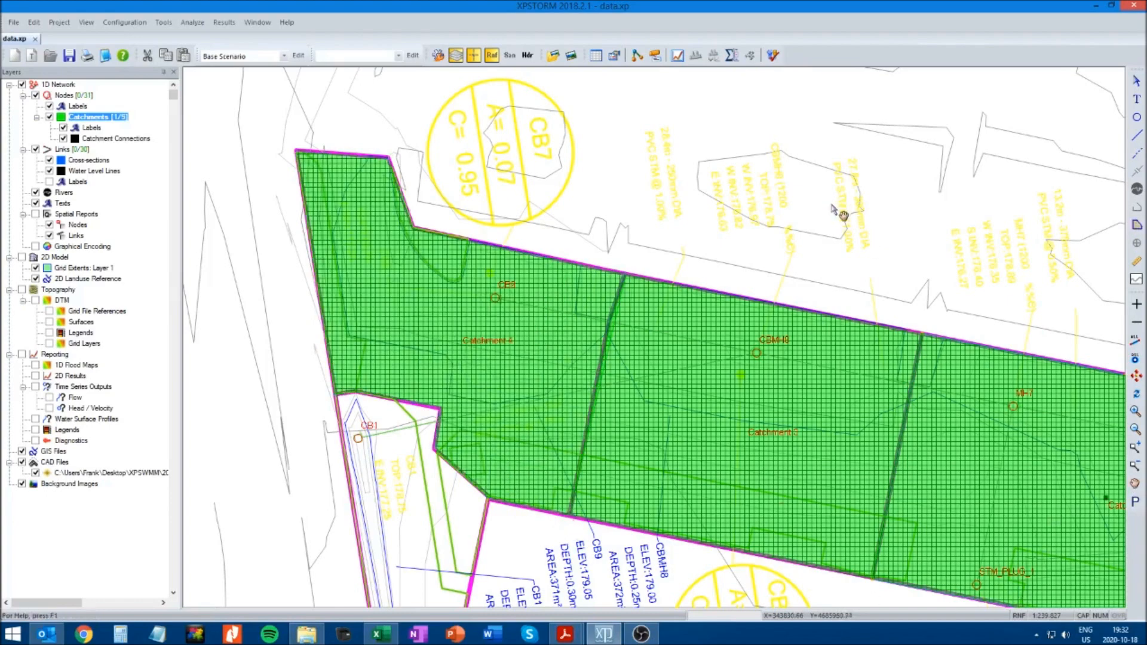
pyautogui.moveTo(696, 538); pyautogui.dragTo(695, 428)
pyautogui.moveTo(595, 522); pyautogui.dragTo(638, 448)
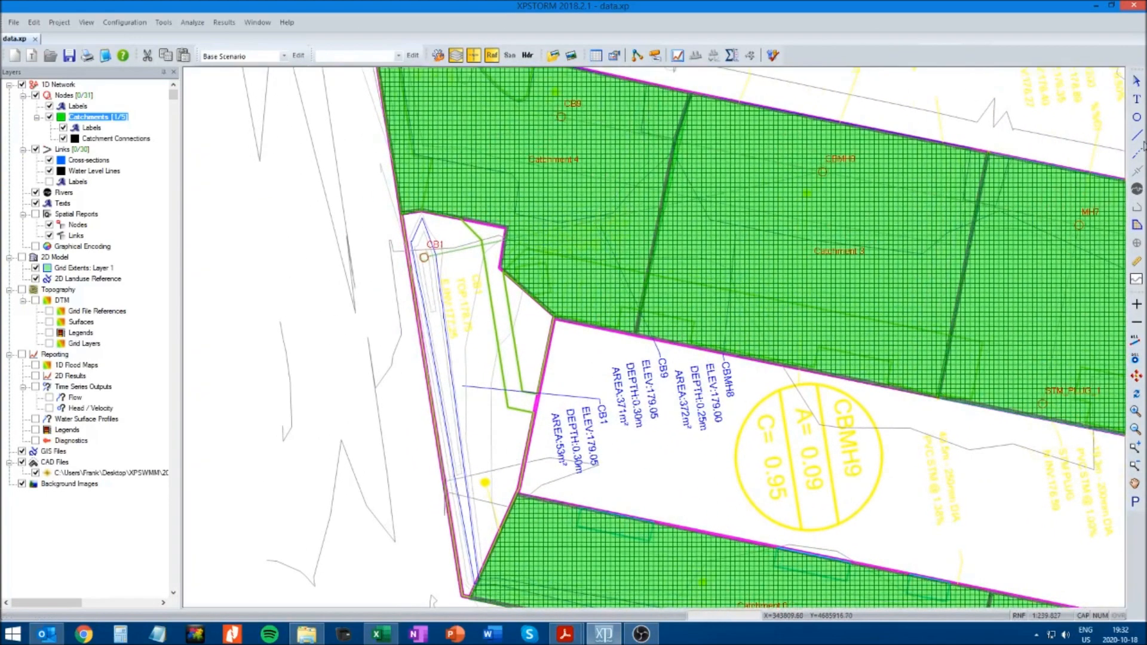
pyautogui.click(1137, 226)
pyautogui.click(399, 213)
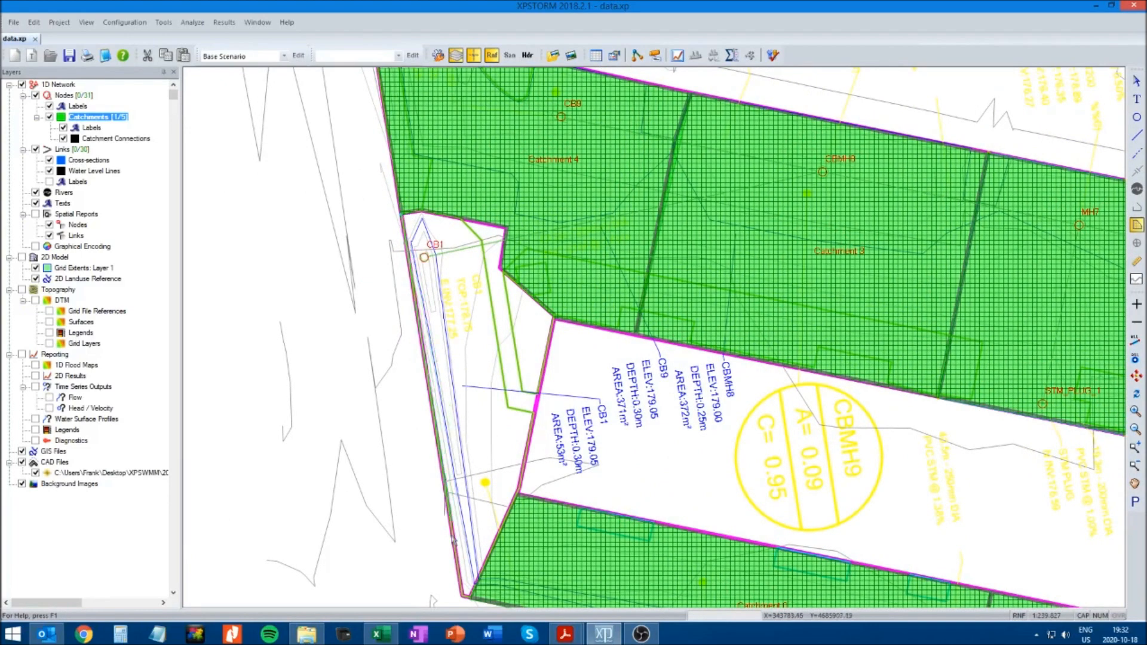
pyautogui.click(465, 599)
pyautogui.click(513, 493)
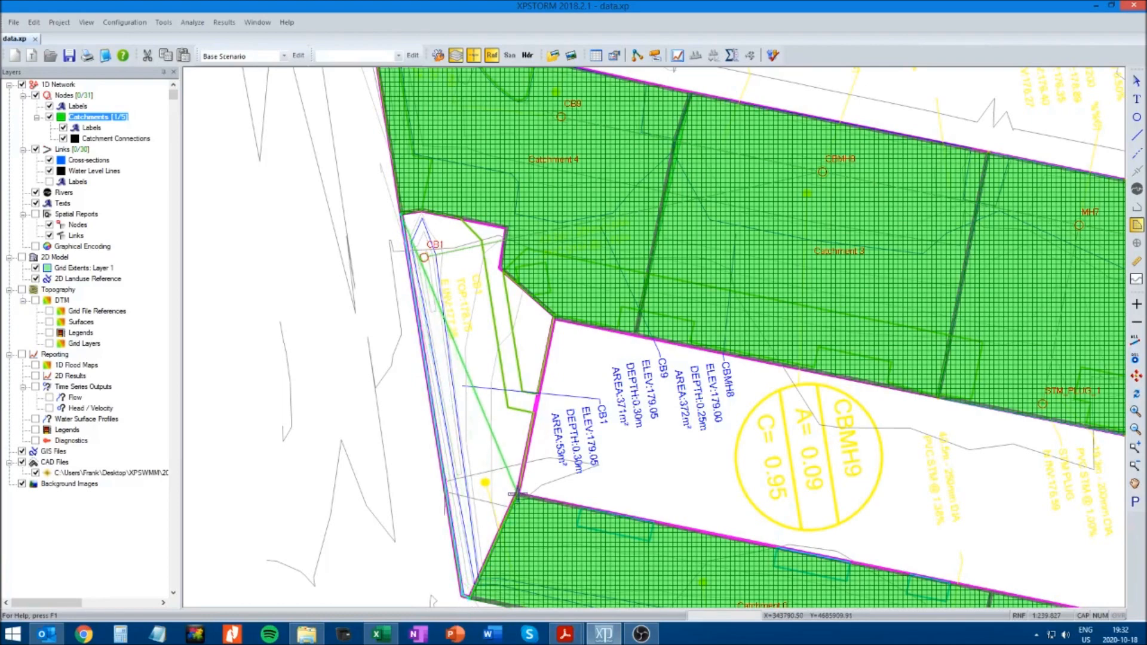
pyautogui.click(556, 319)
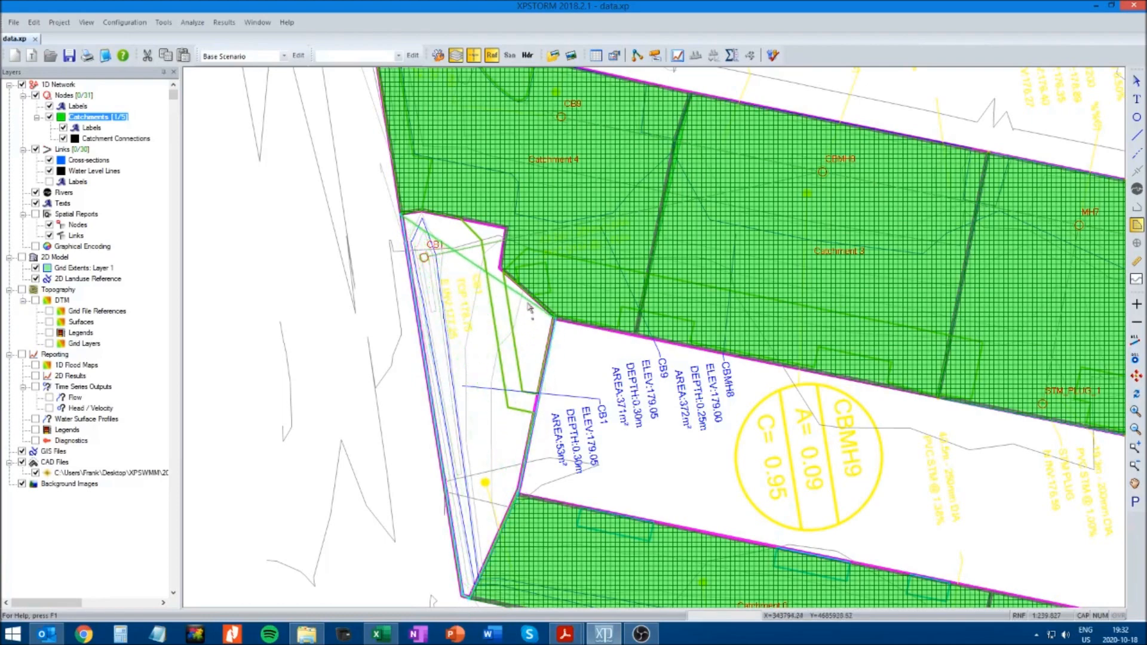
pyautogui.click(502, 271)
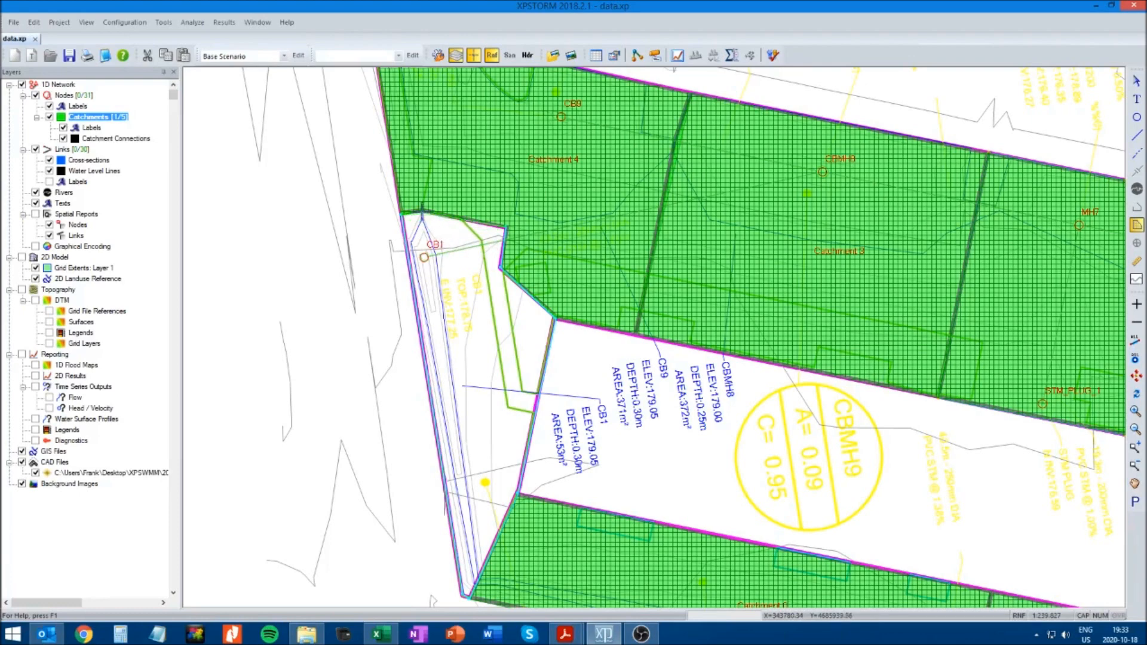
pyautogui.doubleClick(422, 213)
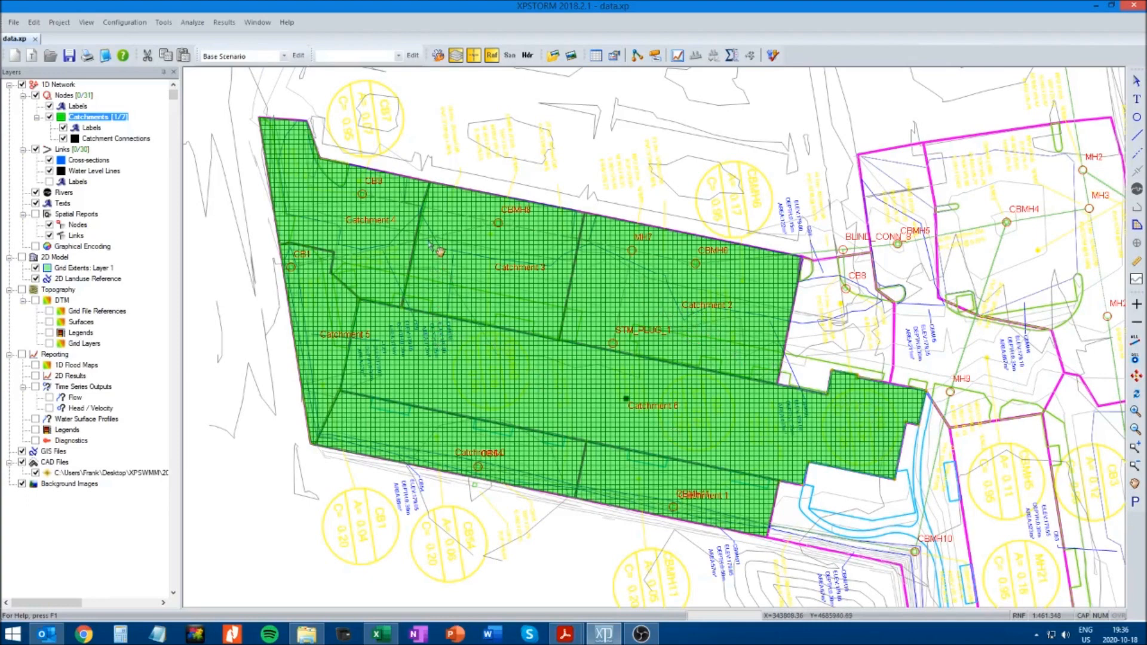
# Lower the background colour opacity of the Catchments layer to roughly a fifth so the CAD plan shows through, and save the model
pyautogui.rightClick(96, 121)
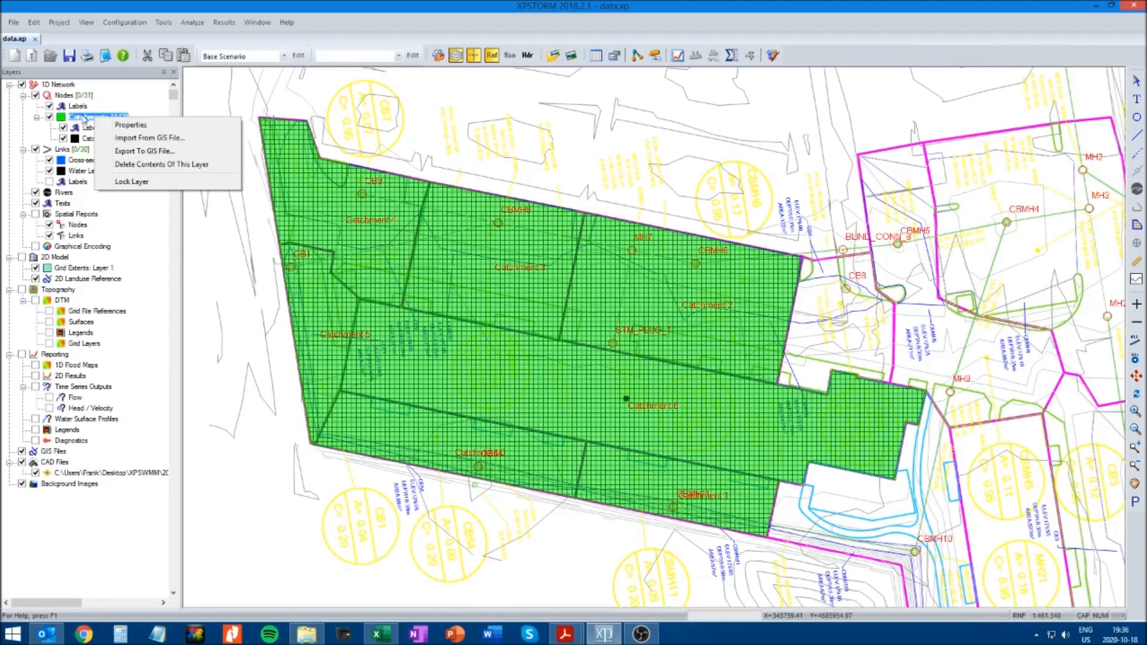
pyautogui.click(122, 126)
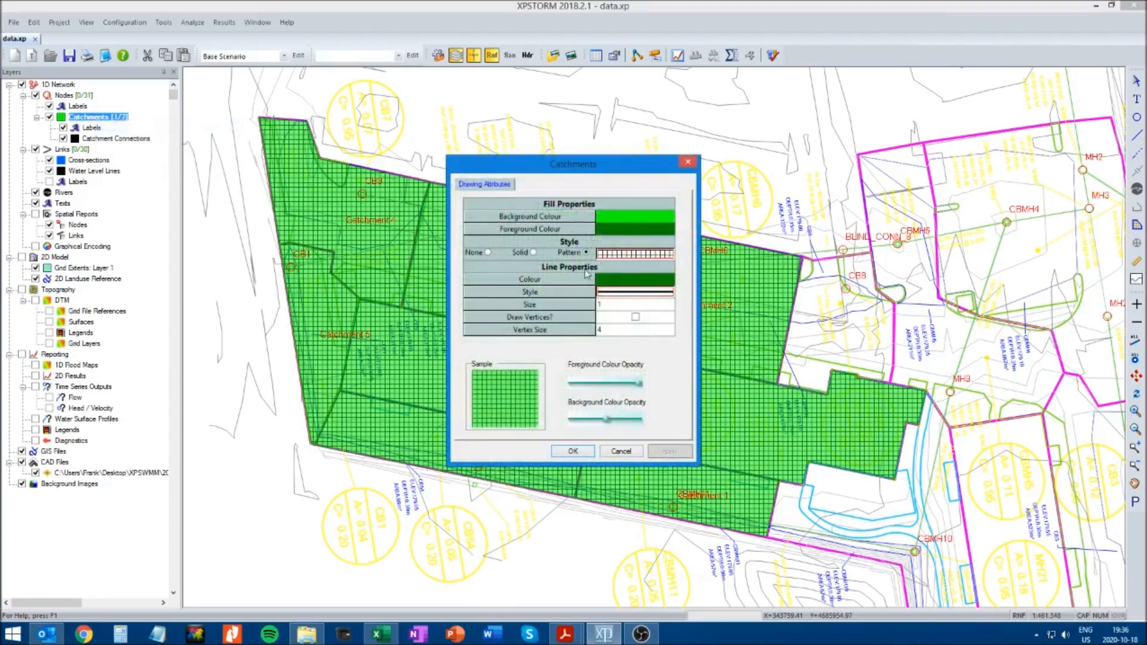
pyautogui.moveTo(565, 169); pyautogui.dragTo(372, 96)
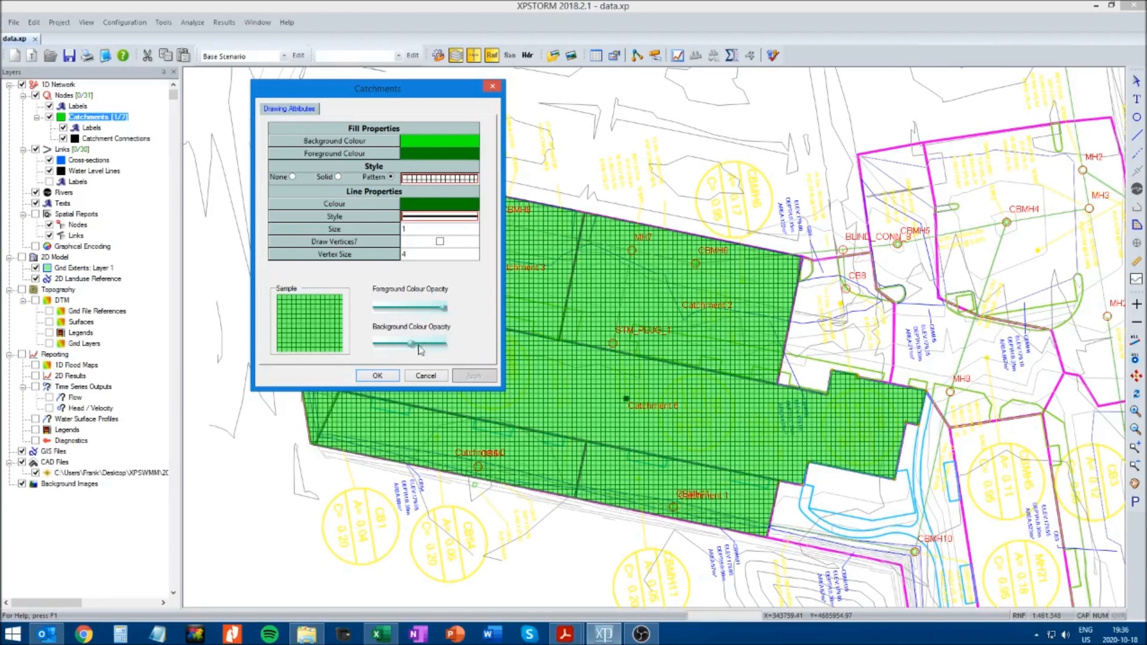
pyautogui.moveTo(411, 349); pyautogui.dragTo(389, 346)
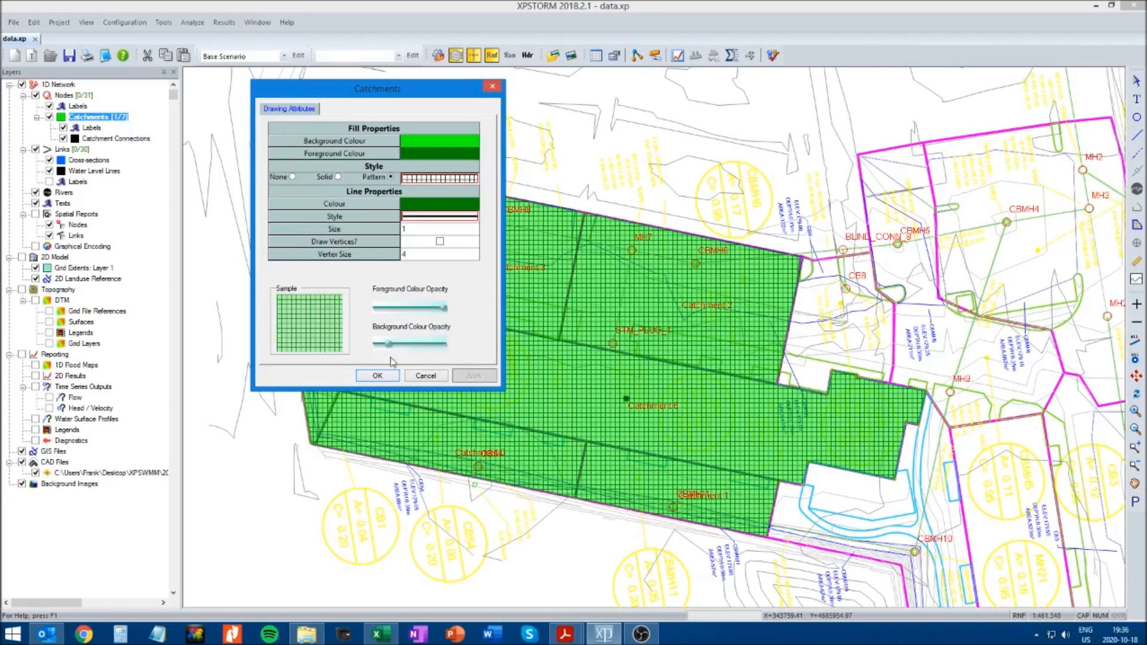
pyautogui.click(379, 376)
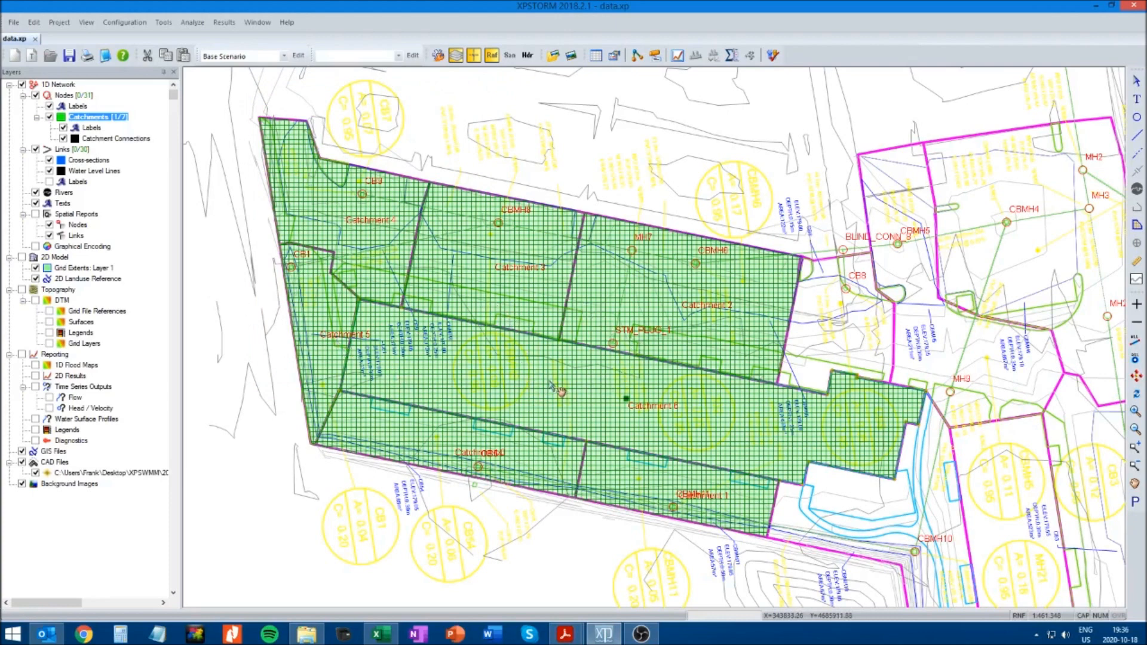
pyautogui.hotkey('ctrl', 's')
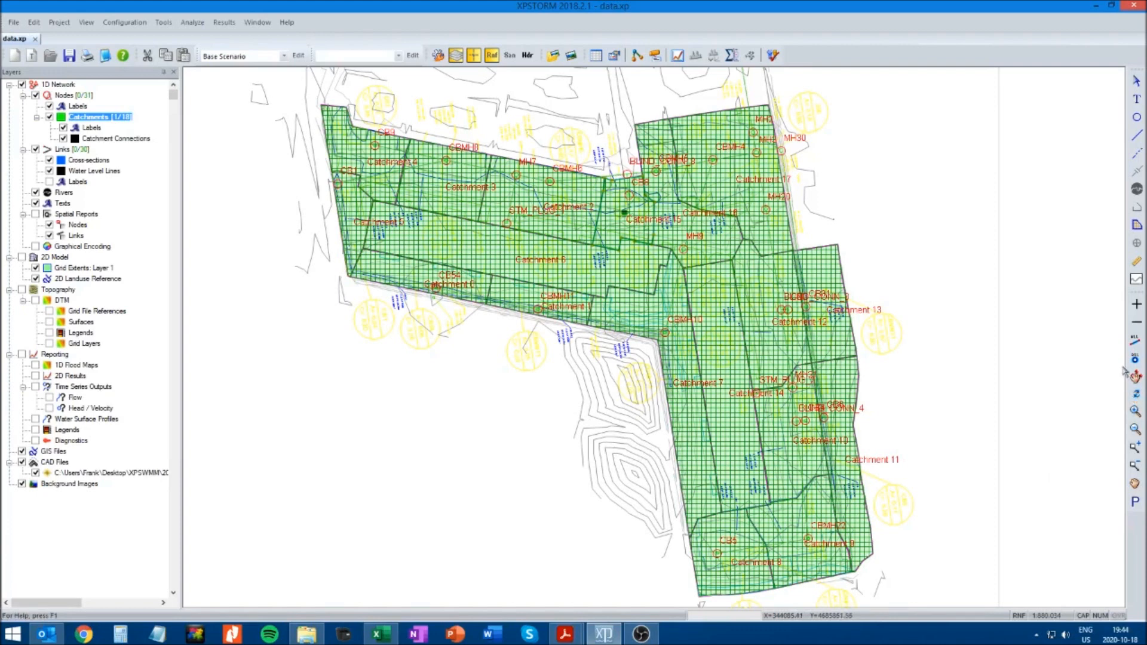
# Connect the catchment surrounding CB54 to node CB54, draining it as Subcatchment 1
pyautogui.click(1135, 448)
pyautogui.moveTo(314, 326); pyautogui.dragTo(619, 245)
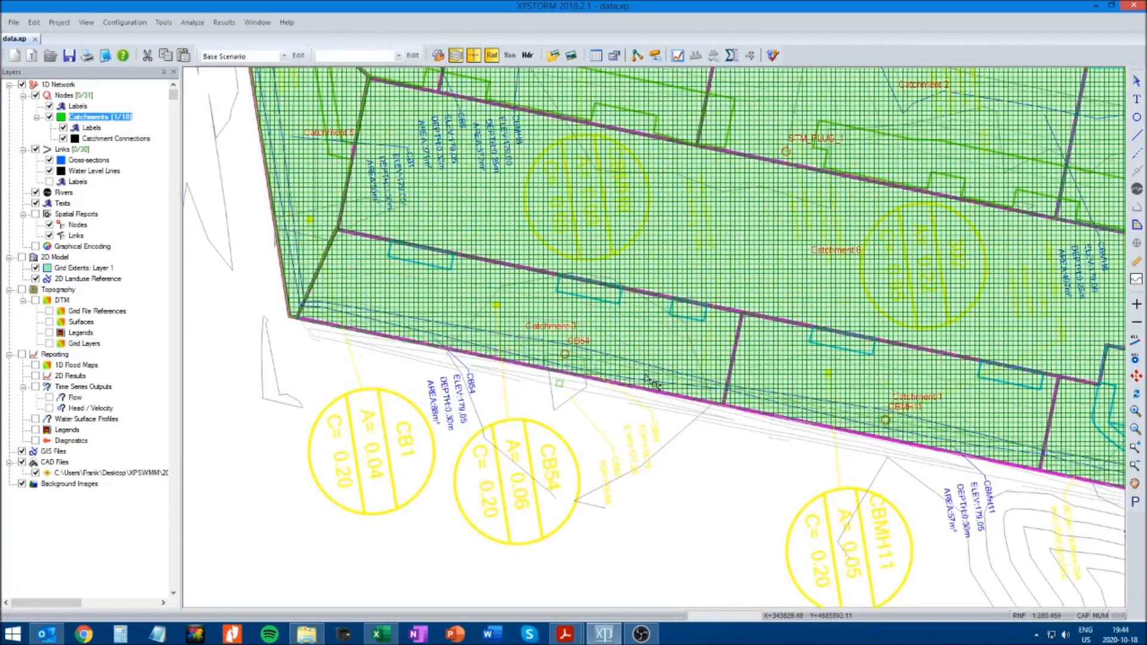
pyautogui.moveTo(263, 409); pyautogui.dragTo(838, 258)
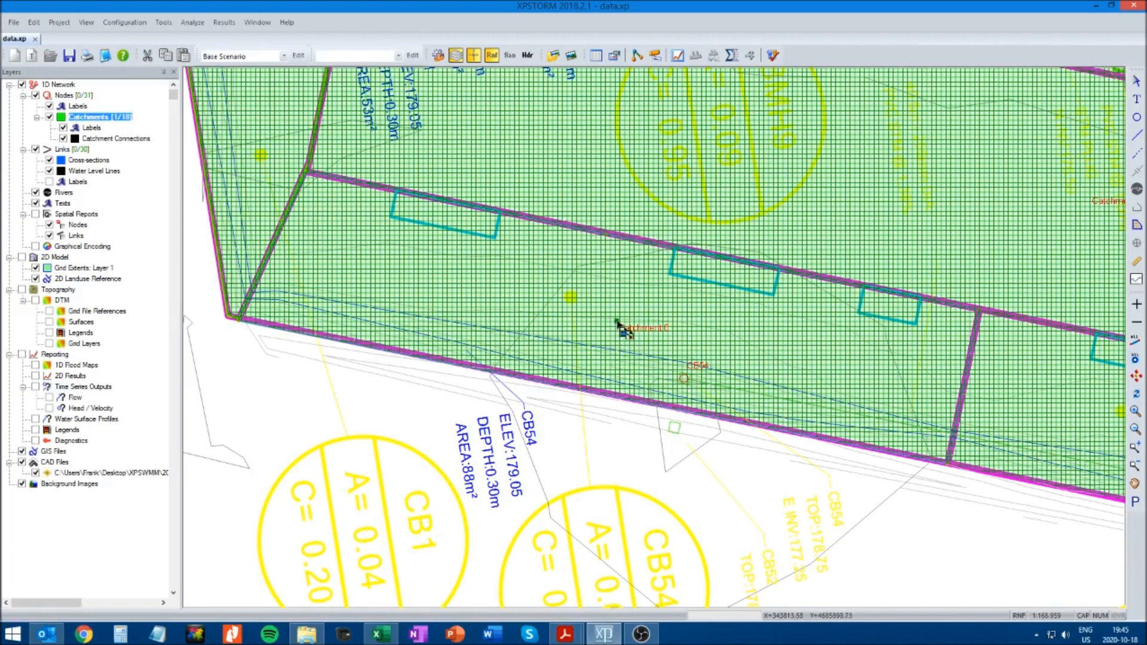
pyautogui.moveTo(619, 325); pyautogui.dragTo(685, 378)
pyautogui.moveTo(685, 378); pyautogui.dragTo(685, 379)
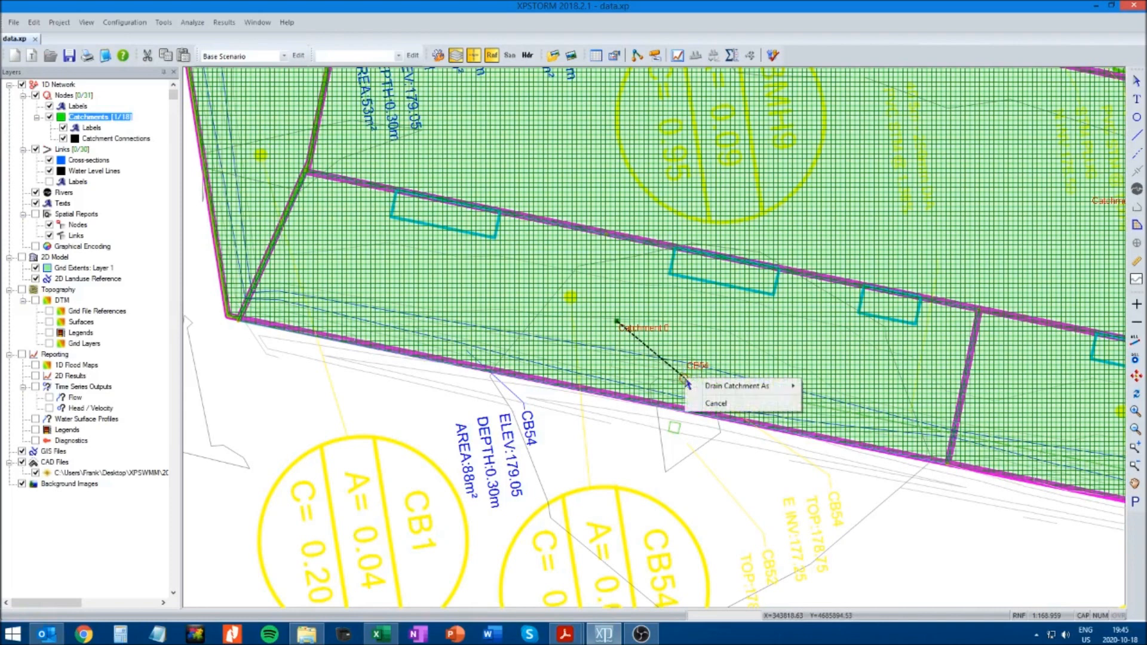
pyautogui.moveTo(722, 389)
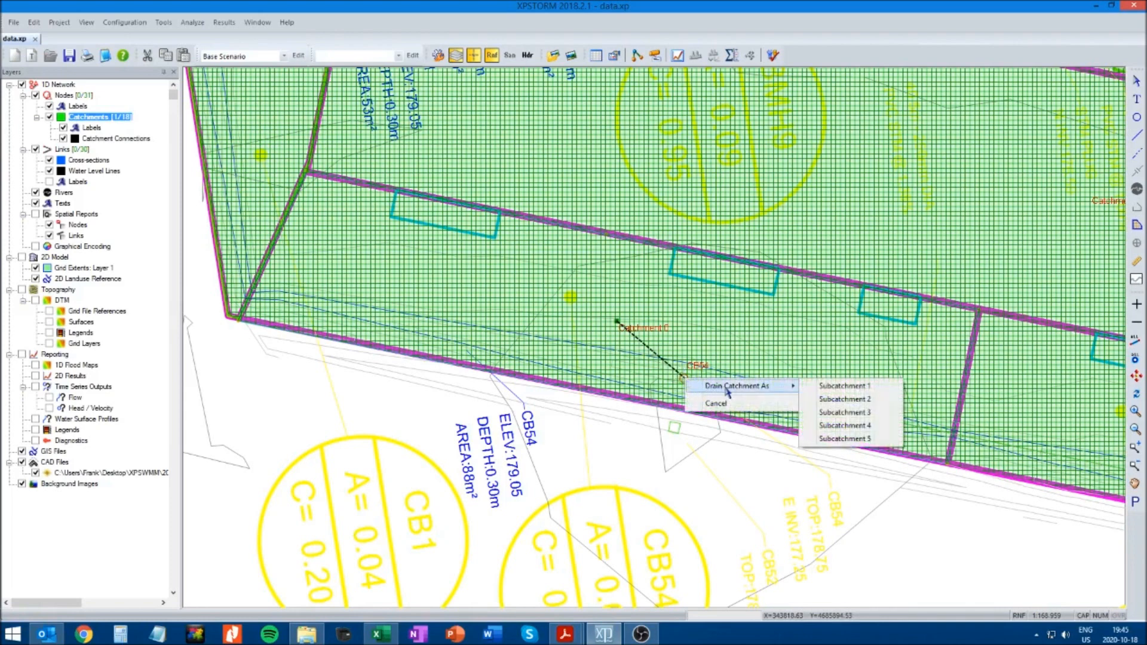
pyautogui.click(845, 387)
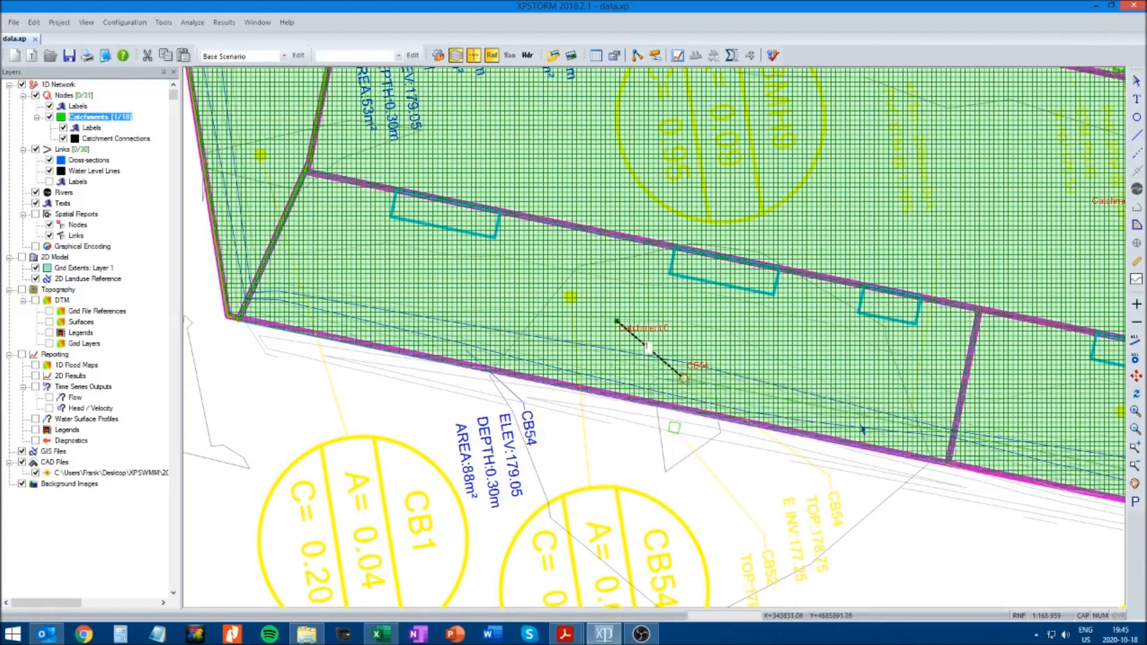
# Connect the catchment surrounding CBMH11 to node CBMH11, draining it as Subcatchment 1
pyautogui.click(1136, 485)
pyautogui.moveTo(979, 522); pyautogui.dragTo(717, 506)
pyautogui.moveTo(786, 527); pyautogui.dragTo(586, 481)
pyautogui.moveTo(658, 501); pyautogui.dragTo(534, 483)
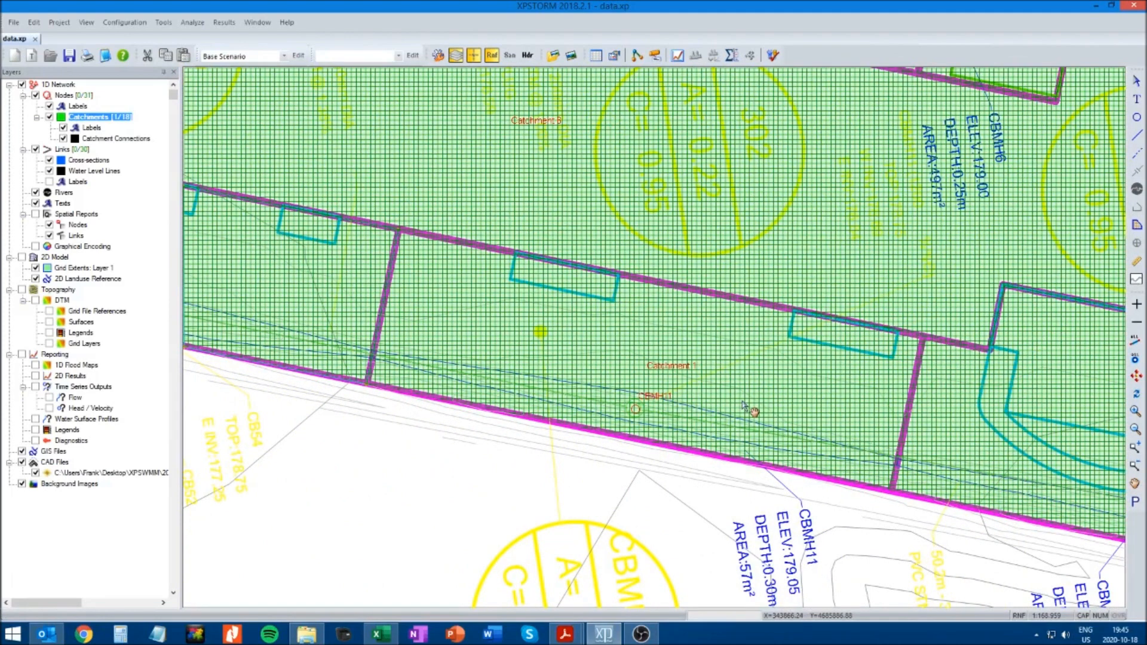
pyautogui.click(1138, 84)
pyautogui.moveTo(645, 360); pyautogui.dragTo(635, 410)
pyautogui.moveTo(668, 421)
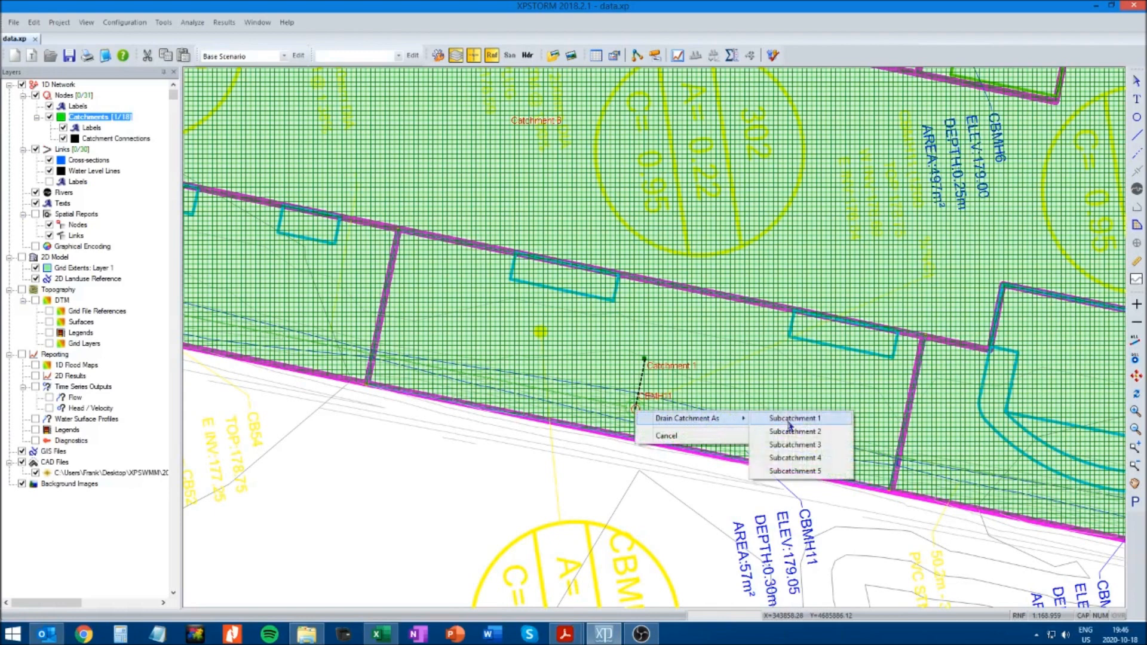
pyautogui.click(796, 420)
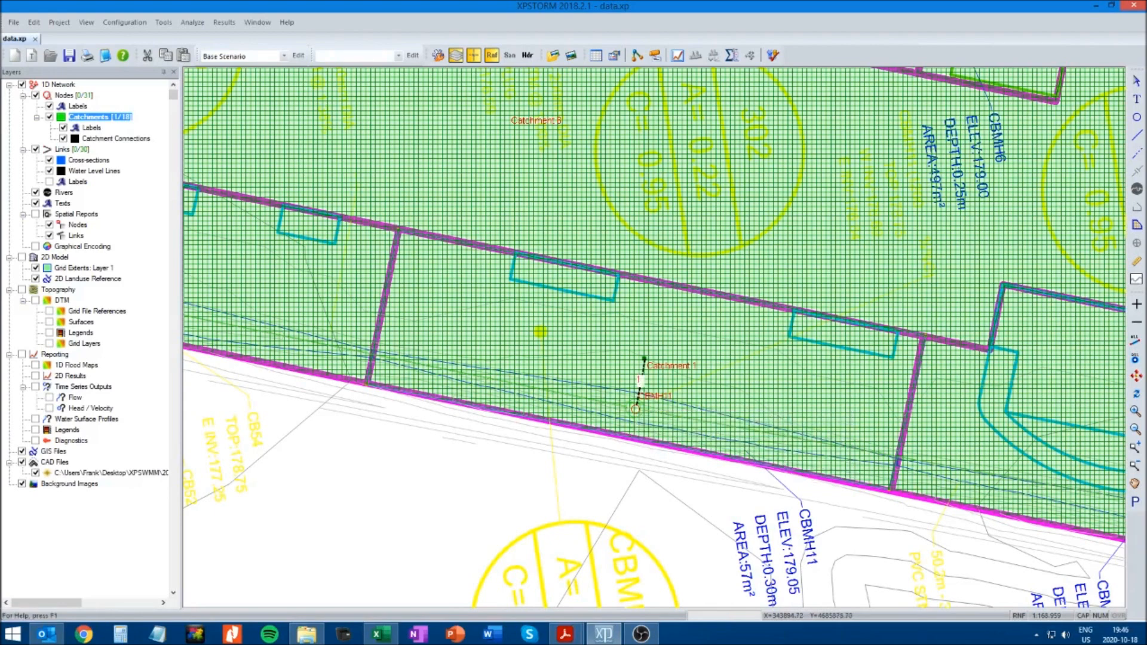
# Connect Catchment 7 to node CBMH10, draining it as Subcatchment 1
pyautogui.moveTo(1028, 531); pyautogui.dragTo(657, 490)
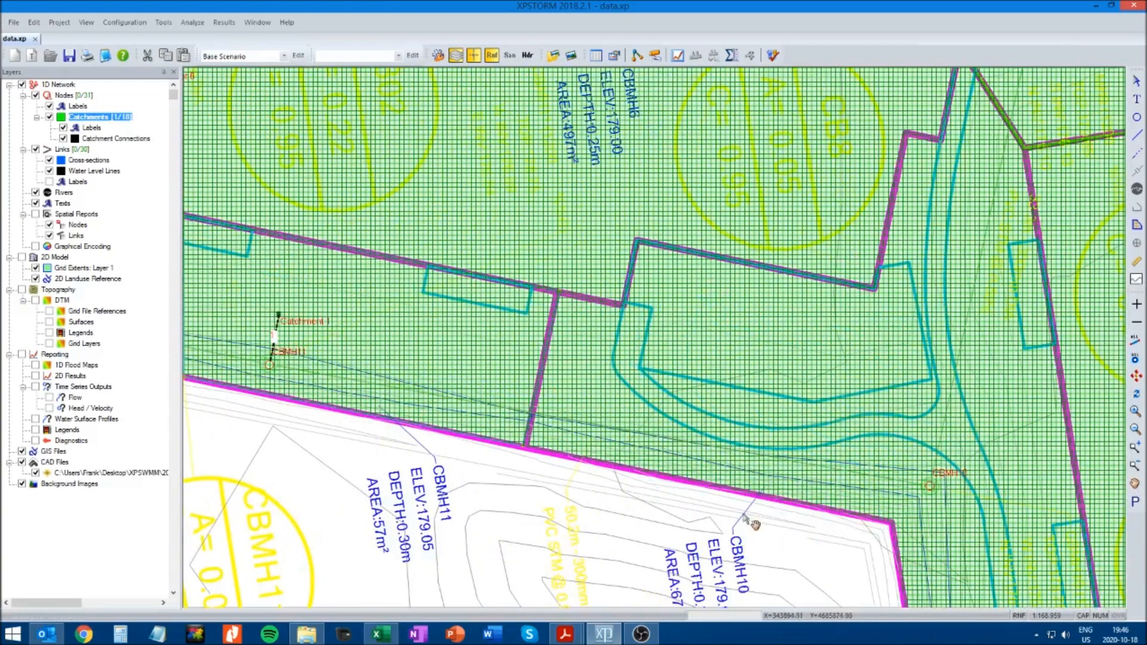
pyautogui.moveTo(812, 541); pyautogui.dragTo(642, 515)
pyautogui.moveTo(673, 559); pyautogui.dragTo(587, 435)
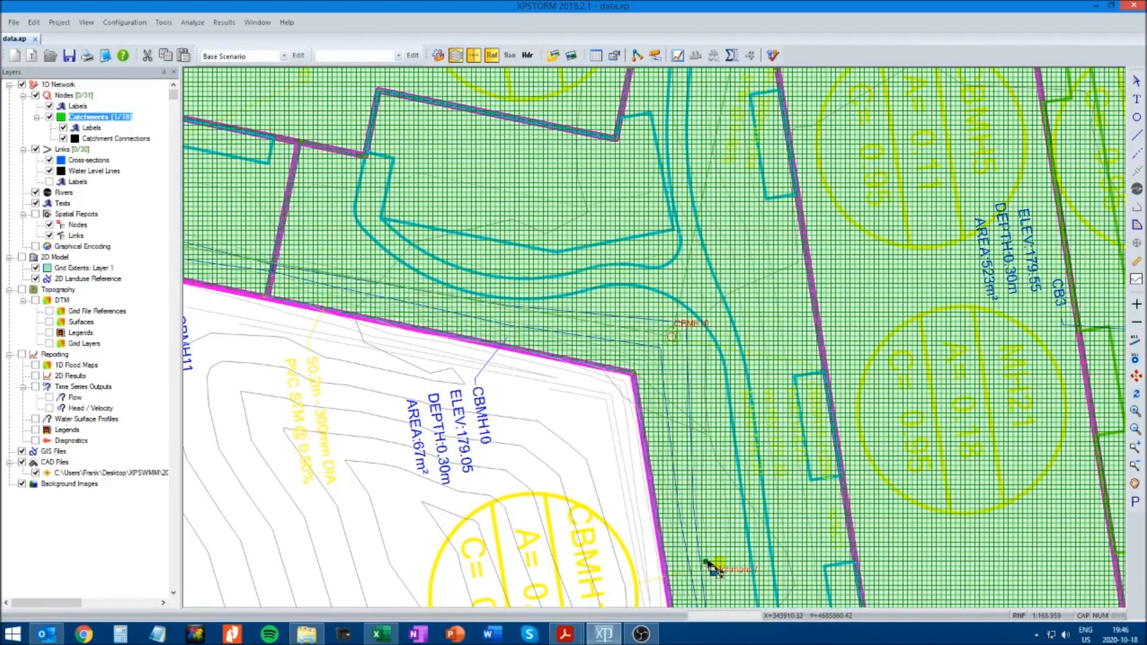
pyautogui.moveTo(707, 564); pyautogui.dragTo(673, 336)
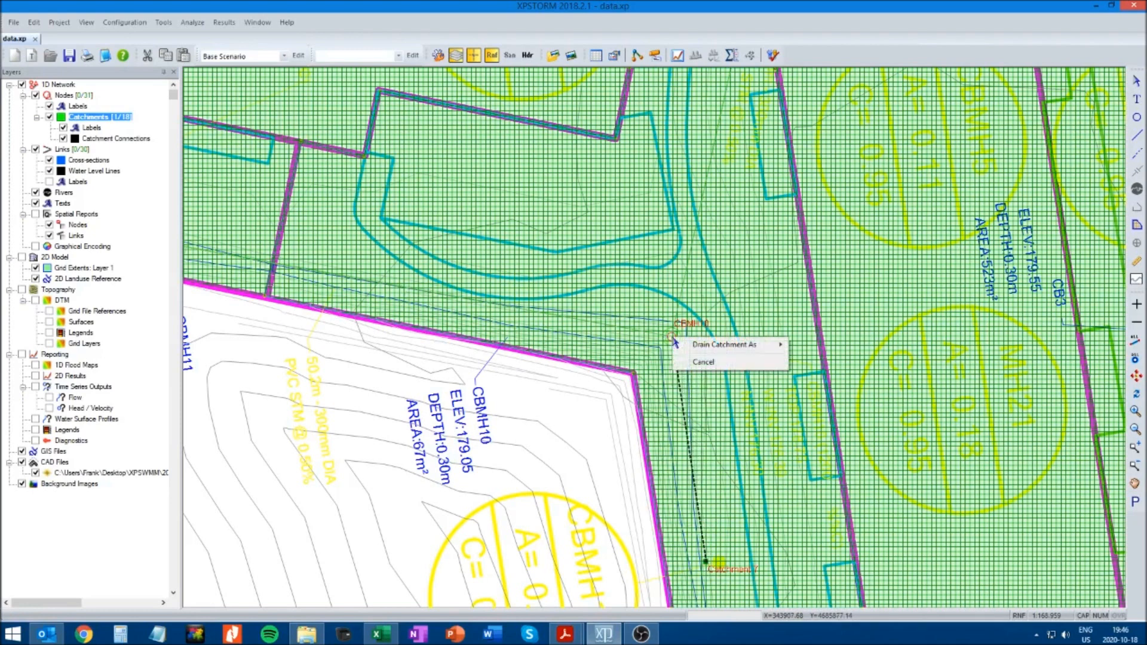
pyautogui.moveTo(741, 340)
pyautogui.click(837, 345)
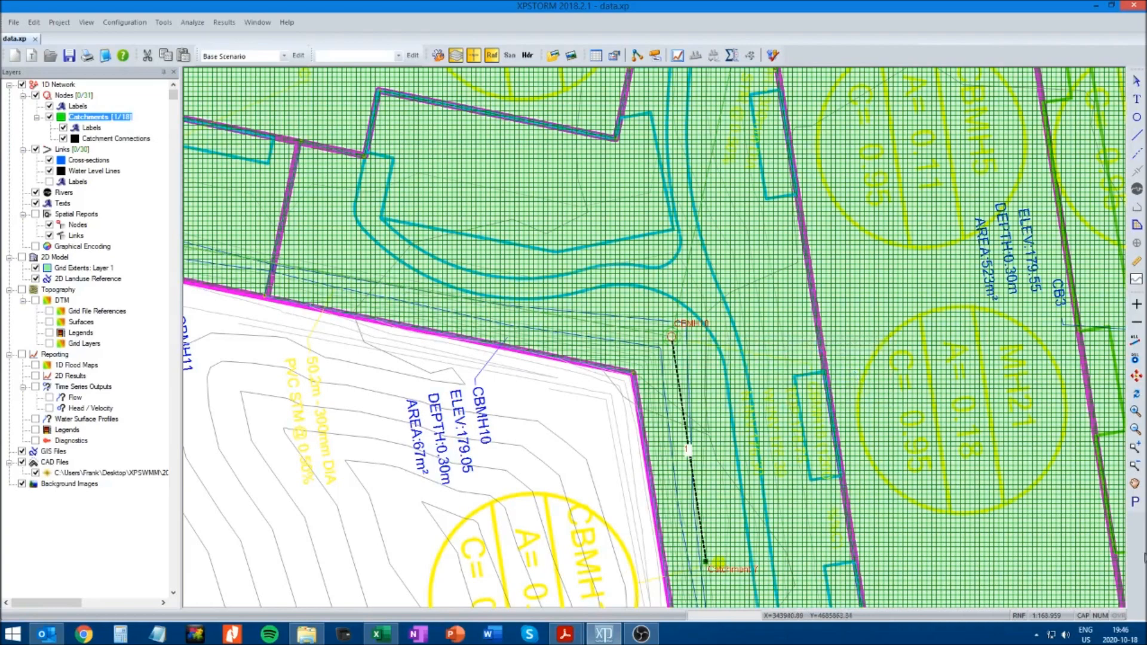
# Connect the catchment surrounding CB5 at the site's southern end to node CB5, draining it as Subcatchment 1
pyautogui.click(1134, 485)
pyautogui.moveTo(971, 509)
pyautogui.mouseDown()
pyautogui.moveTo(866, 367)
pyautogui.moveTo(776, 273)
pyautogui.mouseUp()
pyautogui.moveTo(753, 431); pyautogui.dragTo(680, 290)
pyautogui.moveTo(695, 378); pyautogui.dragTo(633, 195)
pyautogui.moveTo(658, 377); pyautogui.dragTo(645, 274)
pyautogui.moveTo(675, 420); pyautogui.dragTo(657, 307)
pyautogui.moveTo(668, 442); pyautogui.dragTo(643, 283)
pyautogui.moveTo(637, 381); pyautogui.dragTo(635, 337)
pyautogui.moveTo(635, 344); pyautogui.dragTo(632, 297)
pyautogui.click(1136, 82)
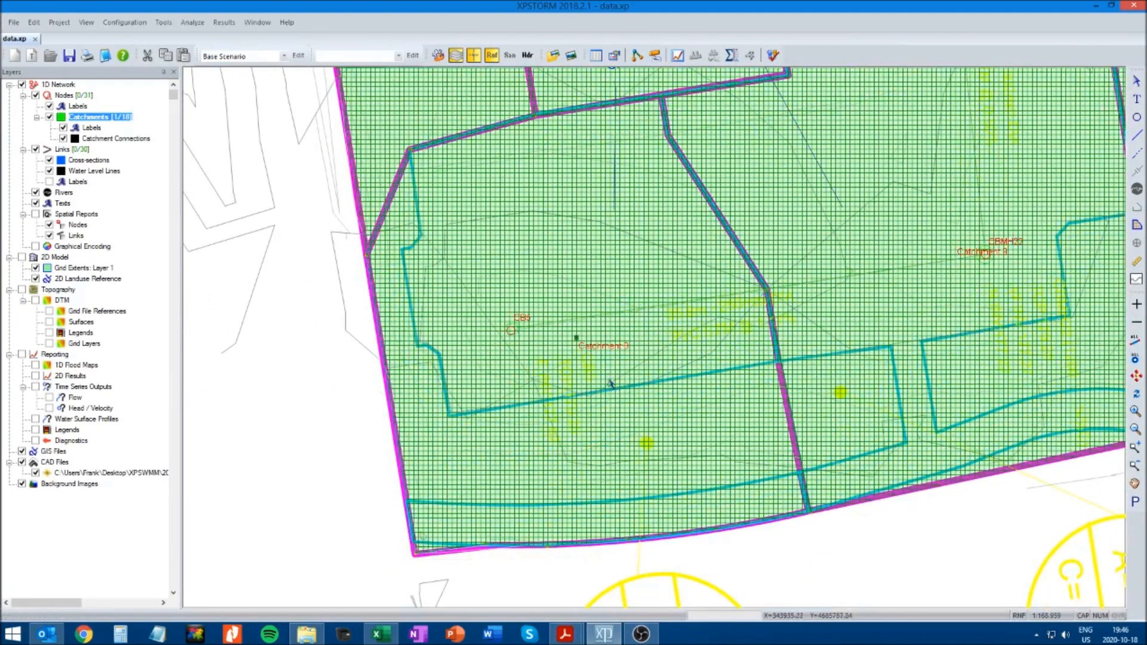
pyautogui.moveTo(578, 339); pyautogui.dragTo(510, 330)
pyautogui.moveTo(604, 330)
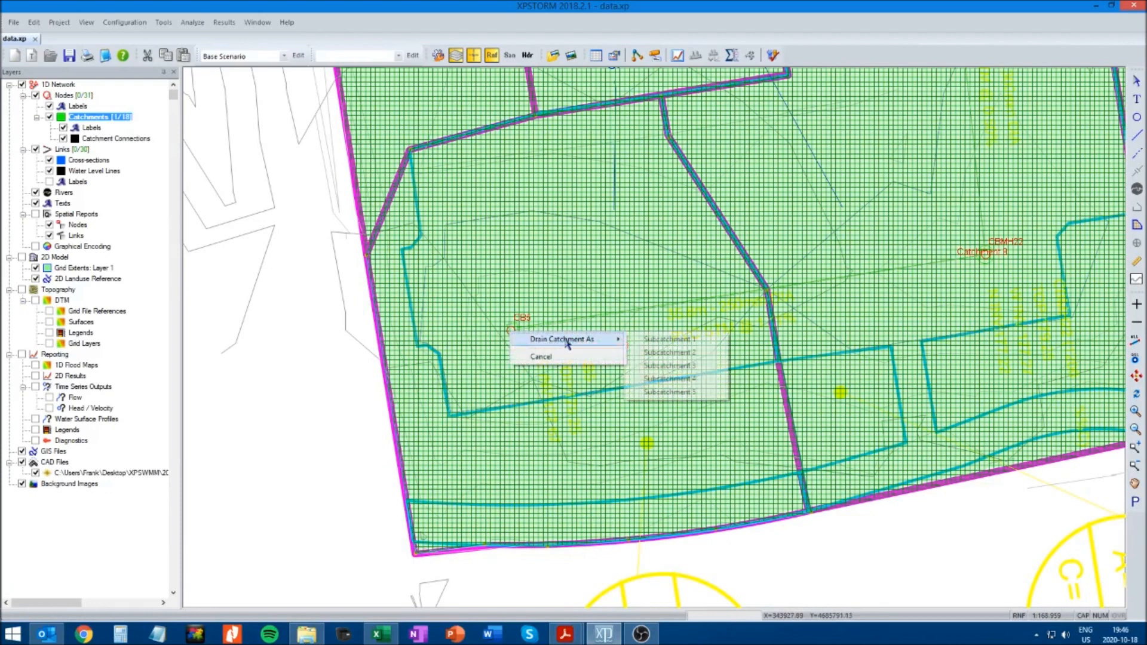
pyautogui.click(670, 341)
# Connect Catchment 9 to node CBMH22, draining it as Subcatchment 1
pyautogui.click(1136, 485)
pyautogui.moveTo(1006, 334); pyautogui.dragTo(681, 424)
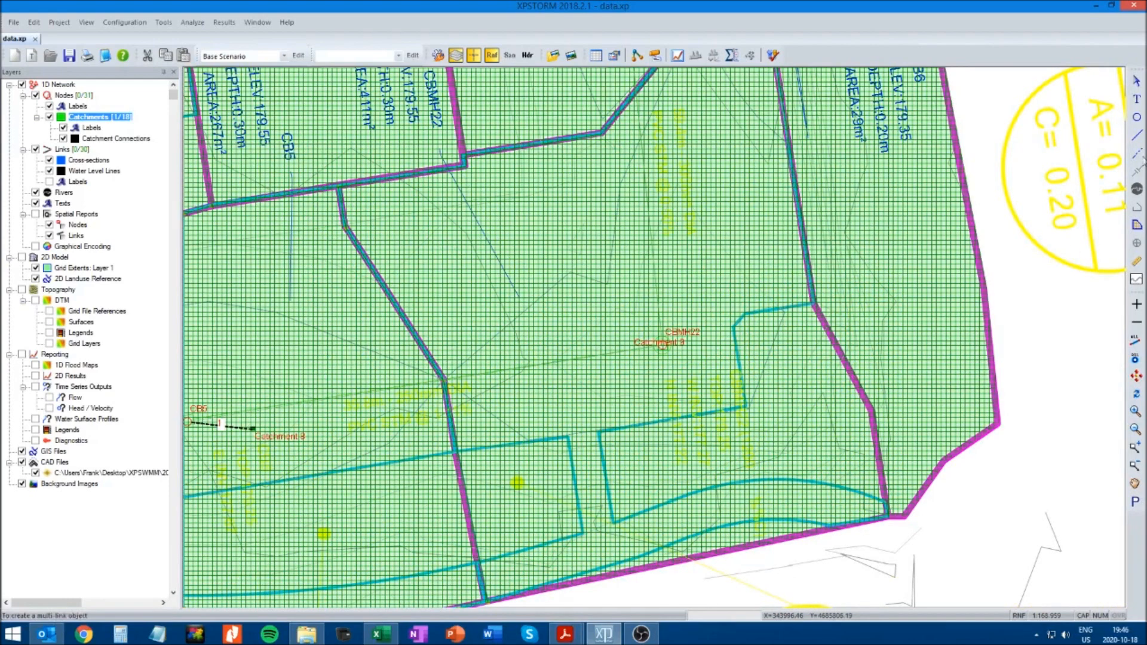
pyautogui.click(1137, 84)
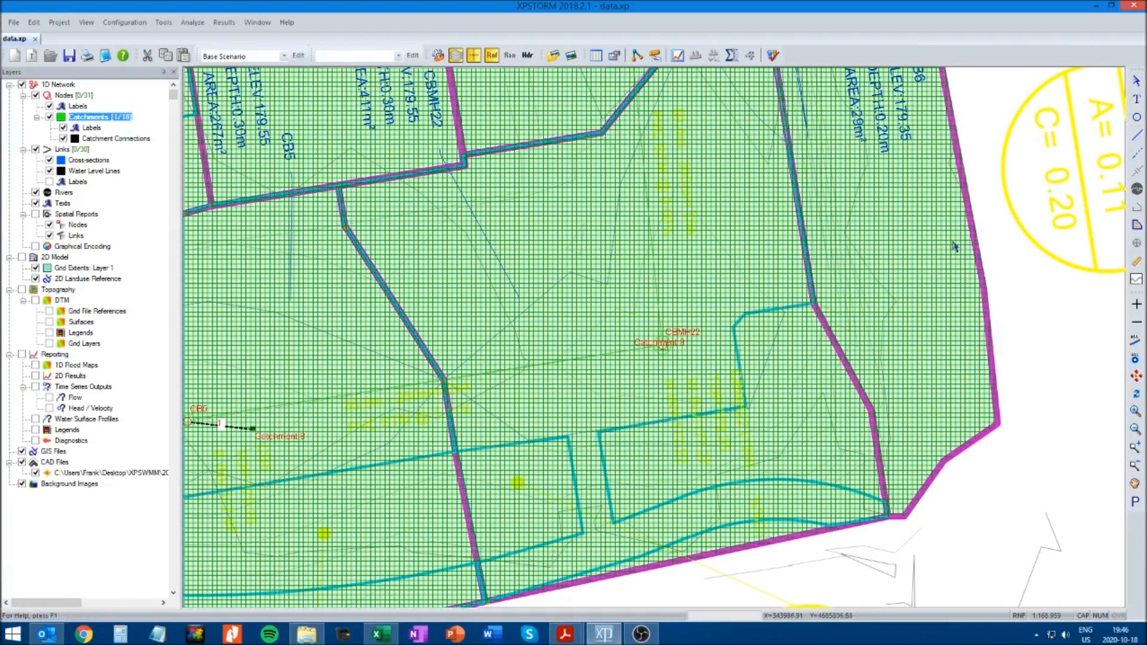
pyautogui.click(612, 269)
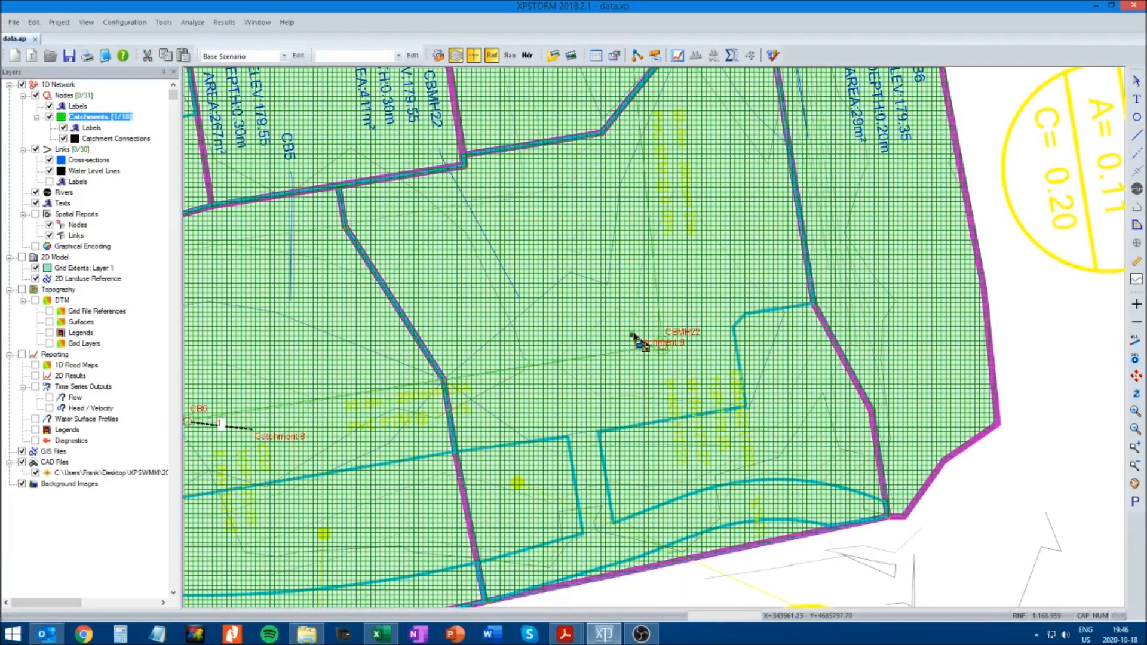
pyautogui.moveTo(633, 336); pyautogui.dragTo(634, 360)
pyautogui.click(662, 345)
pyautogui.moveTo(693, 353)
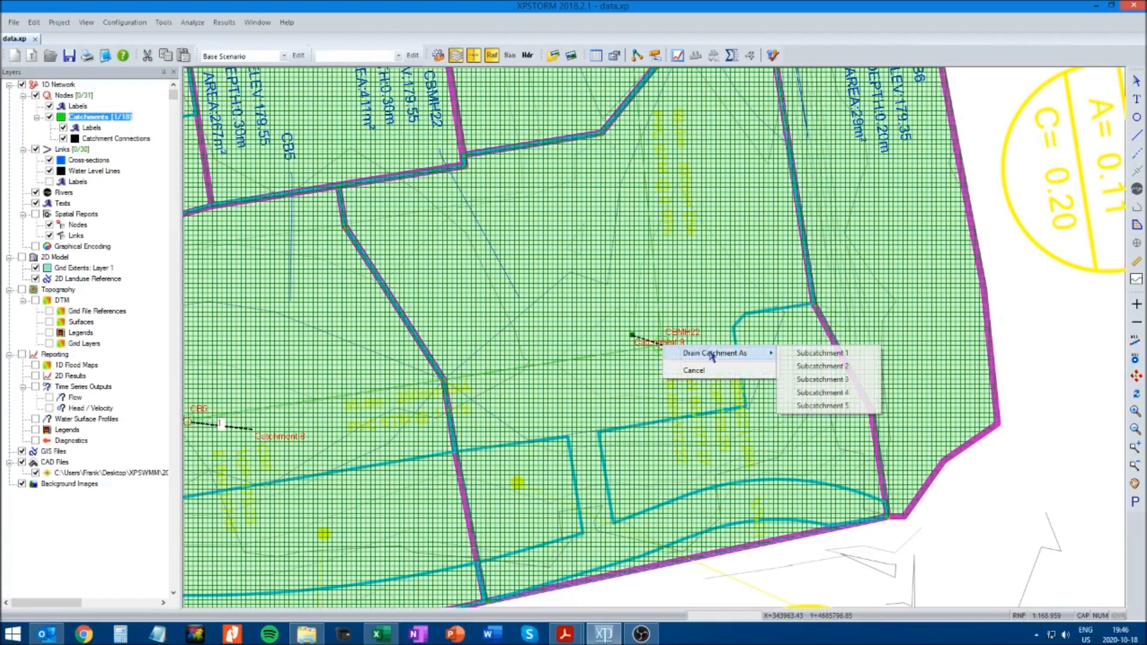
pyautogui.click(819, 354)
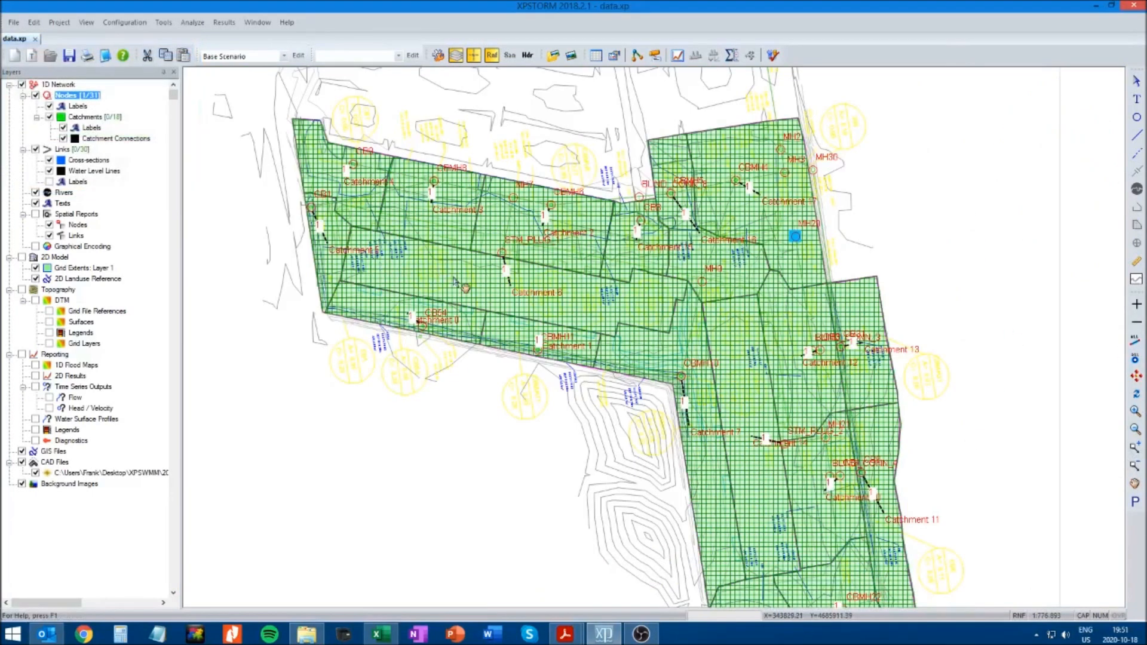
# Review the catchment-to-node drainage connections across the whole site, from the western catchments down to the southern end
pyautogui.click(1135, 412)
pyautogui.click(1135, 484)
pyautogui.moveTo(396, 493); pyautogui.dragTo(603, 583)
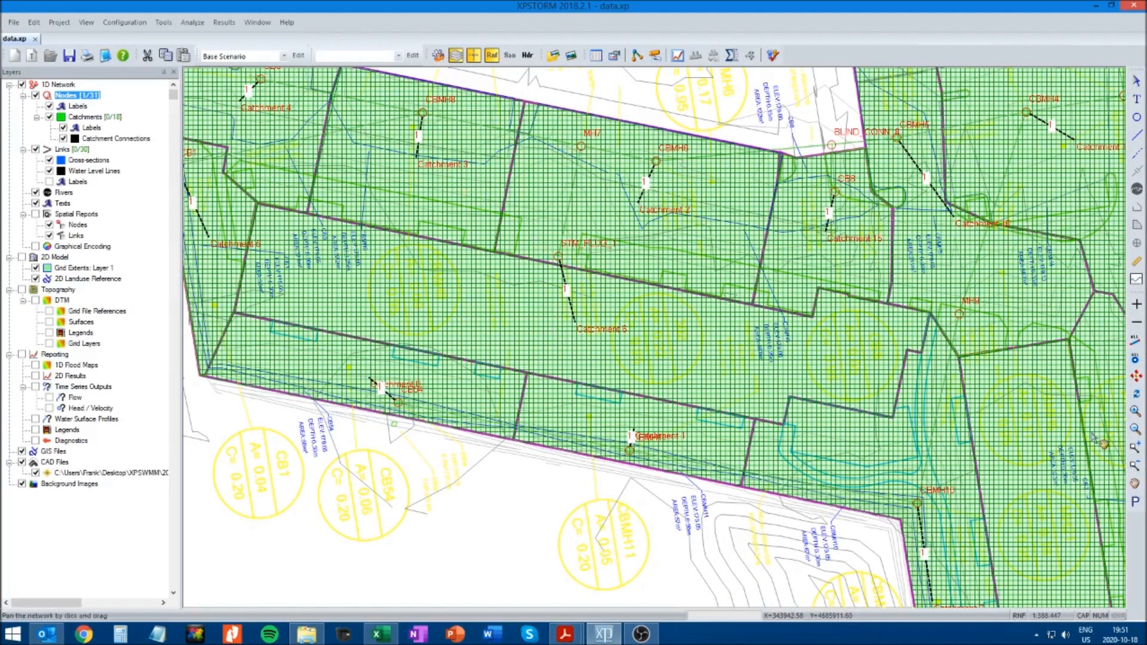
pyautogui.moveTo(1099, 441); pyautogui.dragTo(839, 570)
pyautogui.moveTo(821, 413); pyautogui.dragTo(723, 249)
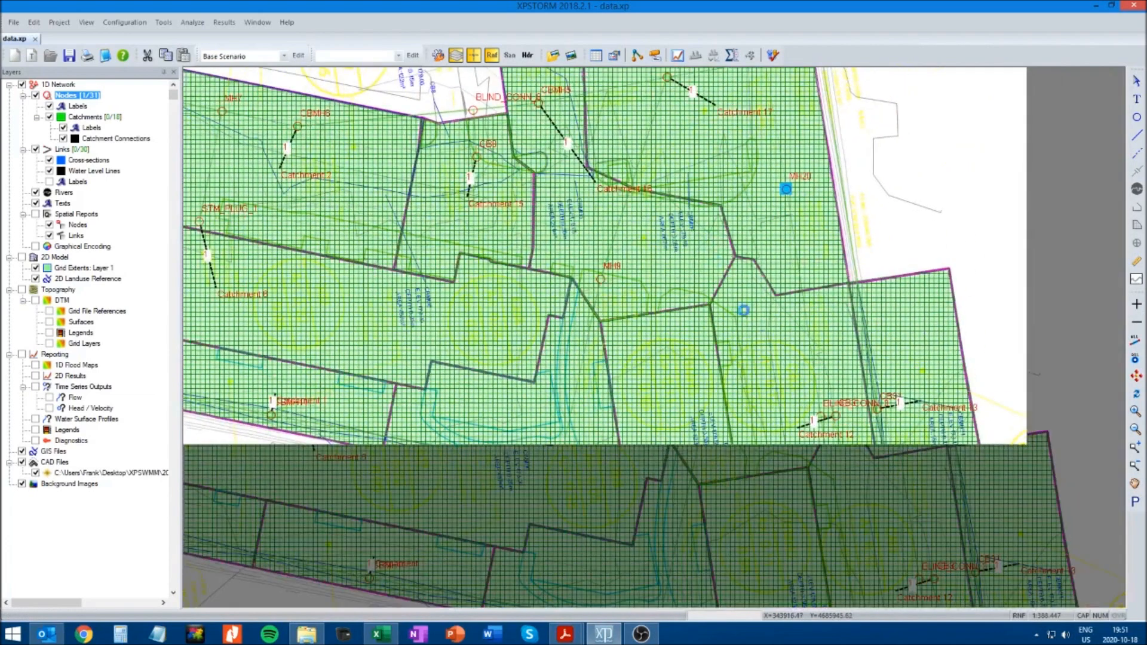
pyautogui.moveTo(805, 453); pyautogui.dragTo(790, 400)
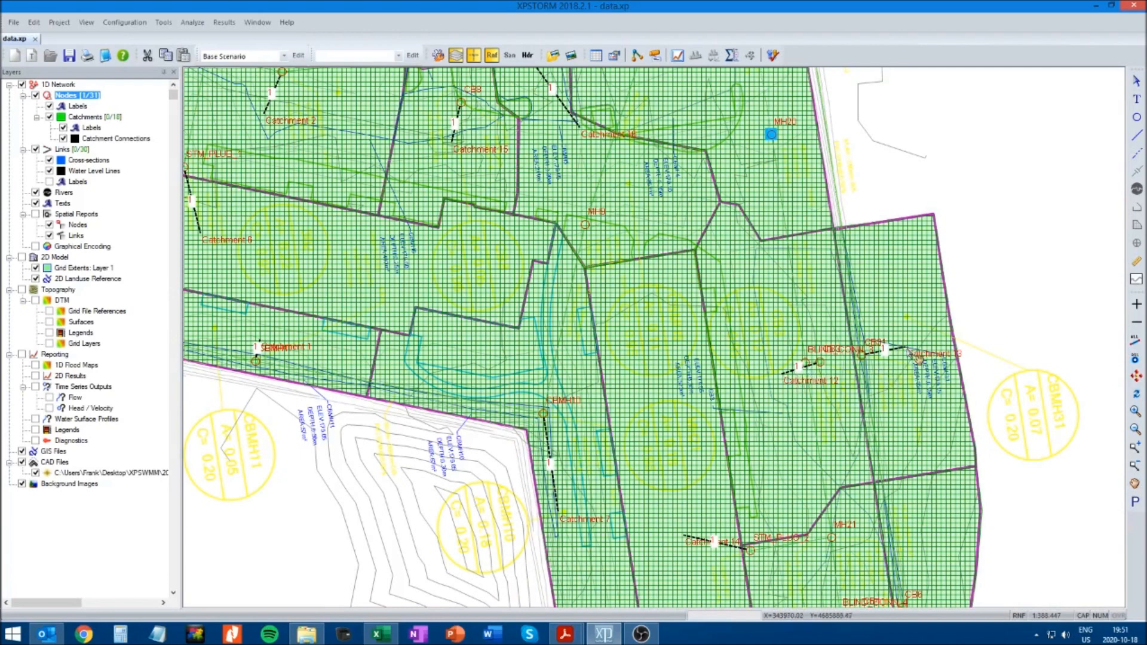
pyautogui.moveTo(774, 467); pyautogui.dragTo(753, 304)
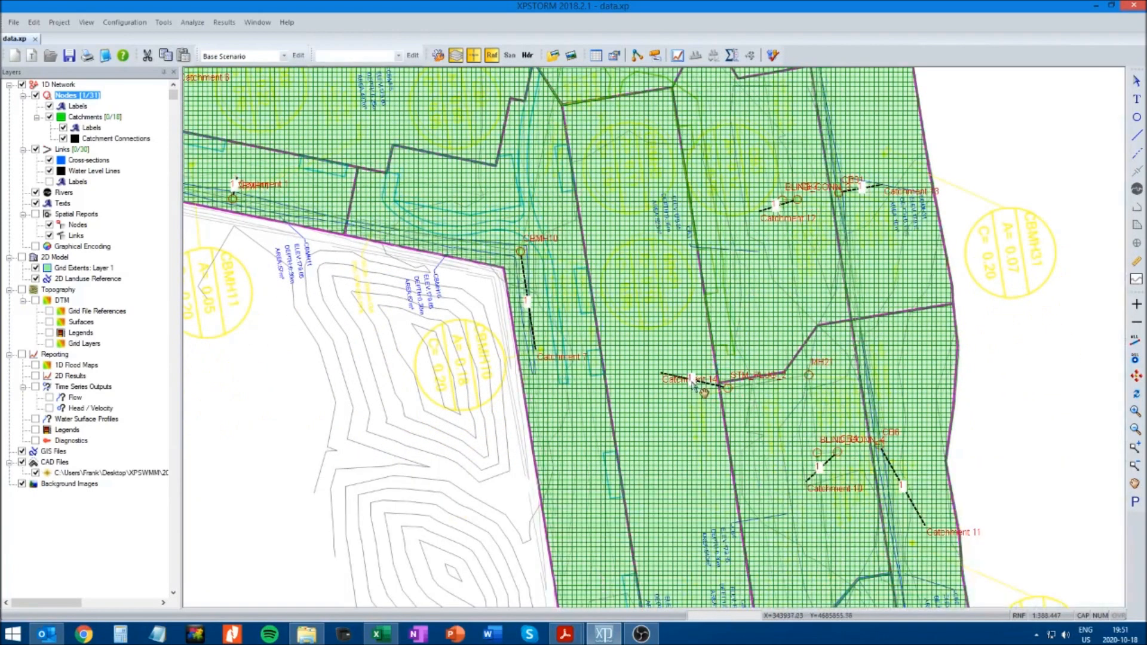
pyautogui.moveTo(790, 492); pyautogui.dragTo(783, 415)
pyautogui.moveTo(788, 466); pyautogui.dragTo(787, 364)
pyautogui.moveTo(785, 408); pyautogui.dragTo(786, 332)
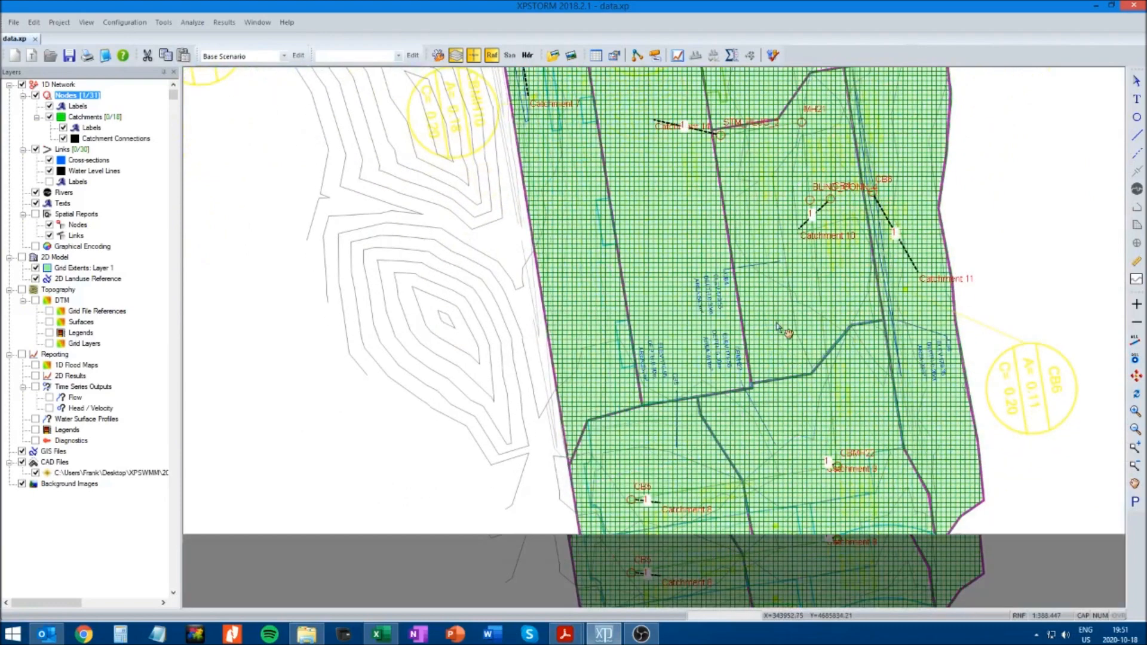
# Remove manhole MH21 and the blind connection node beside CB4 from Runoff mode
pyautogui.moveTo(787, 416); pyautogui.dragTo(786, 382)
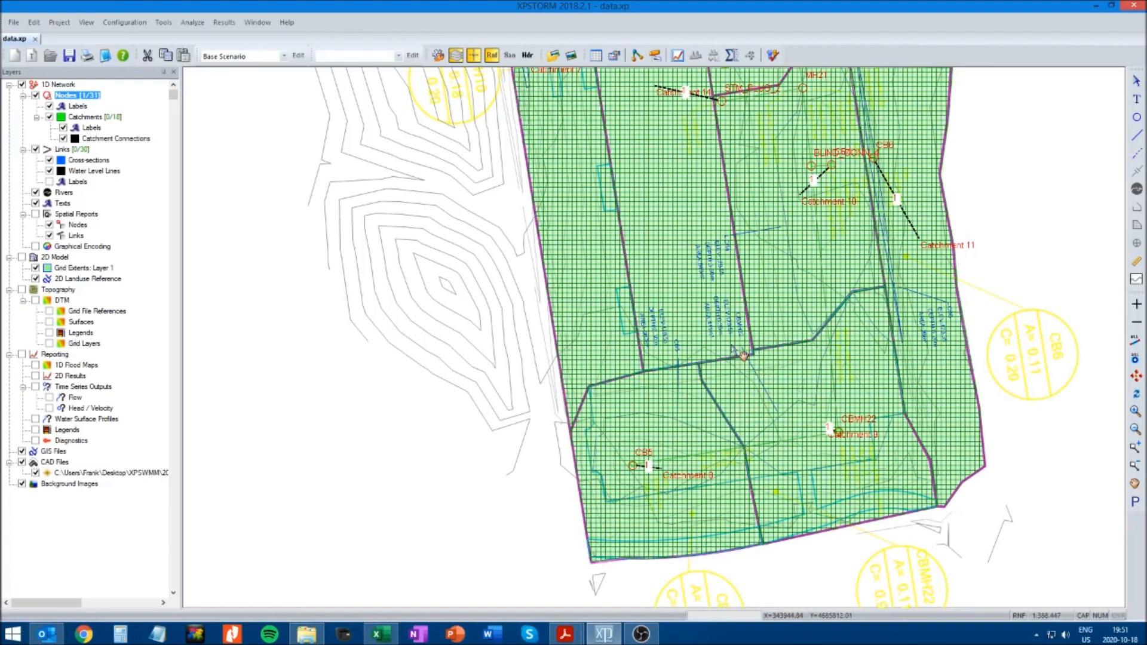
pyautogui.moveTo(740, 355); pyautogui.dragTo(731, 417)
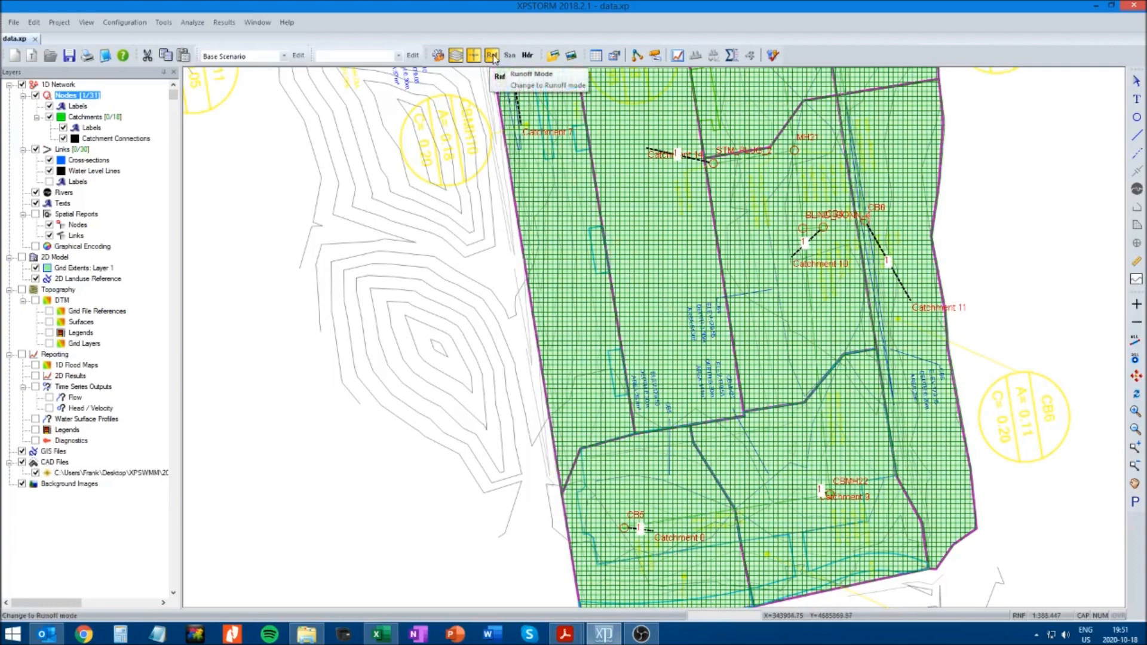
pyautogui.click(492, 55)
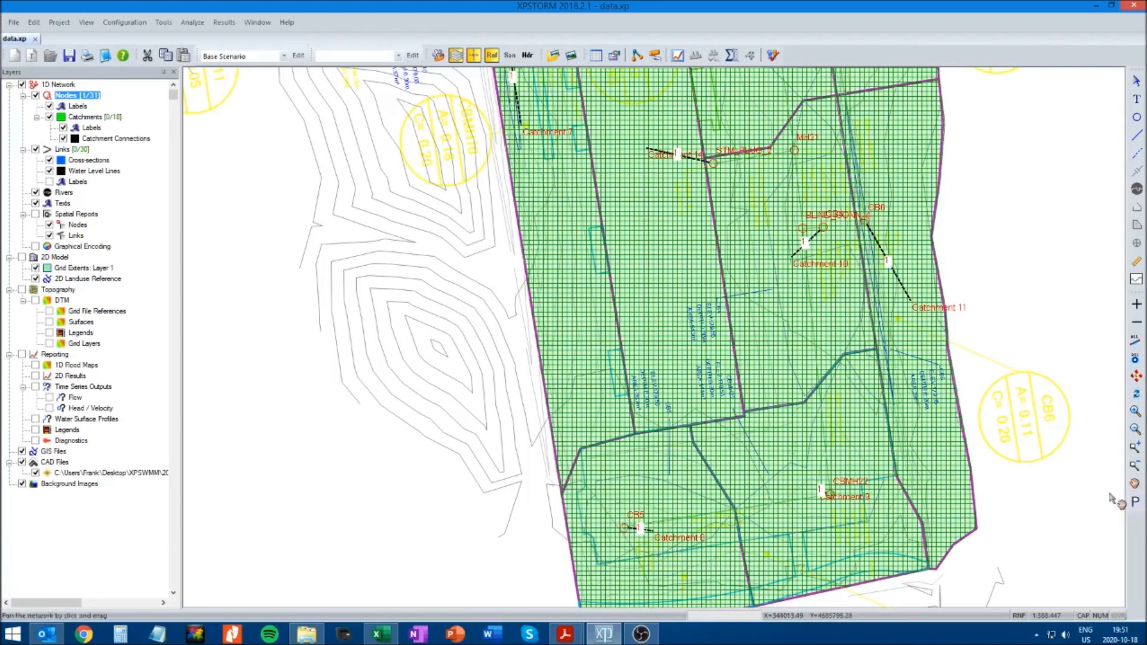
pyautogui.moveTo(872, 512); pyautogui.dragTo(756, 551)
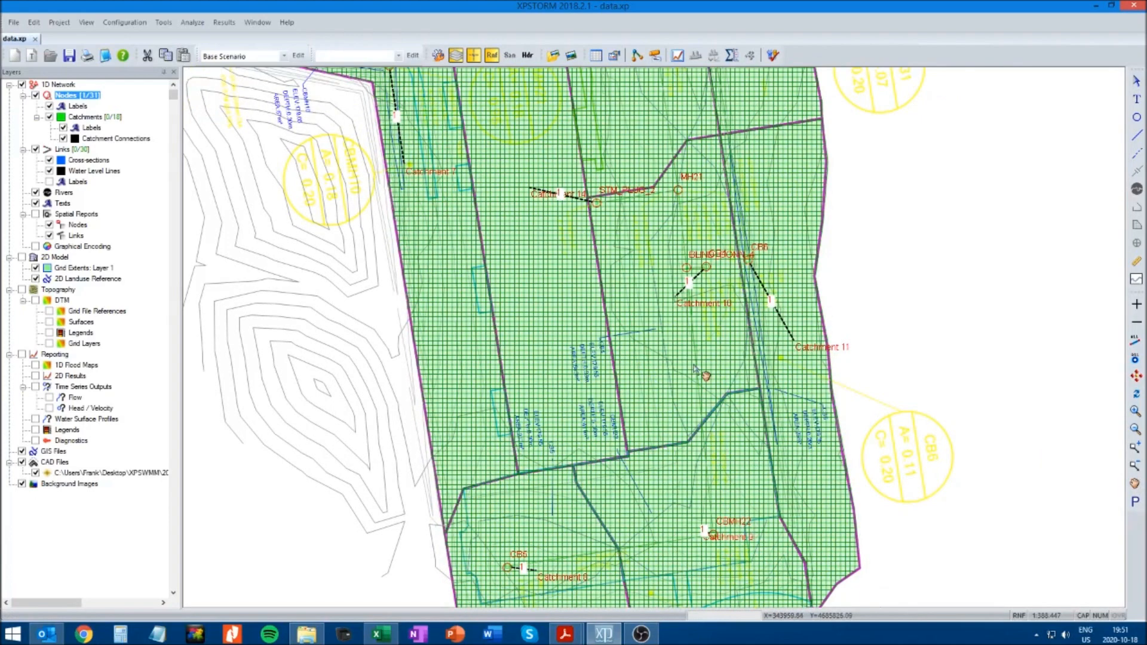
pyautogui.moveTo(685, 362); pyautogui.dragTo(664, 486)
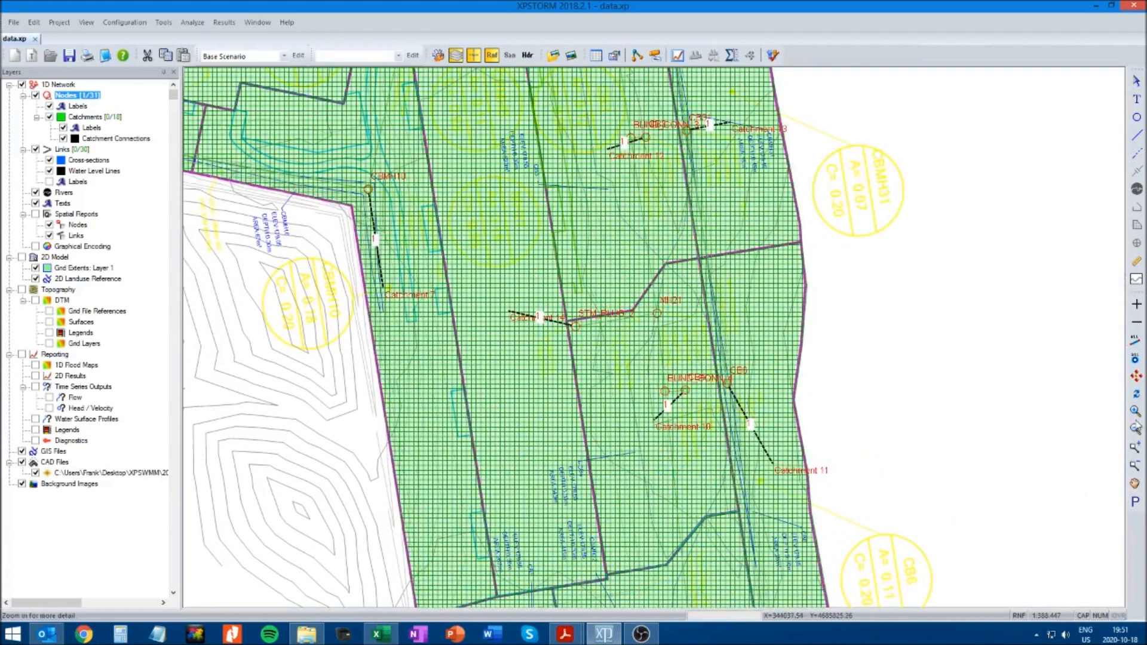
pyautogui.moveTo(477, 232); pyautogui.dragTo(884, 526)
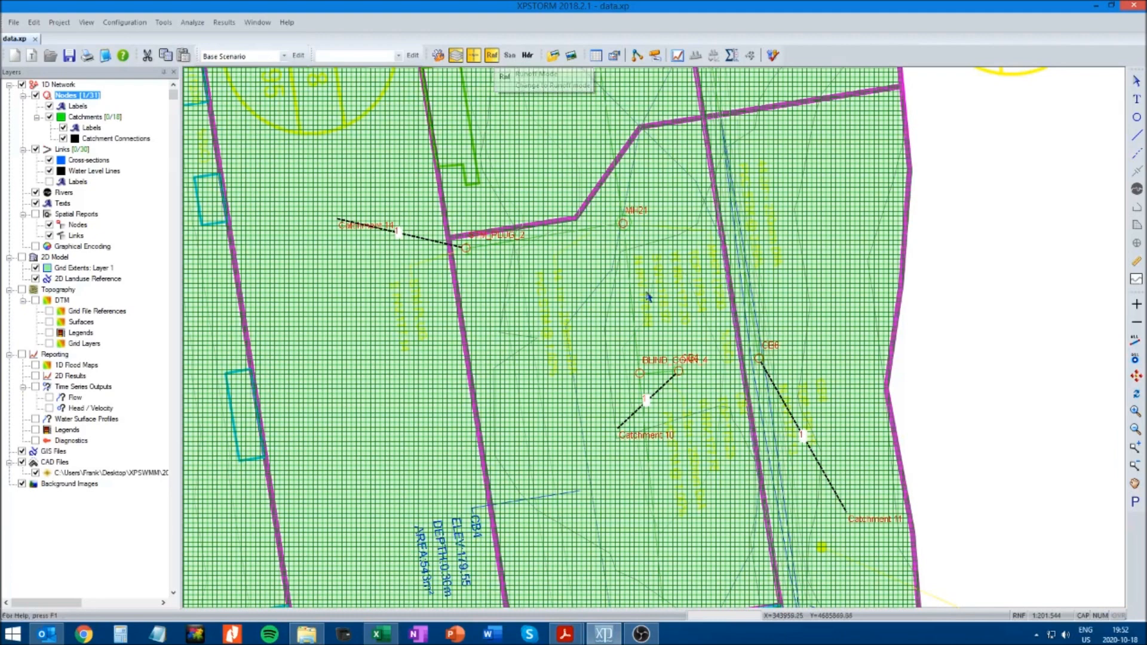
pyautogui.click(622, 224)
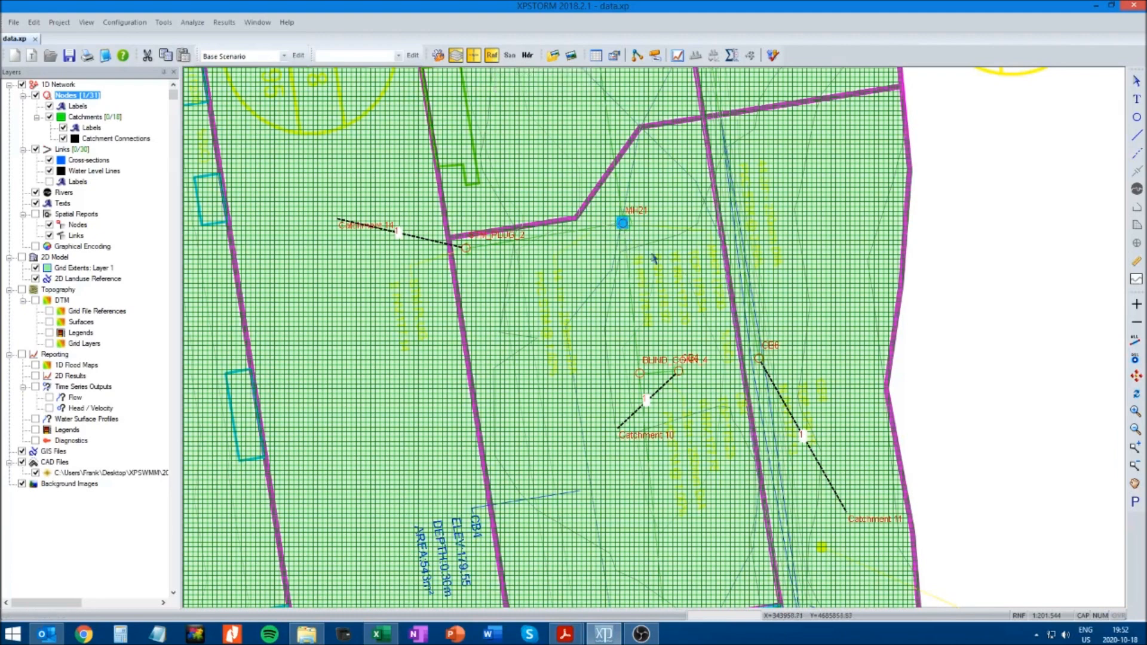
pyautogui.click(1137, 326)
pyautogui.click(639, 373)
pyautogui.click(1138, 326)
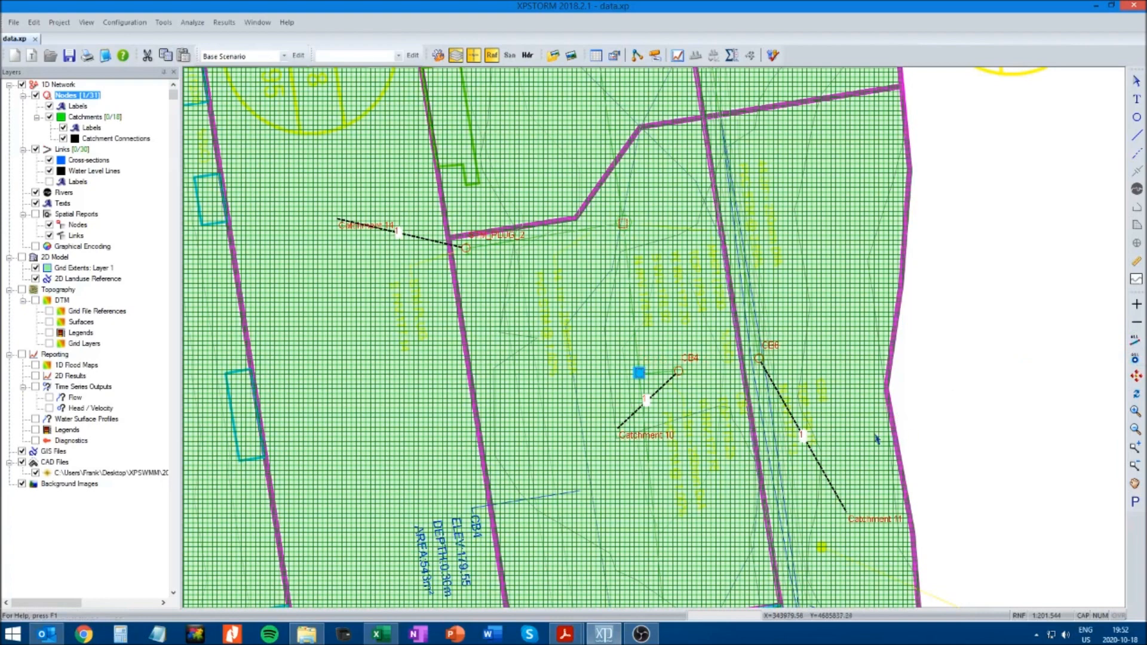
# Remove blind connection node BLIND_CONN_3, beside CB3, from Runoff mode
pyautogui.click(1136, 484)
pyautogui.moveTo(825, 511); pyautogui.dragTo(825, 354)
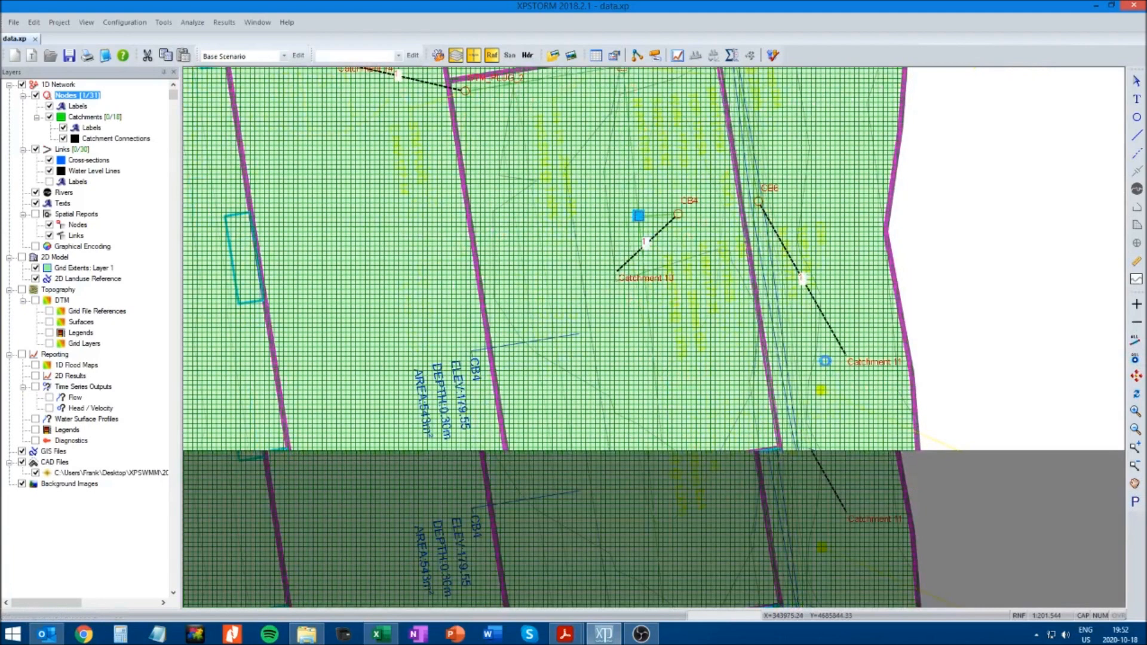
pyautogui.moveTo(812, 248); pyautogui.dragTo(864, 535)
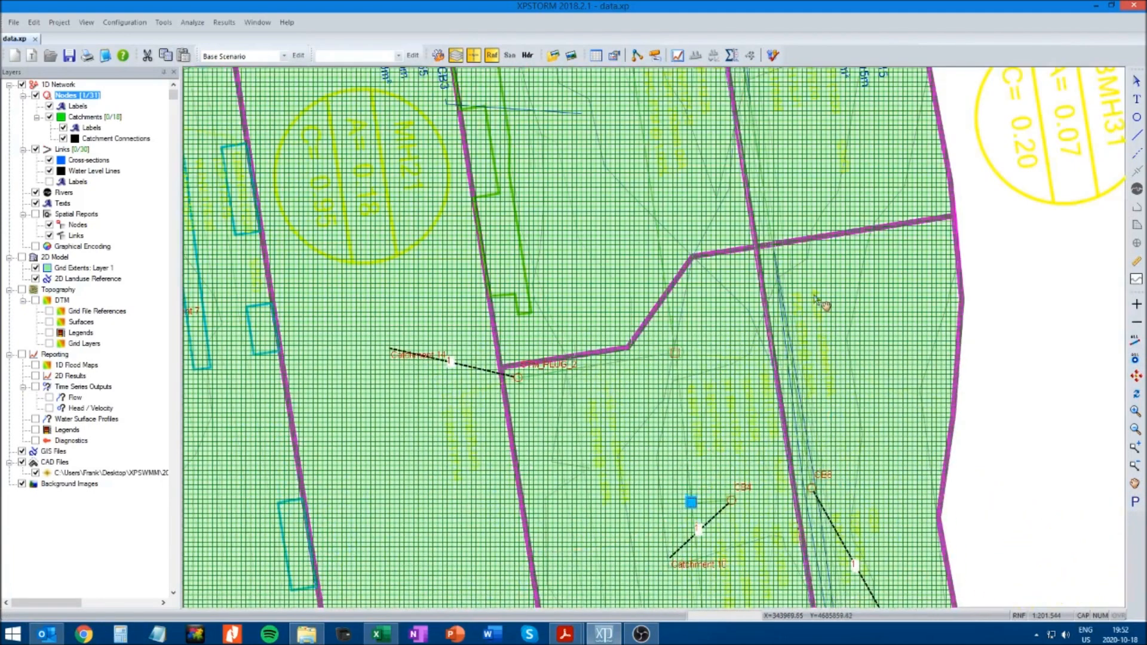
pyautogui.moveTo(811, 138); pyautogui.dragTo(847, 387)
pyautogui.moveTo(855, 345); pyautogui.dragTo(853, 512)
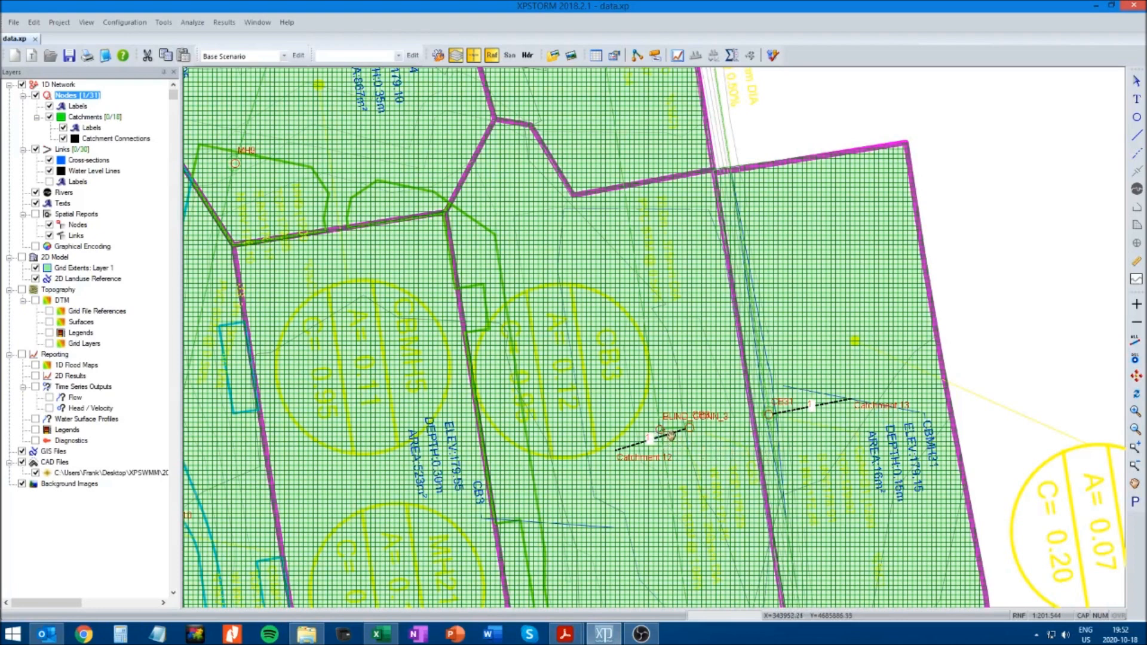
pyautogui.click(1137, 82)
pyautogui.click(660, 429)
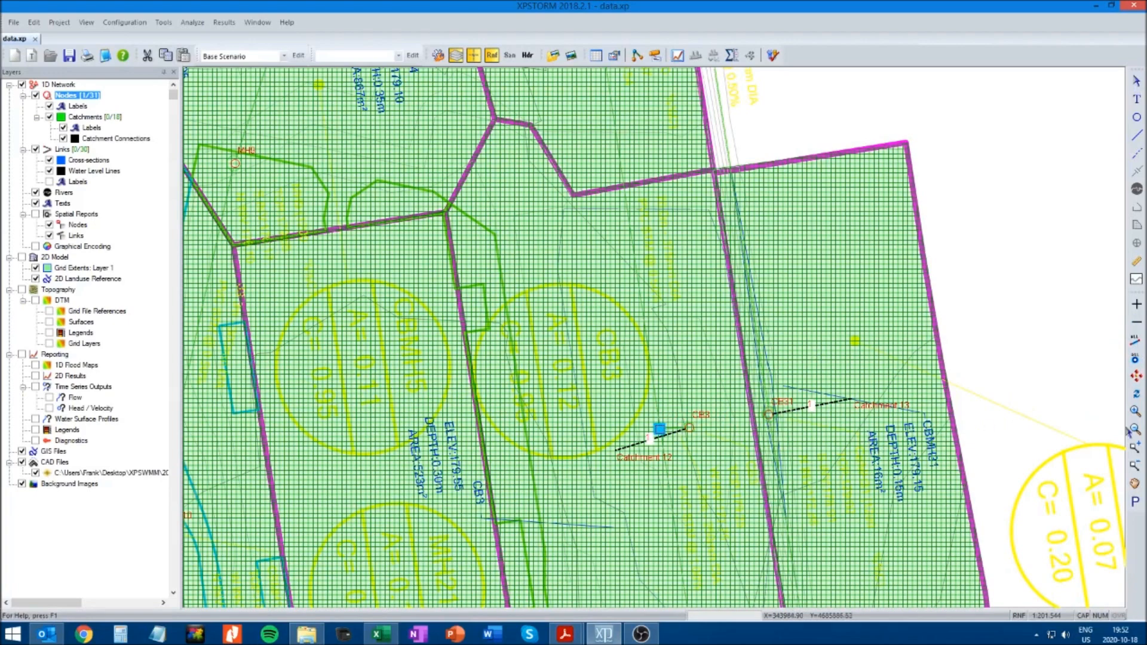
# Remove manholes MH30, MH20, MH2 and the manhole between CBMH4 and MH30 from Runoff mode
pyautogui.click(1135, 484)
pyautogui.moveTo(744, 323); pyautogui.dragTo(850, 529)
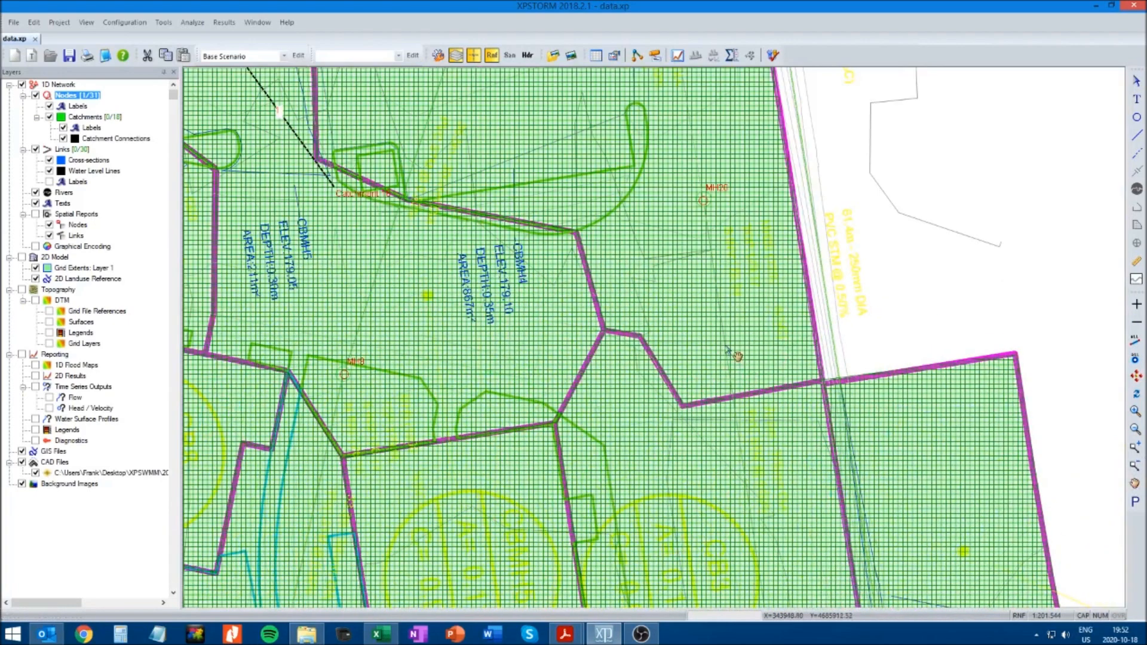
pyautogui.moveTo(729, 348); pyautogui.dragTo(793, 520)
pyautogui.moveTo(840, 395); pyautogui.dragTo(887, 455)
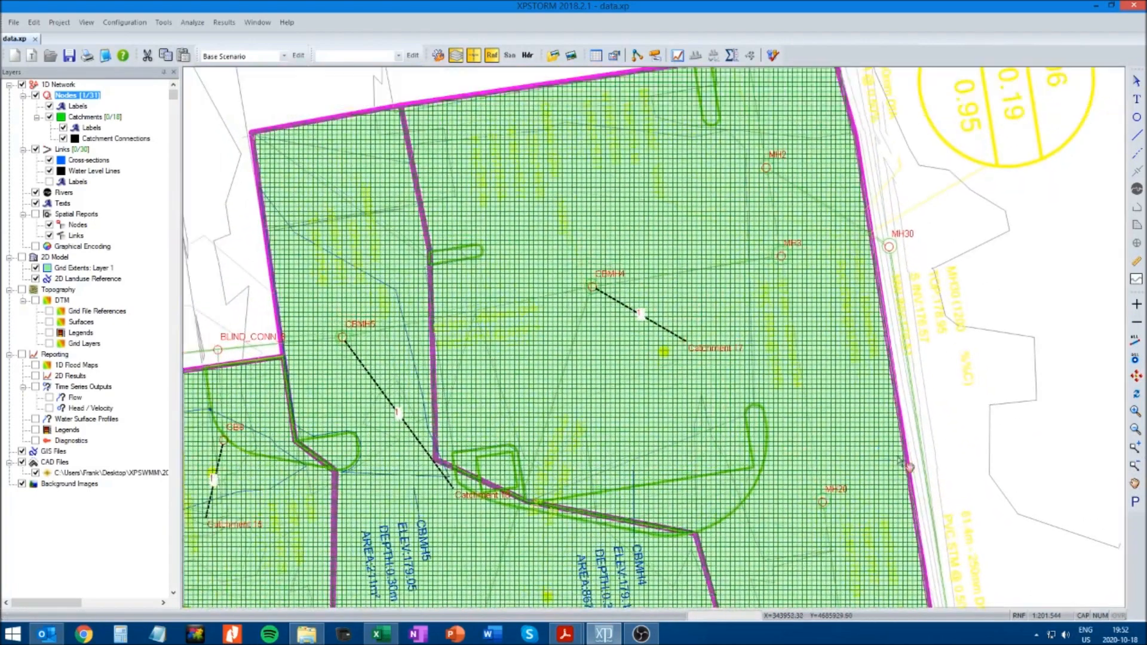
pyautogui.click(889, 246)
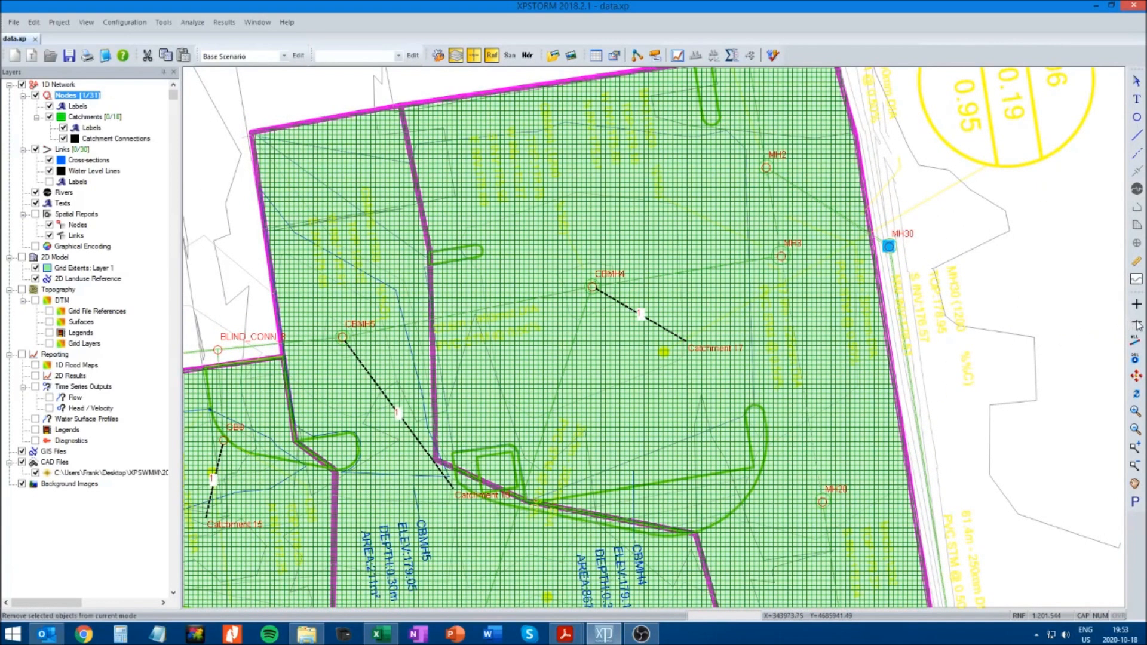
pyautogui.click(824, 502)
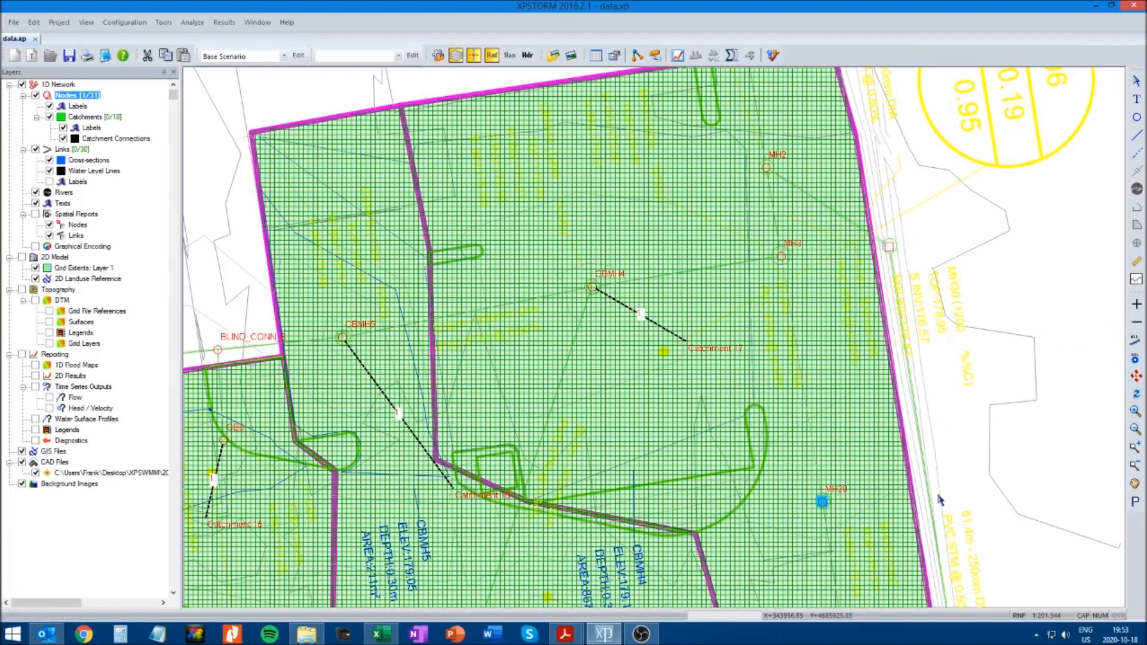
pyautogui.click(1138, 324)
pyautogui.click(782, 257)
pyautogui.click(767, 166)
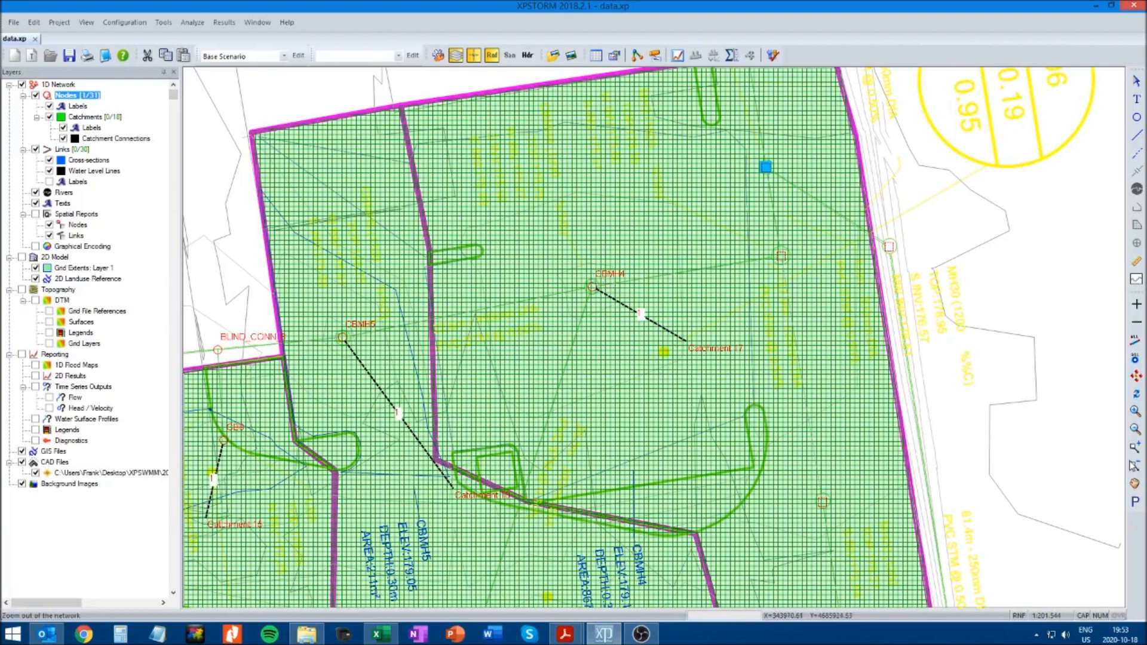
# Remove the blind connection node just west of CBMH5 from Runoff mode
pyautogui.click(1136, 483)
pyautogui.moveTo(563, 412); pyautogui.dragTo(775, 397)
pyautogui.moveTo(766, 449); pyautogui.dragTo(717, 354)
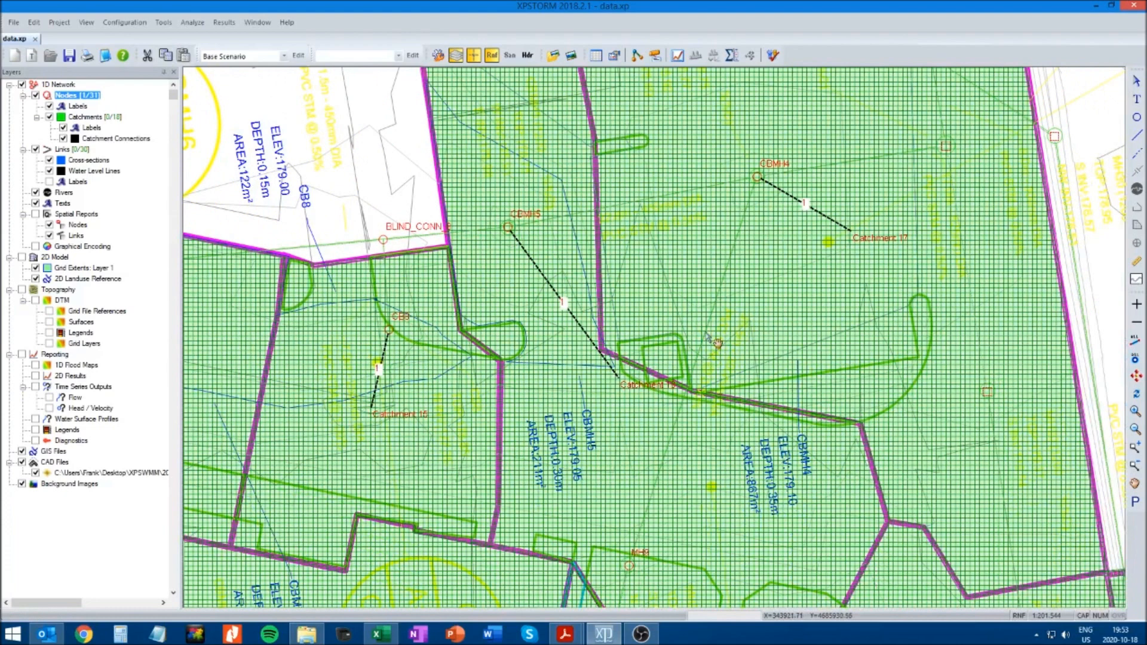
pyautogui.click(1137, 82)
pyautogui.click(382, 238)
pyautogui.click(1139, 325)
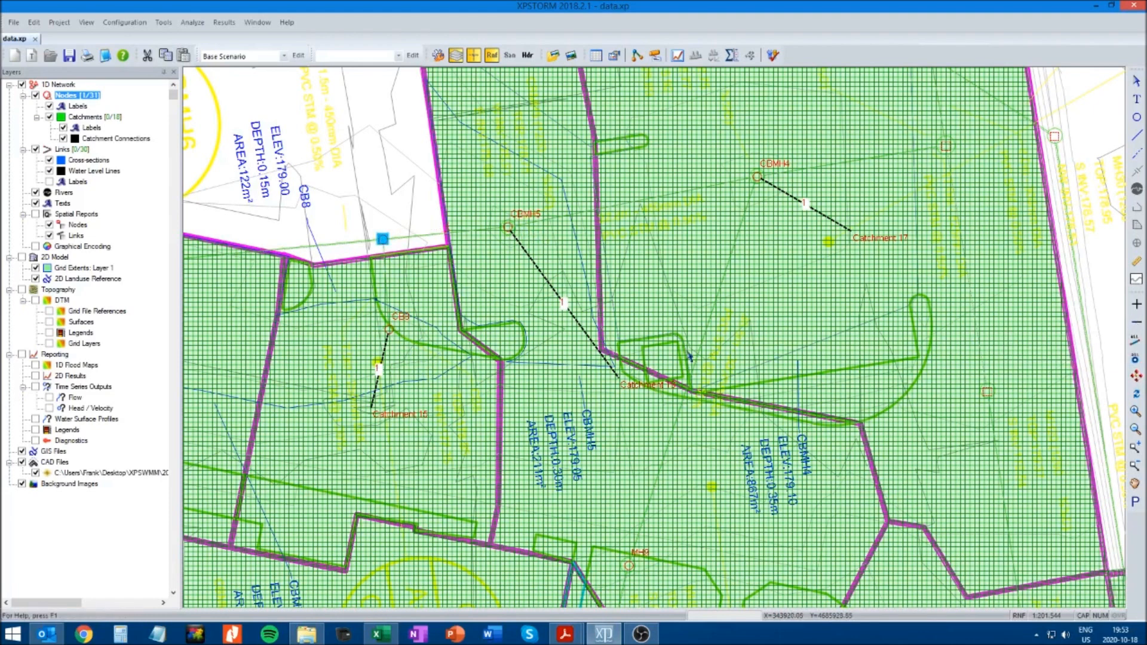
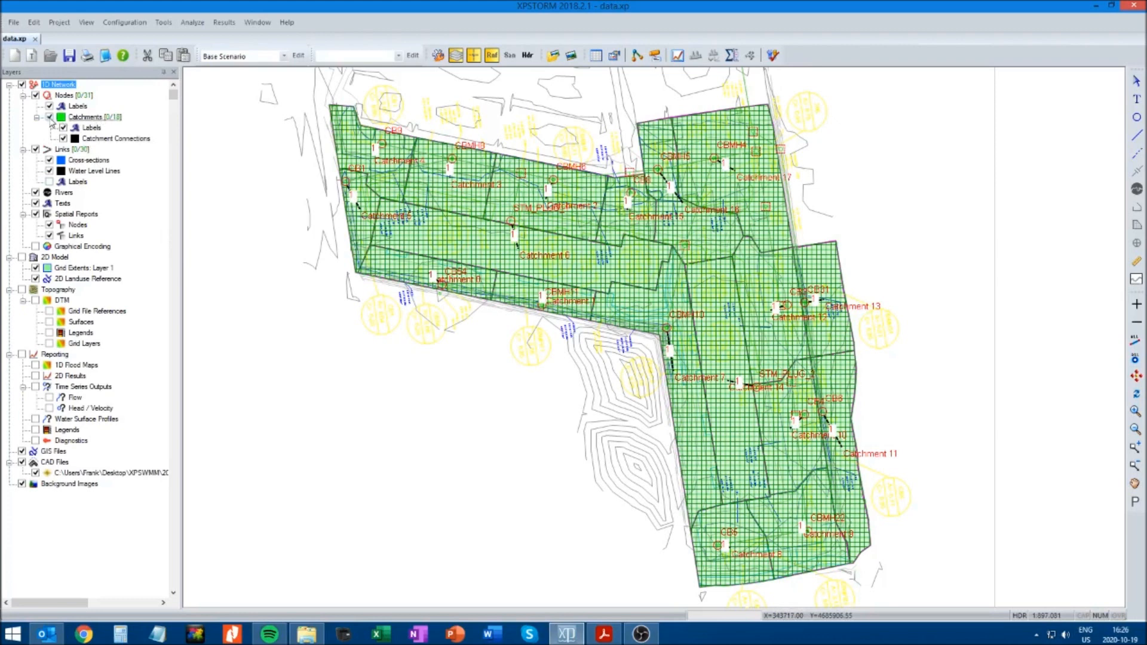
# Hide the catchments layer and switch the network to Hydraulics mode
pyautogui.click(50, 117)
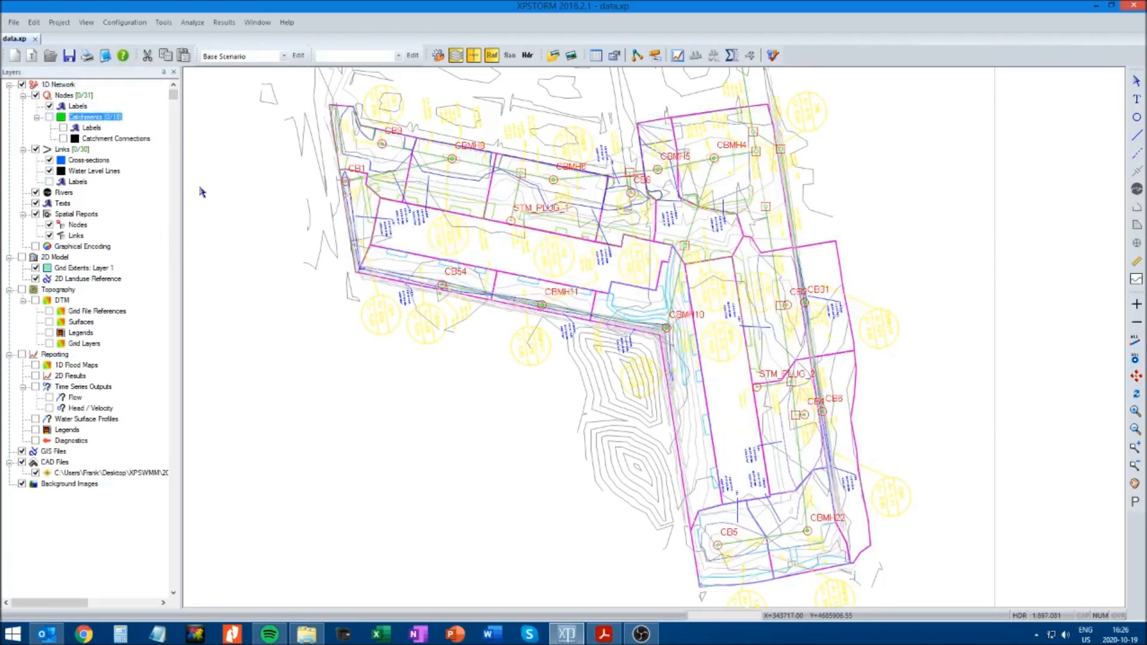
pyautogui.click(528, 56)
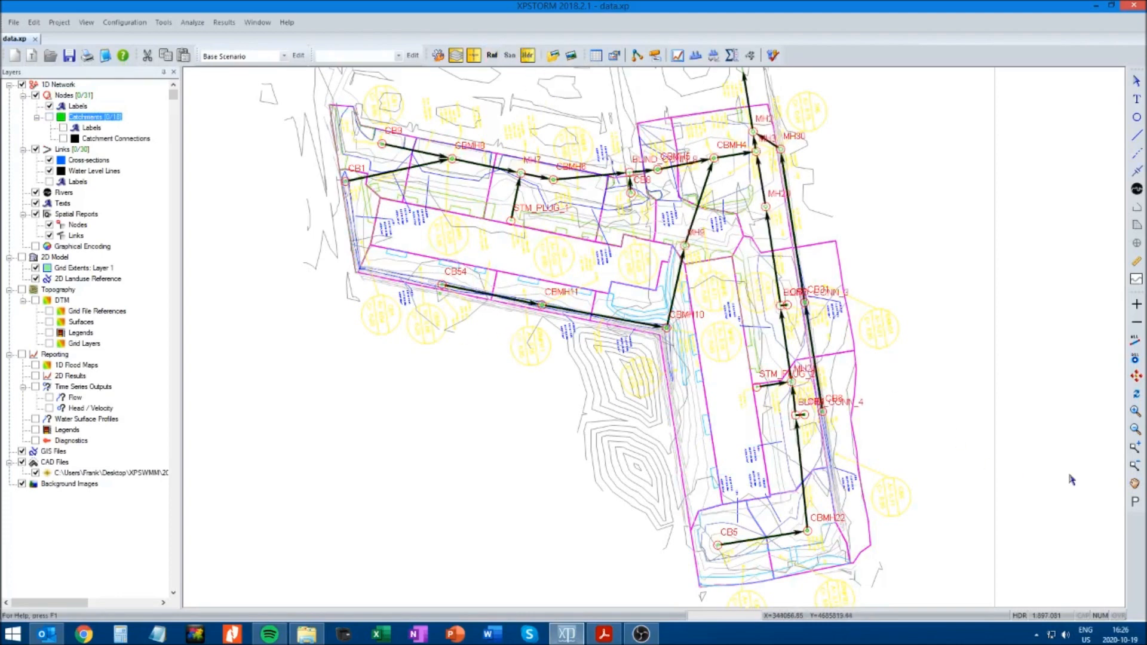
# Enable storage on catch basin node CB1 and choose the Stepwise Linear storage method
pyautogui.click(1135, 449)
pyautogui.moveTo(290, 94); pyautogui.dragTo(547, 248)
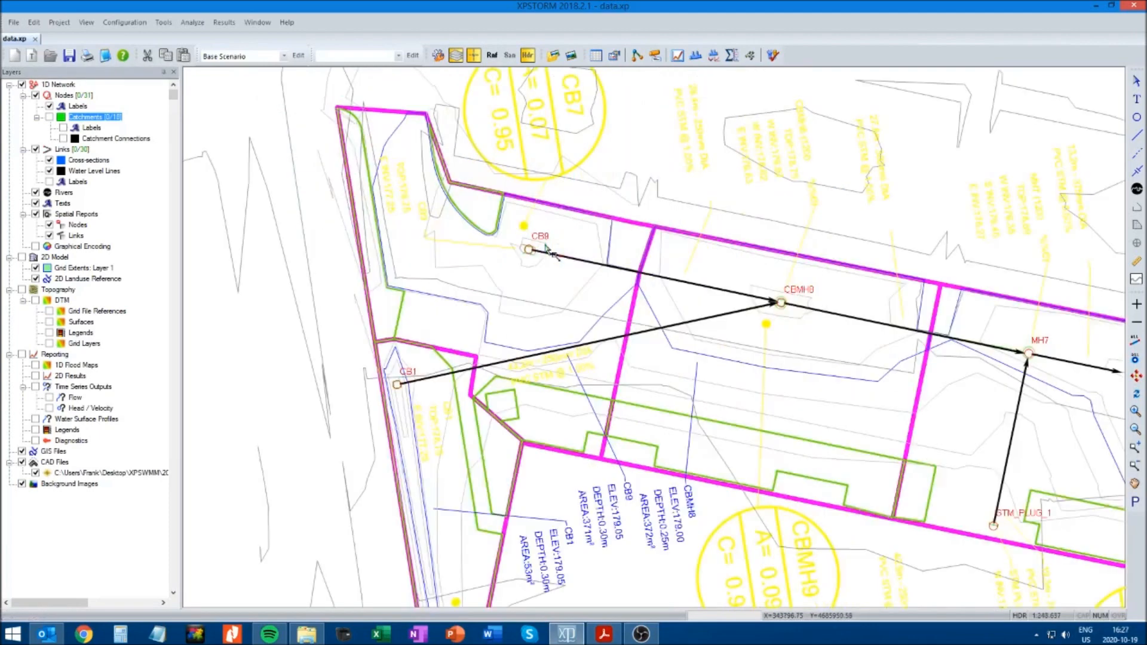
pyautogui.click(1138, 84)
pyautogui.click(396, 385)
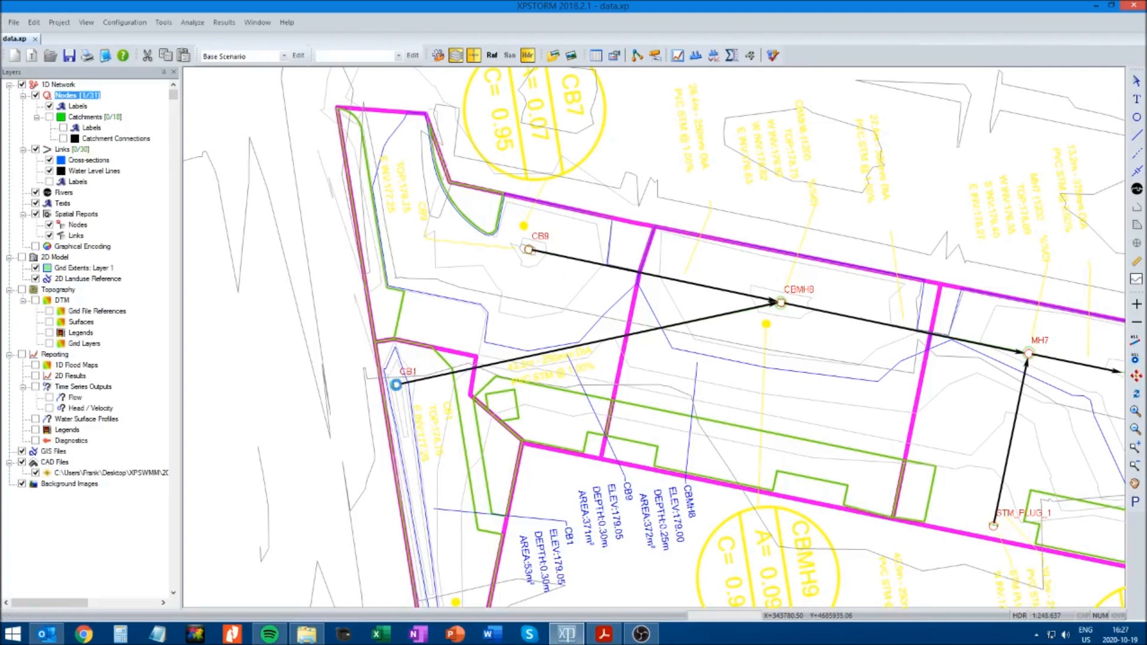
pyautogui.rightClick(396, 384)
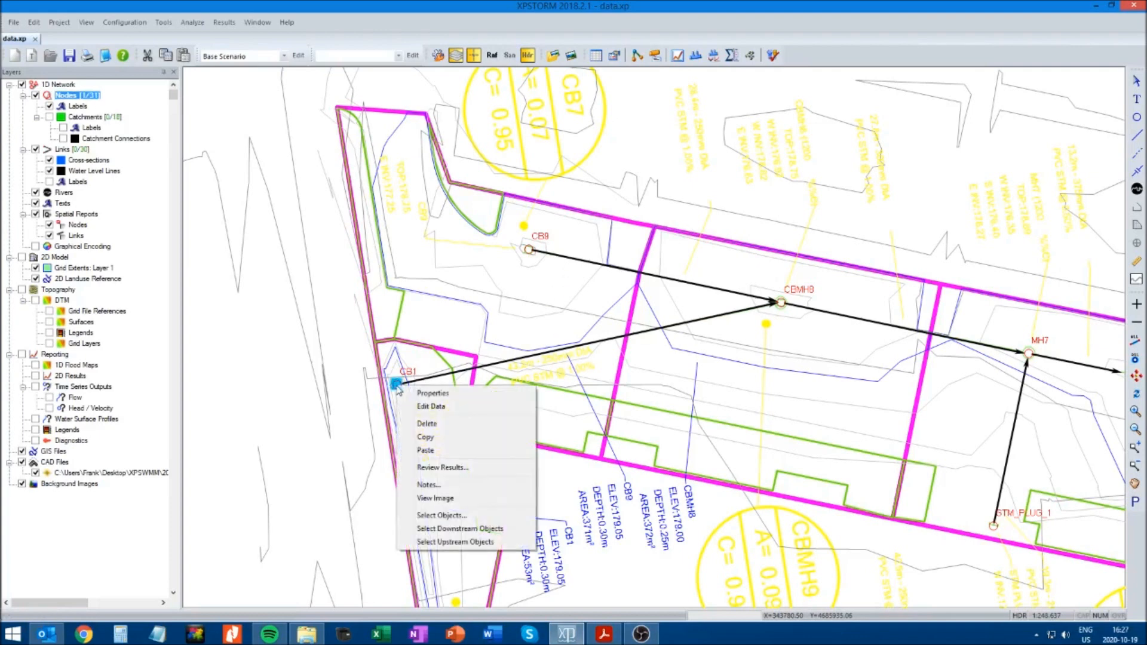
pyautogui.click(434, 412)
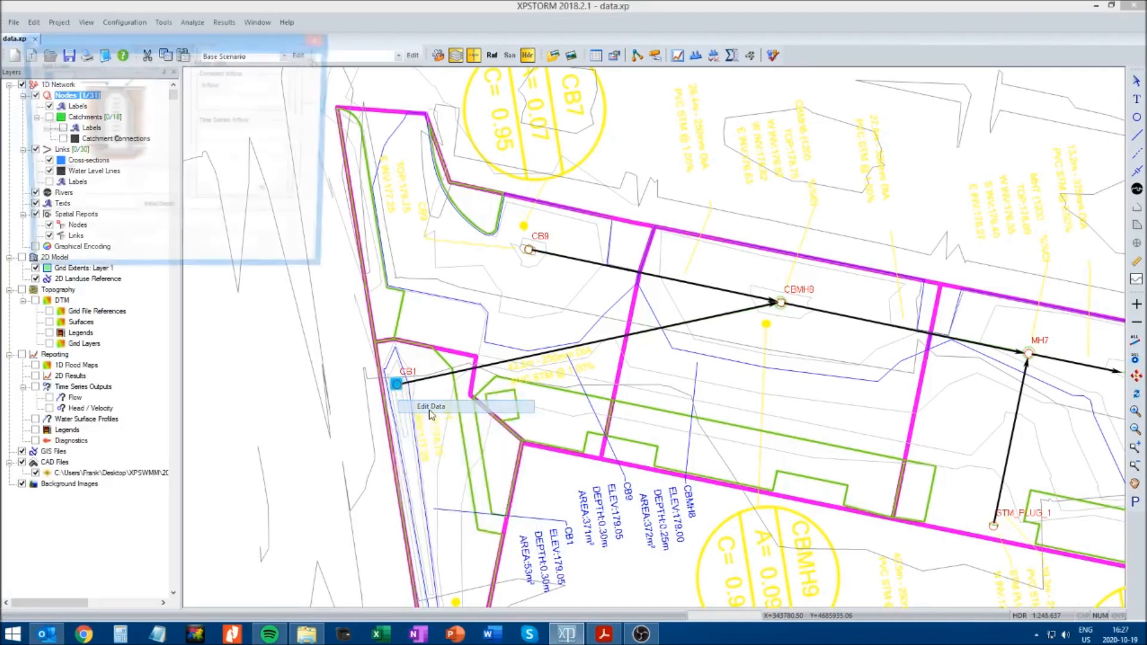
pyautogui.moveTo(167, 48); pyautogui.dragTo(423, 181)
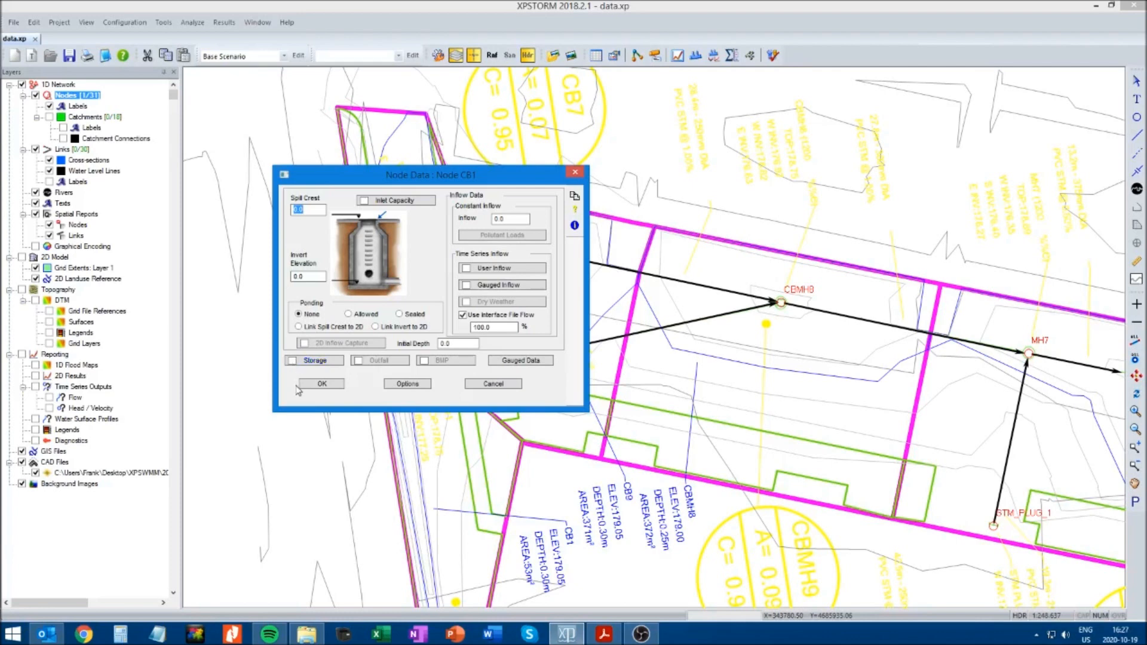
pyautogui.click(293, 361)
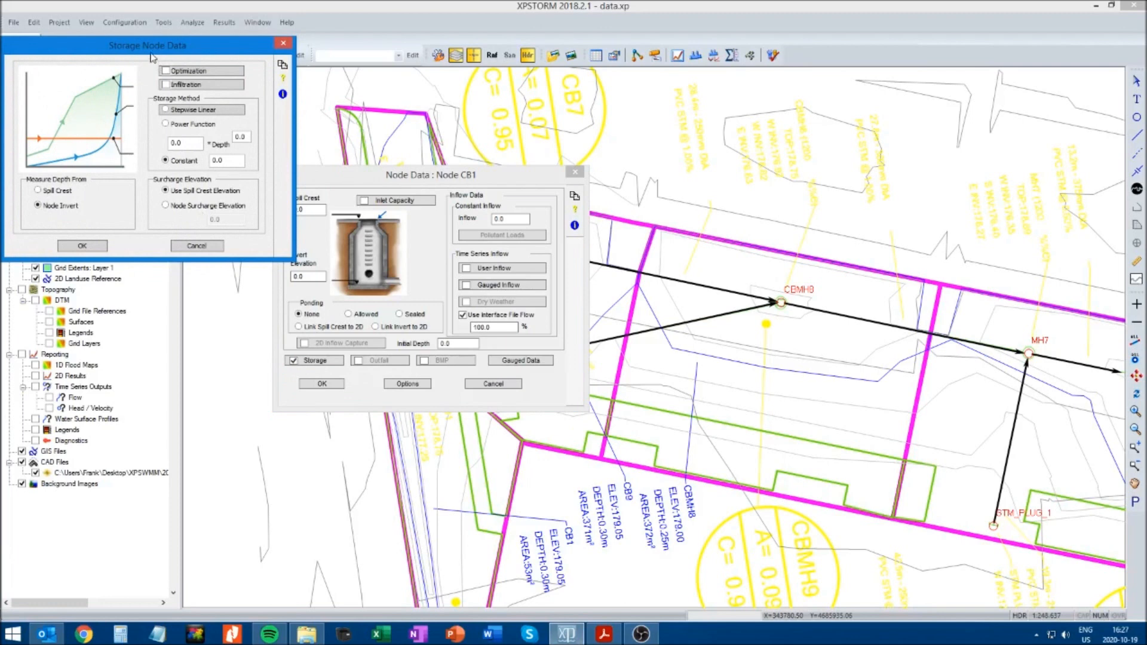
pyautogui.moveTo(137, 47); pyautogui.dragTo(415, 227)
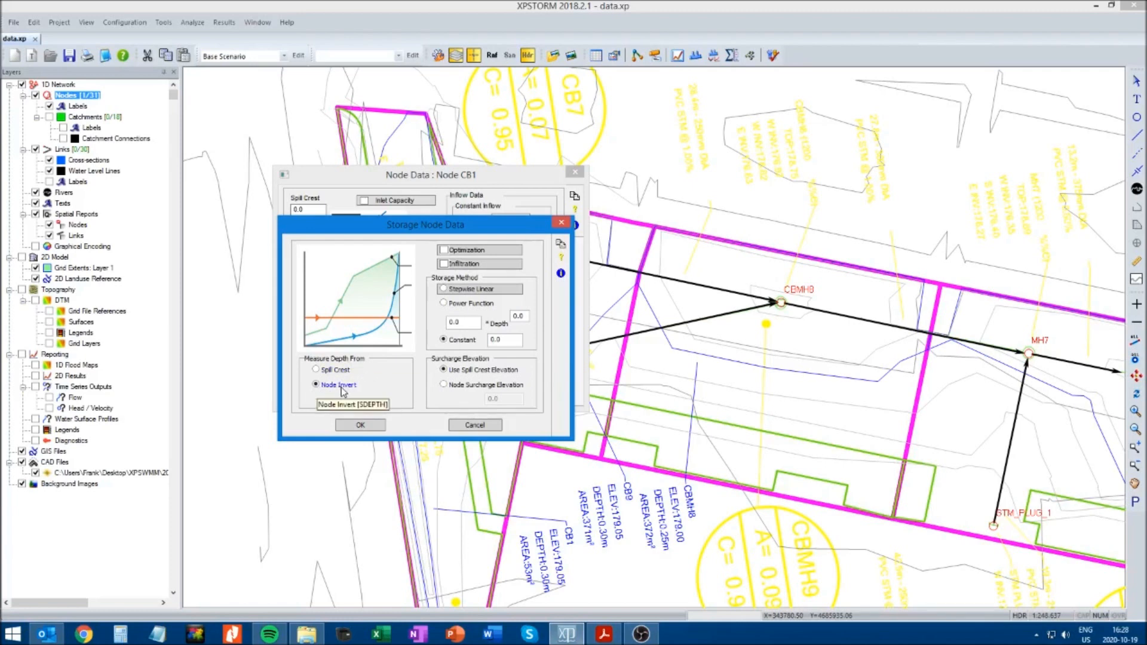
pyautogui.click(444, 289)
pyautogui.moveTo(158, 49); pyautogui.dragTo(444, 234)
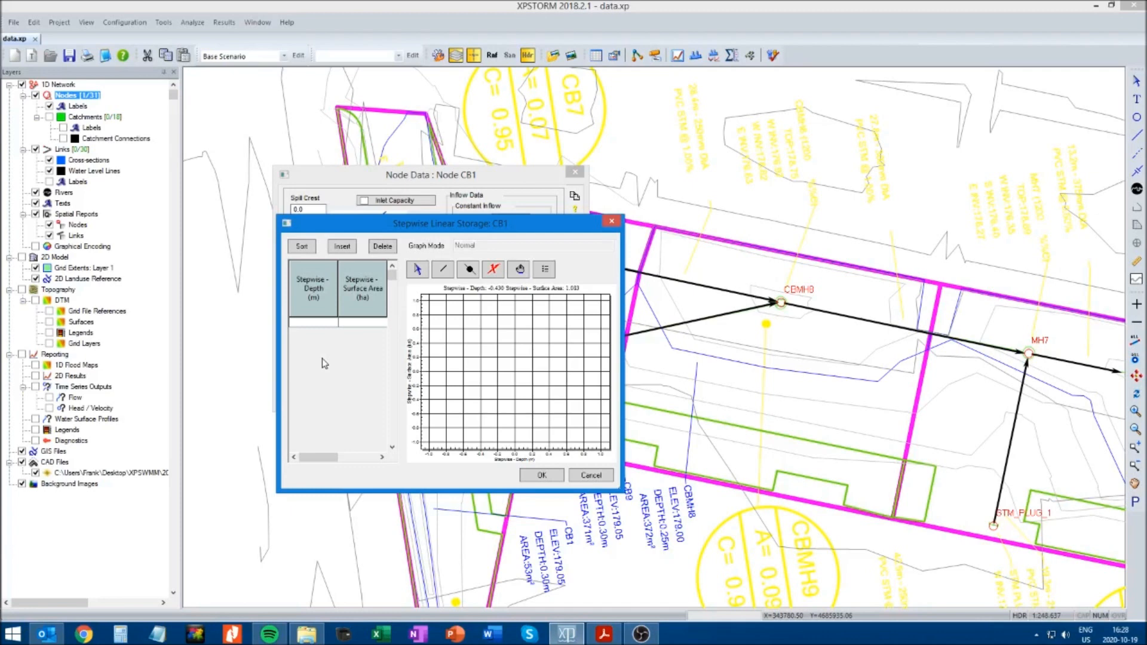
# Enter the first storage point of CB1 with depth 0.00 m and surface area 0.000036 ha
pyautogui.click(313, 323)
pyautogui.write('0.00')
pyautogui.click(357, 324)
pyautogui.write('0.')
pyautogui.write('0005')
pyautogui.write('36')
# Insert a storage point for CB1 at depth 1.50 m with surface area 0.000036 ha
pyautogui.click(348, 247)
pyautogui.click(316, 325)
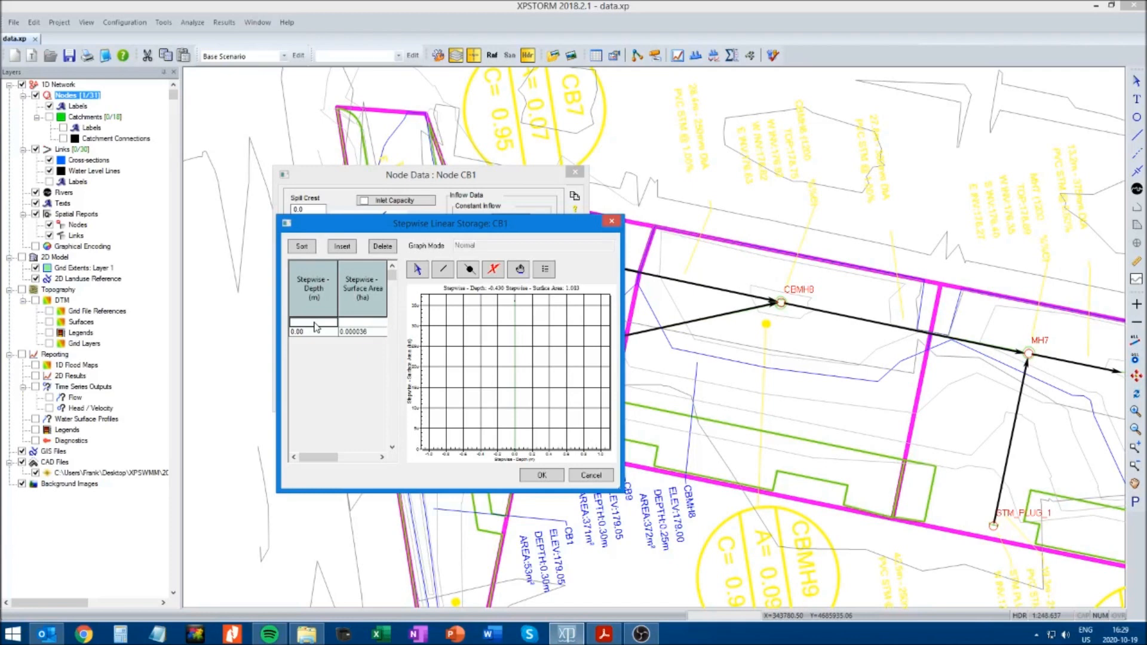
pyautogui.write('1.50')
pyautogui.click(360, 322)
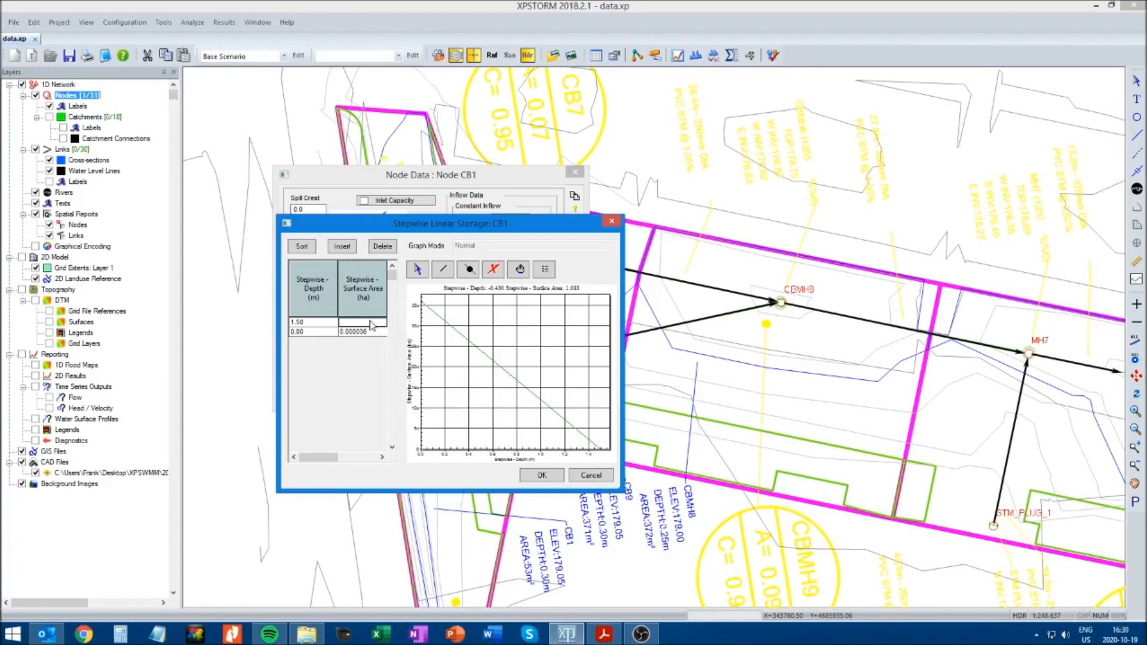
pyautogui.write('0.000036')
# Insert a storage point for CB1 at depth 1.80 m with surface area 0.0053 ha and accept the storage data
pyautogui.click(342, 247)
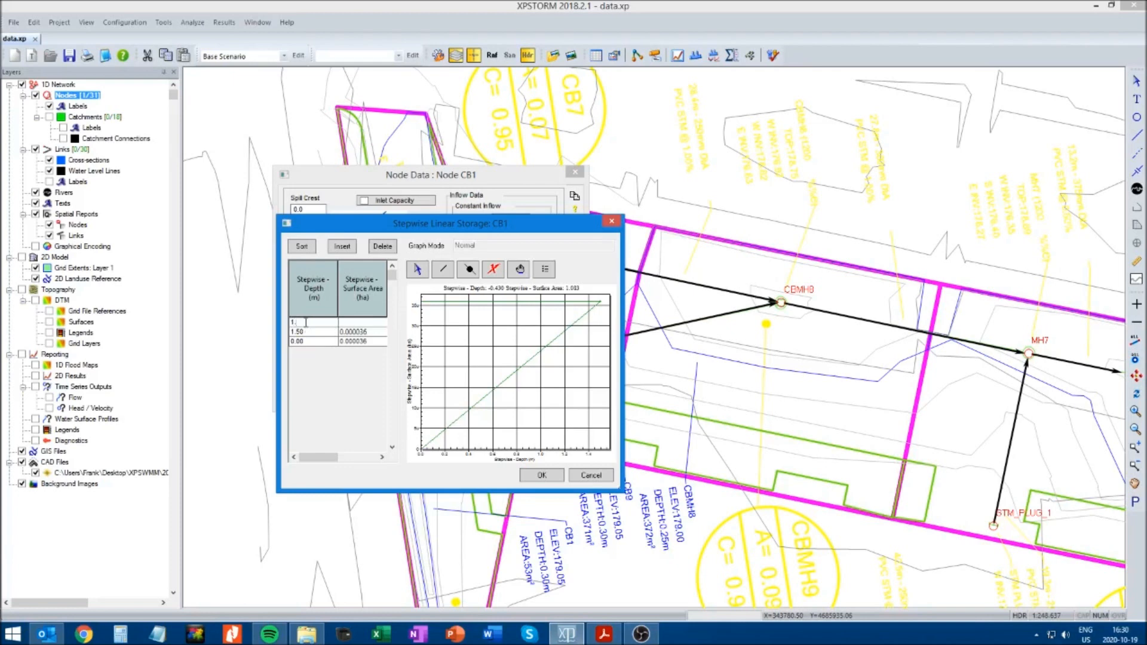
pyautogui.write('80')
pyautogui.click(357, 323)
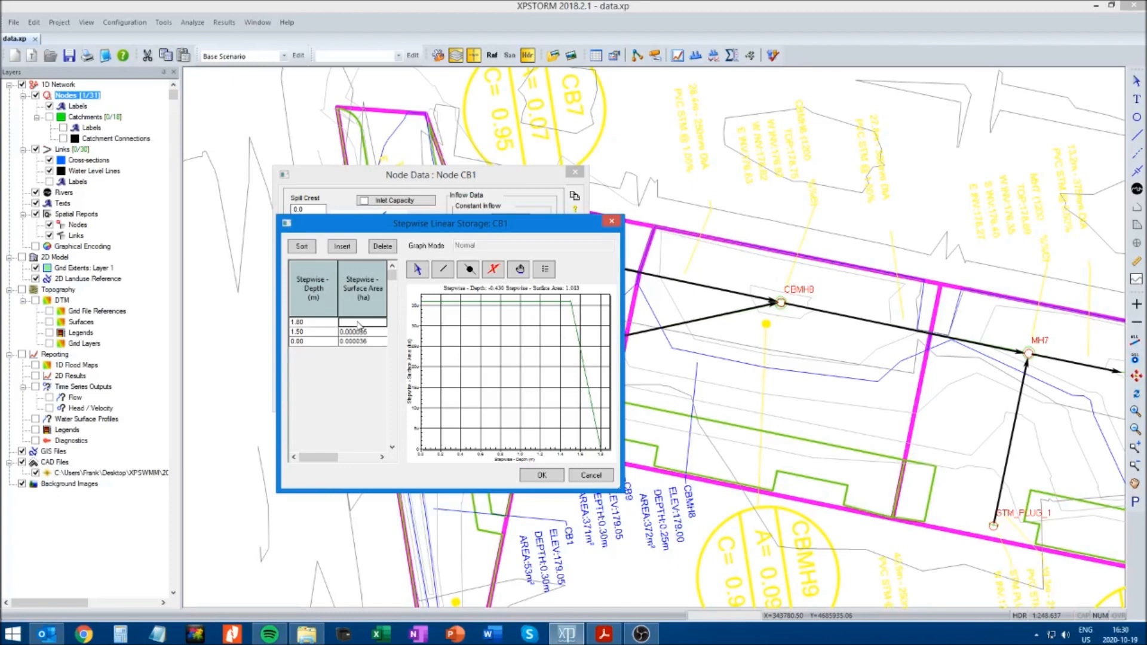
pyautogui.write('0.0053')
pyautogui.click(370, 332)
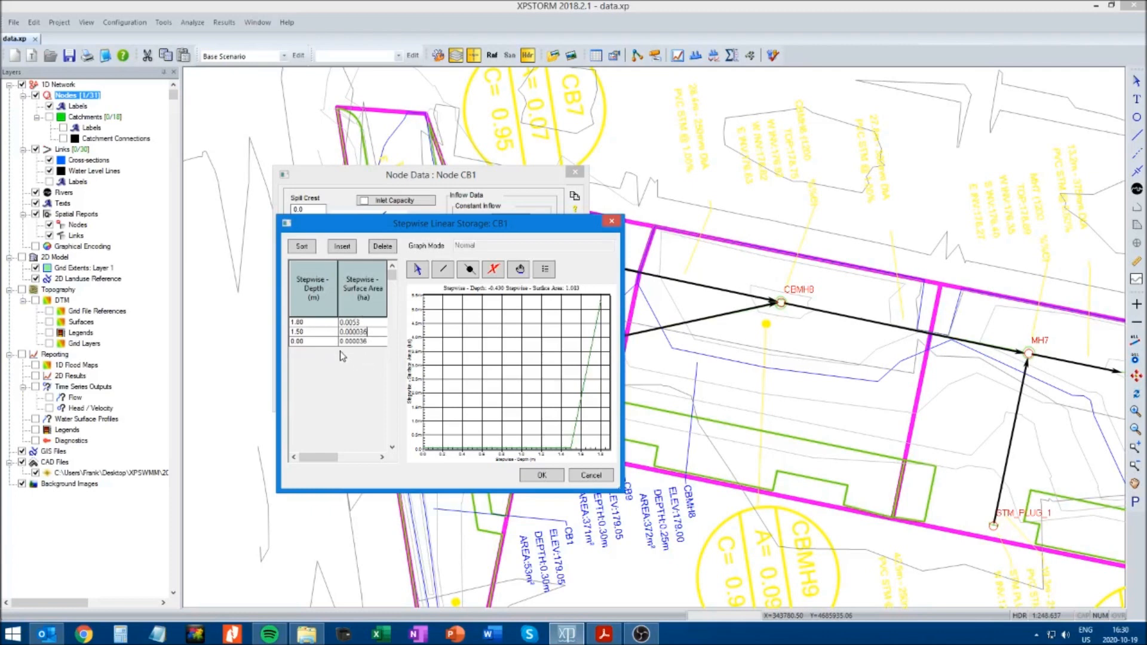
pyautogui.click(537, 477)
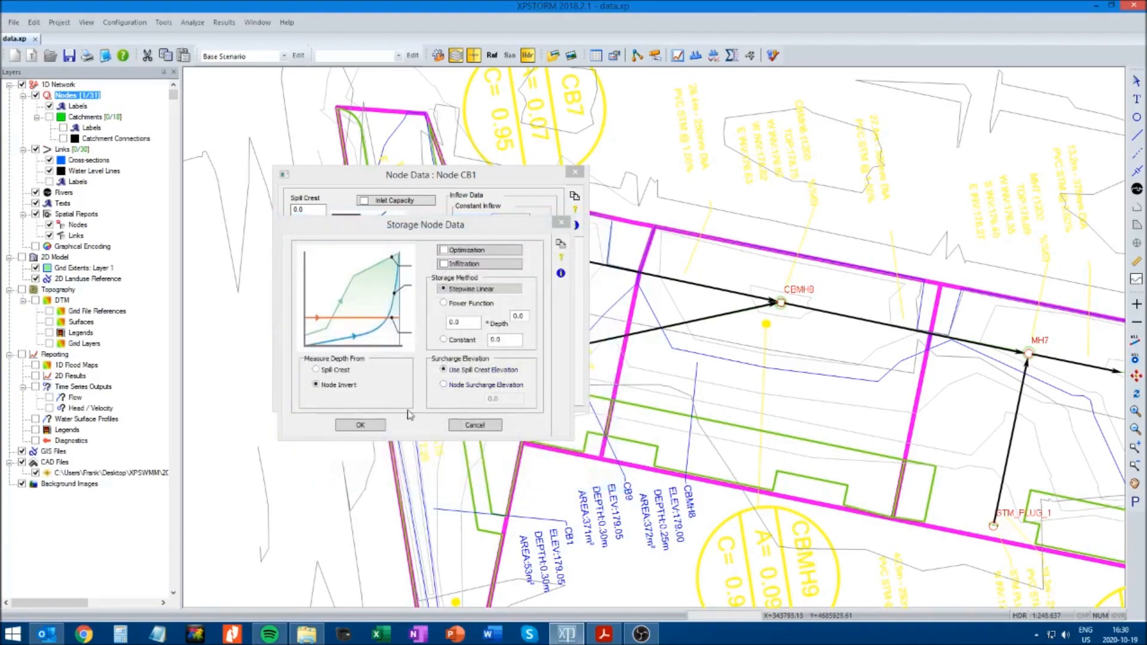
pyautogui.click(362, 425)
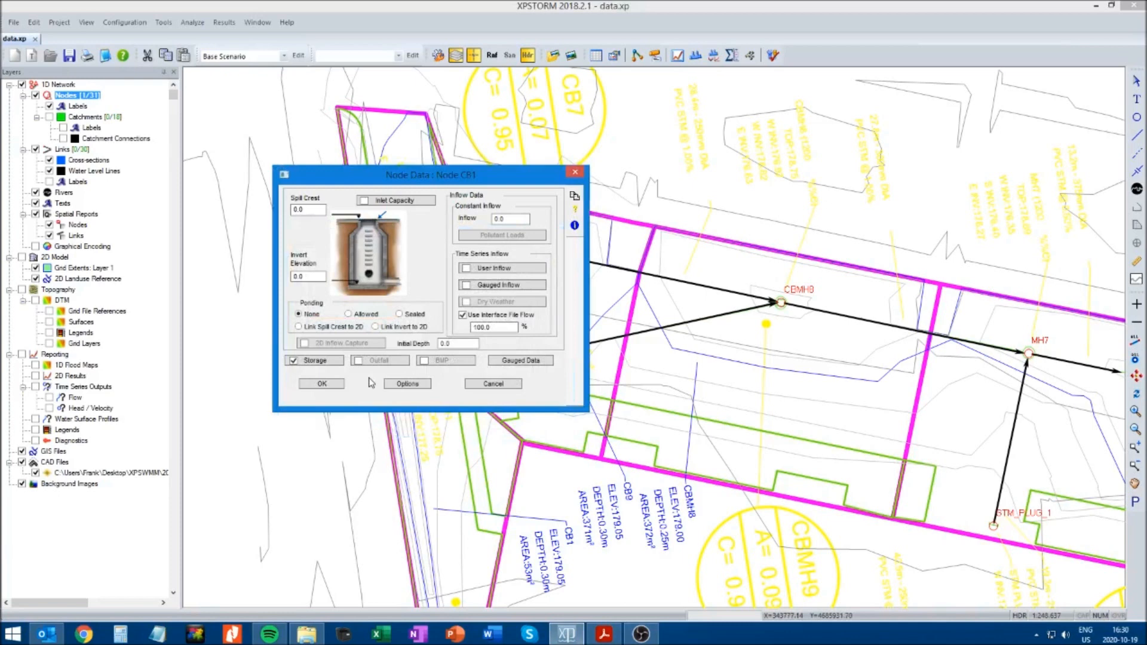
# Set CB1's invert elevation to 177.25 and its spill crest to 179.05, and accept the node data
pyautogui.doubleClick(315, 274)
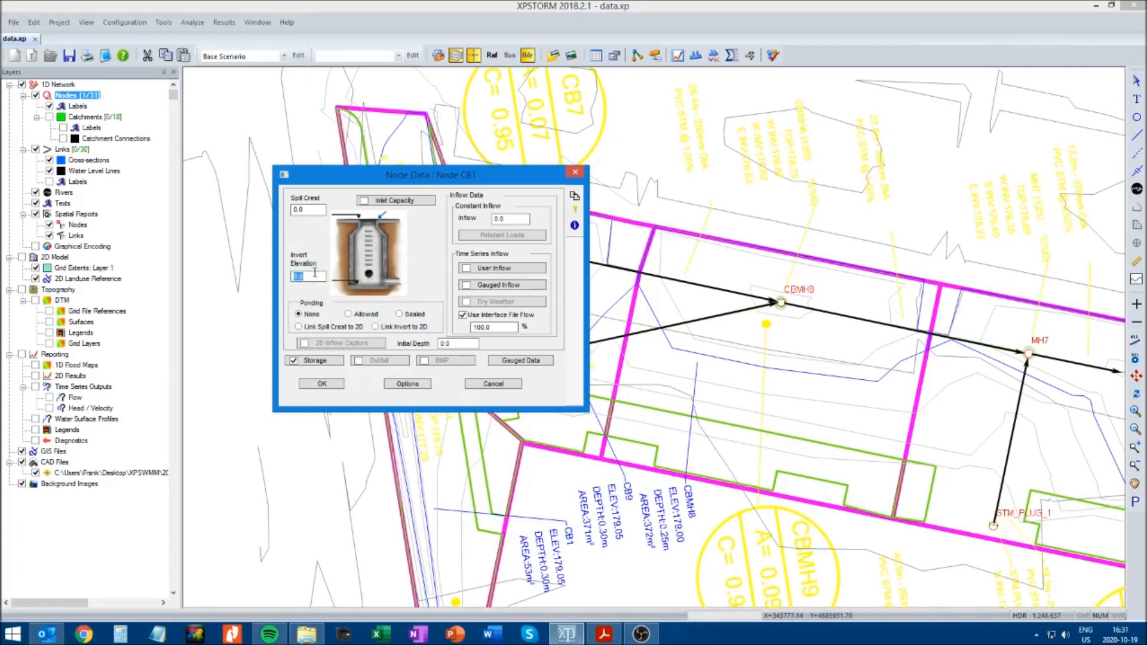
pyautogui.write('177.25')
pyautogui.doubleClick(310, 211)
pyautogui.write('179.05')
pyautogui.click(323, 385)
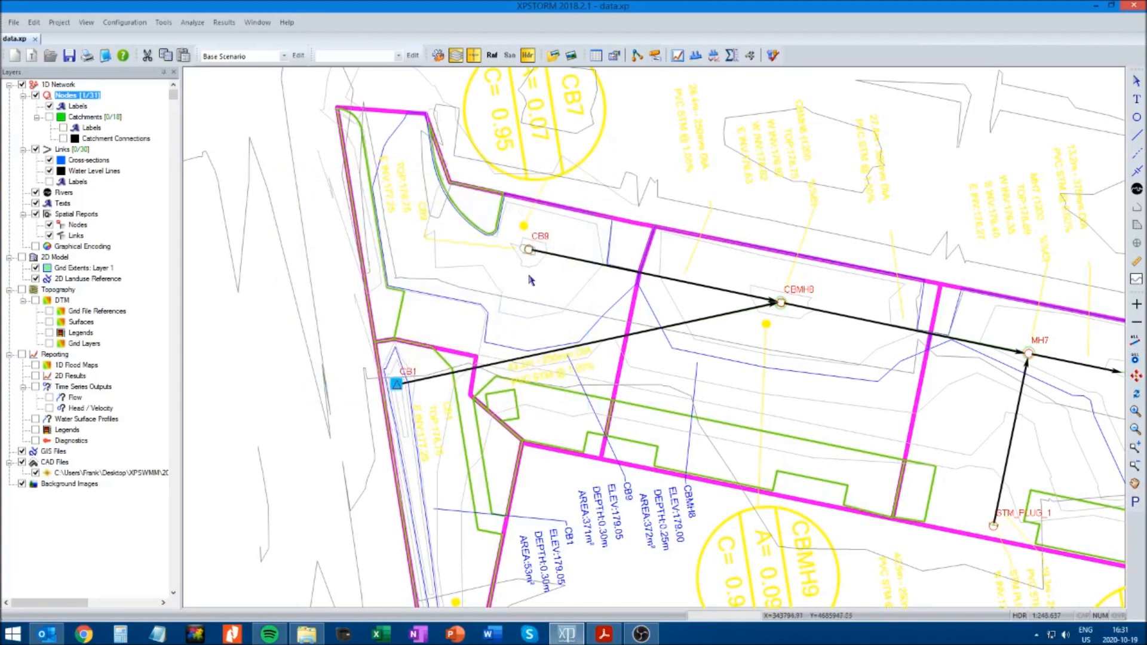
# Set catch basin node CB9's invert elevation to 177.25 and its spill crest to 179.05
pyautogui.click(527, 249)
pyautogui.rightClick(528, 250)
pyautogui.click(556, 268)
pyautogui.moveTo(117, 42); pyautogui.dragTo(390, 233)
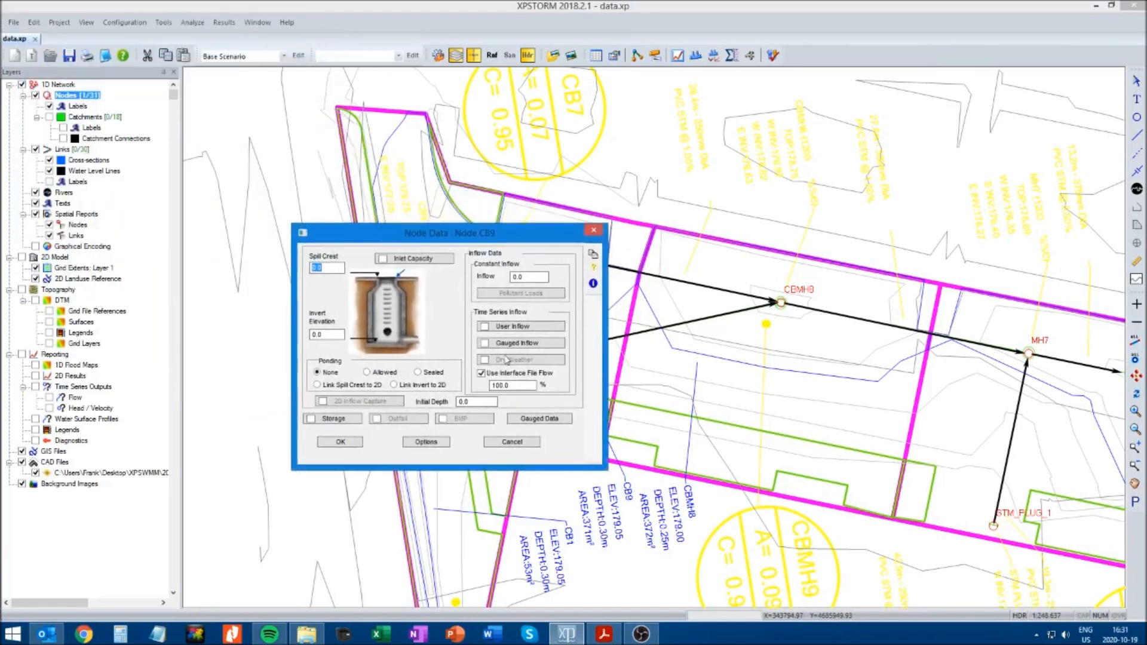
pyautogui.click(335, 334)
pyautogui.write('177.25')
pyautogui.doubleClick(327, 268)
pyautogui.write('179.05')
# Enable storage on node CB9 and choose the Stepwise Linear storage method
pyautogui.click(313, 422)
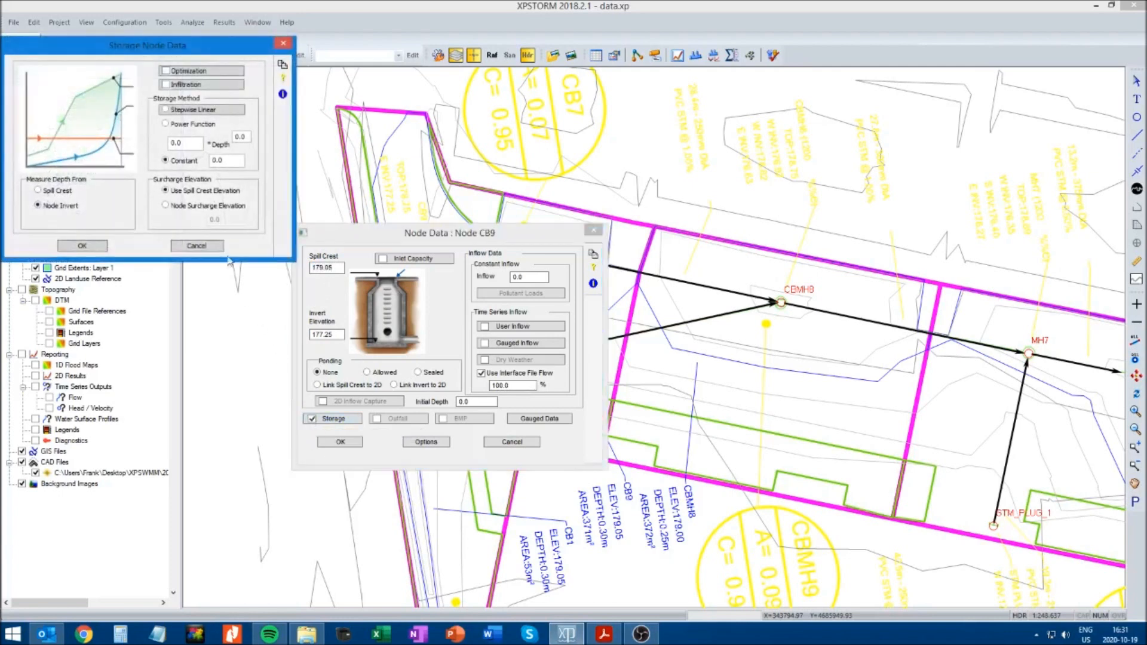
pyautogui.moveTo(175, 36); pyautogui.dragTo(463, 231)
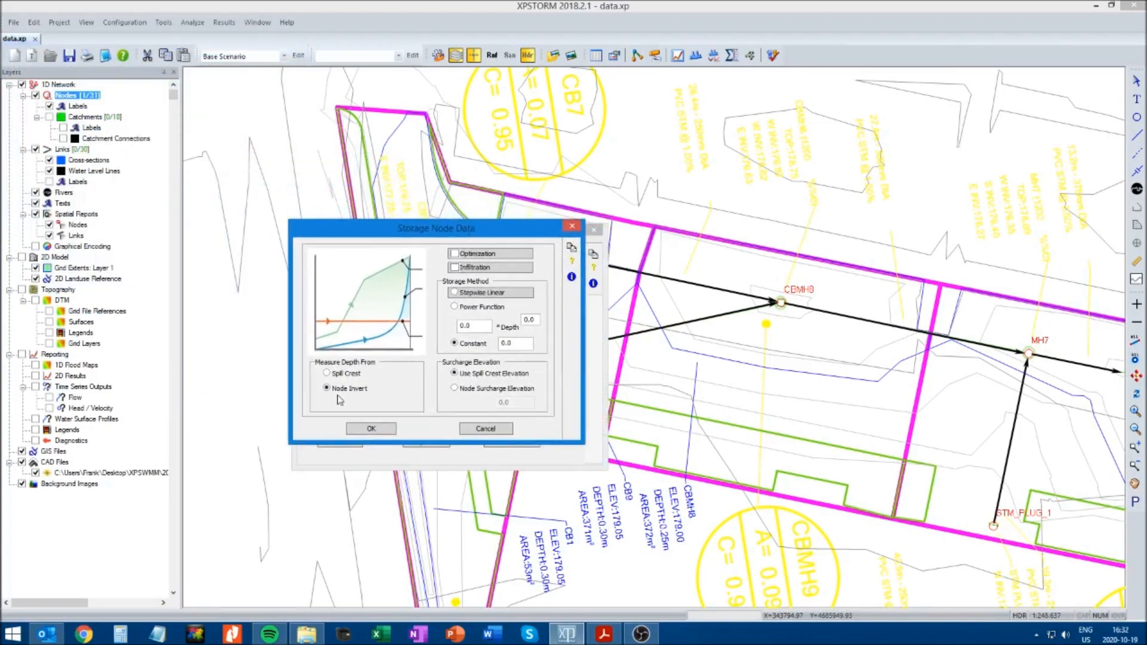
pyautogui.click(455, 293)
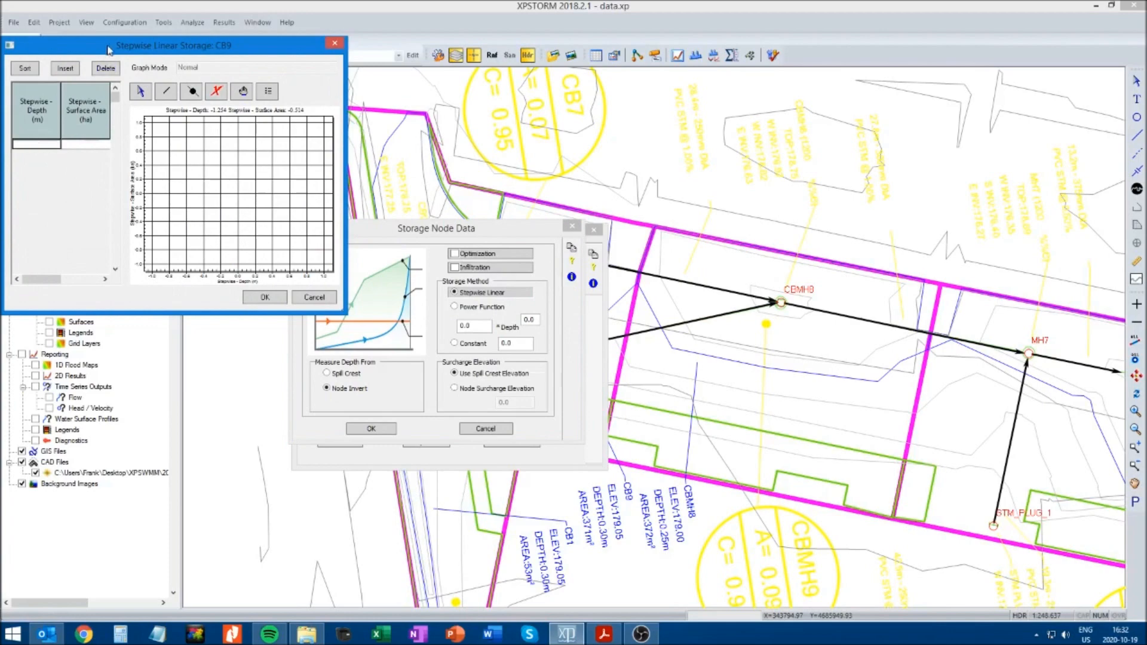
pyautogui.moveTo(108, 53); pyautogui.dragTo(369, 249)
# Enter the first storage point of CB9 with depth 0 m and surface area 0.000036 ha
pyautogui.write('0')
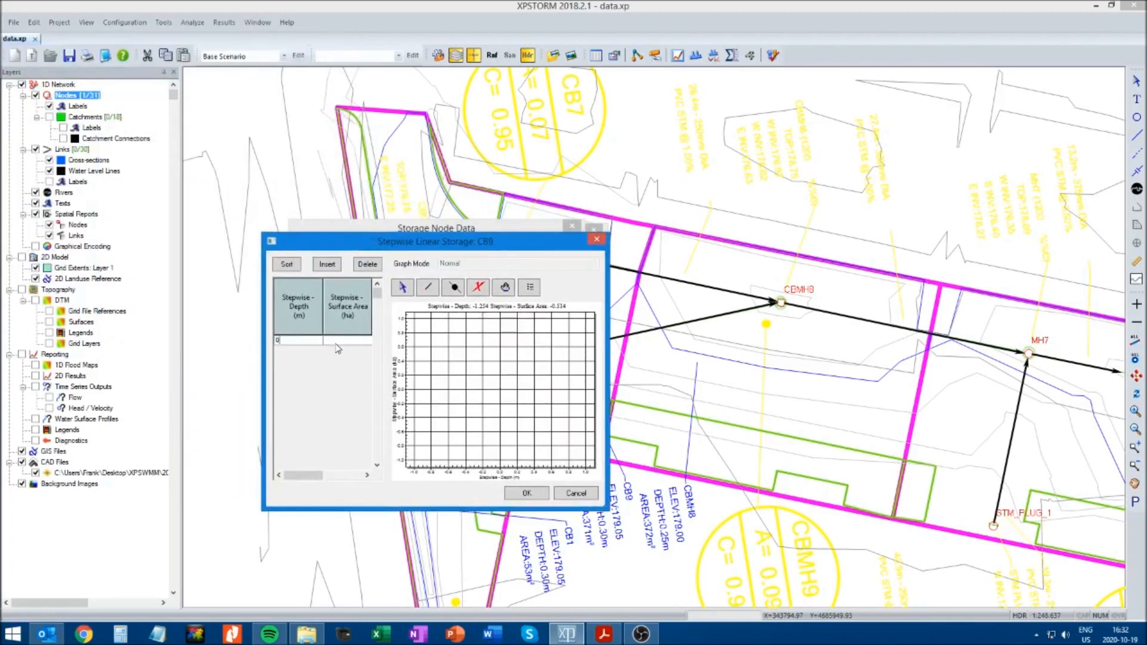
pyautogui.click(350, 342)
pyautogui.write('0')
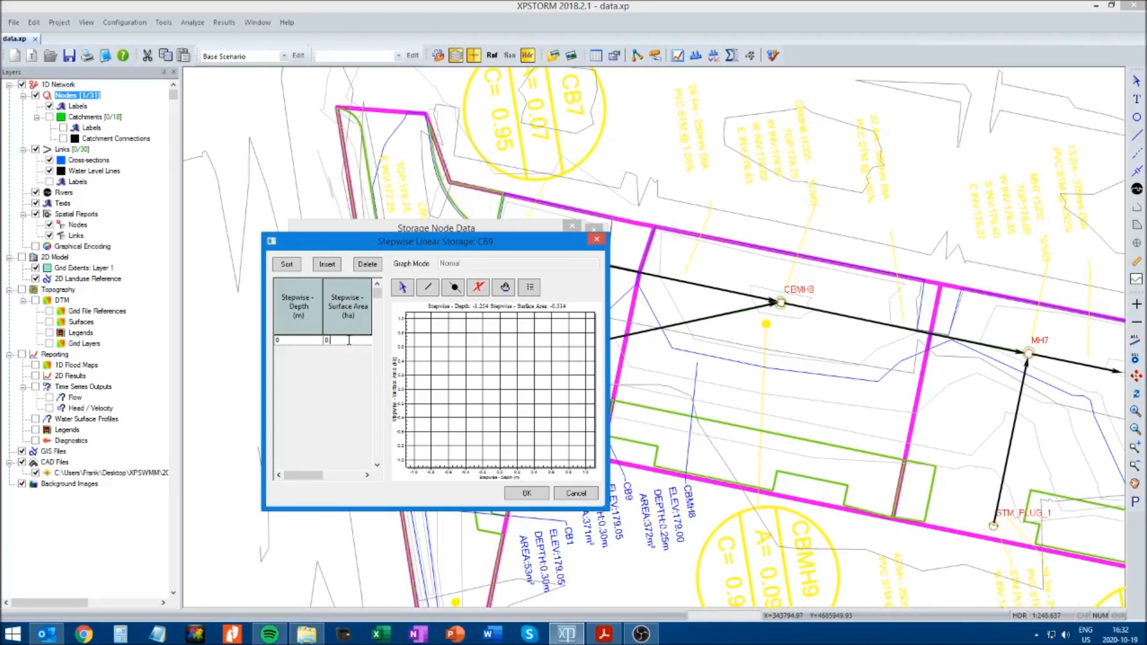
pyautogui.write('.000036')
# Insert a storage point for CB9 at depth 1.50 m with surface area 0.000036 ha
pyautogui.click(328, 265)
pyautogui.click(306, 344)
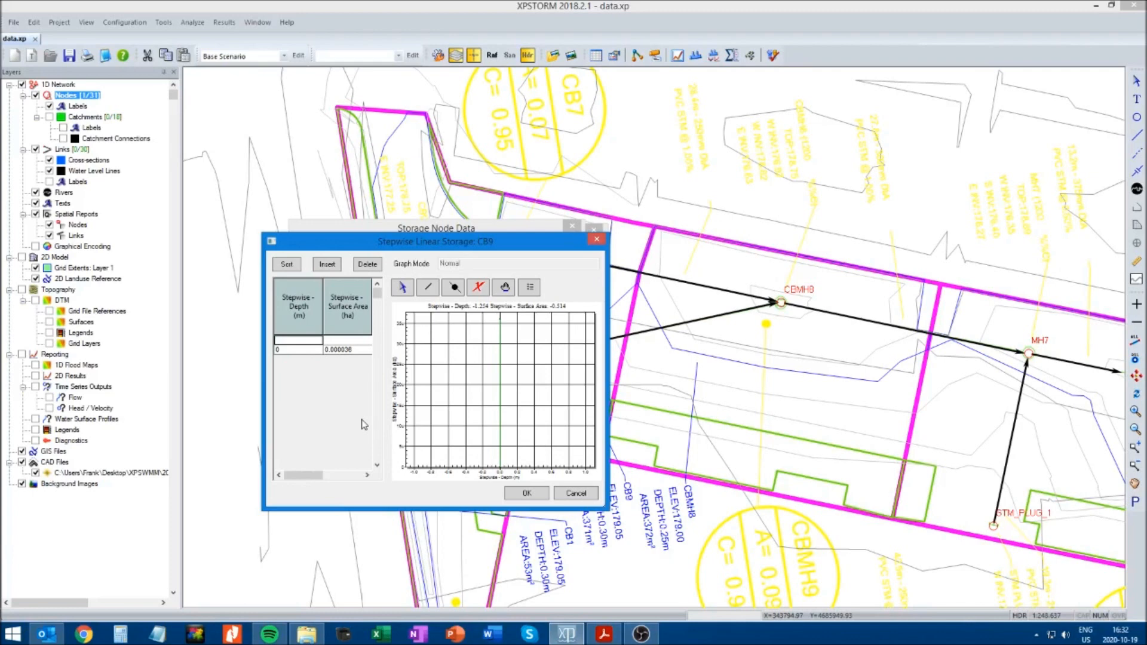
pyautogui.write('1.50')
pyautogui.click(342, 340)
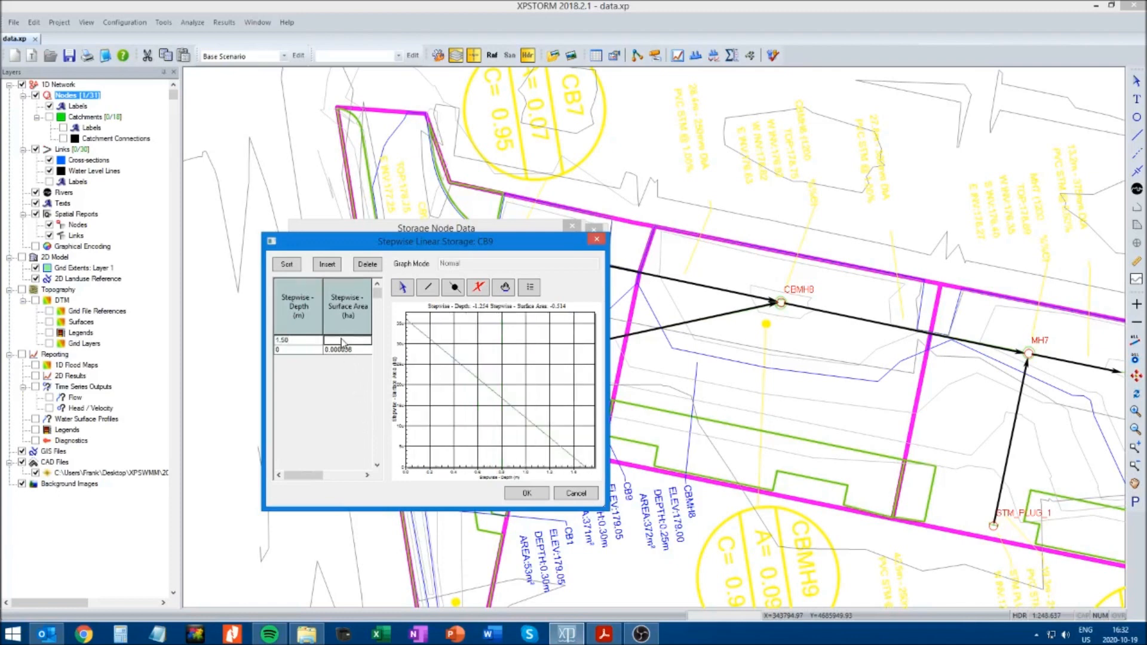
pyautogui.write('0.000036')
# Insert a storage point for CB9 at depth 1.80 m with surface area 0.0371 ha and accept the storage and node data
pyautogui.click(327, 267)
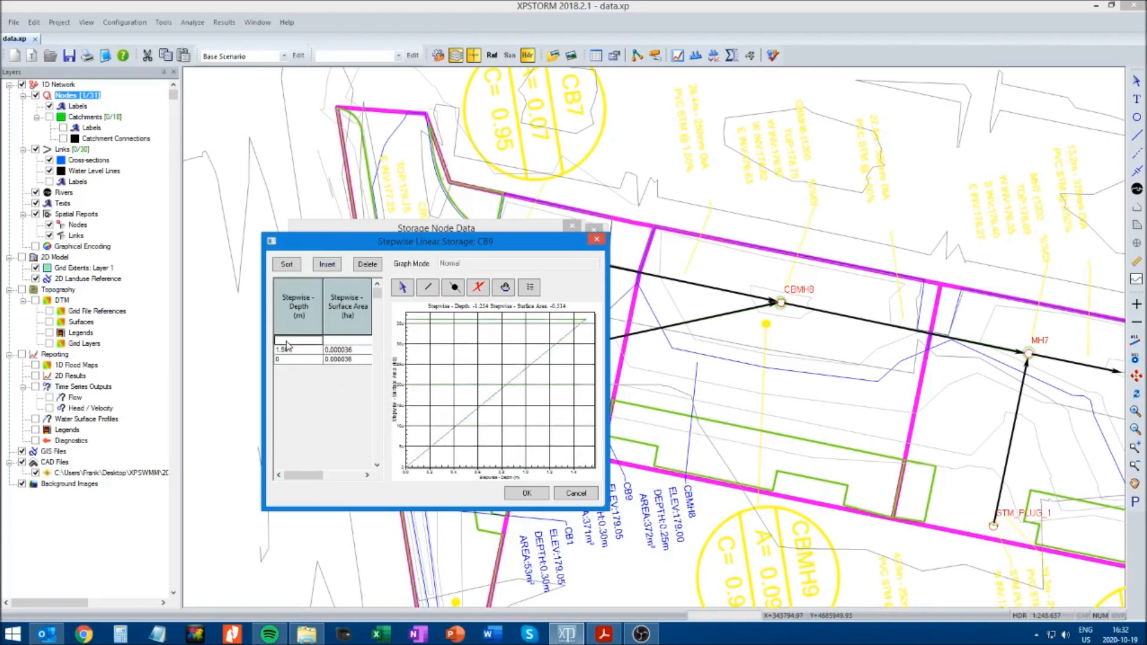
pyautogui.write('1.80')
pyautogui.click(343, 340)
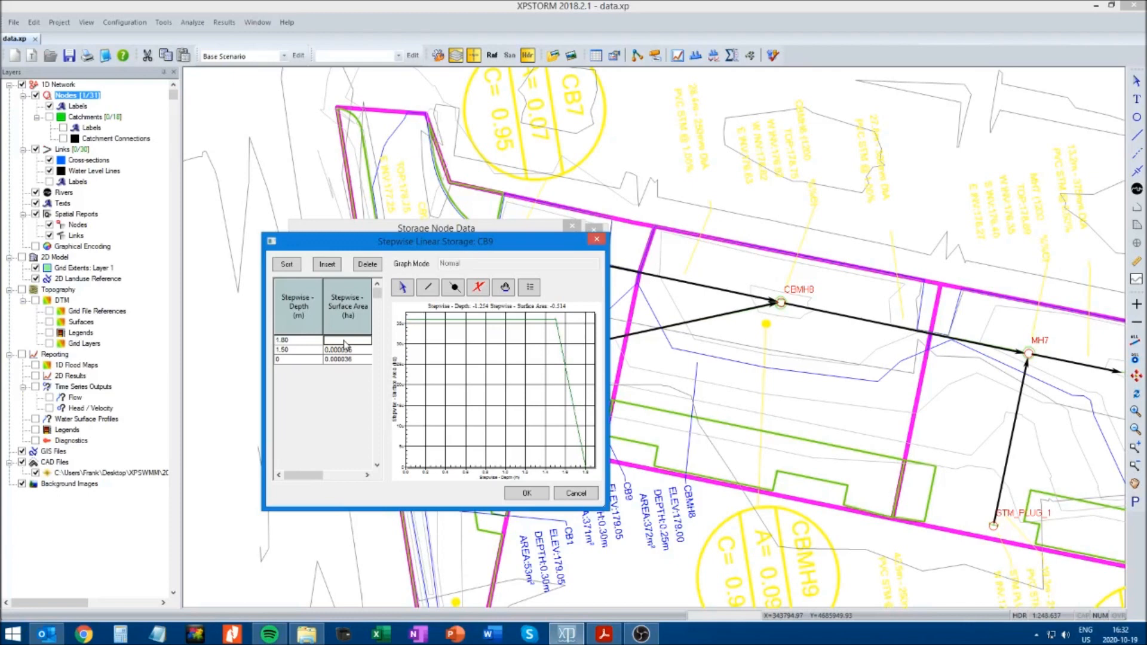
pyautogui.write('0.0371')
pyautogui.click(516, 497)
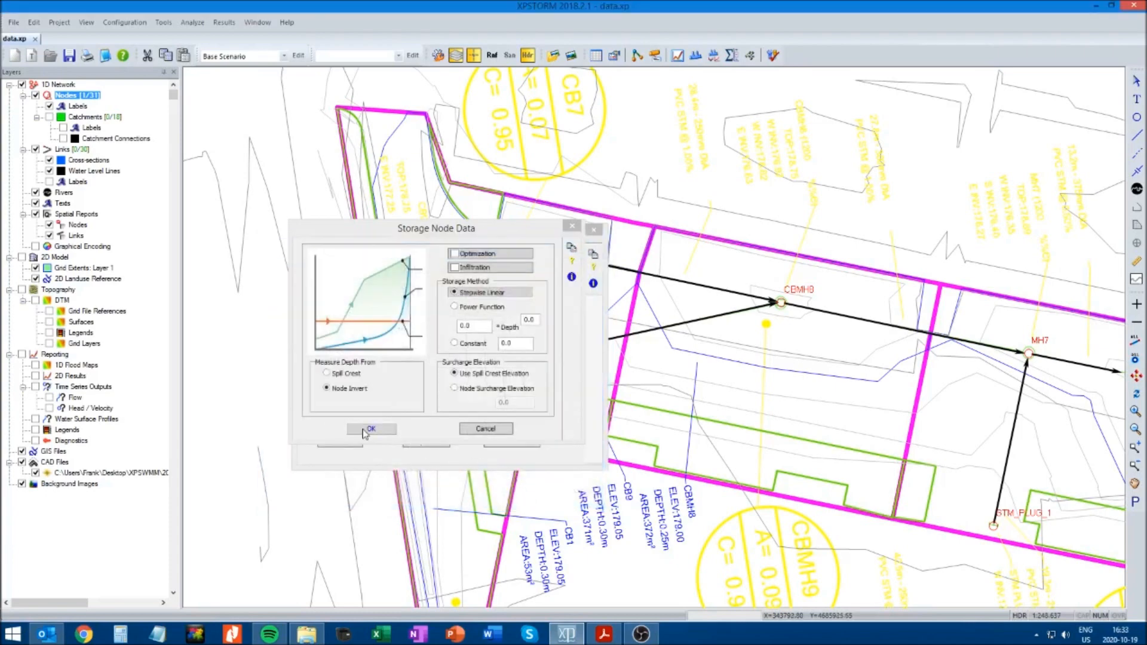
pyautogui.click(367, 430)
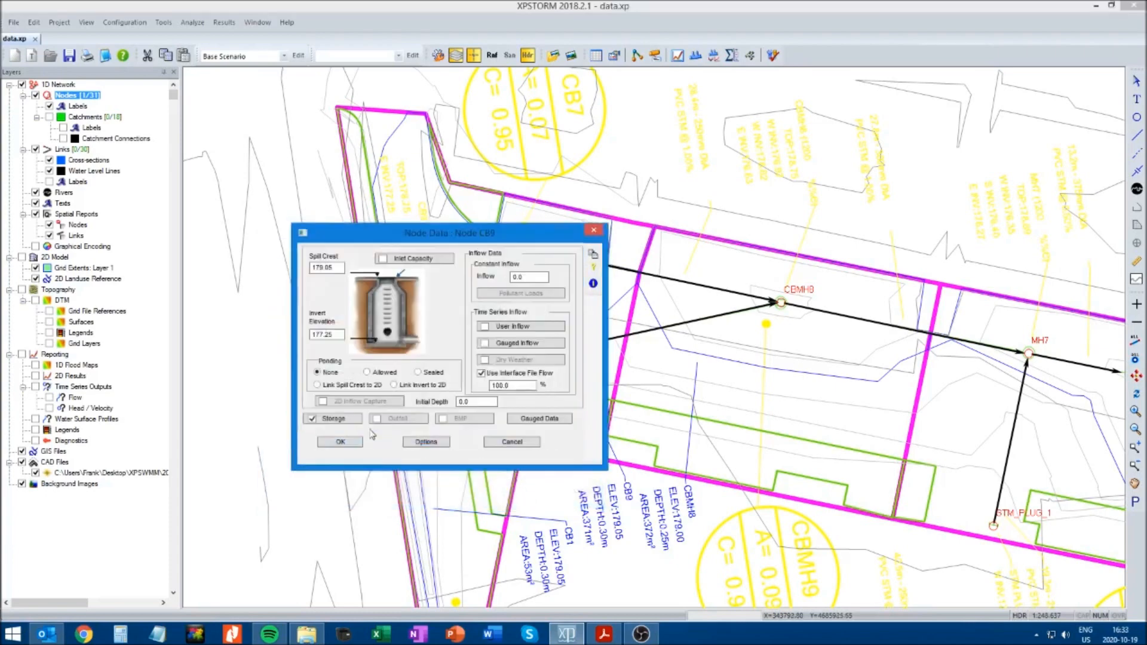
pyautogui.click(340, 444)
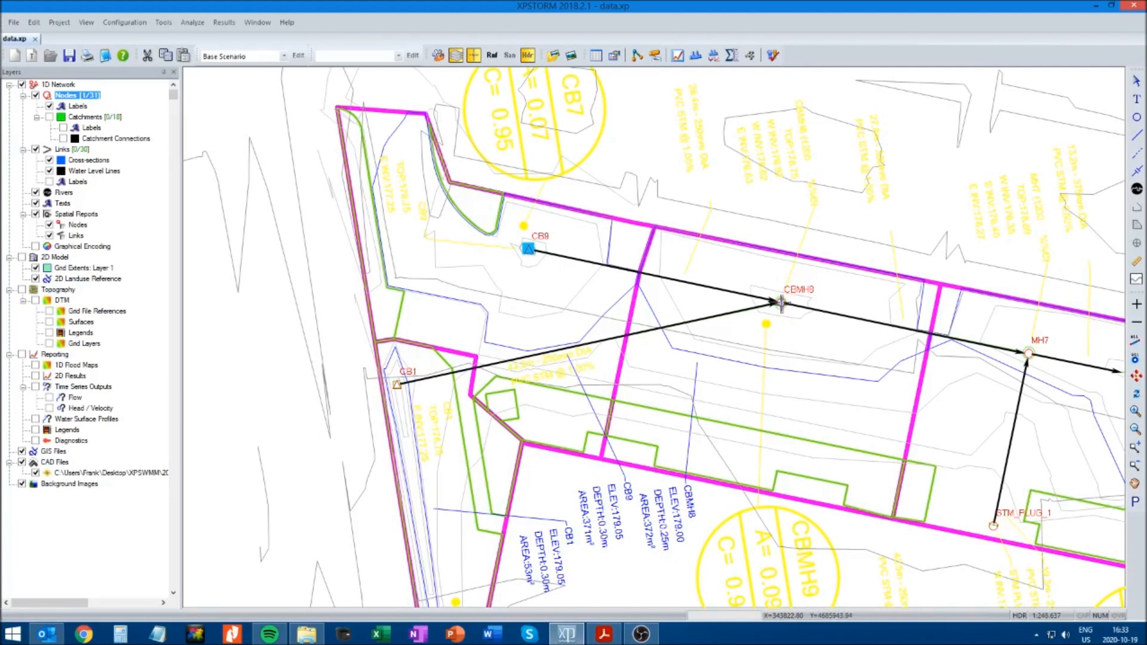
# Open the node data of CBMH8 and set its invert elevation to 176.63 and spill crest to 179.00
pyautogui.click(781, 303)
pyautogui.rightClick(782, 304)
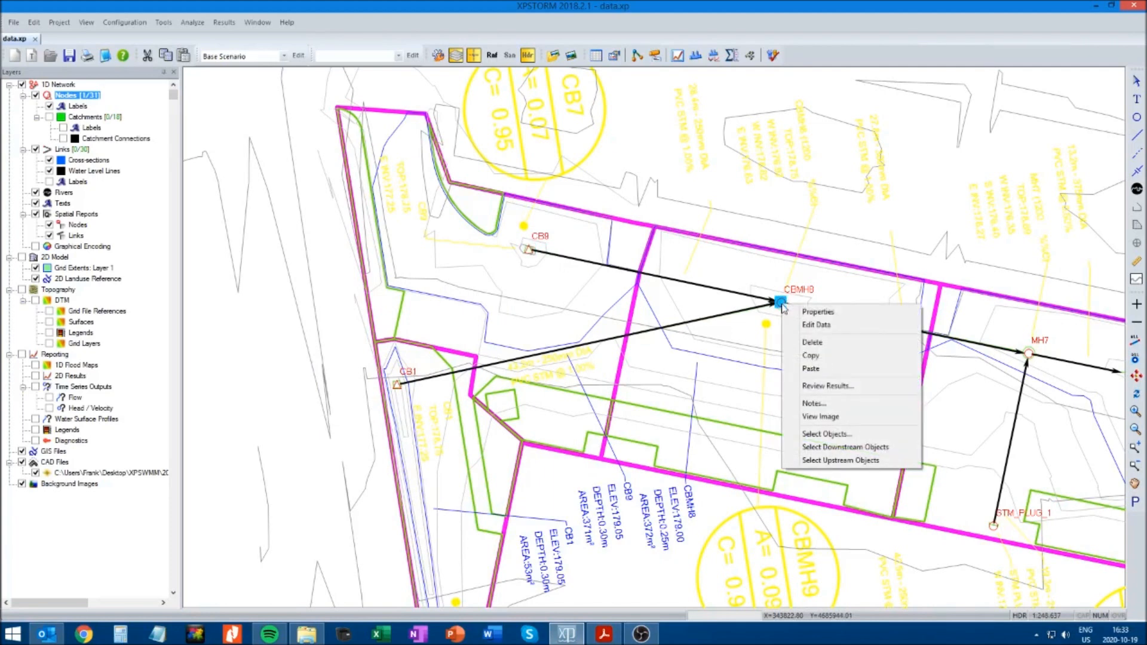
pyautogui.click(817, 325)
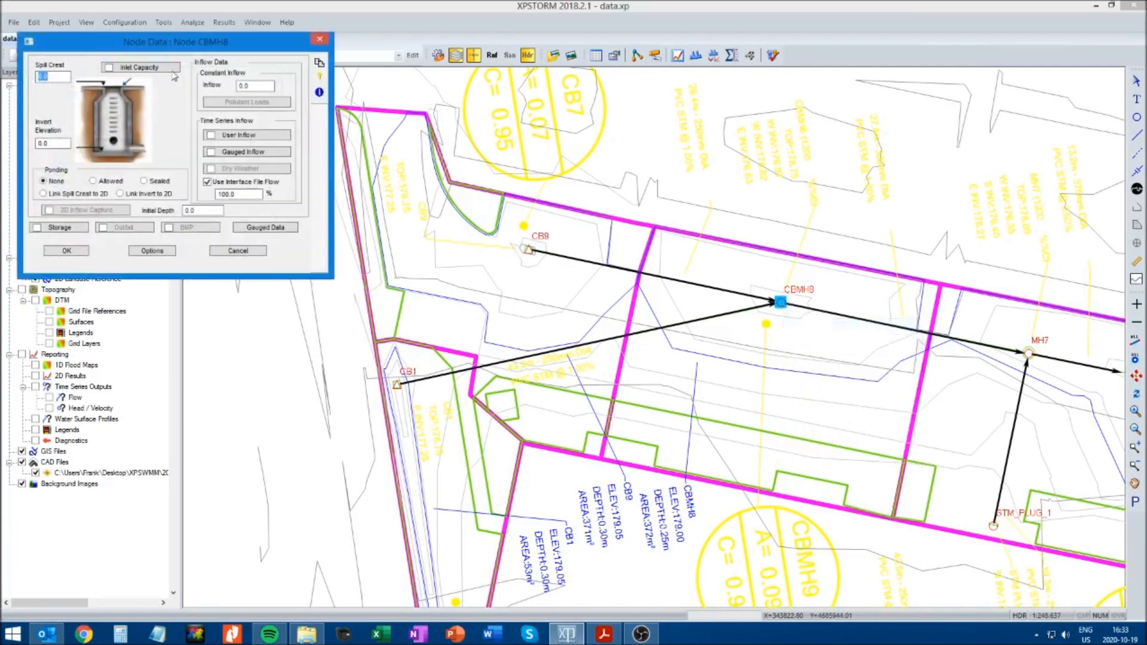
pyautogui.moveTo(168, 49); pyautogui.dragTo(525, 261)
pyautogui.doubleClick(417, 357)
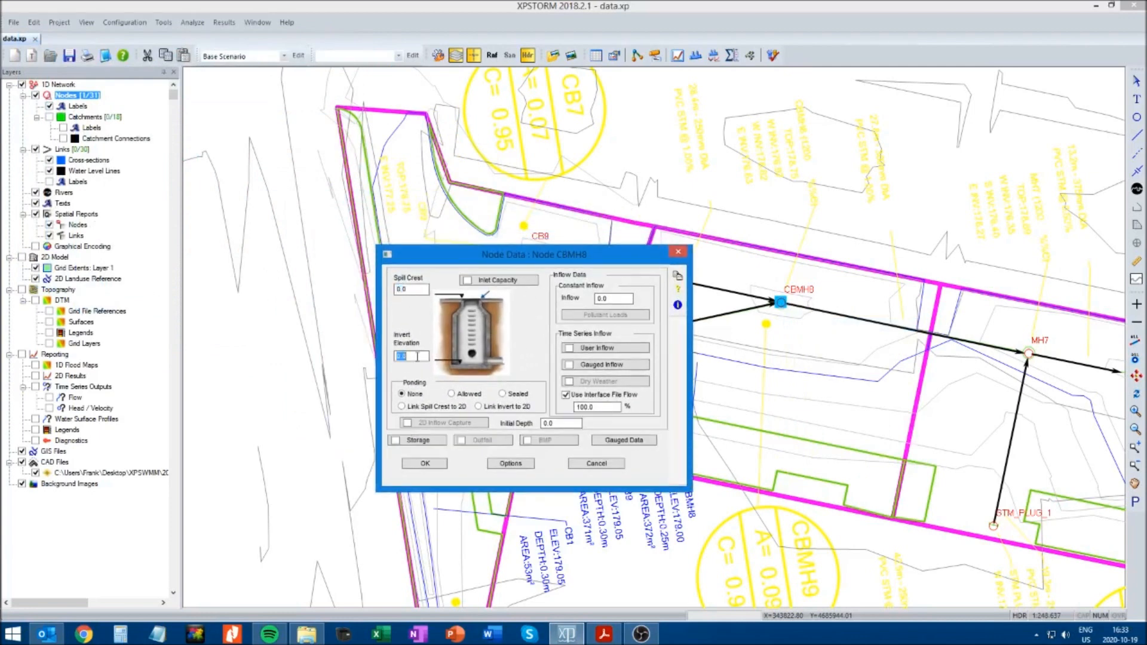
pyautogui.write('178')
pyautogui.write('.63')
pyautogui.doubleClick(412, 289)
pyautogui.write('179.00')
# Enable storage on node CBMH8 and choose the Stepwise Linear storage method
pyautogui.click(398, 441)
pyautogui.moveTo(129, 43); pyautogui.dragTo(426, 265)
pyautogui.click(467, 333)
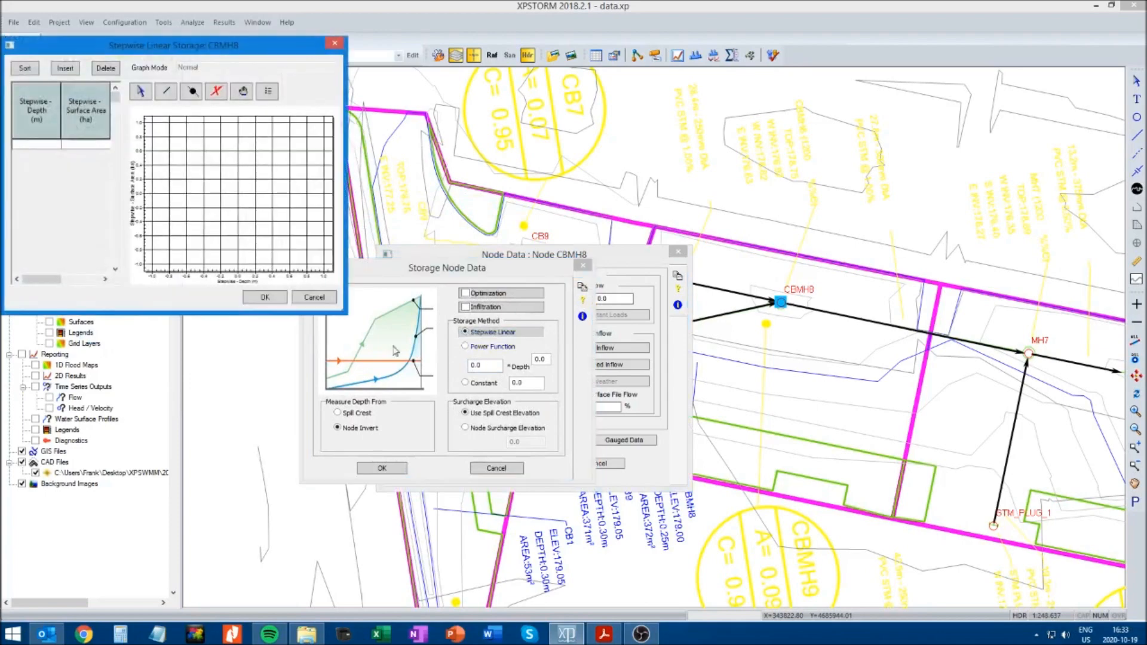
# Enter the first storage point of CBMH8 with depth 0.00 m and surface area 0.000031 ha
pyautogui.moveTo(165, 50); pyautogui.dragTo(444, 206)
pyautogui.click(318, 299)
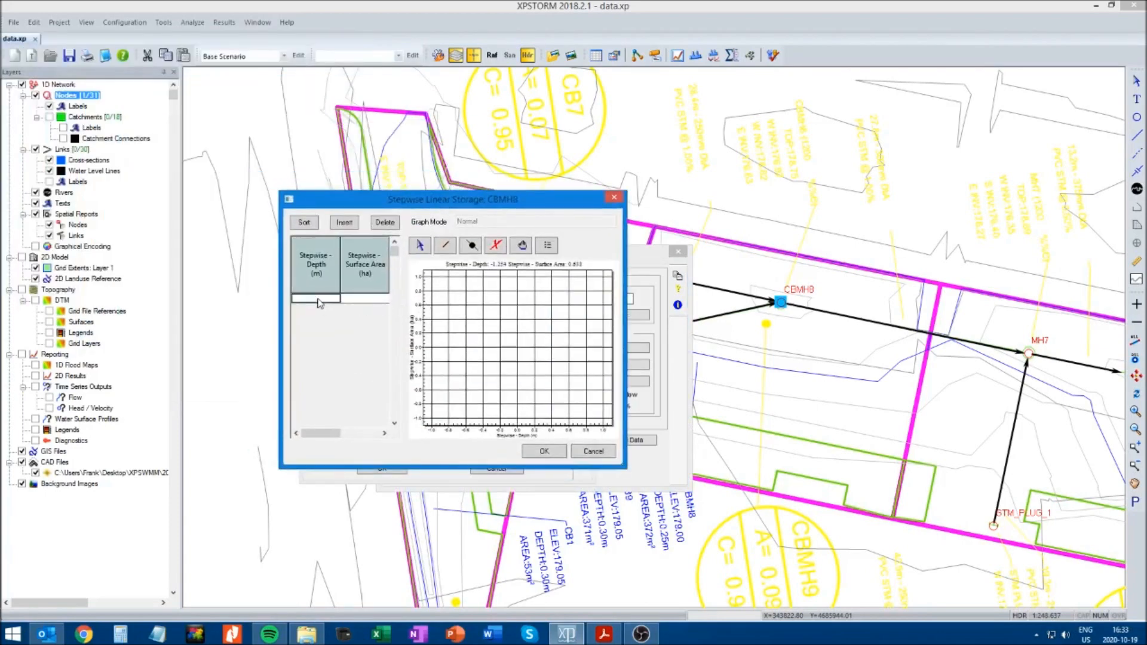
pyautogui.write('0.00')
pyautogui.click(368, 301)
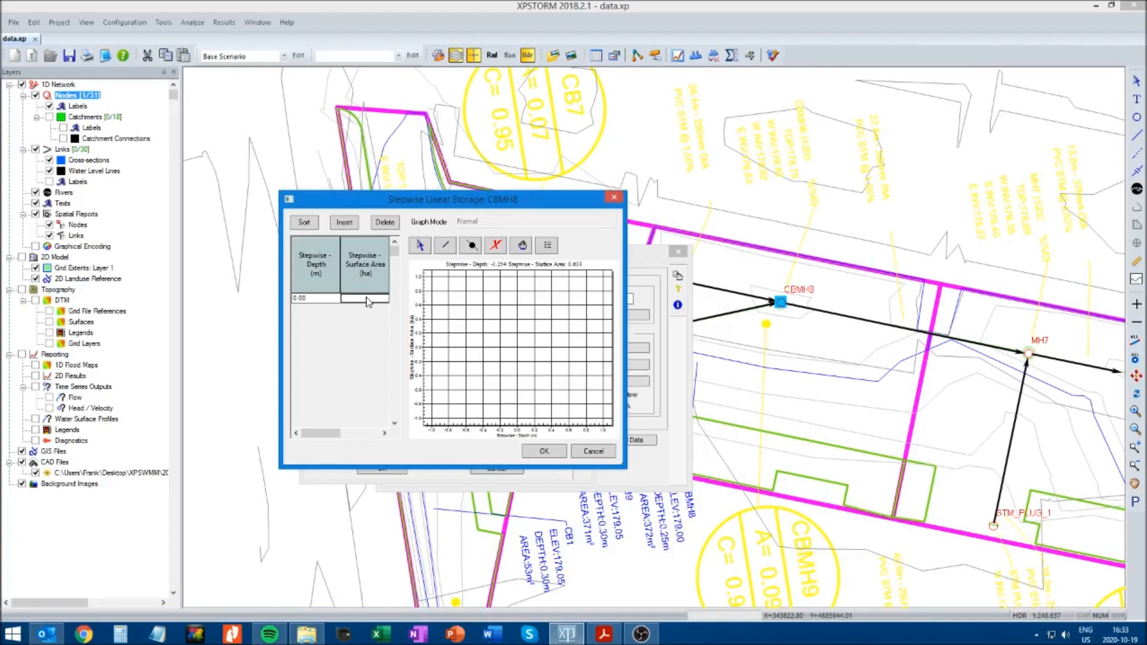
pyautogui.write('0.000031')
# Insert a storage point for CBMH8 at depth 2.12 m with surface area 0.000031 ha
pyautogui.click(346, 224)
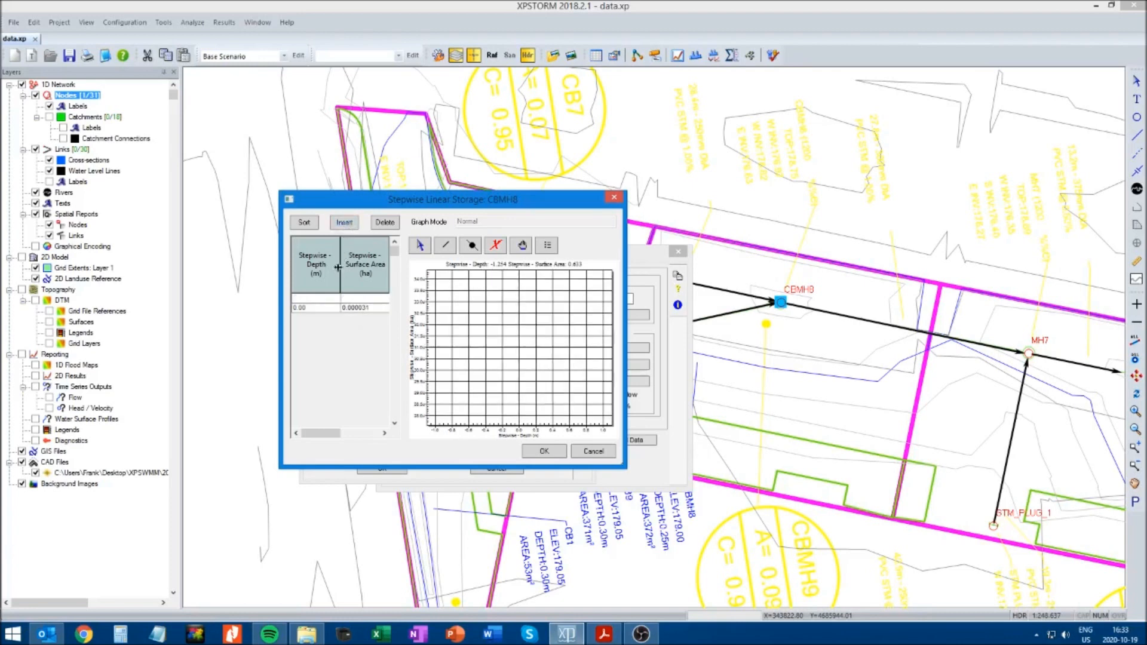
pyautogui.click(314, 298)
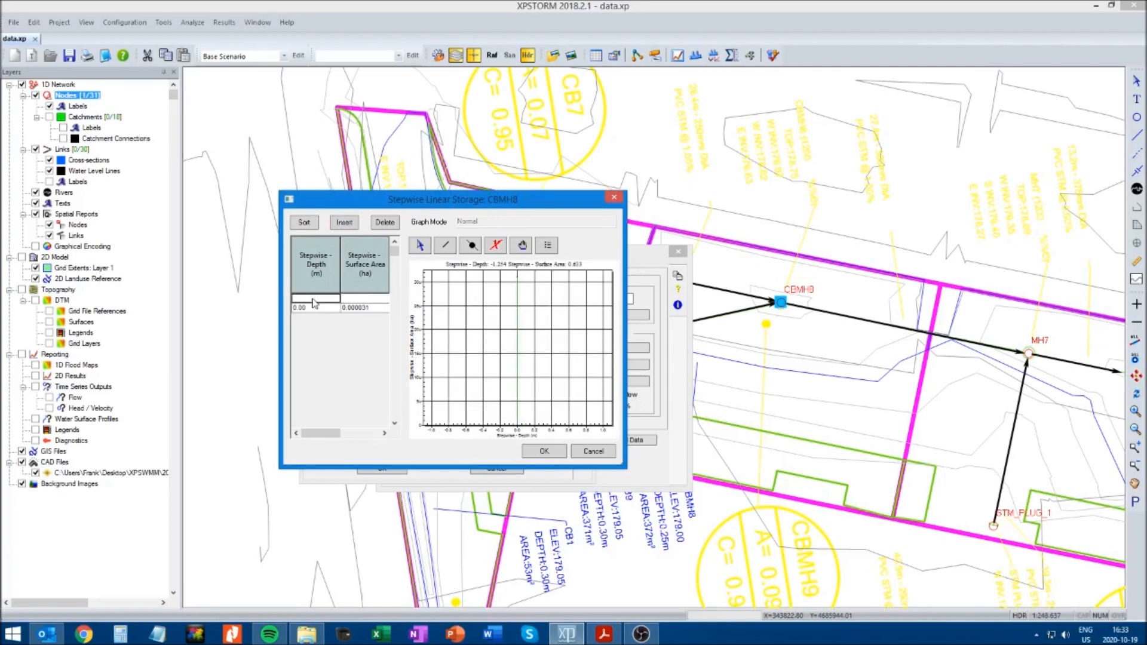
pyautogui.write('2.12')
pyautogui.click(356, 298)
pyautogui.write('0.000031')
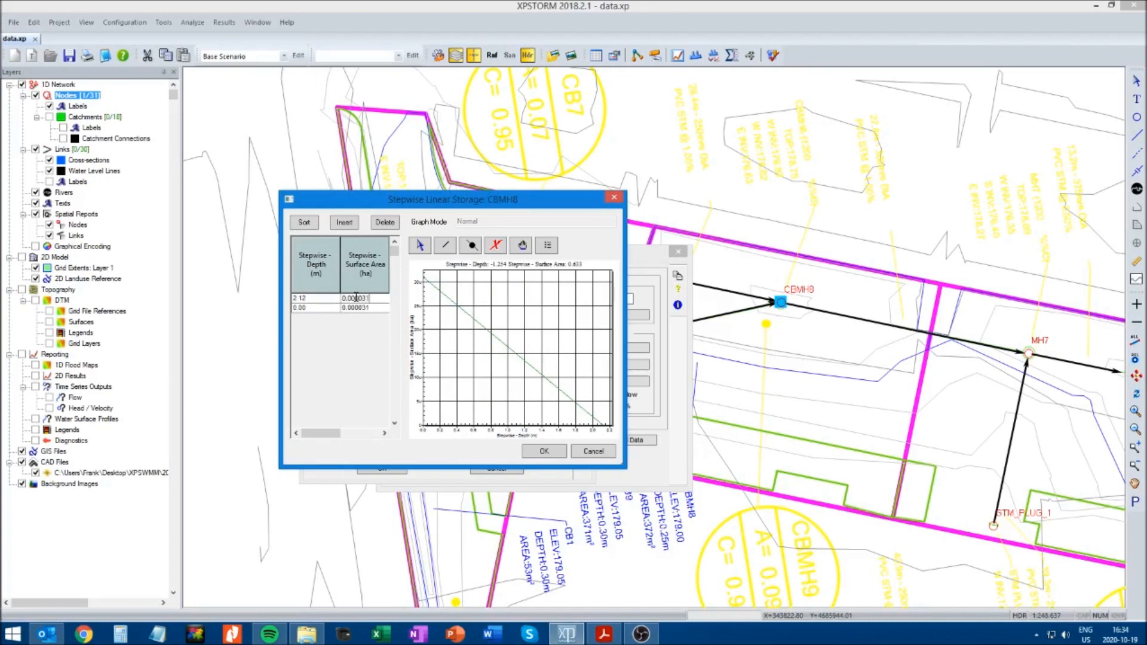
# Insert a storage point for CBMH8 at depth 2.37 m with surface area 0.0372 ha and accept the storage and node data
pyautogui.click(345, 223)
pyautogui.click(322, 298)
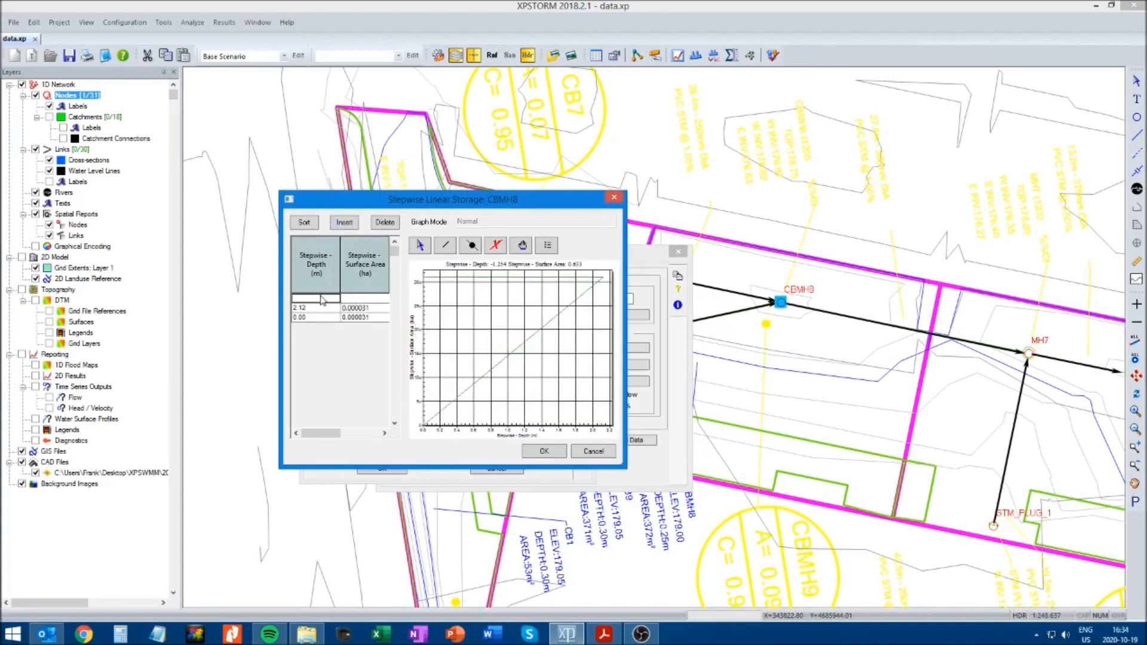
pyautogui.write('2.37')
pyautogui.click(359, 300)
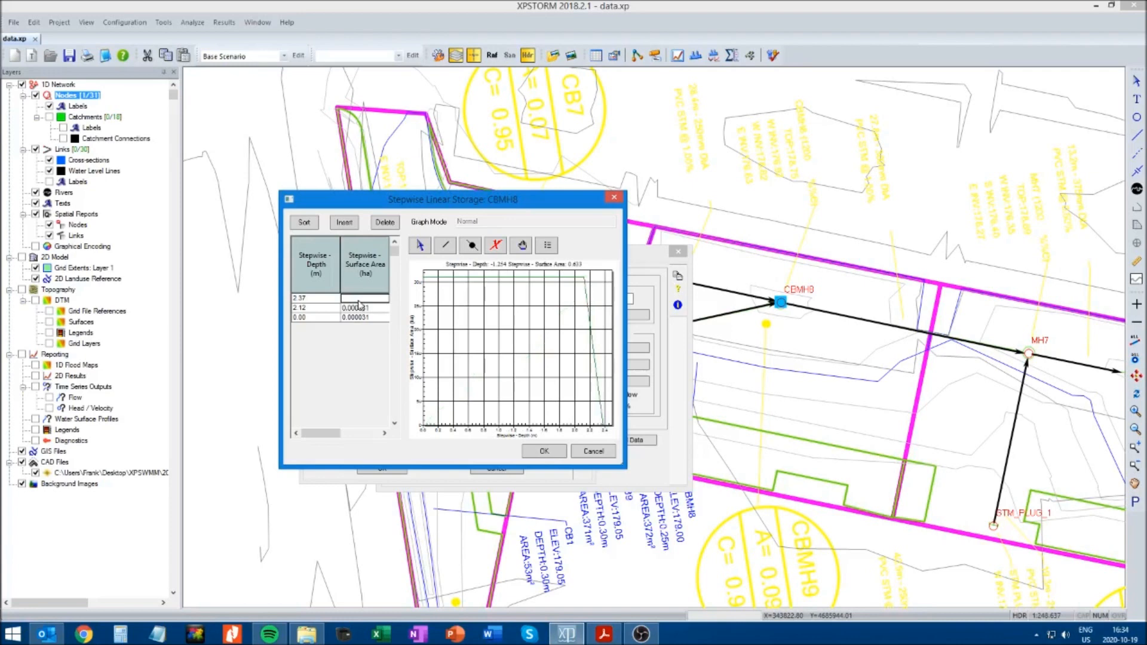
pyautogui.write('0.0372')
pyautogui.click(544, 451)
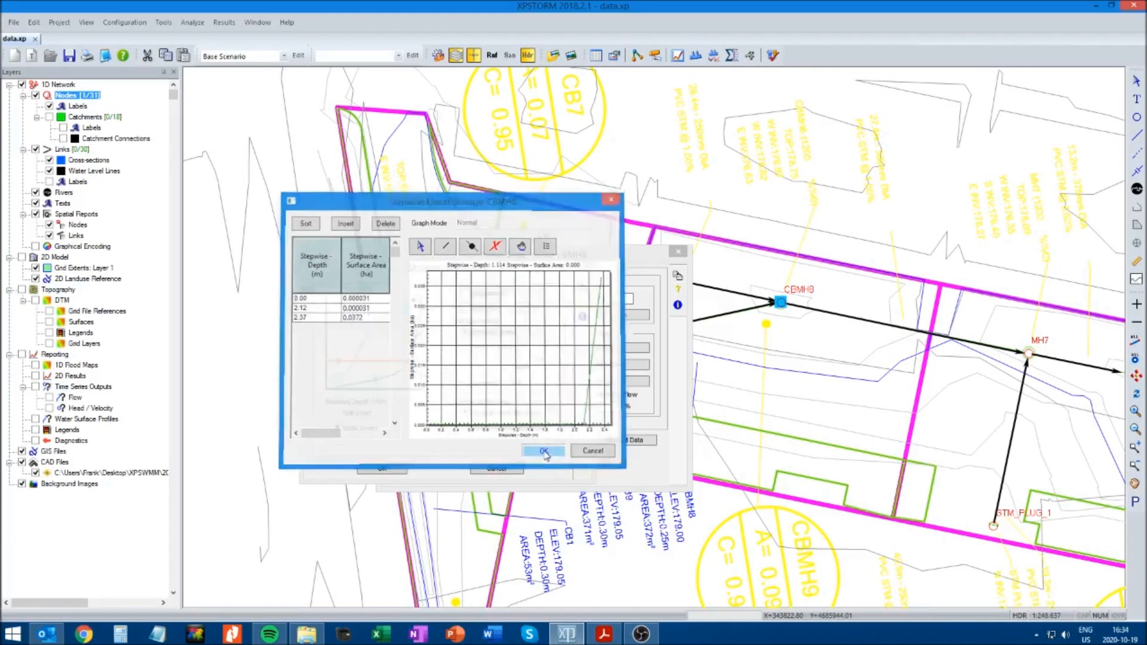
pyautogui.click(383, 468)
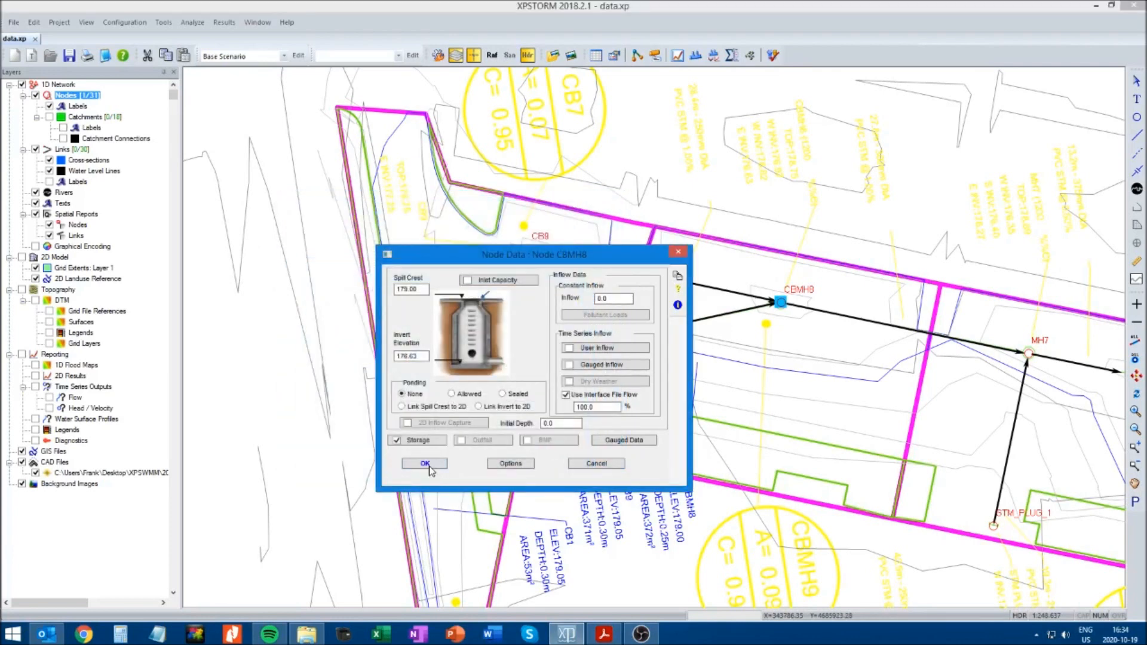
pyautogui.click(425, 464)
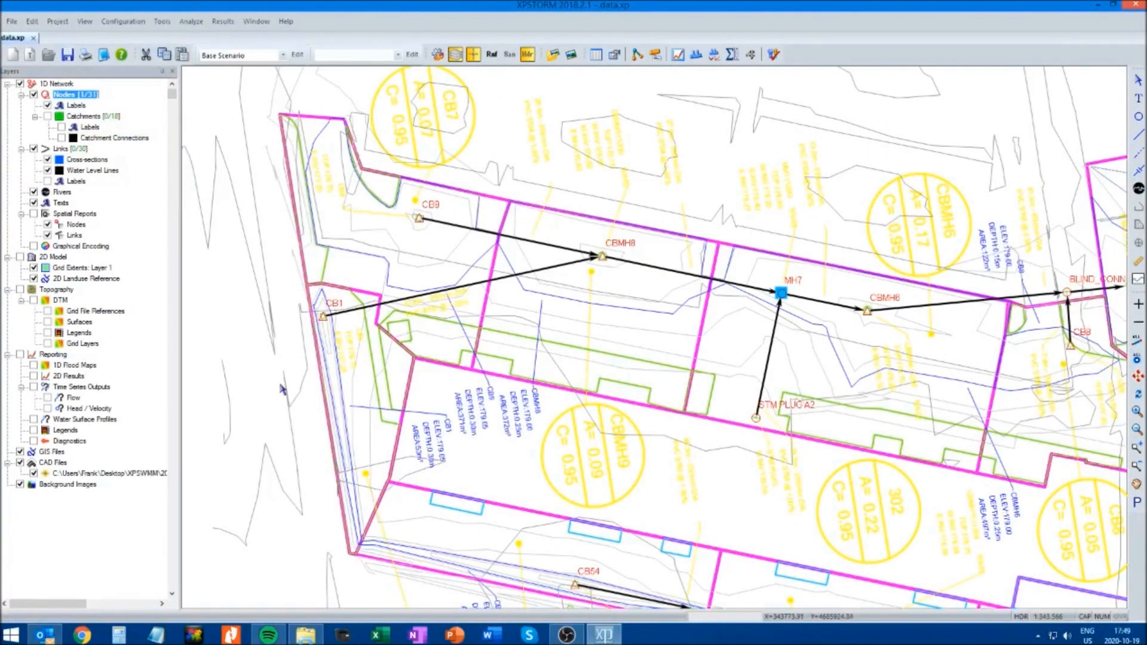
# Review the spill crest, invert elevation and storage setting in the node data of CB1
pyautogui.click(322, 316)
pyautogui.rightClick(323, 317)
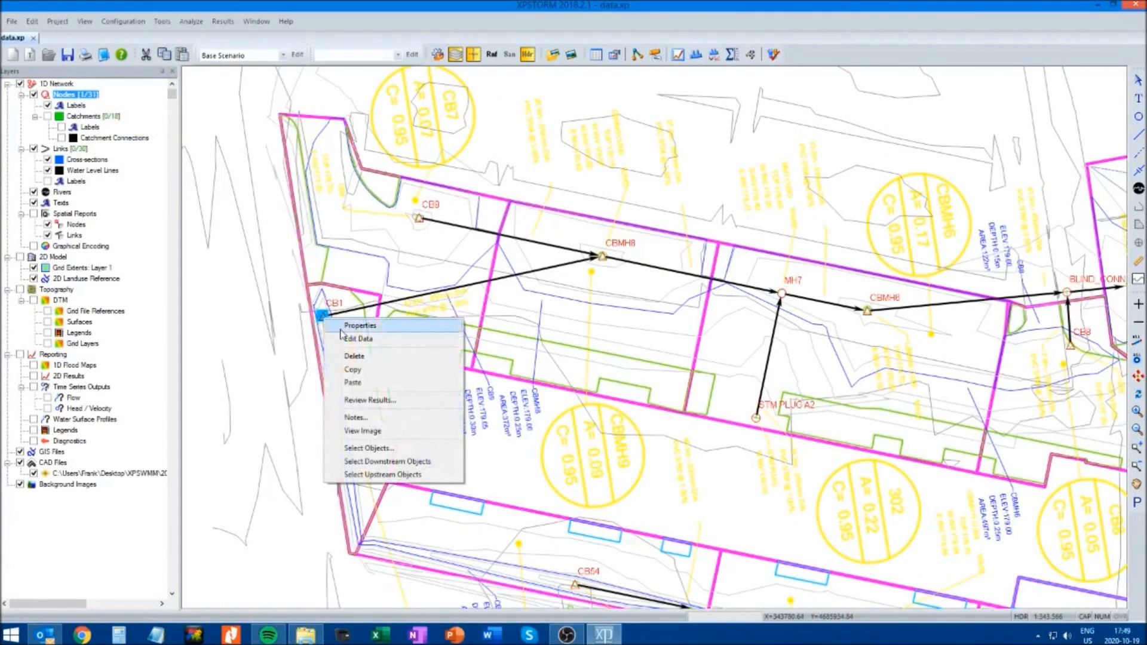
pyautogui.click(356, 326)
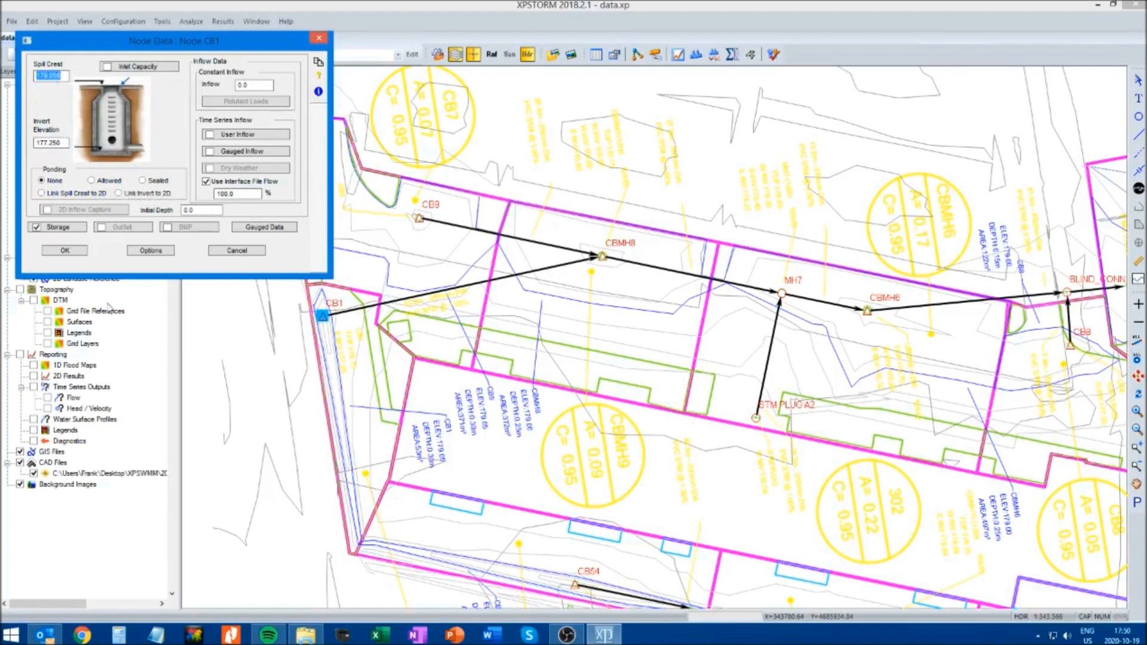
pyautogui.click(64, 250)
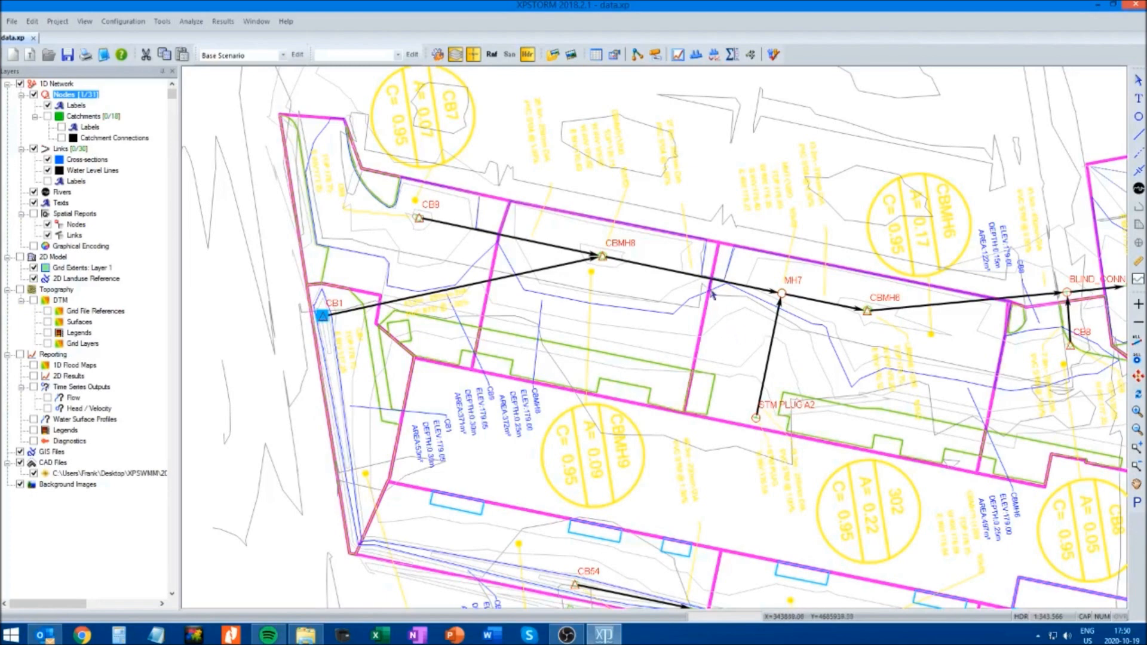
# Set the invert elevation of manhole MH7 to 176.27 and its spill crest to 178.88, and accept the node data
pyautogui.moveTo(955, 511); pyautogui.dragTo(772, 479)
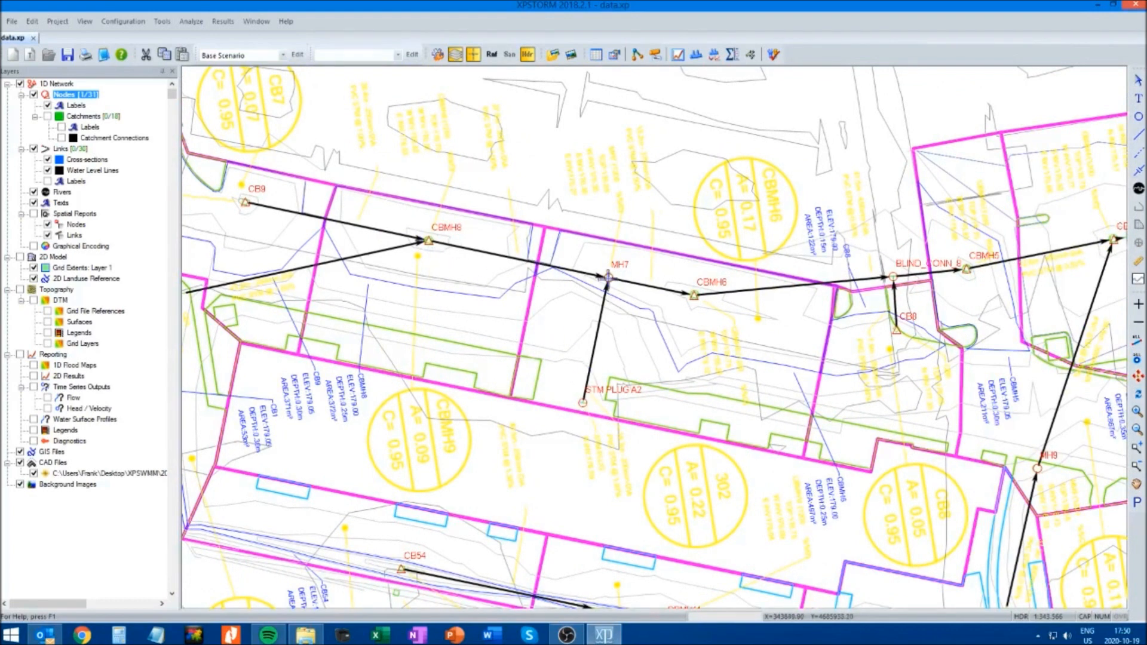
pyautogui.click(607, 278)
pyautogui.rightClick(609, 278)
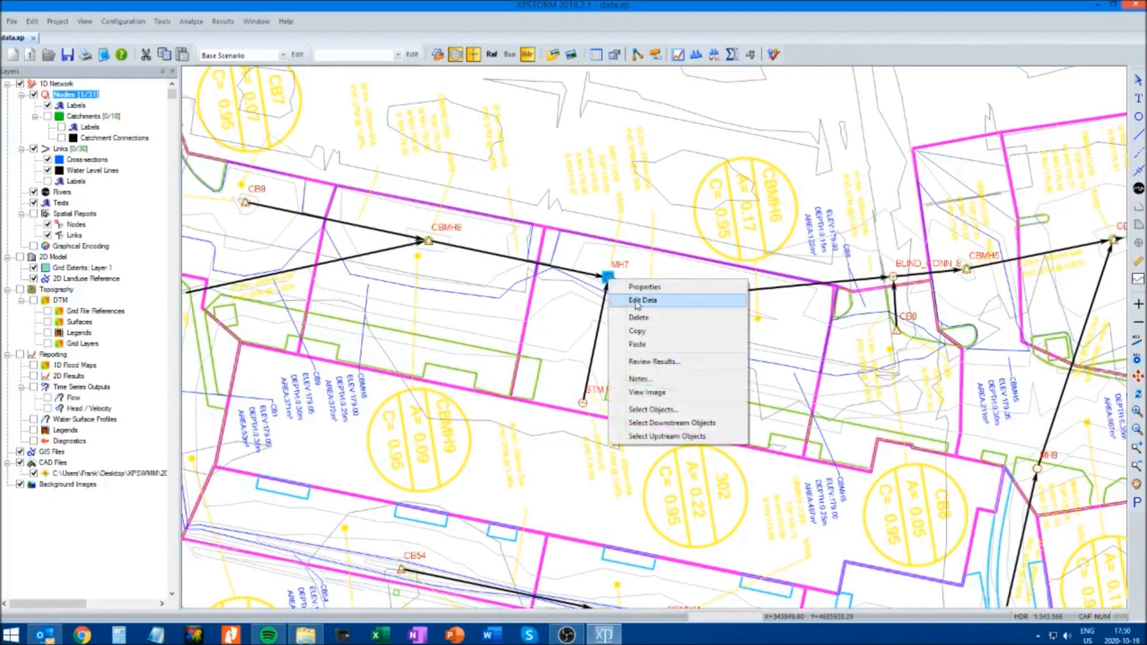
pyautogui.click(633, 300)
pyautogui.click(260, 235)
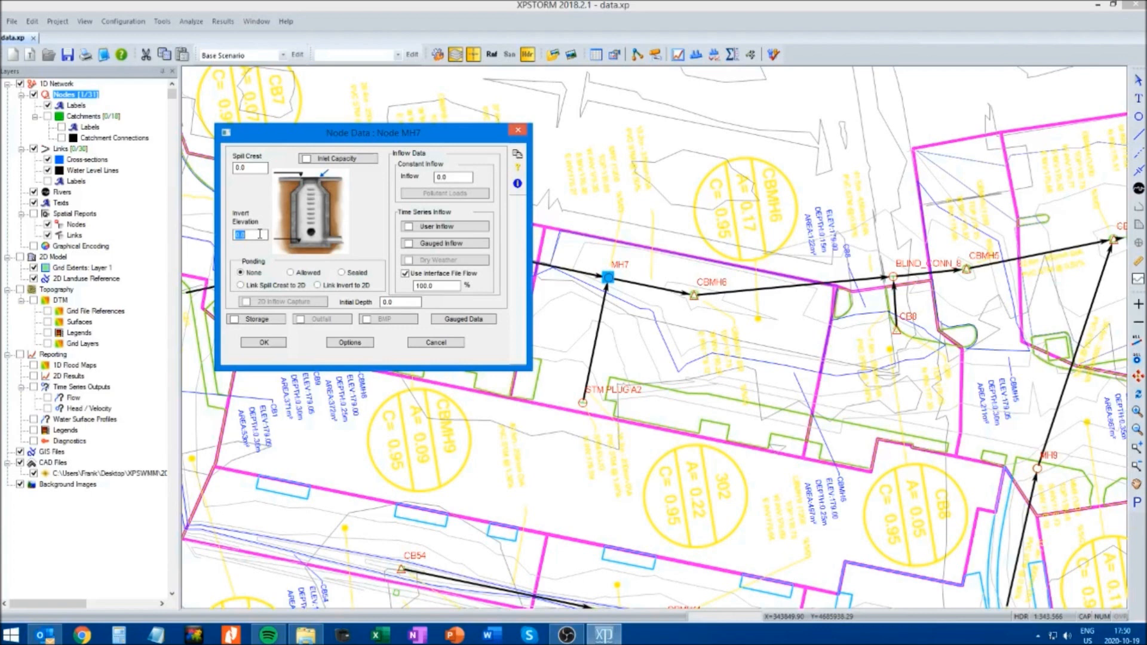
pyautogui.write('176.27')
pyautogui.doubleClick(252, 168)
pyautogui.write('178.88')
pyautogui.click(264, 343)
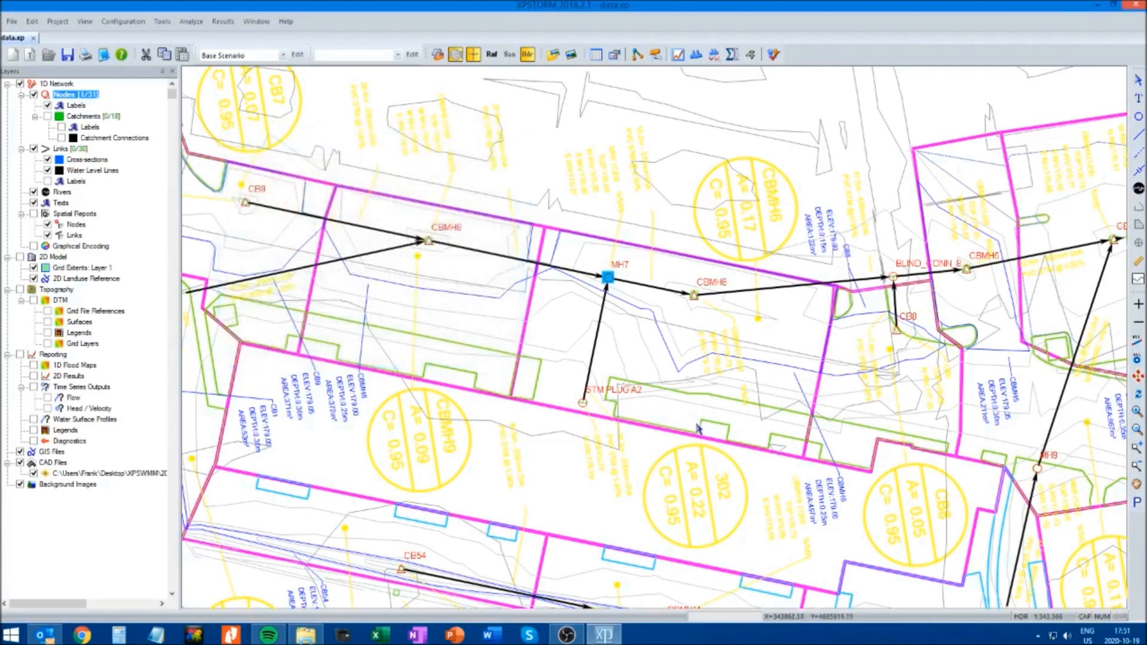
# Set the invert elevation of node STM PLUG A2 to 176.59 and its spill crest to 179.50, and accept the node data
pyautogui.click(583, 404)
pyautogui.rightClick(583, 404)
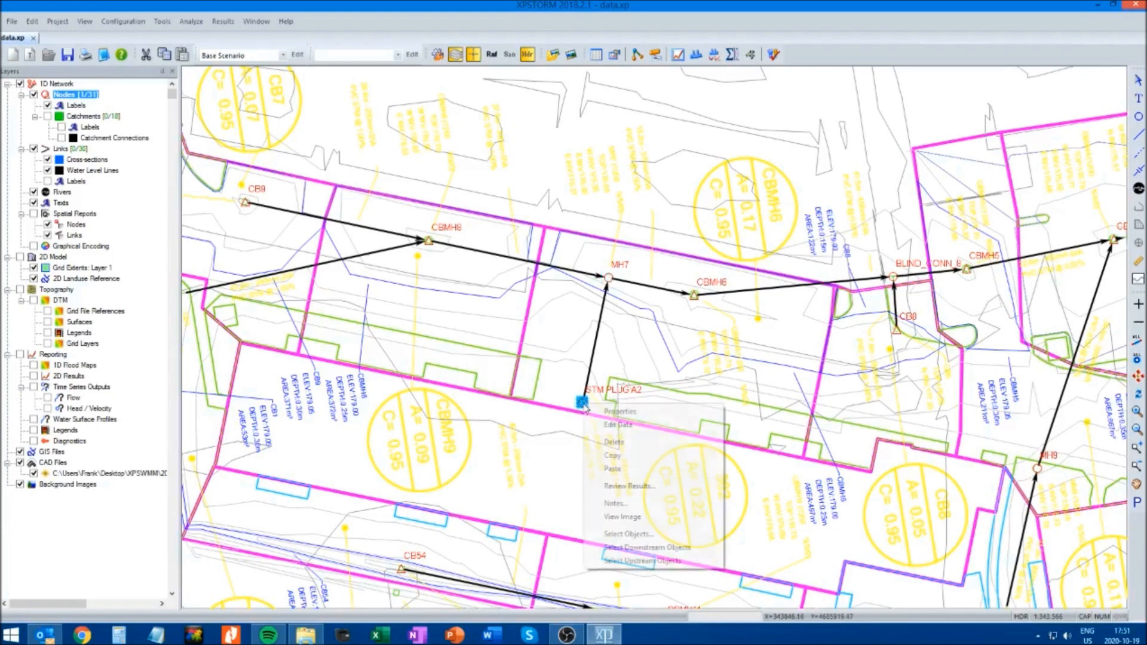
pyautogui.click(608, 426)
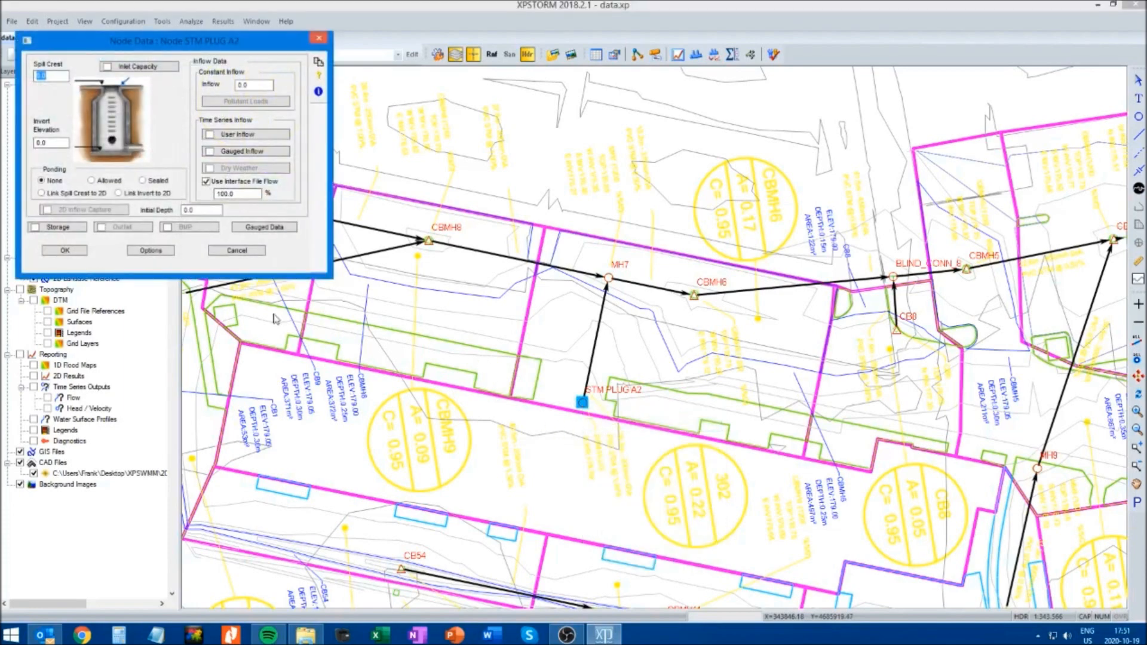
pyautogui.click(53, 143)
pyautogui.write('176.59')
pyautogui.doubleClick(51, 72)
pyautogui.write('179.50')
pyautogui.click(65, 252)
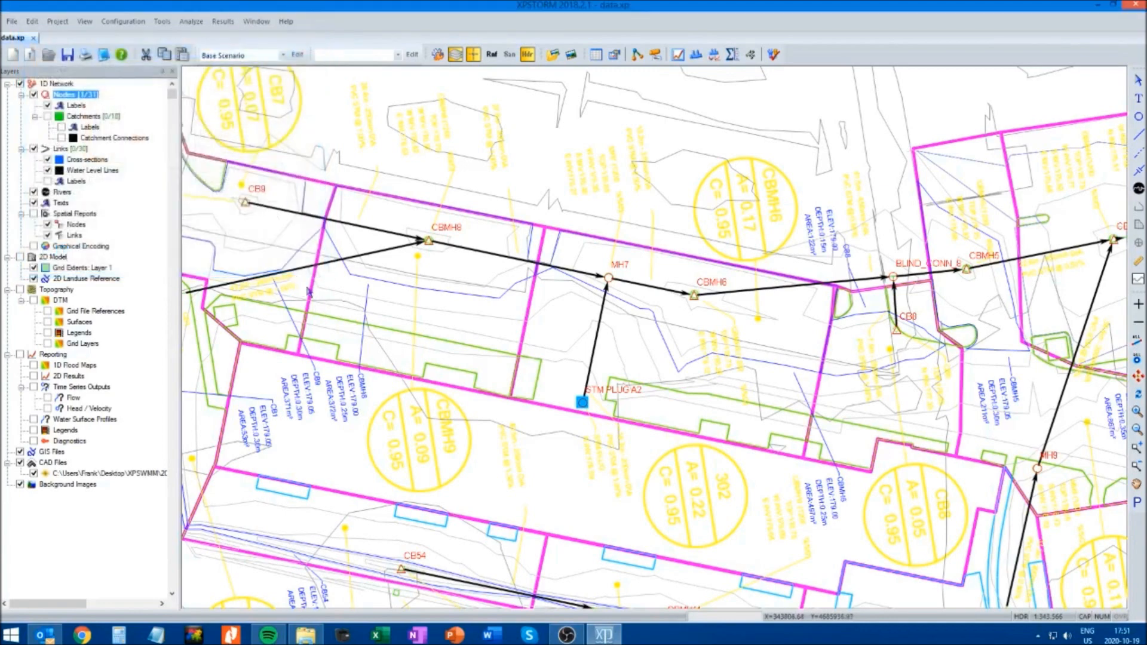
# Enter the invert elevation and spill crest of node BLIND_CONN_8 and accept the node data
pyautogui.click(1136, 485)
pyautogui.moveTo(1037, 443); pyautogui.dragTo(902, 442)
pyautogui.moveTo(653, 341); pyautogui.dragTo(475, 359)
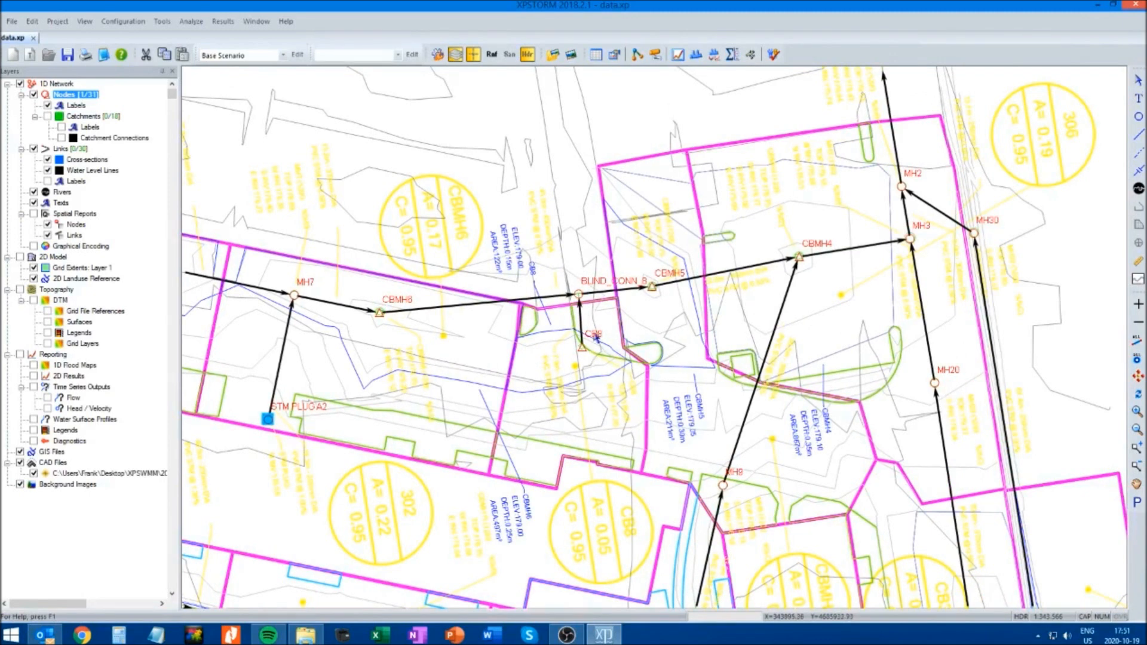
pyautogui.click(579, 293)
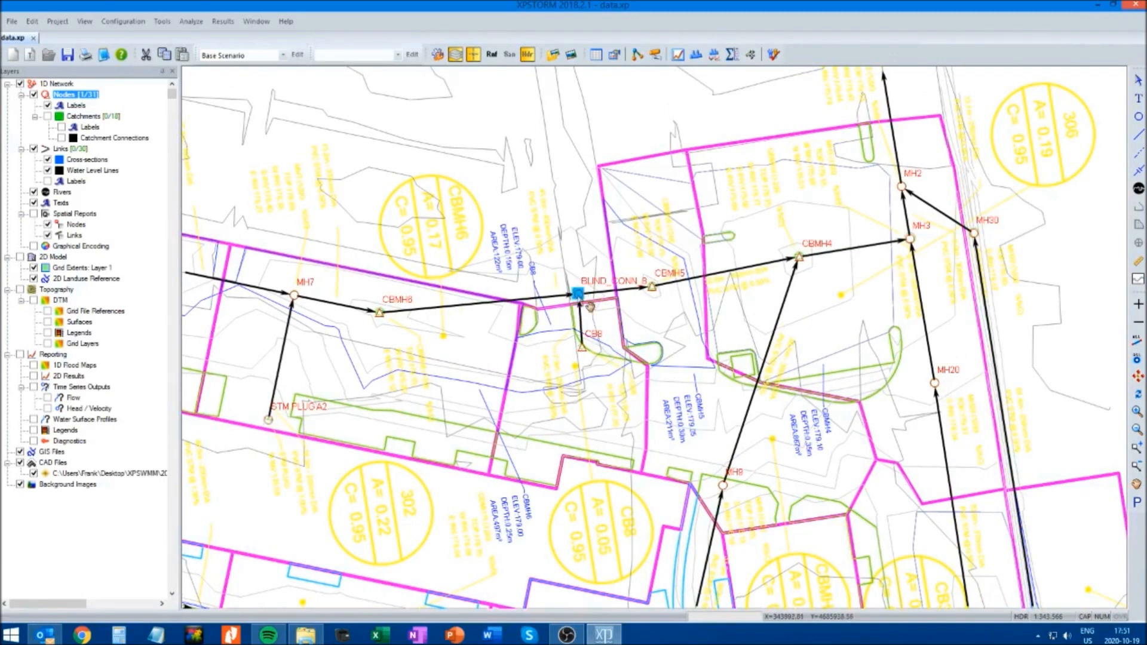
pyautogui.rightClick(579, 294)
pyautogui.click(603, 317)
pyautogui.doubleClick(52, 143)
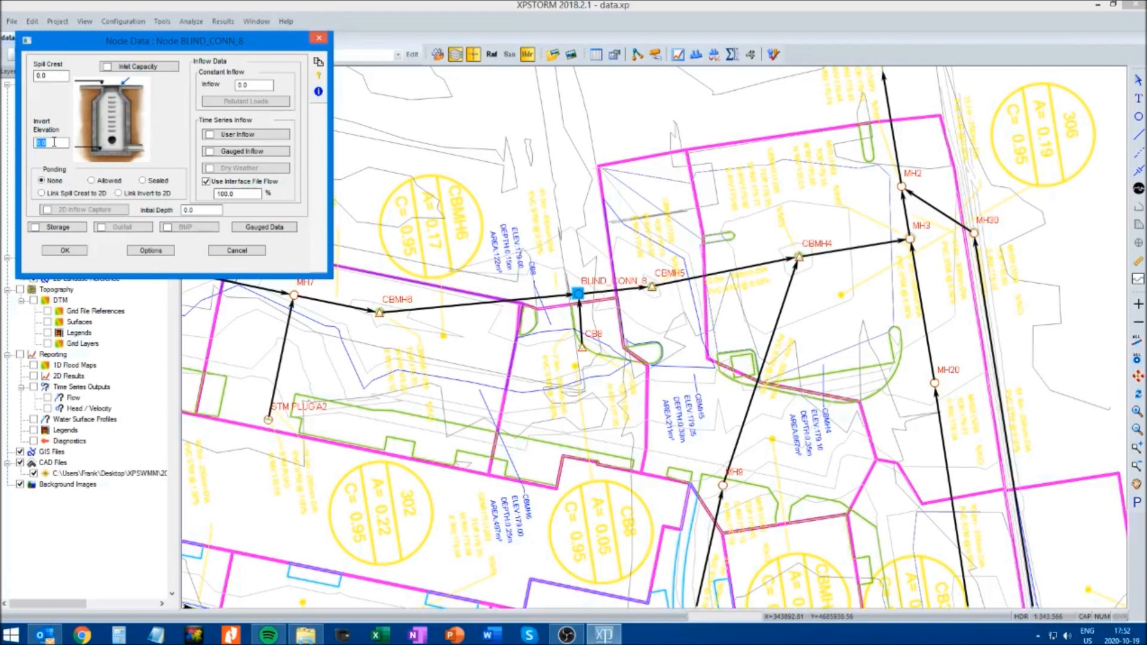
pyautogui.write('175.97')
pyautogui.doubleClick(55, 76)
pyautogui.write('1')
pyautogui.click(66, 251)
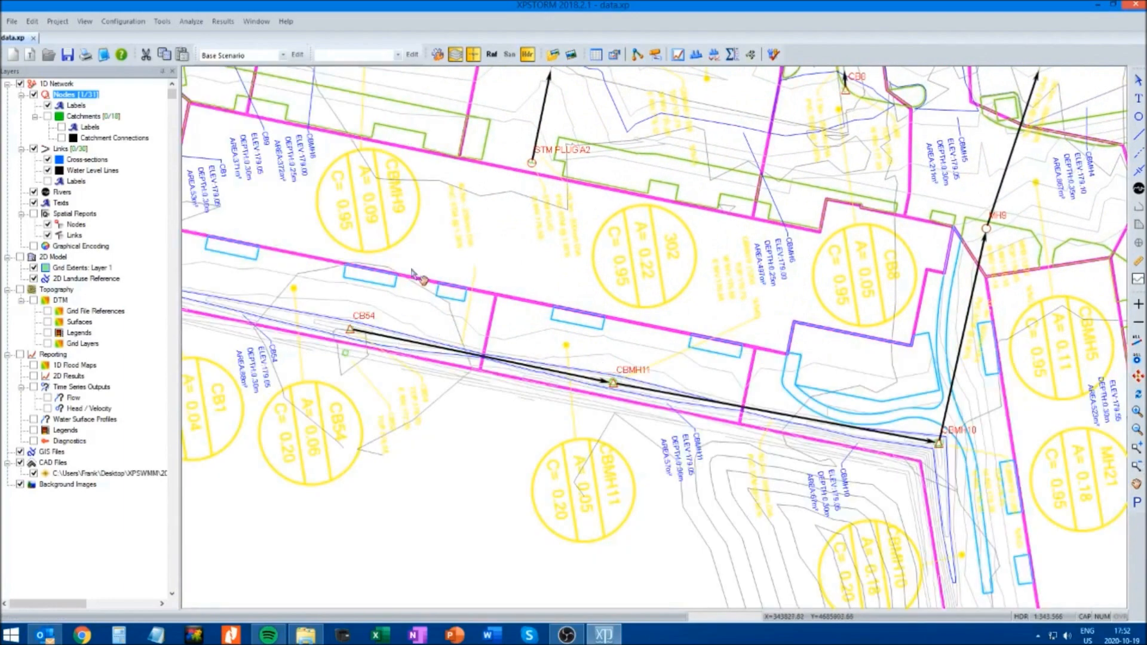
# Enter the invert elevation and spill crest of manhole MH9 and accept the node data
pyautogui.moveTo(416, 275); pyautogui.dragTo(633, 261)
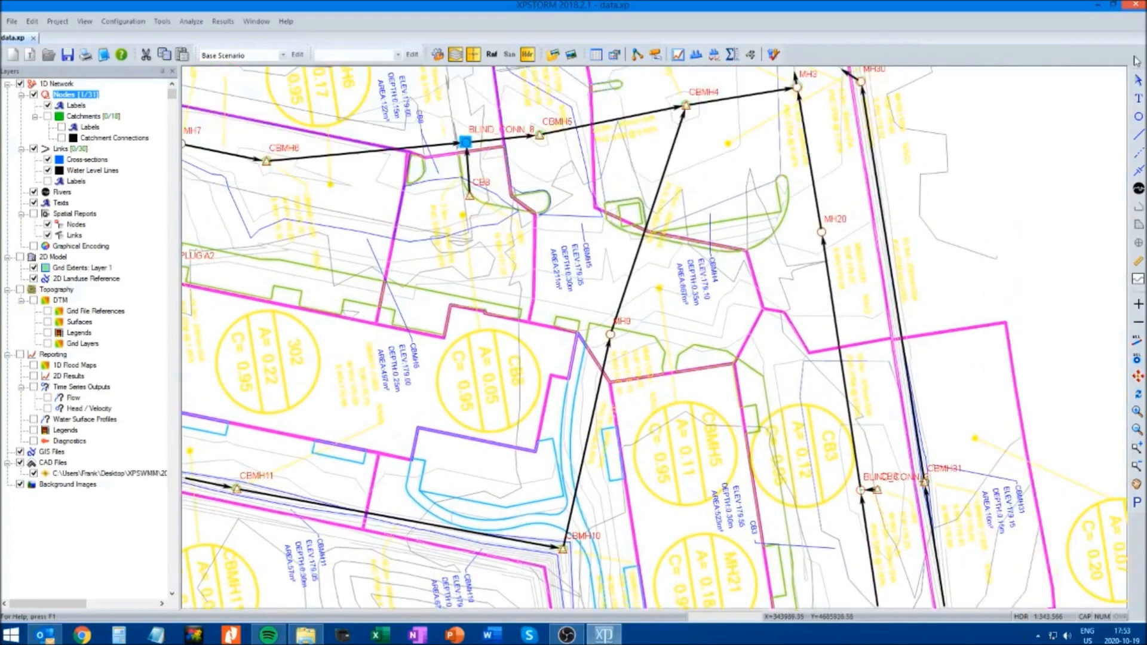
pyautogui.click(611, 335)
pyautogui.rightClick(618, 340)
pyautogui.click(631, 358)
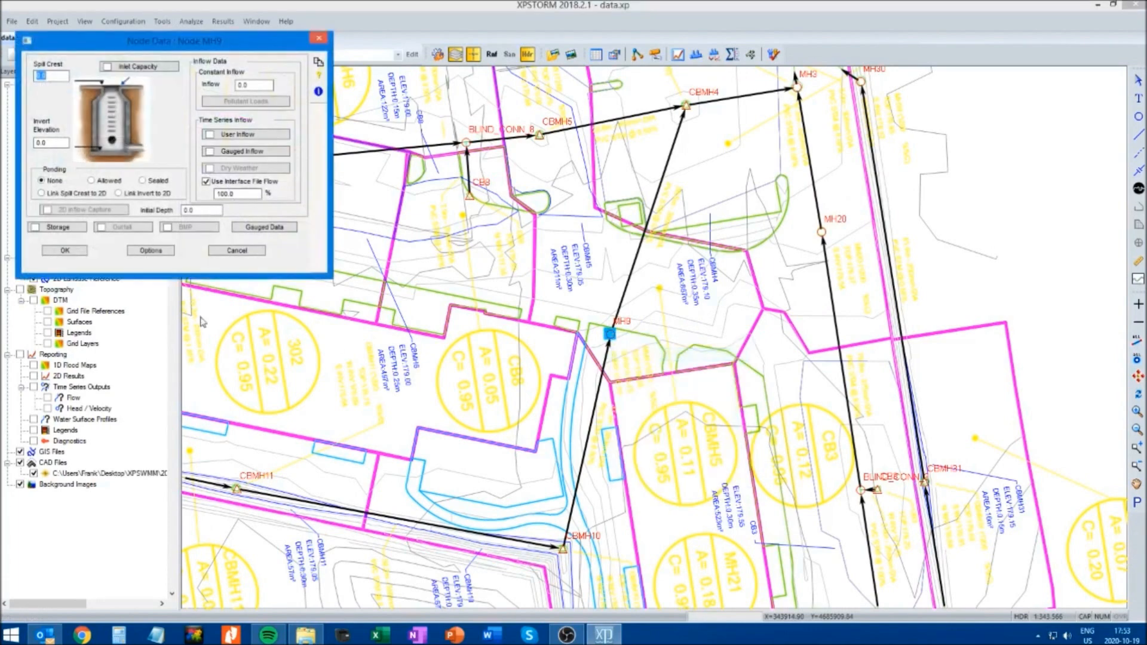
pyautogui.doubleClick(57, 142)
pyautogui.write('176.10')
pyautogui.doubleClick(55, 74)
pyautogui.write('179.65')
pyautogui.click(66, 250)
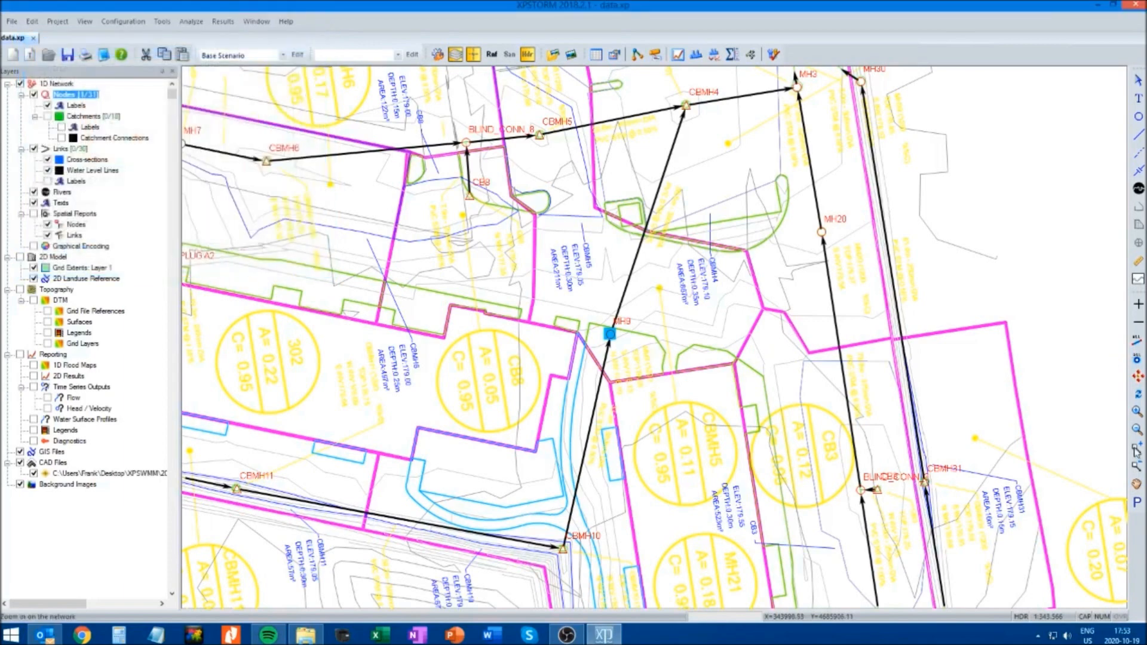
# Enter the invert elevation and spill crest of manhole MH3 and accept the node data
pyautogui.moveTo(740, 156); pyautogui.dragTo(557, 304)
pyautogui.moveTo(806, 257); pyautogui.dragTo(728, 305)
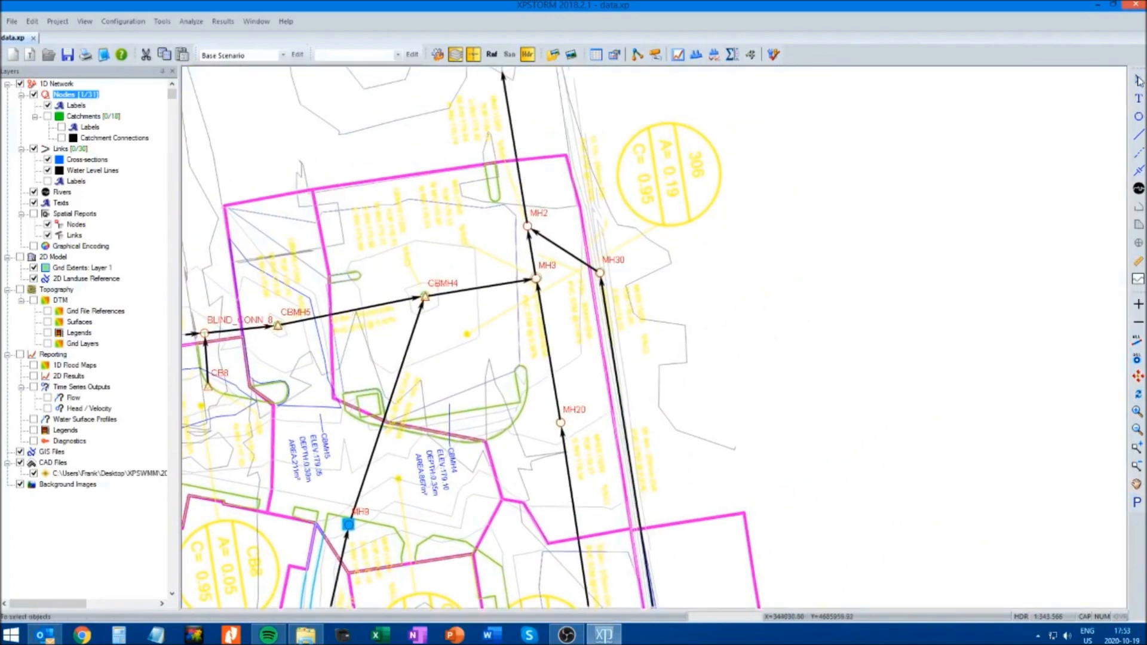
pyautogui.click(536, 278)
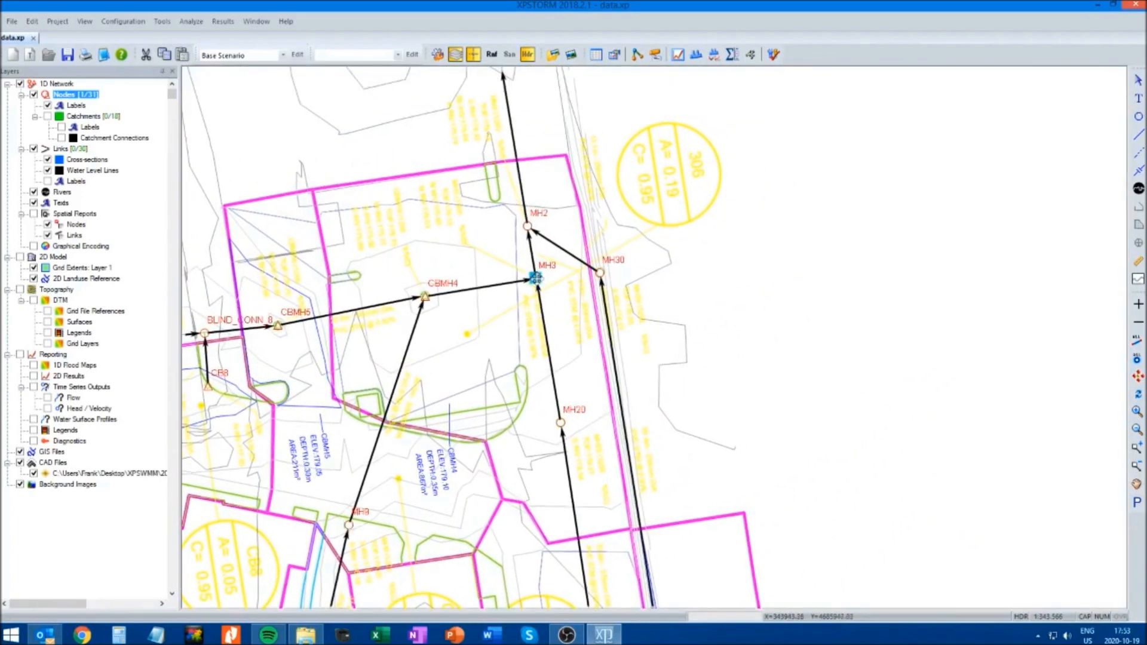
pyautogui.rightClick(536, 279)
pyautogui.click(578, 300)
pyautogui.doubleClick(59, 142)
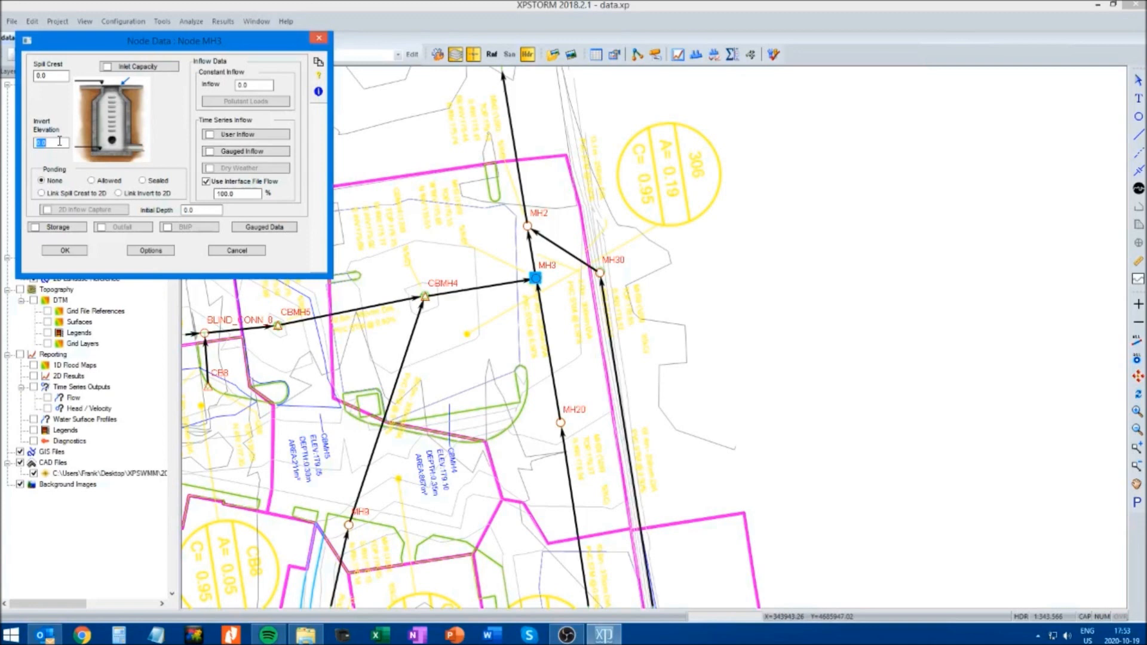
pyautogui.write('175.51')
pyautogui.doubleClick(57, 76)
pyautogui.write('17')
pyautogui.click(66, 251)
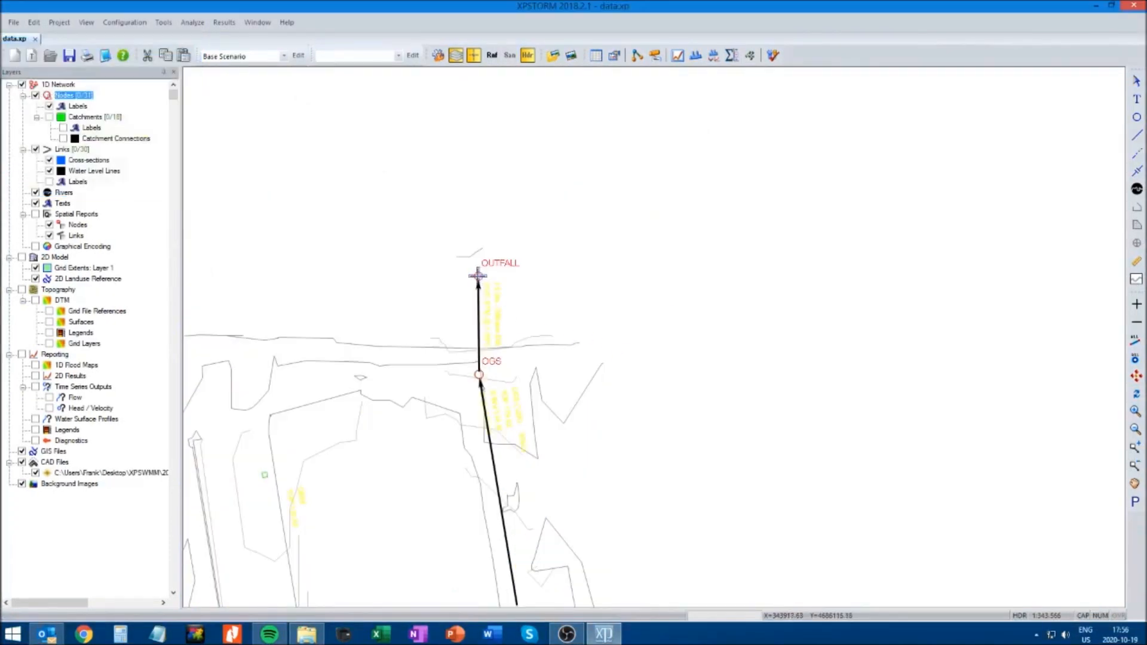
# Set the invert elevation of node OUTFALL to 174.79 and its spill crest to 178.50
pyautogui.click(477, 274)
pyautogui.rightClick(478, 276)
pyautogui.click(508, 283)
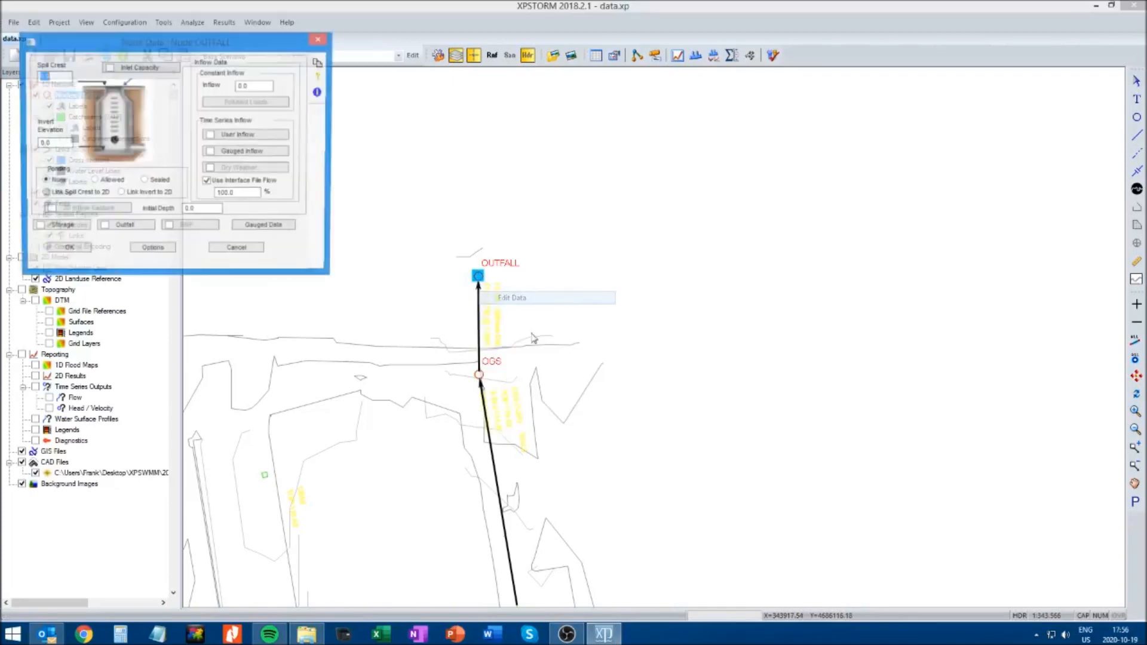
pyautogui.doubleClick(60, 143)
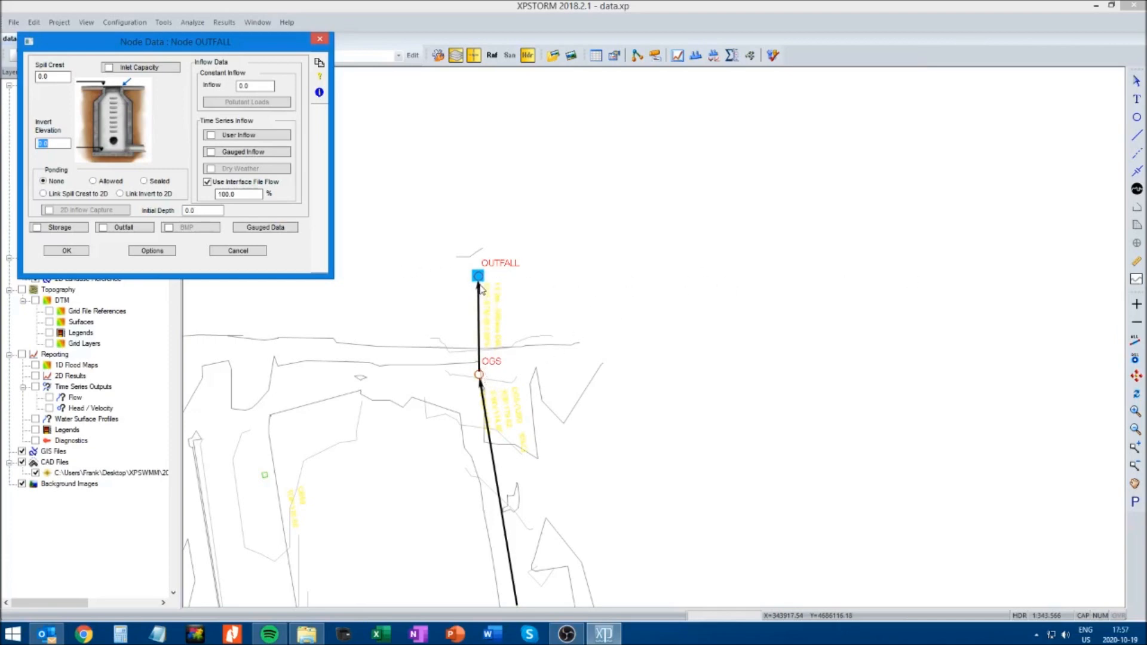
pyautogui.write('174.79')
pyautogui.doubleClick(60, 77)
pyautogui.write('1')
# Define node OUTFALL as a Type 1 free outfall and accept its node data
pyautogui.click(107, 230)
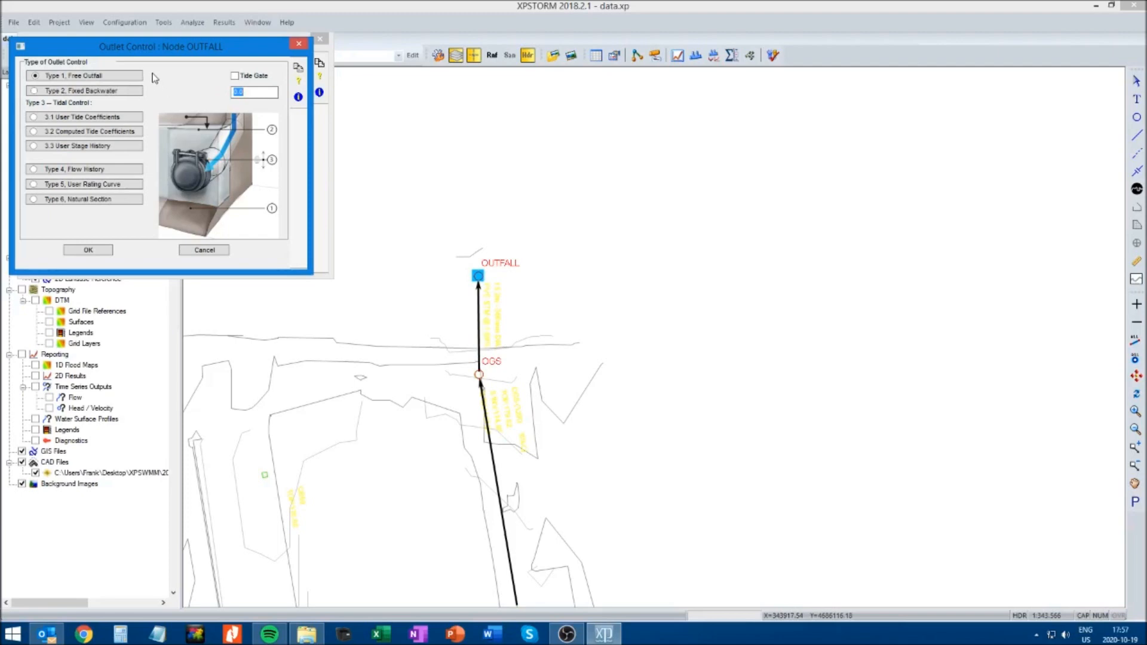
pyautogui.click(88, 251)
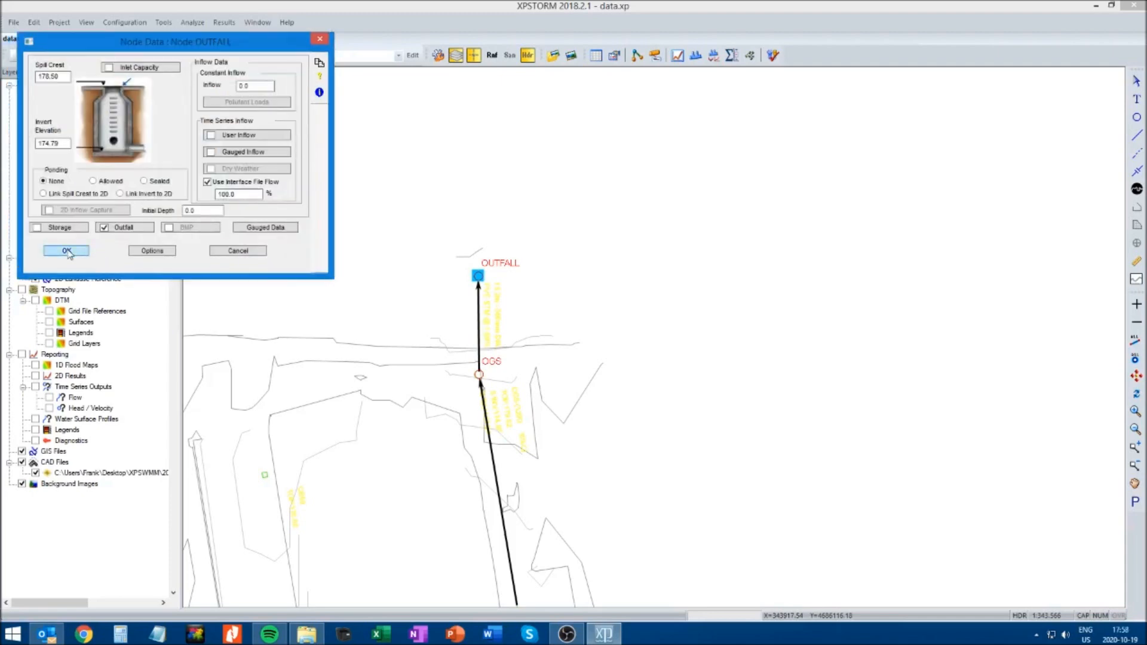
pyautogui.click(70, 252)
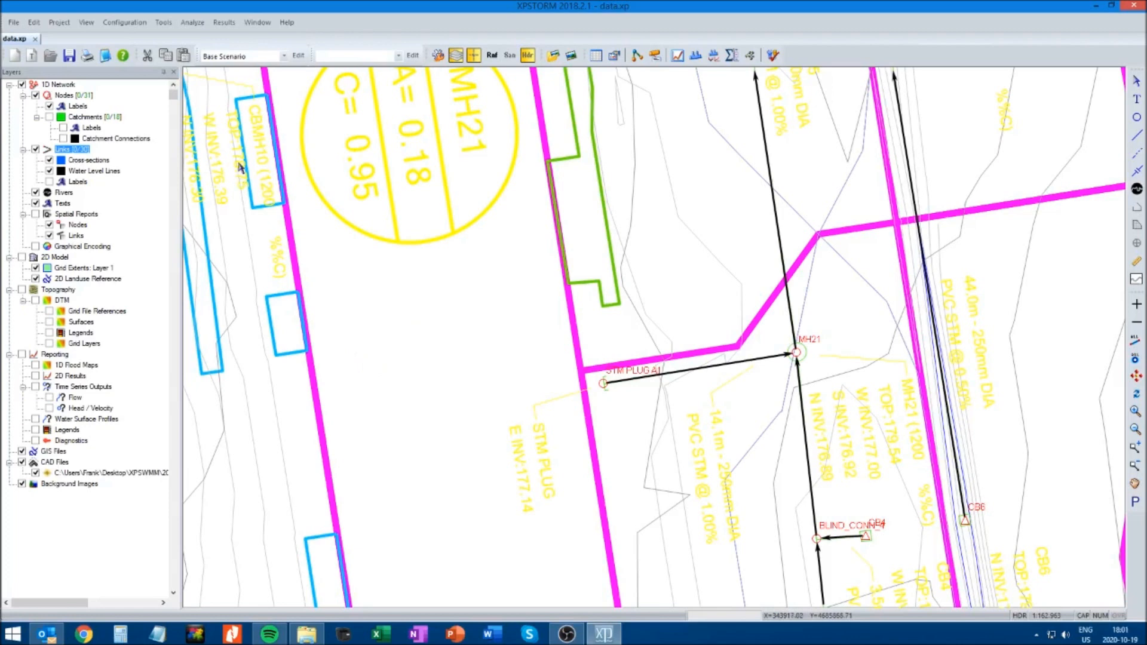
# Calculate the conduit lengths of all links from the node locations and accept the new lengths
pyautogui.click(187, 26)
pyautogui.moveTo(161, 27)
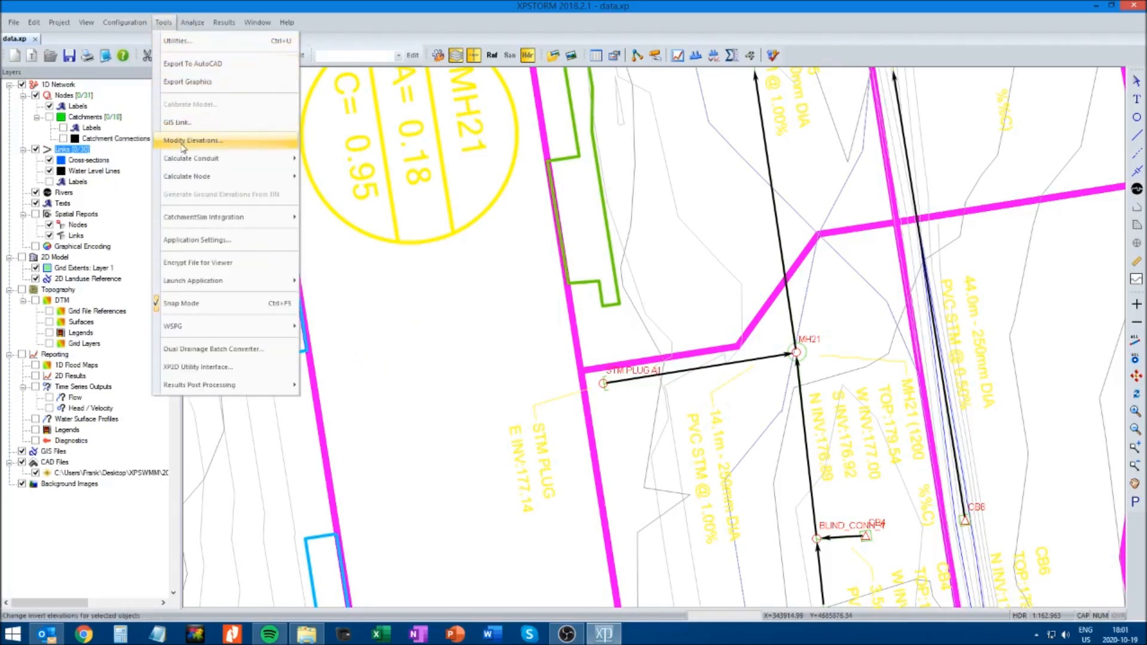
pyautogui.moveTo(183, 159)
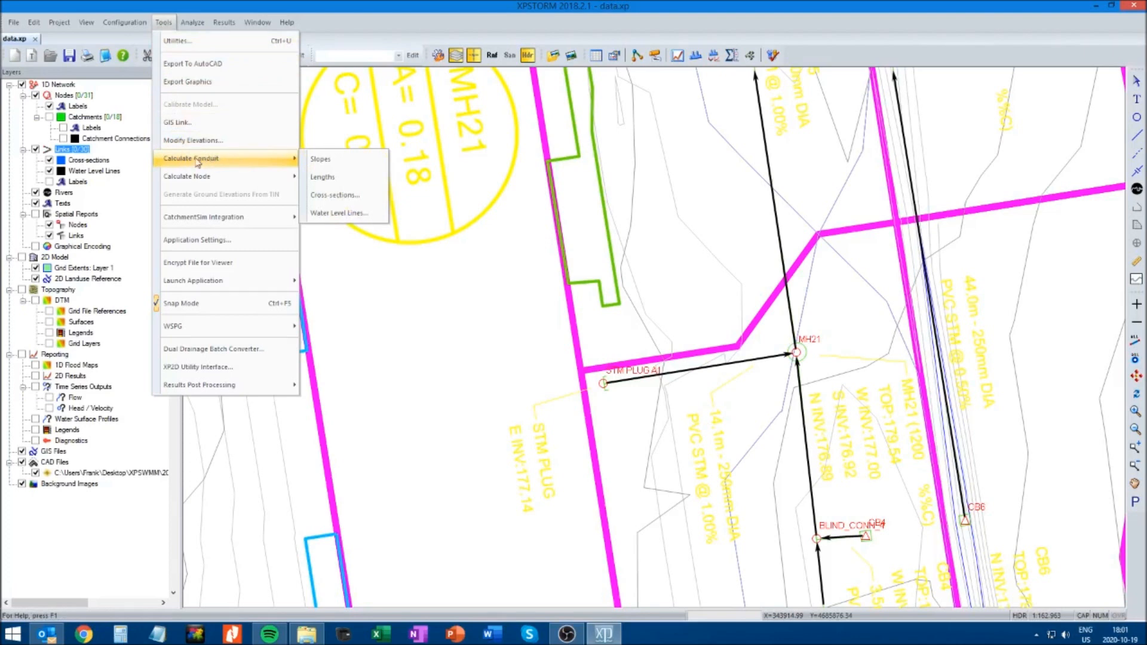
pyautogui.click(323, 178)
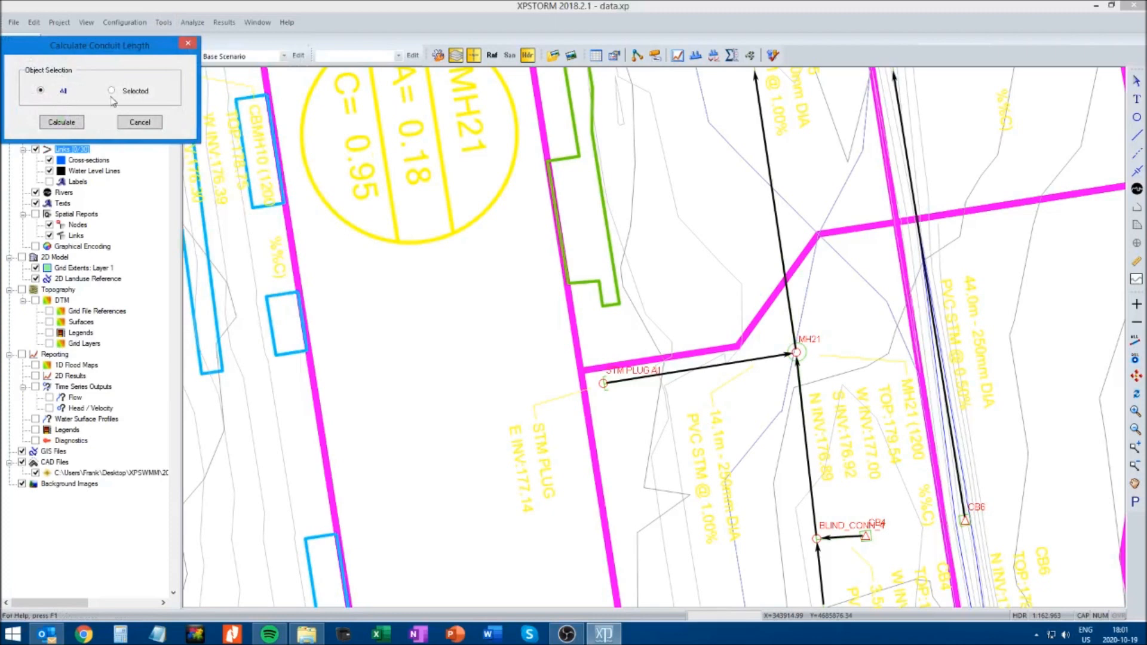
pyautogui.click(61, 123)
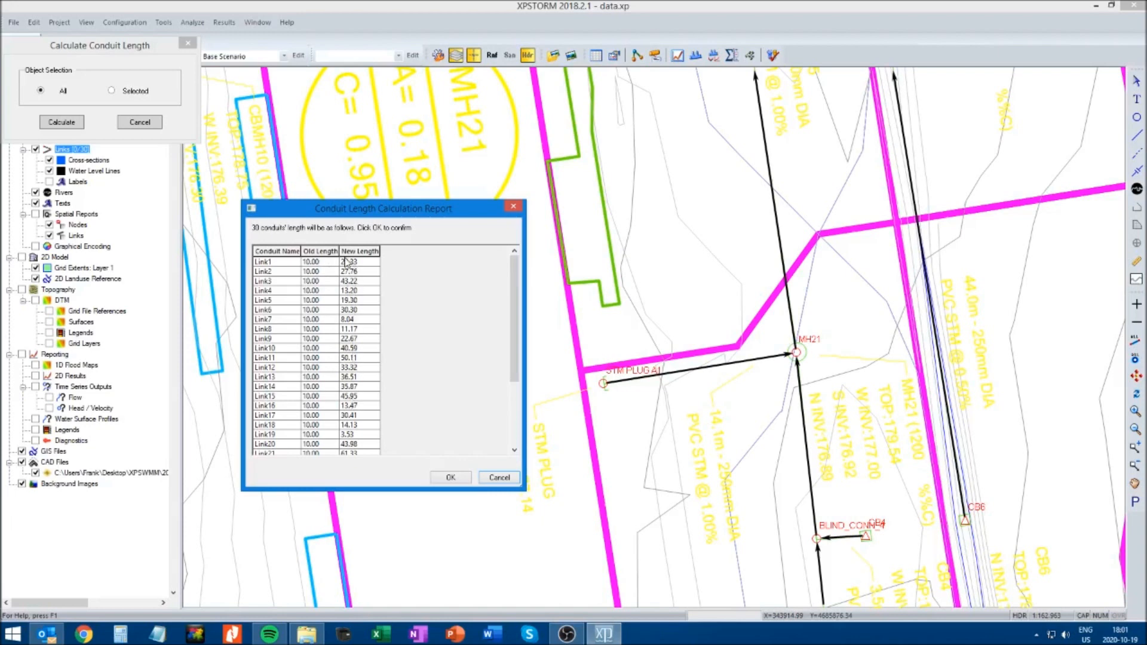
pyautogui.click(450, 478)
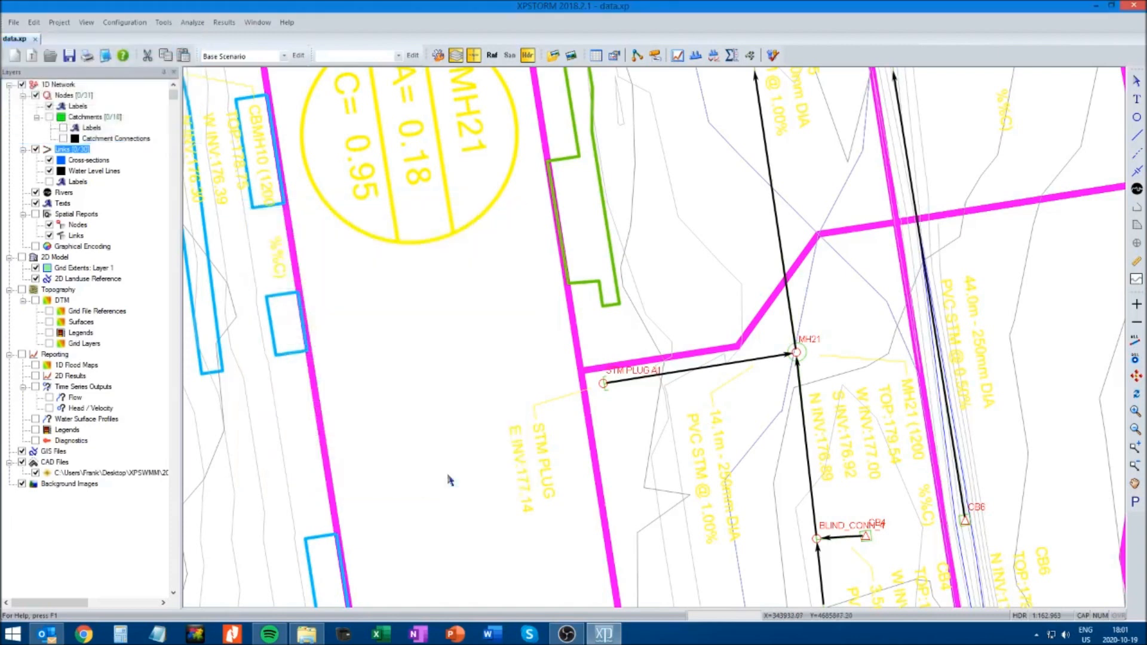
# In the circular conduit data of the link from STM PLUG A1 to MH21, enter Manning's n and the upstream invert
pyautogui.click(688, 370)
pyautogui.rightClick(687, 370)
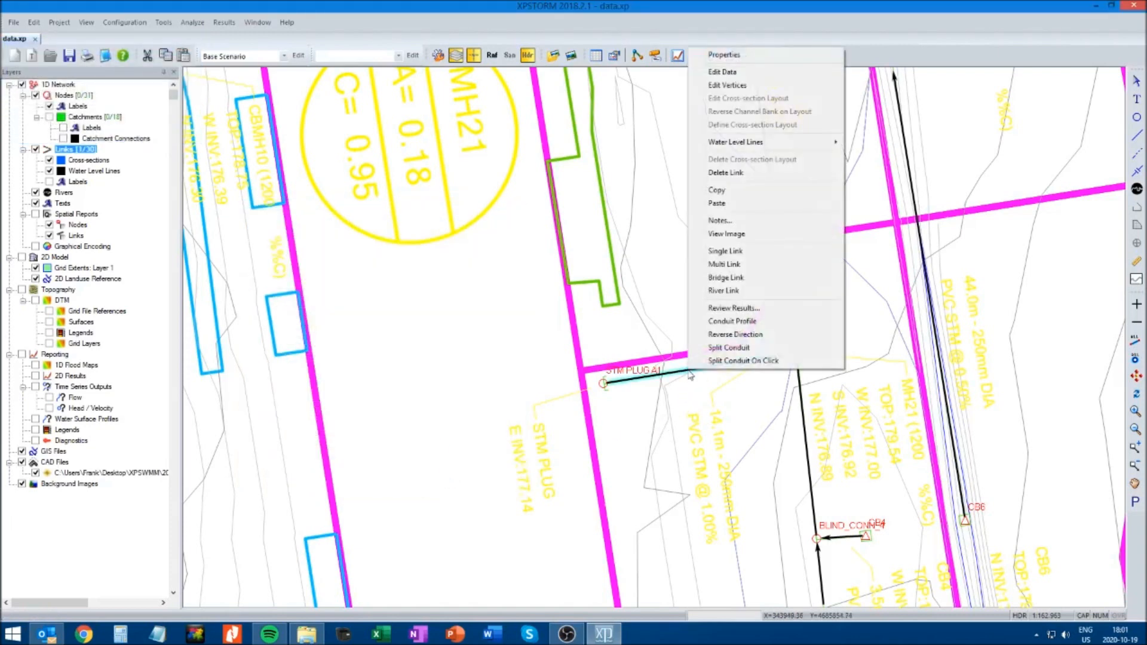
pyautogui.click(728, 72)
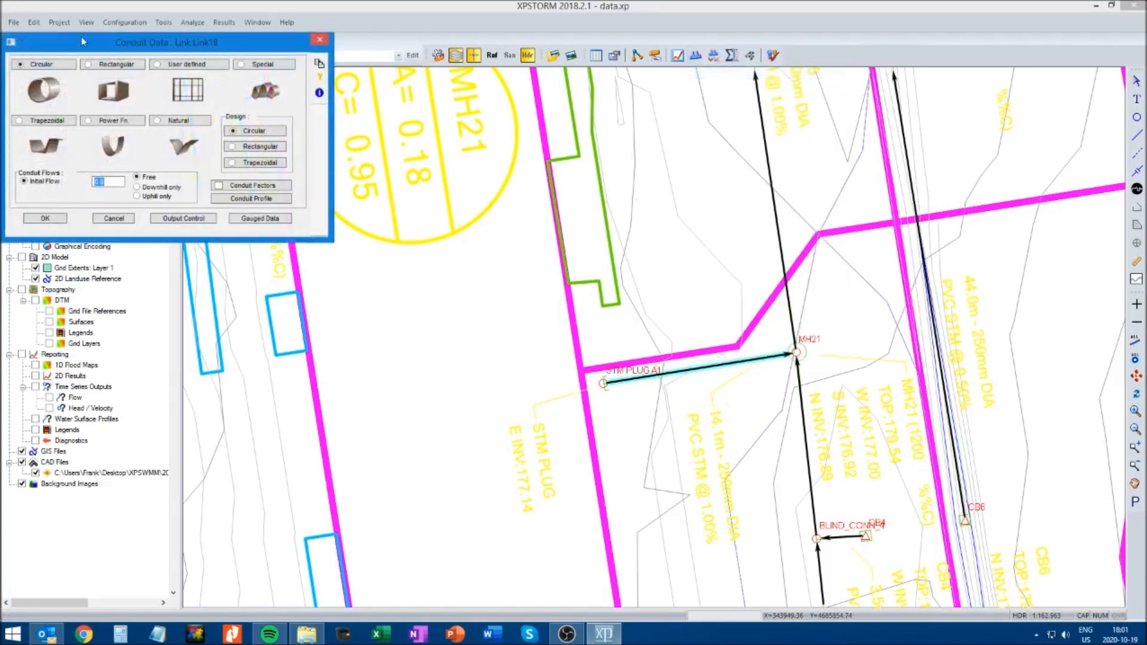
pyautogui.moveTo(85, 42); pyautogui.dragTo(331, 177)
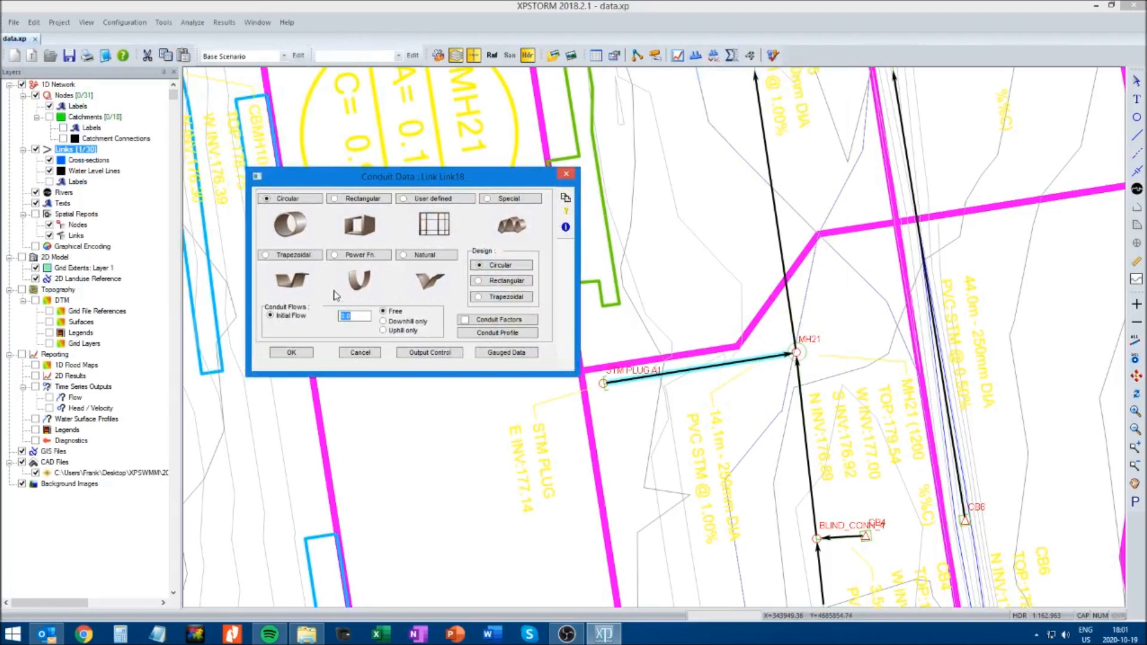
pyautogui.click(299, 204)
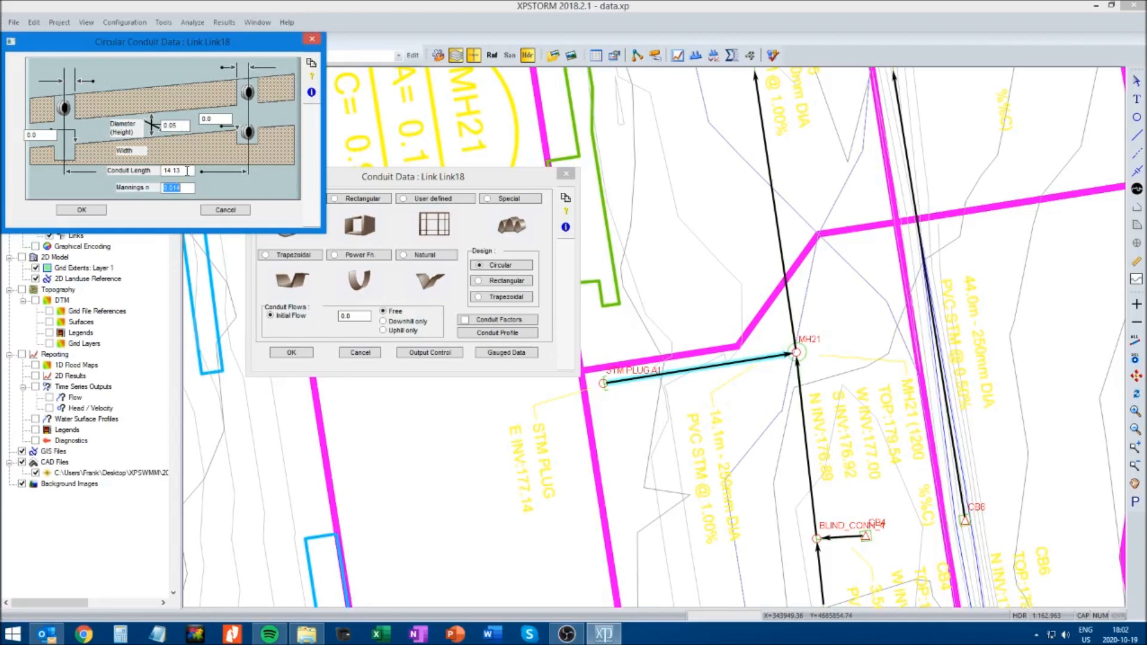
pyautogui.write('0.0')
pyautogui.doubleClick(222, 117)
pyautogui.write('177.14')
# Enter the downstream invert and a diameter of 0.250 for the STM PLUG A1 to MH21 conduit, and accept the conduit data
pyautogui.doubleClick(49, 133)
pyautogui.write('1')
pyautogui.doubleClick(179, 126)
pyautogui.write('0.250')
pyautogui.click(81, 210)
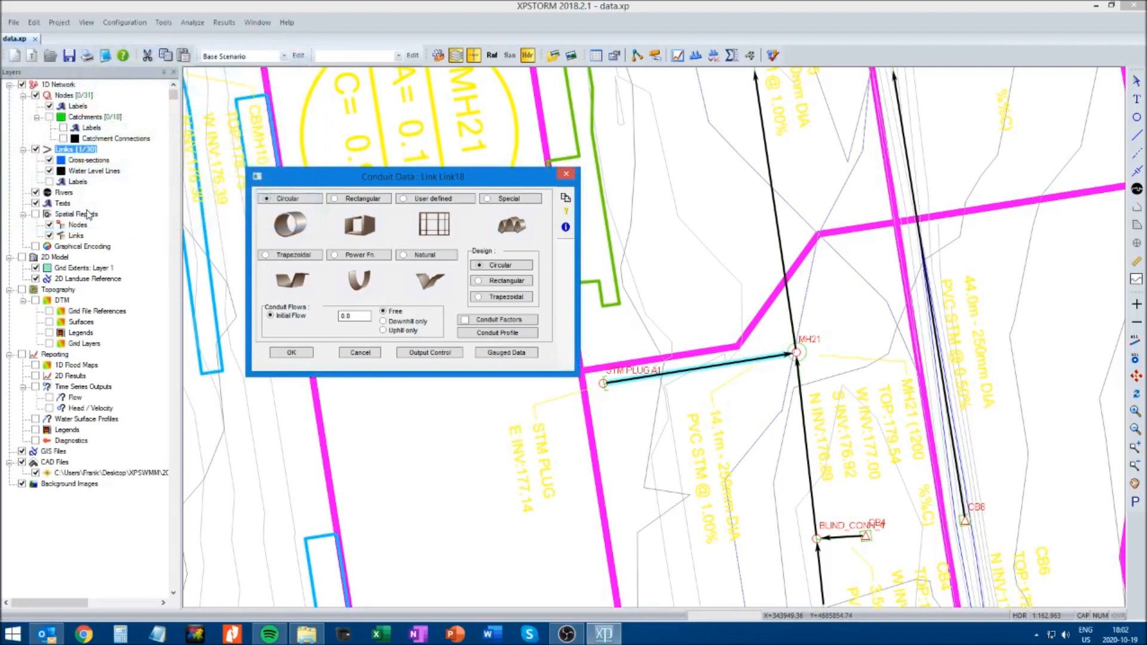
pyautogui.click(294, 353)
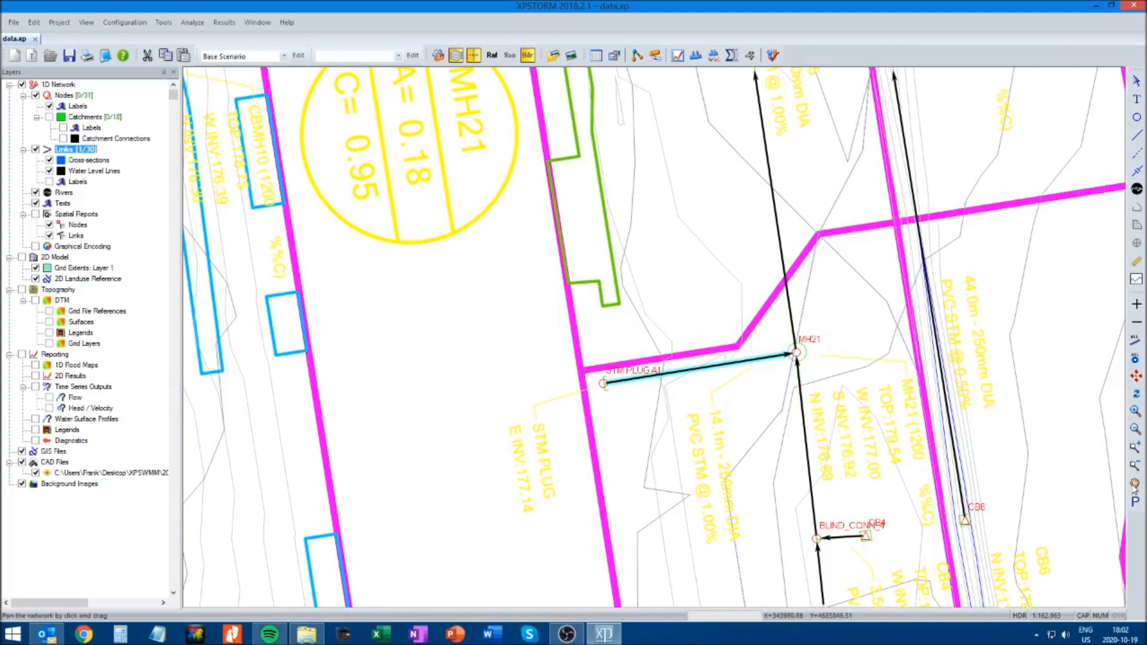
# In the circular conduit data of the link from CB5 to CBMH22, set Manning's n to 0.013 and the upstream invert to 177.67
pyautogui.click(426, 394)
pyautogui.click(1136, 485)
pyautogui.moveTo(508, 547); pyautogui.dragTo(470, 386)
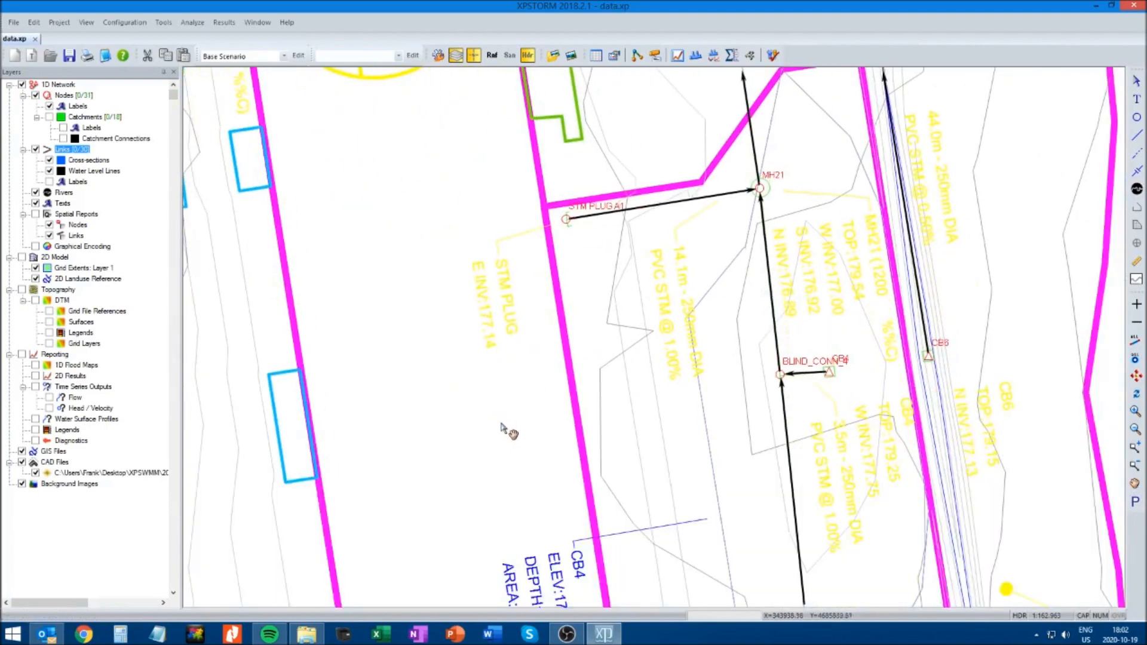
pyautogui.moveTo(508, 431); pyautogui.dragTo(488, 299)
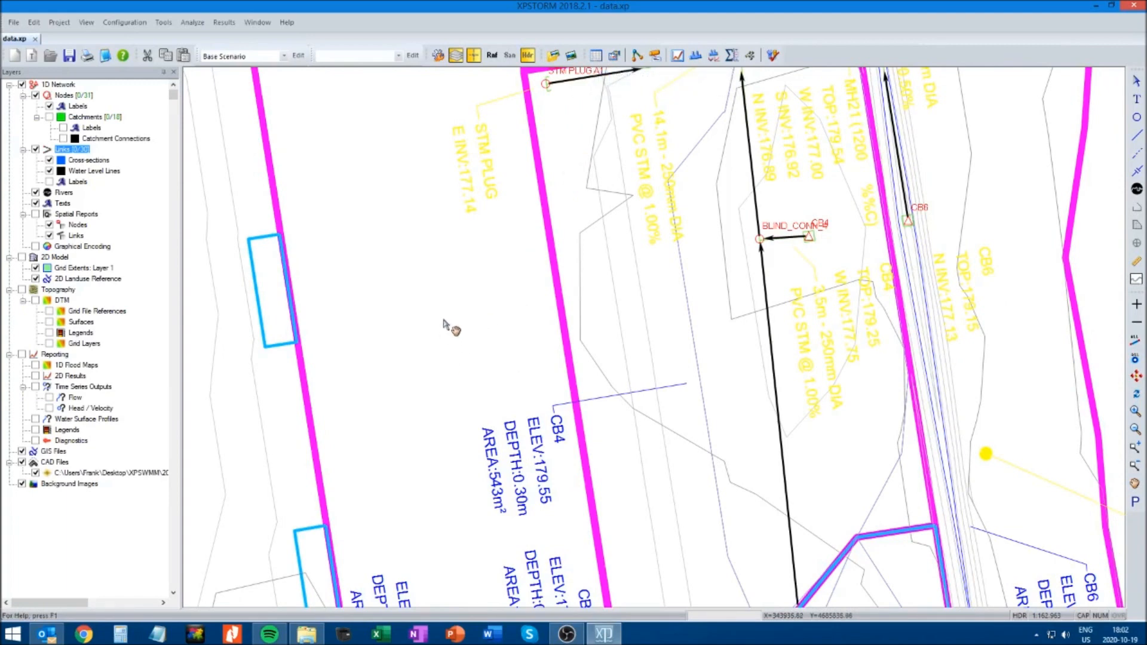
pyautogui.moveTo(439, 370); pyautogui.dragTo(419, 398)
pyautogui.moveTo(427, 289); pyautogui.dragTo(404, 370)
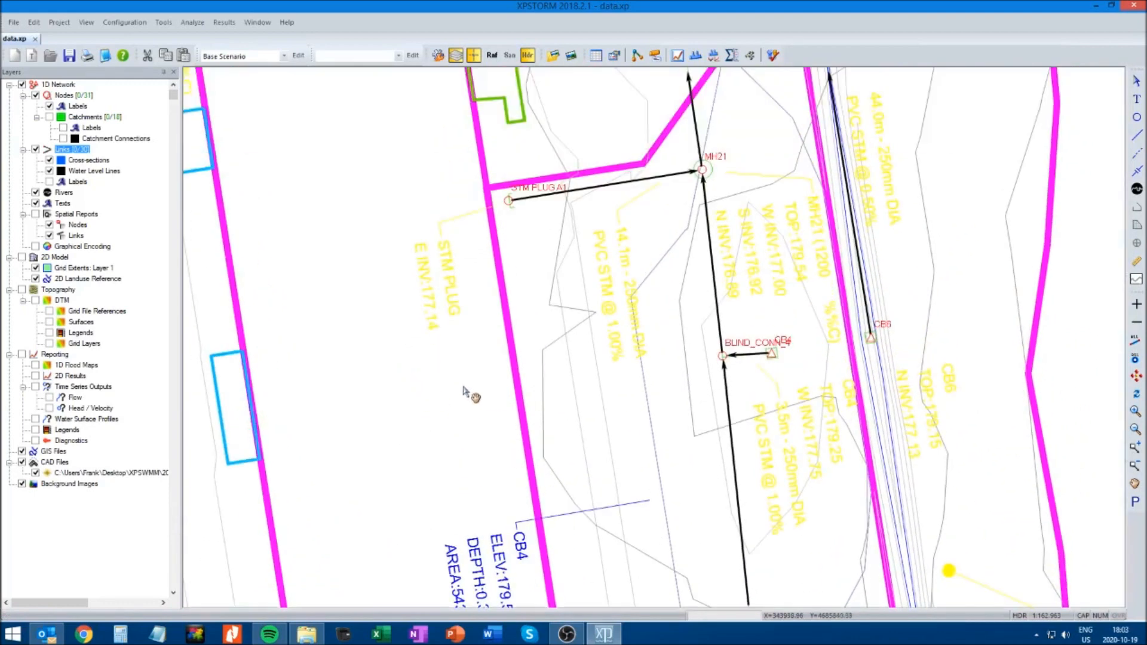
pyautogui.click(1137, 82)
pyautogui.click(1135, 484)
pyautogui.moveTo(486, 570); pyautogui.dragTo(519, 223)
pyautogui.moveTo(487, 406); pyautogui.dragTo(507, 221)
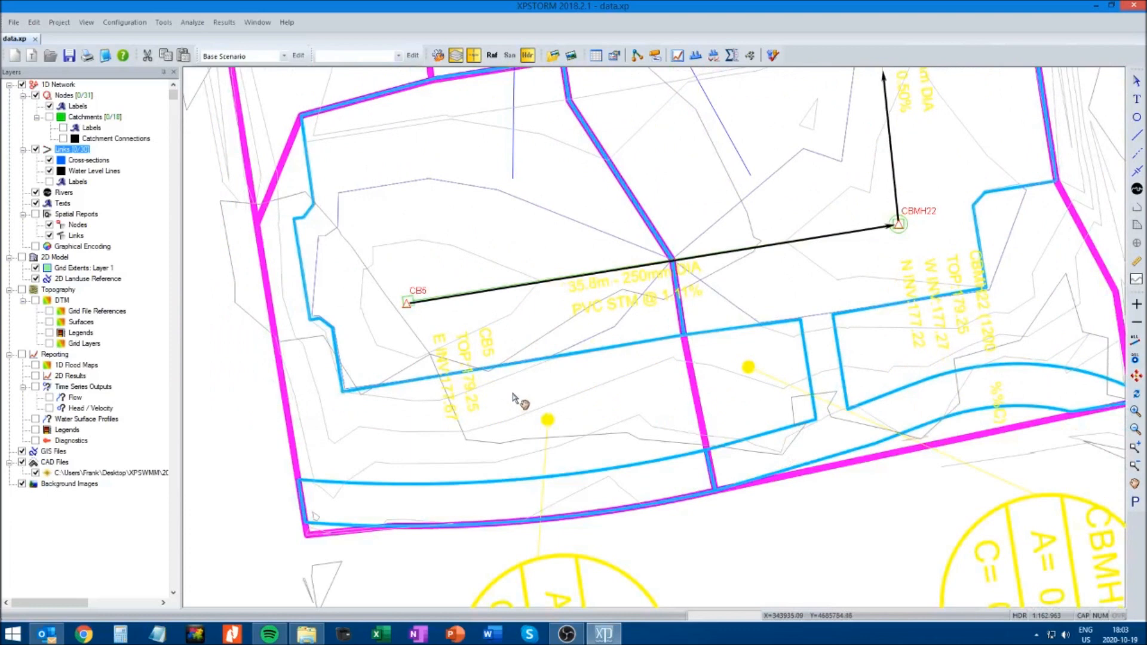
pyautogui.moveTo(505, 409); pyautogui.dragTo(482, 449)
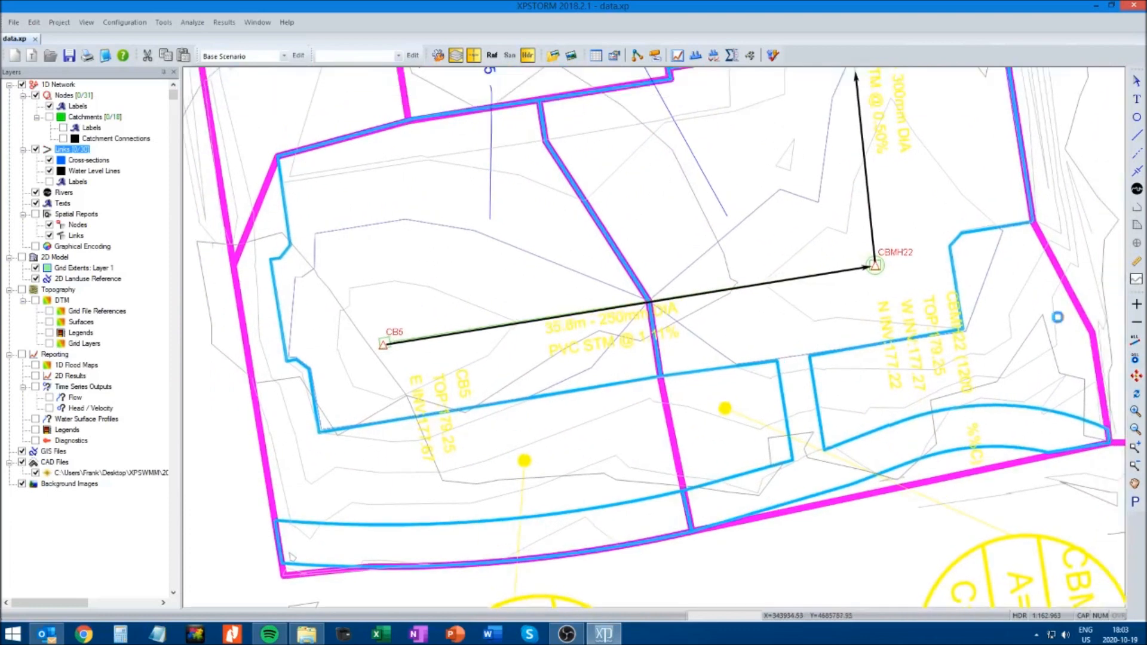
pyautogui.click(611, 306)
pyautogui.rightClick(610, 301)
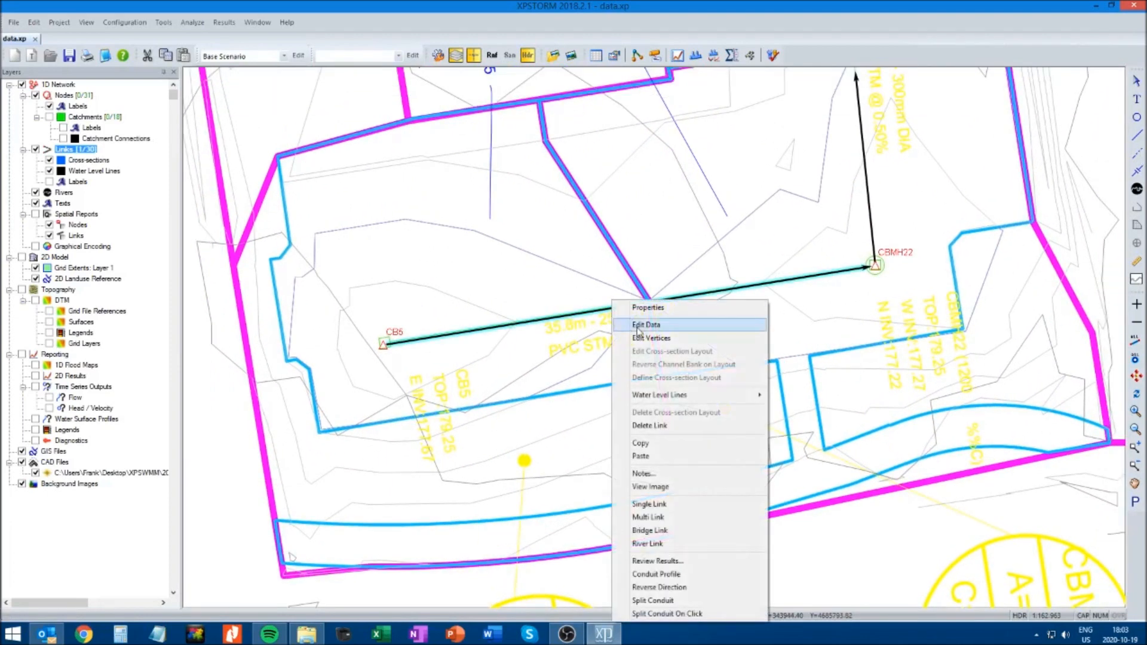
pyautogui.click(637, 326)
pyautogui.doubleClick(48, 70)
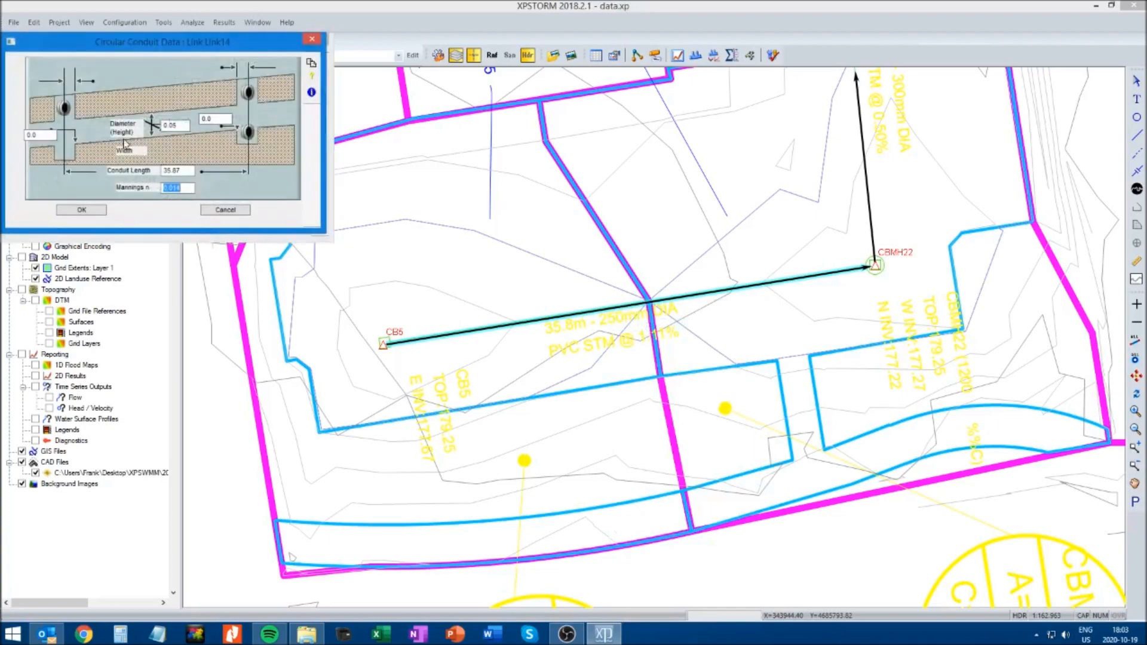
pyautogui.moveTo(138, 47); pyautogui.dragTo(357, 213)
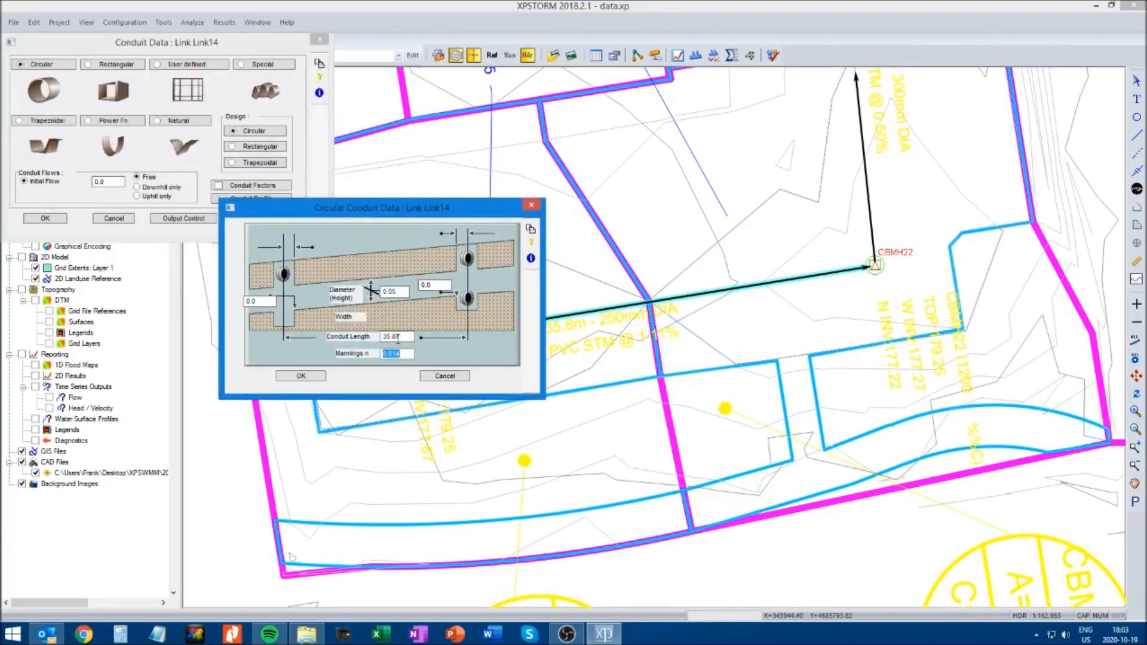
pyautogui.moveTo(390, 206); pyautogui.dragTo(439, 111)
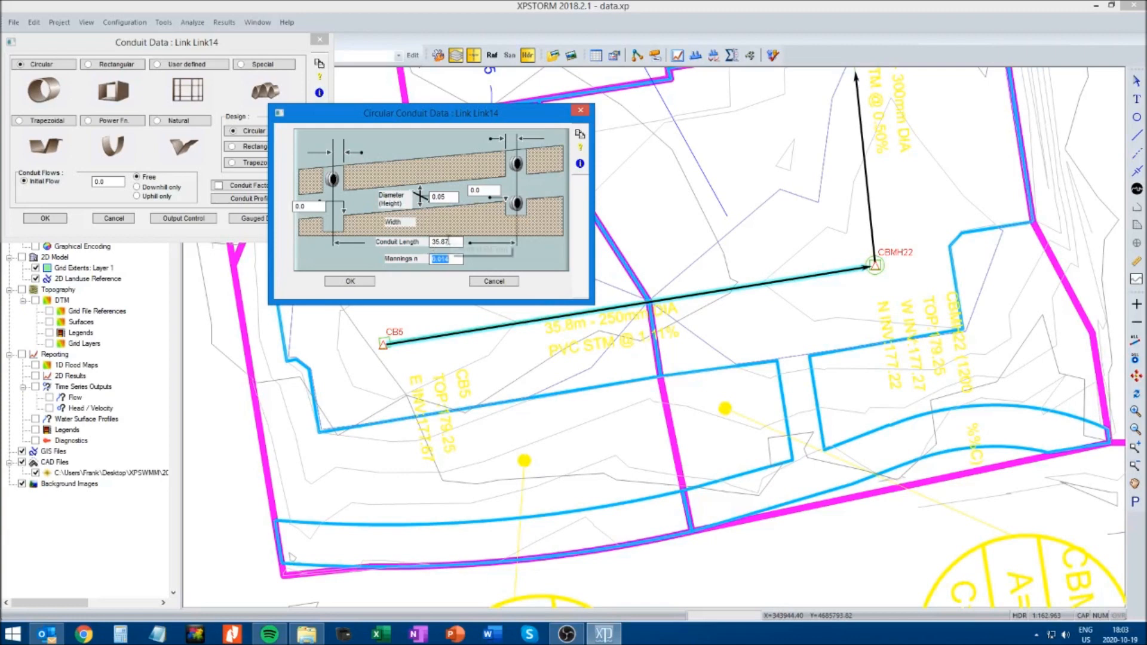
pyautogui.write('0.0')
pyautogui.doubleClick(482, 192)
pyautogui.write('177.67')
# Enter the downstream invert and the diameter of the CB5 to CBMH22 conduit and accept the conduit data
pyautogui.doubleClick(311, 205)
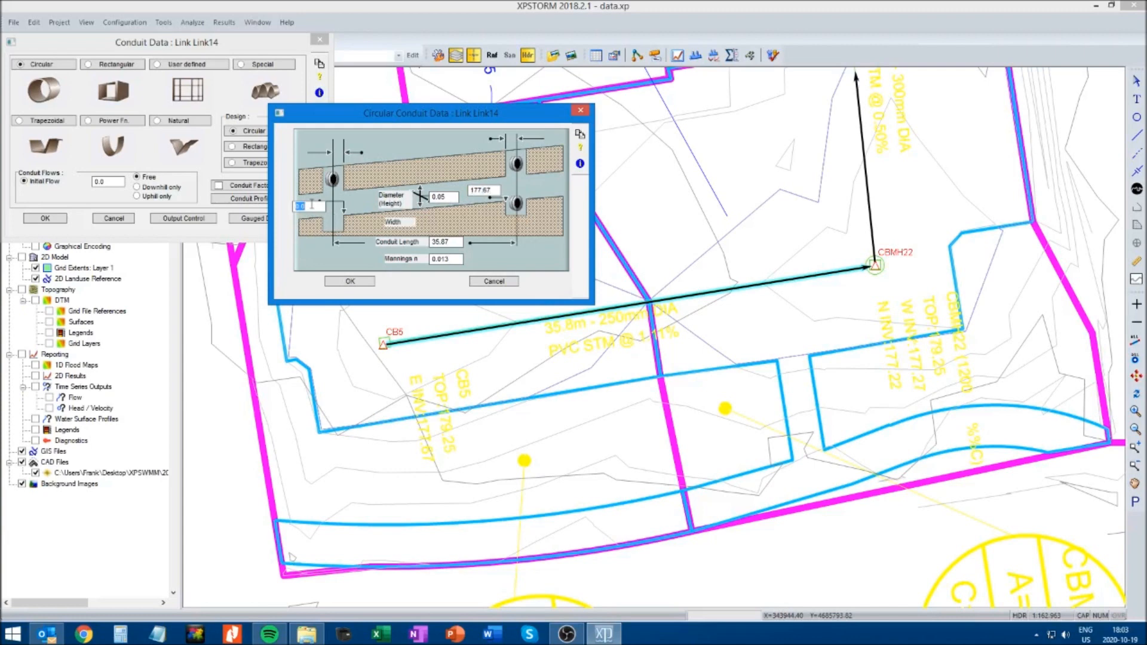
pyautogui.write('177.27')
pyautogui.doubleClick(453, 196)
pyautogui.write('0.')
pyautogui.click(353, 282)
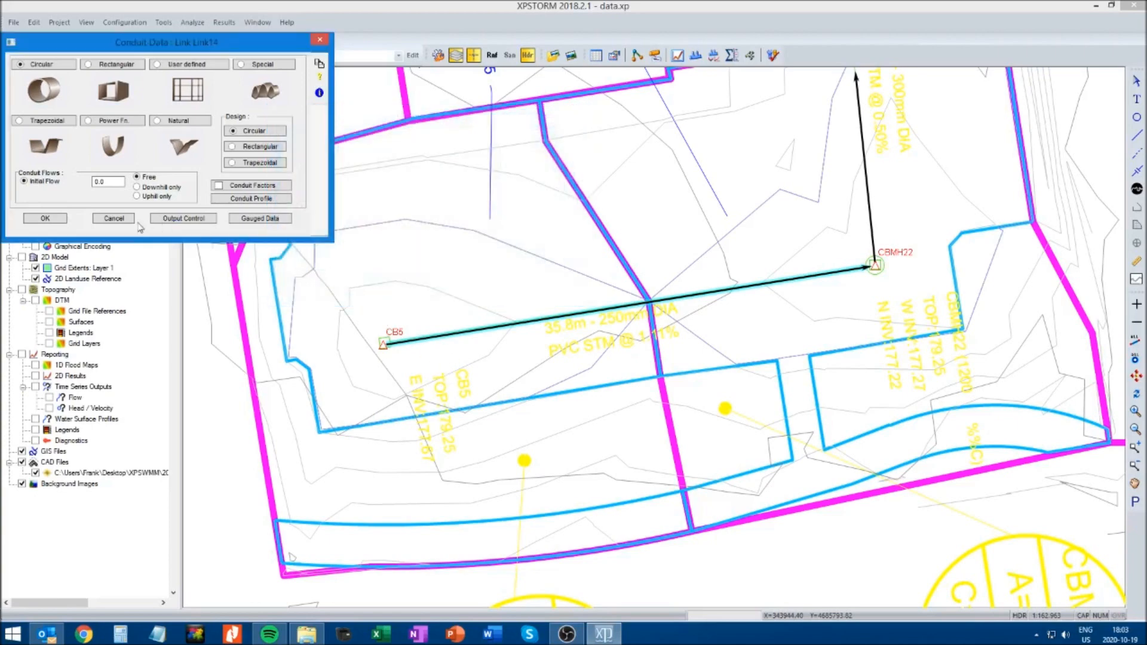
pyautogui.click(63, 219)
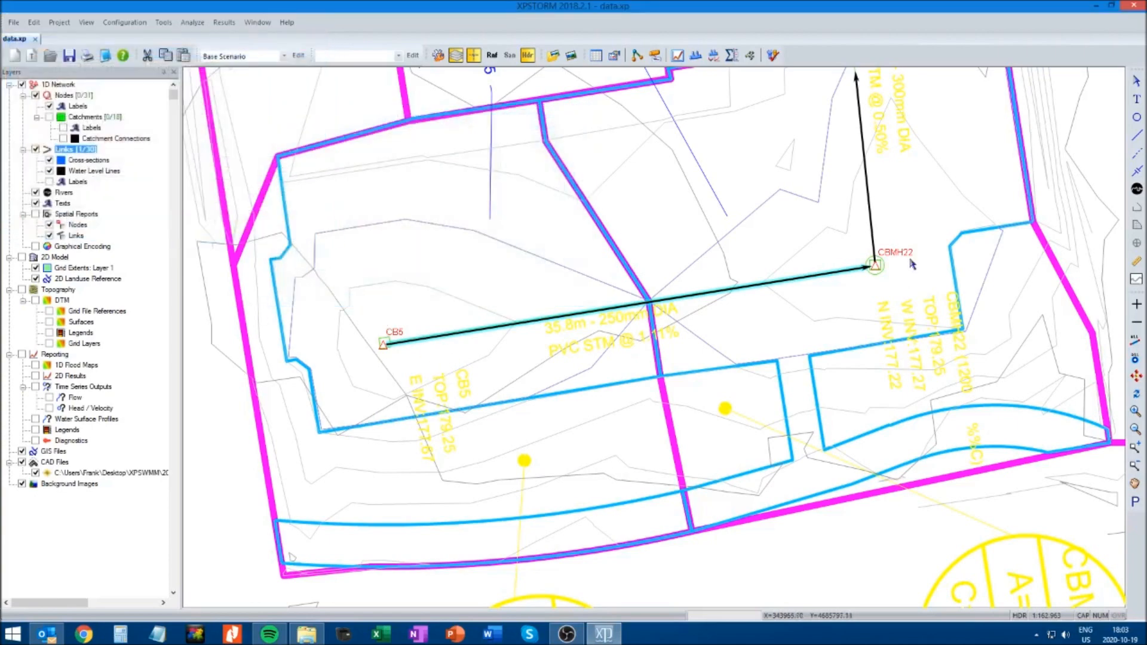
# Examine the plan labels along the 300 mm pipe run from CBMH22 to the blind connection near CB4
pyautogui.click(1131, 484)
pyautogui.moveTo(1046, 379); pyautogui.dragTo(815, 553)
pyautogui.moveTo(735, 342); pyautogui.dragTo(628, 407)
pyautogui.moveTo(608, 271); pyautogui.dragTo(613, 344)
pyautogui.moveTo(581, 294); pyautogui.dragTo(626, 378)
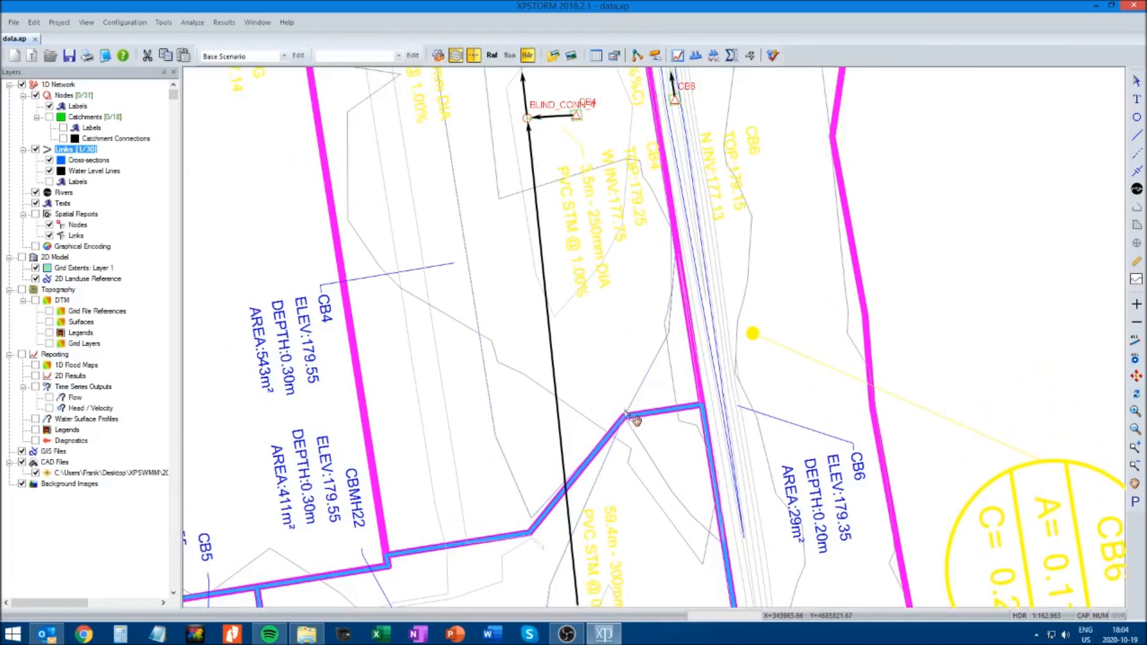
pyautogui.moveTo(625, 452); pyautogui.dragTo(621, 294)
pyautogui.moveTo(623, 380); pyautogui.dragTo(619, 317)
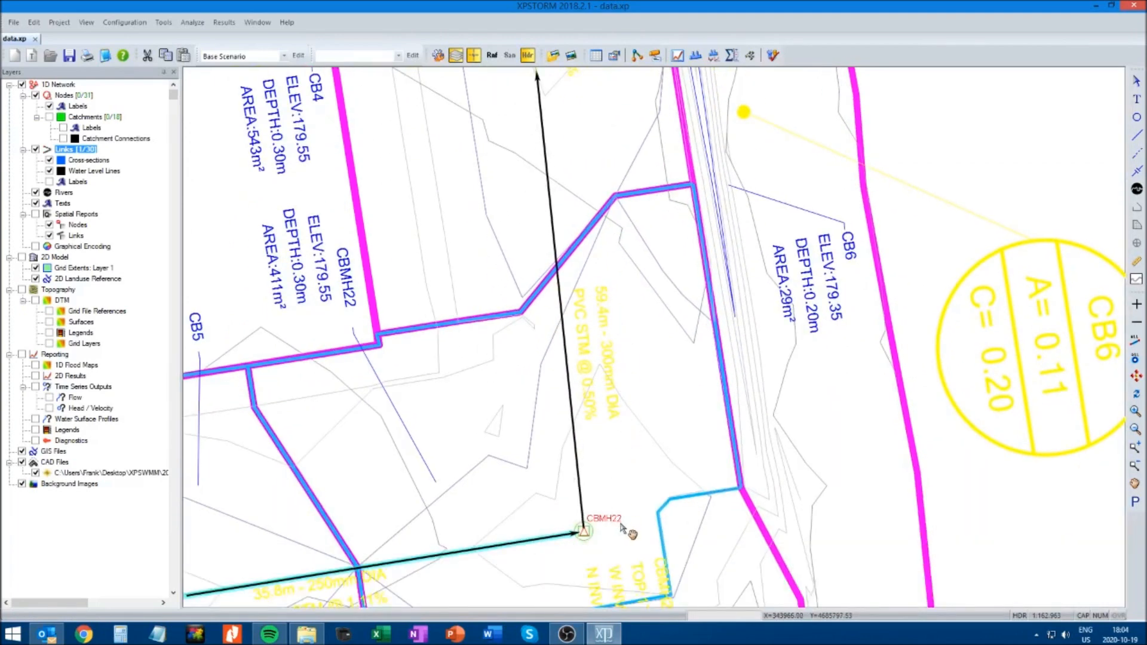
pyautogui.moveTo(602, 102); pyautogui.dragTo(620, 216)
pyautogui.moveTo(599, 83); pyautogui.dragTo(603, 247)
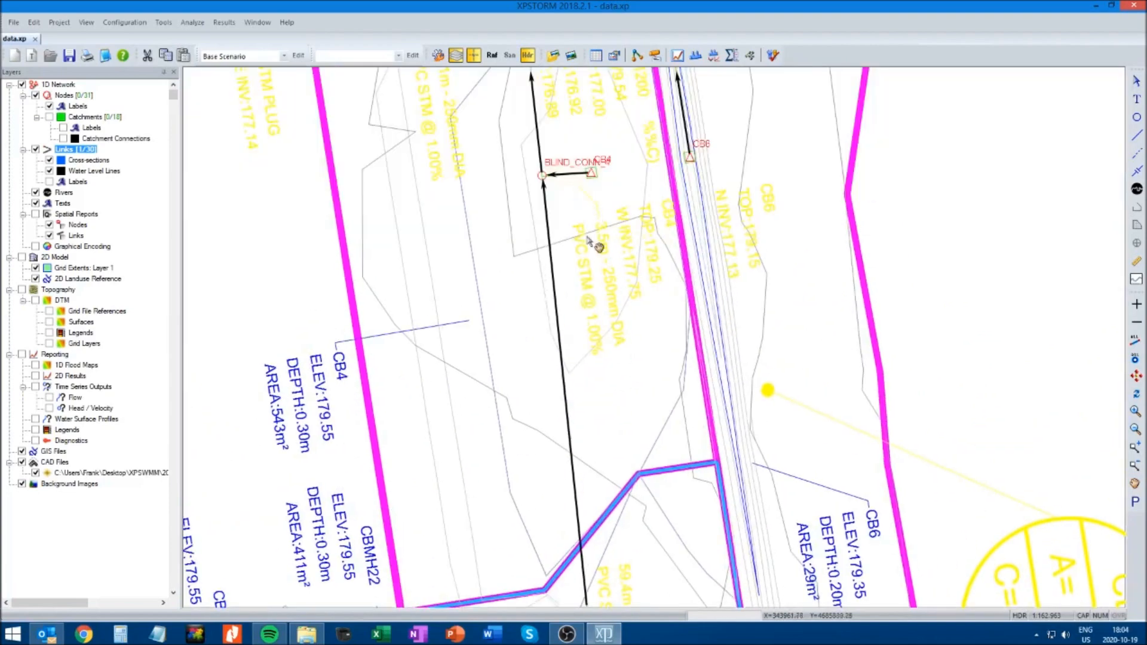
pyautogui.moveTo(615, 433); pyautogui.dragTo(605, 271)
pyautogui.moveTo(617, 340); pyautogui.dragTo(617, 294)
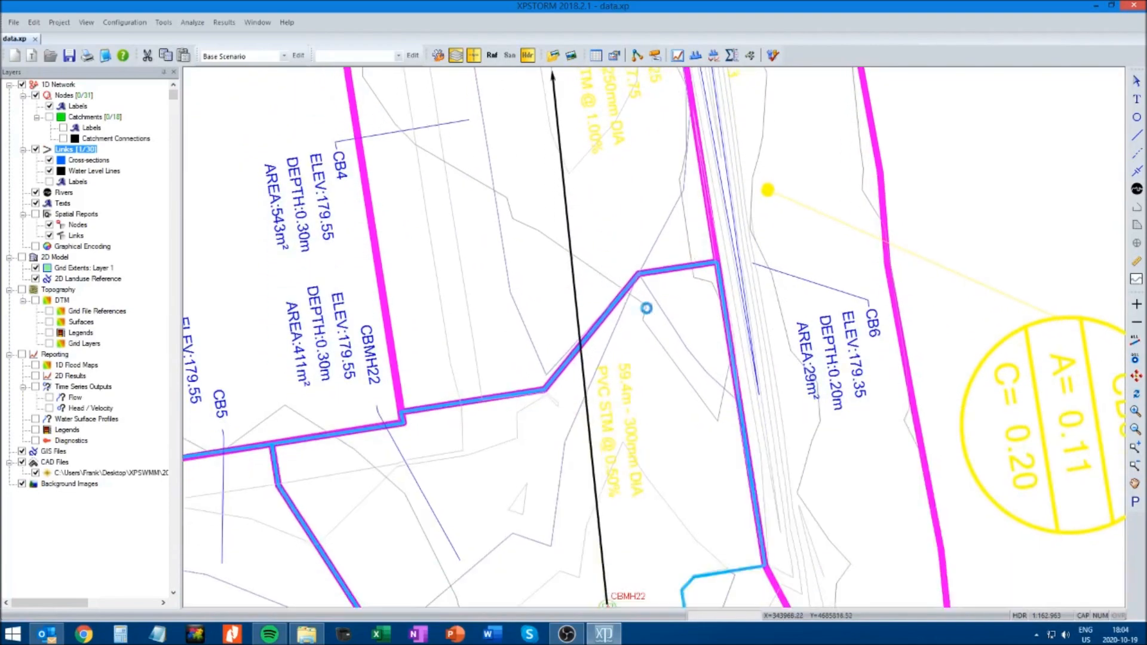
pyautogui.moveTo(831, 404); pyautogui.dragTo(838, 313)
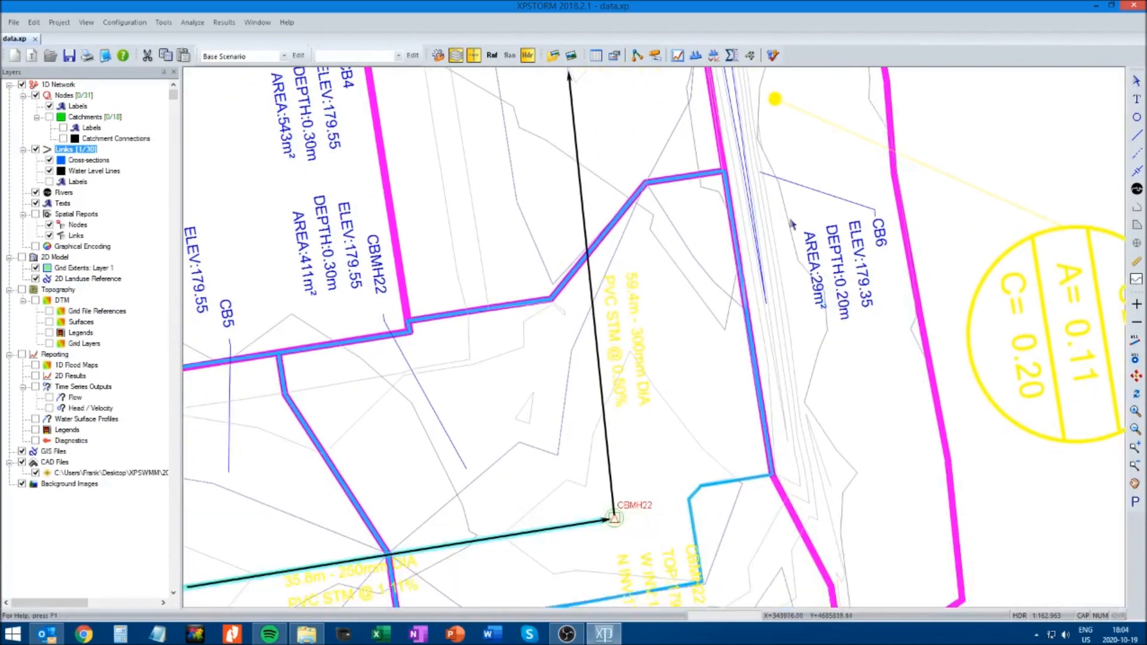
# Open the circular conduit data of the link from CBMH22 to the blind connection near CB4 and enter Manning's n
pyautogui.click(583, 205)
pyautogui.rightClick(583, 205)
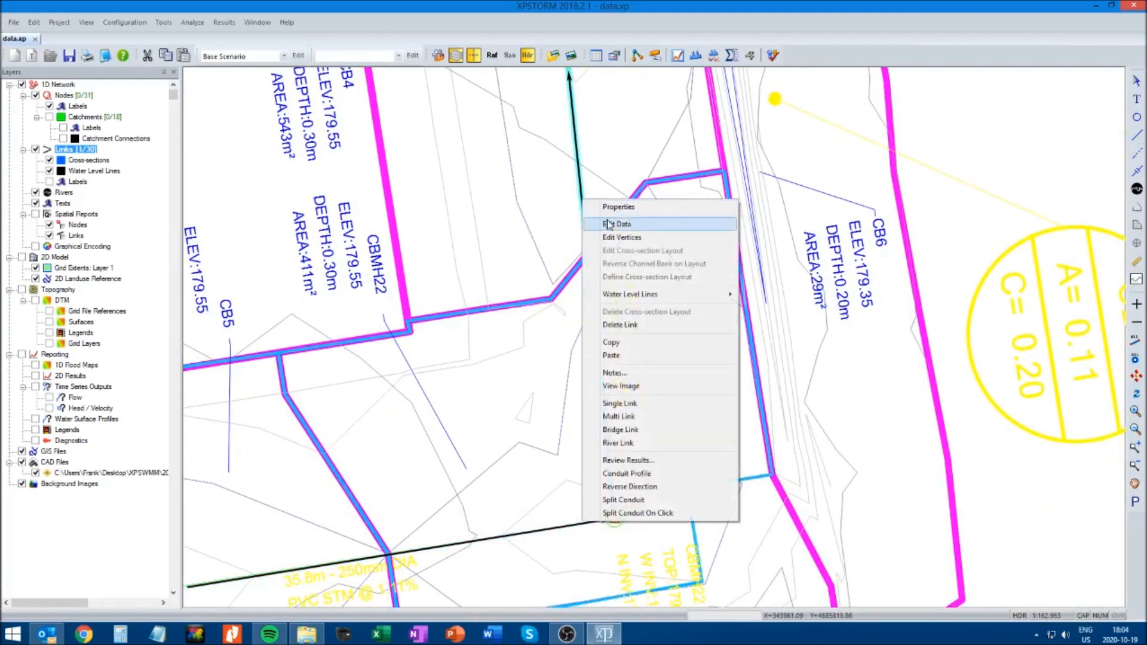
pyautogui.click(597, 223)
pyautogui.click(62, 71)
pyautogui.moveTo(103, 44); pyautogui.dragTo(338, 165)
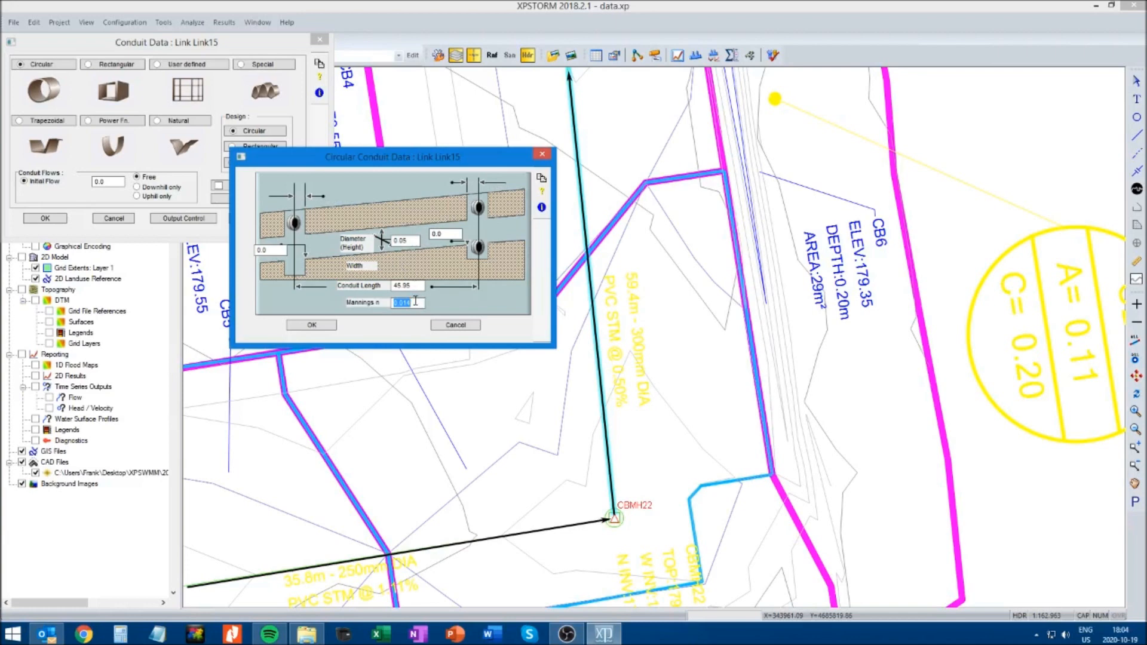
pyautogui.write('0.01')
# Enter the upstream invert and the diameter of the conduit leaving CBMH22 and accept the conduit data
pyautogui.doubleClick(458, 235)
pyautogui.write('1')
pyautogui.click(413, 241)
pyautogui.write('0')
pyautogui.click(312, 326)
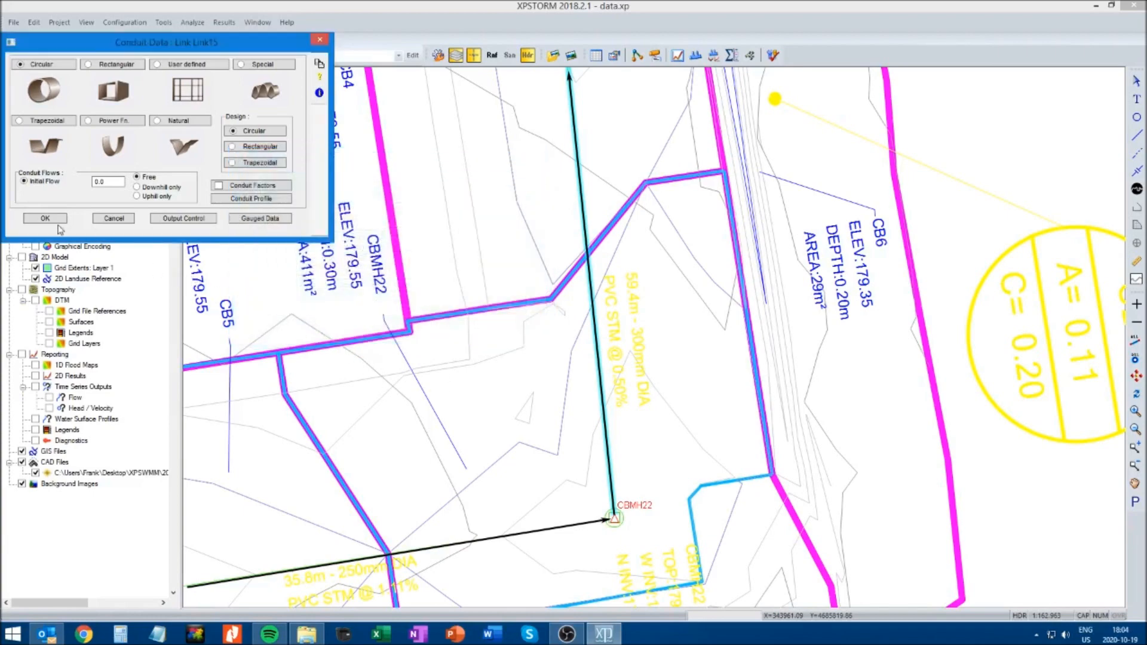
pyautogui.click(45, 219)
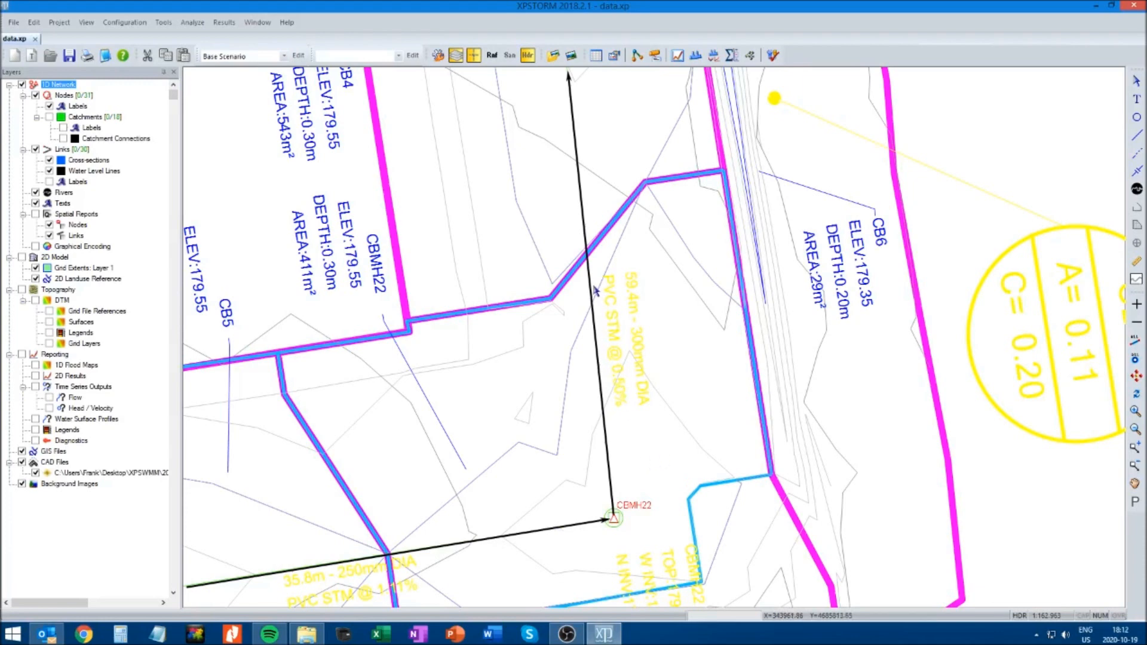
# Review the circular conduit data of the link from CB5 to CBMH22 and close it without changes
pyautogui.click(360, 558)
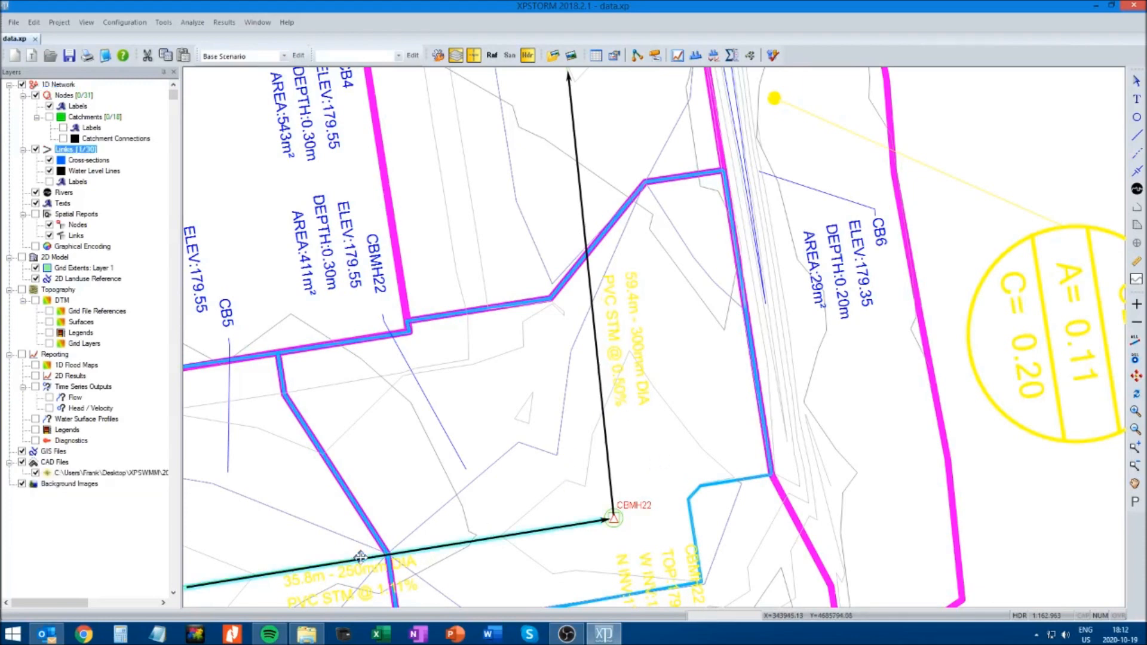
pyautogui.rightClick(360, 558)
pyautogui.click(399, 261)
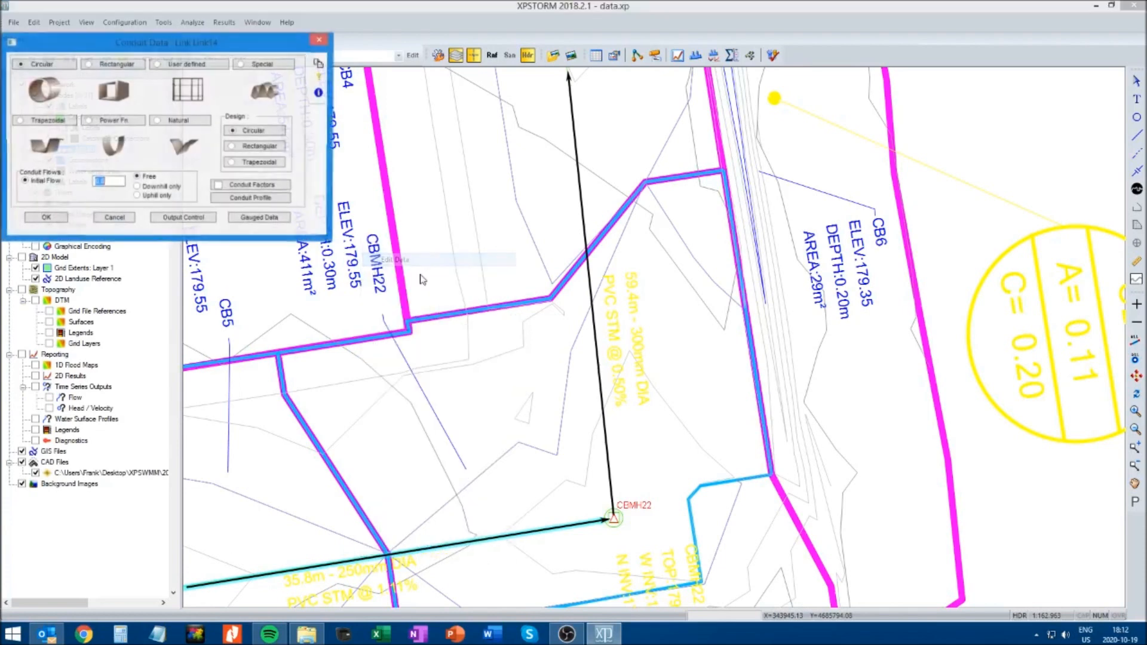
pyautogui.click(61, 64)
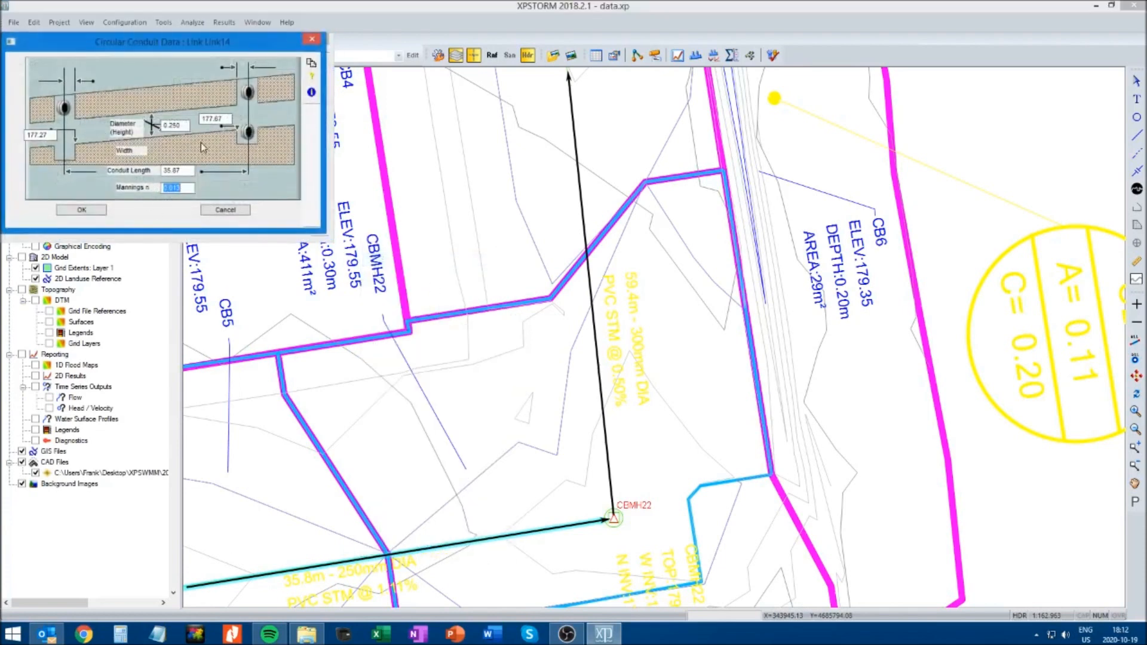
pyautogui.click(226, 210)
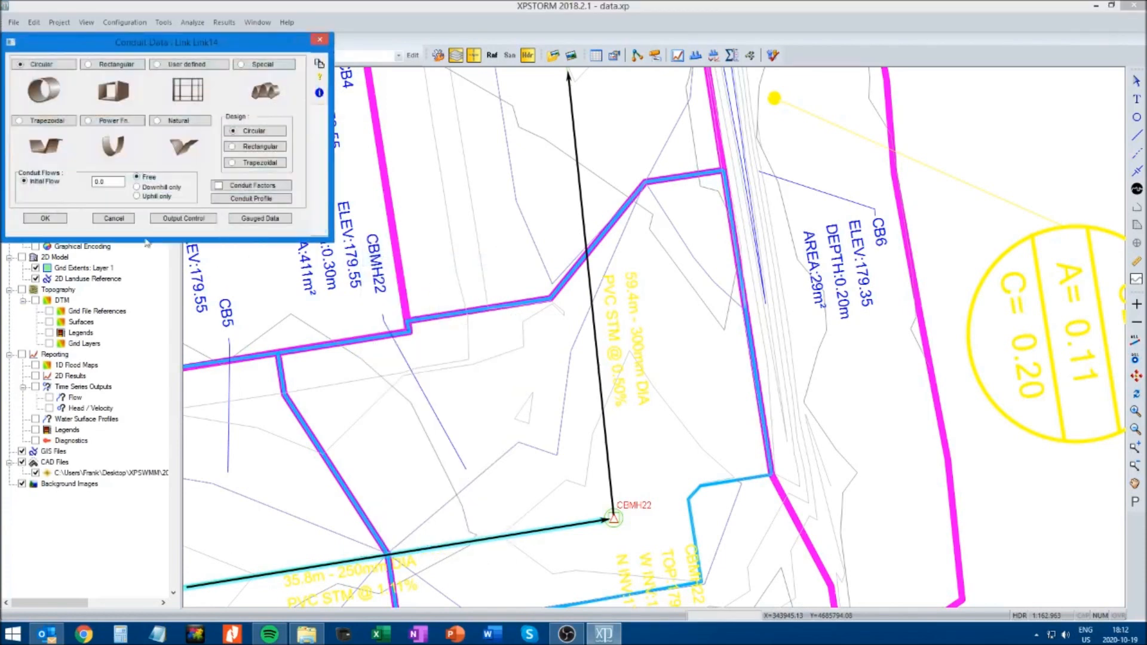
pyautogui.click(118, 217)
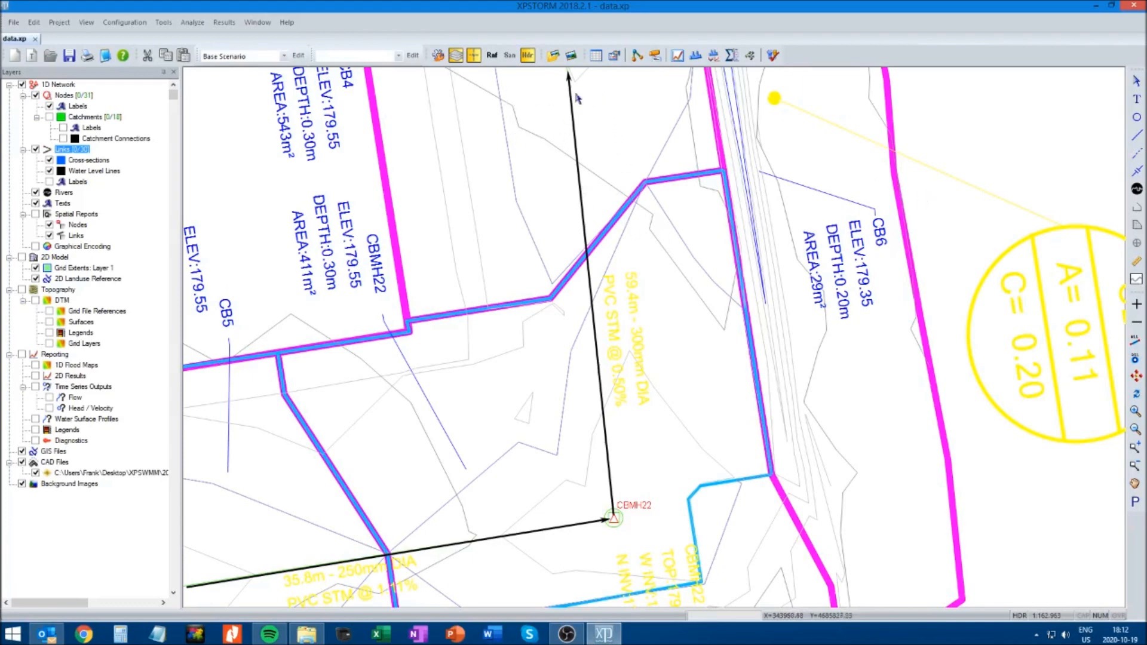
# Add a new link table named Link Table to the XP Table List
pyautogui.click(596, 56)
pyautogui.moveTo(111, 37); pyautogui.dragTo(429, 149)
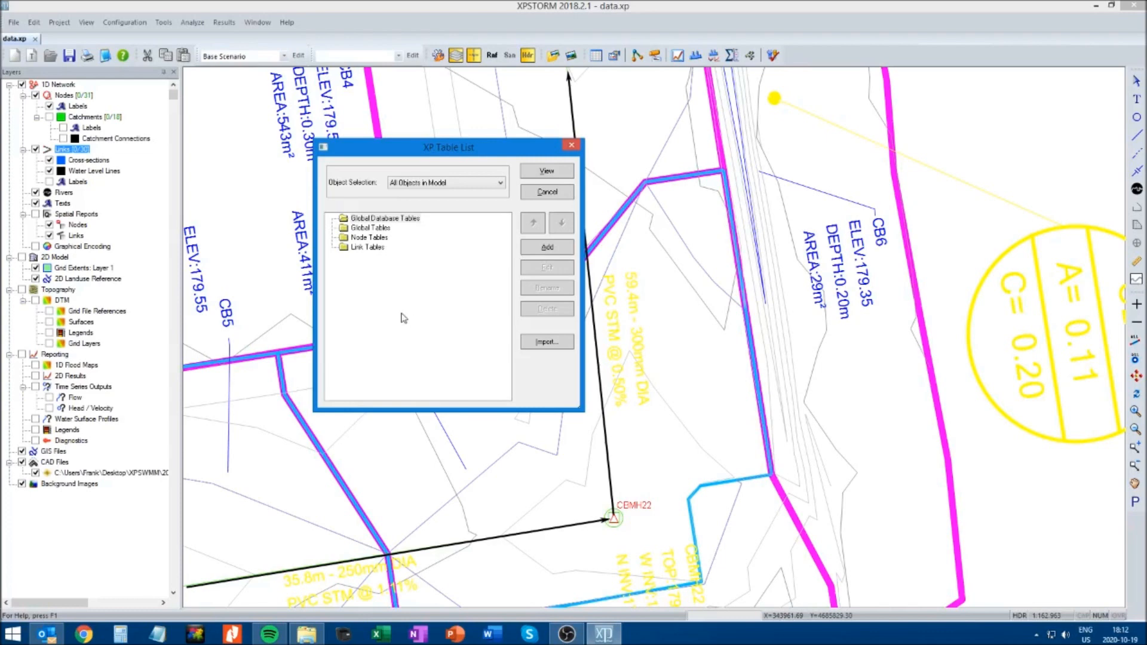
pyautogui.click(364, 249)
pyautogui.click(548, 249)
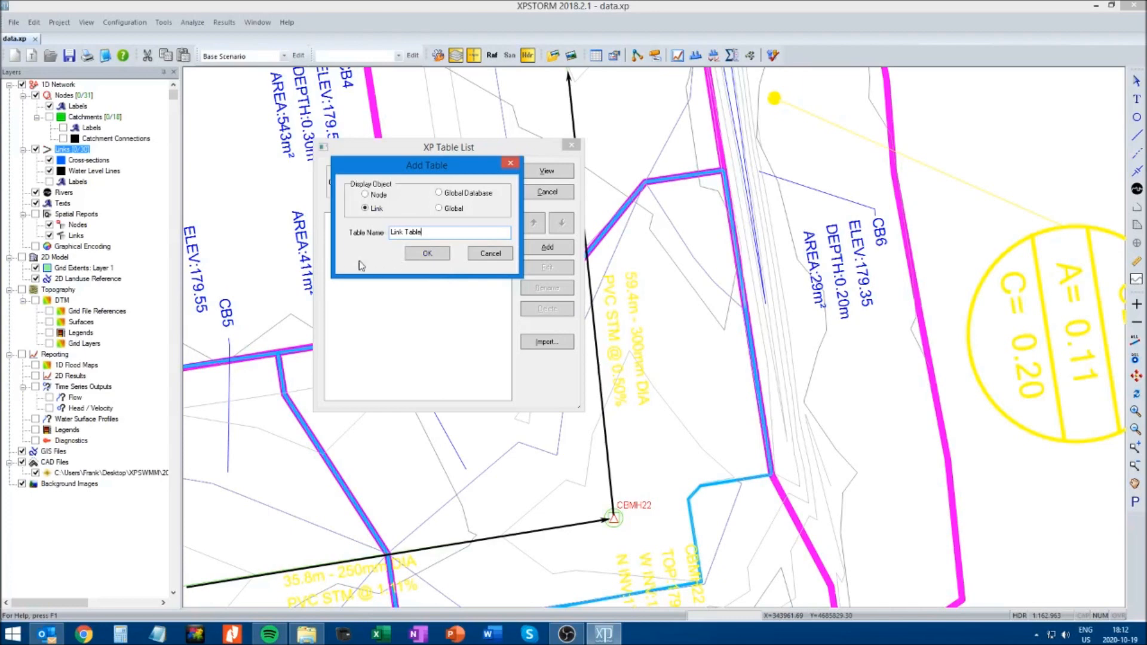
pyautogui.click(427, 254)
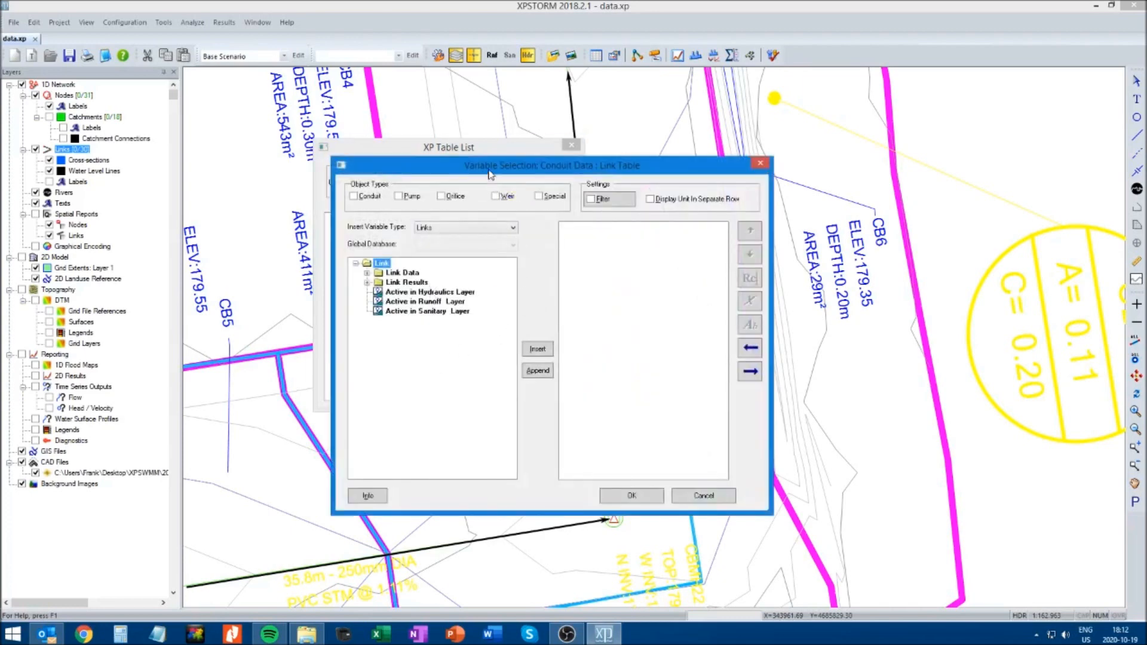
# Insert the link data variables Upstream Node Name and Downstream Node Name into the link table
pyautogui.moveTo(489, 172); pyautogui.dragTo(435, 176)
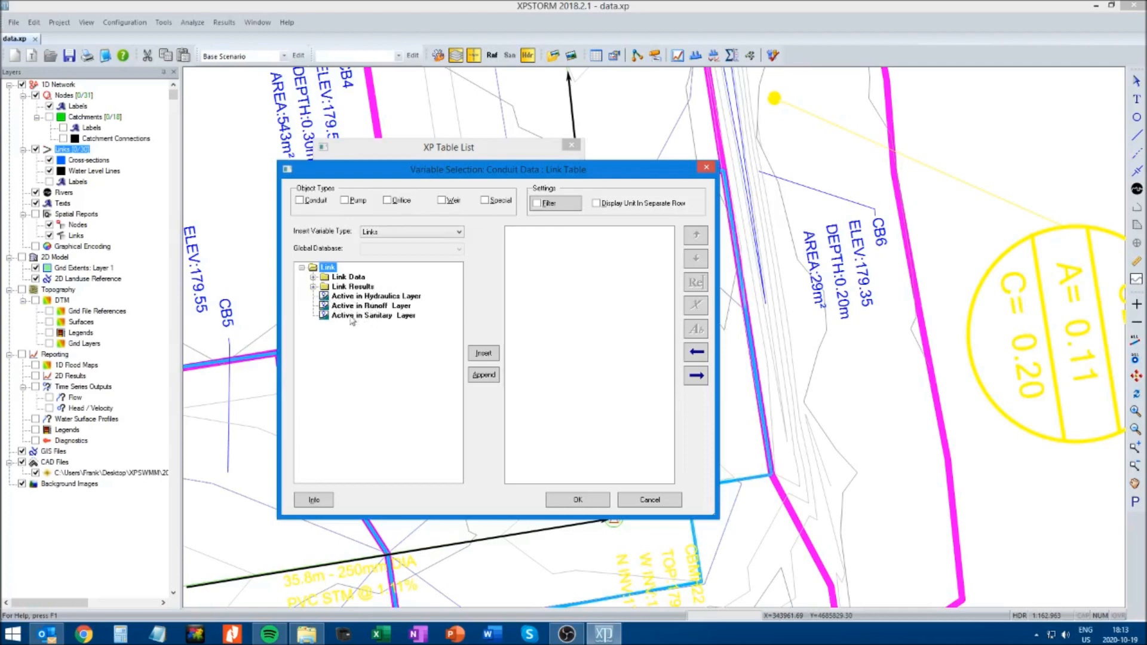
pyautogui.click(314, 278)
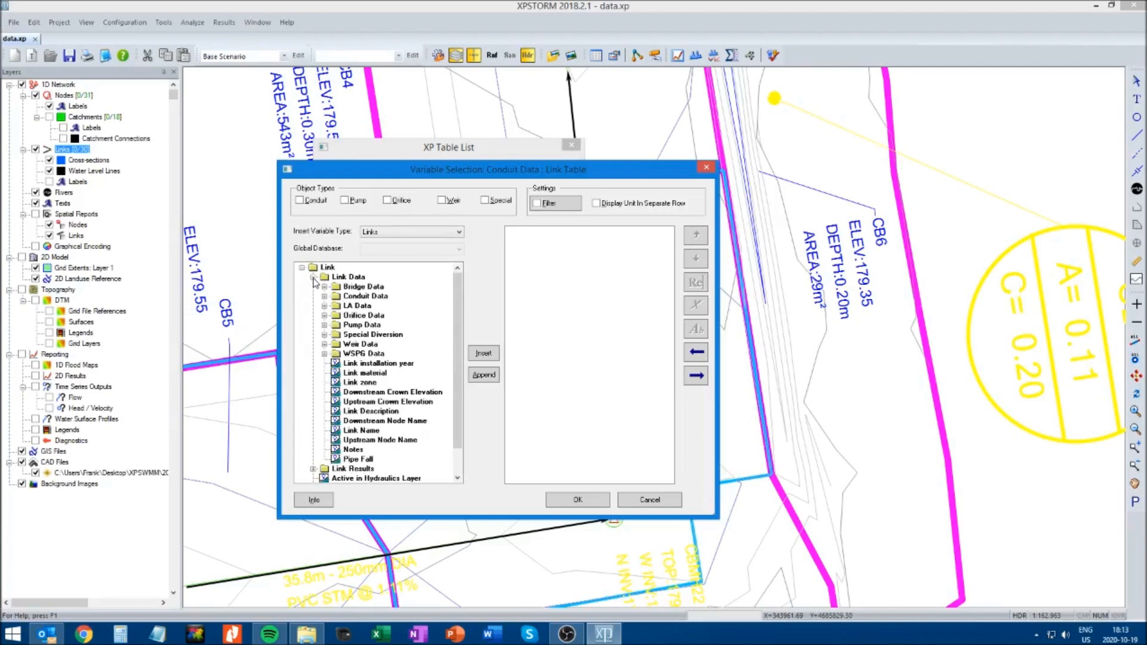
pyautogui.click(391, 441)
pyautogui.click(483, 354)
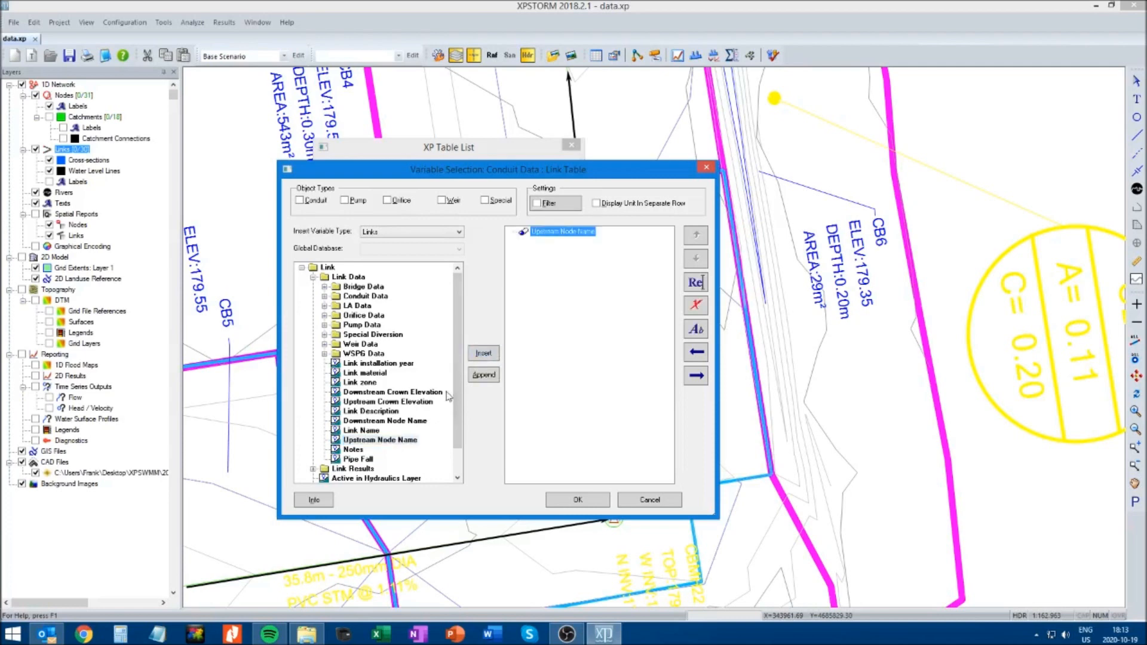
pyautogui.click(418, 420)
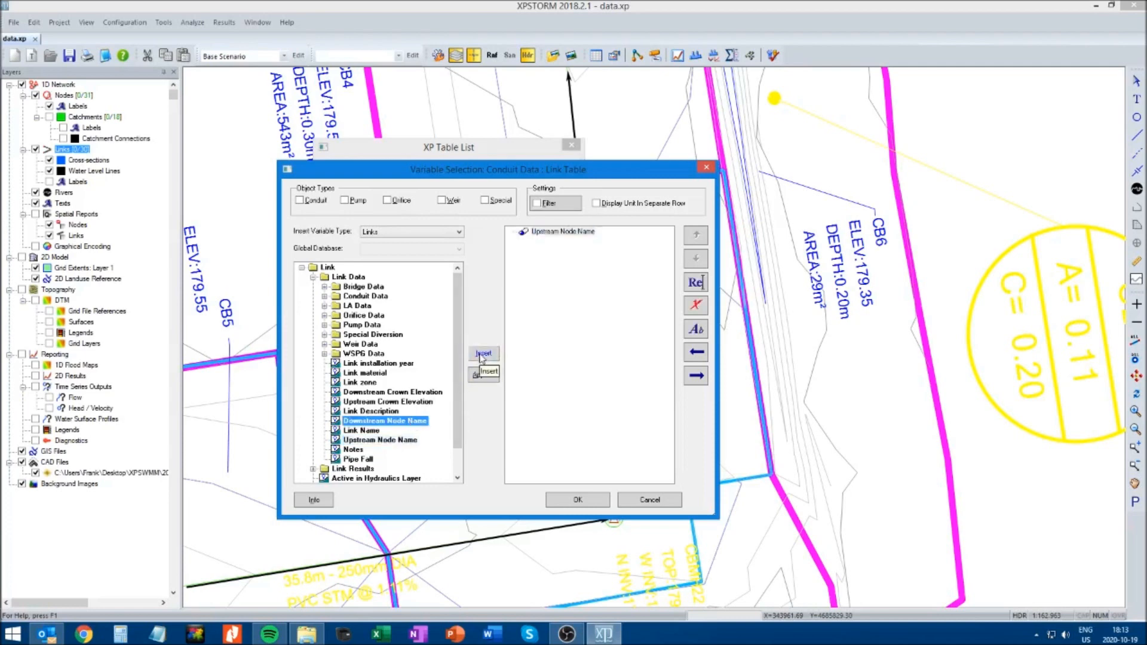
pyautogui.click(484, 355)
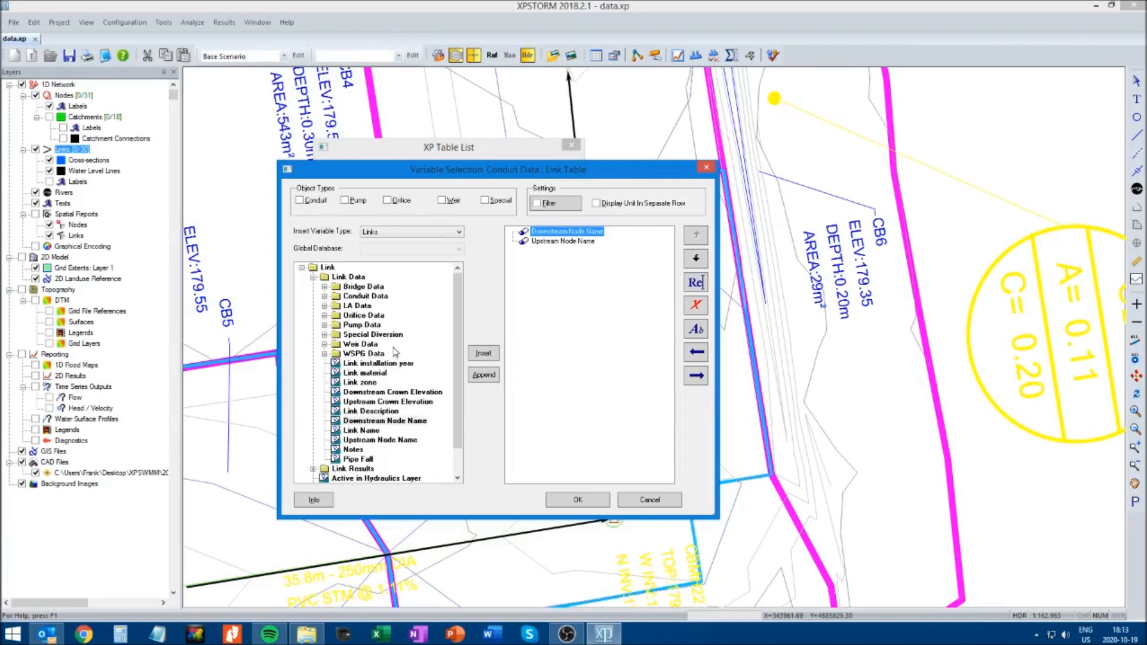
# Insert the conduit data variables Diameter (Height) and Length into the link table
pyautogui.click(325, 296)
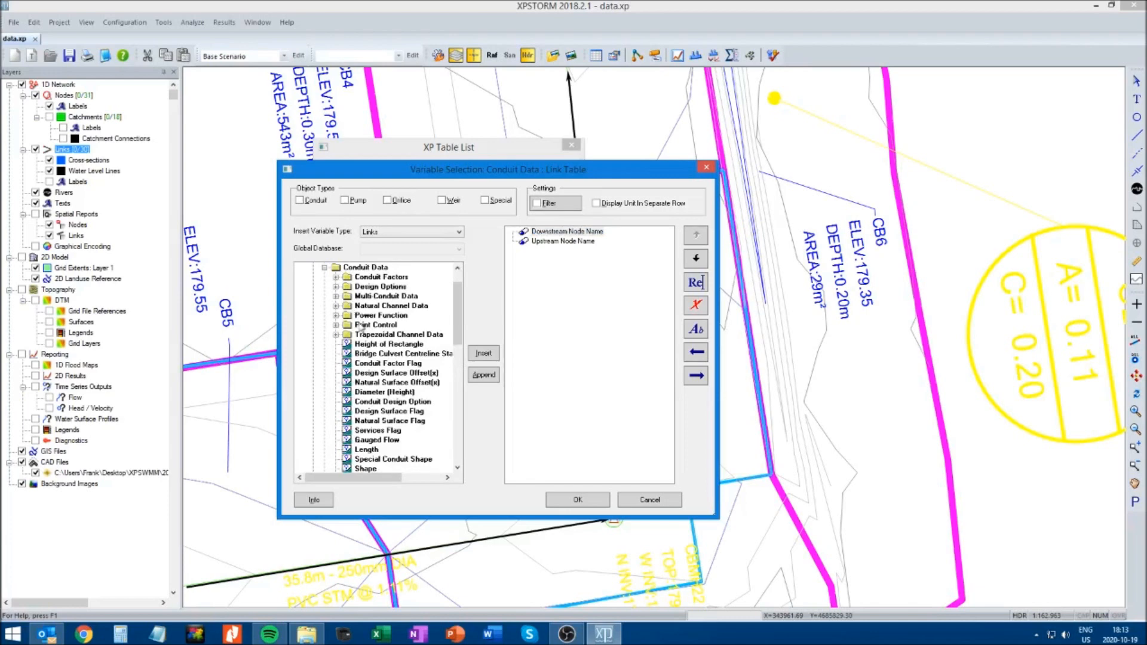
pyautogui.click(372, 391)
pyautogui.click(484, 354)
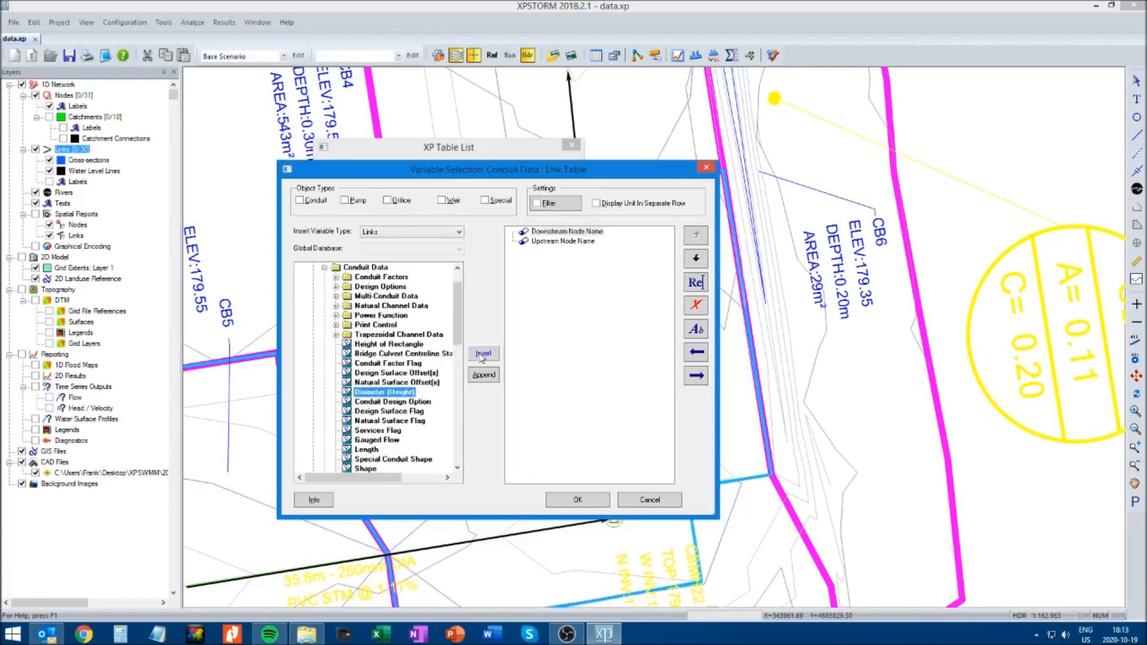
pyautogui.click(375, 452)
pyautogui.click(484, 354)
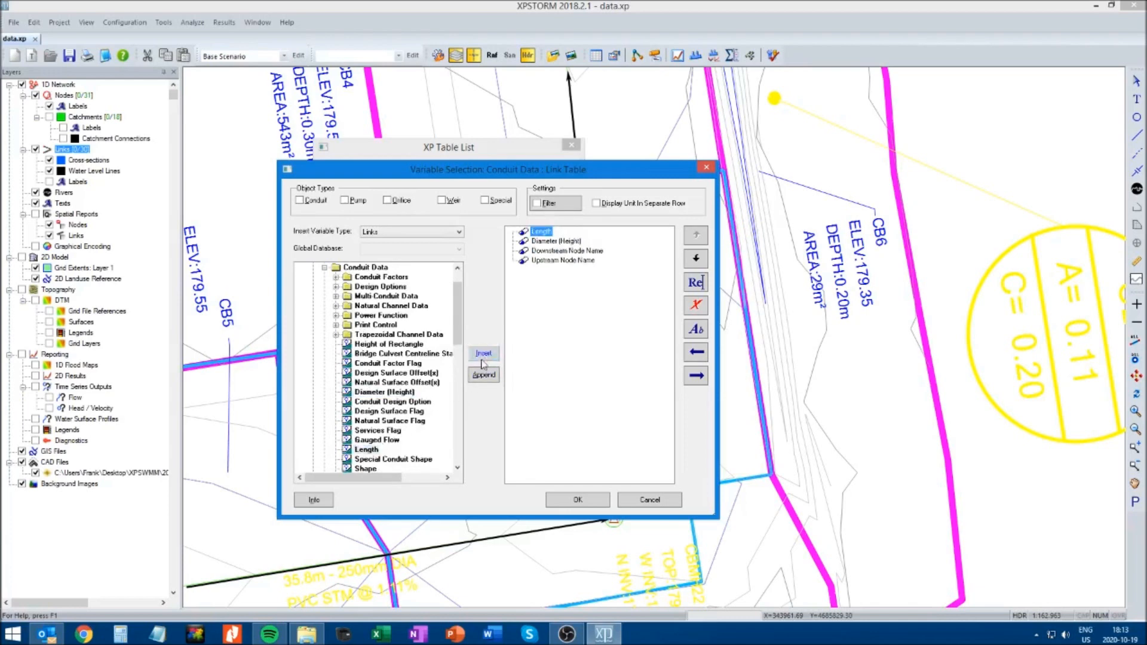
# Insert the conduit data variable Roughness into the link table
pyautogui.click(458, 469)
pyautogui.click(457, 469)
pyautogui.click(458, 469)
pyautogui.click(458, 469)
pyautogui.click(458, 469)
pyautogui.click(457, 469)
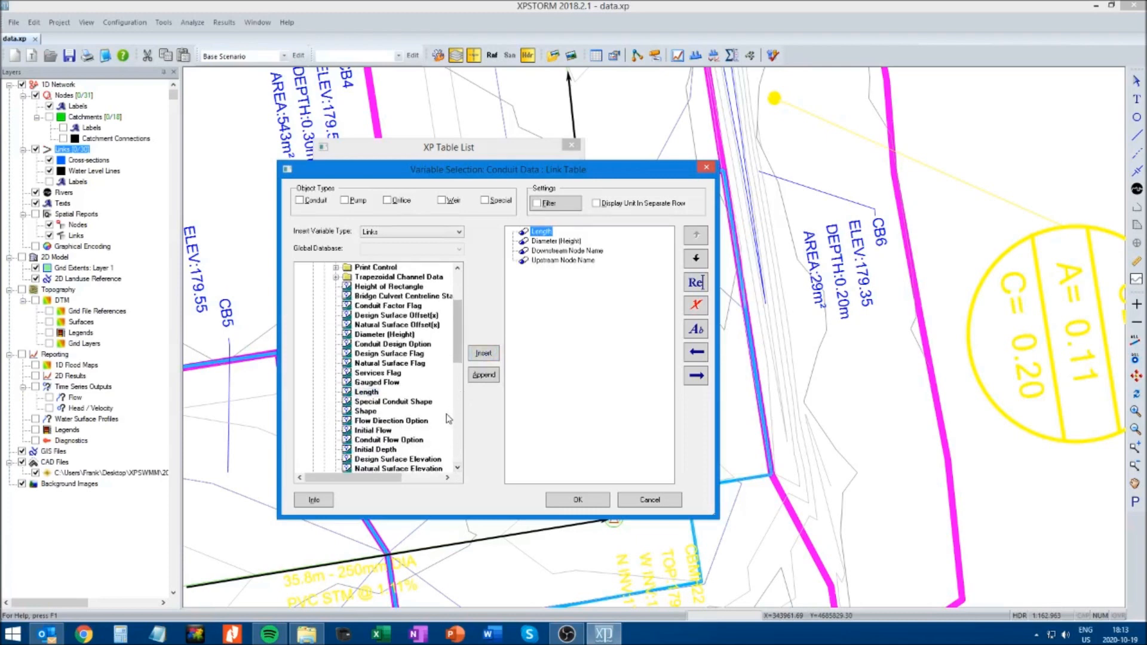
pyautogui.click(458, 469)
pyautogui.click(458, 469)
pyautogui.click(458, 469)
pyautogui.click(371, 450)
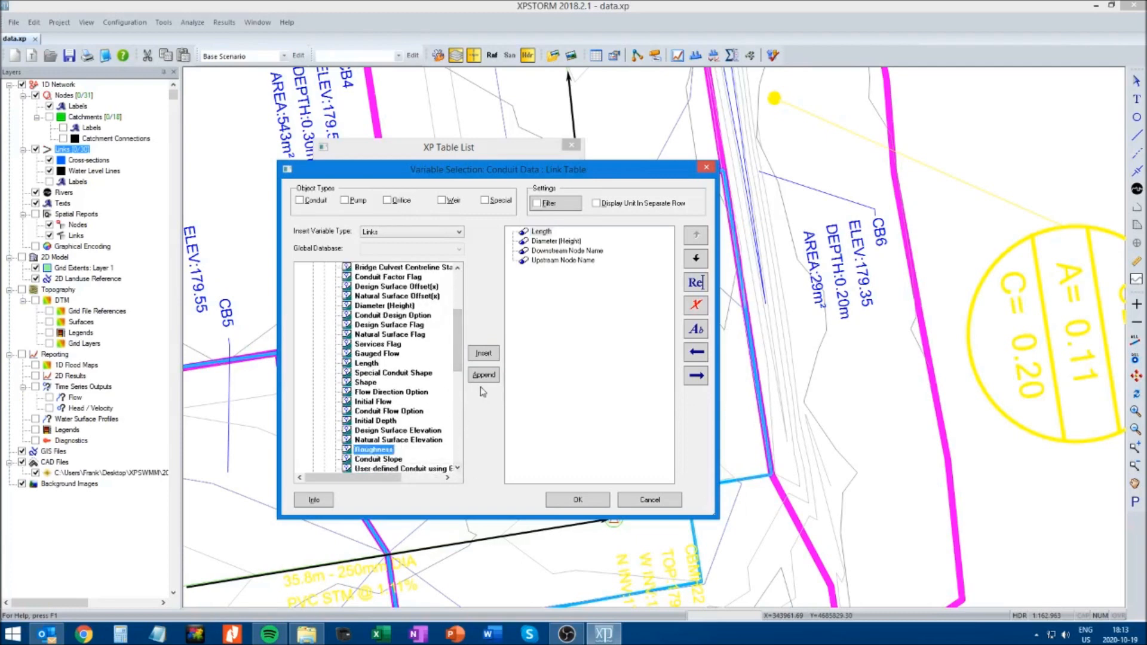
pyautogui.click(483, 354)
# Insert the conduit variables Upstream Invert Elevation, Downstream Invert Elevation and Conduit Slope into the link table
pyautogui.click(458, 469)
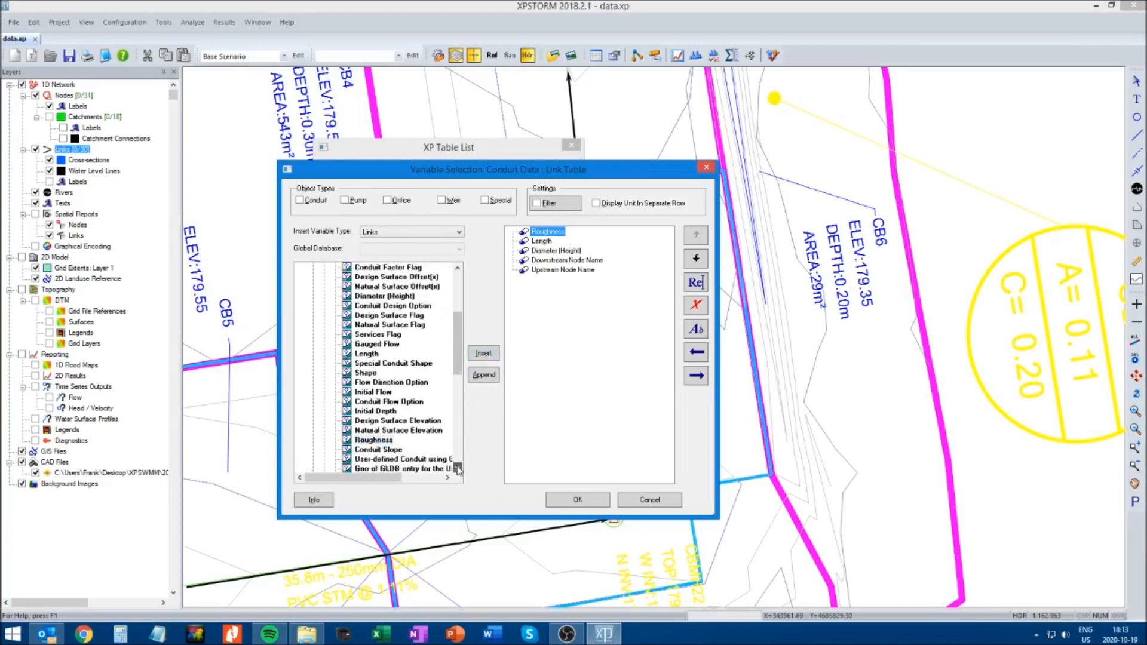
pyautogui.click(458, 469)
pyautogui.click(457, 469)
pyautogui.click(458, 469)
pyautogui.click(458, 469)
pyautogui.click(457, 469)
pyautogui.click(458, 469)
pyautogui.click(394, 431)
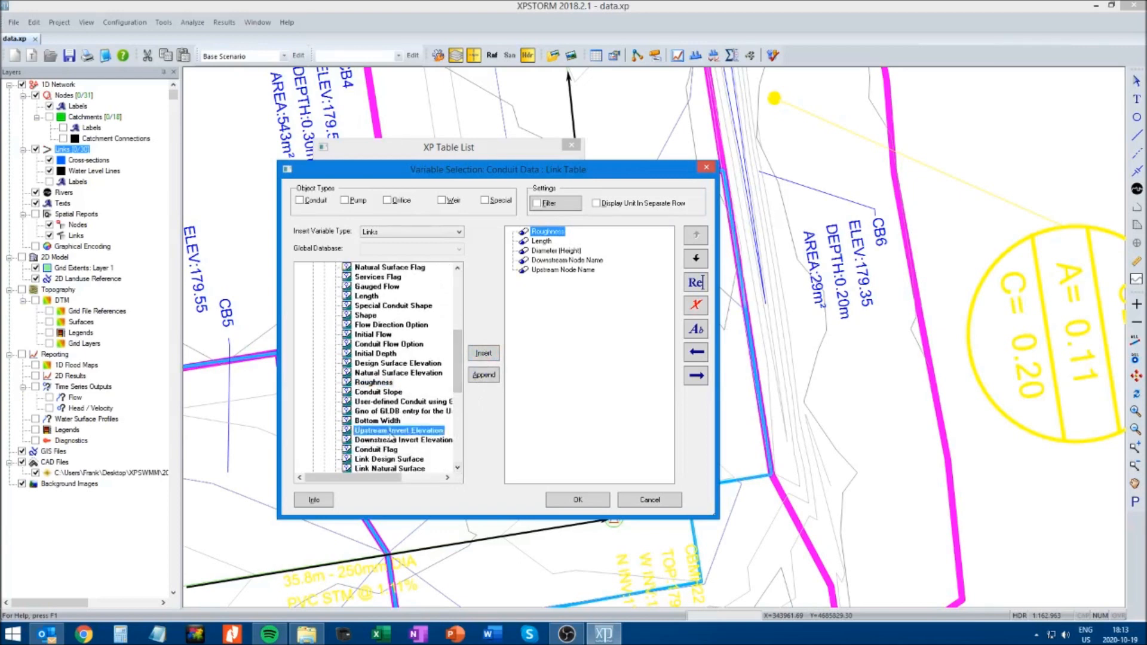
pyautogui.click(483, 354)
pyautogui.click(404, 440)
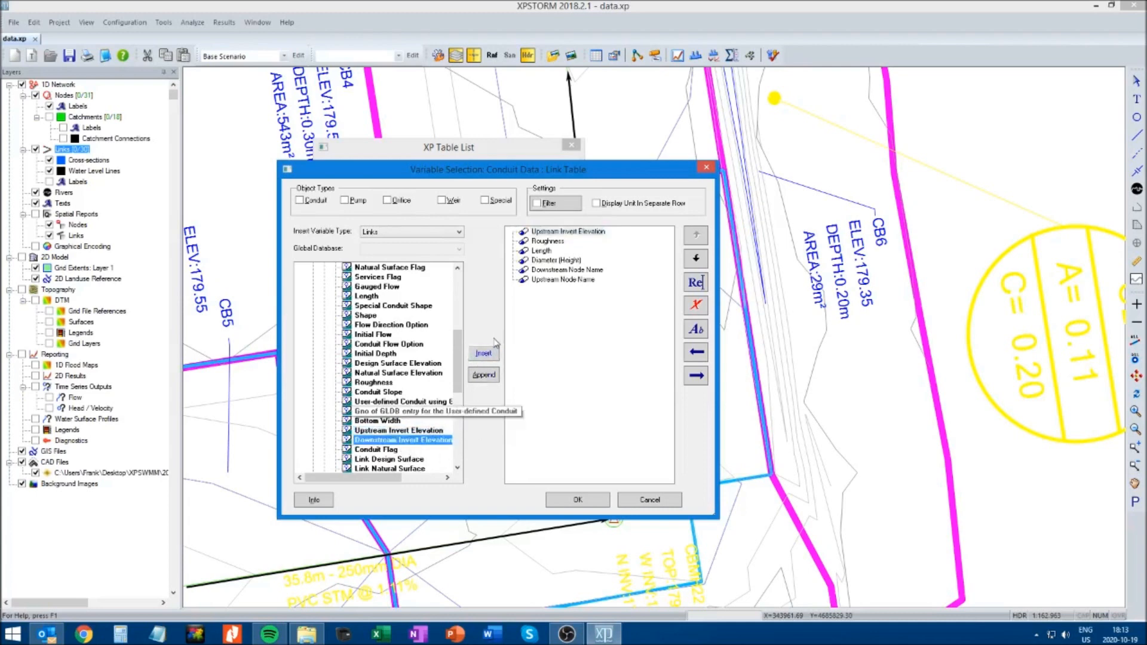
pyautogui.click(484, 354)
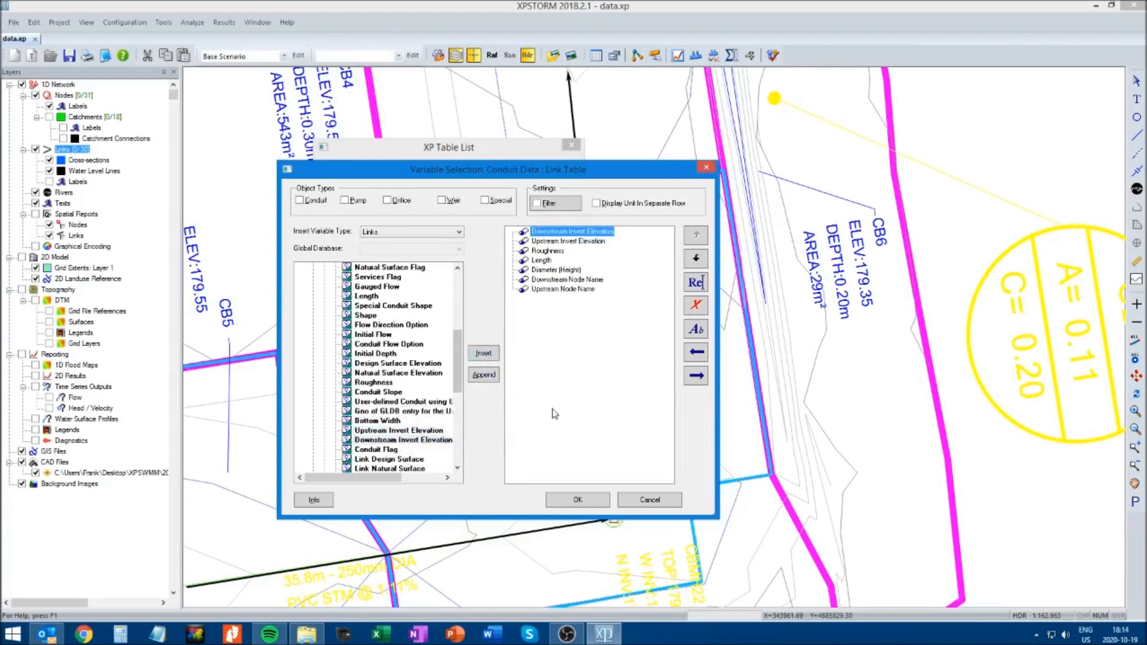
pyautogui.click(380, 392)
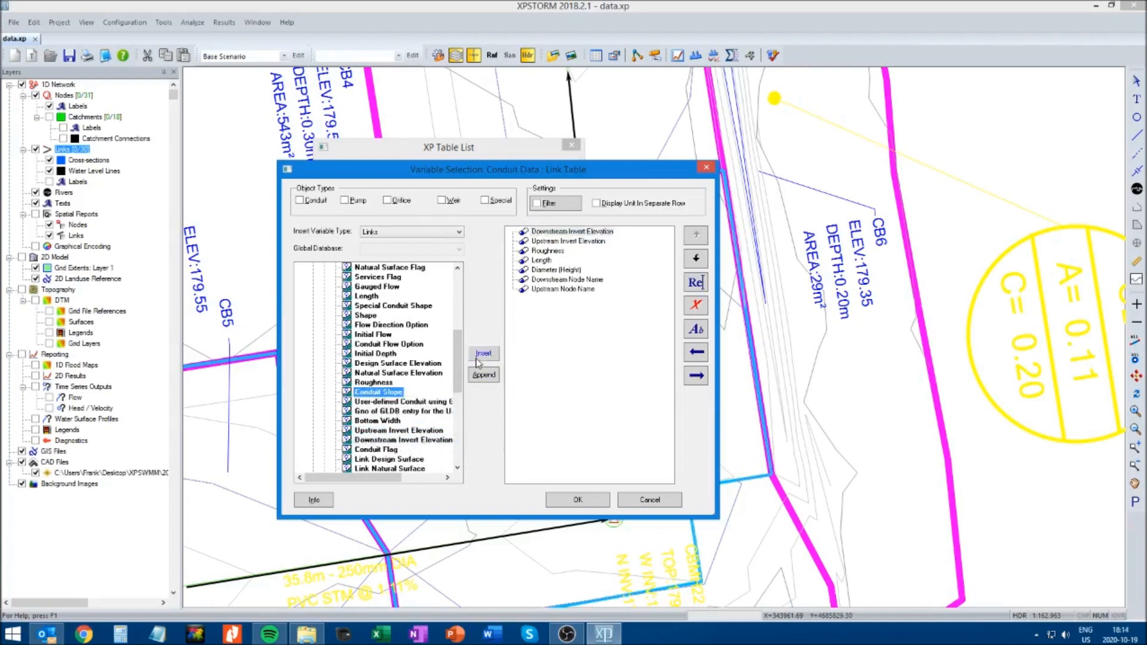
pyautogui.click(484, 353)
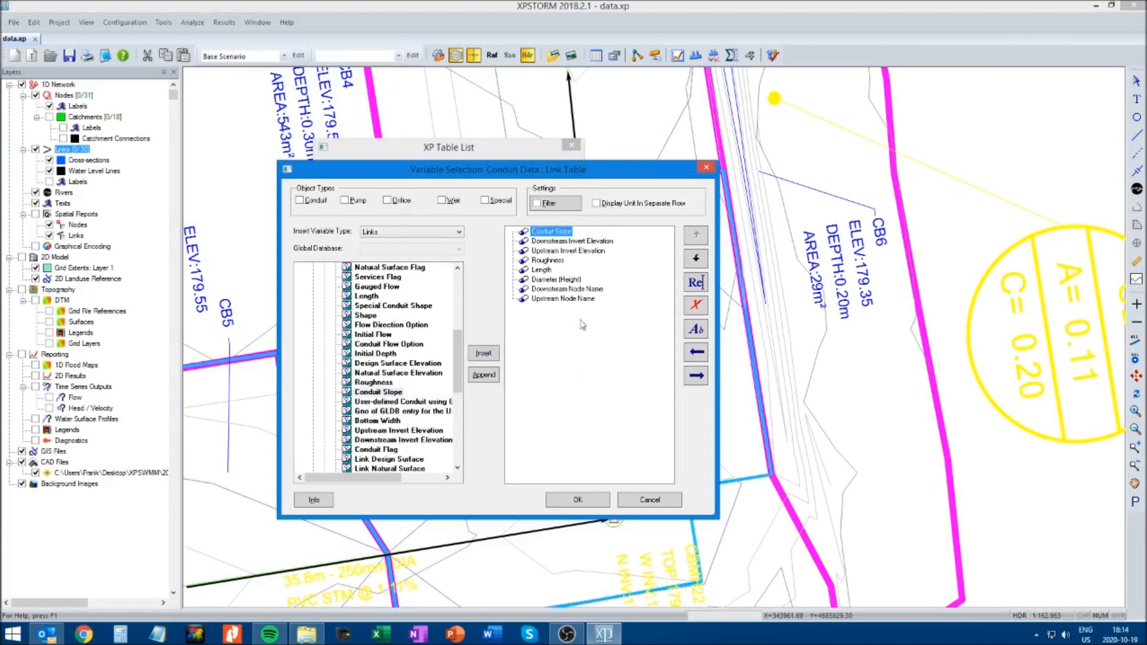
# Move Upstream Node Name to the start of the link table's variable order, followed by Downstream Node Name
pyautogui.click(553, 300)
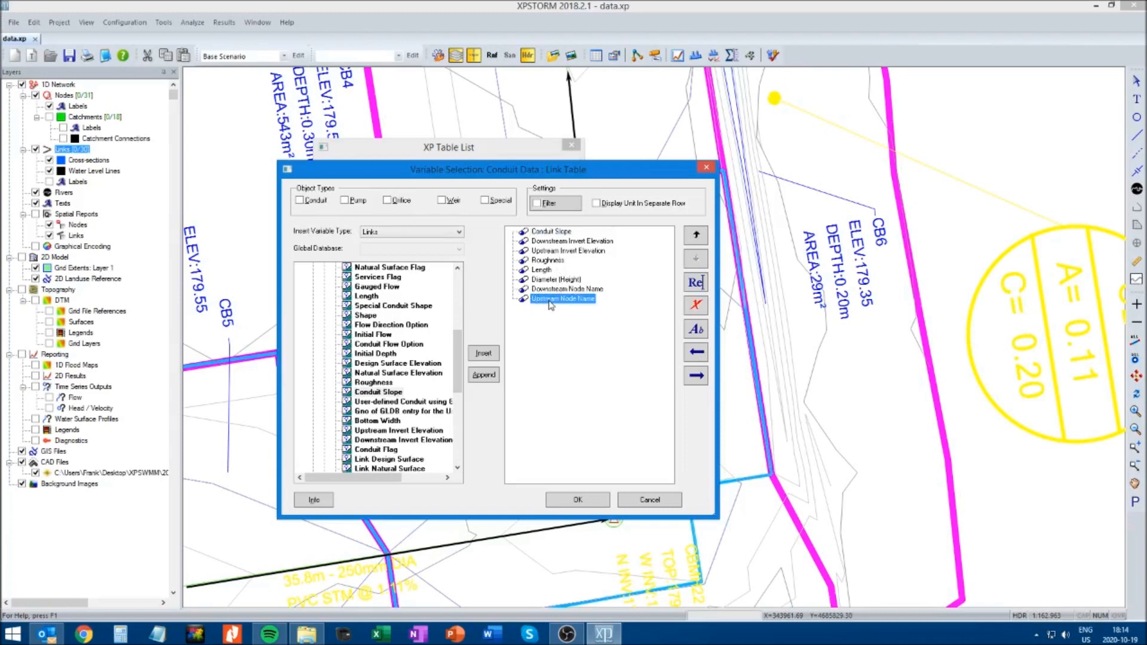
pyautogui.click(697, 237)
pyautogui.click(697, 237)
pyautogui.click(697, 236)
pyautogui.click(697, 237)
pyautogui.click(696, 237)
pyautogui.click(697, 237)
pyautogui.click(697, 237)
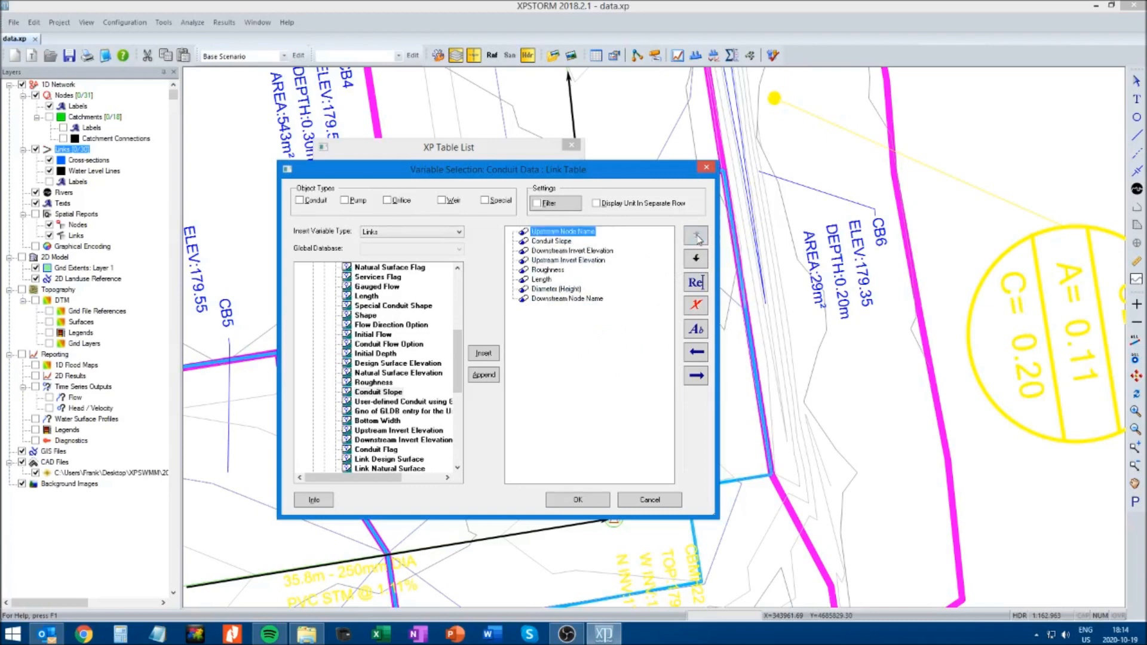
pyautogui.click(547, 301)
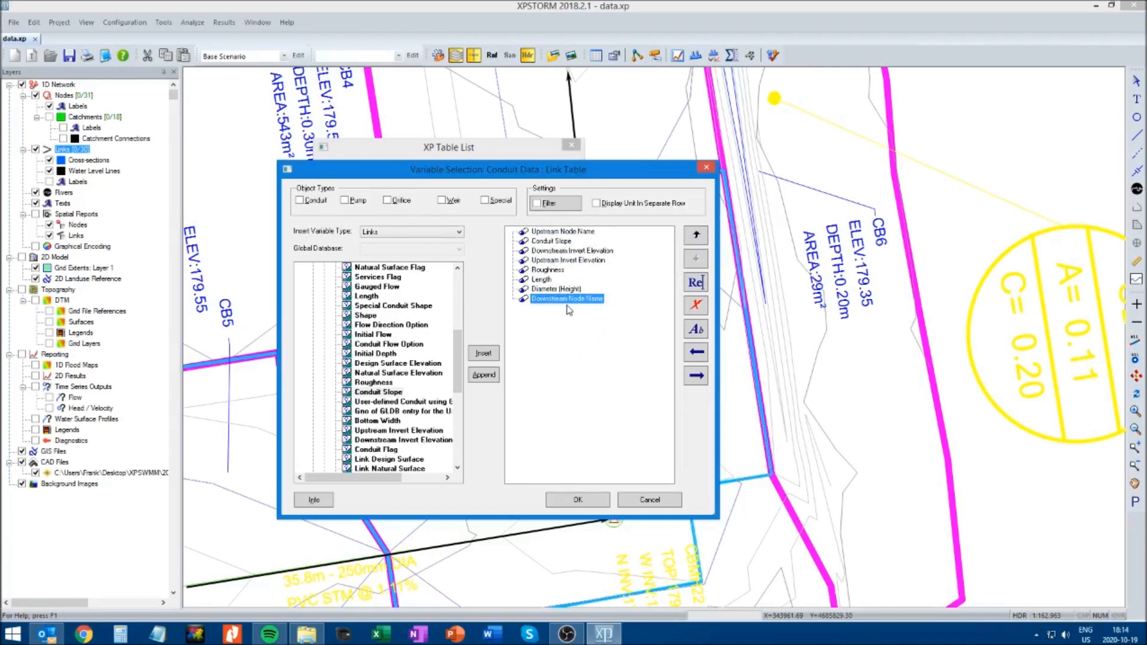
pyautogui.click(697, 237)
pyautogui.click(696, 236)
pyautogui.click(696, 236)
pyautogui.click(697, 237)
pyautogui.click(697, 237)
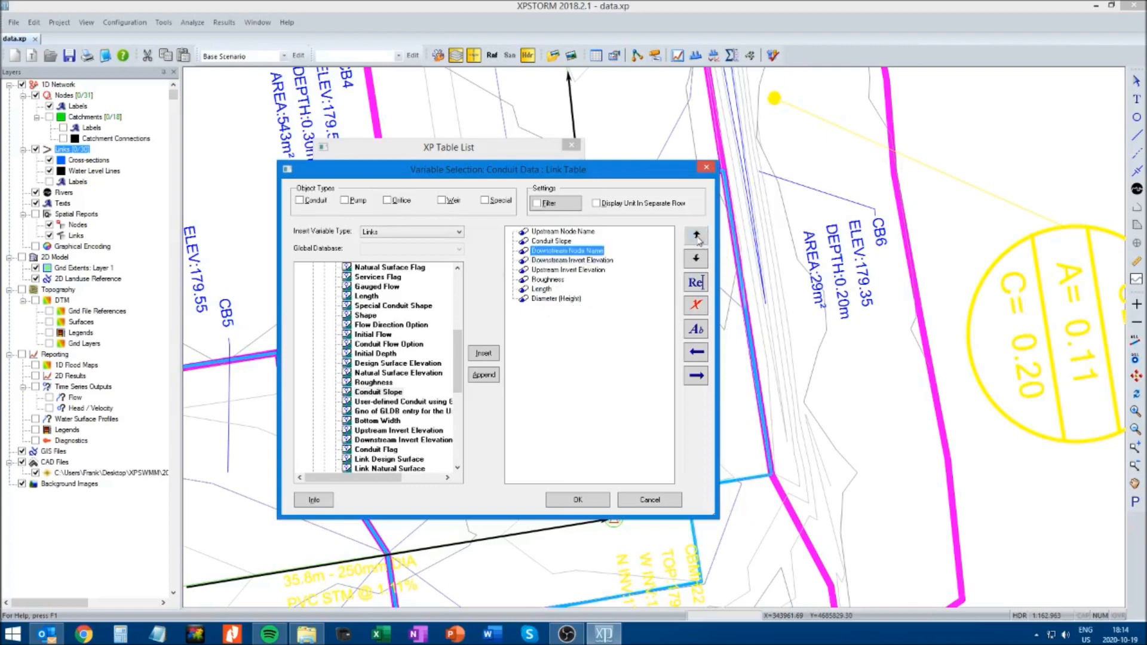
pyautogui.click(696, 236)
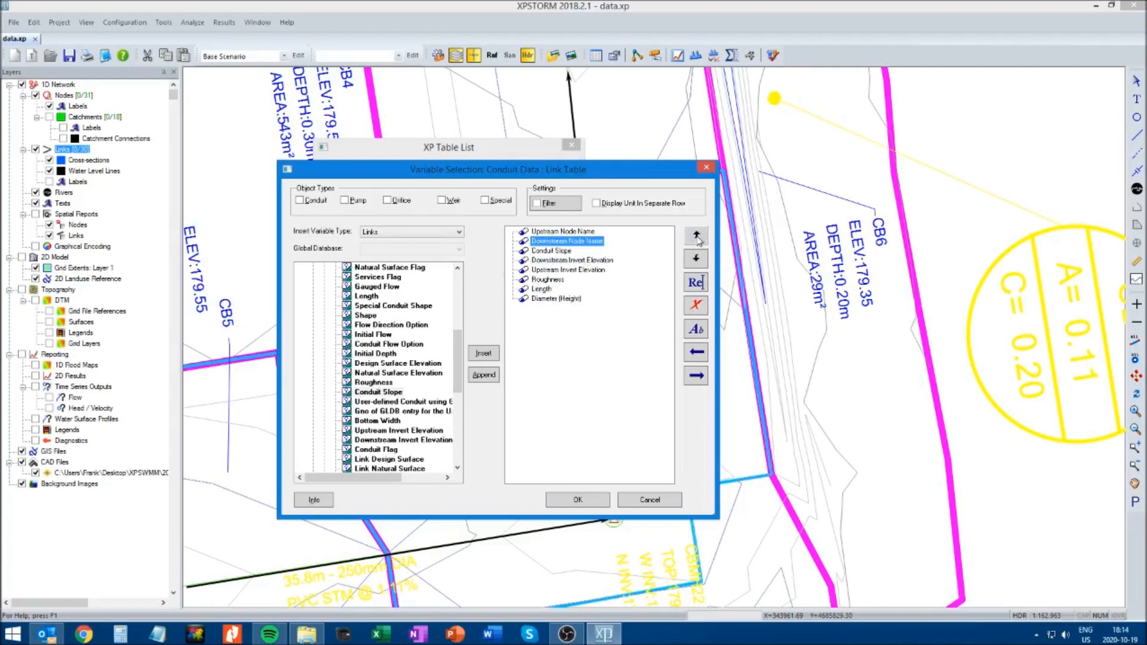
# Move the Length and Roughness variables directly after Downstream Node Name in the link table's variable order
pyautogui.click(547, 289)
pyautogui.click(697, 237)
pyautogui.click(697, 236)
pyautogui.click(704, 241)
pyautogui.click(704, 241)
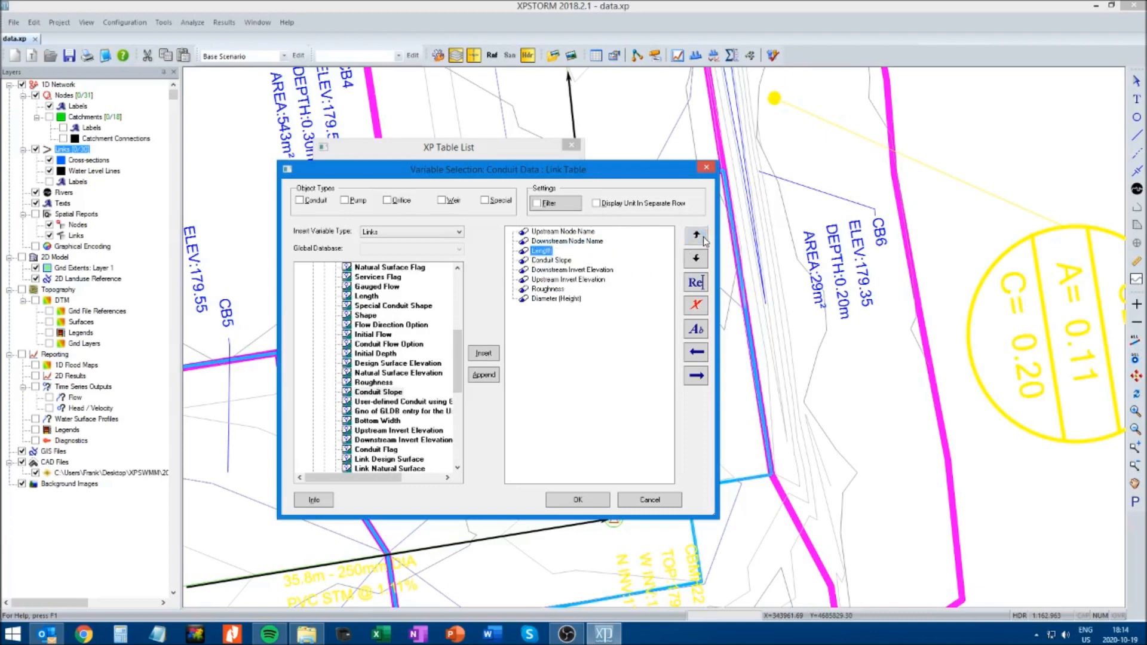
pyautogui.click(547, 289)
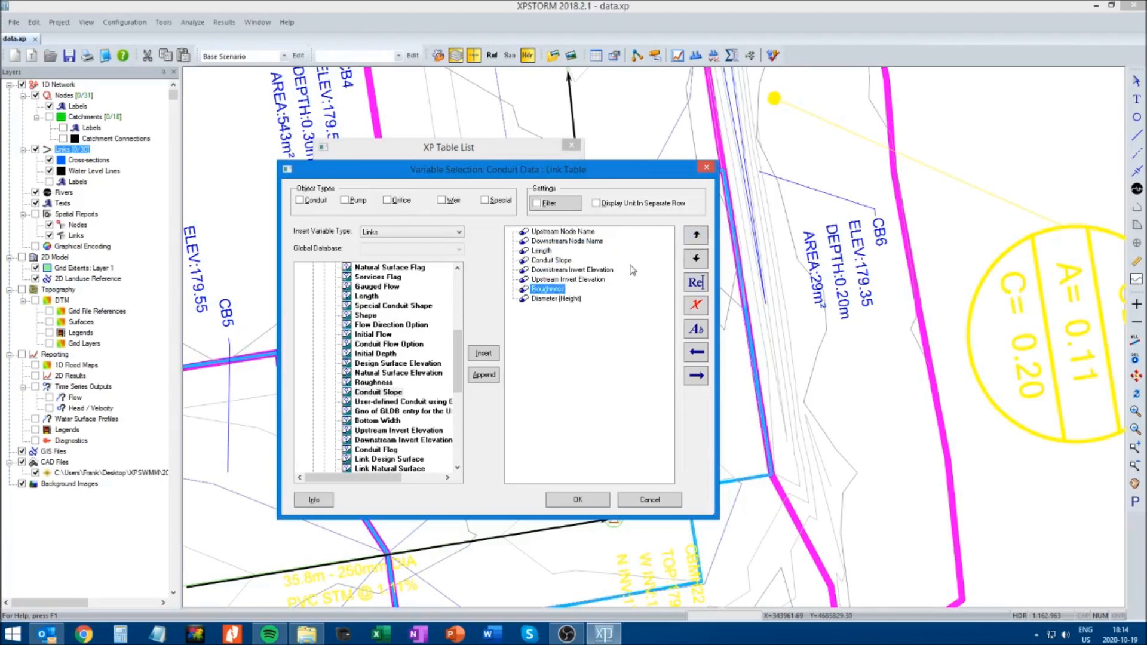
pyautogui.click(693, 237)
pyautogui.click(695, 238)
pyautogui.click(694, 238)
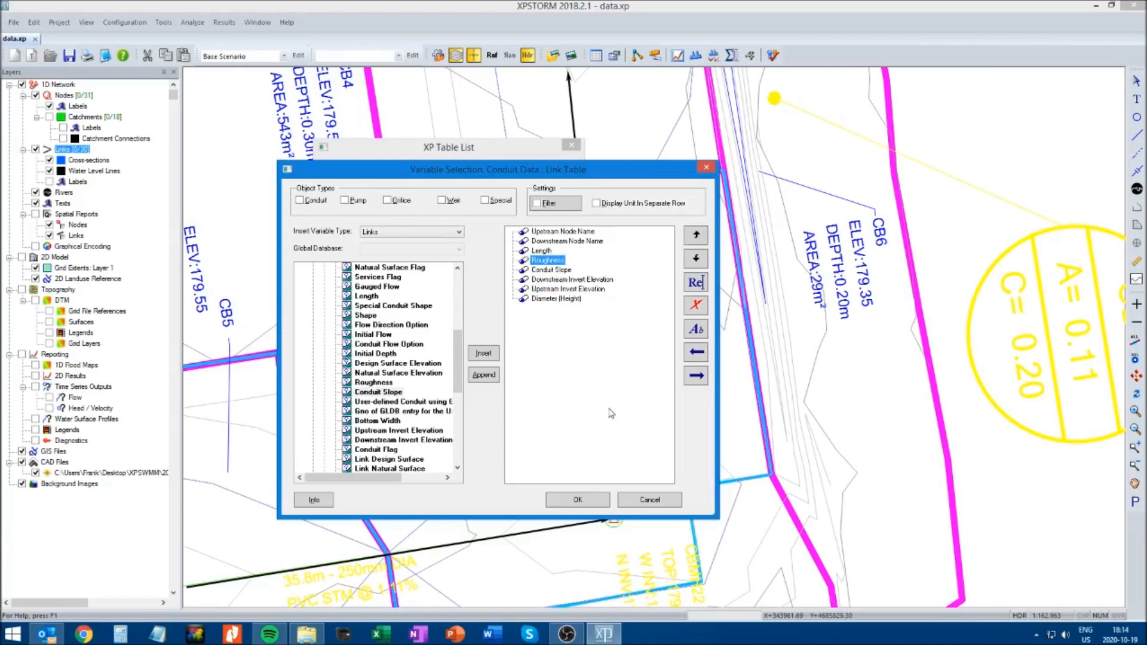
# Place Upstream Invert Elevation, Downstream Invert Elevation and Diameter (Height) between Roughness and Conduit Slope, and accept the variable selection
pyautogui.click(547, 291)
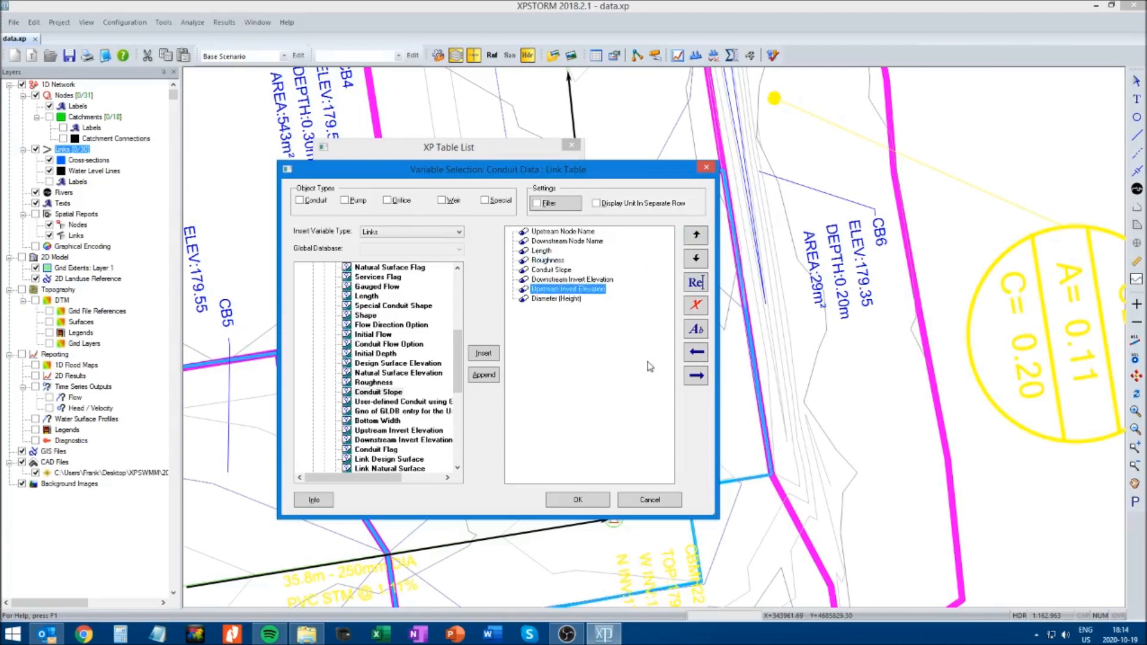
pyautogui.click(699, 235)
pyautogui.click(699, 236)
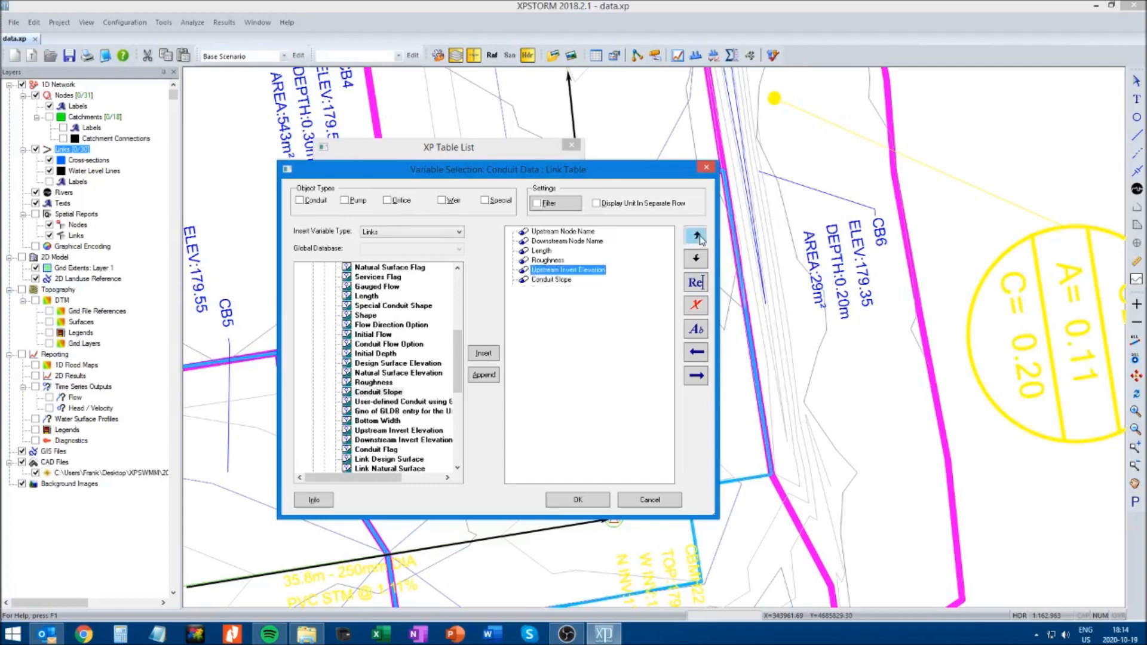
pyautogui.click(553, 290)
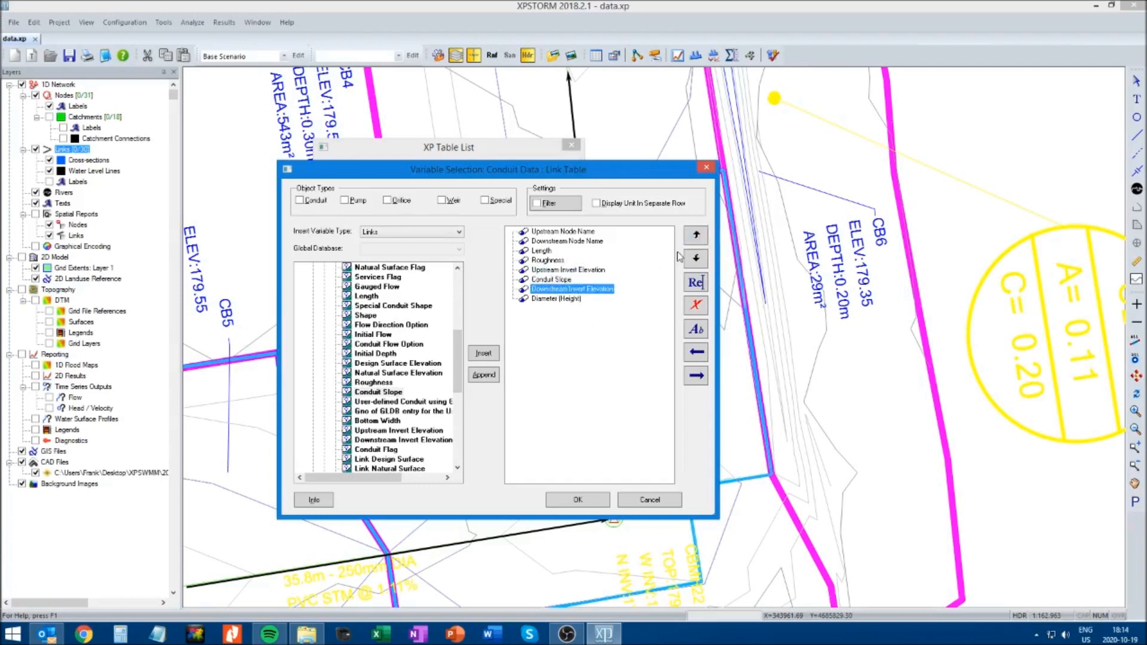
pyautogui.click(696, 236)
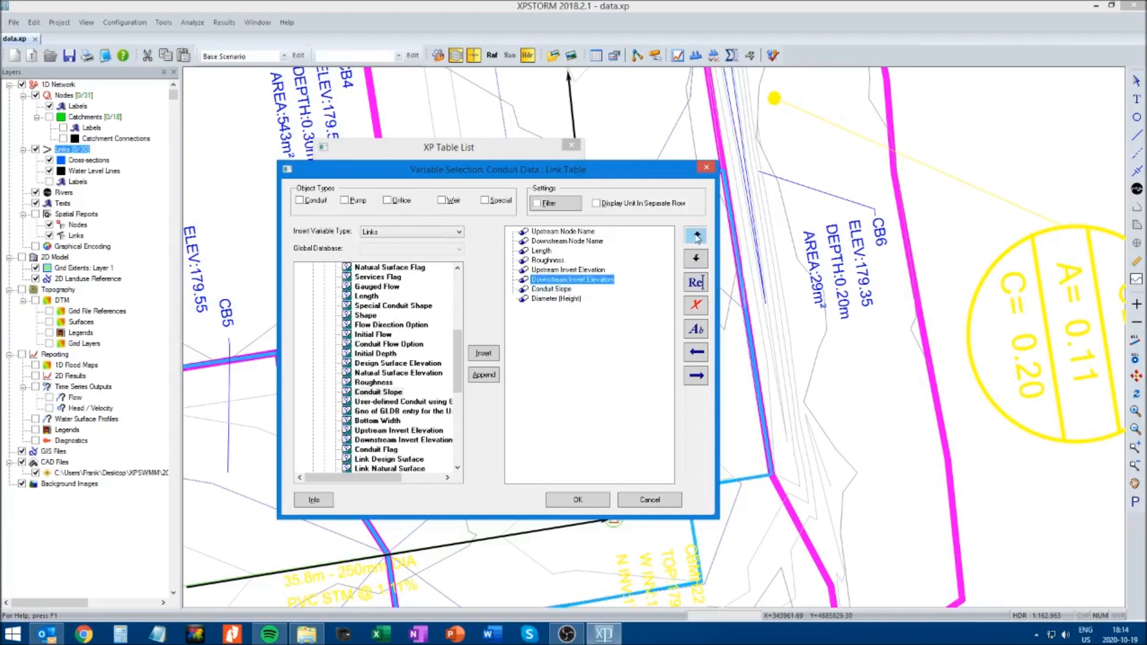
pyautogui.click(569, 298)
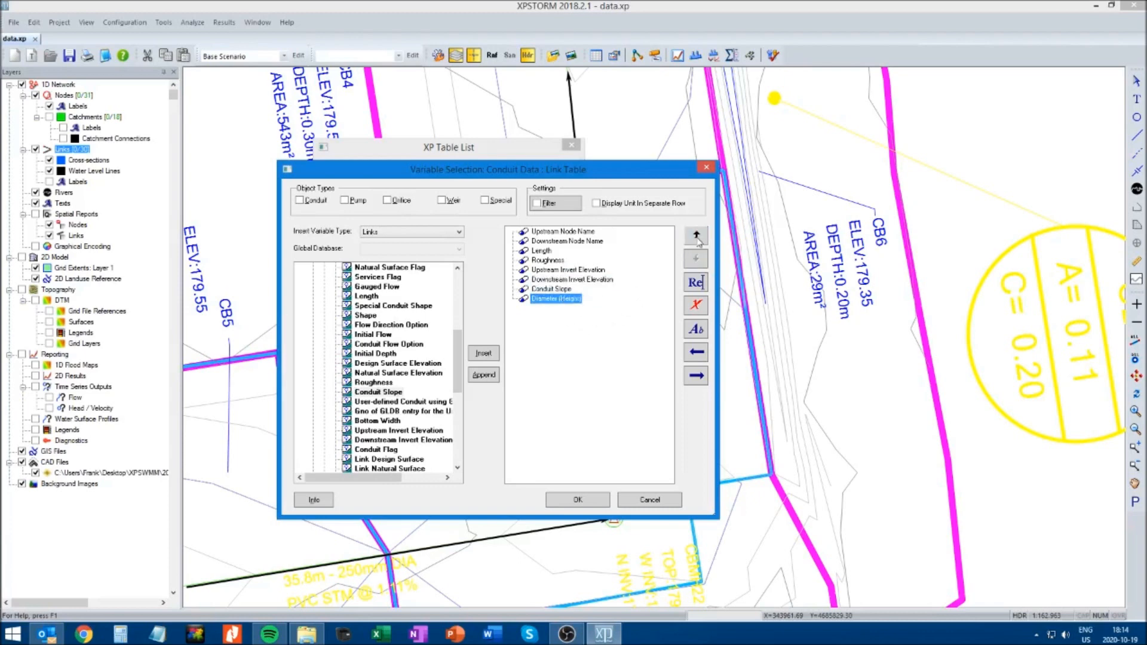
pyautogui.click(696, 236)
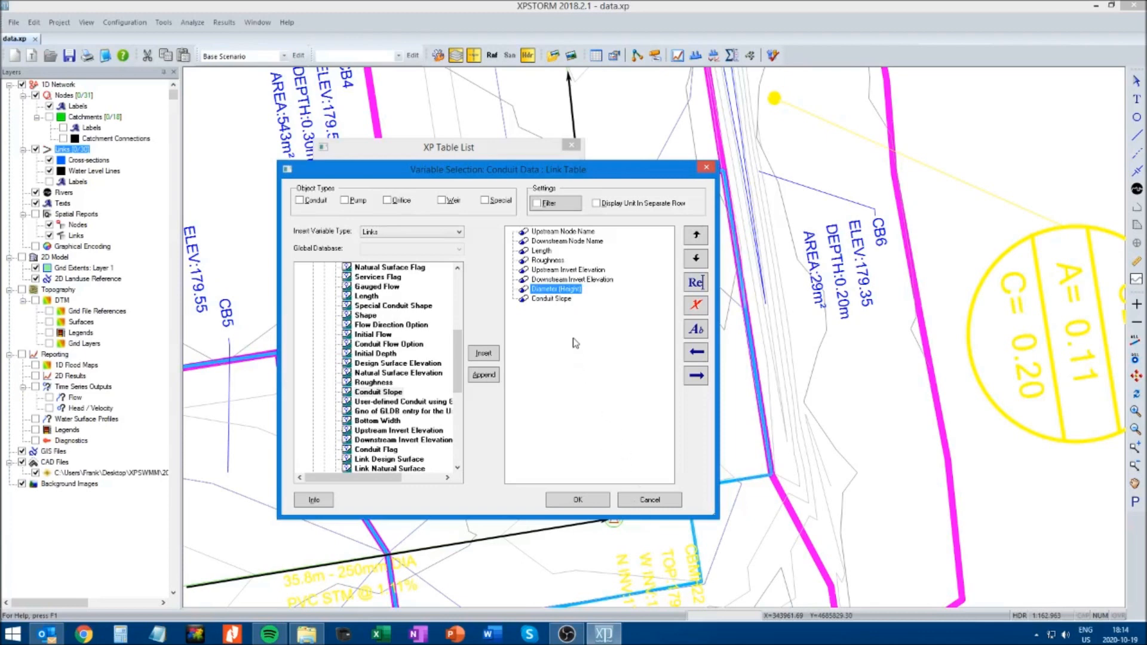
pyautogui.click(577, 501)
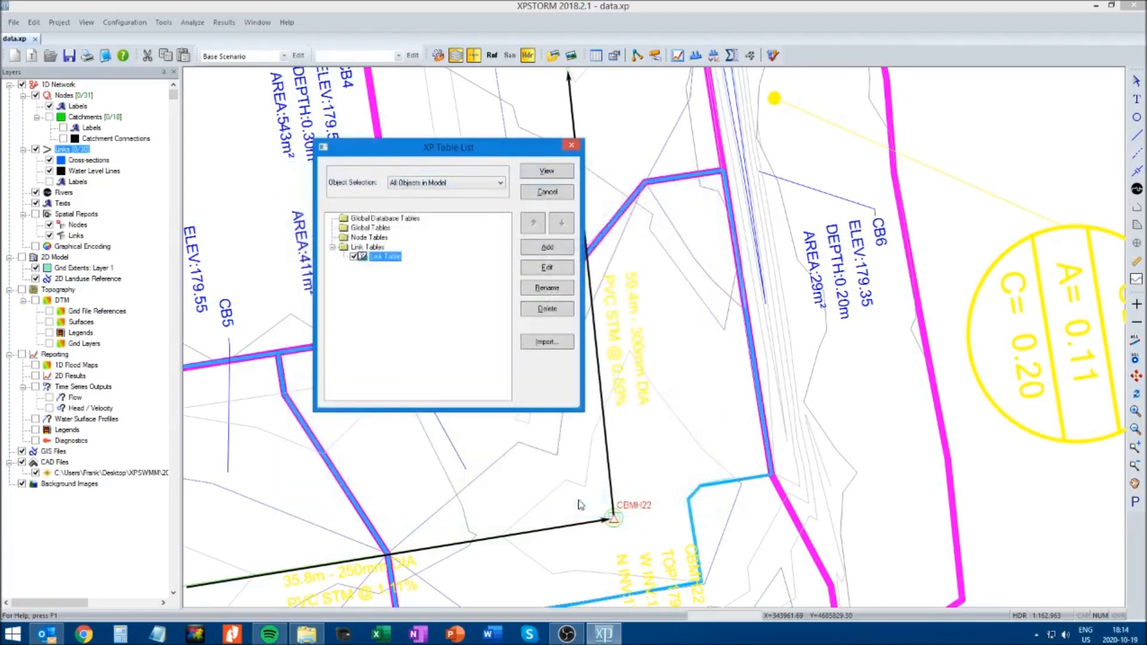
# View the link table and set the roughness of all links to 0.013
pyautogui.click(545, 173)
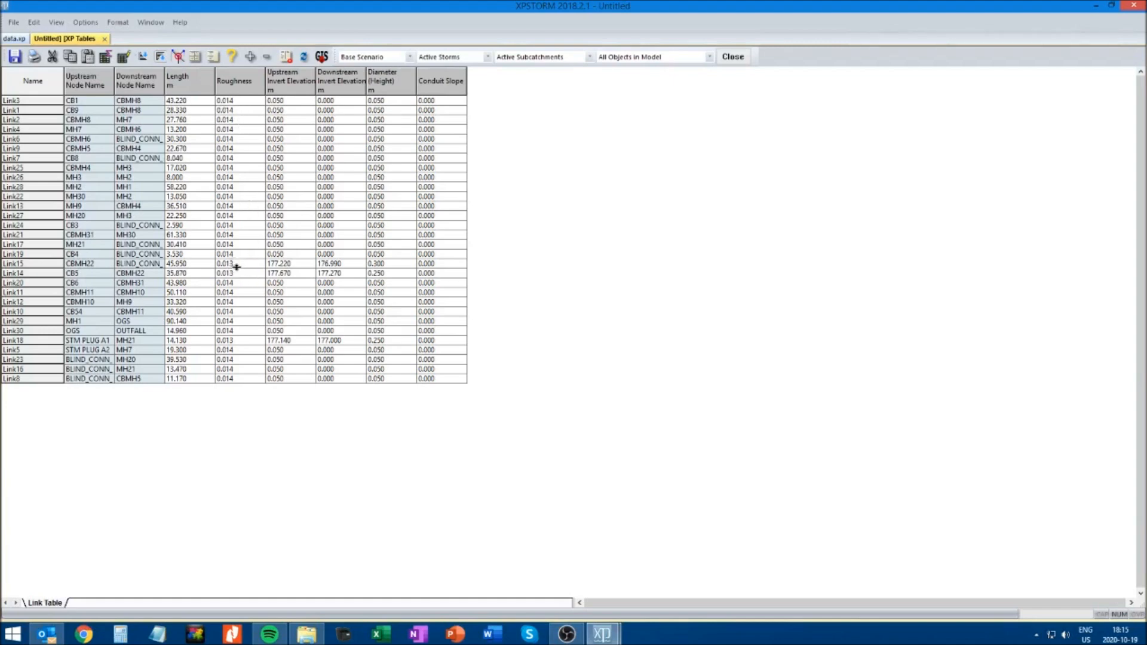
pyautogui.click(237, 101)
pyautogui.doubleClick(238, 101)
pyautogui.click(238, 264)
pyautogui.doubleClick(238, 264)
pyautogui.hotkey('ctrl', 'c')
pyautogui.moveTo(226, 103); pyautogui.dragTo(239, 384)
pyautogui.hotkey('ctrl', 'v')
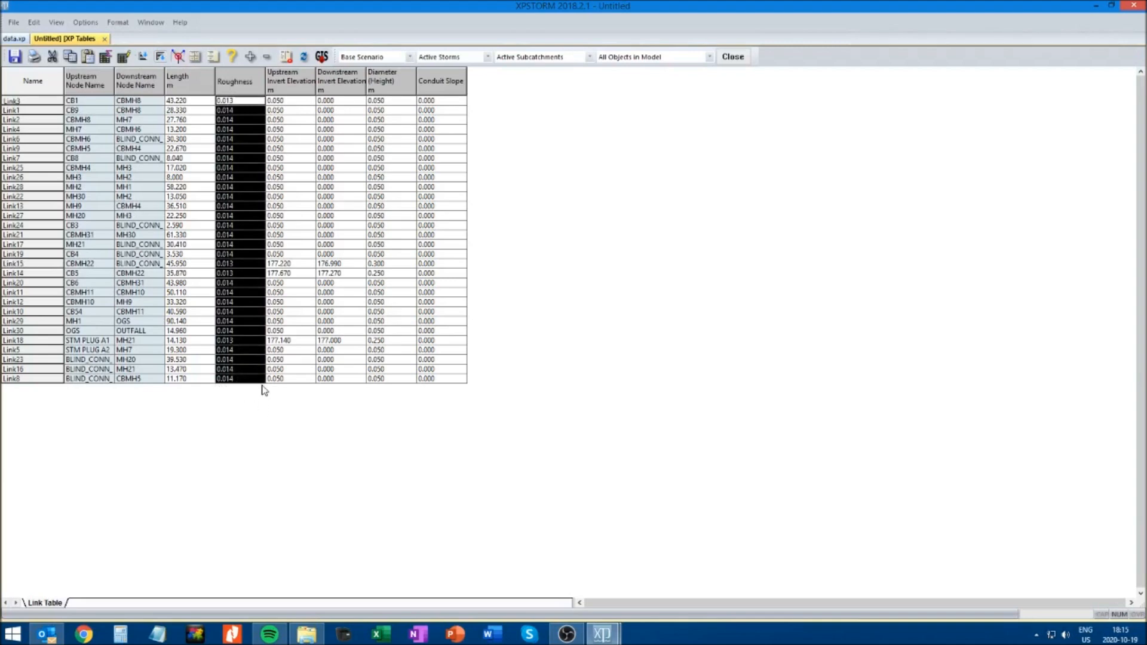
pyautogui.rightClick(237, 115)
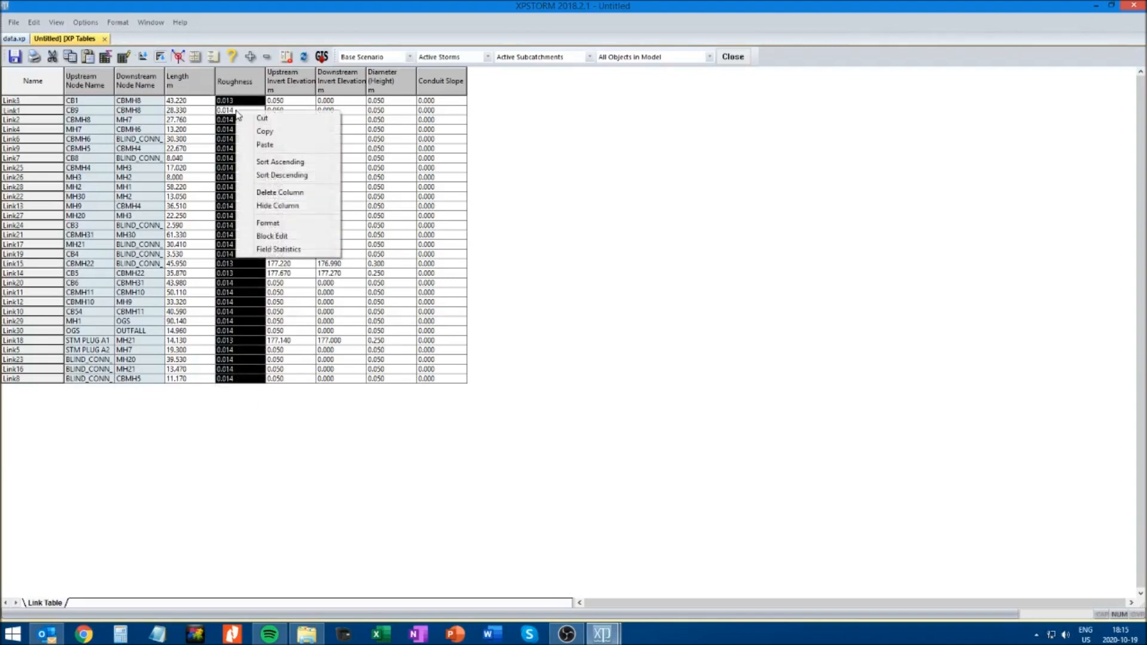
pyautogui.click(266, 146)
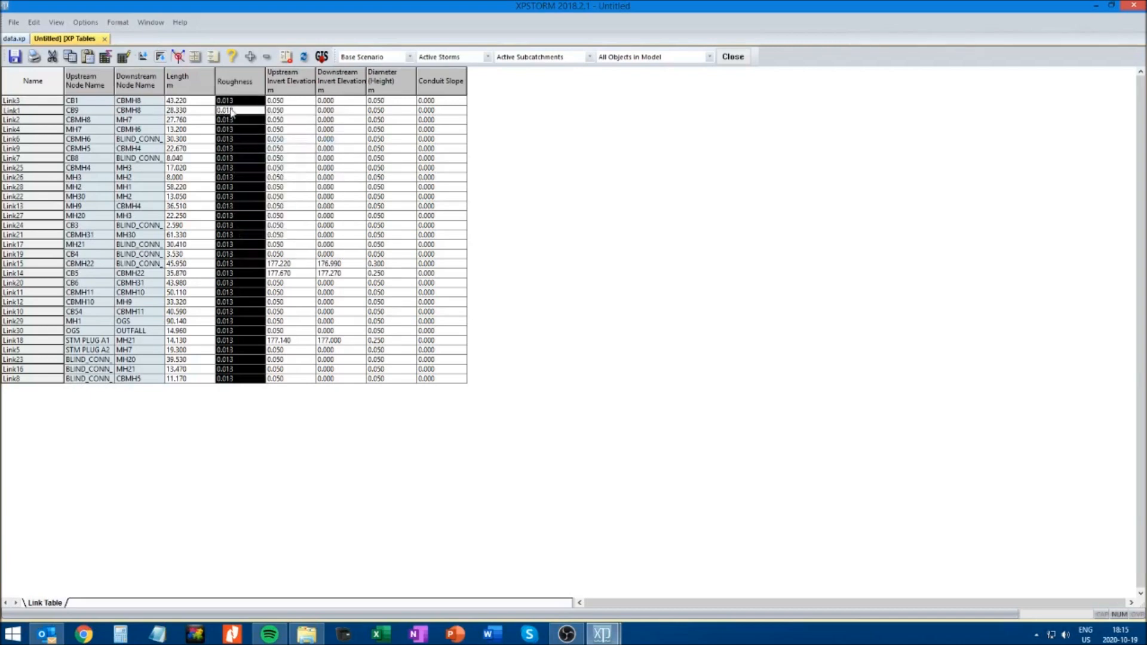
pyautogui.click(237, 105)
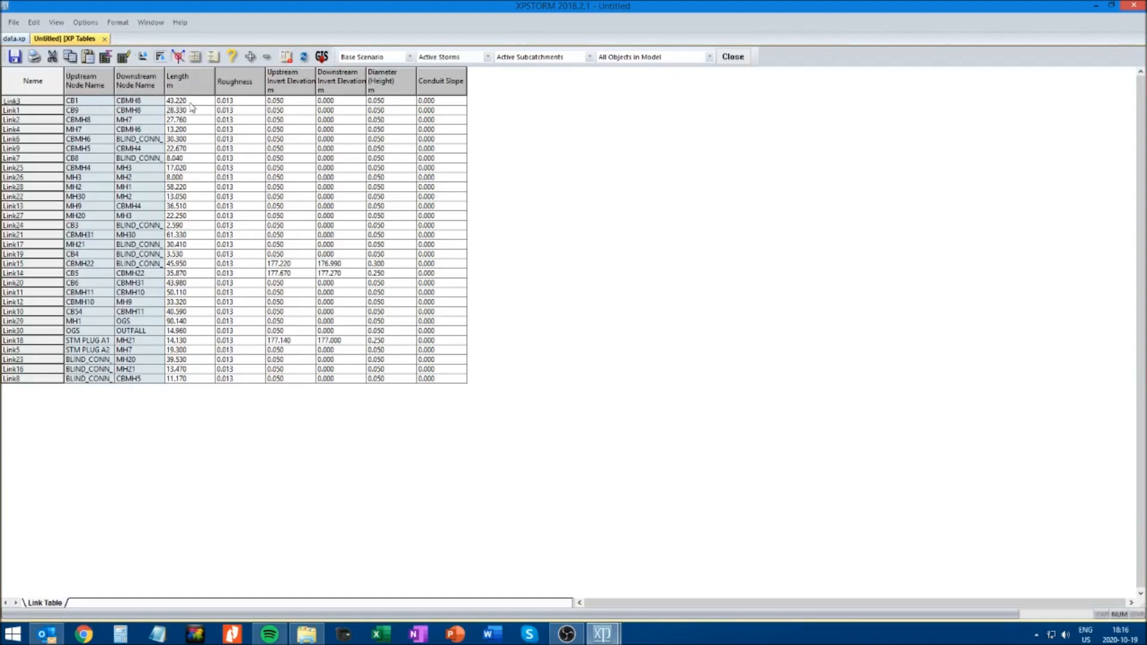
# Set Link3's upstream invert elevation to 177.25 m, downstream invert elevation to 176.82 m and diameter to 0.250 m
pyautogui.click(294, 101)
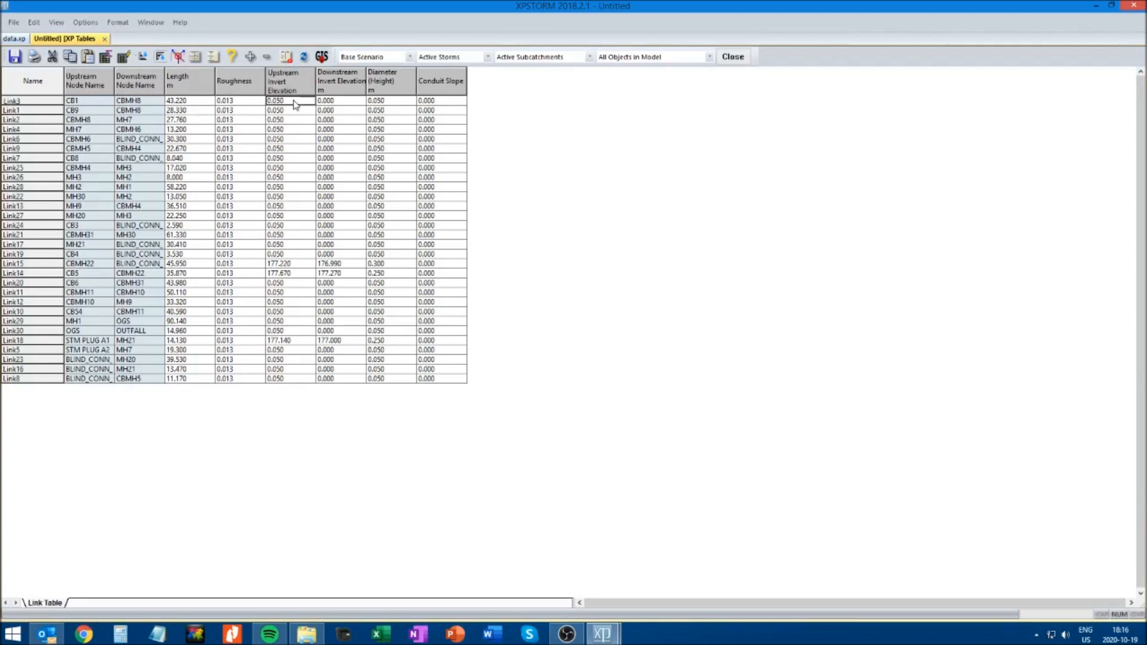
pyautogui.click(282, 101)
pyautogui.write('177.25')
pyautogui.click(326, 100)
pyautogui.click(326, 101)
pyautogui.write('1')
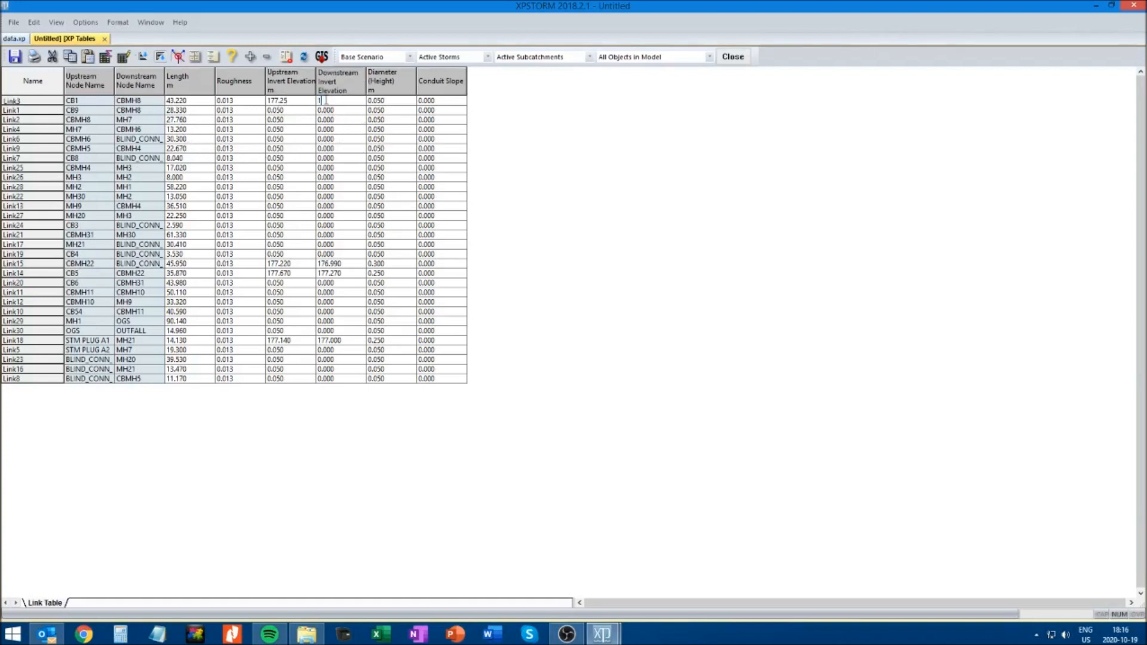
pyautogui.write('76.82')
pyautogui.click(384, 101)
pyautogui.write('0.')
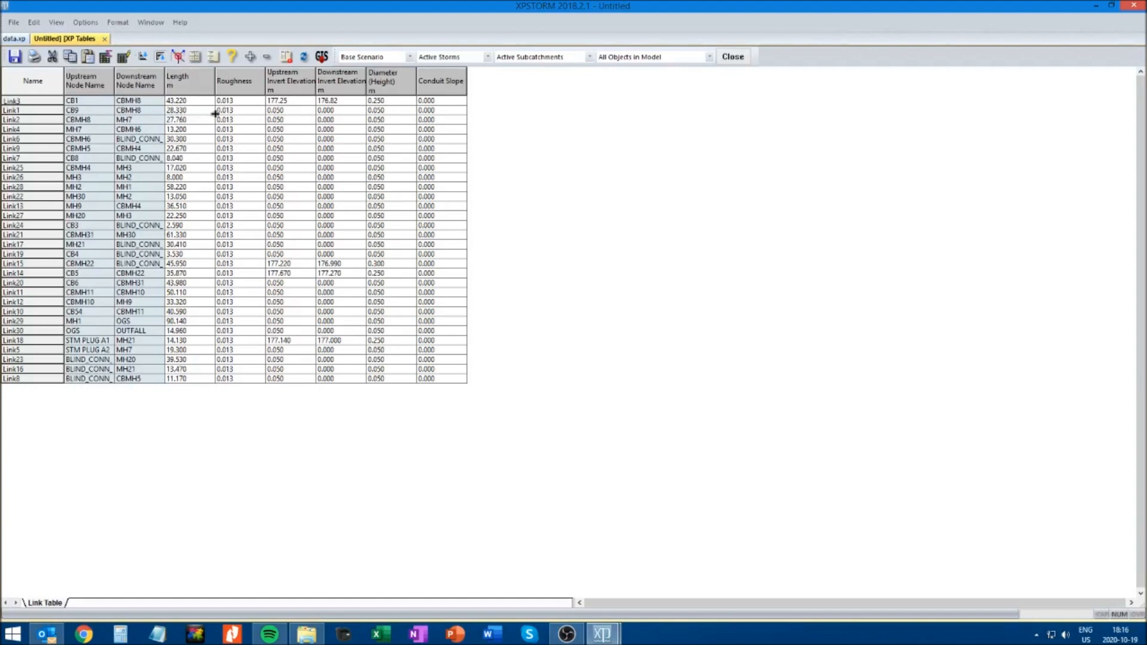
# Set Link1's upstream invert elevation to 177.25 m, downstream invert elevation to 176.97 m and diameter to 0.250 m
pyautogui.click(279, 110)
pyautogui.doubleClick(279, 110)
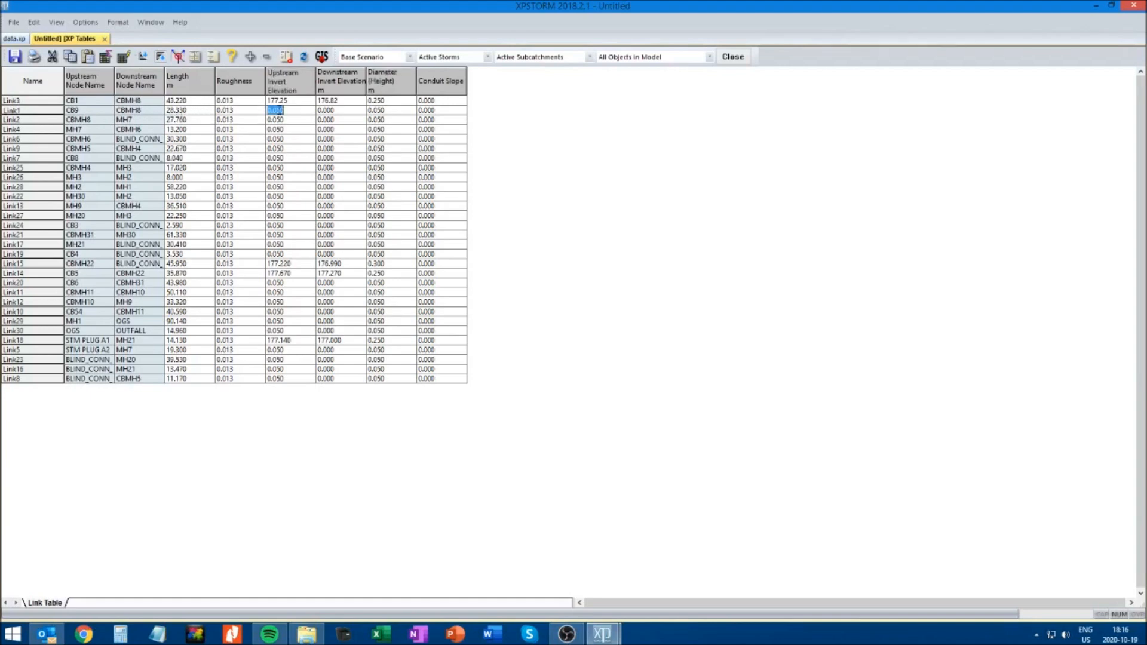
pyautogui.write('177.25')
pyautogui.click(326, 110)
pyautogui.doubleClick(325, 110)
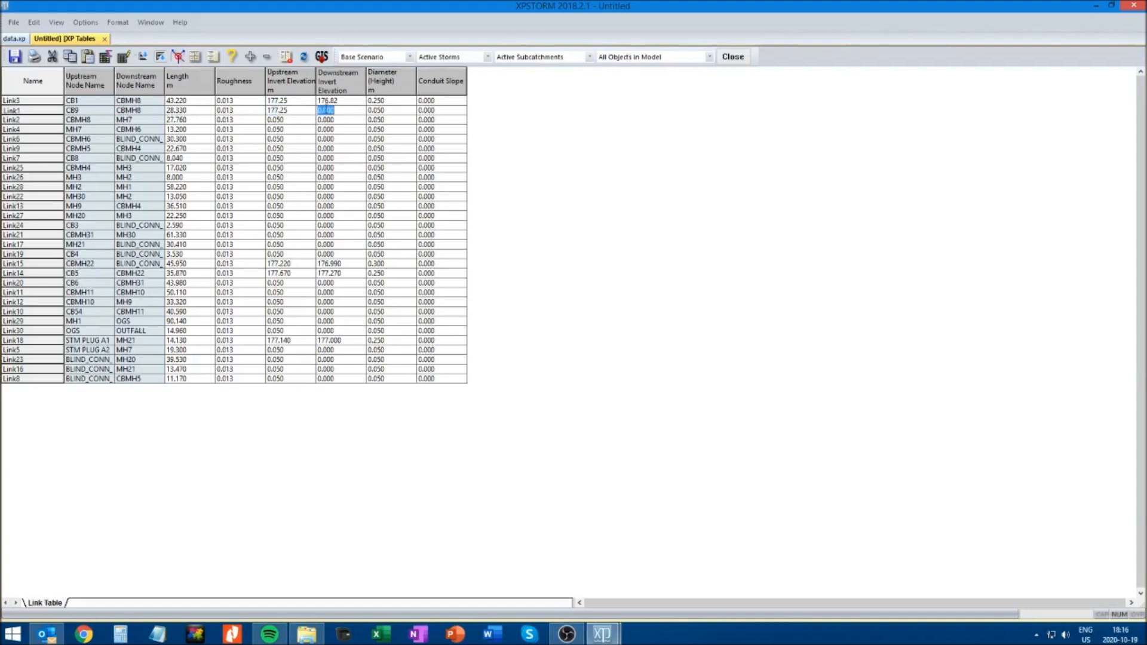
pyautogui.write('176.97')
pyautogui.click(376, 110)
pyautogui.doubleClick(378, 110)
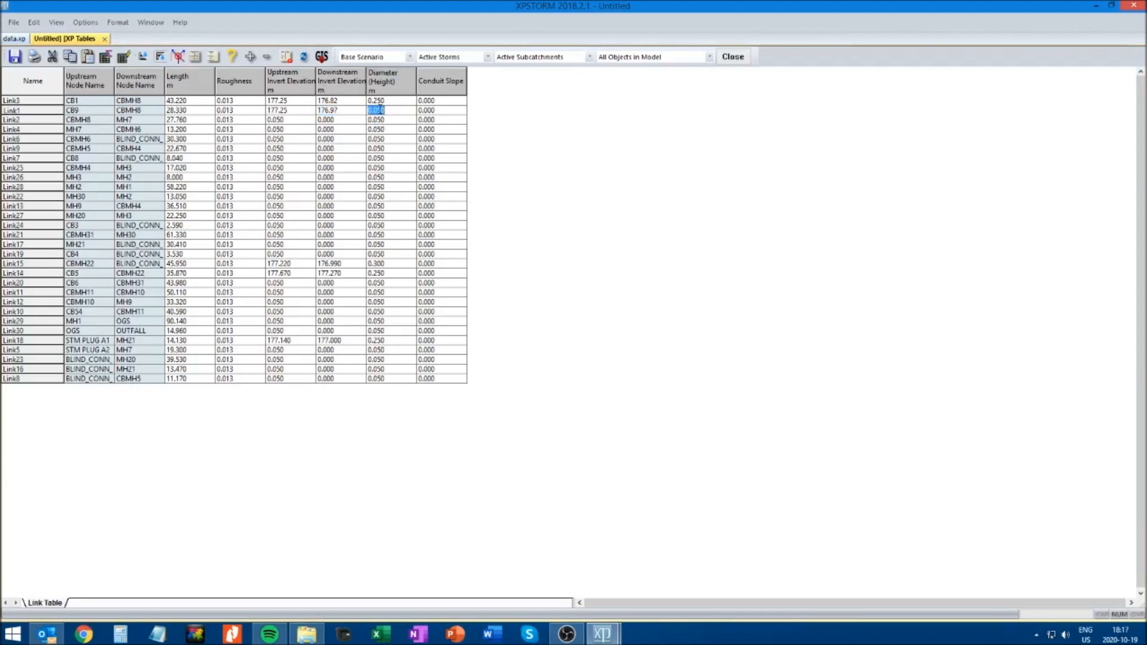
pyautogui.write('0.250')
# Set Link2's upstream invert elevation to 176.63 m, downstream invert elevation to 176.35 m and diameter to 0.300 m
pyautogui.click(278, 120)
pyautogui.doubleClick(278, 120)
pyautogui.write('176')
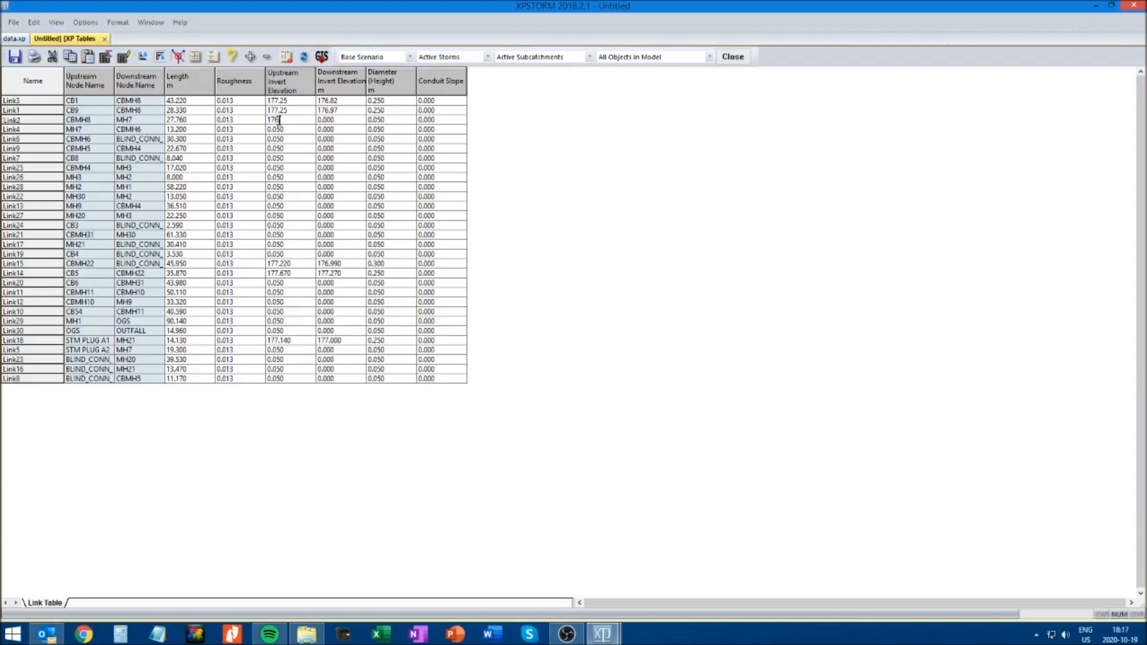
pyautogui.write('.63')
pyautogui.doubleClick(333, 120)
pyautogui.write('1')
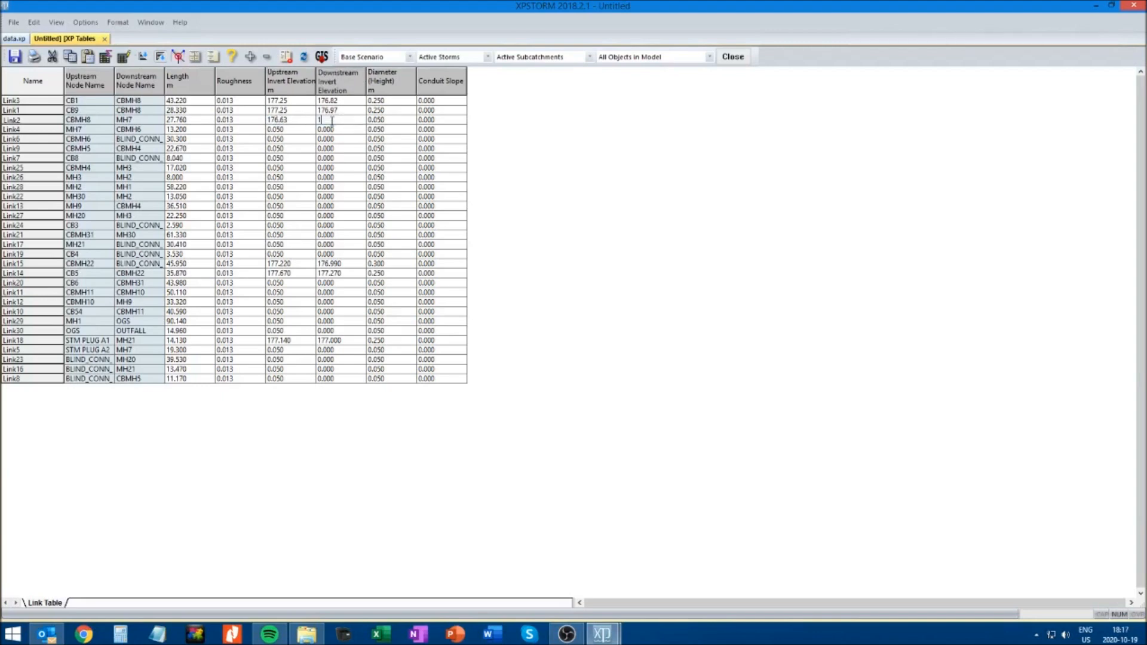
pyautogui.write('76.35')
pyautogui.click(385, 120)
pyautogui.doubleClick(384, 120)
pyautogui.write('0')
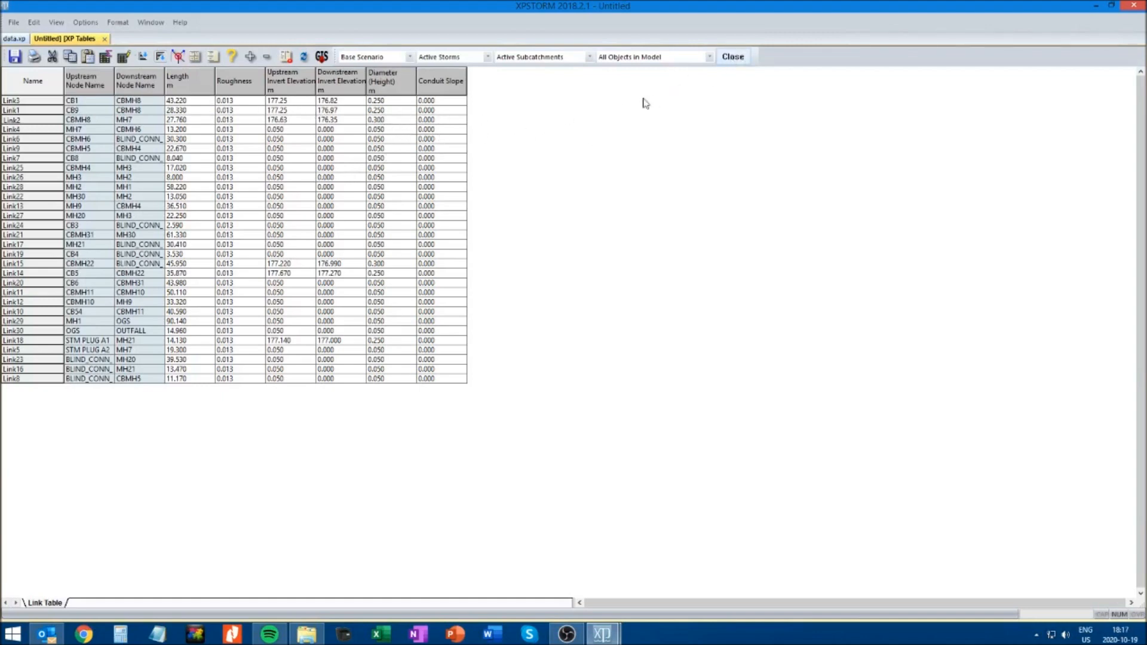
# Close the link table and reopen it to check the entered conduit values, leaving the table closed
pyautogui.click(733, 57)
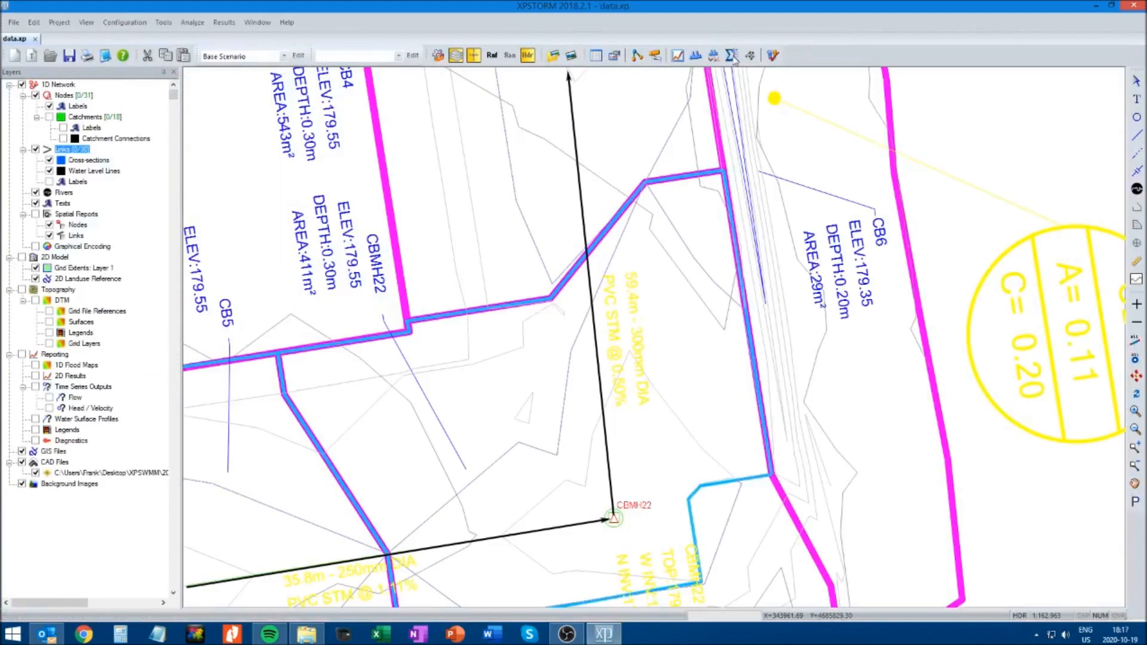
pyautogui.click(596, 58)
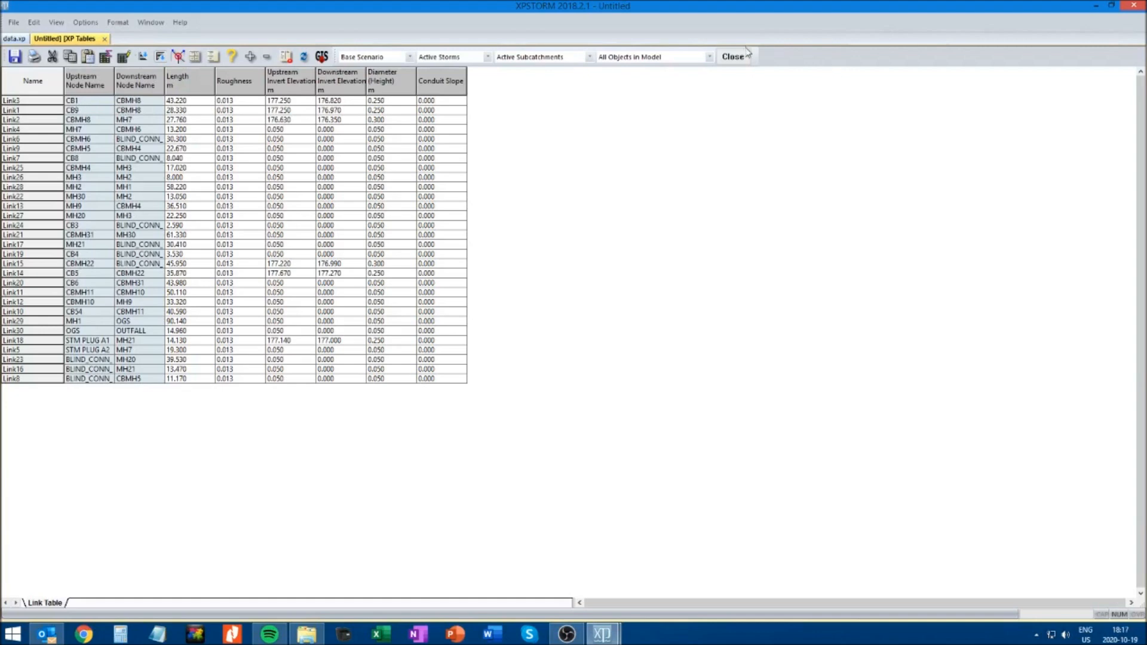
pyautogui.click(731, 58)
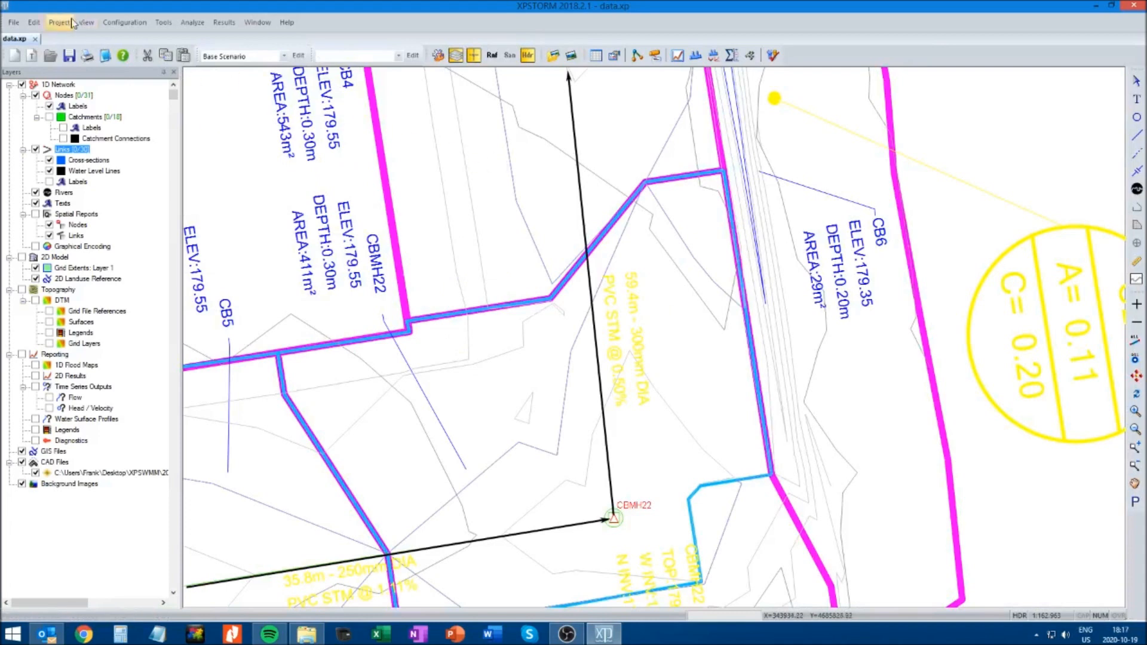
# Find node CB1 by its object name and bring it into view with the drainage plan around it
pyautogui.click(33, 24)
pyautogui.click(84, 27)
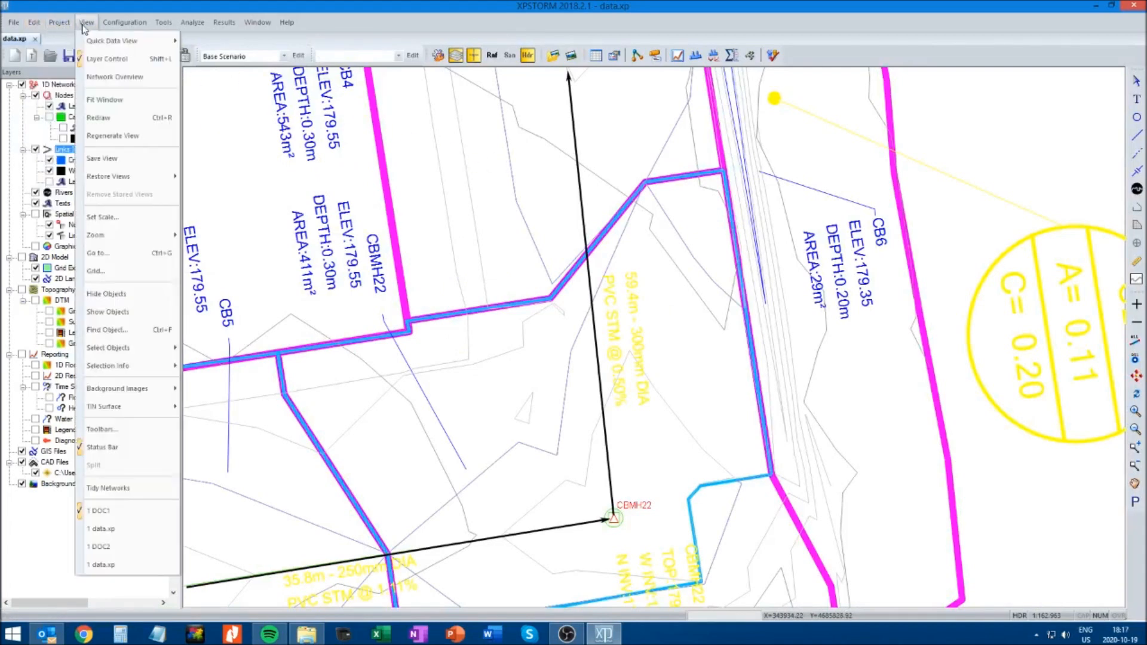
pyautogui.click(119, 336)
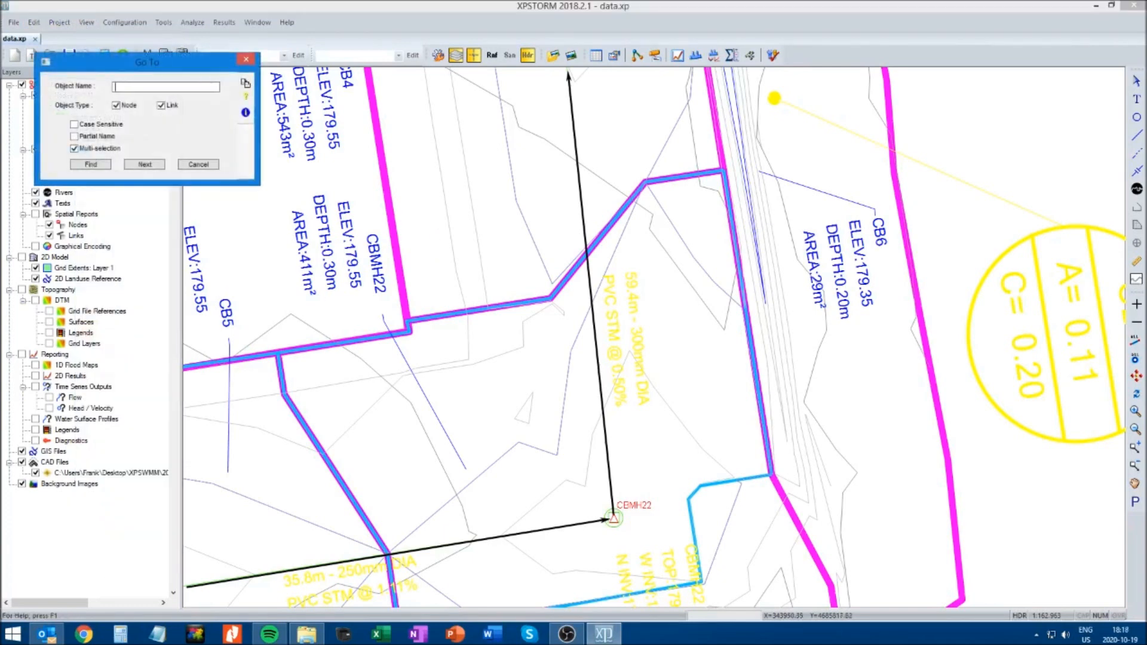
pyautogui.click(90, 164)
pyautogui.click(1136, 484)
pyautogui.moveTo(957, 249); pyautogui.dragTo(660, 252)
pyautogui.click(1137, 86)
pyautogui.doubleClick(377, 336)
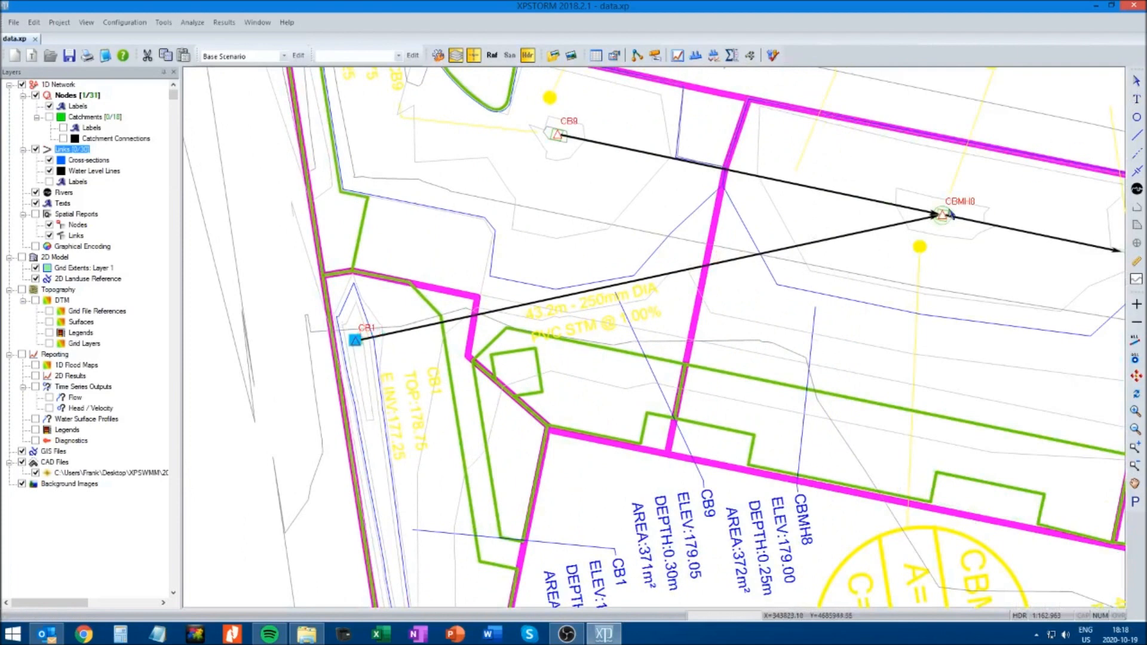
# Inspect the circular conduit data of the link between CB1 and CBMH8, and accept the dialogs
pyautogui.click(648, 279)
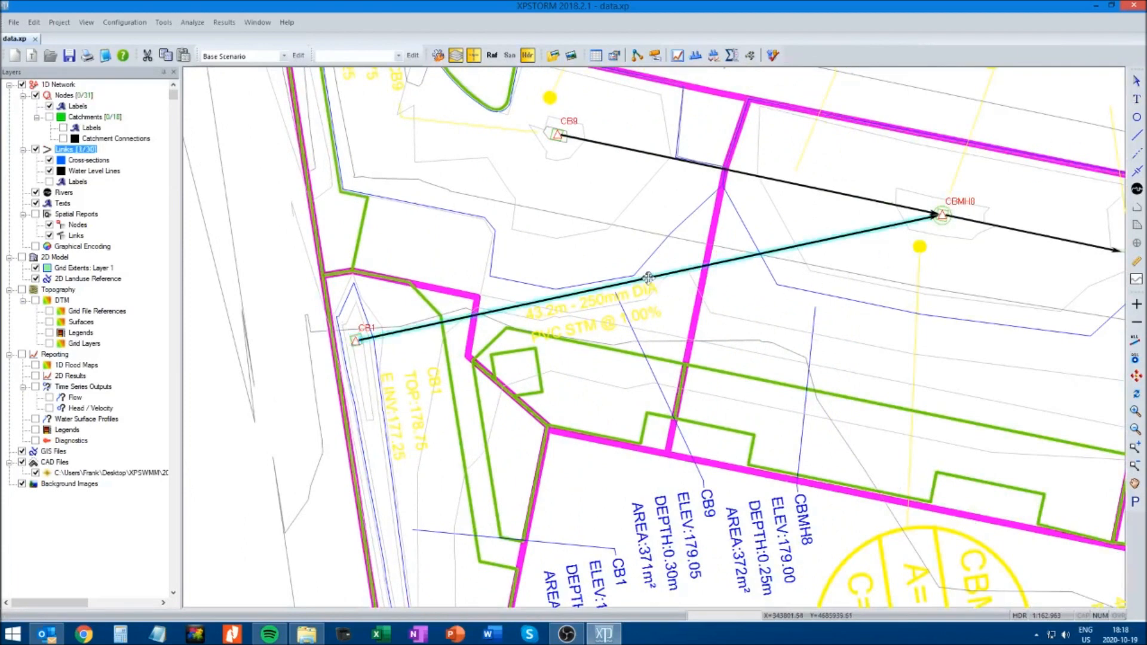
pyautogui.rightClick(649, 278)
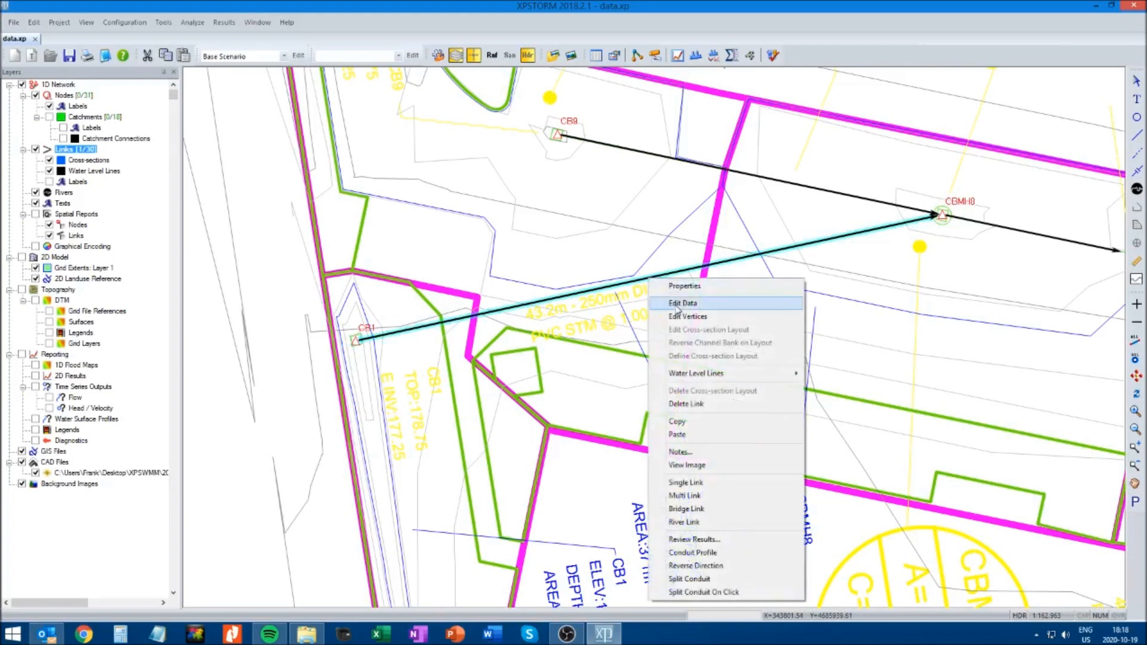
pyautogui.click(675, 306)
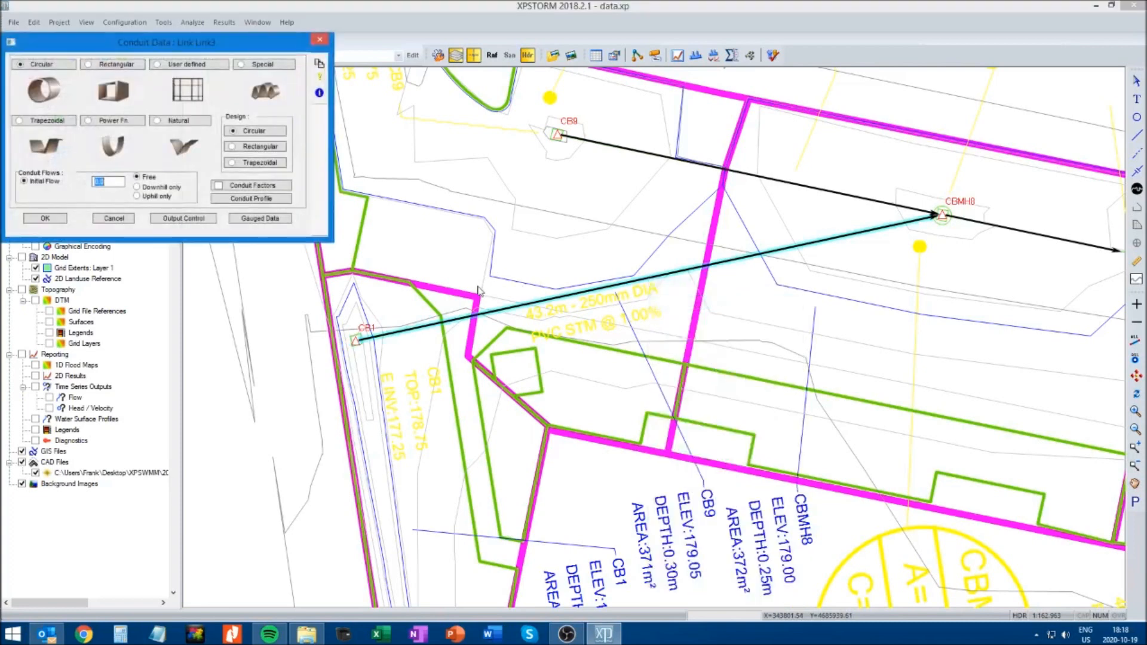
pyautogui.click(41, 64)
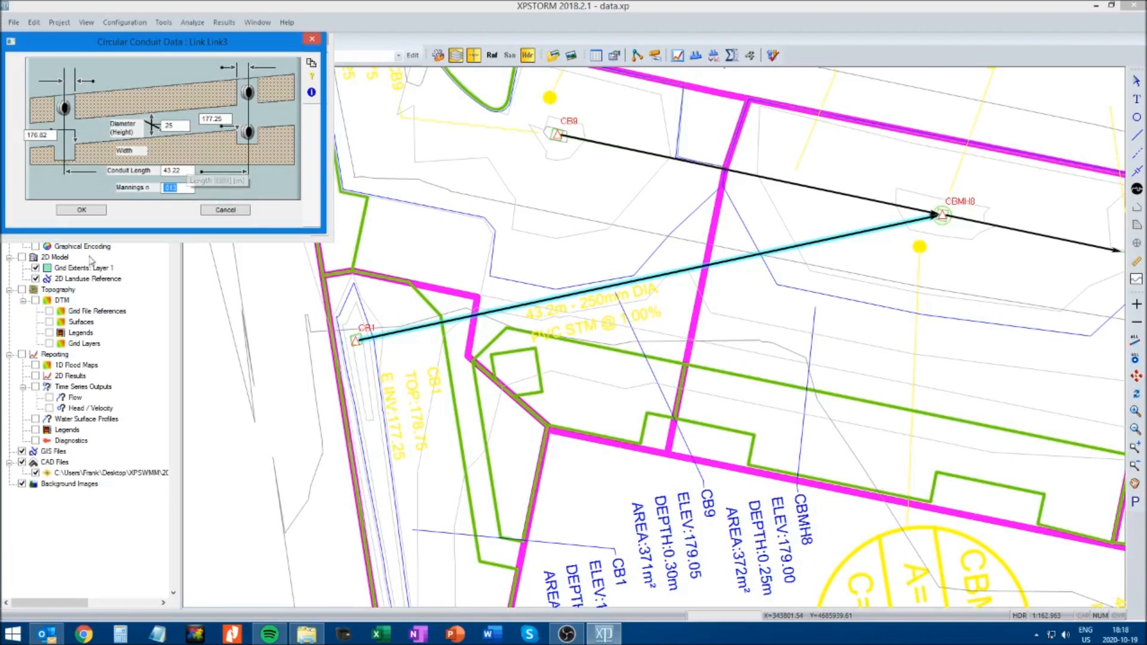
pyautogui.click(82, 212)
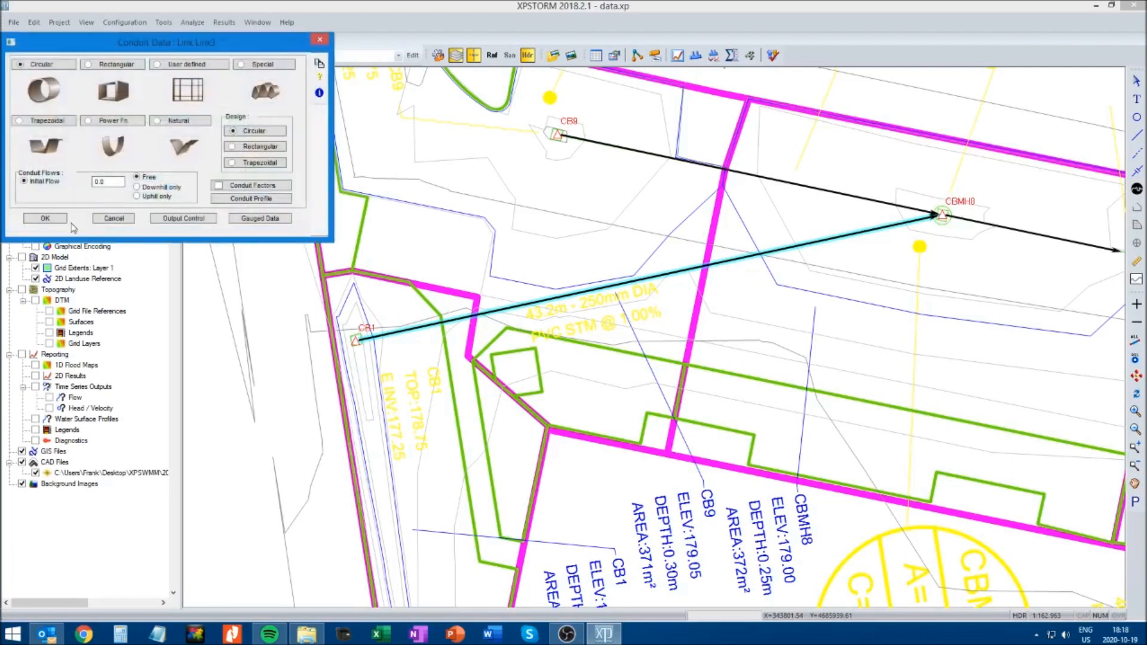
pyautogui.click(57, 222)
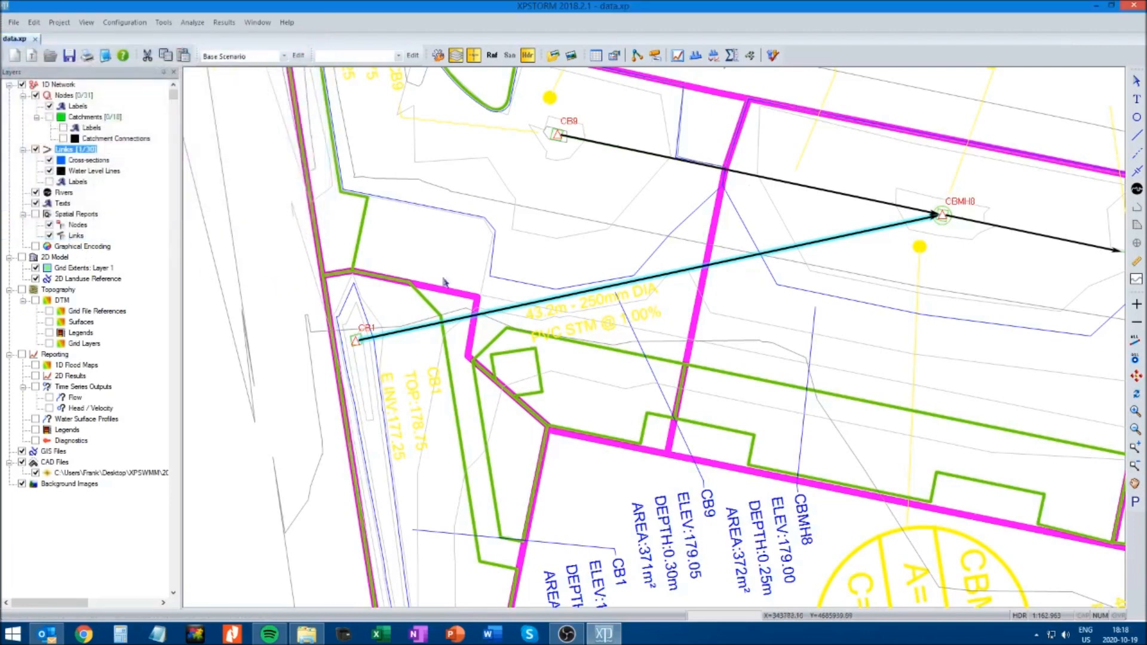
# Check the CB1–CBMH8 link's row in the link table, and do the same for the CB9–CBMH8 link after selecting it
pyautogui.click(596, 56)
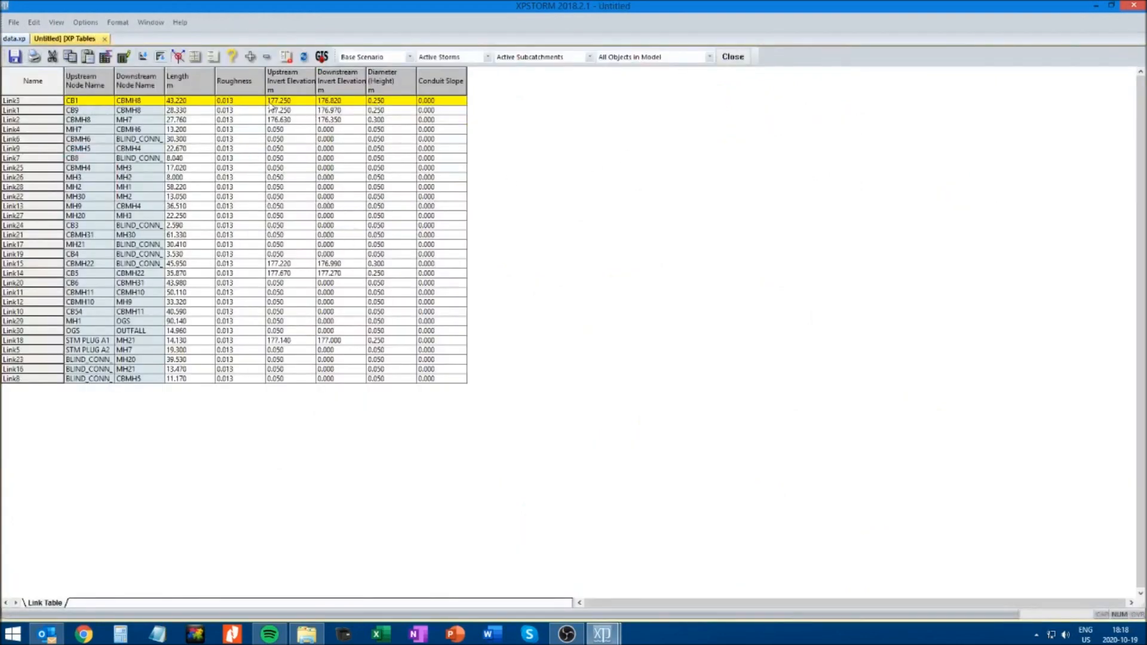
pyautogui.click(104, 40)
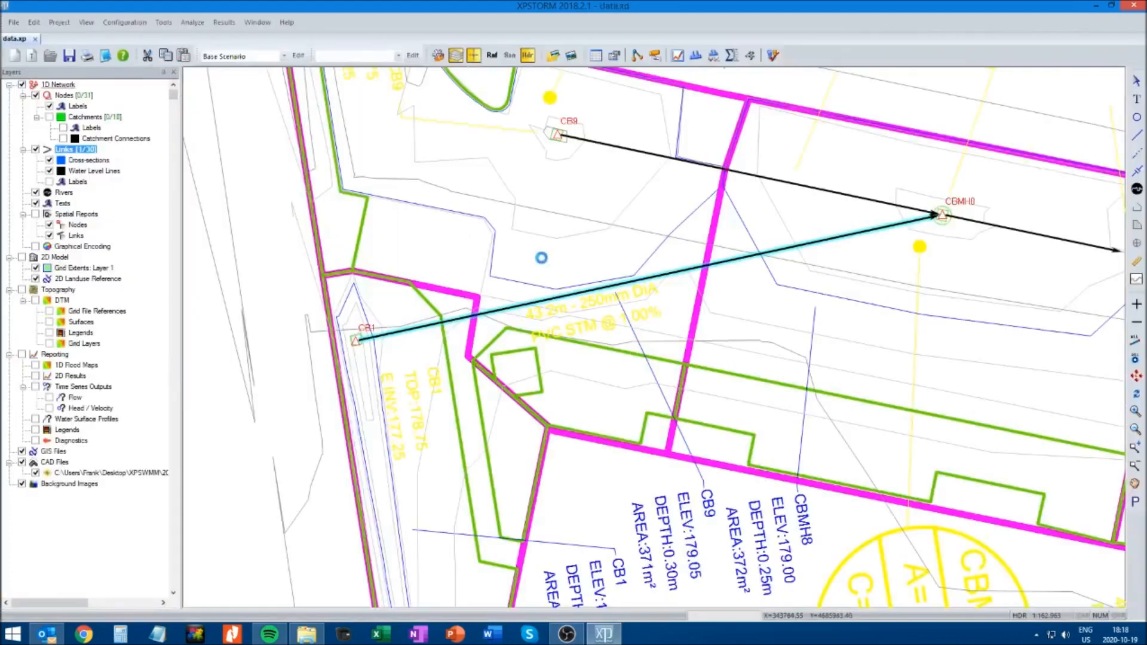
pyautogui.click(619, 152)
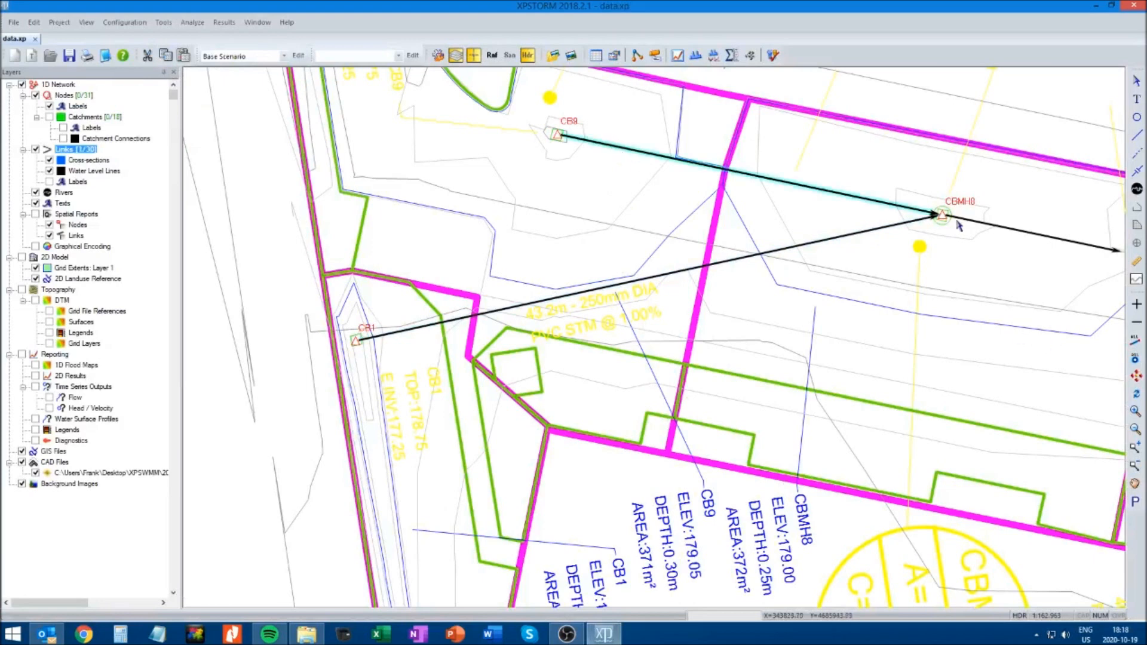
pyautogui.click(594, 56)
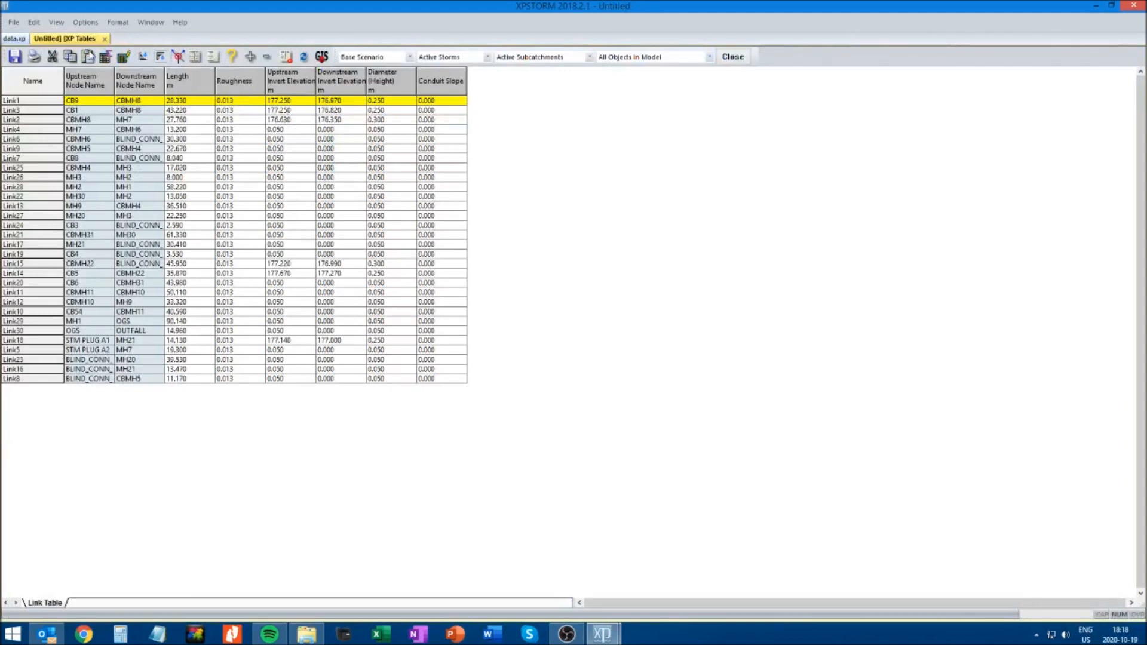
pyautogui.click(105, 38)
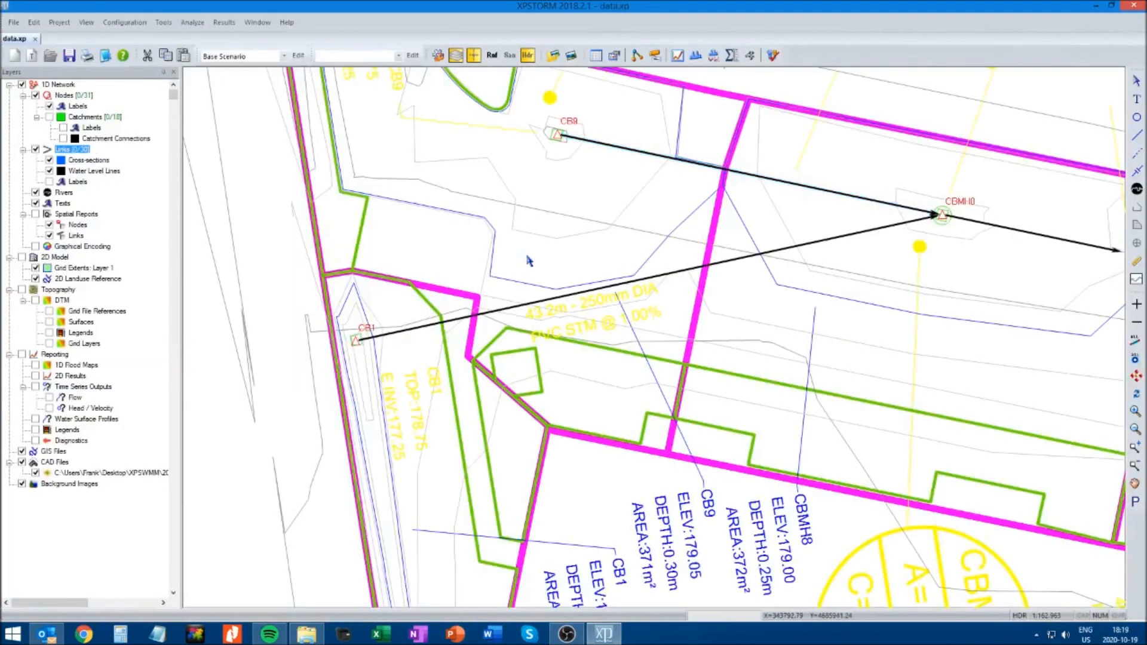
# Review the inverts and diameters of all conduits in the link table and close it
pyautogui.click(596, 56)
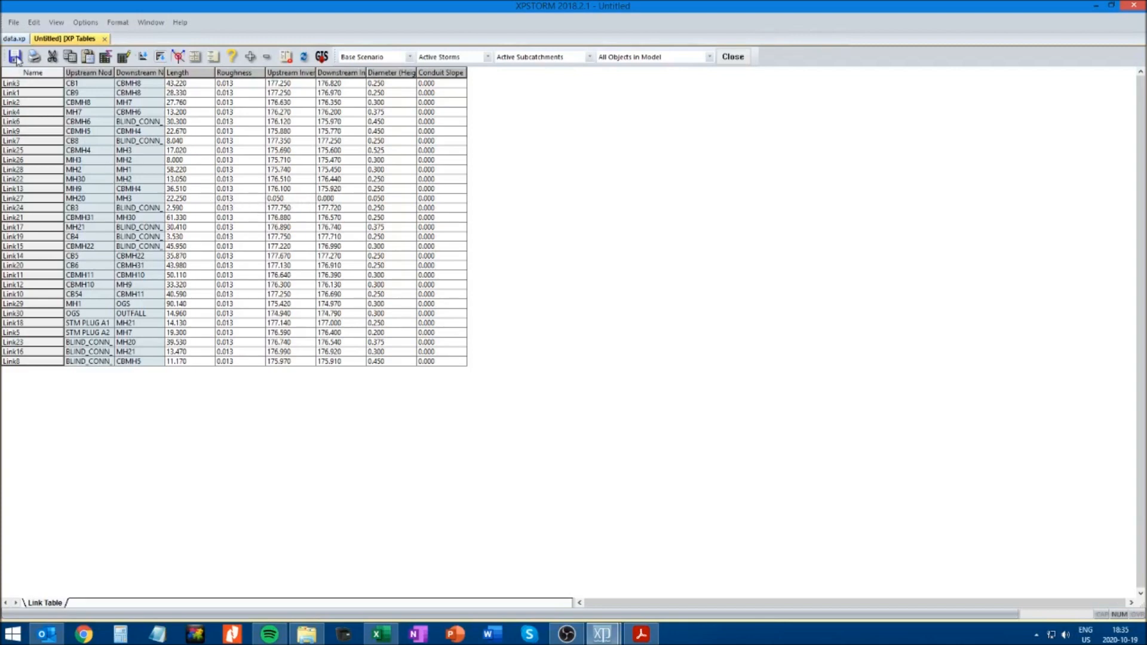
pyautogui.click(734, 57)
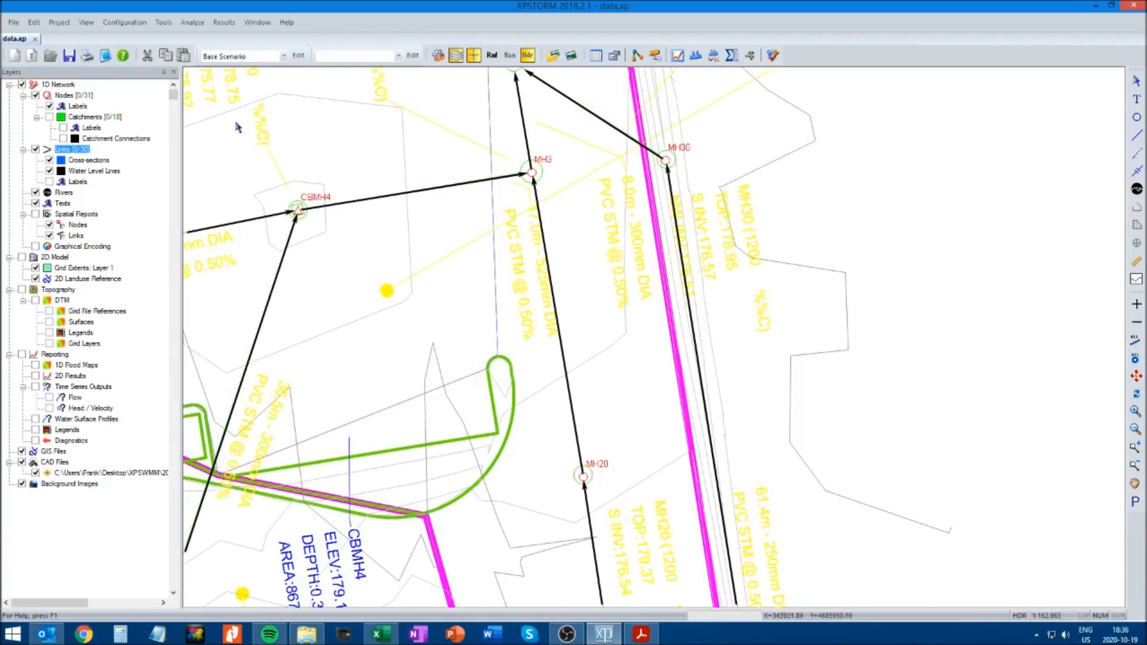
# Calculate the slopes of all conduits in the model and accept the new slopes
pyautogui.click(165, 24)
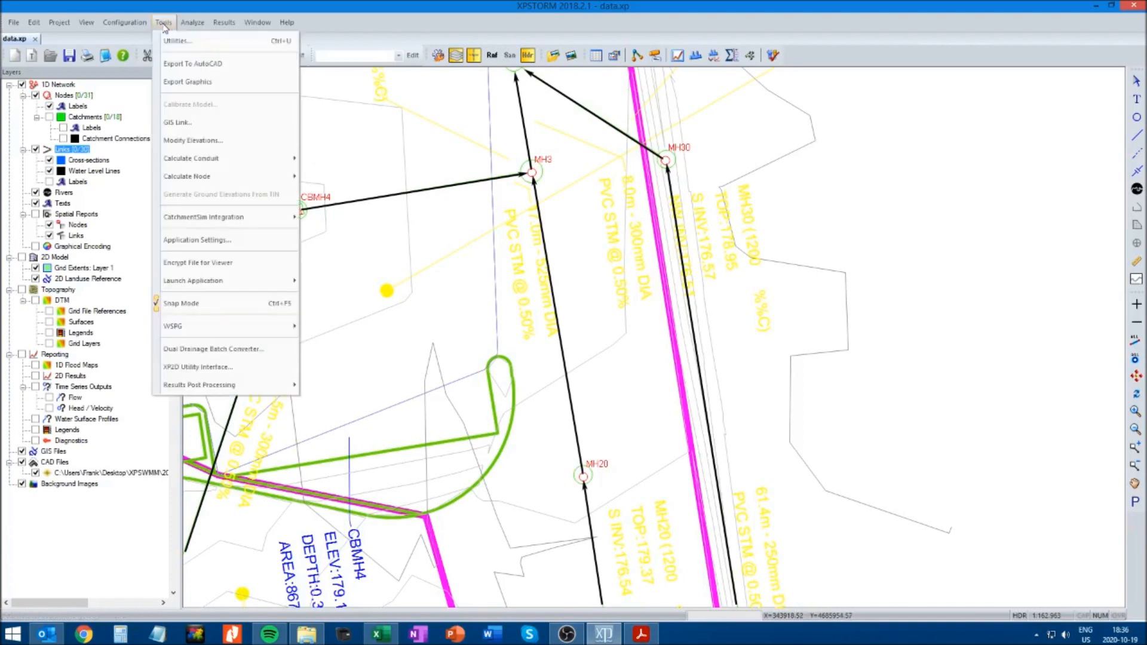
pyautogui.moveTo(199, 162)
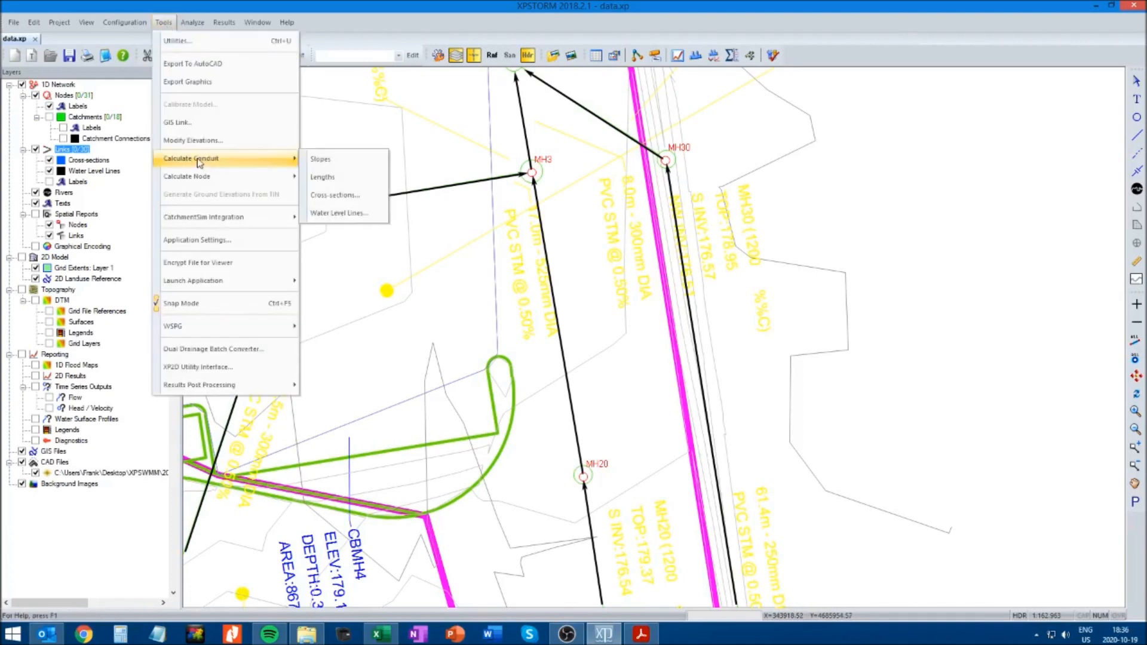
pyautogui.click(327, 161)
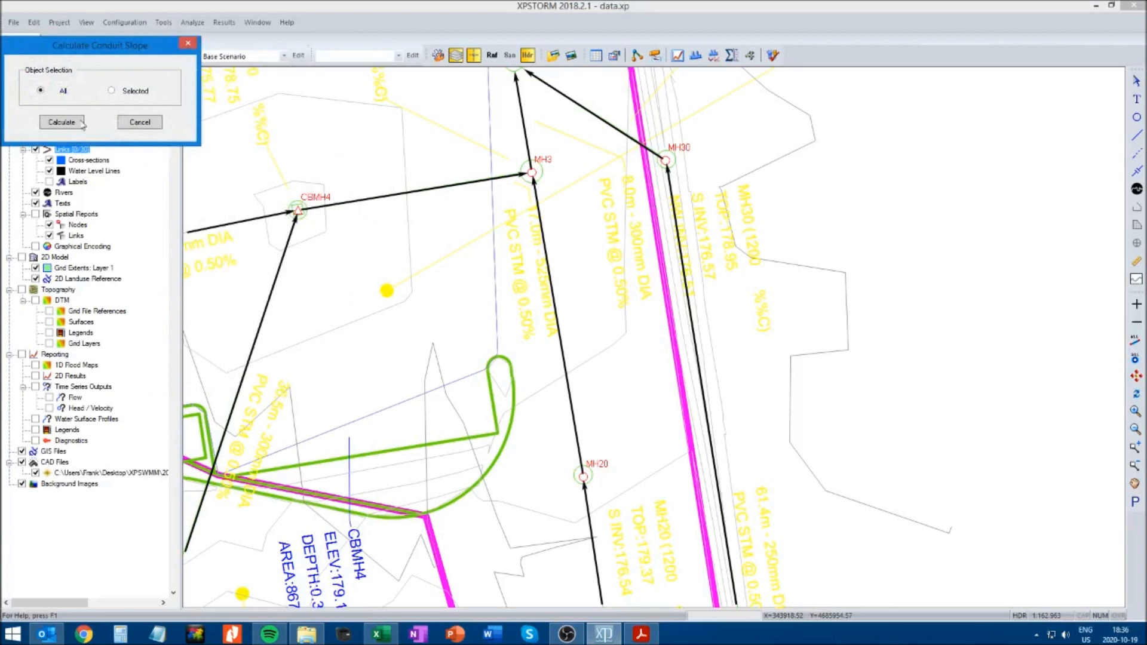
pyautogui.click(64, 123)
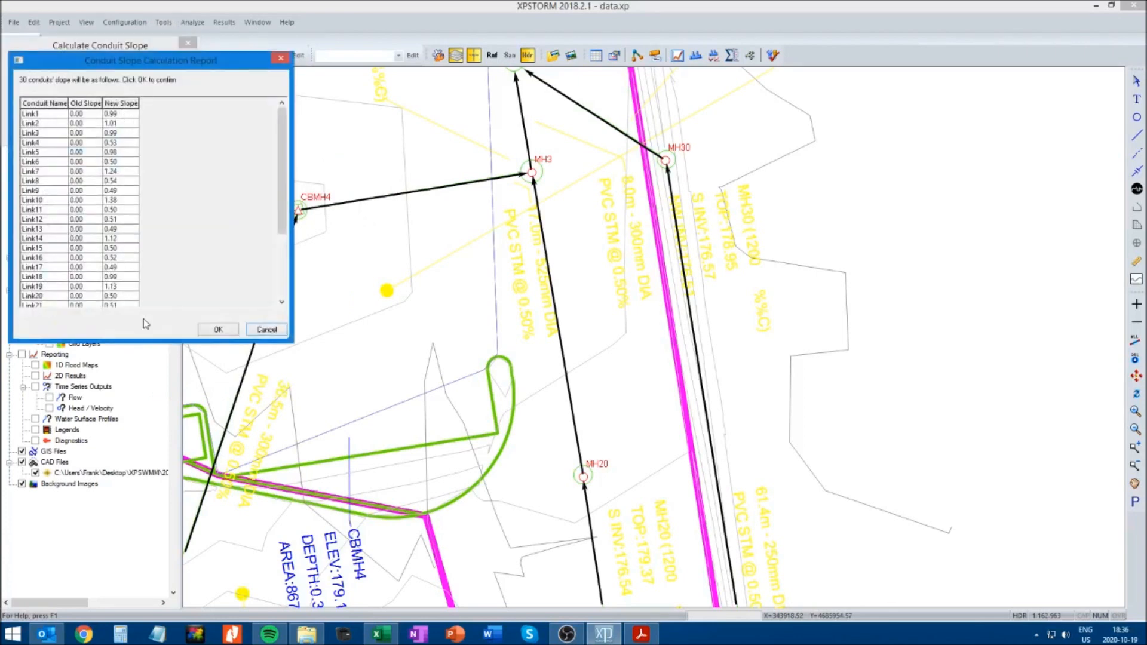
pyautogui.click(218, 330)
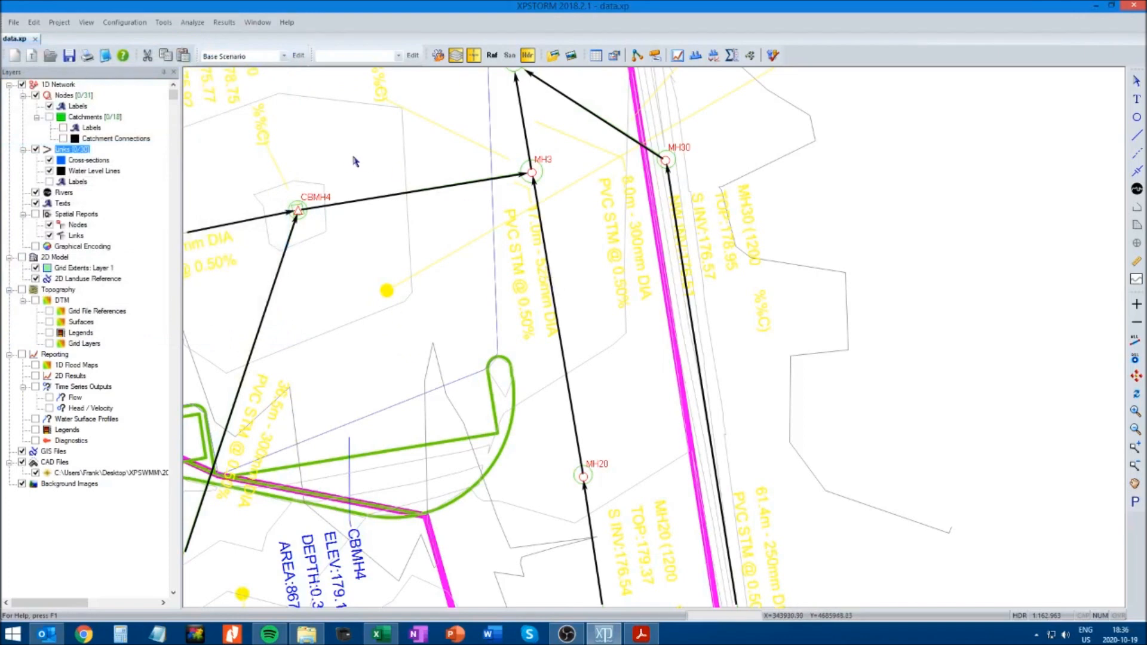
# Save the model and check the calculated conduit slopes in the link table, leaving the table closed
pyautogui.click(69, 55)
pyautogui.click(596, 57)
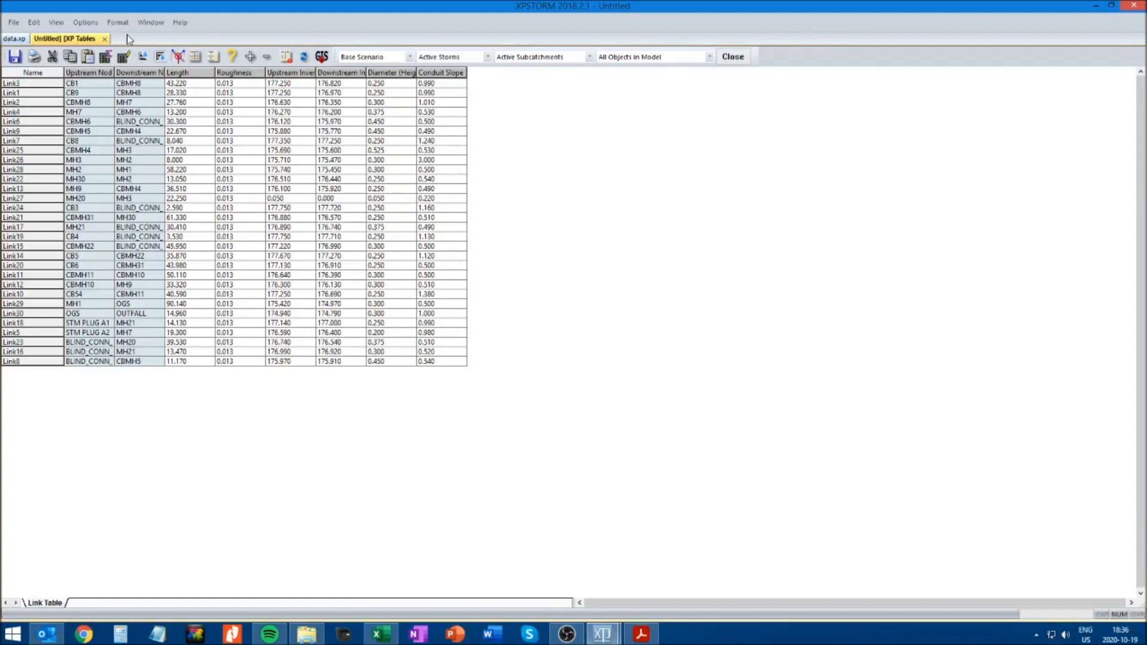
pyautogui.click(105, 39)
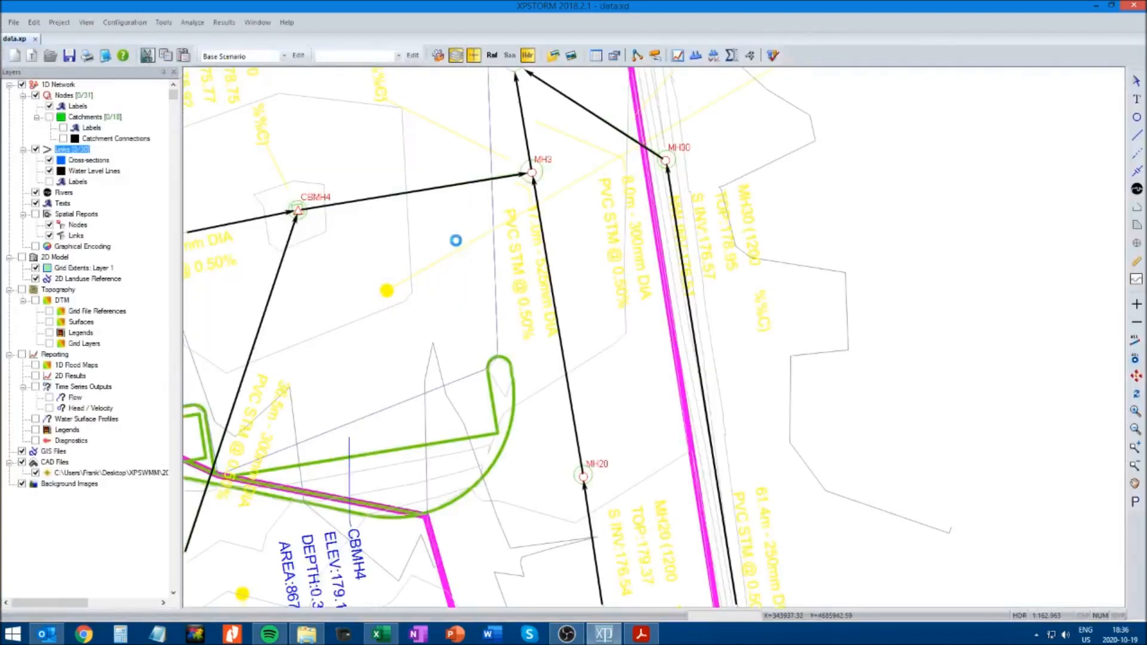
# Select the sewer run from CB1 to MH3 and display it as a dynamic long section
pyautogui.click(1136, 430)
pyautogui.click(1136, 430)
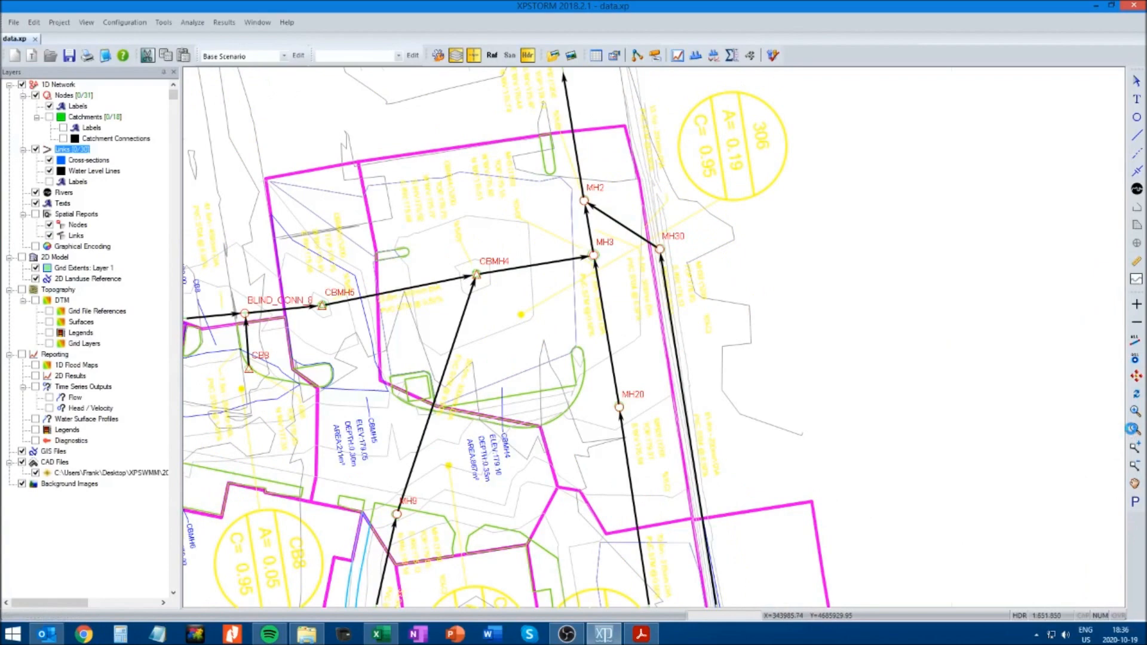
pyautogui.click(1134, 484)
pyautogui.moveTo(891, 403); pyautogui.dragTo(946, 289)
pyautogui.click(1137, 82)
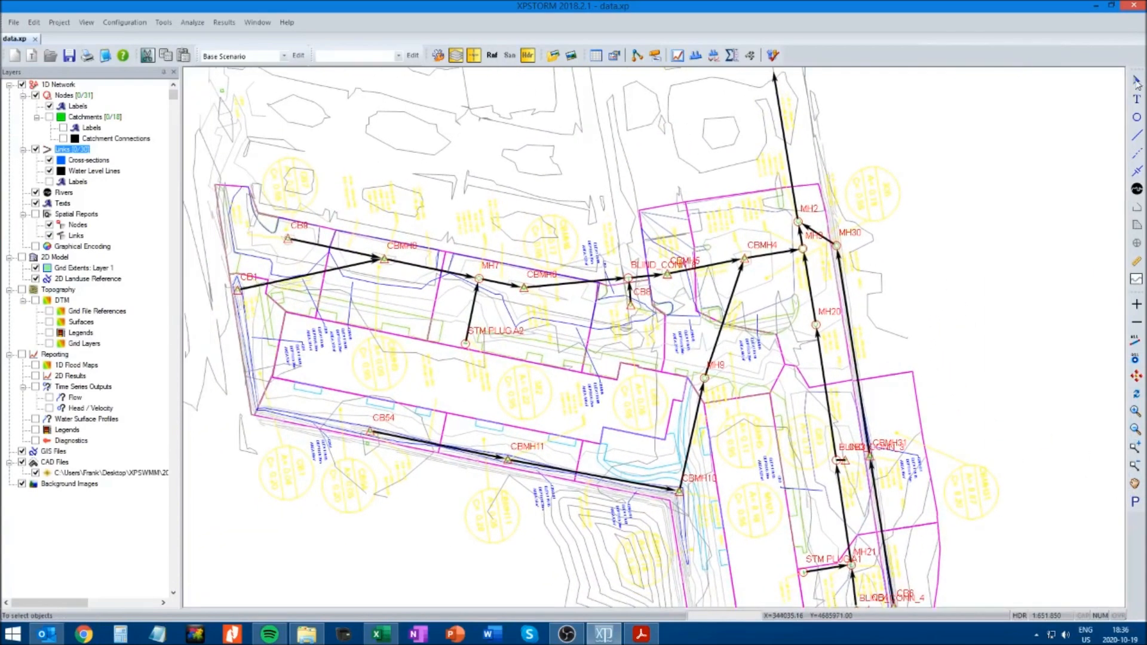
pyautogui.click(237, 290)
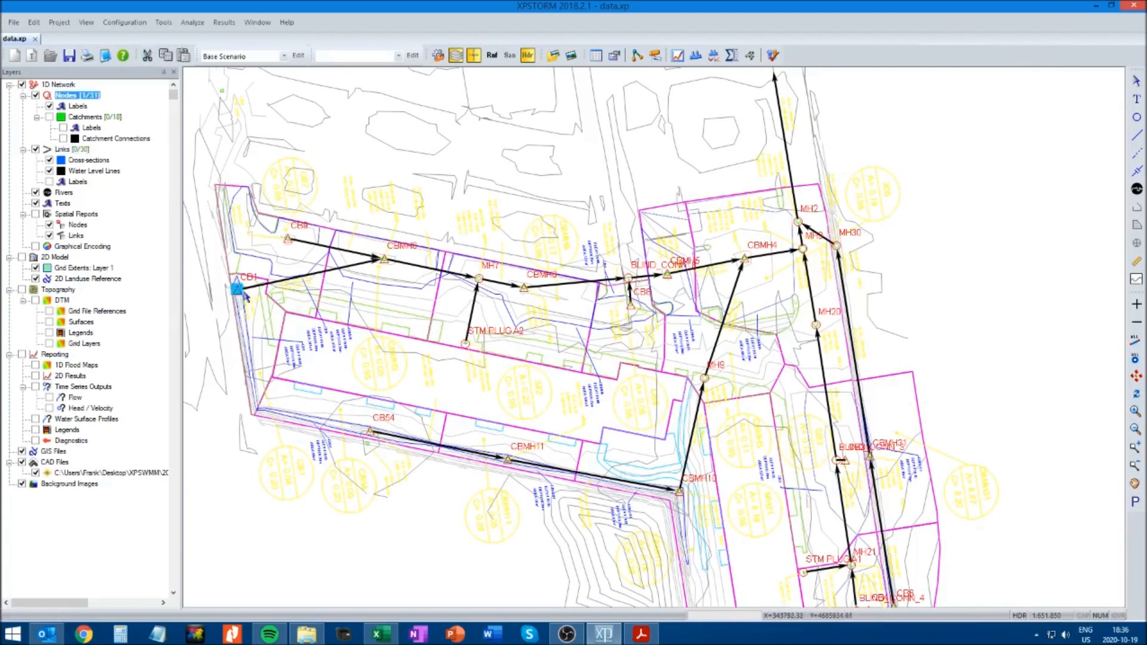
pyautogui.keyDown('shift'); pyautogui.click(803, 247); pyautogui.keyUp('shift')
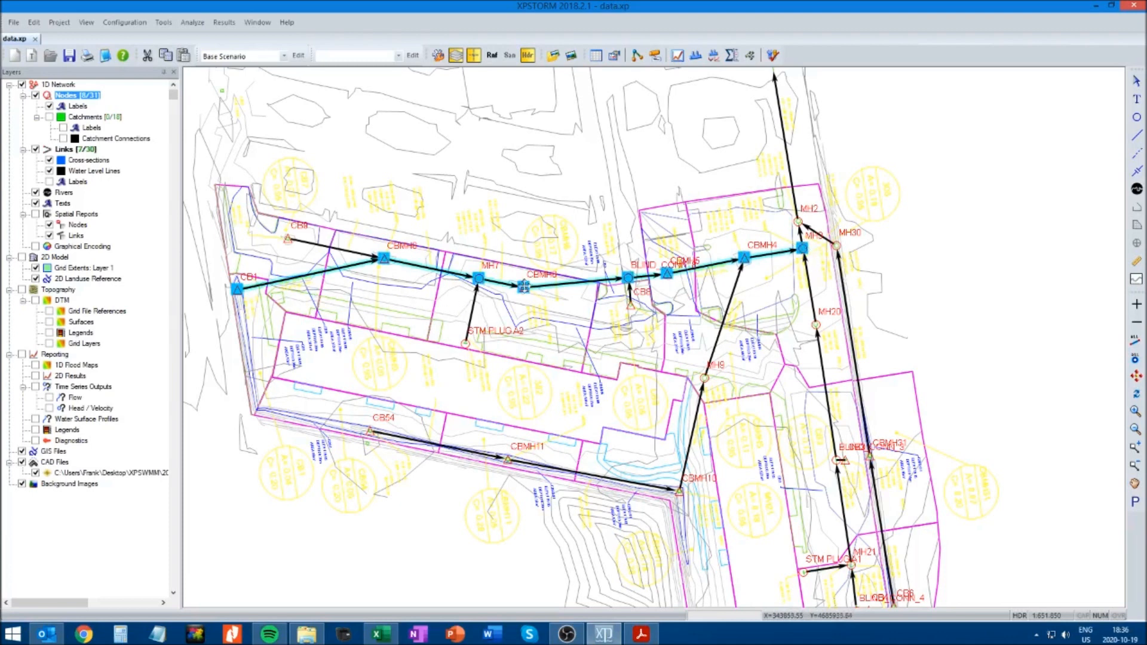
pyautogui.click(697, 56)
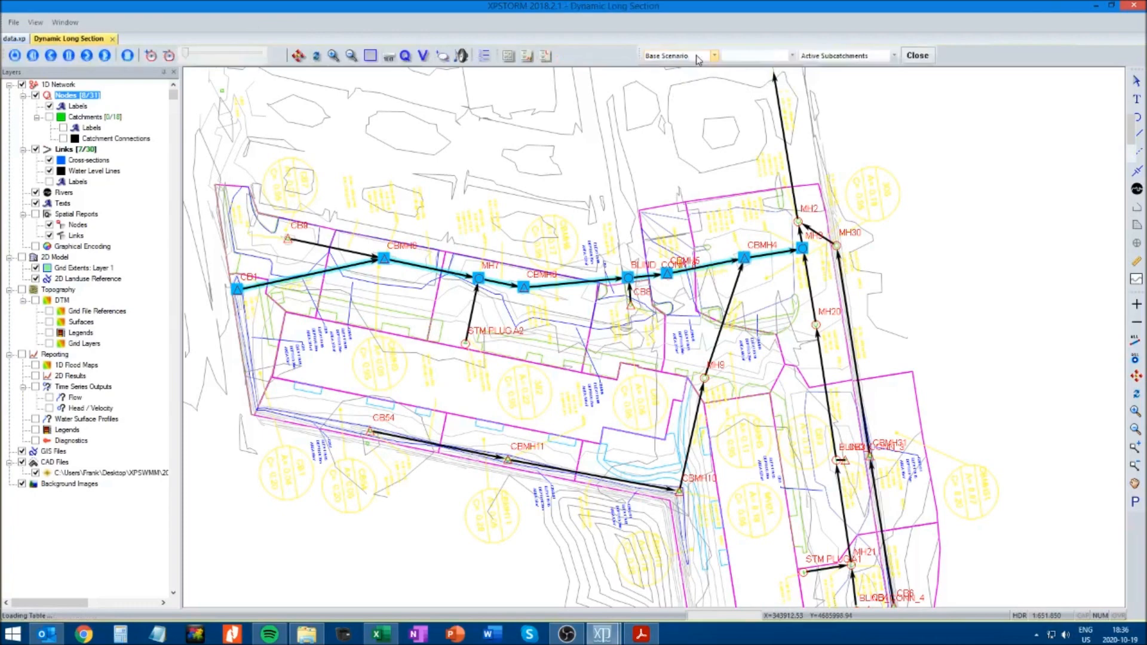
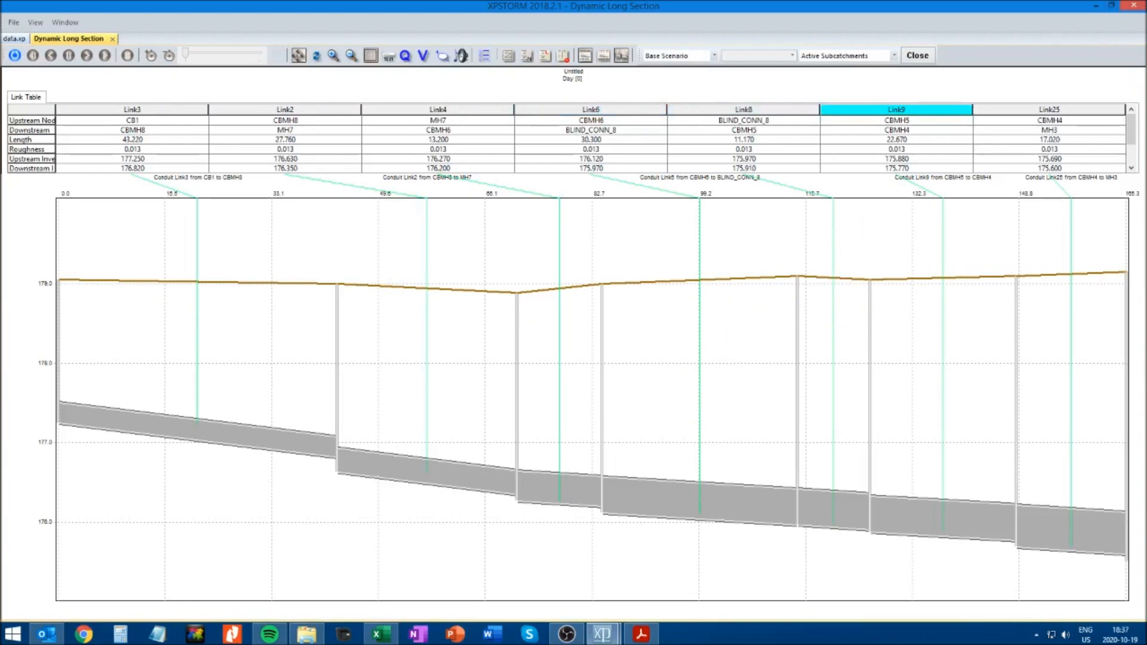
# Select the sewer run from CB9 to OUTFALL, review its profile as a dynamic long section and close it
pyautogui.click(113, 38)
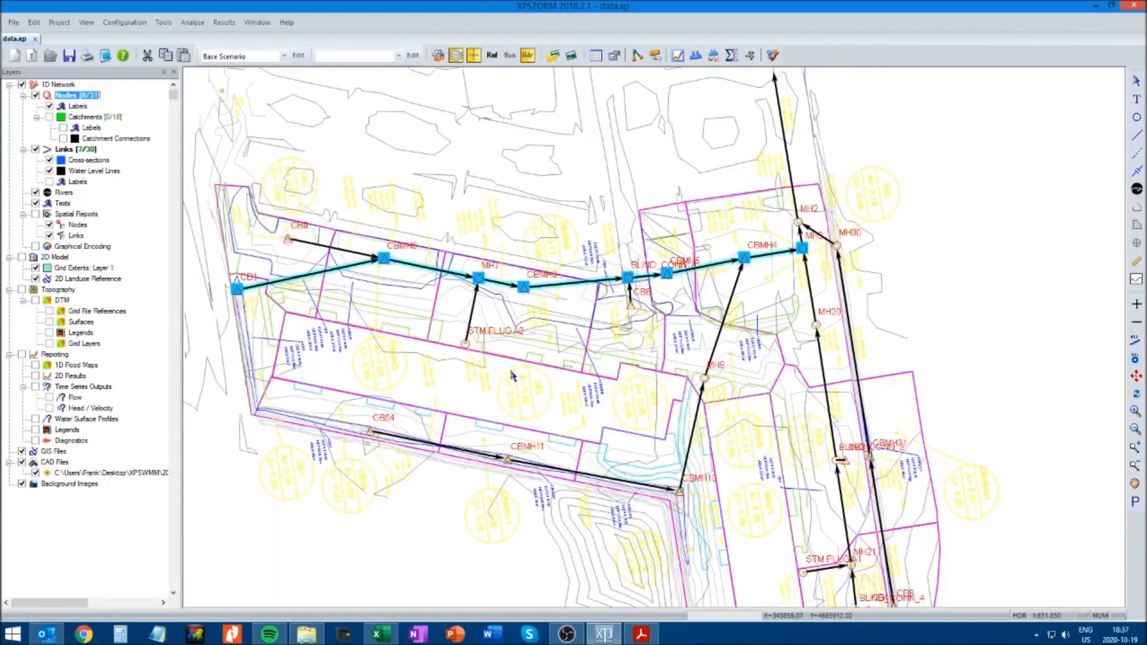
pyautogui.click(286, 238)
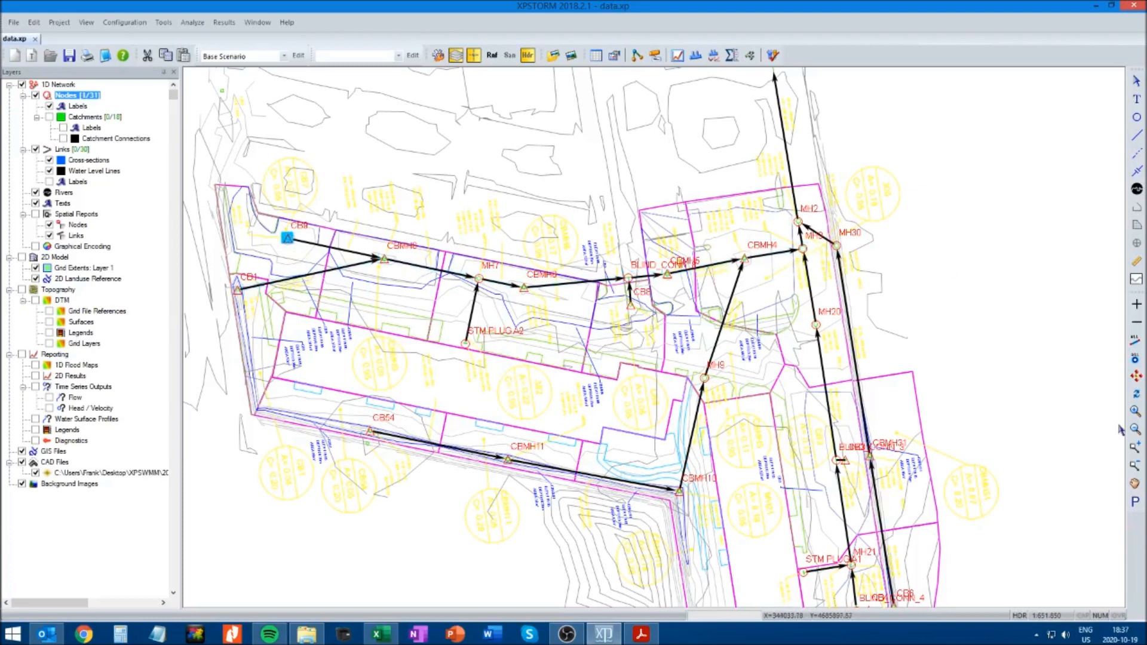
pyautogui.click(1136, 485)
pyautogui.moveTo(918, 99); pyautogui.dragTo(917, 358)
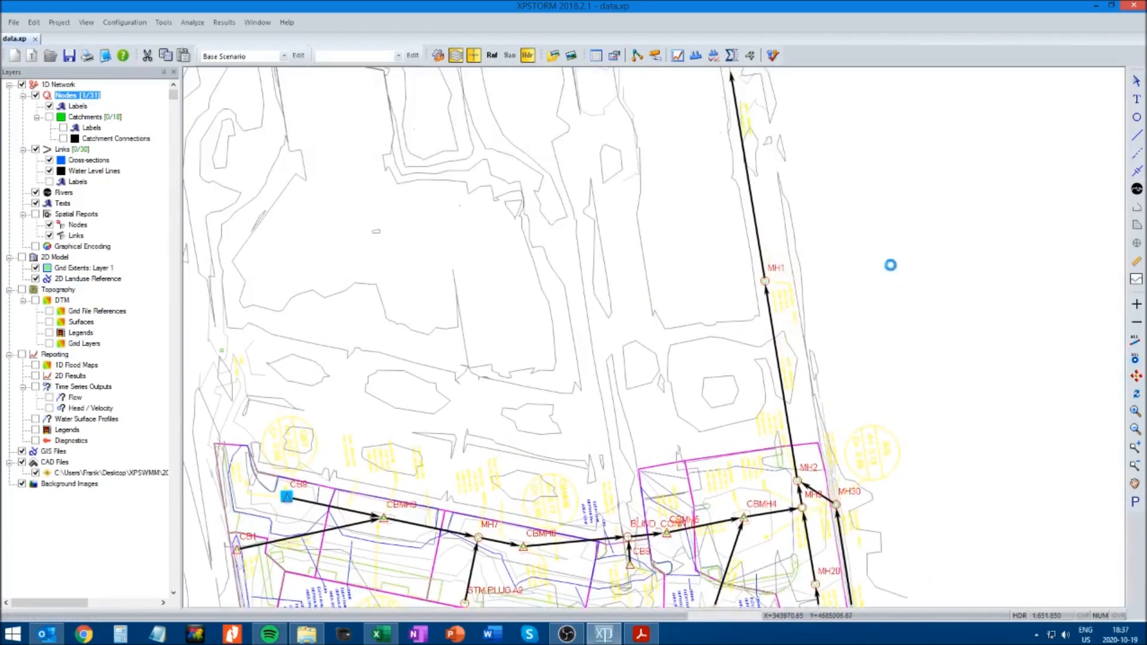
pyautogui.moveTo(847, 138); pyautogui.dragTo(866, 205)
pyautogui.moveTo(881, 127); pyautogui.dragTo(898, 207)
pyautogui.moveTo(913, 142); pyautogui.dragTo(927, 181)
pyautogui.click(1137, 81)
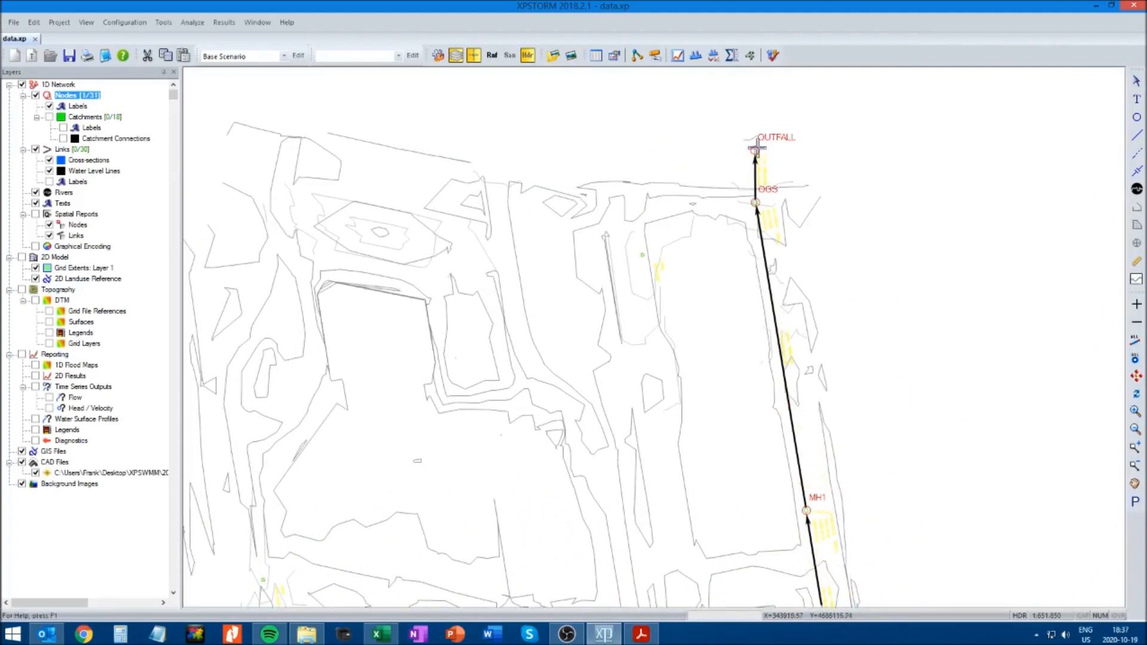
pyautogui.keyDown('ctrl'); pyautogui.click(756, 148); pyautogui.keyUp('ctrl')
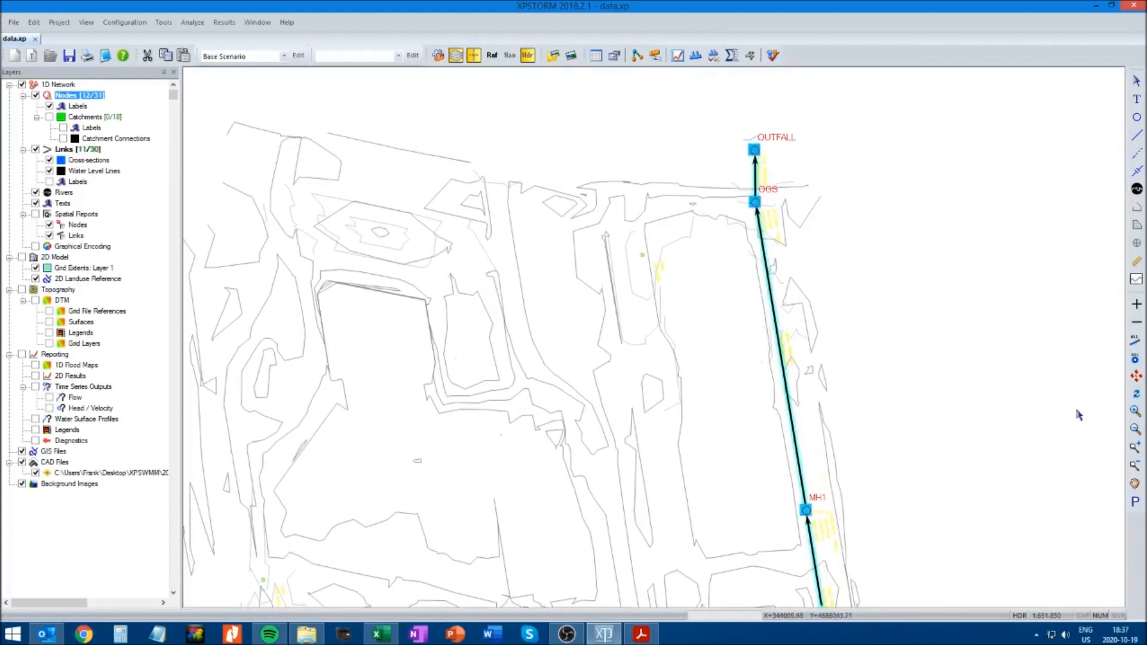
pyautogui.click(1137, 439)
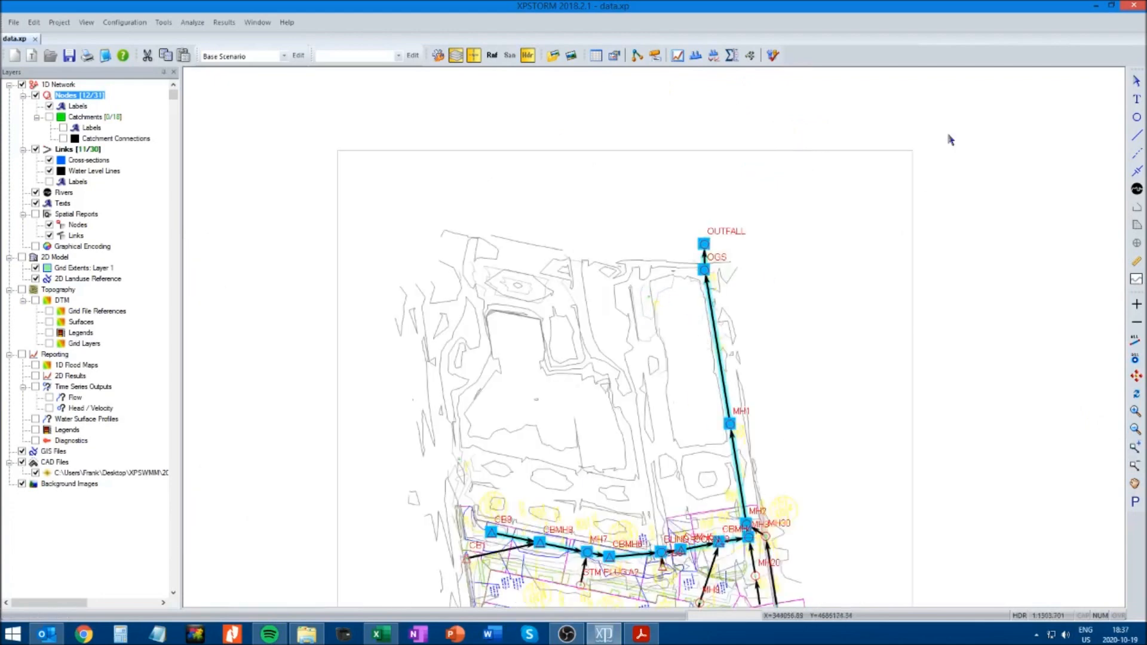
pyautogui.click(697, 58)
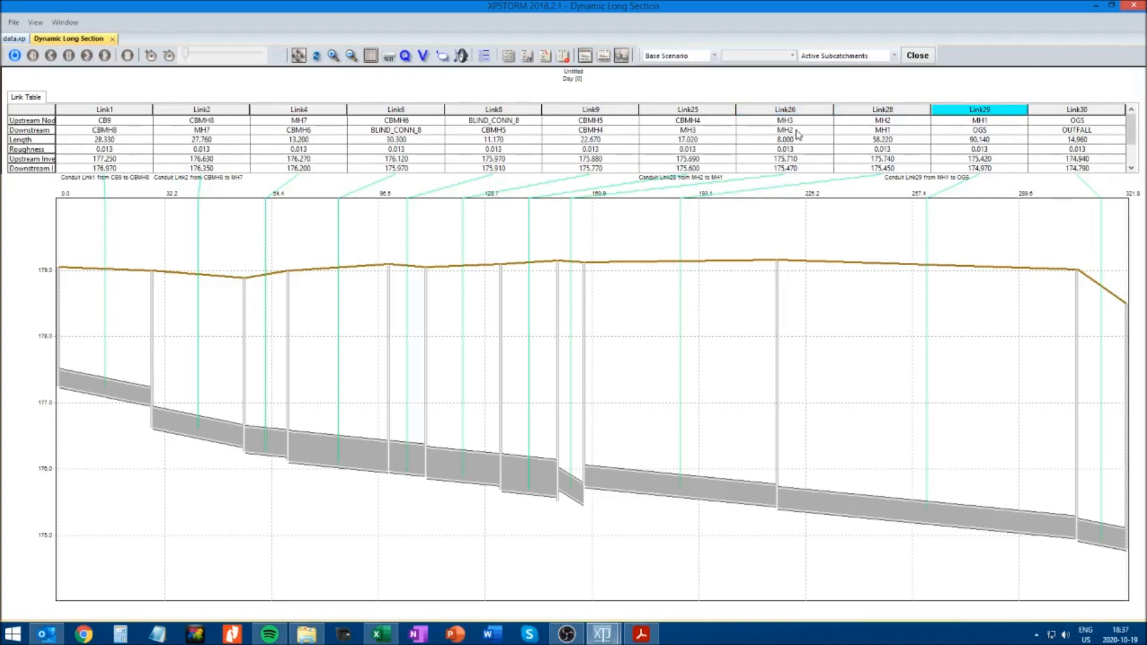
pyautogui.click(113, 39)
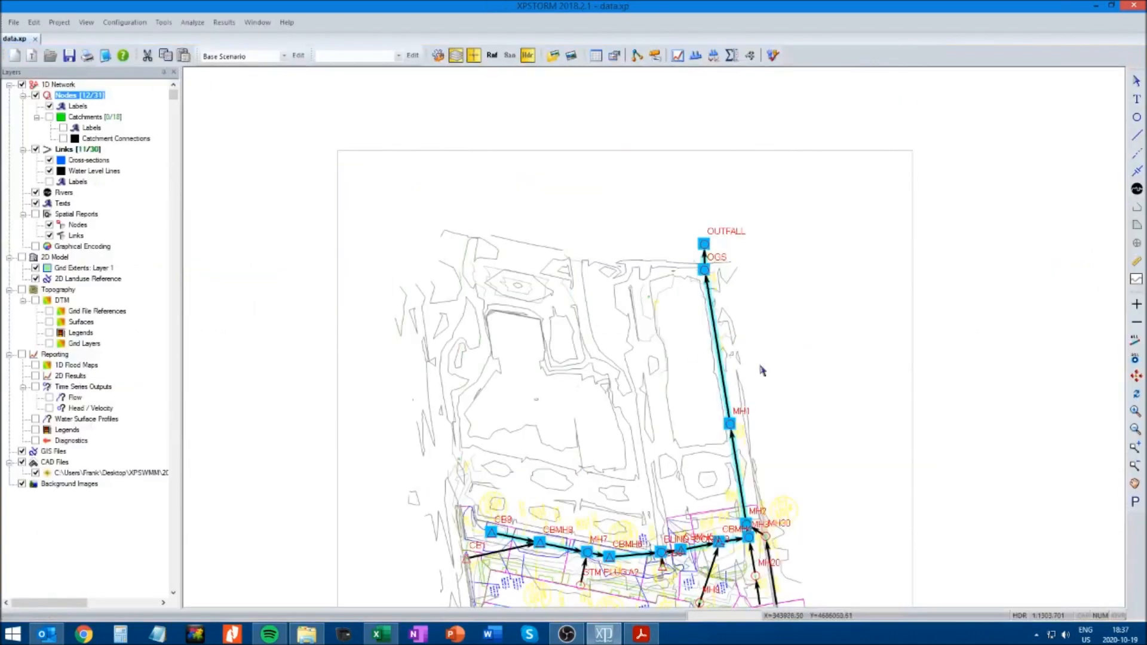
# Examine the plan and its pipe annotations around CBMH4, MH3, MH2 and MH1, with the run's selection cleared
pyautogui.click(1135, 483)
pyautogui.moveTo(789, 503); pyautogui.dragTo(750, 322)
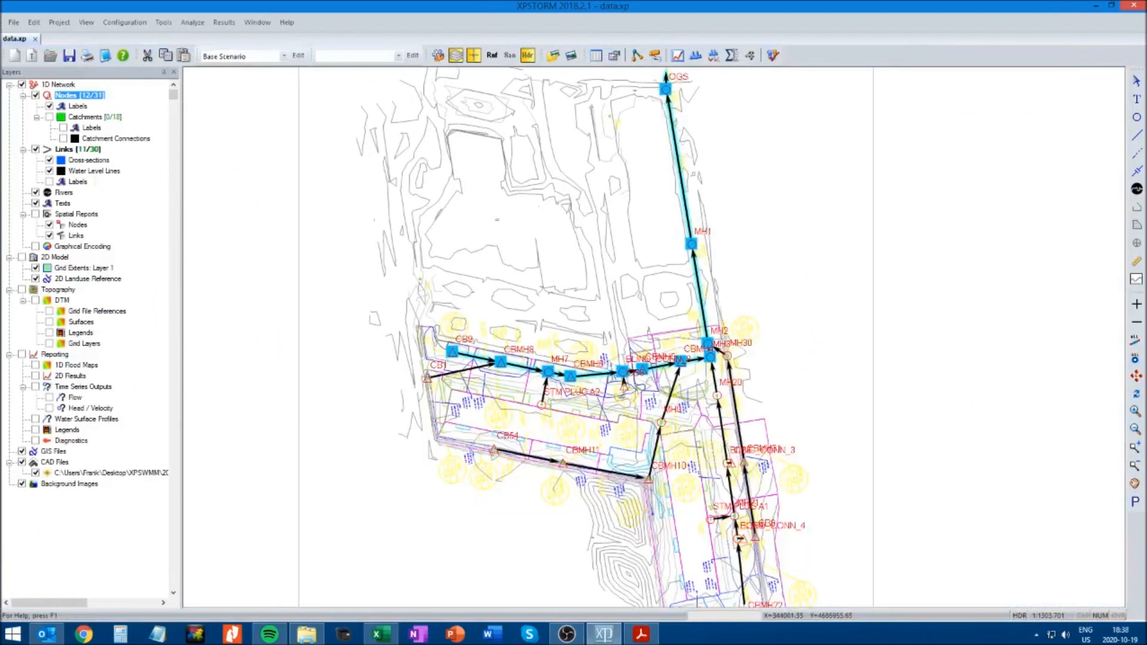
pyautogui.click(1135, 411)
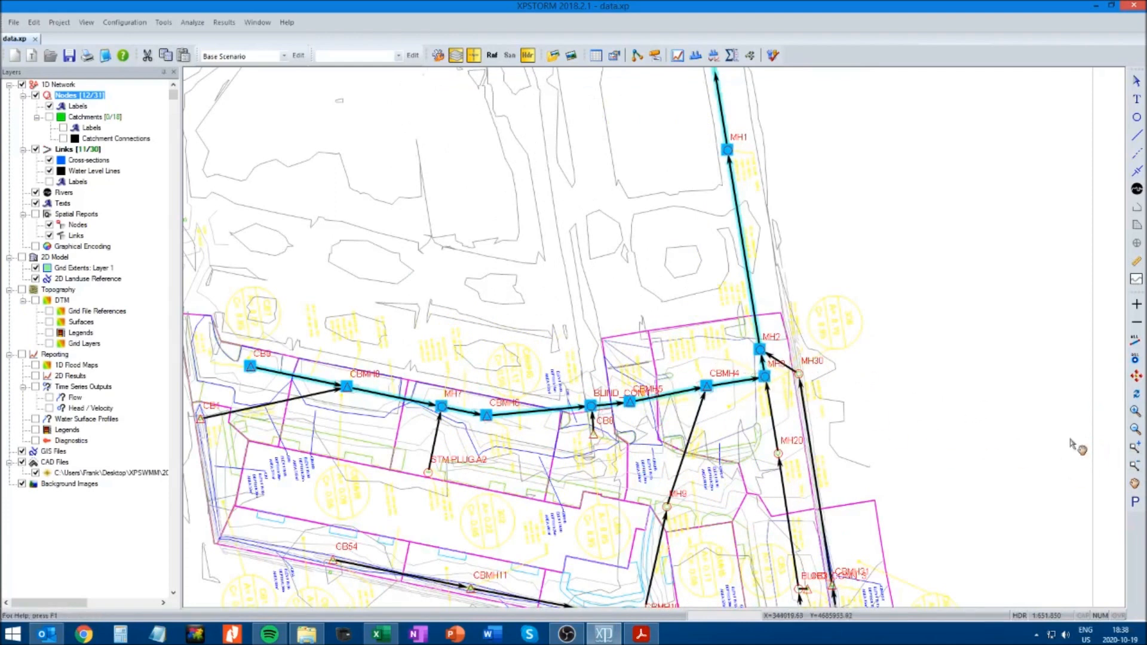
pyautogui.click(1135, 454)
pyautogui.moveTo(560, 290); pyautogui.dragTo(923, 484)
pyautogui.click(1137, 81)
pyautogui.click(913, 294)
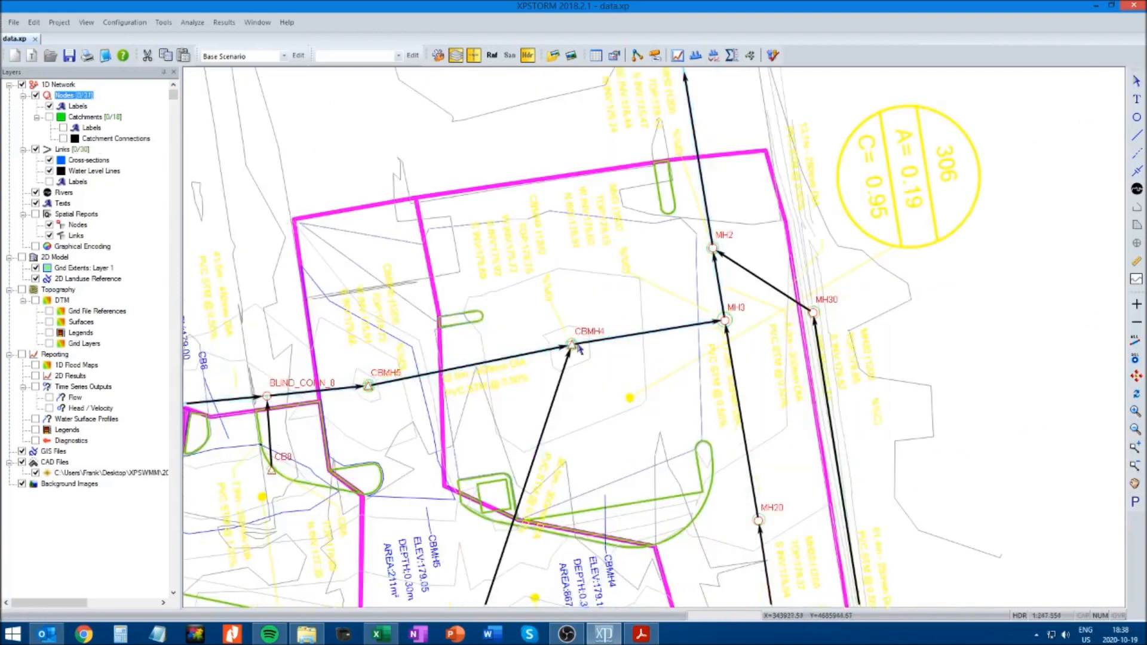
pyautogui.click(1136, 483)
pyautogui.moveTo(1029, 316); pyautogui.dragTo(936, 451)
pyautogui.moveTo(898, 314); pyautogui.dragTo(897, 384)
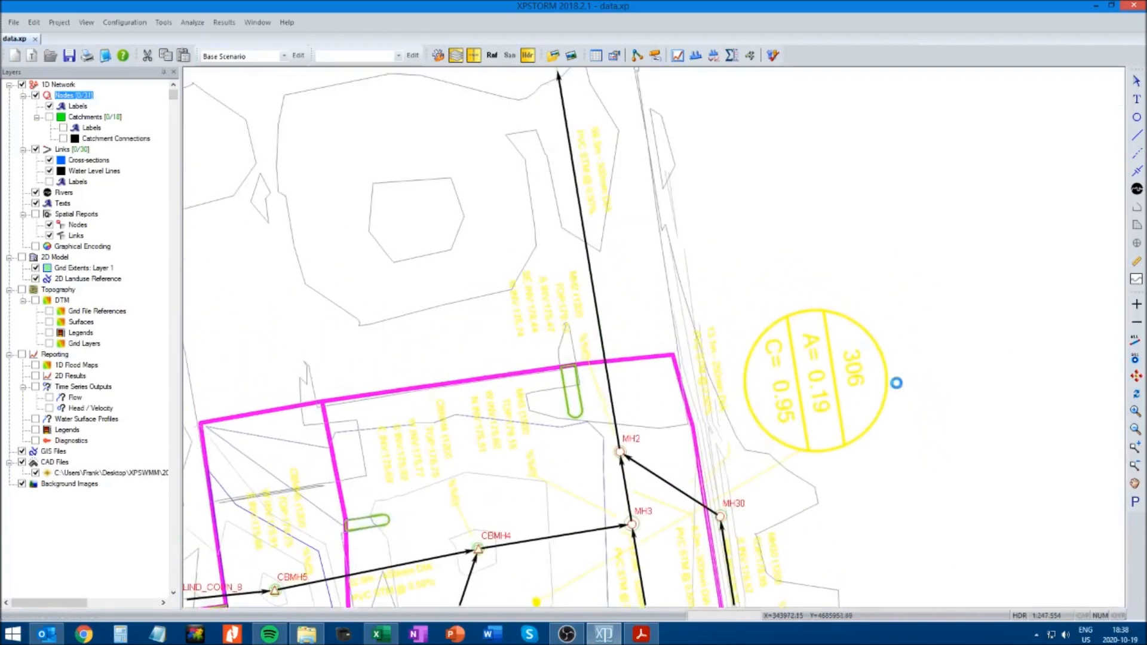
pyautogui.scroll(-1, 924, 381)
pyautogui.moveTo(656, 344); pyautogui.dragTo(755, 362)
pyautogui.scroll(-1, 750, 354)
pyautogui.moveTo(535, 258); pyautogui.dragTo(678, 331)
pyautogui.scroll(-1, 629, 286)
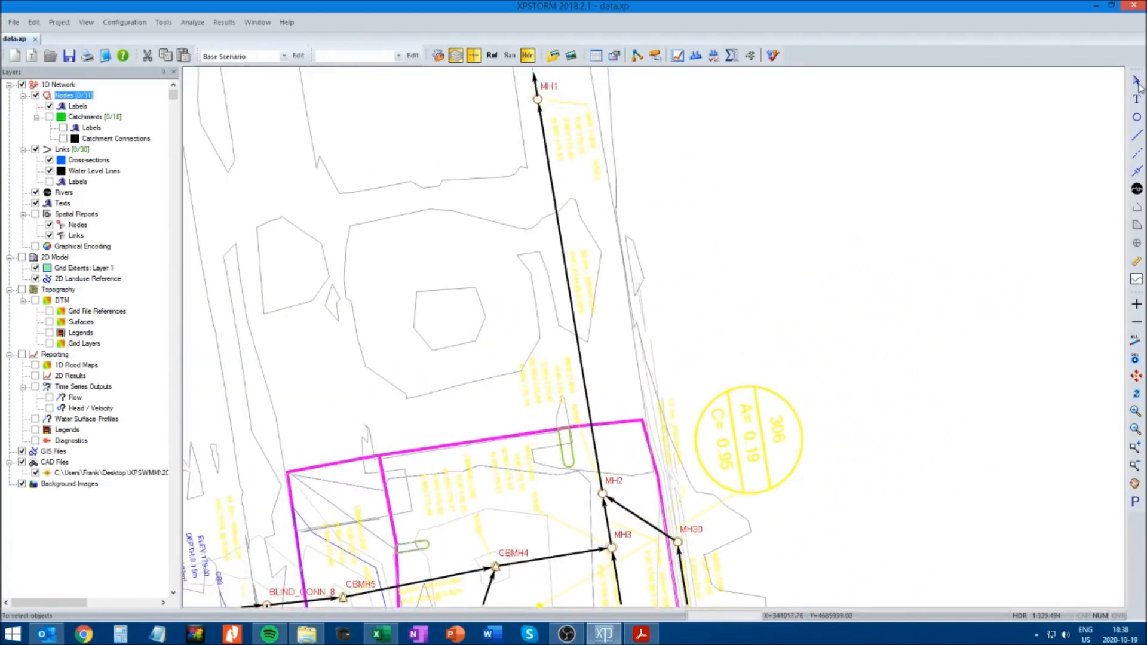
# Display the run from CBMH4 to MH1 as a dynamic long section, inspect the conduit inverts and close it
pyautogui.click(495, 566)
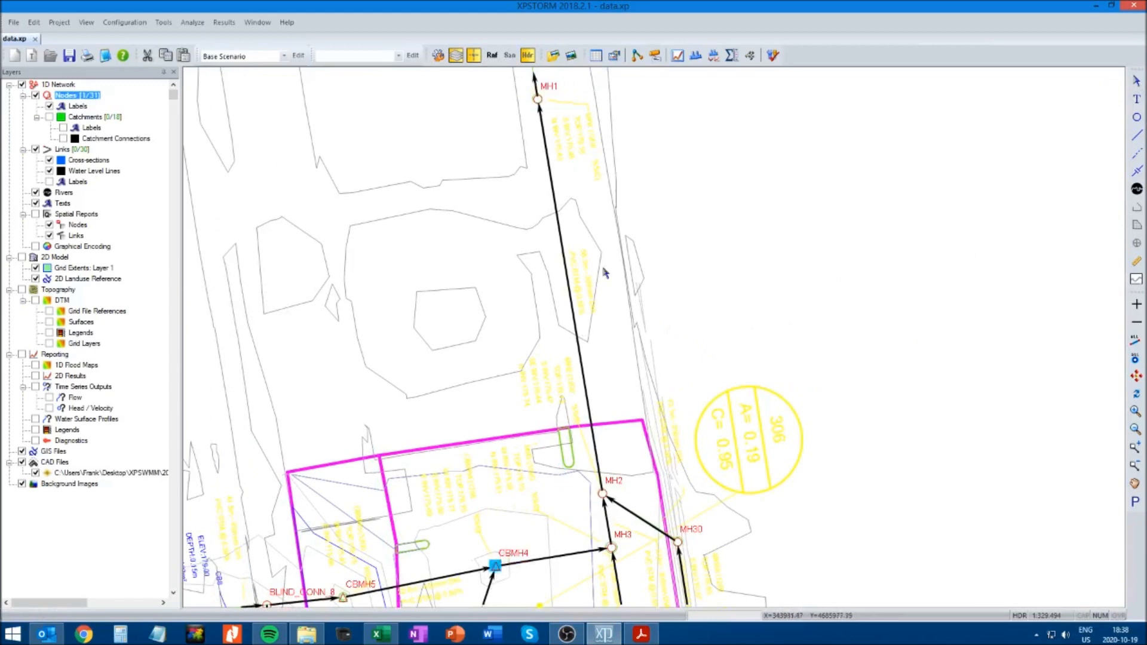
pyautogui.keyDown('shift'); pyautogui.click(536, 98); pyautogui.keyUp('shift')
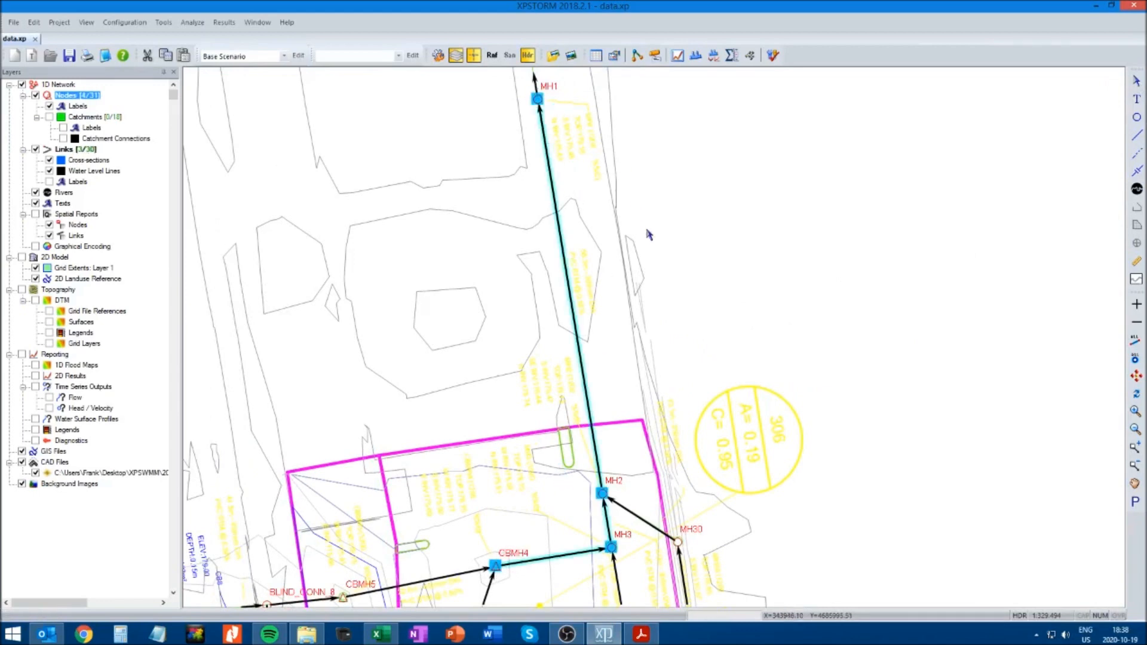
pyautogui.click(699, 55)
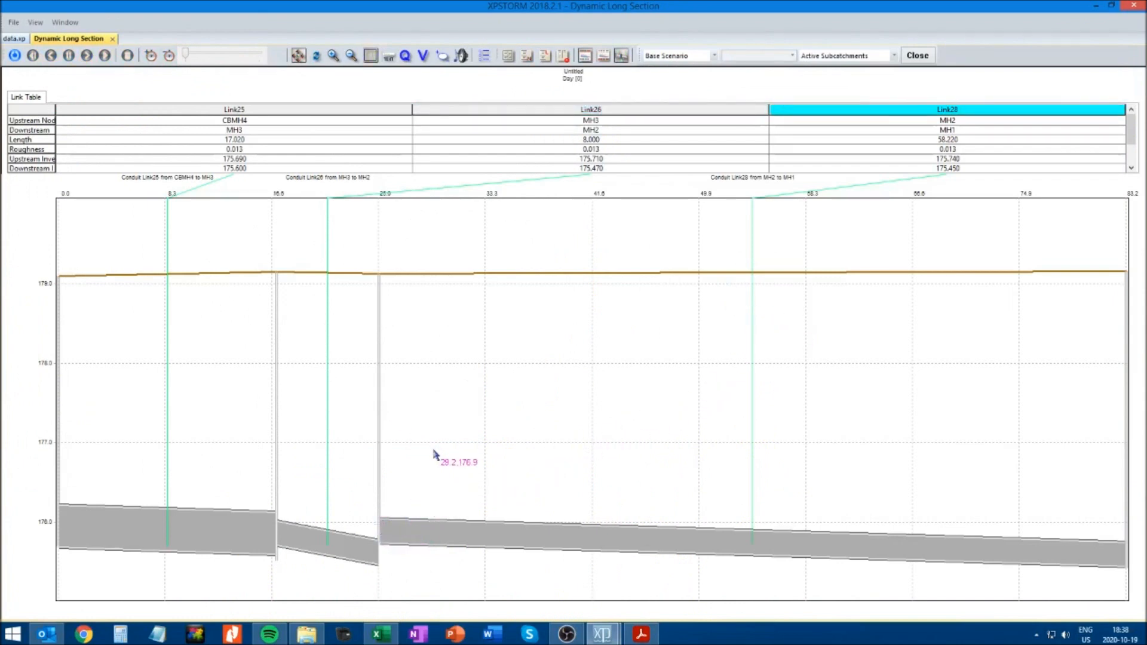
pyautogui.click(113, 39)
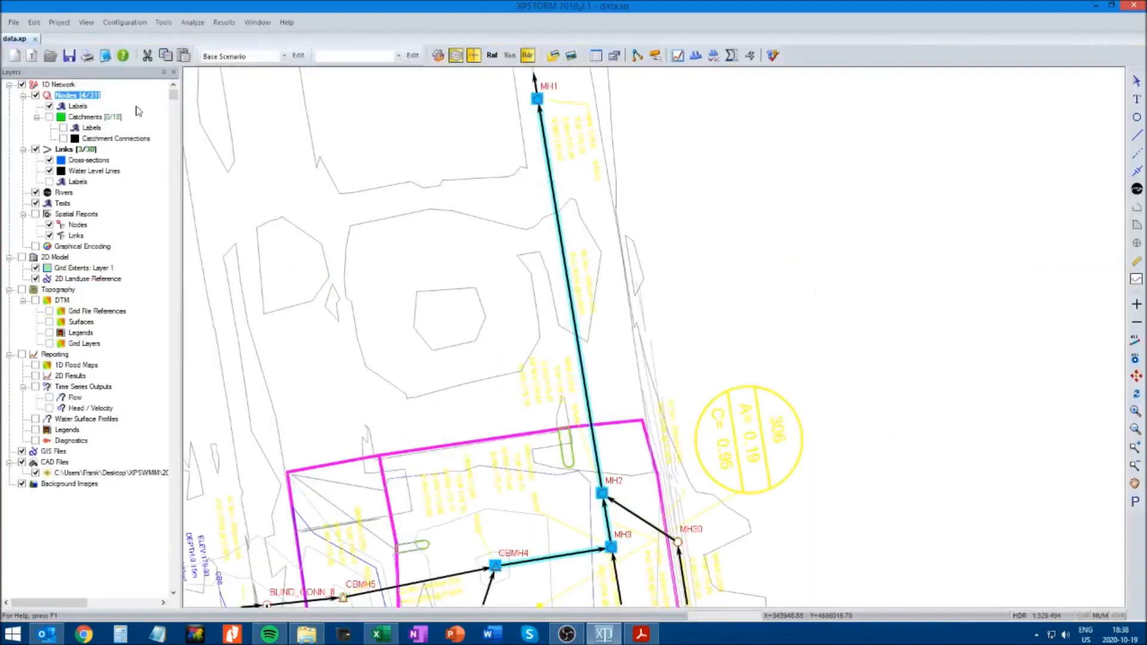
# Set the upstream invert elevation of the conduit from MH3 to MH2 to 175.51 and accept the conduit data
pyautogui.click(607, 518)
pyautogui.rightClick(606, 521)
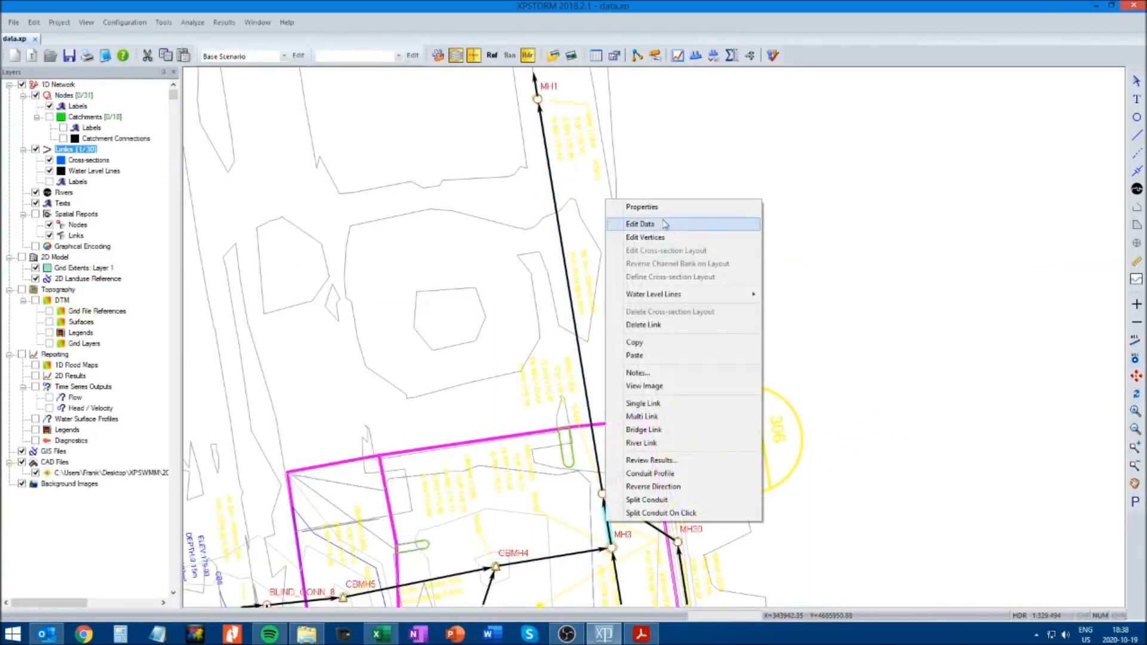
pyautogui.click(639, 224)
pyautogui.click(43, 67)
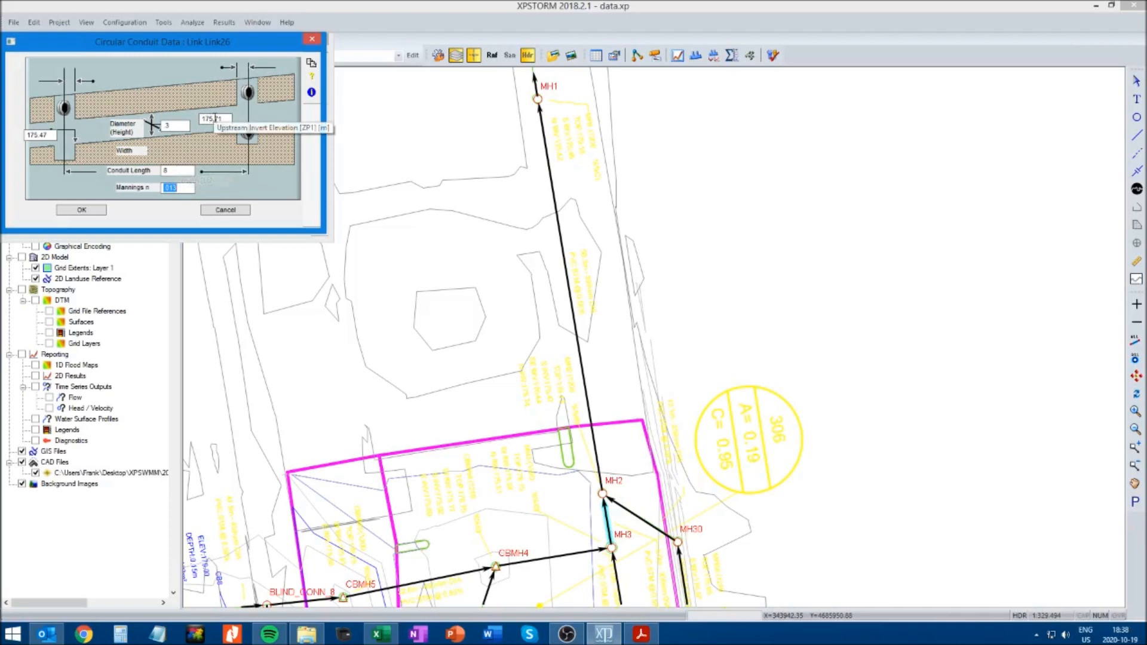
pyautogui.click(215, 119)
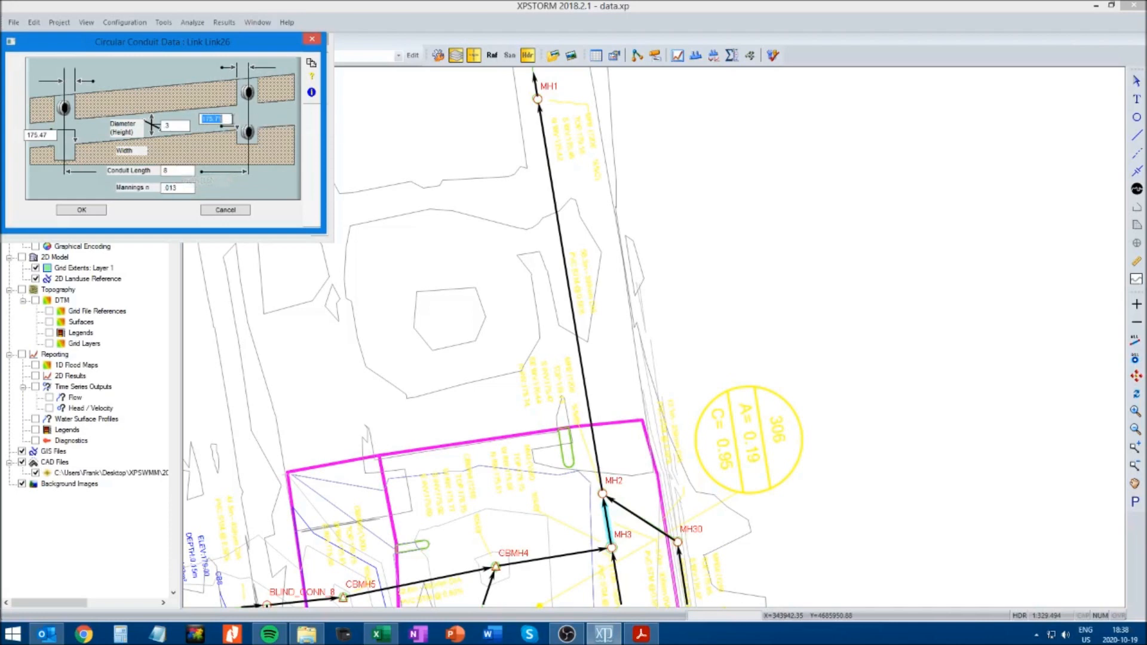
pyautogui.write('1')
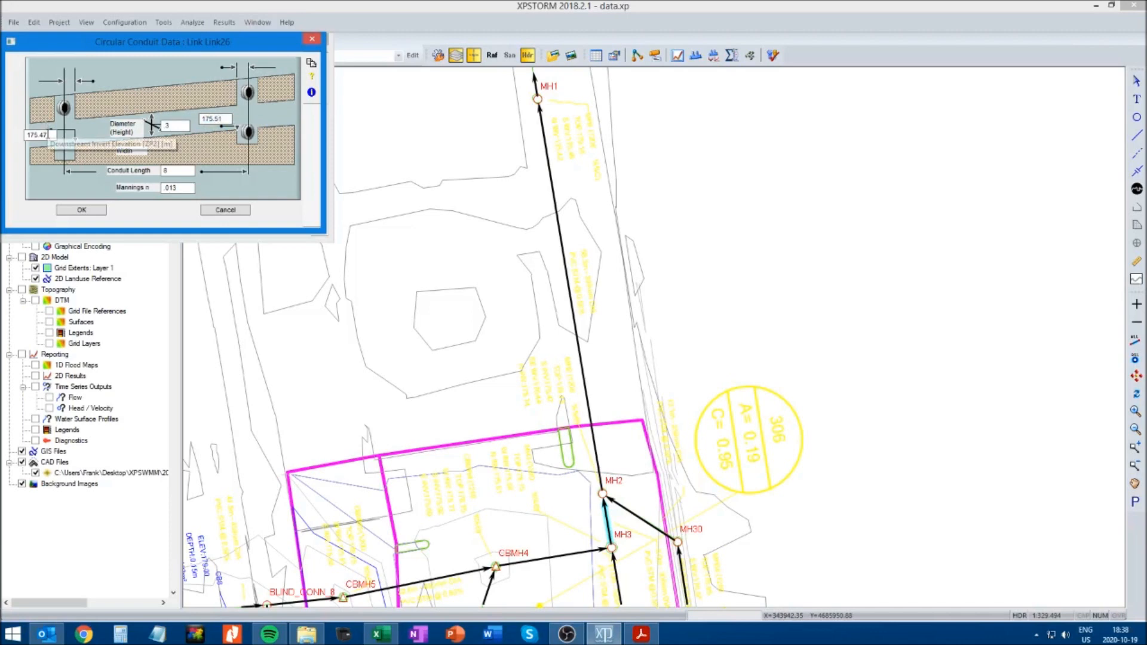
pyautogui.click(69, 213)
pyautogui.click(44, 223)
pyautogui.click(828, 445)
# Recheck the CBMH4 to MH1 run in the dynamic long section with the corrected MH3 to MH2 invert, and close it
pyautogui.click(495, 566)
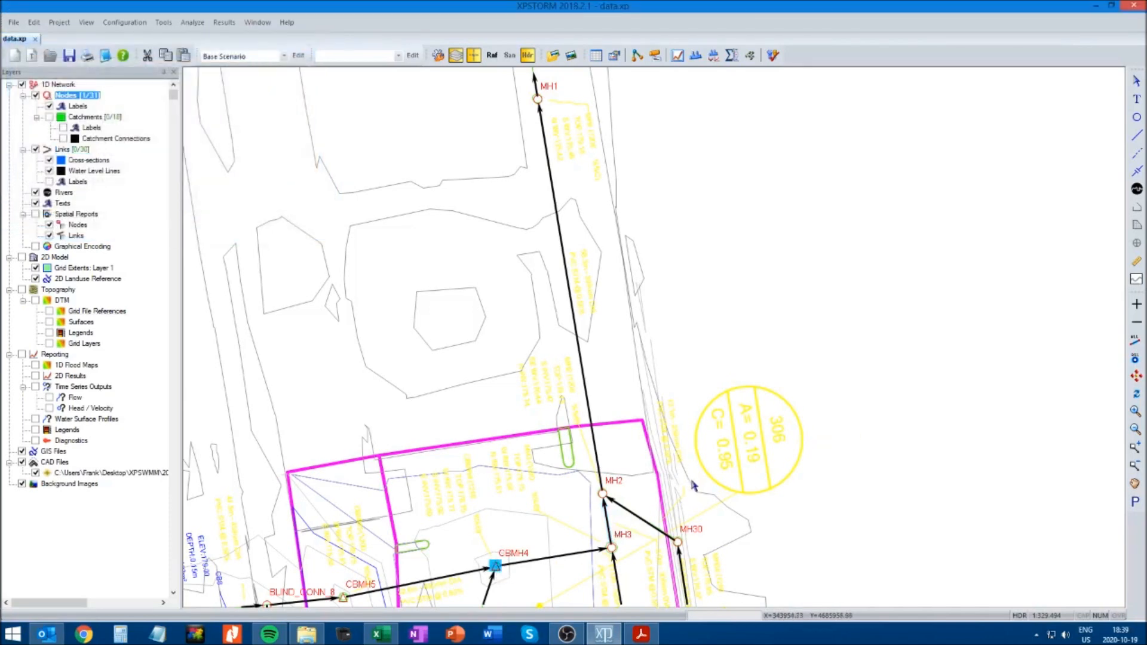
pyautogui.keyDown('shift'); pyautogui.click(537, 98); pyautogui.keyUp('shift')
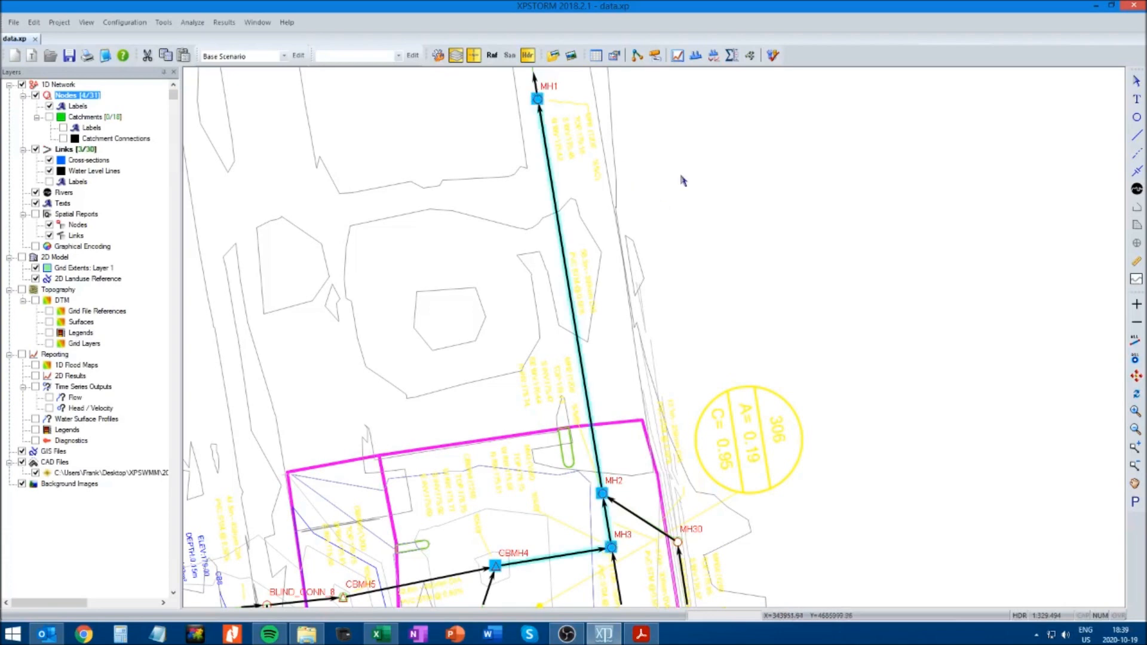
pyautogui.click(655, 55)
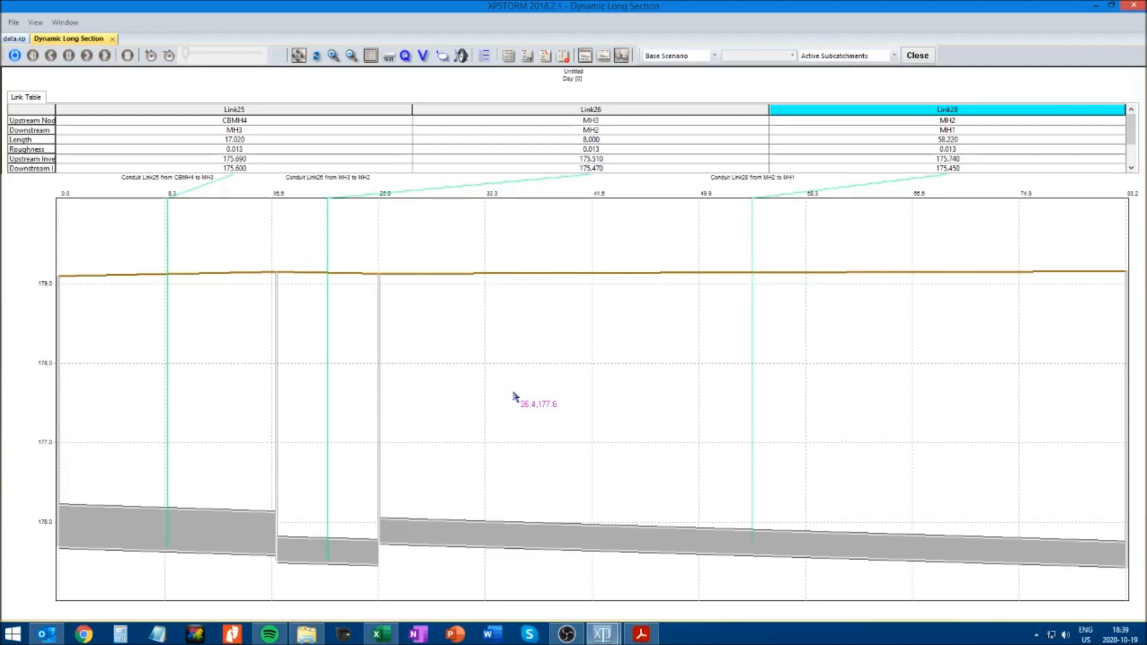
pyautogui.click(111, 39)
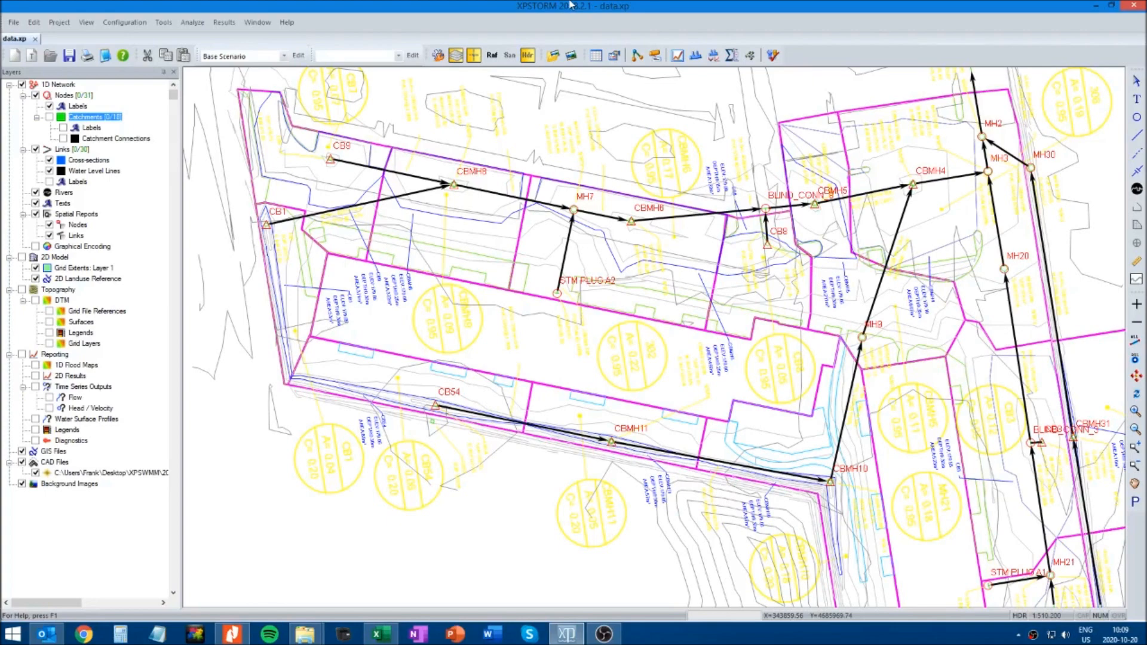
# Switch the model to Runoff mode and show the catchments with their labels and connections
pyautogui.click(492, 55)
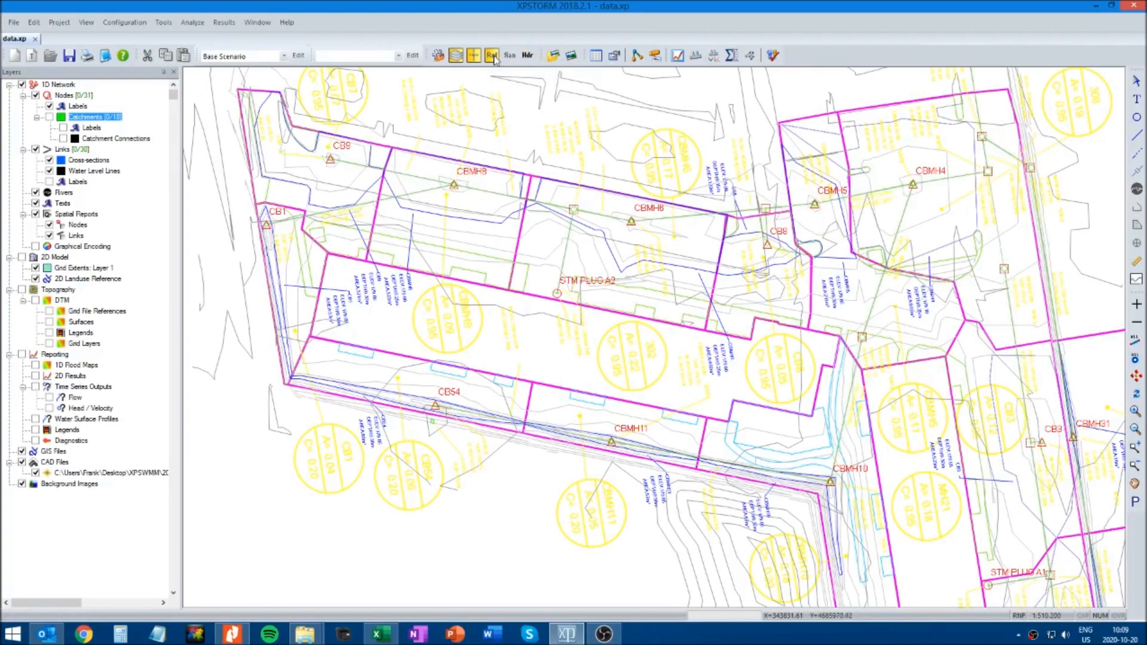
pyautogui.click(49, 118)
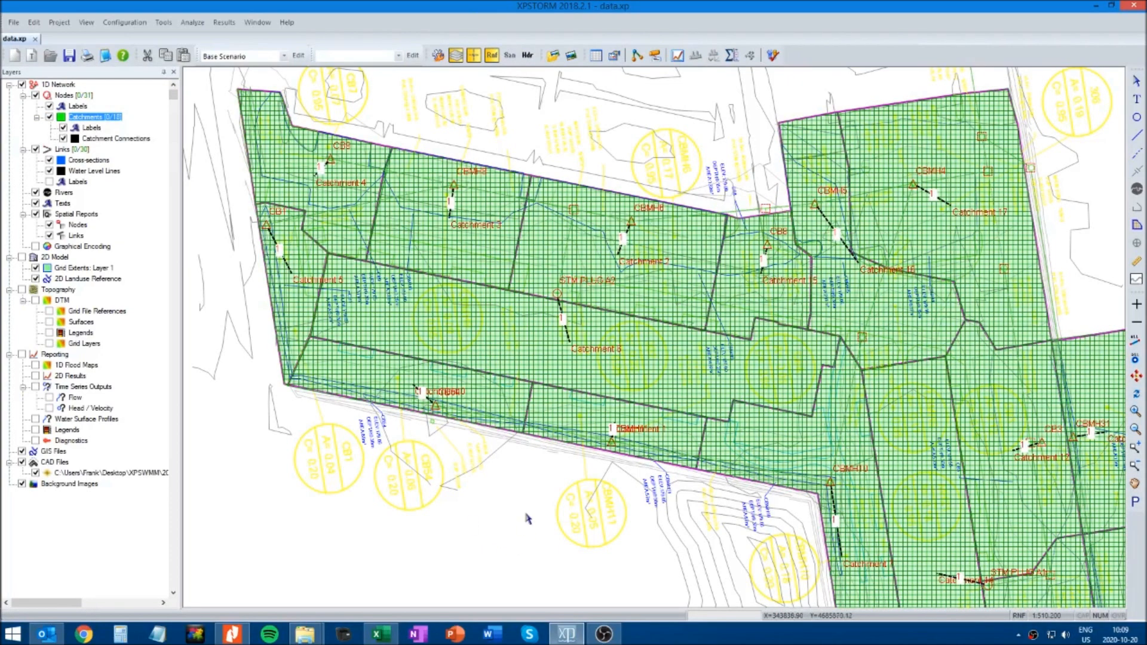
# Calculate the catchment areas for all network elements, review the list and accept the new areas
pyautogui.click(164, 23)
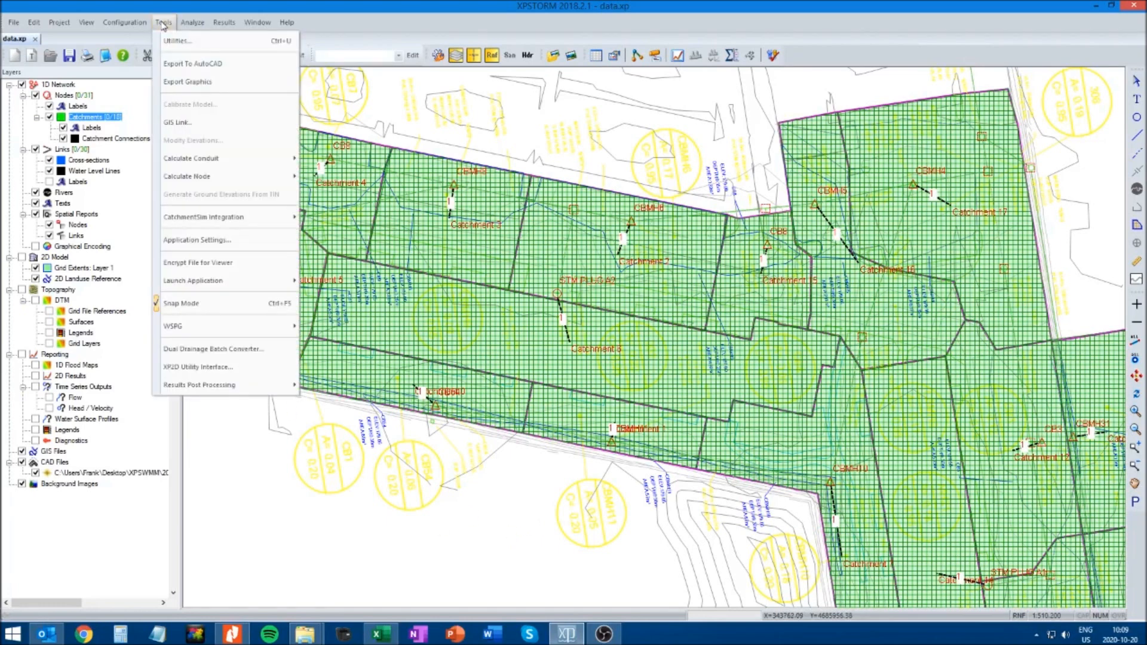
pyautogui.moveTo(192, 178)
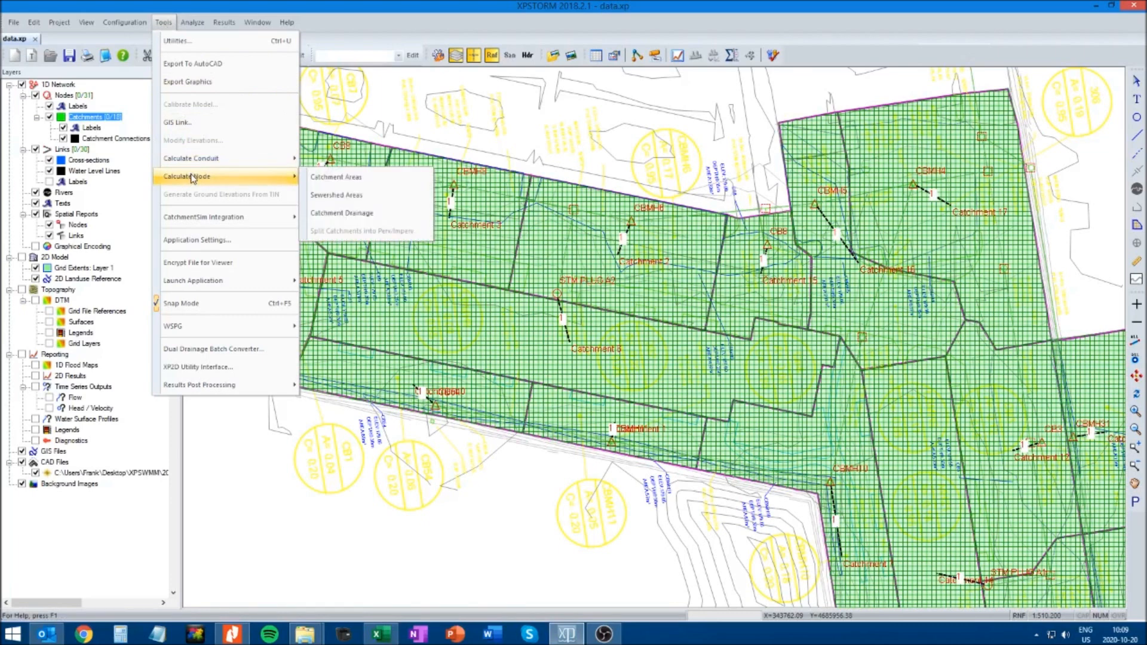
pyautogui.click(342, 178)
pyautogui.moveTo(815, 181); pyautogui.dragTo(425, 183)
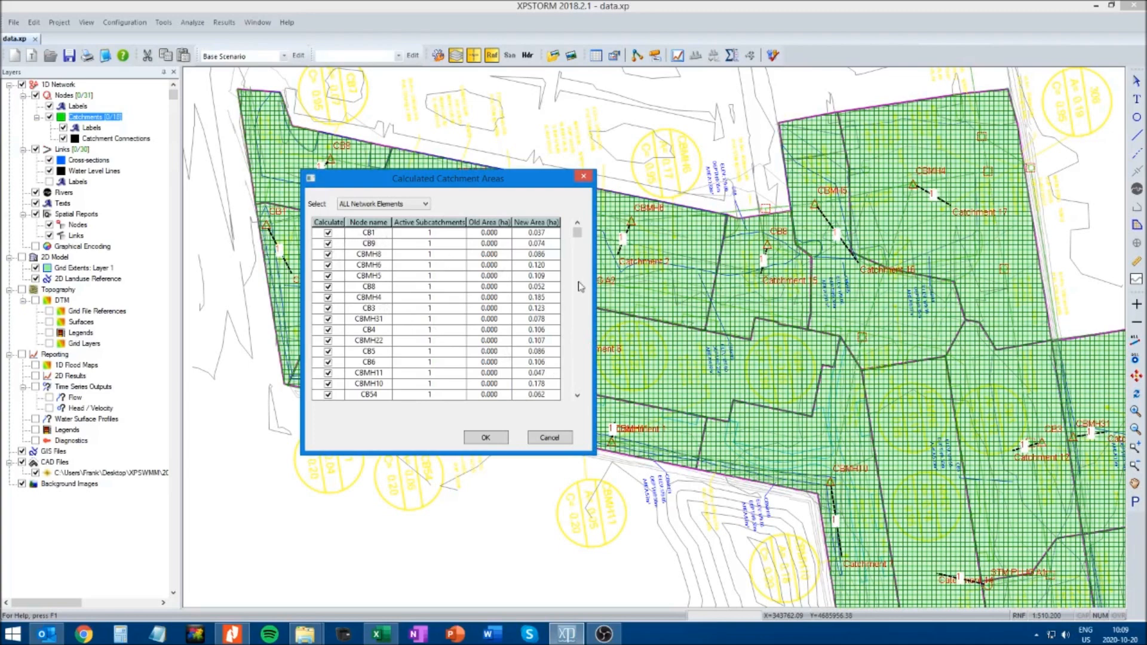
pyautogui.scroll(-1, 579, 379)
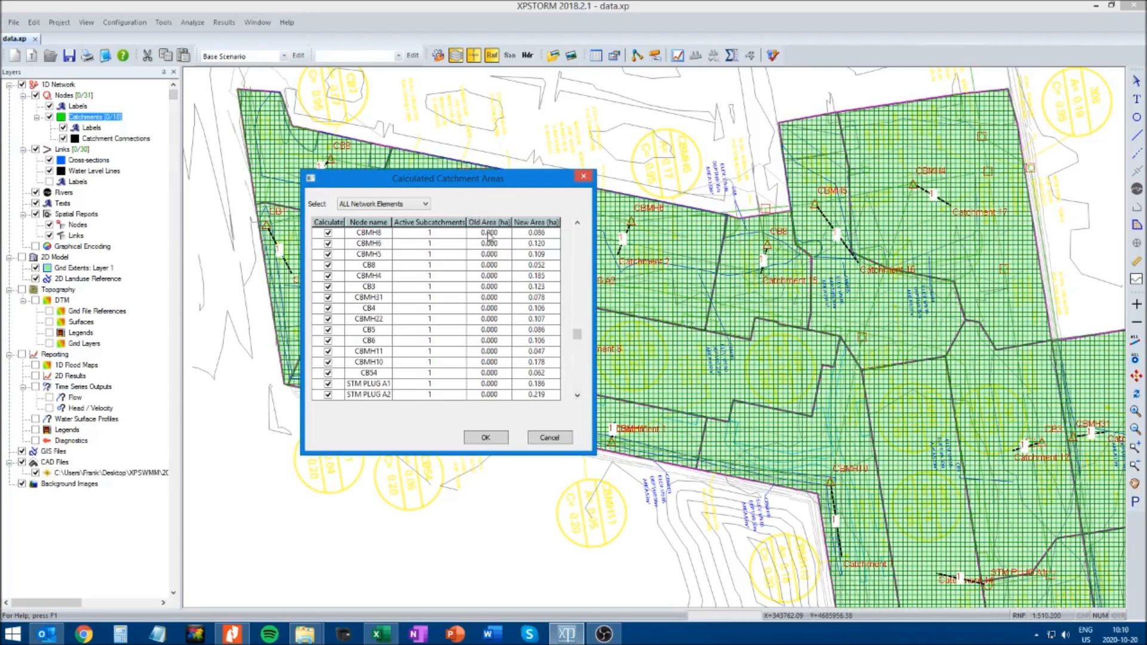
pyautogui.moveTo(580, 333); pyautogui.dragTo(567, 225)
pyautogui.click(486, 439)
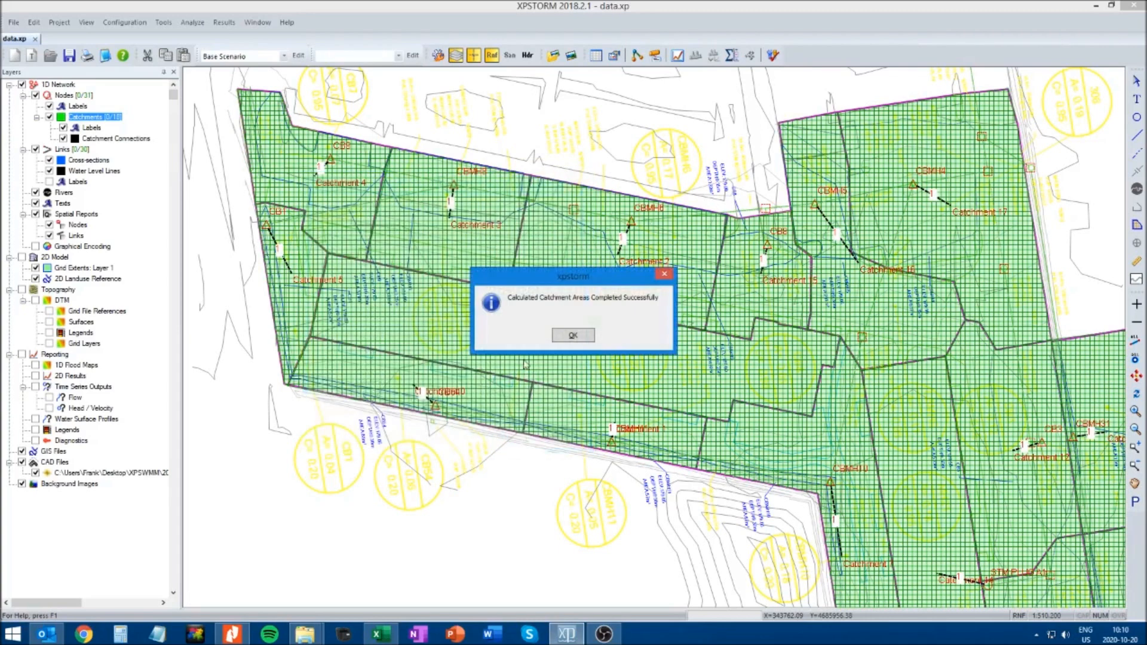
pyautogui.click(572, 336)
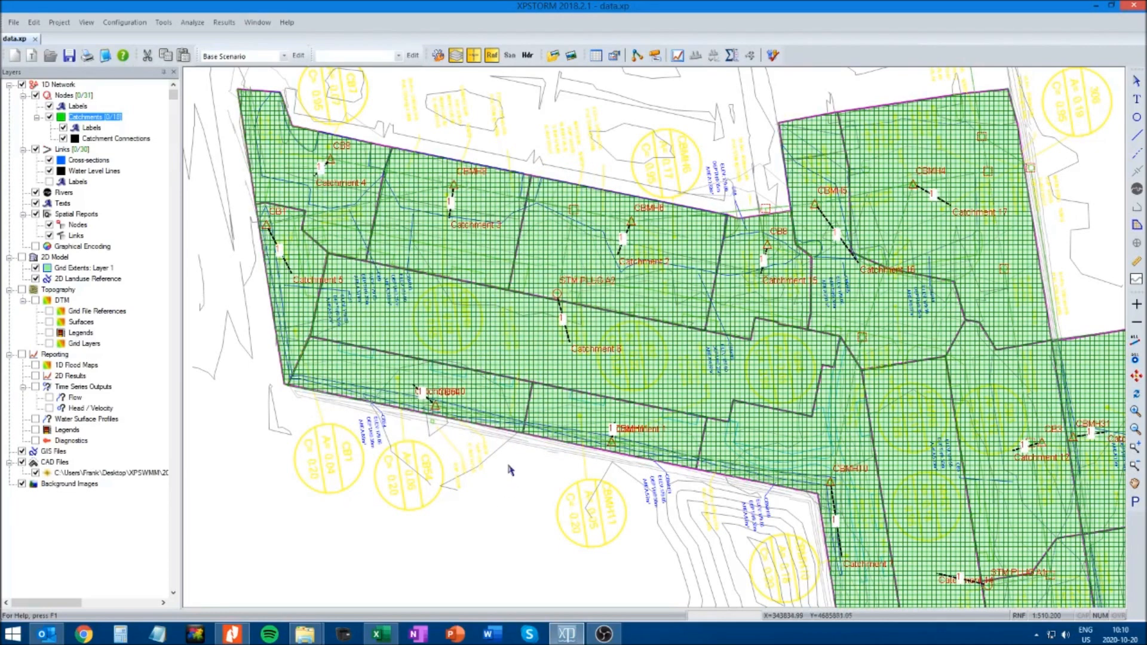
# Open the runoff data of the STM PLUG A2 catchment and set sub-catchment 1 to 100% impervious, width 19 and slope 0.01
pyautogui.click(539, 345)
pyautogui.rightClick(542, 350)
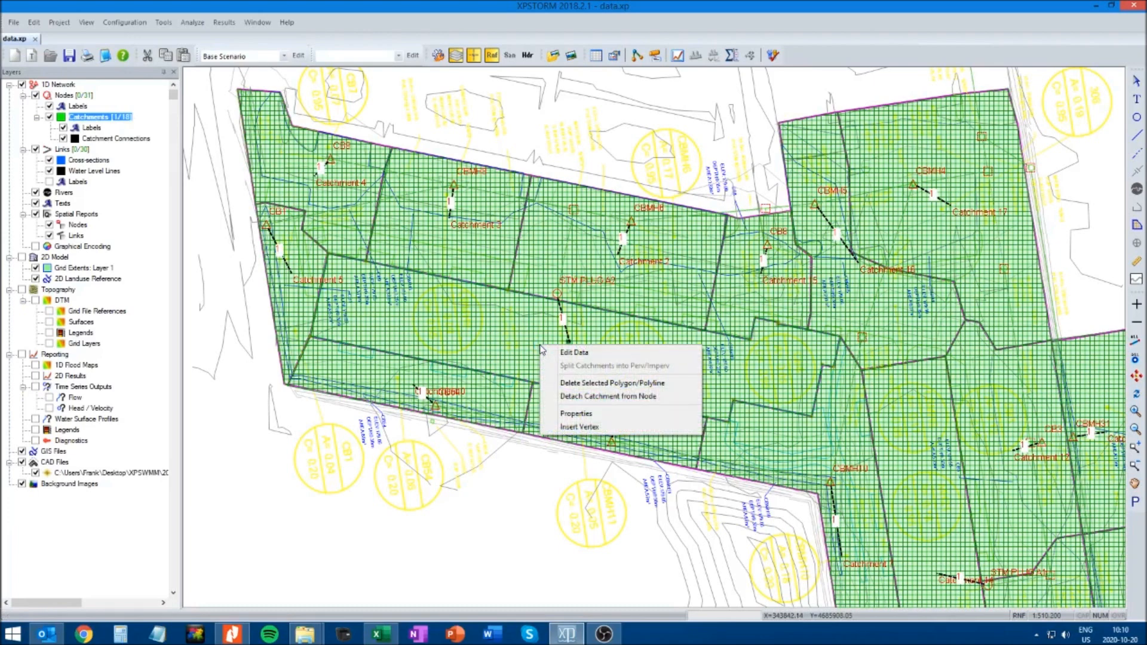
pyautogui.click(574, 353)
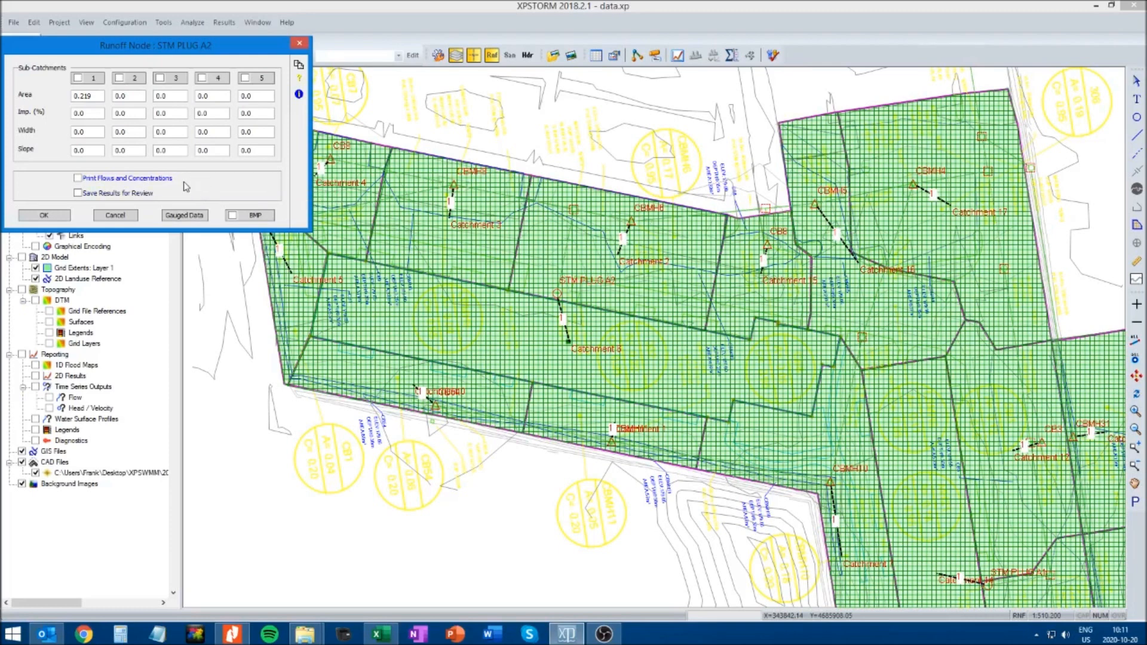
pyautogui.doubleClick(92, 114)
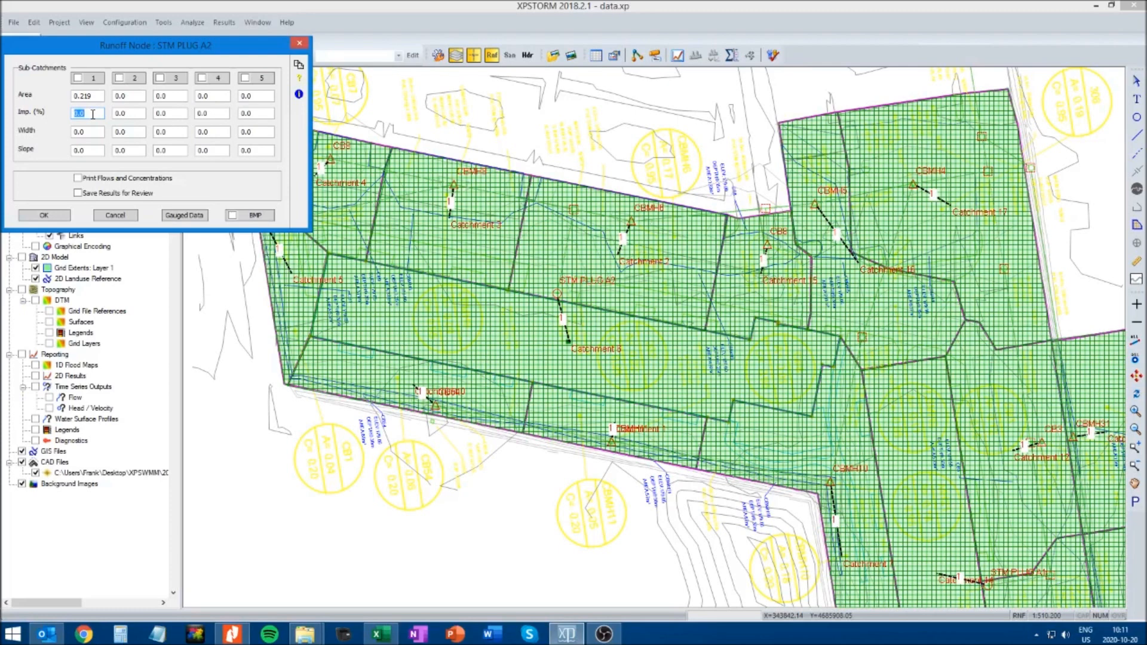
pyautogui.write('100')
pyautogui.click(95, 131)
pyautogui.write('19')
pyautogui.doubleClick(96, 152)
pyautogui.write('0.01')
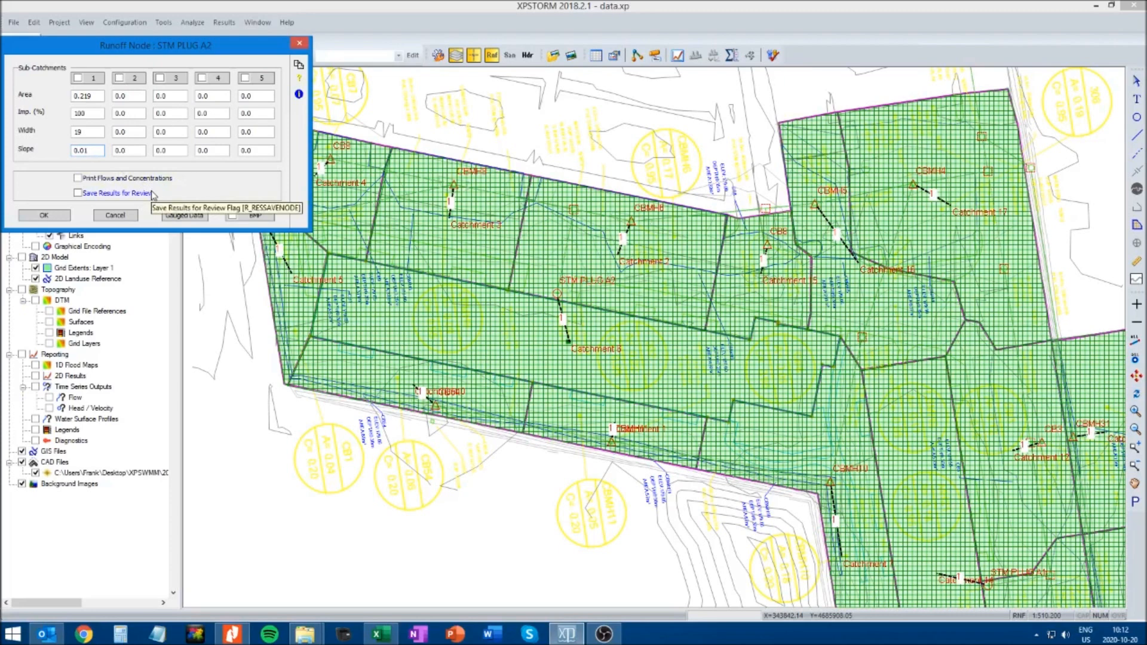
# Activate sub-catchment 1 of STM PLUG A2 with the RUNOFF routing method and accept the node's runoff data
pyautogui.click(79, 78)
pyautogui.moveTo(143, 63); pyautogui.dragTo(422, 165)
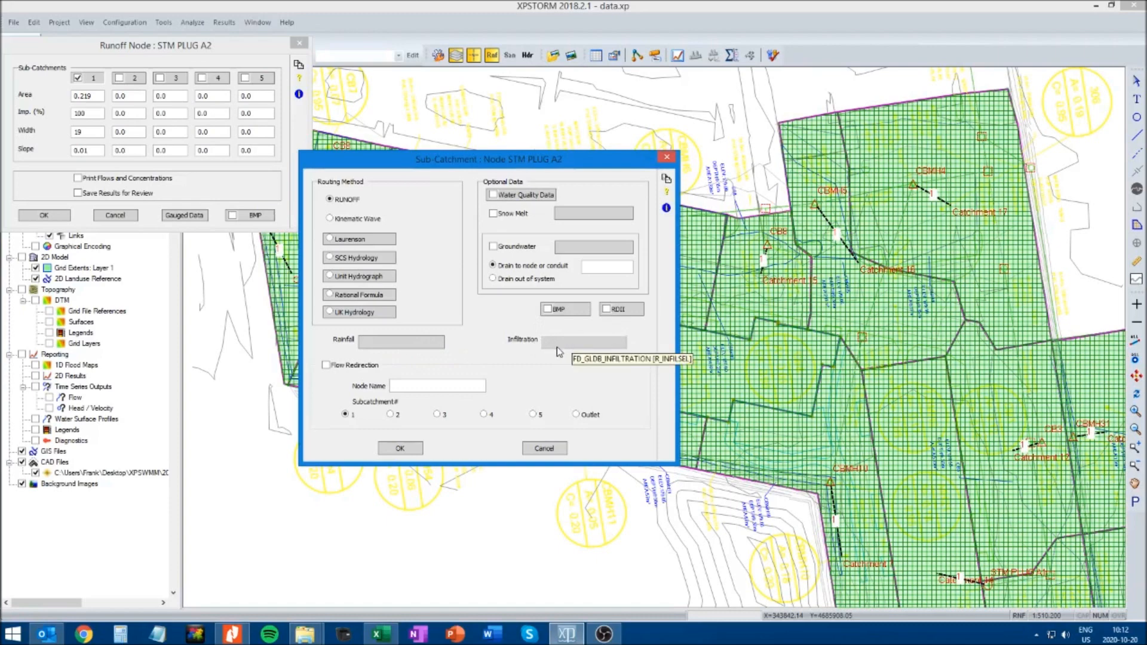
pyautogui.click(401, 449)
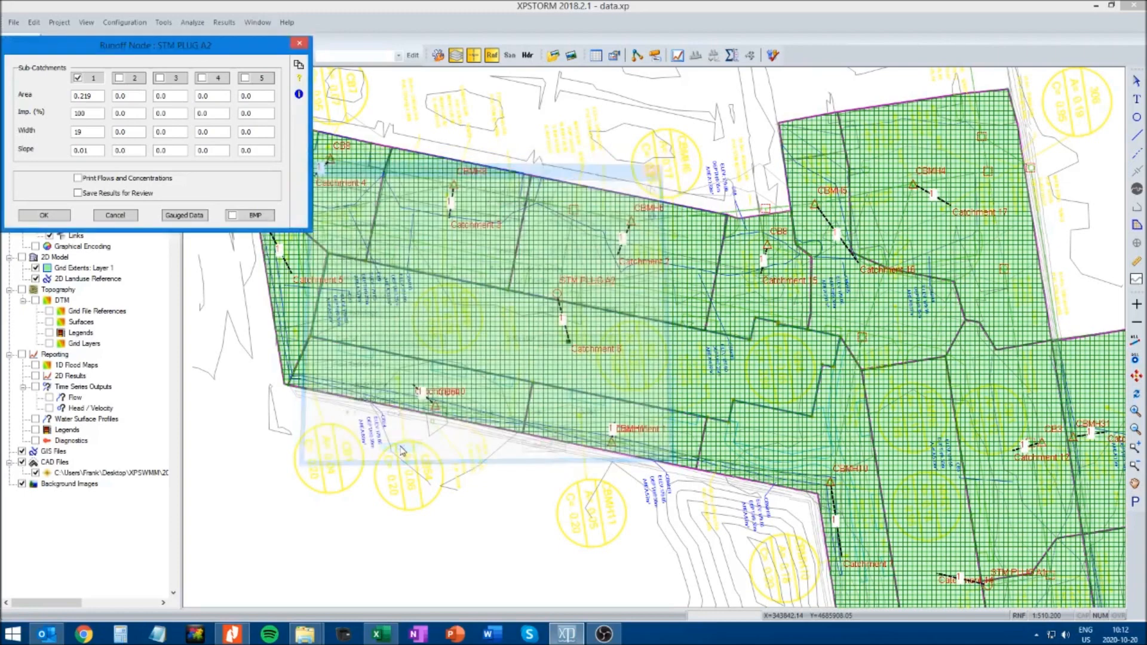
pyautogui.click(43, 215)
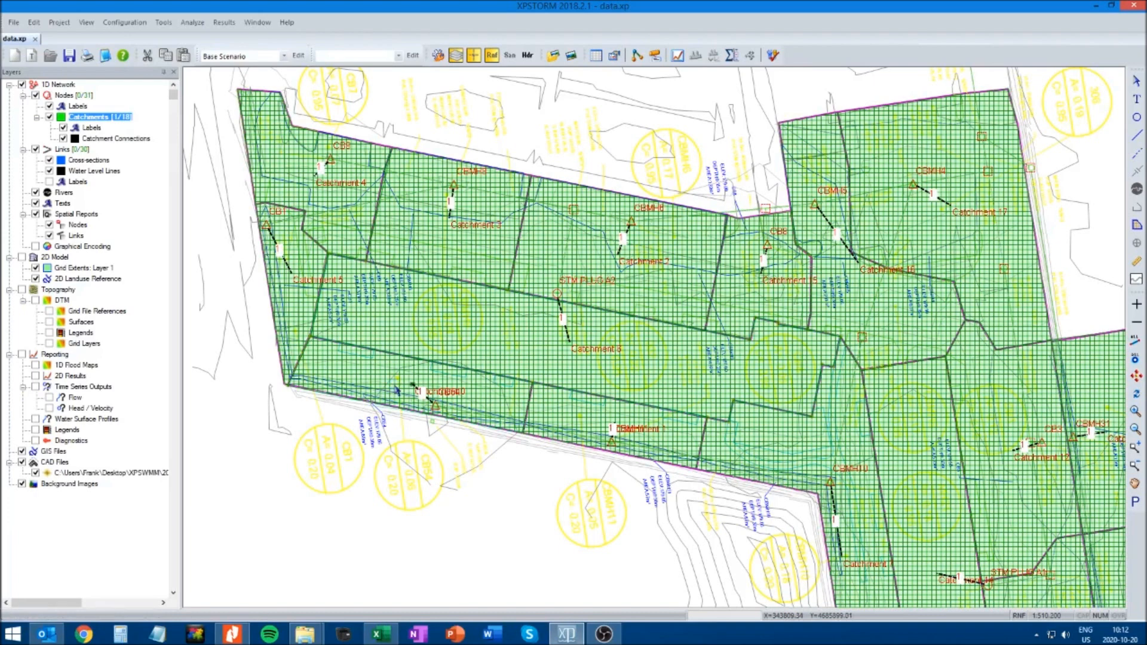
# Open the runoff data of the CB54 catchment and set sub-catchment 1 to width 12 and slope 1.38
pyautogui.rightClick(402, 387)
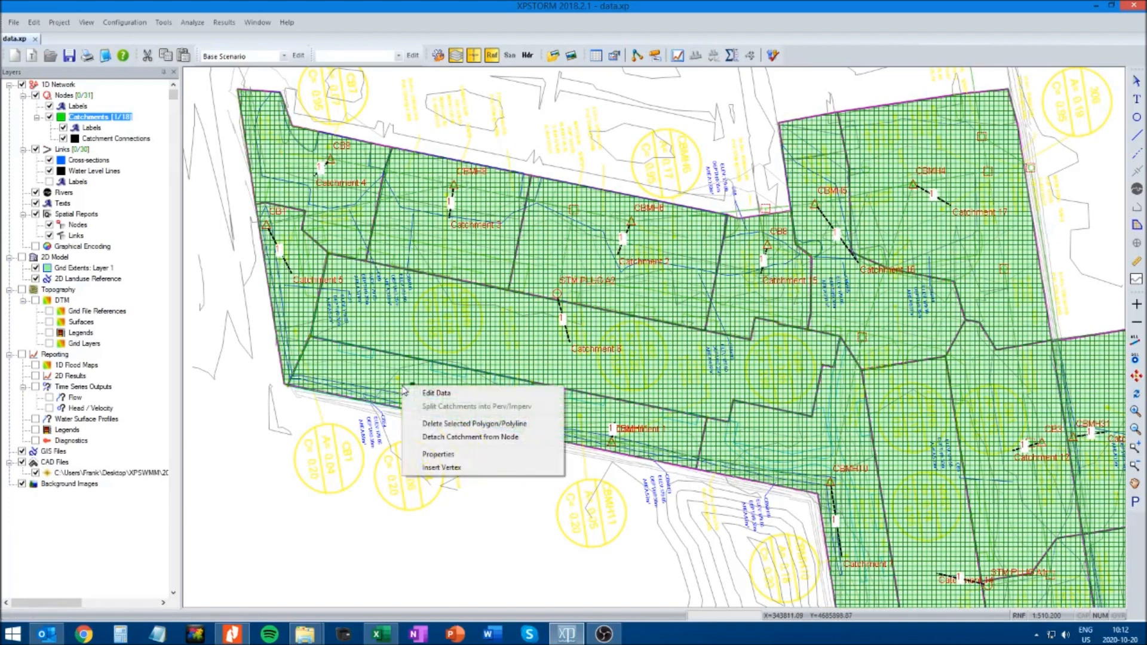
pyautogui.click(437, 393)
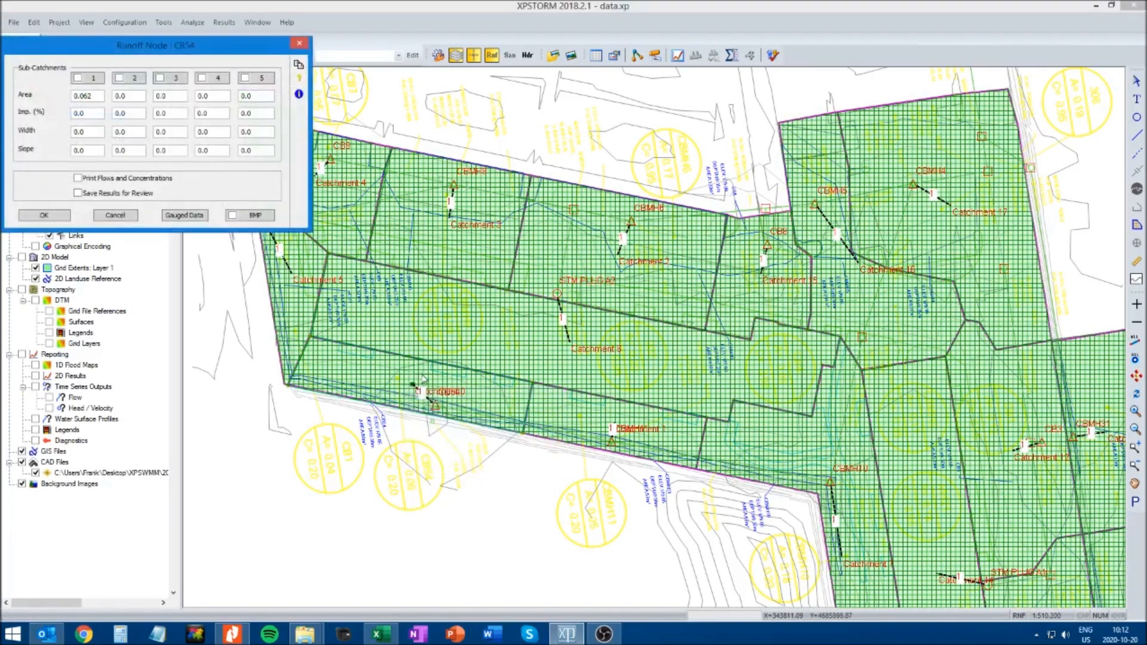
pyautogui.moveTo(130, 46); pyautogui.dragTo(365, 227)
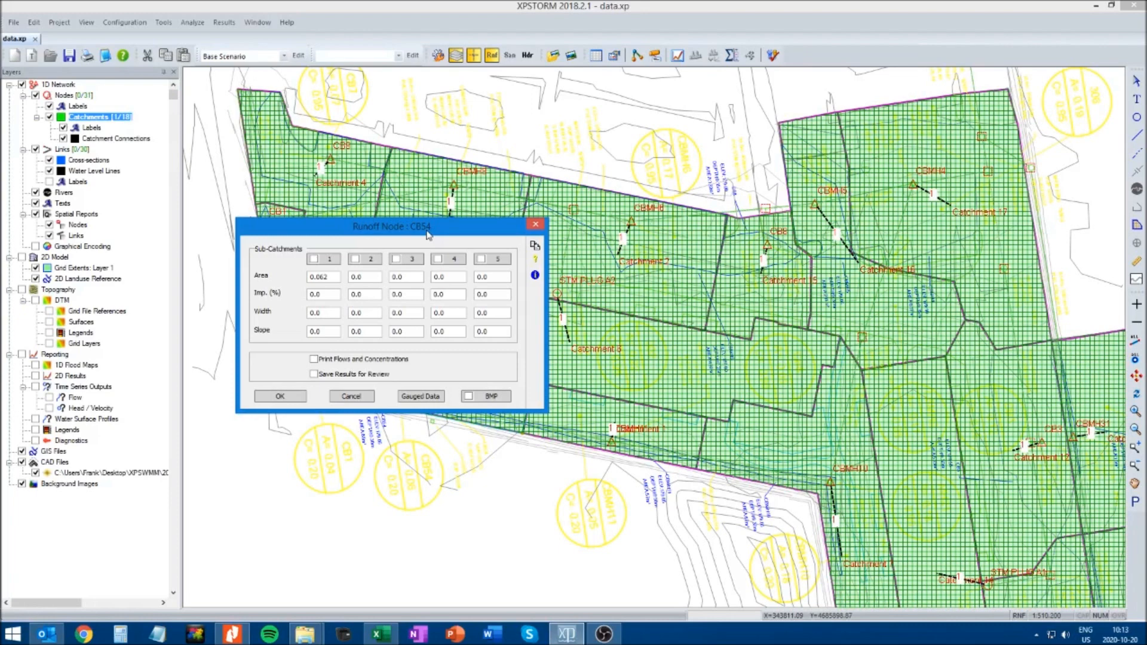
pyautogui.doubleClick(330, 295)
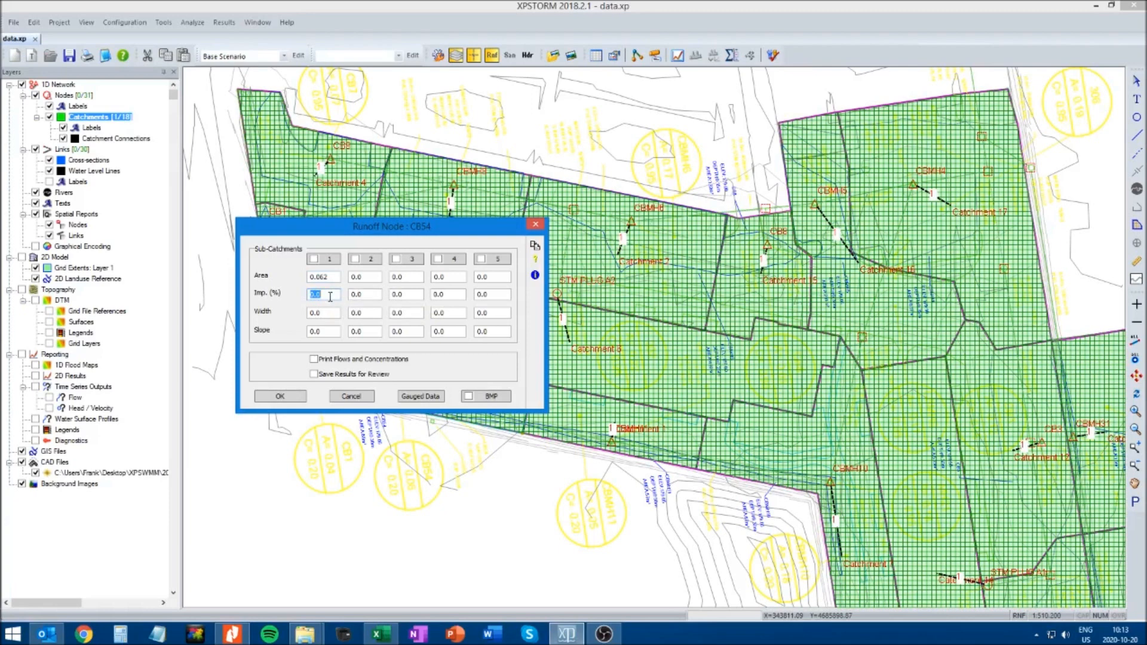
pyautogui.moveTo(366, 230); pyautogui.dragTo(331, 297)
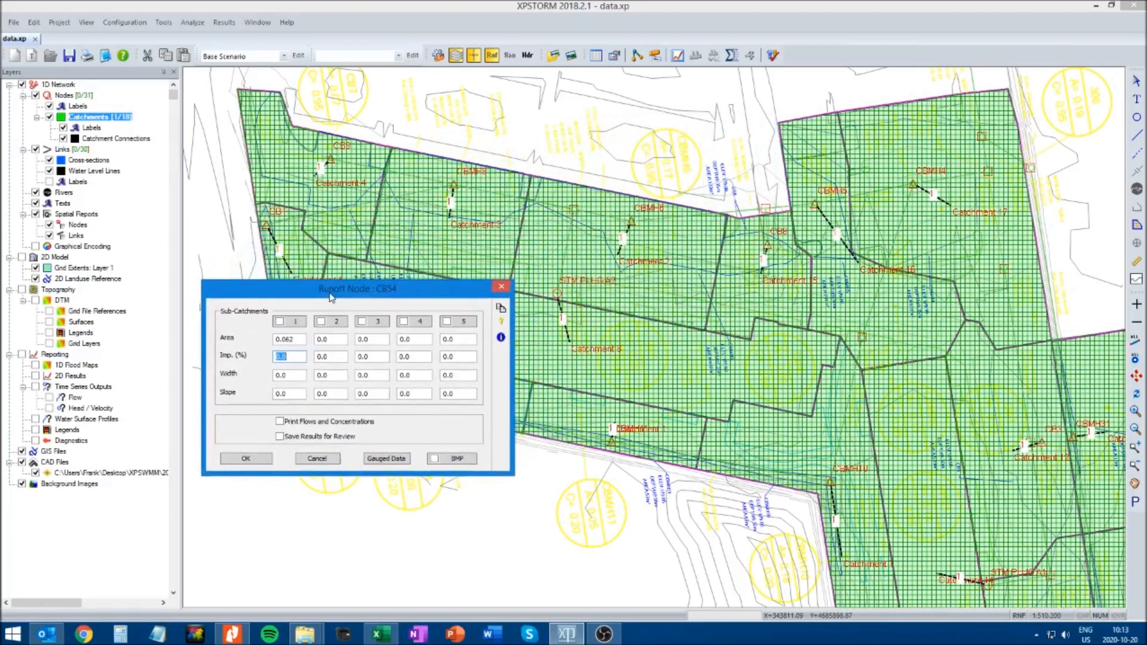
pyautogui.click(291, 375)
pyautogui.write('12')
pyautogui.click(296, 395)
pyautogui.write('1.38')
# Activate sub-catchment 1 of CB54 with the RUNOFF routing method and accept the node's runoff data
pyautogui.click(243, 458)
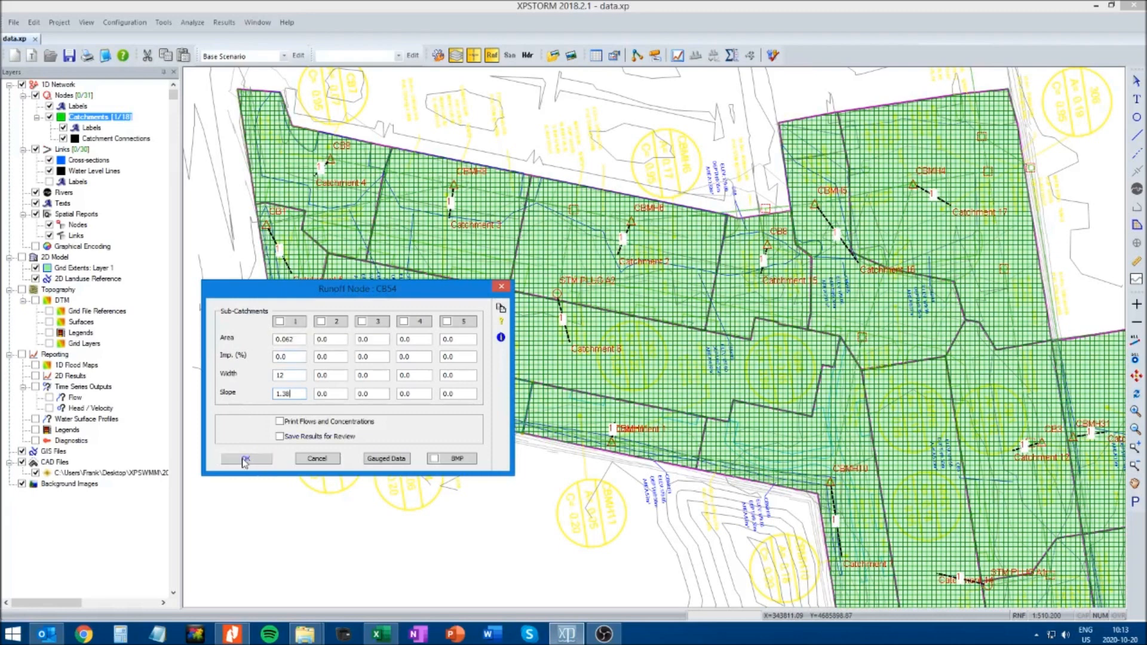
pyautogui.click(279, 323)
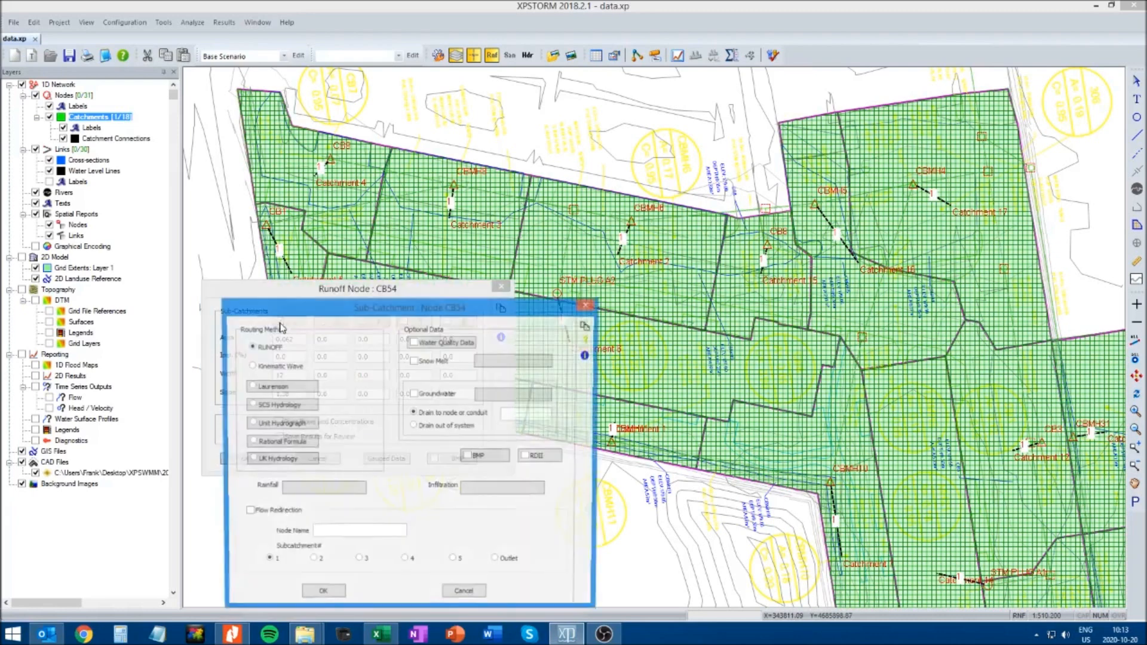
pyautogui.click(321, 598)
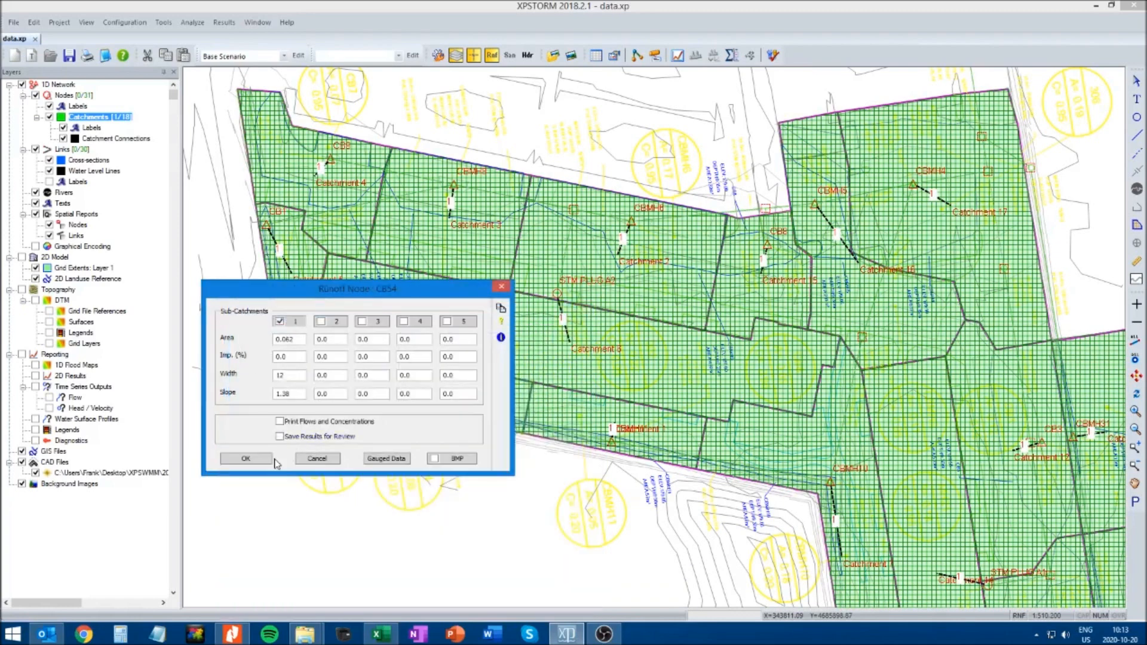
pyautogui.click(247, 459)
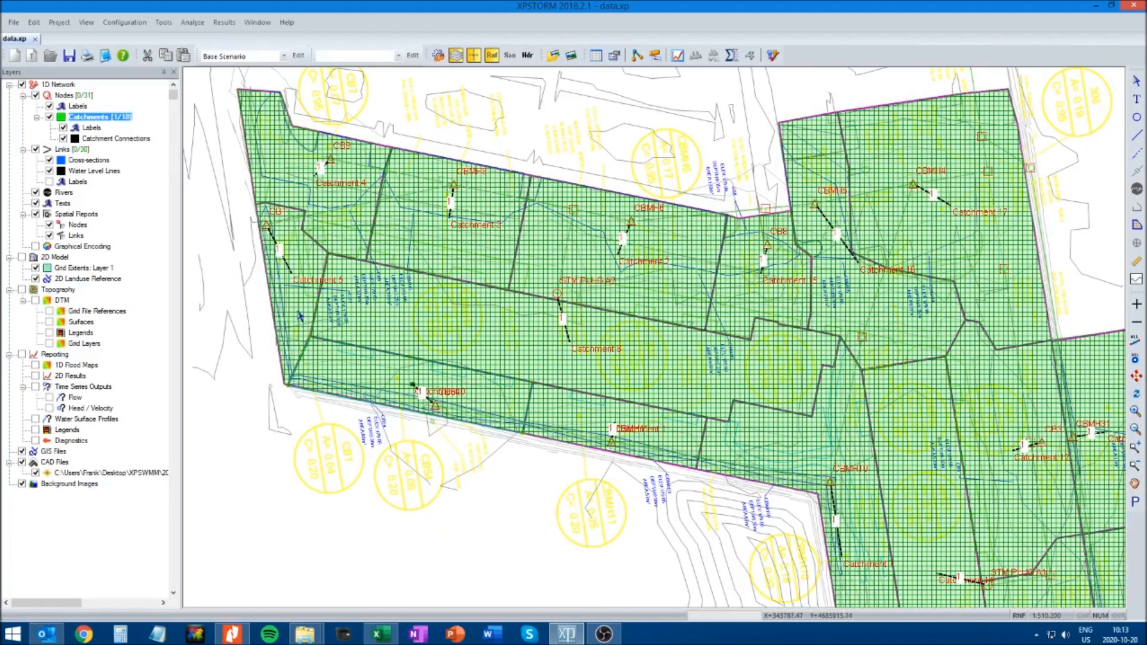
# Open the runoff data of the CB1 catchment and set sub-catchment 1 to 25% impervious, width 11 and slope 0.01
pyautogui.rightClick(298, 311)
pyautogui.click(332, 320)
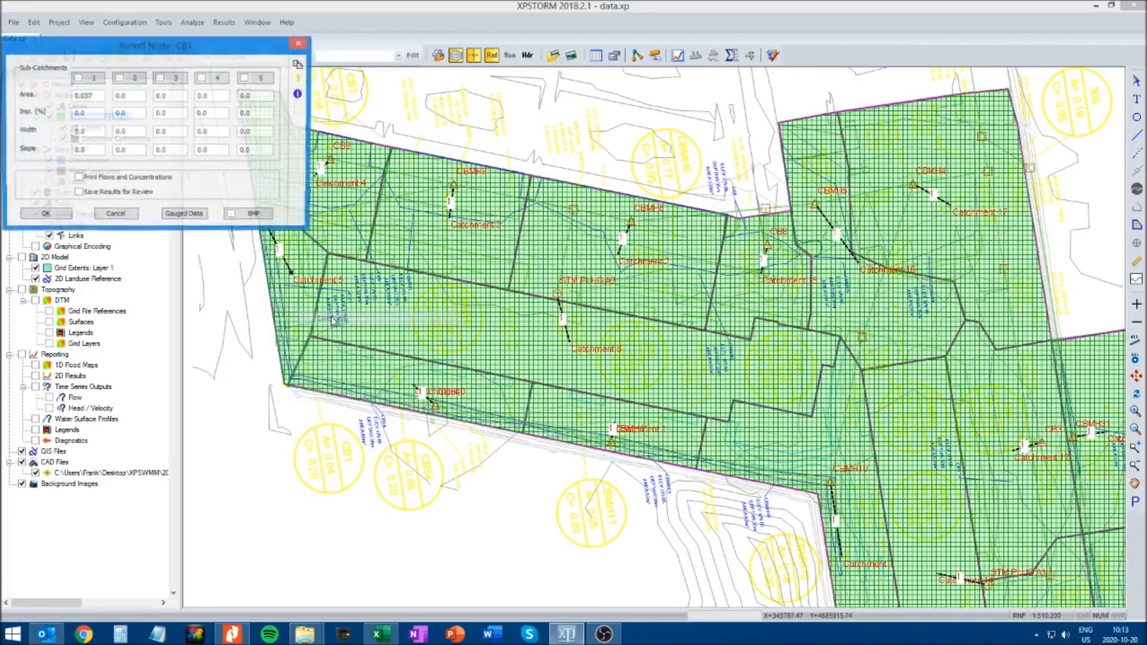
pyautogui.moveTo(170, 52); pyautogui.dragTo(467, 216)
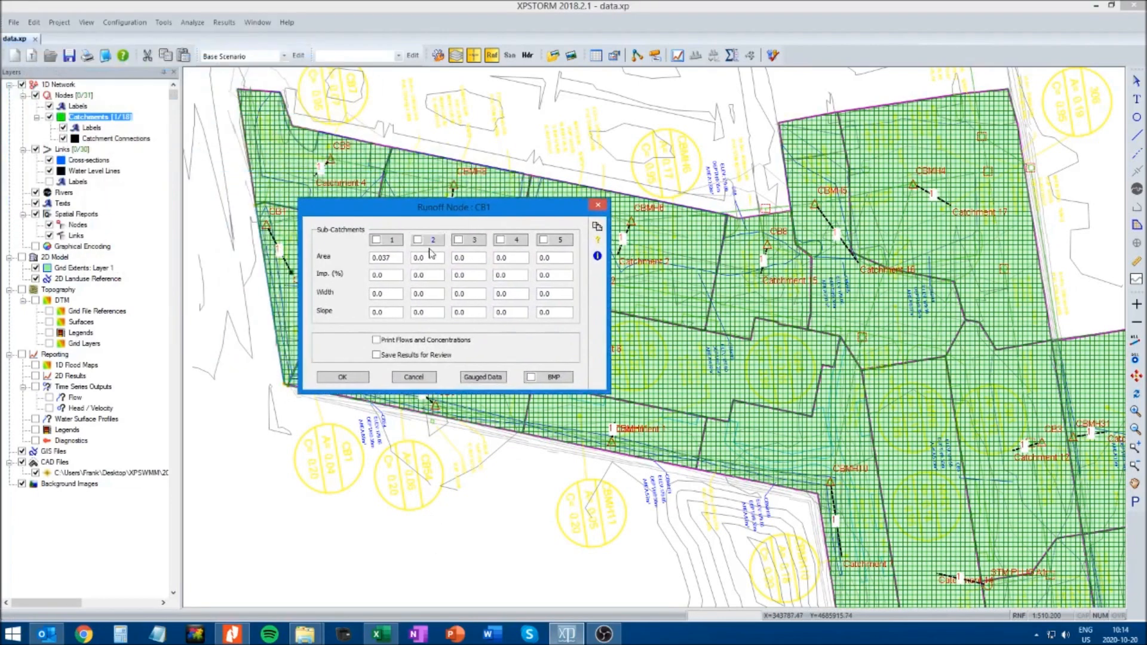
pyautogui.doubleClick(386, 275)
pyautogui.write('25')
pyautogui.doubleClick(387, 294)
pyautogui.write('11')
pyautogui.doubleClick(390, 315)
pyautogui.write('0.01')
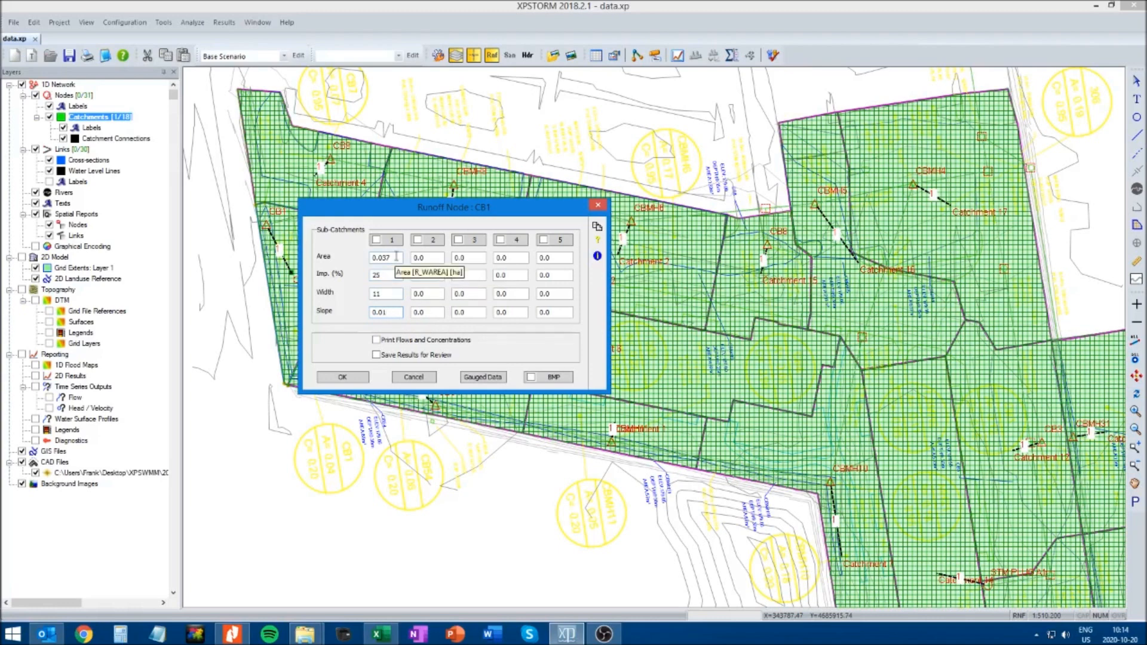
# Activate sub-catchment 1 of CB1 with the RUNOFF routing method and accept the node's runoff data
pyautogui.click(378, 242)
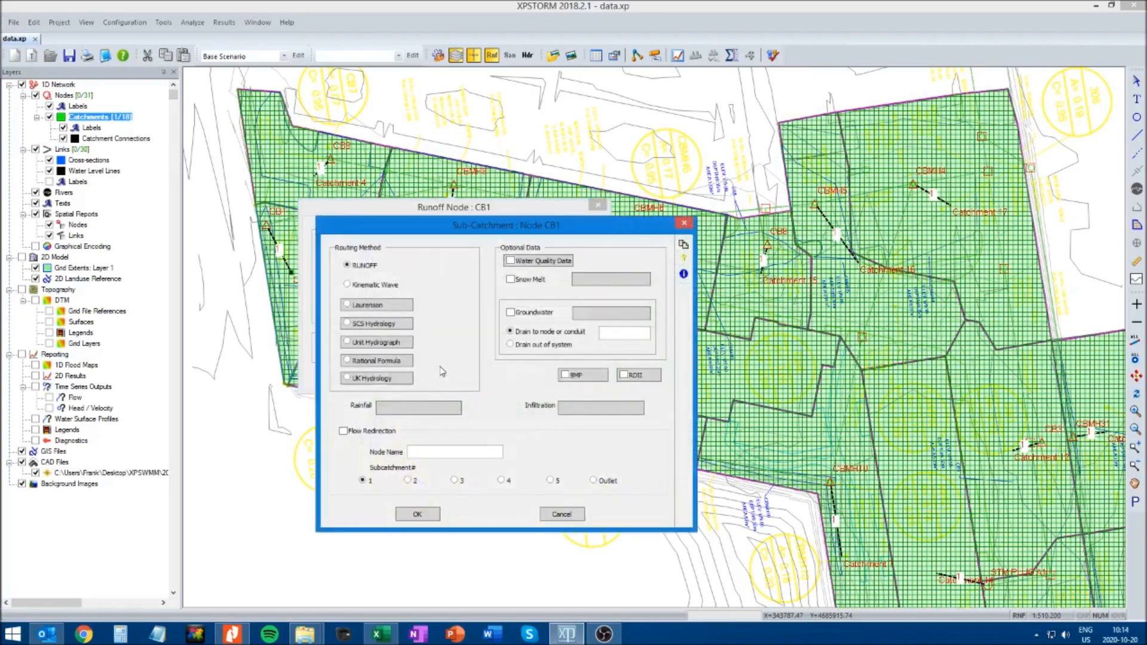
pyautogui.click(428, 517)
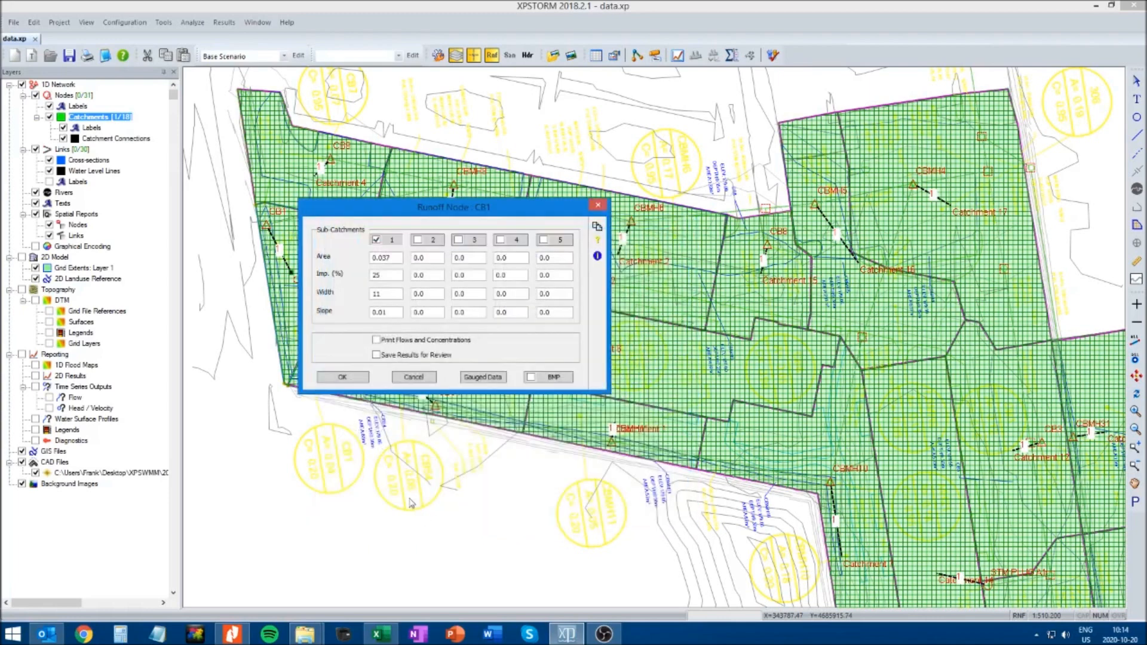
pyautogui.click(342, 377)
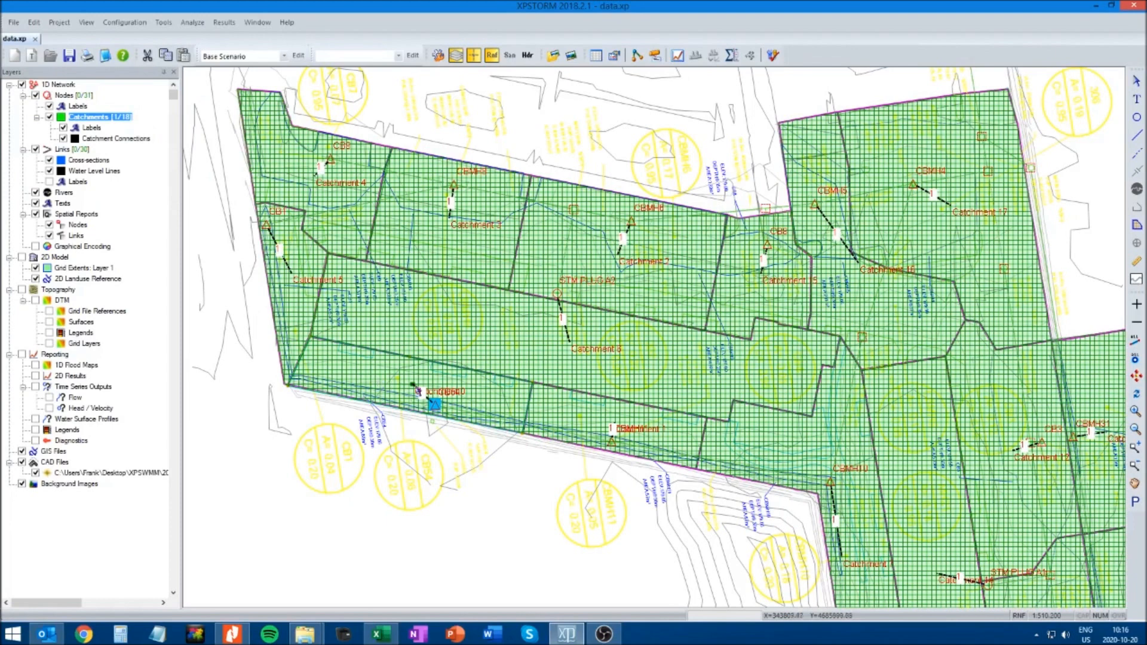
# Reopen the CB54 catchment's runoff data, replace the slope of sub-catchment 1 and accept the data
pyautogui.rightClick(387, 381)
pyautogui.click(419, 387)
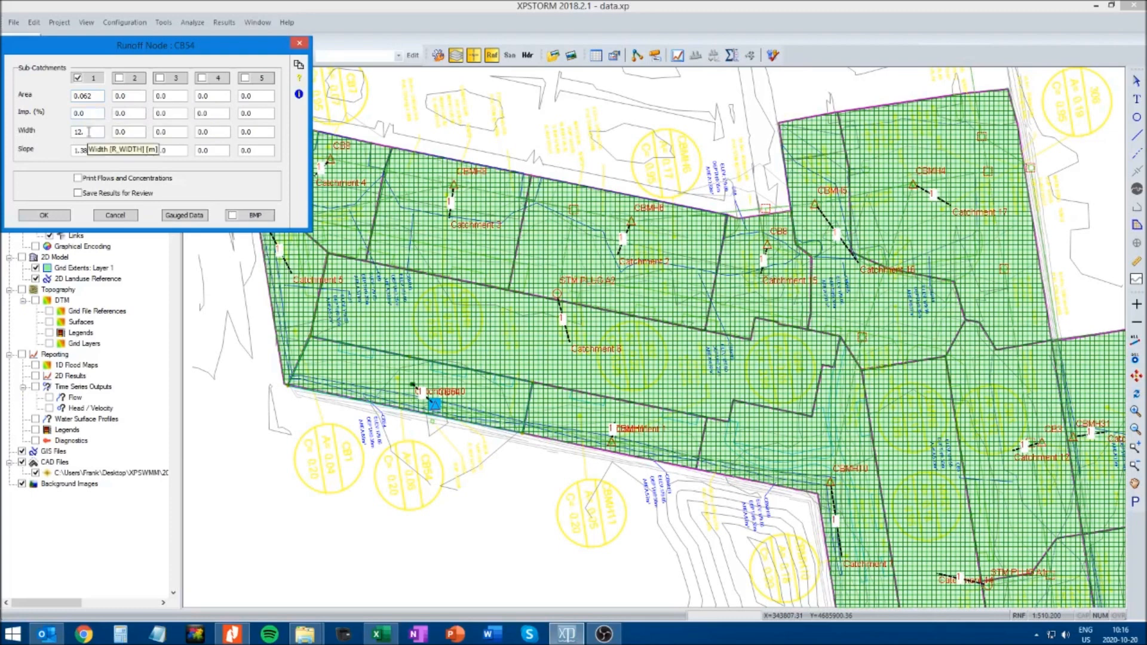
pyautogui.doubleClick(97, 148)
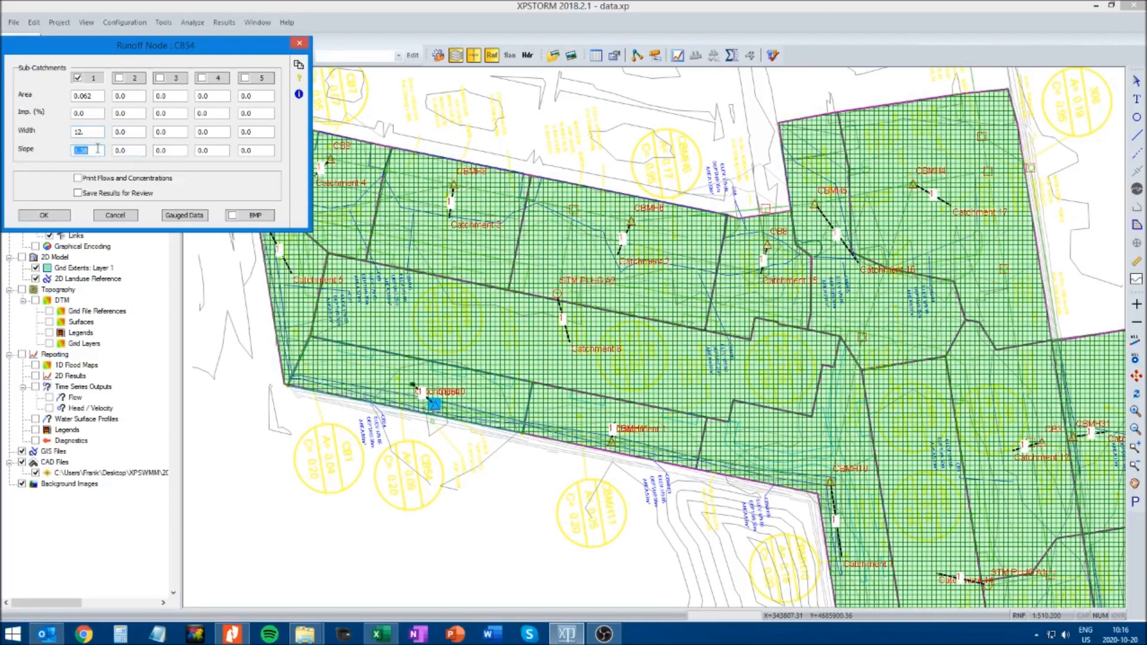
pyautogui.write('014')
pyautogui.click(44, 216)
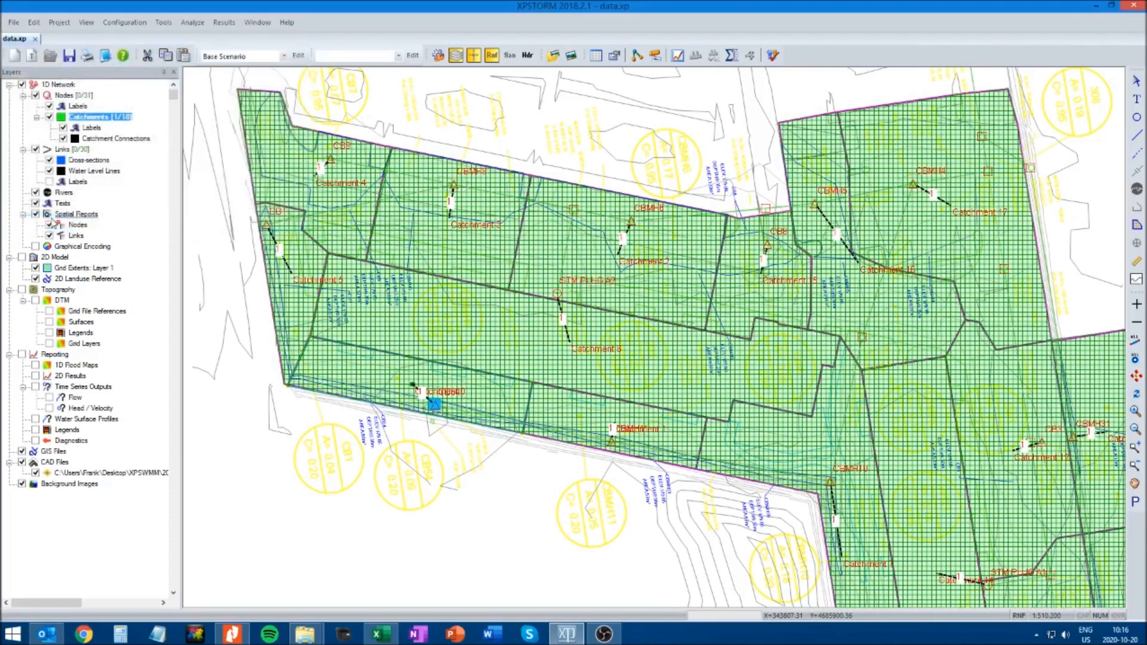
# Deselect the catchment, open the XP Tables spreadsheet view and bring up the list of available tables
pyautogui.click(353, 555)
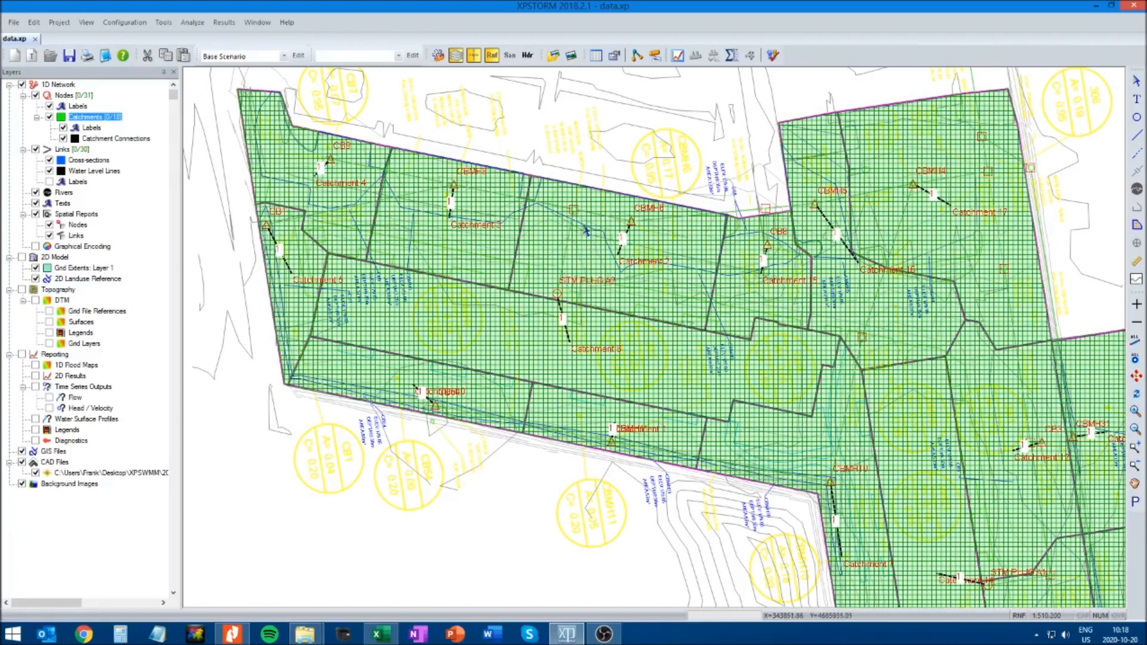
pyautogui.click(597, 57)
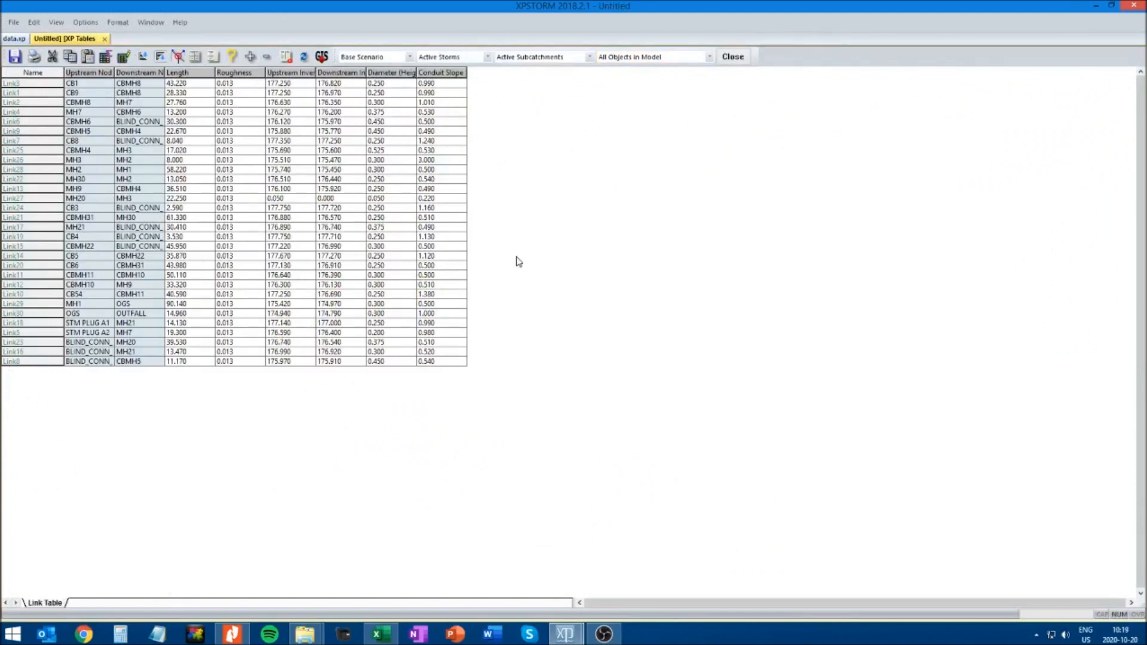
pyautogui.click(197, 58)
pyautogui.moveTo(145, 47); pyautogui.dragTo(443, 198)
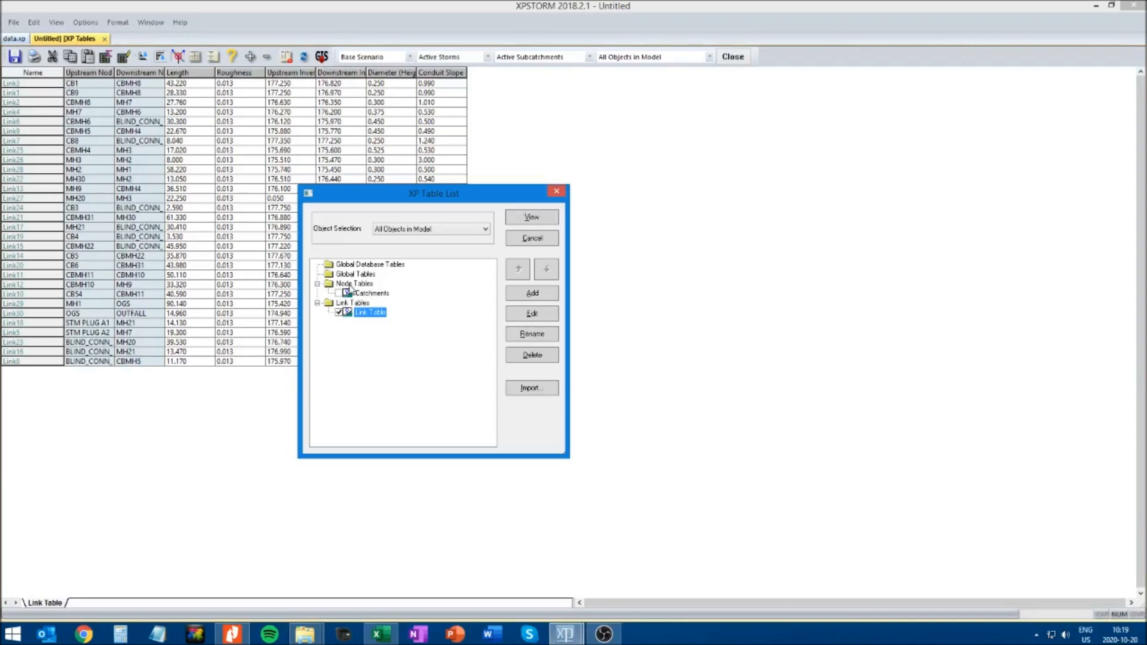
pyautogui.click(355, 284)
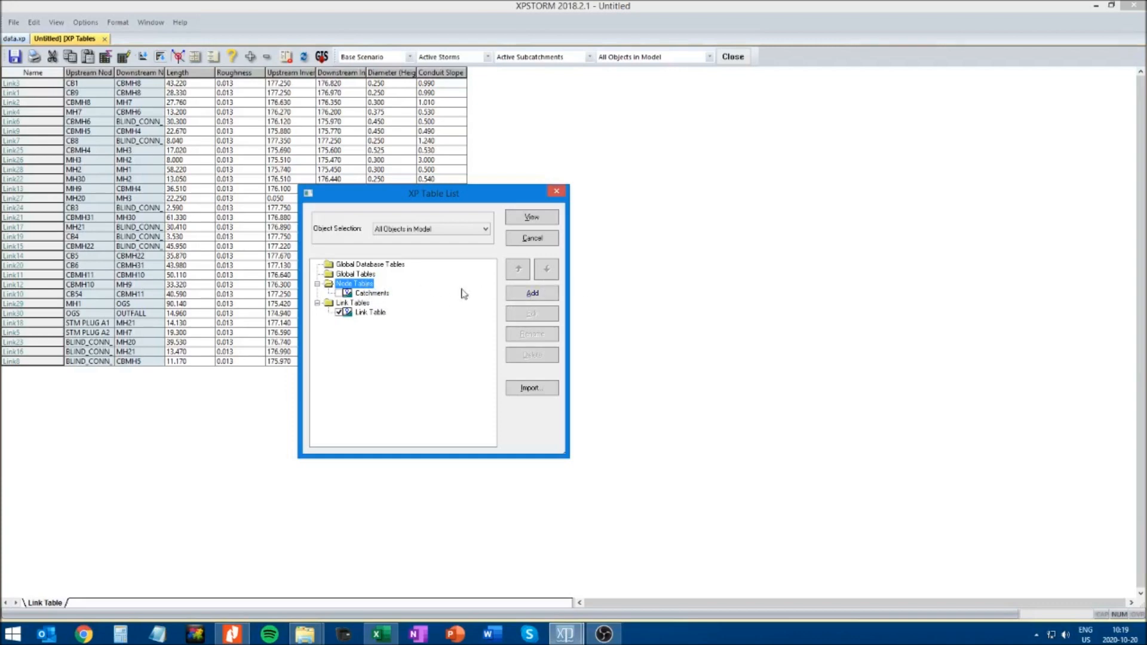
pyautogui.click(533, 293)
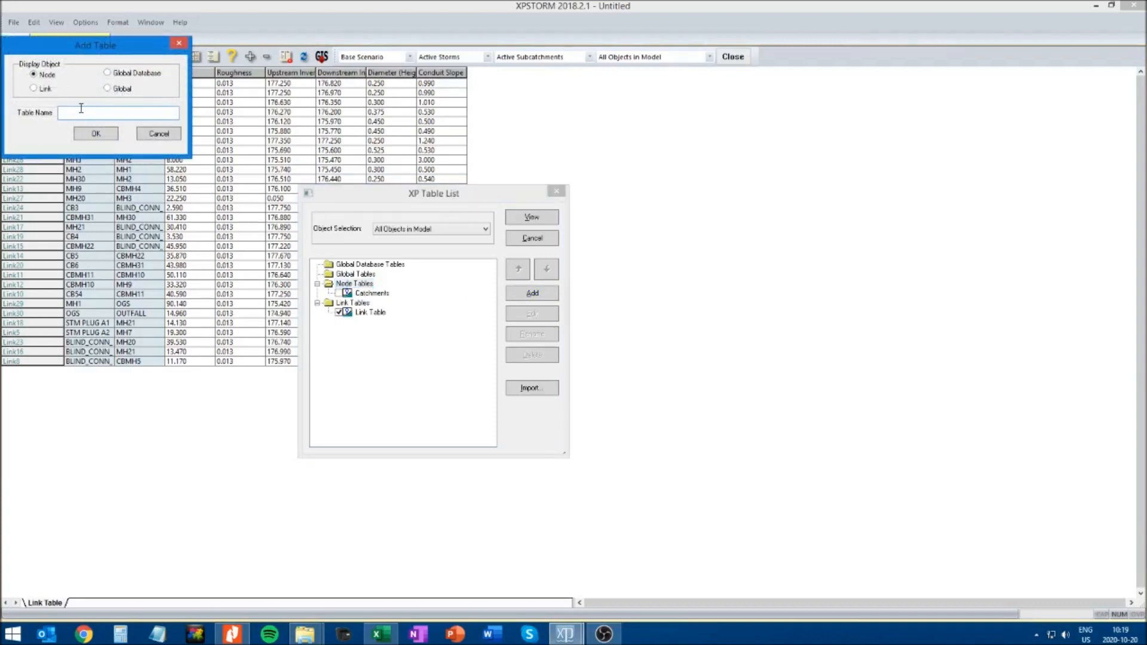
pyautogui.click(150, 135)
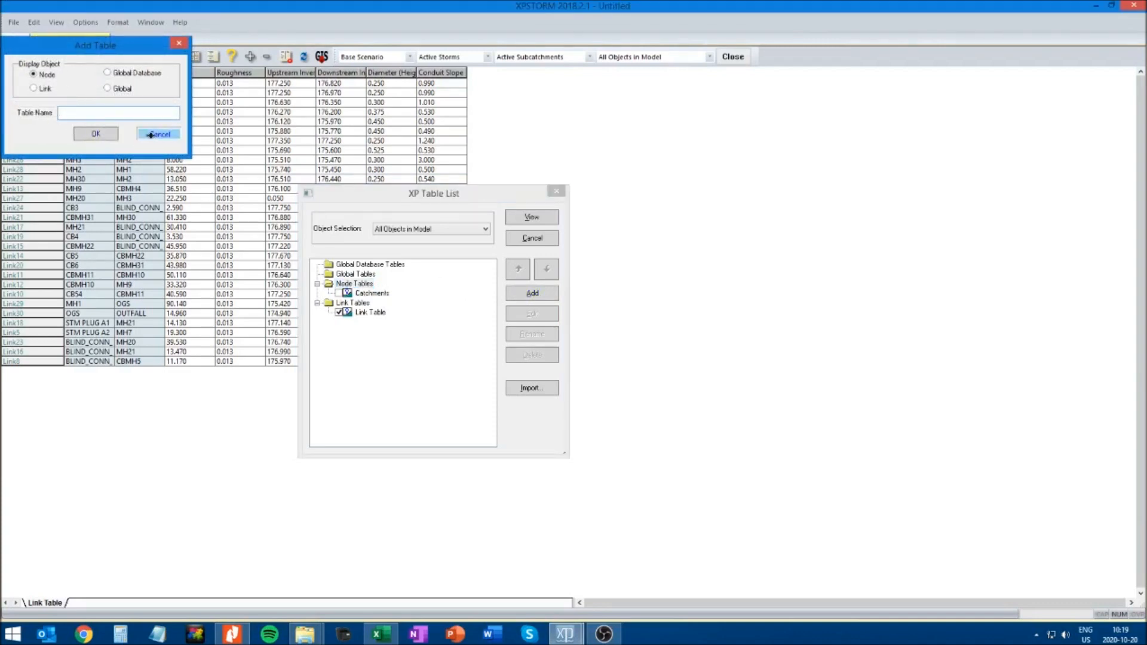
# Try to view the existing Catchments node table
pyautogui.click(368, 295)
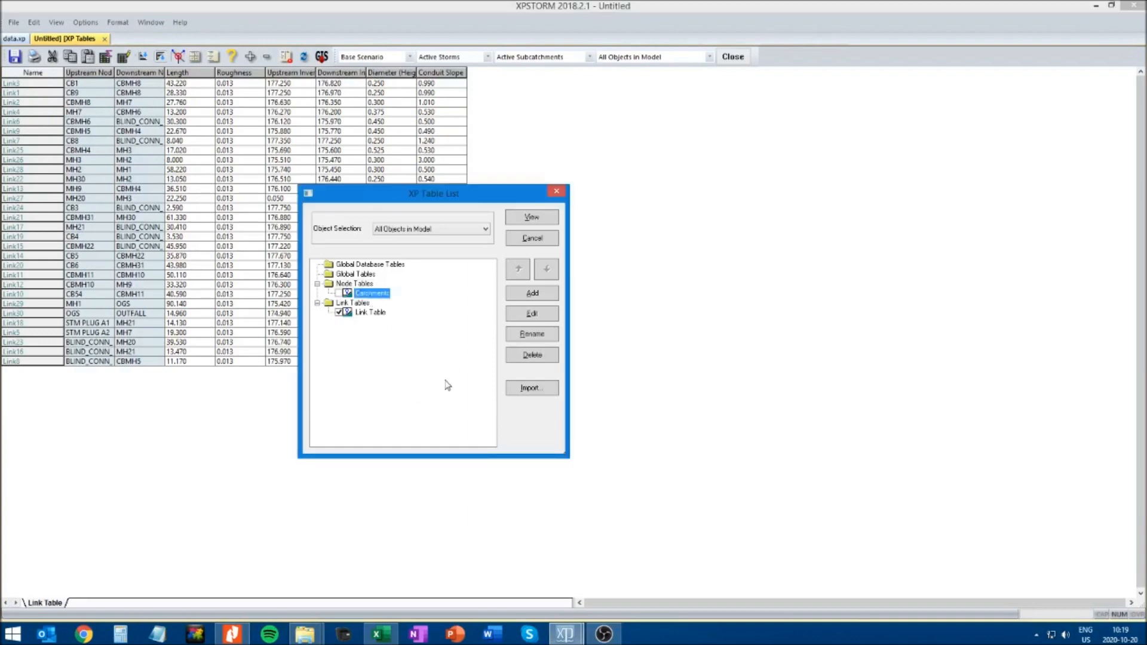
pyautogui.click(531, 219)
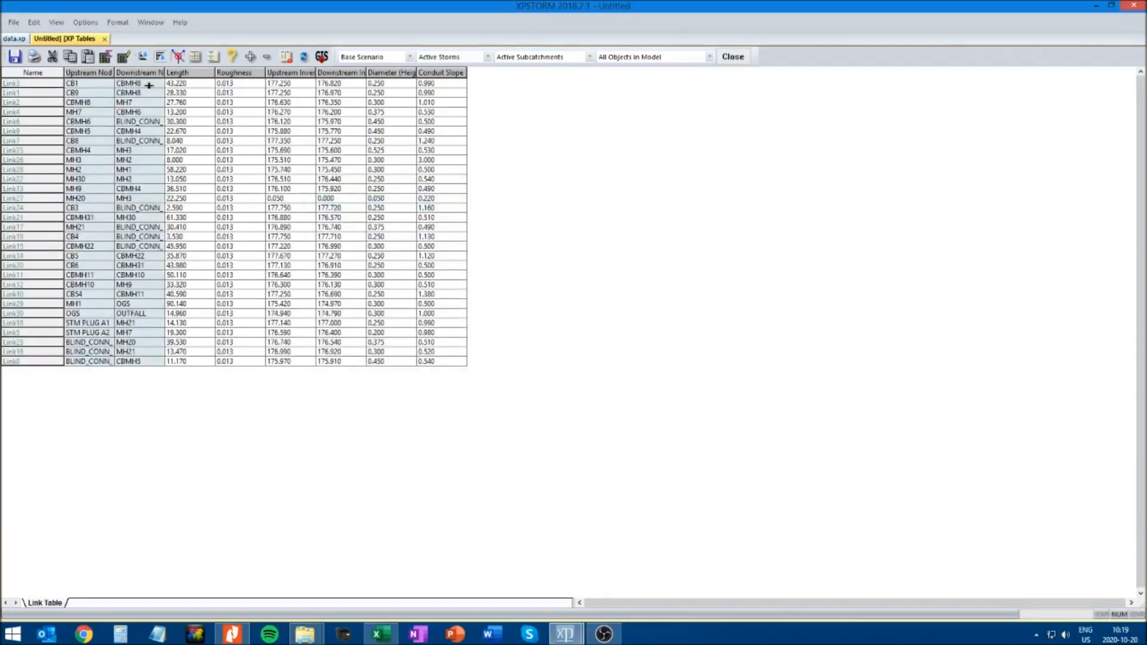
# Reopen the XP table list and mark the Catchments node table for display instead of the Link Table
pyautogui.click(196, 56)
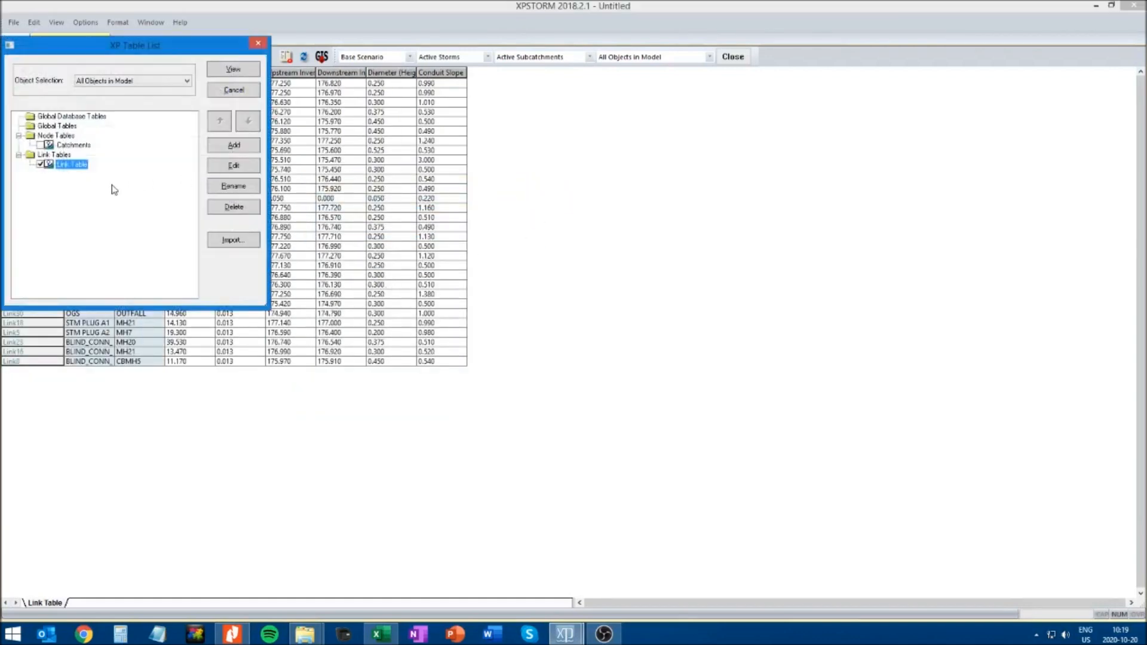
pyautogui.moveTo(106, 56); pyautogui.dragTo(368, 260)
pyautogui.click(343, 350)
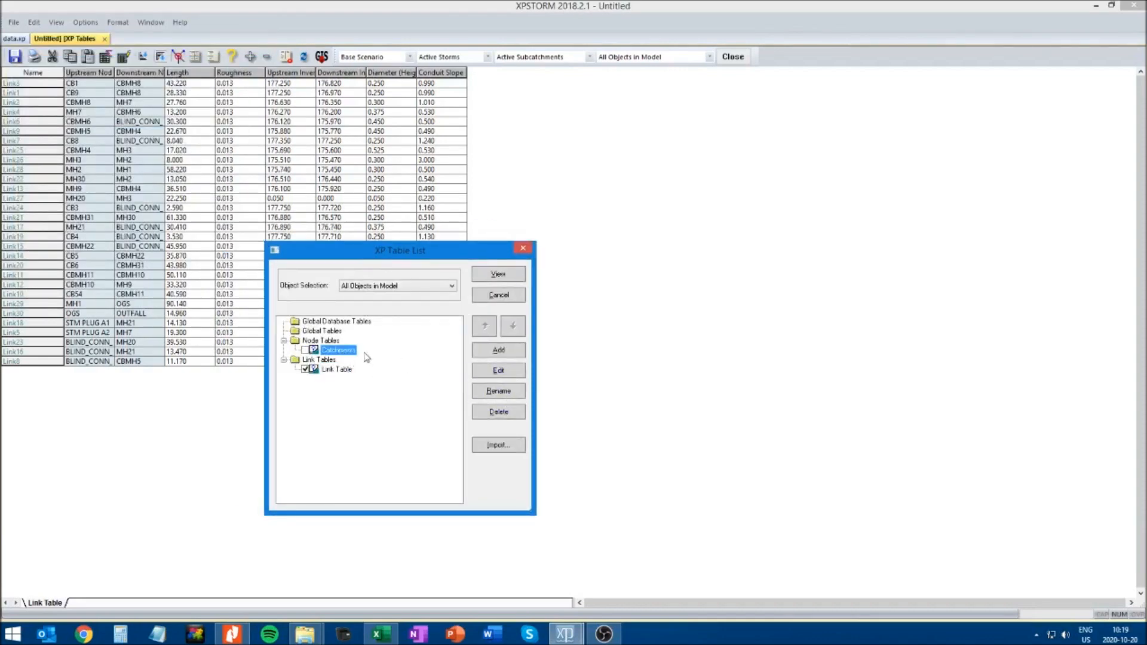
pyautogui.click(305, 370)
pyautogui.click(305, 350)
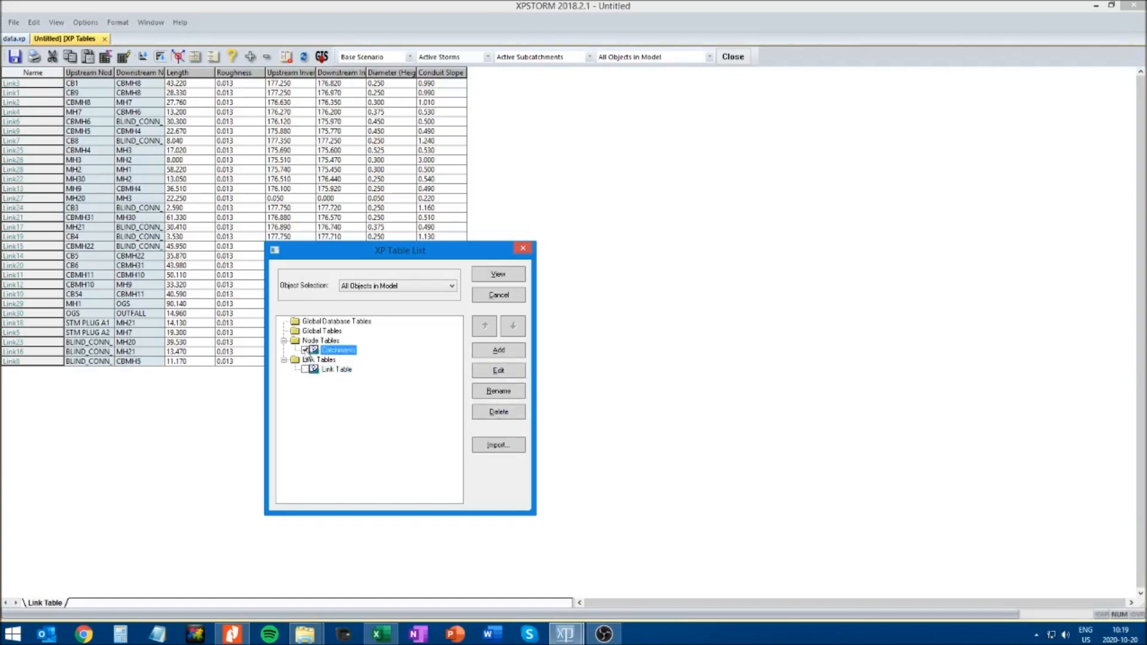
# Edit the Catchments node table's variable selection and insert Area and Width from the runoff RNF Node Data
pyautogui.click(510, 373)
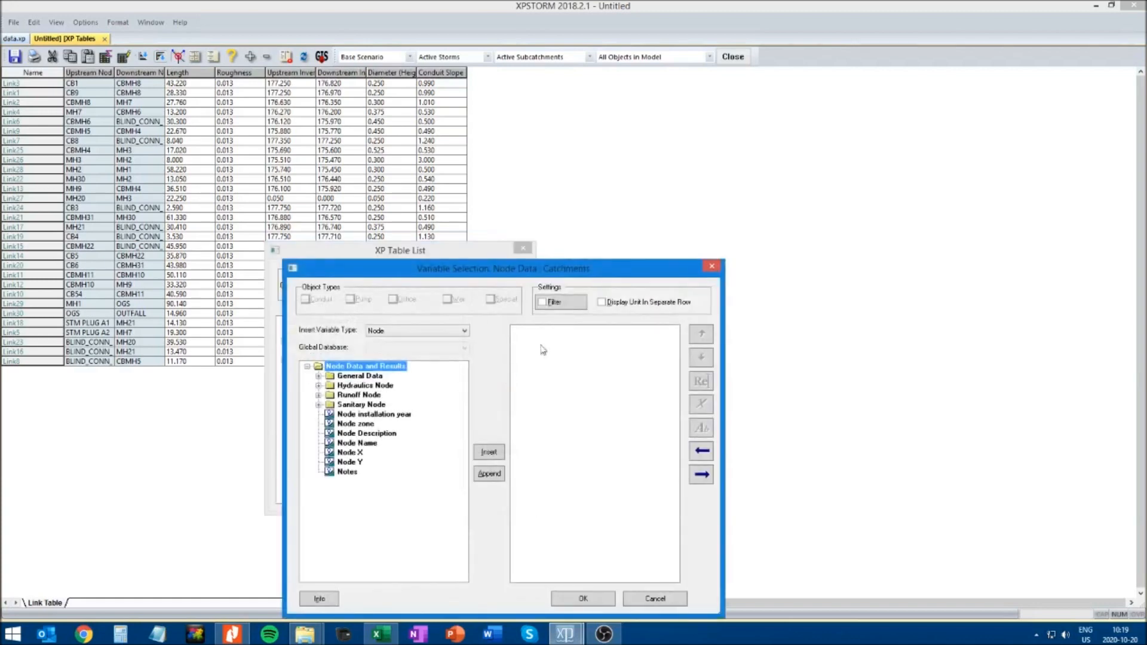
pyautogui.moveTo(472, 273); pyautogui.dragTo(466, 150)
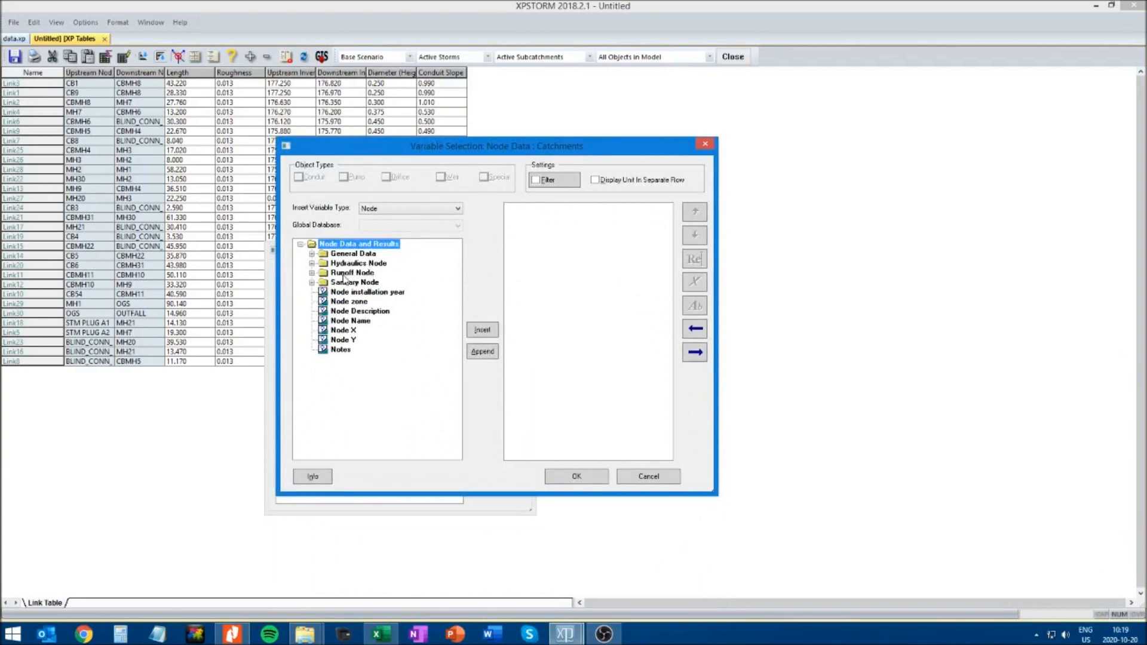
pyautogui.click(311, 273)
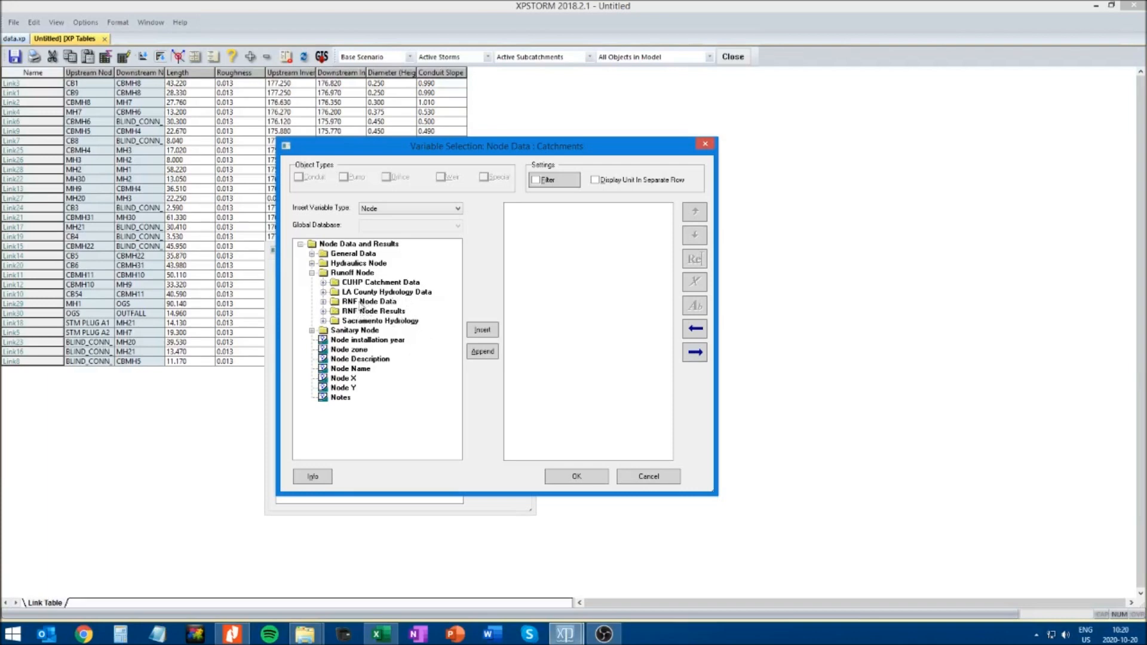
pyautogui.click(324, 303)
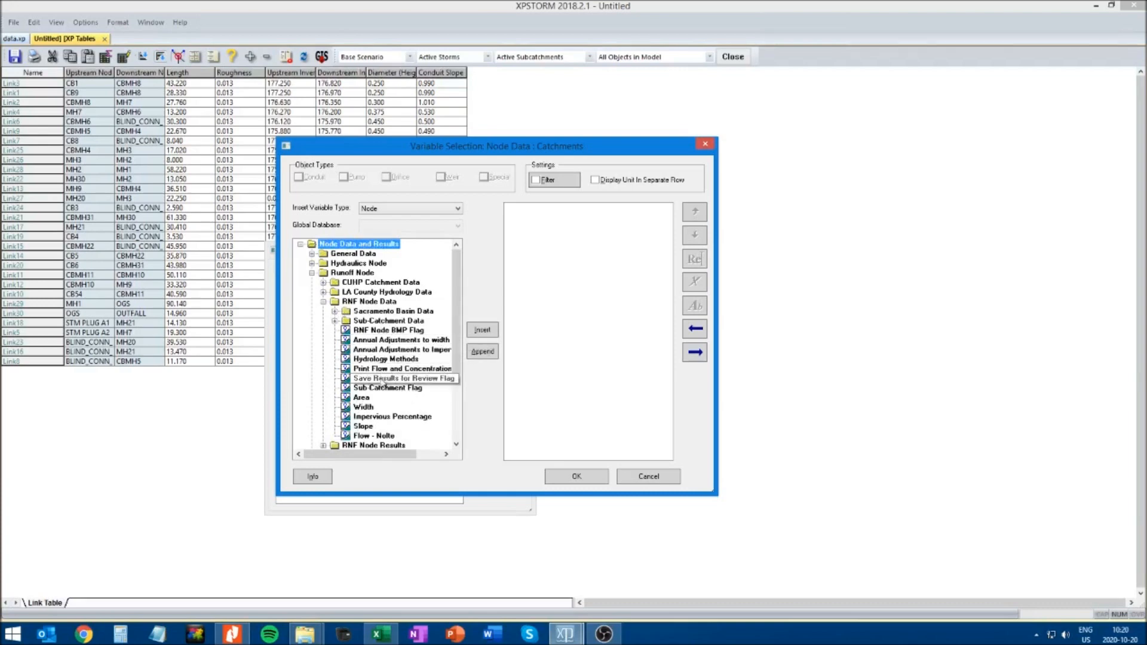
pyautogui.click(362, 398)
pyautogui.click(483, 330)
pyautogui.click(363, 407)
pyautogui.click(483, 330)
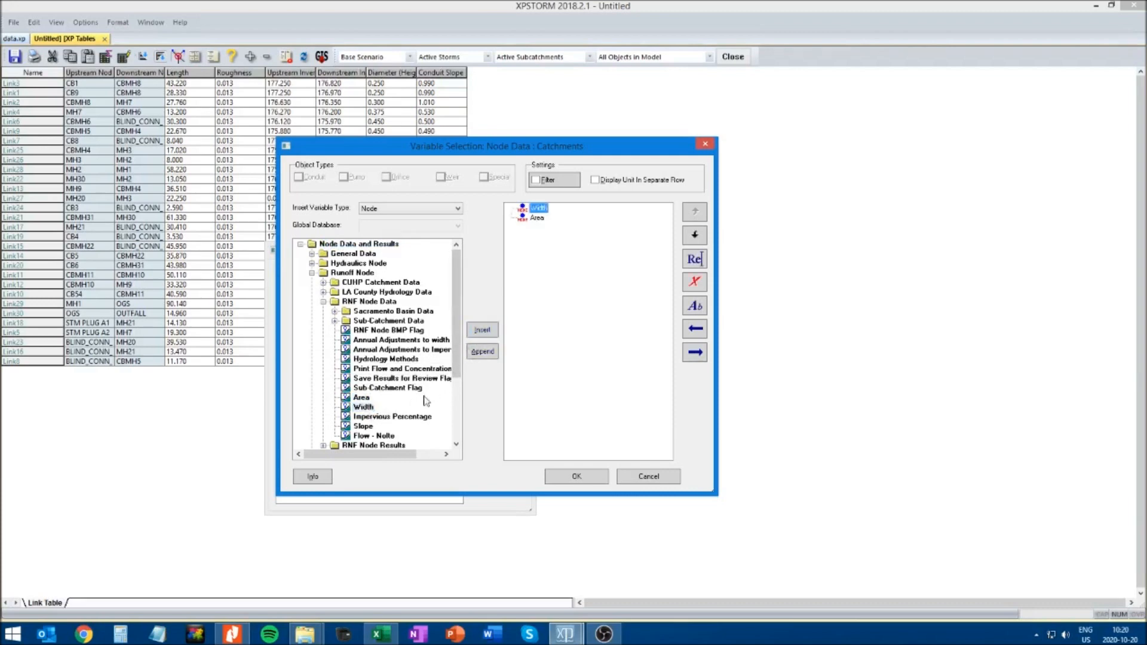
# Insert the Impervious Percentage and Slope variables into the Catchments table
pyautogui.click(383, 417)
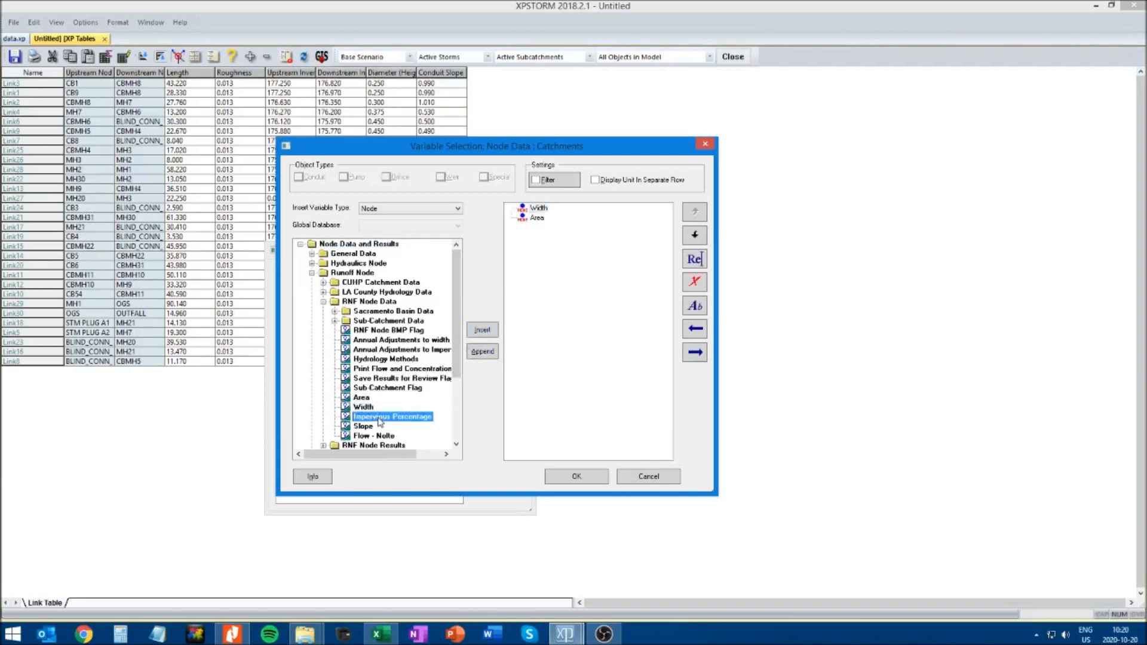
pyautogui.click(482, 330)
pyautogui.click(363, 426)
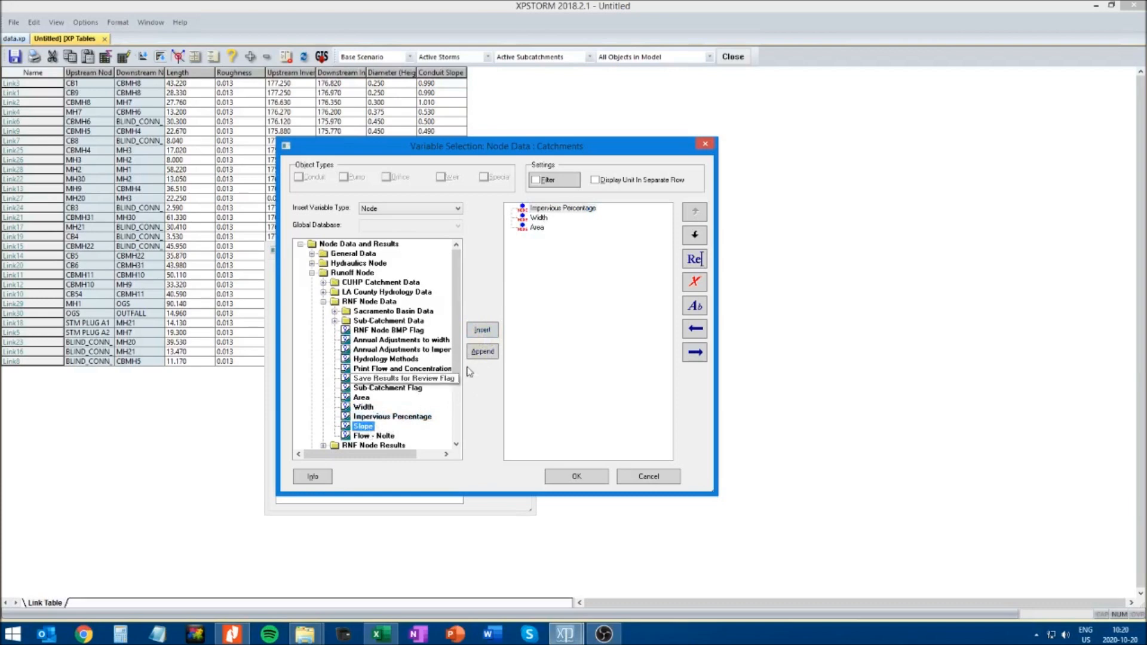
pyautogui.click(482, 330)
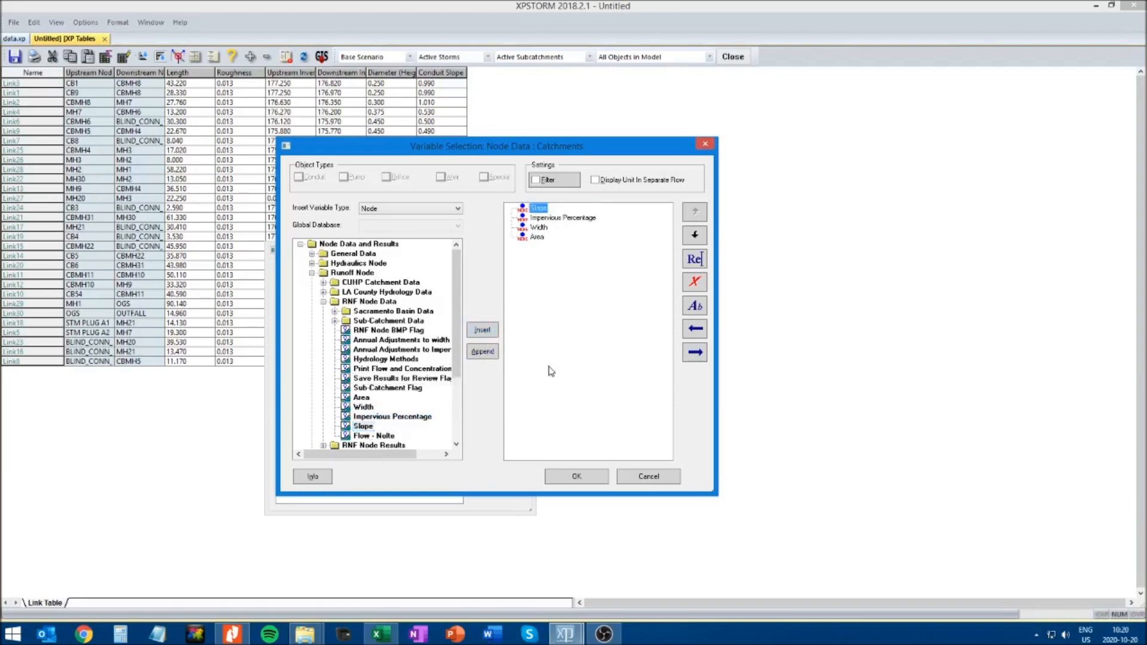
# Move Area to the front of the variable list, accept the selection and view the Catchments table
pyautogui.click(537, 236)
pyautogui.click(697, 213)
pyautogui.click(696, 213)
pyautogui.click(696, 212)
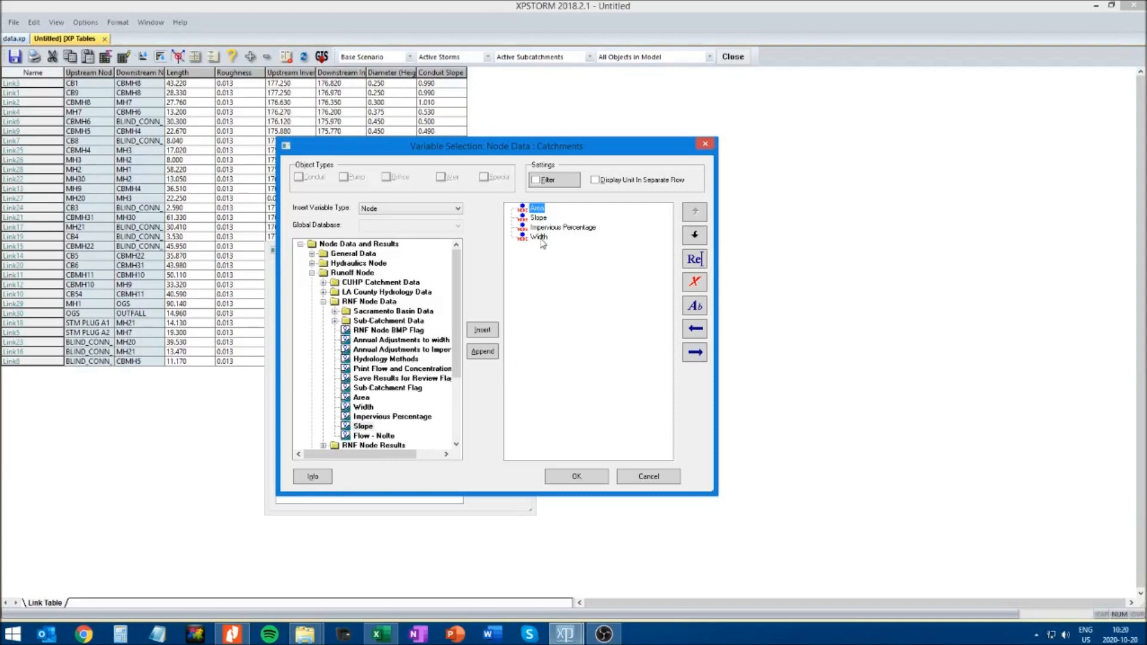
pyautogui.click(577, 478)
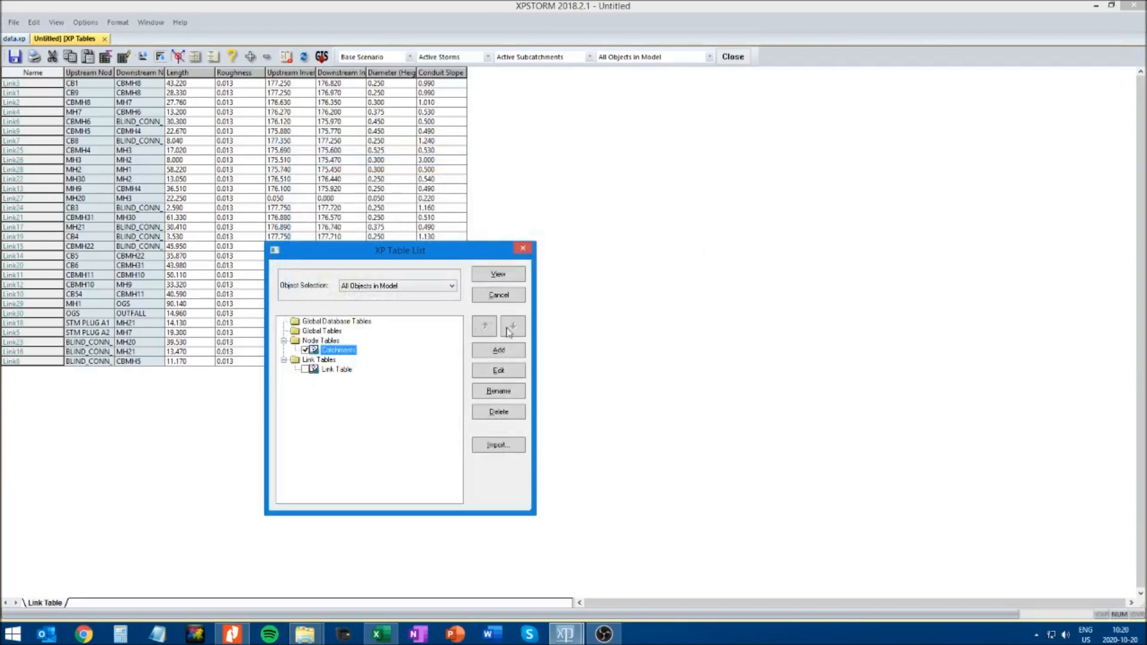
pyautogui.click(499, 277)
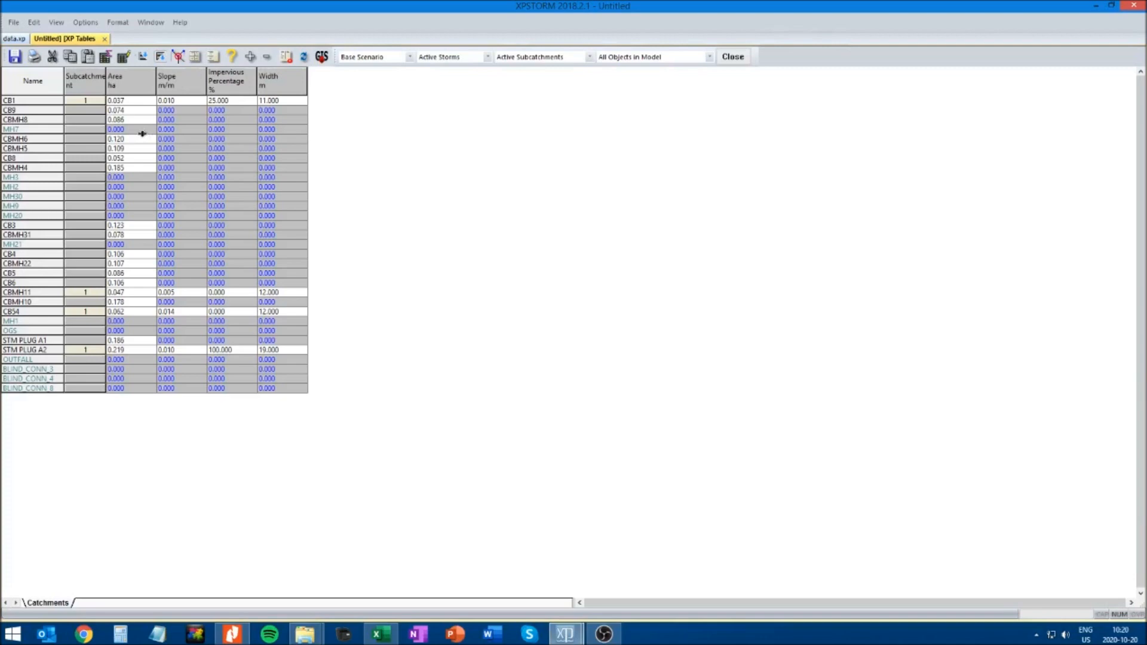
# Widen the Subcatchment column to fit its heading and set node CB9's slope to 0.010 m/m
pyautogui.click(84, 111)
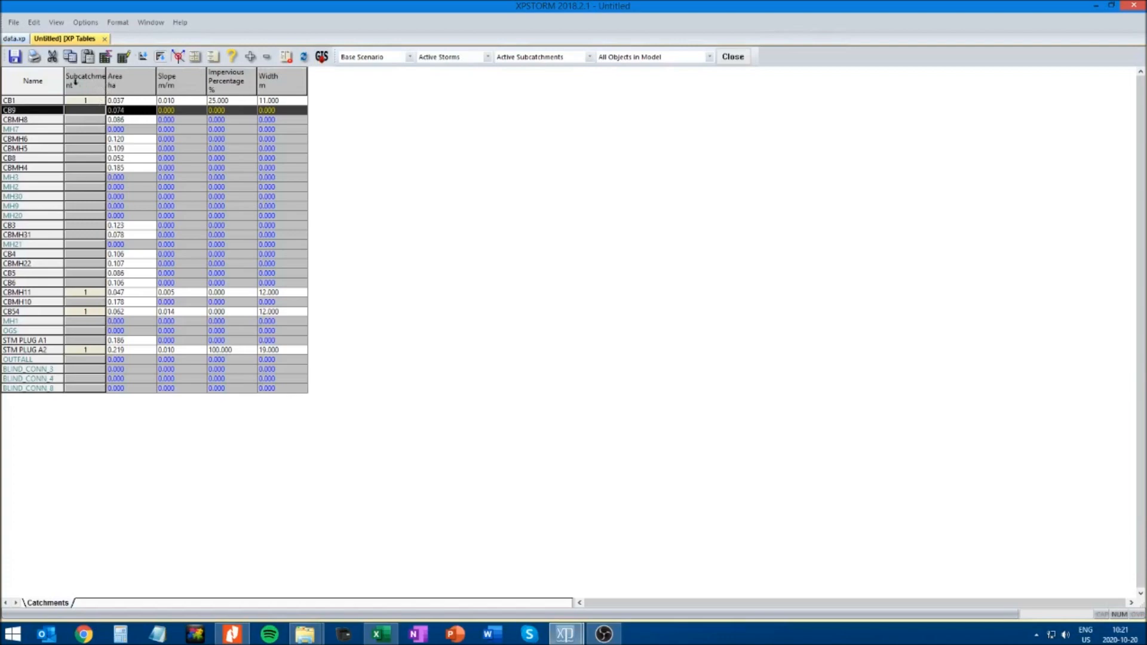
pyautogui.moveTo(105, 85); pyautogui.dragTo(119, 85)
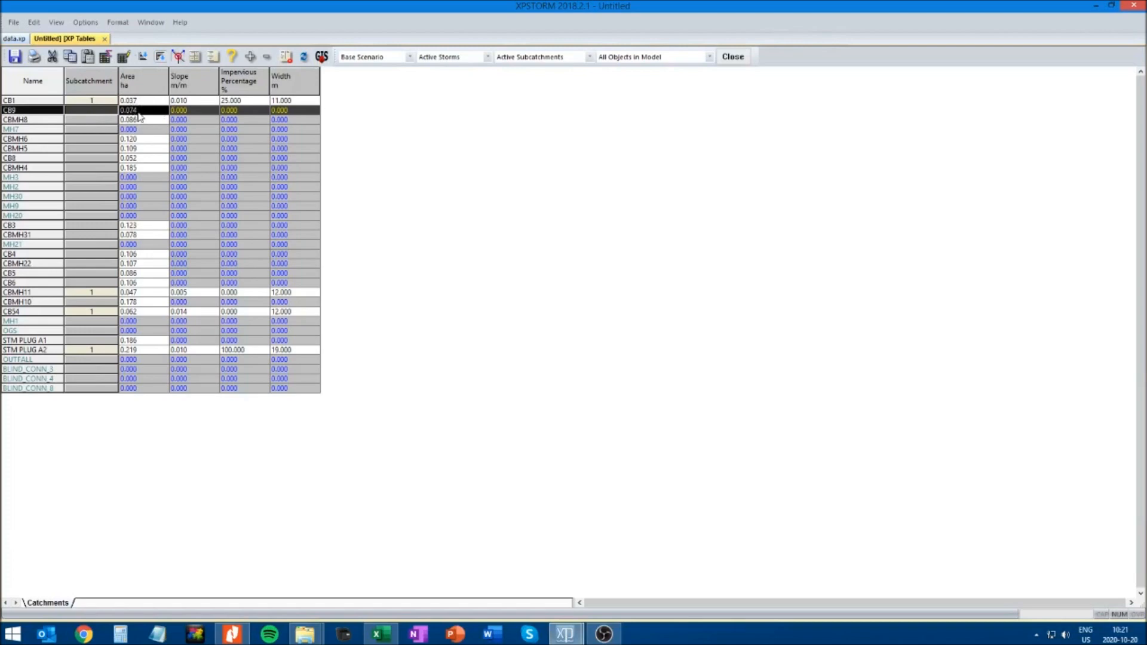
pyautogui.click(194, 111)
pyautogui.click(181, 111)
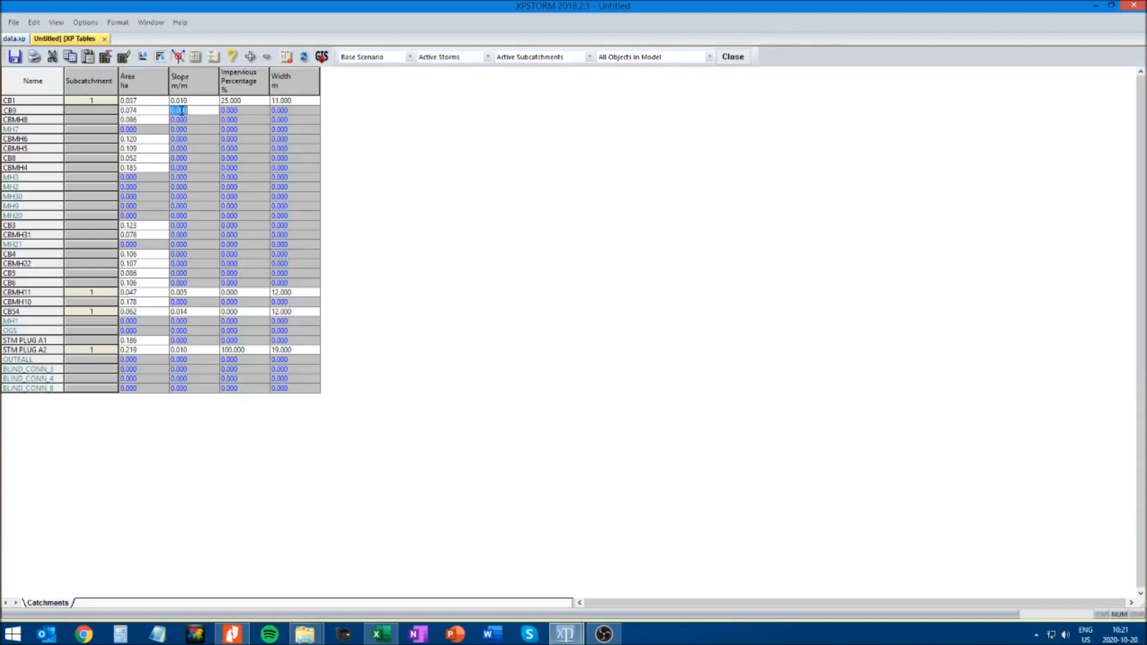
pyautogui.write('0.')
# Set CB9's impervious percentage to 71 and its width to 18 m, and close the table
pyautogui.click(234, 110)
pyautogui.doubleClick(234, 111)
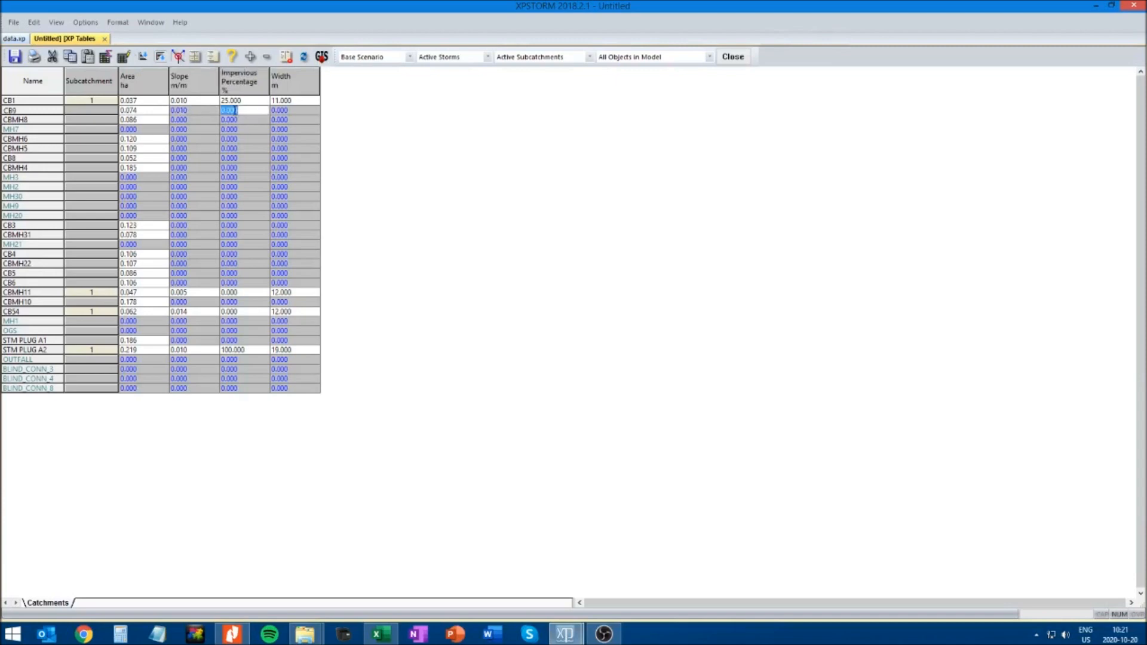
pyautogui.write('71')
pyautogui.click(281, 110)
pyautogui.doubleClick(280, 110)
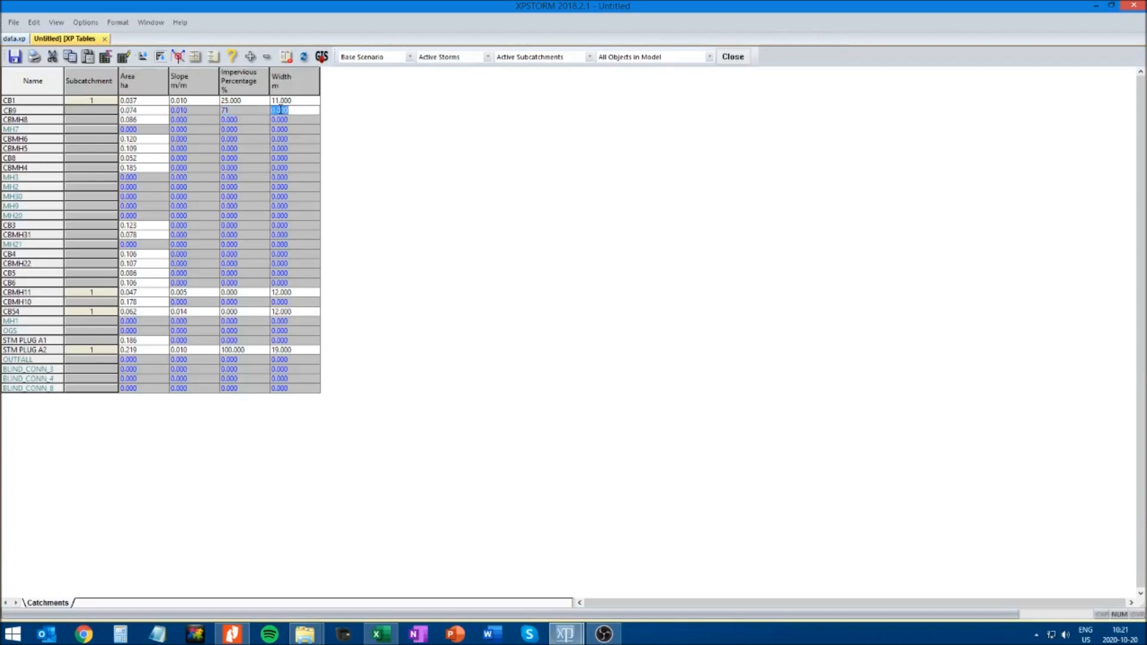
pyautogui.write('18')
pyautogui.click(105, 39)
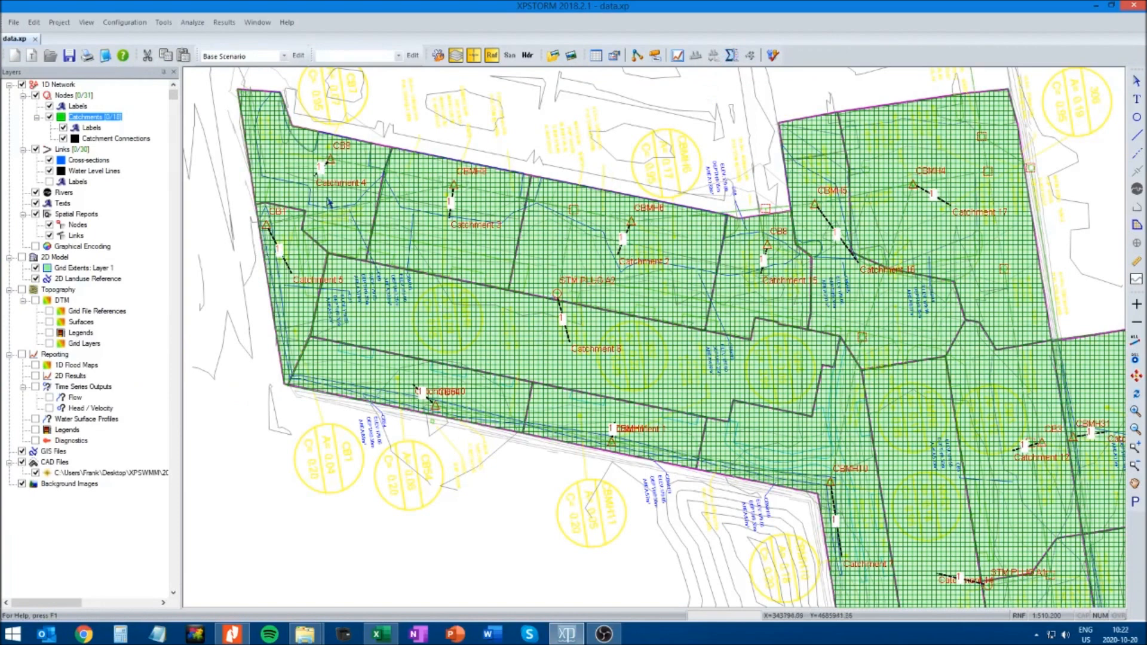
# Open the runoff data of the catchment attached to CB9, activate sub-catchment 1 with its default RUNOFF settings and accept
pyautogui.click(313, 175)
pyautogui.rightClick(327, 201)
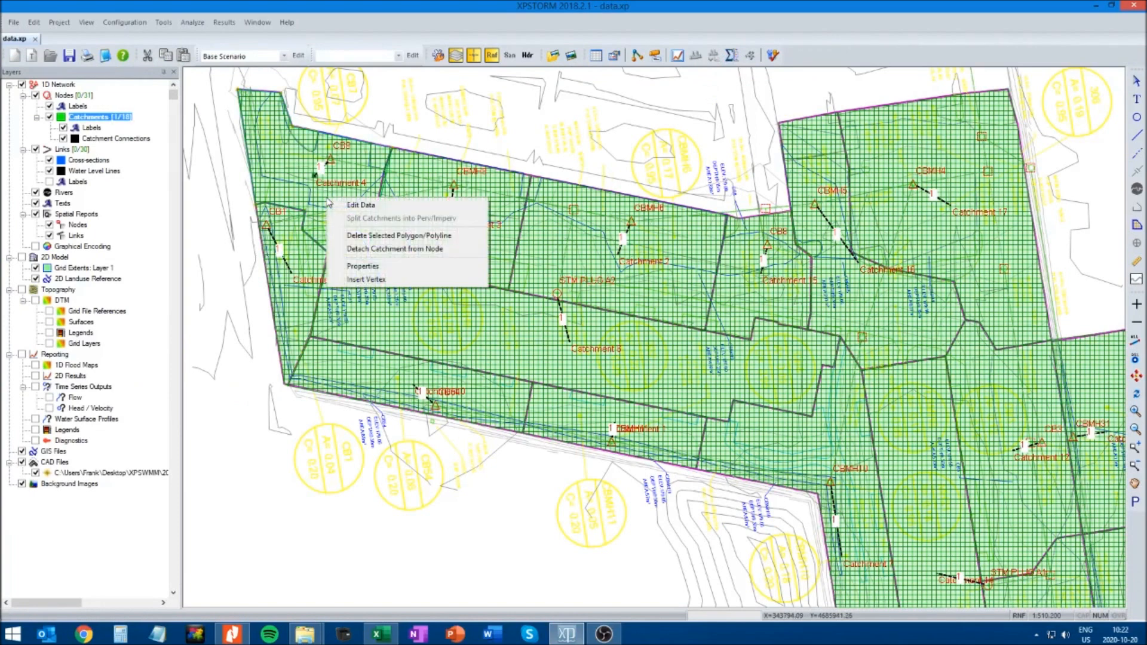
pyautogui.click(359, 206)
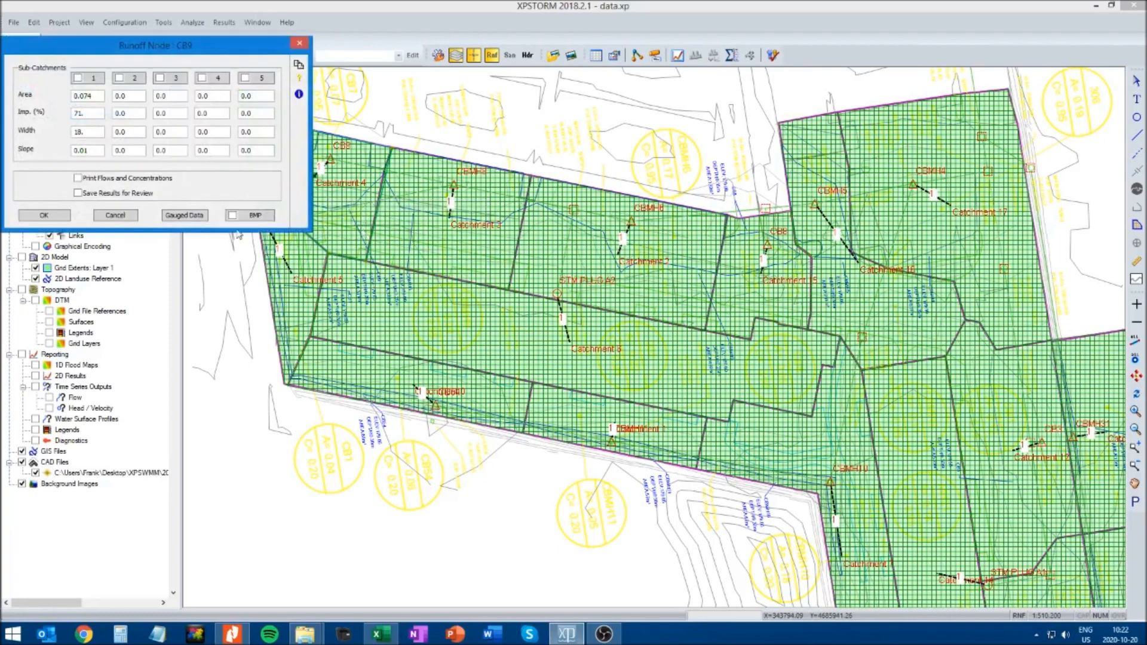
pyautogui.click(84, 79)
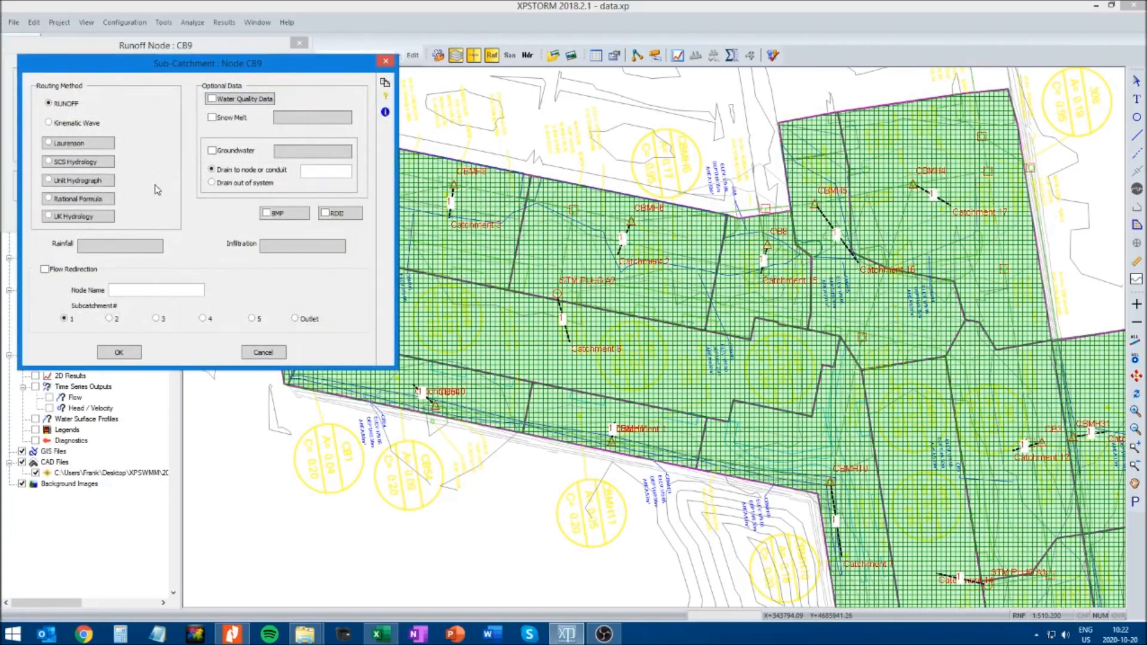
pyautogui.click(119, 352)
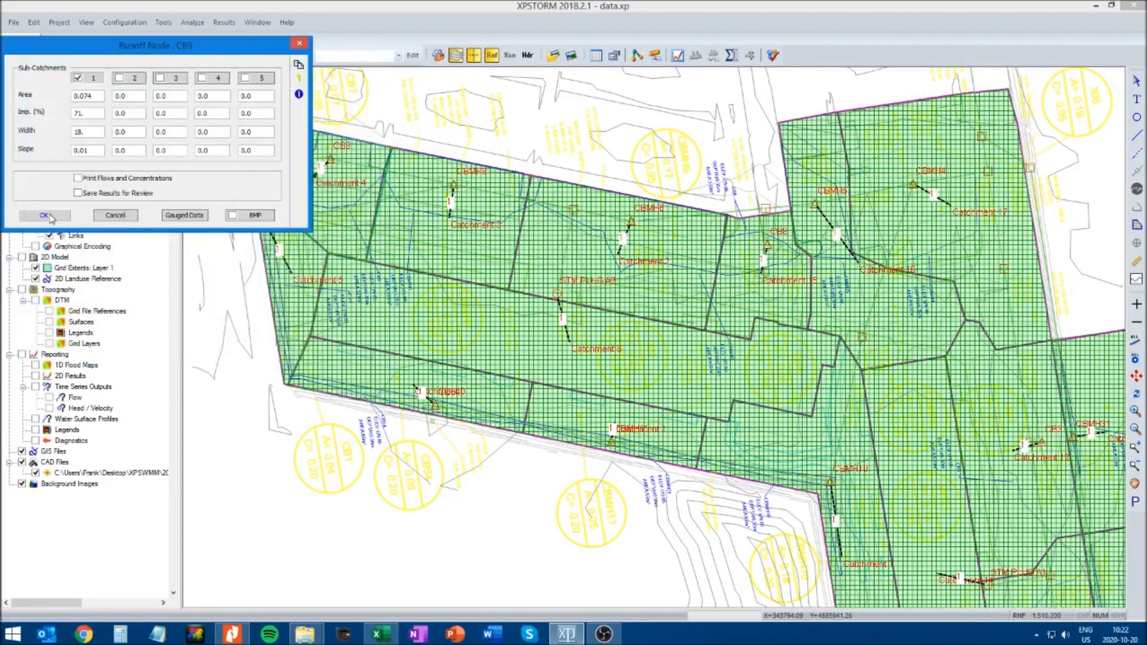
pyautogui.click(46, 216)
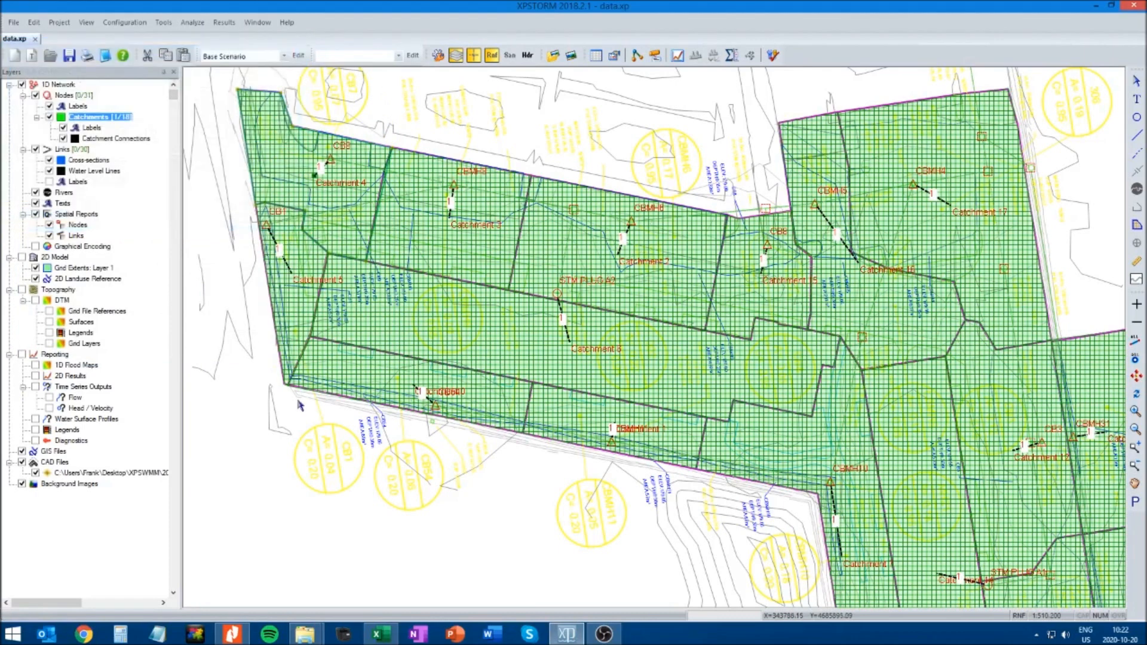
# Reopen the Catchments table and give CBMH8 a slope of 0.005 m/m, 78% impervious and a width of 33 m
pyautogui.click(596, 55)
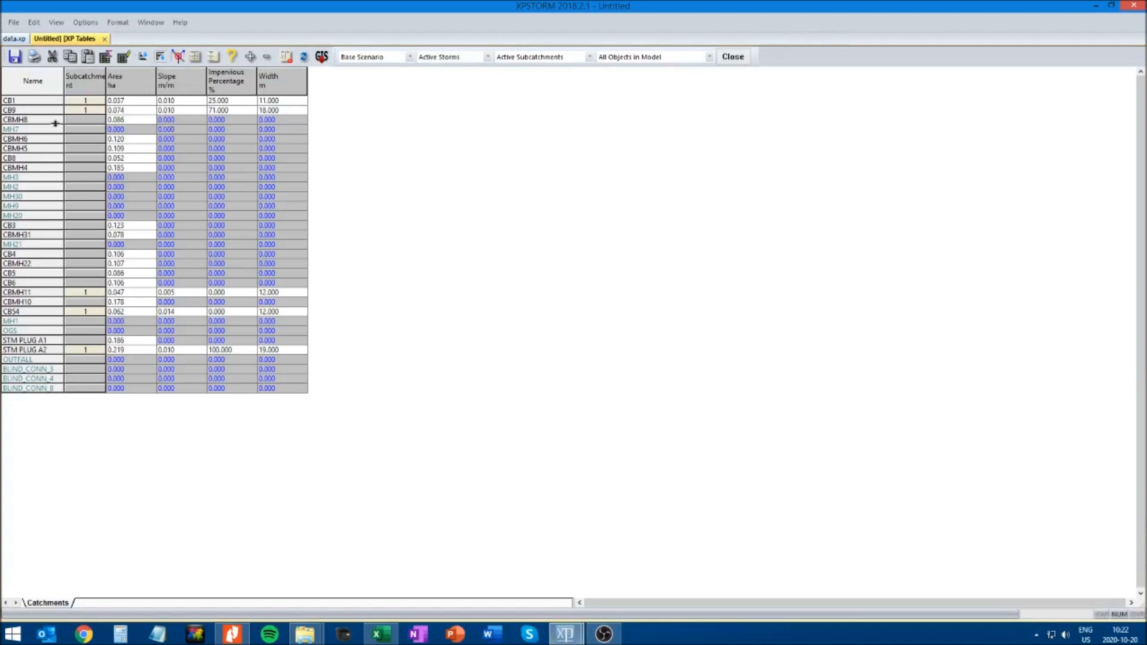
pyautogui.click(168, 122)
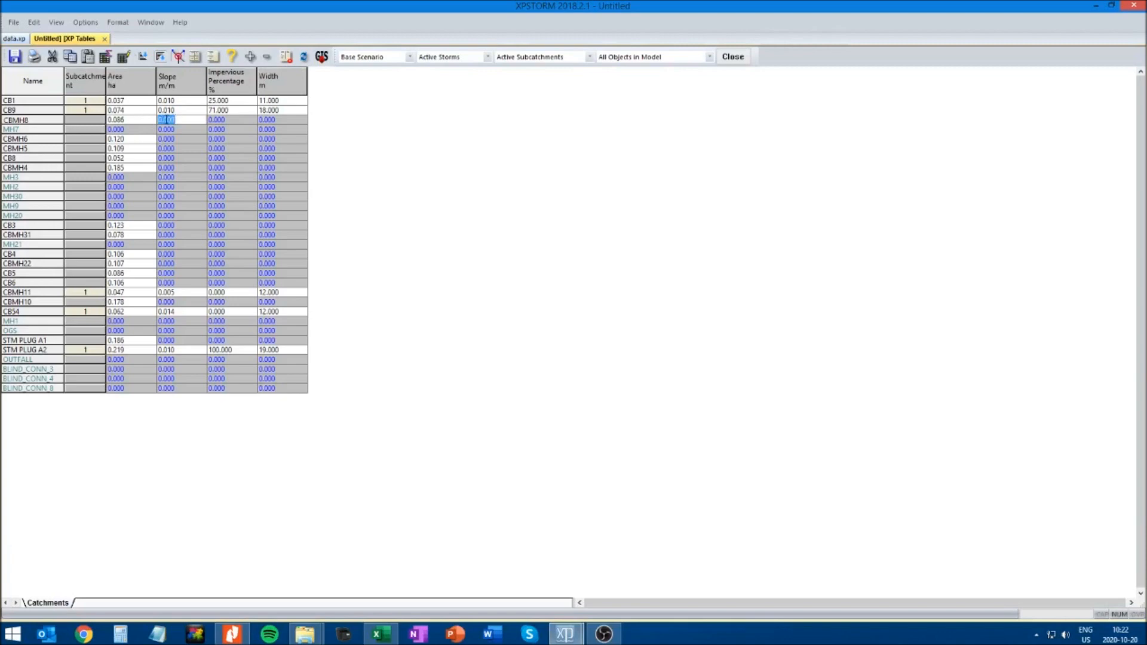
pyautogui.click(168, 120)
pyautogui.click(216, 119)
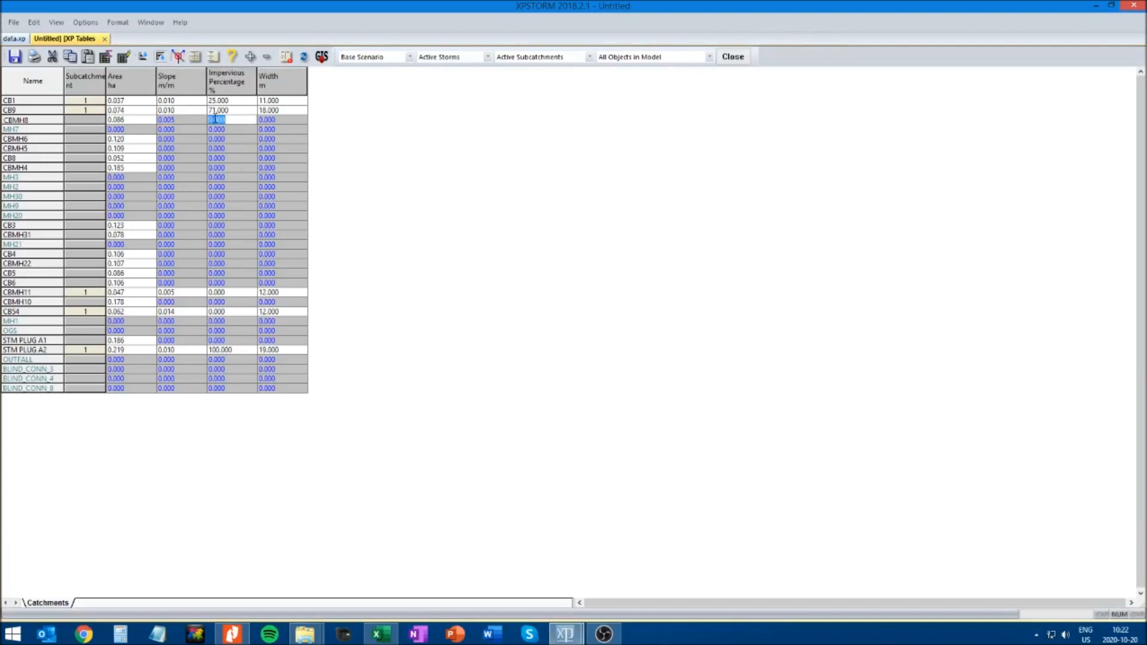
pyautogui.write('78')
pyautogui.click(273, 119)
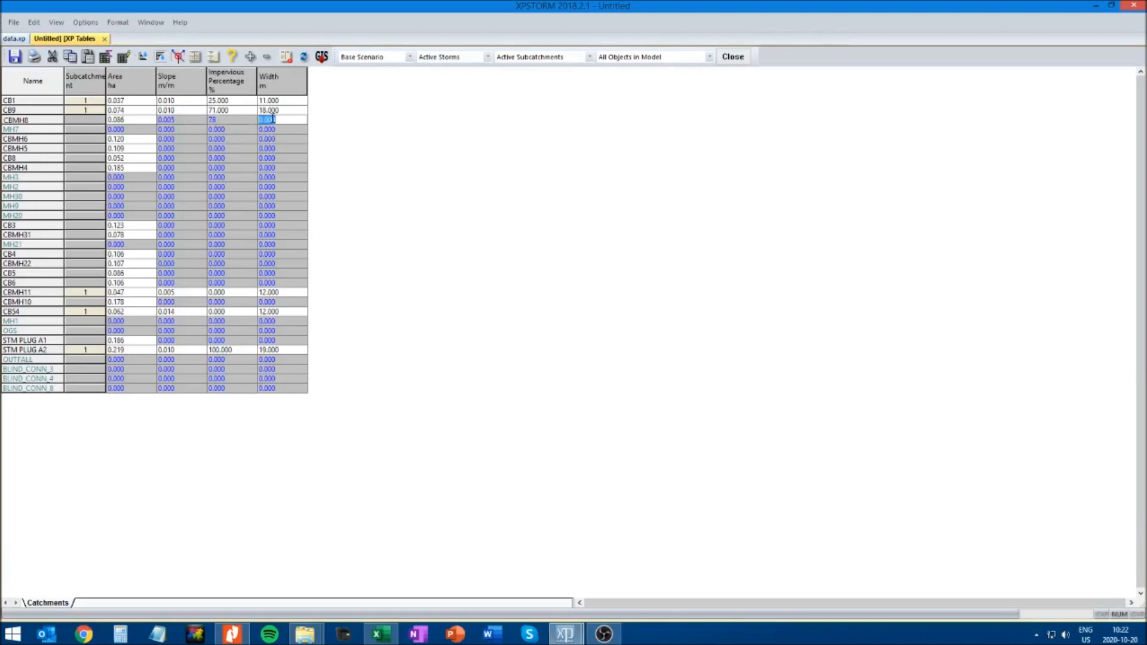
pyautogui.write('33')
pyautogui.click(234, 118)
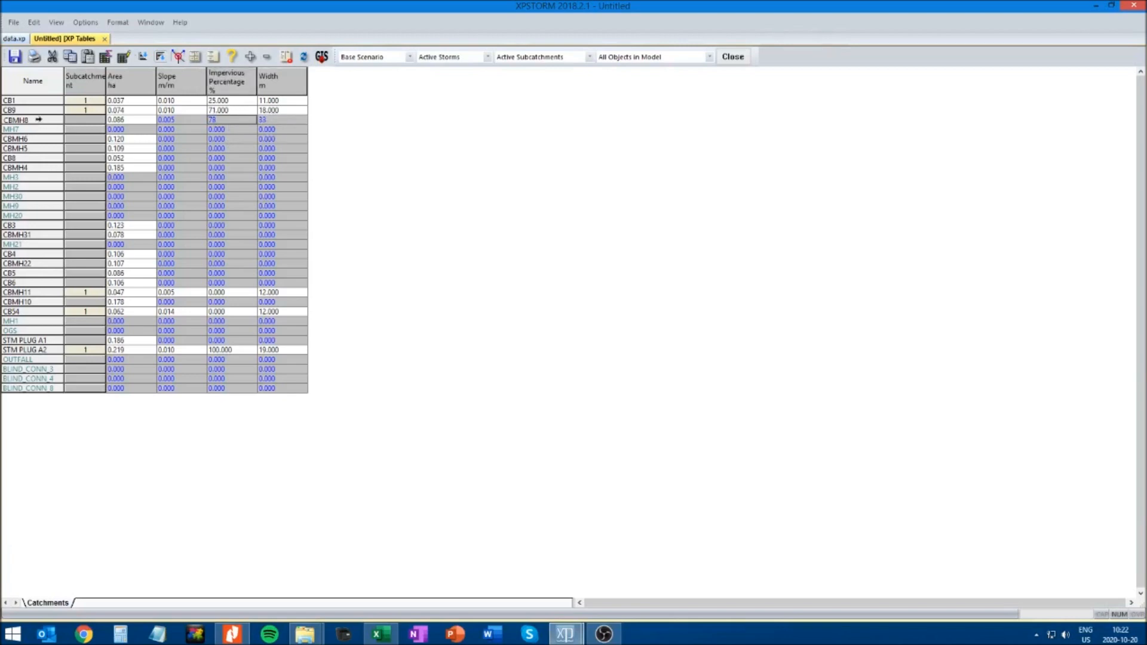
# Locate CBMH8 in the network from its table row, activate sub-catchment 1 in its catchment's runoff data and accept
pyautogui.click(38, 119)
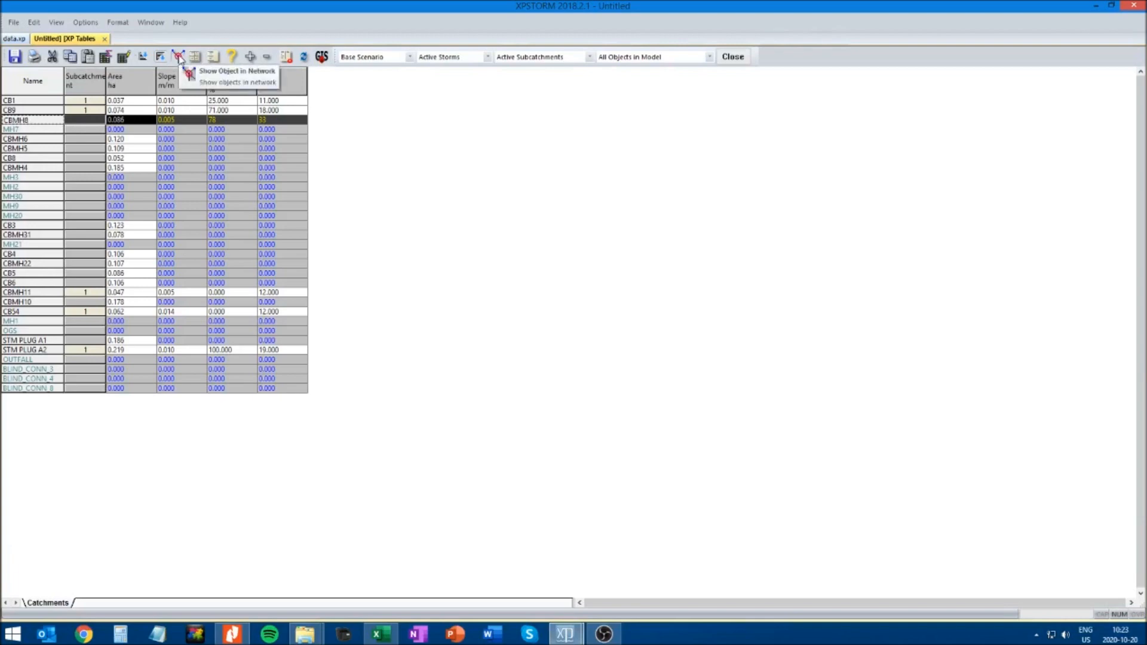
pyautogui.click(179, 57)
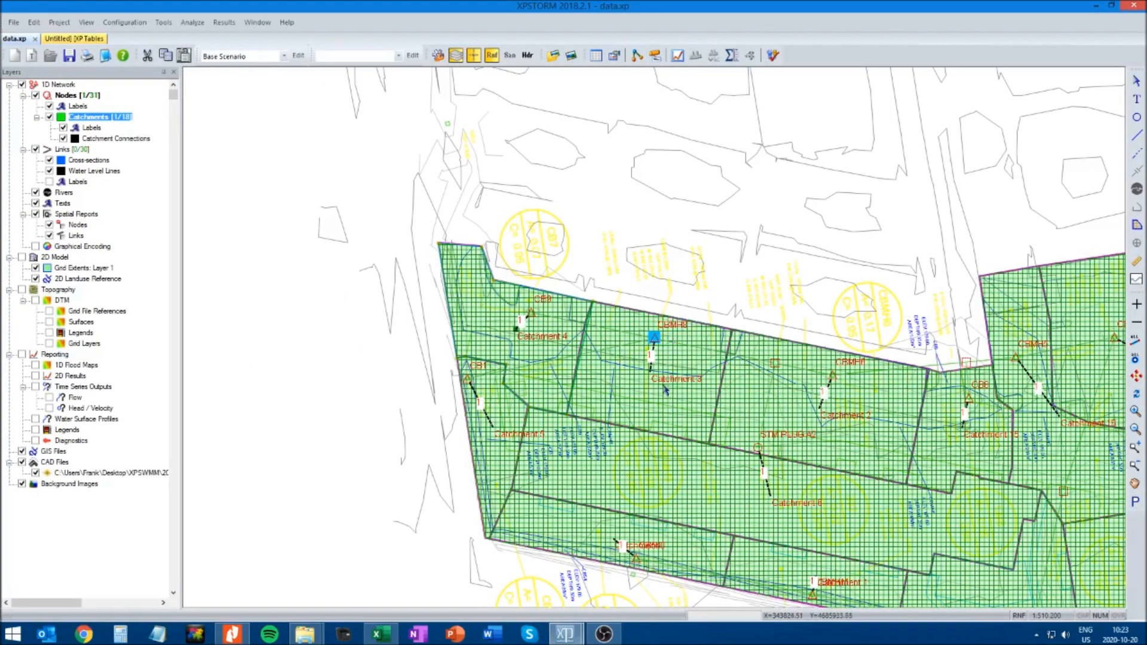
pyautogui.click(648, 396)
pyautogui.rightClick(646, 392)
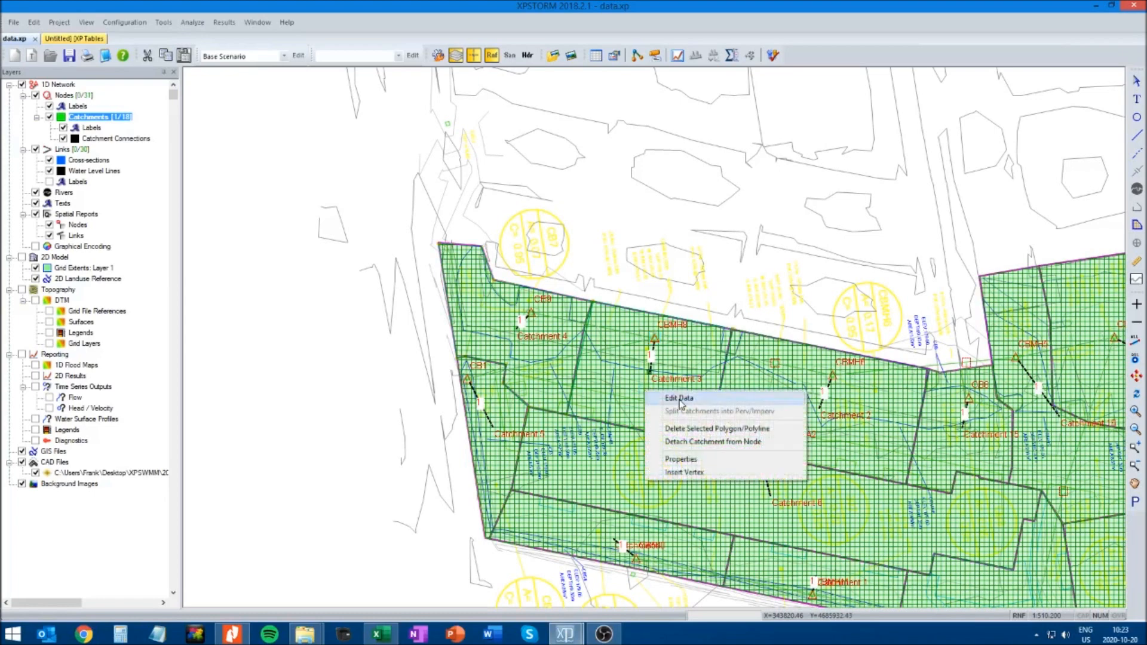
pyautogui.click(679, 398)
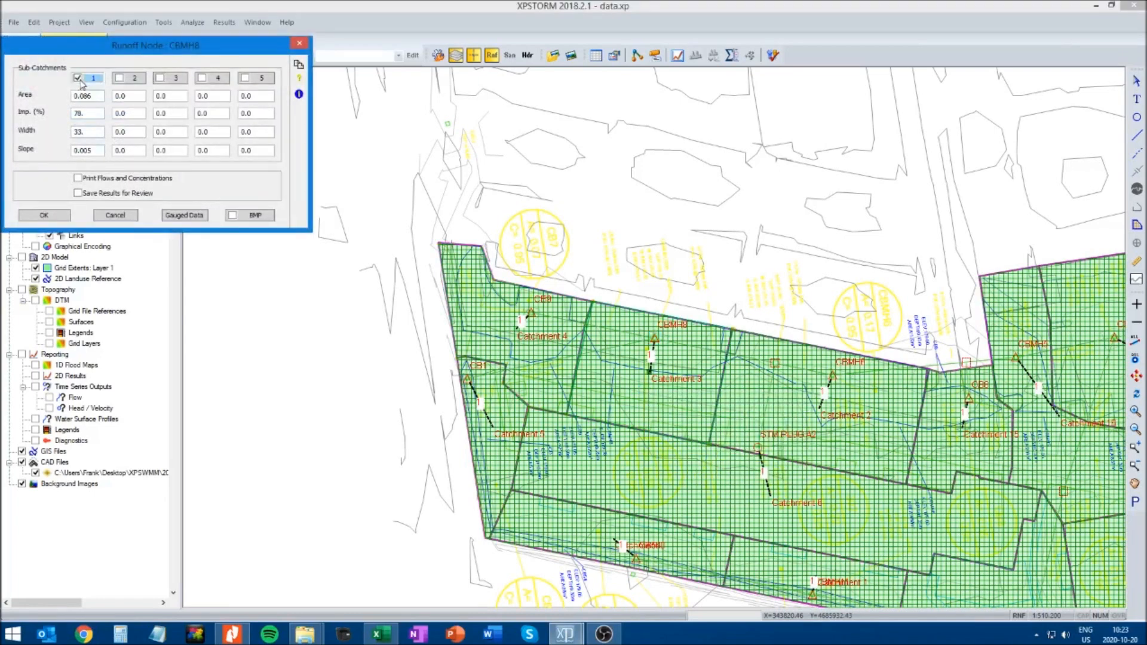
pyautogui.click(82, 85)
pyautogui.click(122, 353)
pyautogui.click(43, 215)
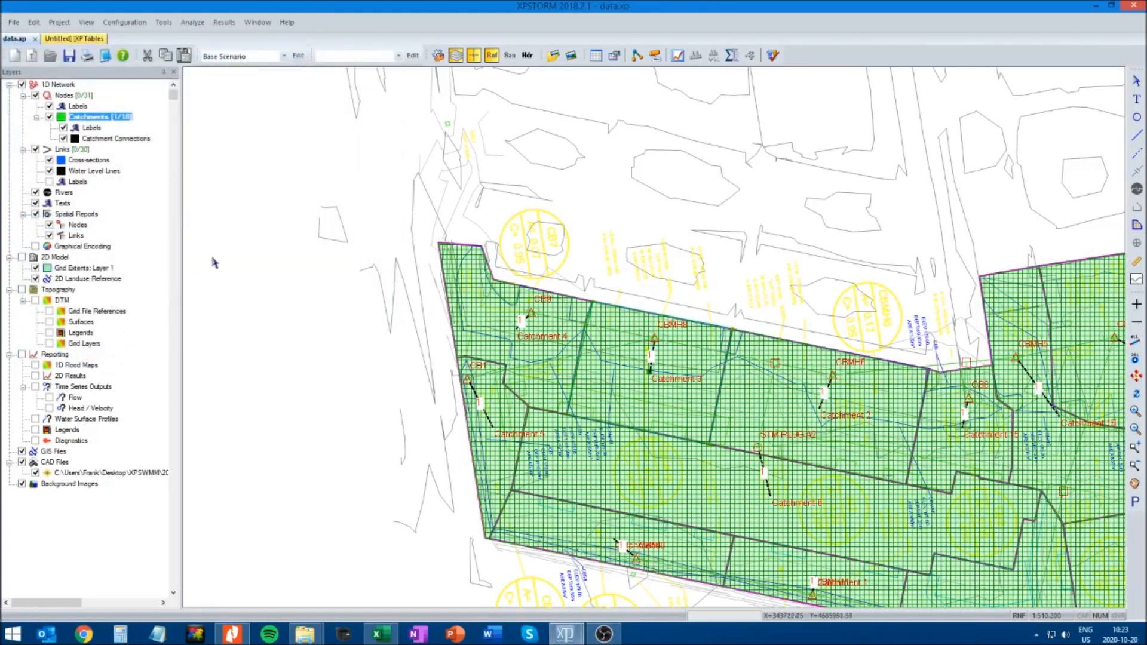
# Close the outdated Catchments table and reopen it to refresh its data
pyautogui.click(73, 40)
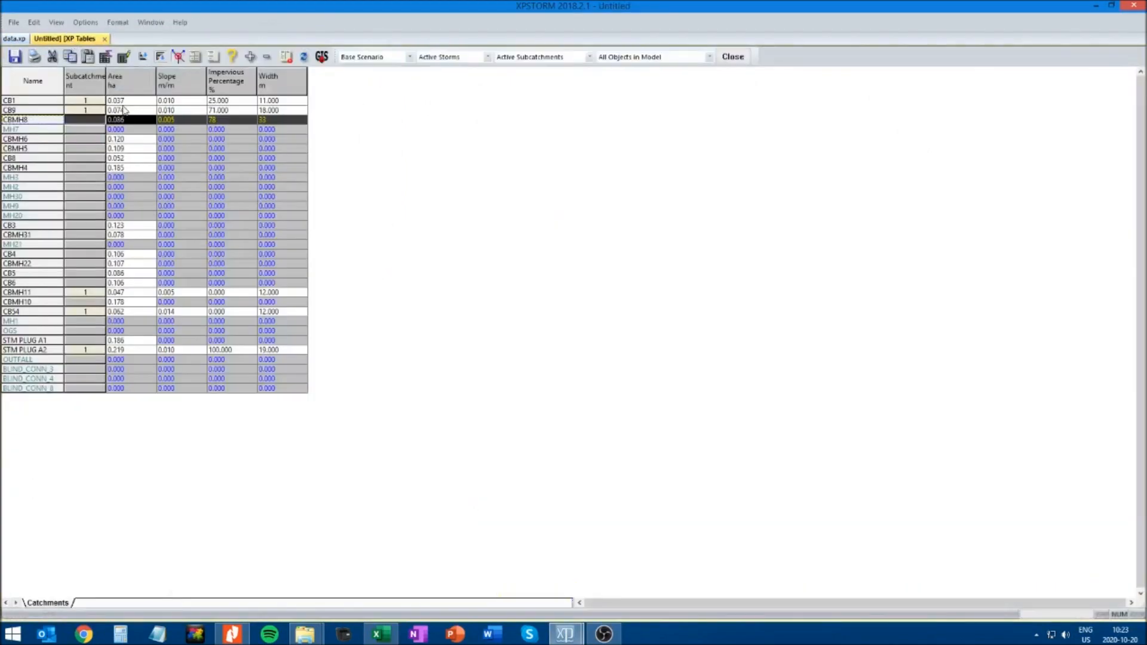
pyautogui.click(104, 39)
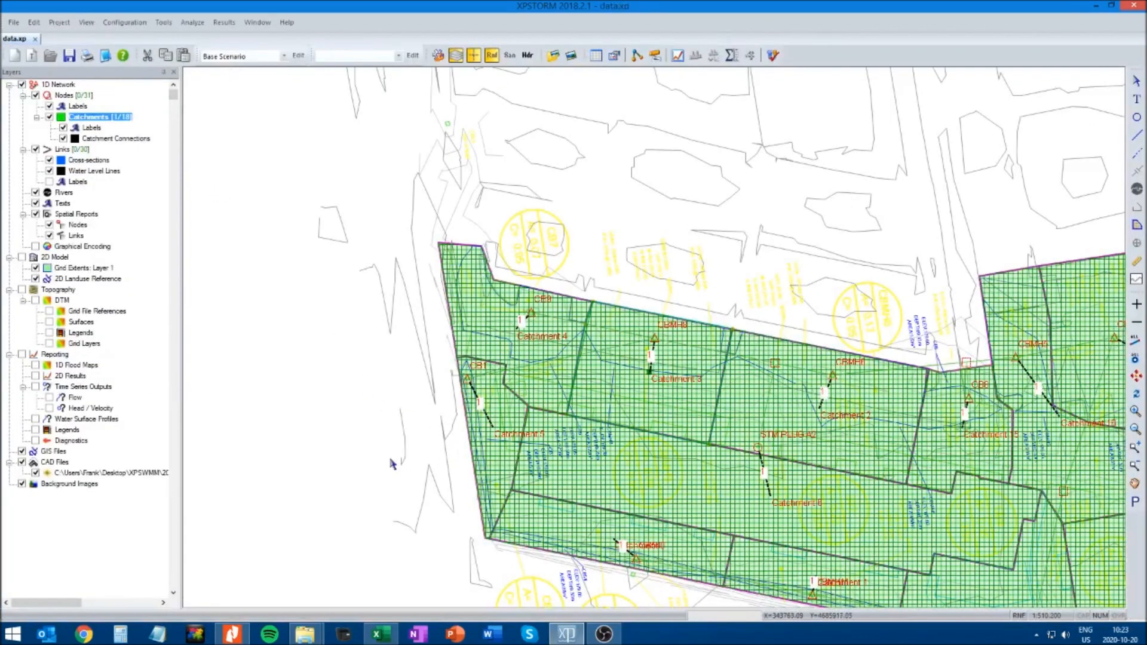
pyautogui.click(596, 55)
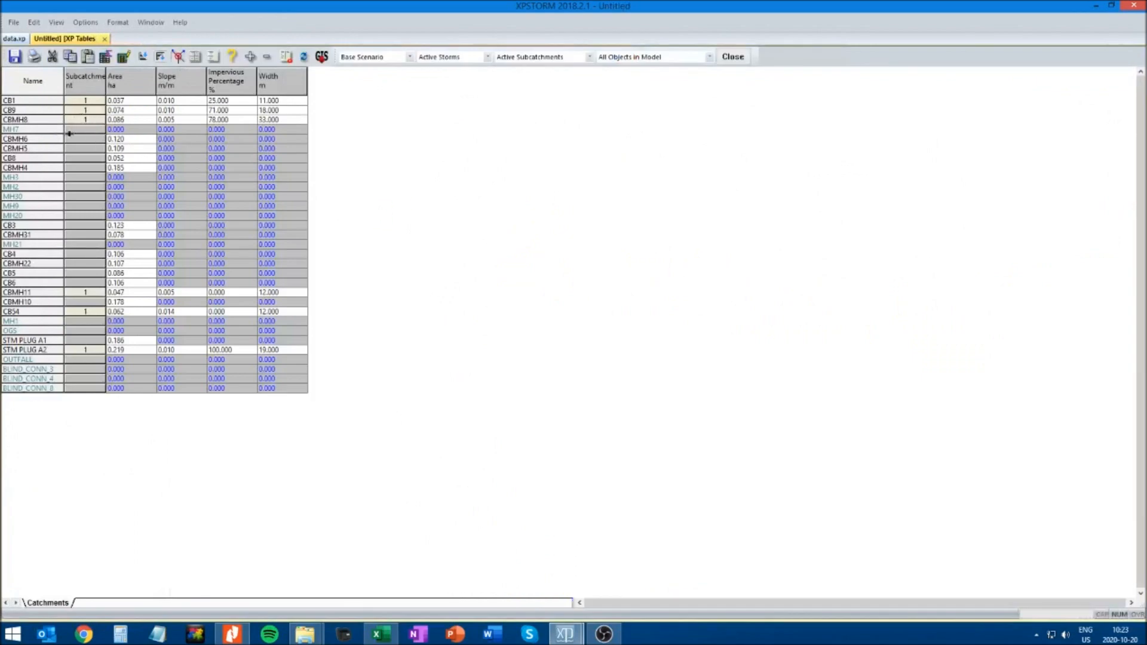
# Locate MH7 in the network from its table row and switch the catchments layer off and back on to inspect the area
pyautogui.click(119, 129)
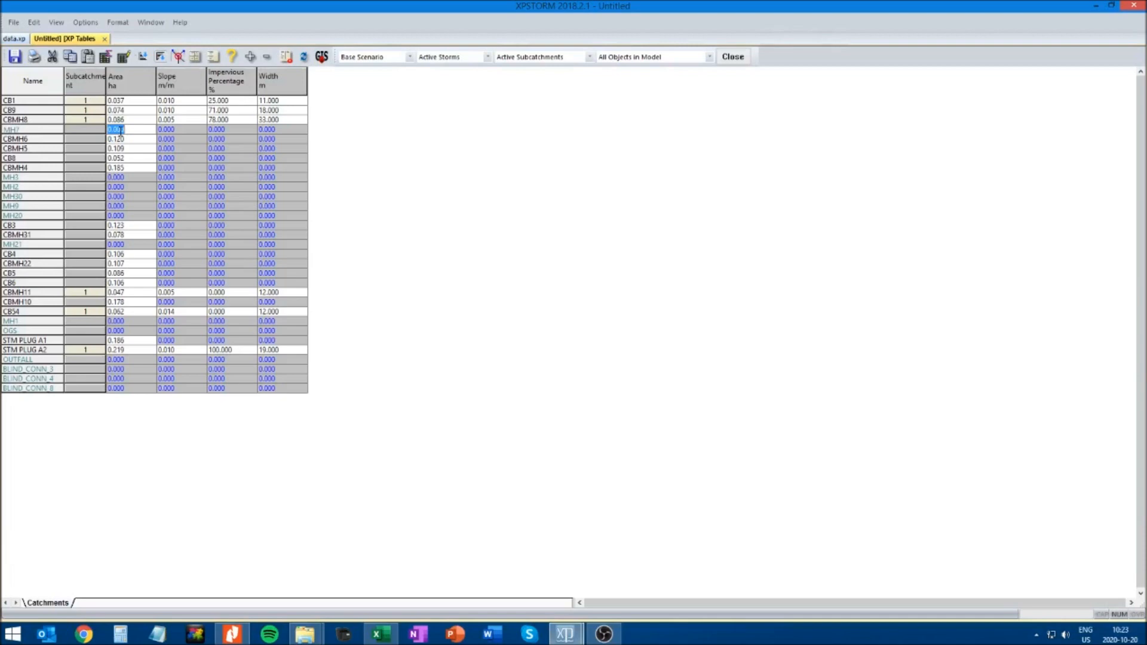
pyautogui.click(25, 128)
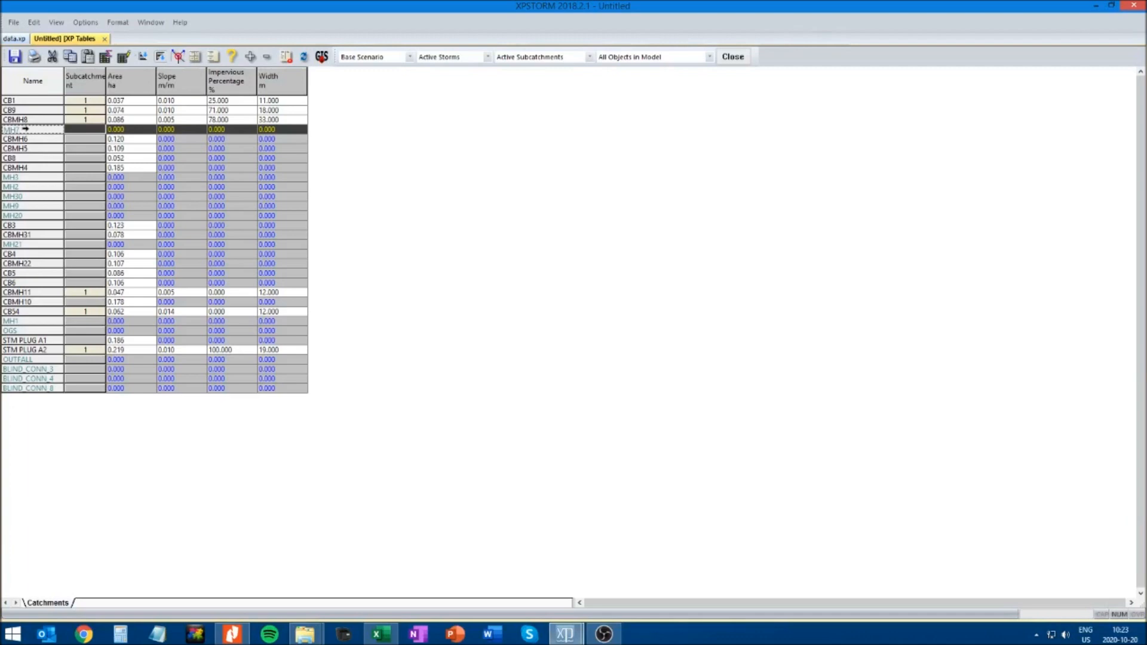
pyautogui.click(179, 58)
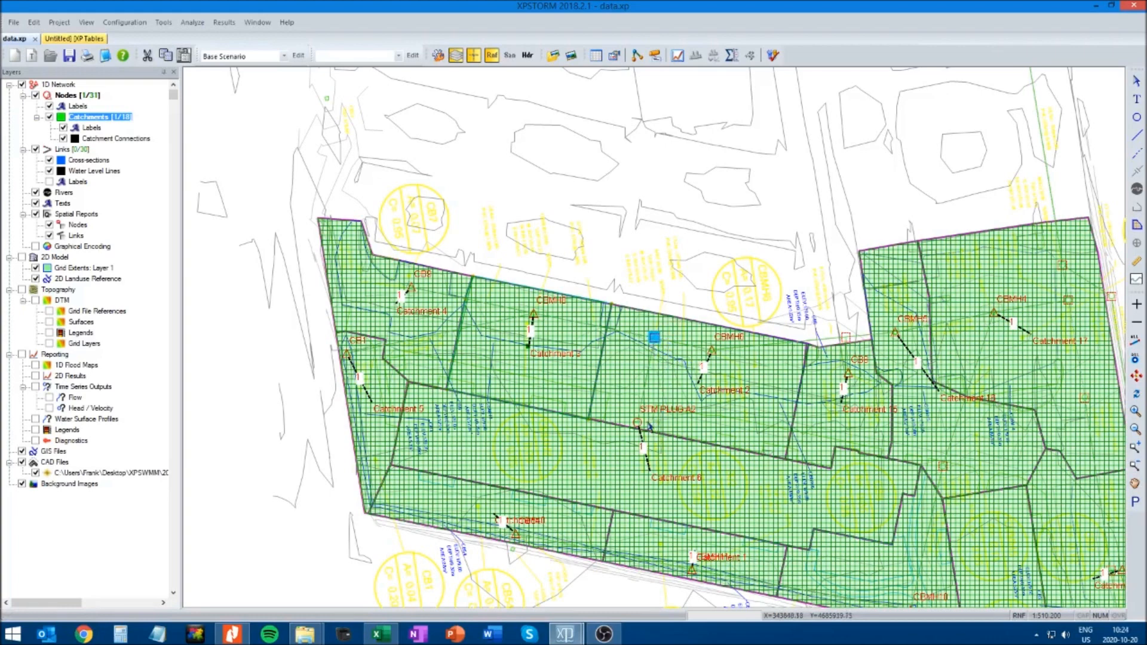
pyautogui.click(49, 117)
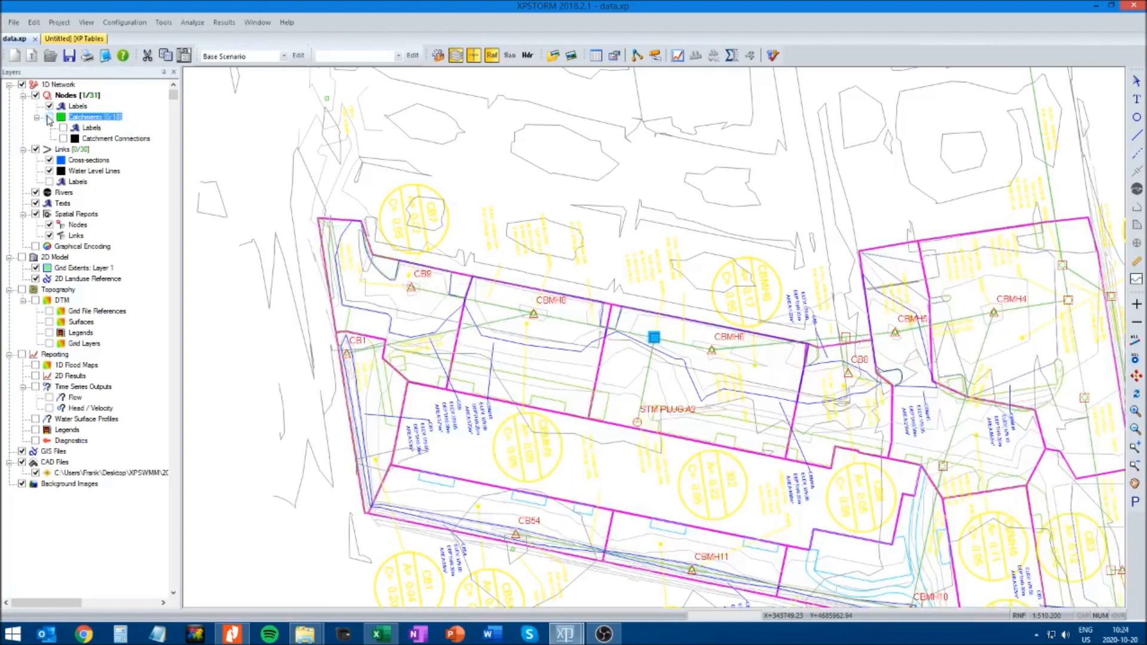
pyautogui.click(49, 117)
# Reopen the Catchments table and give CBMH6 a slope of 0.005 m/m, 88% impervious and a width of 45 m
pyautogui.click(596, 55)
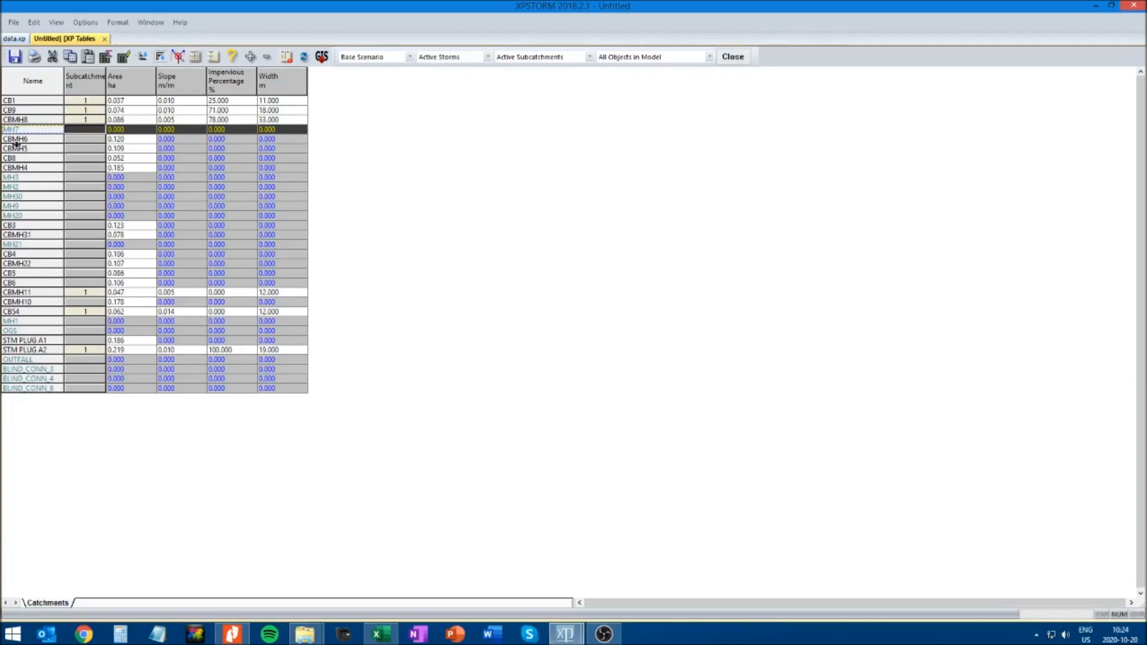
pyautogui.click(169, 139)
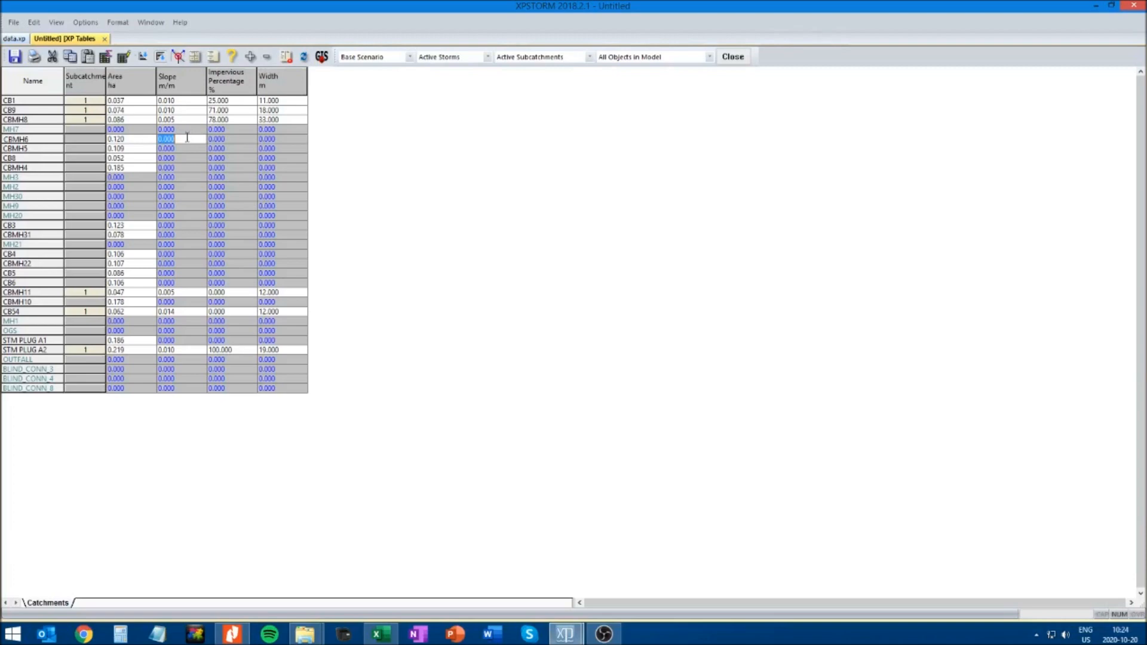
pyautogui.write('0.005')
pyautogui.click(217, 139)
pyautogui.write('88')
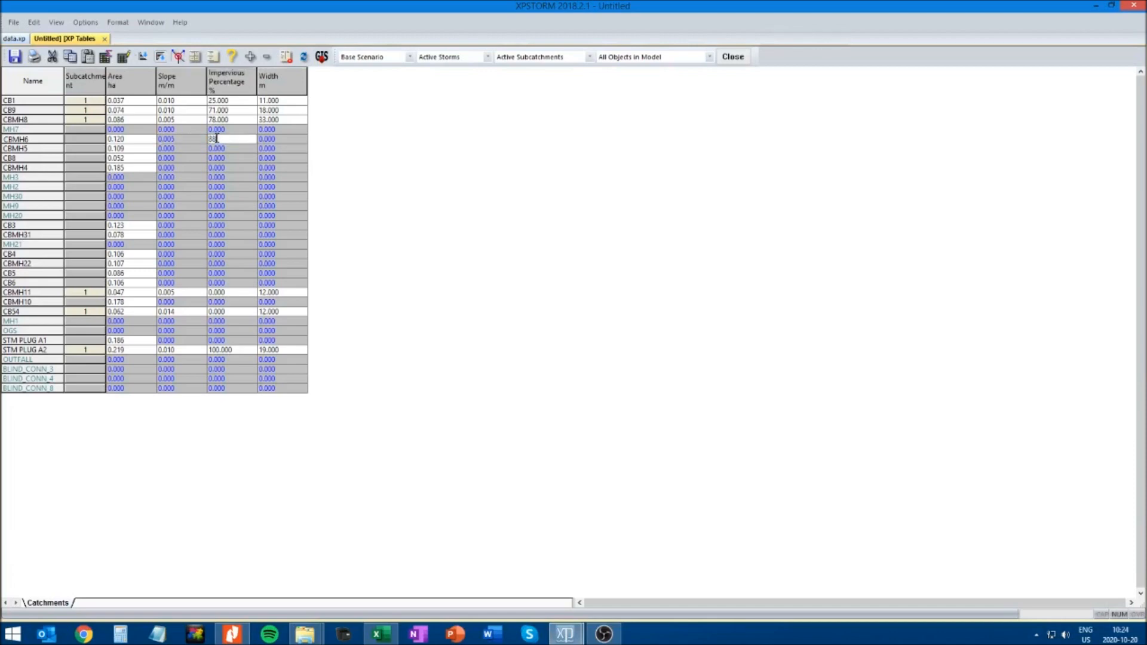
pyautogui.click(270, 140)
pyautogui.write('45')
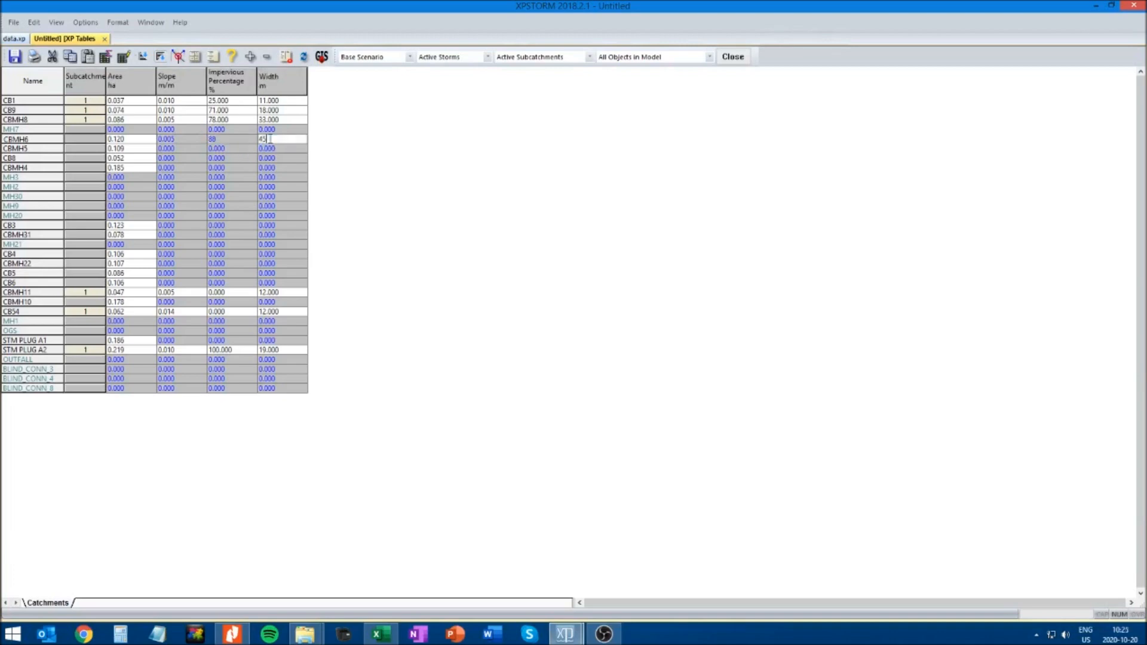
pyautogui.click(238, 139)
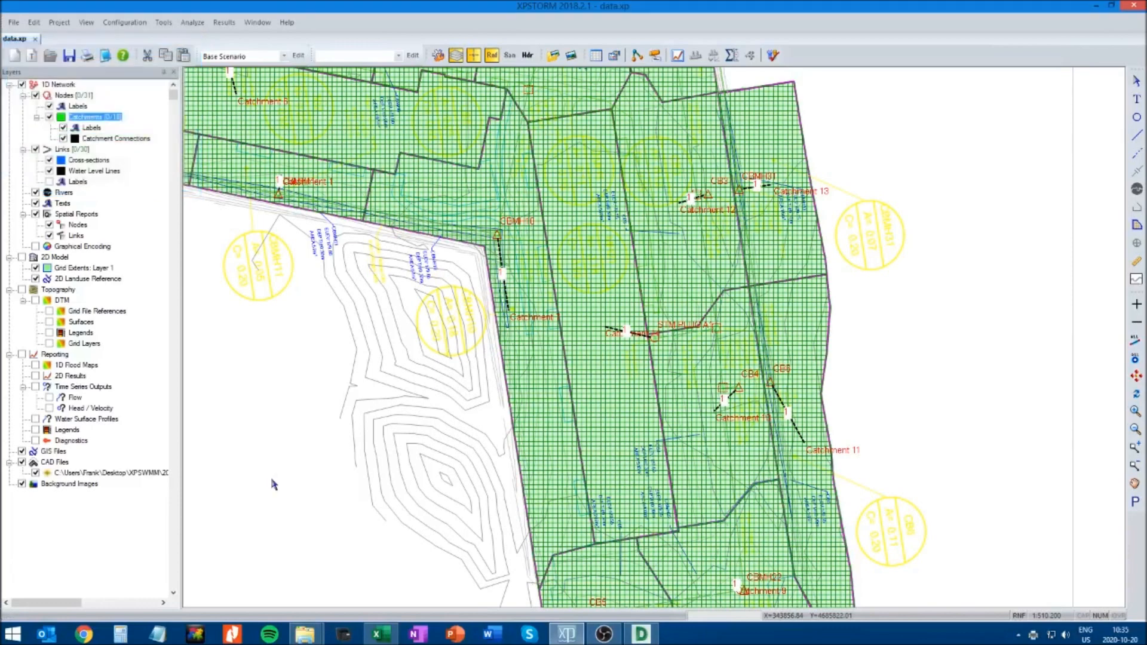
# Reopen the Catchments table, widen its Subcatchment column to review the completed data, and close the table
pyautogui.click(596, 55)
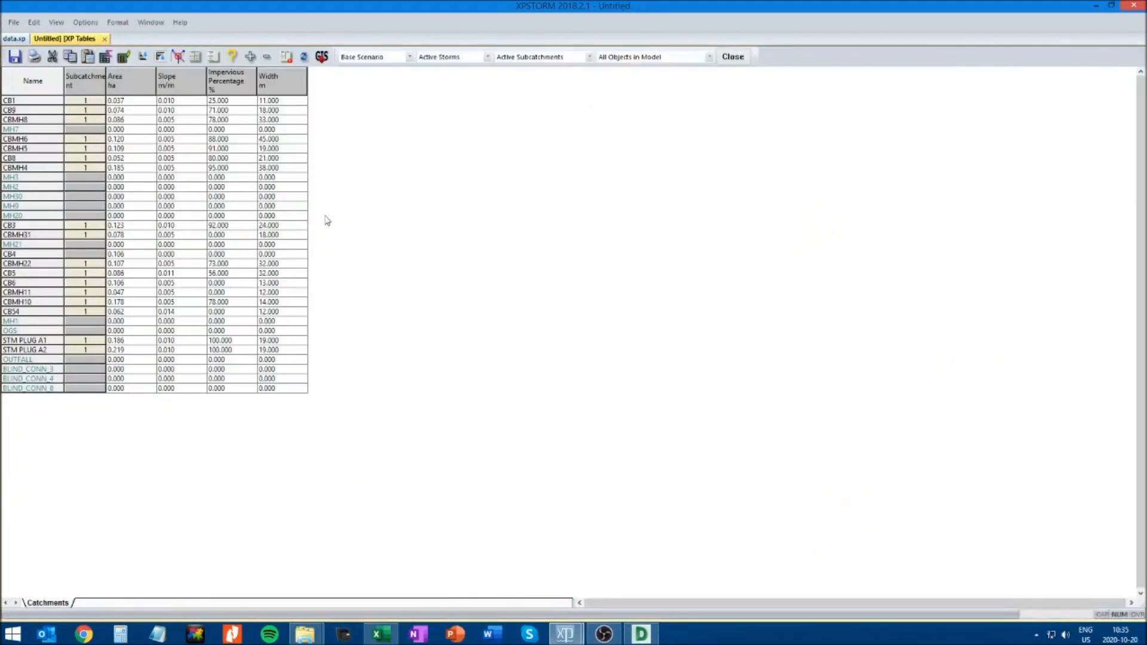
pyautogui.moveTo(108, 82); pyautogui.dragTo(124, 81)
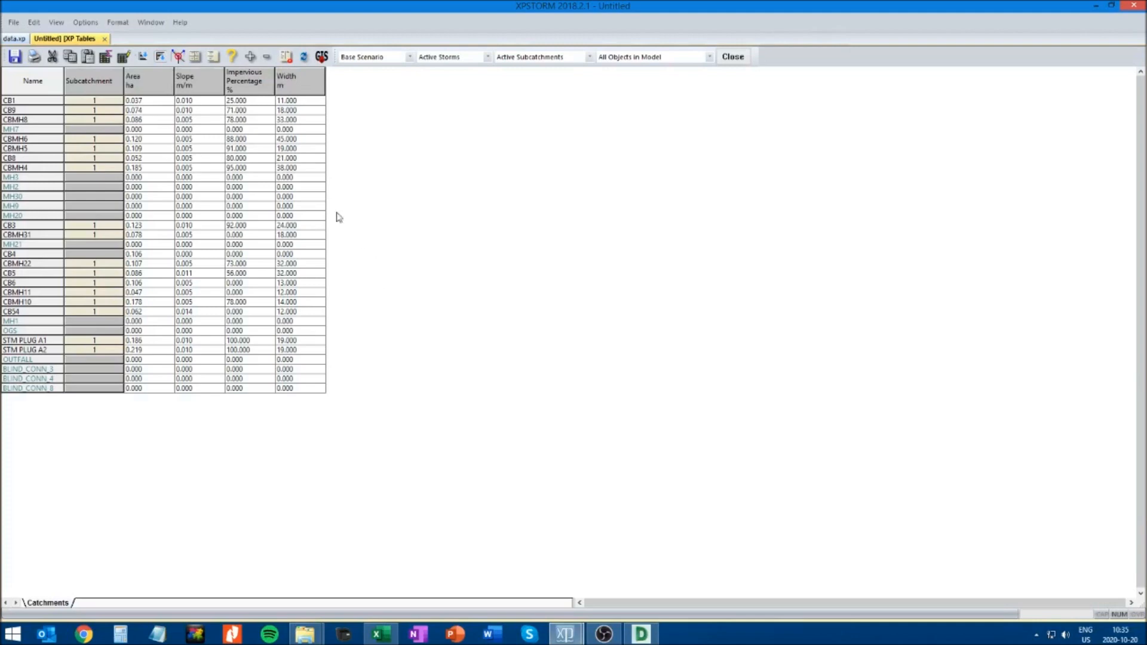
pyautogui.click(732, 57)
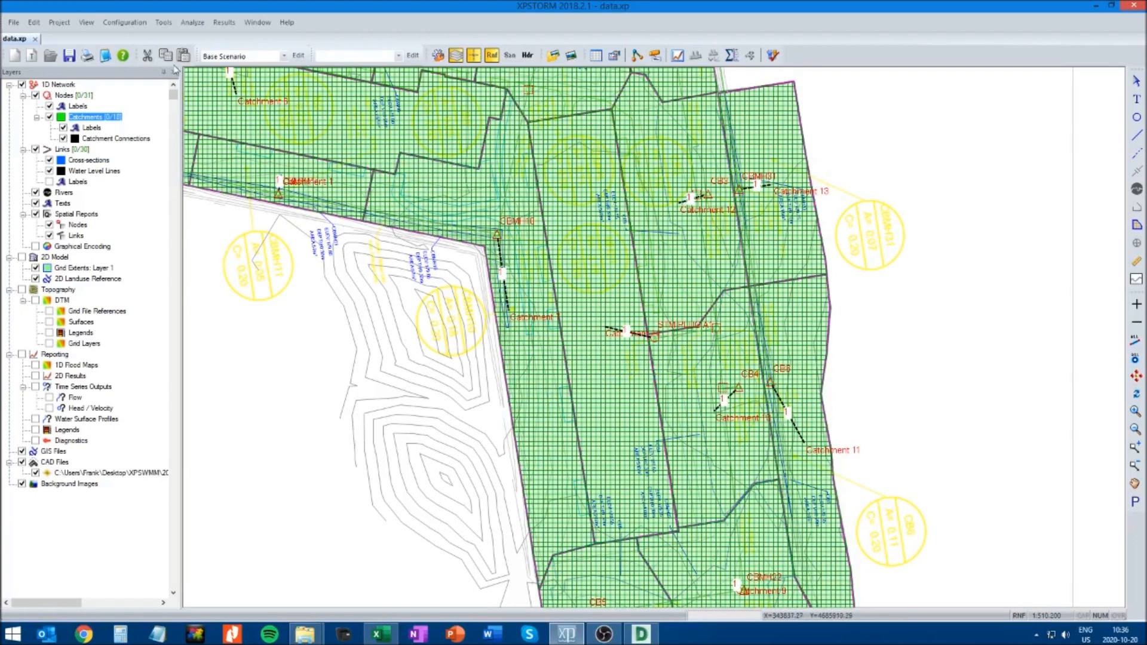
# Add an infiltration record named Site Soil to the global data
pyautogui.click(137, 24)
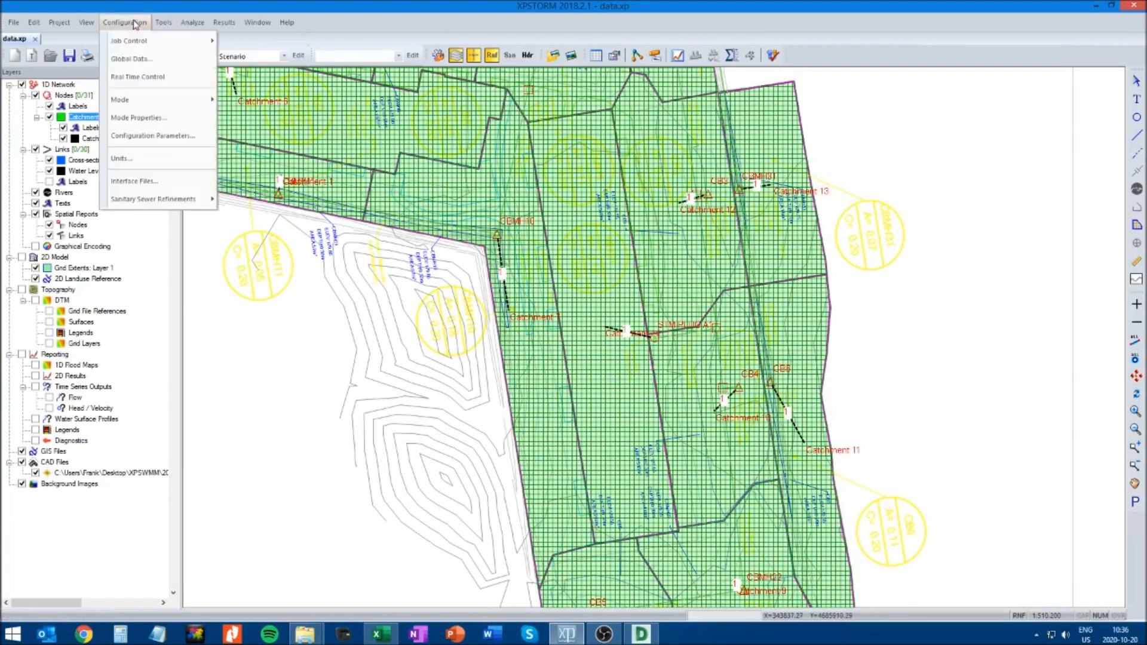
pyautogui.click(130, 59)
pyautogui.moveTo(135, 49); pyautogui.dragTo(410, 130)
pyautogui.click(321, 194)
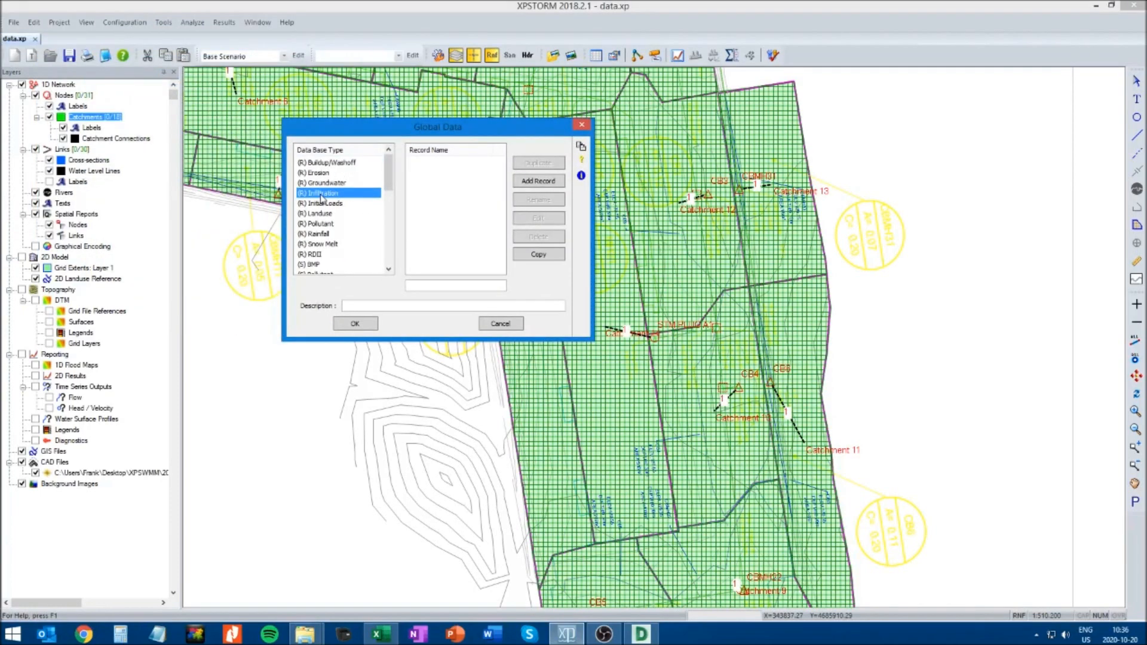
pyautogui.click(419, 287)
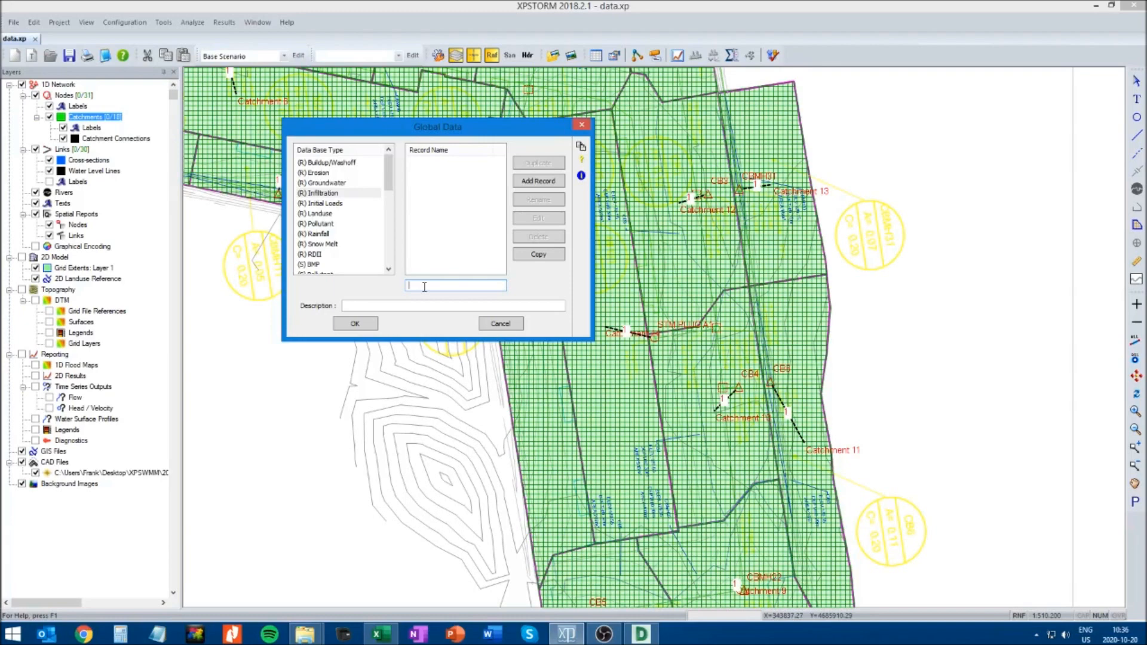
pyautogui.write('Site Soil')
pyautogui.click(536, 182)
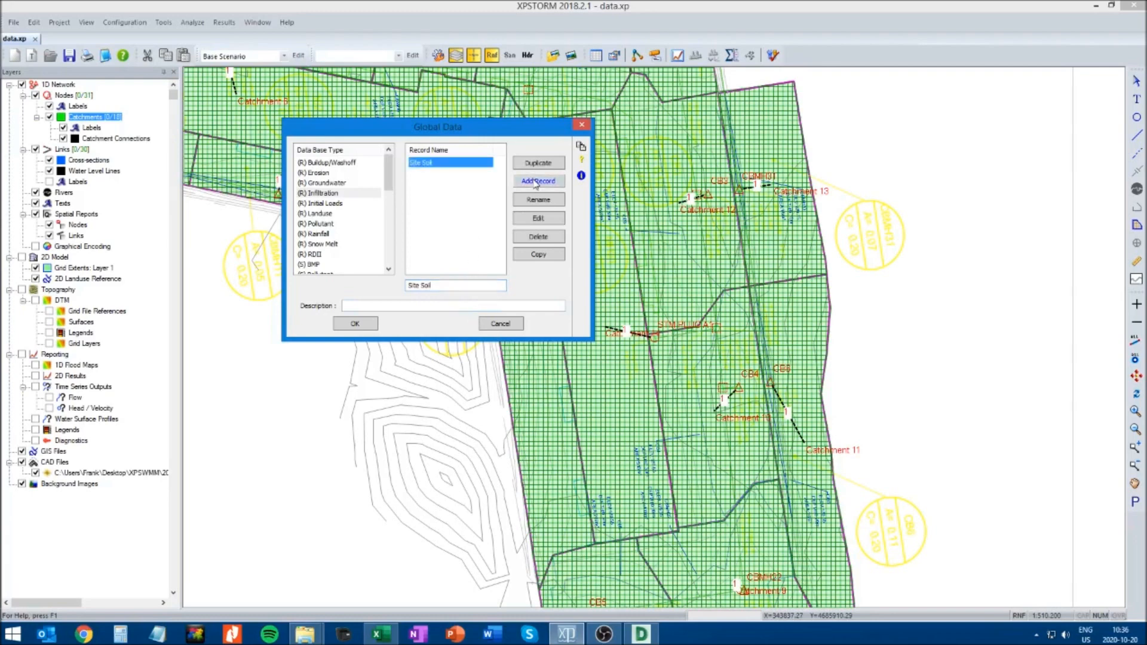
# Edit the Site Soil infiltration record, setting depression storage to 2.5 mm for impervious and 7.5 mm for pervious area
pyautogui.click(539, 219)
pyautogui.moveTo(201, 47); pyautogui.dragTo(459, 242)
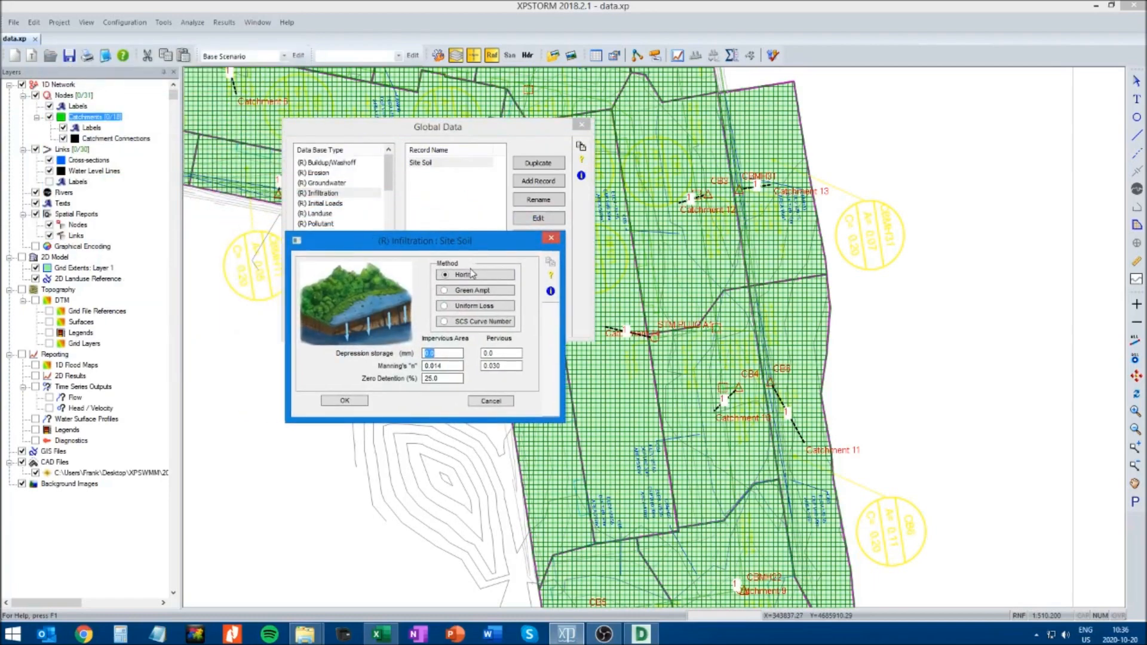
pyautogui.moveTo(459, 245); pyautogui.dragTo(509, 268)
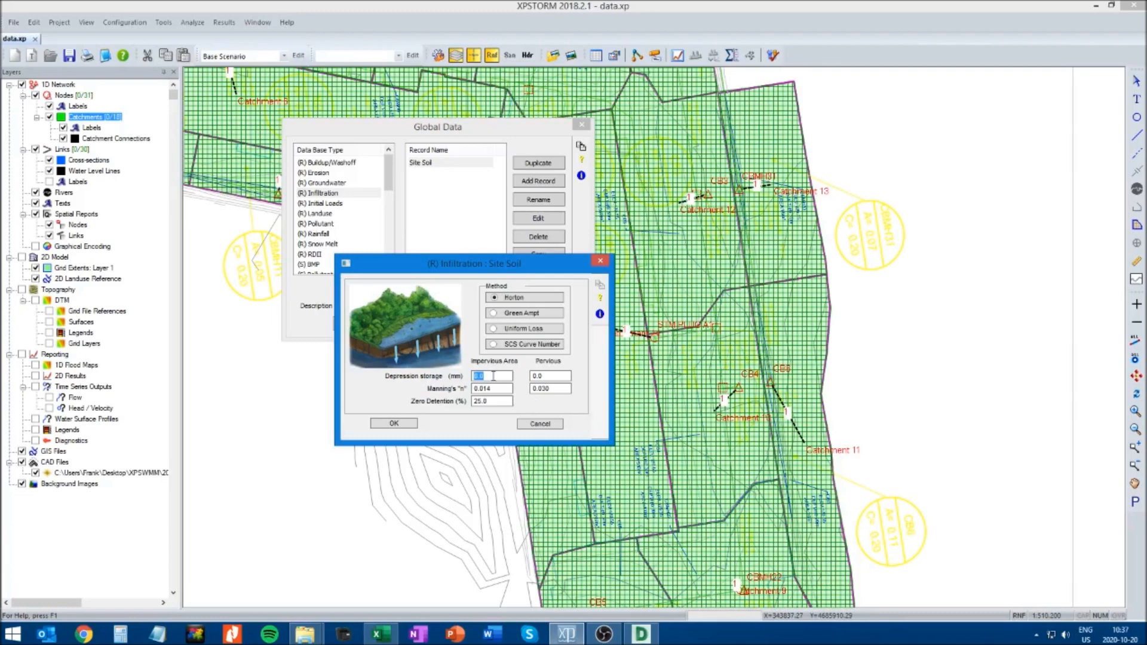
pyautogui.write('2.5')
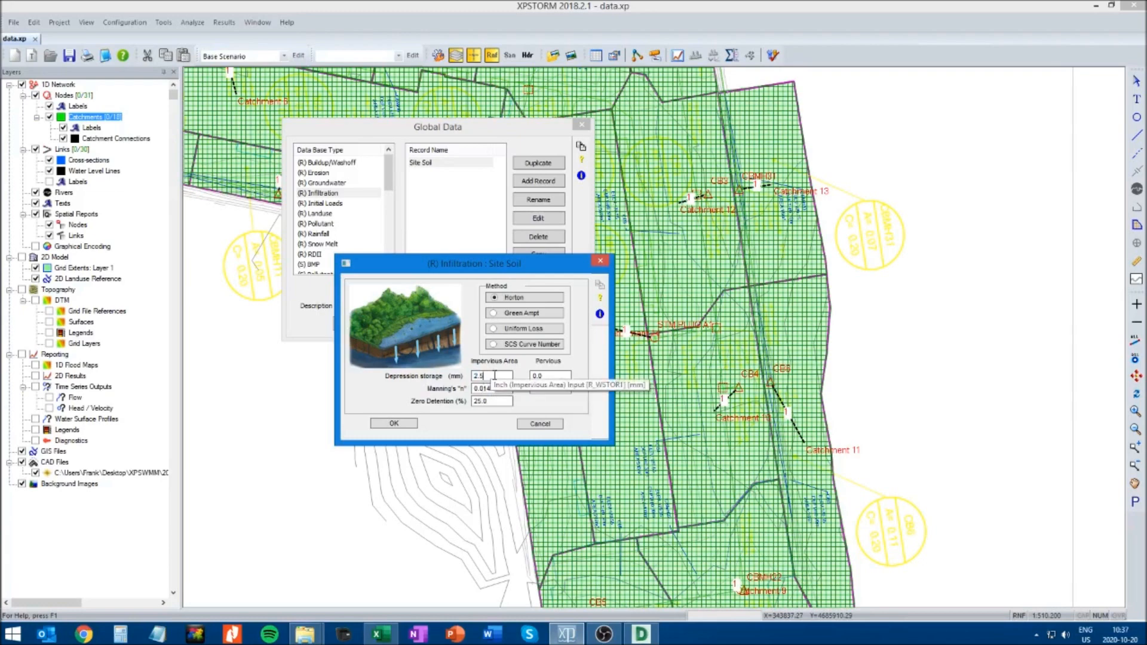
pyautogui.click(548, 377)
pyautogui.doubleClick(549, 376)
pyautogui.write('7.5')
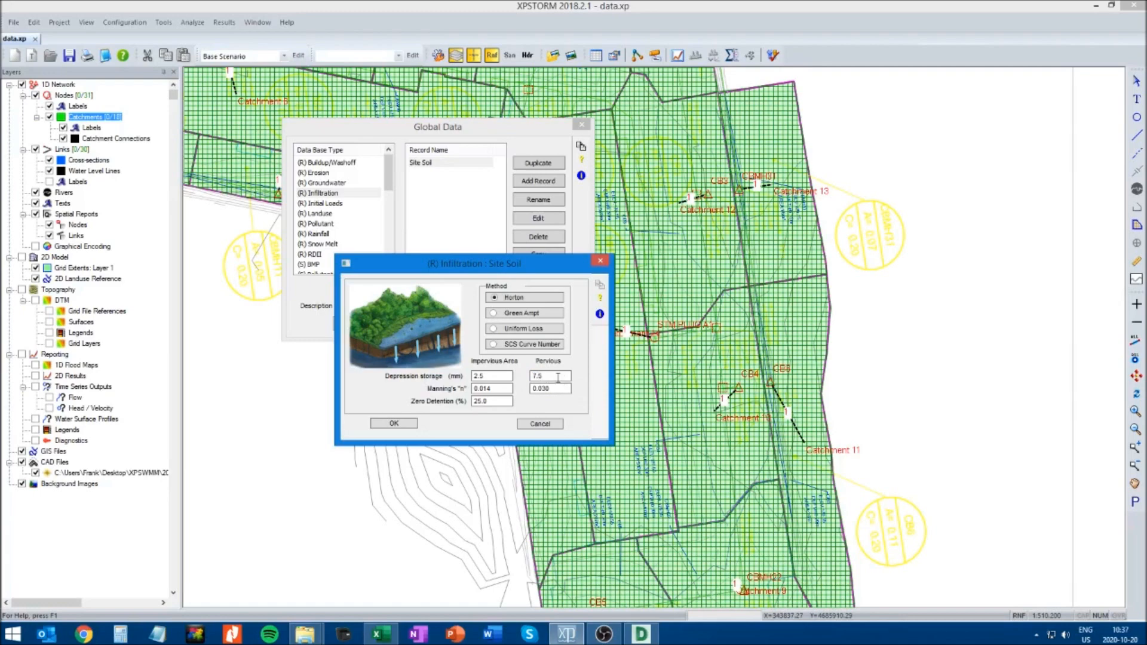
# Set Site Soil's Manning's n to 0.013 for impervious and 0.24 for pervious area, and accept the record and global data
pyautogui.doubleClick(506, 389)
pyautogui.write('0.013')
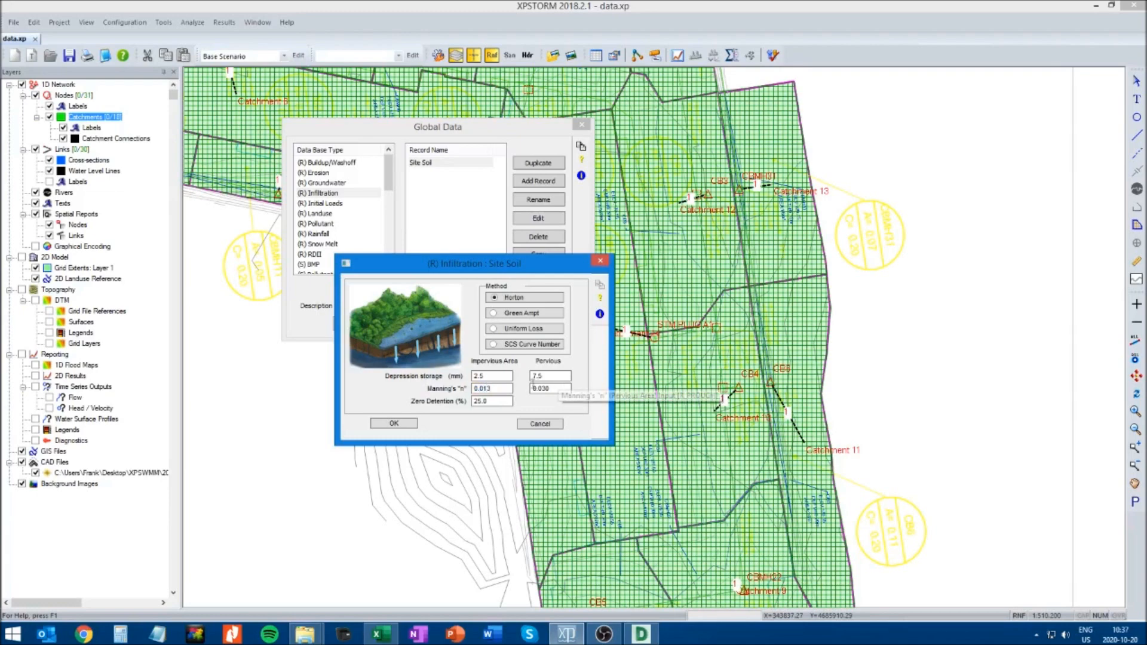
pyautogui.doubleClick(560, 388)
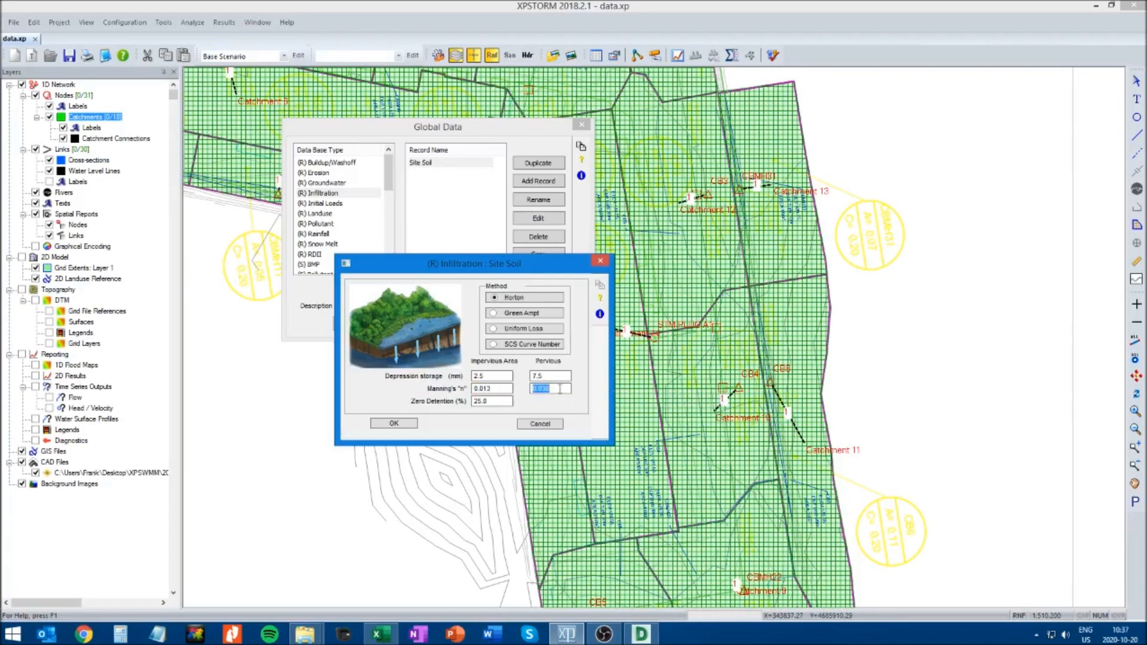
pyautogui.write('0.24')
pyautogui.click(500, 401)
pyautogui.click(394, 423)
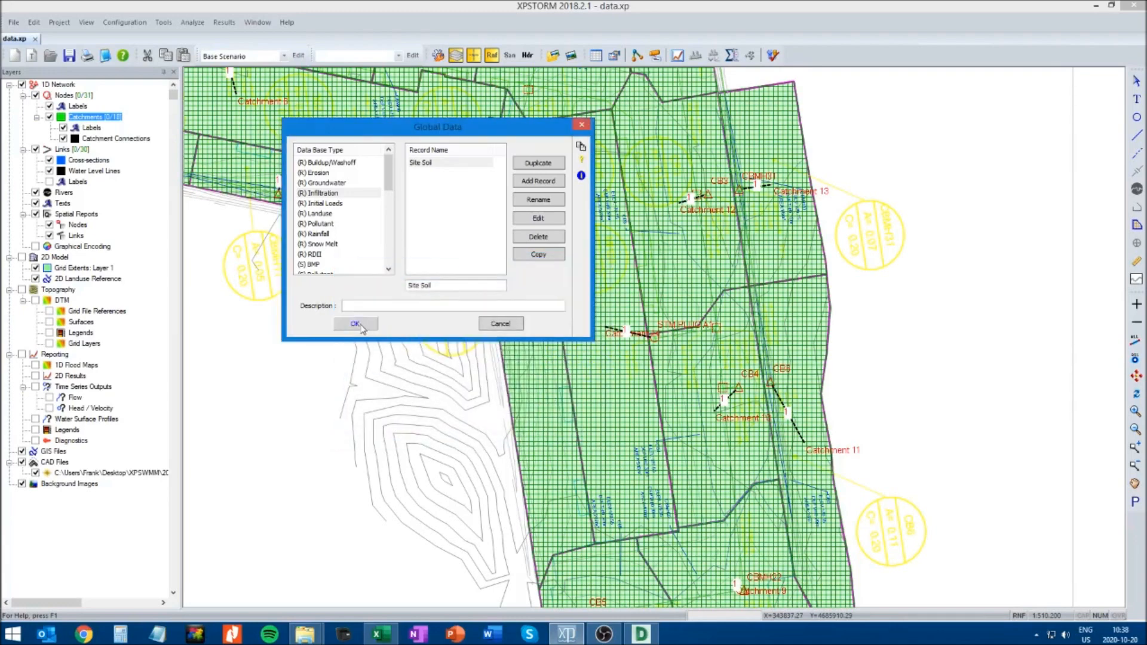
pyautogui.click(359, 326)
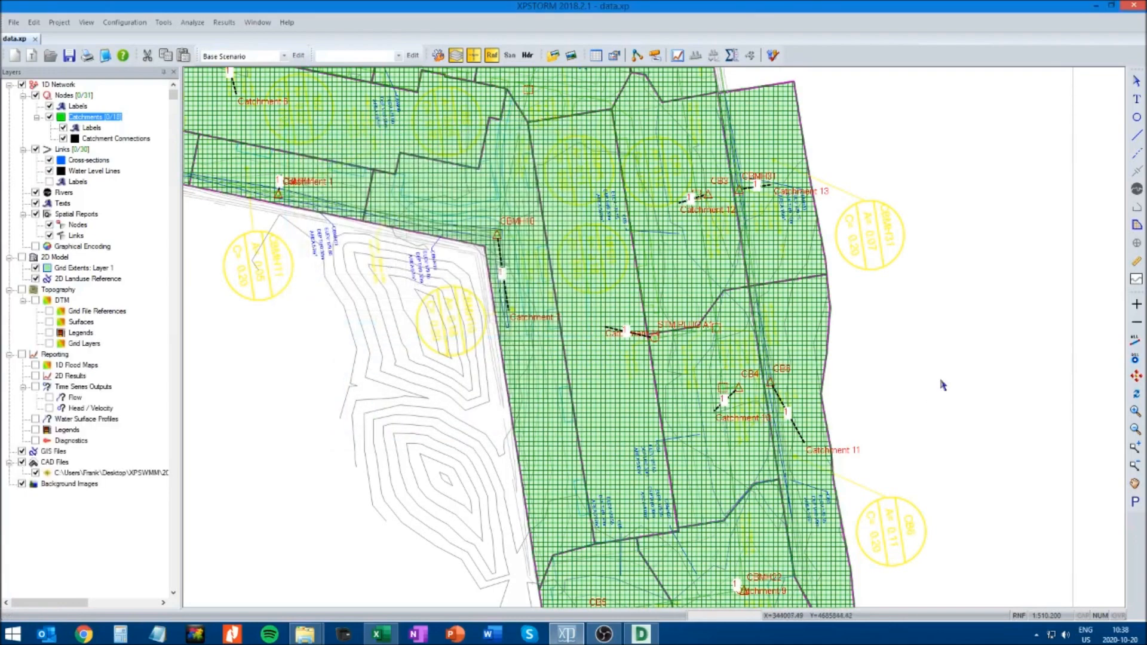
# Open the runoff data of the catchment attached to CB5, assign the Site Soil infiltration record to sub-catchment 1 and accept
pyautogui.click(1135, 483)
pyautogui.moveTo(469, 571); pyautogui.dragTo(411, 370)
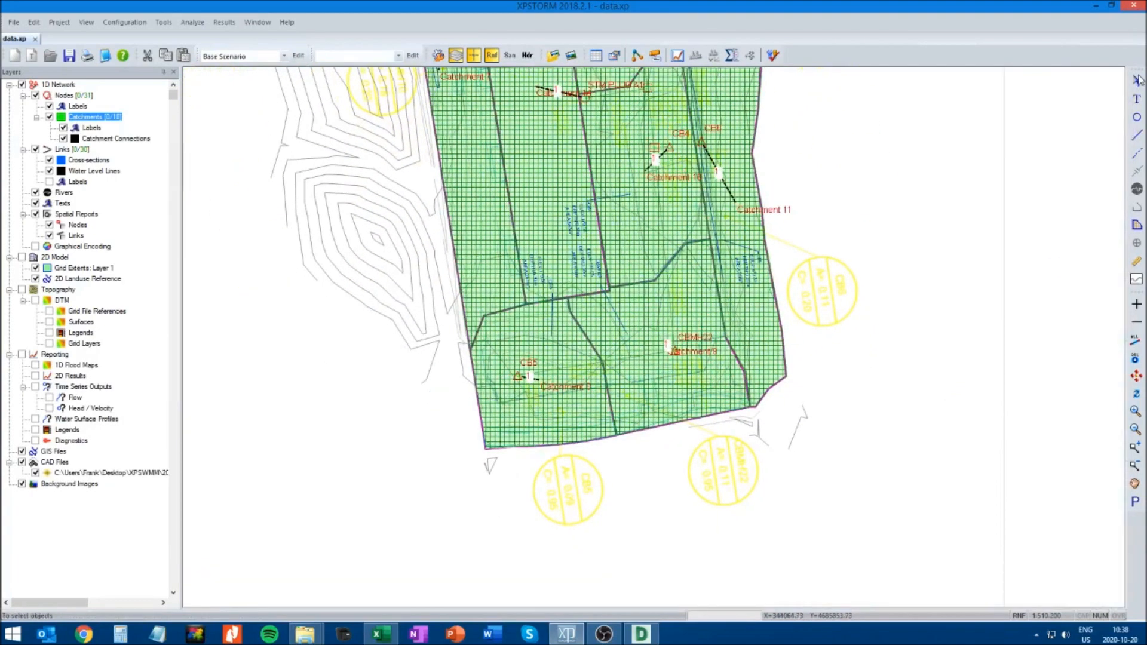
pyautogui.click(517, 419)
pyautogui.rightClick(516, 413)
pyautogui.click(529, 420)
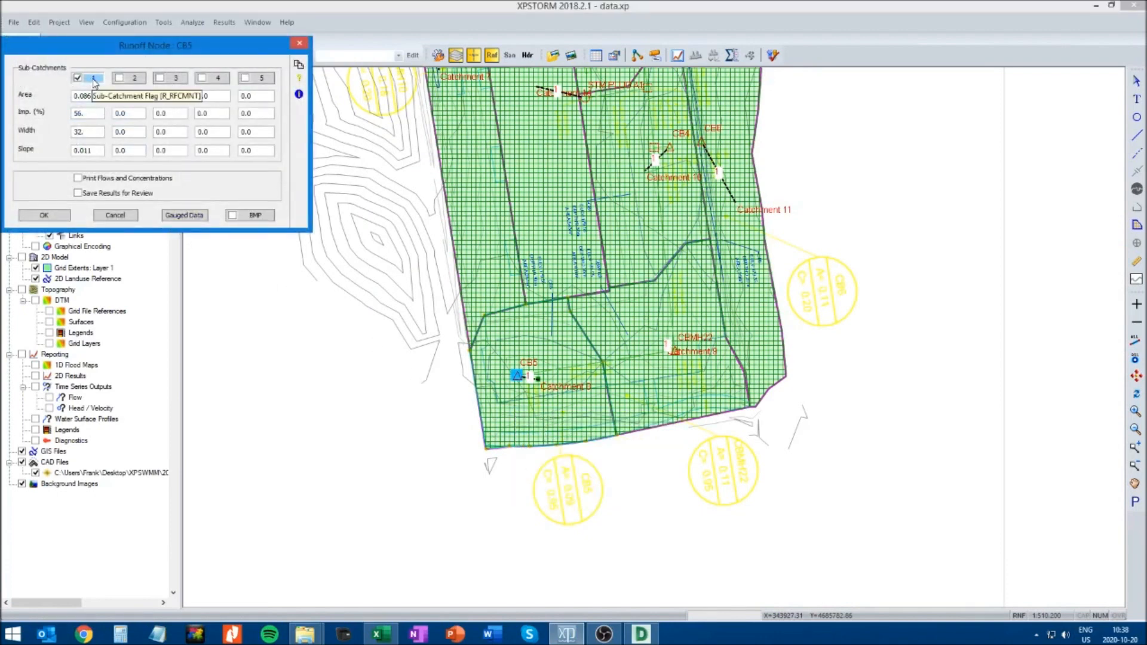
pyautogui.click(94, 79)
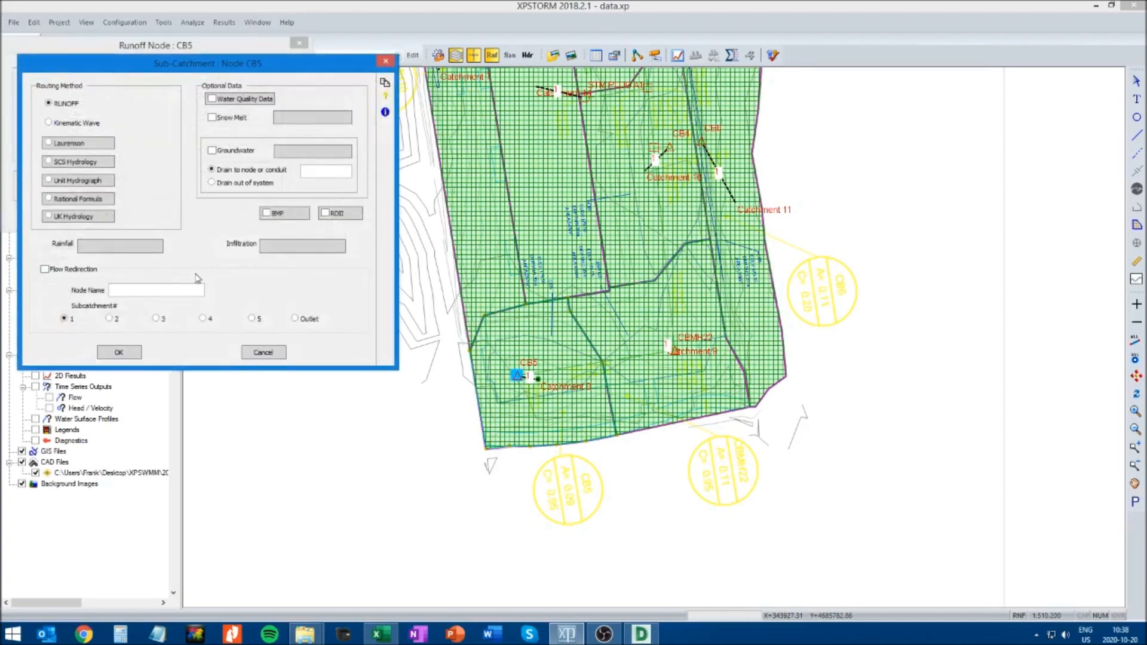
pyautogui.click(292, 248)
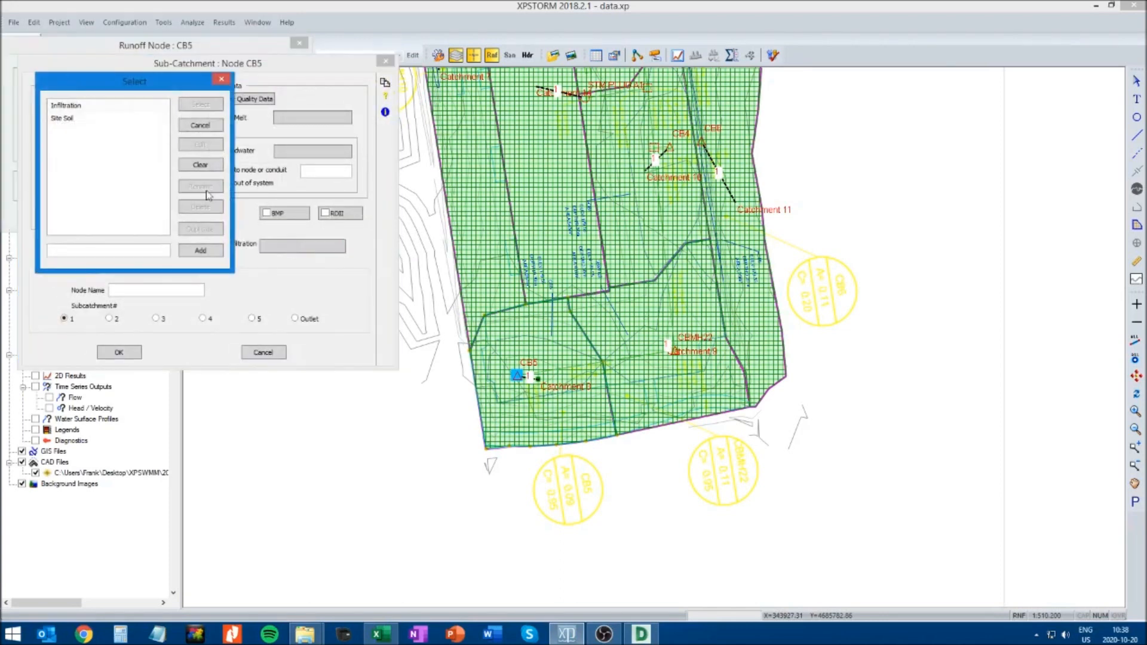
pyautogui.click(63, 119)
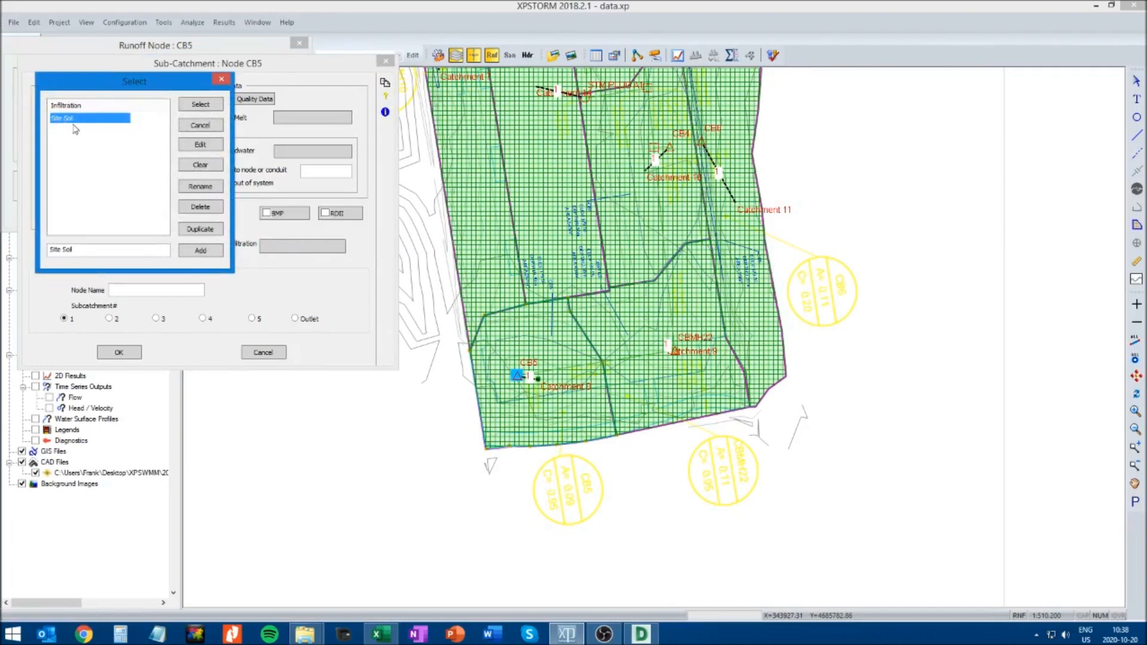
pyautogui.click(201, 105)
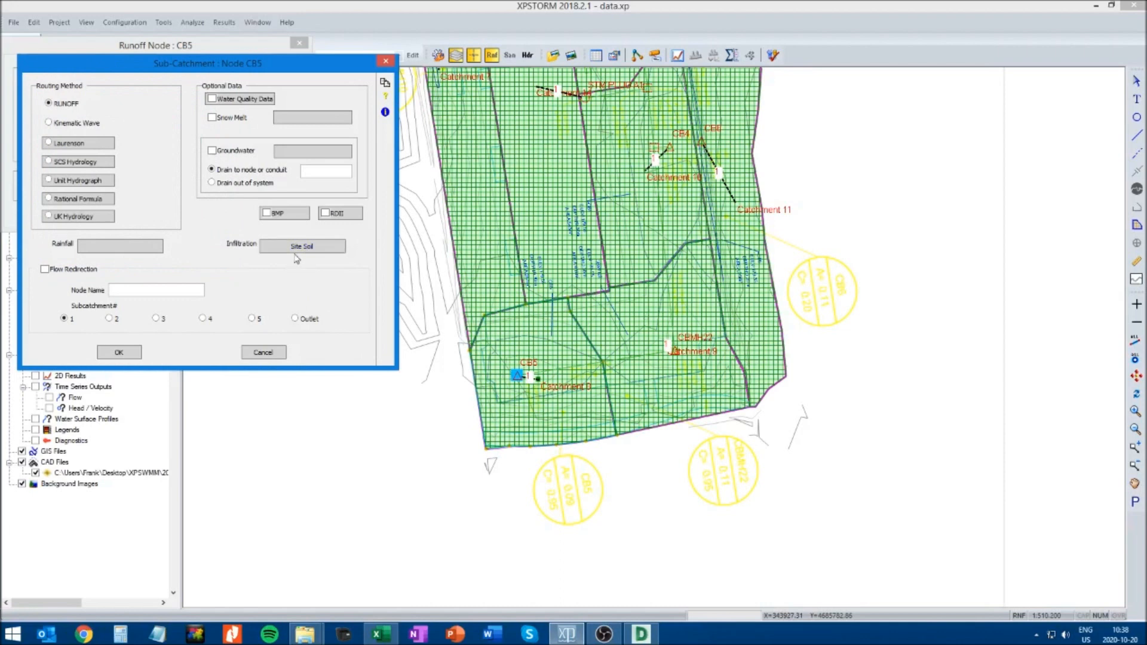
pyautogui.click(120, 353)
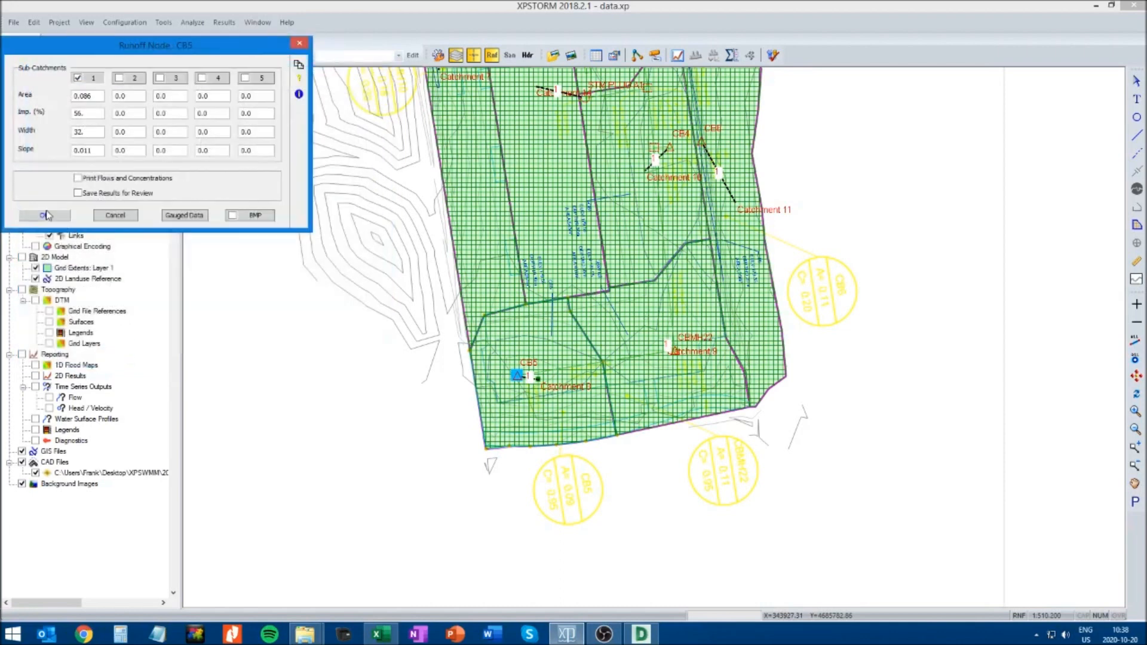
pyautogui.click(45, 215)
# Open the runoff data of the catchment attached to CBMH22, assign the Site Soil infiltration record to sub-catchment 1 and accept
pyautogui.click(666, 376)
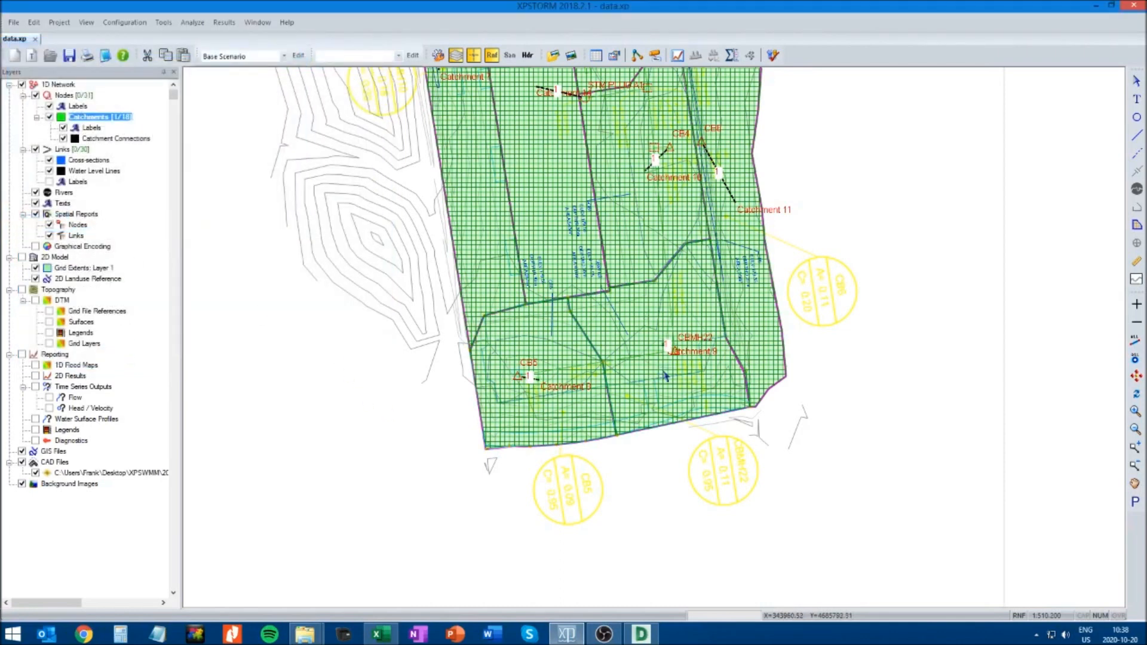
pyautogui.rightClick(663, 366)
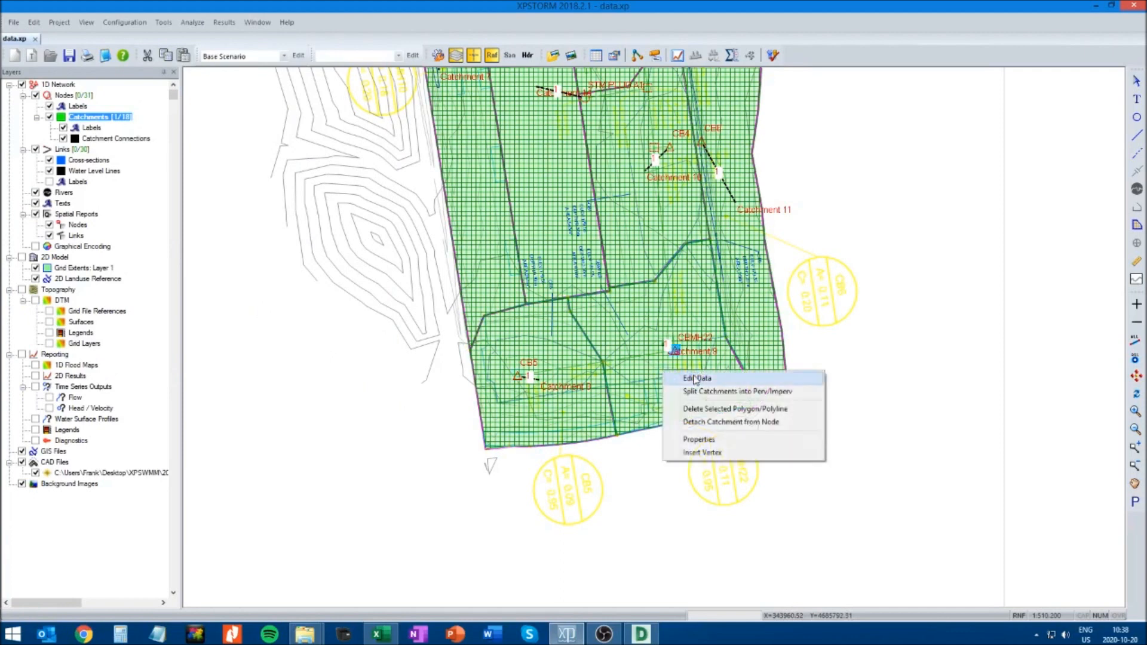
pyautogui.click(692, 379)
pyautogui.click(93, 78)
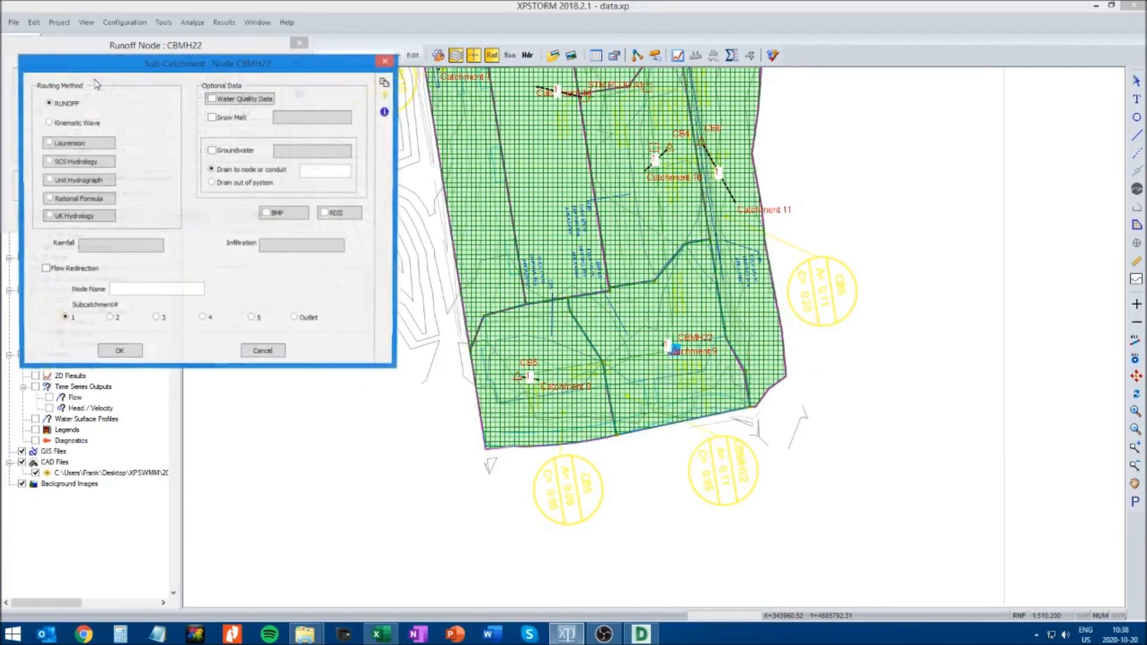
pyautogui.click(273, 249)
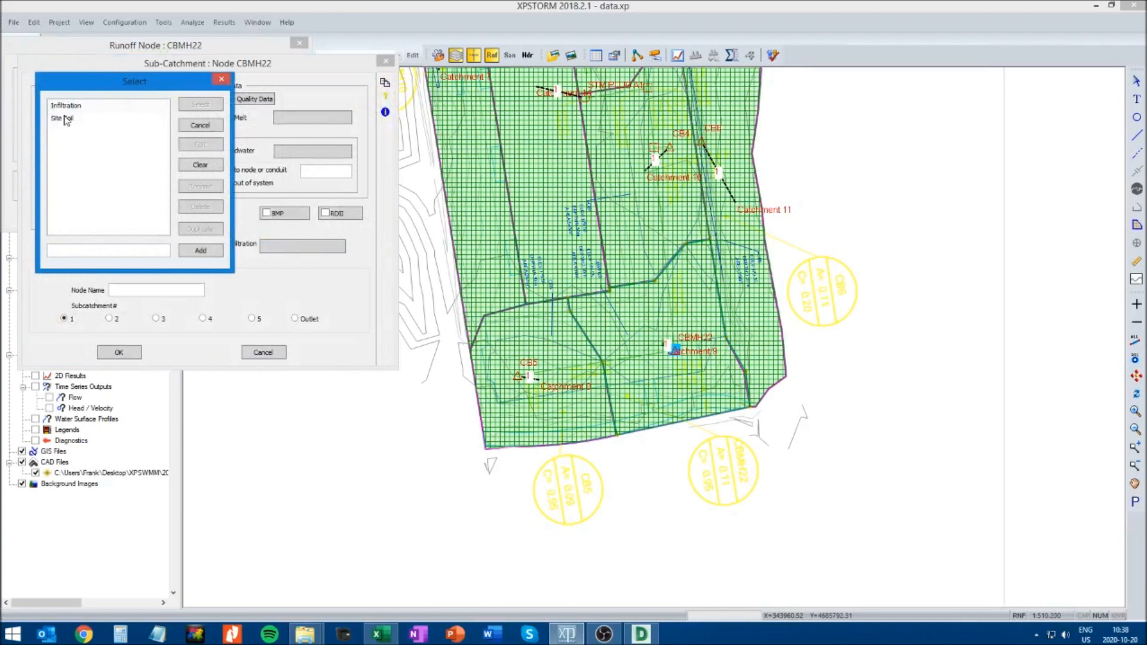
pyautogui.click(67, 119)
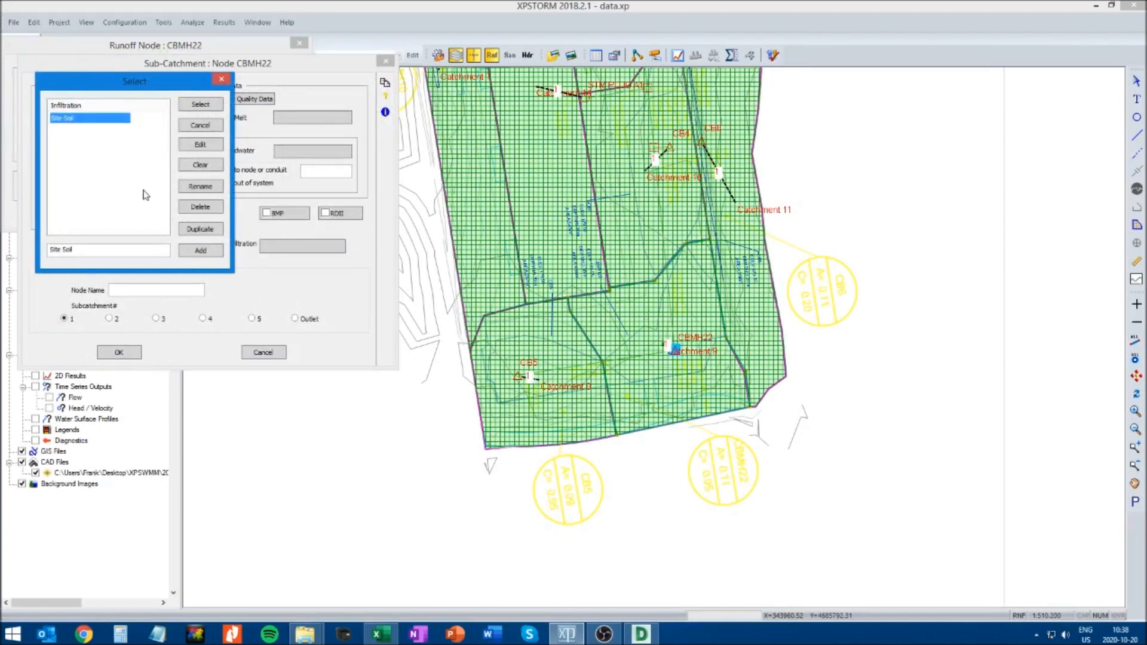
pyautogui.click(200, 105)
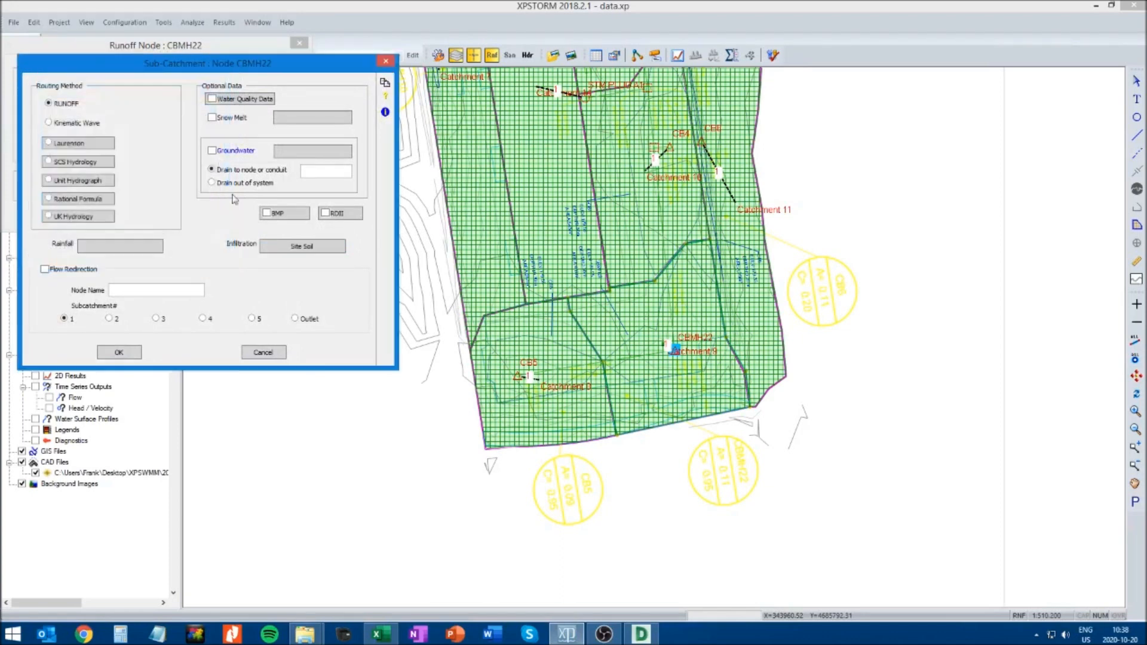
pyautogui.click(122, 354)
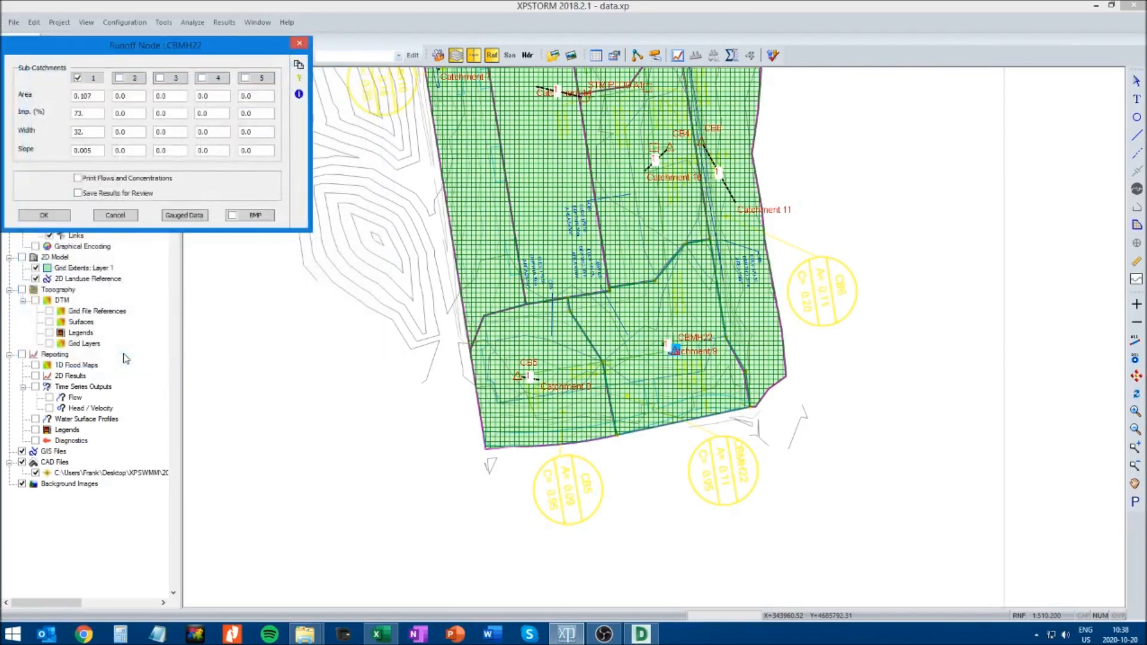
pyautogui.click(44, 215)
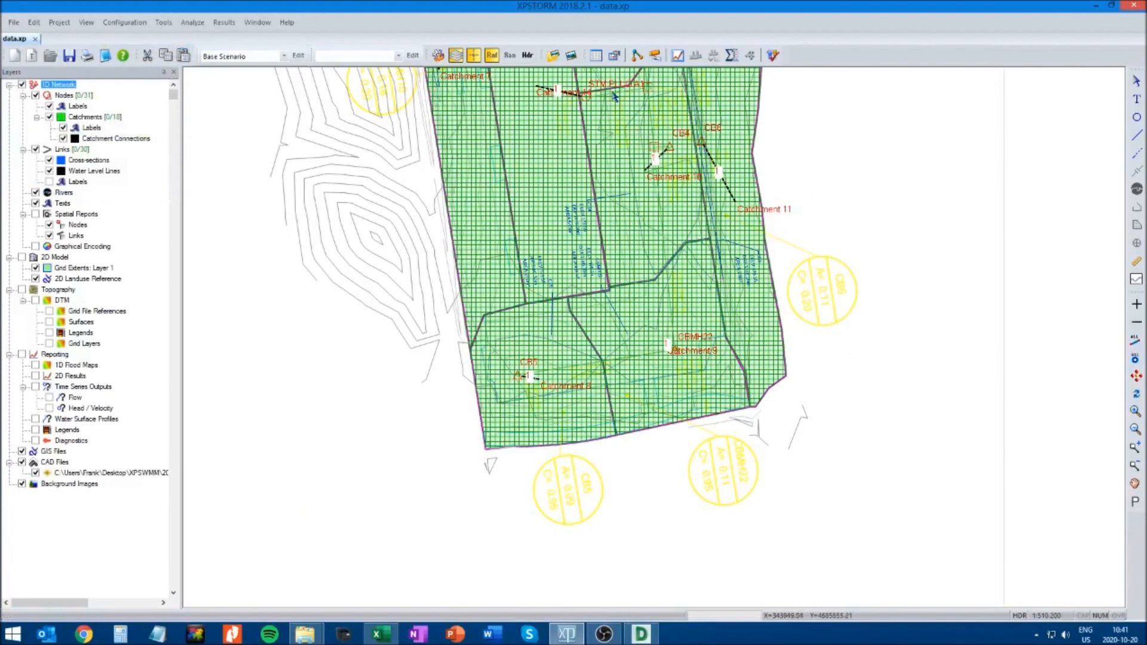
pyautogui.click(596, 57)
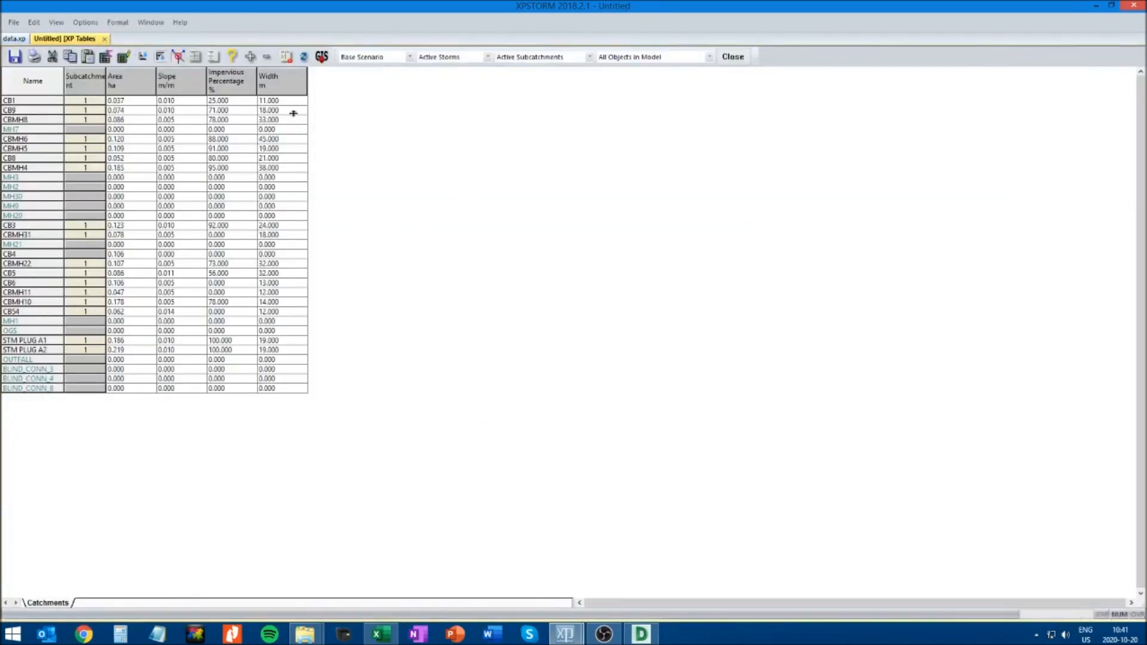
pyautogui.moveTo(105, 83); pyautogui.dragTo(126, 85)
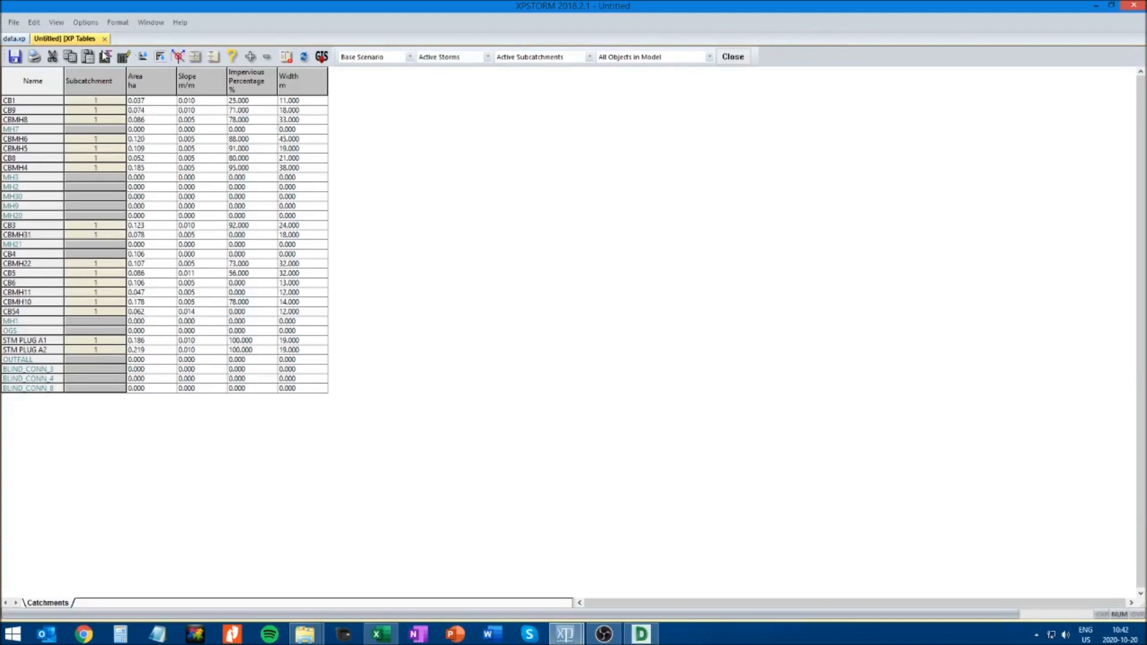
pyautogui.click(105, 38)
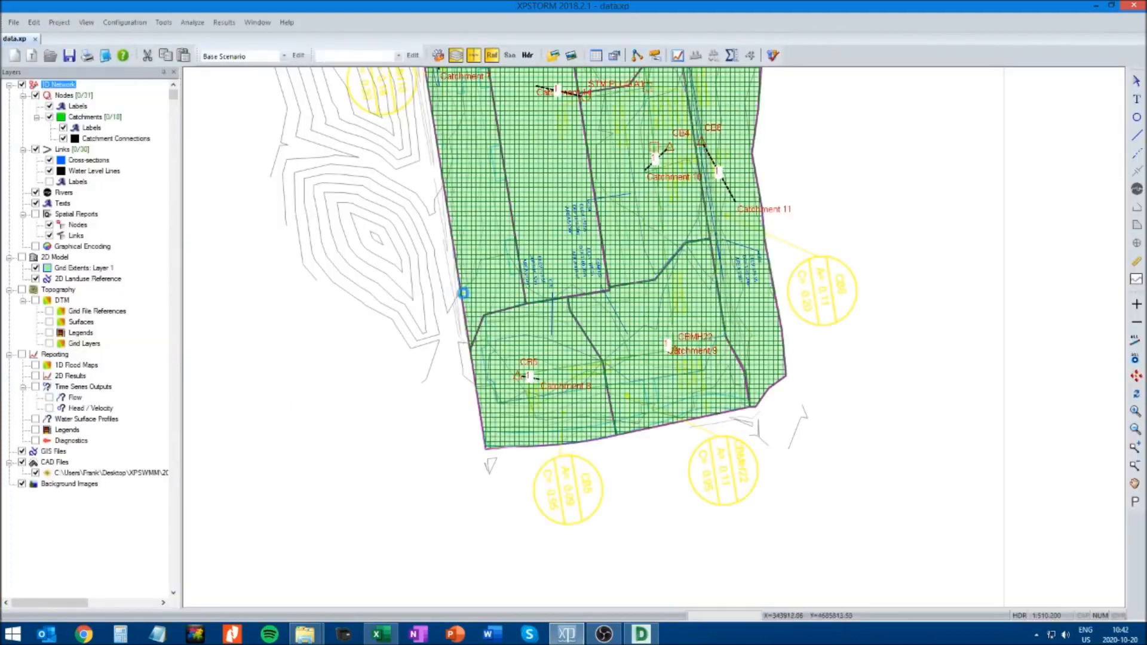
# Open the Catchments table in XP Tables, widen its Subcatchment column and bring up the table's variable selection
pyautogui.click(596, 57)
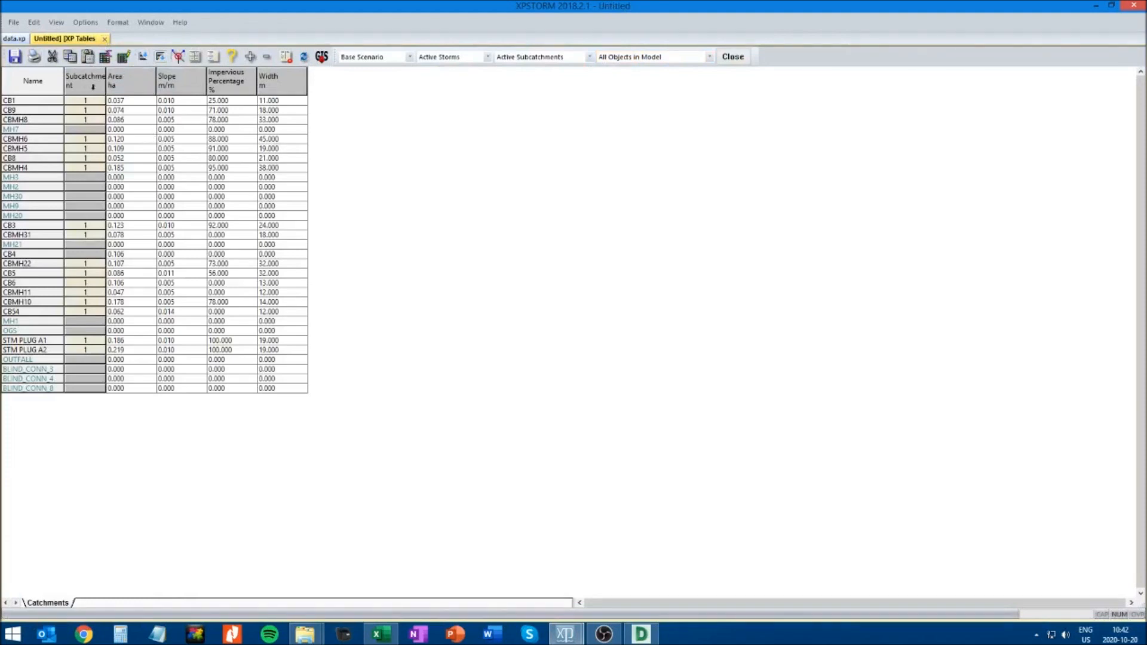
pyautogui.moveTo(103, 80); pyautogui.dragTo(136, 85)
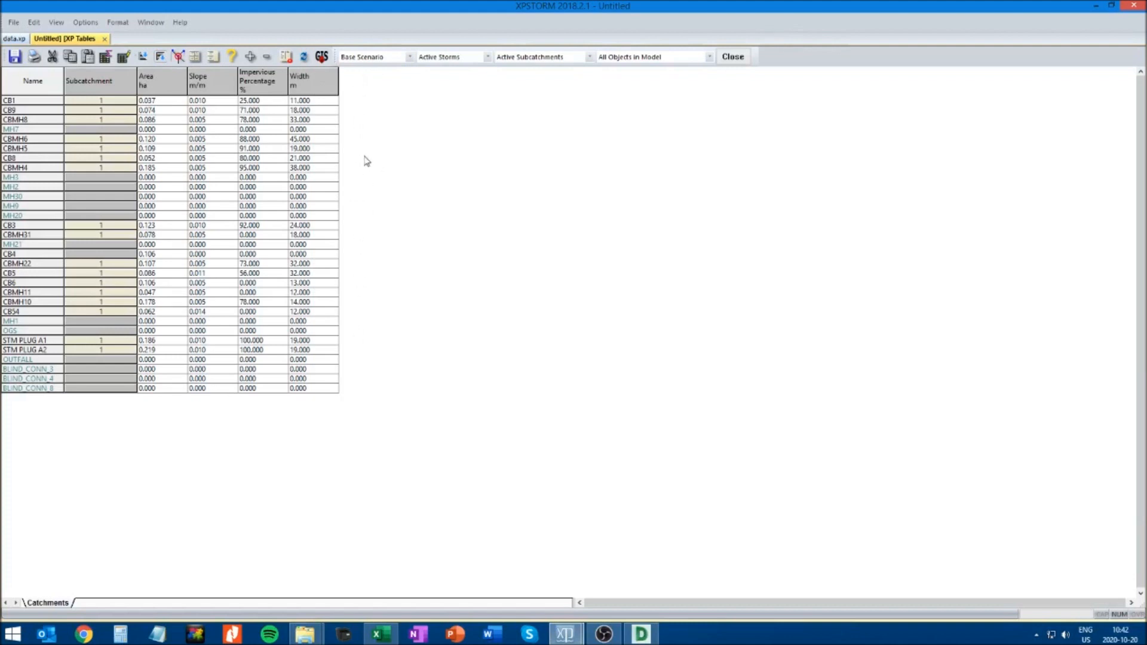
pyautogui.click(213, 57)
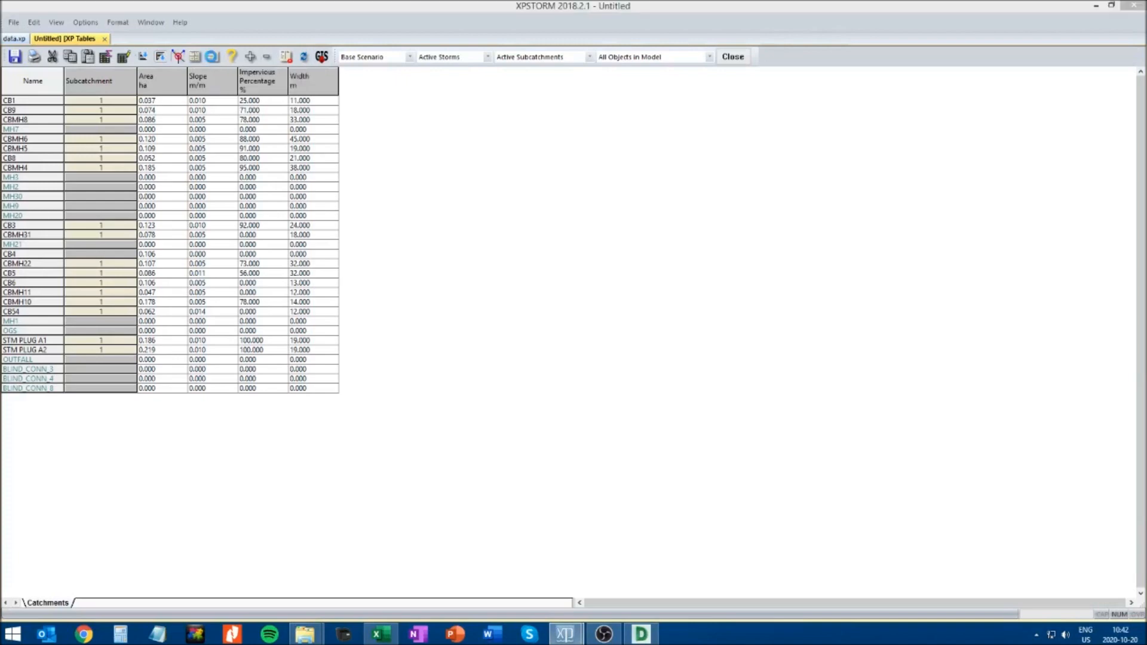
pyautogui.moveTo(206, 39); pyautogui.dragTo(375, 135)
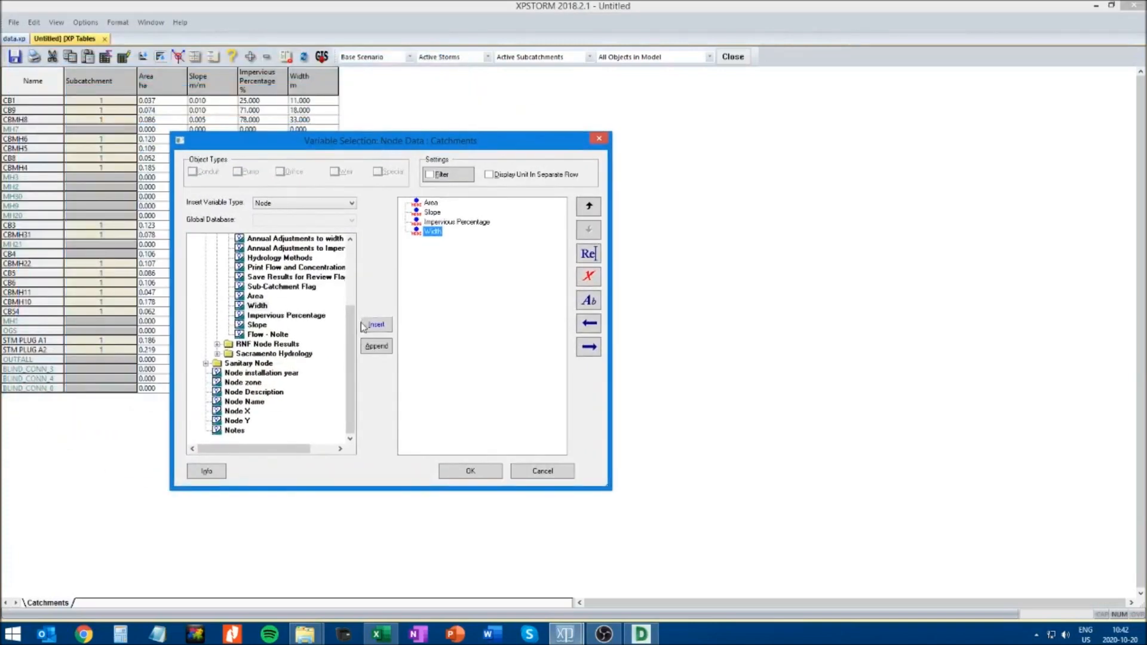
# Insert the Infiltration Reference and Rainfall Reference variables from the runoff node's sub-catchment data into the Catchments table
pyautogui.moveTo(350, 354); pyautogui.dragTo(349, 271)
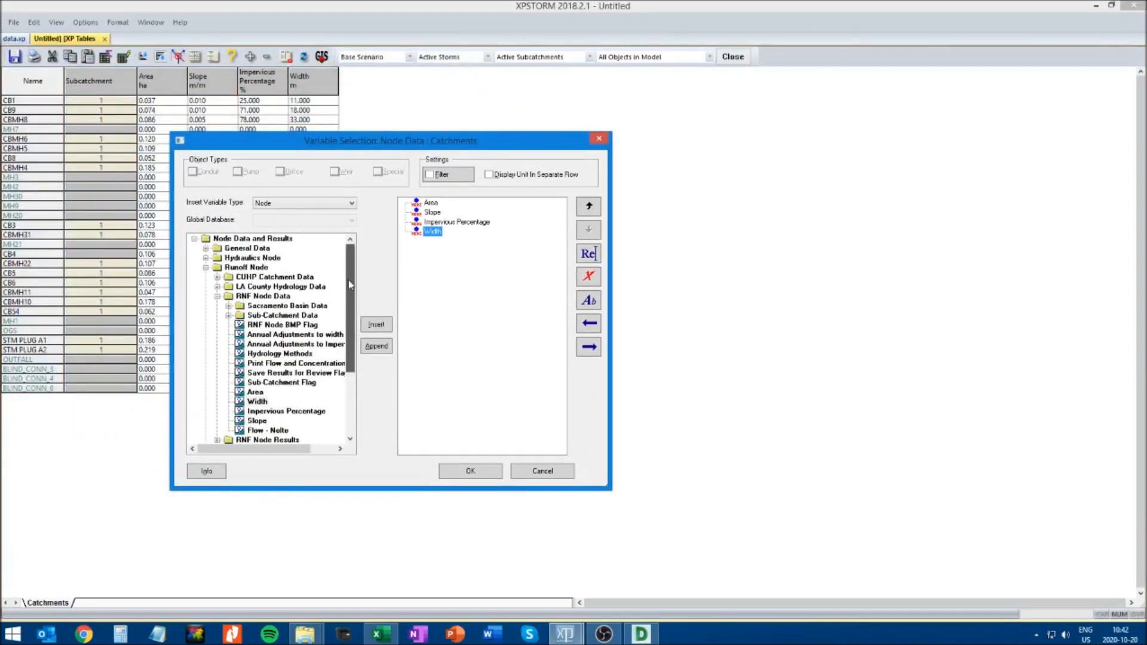
pyautogui.click(216, 297)
pyautogui.click(205, 268)
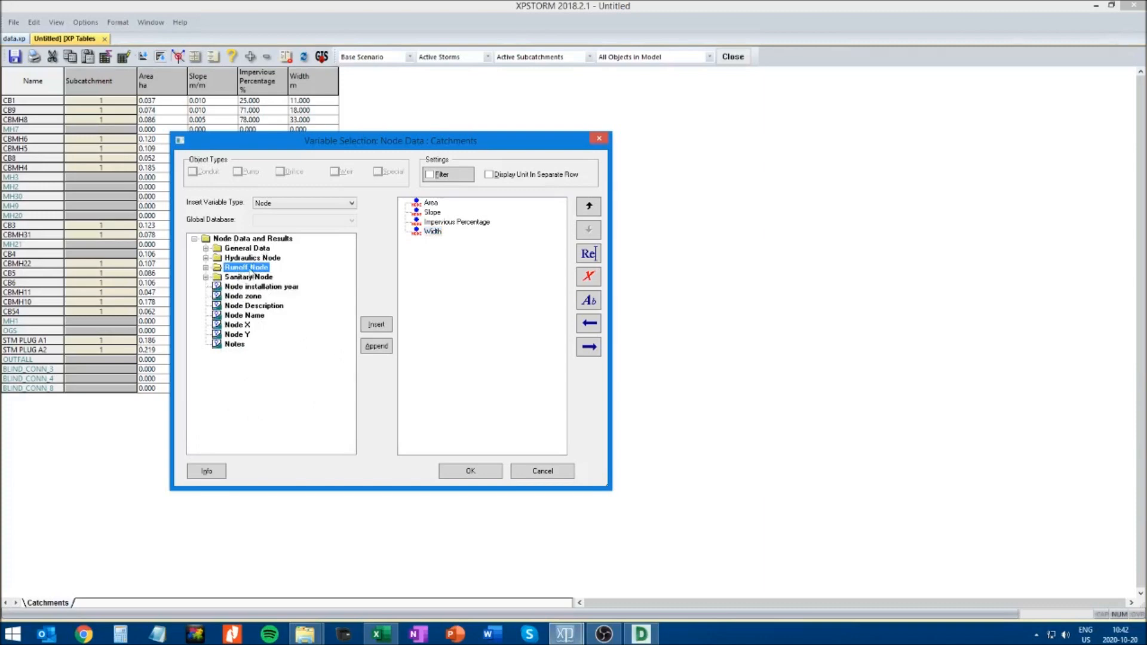
pyautogui.click(206, 268)
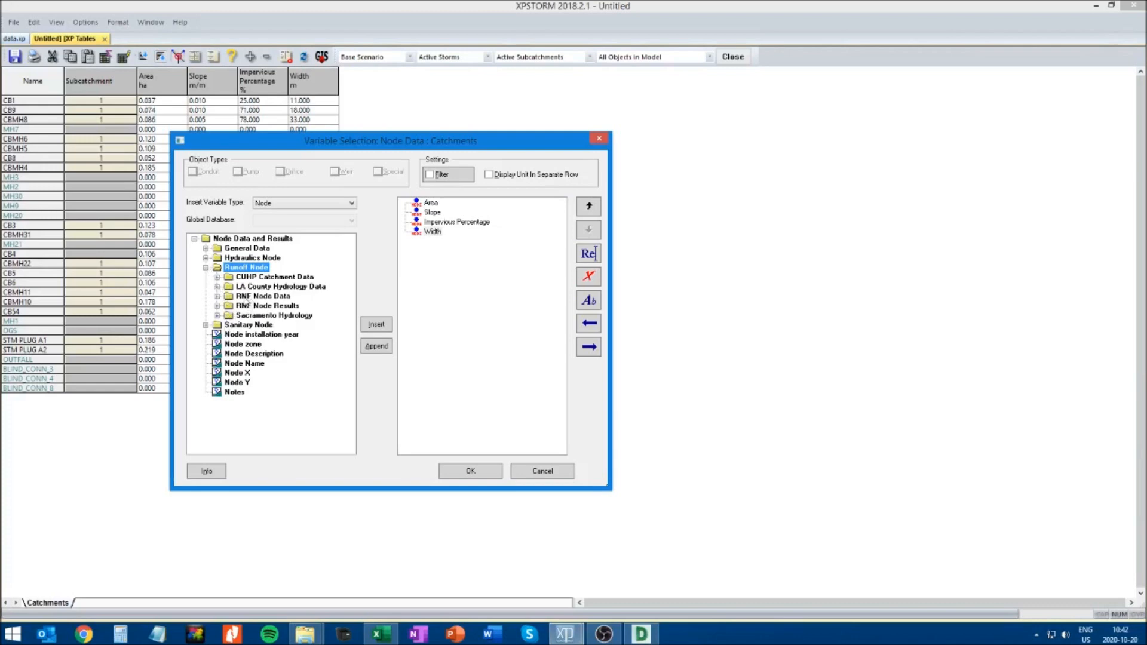
pyautogui.click(218, 296)
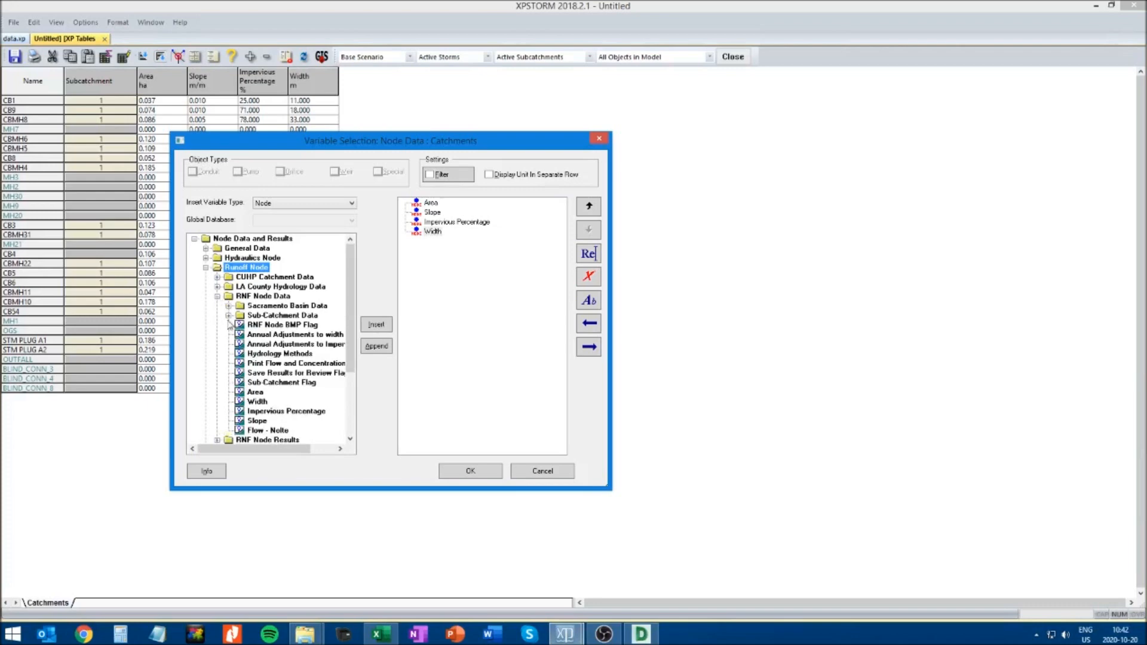
pyautogui.click(229, 315)
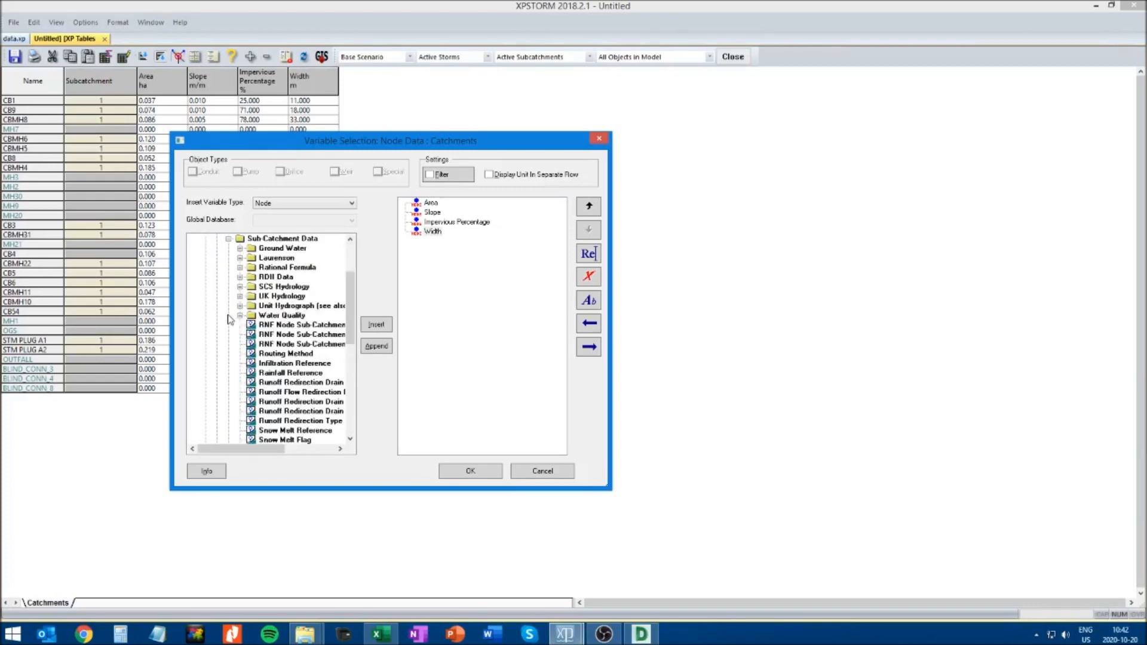
pyautogui.click(273, 364)
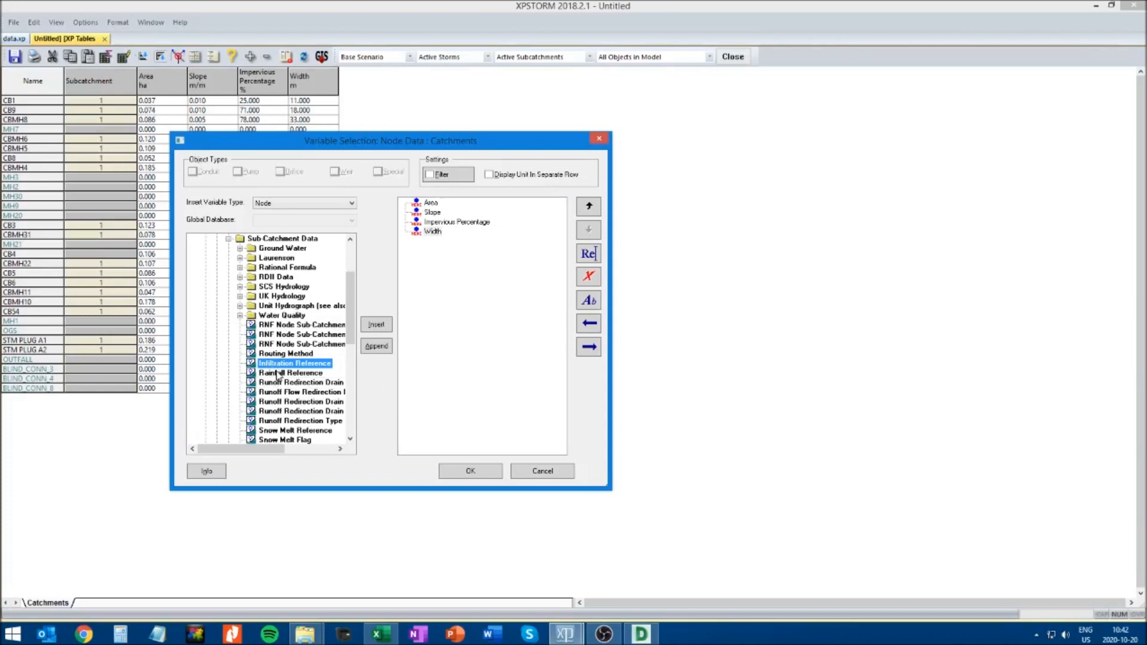
pyautogui.click(378, 325)
pyautogui.click(285, 373)
pyautogui.click(376, 324)
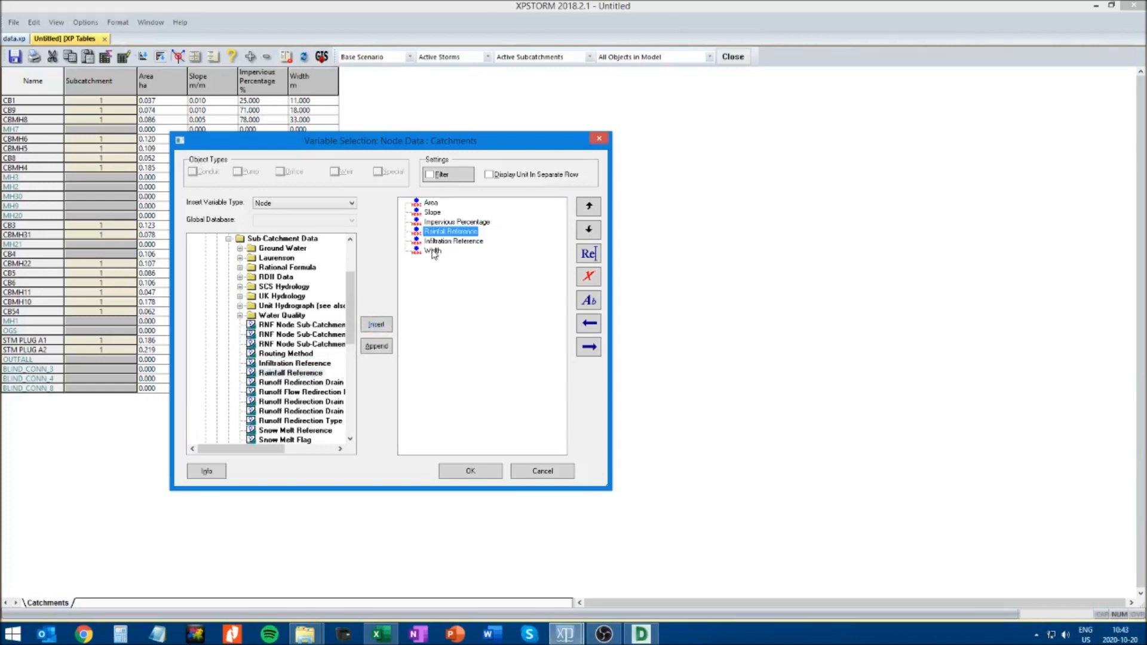
# Reorder the table variables so Width is followed by Infiltration Reference and Rainfall Reference, and accept the selection
pyautogui.click(587, 208)
pyautogui.click(587, 208)
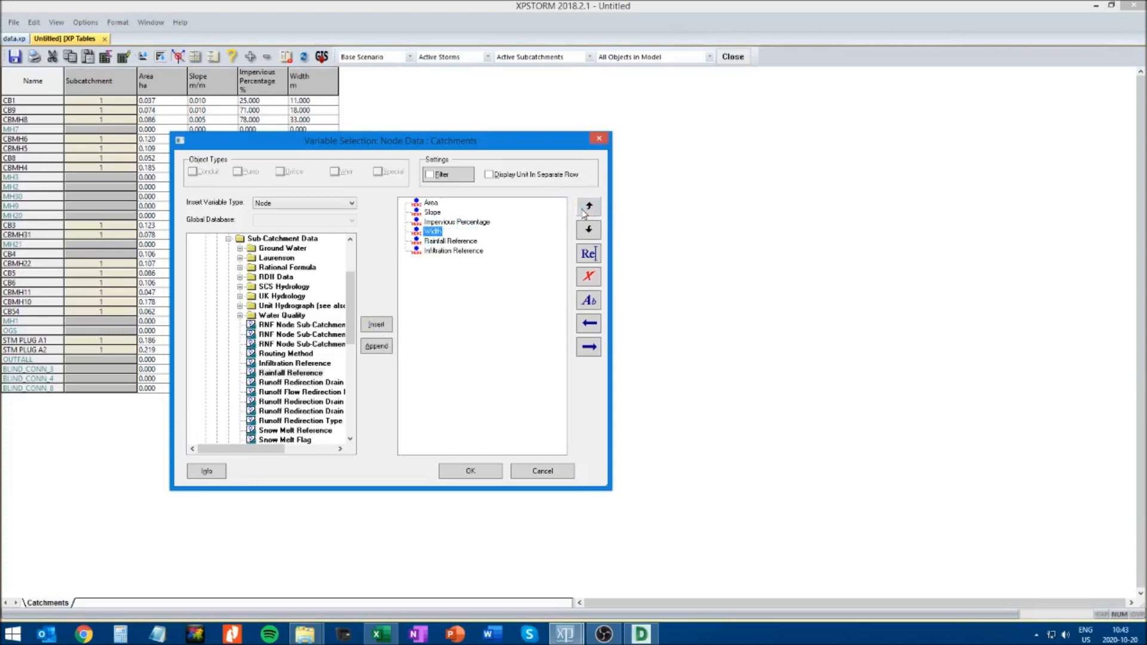
pyautogui.click(440, 242)
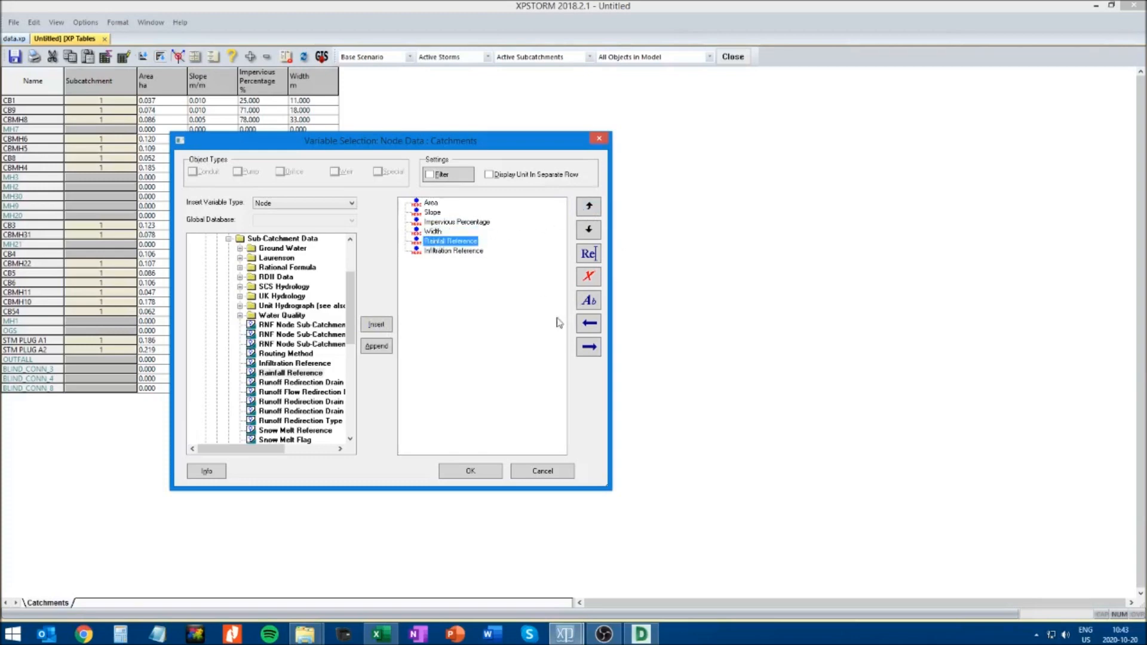
pyautogui.click(589, 233)
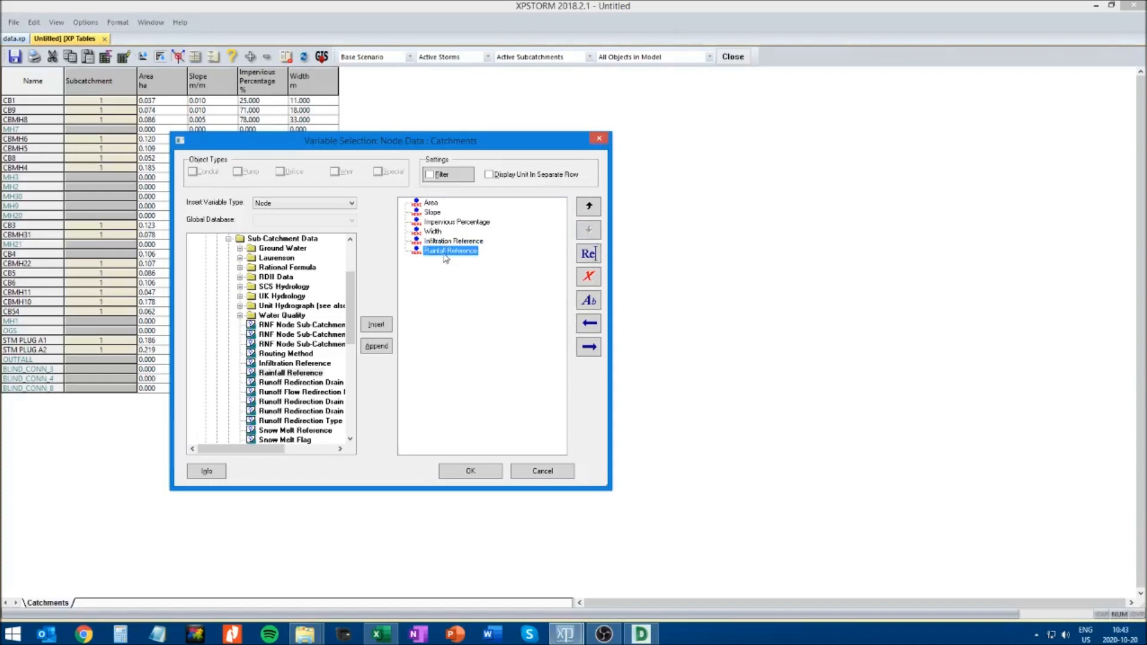
pyautogui.click(472, 472)
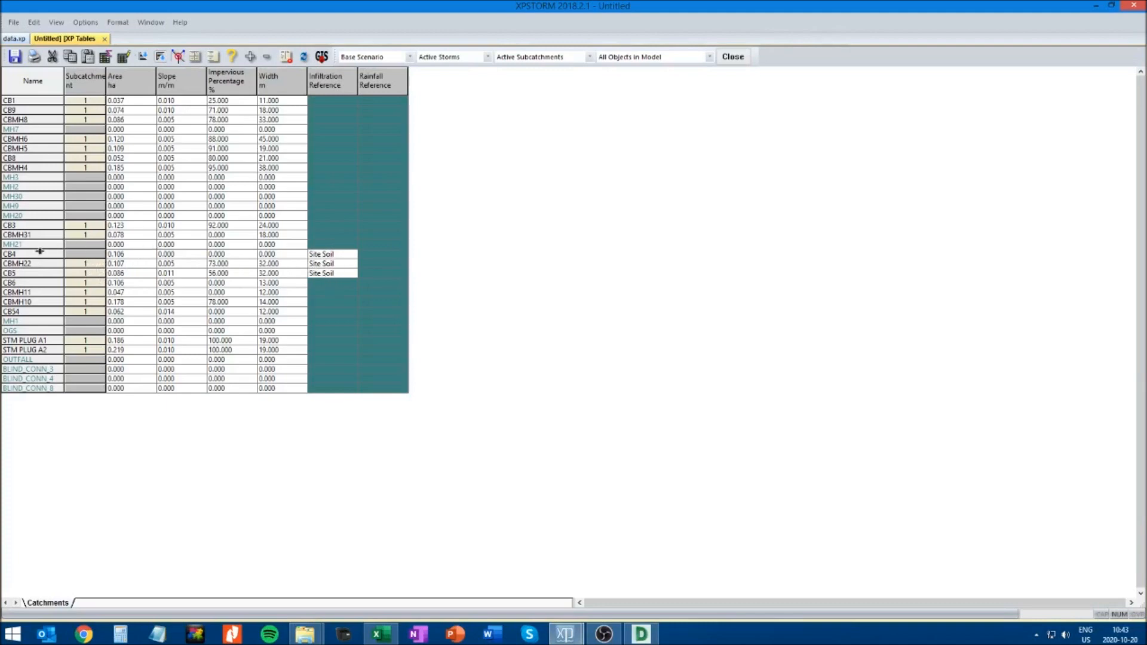
# Reuse CB4's Site Soil entry as the infiltration reference for CB1, CB9 and CBMH8
pyautogui.doubleClick(327, 254)
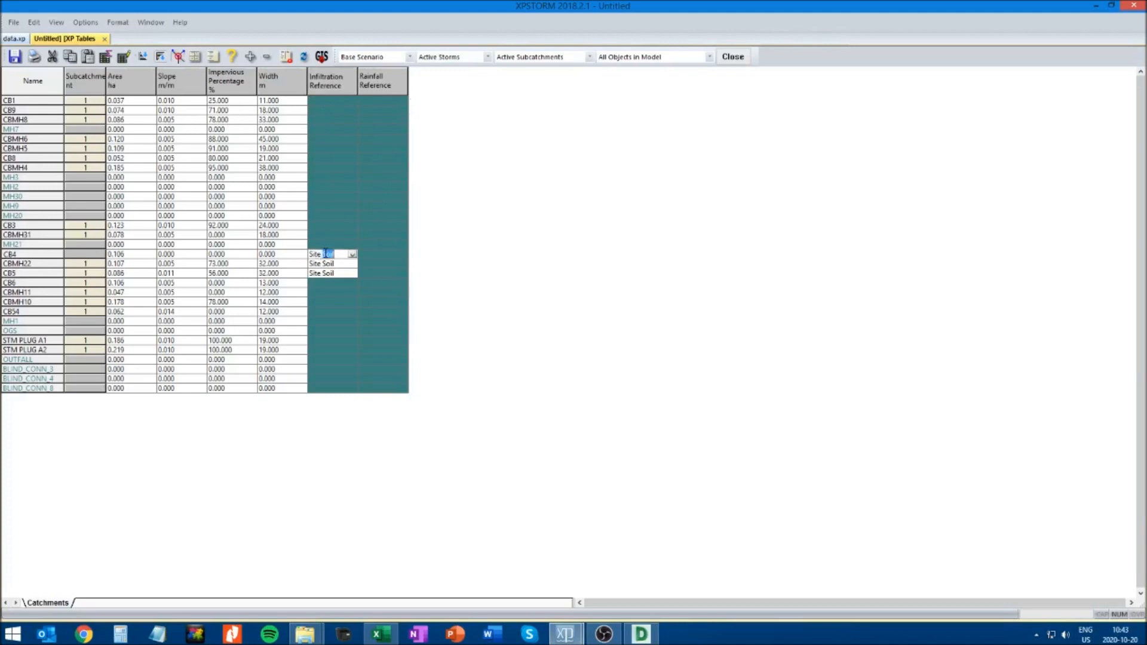
pyautogui.click(321, 102)
pyautogui.click(352, 102)
pyautogui.click(333, 111)
pyautogui.click(350, 112)
pyautogui.hotkey('ctrl', 'c')
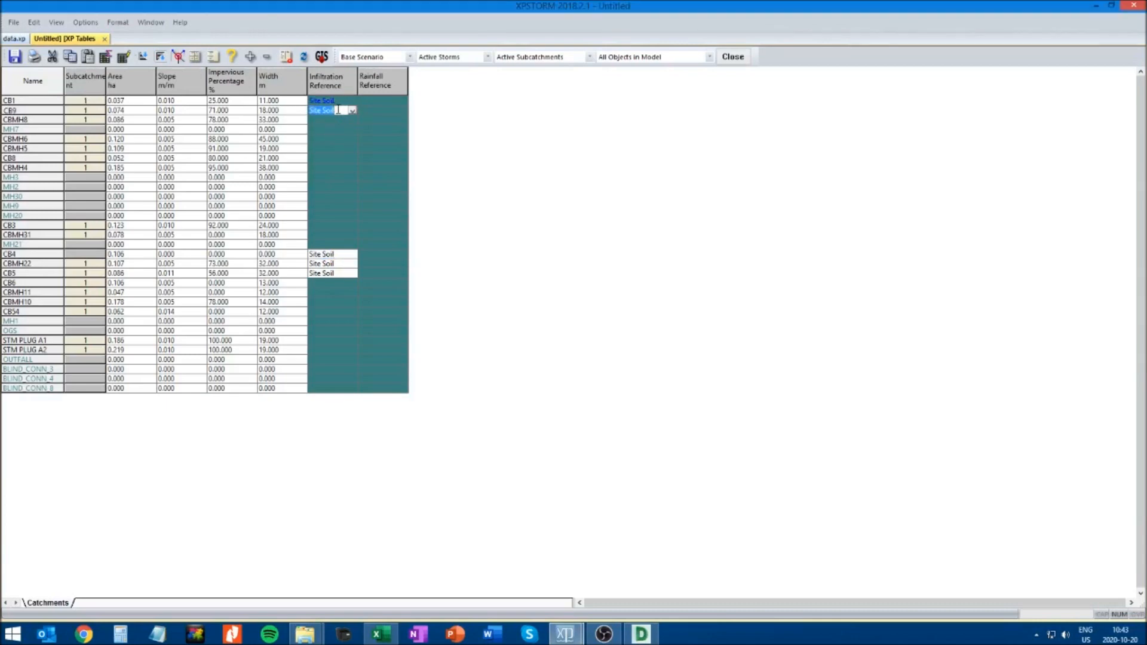
pyautogui.click(326, 122)
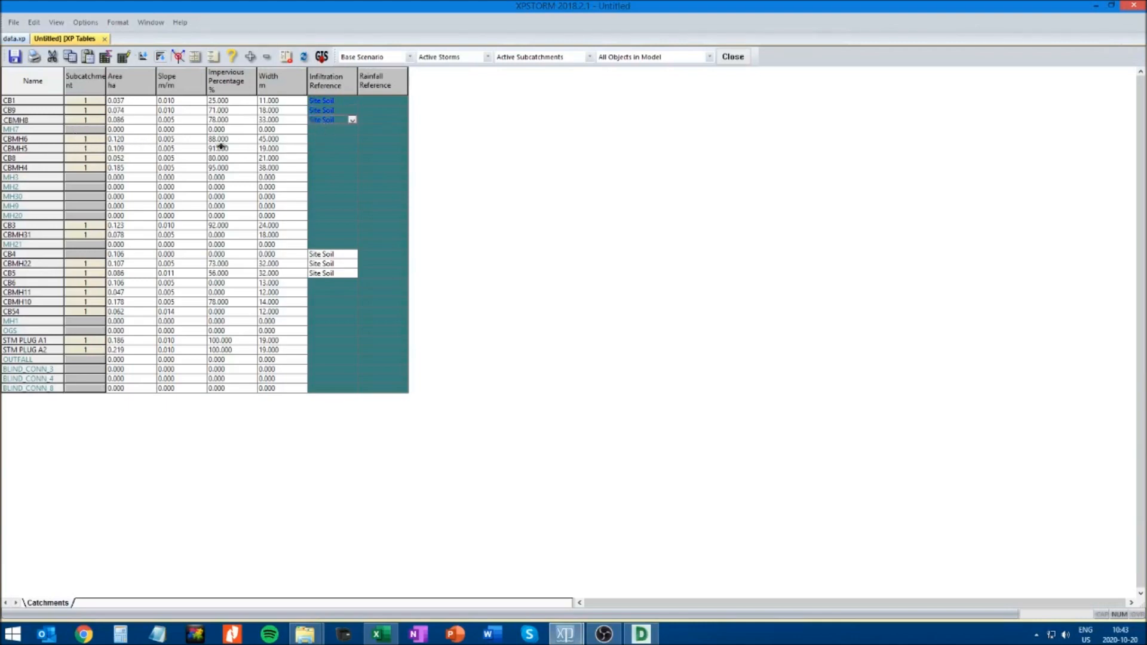
# Paste Site Soil as the infiltration reference for CBMH6, CBMH5, CB8 and CBMH4
pyautogui.click(317, 139)
pyautogui.moveTo(318, 153); pyautogui.dragTo(321, 170)
pyautogui.hotkey('ctrl', 'v')
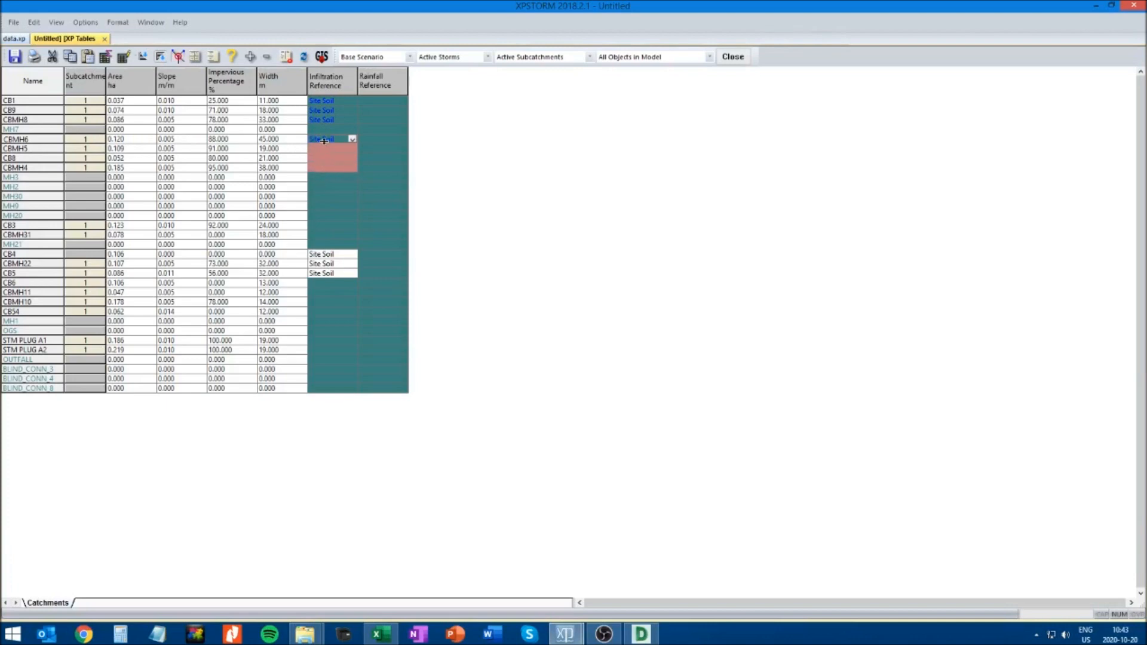
pyautogui.click(33, 22)
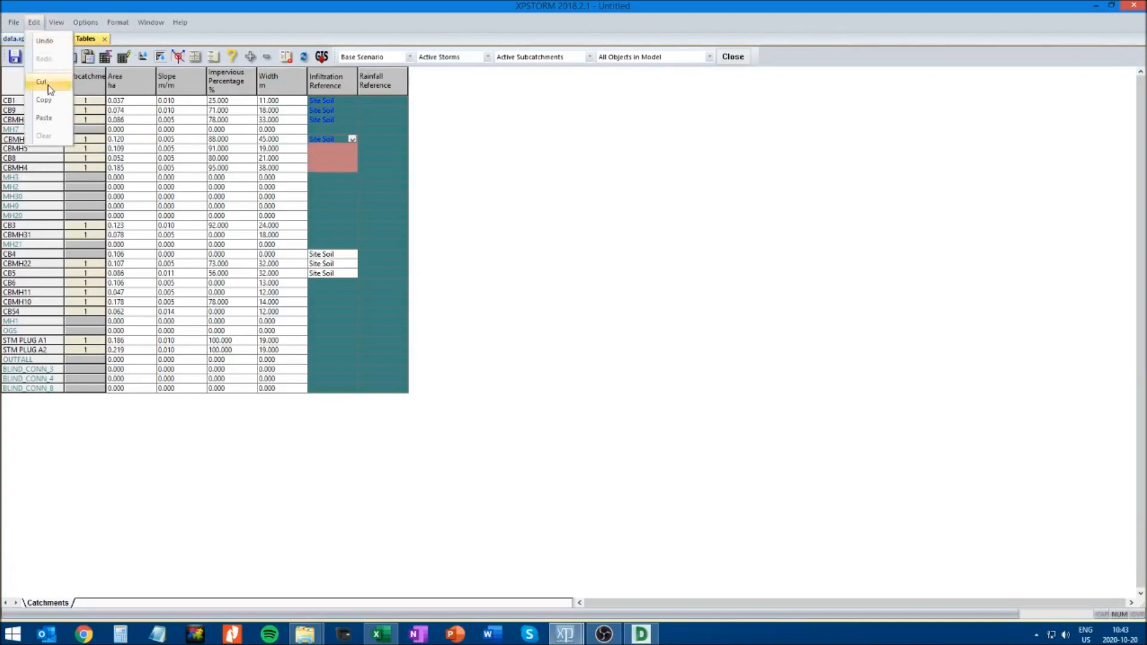
pyautogui.click(48, 120)
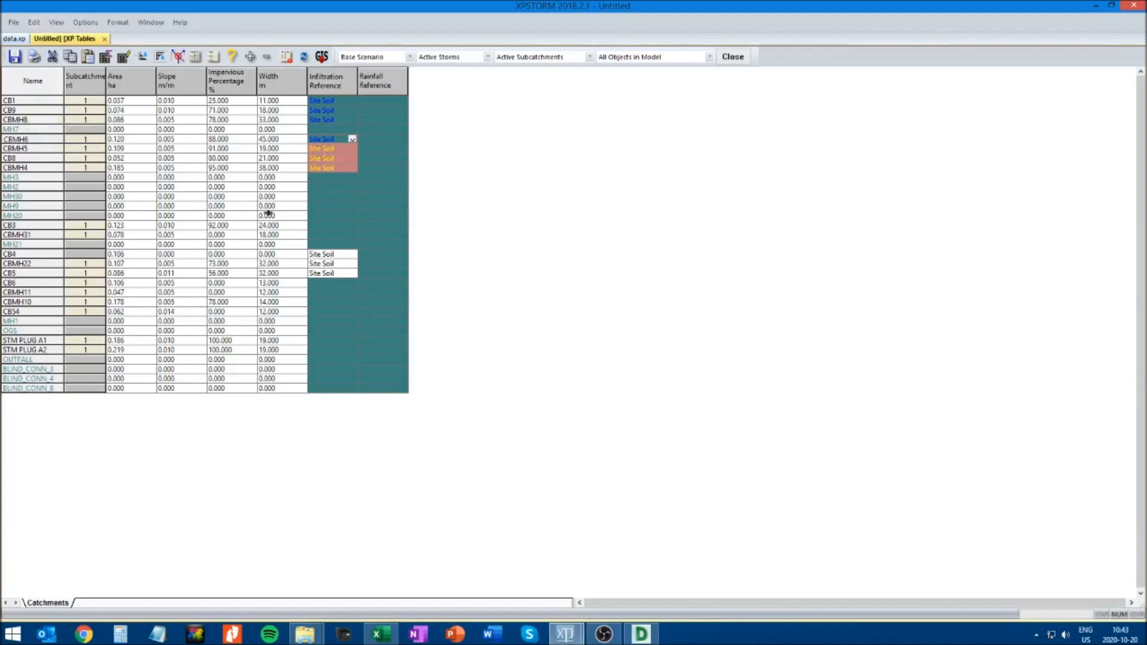
# Paste Site Soil as the infiltration reference for CB3 and CBMH31
pyautogui.moveTo(319, 225); pyautogui.dragTo(320, 235)
pyautogui.rightClick(320, 239)
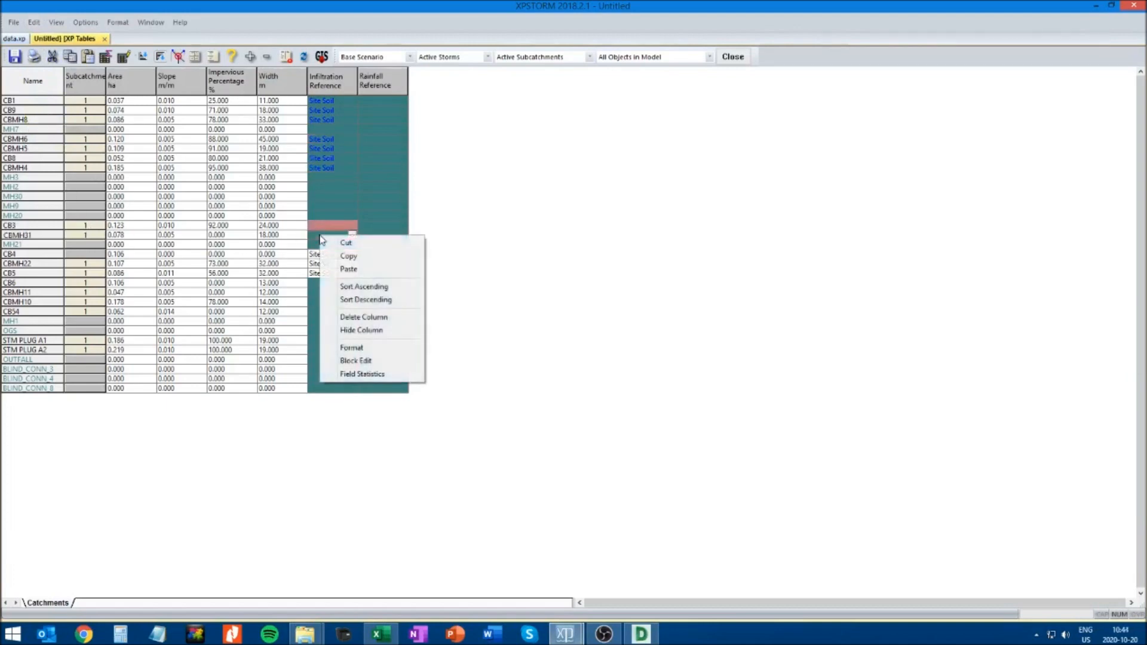
pyautogui.click(350, 269)
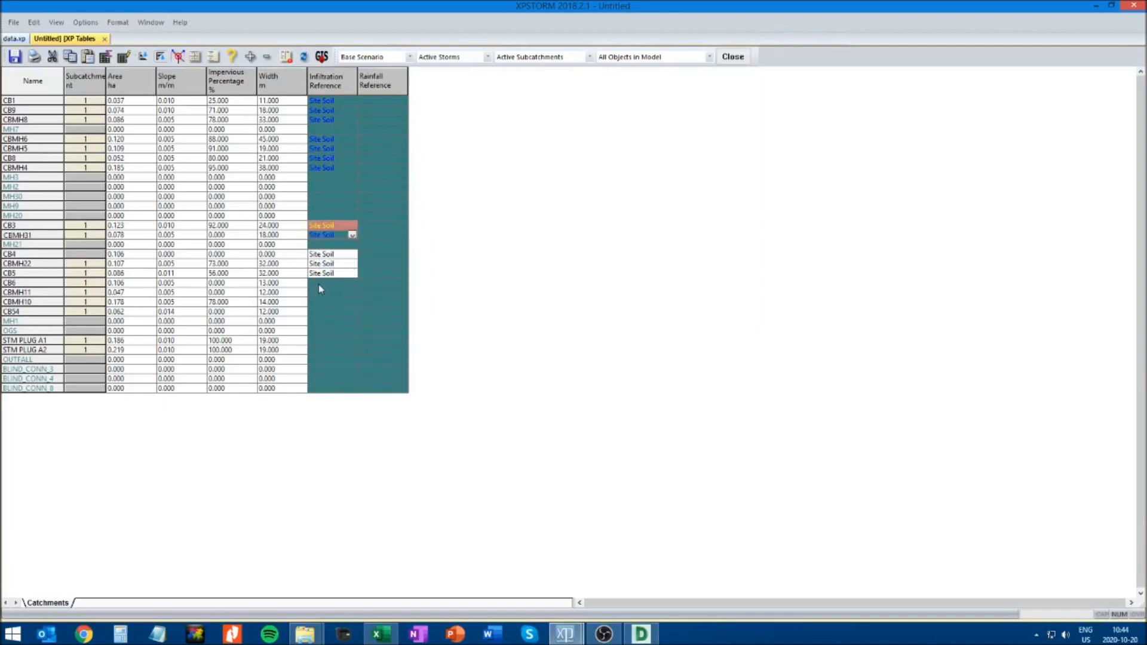
# Paste Site Soil as the infiltration reference for CB6, CBMH11, CBMH10 and CB54
pyautogui.moveTo(317, 285); pyautogui.dragTo(318, 295)
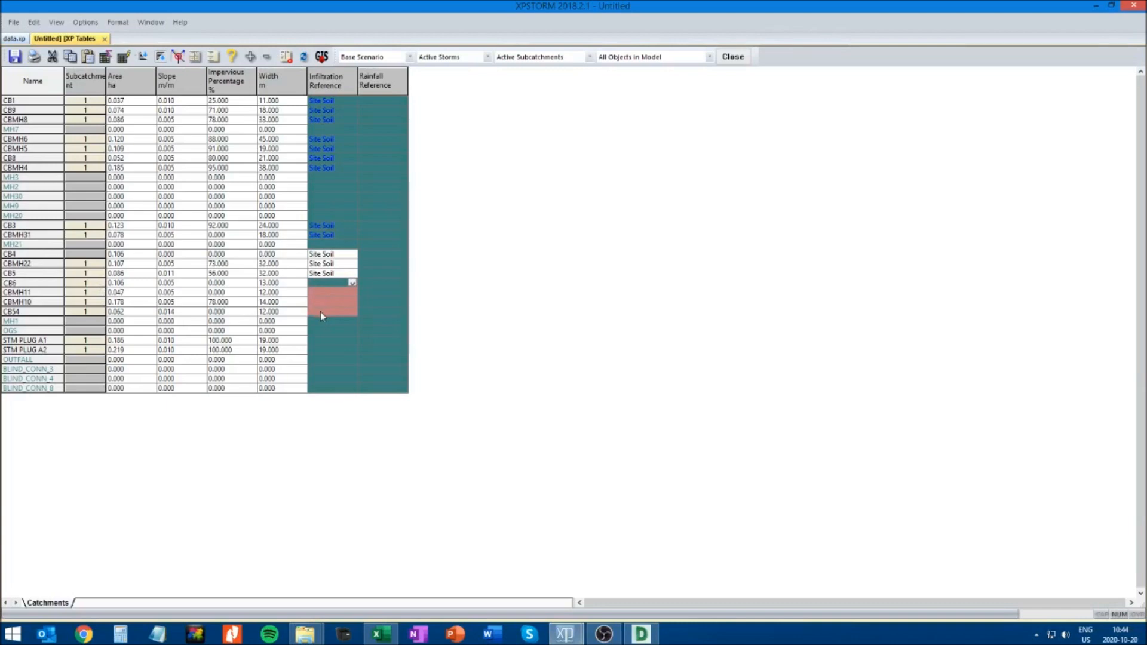
pyautogui.rightClick(328, 293)
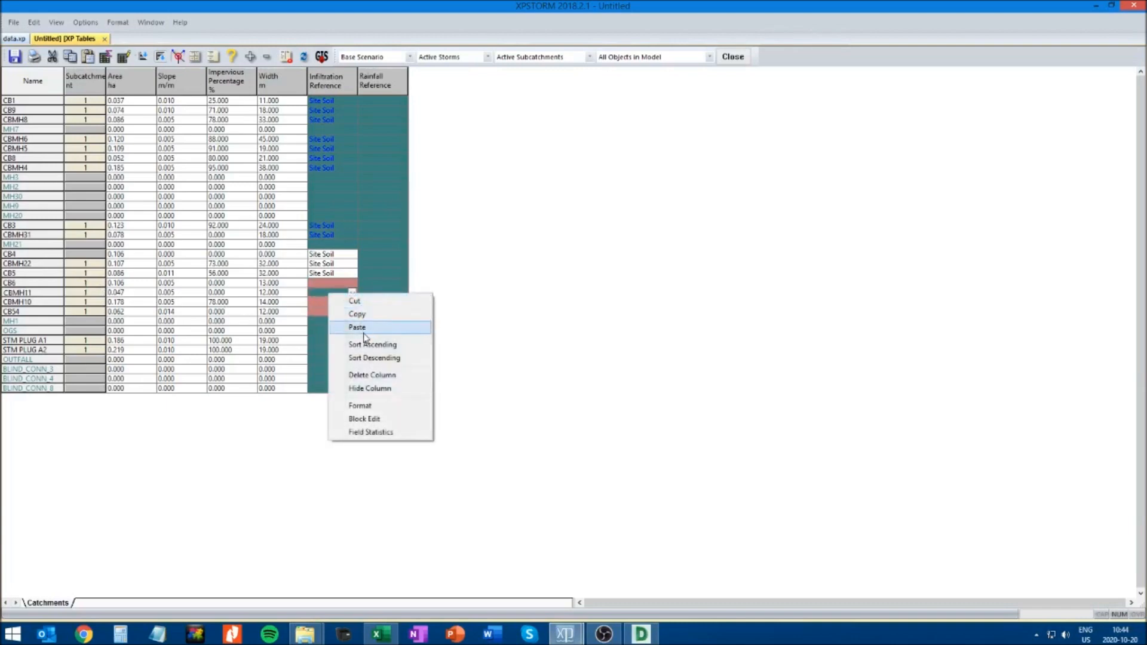
pyautogui.click(362, 330)
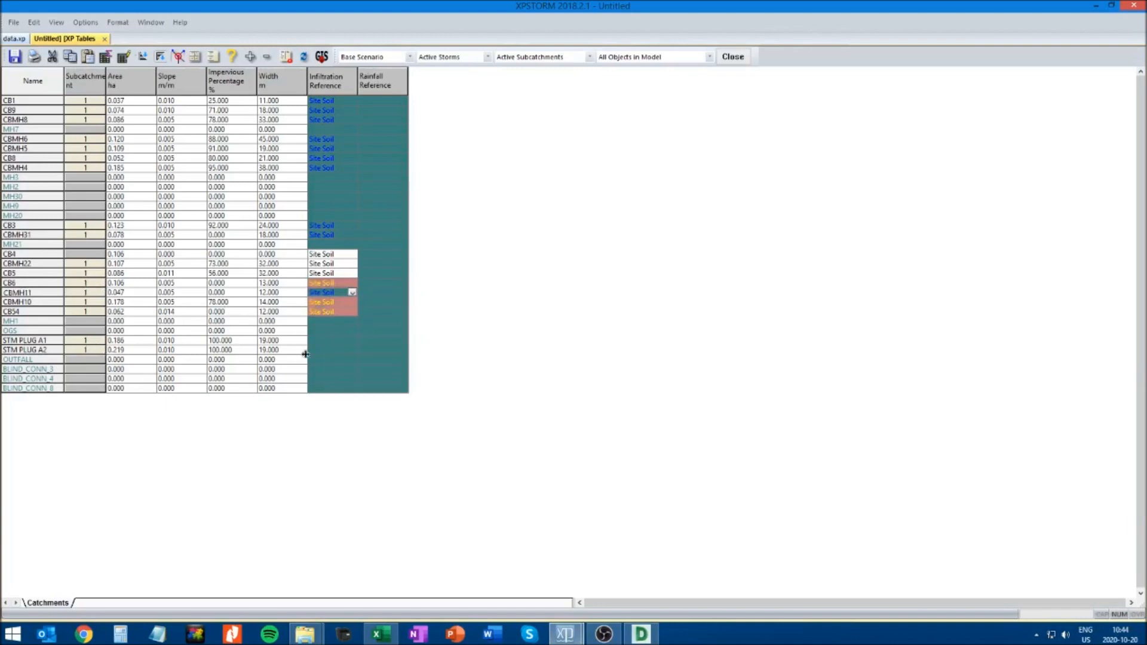
# Paste Site Soil as the infiltration reference for STM PLUG A1 and STM PLUG A2
pyautogui.moveTo(324, 342); pyautogui.dragTo(325, 349)
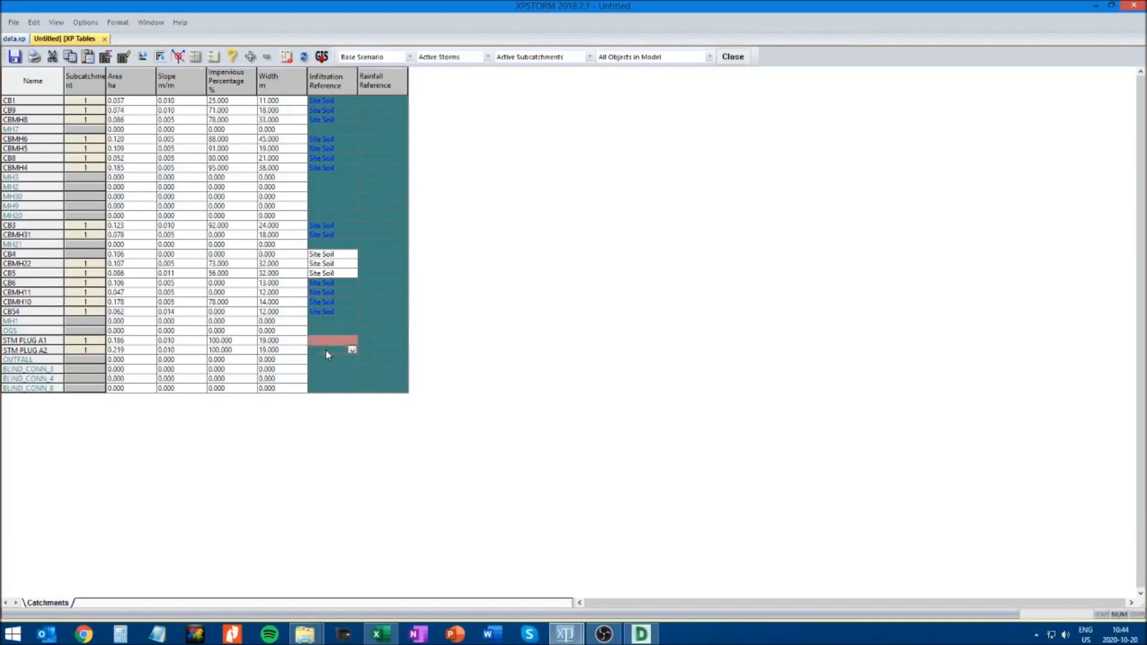
pyautogui.rightClick(325, 350)
pyautogui.click(354, 384)
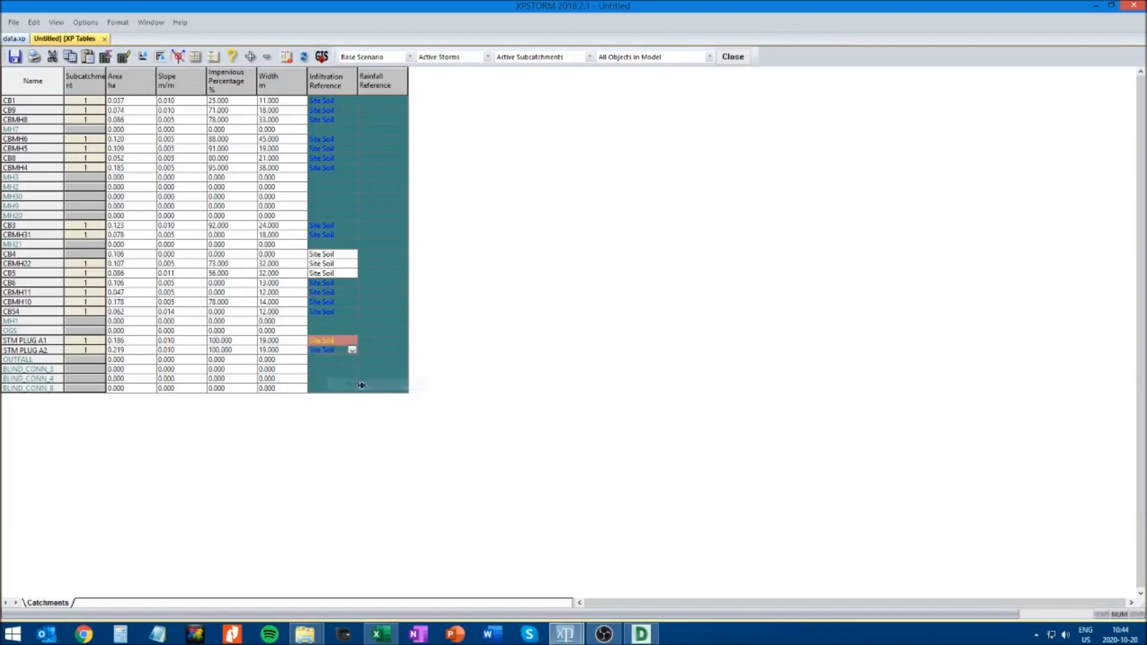
pyautogui.click(313, 321)
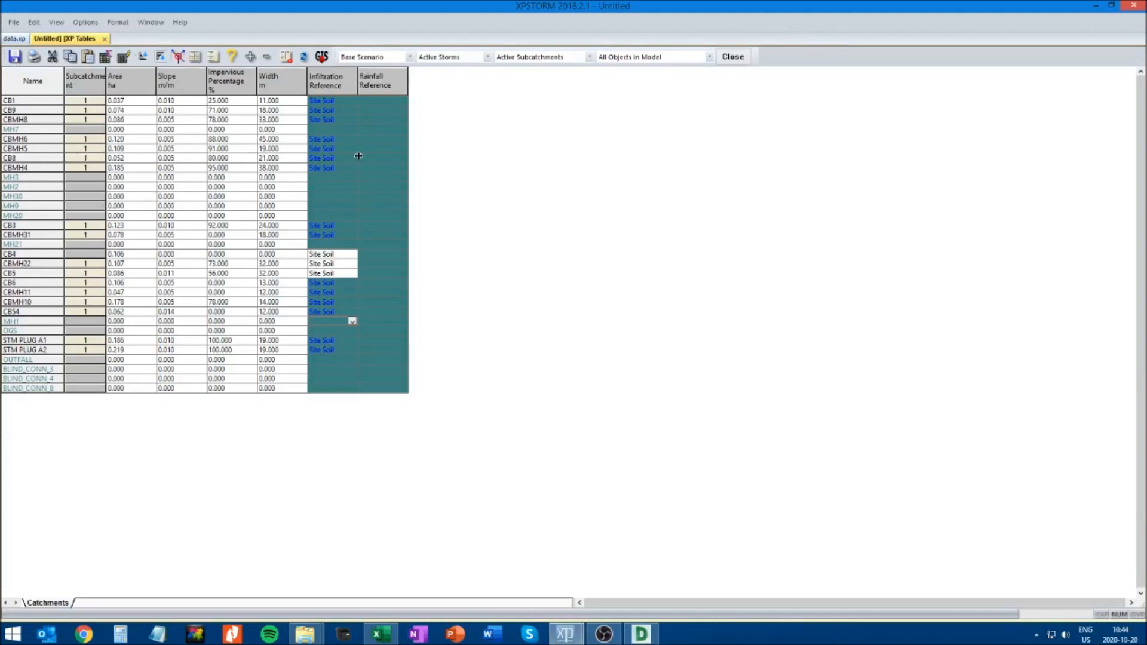
# Locate STM PLUG A2 in the network, check the infiltration reference of its sub-catchment 1, and close its runoff dialogs
pyautogui.click(42, 350)
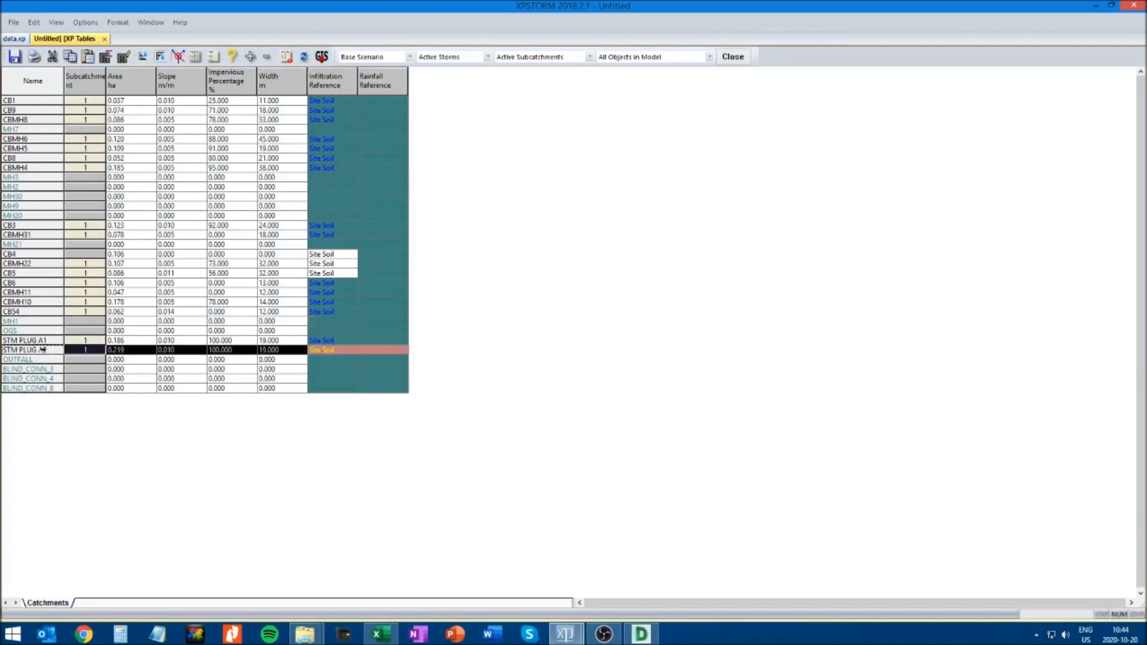
pyautogui.click(179, 57)
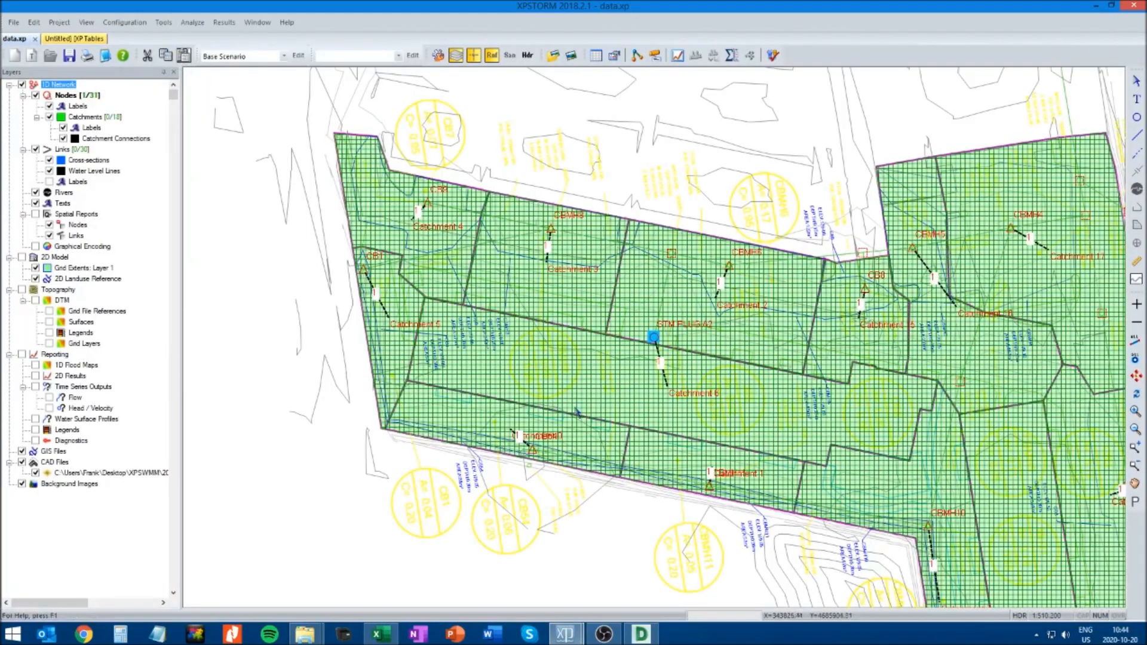
pyautogui.click(626, 396)
pyautogui.rightClick(627, 396)
pyautogui.click(642, 398)
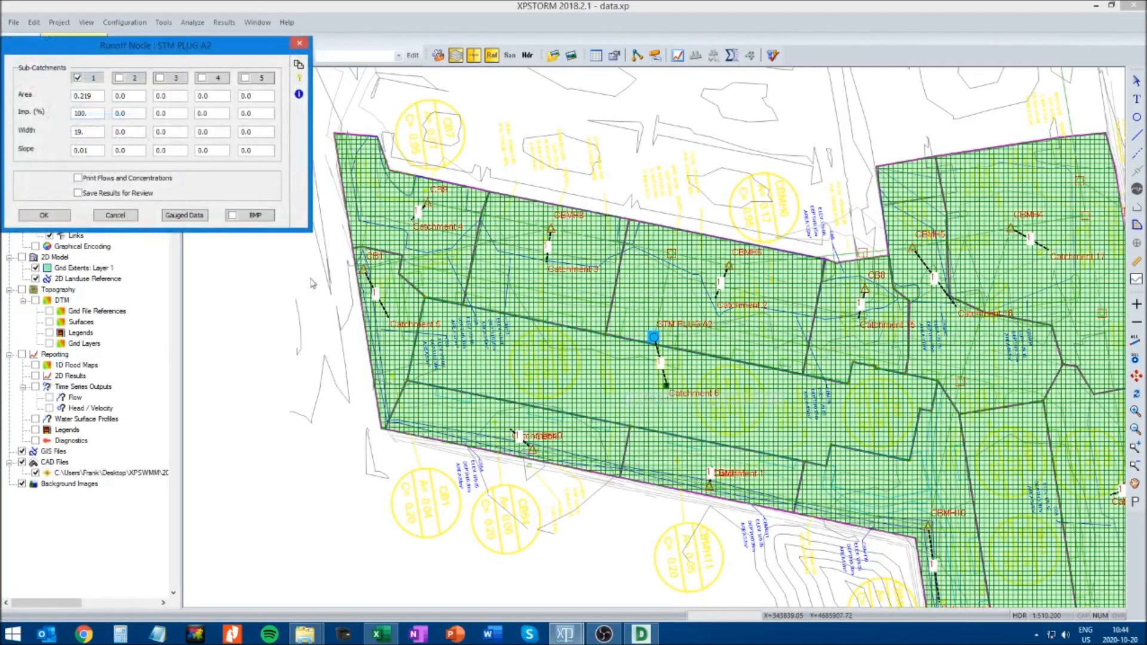
pyautogui.click(108, 79)
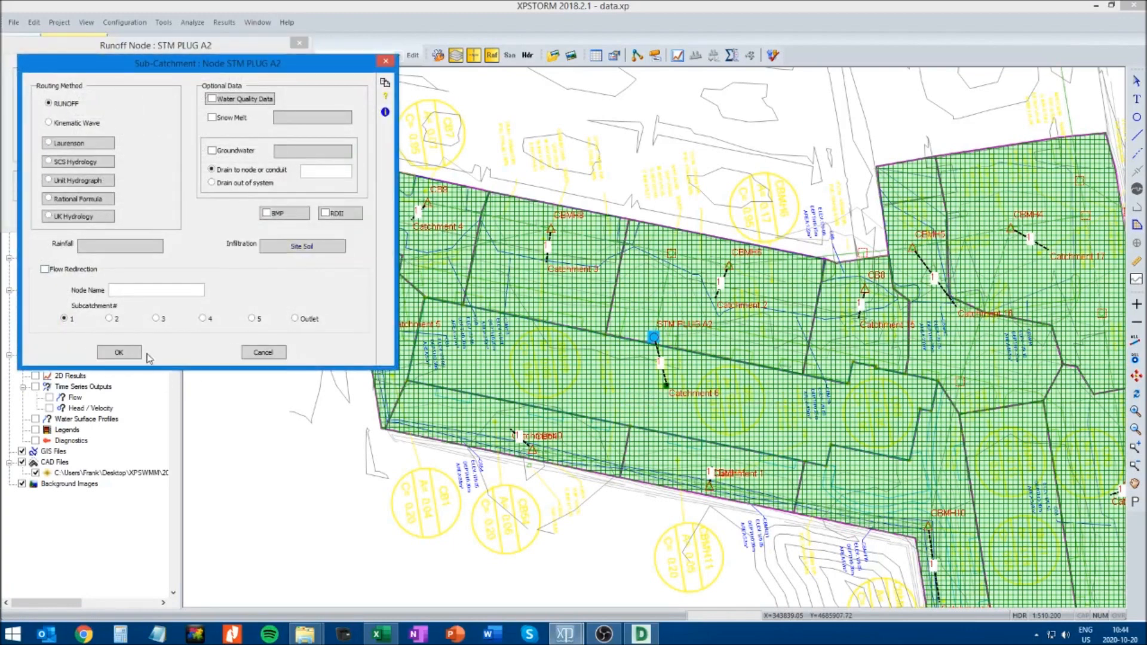
pyautogui.click(128, 353)
pyautogui.click(61, 217)
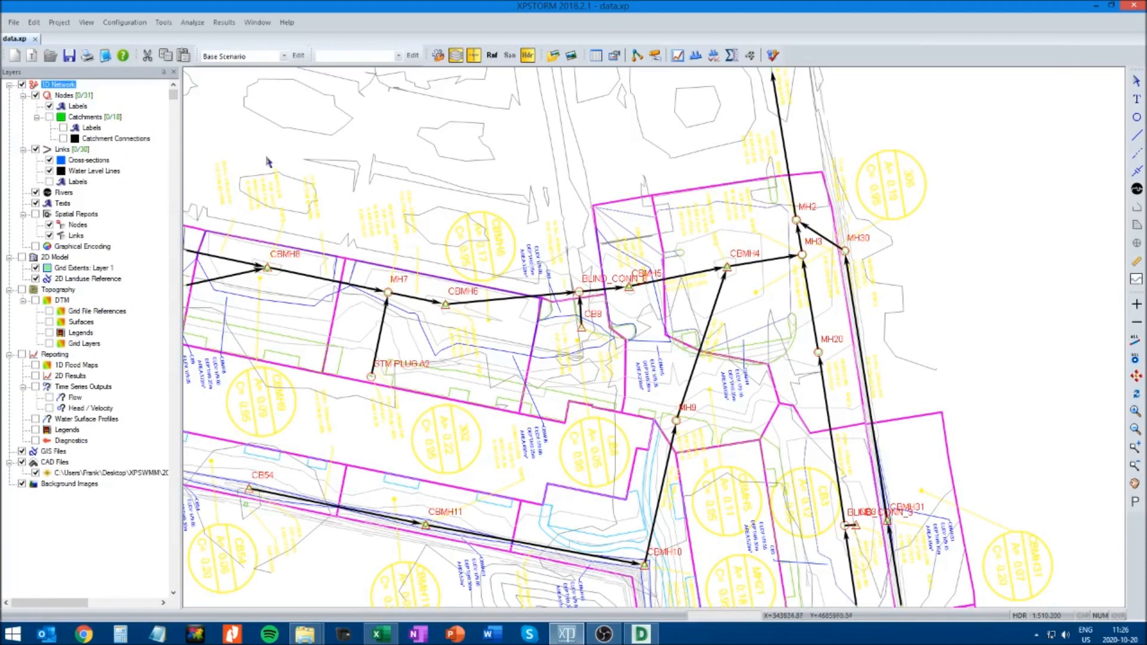
# Open the Global Data databases and select the Rainfall type
pyautogui.click(127, 24)
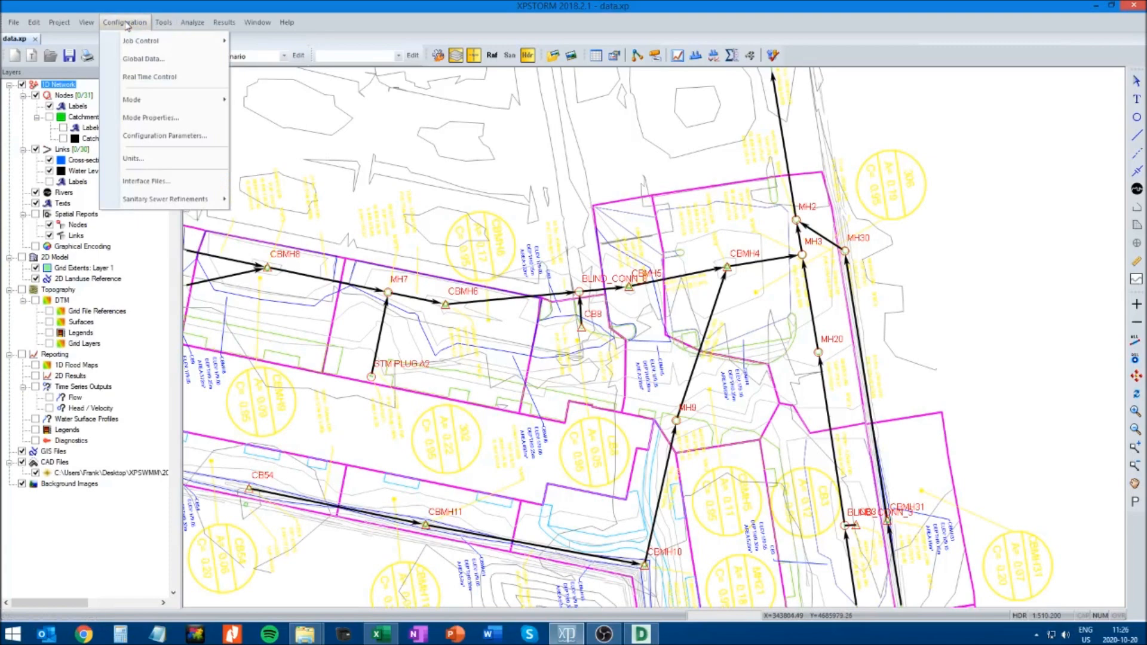
pyautogui.click(139, 59)
pyautogui.moveTo(139, 55); pyautogui.dragTo(325, 131)
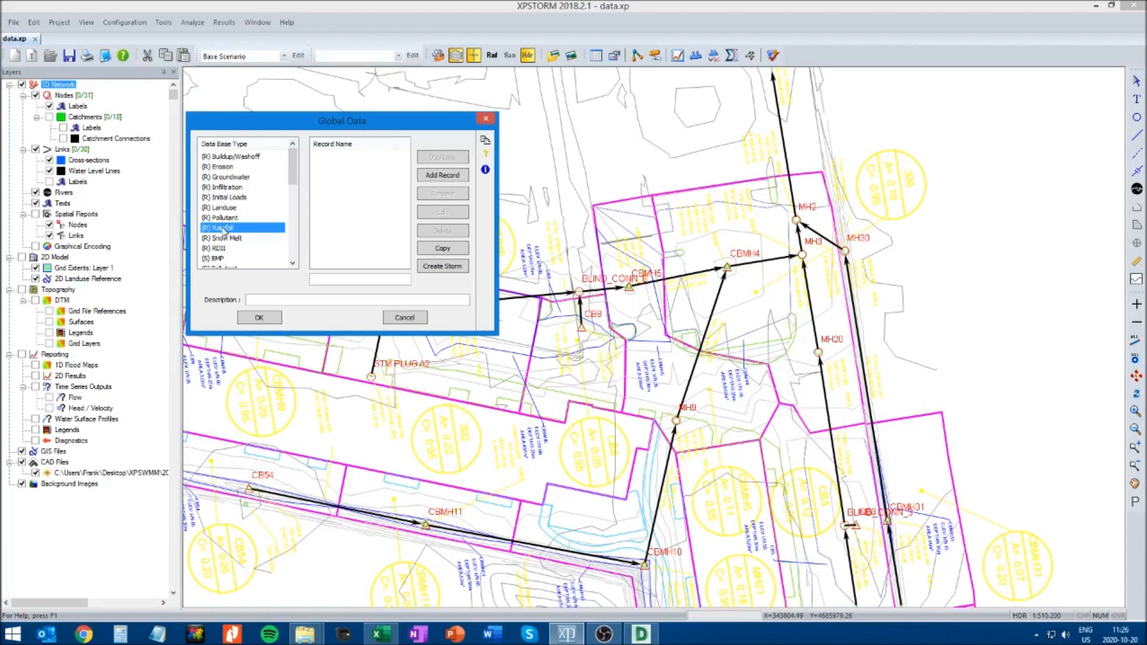
# Switch to Excel and review the Chicago 4h 100yr, Chicago 4h 5yr, 150mm stress test and SCS Type II 100yr storm sheets
pyautogui.moveTo(381, 634)
pyautogui.click(386, 561)
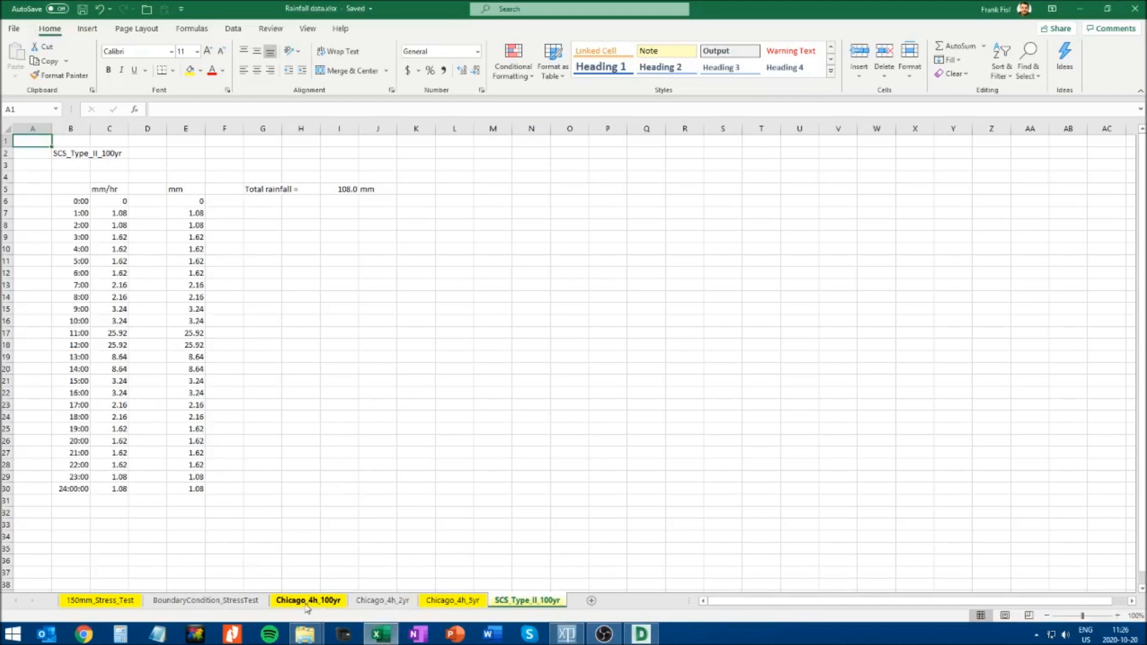
pyautogui.click(306, 607)
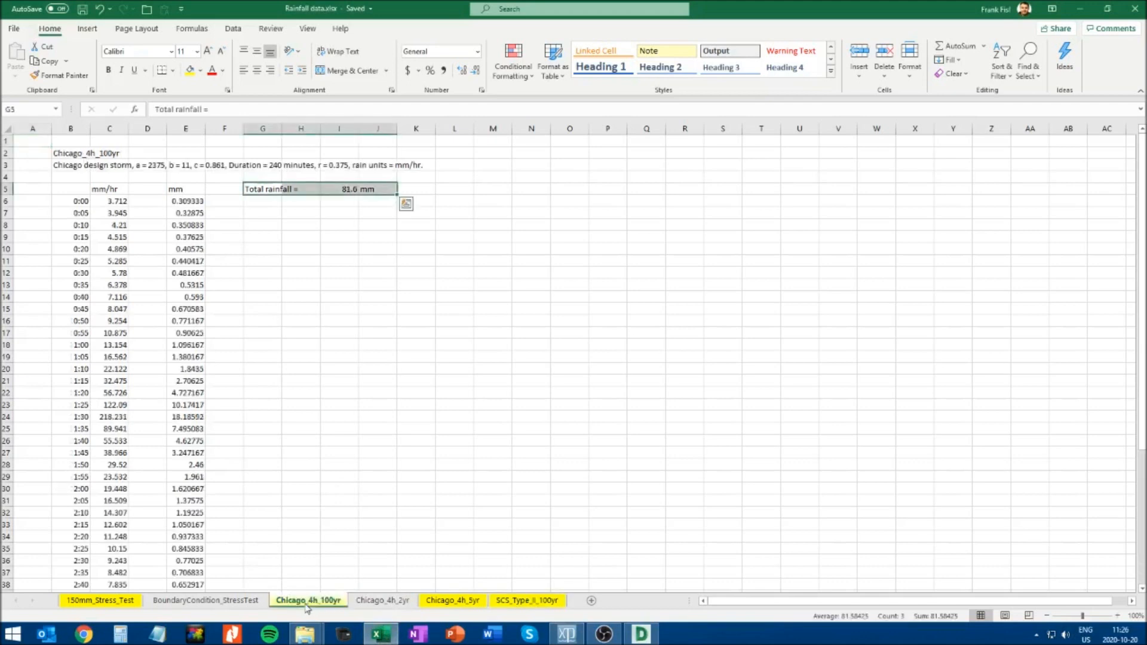
pyautogui.click(439, 605)
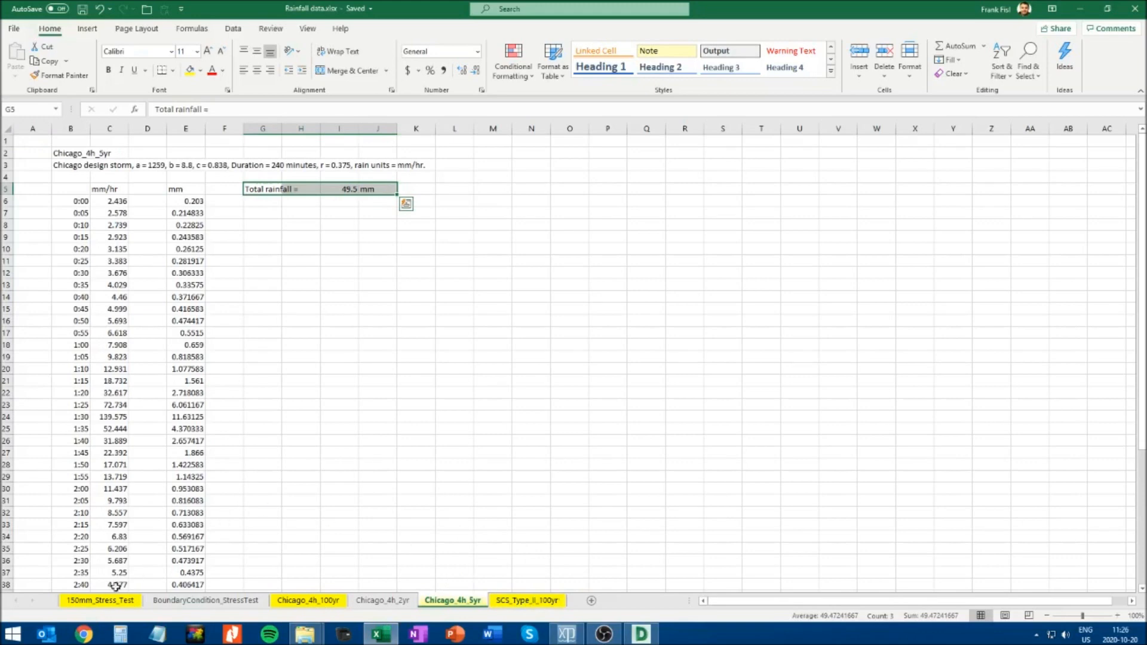
pyautogui.click(103, 602)
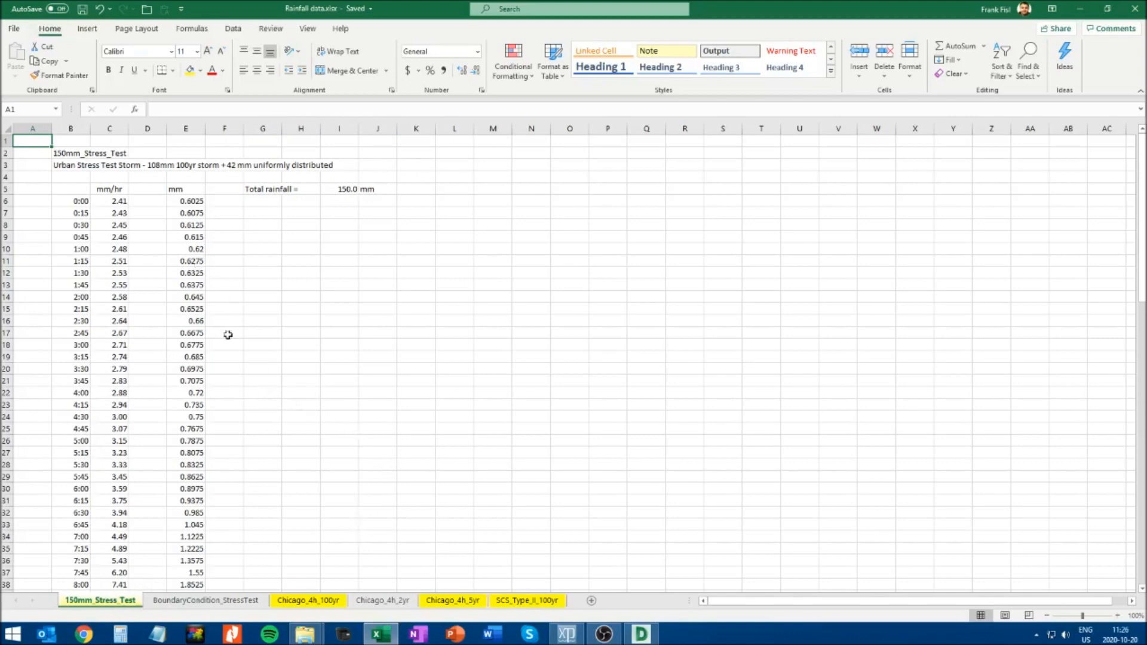
pyautogui.click(317, 601)
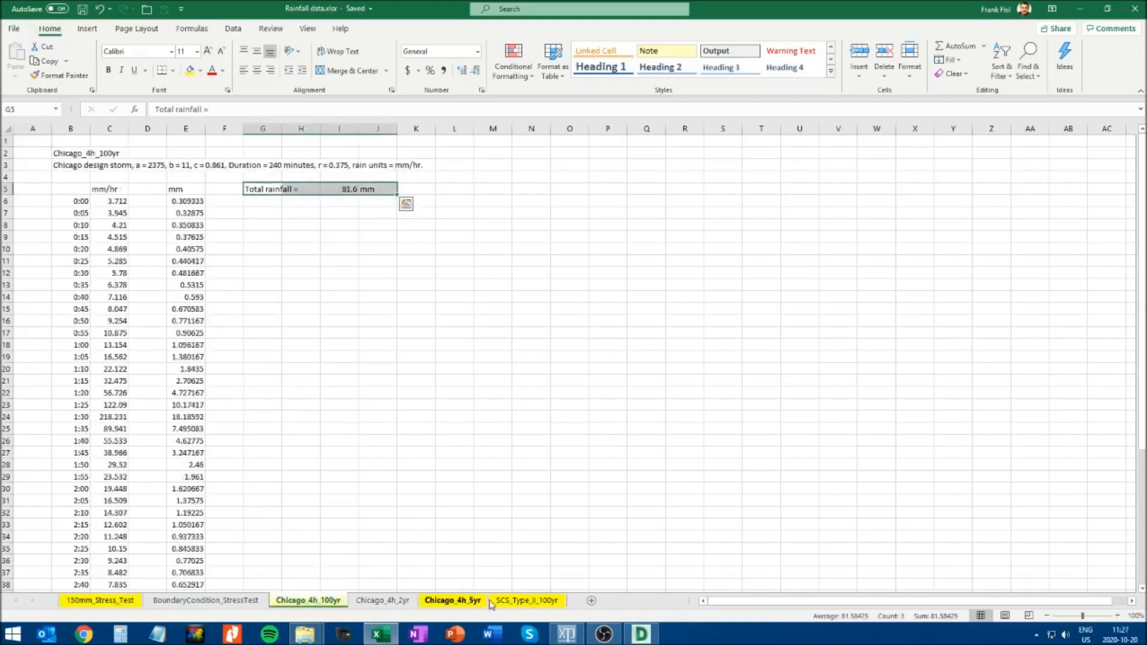
pyautogui.click(510, 602)
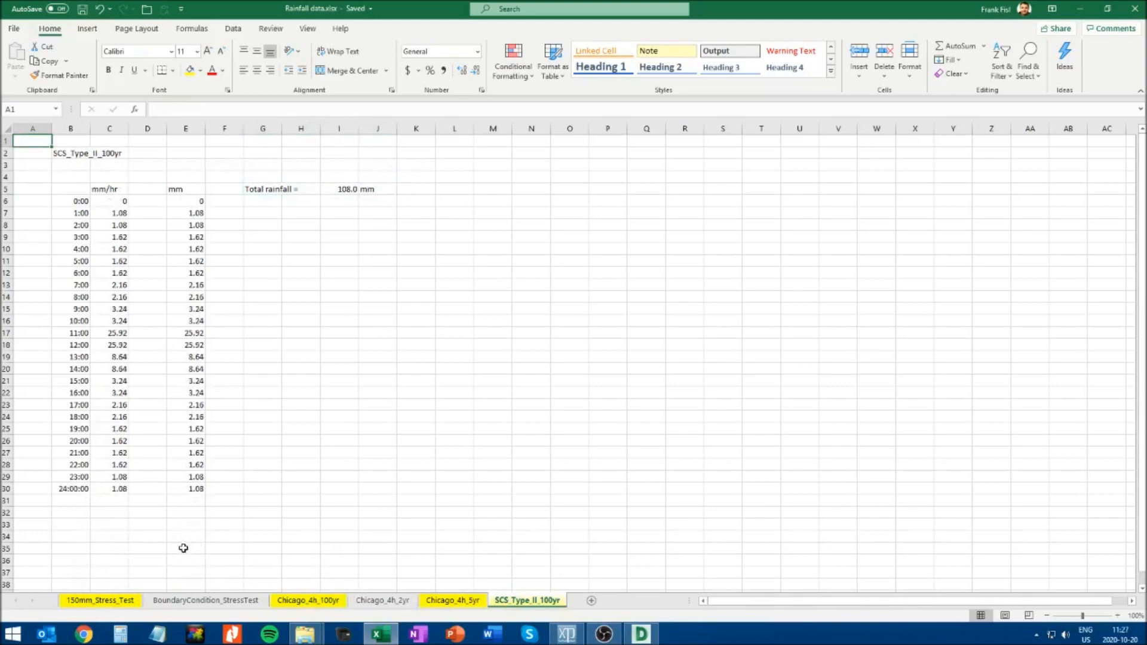
pyautogui.click(115, 600)
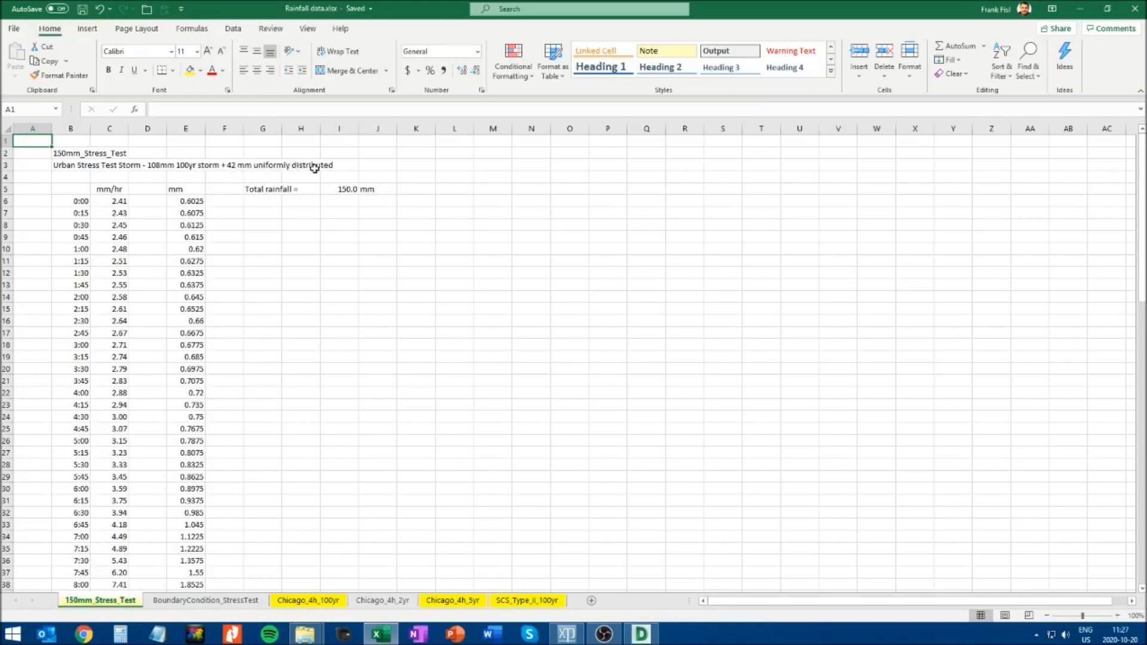
pyautogui.scroll(-20, 206, 411)
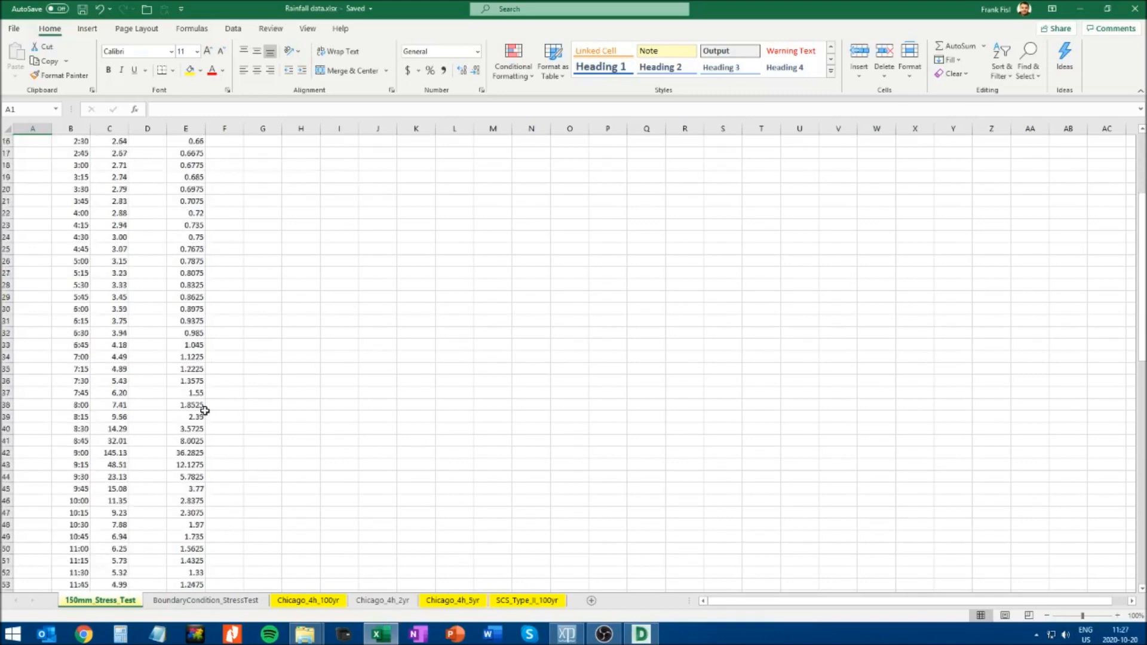
pyautogui.scroll(-6, 204, 412)
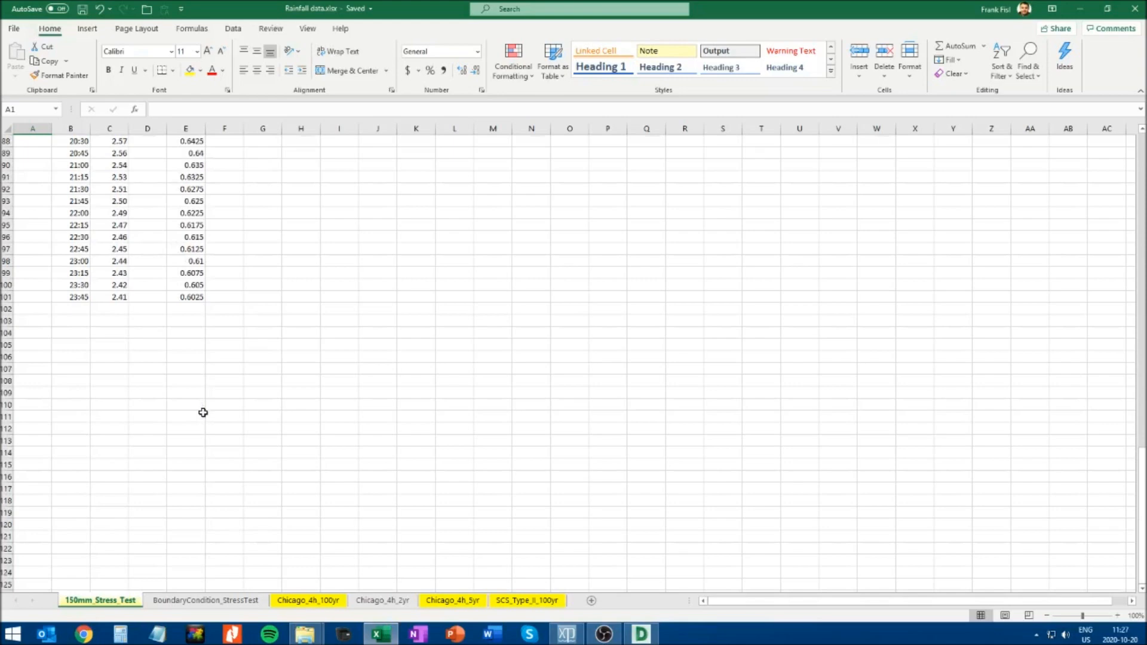
pyautogui.scroll(20, 203, 412)
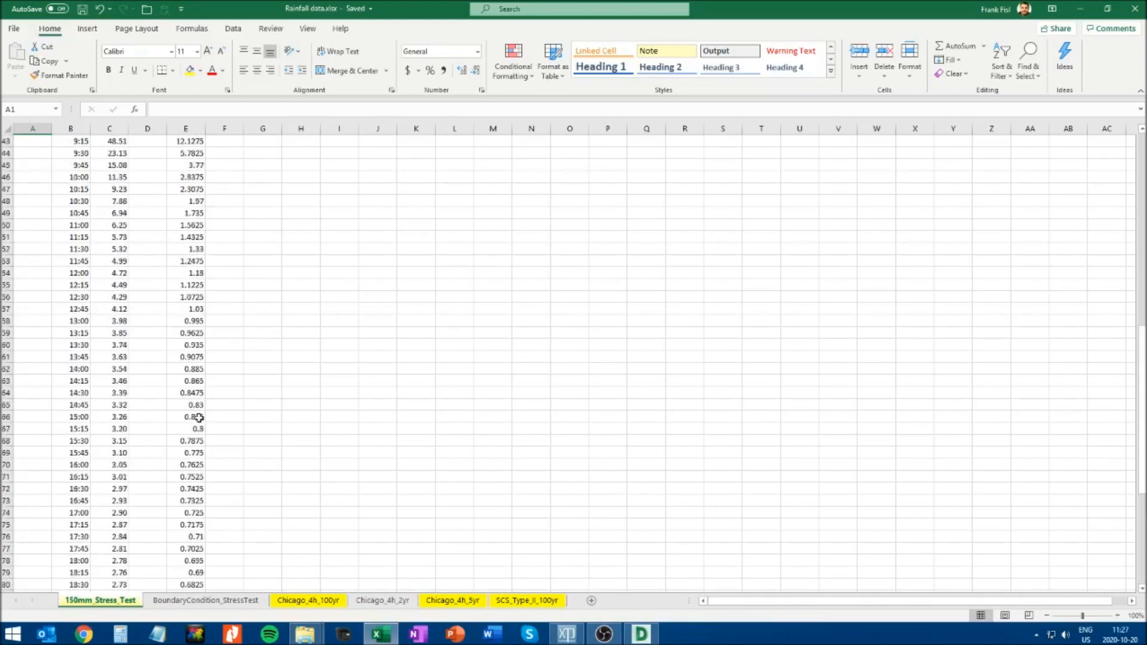
pyautogui.click(534, 600)
pyautogui.click(89, 600)
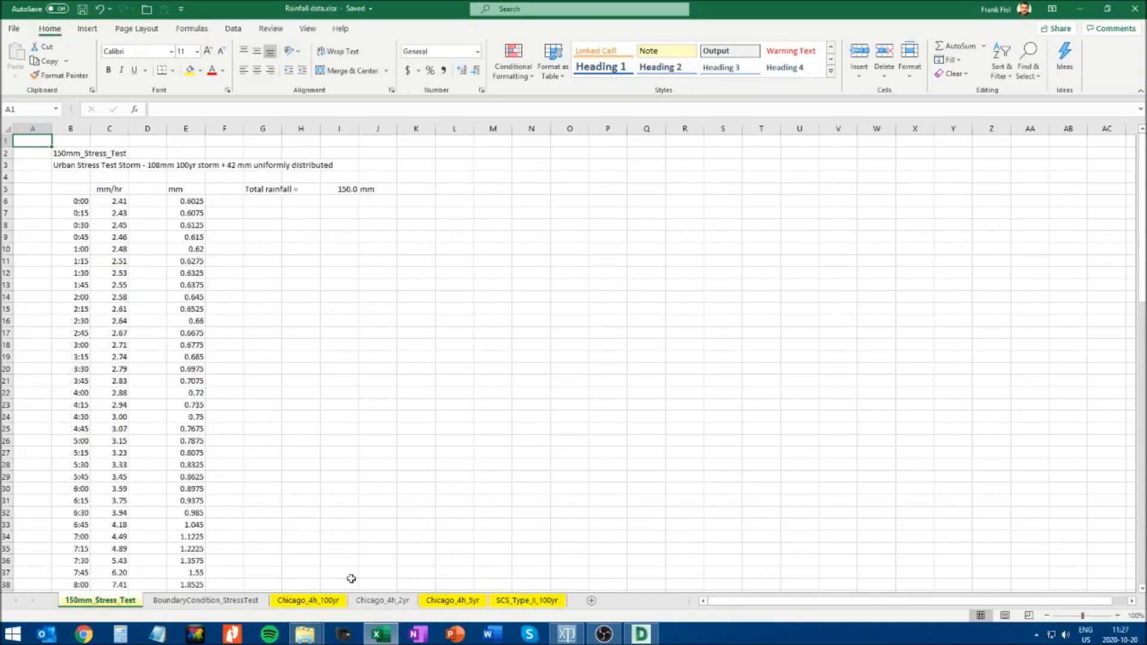
pyautogui.click(450, 604)
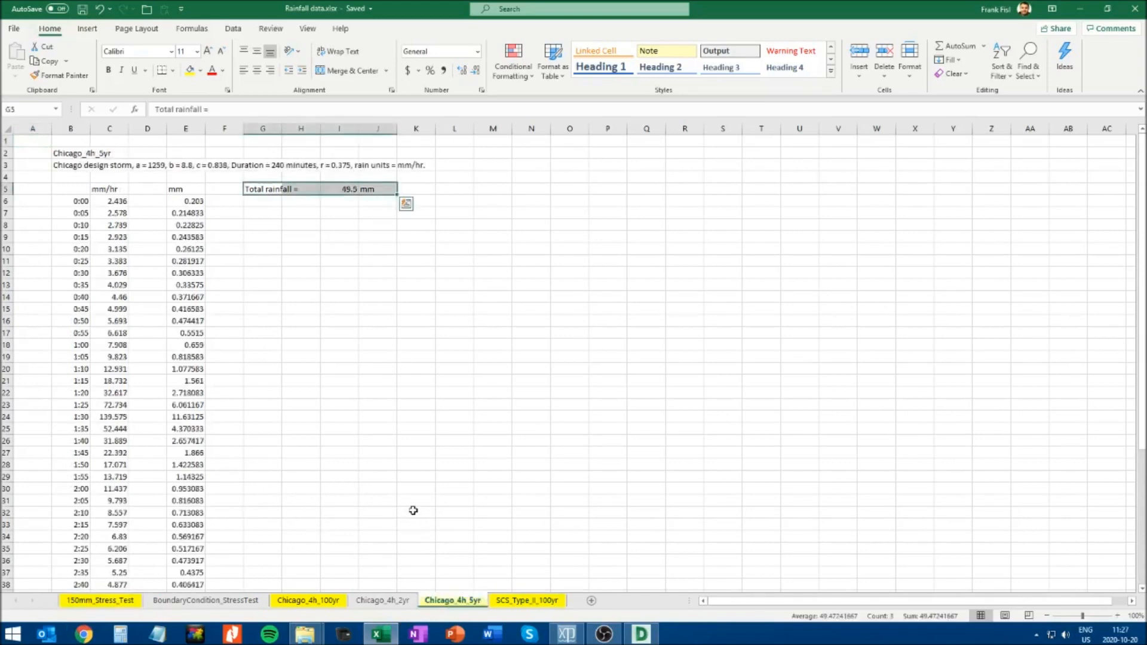
# Copy the storm name Chicago_4h_5yr from the workbook and add it as a rainfall record in XPSTORM's Global Data
pyautogui.click(33, 143)
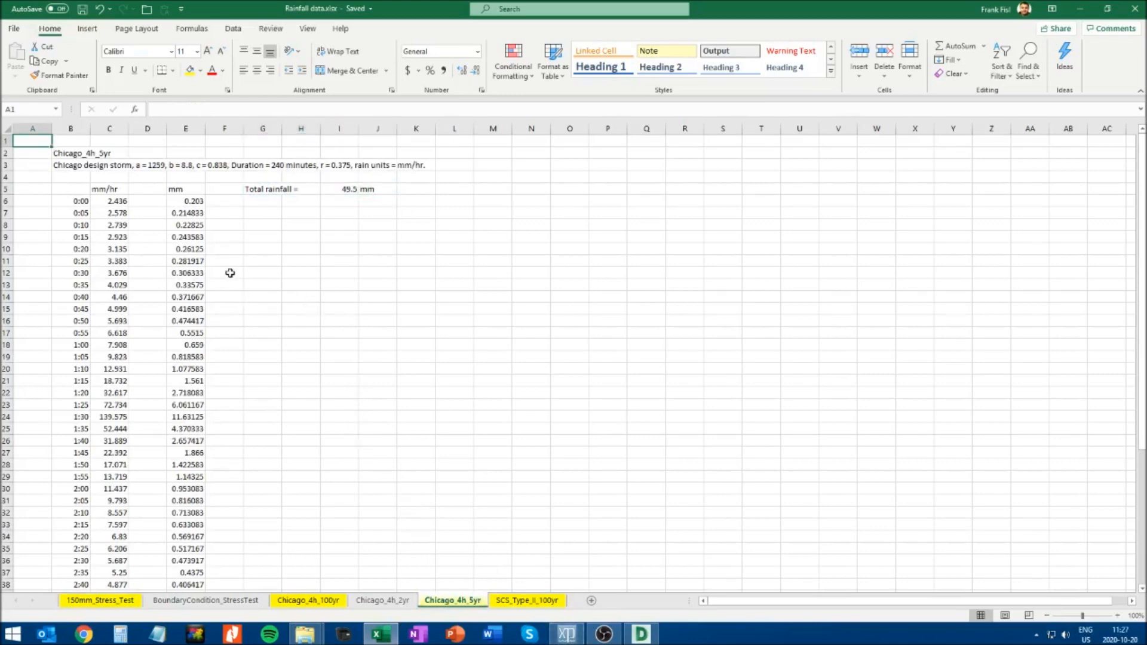
pyautogui.click(62, 152)
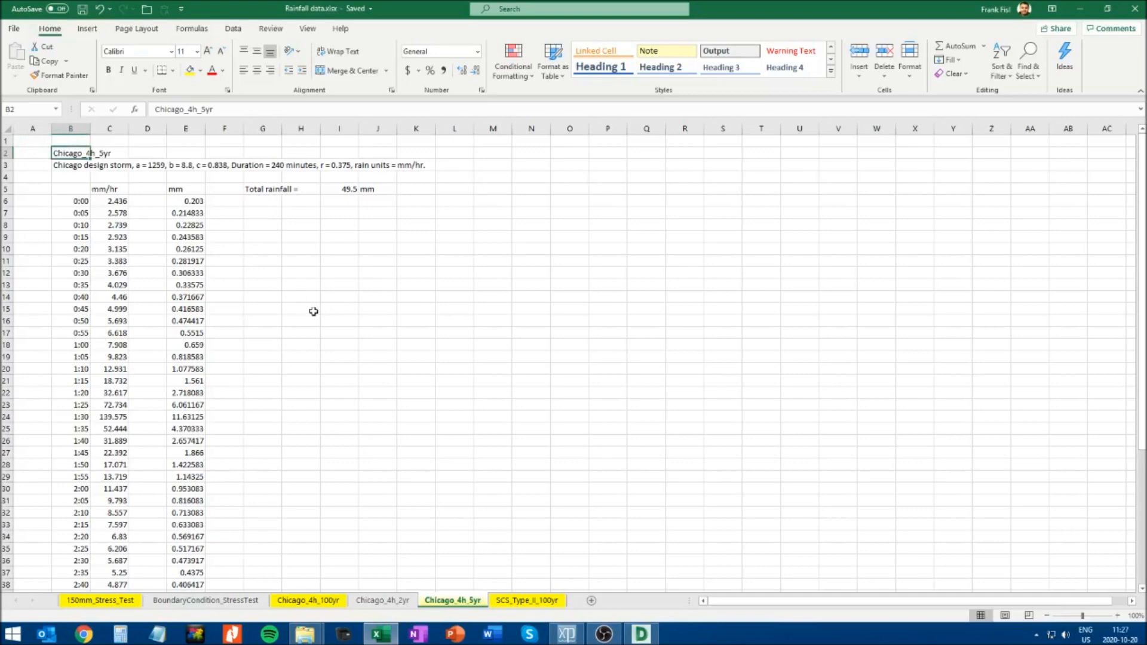
pyautogui.hotkey('ctrl', 'c')
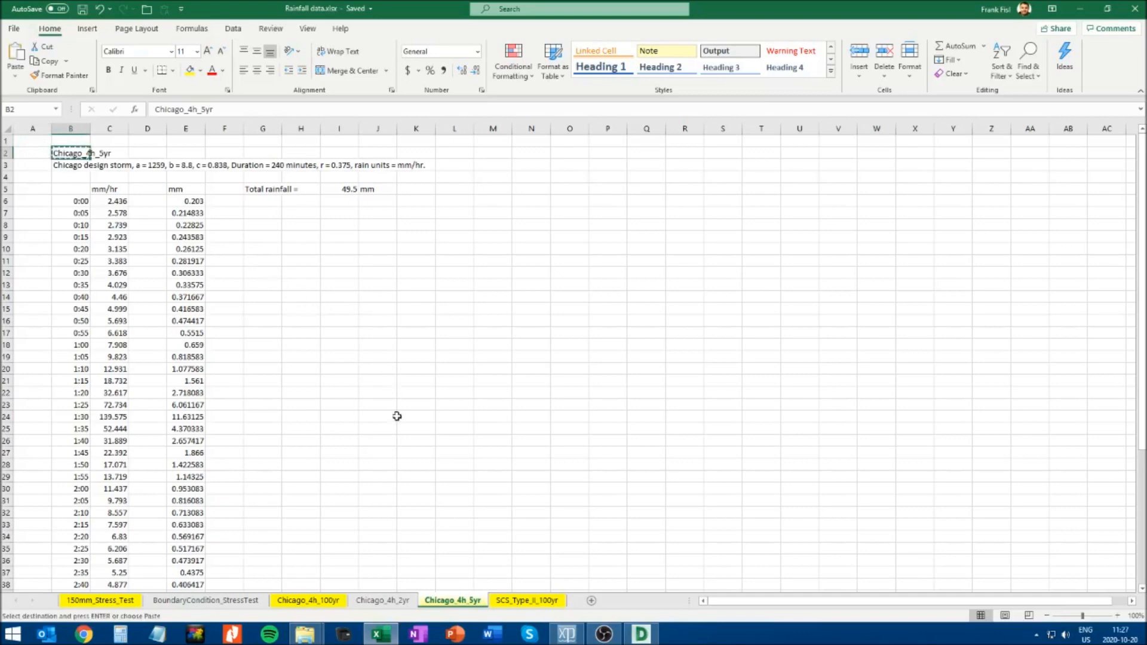
pyautogui.click(567, 636)
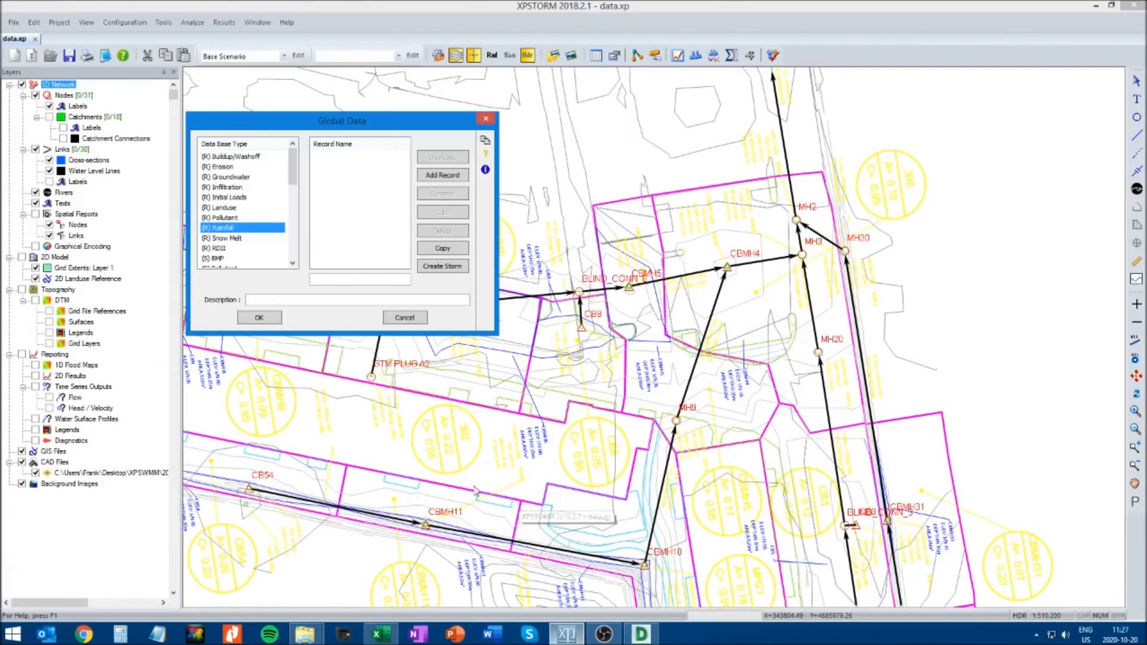
pyautogui.click(323, 278)
pyautogui.hotkey('ctrl', 'v')
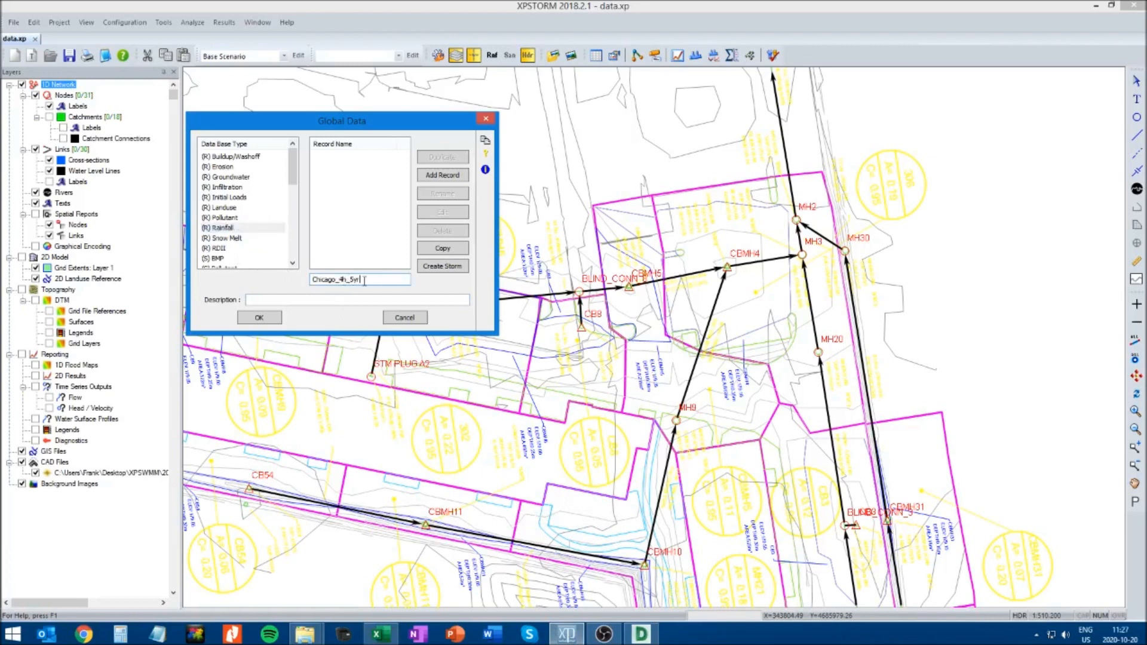
pyautogui.click(443, 175)
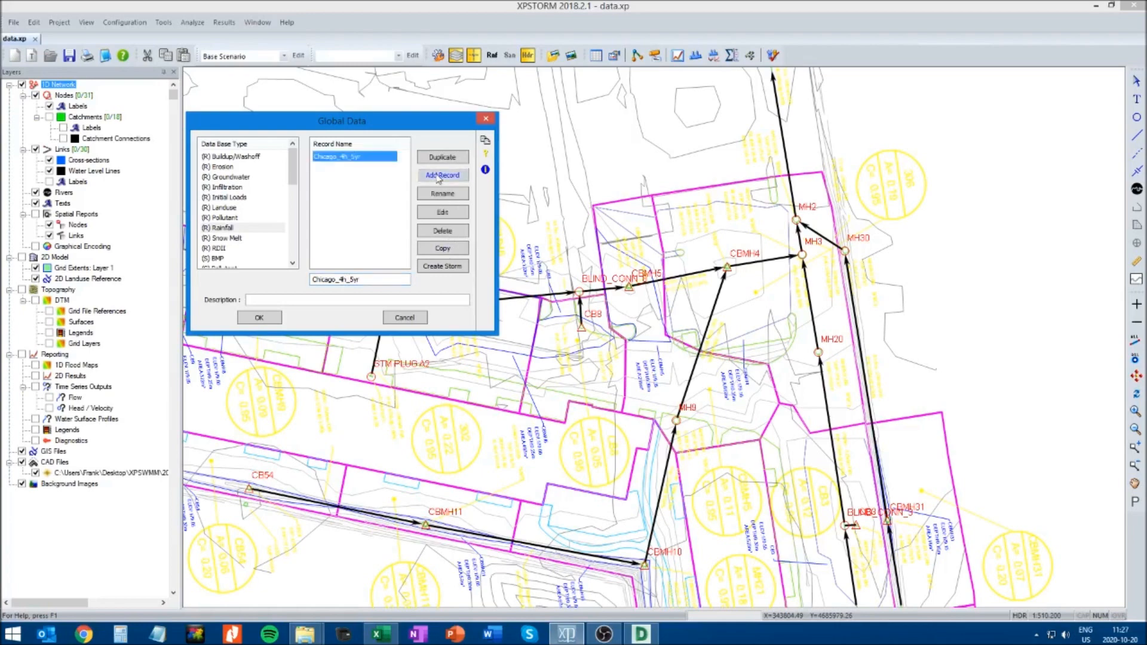
# Open the Chicago_4h_5yr rainfall record for editing and check the storm's time step in the Excel sheet
pyautogui.click(441, 212)
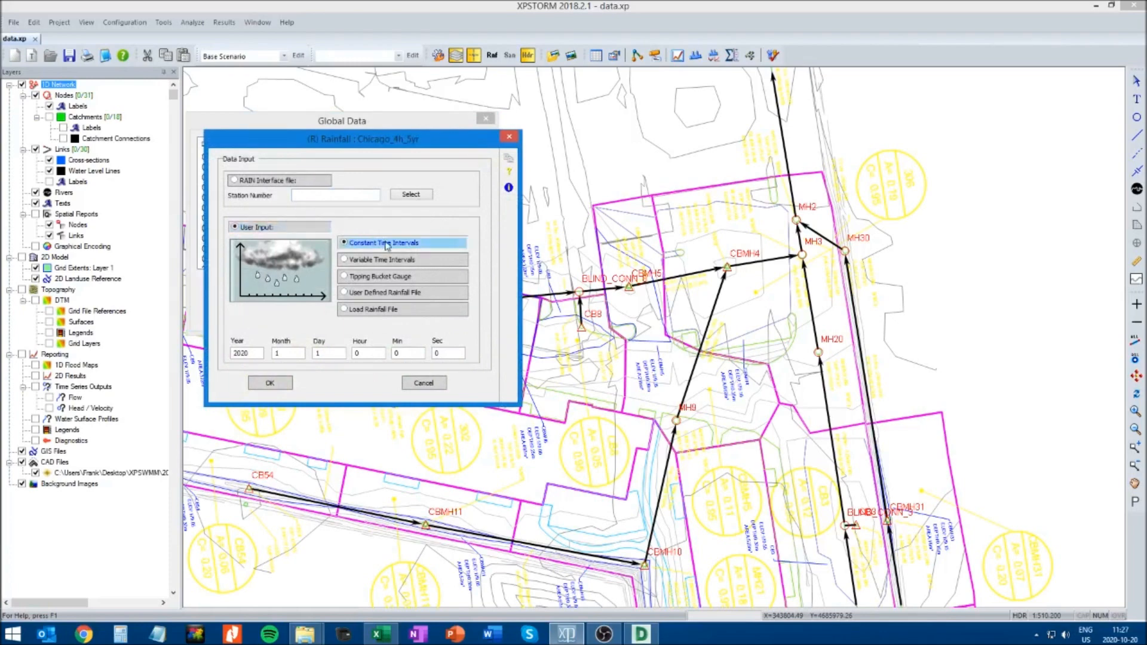
pyautogui.click(385, 639)
pyautogui.click(80, 206)
pyautogui.click(80, 209)
pyautogui.press('Escape')
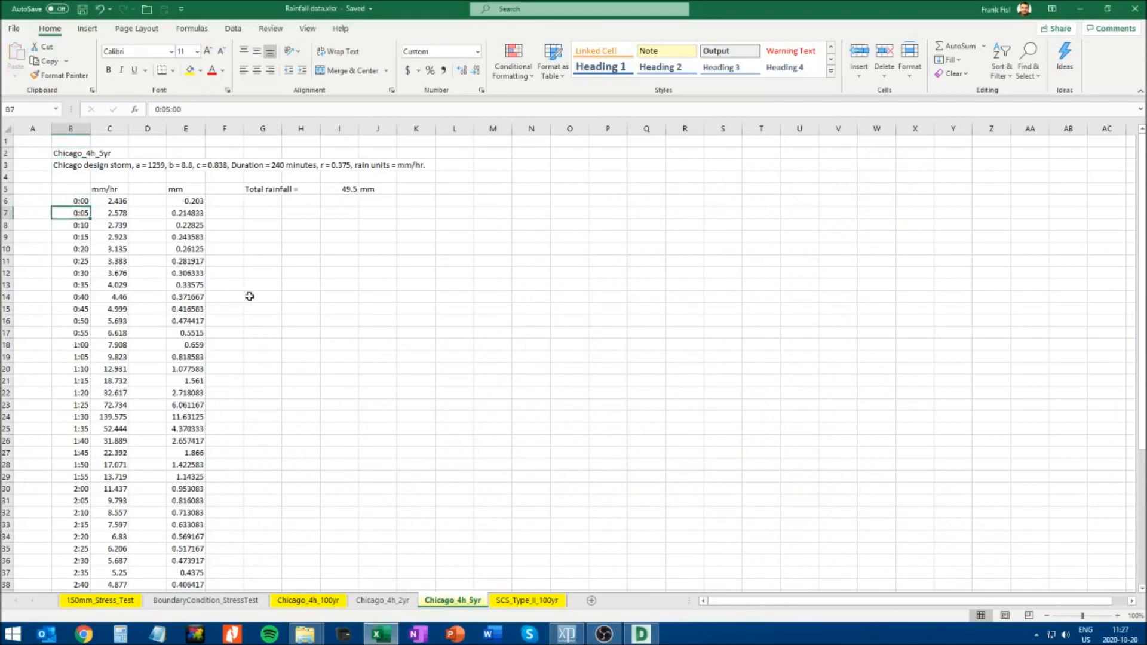
pyautogui.hotkey('alt', 'Tab')
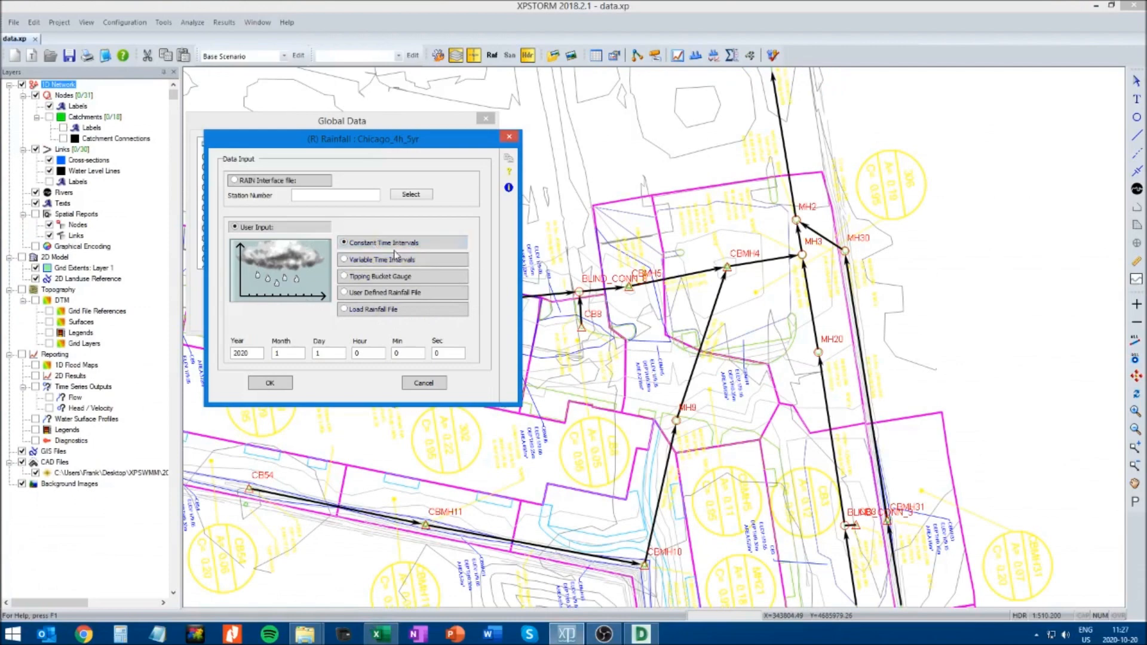
# Define the Chicago_4h_5yr rainfall by constant time intervals, as absolute depth with a 5-minute time interval
pyautogui.click(374, 243)
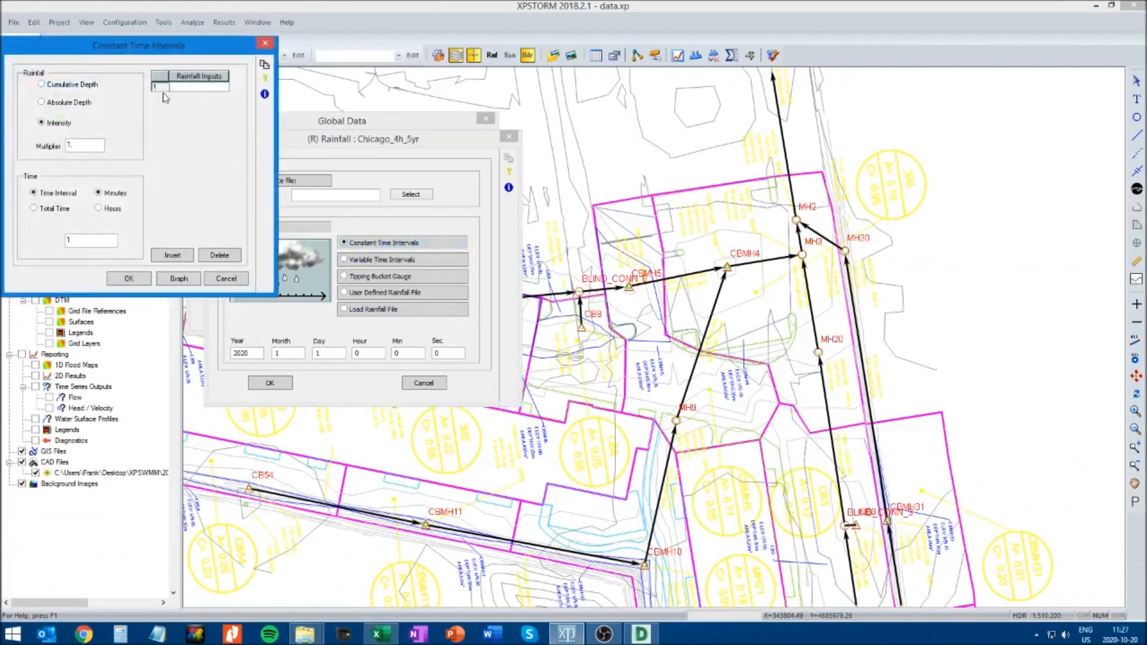
pyautogui.moveTo(137, 46); pyautogui.dragTo(447, 248)
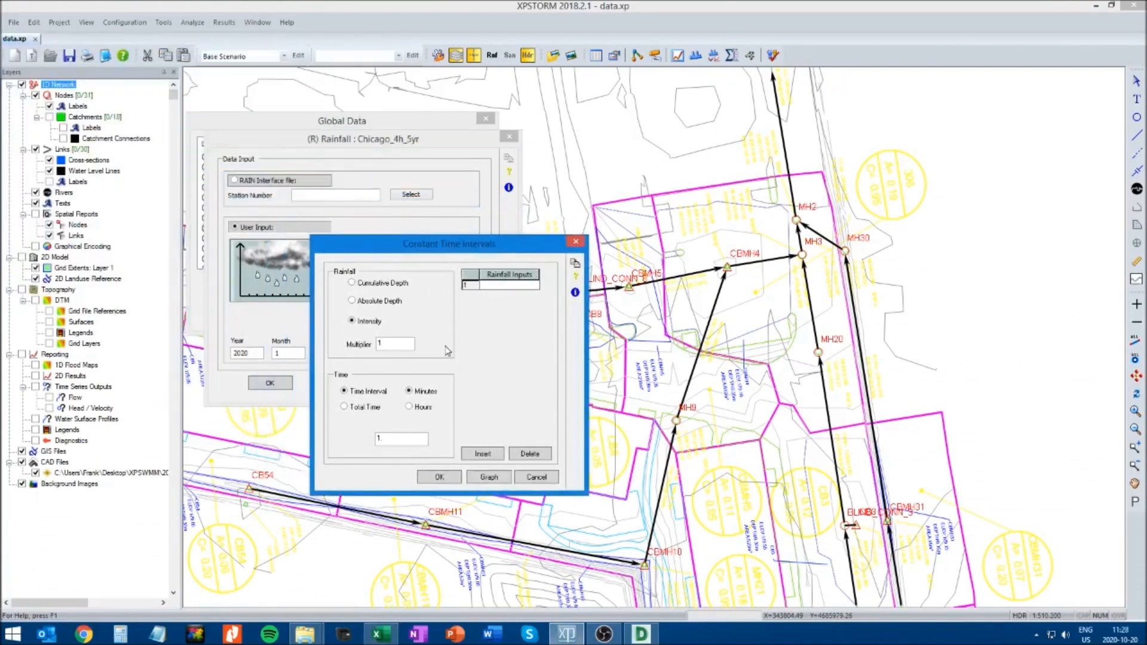
pyautogui.click(353, 301)
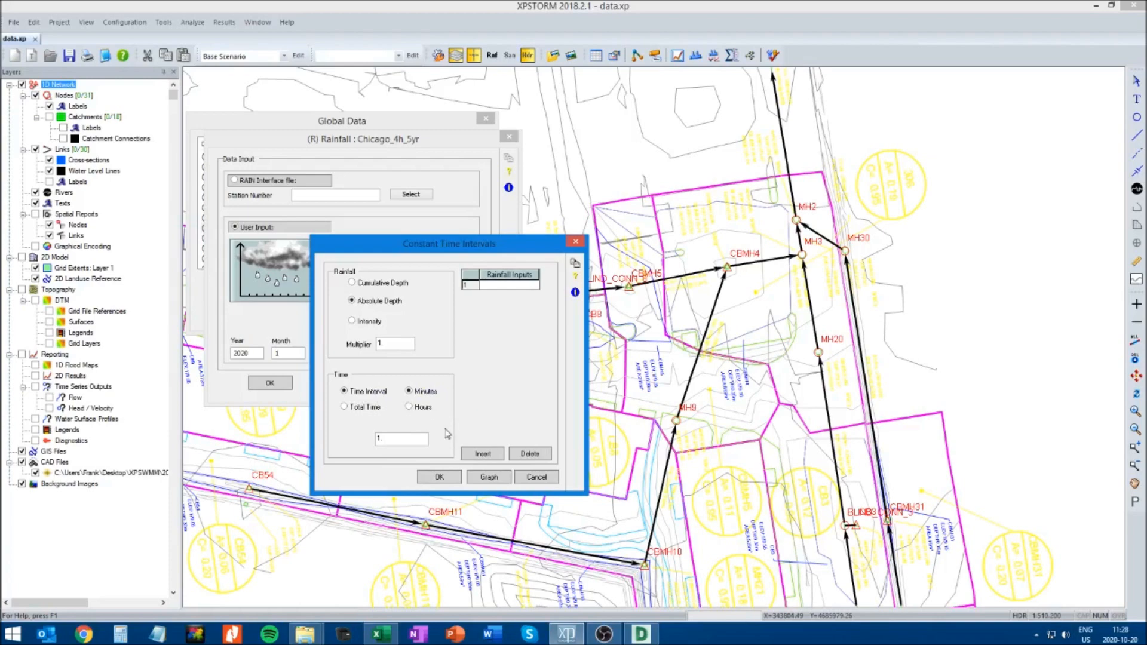
pyautogui.hotkey('alt', 'Tab')
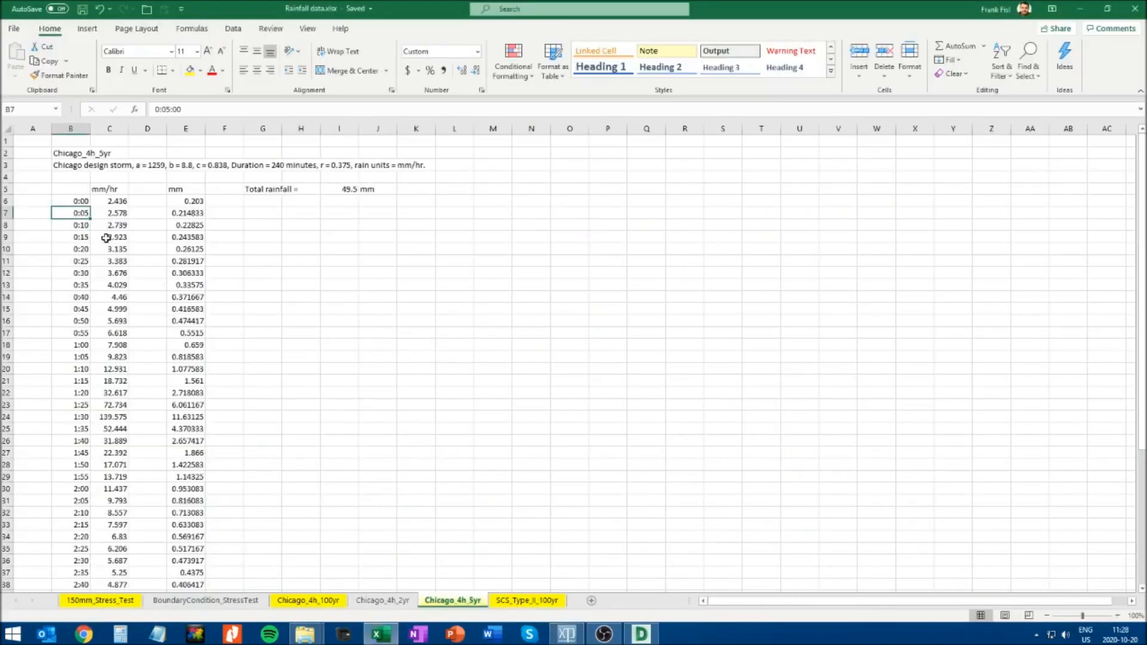
pyautogui.hotkey('alt', 'Tab')
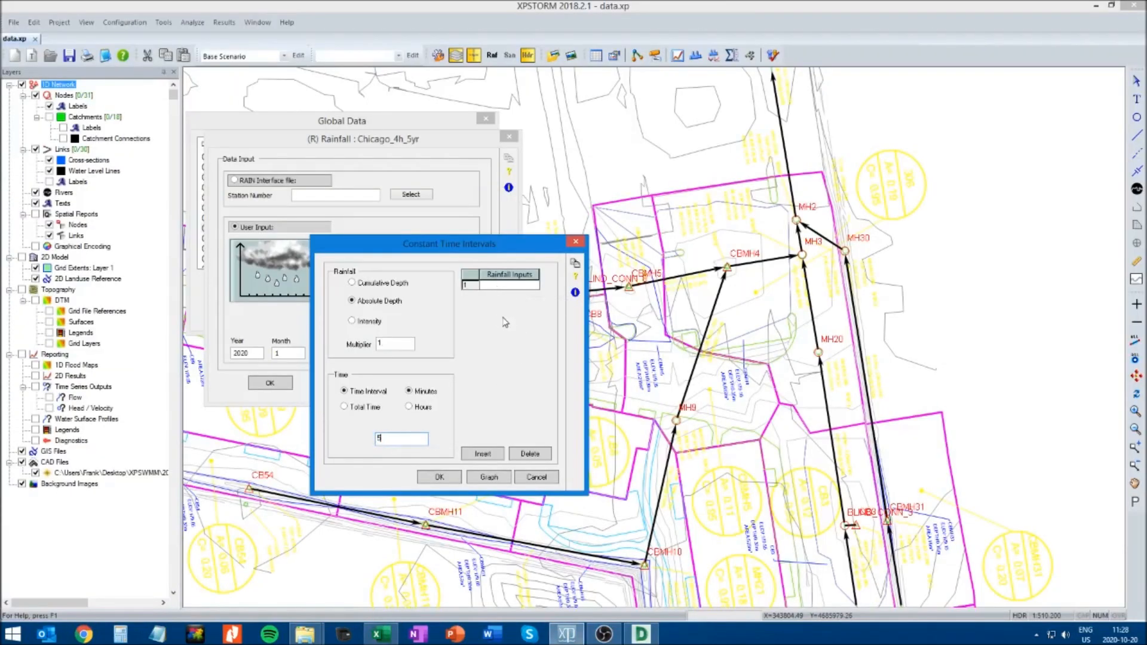
# Copy the mm/hr values for 0:00 to 4:00 (C6:C54) from the Chicago_4h_5yr Excel sheet and paste them into XPSTORM's rainfall inputs
pyautogui.hotkey('alt', 'Tab')
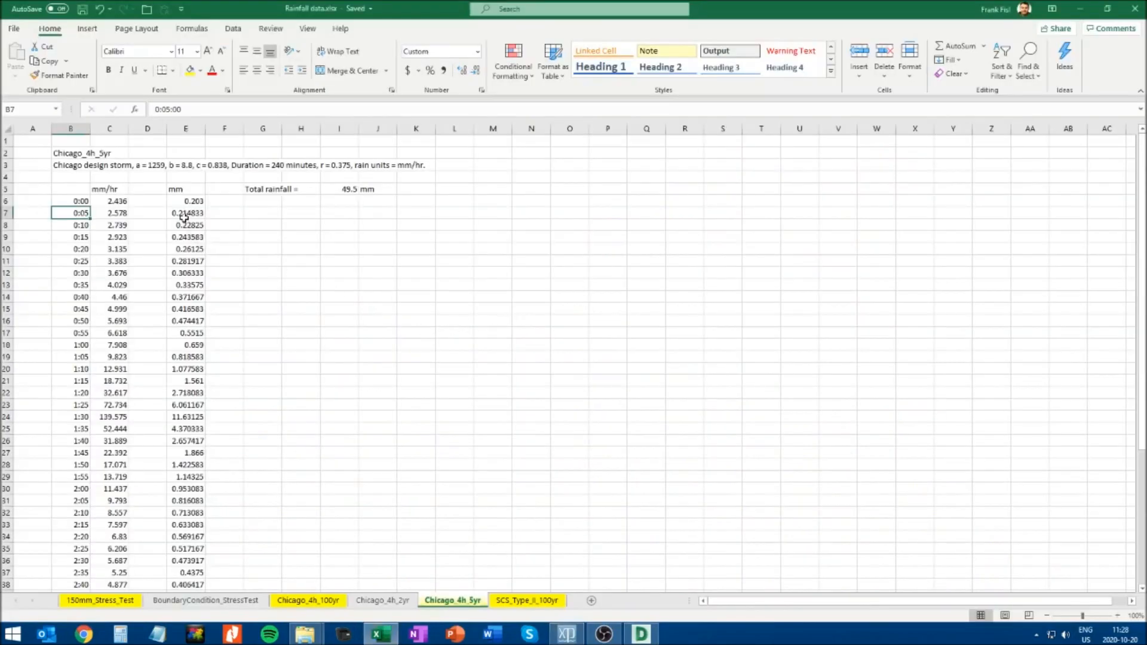
pyautogui.moveTo(108, 201); pyautogui.dragTo(123, 297)
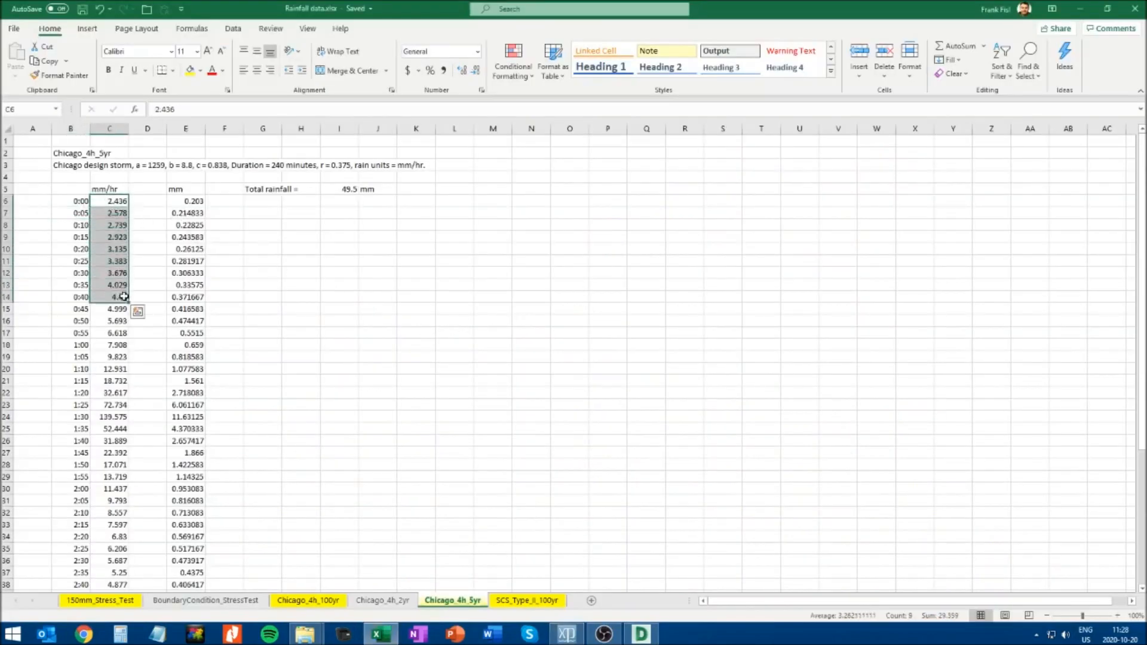
pyautogui.scroll(-12, 136, 334)
pyautogui.keyDown('shift'); pyautogui.click(123, 347); pyautogui.keyUp('shift')
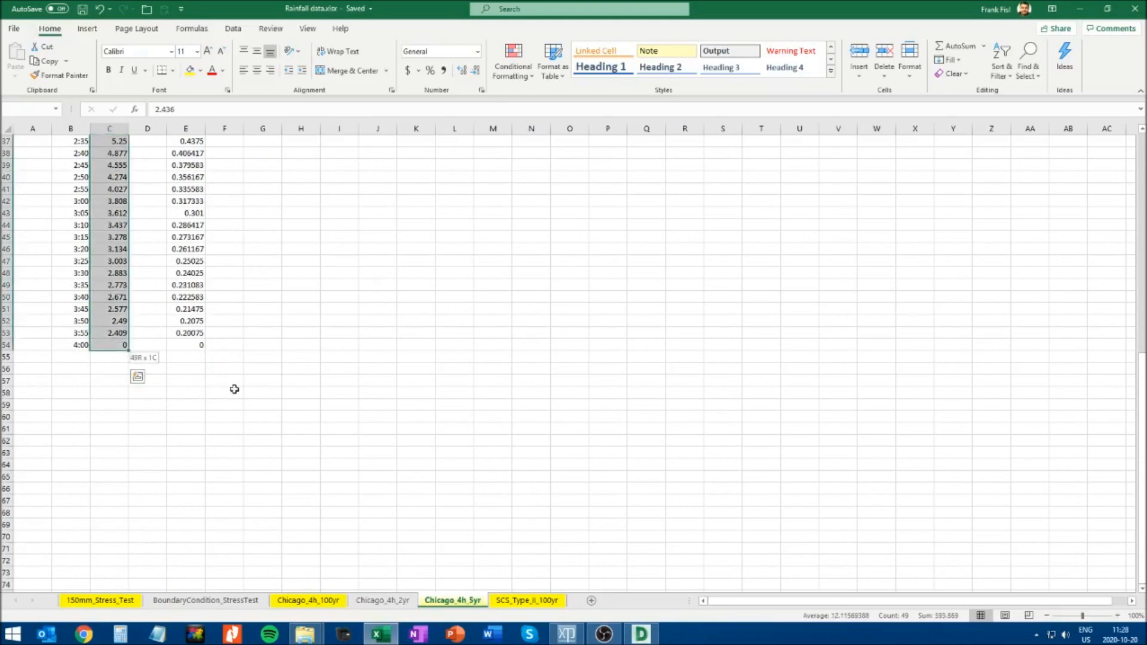
pyautogui.hotkey('ctrl', 'c')
pyautogui.hotkey('alt', 'Tab')
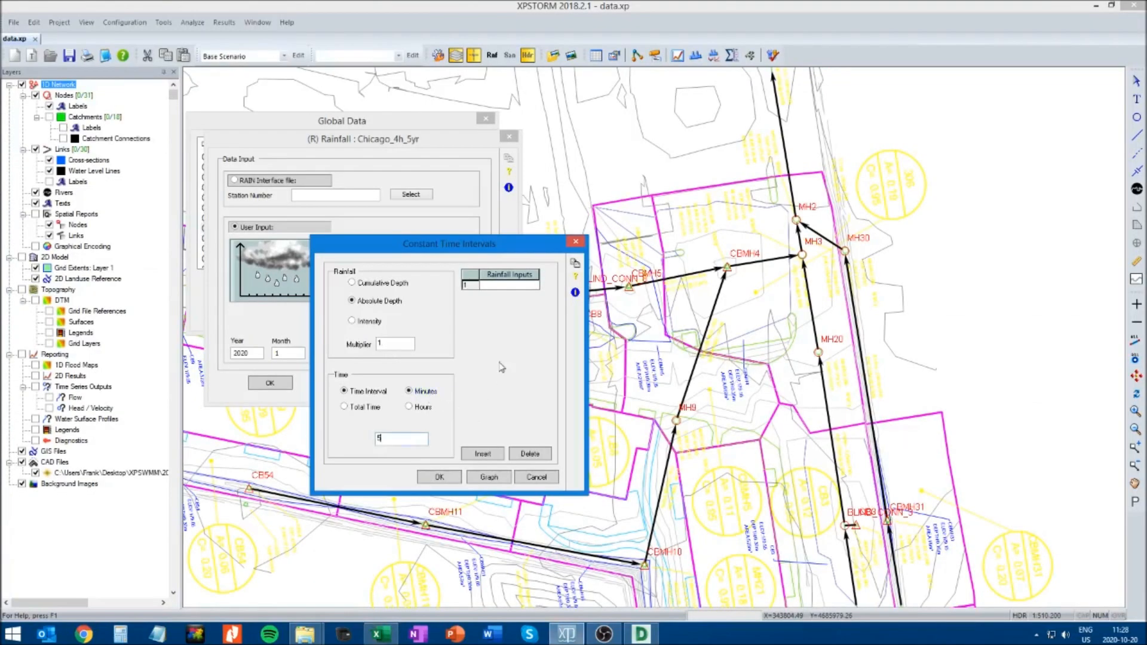
pyautogui.click(501, 285)
pyautogui.rightClick(500, 289)
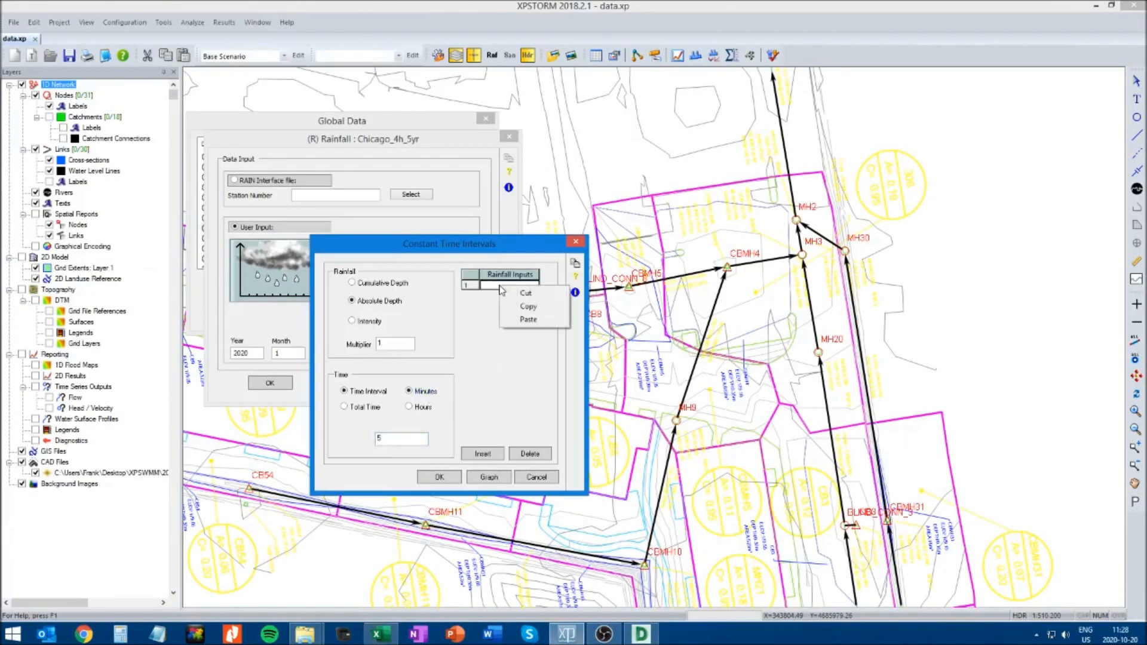
pyautogui.click(529, 321)
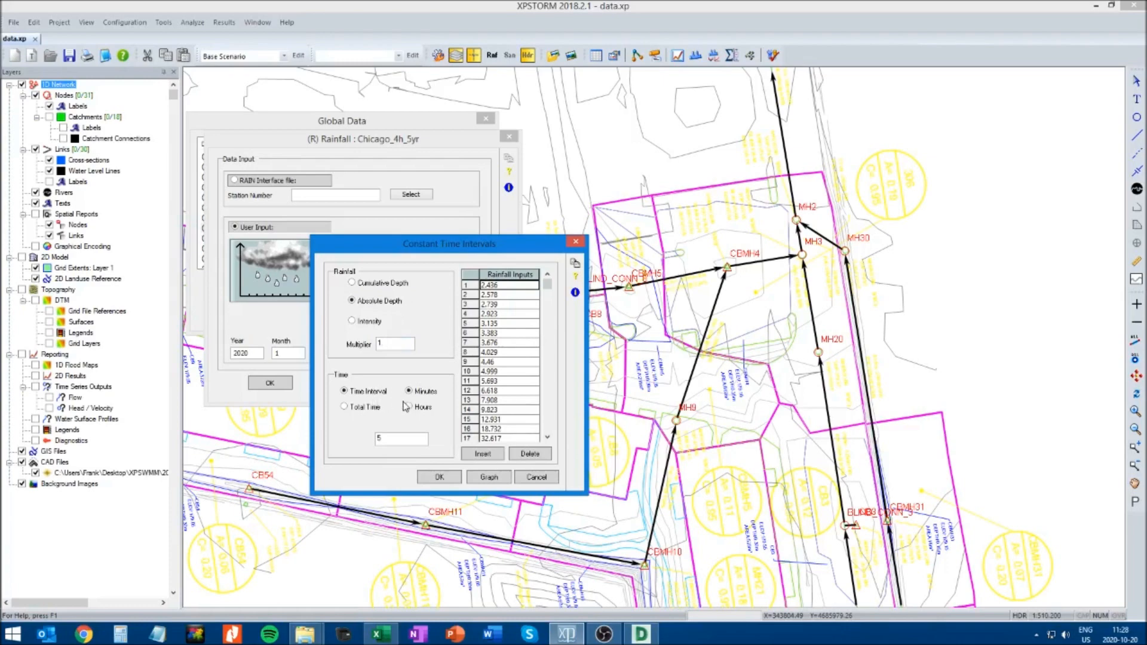
# Check the graph of the pasted rainfall and change the rainfall type to Intensity
pyautogui.click(488, 477)
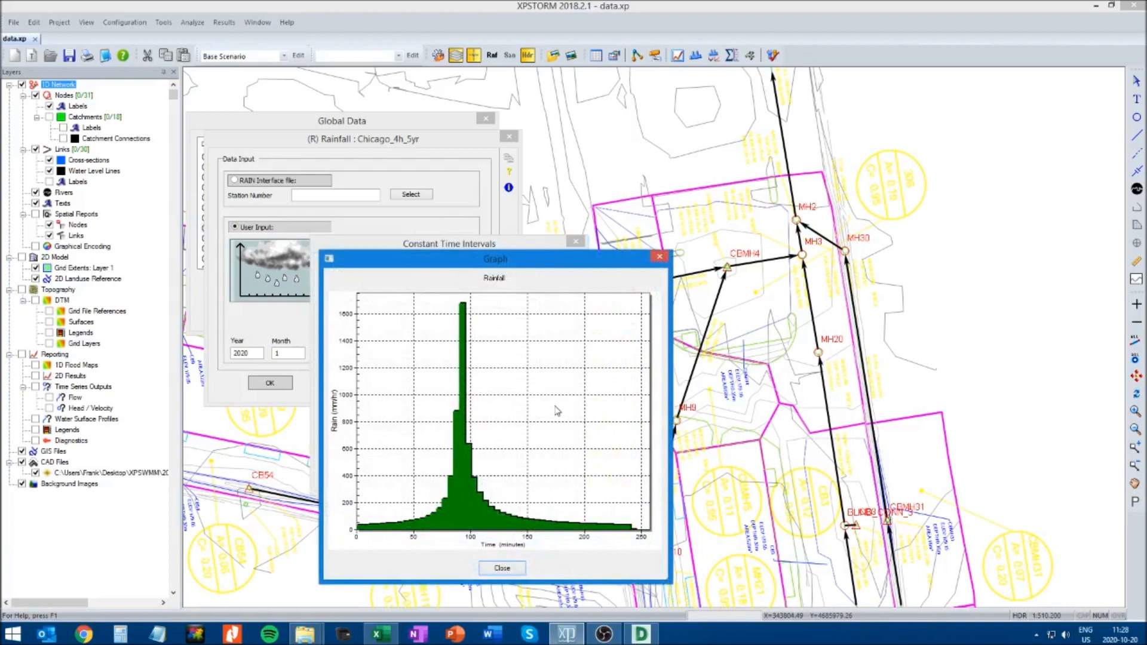
pyautogui.click(502, 568)
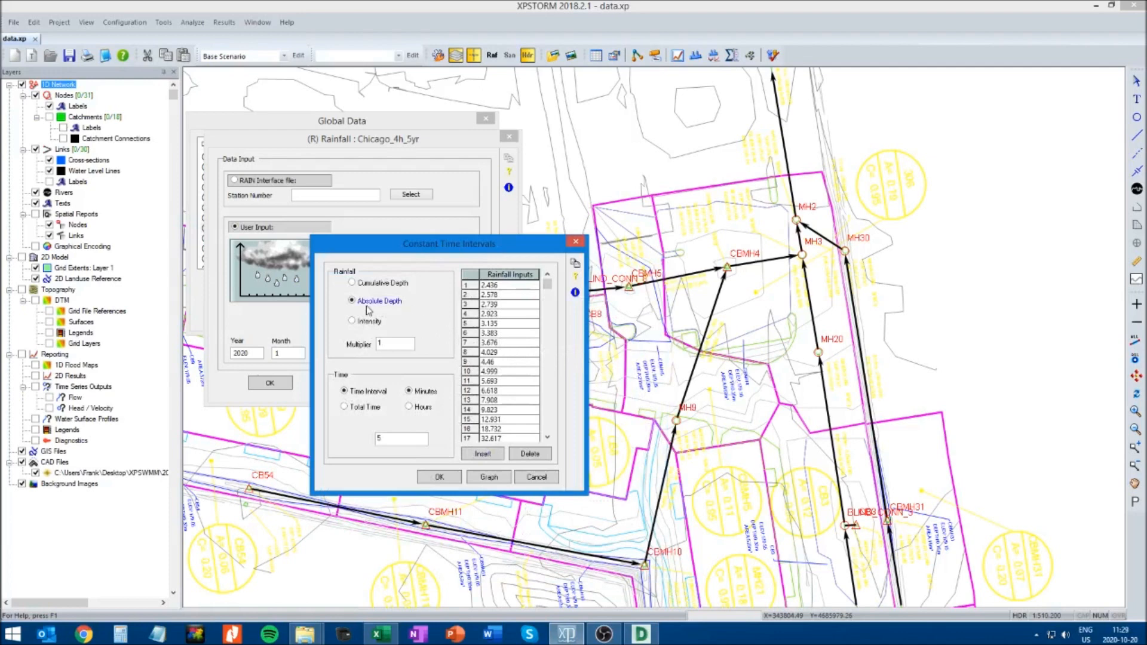
pyautogui.click(352, 323)
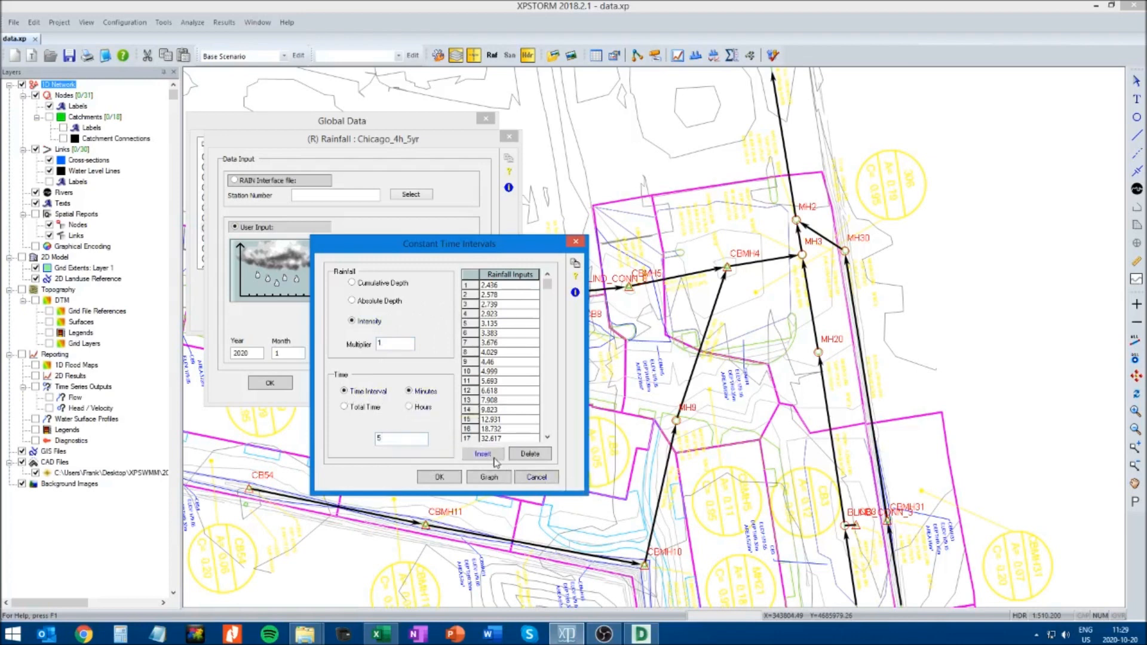
# Check the graph of the intensity-based rainfall and accept the constant time interval settings
pyautogui.click(489, 478)
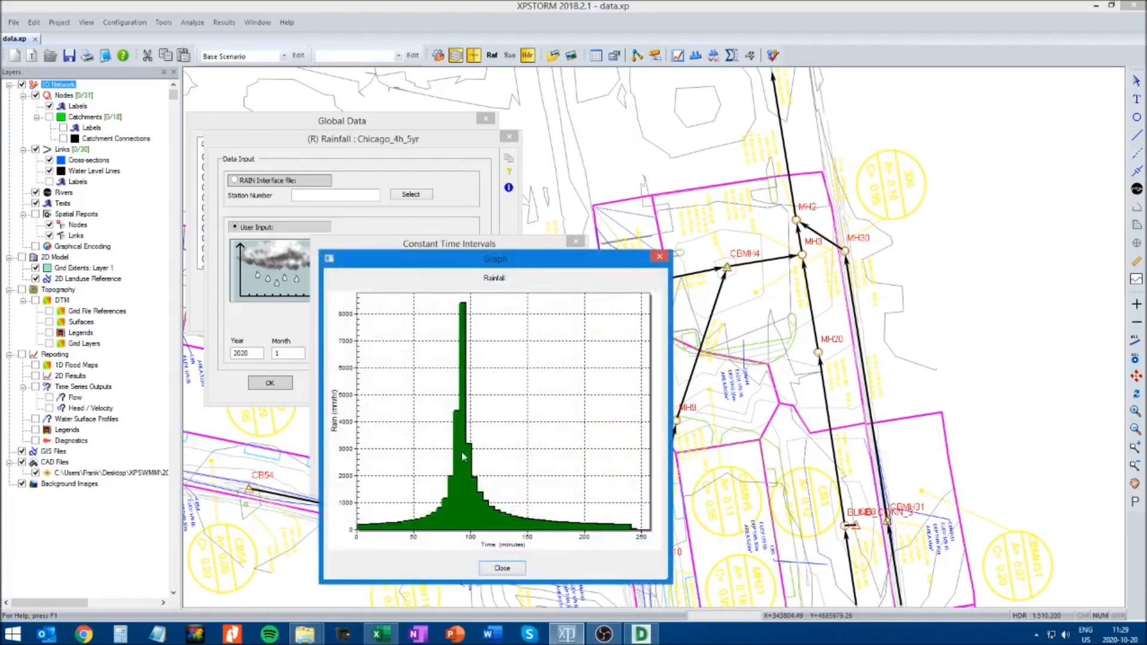
pyautogui.click(502, 569)
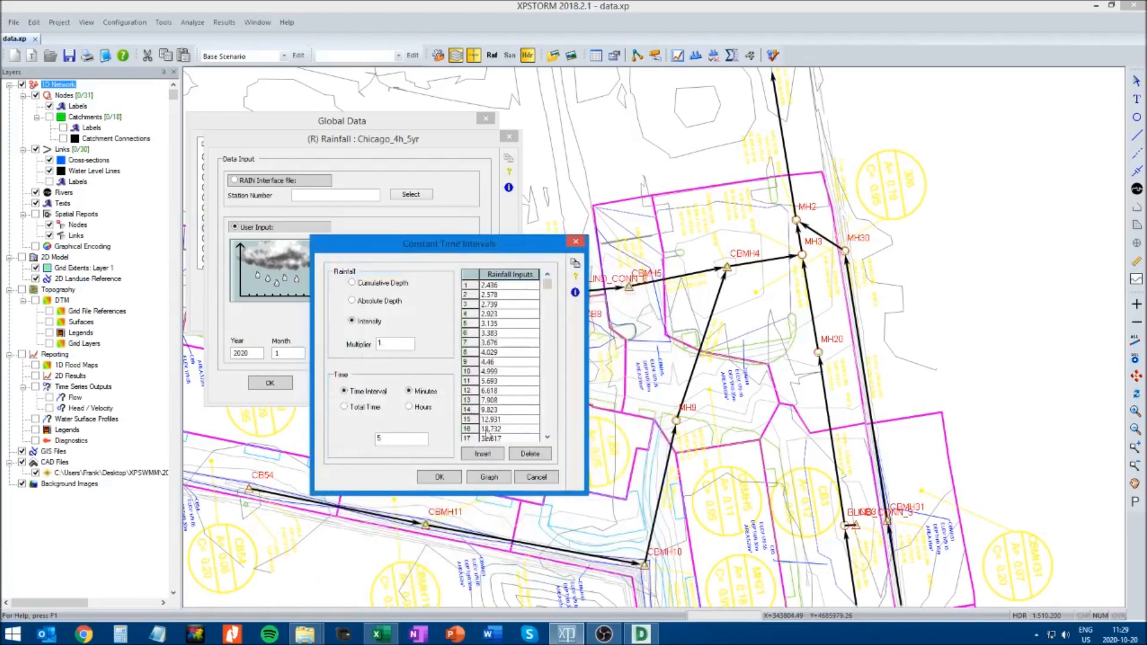
pyautogui.click(446, 477)
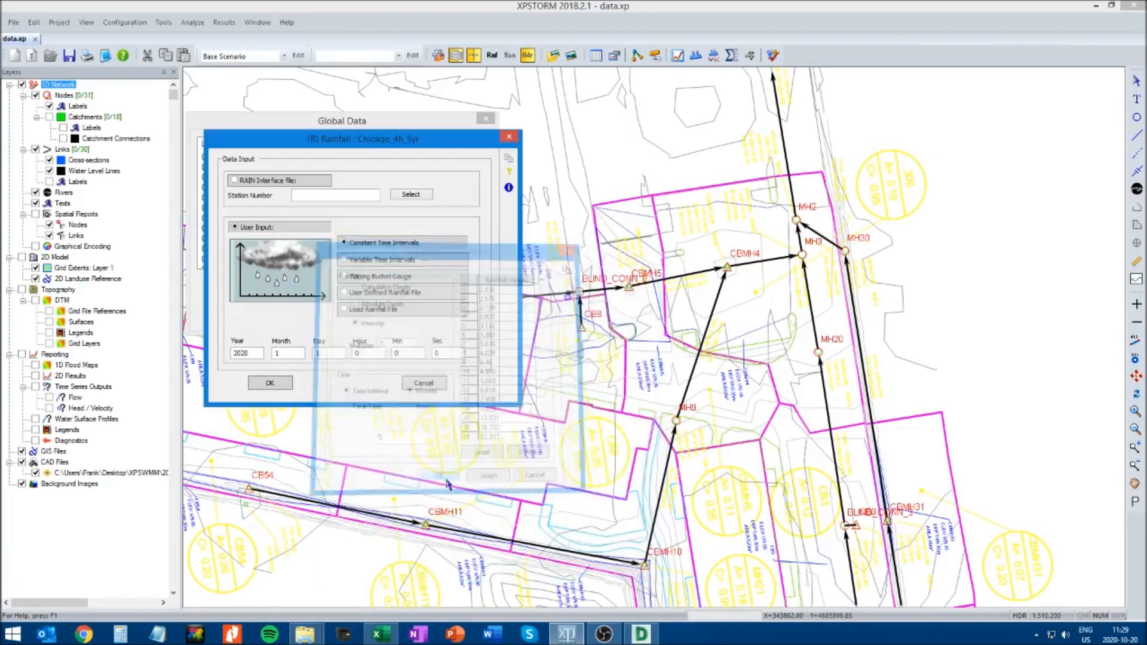
# Reopen the constant time intervals, graph the rainfall, and compare its peak with the 1:30 mm/hr value (C24) in the Excel sheet
pyautogui.click(392, 244)
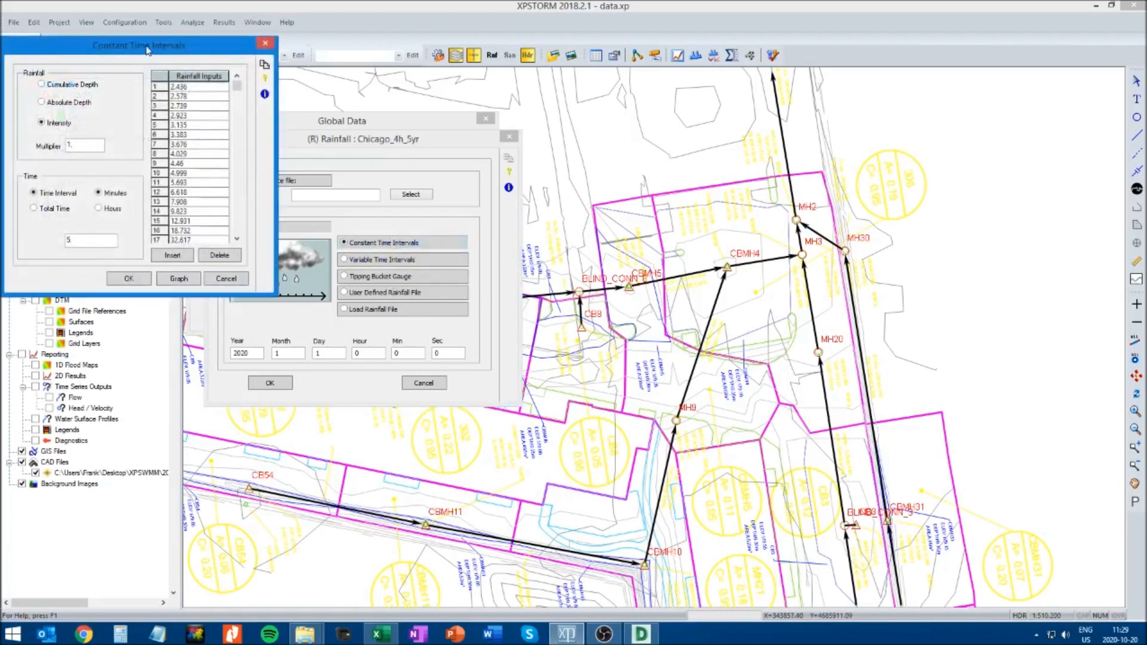
pyautogui.moveTo(147, 51); pyautogui.dragTo(433, 221)
pyautogui.click(466, 450)
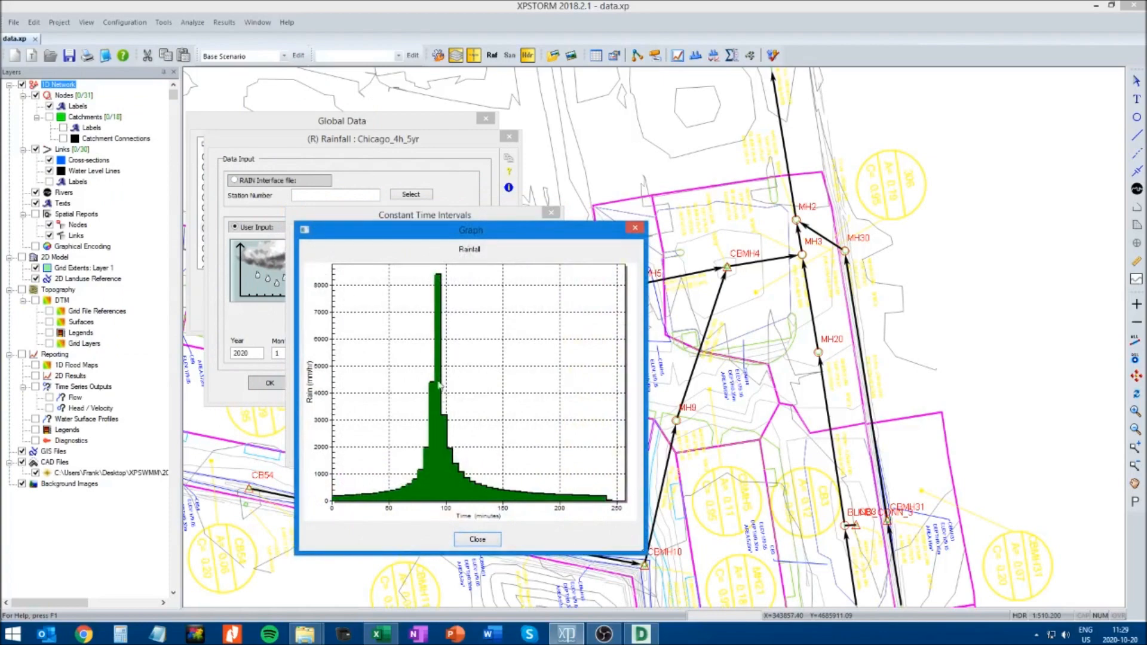
pyautogui.click(380, 635)
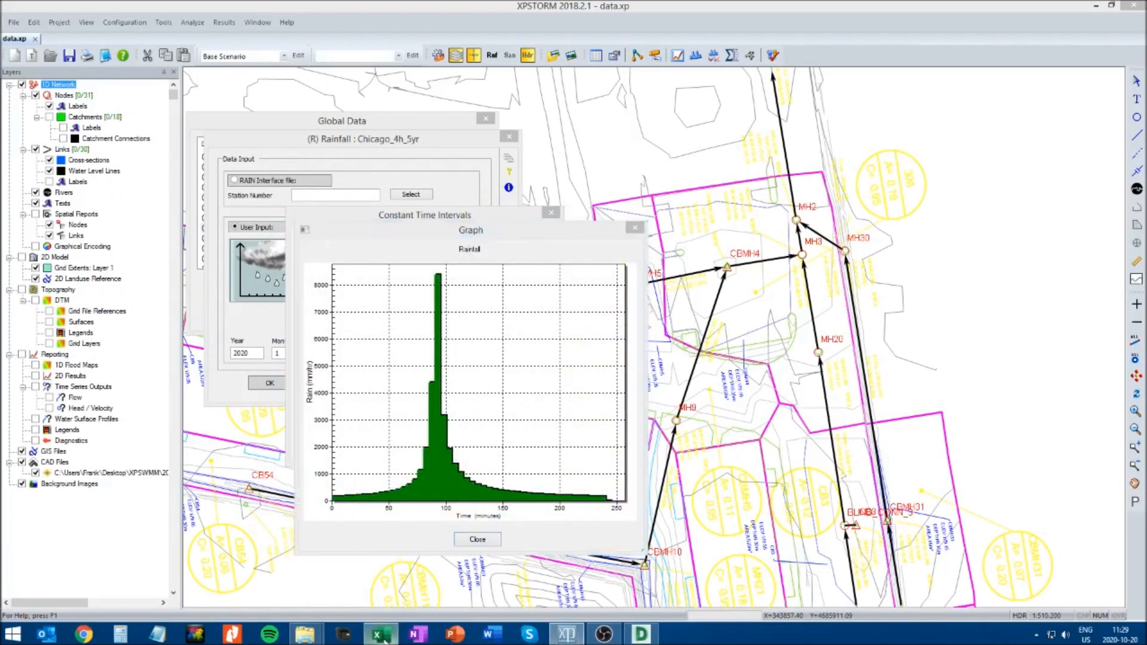
pyautogui.scroll(2, 421, 529)
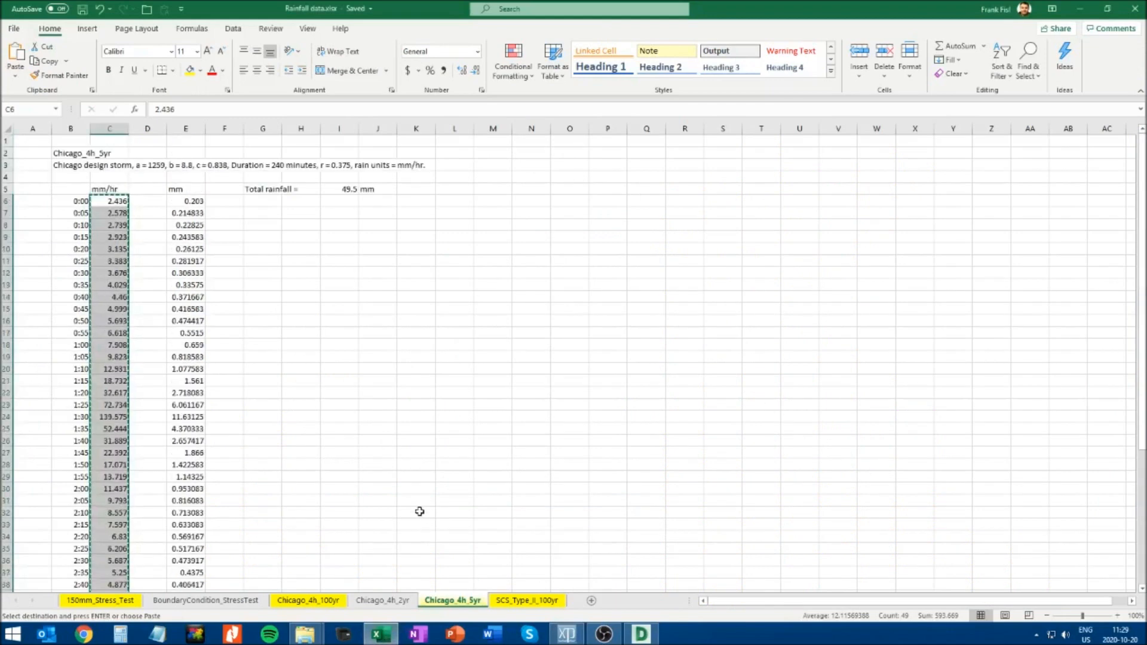
pyautogui.click(104, 418)
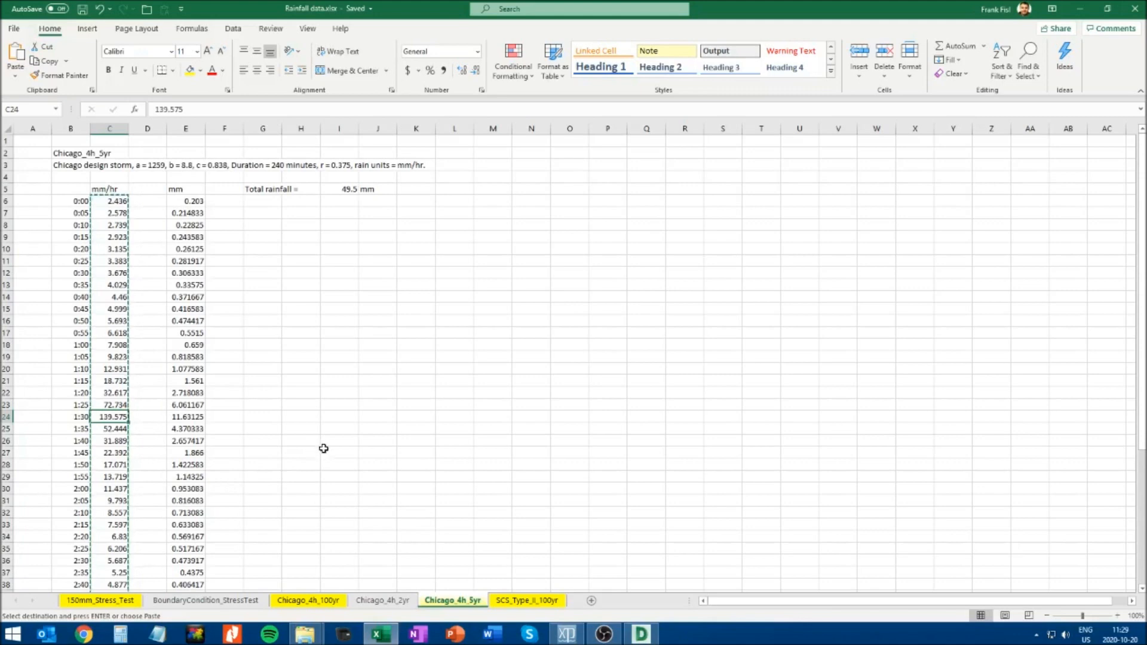
pyautogui.click(1080, 8)
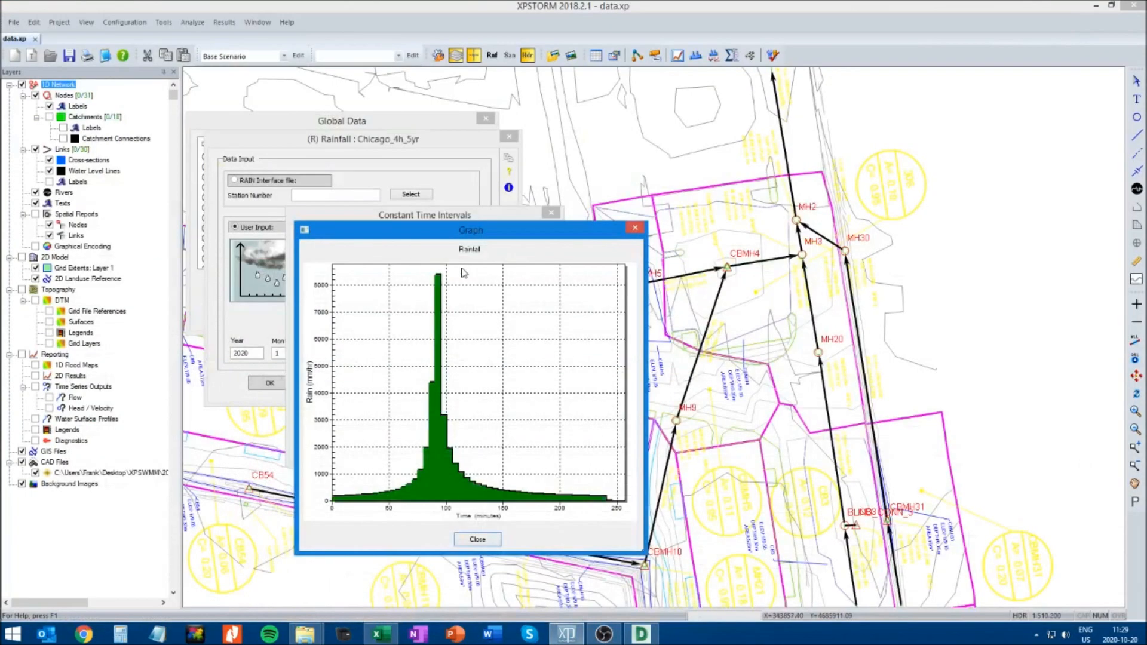
pyautogui.click(476, 540)
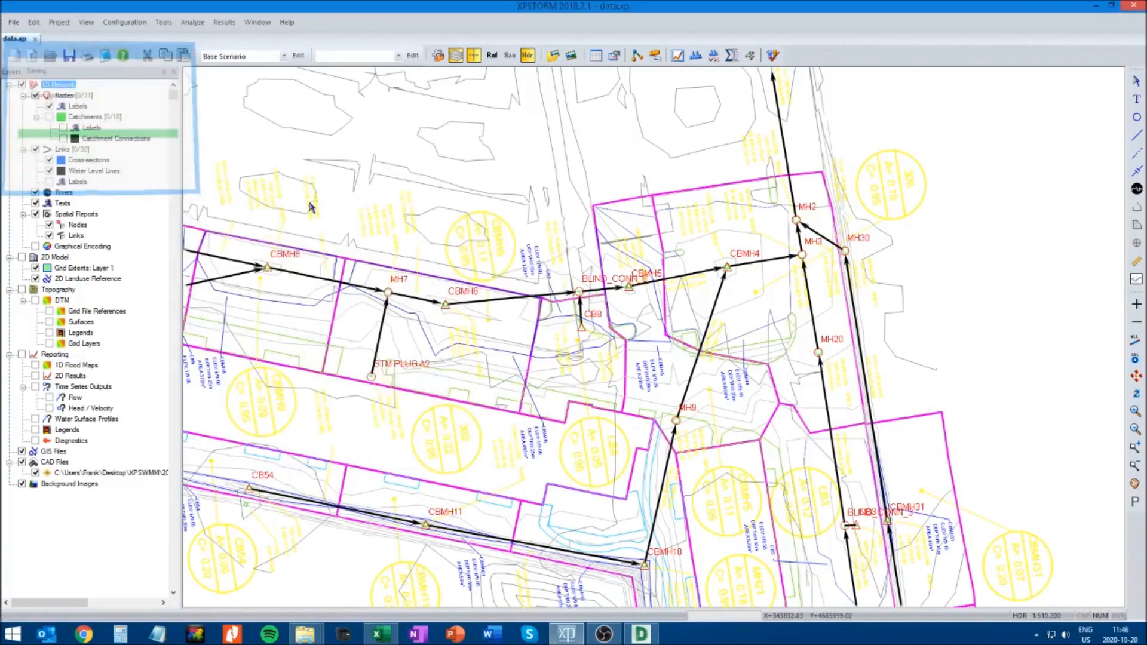
# Reopen the Chicago_4h_5yr rainfall record from Global Data and open its constant time interval settings
pyautogui.click(118, 24)
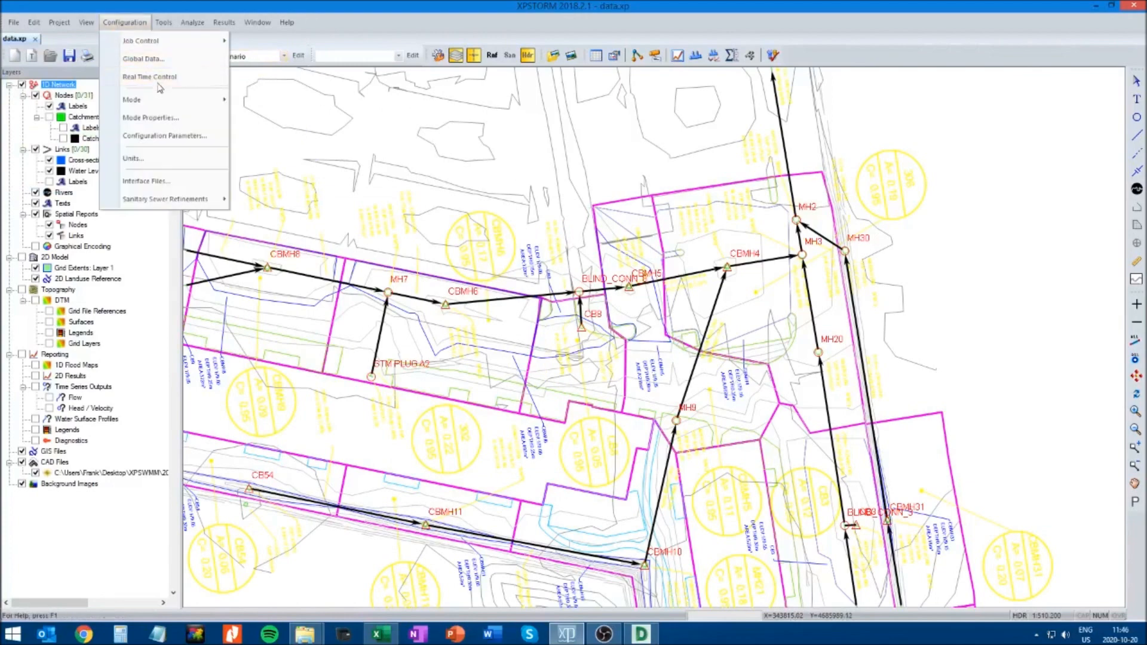
pyautogui.click(150, 60)
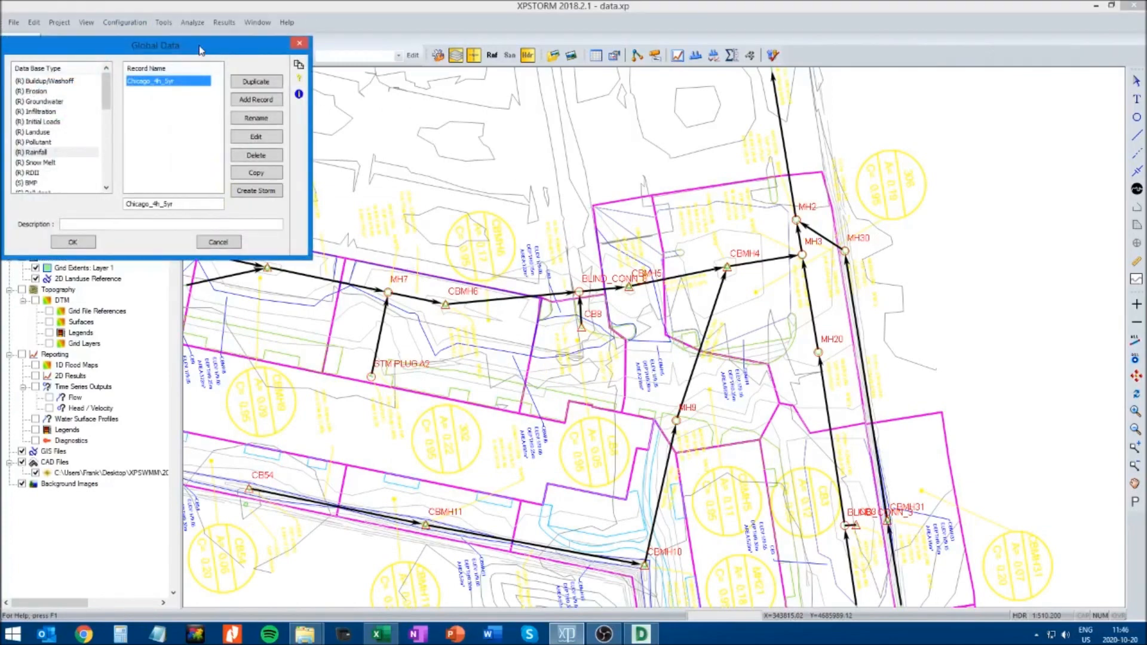
pyautogui.moveTo(199, 46); pyautogui.dragTo(447, 188)
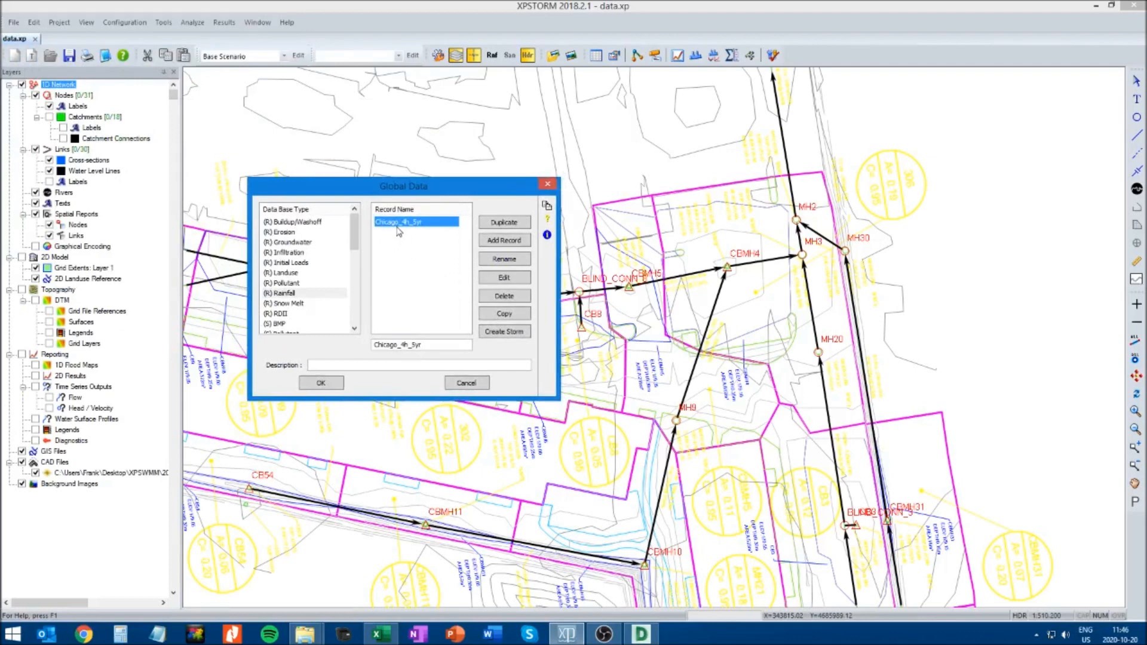
pyautogui.click(505, 279)
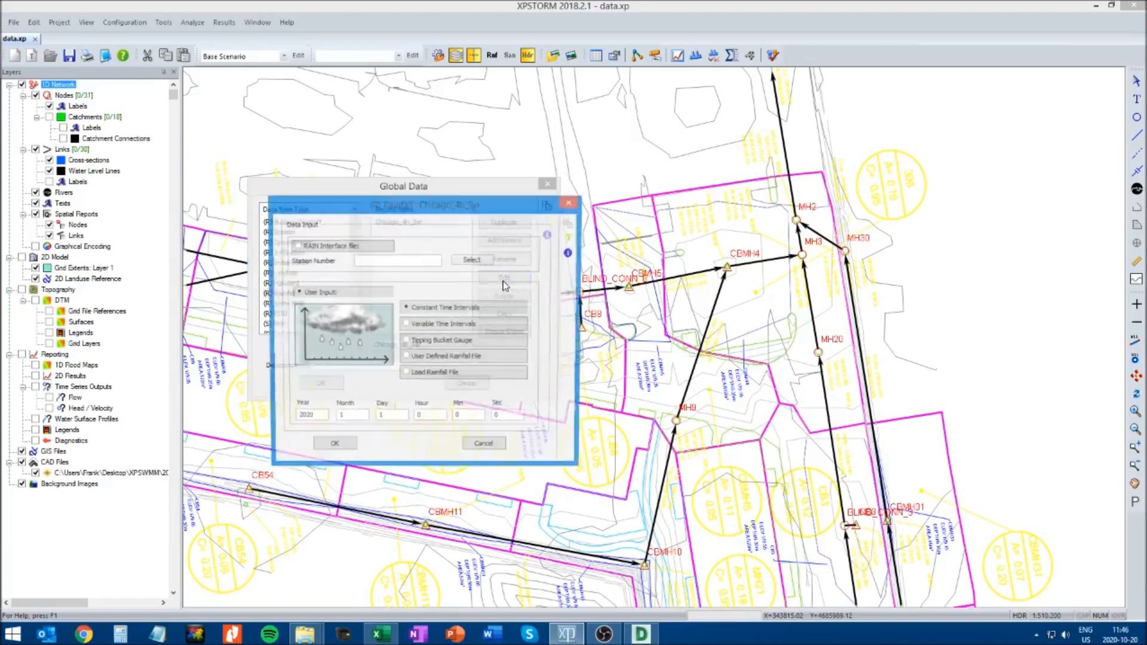
pyautogui.click(441, 308)
pyautogui.moveTo(179, 43); pyautogui.dragTo(508, 218)
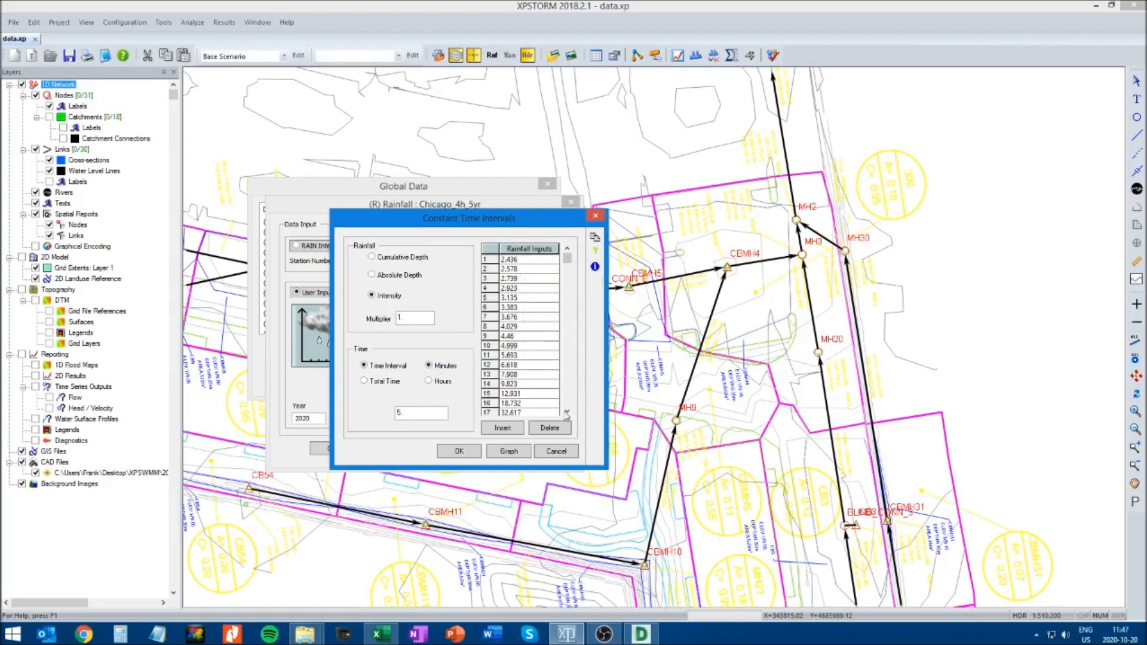
# Clear the copy selection in Excel and check the 1:30 mm/hr value (C24) against the peak of the XPSTORM rainfall graph
pyautogui.click(400, 641)
pyautogui.scroll(5, 218, 402)
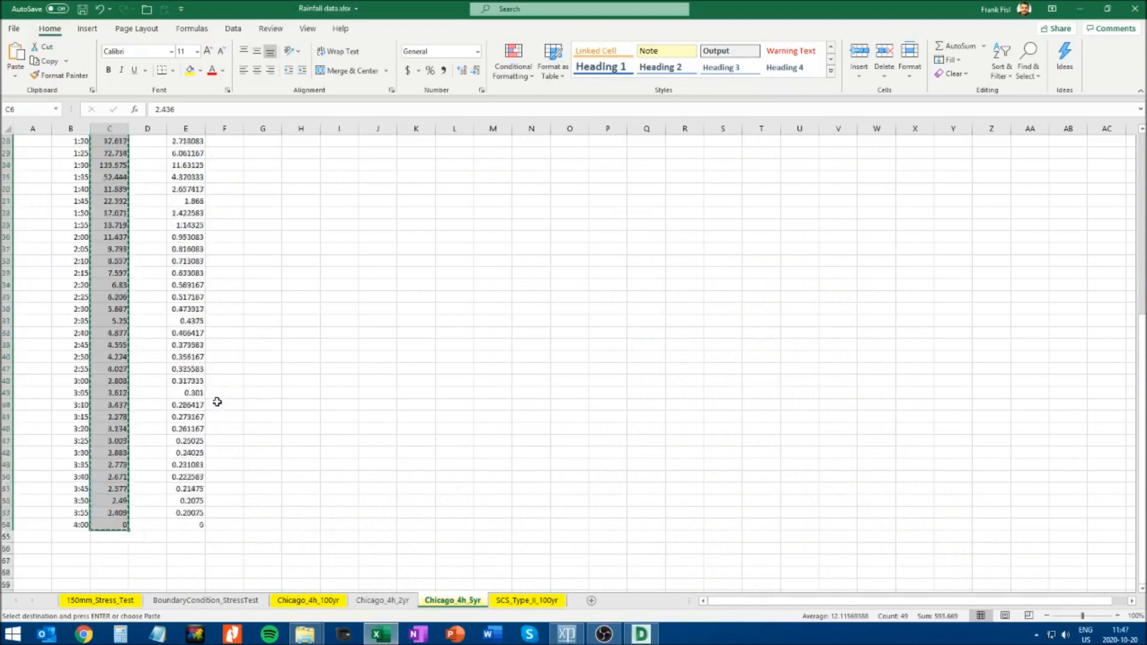
pyautogui.scroll(3, 165, 355)
pyautogui.click(79, 201)
pyautogui.press('Escape')
pyautogui.click(122, 417)
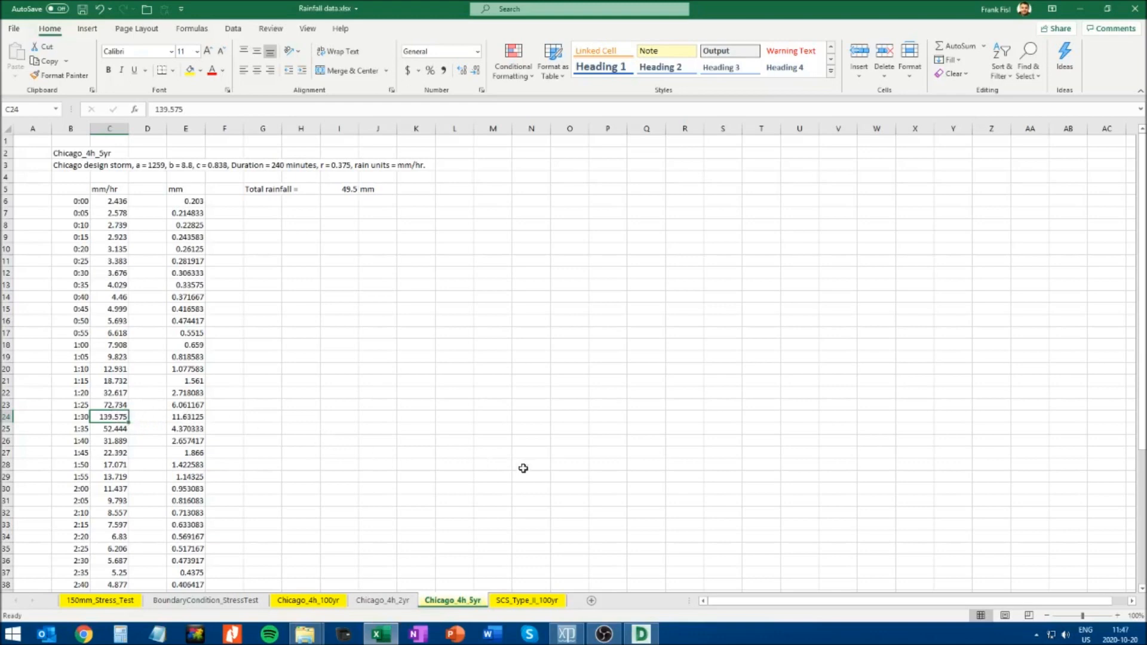
pyautogui.hotkey('alt', 'Tab')
pyautogui.click(508, 452)
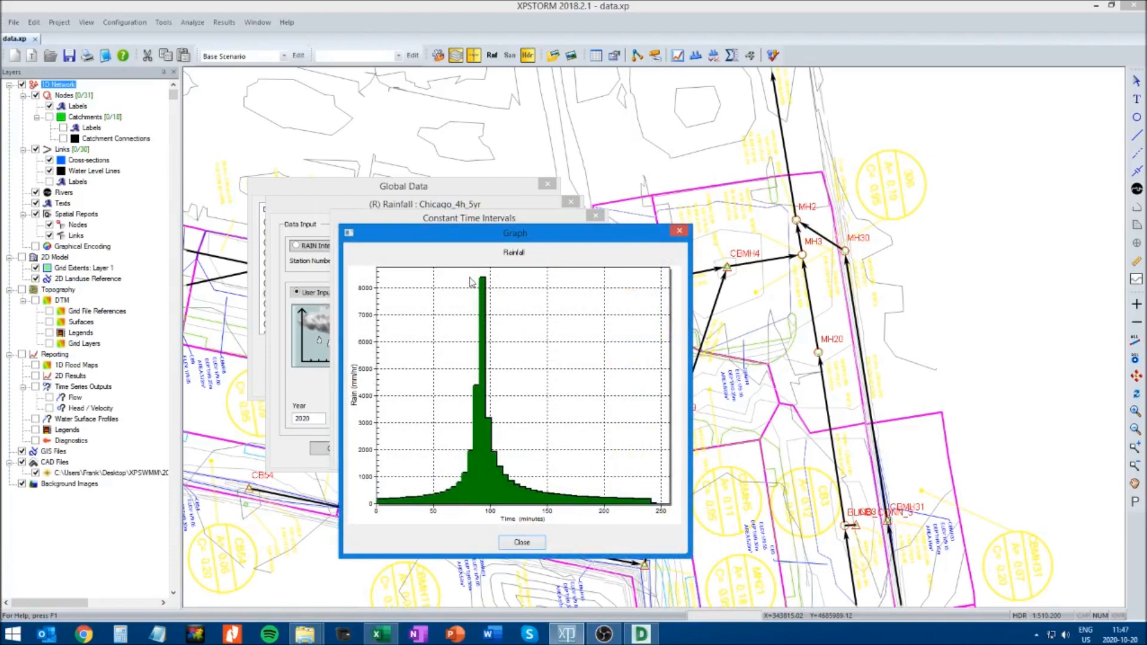
pyautogui.click(522, 542)
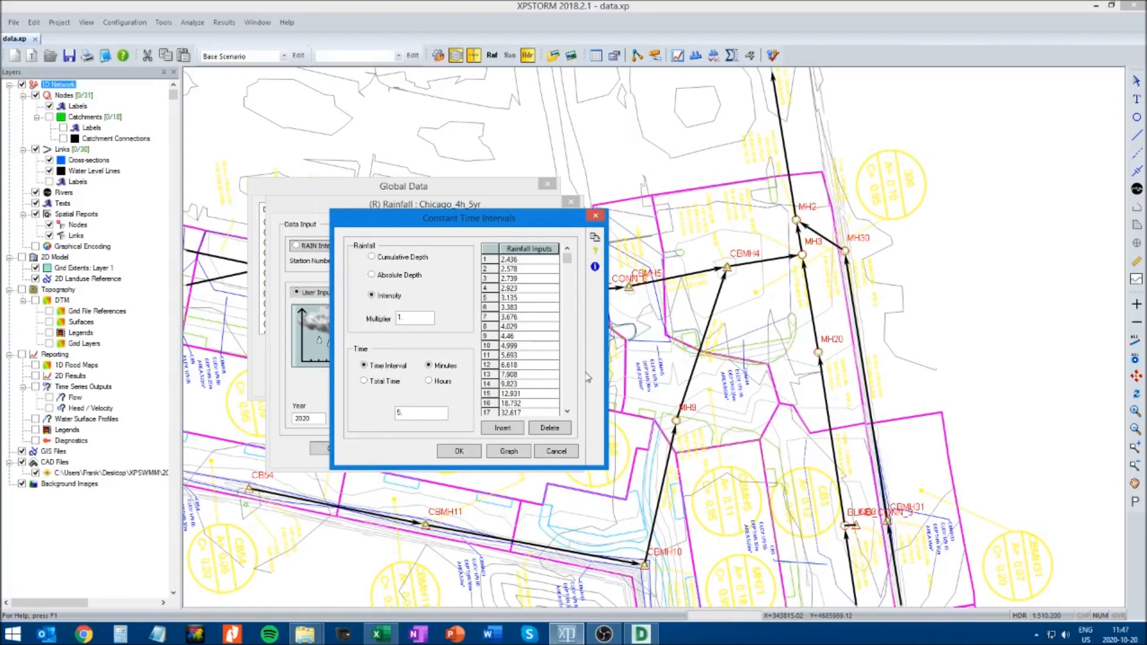
# Delete all the pasted mm/hr rainfall inputs and change the rainfall type to Absolute Depth
pyautogui.click(381, 635)
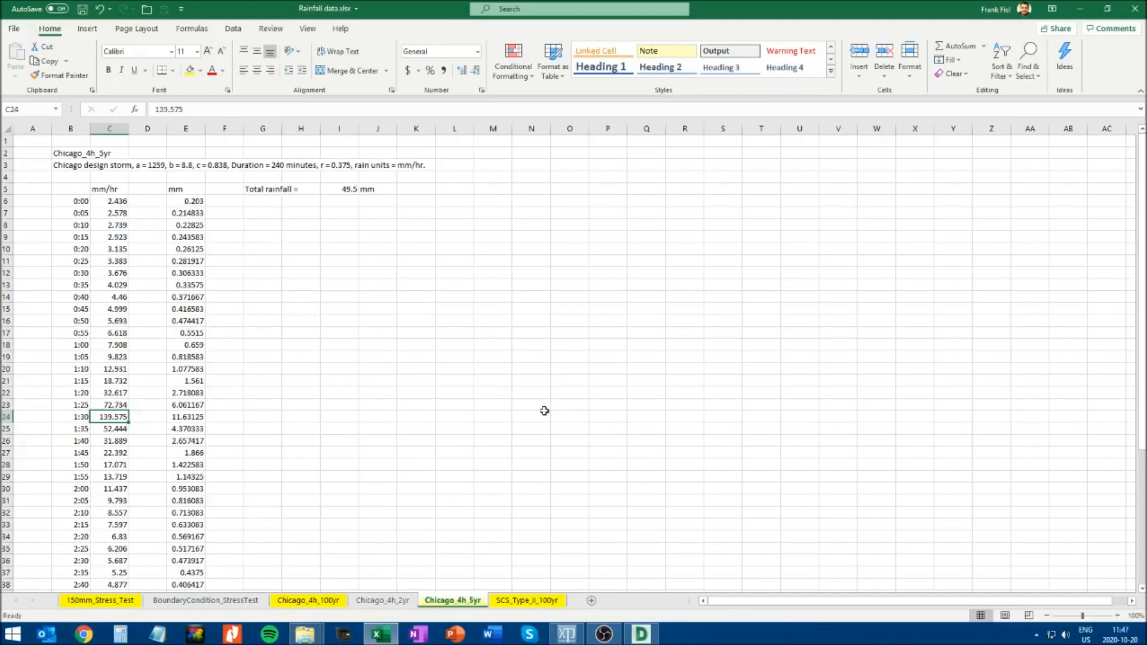
pyautogui.hotkey('alt', 'Tab')
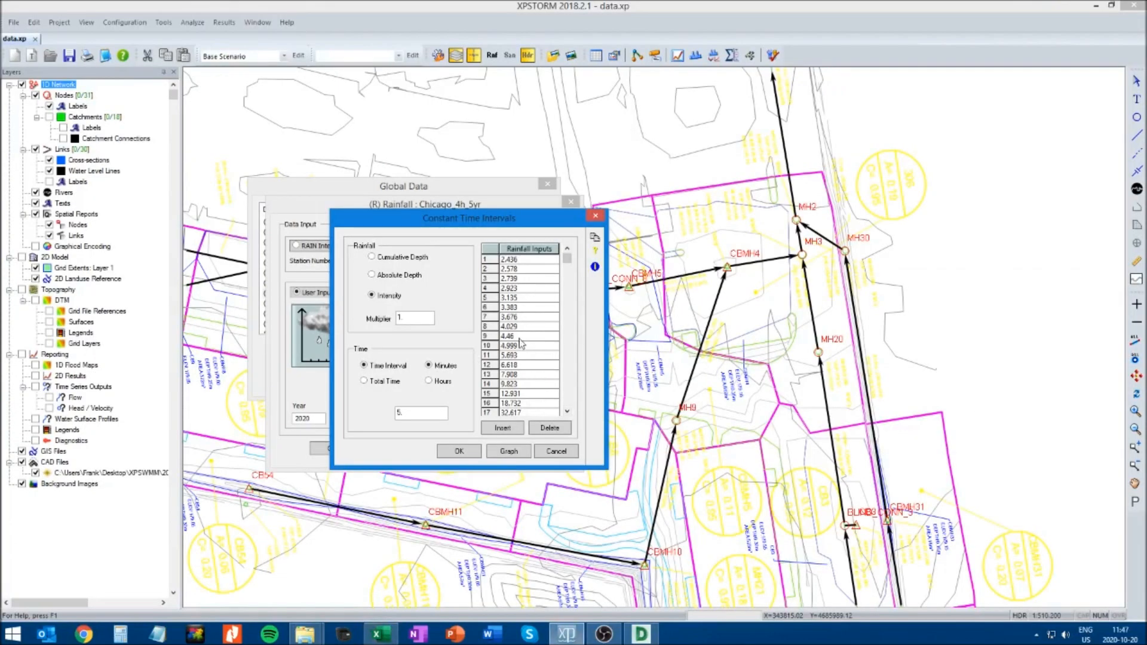
pyautogui.click(529, 248)
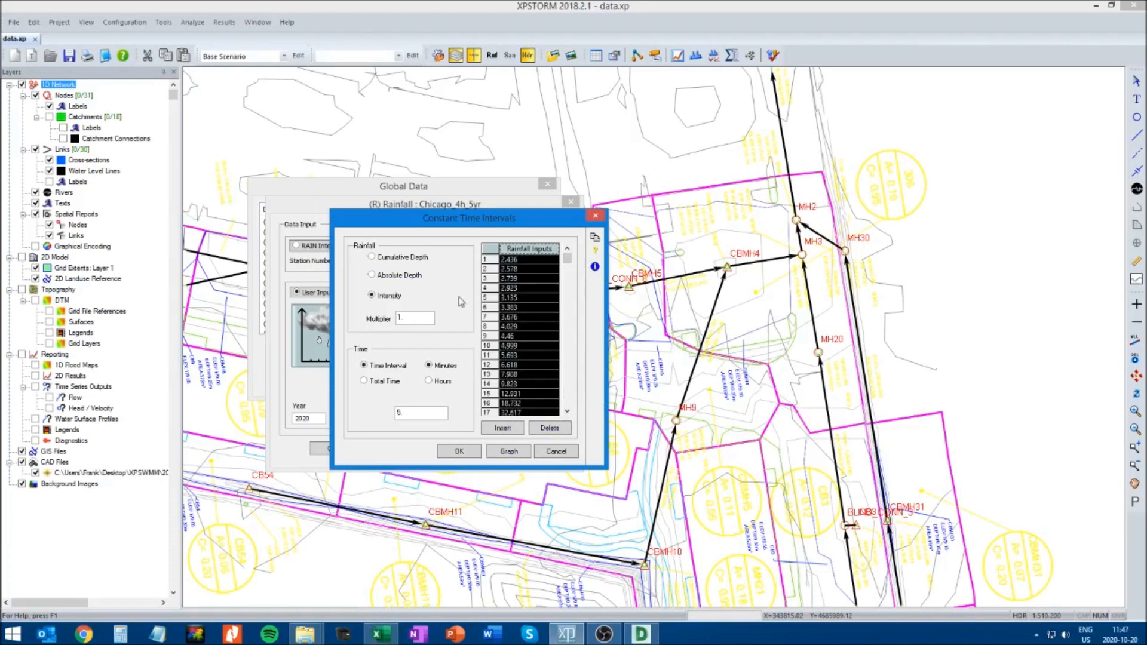
pyautogui.click(551, 428)
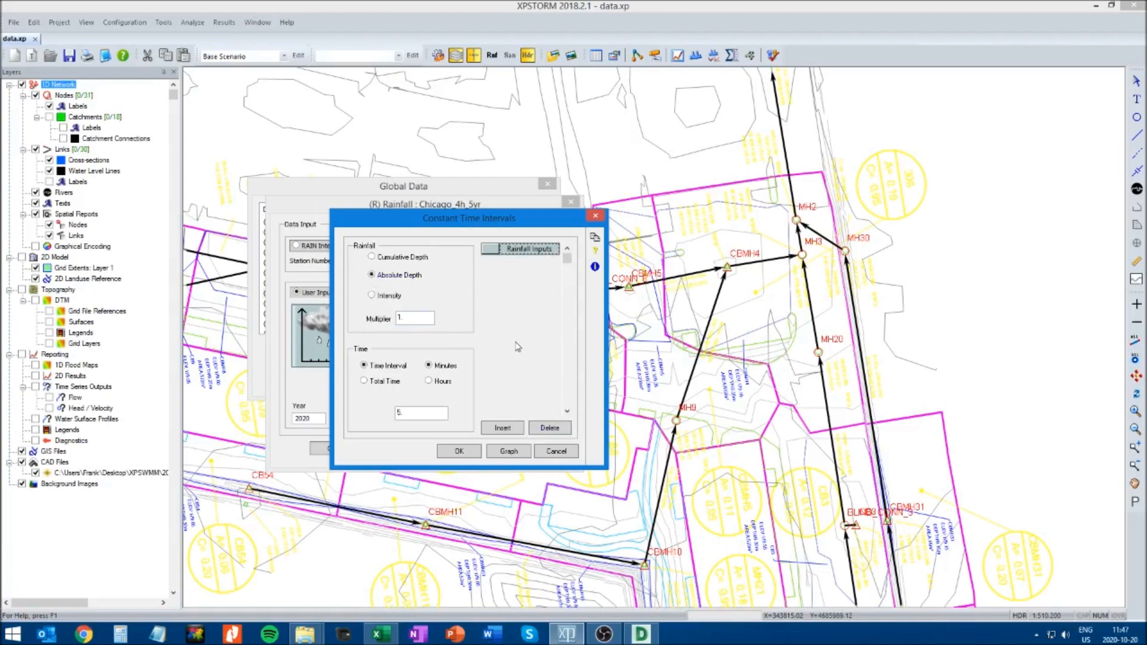
# Copy the mm depths for 0:00 to 4:00 (E6:E54) from the Chicago_4h_5yr Excel sheet and paste them into XPSTORM's rainfall inputs
pyautogui.hotkey('alt', 'Tab')
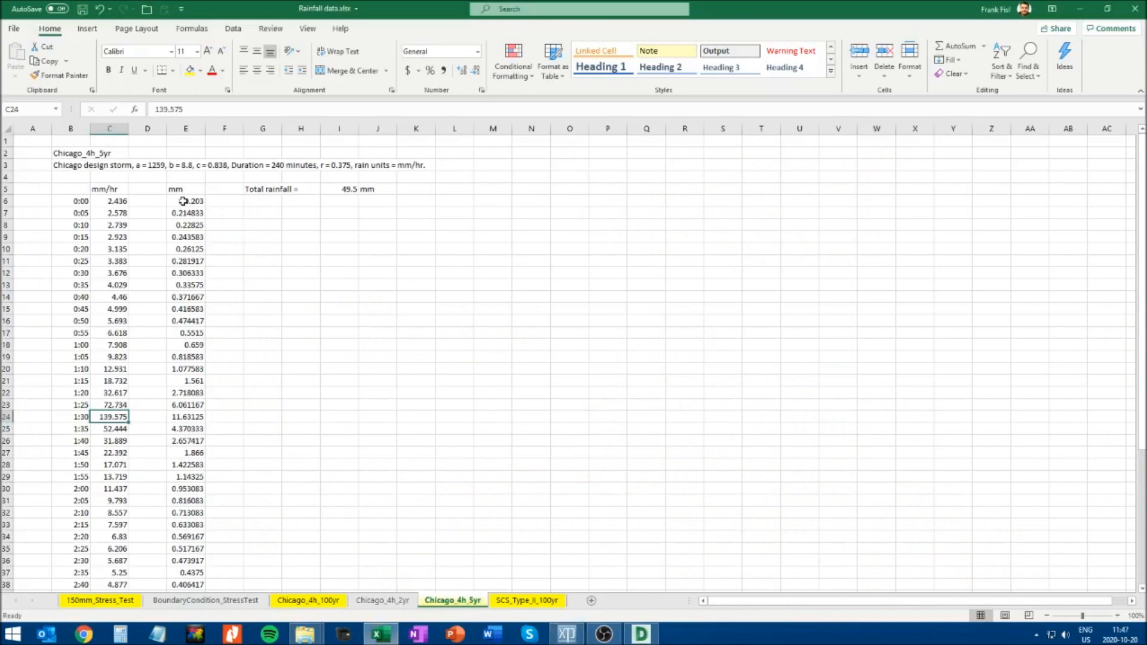
pyautogui.click(185, 202)
pyautogui.scroll(-6, 235, 432)
pyautogui.scroll(-5, 234, 432)
pyautogui.keyDown('shift'); pyautogui.click(186, 383); pyautogui.keyUp('shift')
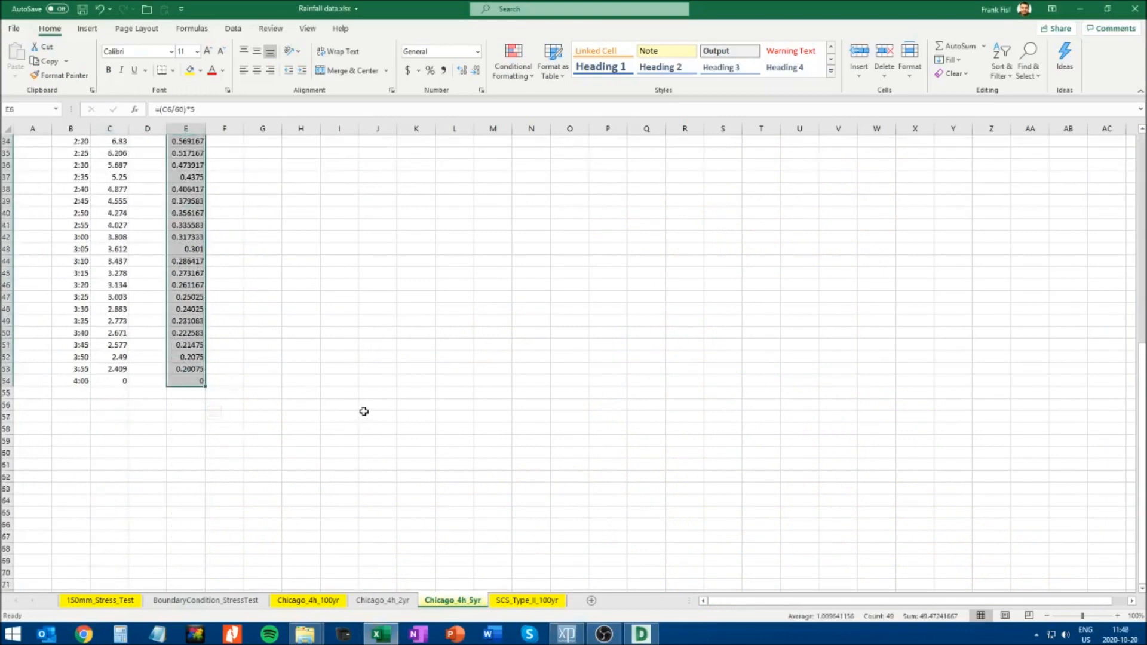
pyautogui.hotkey('ctrl', 'c')
pyautogui.hotkey('alt', 'Tab')
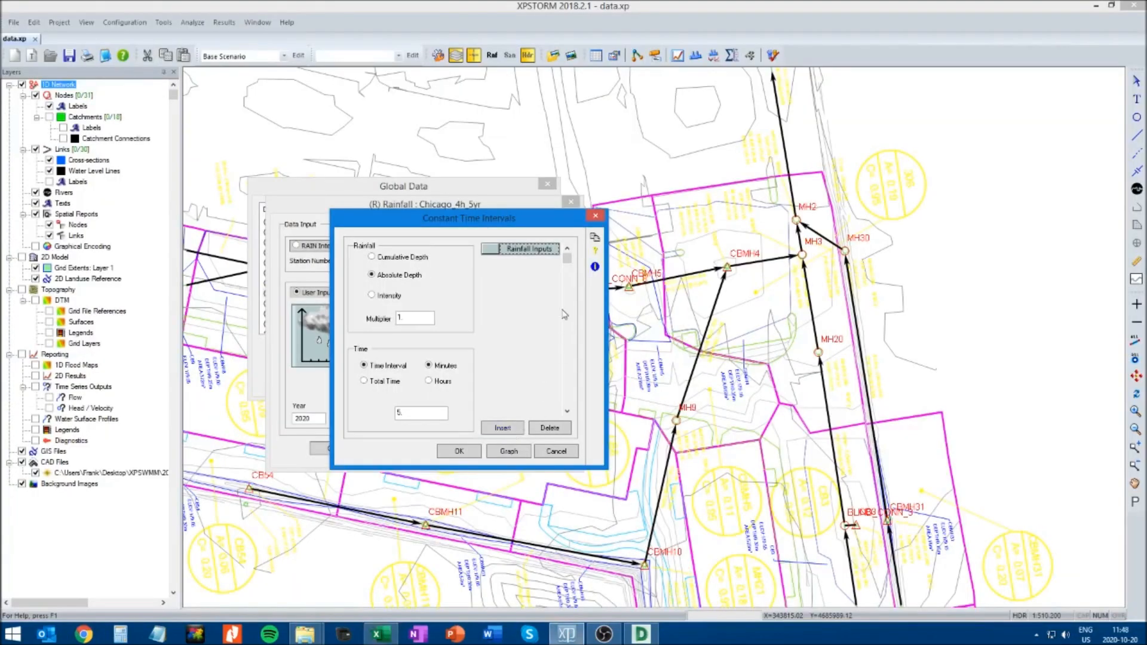
pyautogui.click(502, 428)
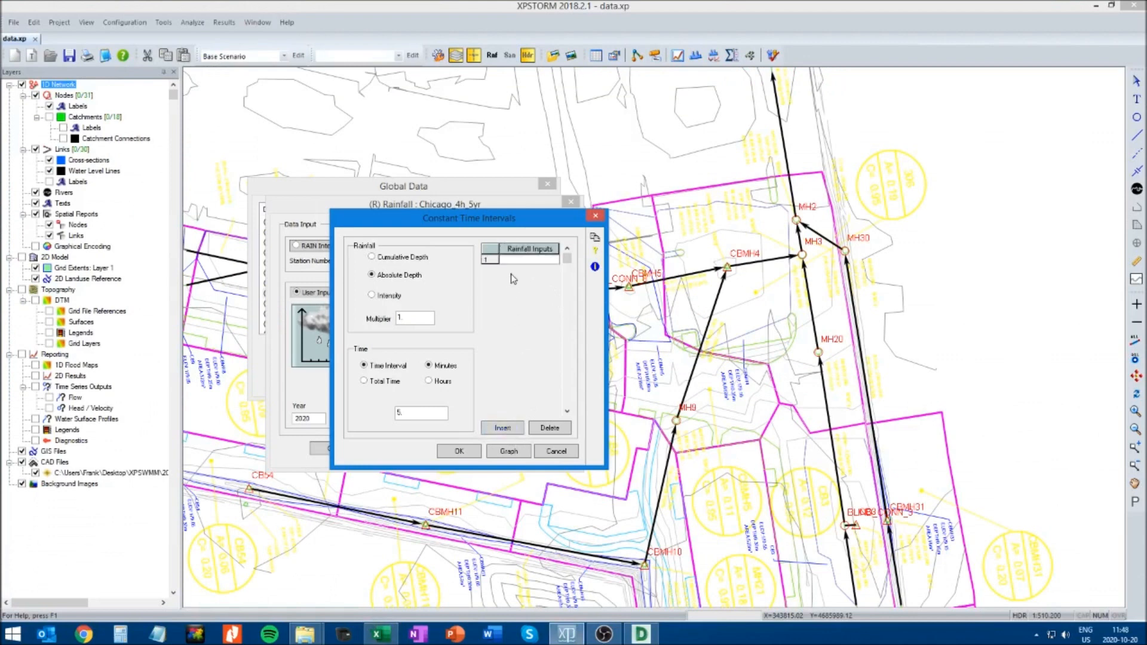
pyautogui.rightClick(517, 265)
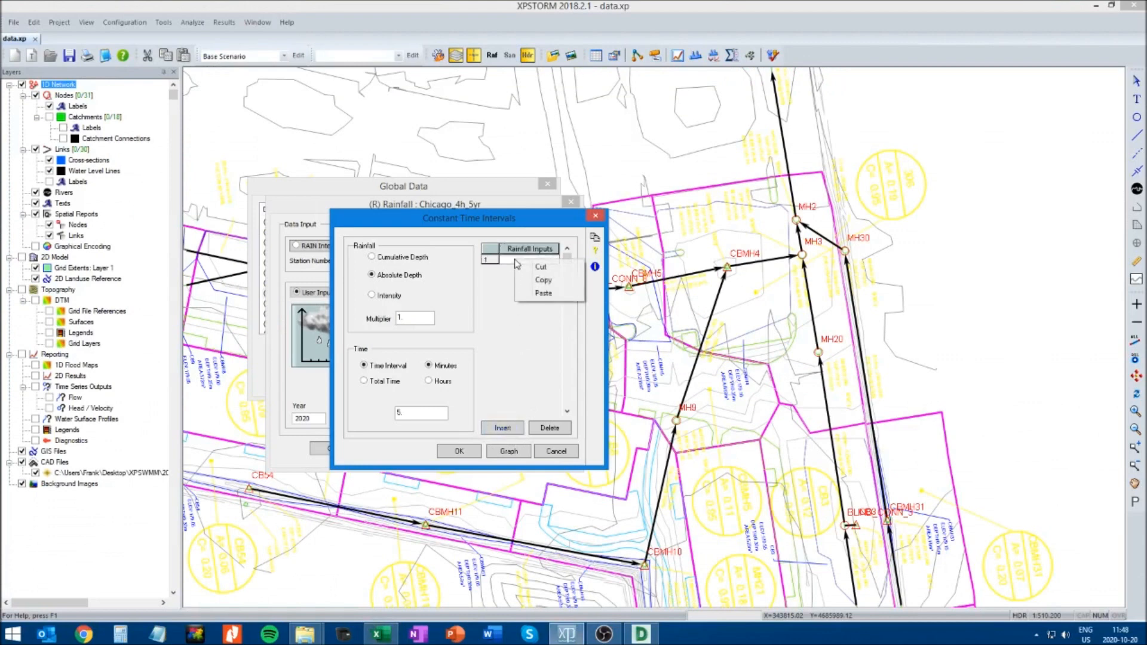
pyautogui.click(537, 295)
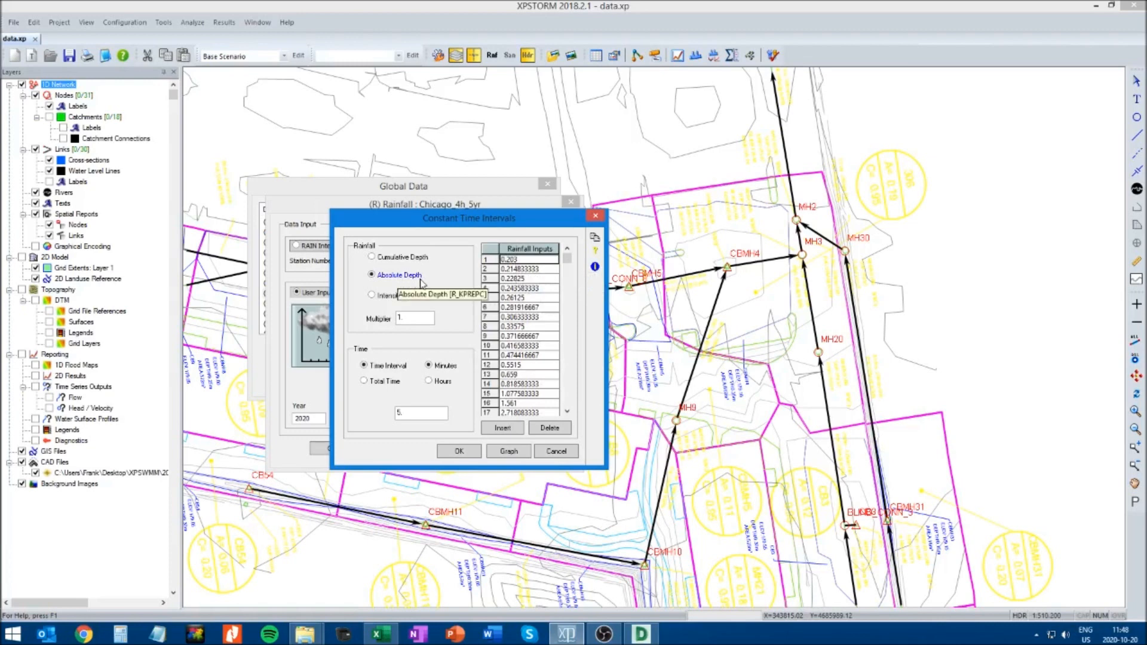
# Graph the pasted absolute depths and verify the peak intensity against the 1:30 mm/hr value (C24) in Excel
pyautogui.click(510, 453)
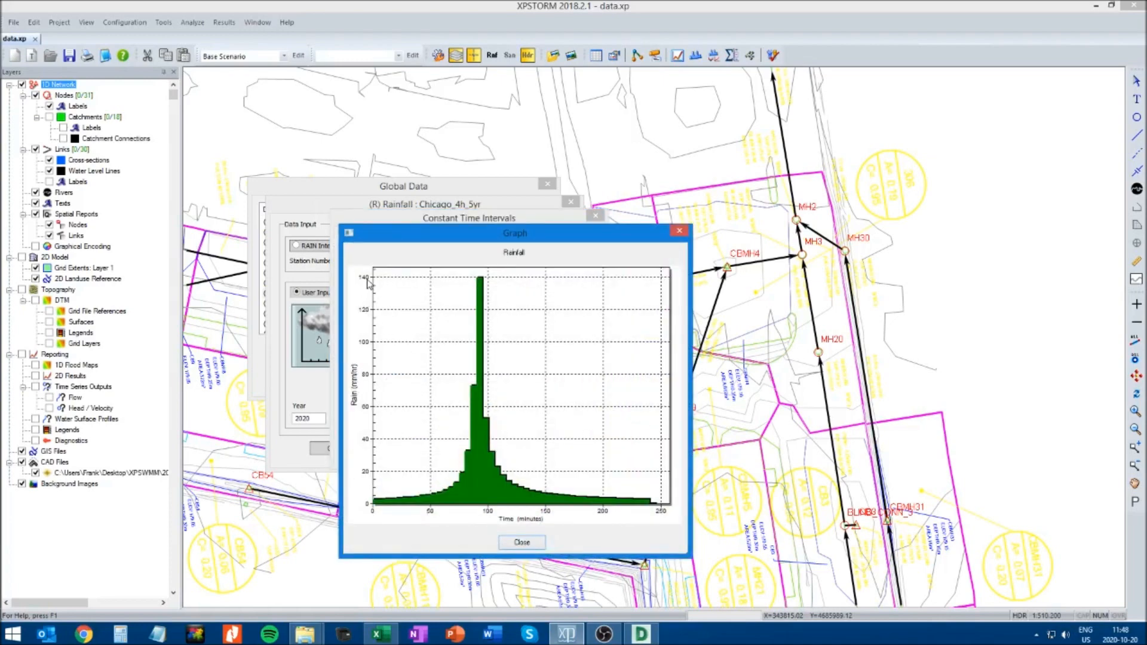
pyautogui.click(395, 637)
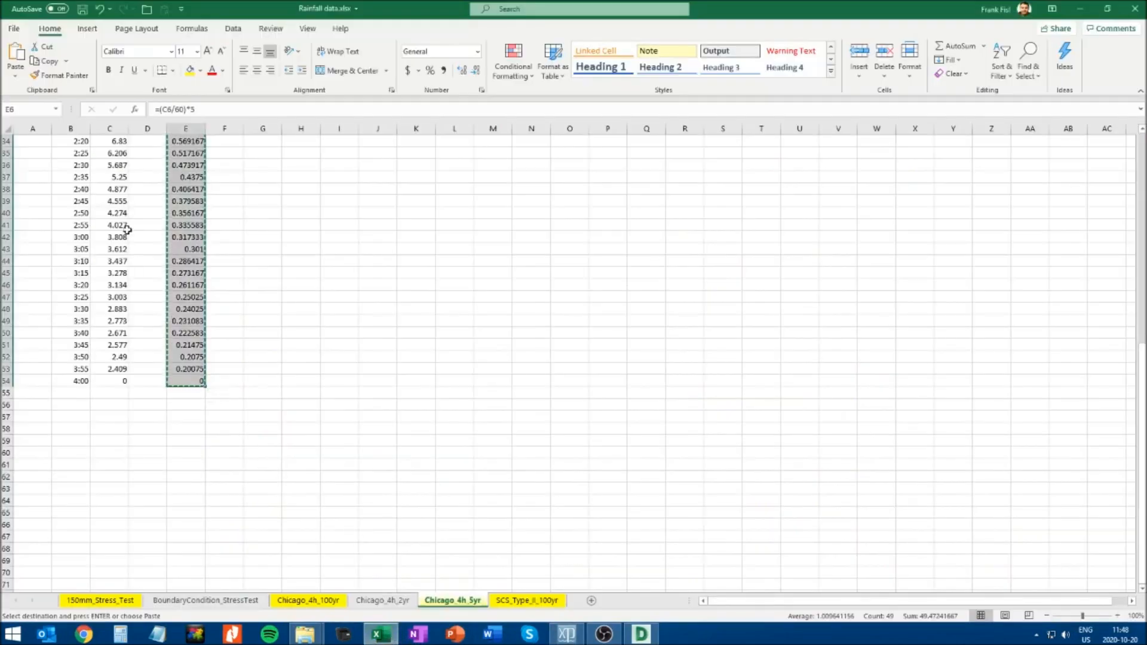
pyautogui.scroll(4, 141, 227)
pyautogui.click(107, 239)
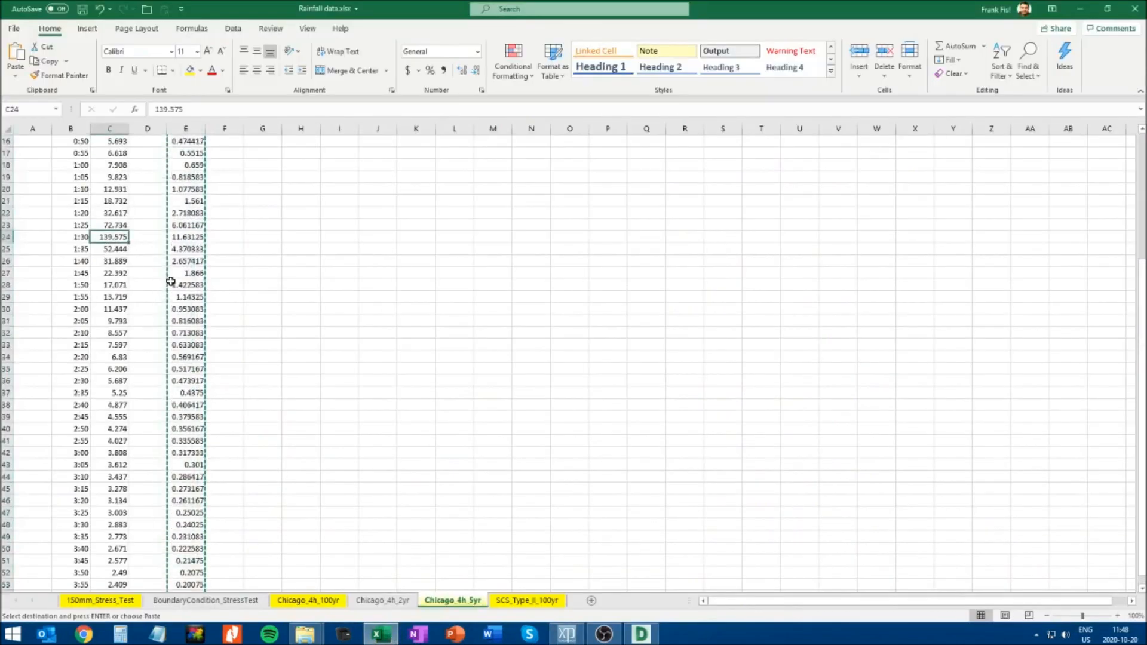
pyautogui.hotkey('alt', 'Tab')
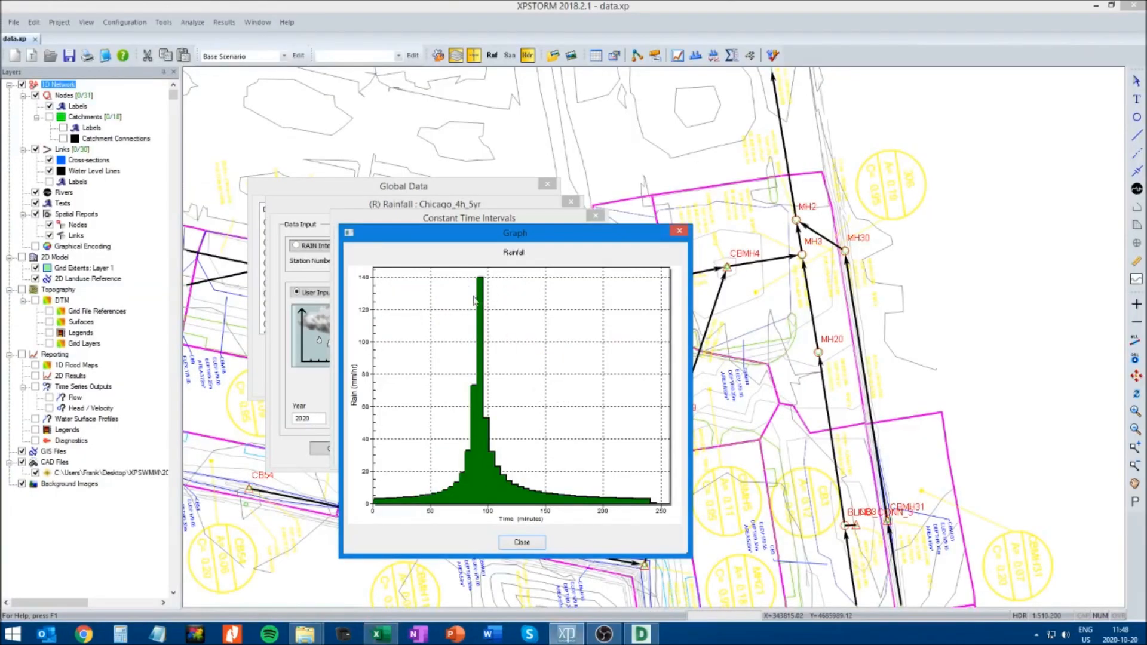
pyautogui.click(511, 542)
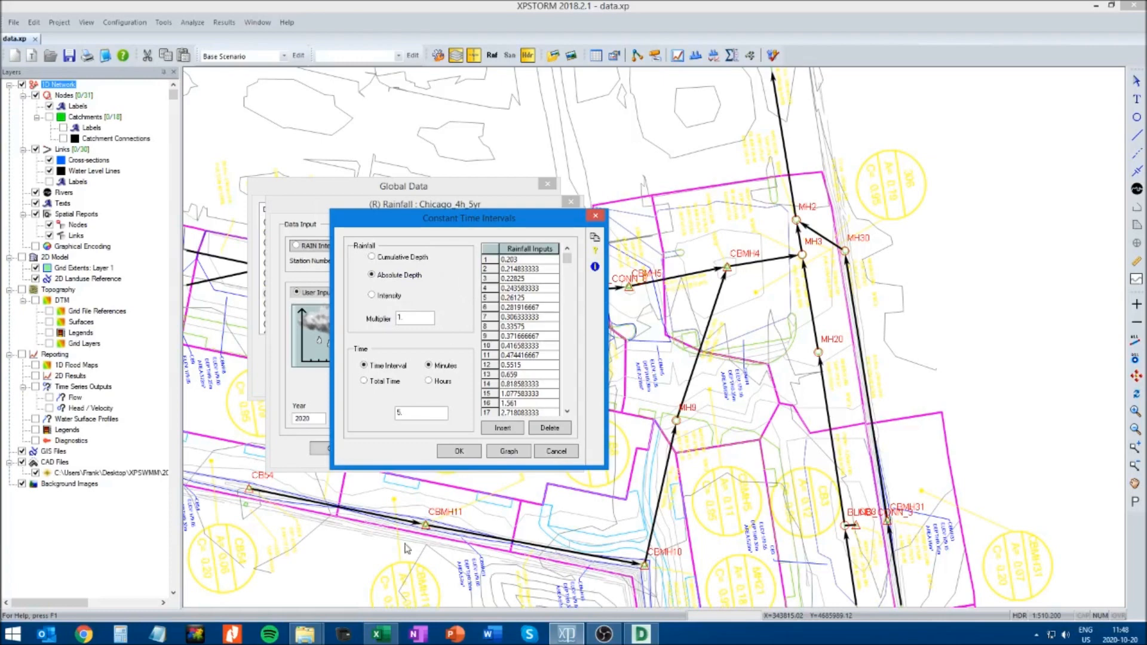
# Check the total rainfall (I5) on the Chicago_4h_5yr sheet in Excel and accept the absolute-depth rainfall inputs in XPSTORM
pyautogui.click(366, 636)
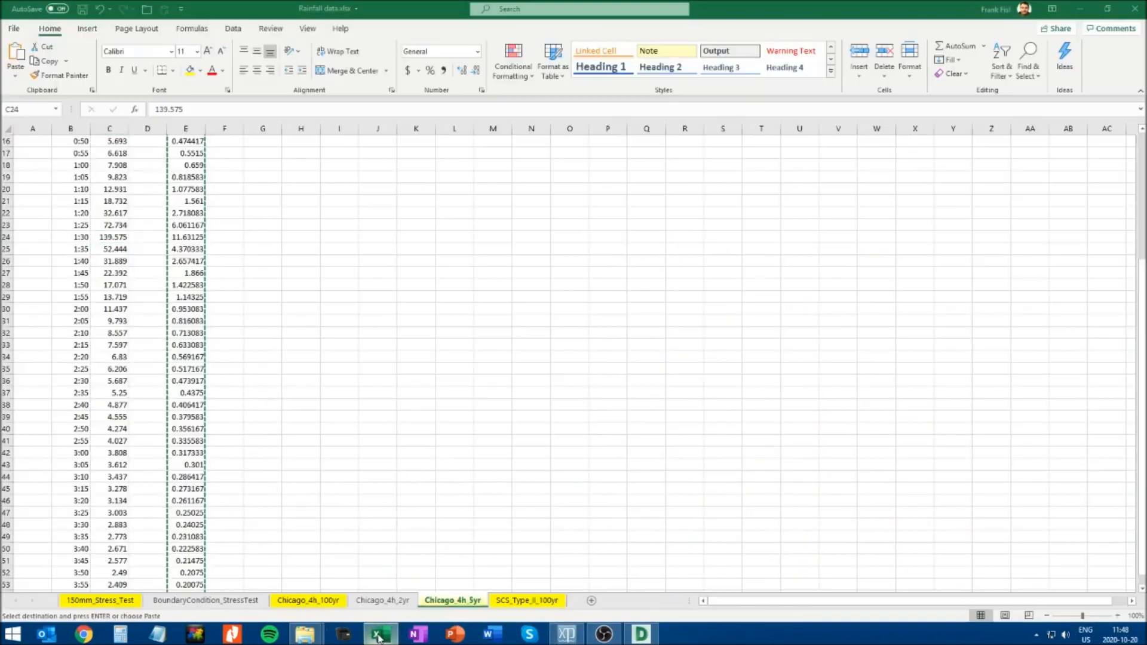
pyautogui.scroll(5, 316, 299)
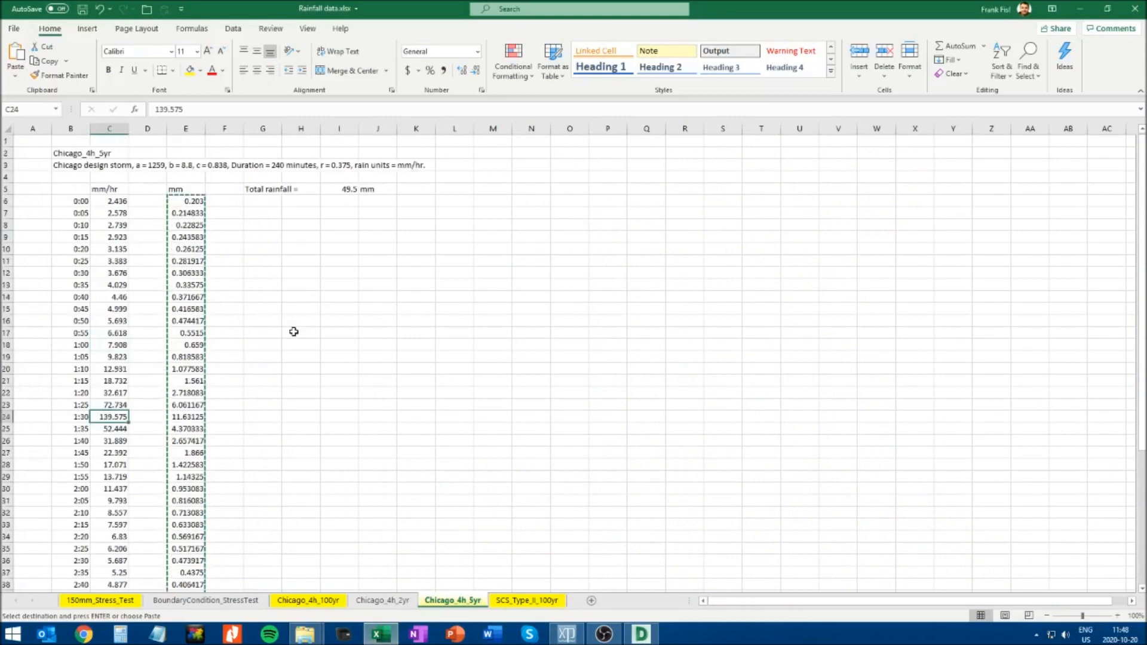
pyautogui.click(341, 190)
pyautogui.press('Escape')
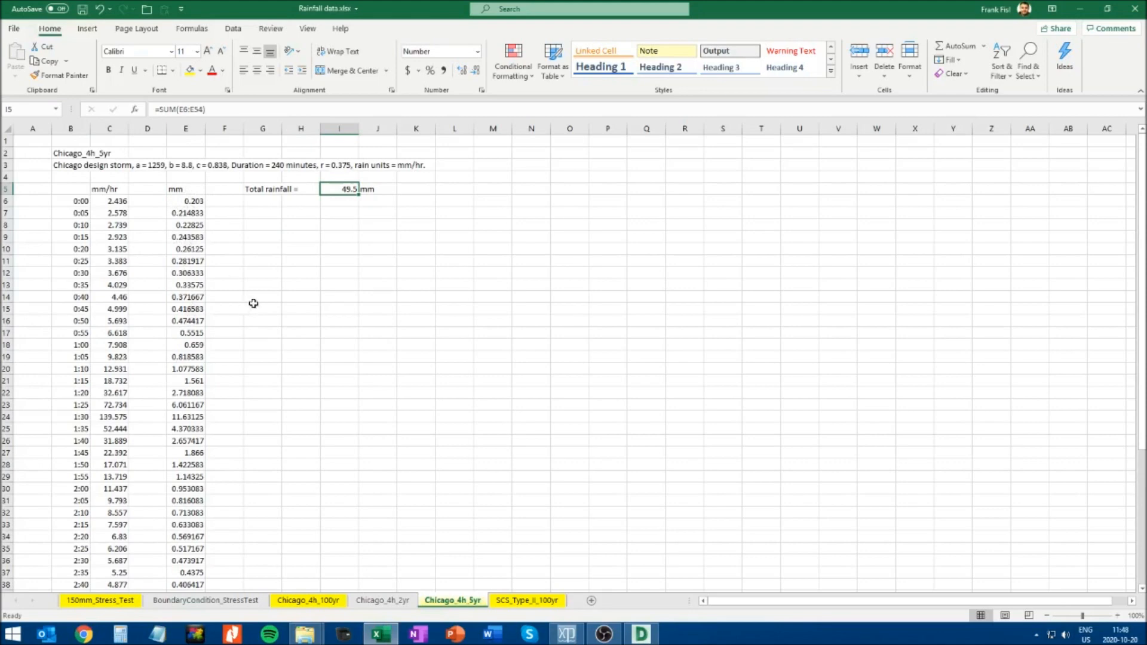
pyautogui.click(1080, 9)
pyautogui.click(470, 453)
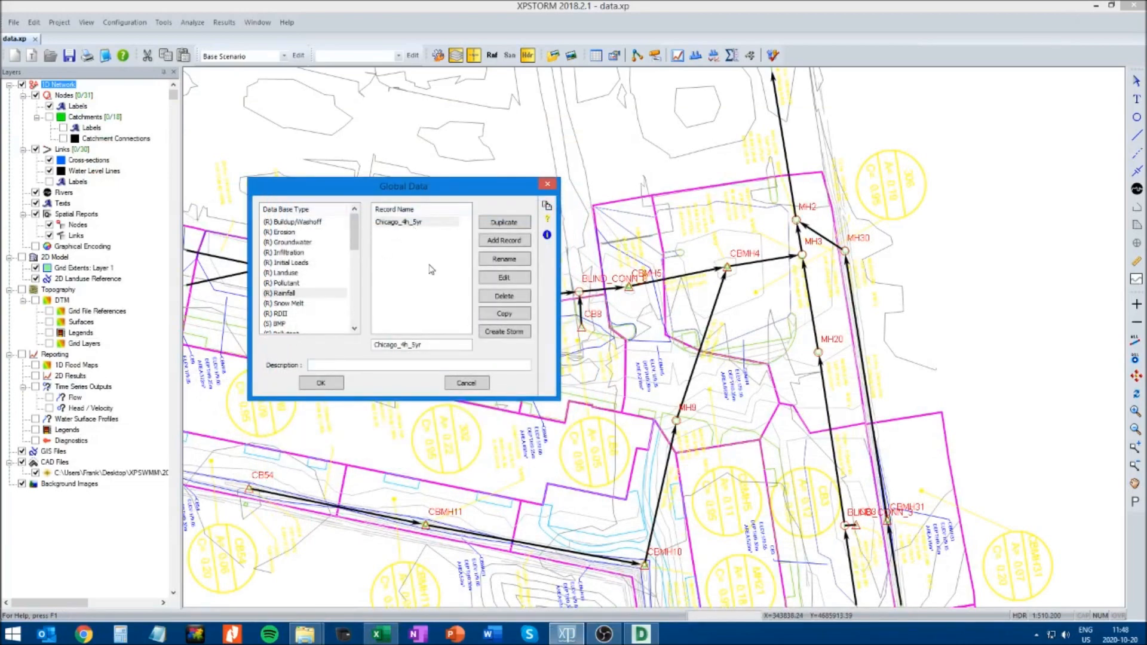
# Copy the storm name Chicago_4h_100yr (B2) from its Excel sheet and add a rainfall record with that name in XPSTORM
pyautogui.click(386, 629)
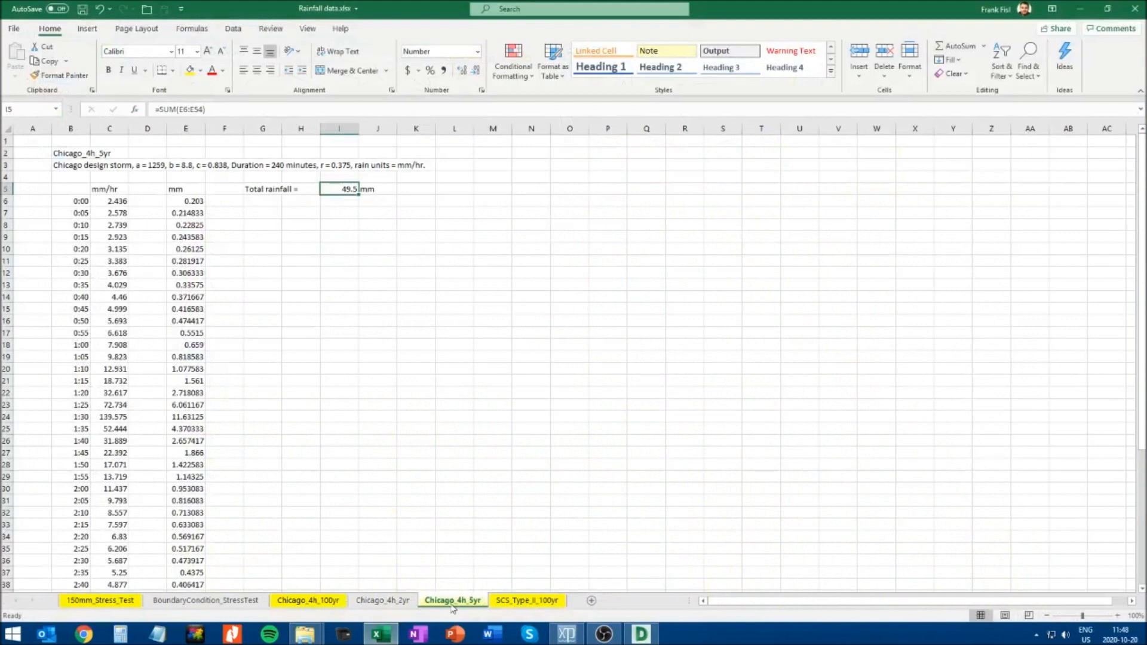
pyautogui.click(309, 601)
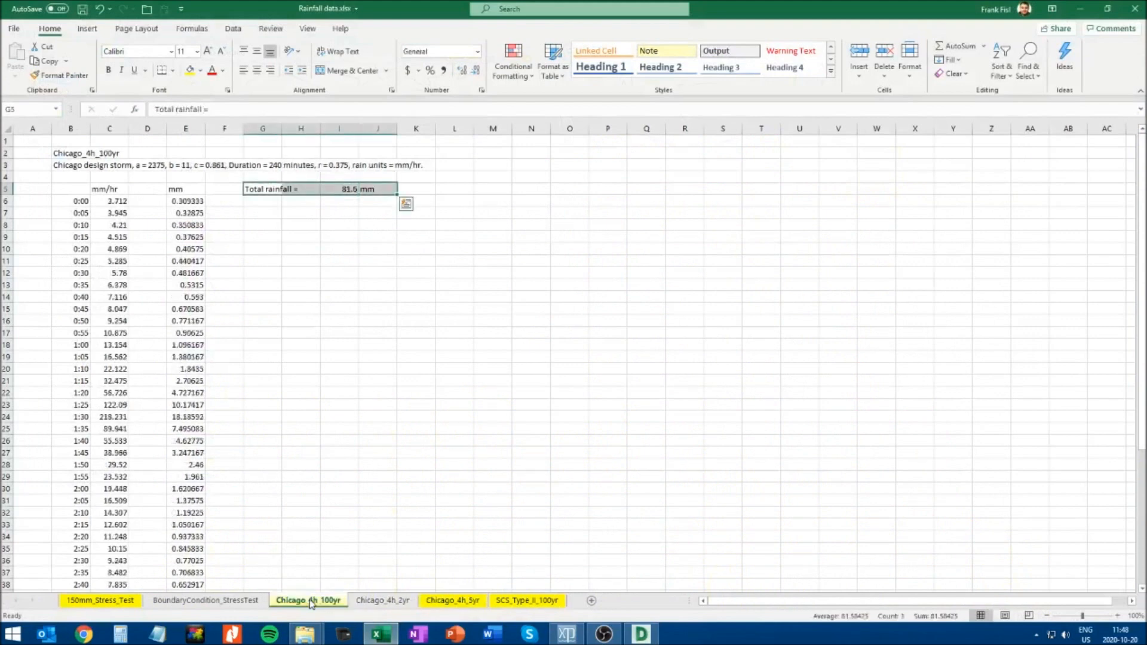
pyautogui.click(67, 154)
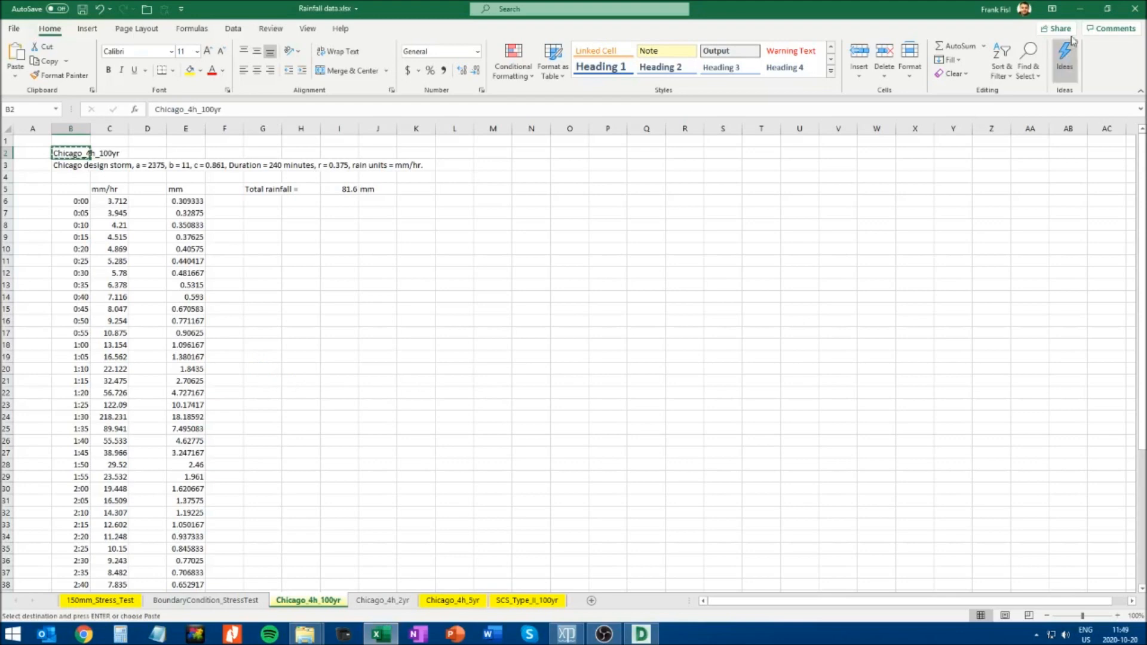
pyautogui.click(1080, 9)
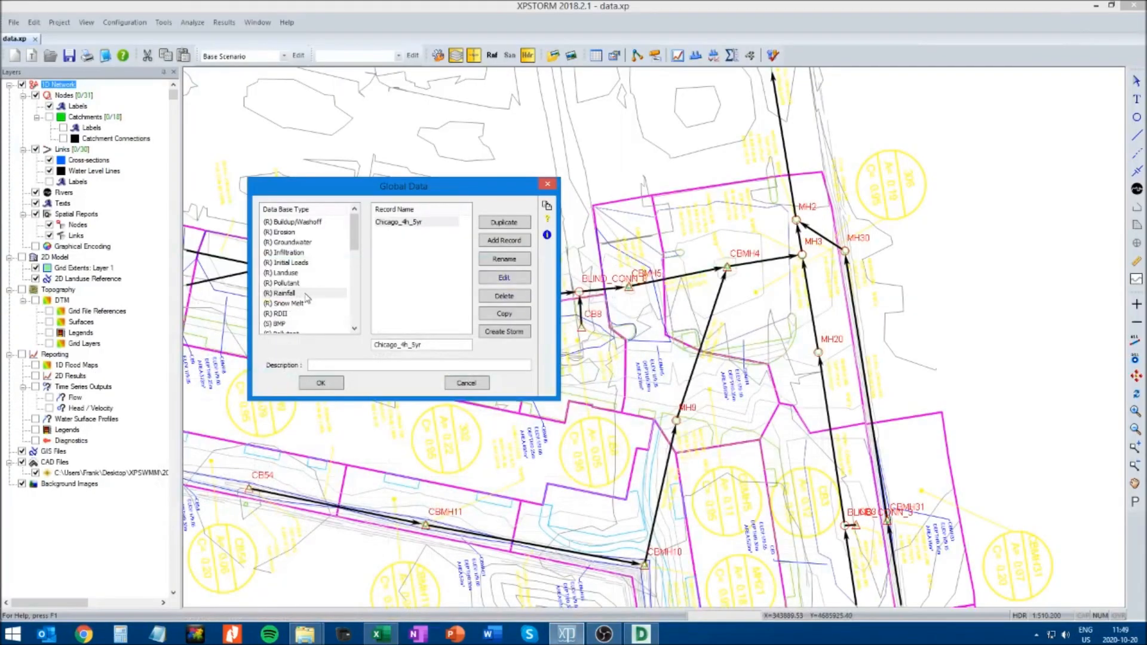
pyautogui.moveTo(437, 345); pyautogui.dragTo(345, 345)
pyautogui.hotkey('ctrl', 'v')
pyautogui.click(504, 240)
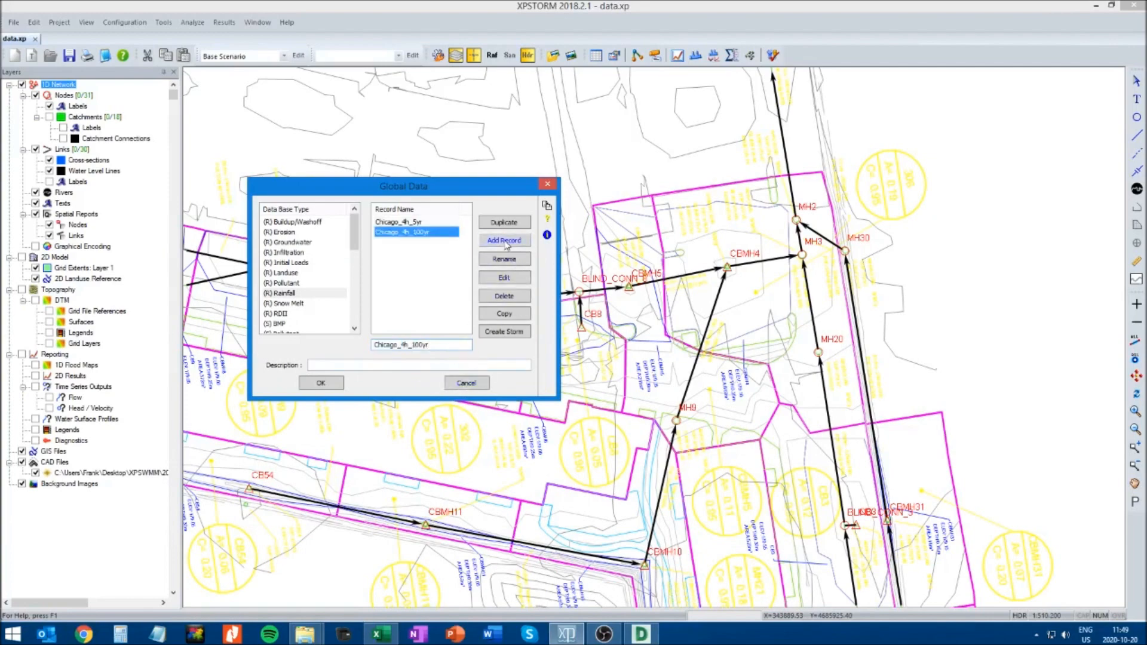
# Set the Chicago_4h_100yr record to constant time intervals with Absolute Depth and a 5-minute interval, checking the time step in Excel
pyautogui.click(505, 278)
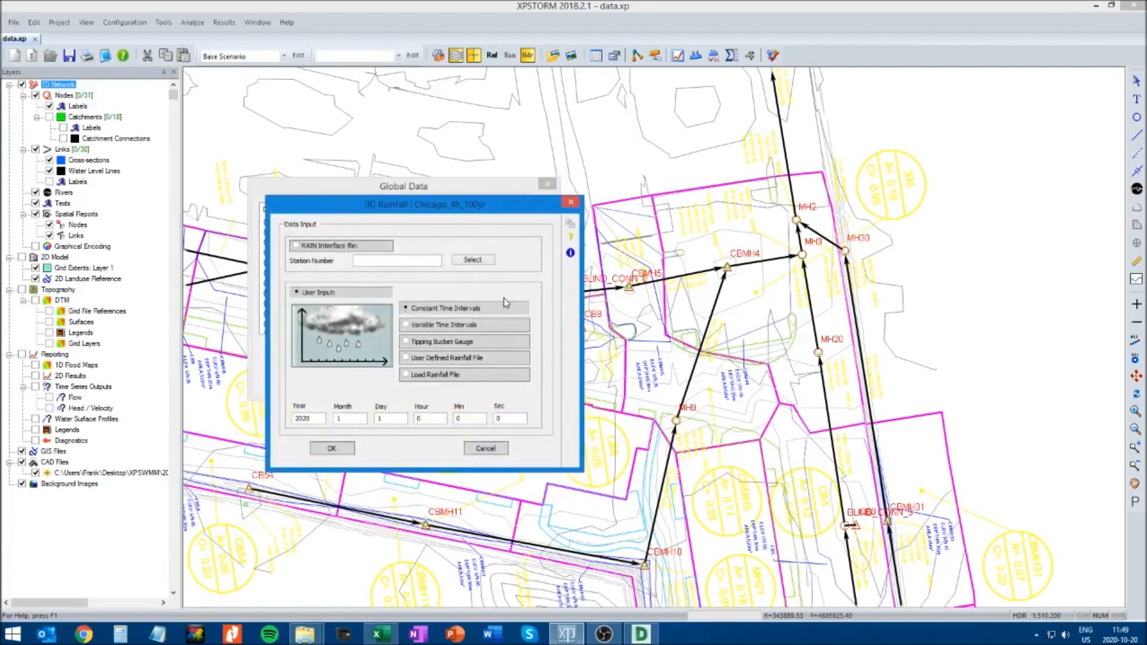
pyautogui.click(450, 309)
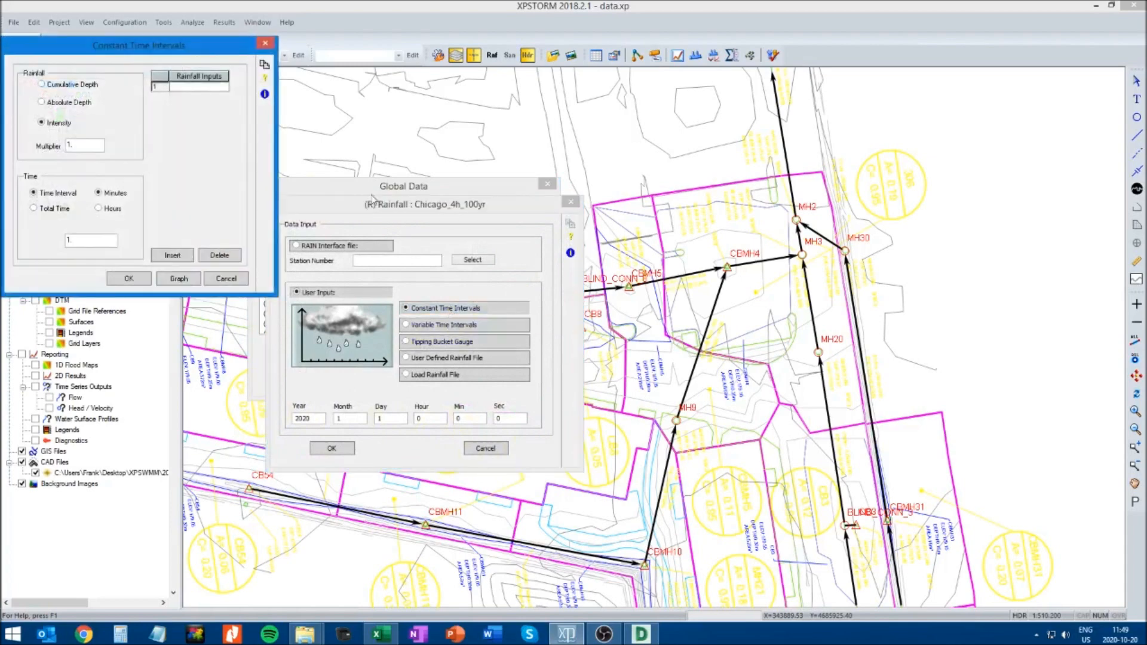
pyautogui.moveTo(168, 47); pyautogui.dragTo(501, 196)
pyautogui.click(381, 252)
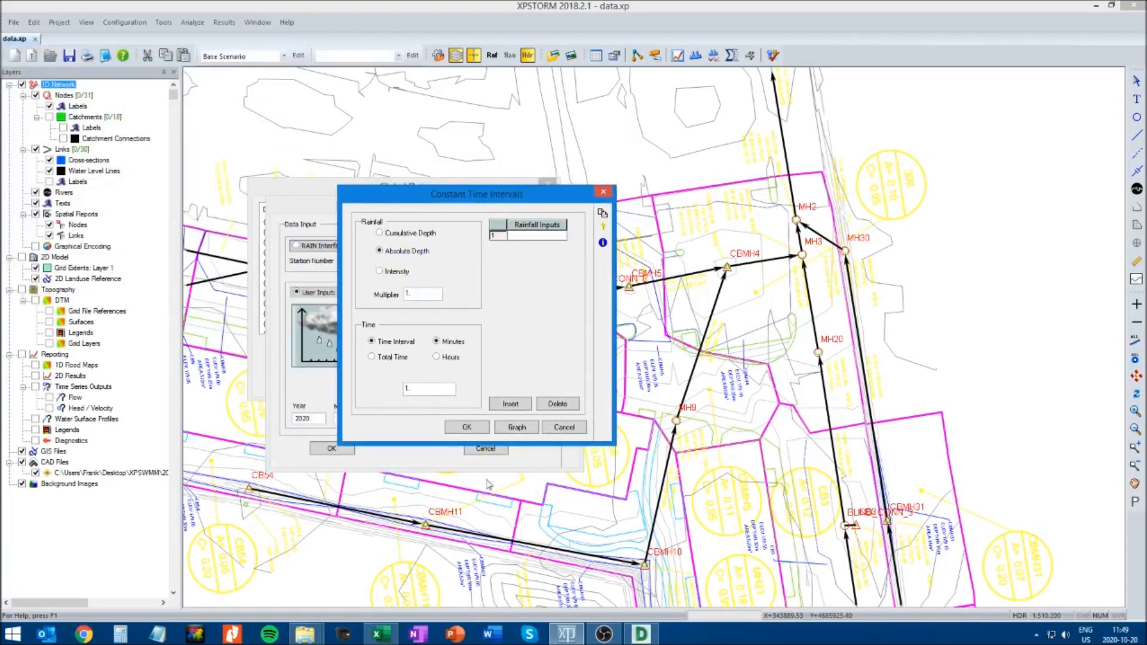
pyautogui.click(378, 634)
pyautogui.press('Escape')
pyautogui.click(83, 213)
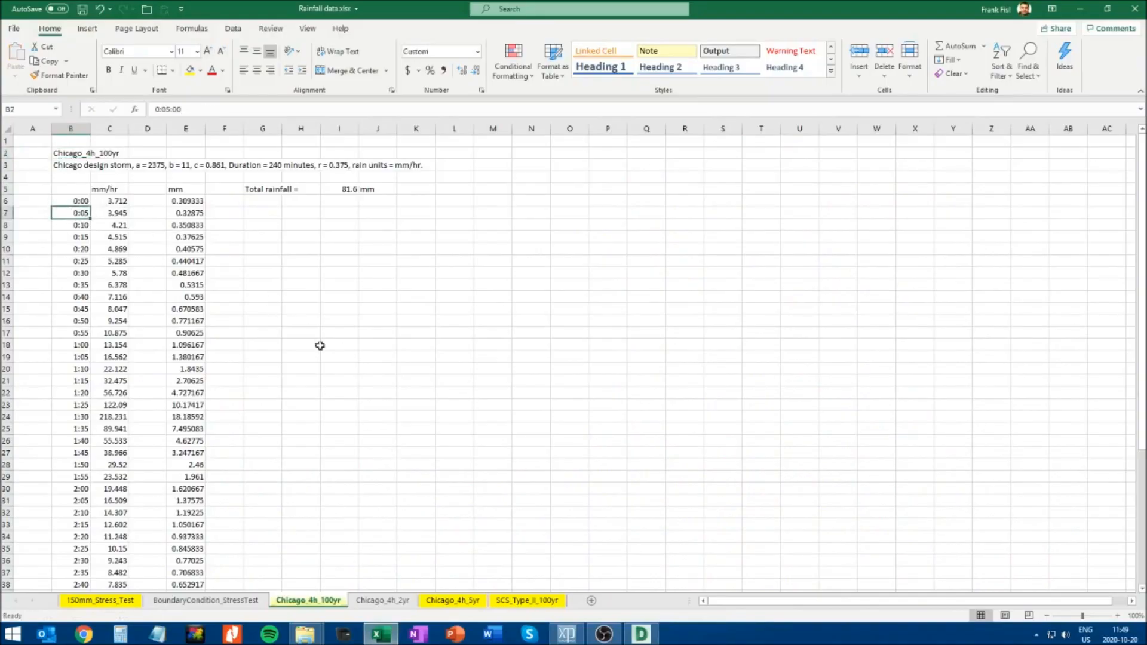
pyautogui.hotkey('alt', 'Tab')
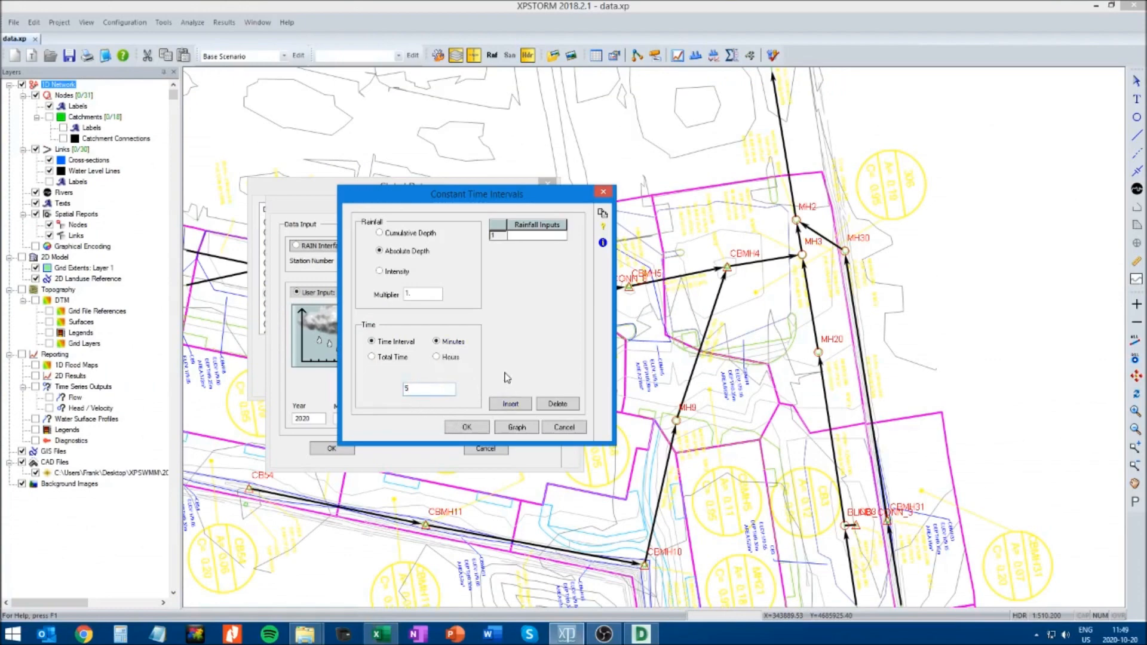
# Copy the mm depths for 0:00 to 4:00 (E6:E54) from the Chicago_4h_100yr Excel sheet and paste them into XPSTORM's rainfall inputs
pyautogui.hotkey('alt', 'Tab')
pyautogui.click(187, 201)
pyautogui.scroll(-12, 186, 202)
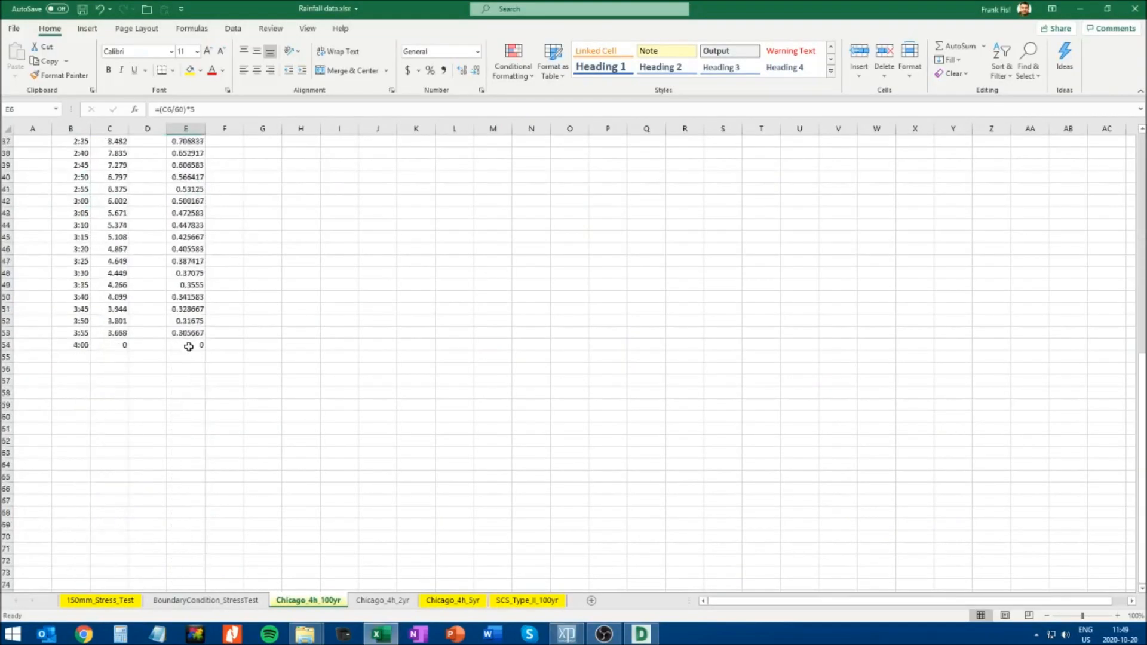
pyautogui.keyDown('shift'); pyautogui.click(192, 345); pyautogui.keyUp('shift')
pyautogui.hotkey('ctrl', 'c')
pyautogui.hotkey('alt', 'Tab')
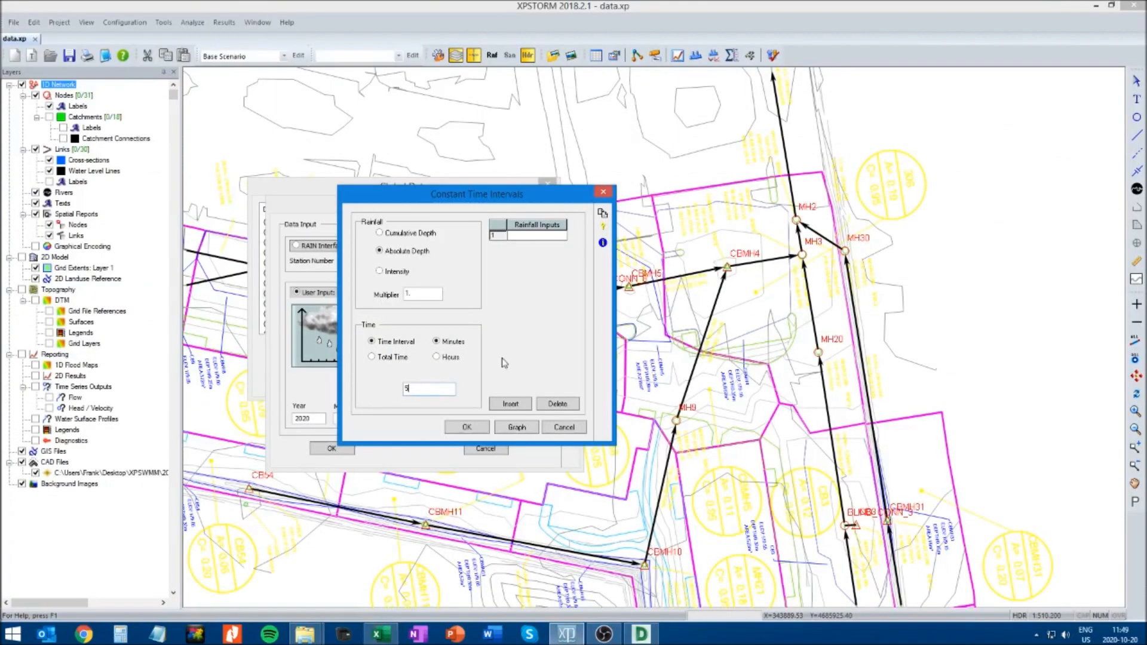
pyautogui.click(528, 236)
pyautogui.rightClick(529, 236)
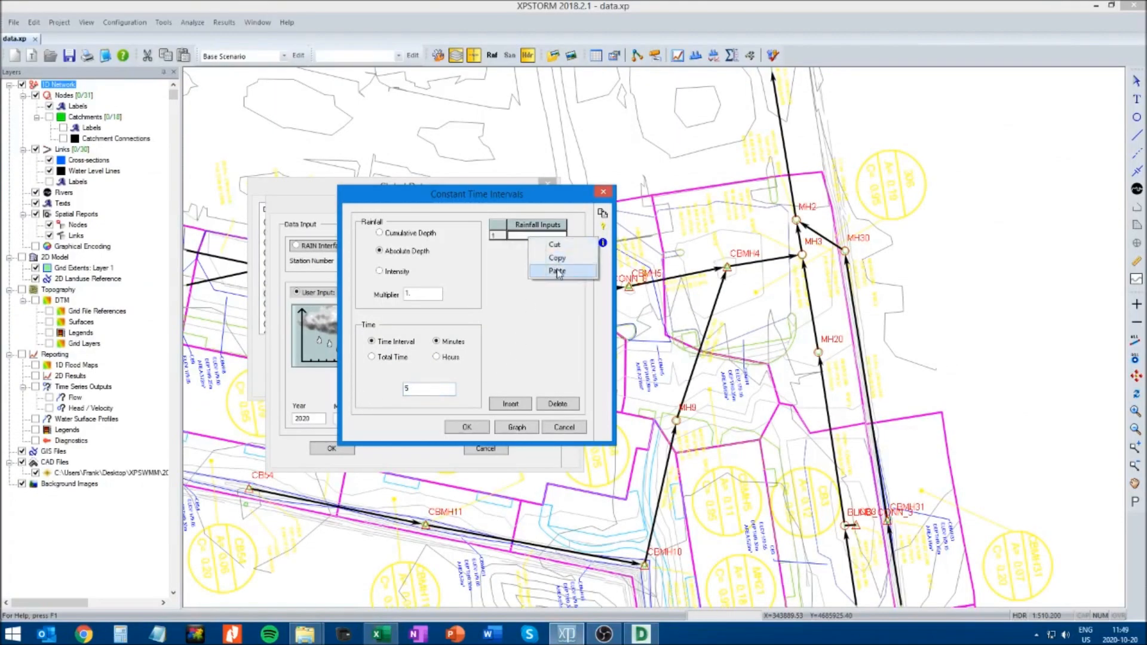
pyautogui.click(547, 275)
# Graph the 100-year absolute depths and compare the peak with the 1:30 mm/hr value (C24) and the end time with 4:00 in Excel
pyautogui.click(517, 426)
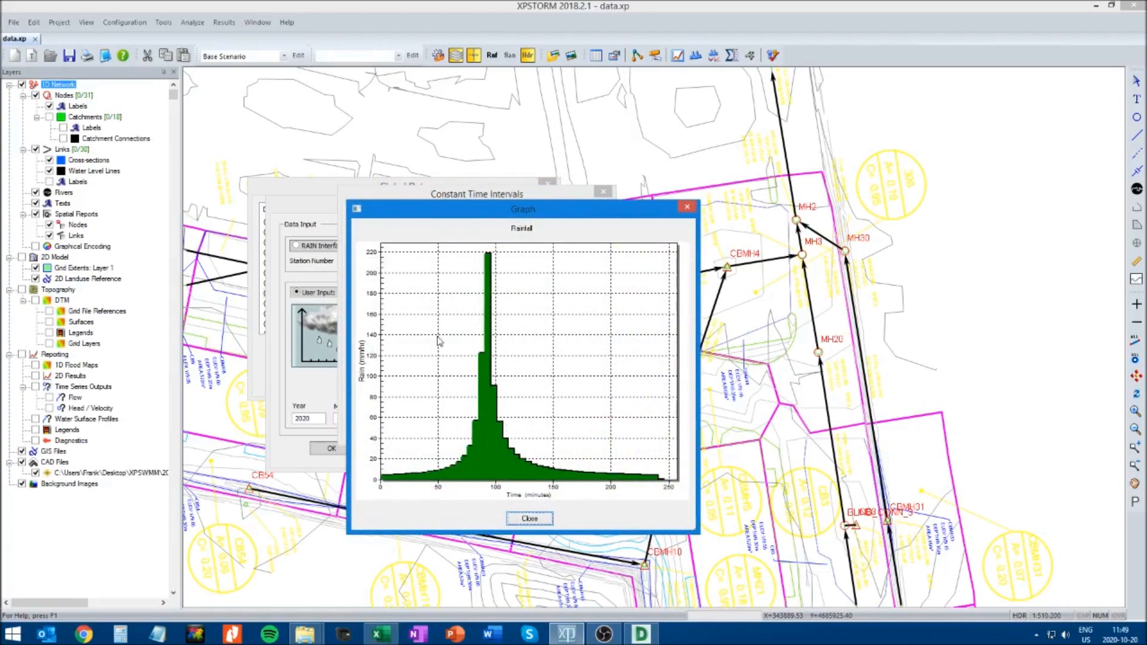
pyautogui.hotkey('alt', 'Tab')
pyautogui.scroll(9, 223, 266)
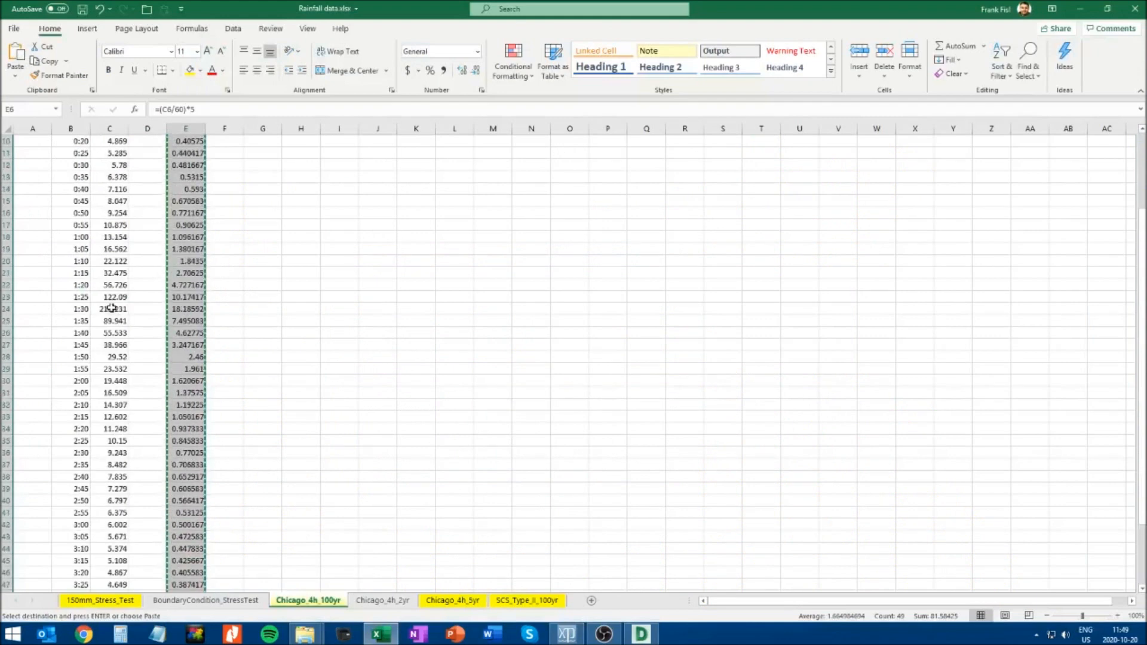
pyautogui.click(113, 309)
pyautogui.press('Escape')
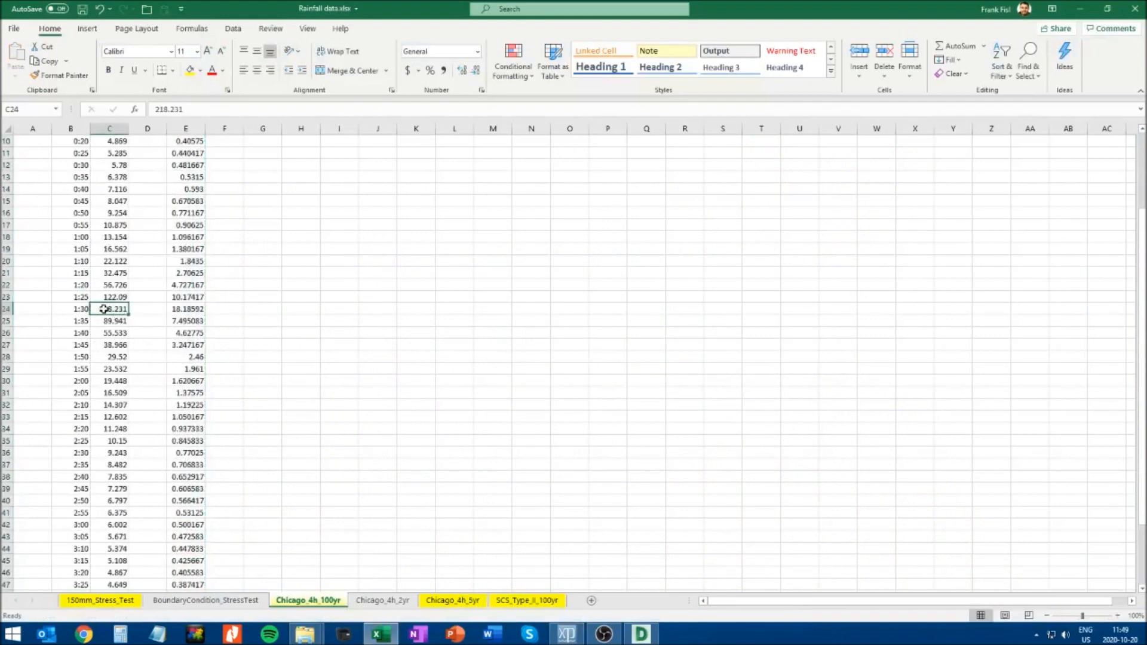
pyautogui.scroll(3, 281, 358)
pyautogui.hotkey('alt', 'Tab')
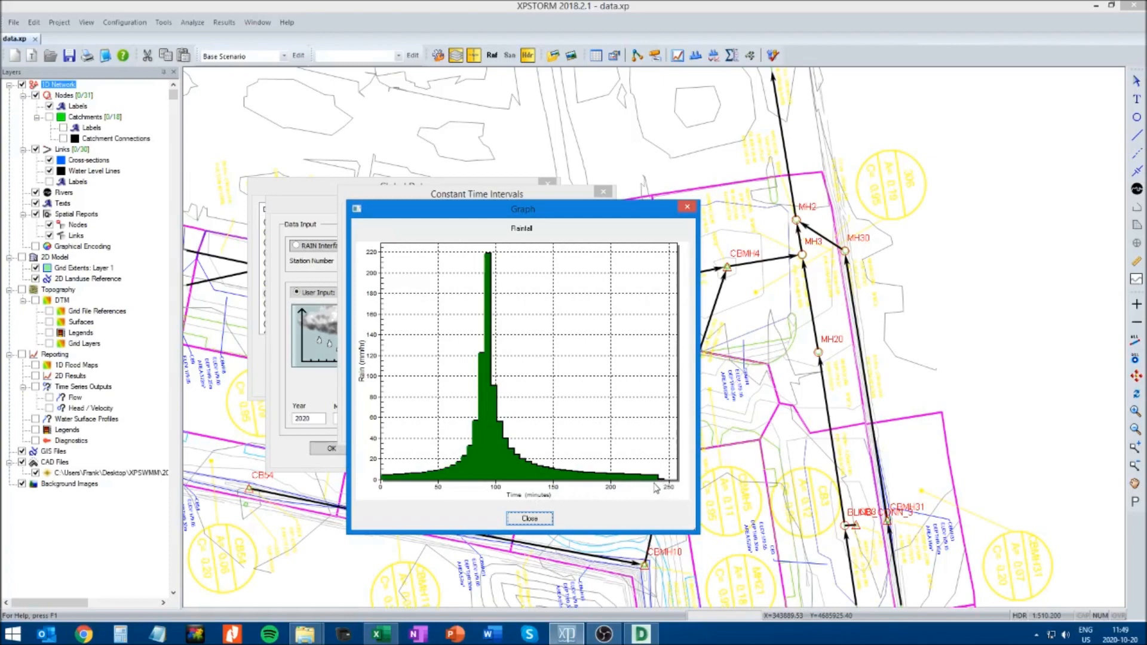
pyautogui.hotkey('alt', 'Tab')
pyautogui.scroll(-9, 239, 397)
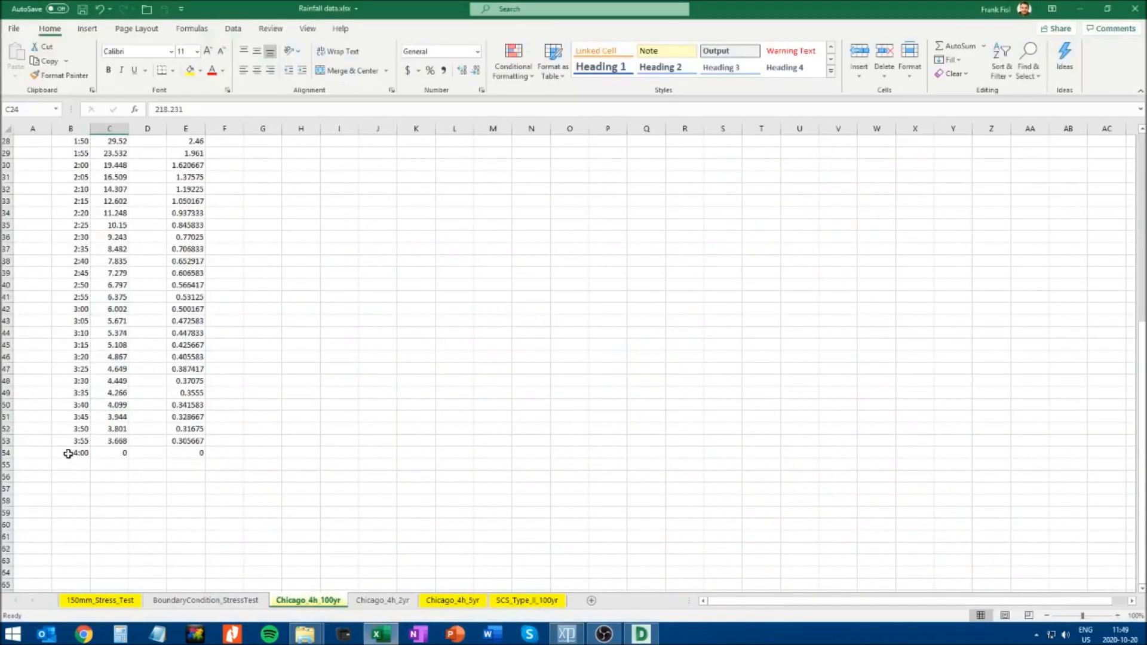
pyautogui.scroll(9, 224, 440)
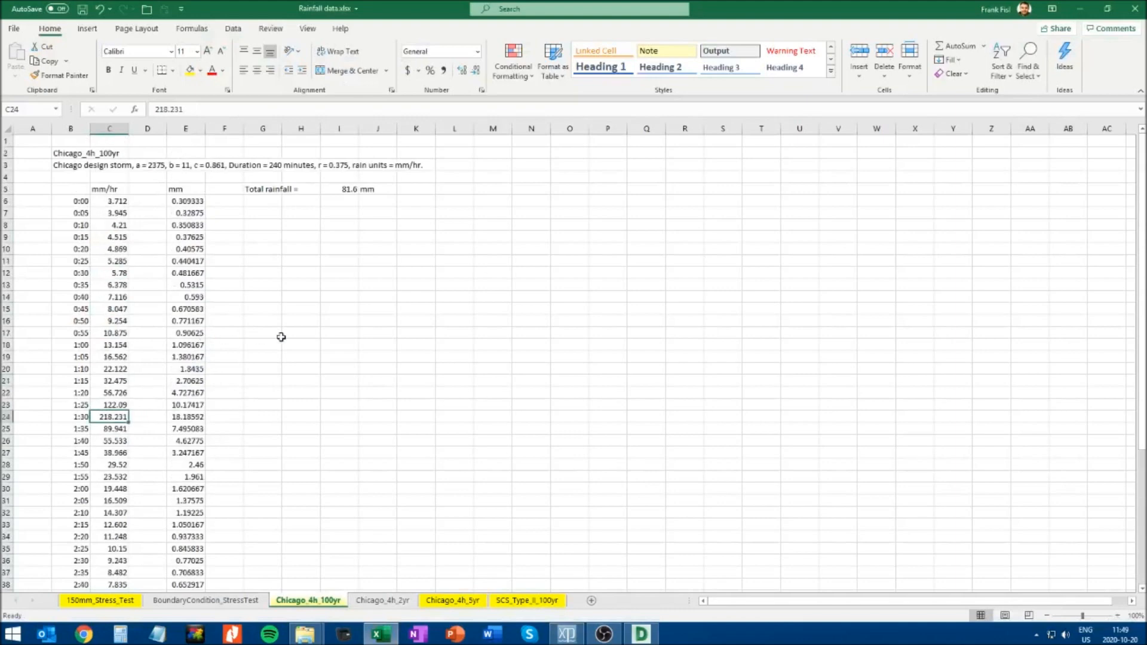
pyautogui.hotkey('alt', 'Tab')
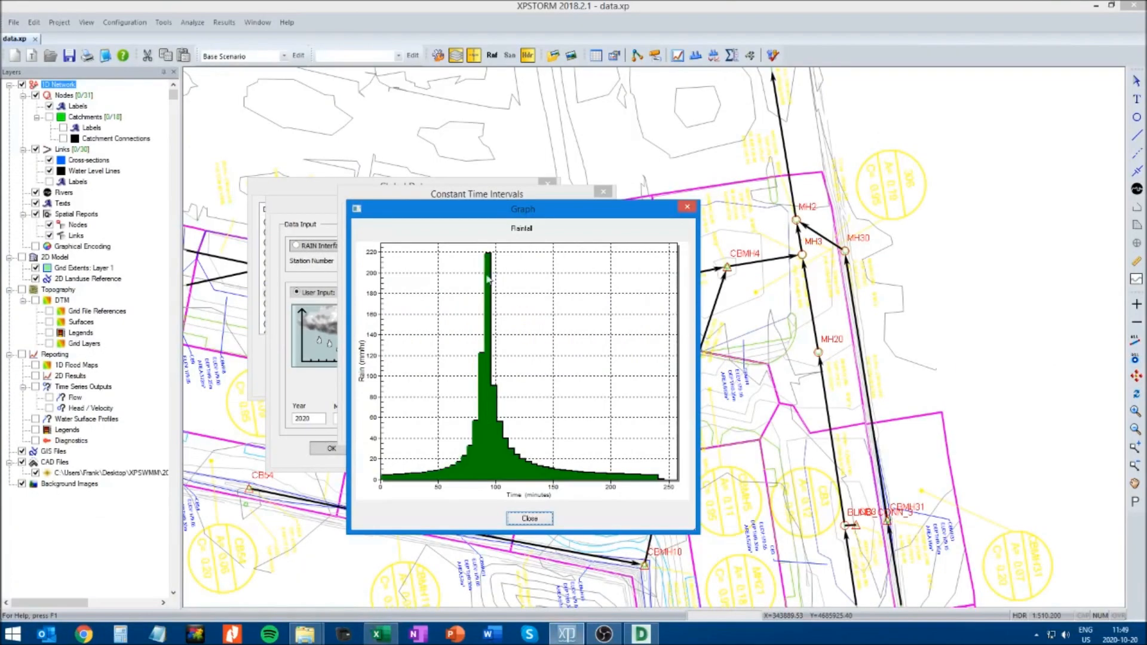
# Close the rainfall graph and accept the constant time intervals and rainfall settings of the Chicago_4h_100yr record
pyautogui.click(531, 519)
pyautogui.click(472, 429)
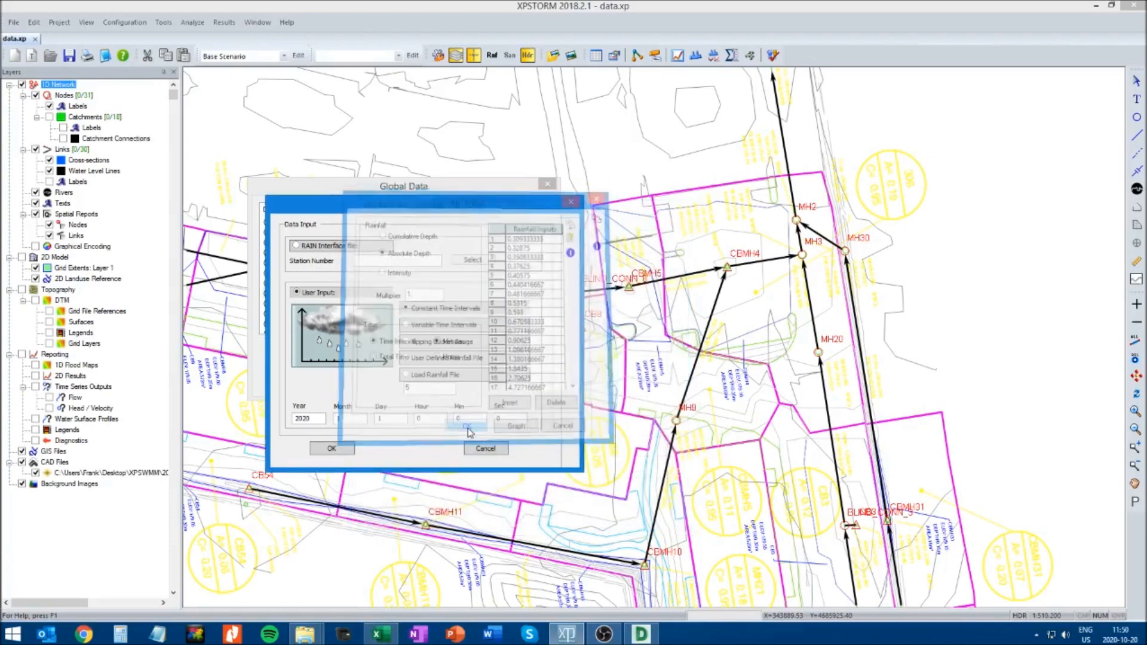
pyautogui.click(332, 449)
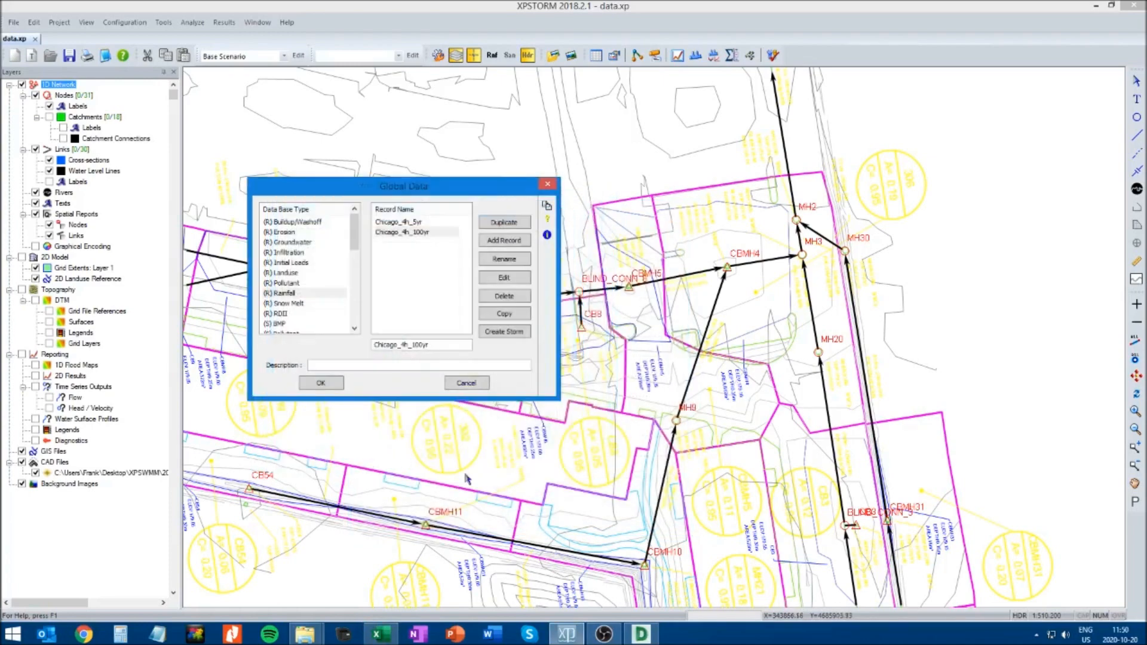
# Copy the storm name SCS_Type_II_100yr (B2) from its Excel sheet and add a rainfall record with that name in XPSTORM
pyautogui.click(384, 637)
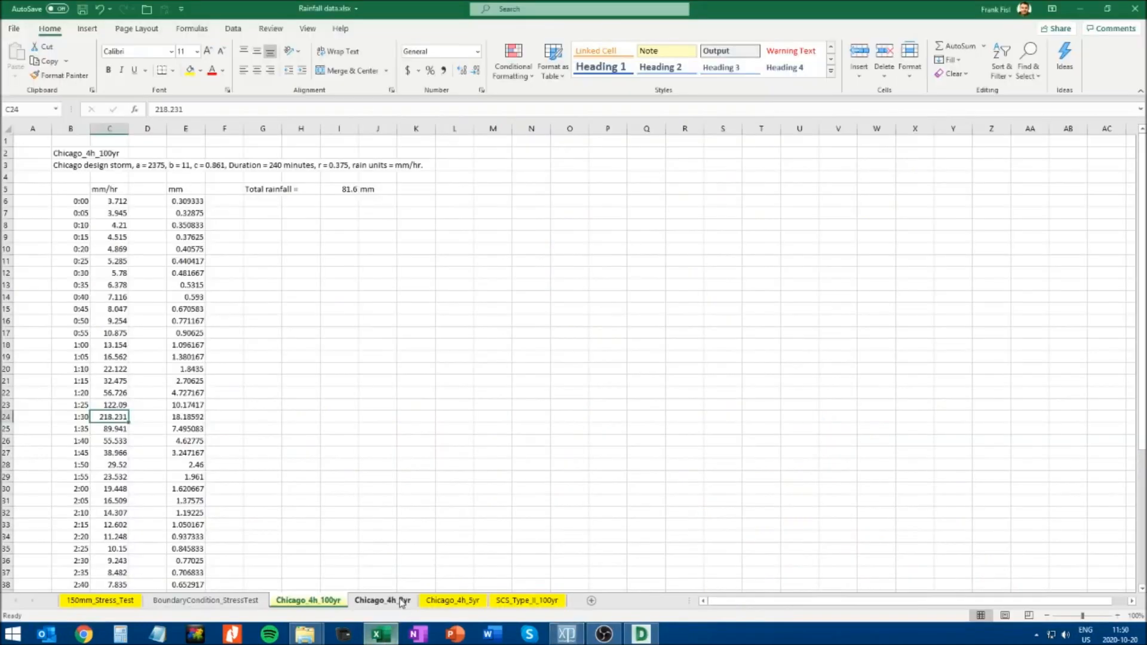
pyautogui.click(525, 602)
pyautogui.click(75, 156)
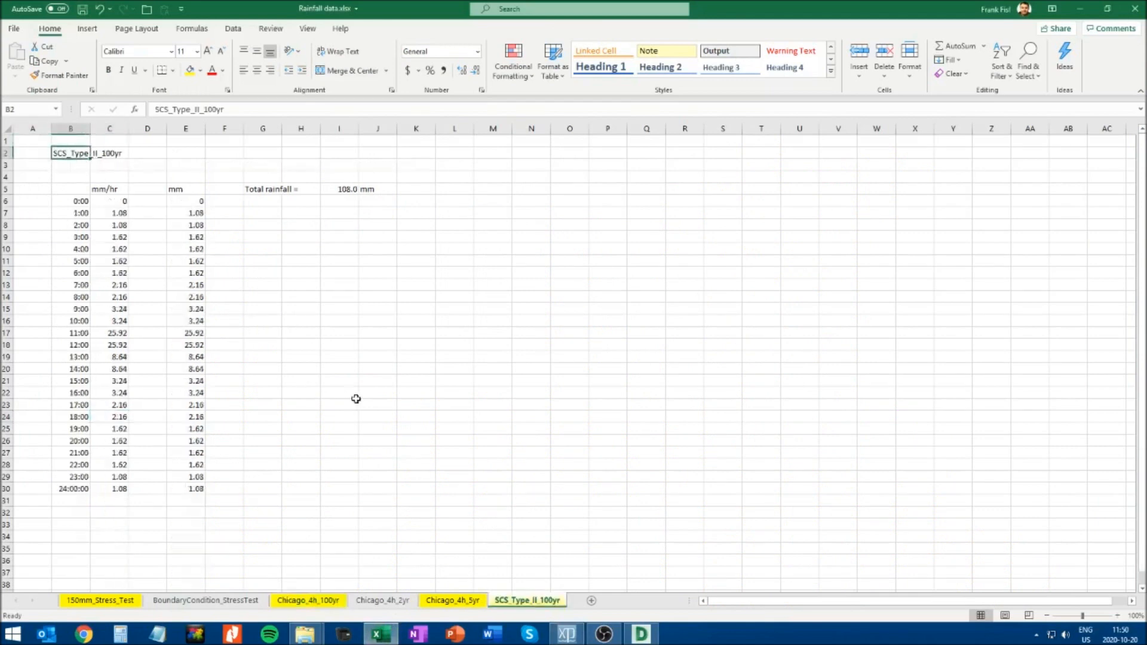
pyautogui.hotkey('ctrl', 'c')
pyautogui.hotkey('alt', 'Tab')
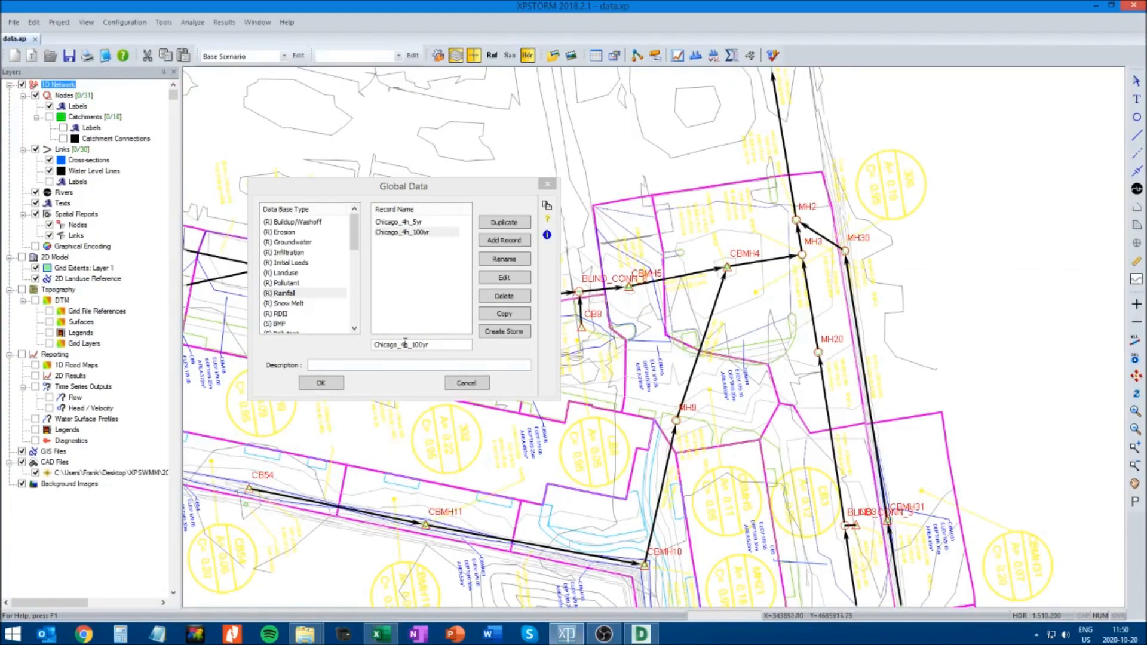
pyautogui.hotkey('ctrl', 'v')
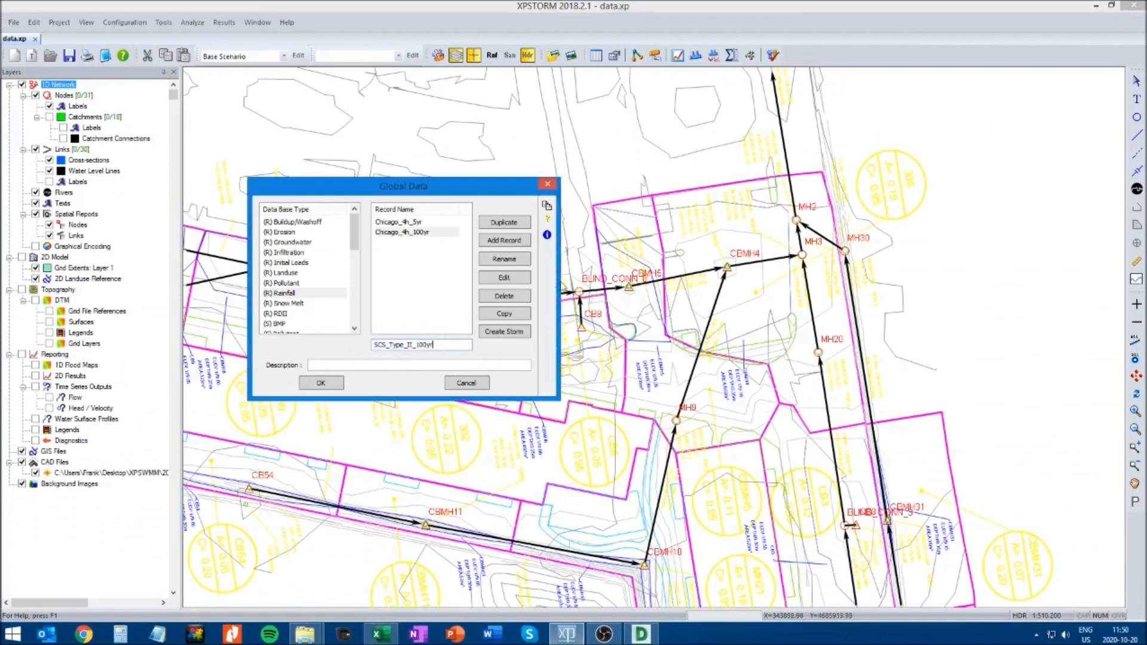
pyautogui.click(504, 240)
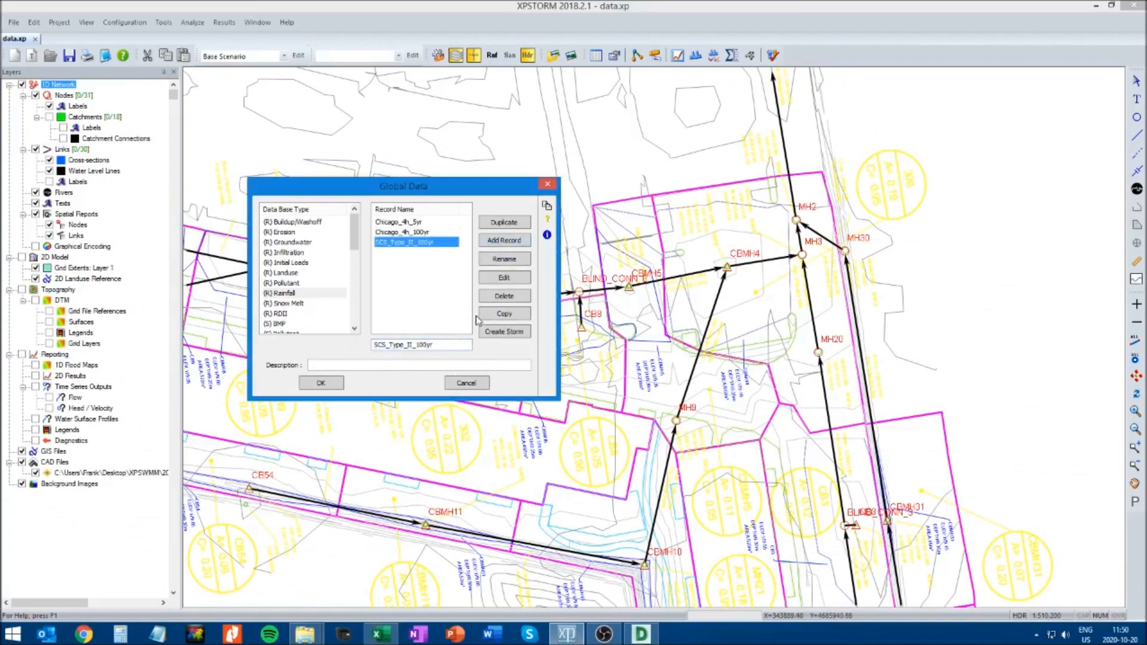
# Edit the SCS_Type_II_100yr rainfall record to use constant time intervals with absolute depth and a 60-minute time interval, checking the Excel time steps
pyautogui.click(503, 277)
pyautogui.click(439, 309)
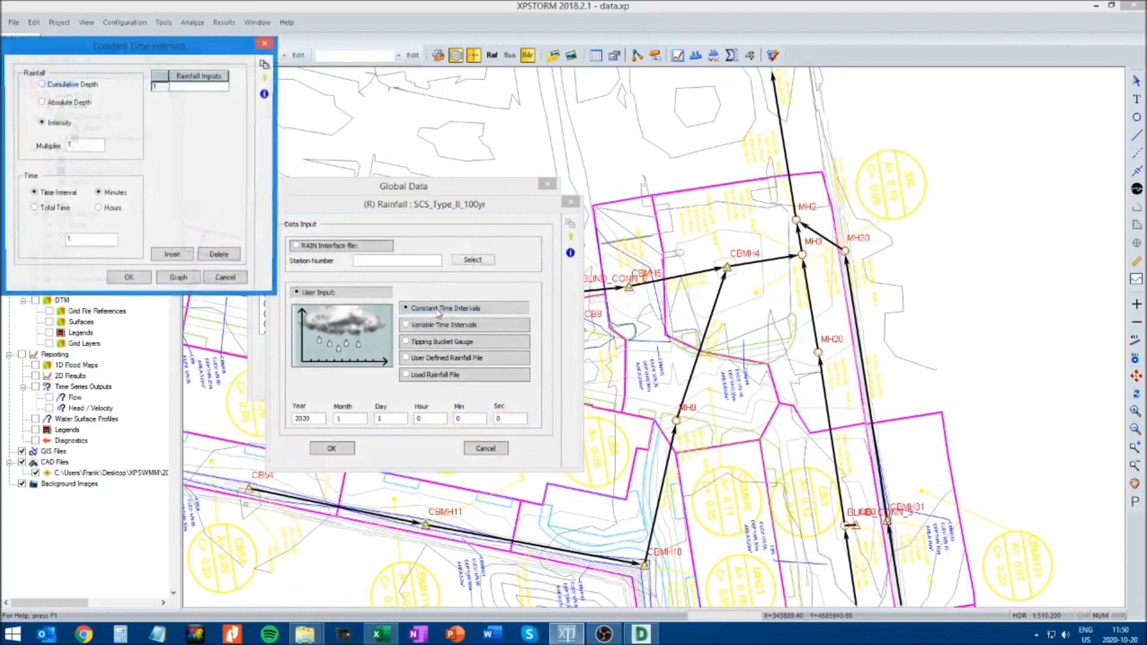
pyautogui.moveTo(176, 47); pyautogui.dragTo(499, 211)
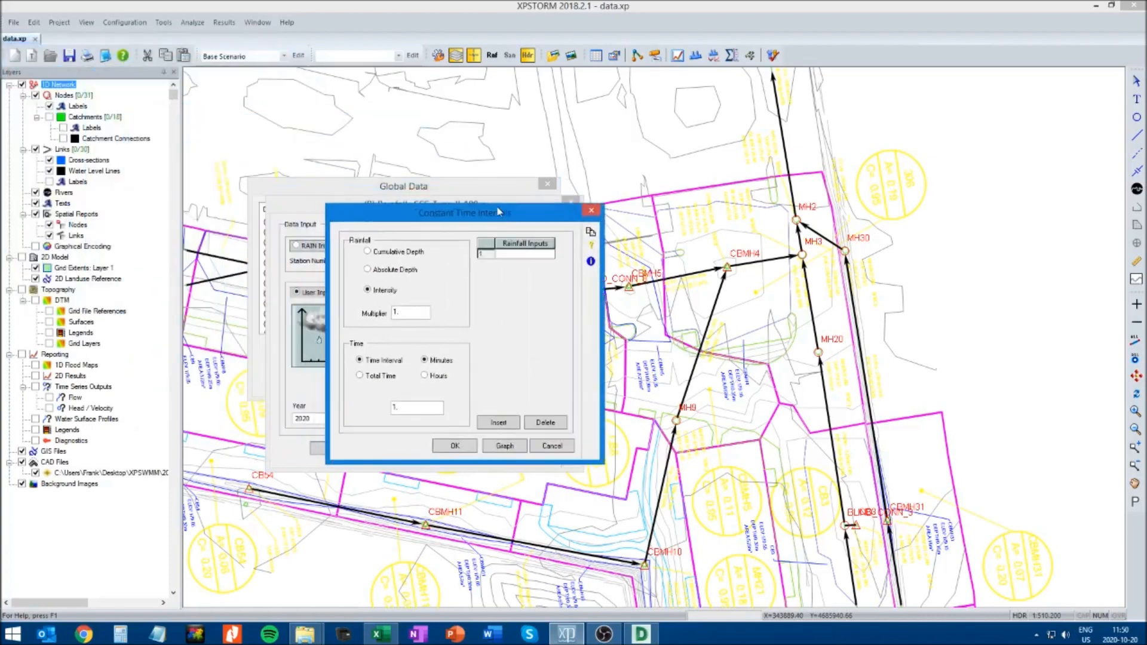
pyautogui.click(368, 270)
pyautogui.hotkey('alt', 'Tab')
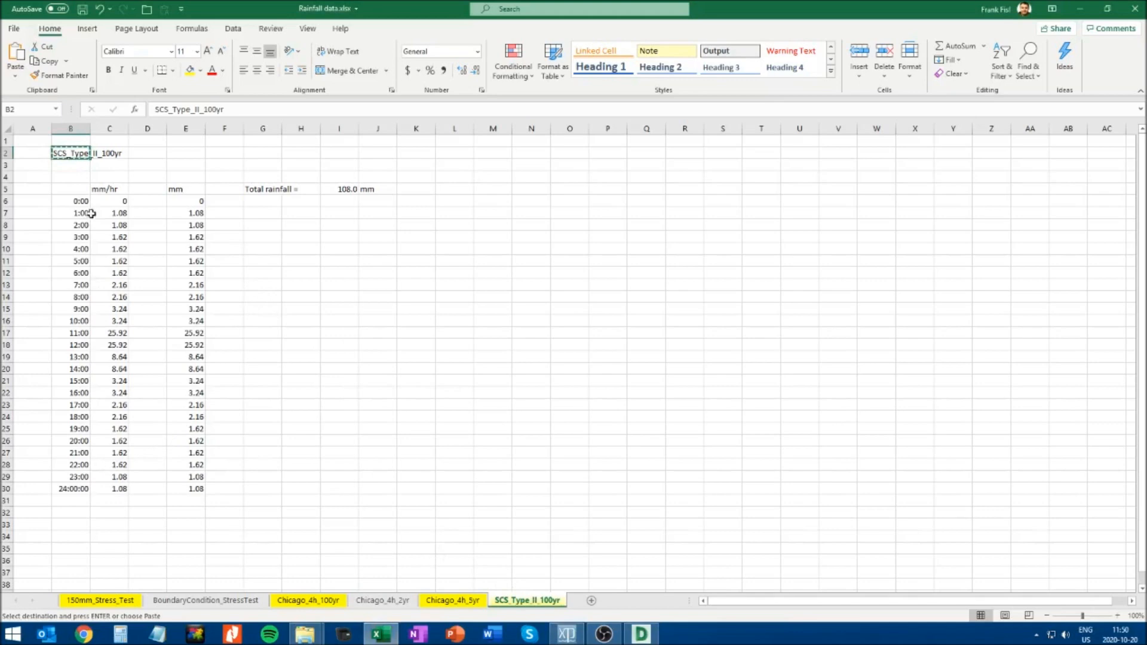
pyautogui.hotkey('alt', 'Tab')
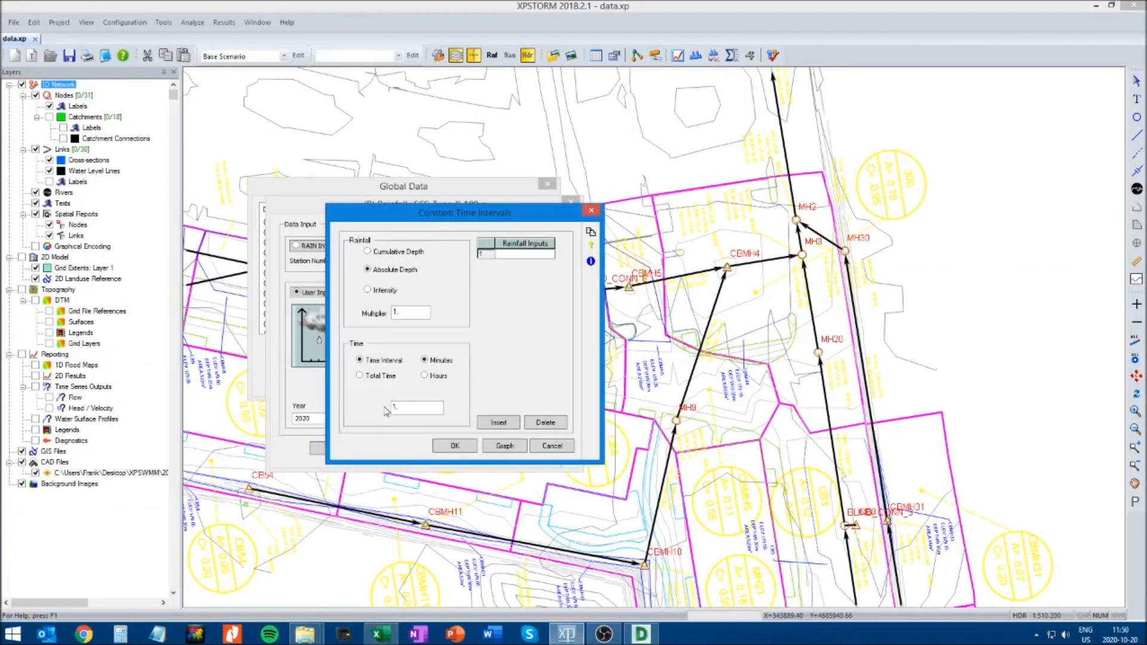
pyautogui.click(428, 377)
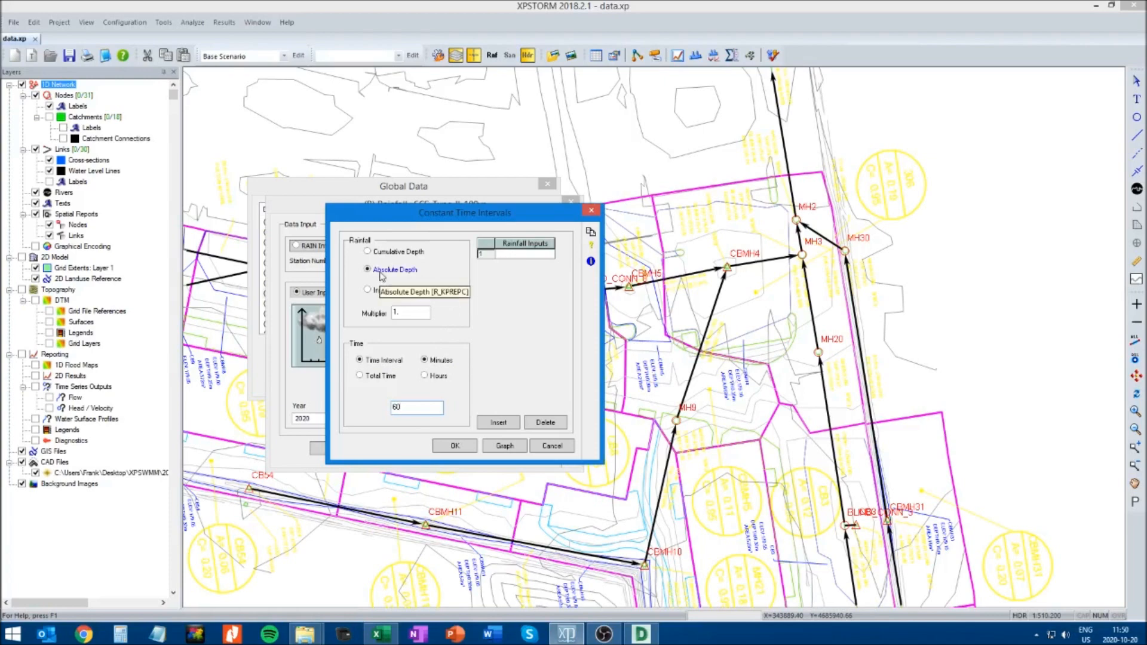
# Copy the mm depths for 0:00 to 24:00 (E6:E30) from the SCS_Type_II_100yr Excel sheet and paste them into XPSTORM's rainfall inputs
pyautogui.hotkey('alt', 'Tab')
pyautogui.moveTo(185, 201); pyautogui.dragTo(197, 489)
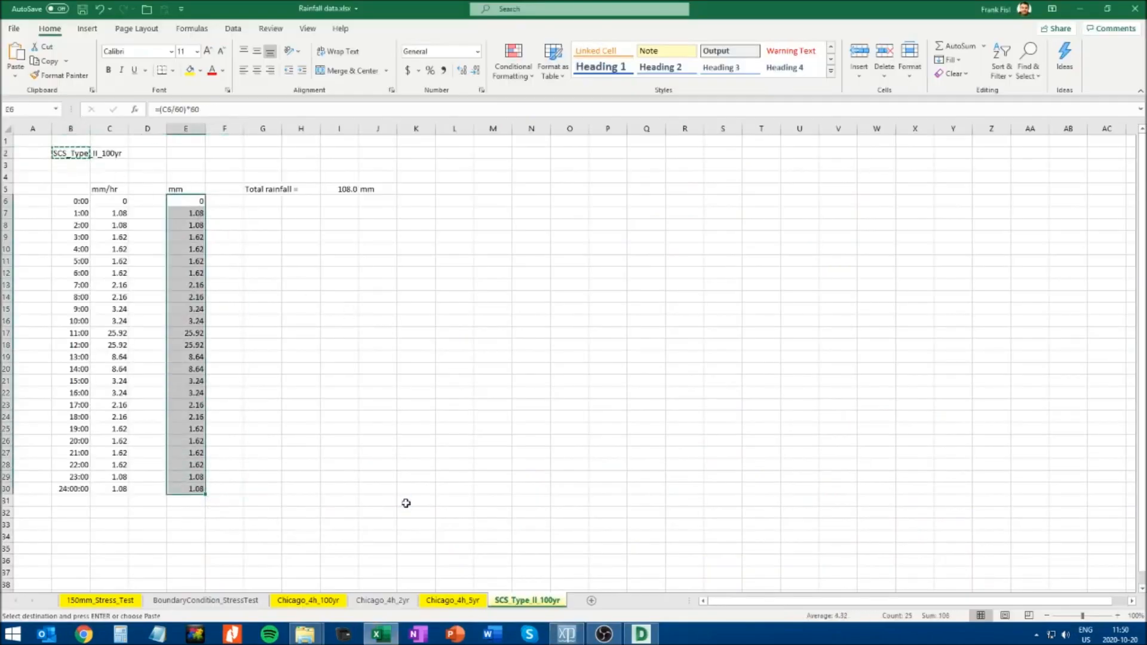
pyautogui.hotkey('ctrl', 'c')
pyautogui.hotkey('alt', 'Tab')
pyautogui.click(523, 254)
pyautogui.rightClick(523, 255)
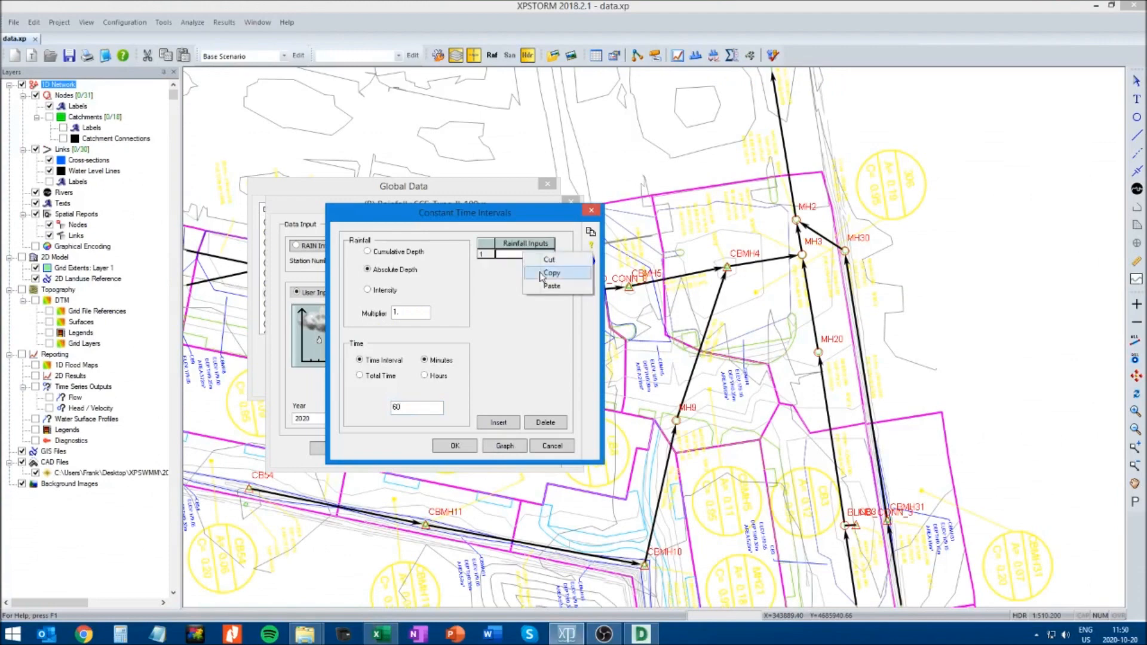
pyautogui.click(548, 286)
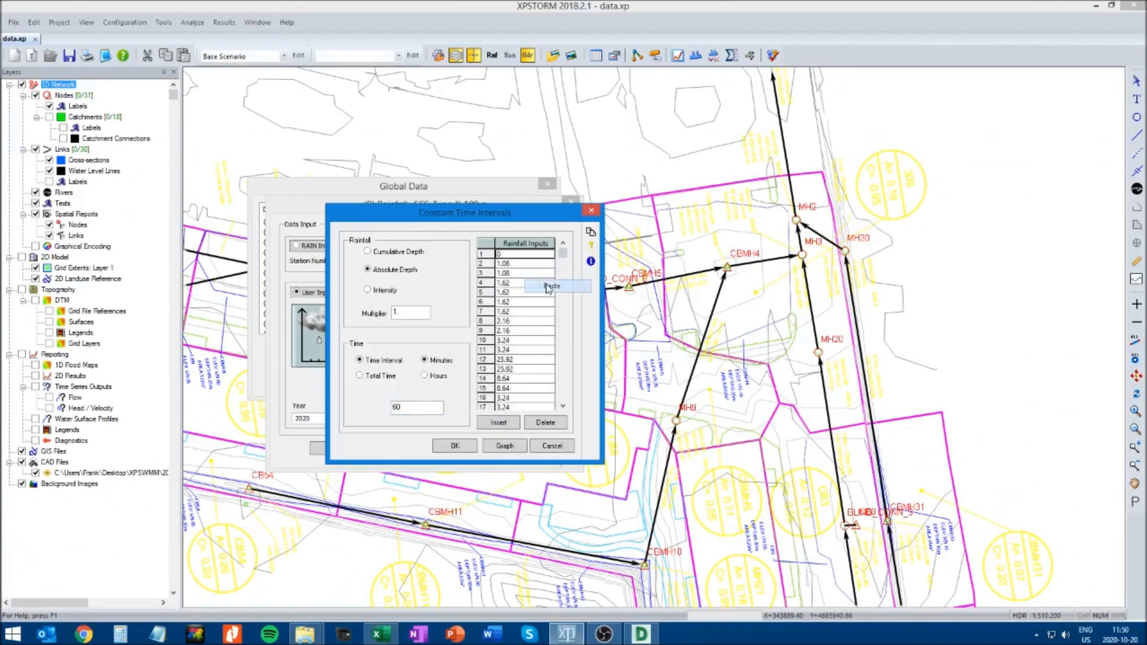
# Graph the SCS absolute depths and compare the peak with the 11:00 mm/hr value (C17) and the end time with 24:00 in Excel
pyautogui.click(505, 447)
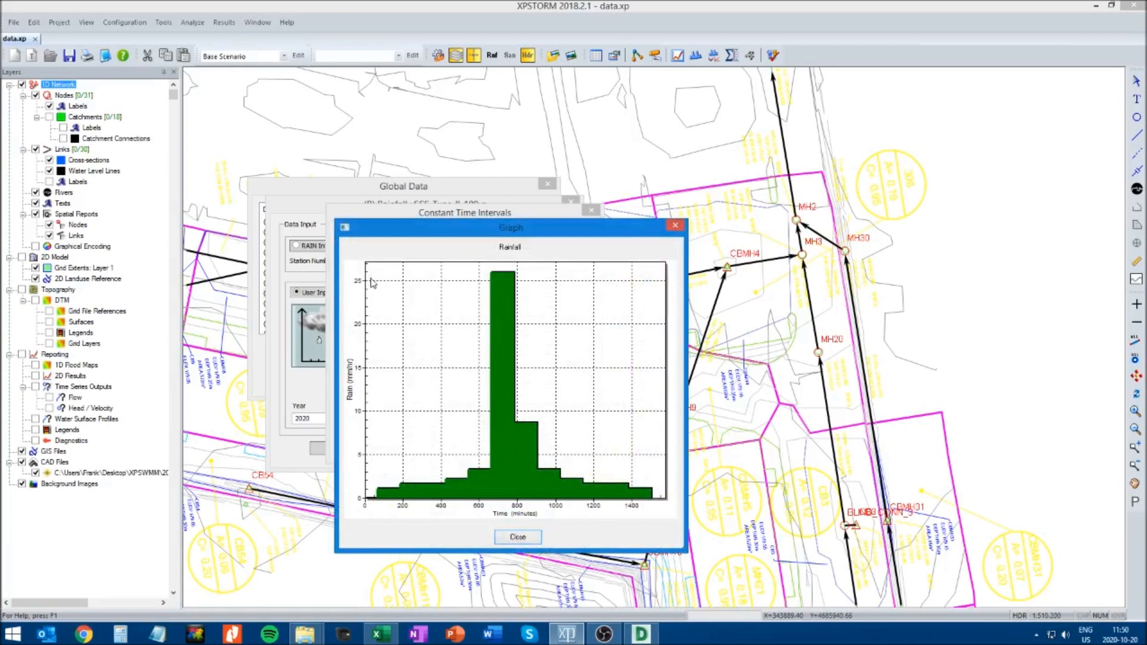
pyautogui.hotkey('alt', 'Tab')
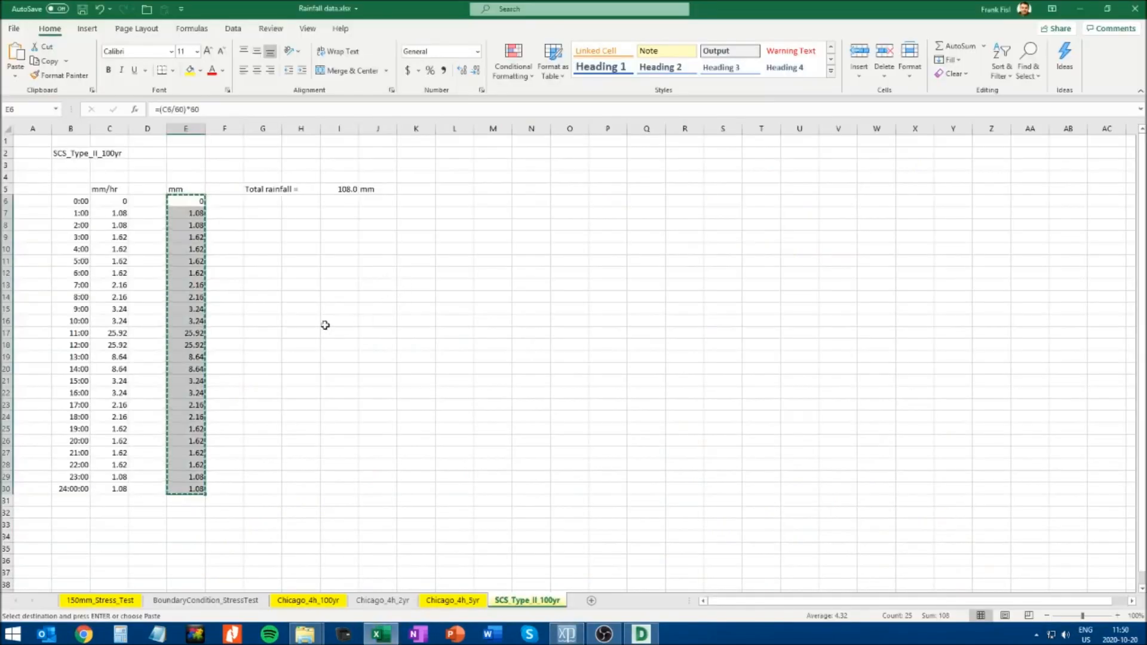
pyautogui.click(107, 337)
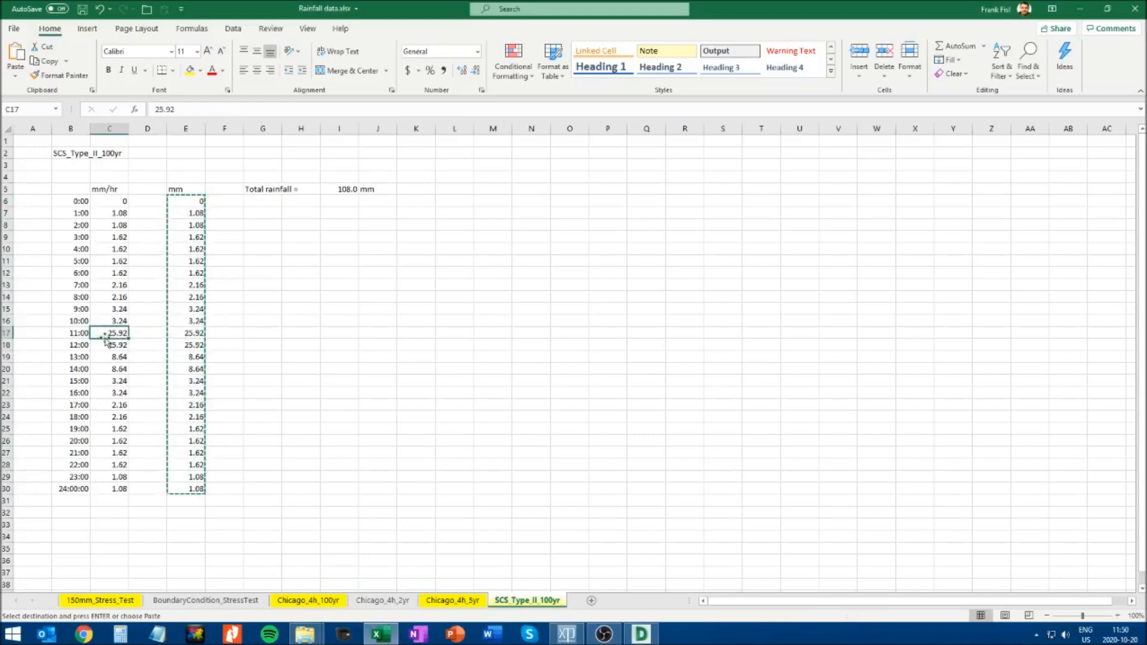
pyautogui.press('Escape')
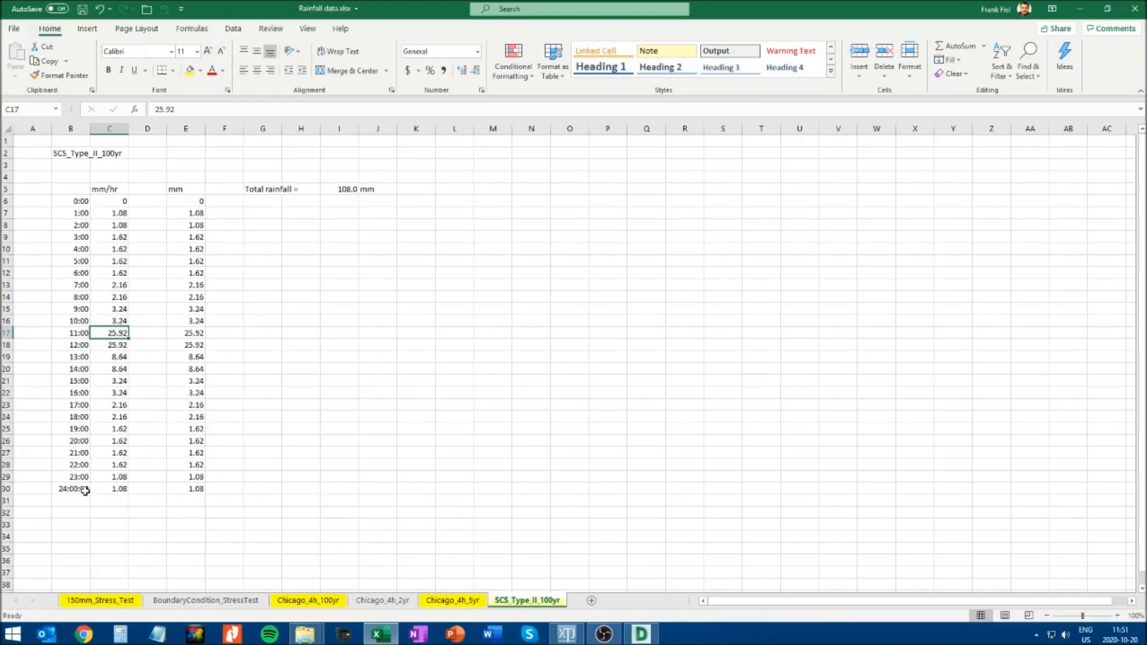
pyautogui.hotkey('alt', 'Tab')
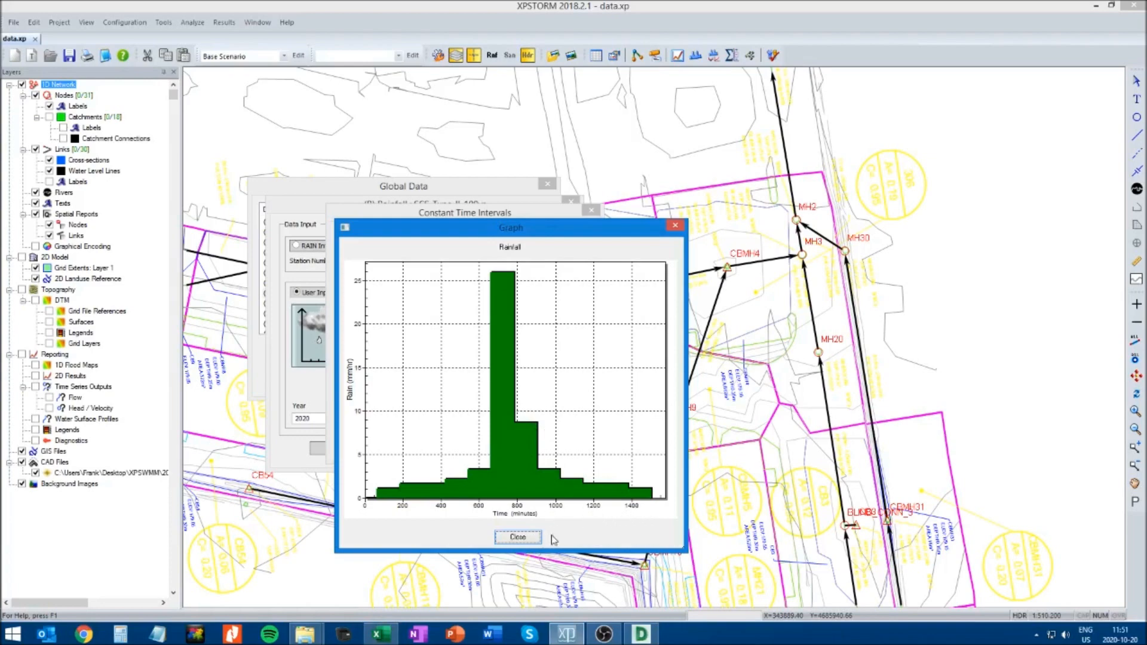
# Close the rainfall graph and accept the constant time intervals and rainfall settings of the SCS_Type_II_100yr record
pyautogui.click(518, 537)
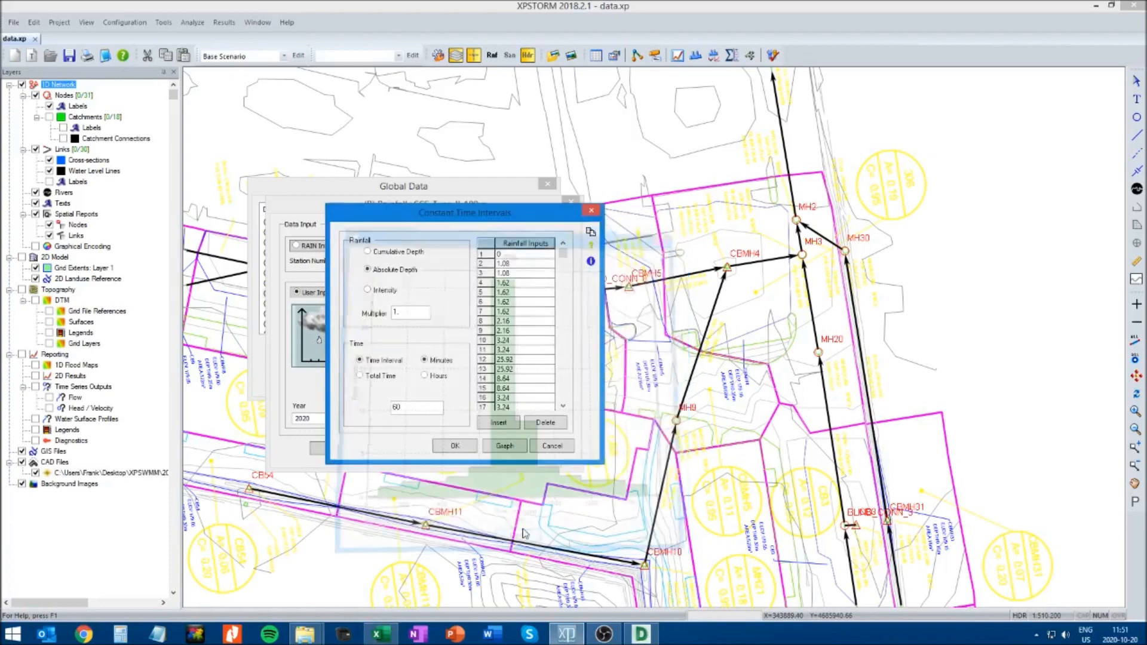
pyautogui.click(455, 447)
pyautogui.click(332, 448)
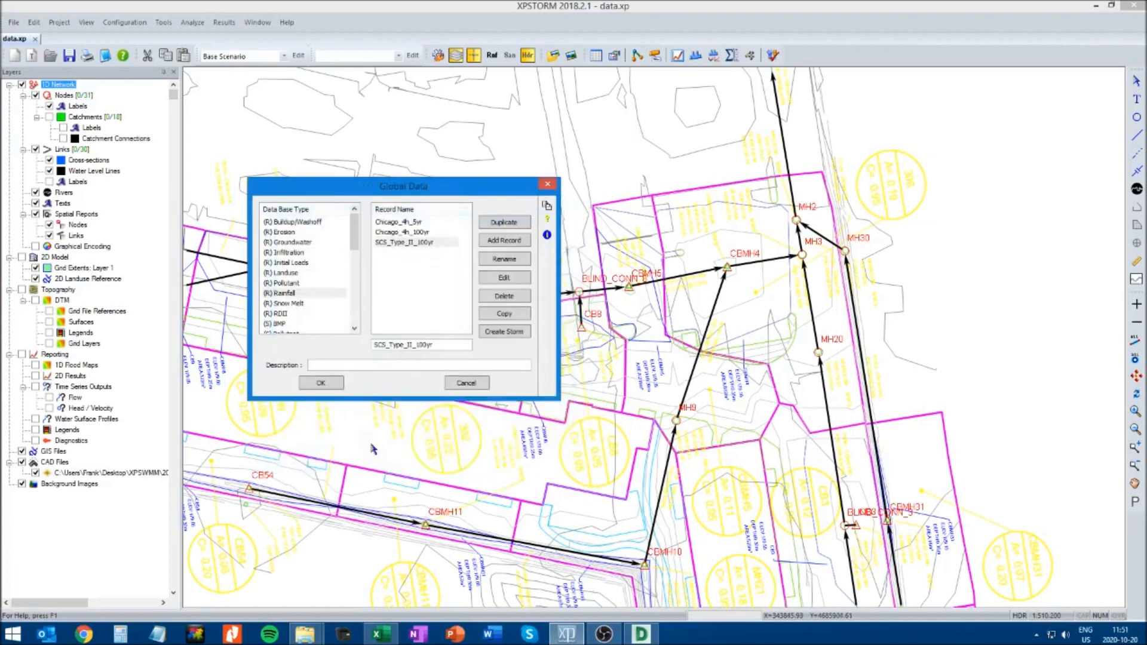
# Copy the storm name 150mm_Stress_Test (B2) from its Excel sheet and add a rainfall record with that name in XPSTORM
pyautogui.hotkey('alt', 'Tab')
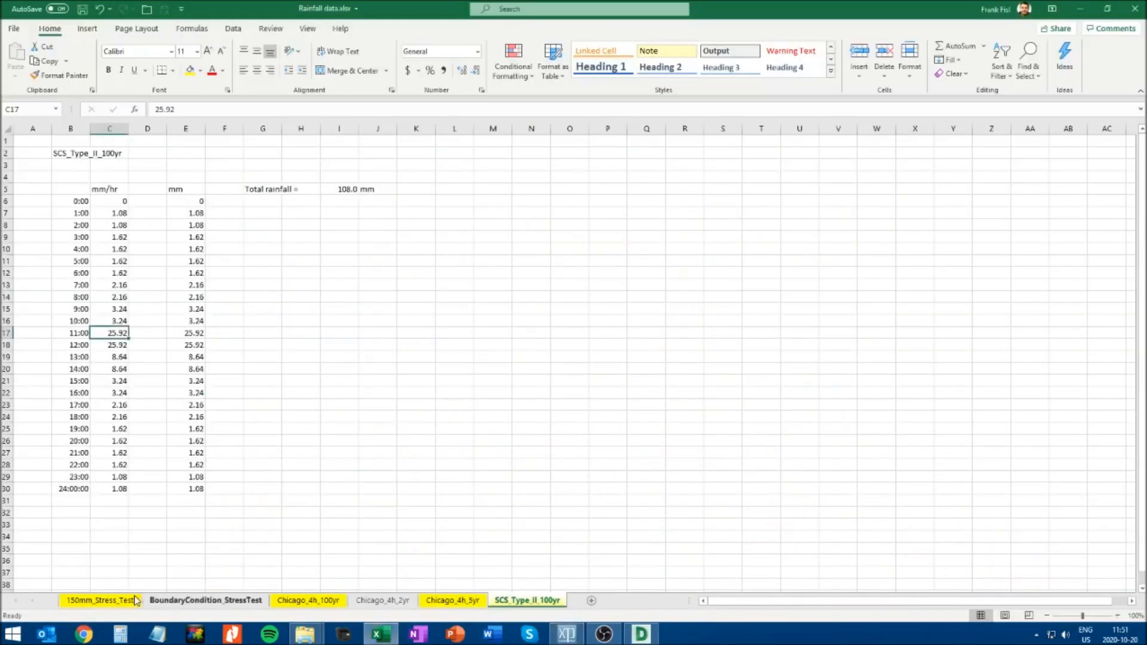
pyautogui.click(101, 601)
pyautogui.click(65, 154)
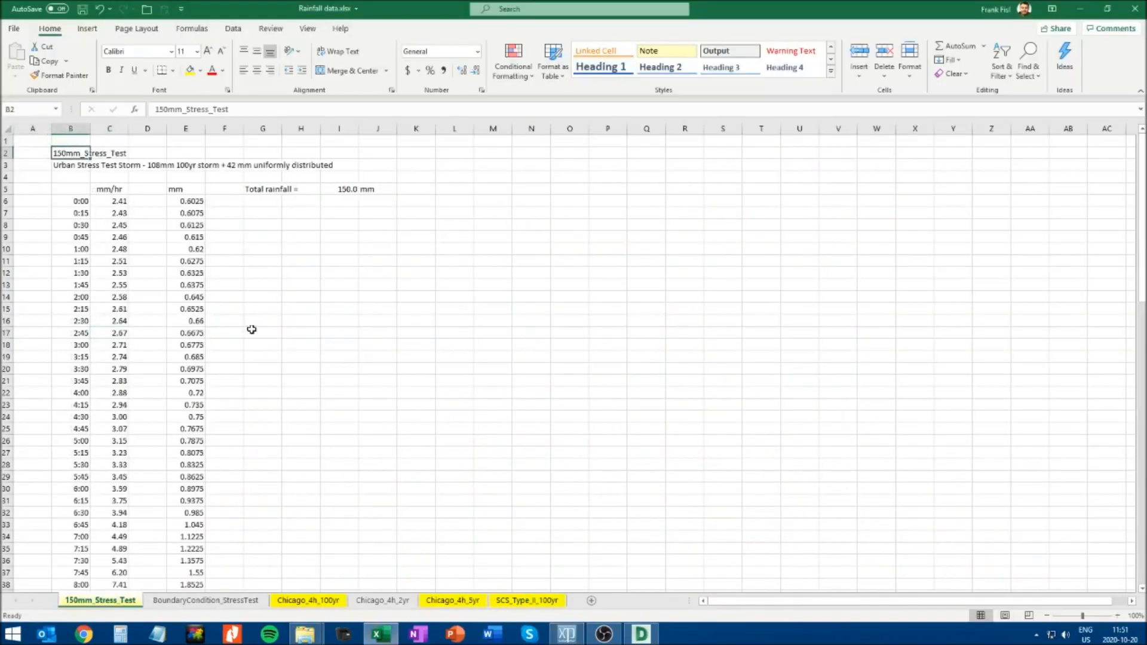
pyautogui.hotkey('ctrl', 'c')
pyautogui.hotkey('alt', 'Tab')
pyautogui.click(442, 350)
pyautogui.moveTo(440, 350); pyautogui.dragTo(365, 345)
pyautogui.hotkey('ctrl', 'v')
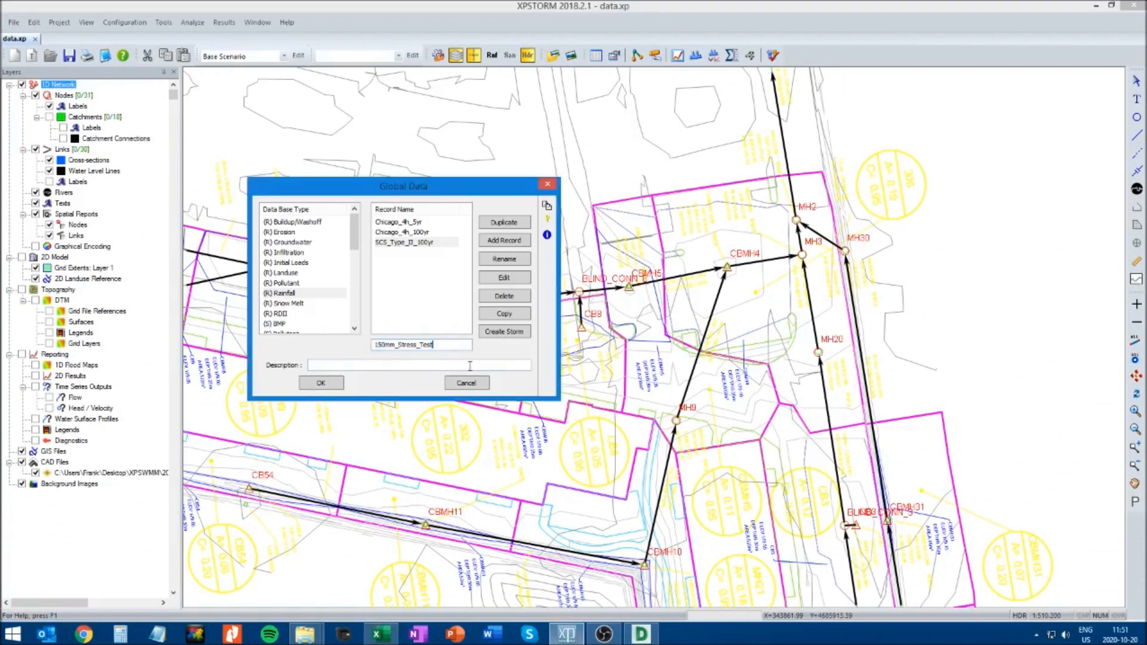
pyautogui.click(504, 240)
# Edit the 150mm_Stress_Test record to use constant time intervals with absolute depth and a 15-minute time interval, checking the Excel time steps
pyautogui.click(505, 279)
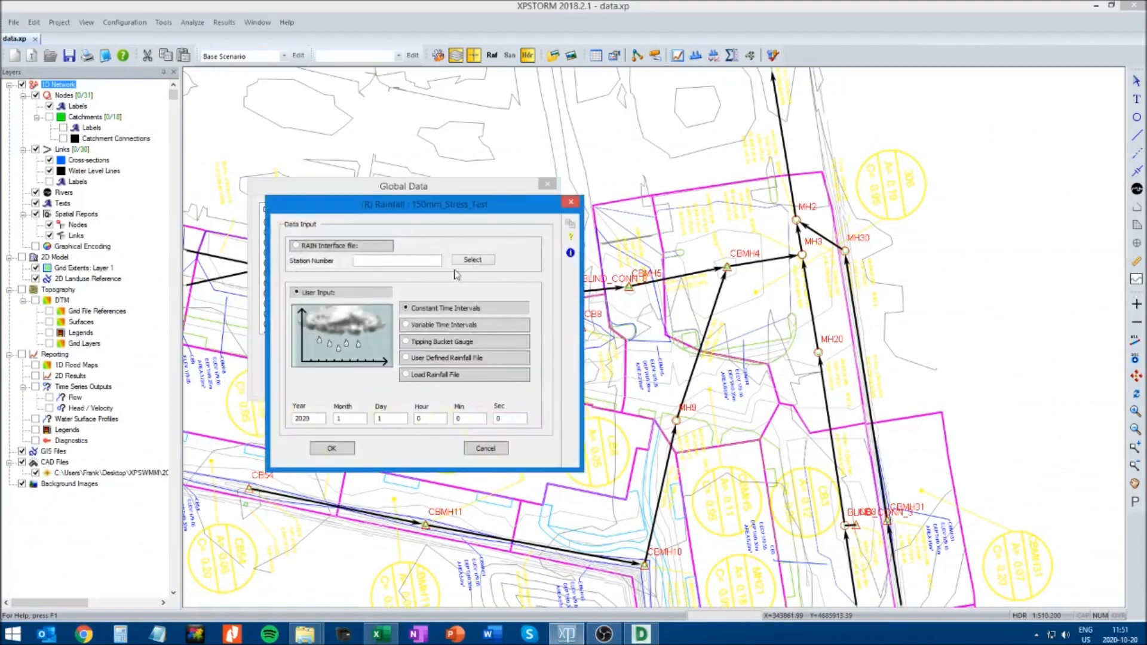
pyautogui.click(445, 309)
pyautogui.moveTo(207, 62); pyautogui.dragTo(531, 223)
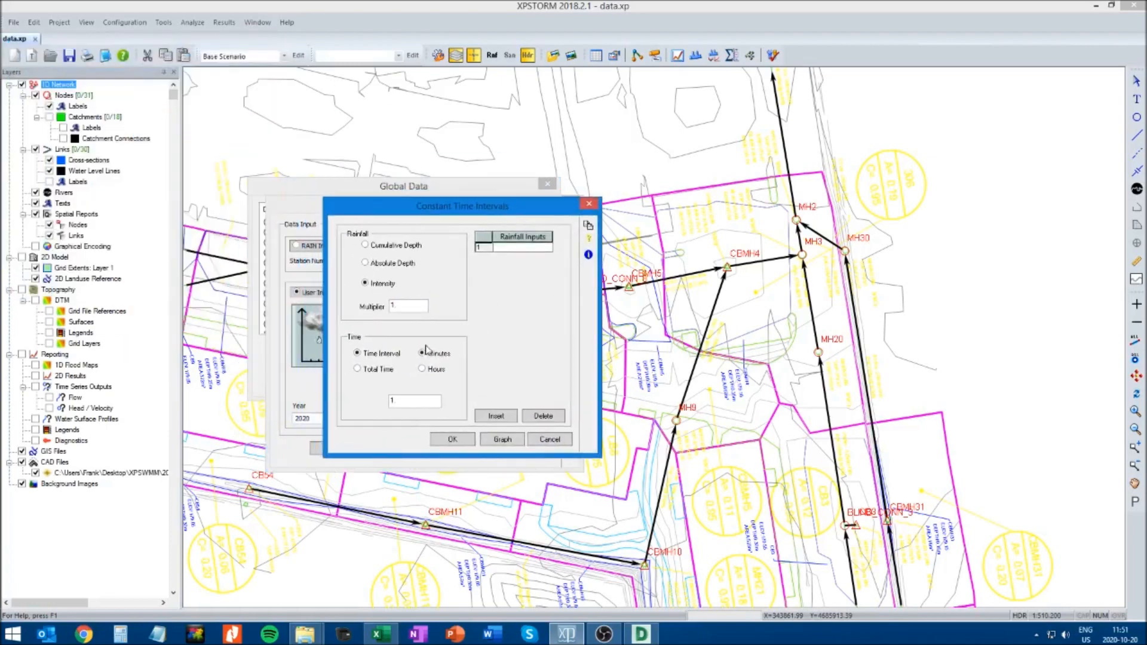
pyautogui.click(366, 264)
pyautogui.hotkey('alt', 'Tab')
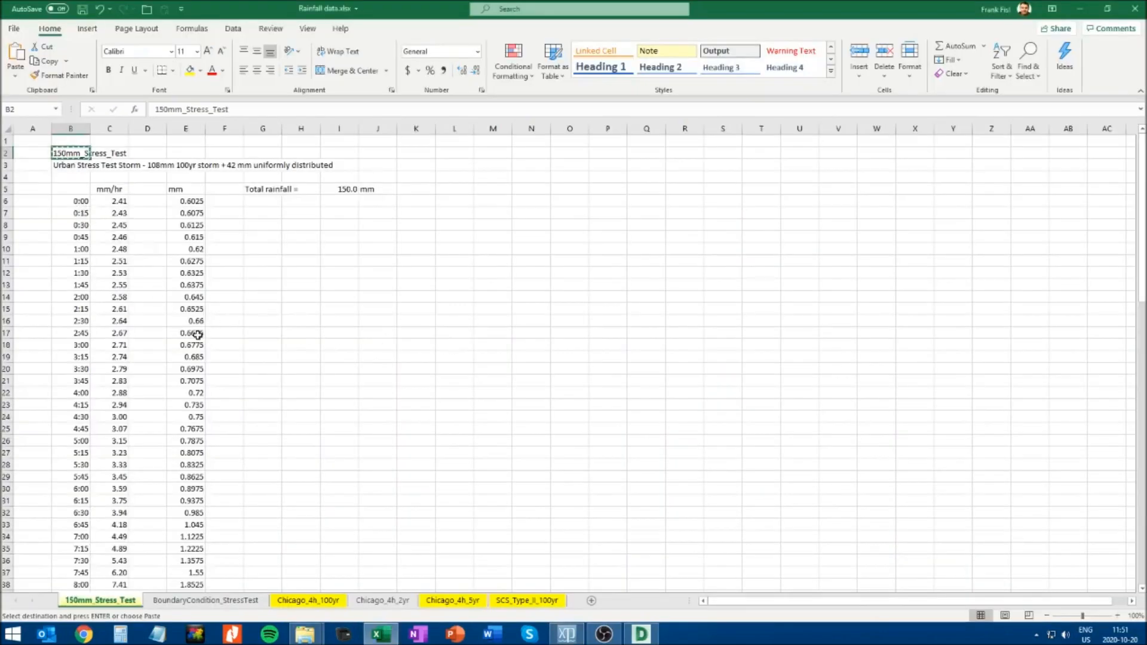
pyautogui.hotkey('alt', 'Tab')
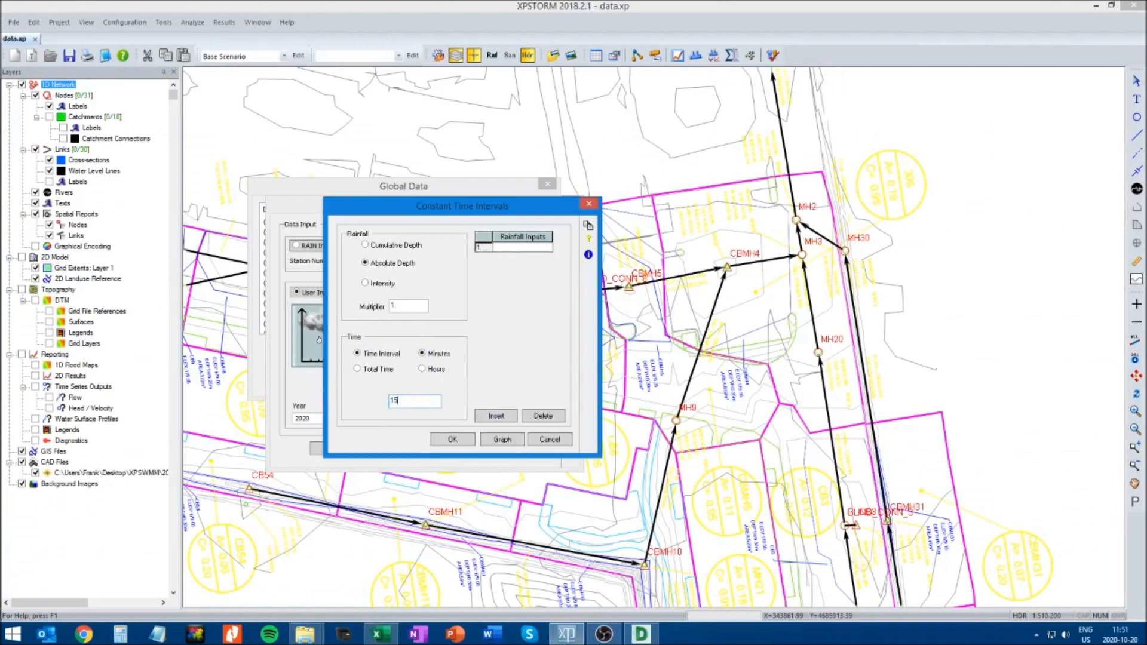
# Copy the mm depths for 0:00 to 23:45 (E6:E101) from the 150mm_Stress_Test Excel sheet and paste them into XPSTORM's rainfall inputs
pyautogui.hotkey('alt', 'Tab')
pyautogui.click(185, 201)
pyautogui.scroll(-6, 179, 434)
pyautogui.scroll(-19, 179, 435)
pyautogui.keyDown('shift'); pyautogui.click(185, 441); pyautogui.keyUp('shift')
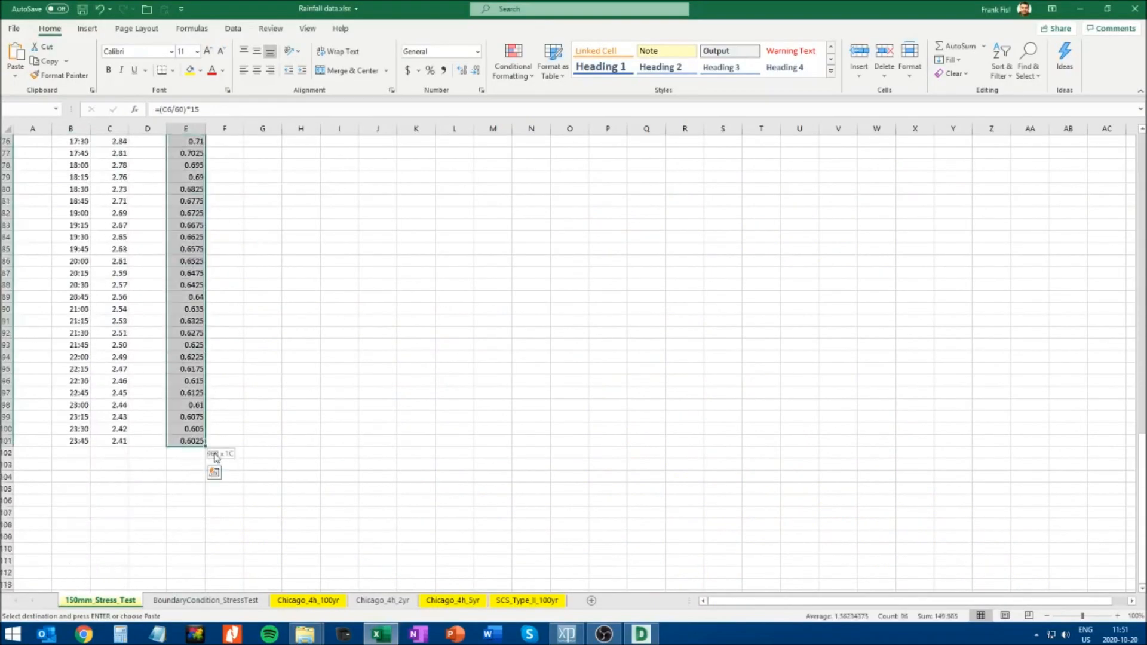
pyautogui.hotkey('alt', 'Tab')
pyautogui.click(515, 251)
pyautogui.rightClick(515, 252)
pyautogui.click(538, 278)
# Graph the stress test rainfall and compare it with the mm/hr intensities in the 150mm_Stress_Test Excel sheet before returning to XPSTORM
pyautogui.click(508, 442)
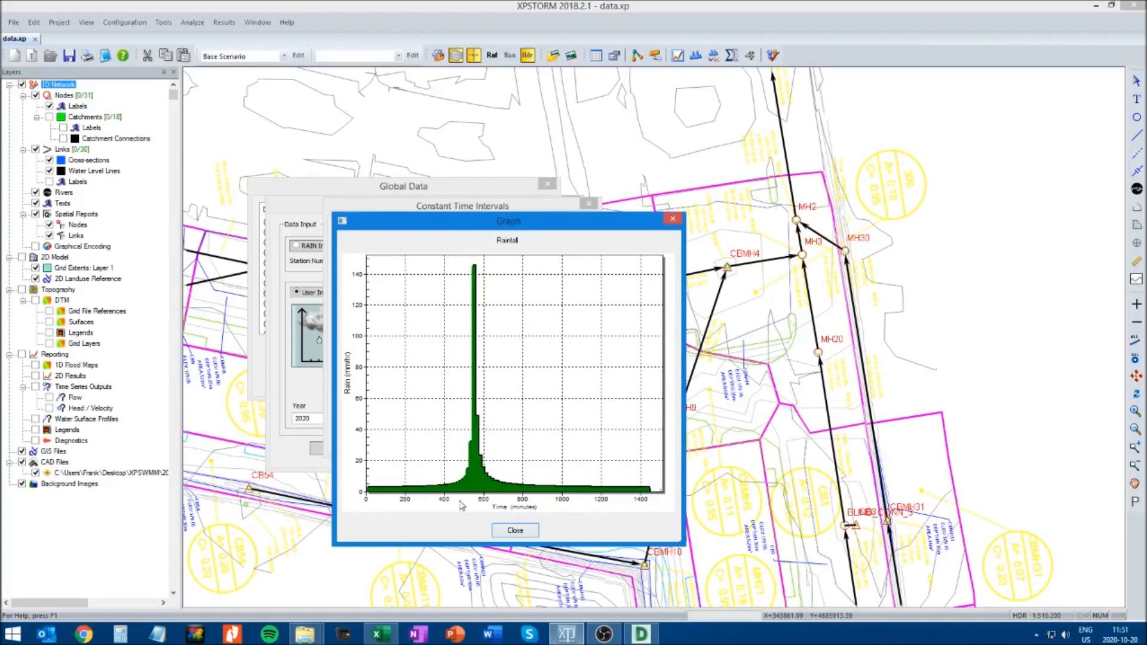
pyautogui.click(396, 632)
pyautogui.scroll(-8, 257, 359)
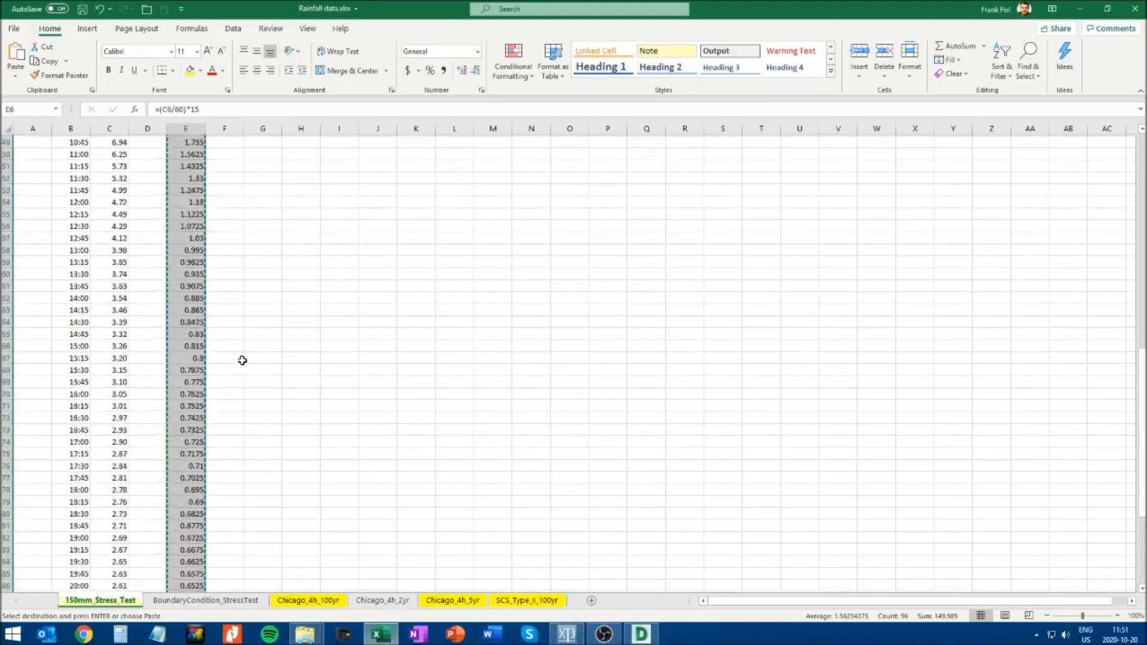
pyautogui.click(109, 309)
pyautogui.press('Escape')
pyautogui.scroll(5, 174, 334)
pyautogui.scroll(4, 172, 333)
pyautogui.click(36, 141)
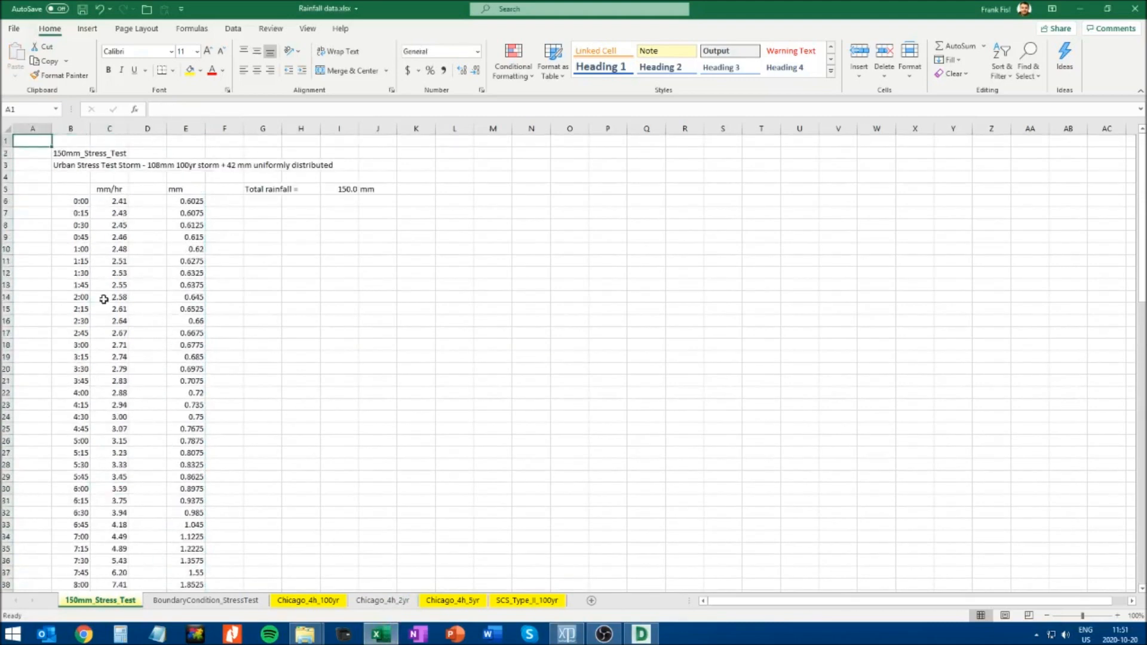
pyautogui.hotkey('alt', 'Tab')
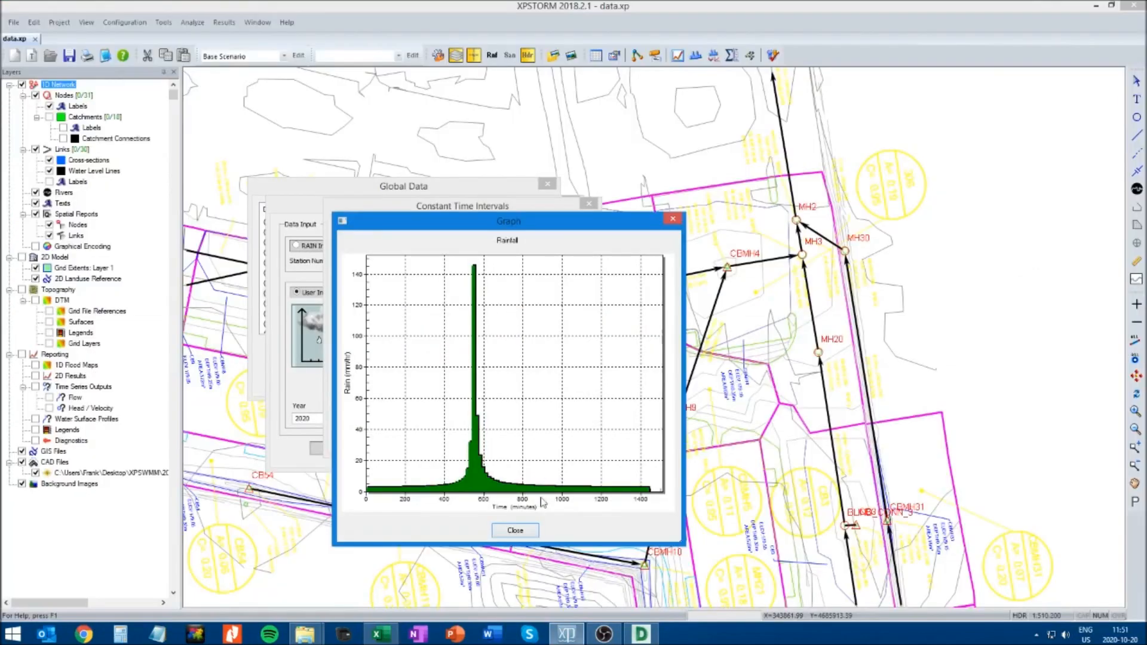
# Close the rainfall graph, accept the 150mm_Stress_Test record's settings, and confirm the global data
pyautogui.click(514, 532)
pyautogui.click(461, 443)
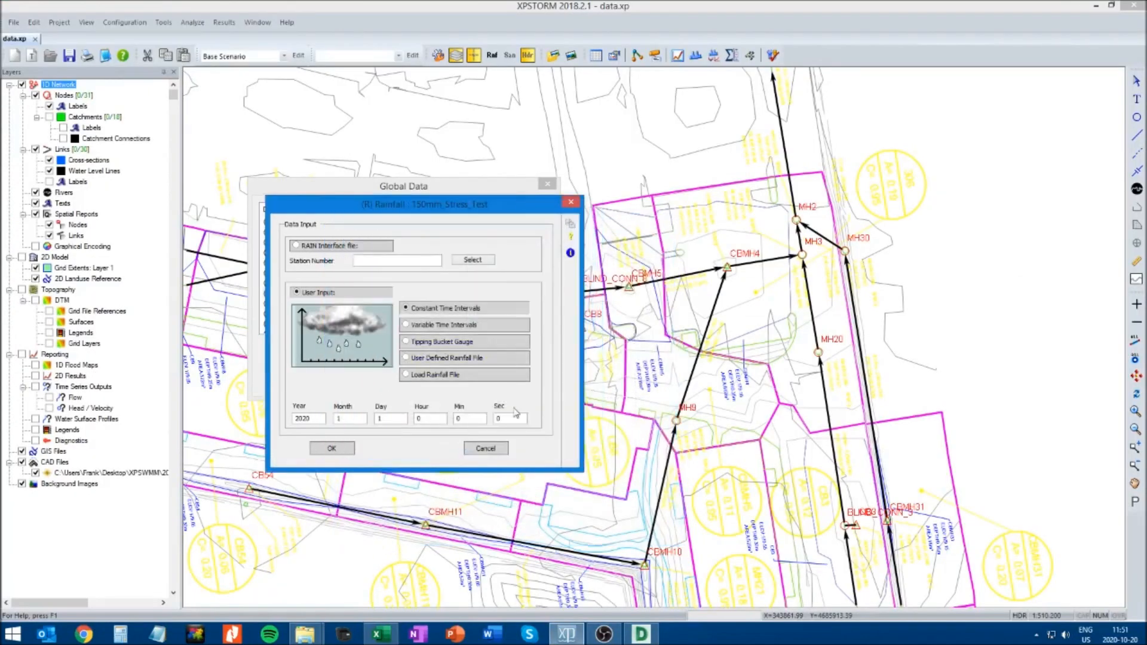
pyautogui.click(332, 449)
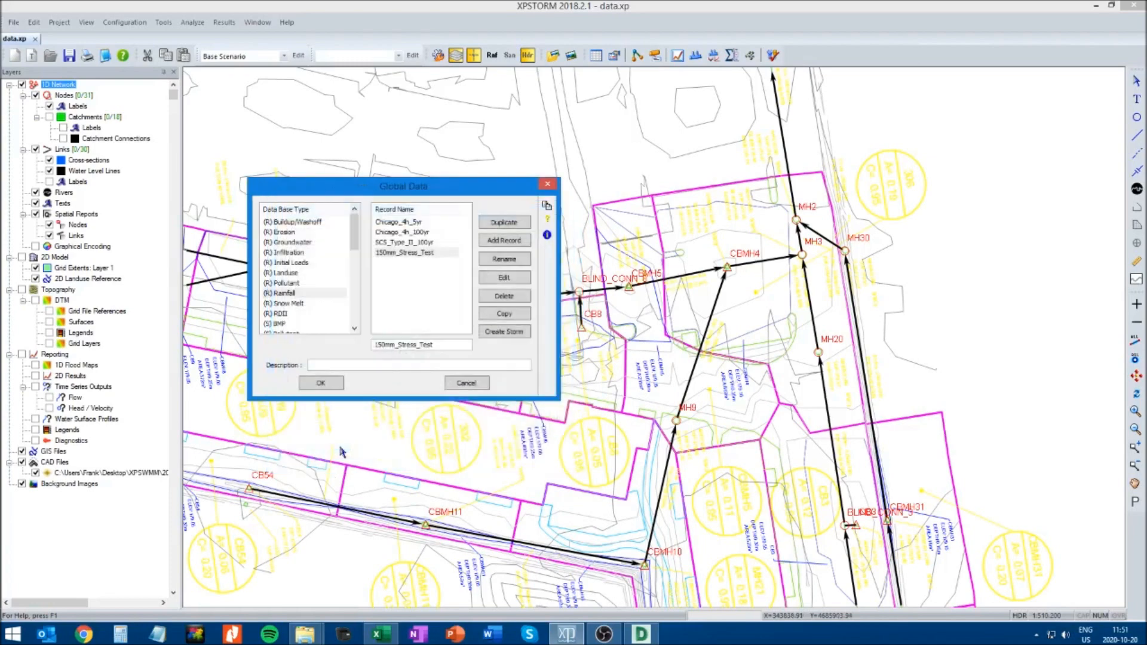
pyautogui.click(323, 384)
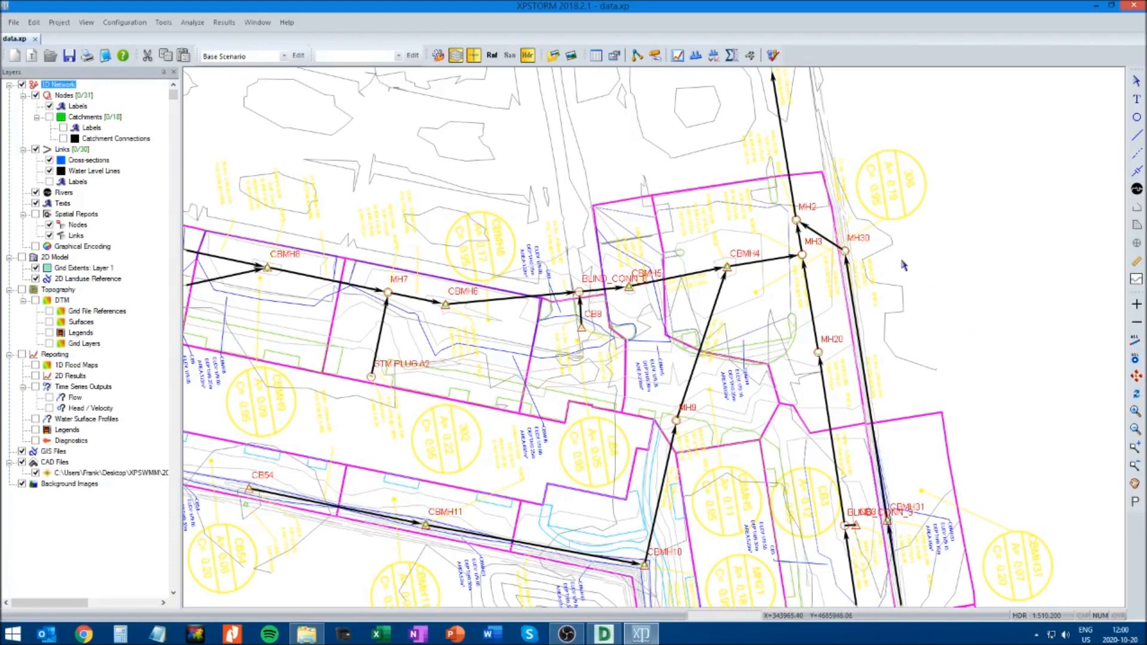
# Enable Global Storms in the Runoff job control and bring its empty storm table into view over the drainage plan
pyautogui.click(125, 23)
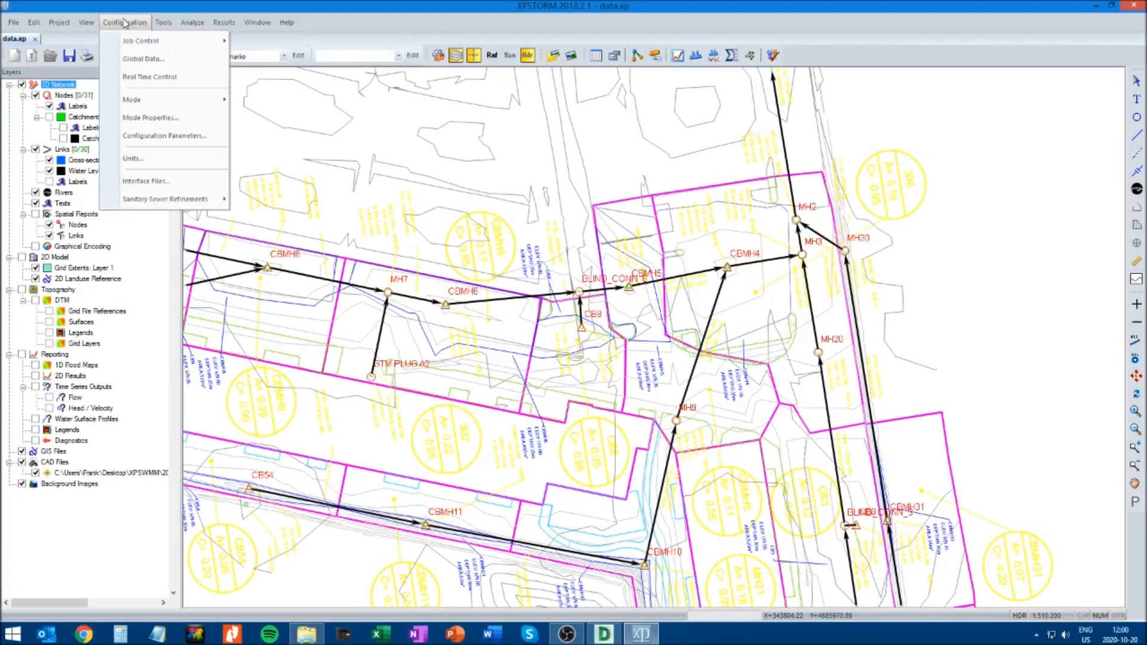
pyautogui.moveTo(139, 43)
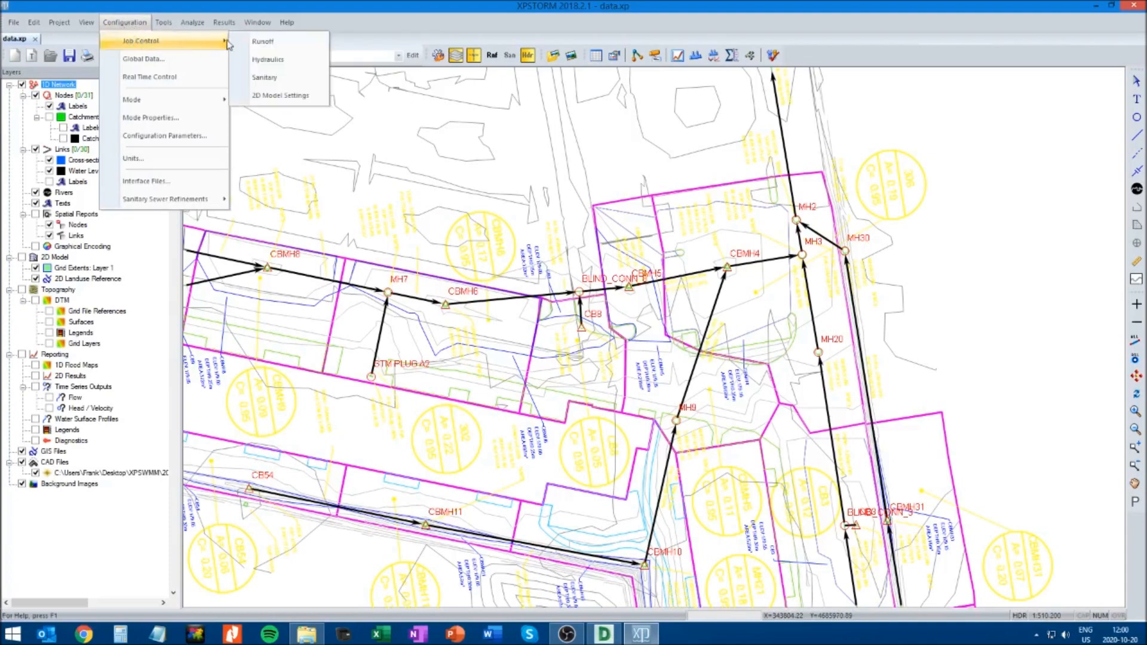
pyautogui.click(268, 42)
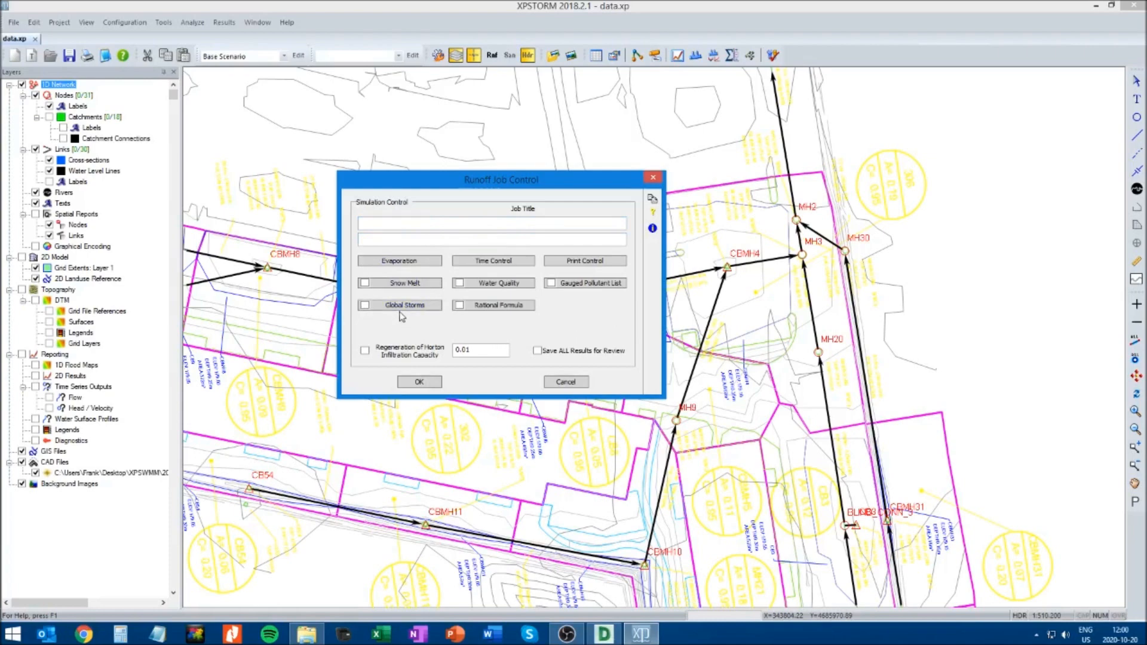
pyautogui.click(365, 305)
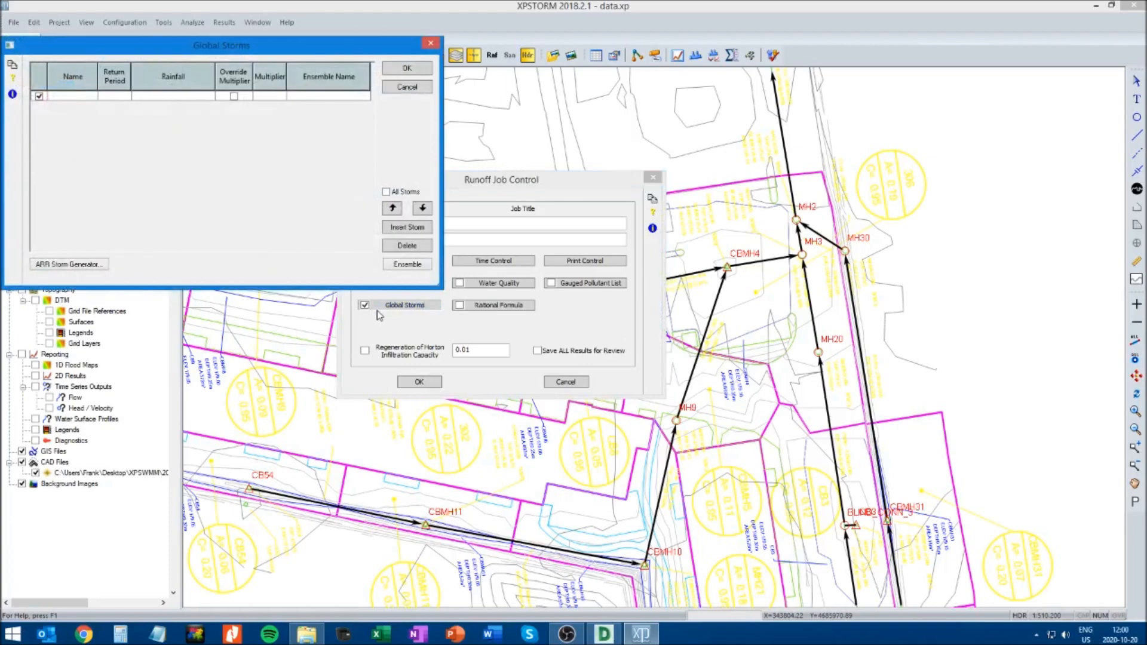
pyautogui.moveTo(216, 45); pyautogui.dragTo(467, 210)
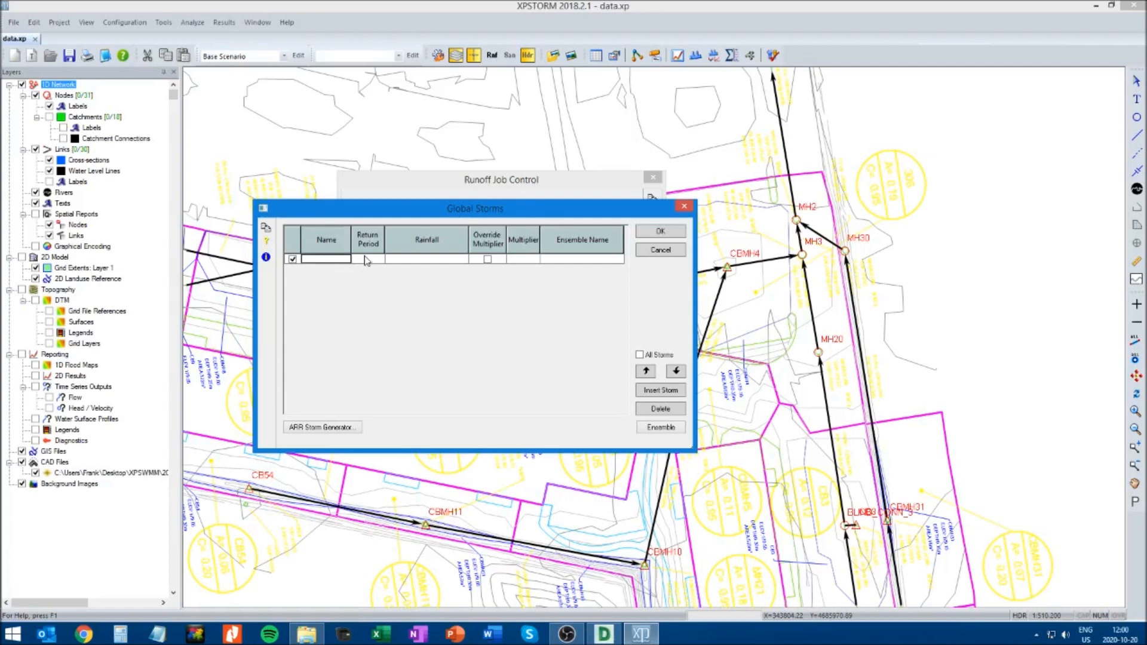
# Add a global storm using the Chicago_4h_5yr rainfall, named Chicago_4h_5yr with a 5yr return period, and accept the table
pyautogui.click(419, 261)
pyautogui.click(464, 261)
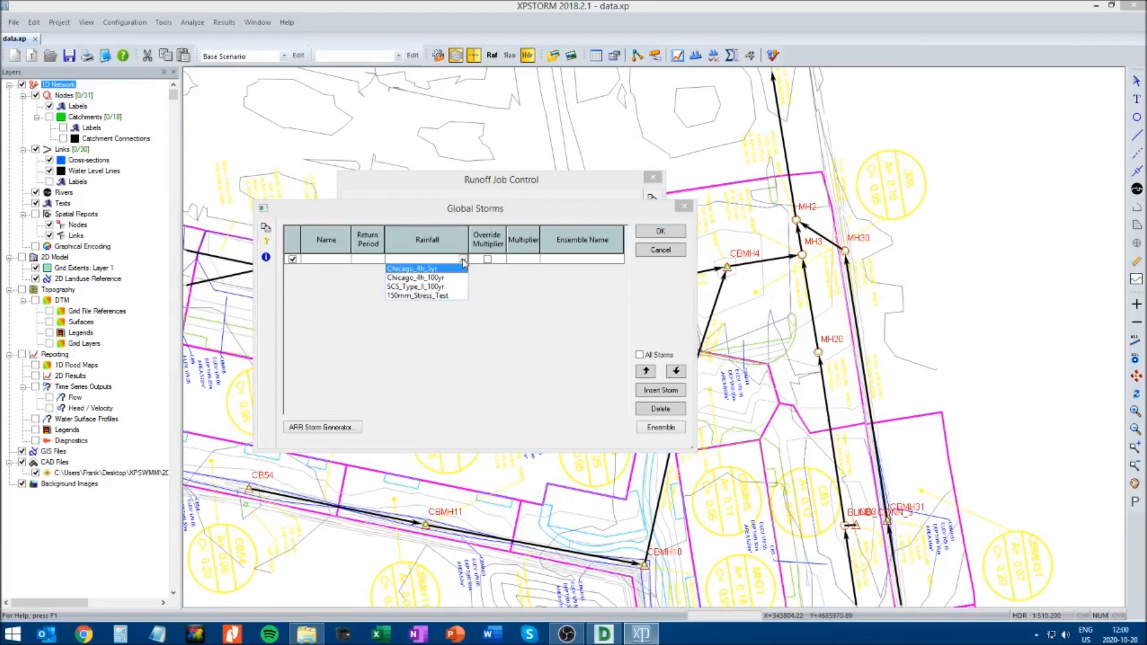
pyautogui.click(394, 269)
pyautogui.click(330, 260)
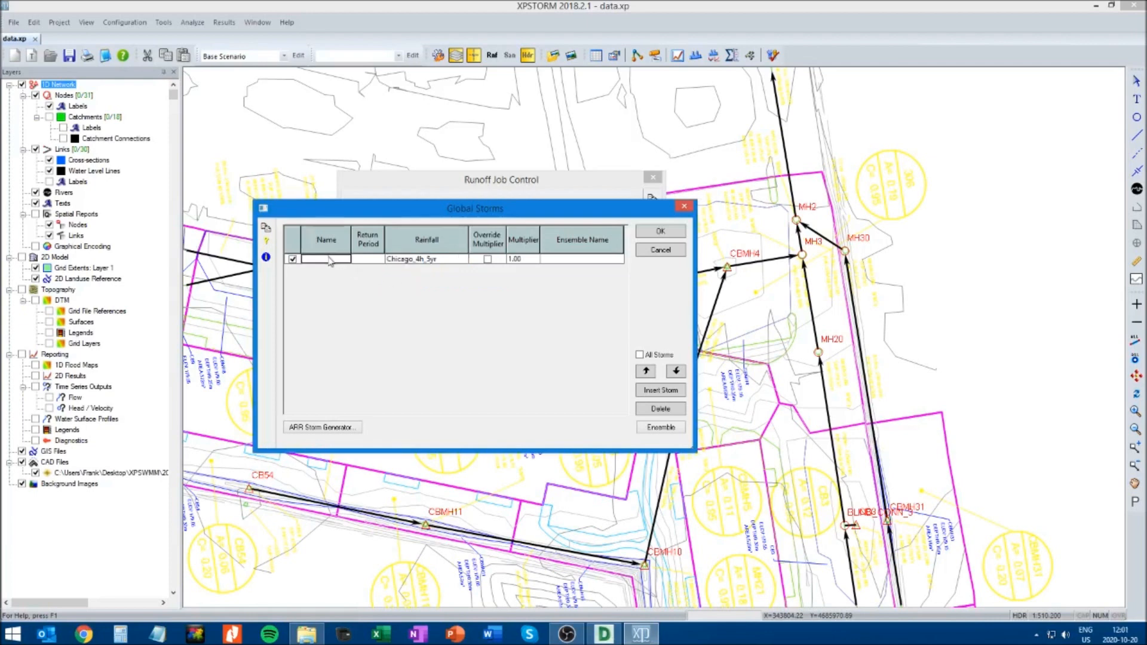
pyautogui.write('Chicago_4h_5yr')
pyautogui.click(376, 259)
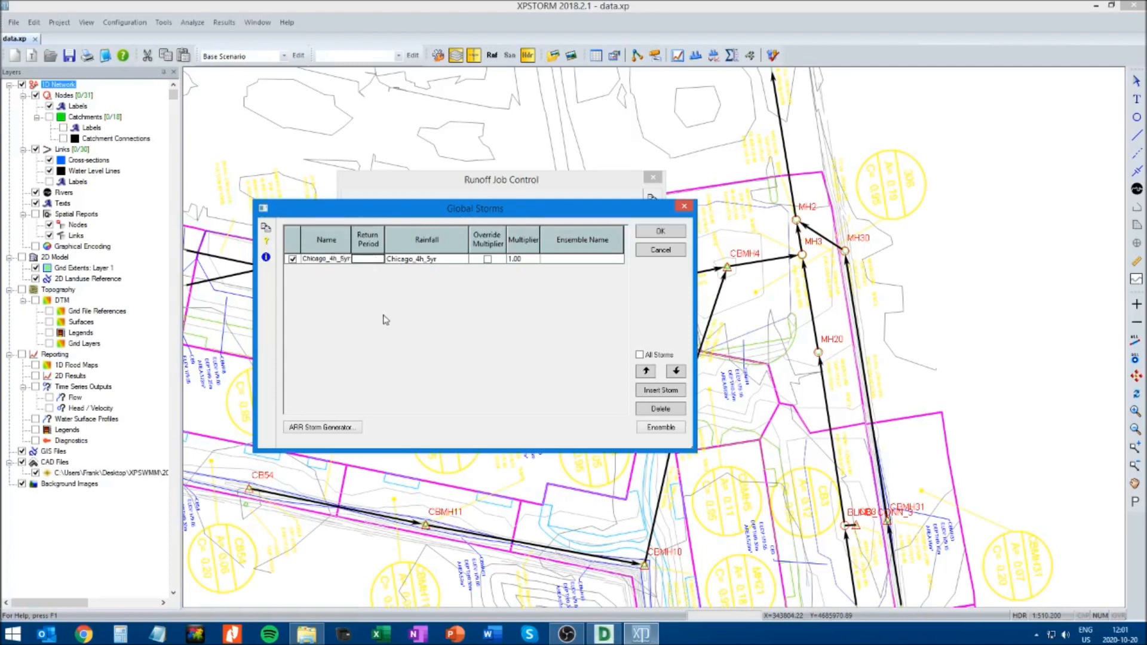
pyautogui.write('5yr')
pyautogui.click(660, 235)
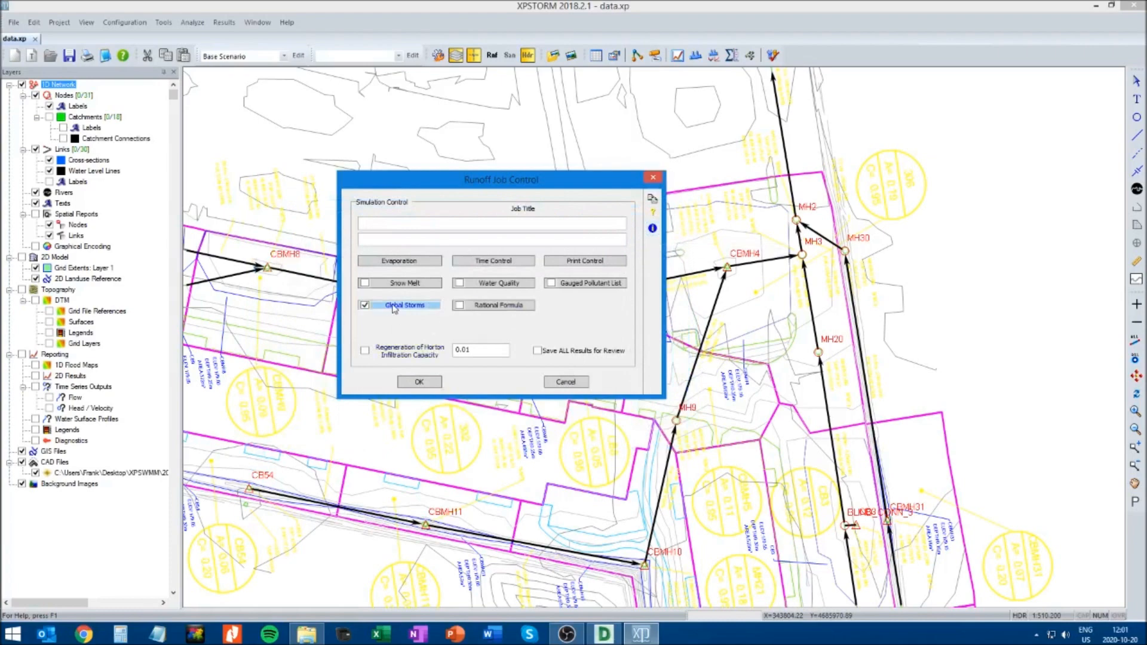
# Insert another global storm using the Chicago_4h_100yr rainfall, give it the matching name and a 100yr return period, and accept the table
pyautogui.click(403, 309)
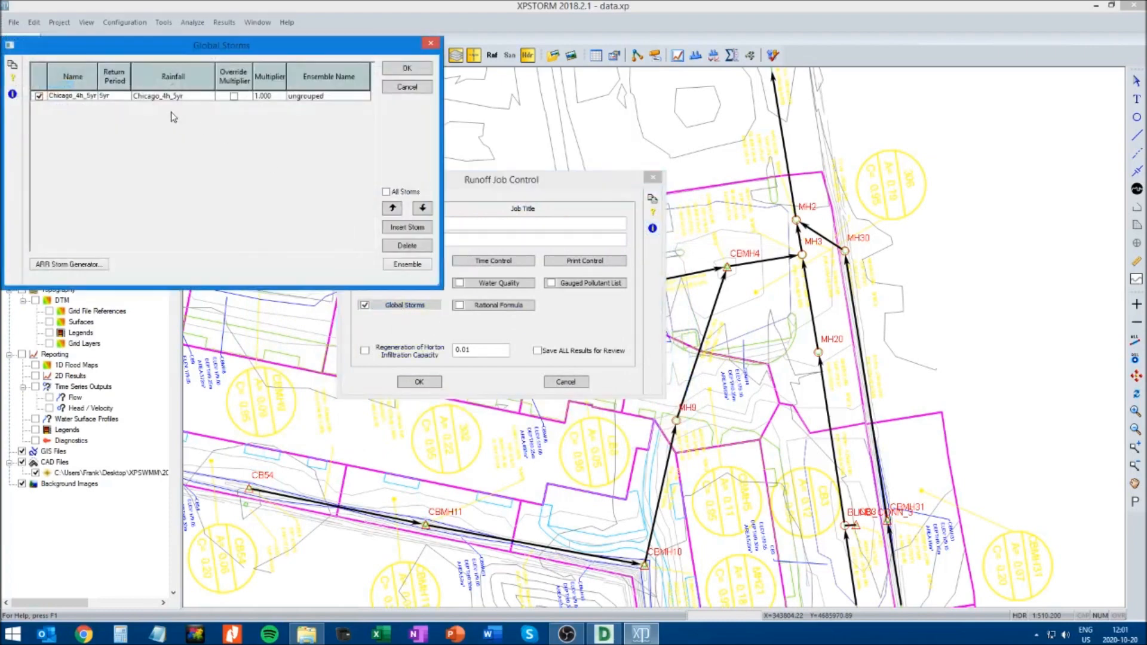
pyautogui.moveTo(221, 49); pyautogui.dragTo(505, 241)
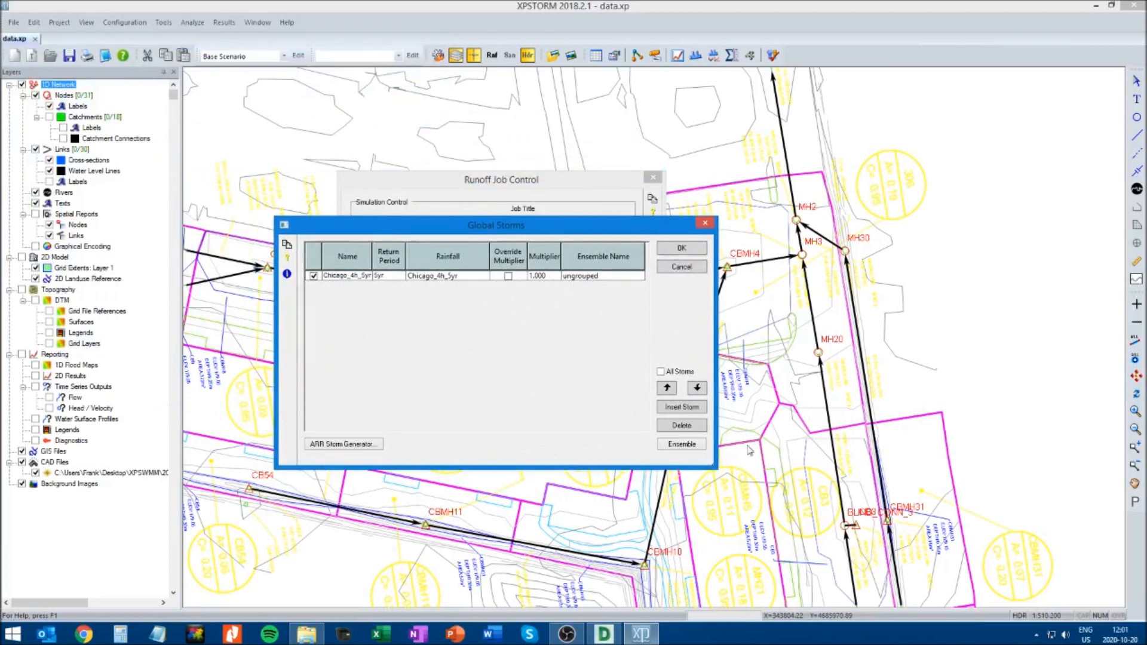
pyautogui.click(683, 408)
pyautogui.click(421, 276)
pyautogui.click(484, 276)
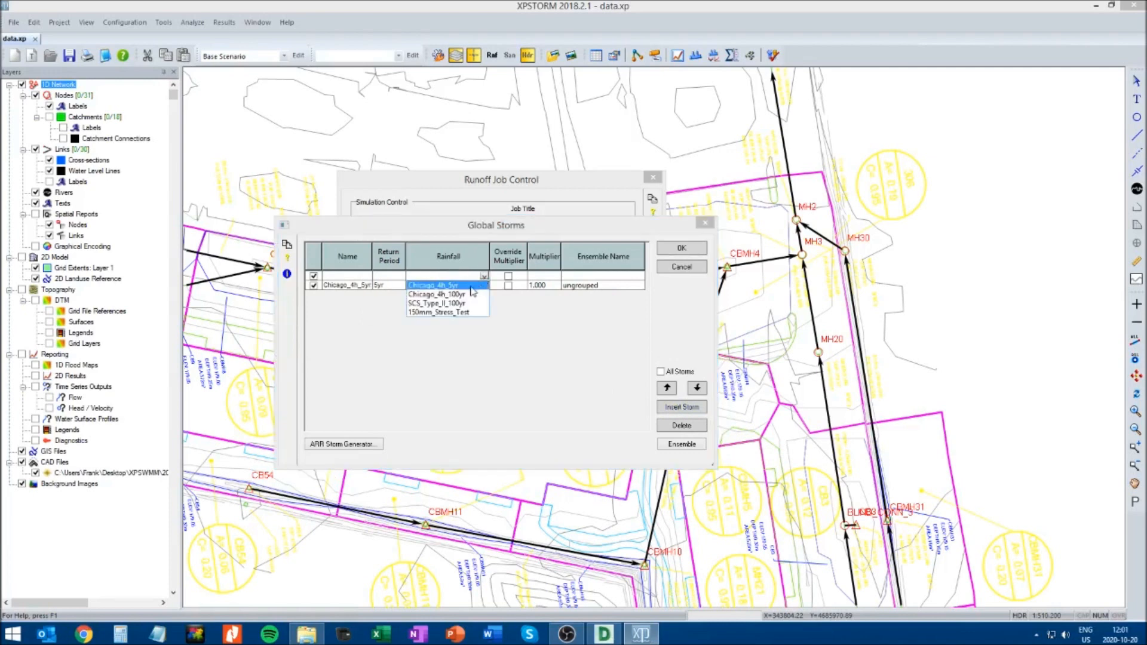
pyautogui.click(428, 299)
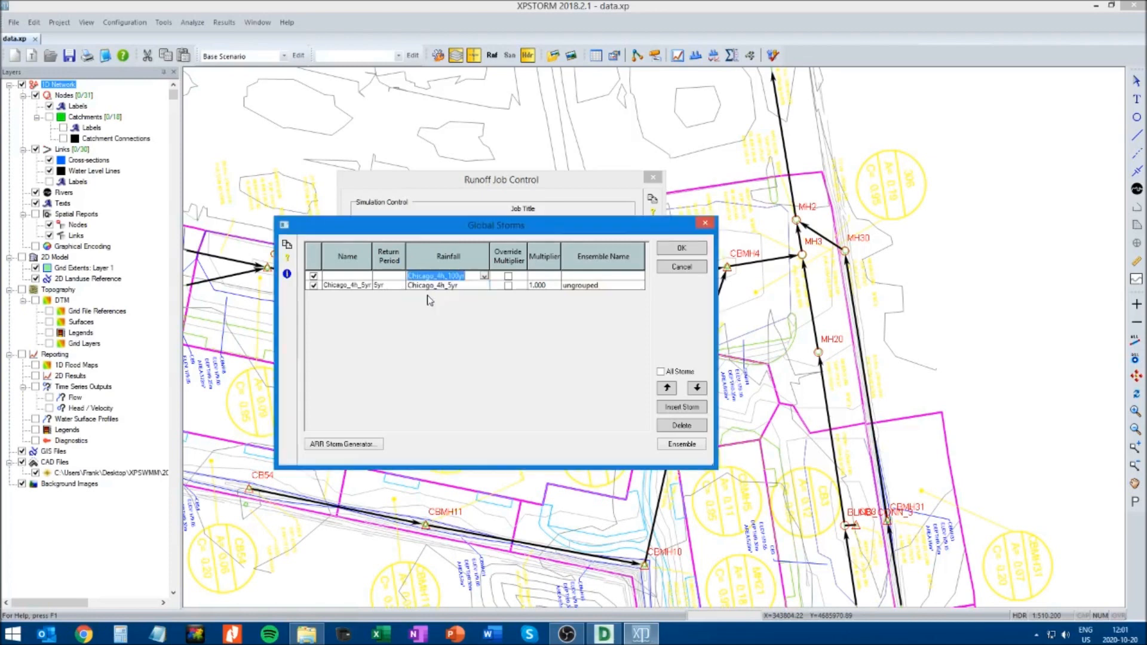
pyautogui.click(338, 276)
pyautogui.write('Chicago_4h')
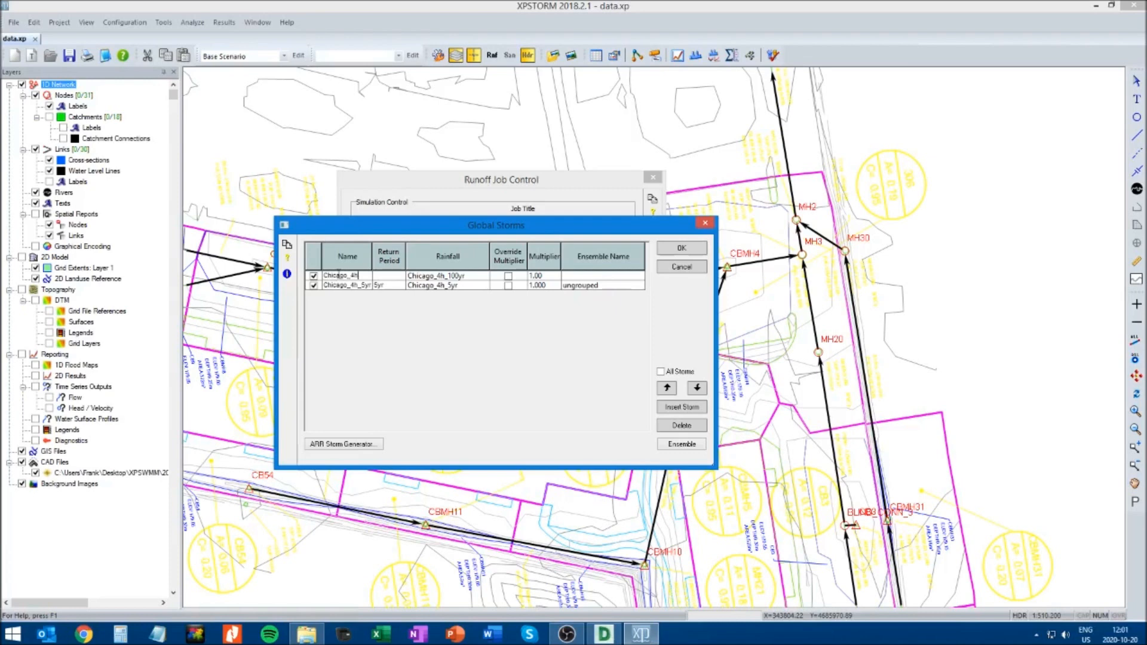
pyautogui.write('_100')
pyautogui.click(392, 277)
pyautogui.write('100')
pyautogui.click(682, 250)
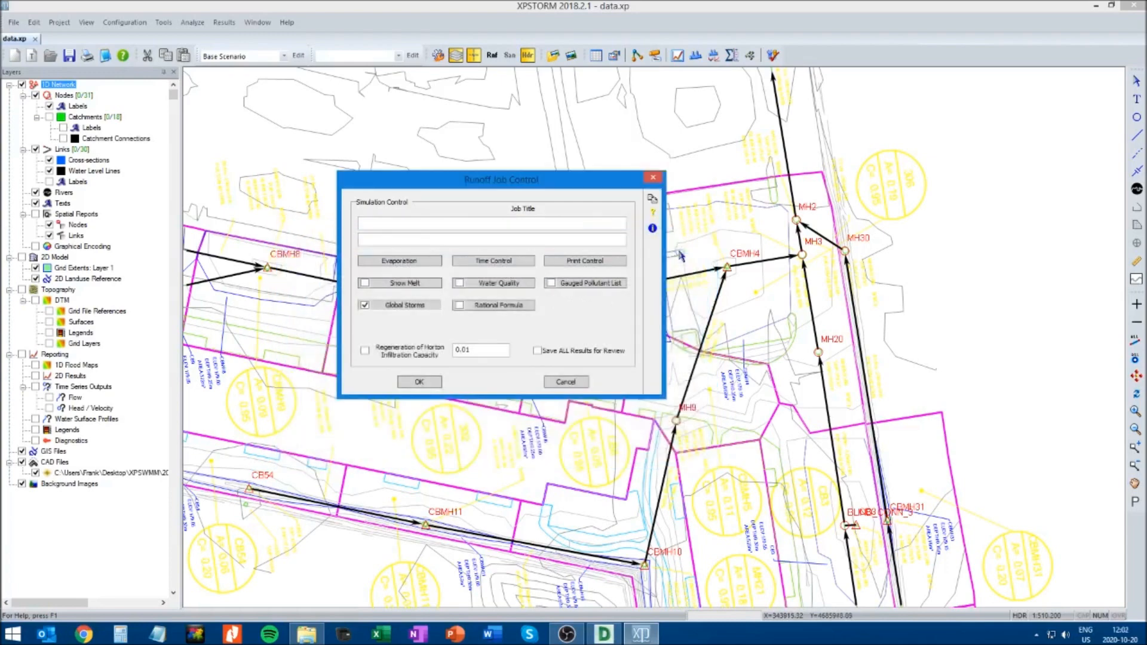
# Check the storms listed in the Global Storms table, then accept it and confirm the Runoff job control
pyautogui.click(420, 306)
pyautogui.moveTo(230, 49); pyautogui.dragTo(476, 170)
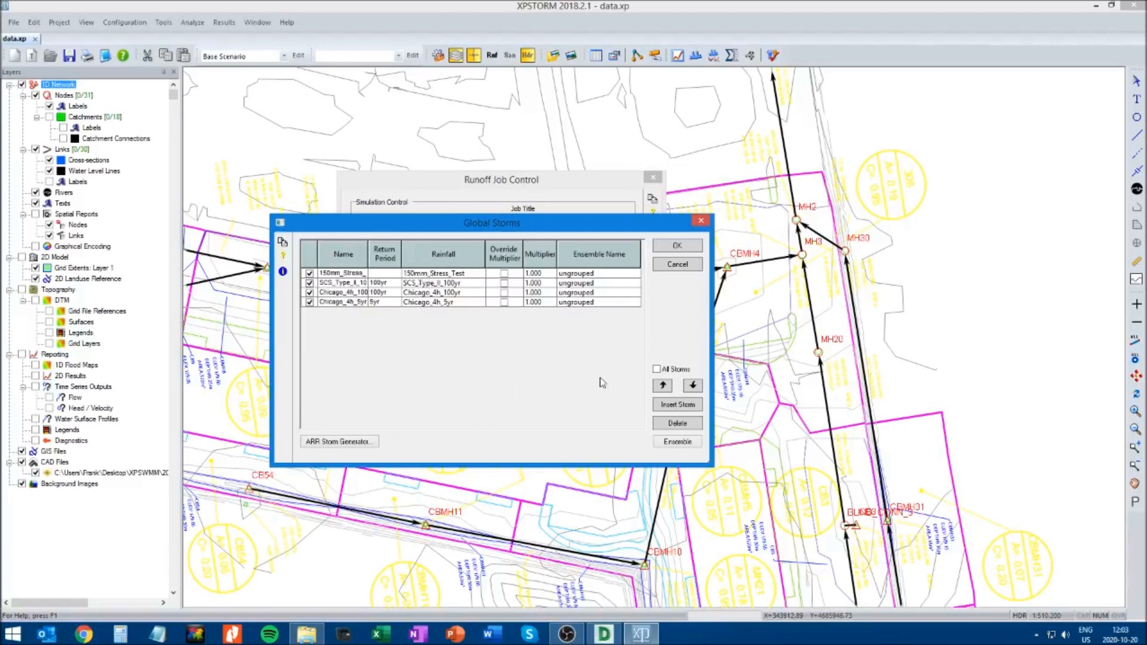
pyautogui.click(674, 250)
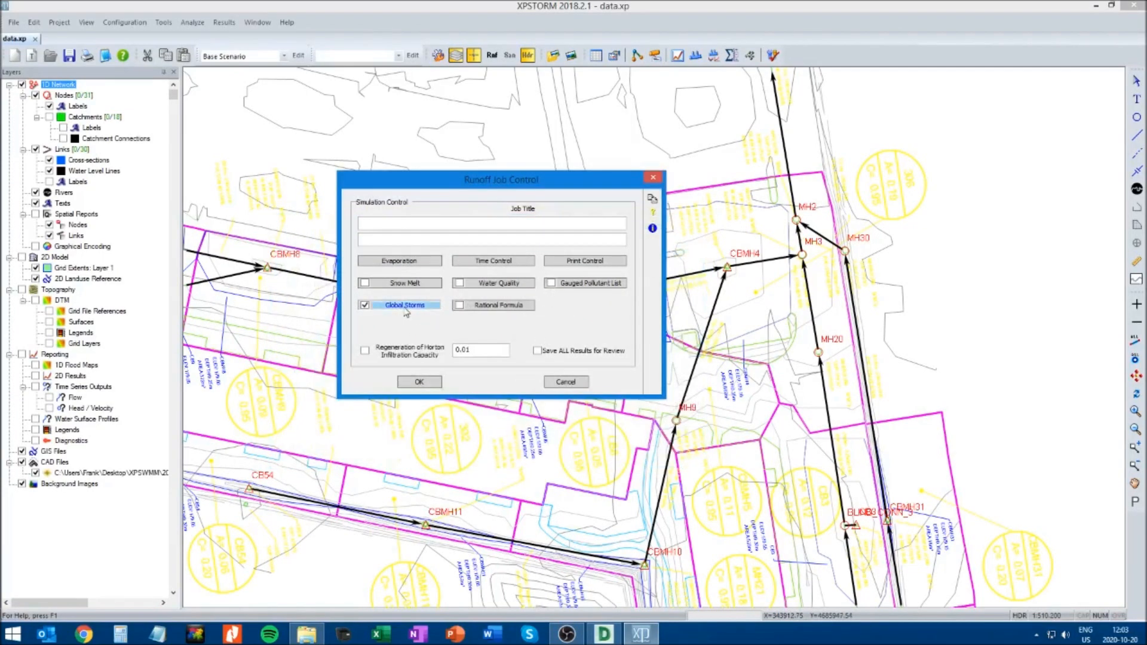
pyautogui.click(420, 383)
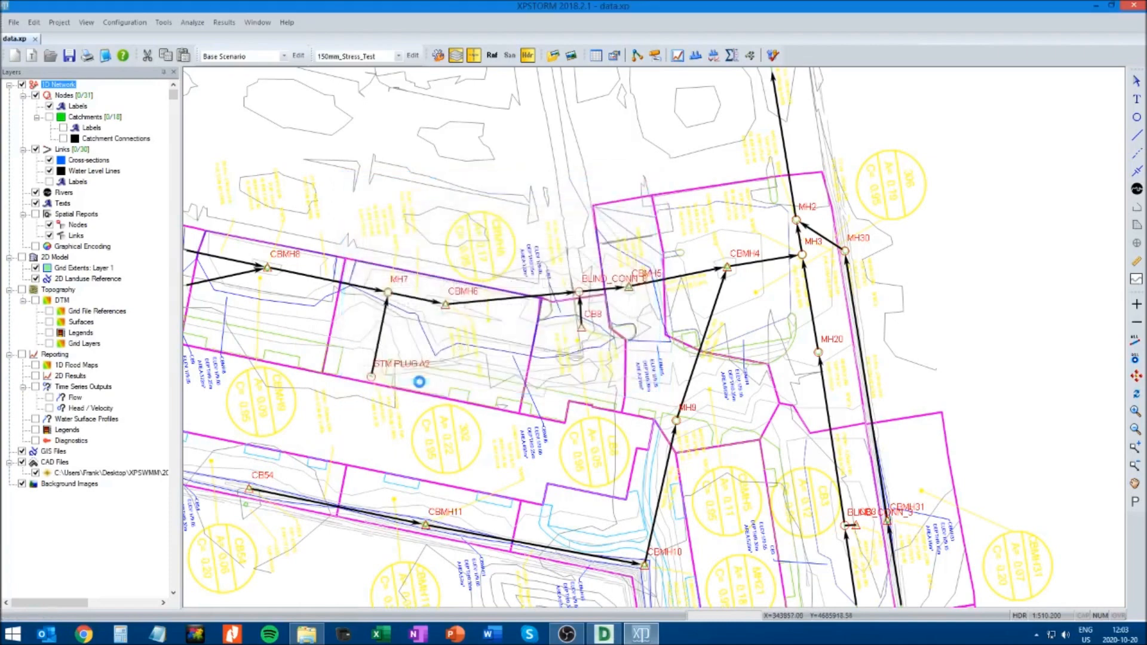
# Open the Hydraulics job control and enable Simulation Tolerances with its default values
pyautogui.click(124, 23)
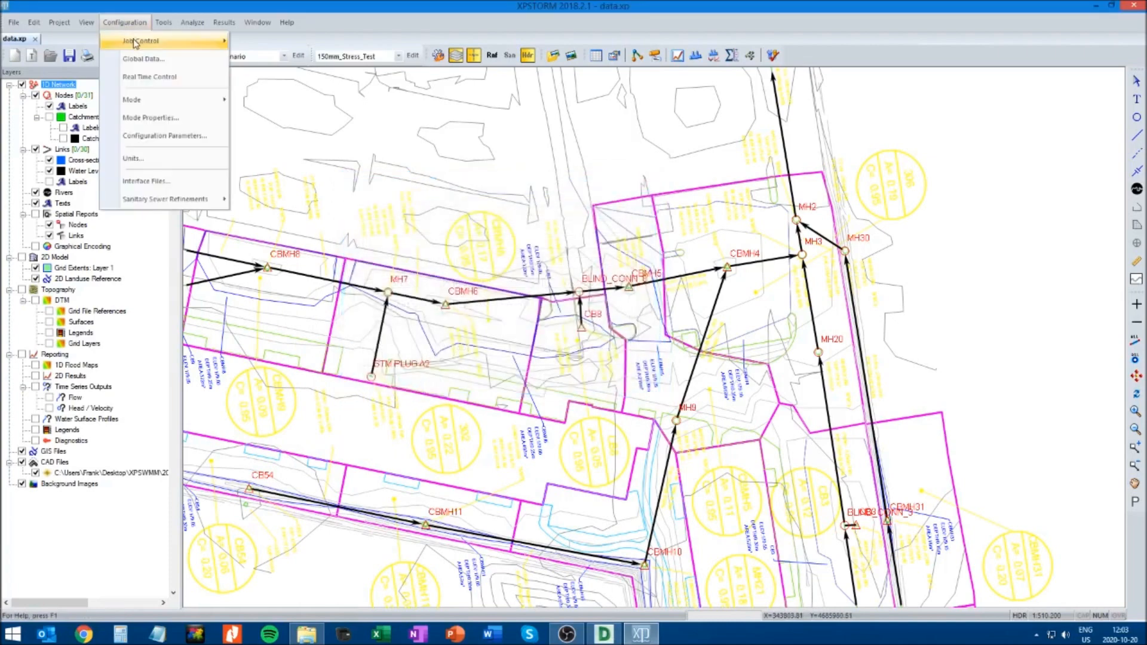
pyautogui.moveTo(144, 40)
pyautogui.click(275, 62)
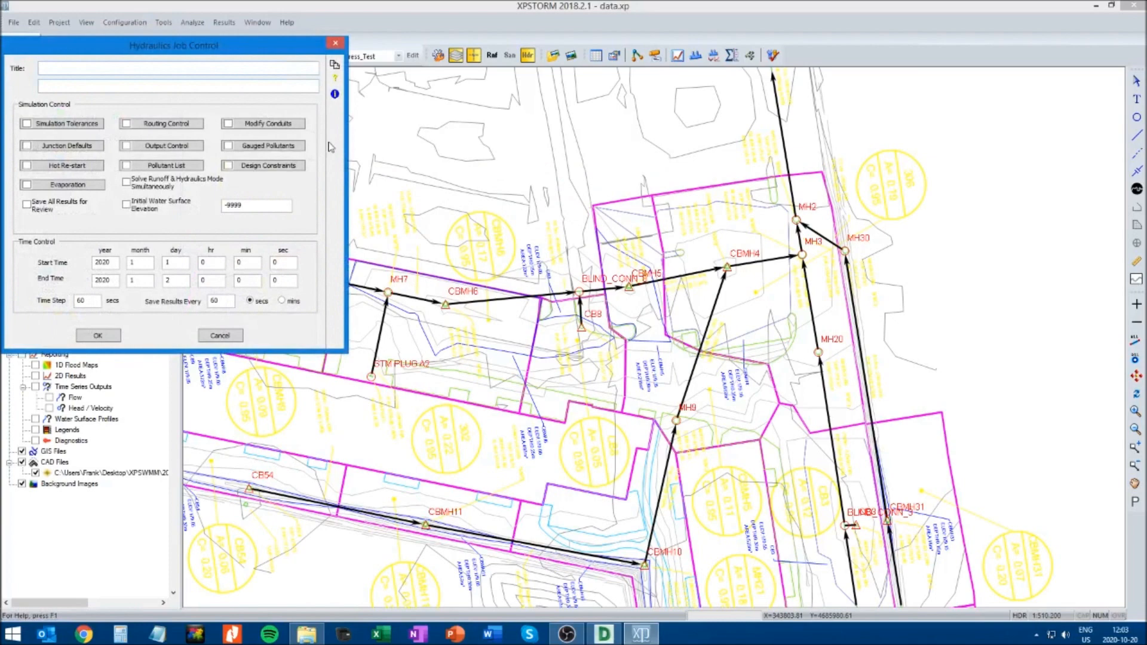
pyautogui.moveTo(192, 47); pyautogui.dragTo(531, 226)
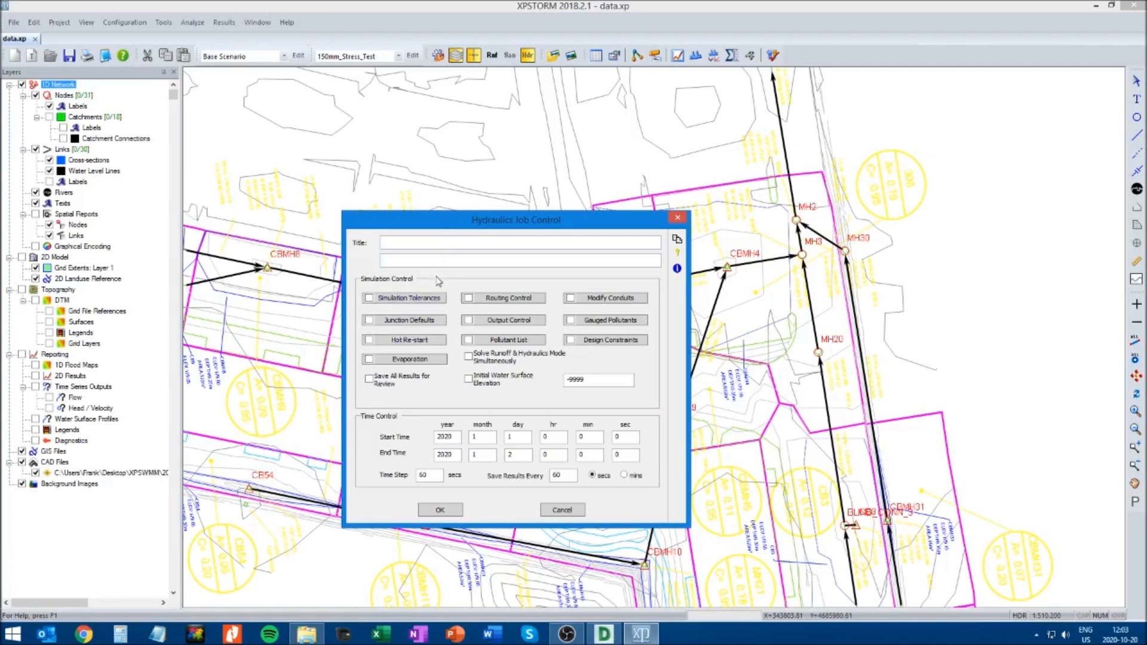
pyautogui.click(370, 301)
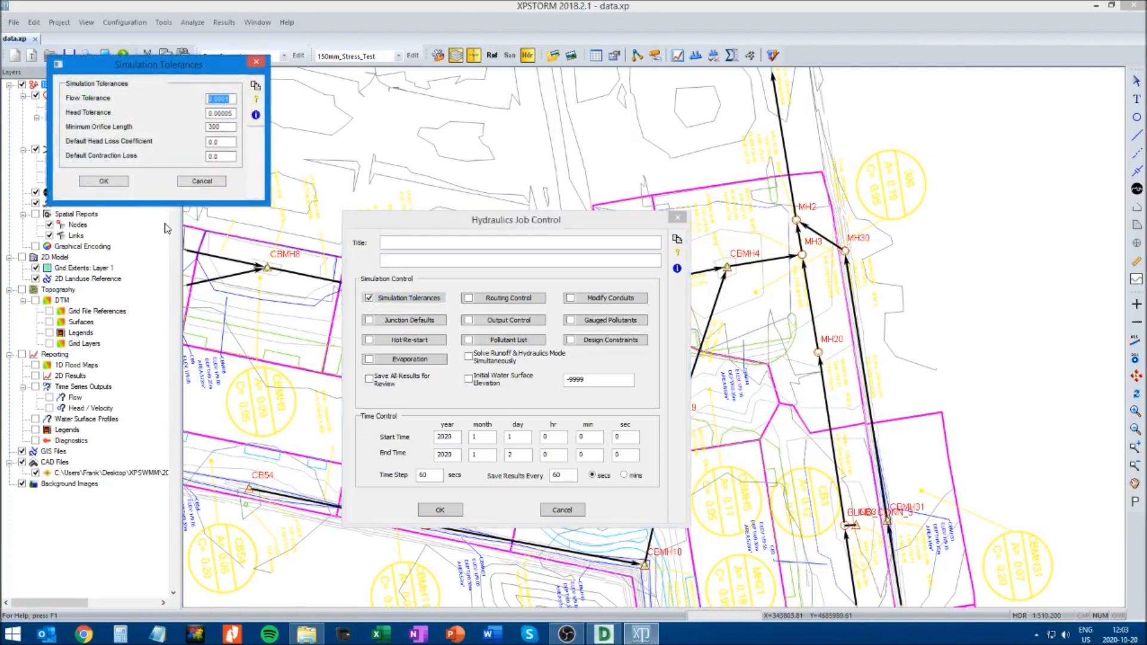
pyautogui.click(105, 180)
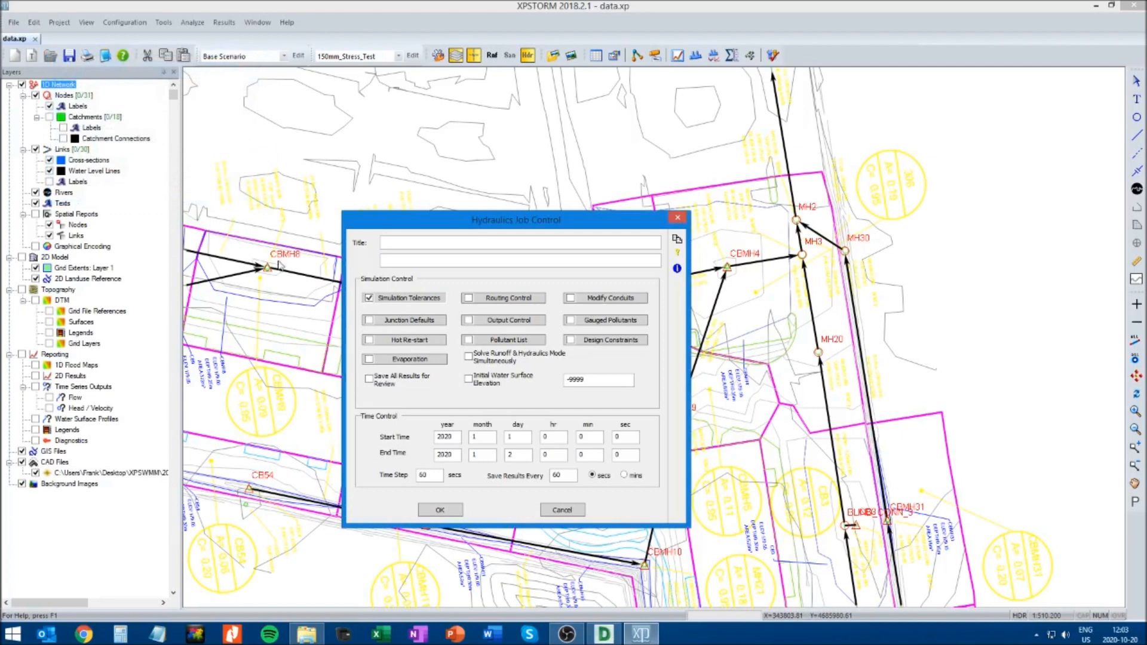
# Enable Routing Control with the Dynamic Wave hydrograph method and enable Junction Defaults, accepting the default values of both
pyautogui.click(468, 299)
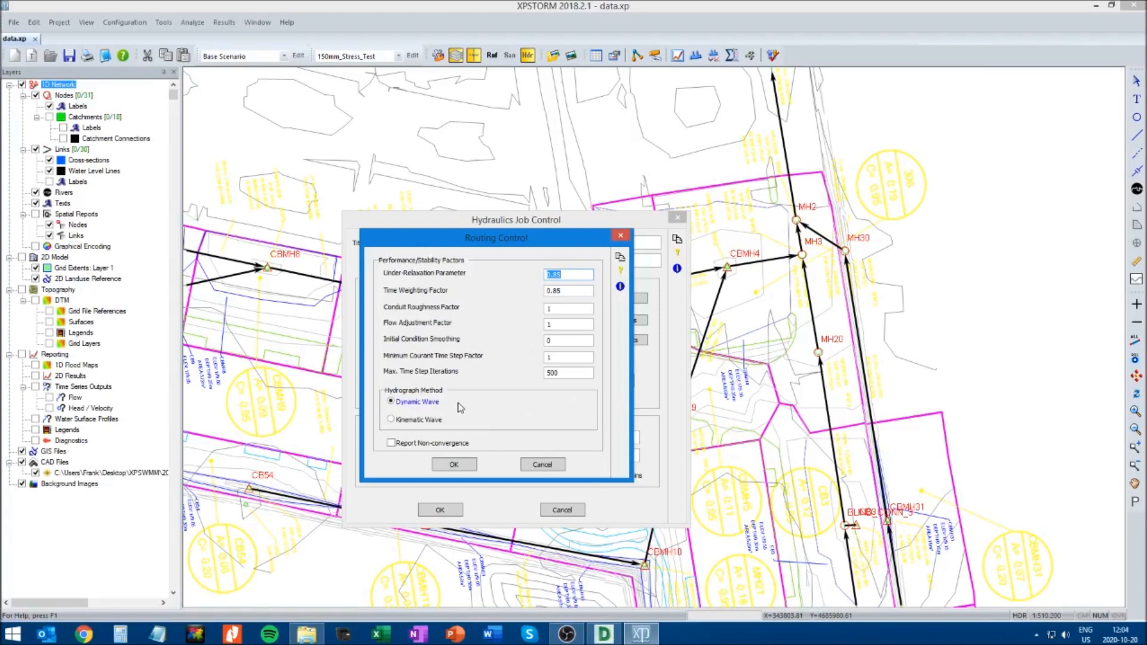
pyautogui.click(454, 465)
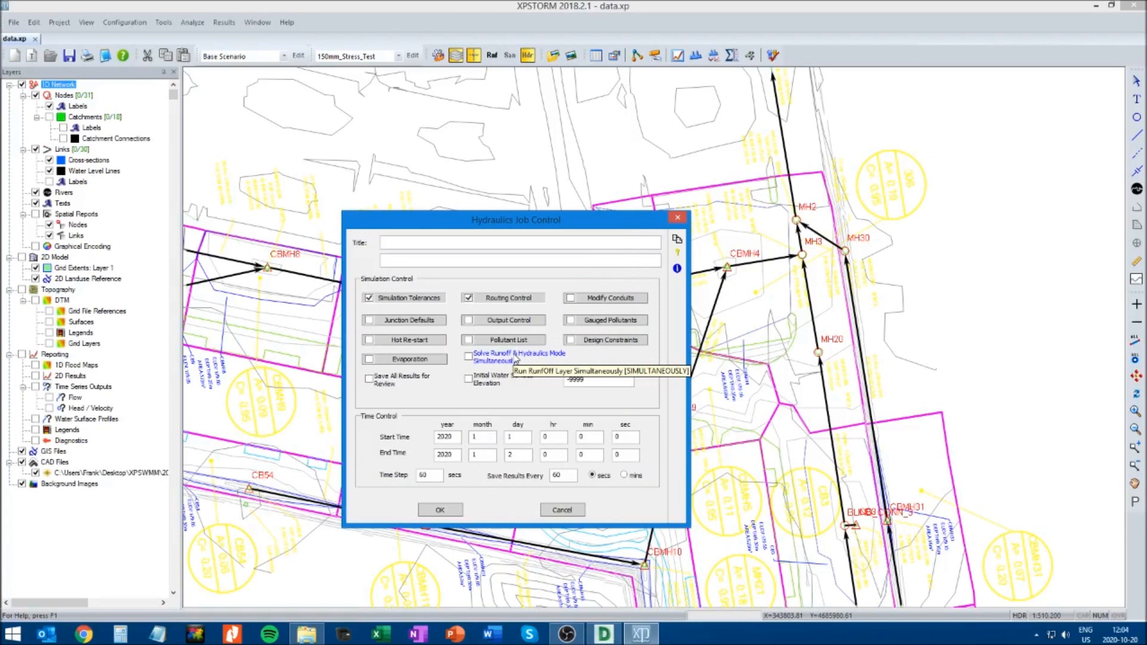
pyautogui.click(382, 324)
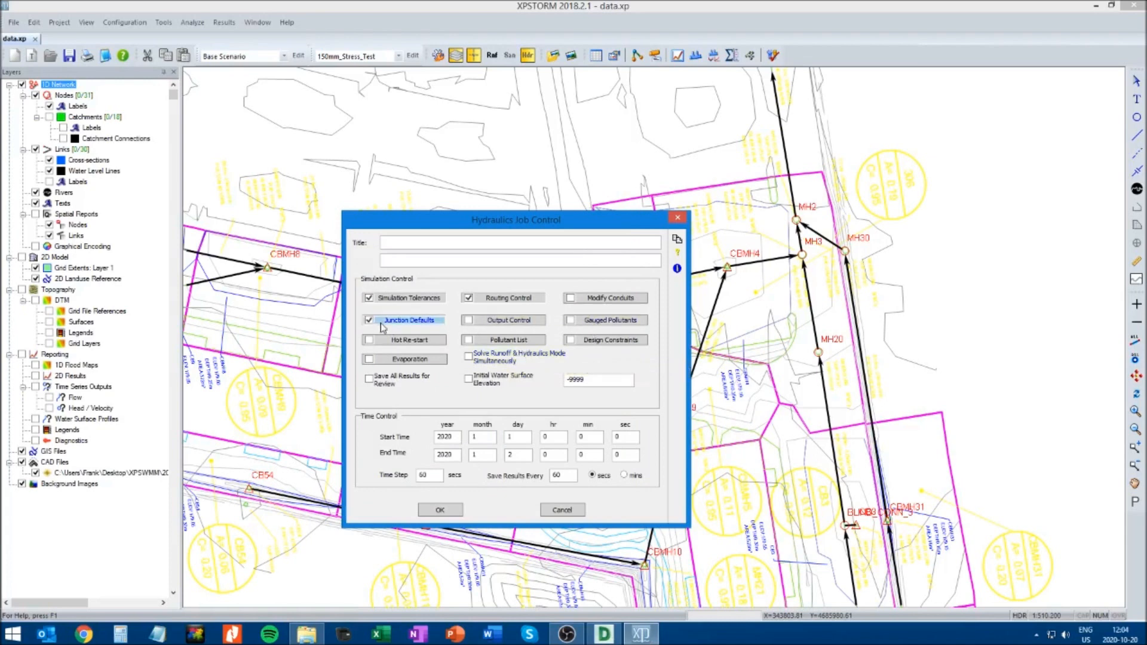
pyautogui.click(82, 173)
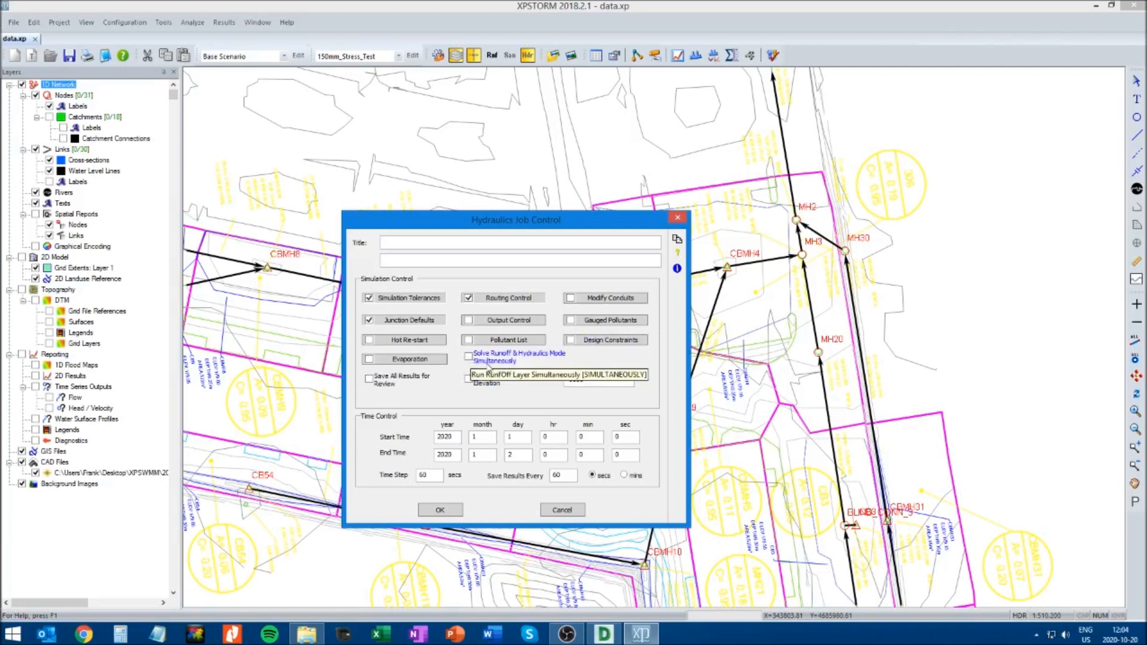
# Enable Solve Runoff & Hydraulics Mode Simultaneously and Save All Results for Review, and confirm the Hydraulics job control
pyautogui.click(469, 357)
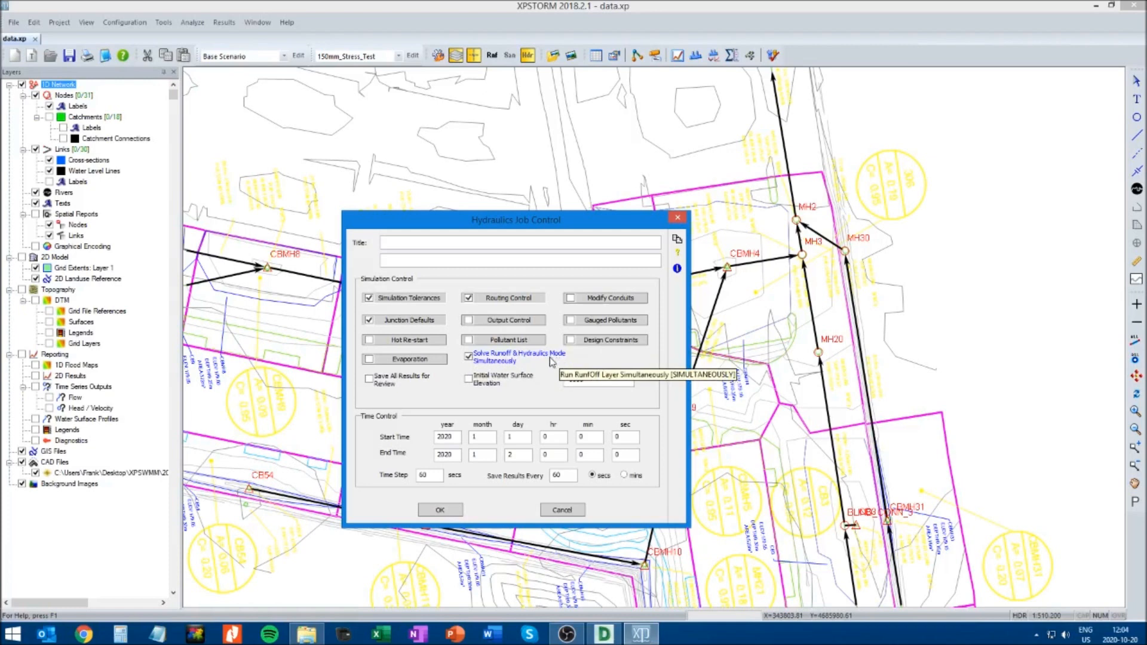
pyautogui.click(370, 380)
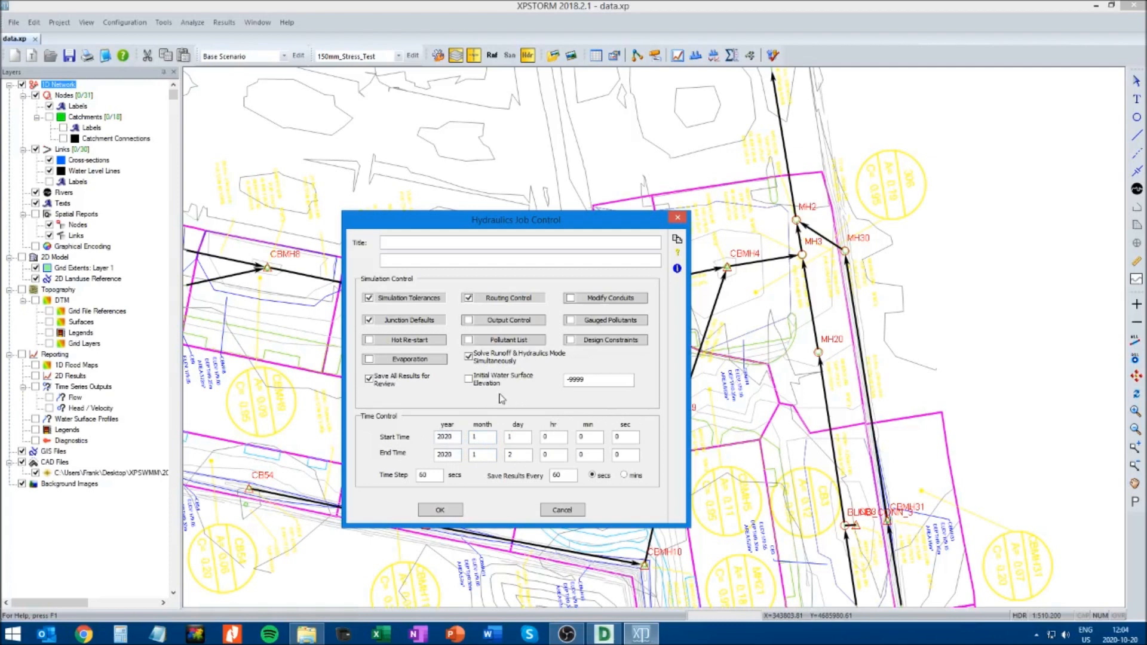
pyautogui.click(441, 512)
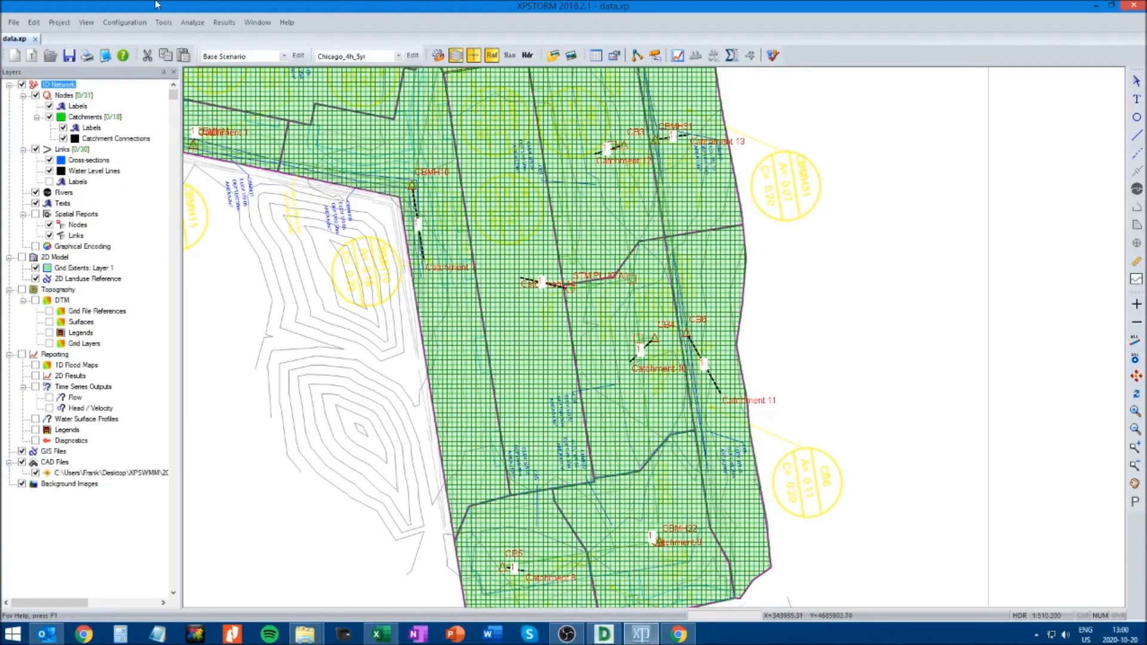
# Review the enabled options and time control in the Hydraulics job control, and close it without changes
pyautogui.click(124, 23)
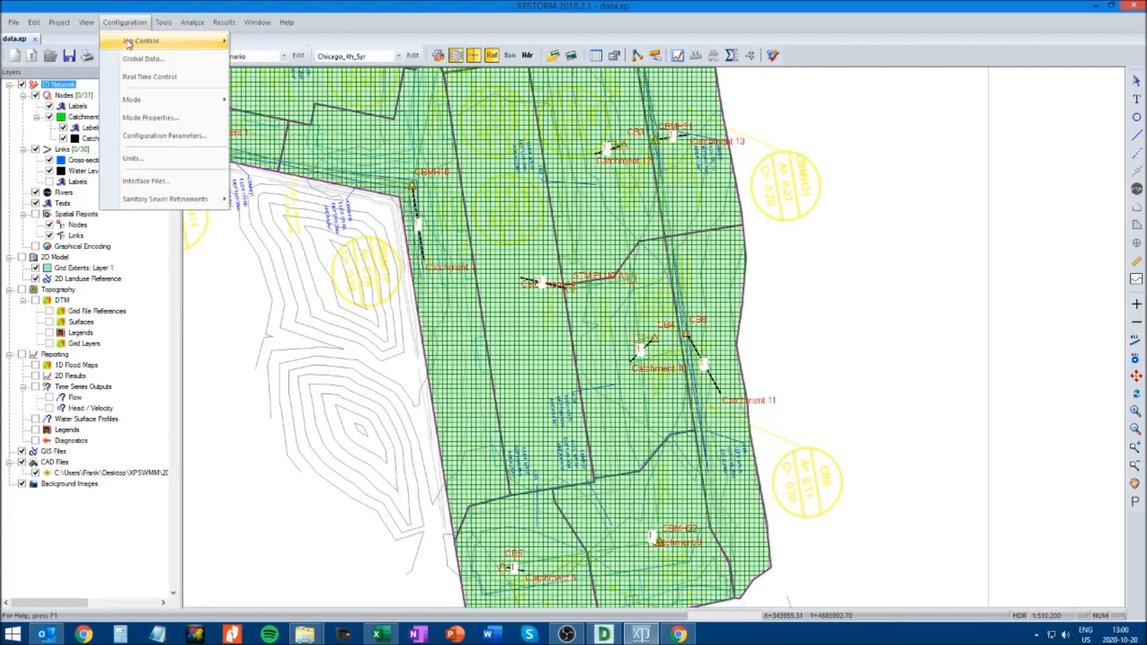
pyautogui.moveTo(135, 42)
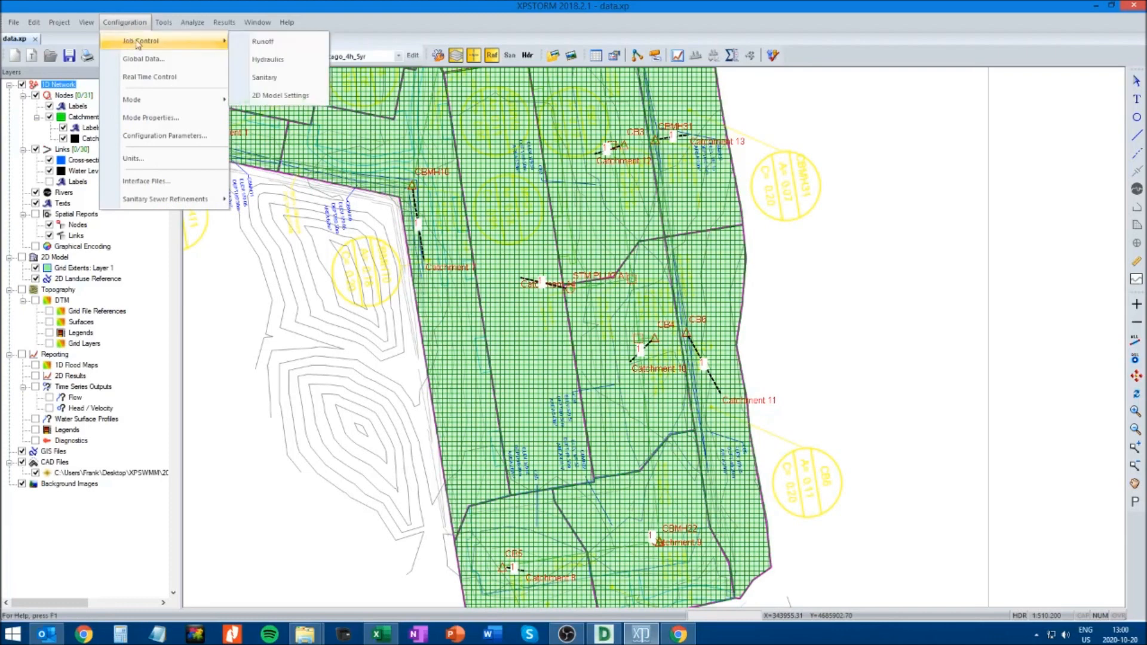
pyautogui.click(266, 61)
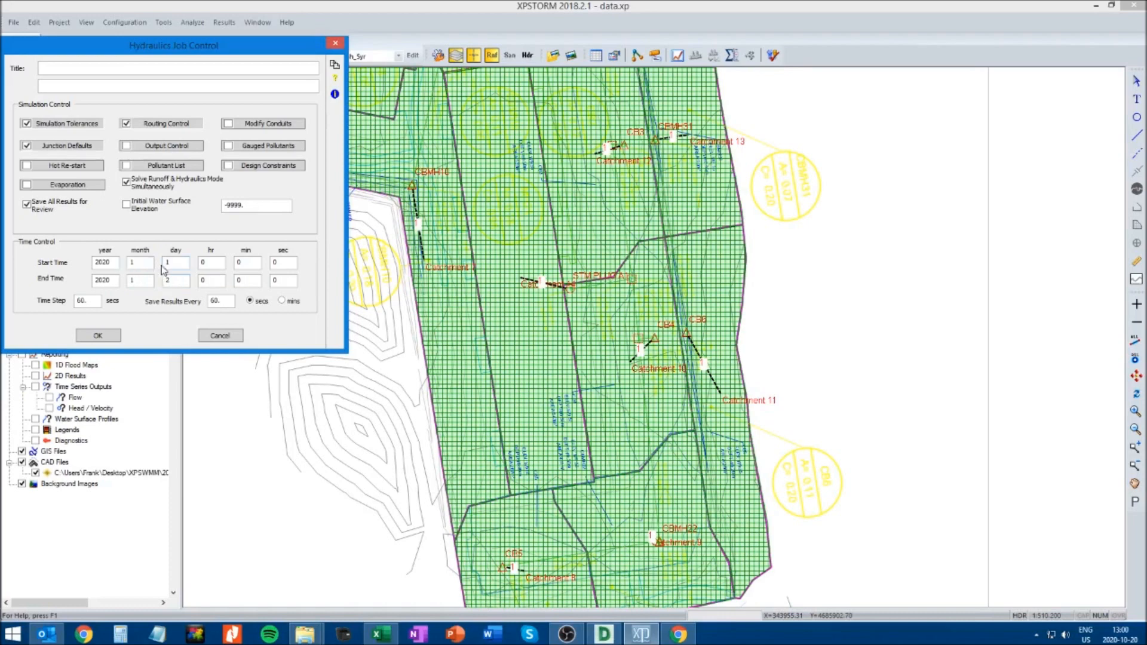
pyautogui.click(220, 337)
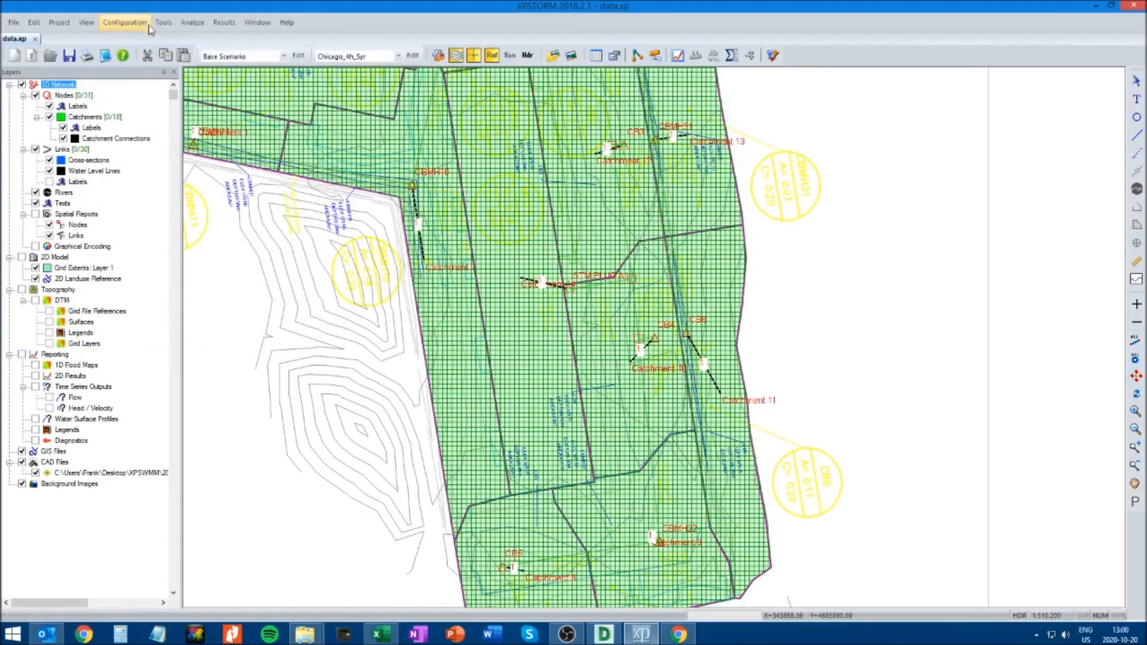
# Check the time steps and simulation start and end dates in the Runoff time control, and accept the Runoff job control
pyautogui.click(124, 22)
pyautogui.moveTo(142, 44)
pyautogui.click(264, 39)
pyautogui.click(150, 128)
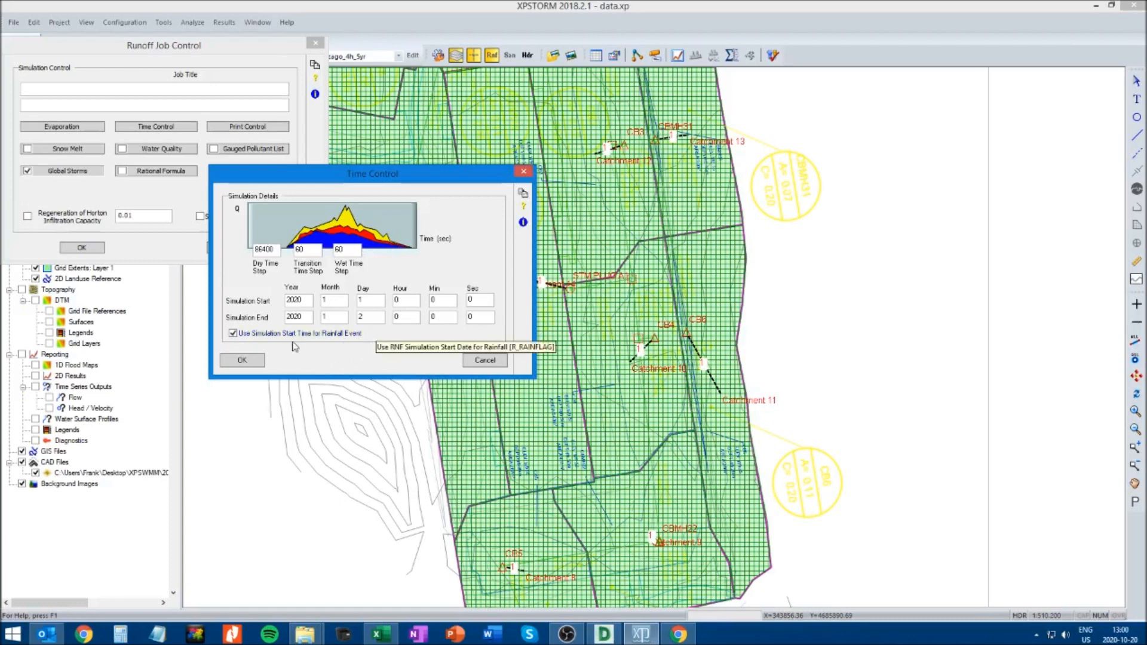
pyautogui.click(242, 362)
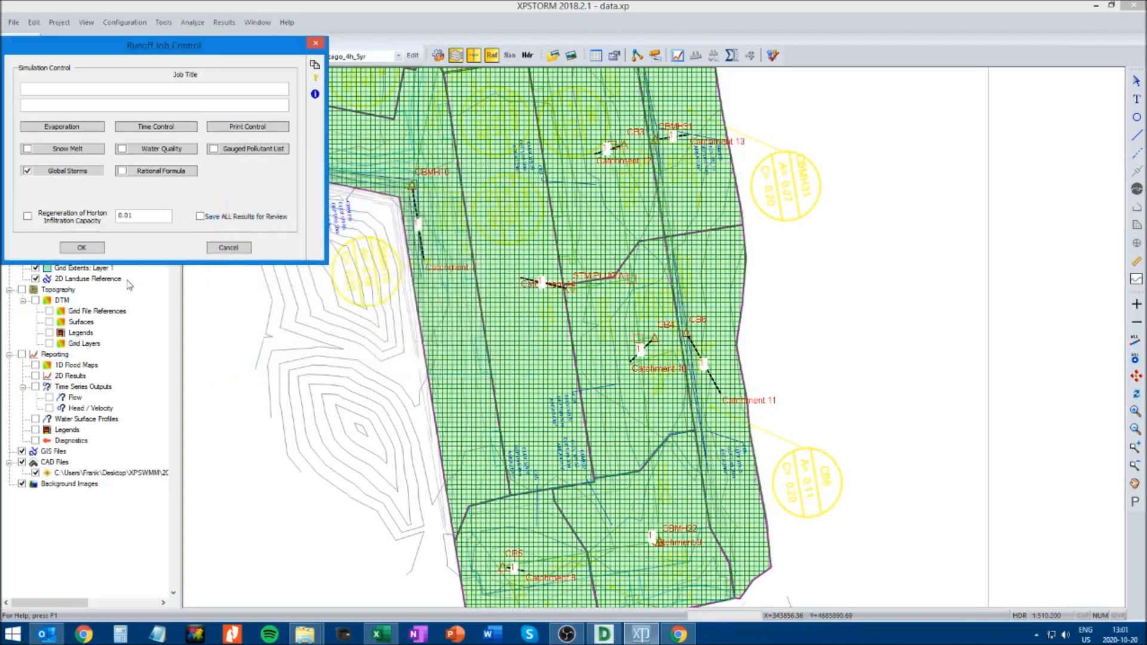
pyautogui.click(91, 248)
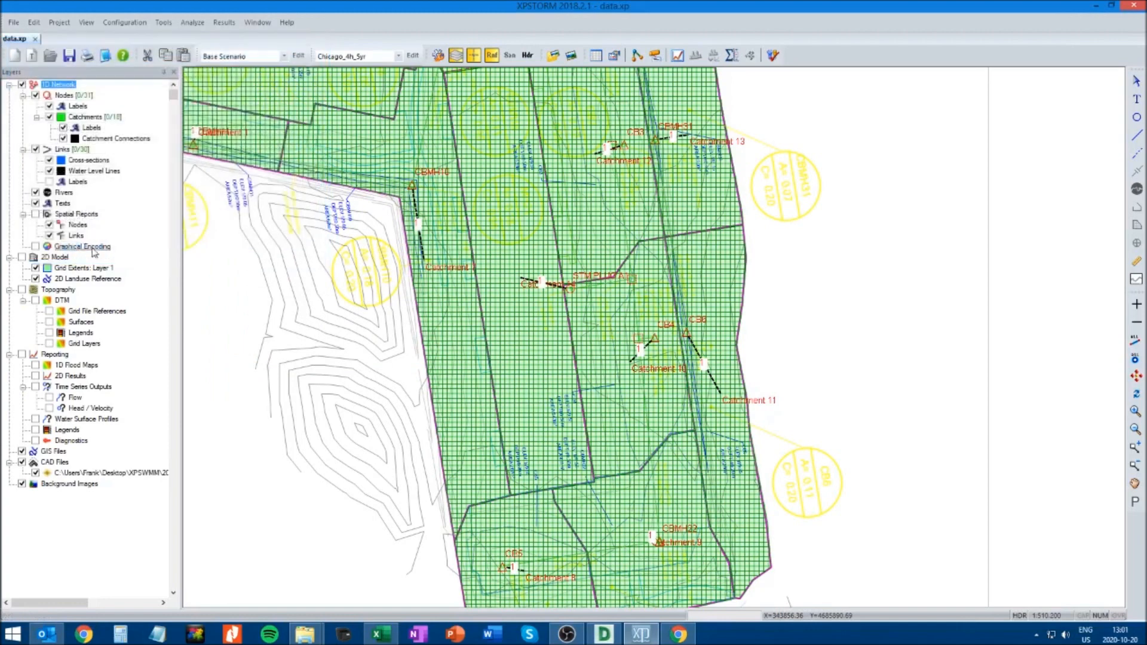
# Review the interface file settings, checking the DATA.INT file created in the Runoff layer, and accept them
pyautogui.click(122, 23)
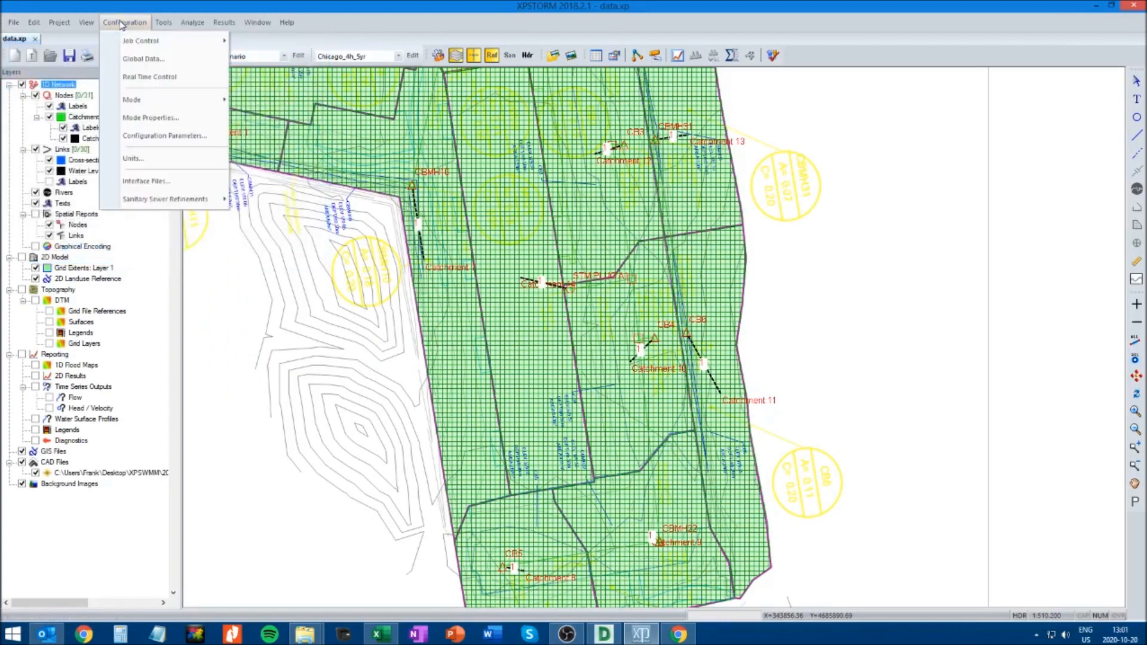
pyautogui.click(146, 181)
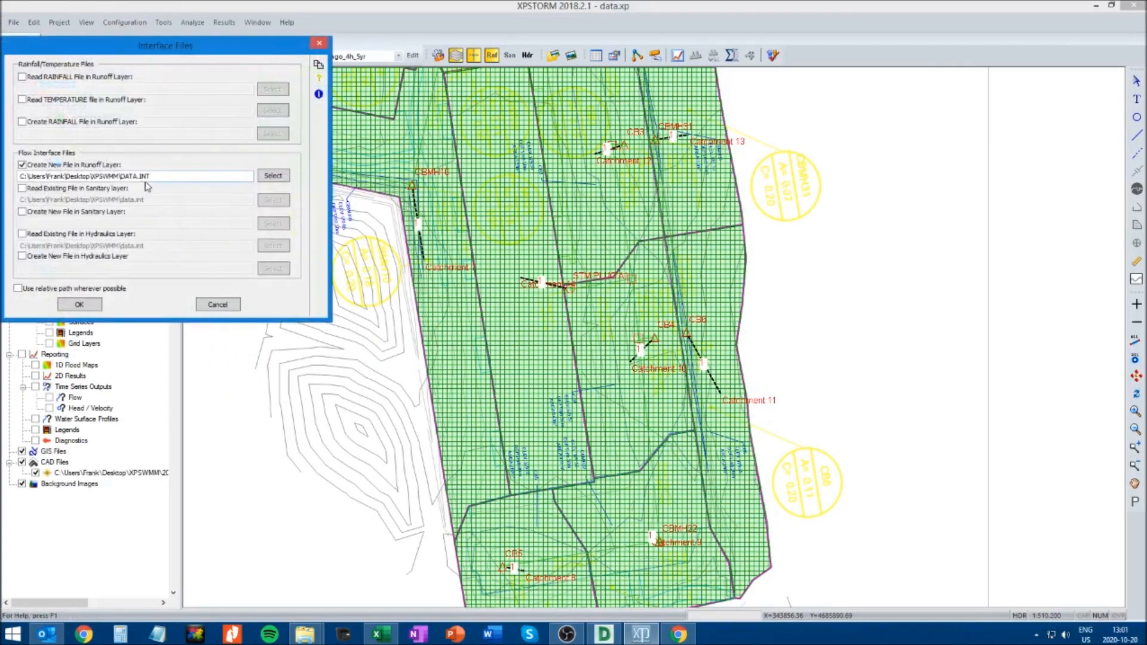
pyautogui.moveTo(133, 51); pyautogui.dragTo(423, 194)
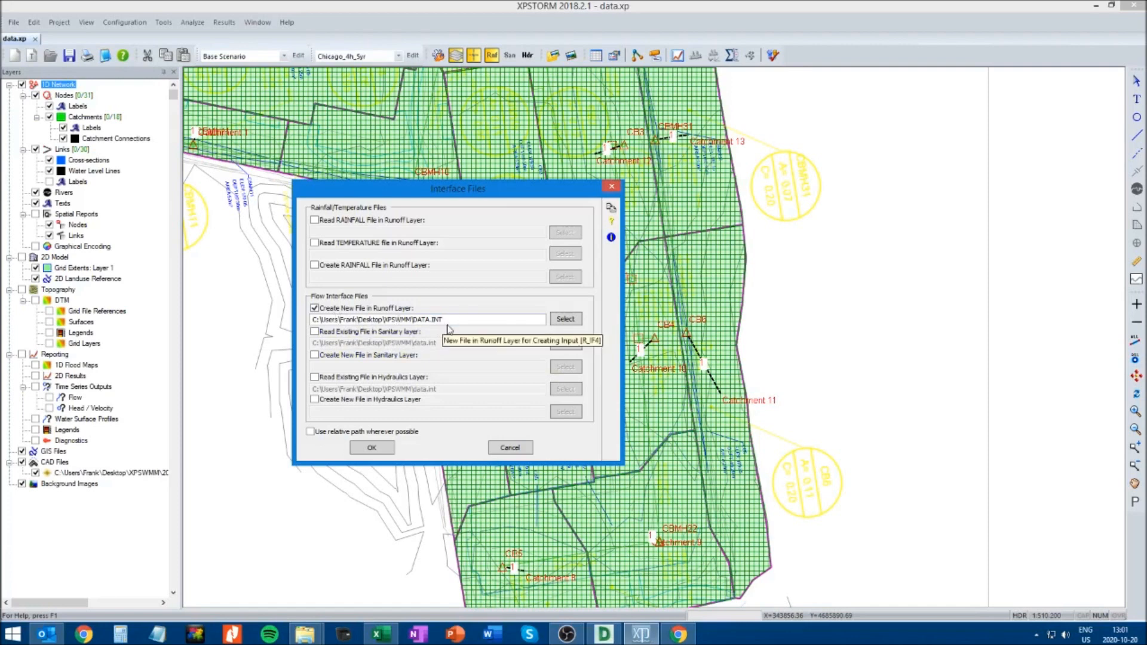
pyautogui.click(372, 450)
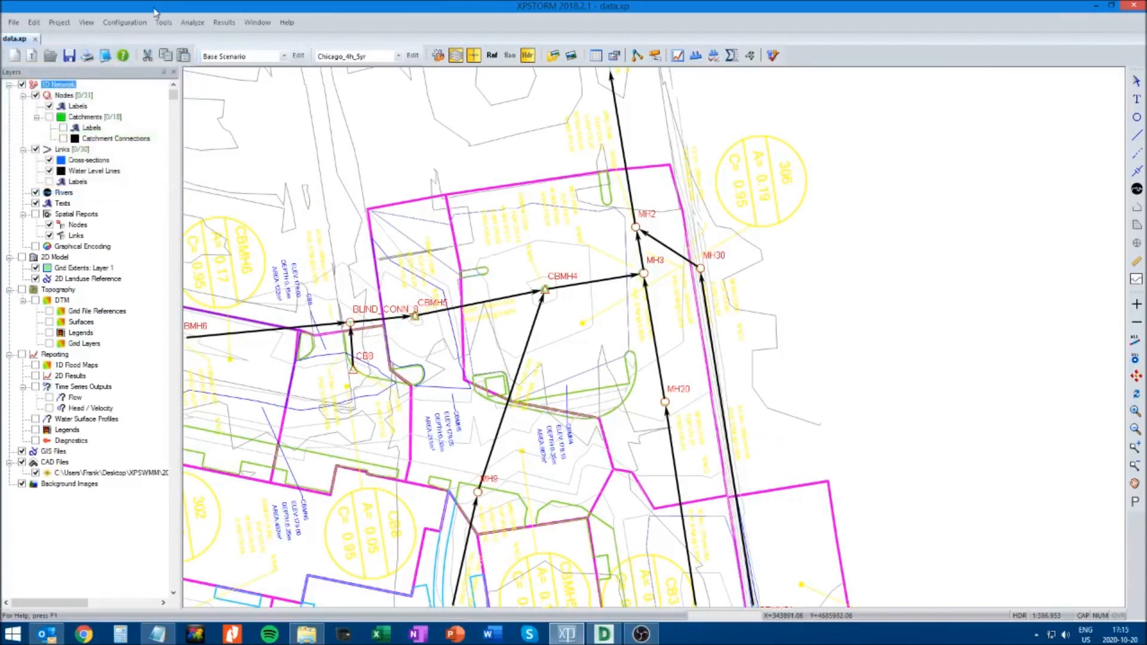
# Add the configuration parameter MINLEN=0.5, copying it from the open Notepad notes
pyautogui.click(127, 22)
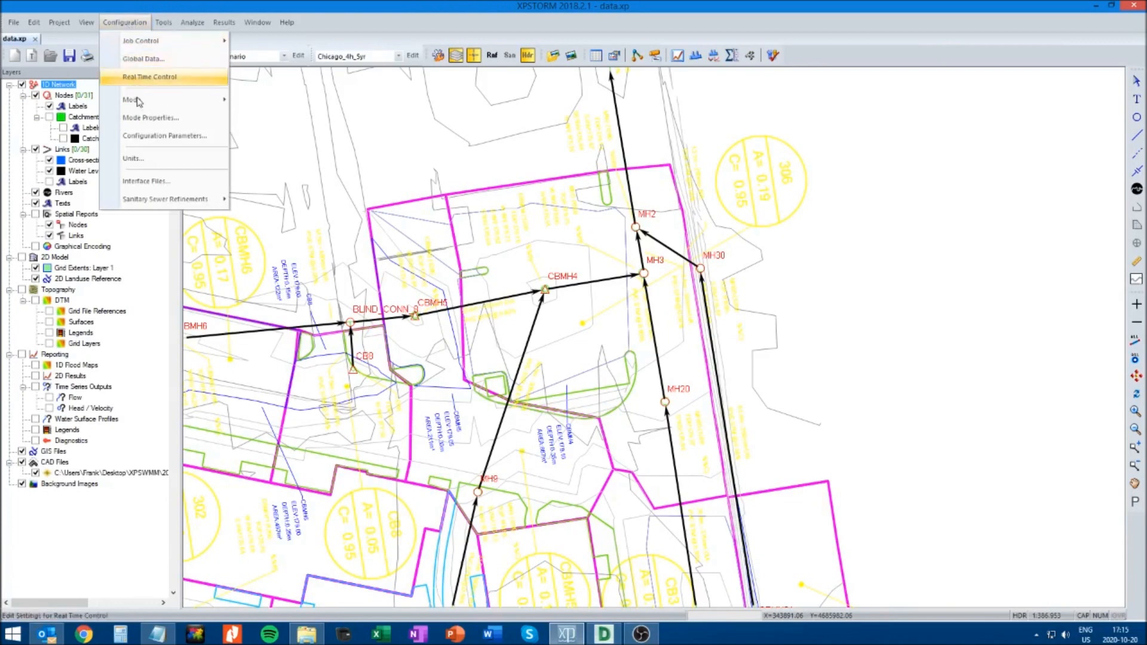
pyautogui.click(155, 137)
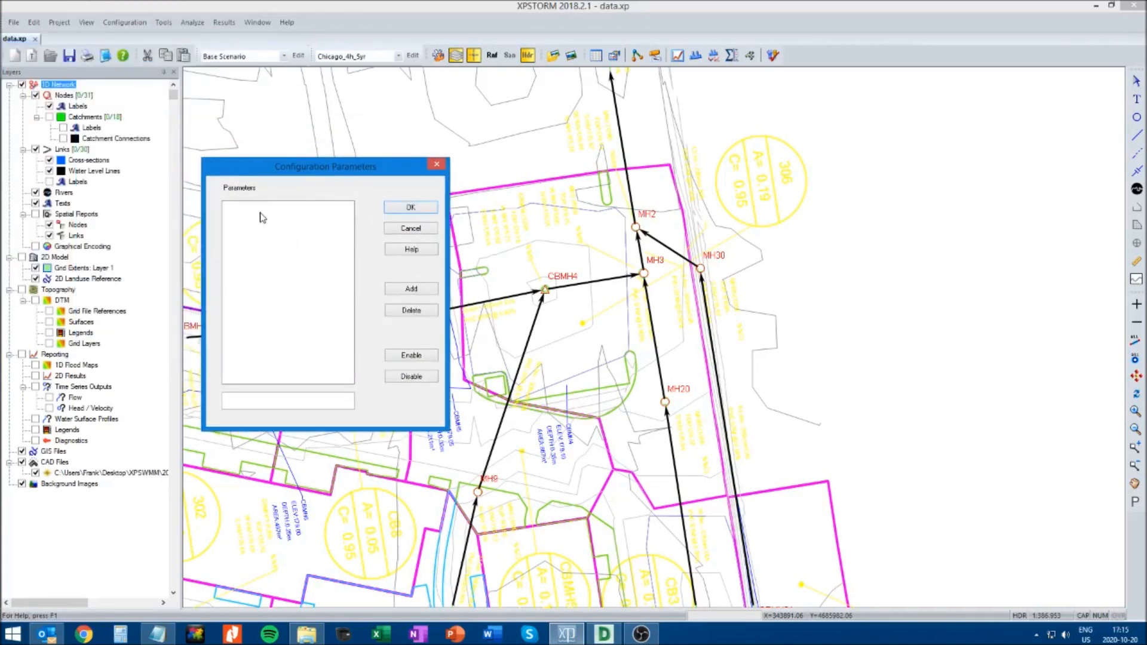
pyautogui.click(158, 637)
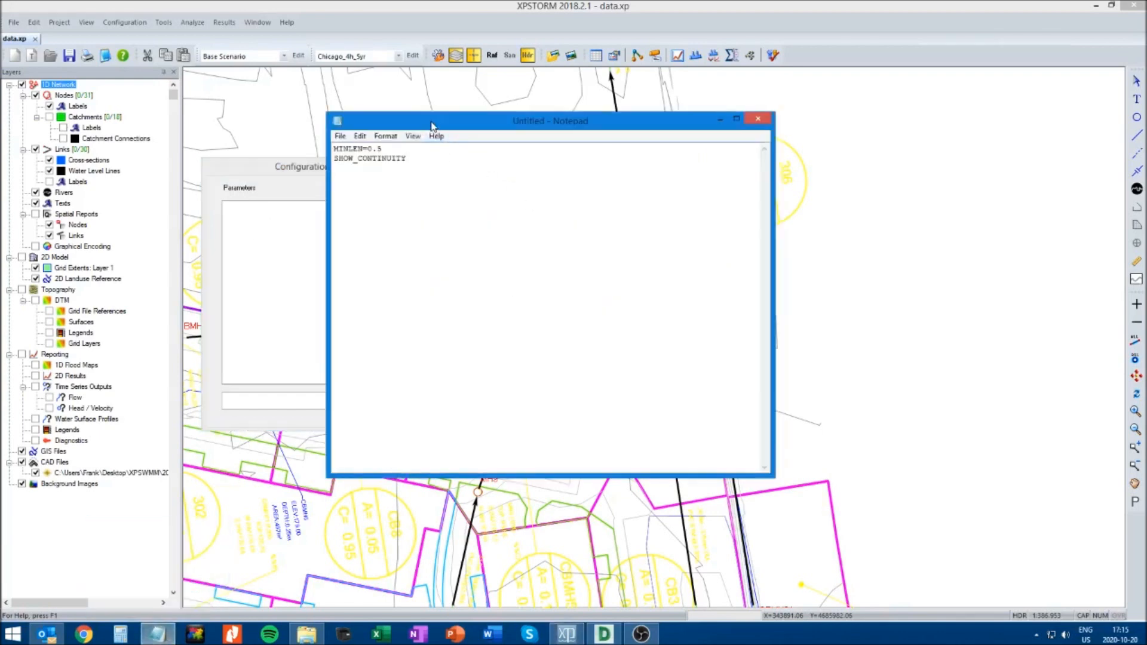
pyautogui.moveTo(439, 124); pyautogui.dragTo(672, 188)
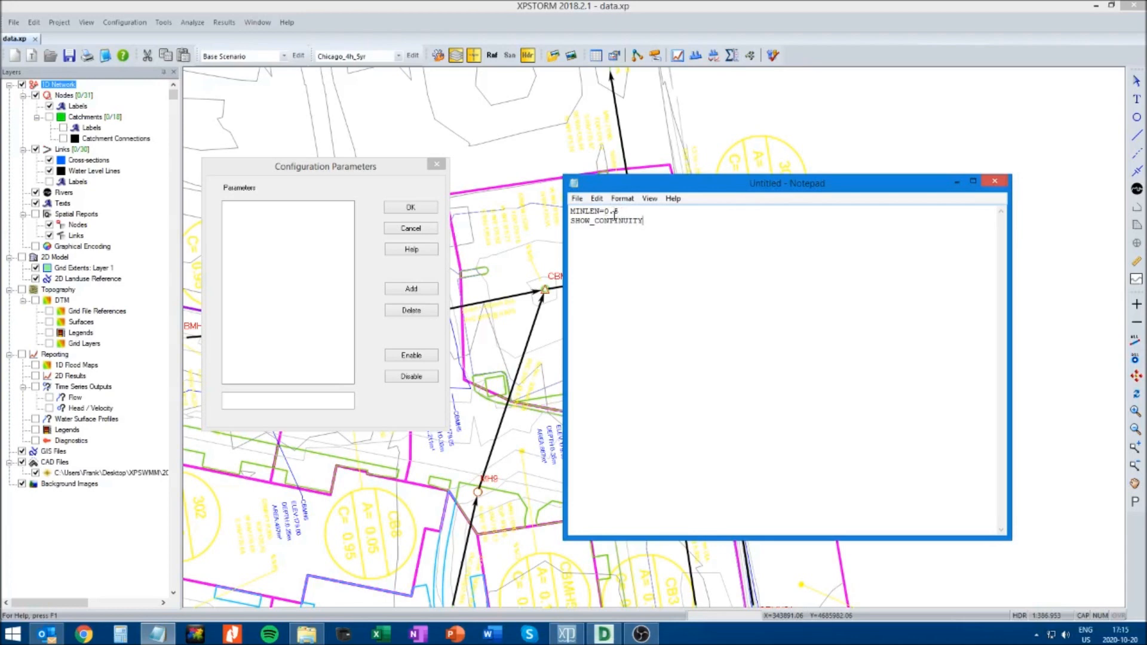
pyautogui.moveTo(620, 212); pyautogui.dragTo(568, 212)
pyautogui.hotkey('ctrl', 'c')
pyautogui.click(329, 222)
pyautogui.click(283, 407)
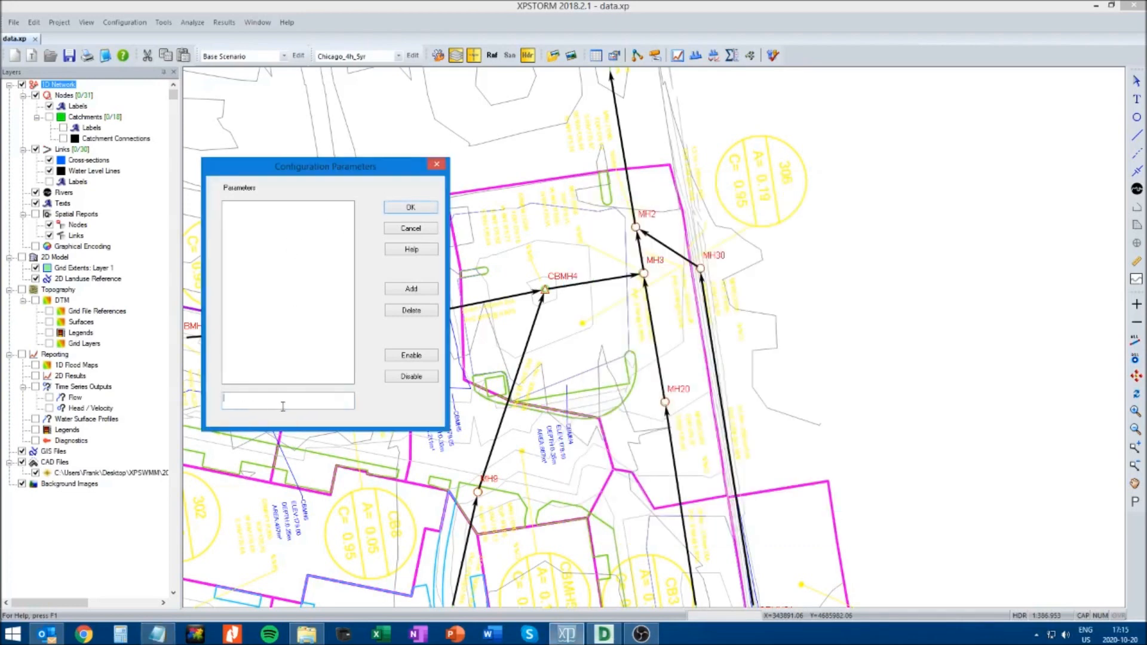
pyautogui.hotkey('ctrl', 'v')
pyautogui.click(411, 293)
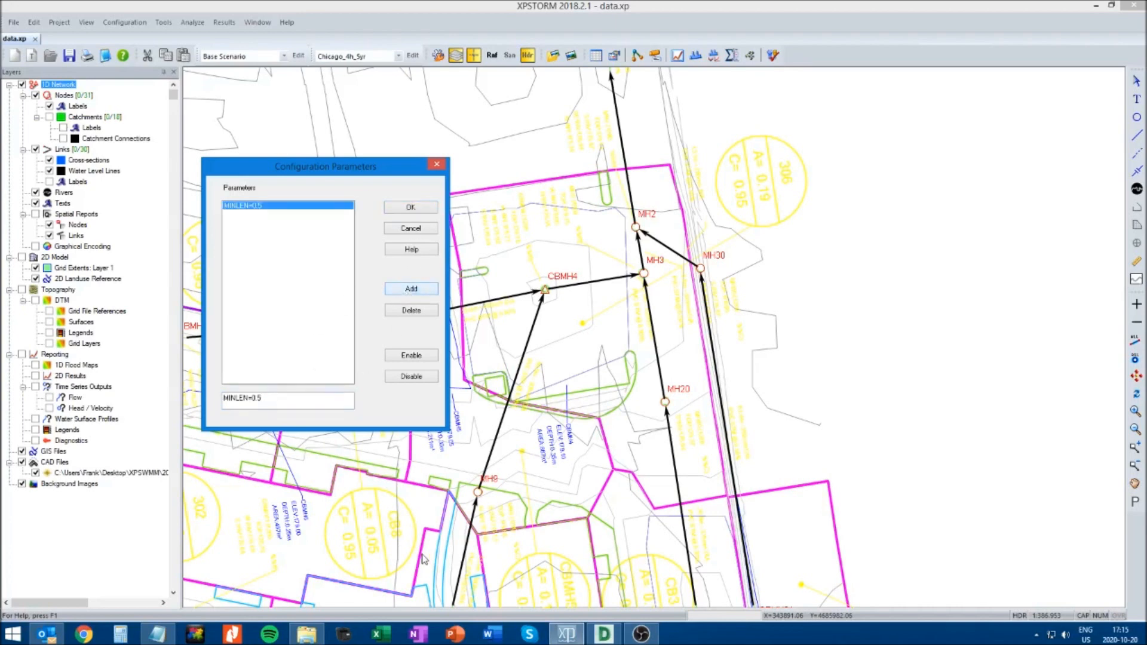
# Copy SHOW_CONTINUITY from the Notepad notes, add it as a second configuration parameter, and confirm the parameter list
pyautogui.click(158, 634)
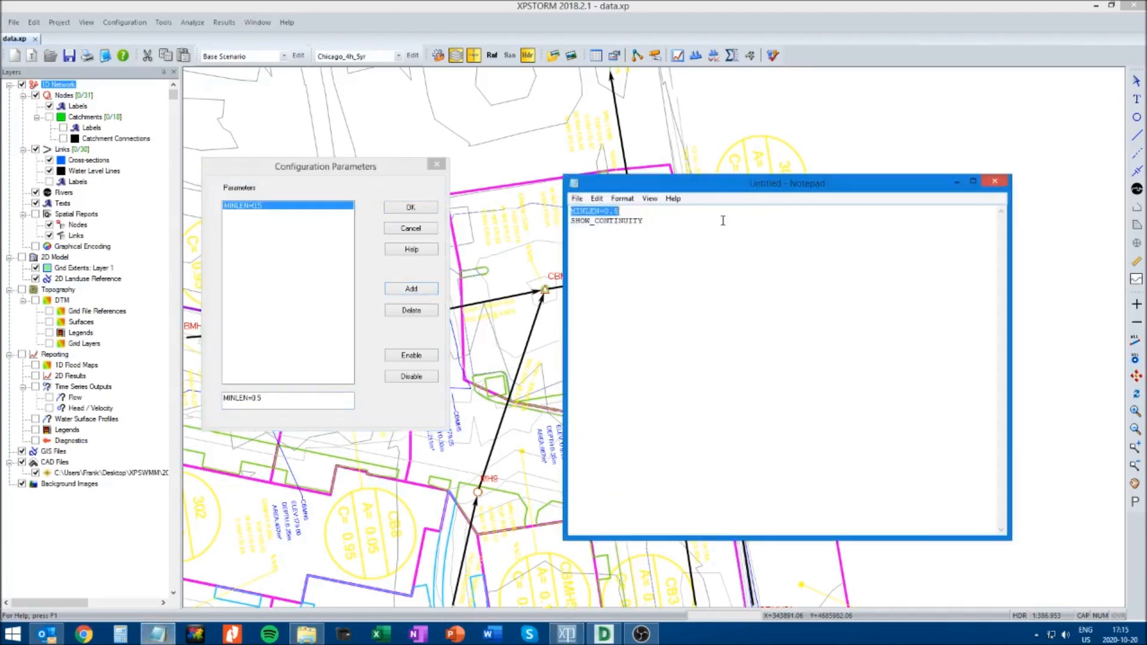
pyautogui.moveTo(643, 221); pyautogui.dragTo(575, 222)
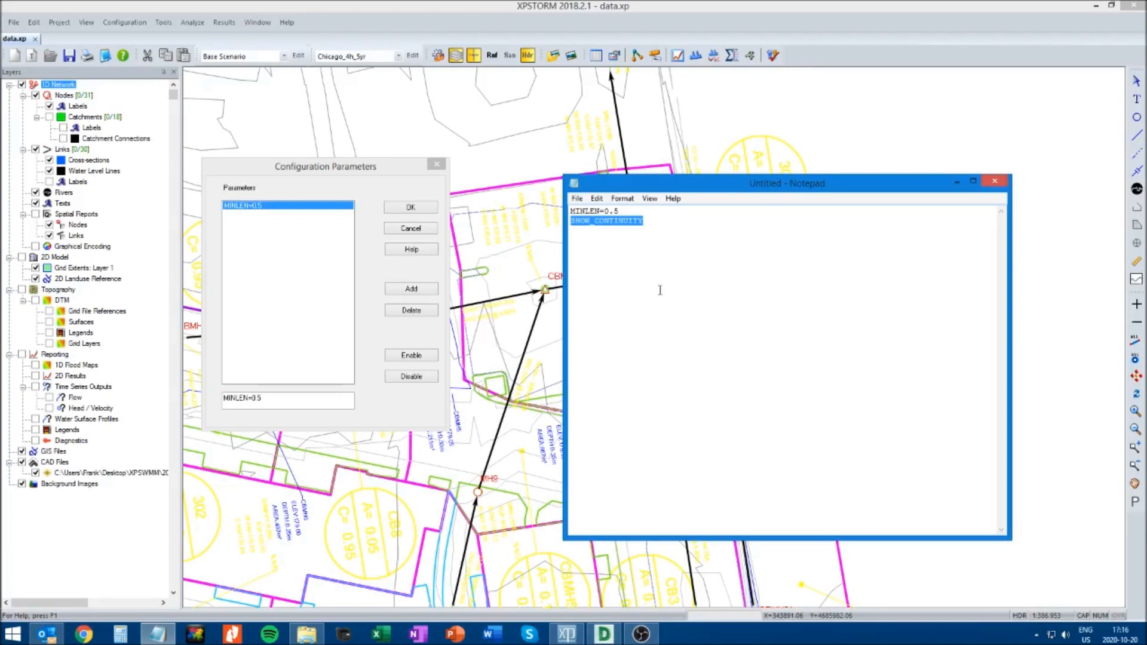
pyautogui.click(280, 399)
pyautogui.moveTo(280, 399); pyautogui.dragTo(192, 398)
pyautogui.write('SHOW_CONTINUITY')
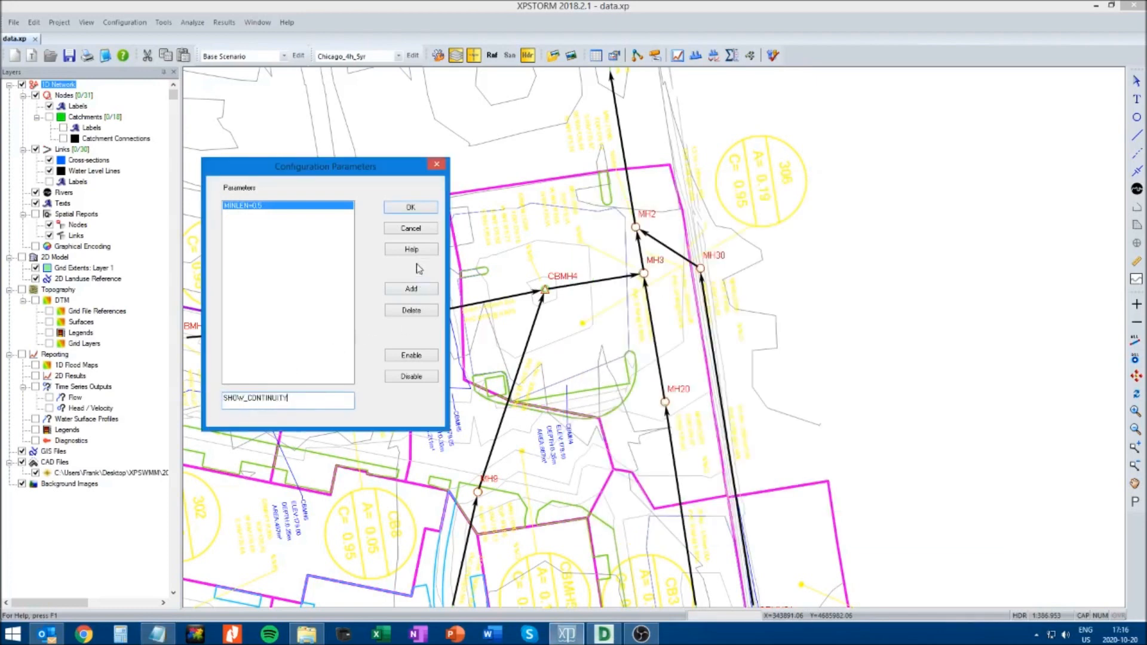
pyautogui.click(412, 291)
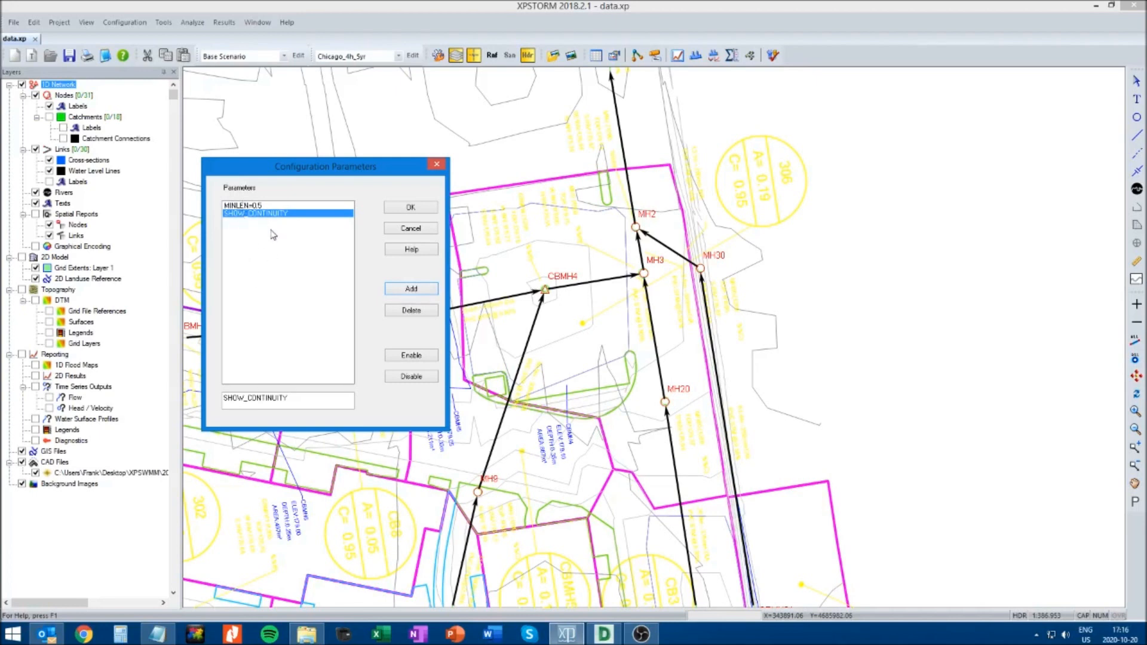
pyautogui.click(410, 208)
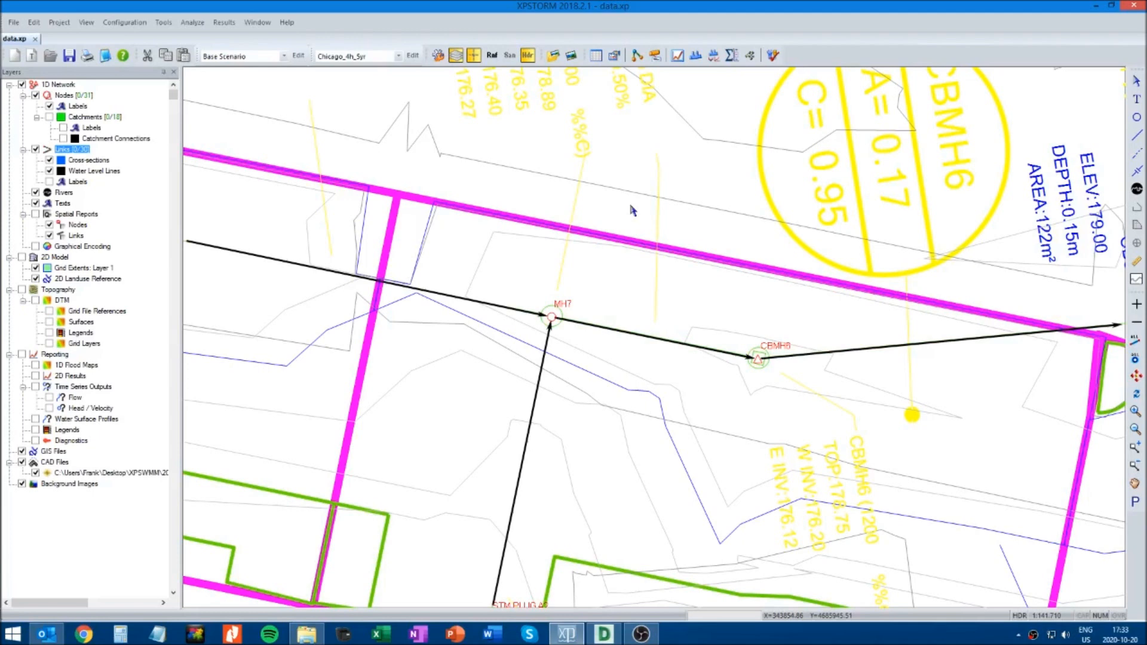
# Check that MINLEN=0.5 and SHOW_CONTINUITY are in the configuration parameters, and accept the list
pyautogui.click(124, 22)
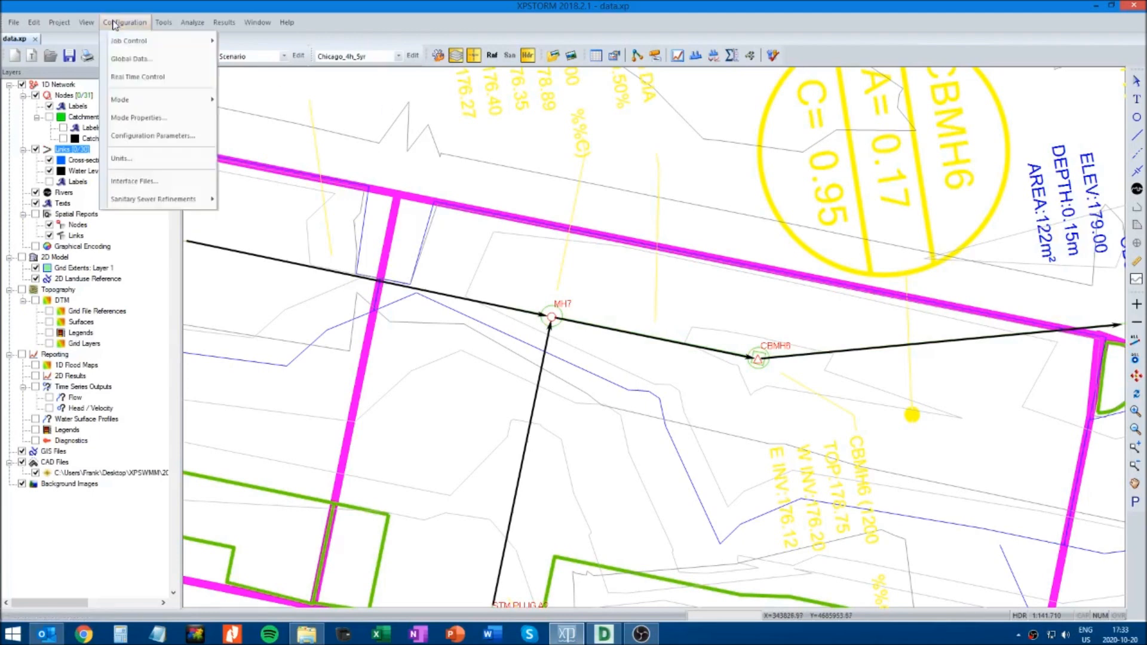
pyautogui.click(150, 135)
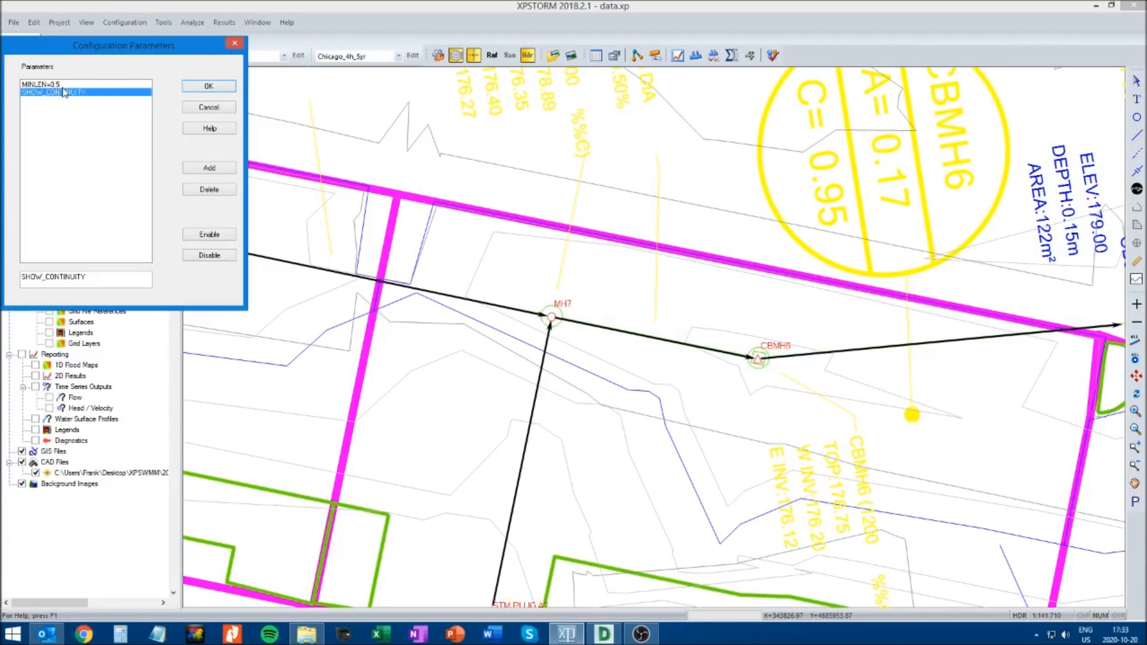
pyautogui.click(209, 86)
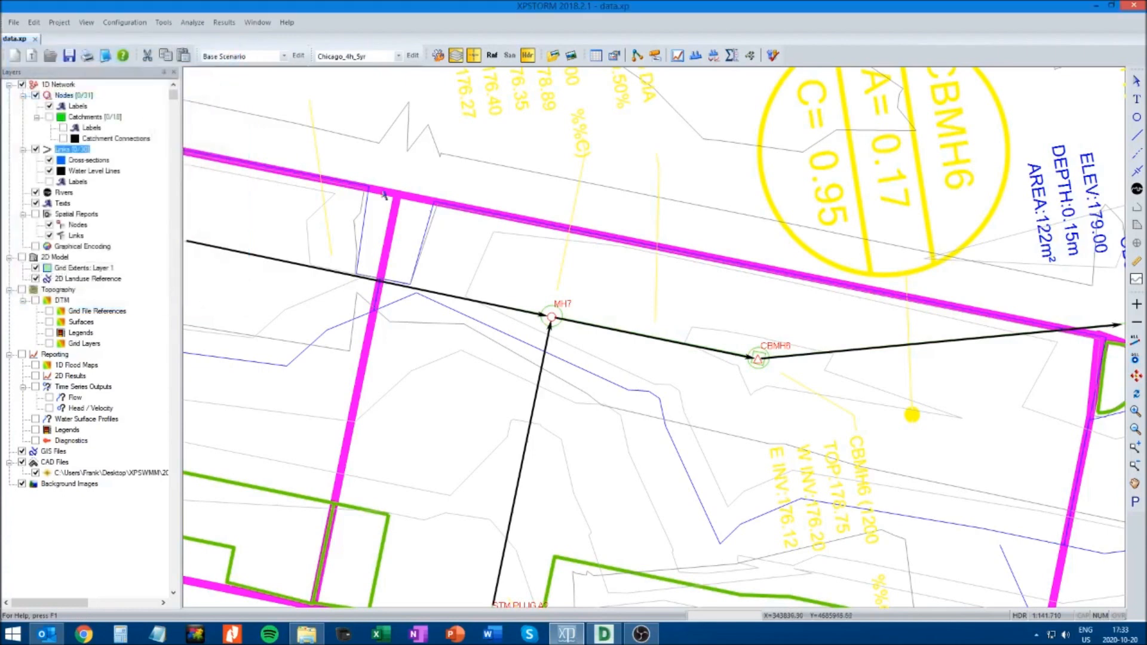
# Solve the model, copy the link name Link7 from the error log, and find that link in the network
pyautogui.click(774, 56)
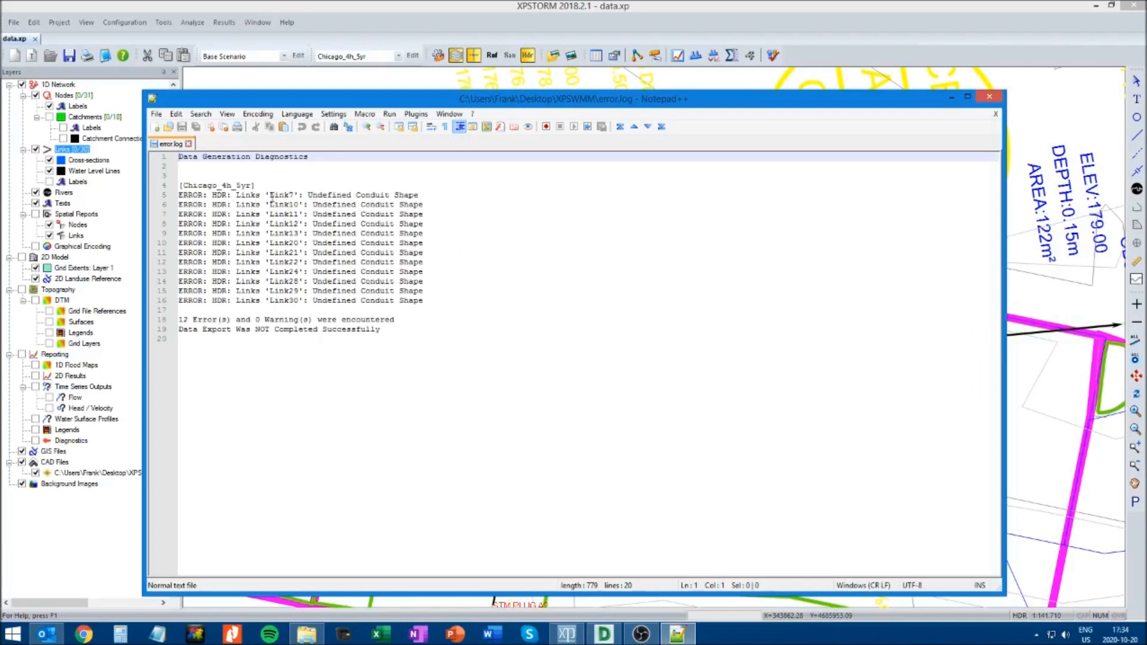
pyautogui.moveTo(270, 194); pyautogui.dragTo(293, 195)
pyautogui.hotkey('ctrl', 'c')
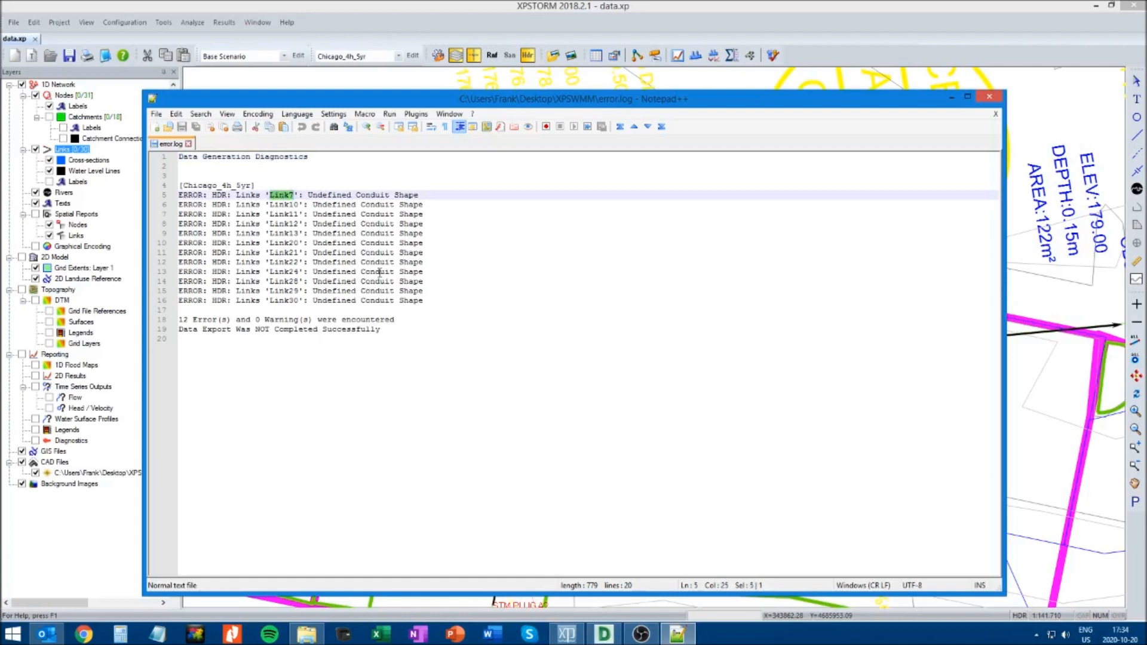
pyautogui.click(989, 96)
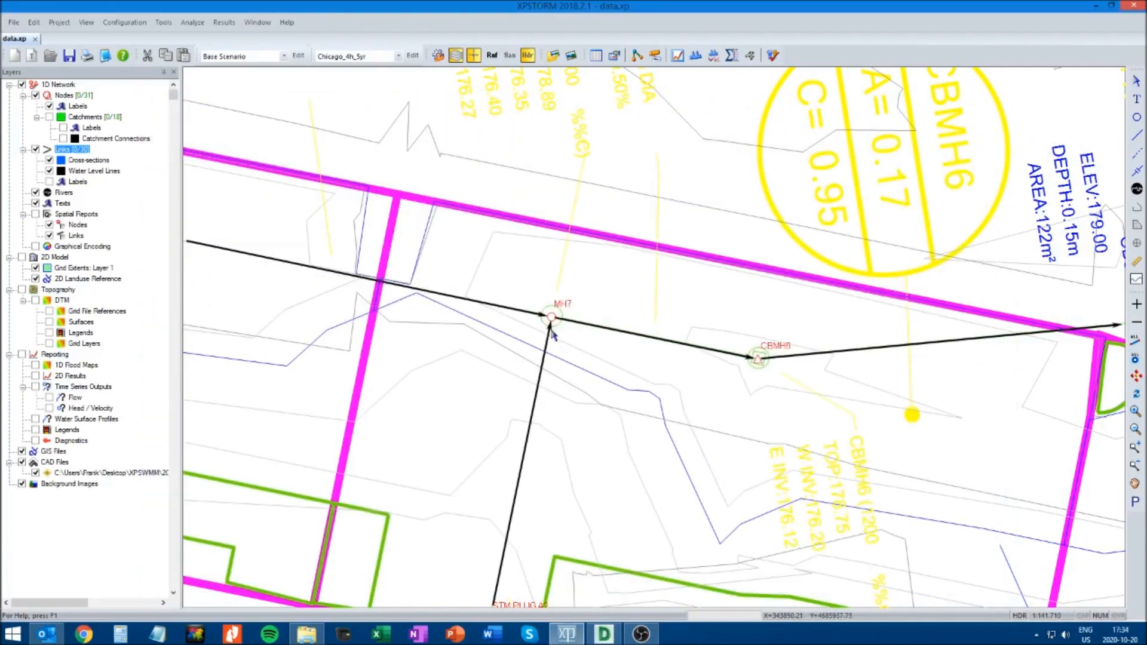
pyautogui.hotkey('ctrl', 'f')
pyautogui.hotkey('ctrl', 'v')
pyautogui.click(90, 164)
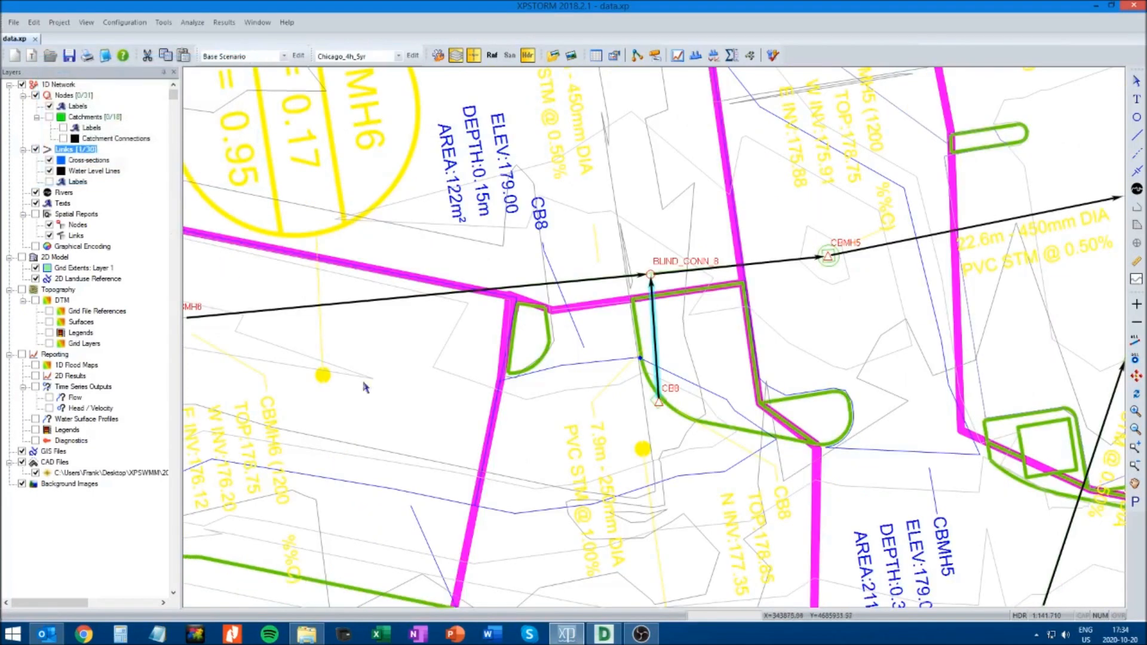
# Set Link7's conduit shape to Rectangular and accept the conduit data
pyautogui.rightClick(655, 339)
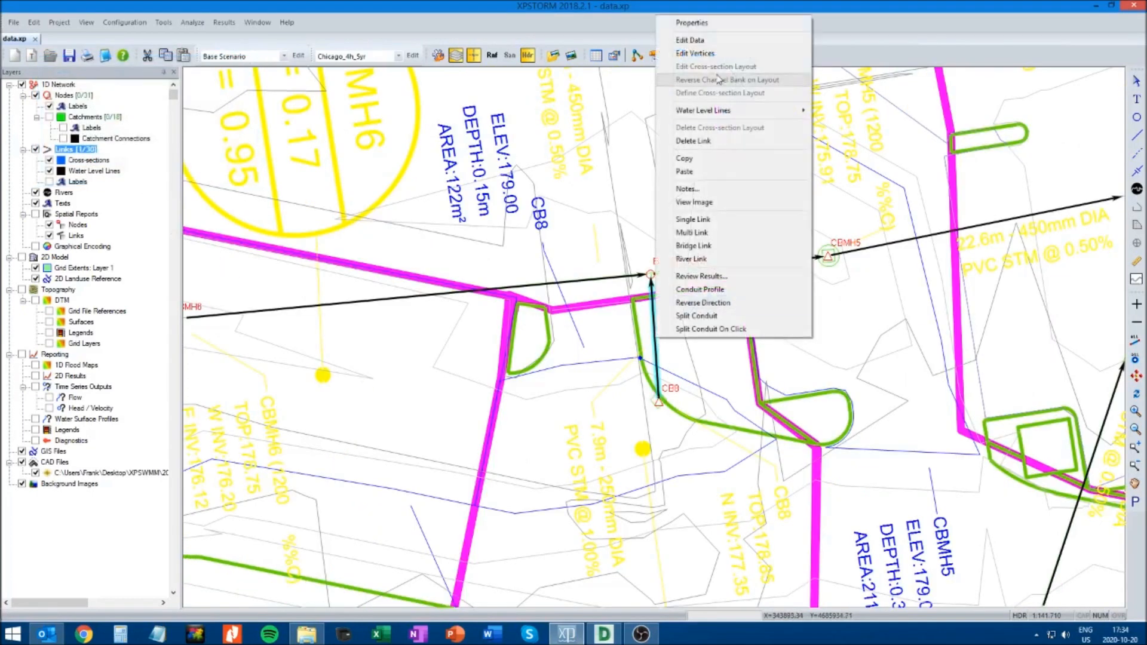
pyautogui.click(697, 41)
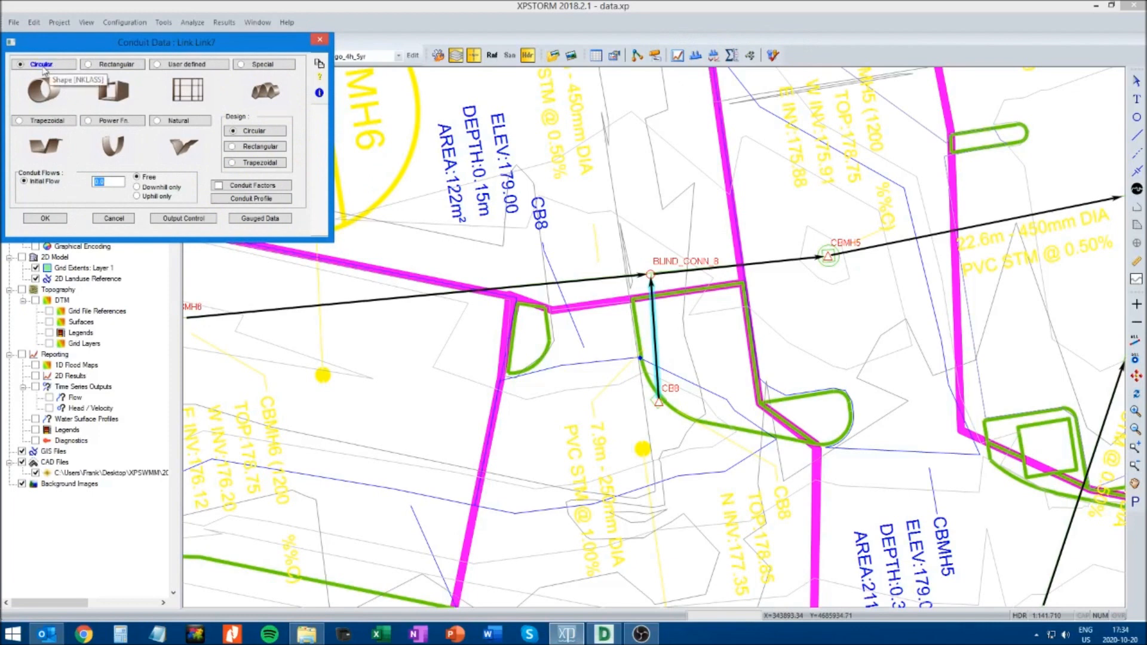
pyautogui.click(125, 89)
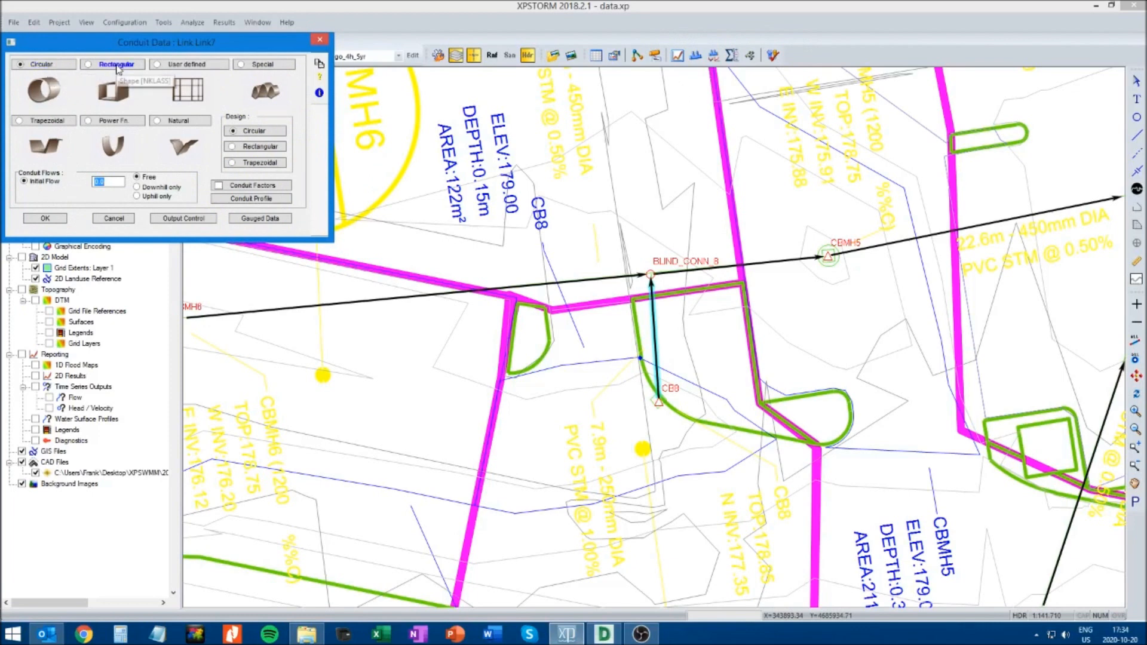
pyautogui.click(94, 227)
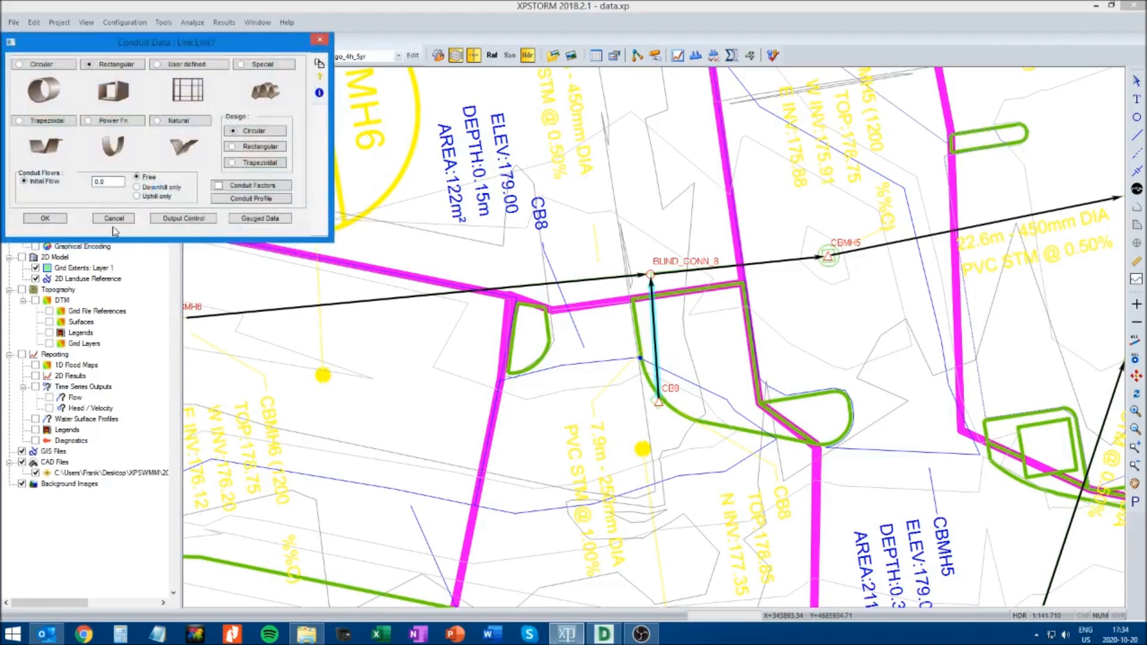
pyautogui.click(47, 219)
# Set Link7's conduit shape to Circular, accepting its existing diameter, length and Manning's n
pyautogui.rightClick(658, 332)
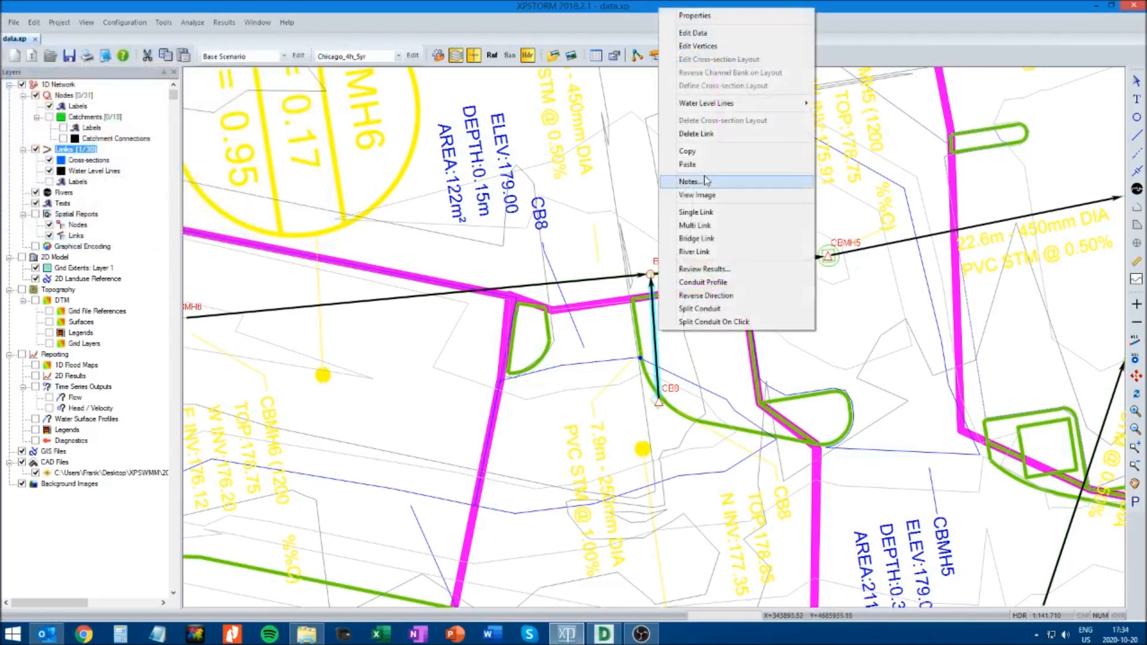
pyautogui.click(693, 32)
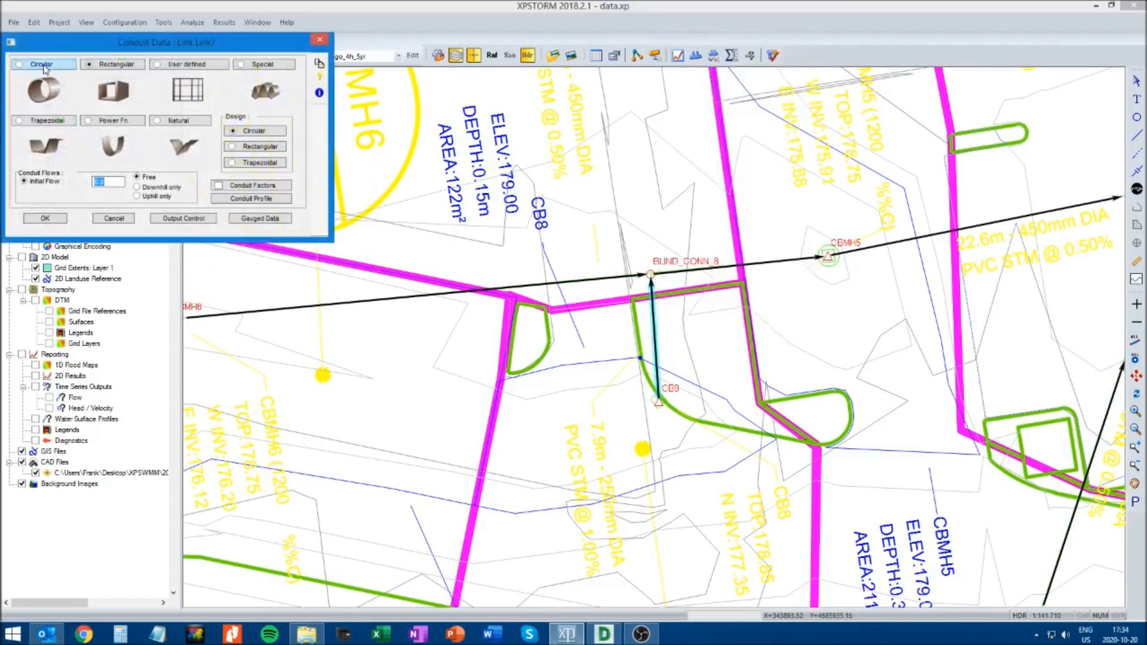
pyautogui.click(42, 65)
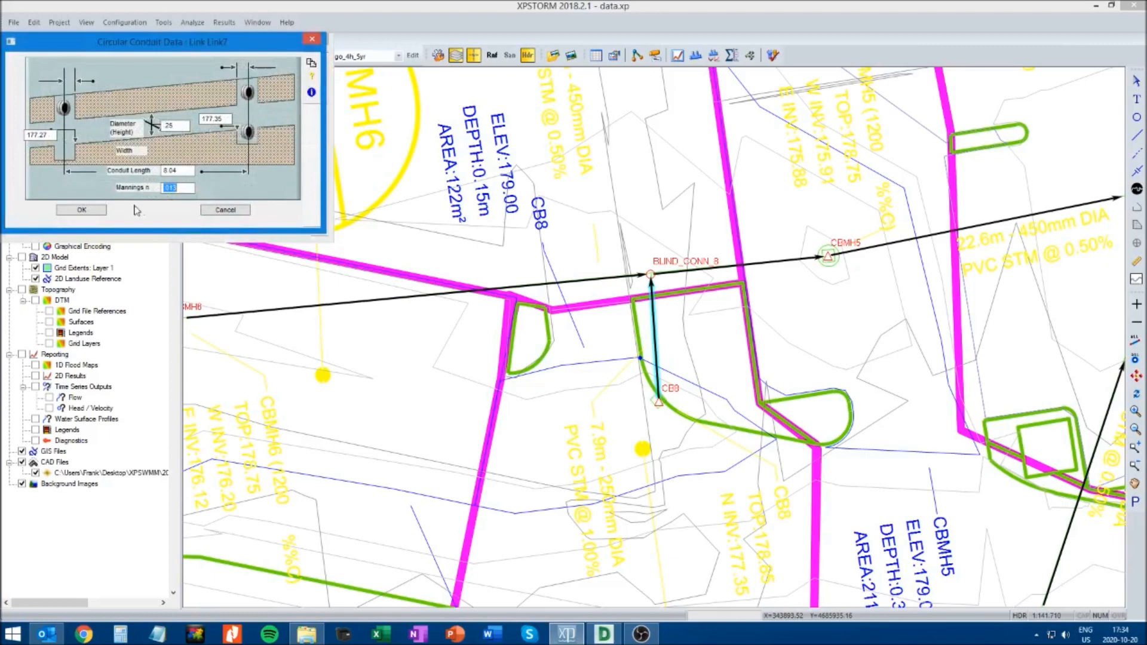
pyautogui.click(81, 211)
pyautogui.click(49, 219)
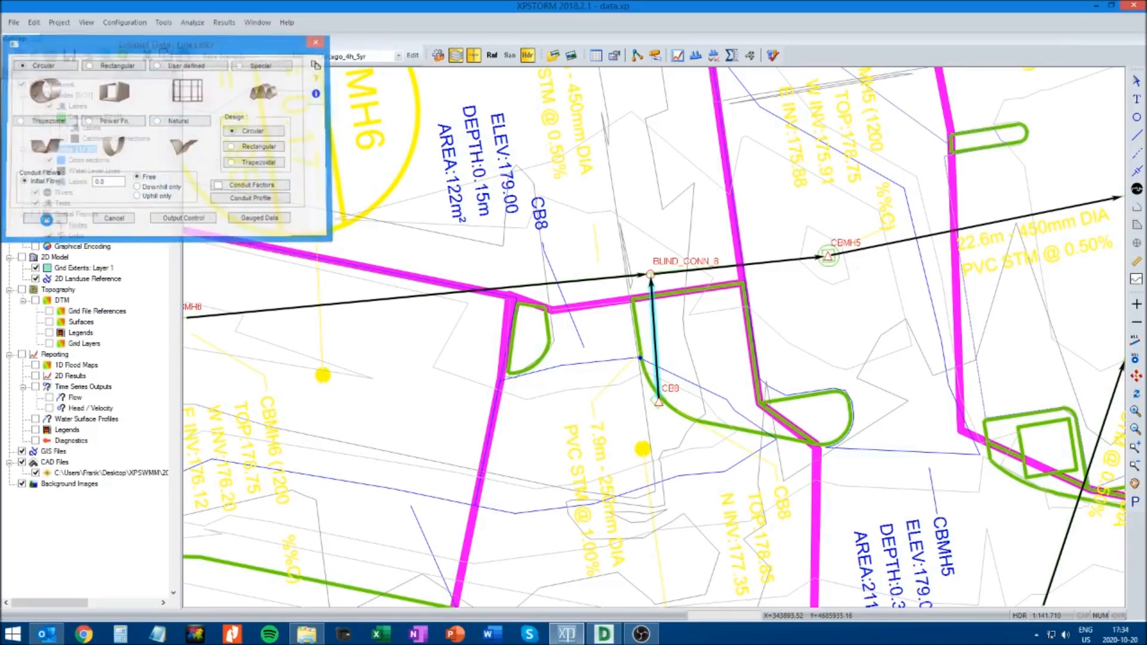
# Save the model, solve it again, and copy the link name Link10 from the error log
pyautogui.click(584, 259)
pyautogui.click(68, 56)
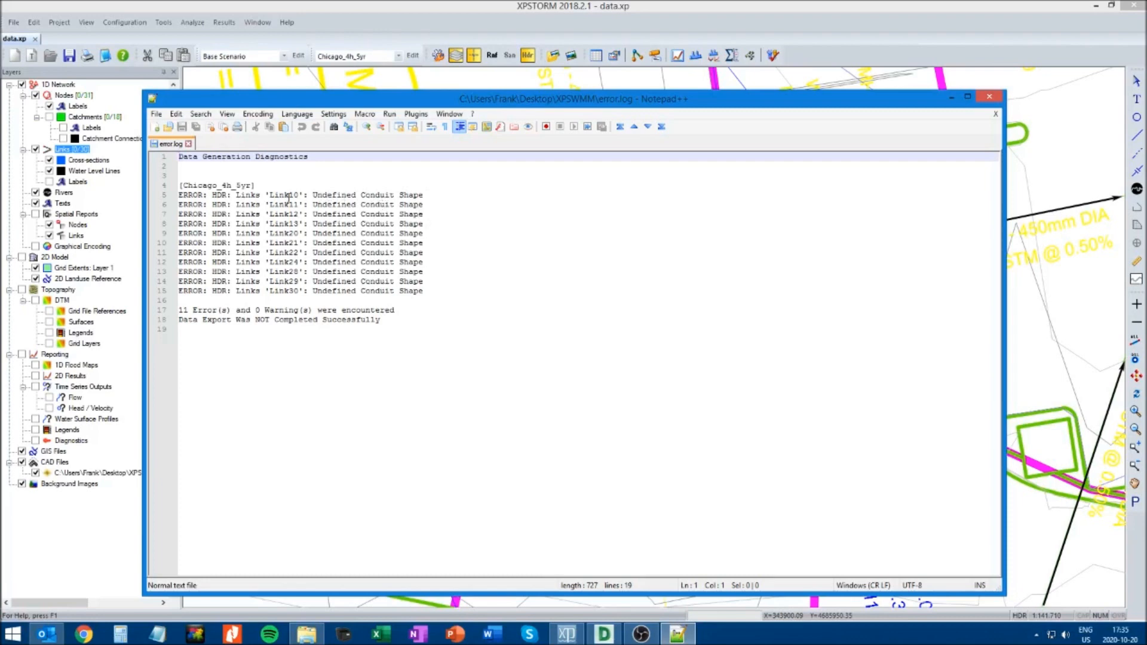
pyautogui.moveTo(268, 195); pyautogui.dragTo(300, 195)
pyautogui.hotkey('ctrl', 'c')
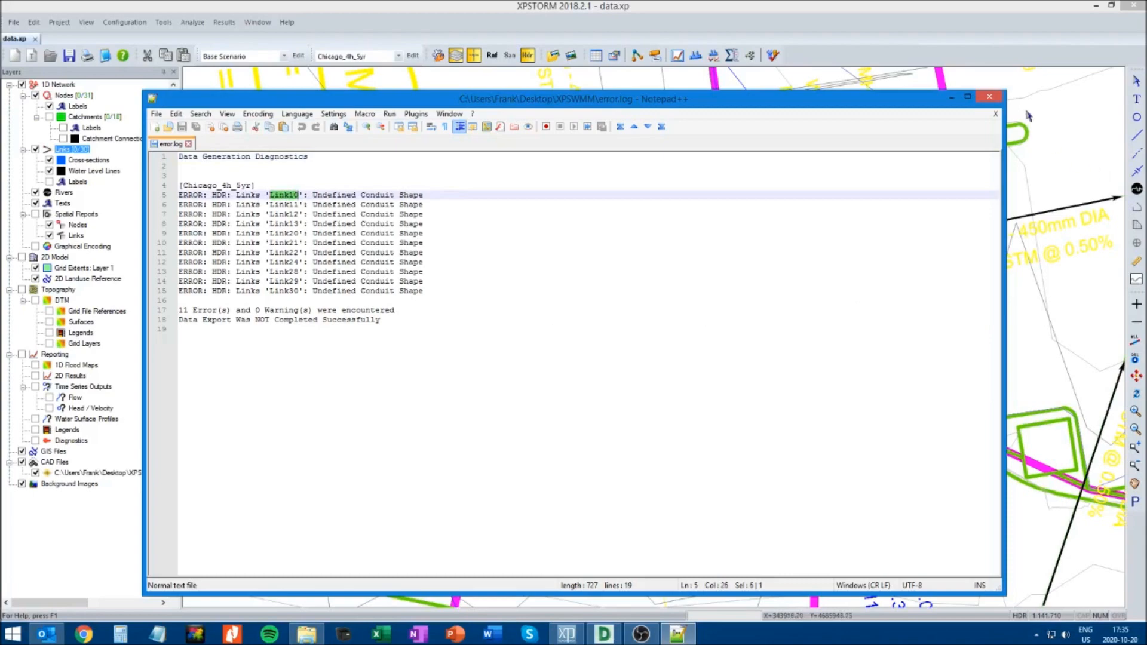
pyautogui.click(991, 97)
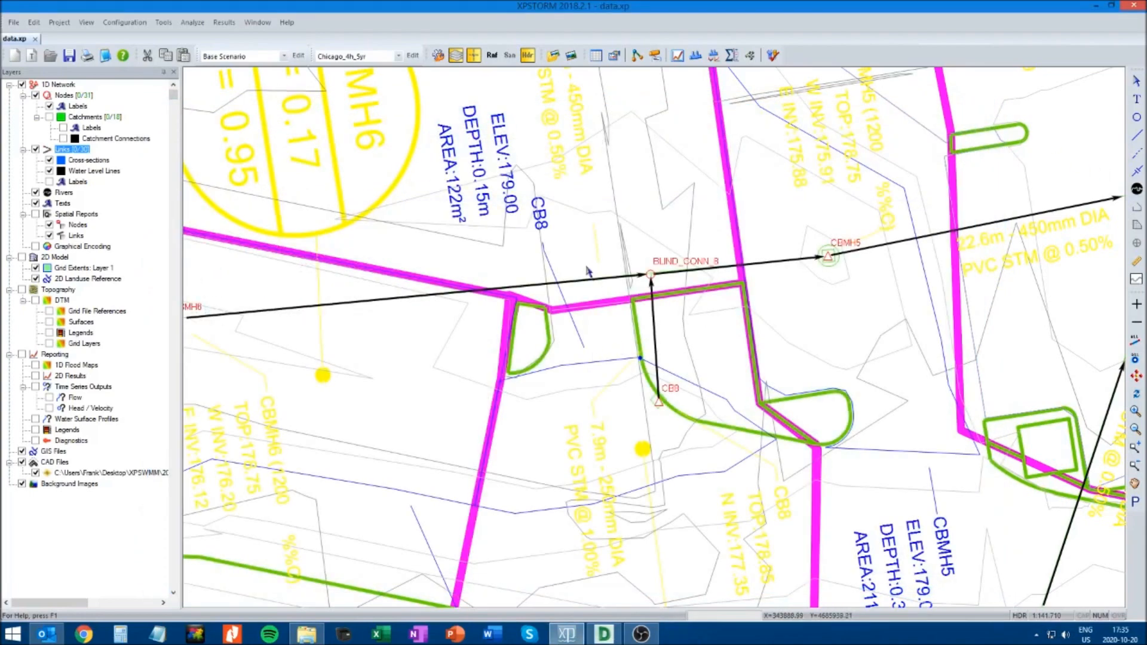
# Find Link10 in the network by its copied name, set its conduit shape to Rectangular and accept the conduit data
pyautogui.hotkey('ctrl', 'f')
pyautogui.hotkey('ctrl', 'v')
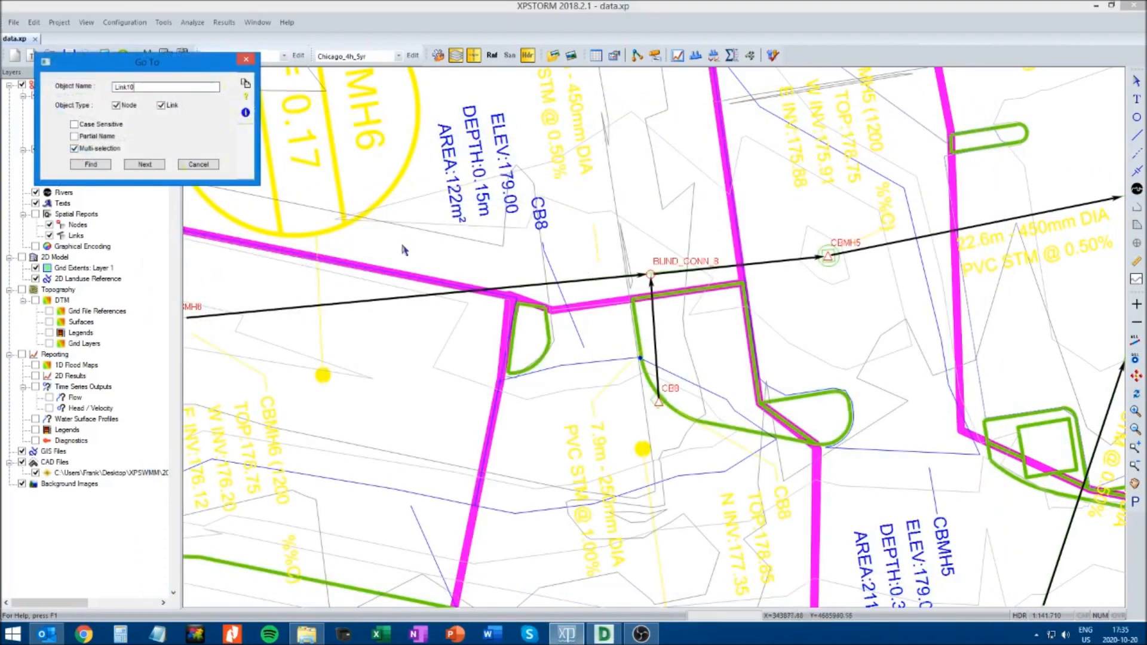
pyautogui.click(91, 165)
pyautogui.rightClick(650, 341)
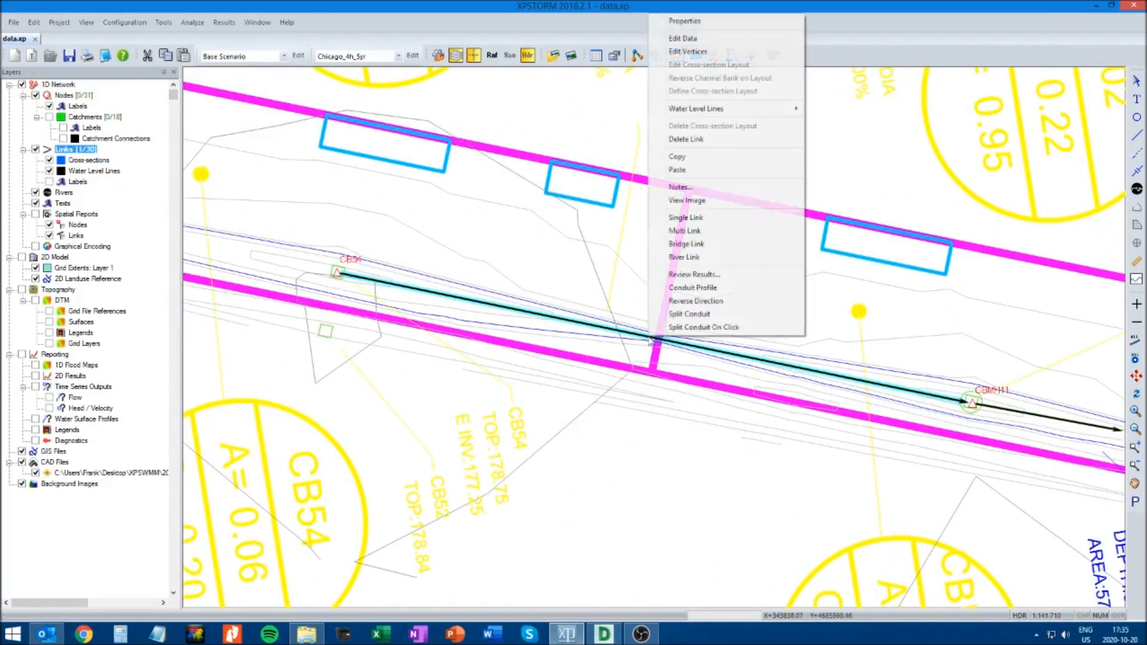
pyautogui.click(684, 38)
pyautogui.click(111, 90)
pyautogui.click(91, 233)
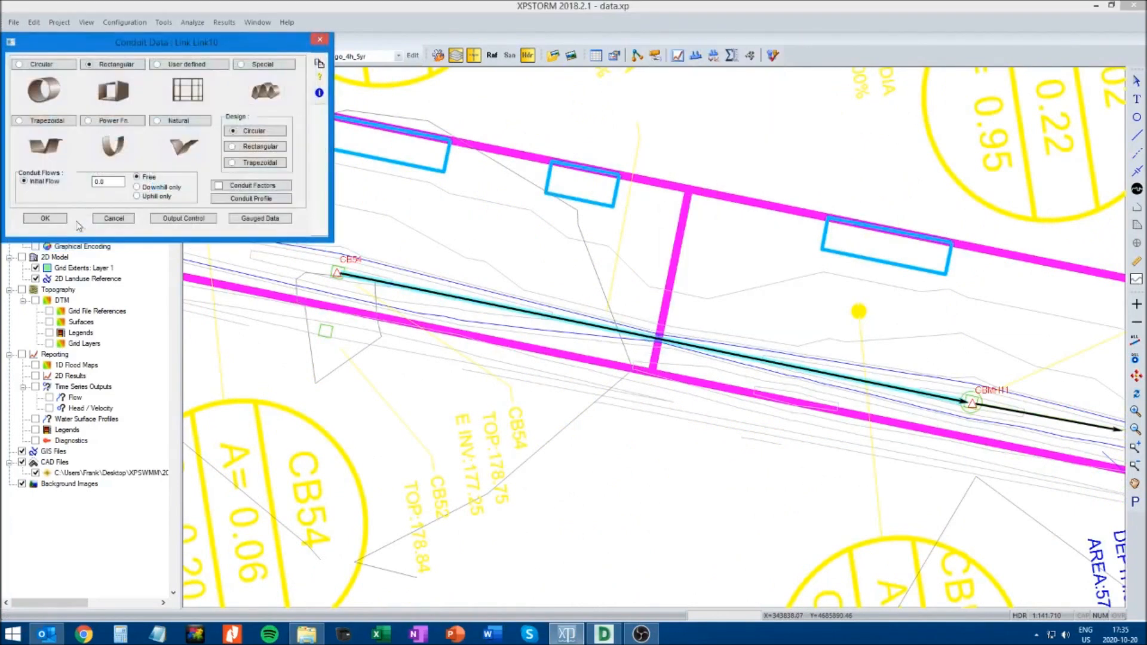
pyautogui.click(51, 219)
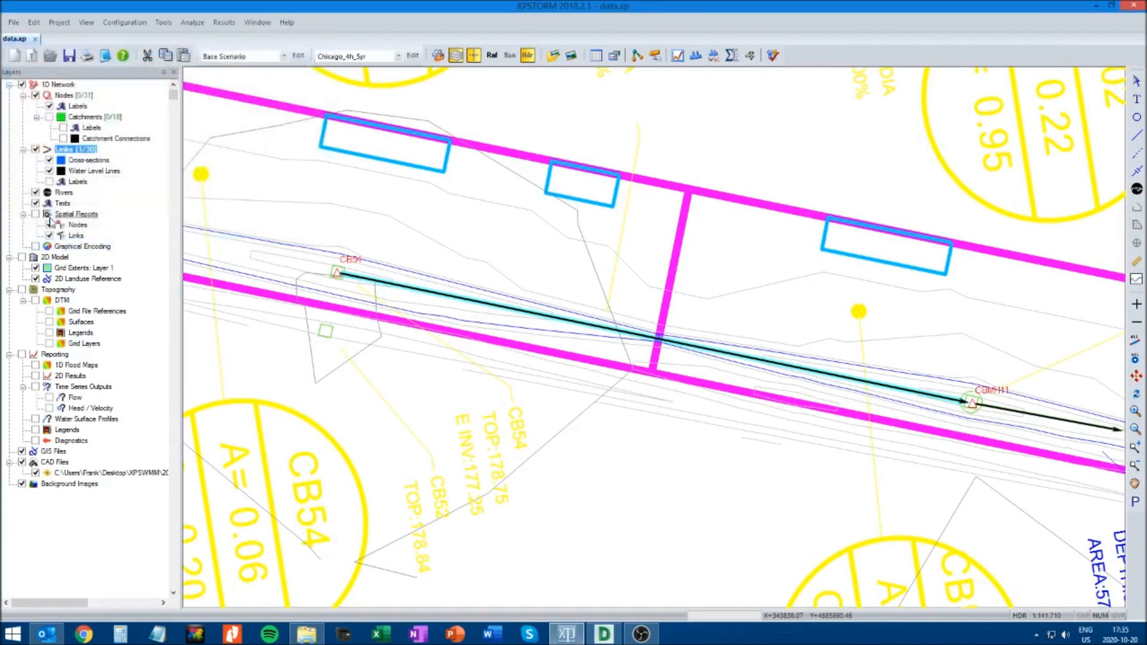
# Set Link10's conduit shape to Circular, accepting its existing circular conduit values
pyautogui.rightClick(576, 318)
pyautogui.click(612, 326)
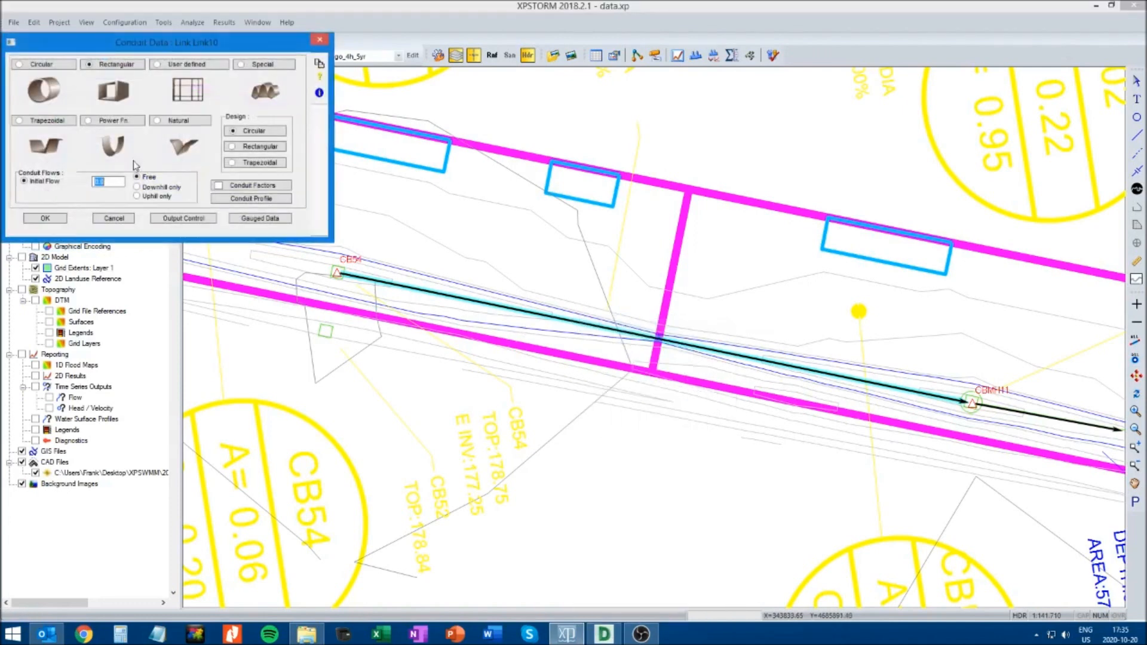
pyautogui.click(48, 77)
pyautogui.click(87, 211)
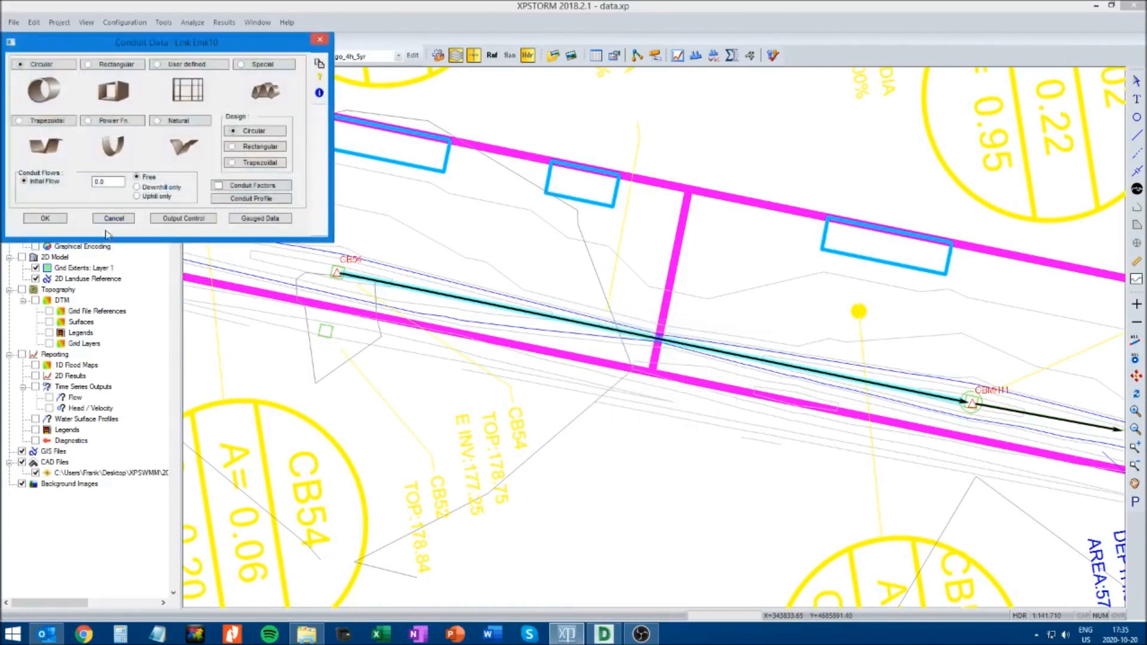
pyautogui.click(53, 220)
# Solve the model again, review the remaining conduit shape errors in the error log and close it
pyautogui.click(536, 274)
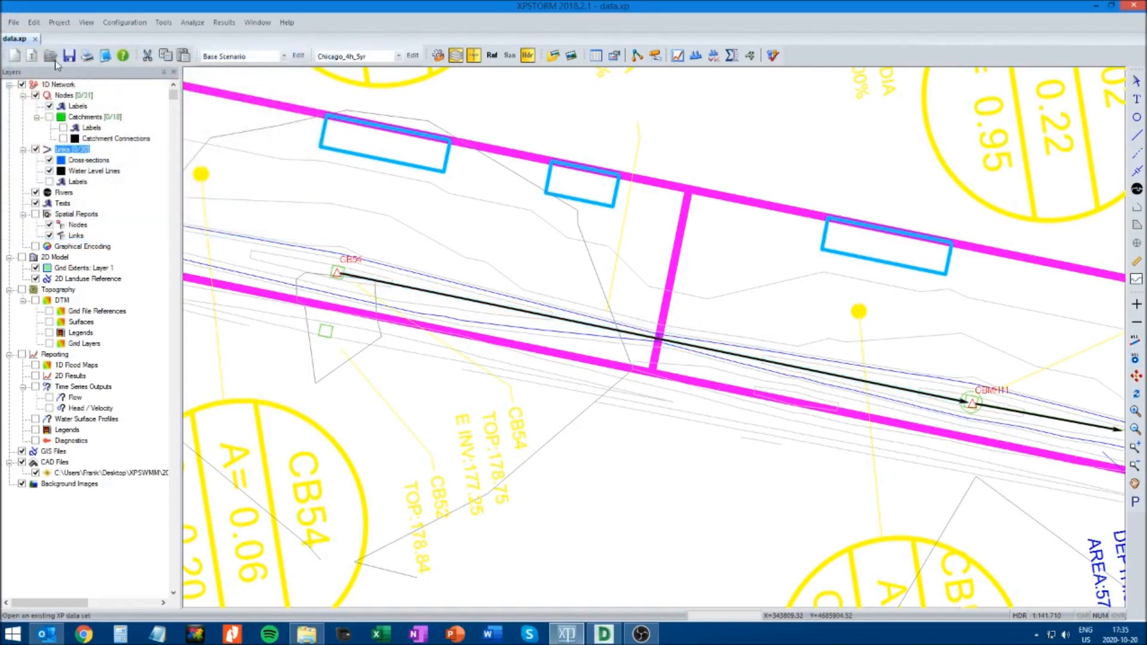
pyautogui.click(773, 55)
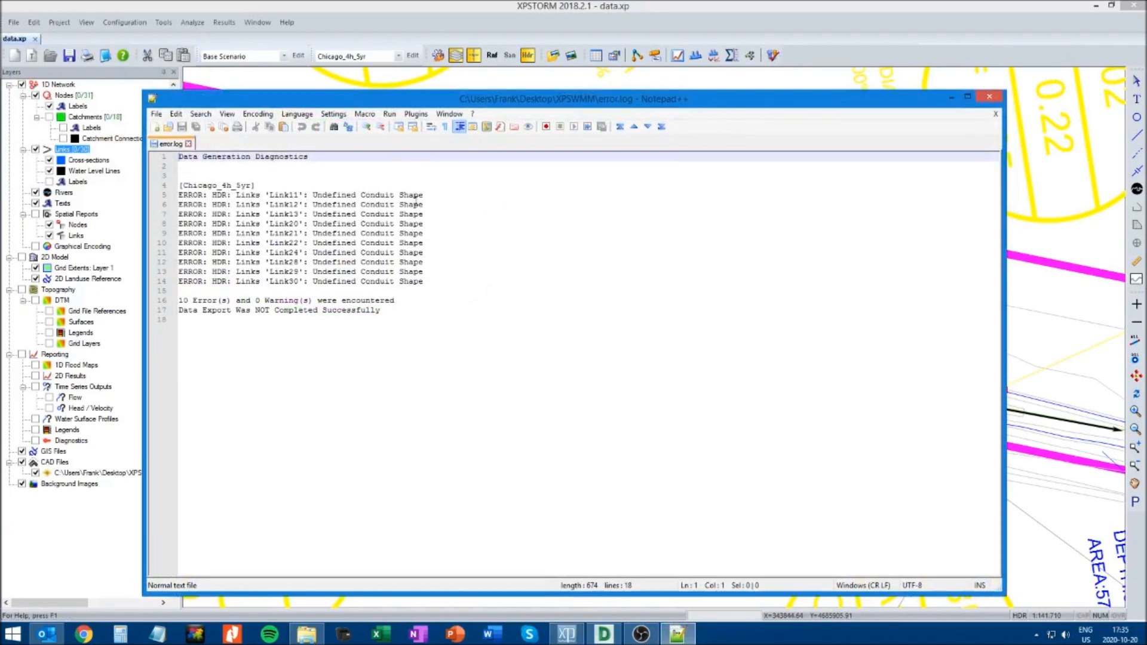
pyautogui.click(990, 96)
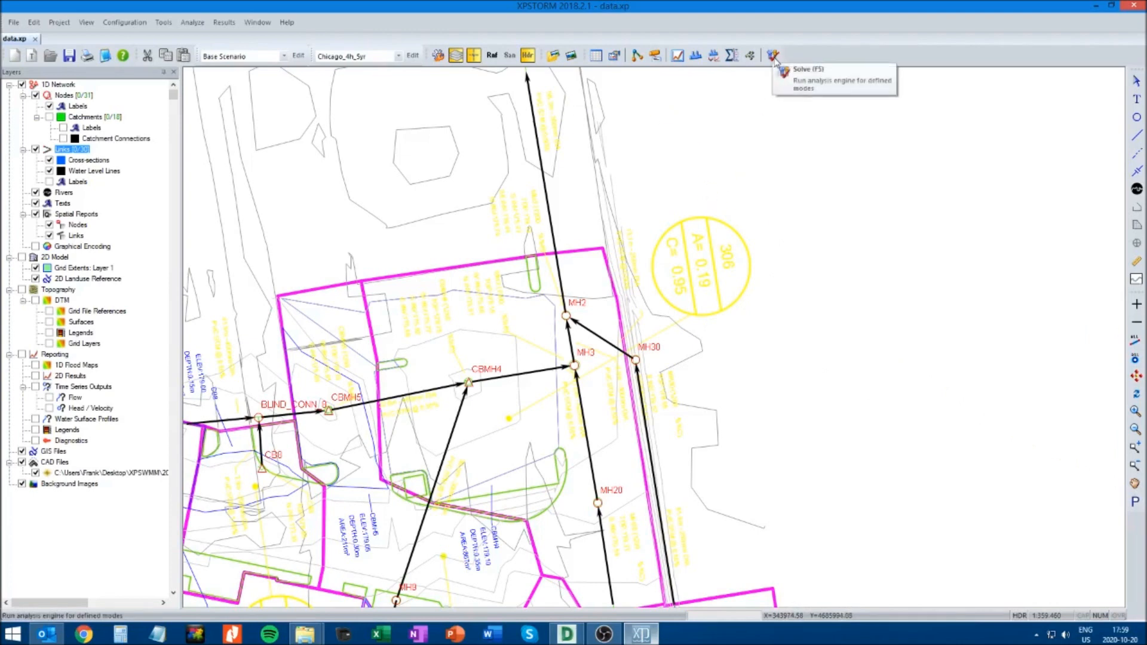
# Check that Chicago_4h_5yr is the active global storm, solve the model and acknowledge the continuity results
pyautogui.click(413, 56)
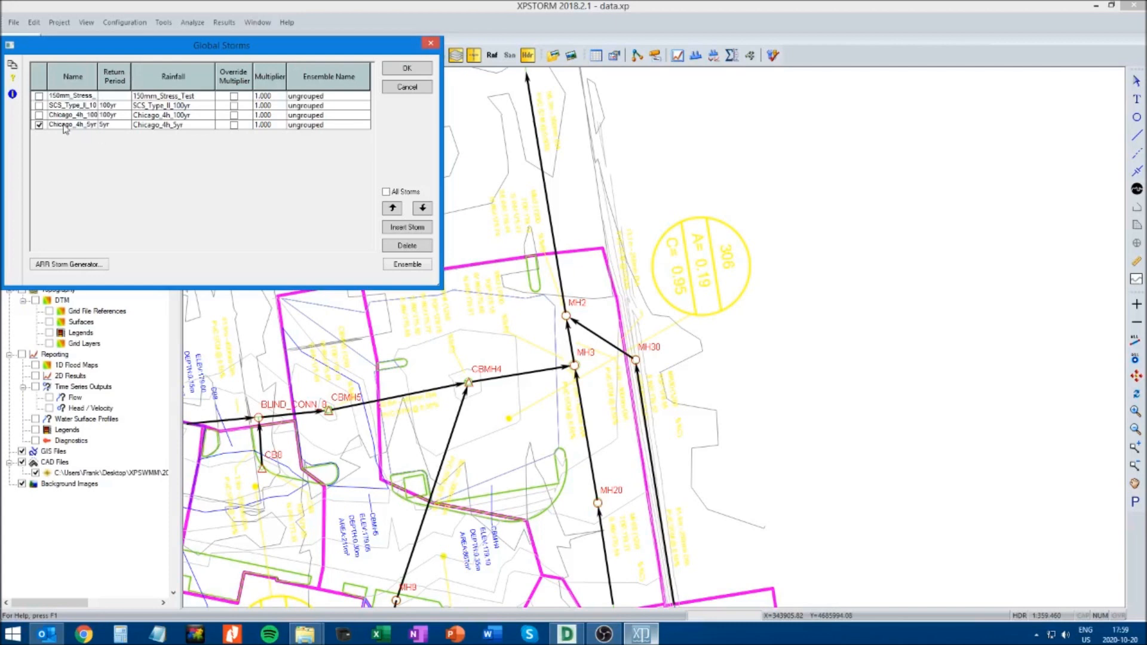
pyautogui.click(396, 70)
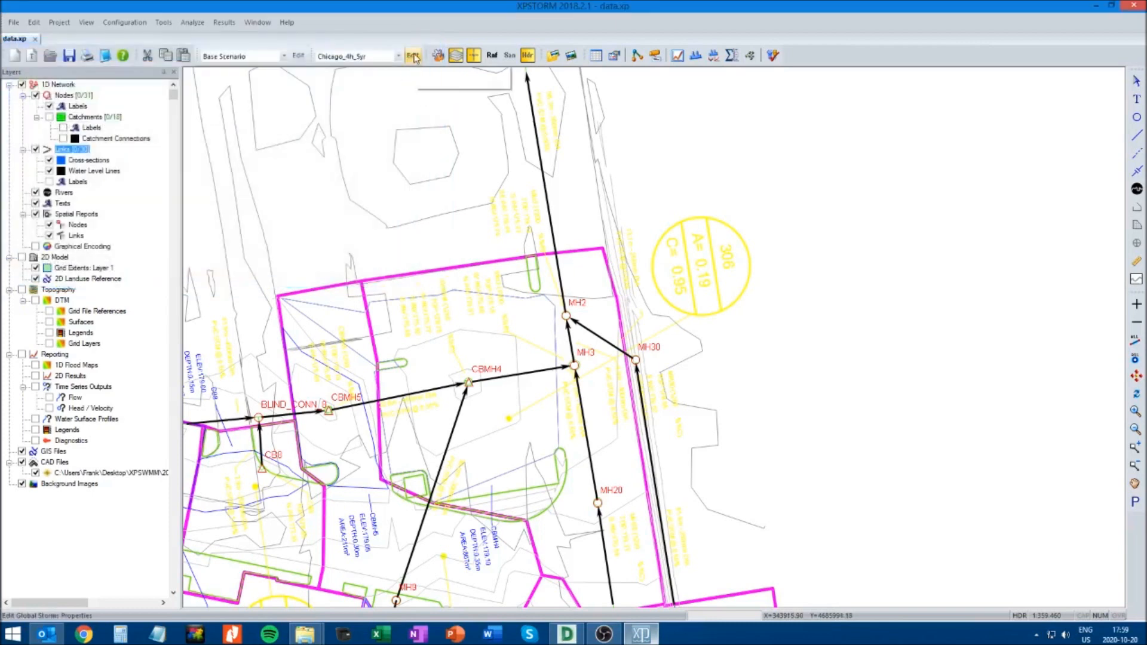
pyautogui.click(413, 56)
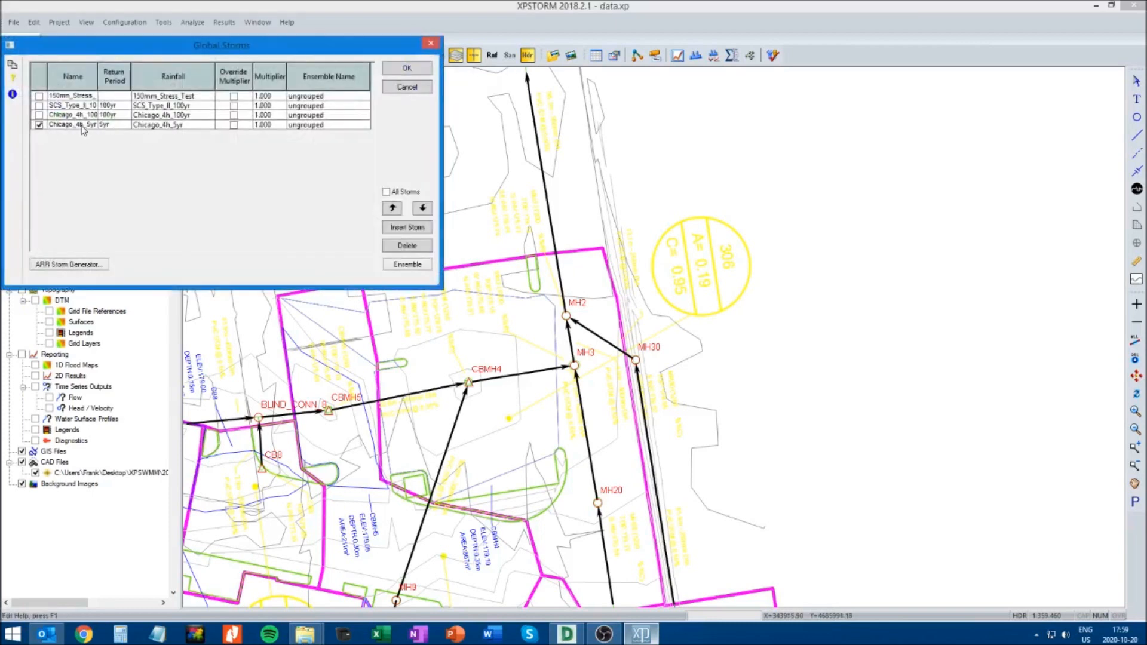
pyautogui.click(407, 68)
pyautogui.click(774, 55)
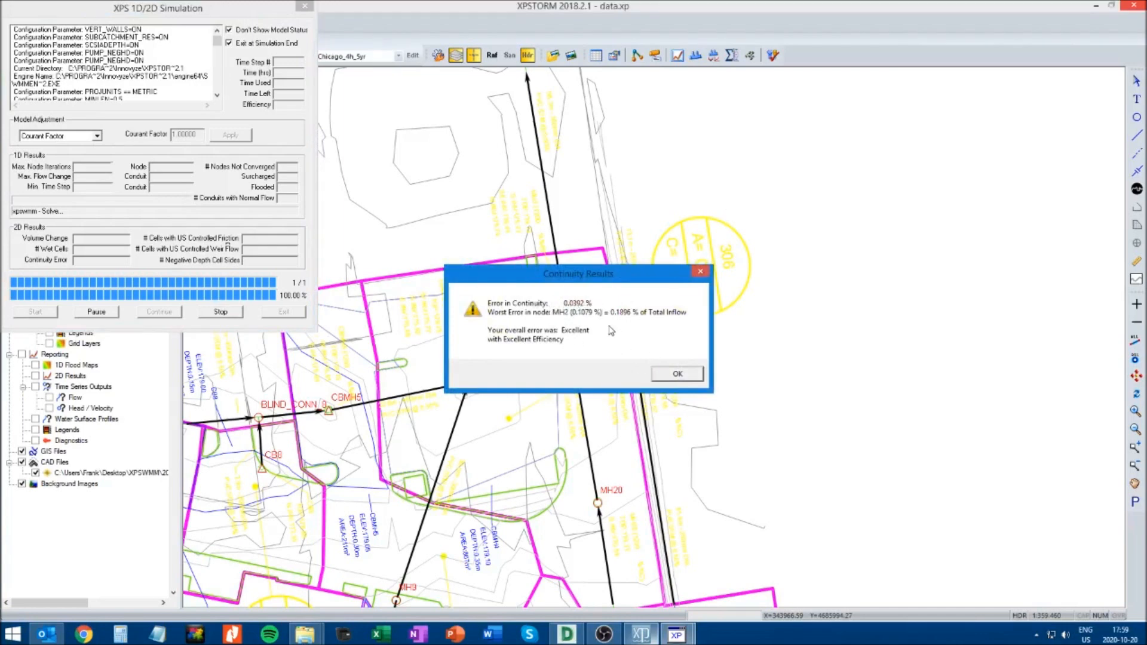
pyautogui.click(678, 374)
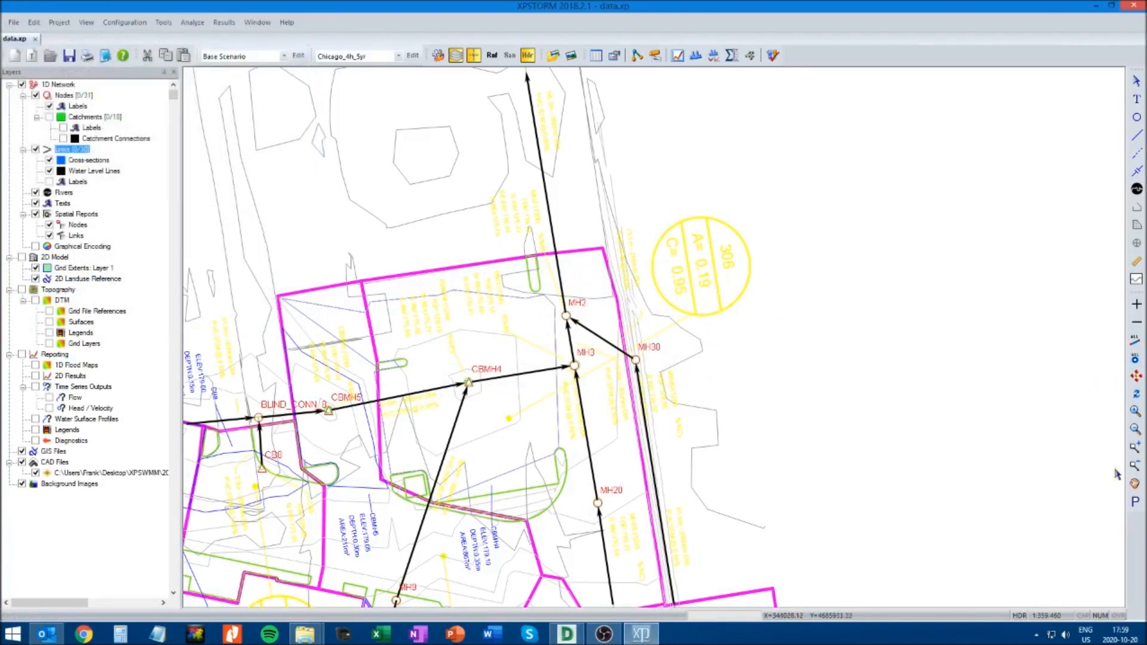
# Review the time series results of the conduit from OGS to OUTFALL and close the graph
pyautogui.click(1135, 484)
pyautogui.moveTo(799, 174); pyautogui.dragTo(785, 345)
pyautogui.moveTo(729, 203); pyautogui.dragTo(735, 348)
pyautogui.moveTo(708, 227); pyautogui.dragTo(720, 346)
pyautogui.moveTo(705, 213); pyautogui.dragTo(713, 336)
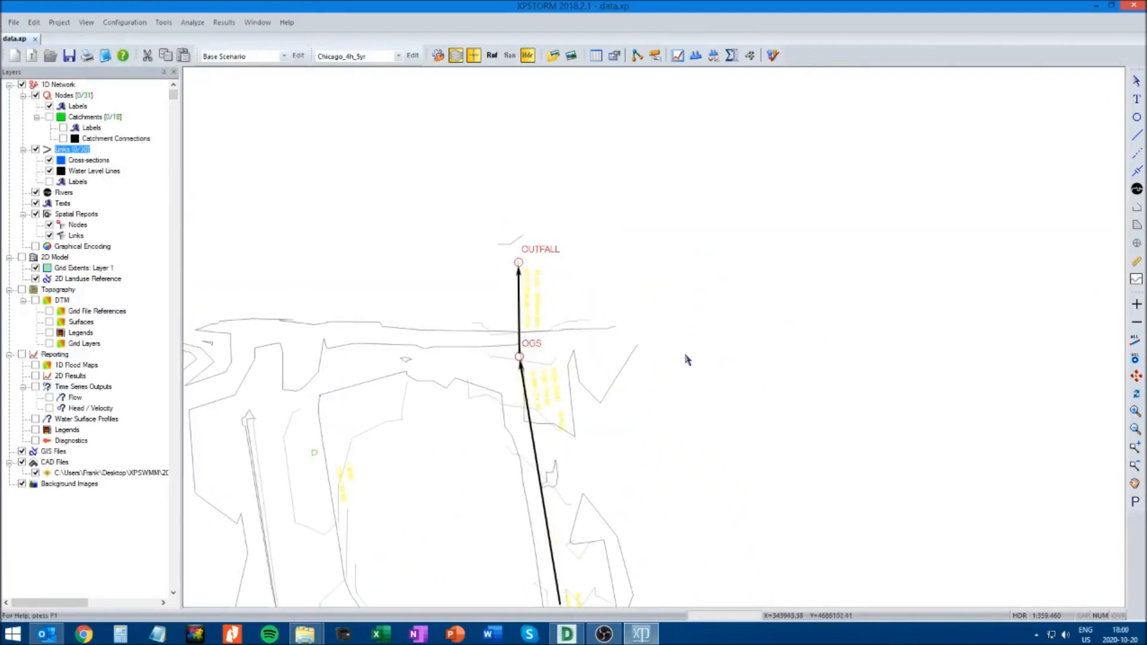
pyautogui.click(519, 310)
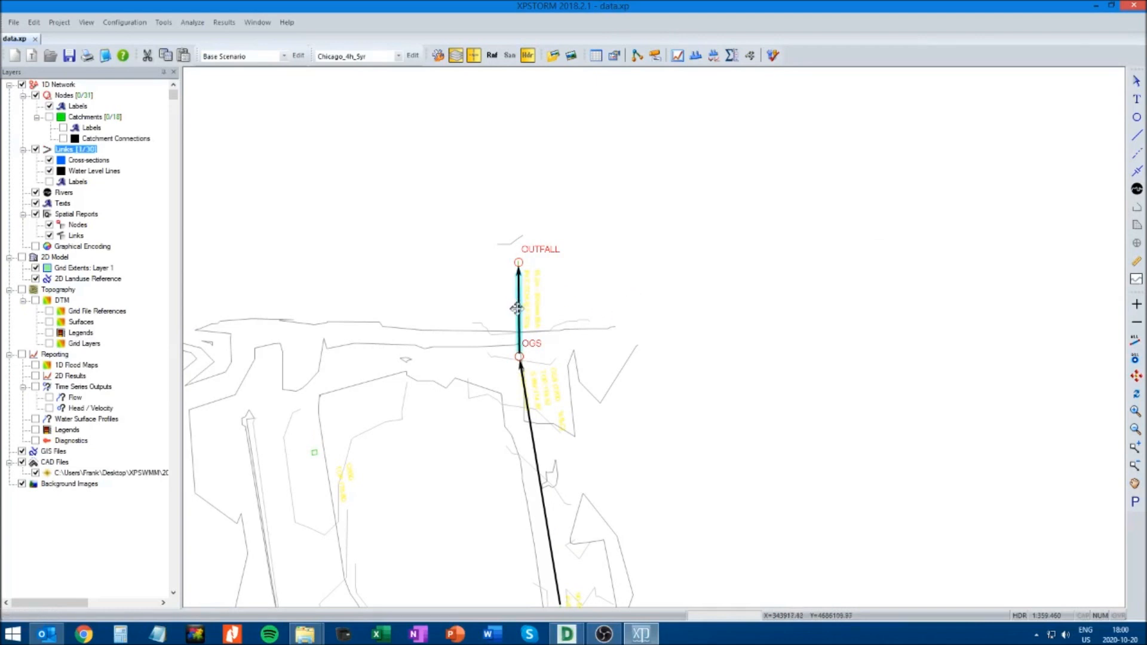
pyautogui.click(678, 56)
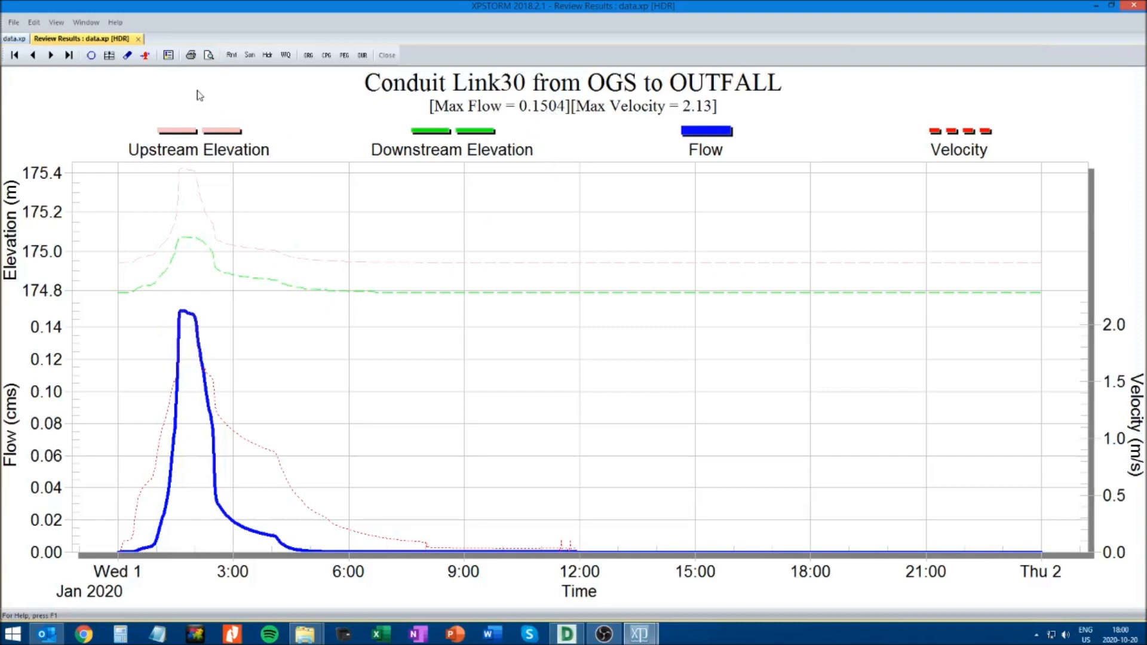
pyautogui.click(139, 38)
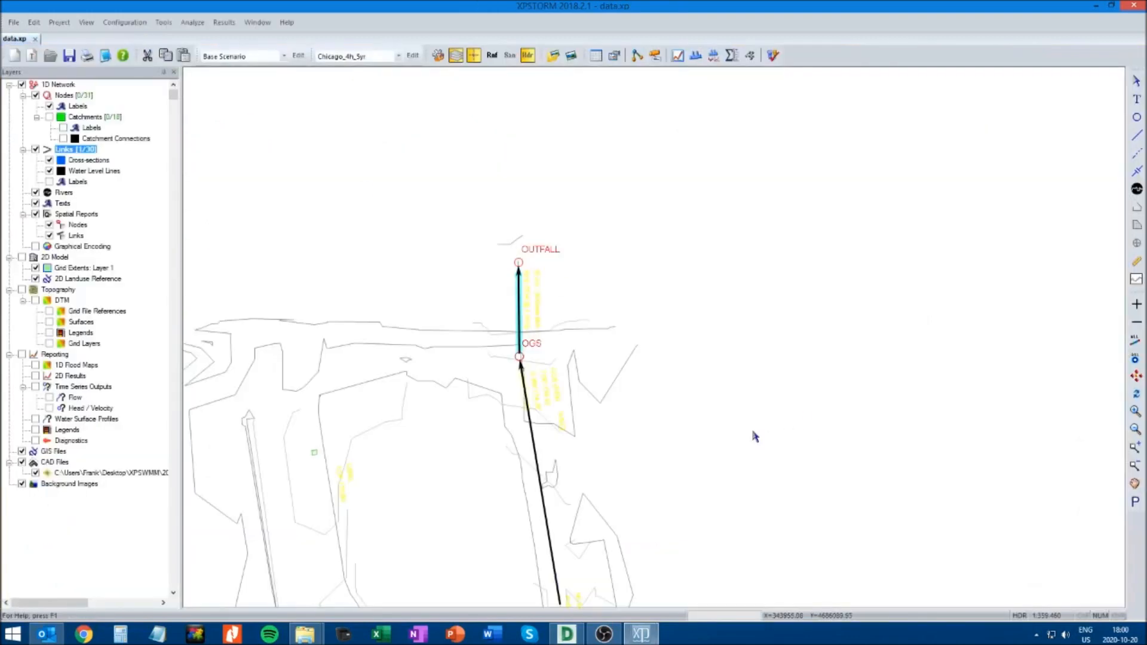
# Examine the storm sewer network from OUTFALL past MH2 and MH30 to MH21, and return to MH2
pyautogui.click(1135, 485)
pyautogui.moveTo(833, 502); pyautogui.dragTo(758, 373)
pyautogui.moveTo(787, 502)
pyautogui.mouseDown()
pyautogui.moveTo(745, 254)
pyautogui.moveTo(723, 209)
pyautogui.mouseUp()
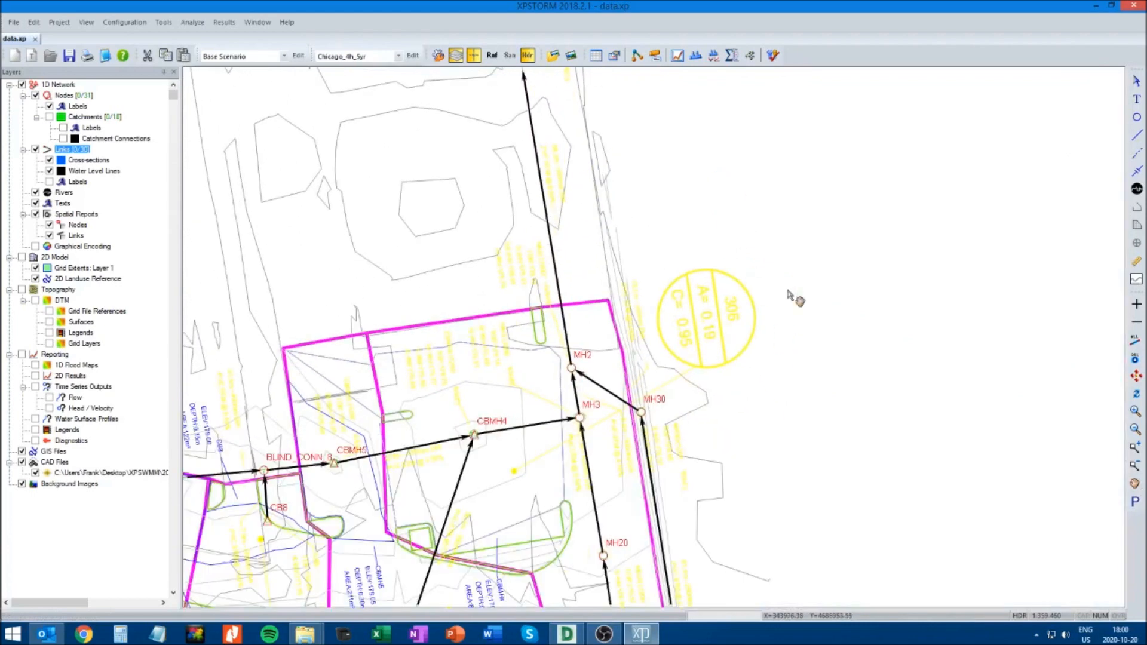
pyautogui.moveTo(873, 436); pyautogui.dragTo(842, 261)
pyautogui.click(1137, 81)
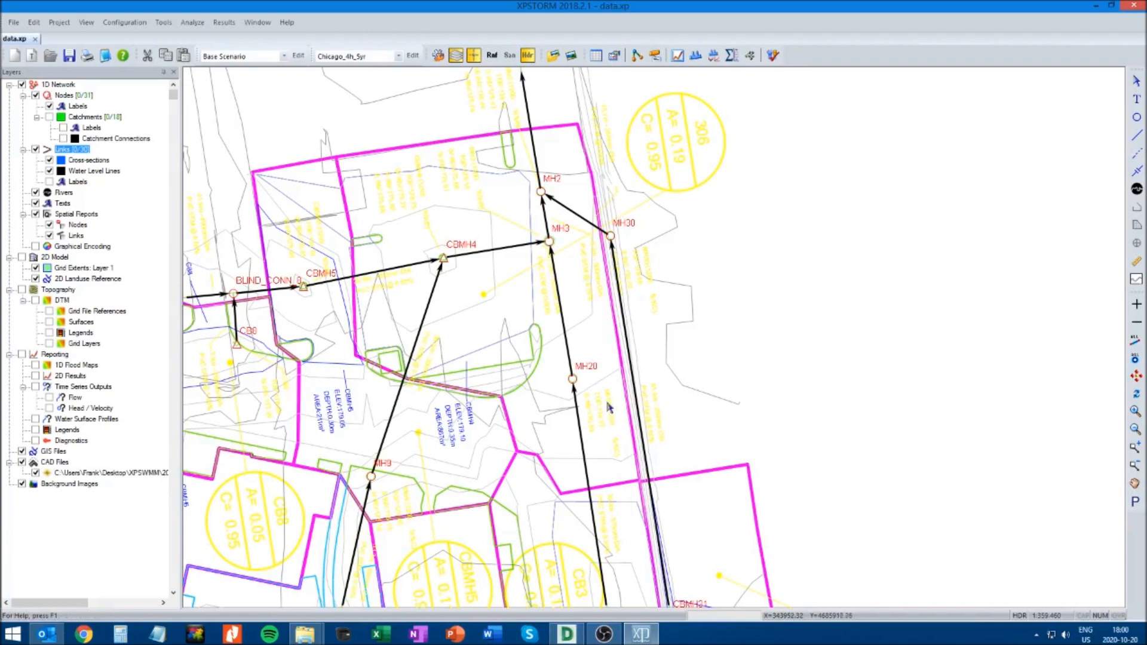
pyautogui.click(1136, 484)
pyautogui.moveTo(823, 485); pyautogui.dragTo(838, 297)
pyautogui.moveTo(858, 379); pyautogui.dragTo(864, 263)
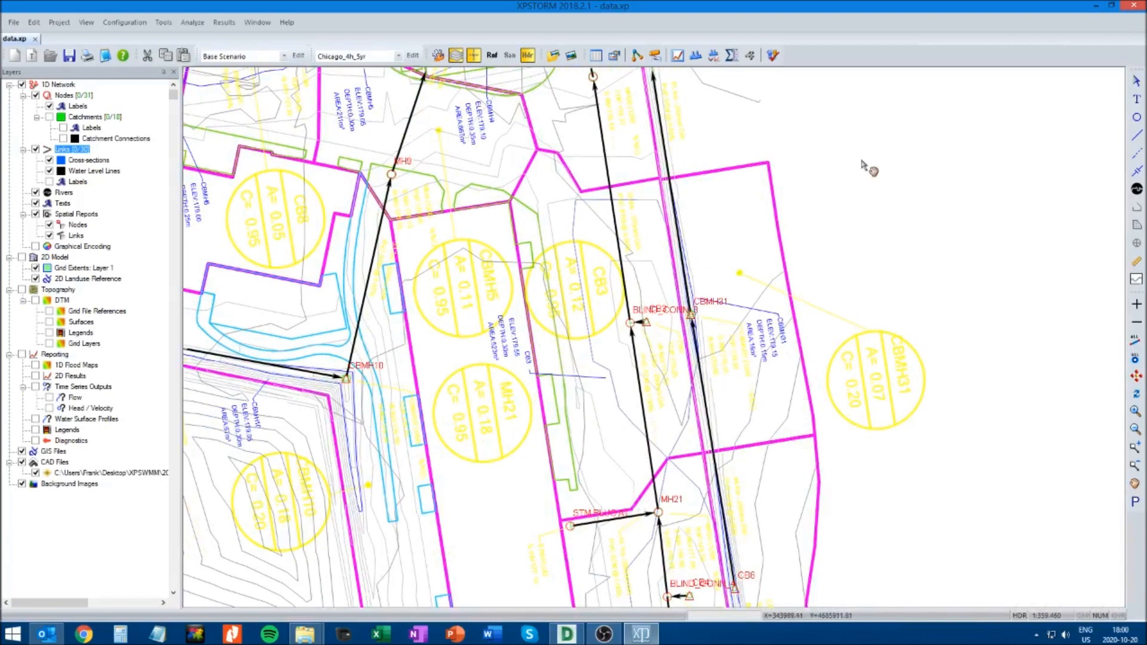
pyautogui.moveTo(871, 167); pyautogui.dragTo(862, 352)
pyautogui.moveTo(833, 271); pyautogui.dragTo(826, 381)
pyautogui.click(1138, 81)
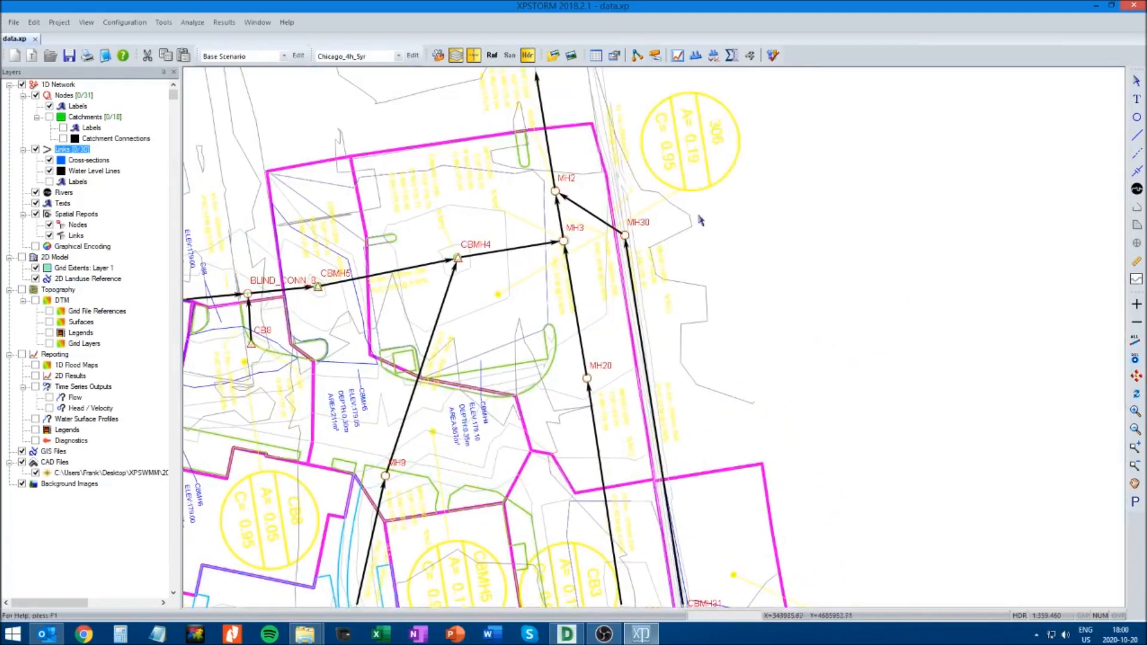
# Review the time series results of the conduit from MH30 to MH2 and close the graph
pyautogui.click(594, 219)
pyautogui.click(678, 55)
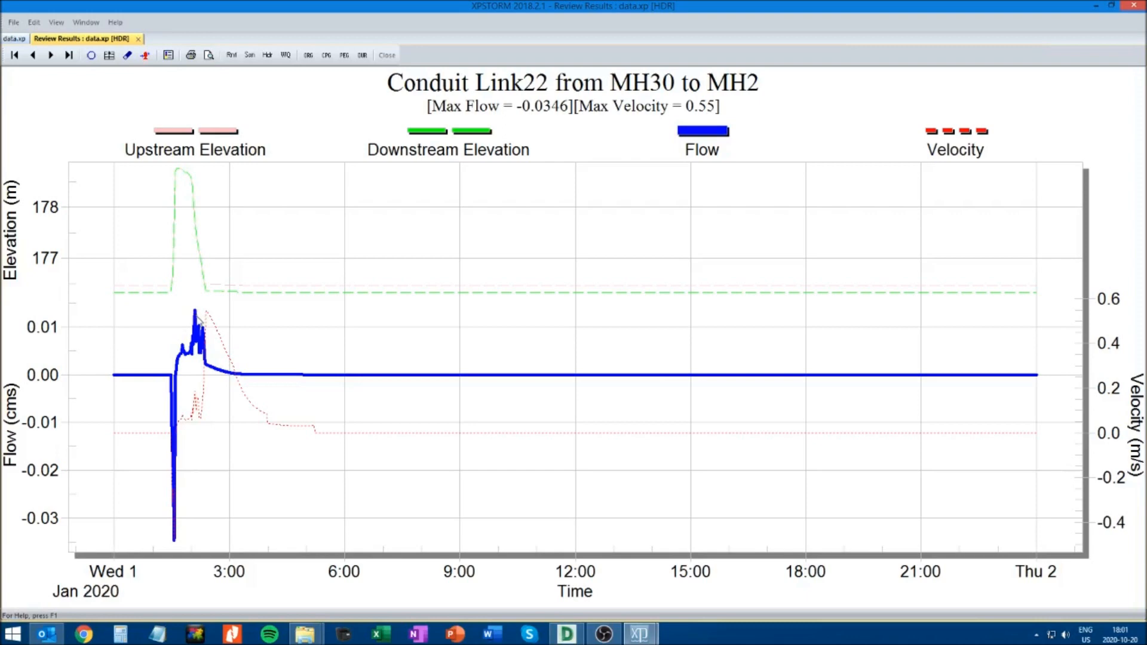
pyautogui.click(138, 39)
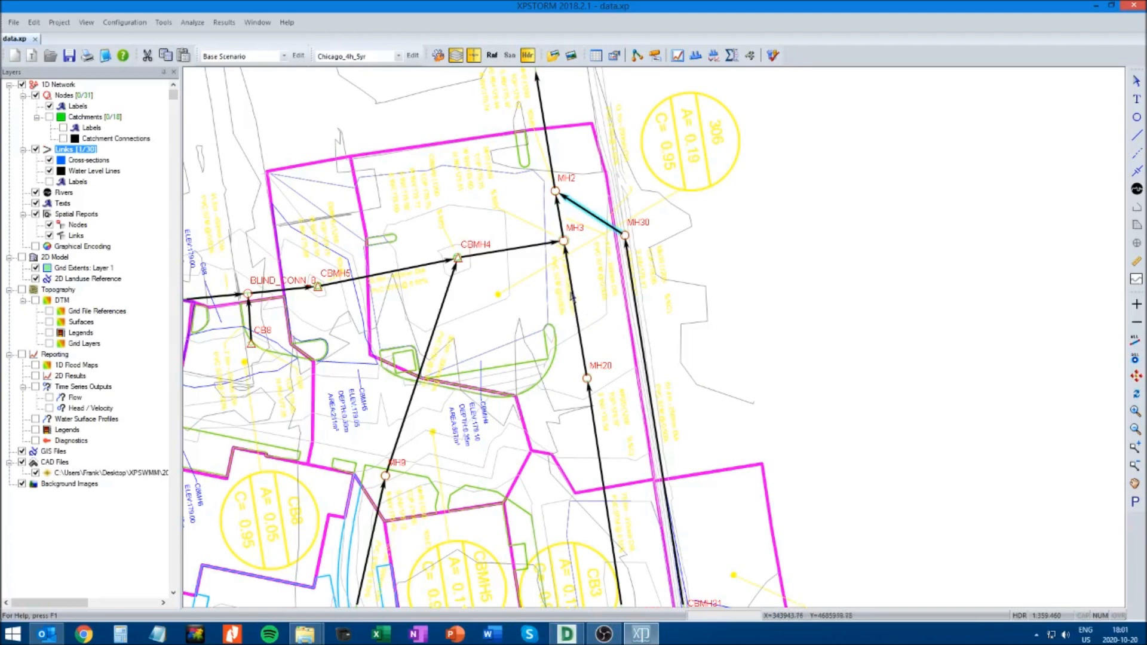
# Add a new node close to MH3, beside the link running from MH3 to MH2
pyautogui.click(1134, 428)
pyautogui.moveTo(411, 162); pyautogui.dragTo(758, 429)
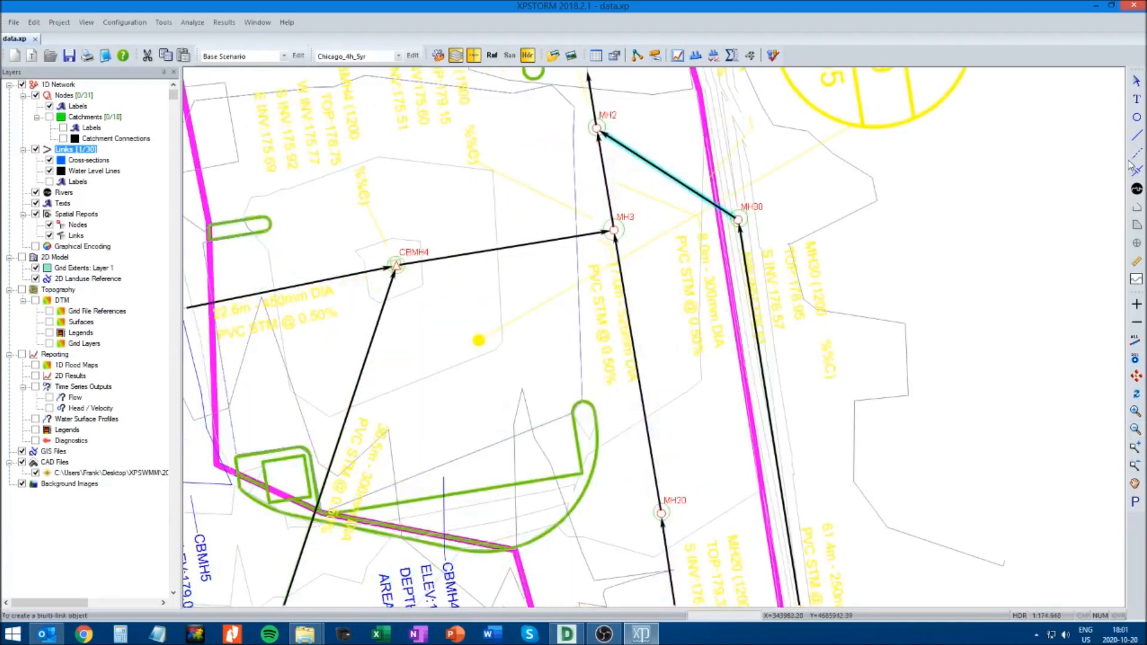
pyautogui.click(1136, 82)
pyautogui.click(671, 308)
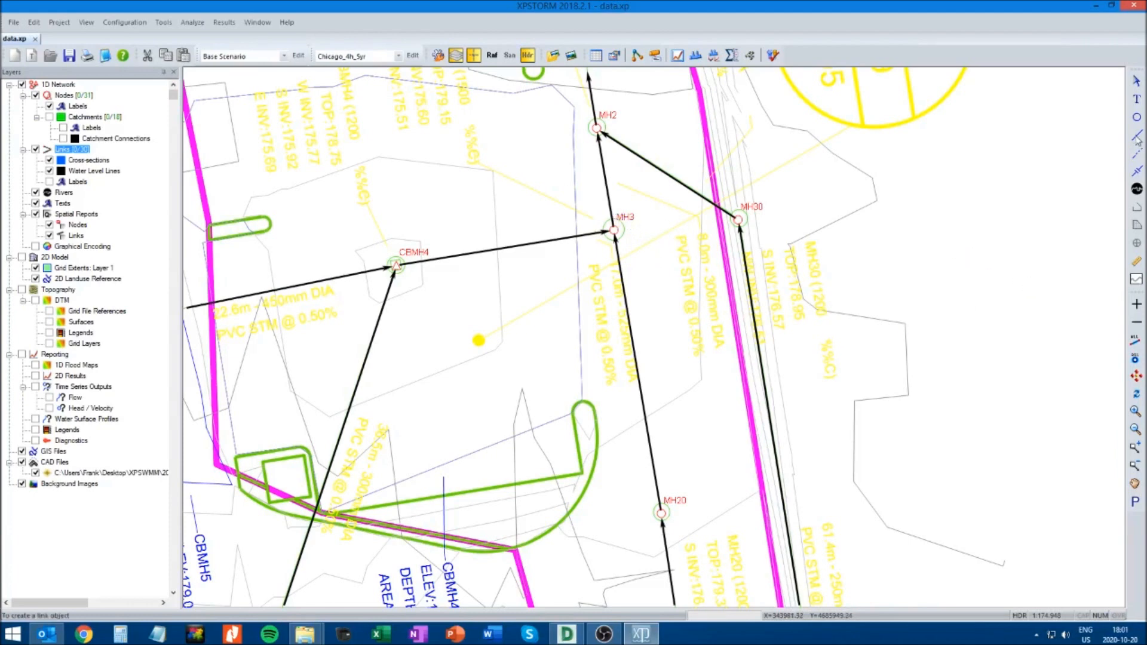
pyautogui.click(1137, 118)
pyautogui.click(596, 209)
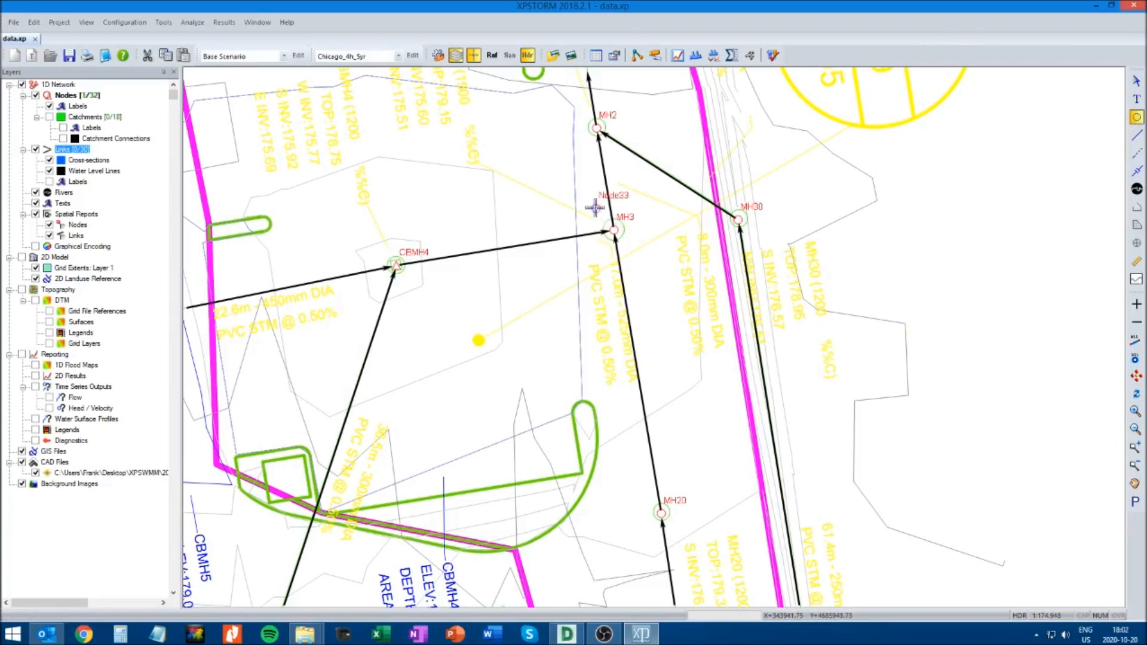
# Rename the new node beside MH3 as ORIFICE
pyautogui.click(1137, 86)
pyautogui.click(596, 208)
pyautogui.rightClick(596, 208)
pyautogui.click(628, 217)
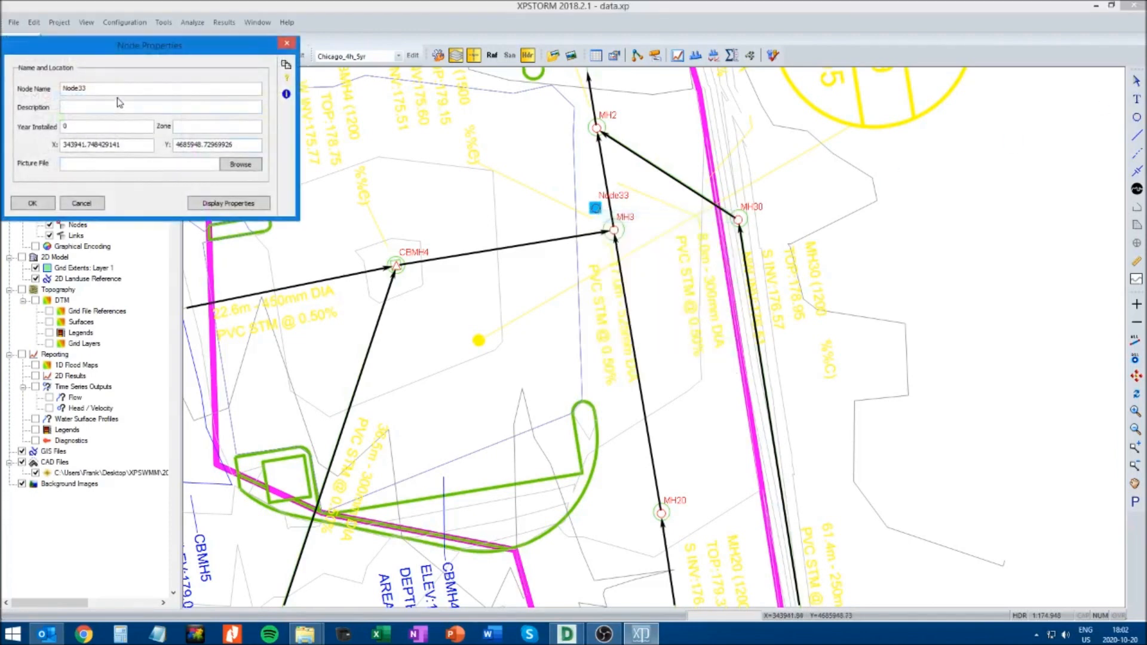
pyautogui.write('ORIFICE')
pyautogui.click(33, 203)
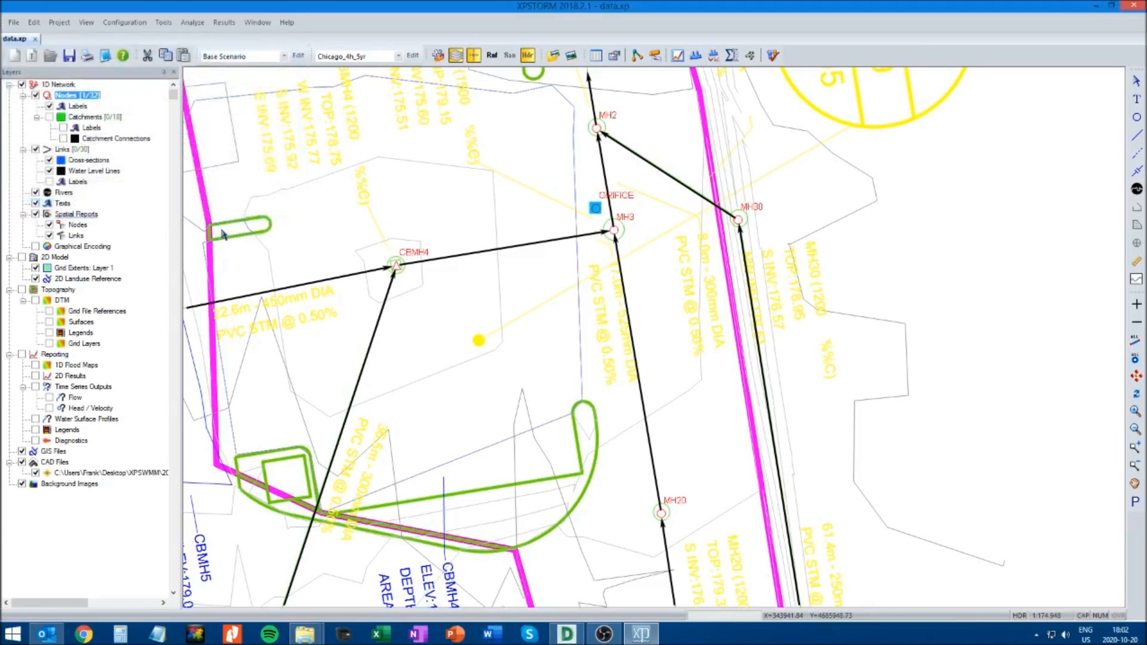
# Reconnect the upstream end of the MH3 to MH2 link to the ORIFICE node
pyautogui.click(607, 178)
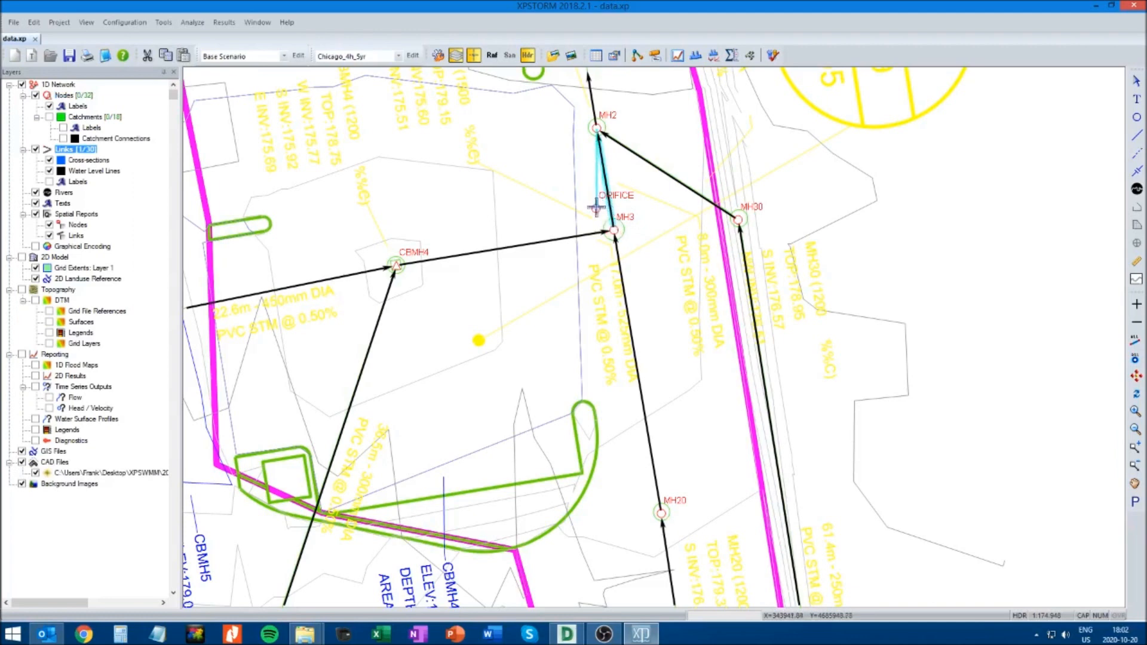
pyautogui.moveTo(595, 208); pyautogui.dragTo(597, 209)
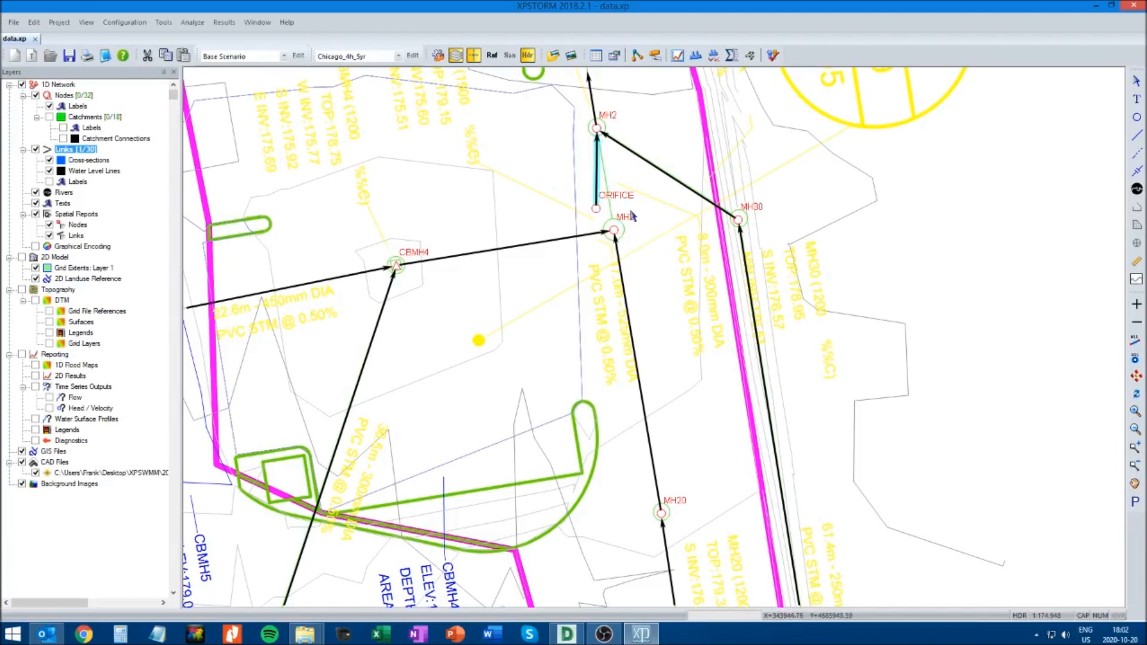
pyautogui.click(900, 237)
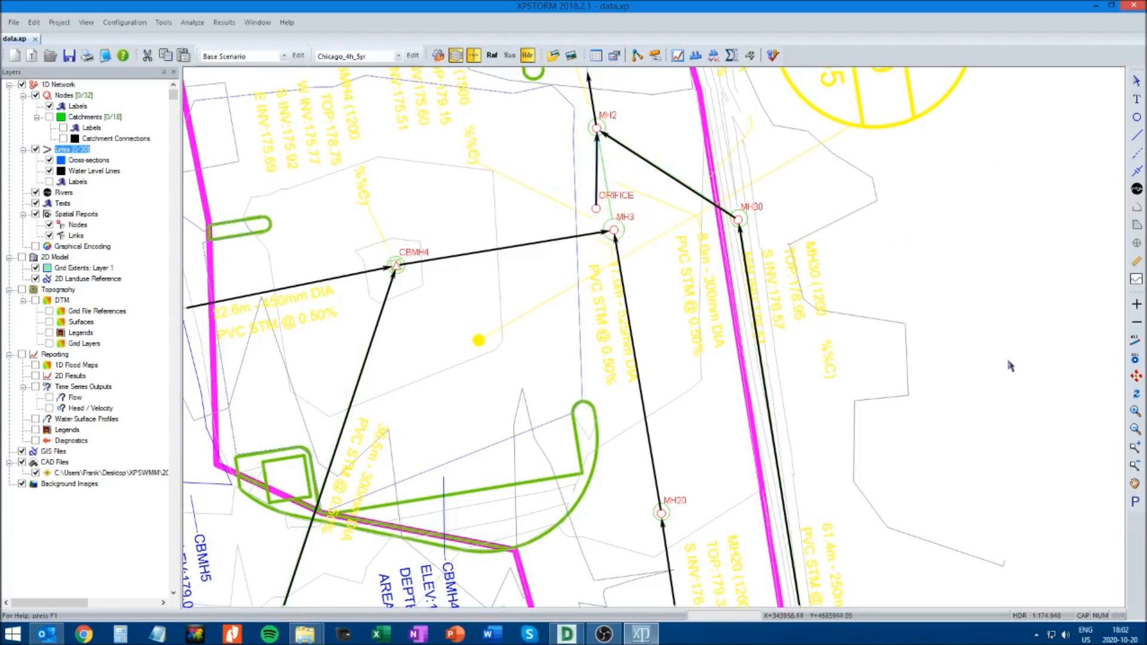
# Move the ORIFICE node onto the original MH3 to MH2 pipe alignment, just outside the MH3 manhole circle
pyautogui.moveTo(447, 294); pyautogui.dragTo(783, 99)
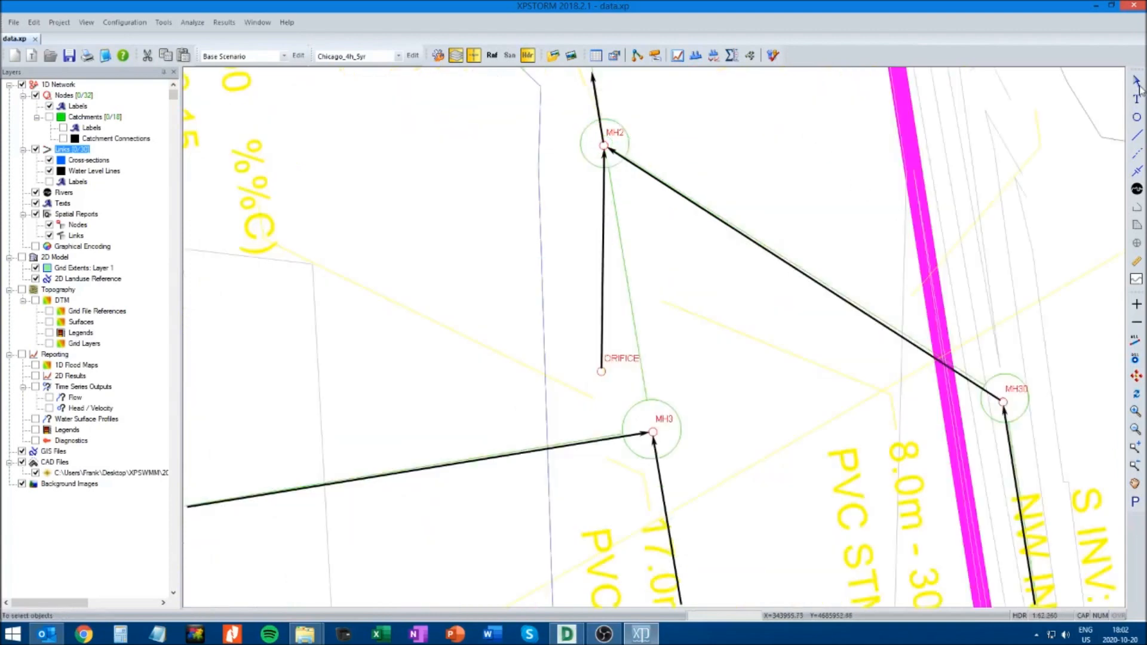
pyautogui.click(602, 366)
pyautogui.moveTo(600, 372); pyautogui.dragTo(646, 391)
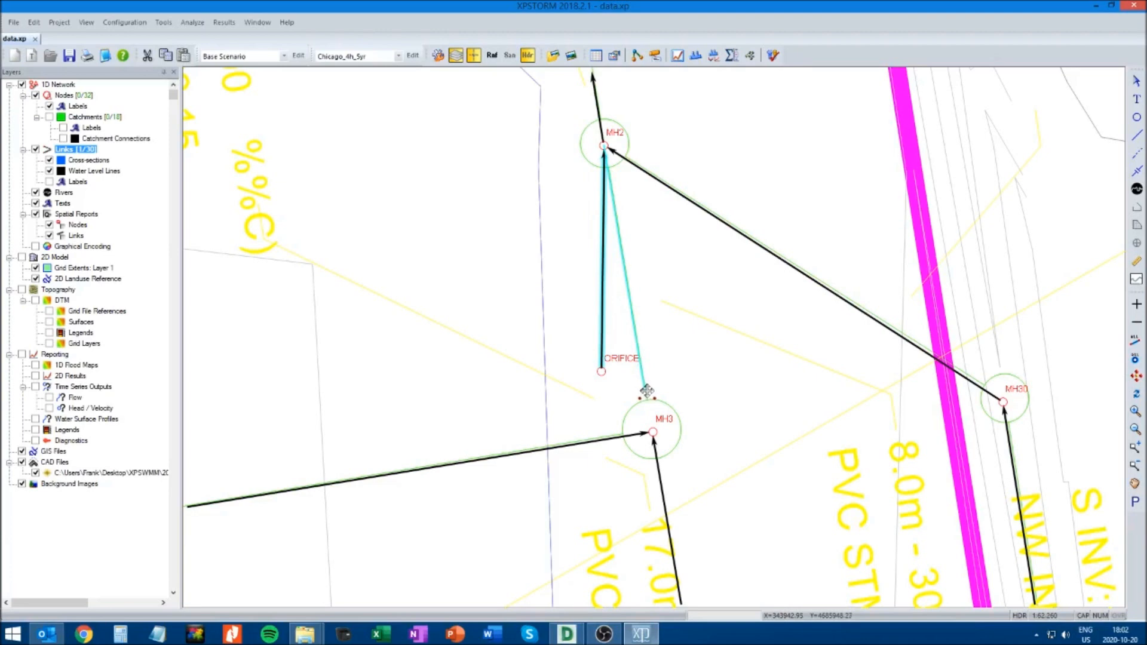
pyautogui.moveTo(647, 391); pyautogui.dragTo(647, 390)
pyautogui.click(600, 371)
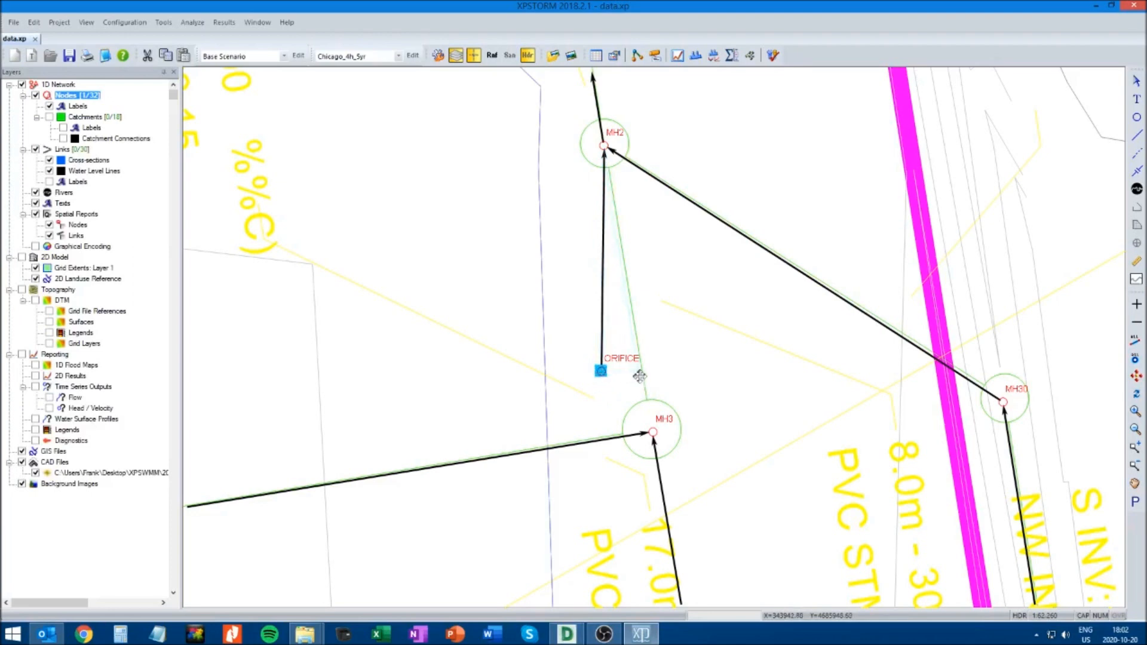
pyautogui.moveTo(640, 374); pyautogui.dragTo(641, 375)
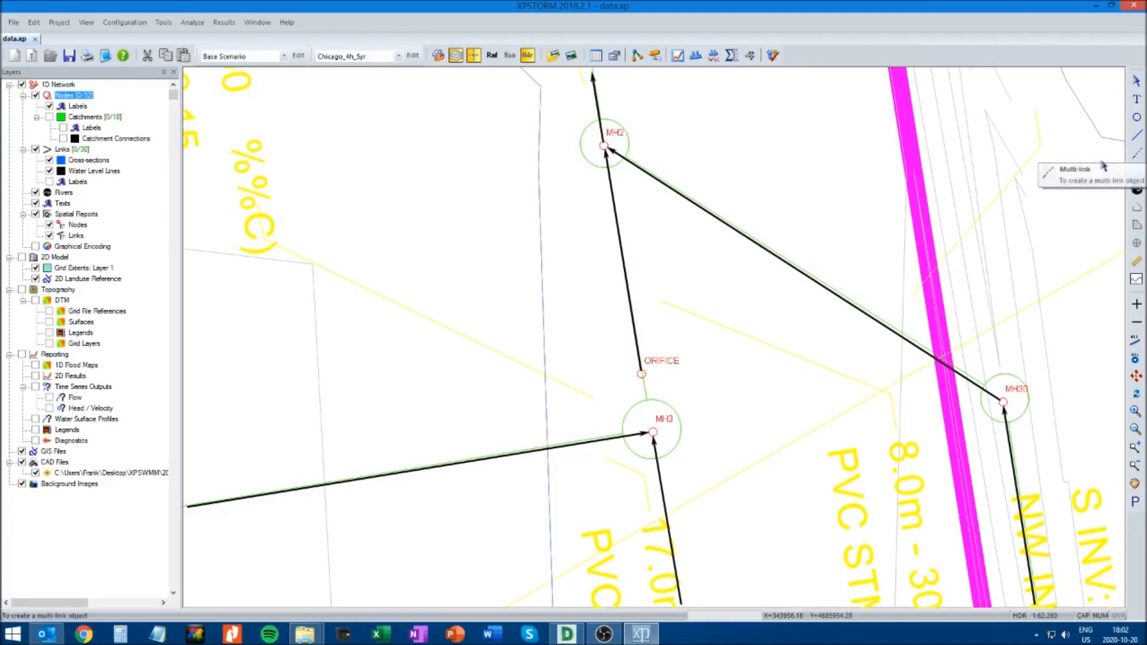
# Create a multi-link from MH3 to the ORIFICE node and clear the selection
pyautogui.click(1138, 154)
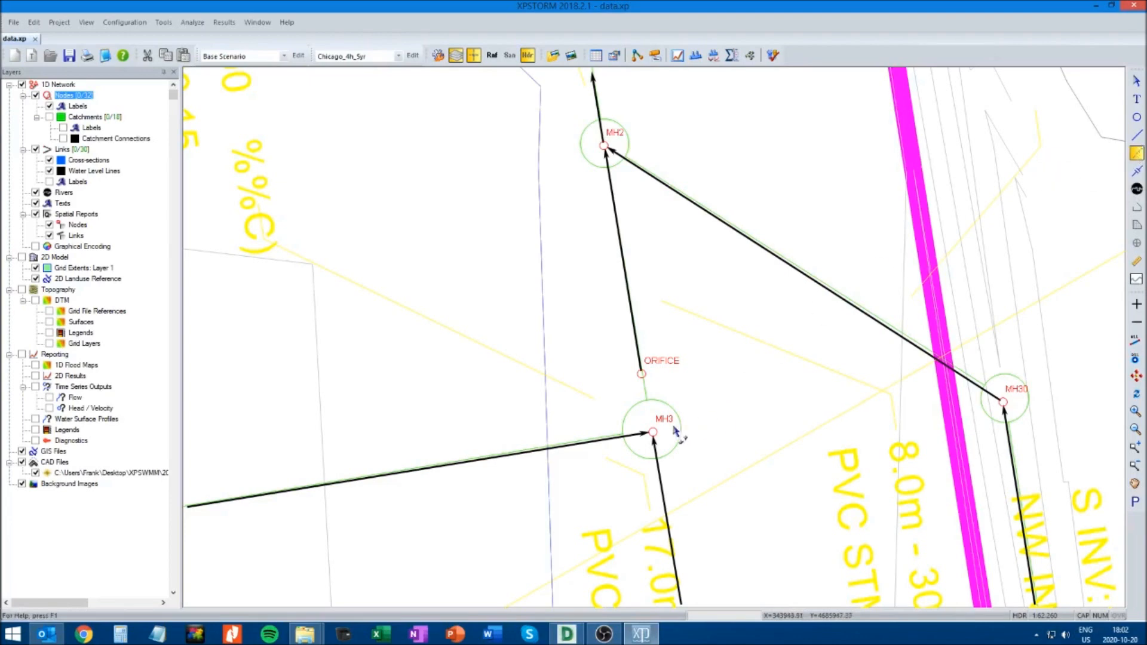
pyautogui.moveTo(653, 432)
pyautogui.mouseDown()
pyautogui.moveTo(657, 393)
pyautogui.moveTo(641, 374)
pyautogui.mouseUp()
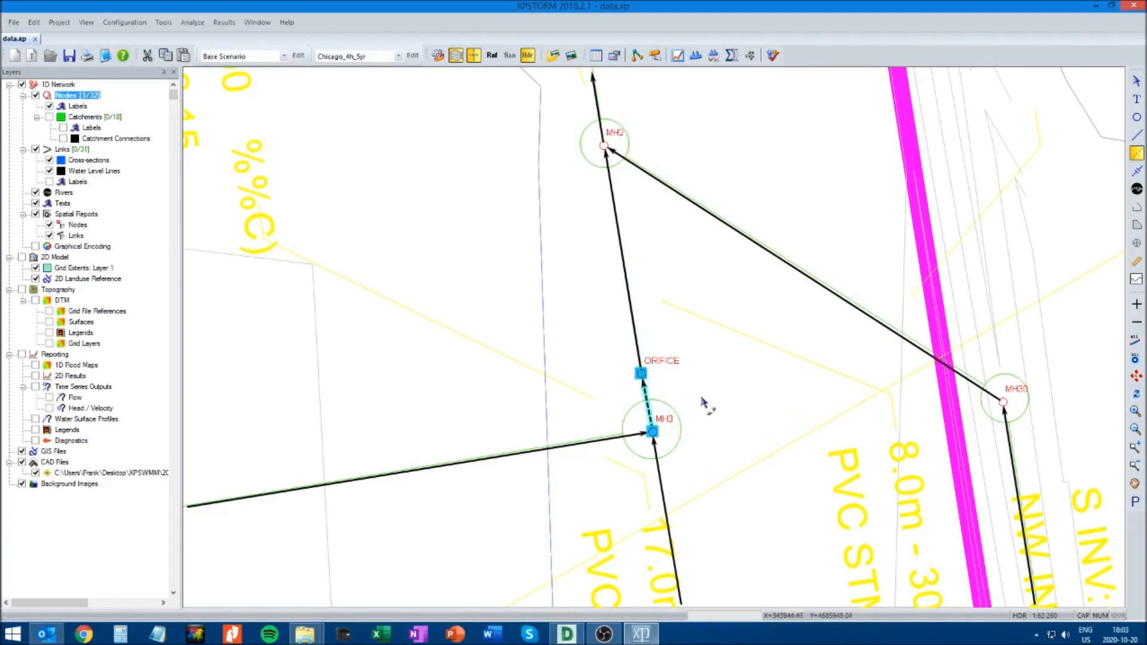
pyautogui.click(1137, 81)
pyautogui.click(737, 296)
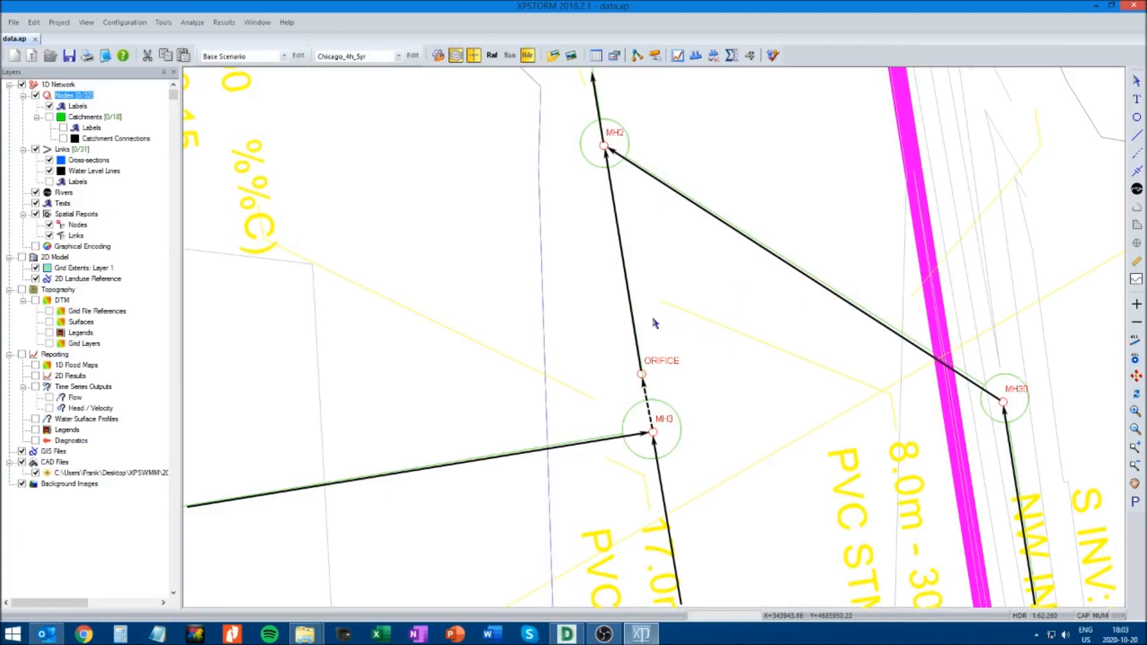
# Check the circular conduit data of the link from ORIFICE to MH2 and accept it
pyautogui.click(624, 263)
pyautogui.rightClick(623, 263)
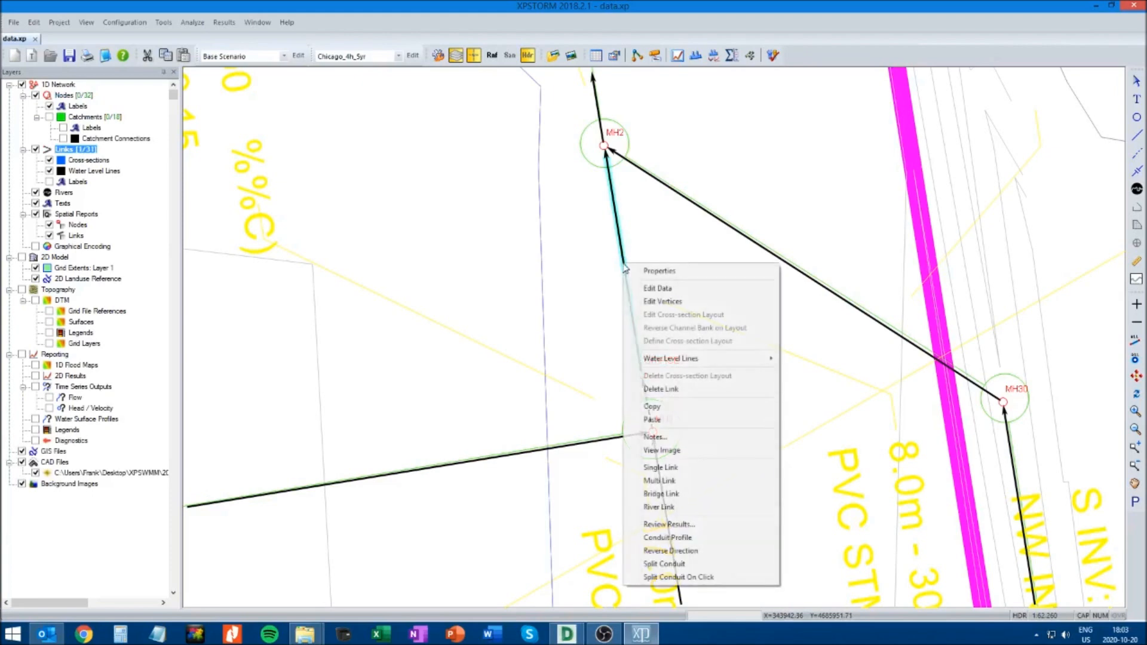
pyautogui.click(660, 288)
pyautogui.click(52, 64)
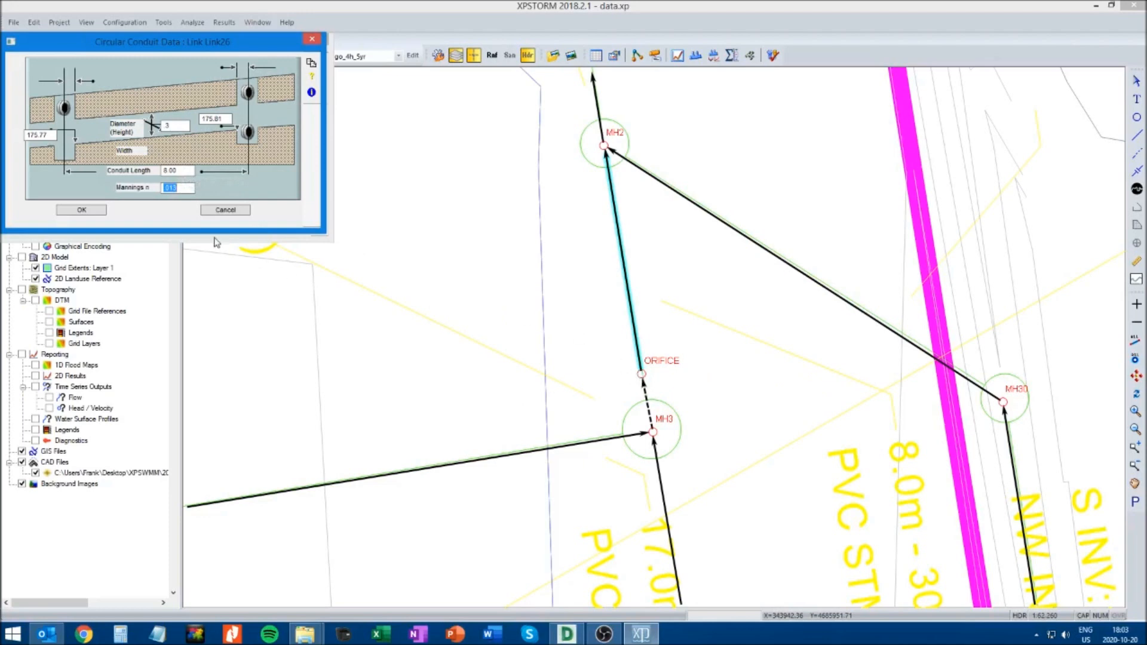
pyautogui.click(82, 210)
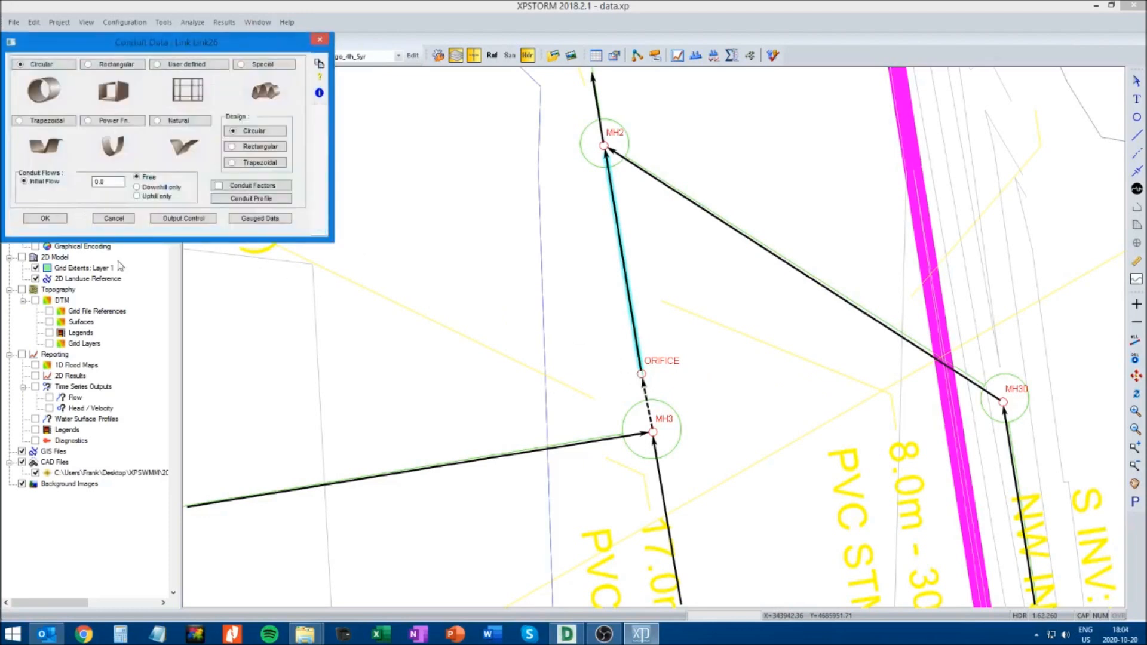
pyautogui.click(43, 217)
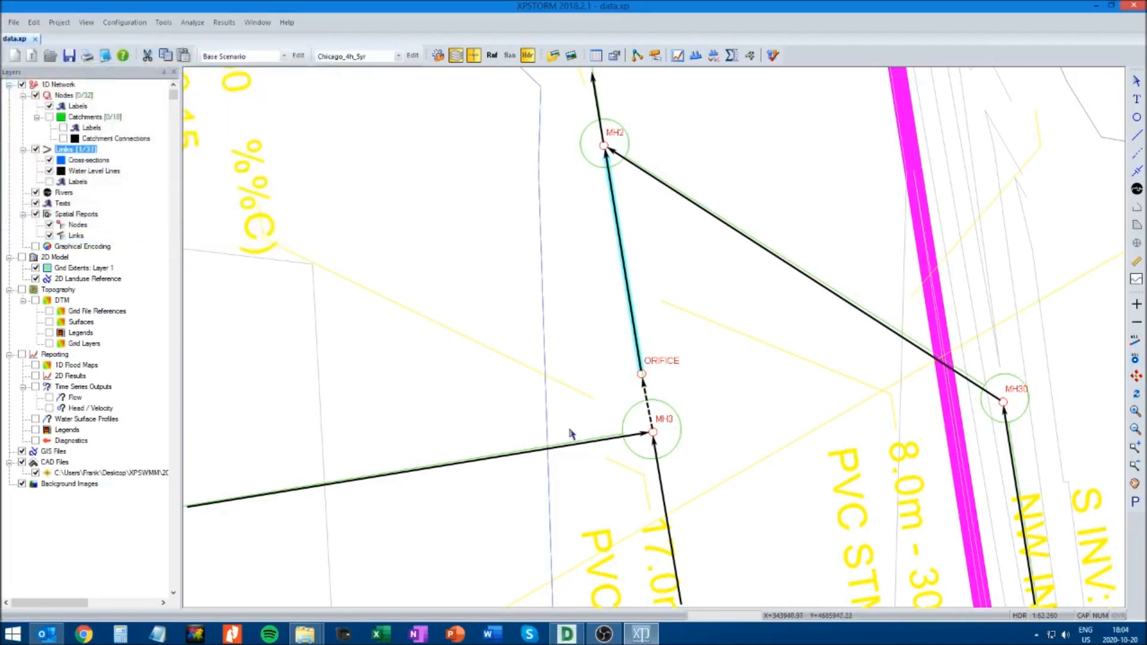
# Add orifice 1 to the multi-link from MH3 to ORIFICE as a side outlet named ORIFICE
pyautogui.click(648, 406)
pyautogui.rightClick(648, 407)
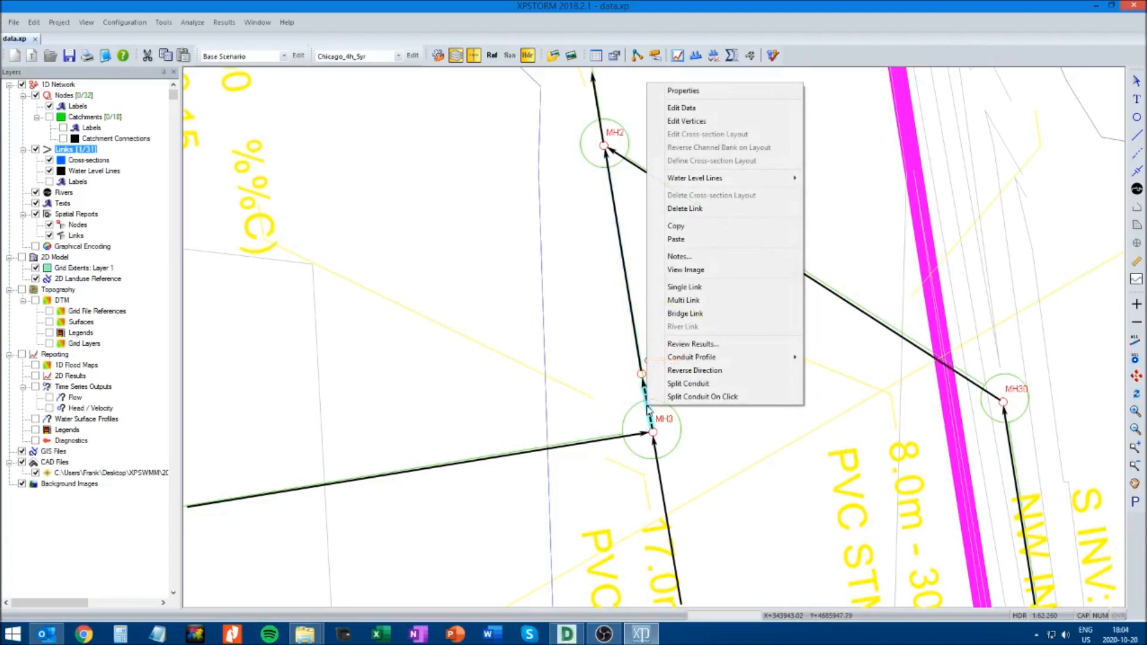
pyautogui.click(679, 109)
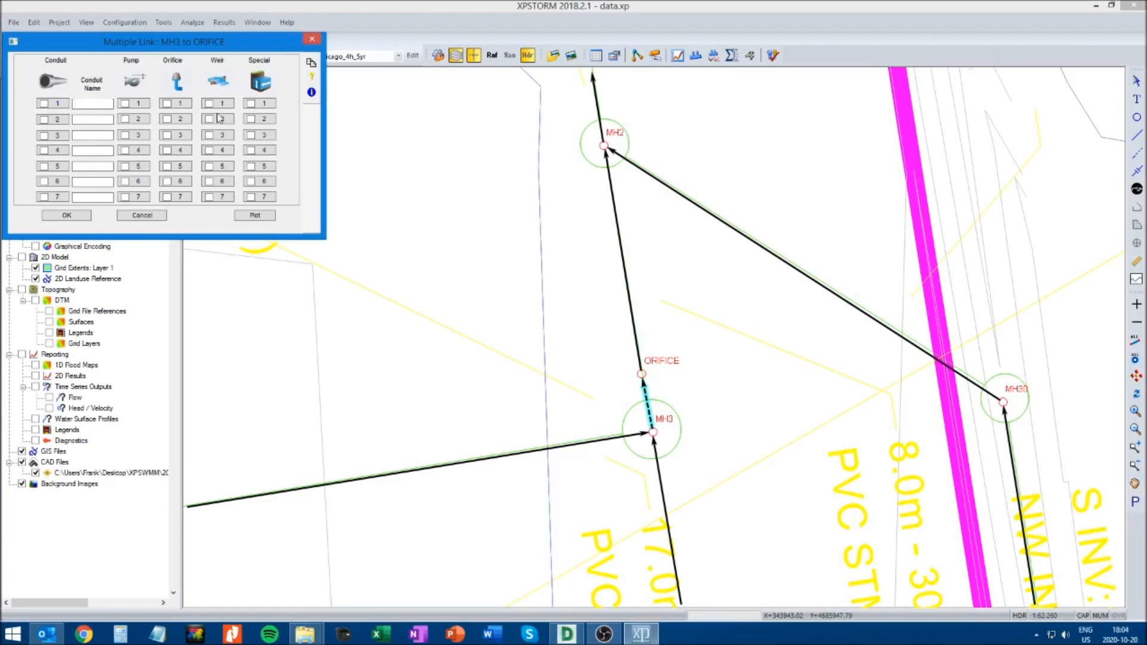
pyautogui.click(178, 104)
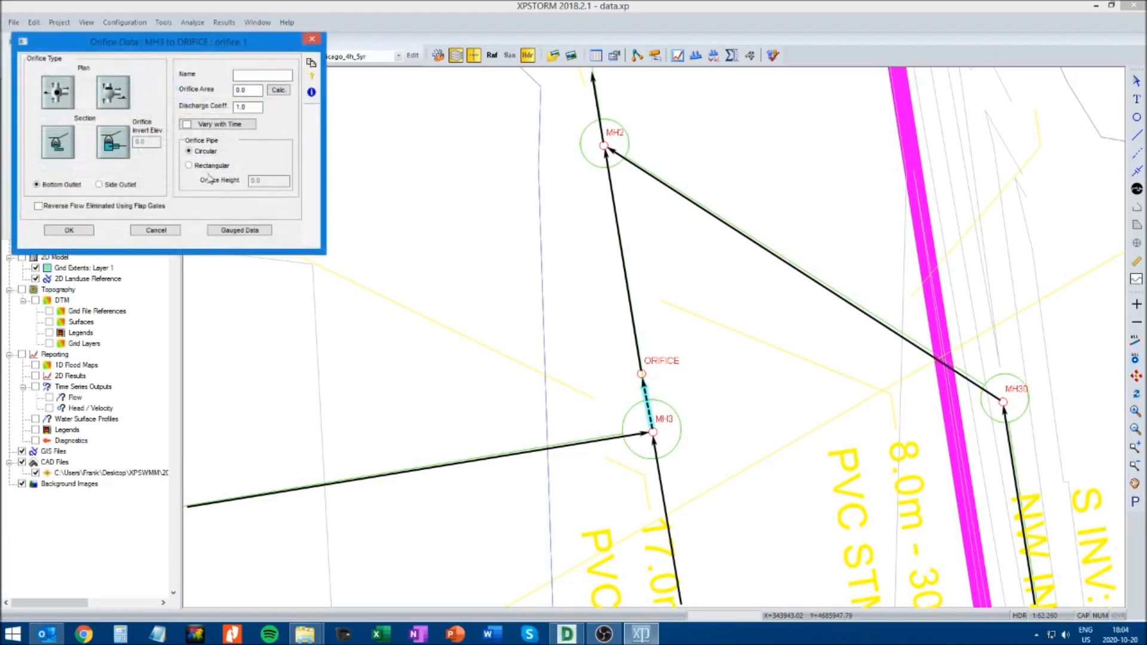
pyautogui.moveTo(153, 52); pyautogui.dragTo(428, 180)
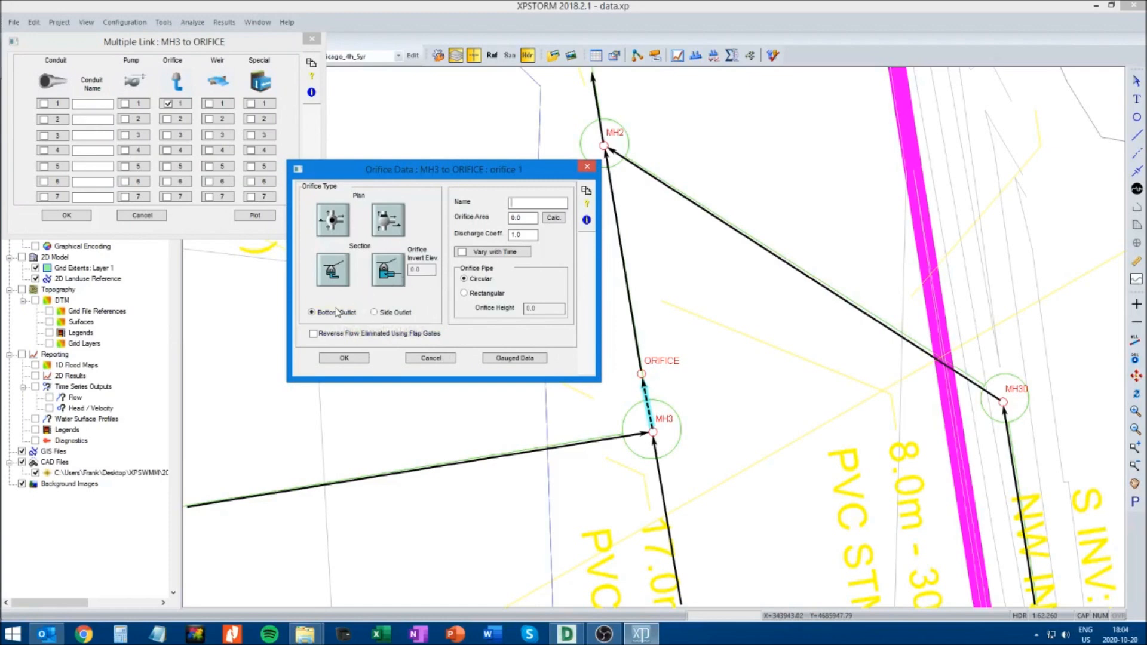
pyautogui.click(374, 312)
pyautogui.write('ORIFICE')
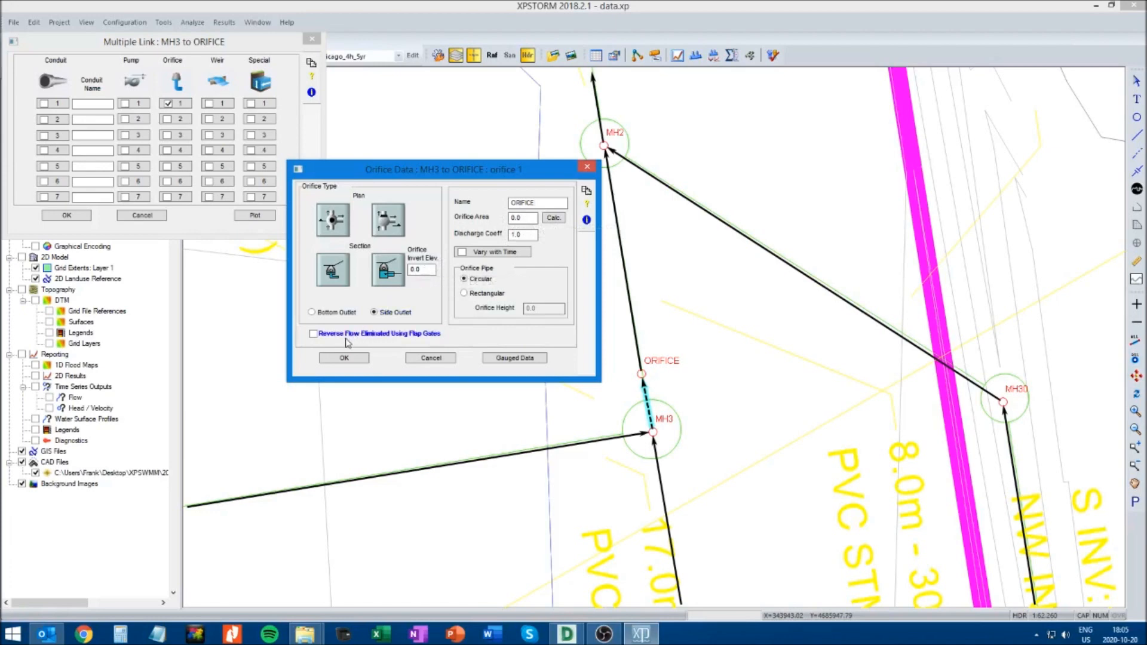
# Calculate the circular orifice's area as 0.0079 from its diameter and set the discharge coefficient to 0.62
pyautogui.click(554, 219)
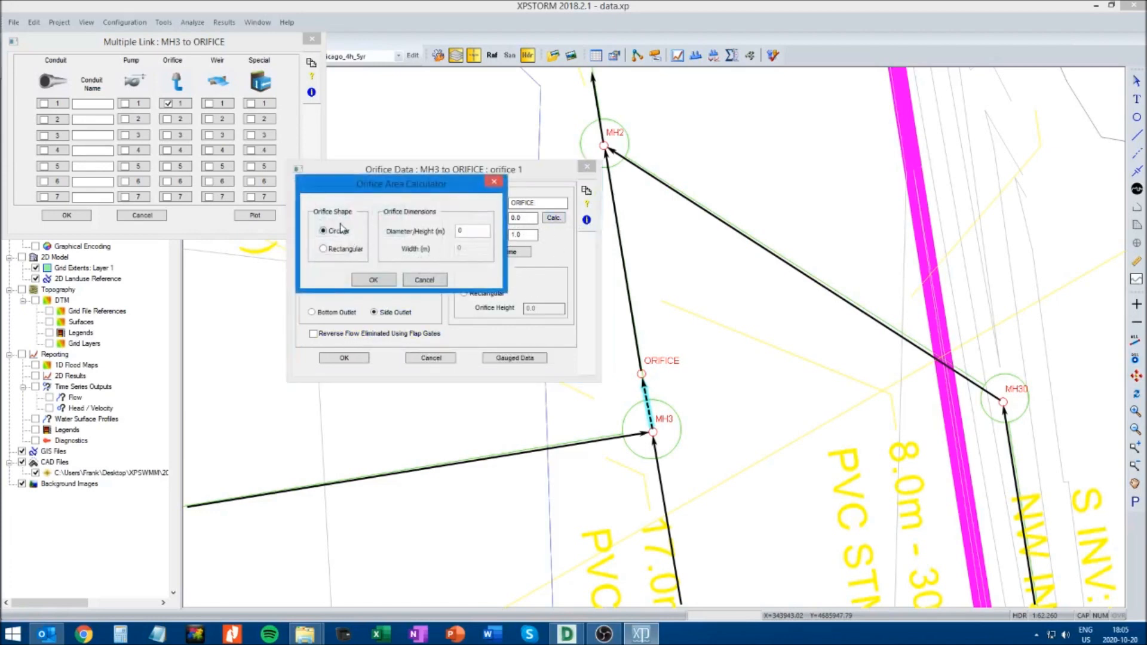
pyautogui.doubleClick(470, 229)
pyautogui.write('0.1')
pyautogui.click(374, 280)
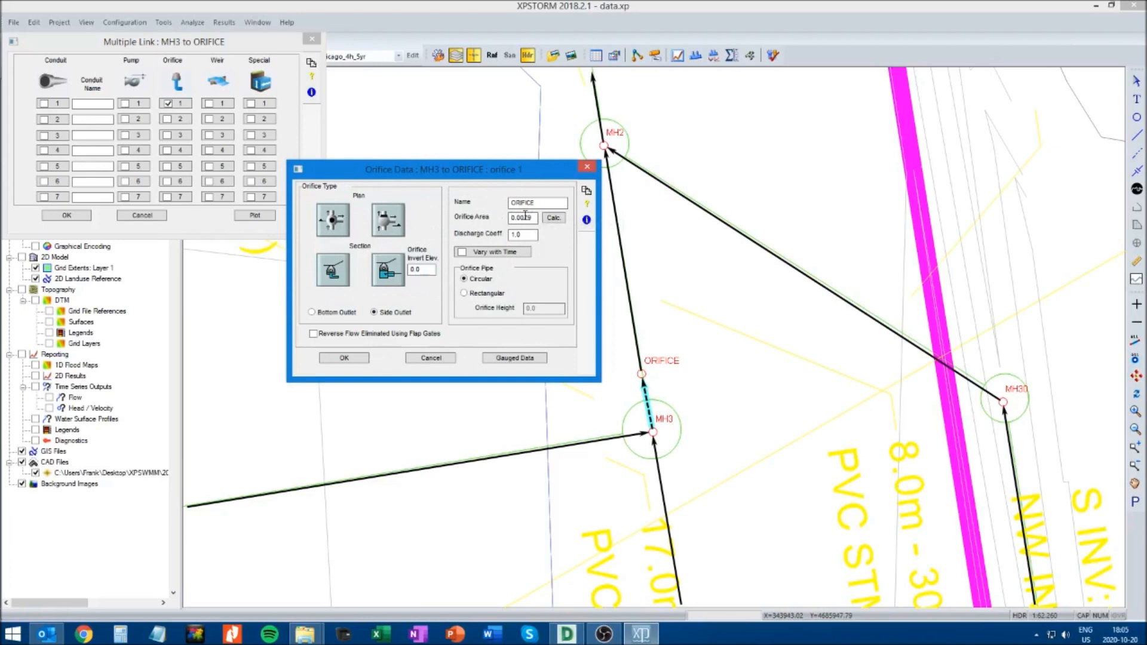
pyautogui.click(529, 235)
pyautogui.write('0.62')
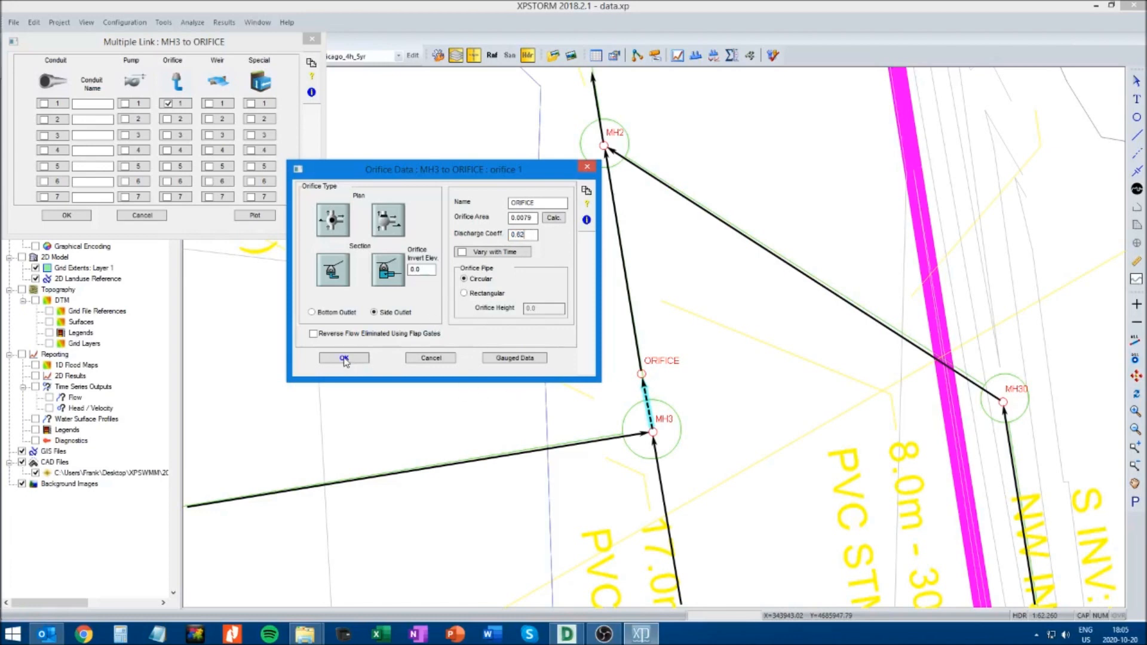
# Set the orifice's invert elevation to 175.81 m and save the model
pyautogui.doubleClick(424, 270)
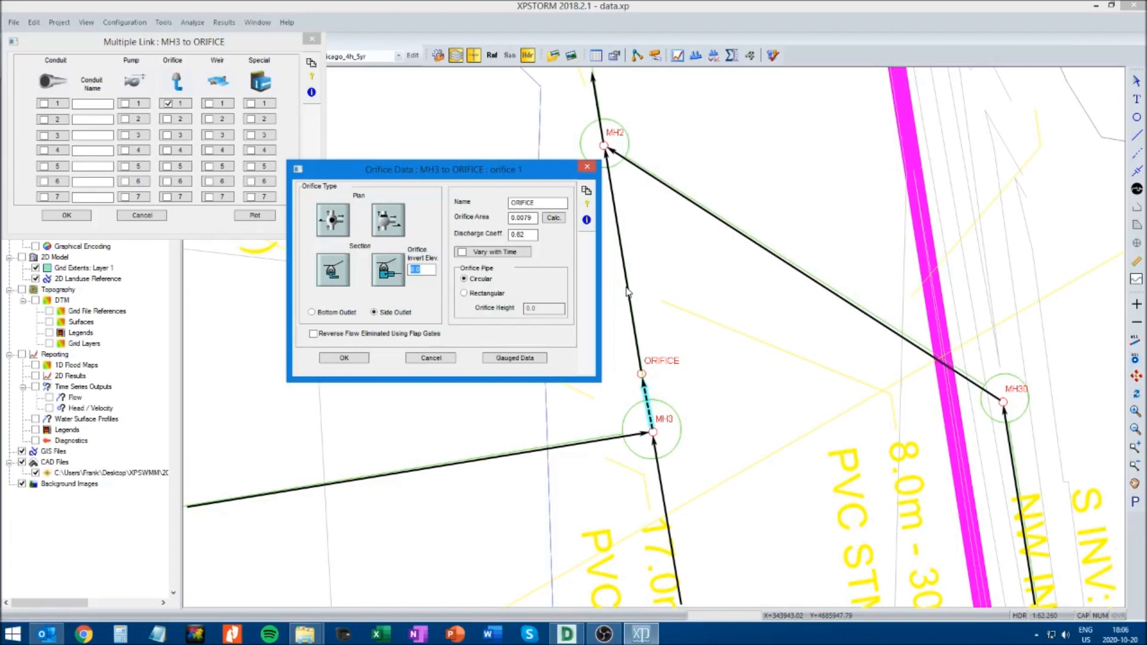
pyautogui.write('175.81')
pyautogui.click(344, 359)
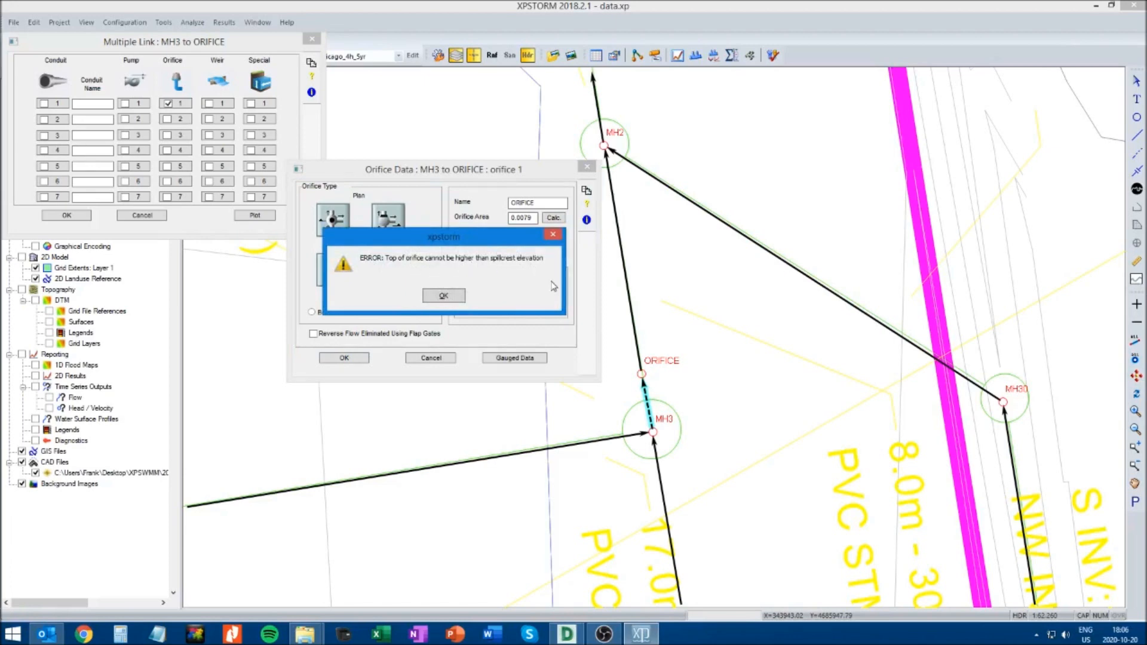
pyautogui.click(444, 297)
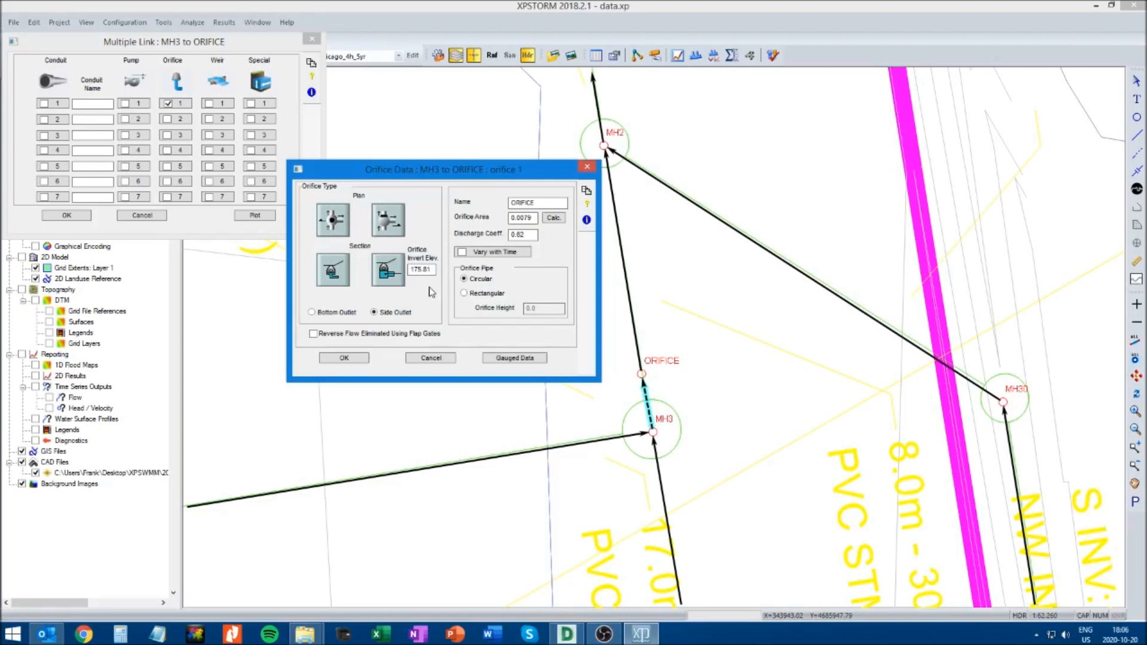
pyautogui.hotkey('ctrl', 's')
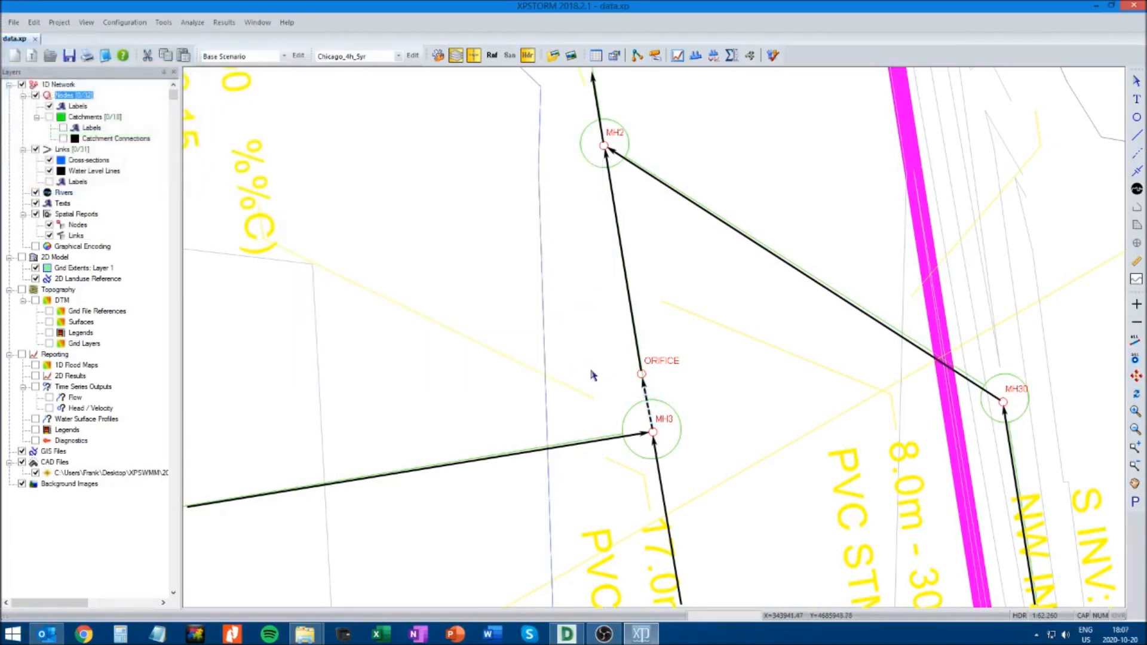
# Set the ORIFICE node's invert elevation to 175.81 m in its node data
pyautogui.click(642, 374)
pyautogui.rightClick(642, 376)
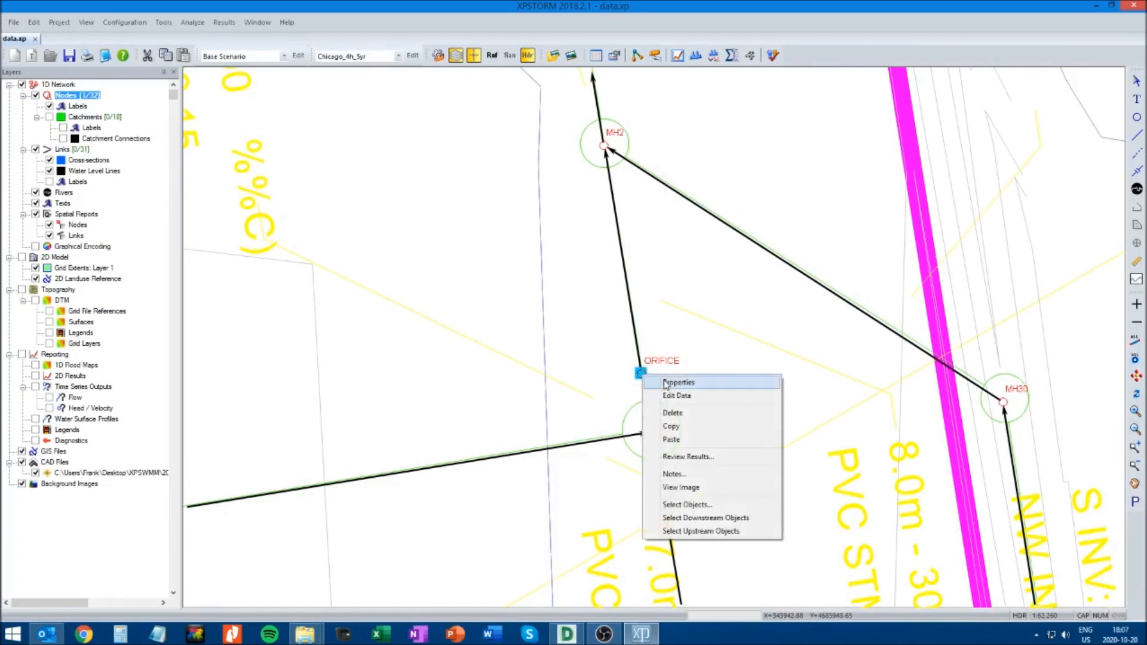
pyautogui.click(678, 396)
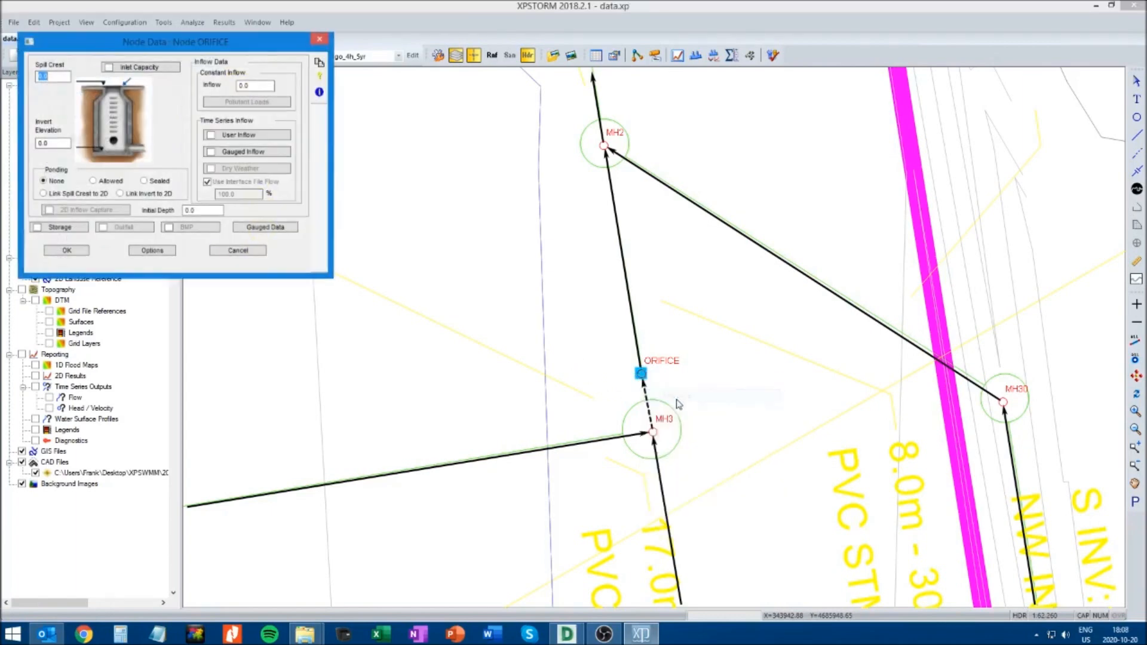
pyautogui.moveTo(126, 42); pyautogui.dragTo(246, 118)
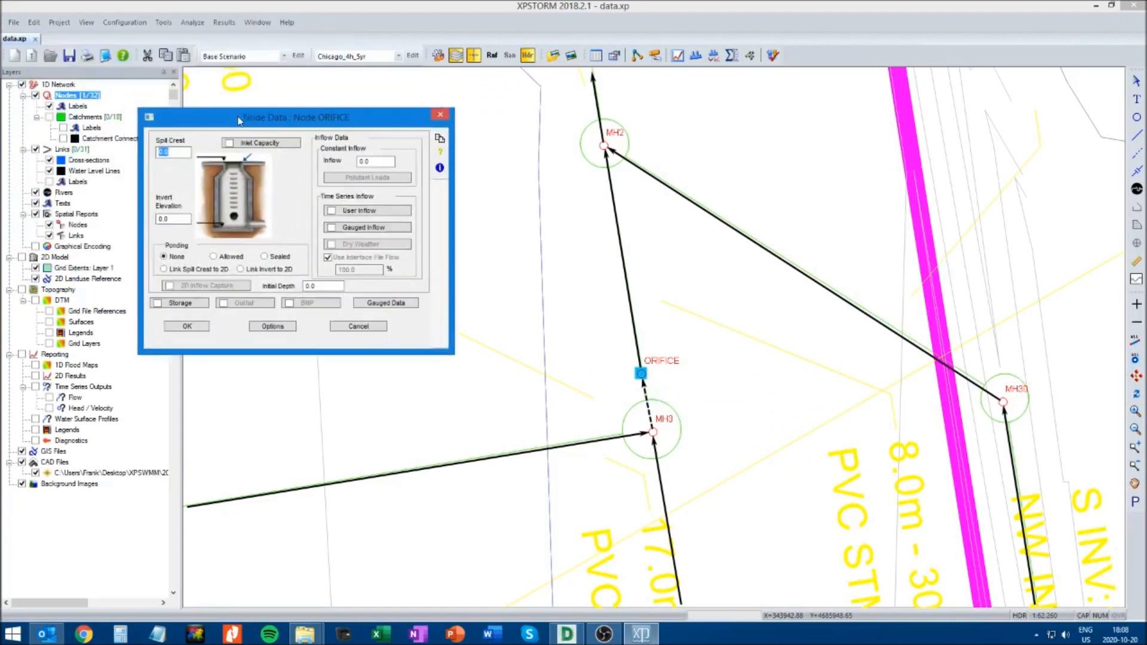
pyautogui.click(177, 218)
pyautogui.write('175.81')
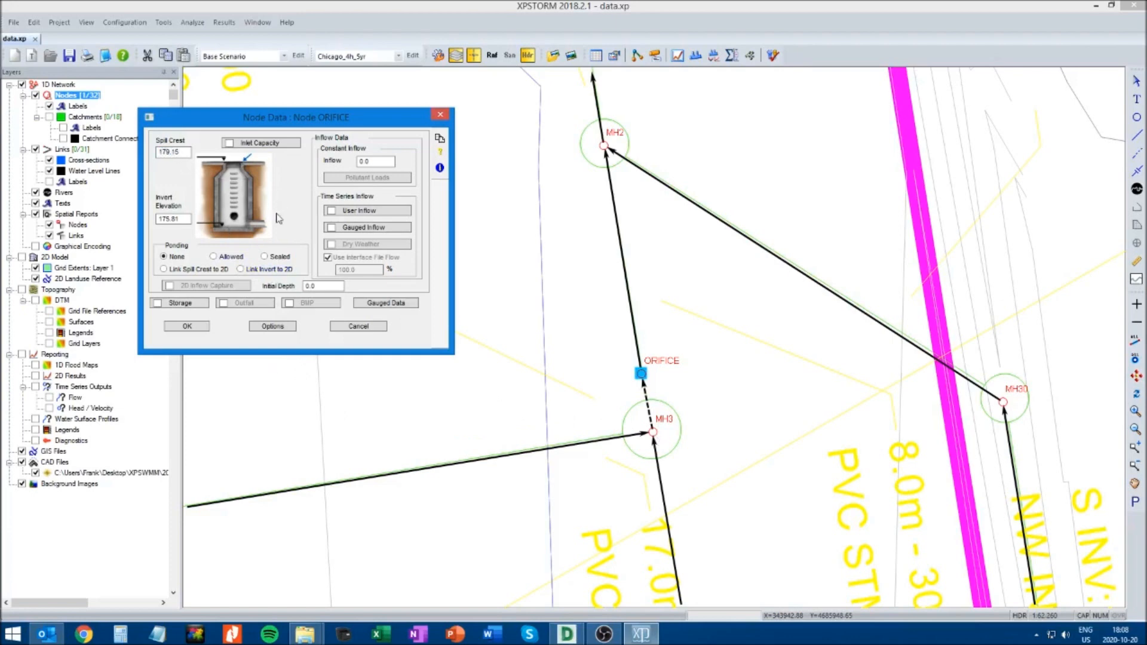
# Accept the ORIFICE node data and calculate a circular 0.1 m diameter area for orifice 1 on the MH3 to ORIFICE link
pyautogui.click(187, 327)
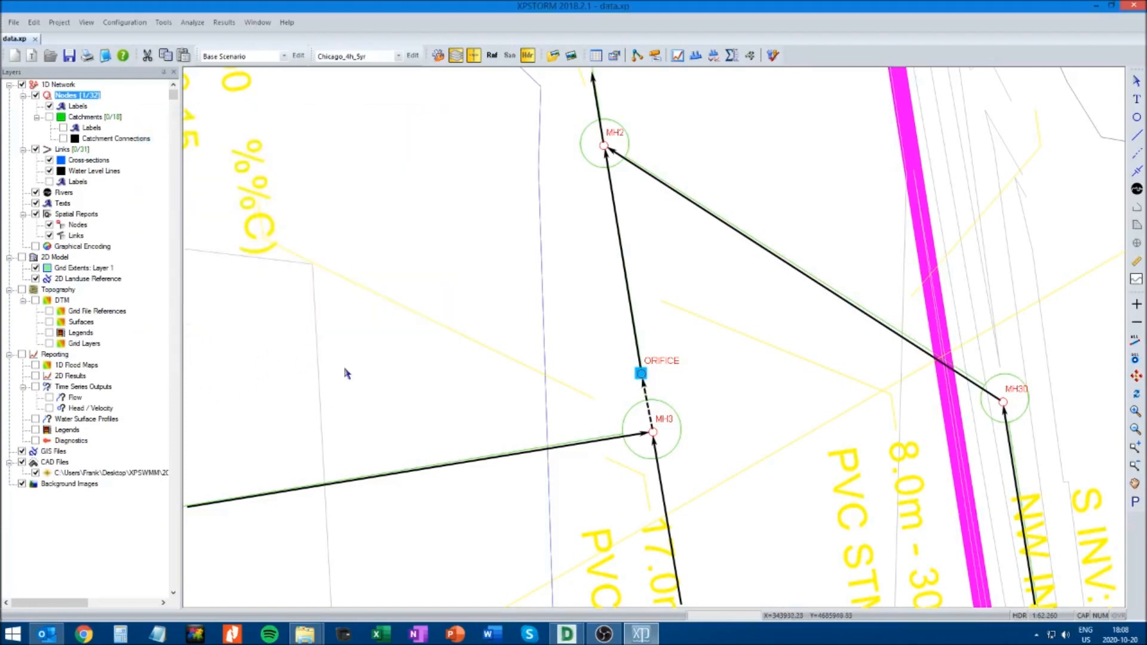
pyautogui.click(647, 407)
pyautogui.rightClick(648, 405)
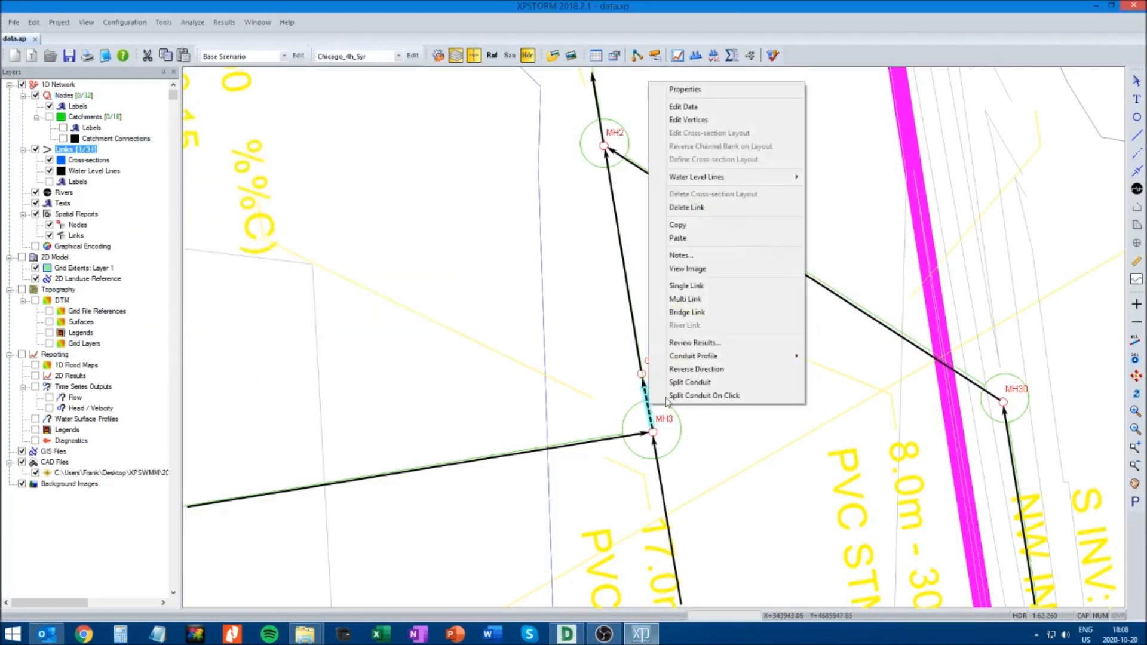
pyautogui.click(687, 106)
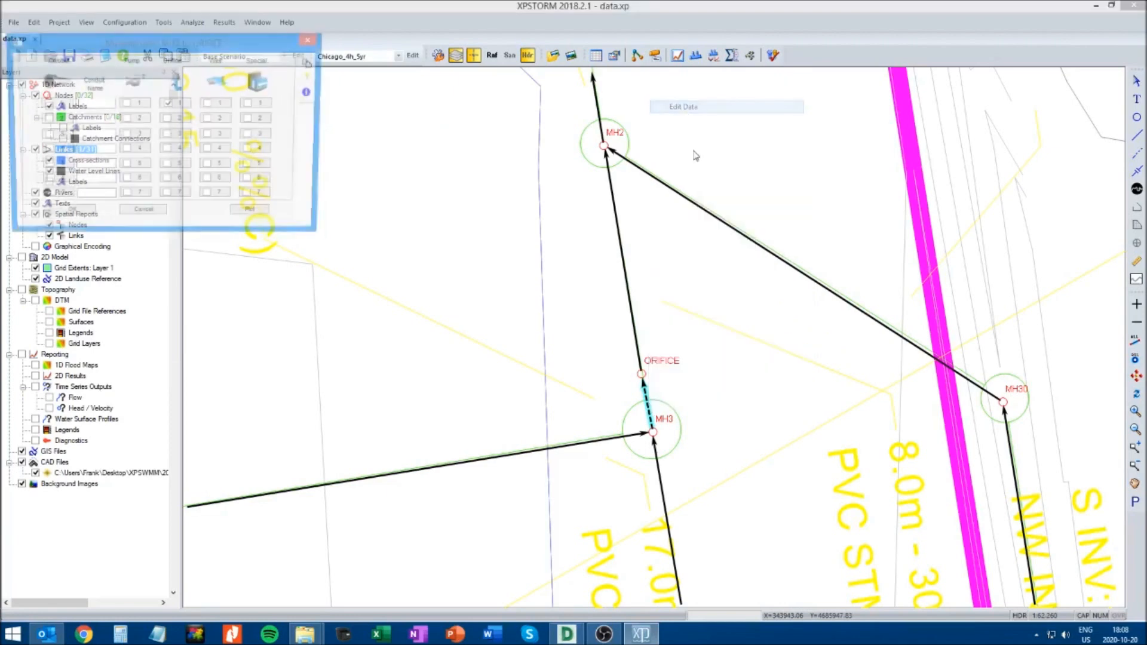
pyautogui.click(182, 104)
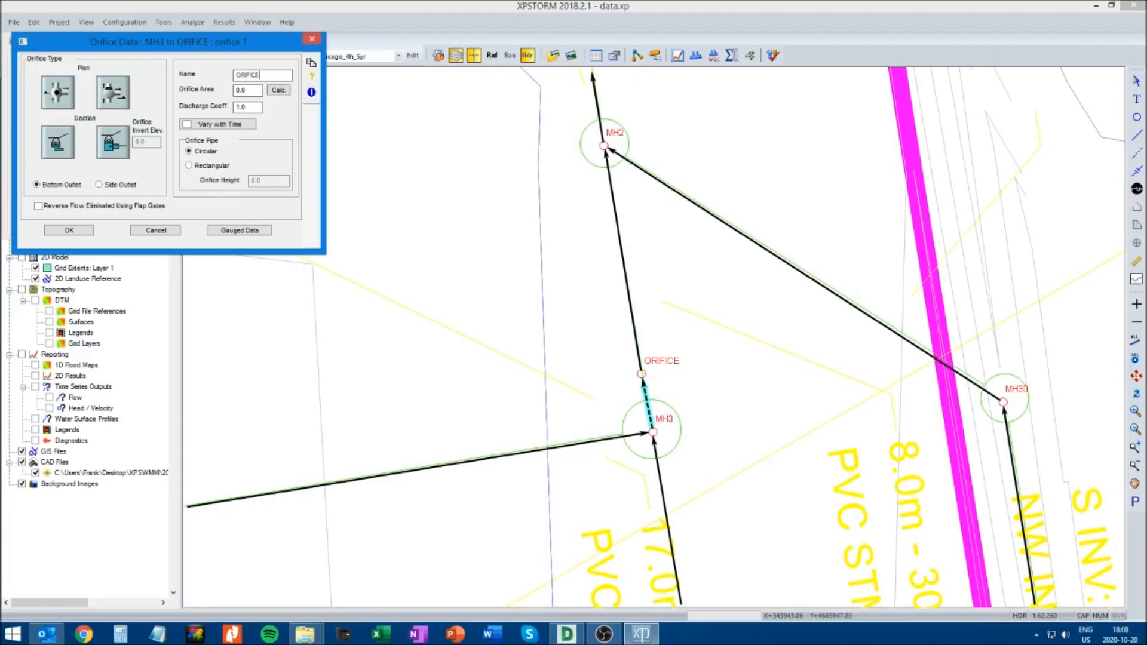
pyautogui.click(278, 90)
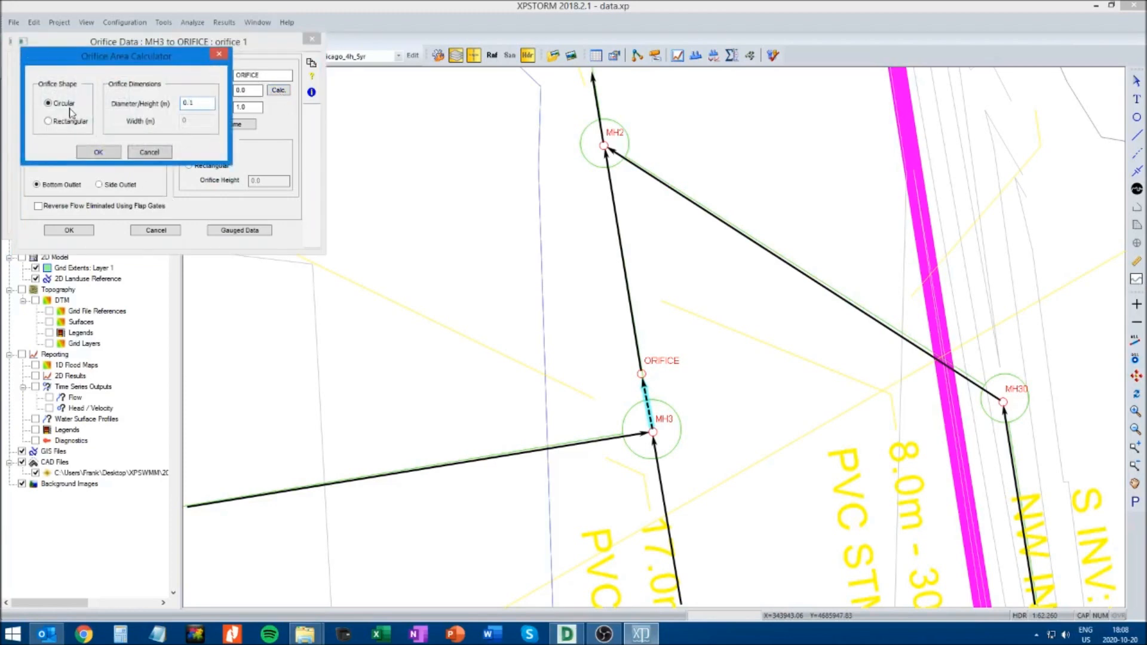
pyautogui.click(98, 151)
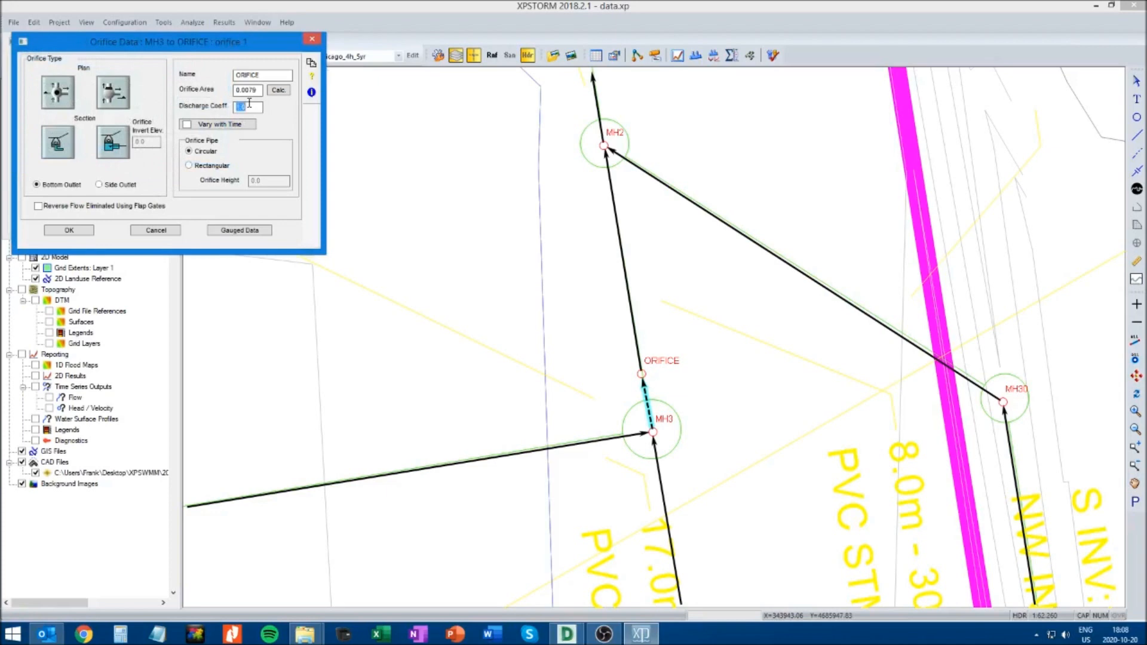
# Set orifice 1 to a side outlet with invert elevation 175.81 and discharge coefficient 0.62, and name it ORIFICE_PLATE
pyautogui.click(99, 185)
pyautogui.write('175.81')
pyautogui.click(76, 231)
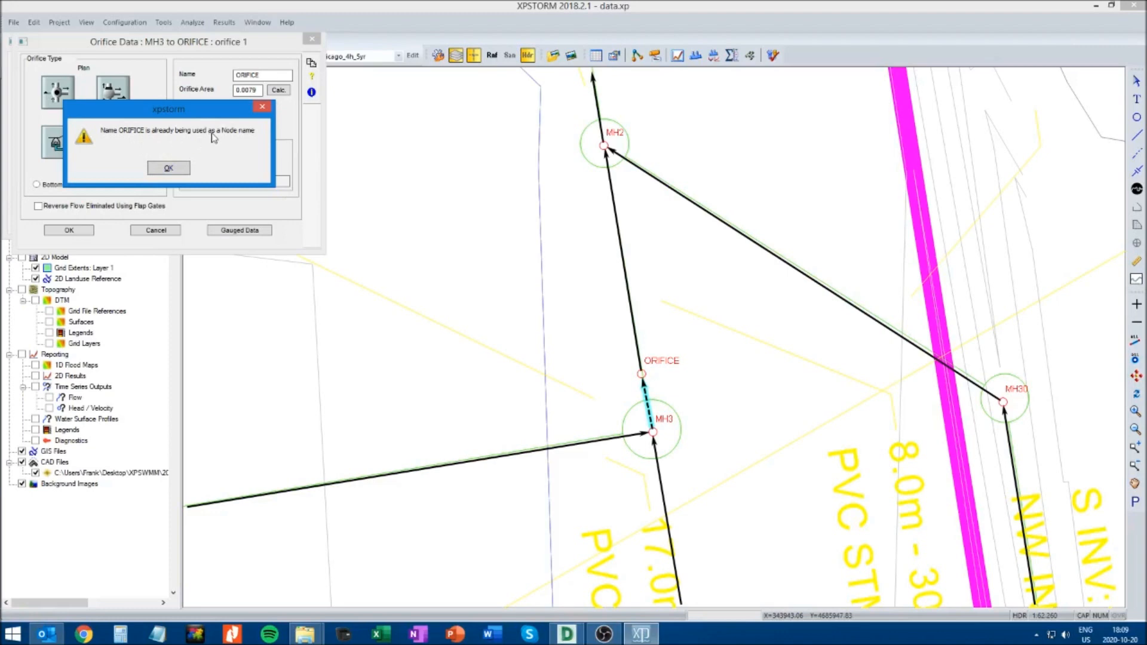
pyautogui.click(177, 168)
pyautogui.click(272, 75)
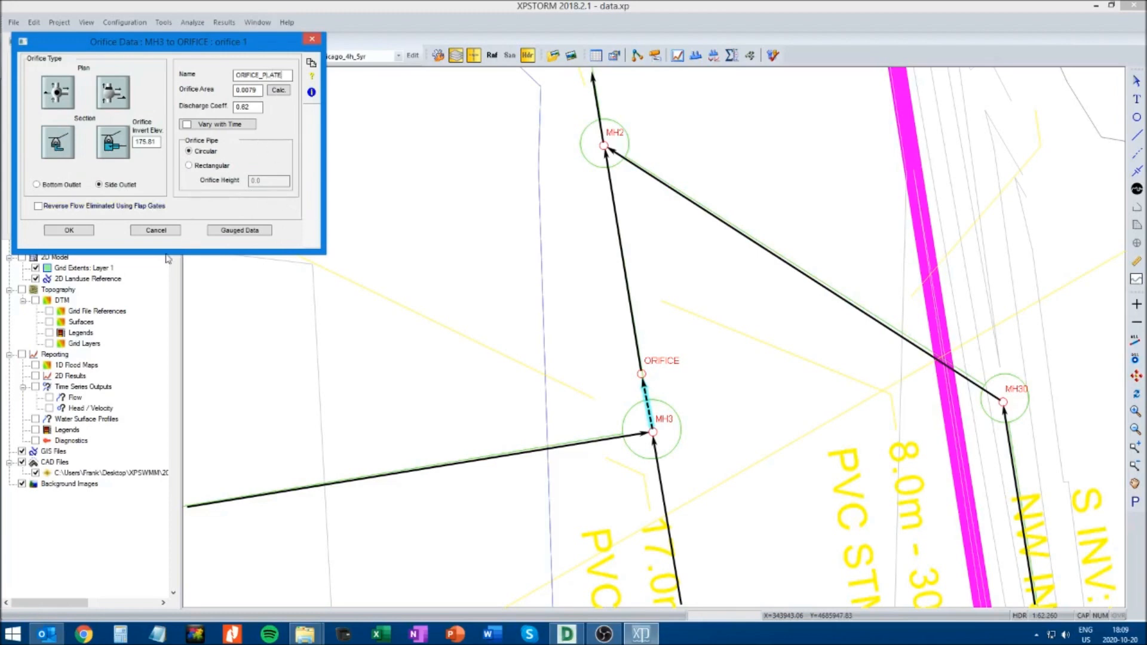
pyautogui.click(71, 233)
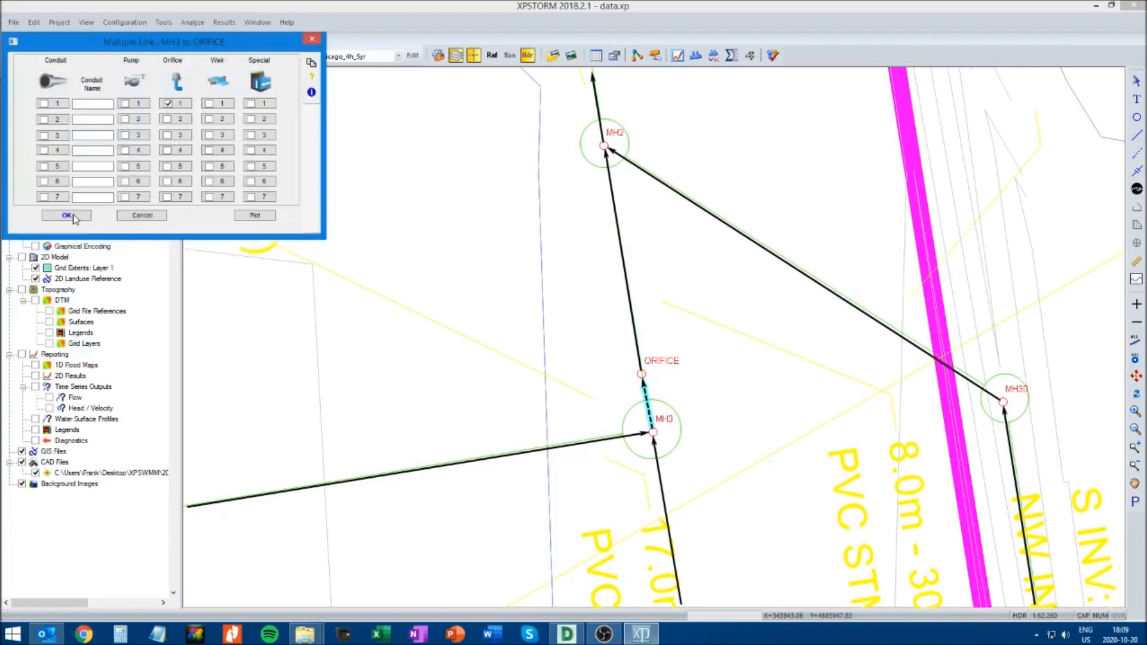
pyautogui.click(71, 214)
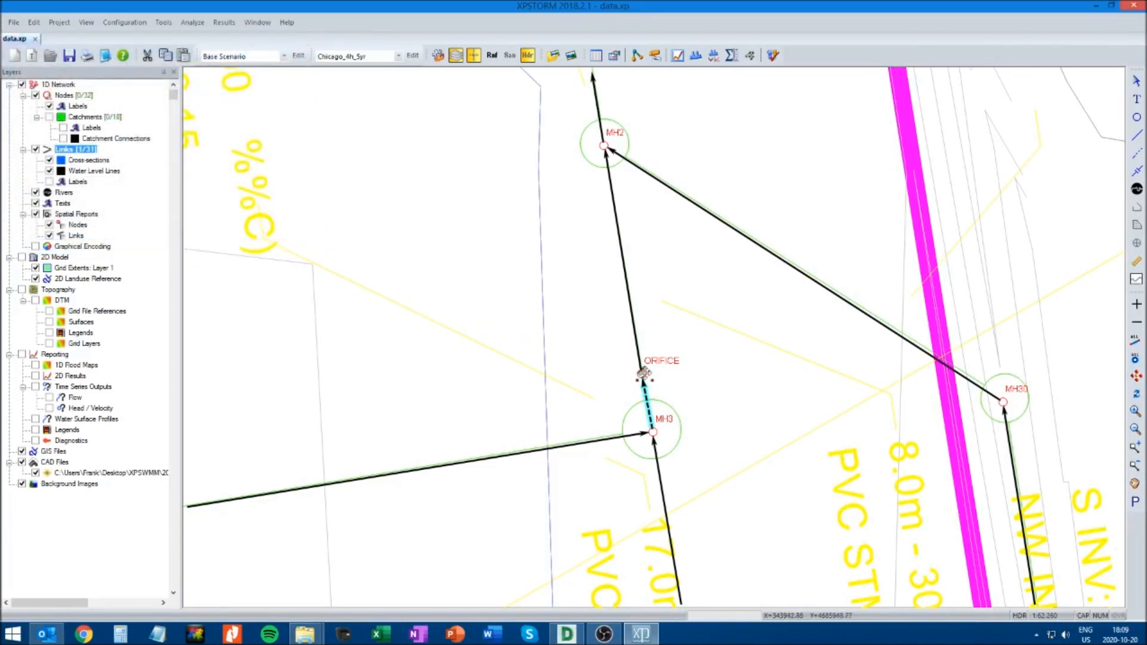
# Rename the ORIFICE node as ORIFICE NODE and save the model
pyautogui.click(602, 371)
pyautogui.click(640, 375)
pyautogui.rightClick(641, 375)
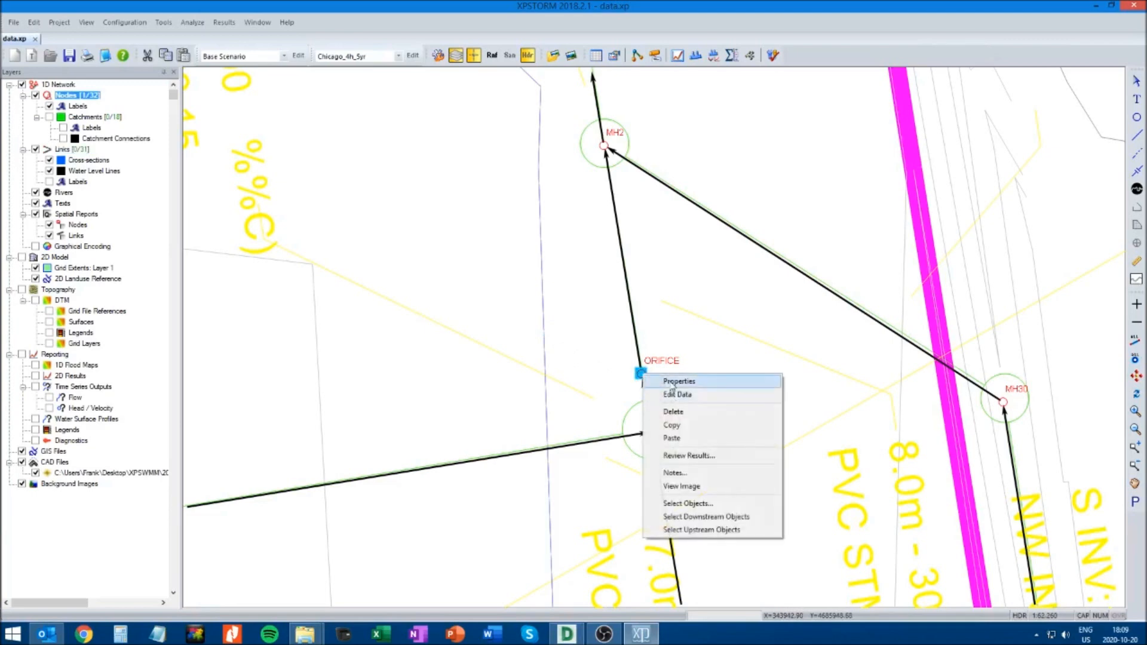
pyautogui.click(671, 382)
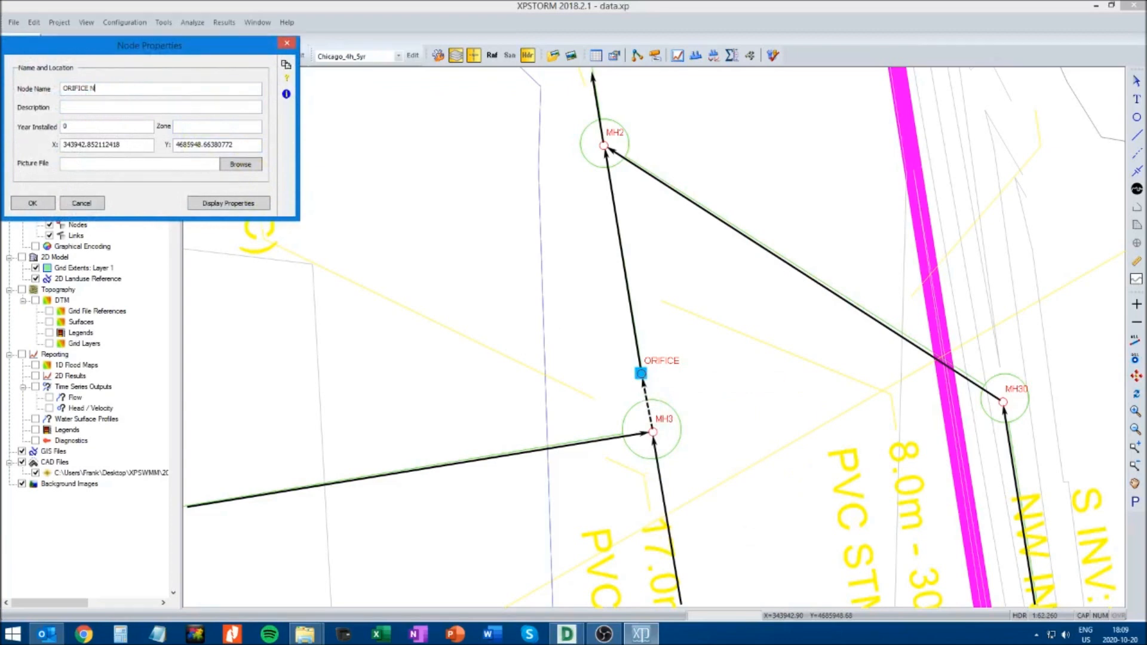
pyautogui.click(33, 203)
pyautogui.click(376, 235)
pyautogui.click(69, 56)
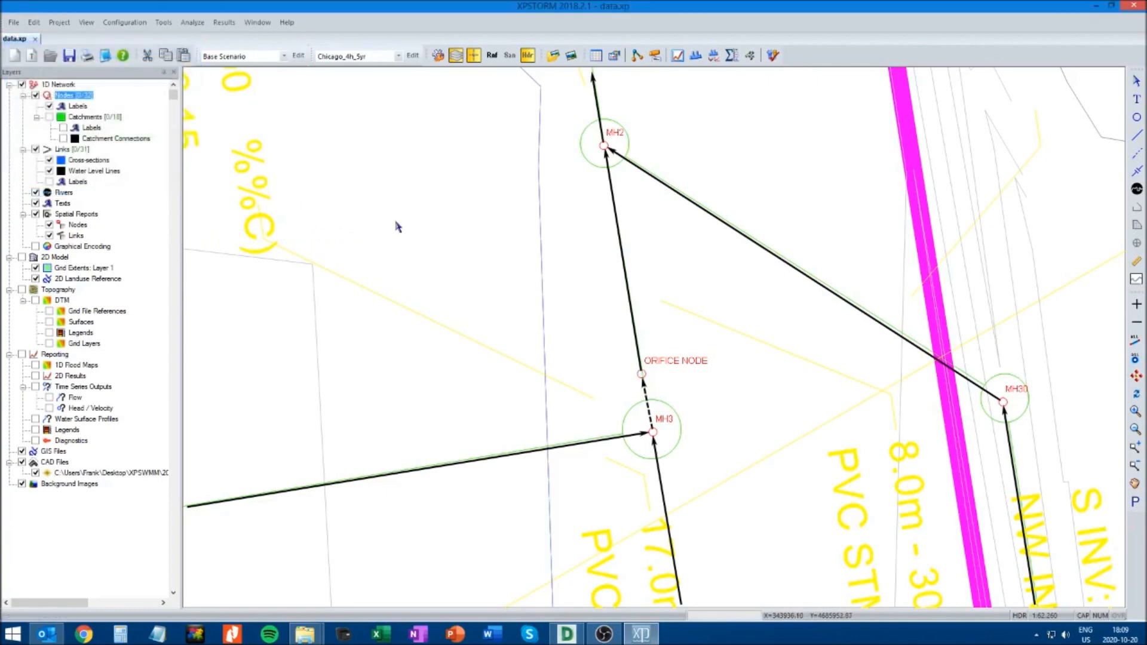
# Start the analysis, review the warnings in the error log, and decline to continue solving
pyautogui.click(773, 56)
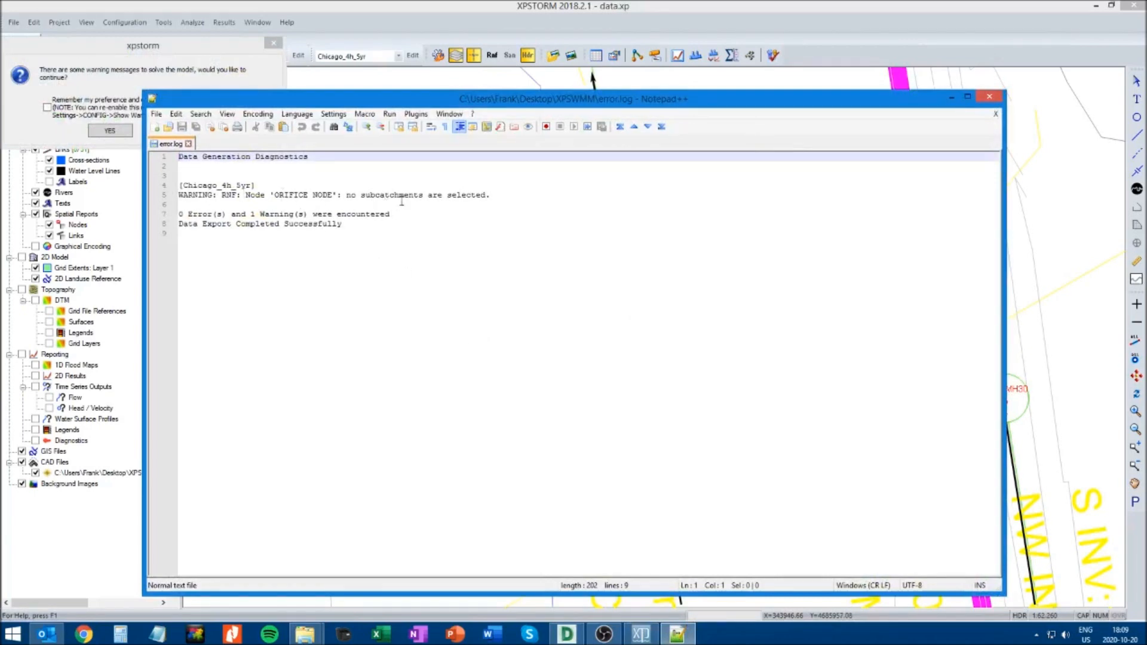
pyautogui.click(996, 101)
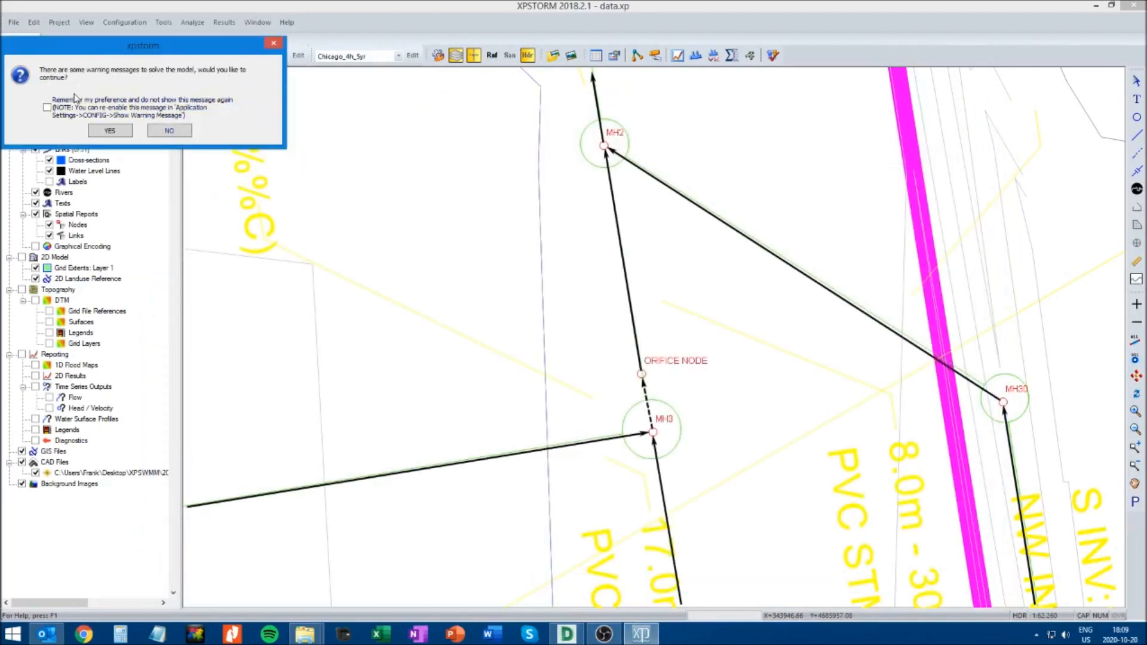
pyautogui.click(165, 134)
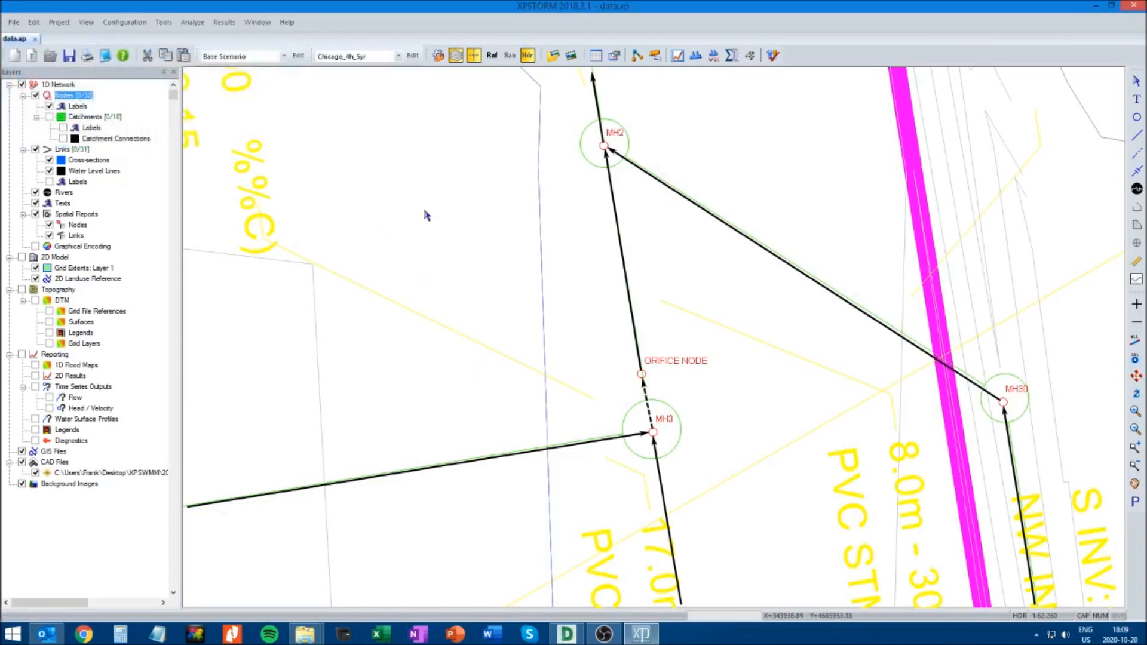
# Remove ORIFICE NODE from the Runoff mode
pyautogui.click(492, 57)
pyautogui.click(640, 374)
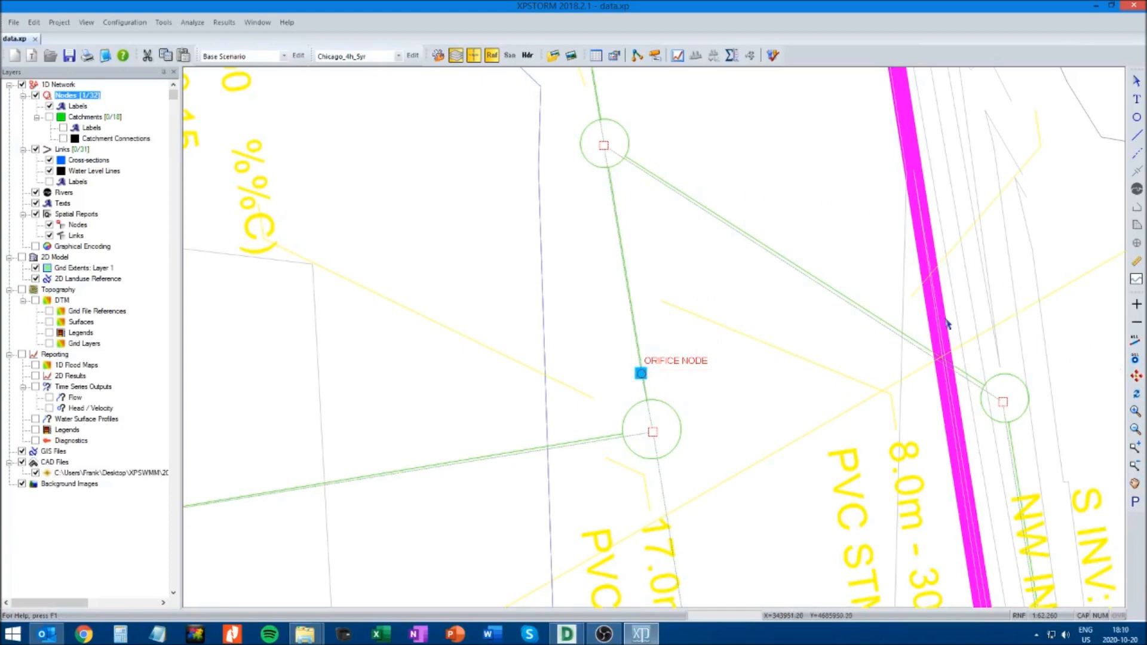
pyautogui.click(1138, 325)
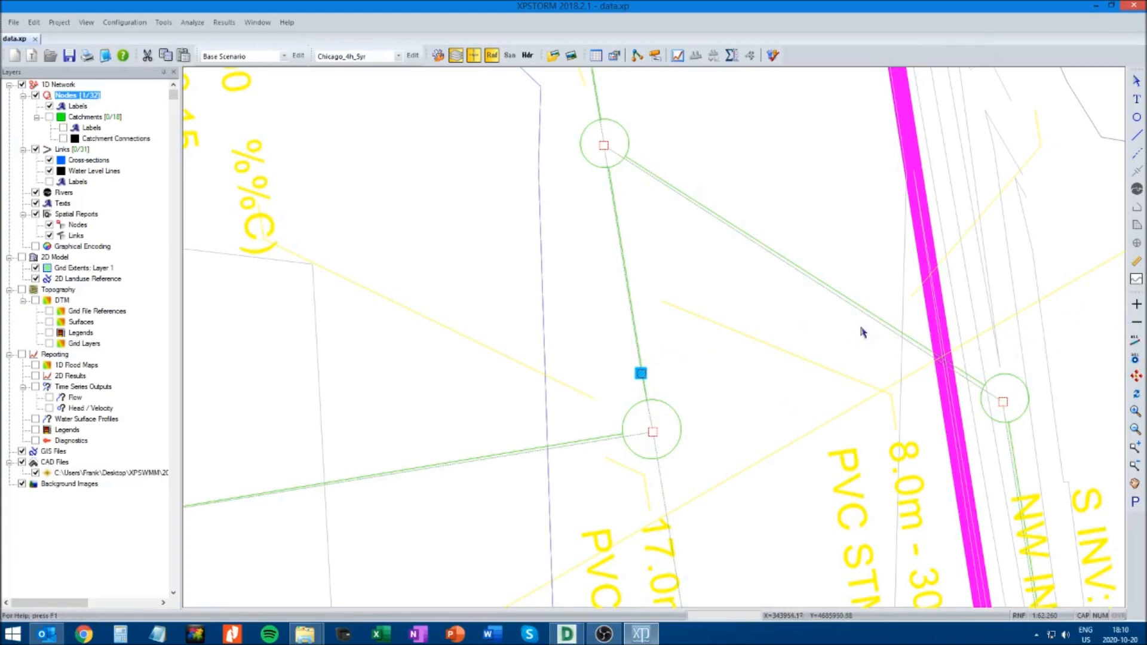
# Save the model in Hydraulics mode and solve it, dismissing the continuity results
pyautogui.click(527, 55)
pyautogui.click(455, 261)
pyautogui.hotkey('ctrl', 's')
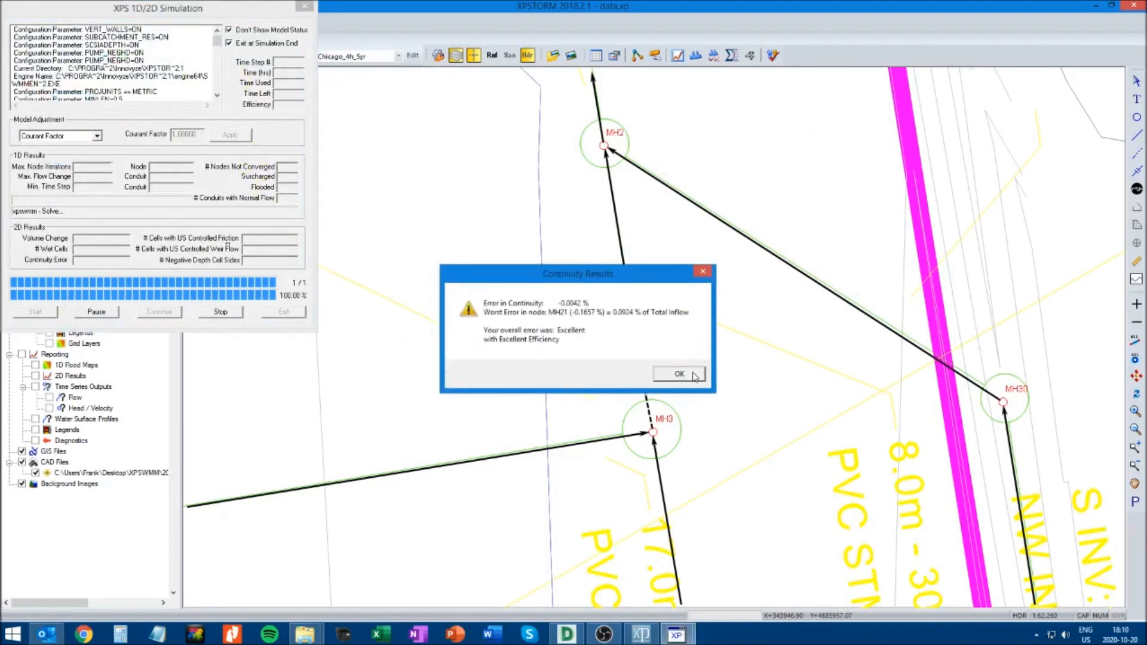
pyautogui.click(694, 374)
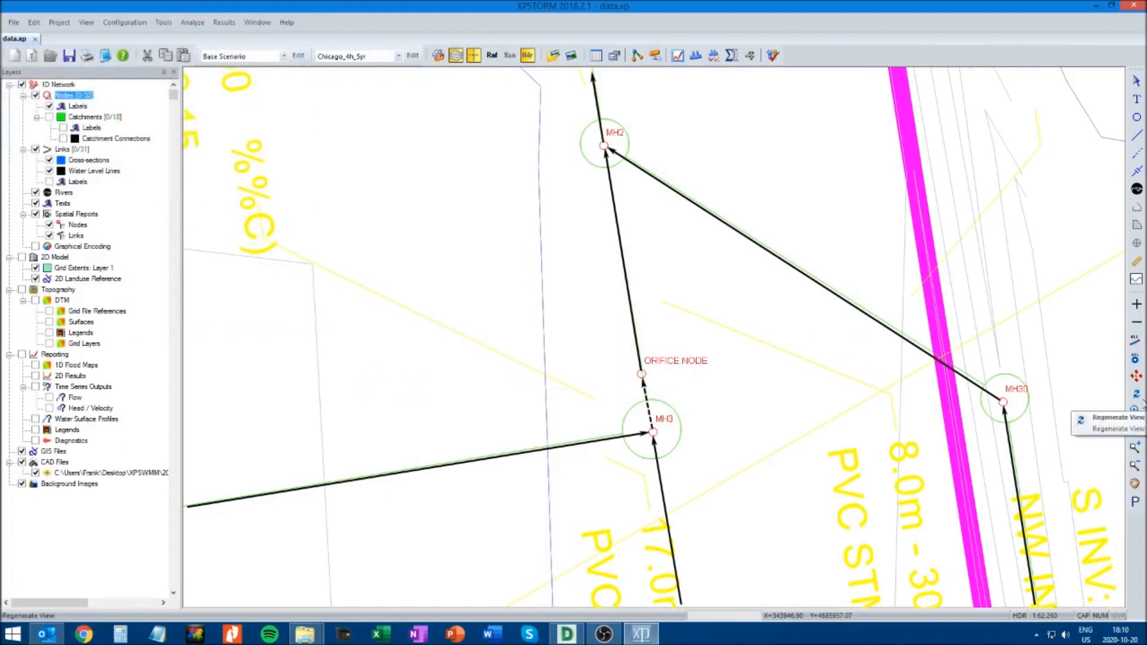
# Review the flow and velocity results graph for the conduit from OGS to OUTFALL
pyautogui.click(1136, 377)
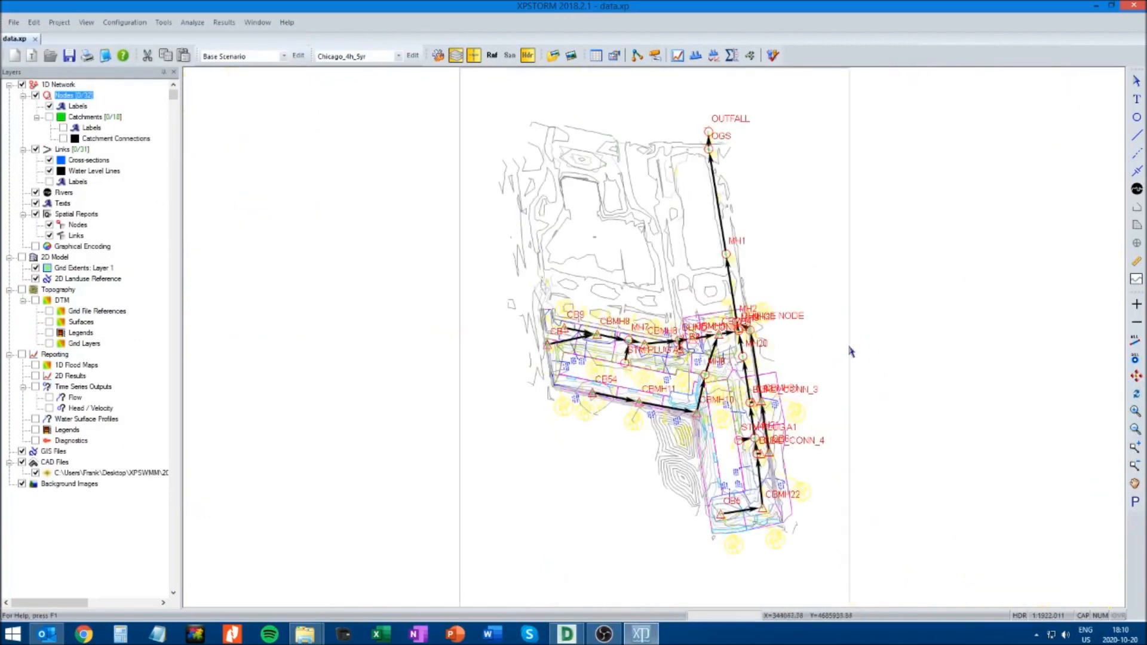
pyautogui.click(1136, 447)
pyautogui.moveTo(616, 101); pyautogui.dragTo(816, 227)
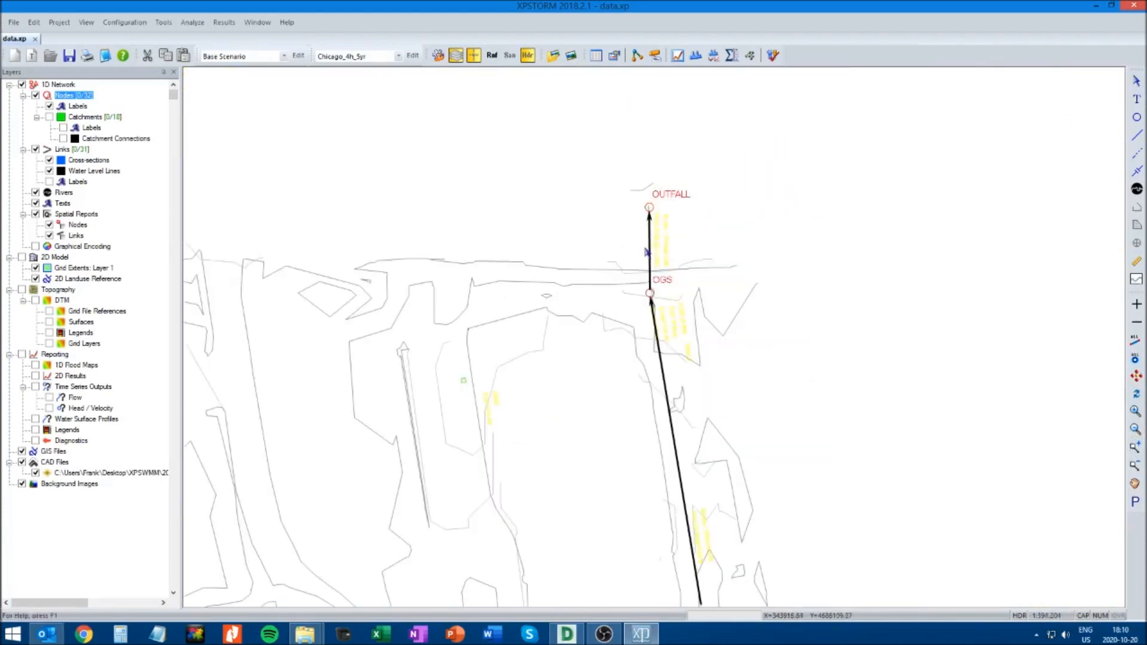
pyautogui.click(651, 255)
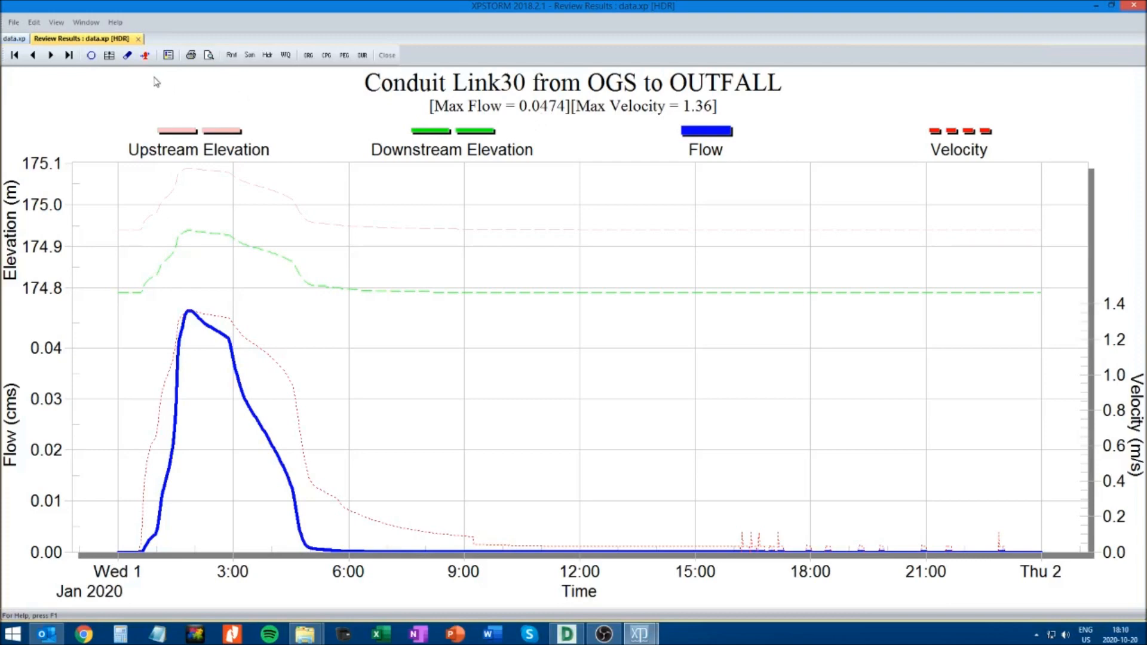
pyautogui.click(138, 38)
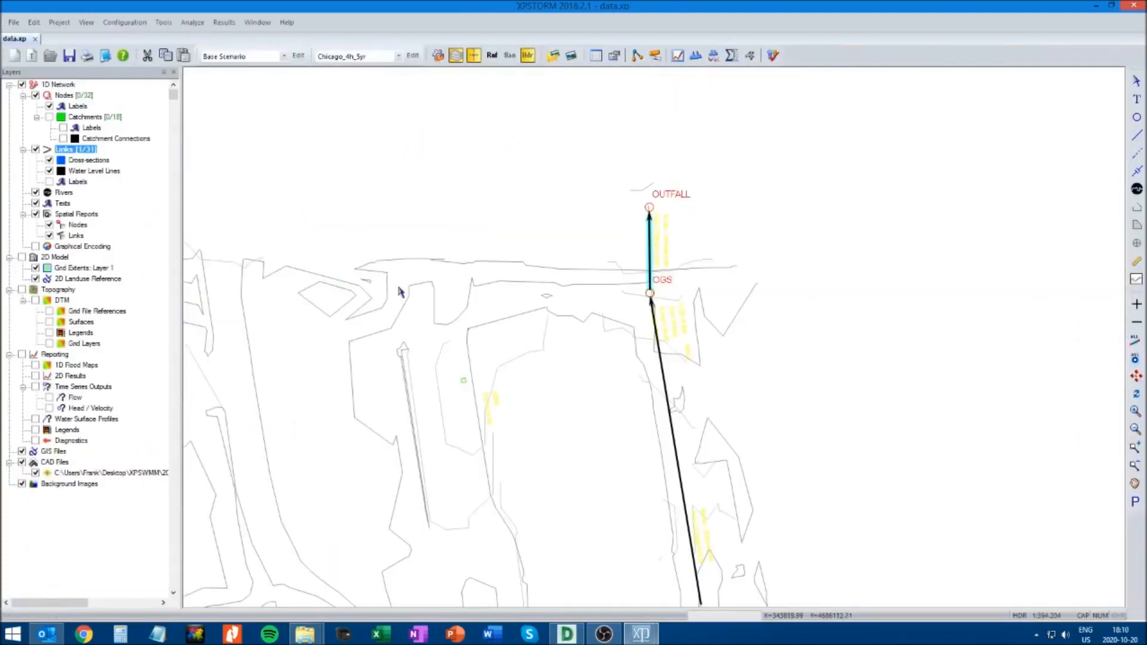
# Review the flow and velocity results graph for the conduit from ORIFICE NODE to MH2
pyautogui.click(1137, 484)
pyautogui.moveTo(980, 517); pyautogui.dragTo(898, 238)
pyautogui.moveTo(803, 402); pyautogui.dragTo(747, 218)
pyautogui.moveTo(805, 343); pyautogui.dragTo(758, 204)
pyautogui.moveTo(843, 394); pyautogui.dragTo(848, 325)
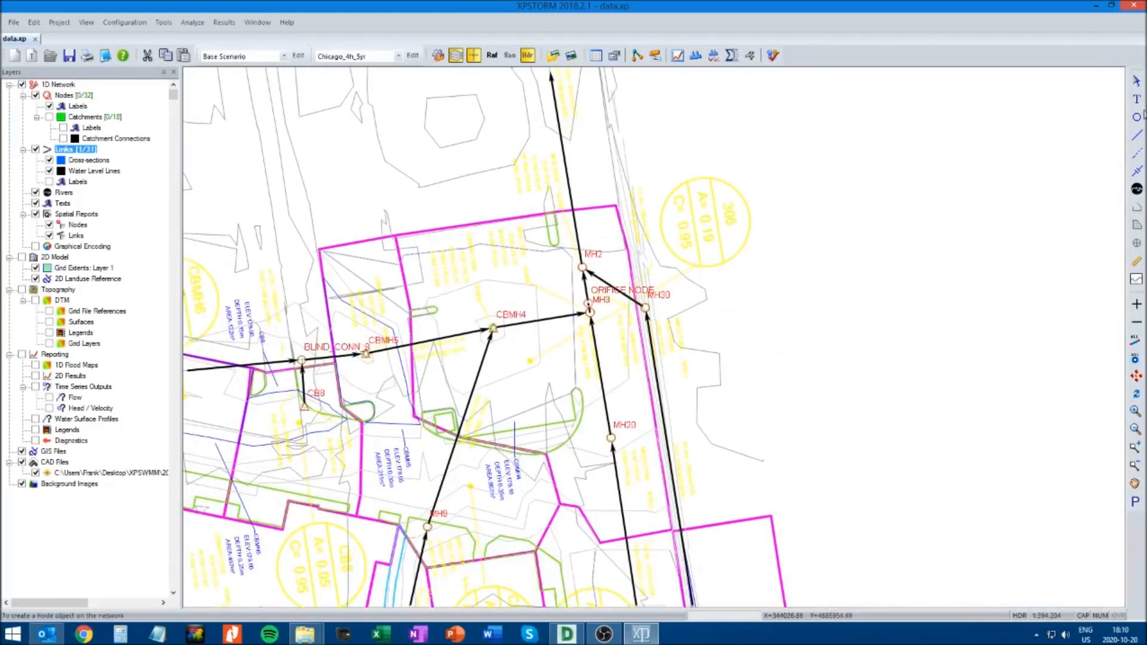
pyautogui.click(1134, 416)
pyautogui.moveTo(489, 229); pyautogui.dragTo(769, 415)
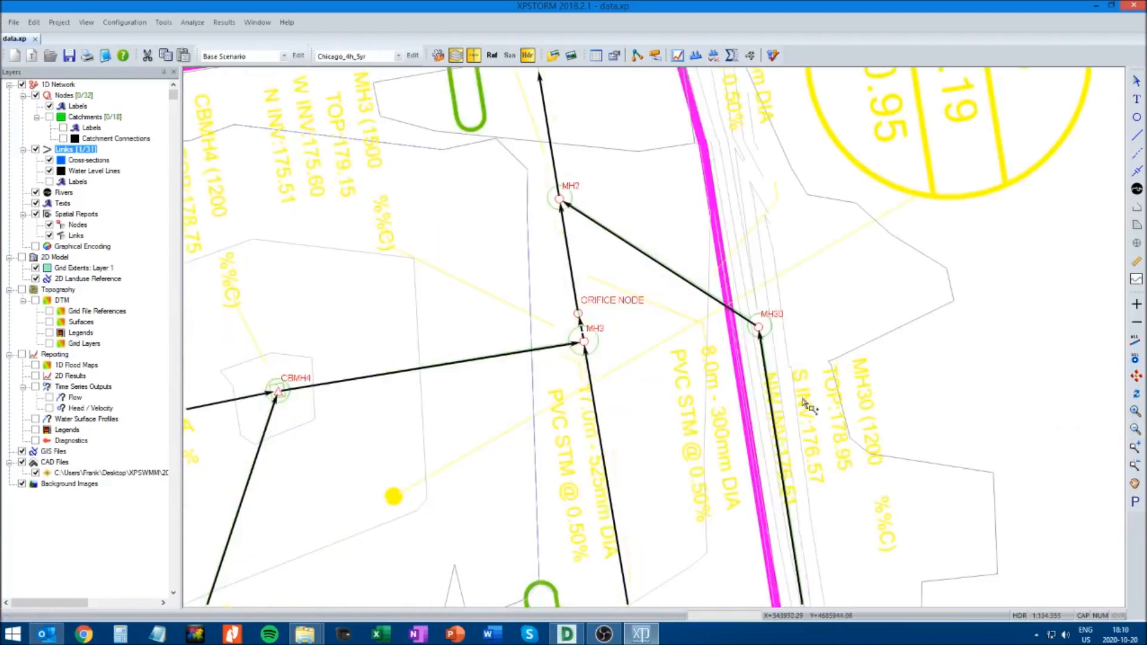
pyautogui.click(1136, 83)
pyautogui.click(640, 255)
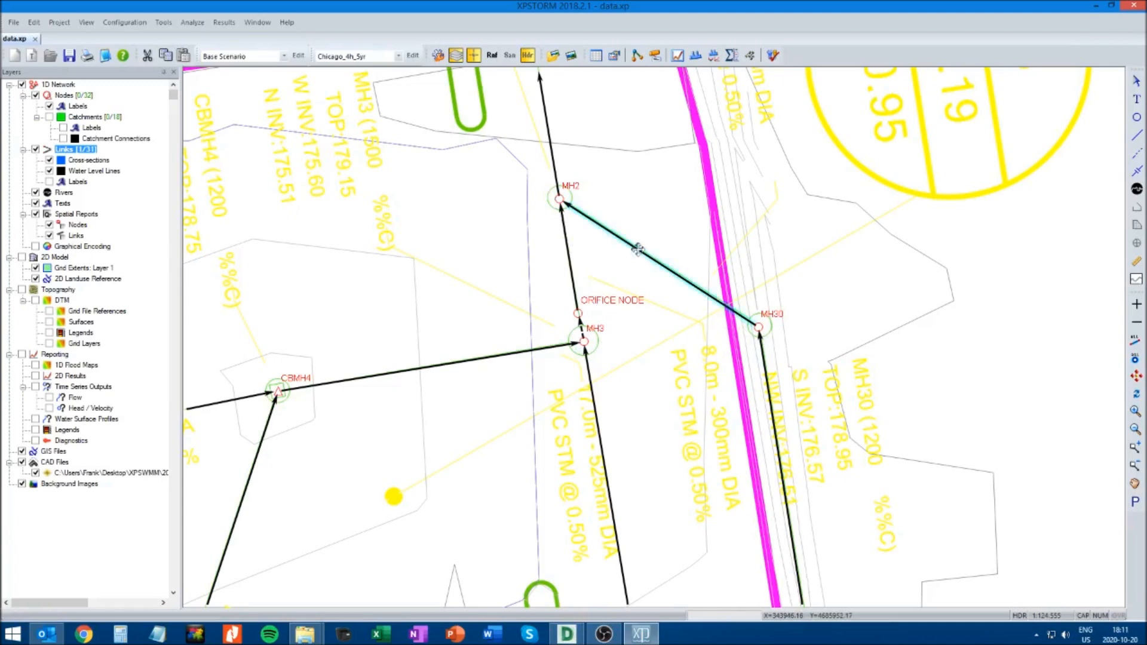
pyautogui.click(569, 262)
pyautogui.rightClick(568, 257)
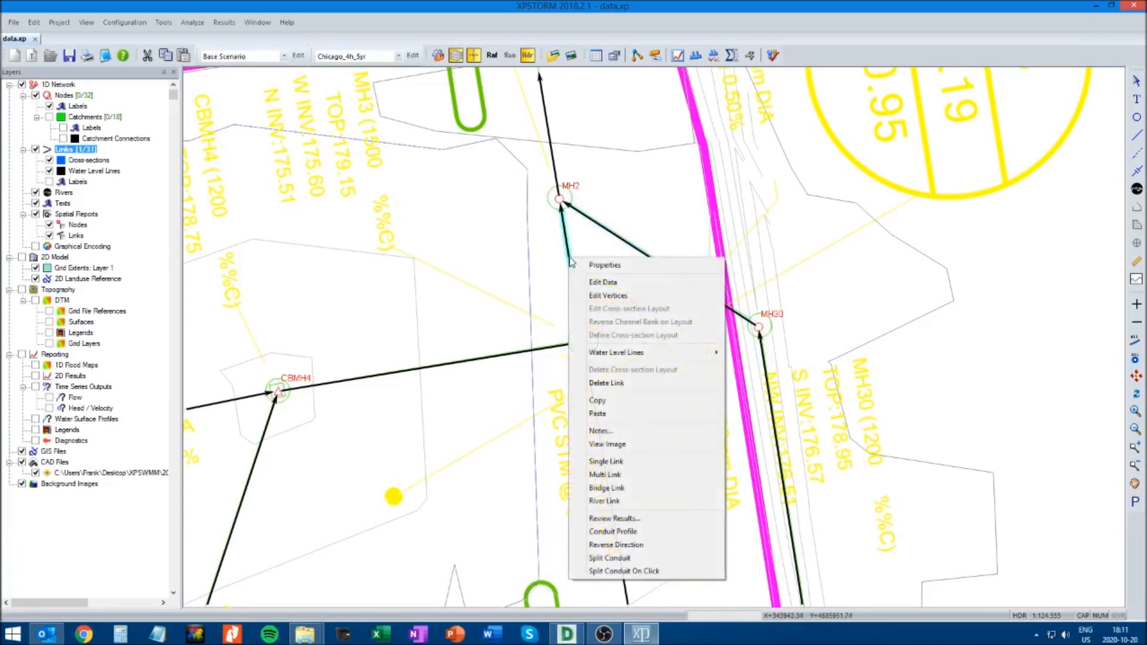
pyautogui.click(660, 219)
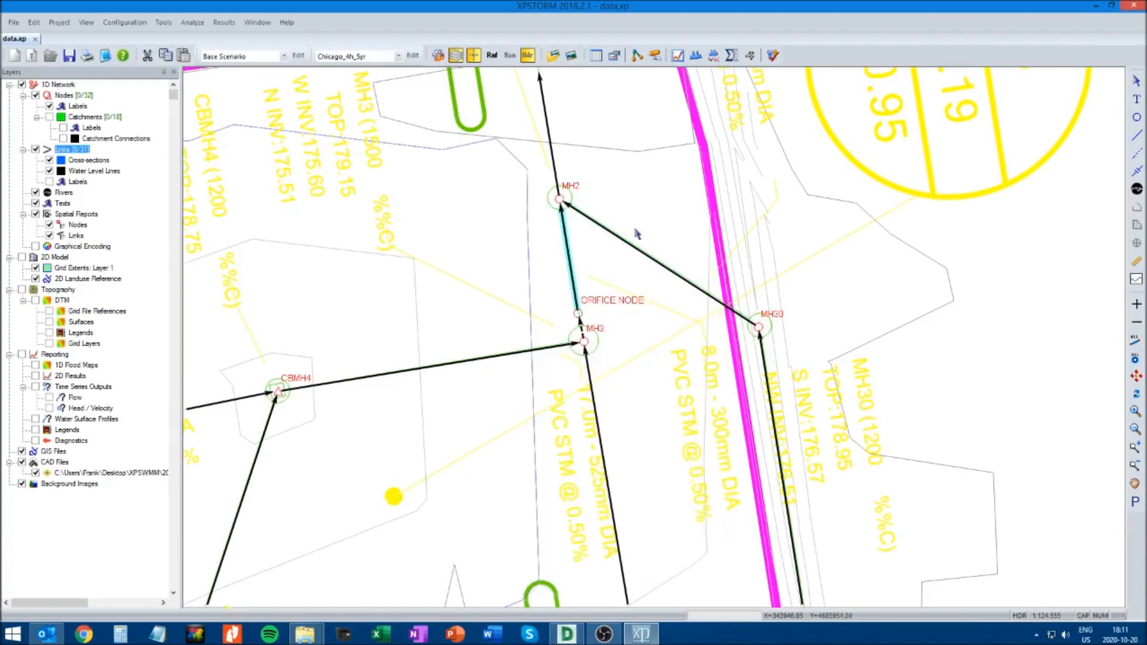
pyautogui.click(696, 55)
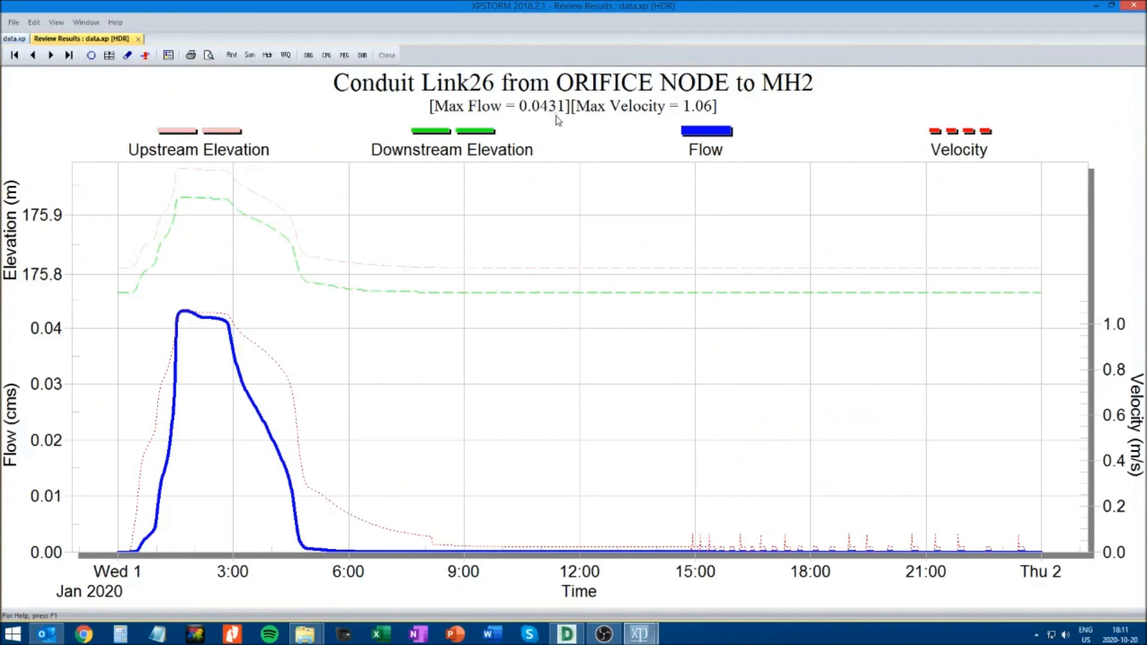
pyautogui.click(138, 39)
# Check the maximum flow on the results graph for the conduit from MH30 to MH2
pyautogui.click(653, 258)
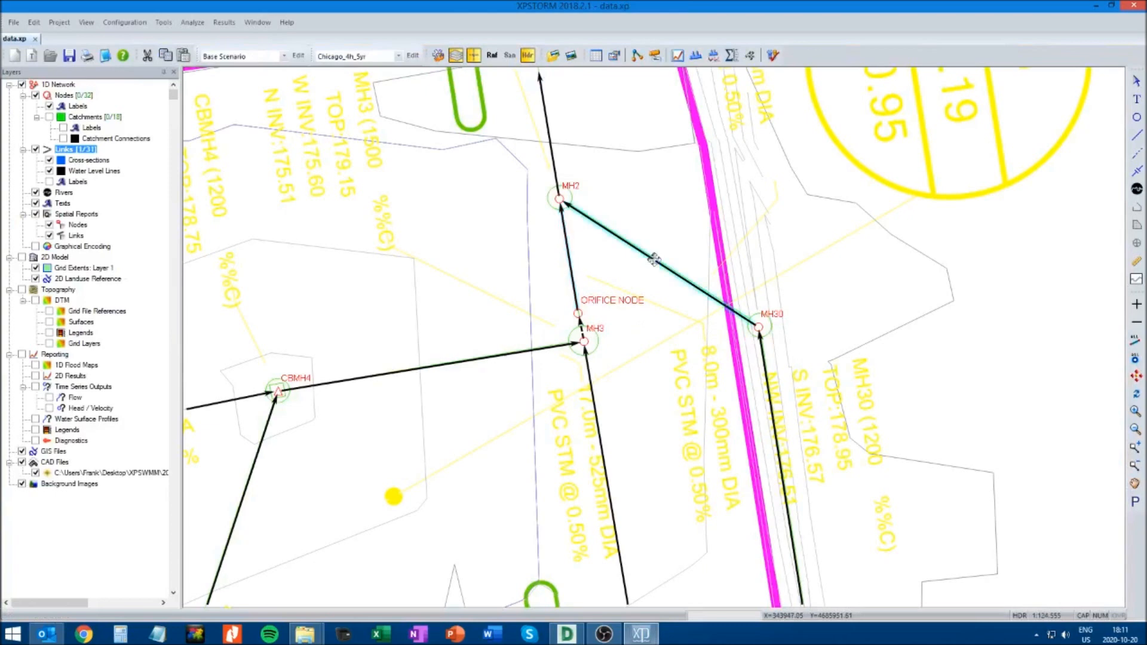
pyautogui.click(678, 55)
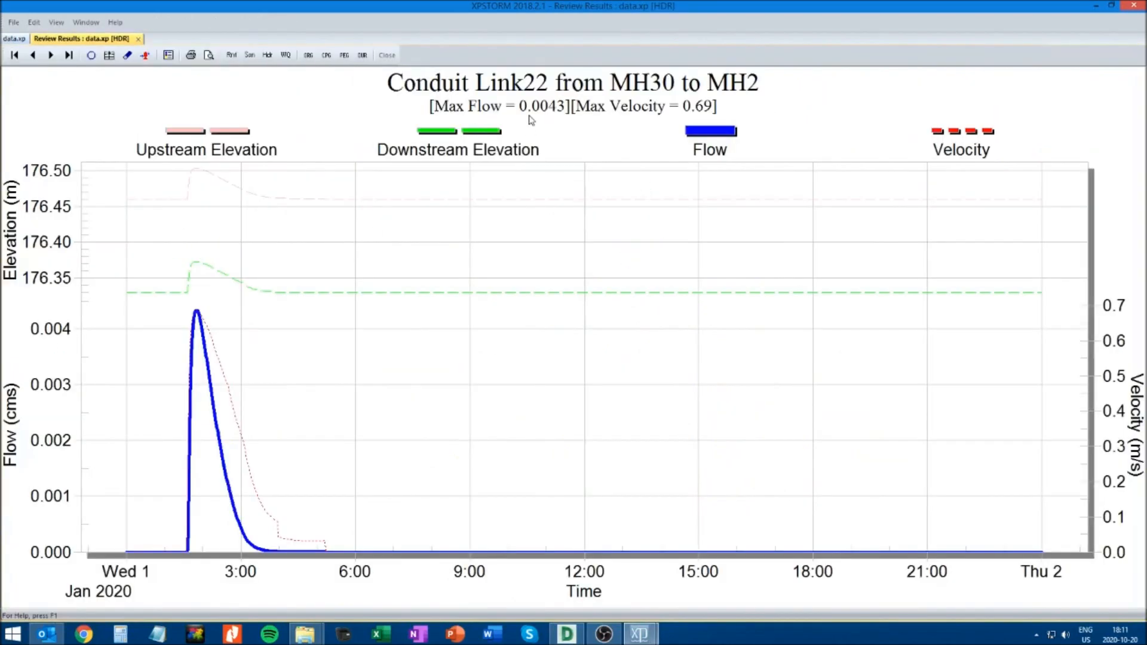
pyautogui.click(139, 40)
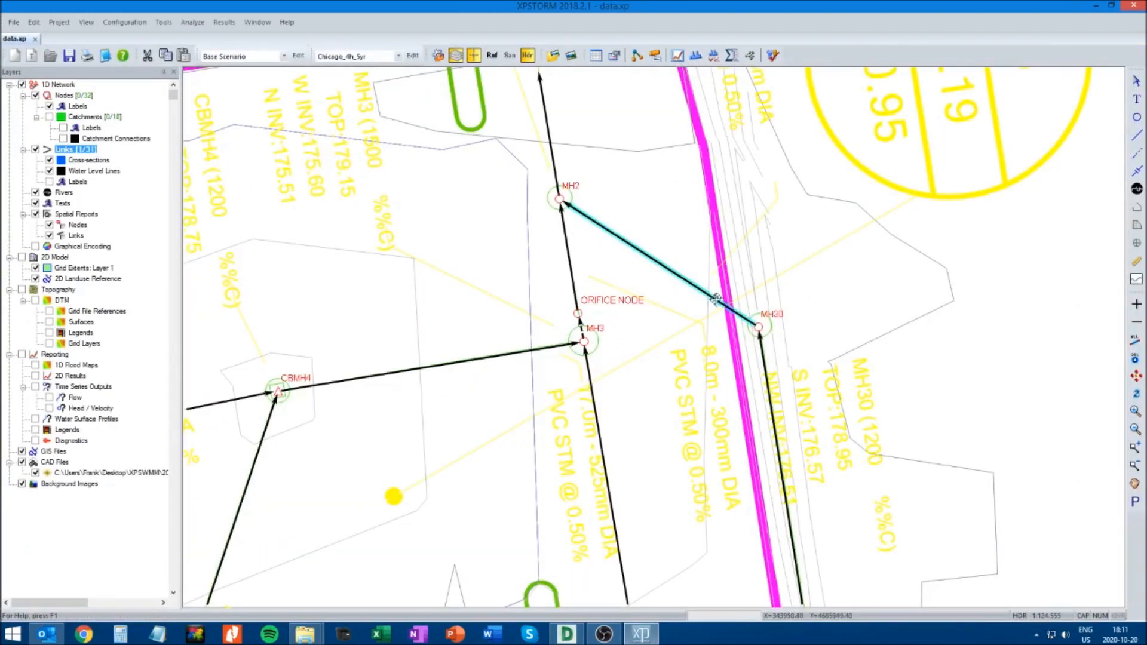
pyautogui.click(679, 56)
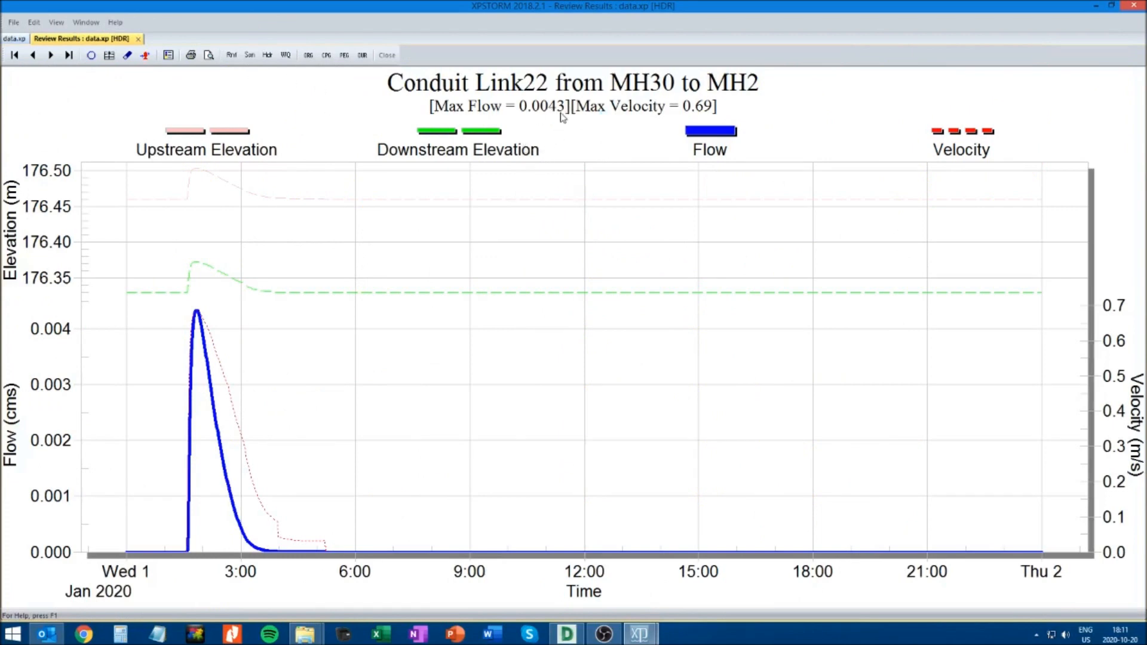
pyautogui.click(138, 39)
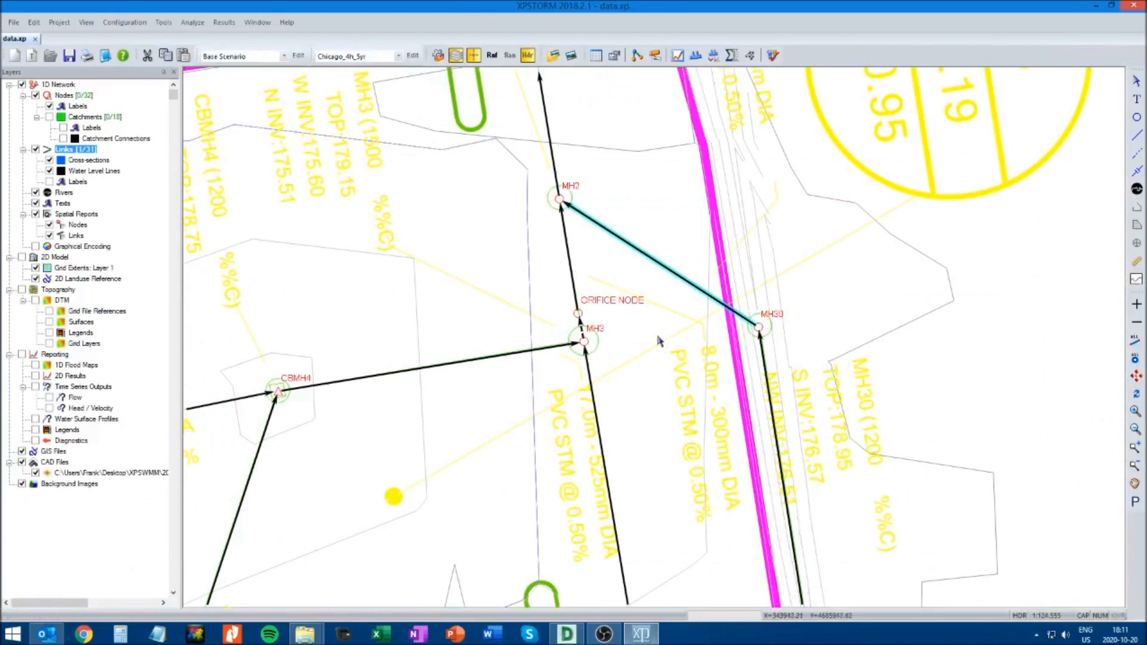
# Recheck the flow results graph for the conduit from ORIFICE NODE to MH2
pyautogui.click(573, 278)
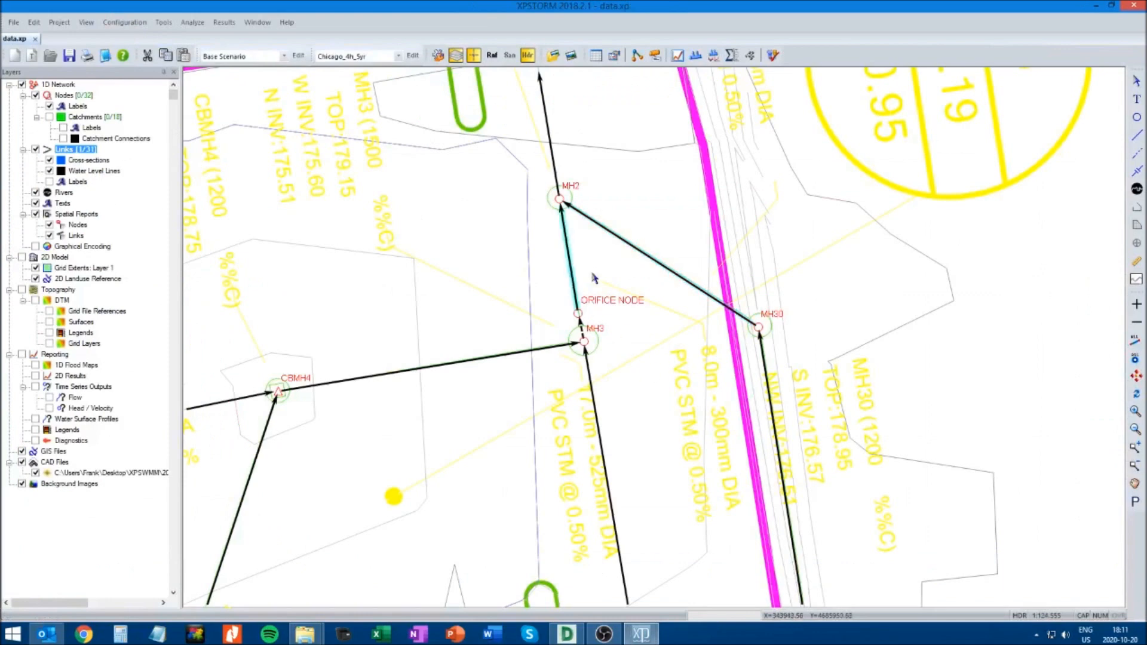
pyautogui.click(679, 58)
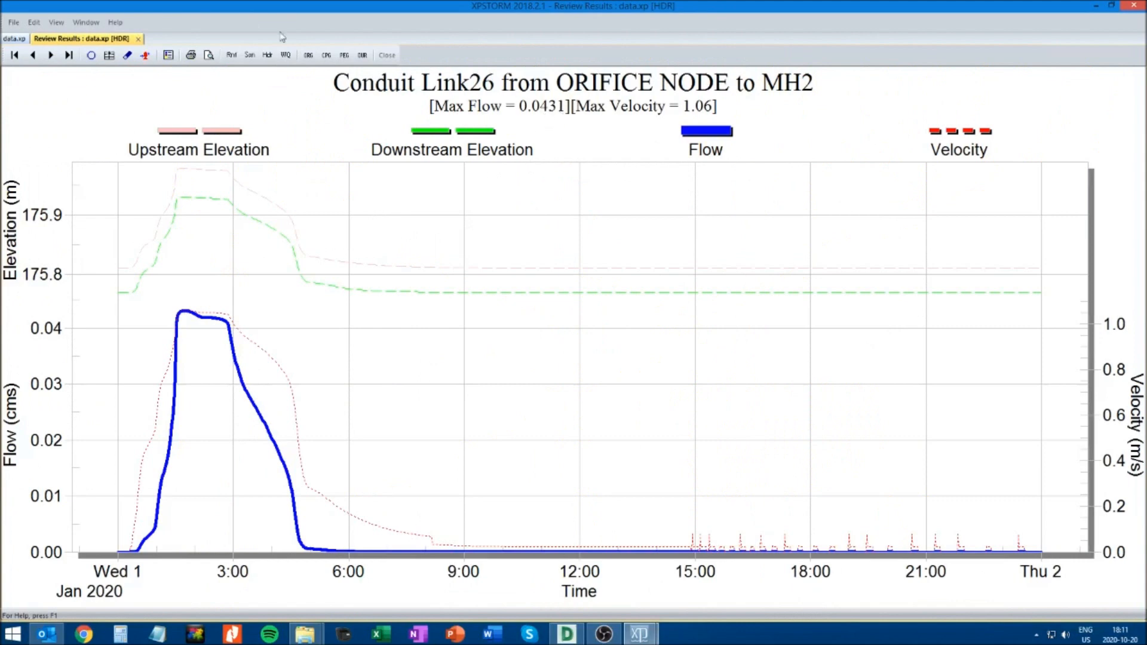
pyautogui.click(139, 38)
# Review the flow and velocity results graph for the conduit from MH2 to MH1
pyautogui.click(553, 140)
pyautogui.click(680, 58)
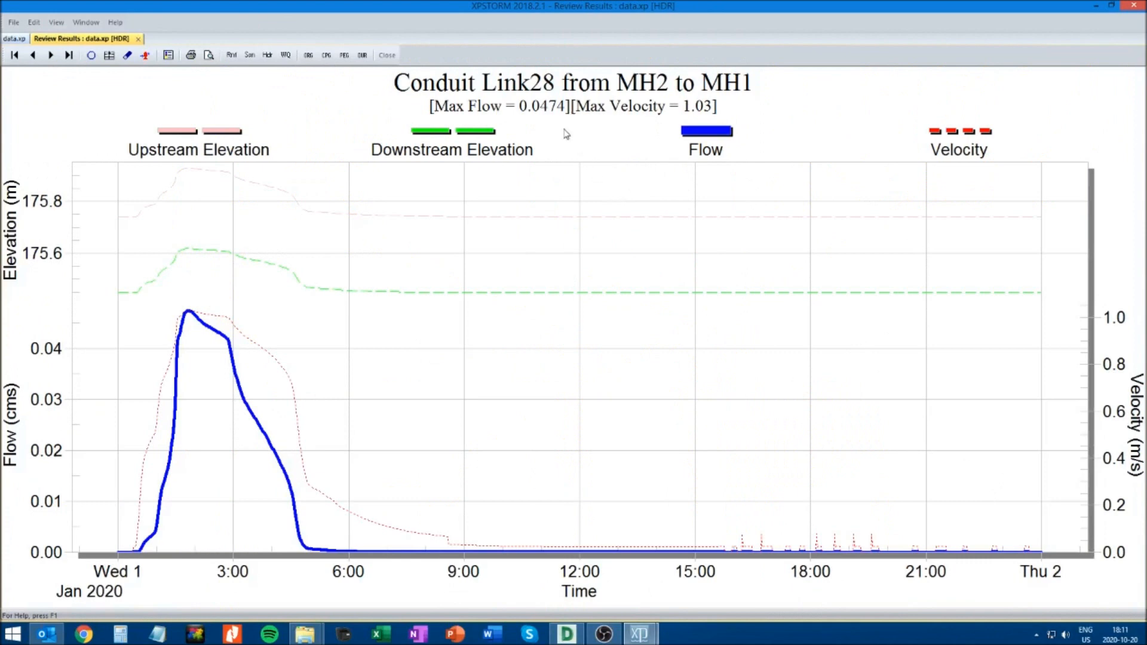
pyautogui.click(138, 39)
pyautogui.click(550, 267)
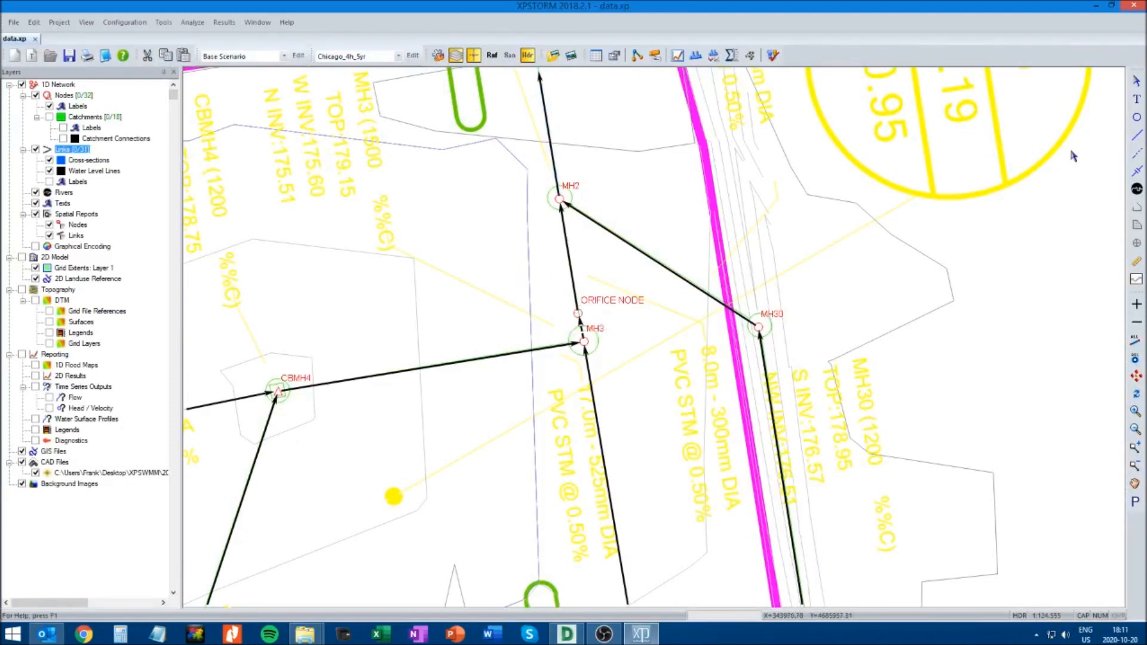
# Recalculate the orifice area of ORIFICE_PLATE between MH3 and ORIFICE NODE for a circular opening with a diameter of 0.09 m
pyautogui.click(581, 329)
pyautogui.rightClick(582, 329)
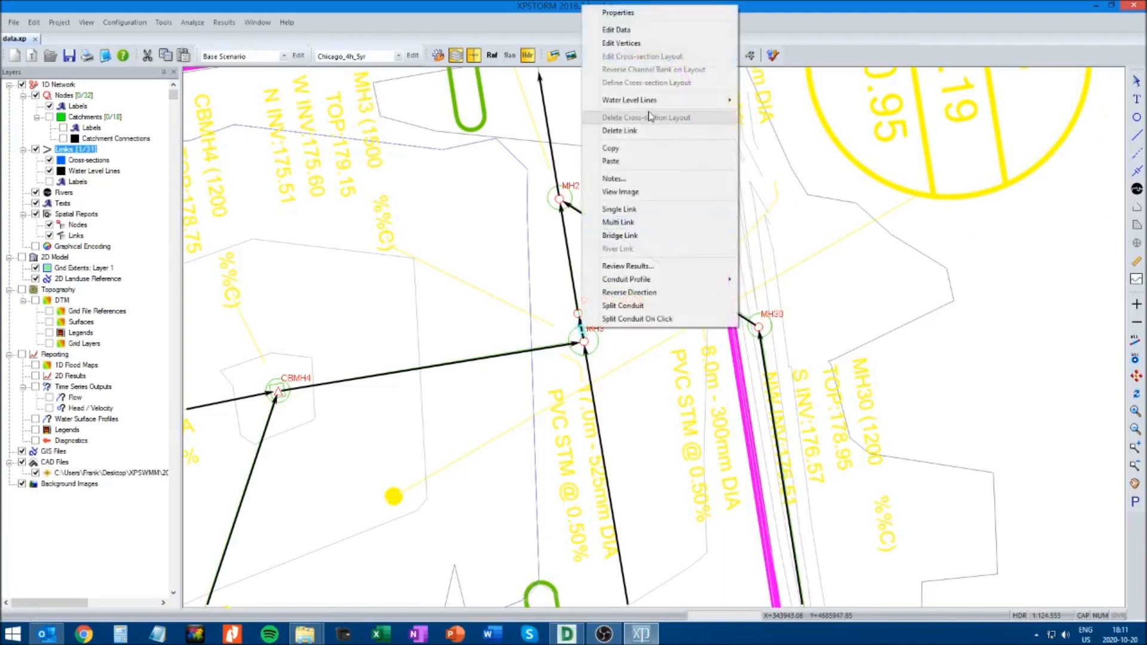
pyautogui.click(688, 29)
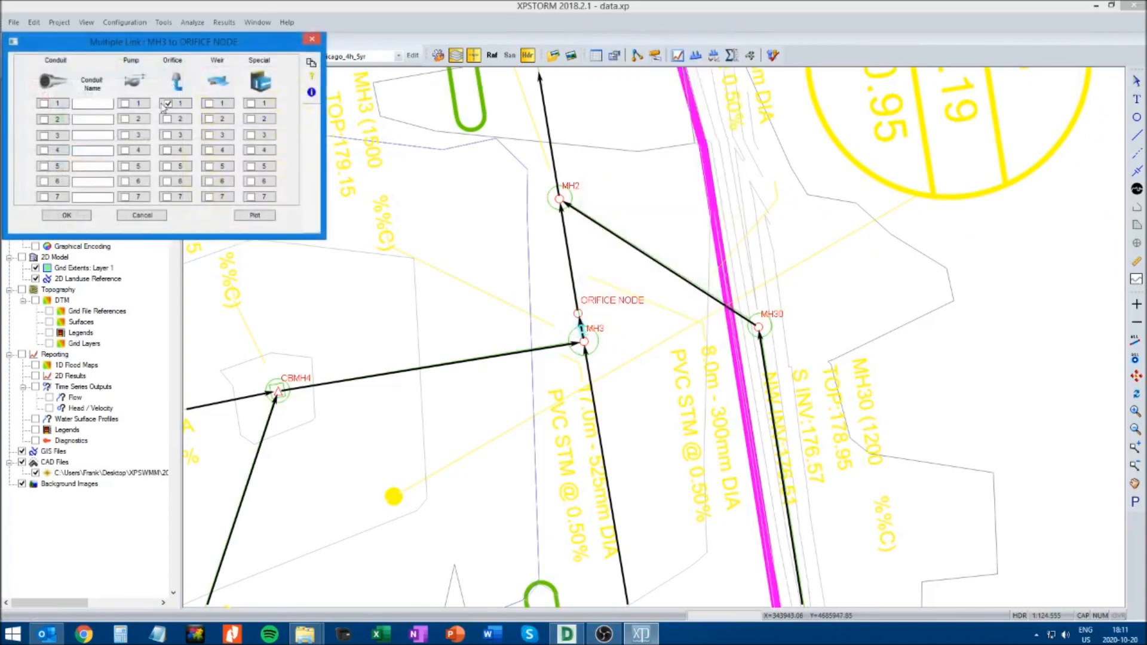
pyautogui.click(182, 105)
pyautogui.click(278, 90)
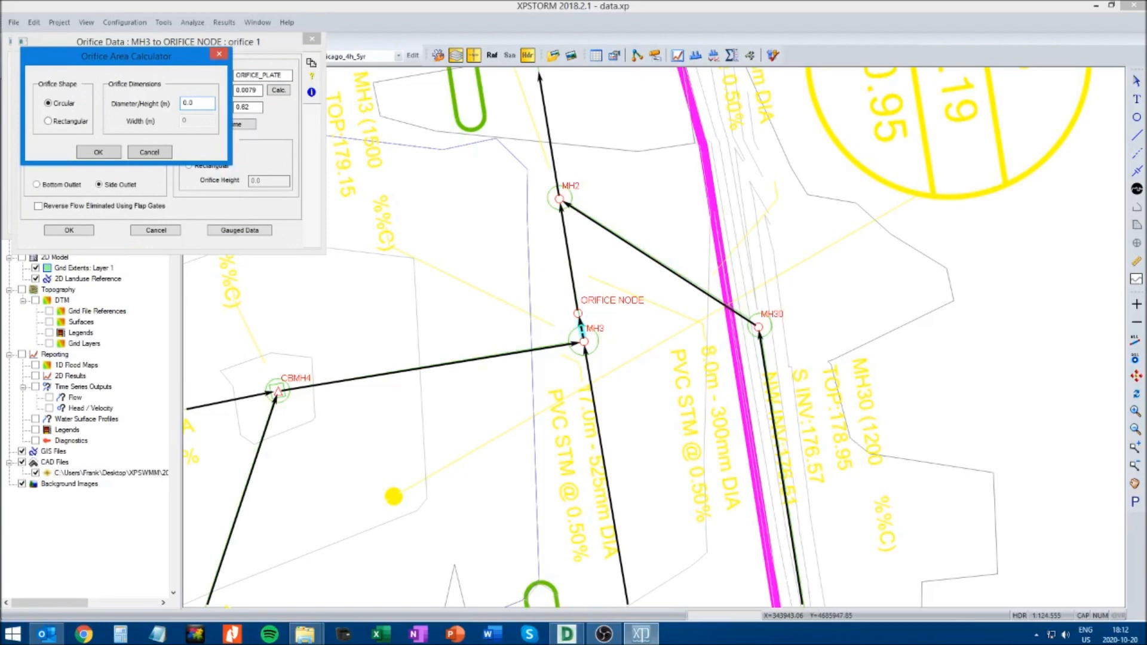
pyautogui.click(97, 154)
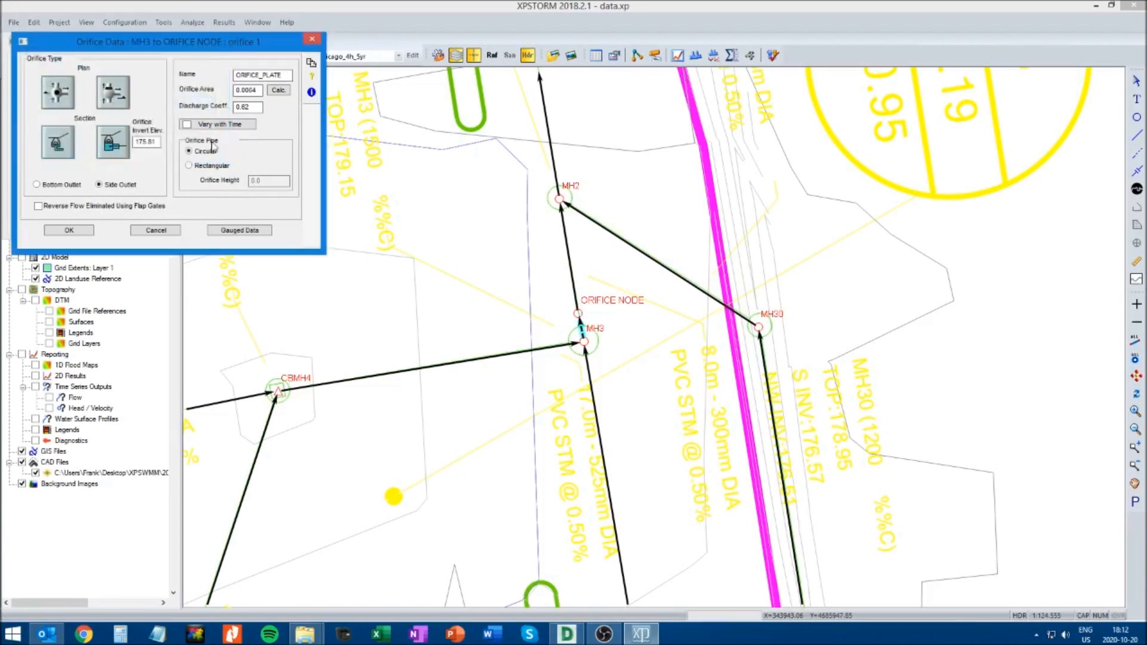
pyautogui.click(70, 231)
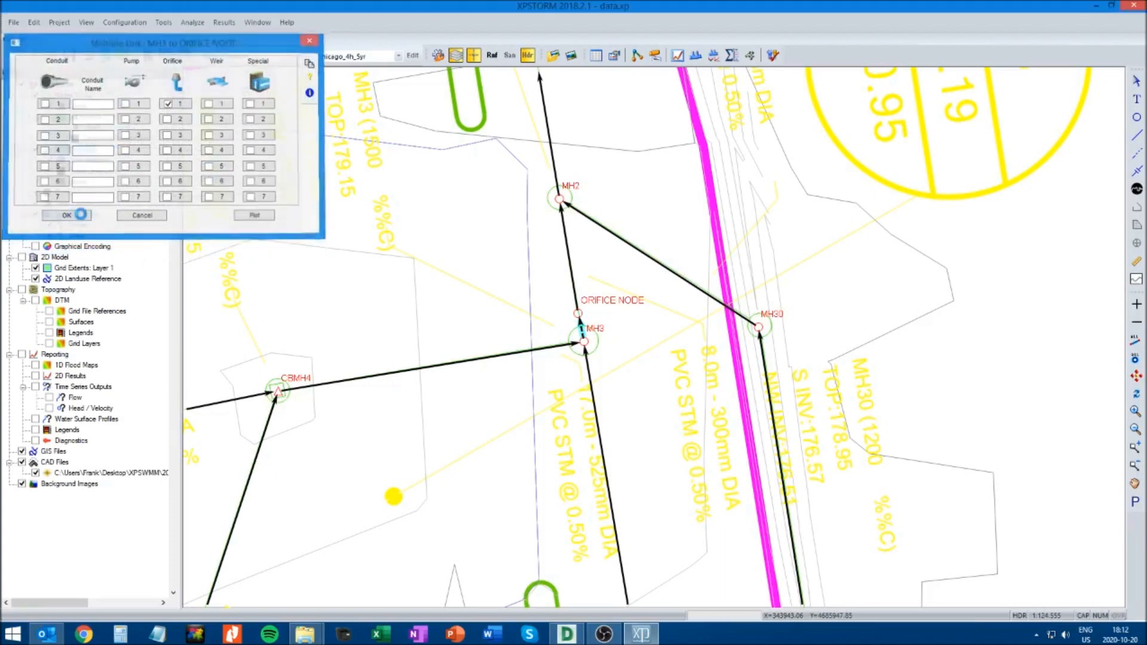
pyautogui.click(81, 214)
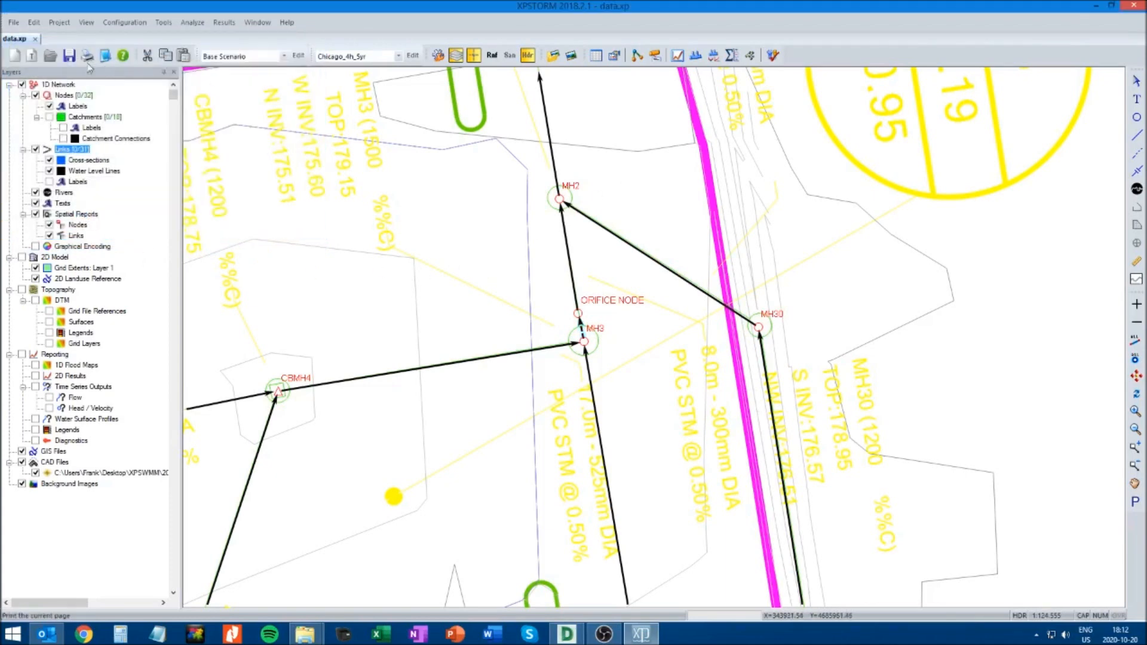
# Save the model, solve it with the revised orifice, and dismiss the results message
pyautogui.click(68, 56)
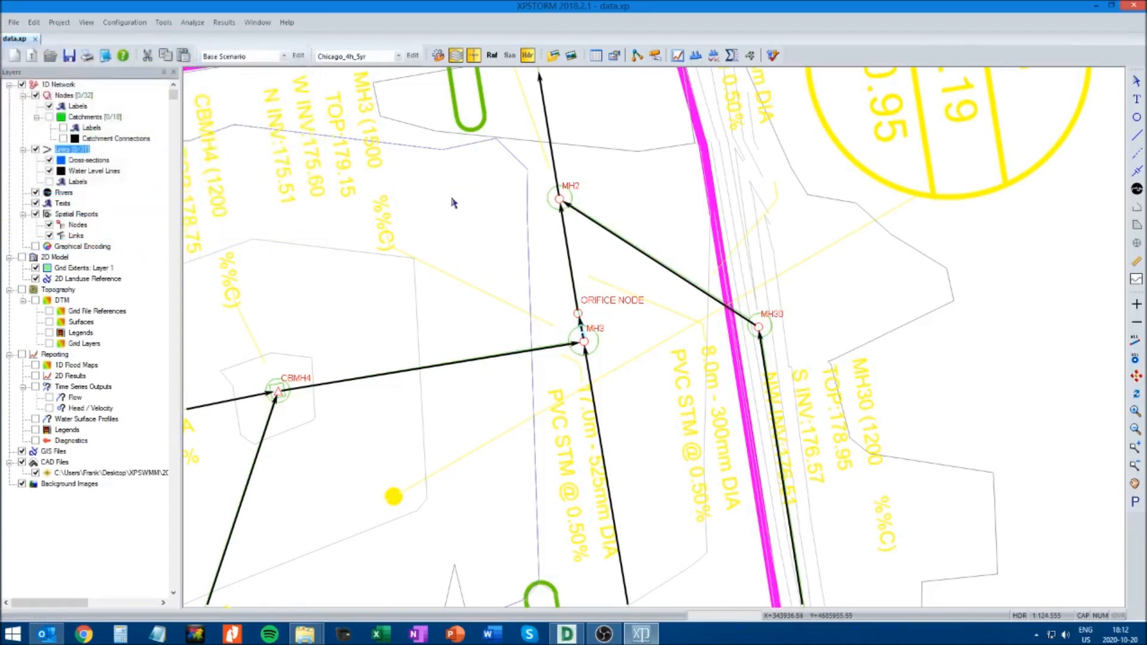
pyautogui.click(774, 56)
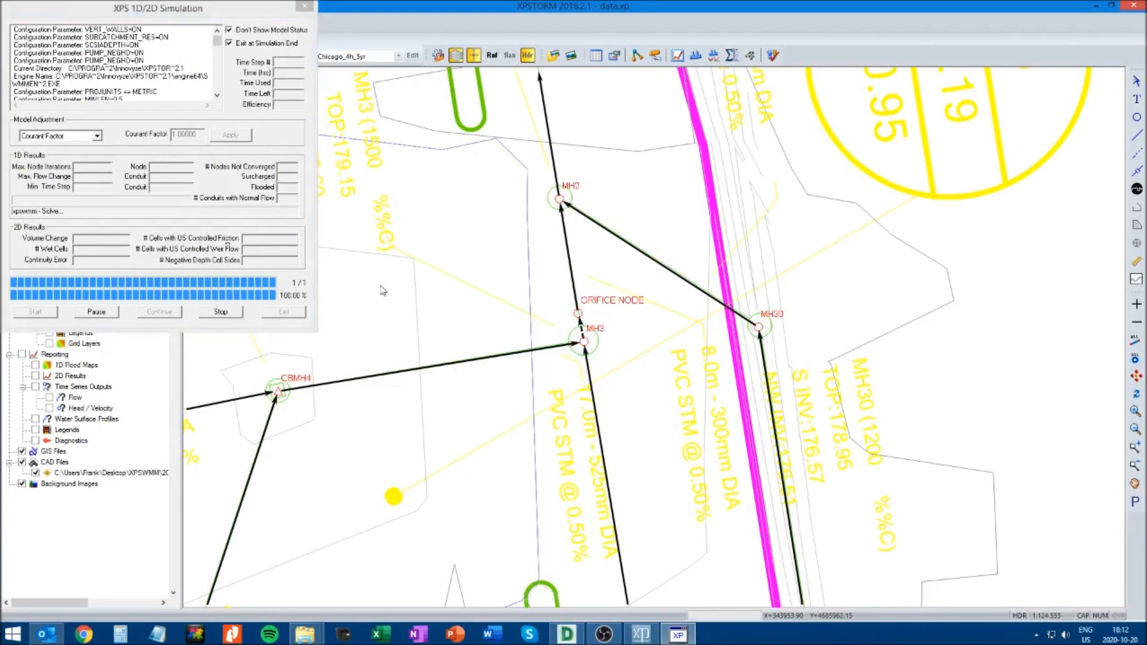
pyautogui.click(680, 375)
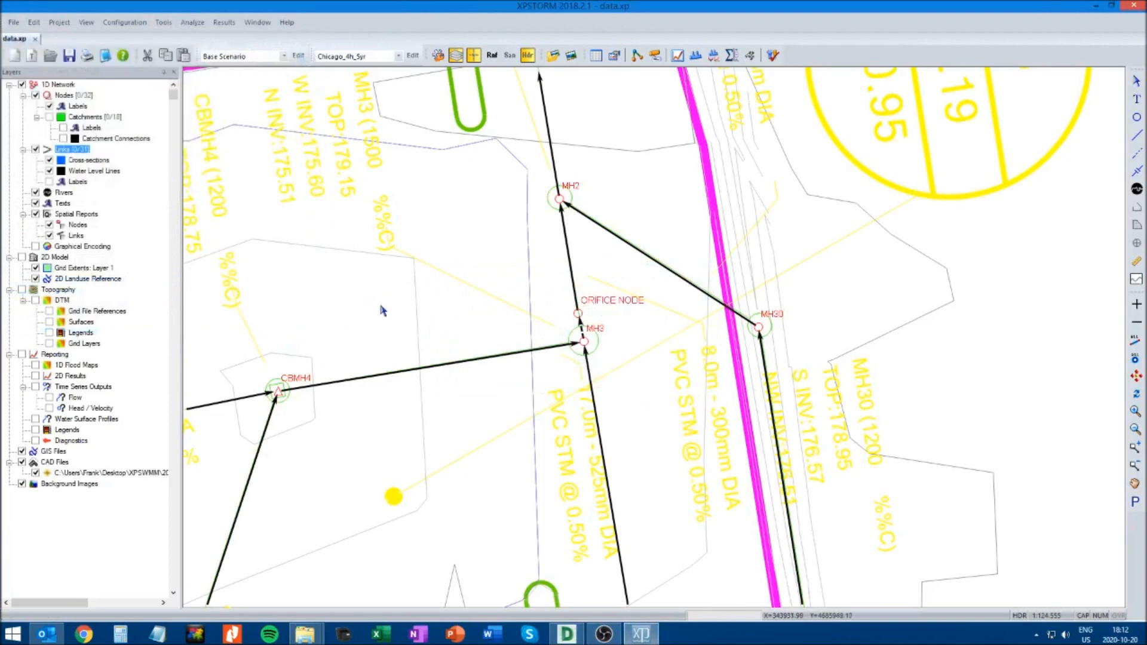
# Check the maximum flow on the MH2 to MH1 conduit's results graph for the revised orifice
pyautogui.click(550, 127)
pyautogui.click(680, 55)
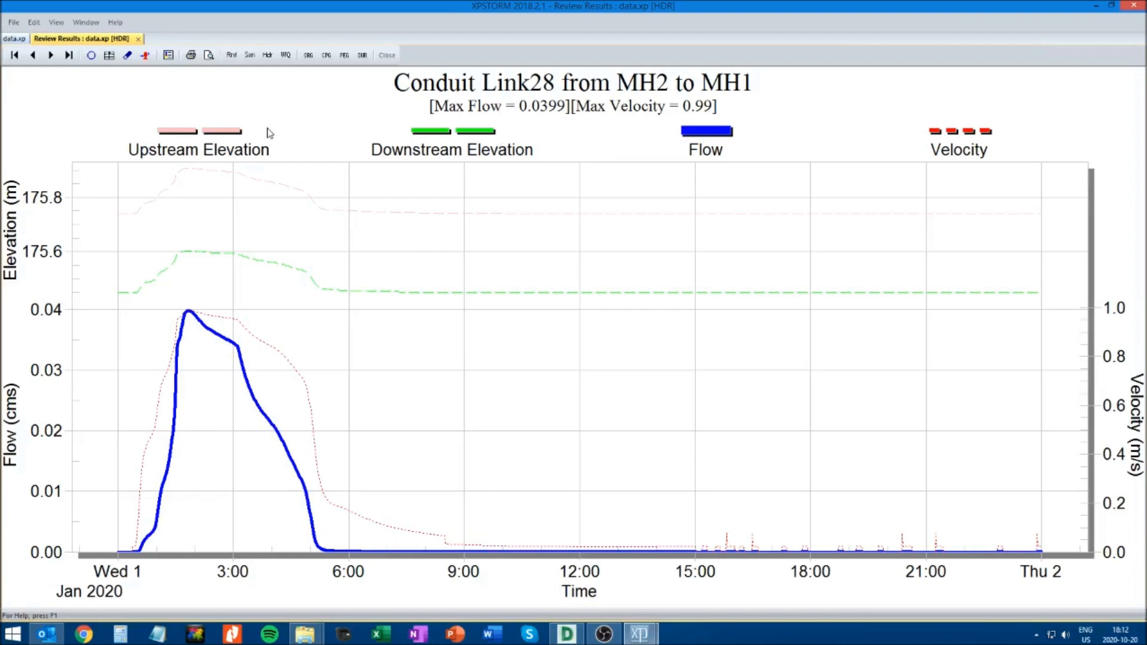
pyautogui.click(138, 38)
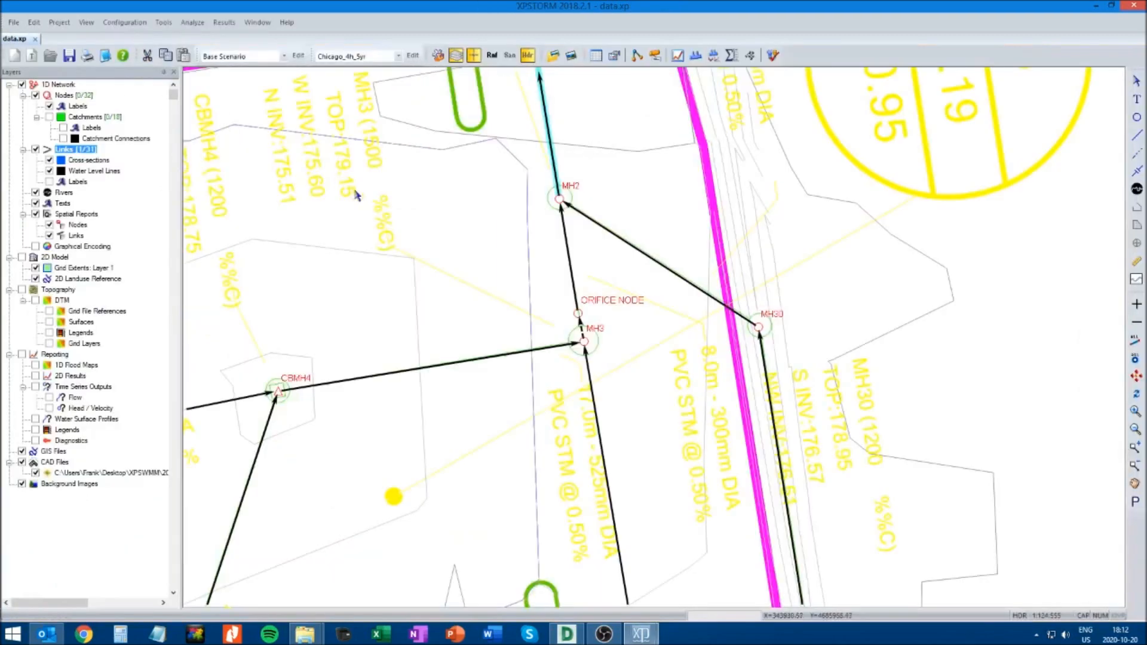
pyautogui.click(614, 194)
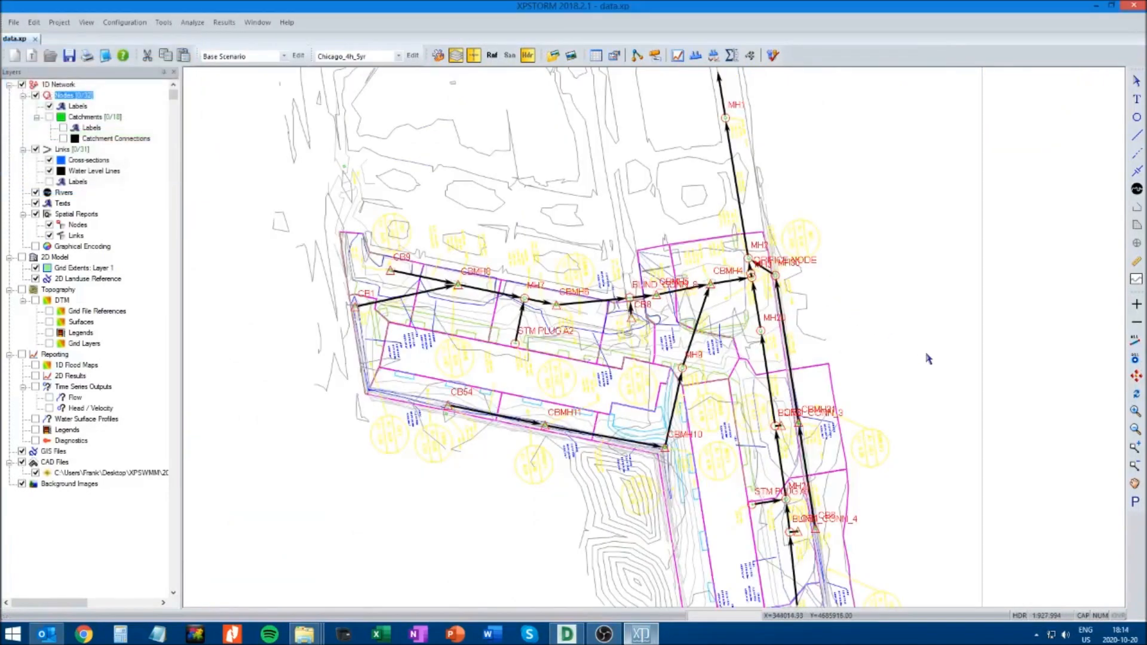
# Select the sewer run from MH20 downstream to MH1, examine its dynamic long section, and return to the network plan
pyautogui.click(1131, 448)
pyautogui.moveTo(596, 236); pyautogui.dragTo(855, 366)
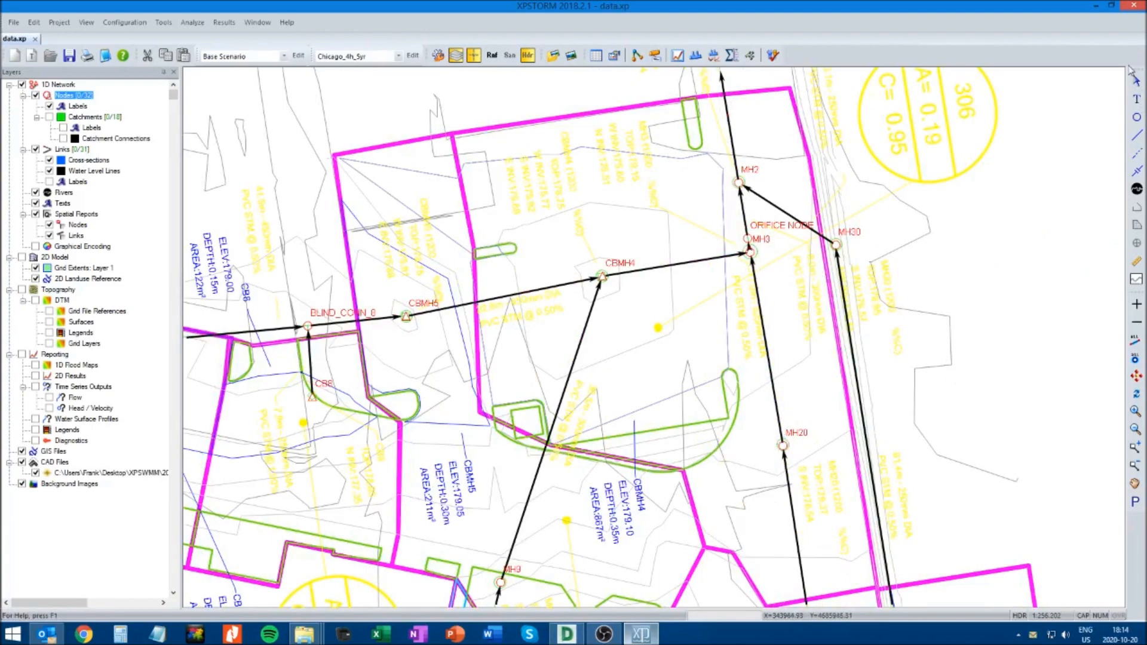
pyautogui.click(1134, 484)
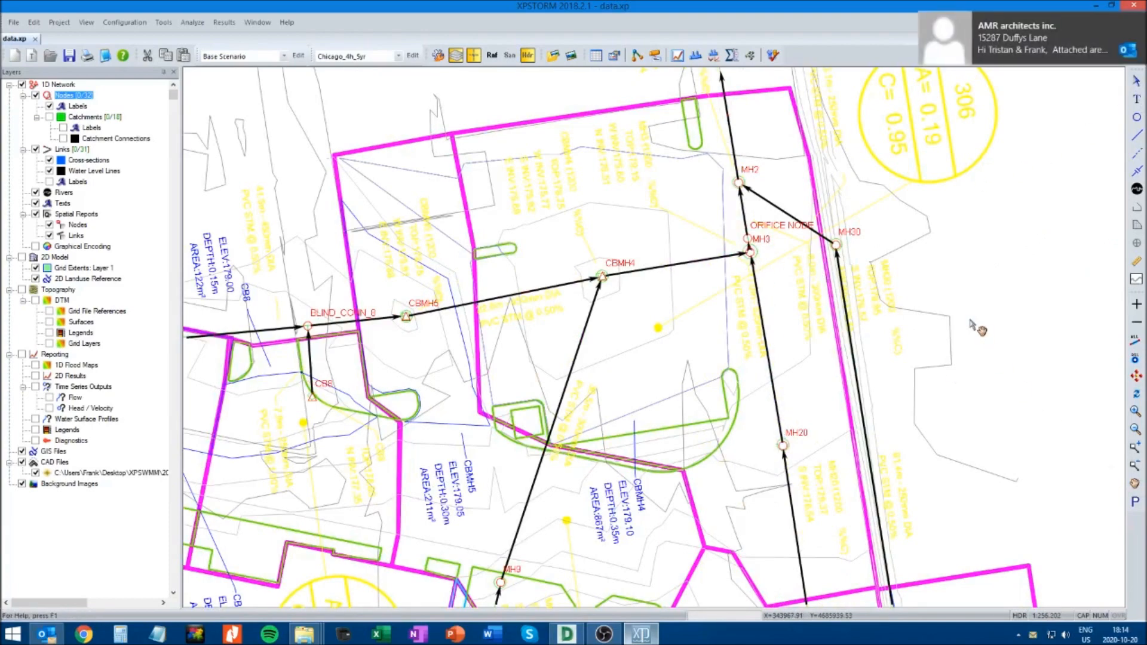
pyautogui.moveTo(978, 328); pyautogui.dragTo(956, 388)
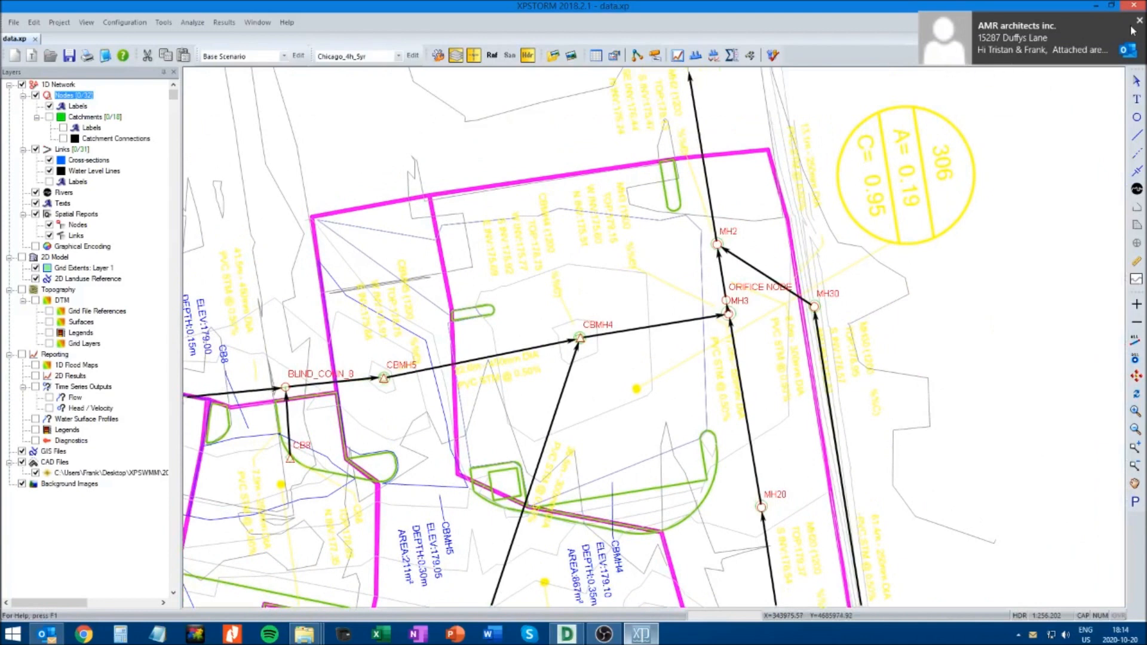
pyautogui.click(1139, 21)
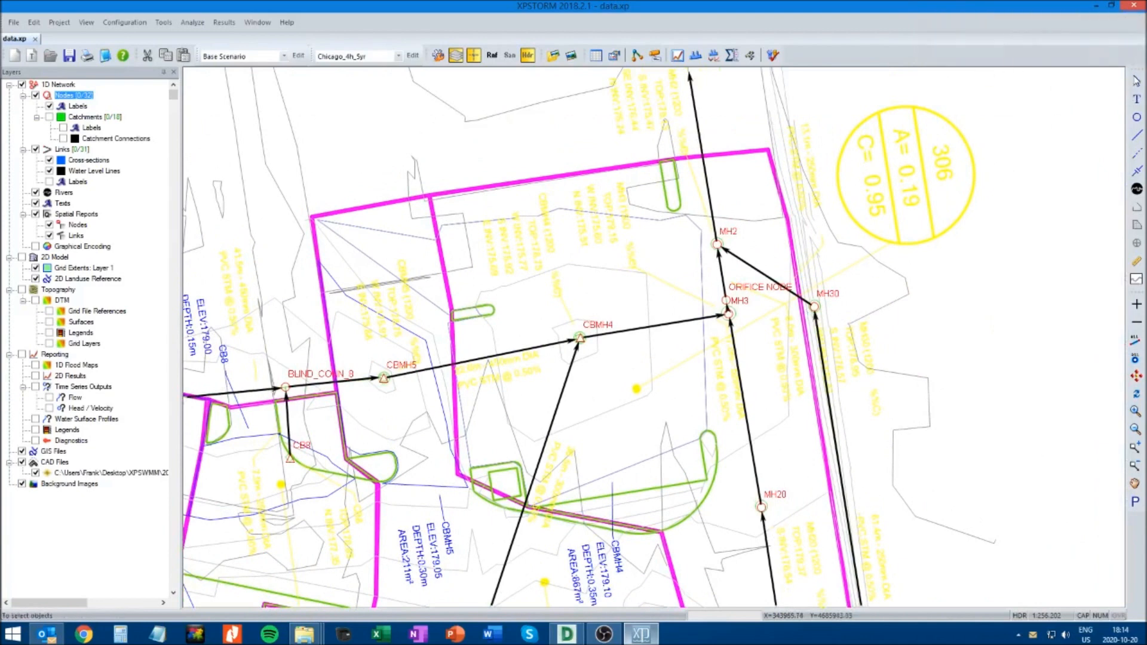
pyautogui.click(761, 506)
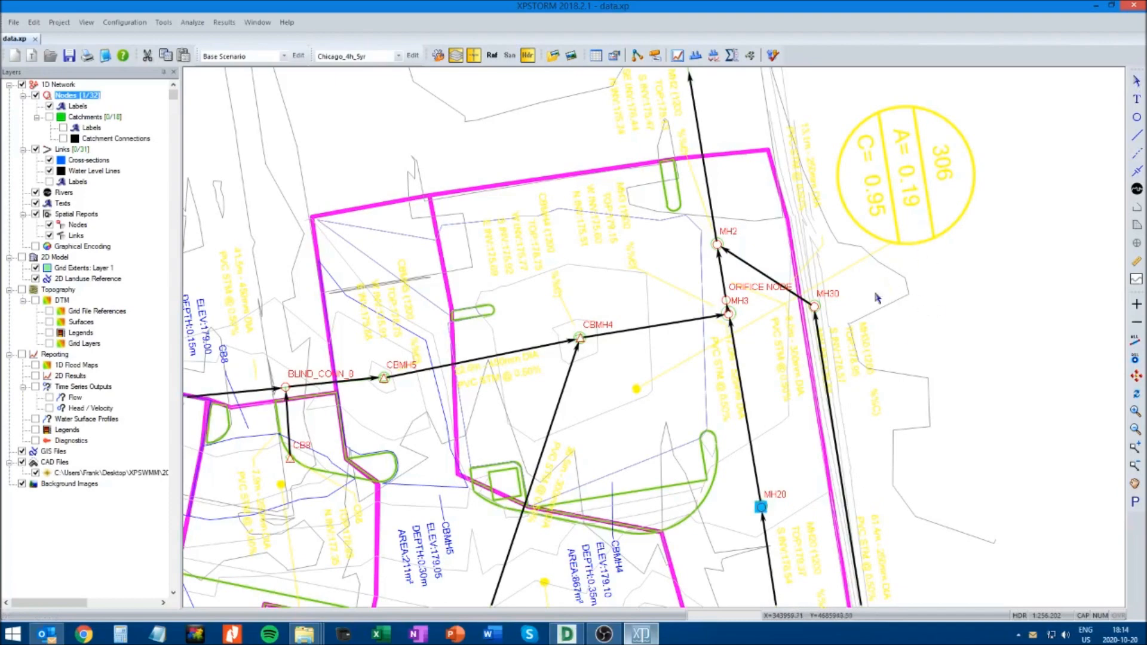
pyautogui.click(1135, 483)
pyautogui.moveTo(1010, 330); pyautogui.dragTo(986, 420)
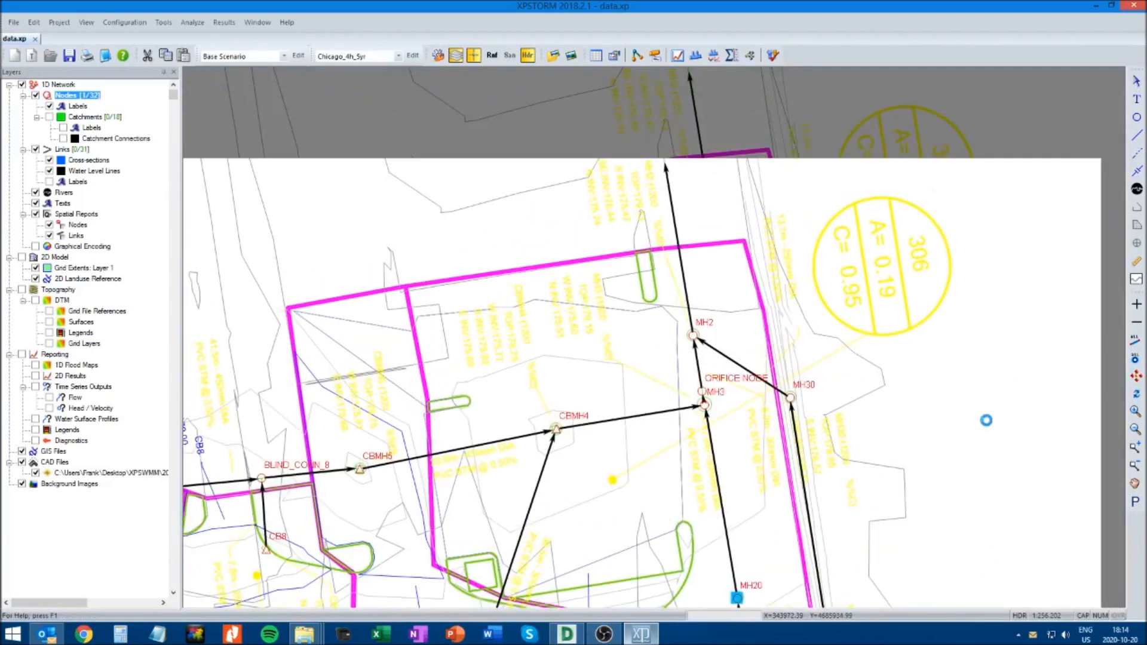
pyautogui.moveTo(986, 315); pyautogui.dragTo(986, 353)
pyautogui.moveTo(969, 235); pyautogui.dragTo(964, 305)
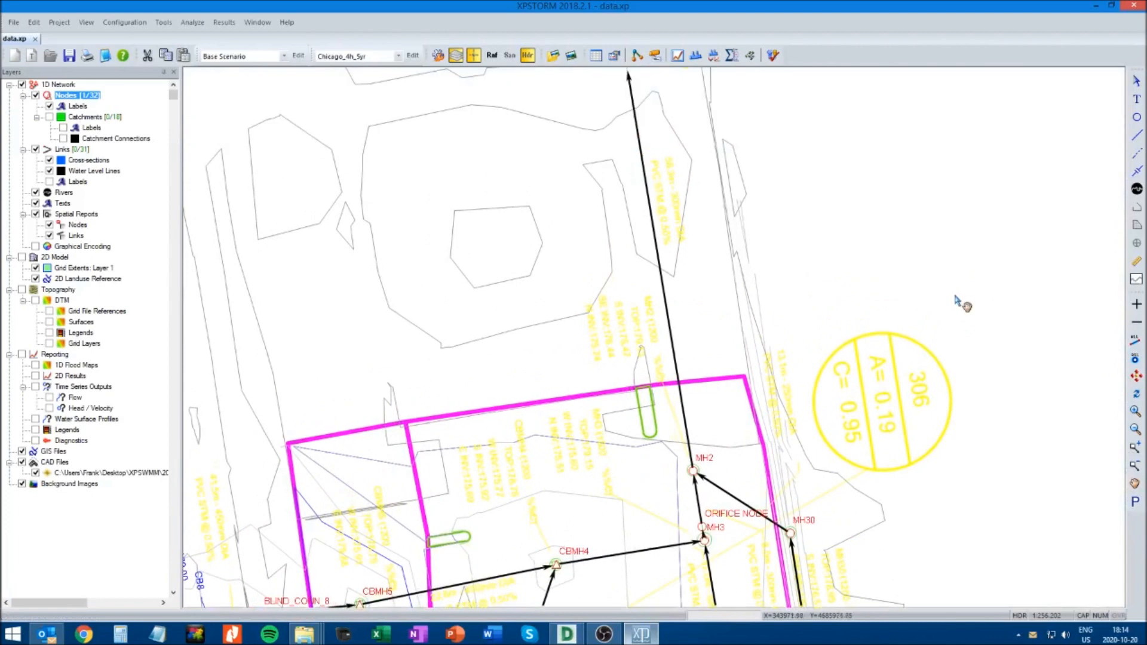
pyautogui.click(1136, 468)
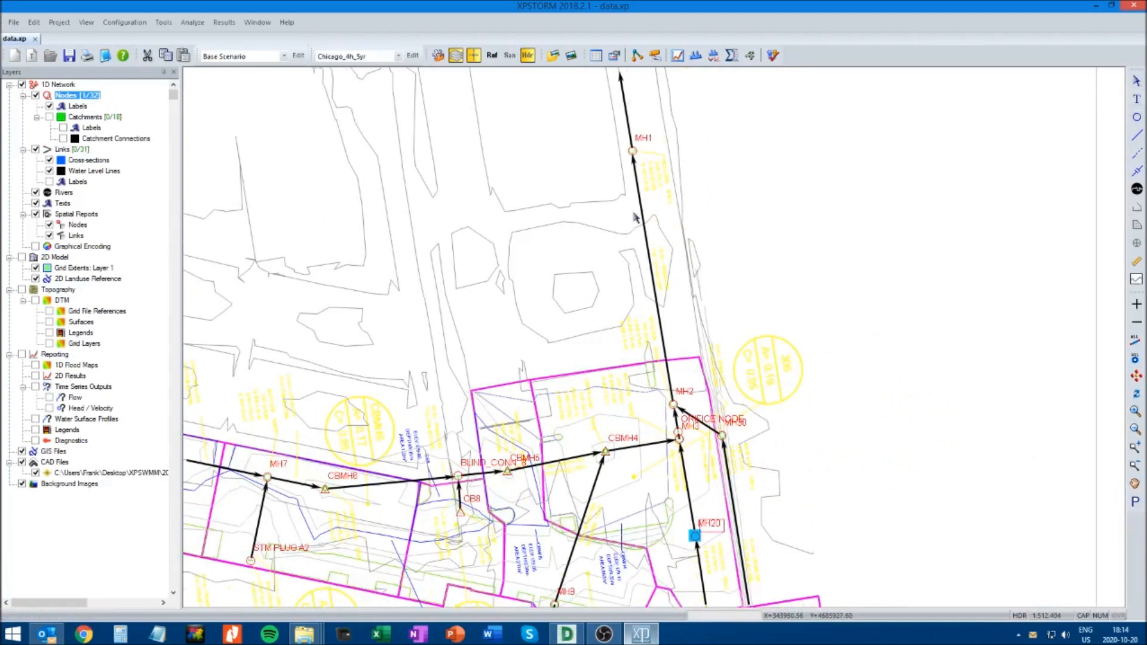
pyautogui.keyDown('shift'); pyautogui.click(633, 151); pyautogui.keyUp('shift')
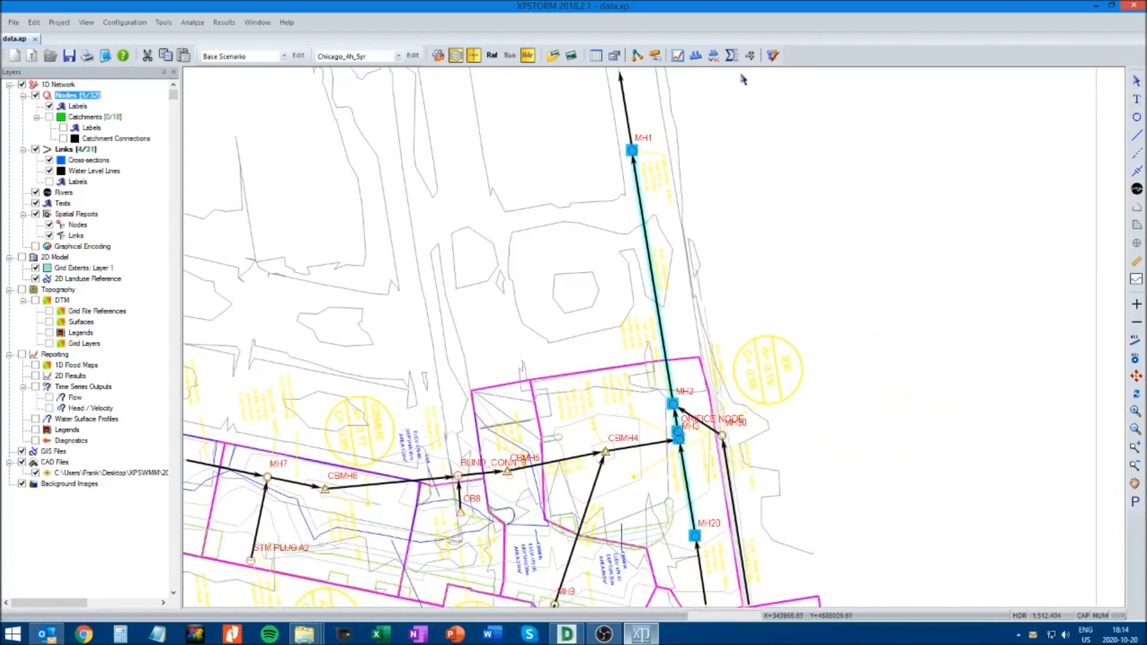
pyautogui.click(714, 55)
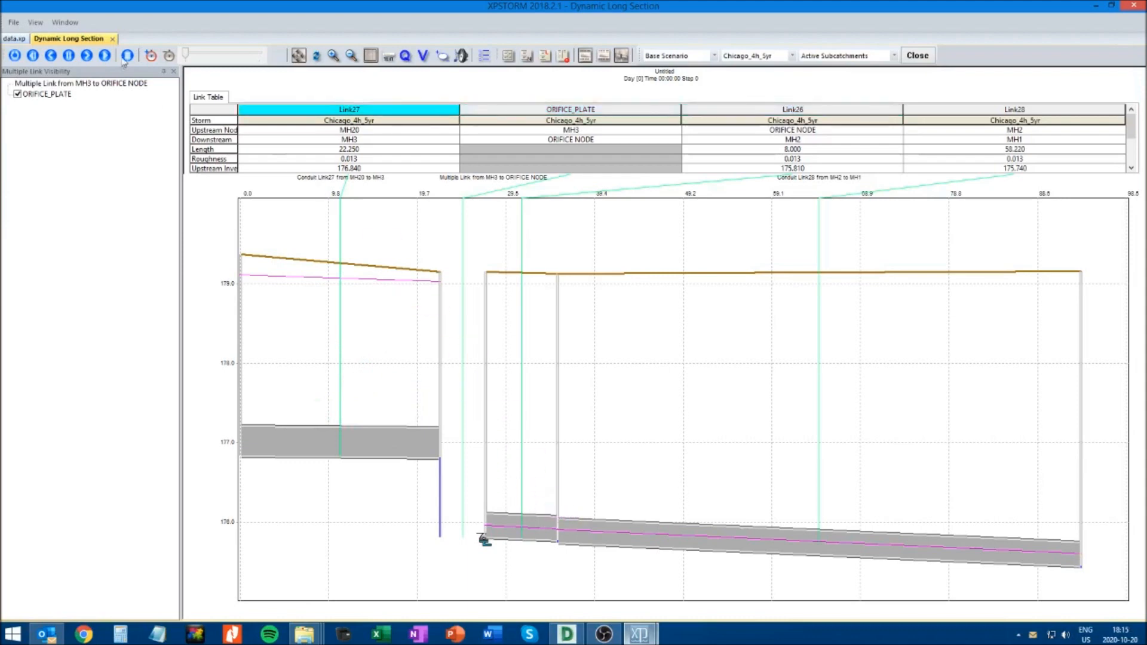
pyautogui.click(112, 39)
pyautogui.click(840, 435)
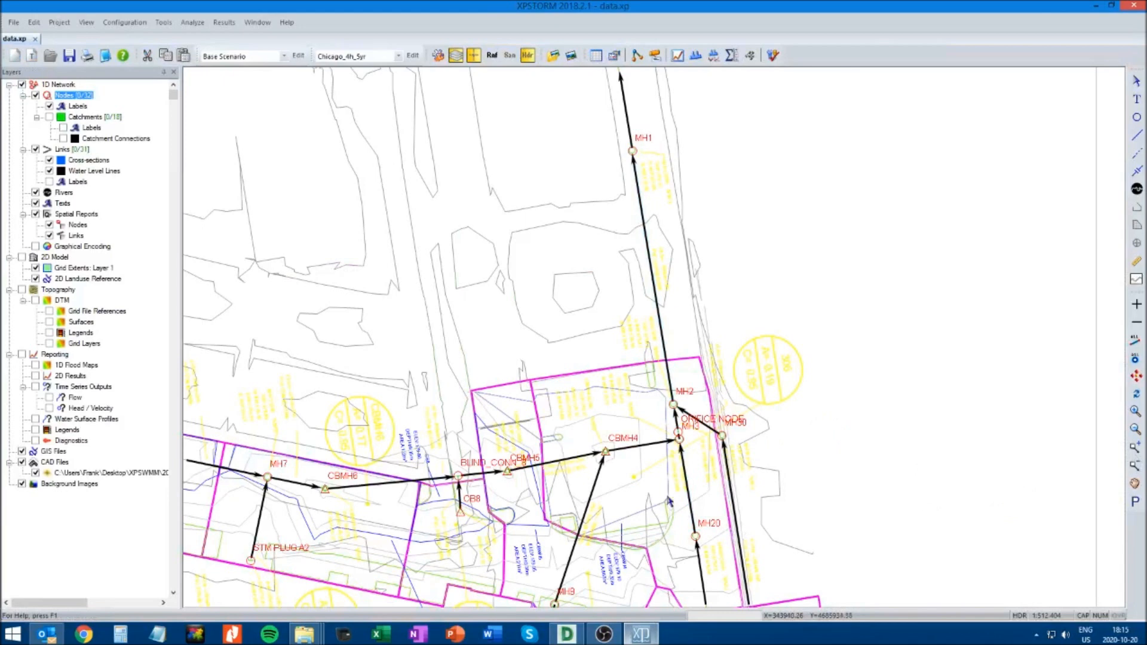
# Place a new node about midway along the conduit between MH20 and MH3
pyautogui.moveTo(531, 392); pyautogui.dragTo(840, 570)
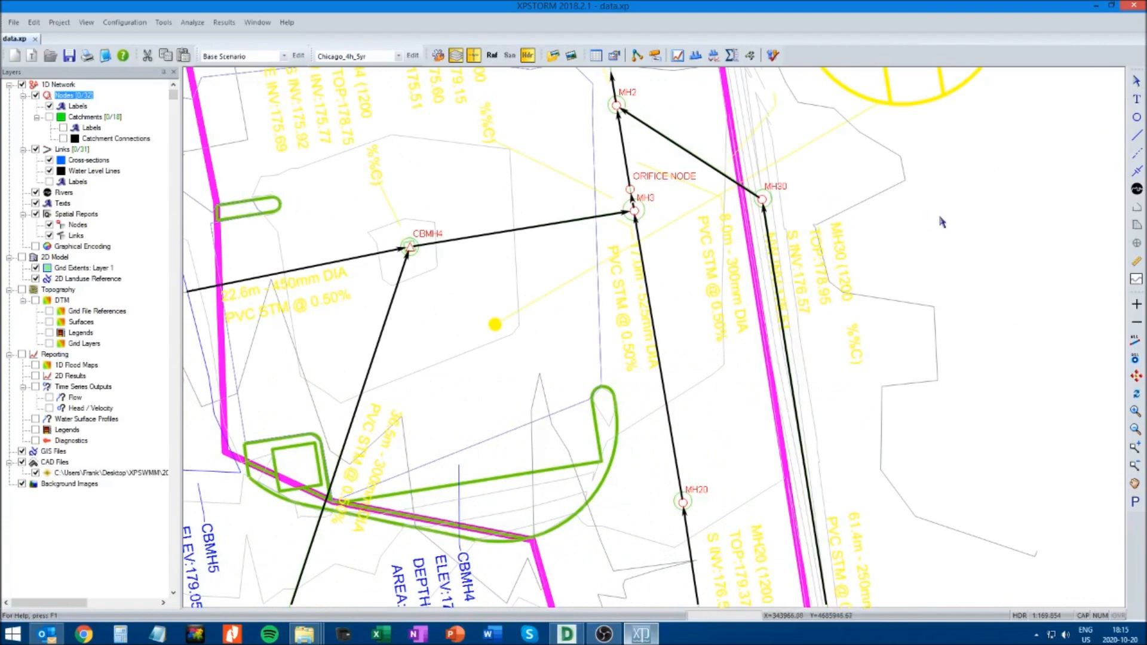
pyautogui.click(1137, 117)
pyautogui.click(665, 355)
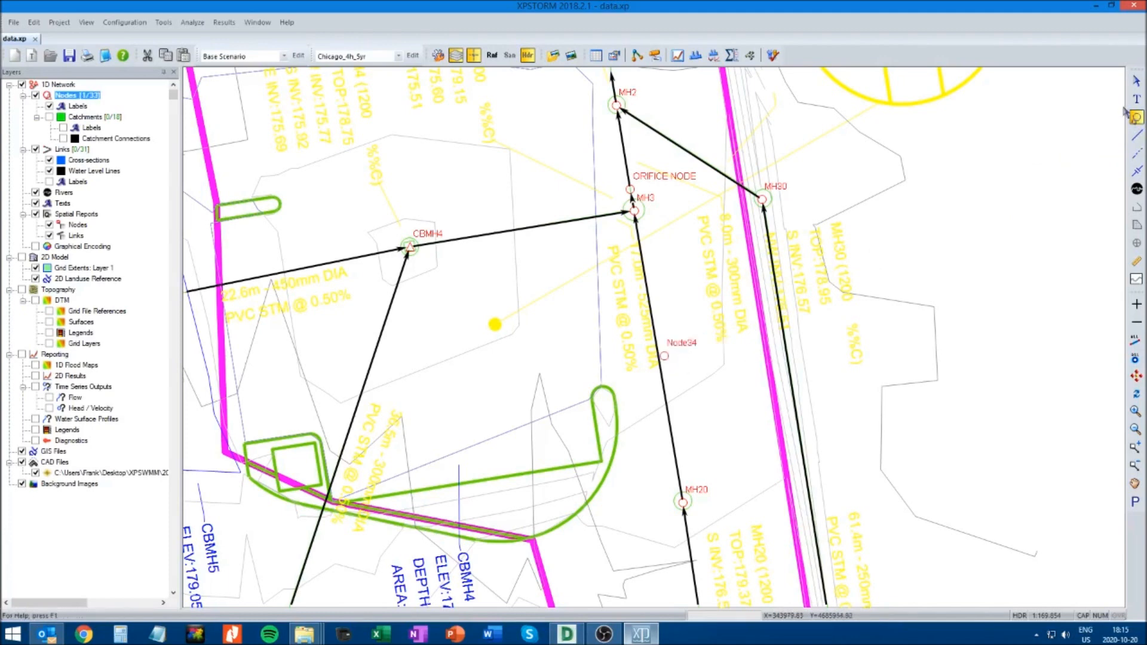
pyautogui.press('Escape')
# Rename the new node between MH20 and MH3 as SWM TANK
pyautogui.click(664, 355)
pyautogui.rightClick(664, 355)
pyautogui.click(687, 363)
pyautogui.doubleClick(94, 88)
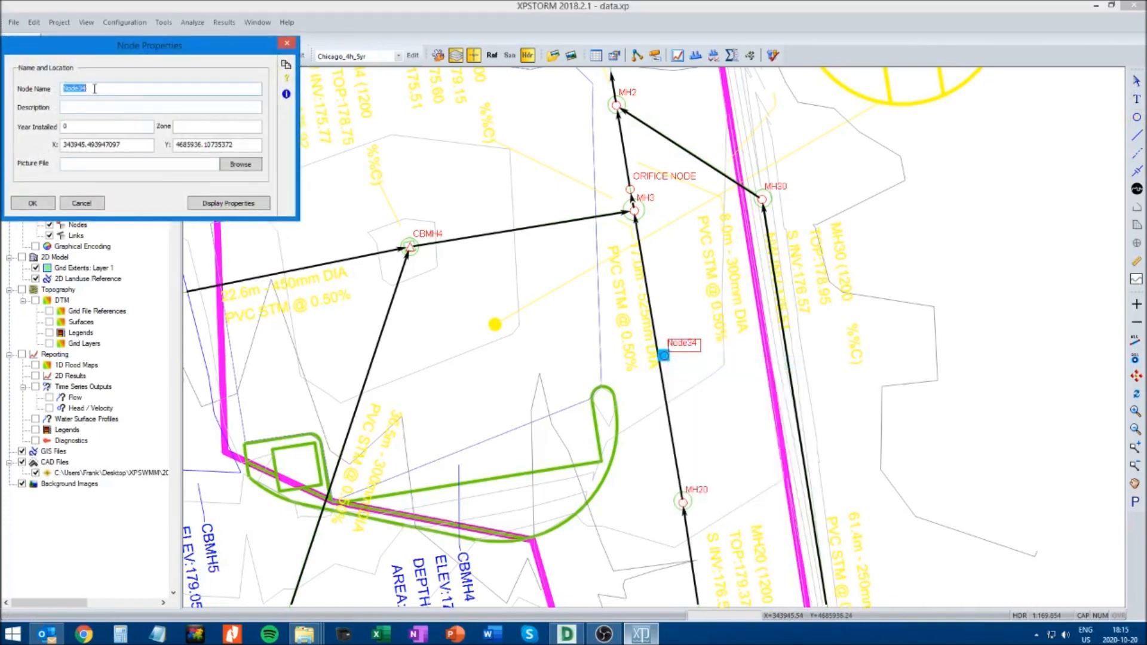
pyautogui.write('s')
pyautogui.click(32, 203)
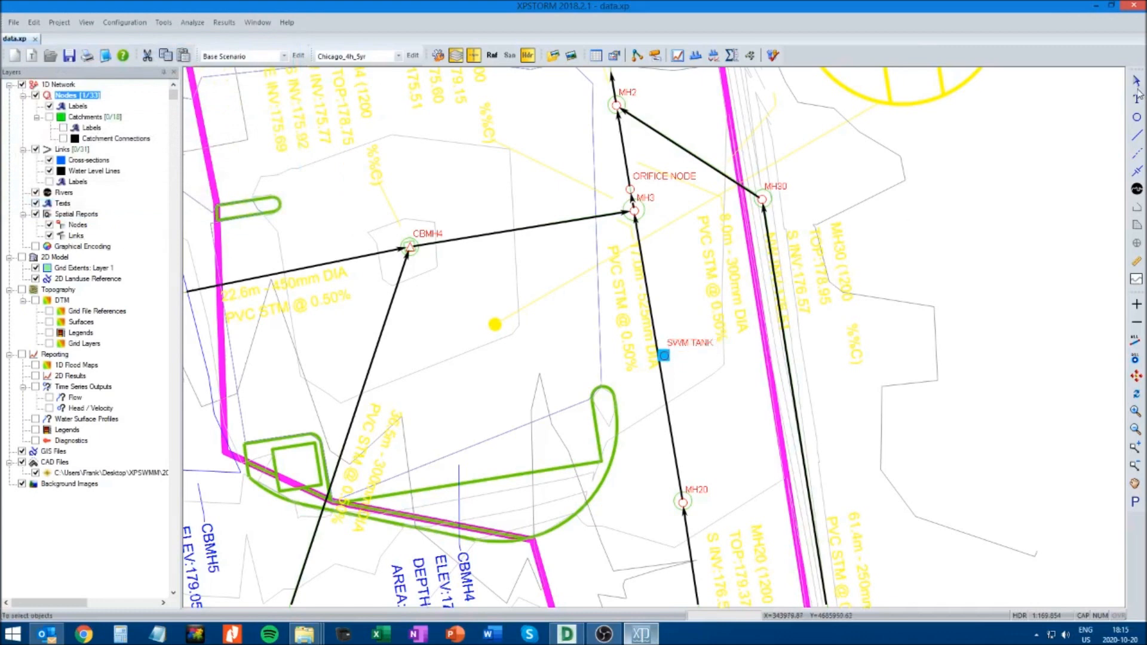
# Reconnect the downstream end of the MH20 conduit to SWM TANK and draw a new link from SWM TANK to MH3
pyautogui.click(637, 228)
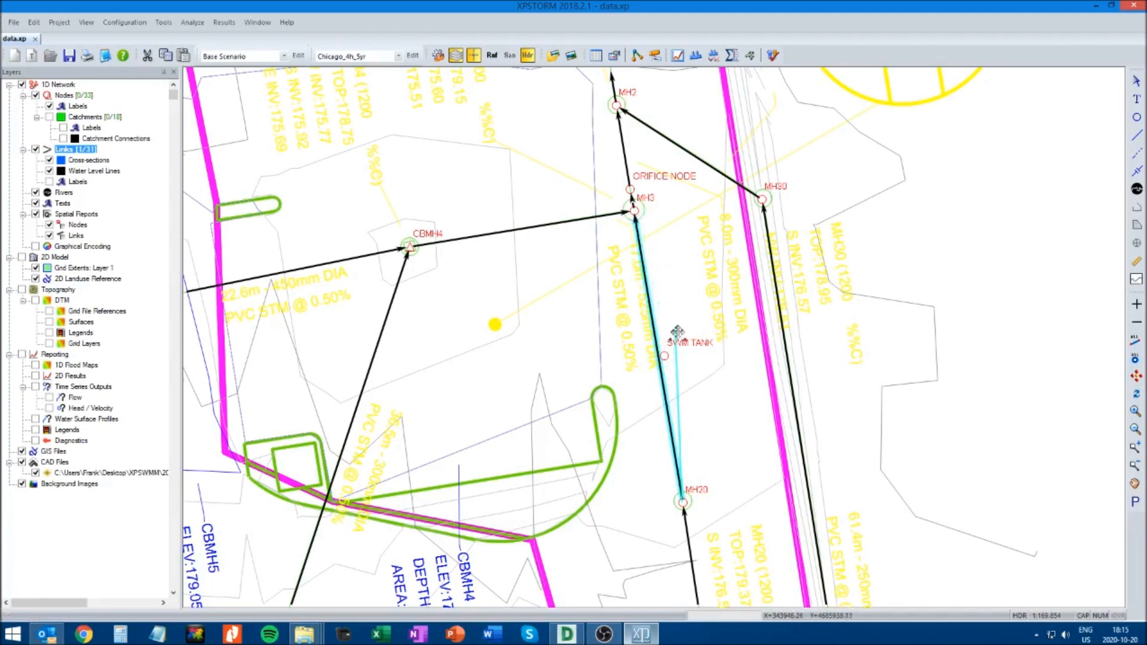
pyautogui.moveTo(666, 358); pyautogui.dragTo(664, 357)
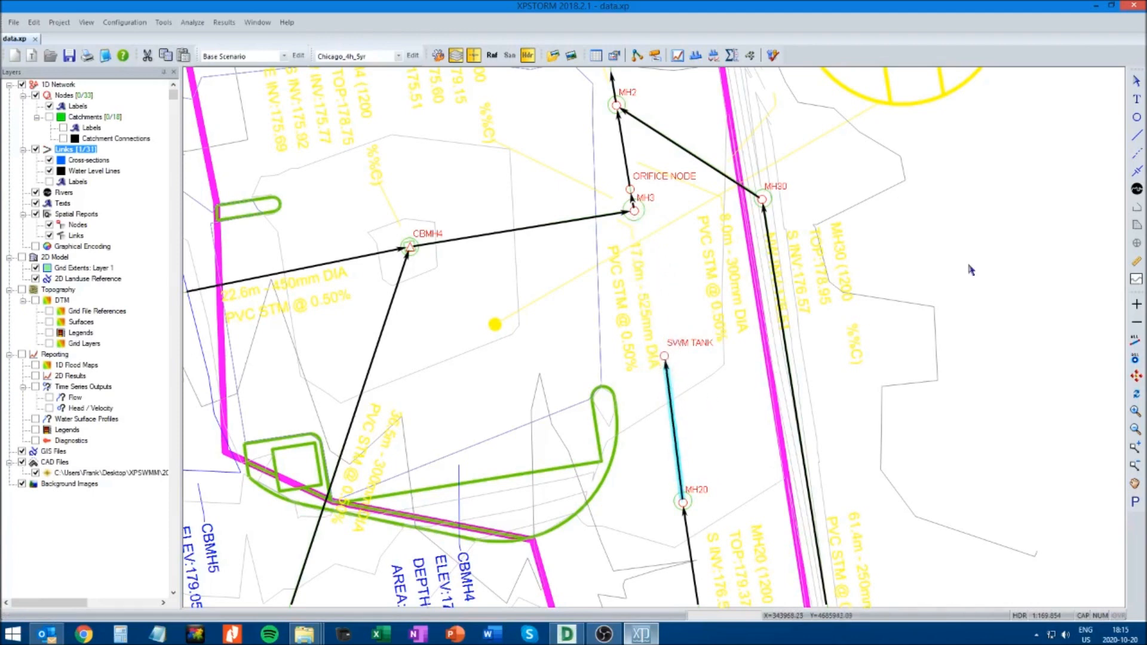
pyautogui.click(1137, 138)
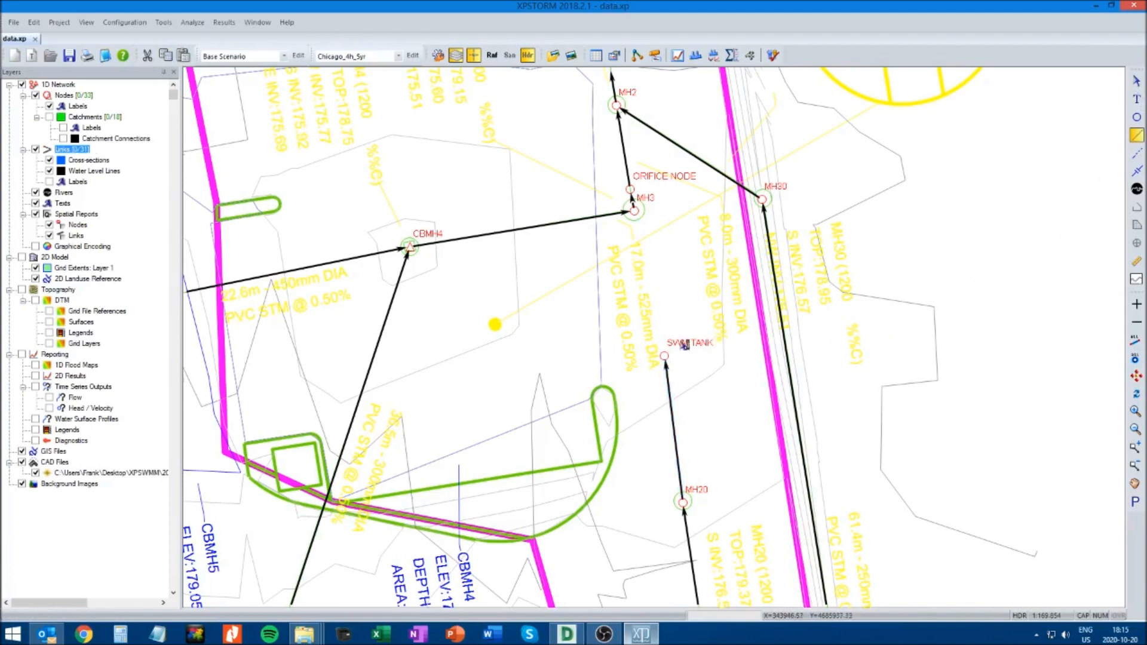
pyautogui.moveTo(664, 357); pyautogui.dragTo(632, 210)
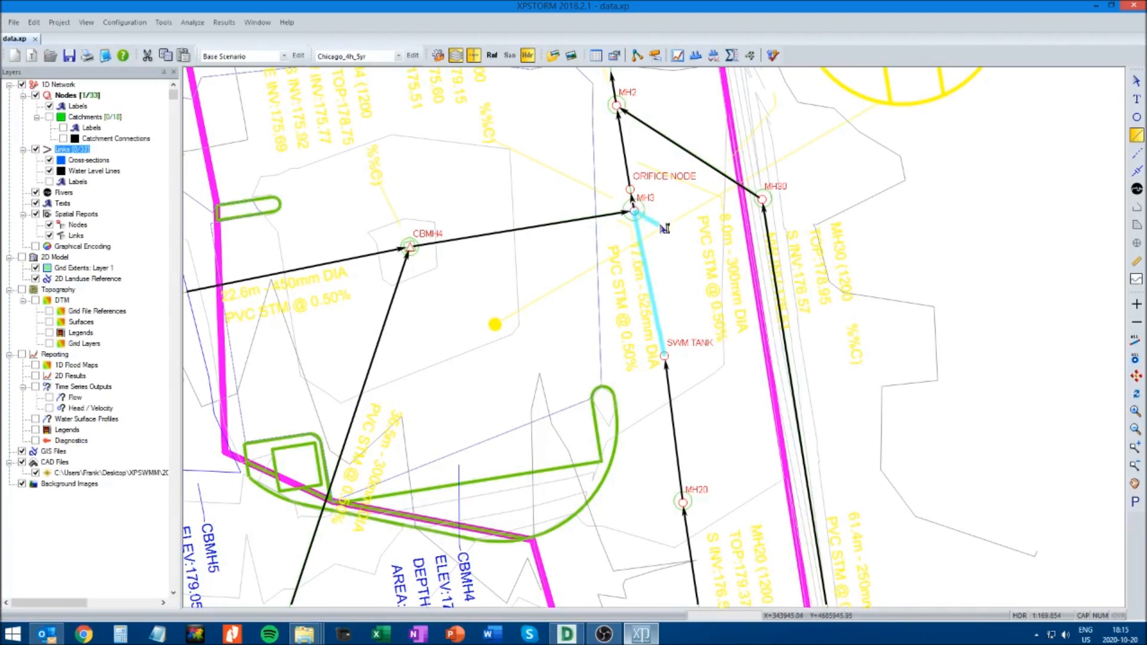
# Leave link drawing and nudge the SWM TANK node slightly sideways to straighten the run between MH20 and MH3
pyautogui.click(1137, 82)
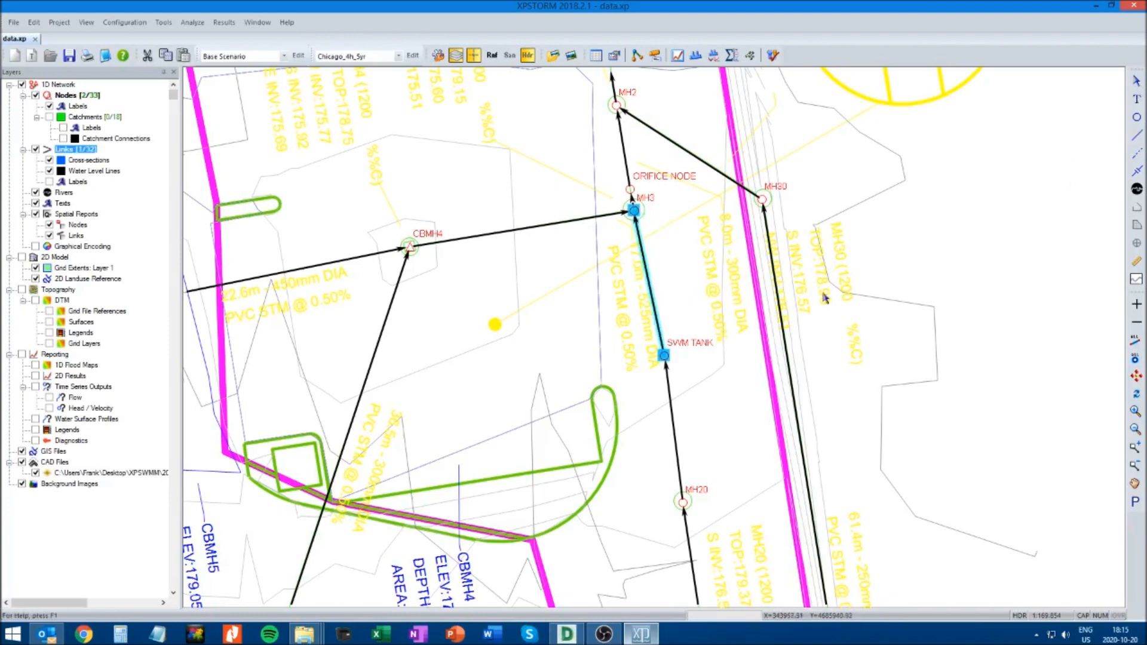
pyautogui.click(672, 366)
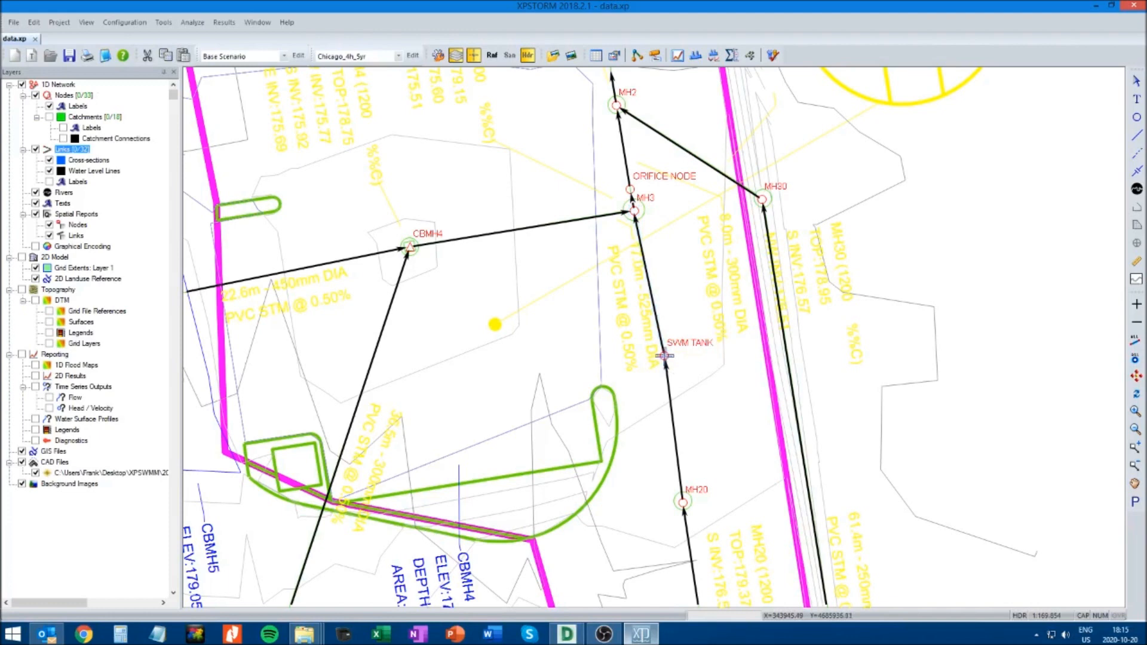
pyautogui.click(664, 356)
pyautogui.moveTo(662, 356); pyautogui.dragTo(658, 358)
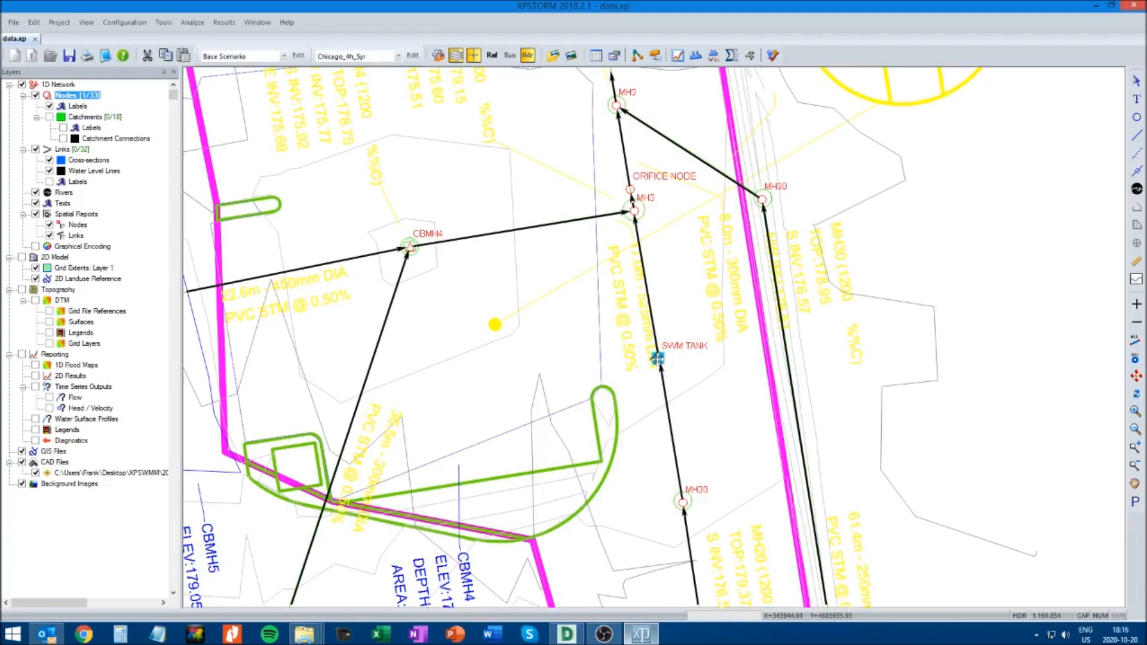
pyautogui.moveTo(657, 359); pyautogui.dragTo(657, 359)
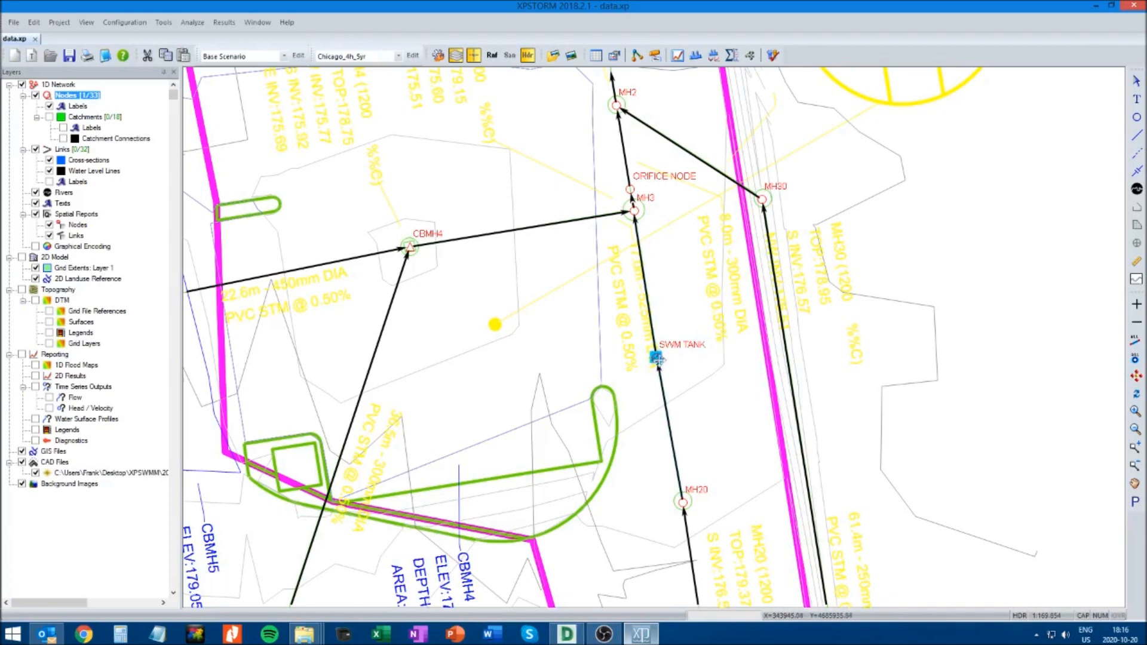
pyautogui.click(858, 405)
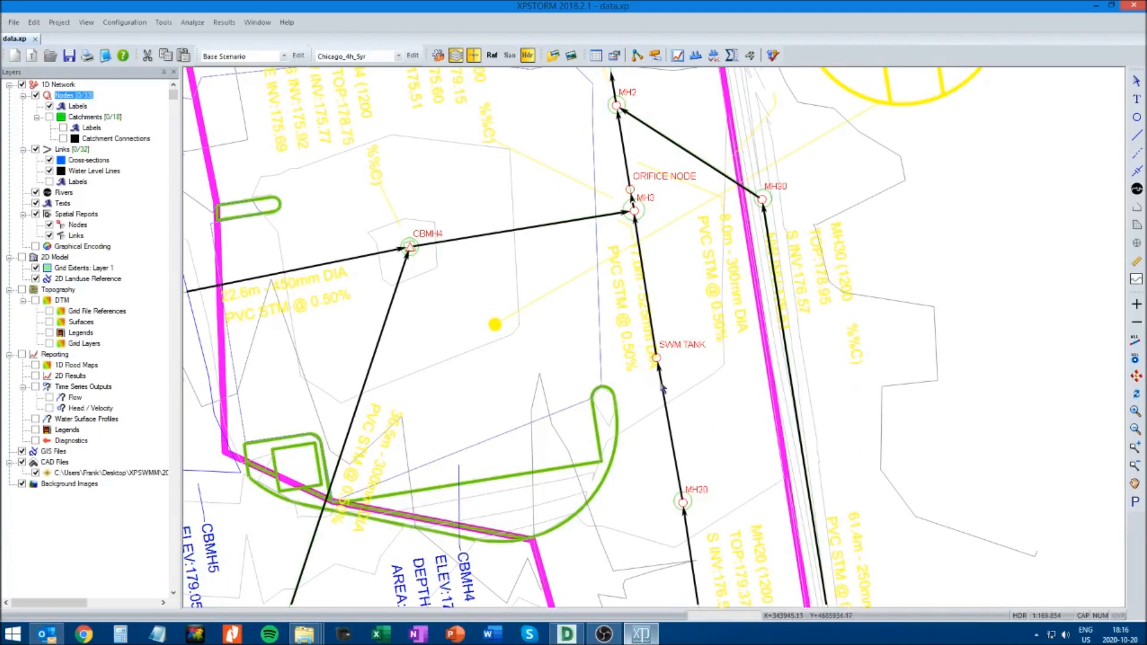
# Enable storage on the SWM TANK node, accepting the constant storage method with depth measured from the node invert
pyautogui.click(656, 357)
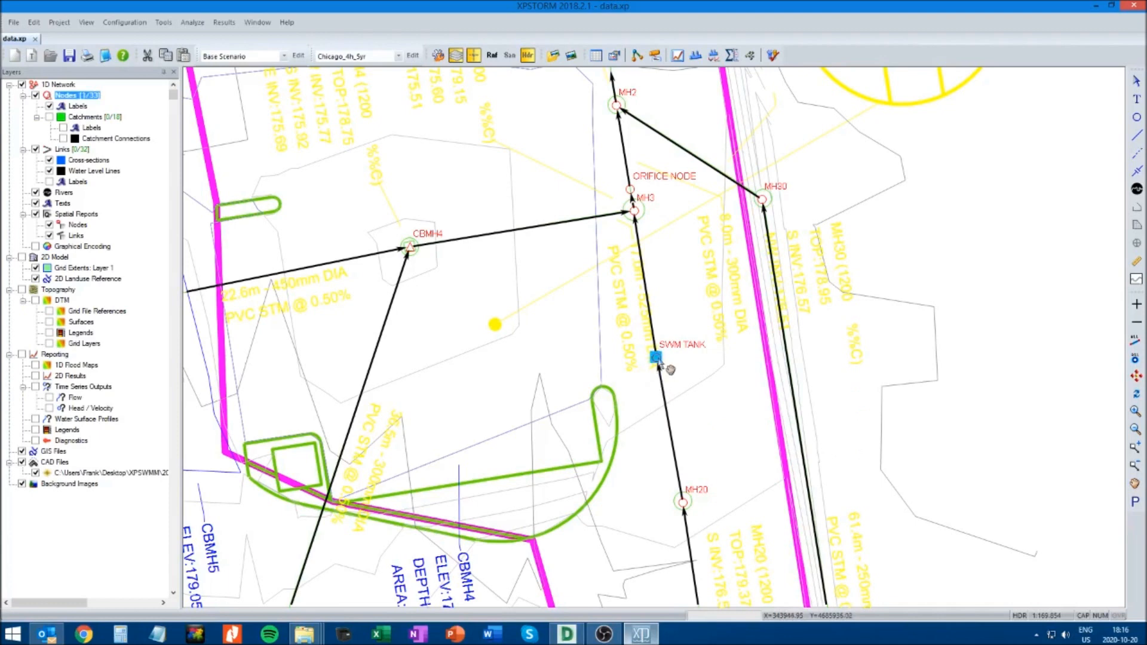
pyautogui.rightClick(656, 357)
pyautogui.click(675, 379)
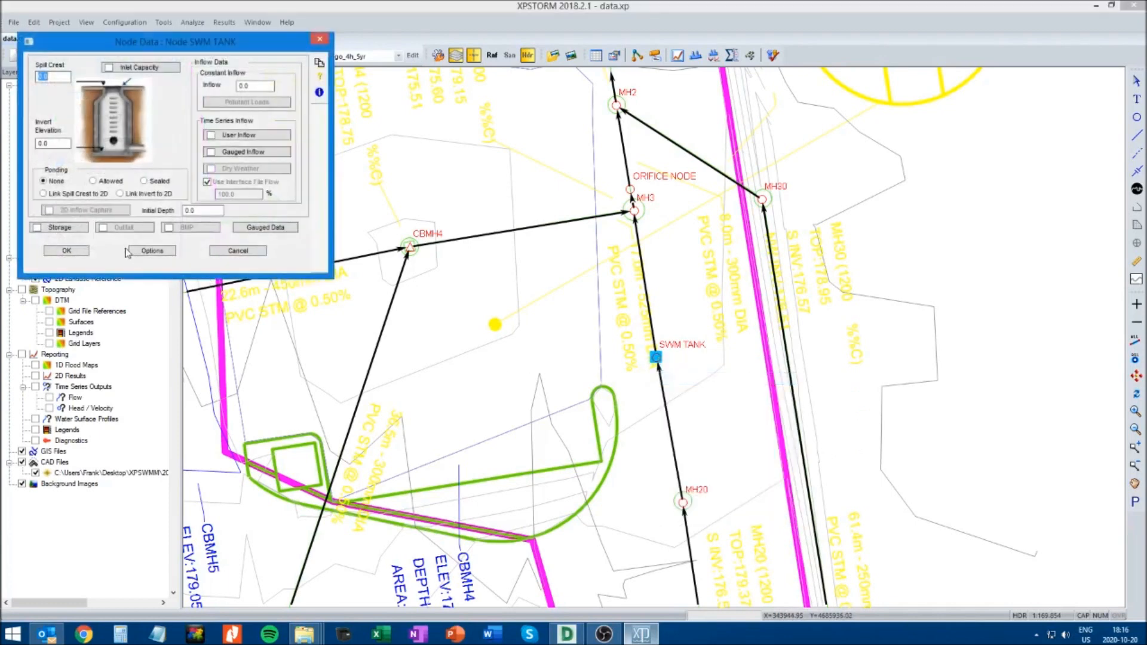
pyautogui.click(38, 225)
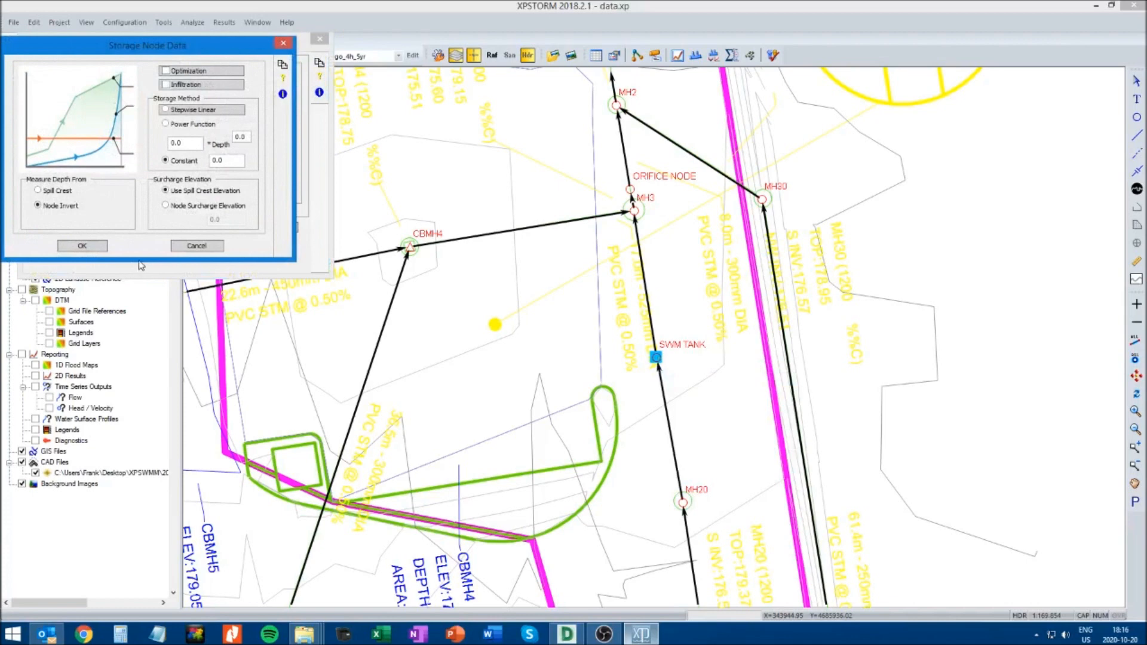
pyautogui.click(83, 248)
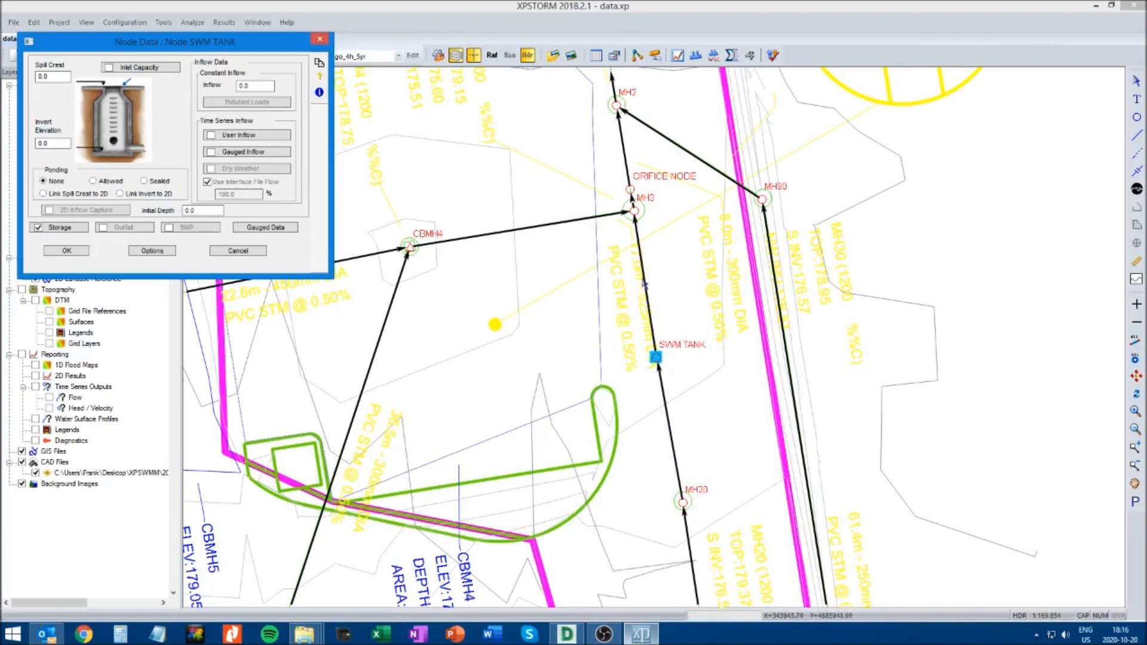
pyautogui.click(66, 251)
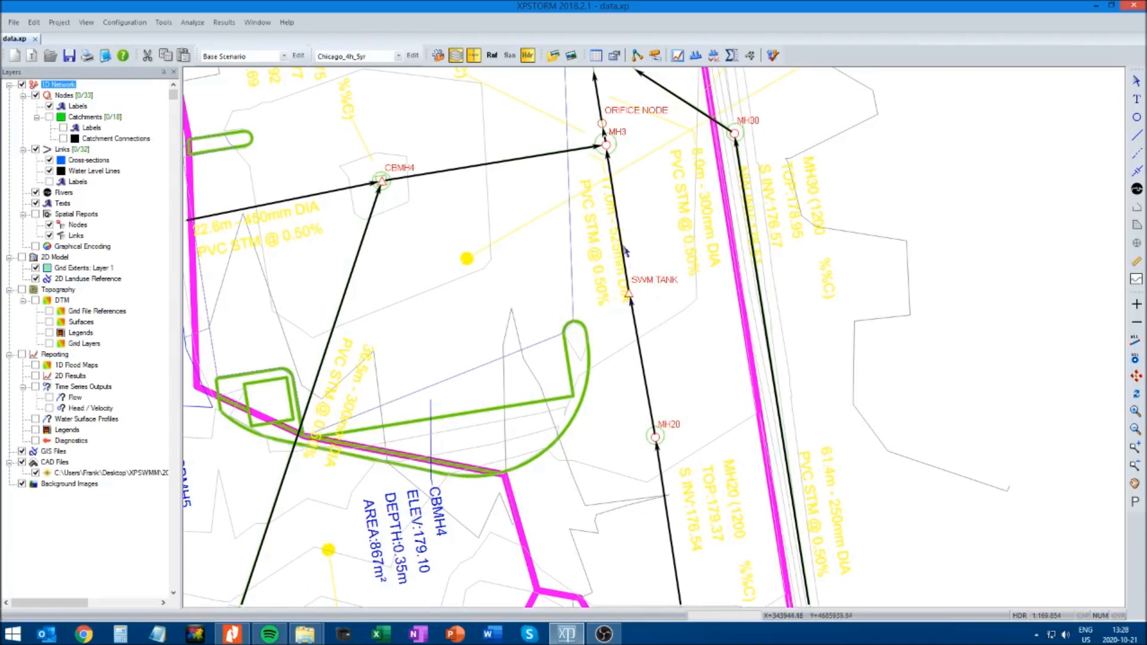
# Delete the link from SWM TANK to MH3 together with the SWM TANK node
pyautogui.click(618, 218)
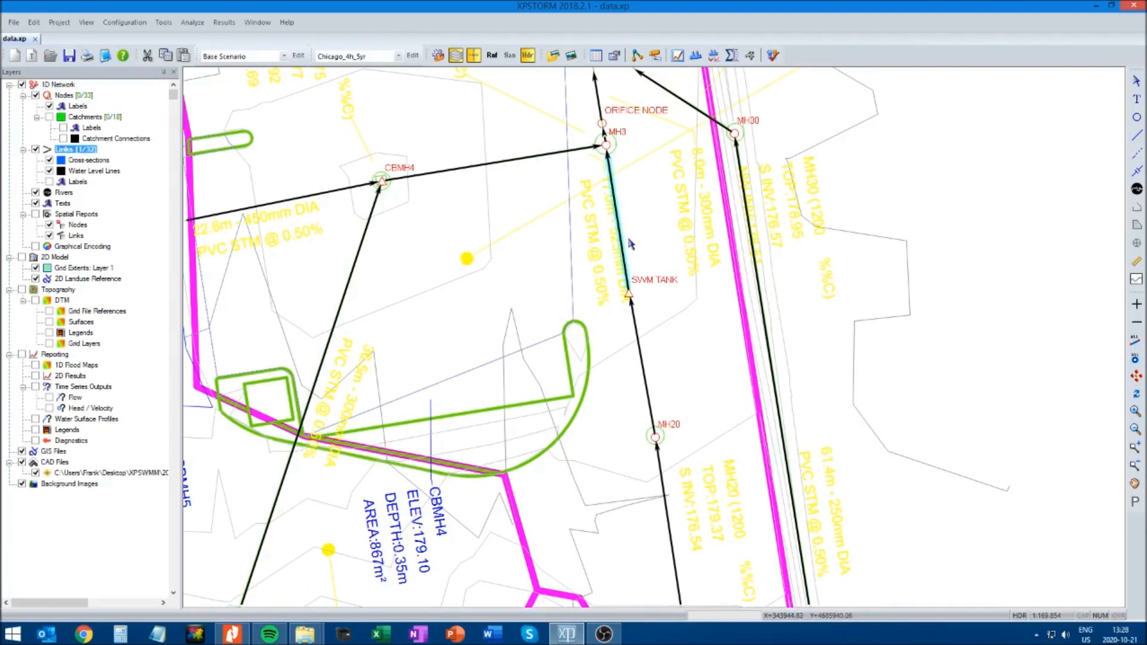
pyautogui.press('Delete')
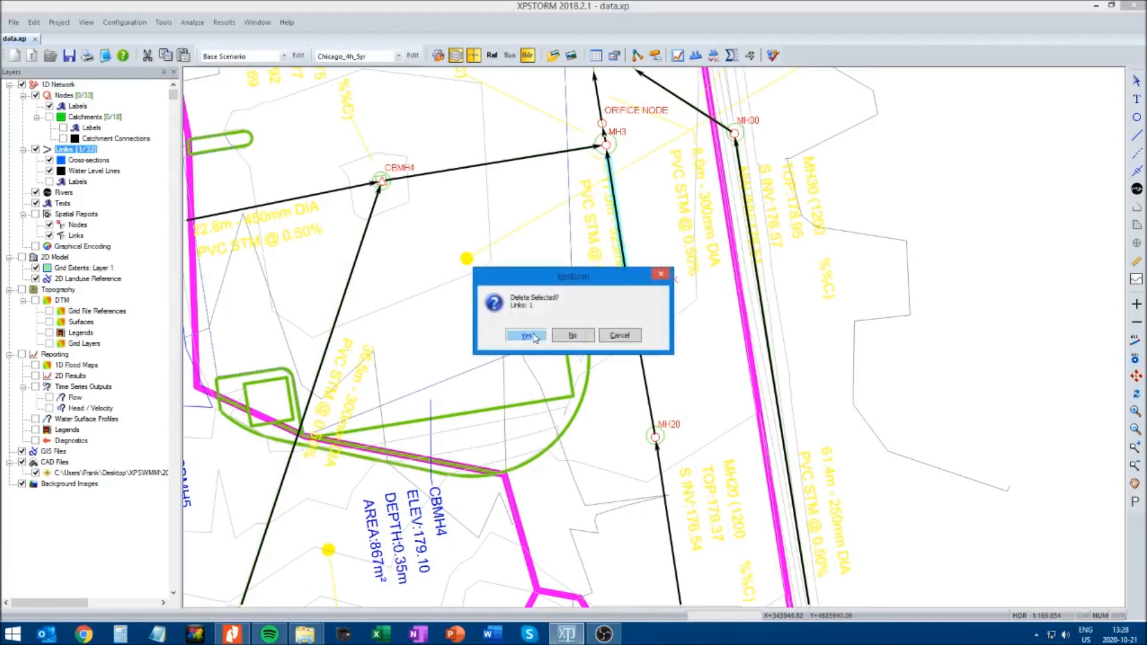
pyautogui.click(535, 339)
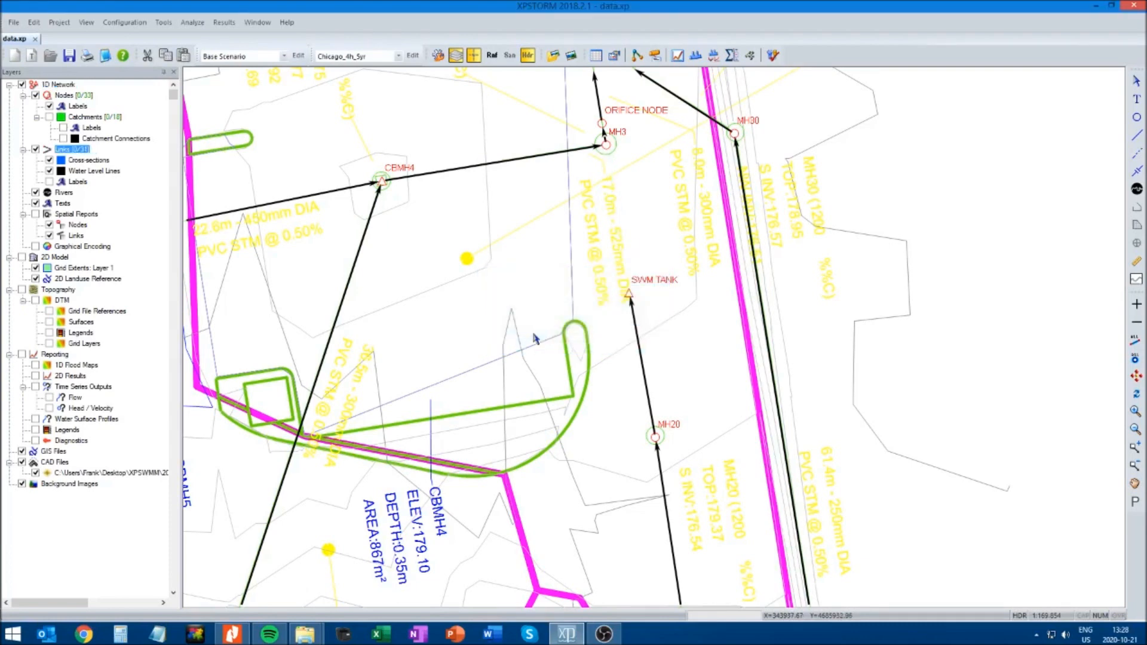
pyautogui.click(628, 293)
pyautogui.press('Delete')
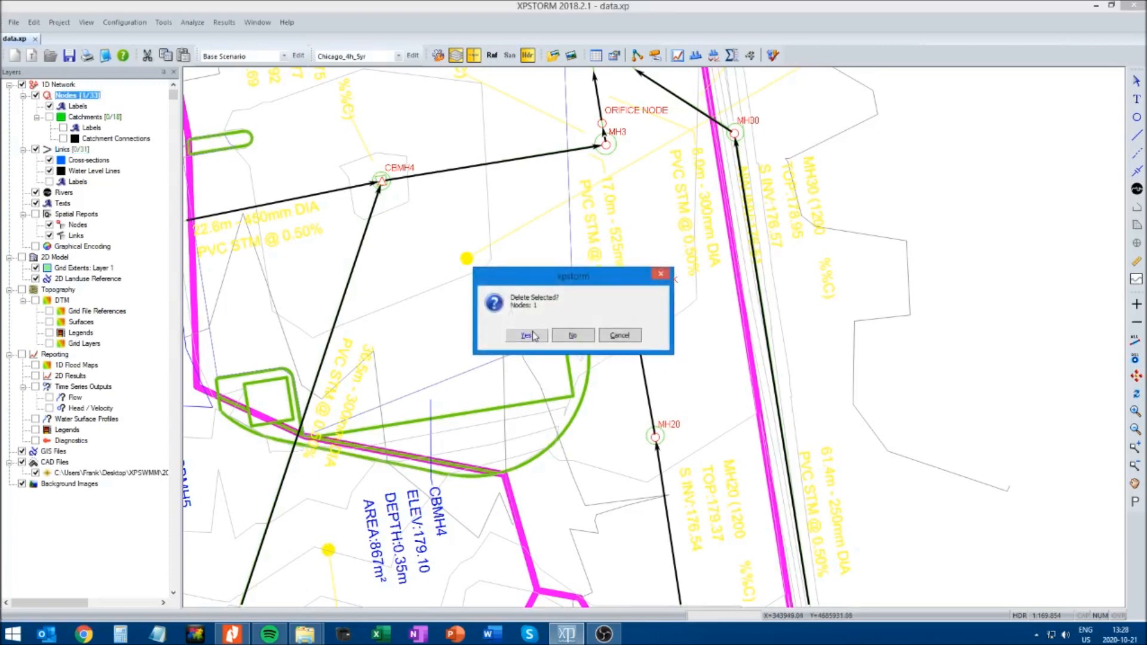
pyautogui.click(535, 336)
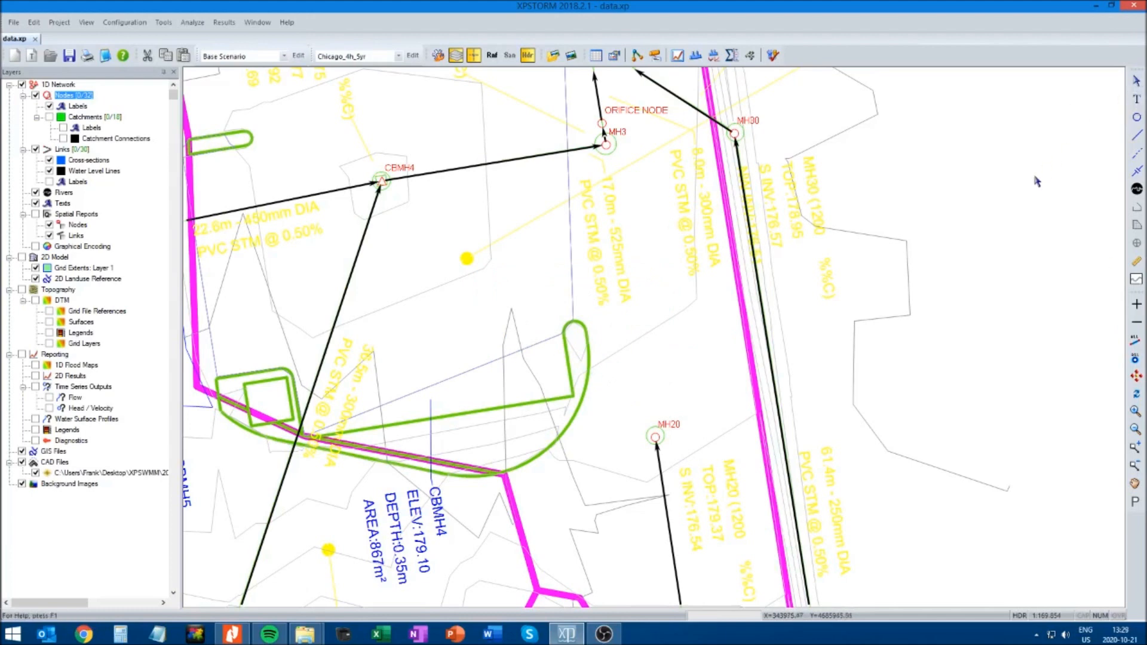
# Draw a new link directly from MH20 to MH3
pyautogui.click(1139, 137)
pyautogui.moveTo(655, 436); pyautogui.dragTo(608, 149)
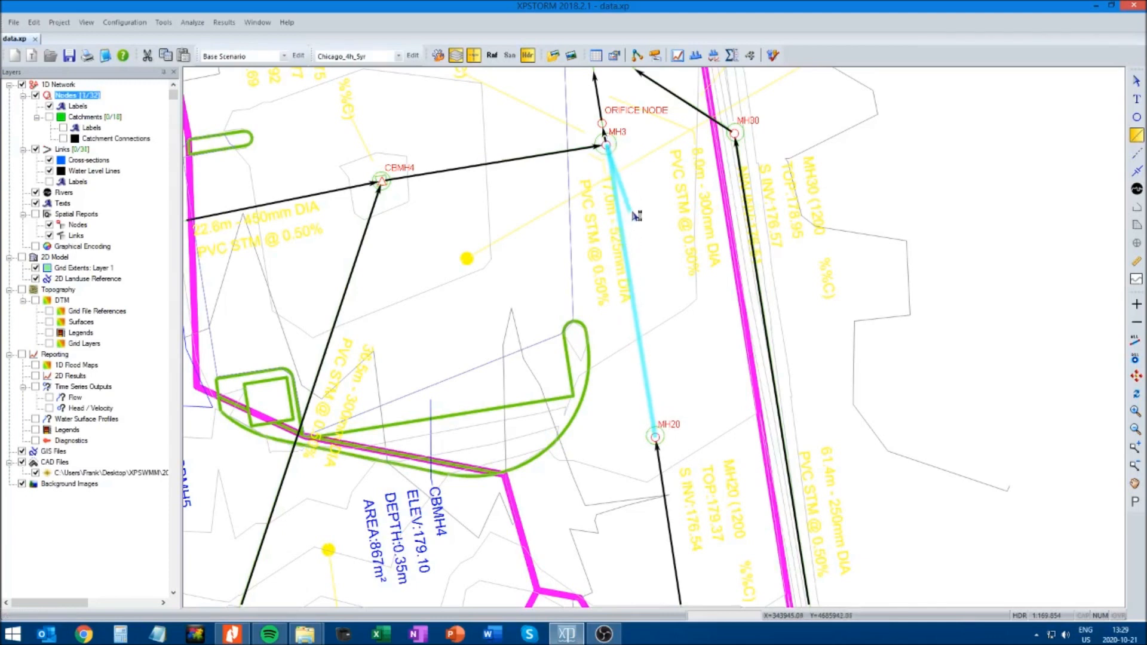
pyautogui.click(1137, 82)
pyautogui.click(970, 225)
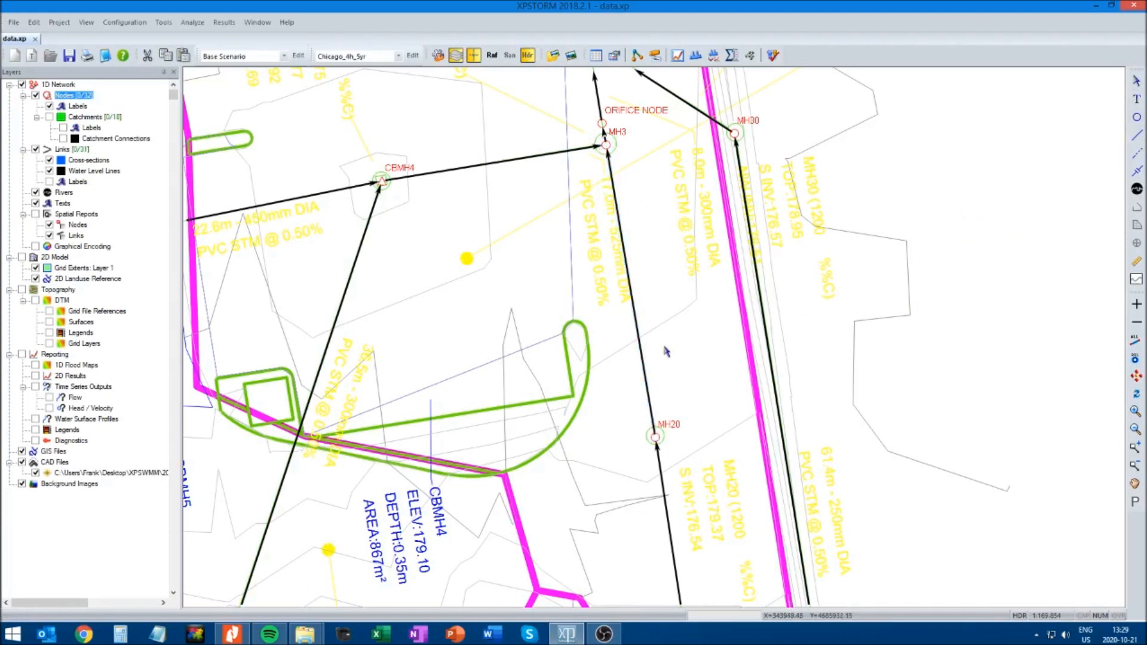
# Set the conduit shape of the new MH20 to MH3 link to rectangular and open its dimension data
pyautogui.click(629, 284)
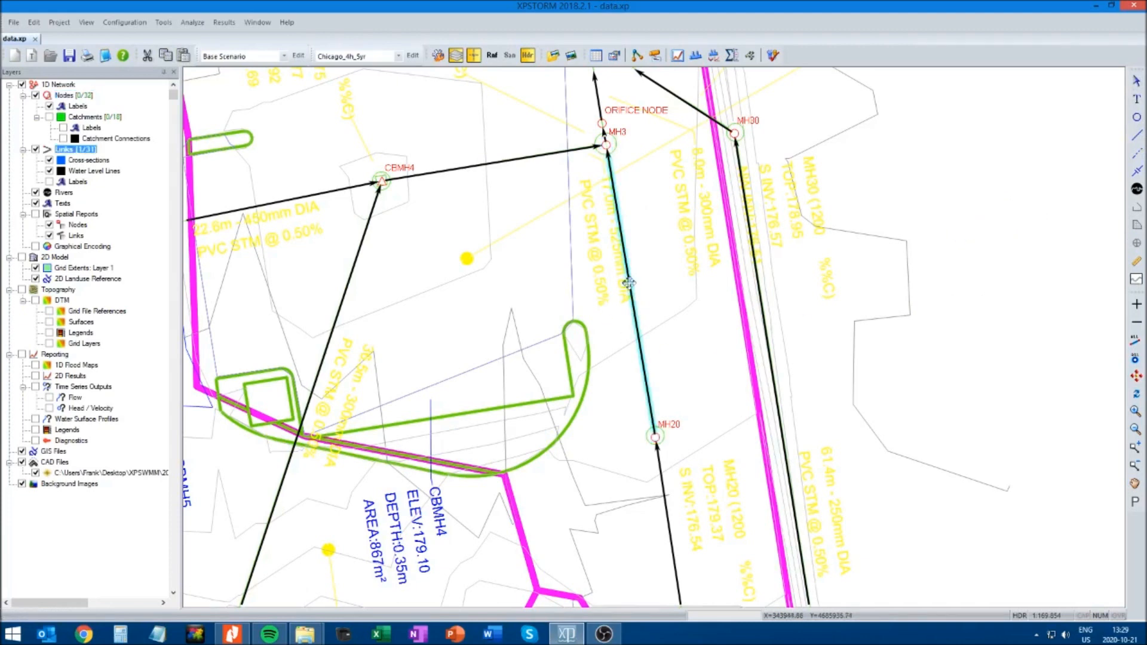
pyautogui.rightClick(628, 283)
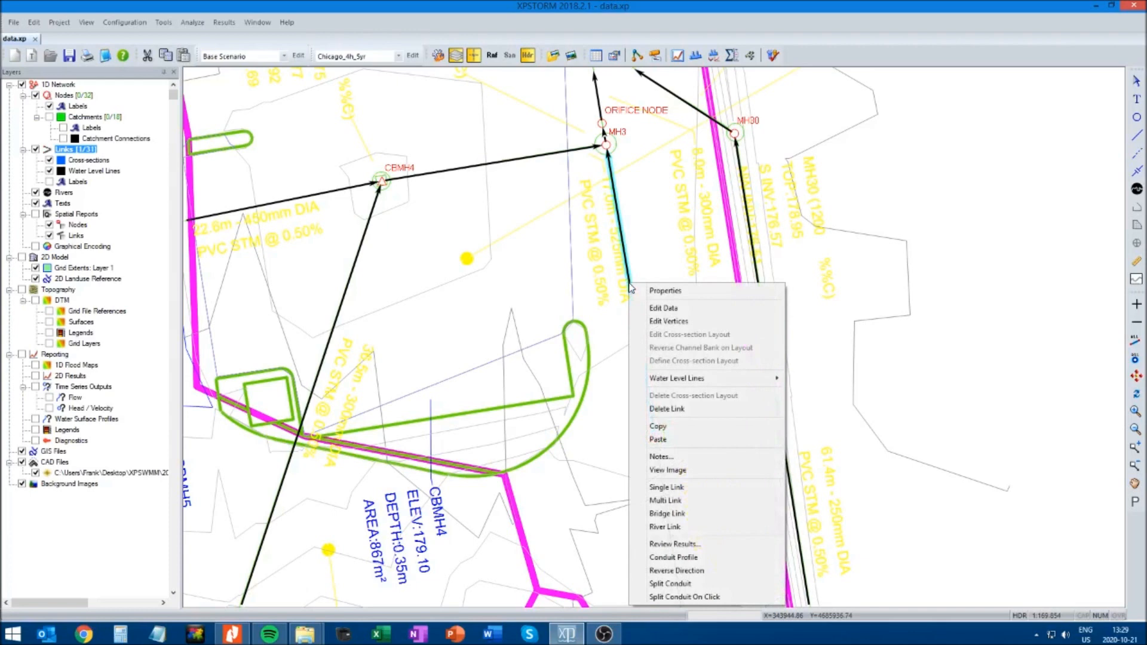
pyautogui.click(661, 308)
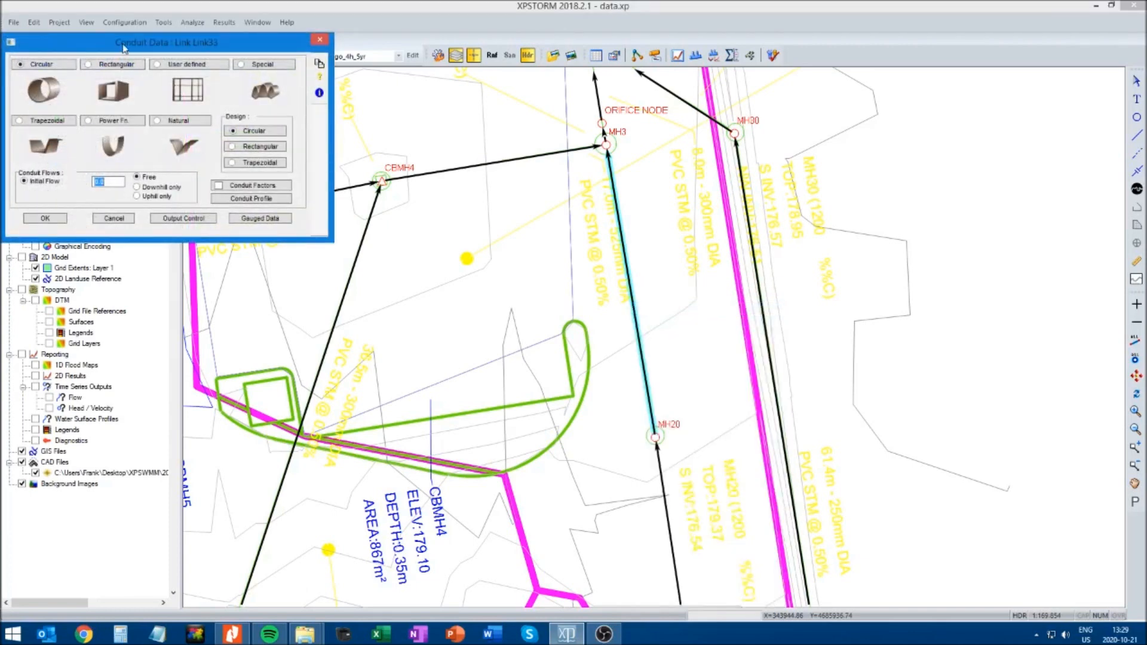
pyautogui.moveTo(123, 48); pyautogui.dragTo(296, 161)
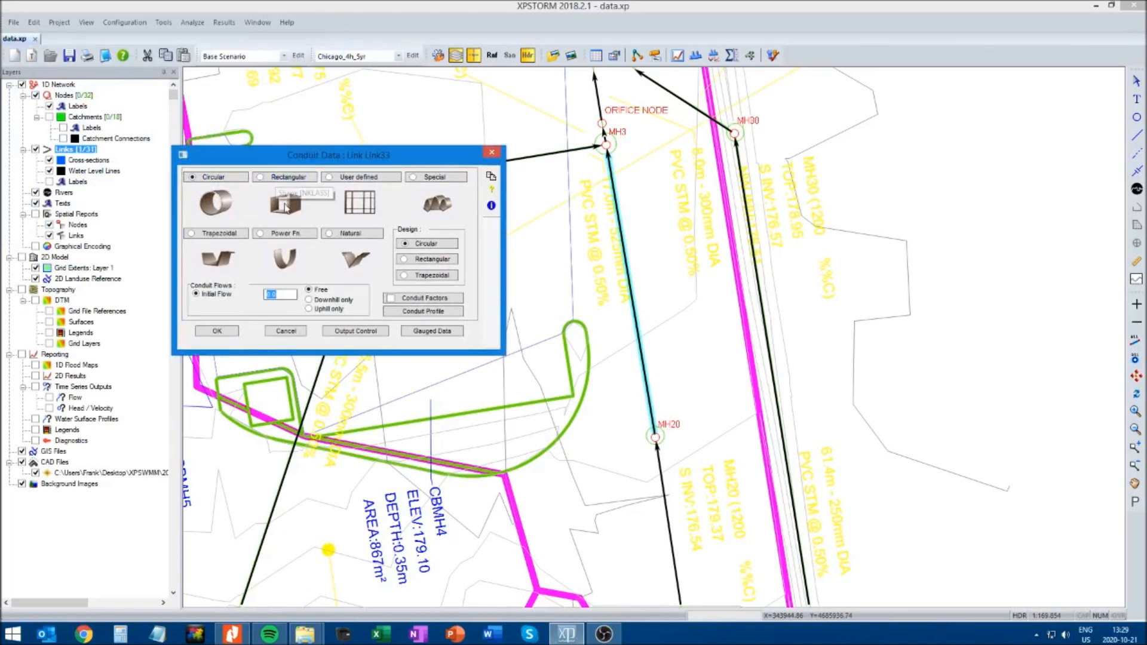
pyautogui.click(279, 177)
pyautogui.moveTo(141, 46); pyautogui.dragTo(398, 295)
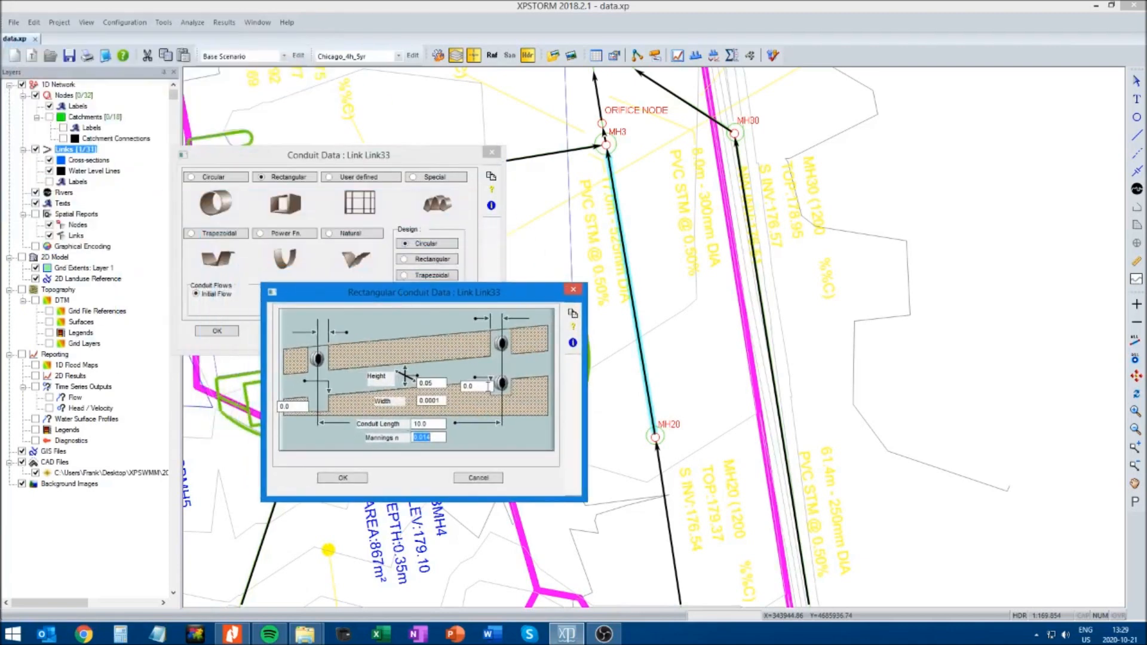
# Give the rectangular conduit a Mannings n of 0.013, width and height of 1, and upstream and downstream inverts of 176.84
pyautogui.doubleClick(432, 437)
pyautogui.write('0.013')
pyautogui.doubleClick(440, 401)
pyautogui.write('1')
pyautogui.doubleClick(442, 381)
pyautogui.write('1')
pyautogui.doubleClick(294, 405)
pyautogui.write('1')
pyautogui.click(343, 478)
pyautogui.click(217, 331)
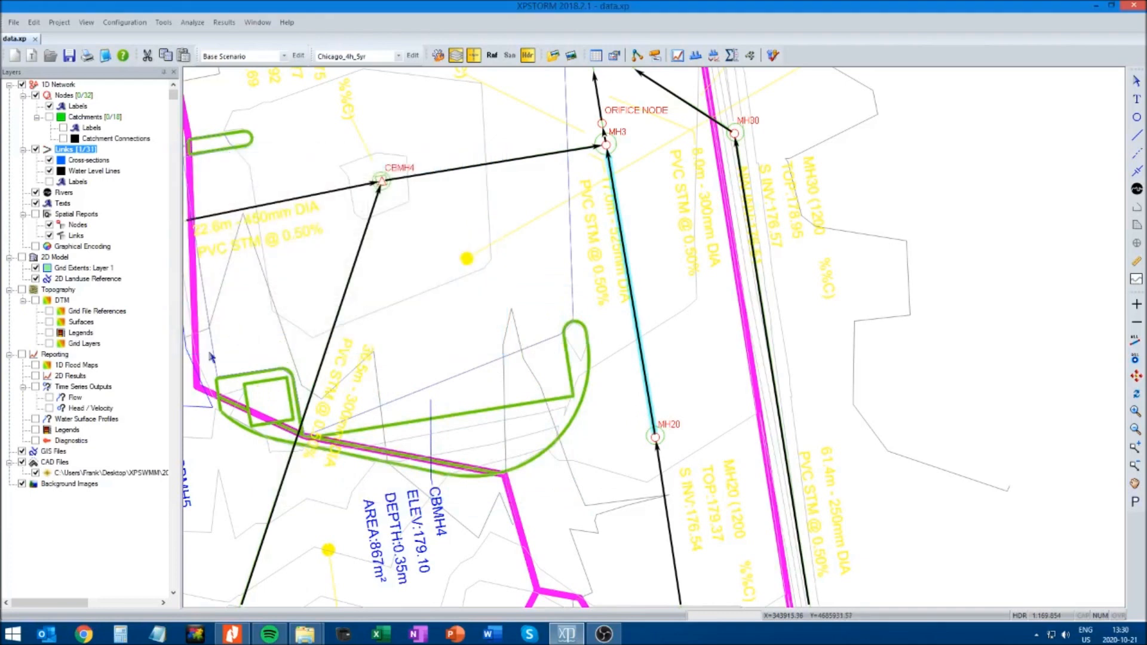
# Calculate the slopes of all conduits in the network
pyautogui.click(163, 22)
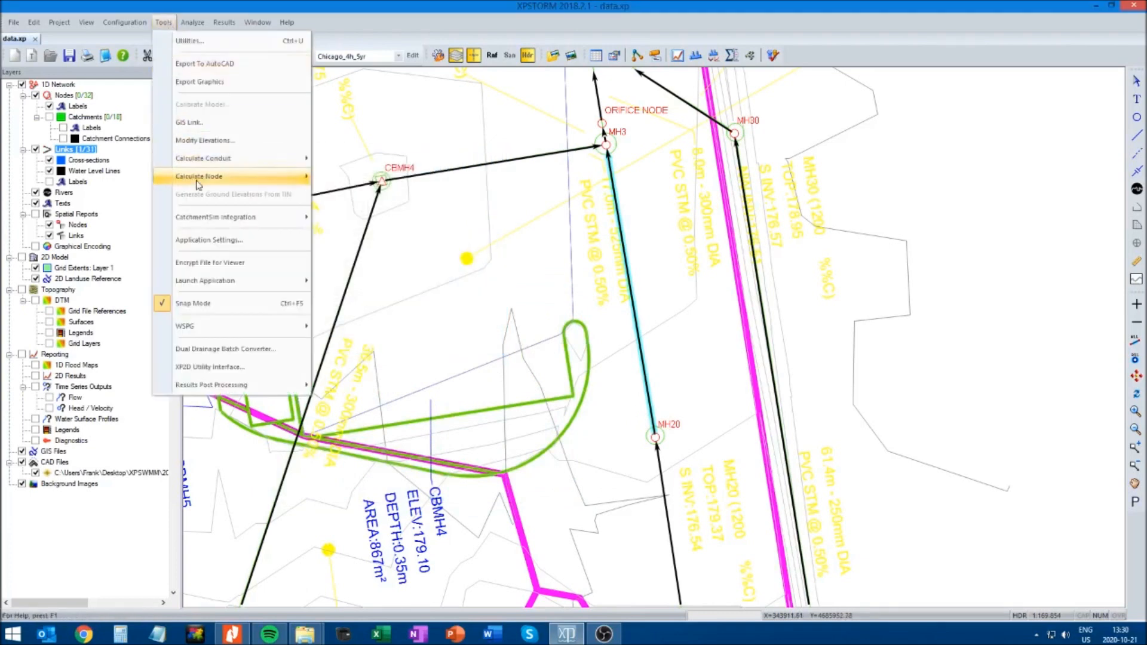
pyautogui.moveTo(203, 167)
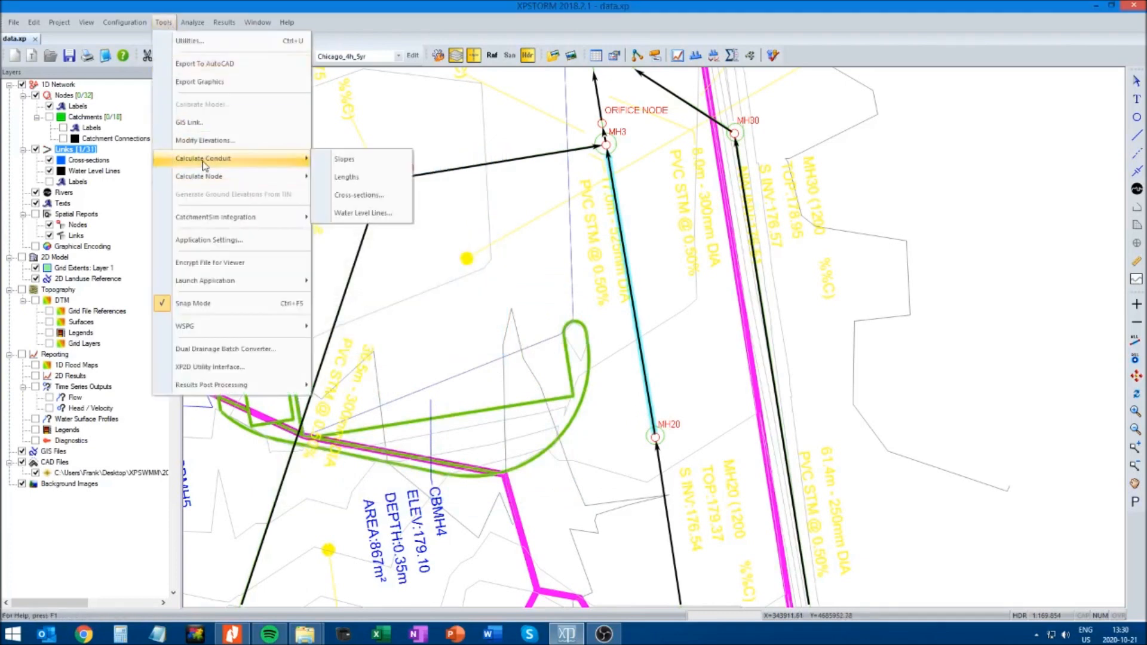
pyautogui.click(344, 160)
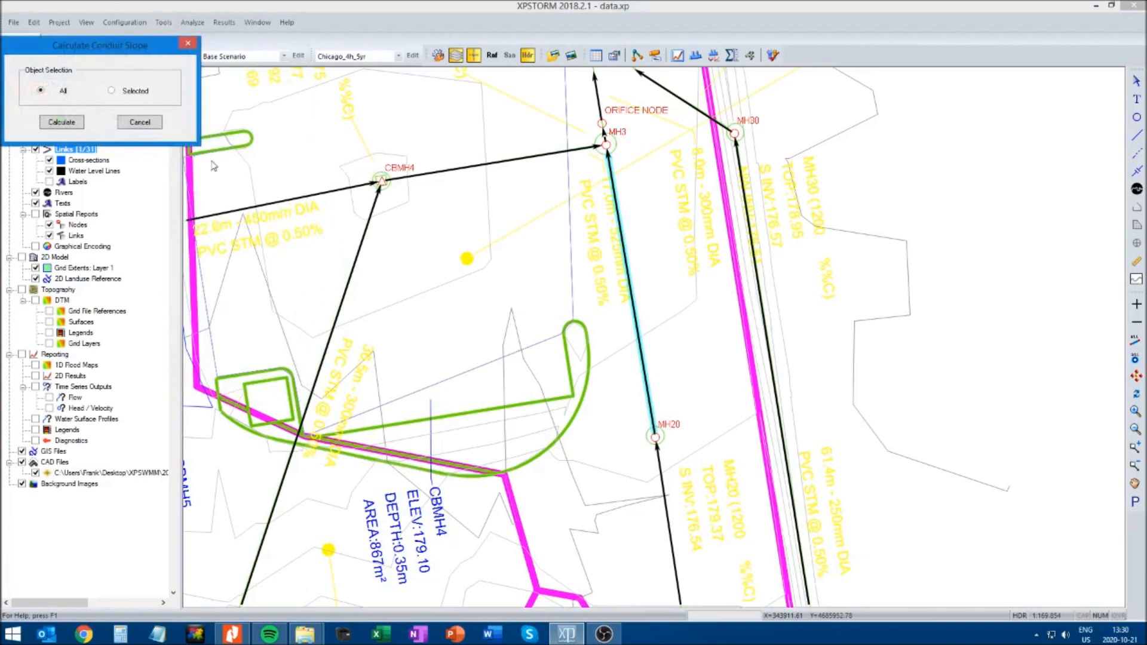
pyautogui.click(63, 123)
pyautogui.click(233, 330)
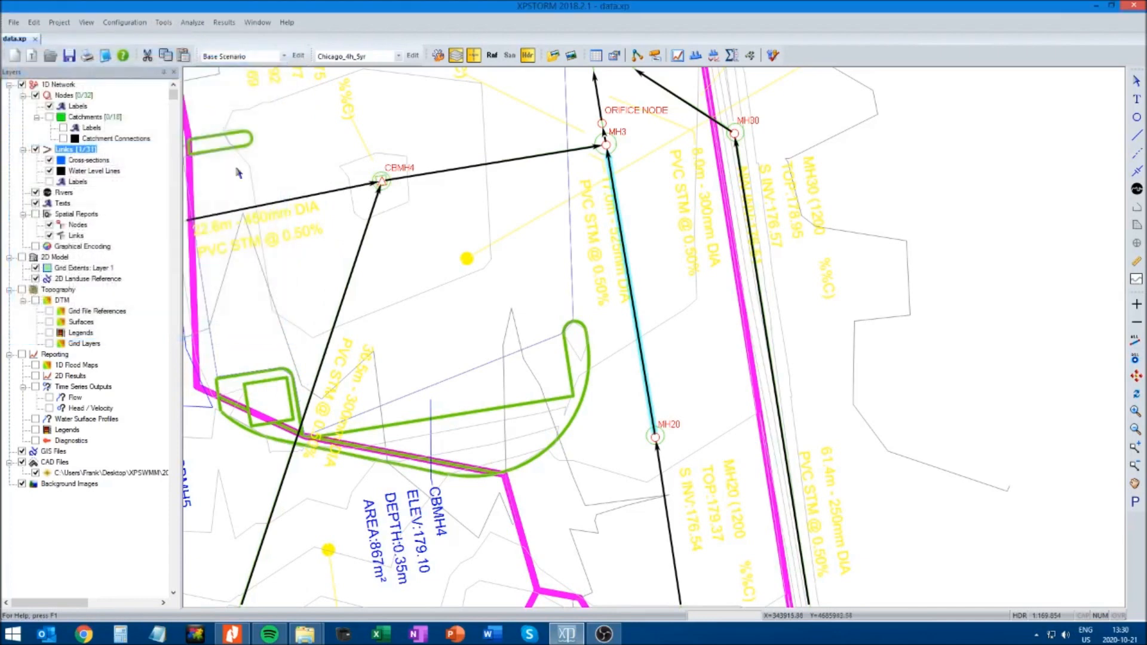
# Calculate the lengths of all conduits in the network
pyautogui.click(164, 22)
pyautogui.moveTo(209, 159)
pyautogui.click(340, 178)
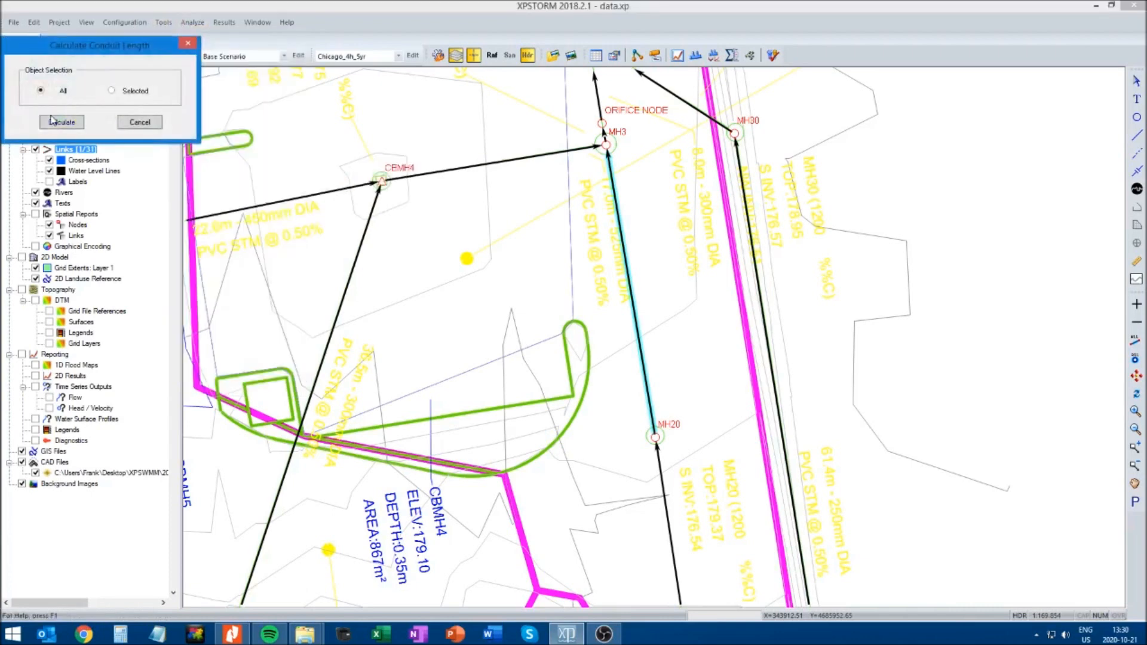
pyautogui.click(61, 122)
pyautogui.click(231, 330)
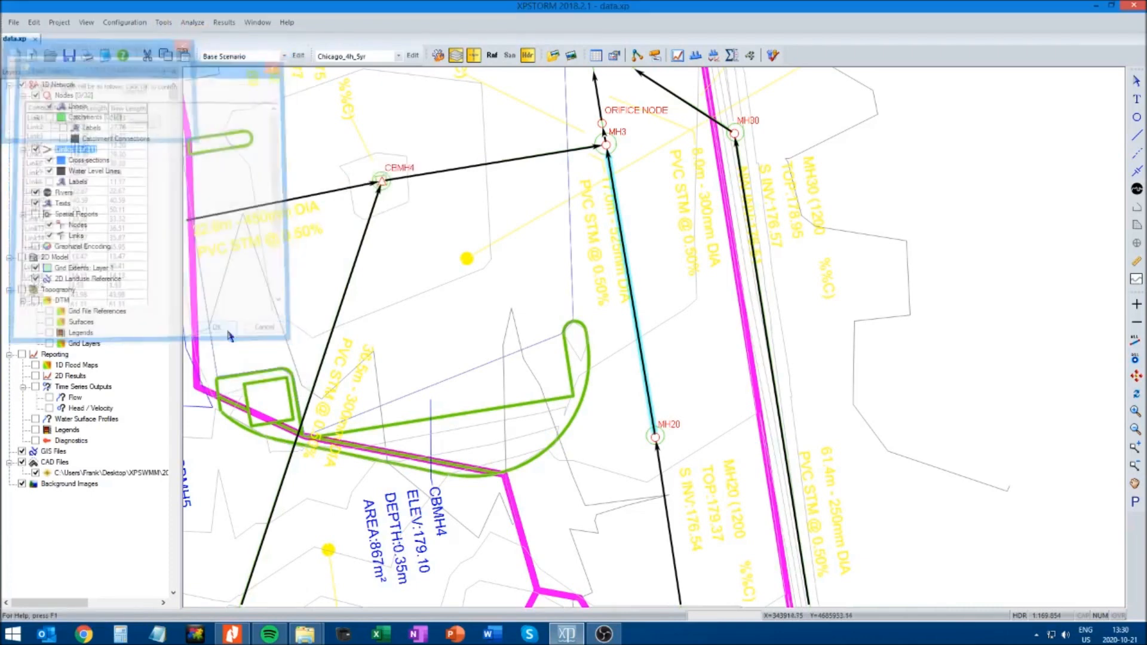
# Check the calculated length and the inverts in the rectangular conduit data of the MH20 to MH3 link
pyautogui.rightClick(633, 291)
pyautogui.click(657, 313)
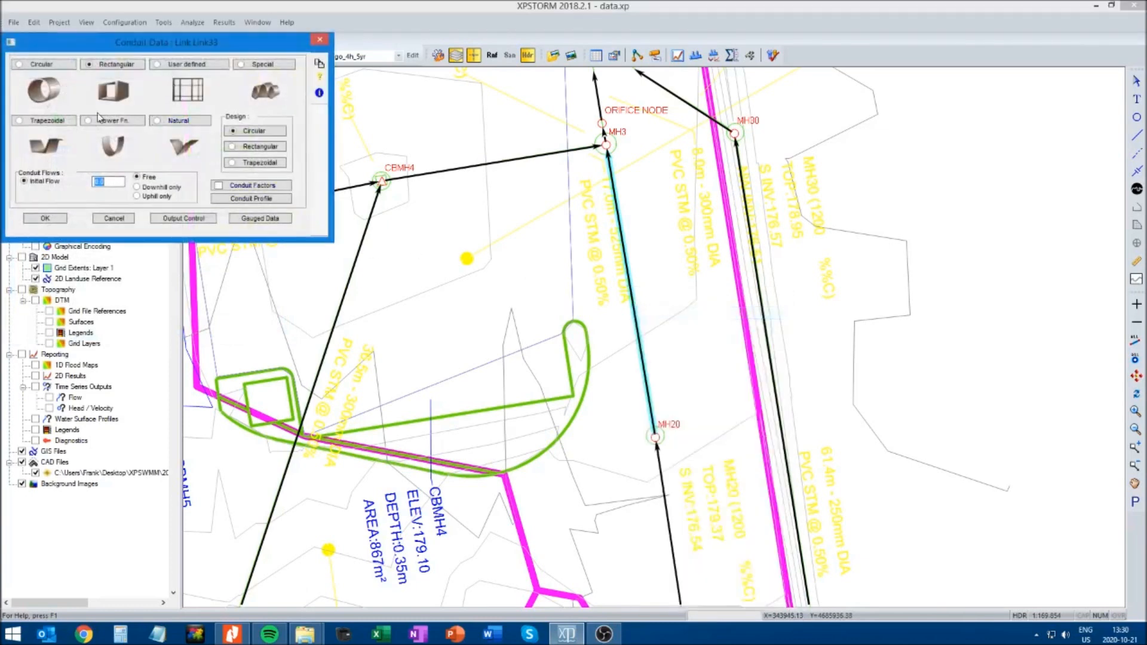
pyautogui.click(117, 65)
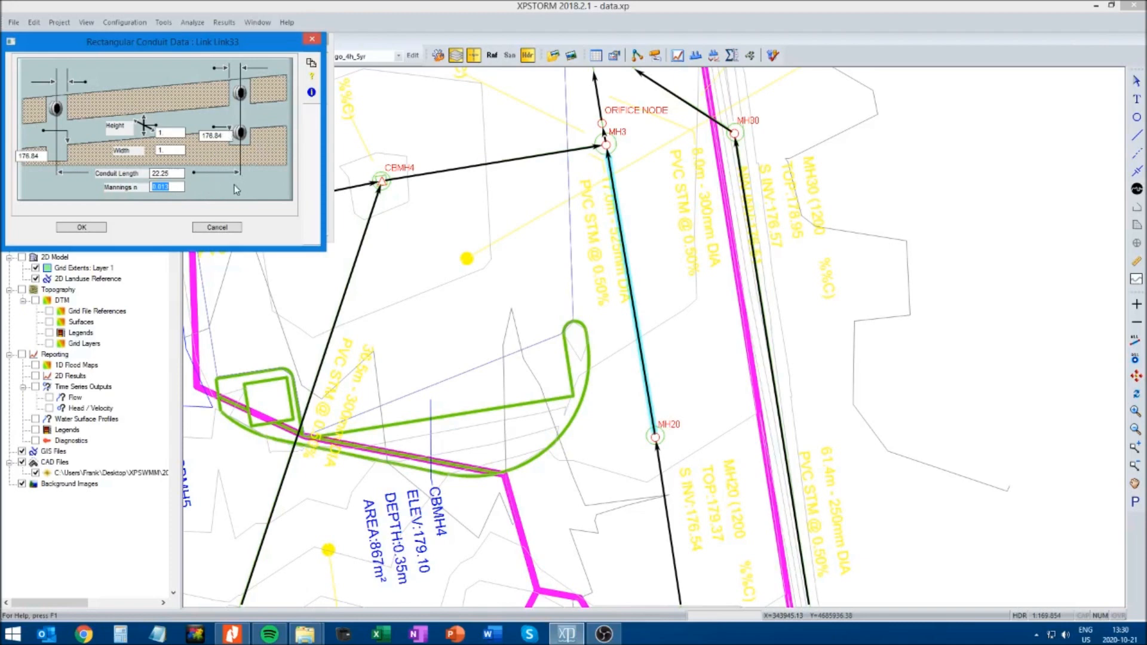
pyautogui.click(40, 155)
pyautogui.click(80, 230)
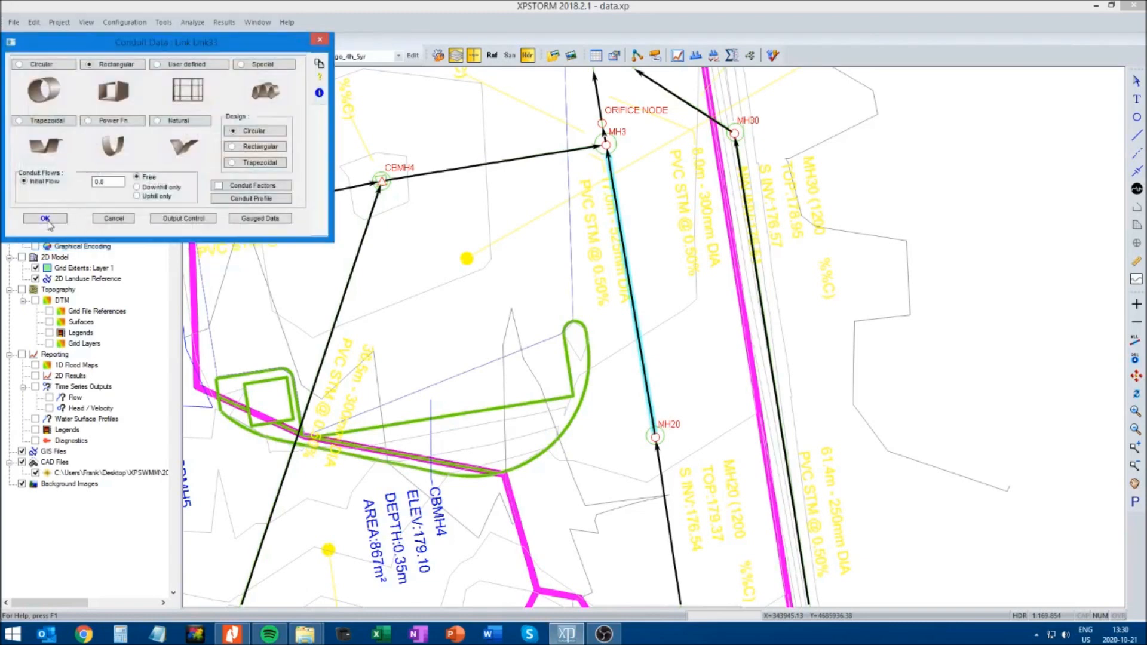
pyautogui.click(45, 223)
# Run the analysis engine on the Chicago_4h_5yr storm with the rectangular conduit between MH20 and MH3
pyautogui.click(870, 379)
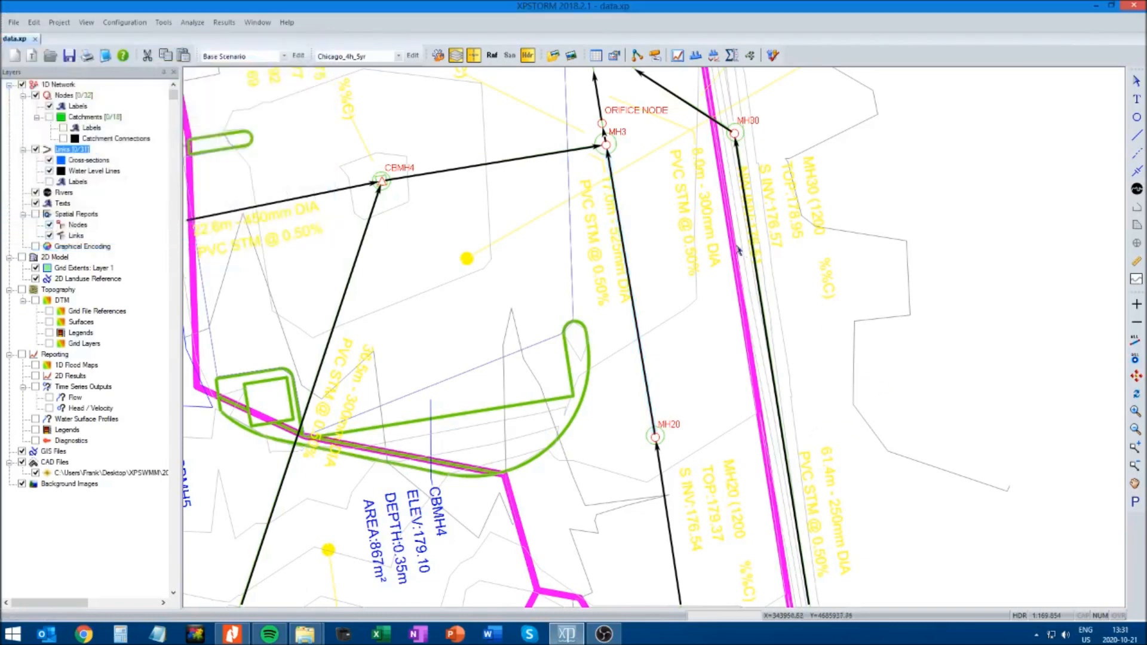
pyautogui.click(773, 55)
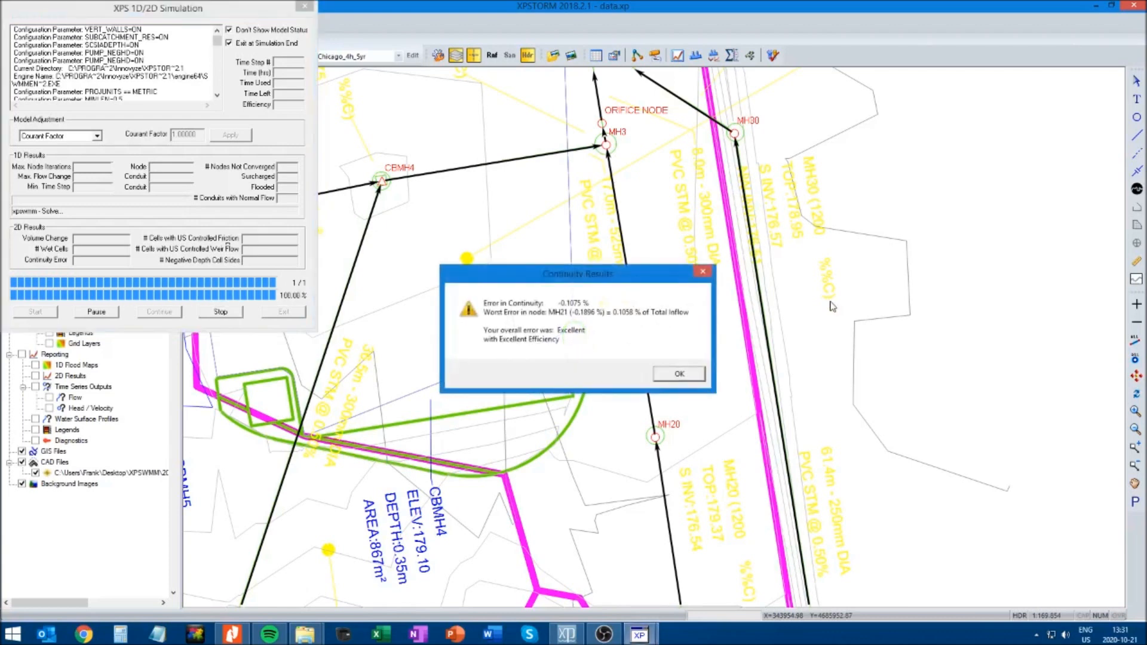
pyautogui.click(680, 375)
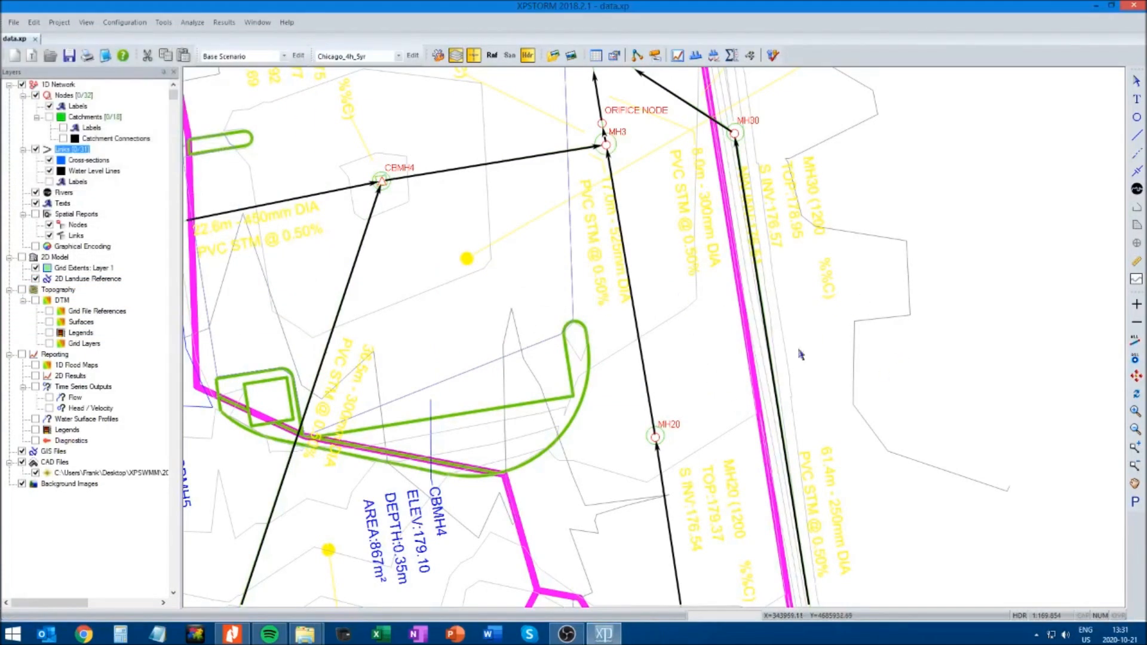
# Review the flow hydrograph of the conduit from MH2 to MH1
pyautogui.click(1135, 484)
pyautogui.moveTo(964, 128); pyautogui.dragTo(952, 330)
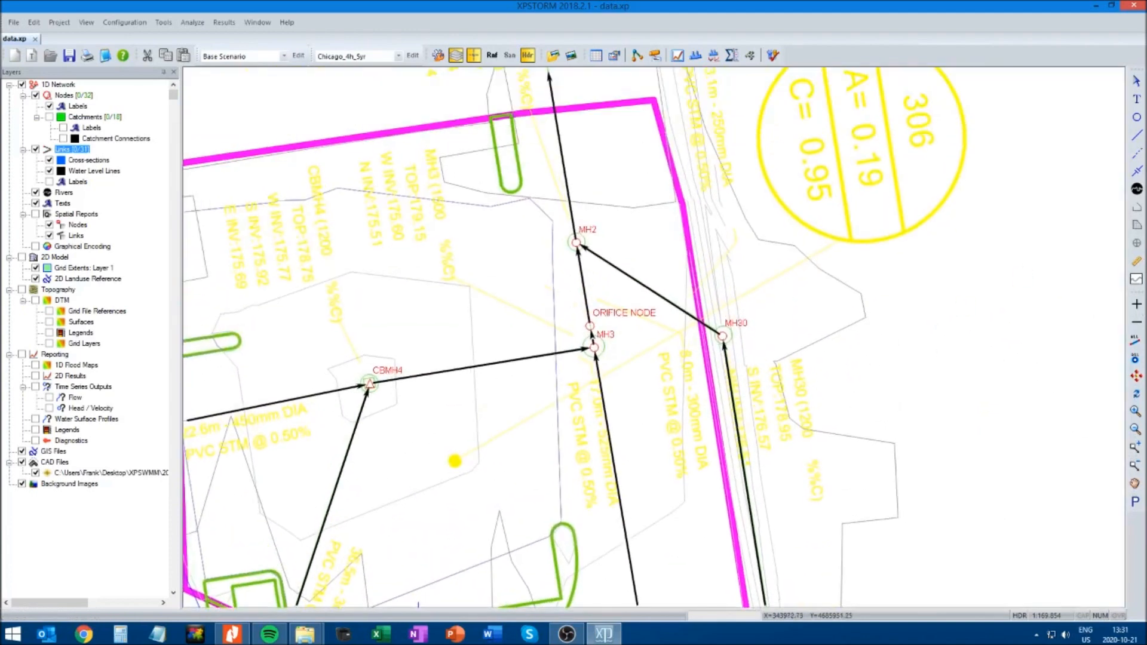
pyautogui.click(559, 145)
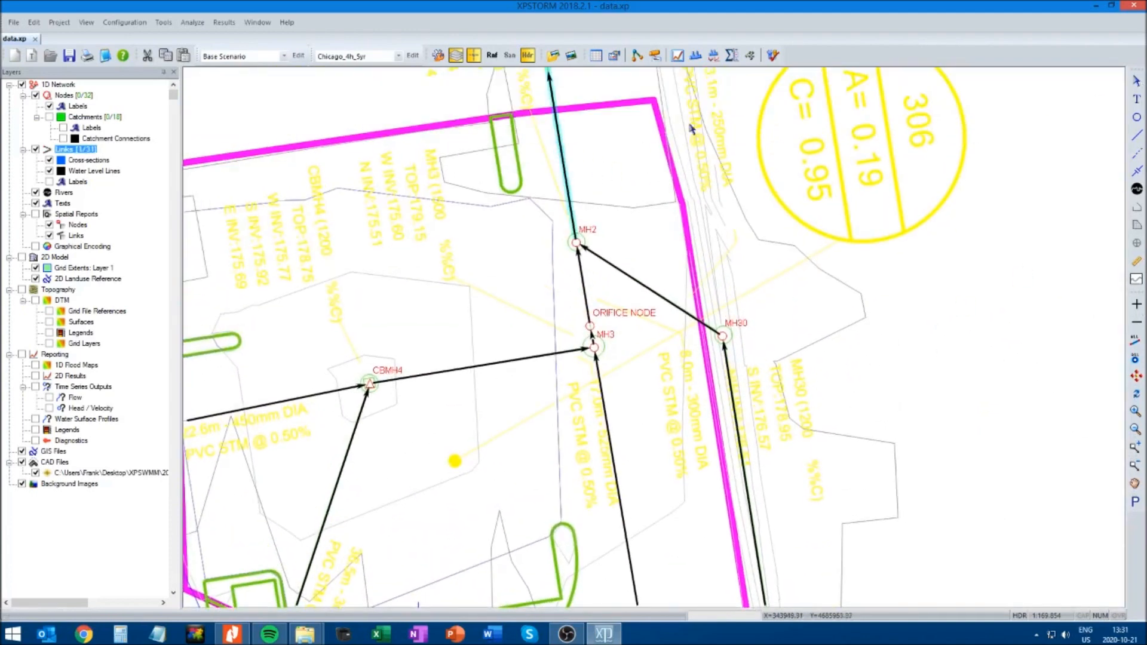
pyautogui.click(680, 57)
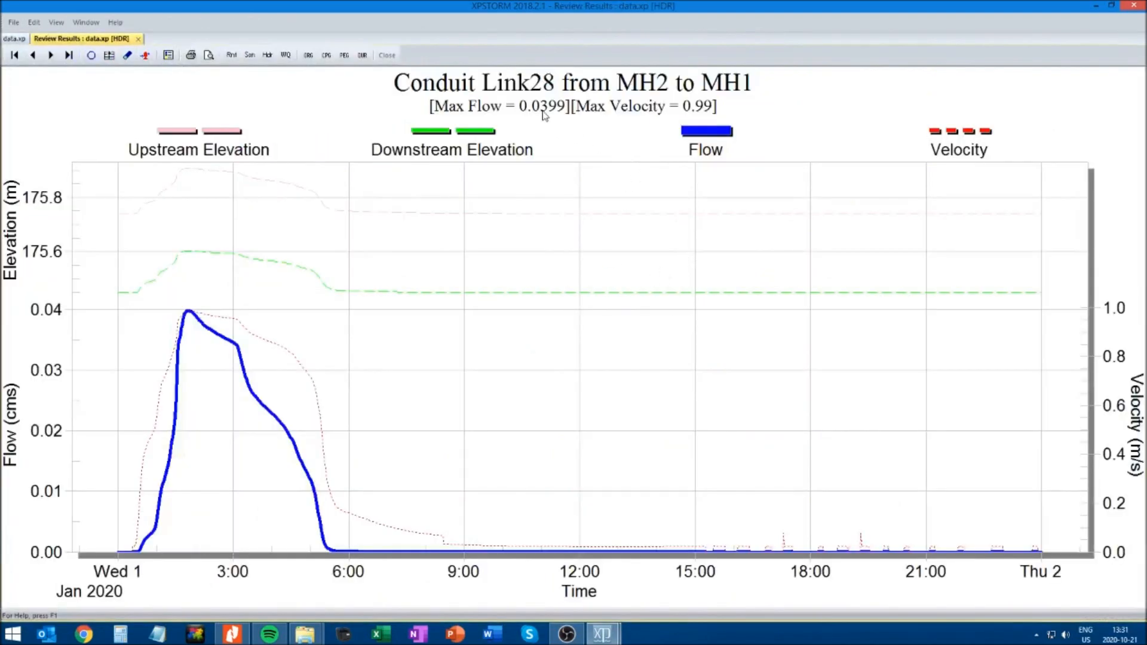
pyautogui.click(139, 39)
# Review the flow and elevation results of the rectangular conduit from MH20 to MH3
pyautogui.click(1105, 526)
pyautogui.click(1133, 485)
pyautogui.moveTo(944, 521); pyautogui.dragTo(901, 309)
pyautogui.click(1137, 82)
pyautogui.click(577, 286)
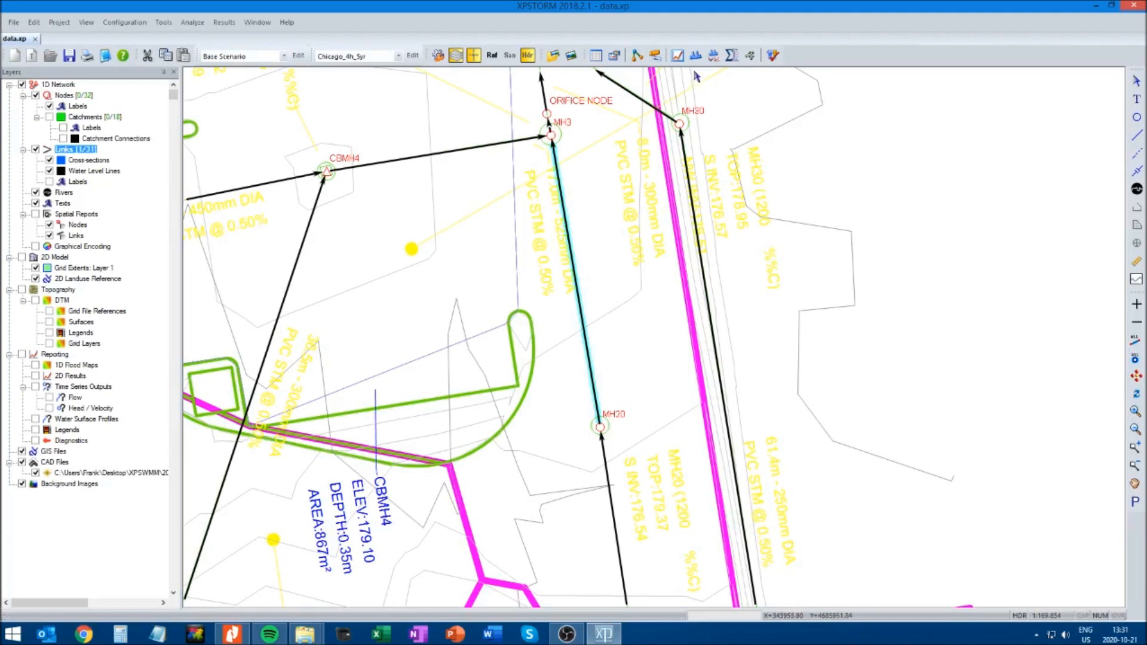
pyautogui.click(678, 57)
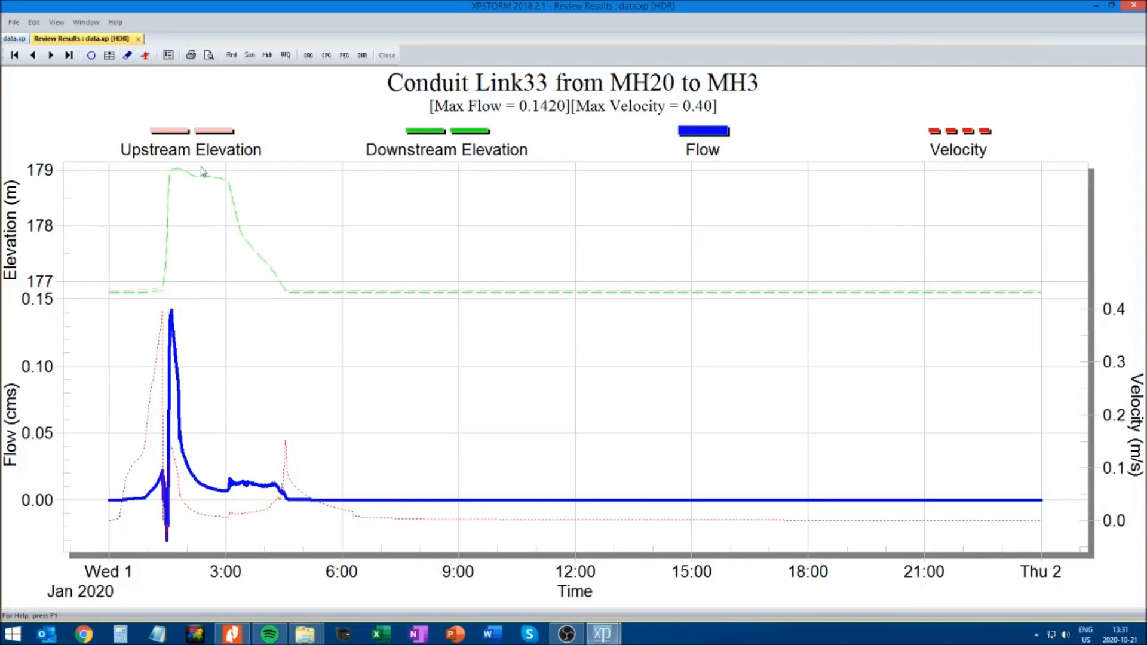
pyautogui.click(140, 39)
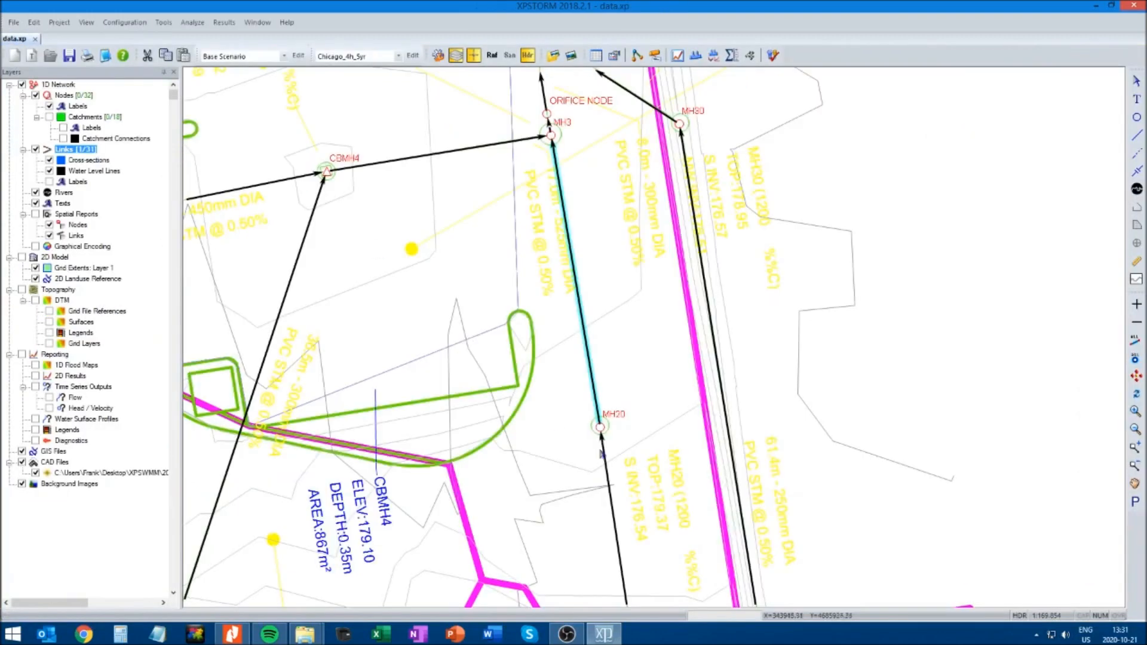
# Plot the dynamic long section from BLIND_CONN_3 to MH1 and play its animation to examine the water levels through the tank
pyautogui.click(1136, 429)
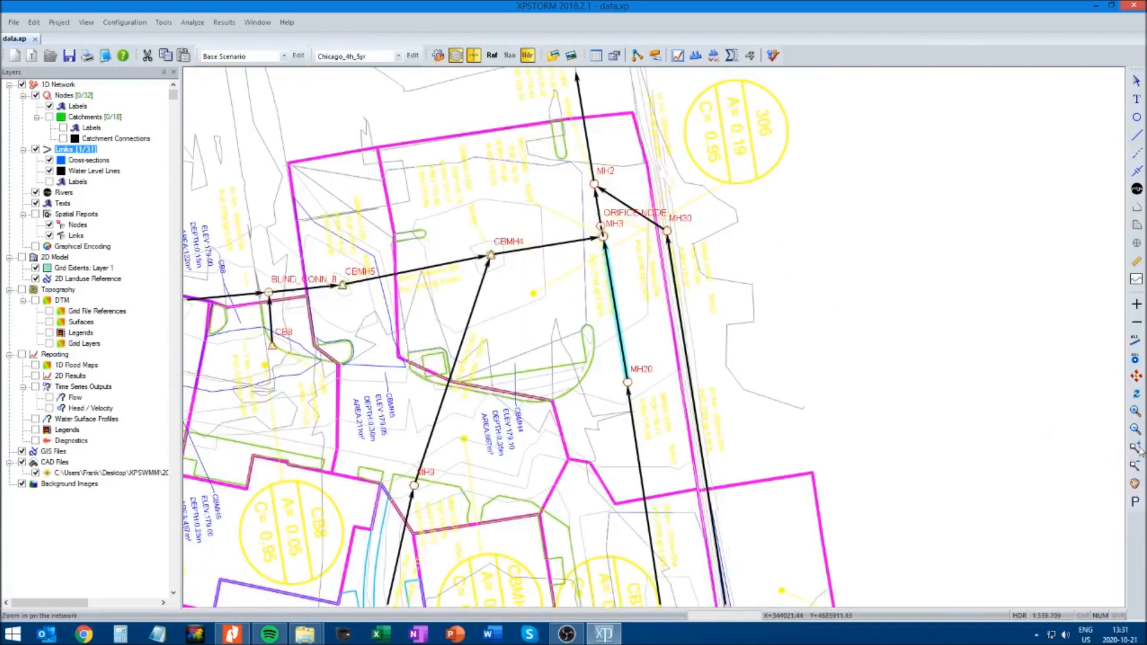
pyautogui.click(1136, 429)
pyautogui.click(1136, 483)
pyautogui.moveTo(920, 501); pyautogui.dragTo(852, 501)
pyautogui.moveTo(974, 299); pyautogui.dragTo(963, 340)
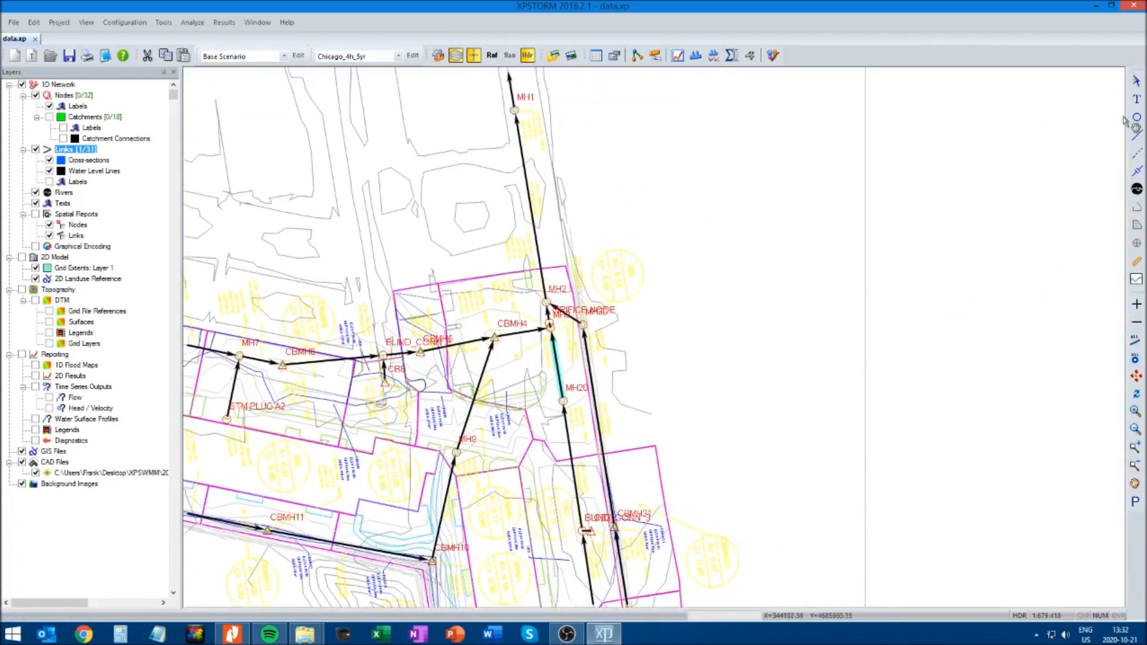
pyautogui.click(582, 531)
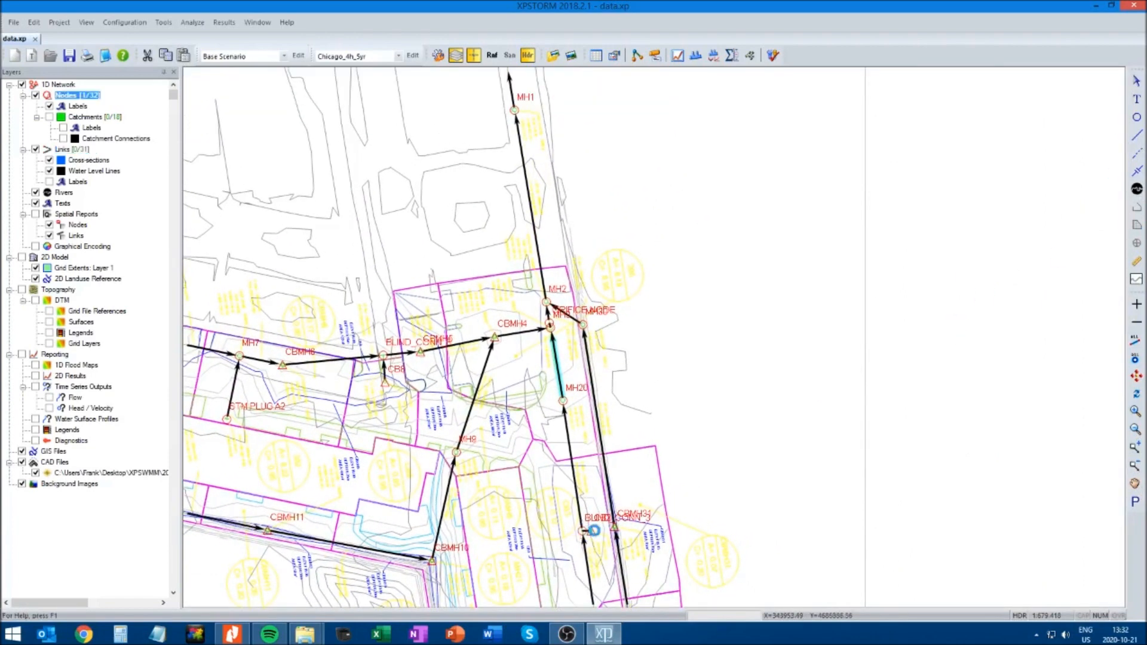
pyautogui.keyDown('ctrl'); pyautogui.click(514, 110); pyautogui.keyUp('ctrl')
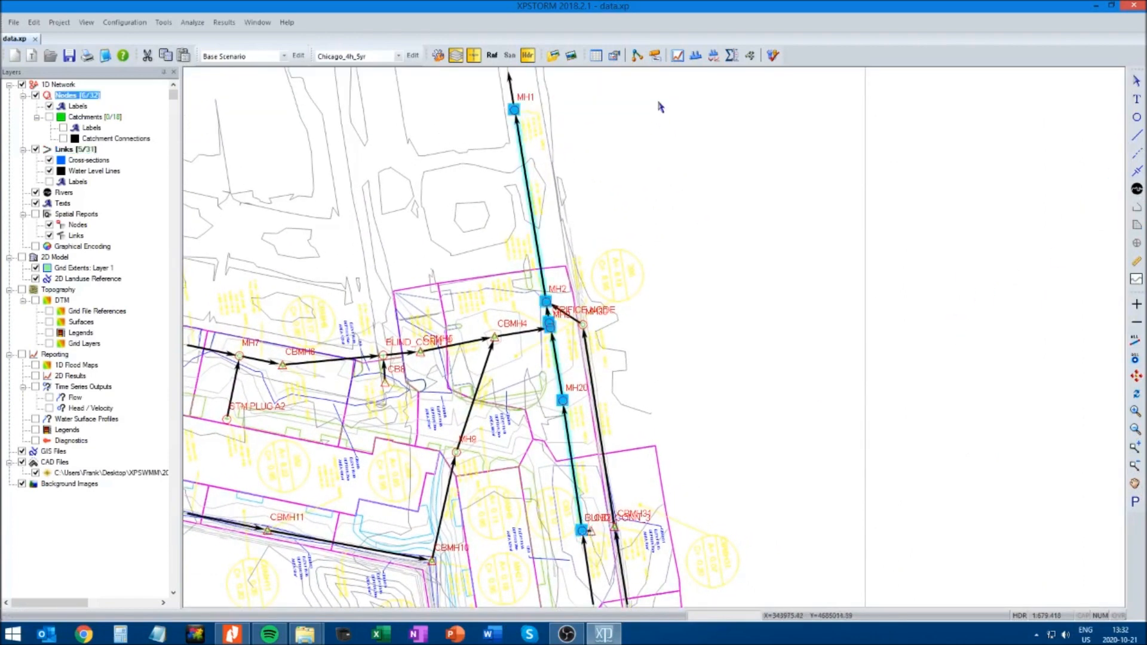
pyautogui.click(697, 57)
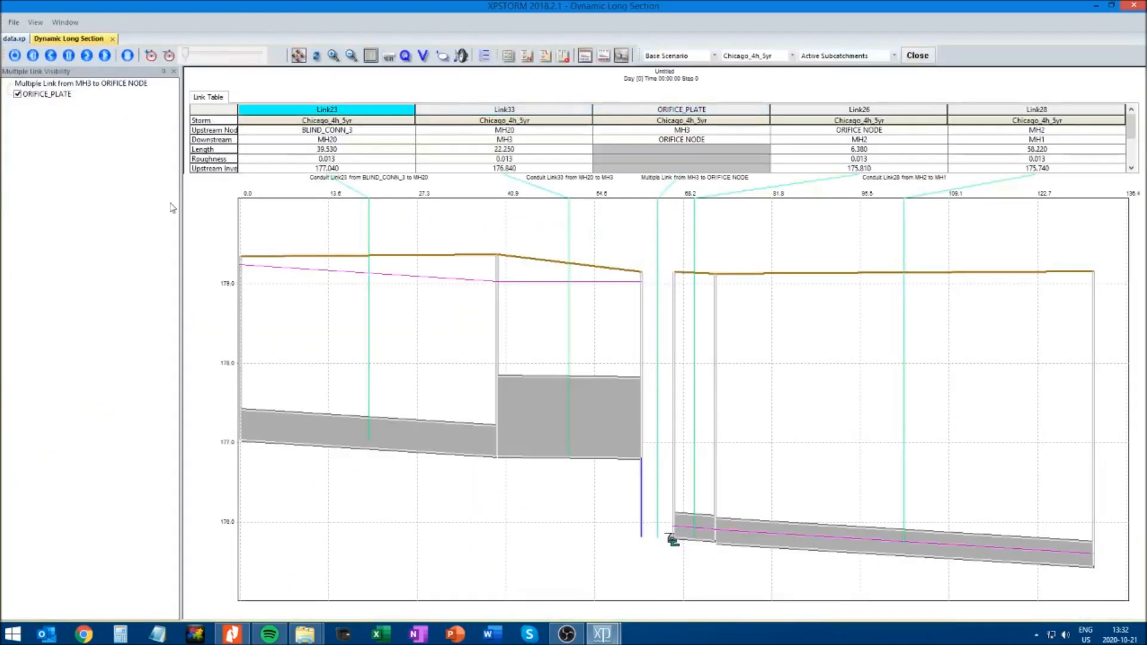
pyautogui.click(107, 55)
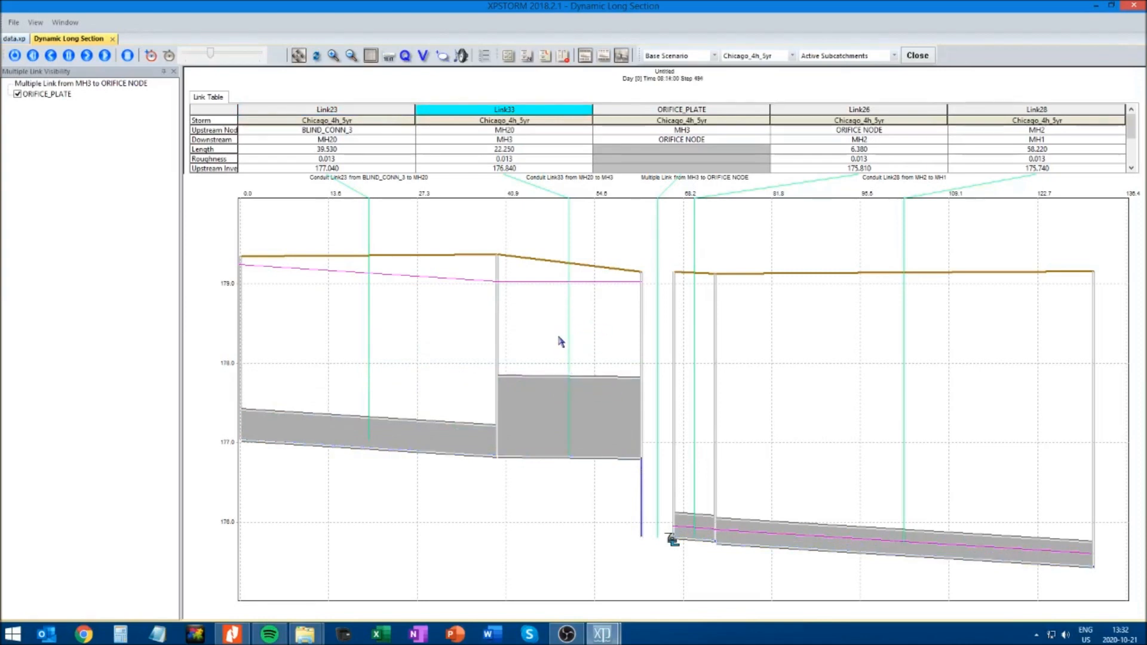
pyautogui.click(113, 39)
pyautogui.click(675, 392)
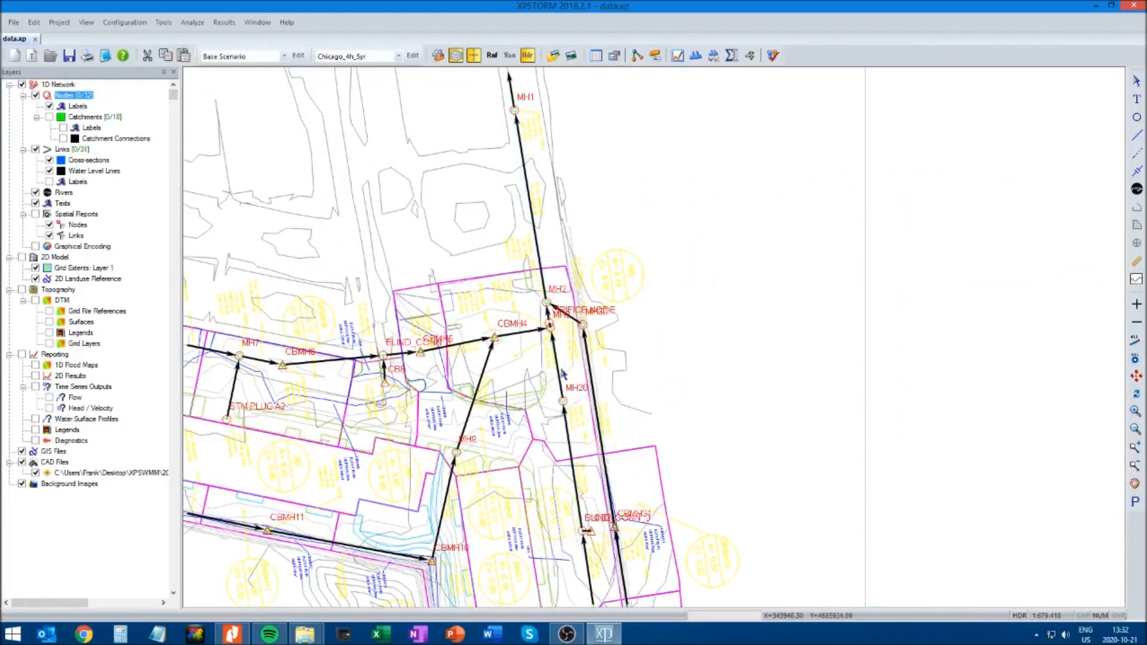
# Set the rectangular conduit between MH20 and MH3 to a height of 1.5 and a width of 9
pyautogui.click(559, 367)
pyautogui.rightClick(559, 367)
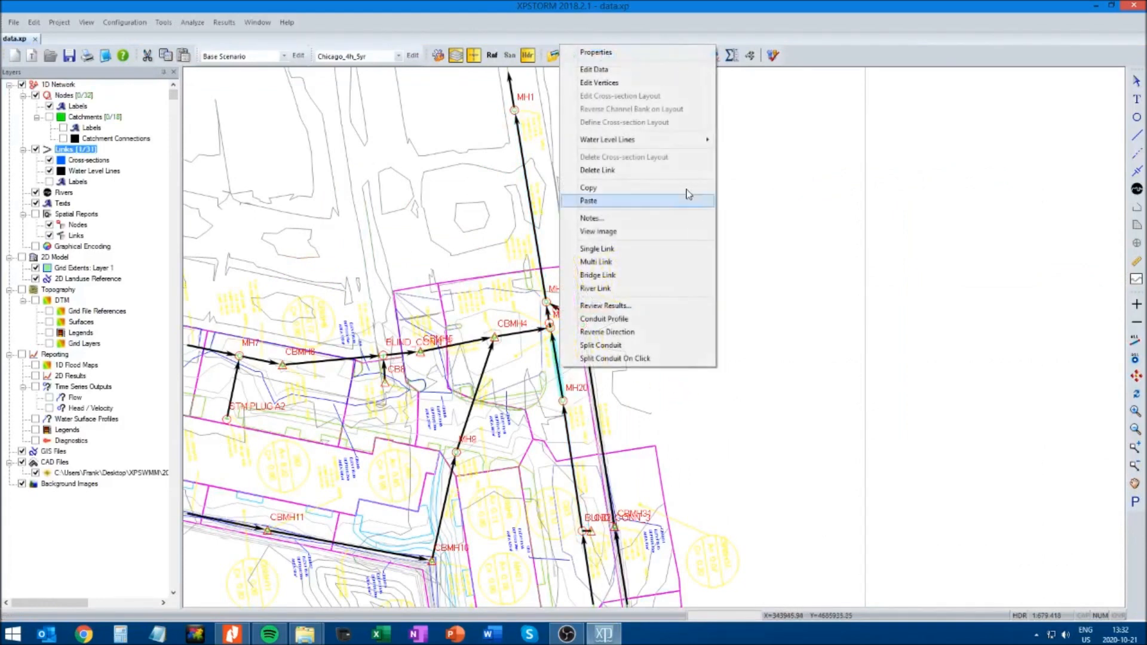
pyautogui.click(602, 73)
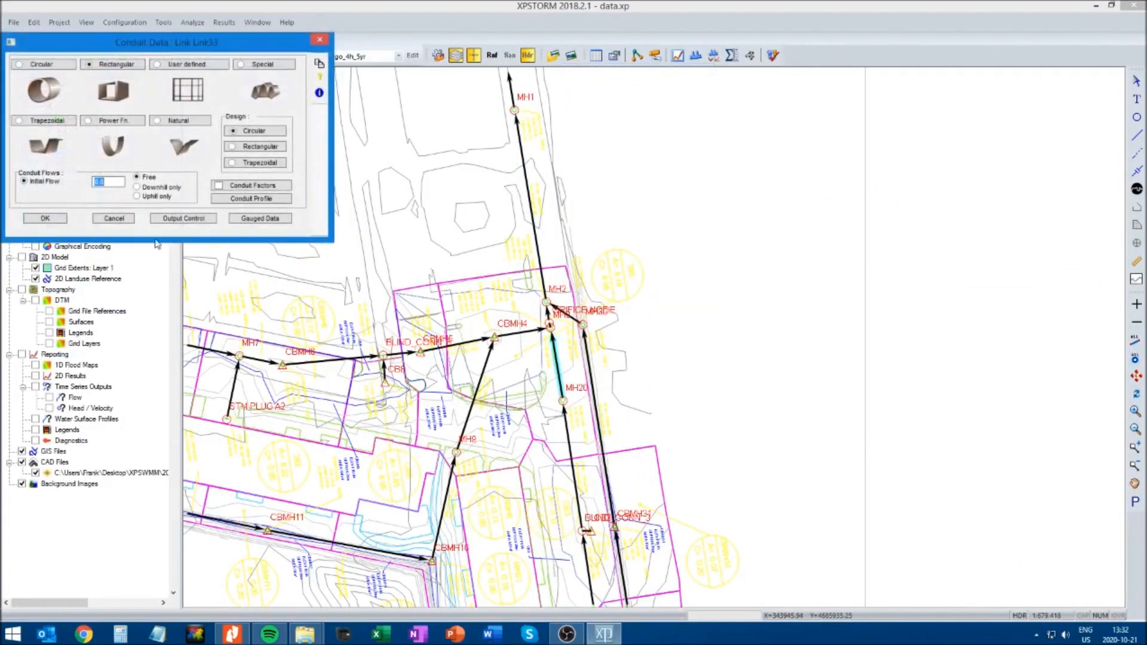
pyautogui.click(251, 199)
pyautogui.click(175, 133)
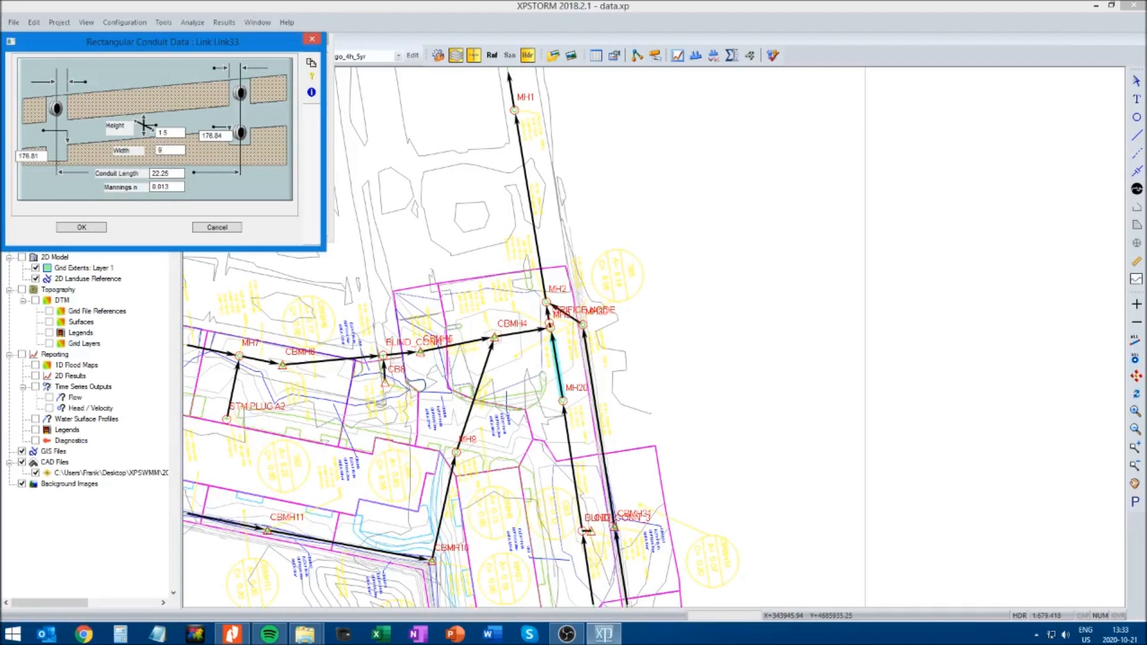
pyautogui.click(82, 228)
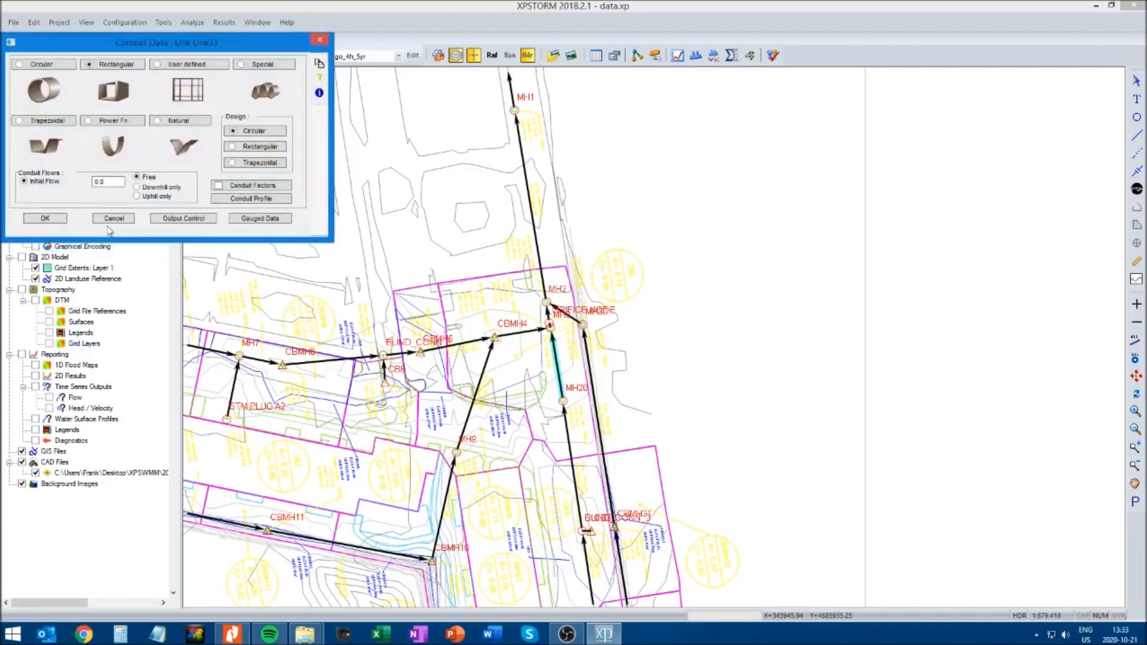
pyautogui.click(45, 219)
# Save the model and rerun the analysis with the resized tank conduit
pyautogui.hotkey('ctrl', 's')
pyautogui.click(774, 56)
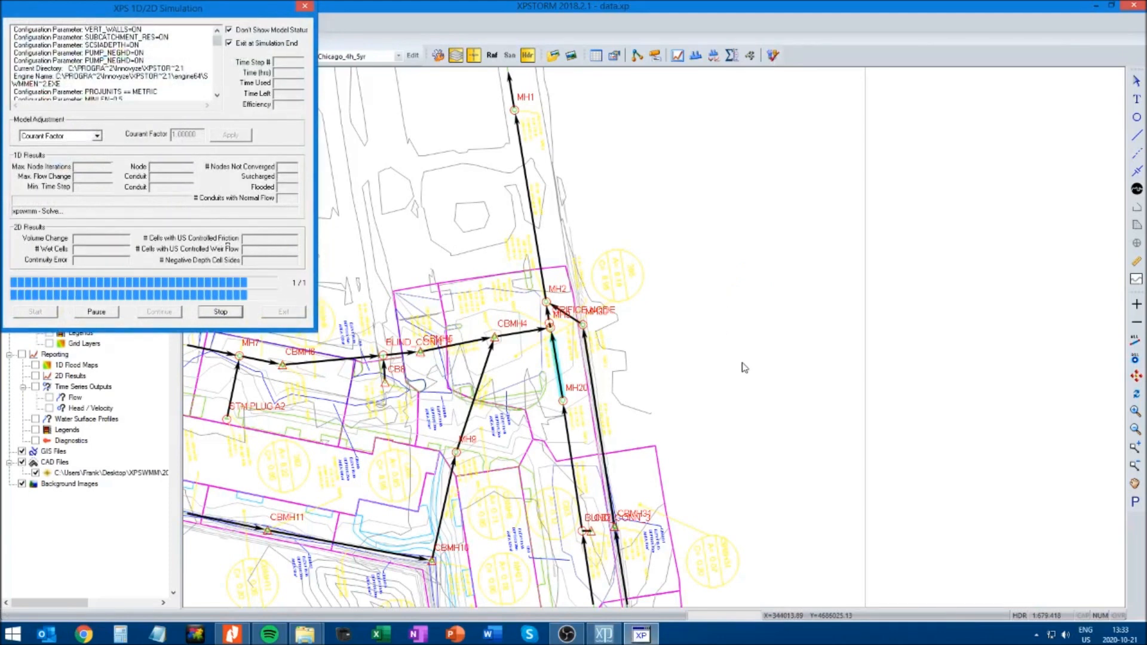
pyautogui.click(674, 370)
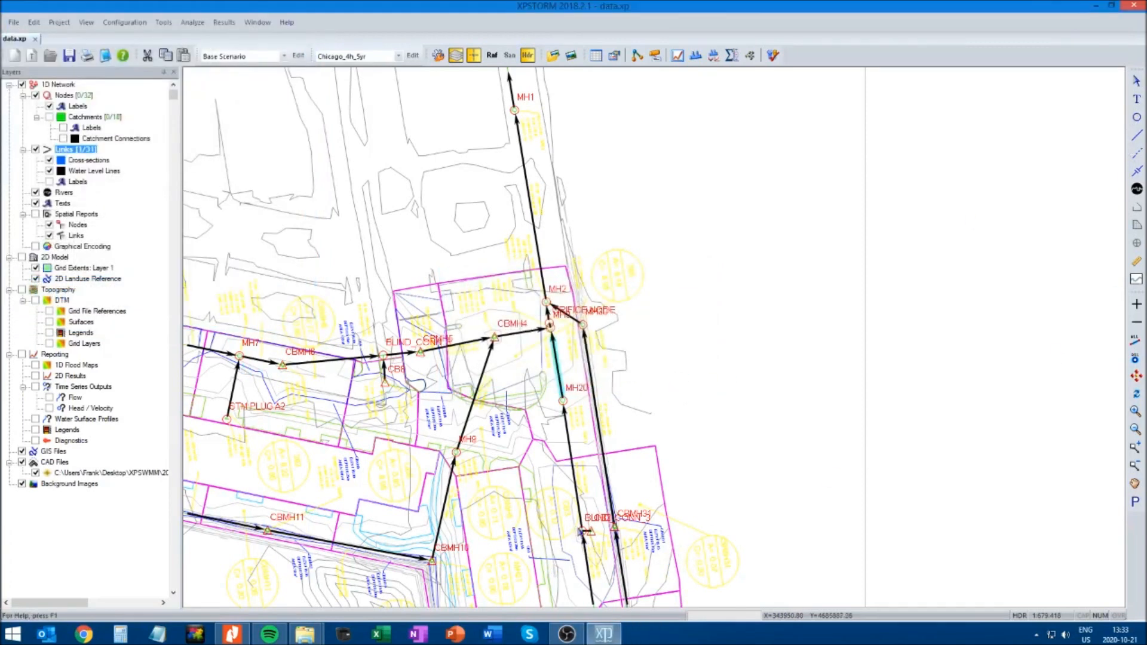
# Plot the long section from BLIND_CONN_3 to MH1 again and examine the water level at the resized tank
pyautogui.click(581, 530)
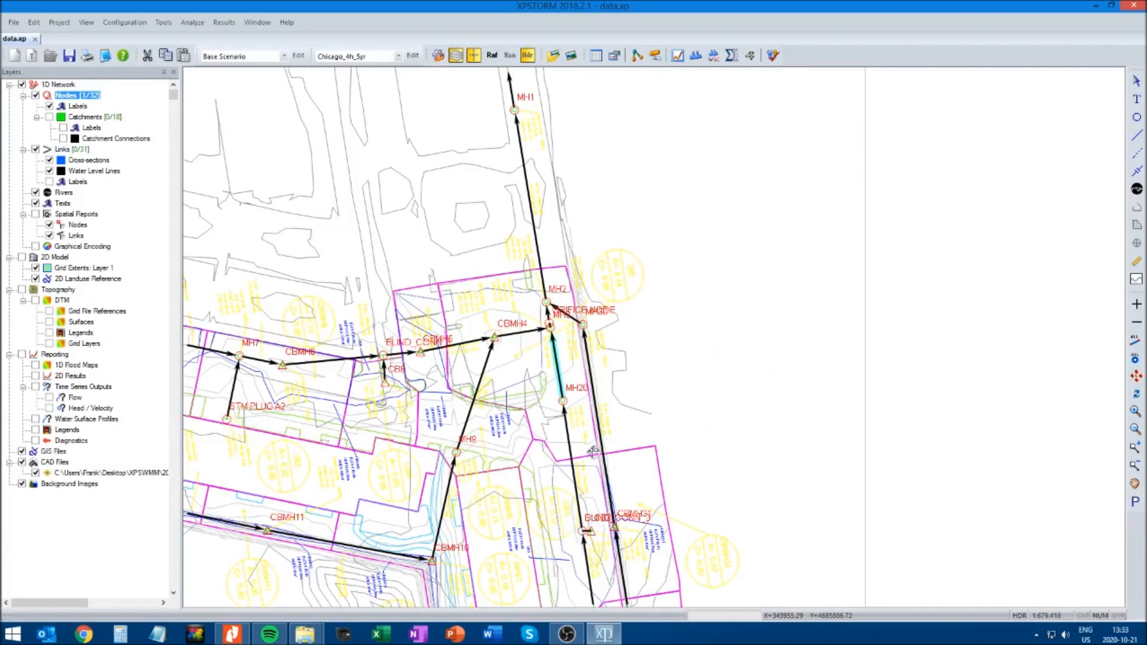
pyautogui.click(515, 110)
pyautogui.click(696, 55)
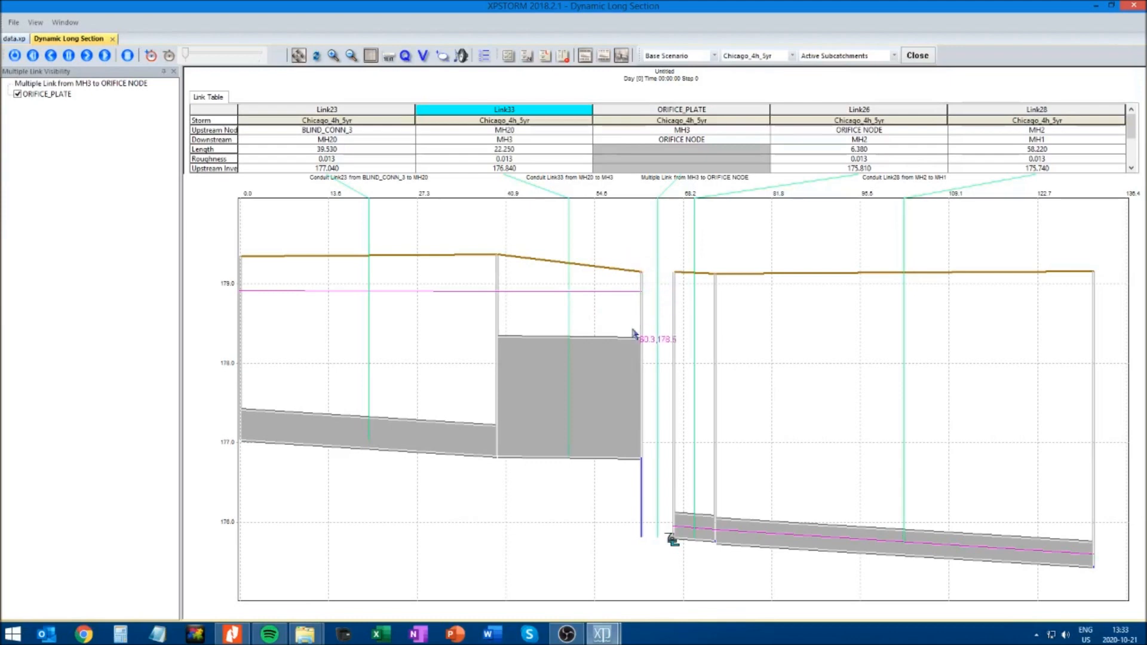
pyautogui.click(114, 39)
pyautogui.click(614, 187)
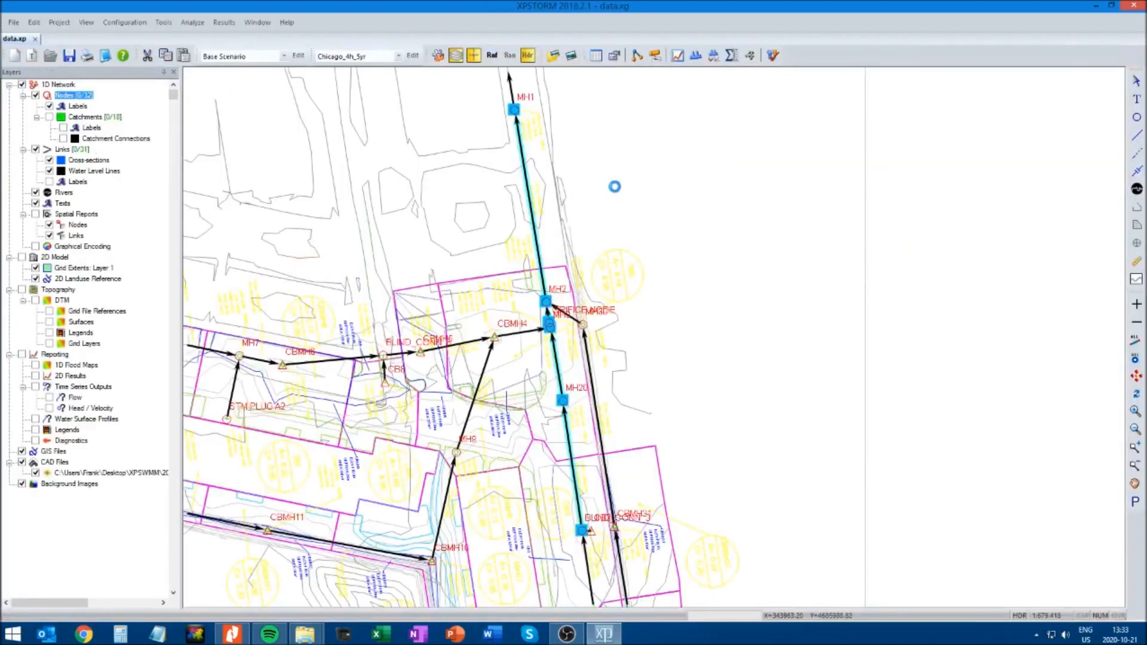
# Review the MH2 to MH1 conduit's hydrograph for the resized tank
pyautogui.click(534, 213)
pyautogui.click(694, 57)
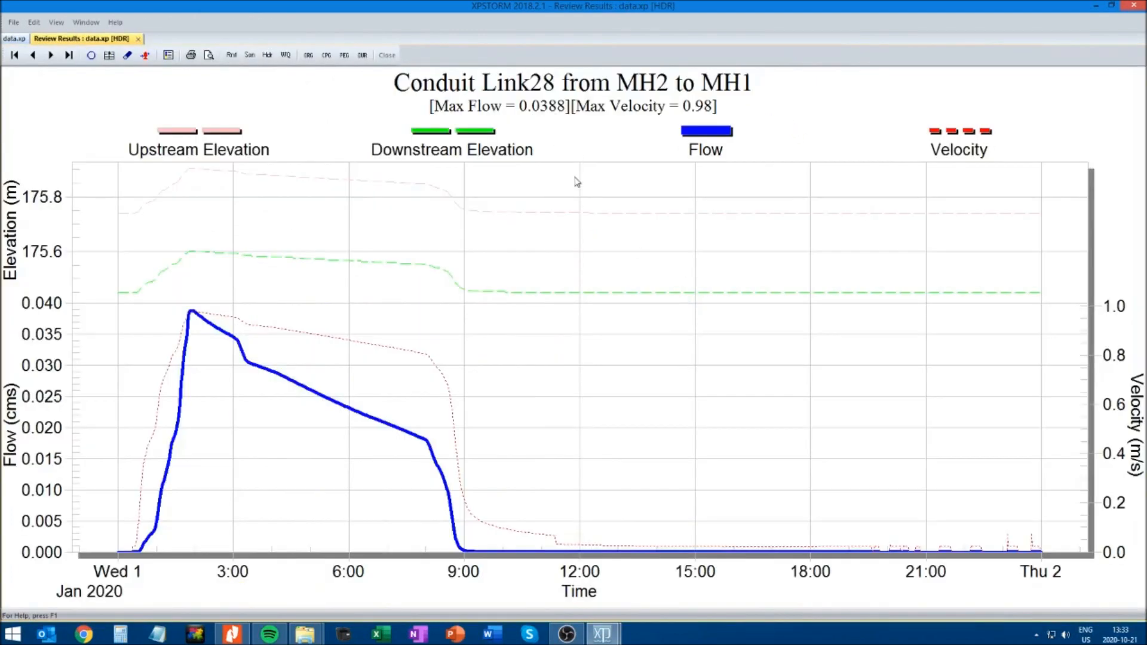
pyautogui.click(138, 40)
pyautogui.click(703, 436)
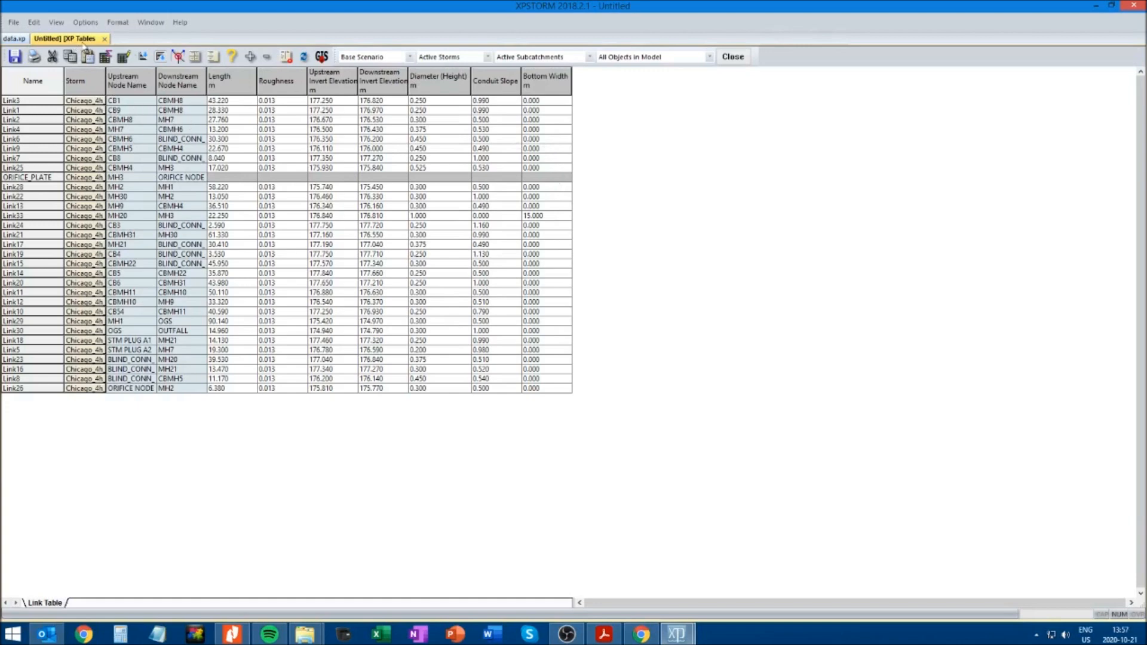
# Check the Bottom Width variable in the link table's variable selection and its entry for the MH20 to MH3 link
pyautogui.click(213, 57)
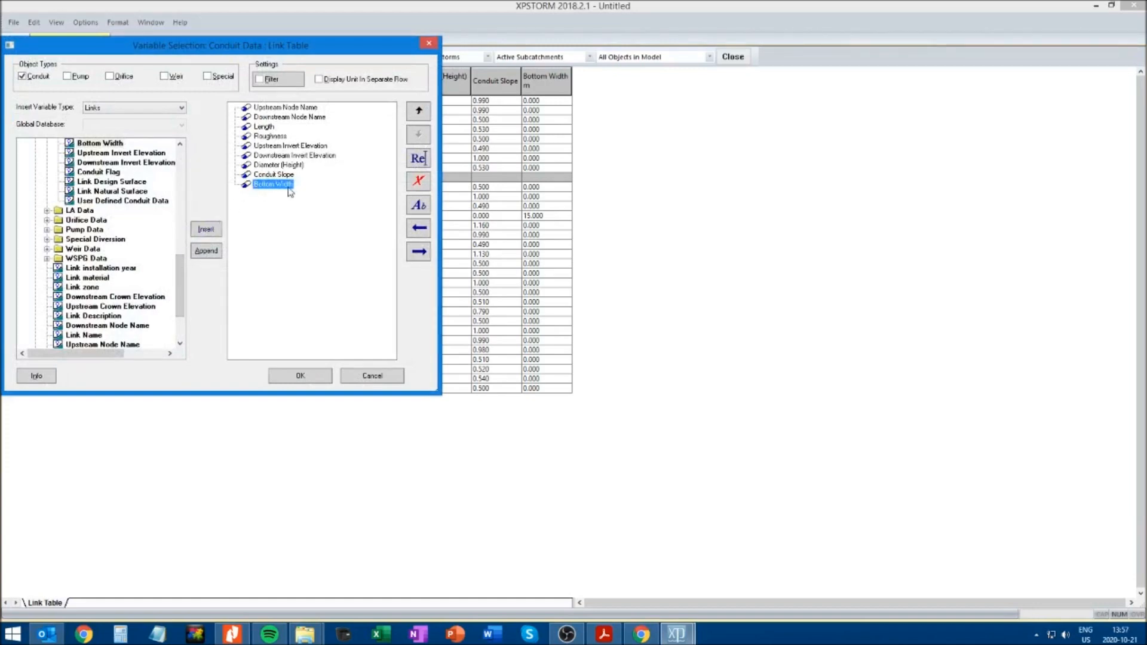
pyautogui.click(302, 375)
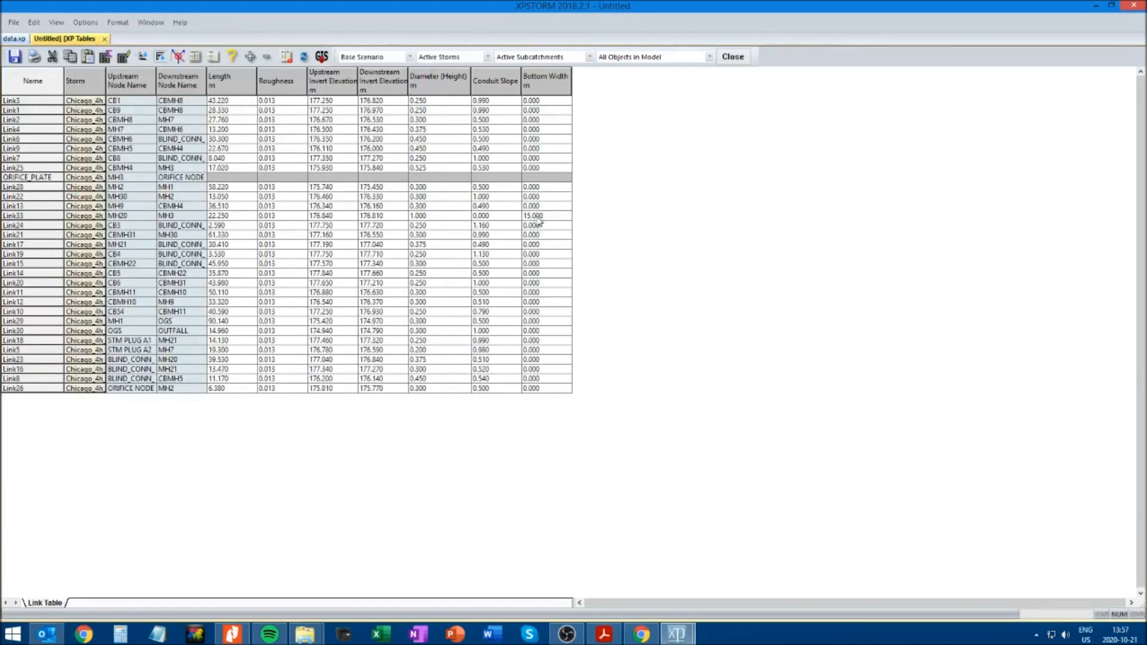
pyautogui.click(536, 215)
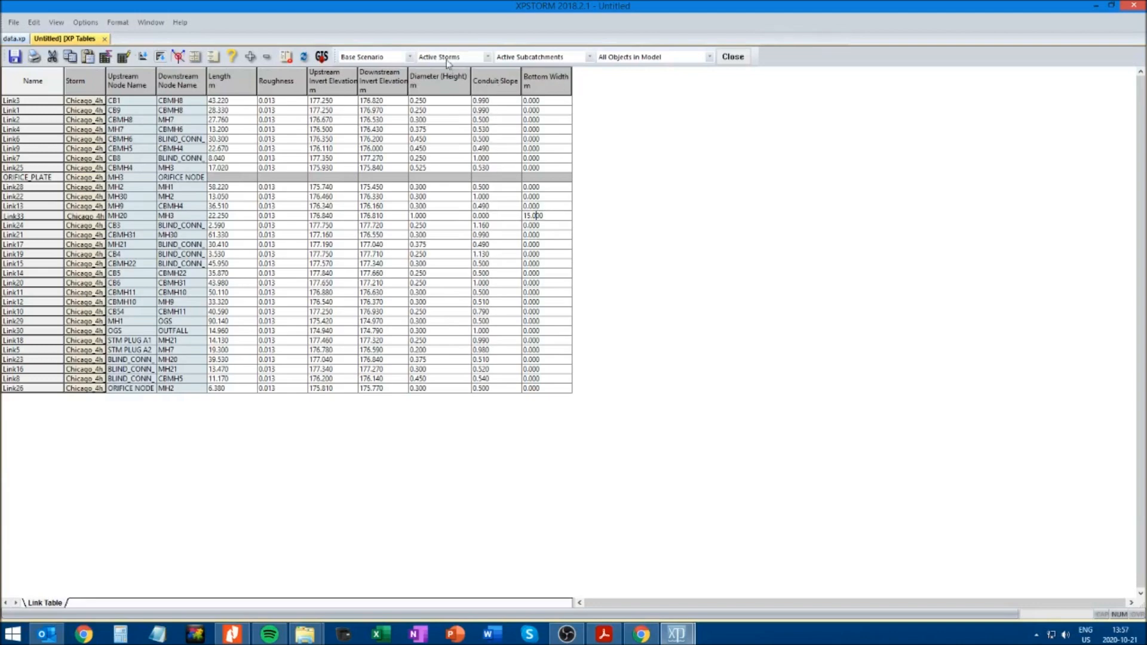
# Move the Conduit Slope variable below Bottom Width in the link table's column order
pyautogui.click(216, 57)
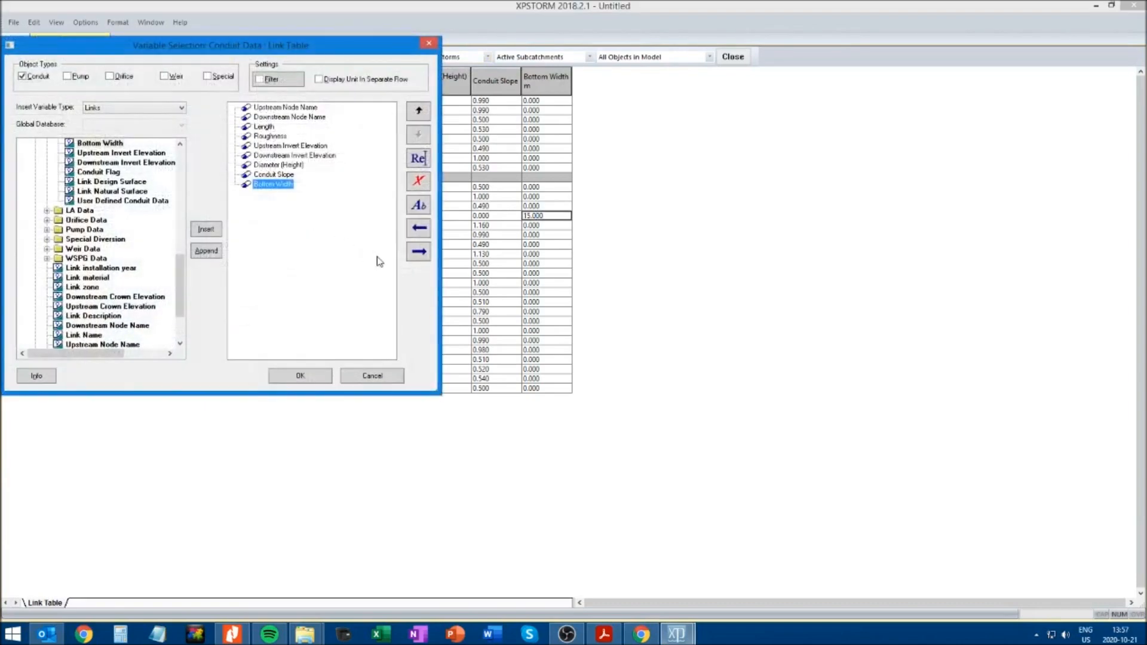
pyautogui.click(281, 175)
pyautogui.click(418, 134)
pyautogui.click(296, 375)
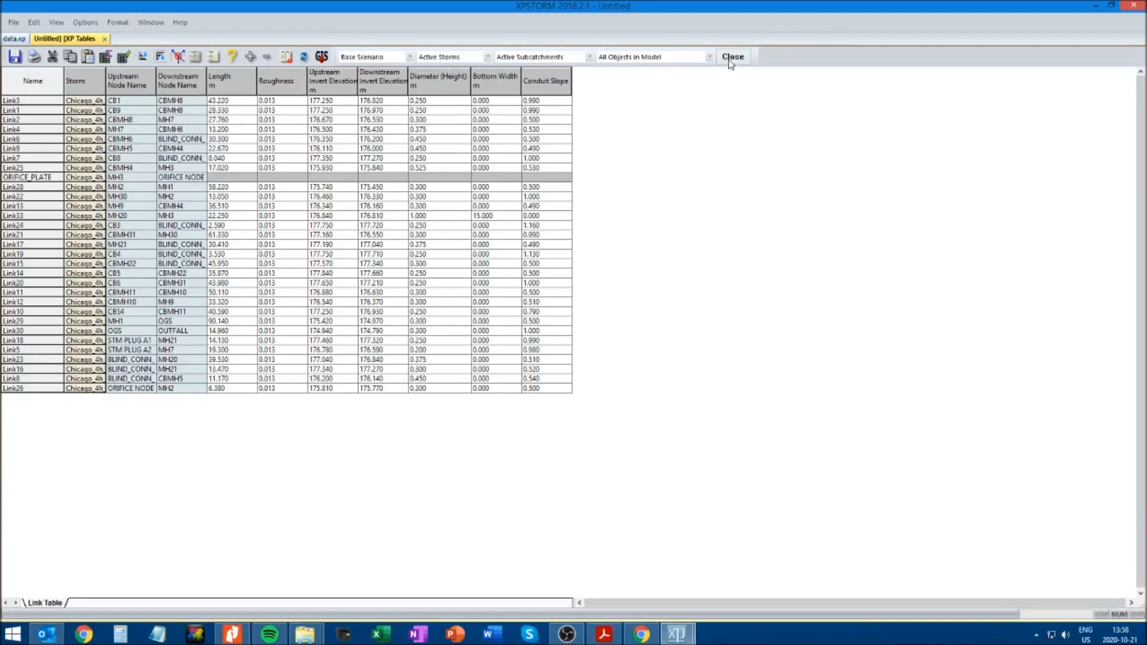
# Save the link table with its rearranged columns and close it to return to the network plan
pyautogui.click(15, 58)
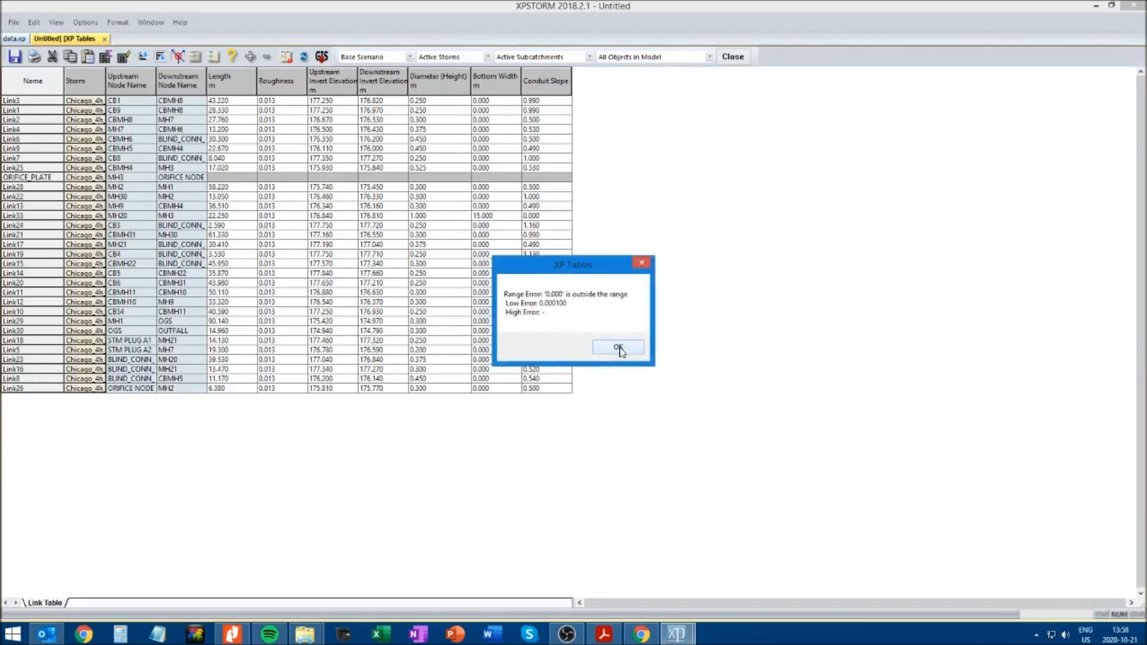
pyautogui.click(617, 351)
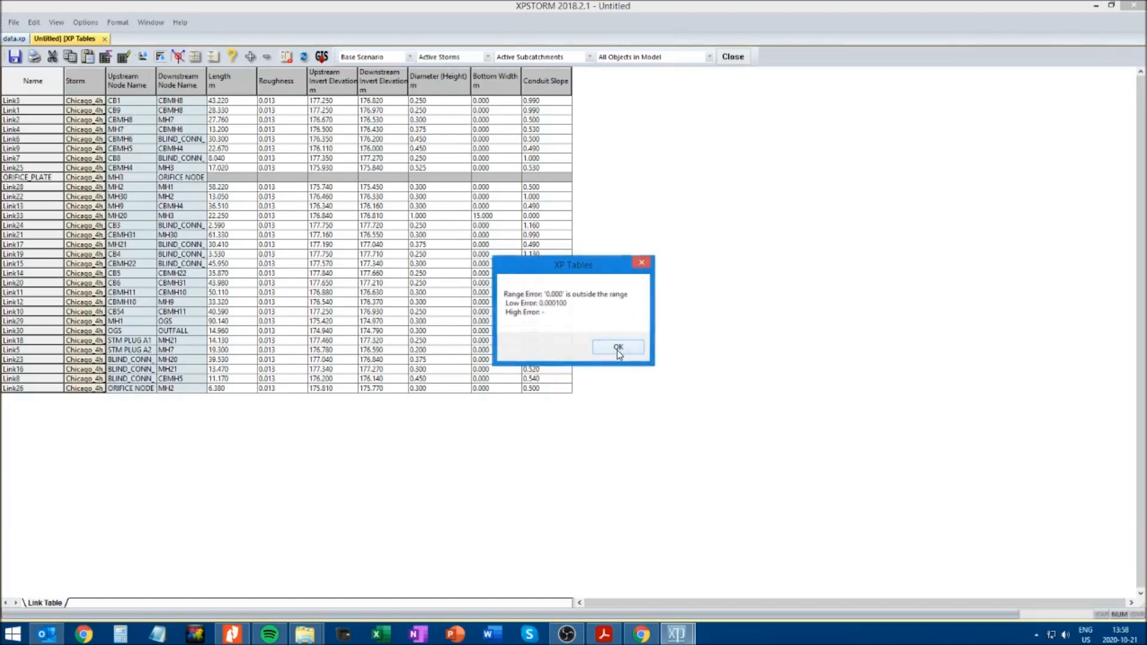
pyautogui.click(616, 351)
pyautogui.click(638, 267)
pyautogui.click(639, 267)
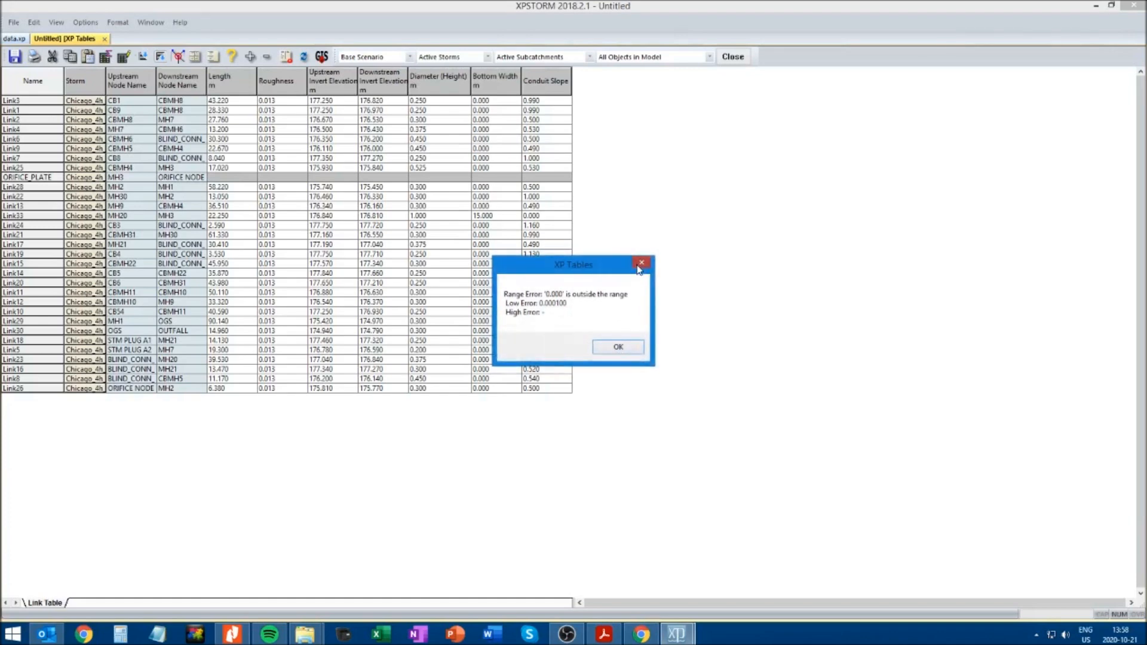
pyautogui.click(639, 267)
pyautogui.click(639, 268)
pyautogui.click(615, 351)
pyautogui.click(615, 351)
pyautogui.click(615, 351)
pyautogui.click(615, 351)
pyautogui.click(615, 351)
pyautogui.click(616, 348)
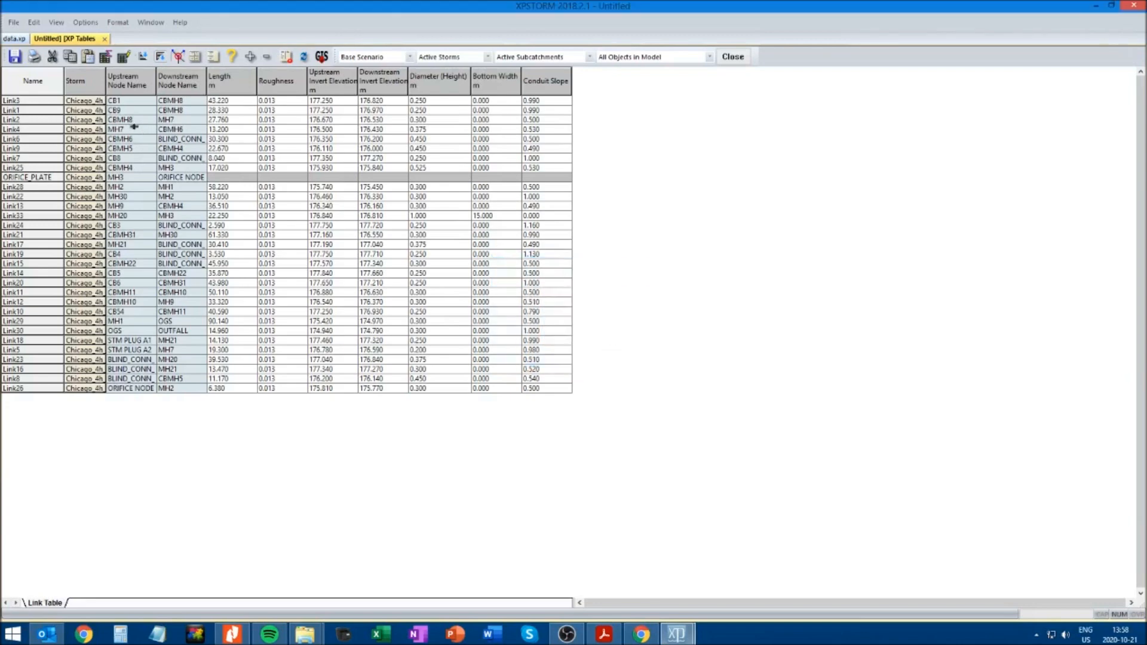
pyautogui.click(732, 56)
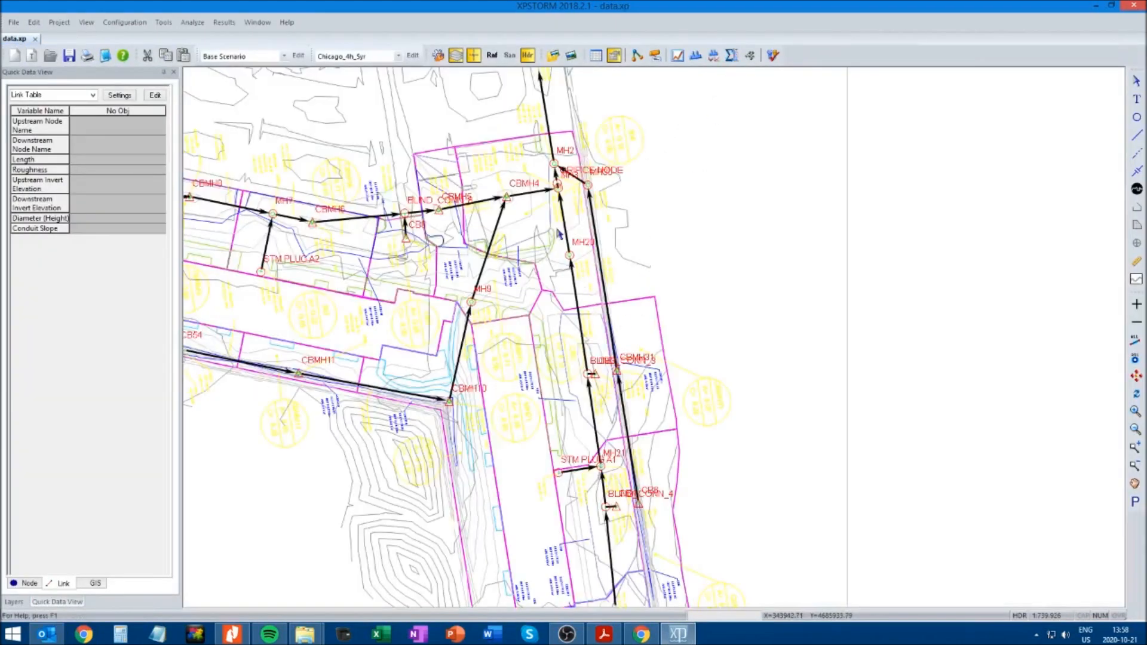
# Hide and show the Quick Data View again to refresh its list of link variables
pyautogui.click(86, 22)
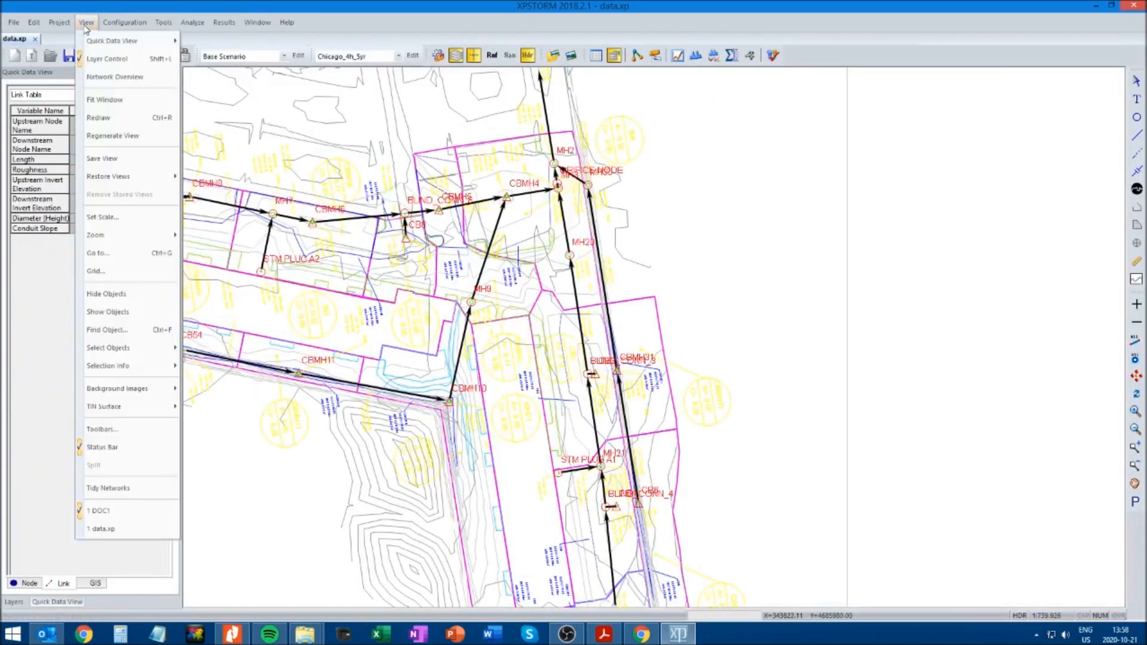
pyautogui.moveTo(95, 47)
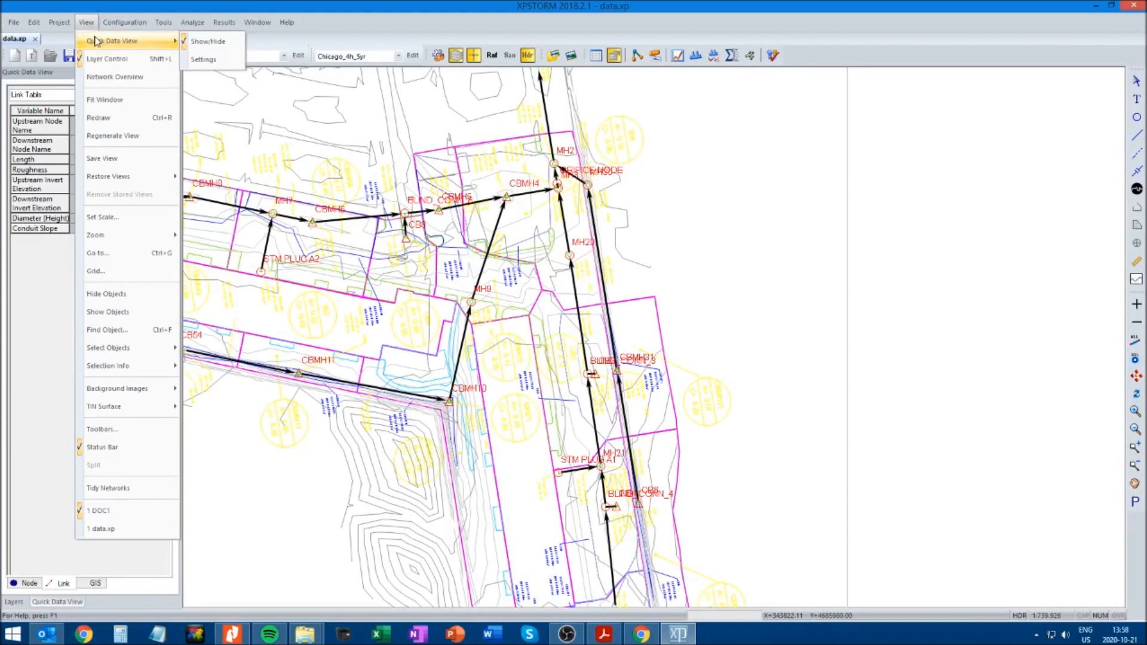
pyautogui.click(201, 48)
pyautogui.click(88, 22)
pyautogui.moveTo(134, 43)
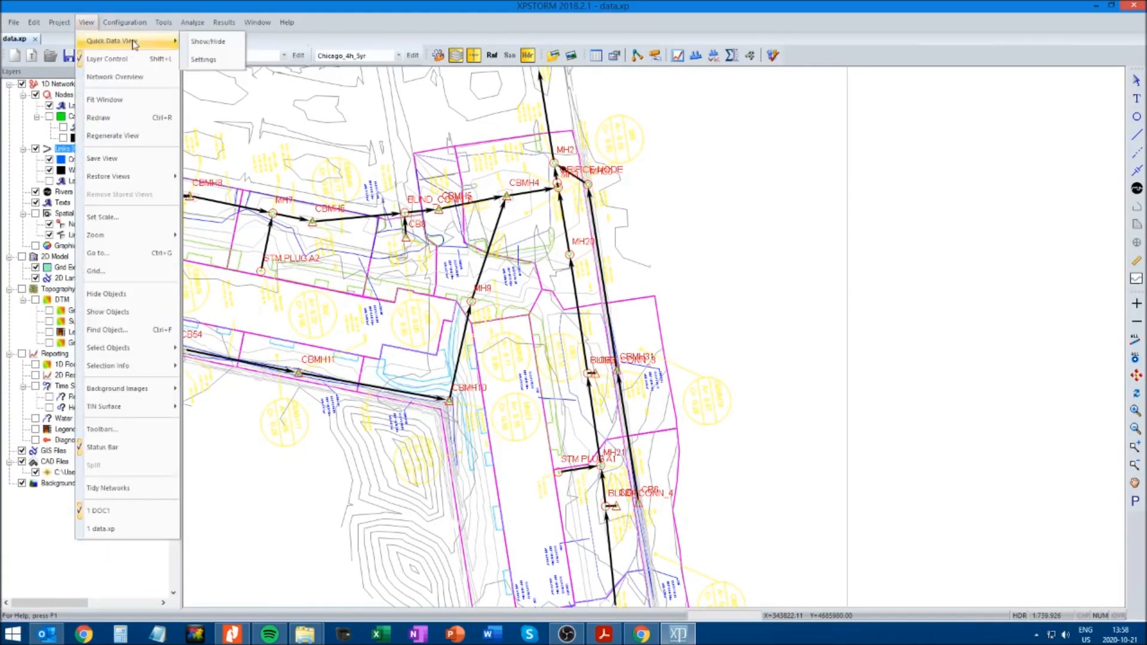
pyautogui.click(201, 42)
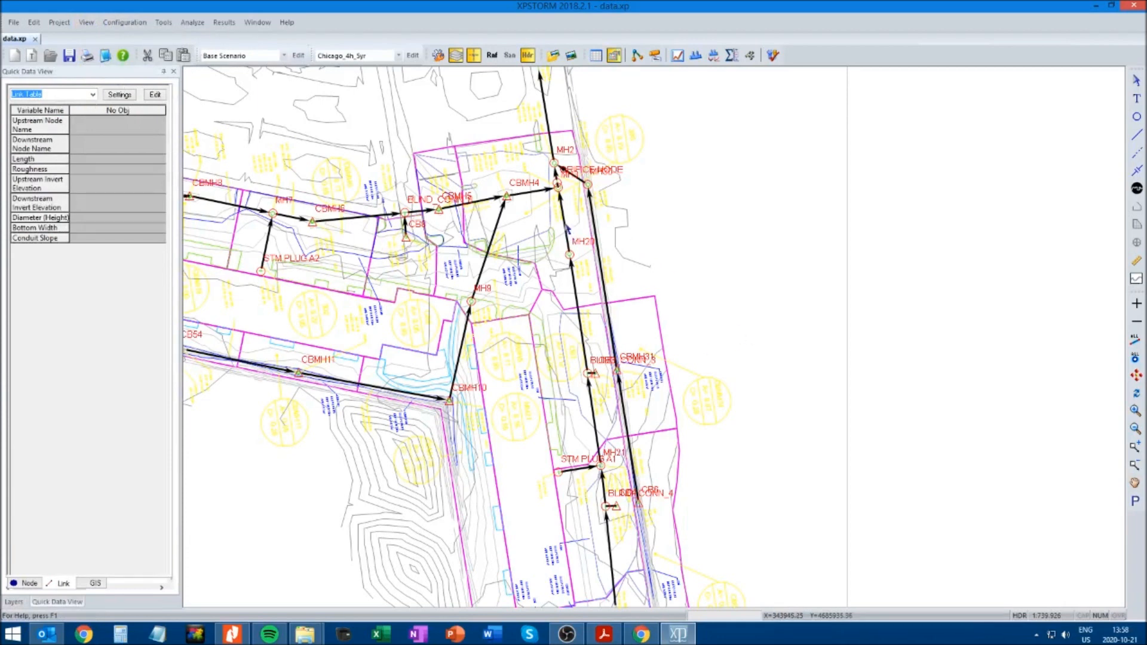
# Set the bottom width of the MH20 to MH3 link to 16 m, save the model and solve it
pyautogui.click(565, 227)
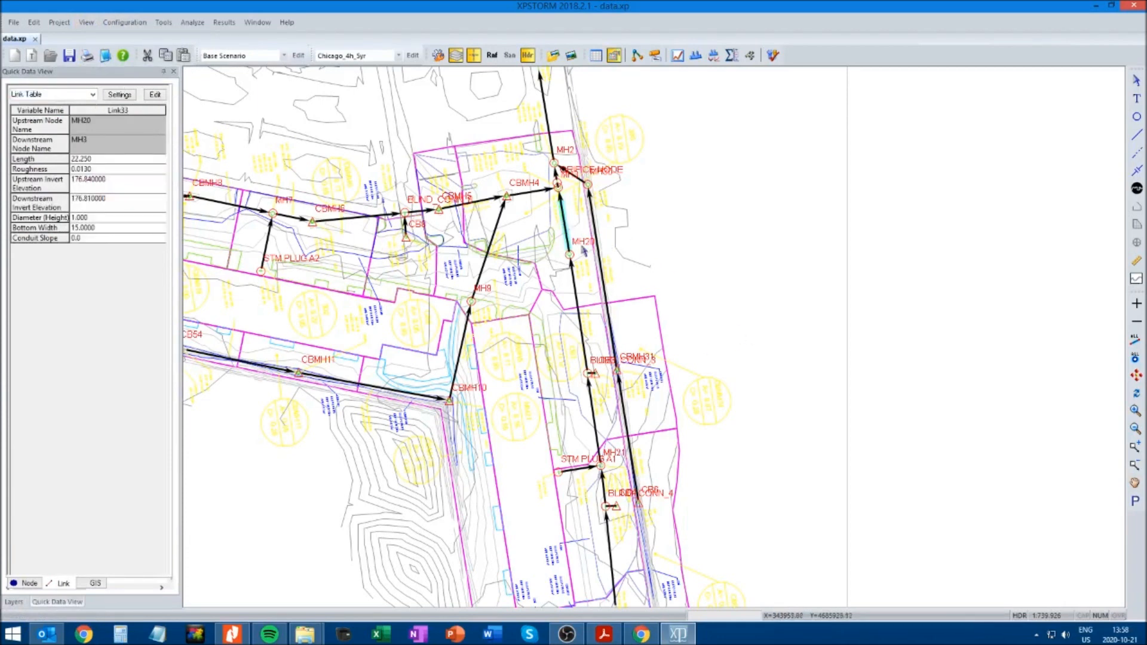
pyautogui.click(96, 229)
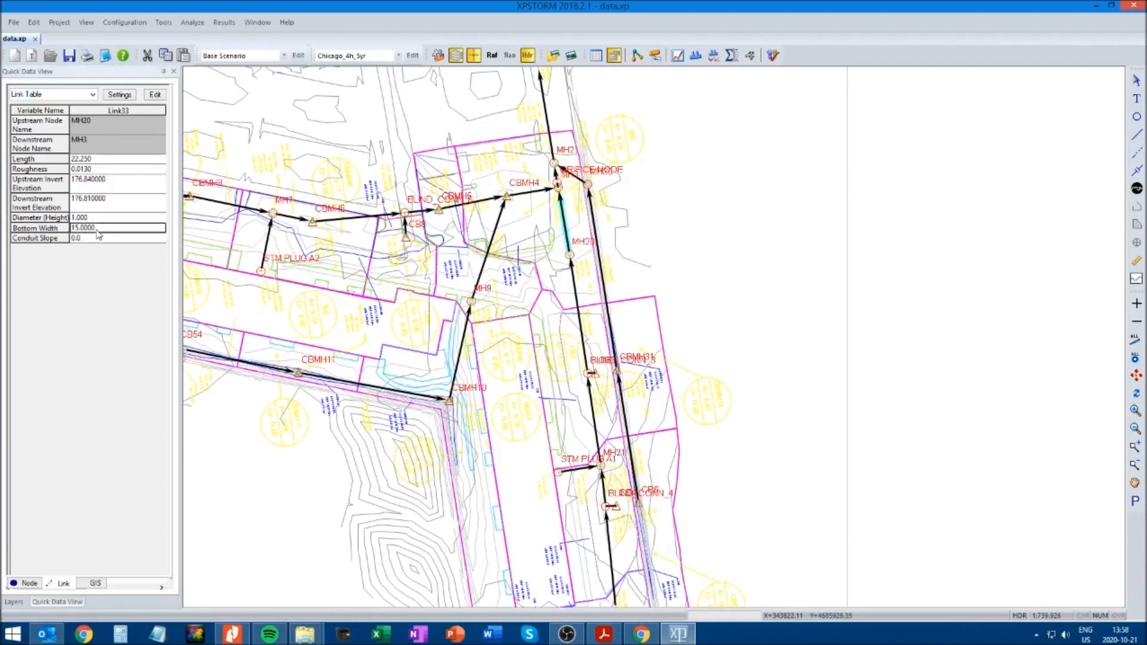
pyautogui.write('16')
pyautogui.click(107, 217)
pyautogui.click(104, 227)
pyautogui.click(69, 59)
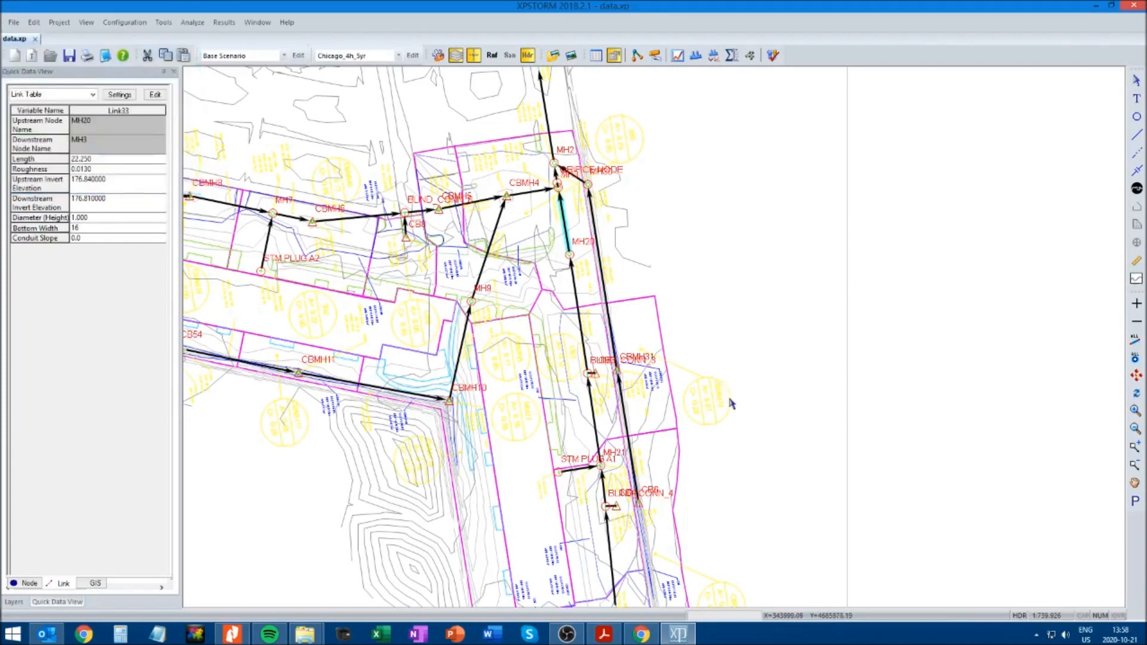
pyautogui.click(714, 275)
pyautogui.click(773, 55)
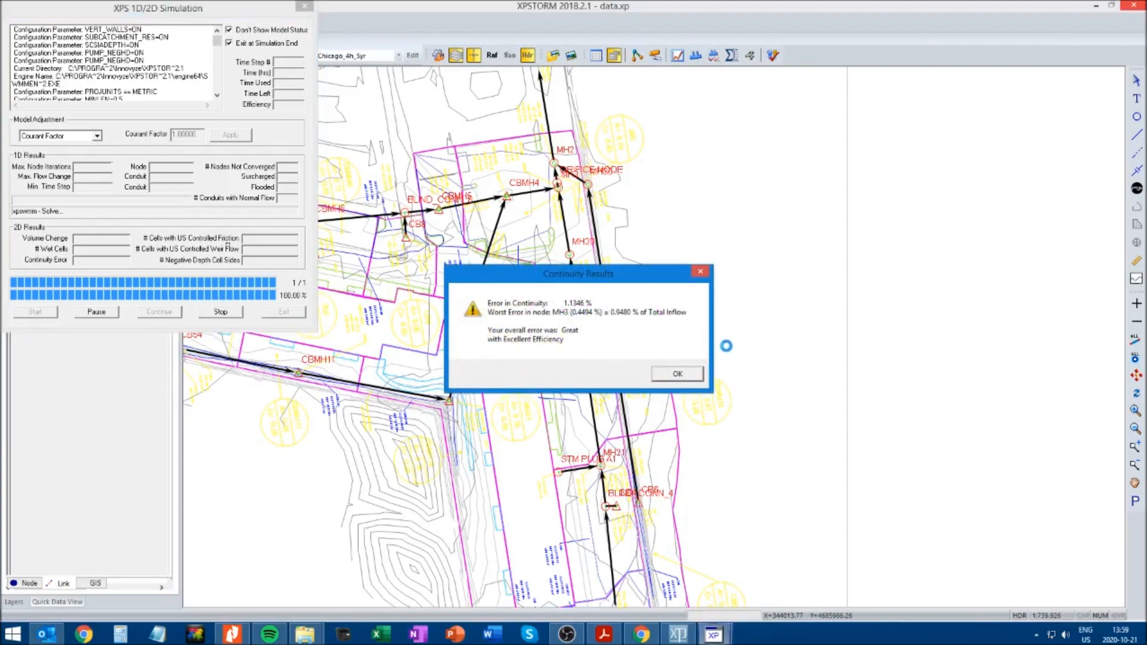
pyautogui.click(663, 383)
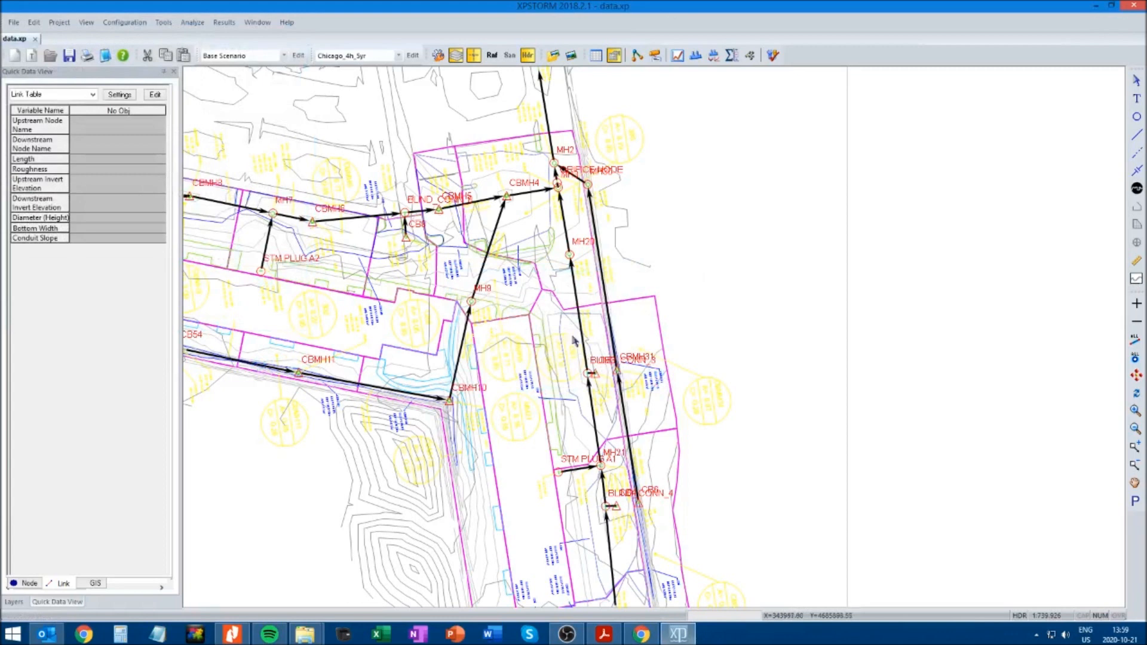
# Plot the dynamic long section from BLIND_CONN_4 to MH2 and examine the water level at the tank
pyautogui.click(564, 221)
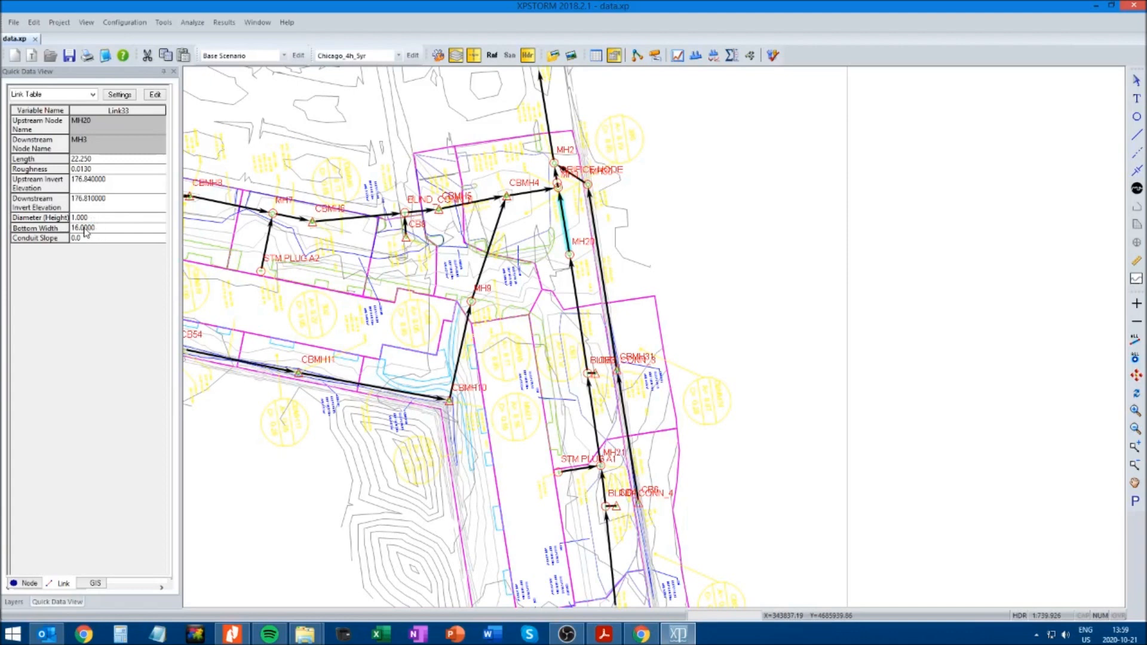
pyautogui.click(606, 507)
pyautogui.keyDown('ctrl'); pyautogui.click(553, 163); pyautogui.keyUp('ctrl')
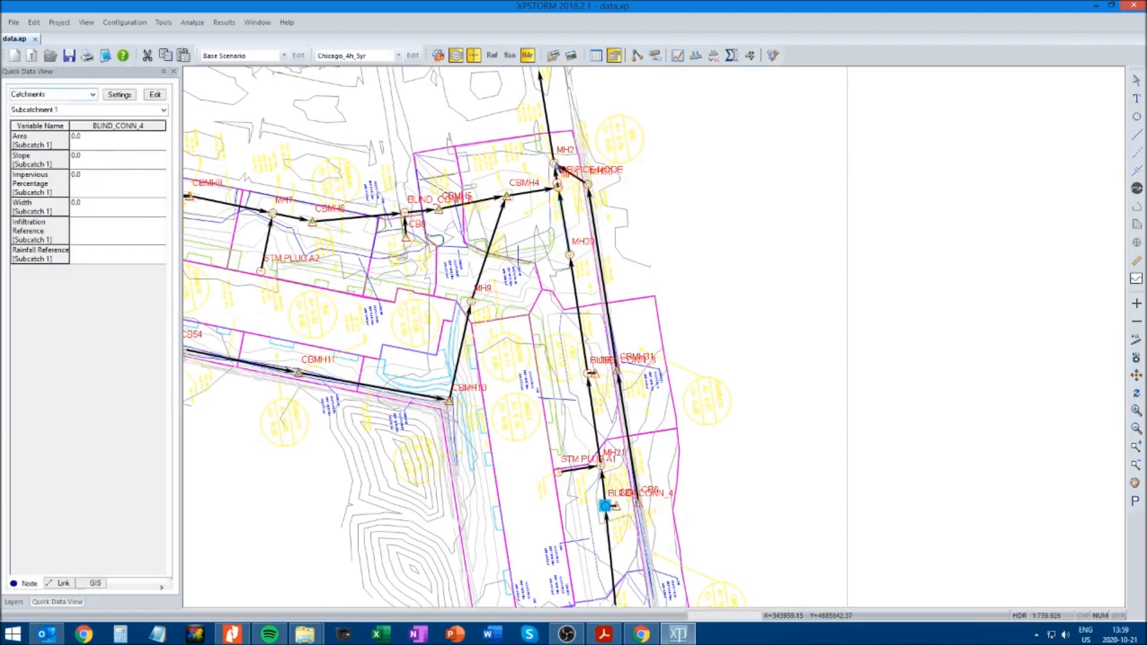
pyautogui.click(696, 56)
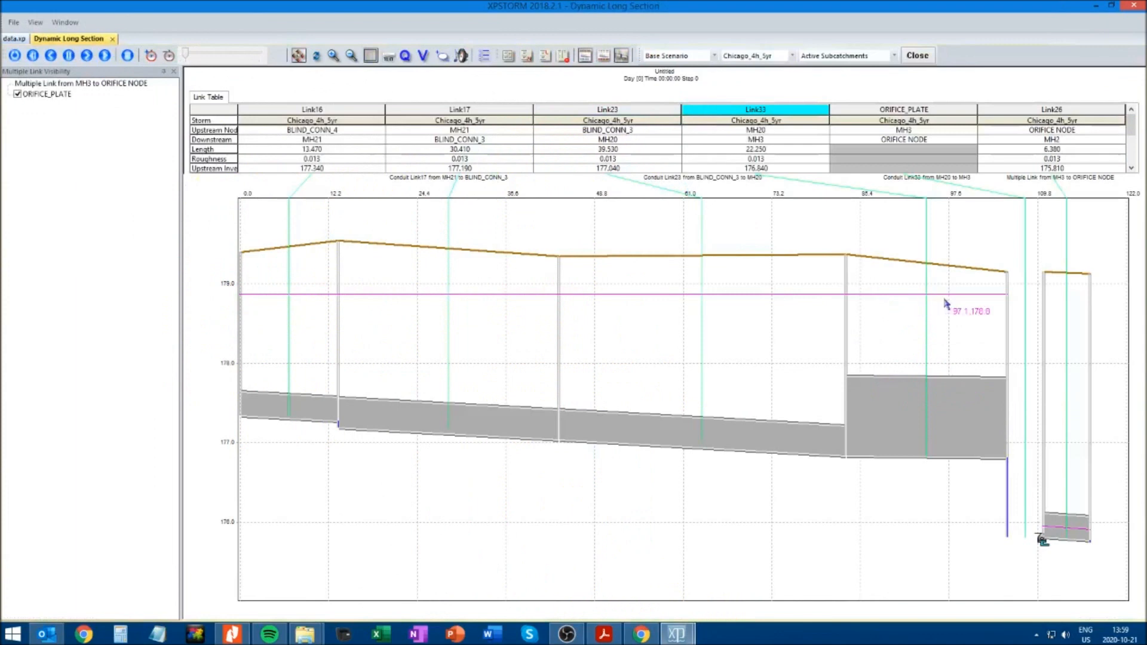
pyautogui.click(112, 38)
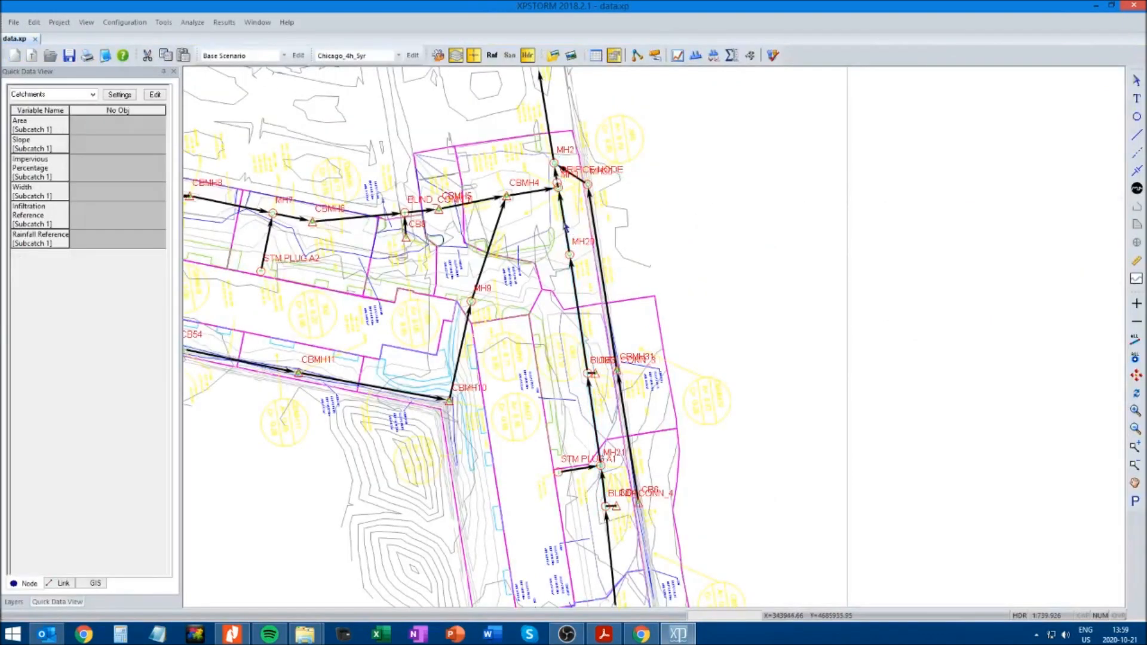
# Set the bottom width of the MH20 to MH3 link to 20 m and solve the model again
pyautogui.click(567, 226)
pyautogui.click(102, 230)
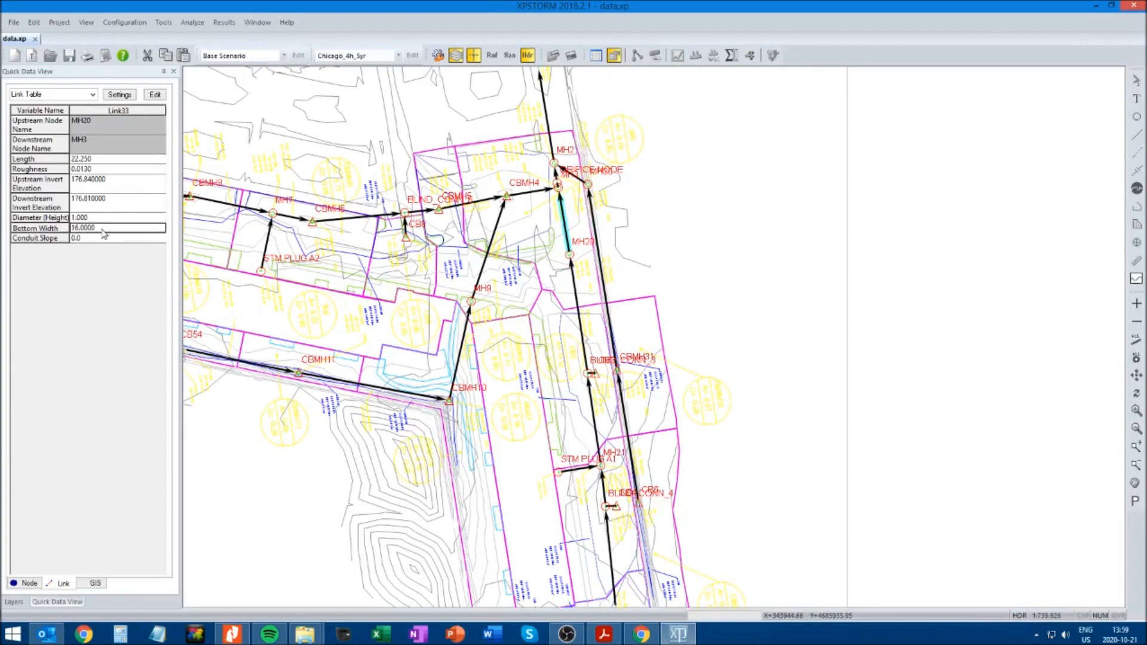
pyautogui.doubleClick(91, 228)
pyautogui.write('2')
pyautogui.click(780, 297)
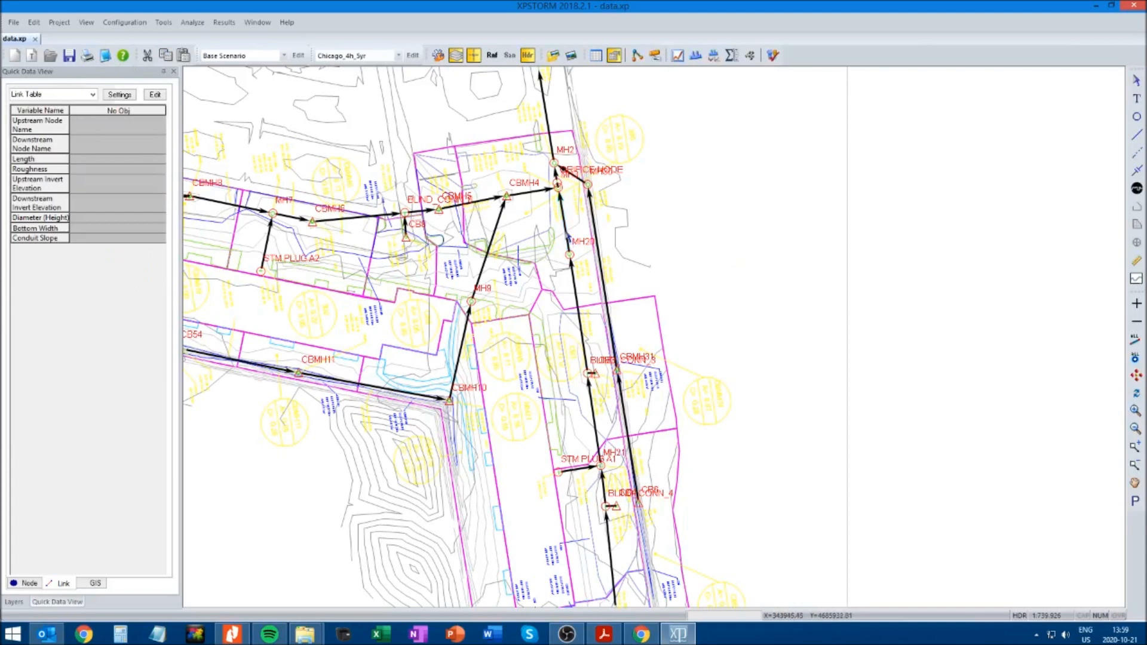
pyautogui.click(566, 232)
pyautogui.click(773, 55)
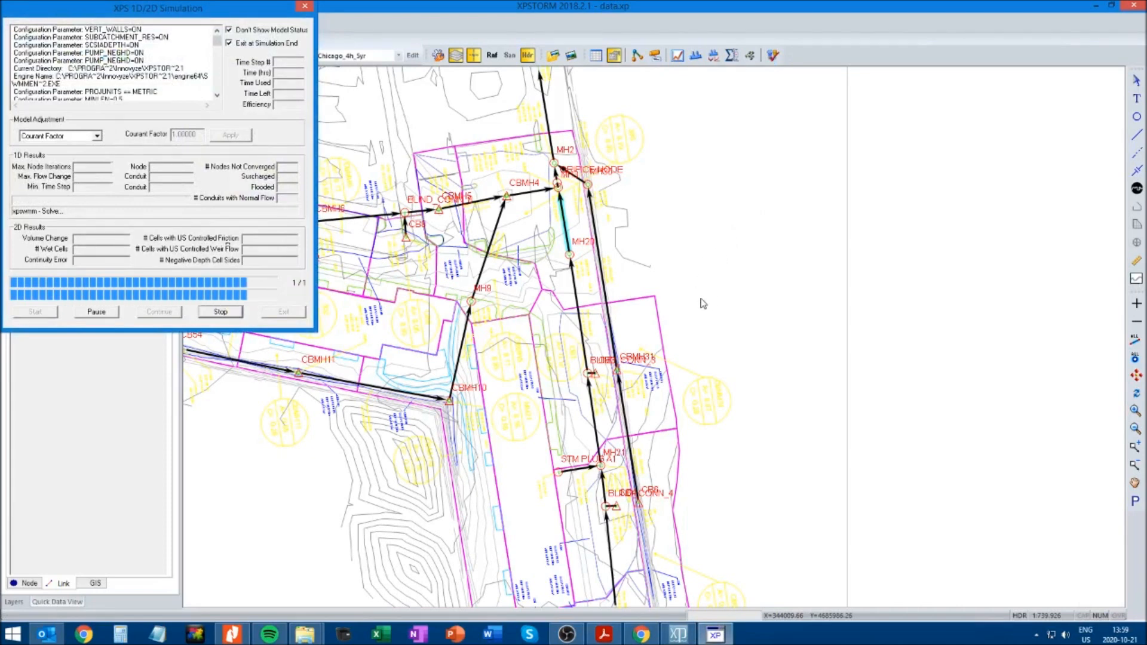
pyautogui.click(675, 372)
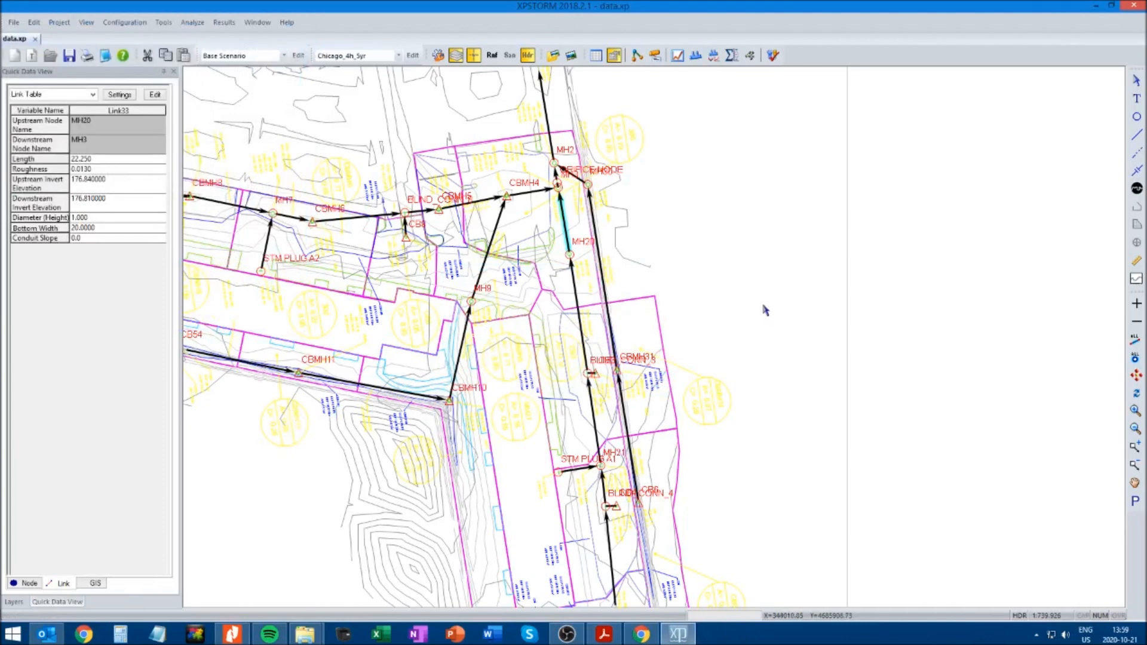
# Plot the dynamic long section from MH21 to MH1 and examine the water level in the widened tank
pyautogui.click(602, 466)
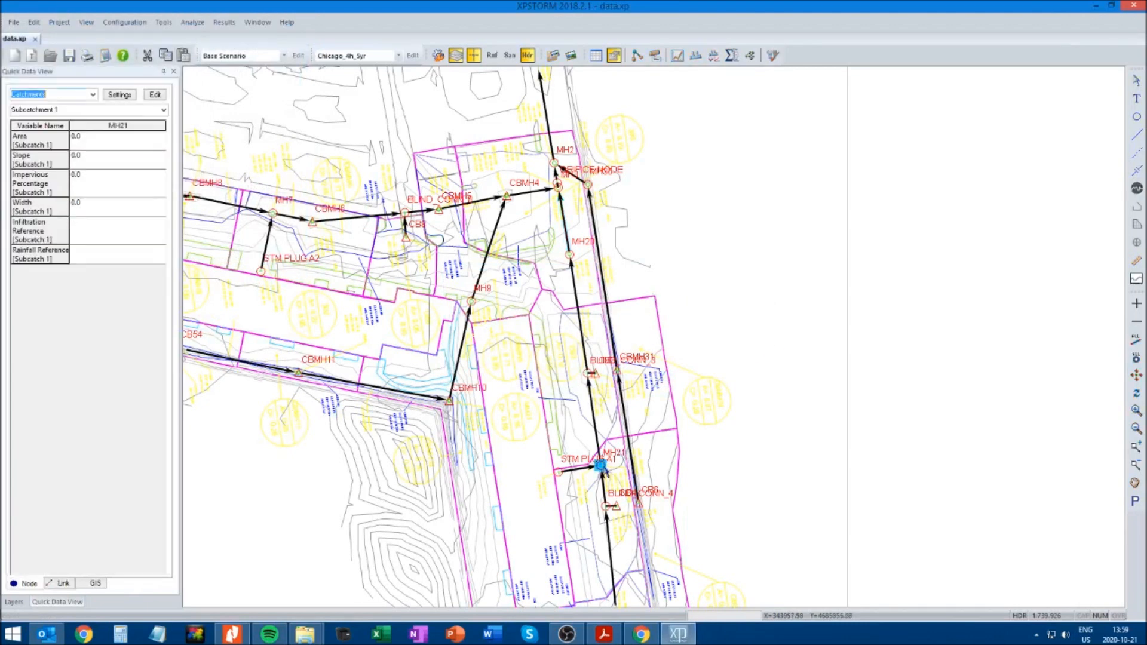
pyautogui.click(935, 433)
pyautogui.moveTo(971, 370); pyautogui.dragTo(973, 466)
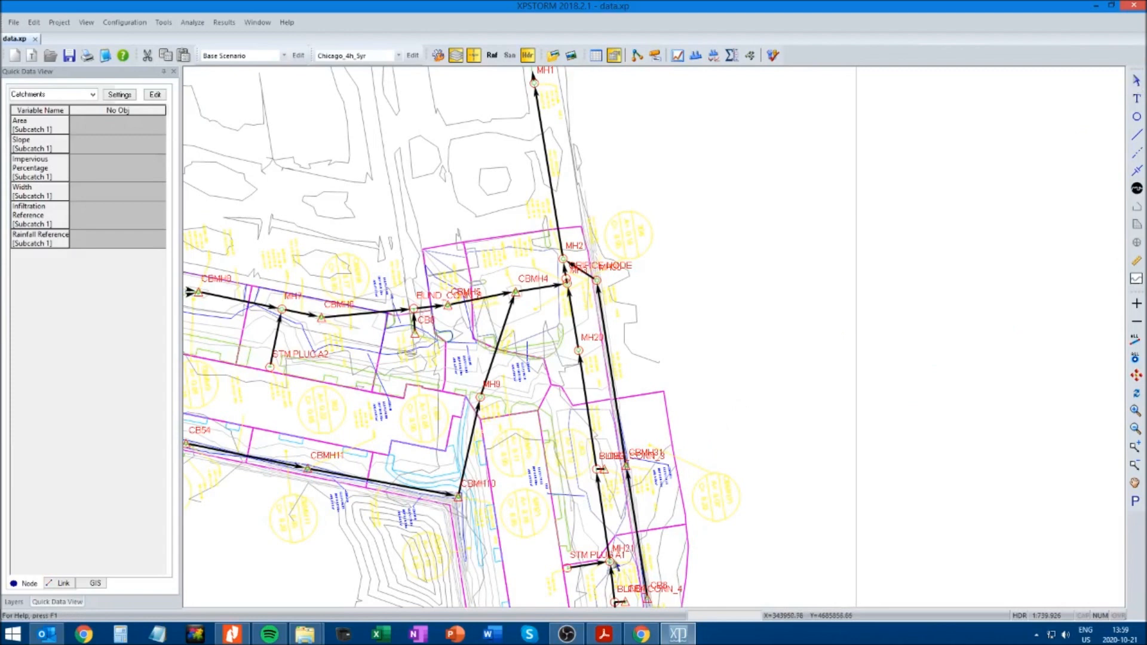
pyautogui.click(609, 561)
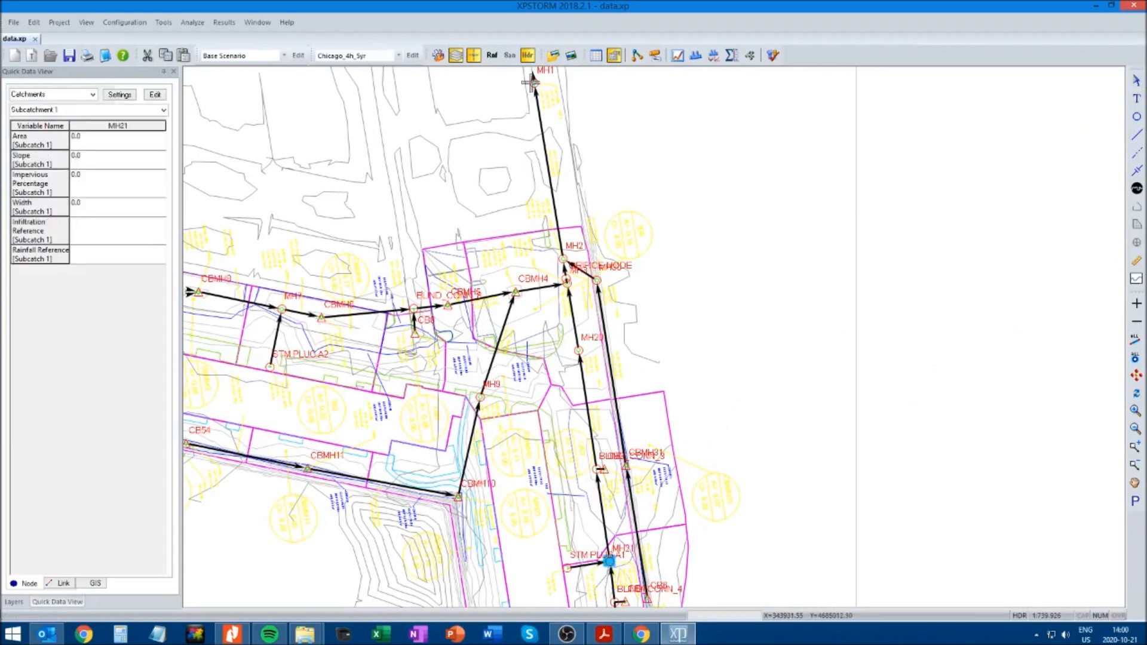
pyautogui.keyDown('shift'); pyautogui.click(533, 83); pyautogui.keyUp('shift')
pyautogui.click(709, 57)
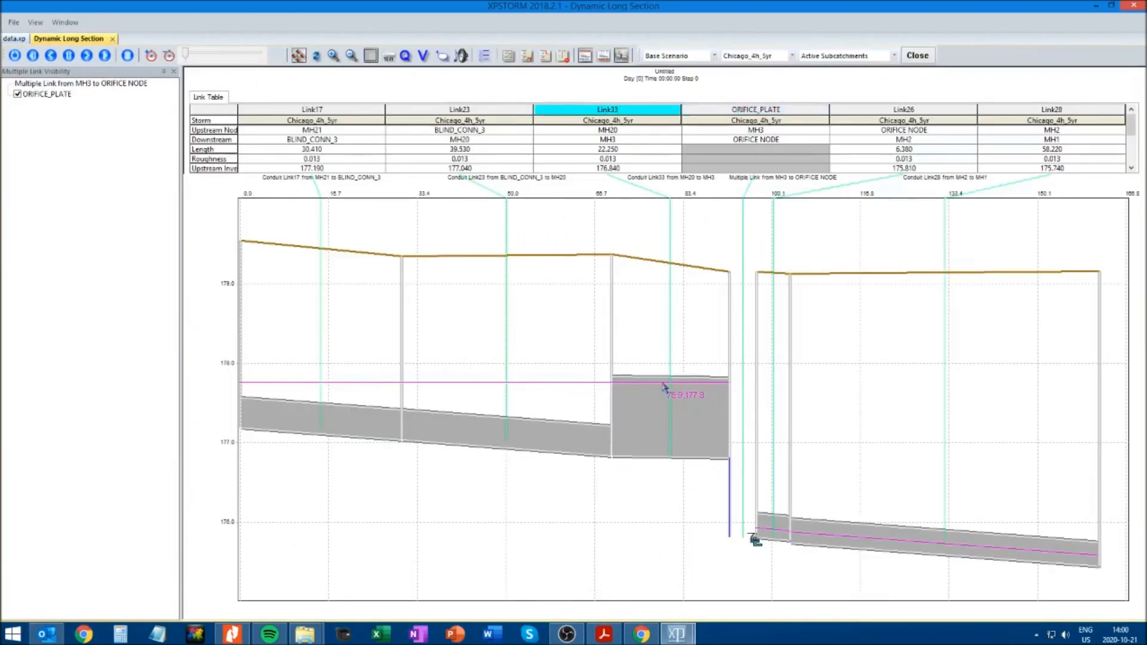
pyautogui.click(113, 40)
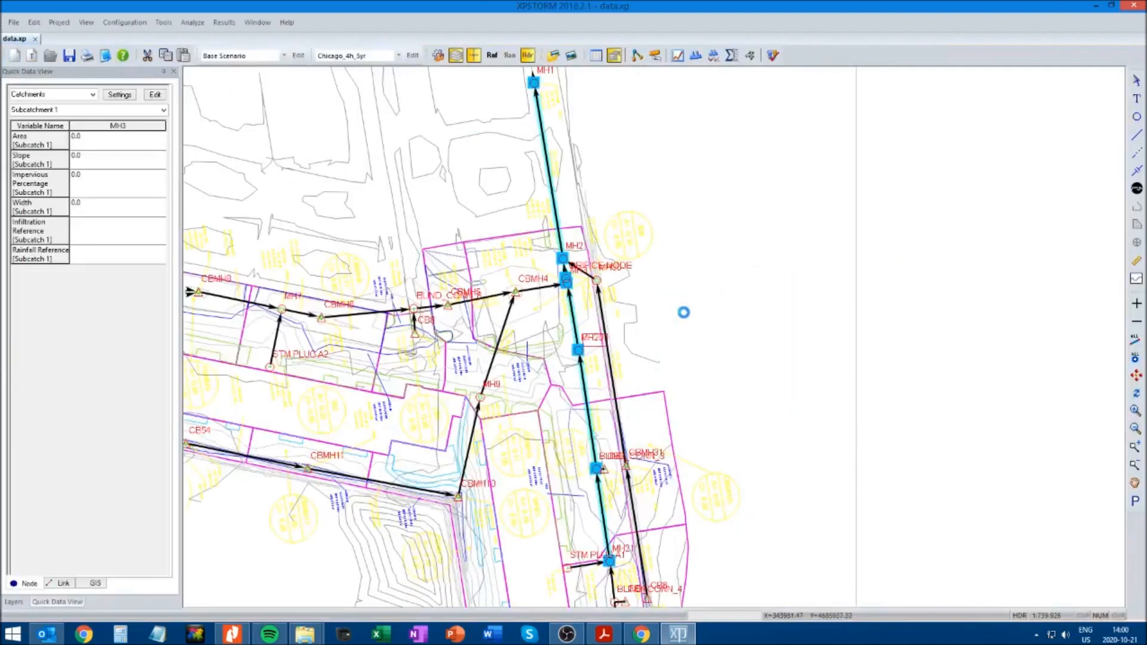
# Review the flow hydrograph of the MH2 to MH1 conduit for the 20 m wide tank
pyautogui.click(553, 178)
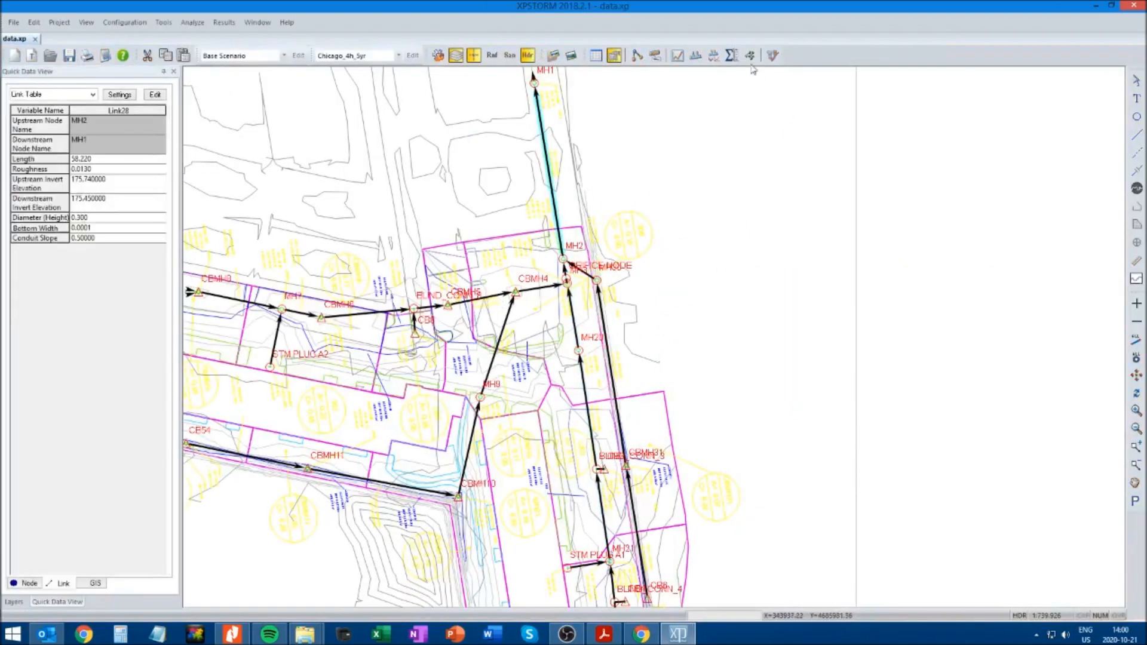
pyautogui.click(565, 151)
pyautogui.doubleClick(546, 154)
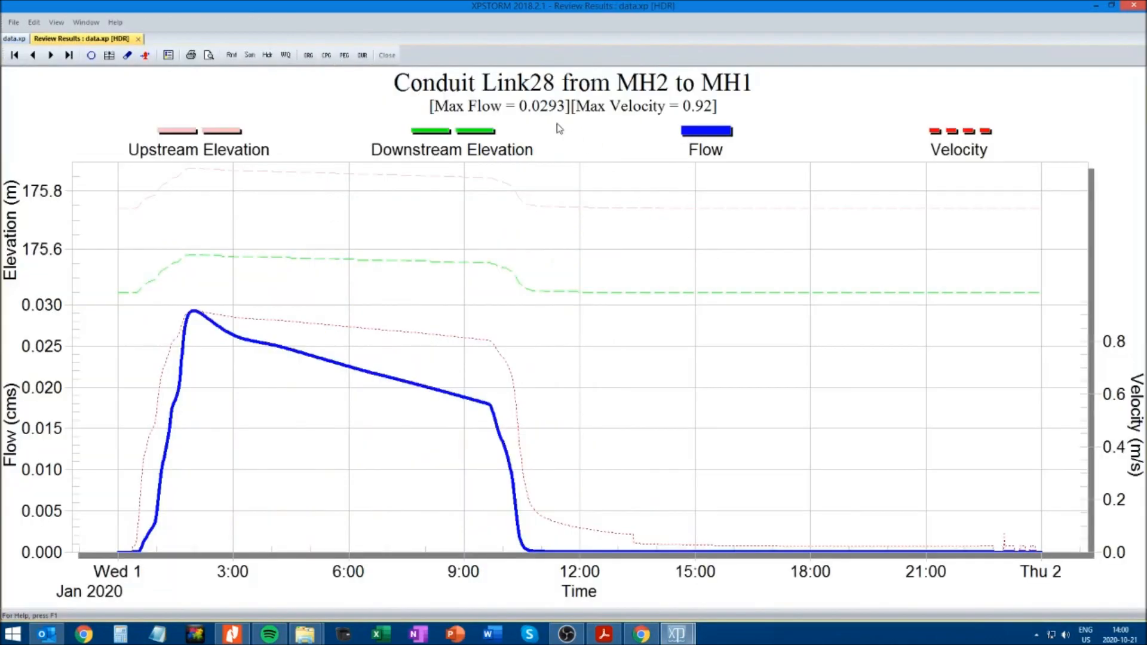
pyautogui.click(138, 39)
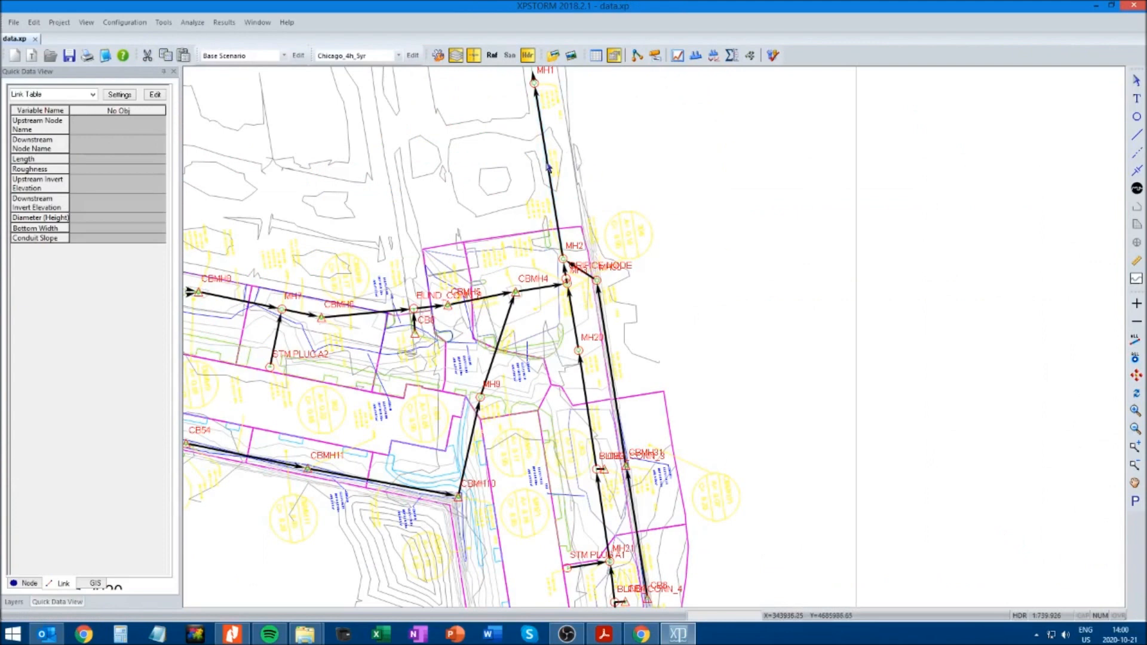
pyautogui.click(549, 162)
pyautogui.click(678, 56)
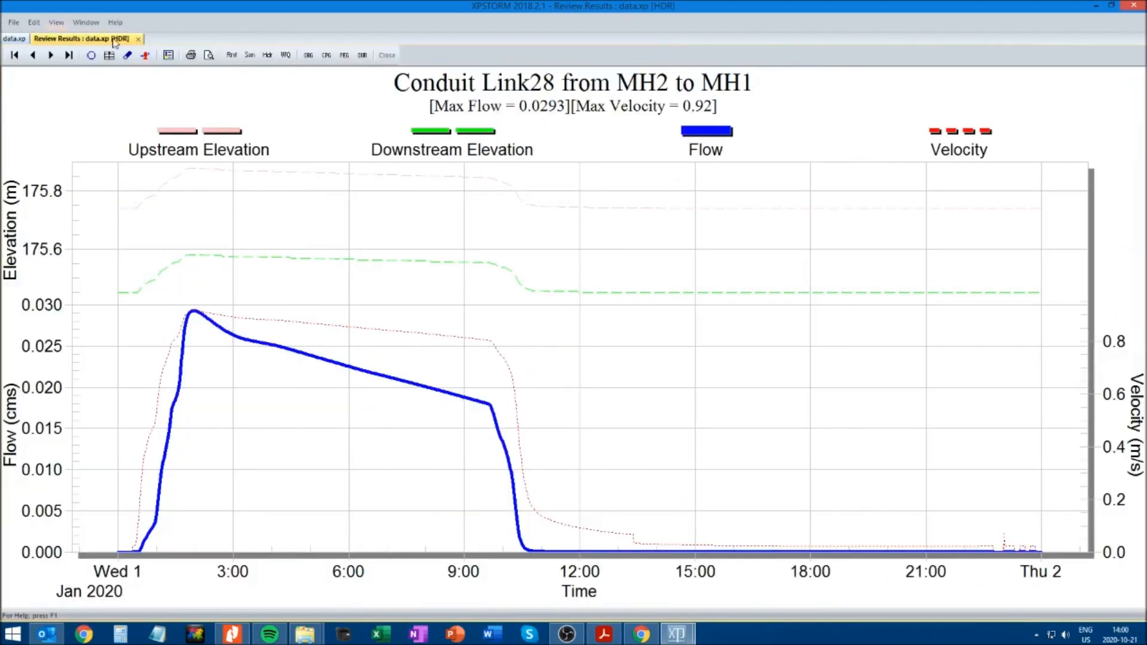
pyautogui.click(138, 40)
# Save the model and make Chicago_4h_100yr the only active global storm in place of Chicago_4h_5yr
pyautogui.click(787, 282)
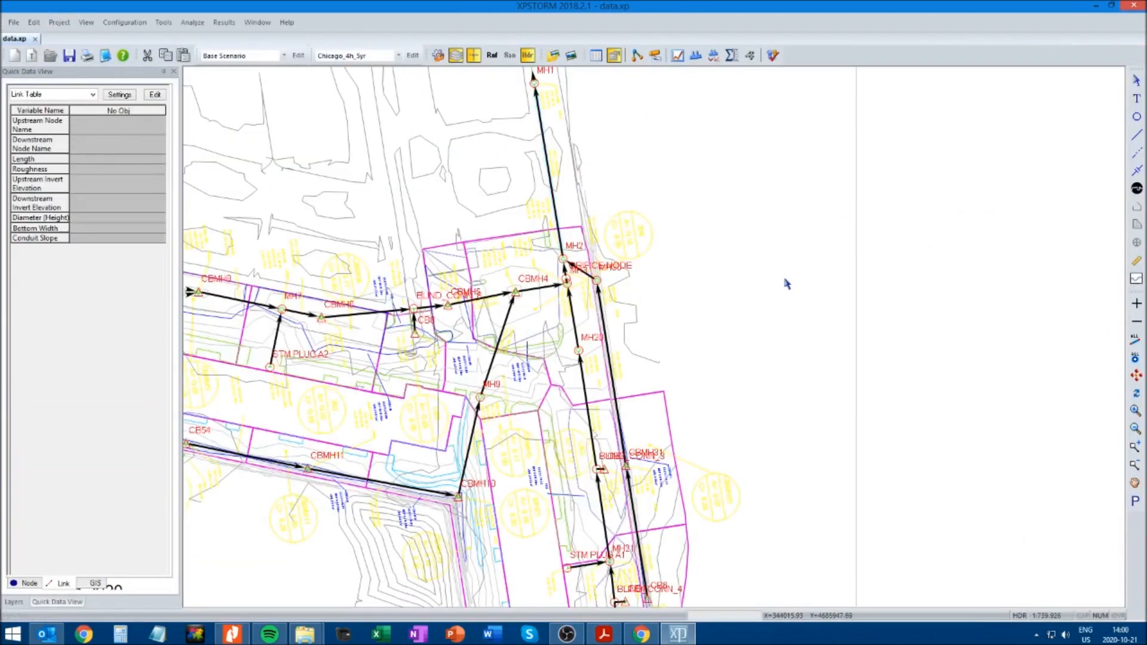
pyautogui.click(69, 55)
pyautogui.click(413, 56)
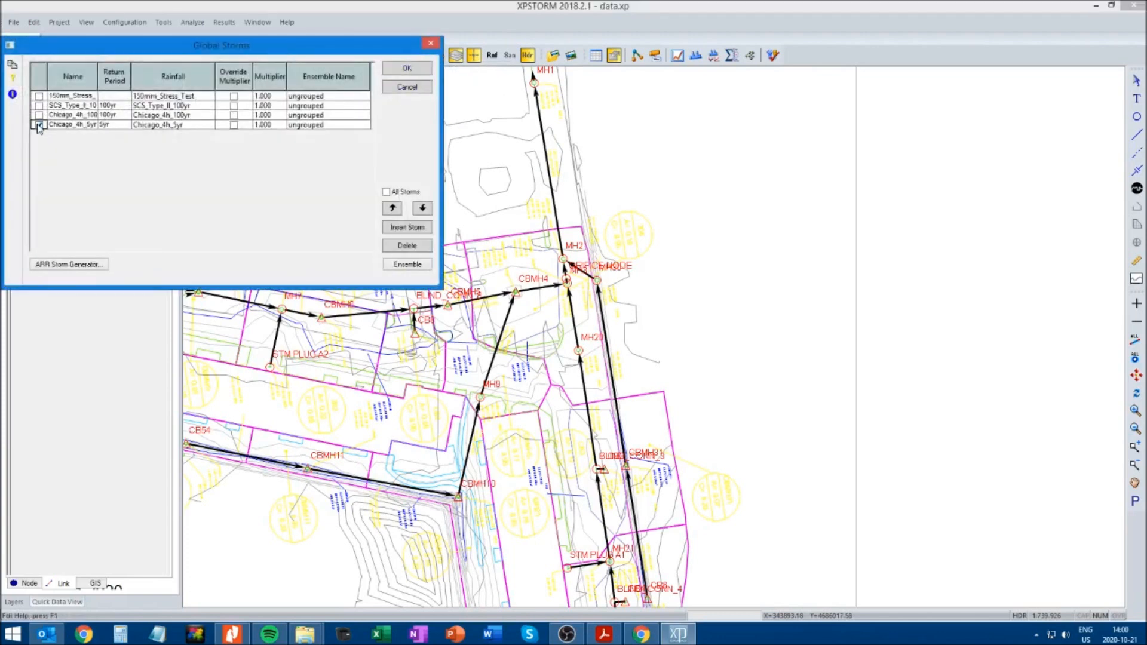
pyautogui.click(38, 115)
pyautogui.moveTo(98, 85); pyautogui.dragTo(123, 84)
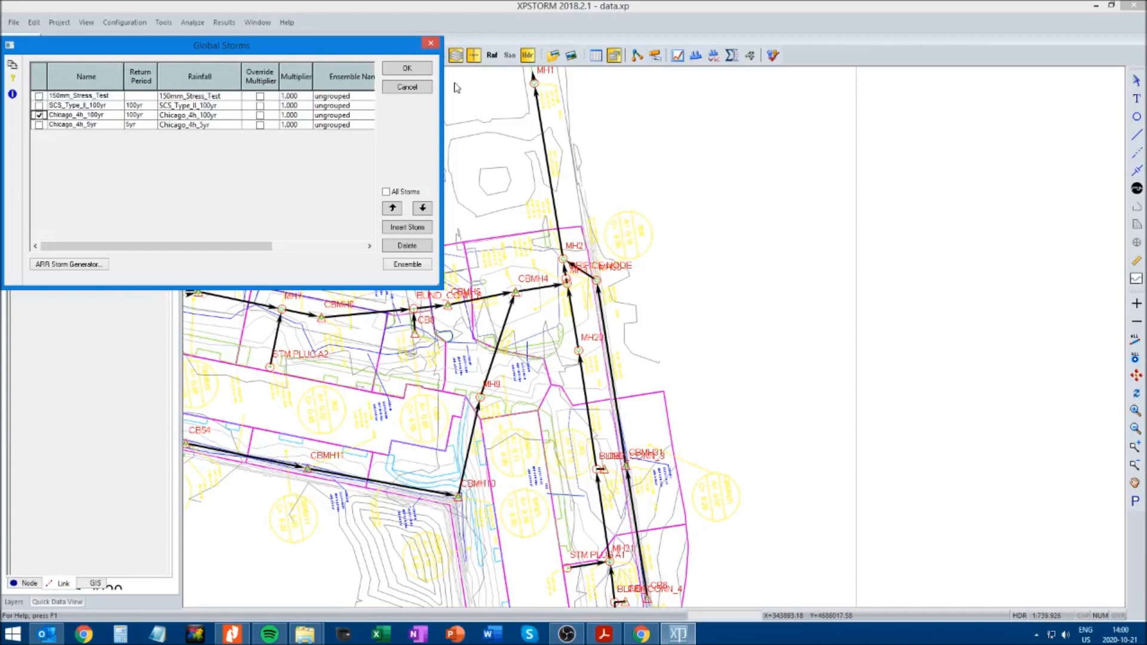
pyautogui.click(407, 69)
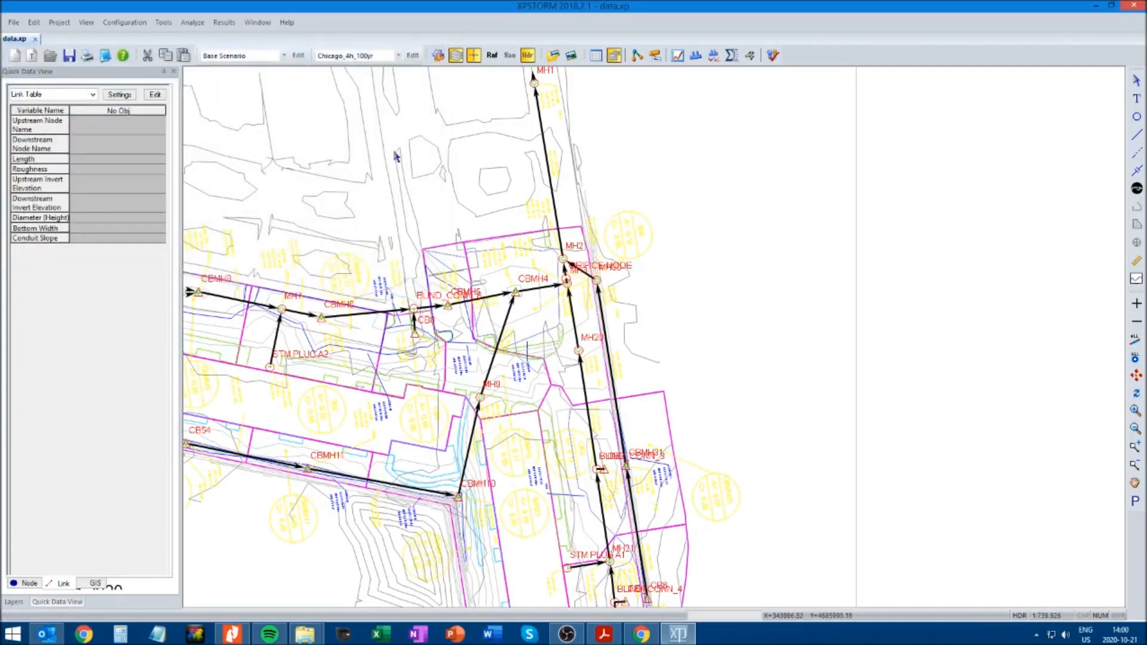
# Solve the model for the 100-year Chicago storm and plot the dynamic long section from MH21 to MH1
pyautogui.click(772, 55)
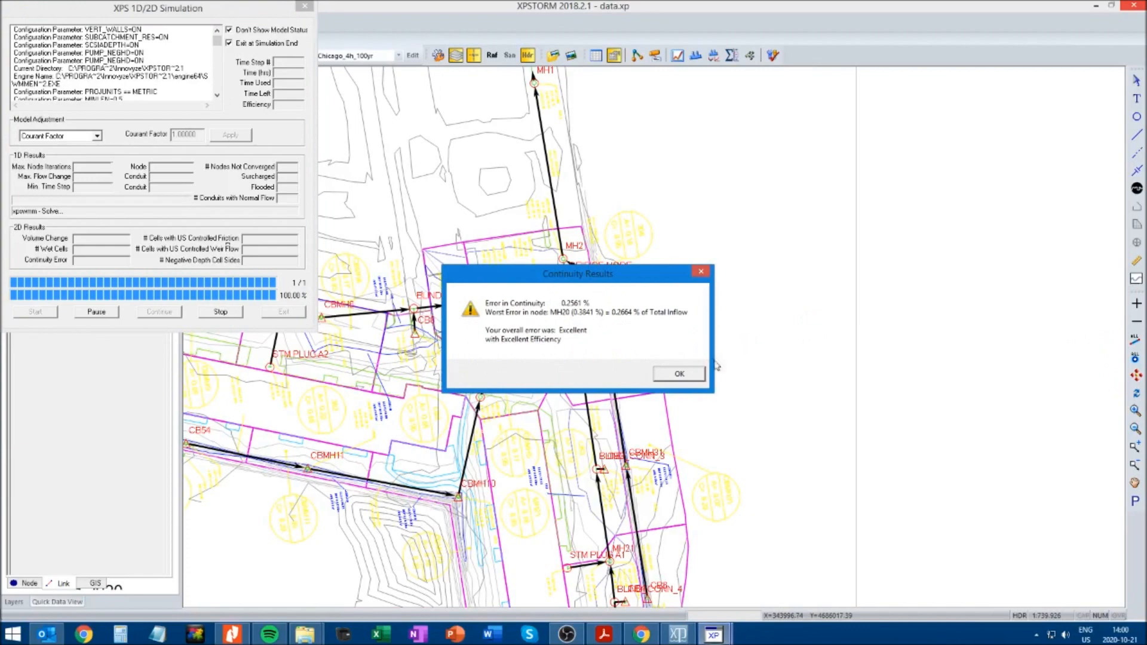
pyautogui.click(680, 374)
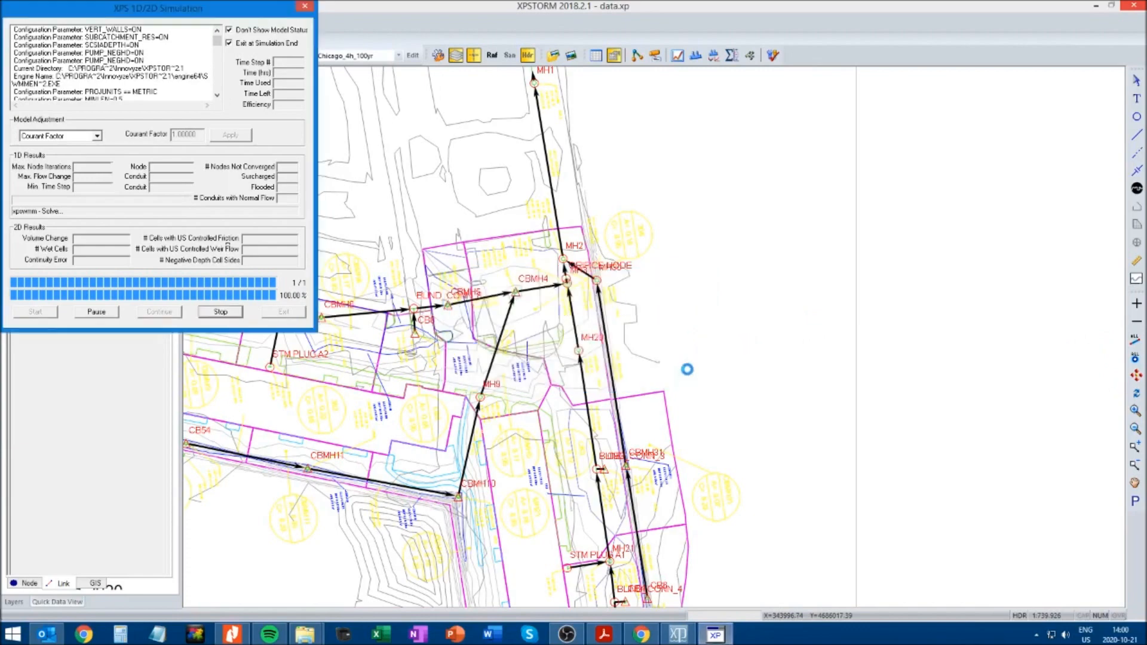
pyautogui.click(609, 562)
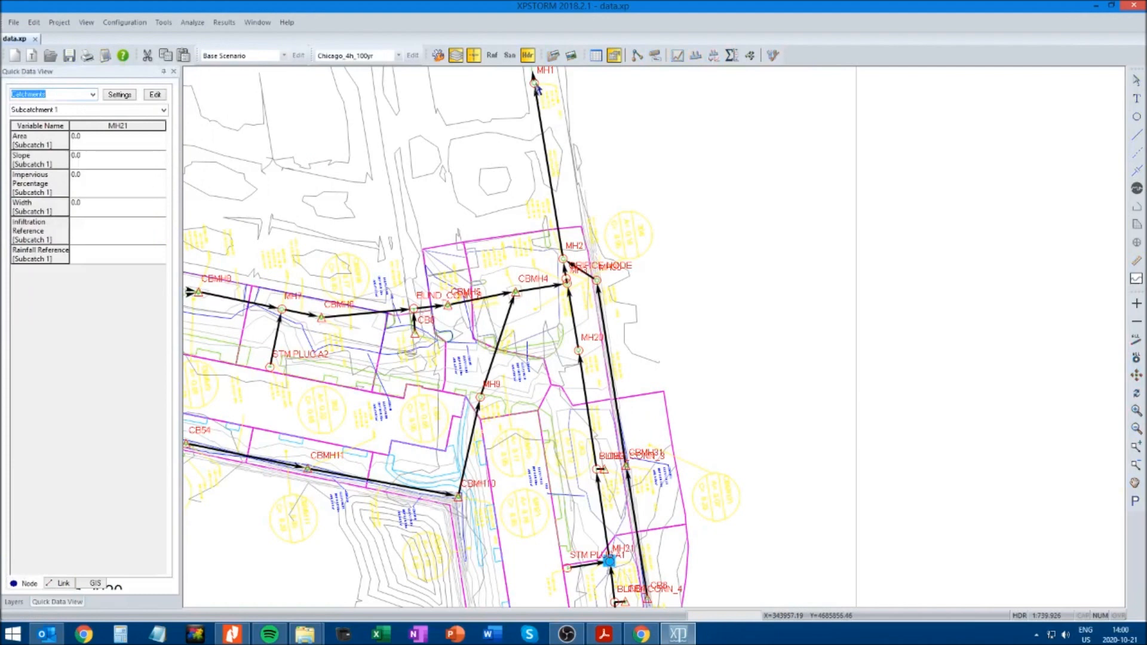
pyautogui.keyDown('shift'); pyautogui.click(535, 84); pyautogui.keyUp('shift')
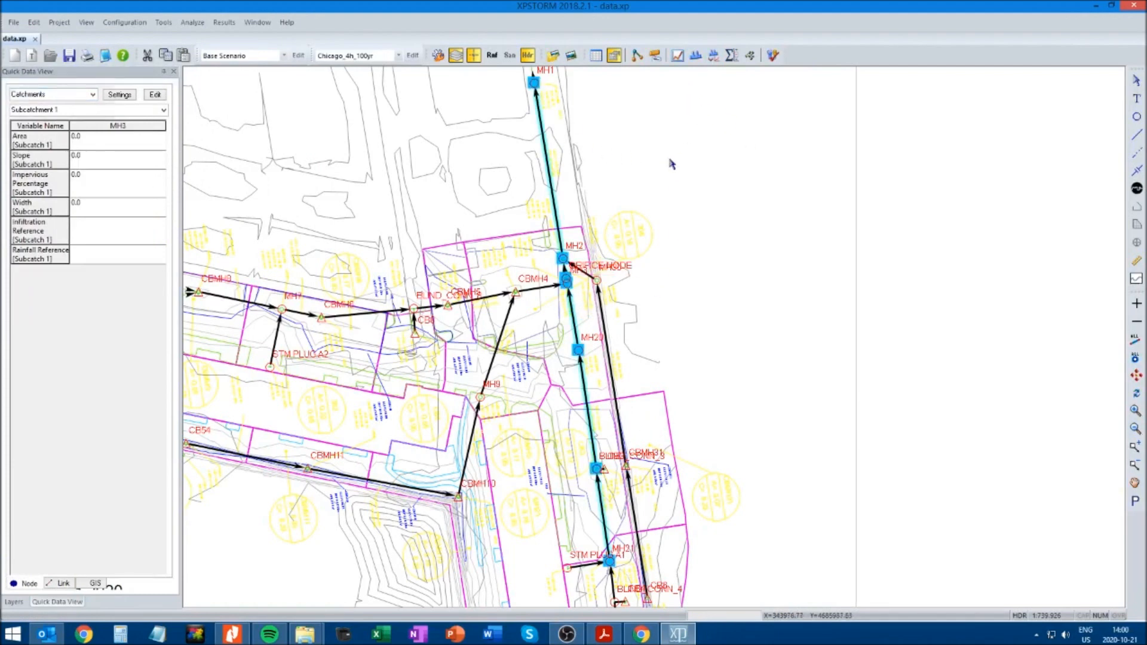
pyautogui.click(696, 55)
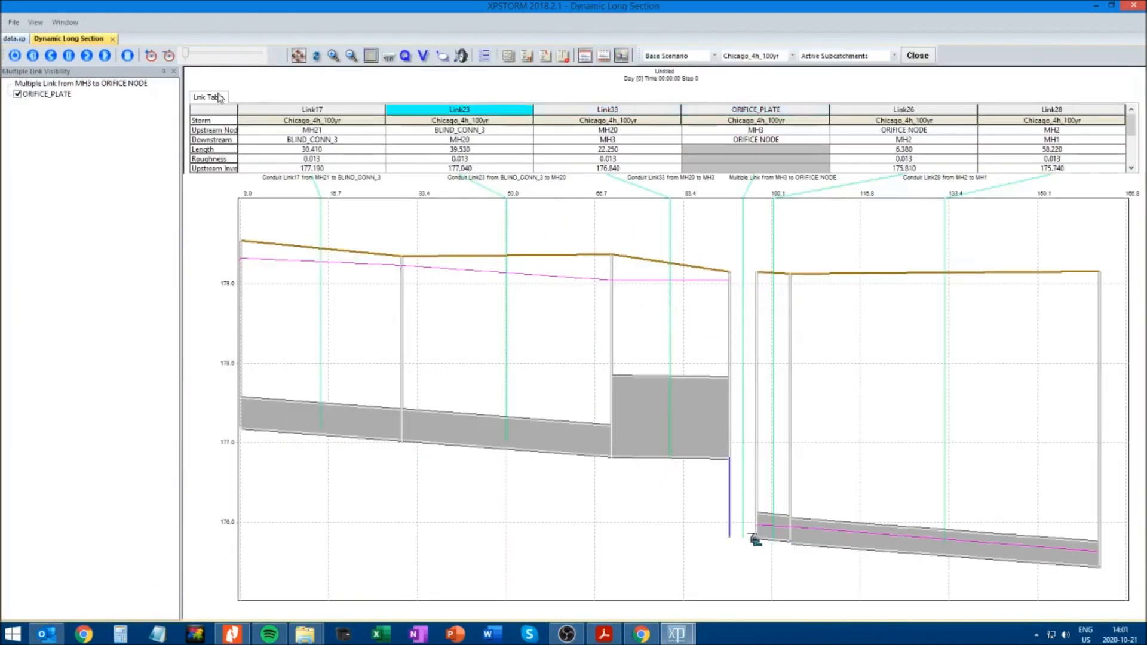
pyautogui.click(112, 38)
pyautogui.click(730, 313)
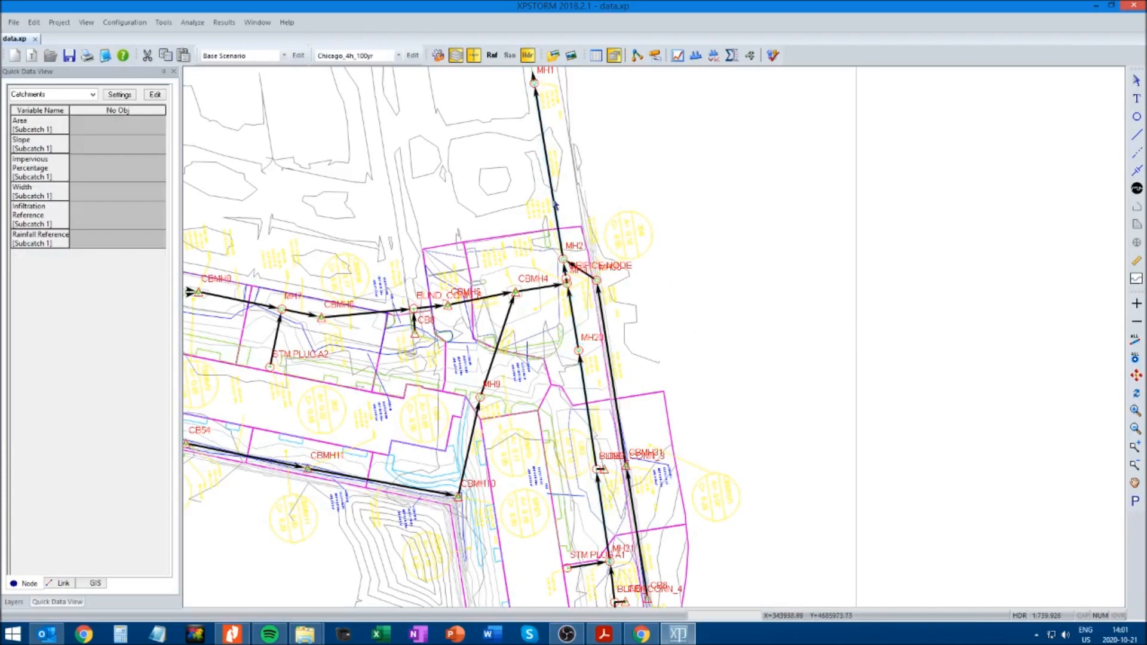
# Review the 100-year flow hydrograph of the MH2 to MH1 conduit
pyautogui.click(552, 187)
pyautogui.click(683, 159)
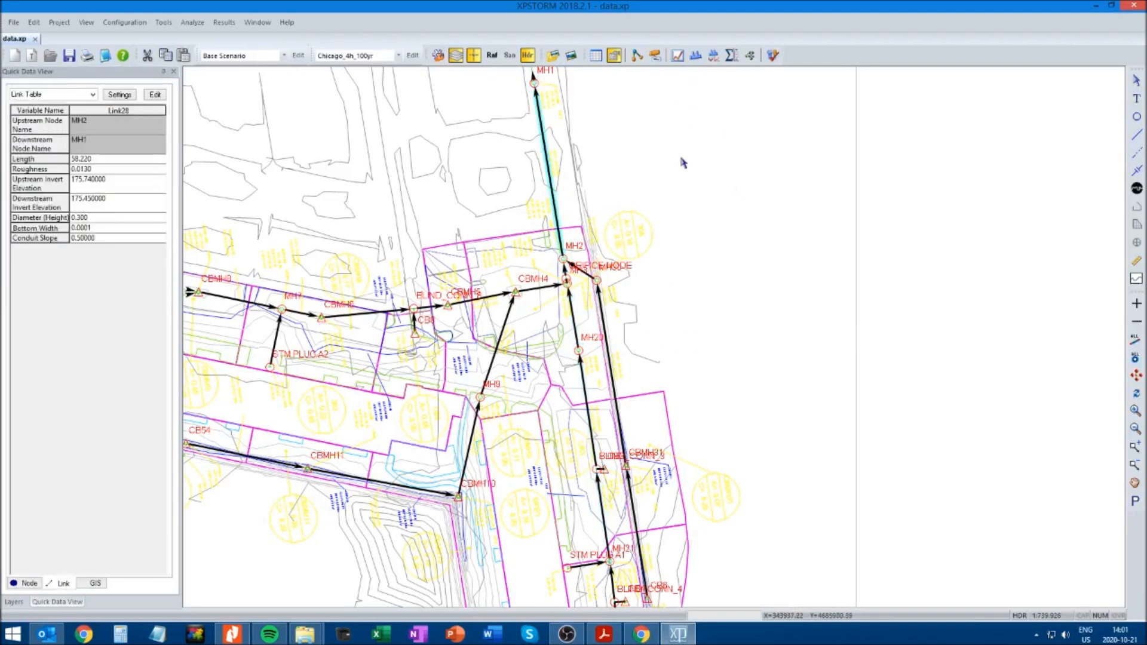
pyautogui.click(549, 169)
pyautogui.click(679, 57)
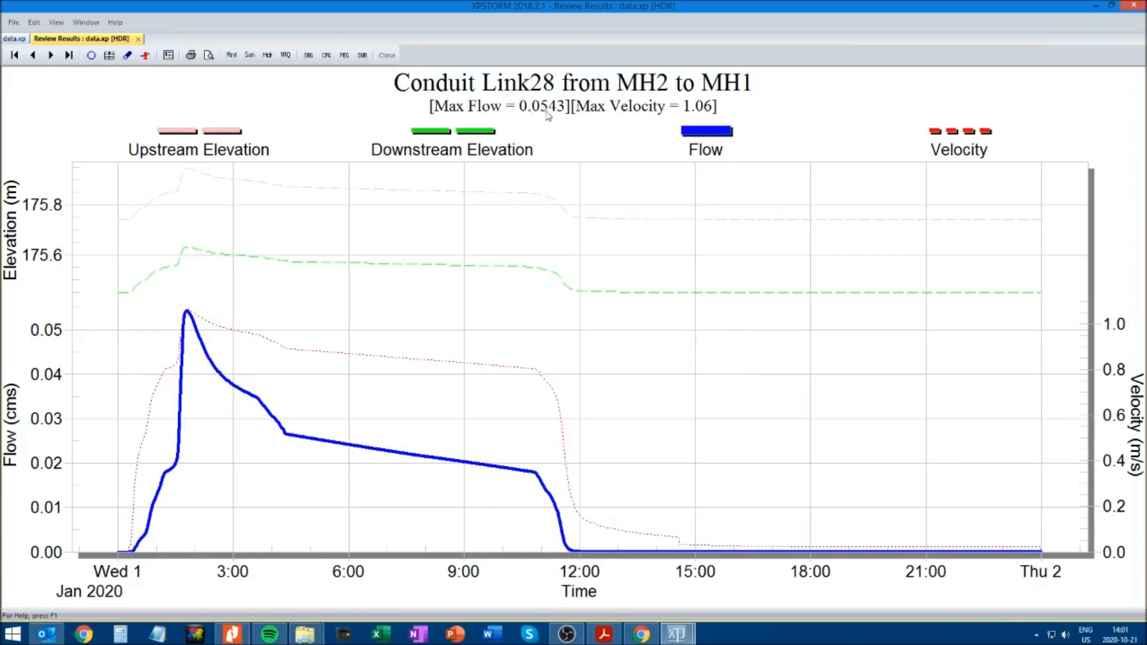
pyautogui.click(138, 38)
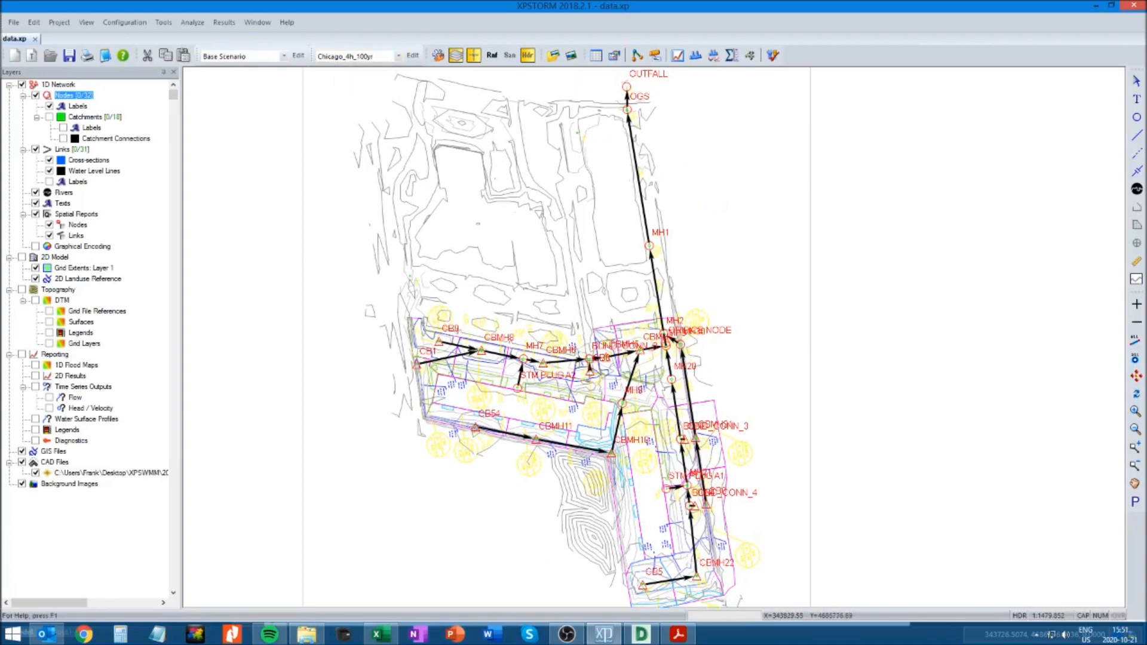
# Switch to the Rainfall data workbook in Excel and examine the MH1274 backwater series and chart on the Chicago_4h_100yr sheet
pyautogui.click(377, 635)
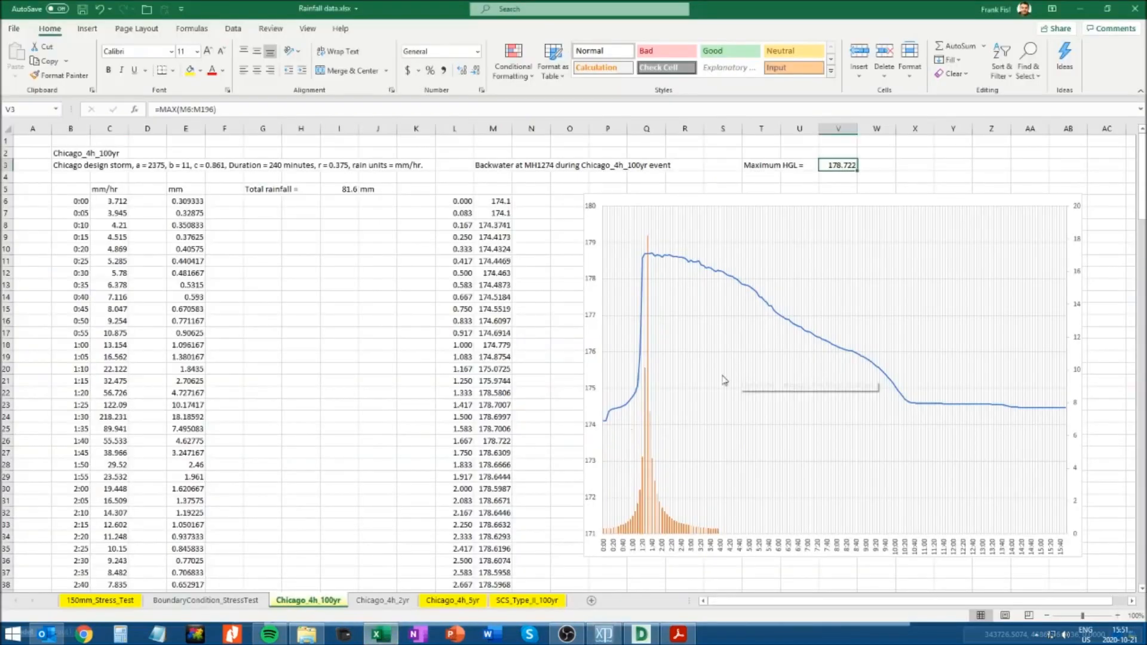
pyautogui.click(910, 153)
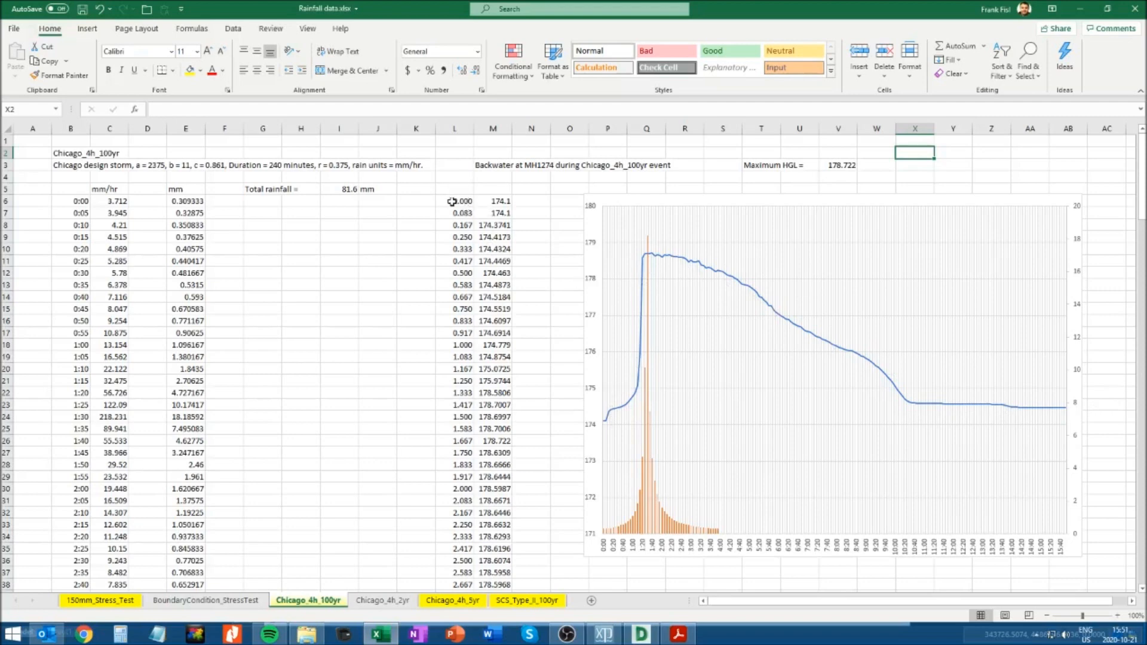
pyautogui.click(490, 203)
pyautogui.click(701, 265)
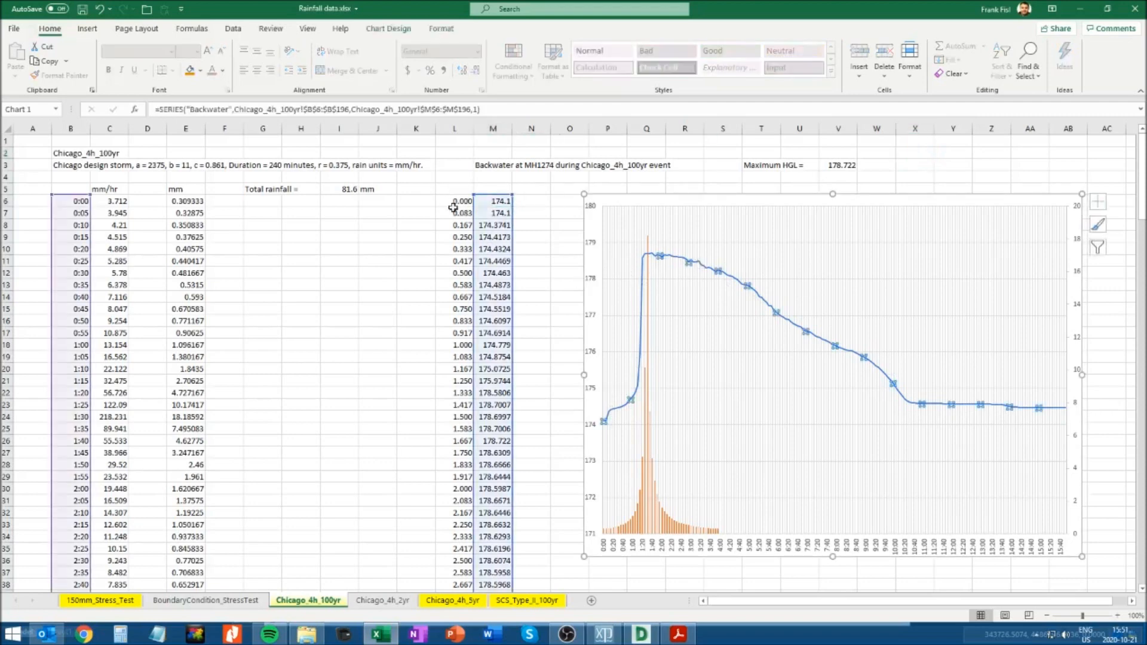
pyautogui.click(456, 202)
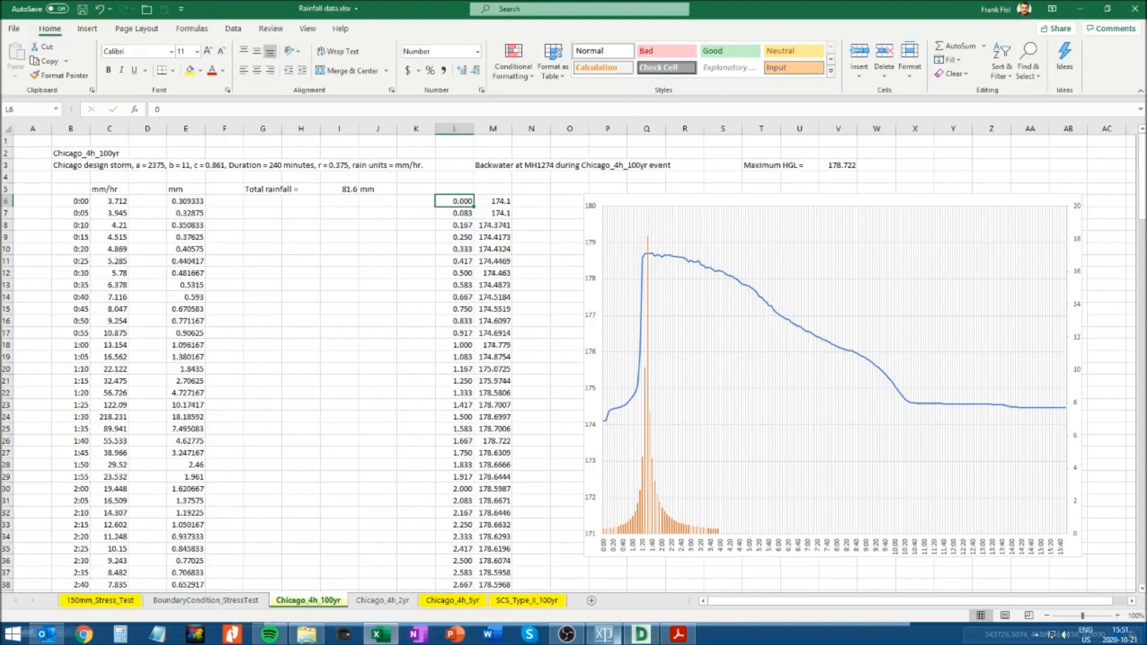
# Back in XPSTORM, set the OUTFALL node's outlet control to 3.3 User Stage History and open its coordinates table
pyautogui.click(604, 634)
pyautogui.click(626, 88)
pyautogui.rightClick(626, 88)
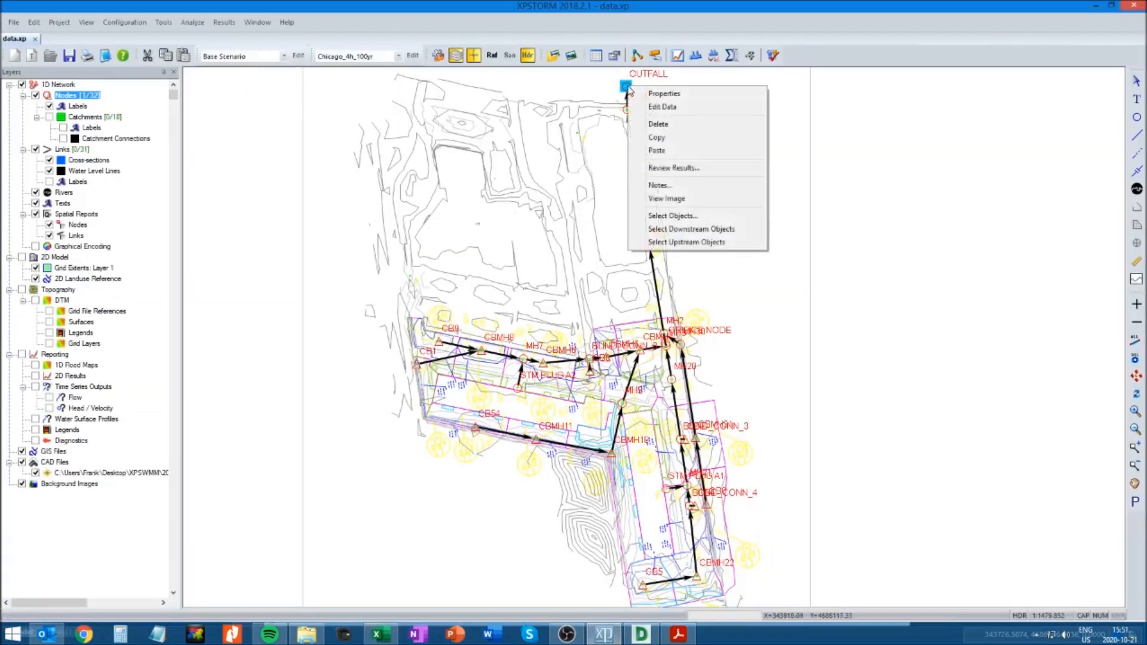
pyautogui.click(662, 107)
pyautogui.moveTo(134, 51); pyautogui.dragTo(433, 250)
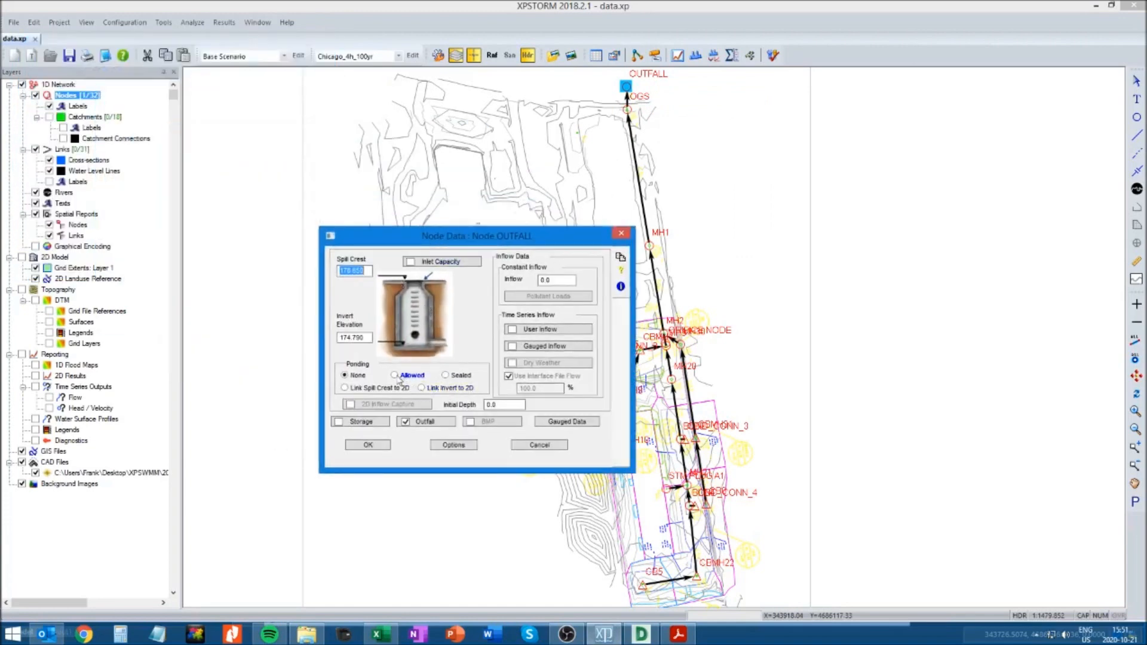
pyautogui.click(425, 423)
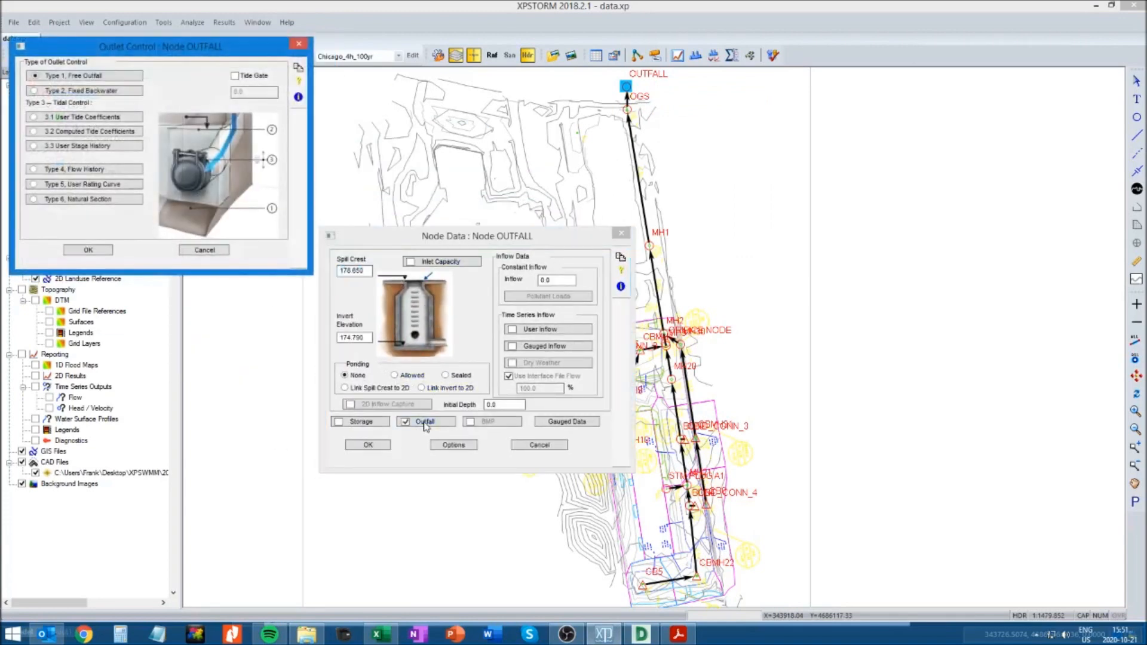
pyautogui.moveTo(149, 47); pyautogui.dragTo(446, 205)
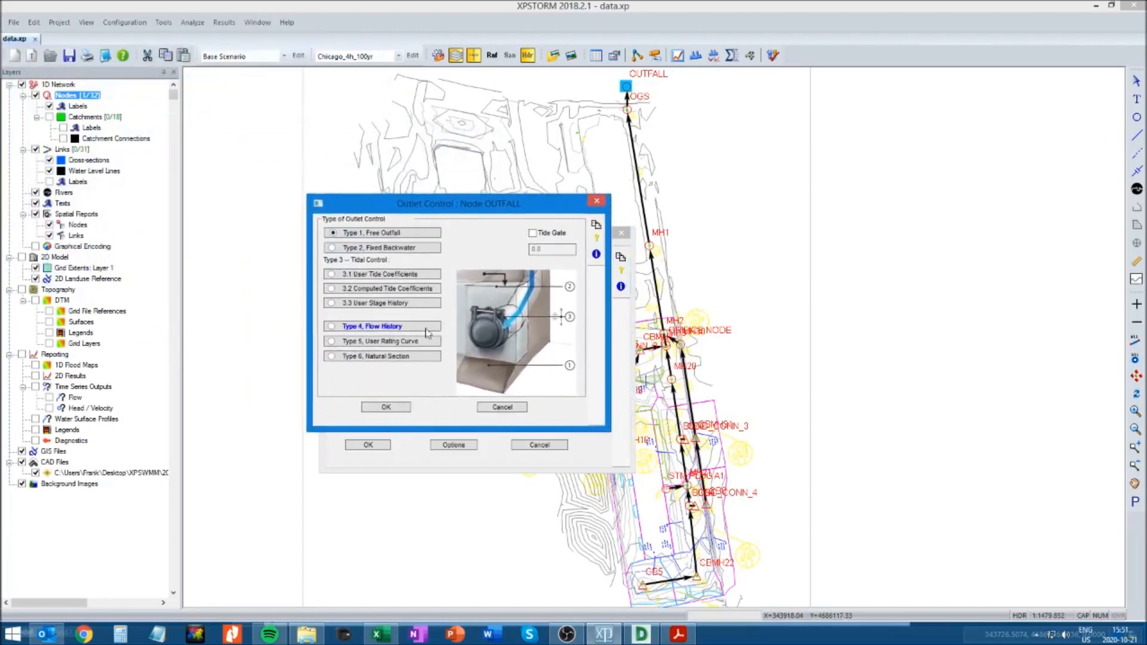
pyautogui.click(371, 305)
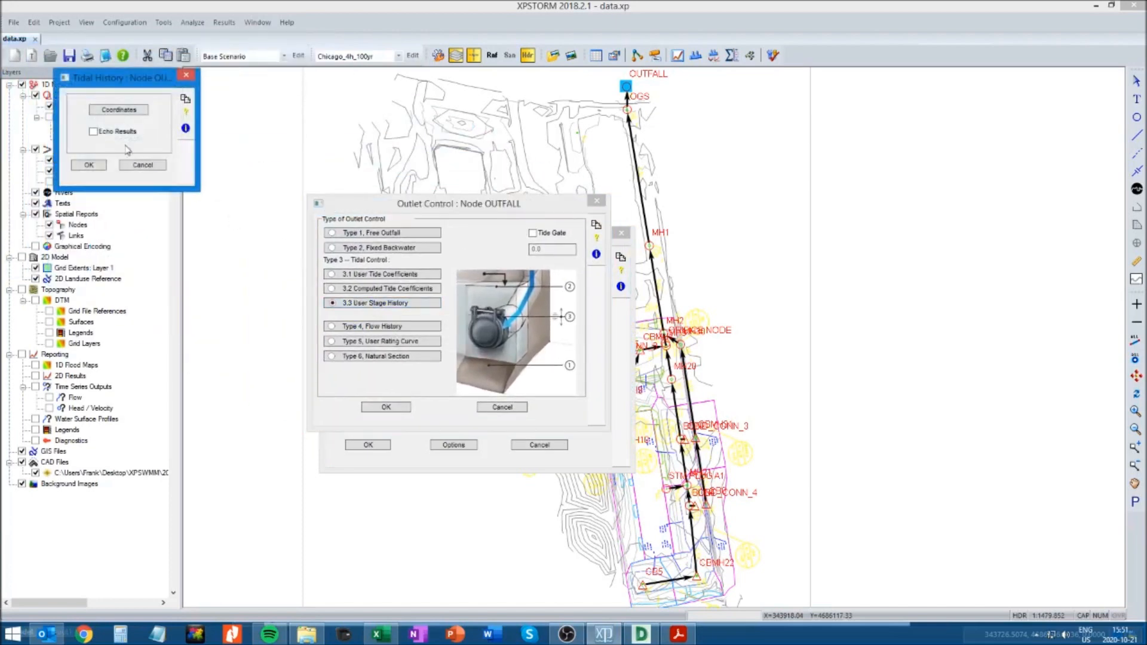
pyautogui.click(121, 110)
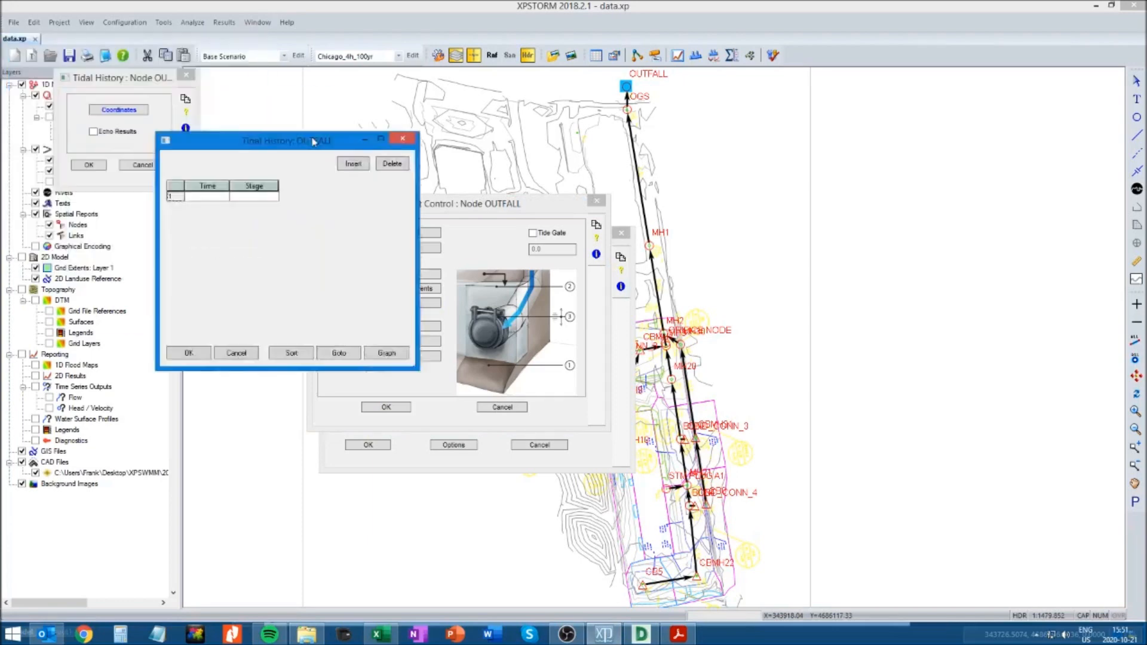
# In the Excel Chicago_4h_100yr sheet, copy the MH1274 backwater times and stages in L6:M196
pyautogui.click(377, 635)
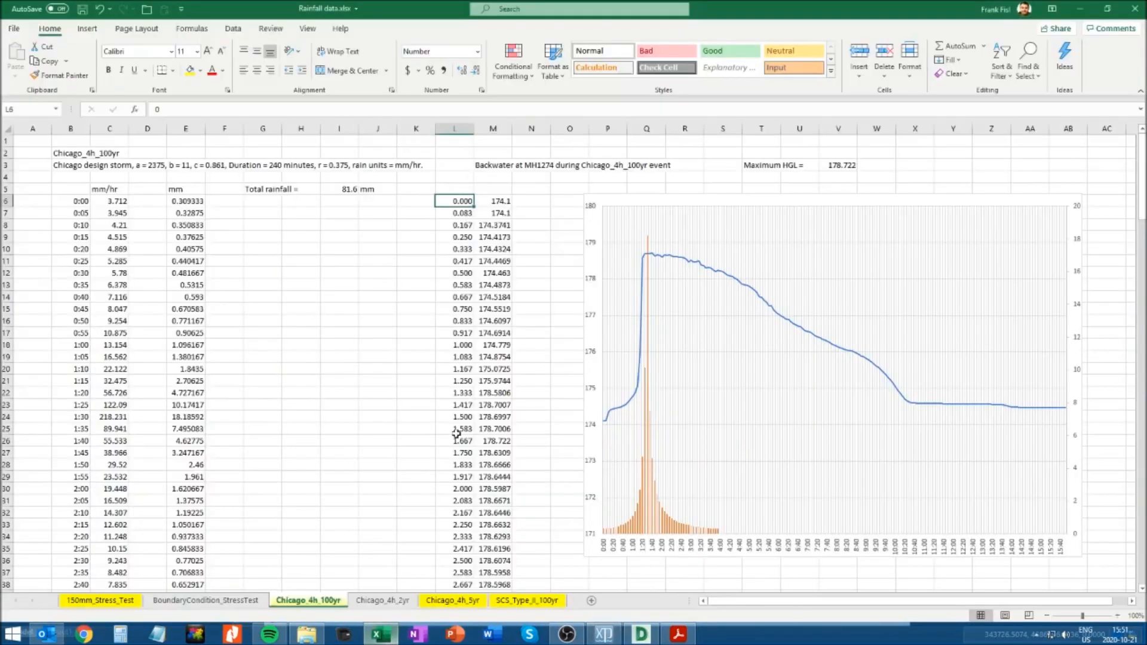
pyautogui.moveTo(464, 198); pyautogui.dragTo(504, 340)
pyautogui.scroll(-20, 503, 339)
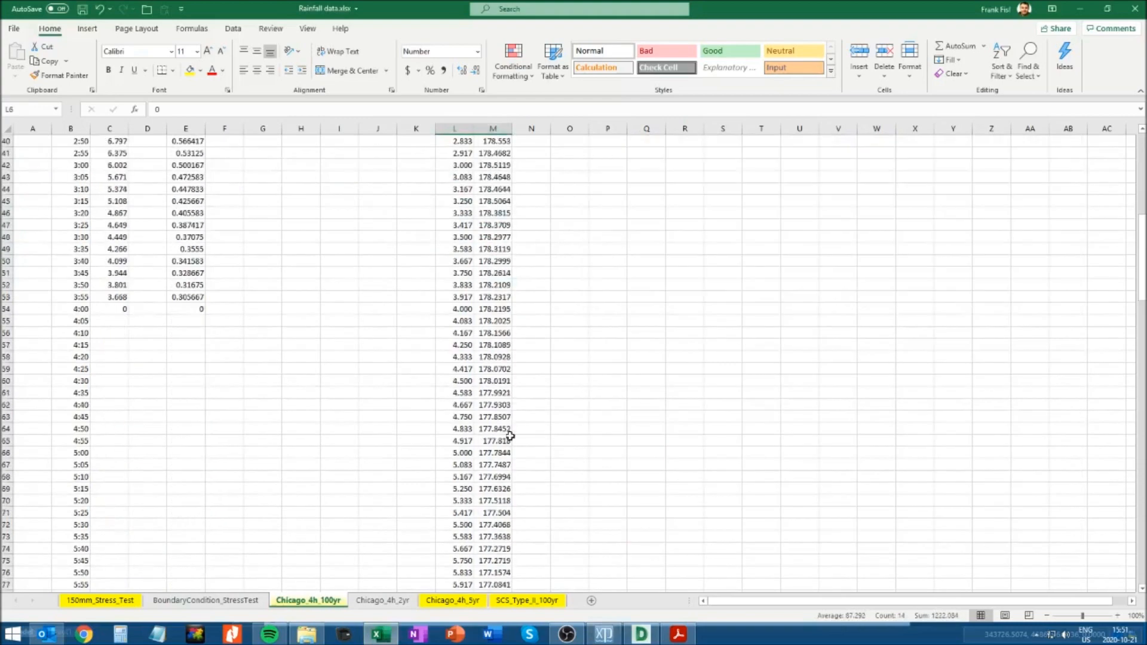
pyautogui.scroll(-6, 503, 426)
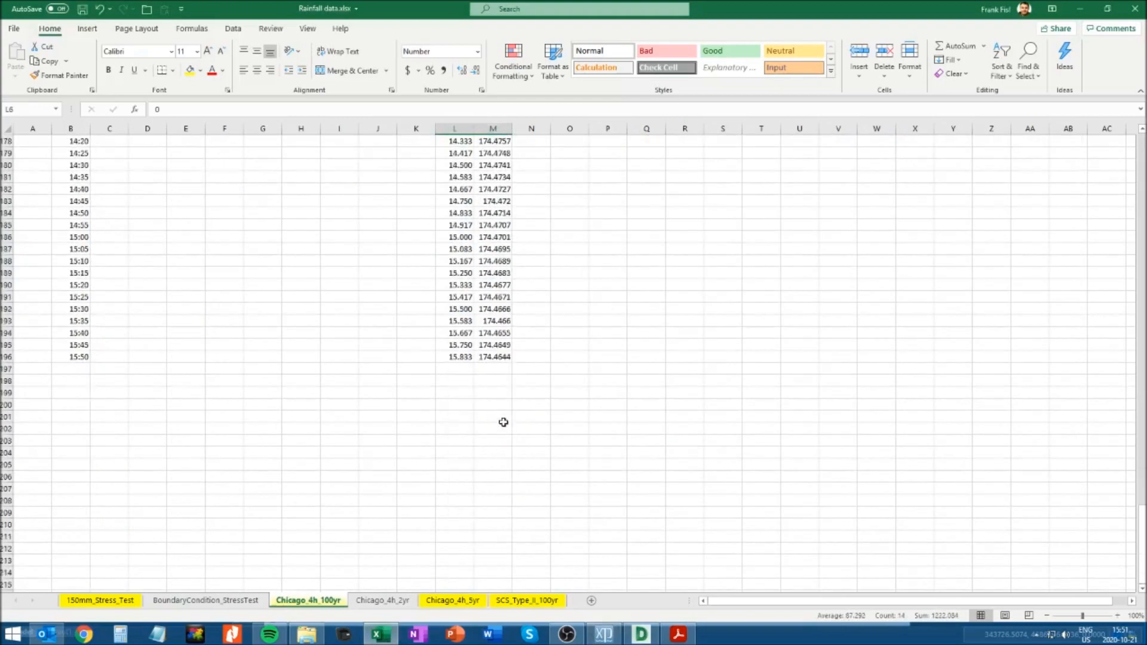
pyautogui.keyDown('shift'); pyautogui.click(491, 356); pyautogui.keyUp('shift')
pyautogui.hotkey('ctrl', 'c')
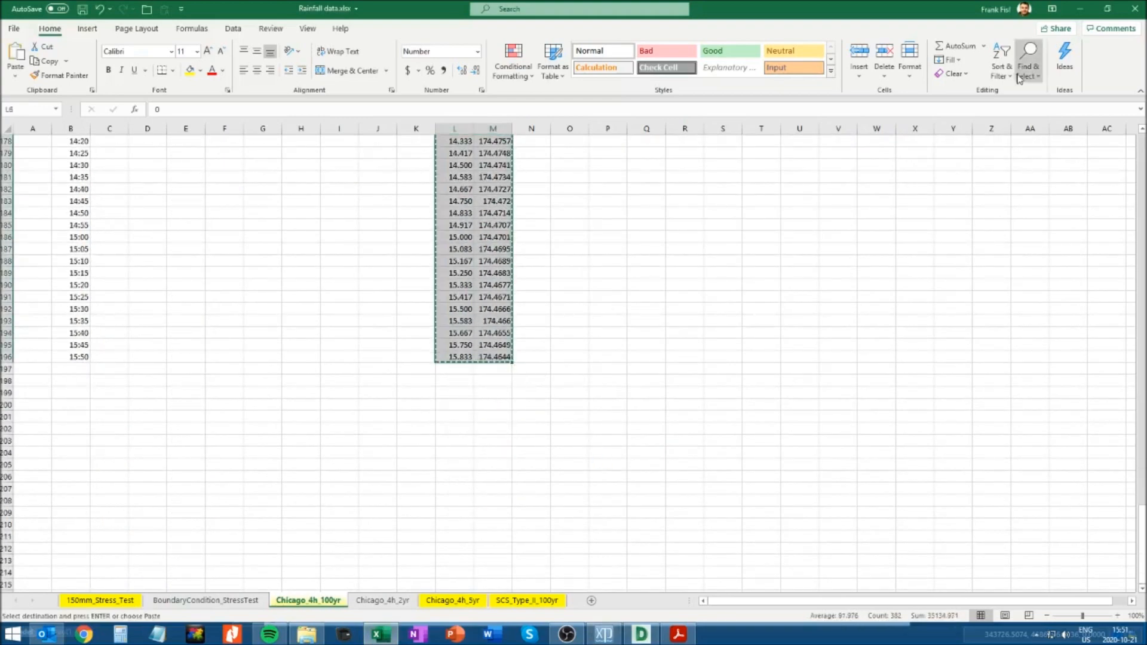
# Paste the copied times and stages into OUTFALL's tidal history table in XPSTORM and graph the series
pyautogui.click(1081, 8)
pyautogui.click(414, 308)
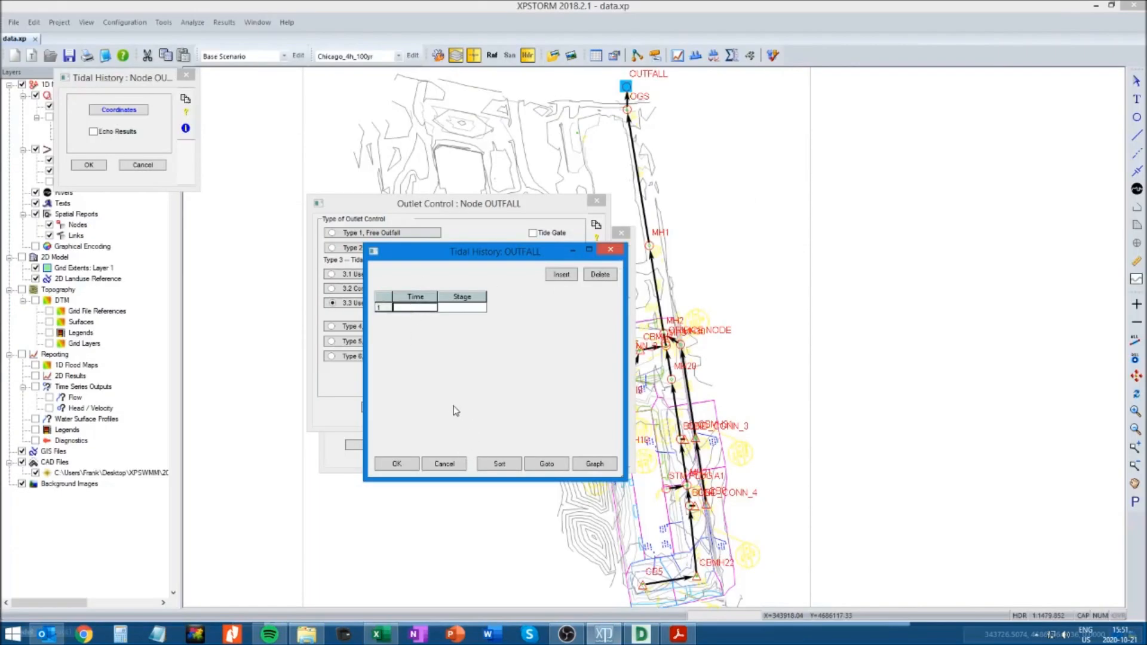
pyautogui.hotkey('ctrl', 'v')
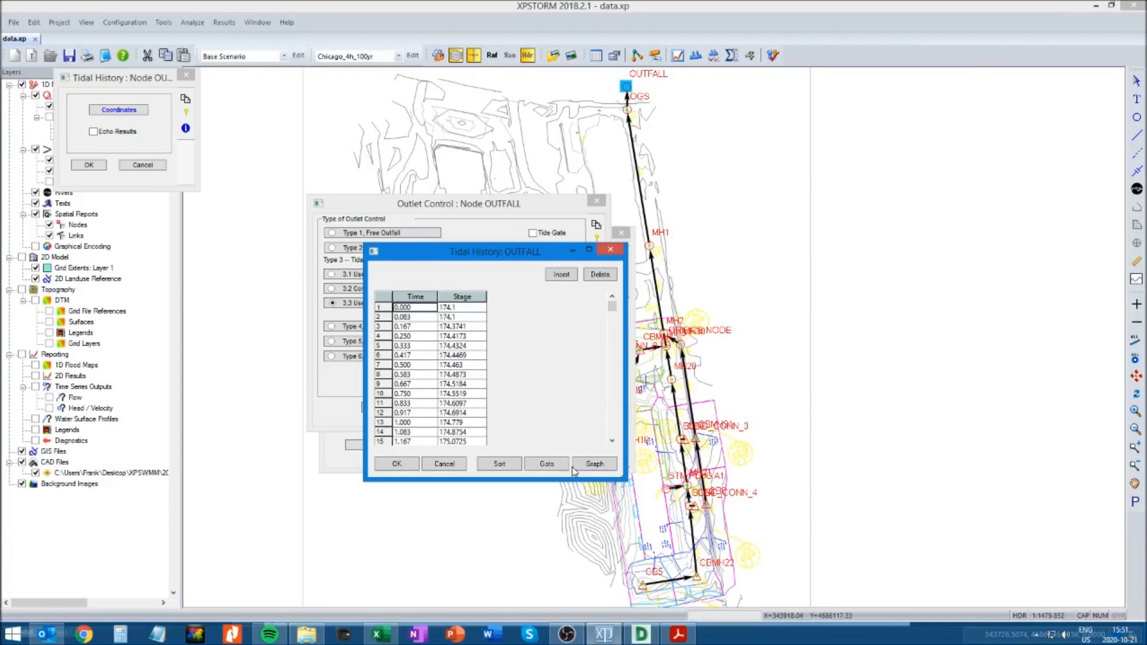
pyautogui.click(605, 465)
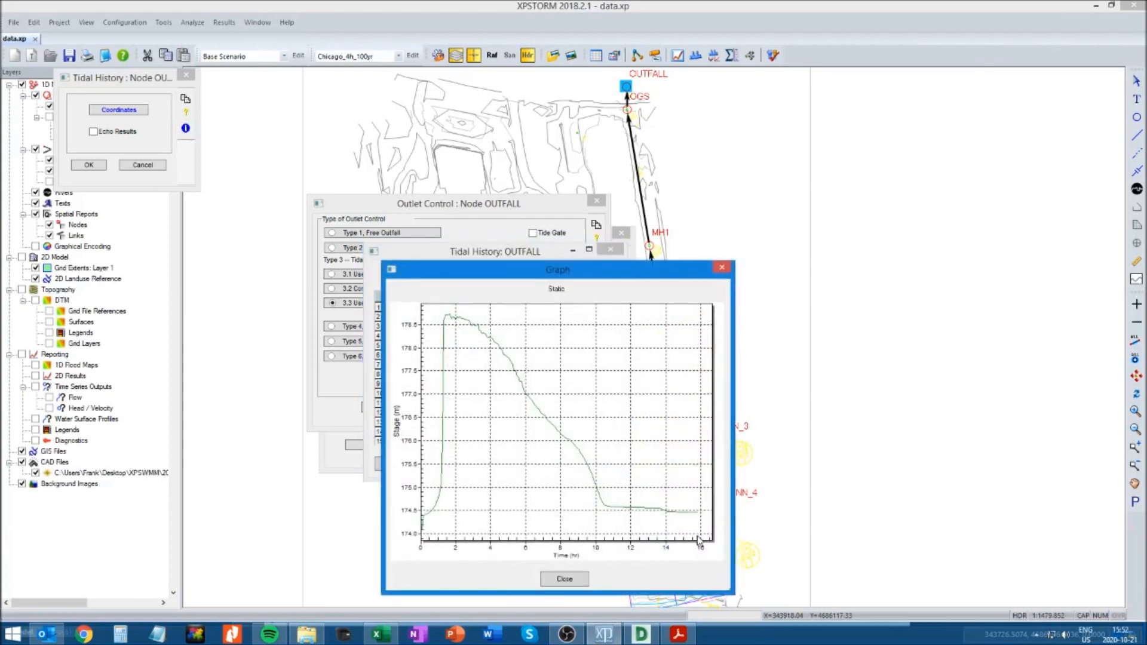
# Check the last time value, the initial stage and the maximum HGL in the Excel backwater data against the XPSTORM stage graph
pyautogui.click(378, 635)
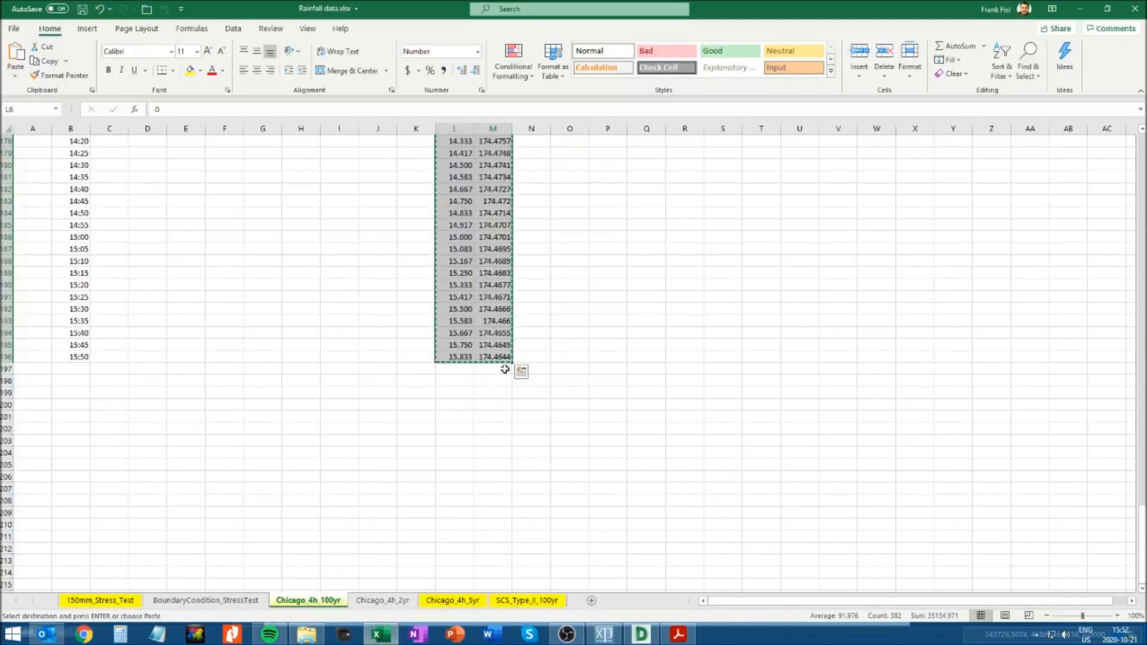
pyautogui.click(455, 357)
pyautogui.press('Escape')
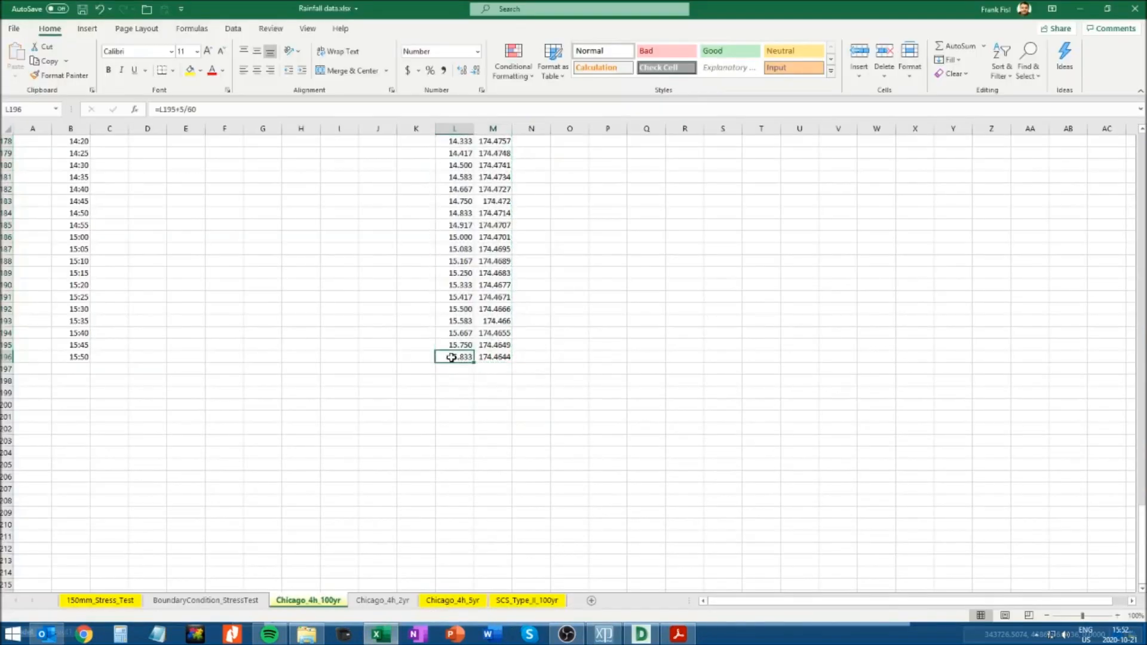
pyautogui.hotkey('ctrl', 'Up')
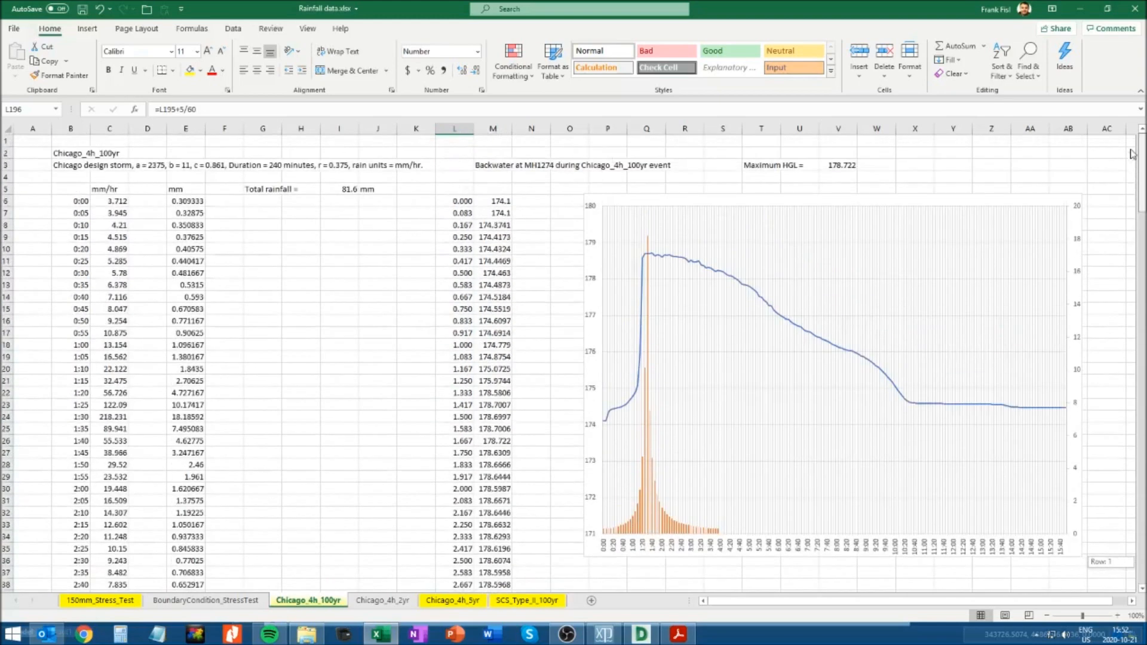
pyautogui.click(498, 199)
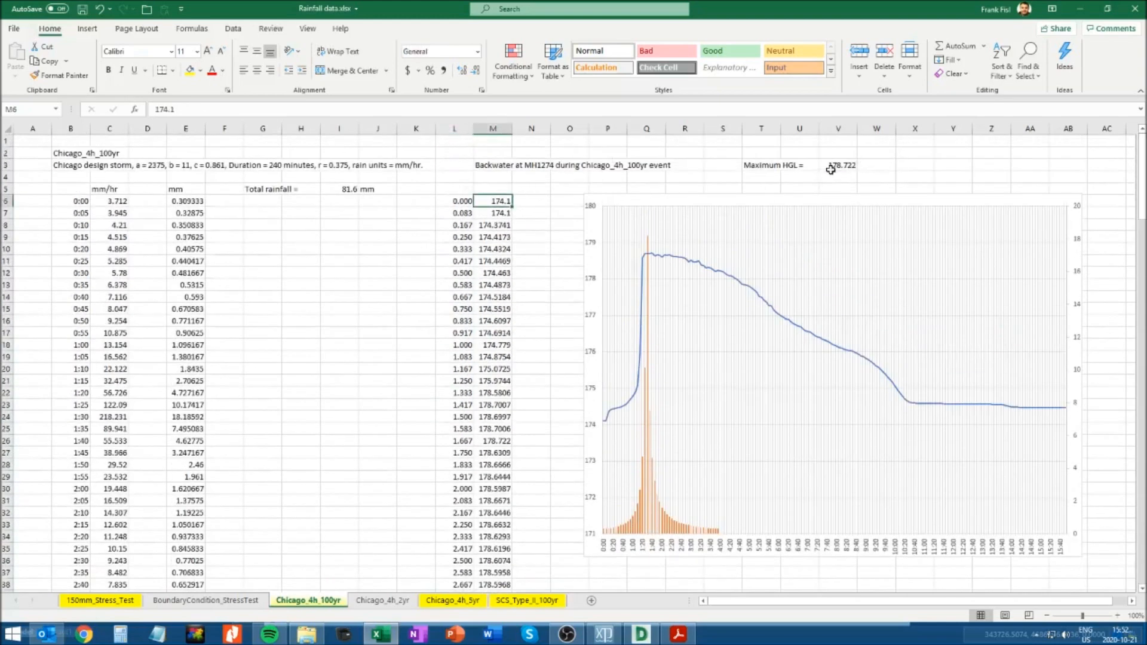
pyautogui.hotkey('alt', 'Tab')
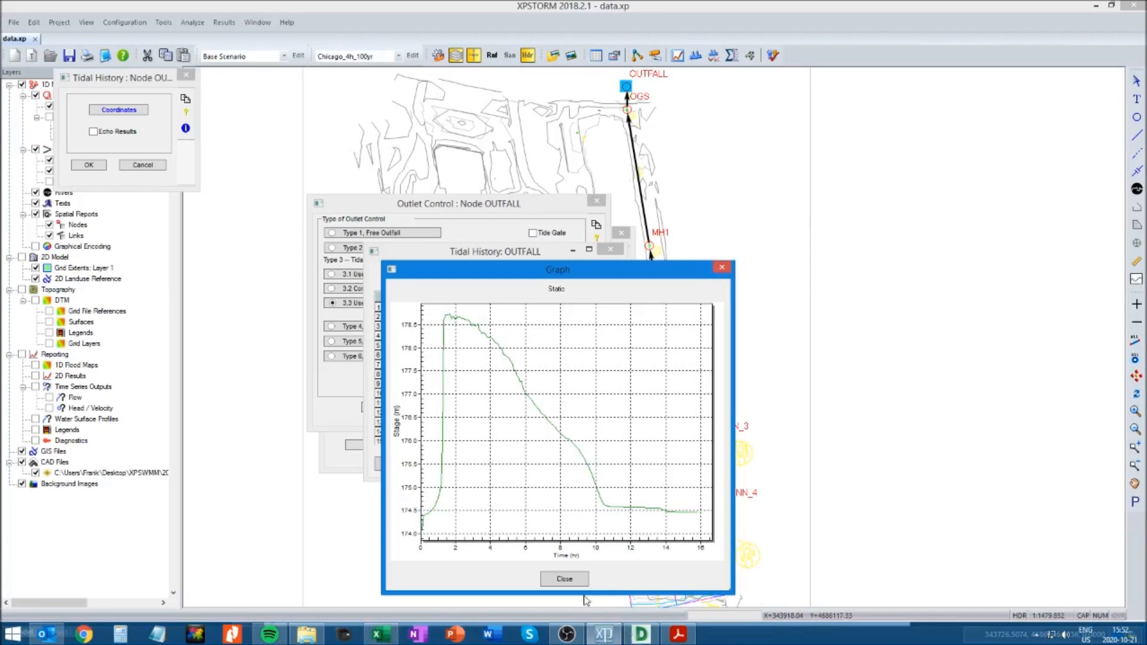
# Close the stage graph and accept OUTFALL's tidal history coordinates
pyautogui.click(565, 580)
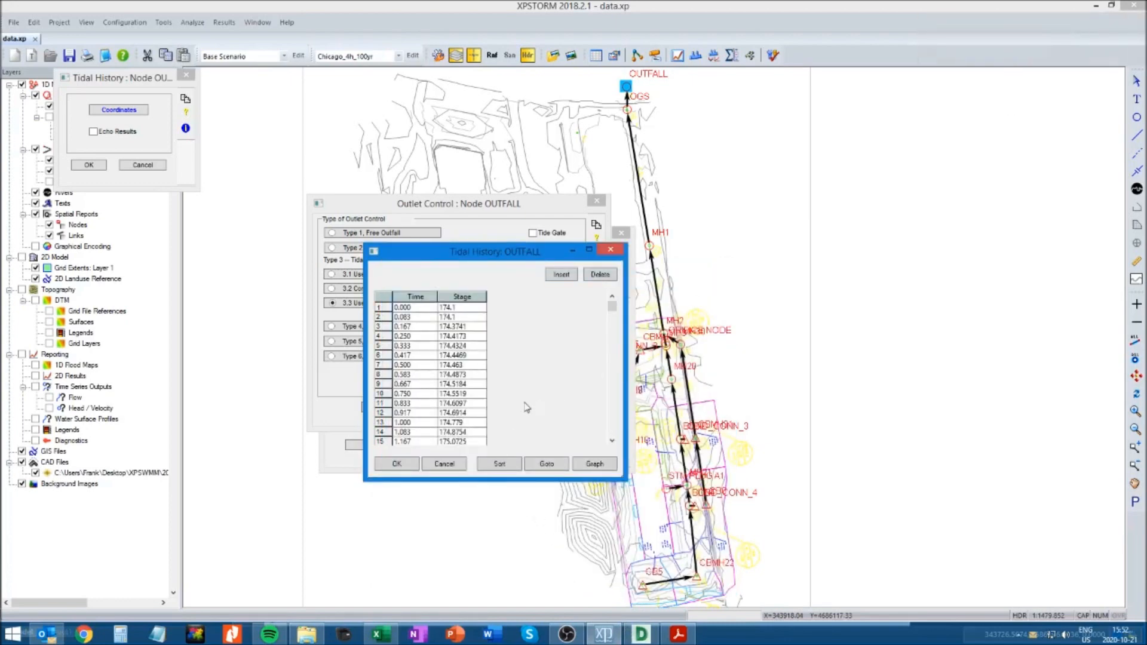
pyautogui.click(397, 465)
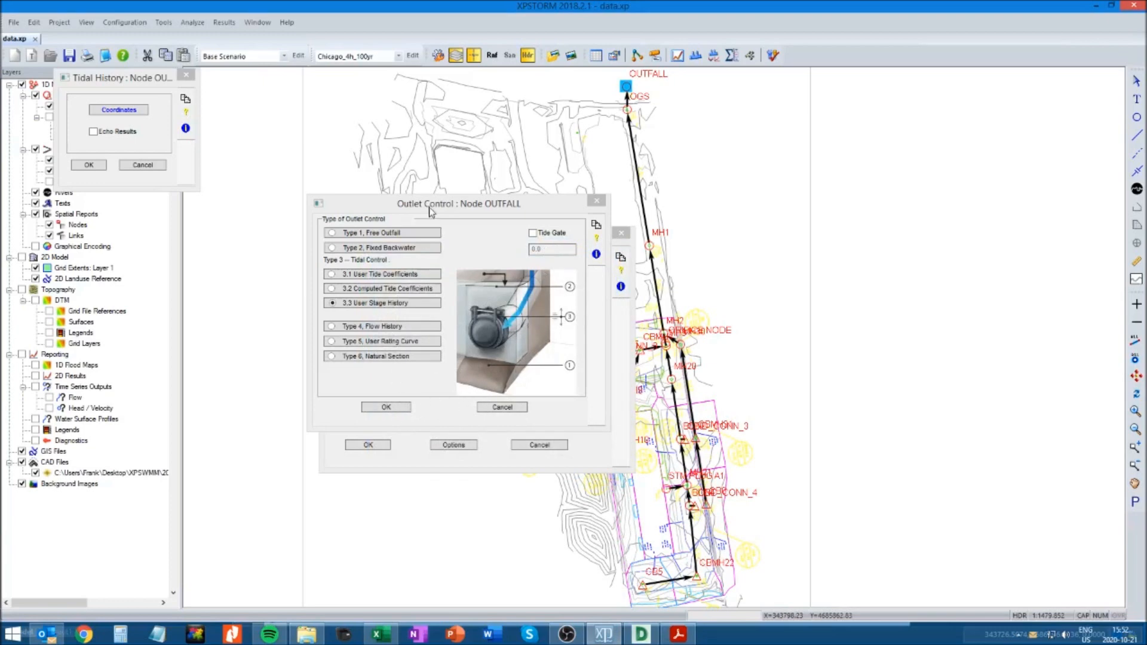
pyautogui.click(87, 168)
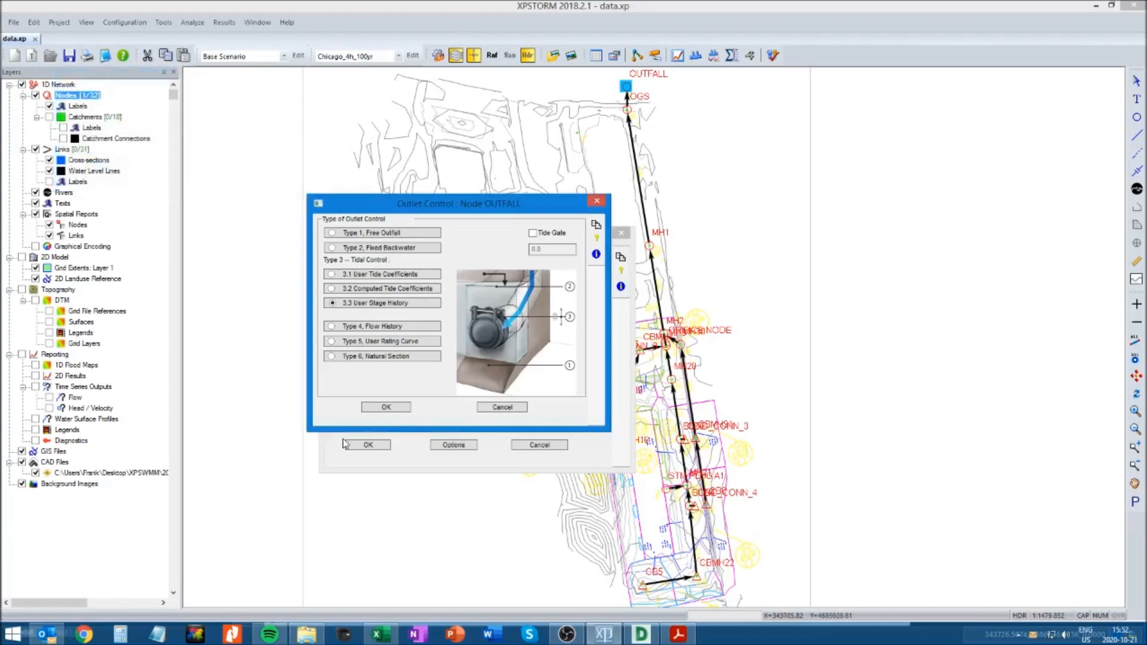
# Reopen OUTFALL's stage history table and check the peak of the MH1274 backwater curve in the Excel chart
pyautogui.click(379, 305)
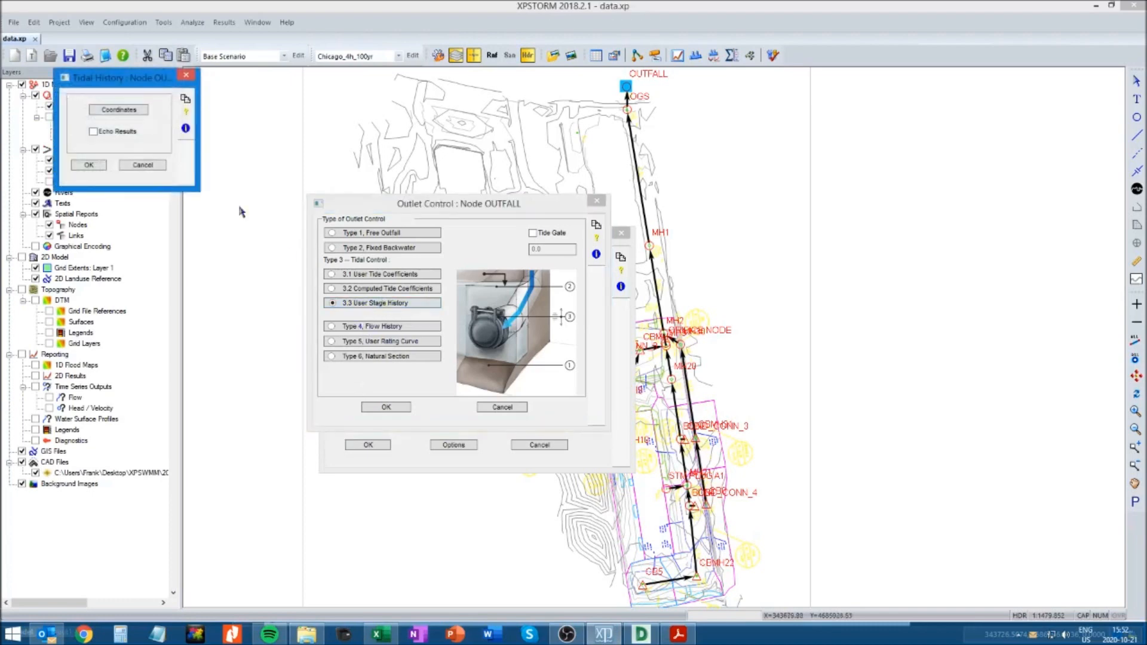
pyautogui.click(113, 110)
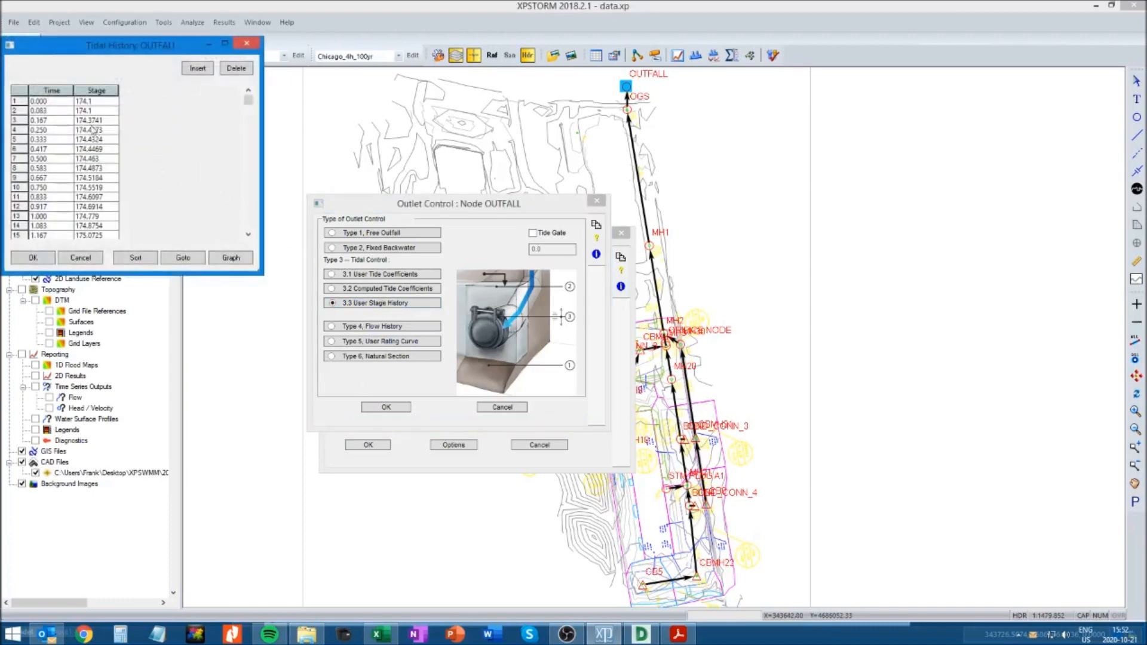
pyautogui.click(393, 637)
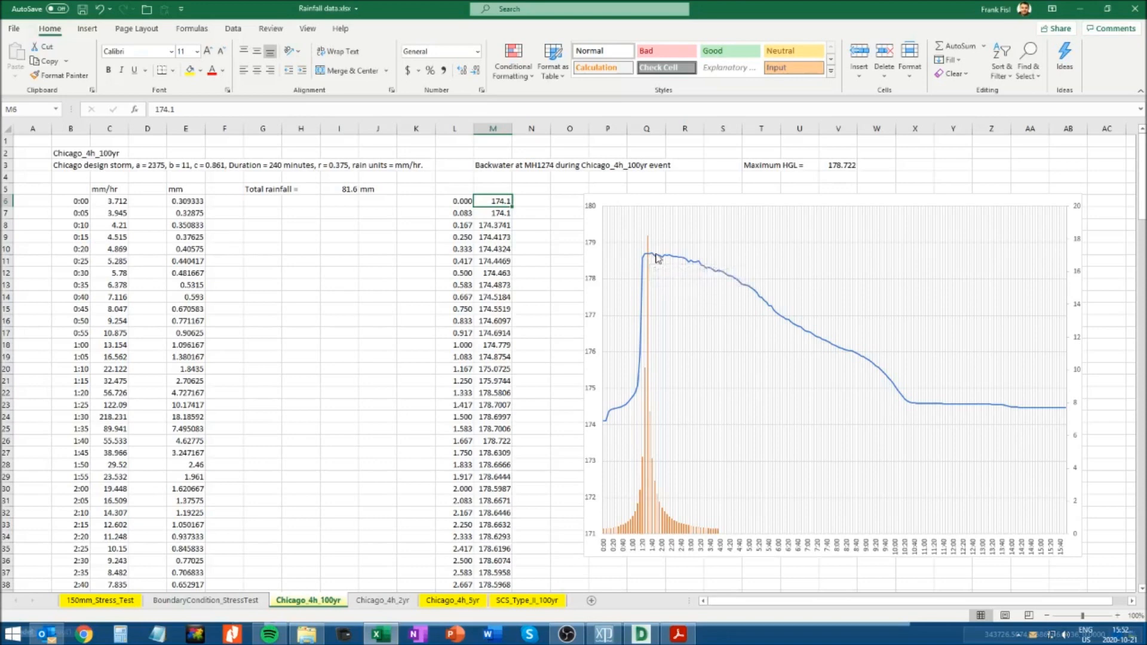
pyautogui.moveTo(651, 254)
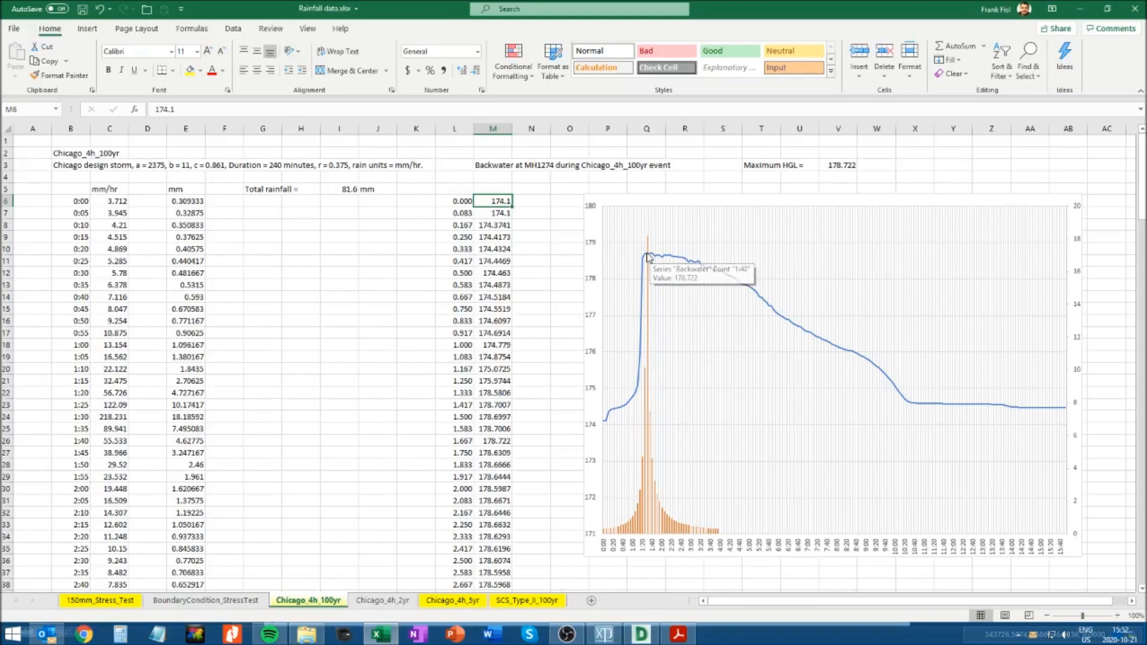
# Save the Rainfall data workbook in Excel and return to XPSTORM
pyautogui.click(33, 140)
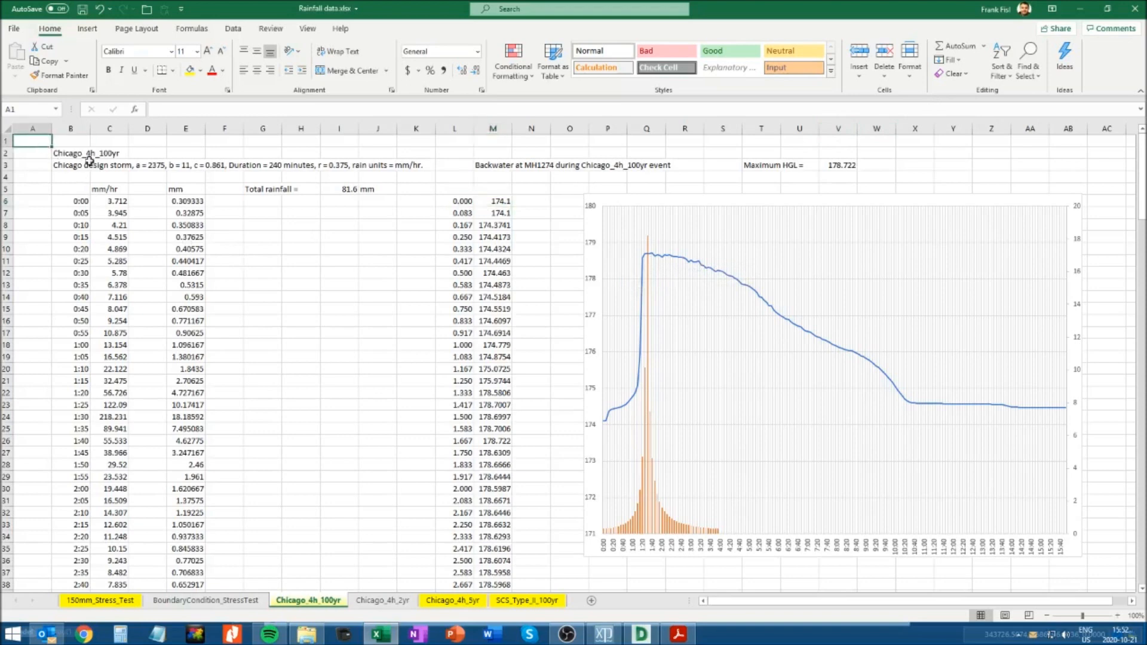
pyautogui.click(83, 9)
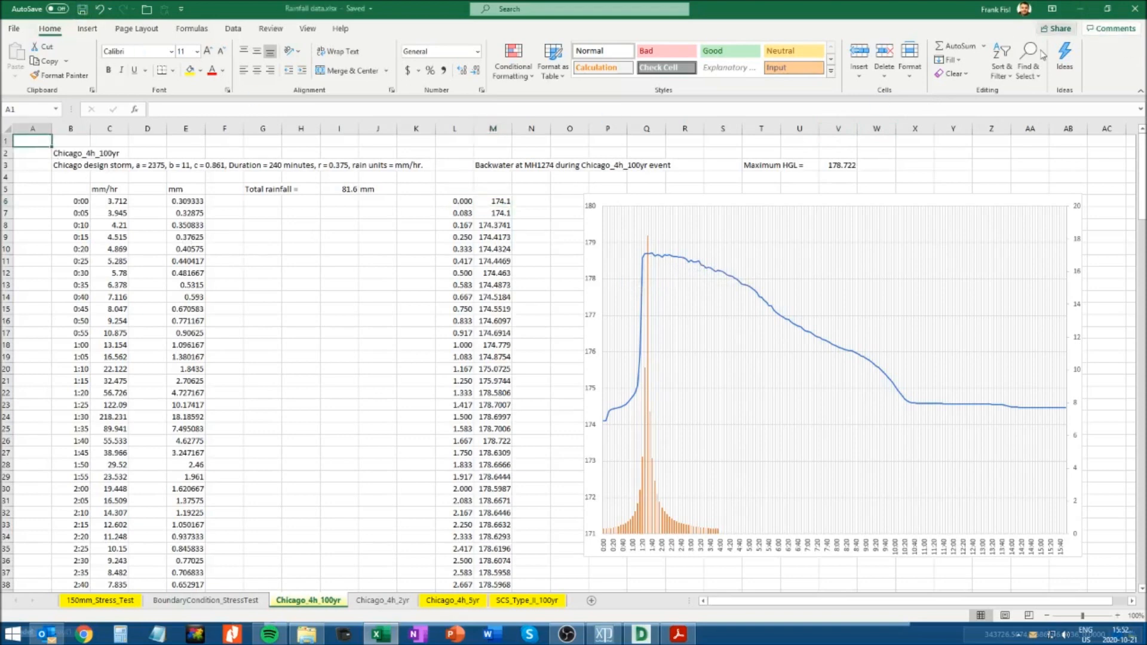
pyautogui.click(1081, 9)
# Graph OUTFALL's stage history again, then accept the tidal history, outlet control and node data
pyautogui.click(231, 257)
pyautogui.click(201, 373)
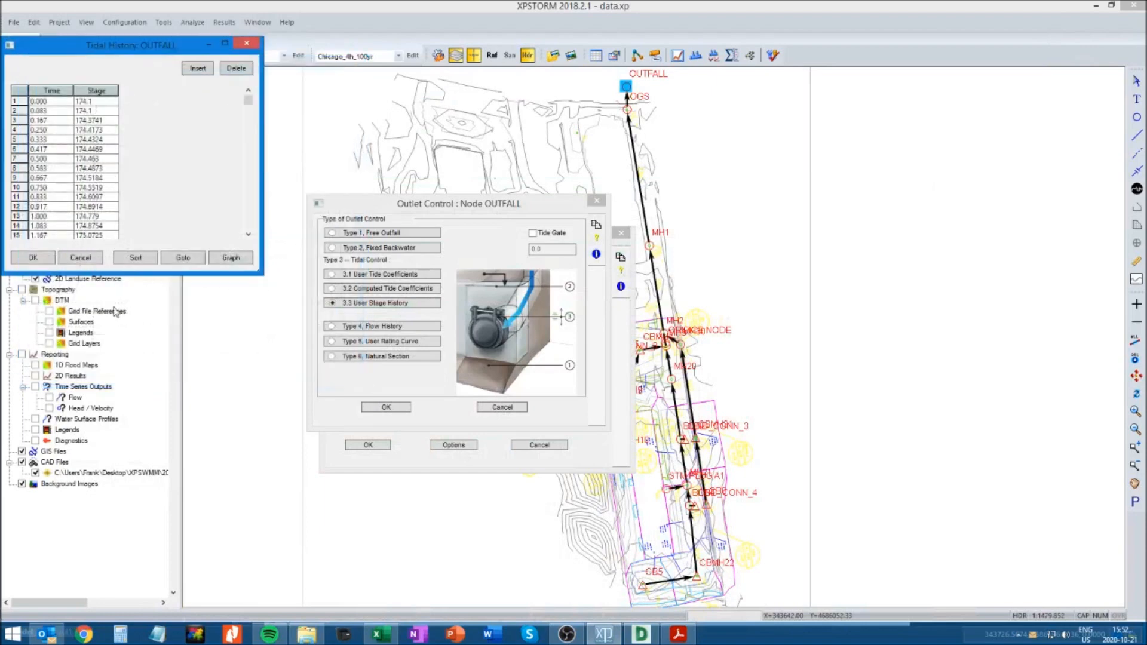
pyautogui.click(33, 257)
pyautogui.click(89, 166)
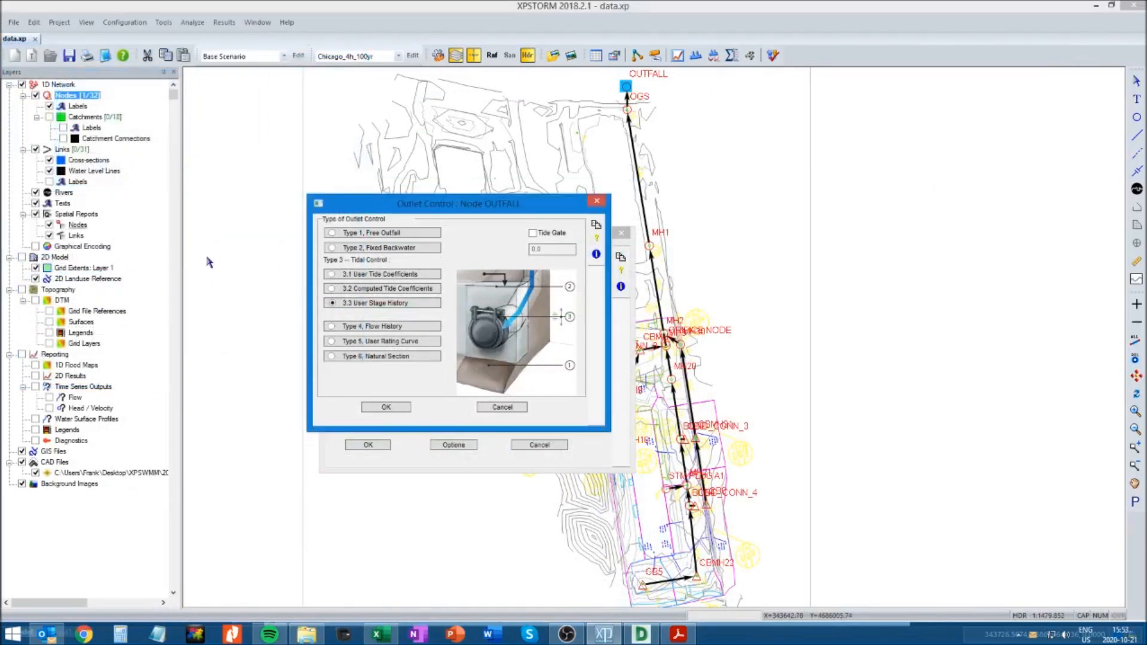
pyautogui.click(397, 409)
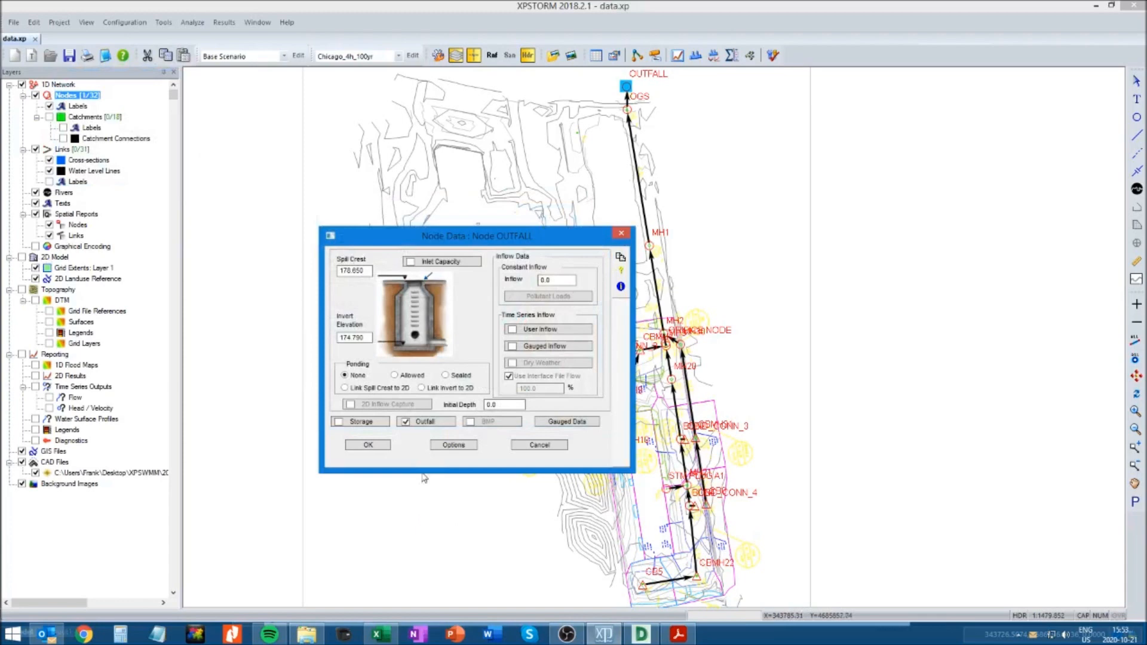
pyautogui.click(369, 446)
pyautogui.click(802, 367)
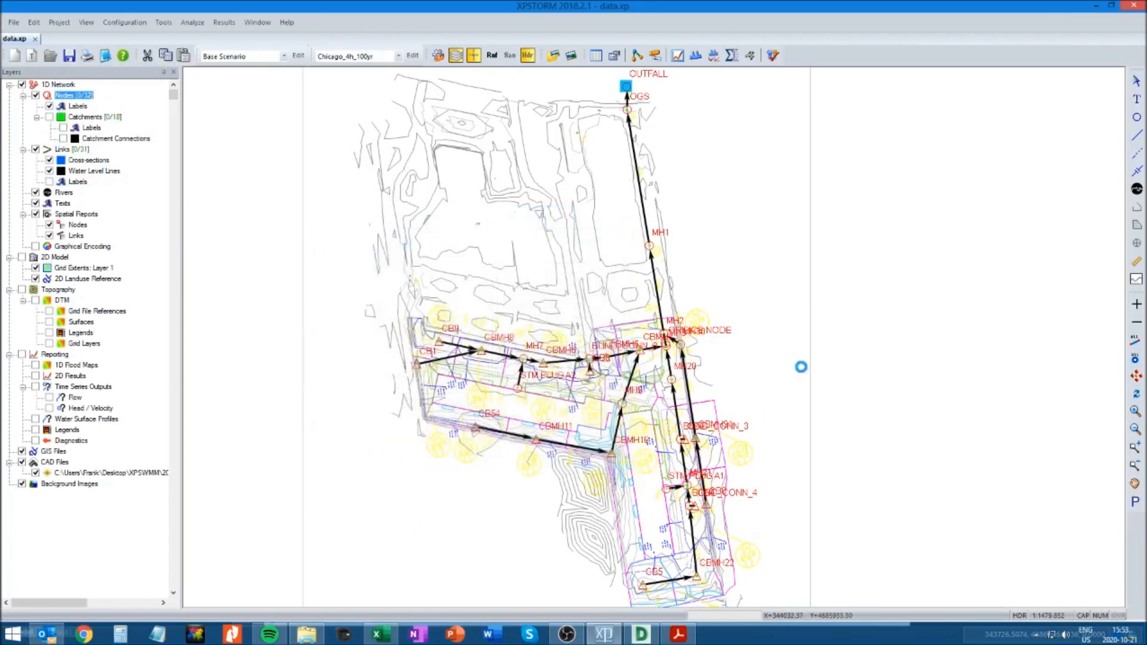
# Save the model, solve it for the Chicago_4h_100yr storm and dismiss the continuity results
pyautogui.click(70, 58)
pyautogui.click(773, 57)
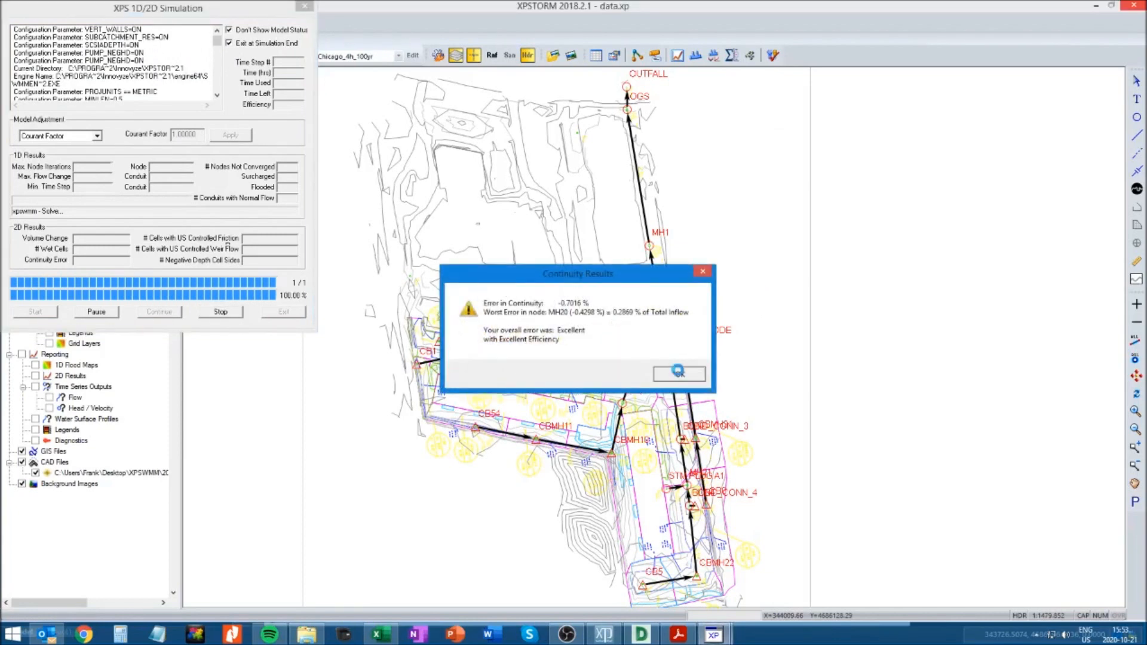
pyautogui.click(680, 374)
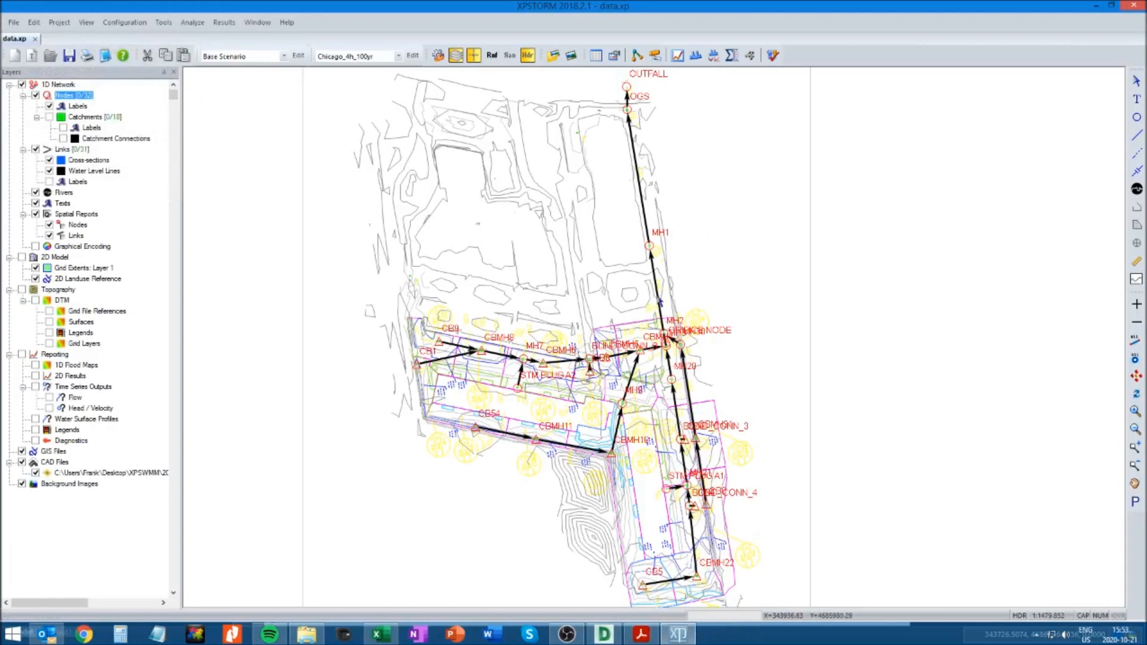
# Review the time series results of the conduit from MH2 to MH1
pyautogui.click(660, 298)
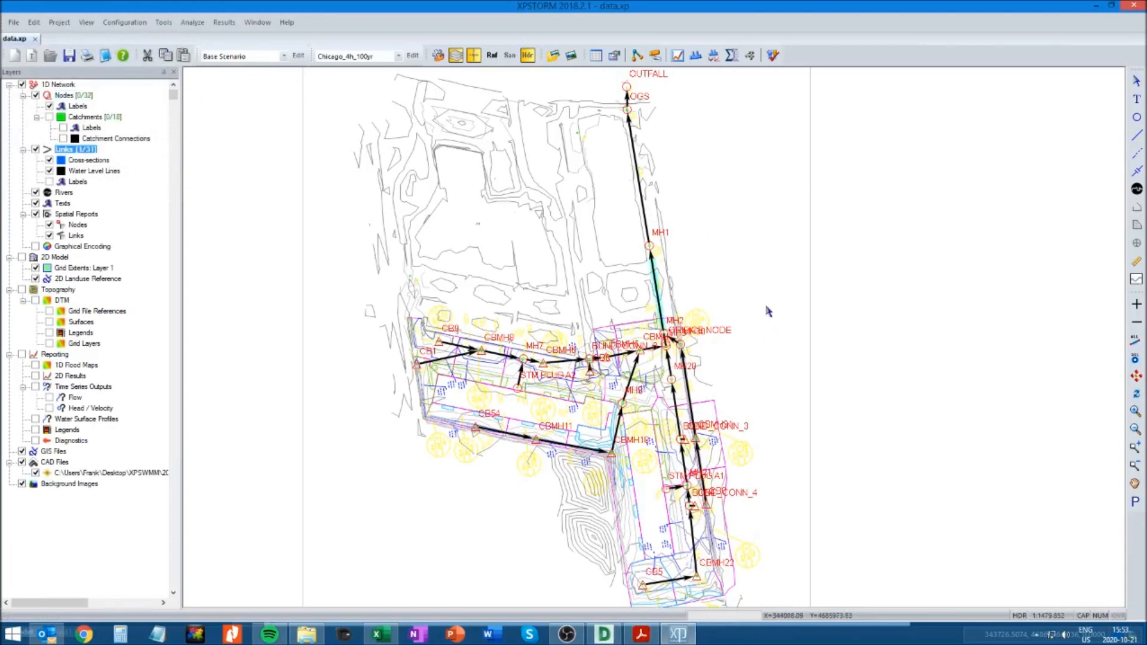
pyautogui.click(678, 55)
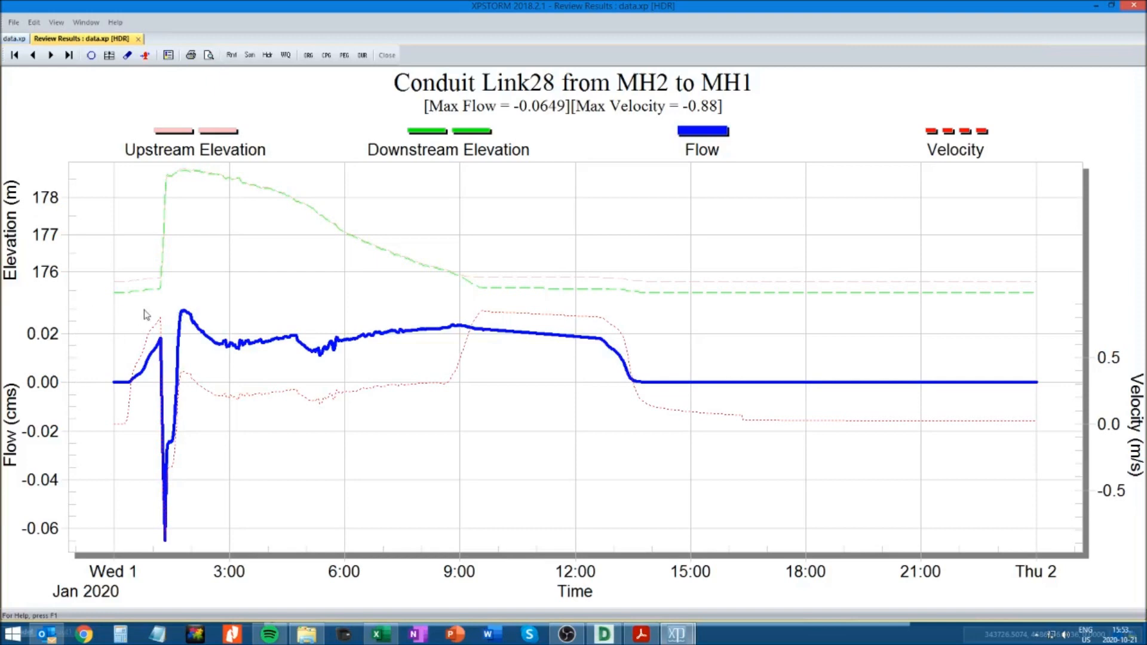
# Review the time series results of the conduits from MH1 to OGS and from OGS to OUTFALL
pyautogui.click(138, 39)
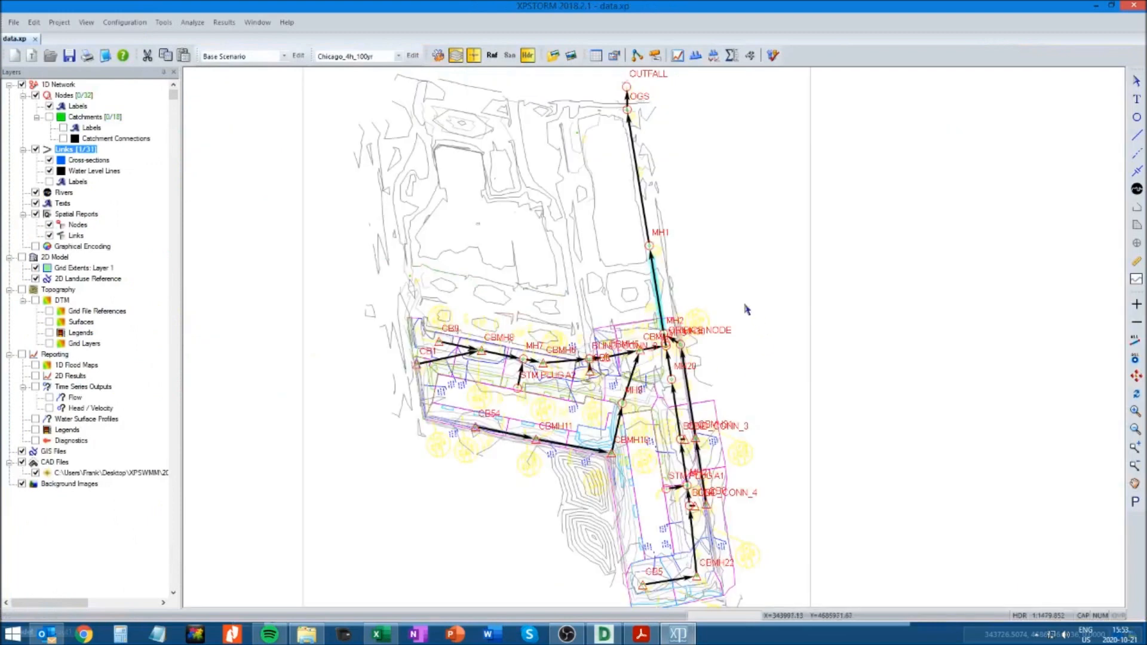
pyautogui.doubleClick(643, 194)
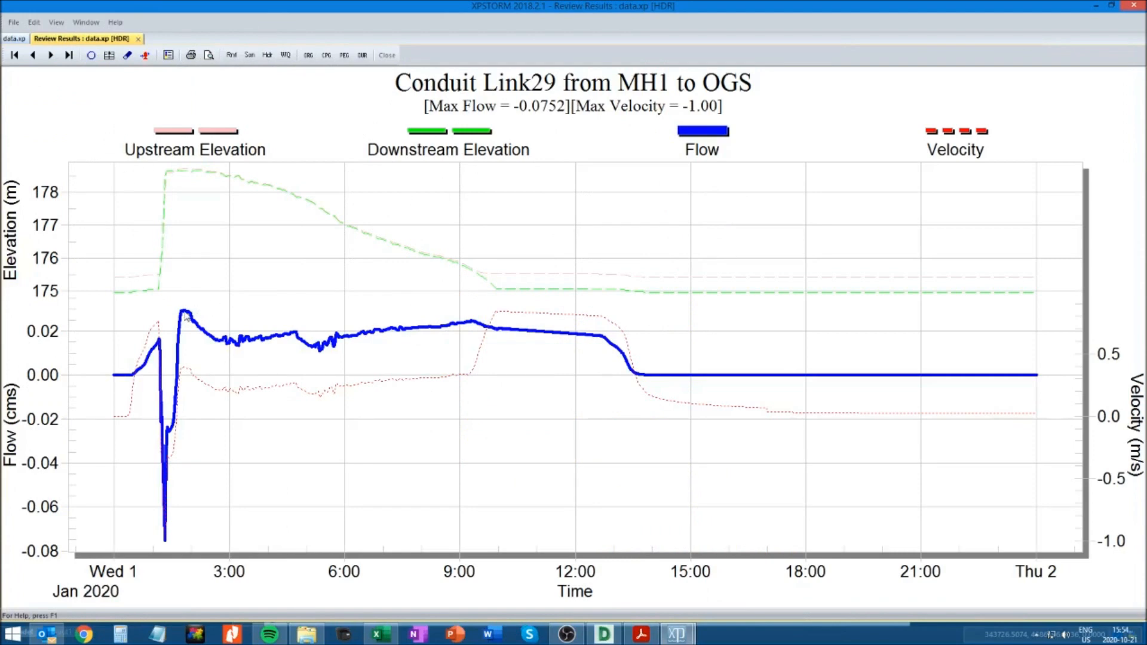
pyautogui.click(143, 40)
pyautogui.click(721, 181)
pyautogui.click(627, 99)
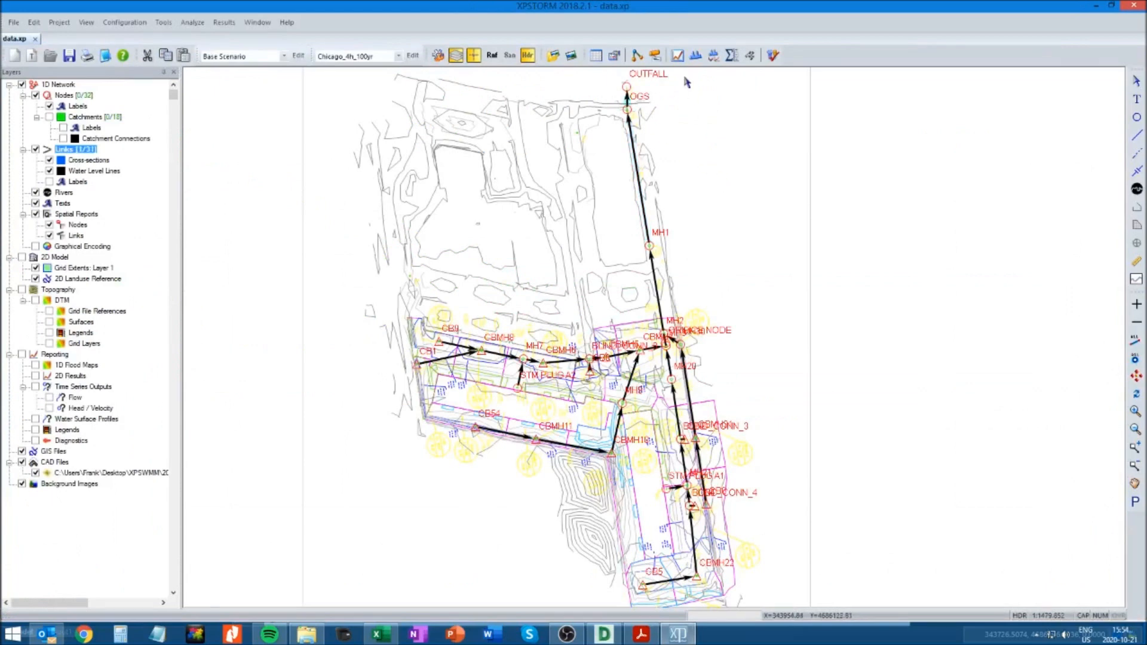
pyautogui.click(696, 56)
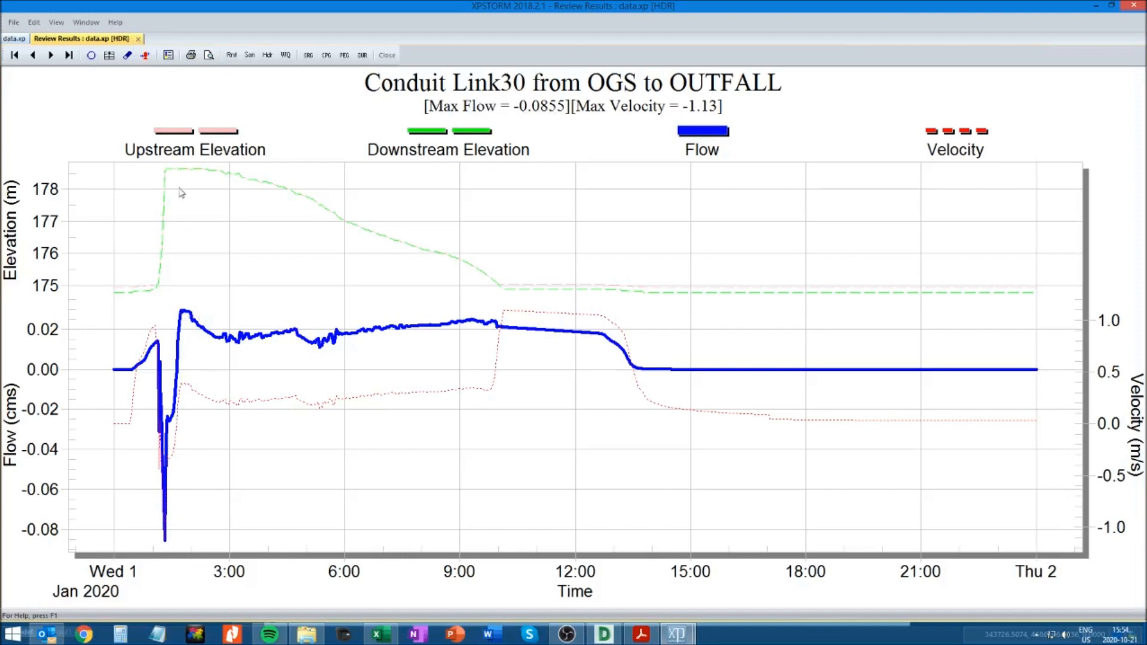
pyautogui.click(138, 39)
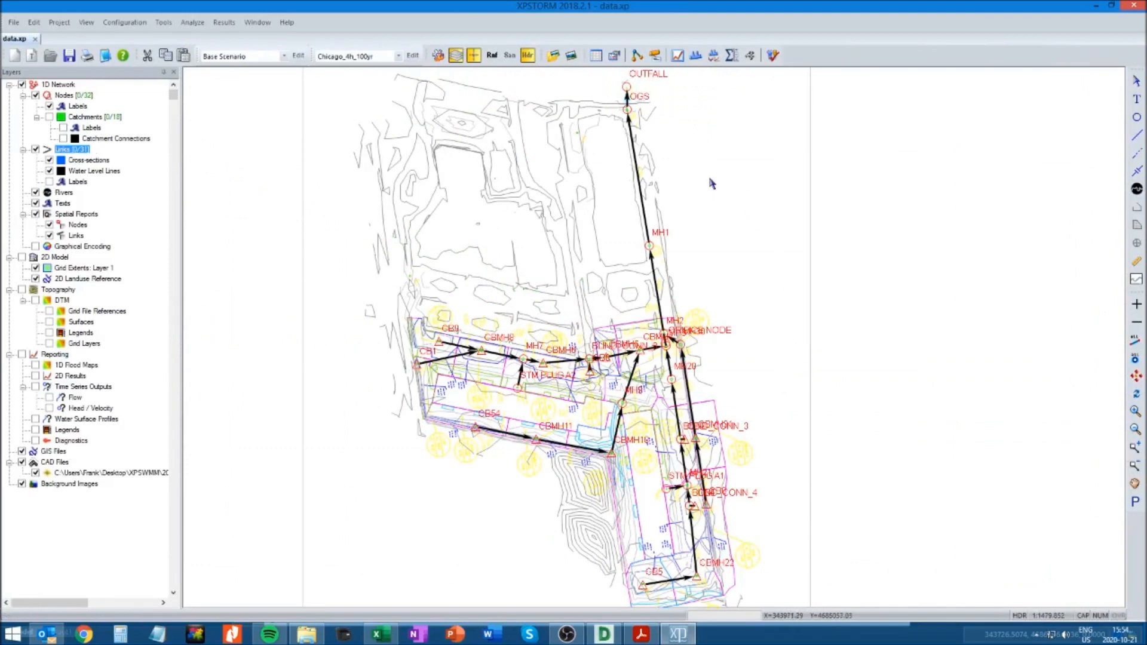
# View the dynamic long section of the conduit from MH1 to OGS, then review its time series results again
pyautogui.click(640, 183)
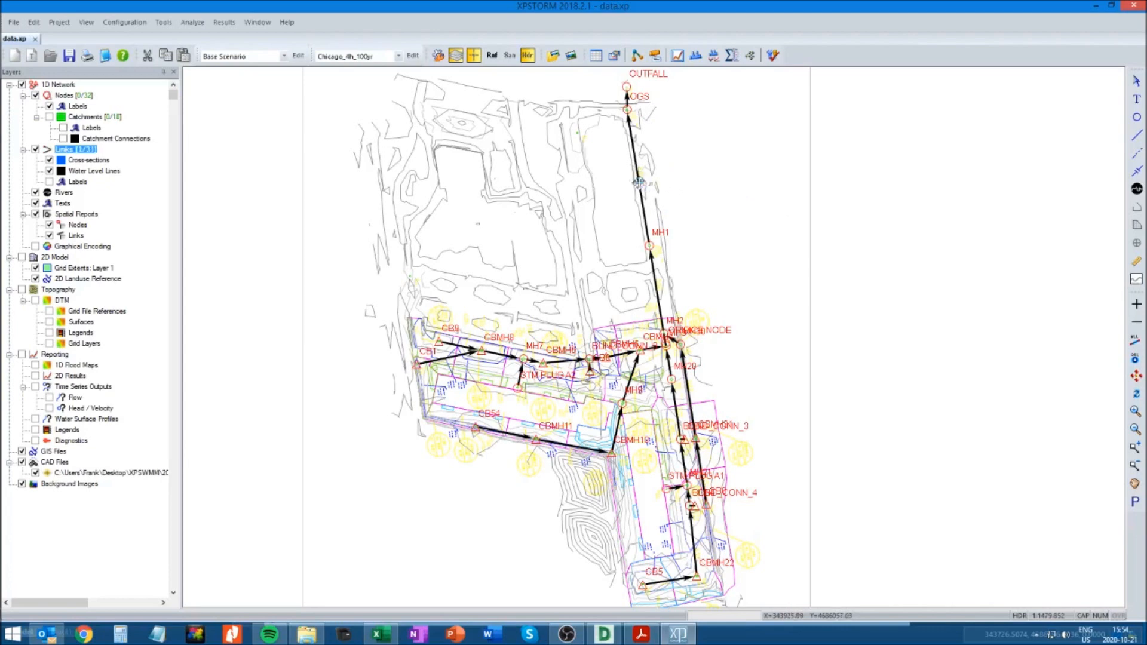
pyautogui.click(694, 59)
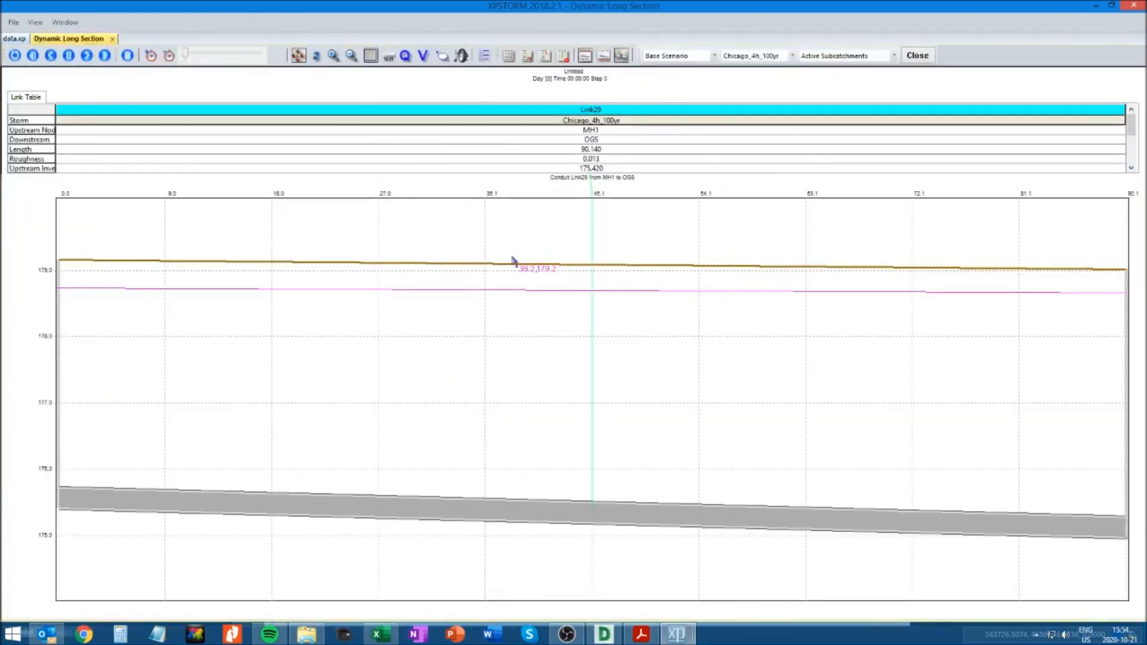
pyautogui.click(112, 38)
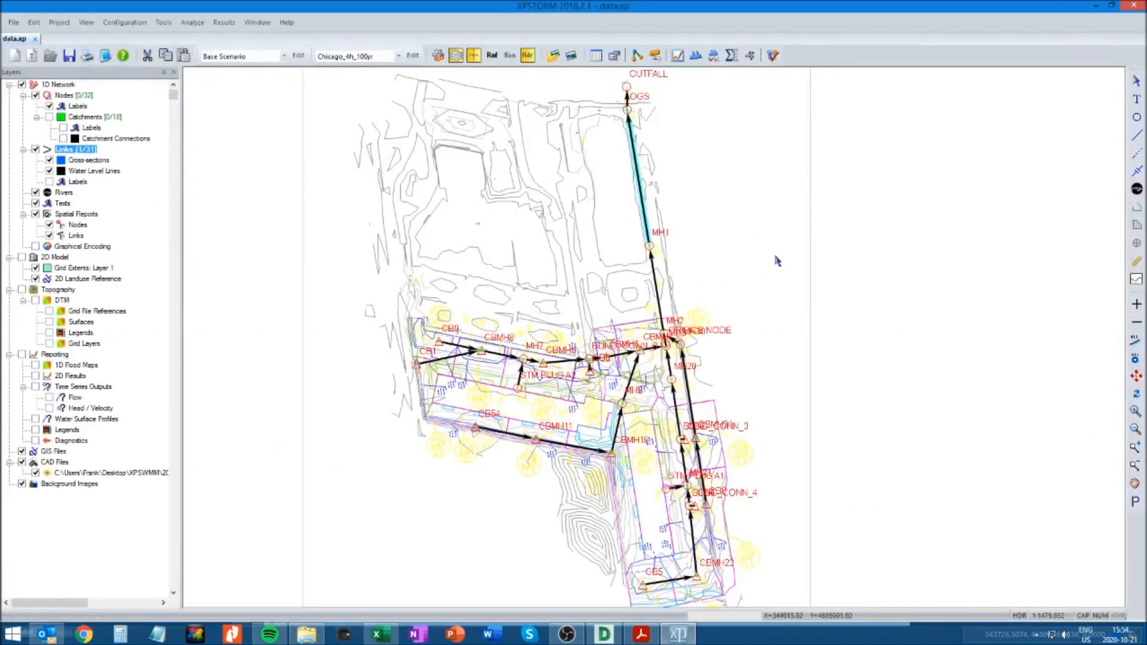
pyautogui.click(643, 185)
pyautogui.click(677, 56)
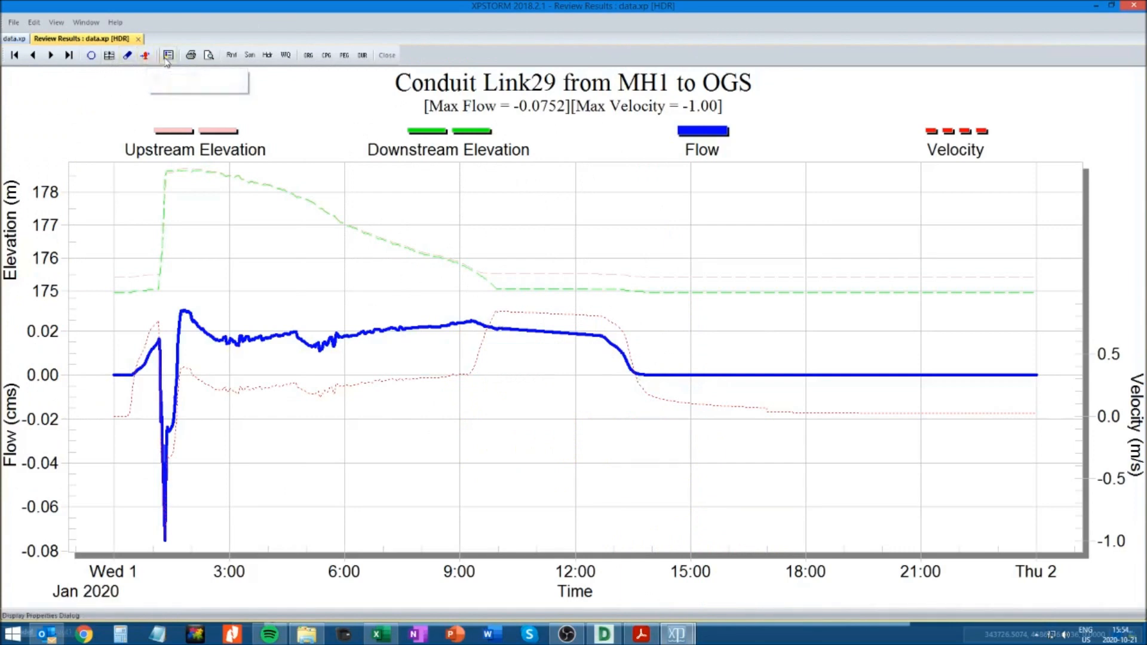
pyautogui.click(137, 40)
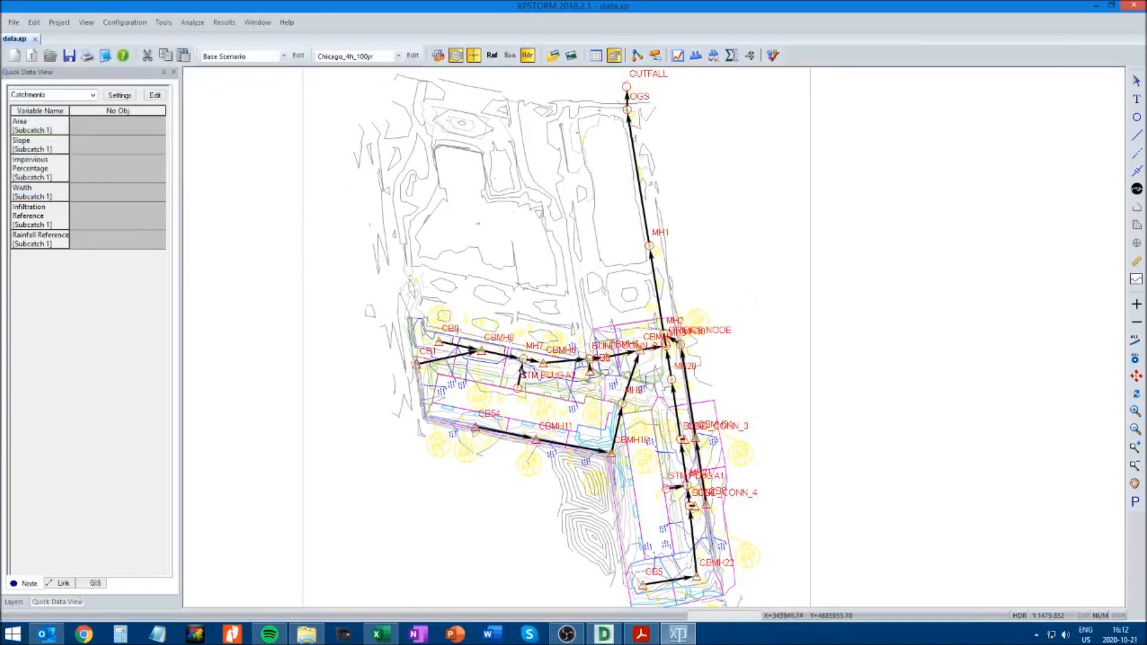
# Set the ponding option of node STM PLUG A2 to Sealed and accept its node data
pyautogui.click(517, 389)
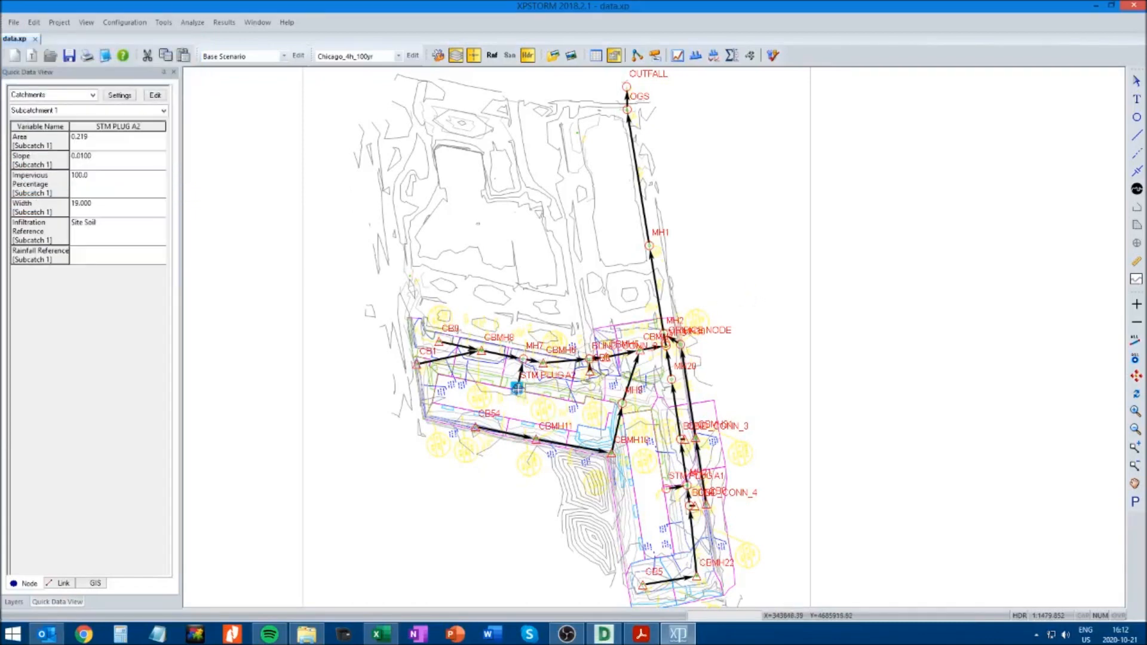
pyautogui.rightClick(518, 390)
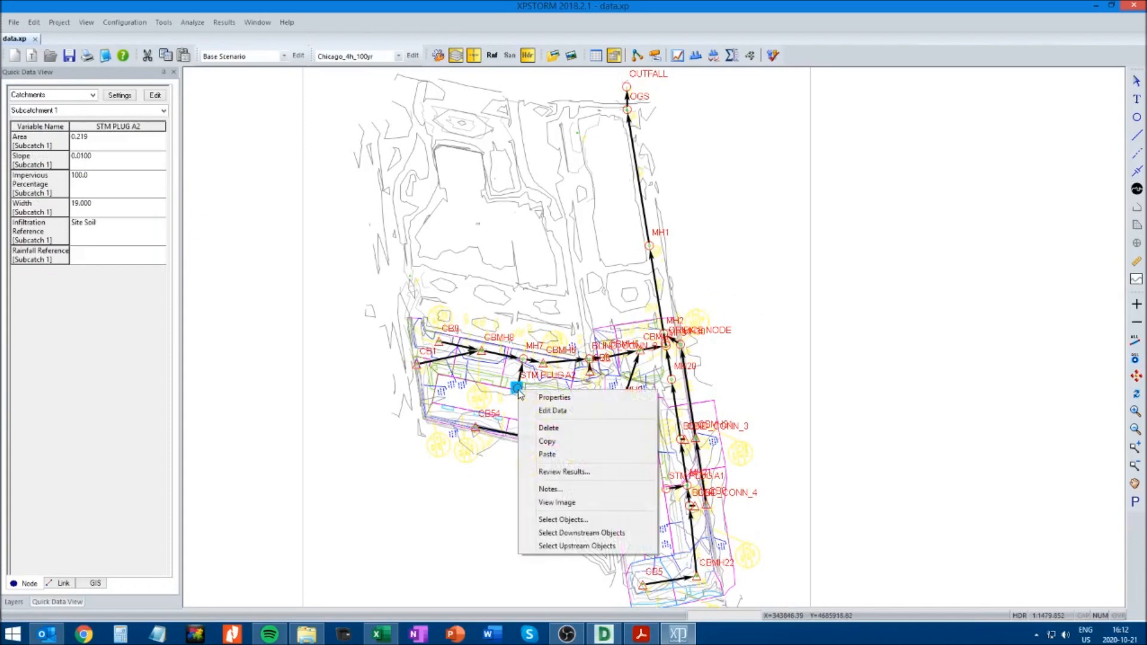
pyautogui.click(551, 412)
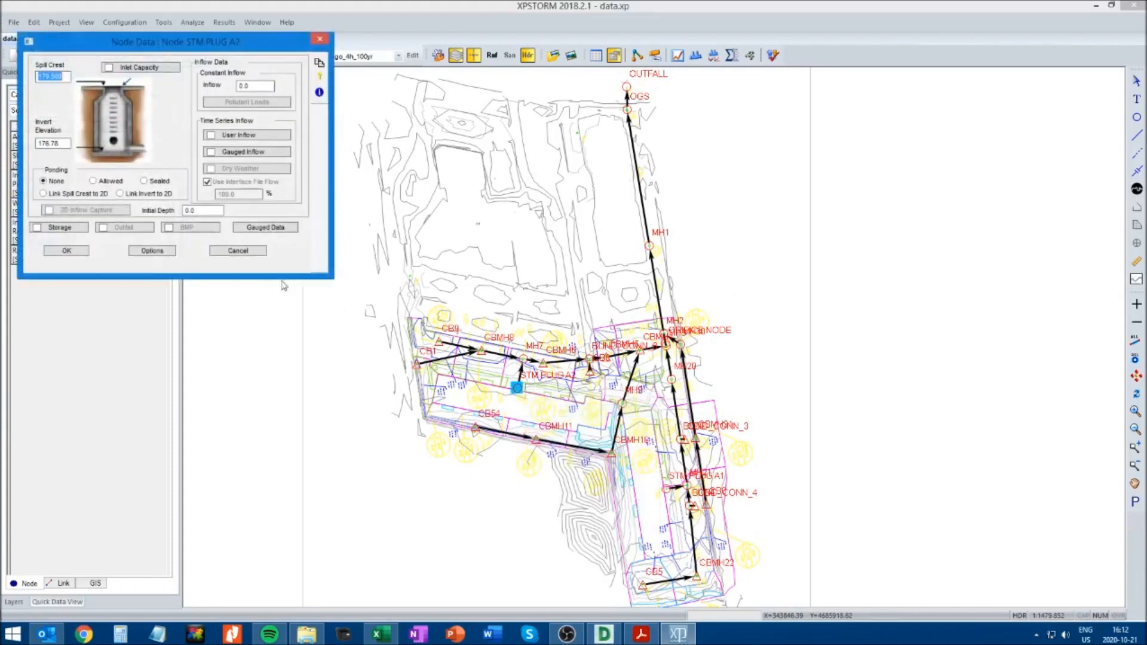
pyautogui.click(144, 181)
pyautogui.click(71, 253)
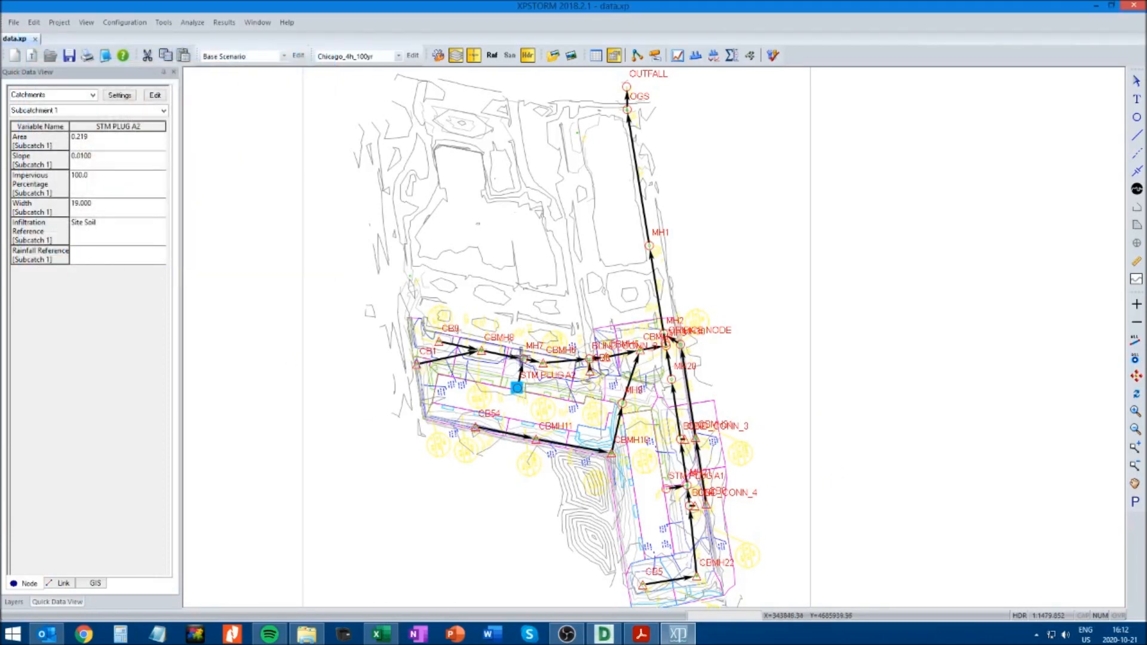
# Set the ponding option of manhole MH7 to Sealed and accept its node data
pyautogui.click(524, 358)
pyautogui.rightClick(523, 358)
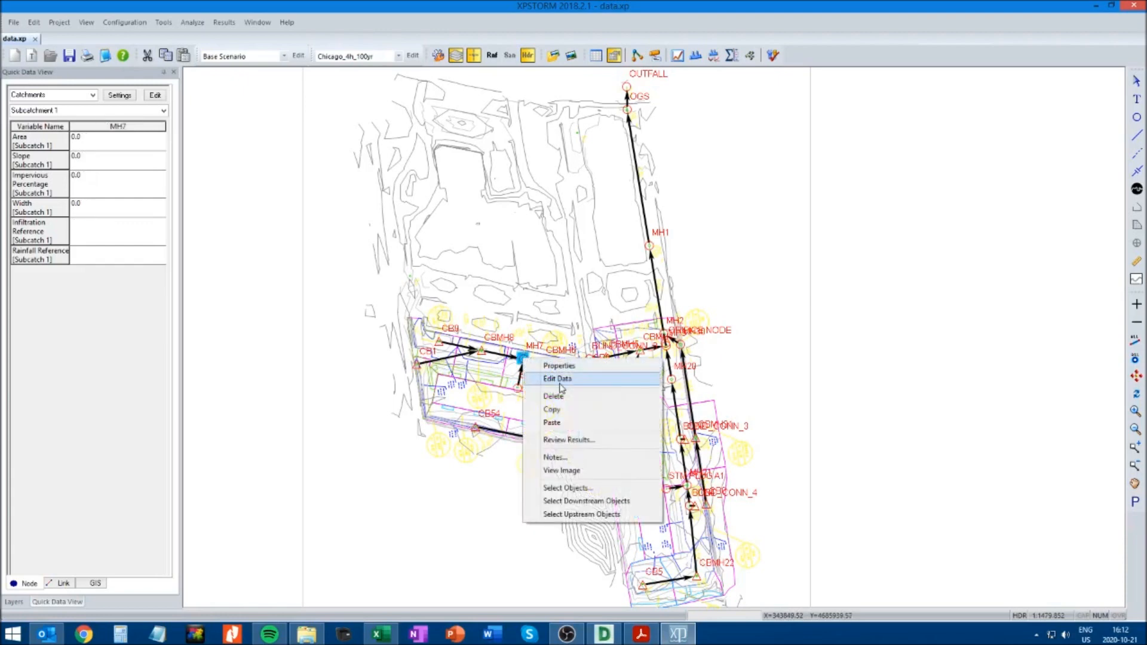
pyautogui.click(556, 374)
pyautogui.click(78, 251)
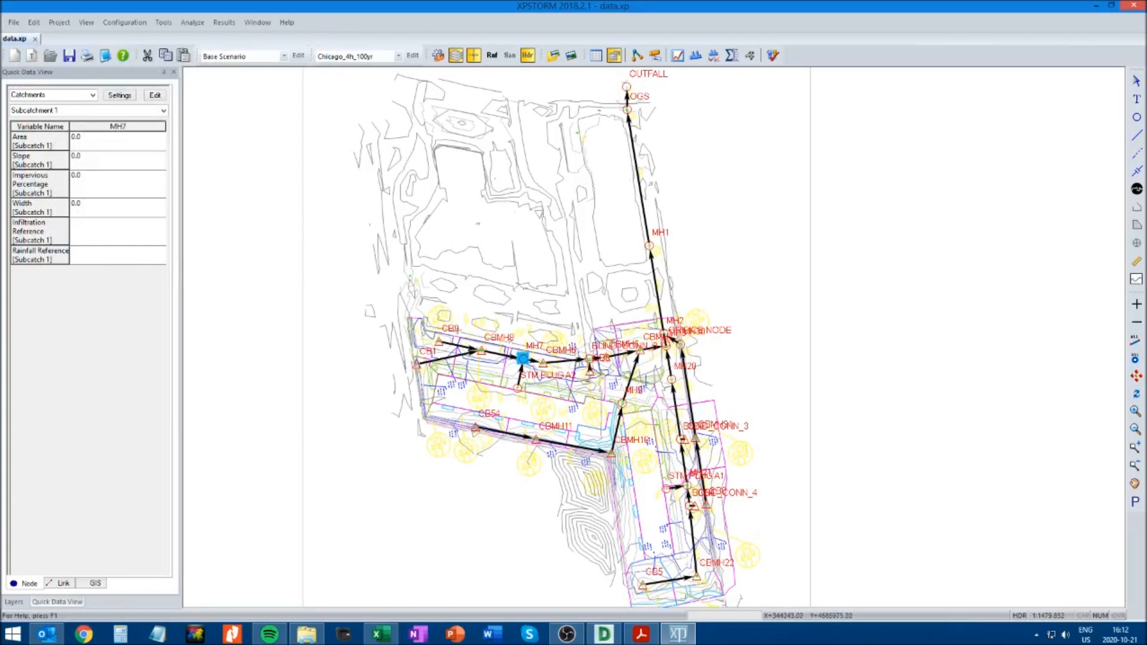
# Set the ponding option of node STM PLUG A1 to Sealed and accept its node data
pyautogui.click(1136, 447)
pyautogui.moveTo(387, 283)
pyautogui.mouseDown()
pyautogui.moveTo(737, 527)
pyautogui.moveTo(785, 591)
pyautogui.mouseUp()
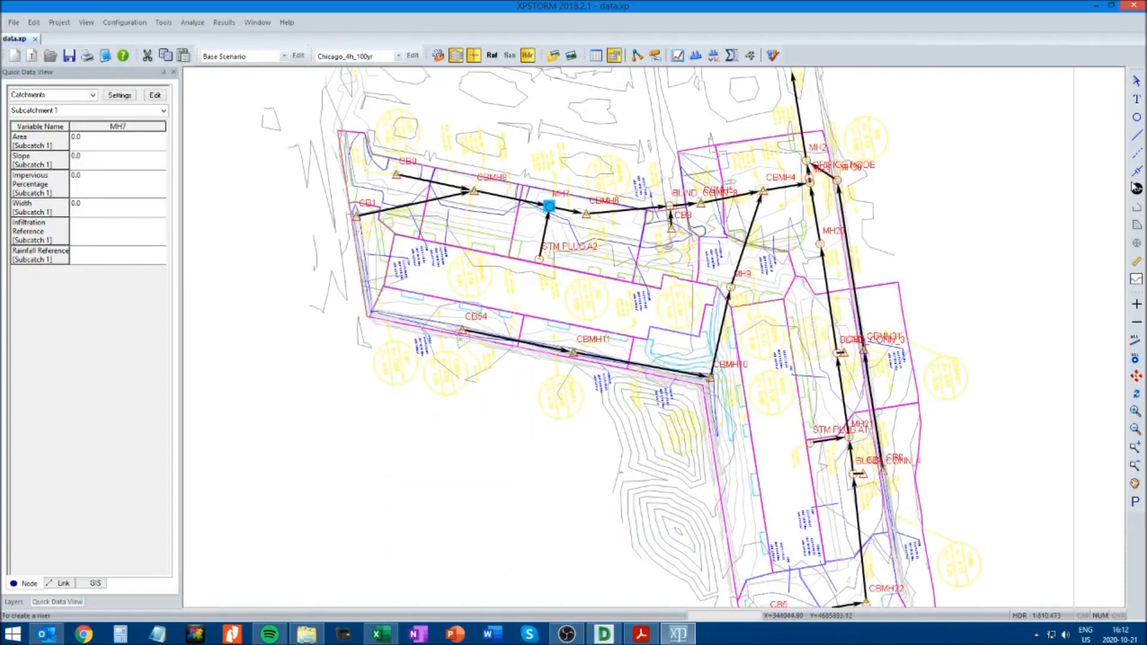
pyautogui.click(811, 442)
pyautogui.rightClick(810, 442)
pyautogui.click(837, 448)
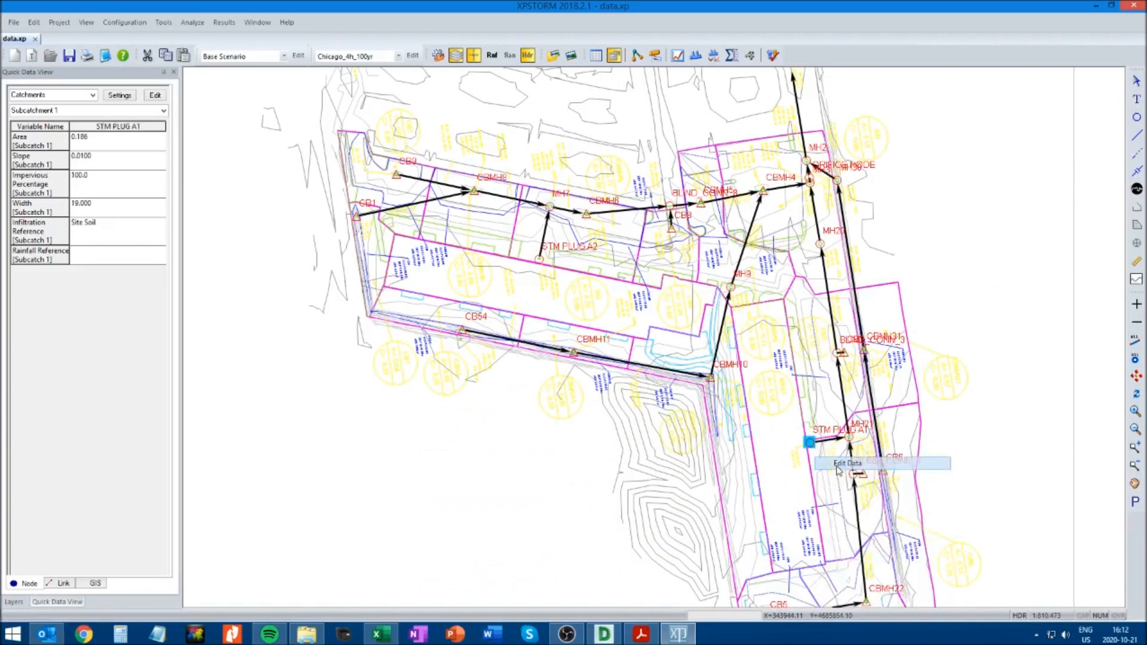
pyautogui.click(67, 251)
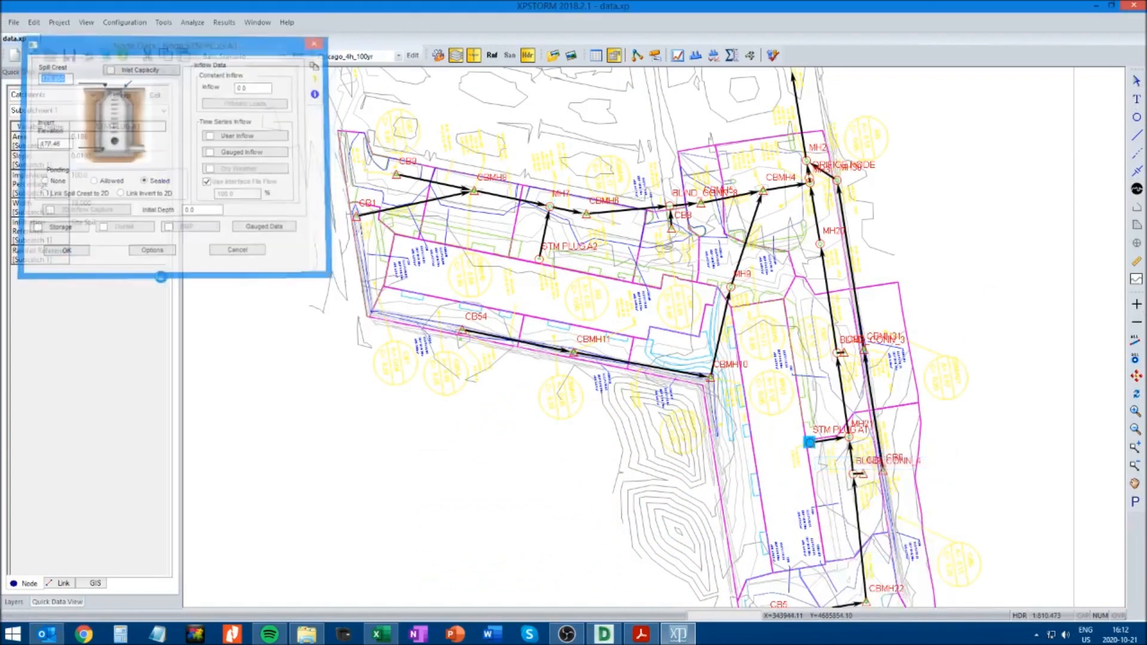
# Set the ponding option of node BLIND_CONN_4 to Sealed and accept its node data
pyautogui.click(854, 473)
pyautogui.rightClick(855, 478)
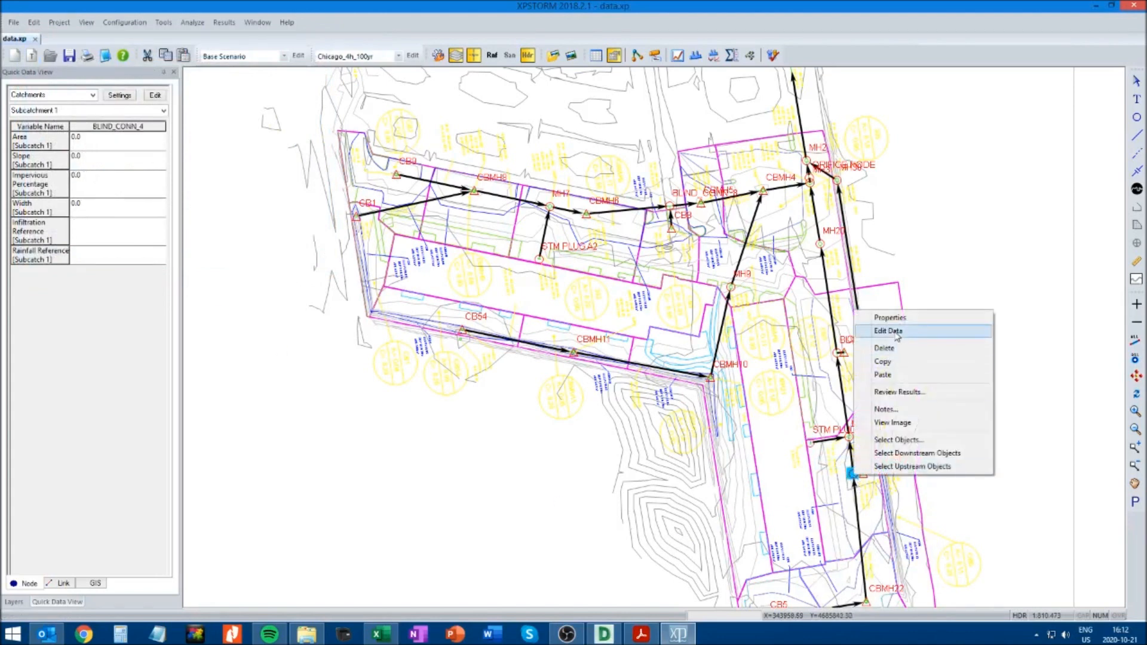
pyautogui.click(872, 332)
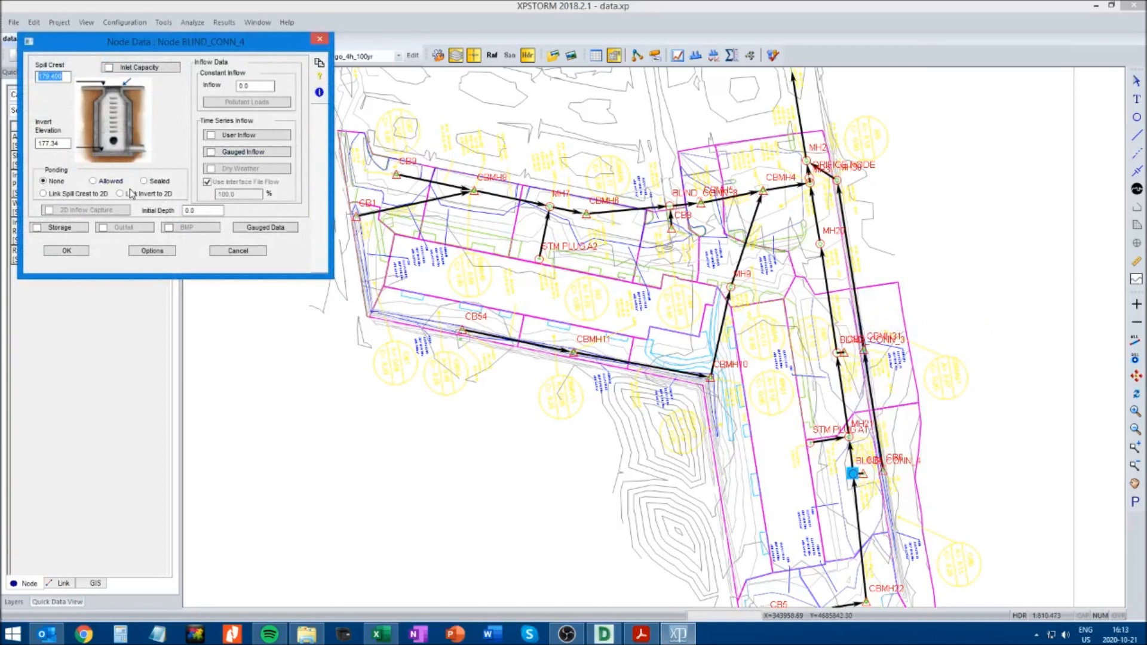
pyautogui.click(78, 251)
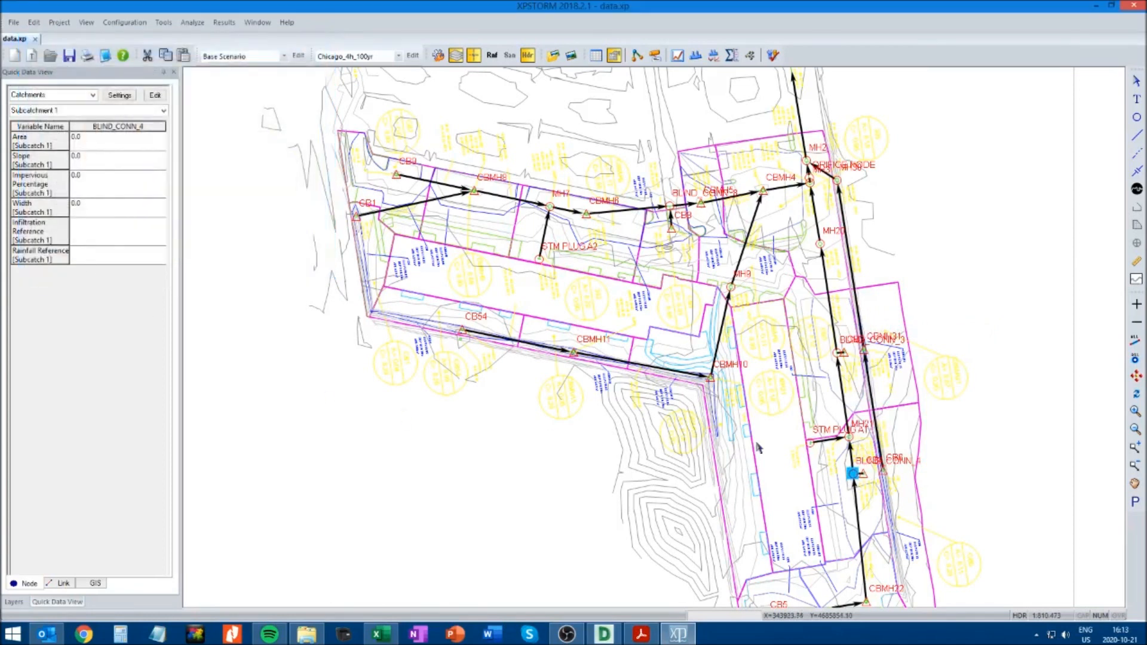
# Set the ponding option of manhole MH21 to Sealed and accept its node data
pyautogui.click(849, 436)
pyautogui.rightClick(848, 437)
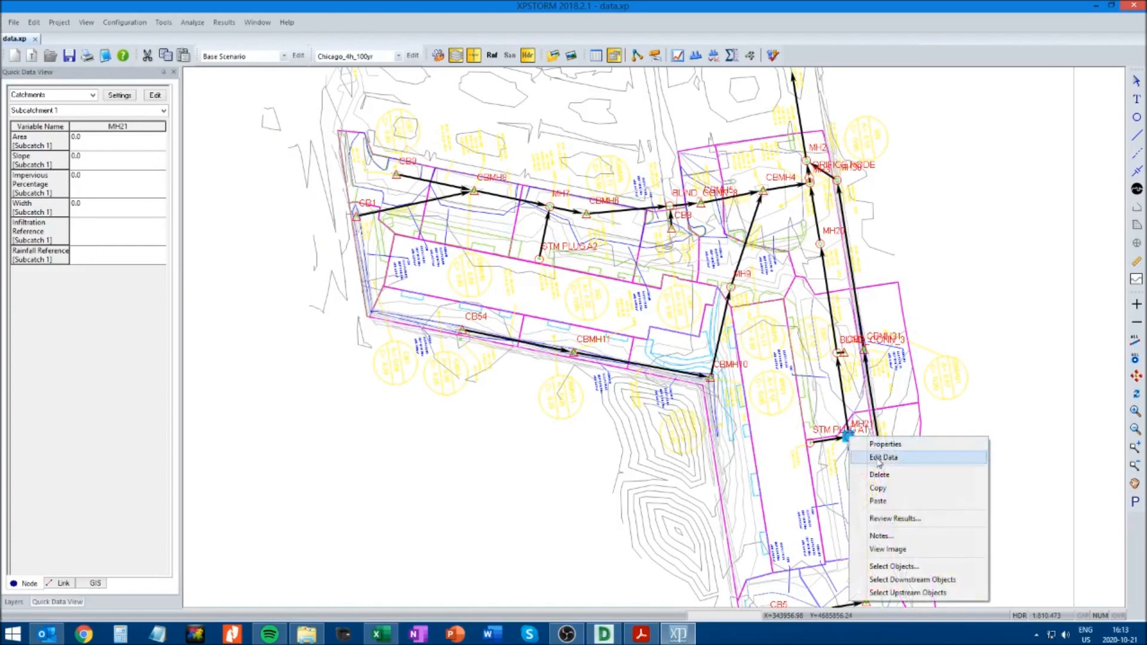
pyautogui.click(879, 459)
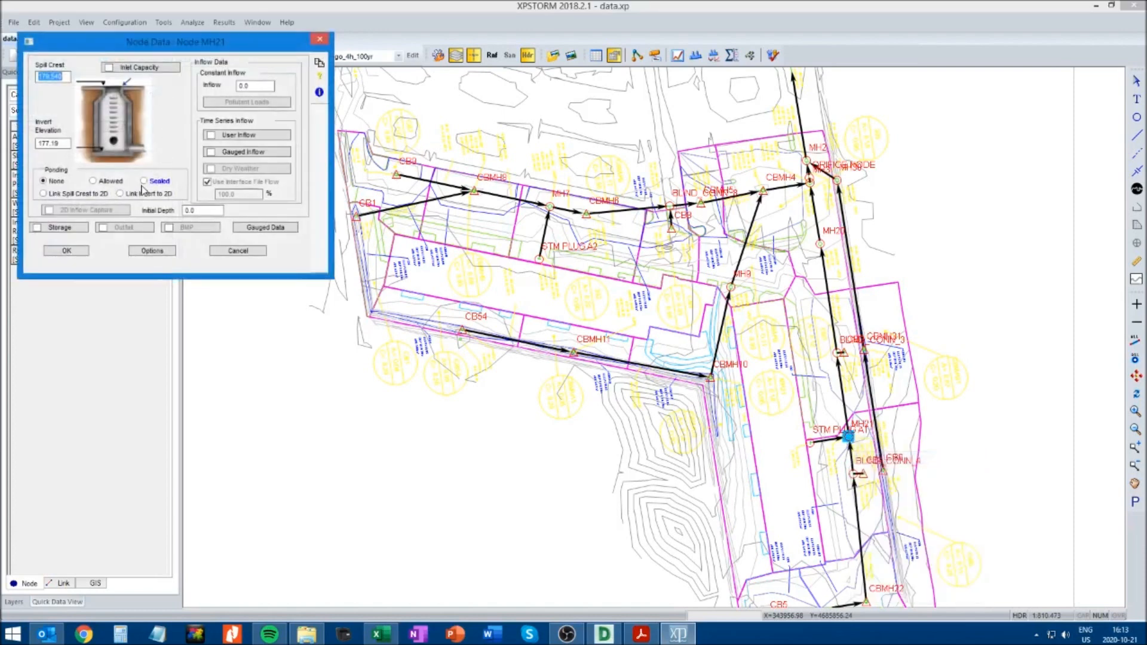
pyautogui.click(67, 250)
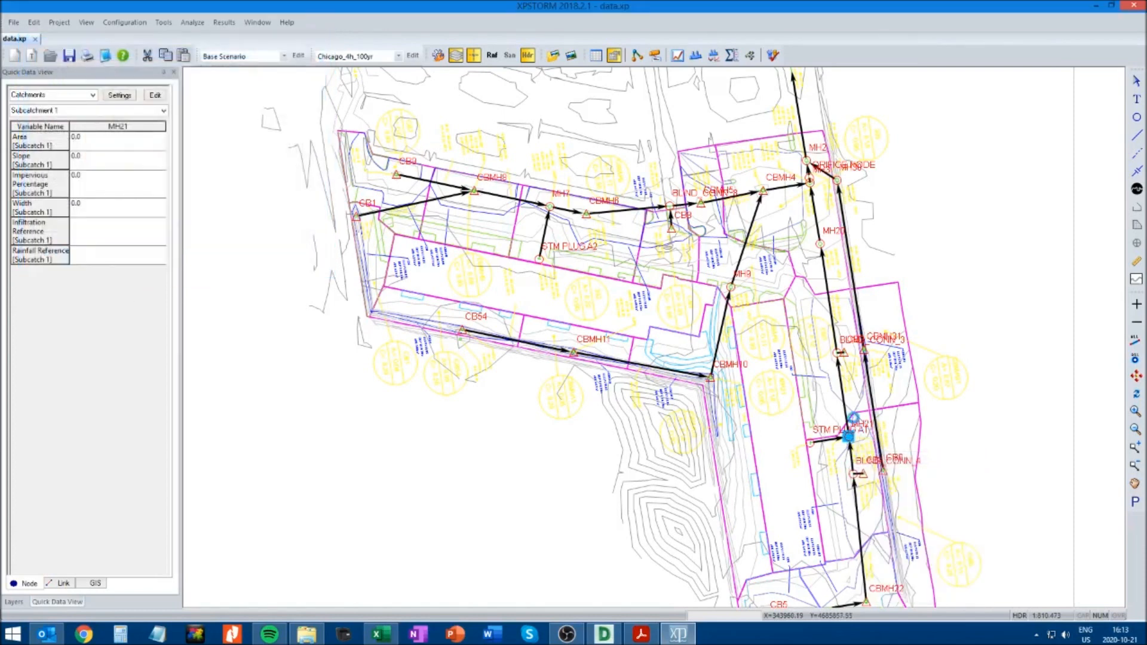
# Set the ponding option of node BLIND_CONN_3 to Sealed and accept its node data
pyautogui.click(837, 353)
pyautogui.rightClick(837, 353)
pyautogui.click(866, 375)
pyautogui.click(144, 181)
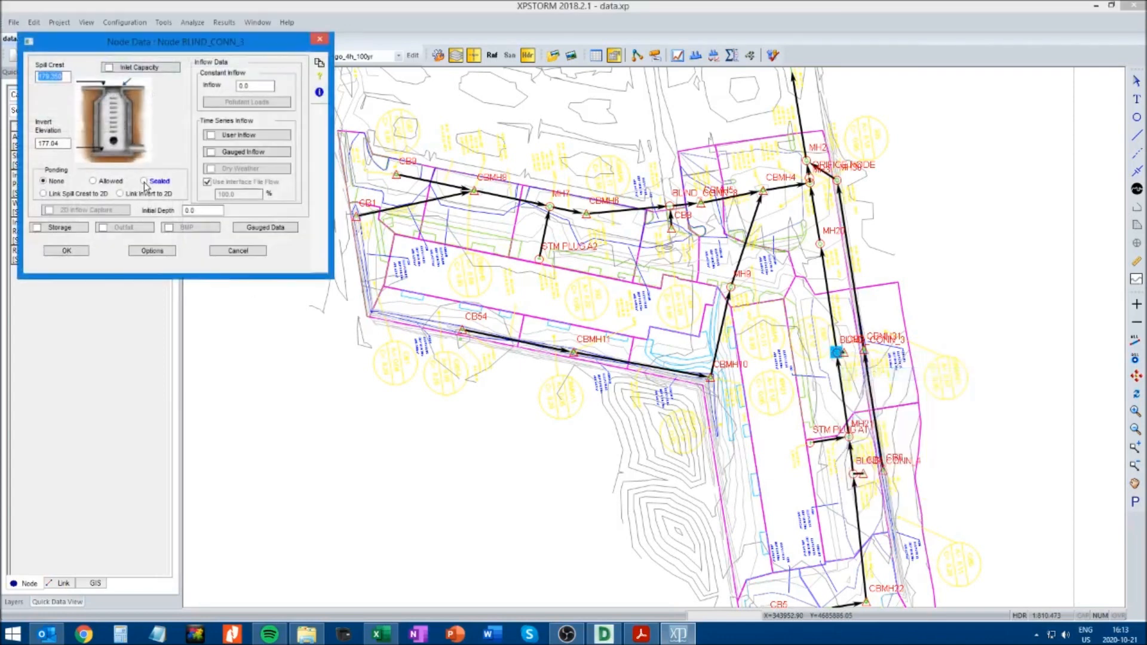
pyautogui.click(79, 251)
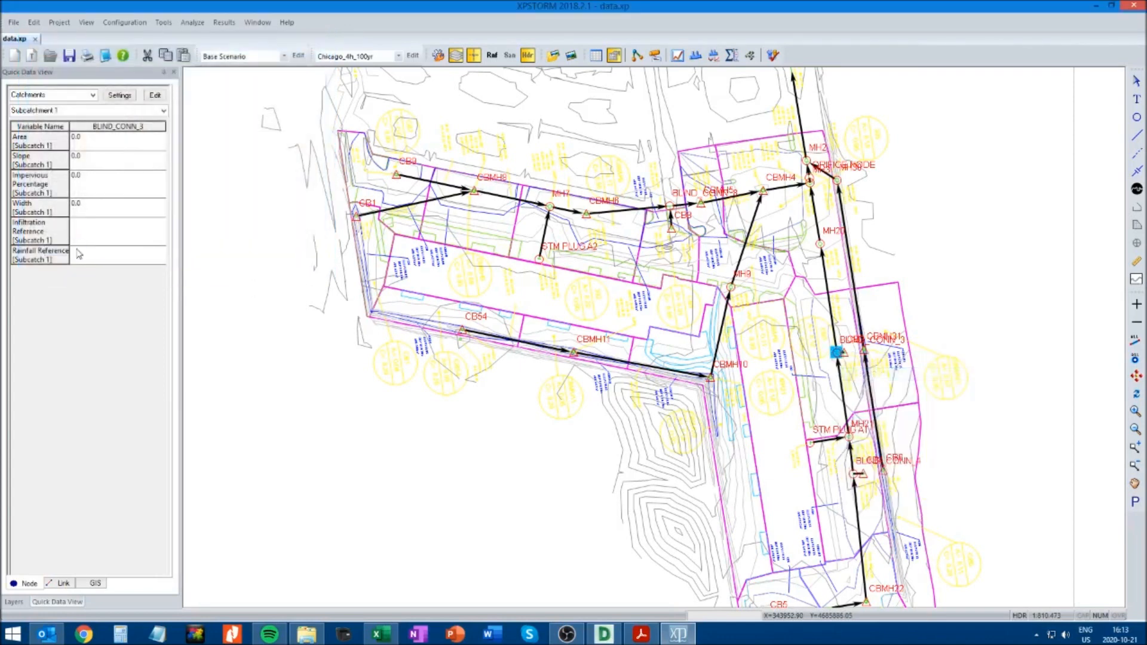
# Set the ponding option of manhole MH20 to Sealed and accept its node data
pyautogui.click(820, 243)
pyautogui.rightClick(820, 243)
pyautogui.click(849, 266)
pyautogui.click(143, 181)
pyautogui.click(72, 251)
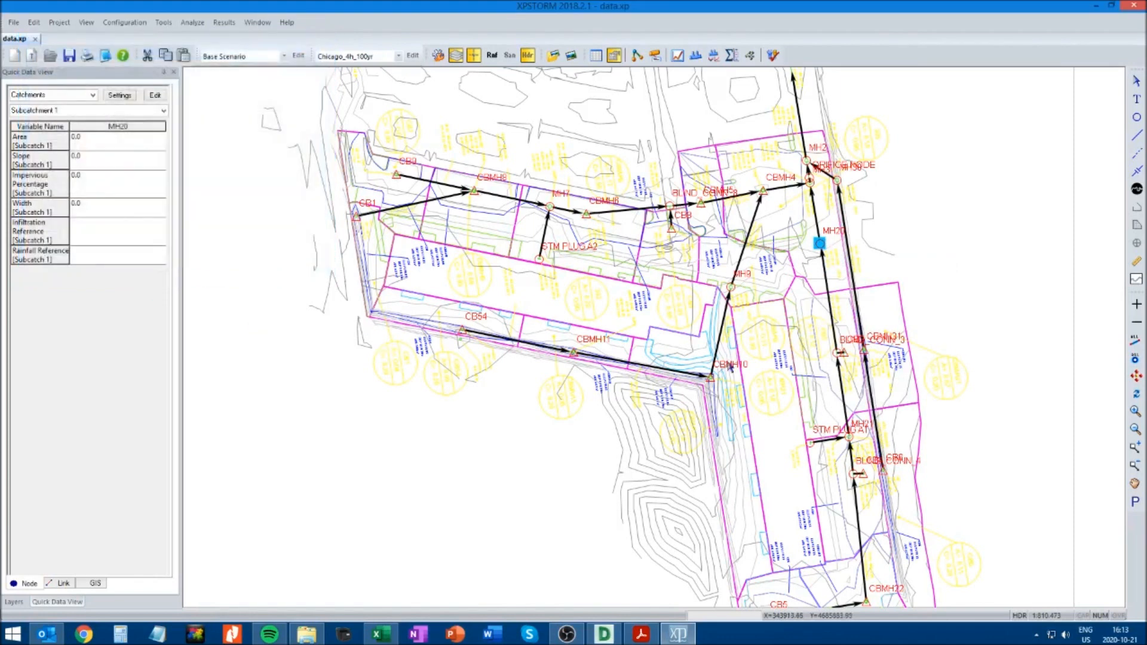
# Set the ponding option of manhole MH9 to Sealed and accept its node data
pyautogui.rightClick(730, 286)
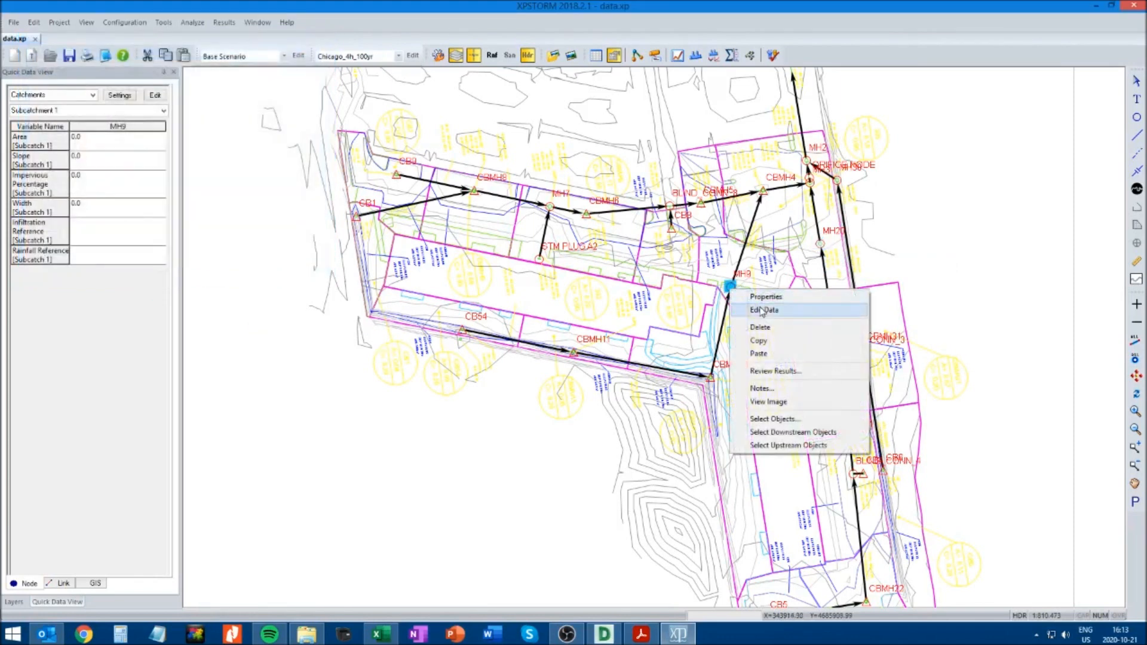
pyautogui.click(760, 310)
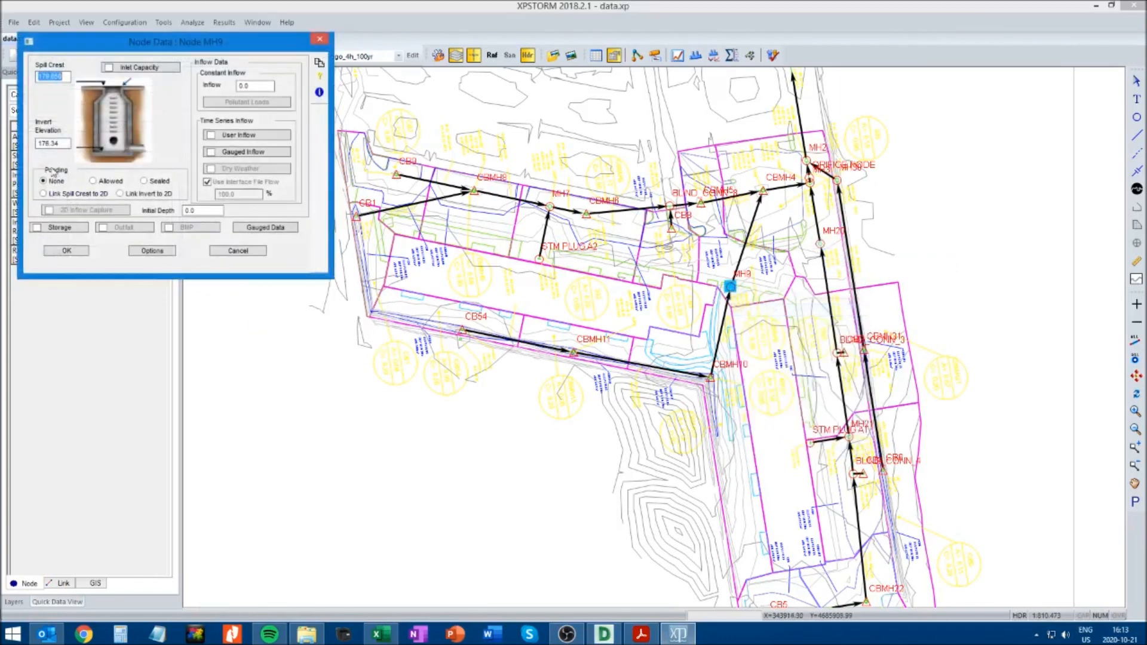
pyautogui.click(66, 251)
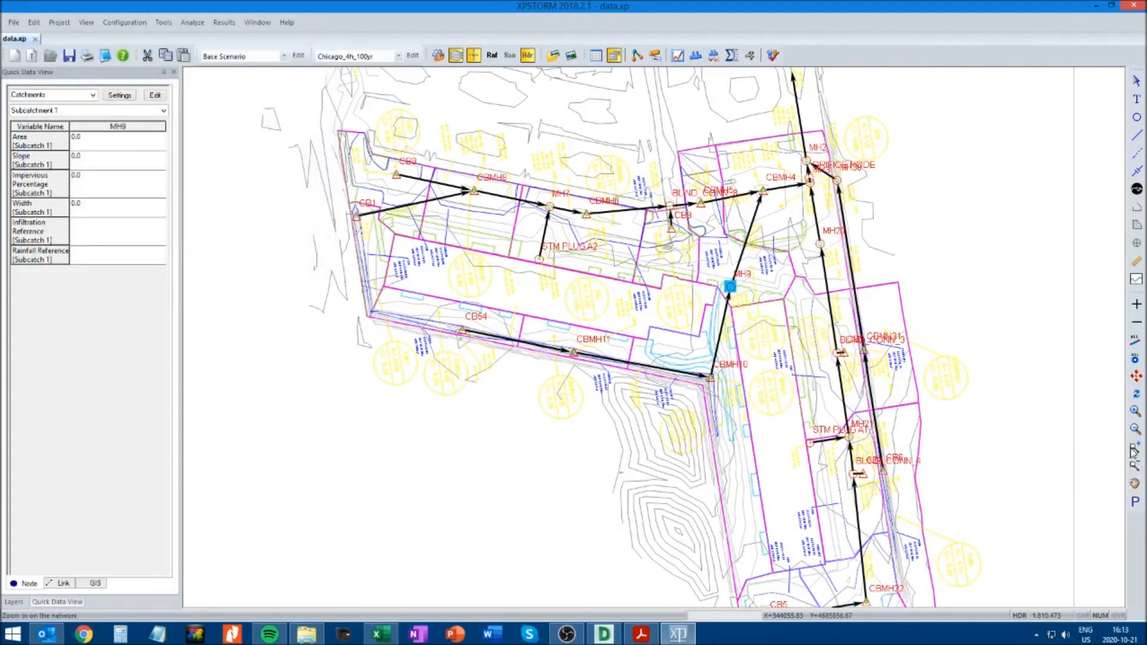
# Set the ponding option of manhole MH30 to Sealed and accept its node data
pyautogui.moveTo(657, 267); pyautogui.dragTo(921, 119)
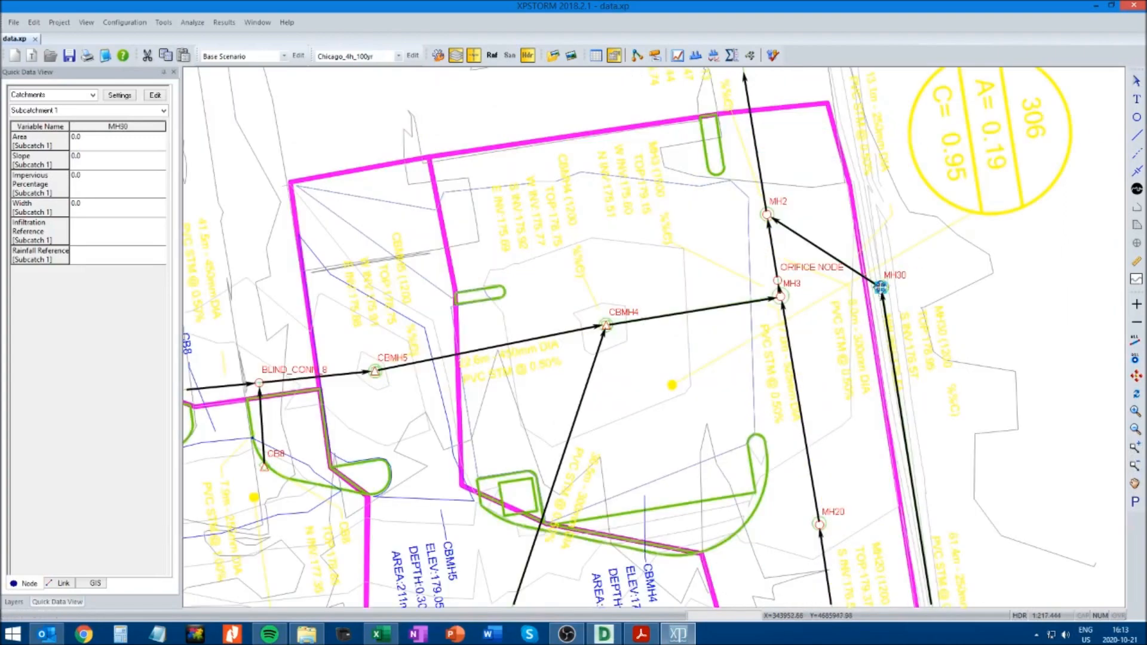
pyautogui.rightClick(883, 288)
pyautogui.click(908, 308)
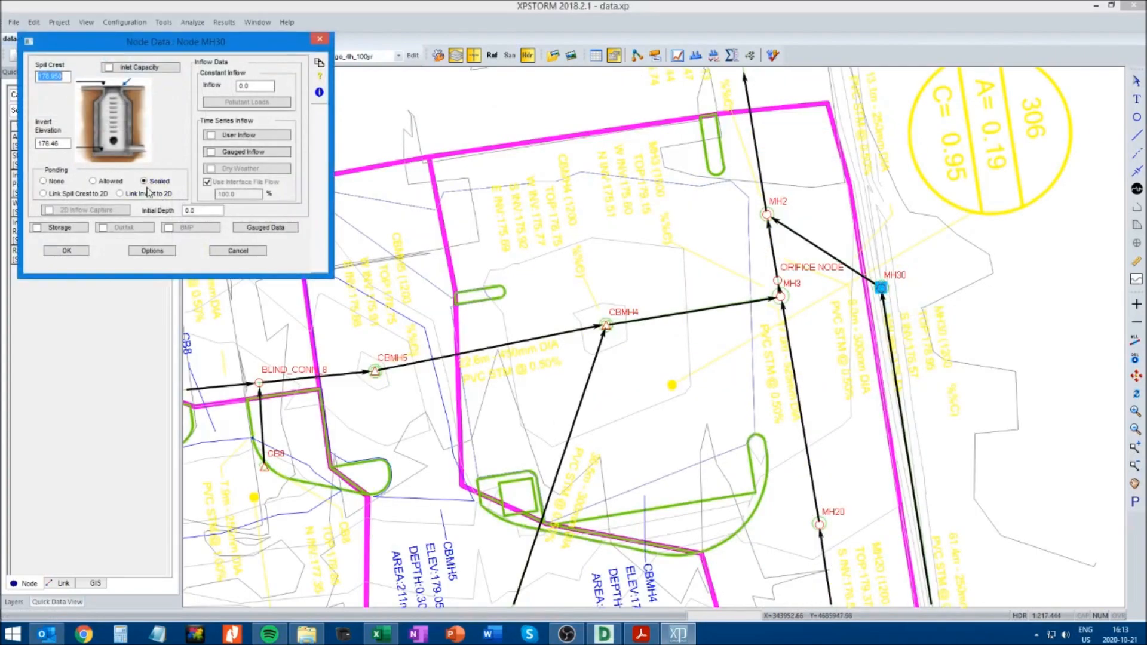
pyautogui.click(68, 249)
# Set the ponding option of manhole MH3 to Sealed and accept its node data
pyautogui.rightClick(781, 296)
pyautogui.click(795, 299)
pyautogui.click(66, 250)
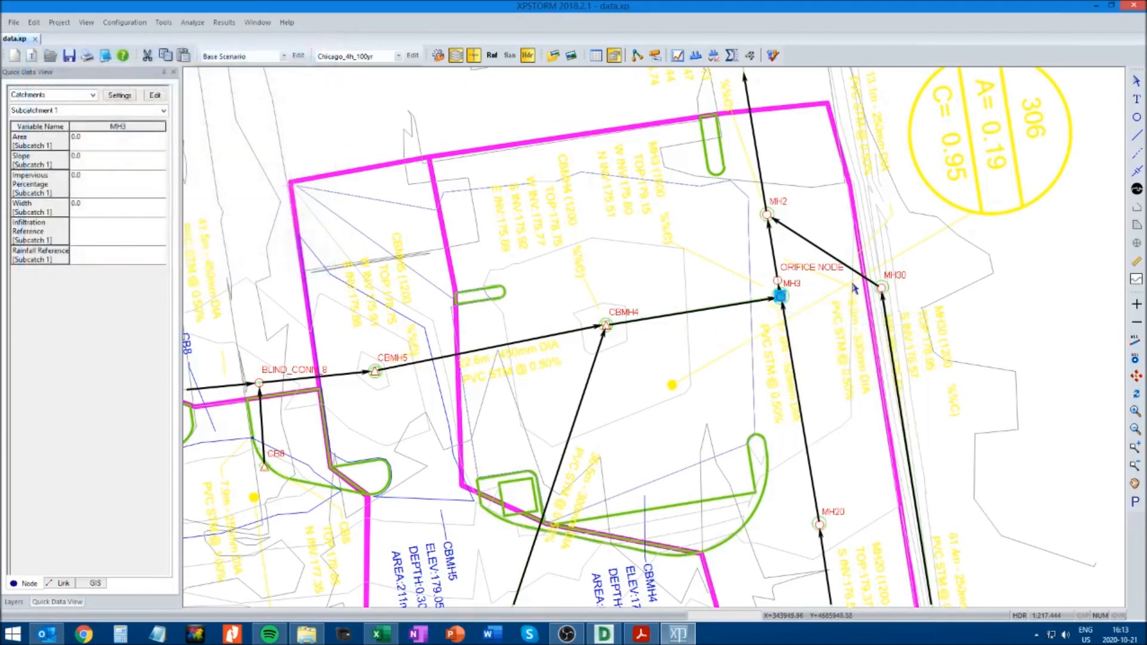
# Set the ponding option of ORIFICE NODE to Sealed and accept its node data
pyautogui.rightClick(779, 280)
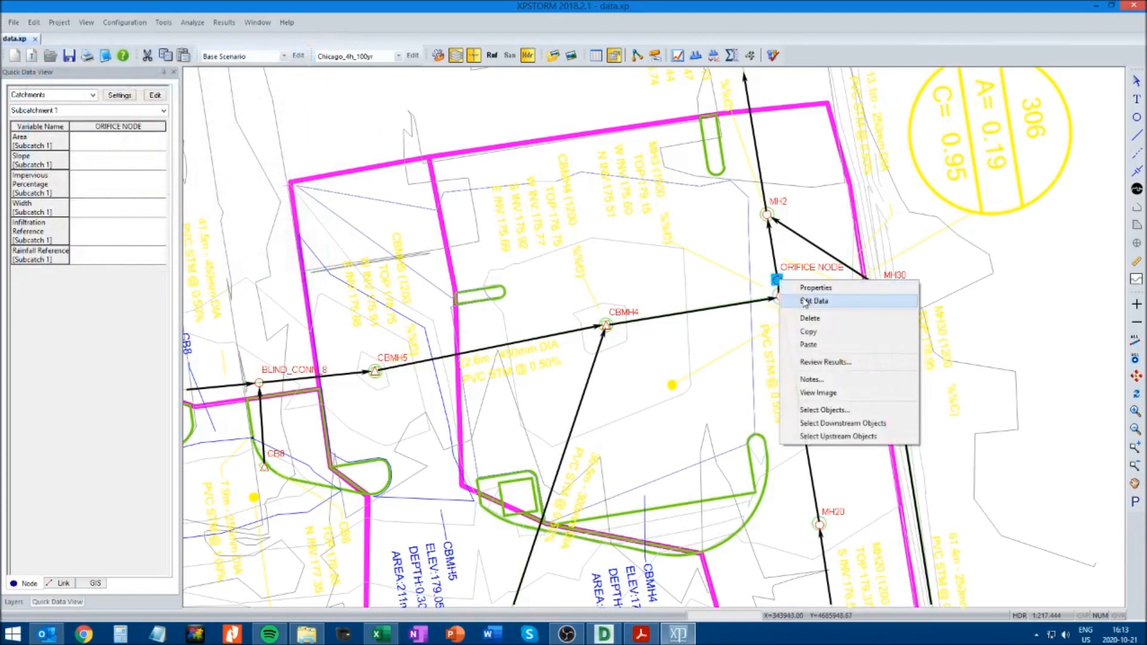
pyautogui.click(798, 300)
pyautogui.click(144, 181)
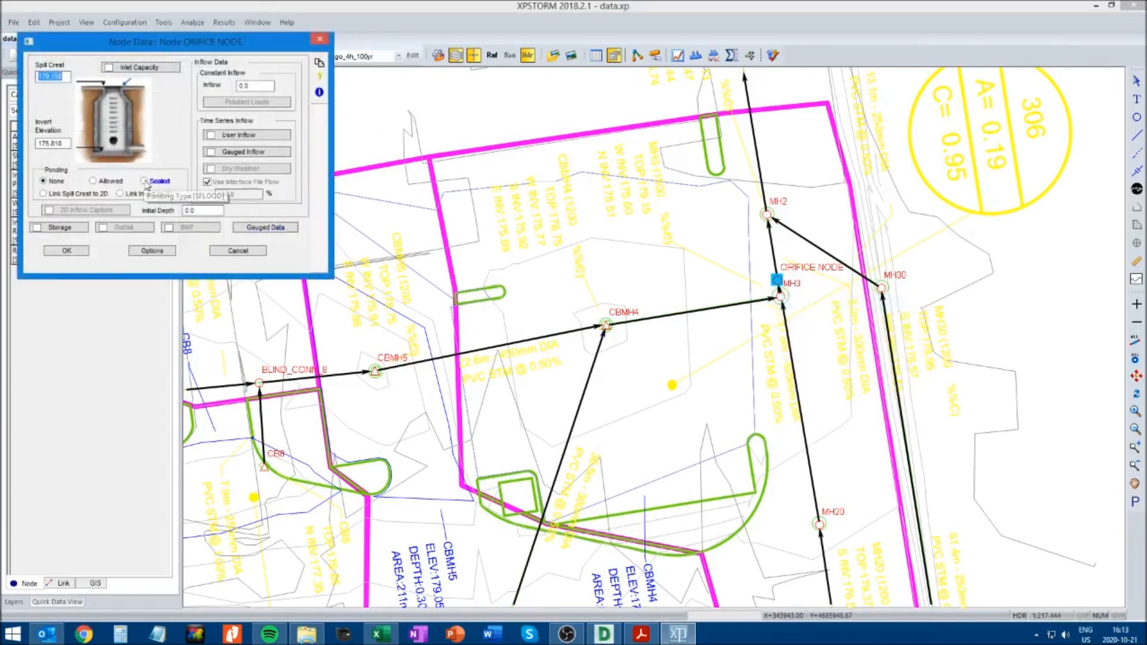
pyautogui.click(67, 250)
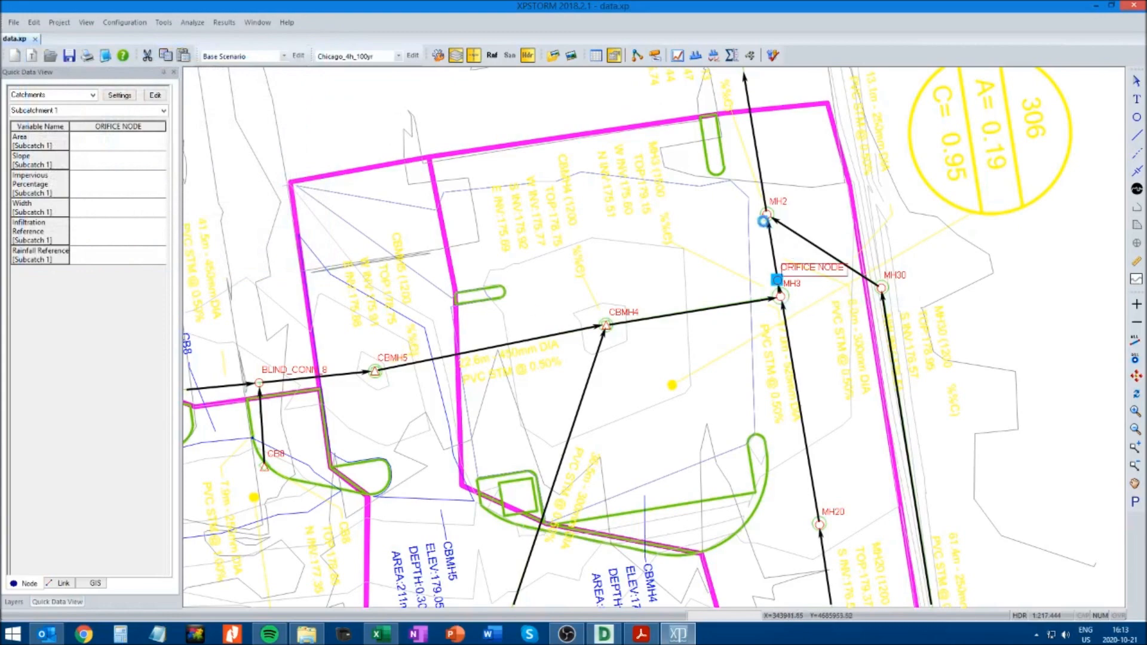
# Set the ponding option of manhole MH2 to Sealed and solve the model for the Chicago_4h_100yr storm
pyautogui.click(768, 214)
pyautogui.rightClick(767, 213)
pyautogui.click(795, 238)
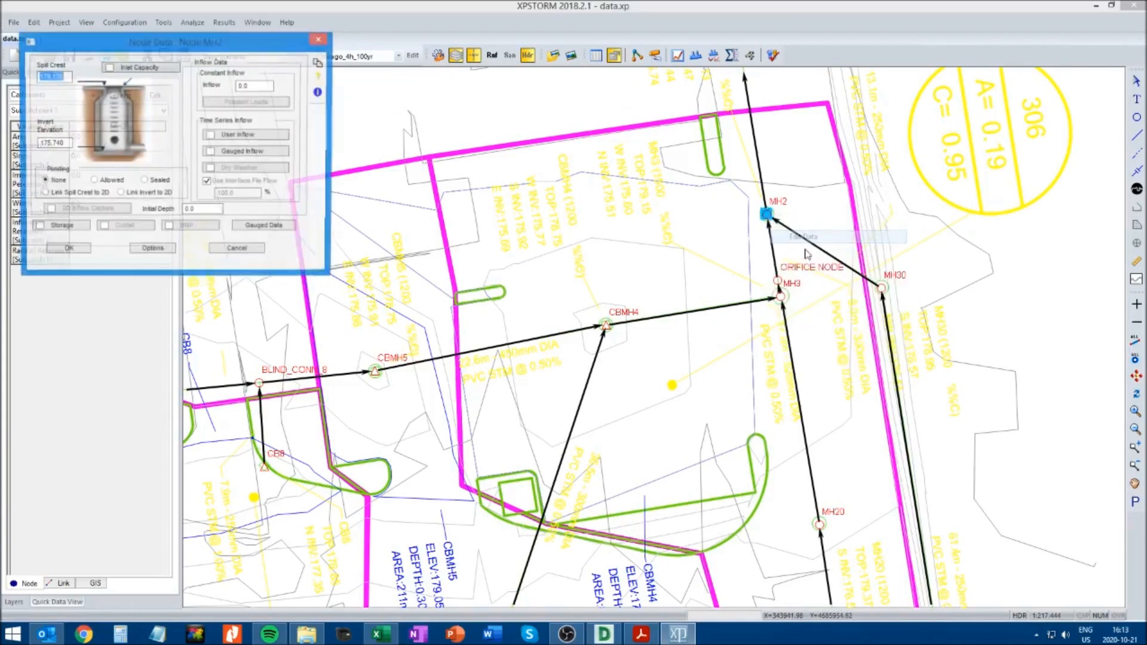
pyautogui.click(83, 249)
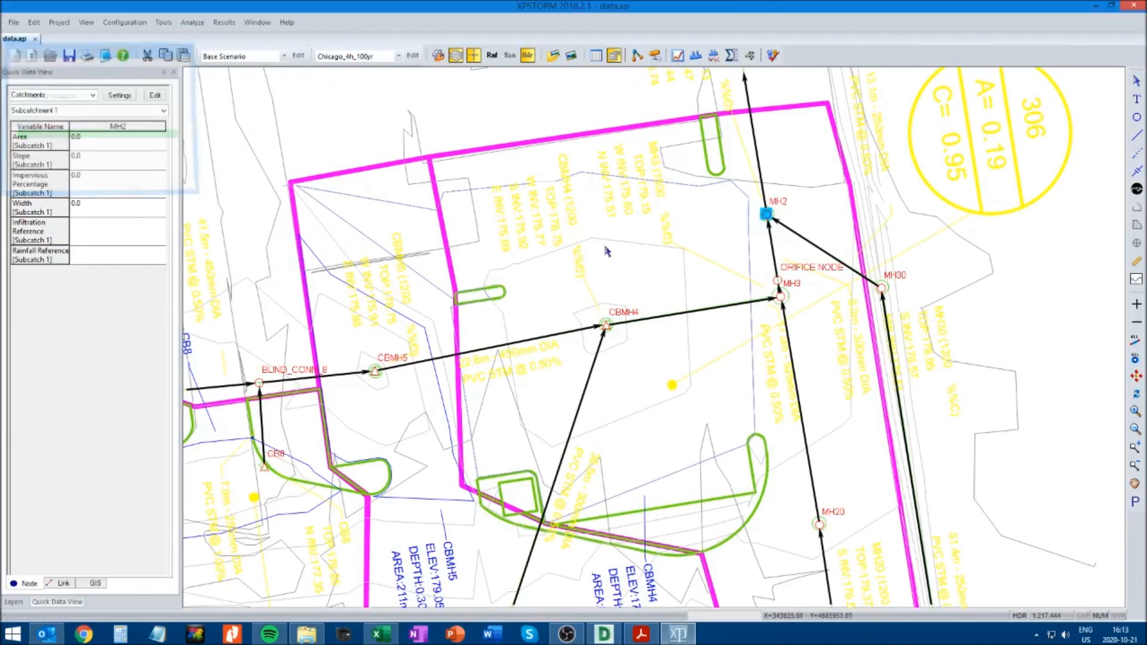
pyautogui.click(774, 57)
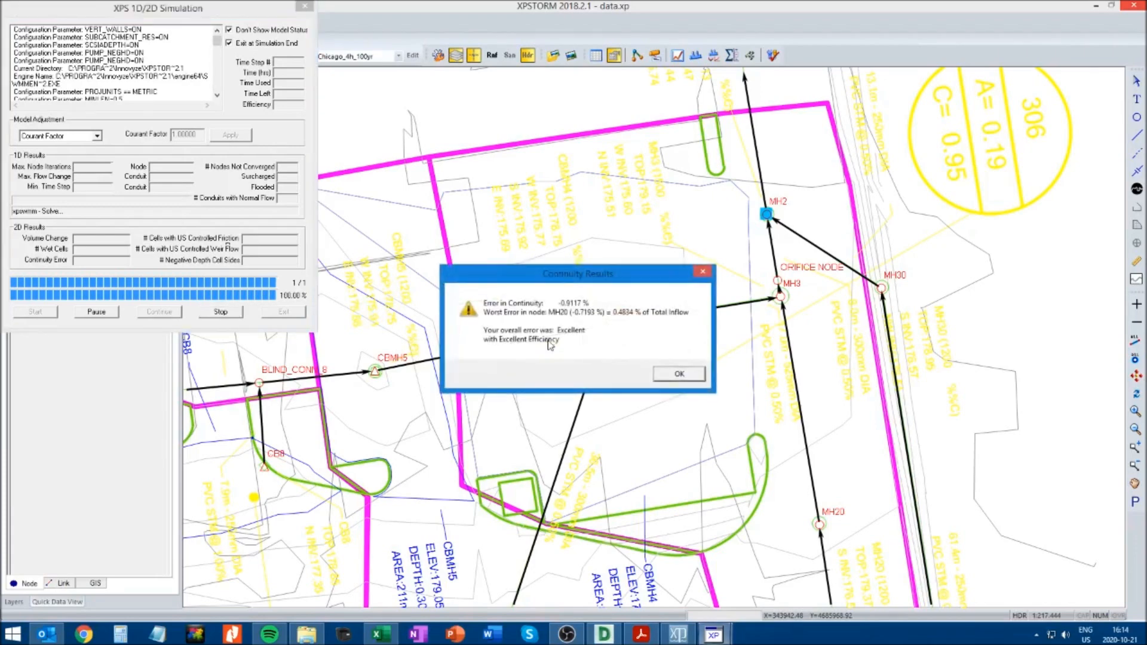
pyautogui.click(679, 373)
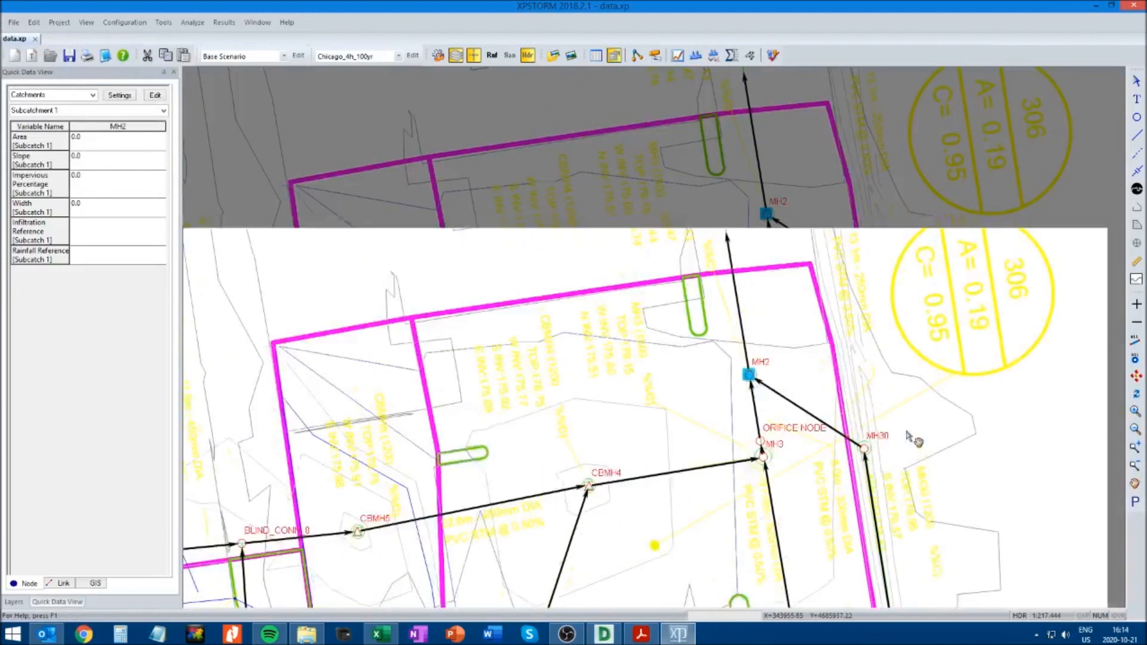
# Set the ponding option of manhole MH1 to Sealed and accept its node data
pyautogui.moveTo(910, 436); pyautogui.dragTo(902, 499)
pyautogui.moveTo(862, 246); pyautogui.dragTo(839, 598)
pyautogui.moveTo(797, 210); pyautogui.dragTo(809, 415)
pyautogui.moveTo(776, 305); pyautogui.dragTo(785, 371)
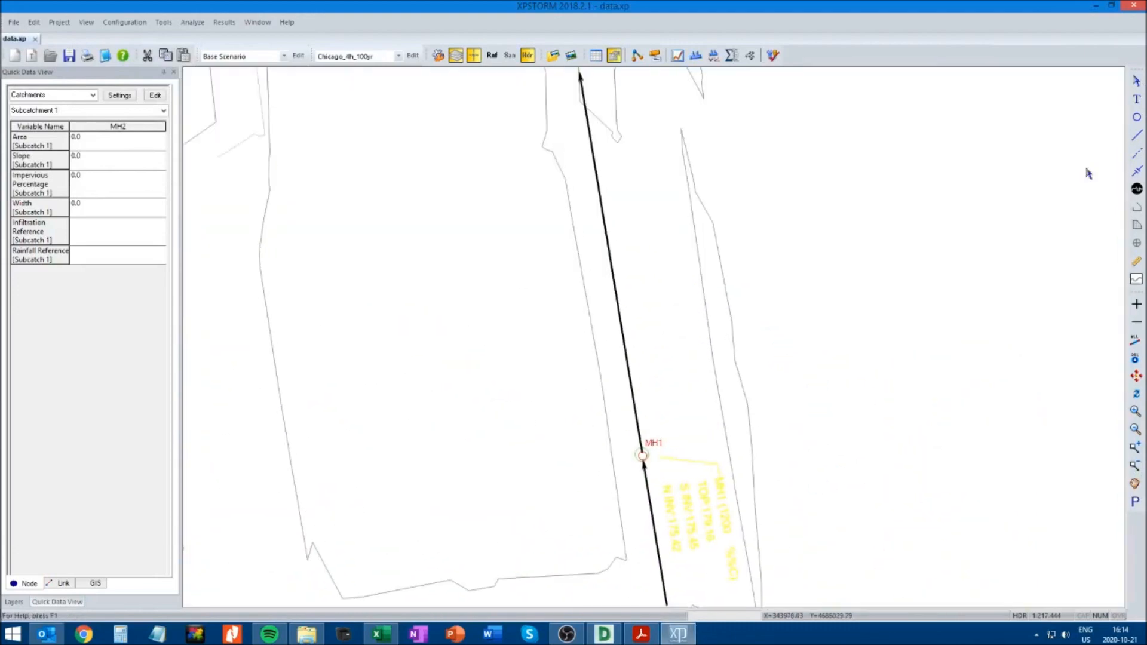
pyautogui.rightClick(641, 457)
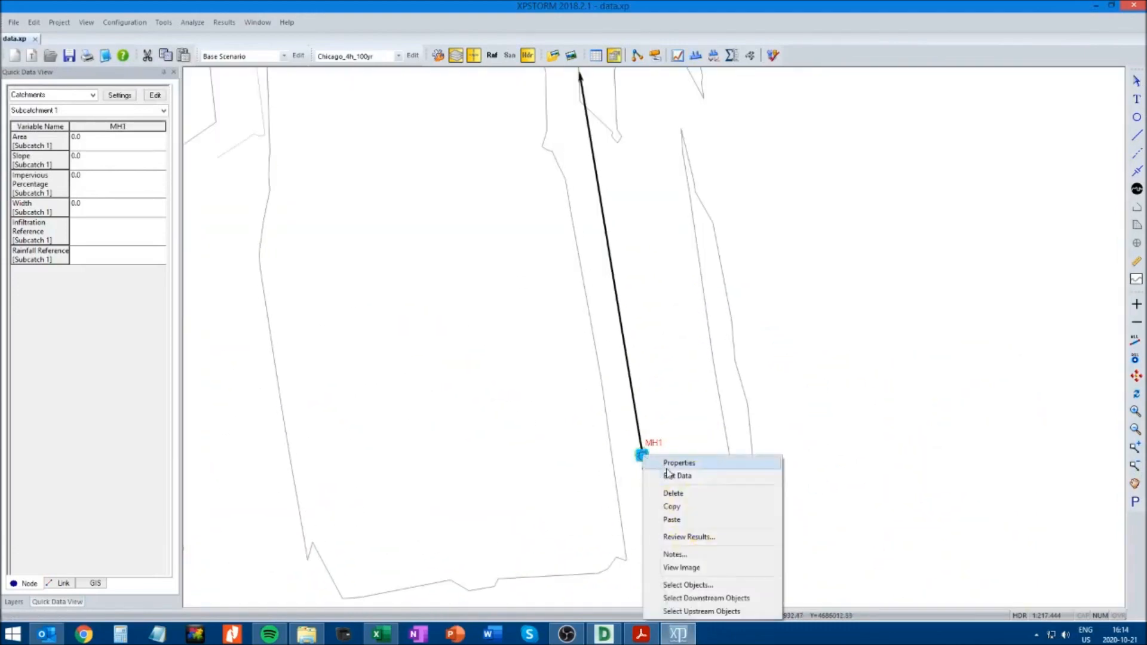
pyautogui.click(665, 476)
pyautogui.click(146, 179)
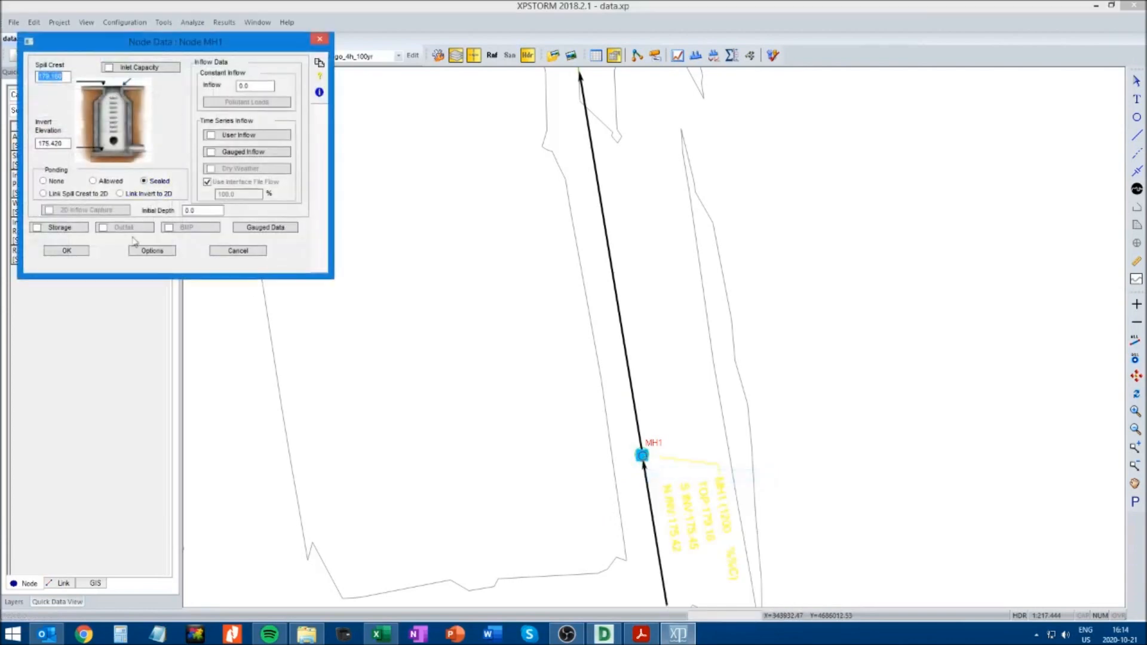
pyautogui.click(71, 246)
# Set the ponding option of the OGS node to Sealed and accept its node data
pyautogui.click(1135, 483)
pyautogui.moveTo(819, 240); pyautogui.dragTo(846, 409)
pyautogui.moveTo(802, 257); pyautogui.dragTo(804, 391)
pyautogui.moveTo(741, 125); pyautogui.dragTo(752, 268)
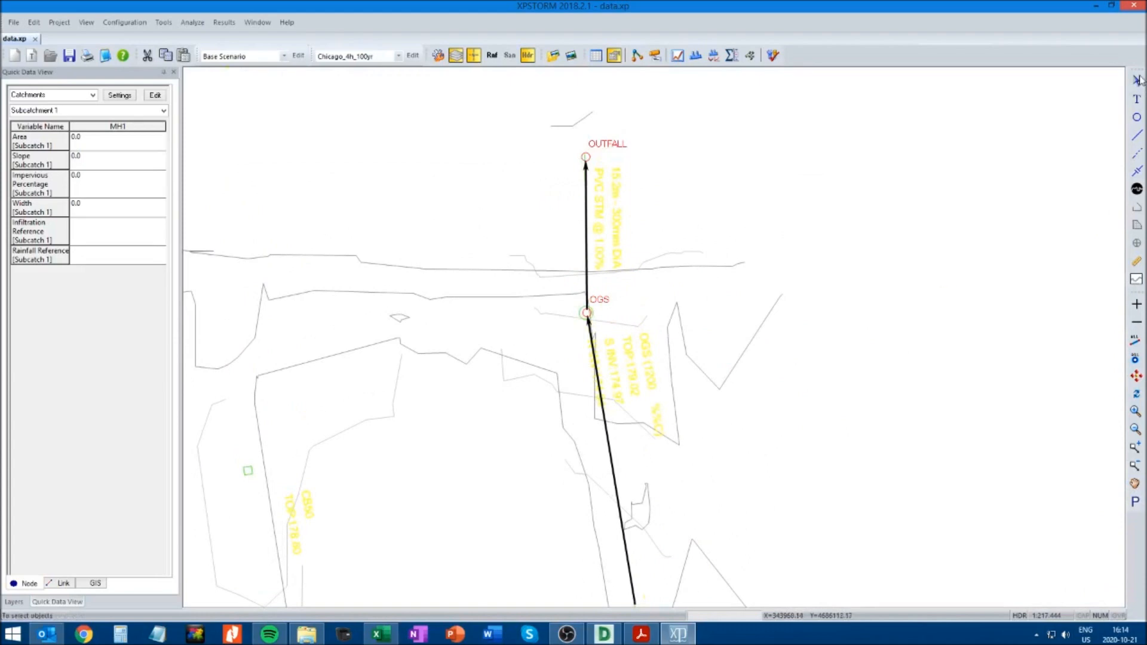
pyautogui.click(1135, 83)
pyautogui.click(587, 313)
pyautogui.rightClick(586, 313)
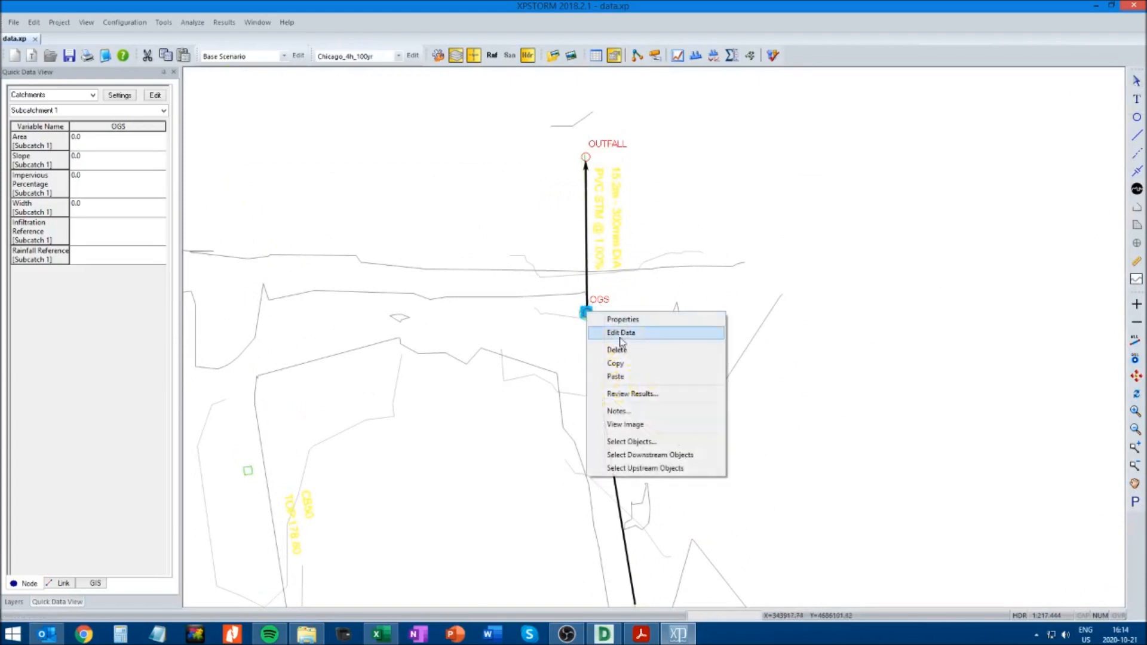
pyautogui.click(618, 339)
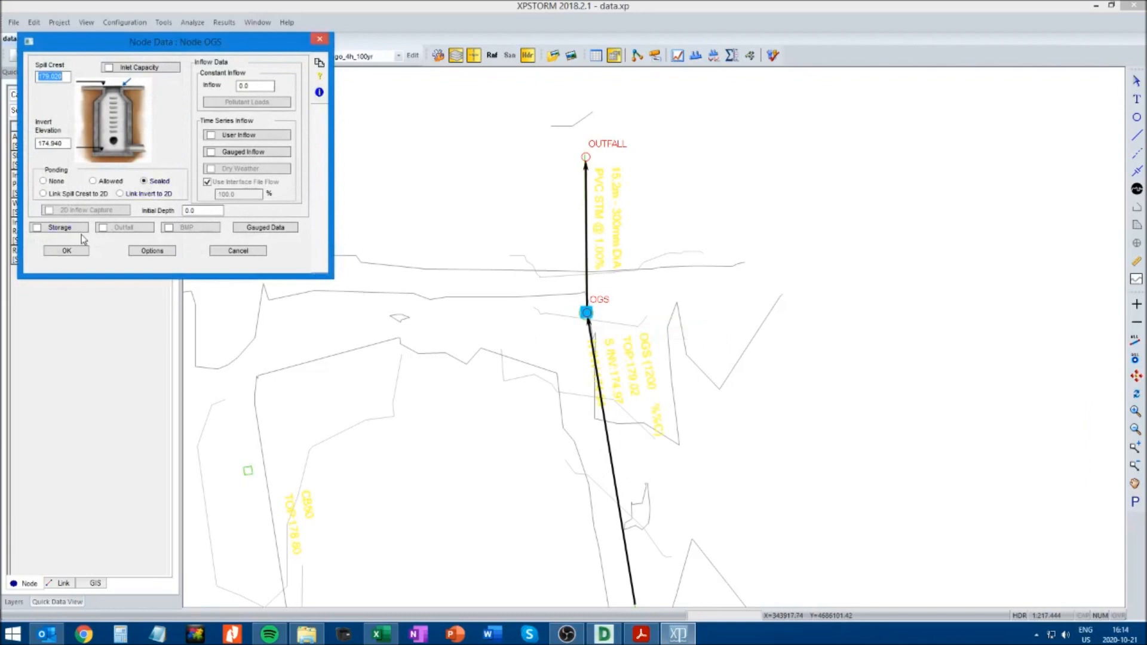
pyautogui.click(66, 250)
# Set the ponding option of the OUTFALL node to Sealed and accept its node data
pyautogui.rightClick(585, 156)
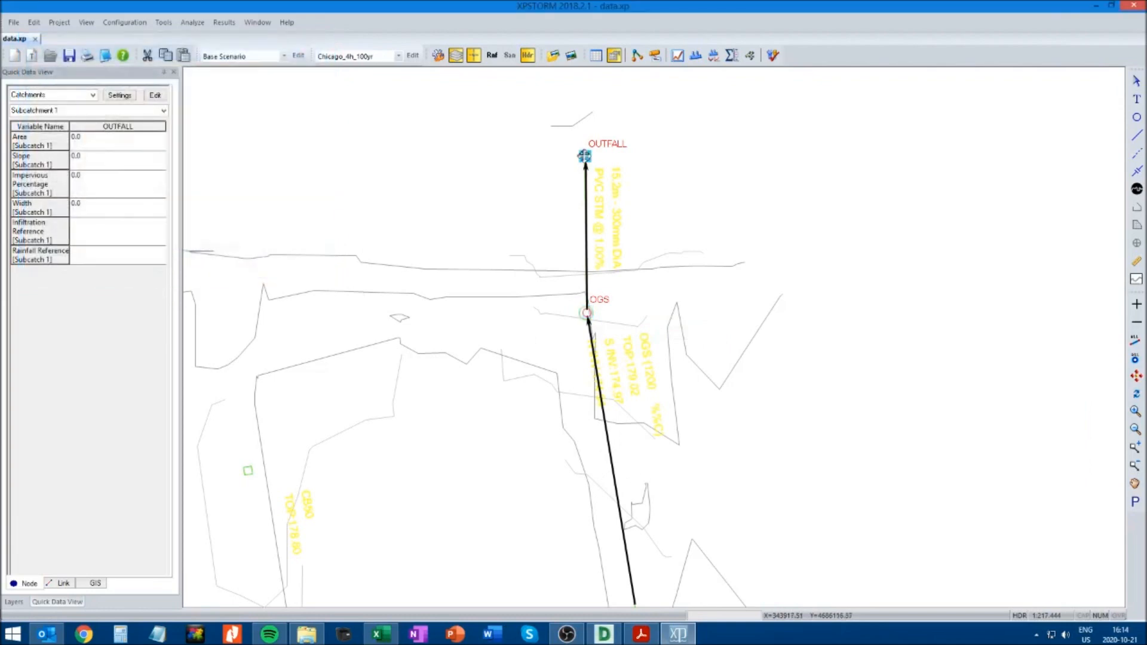
pyautogui.click(607, 176)
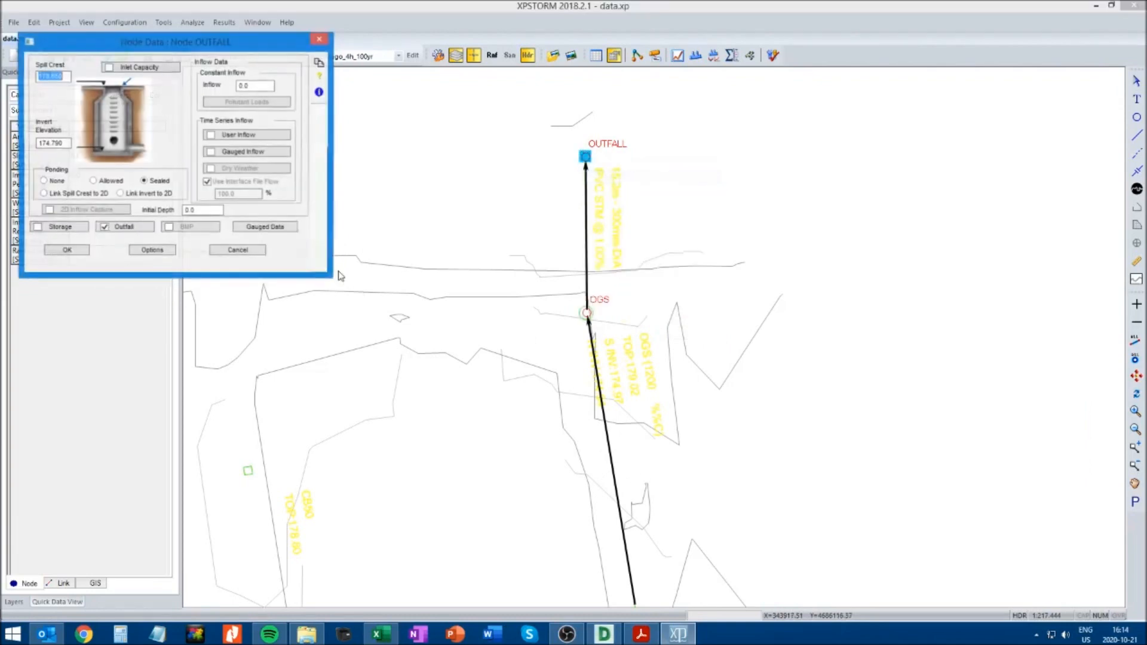
pyautogui.click(77, 253)
# Clear the node selection, solve the model again with the Chicago_4h_100yr storm and accept the continuity results
pyautogui.click(750, 403)
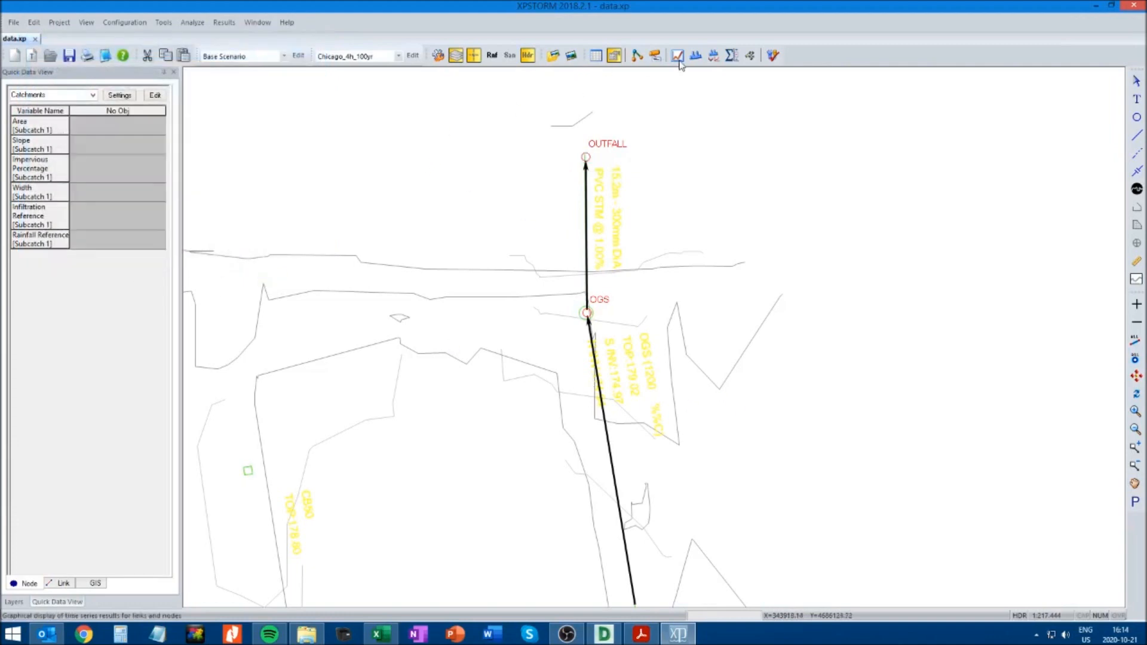
pyautogui.click(773, 56)
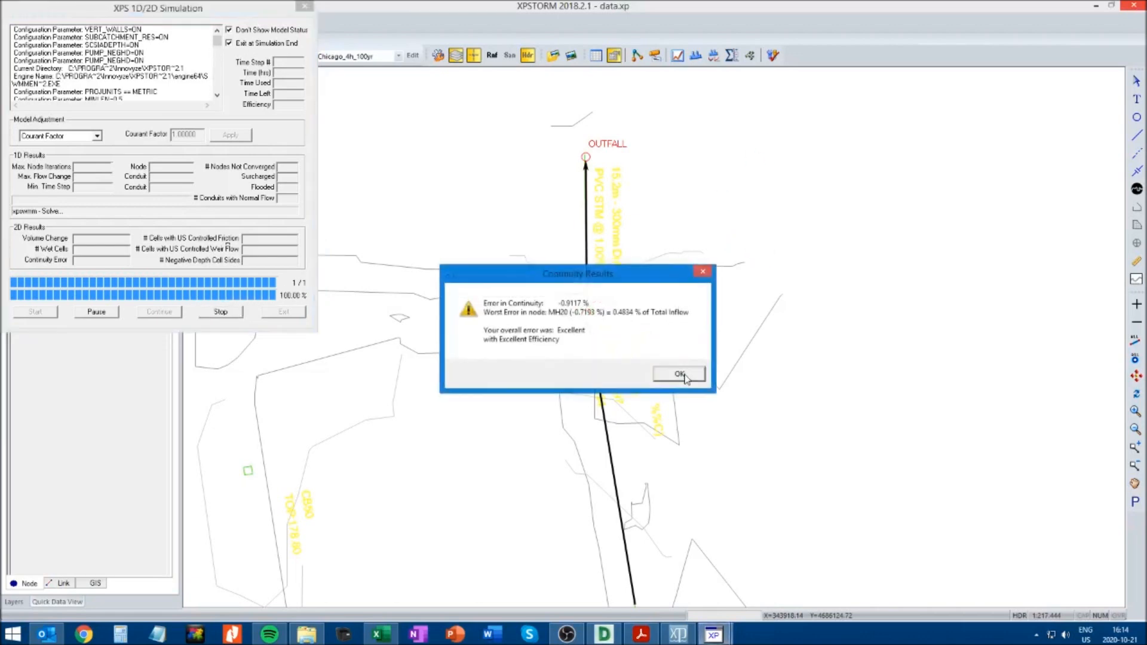
pyautogui.click(685, 376)
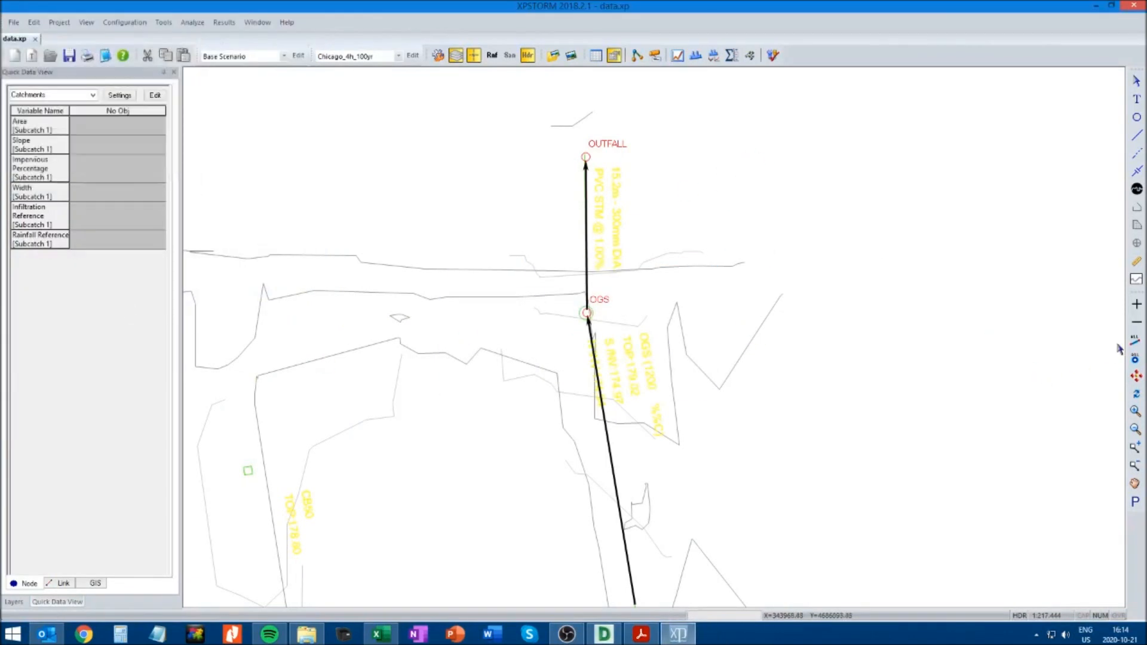
# Play the whole network's results in the Dynamic Plan View, pausing to examine node flooding and HGL status, and close the view
pyautogui.click(1137, 376)
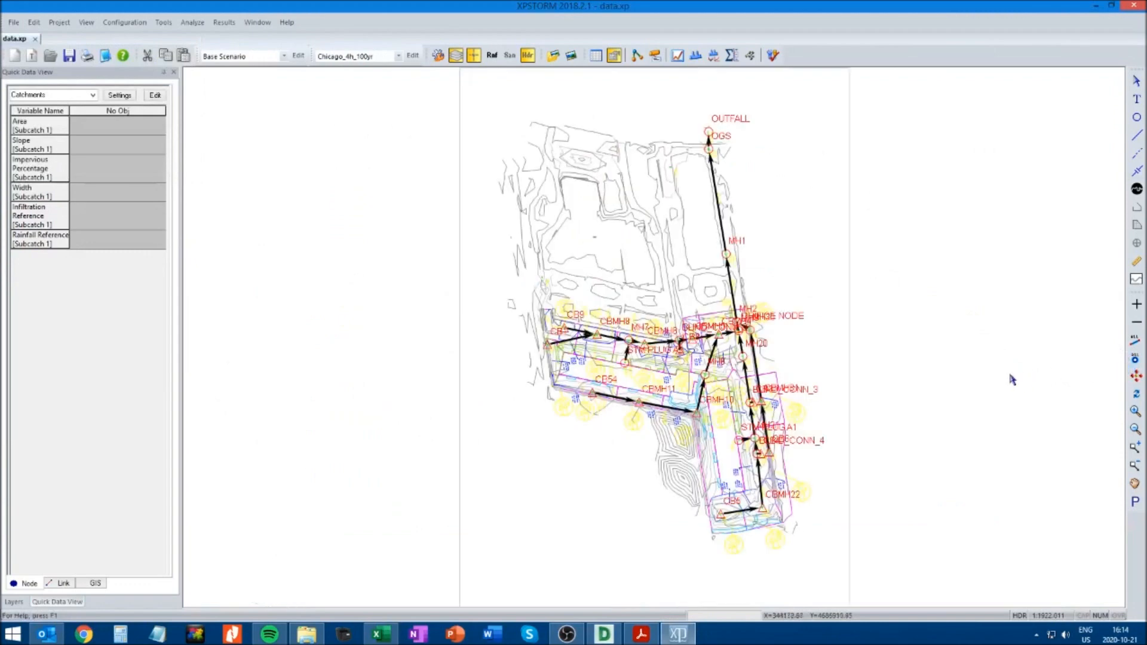
pyautogui.click(750, 56)
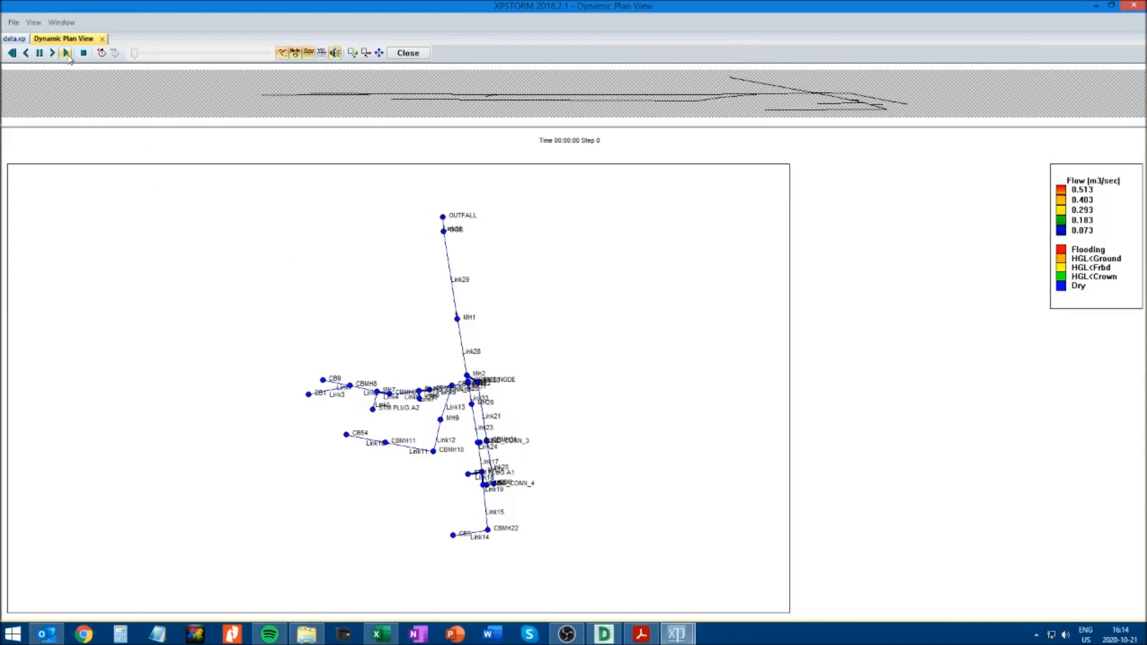
pyautogui.click(68, 55)
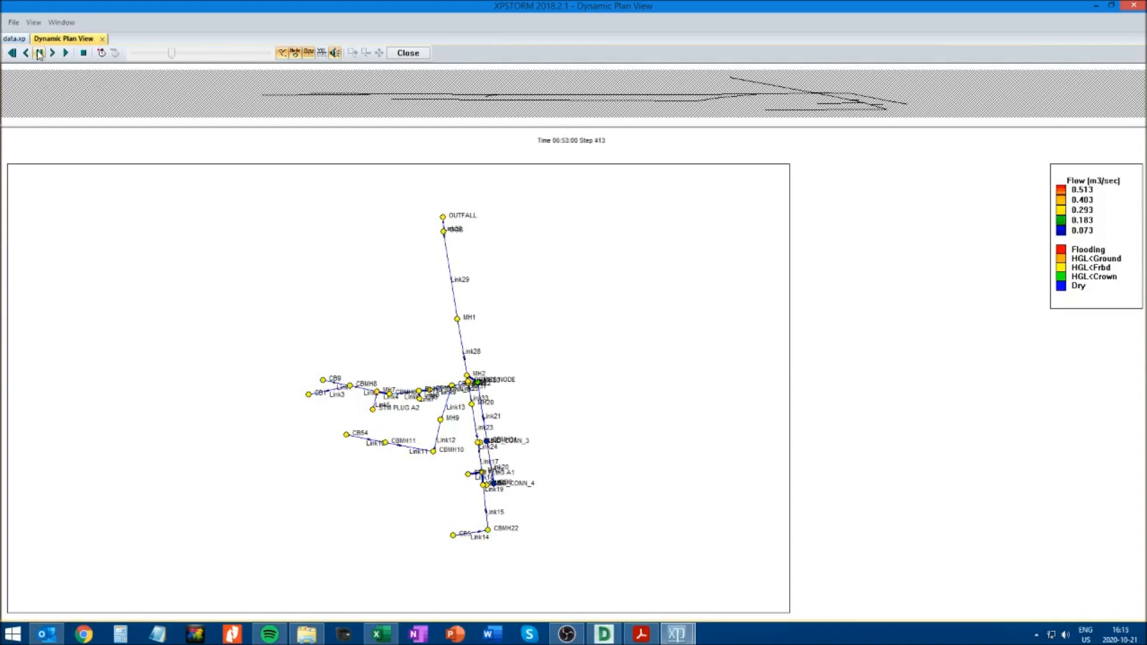
pyautogui.click(40, 54)
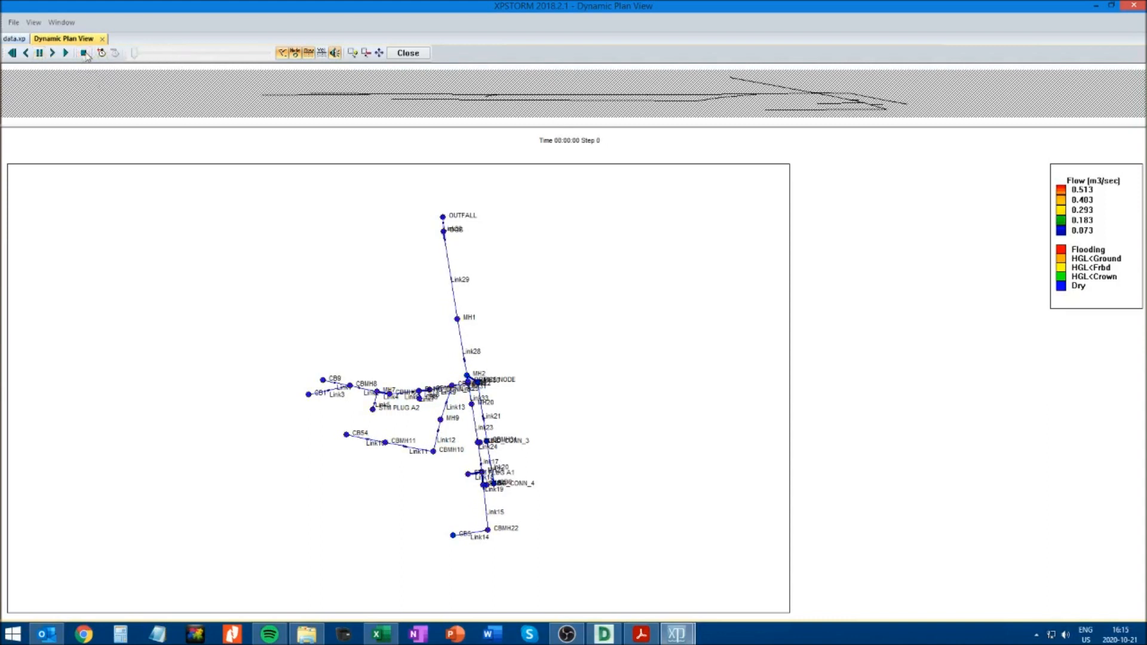
pyautogui.click(40, 53)
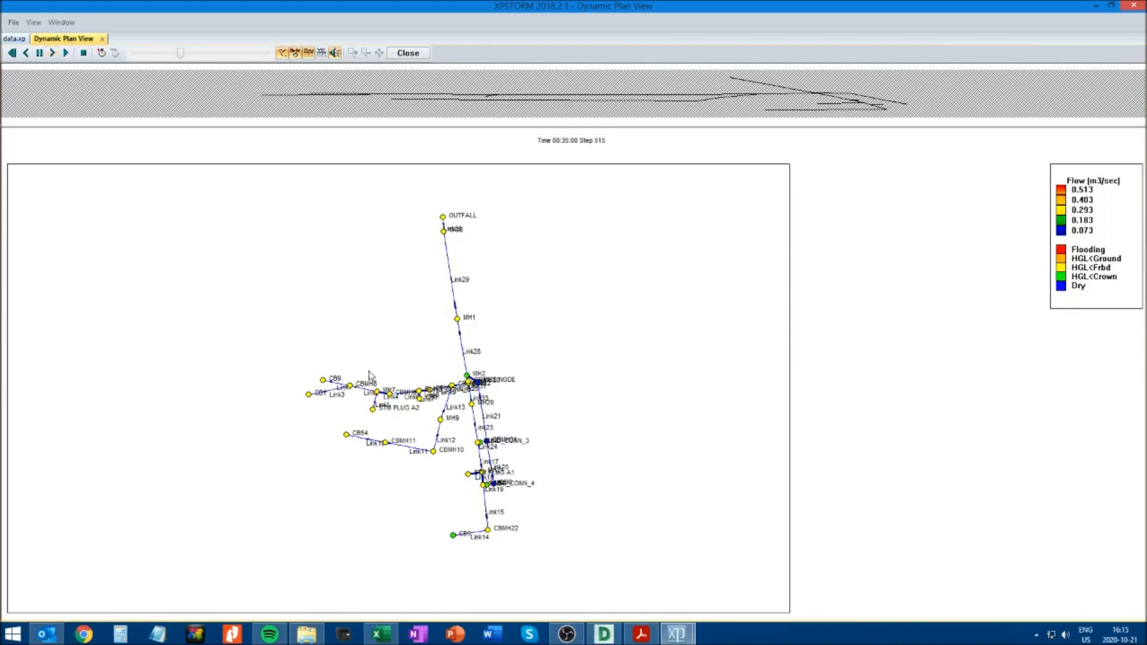
pyautogui.click(40, 54)
pyautogui.click(65, 53)
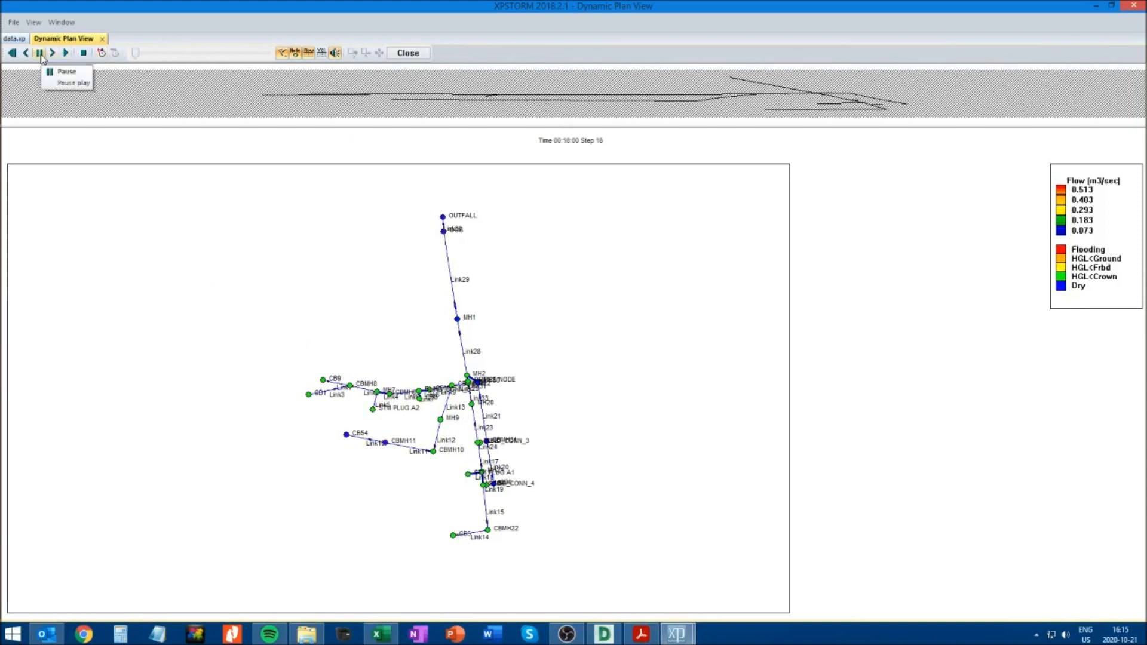
pyautogui.click(40, 54)
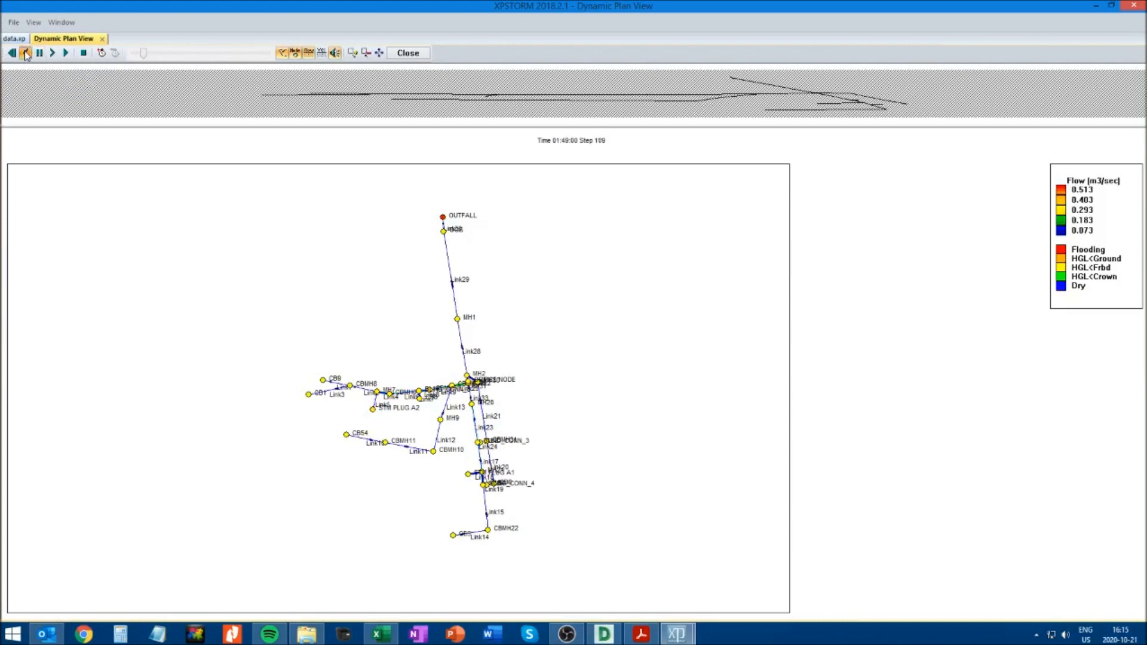
pyautogui.click(37, 54)
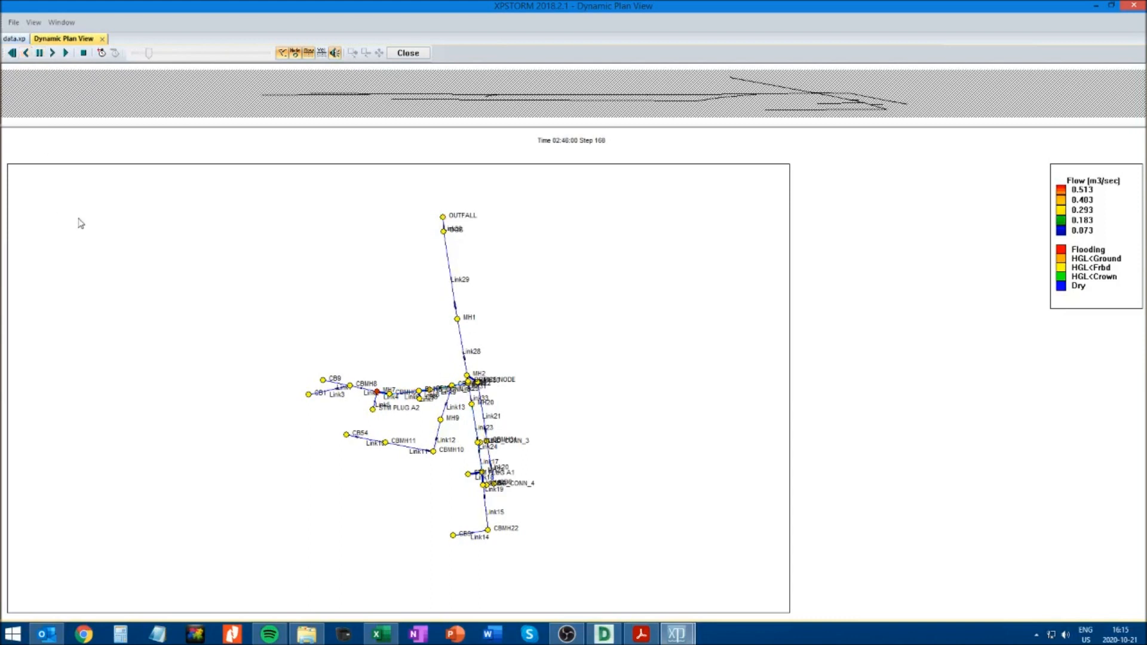
pyautogui.click(102, 38)
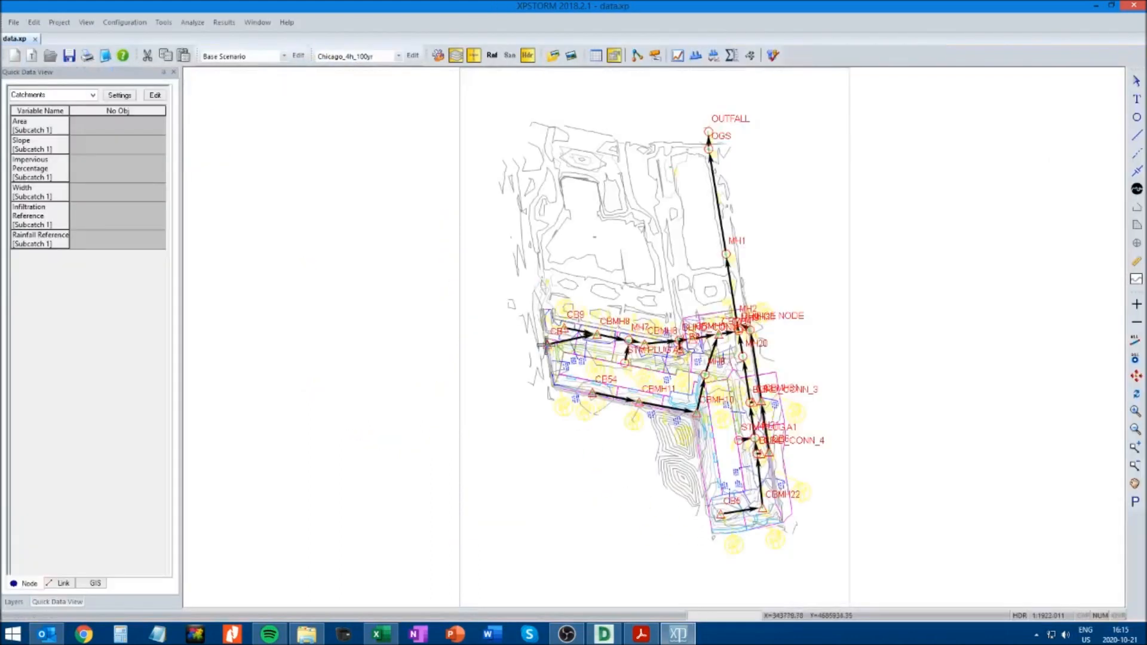
# Play the dynamic long section along the route from CB1 to OUTFALL to examine its water level, and close it
pyautogui.click(547, 344)
pyautogui.keyDown('shift'); pyautogui.click(708, 130); pyautogui.keyUp('shift')
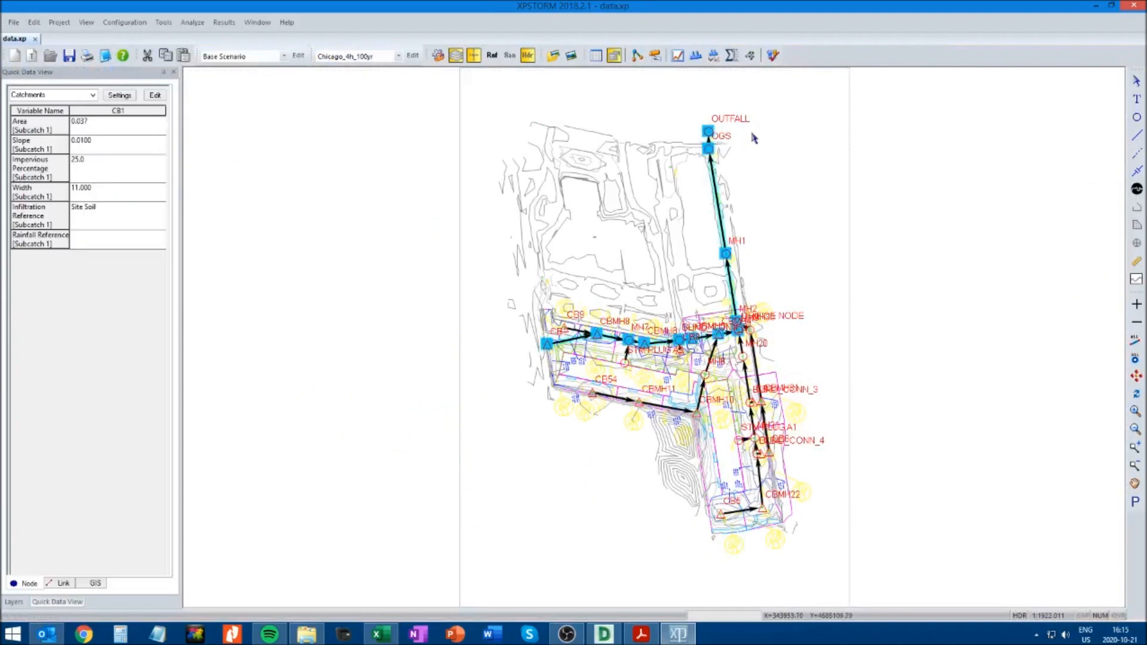
pyautogui.click(695, 56)
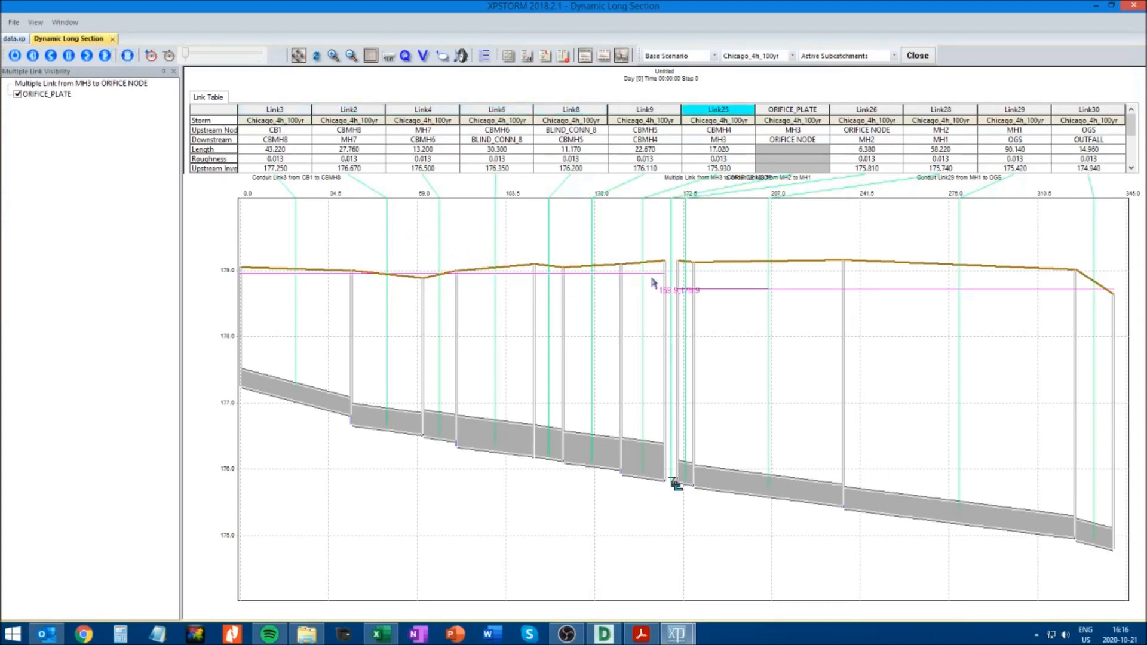
pyautogui.click(105, 55)
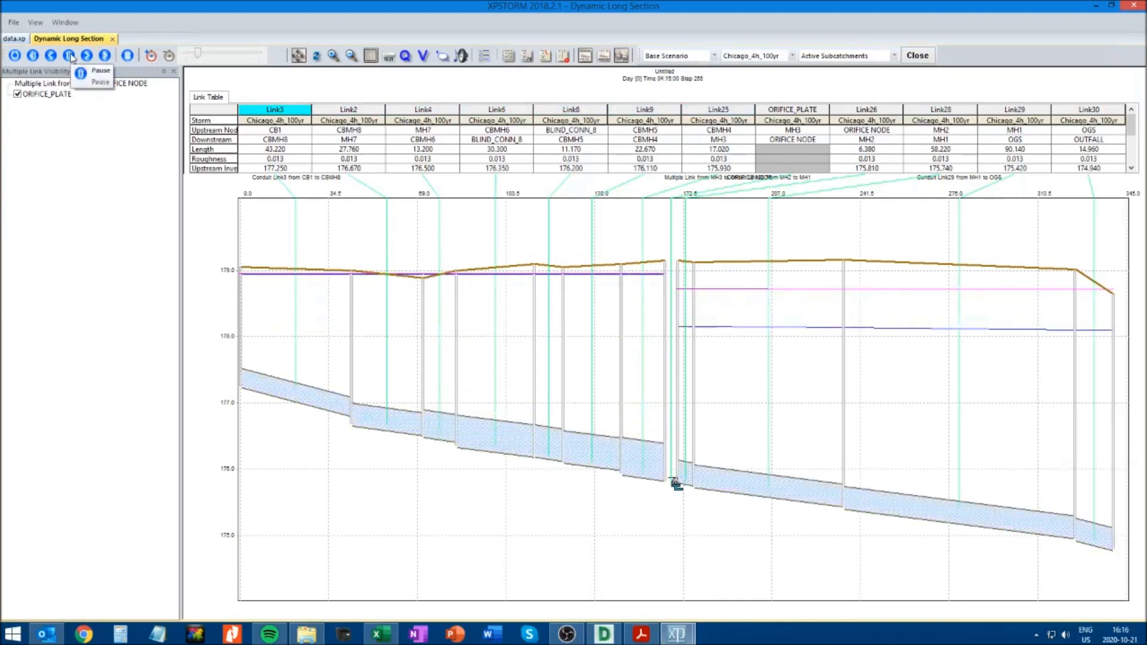
pyautogui.click(113, 38)
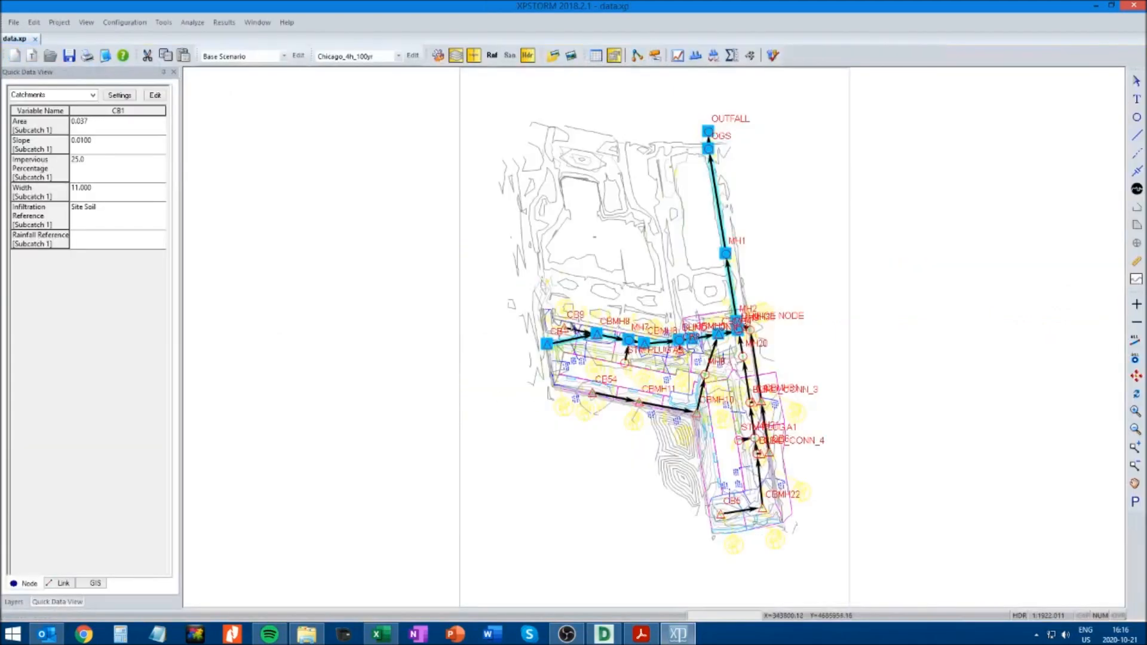
# Play the dynamic long section along the route from CB9 to OUTFALL to examine its water level, and close it
pyautogui.click(564, 326)
pyautogui.keyDown('ctrl'); pyautogui.click(708, 131); pyautogui.keyUp('ctrl')
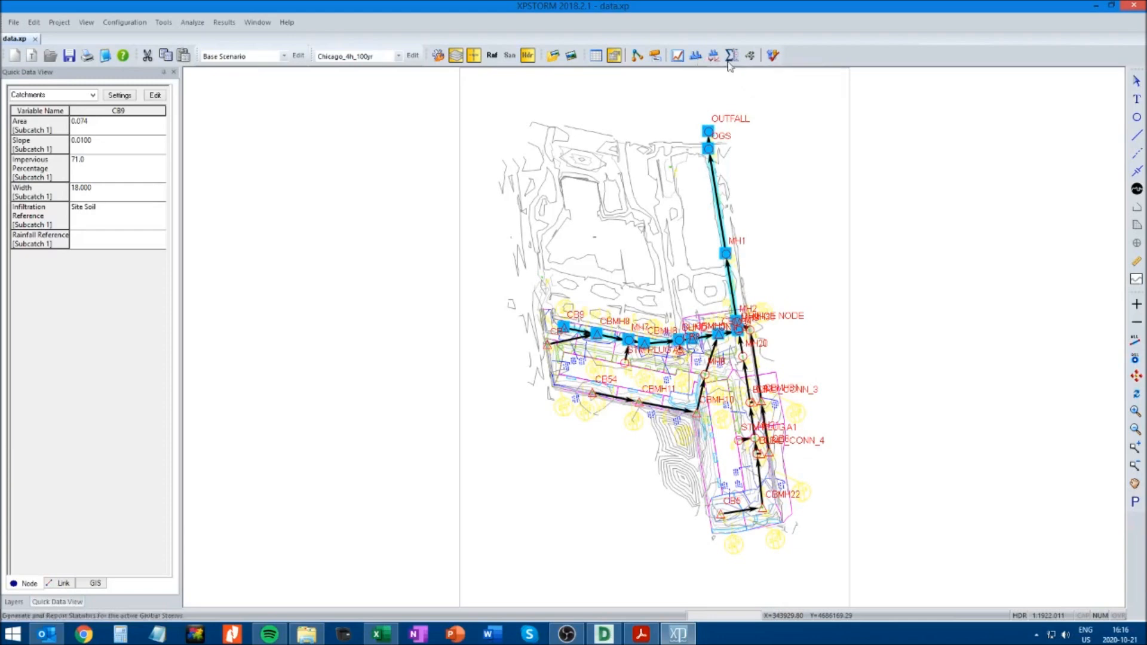
pyautogui.click(752, 56)
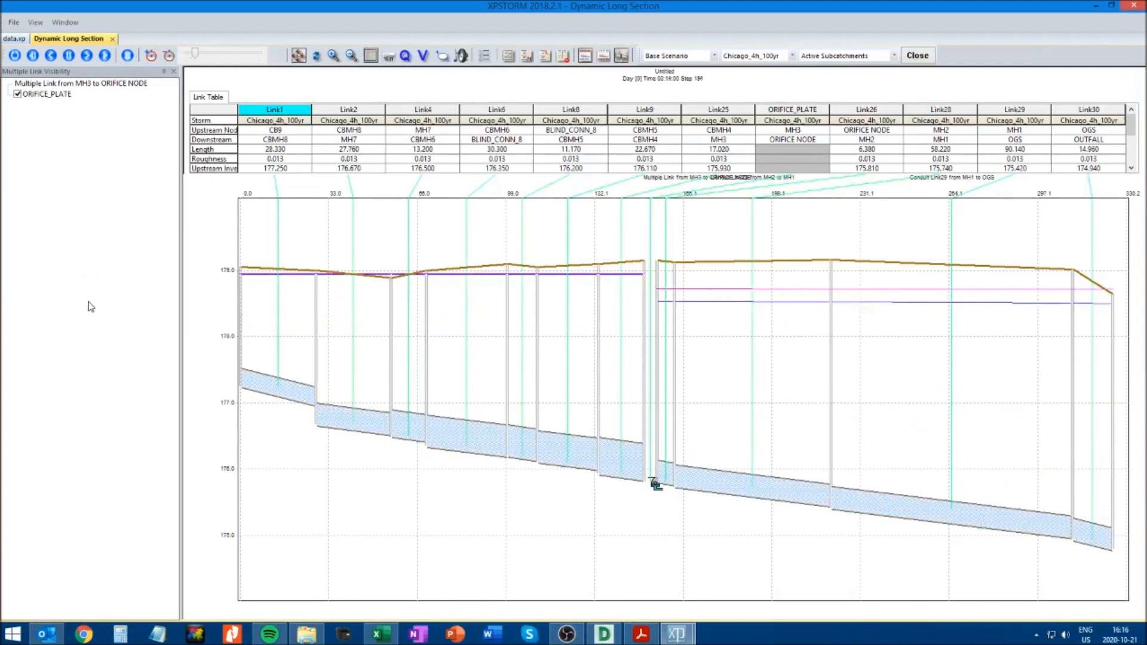
pyautogui.click(114, 39)
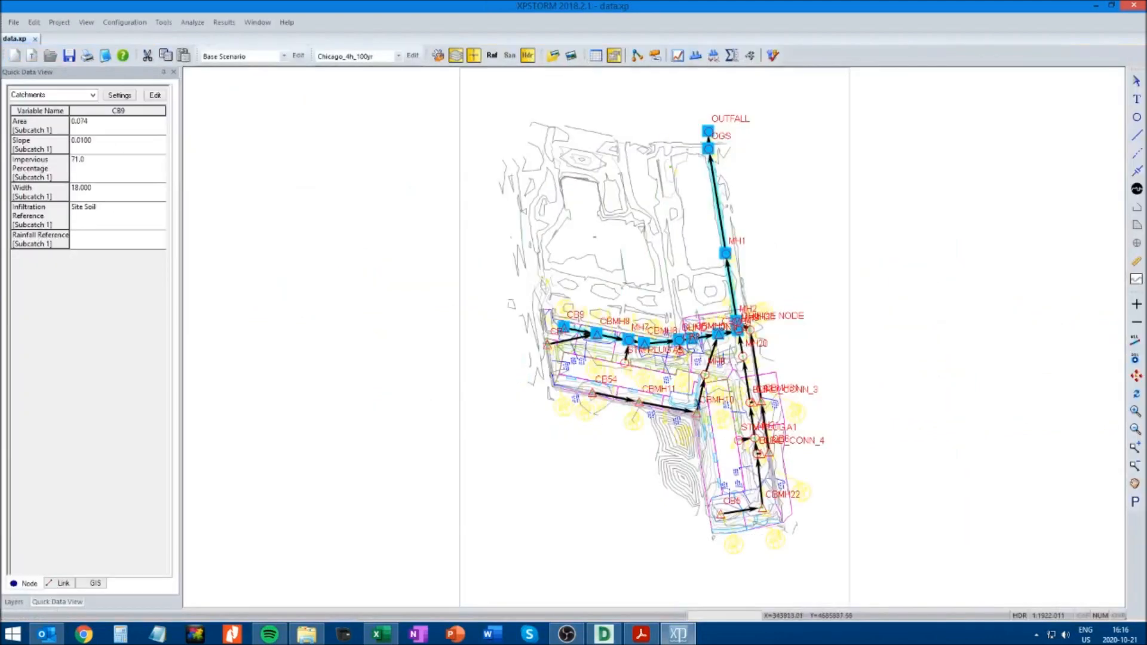
# Play the dynamic long section along the route from STM PLUG A2 to OUTFALL to examine its water level, and close it
pyautogui.click(624, 362)
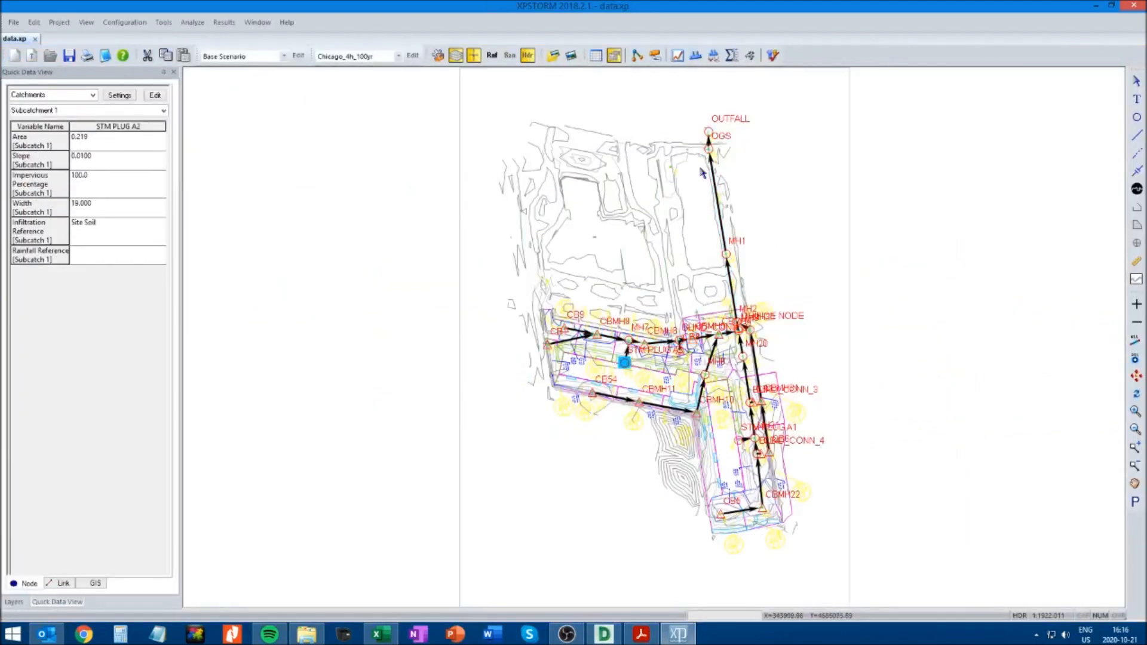
pyautogui.keyDown('shift'); pyautogui.click(708, 132); pyautogui.keyUp('shift')
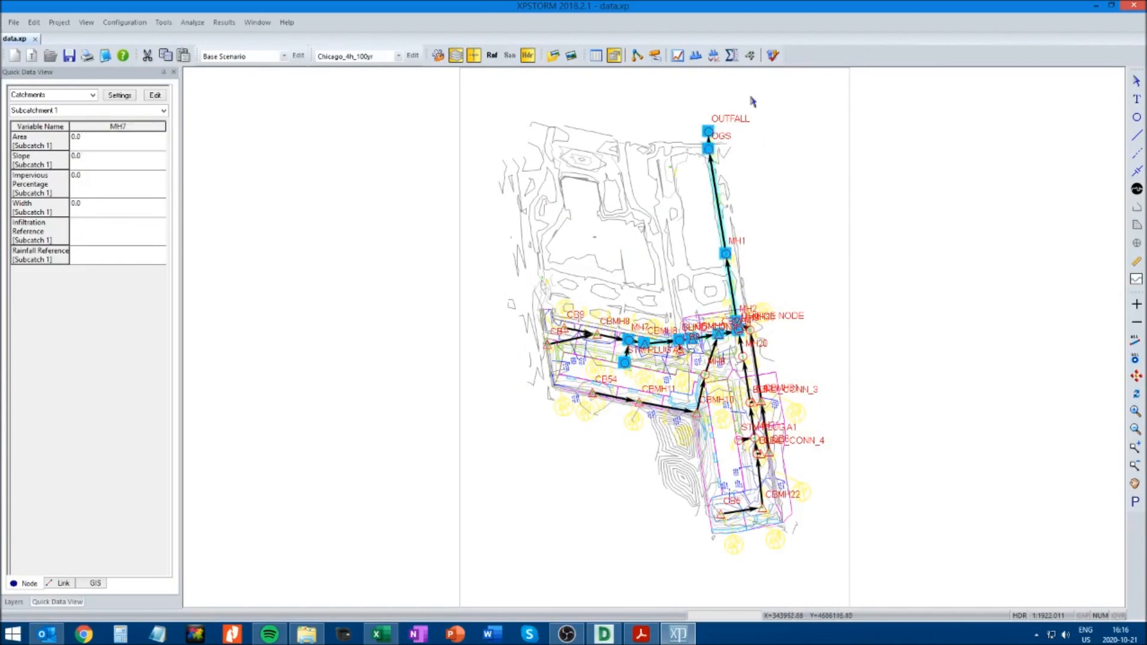
pyautogui.click(696, 55)
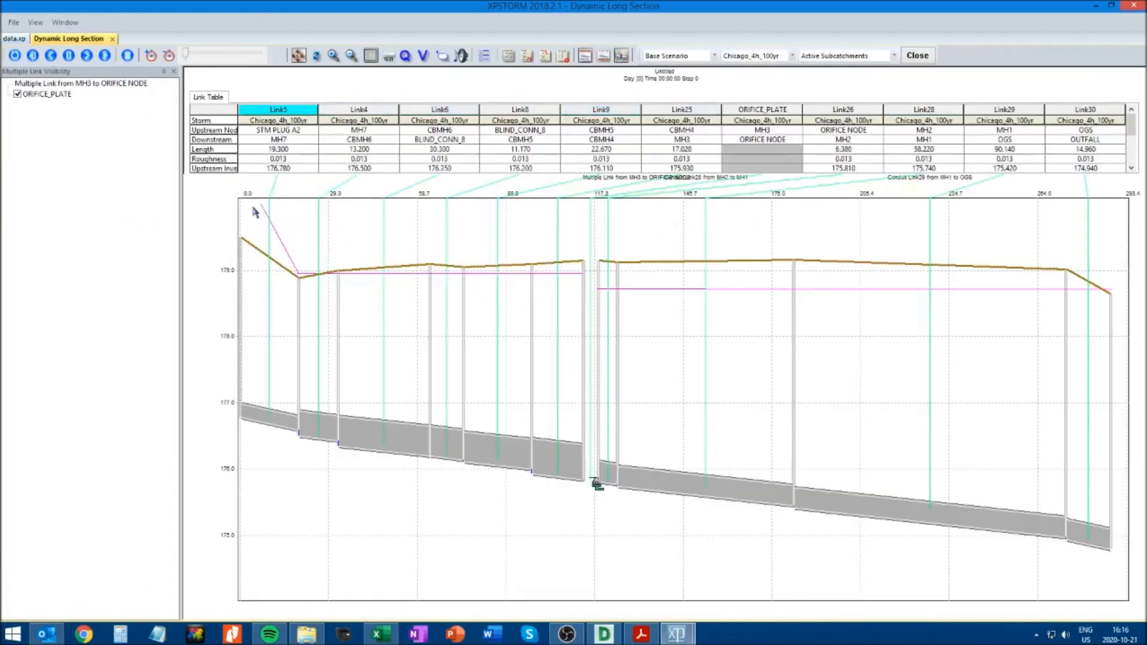
pyautogui.click(105, 56)
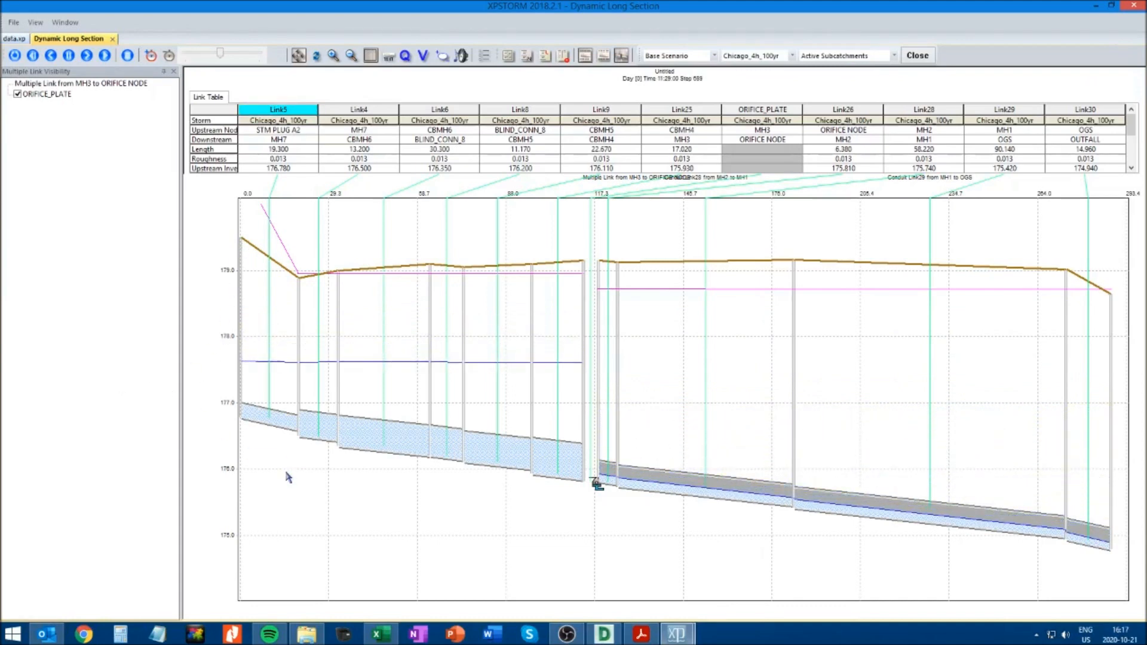
pyautogui.click(131, 57)
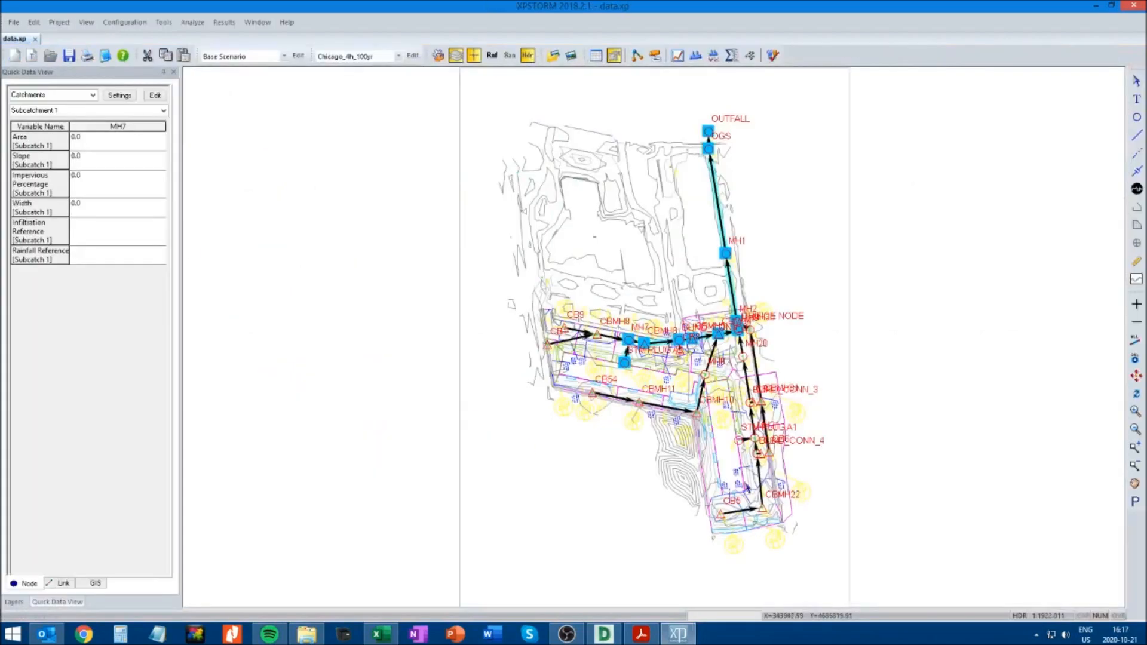
# Play the dynamic long section along the route from CB54 to MH1 to examine its water level, and close it
pyautogui.click(1136, 411)
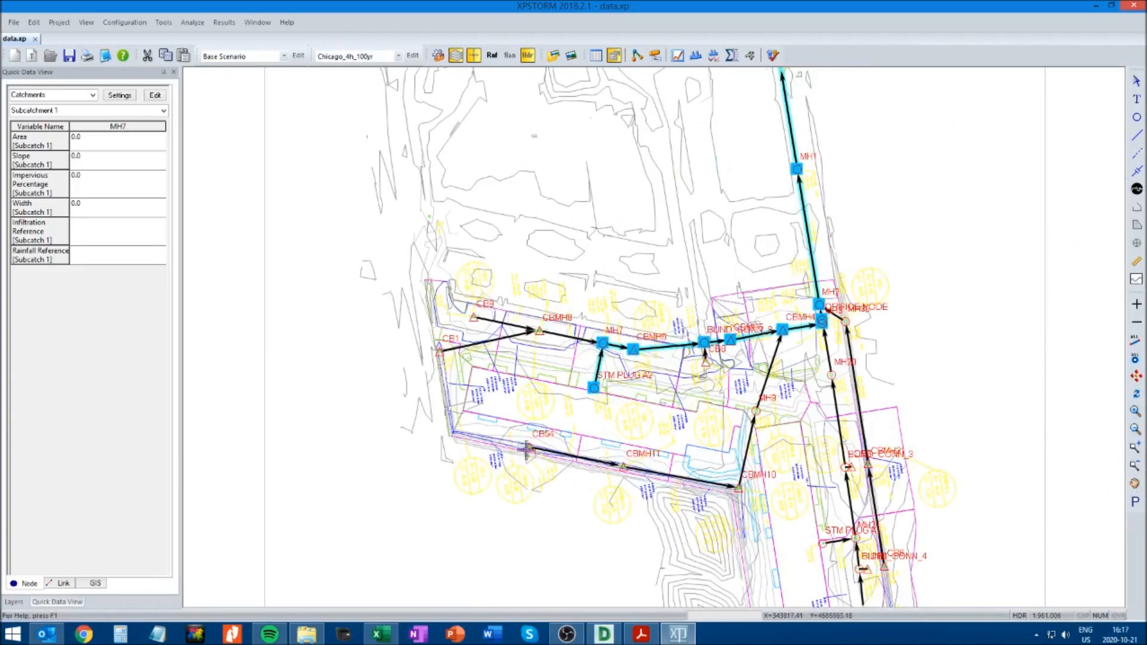
pyautogui.click(1134, 482)
pyautogui.moveTo(996, 294); pyautogui.dragTo(884, 362)
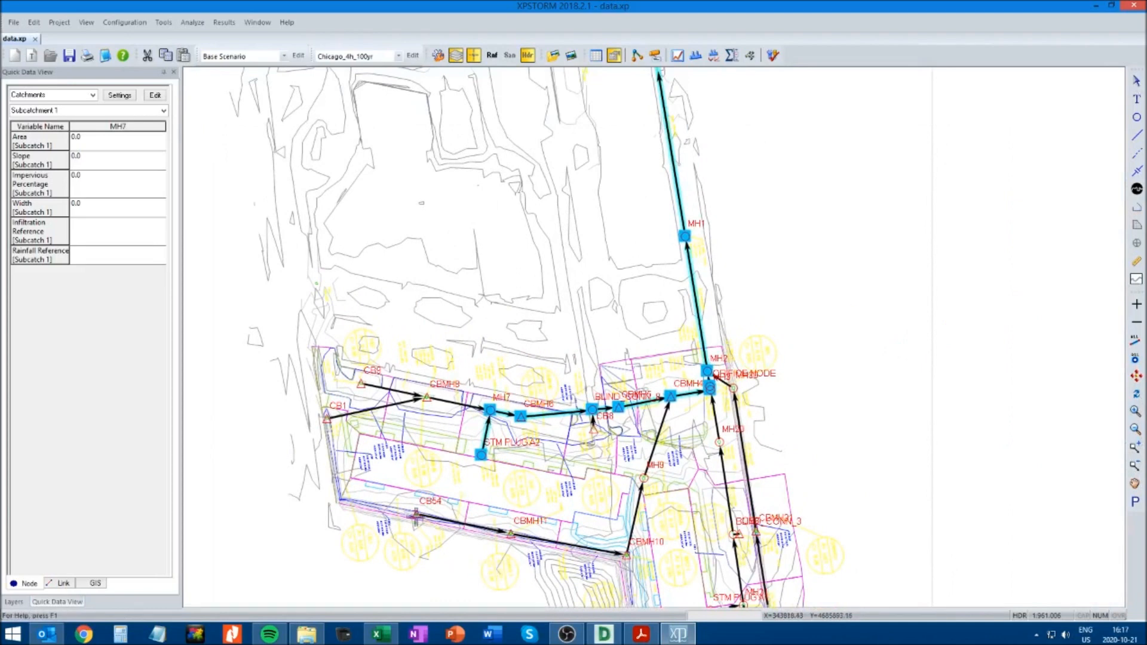
pyautogui.click(1137, 82)
pyautogui.click(417, 515)
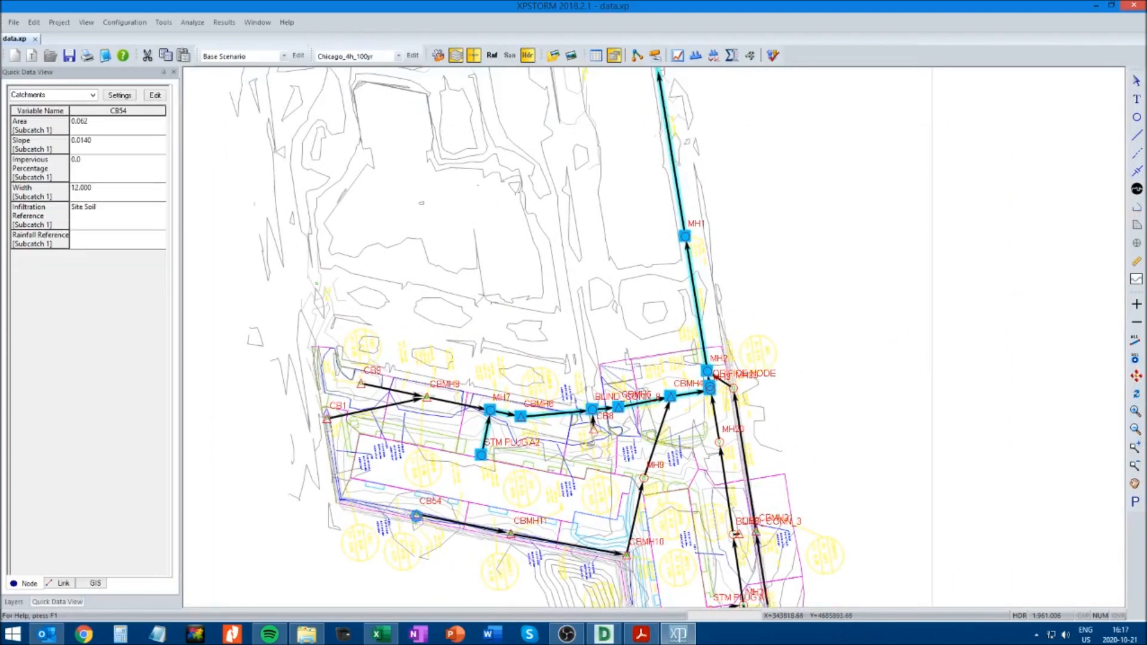
pyautogui.keyDown('shift'); pyautogui.click(685, 237); pyautogui.keyUp('shift')
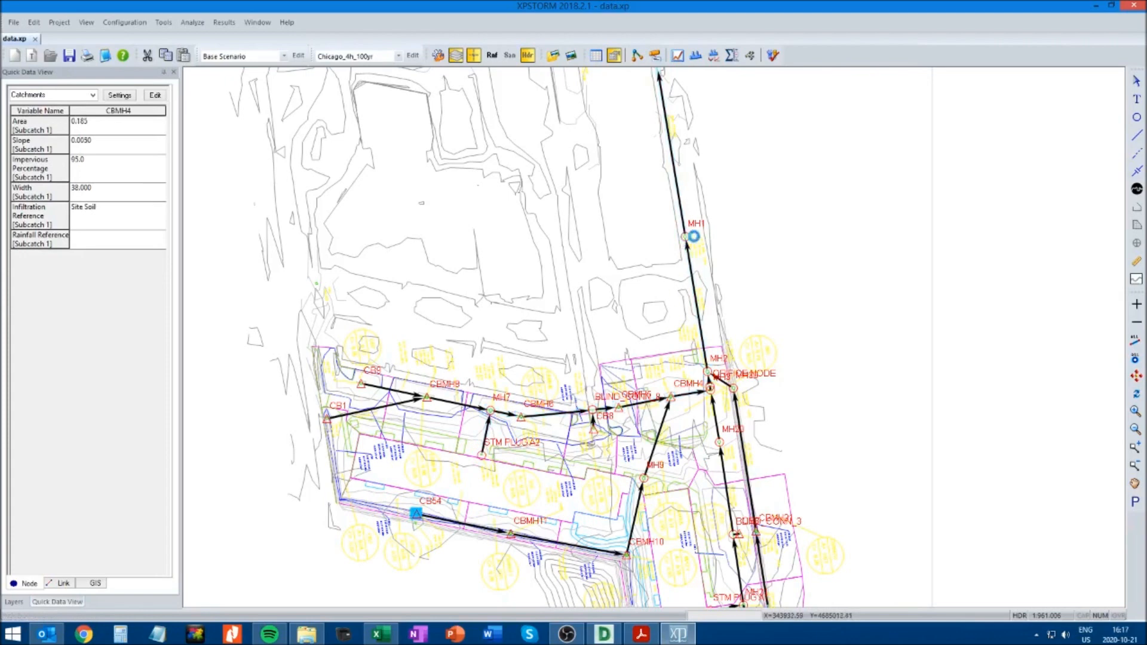
pyautogui.click(696, 56)
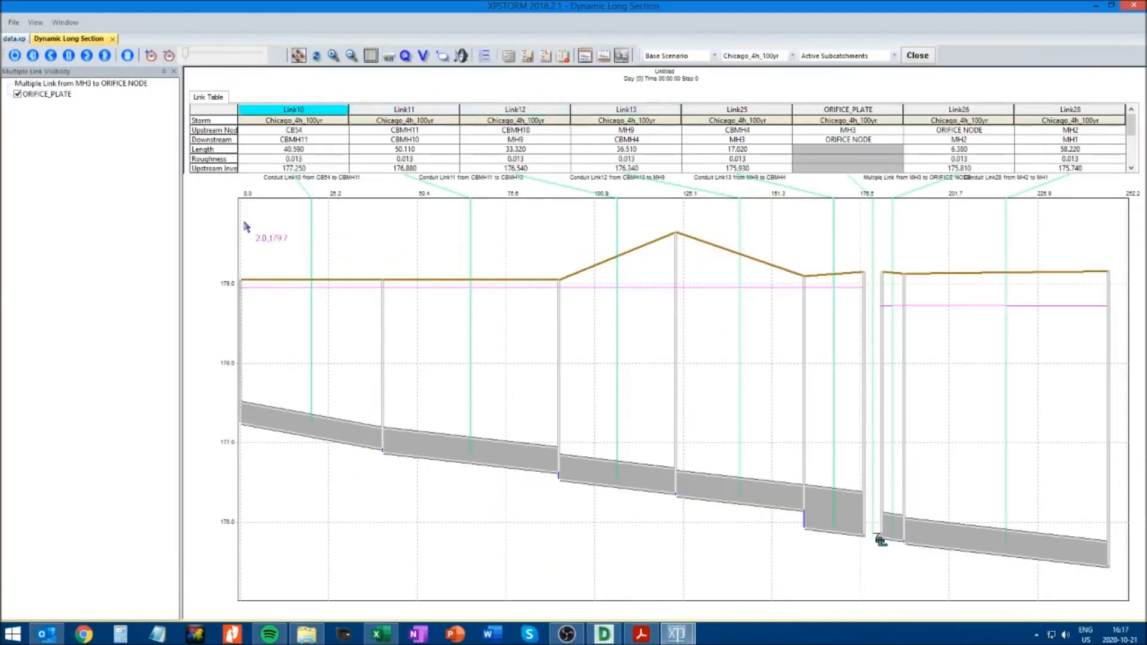
pyautogui.click(105, 56)
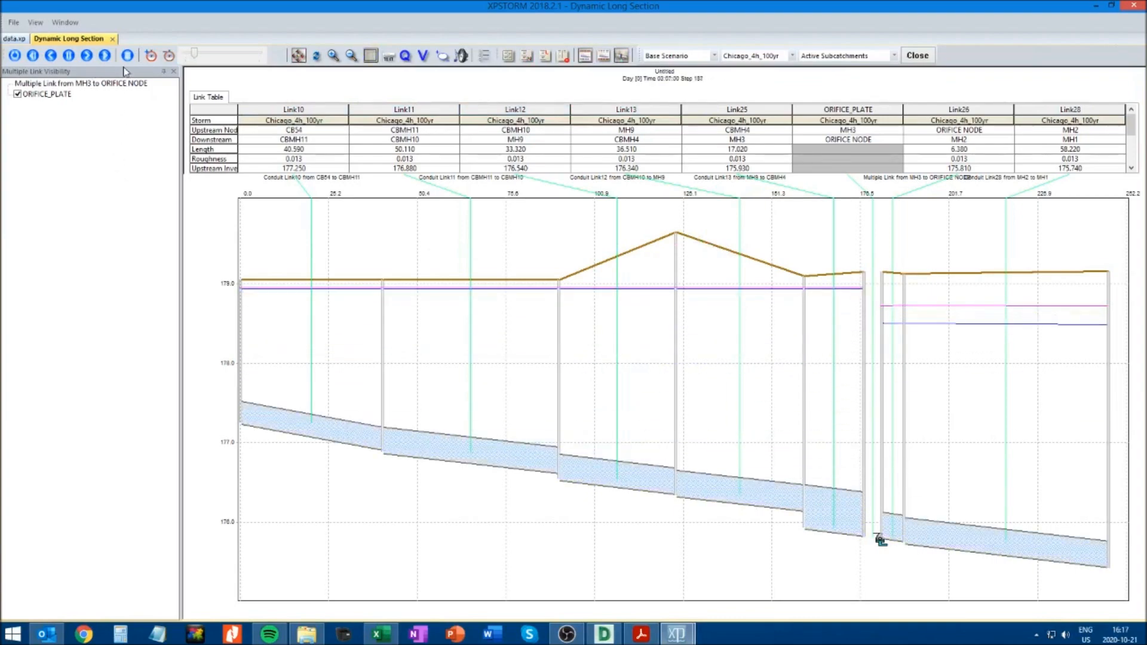
pyautogui.click(112, 39)
# Play the dynamic long section along the route from CB5 to MH2 to examine its water level, and close it
pyautogui.click(1136, 485)
pyautogui.moveTo(1013, 483); pyautogui.dragTo(879, 278)
pyautogui.click(1136, 81)
pyautogui.click(539, 552)
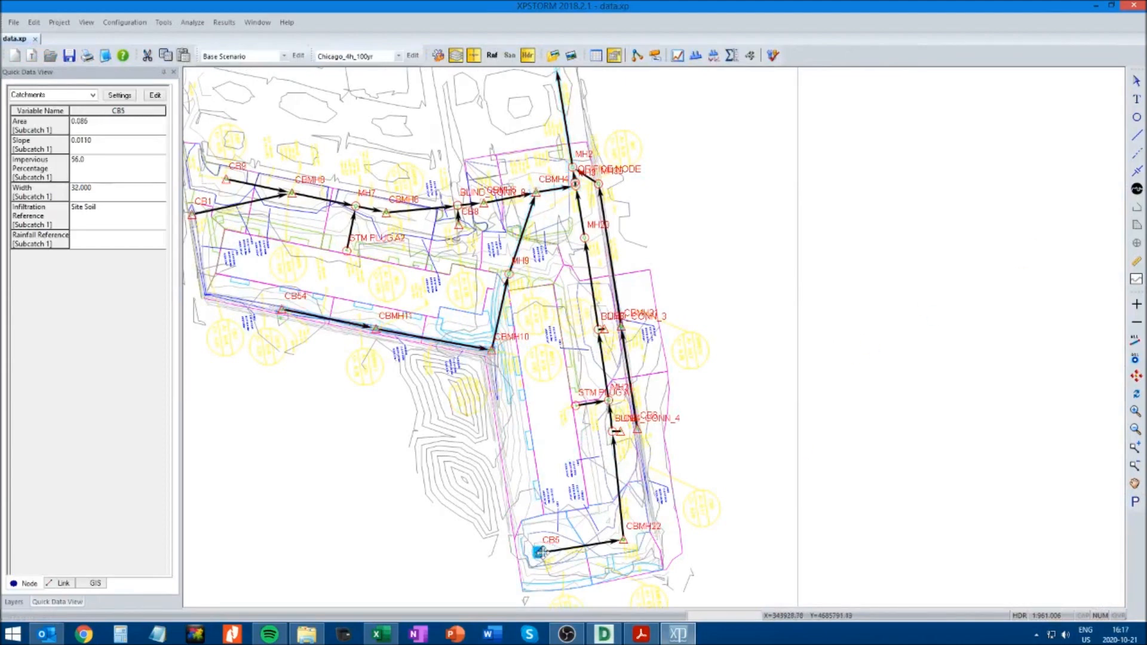
pyautogui.keyDown('ctrl'); pyautogui.keyDown('shift'); pyautogui.click(573, 167); pyautogui.keyUp('shift'); pyautogui.keyUp('ctrl')
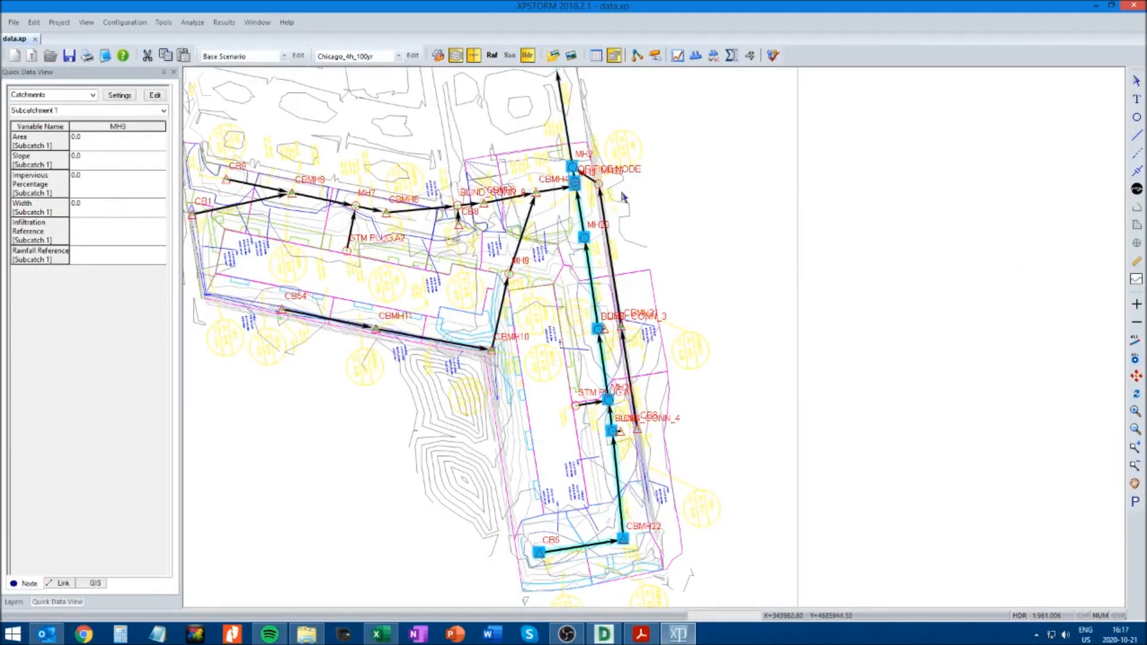
pyautogui.click(680, 57)
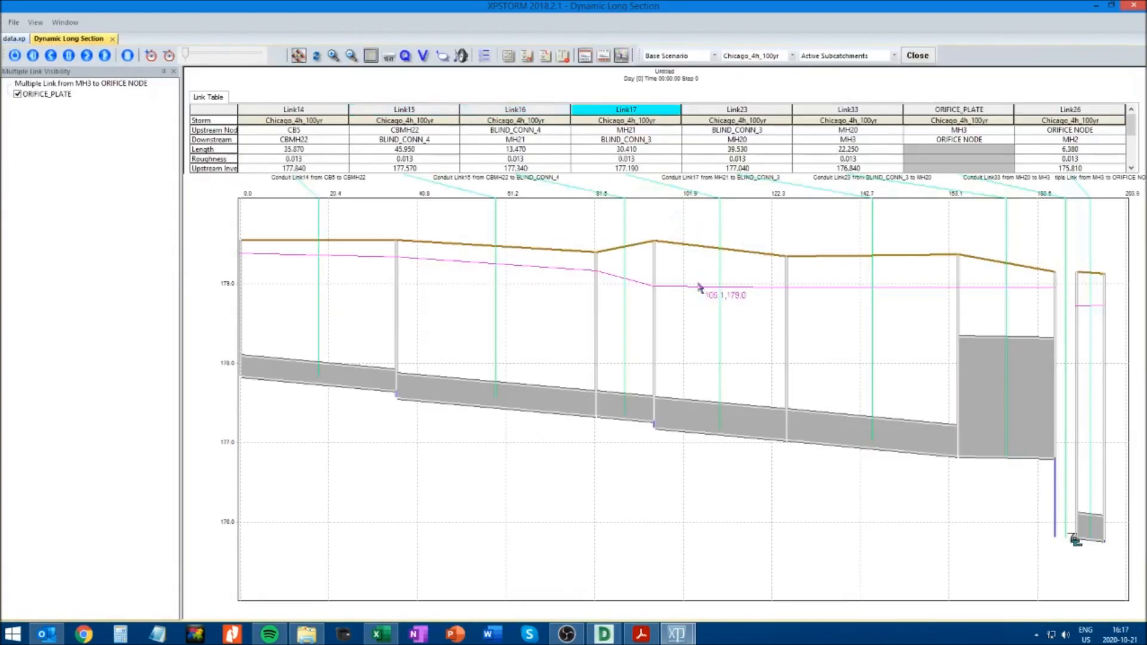
pyautogui.click(104, 56)
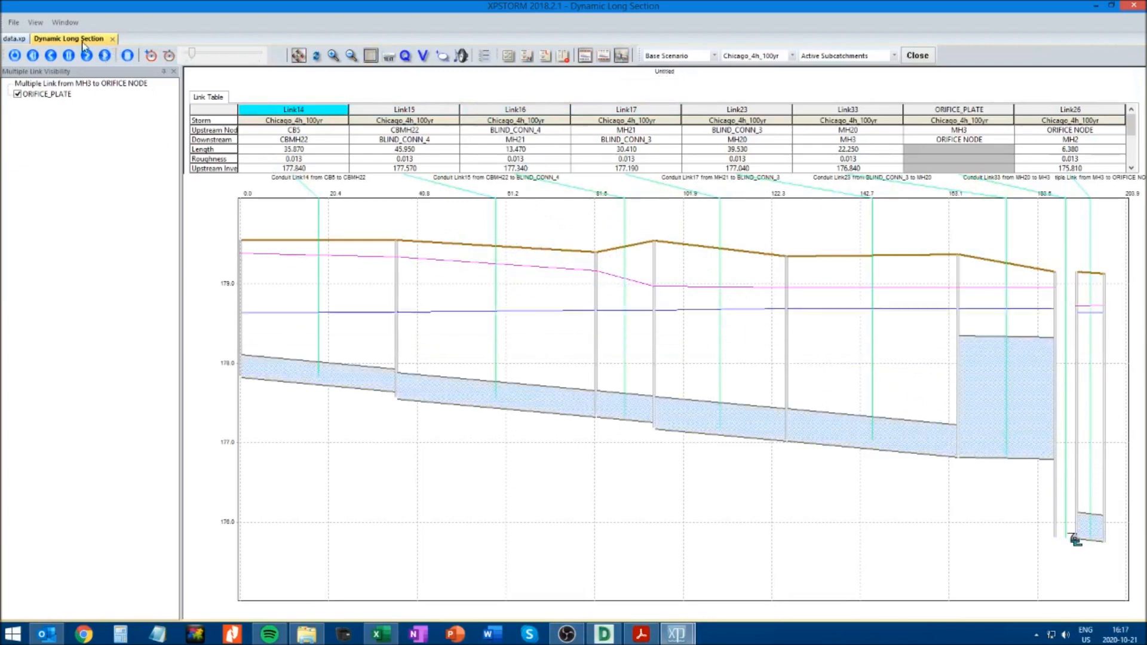
pyautogui.click(112, 39)
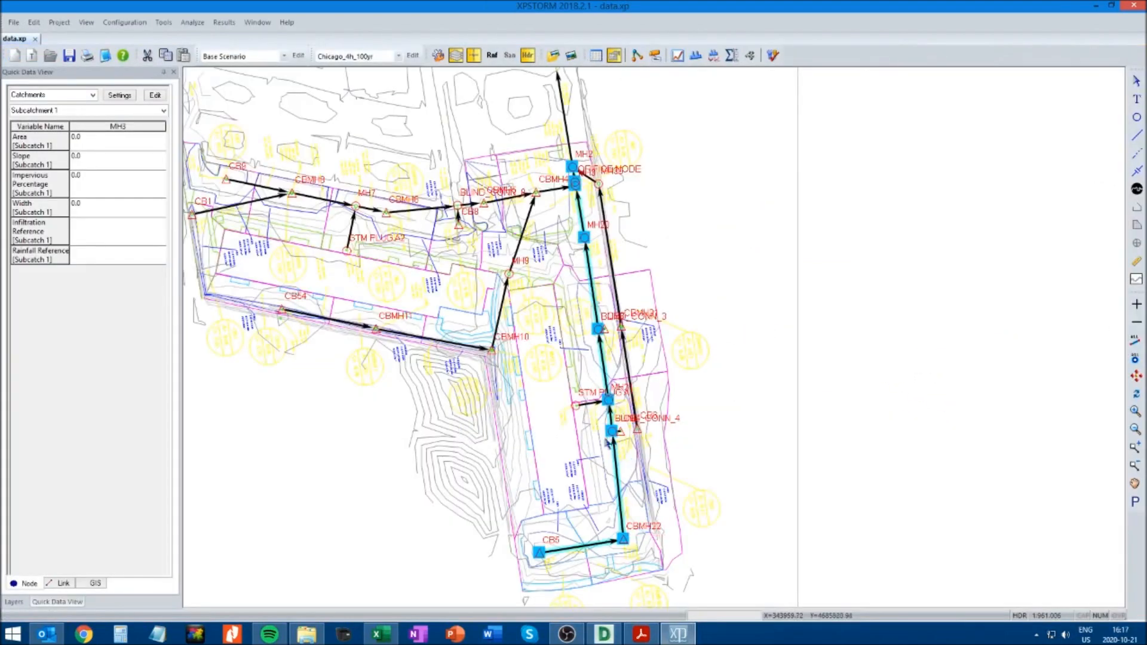
# Play the dynamic long section along the route from STM PLUG A1 to MH2 to examine its water level, and close it
pyautogui.click(575, 405)
pyautogui.keyDown('shift'); pyautogui.click(572, 167); pyautogui.keyUp('shift')
pyautogui.click(696, 56)
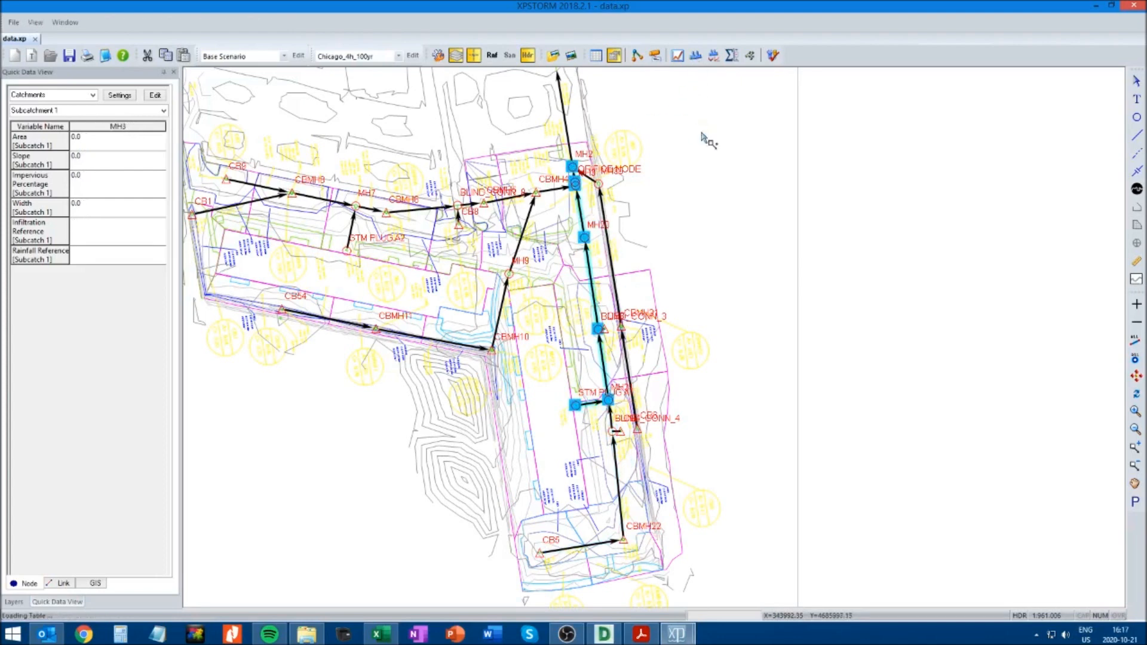
pyautogui.click(105, 56)
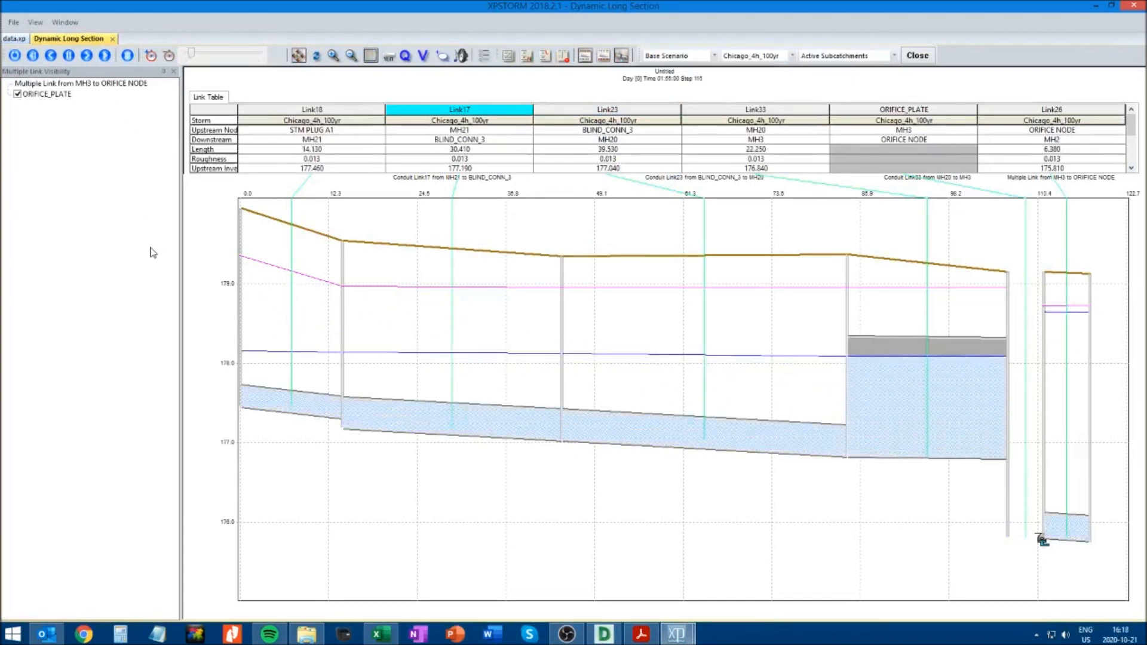
pyautogui.click(112, 38)
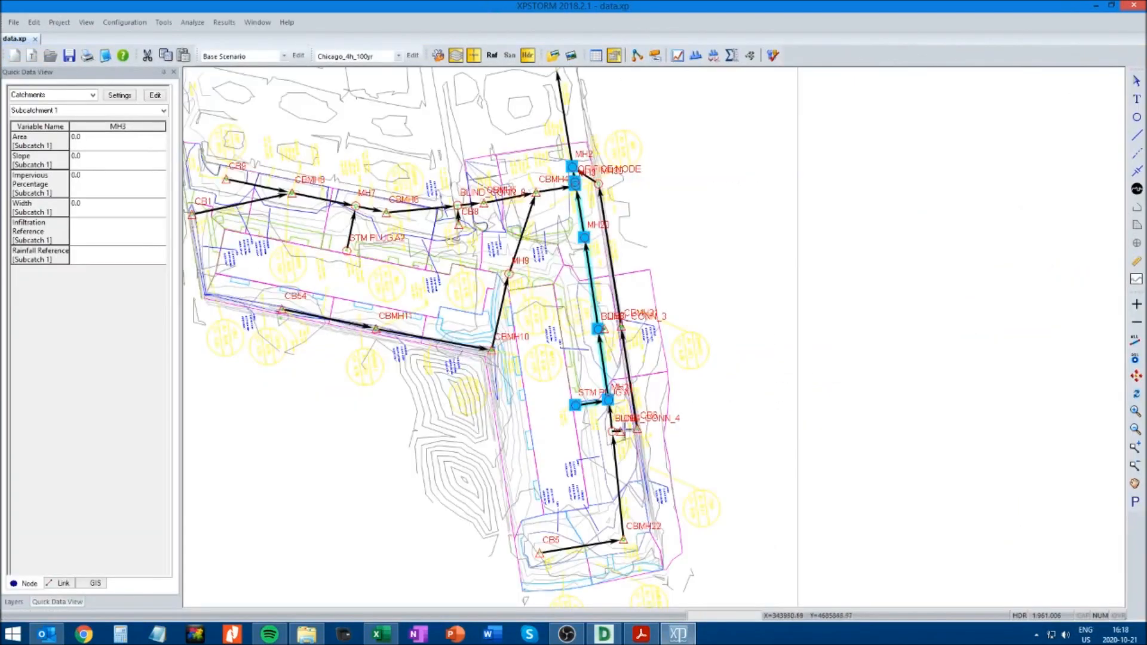
# Review the time-series graph of stage and overflow at node CB4, and close it
pyautogui.click(620, 431)
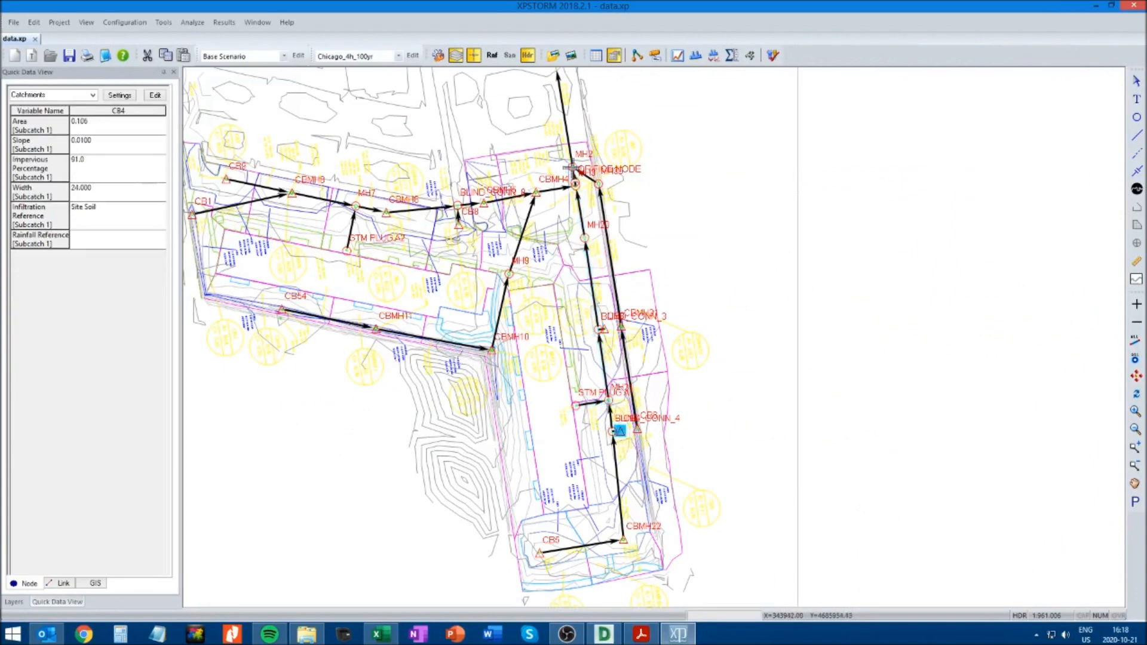
pyautogui.click(753, 416)
pyautogui.click(619, 431)
pyautogui.click(678, 56)
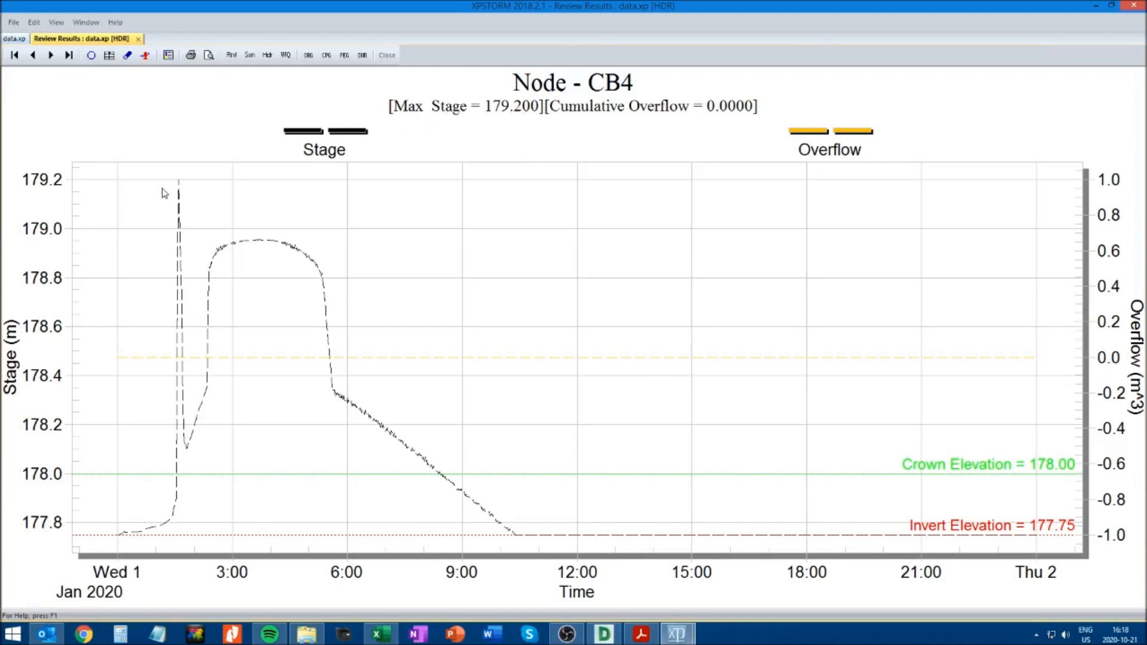
pyautogui.click(138, 38)
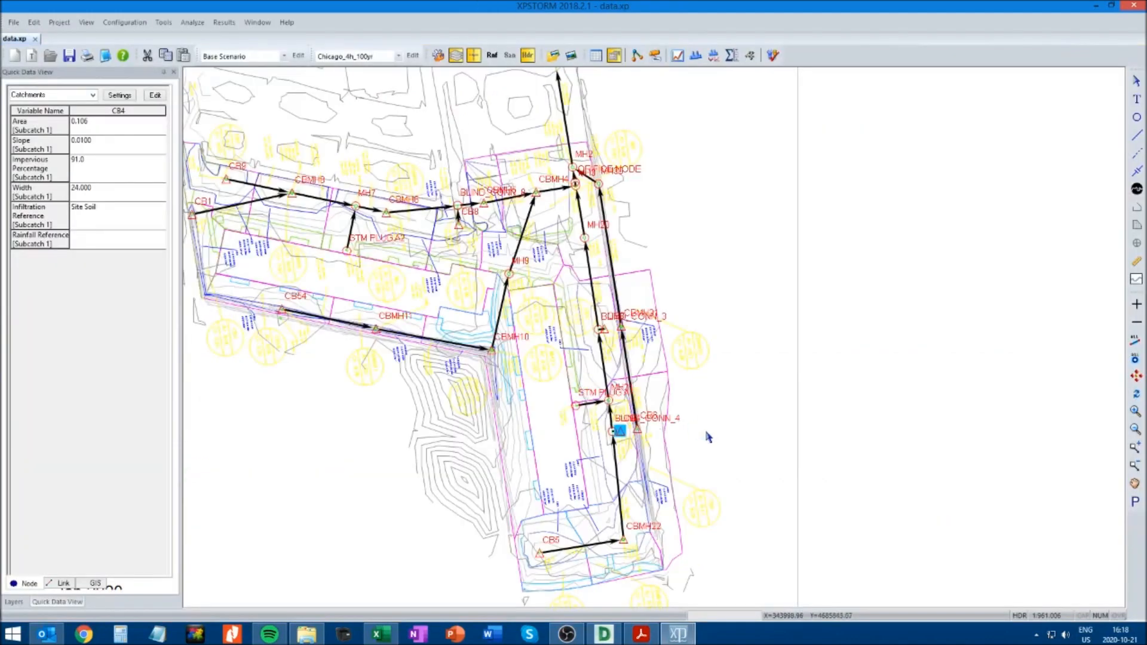
# Review the time-series graph of stage and overflow at node CB5, and close it
pyautogui.click(539, 553)
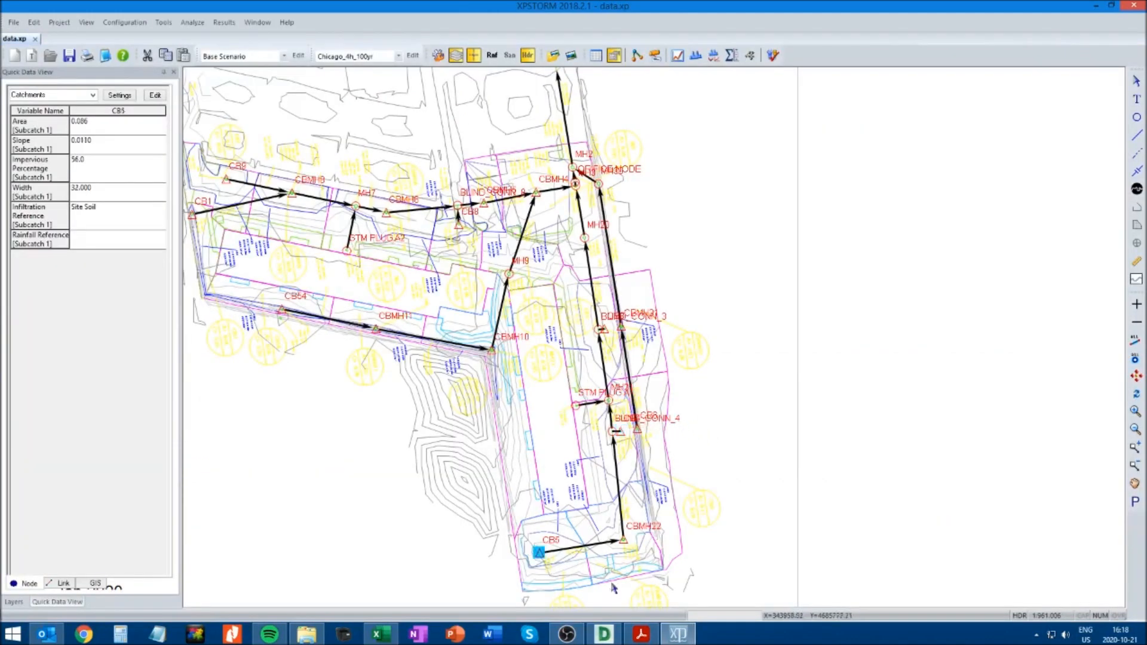
pyautogui.click(678, 55)
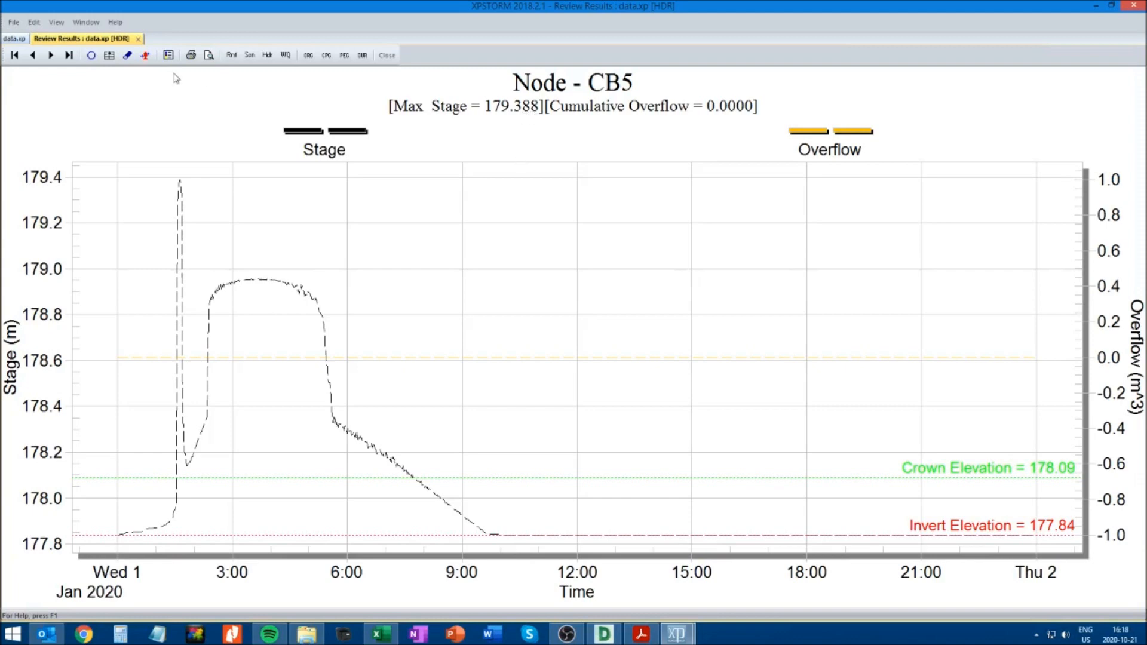
pyautogui.click(139, 38)
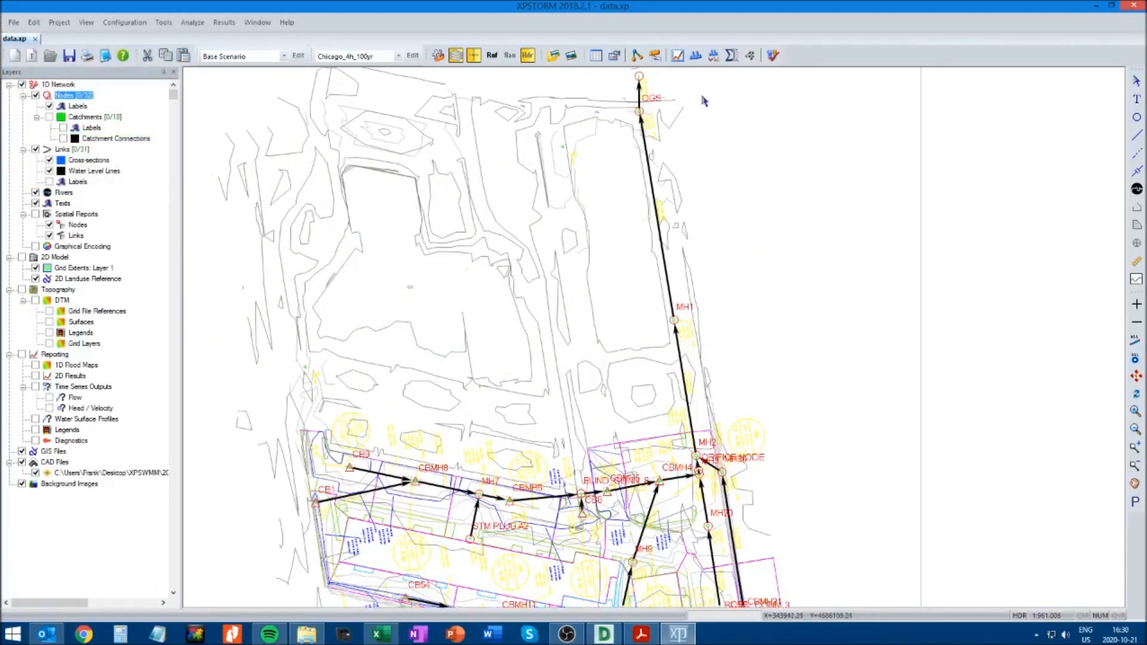
# Solve the model again with the Chicago_4h_100yr storm and review the flow graph of the conduit from OGS to OUTFALL
pyautogui.click(774, 56)
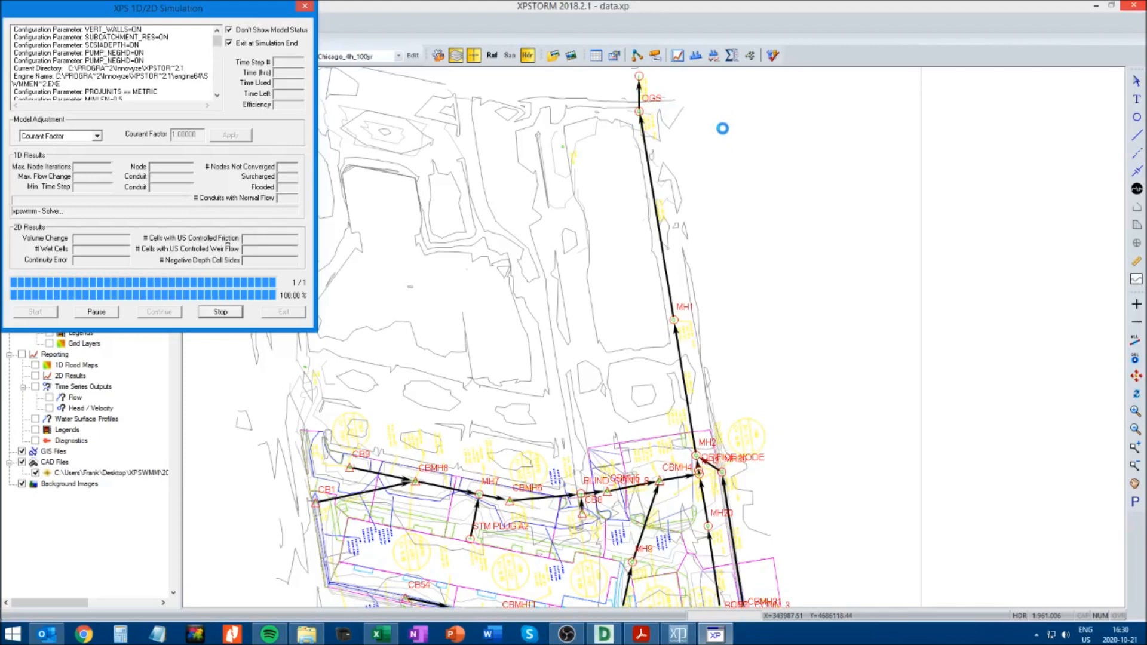
pyautogui.click(679, 375)
pyautogui.click(638, 103)
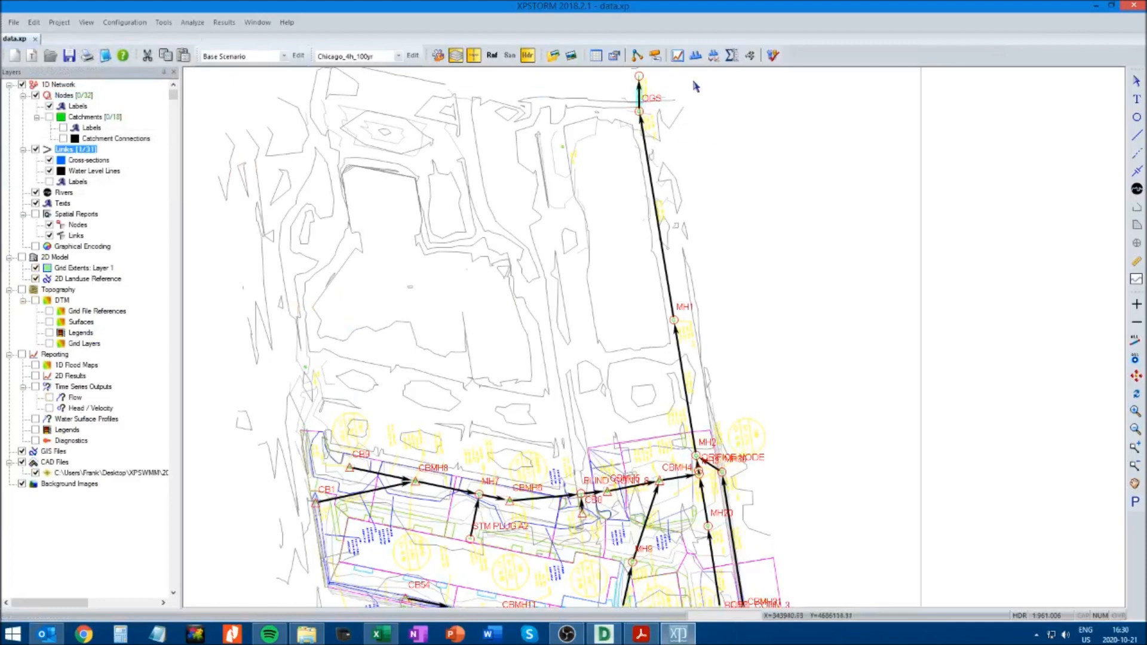
pyautogui.click(678, 55)
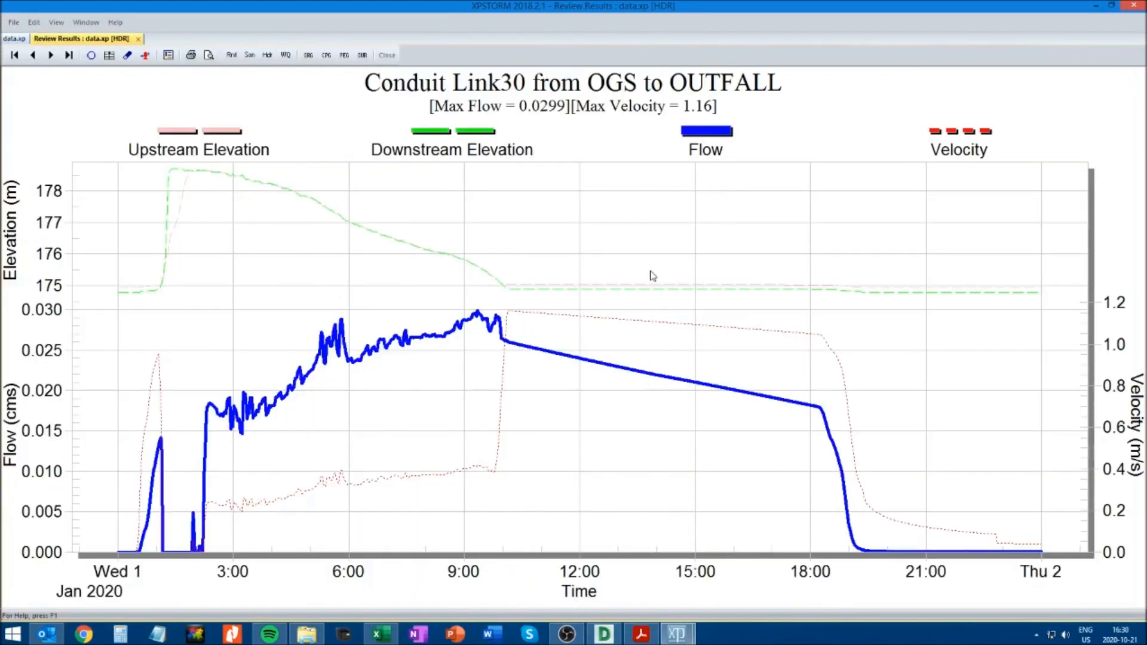
pyautogui.click(138, 38)
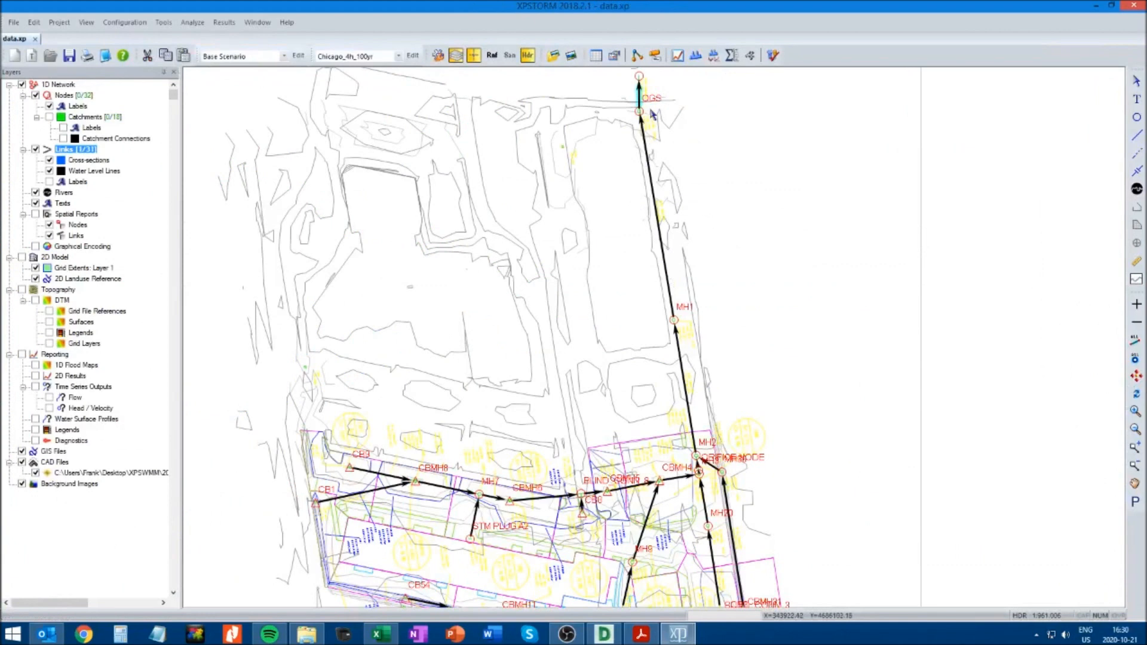
# Examine the OUTFALL node's outlet control type and Tide Gate option, accept the node dialogs and clear the selection
pyautogui.click(638, 75)
pyautogui.rightClick(639, 76)
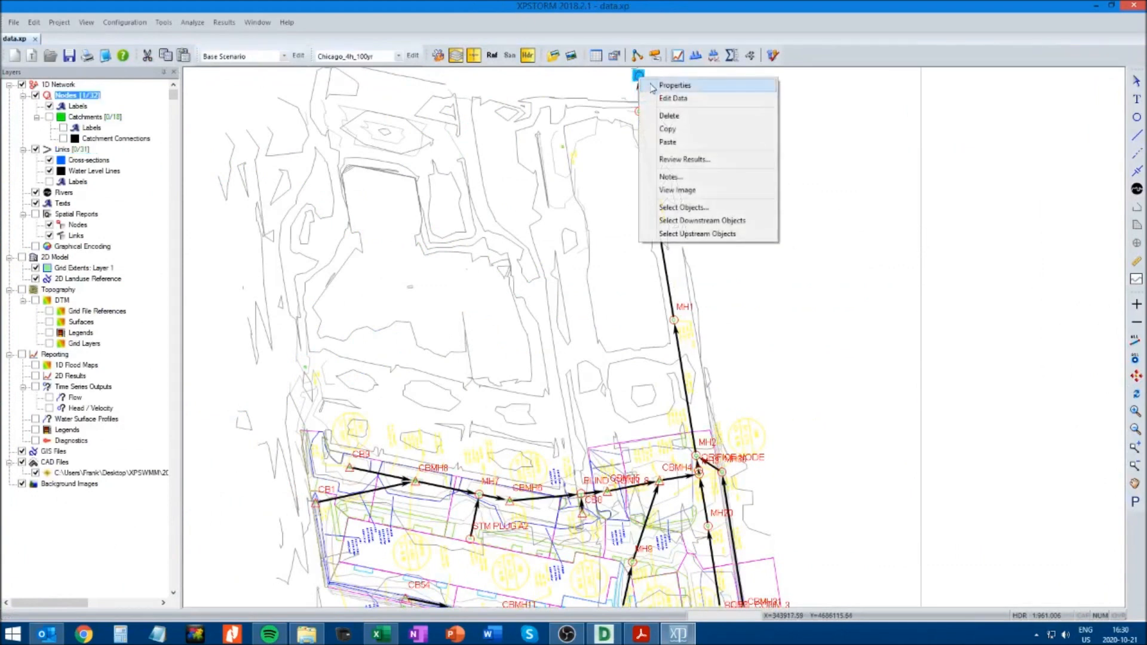
pyautogui.click(662, 99)
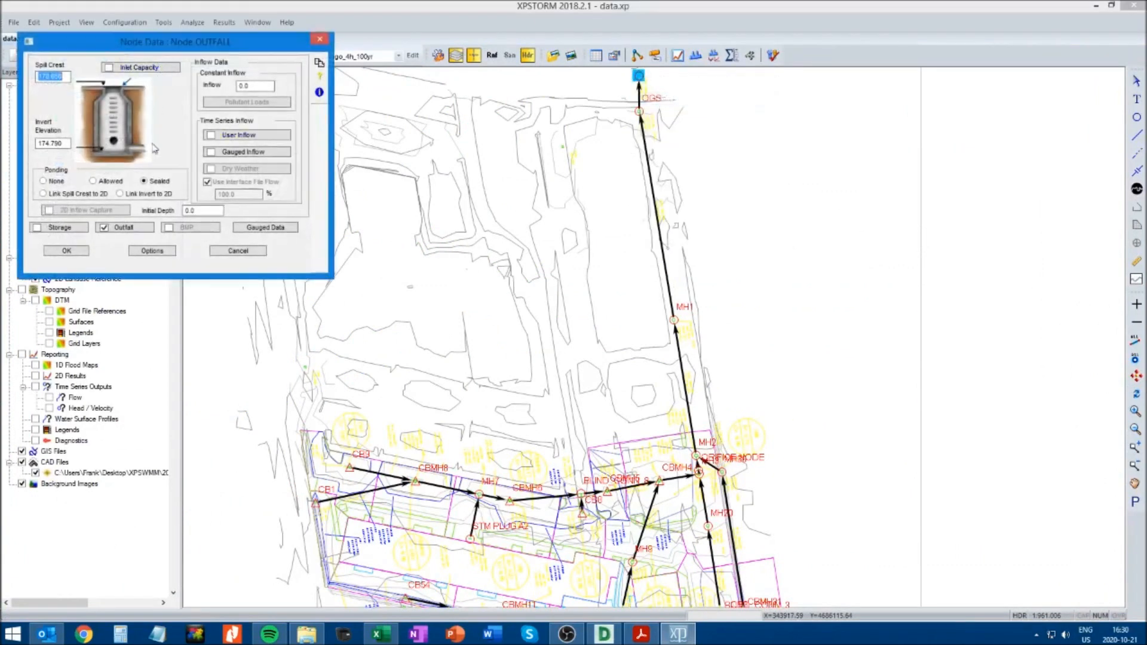
pyautogui.click(120, 228)
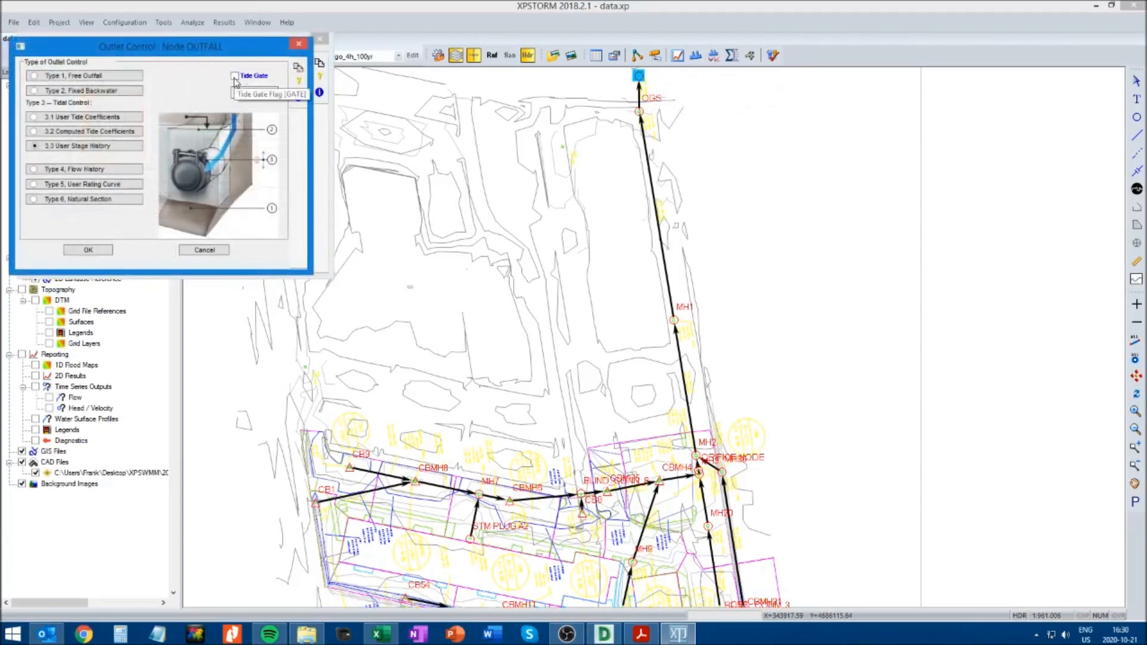
pyautogui.click(89, 250)
pyautogui.click(78, 253)
pyautogui.click(746, 246)
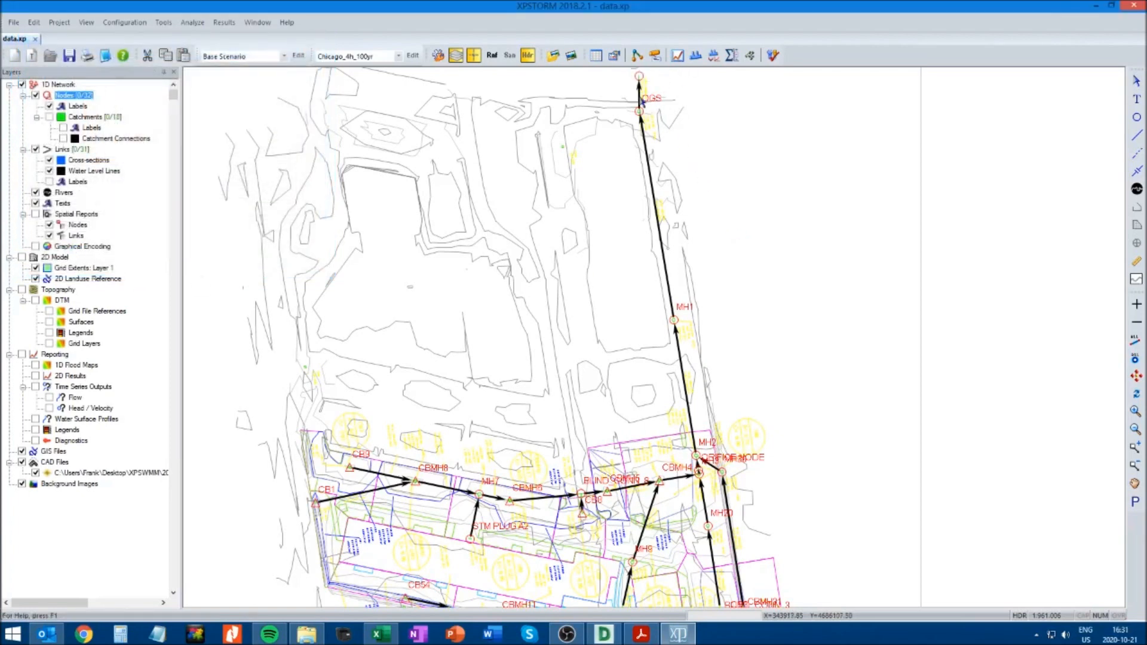
# View the dynamic long section of the conduit from OGS to OUTFALL, and close it
pyautogui.click(642, 102)
pyautogui.click(695, 55)
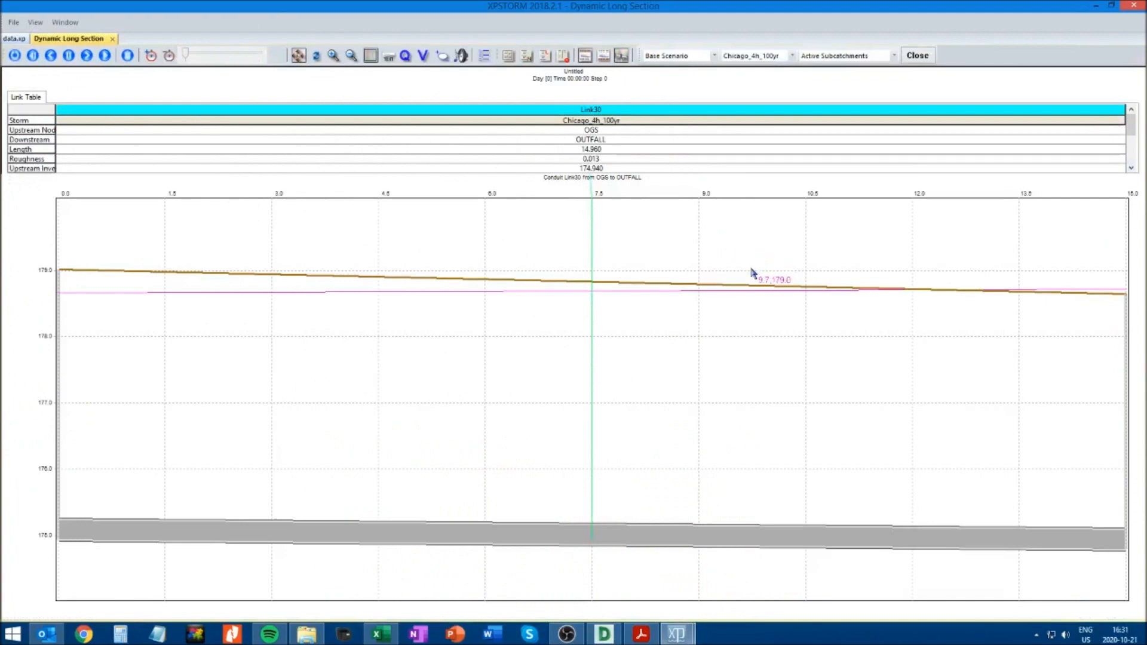
pyautogui.click(112, 39)
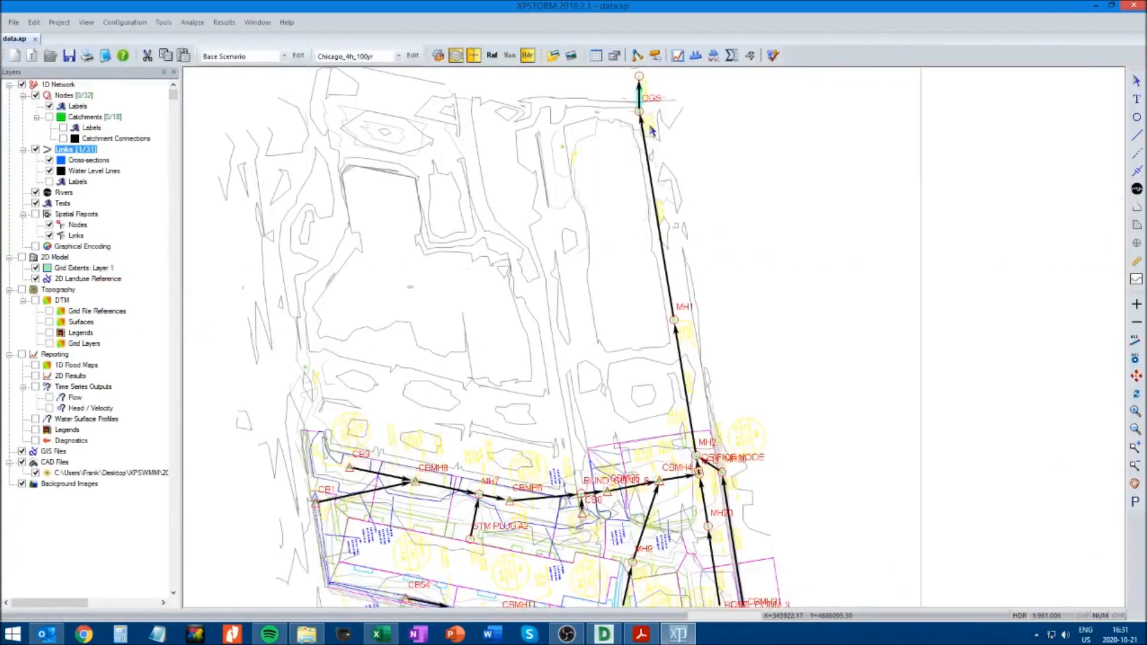
# Review the results graph of the conduit from OGS to OUTFALL, and close it
pyautogui.click(678, 56)
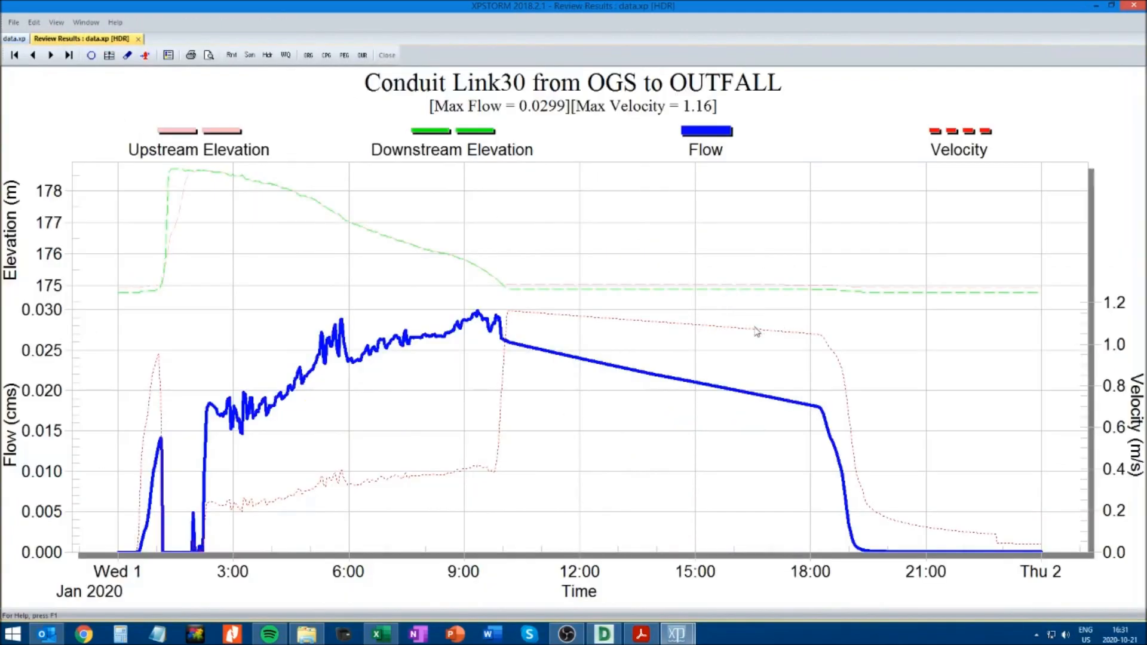
pyautogui.click(138, 39)
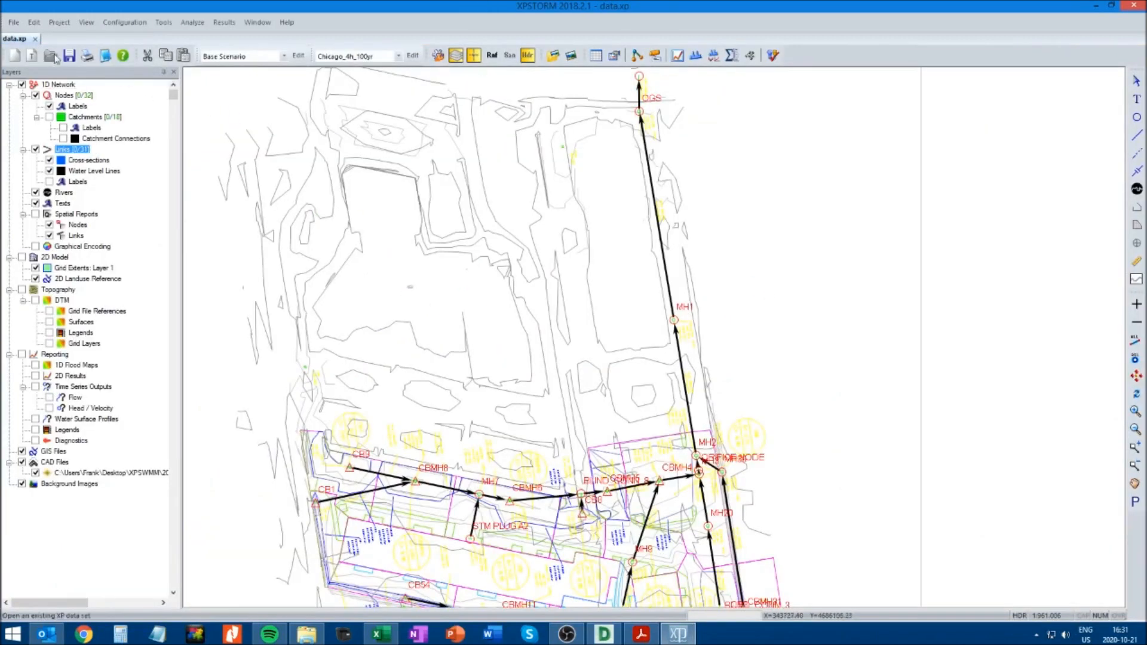
# Check the OUTFALL node's outlet control type and Tide Gate option, and accept both dialogs
pyautogui.click(638, 74)
pyautogui.rightClick(639, 75)
pyautogui.click(661, 98)
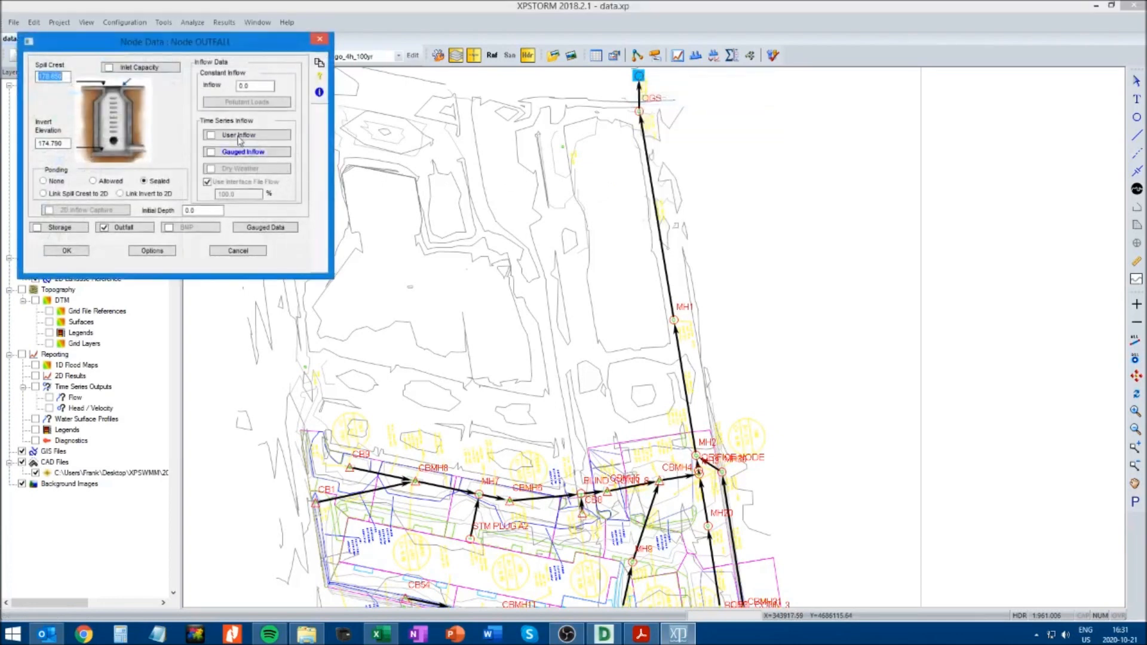
pyautogui.click(130, 227)
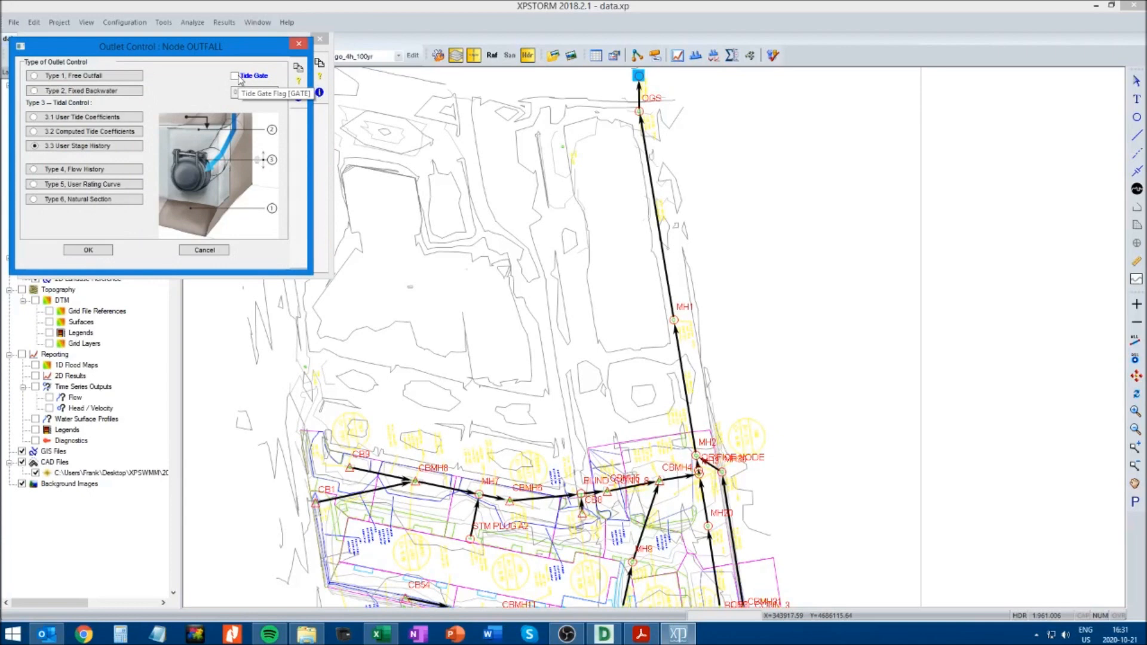
pyautogui.click(107, 250)
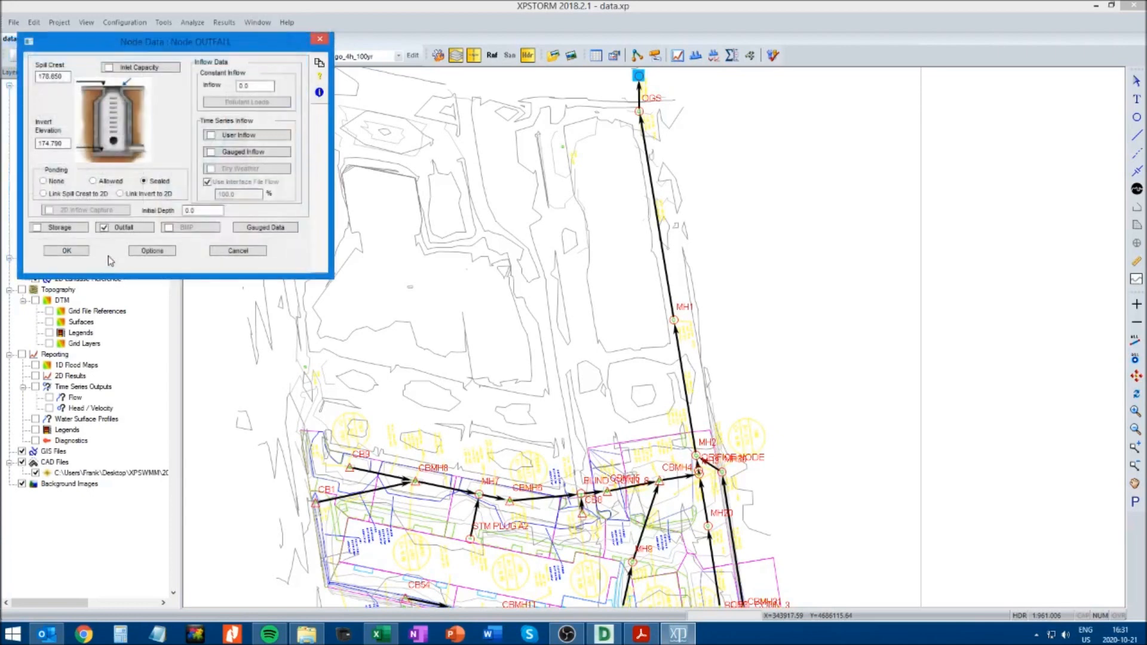
pyautogui.click(83, 250)
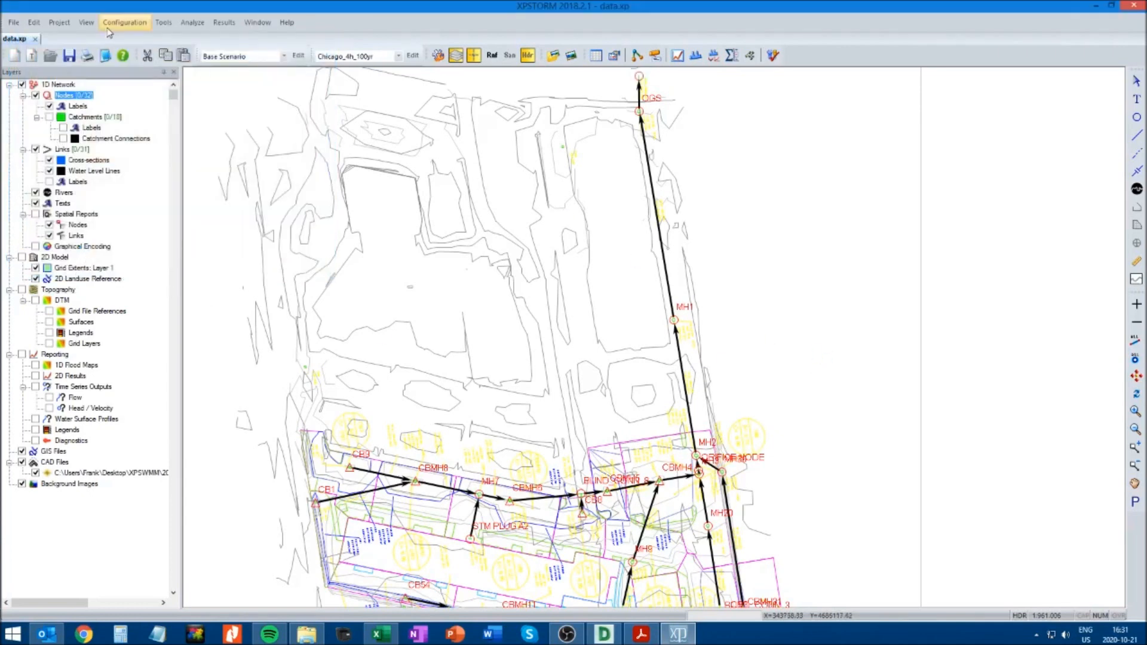
# Save the model and solve it again with the Chicago_4h_100yr storm
pyautogui.click(70, 58)
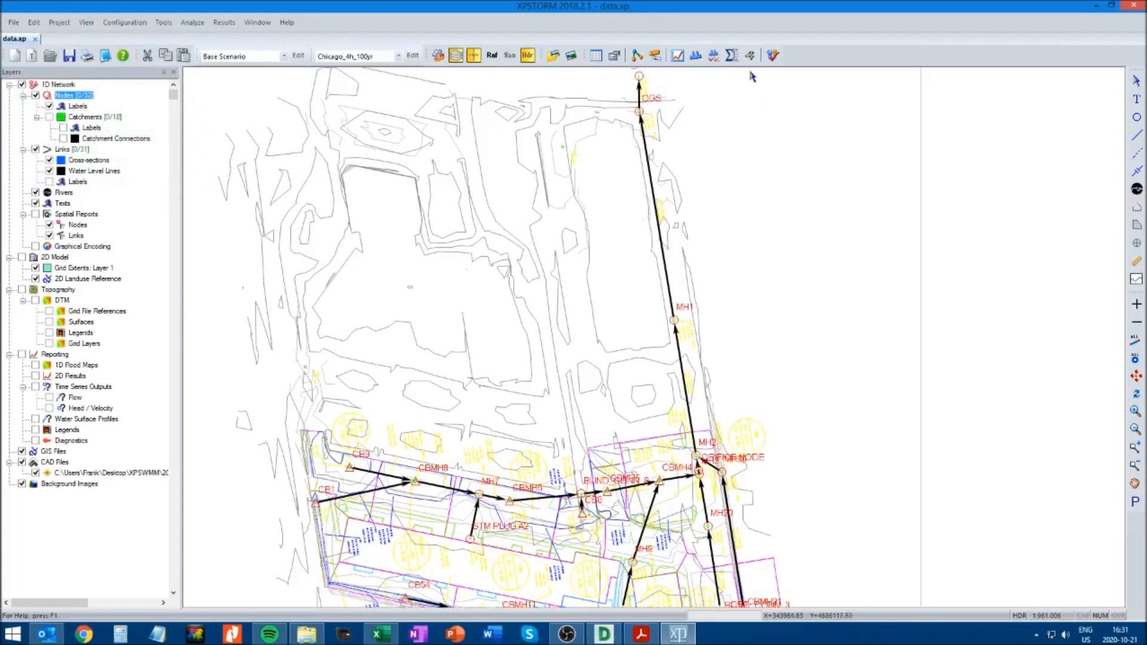
pyautogui.click(774, 56)
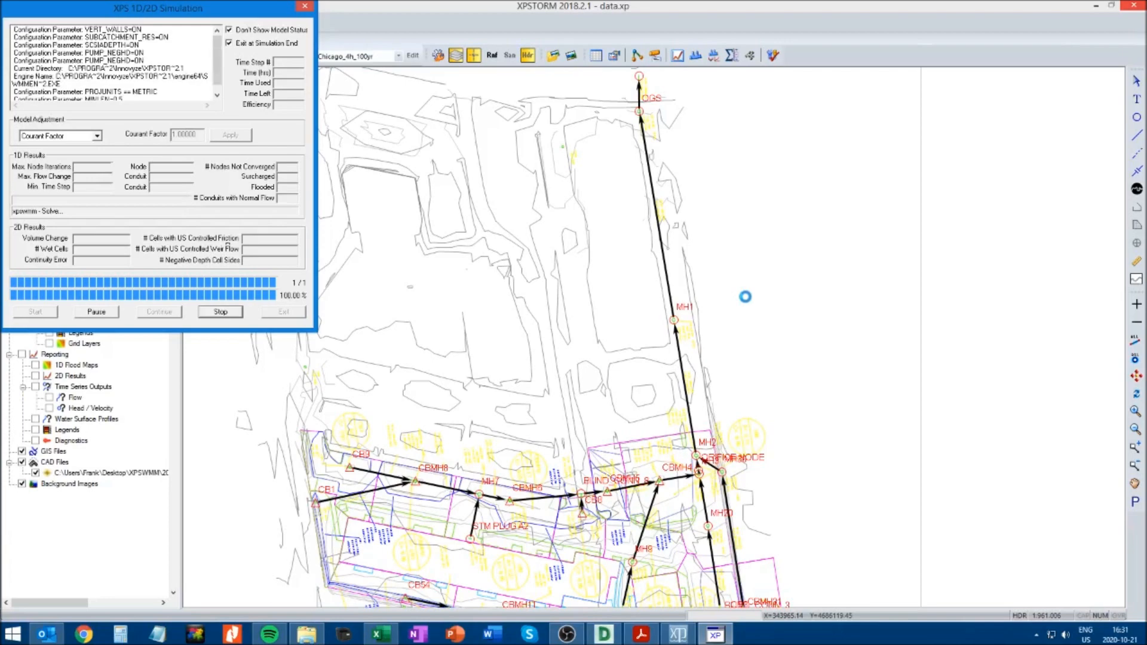
pyautogui.click(661, 371)
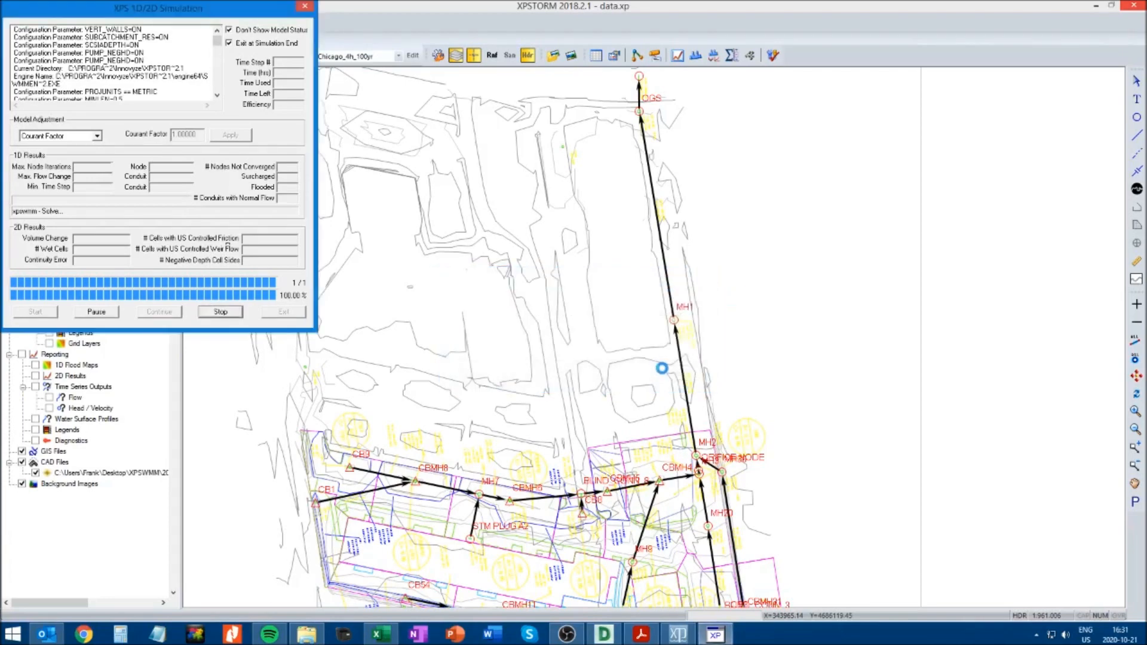
# Review the flow and velocity graph of the conduit from OGS to OUTFALL, and close it
pyautogui.click(640, 94)
pyautogui.click(678, 57)
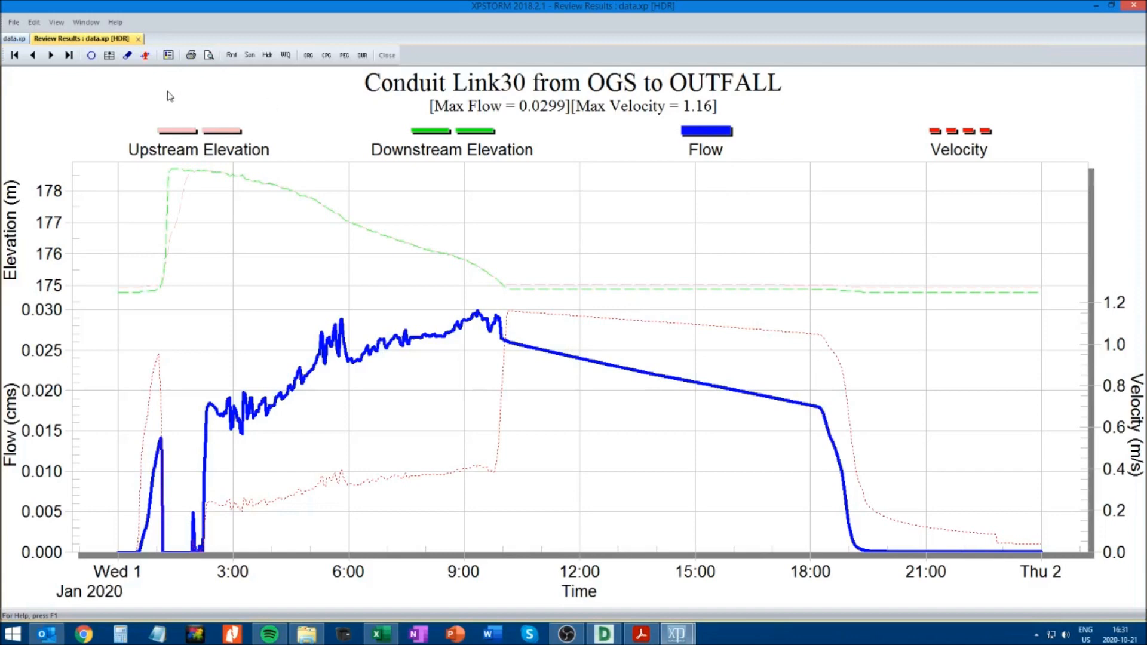
pyautogui.click(139, 39)
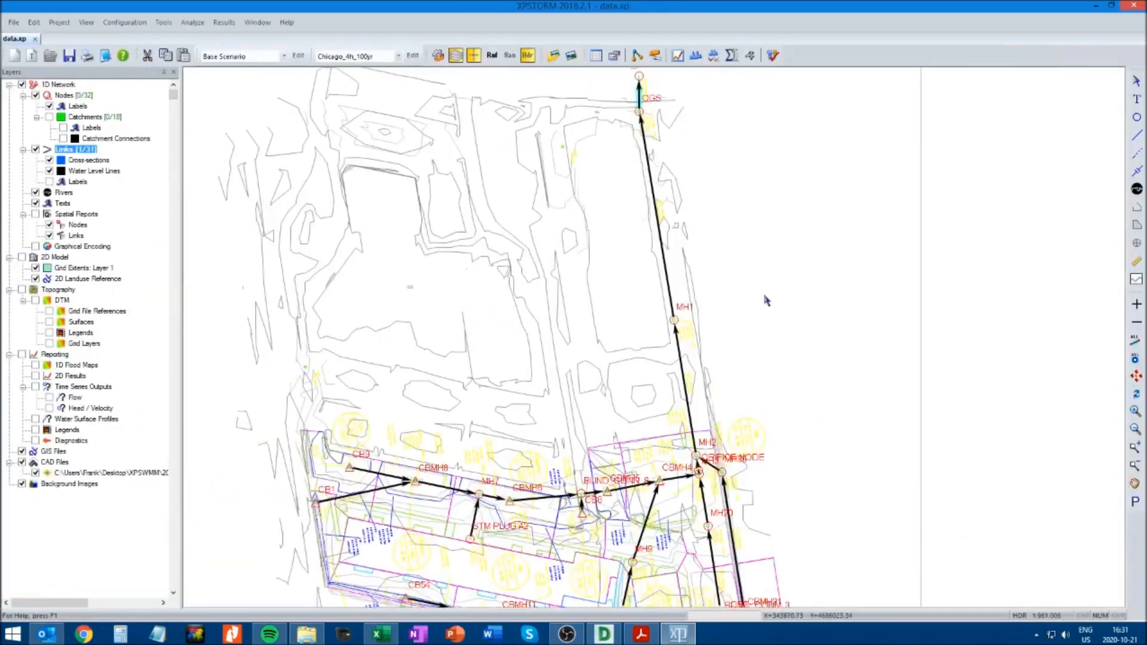
# Enable the Tide Gate option in the OUTFALL node's outlet control, and accept the node data
pyautogui.click(639, 76)
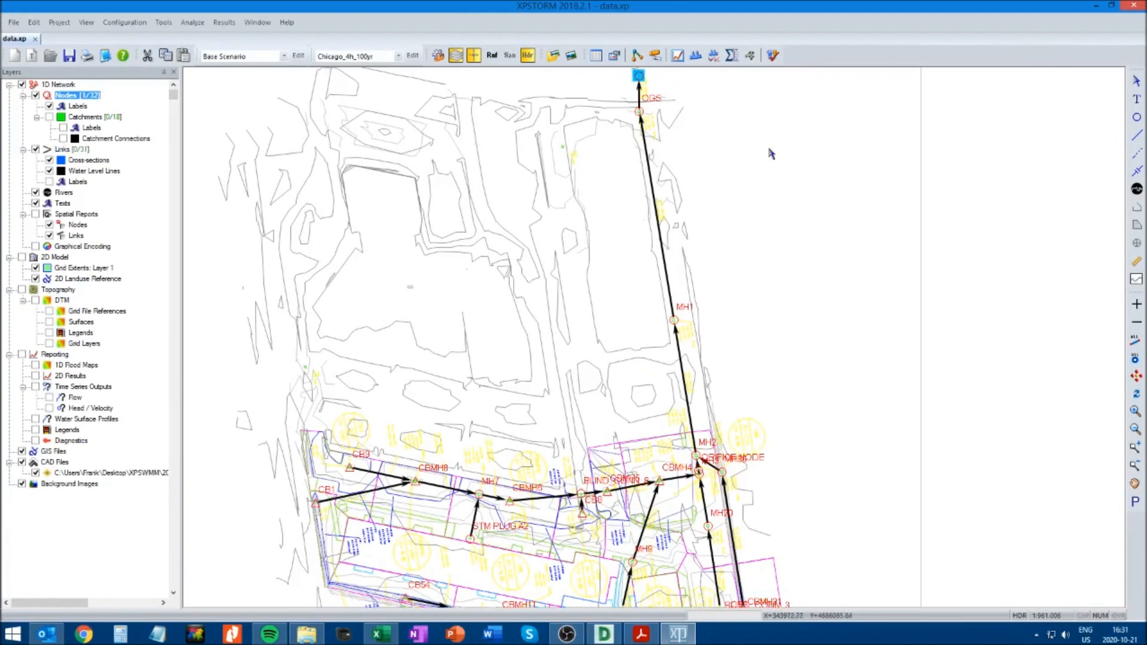
pyautogui.click(1135, 484)
pyautogui.moveTo(819, 210); pyautogui.dragTo(767, 435)
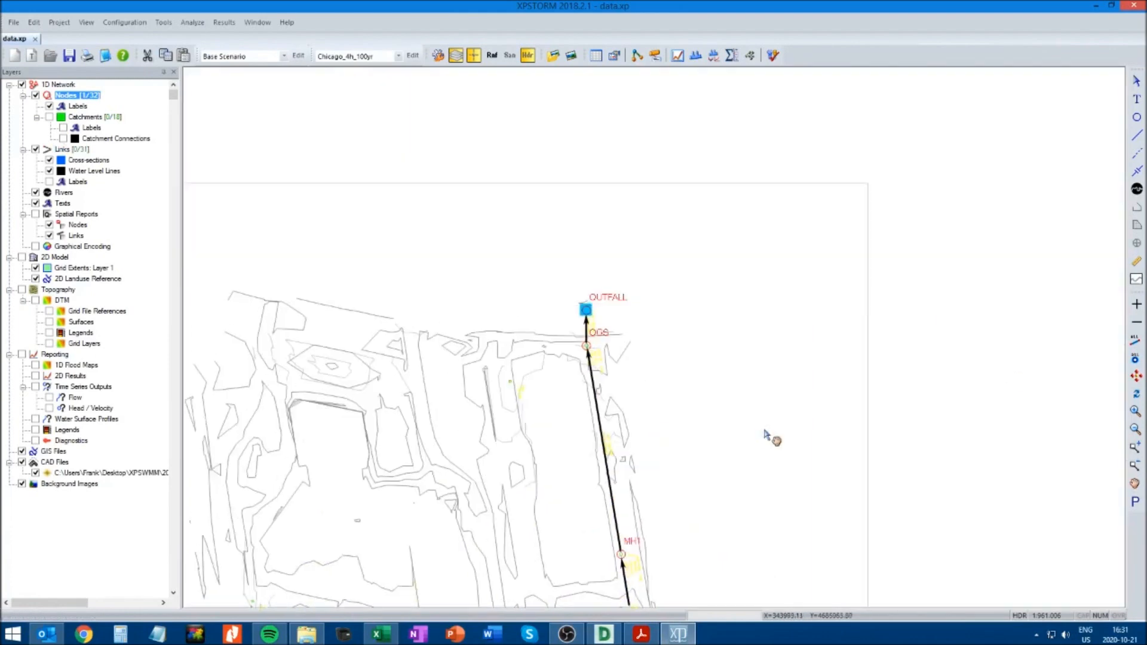
pyautogui.click(1136, 81)
pyautogui.rightClick(584, 309)
pyautogui.click(615, 327)
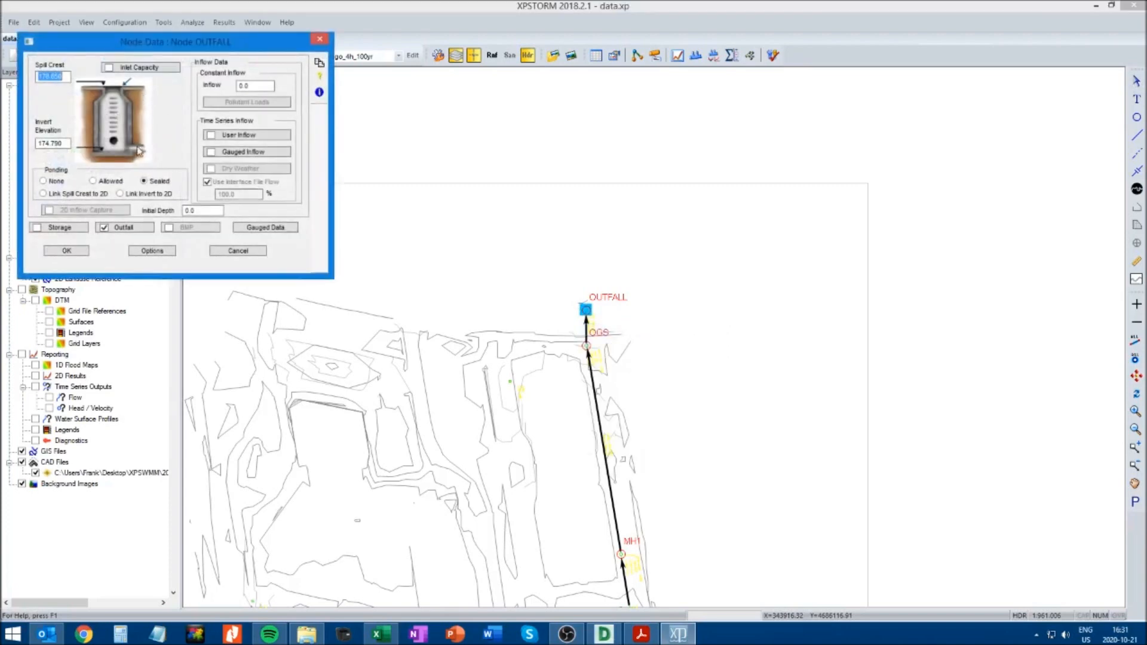
pyautogui.click(123, 227)
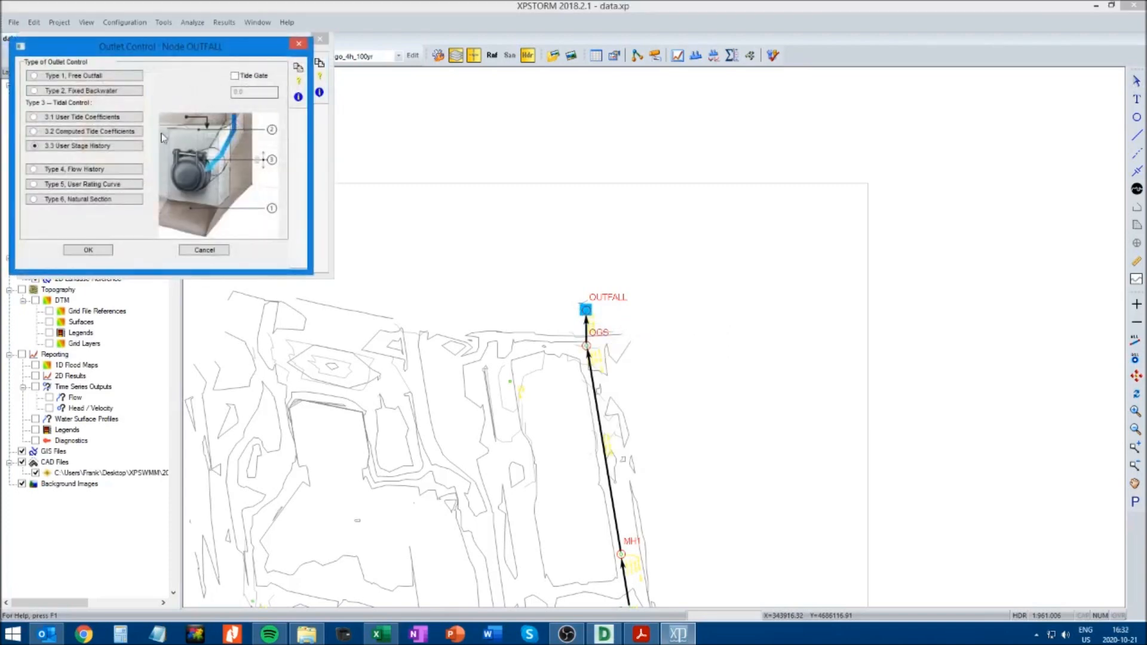
pyautogui.click(235, 75)
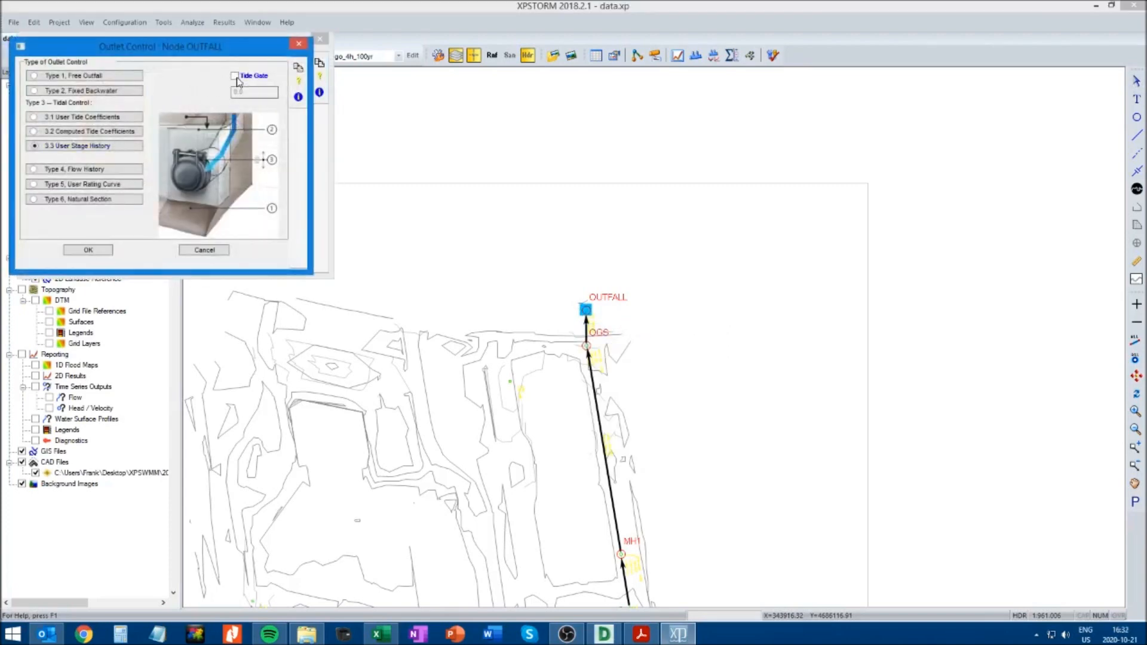
pyautogui.click(88, 250)
pyautogui.click(67, 251)
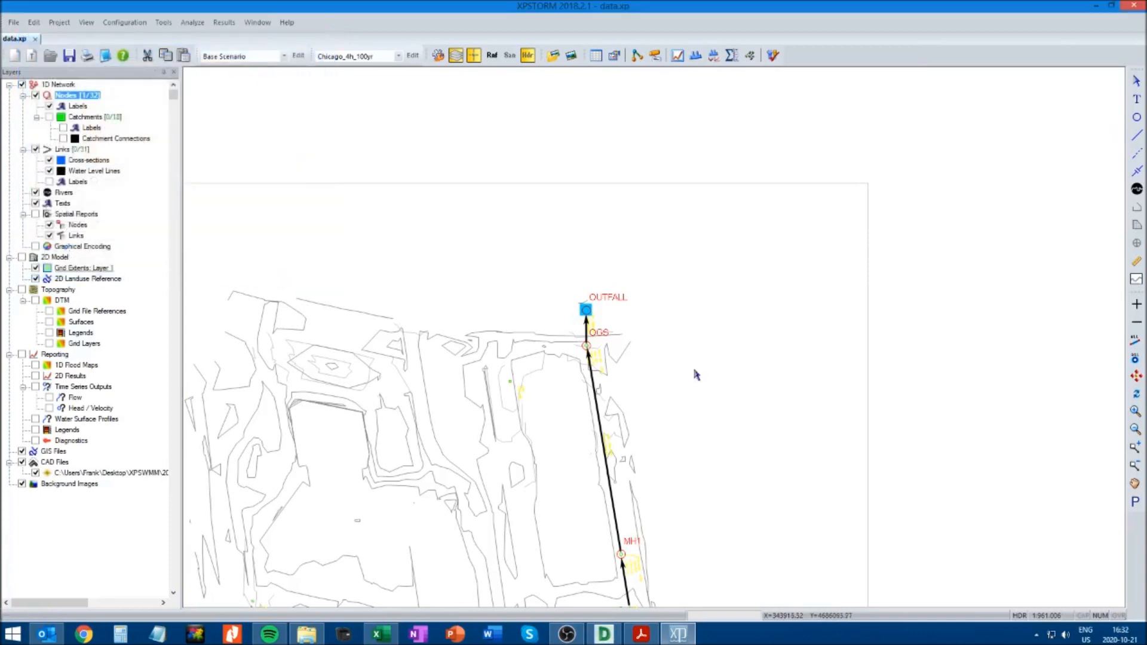
# Solve the model again and review the flow graph of the conduit from OGS to OUTFALL
pyautogui.moveTo(100, 73); pyautogui.dragTo(104, 98)
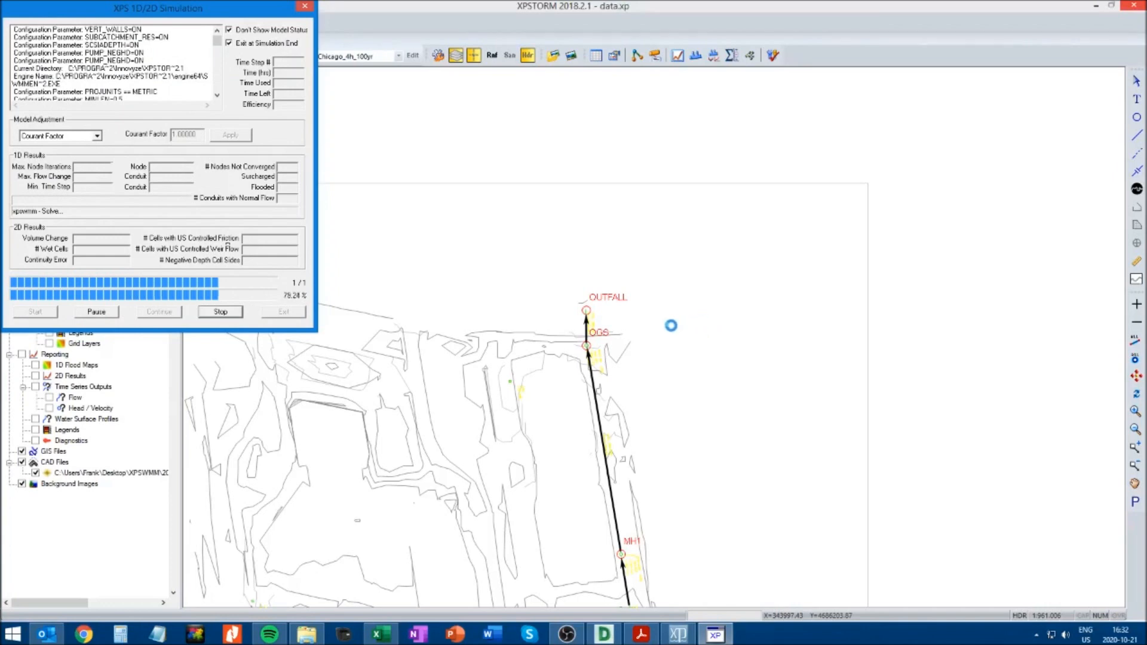
pyautogui.click(673, 371)
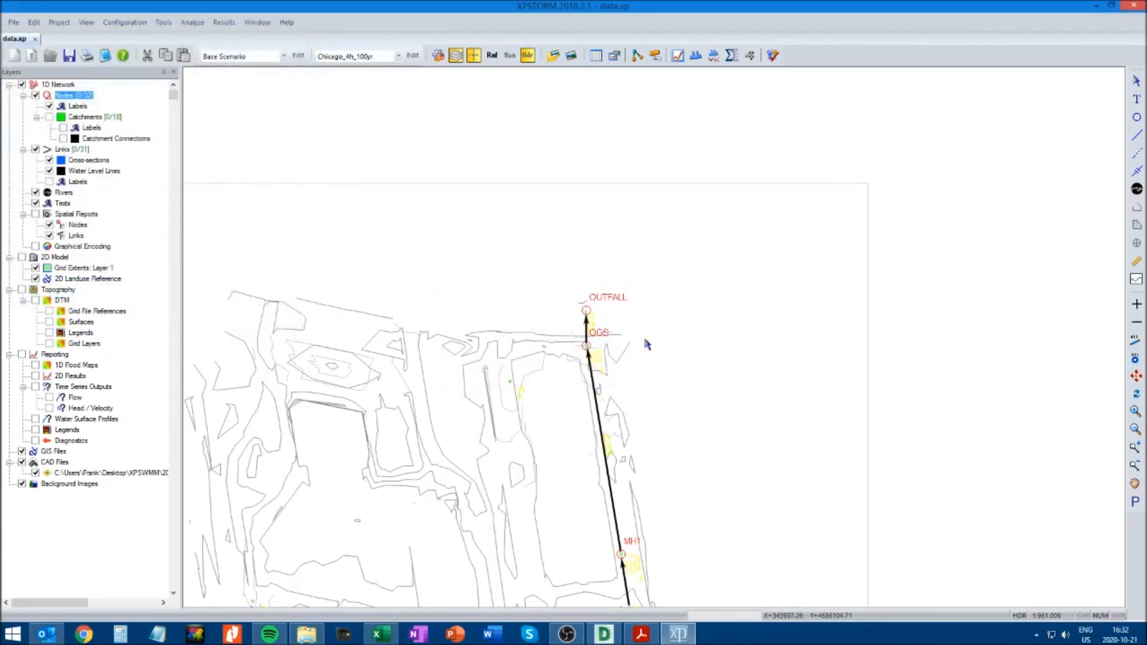
pyautogui.click(589, 332)
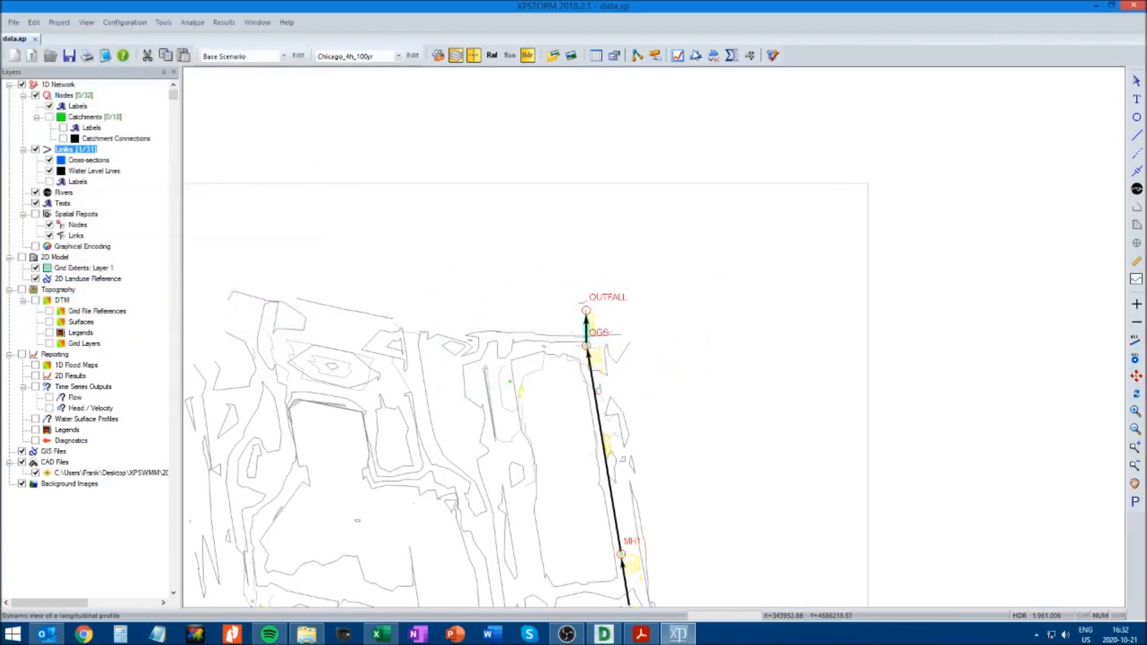
pyautogui.click(679, 56)
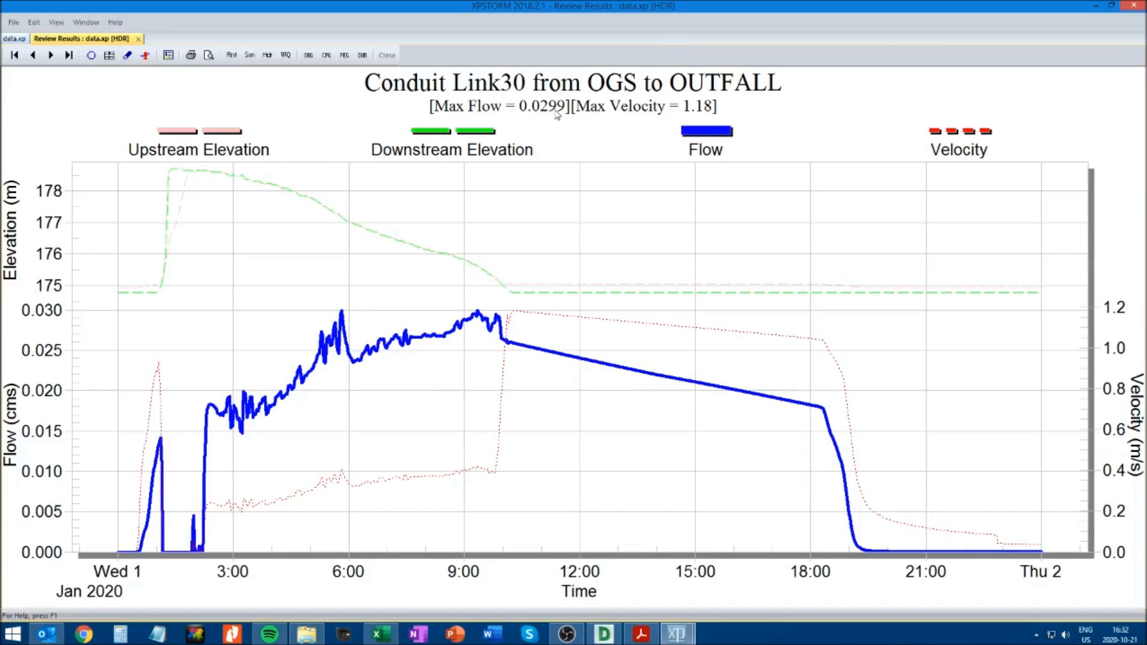
pyautogui.click(138, 38)
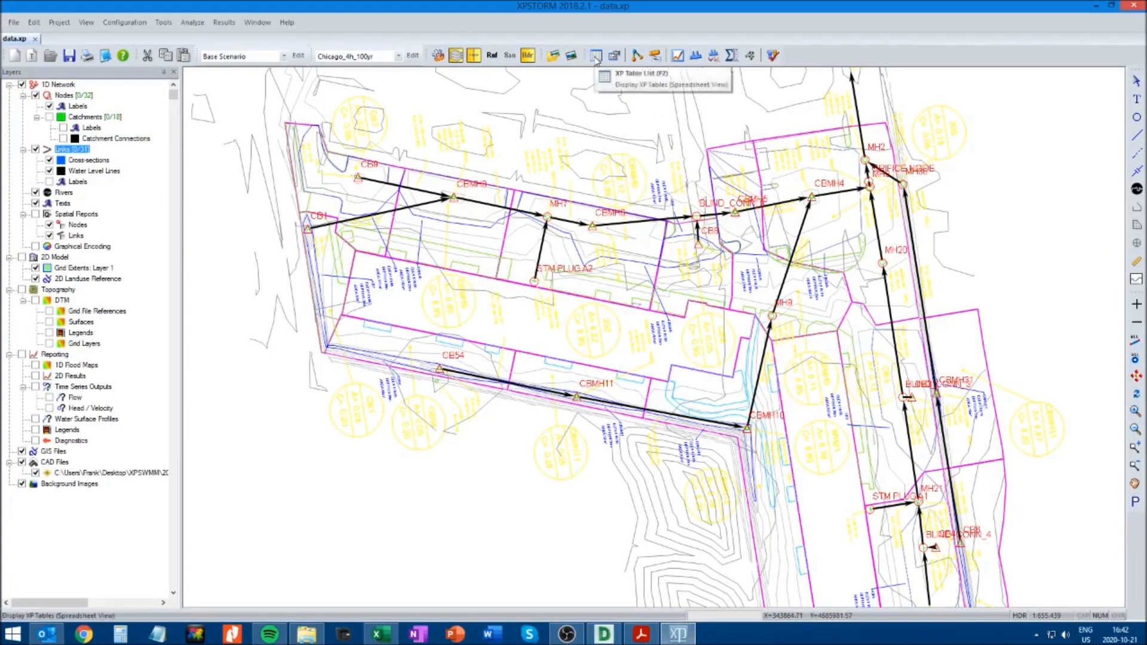
# Open the XP Tables and examine the variables selected for the Link Table, without changing them
pyautogui.click(596, 56)
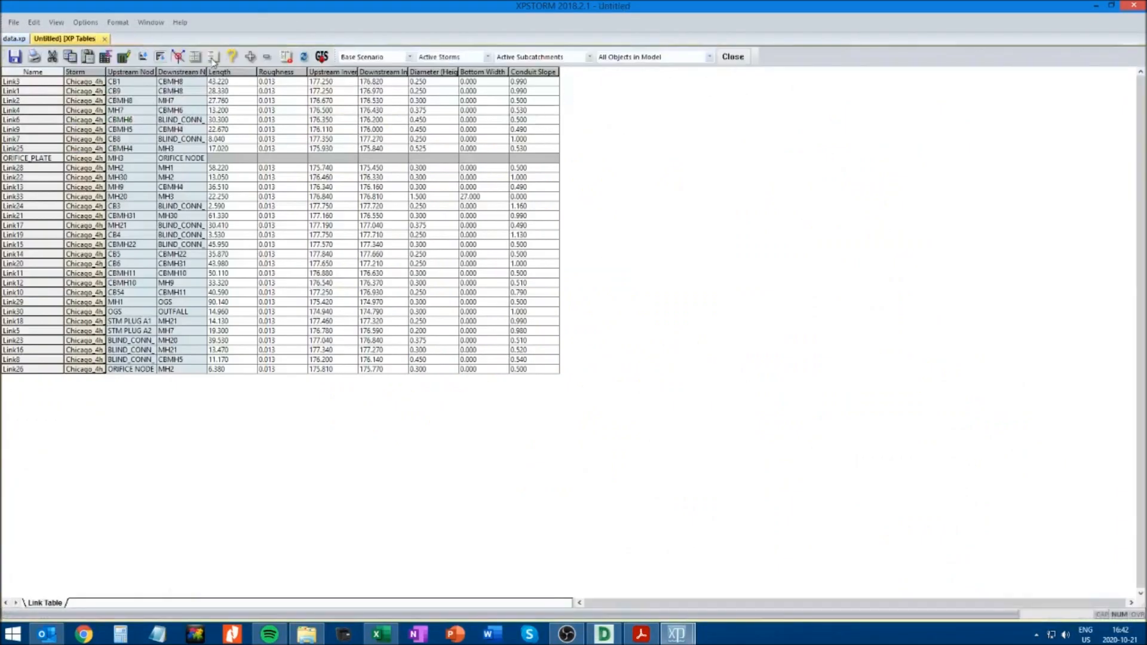
pyautogui.click(212, 60)
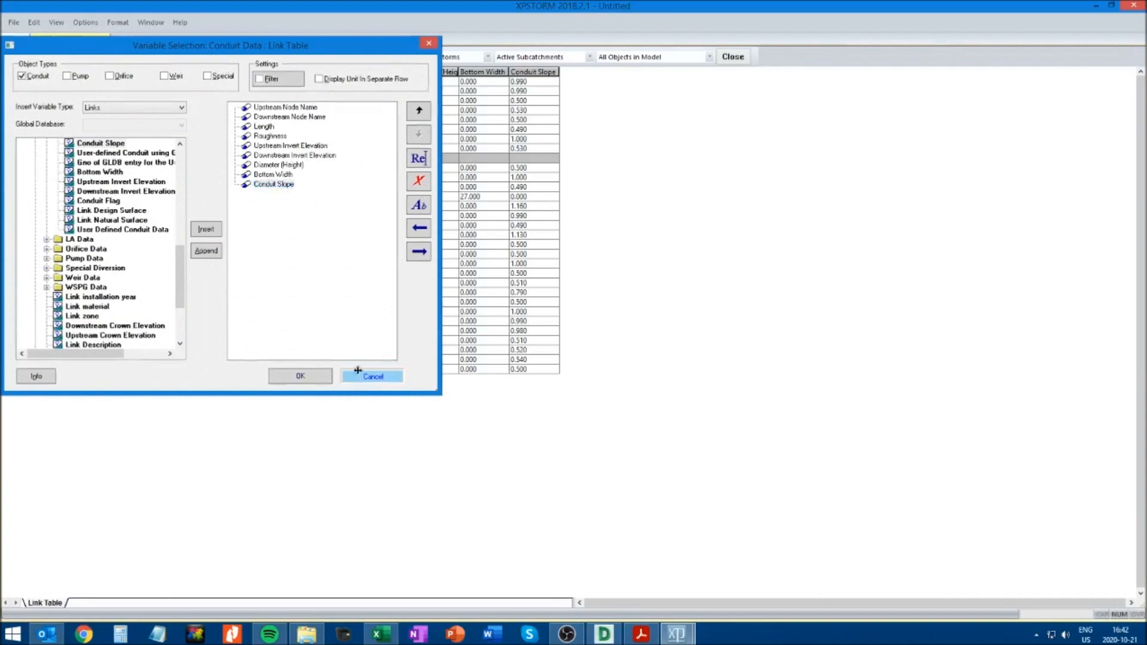
pyautogui.click(360, 377)
# Add a new table for node objects named "Node Table" to the XP Table List
pyautogui.click(192, 60)
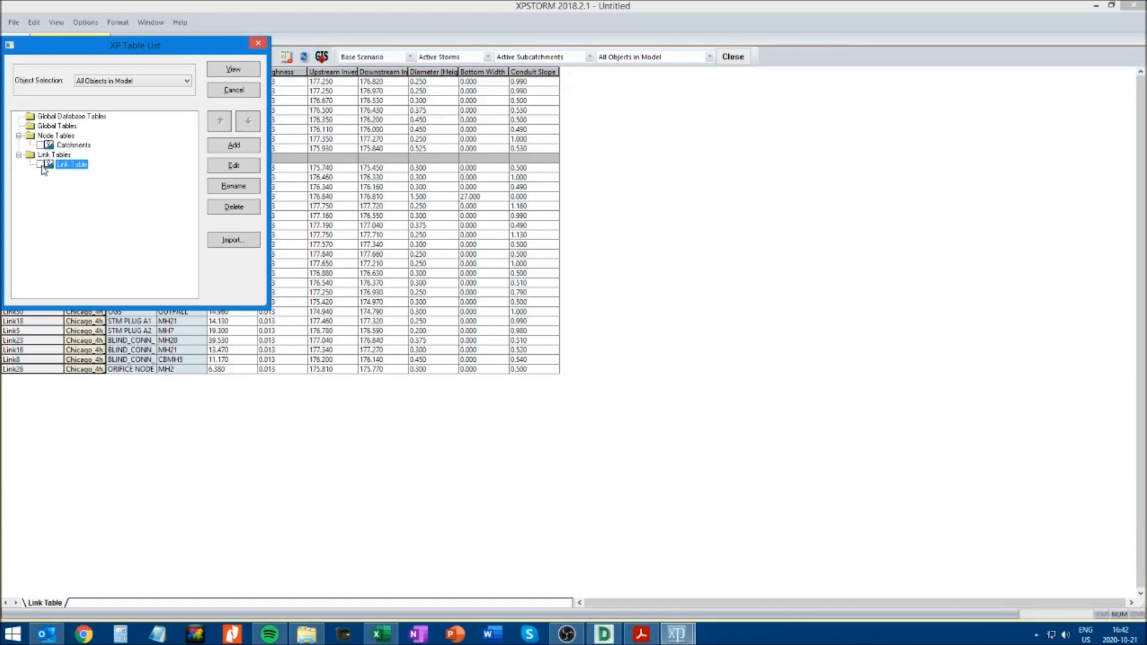
pyautogui.click(45, 137)
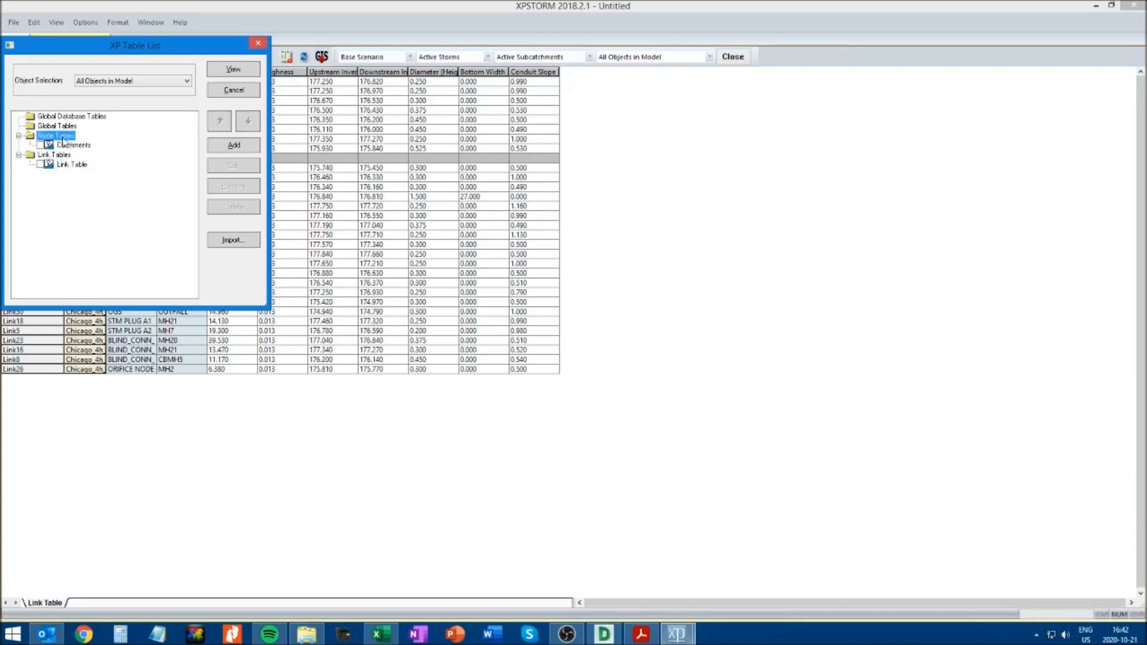
pyautogui.click(230, 146)
pyautogui.moveTo(102, 55); pyautogui.dragTo(392, 220)
pyautogui.click(383, 279)
pyautogui.write('Node Table')
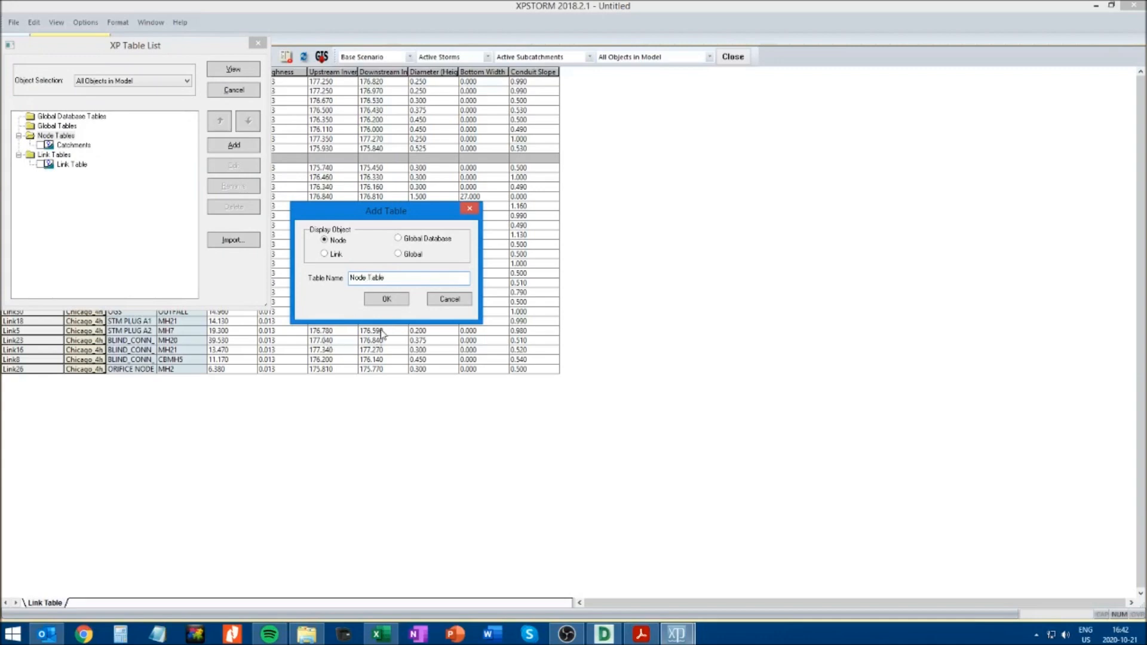
pyautogui.click(386, 299)
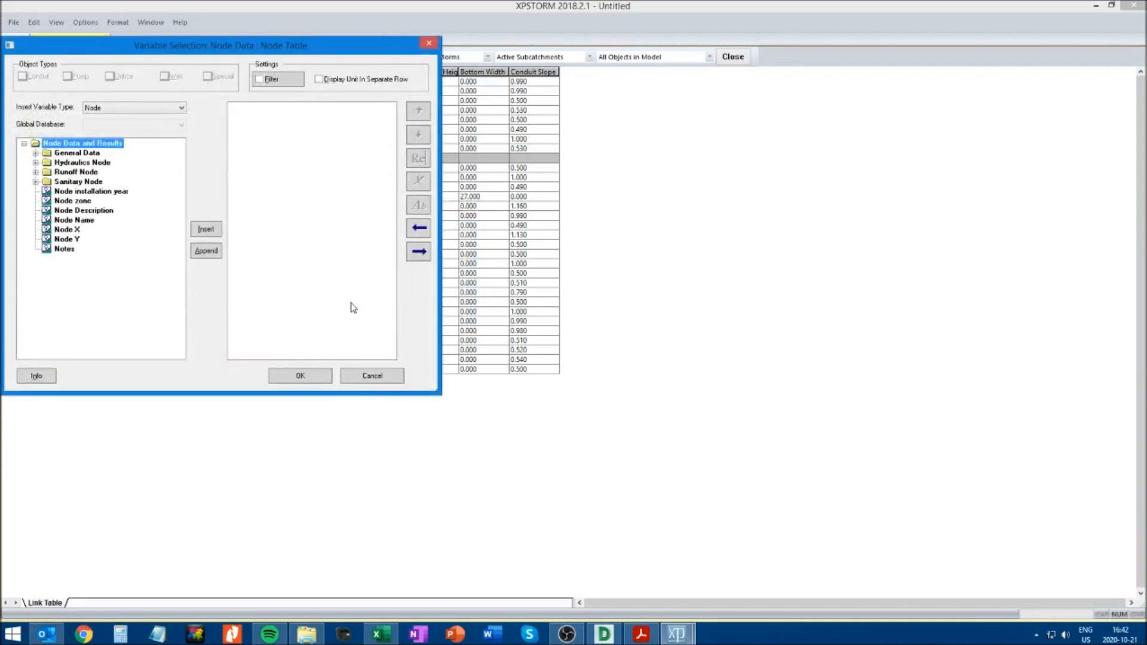
# Examine the variables available for the Node Table under General Data and HDR Node Data, including Storage Node Data
pyautogui.moveTo(207, 52); pyautogui.dragTo(444, 150)
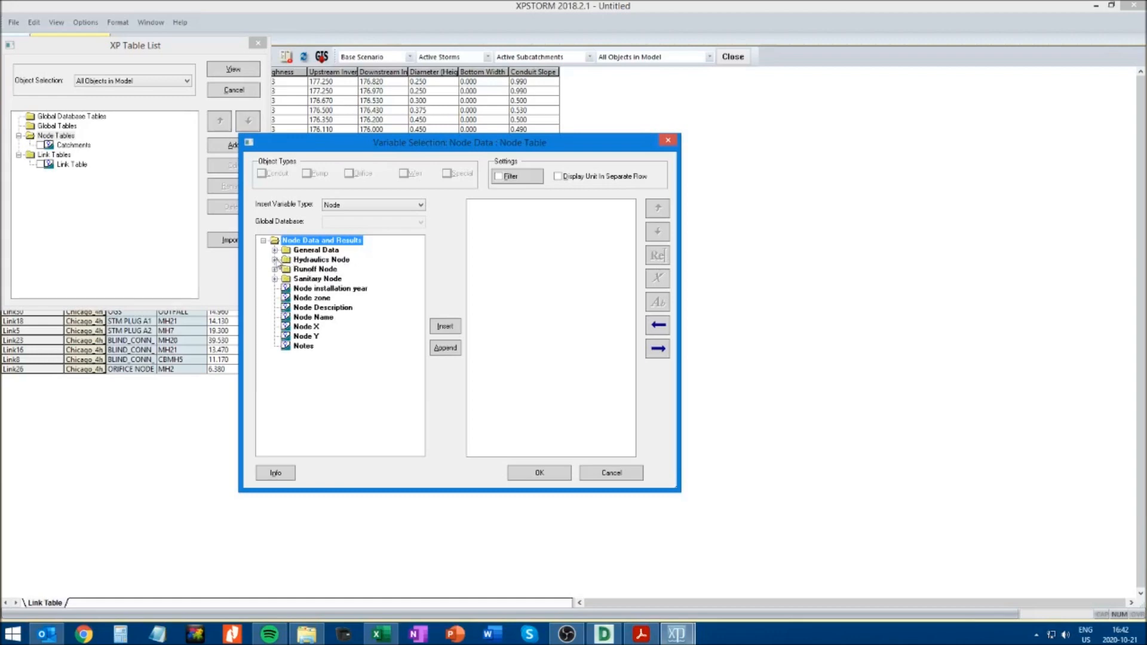
pyautogui.click(276, 250)
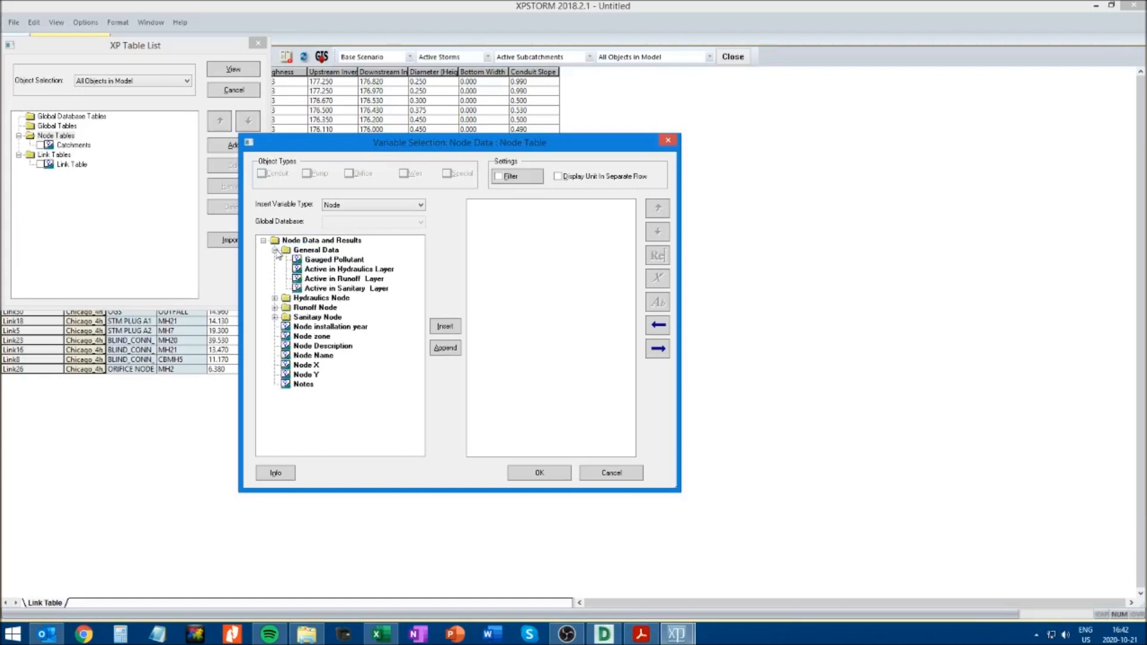
pyautogui.click(276, 250)
pyautogui.click(276, 260)
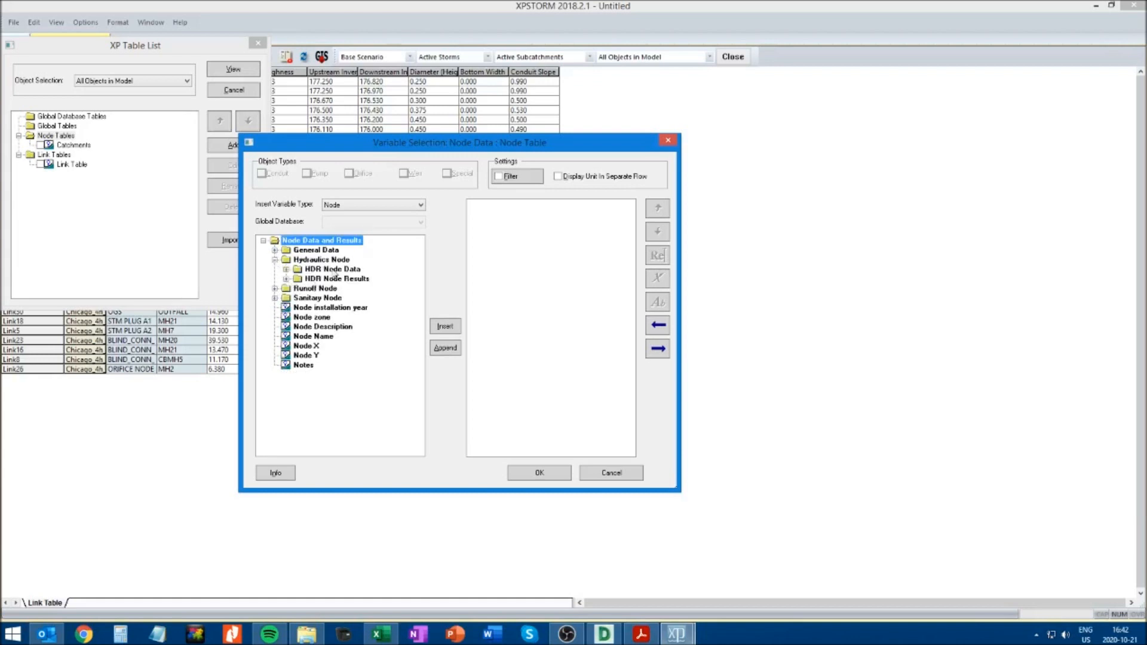
pyautogui.click(286, 270)
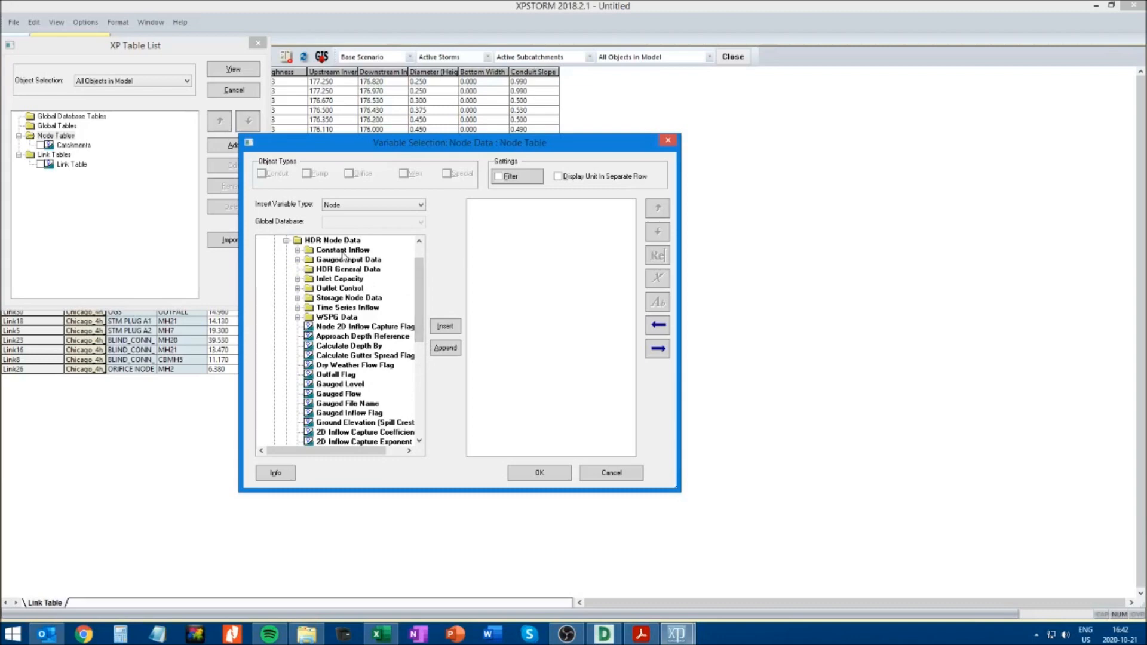
pyautogui.click(297, 298)
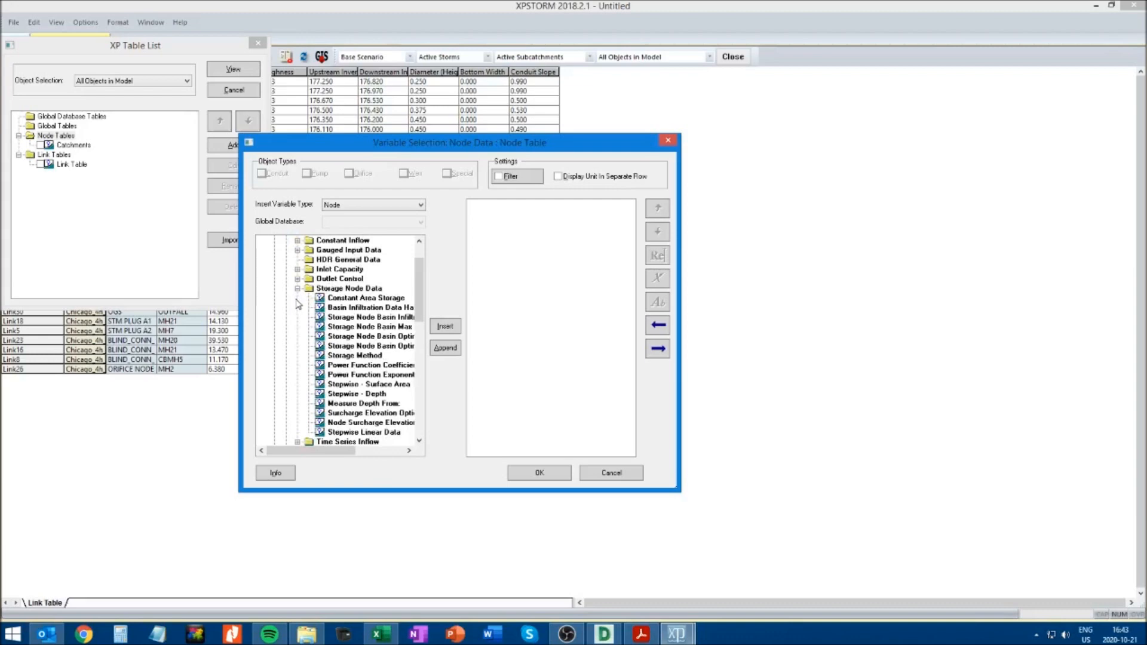
pyautogui.click(297, 289)
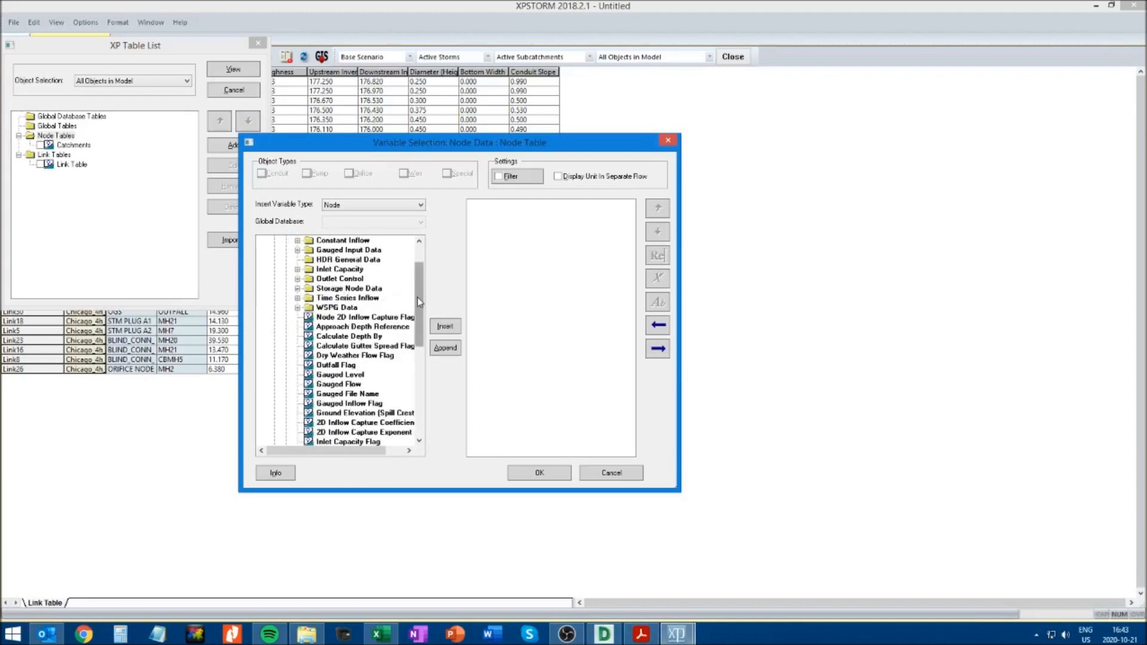
pyautogui.scroll(2, 417, 296)
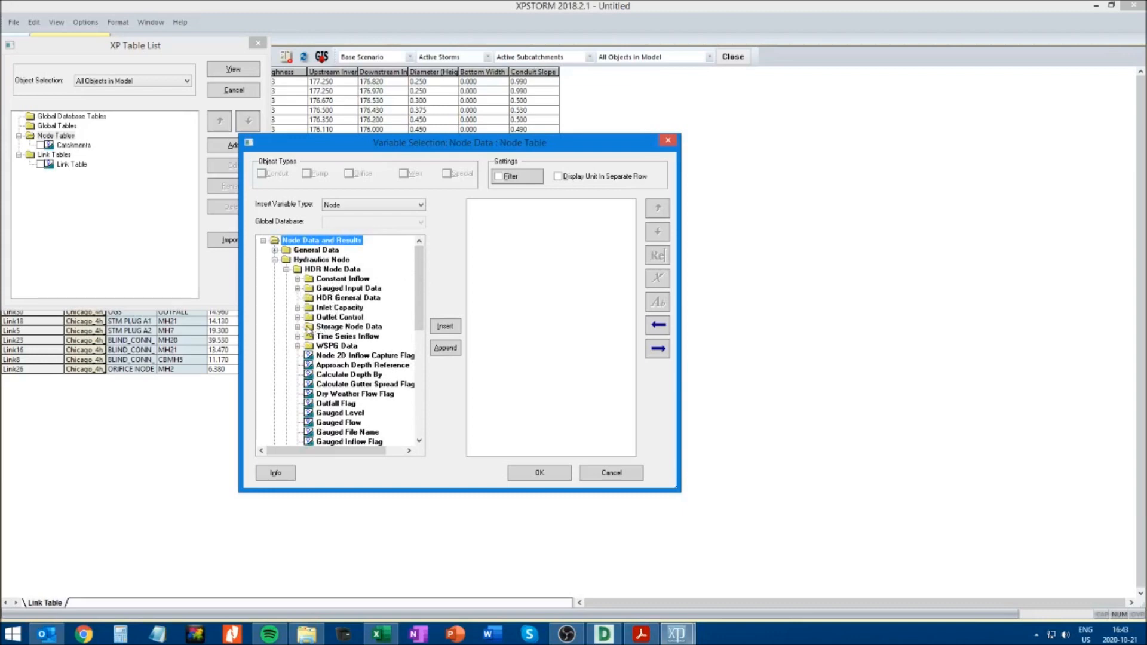
pyautogui.click(297, 327)
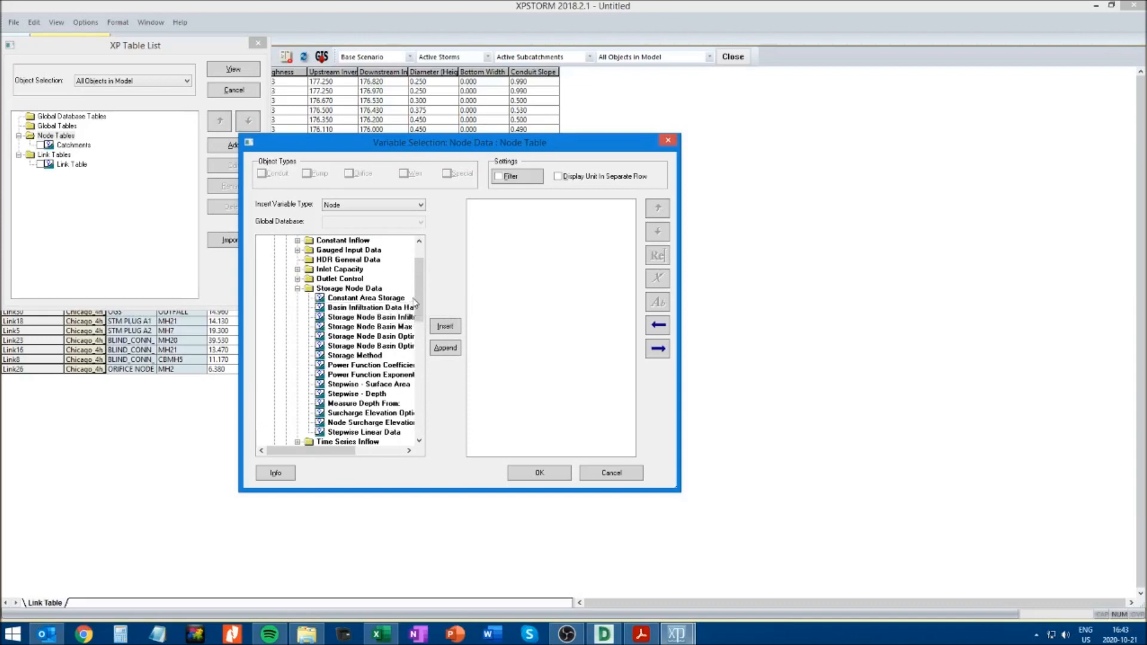
pyautogui.moveTo(417, 294); pyautogui.dragTo(418, 303)
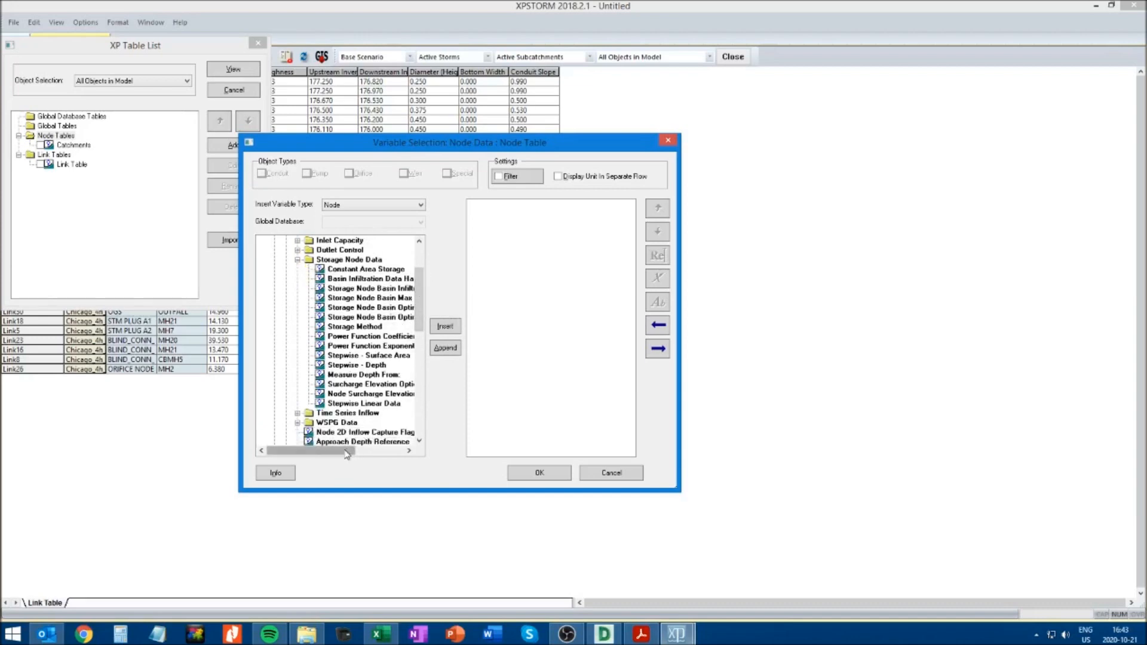
pyautogui.moveTo(344, 451); pyautogui.dragTo(365, 451)
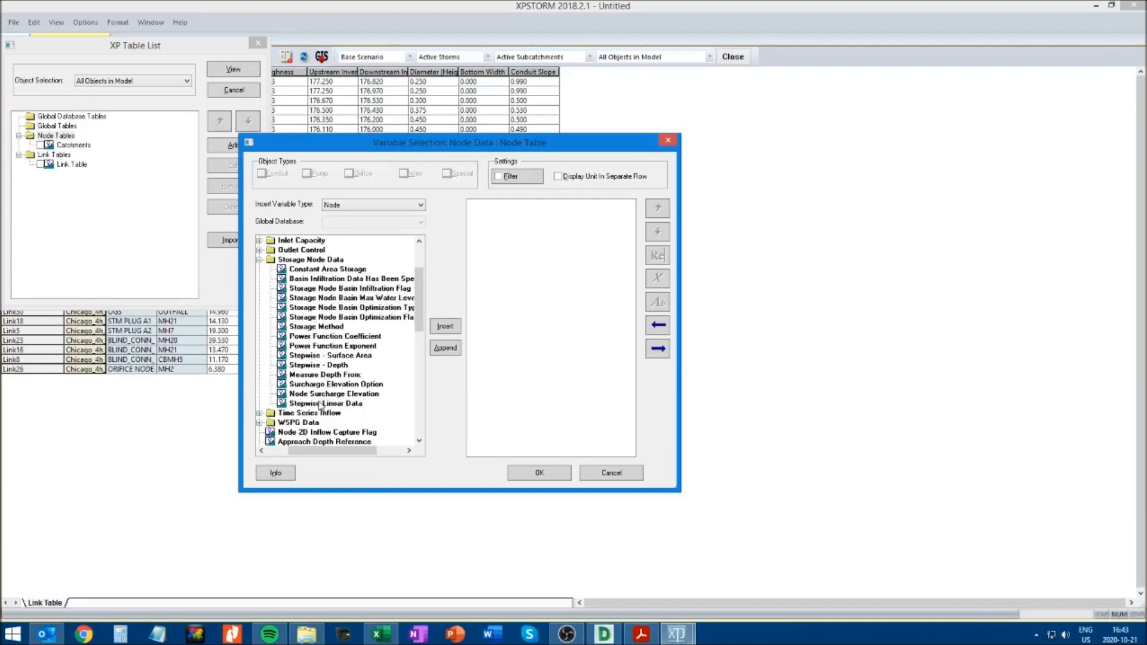
pyautogui.click(282, 453)
pyautogui.click(298, 259)
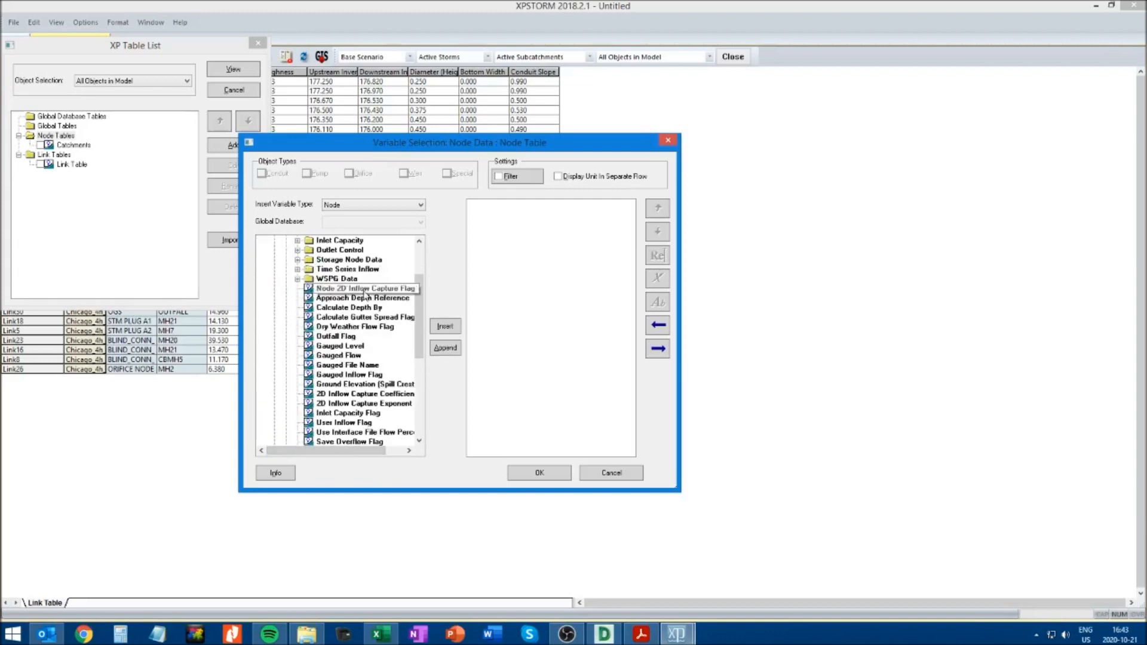
pyautogui.moveTo(417, 300)
pyautogui.mouseDown()
pyautogui.moveTo(421, 316)
pyautogui.moveTo(422, 304)
pyautogui.mouseUp()
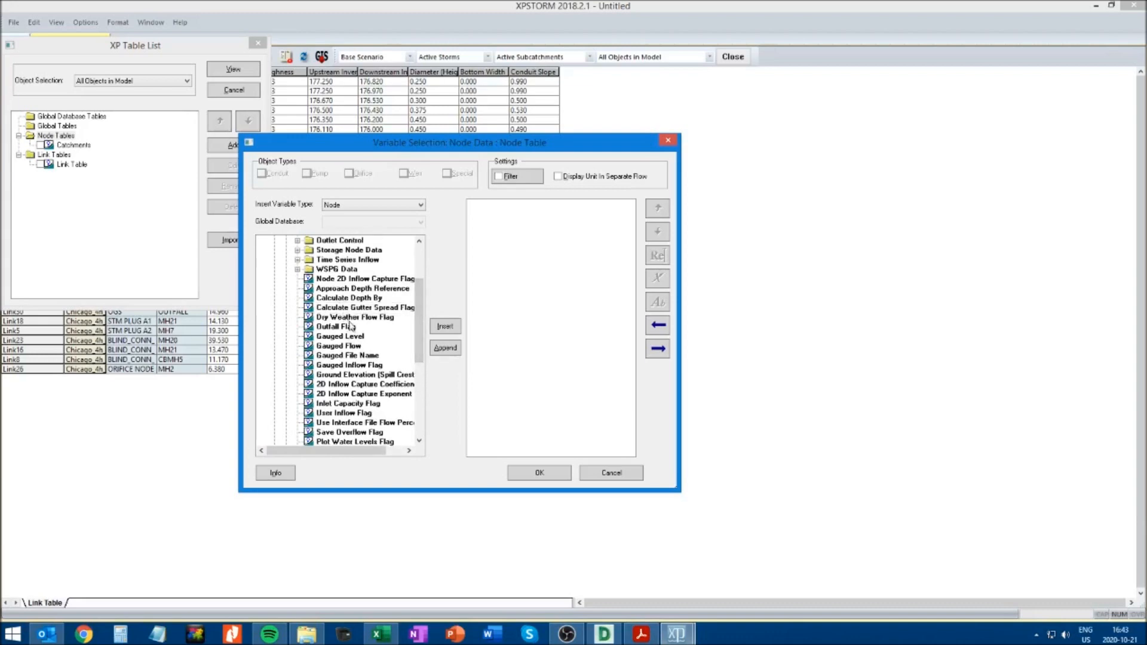
pyautogui.moveTo(420, 326); pyautogui.dragTo(422, 363)
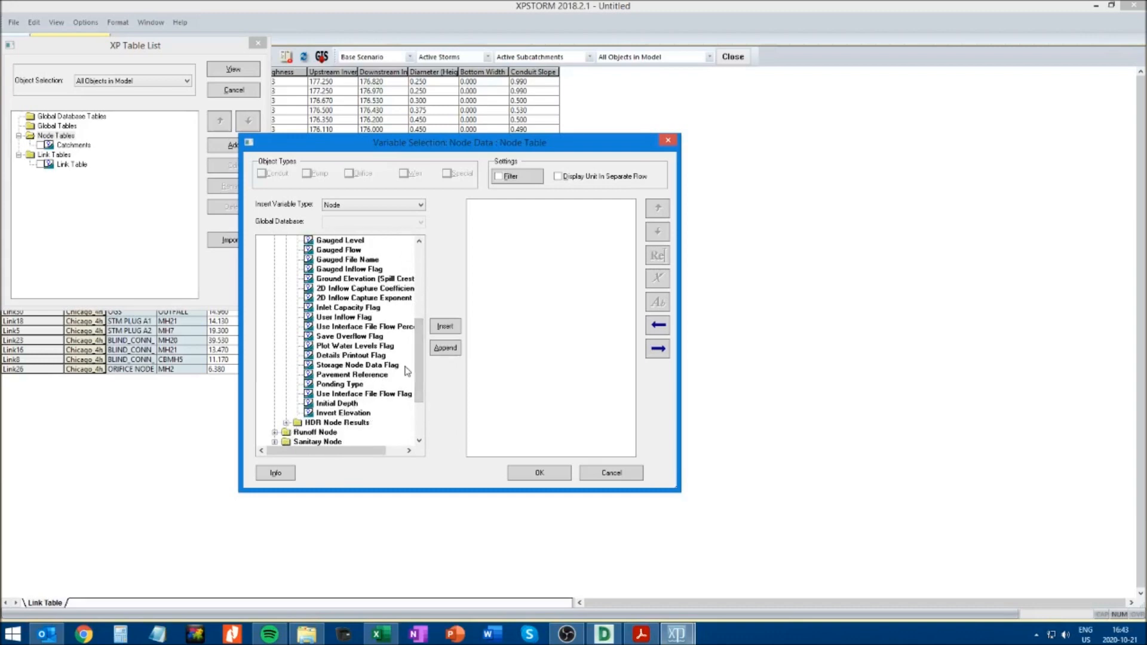
# Insert Max Water Elevation and Max Water Depth from HDR Node Results into the Node Table's variables
pyautogui.click(285, 423)
pyautogui.moveTo(420, 359); pyautogui.dragTo(421, 375)
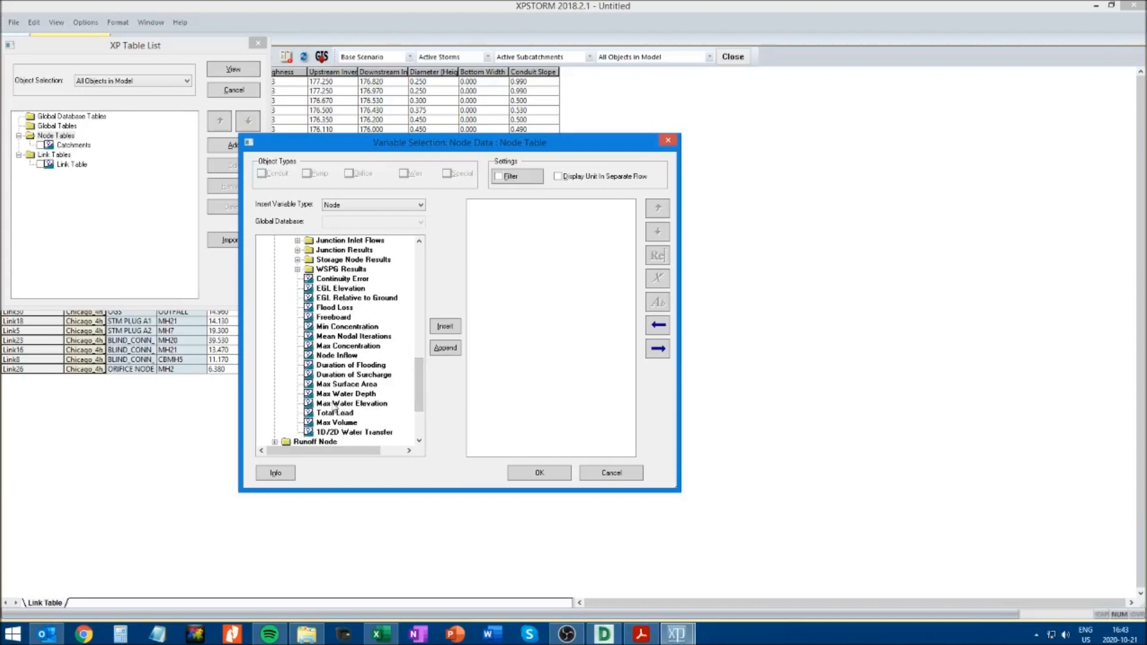
pyautogui.click(363, 405)
pyautogui.click(443, 328)
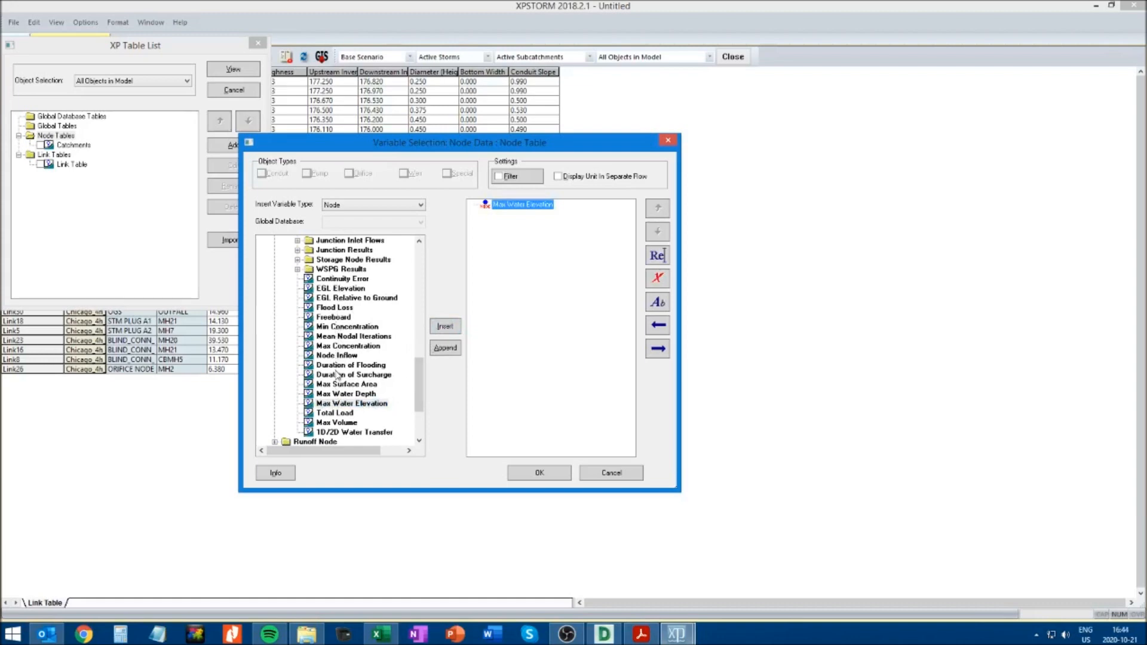
pyautogui.click(337, 394)
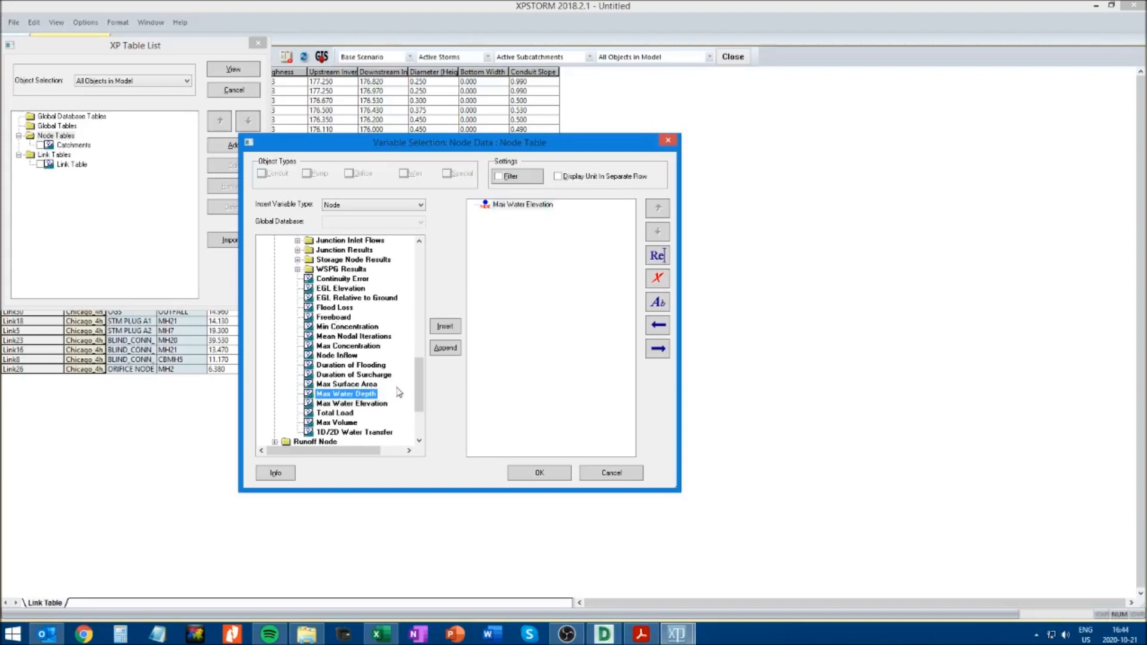
pyautogui.click(445, 327)
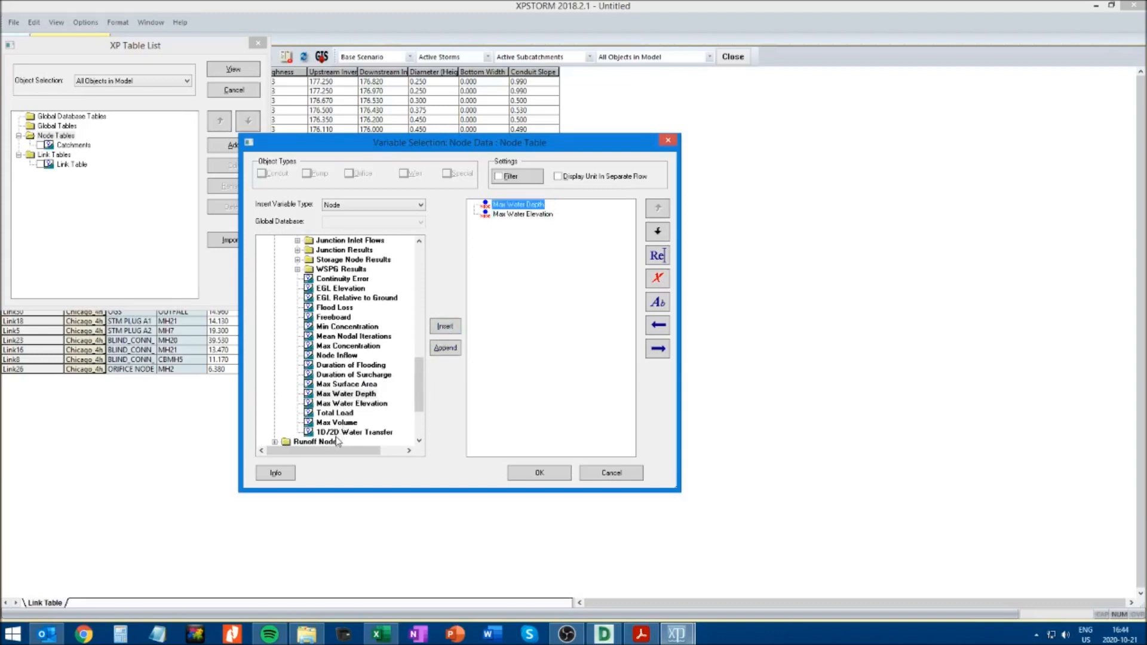
# Check the Runoff Node variable groups without adding any, accept the variable selection, and display the Node Table
pyautogui.scroll(-3, 412, 401)
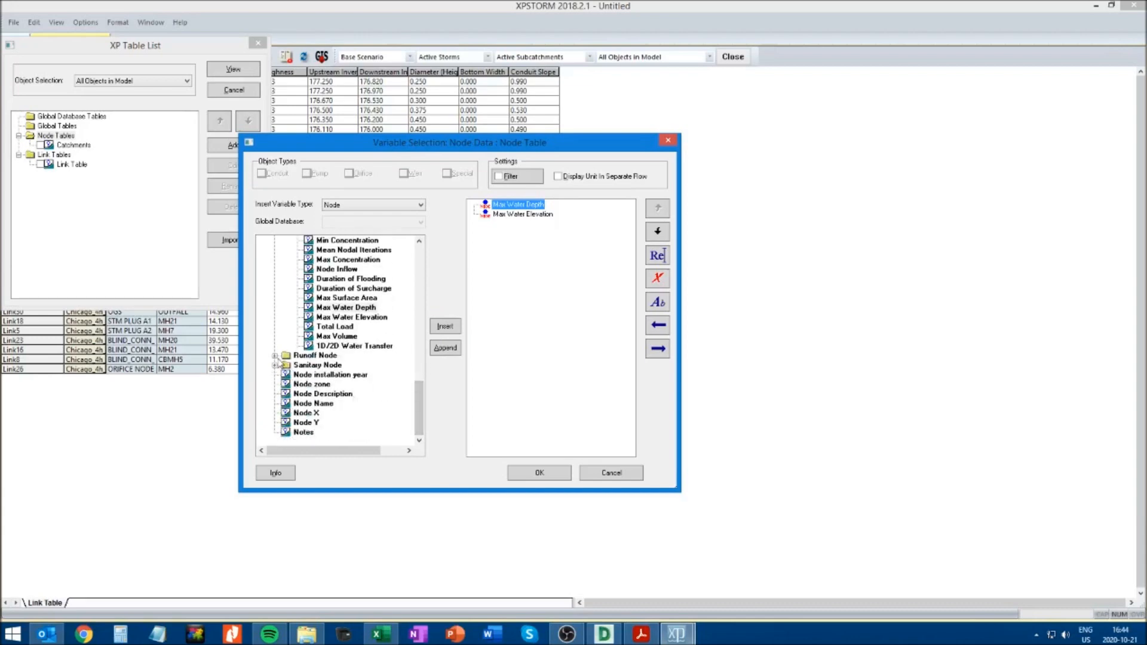
pyautogui.click(275, 356)
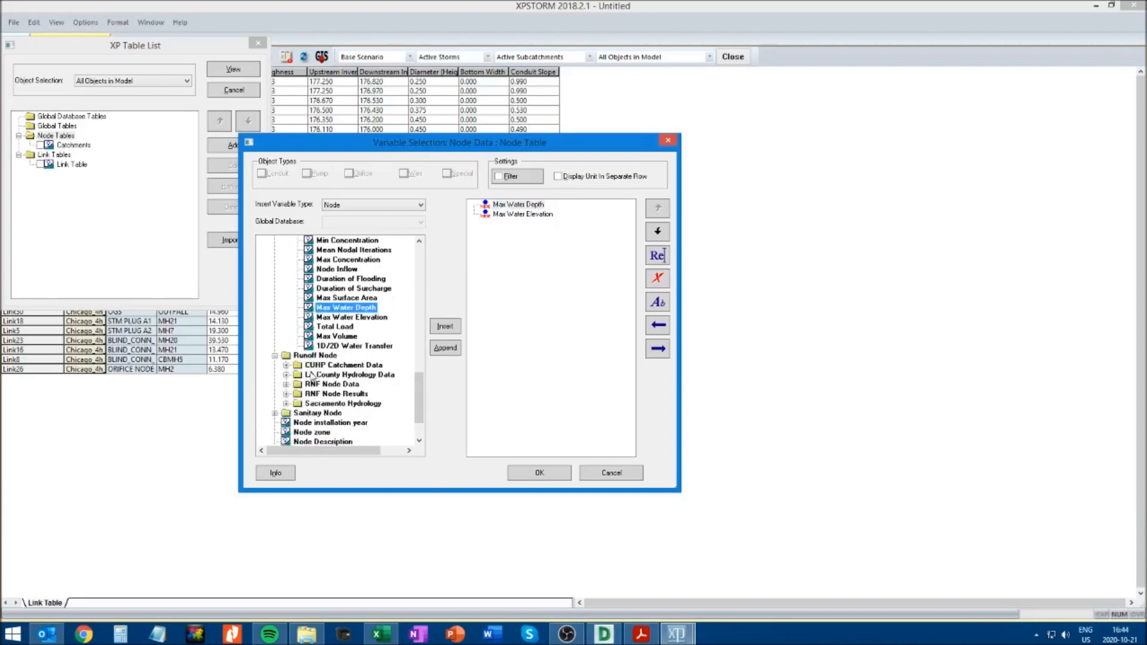
pyautogui.click(275, 356)
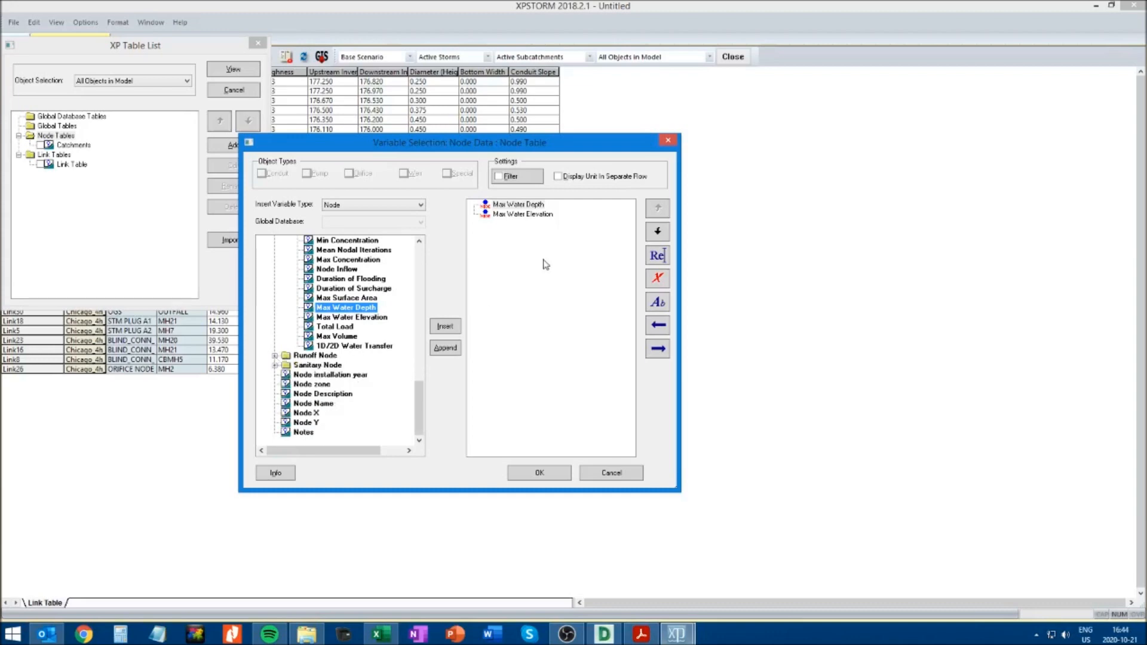
pyautogui.click(539, 473)
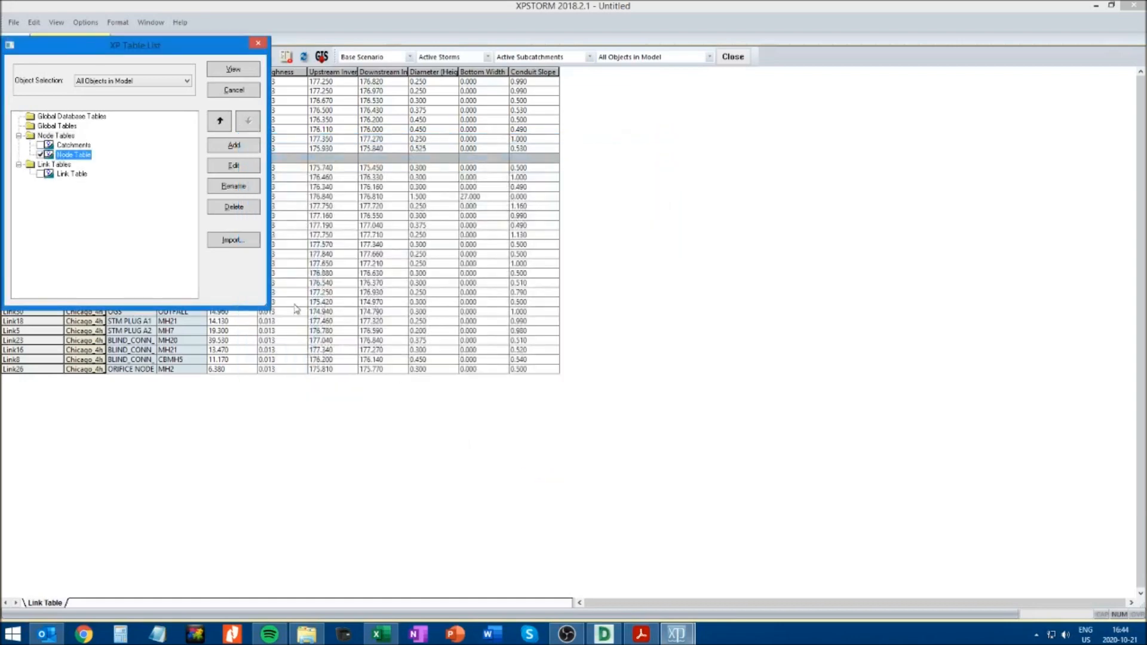
pyautogui.click(232, 70)
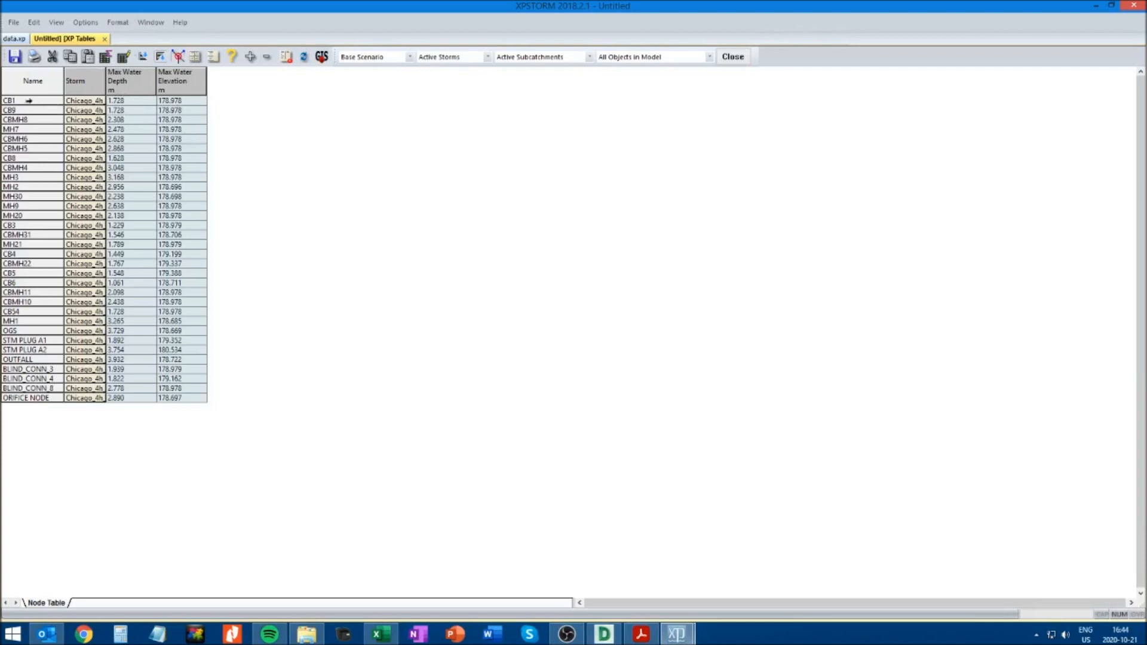
# Select node CB1 in the Node Table and review its stage graph from the model view
pyautogui.click(28, 101)
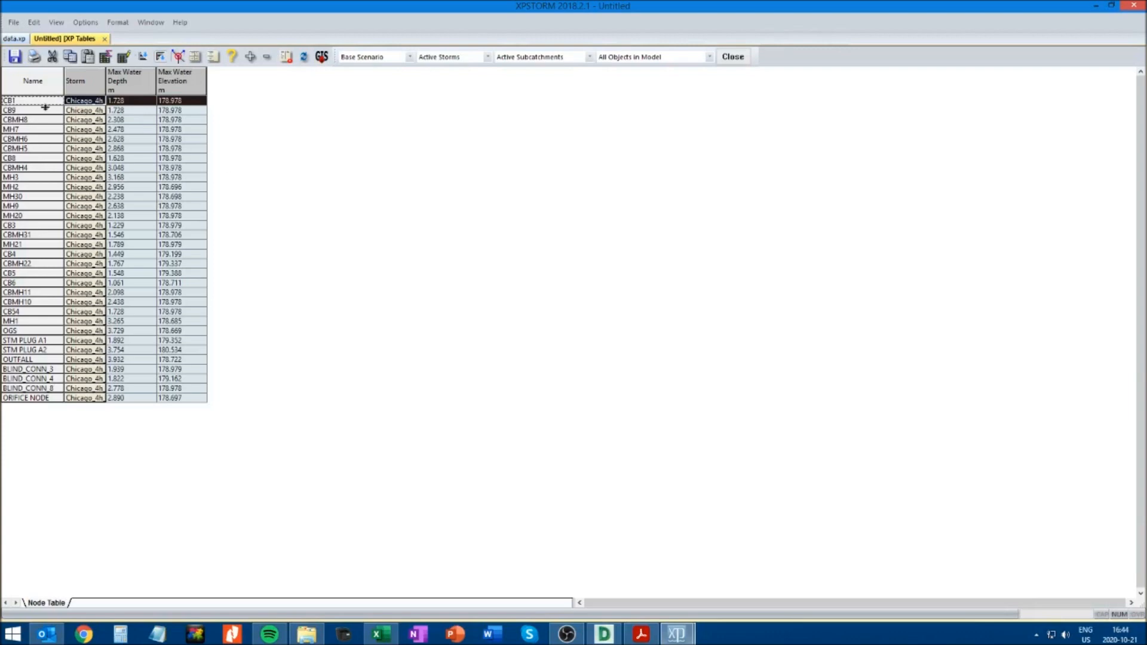
pyautogui.click(188, 78)
pyautogui.click(15, 39)
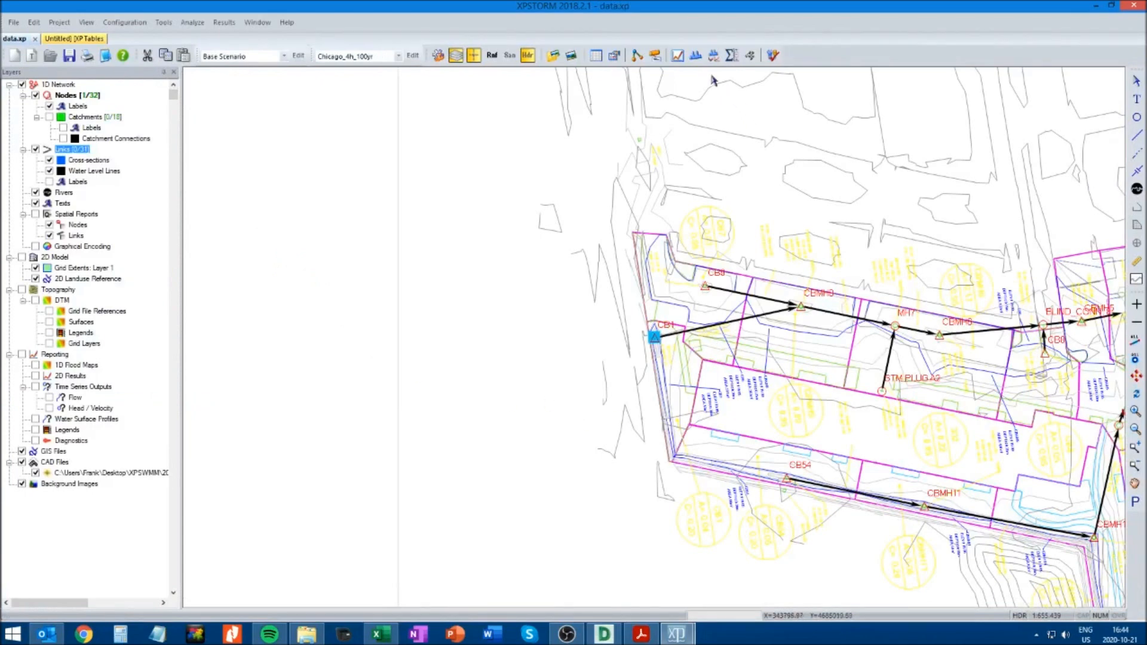
pyautogui.click(677, 56)
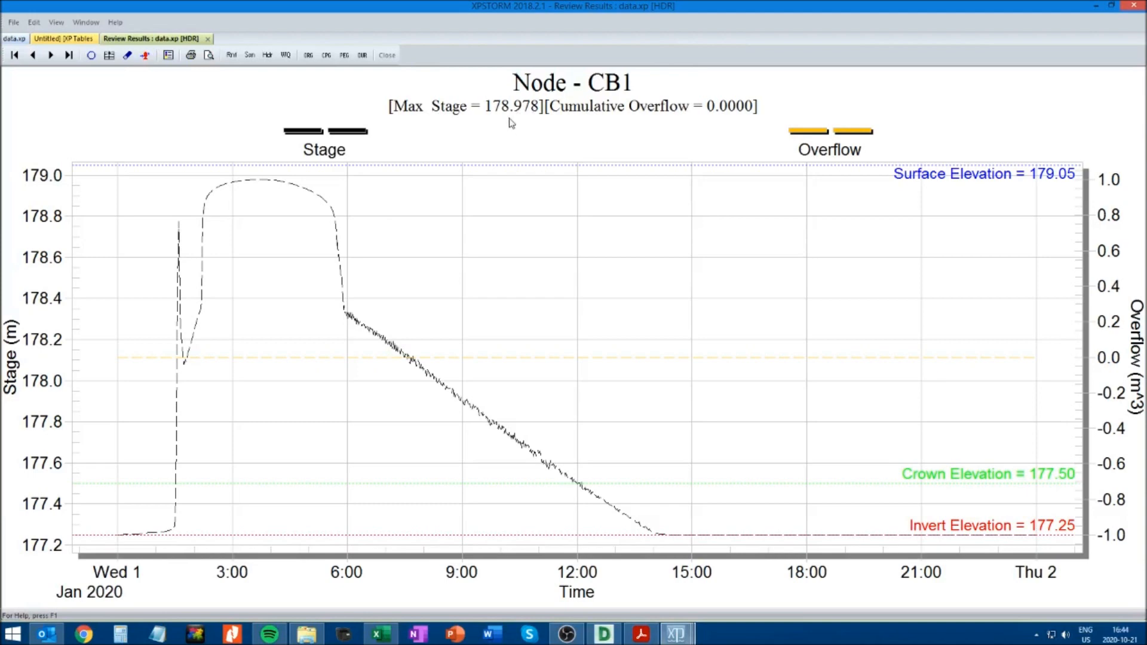
pyautogui.click(208, 39)
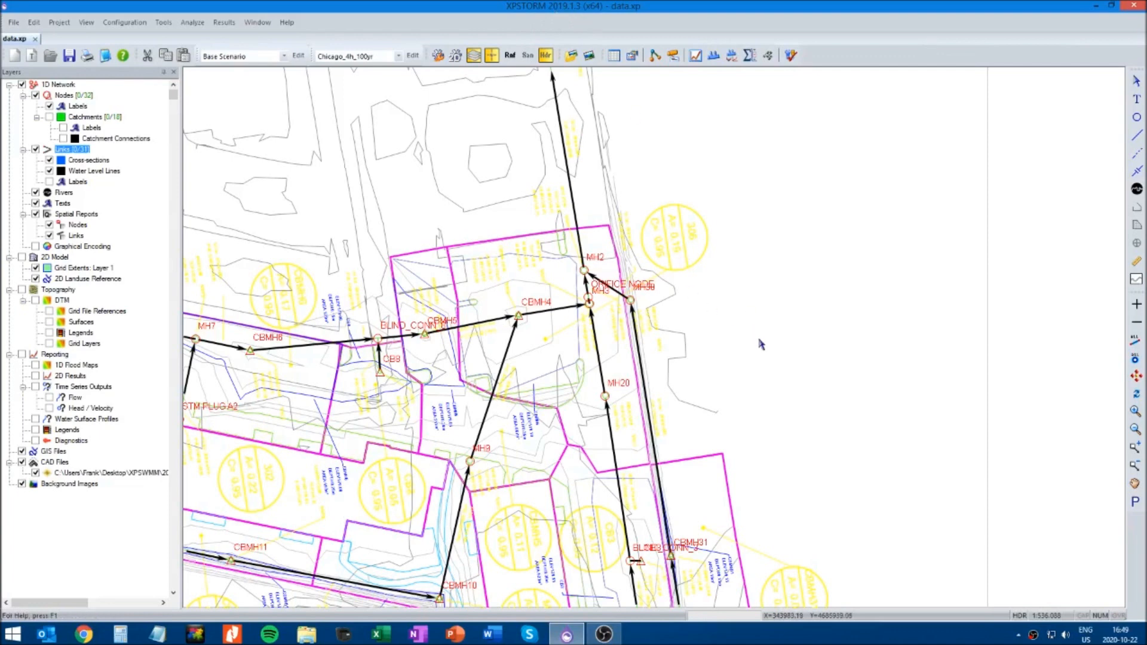
# Inspect the rectangular conduit data of the link between MH20 and MH3, without changing it
pyautogui.click(1137, 489)
pyautogui.scroll(4, 652, 342)
pyautogui.moveTo(610, 377); pyautogui.dragTo(661, 340)
pyautogui.scroll(3, 671, 333)
pyautogui.scroll(1, 609, 340)
pyautogui.moveTo(610, 340); pyautogui.dragTo(622, 384)
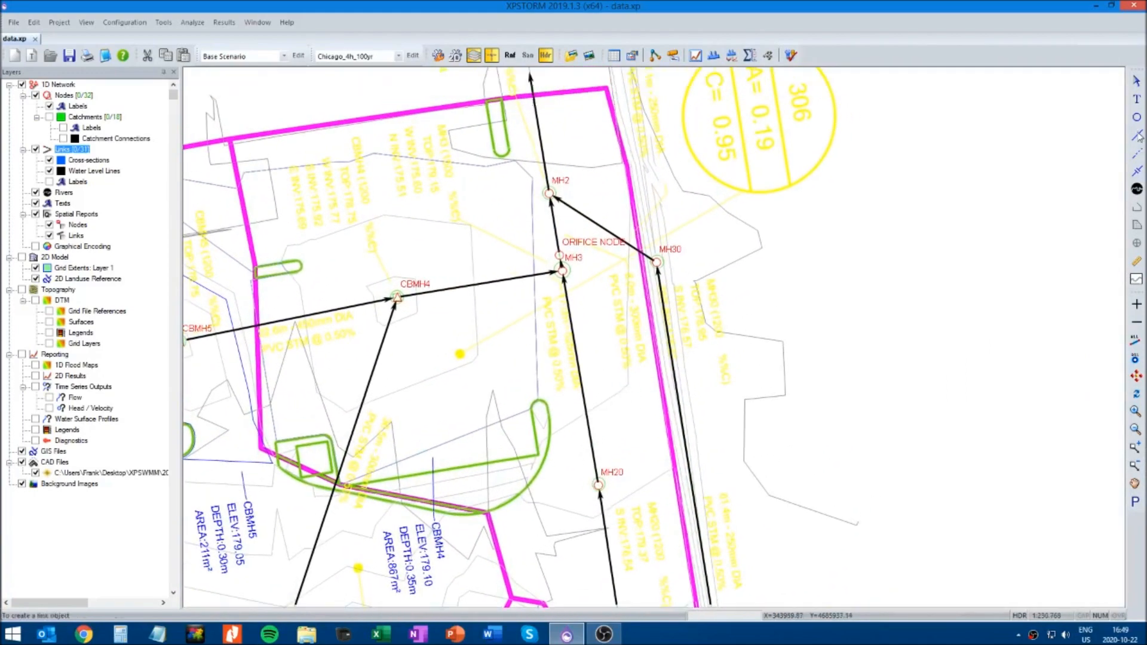
pyautogui.click(580, 379)
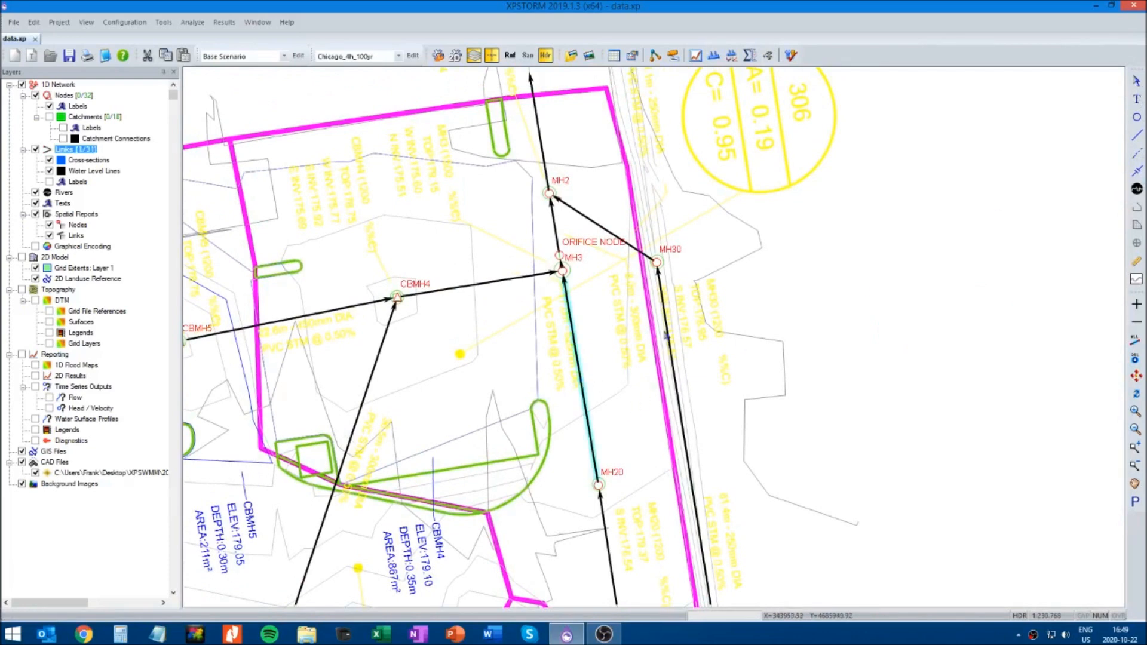
pyautogui.rightClick(578, 369)
pyautogui.click(618, 70)
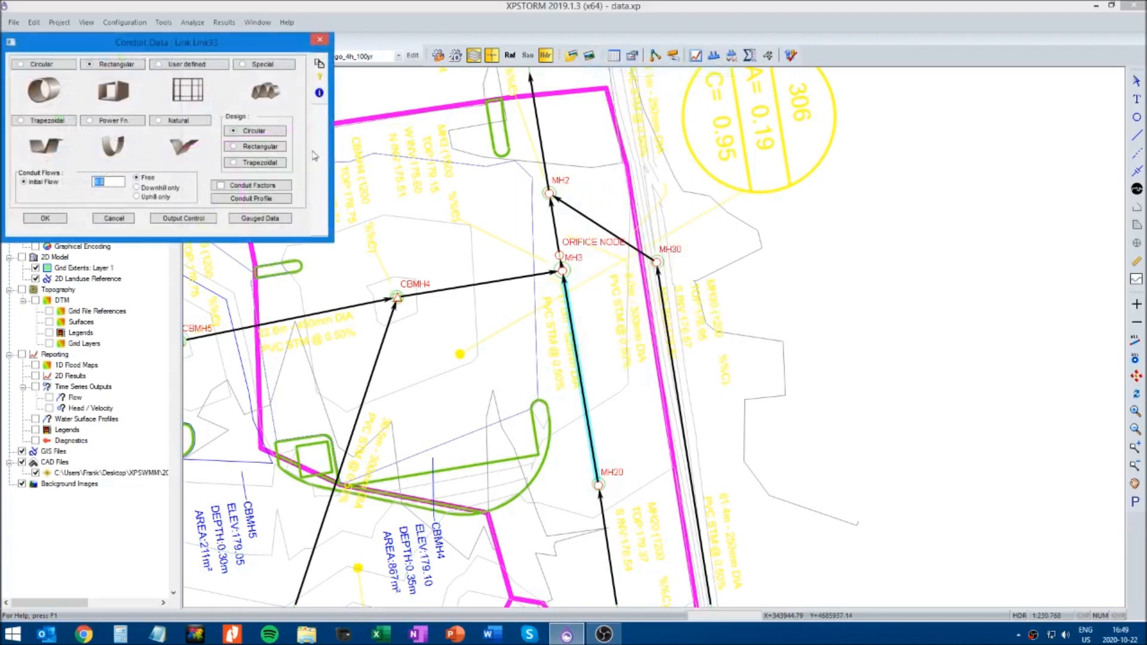
pyautogui.click(103, 68)
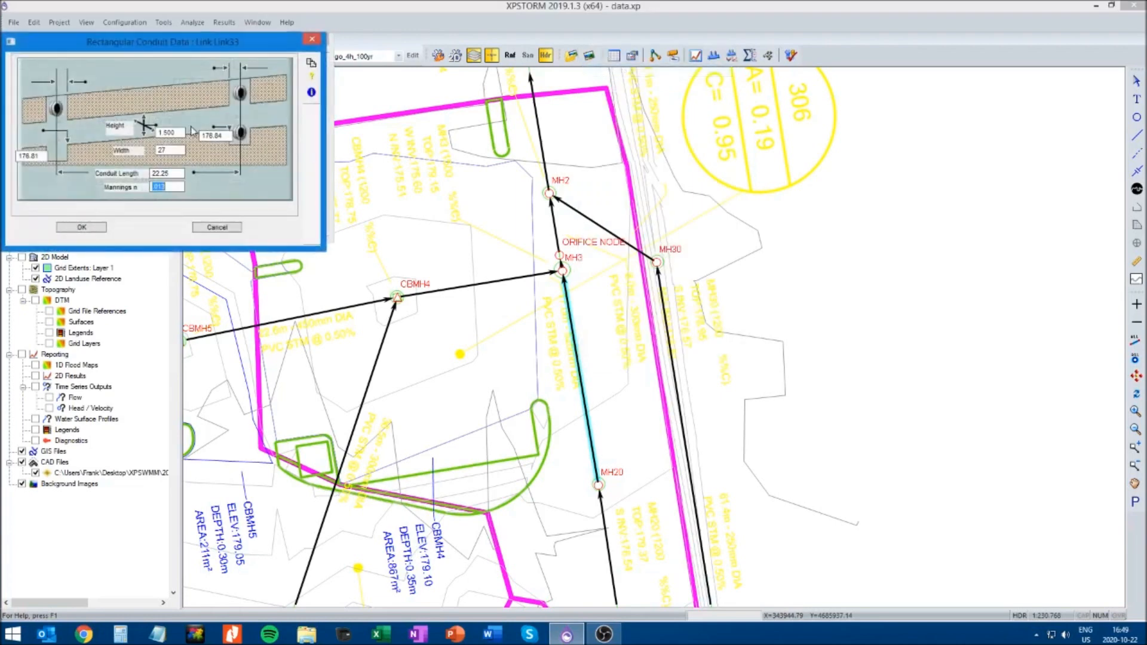
pyautogui.click(219, 227)
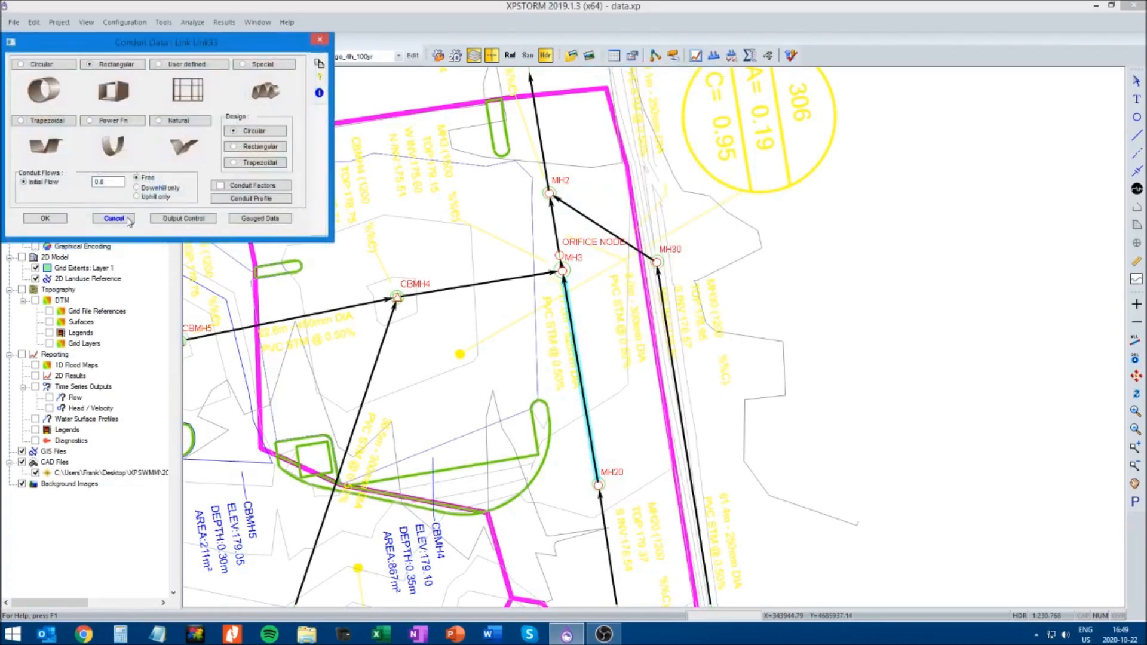
pyautogui.click(127, 224)
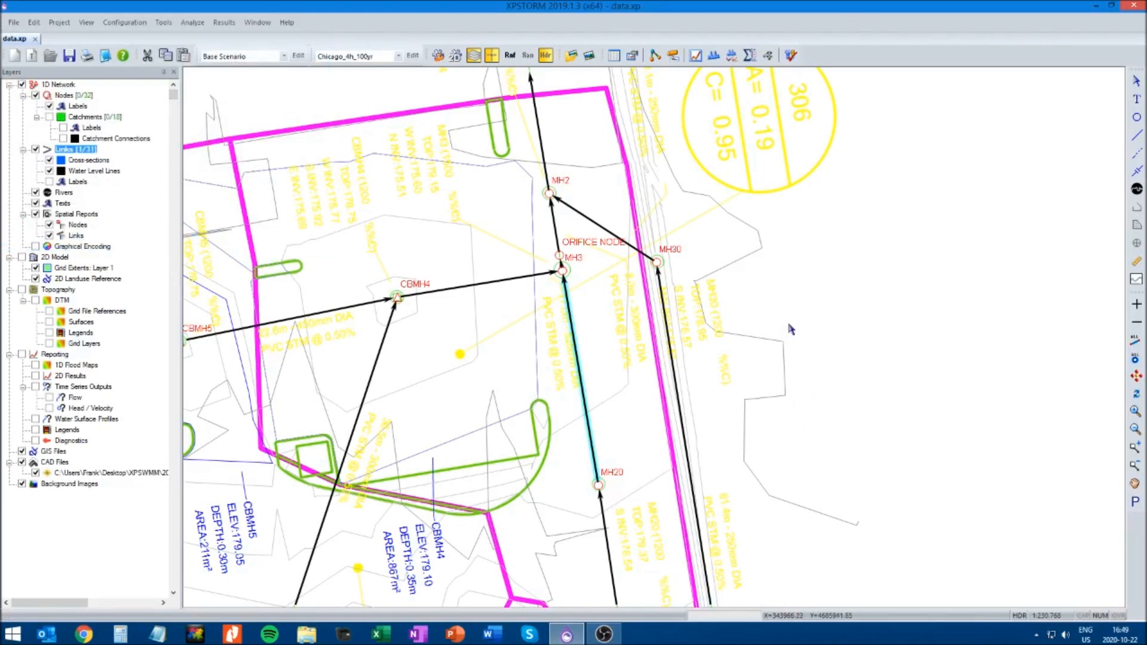
# Delete the link between MH20 and MH3 and place a new node midway between these manholes
pyautogui.press('Delete')
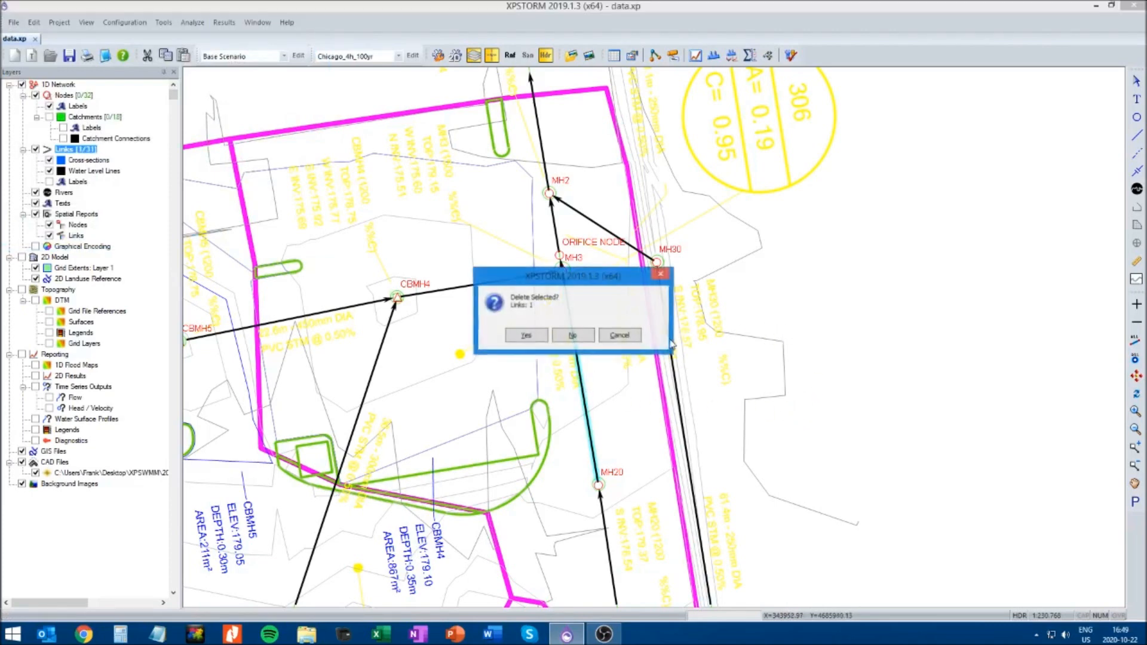
pyautogui.click(534, 339)
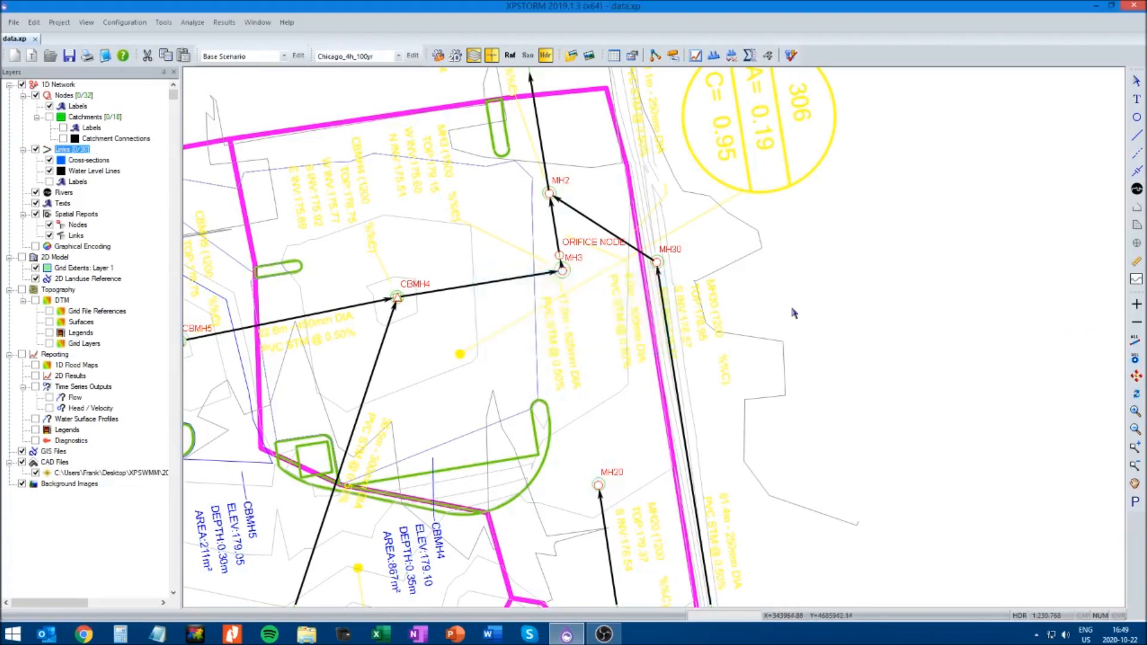
pyautogui.click(1138, 119)
pyautogui.click(577, 370)
pyautogui.click(1136, 82)
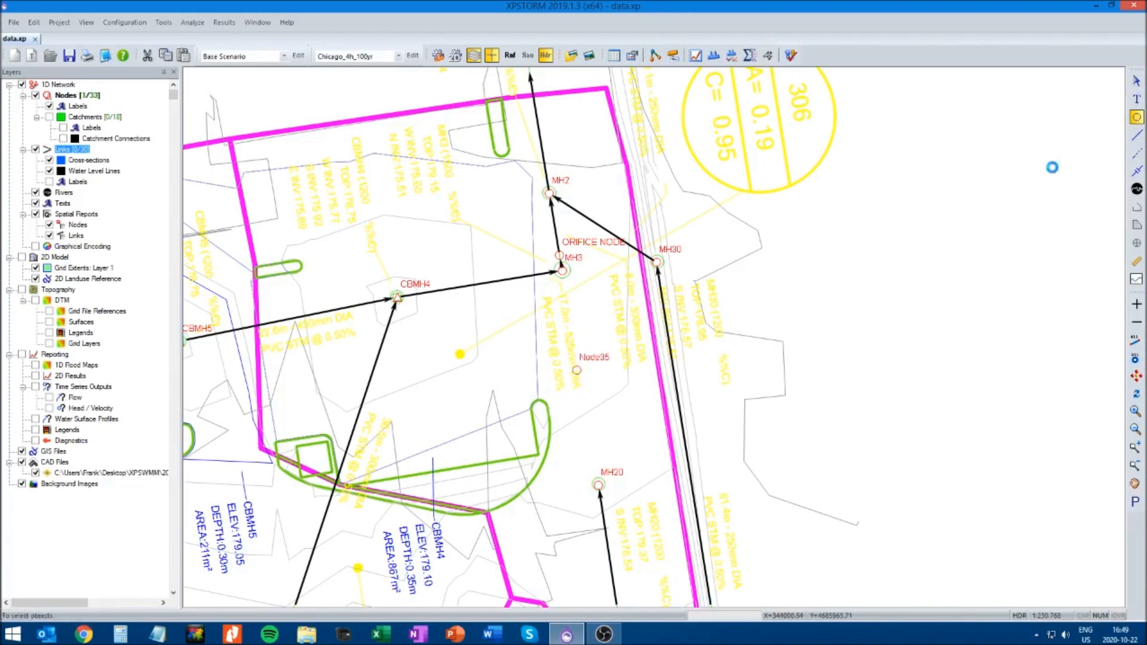
# In hydraulics mode, draw links from MH20 through Node35 to MH3 and shift Node35 slightly to align it between the manholes
pyautogui.click(510, 55)
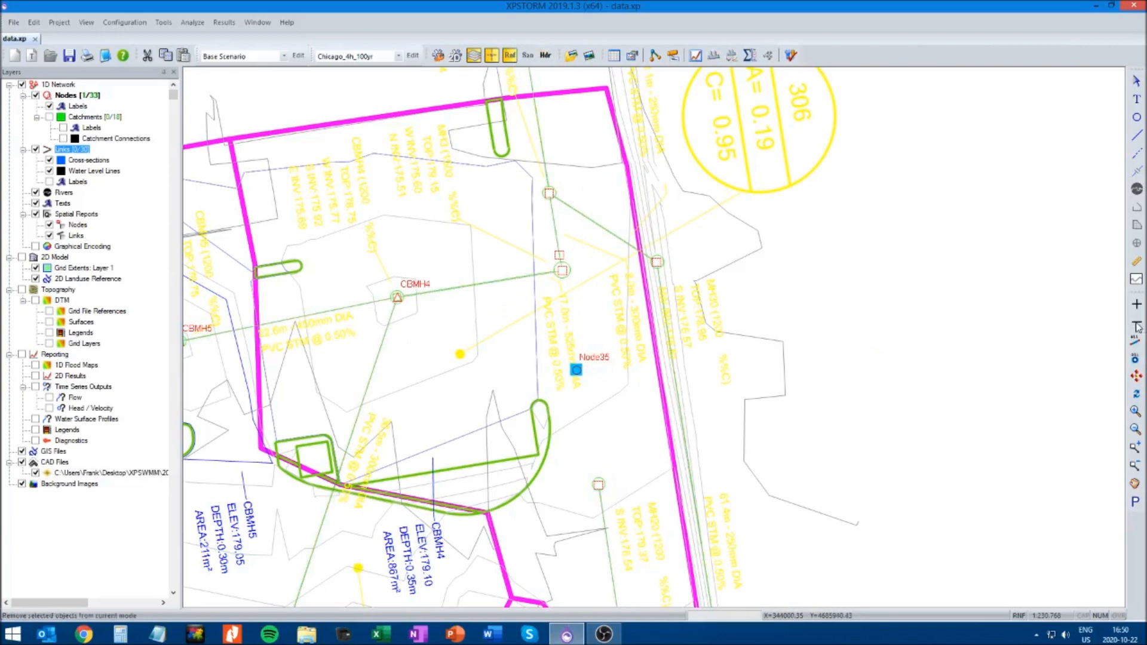
pyautogui.click(546, 56)
pyautogui.click(597, 382)
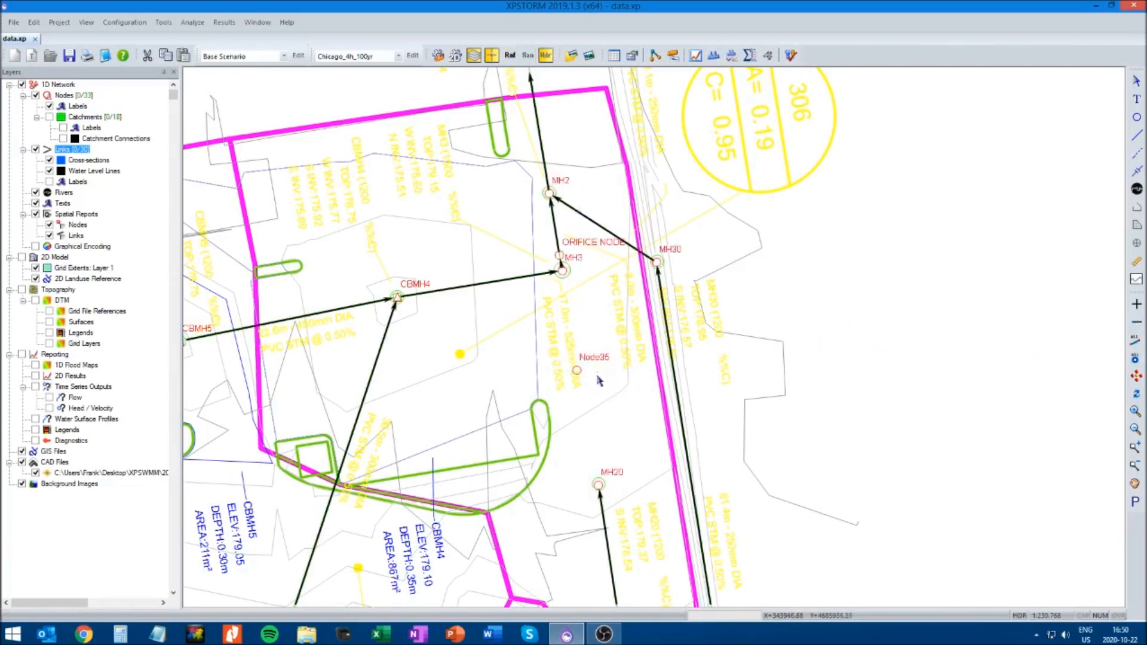
pyautogui.click(1137, 135)
pyautogui.moveTo(598, 484); pyautogui.dragTo(563, 271)
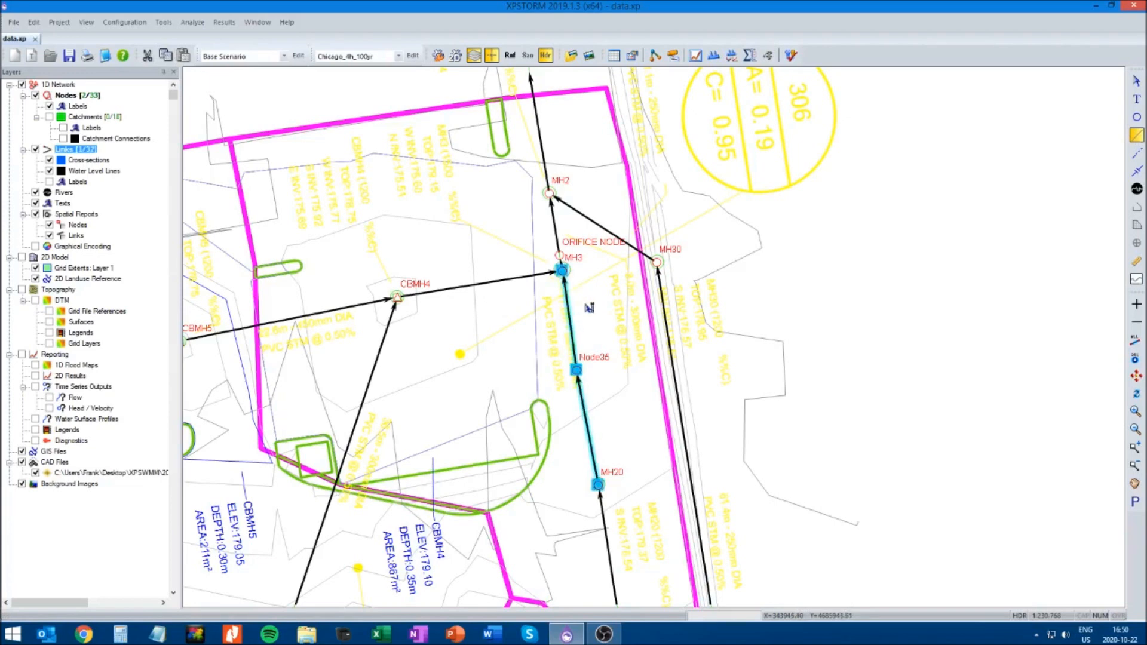
pyautogui.click(1137, 84)
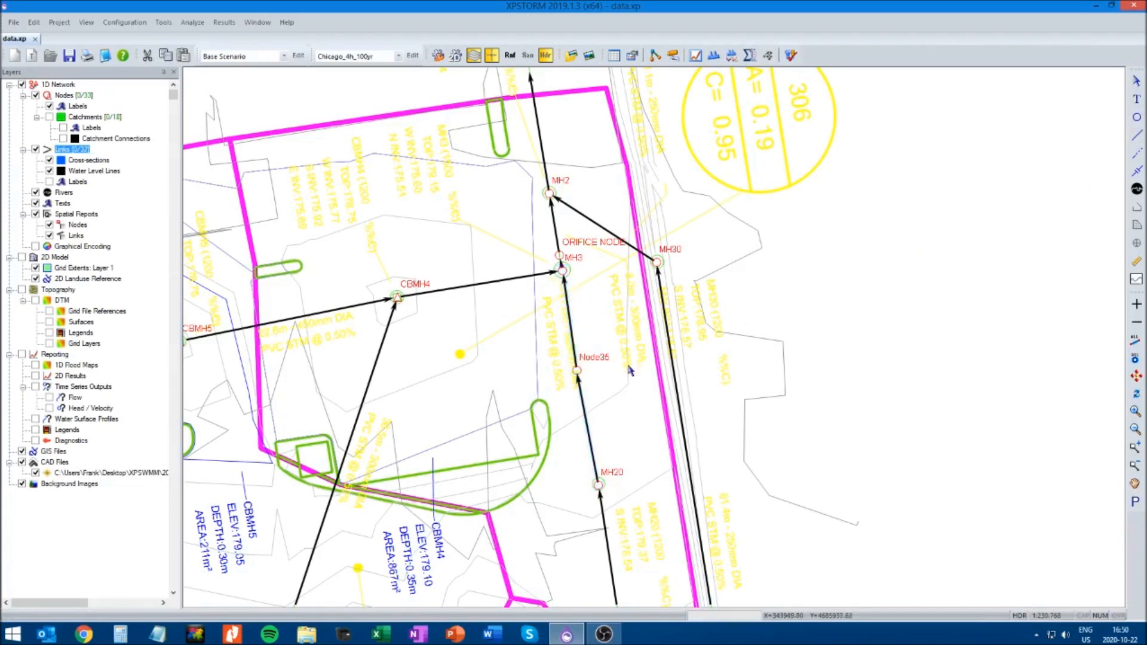
pyautogui.moveTo(577, 373); pyautogui.dragTo(578, 380)
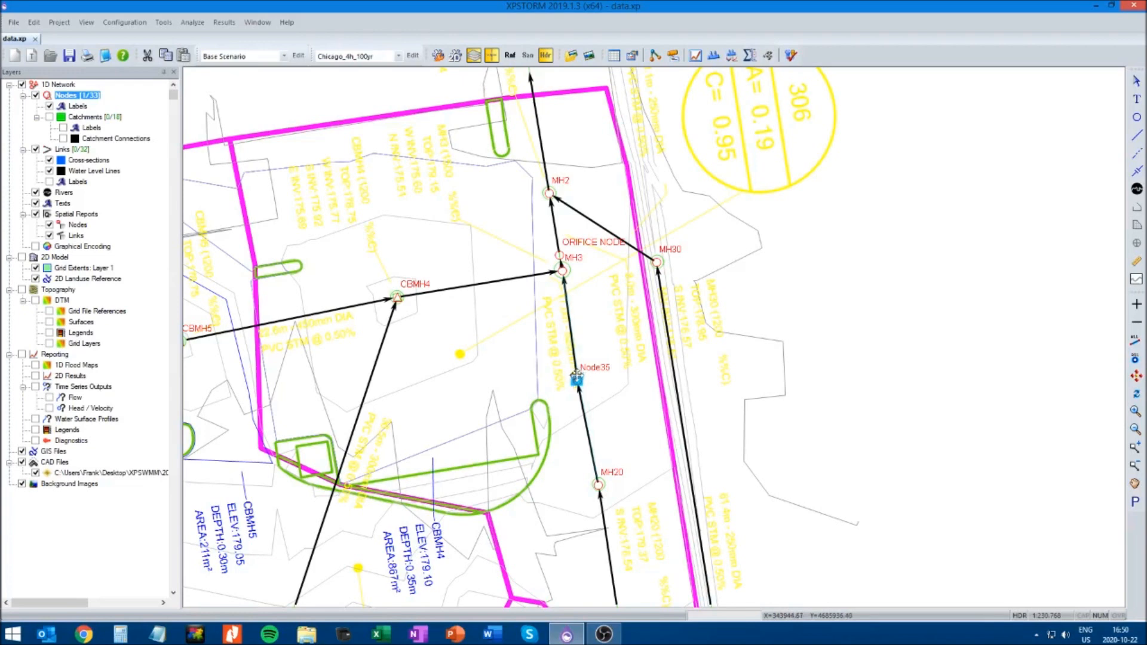
pyautogui.click(837, 360)
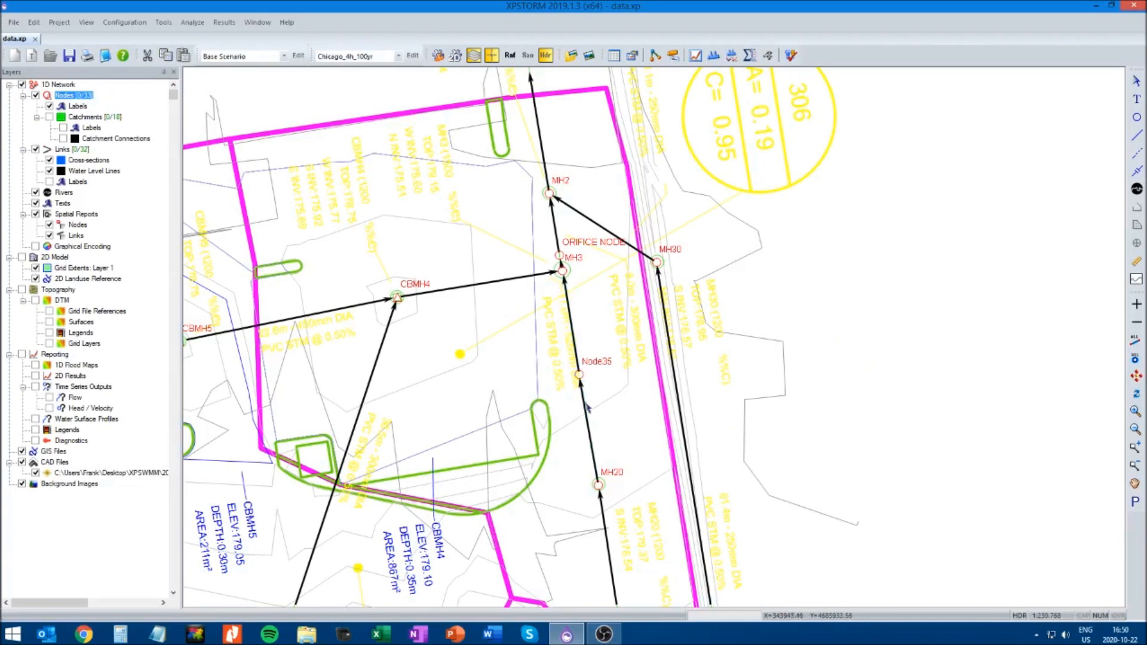
# Enable stepwise linear storage on Node35 and enter its first row with depth 0 m and surface area 0.045 ha
pyautogui.click(578, 375)
pyautogui.rightClick(580, 375)
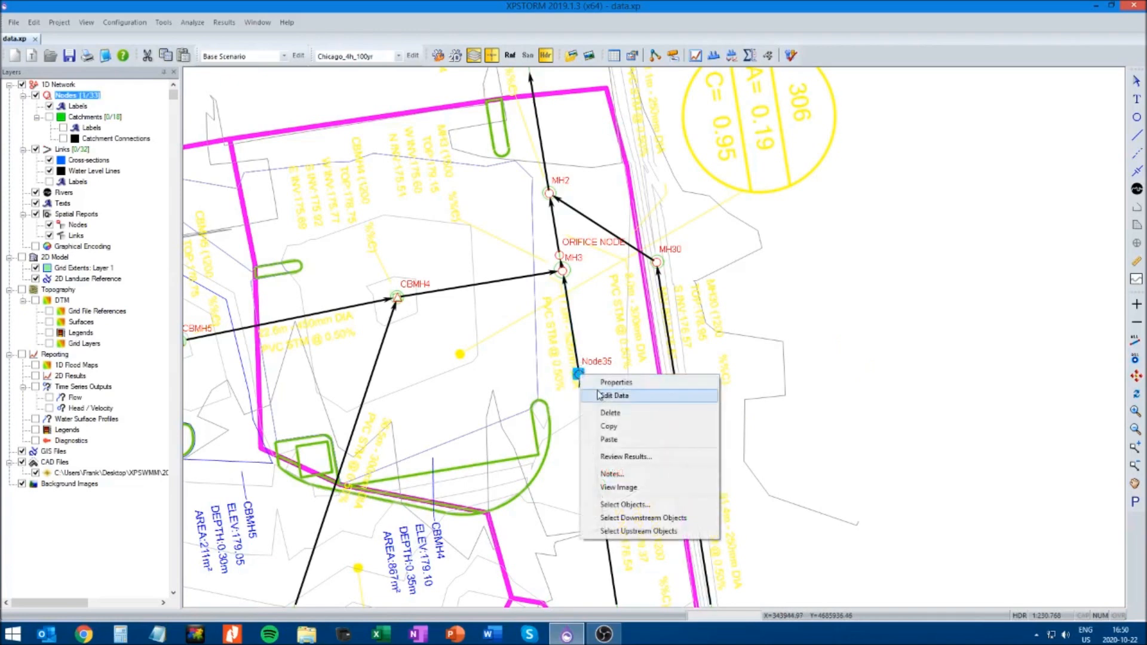
pyautogui.click(598, 396)
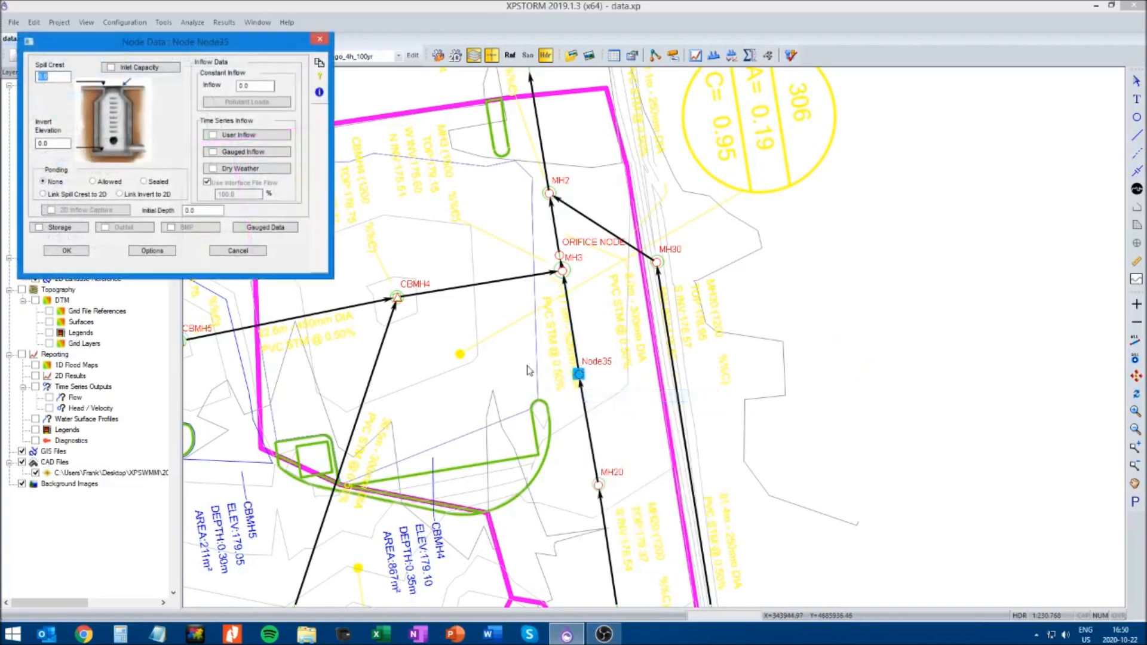
pyautogui.click(38, 229)
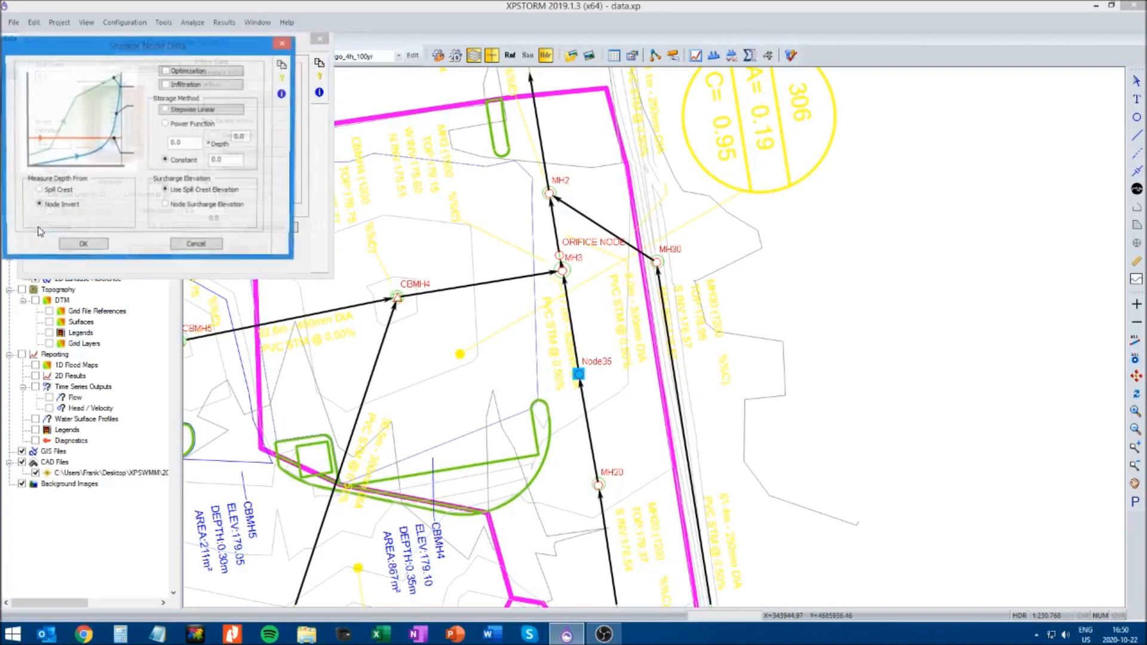
pyautogui.click(189, 109)
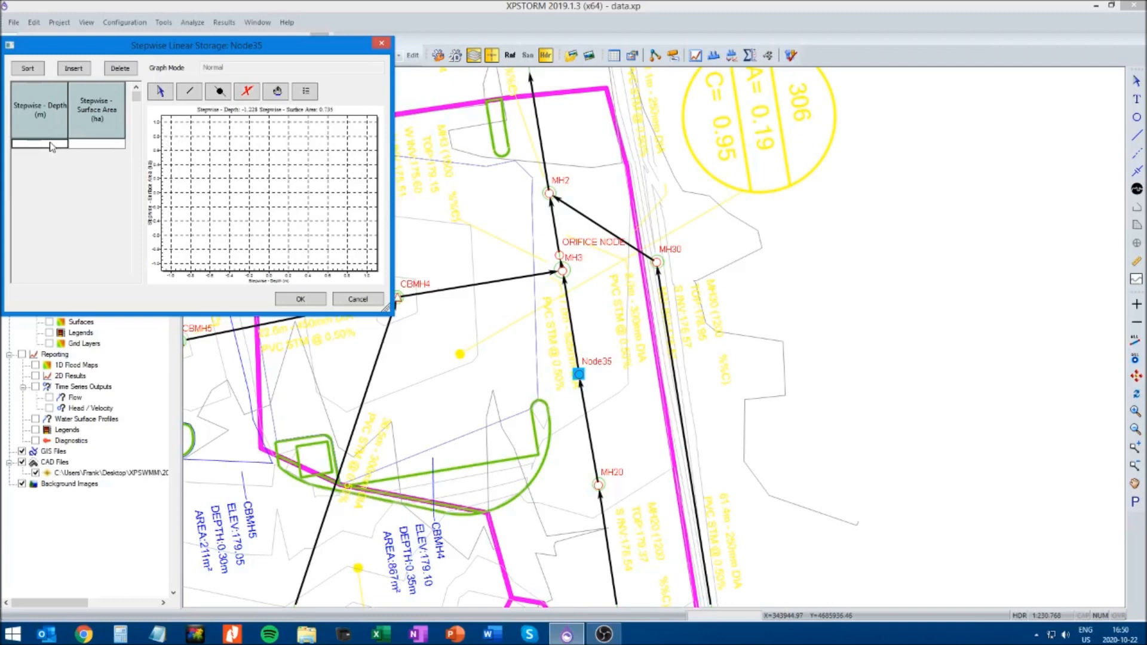
pyautogui.click(51, 143)
pyautogui.write('0')
pyautogui.click(95, 144)
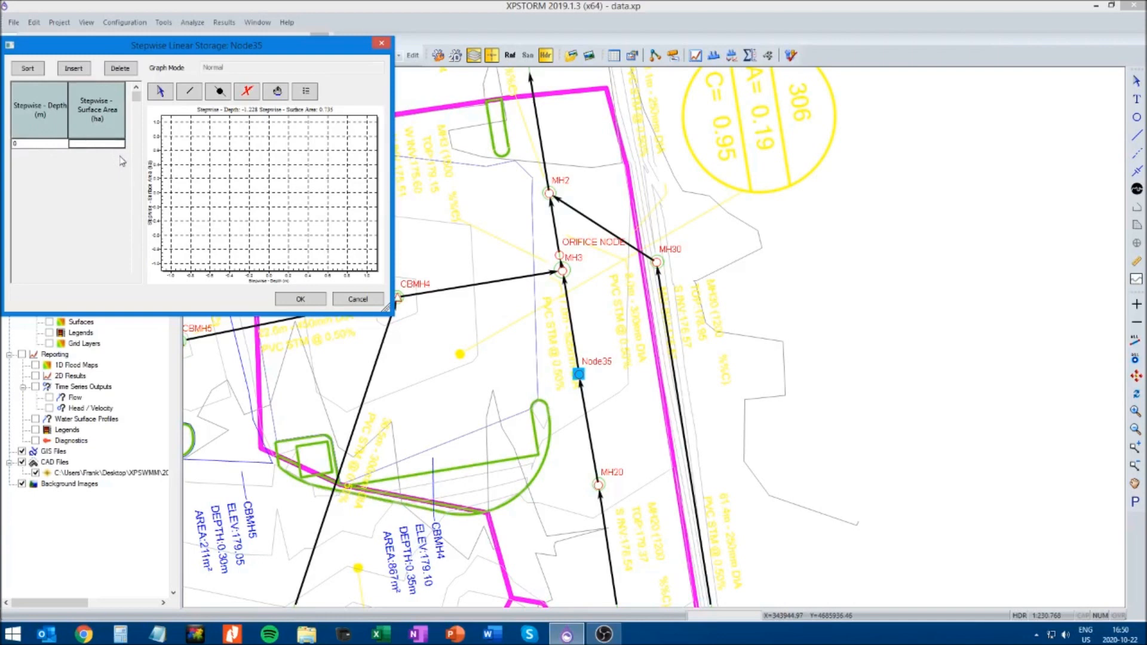
pyautogui.click(39, 147)
pyautogui.click(101, 146)
pyautogui.write('0.045')
# Add a storage row with depth 1 m and surface area 0.045 ha, and accept Node35's data with sealed ponding
pyautogui.click(74, 69)
pyautogui.write('1')
pyautogui.click(106, 144)
pyautogui.write('0.0')
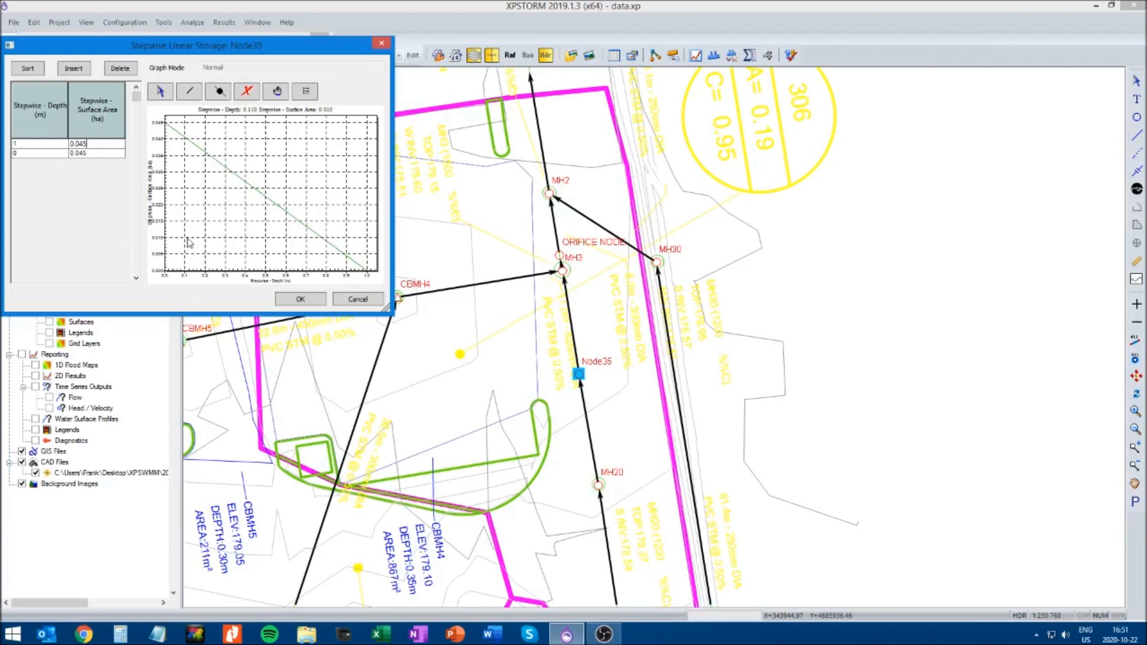
pyautogui.click(300, 304)
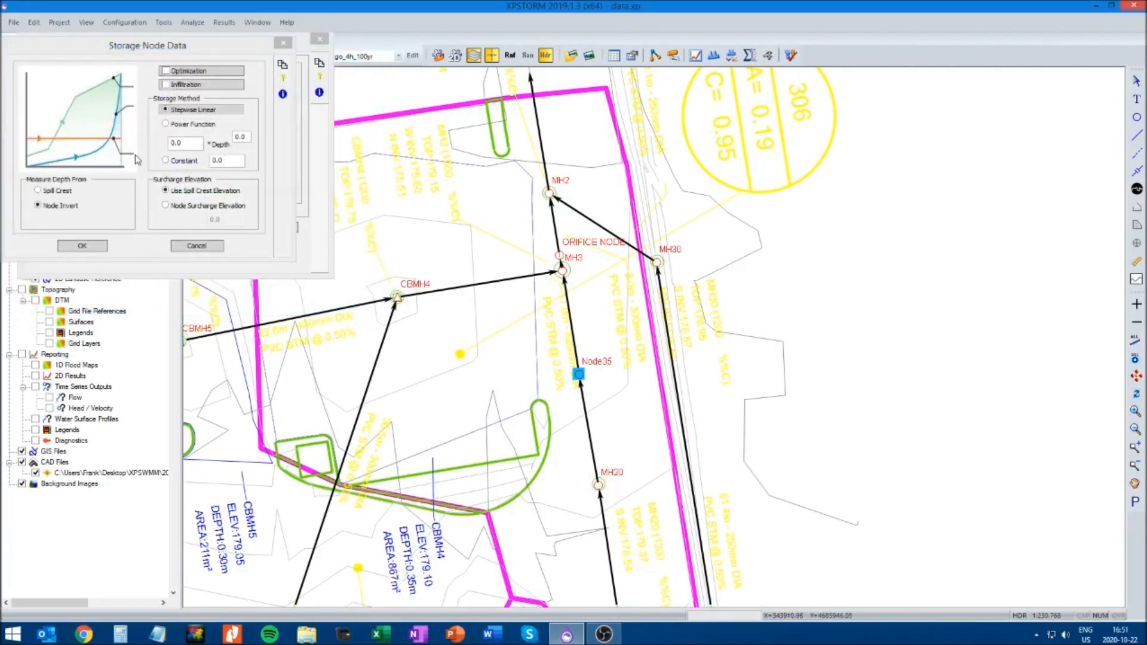
pyautogui.click(83, 246)
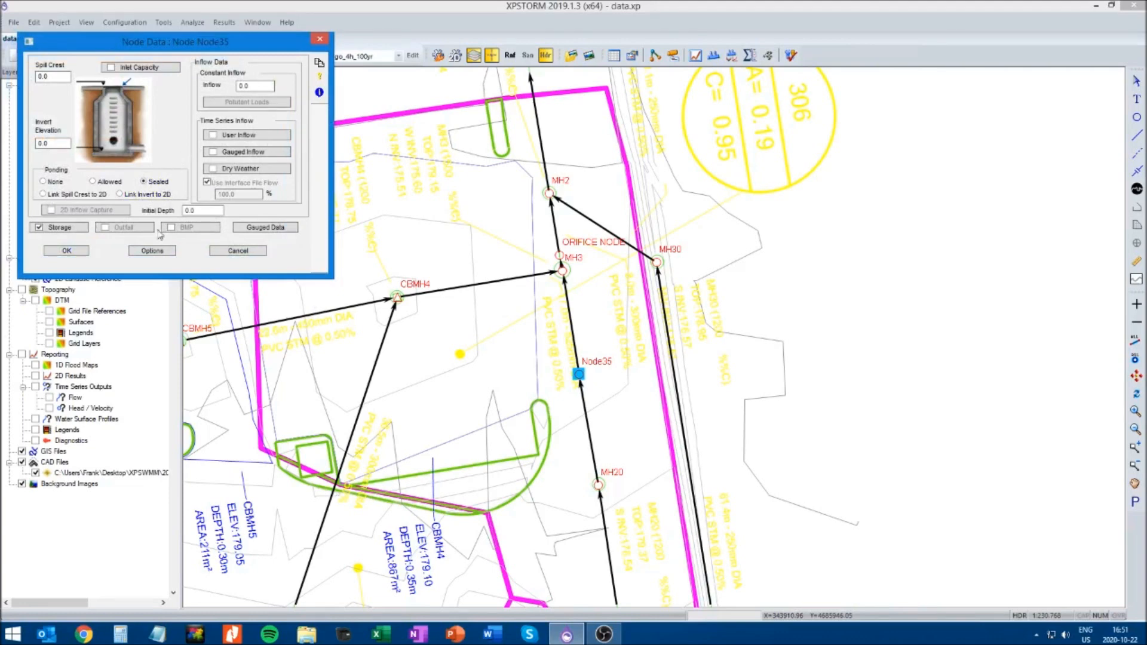
pyautogui.click(71, 251)
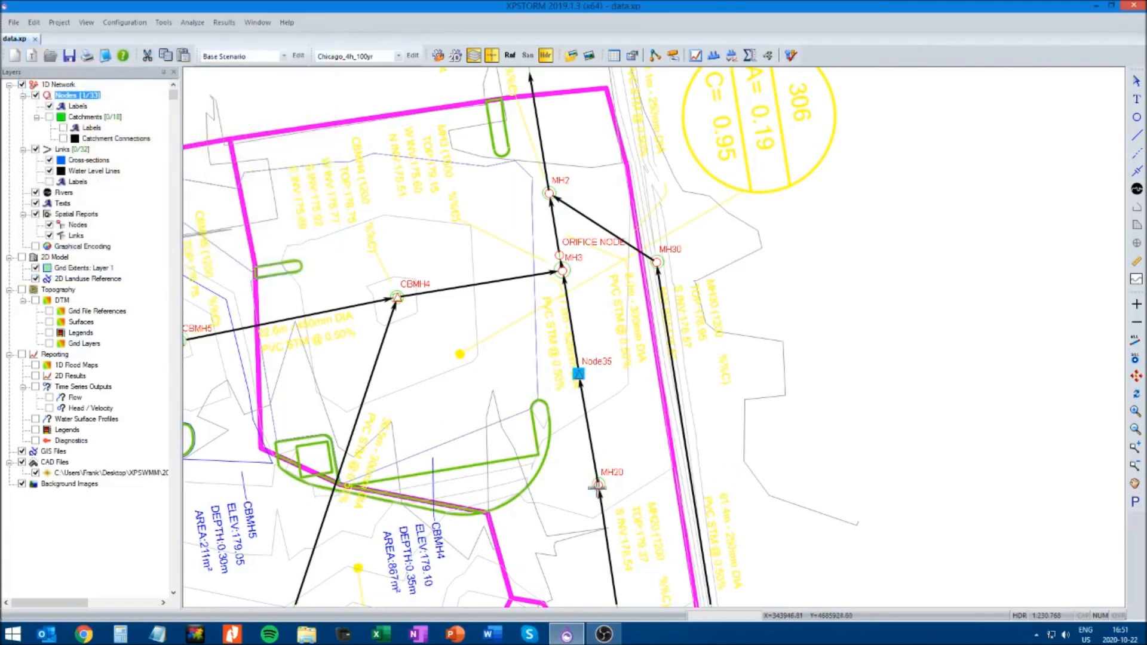
# Check the invert elevation of MH20 and set Node35's invert elevation to 176.82
pyautogui.rightClick(597, 485)
pyautogui.click(633, 340)
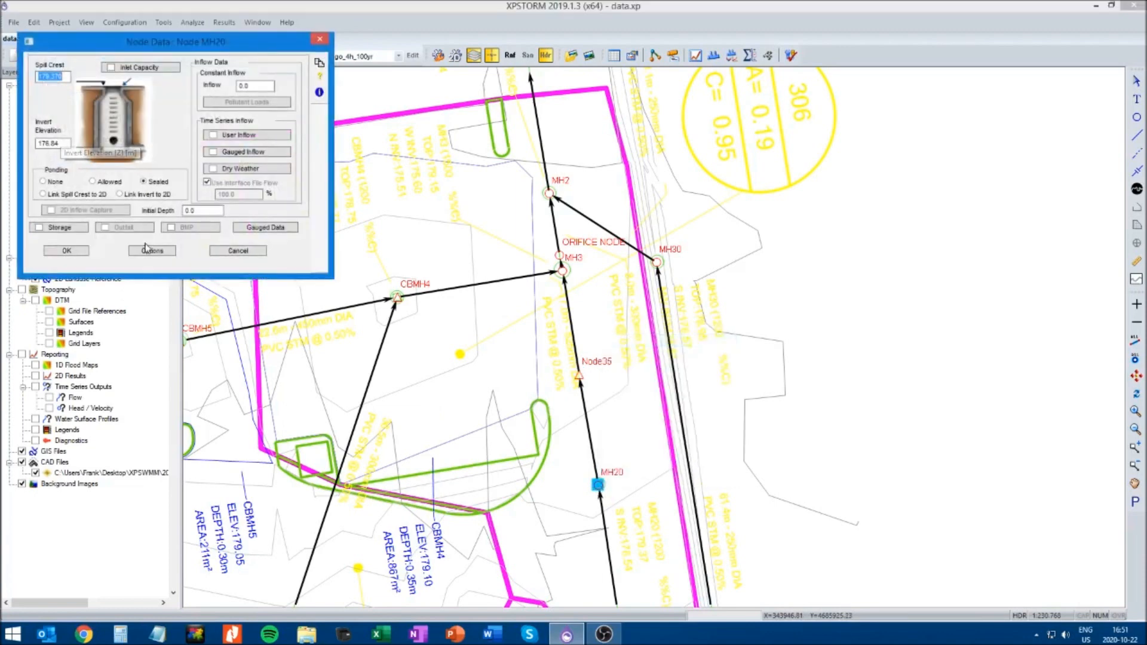
pyautogui.click(234, 252)
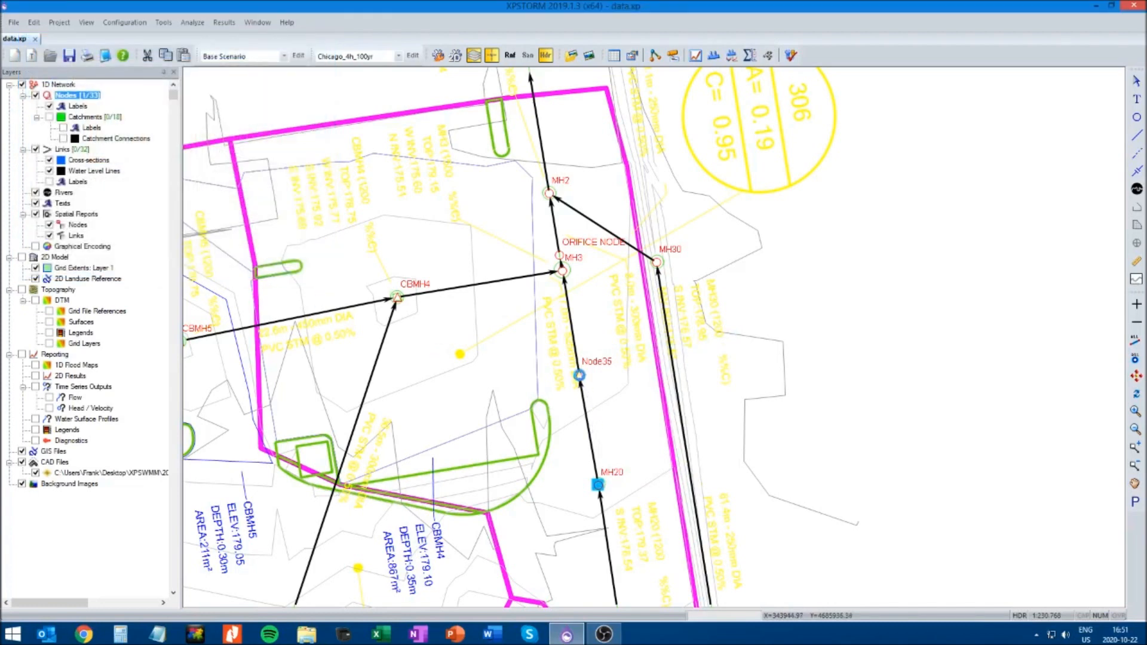
pyautogui.rightClick(579, 375)
pyautogui.click(598, 394)
pyautogui.doubleClick(70, 144)
pyautogui.write('176.82')
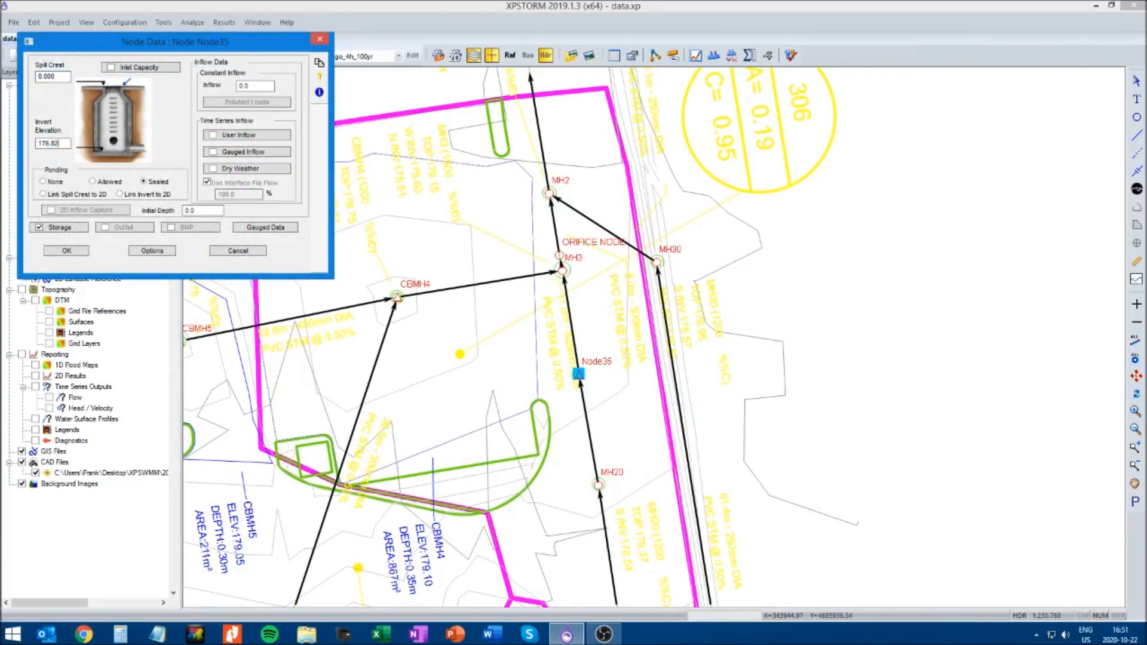
pyautogui.click(67, 251)
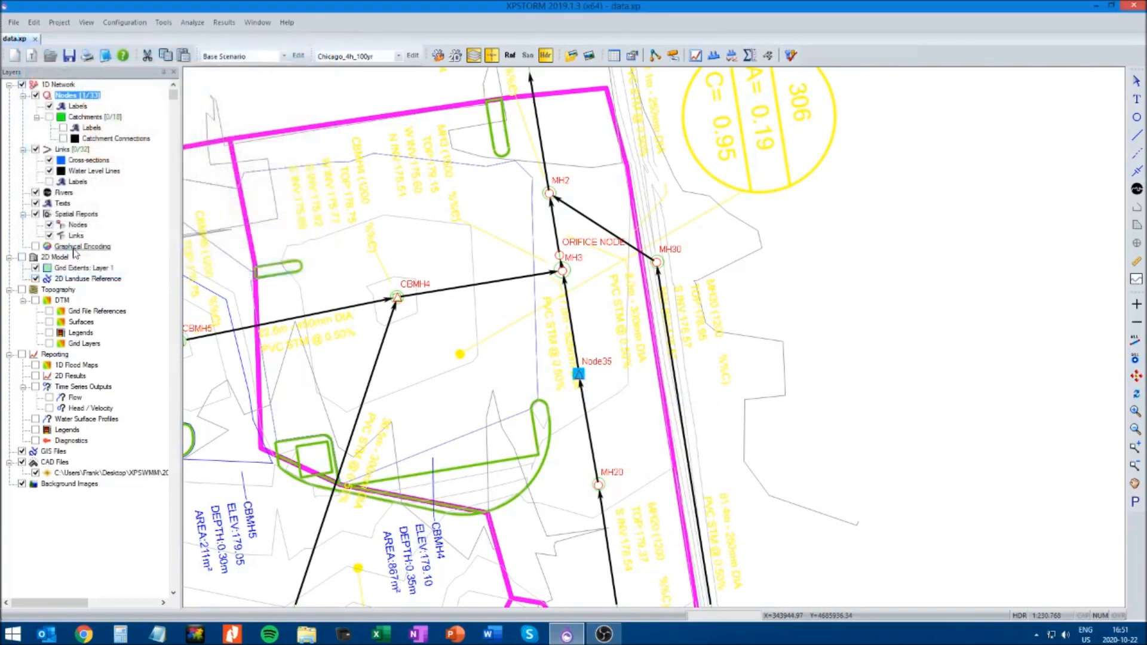
# Copy the spill crest elevation of 179.370 from MH20 to Node35 and accept the node data
pyautogui.rightClick(598, 485)
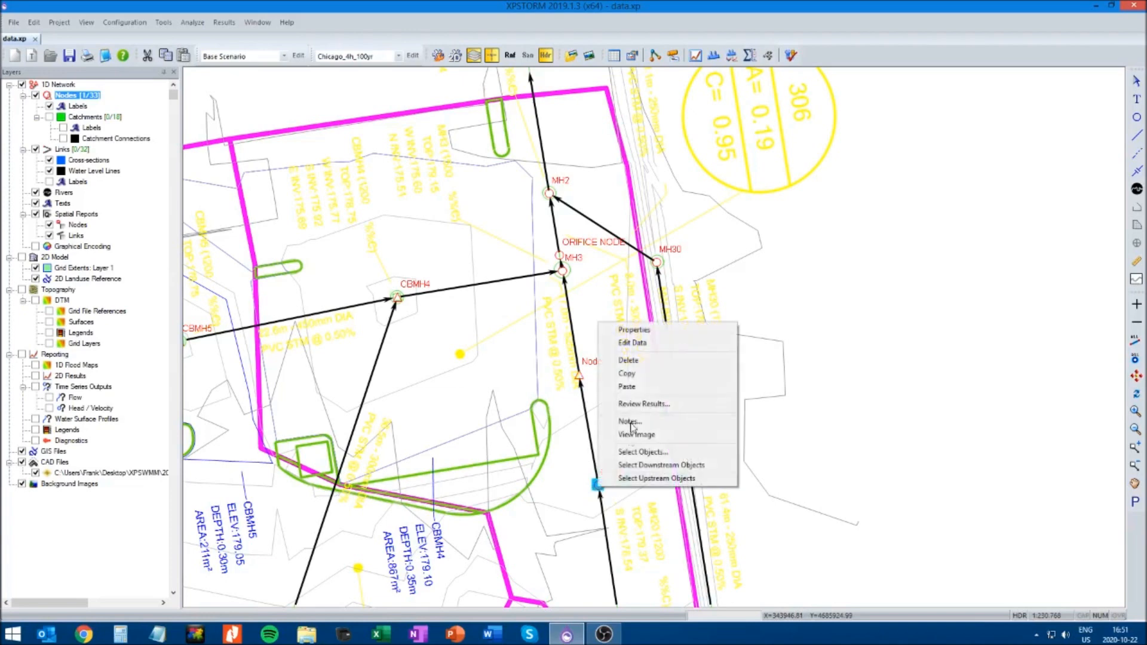
pyautogui.click(622, 345)
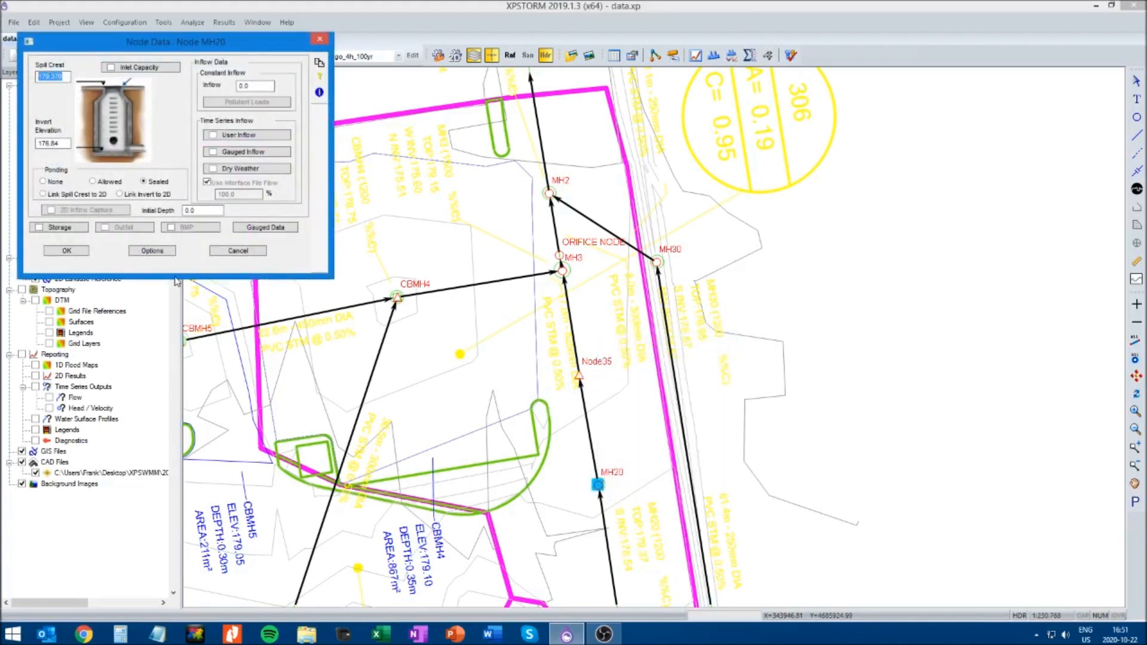
pyautogui.click(238, 250)
pyautogui.rightClick(578, 376)
pyautogui.click(604, 396)
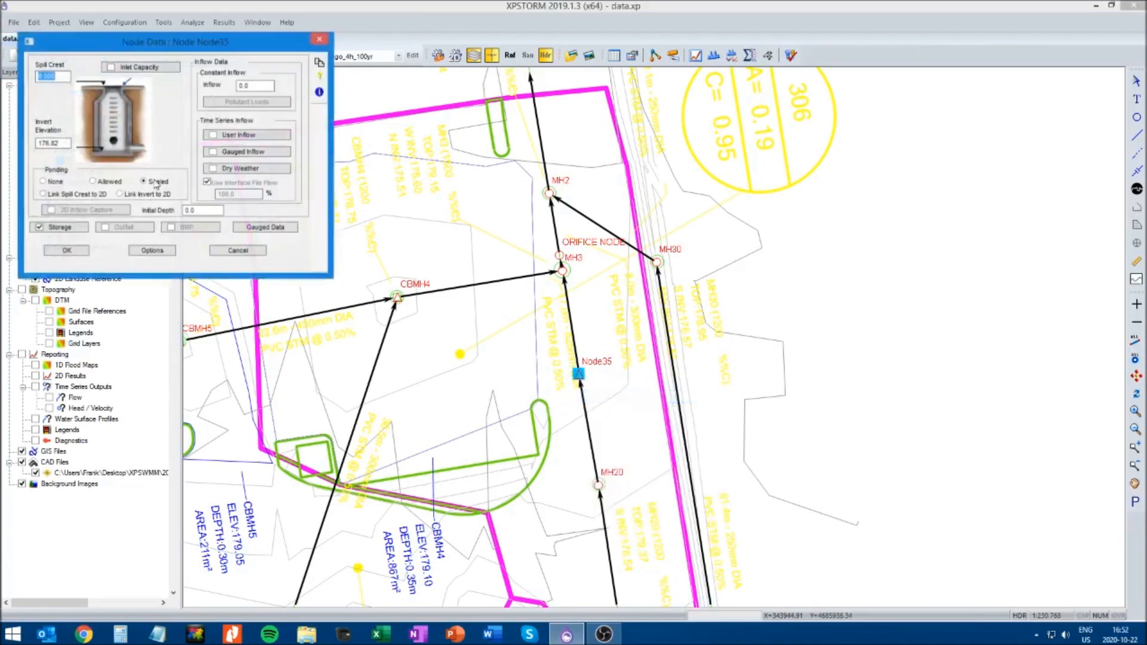
pyautogui.write('179.370')
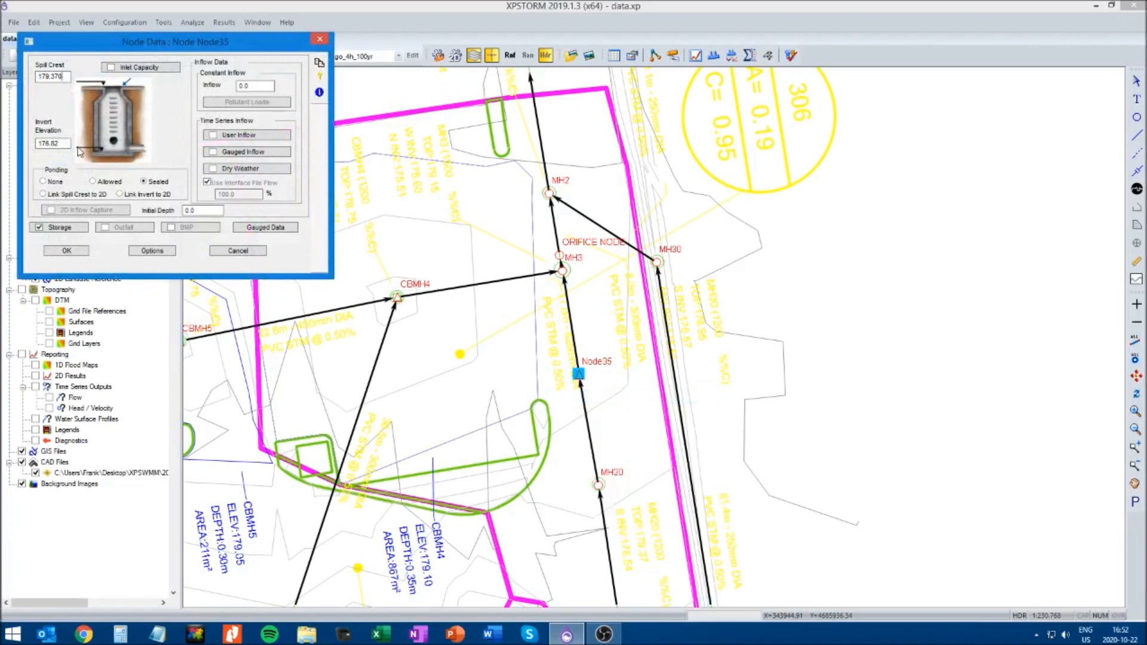
pyautogui.click(67, 252)
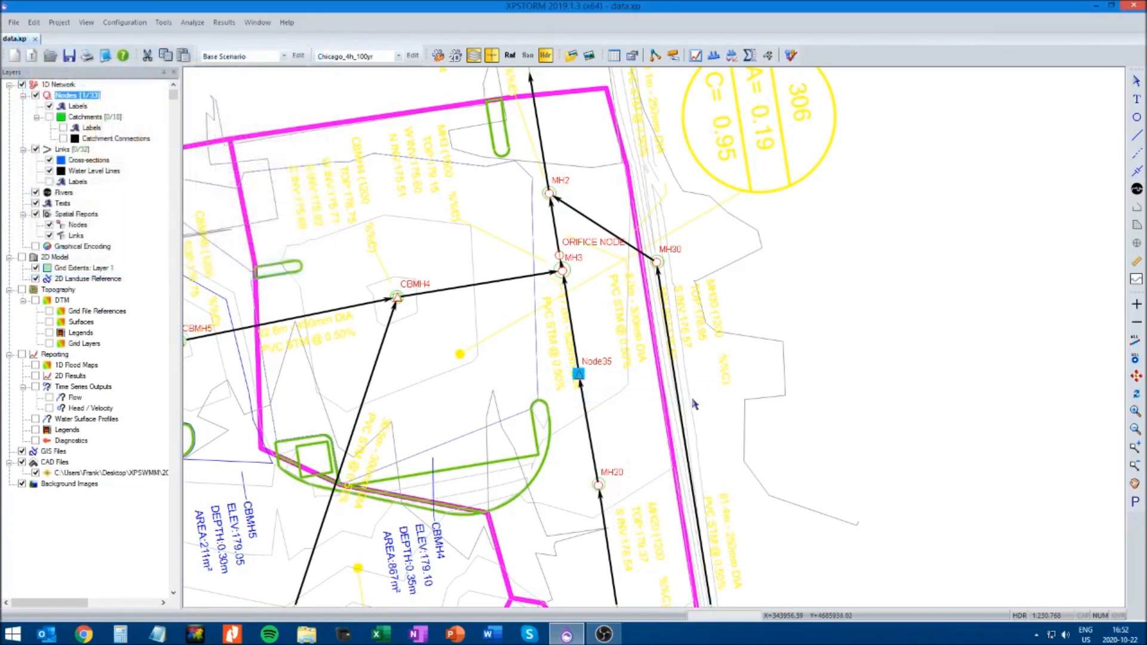
# Define the link from MH20 to Node35 as a circular conduit with a diameter of 0.375
pyautogui.click(589, 433)
pyautogui.rightClick(588, 429)
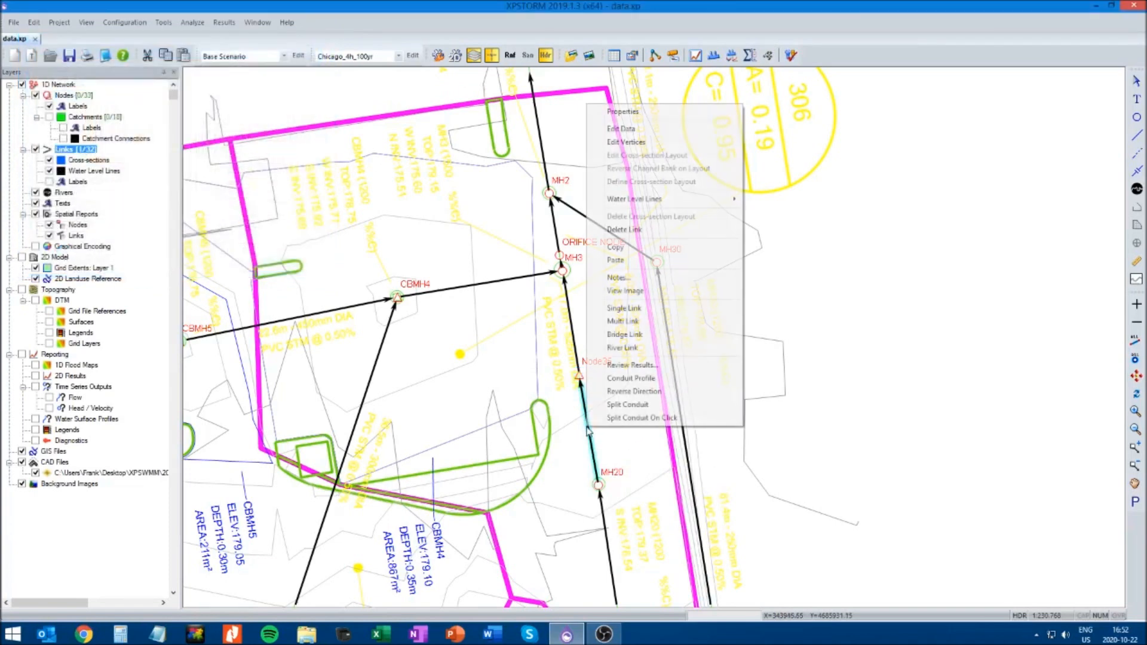
pyautogui.click(615, 132)
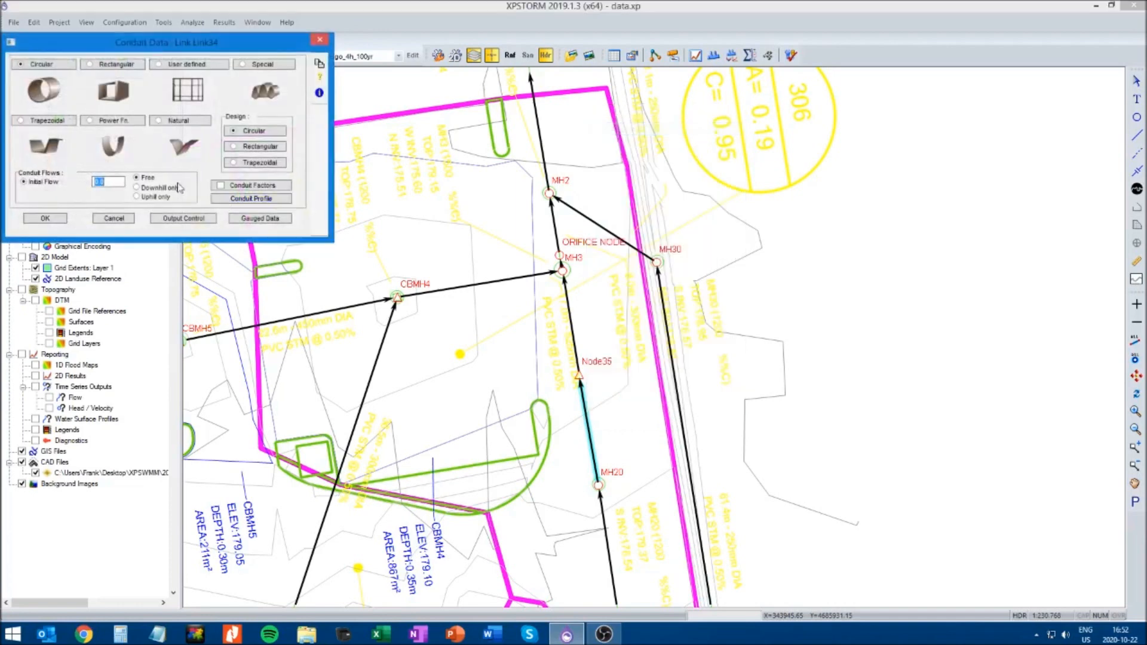
pyautogui.doubleClick(67, 75)
pyautogui.click(182, 126)
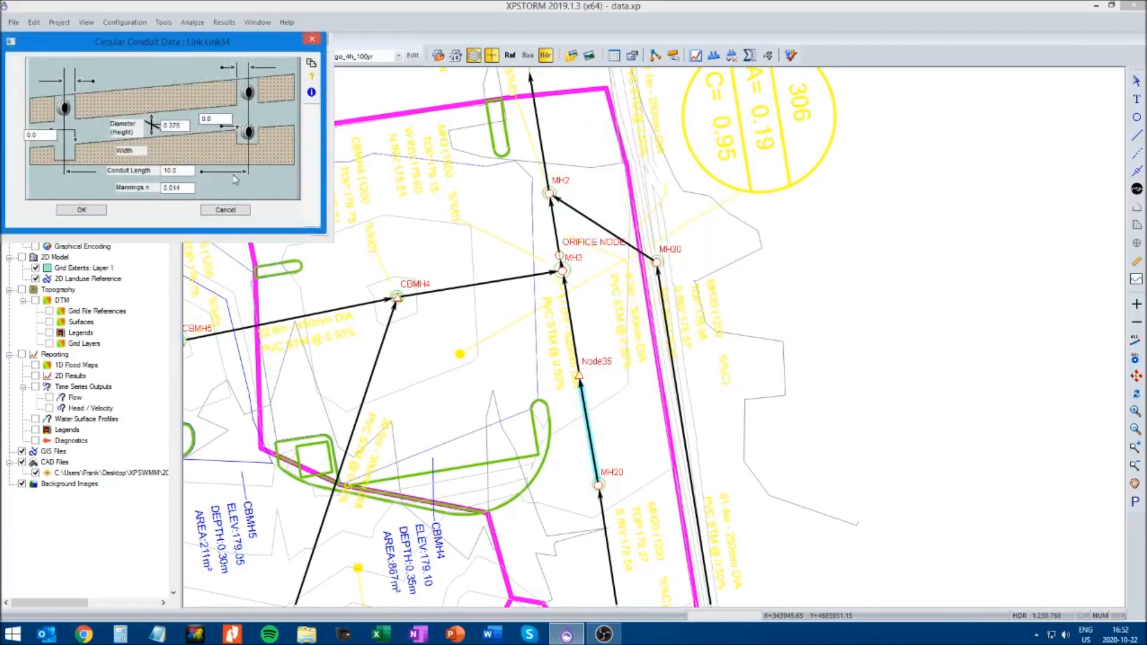
pyautogui.click(93, 210)
pyautogui.click(61, 221)
# Copy the invert elevation from MH20's node data without changing the node
pyautogui.click(606, 489)
pyautogui.rightClick(598, 485)
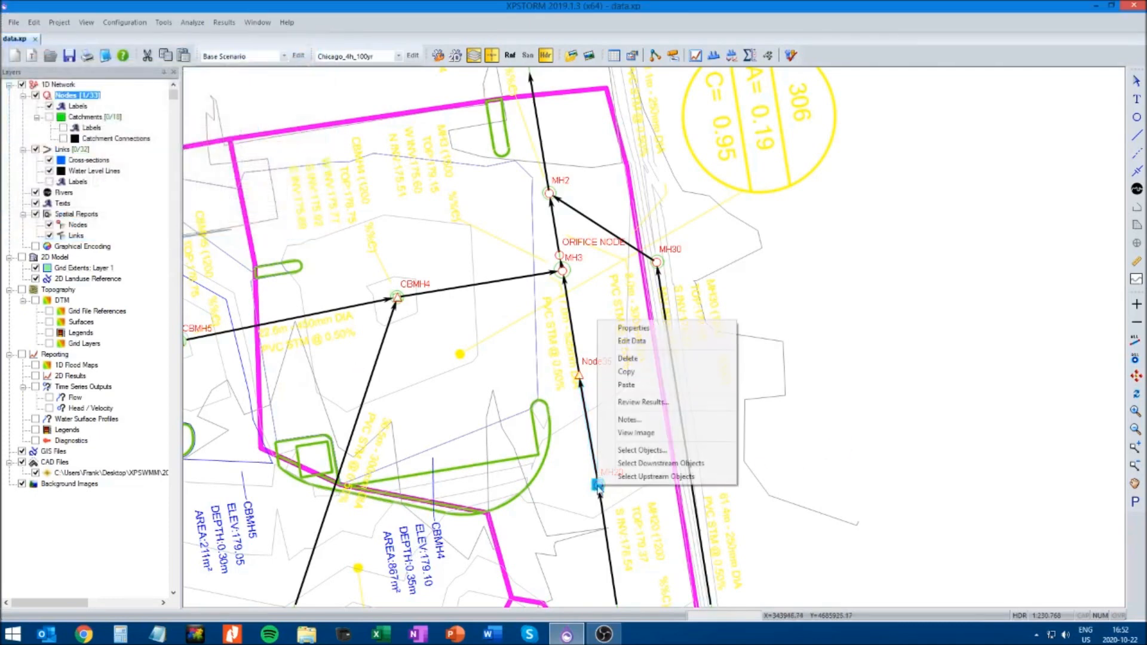
pyautogui.click(632, 340)
pyautogui.click(61, 143)
pyautogui.hotkey('ctrl', 'c')
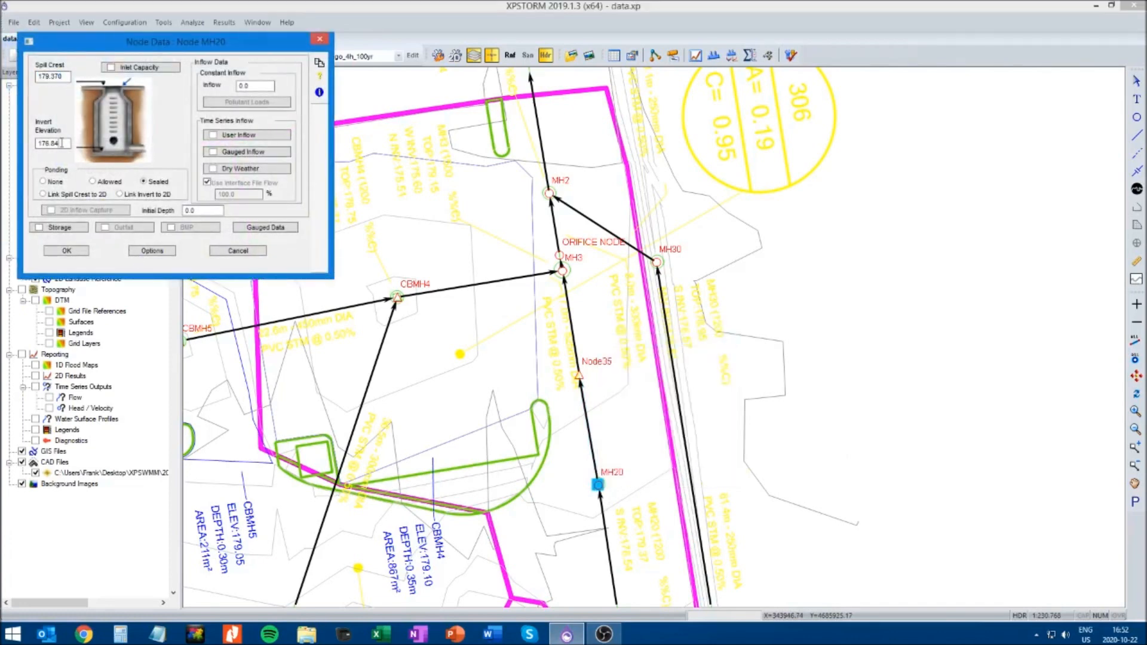
pyautogui.click(237, 251)
pyautogui.click(588, 387)
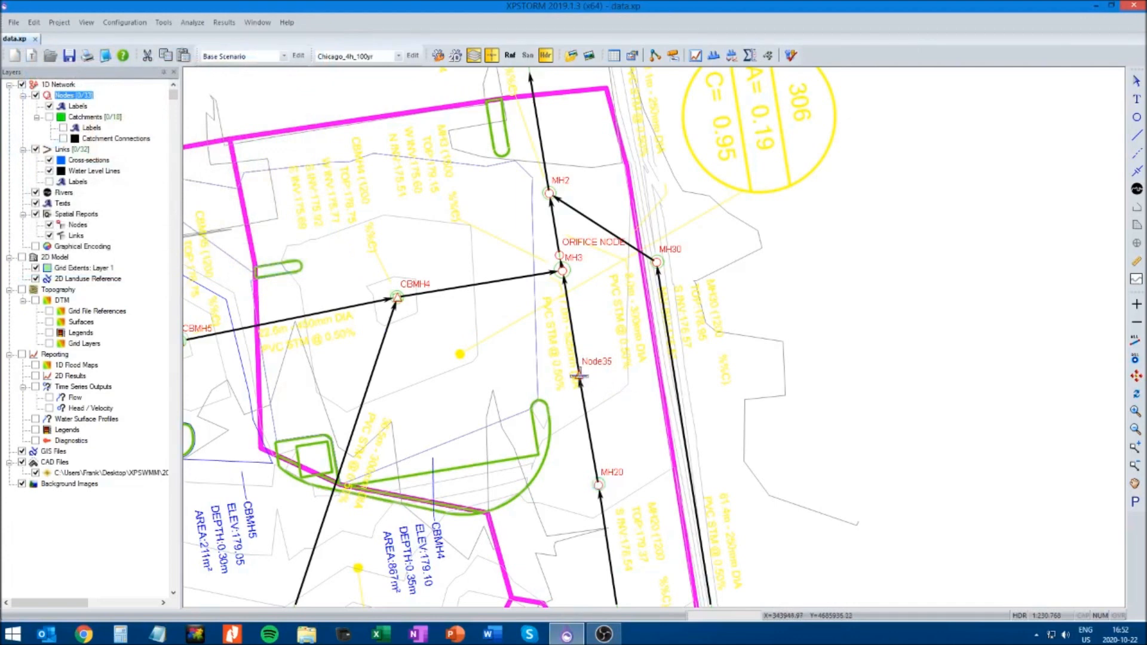
pyautogui.rightClick(580, 377)
pyautogui.click(744, 419)
# Set the MH20 to Node35 conduit's upstream invert to 176.84 and its downstream invert to 176.82
pyautogui.click(591, 436)
pyautogui.rightClick(590, 436)
pyautogui.click(621, 140)
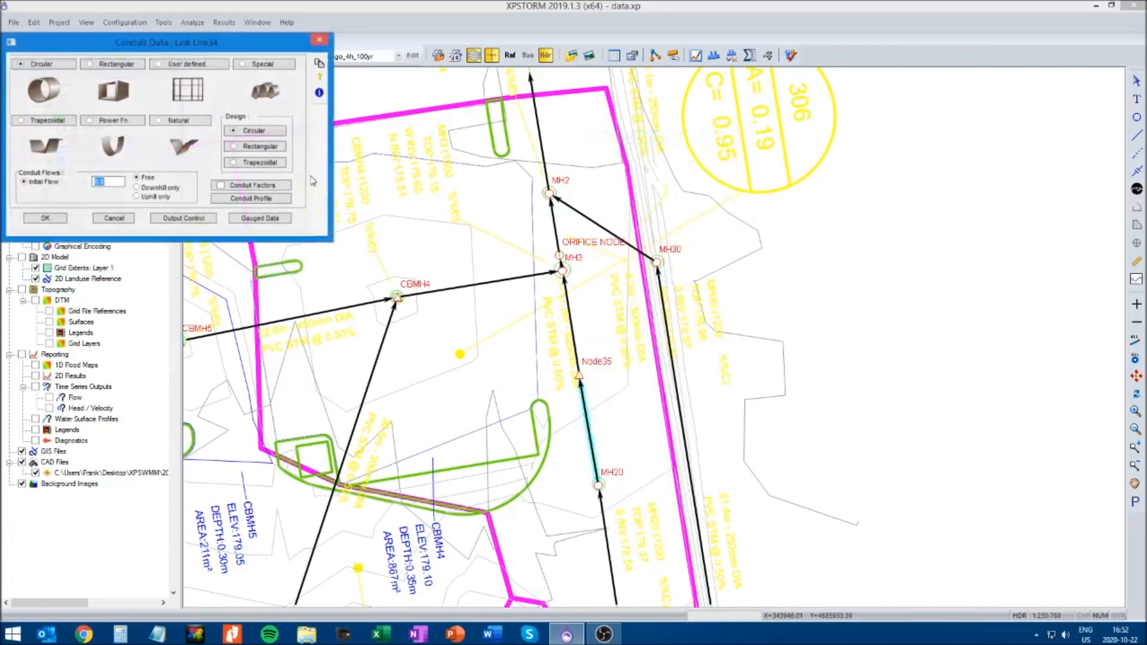
pyautogui.click(43, 64)
pyautogui.hotkey('ctrl', 'v')
pyautogui.doubleClick(40, 136)
pyautogui.hotkey('ctrl', 'v')
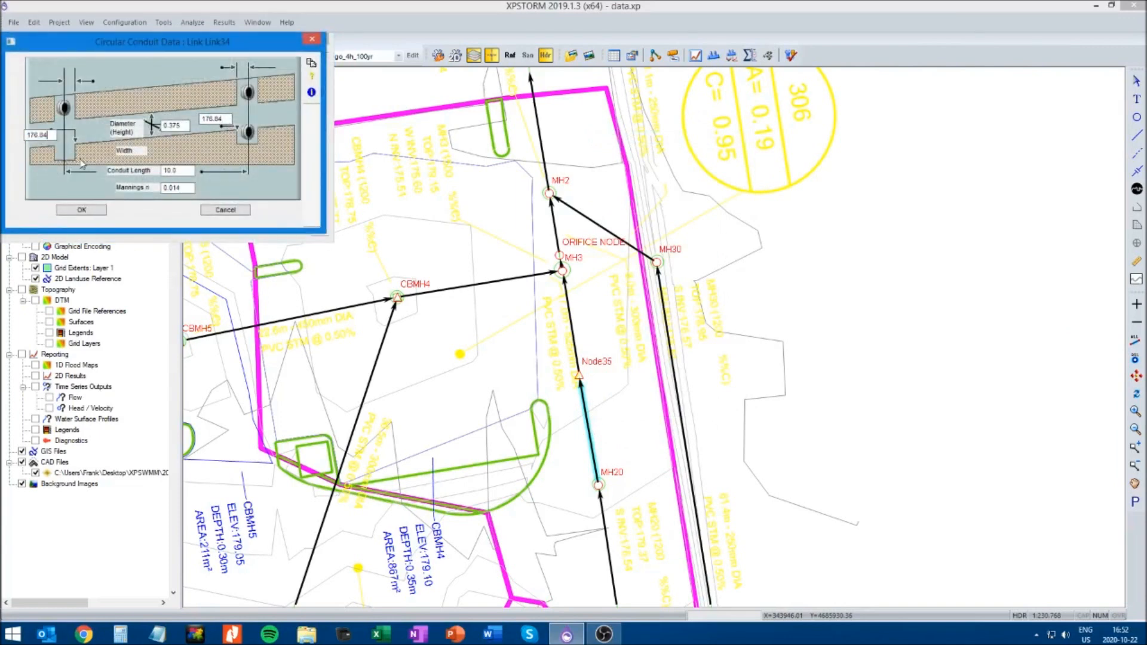
# Change the Manning's n of the MH20 to Node35 conduit and accept the conduit data
pyautogui.doubleClick(187, 190)
pyautogui.write('0.0')
pyautogui.write('1')
pyautogui.click(85, 209)
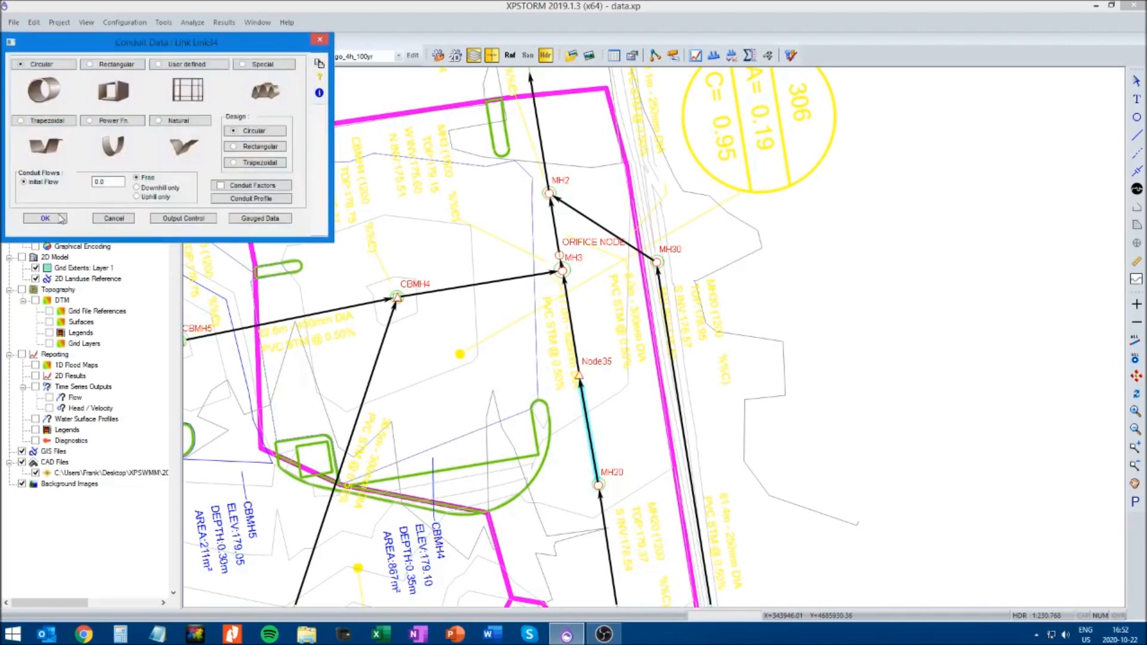
pyautogui.click(59, 220)
# Define the link from Node35 to MH3 as a circular conduit with diameter 0.0375, upstream invert 176.82 and downstream invert 176.81
pyautogui.rightClick(573, 328)
pyautogui.click(597, 24)
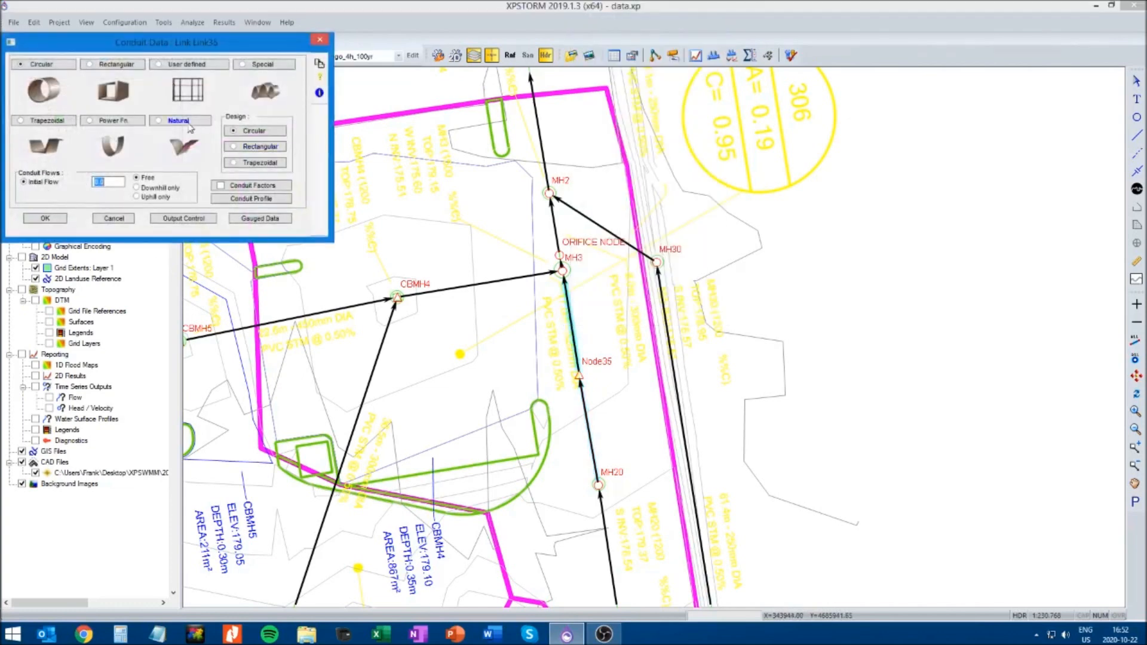
pyautogui.click(64, 68)
pyautogui.doubleClick(212, 118)
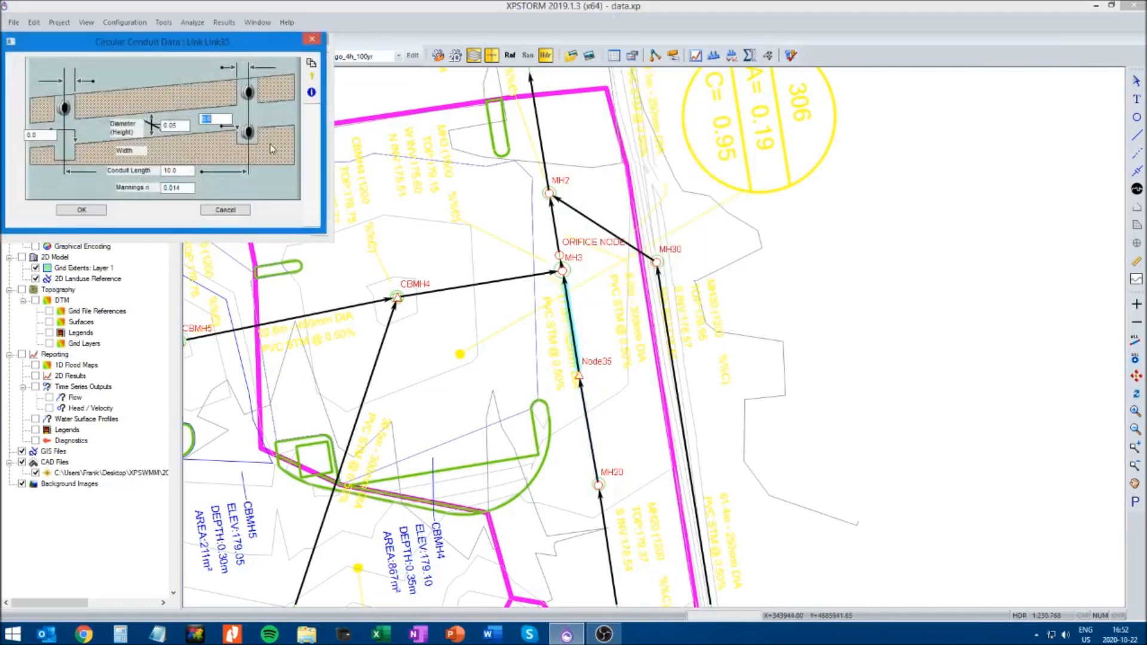
pyautogui.write('176.84')
pyautogui.doubleClick(222, 119)
pyautogui.hotkey('ctrl', 'c')
pyautogui.doubleClick(40, 133)
pyautogui.hotkey('ctrl', 'v')
pyautogui.write('0')
# Set the Node35 to MH3 conduit's length to 1, change its Manning's n, and save the model
pyautogui.doubleClick(179, 171)
pyautogui.write('1')
pyautogui.doubleClick(188, 188)
pyautogui.write('0.')
pyautogui.click(94, 212)
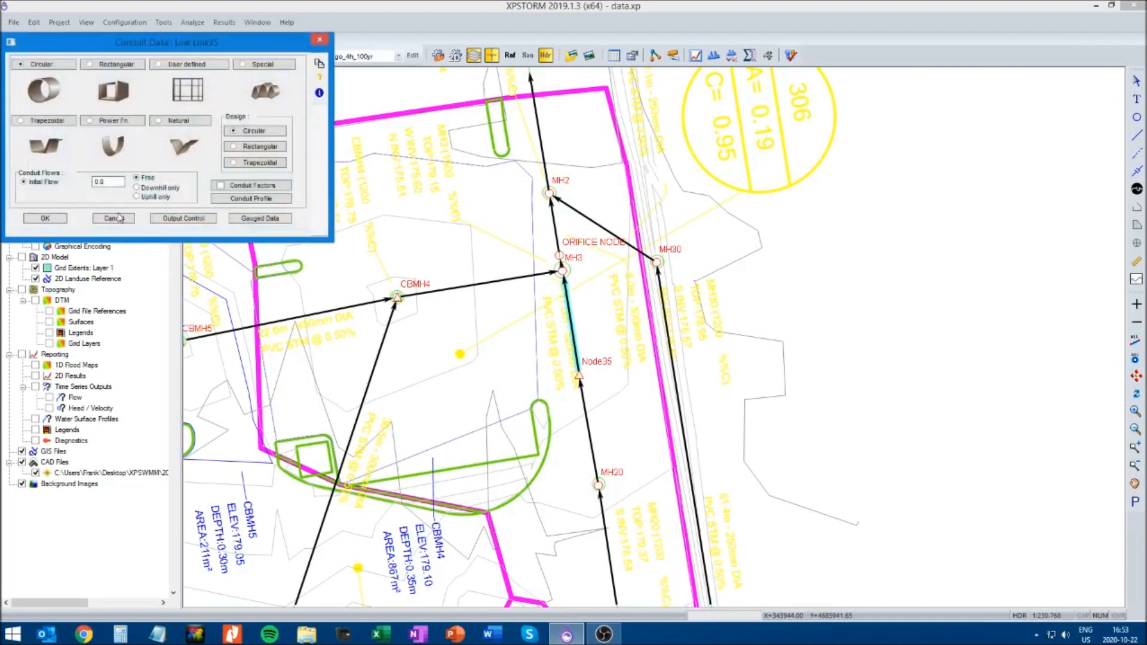
pyautogui.click(48, 218)
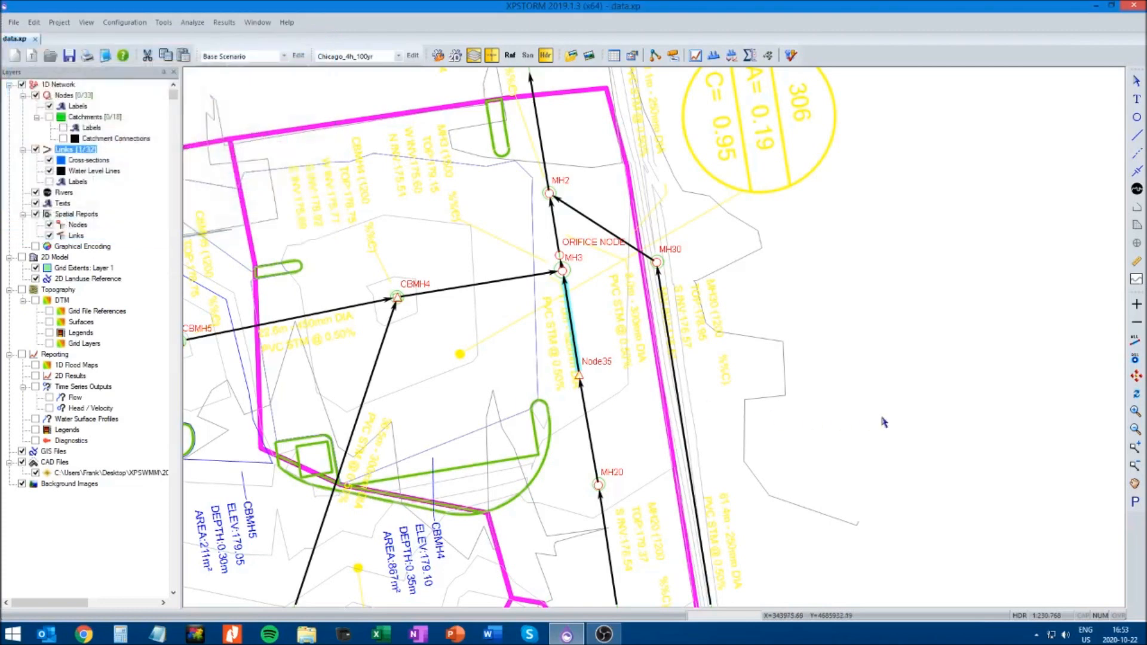
pyautogui.click(70, 56)
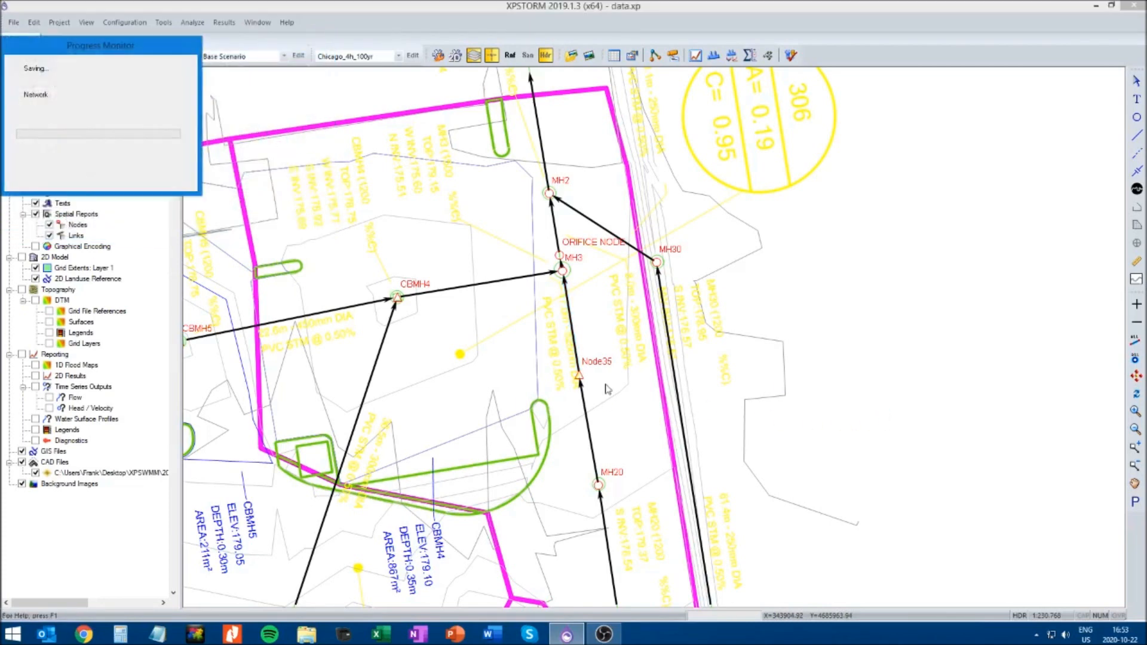
# Rename Node35 as SWM TANK and save the model
pyautogui.click(579, 376)
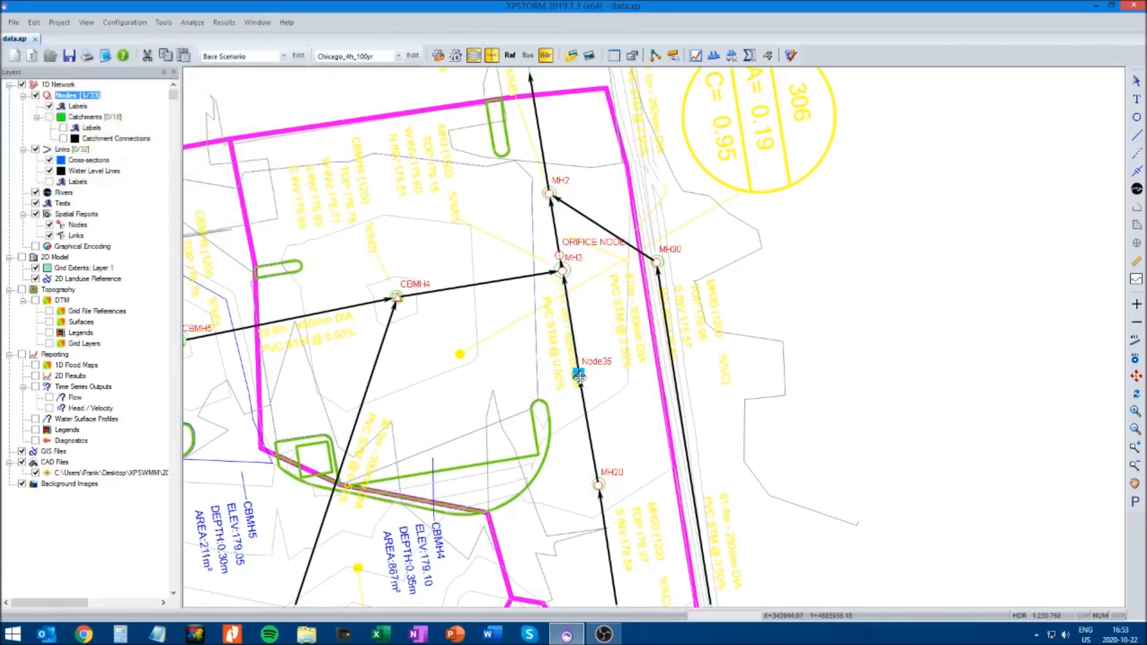
pyautogui.rightClick(578, 374)
pyautogui.click(598, 381)
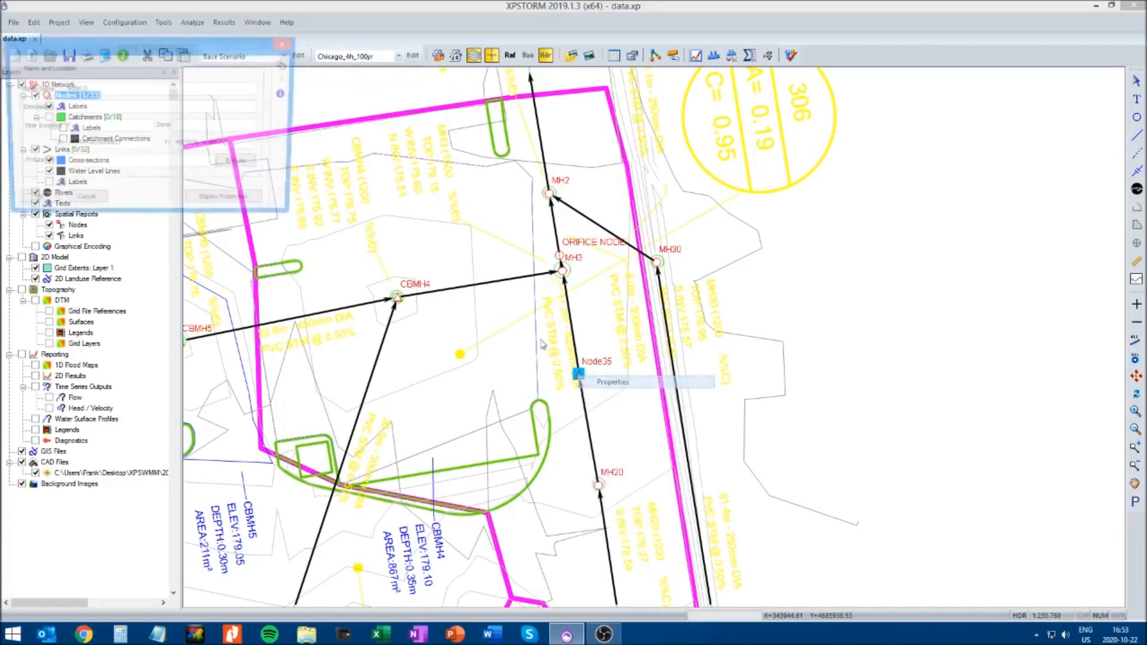
pyautogui.doubleClick(110, 93)
pyautogui.write('SW')
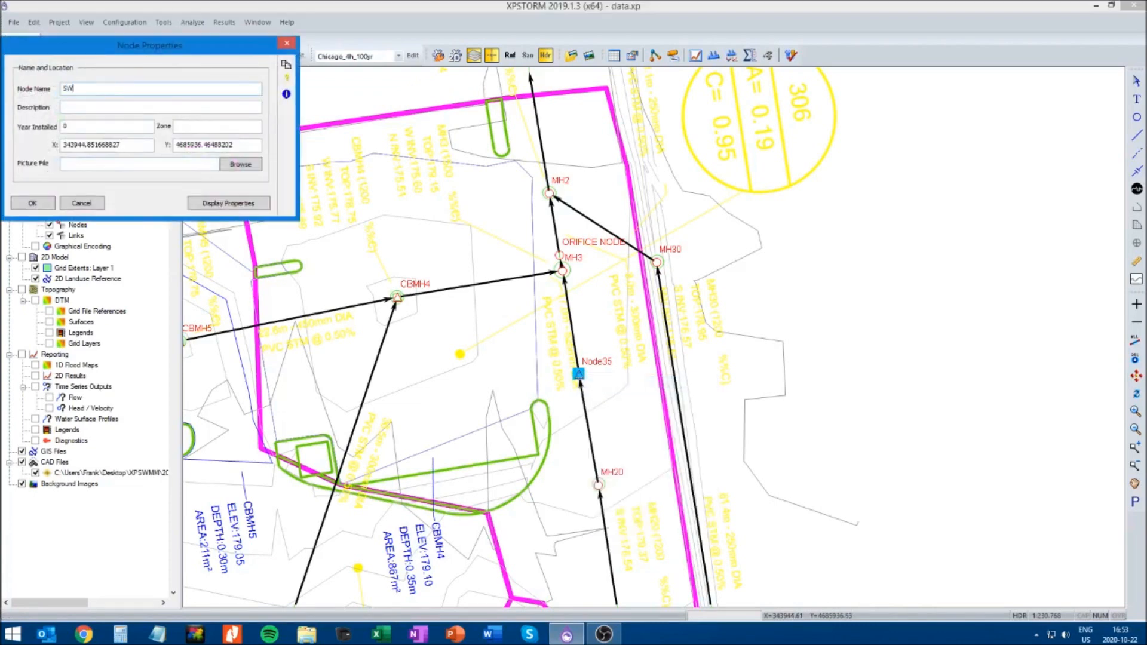
pyautogui.write('M TANK')
pyautogui.click(32, 203)
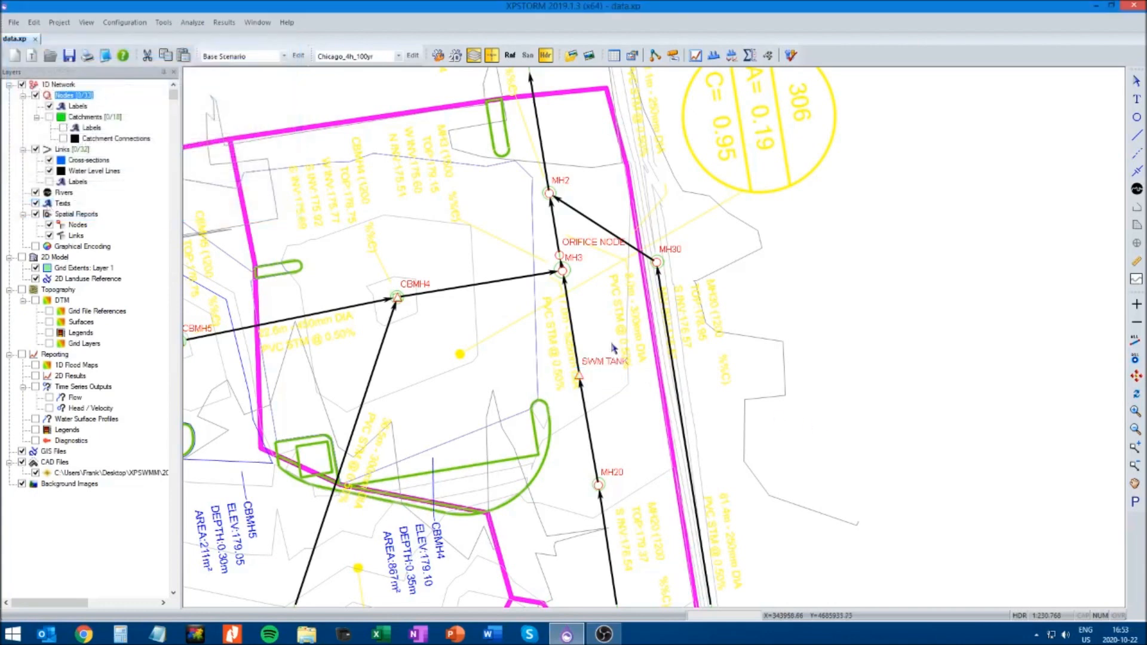
pyautogui.hotkey('ctrl', 's')
# Solve the Chicago_4h_100yr model, continuing past the conduit depth warning and closing the continuity results
pyautogui.click(792, 55)
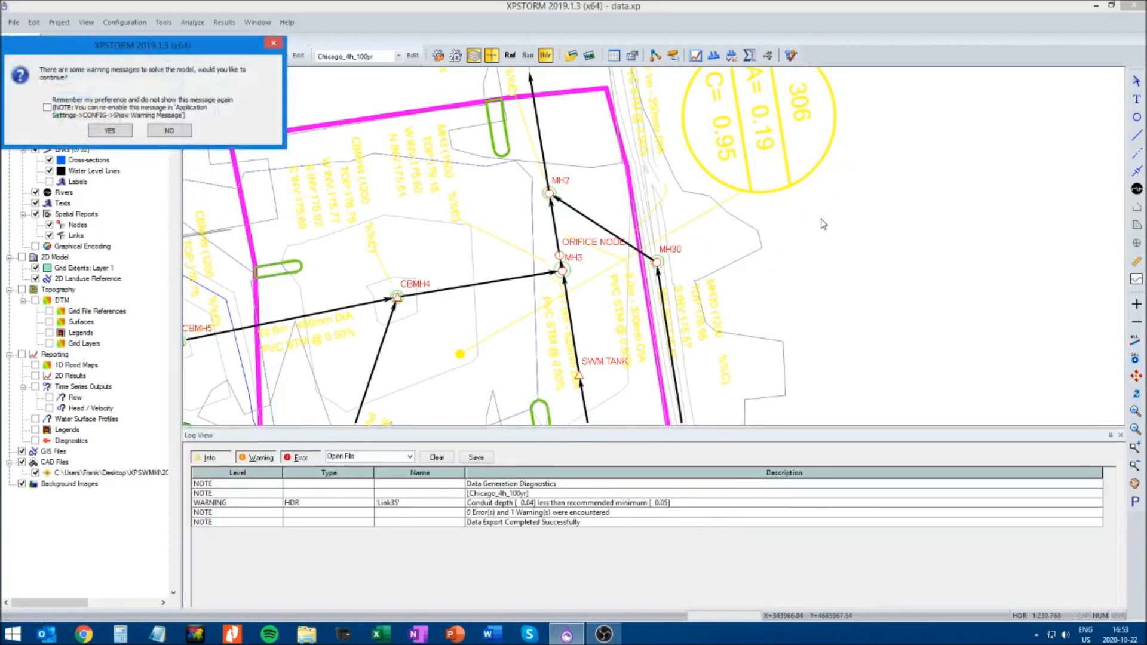
pyautogui.click(110, 131)
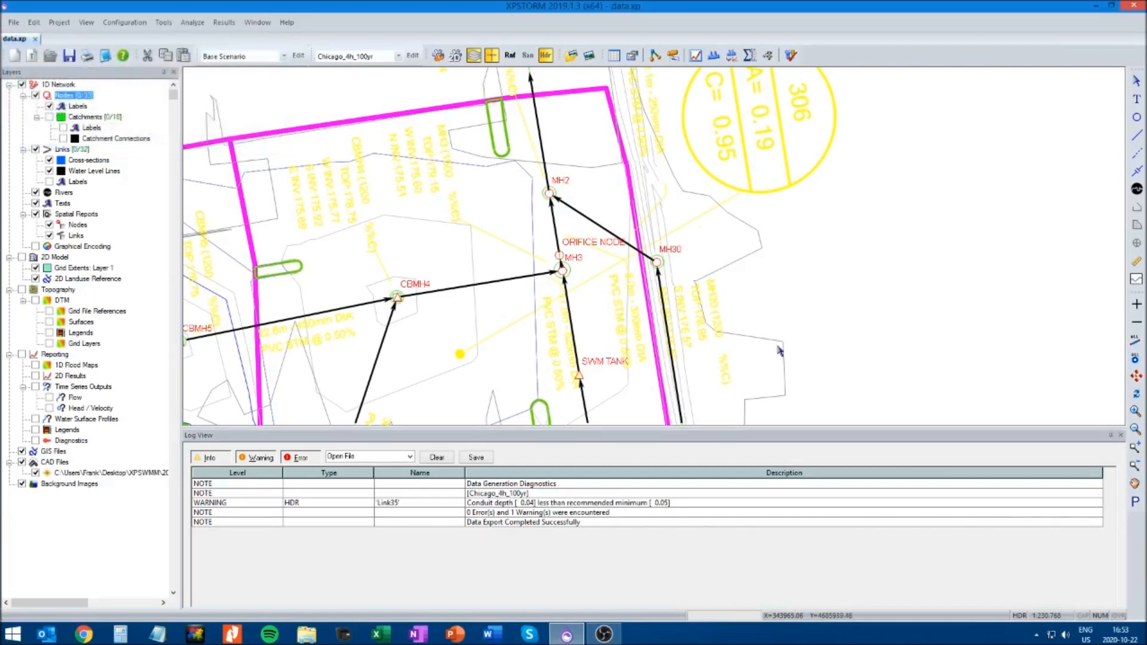
pyautogui.click(791, 55)
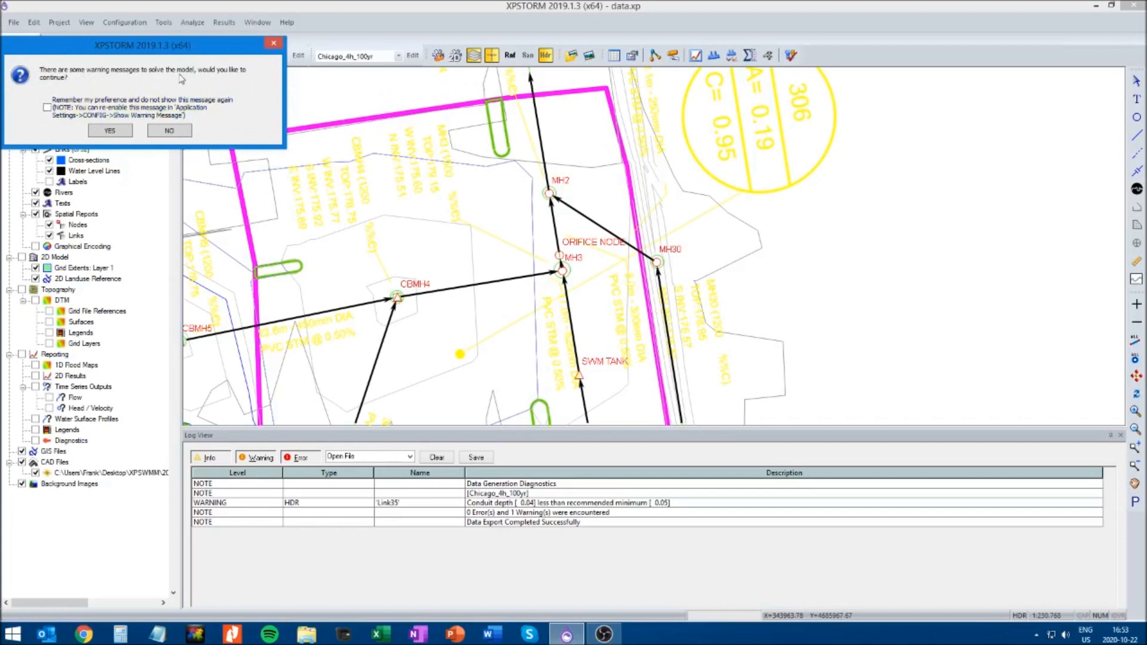
pyautogui.click(109, 131)
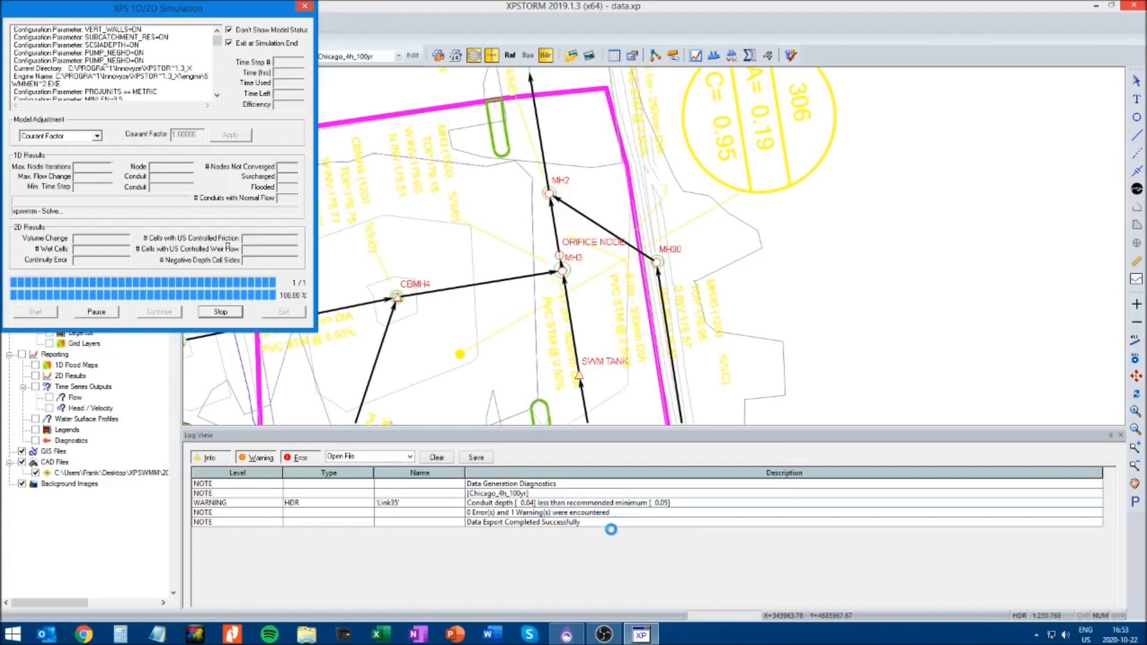
pyautogui.click(680, 378)
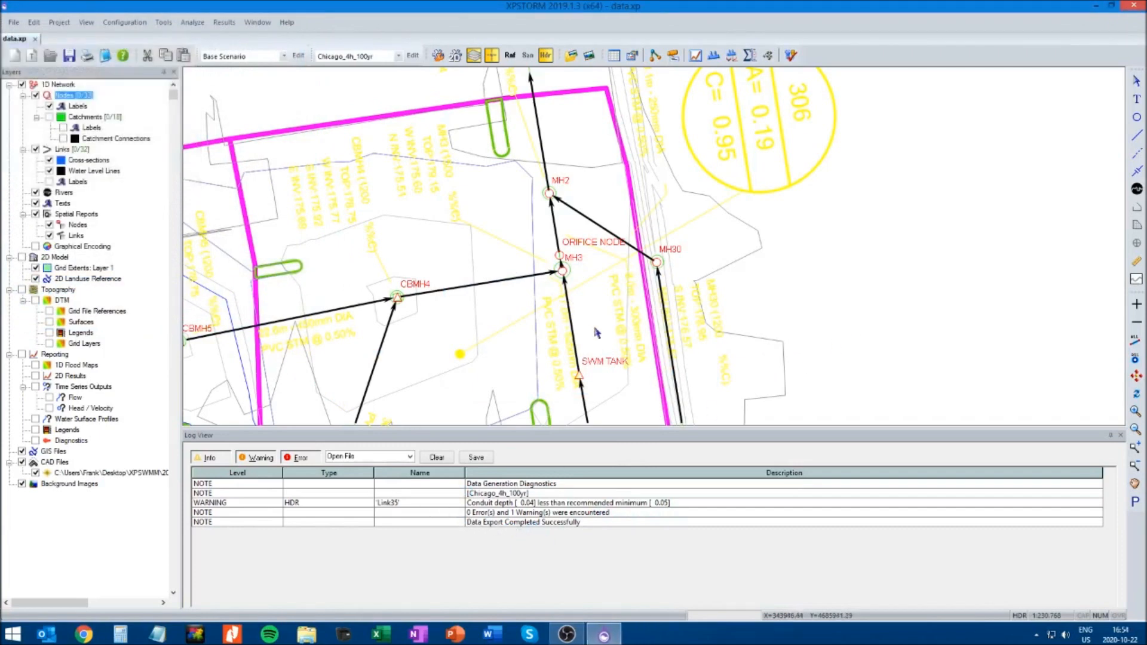
# Correct the diameter of the circular conduit from SWM TANK to MH3 and accept the conduit data
pyautogui.click(575, 325)
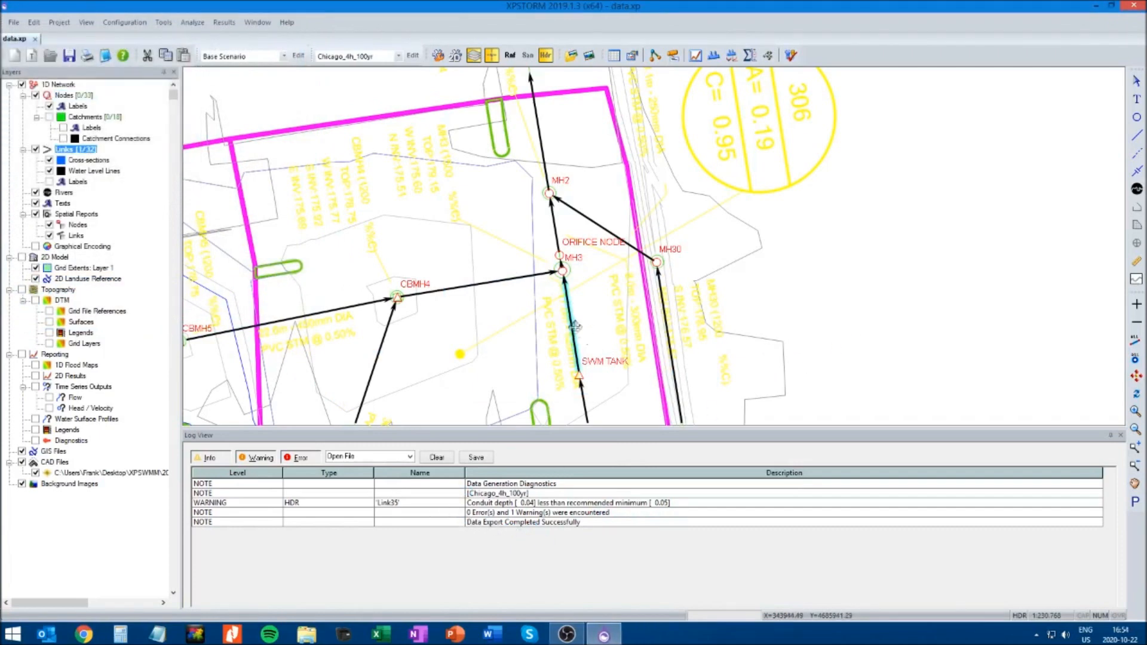
pyautogui.rightClick(575, 326)
pyautogui.click(615, 32)
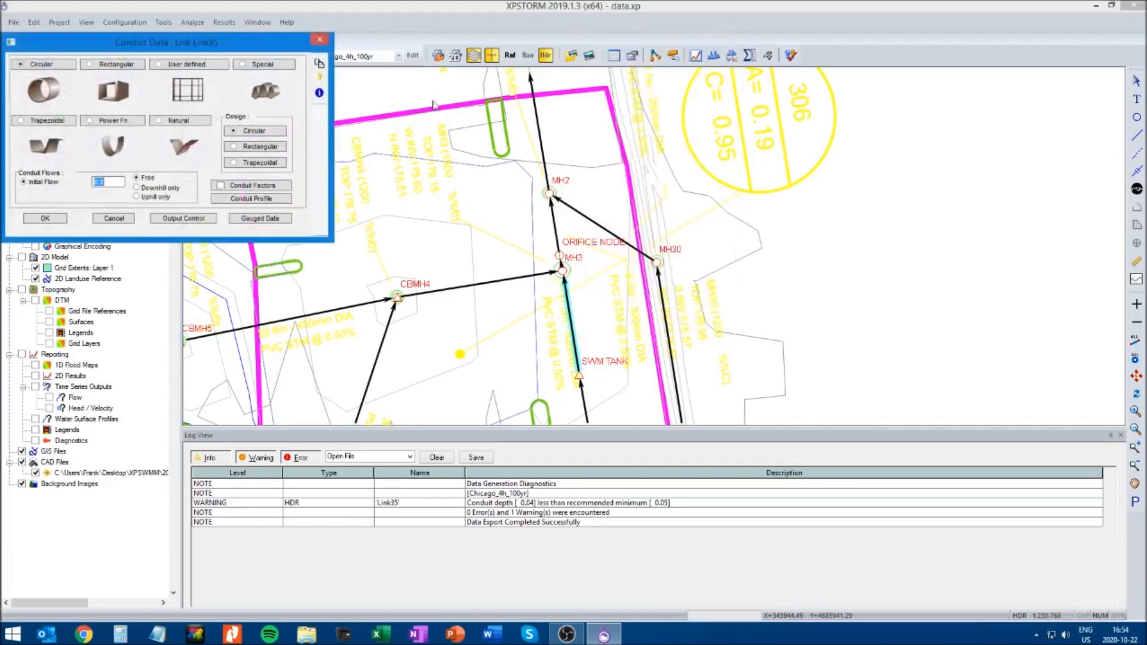
pyautogui.click(56, 74)
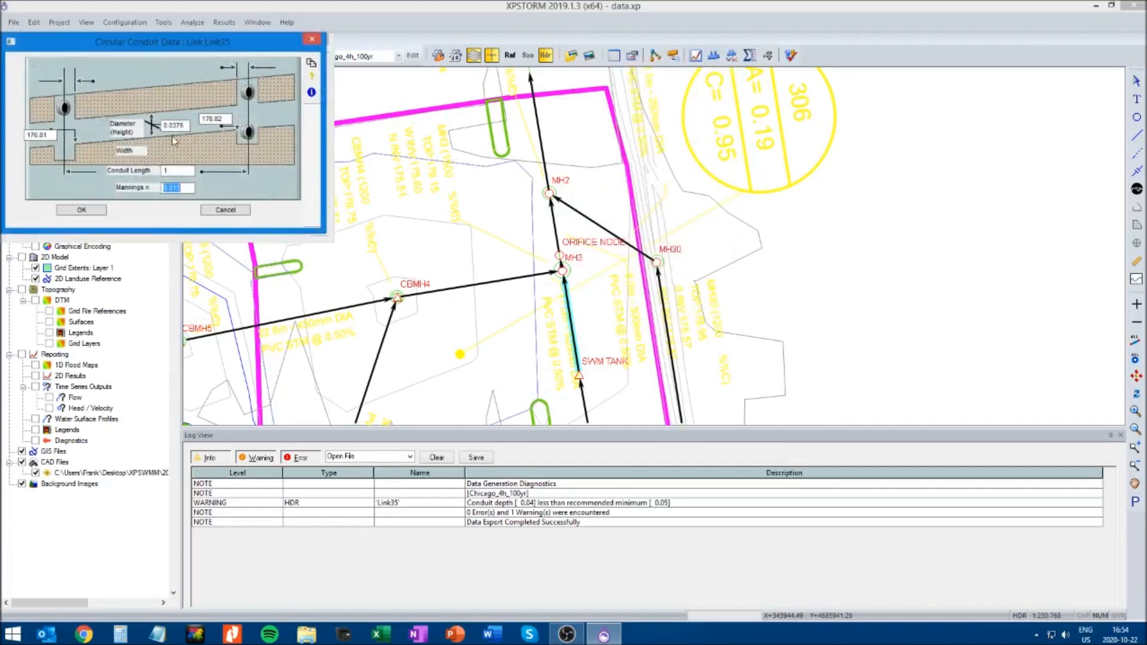
pyautogui.doubleClick(186, 125)
pyautogui.write('0.3')
pyautogui.click(81, 210)
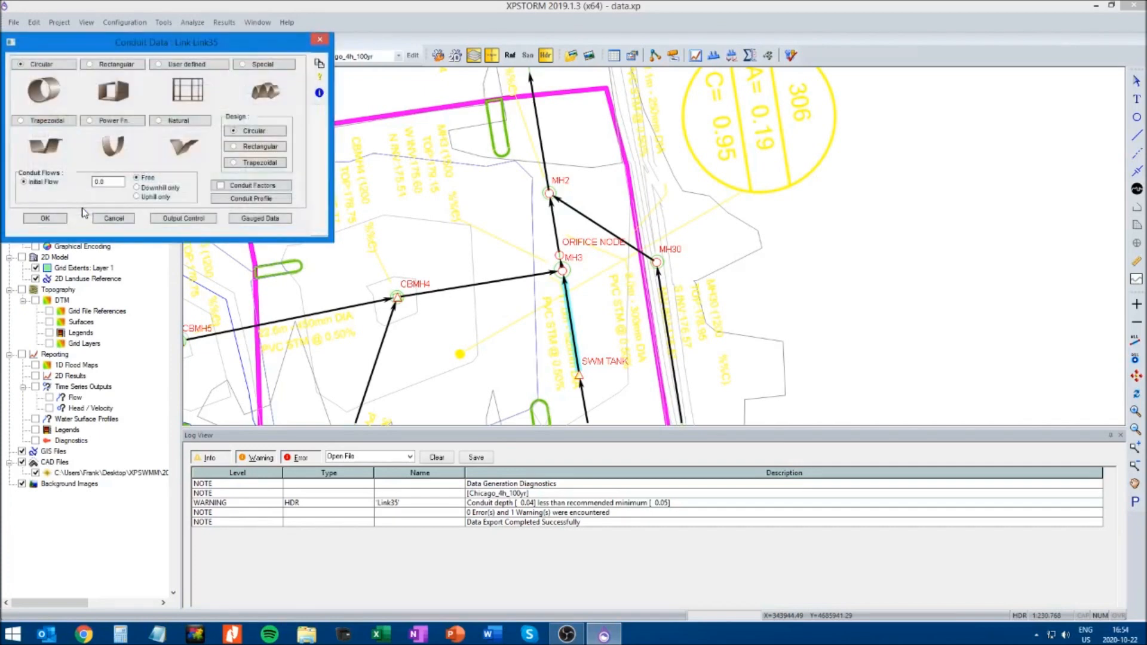
pyautogui.click(57, 218)
# Check the diameter, inverts and length of the circular conduit from MH20 to SWM TANK
pyautogui.rightClick(581, 396)
pyautogui.click(614, 97)
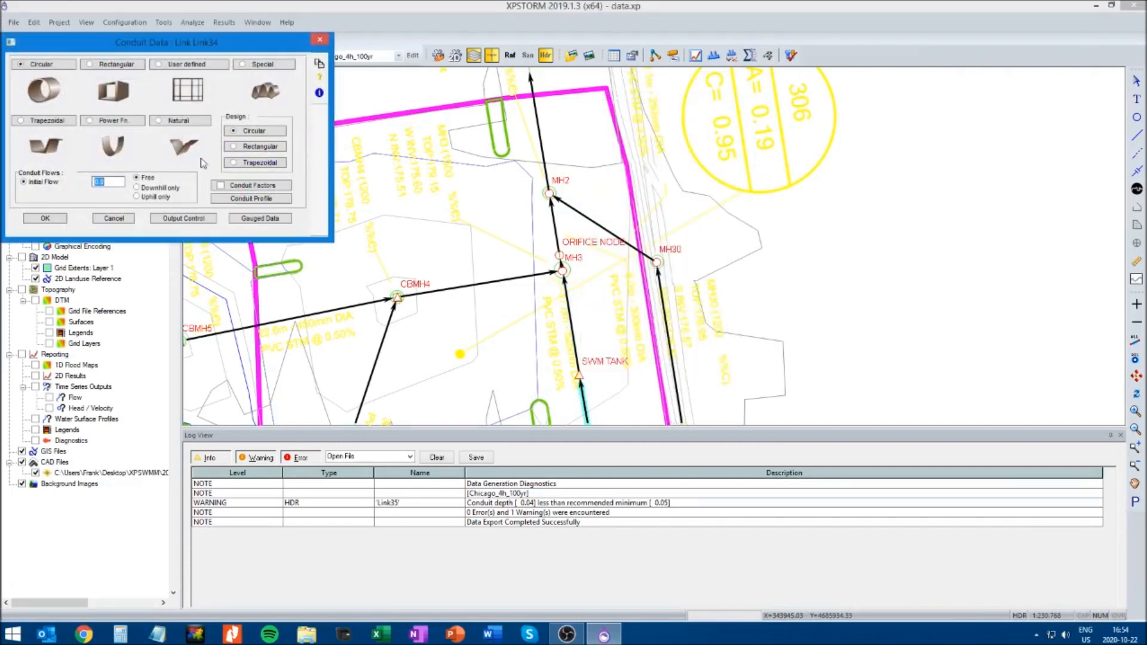
pyautogui.click(63, 63)
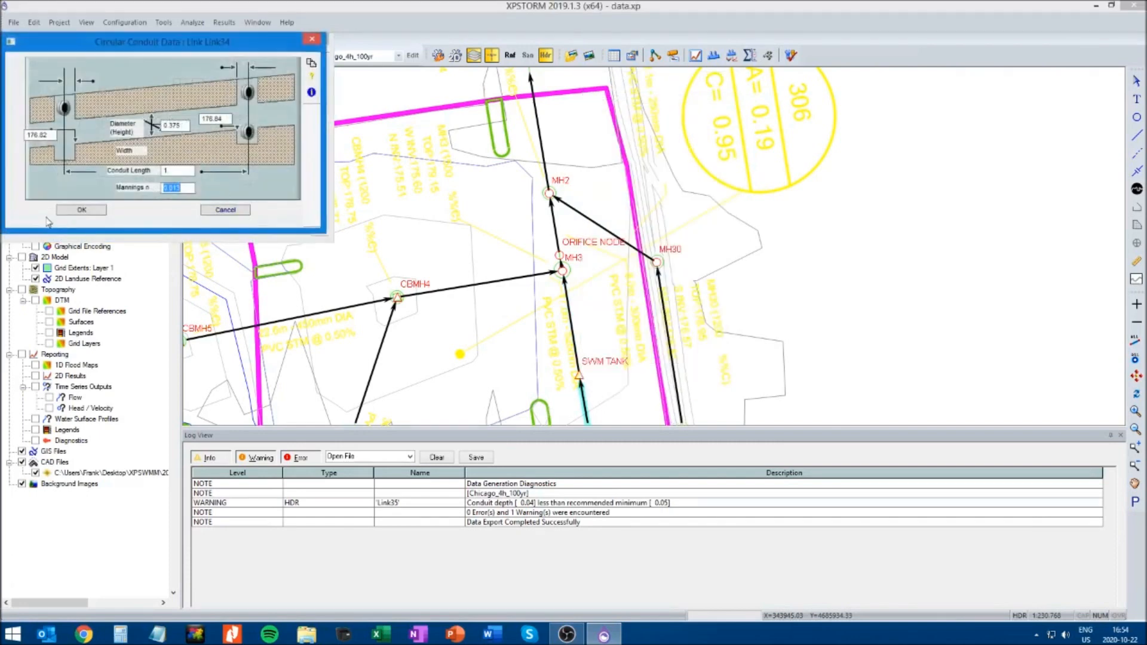
pyautogui.click(77, 212)
pyautogui.click(67, 220)
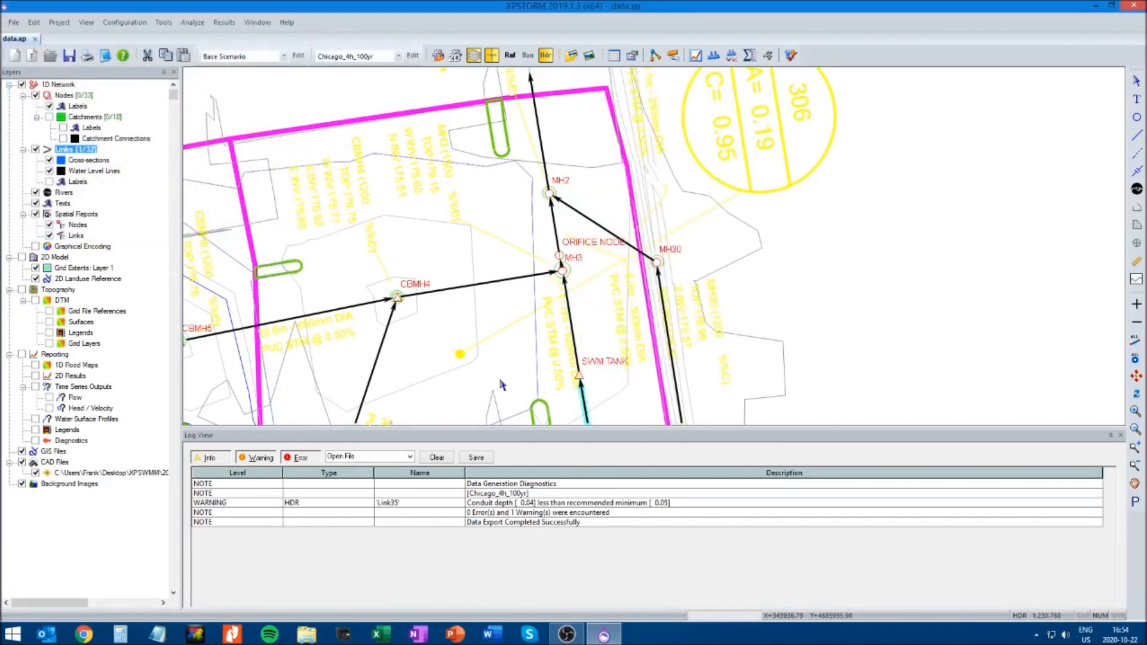
# Close the log, save the model and solve the Chicago_4h_100yr simulation again
pyautogui.click(1121, 435)
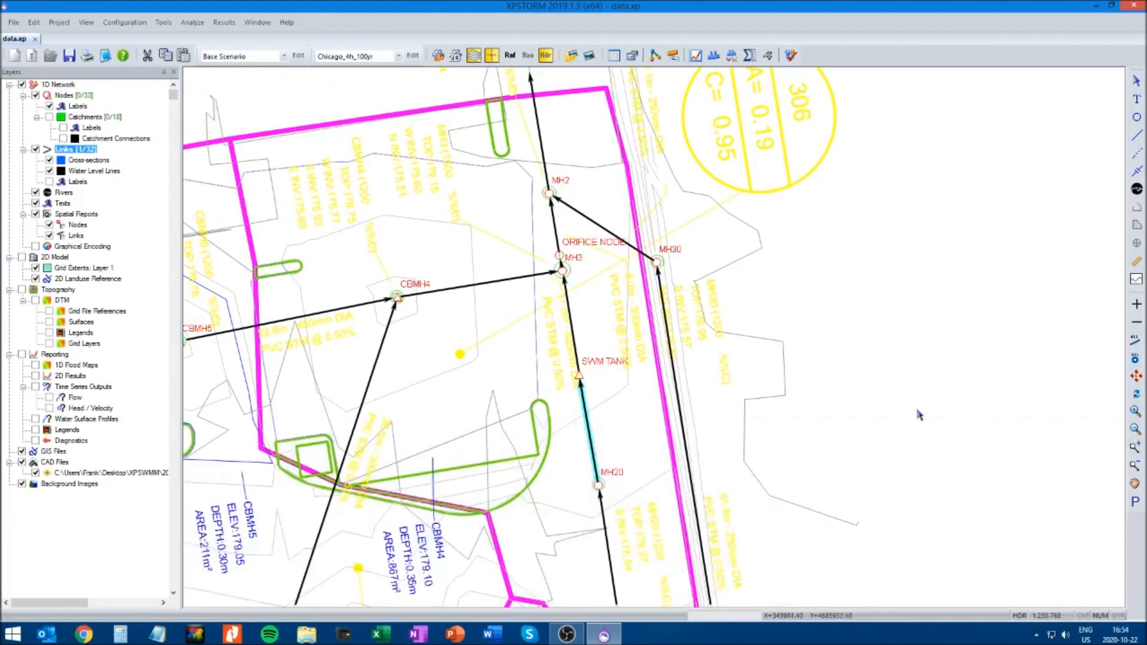
pyautogui.click(778, 365)
pyautogui.click(69, 59)
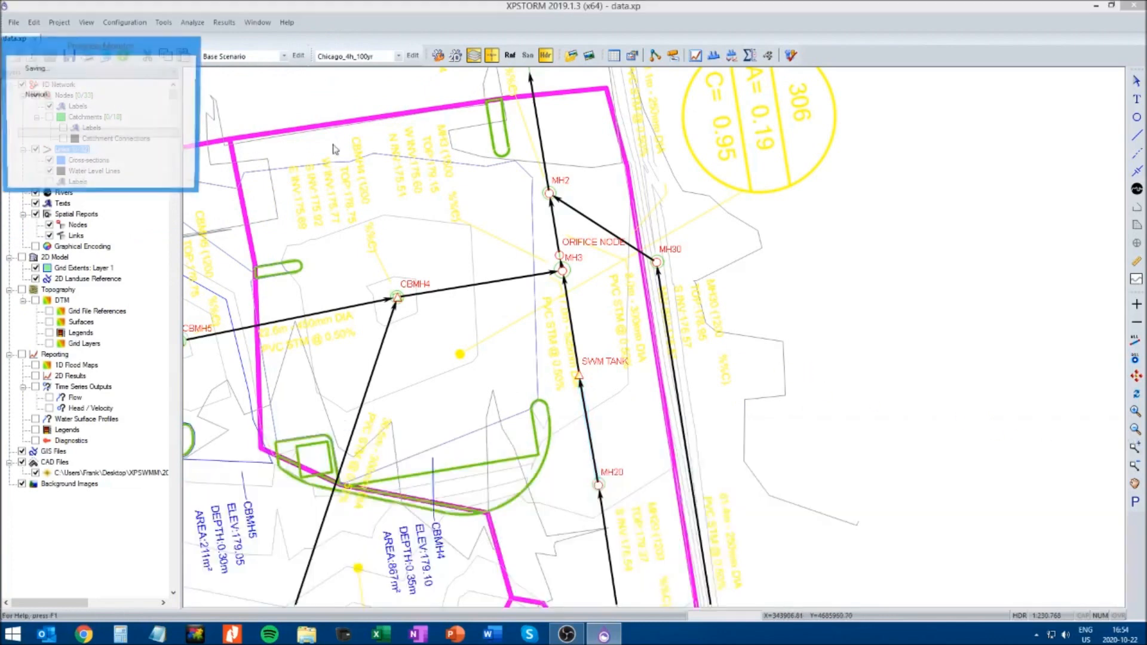
pyautogui.click(792, 57)
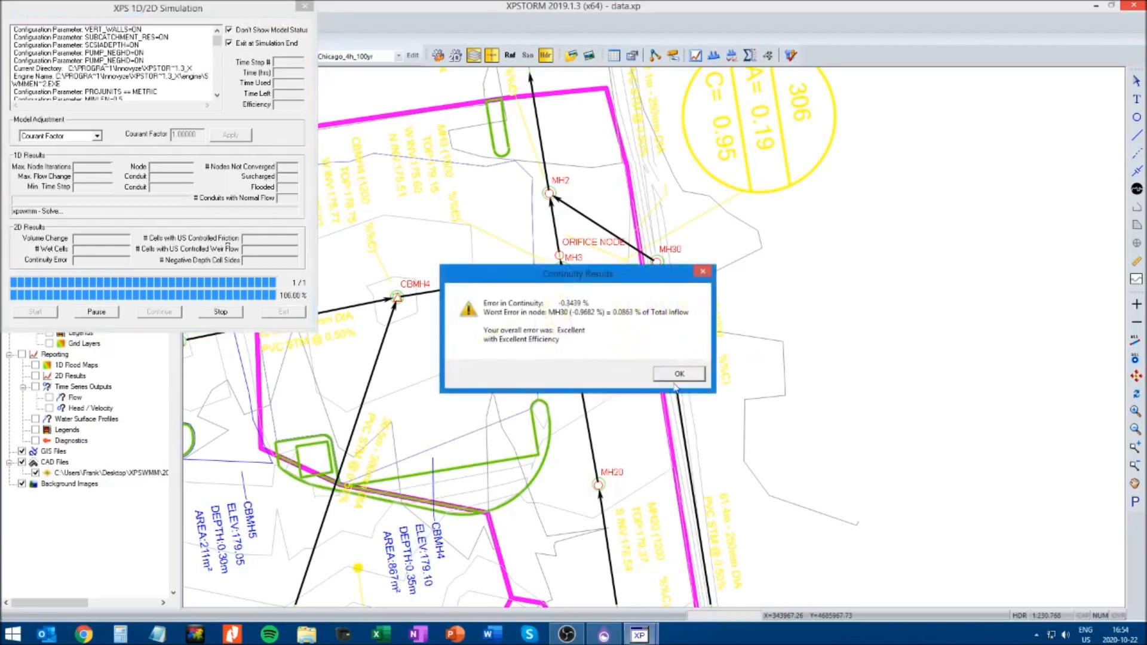
pyautogui.click(670, 381)
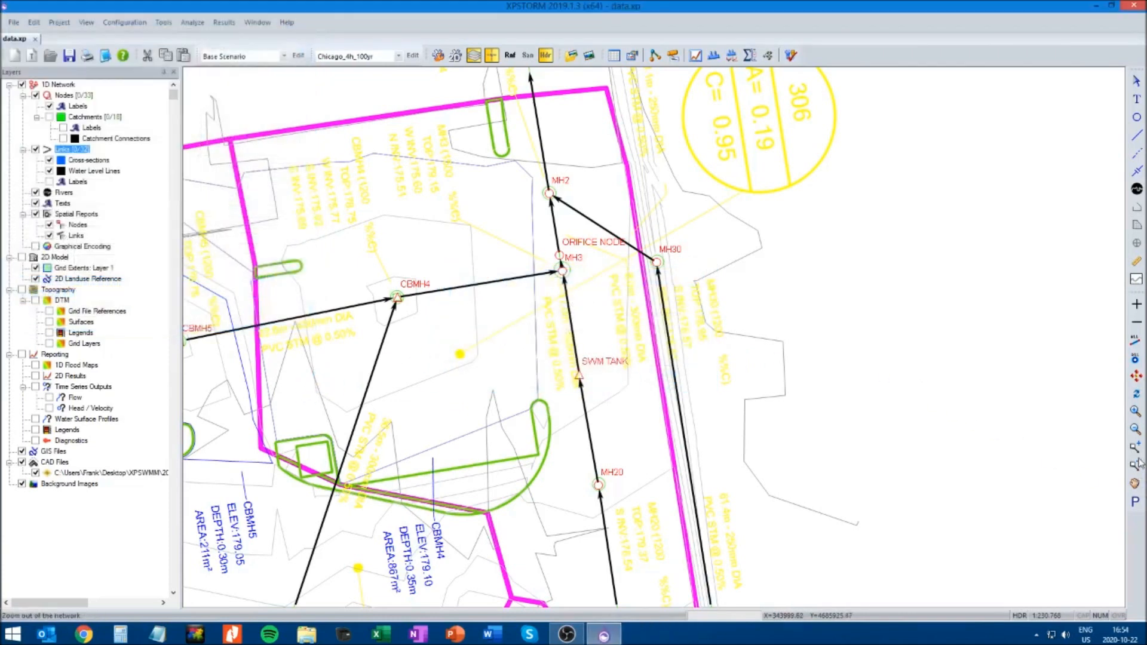
# Review the time series results of the conduit from OGS to OUTFALL, including its maximum flow
pyautogui.click(1137, 377)
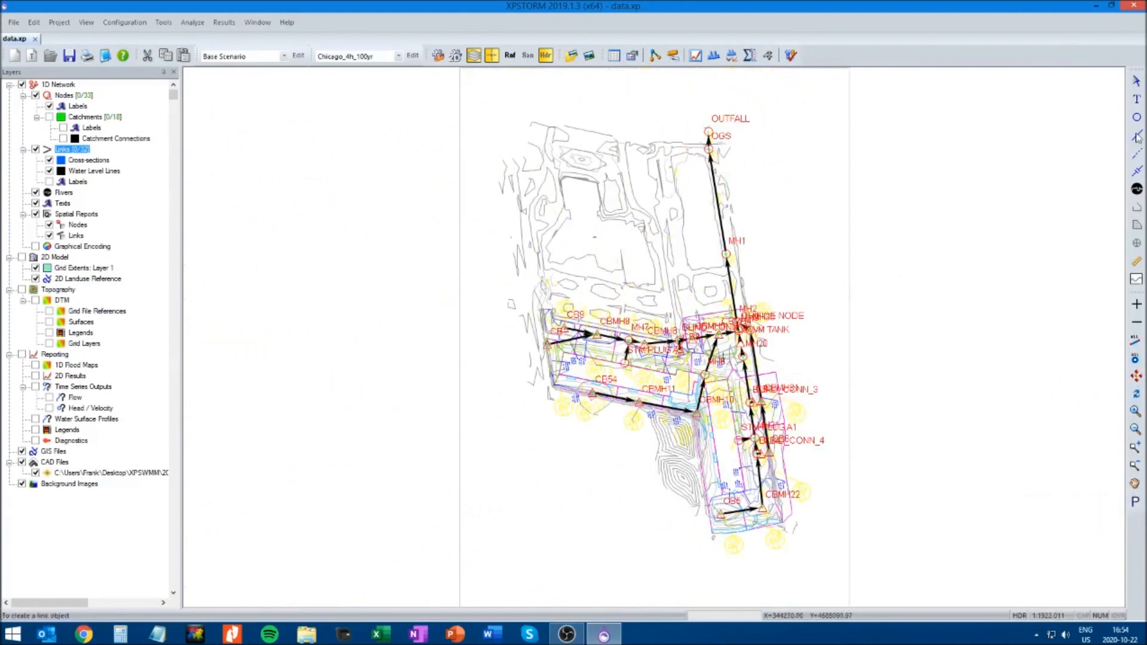
pyautogui.click(1134, 448)
pyautogui.moveTo(651, 102); pyautogui.dragTo(807, 197)
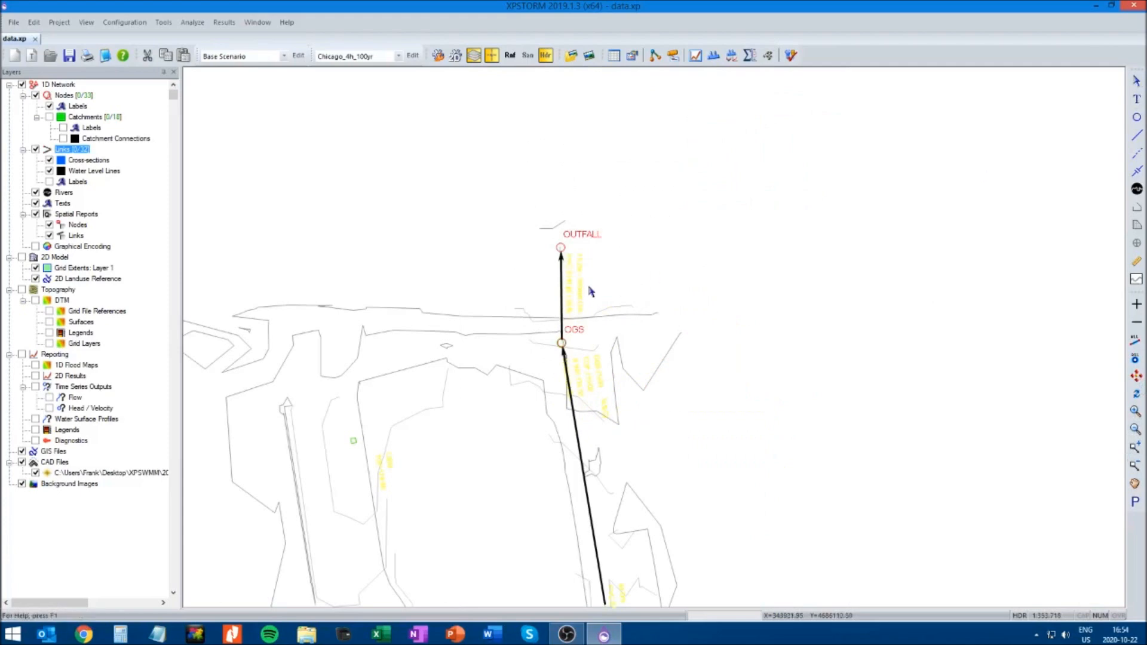
pyautogui.click(561, 297)
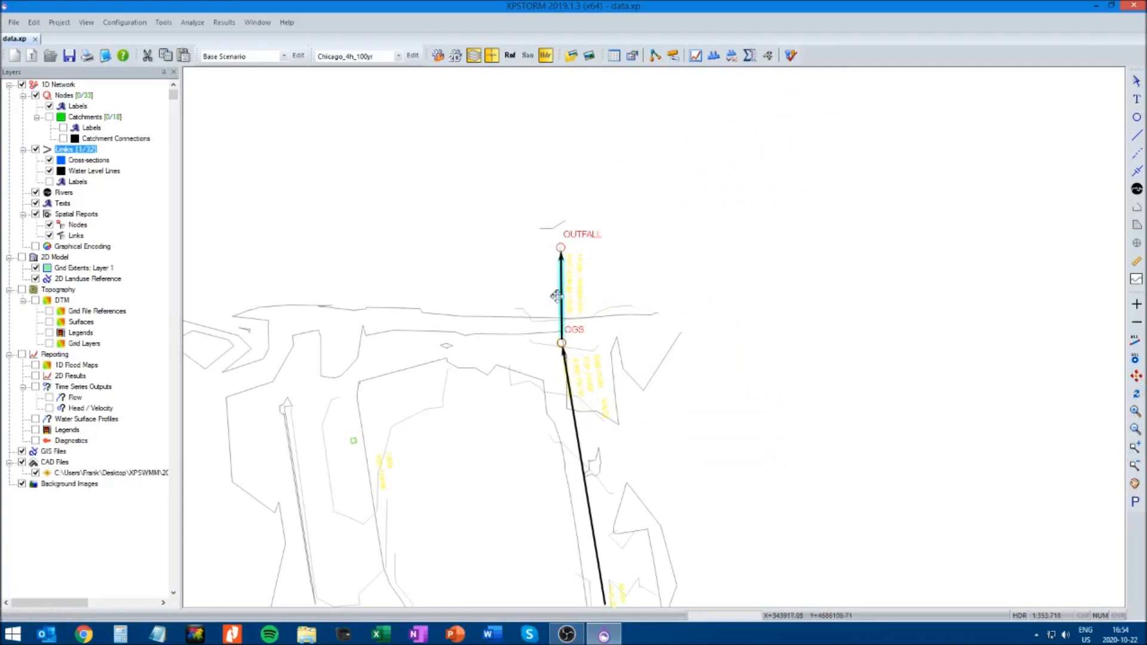
pyautogui.click(696, 56)
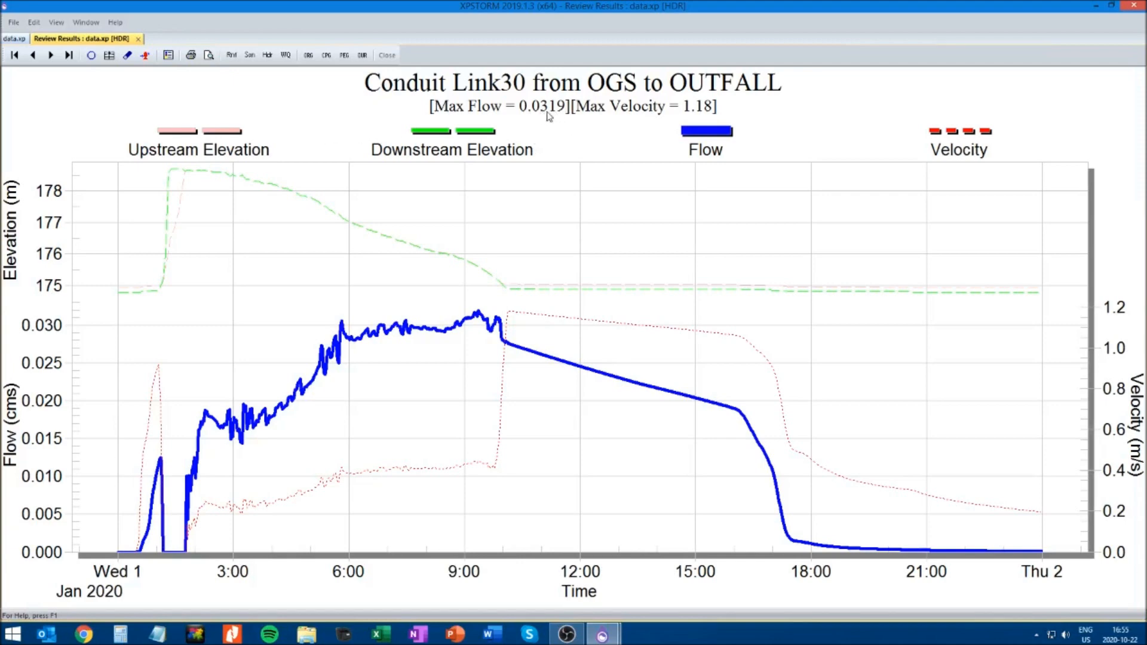
pyautogui.click(138, 39)
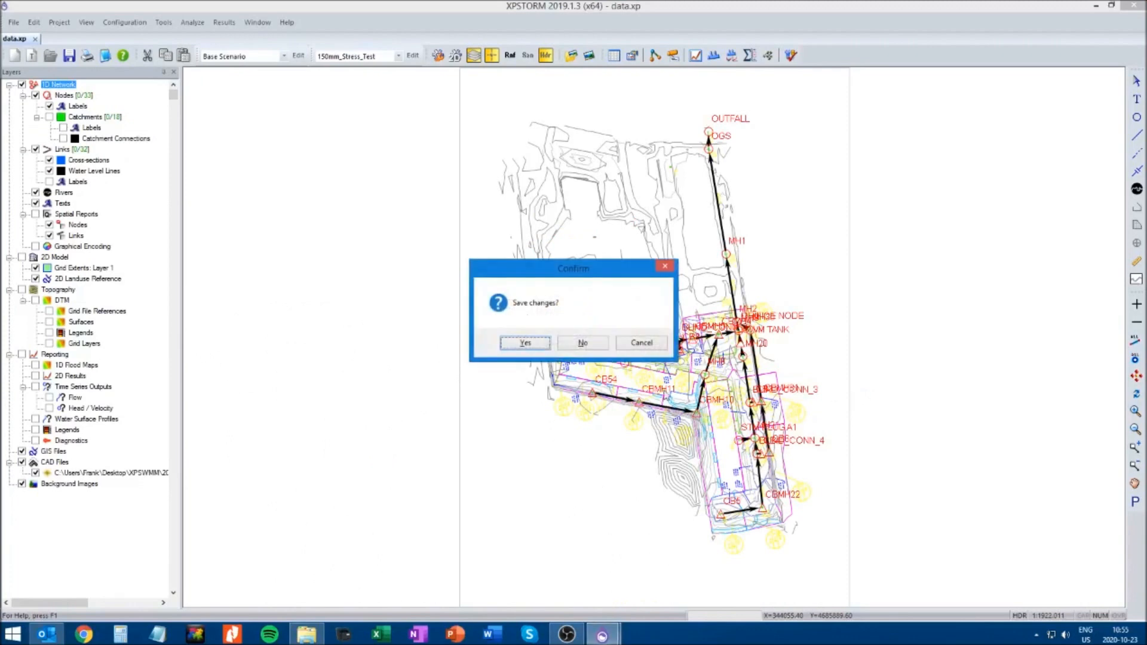
pyautogui.click(639, 348)
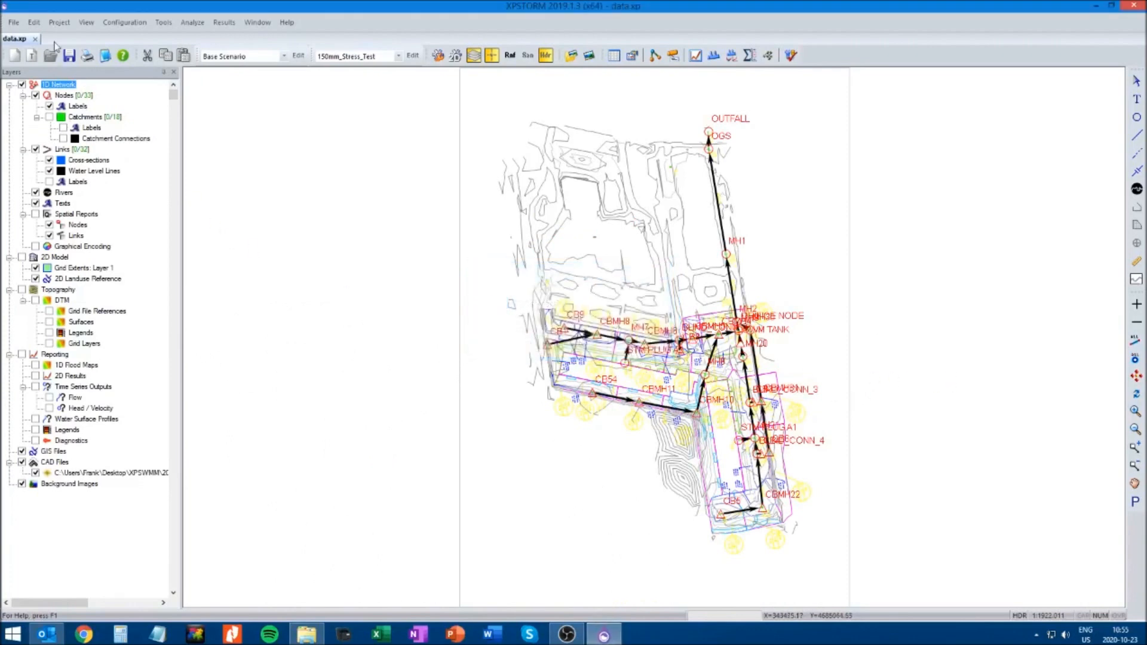
pyautogui.click(567, 635)
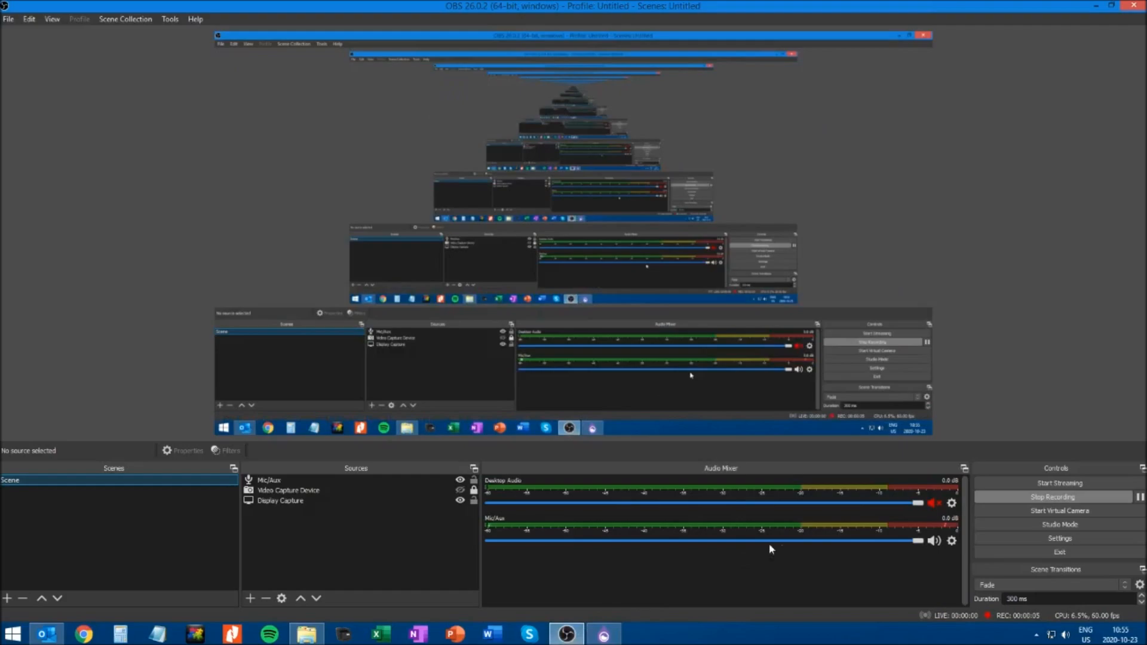
pyautogui.click(1083, 502)
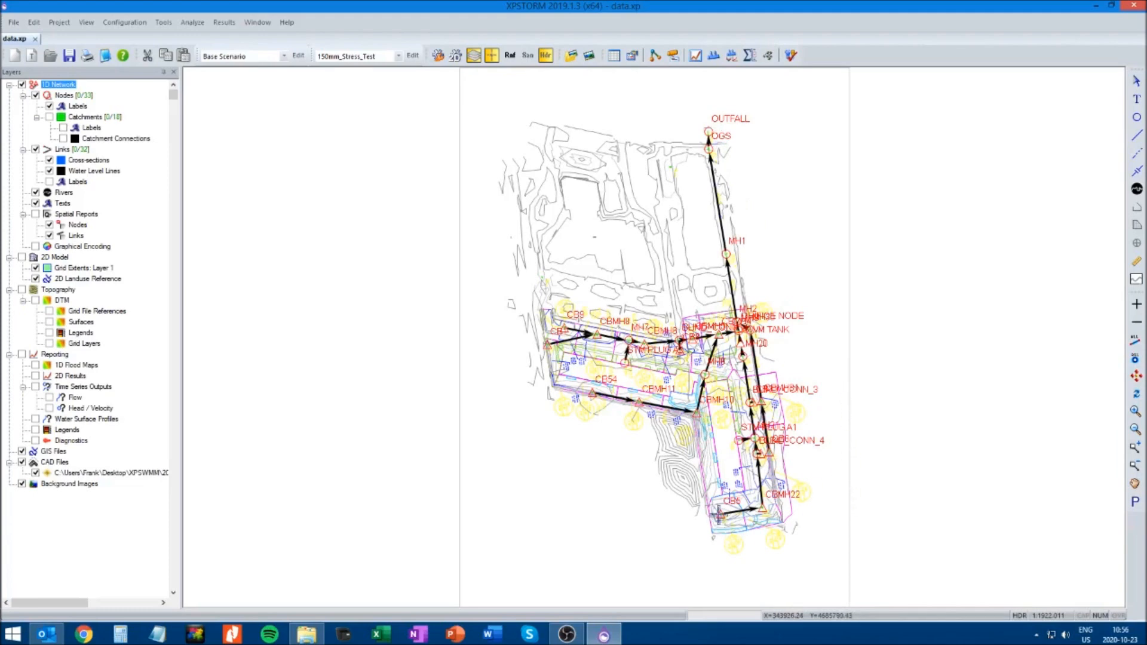
# Select the flow path from CB5 to OUTFALL and save it as a view named Reach 1
pyautogui.click(719, 512)
pyautogui.keyDown('shift'); pyautogui.click(709, 131); pyautogui.keyUp('shift')
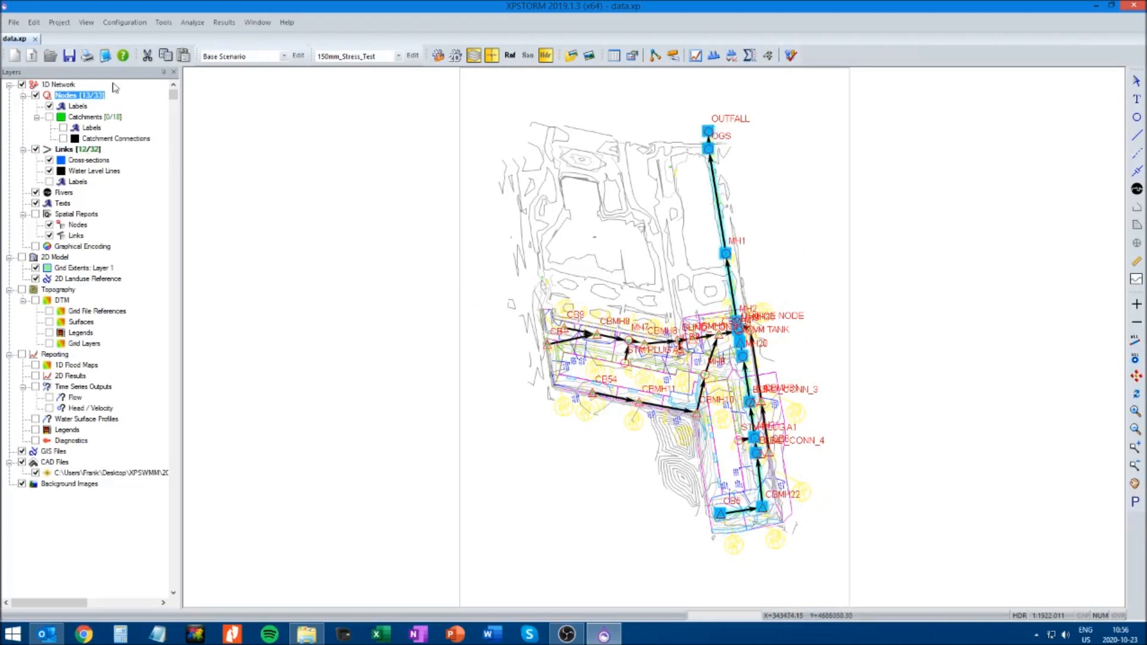
pyautogui.click(86, 23)
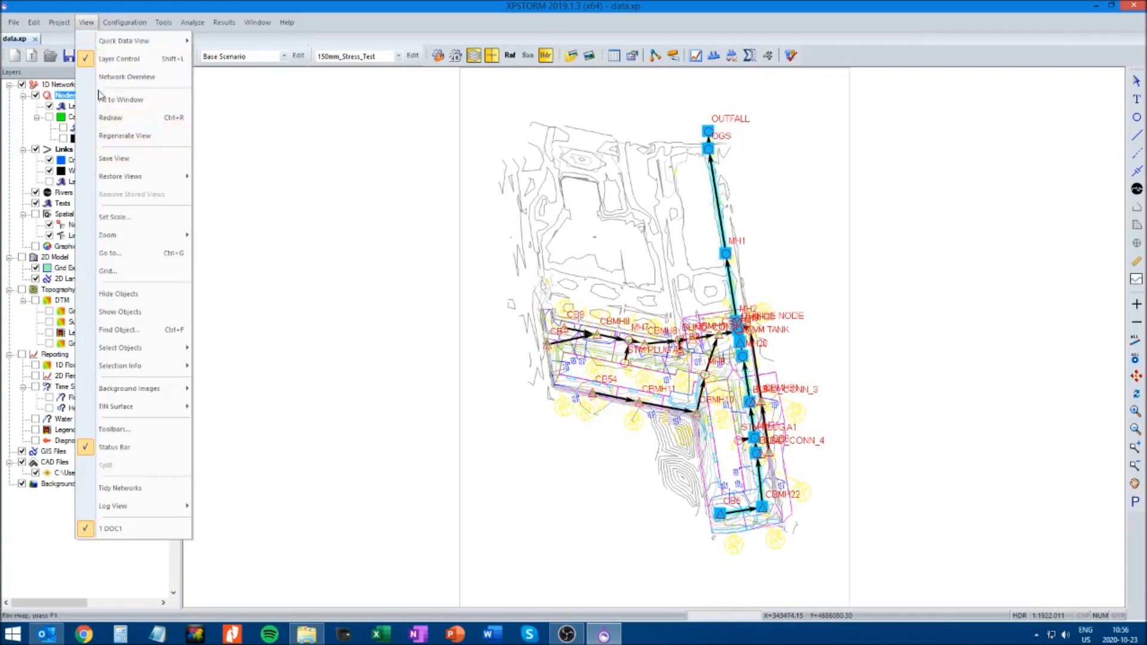
pyautogui.click(113, 160)
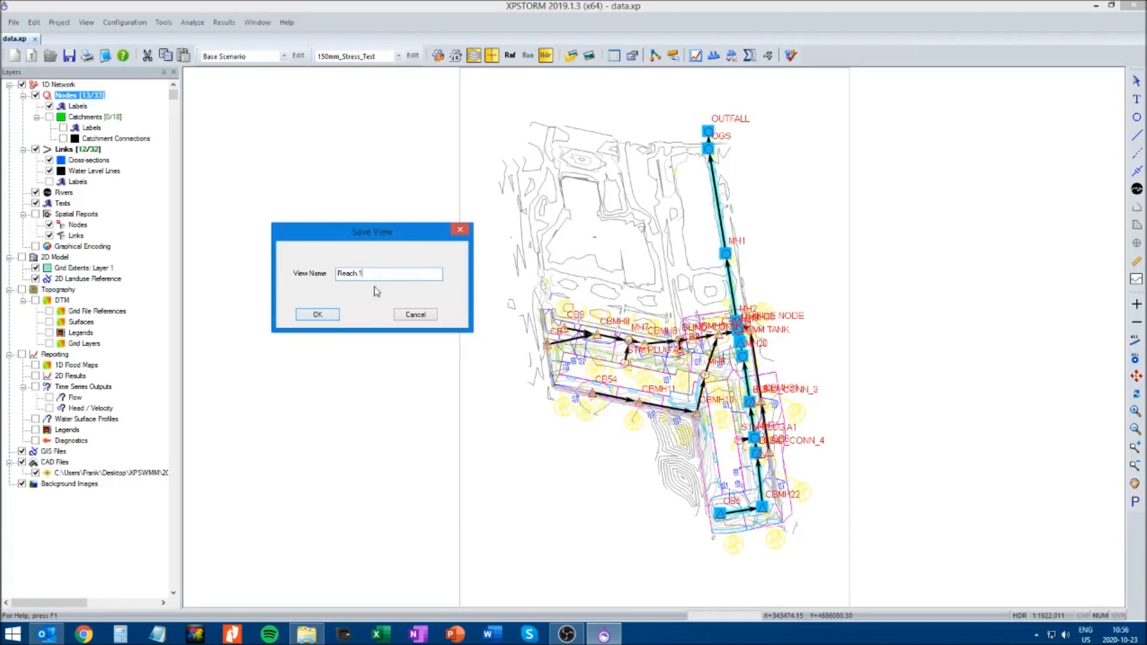
pyautogui.click(318, 315)
# Select the flow path from CB54 to OUTFALL and save it as a view named Reach 2
pyautogui.click(591, 392)
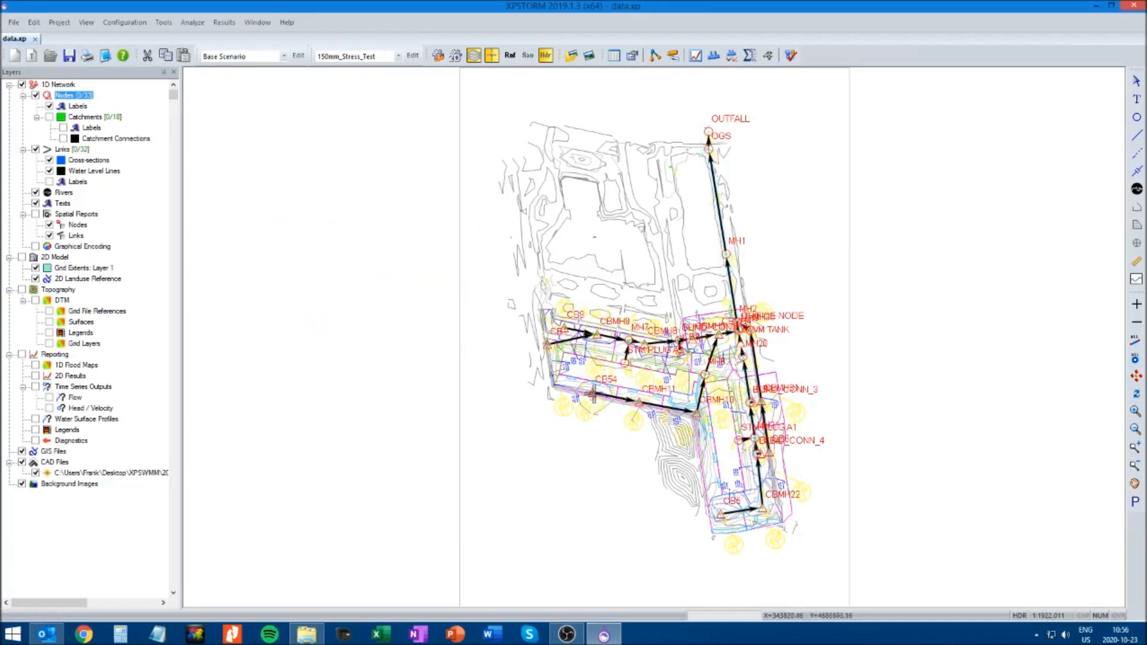
pyautogui.keyDown('shift'); pyautogui.click(708, 132); pyautogui.keyUp('shift')
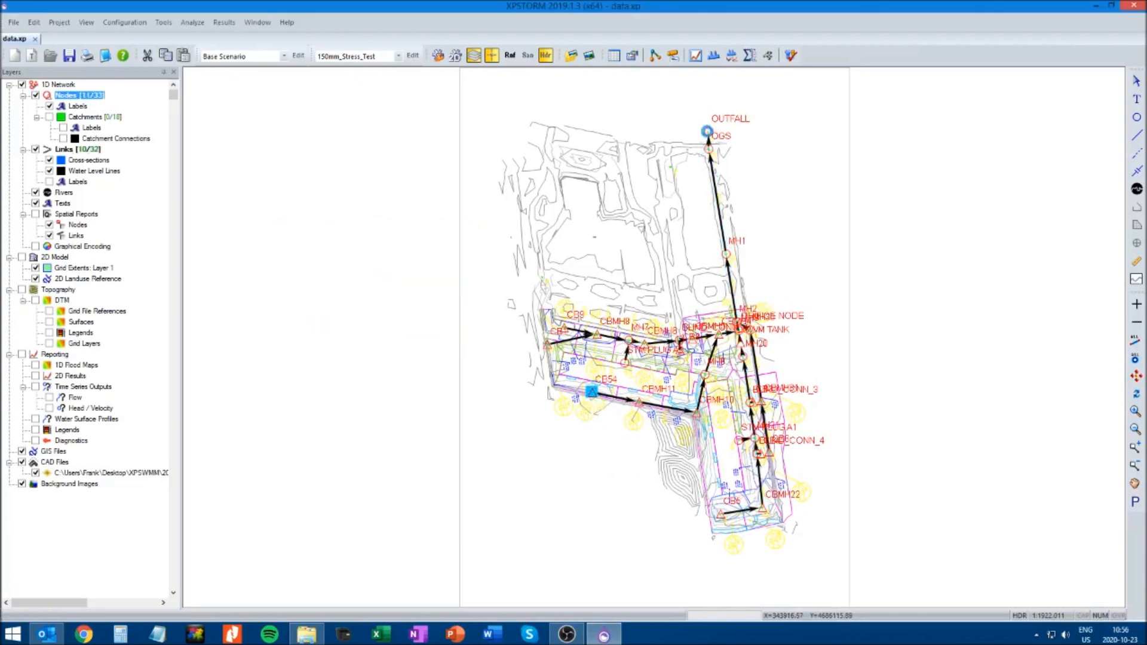
pyautogui.click(86, 22)
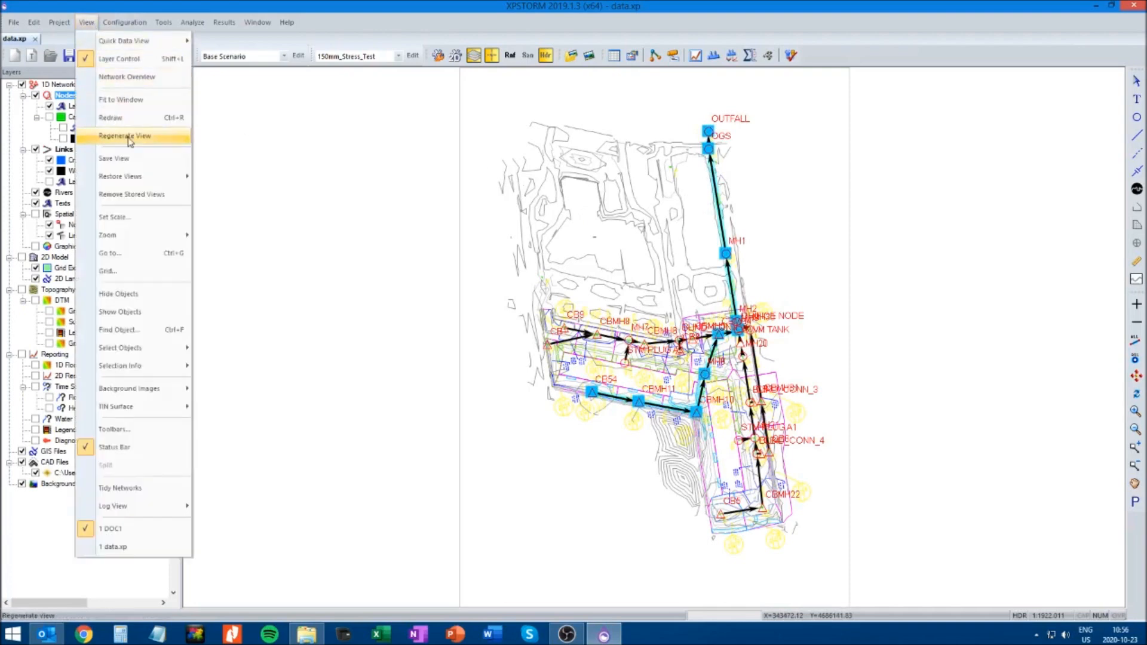
pyautogui.click(127, 158)
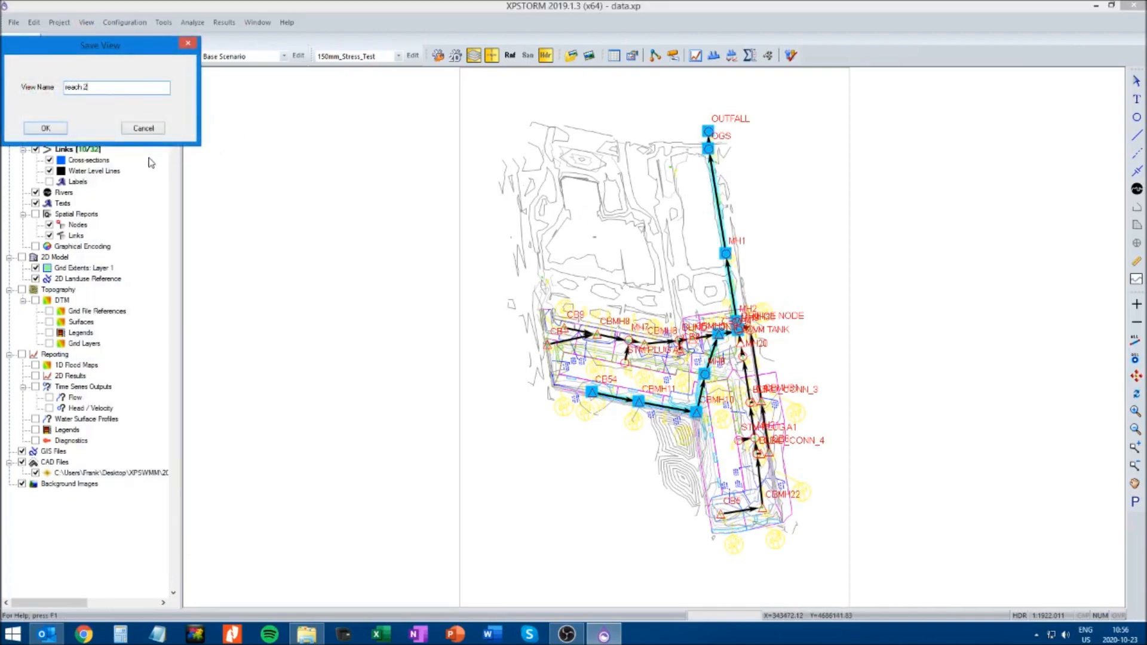
pyautogui.write('R')
pyautogui.click(45, 130)
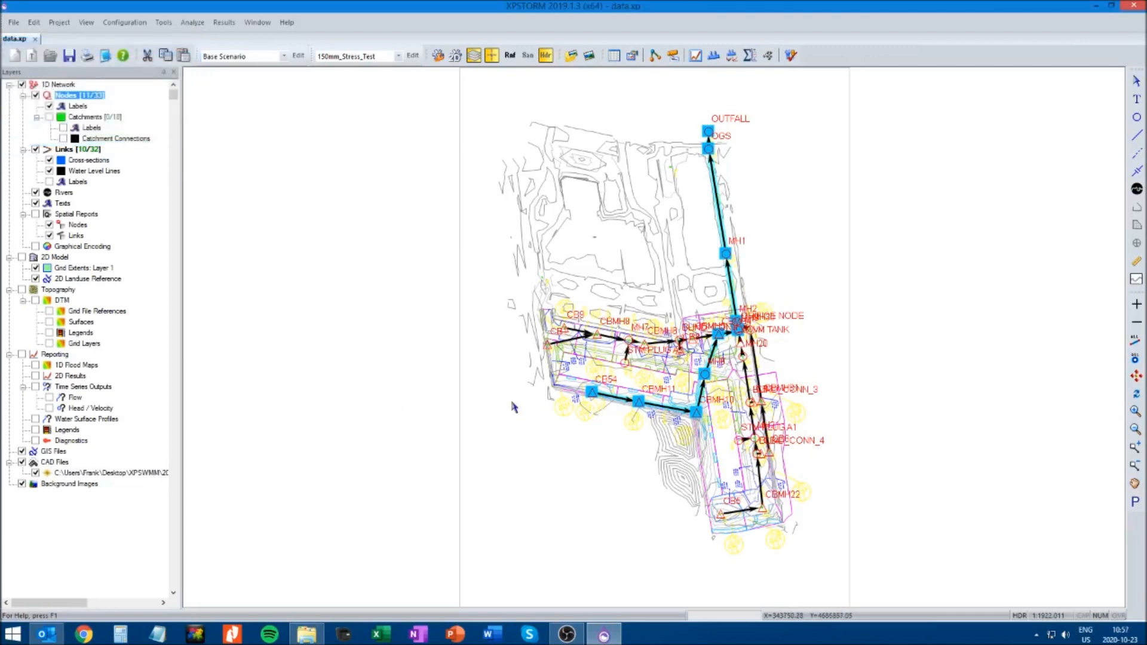
# Select the flow path from CB1 to OUTFALL, save it as a view named Reach 3, and clear the selection
pyautogui.click(547, 344)
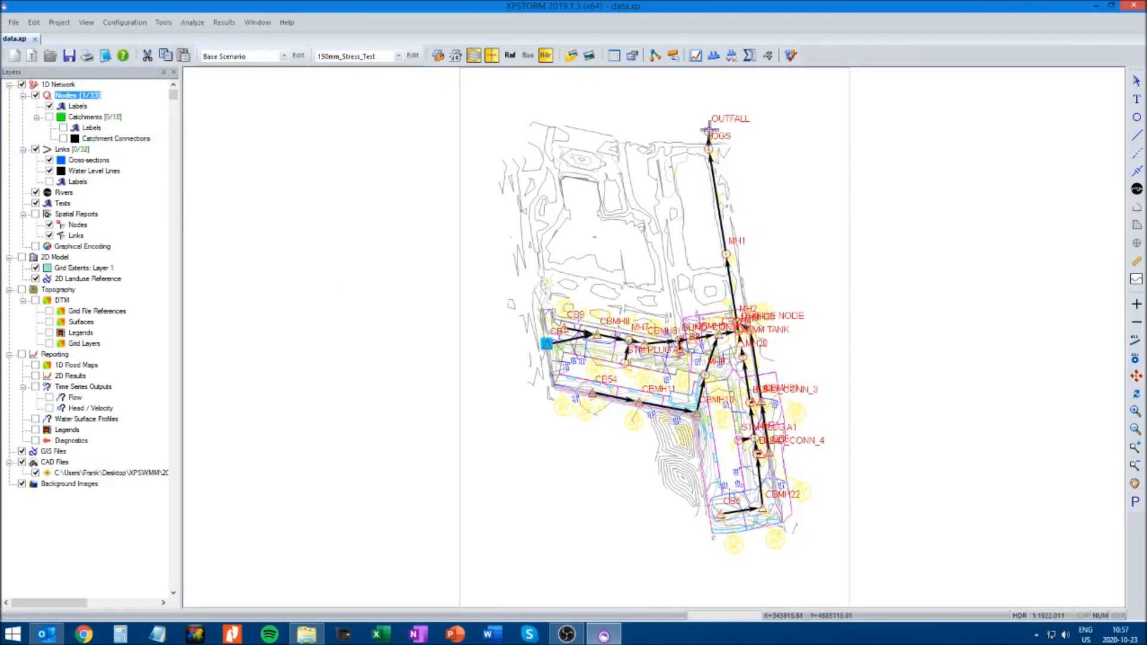
pyautogui.keyDown('shift'); pyautogui.click(709, 130); pyautogui.keyUp('shift')
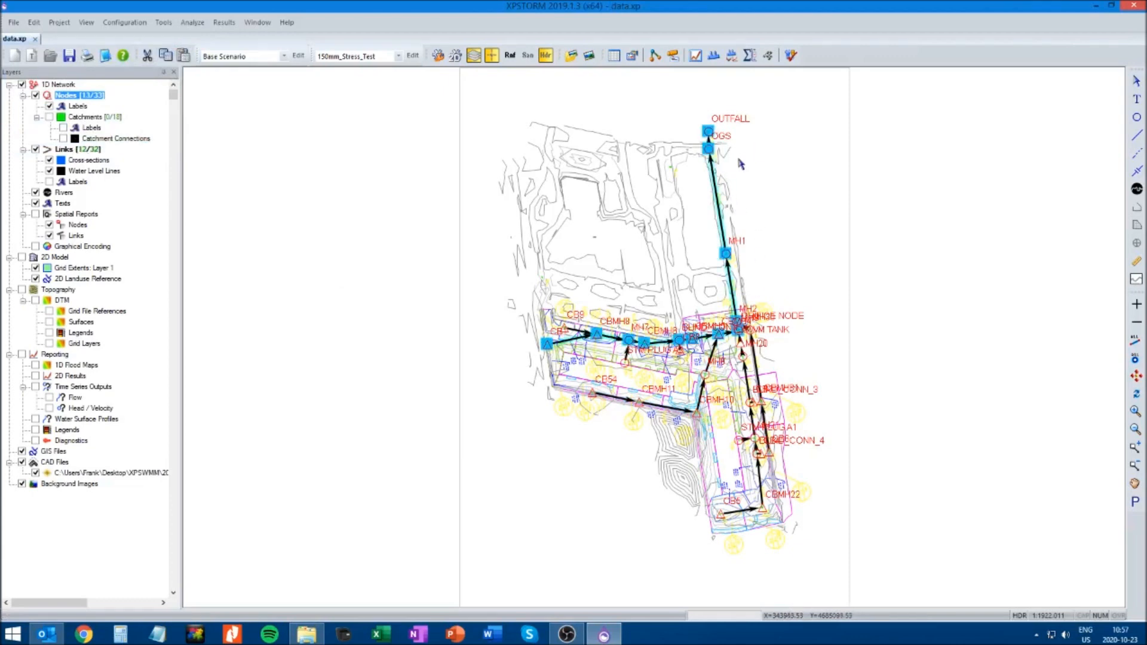
pyautogui.click(85, 23)
pyautogui.click(116, 158)
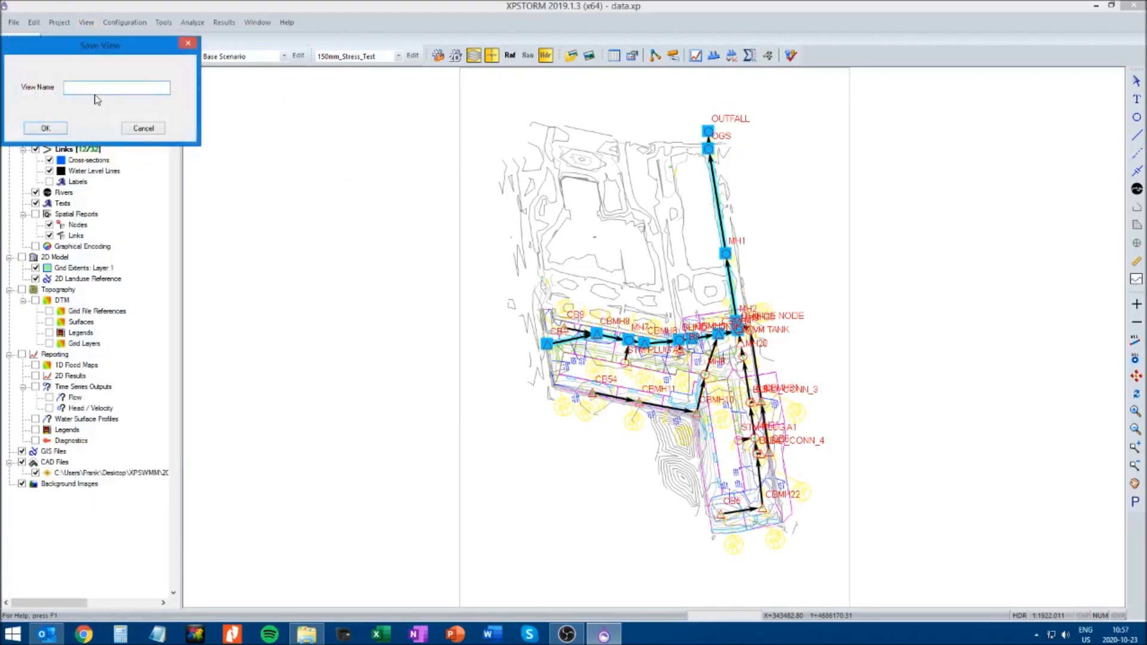
pyautogui.write('Reach 3')
pyautogui.click(50, 129)
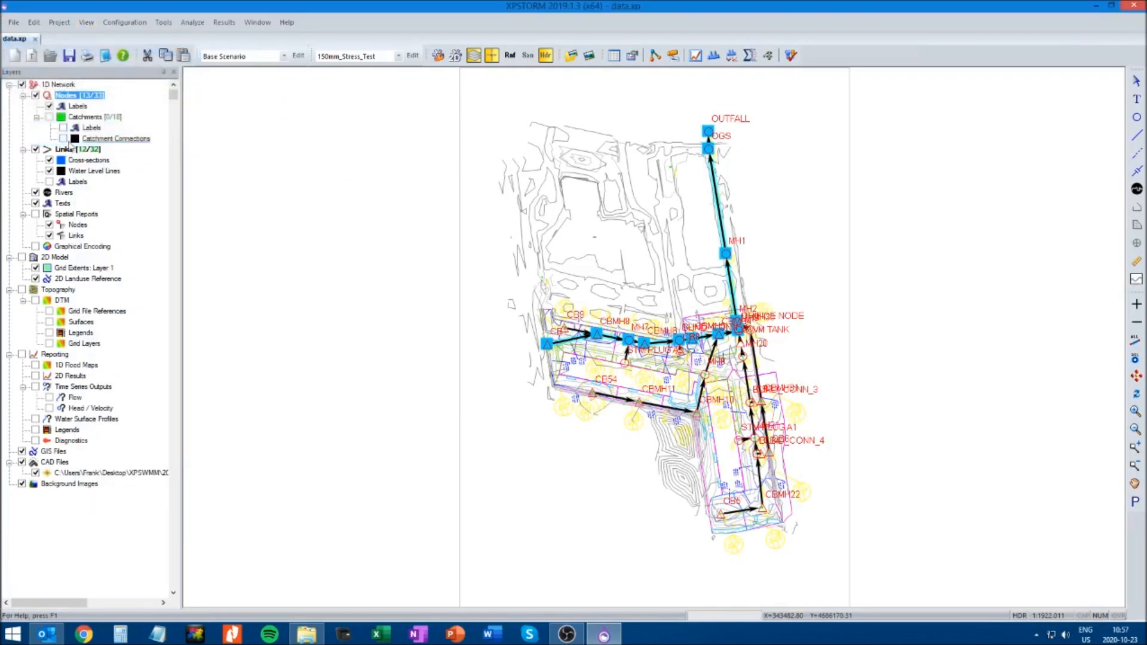
pyautogui.click(325, 266)
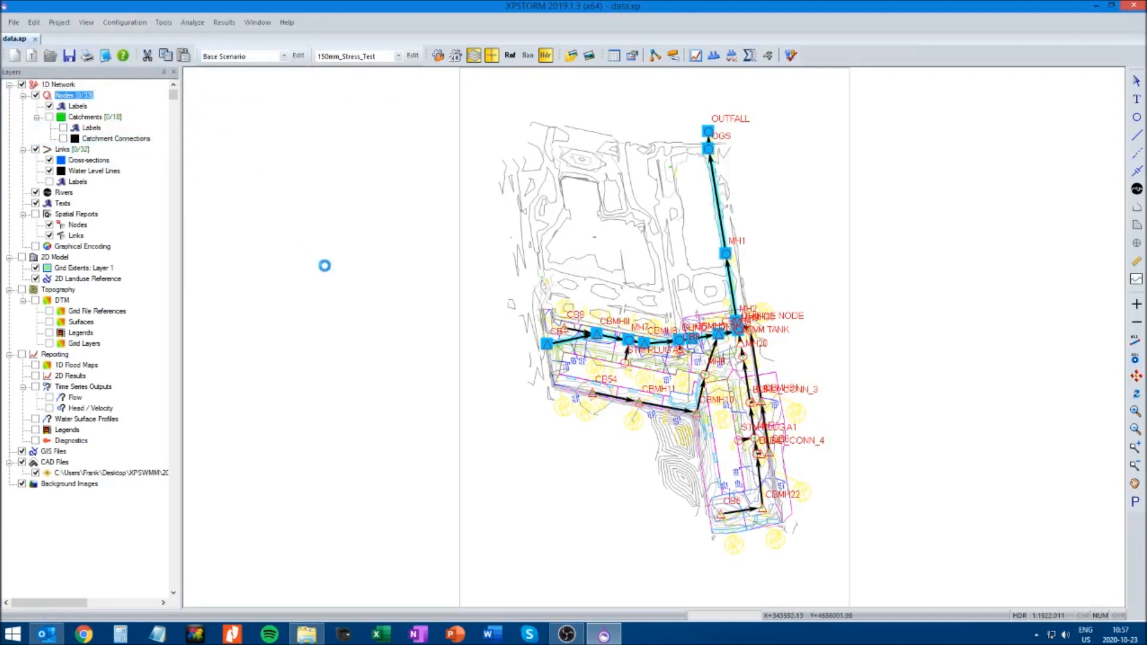
# Restore the saved views Reach 1, Reach 2 and Reach 3 in turn to check their selected flow paths
pyautogui.click(87, 24)
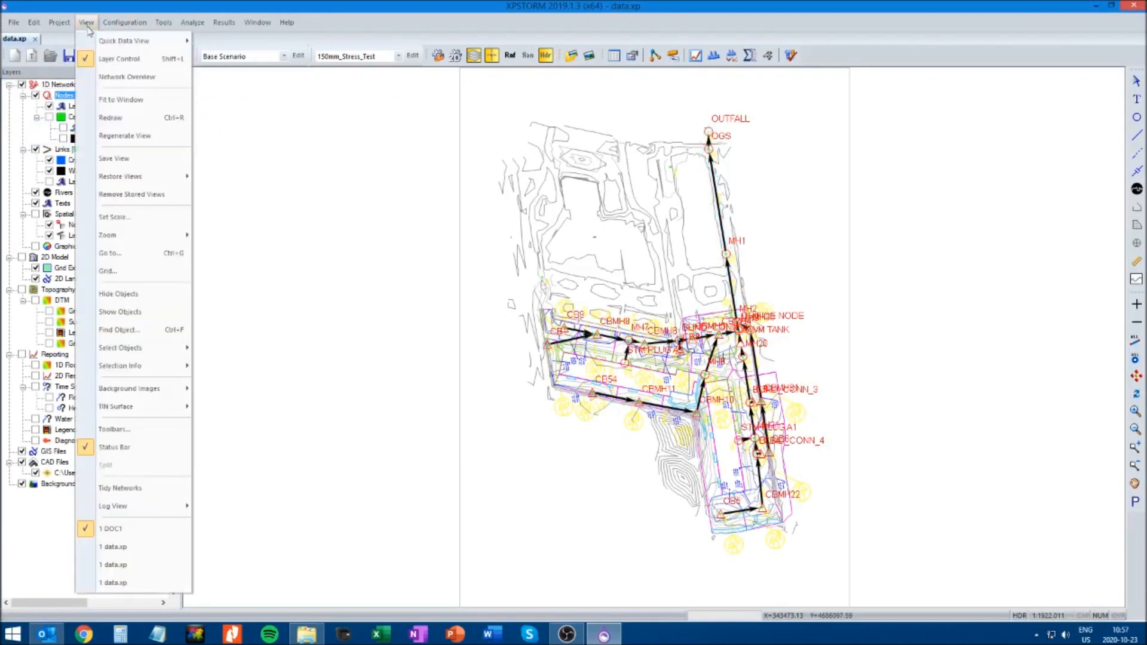
pyautogui.moveTo(131, 177)
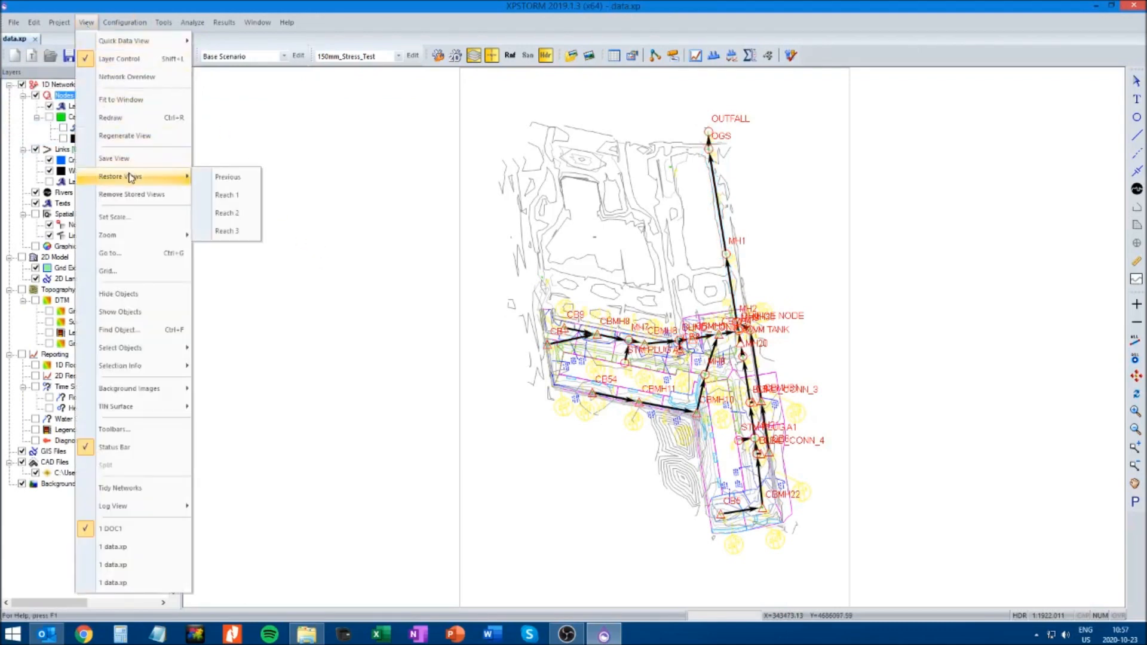
pyautogui.click(224, 195)
pyautogui.click(87, 23)
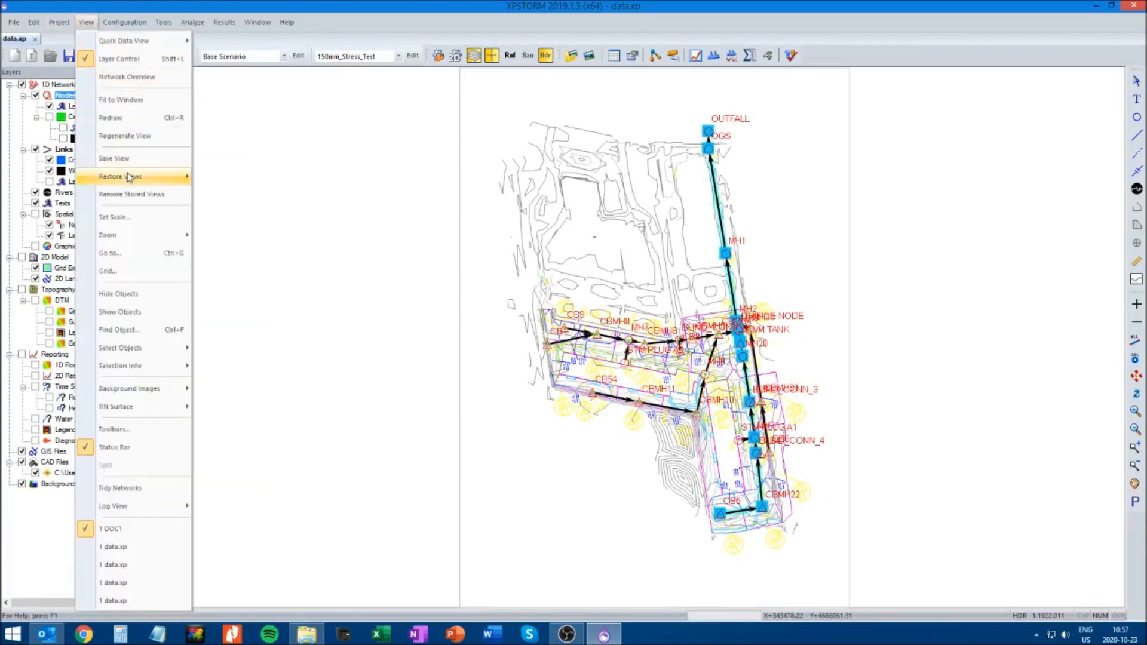
pyautogui.moveTo(133, 177)
pyautogui.click(224, 209)
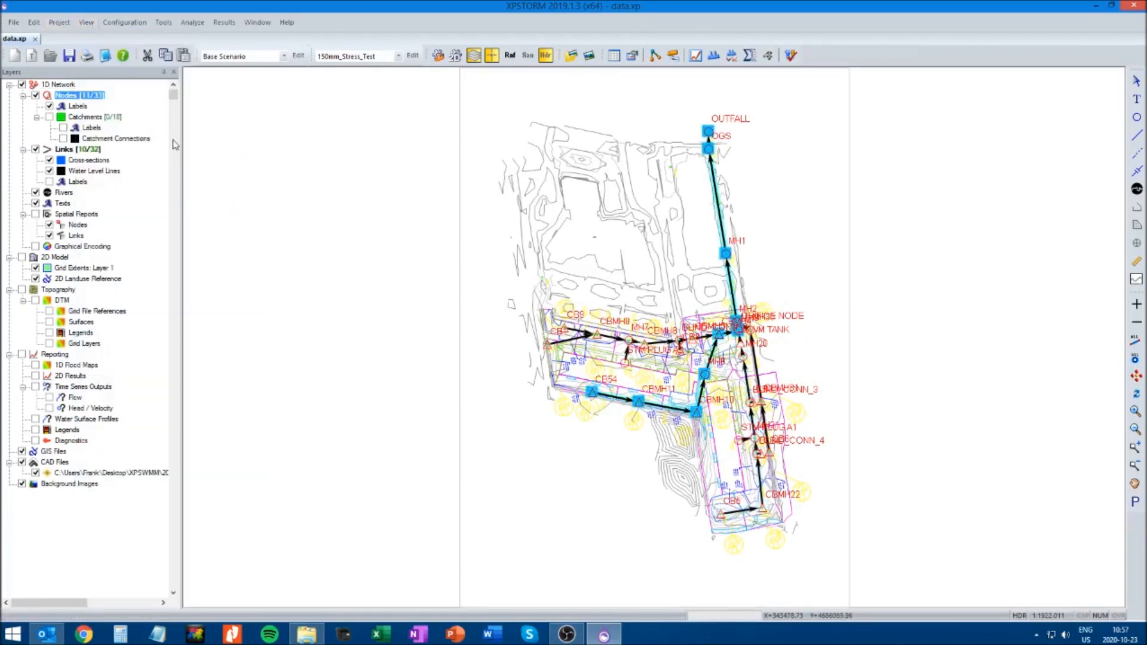
pyautogui.click(87, 23)
pyautogui.moveTo(132, 183)
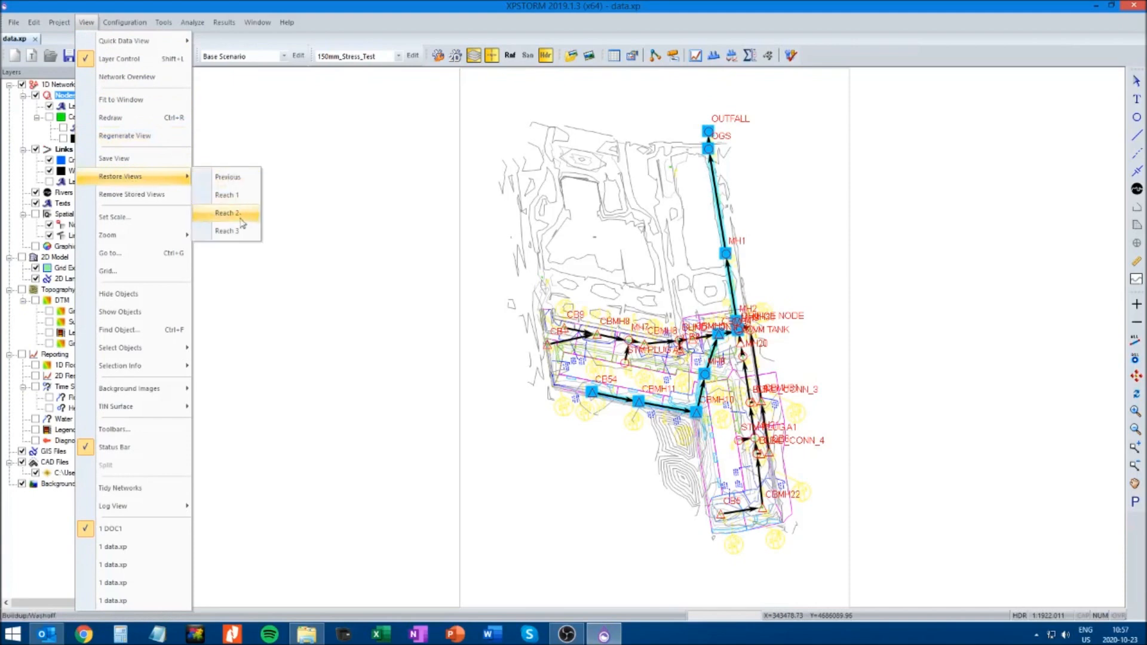
pyautogui.click(230, 230)
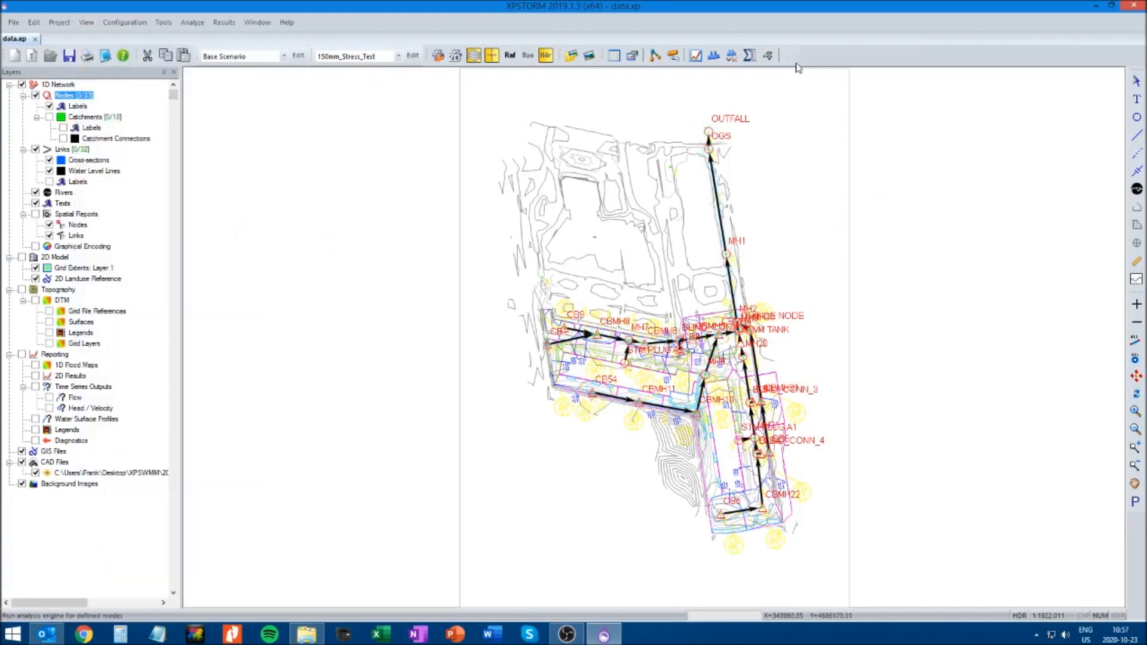
# Make Chicago_4h_100yr the only active global storm, solve the model and accept the continuity results
pyautogui.click(413, 57)
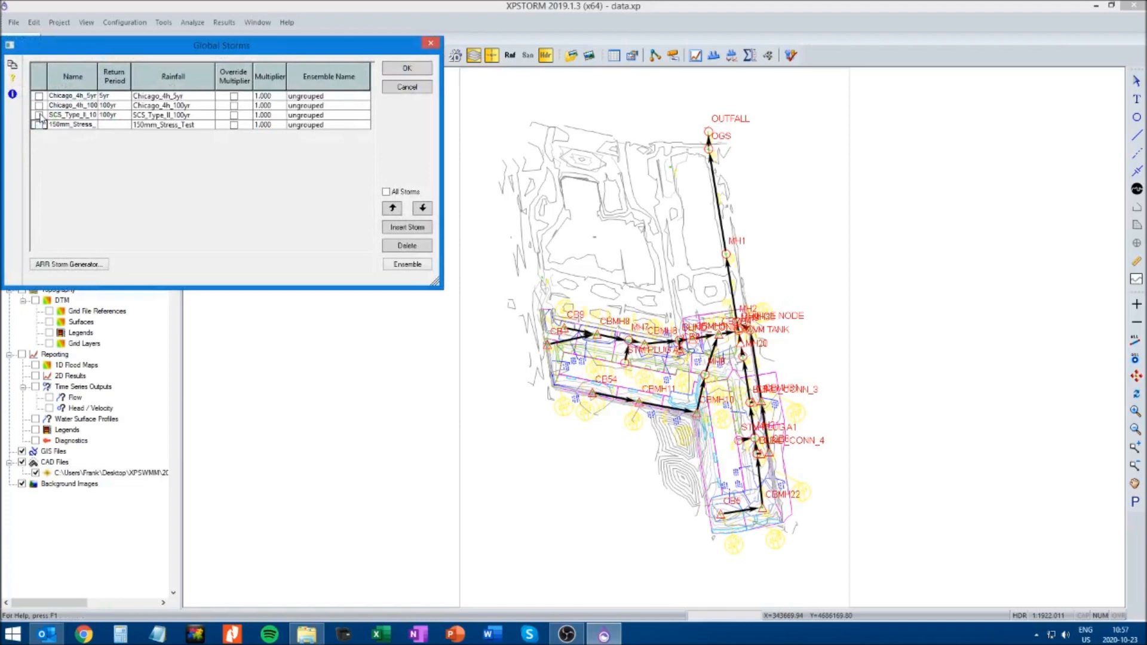
pyautogui.doubleClick(100, 76)
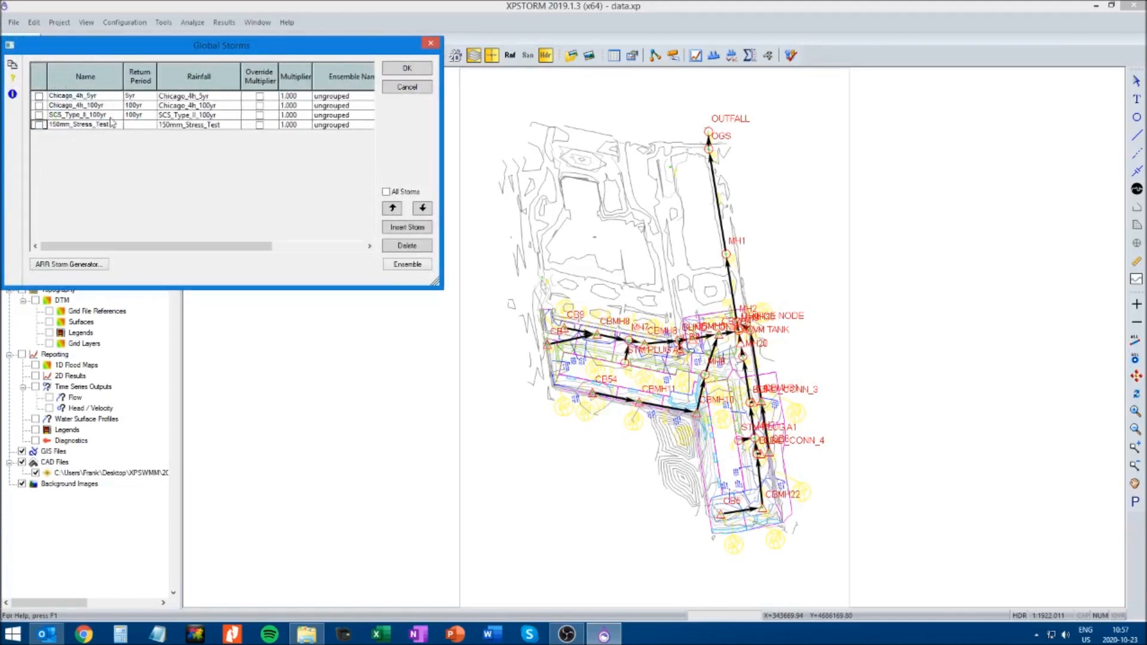
pyautogui.click(39, 105)
pyautogui.click(406, 70)
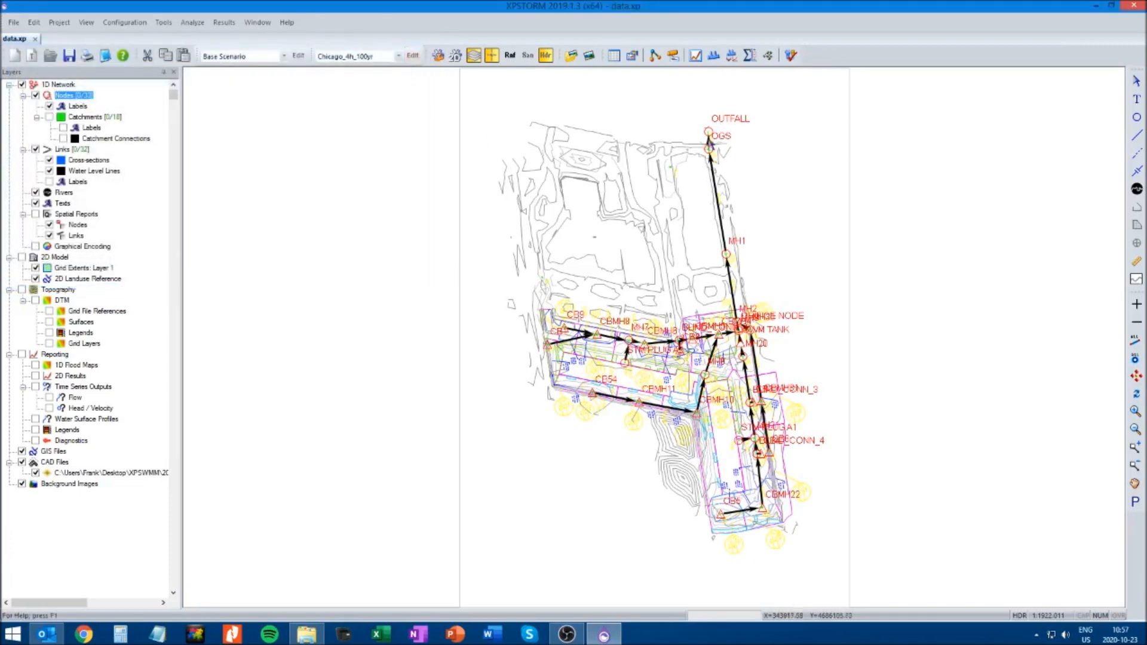
pyautogui.click(791, 55)
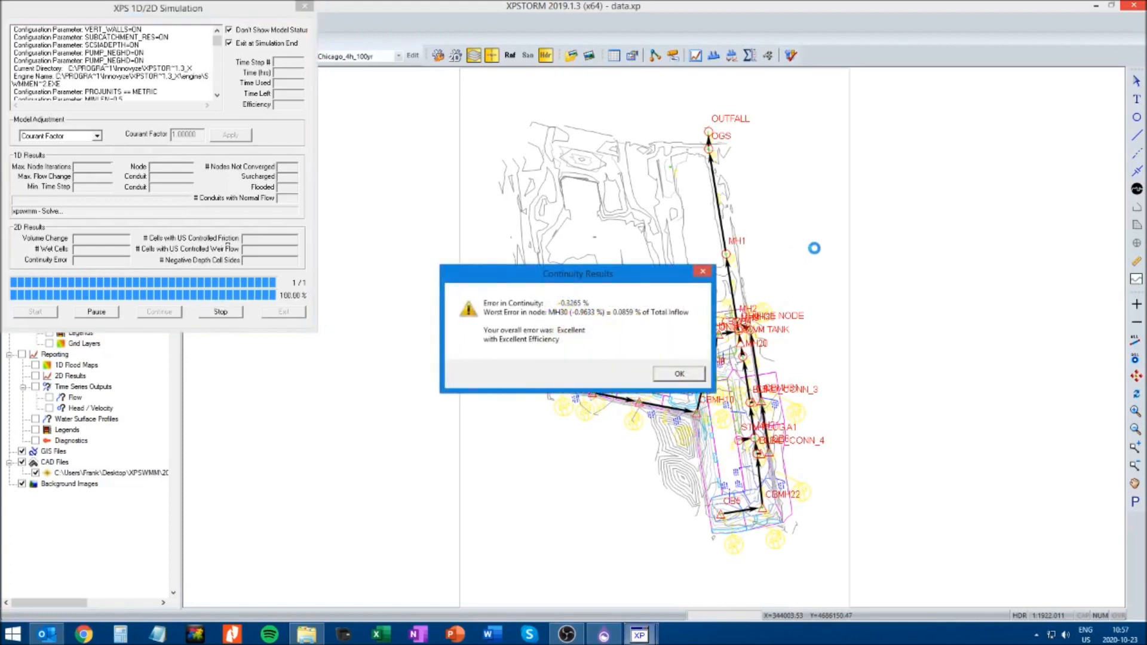
pyautogui.click(694, 374)
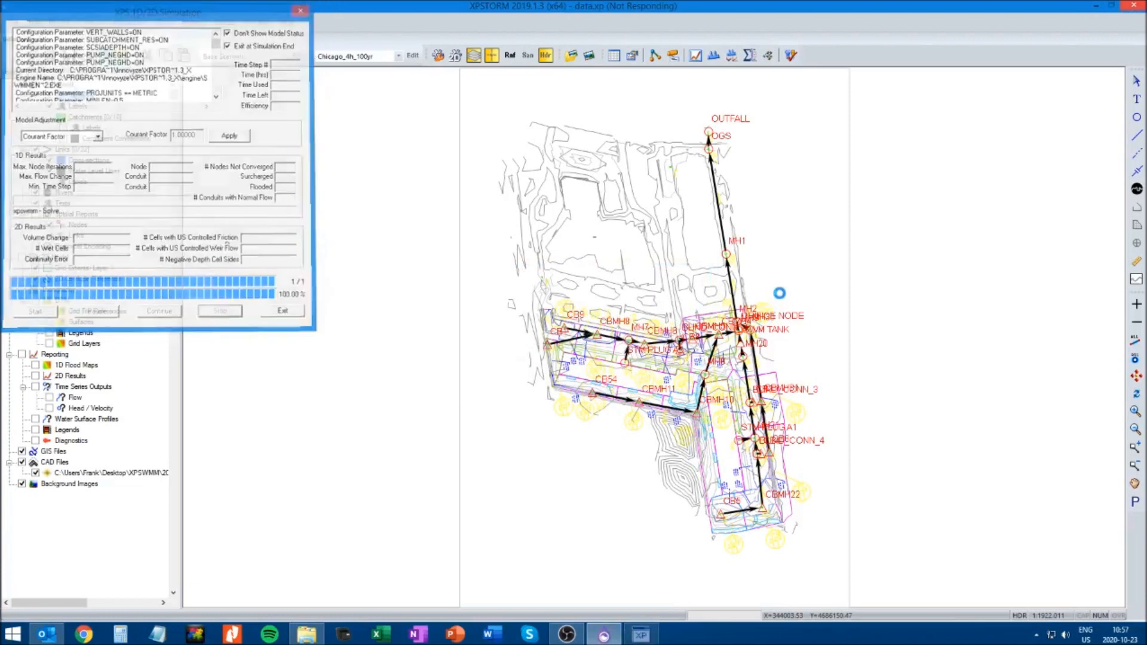
# Restore the Reach 1 view, play its dynamic long section from CB5 to OUTFALL, and close it
pyautogui.click(85, 22)
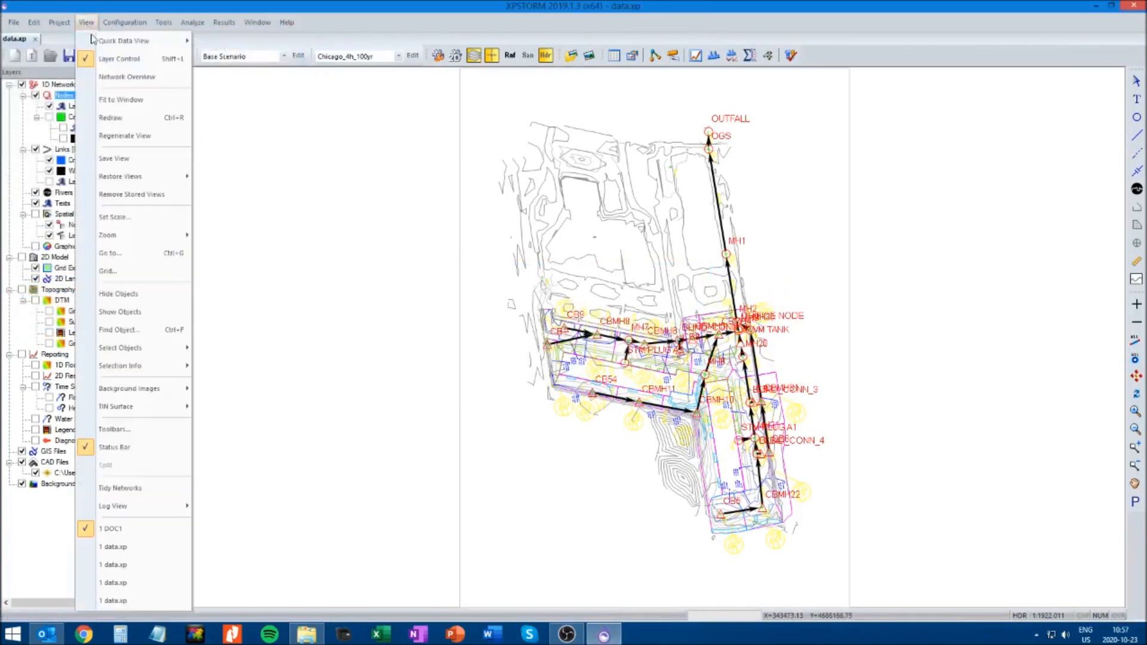
pyautogui.moveTo(179, 176)
pyautogui.click(233, 195)
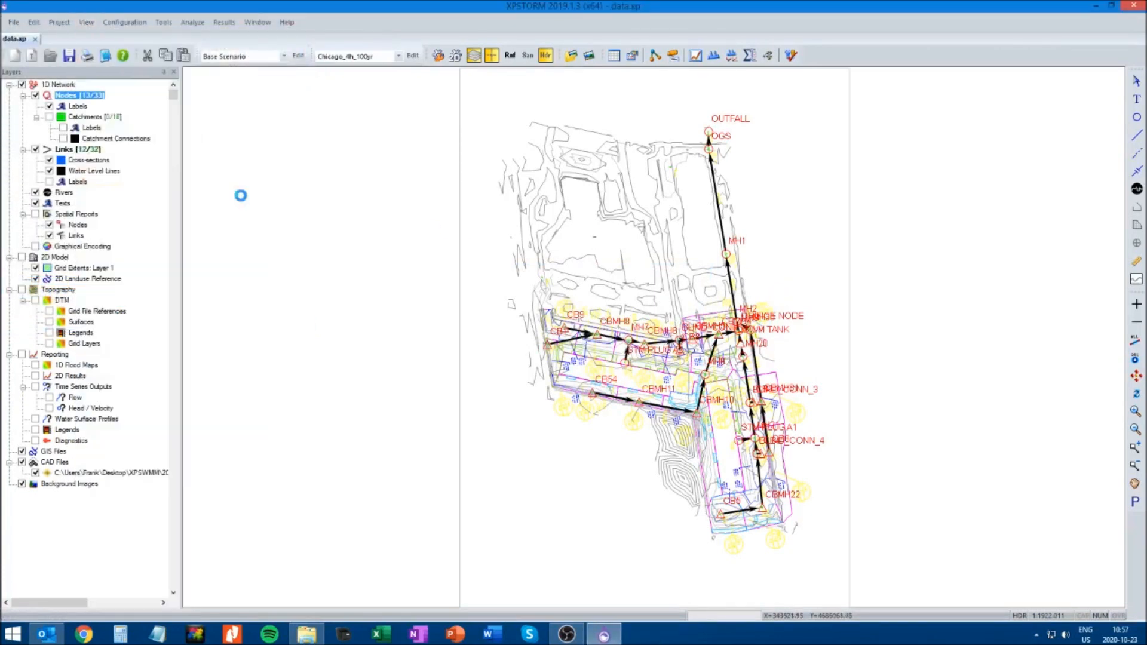
pyautogui.click(715, 58)
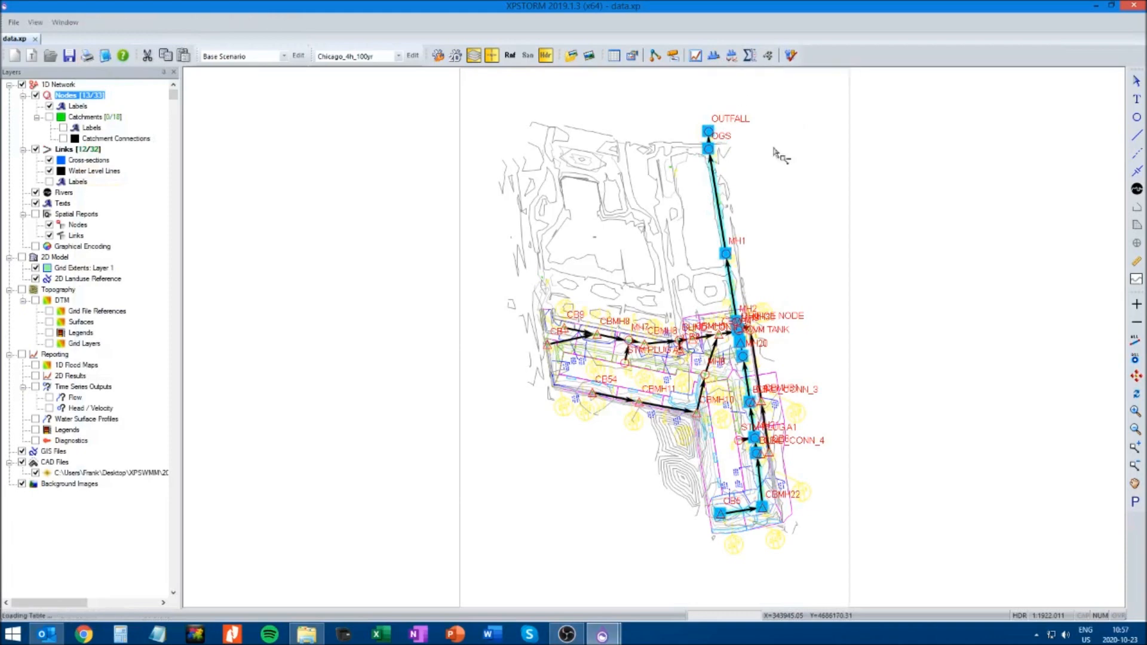
pyautogui.click(105, 57)
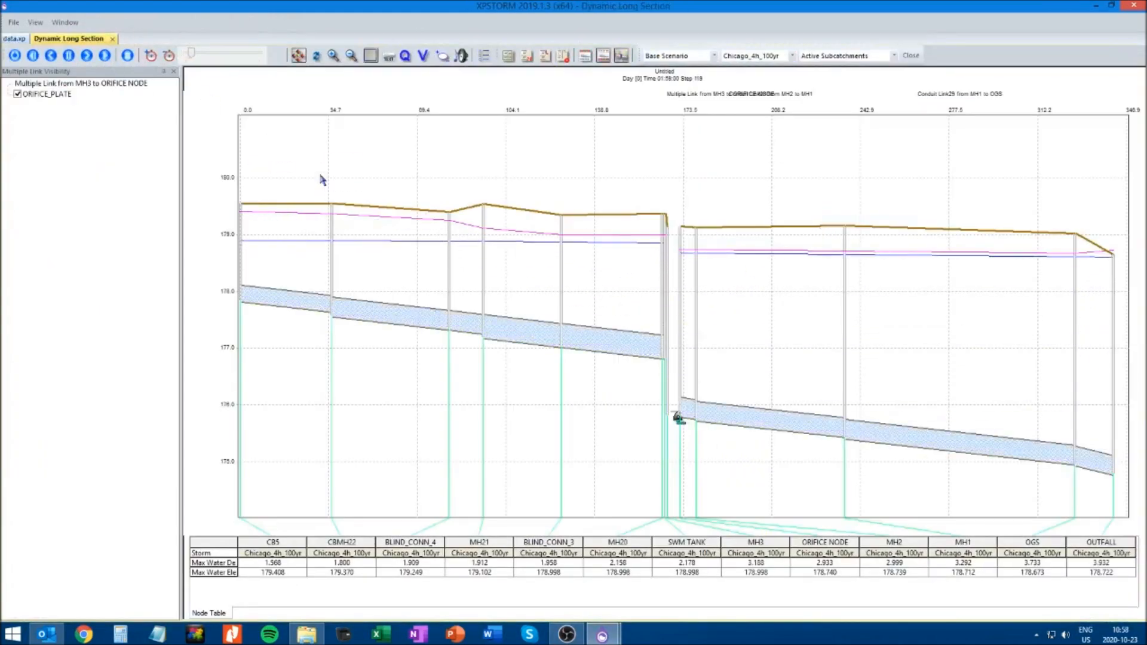
pyautogui.click(112, 38)
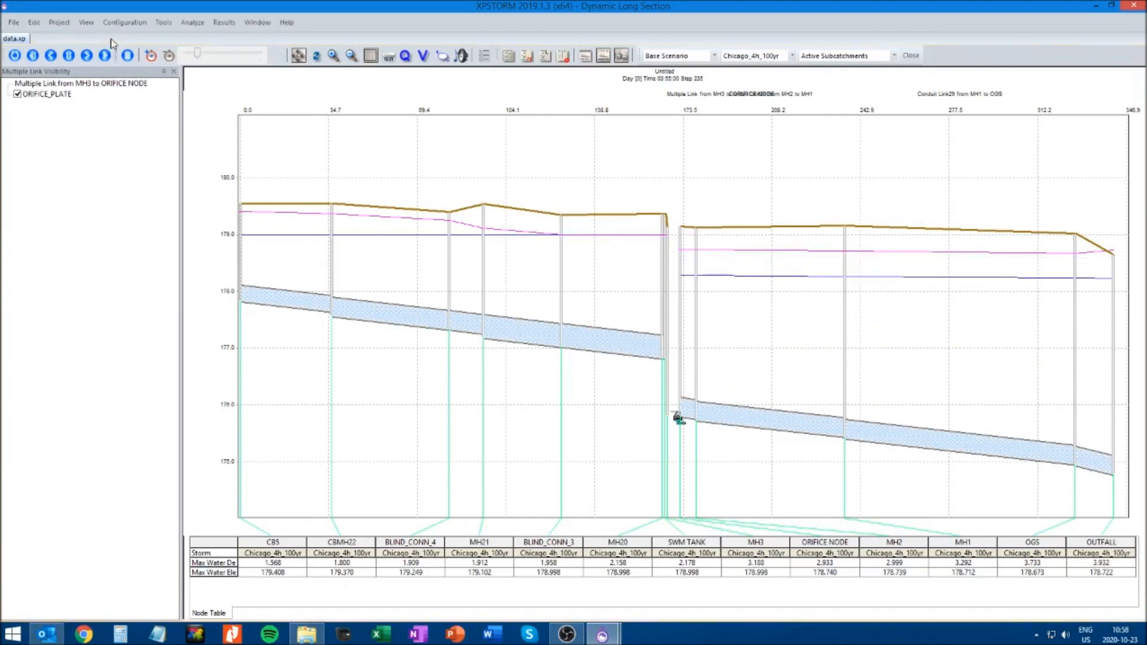
# Restore the Reach 3 view, play and close its dynamic long section from CB1 to OUTFALL, and save the model
pyautogui.click(59, 23)
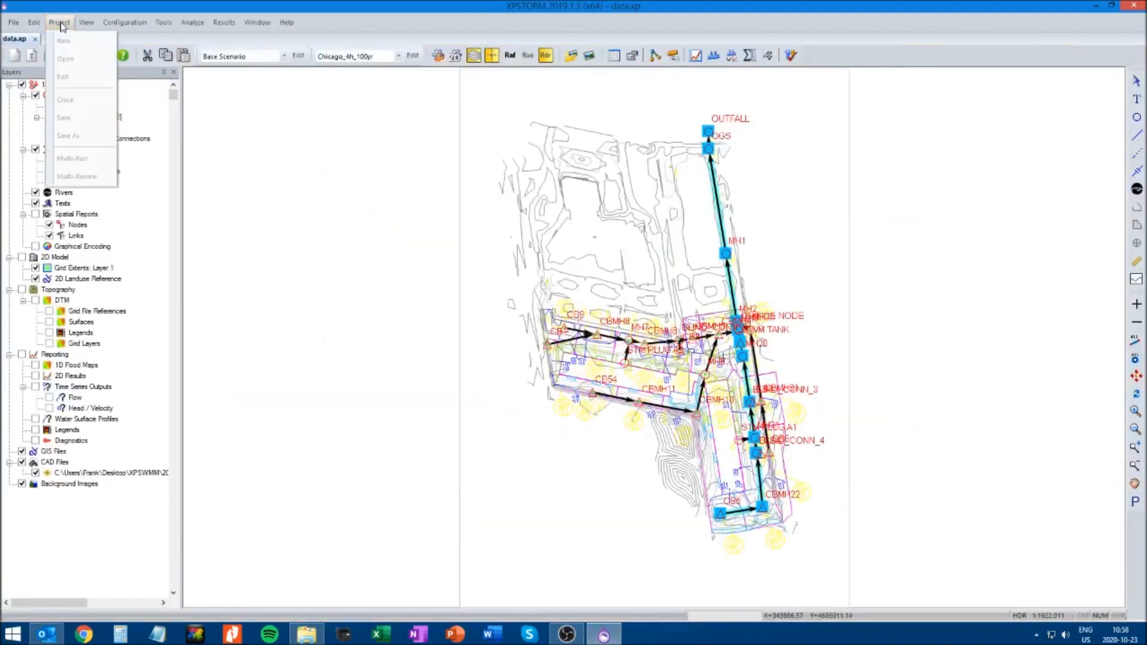
pyautogui.moveTo(86, 22)
pyautogui.moveTo(120, 176)
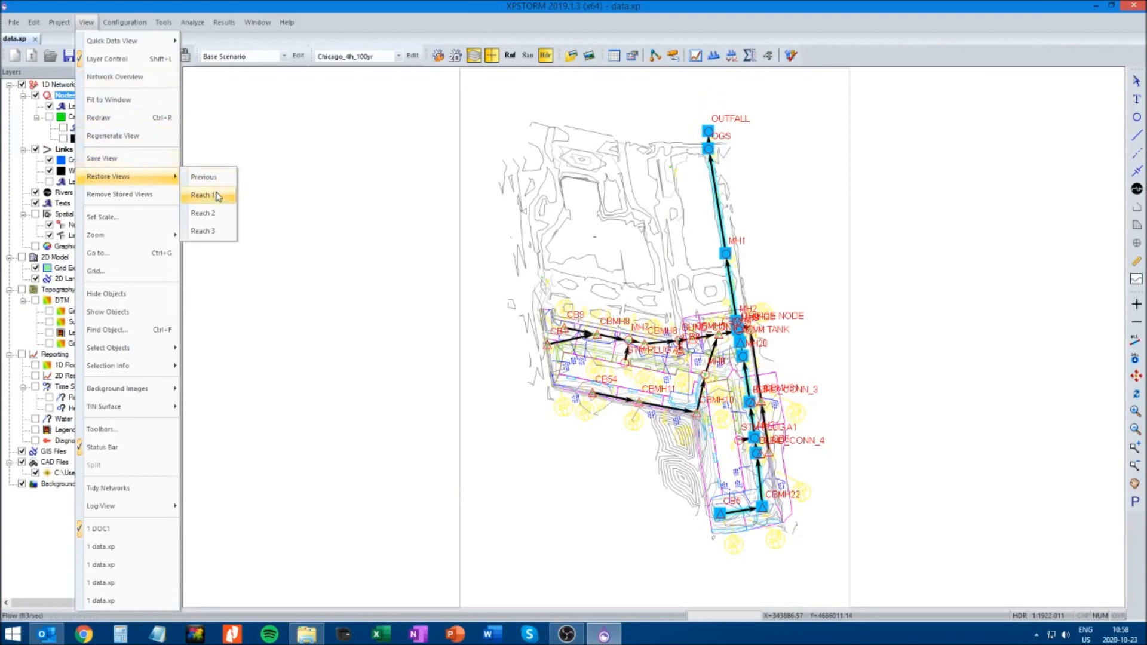
pyautogui.click(204, 231)
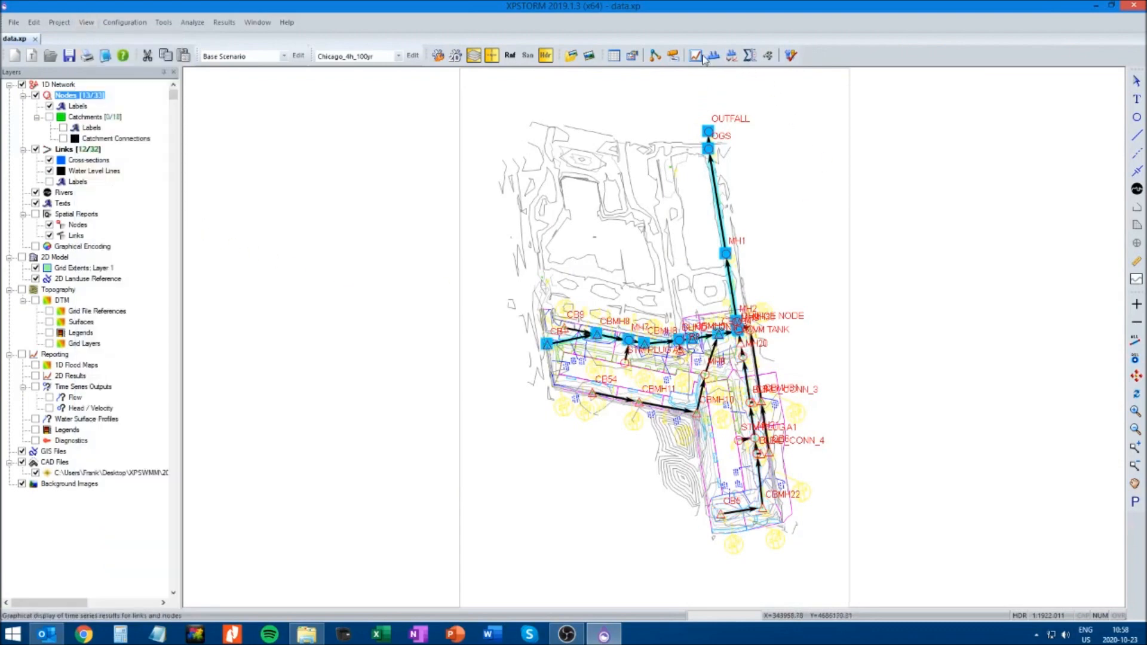
pyautogui.click(704, 59)
pyautogui.click(110, 58)
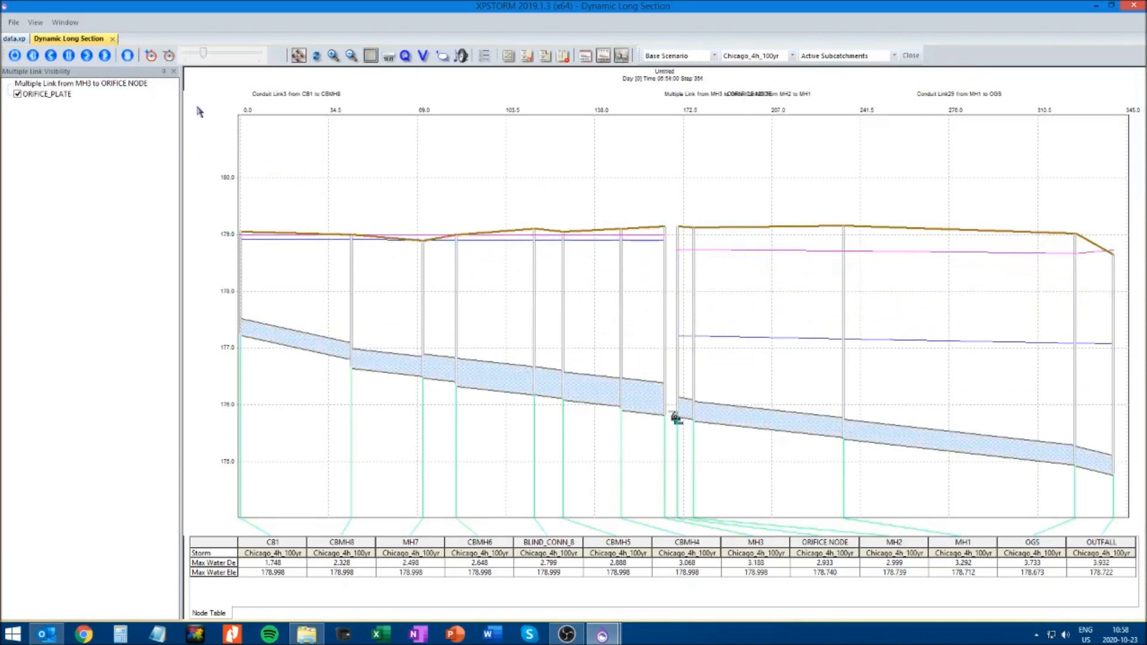
pyautogui.click(114, 39)
pyautogui.click(70, 55)
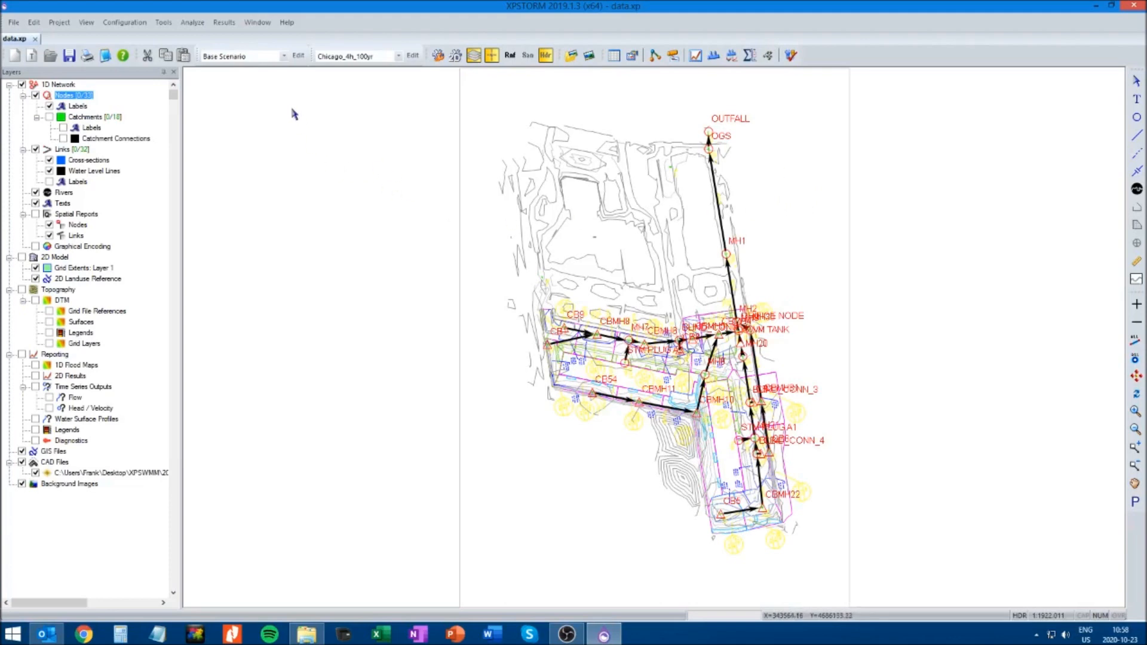
# Create a scenario named No_tailwater under the Base Scenario
pyautogui.click(298, 56)
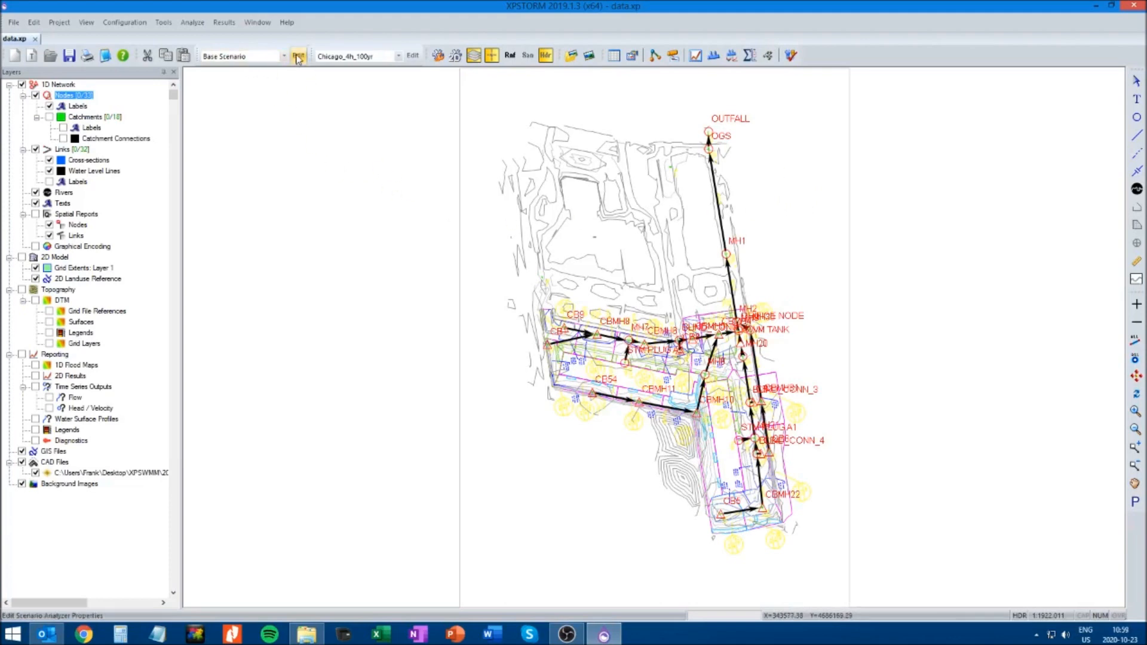
pyautogui.moveTo(129, 48); pyautogui.dragTo(580, 256)
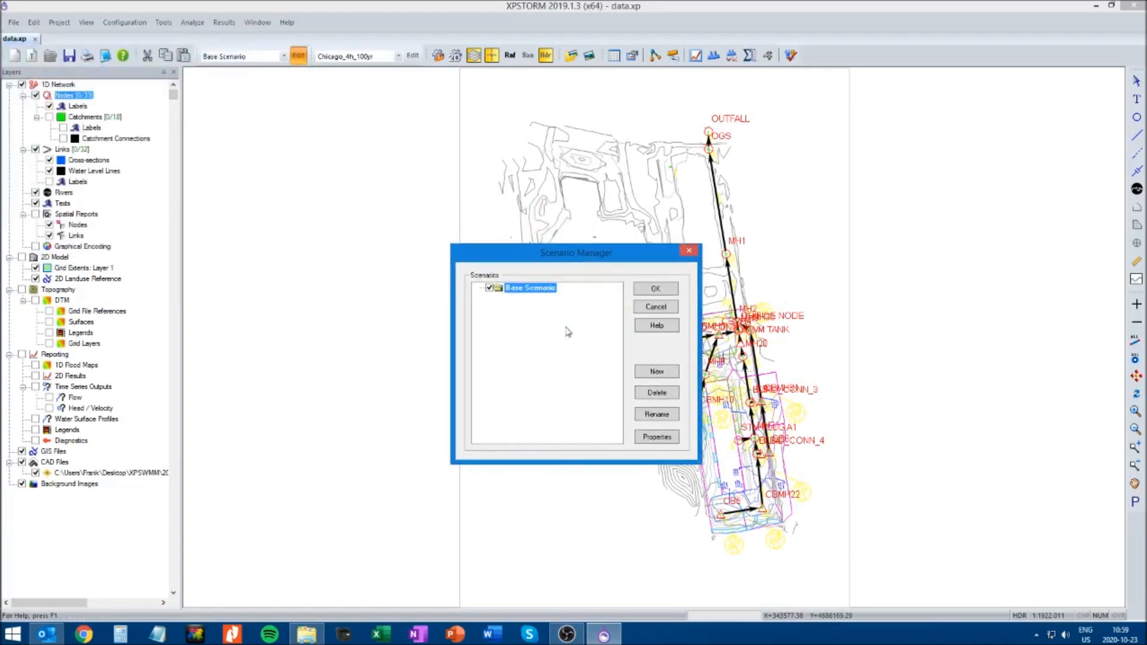
pyautogui.click(657, 371)
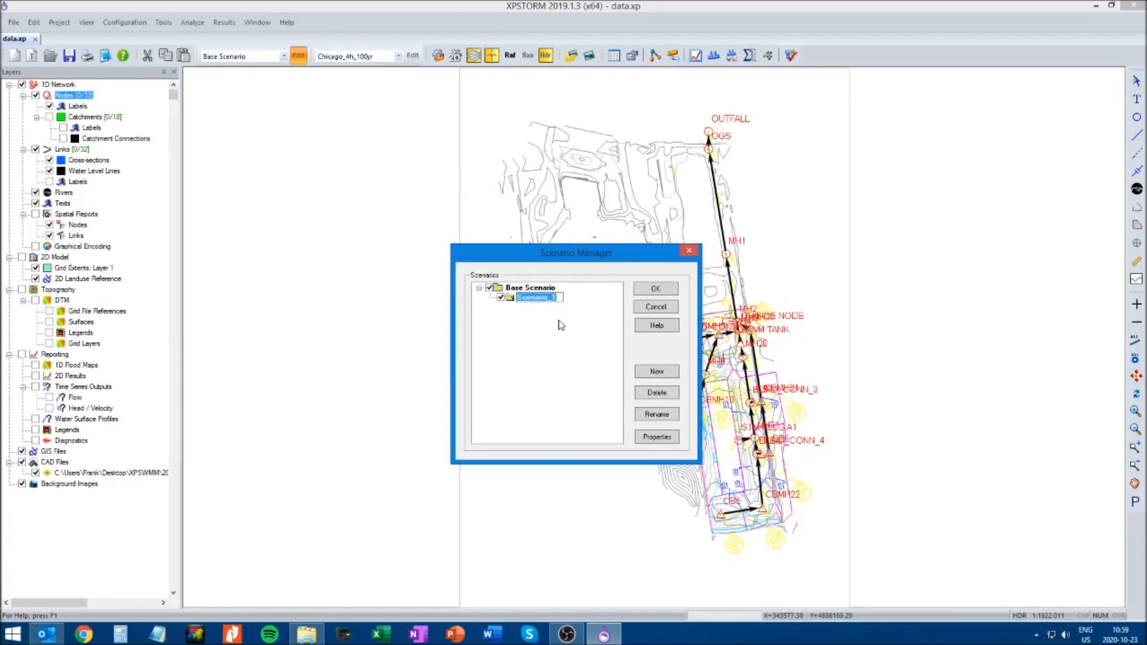
pyautogui.write('NO_tailwater')
# Add two more scenarios under the Base Scenario, named 100-yr_4-hr_tailwater and 100-yr_24-hr_tailwater, and accept the scenario list
pyautogui.click(540, 289)
pyautogui.click(668, 376)
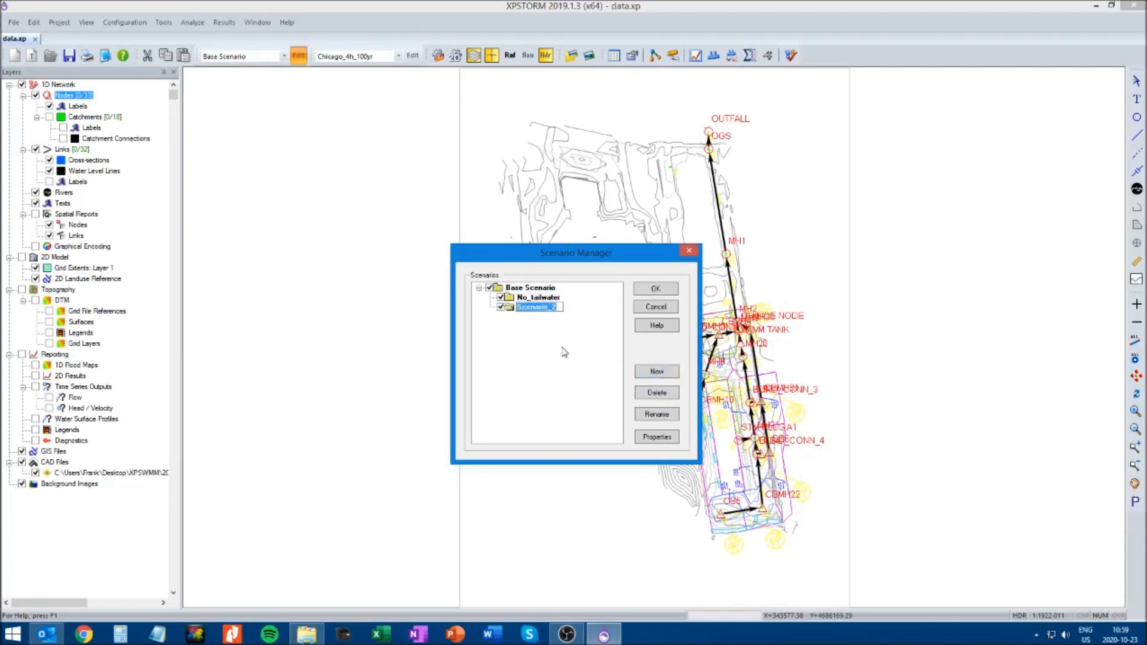
pyautogui.write('100-yr_4-hr_tailwater')
pyautogui.click(516, 289)
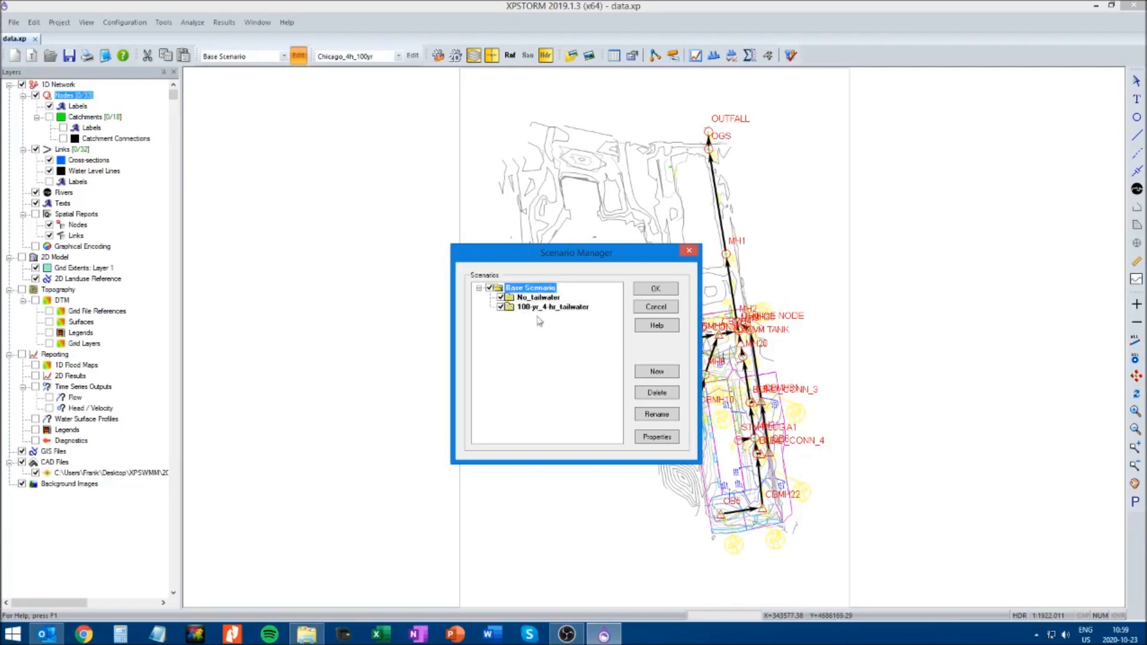
pyautogui.click(660, 378)
pyautogui.write('100-yr_24-hr_tailwater')
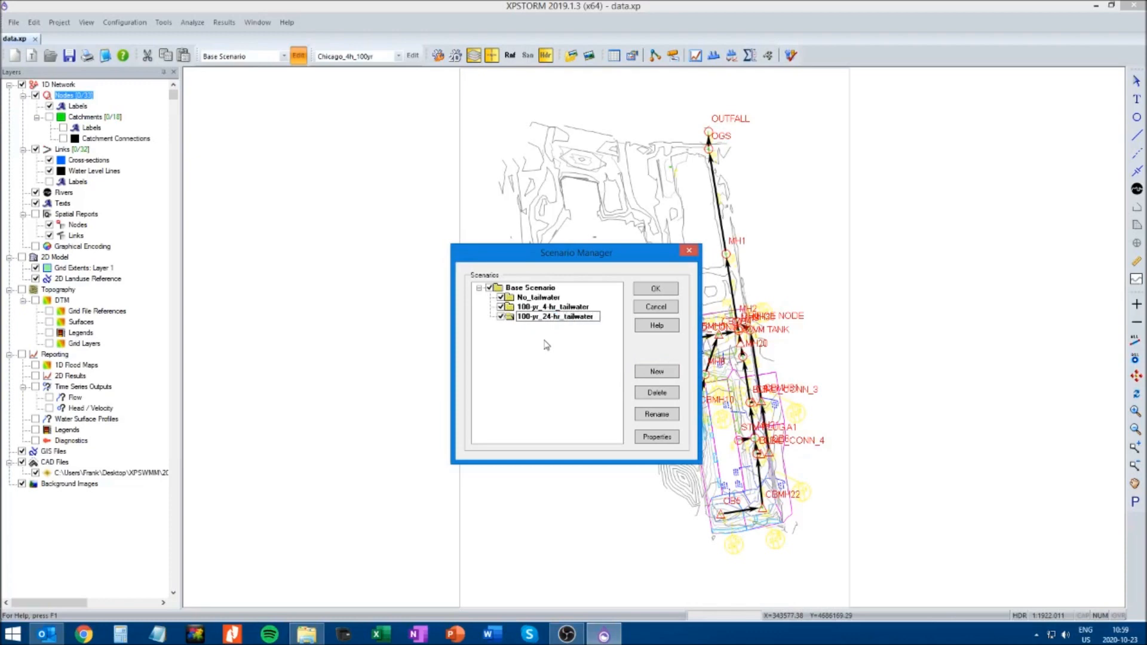
pyautogui.click(656, 291)
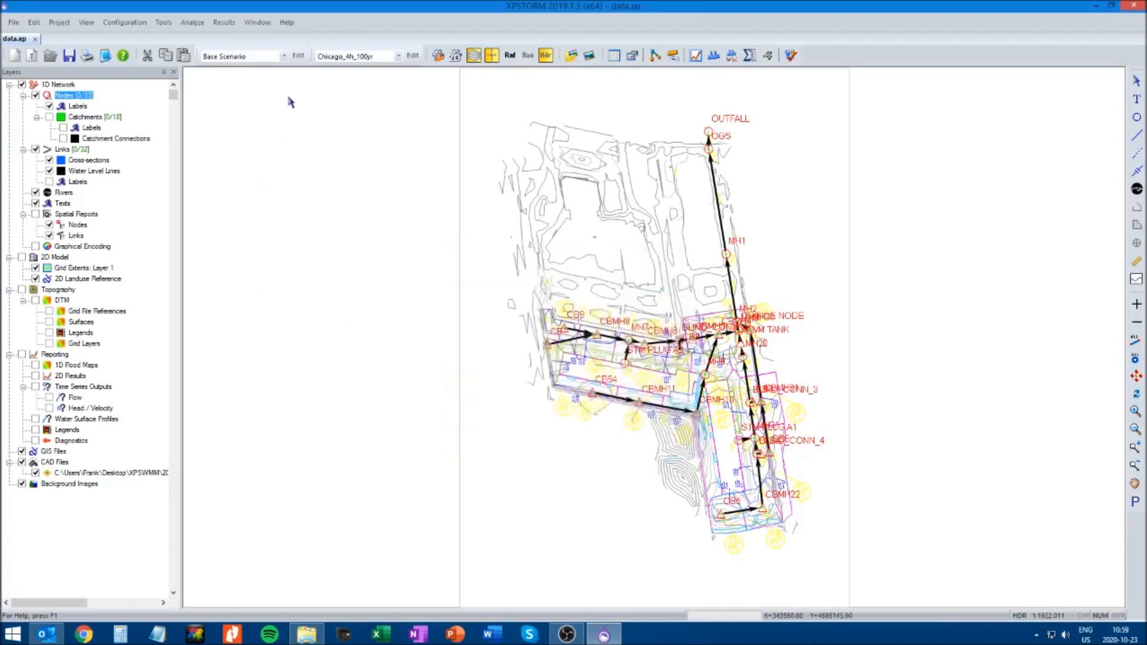
# Deactivate the 100-yr_24-hr_tailwater and No_tailwater scenarios, keeping the Base Scenario and 100-yr_4-hr_tailwater active
pyautogui.click(298, 55)
pyautogui.moveTo(138, 52); pyautogui.dragTo(304, 117)
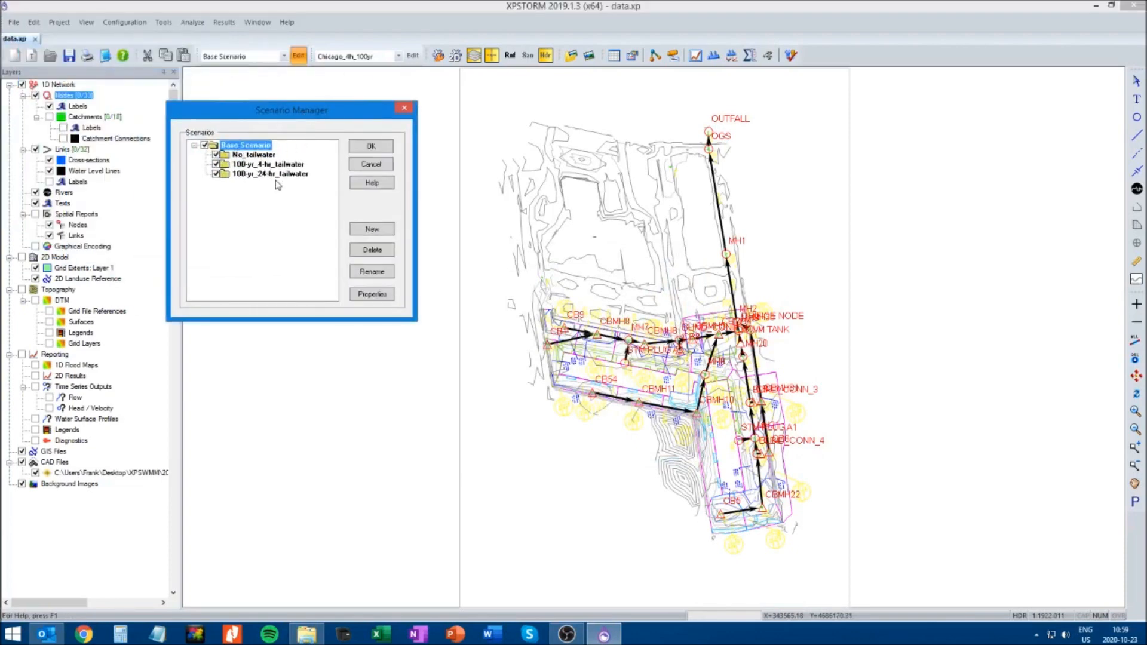
pyautogui.click(216, 174)
pyautogui.click(216, 155)
pyautogui.click(371, 148)
# Review the OUTFALL node's user stage history table and graph in the Base Scenario, and close its node data
pyautogui.click(708, 131)
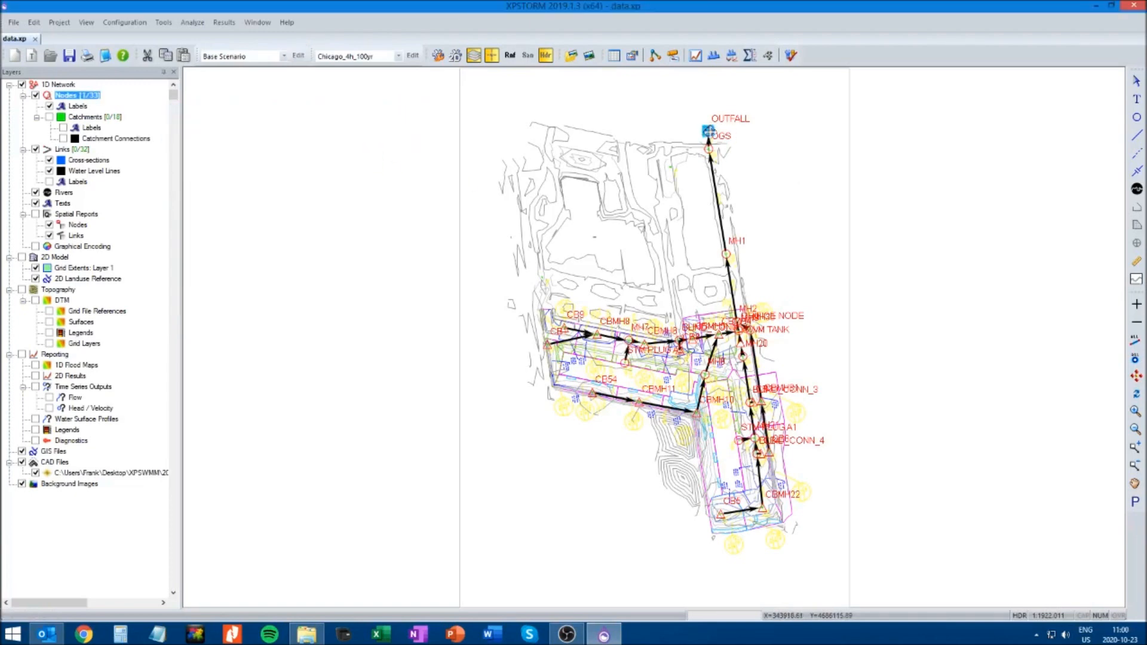
pyautogui.rightClick(708, 131)
pyautogui.click(741, 140)
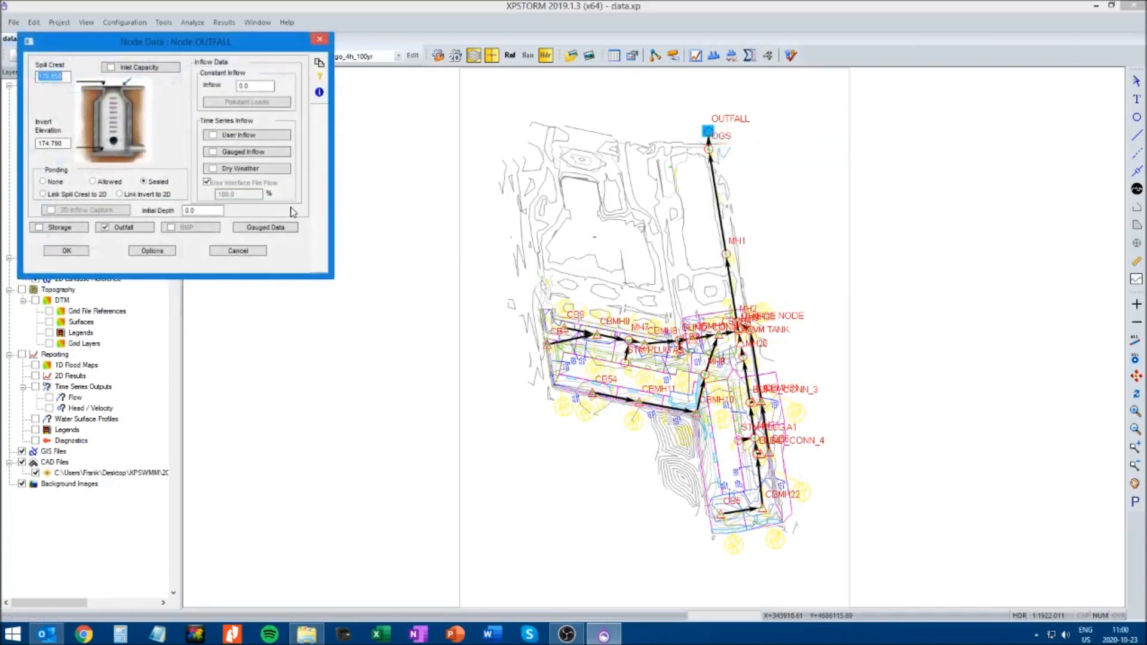
pyautogui.click(148, 230)
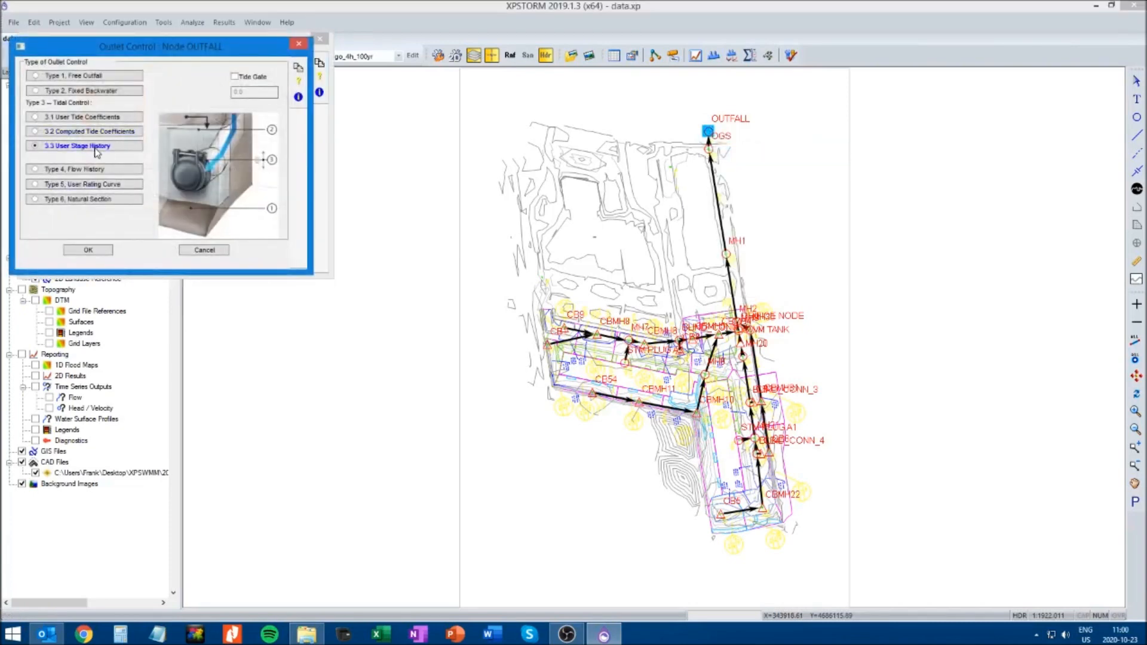
pyautogui.click(124, 146)
pyautogui.click(145, 109)
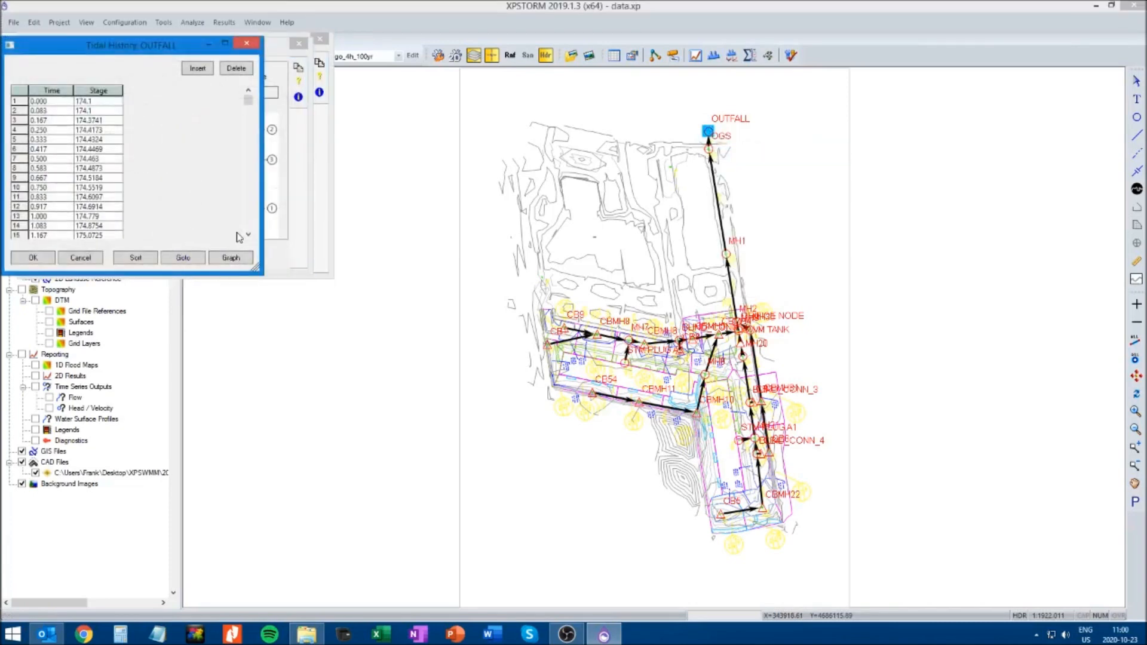
pyautogui.click(232, 257)
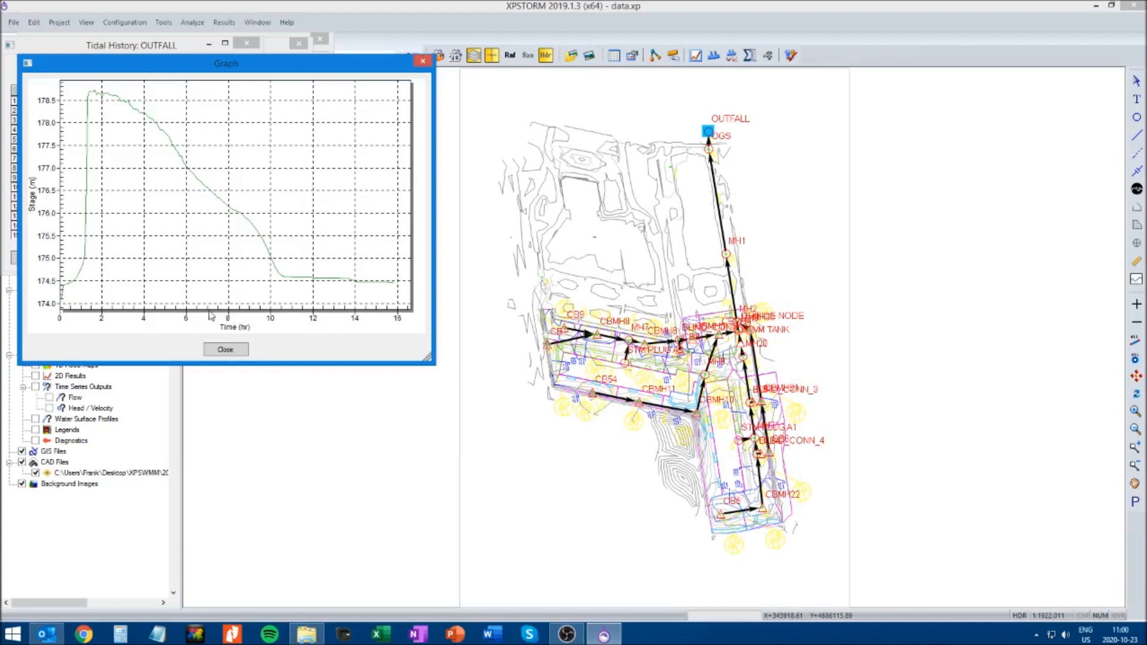
pyautogui.click(227, 349)
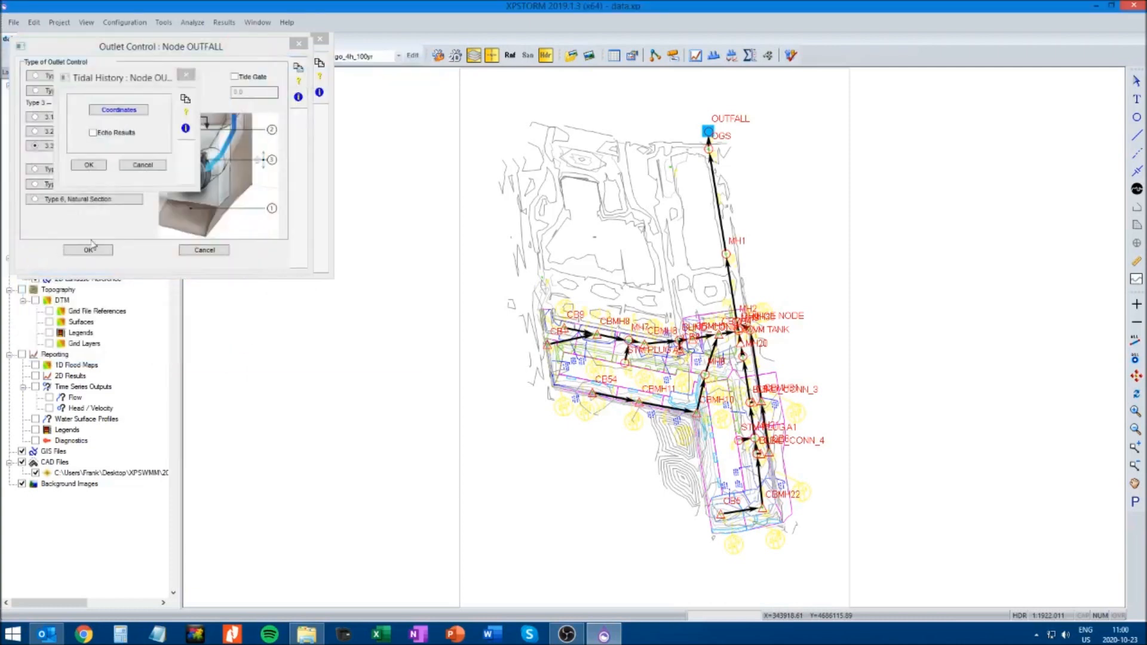
pyautogui.click(87, 165)
pyautogui.click(90, 250)
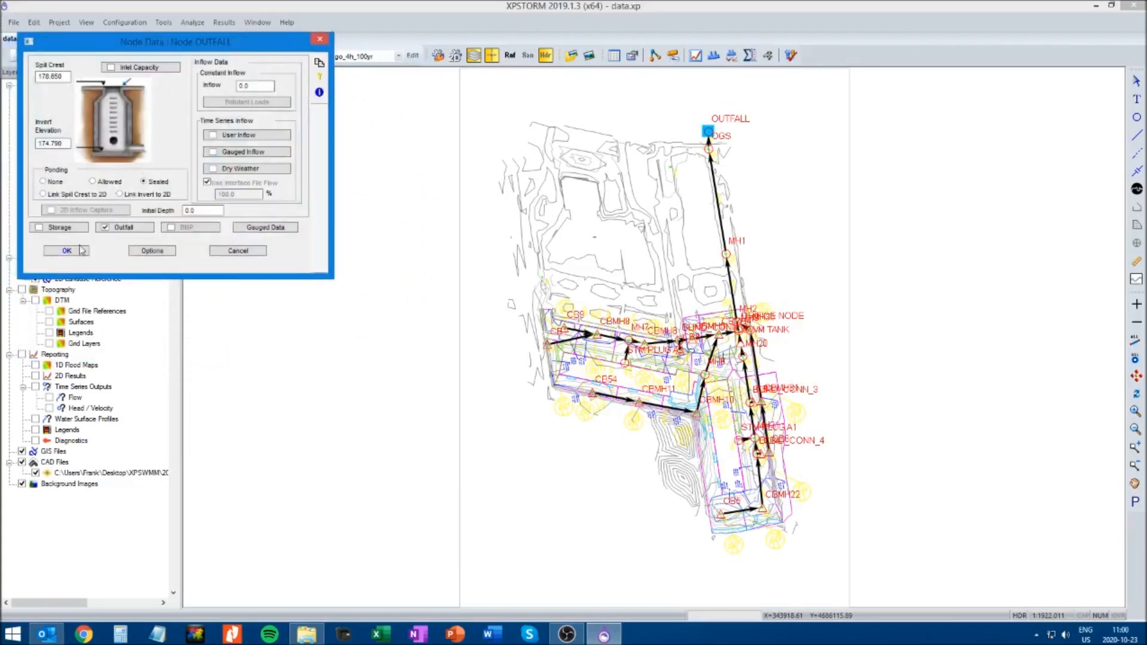
pyautogui.click(81, 250)
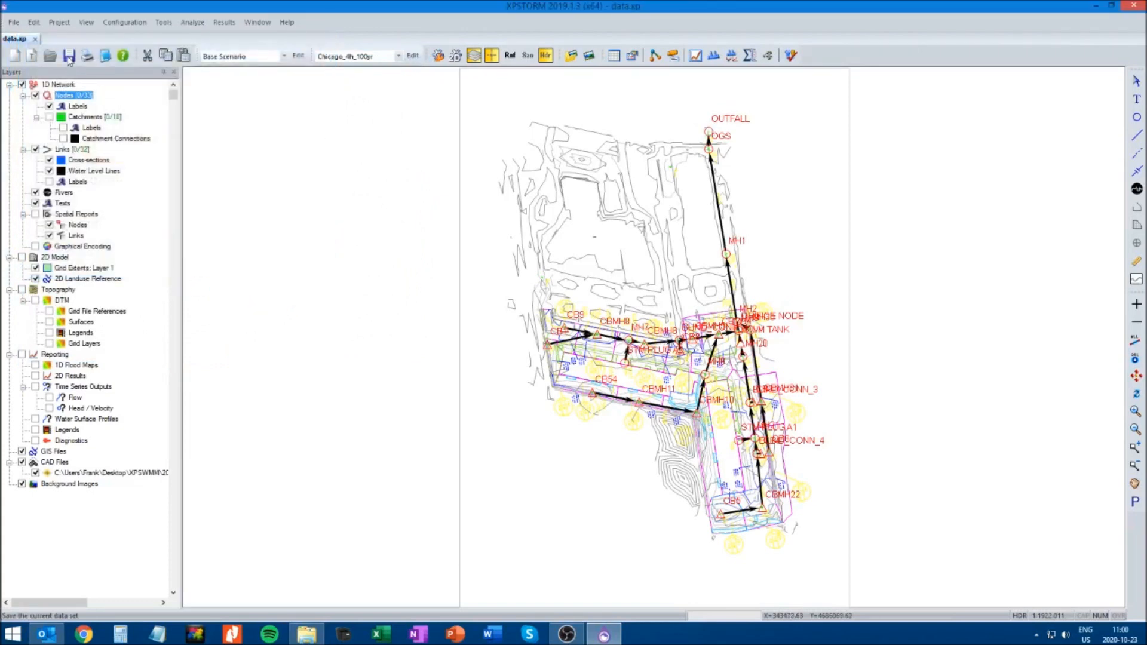
# Check which scenarios are active, and switch to No_tailwater and on to 100-yr_4-hr_tailwater
pyautogui.click(299, 59)
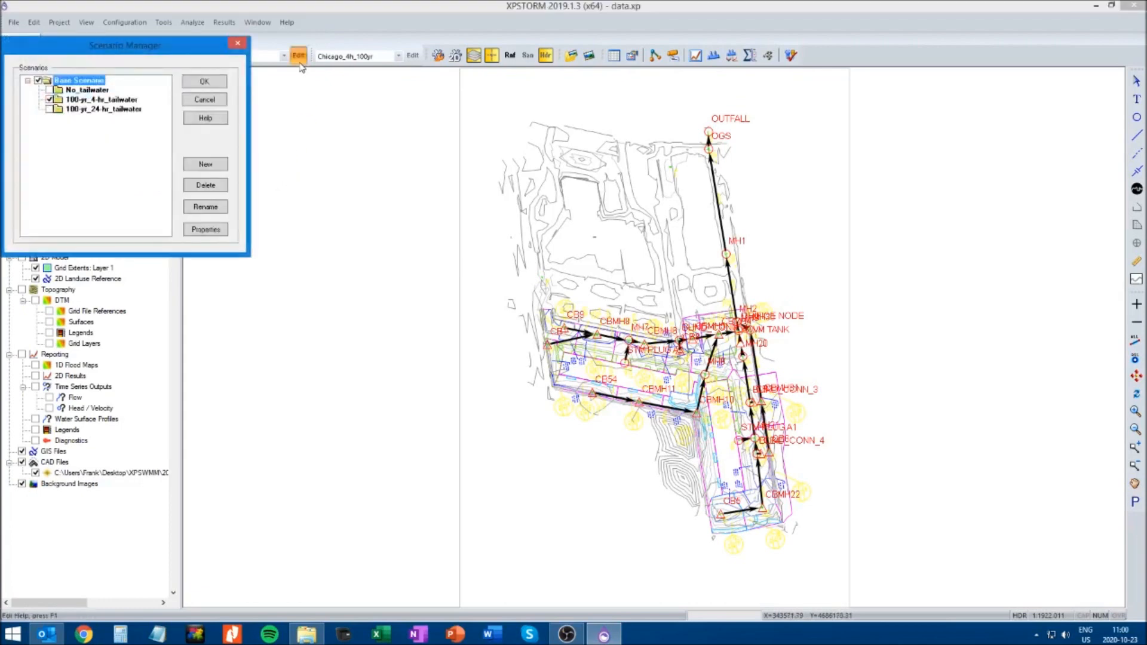
pyautogui.click(238, 43)
pyautogui.click(284, 57)
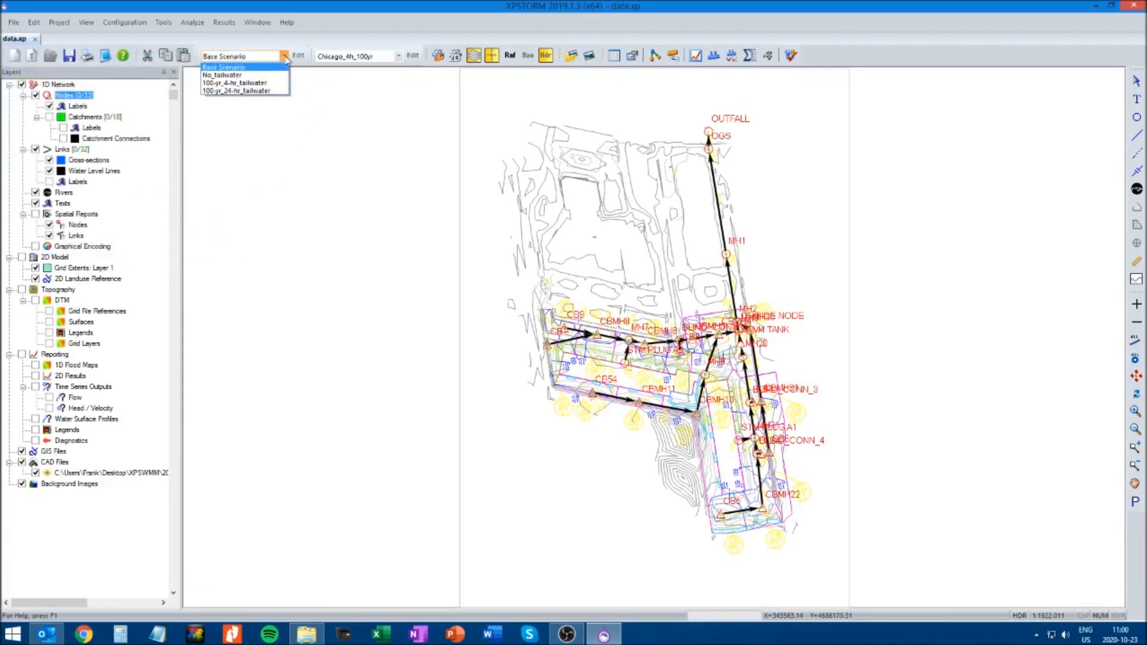
pyautogui.click(238, 76)
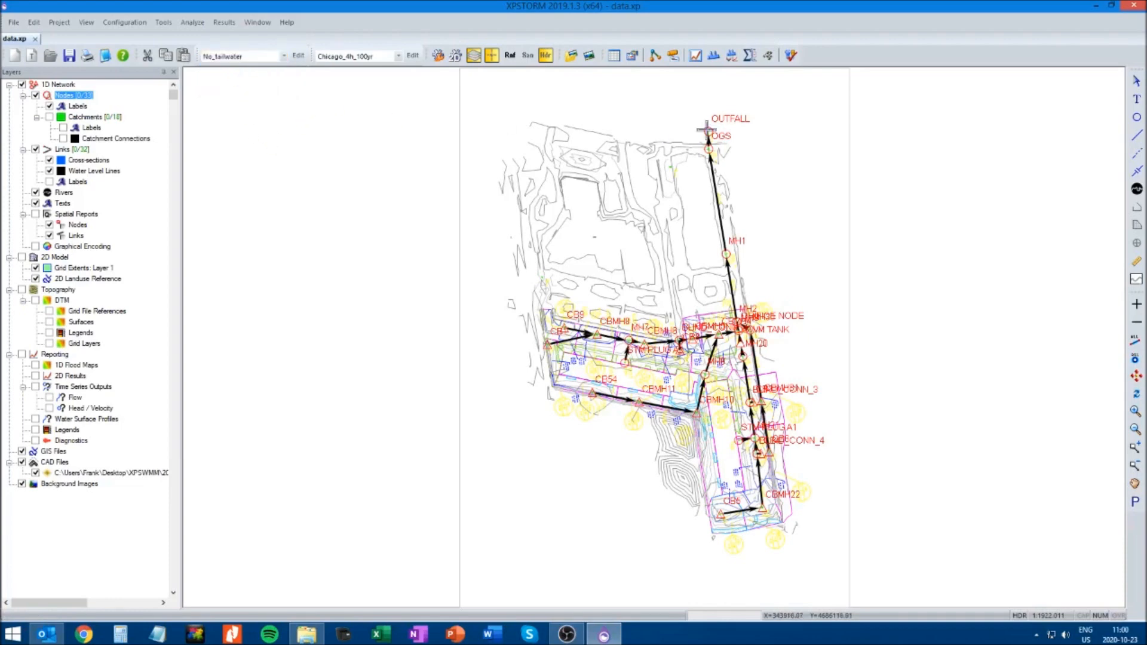
pyautogui.click(262, 57)
pyautogui.click(245, 82)
# Review the OUTFALL node's user stage history coordinates and graph in the 100-yr_4-hr_tailwater scenario, and close its node data
pyautogui.click(708, 132)
pyautogui.rightClick(709, 131)
pyautogui.click(741, 150)
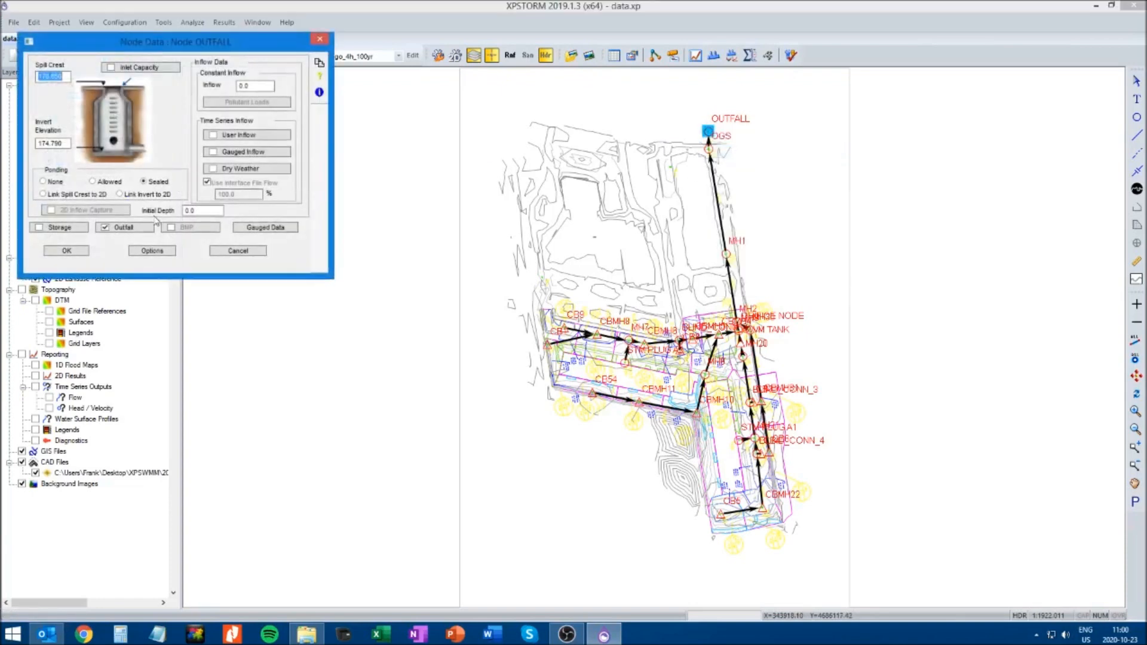
pyautogui.click(149, 230)
pyautogui.click(129, 146)
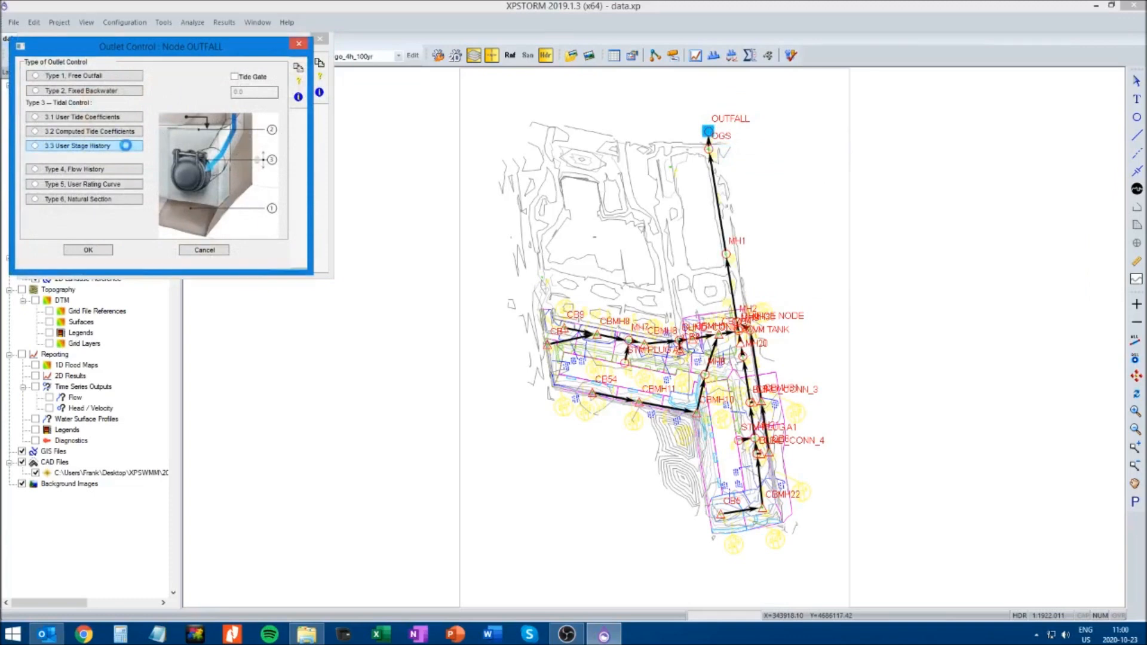
pyautogui.click(119, 109)
pyautogui.click(212, 239)
pyautogui.click(226, 350)
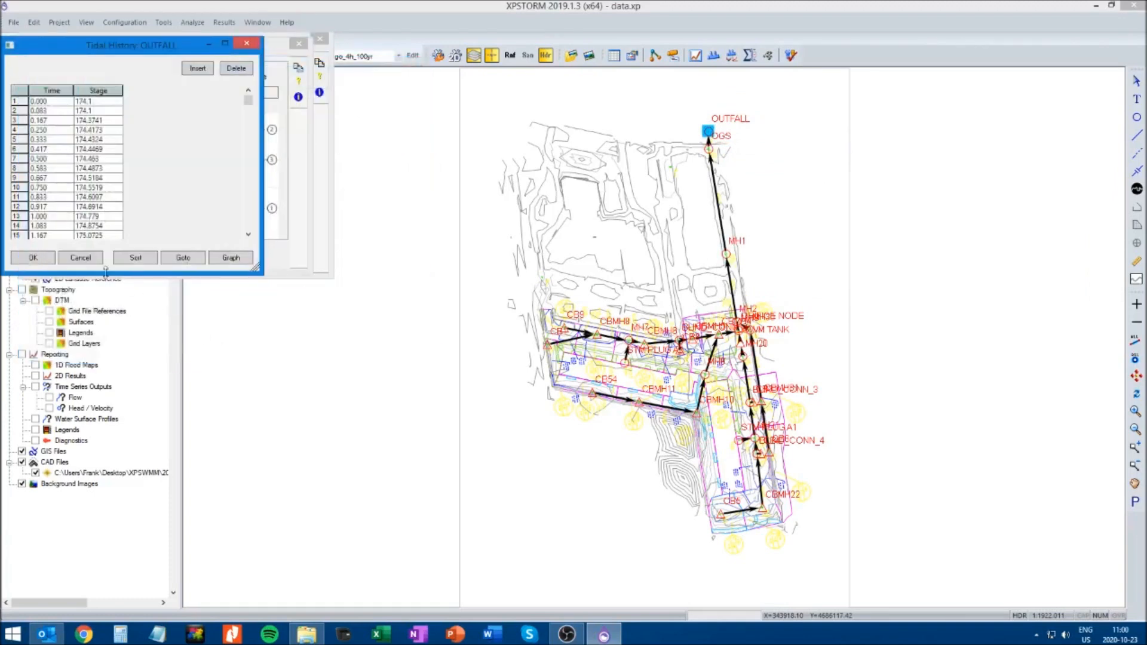
pyautogui.click(44, 258)
pyautogui.click(88, 165)
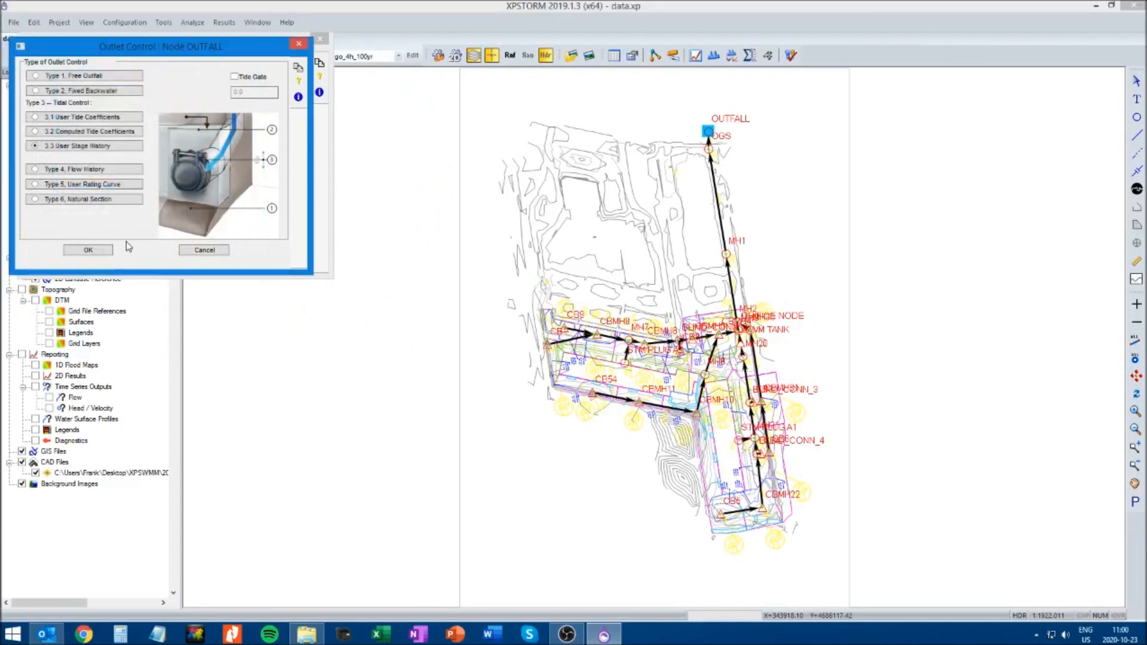
pyautogui.click(88, 250)
pyautogui.click(82, 253)
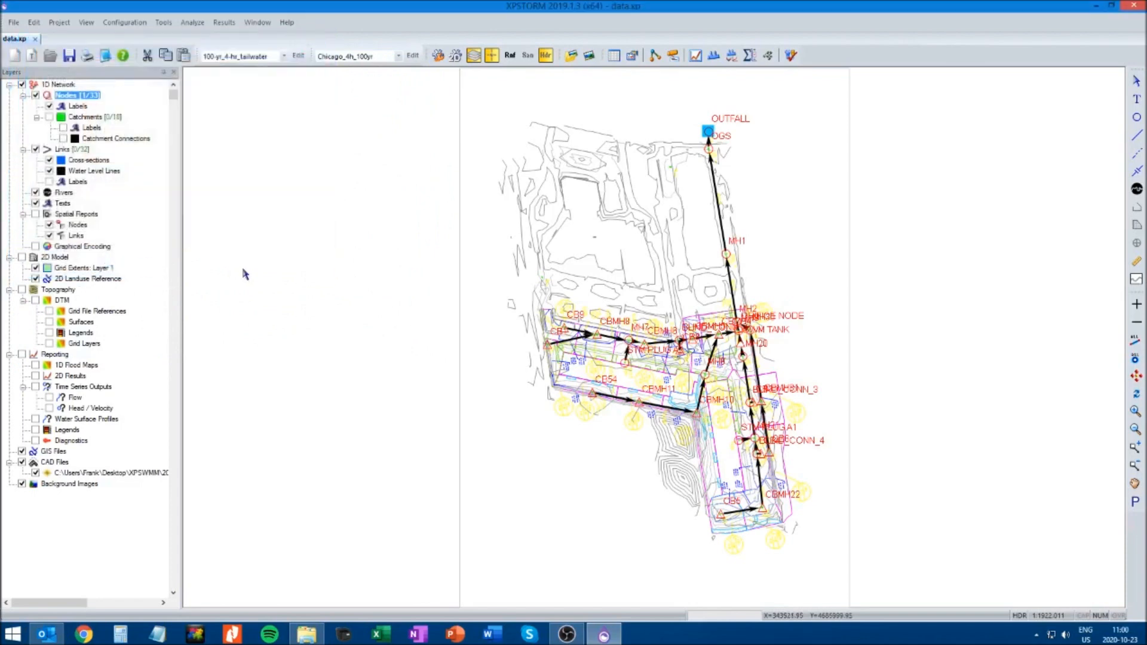
# Switch to the No_tailwater scenario
pyautogui.click(284, 56)
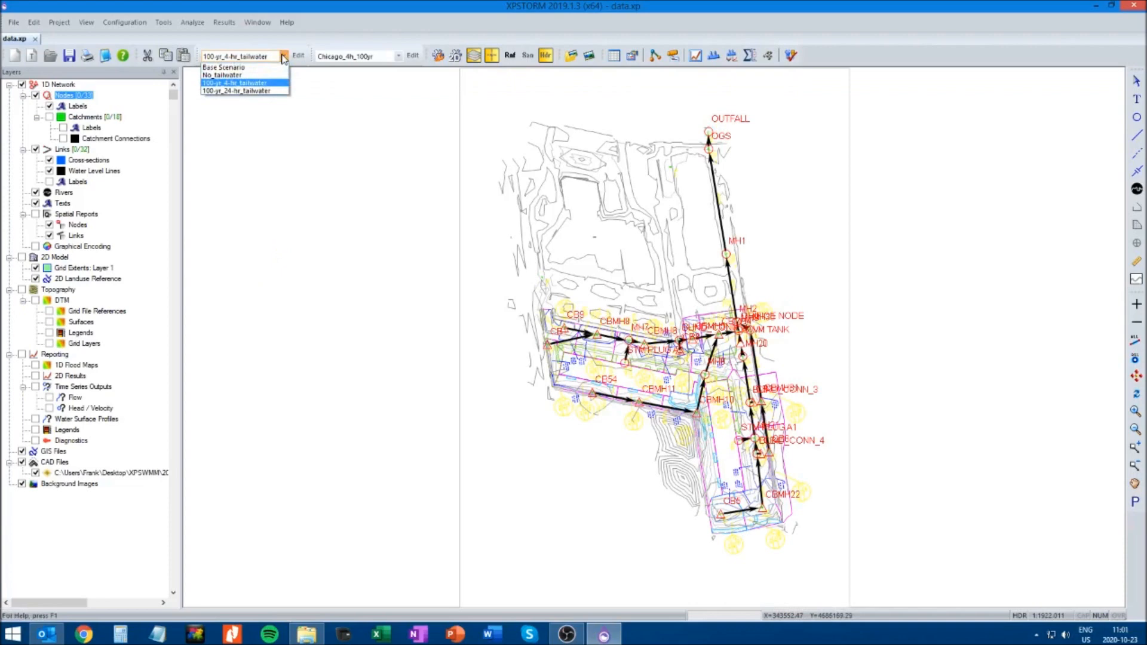
pyautogui.click(233, 76)
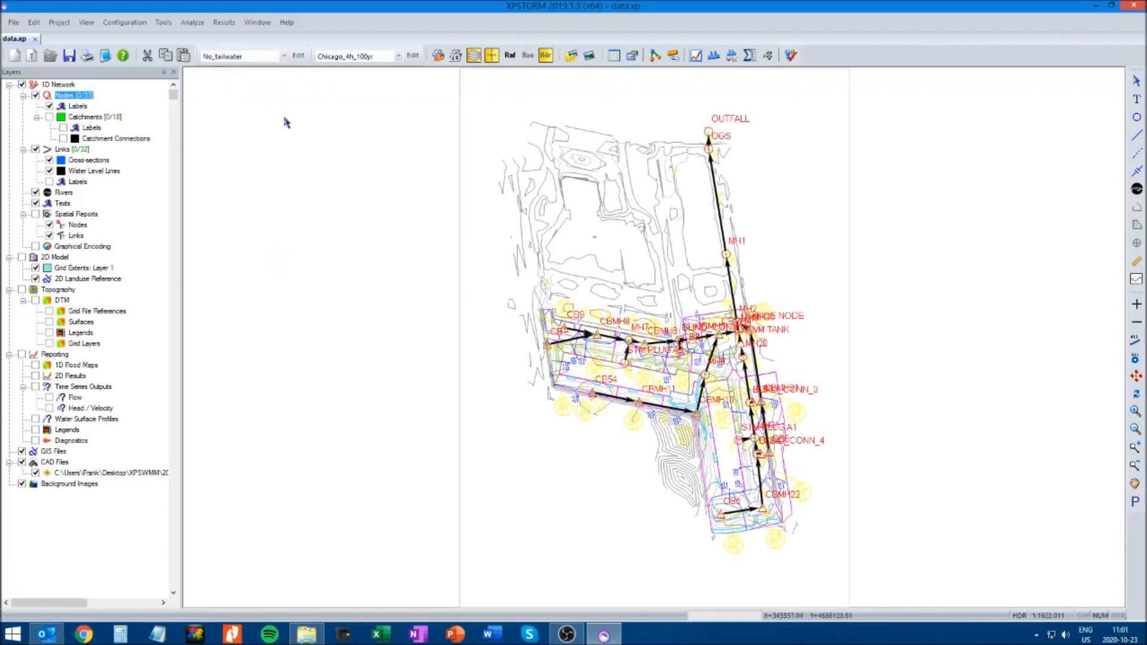
pyautogui.click(791, 56)
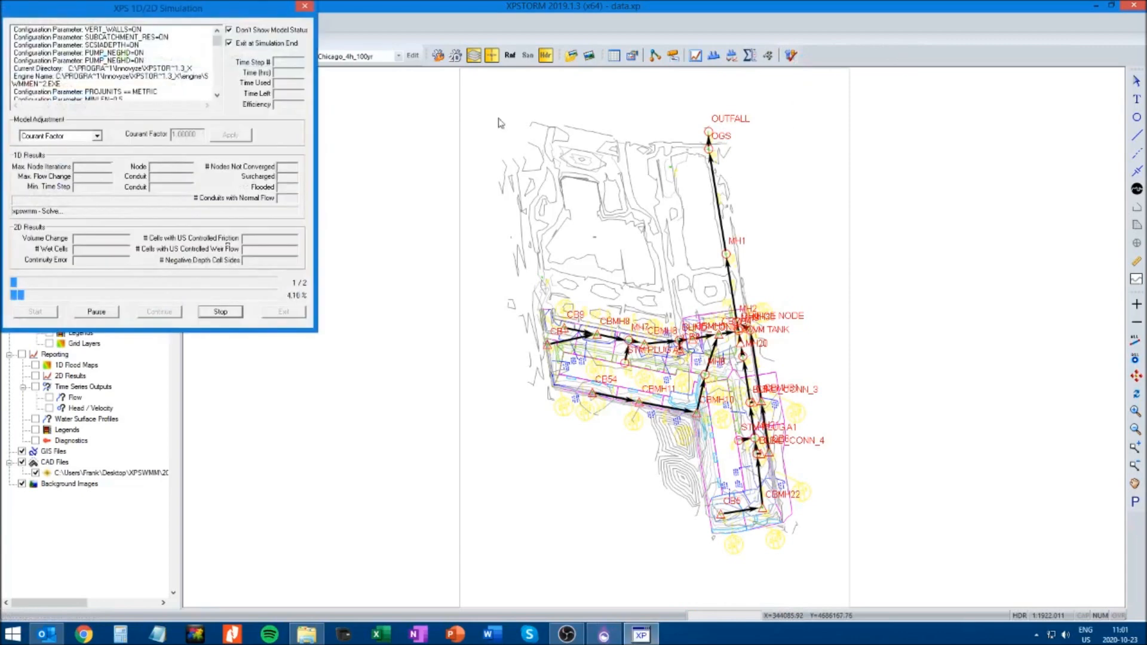
pyautogui.click(220, 311)
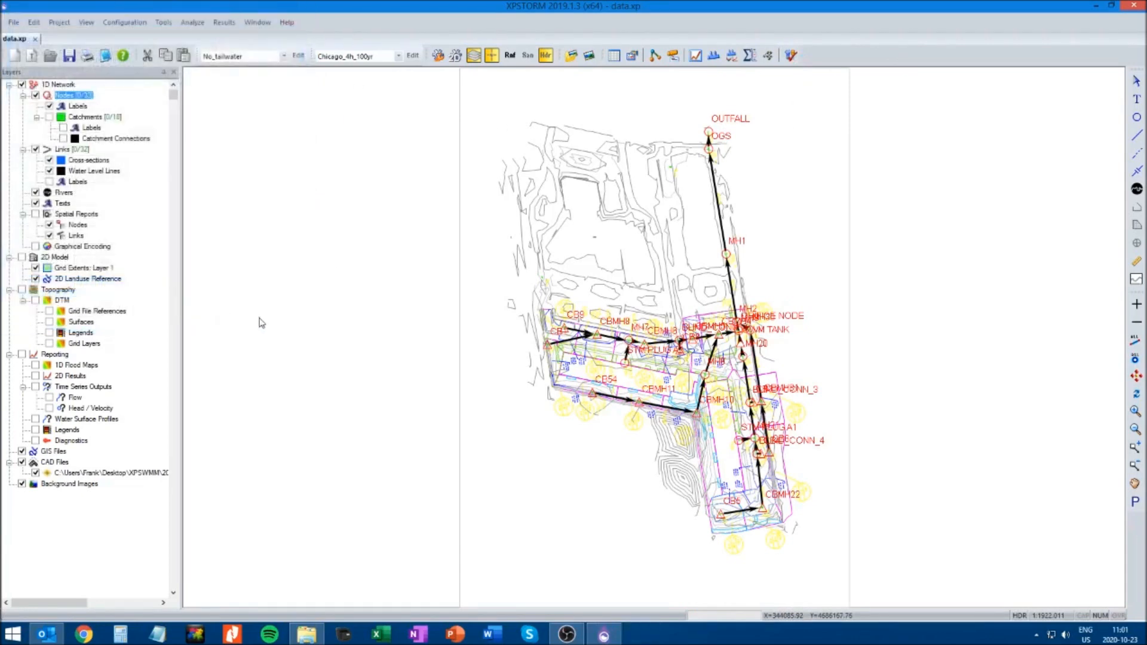
pyautogui.click(1121, 437)
# Set the OUTFALL node's outlet control to Type 1, Free Outfall in the No_tailwater scenario, and save the model
pyautogui.click(708, 130)
pyautogui.rightClick(708, 131)
pyautogui.click(734, 152)
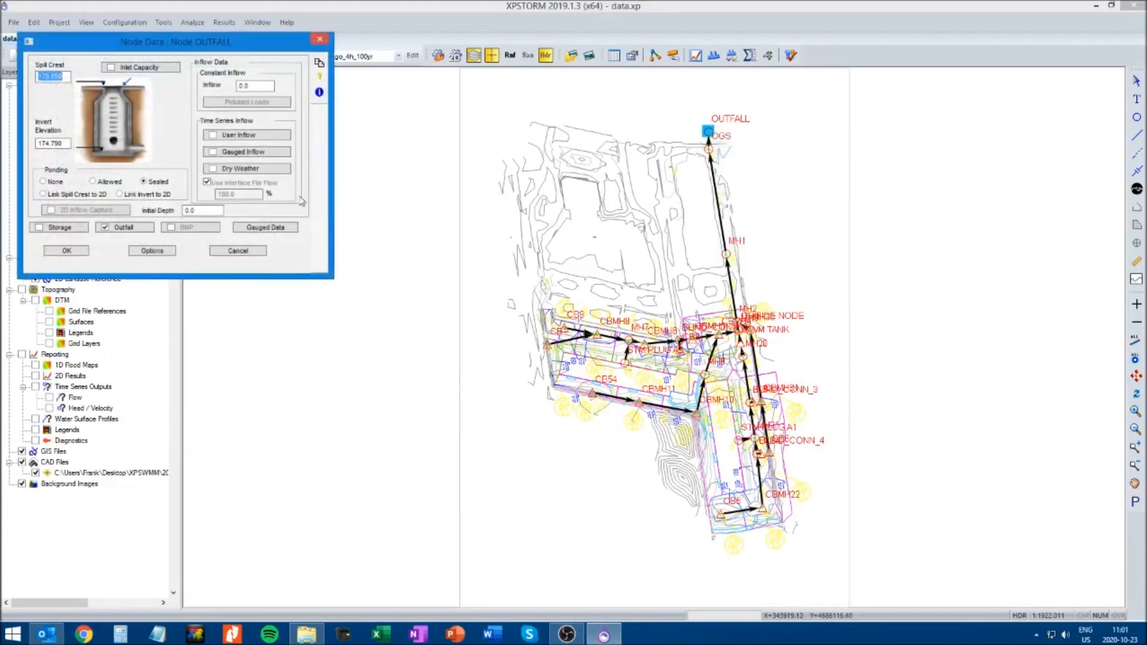
pyautogui.click(124, 228)
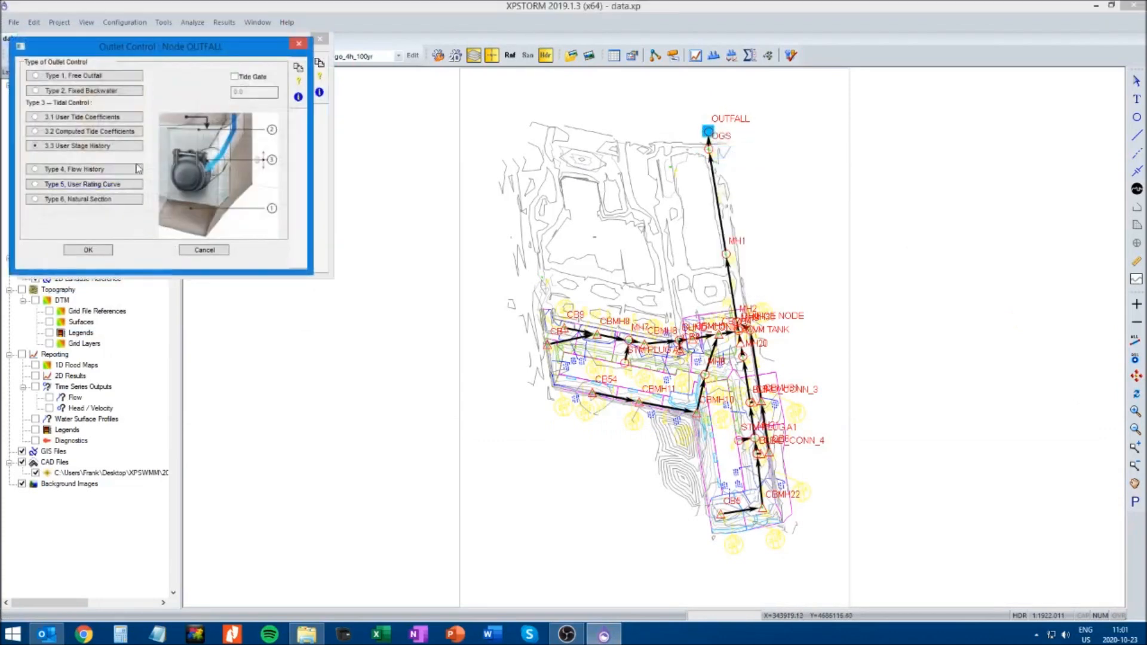
pyautogui.click(48, 78)
pyautogui.click(102, 178)
pyautogui.click(89, 250)
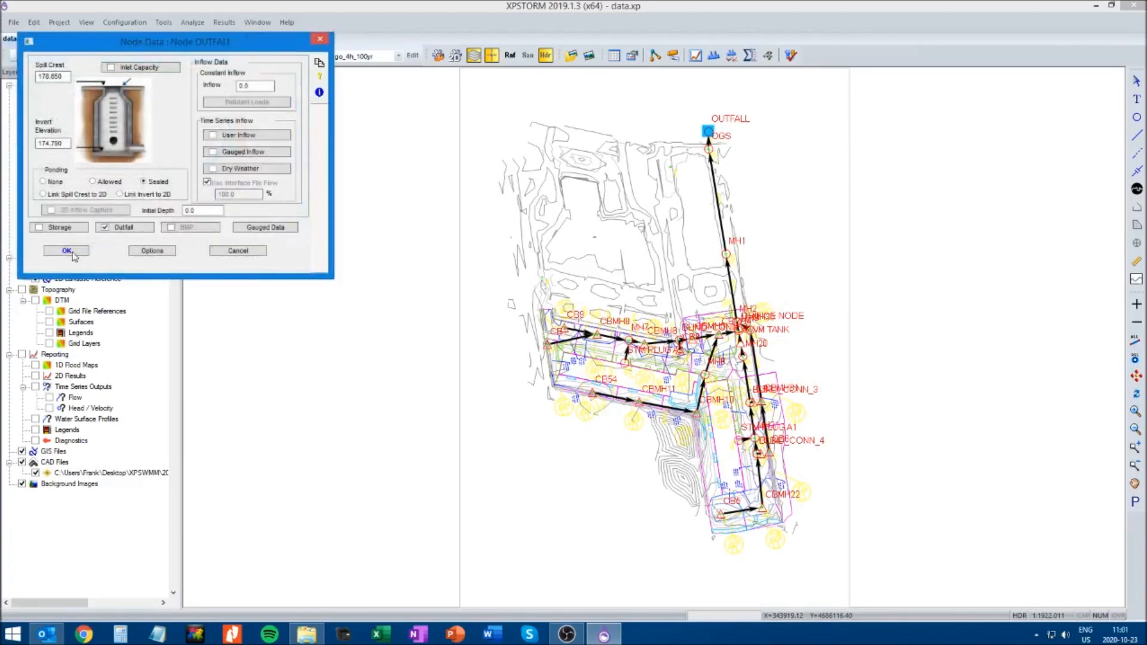
pyautogui.click(70, 251)
pyautogui.click(240, 249)
pyautogui.click(69, 55)
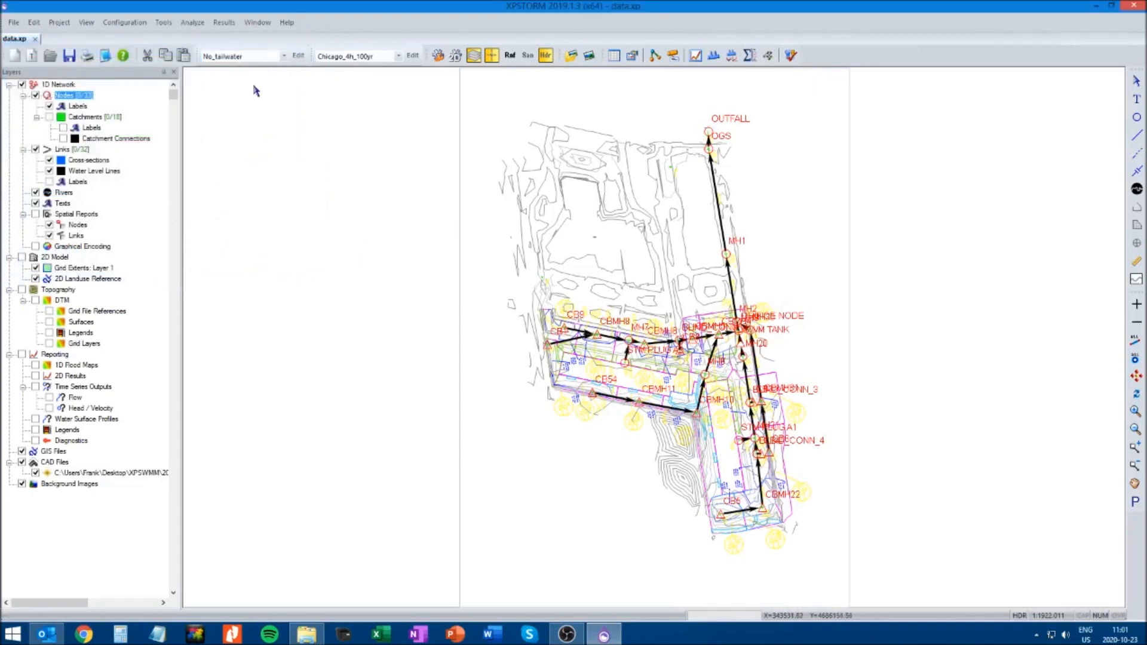
# Switch to the 100-yr_4-hr_tailwater scenario and check which outlet control type the OUTFALL node uses, closing its node data
pyautogui.click(284, 56)
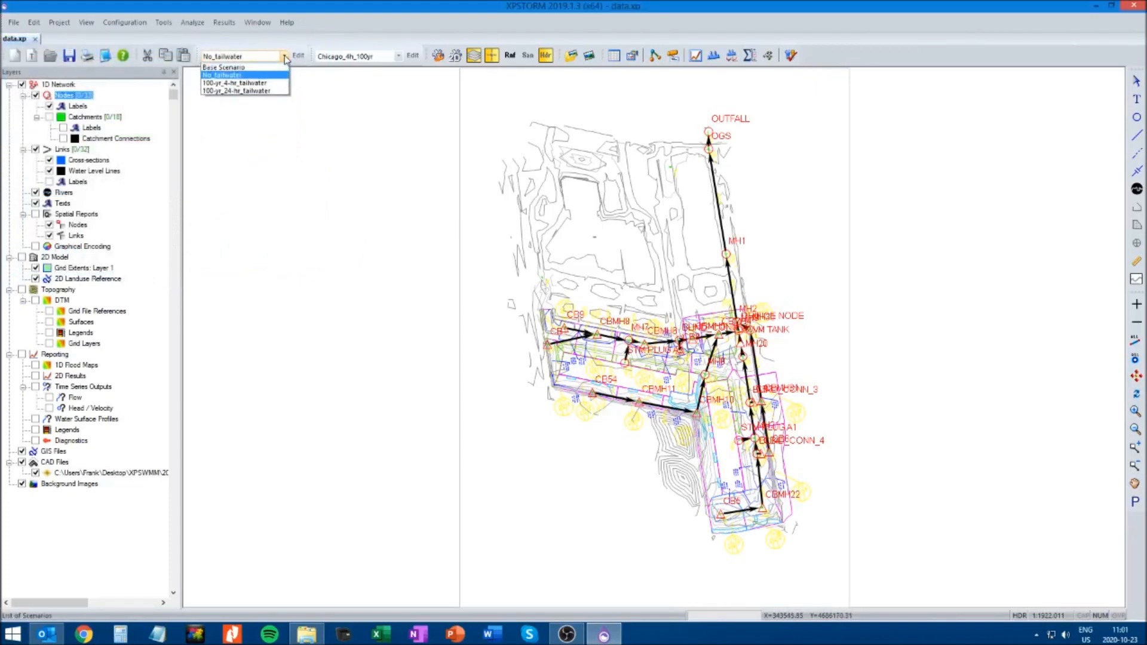
pyautogui.click(245, 83)
pyautogui.click(708, 132)
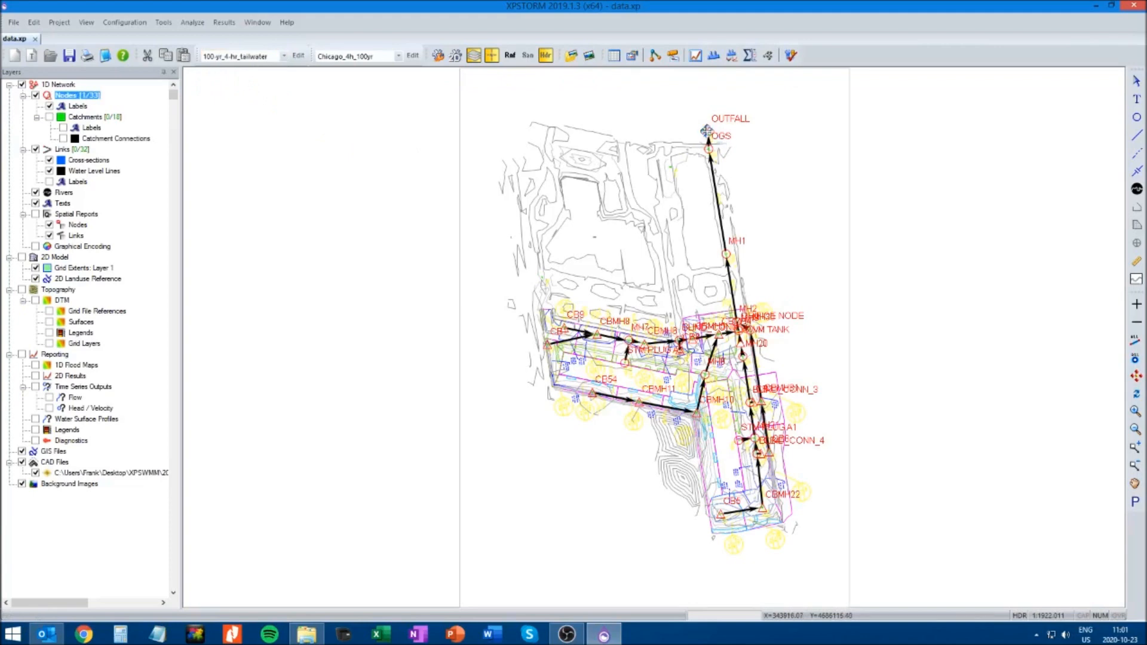
pyautogui.rightClick(709, 132)
pyautogui.click(744, 152)
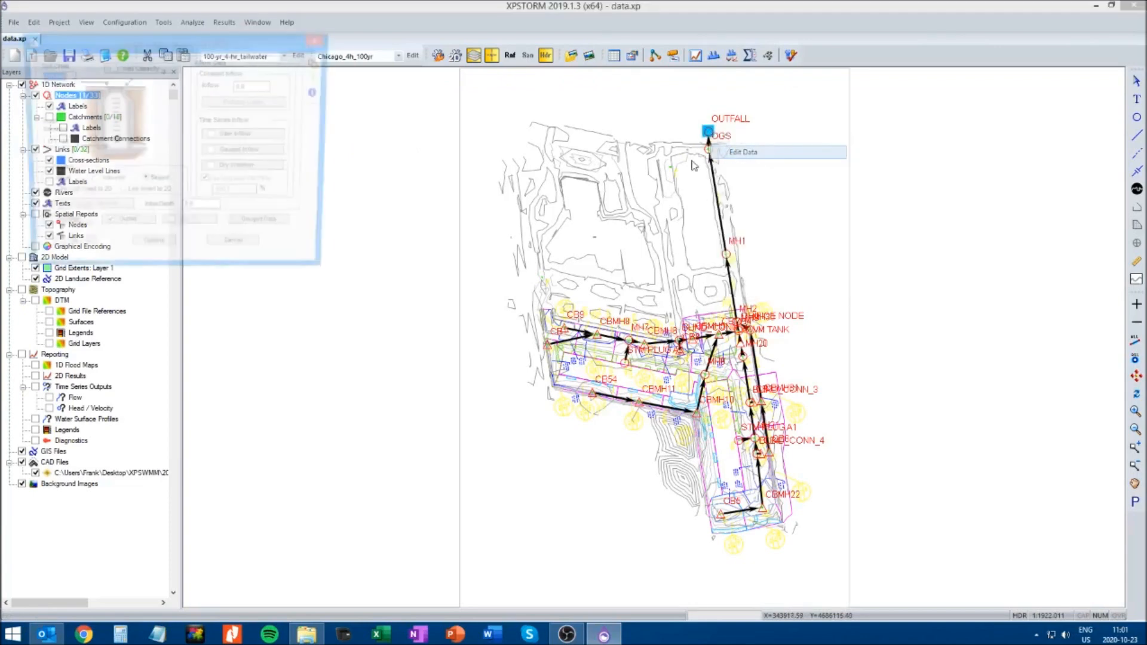
pyautogui.click(137, 231)
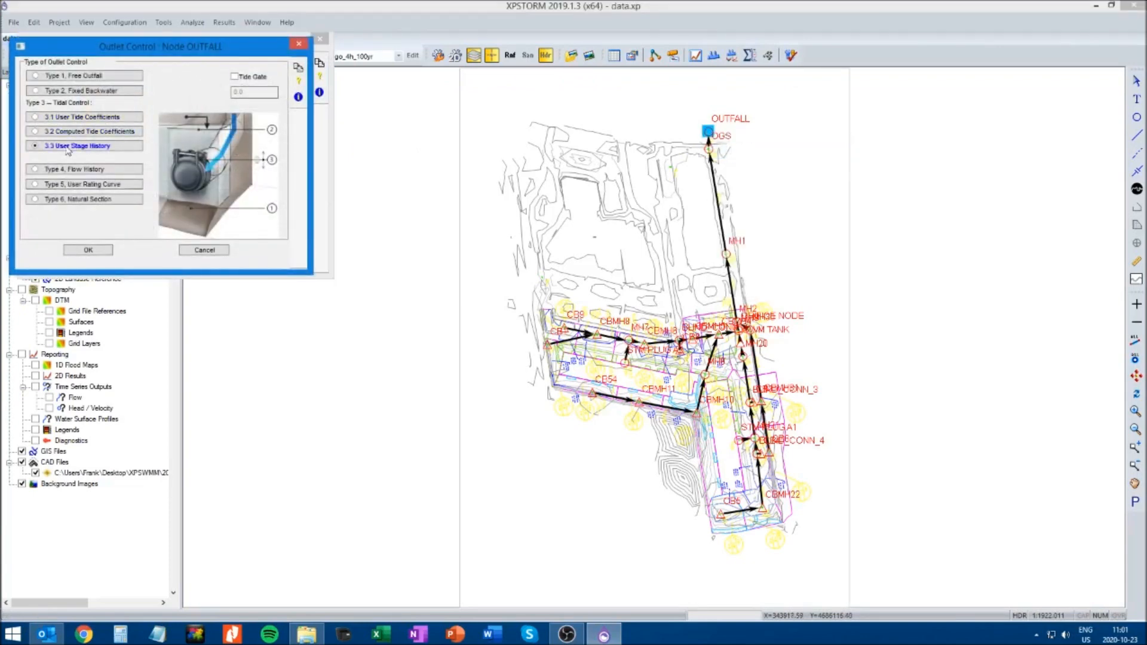
pyautogui.click(88, 250)
pyautogui.click(82, 250)
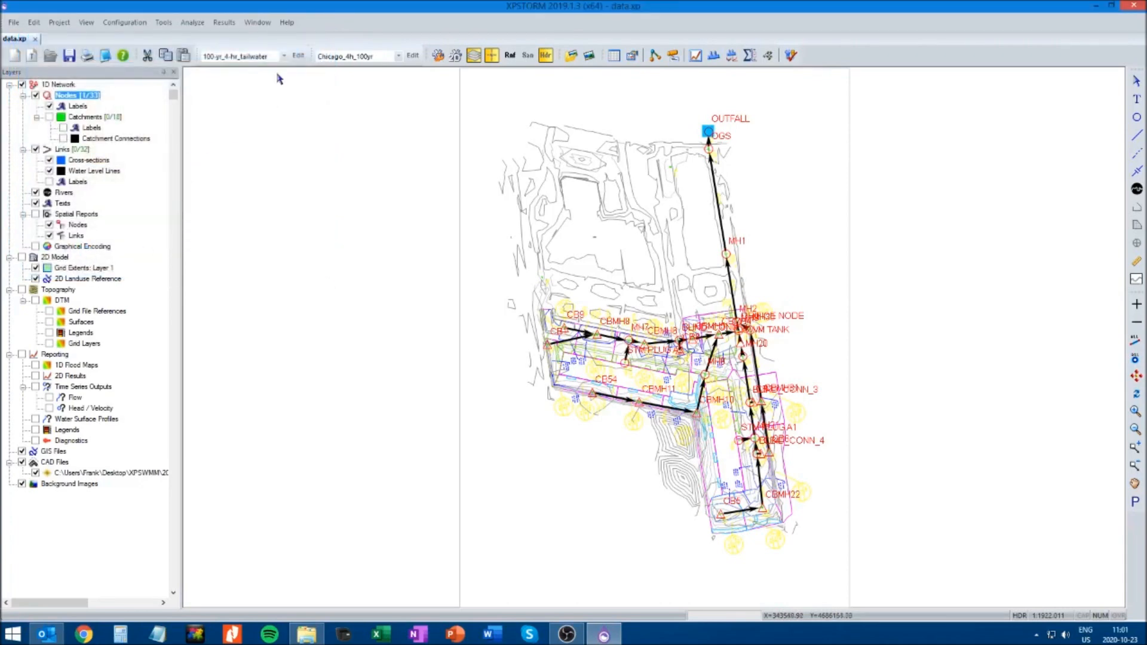
# Switch to the No_tailwater scenario and check the OUTFALL node's outlet control type, closing its node data
pyautogui.click(284, 56)
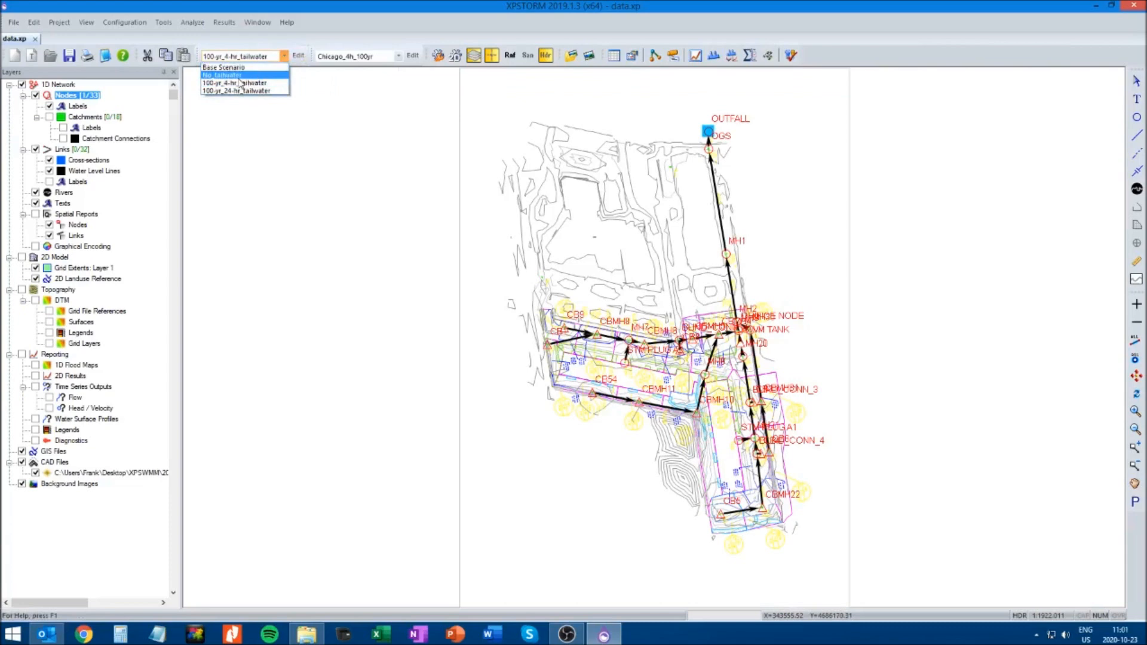
pyautogui.click(237, 75)
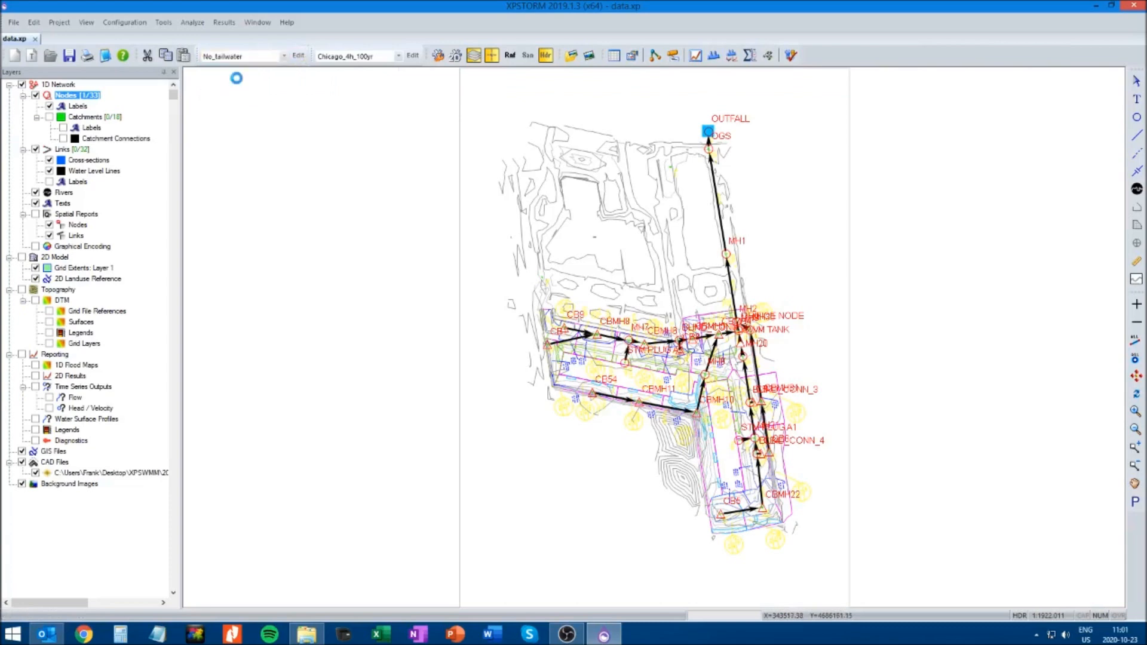
pyautogui.rightClick(711, 134)
pyautogui.click(739, 154)
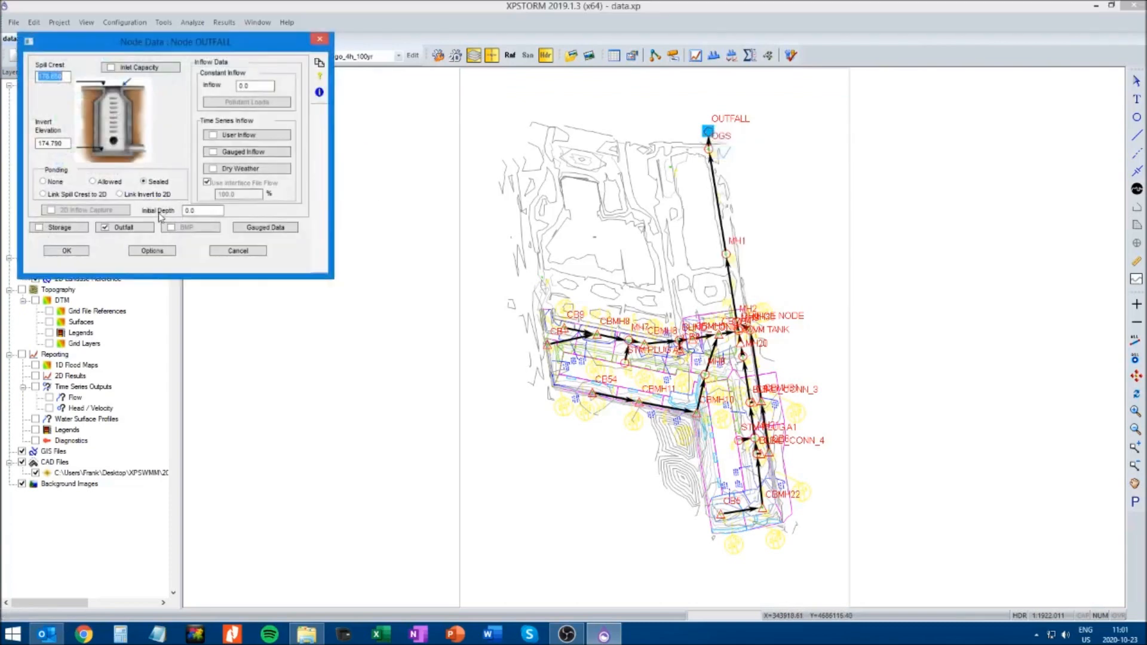
pyautogui.click(146, 227)
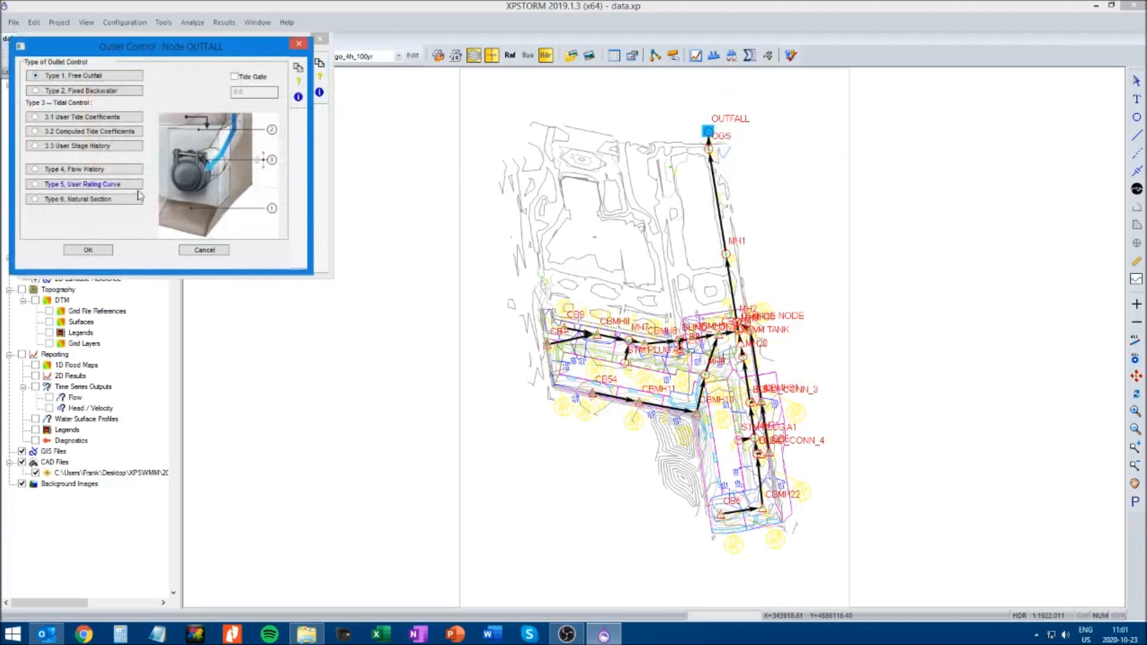
pyautogui.click(88, 251)
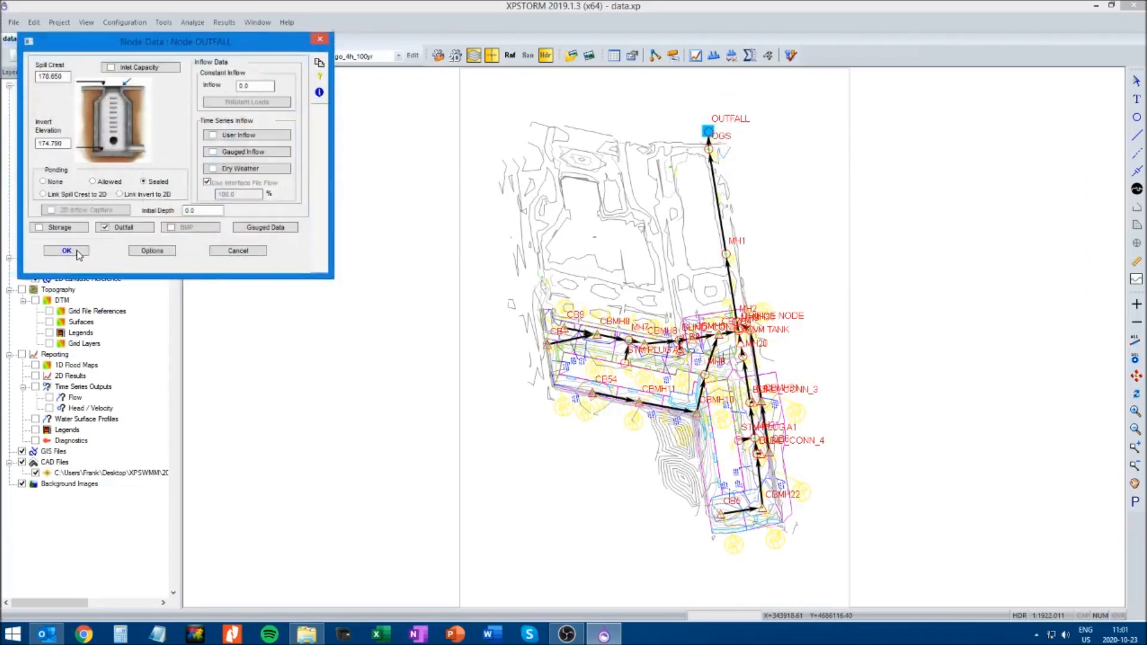
pyautogui.click(78, 253)
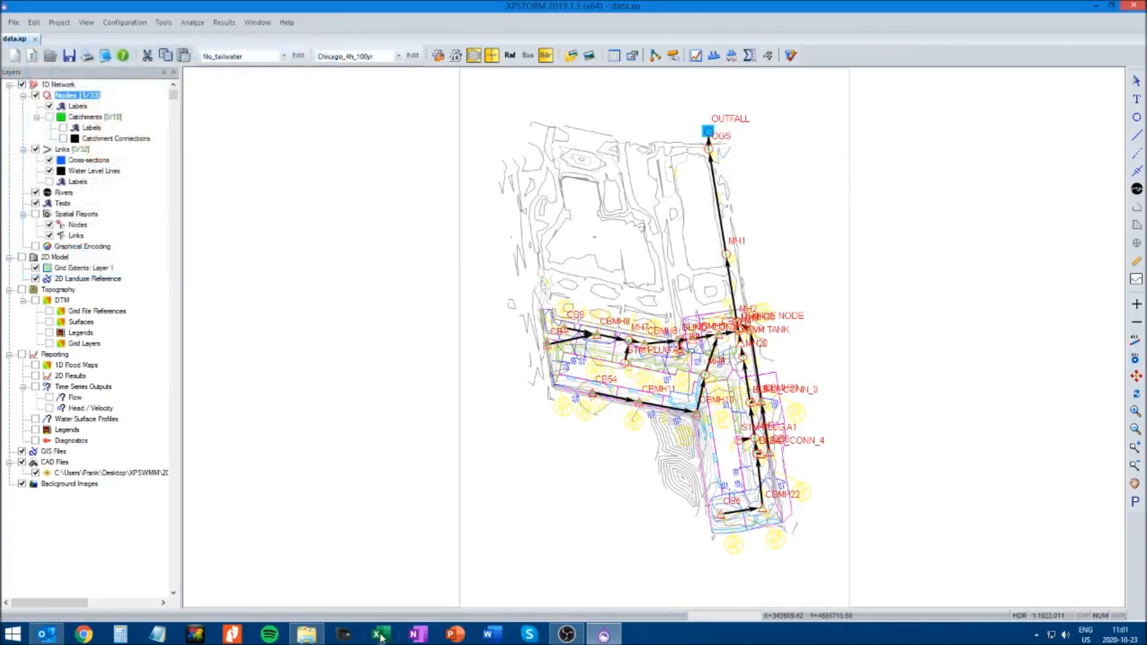
# Start Excel, open Rainfall data.xlsx and show the 150mm_Stress_Test_adjusted sheet
pyautogui.click(380, 635)
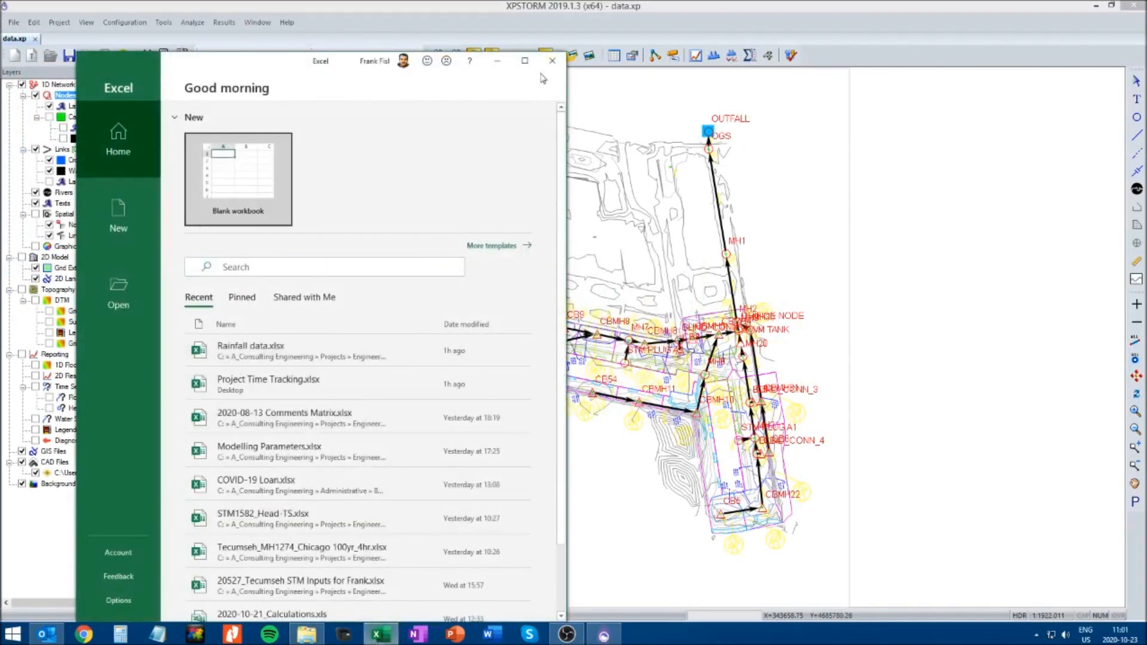
pyautogui.click(525, 61)
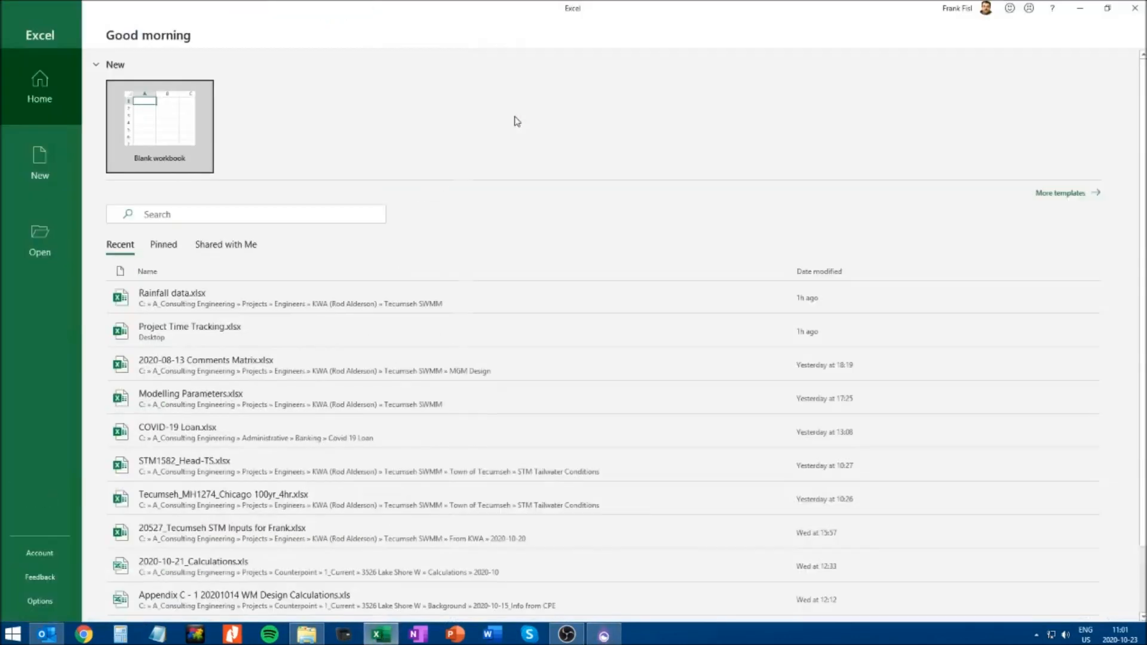
pyautogui.click(198, 307)
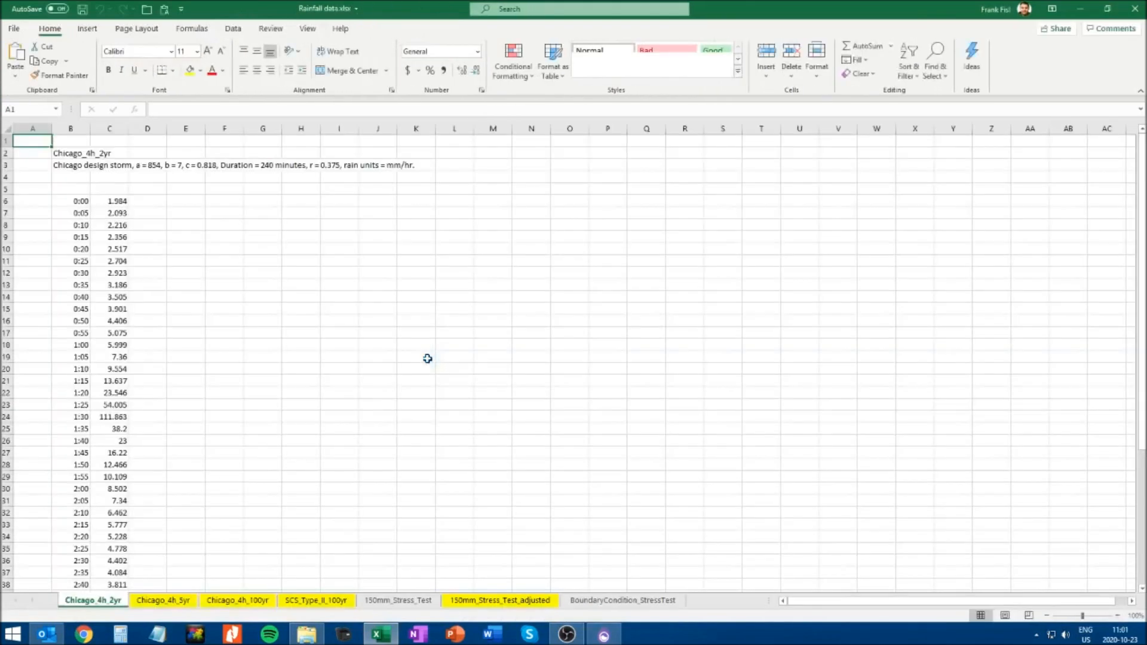
pyautogui.click(505, 600)
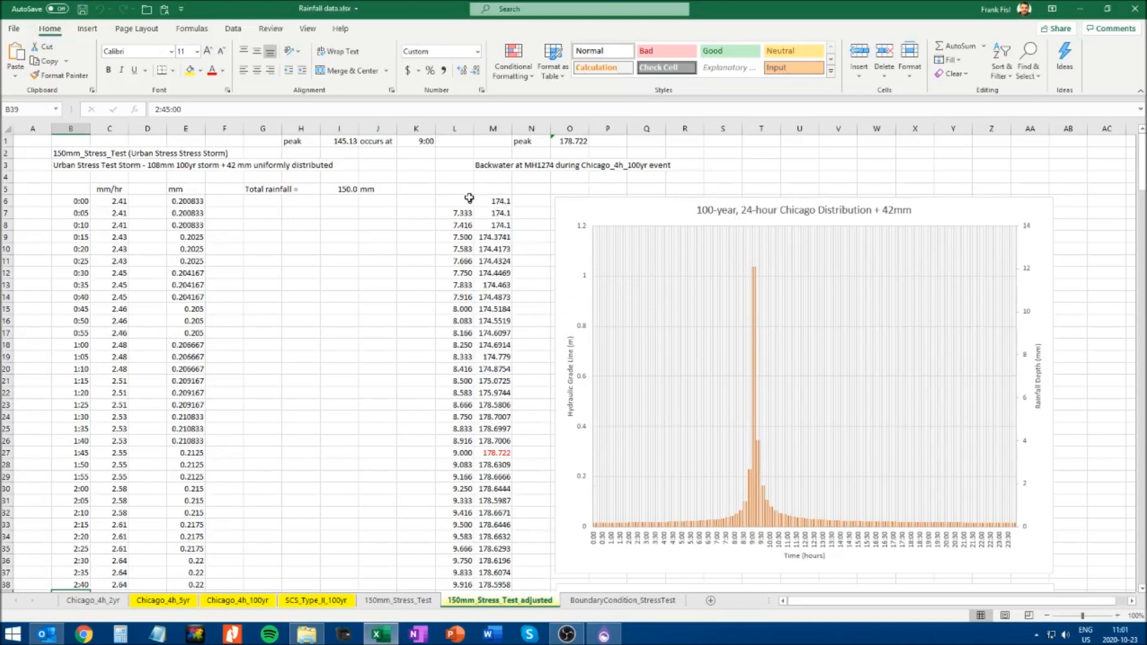
# Return to XPSTORM and make 100-yr_24-hr_tailwater the current scenario
pyautogui.click(604, 634)
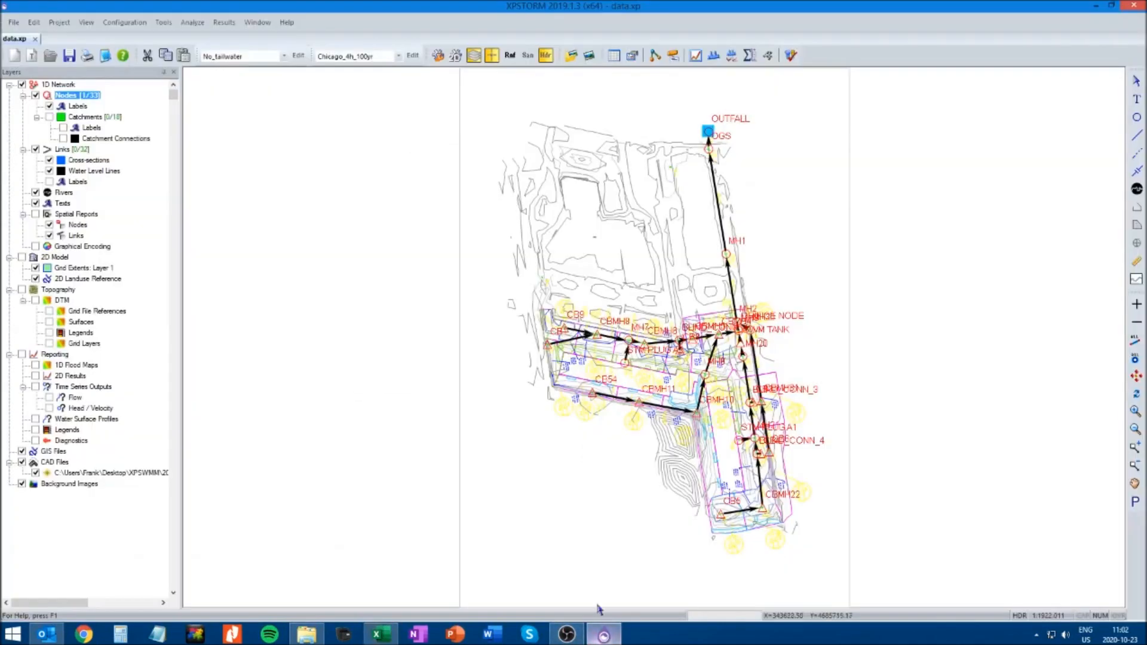
pyautogui.click(284, 55)
pyautogui.click(231, 91)
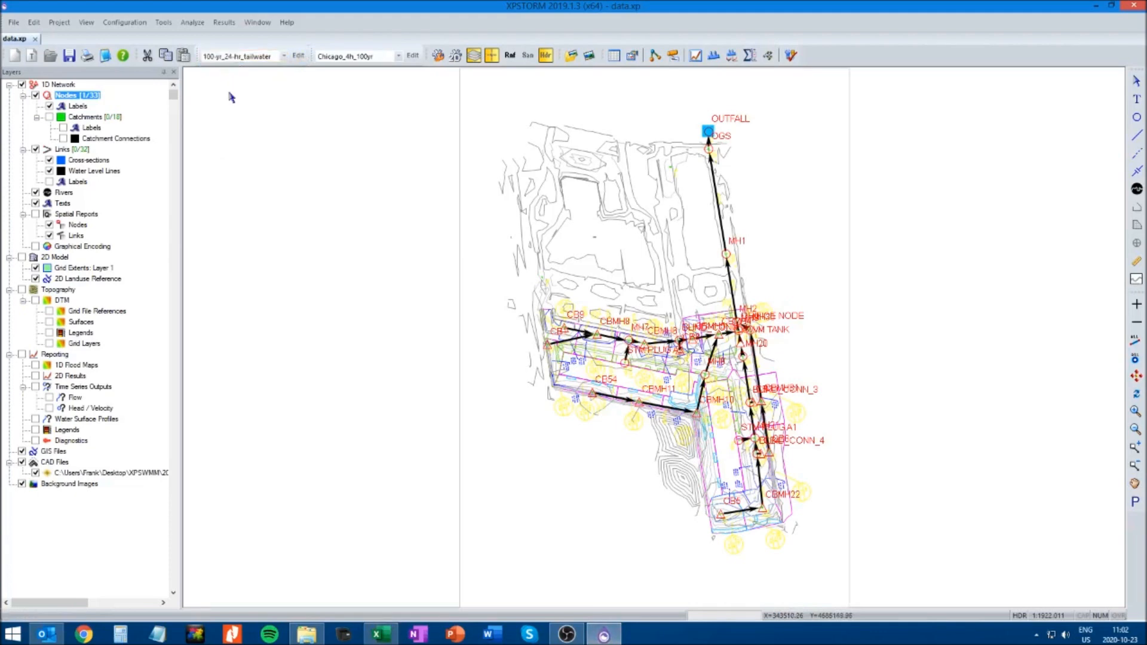
# Delete all rows of the OUTFALL node's user stage history table and insert one blank row
pyautogui.rightClick(707, 131)
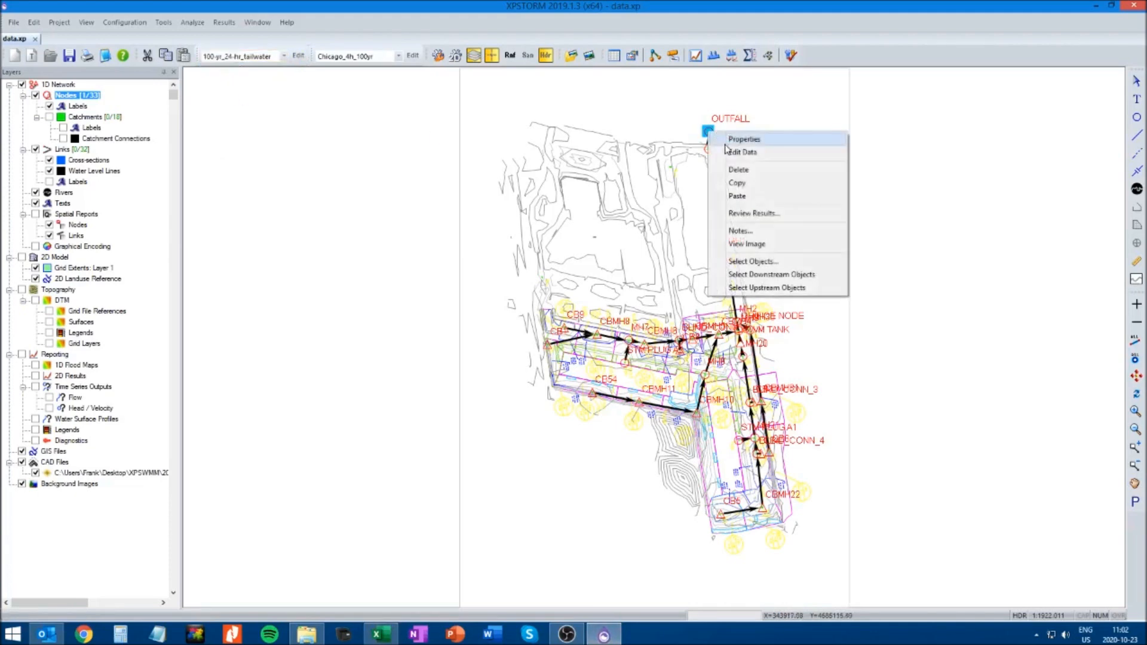
pyautogui.click(742, 152)
pyautogui.click(126, 228)
pyautogui.click(105, 146)
pyautogui.click(118, 110)
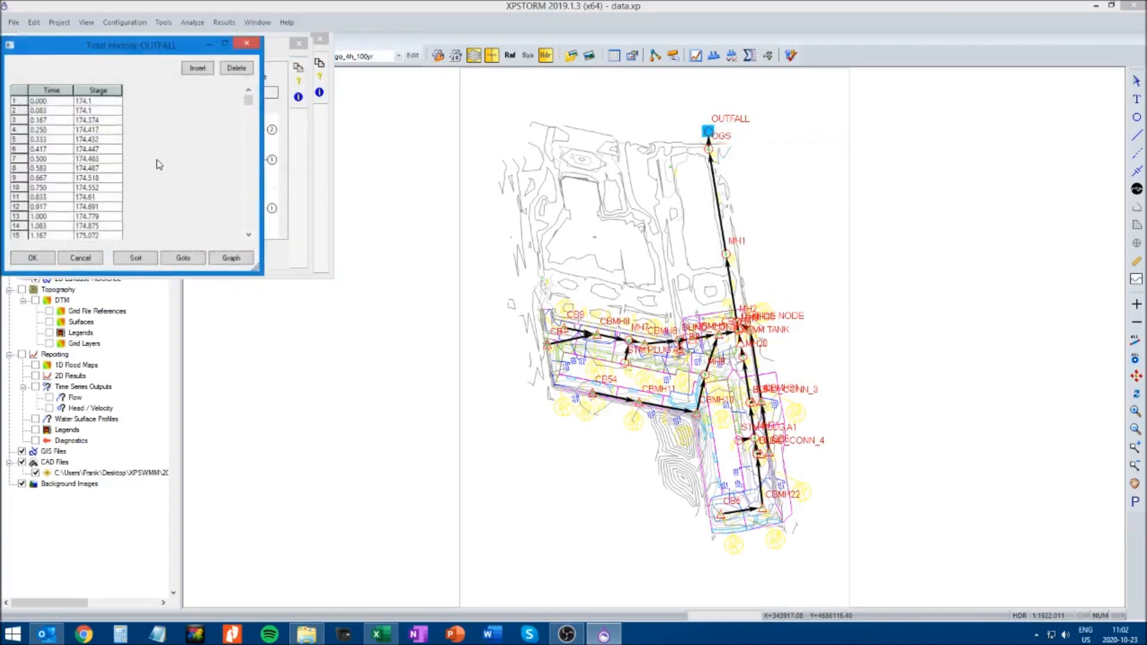
pyautogui.click(20, 92)
pyautogui.click(233, 69)
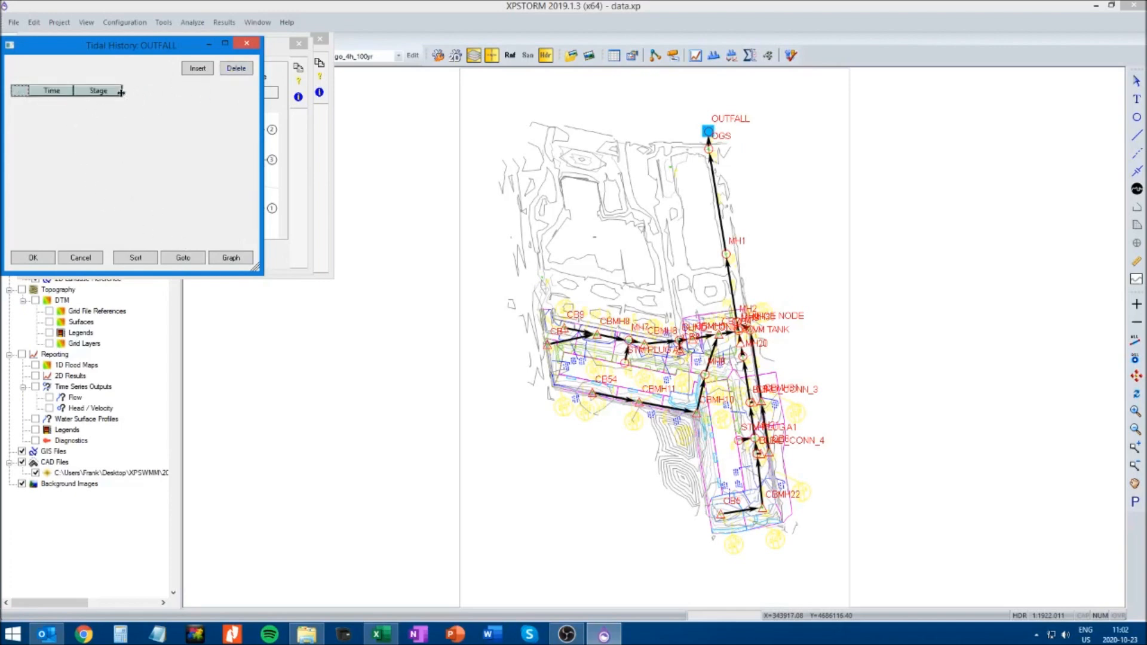
pyautogui.click(197, 68)
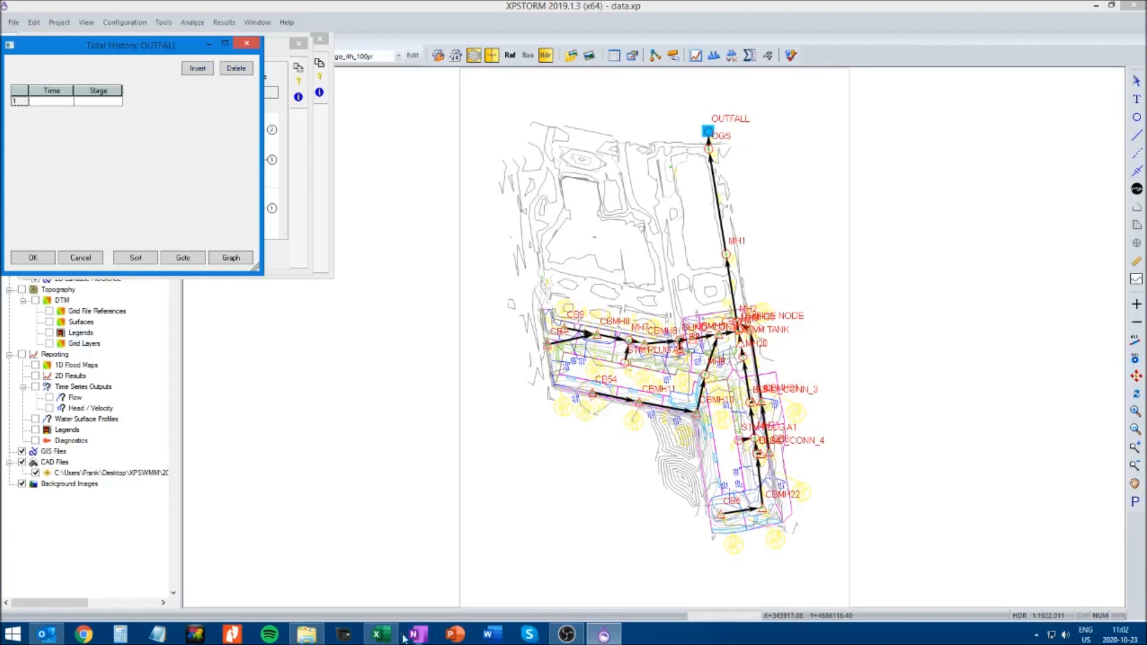
# Switch to Excel and copy the backwater time and stage data in L6:M207 of the 150mm_Stress_Test_adjusted sheet, then minimize the workbook
pyautogui.click(377, 635)
pyautogui.moveTo(457, 201); pyautogui.dragTo(497, 297)
pyautogui.scroll(-20, 510, 418)
pyautogui.scroll(-16, 510, 423)
pyautogui.keyDown('shift'); pyautogui.click(490, 346); pyautogui.keyUp('shift')
pyautogui.hotkey('ctrl', 'c')
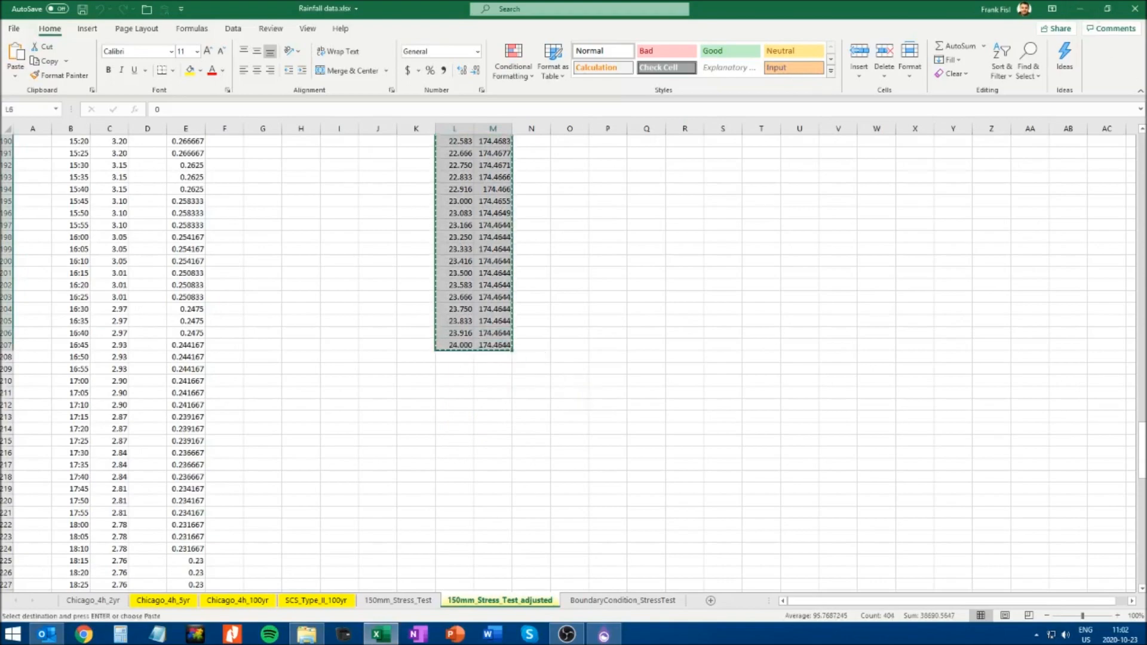
pyautogui.moveTo(1143, 460); pyautogui.dragTo(1143, 167)
pyautogui.click(1080, 9)
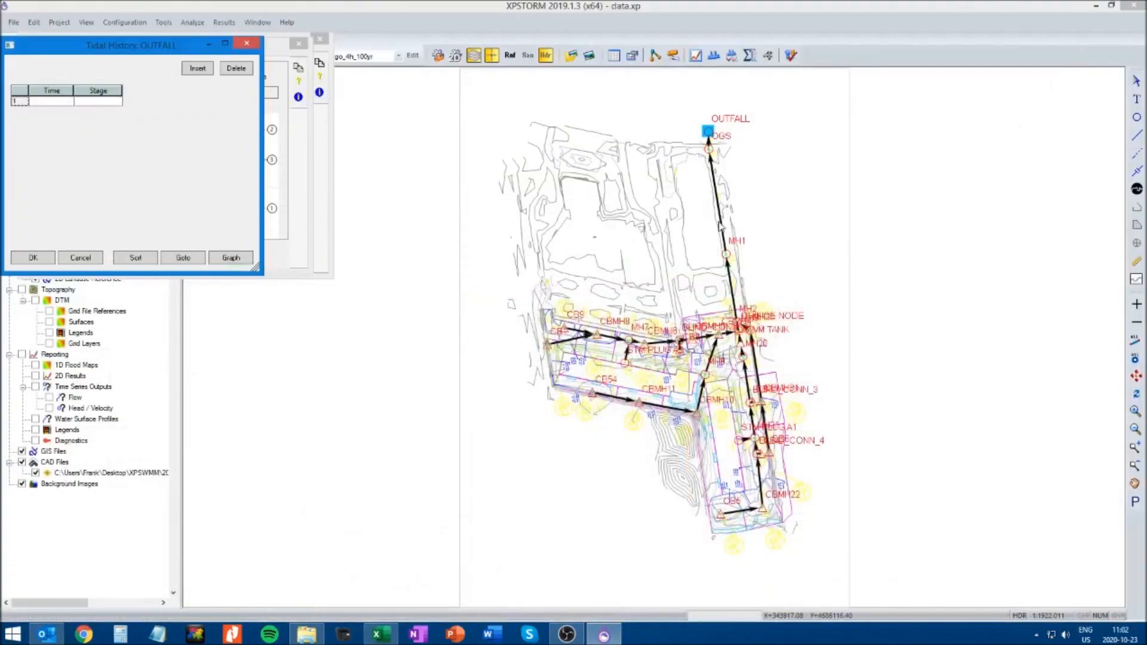
# Paste the copied times and stages into the OUTFALL tidal history table and check the resulting graph
pyautogui.click(51, 103)
pyautogui.rightClick(51, 103)
pyautogui.click(84, 140)
pyautogui.click(231, 257)
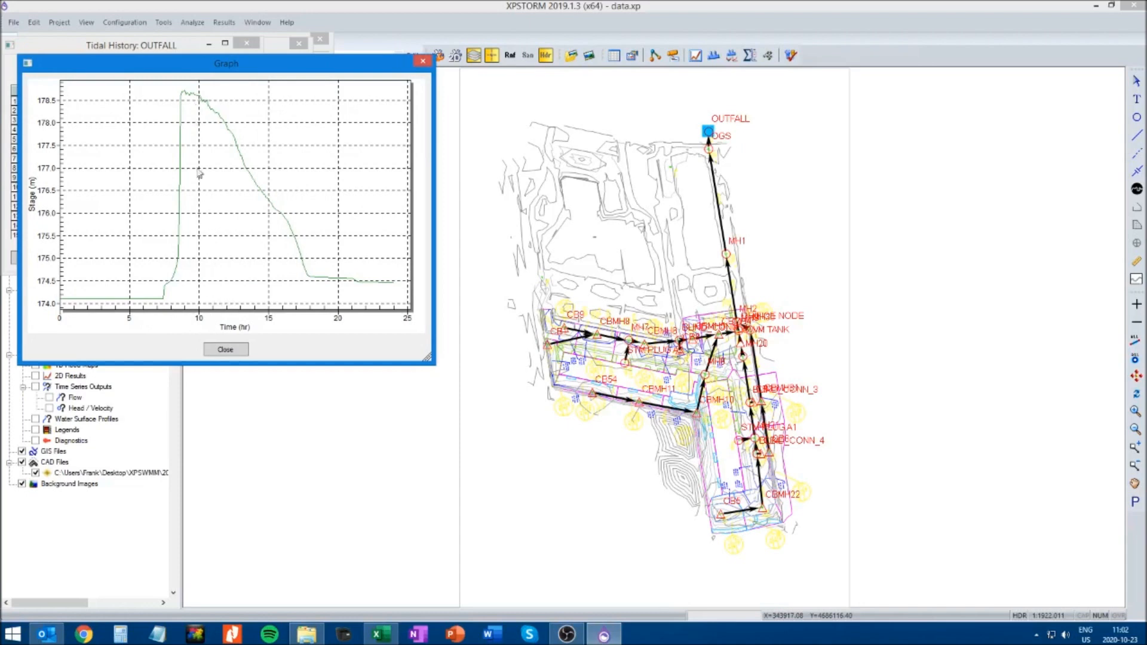
pyautogui.click(226, 350)
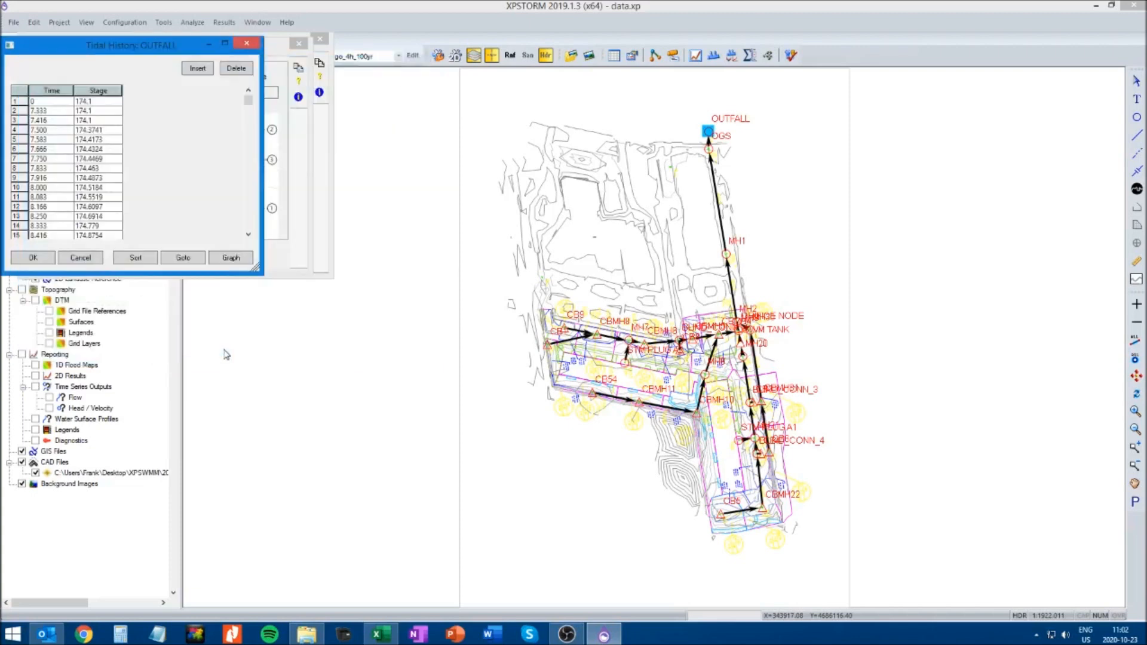
# Accept the tidal history, outlet control and node data for OUTFALL, and deselect the node
pyautogui.click(32, 257)
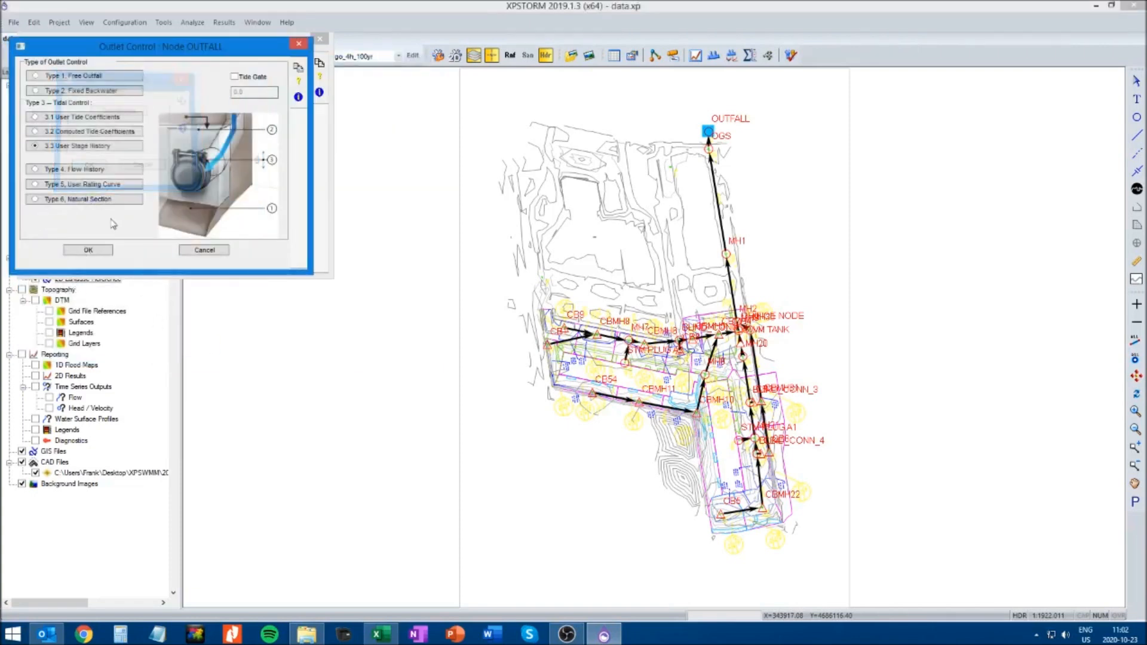
pyautogui.click(85, 251)
pyautogui.click(108, 257)
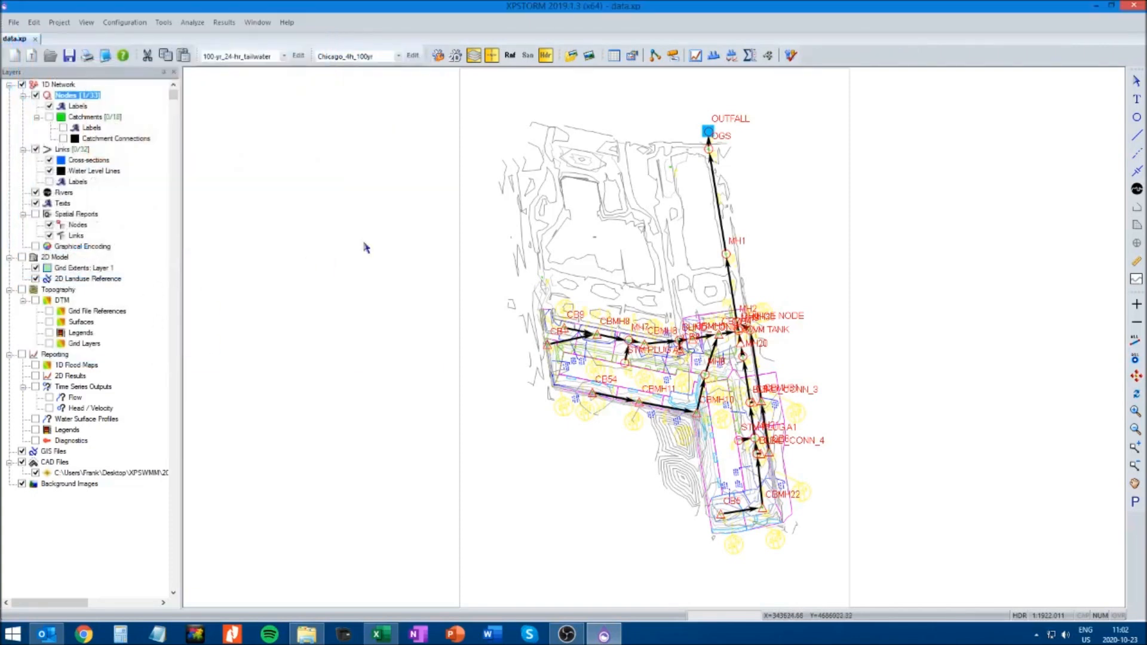
pyautogui.click(354, 234)
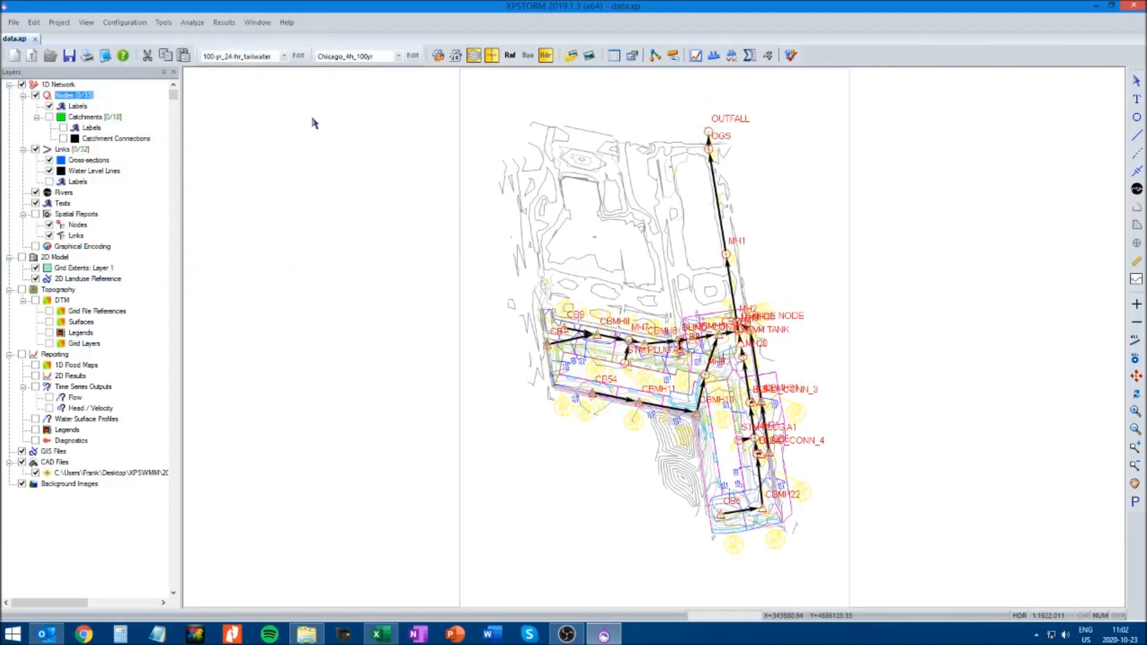
# Recheck the OUTFALL outlet control type in the No_tailwater scenario and cancel out of the node data without changes
pyautogui.click(284, 56)
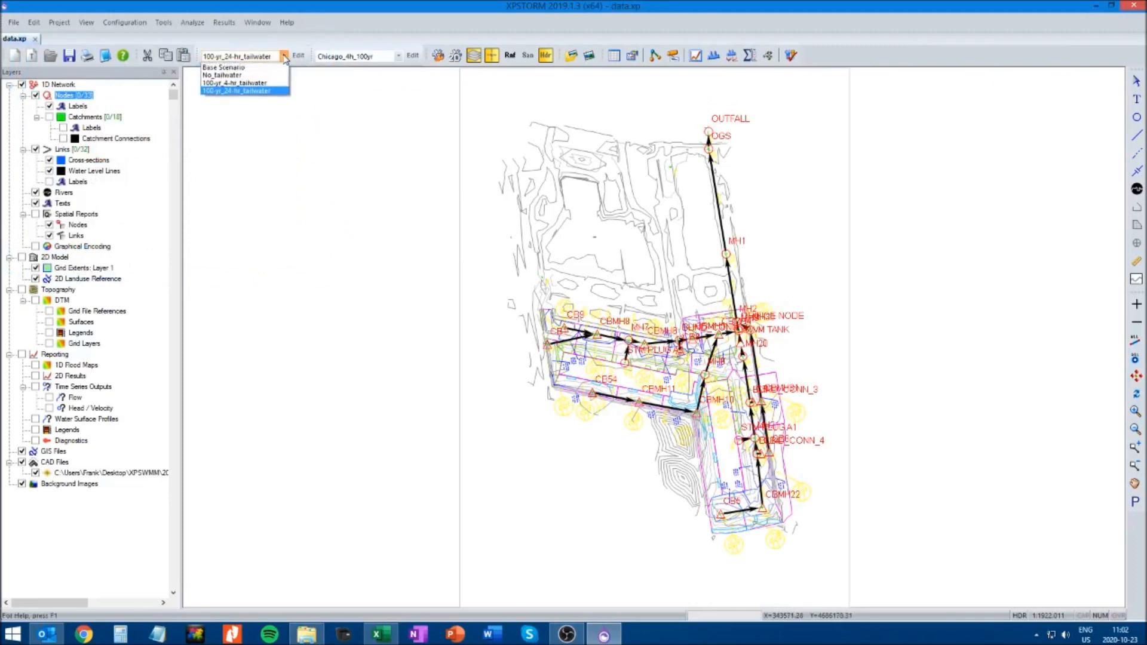
pyautogui.click(232, 76)
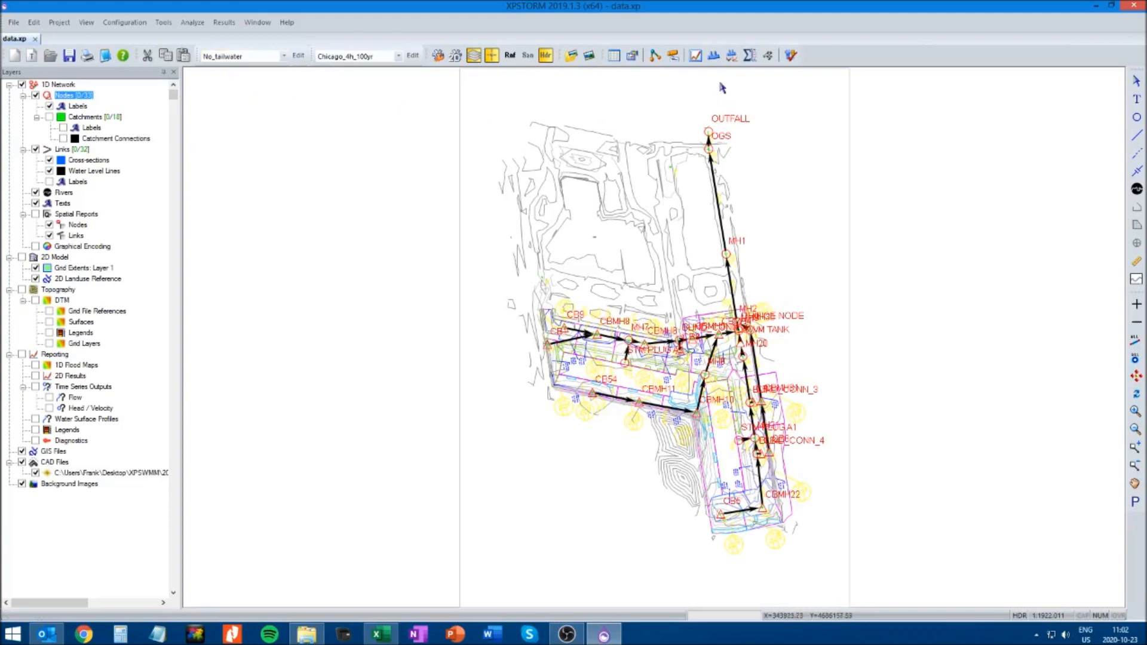
pyautogui.rightClick(708, 130)
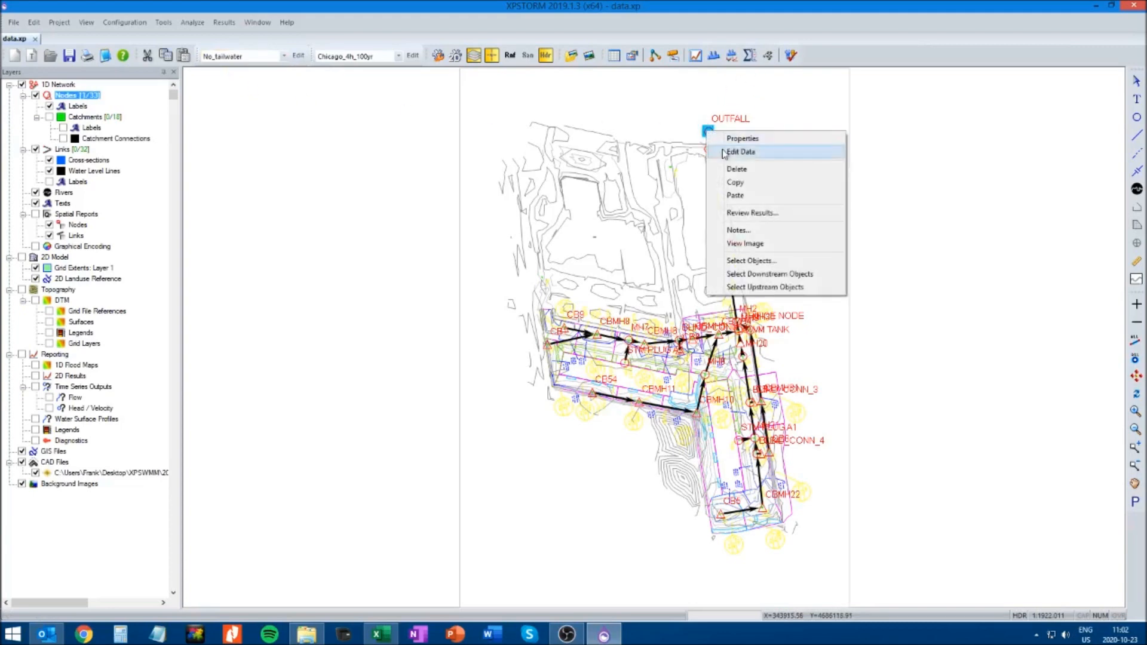
pyautogui.click(724, 151)
pyautogui.click(150, 227)
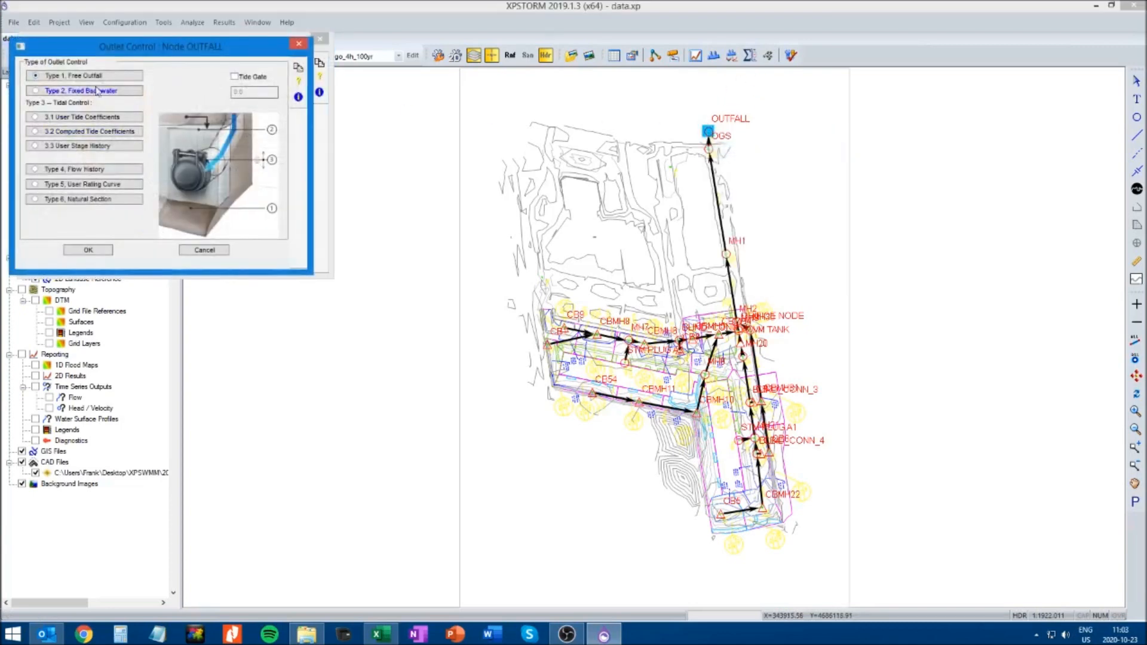
pyautogui.click(203, 250)
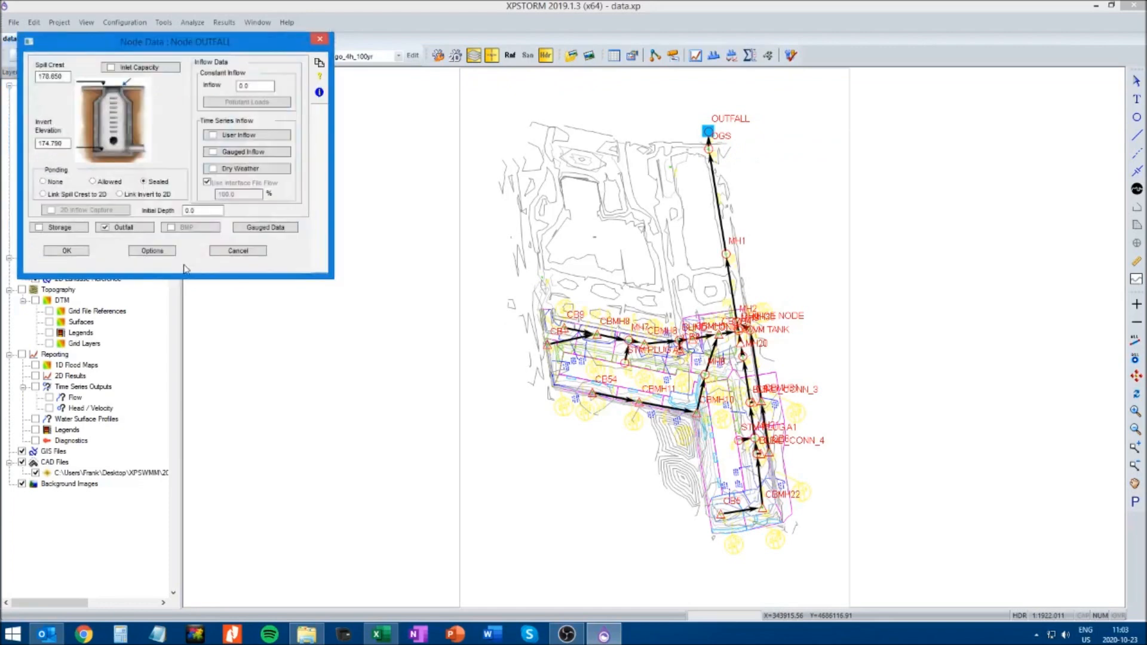
pyautogui.click(238, 251)
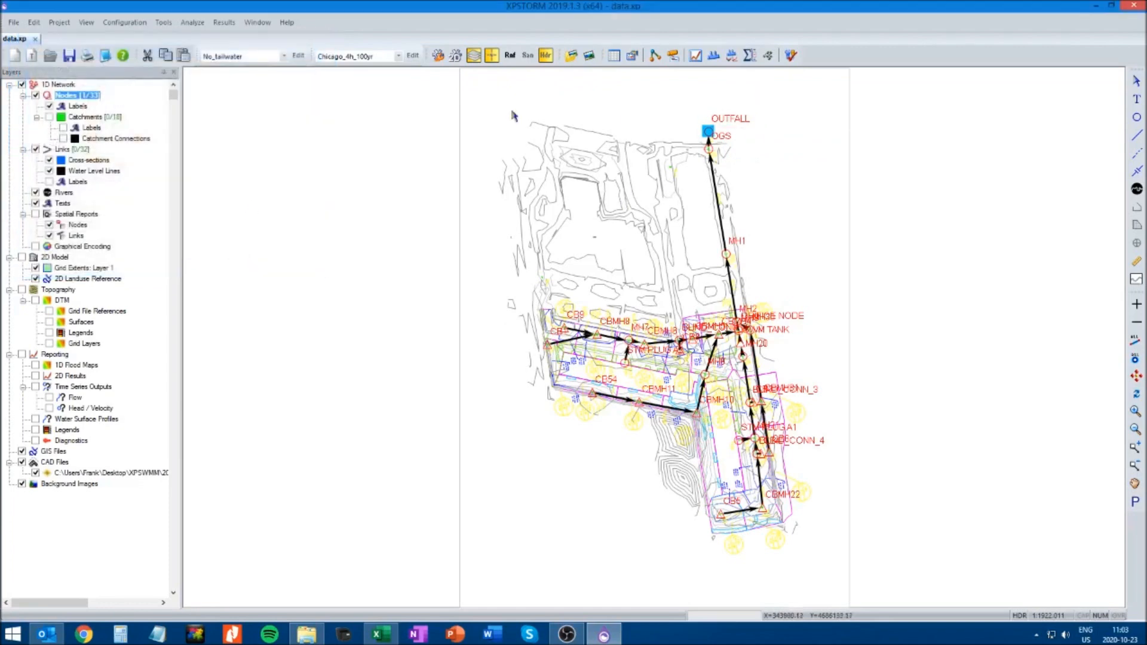
# Switch to the 100-yr_4-hr_tailwater scenario, open the OUTFALL node's user stage history coordinates and inspect the graph
pyautogui.click(282, 56)
pyautogui.click(269, 84)
pyautogui.rightClick(708, 130)
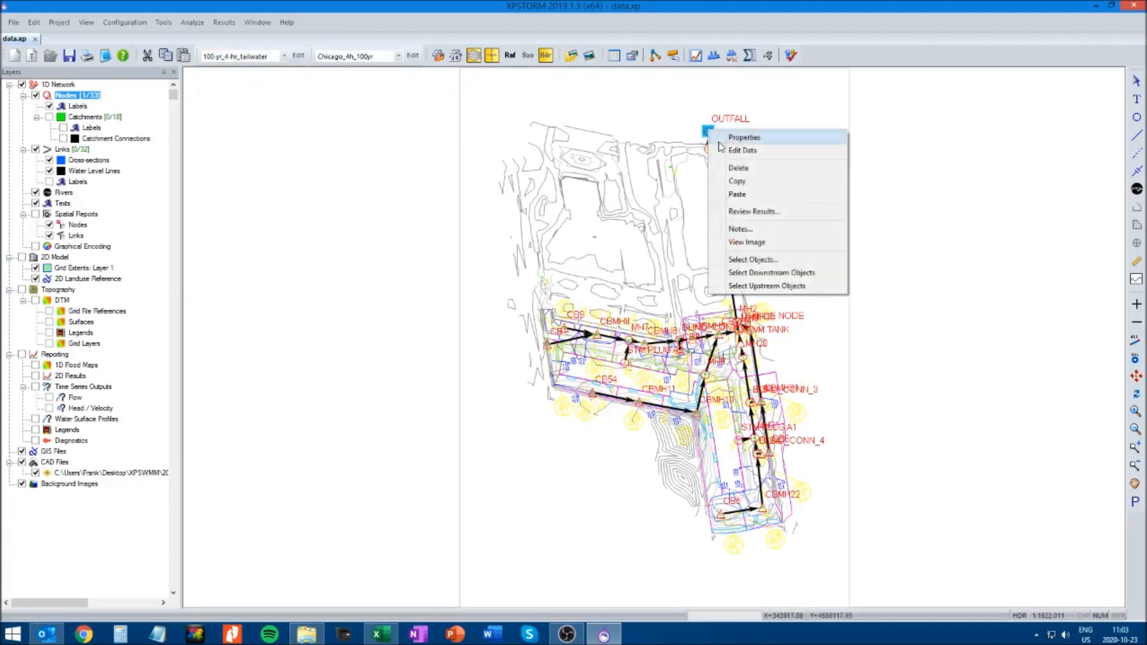
pyautogui.click(739, 135)
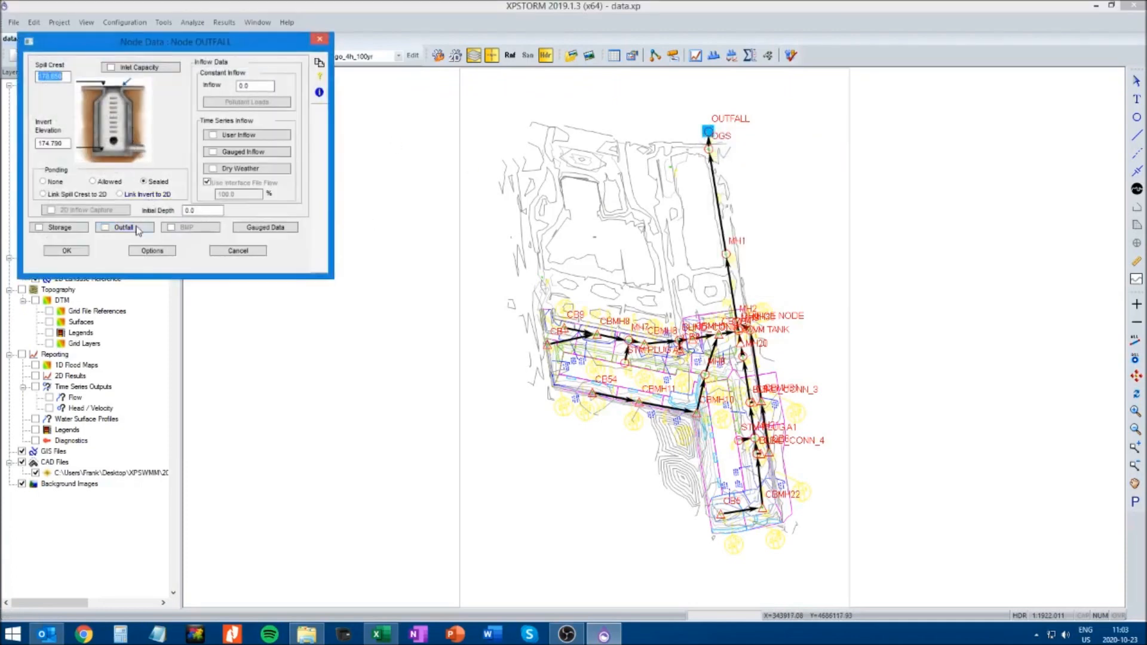
pyautogui.click(124, 227)
pyautogui.click(96, 145)
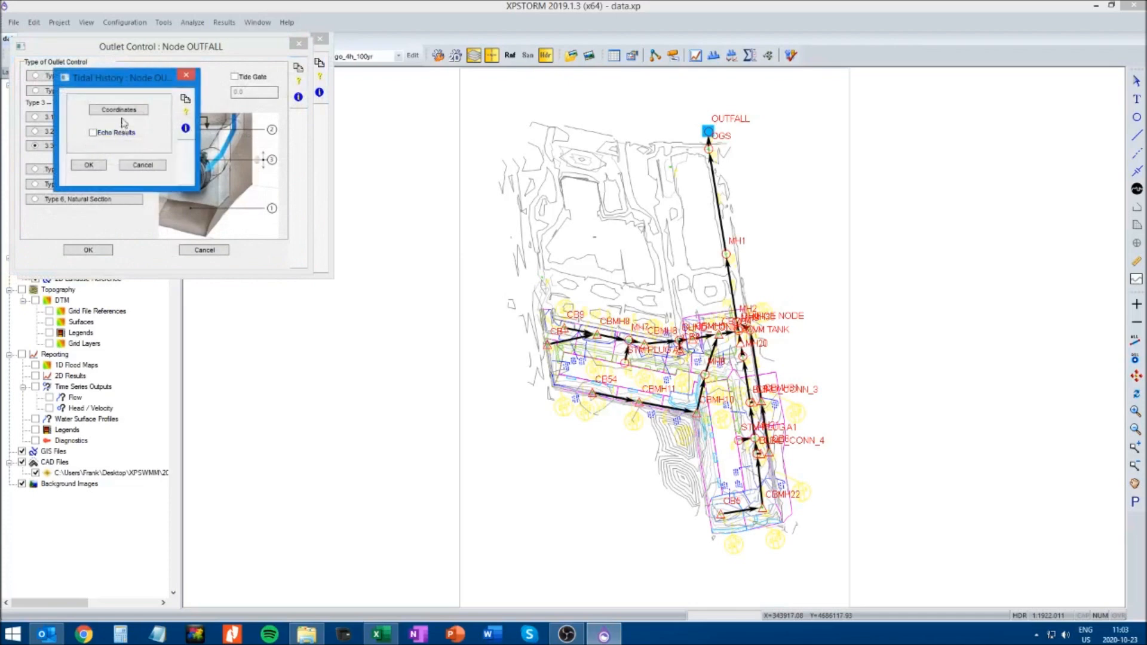
pyautogui.click(119, 110)
pyautogui.click(230, 257)
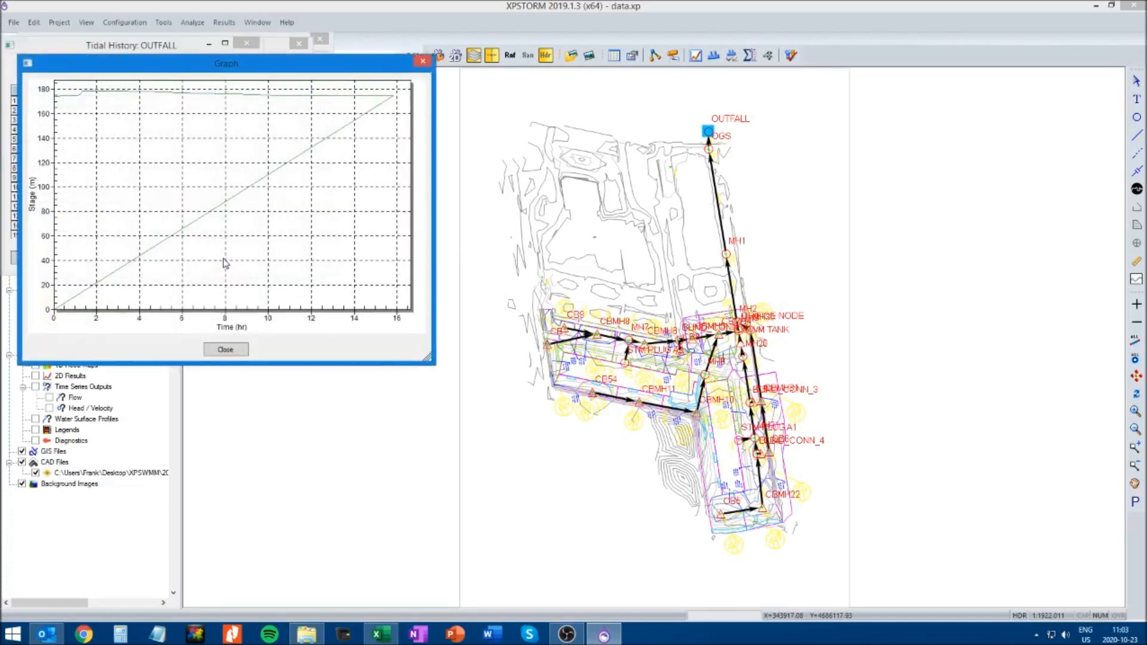
pyautogui.click(225, 350)
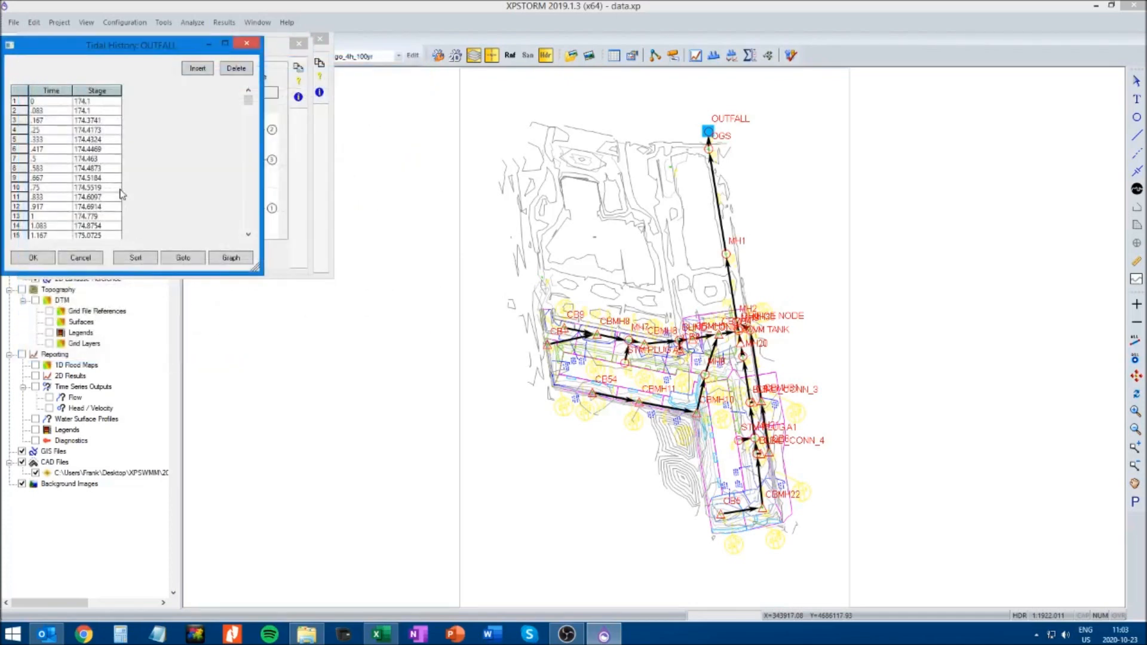
pyautogui.click(230, 258)
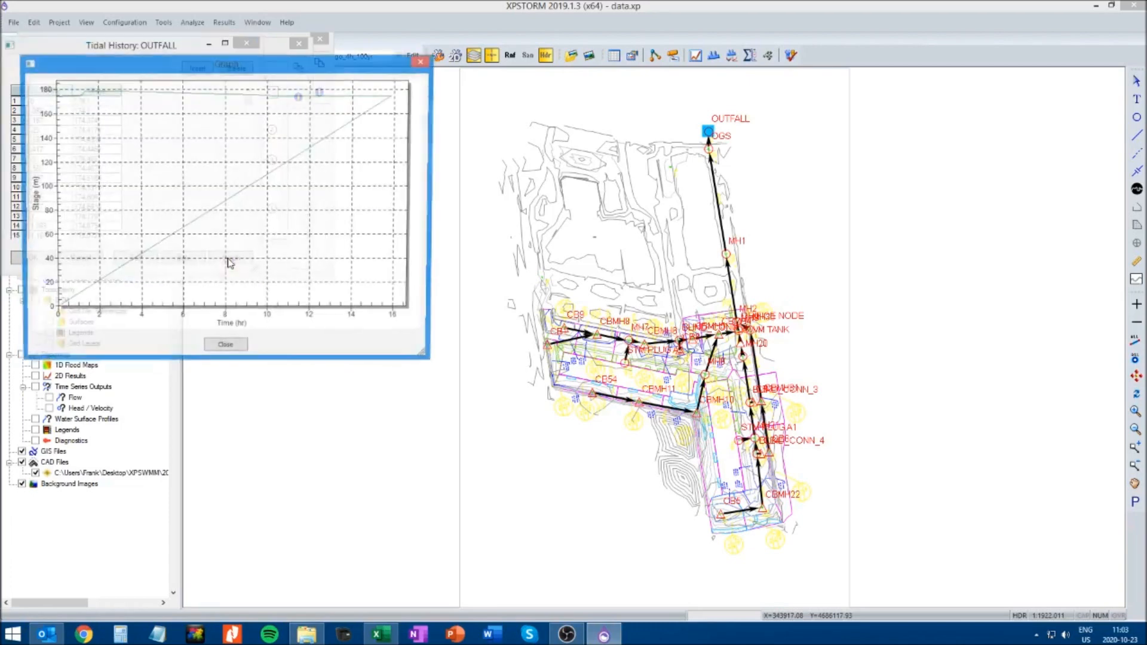
pyautogui.click(237, 350)
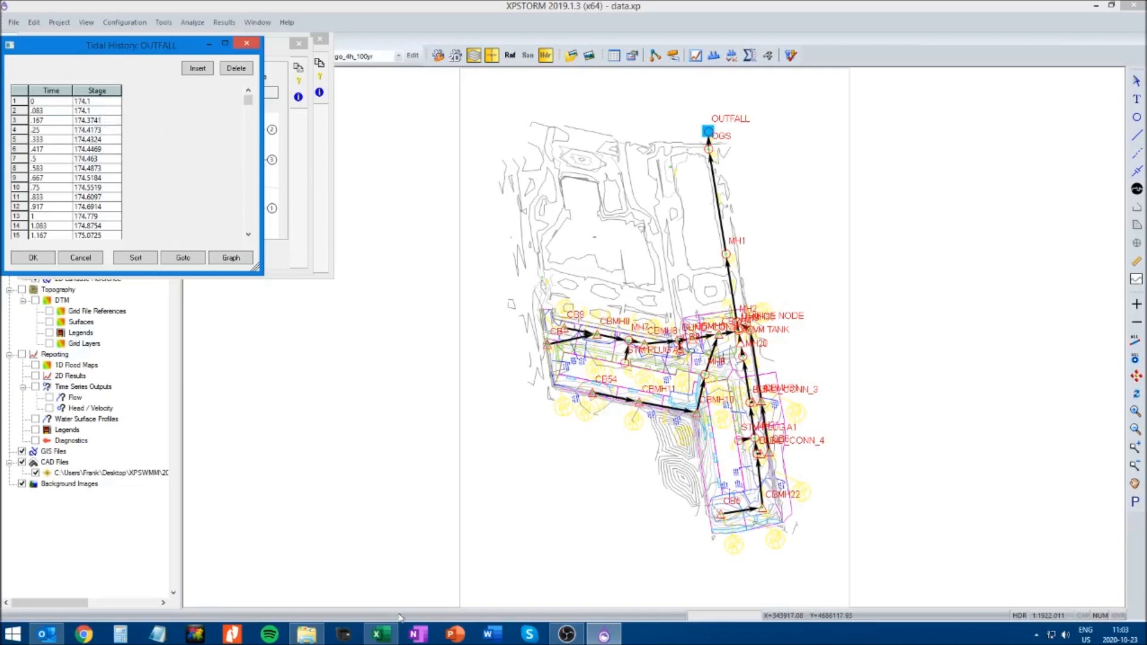
# Switch to Excel to view the Chicago_4h_100yr sheet of the rainfall workbook, then return to XPSTORM
pyautogui.click(380, 634)
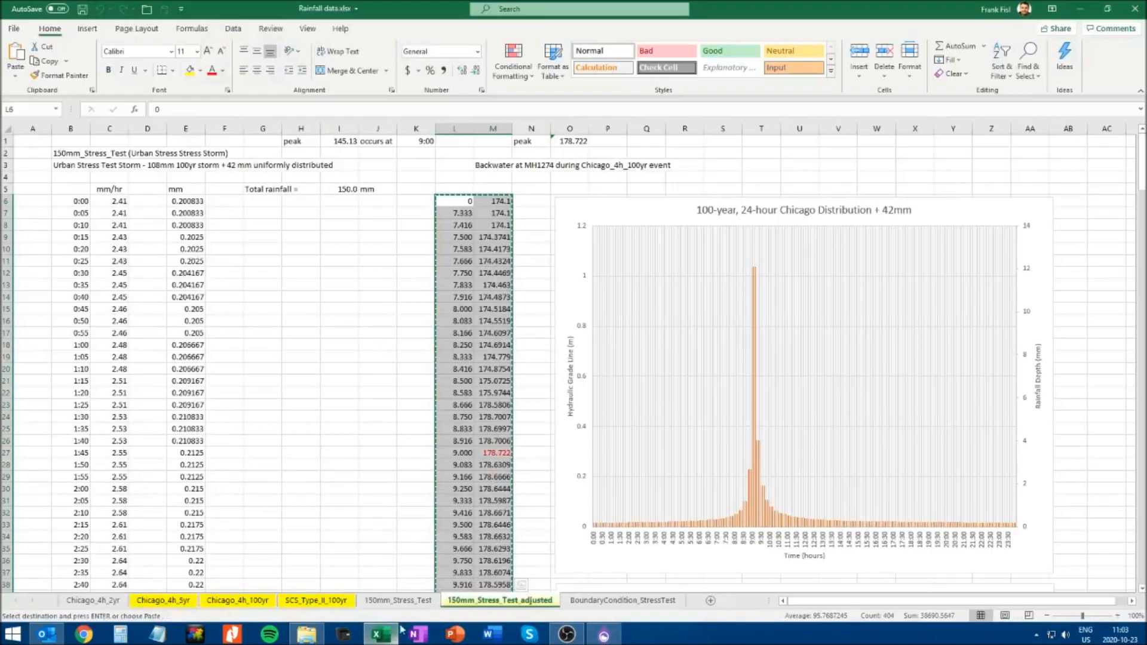
pyautogui.click(270, 603)
pyautogui.hotkey('alt', 'Tab')
# Delete the zero-value rows 192 to 202 at the end of the OUTFALL tidal history and check the graph
pyautogui.moveTo(248, 100); pyautogui.dragTo(260, 232)
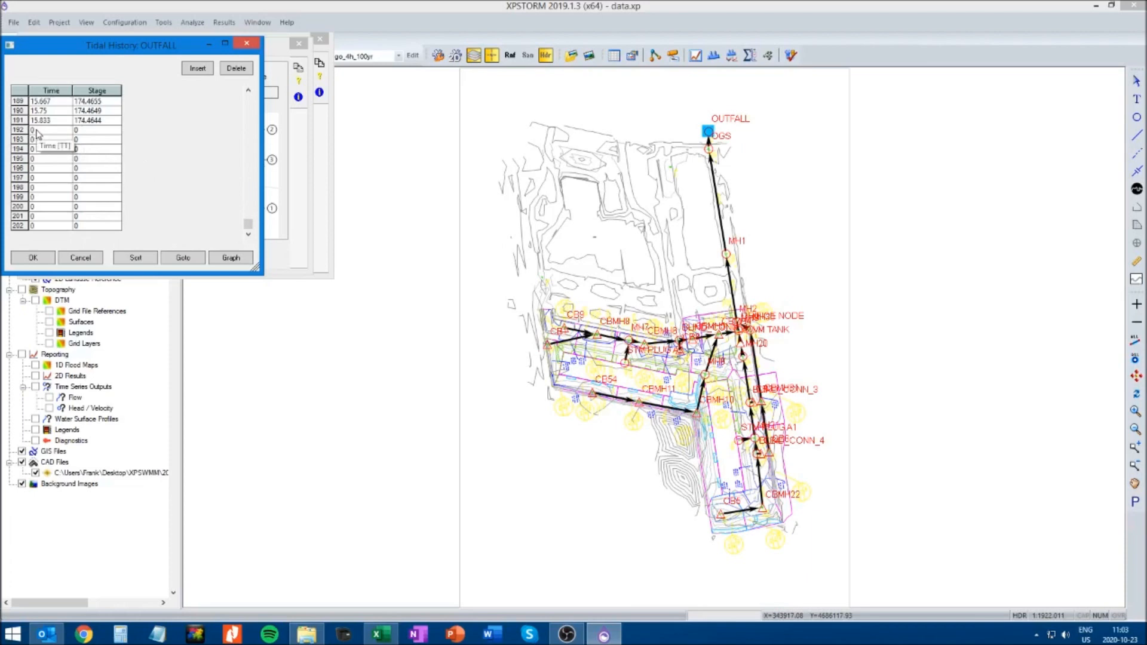
pyautogui.click(234, 69)
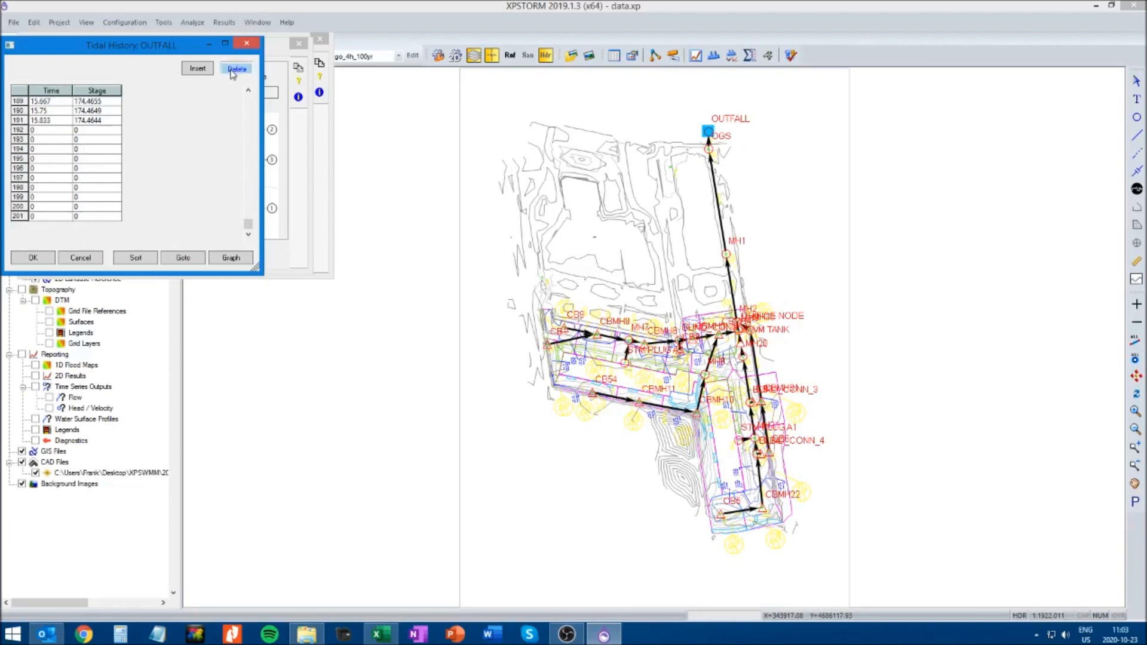
pyautogui.click(54, 131)
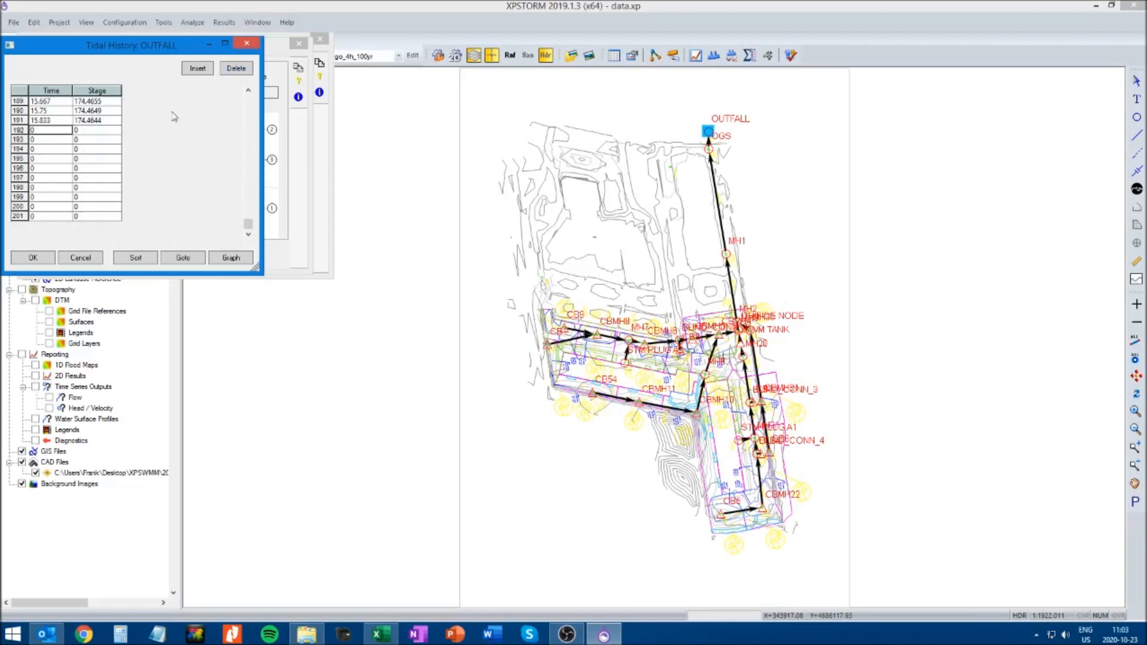
pyautogui.moveTo(18, 129); pyautogui.dragTo(18, 217)
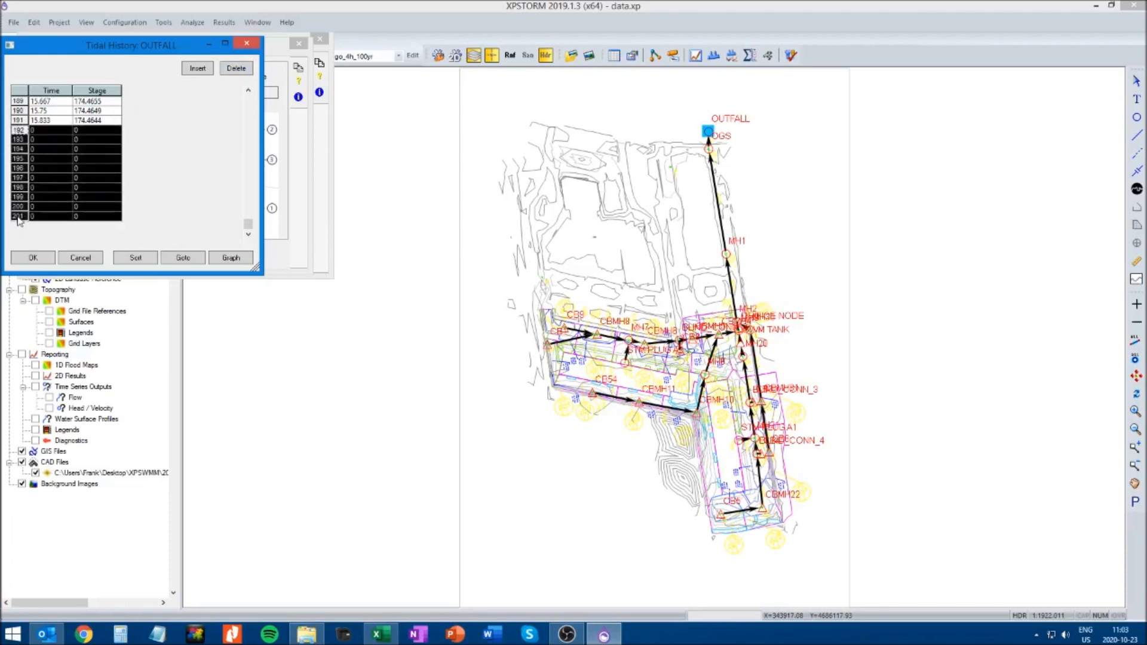
pyautogui.click(236, 69)
pyautogui.click(232, 257)
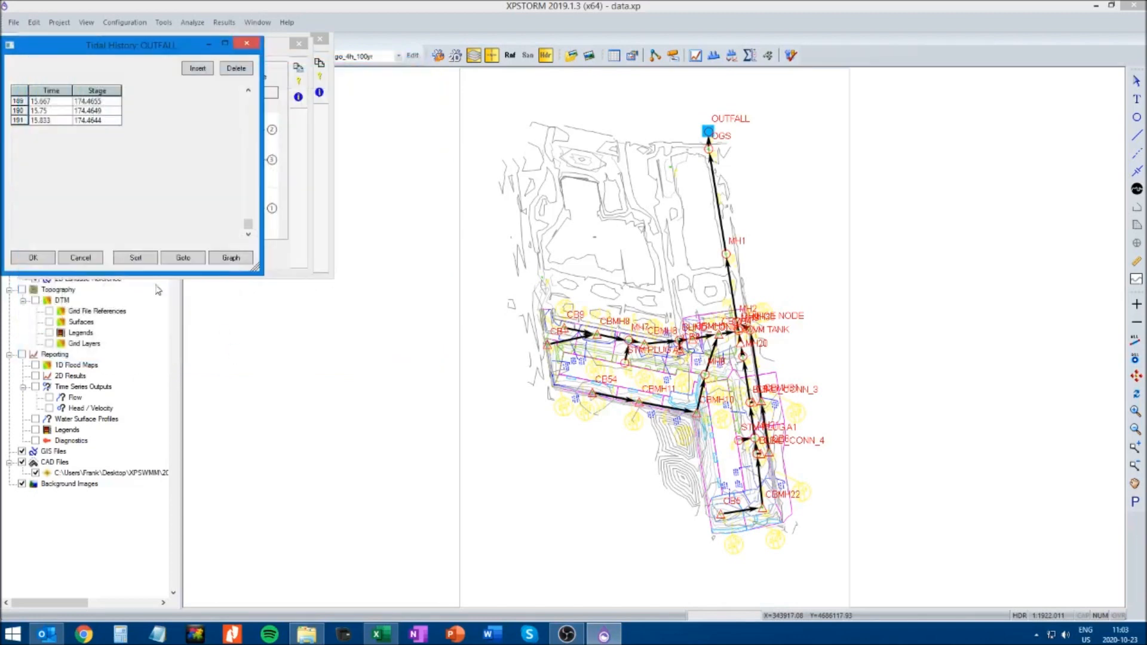
# Accept the trimmed tidal history, the outlet control and the node data for OUTFALL
pyautogui.click(43, 258)
pyautogui.click(102, 166)
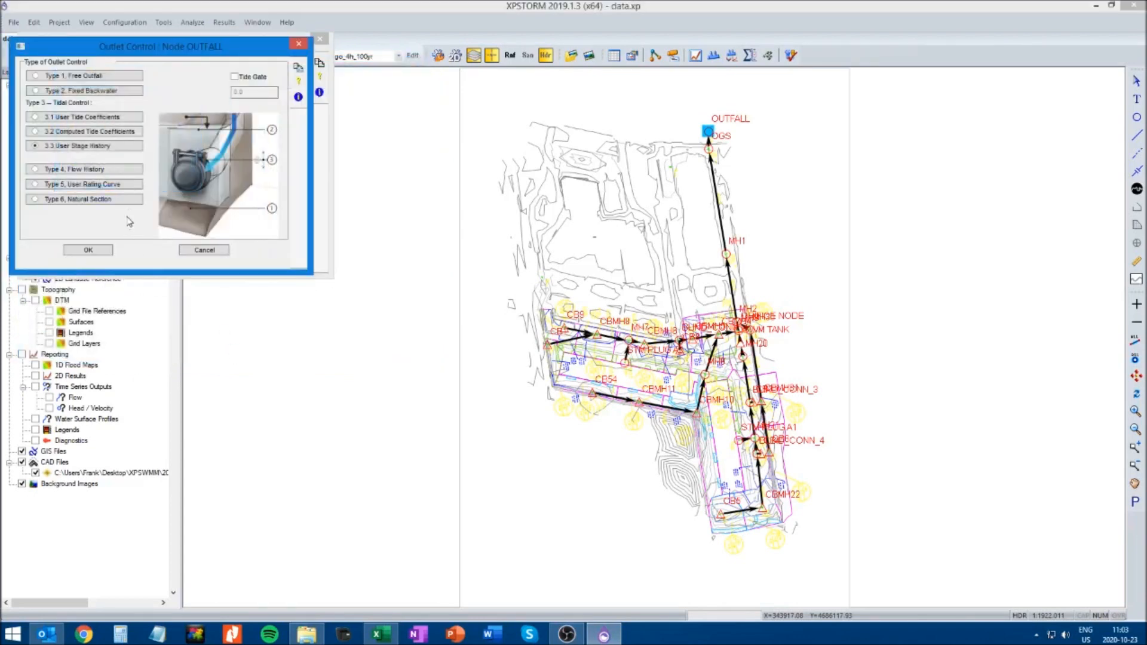
pyautogui.click(97, 250)
pyautogui.click(79, 251)
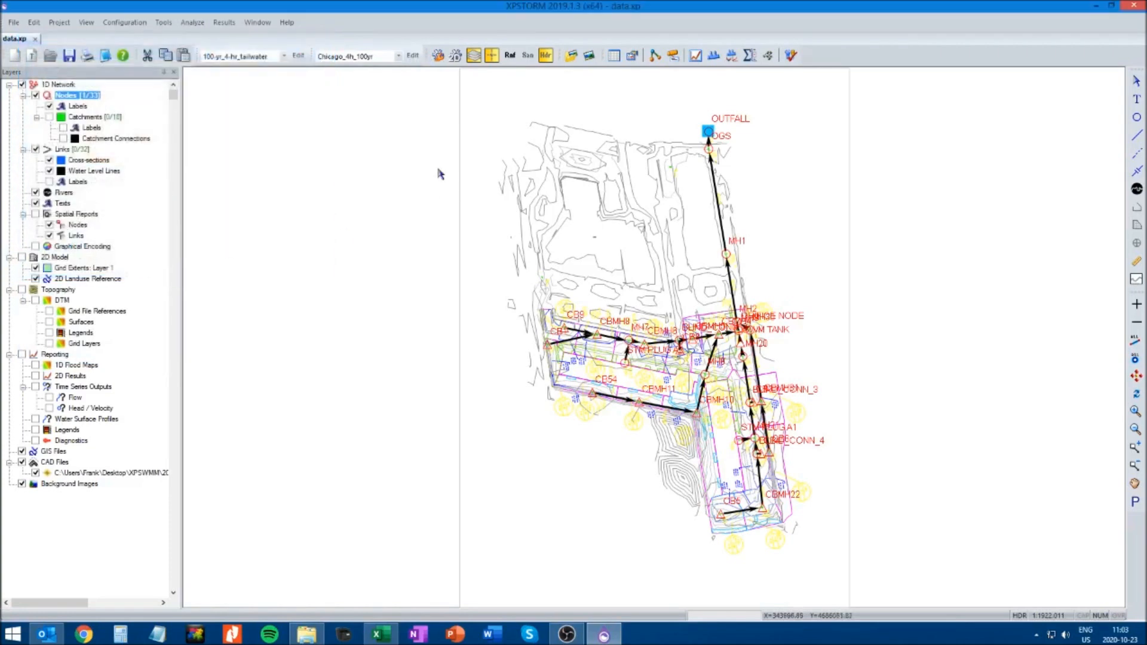
# Check the OUTFALL outlet control type in the No_tailwater scenario and accept its node data as is
pyautogui.click(285, 57)
pyautogui.click(238, 77)
pyautogui.rightClick(709, 132)
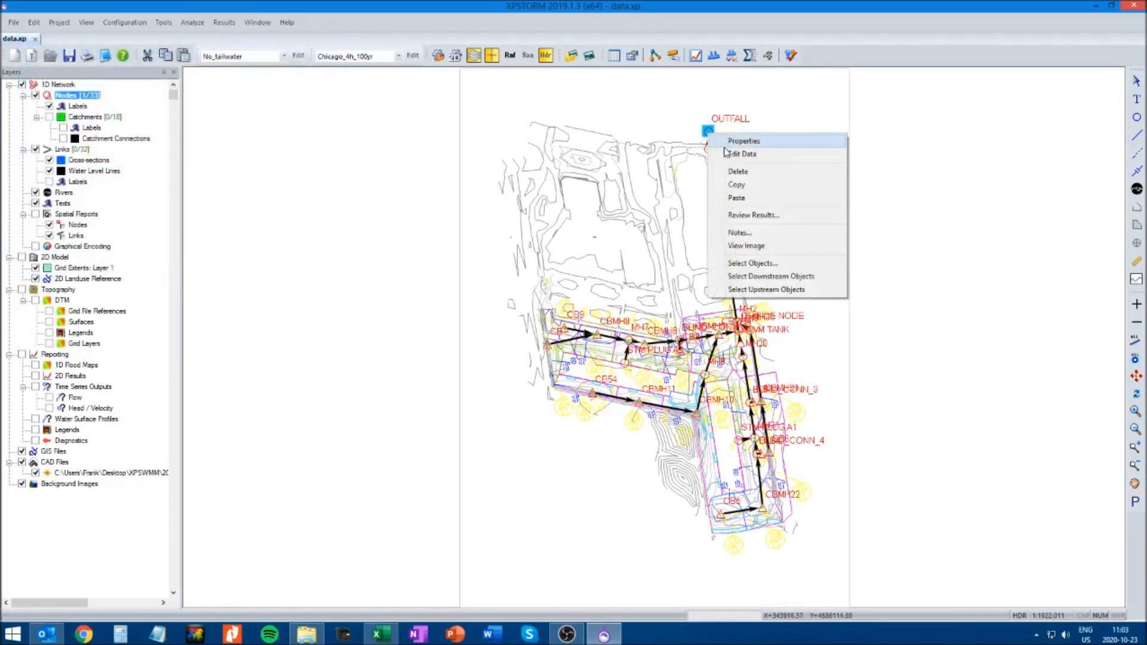
pyautogui.click(747, 154)
pyautogui.click(140, 228)
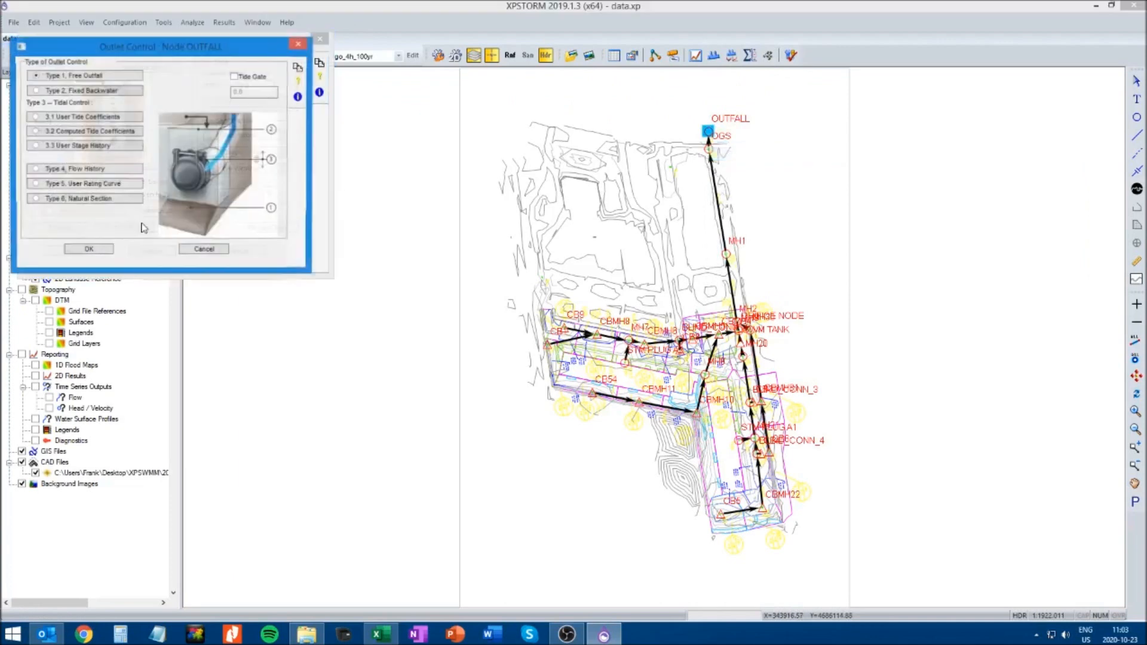
pyautogui.click(90, 250)
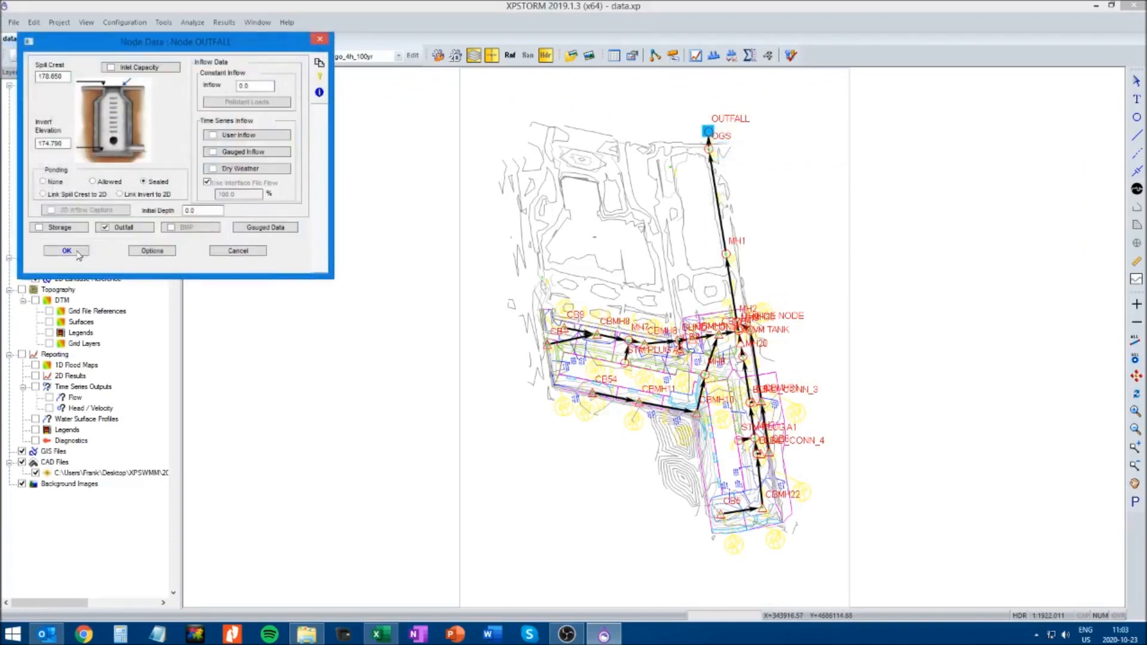
pyautogui.click(72, 251)
# Open the OUTFALL user stage history in the 100-yr_4-hr_tailwater scenario and recheck its graph
pyautogui.click(284, 56)
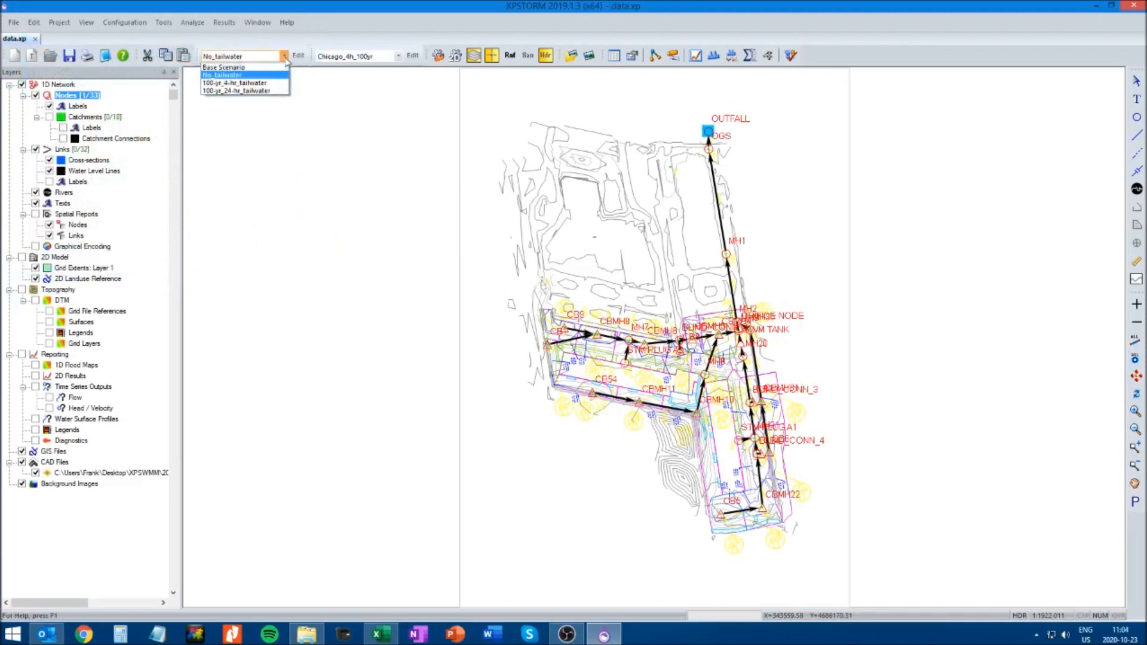
pyautogui.click(279, 90)
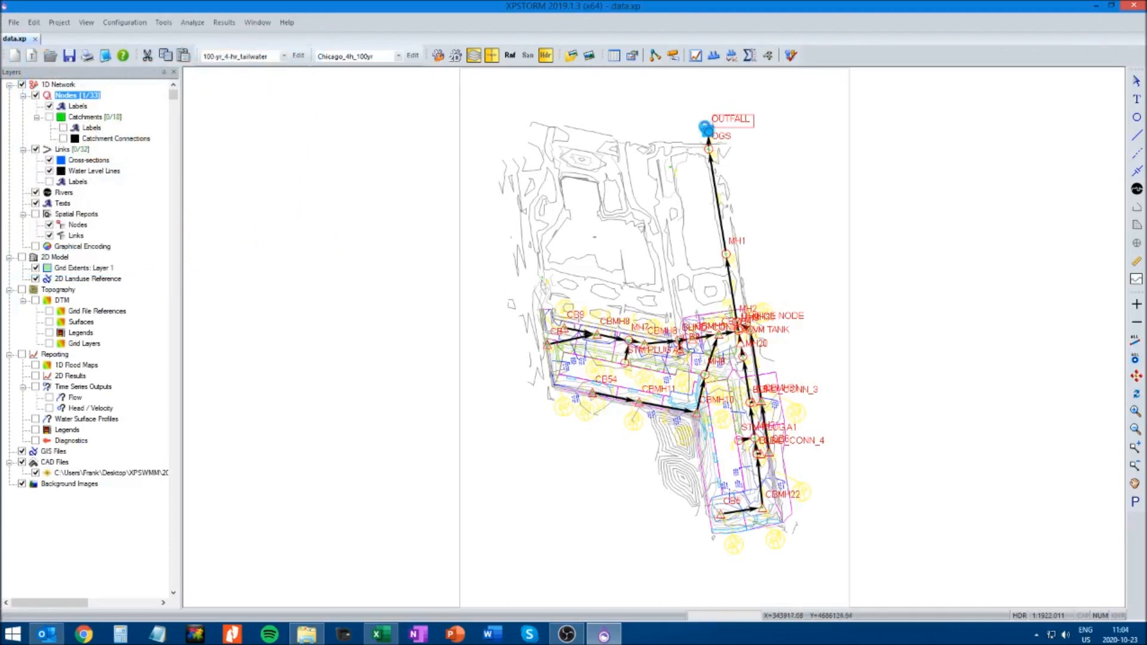
pyautogui.rightClick(707, 133)
pyautogui.click(735, 153)
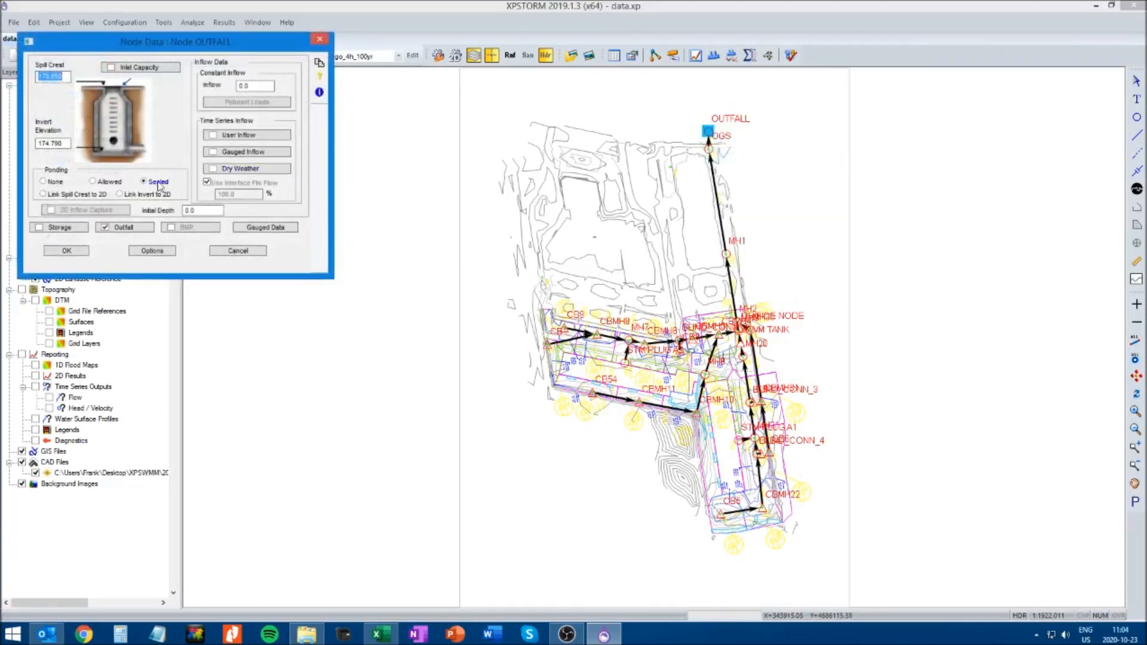
pyautogui.click(139, 230)
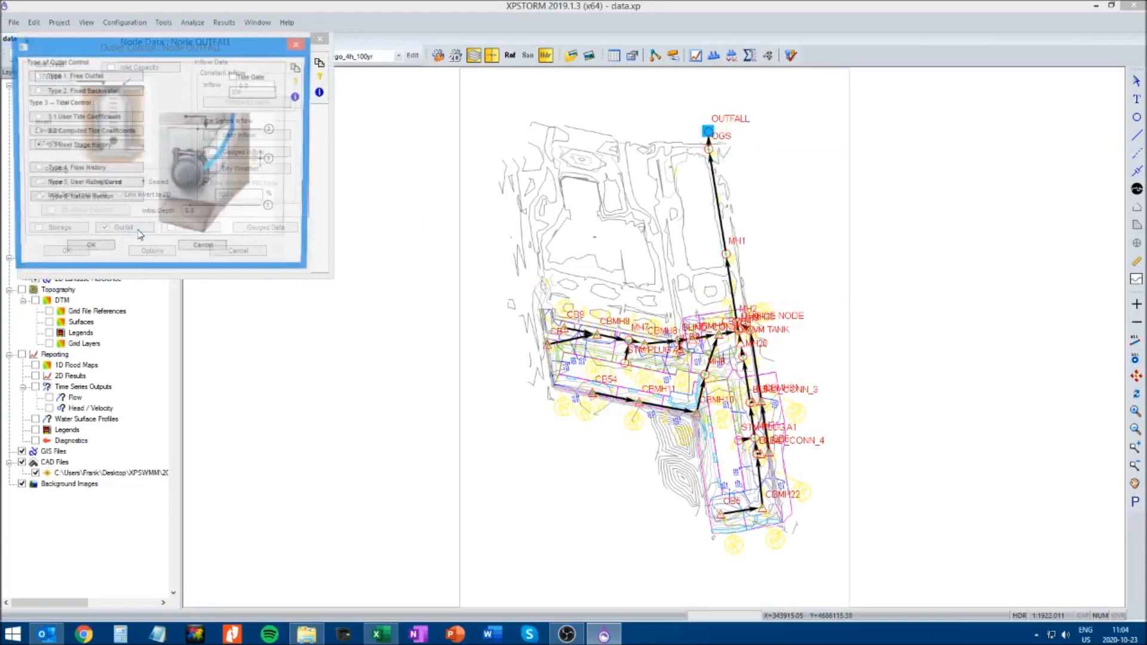
pyautogui.click(104, 147)
pyautogui.click(111, 110)
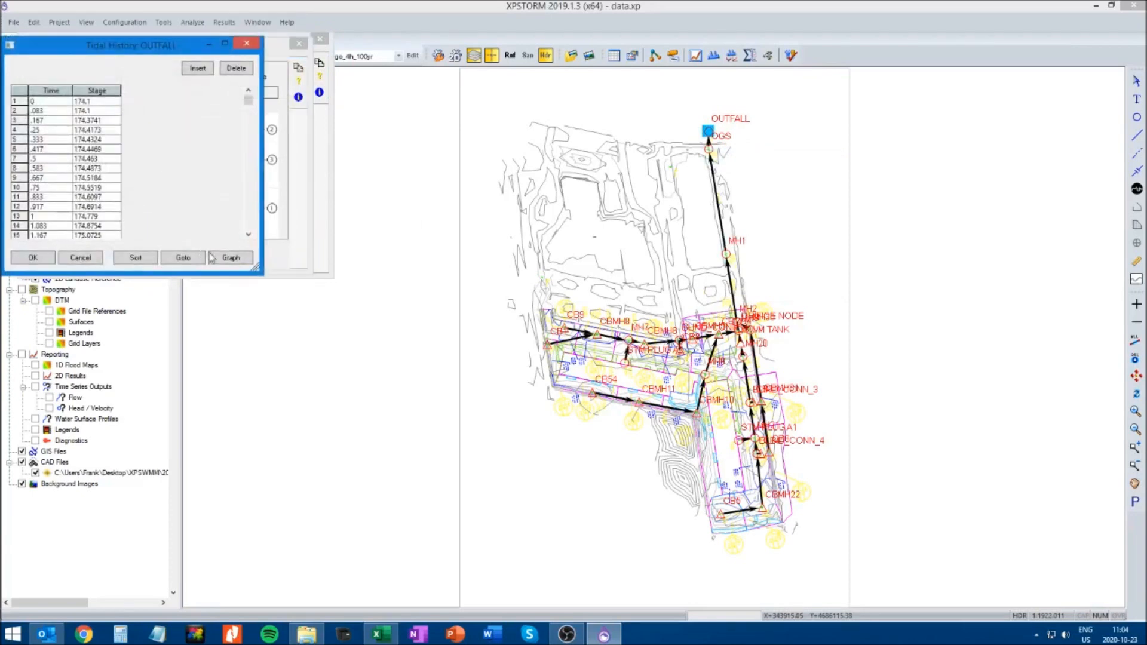
pyautogui.click(229, 257)
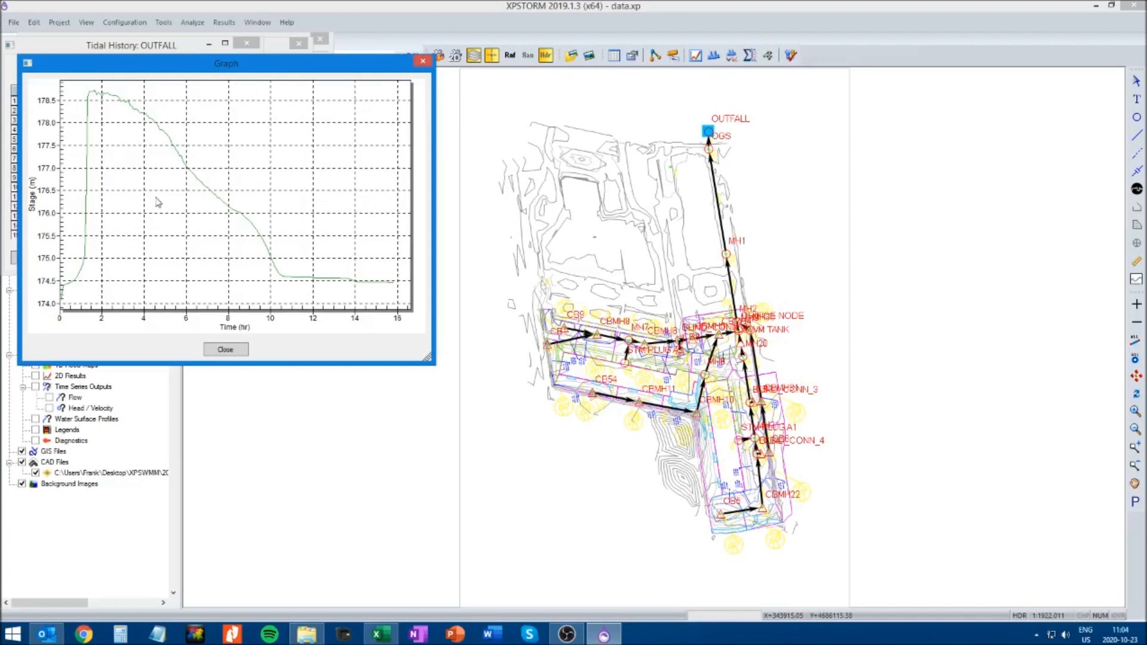
pyautogui.click(233, 351)
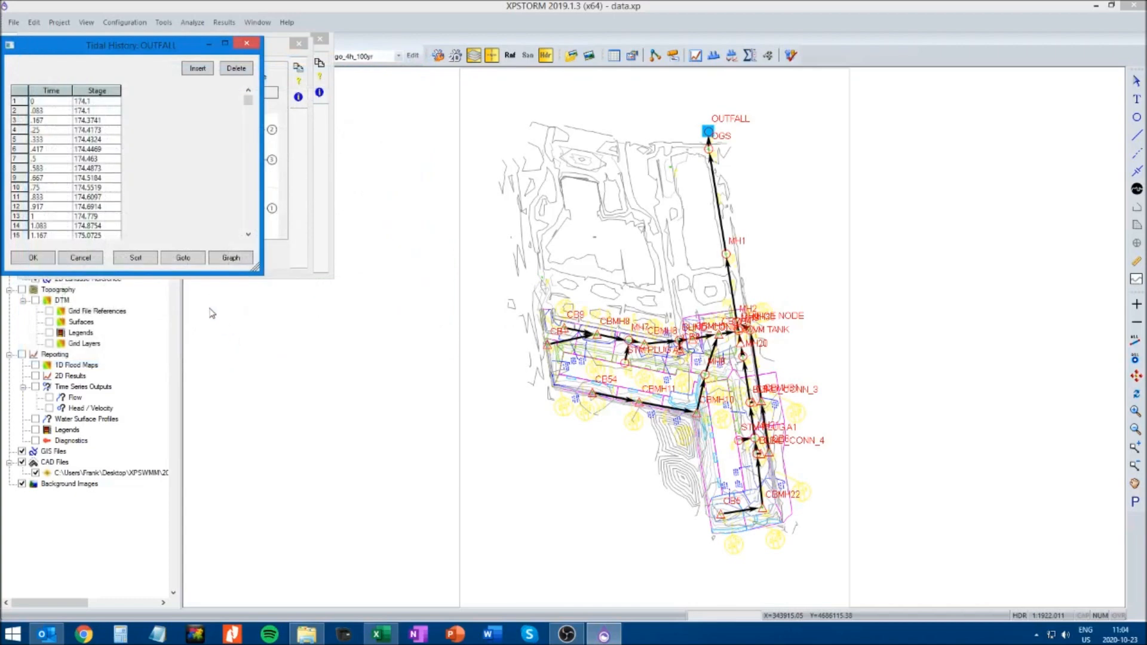
# Accept the OUTFALL tidal history, outlet control and node data in the 4-hour tailwater scenario
pyautogui.click(34, 258)
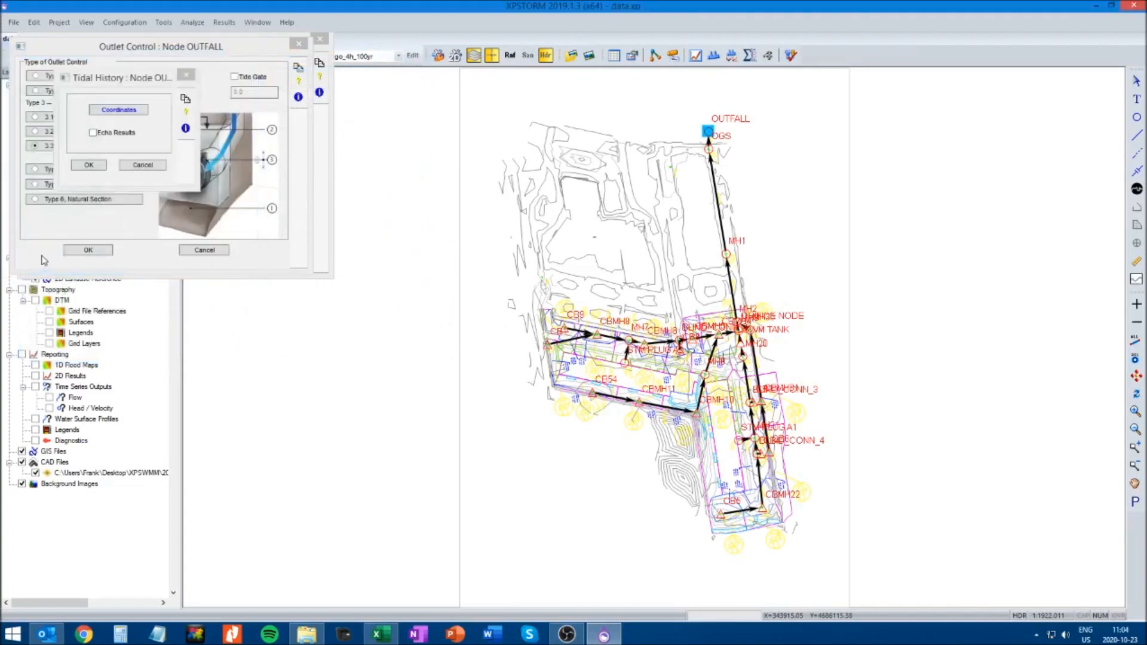
pyautogui.click(89, 165)
pyautogui.click(88, 250)
pyautogui.click(83, 256)
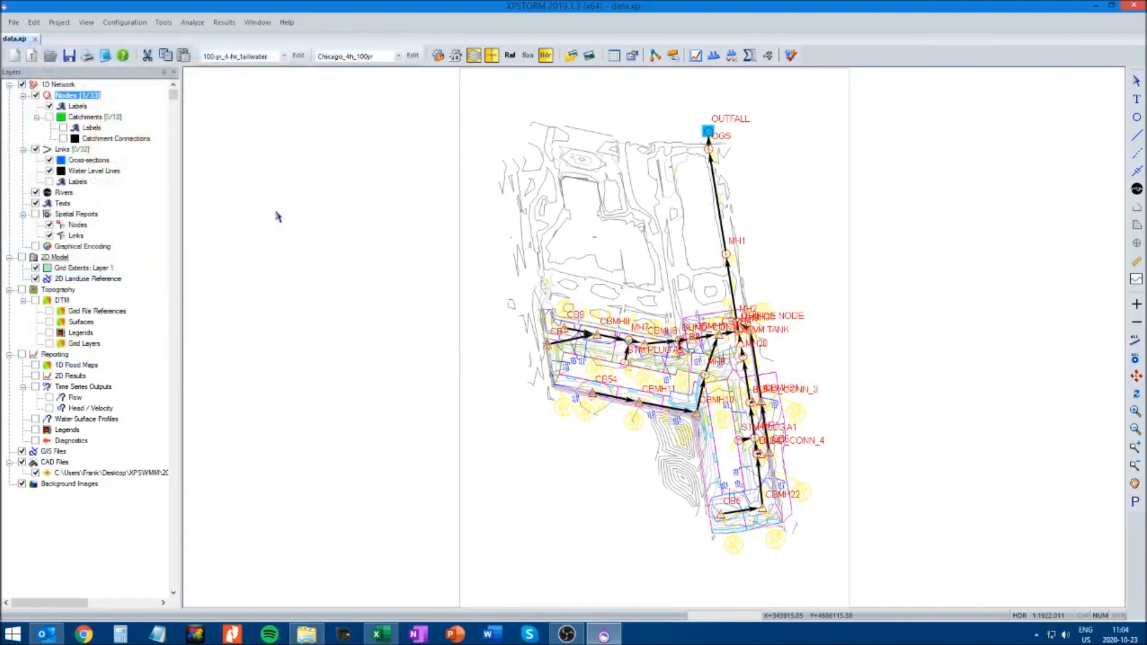
# Switch to the 100-yr_24-hr_tailwater scenario and inspect the graph of OUTFALL's user stage history
pyautogui.click(283, 56)
pyautogui.click(275, 92)
pyautogui.rightClick(709, 132)
pyautogui.click(747, 153)
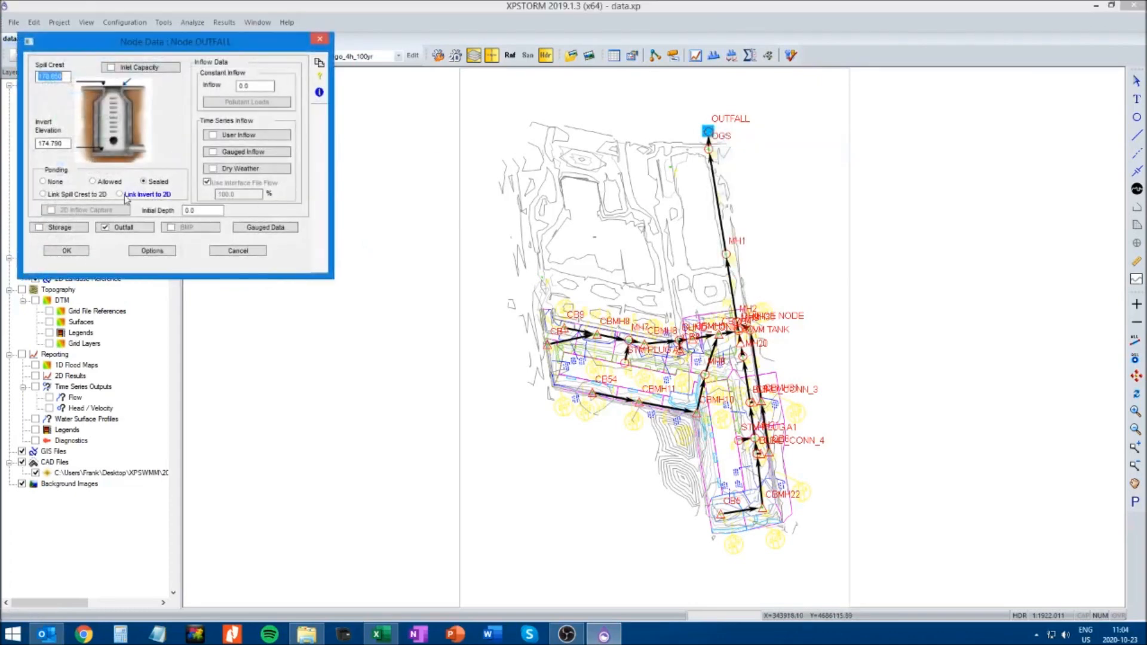
pyautogui.click(126, 227)
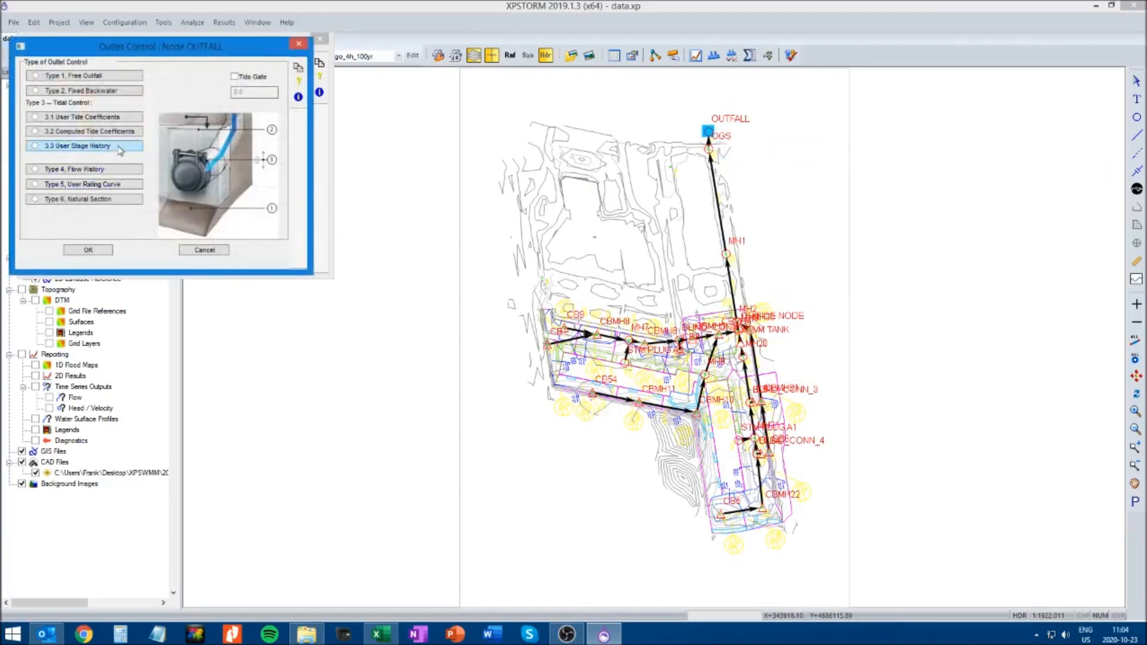
pyautogui.click(116, 147)
pyautogui.click(133, 111)
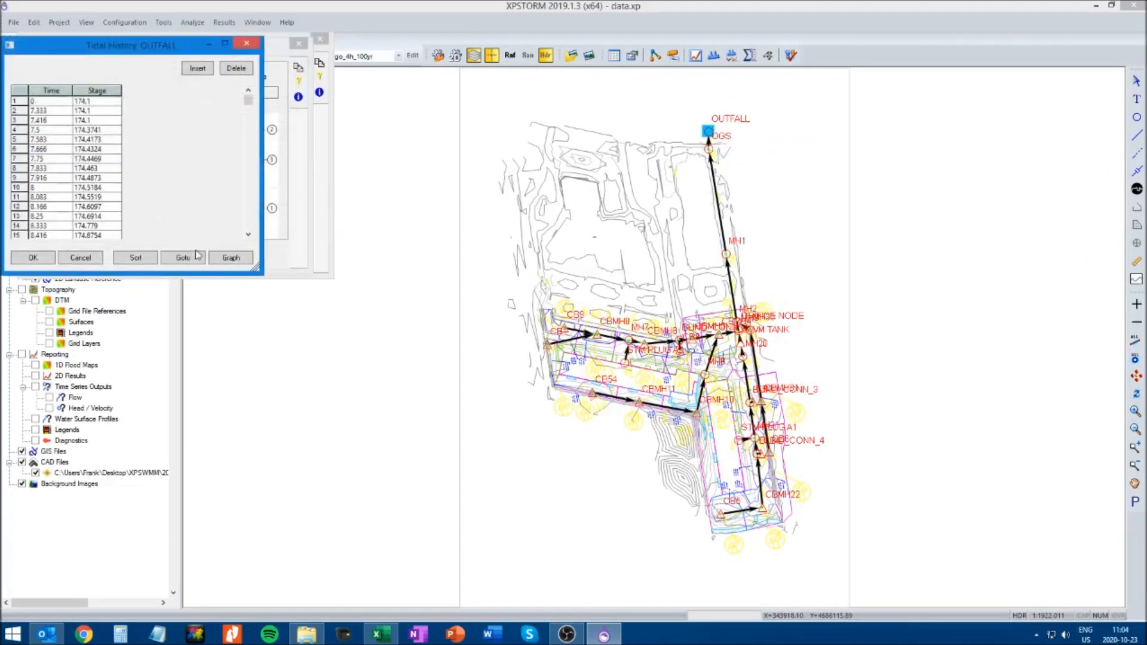
pyautogui.click(232, 257)
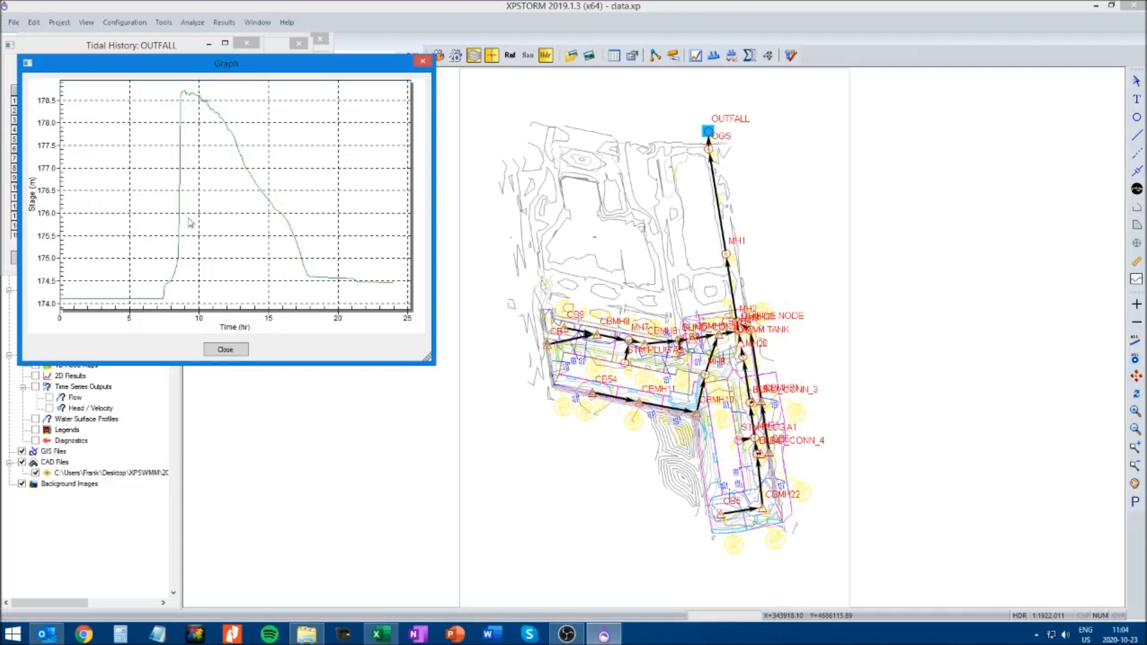
pyautogui.click(223, 348)
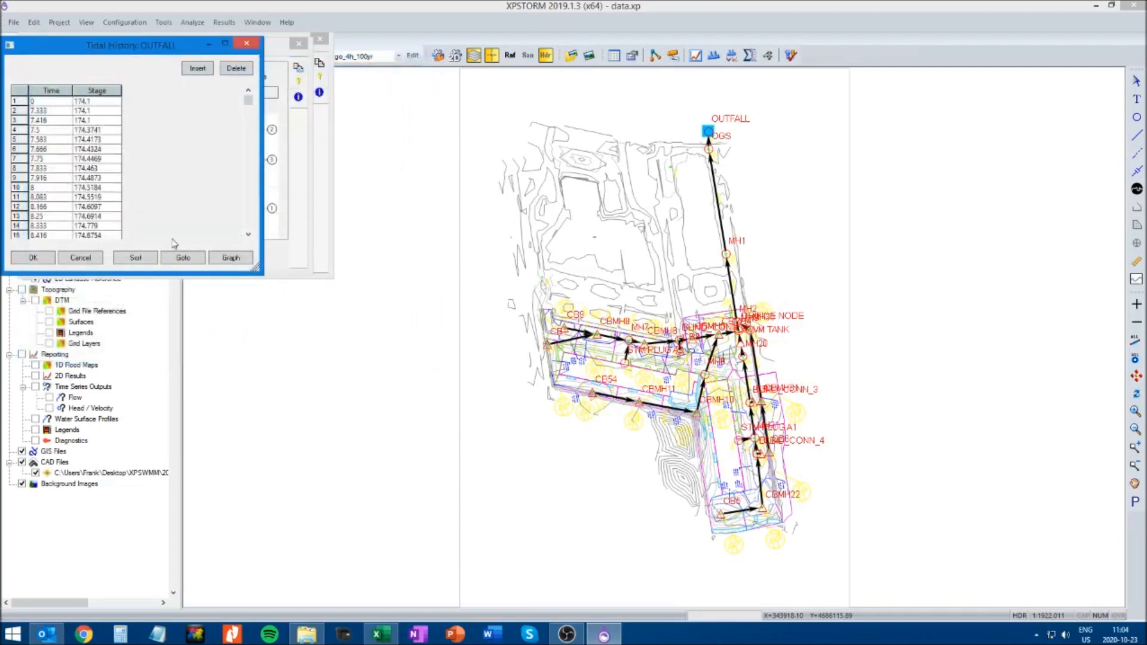
# Accept the OUTFALL tidal history, outlet control and node data in the 24-hour tailwater scenario
pyautogui.click(43, 259)
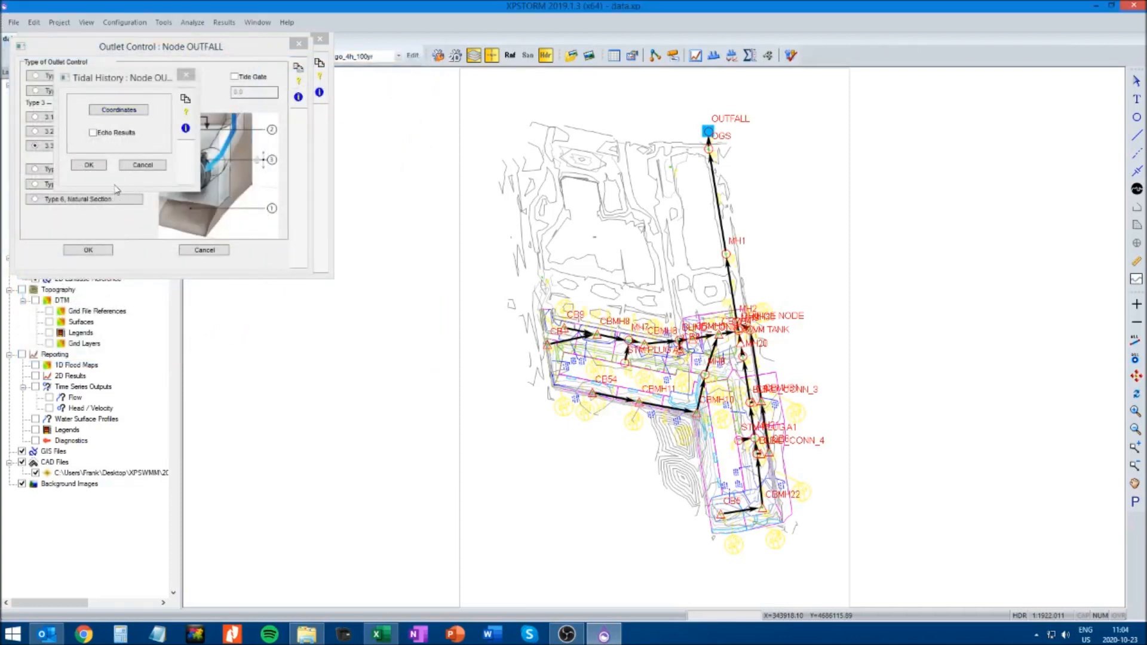
pyautogui.click(89, 165)
pyautogui.click(89, 251)
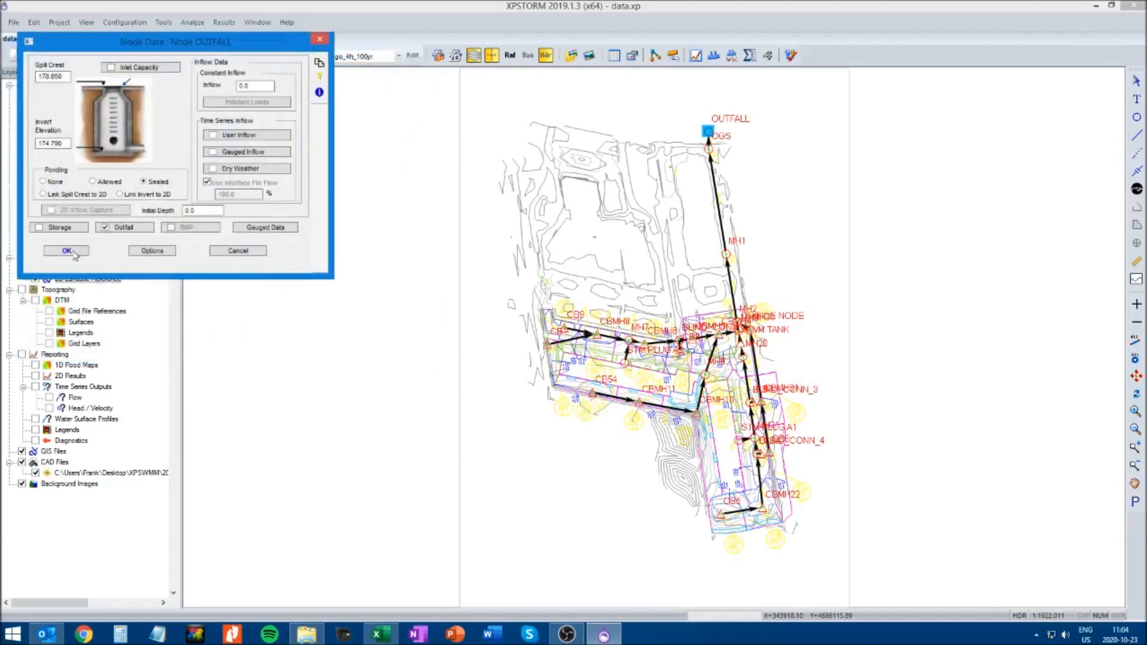
pyautogui.click(67, 251)
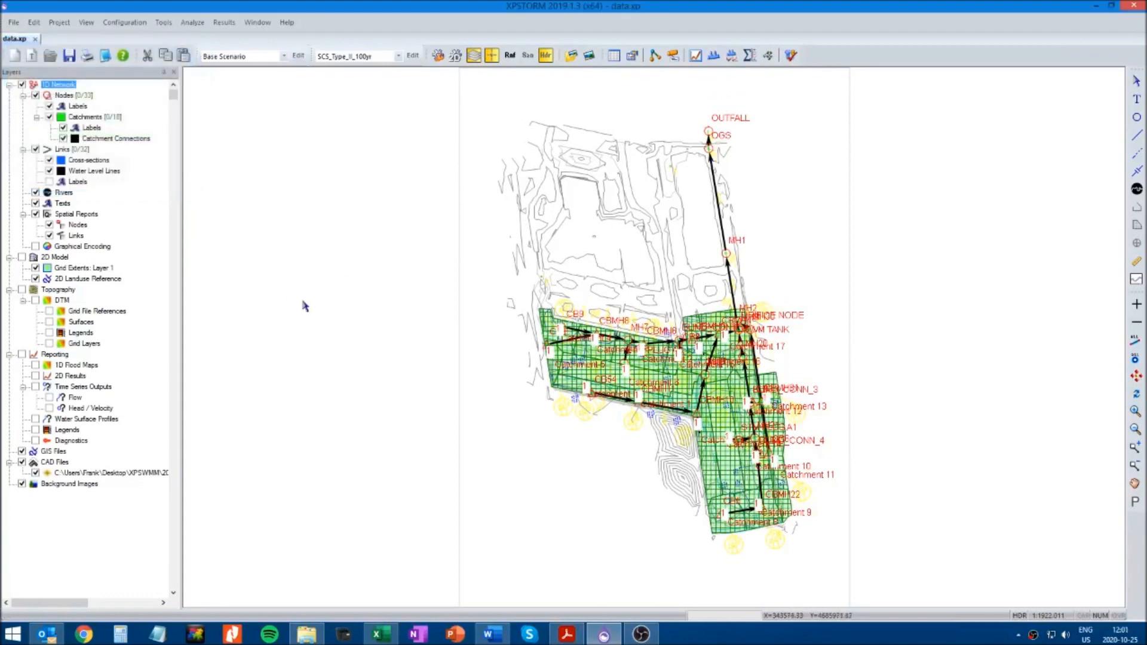
pyautogui.click(124, 22)
pyautogui.click(134, 56)
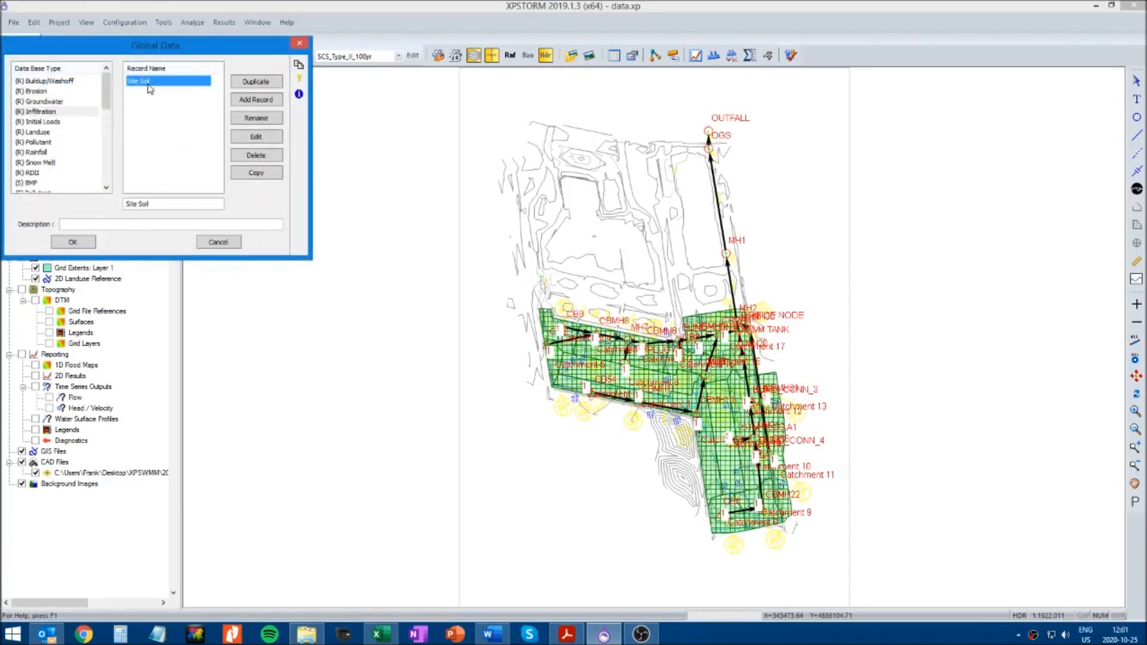
pyautogui.moveTo(149, 45); pyautogui.dragTo(334, 148)
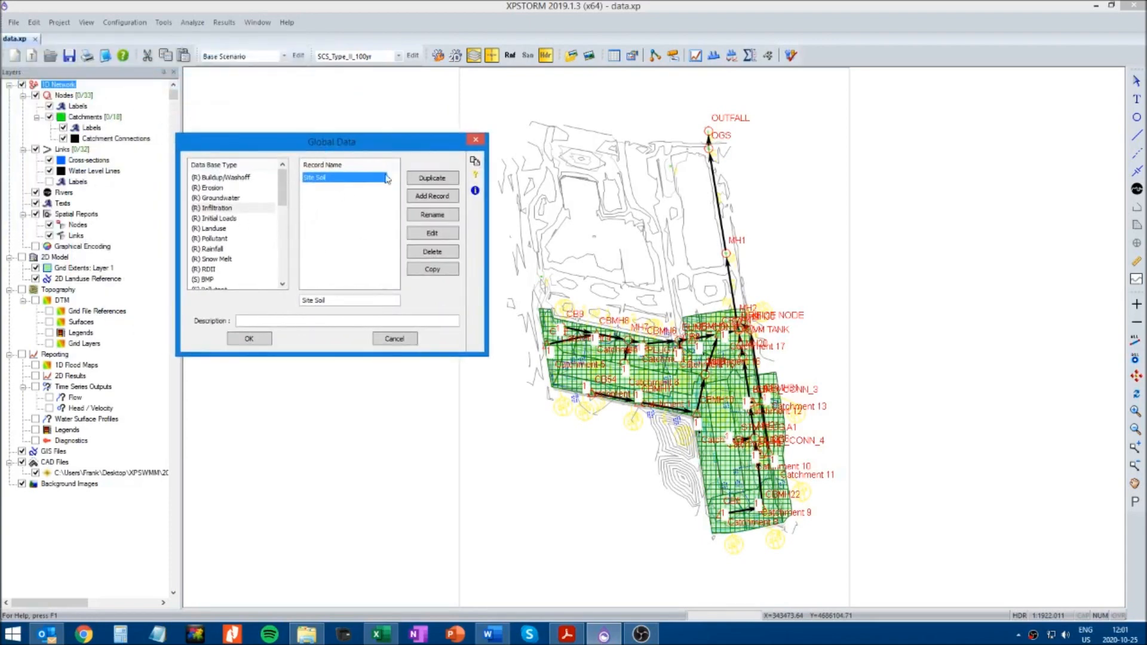
pyautogui.click(476, 141)
# Open the Horton equation parameters of the Site Soil infiltration record in the global data
pyautogui.click(124, 22)
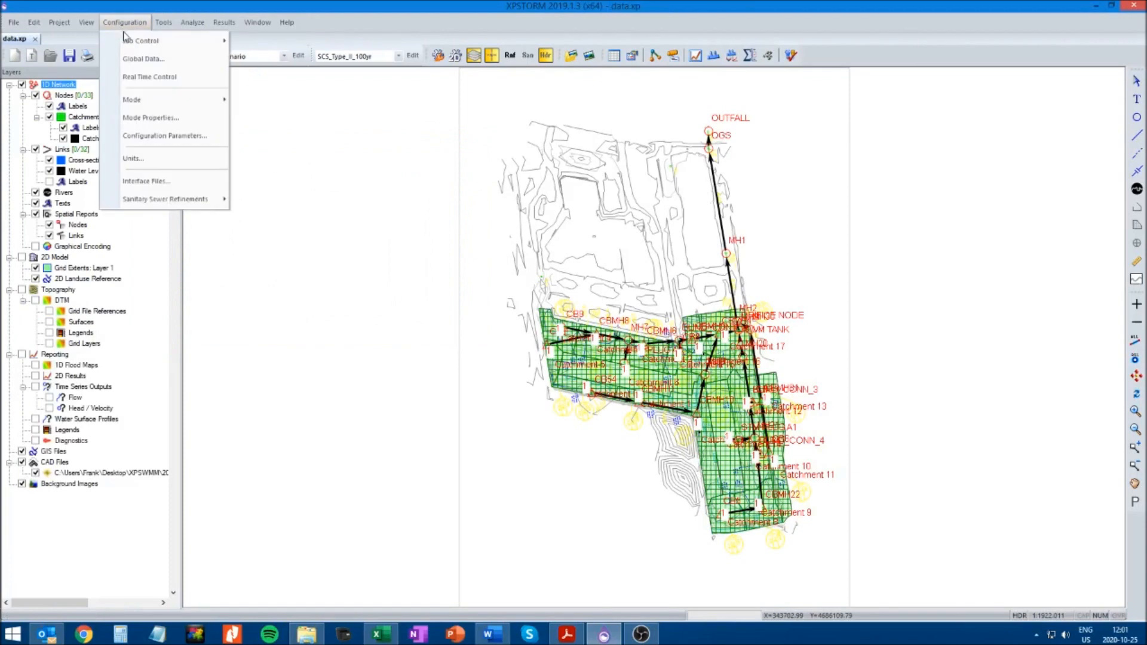
pyautogui.click(144, 58)
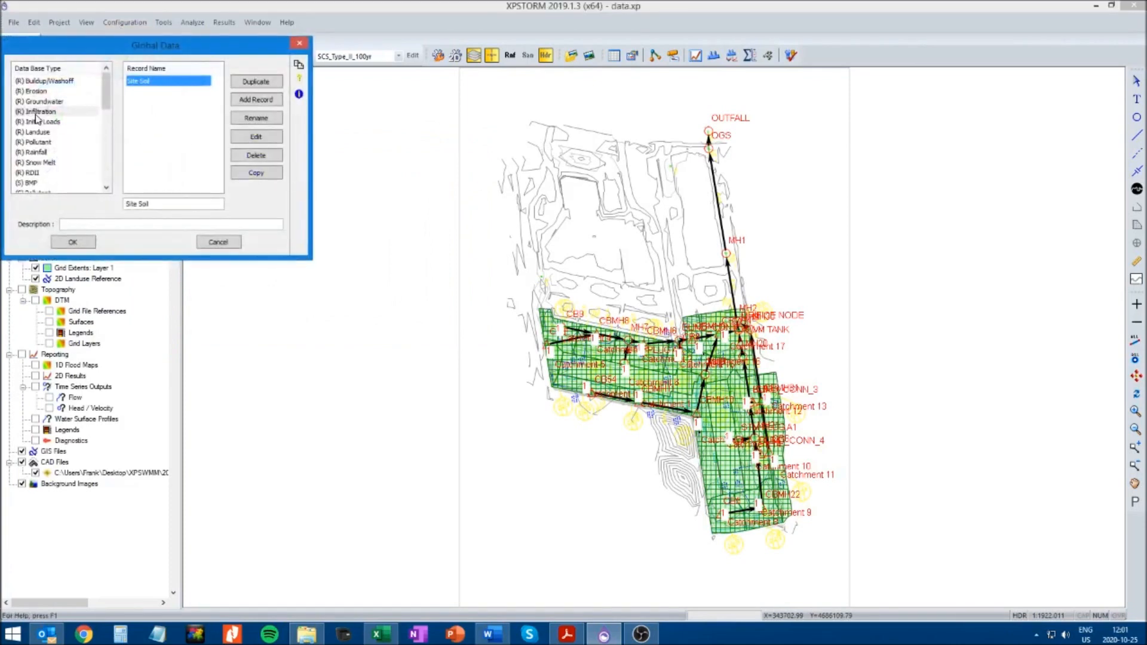
pyautogui.click(36, 112)
pyautogui.click(137, 82)
pyautogui.moveTo(136, 49); pyautogui.dragTo(412, 197)
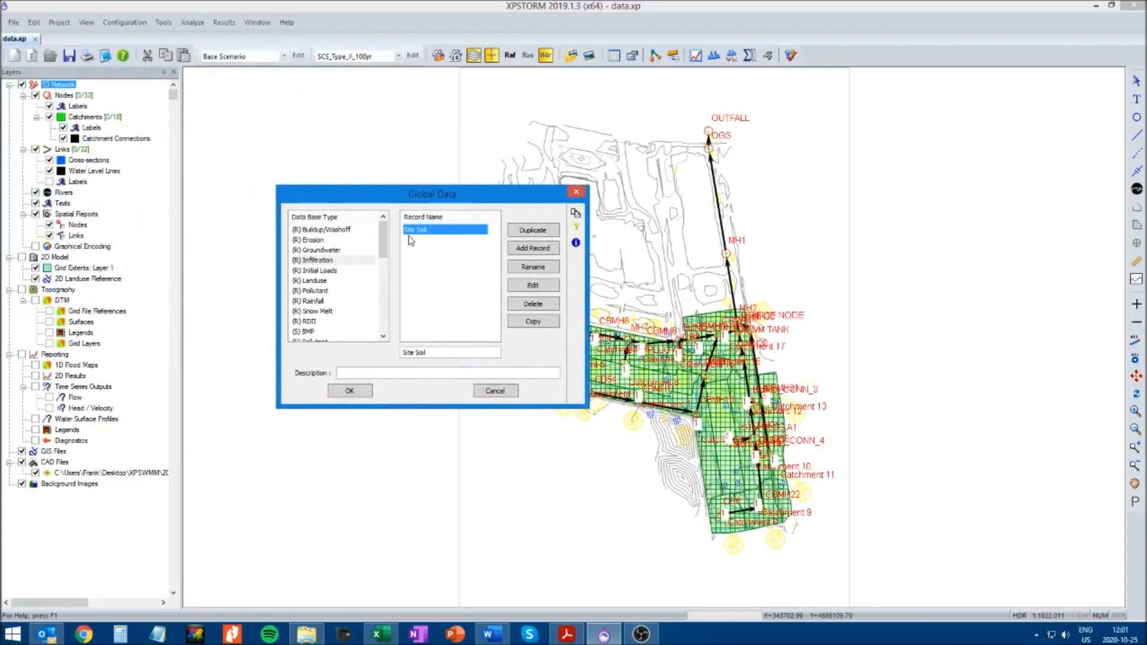
pyautogui.click(532, 286)
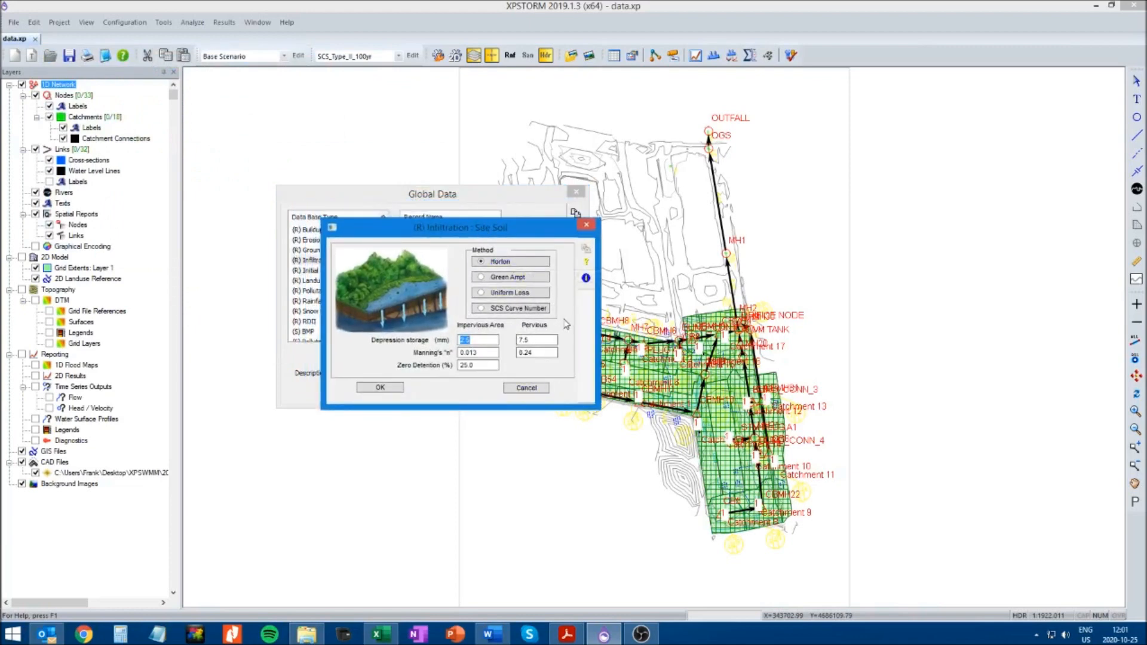
pyautogui.click(508, 264)
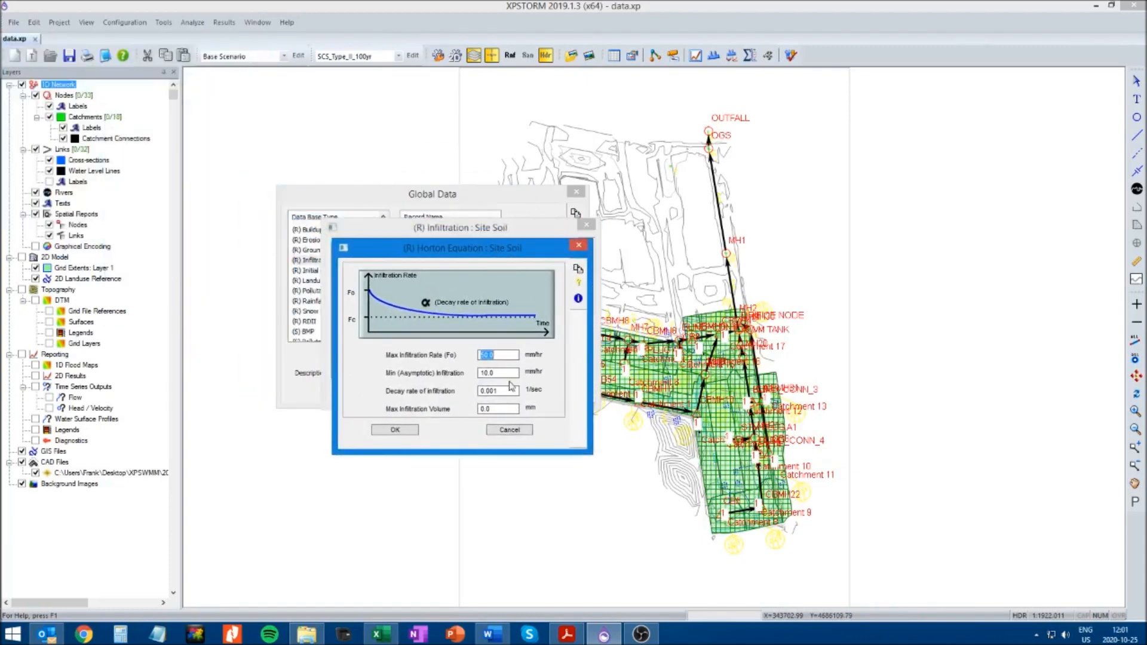
# Compare the infiltration rates with the Horton table in Modelling Parameters.docx and set Site Soil's minimum (asymptotic) infiltration to 2.5 mm/hr
pyautogui.click(491, 634)
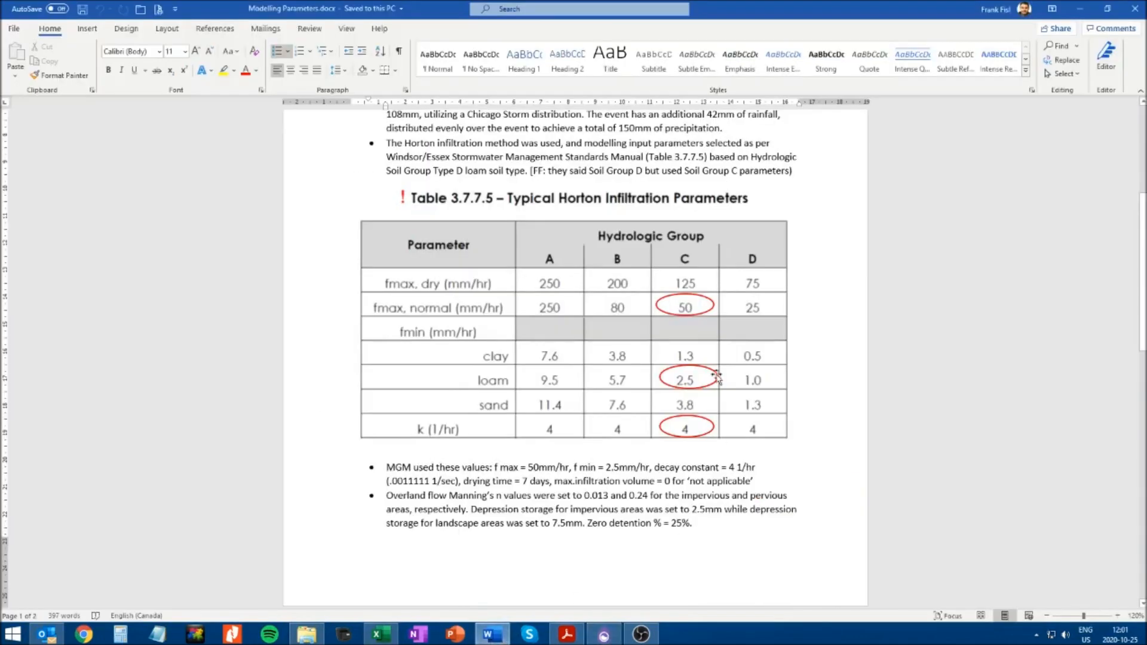
pyautogui.scroll(-1, 688, 290)
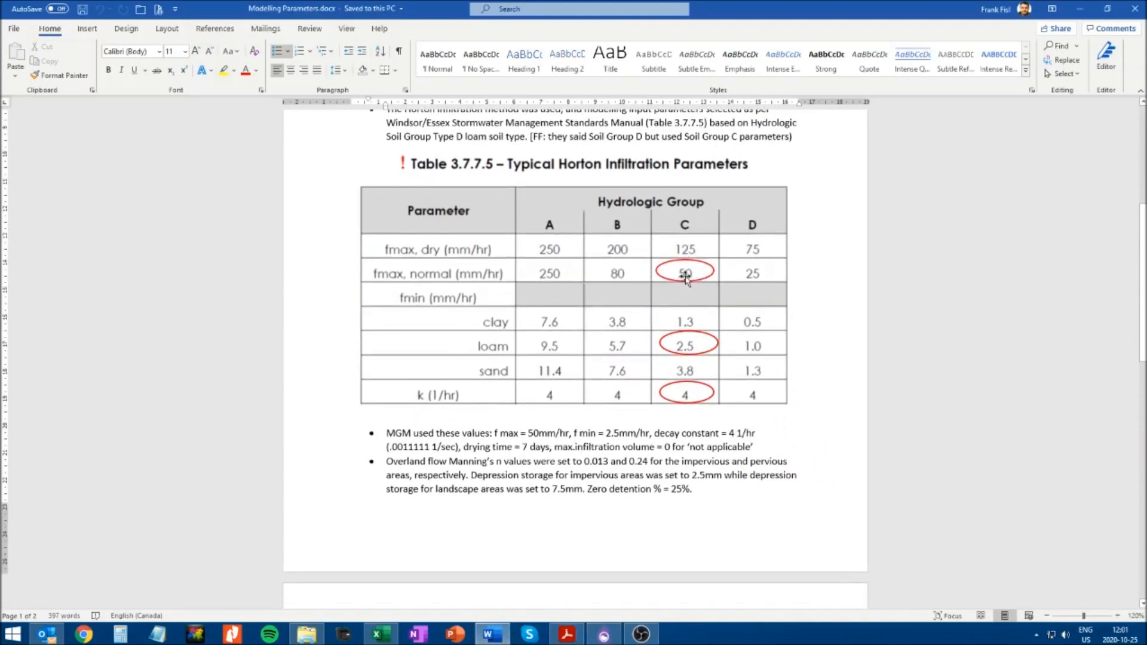
pyautogui.hotkey('alt', 'Tab')
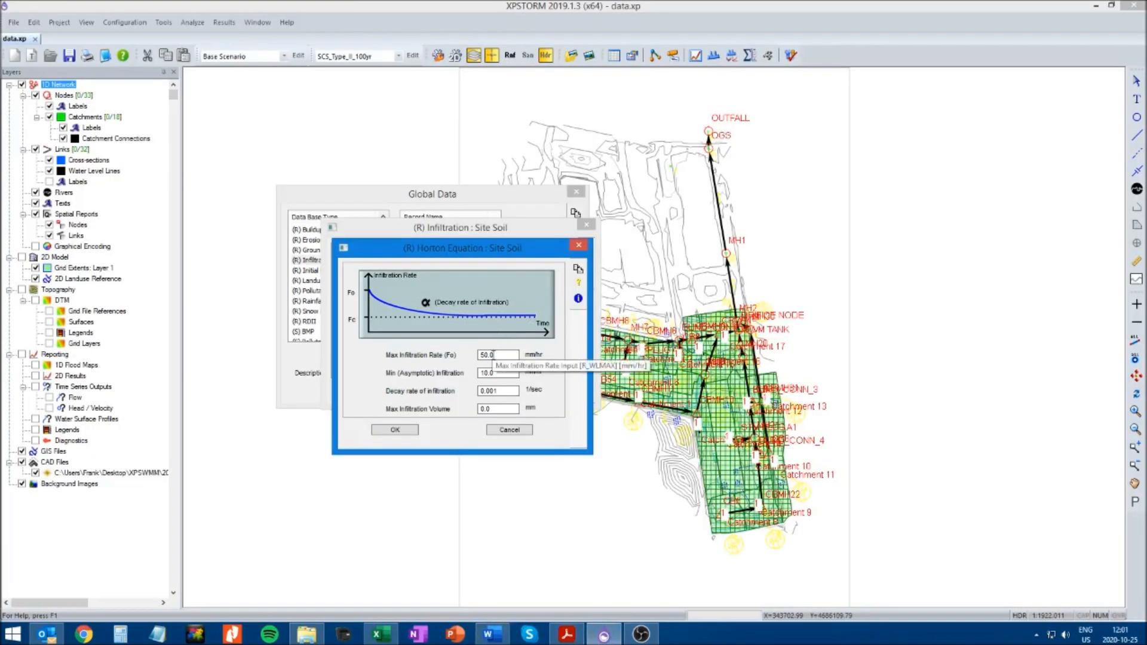
pyautogui.hotkey('alt', 'Tab')
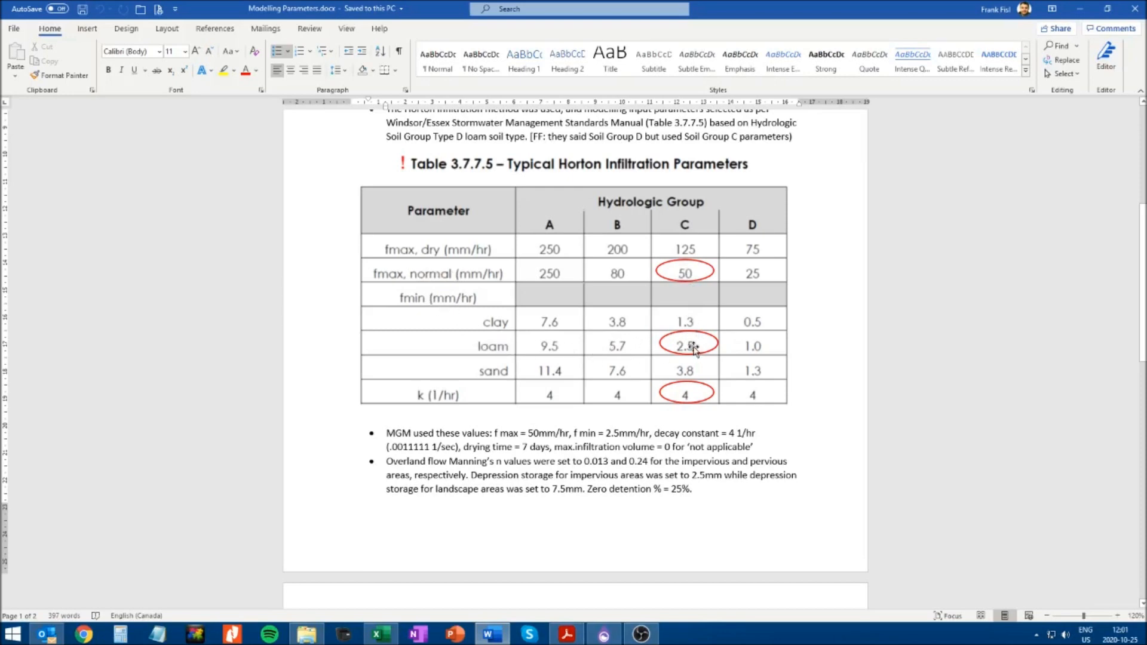
pyautogui.hotkey('alt', 'Tab')
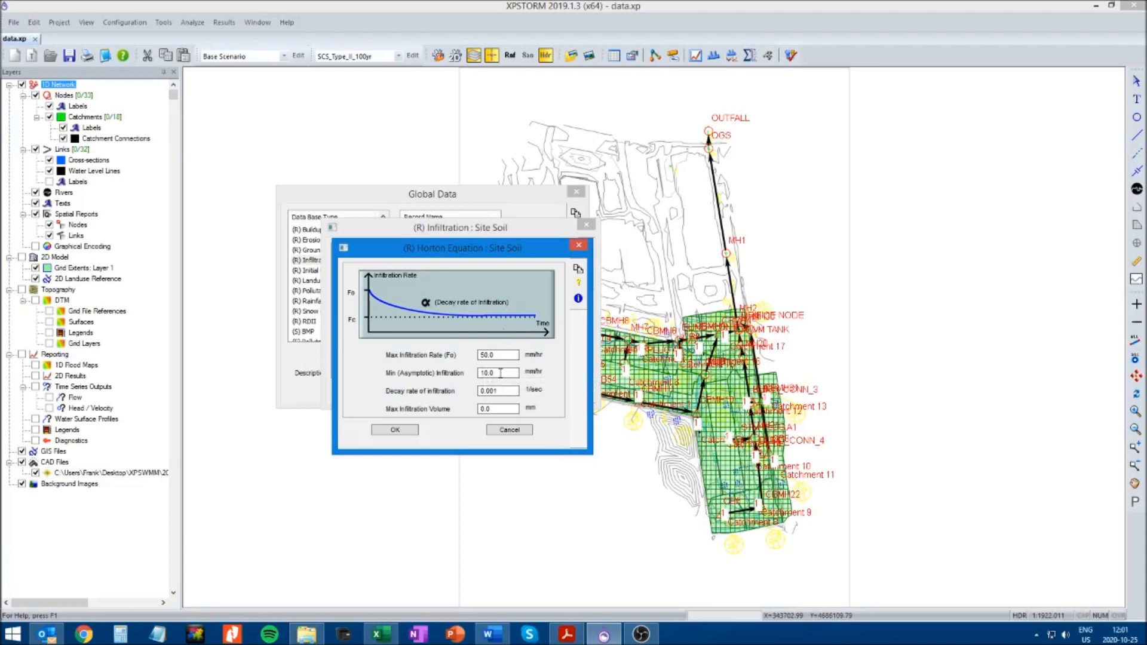
pyautogui.write('2.5')
# Check the decay rate and maximum infiltration volume against the Word document, and accept the Site Soil infiltration and global data
pyautogui.hotkey('alt', 'Tab')
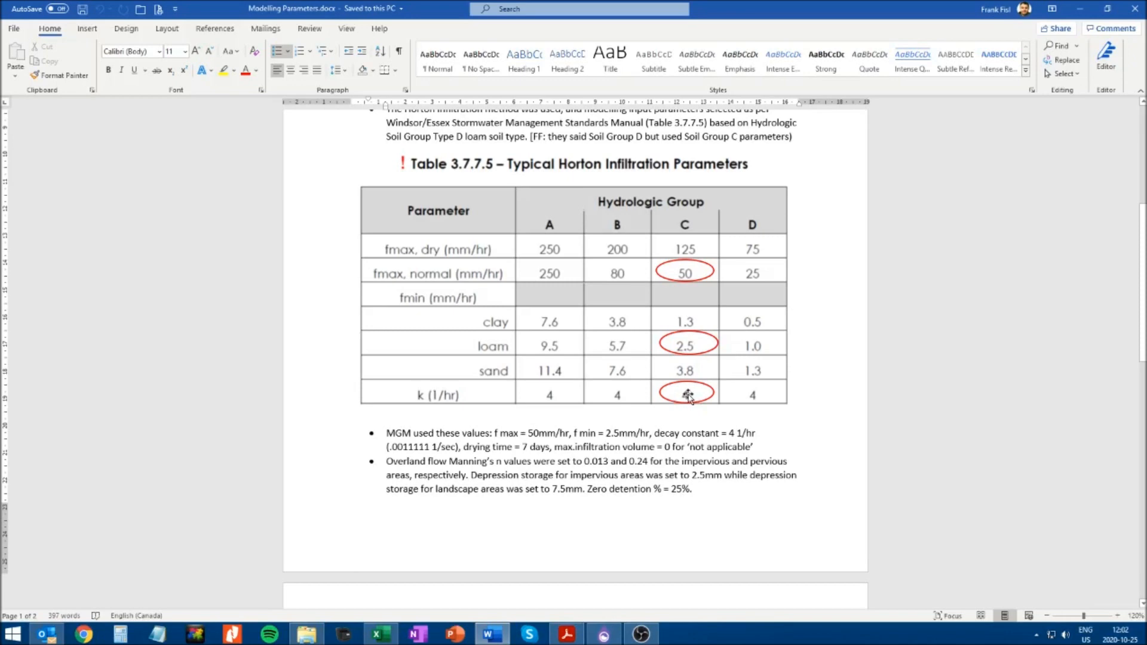
pyautogui.hotkey('alt', 'Tab')
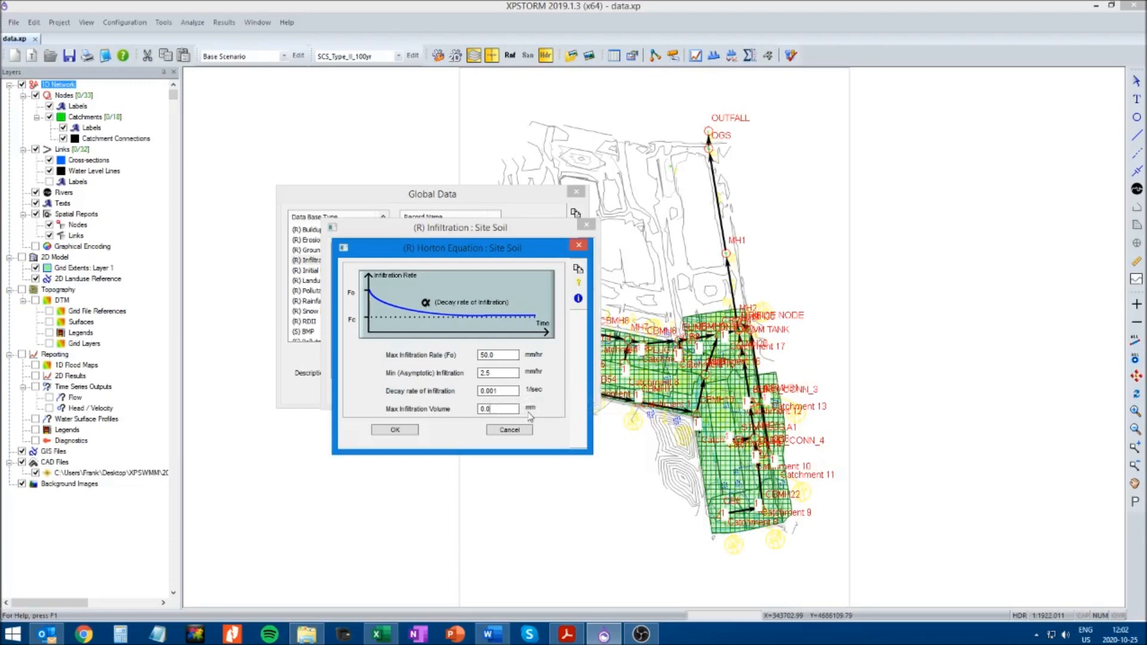
pyautogui.hotkey('alt', 'Tab')
pyautogui.hotkey('alt', 'Tab')
pyautogui.click(405, 430)
pyautogui.click(386, 390)
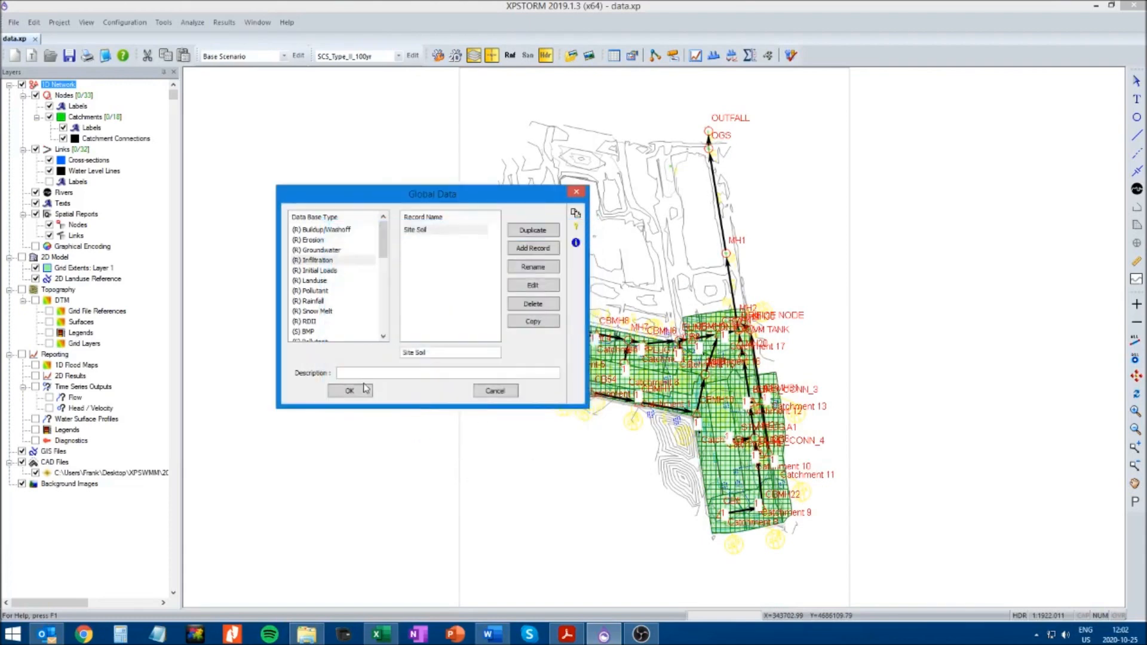
pyautogui.click(366, 389)
# Save the model, solve it with the SCS_Type_II_100yr storm, and dismiss the continuity results
pyautogui.click(70, 55)
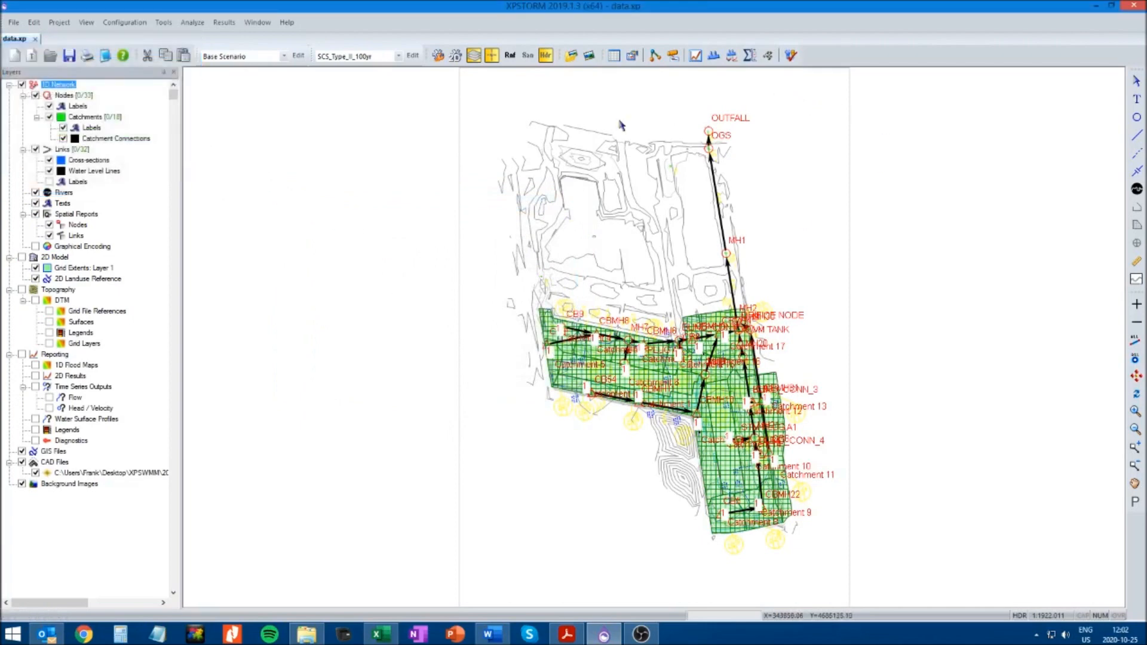
pyautogui.click(791, 56)
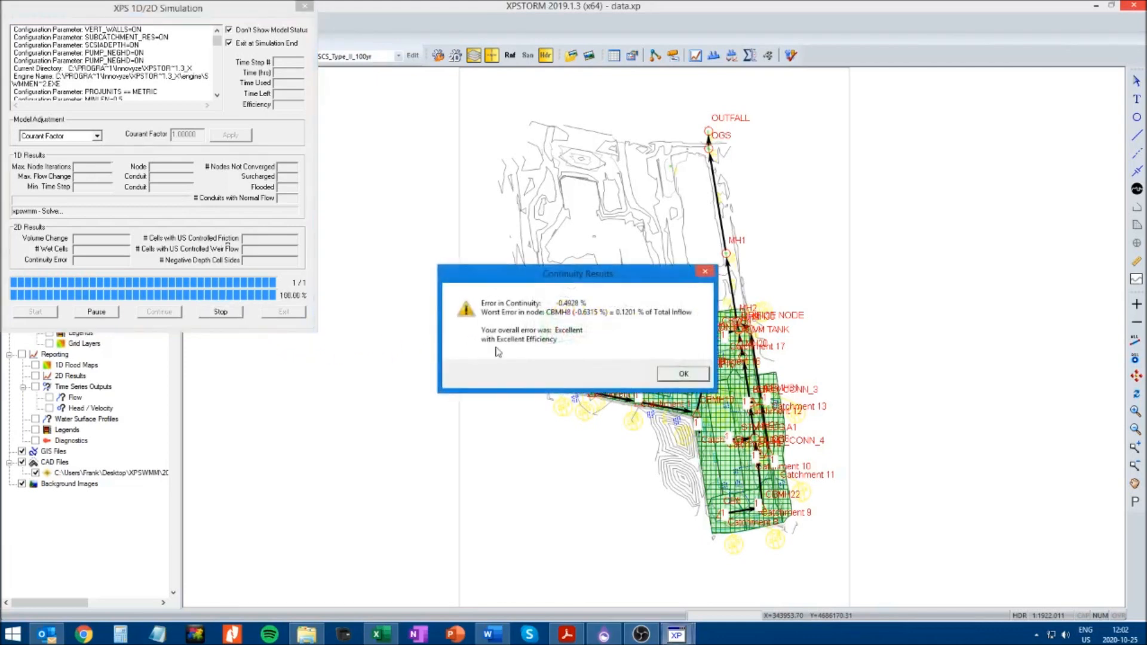
pyautogui.click(678, 373)
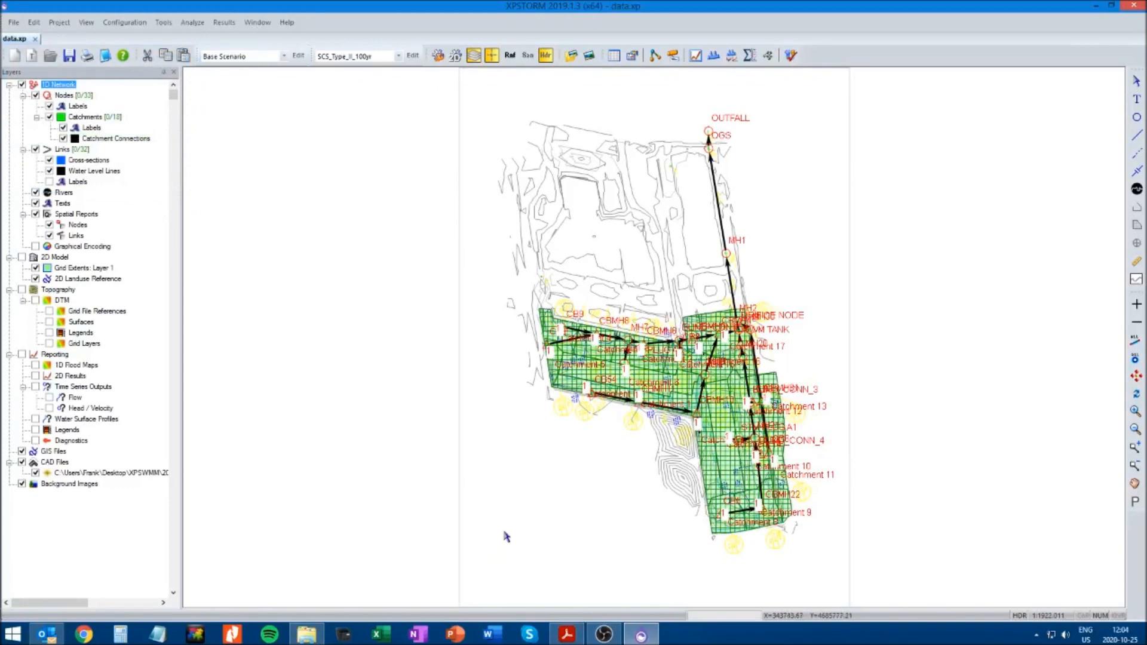
# Examine the site network closely and review the link options of the conduit from CB54 to CBMH11
pyautogui.scroll(1, 515, 508)
pyautogui.click(1136, 484)
pyautogui.moveTo(1006, 257); pyautogui.dragTo(778, 378)
pyautogui.scroll(2, 768, 354)
pyautogui.scroll(2, 654, 336)
pyautogui.moveTo(616, 285); pyautogui.dragTo(809, 266)
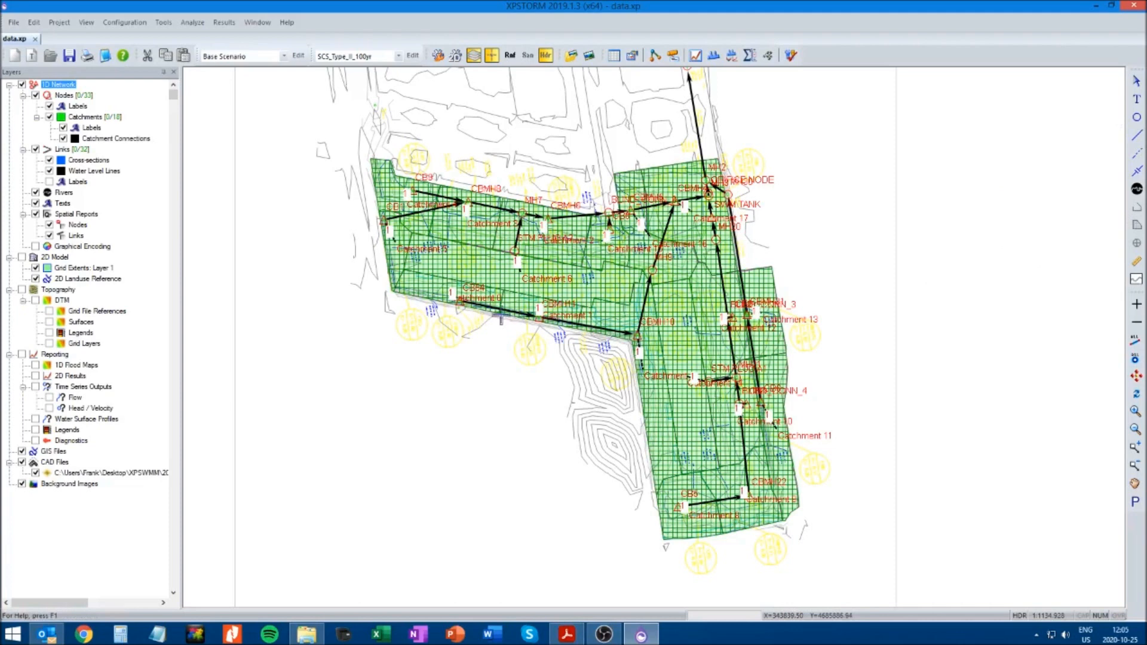
pyautogui.click(500, 310)
pyautogui.rightClick(500, 311)
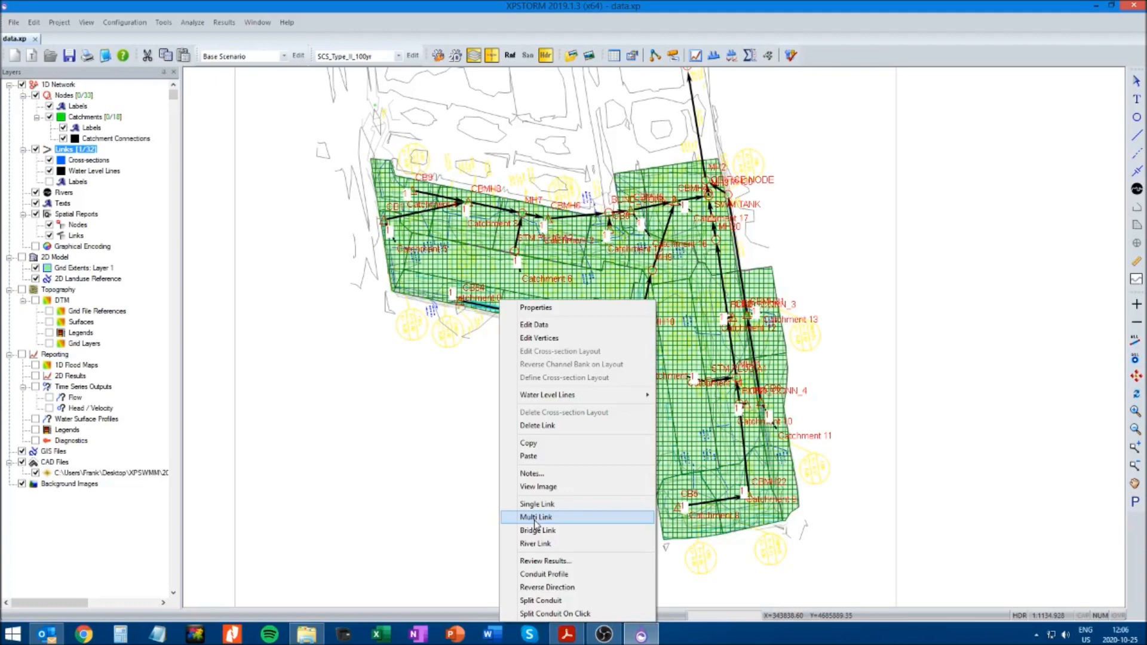
pyautogui.click(447, 448)
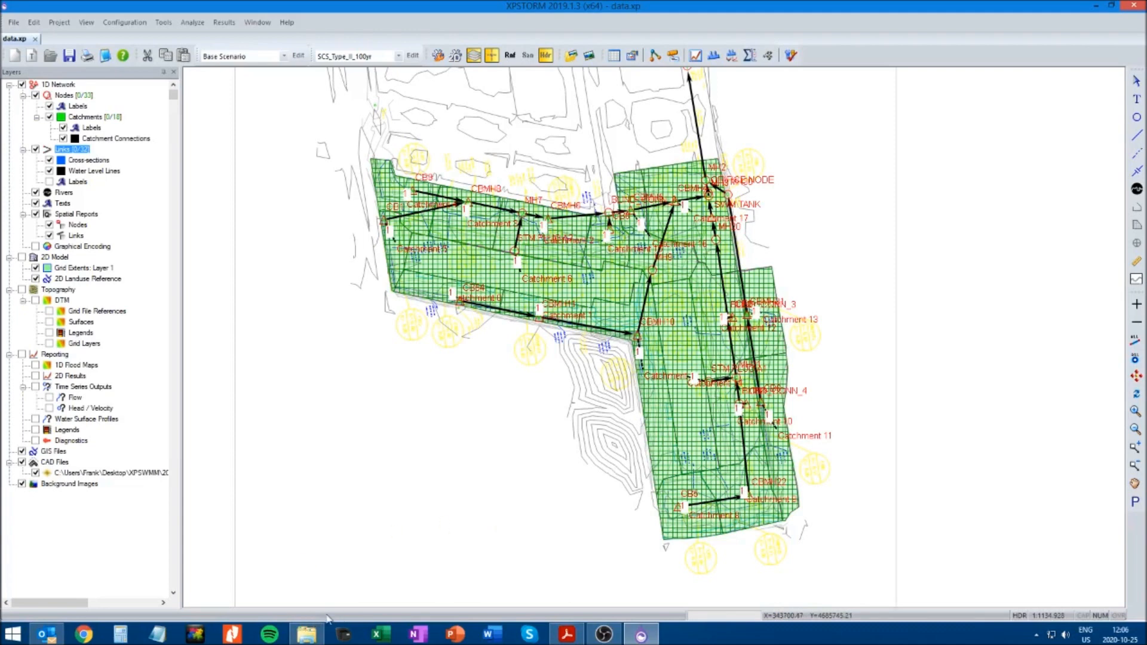
# Find node CB5, hide the catchments, and frame the conduit between CB5 and CBMH22
pyautogui.hotkey('ctrl', 'g')
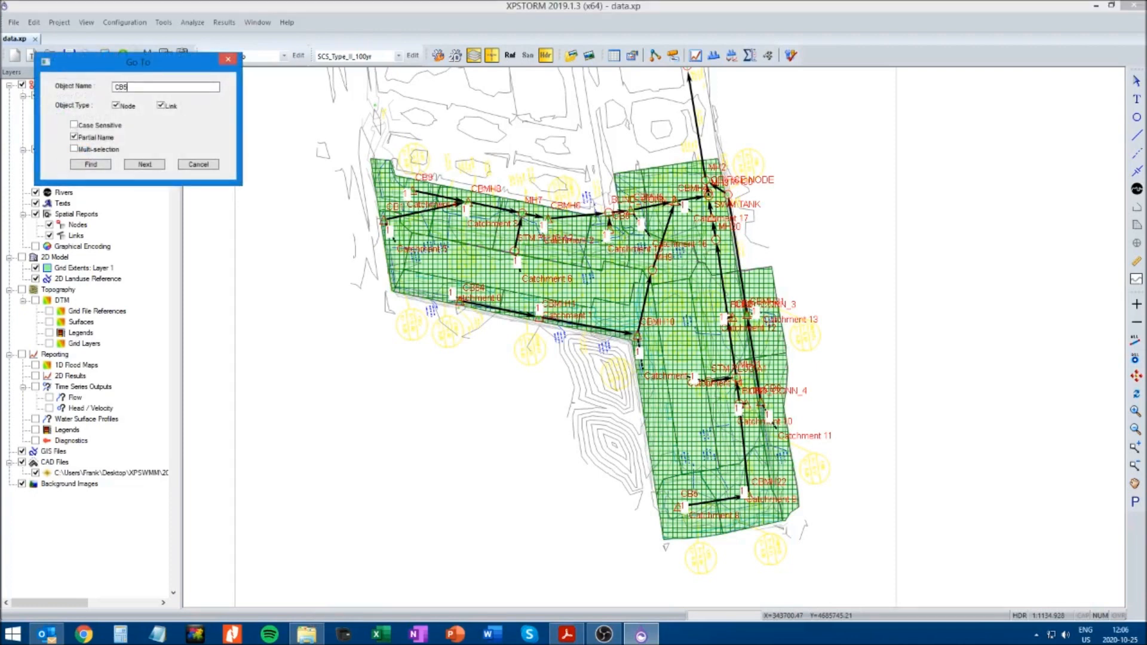
pyautogui.write('CB5')
pyautogui.press('Return')
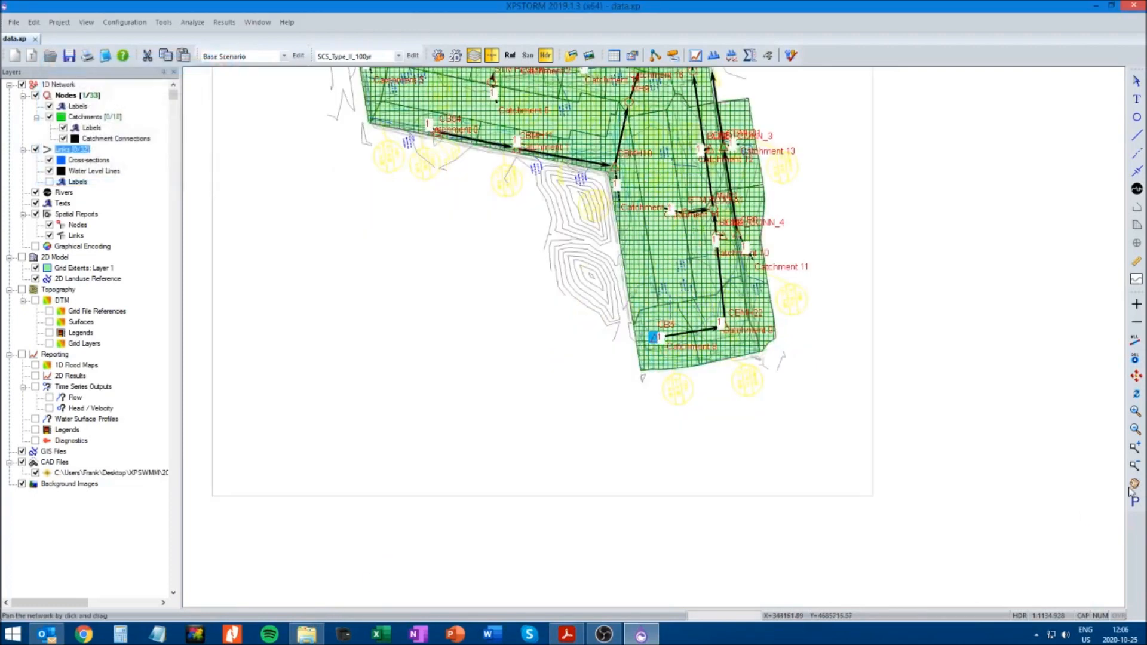
pyautogui.click(49, 117)
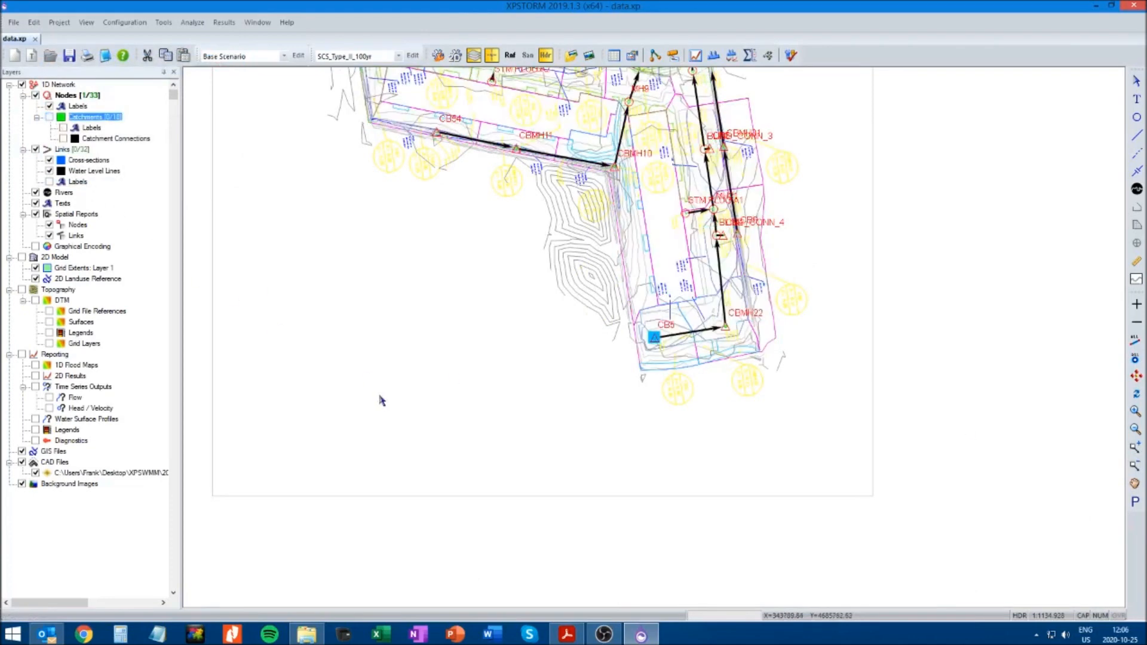
pyautogui.click(1136, 447)
pyautogui.moveTo(521, 251); pyautogui.dragTo(866, 450)
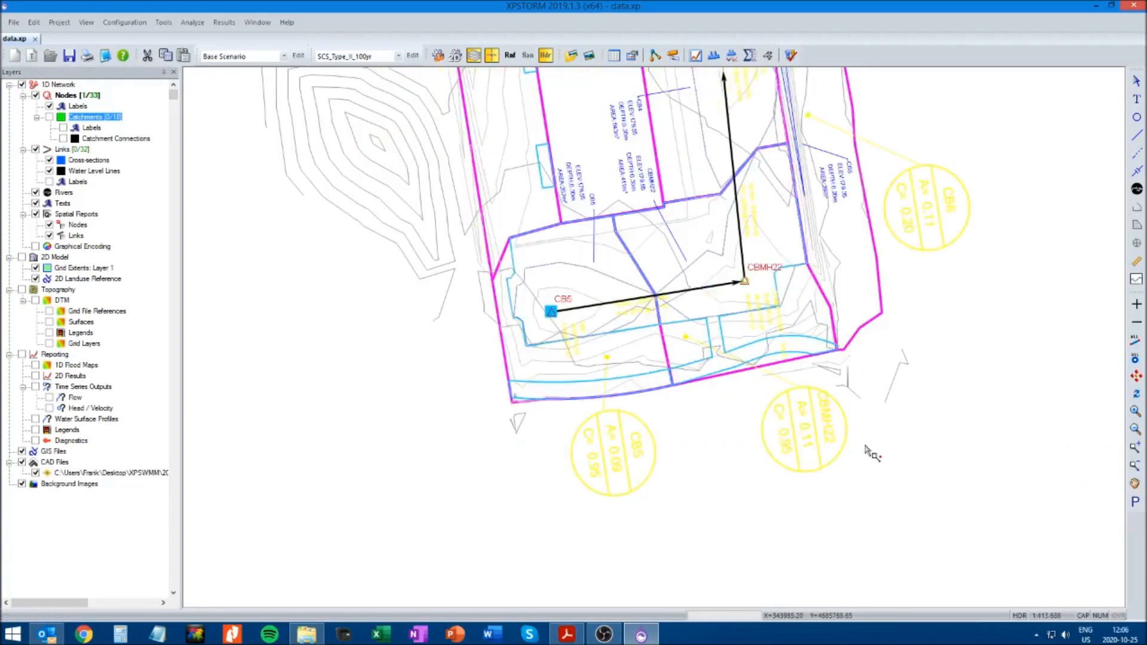
pyautogui.moveTo(389, 172); pyautogui.dragTo(939, 442)
pyautogui.click(1135, 485)
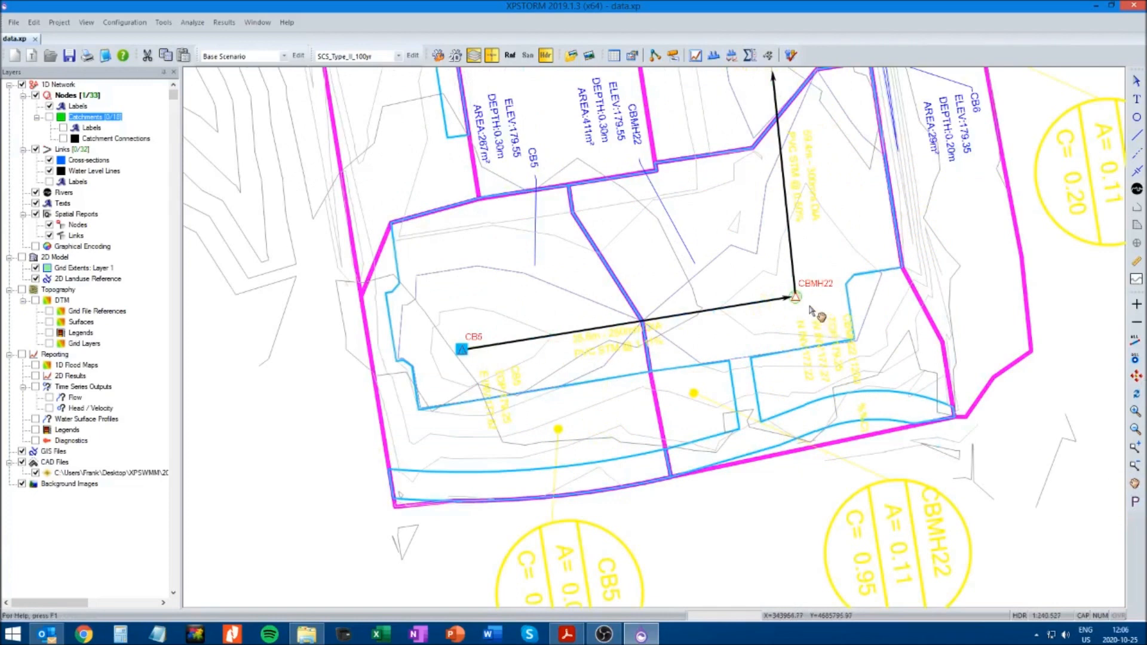
# Convert the conduit from CB5 to CBMH22 into a multi link
pyautogui.click(1136, 82)
pyautogui.click(748, 512)
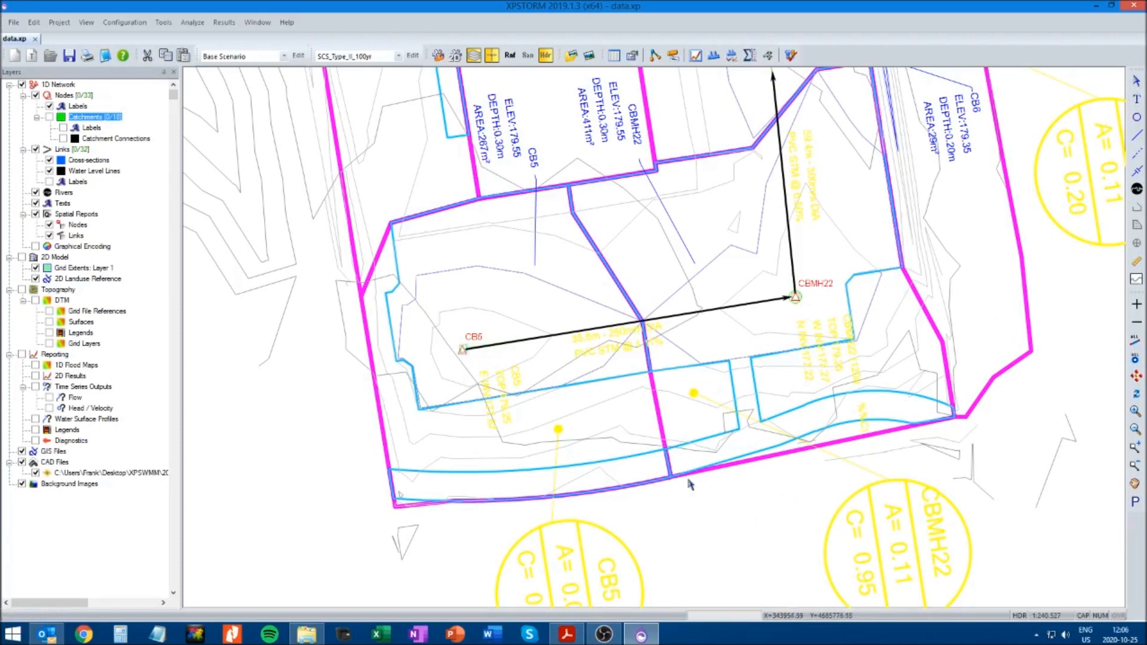
pyautogui.click(595, 333)
pyautogui.rightClick(596, 333)
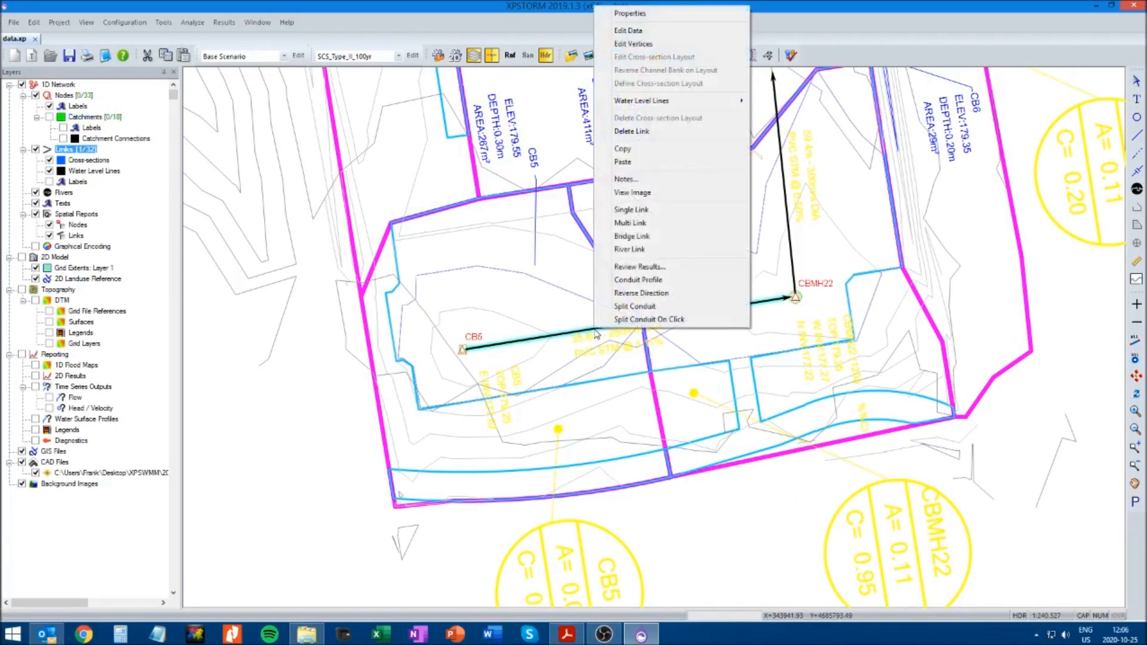
pyautogui.click(630, 223)
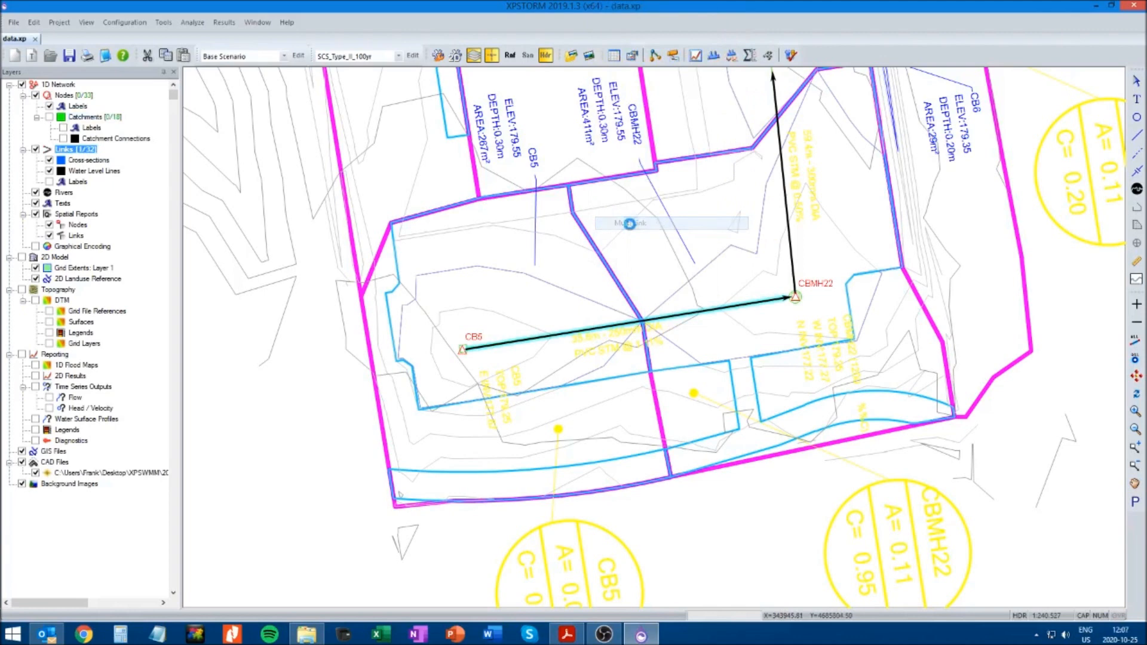
# Open the CB5 to CBMH22 multi-link data and inspect conduit 1's circular pipe data
pyautogui.rightClick(625, 335)
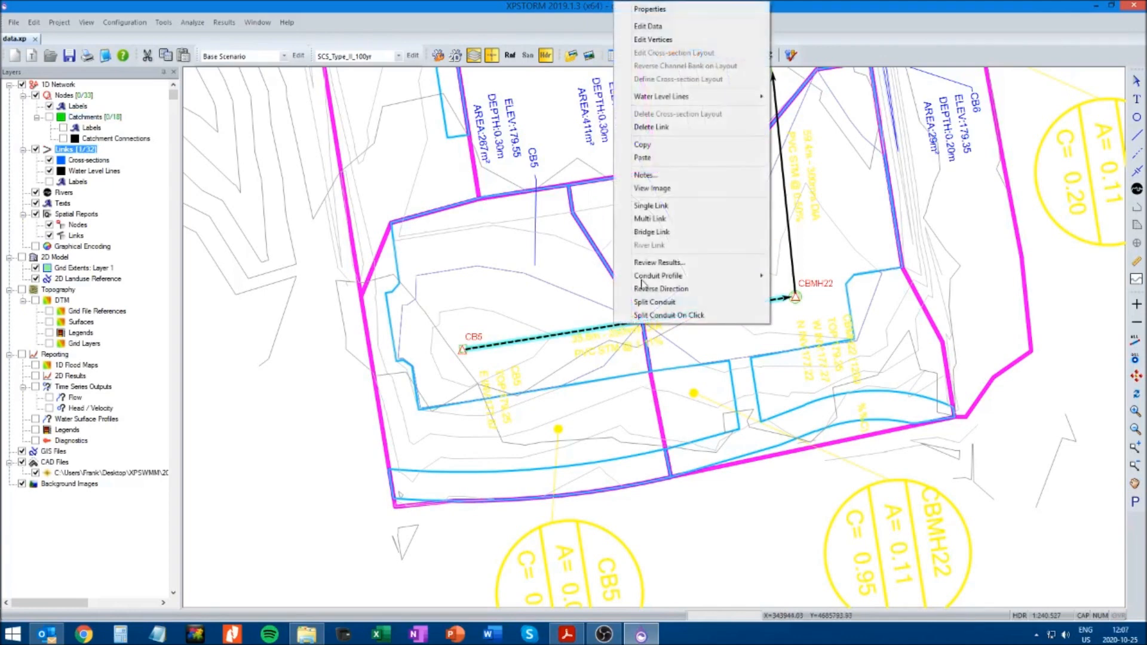
pyautogui.click(652, 38)
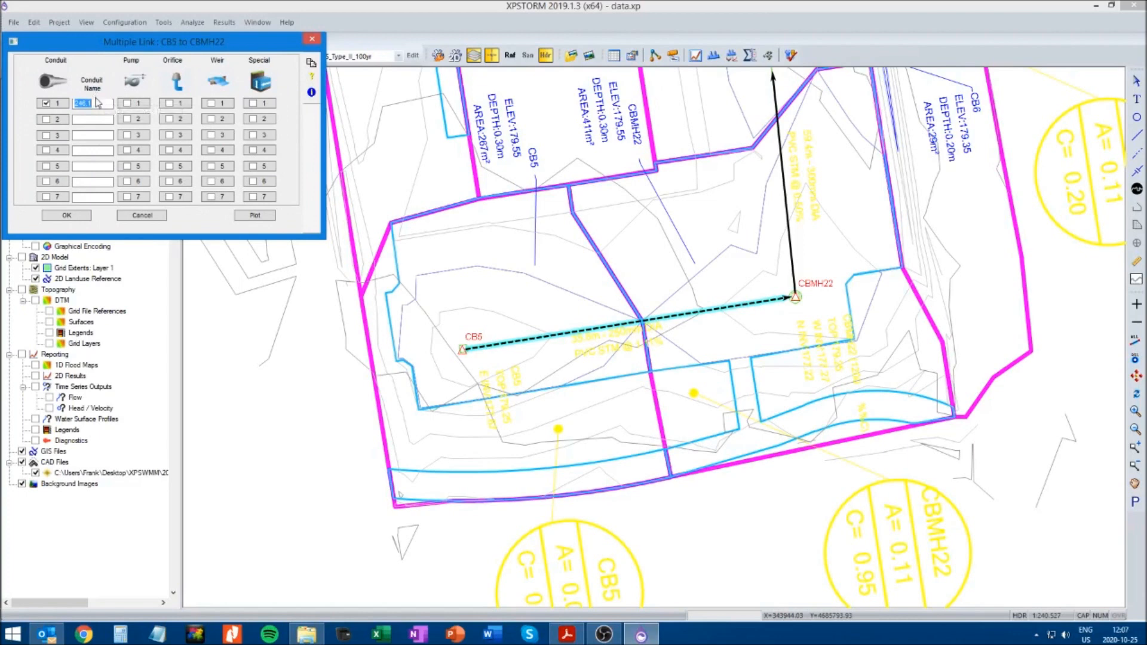
pyautogui.click(64, 106)
pyautogui.click(66, 69)
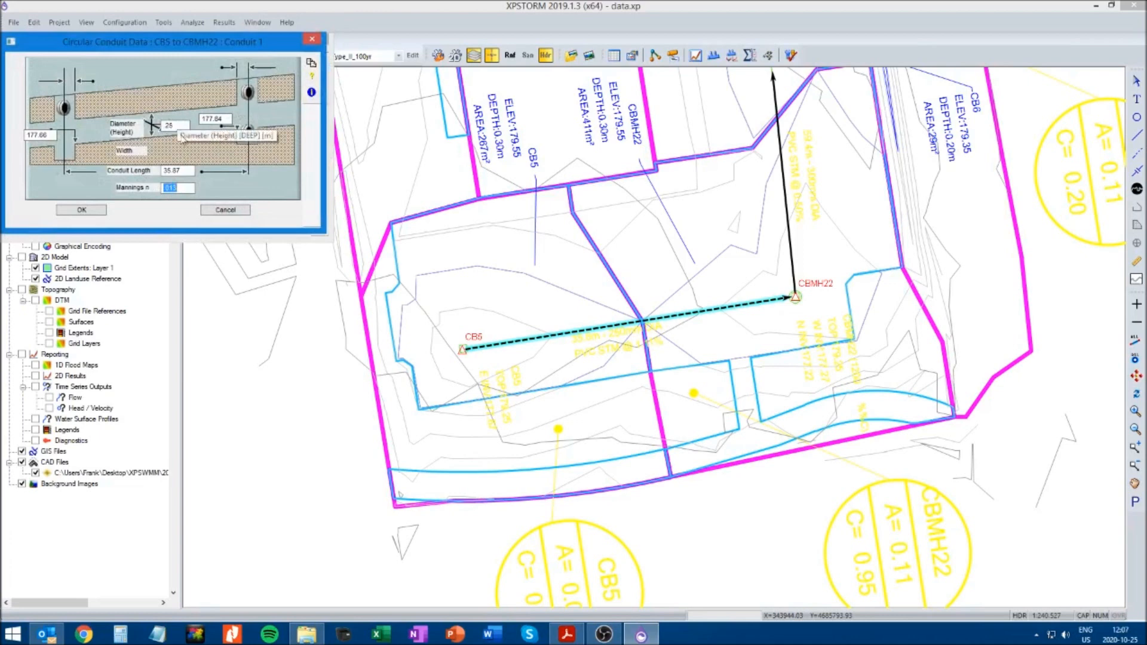
pyautogui.click(224, 210)
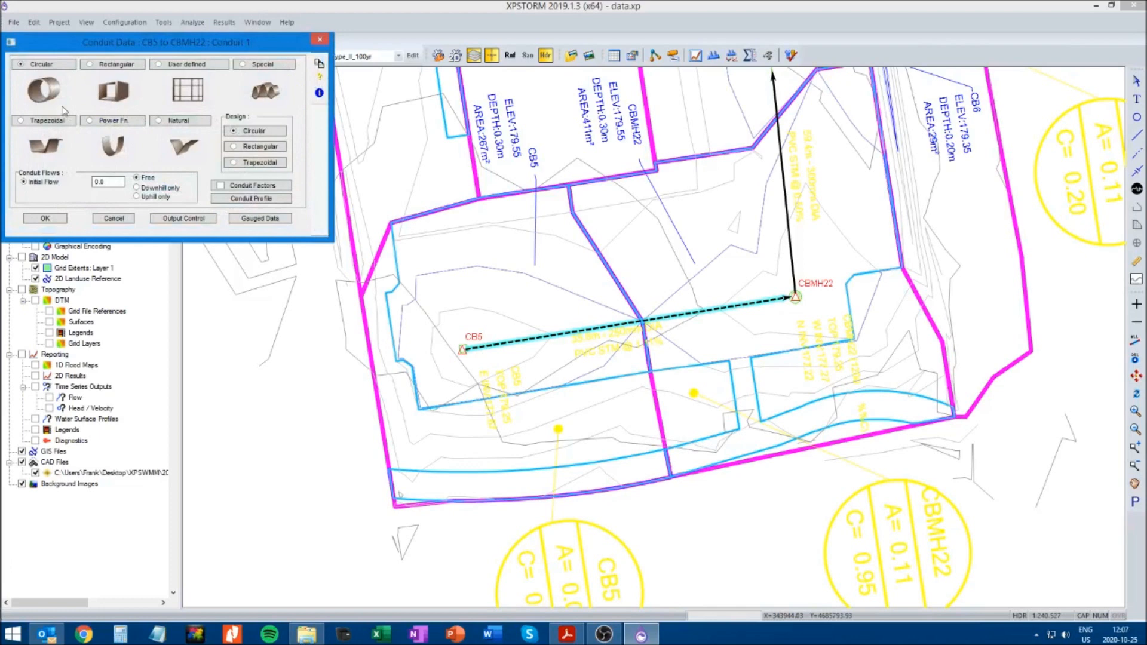
pyautogui.click(60, 219)
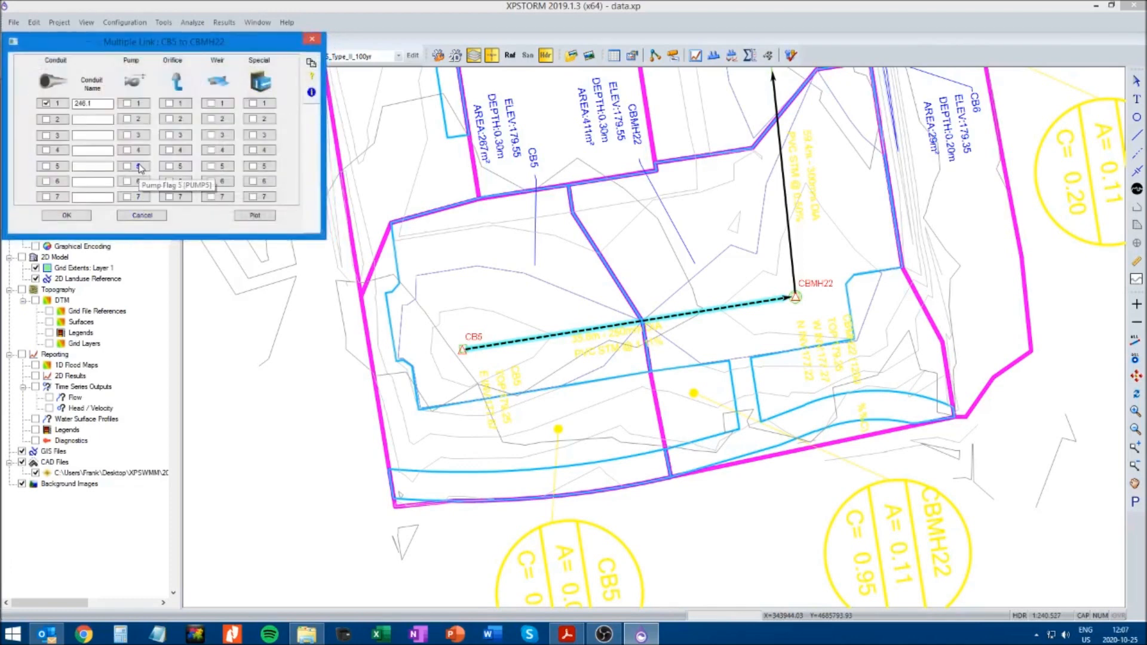
# Add weir 1 to the CB5 to CBMH22 multi link, named CB_CBMH22, with crest 179.55 and crown 179.70
pyautogui.click(214, 104)
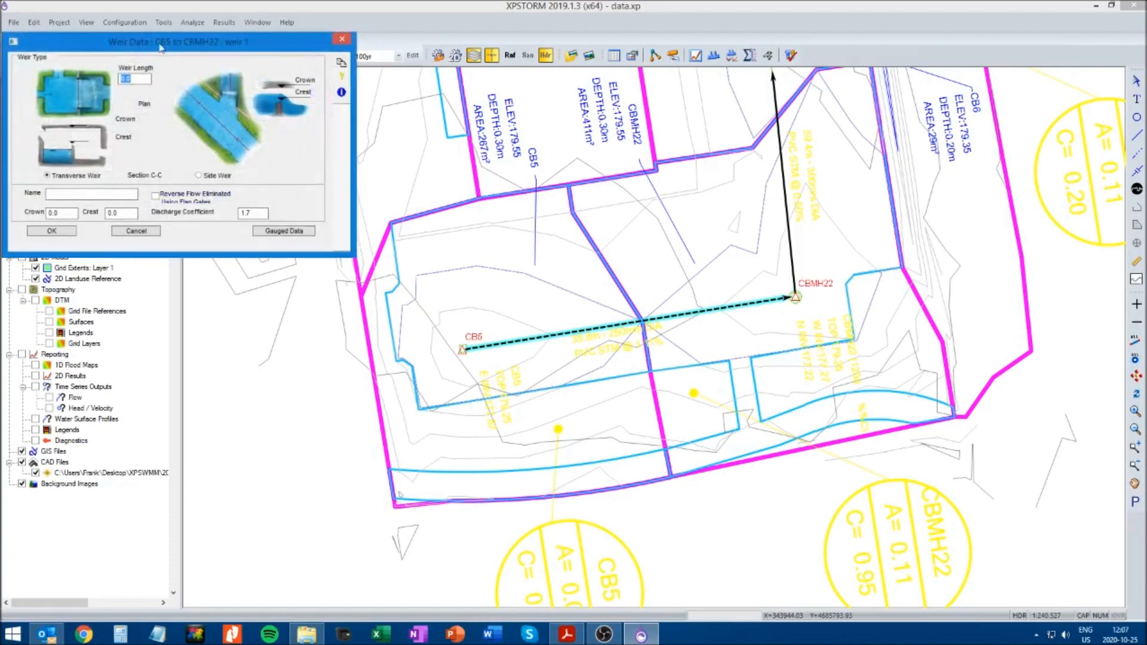
pyautogui.moveTo(166, 56); pyautogui.dragTo(368, 171)
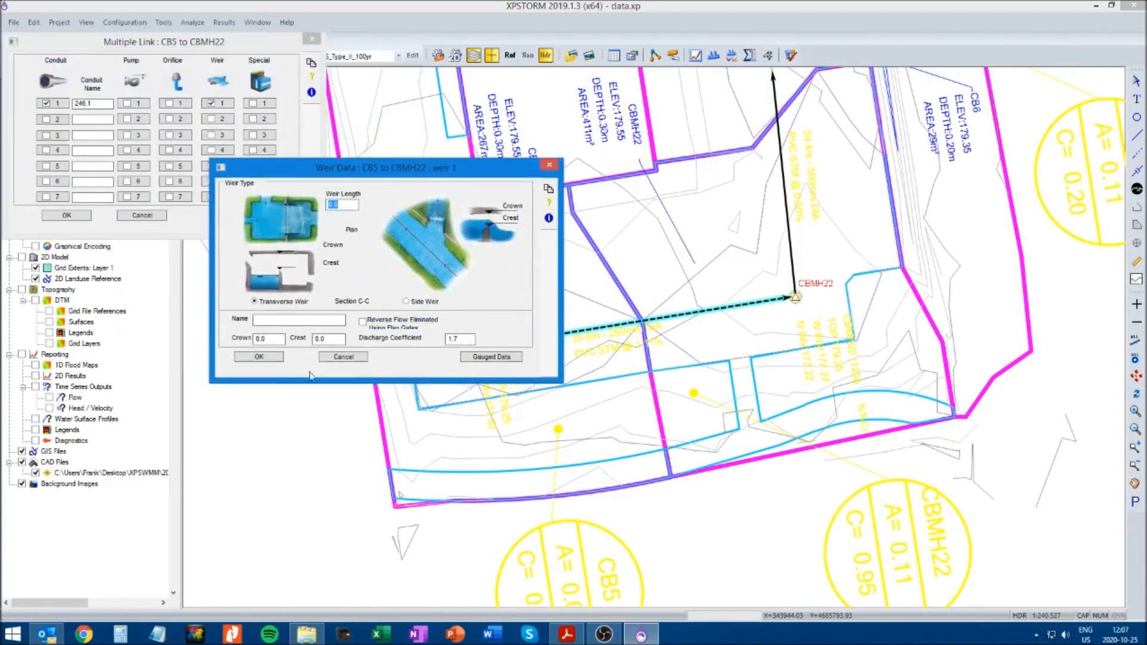
pyautogui.click(289, 323)
pyautogui.write('CB_CBMH22')
pyautogui.click(338, 339)
pyautogui.write('179.55')
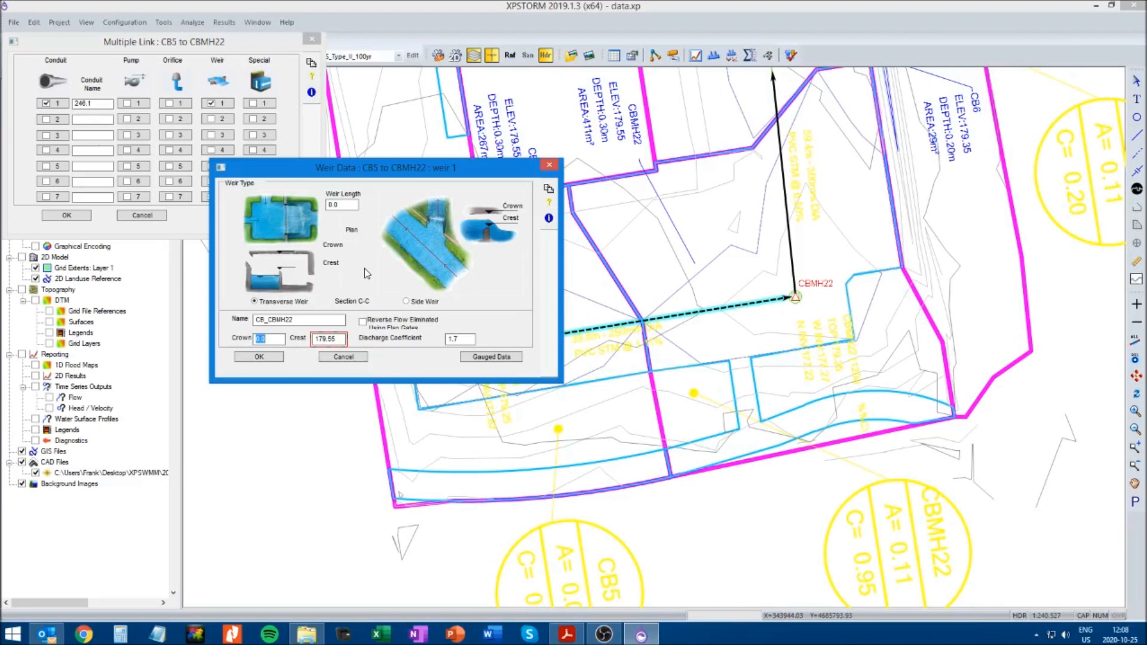
pyautogui.write('179.70')
pyautogui.click(260, 358)
pyautogui.click(69, 215)
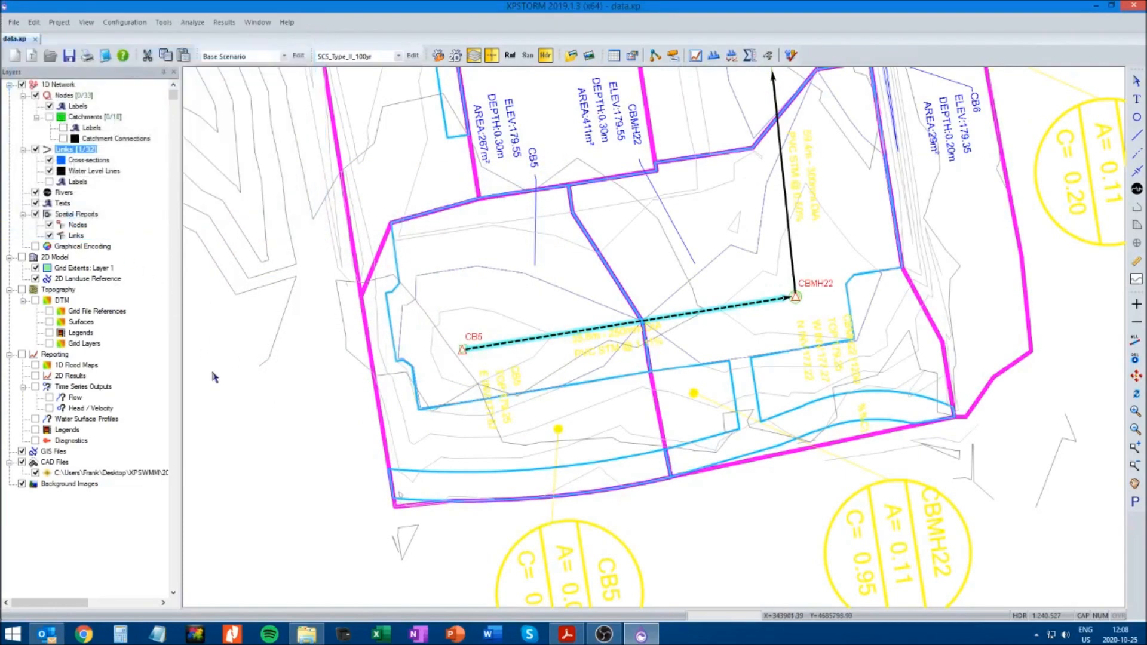
# Save the model and try to solve the 100-year storm, declining to continue and closing the log
pyautogui.click(70, 58)
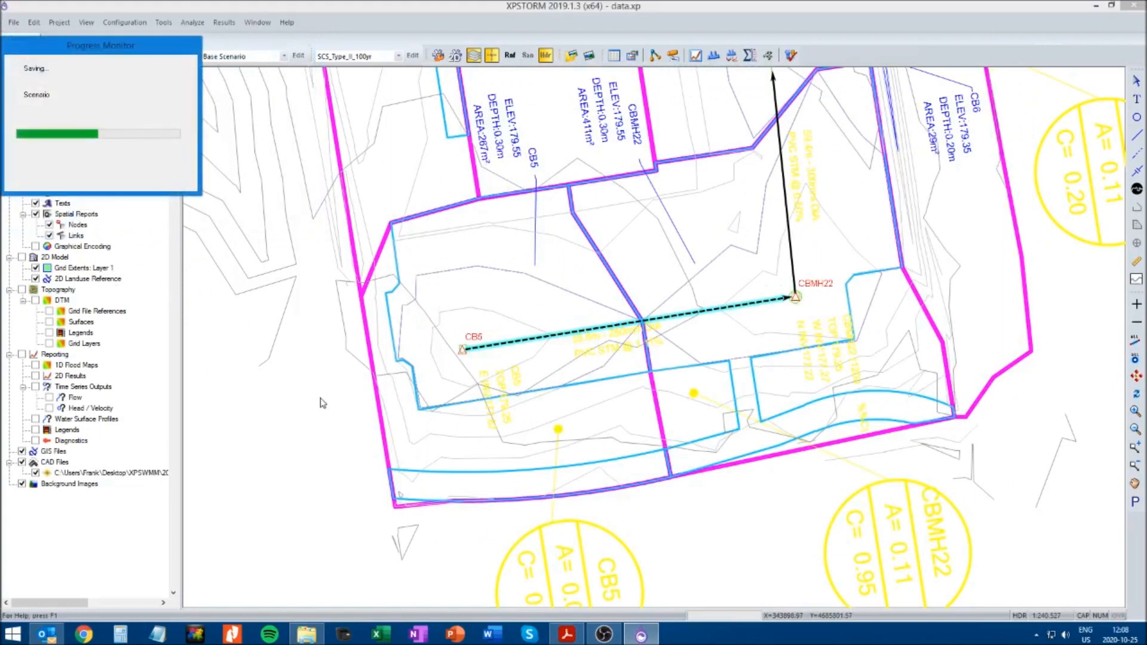
pyautogui.click(766, 529)
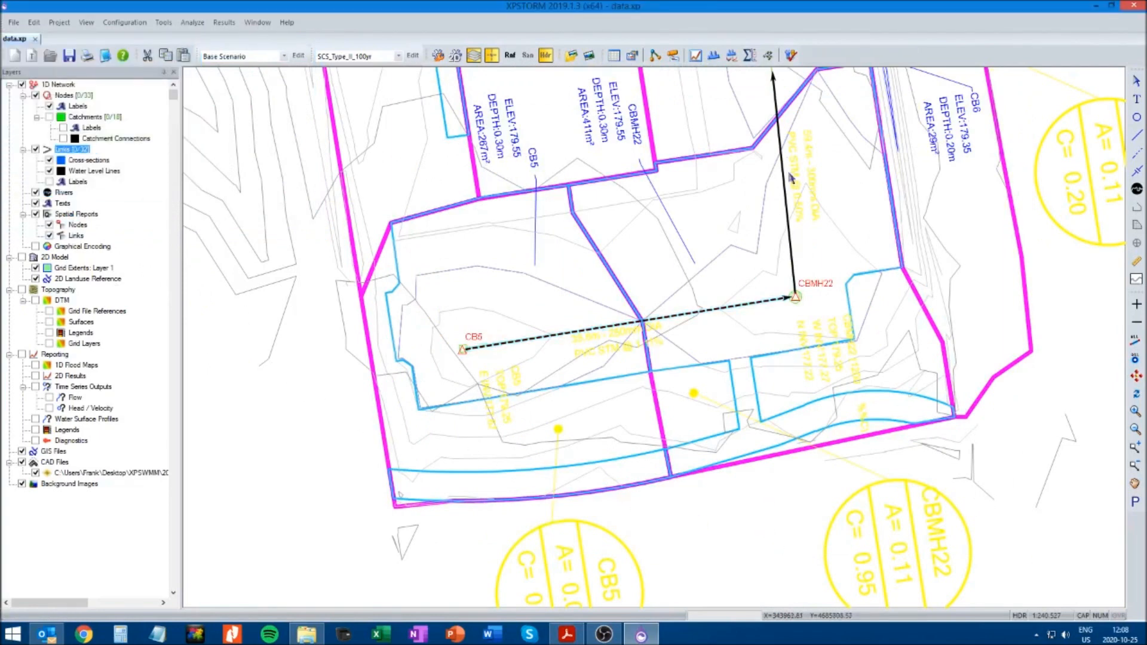
pyautogui.click(790, 55)
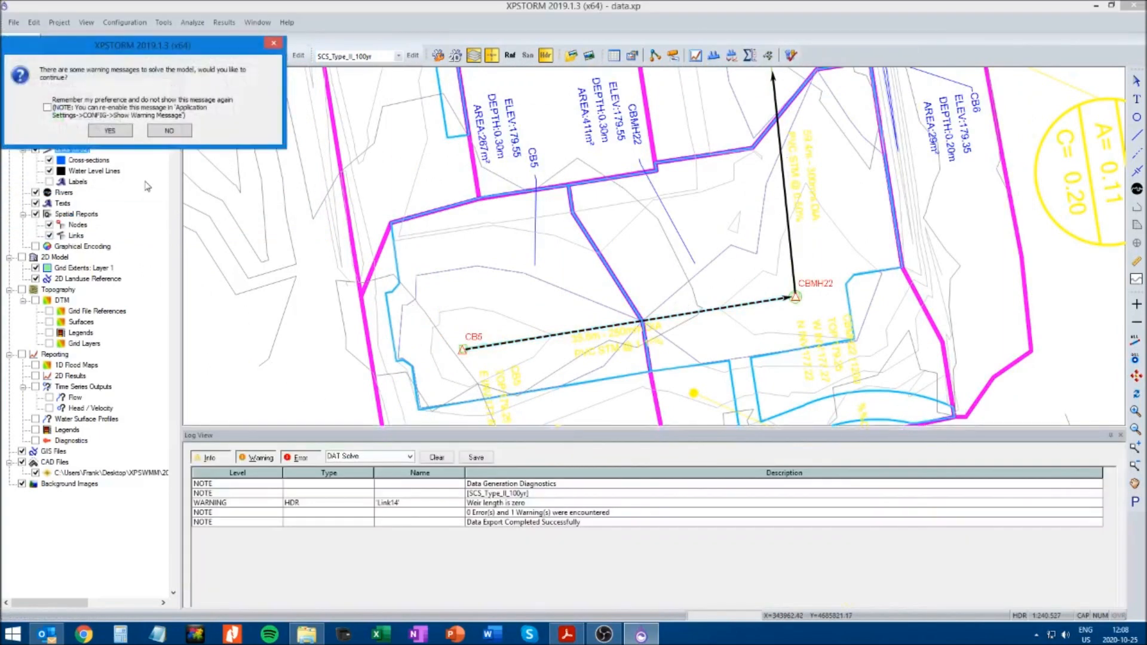
pyautogui.click(169, 131)
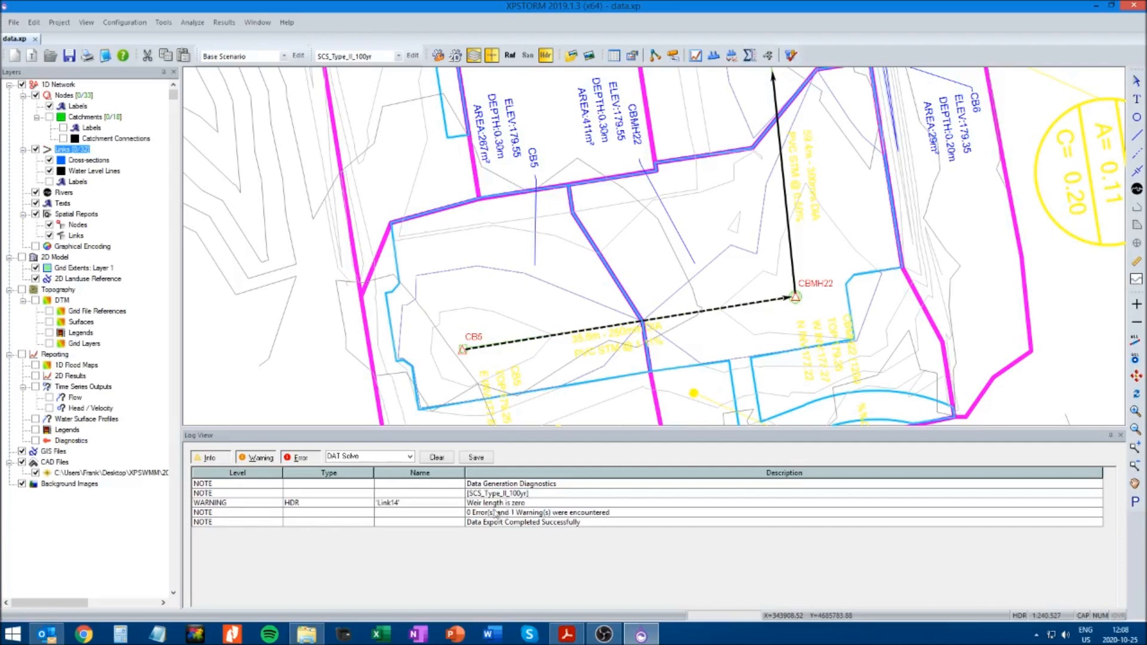
pyautogui.click(1121, 435)
# Enter a weir length for weir 1 of the CB5 to CBMH22 multi link and solve the 100-year model
pyautogui.click(585, 330)
pyautogui.rightClick(584, 330)
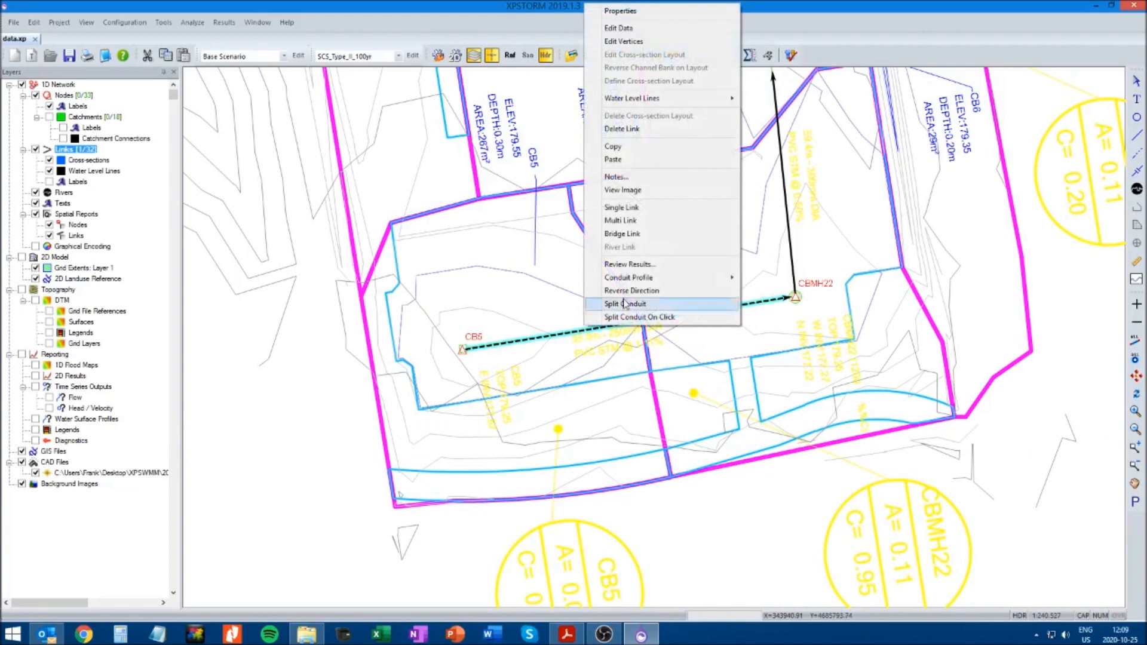
pyautogui.click(619, 27)
pyautogui.click(230, 106)
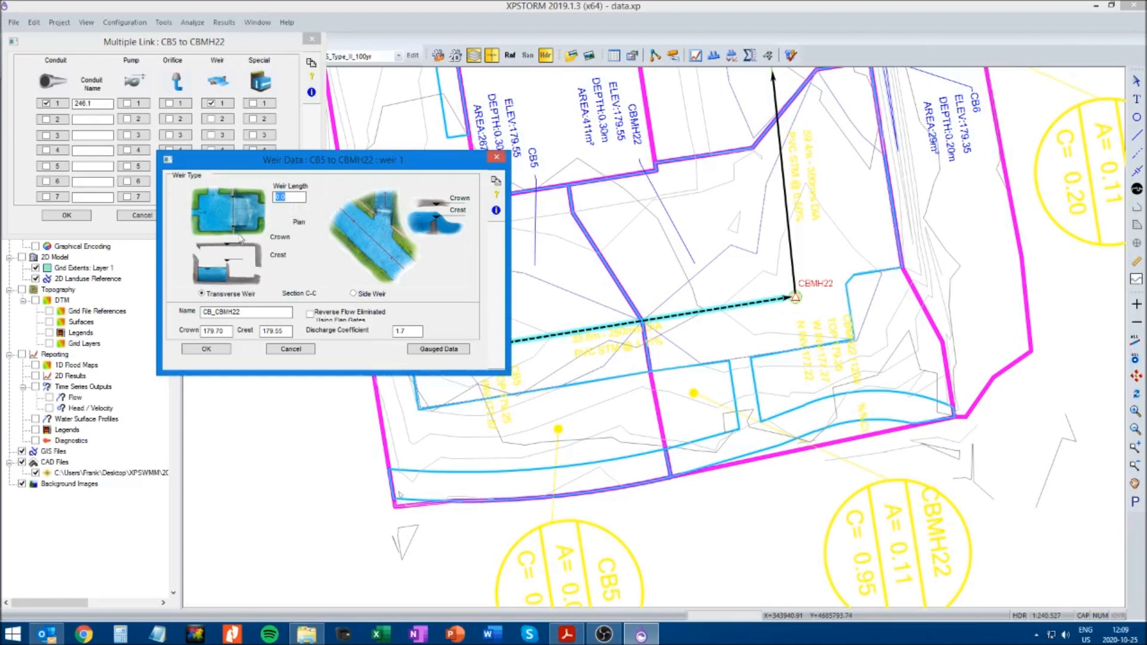
pyautogui.doubleClick(292, 198)
pyautogui.write('10')
pyautogui.click(206, 351)
pyautogui.click(81, 216)
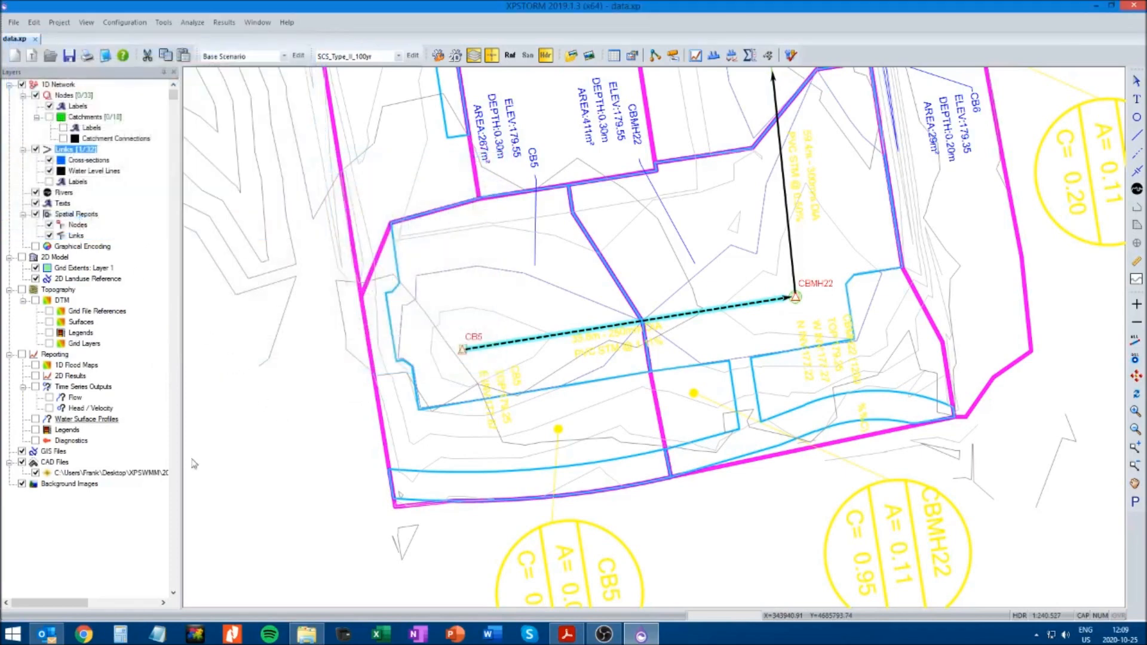
pyautogui.click(792, 54)
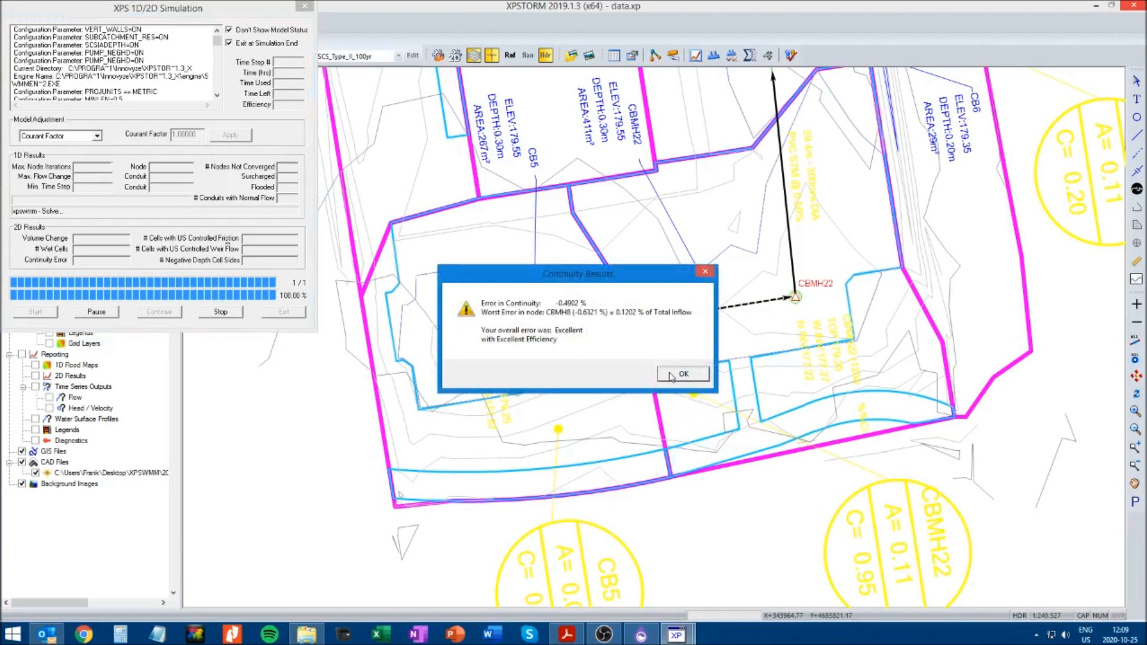
pyautogui.click(672, 376)
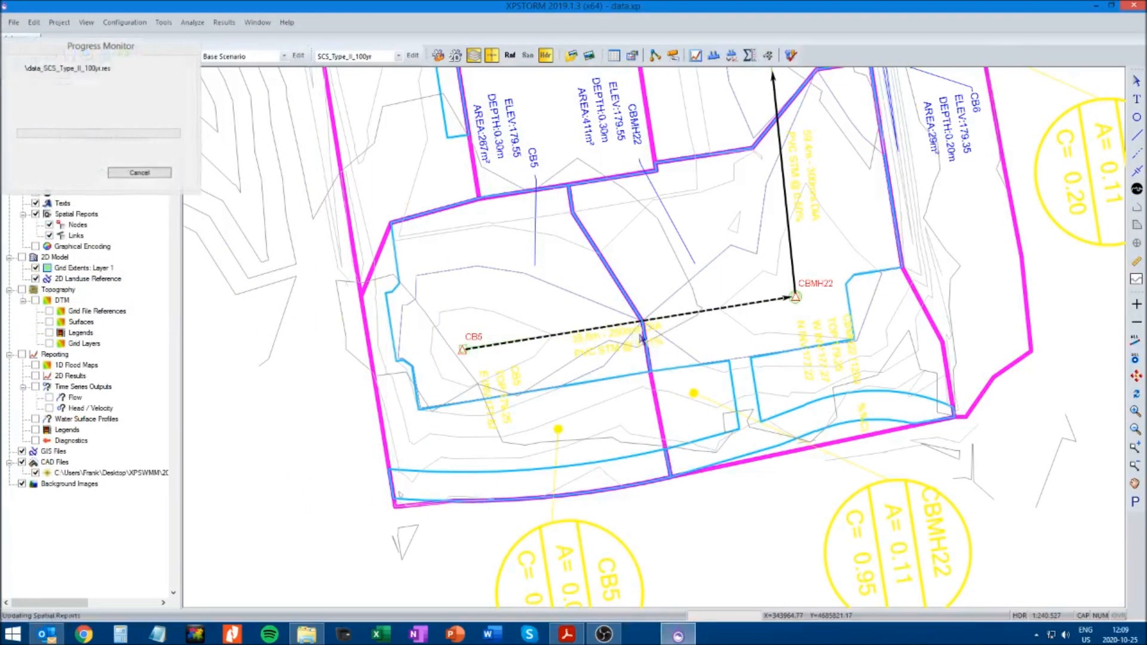
# Review the flow and elevation graph and the dynamic long section of the CB5 to CBMH22 multi link
pyautogui.click(608, 328)
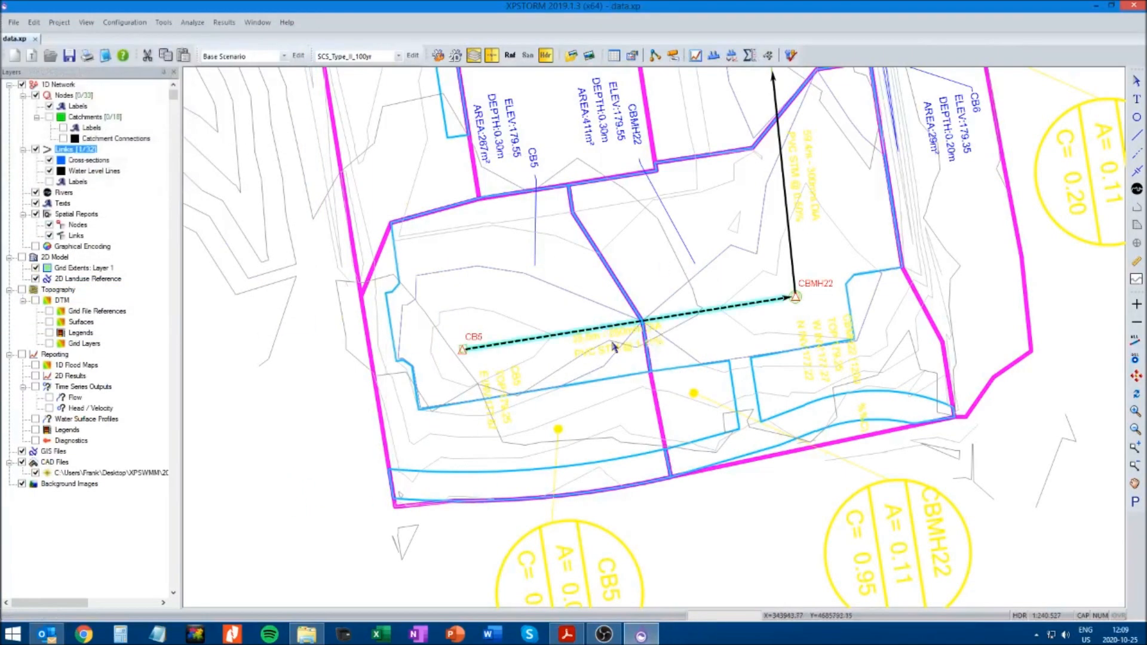
pyautogui.click(713, 57)
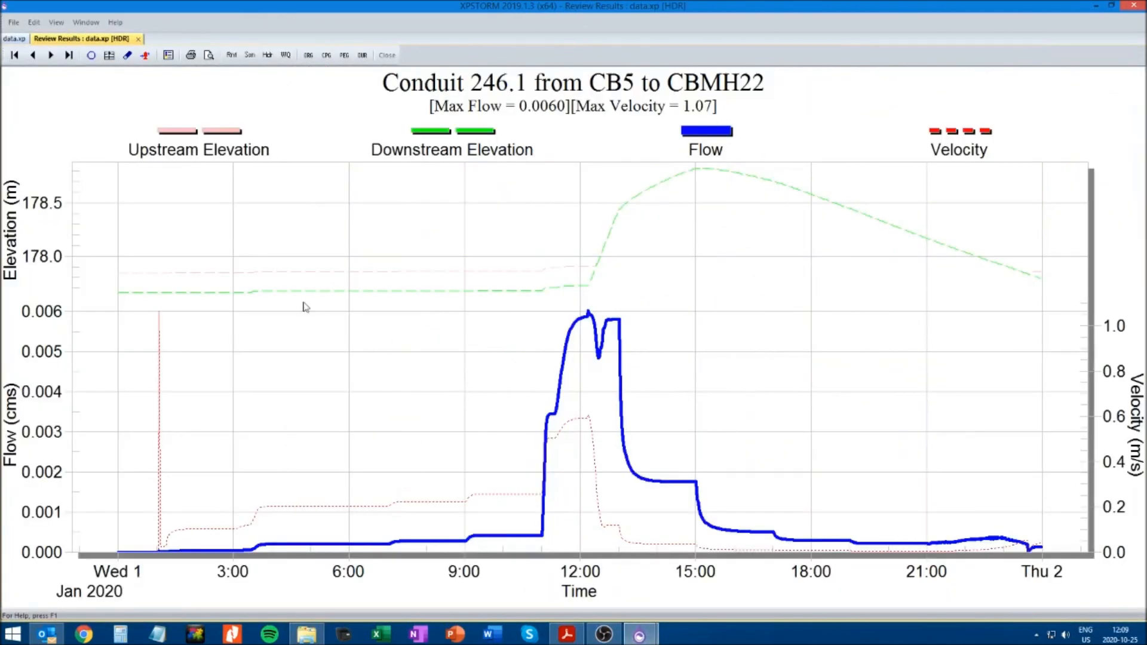
pyautogui.click(138, 38)
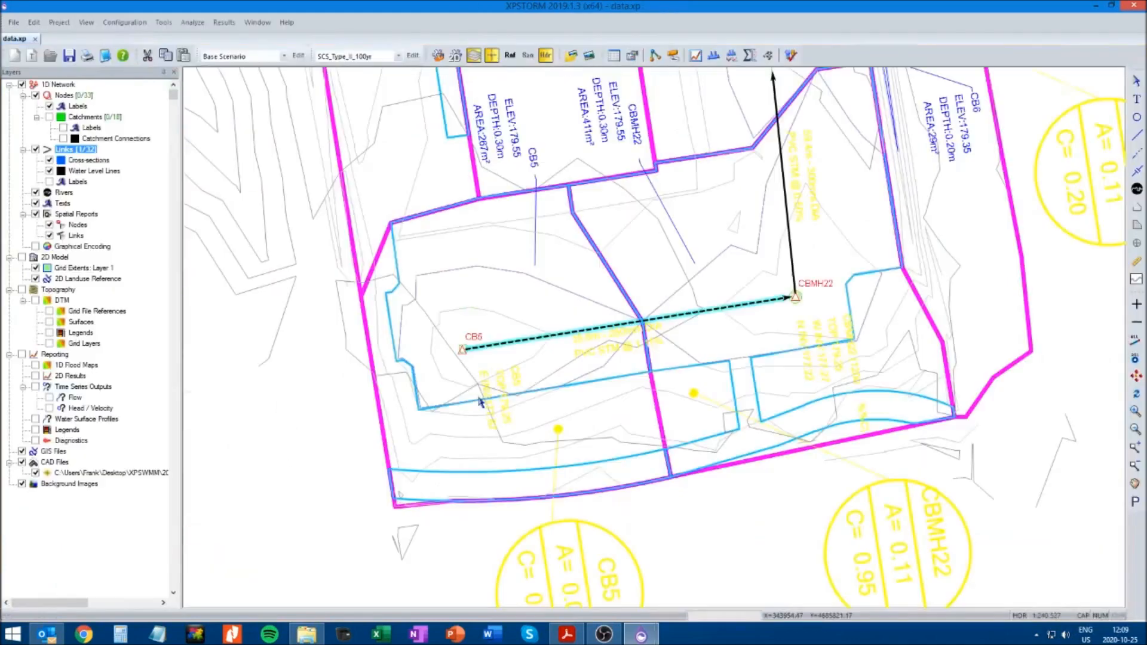
pyautogui.click(277, 514)
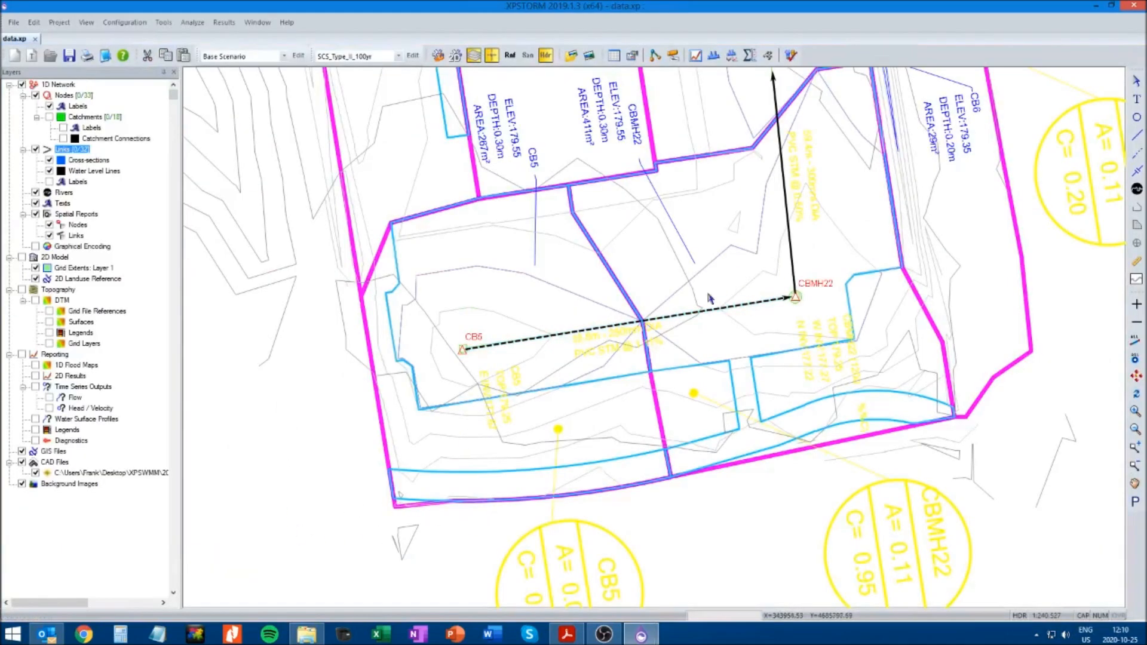
pyautogui.click(651, 320)
pyautogui.click(715, 55)
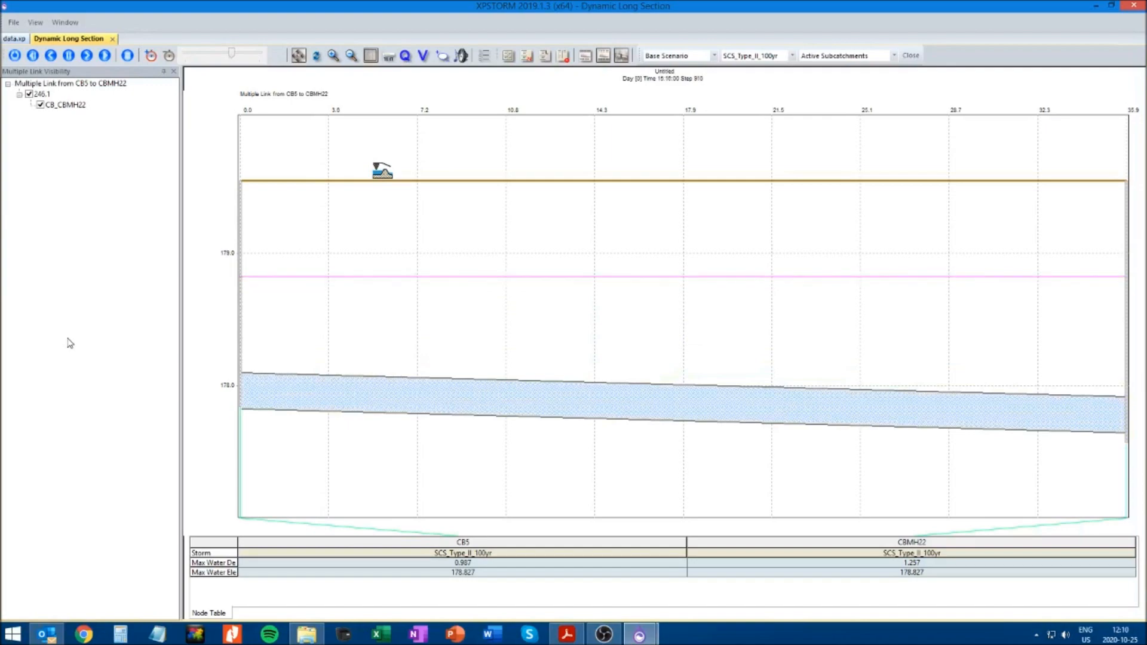
pyautogui.click(112, 38)
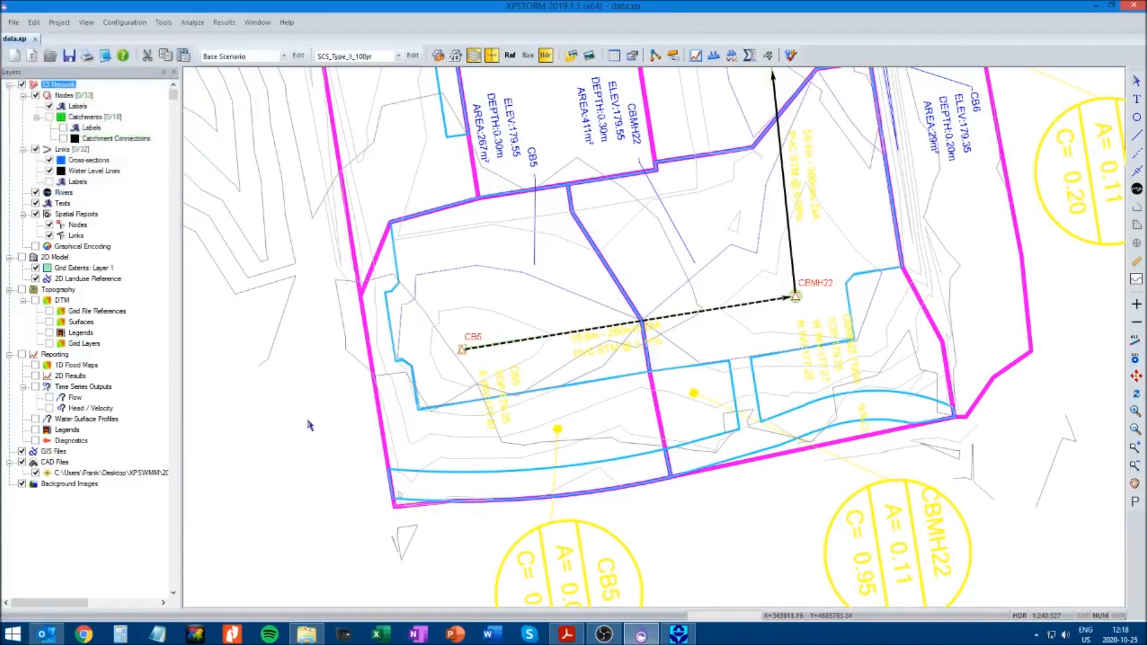
# Set the length of weir CB_CBMH22 in the CB5 to CBMH22 multi link to 10 m and accept the link data
pyautogui.click(613, 332)
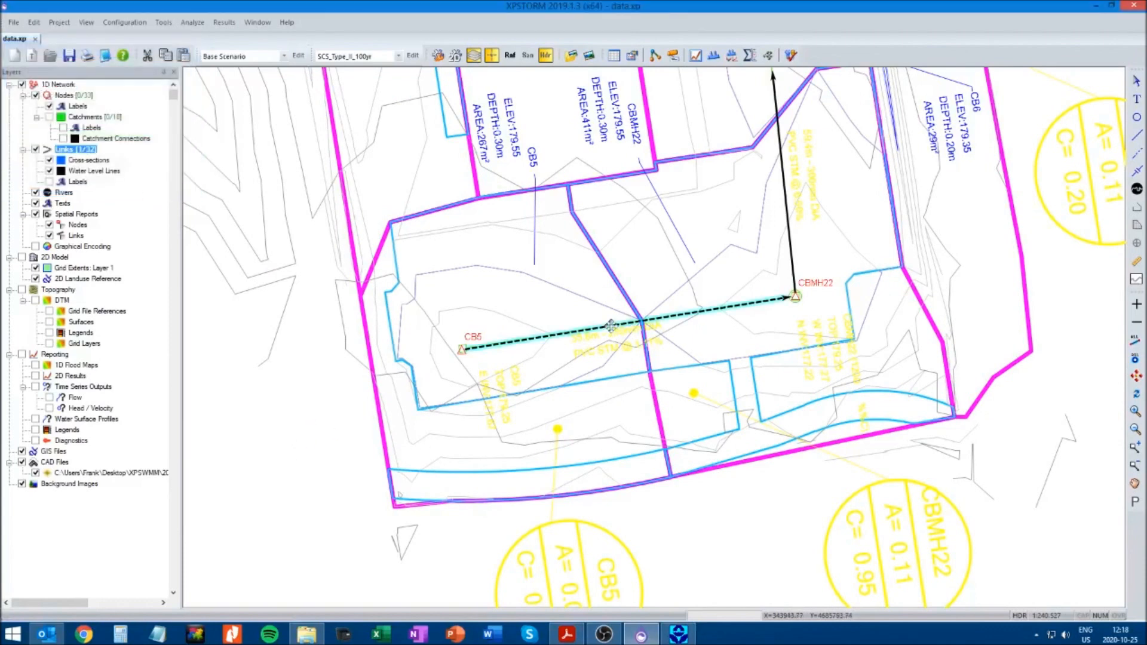
pyautogui.rightClick(613, 332)
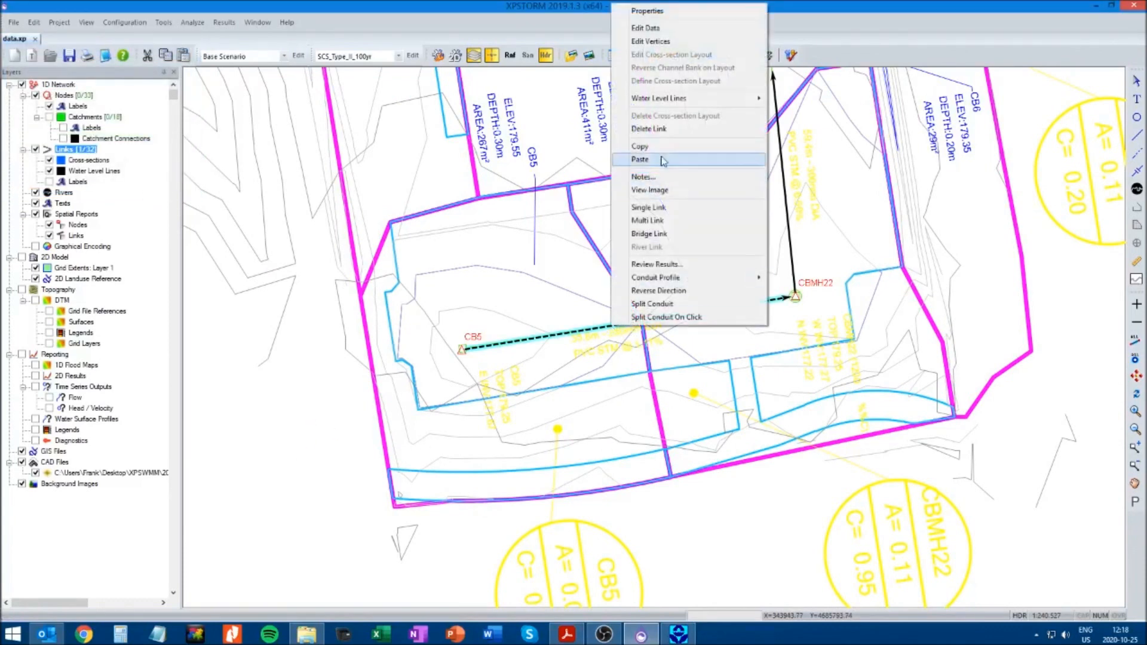
pyautogui.click(646, 28)
pyautogui.click(229, 106)
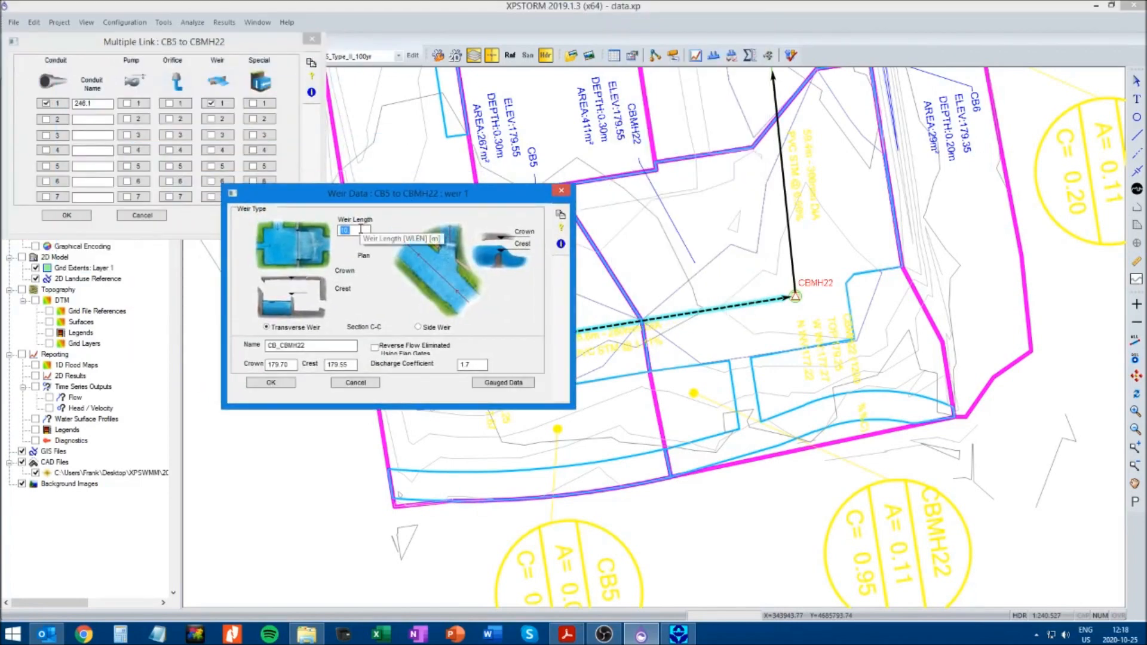
pyautogui.moveTo(357, 191); pyautogui.dragTo(226, 286)
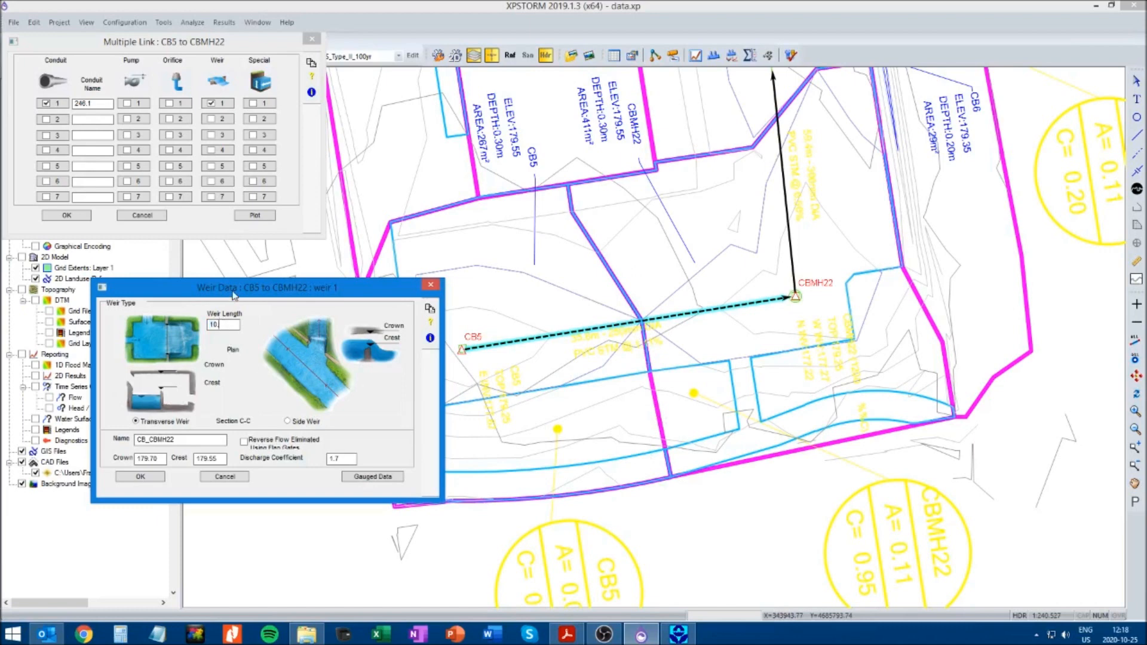
pyautogui.moveTo(234, 295); pyautogui.dragTo(247, 278)
pyautogui.write('.')
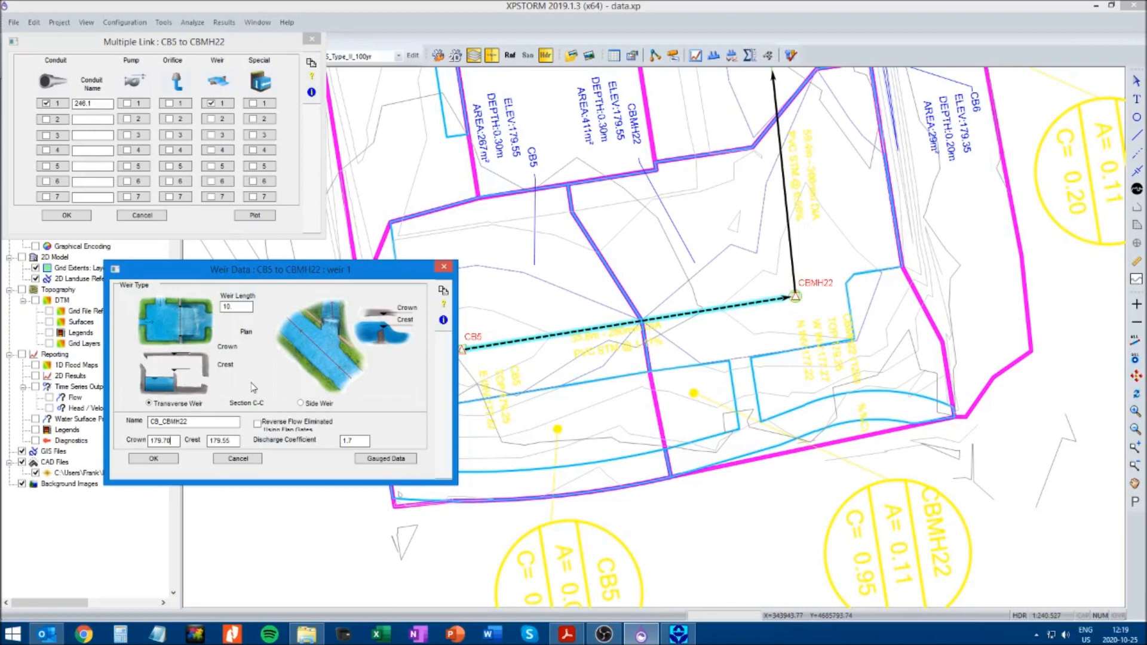
pyautogui.click(167, 459)
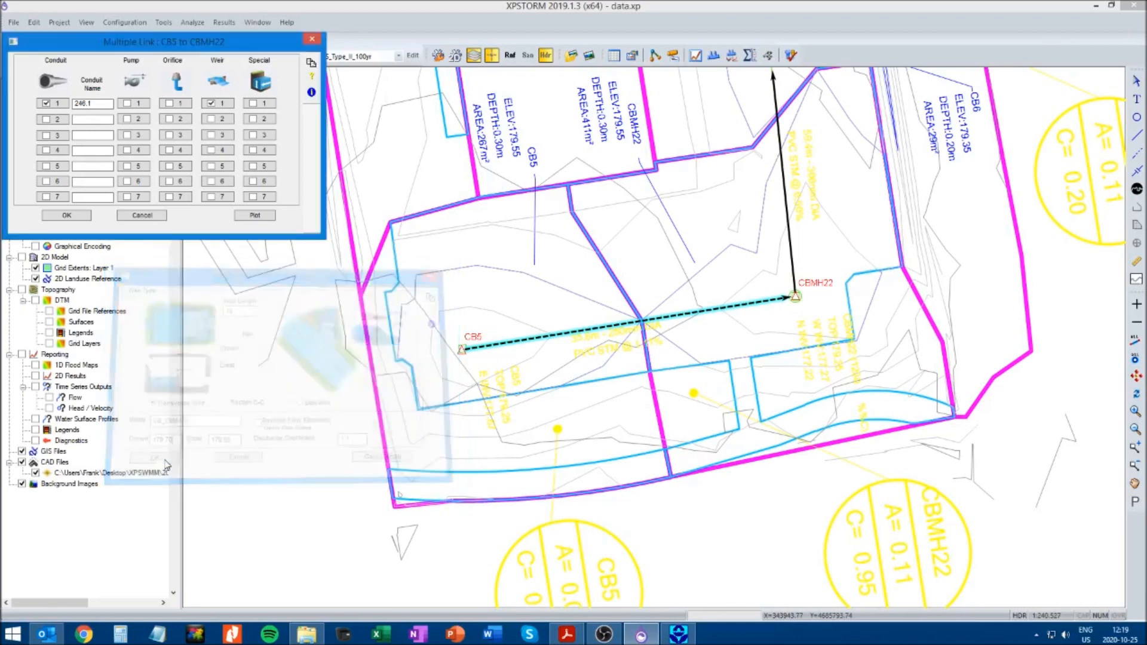
pyautogui.click(65, 215)
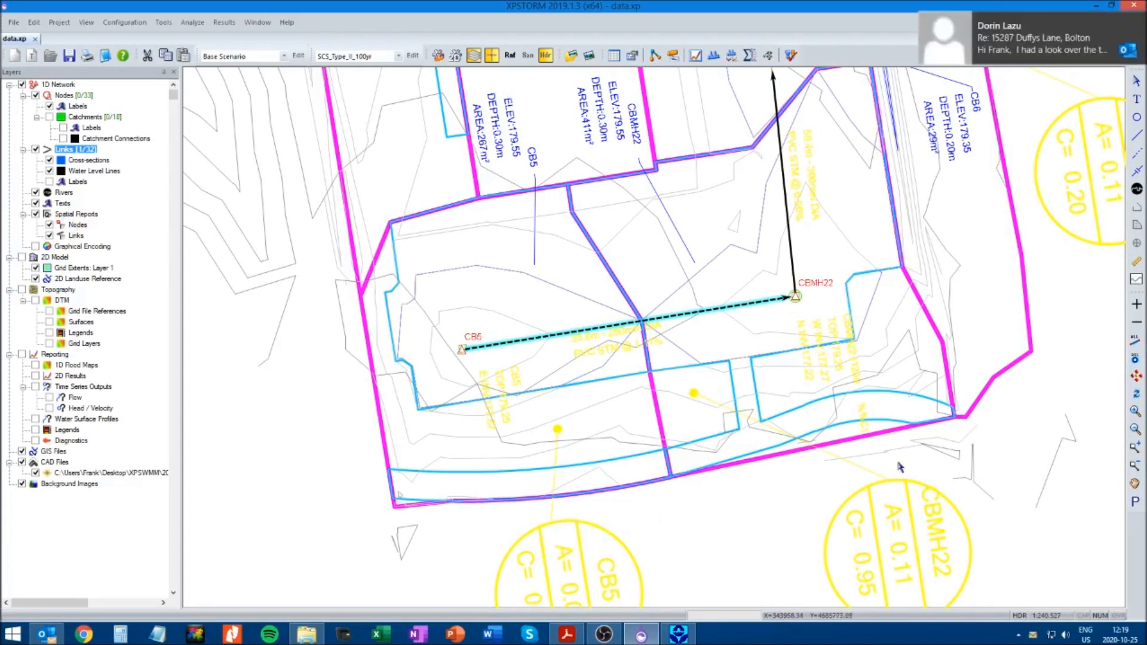
# Draw a new multi link from CBMH22 to CB4 beside the existing conduit to BLIND_CONN_4
pyautogui.click(1140, 23)
pyautogui.click(1136, 483)
pyautogui.moveTo(1036, 140); pyautogui.dragTo(942, 297)
pyautogui.moveTo(952, 251); pyautogui.dragTo(852, 273)
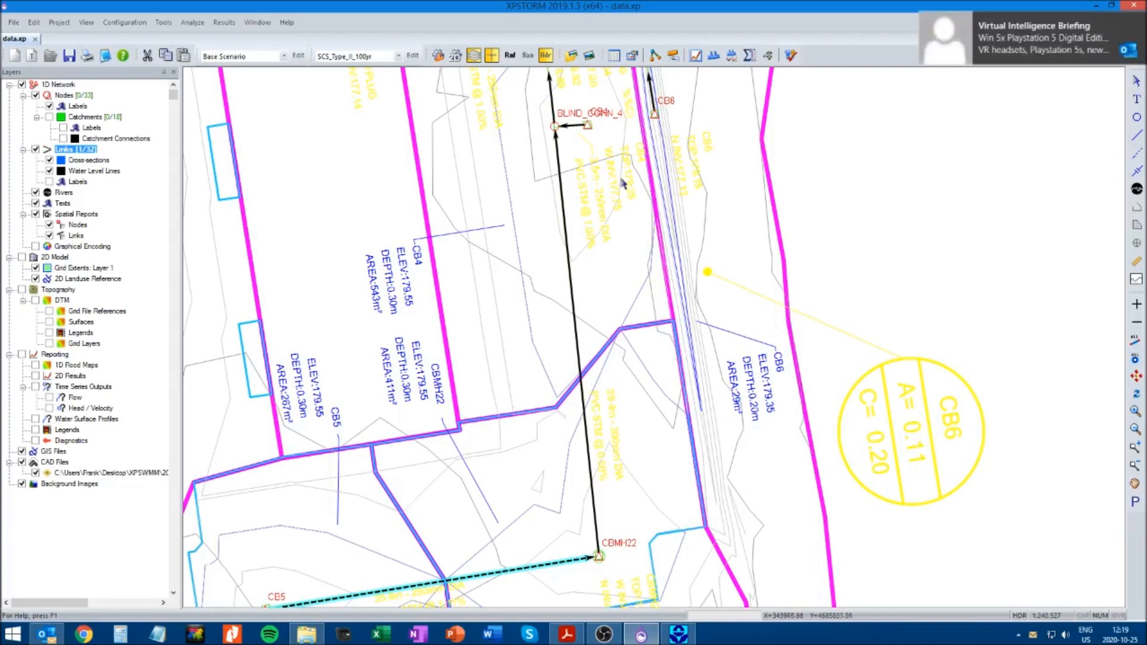
pyautogui.click(1139, 21)
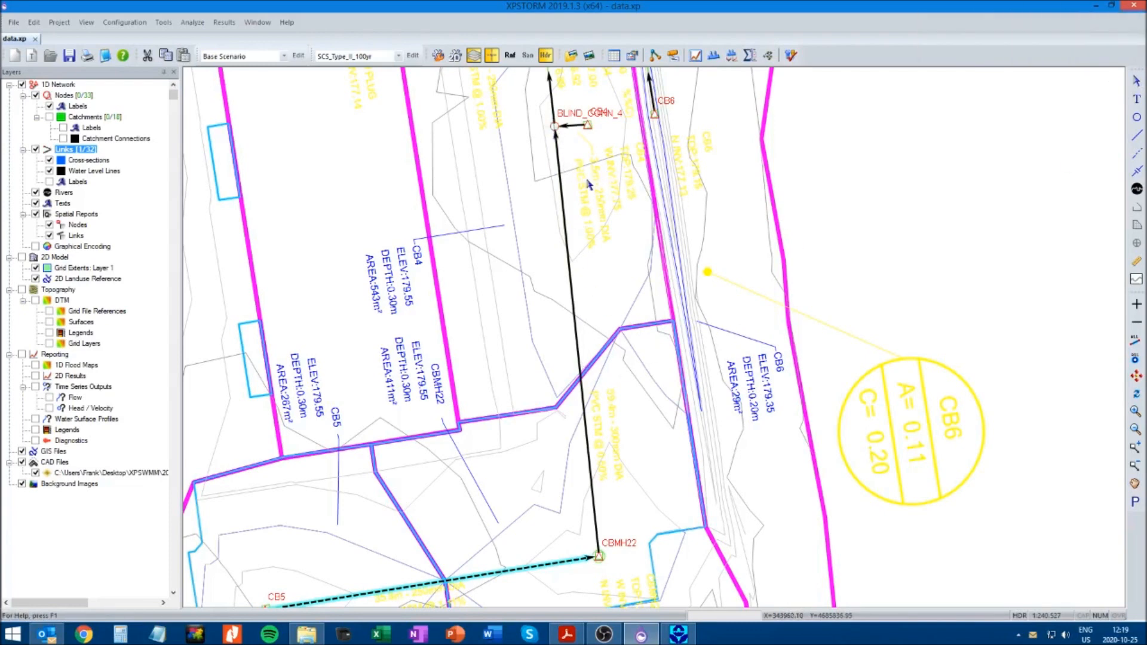
pyautogui.click(808, 356)
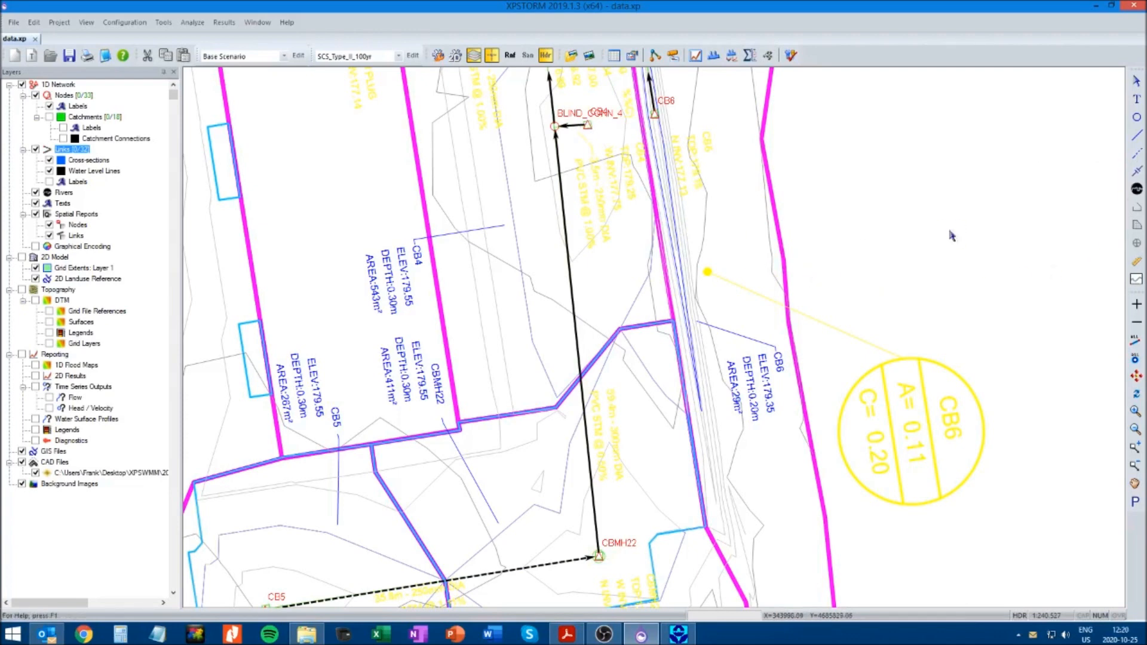
pyautogui.click(1138, 153)
pyautogui.moveTo(600, 556); pyautogui.dragTo(587, 125)
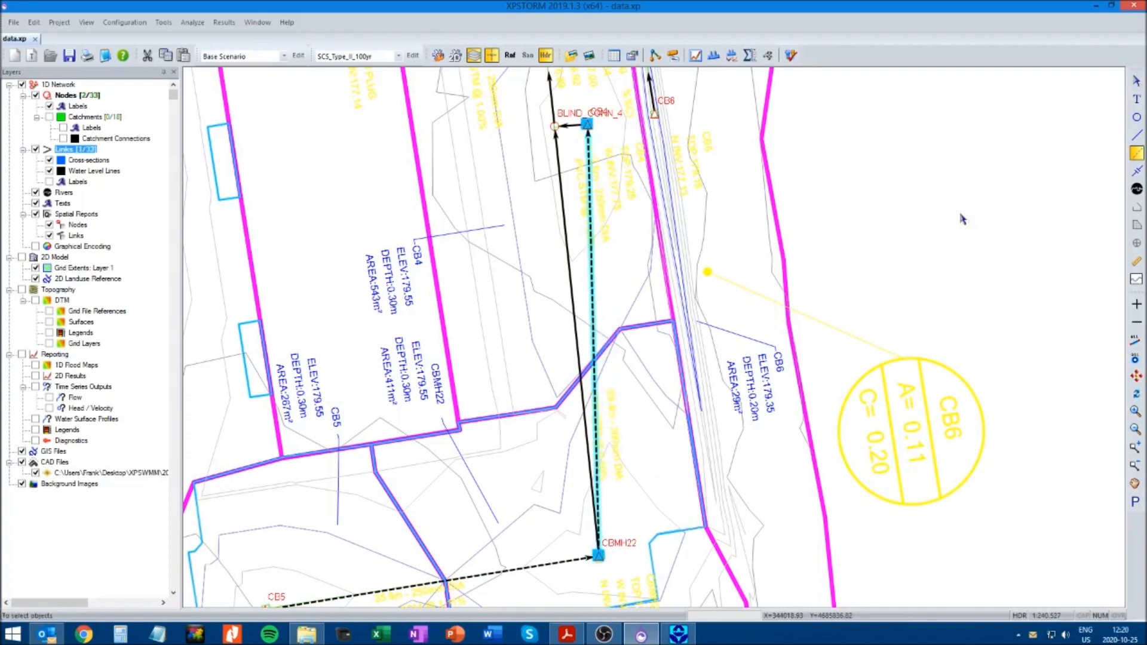
# Add weir 1 to the CBMH22 to CB4 multi link, named CBMH22_CB4, with crown 179.70 and crest 179.55
pyautogui.rightClick(593, 320)
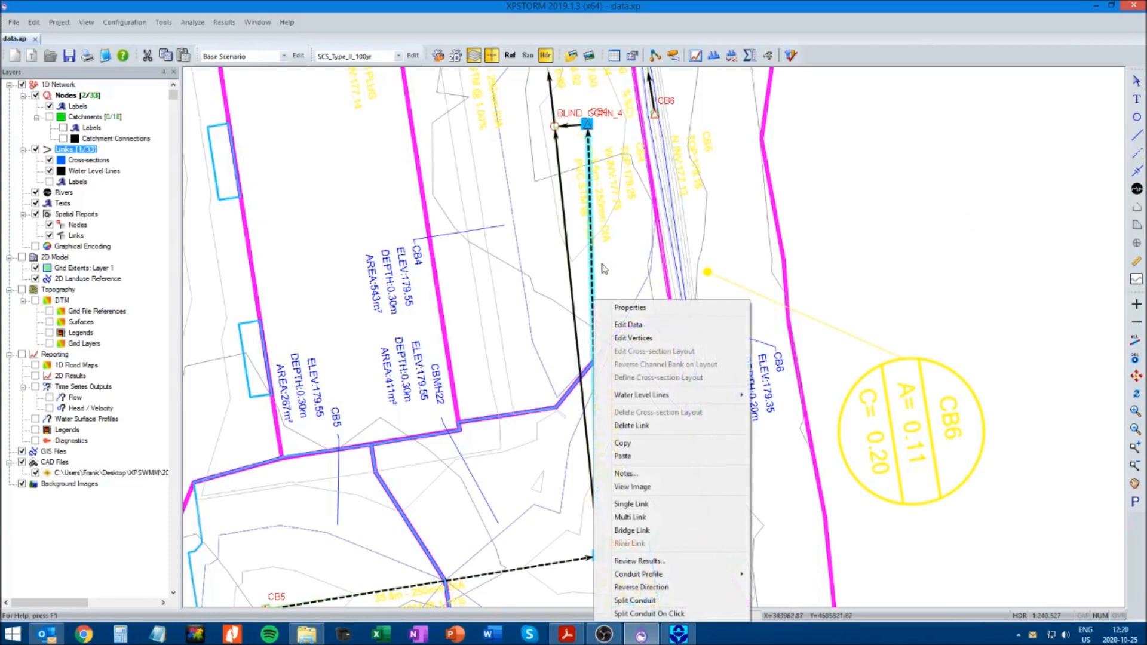
pyautogui.click(625, 325)
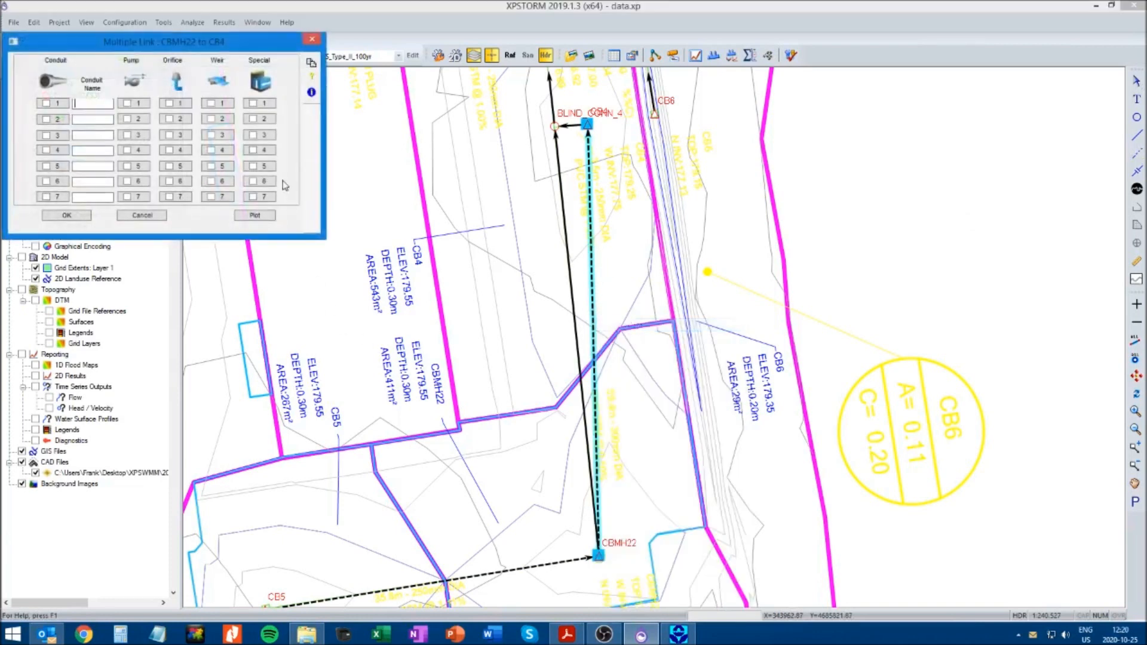
pyautogui.click(220, 105)
pyautogui.moveTo(177, 44); pyautogui.dragTo(346, 128)
pyautogui.click(243, 277)
pyautogui.write('CBMH22_CB4')
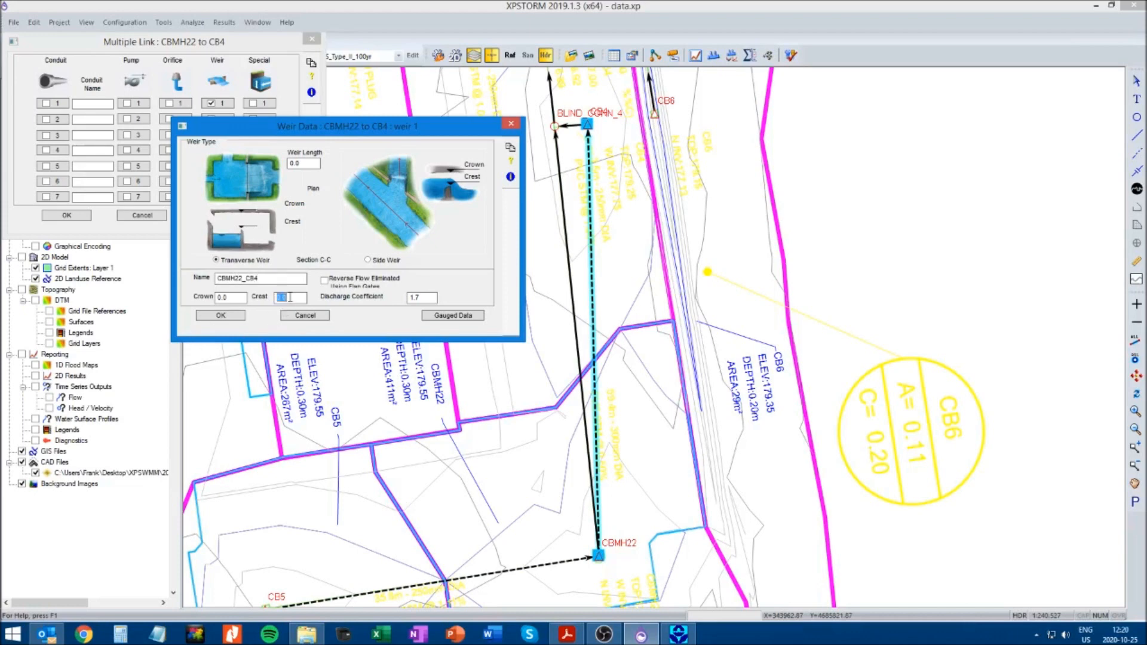
pyautogui.write('179.55')
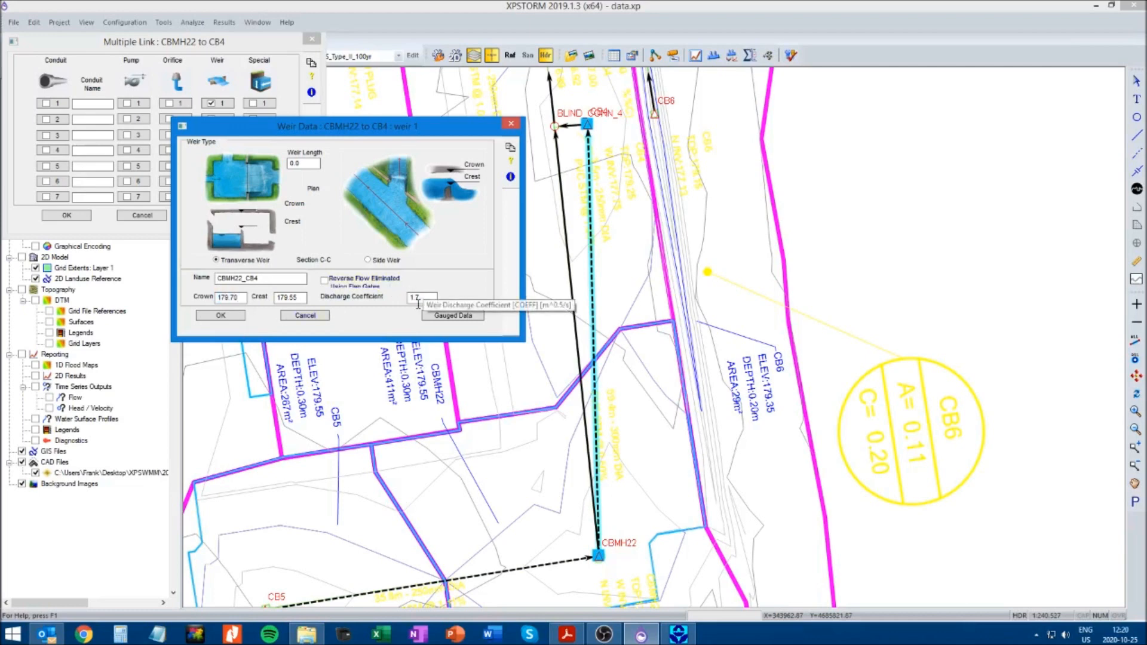
# Set the length of weir CBMH22_CB4 to 10 m and accept the weir and link data
pyautogui.doubleClick(306, 160)
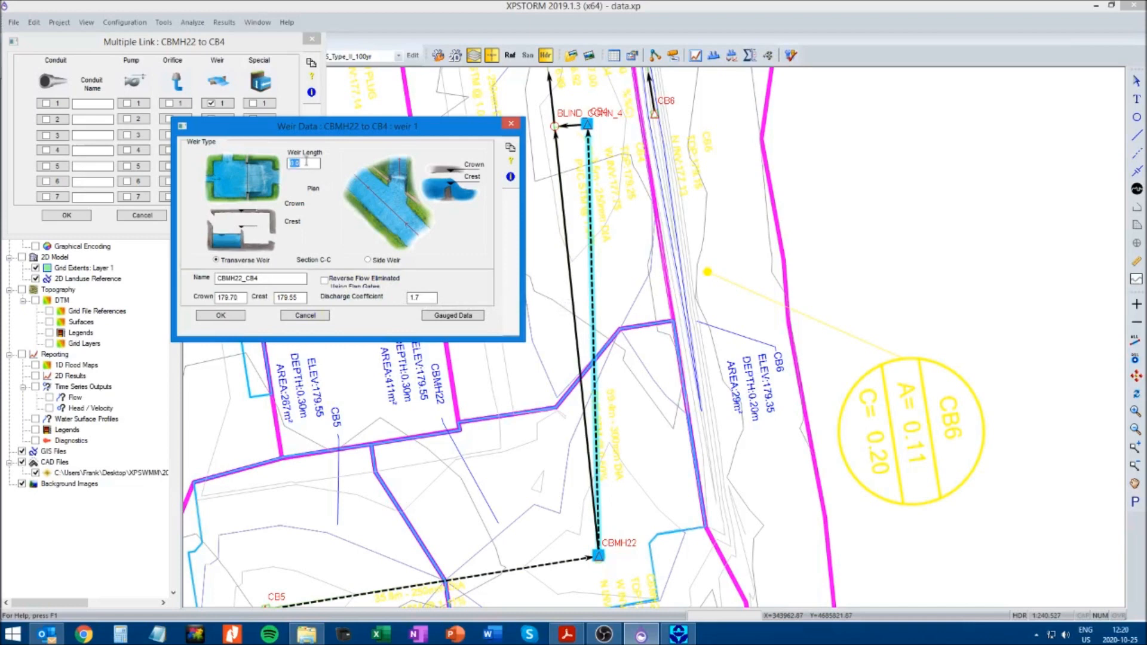
pyautogui.write('10')
pyautogui.click(236, 315)
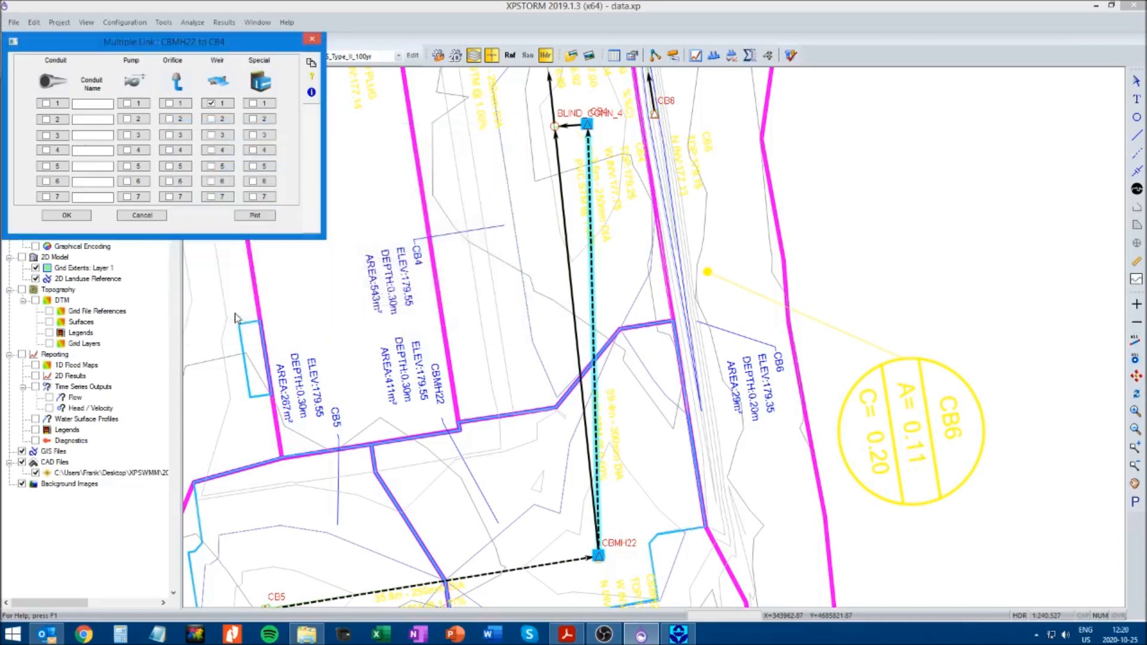
pyautogui.click(68, 216)
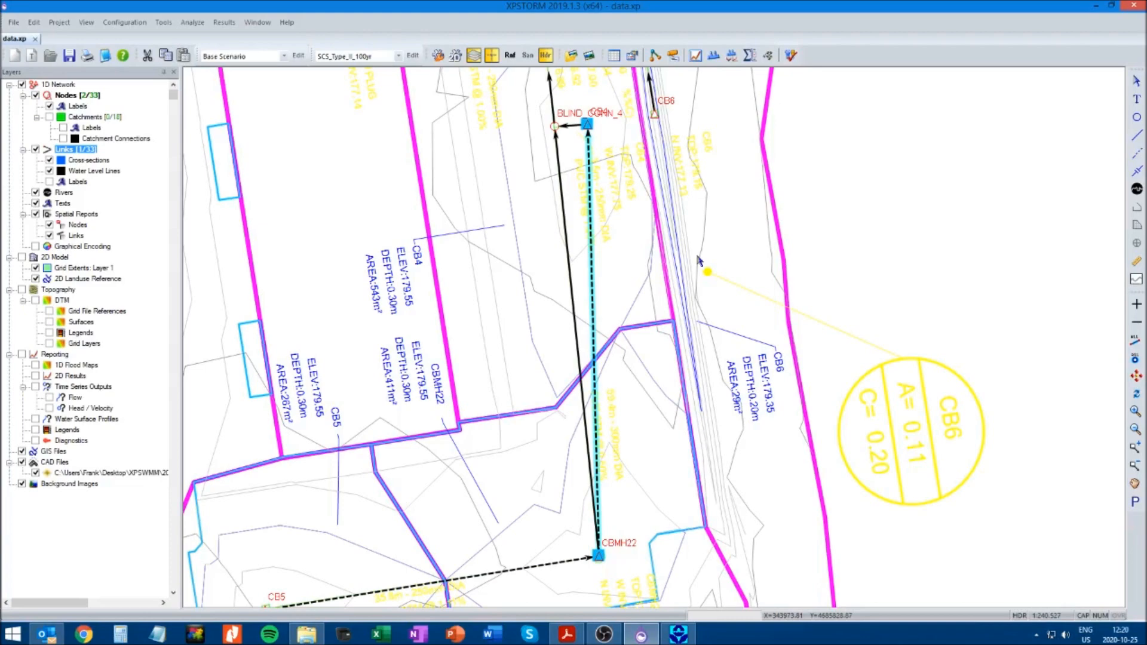
# Draw a new multi link from CB4 to CB3 alongside the conduits through MH21
pyautogui.click(1134, 484)
pyautogui.moveTo(941, 212); pyautogui.dragTo(946, 405)
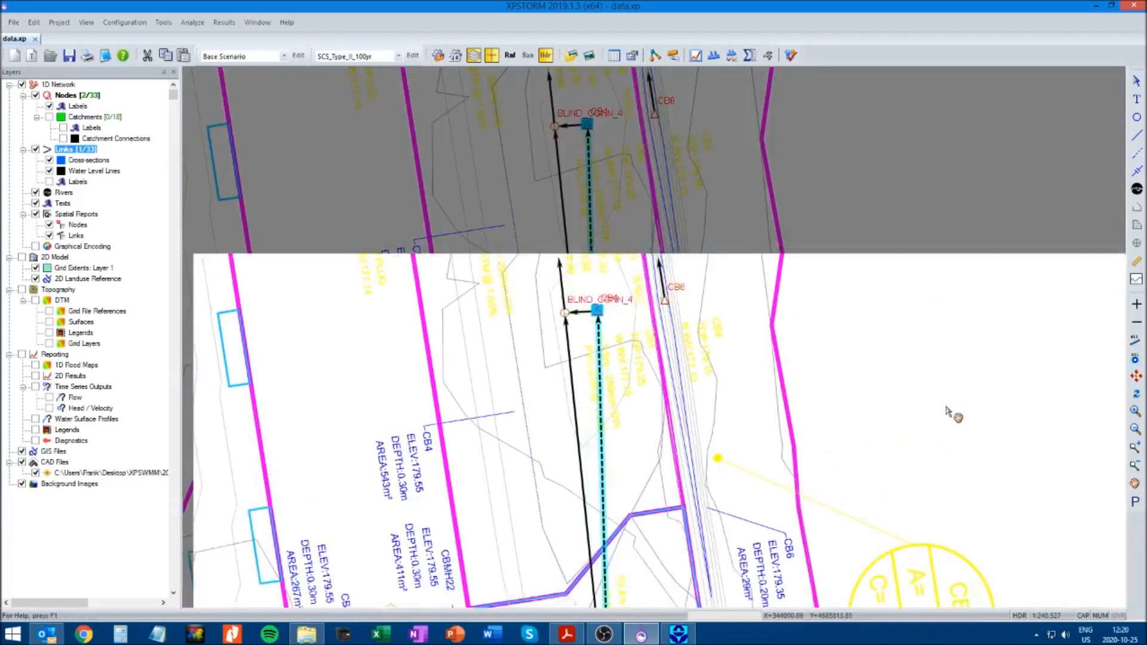
pyautogui.moveTo(930, 290); pyautogui.dragTo(927, 409)
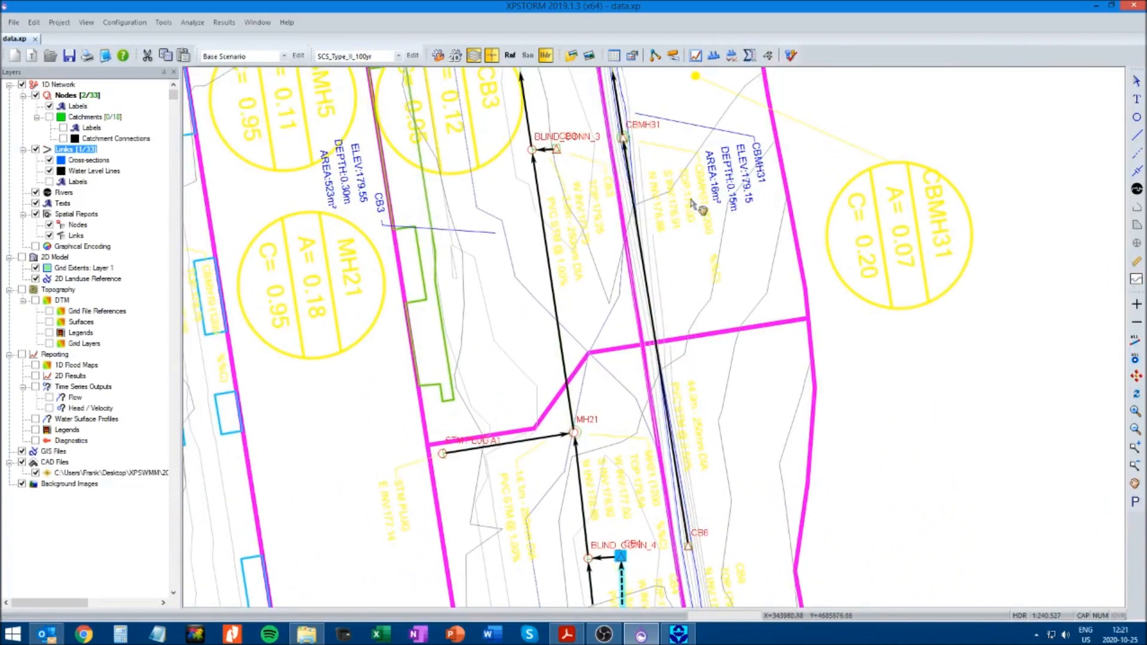
pyautogui.click(1137, 448)
pyautogui.moveTo(503, 122); pyautogui.dragTo(616, 188)
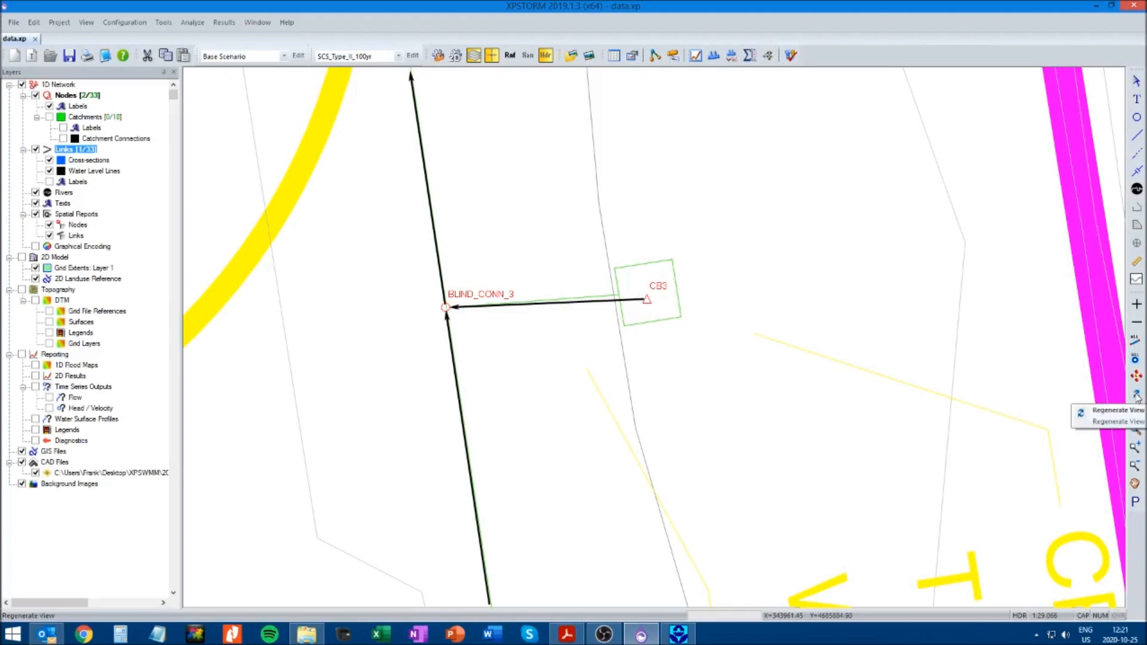
pyautogui.click(1137, 504)
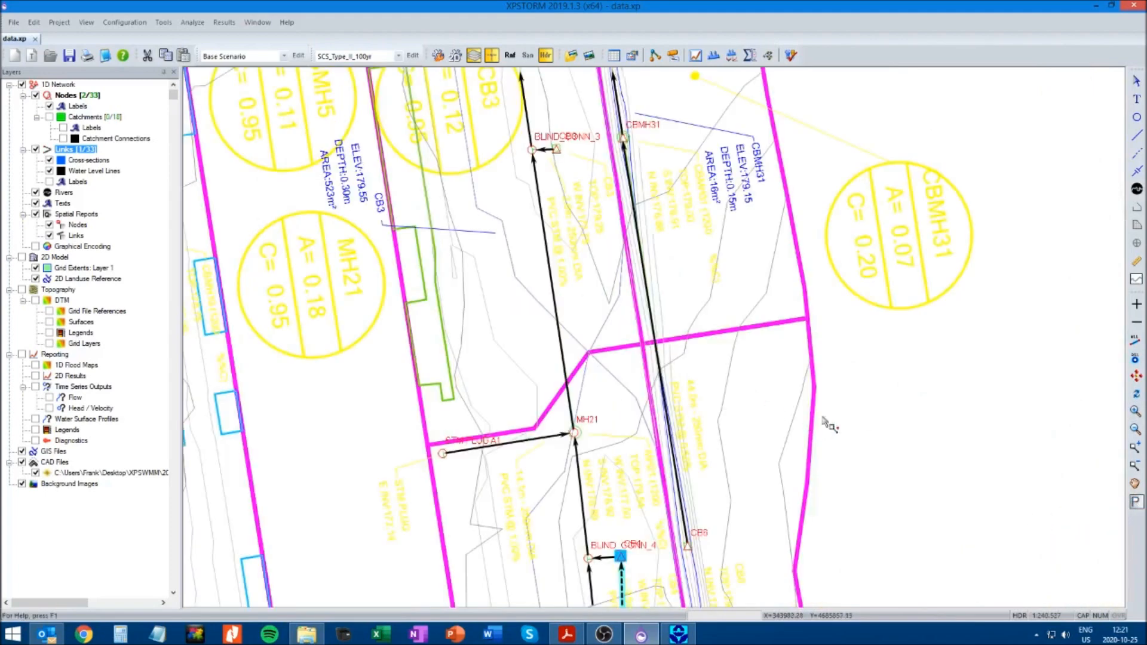
pyautogui.click(1020, 179)
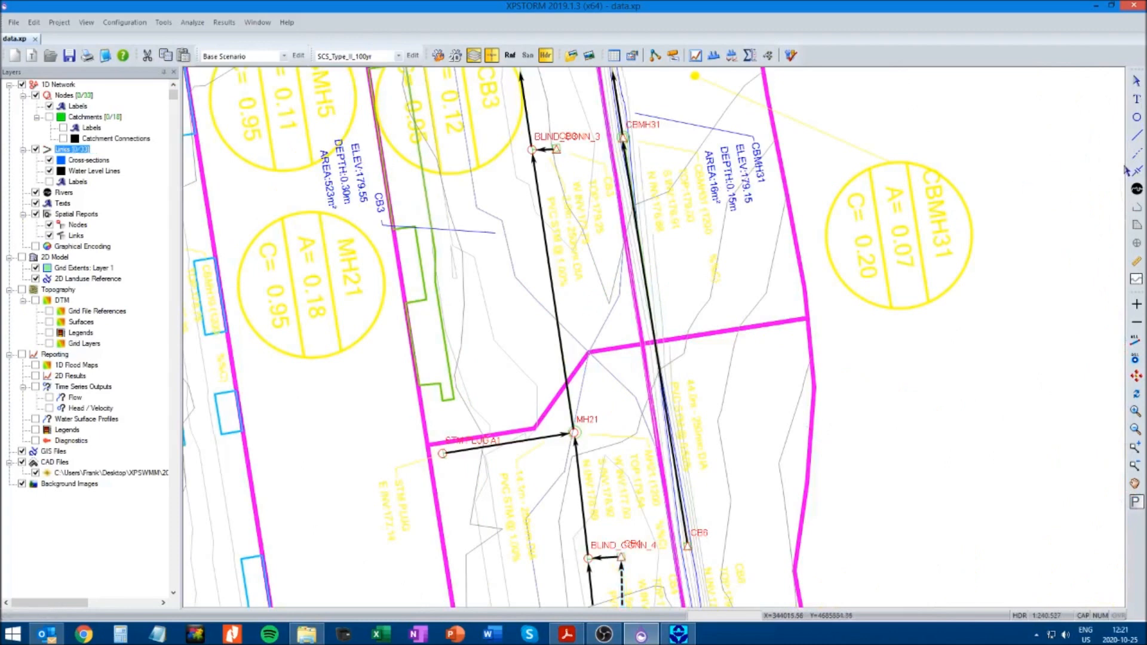
pyautogui.click(1137, 157)
pyautogui.moveTo(622, 557); pyautogui.dragTo(557, 148)
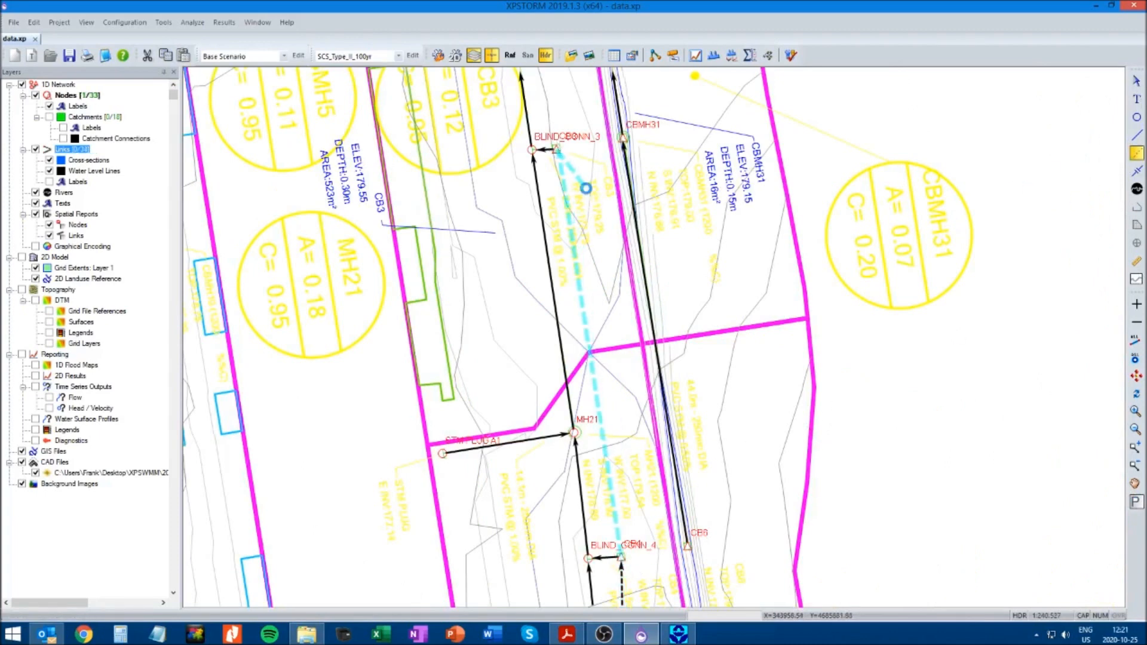
# Add weir 1 to the CB4 to CB3 multi link, fill in its weir data and accept the link
pyautogui.rightClick(581, 329)
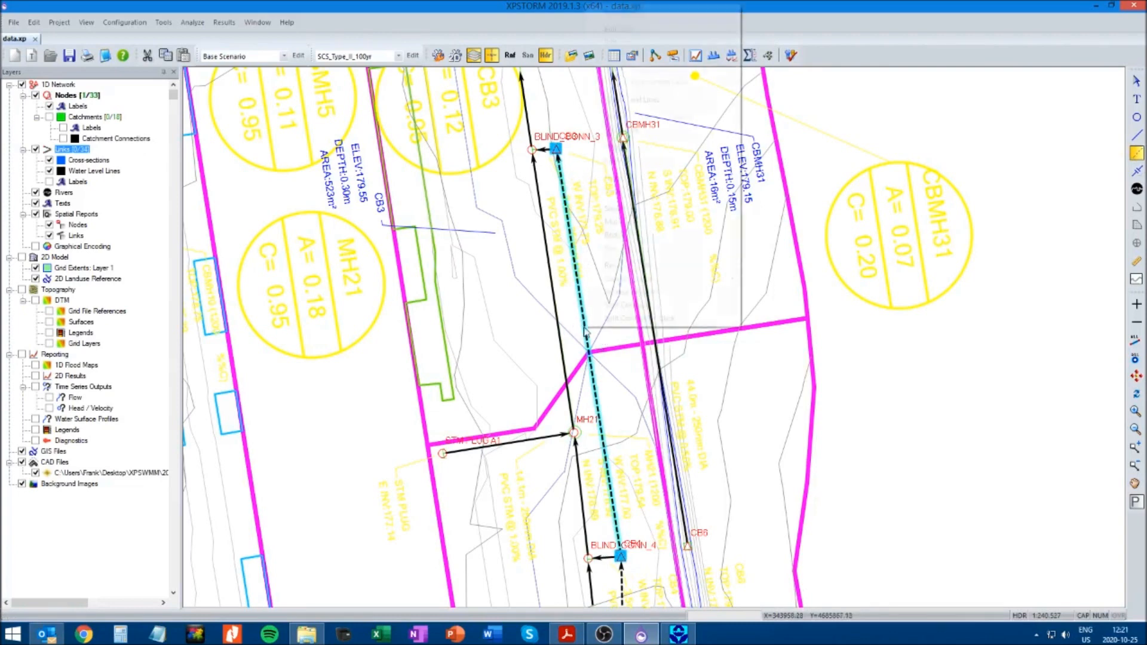
pyautogui.click(604, 29)
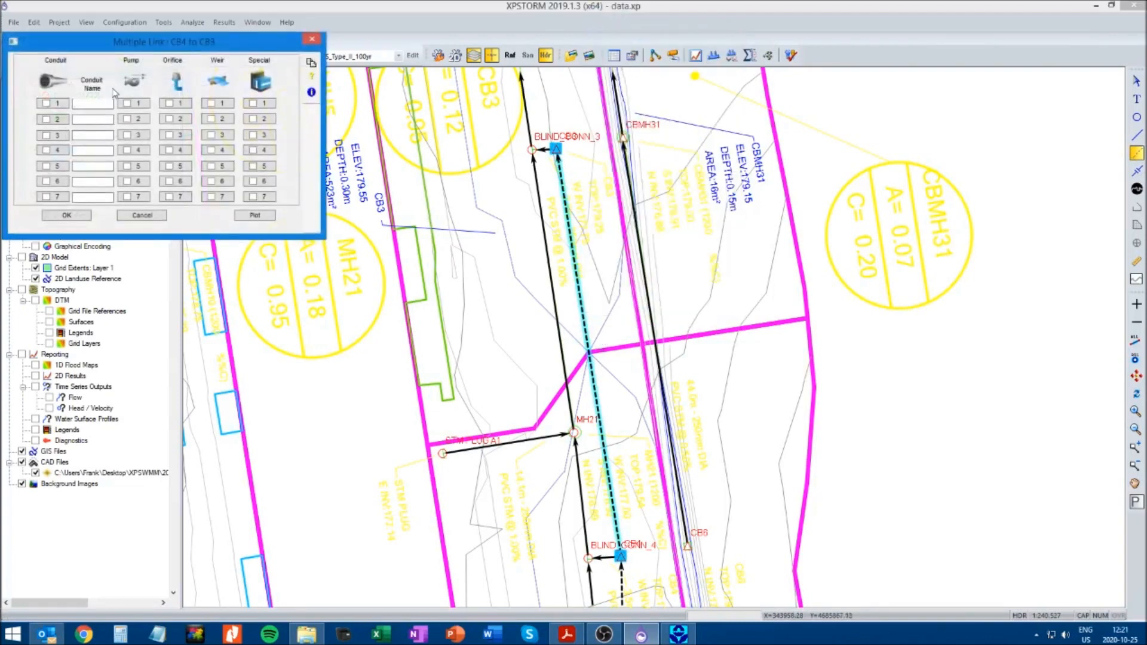
pyautogui.click(220, 104)
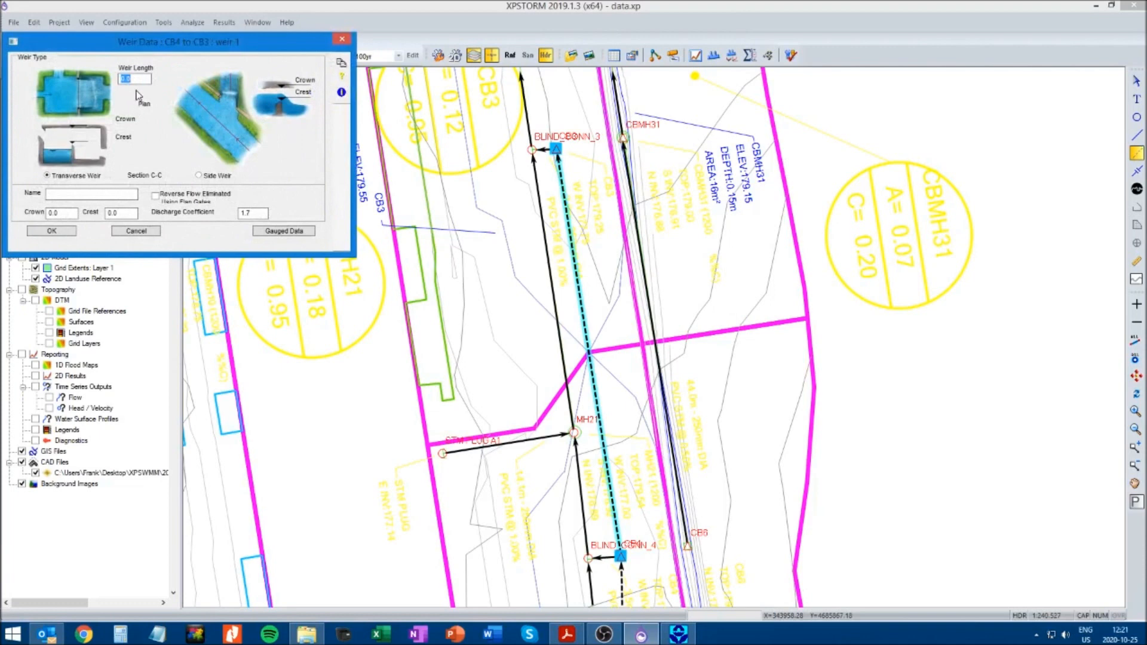
pyautogui.doubleClick(142, 77)
pyautogui.click(66, 232)
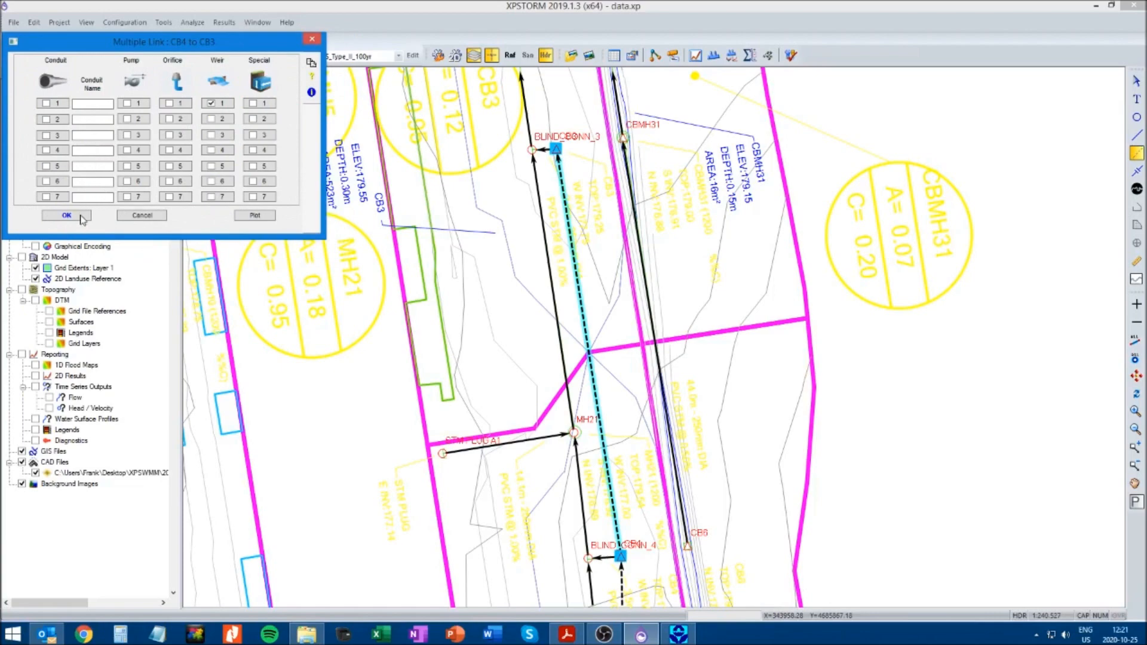
pyautogui.click(81, 217)
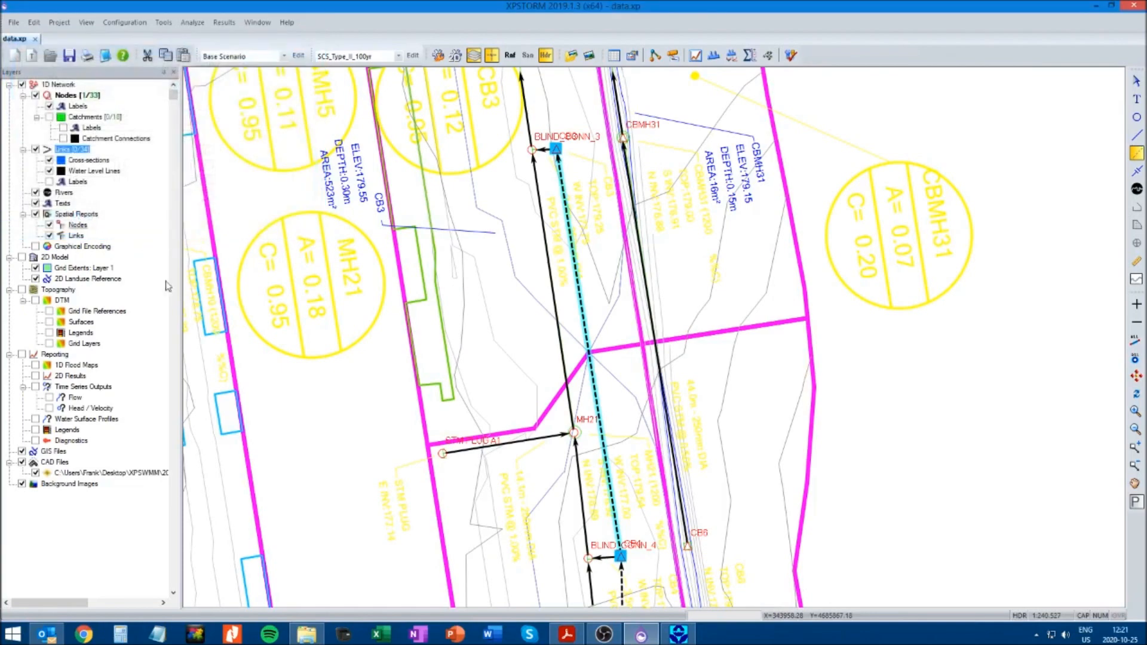
pyautogui.click(339, 431)
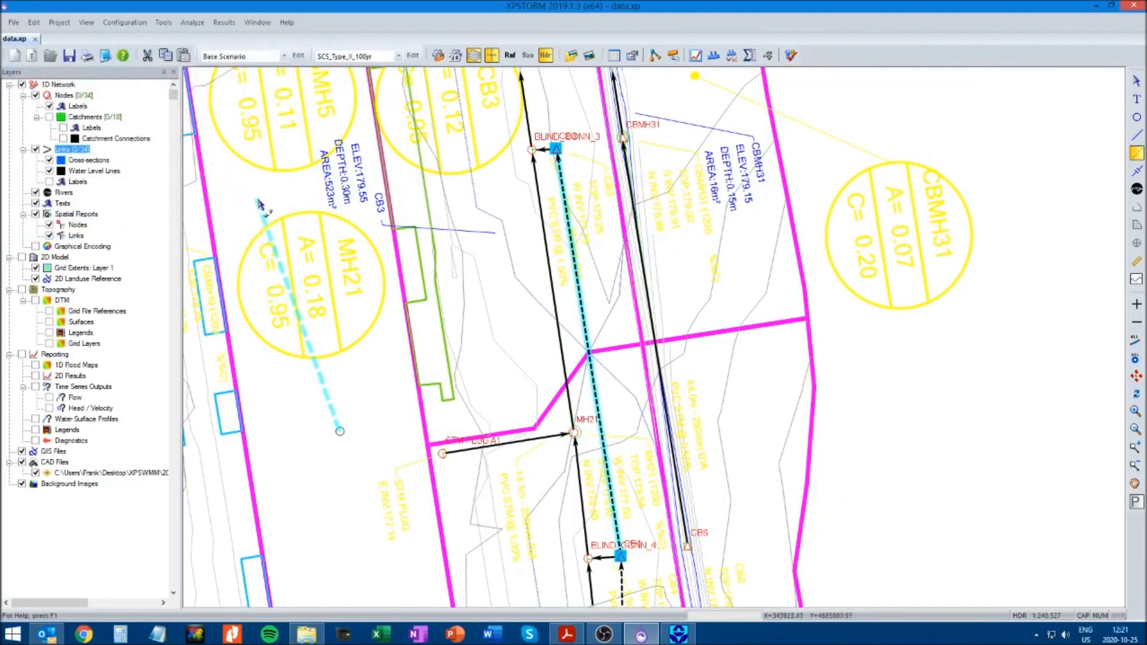
pyautogui.click(1137, 83)
pyautogui.rightClick(339, 430)
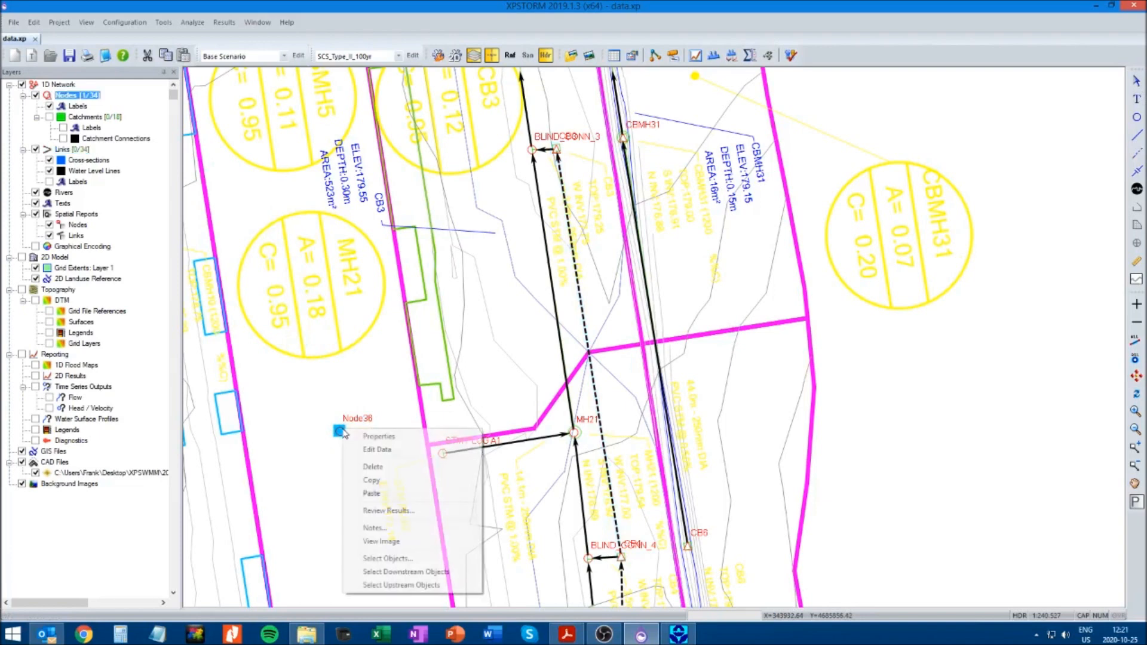
pyautogui.click(374, 467)
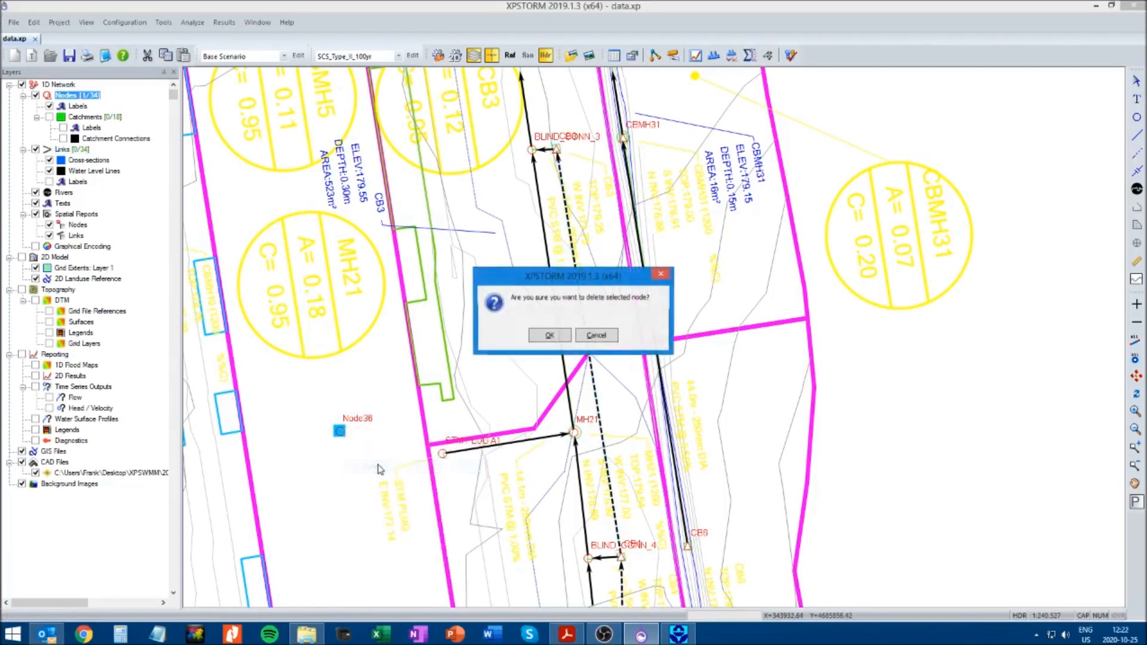
pyautogui.click(548, 336)
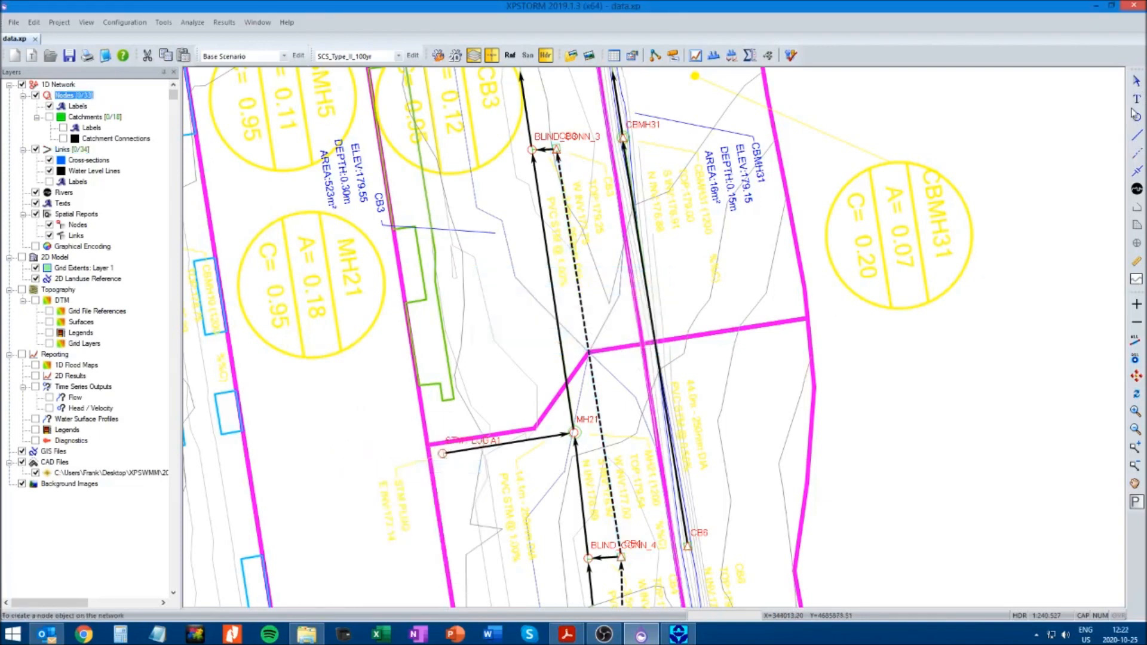
# Save the model, solve it for the 100-year storm and acknowledge the continuity results
pyautogui.click(70, 57)
pyautogui.click(791, 56)
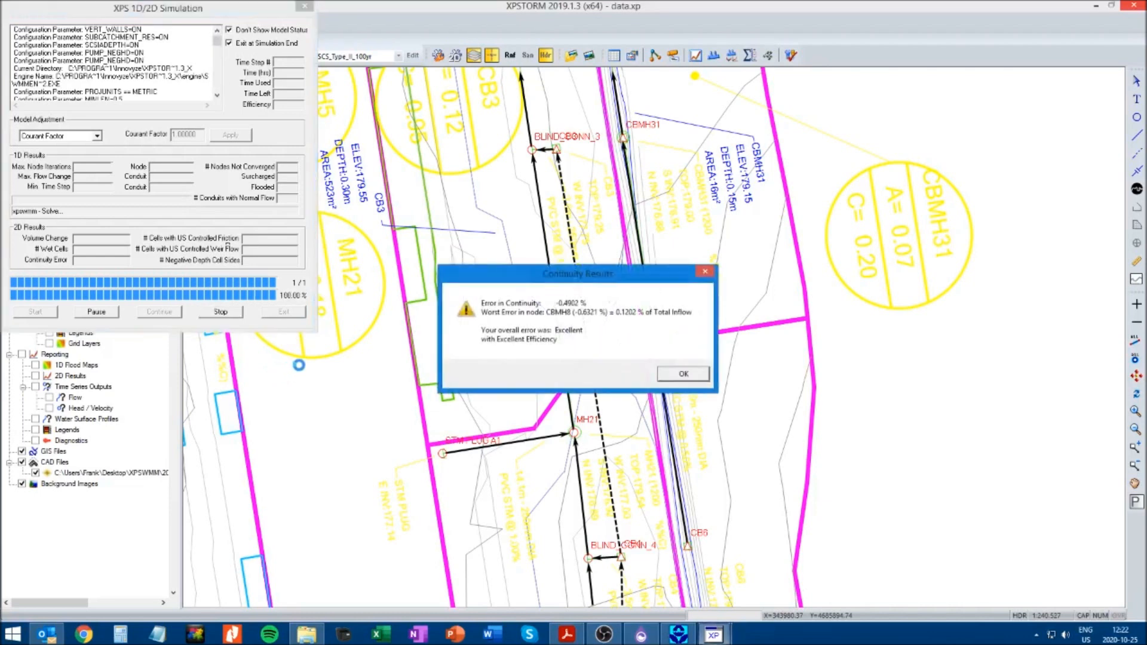
pyautogui.click(678, 373)
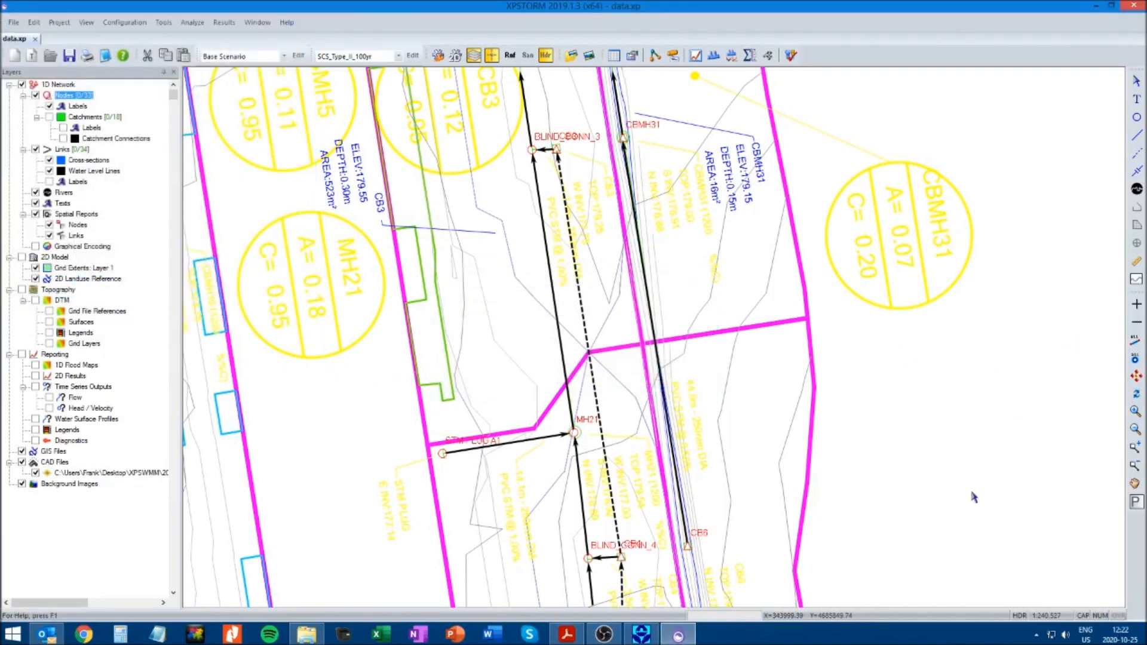
# Examine the plan between CB3, MH20, the SWM tank and CBMH4 for the overflow route out of CB3
pyautogui.scroll(3, 980, 339)
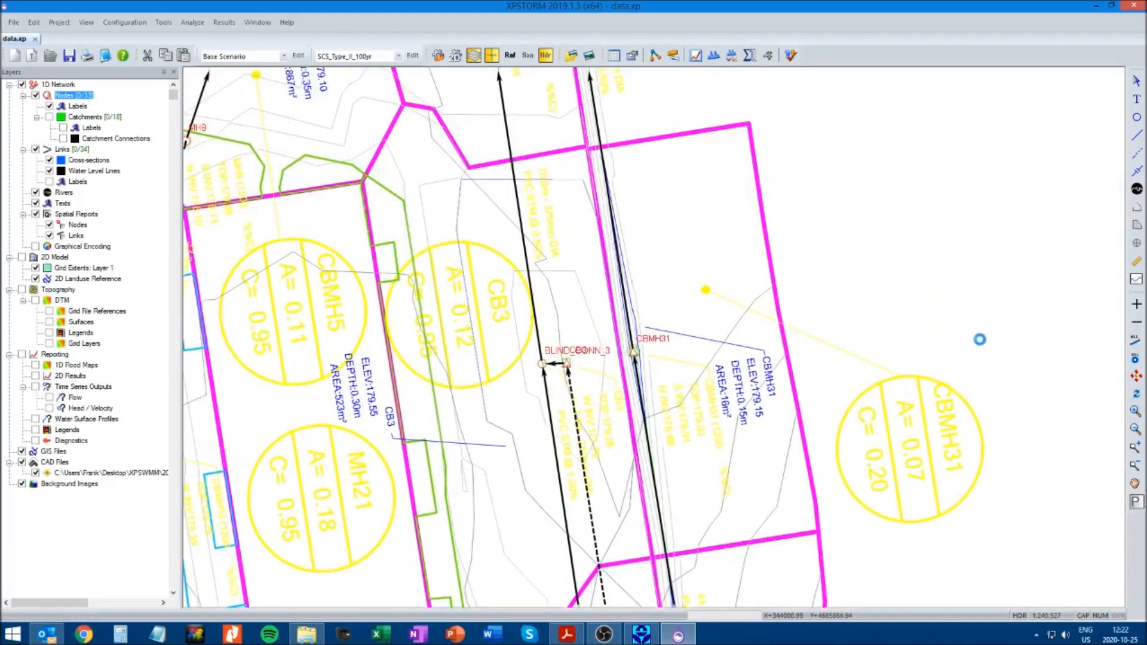
pyautogui.scroll(2, 980, 339)
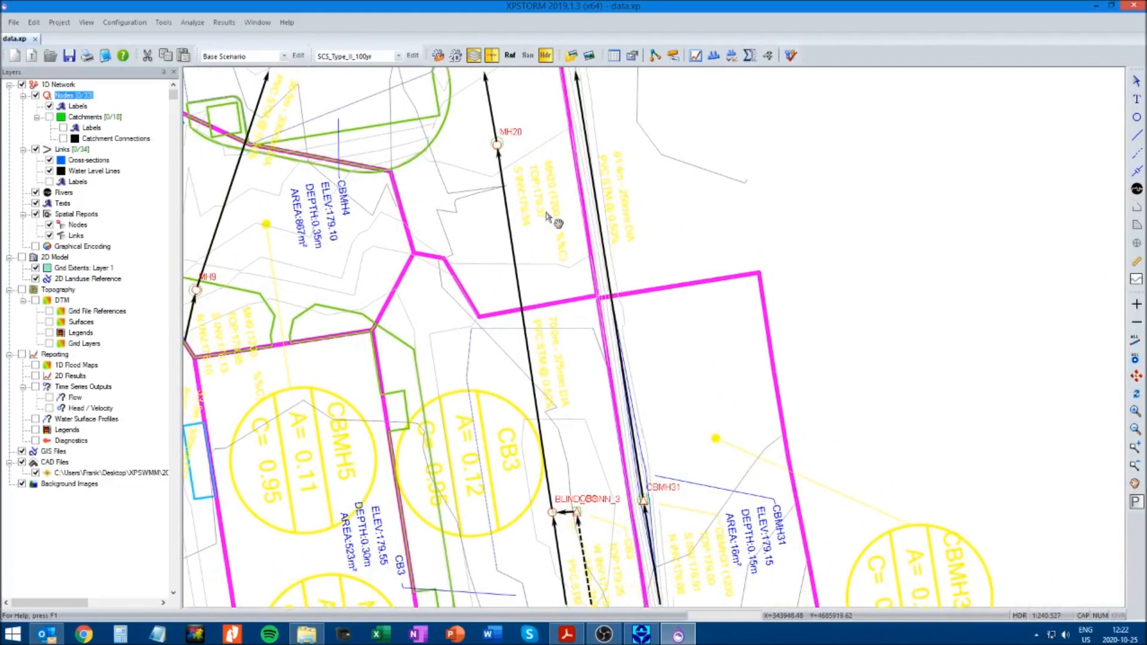
pyautogui.scroll(2, 833, 352)
pyautogui.scroll(1, 899, 404)
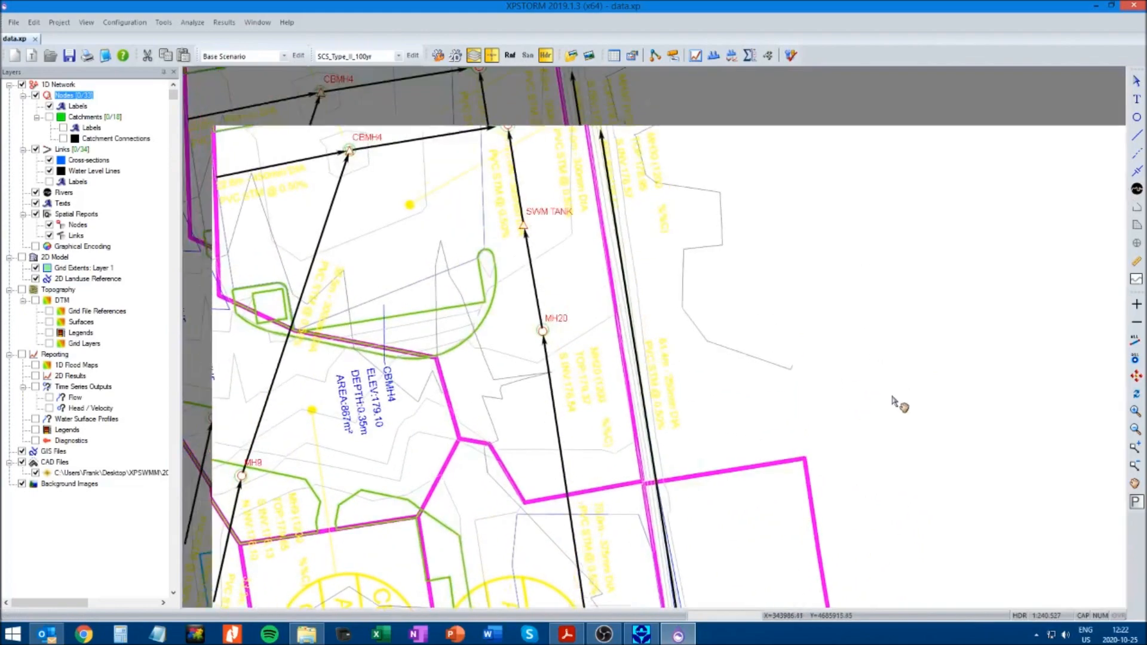
pyautogui.moveTo(895, 398); pyautogui.dragTo(909, 297)
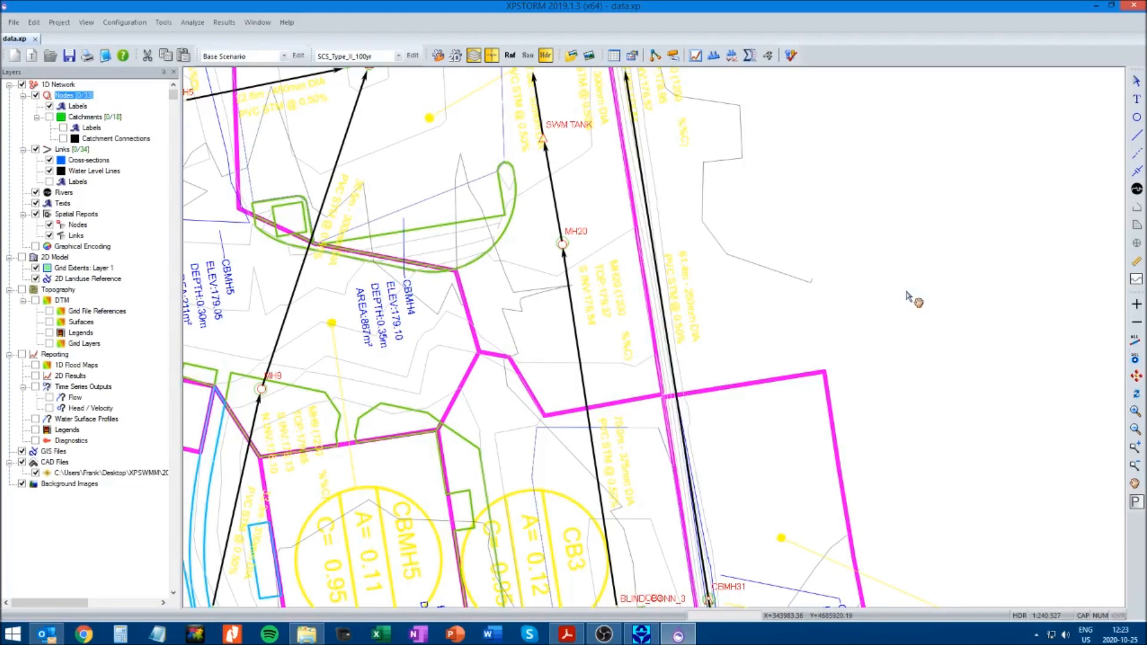
pyautogui.moveTo(894, 273); pyautogui.dragTo(961, 458)
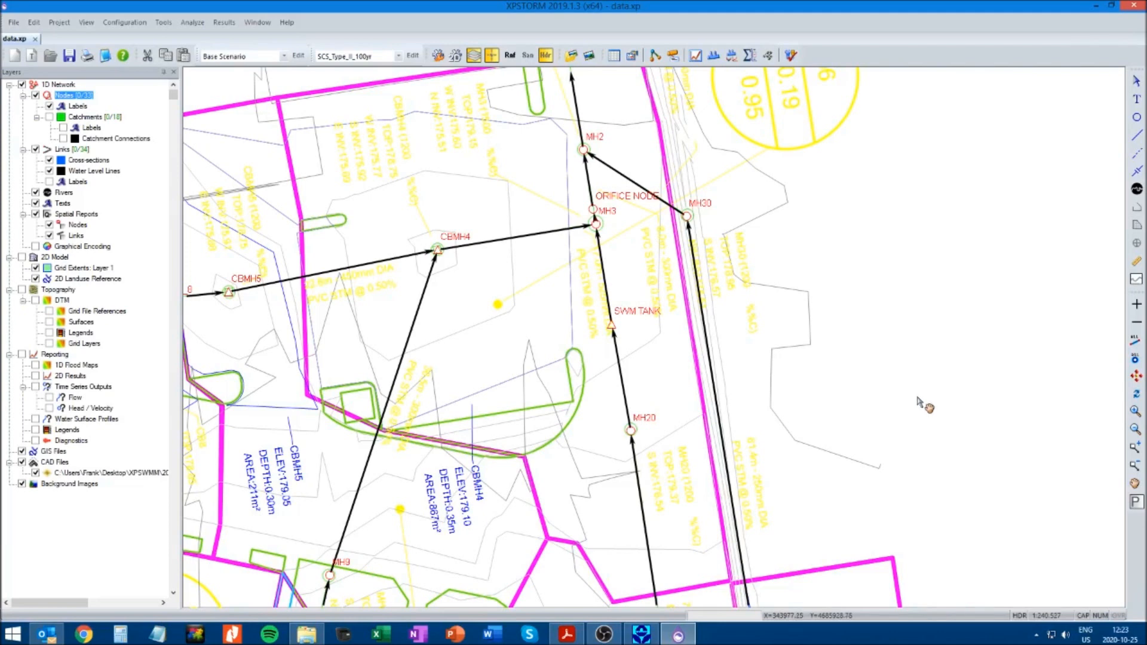
pyautogui.moveTo(1019, 434); pyautogui.dragTo(1014, 310)
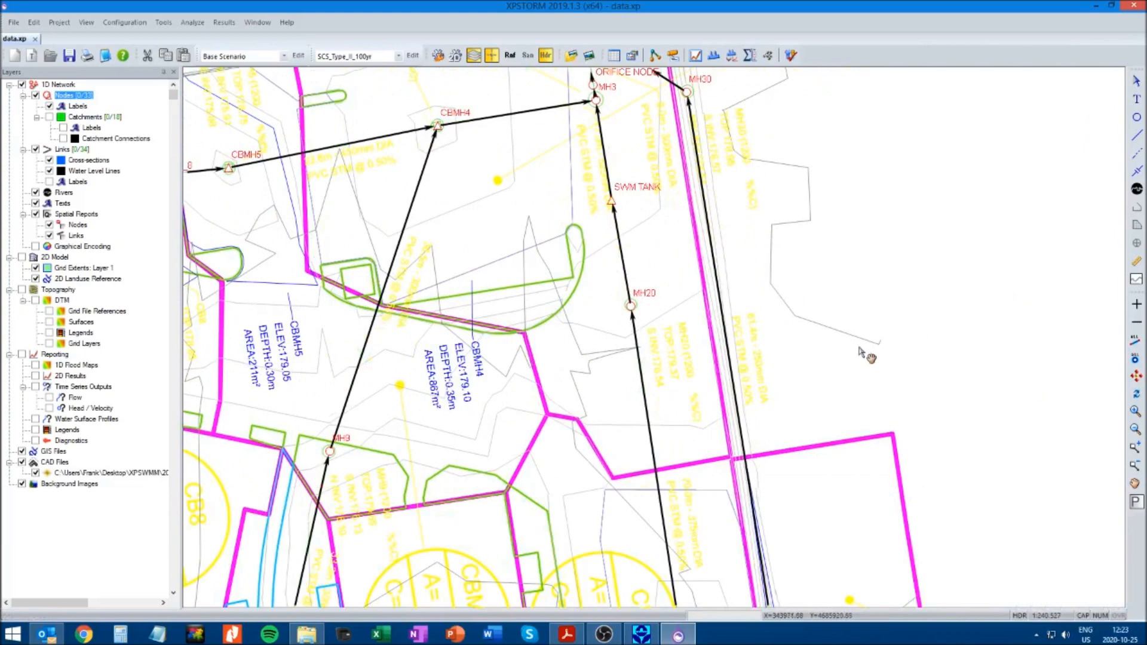
# Draw a new multi link from CB3 to CBMH4 for the overland overflow
pyautogui.scroll(-1, 923, 310)
pyautogui.moveTo(700, 358); pyautogui.dragTo(789, 325)
pyautogui.scroll(-1, 780, 307)
pyautogui.moveTo(651, 338); pyautogui.dragTo(720, 304)
pyautogui.click(1138, 154)
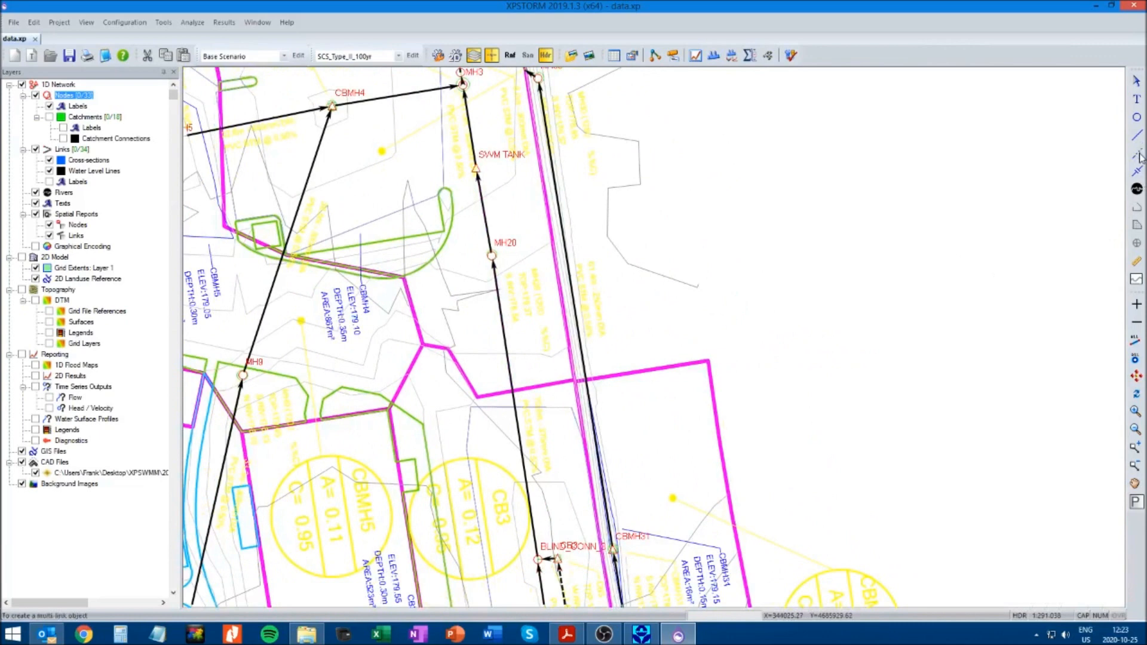
pyautogui.click(557, 558)
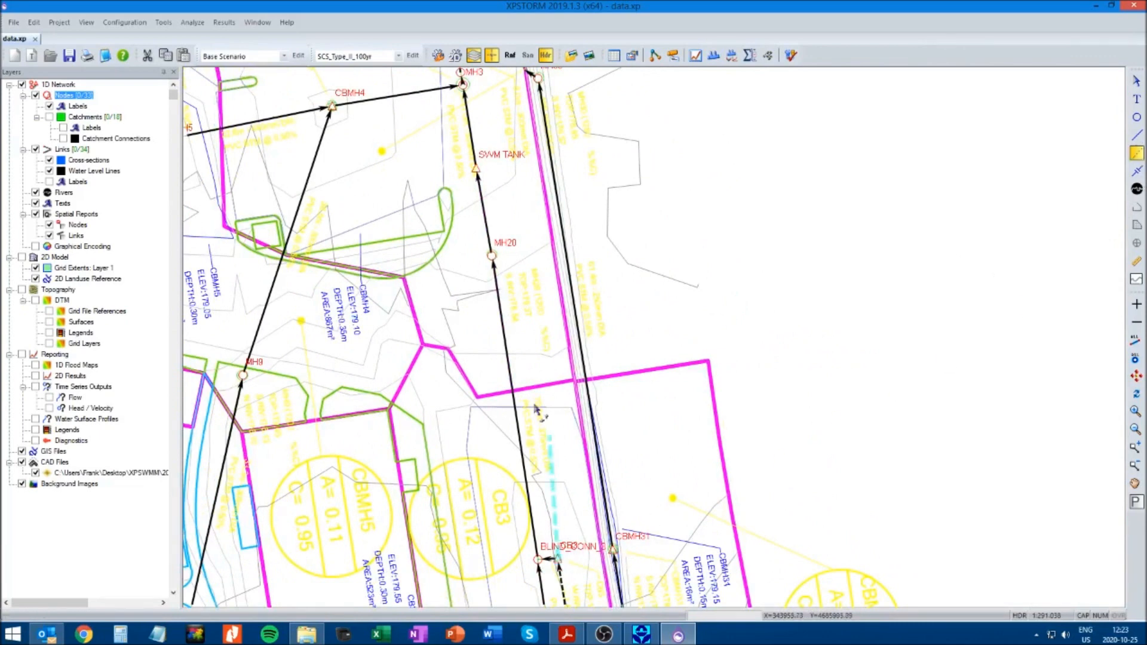
pyautogui.click(332, 106)
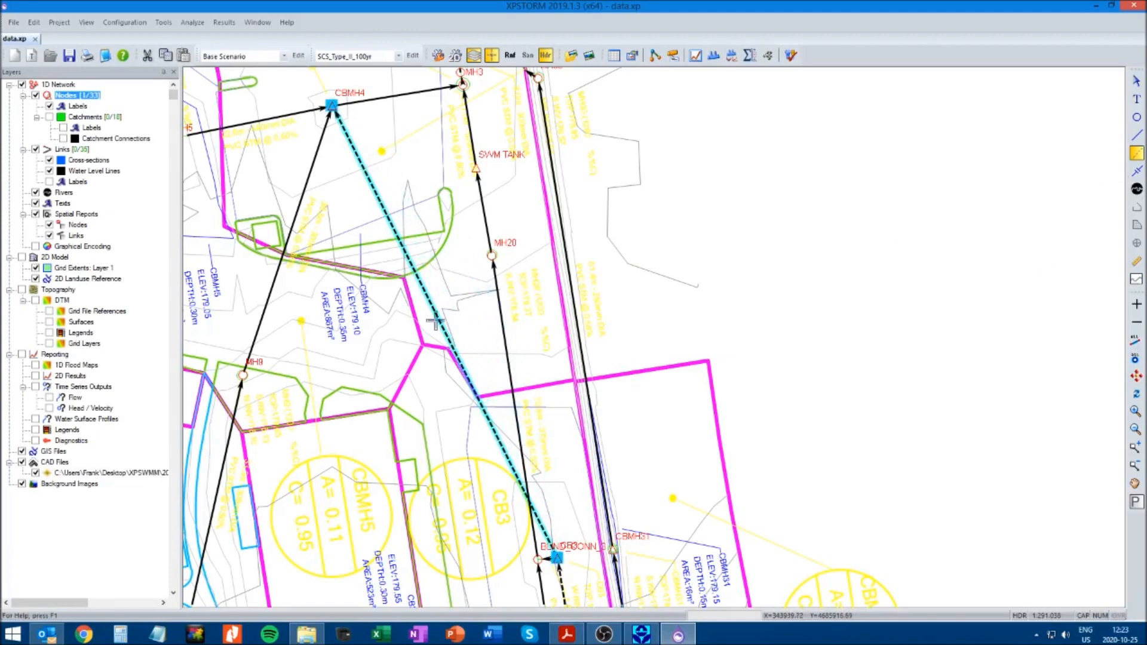
# Add weir 1 to the CB3 to CBMH4 multi link with a length of 10 and the name CB4_CBMH4
pyautogui.rightClick(437, 315)
pyautogui.click(466, 325)
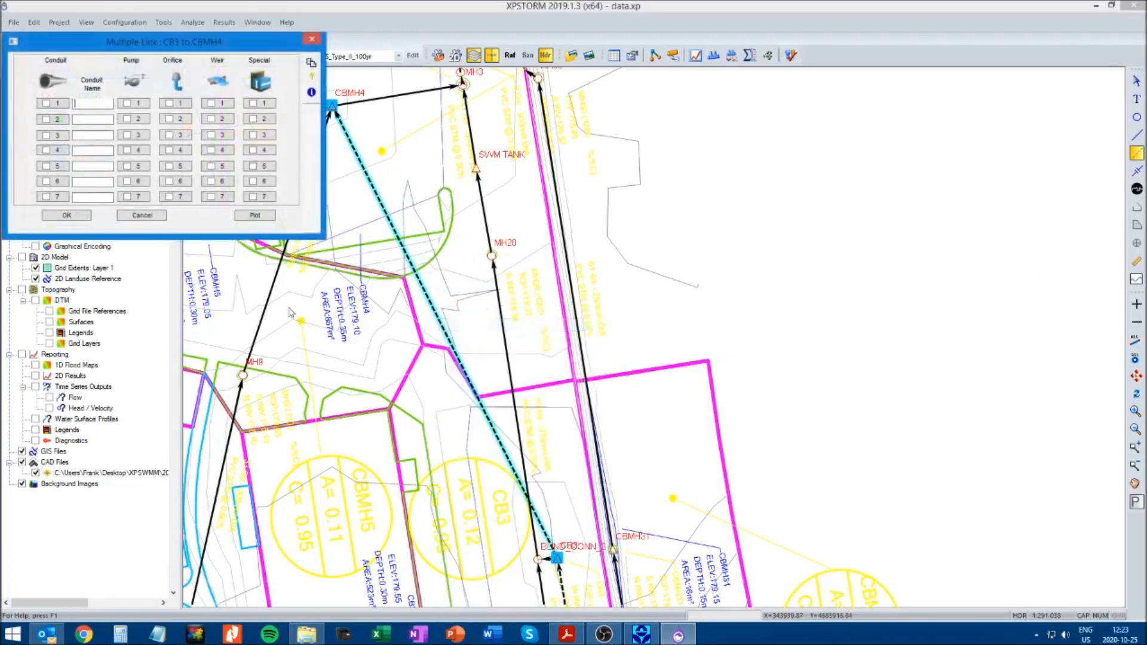
pyautogui.click(218, 109)
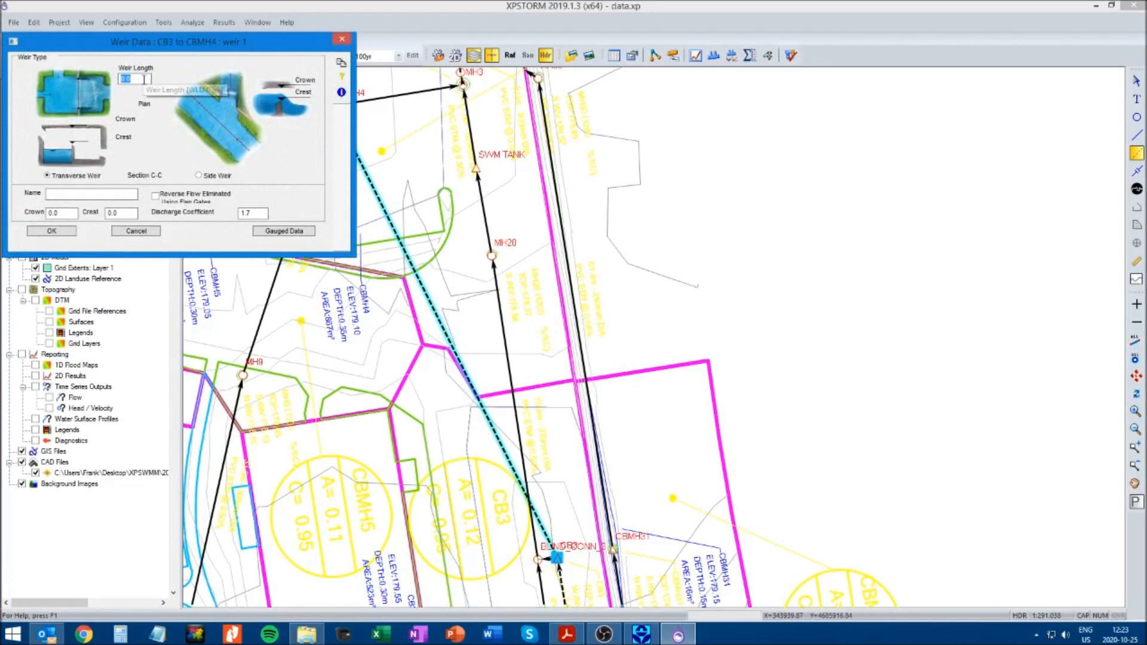
pyautogui.write('10')
pyautogui.click(83, 196)
pyautogui.write('CB4_CBMH4')
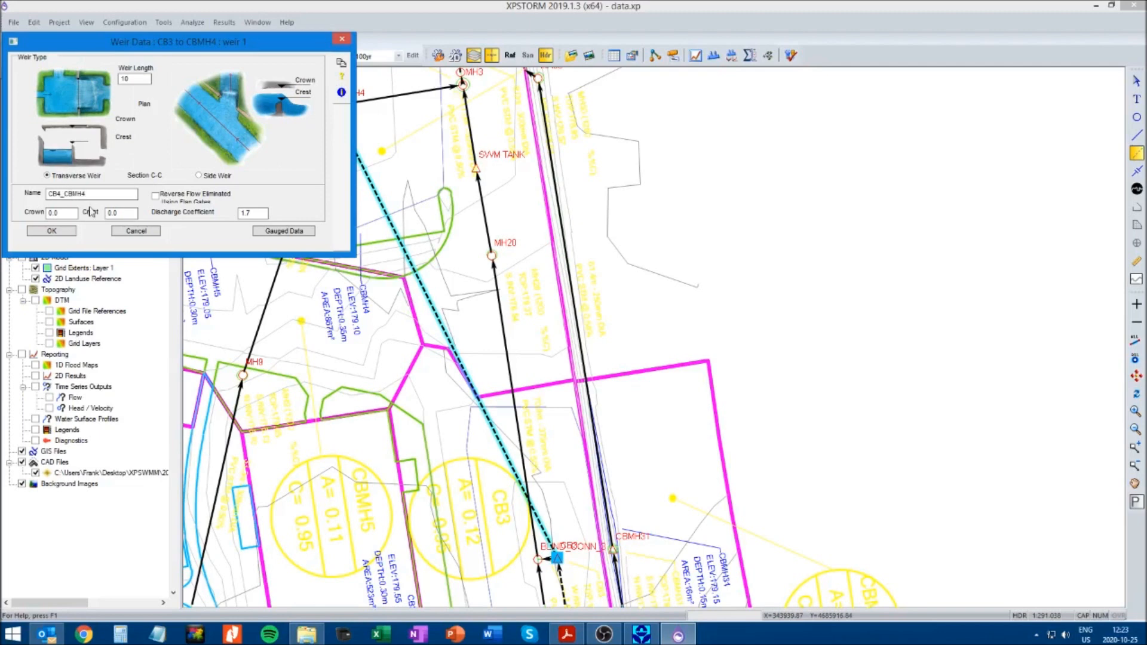
# Enter the crest and crown elevations of the CB3 to CBMH4 weir and accept the weir and the multi link
pyautogui.doubleClick(137, 214)
pyautogui.write('179.55')
pyautogui.doubleClick(62, 213)
pyautogui.write('1')
pyautogui.click(53, 232)
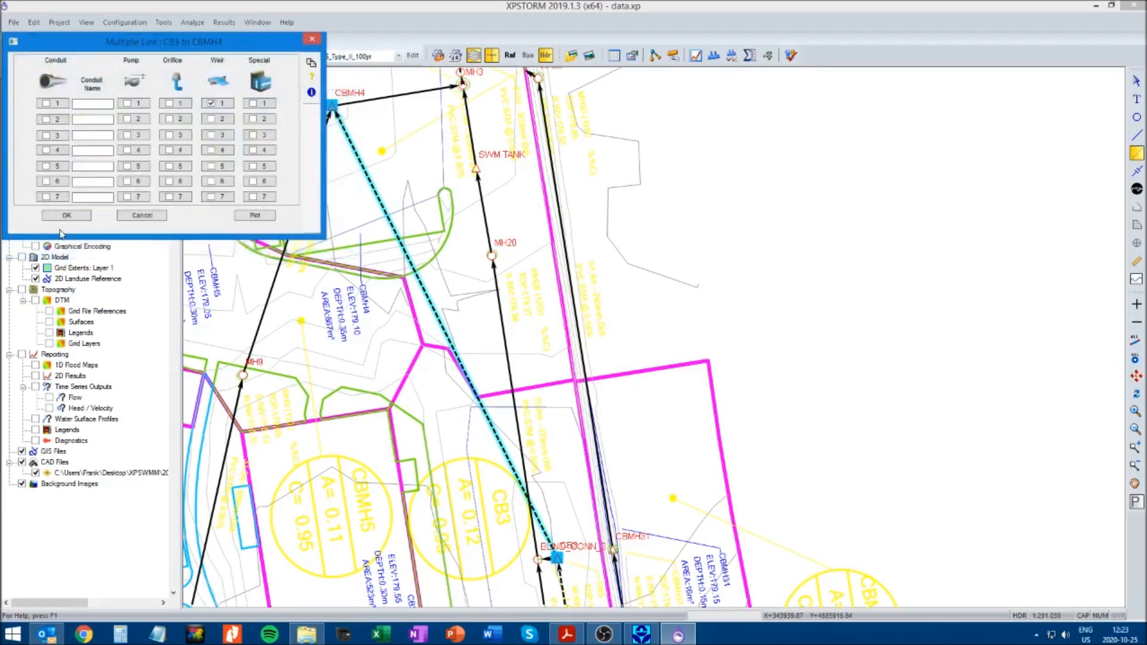
pyautogui.click(75, 216)
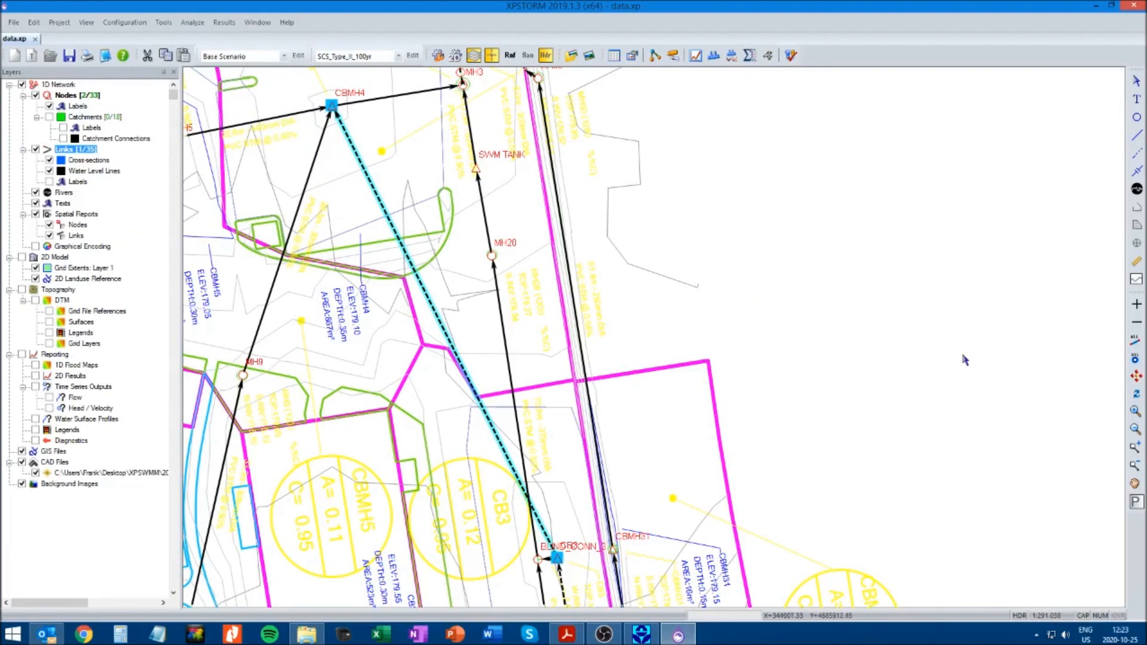
# Search the network for the object CB54 and clear the current selection
pyautogui.hotkey('ctrl', 'g')
pyautogui.write('CB54')
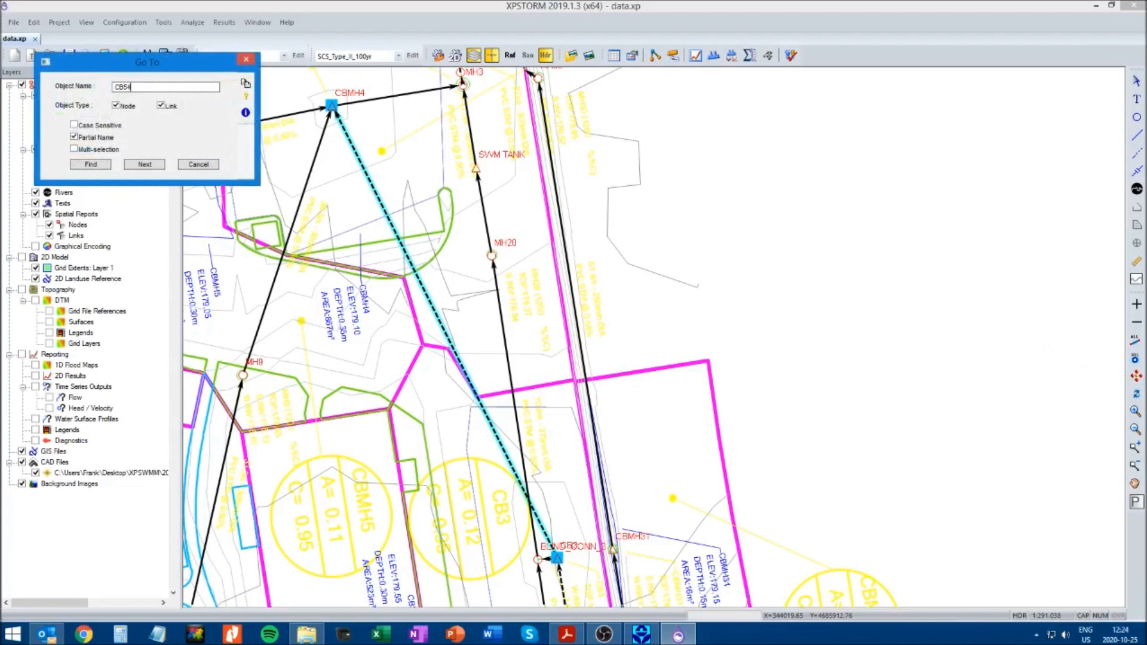
pyautogui.press('Return')
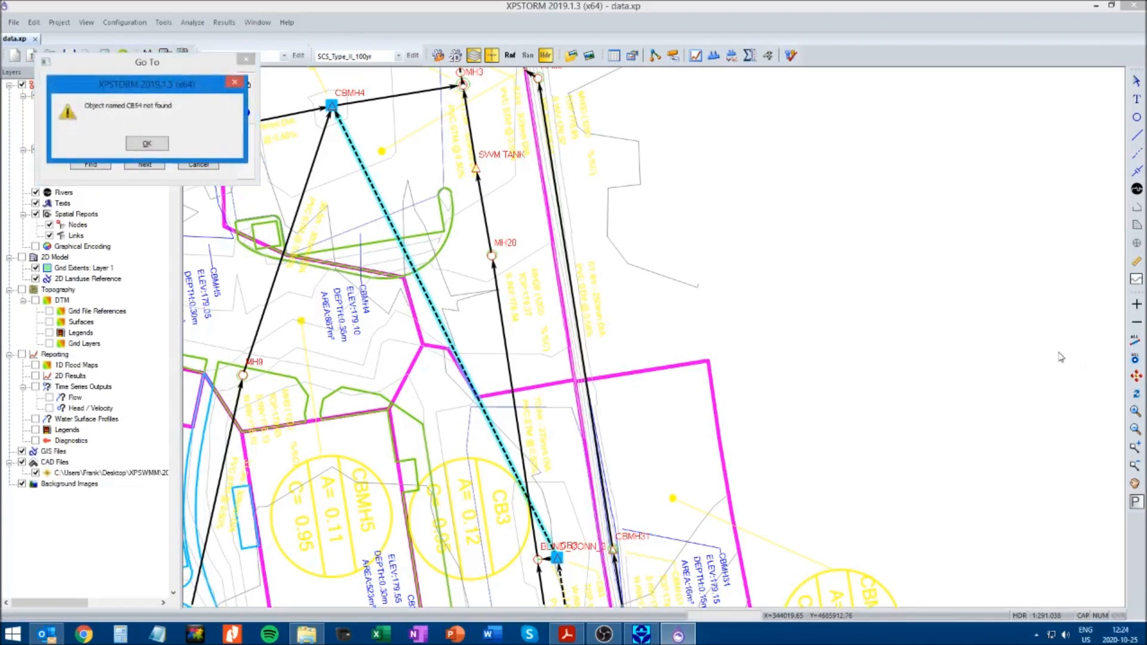
pyautogui.click(147, 144)
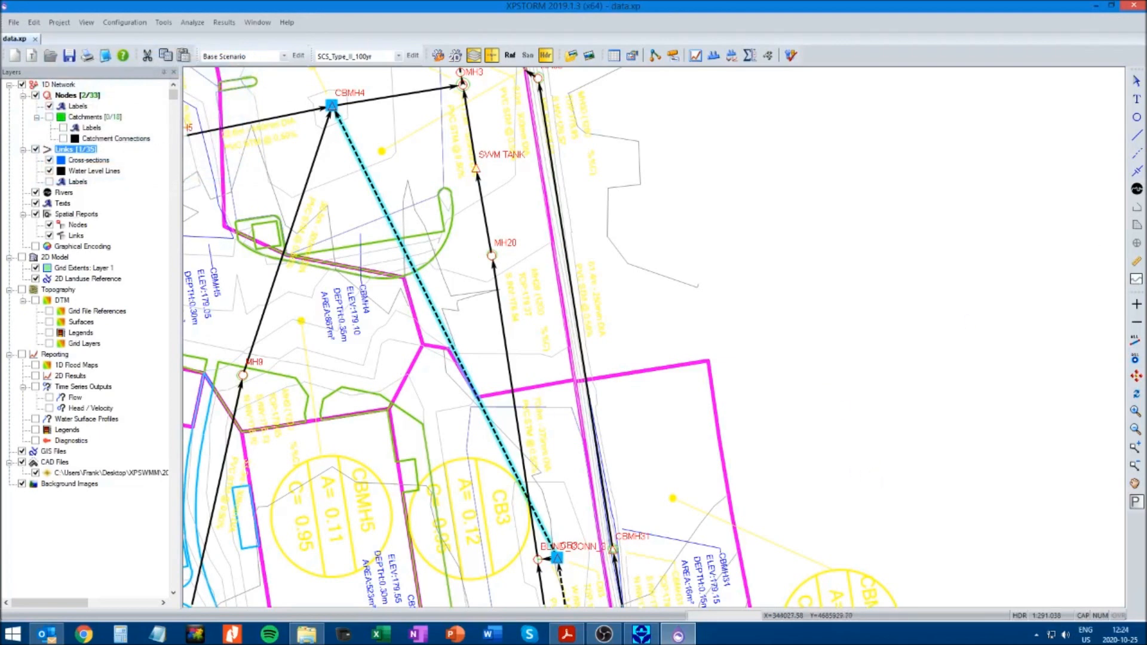
pyautogui.click(955, 310)
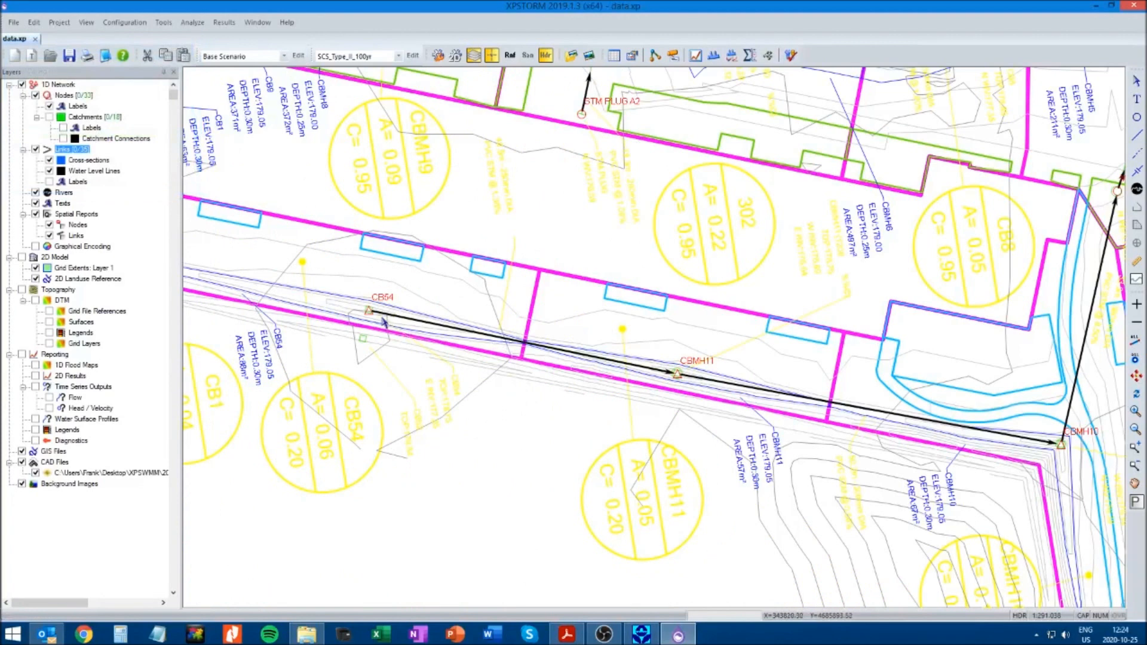
# Convert the link from CB54 to CBMH11 into a multi link
pyautogui.click(513, 342)
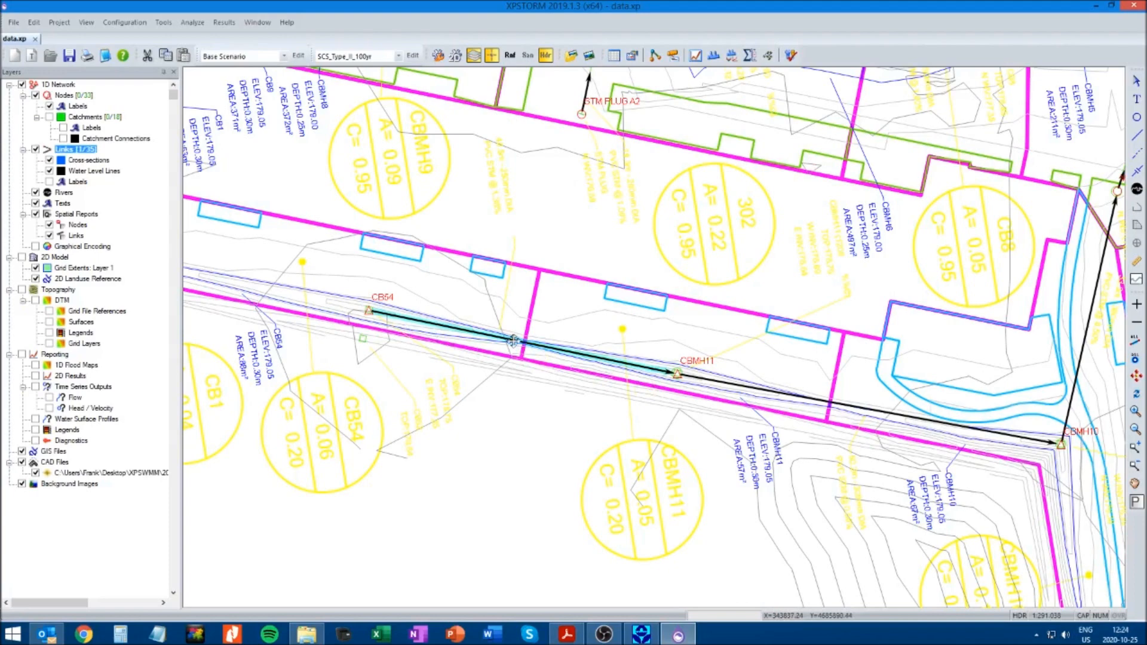
pyautogui.rightClick(514, 342)
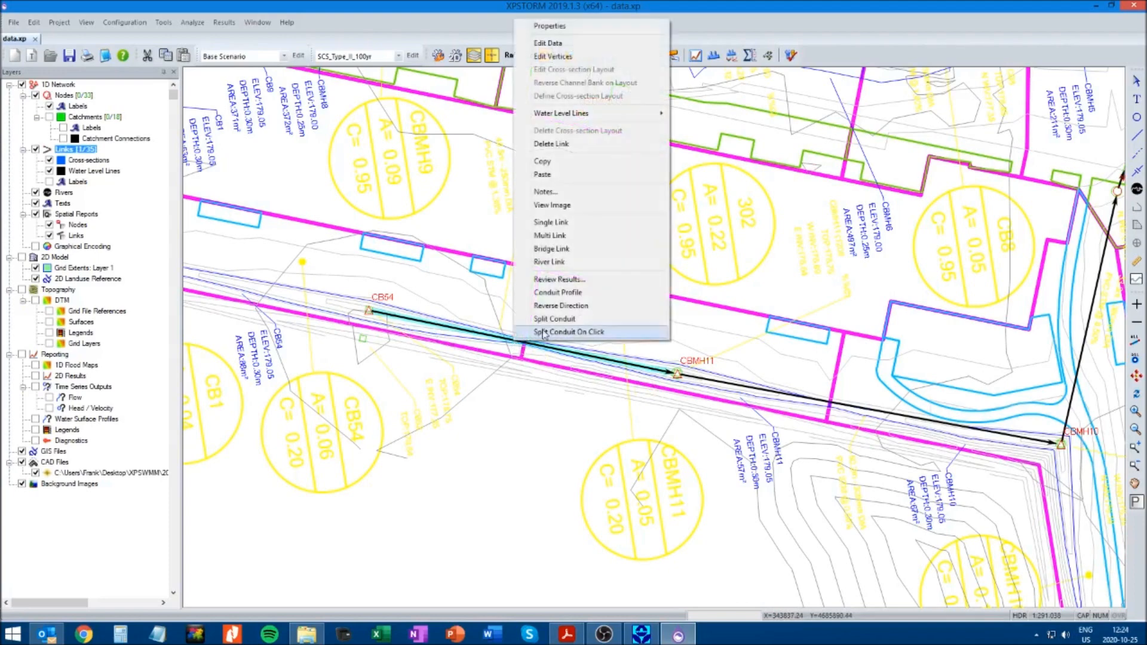
pyautogui.click(550, 237)
# Add weir 1 to the CB54 to CBMH11 multi link with a length of 10 and the name CB54_CBMH11
pyautogui.rightClick(493, 339)
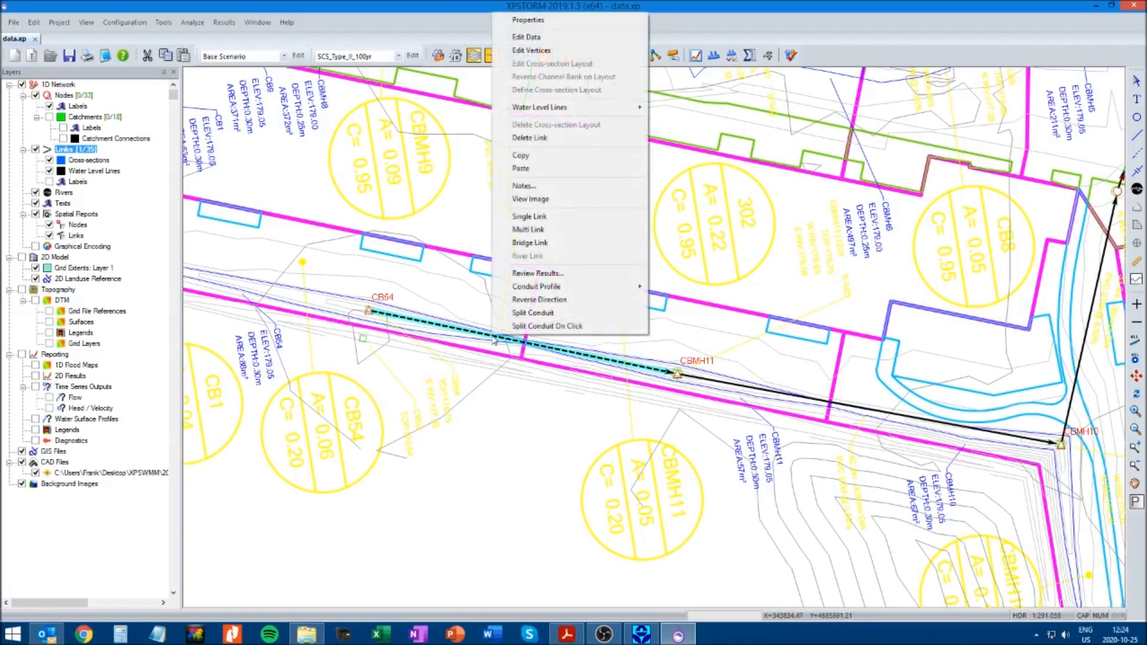
pyautogui.click(526, 38)
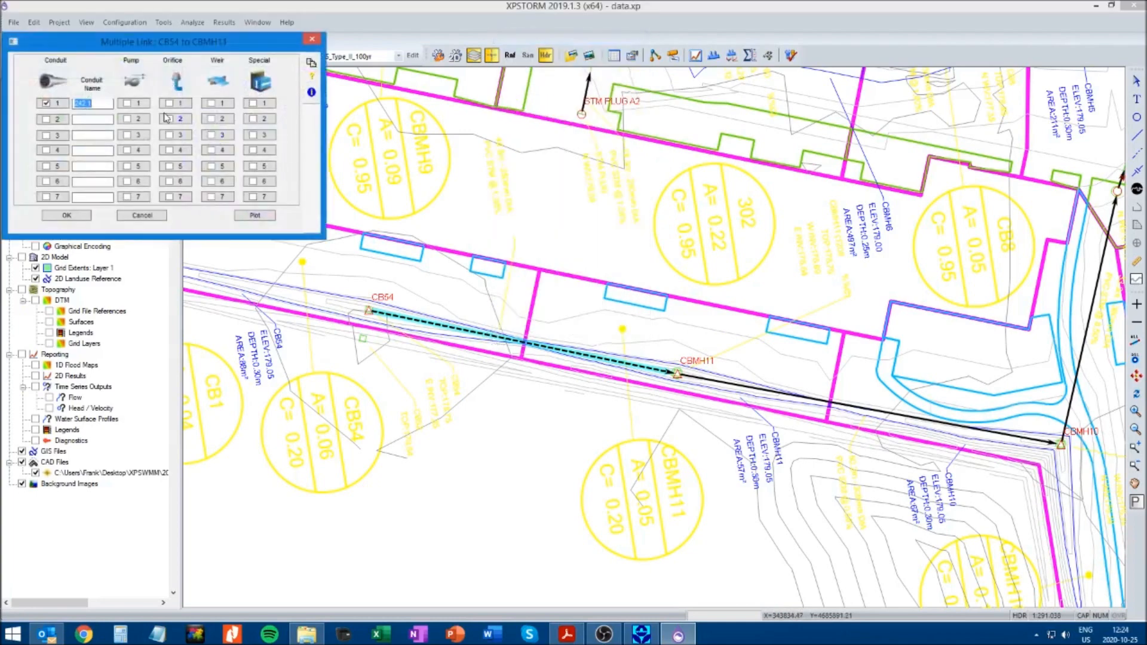
pyautogui.click(222, 104)
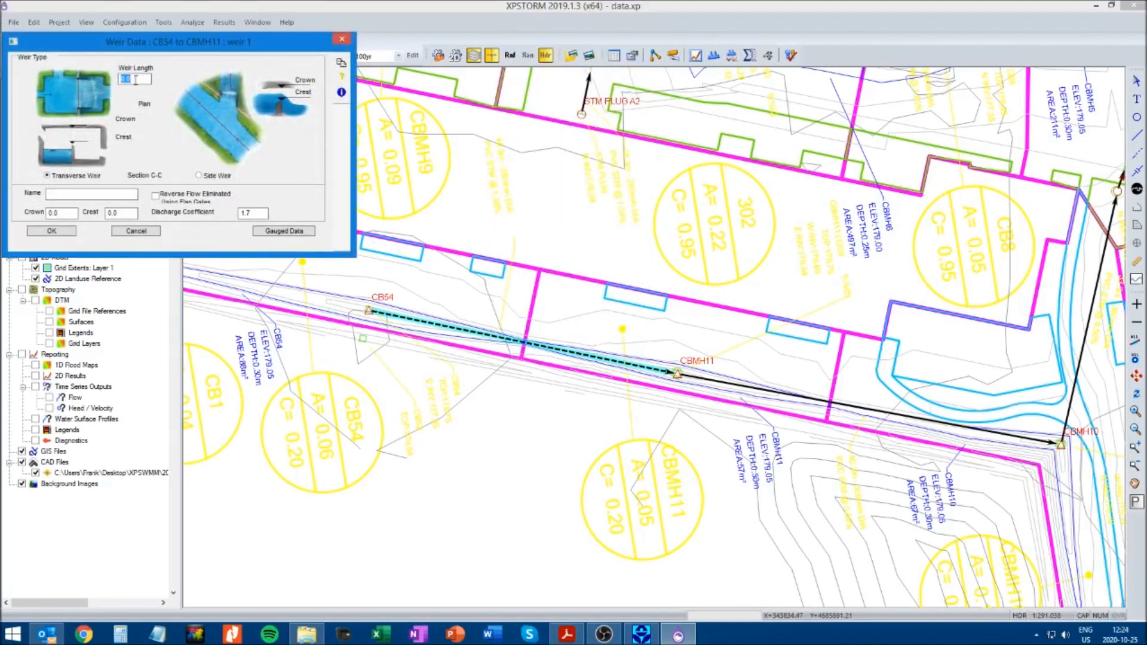
pyautogui.write('10')
pyautogui.click(103, 195)
pyautogui.write('CB54_CBMH11')
# Set the CB54 to CBMH11 weir's crest to 179.05 and crown to 179.20, accept the link and save the model
pyautogui.doubleClick(131, 213)
pyautogui.write('1')
pyautogui.doubleClick(69, 215)
pyautogui.write('179')
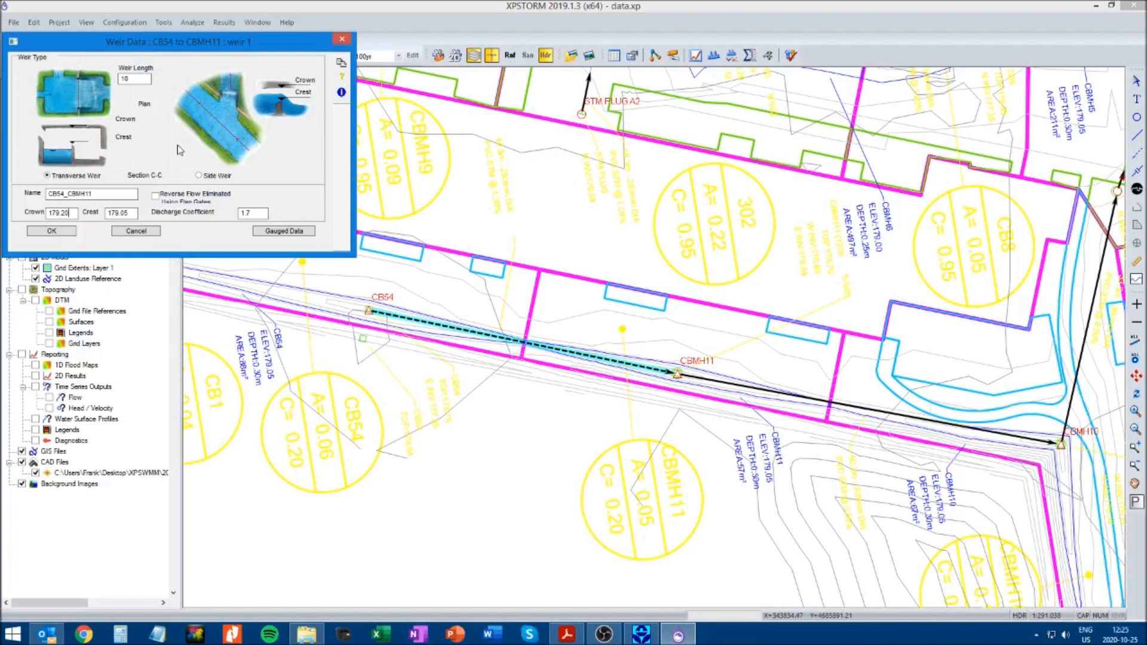
pyautogui.click(70, 232)
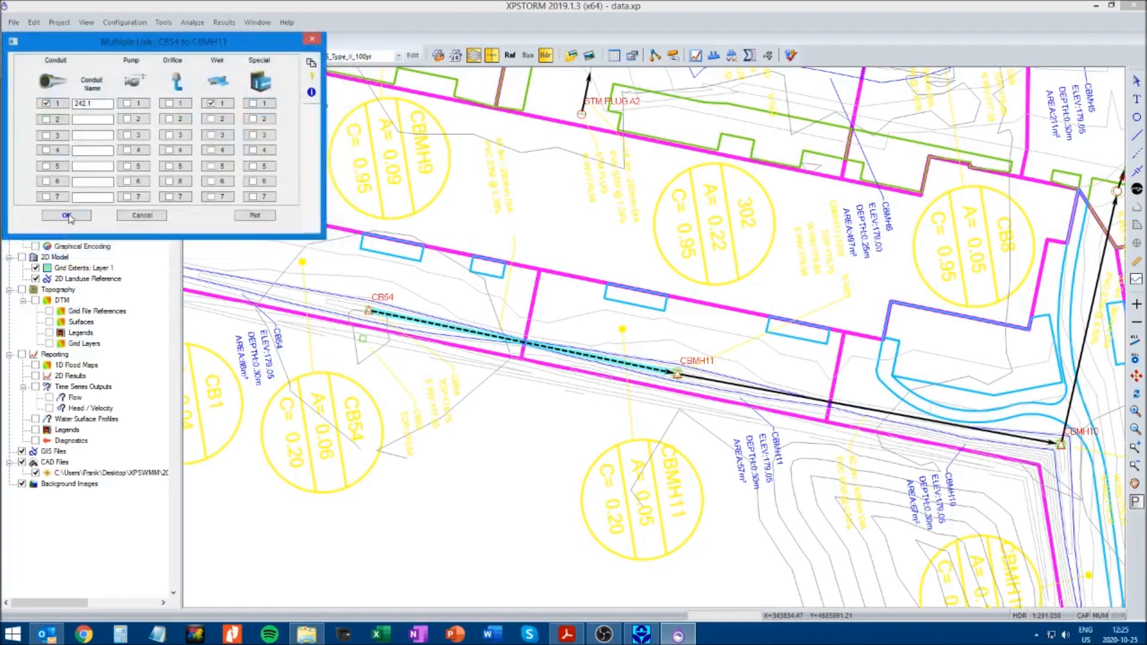
pyautogui.click(67, 216)
pyautogui.click(71, 60)
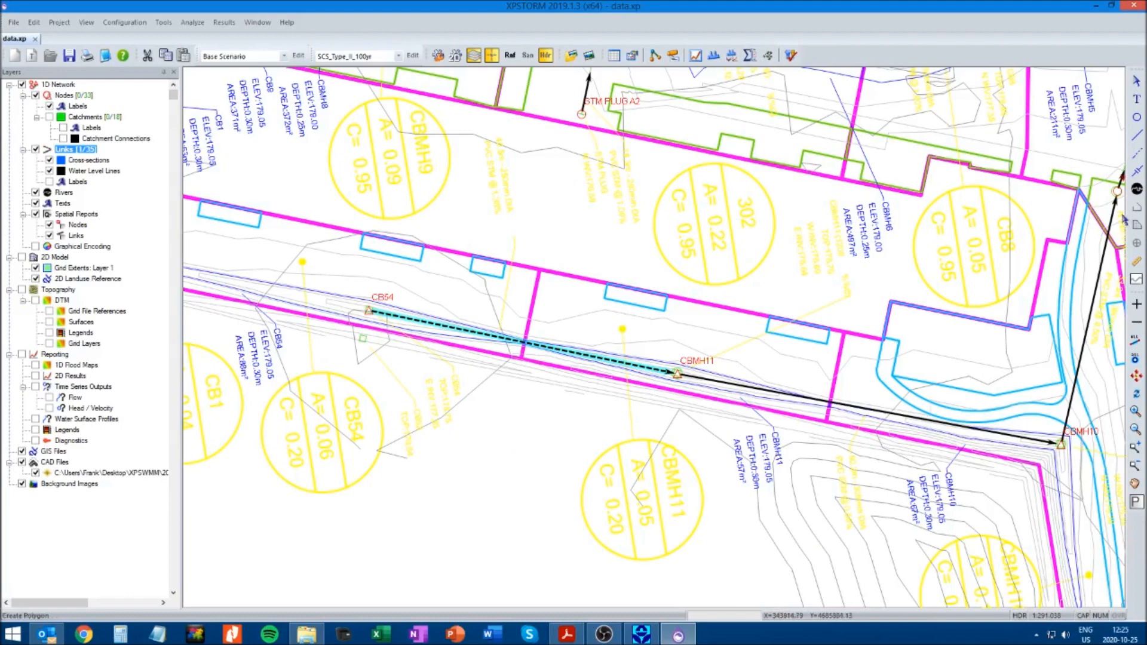
# Convert the link from CBMH11 to CBMH10 into a multi link
pyautogui.click(885, 420)
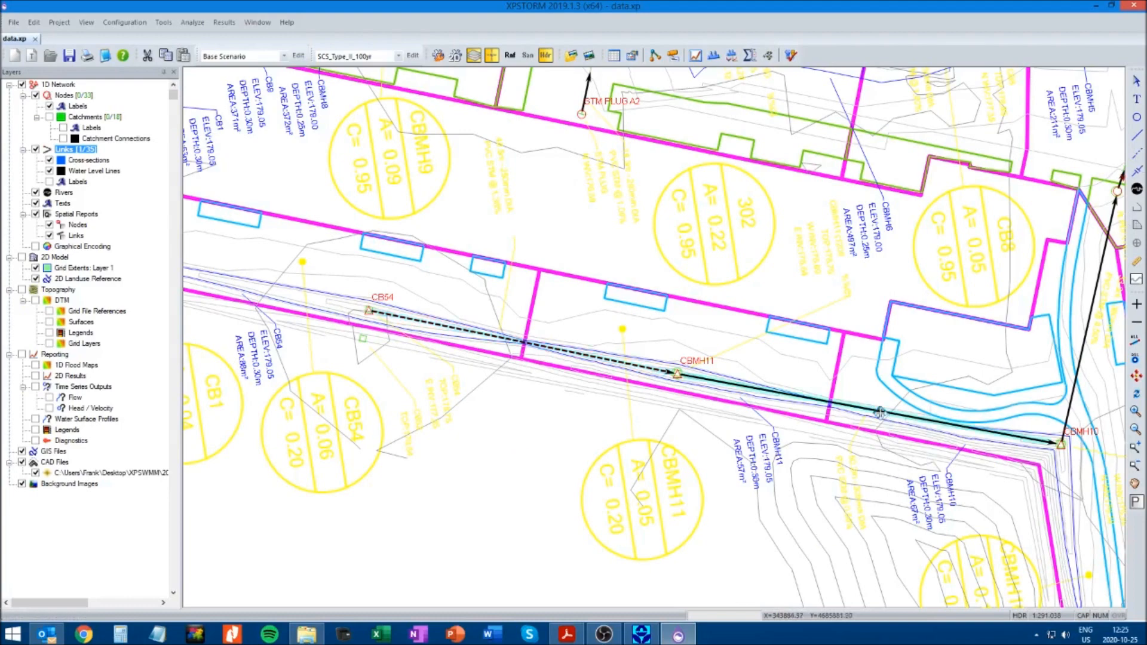
pyautogui.rightClick(882, 417)
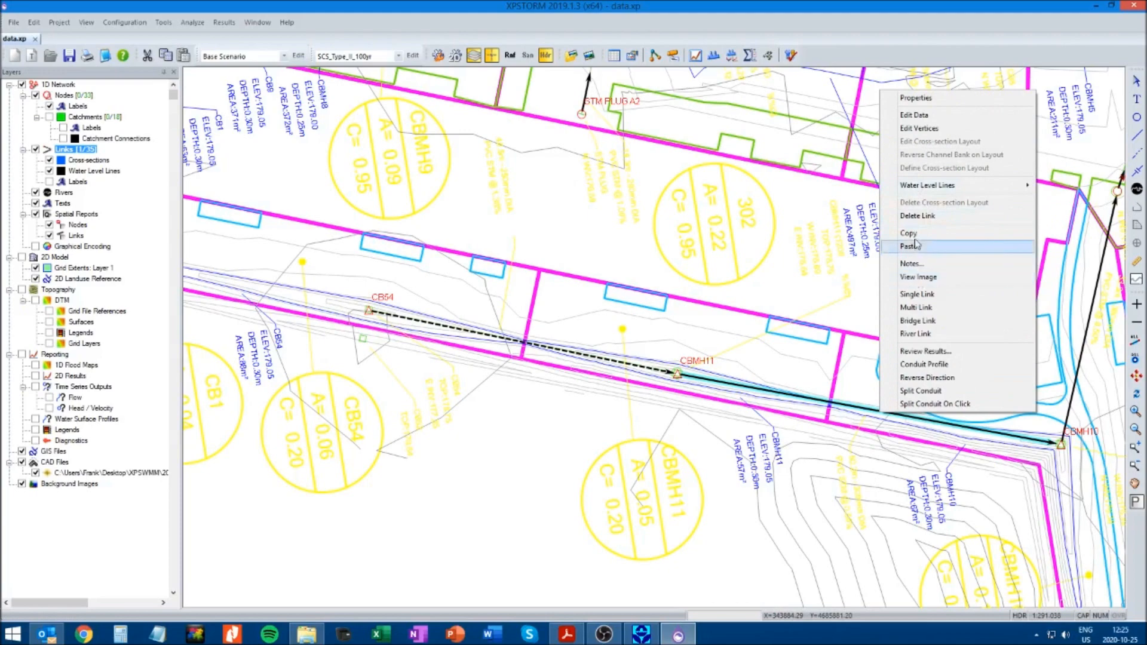
pyautogui.click(925, 309)
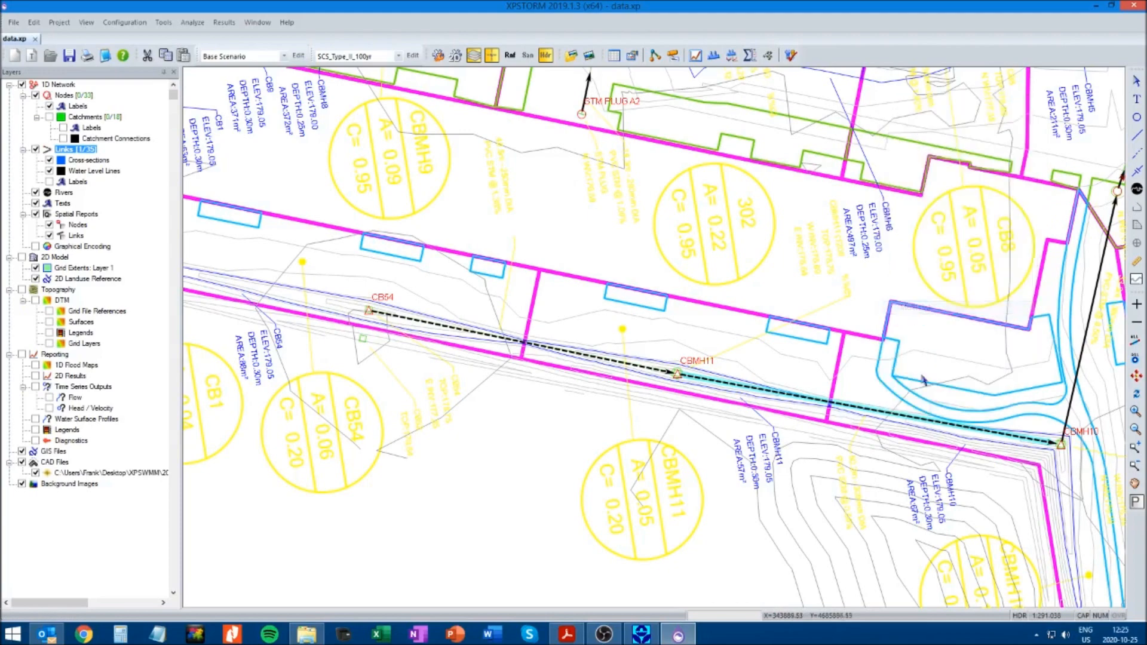
# Add weir 1 to the CBMH11 to CBMH10 multi link, entering its length and the name CBMH11_CBMH10
pyautogui.rightClick(880, 412)
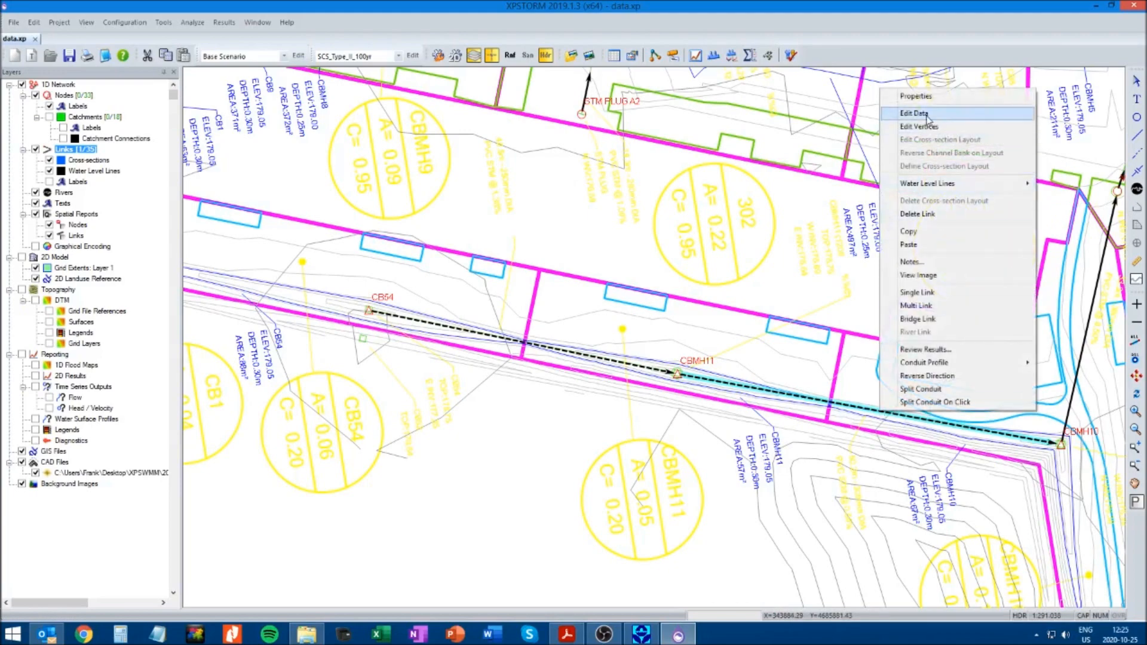
pyautogui.click(930, 115)
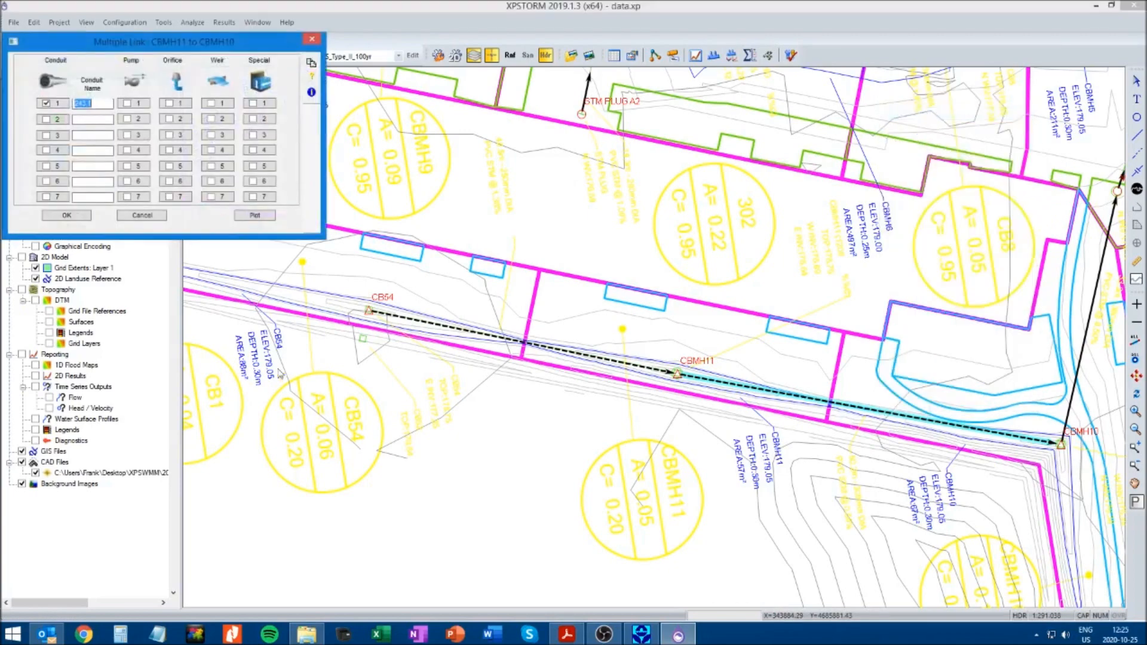
pyautogui.click(212, 105)
pyautogui.write('10')
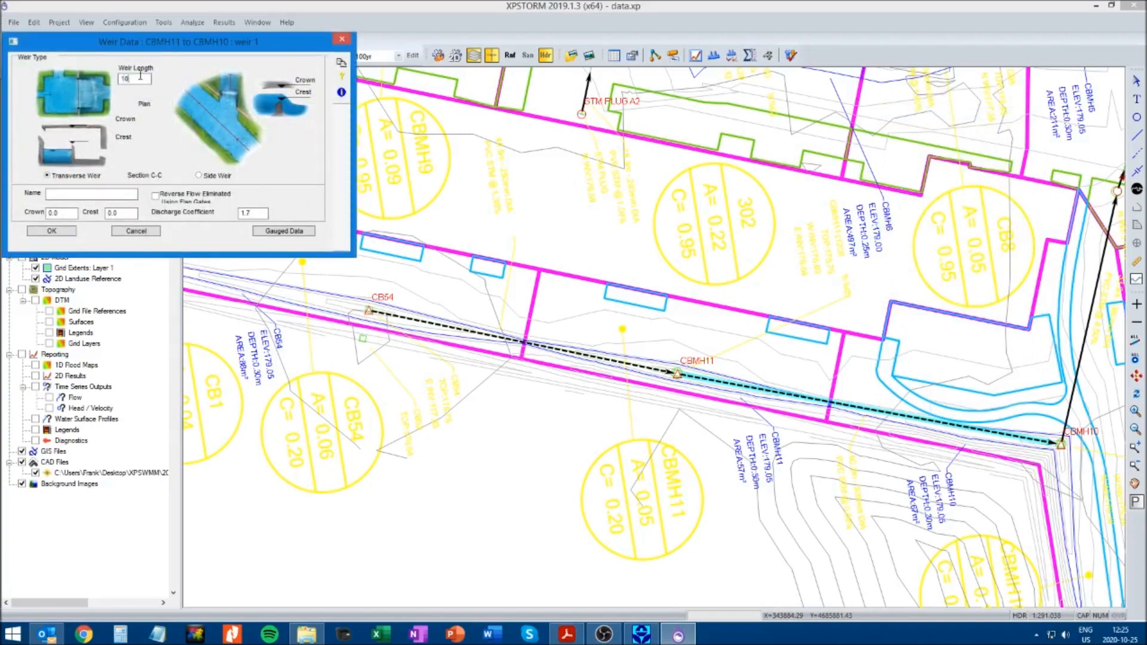
pyautogui.click(83, 195)
pyautogui.write('CBMH11_CBMH10')
# Set the CBMH11 to CBMH10 weir's crest to 179.05 and crown to 179.20, recheck the weir data and accept the link
pyautogui.doubleClick(125, 212)
pyautogui.write('179.05')
pyautogui.doubleClick(73, 212)
pyautogui.write('10')
pyautogui.click(62, 231)
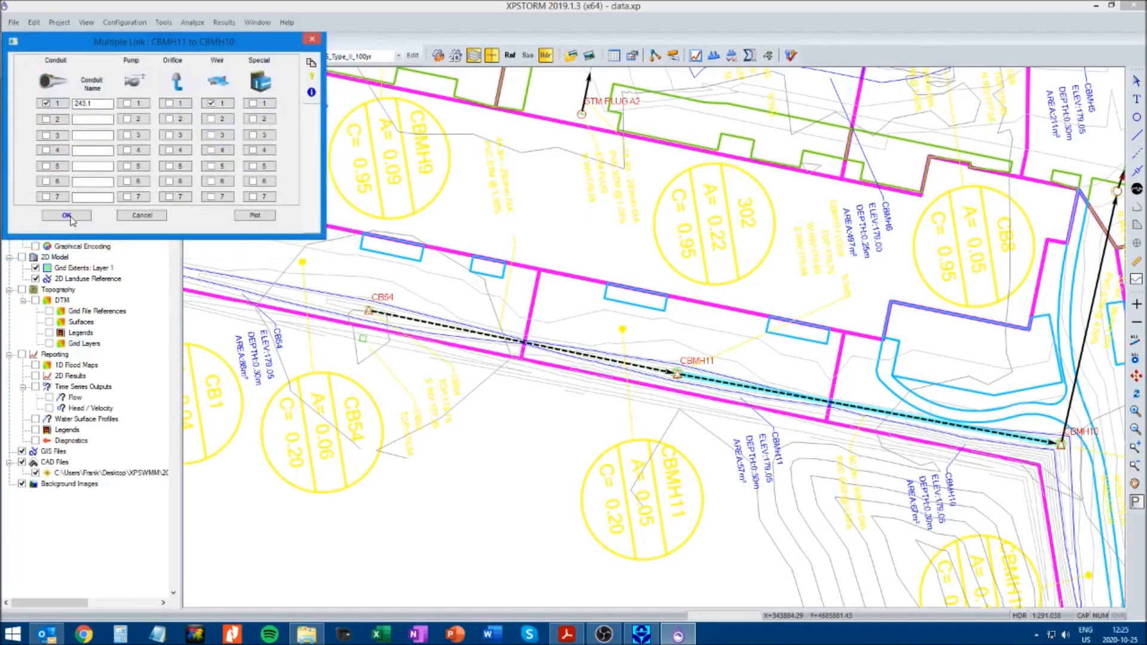
pyautogui.click(222, 104)
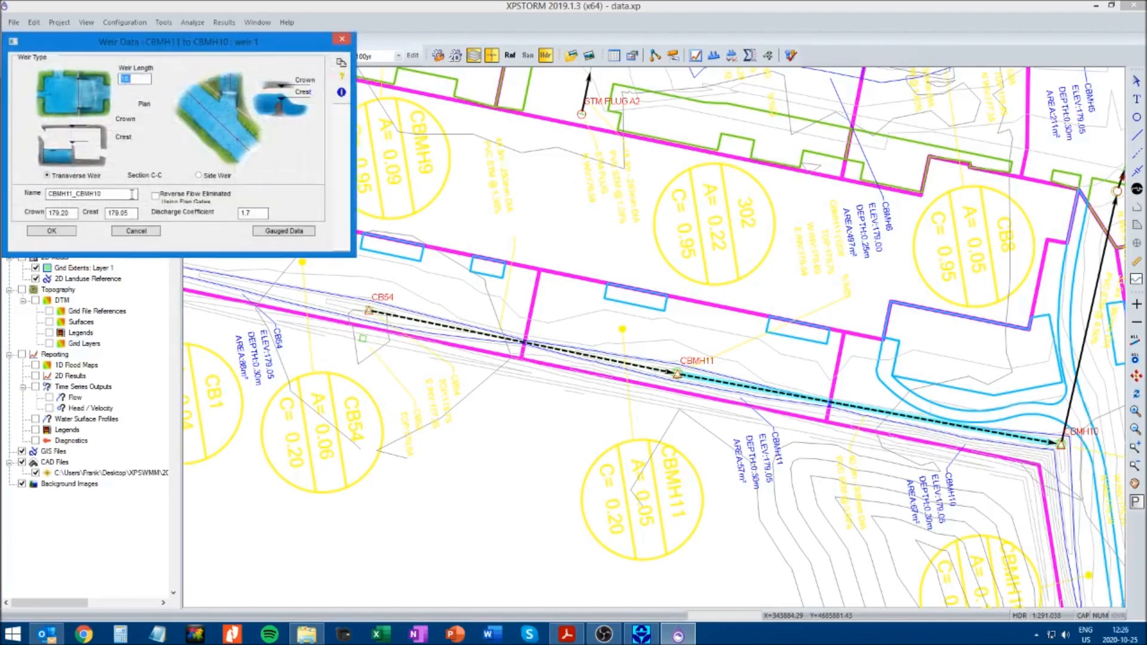
pyautogui.click(63, 232)
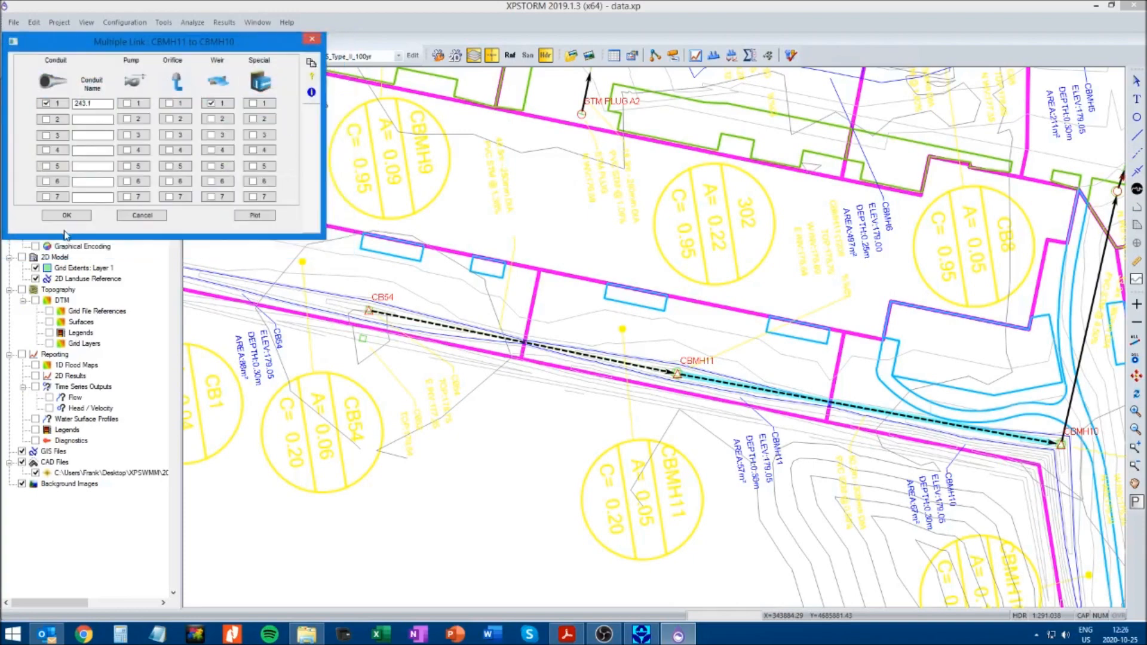
pyautogui.click(66, 216)
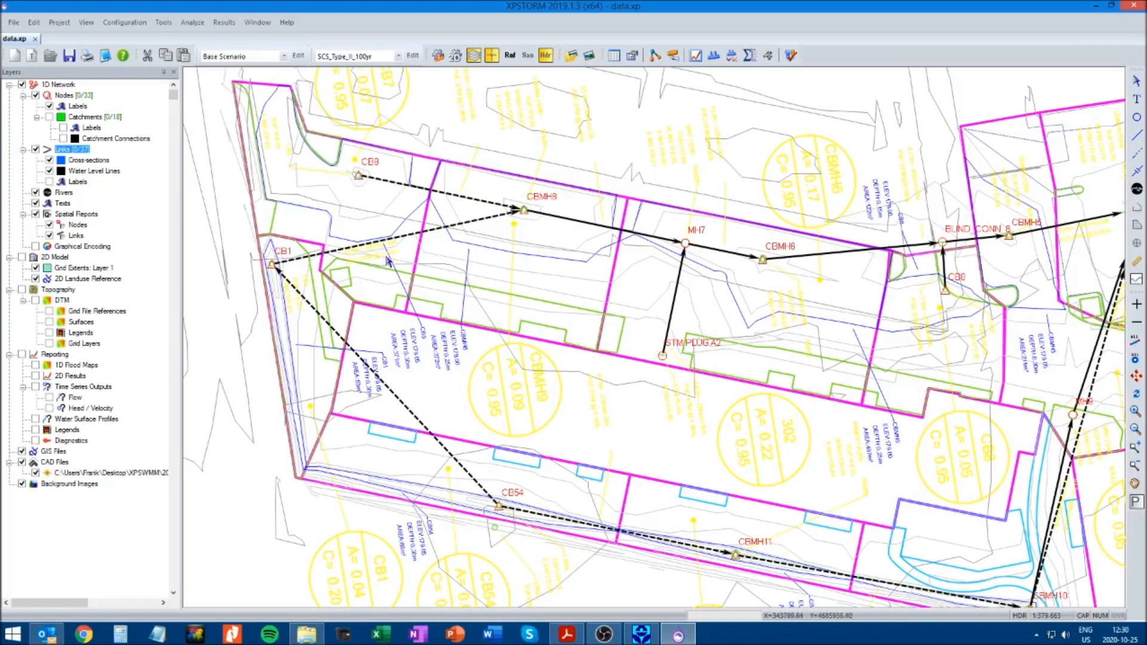
# Convert the multi link from CB1 to CBMH8 back into a single link
pyautogui.click(388, 237)
pyautogui.rightClick(387, 237)
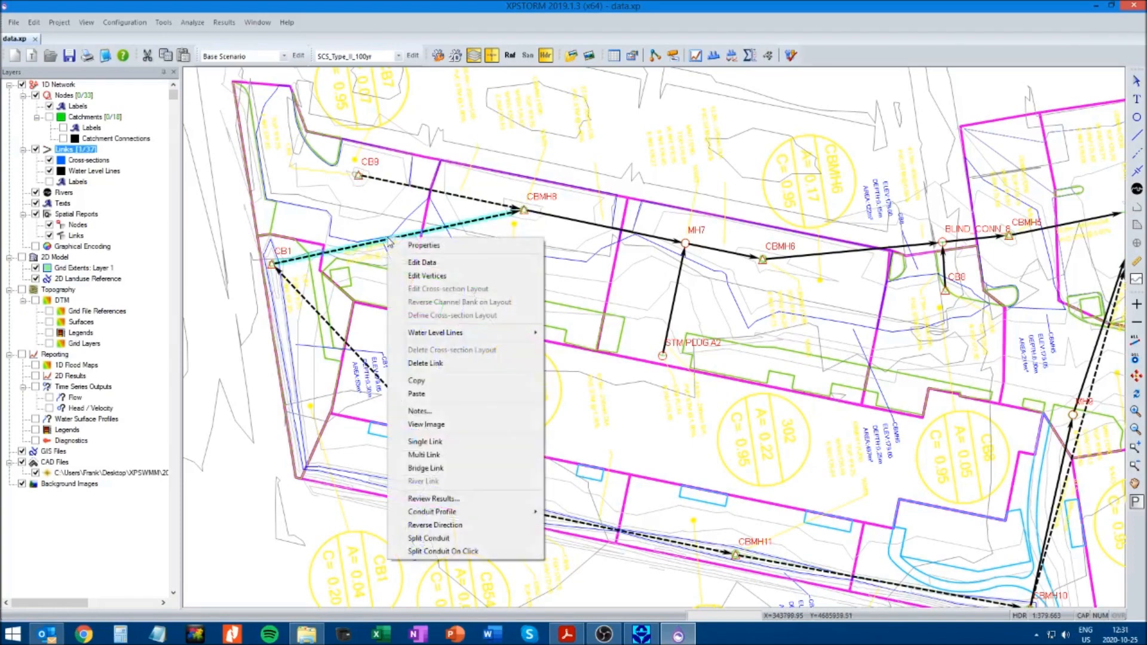
pyautogui.click(435, 443)
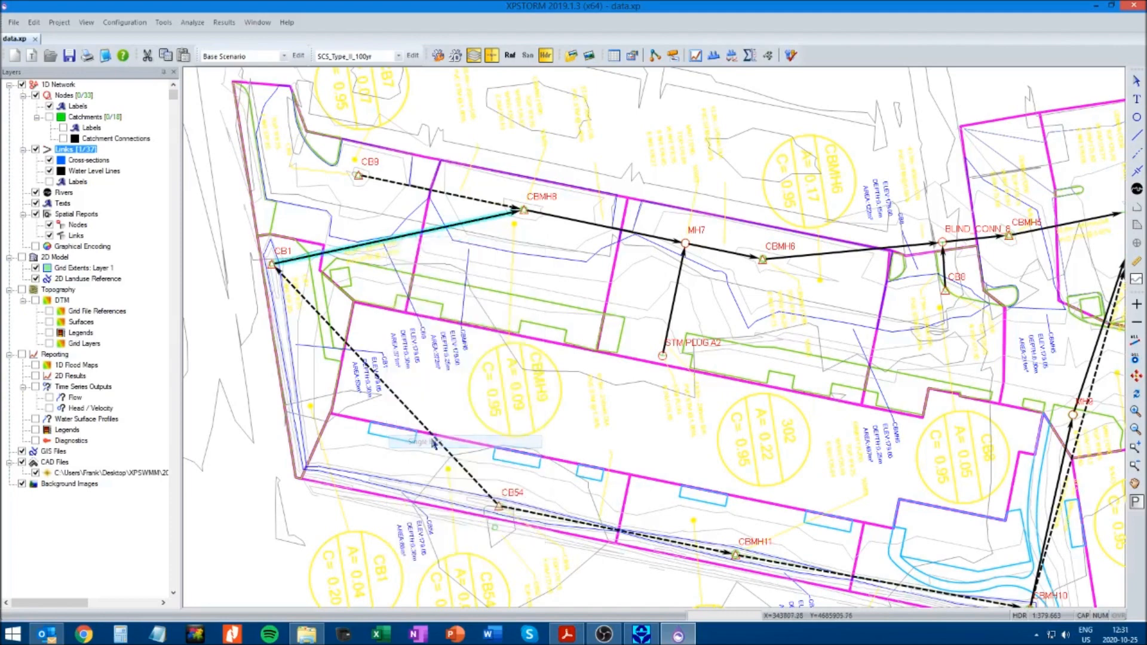
# Review the circular conduit data of the CB1 to CBMH8 single link and accept it
pyautogui.rightClick(395, 237)
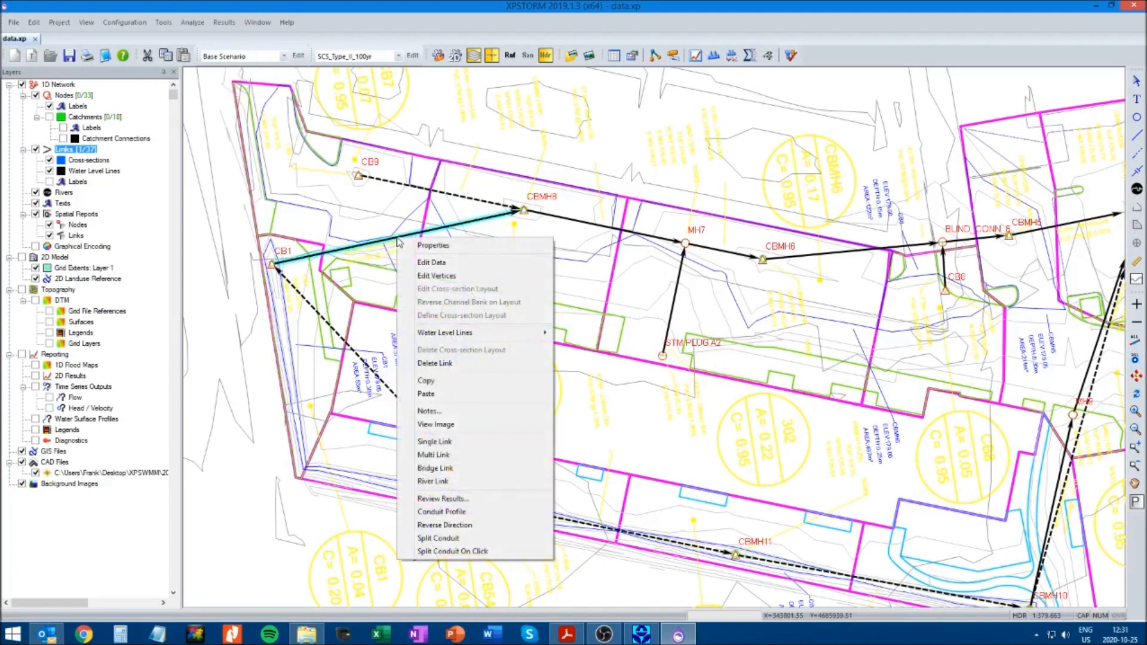
pyautogui.click(430, 263)
pyautogui.click(71, 75)
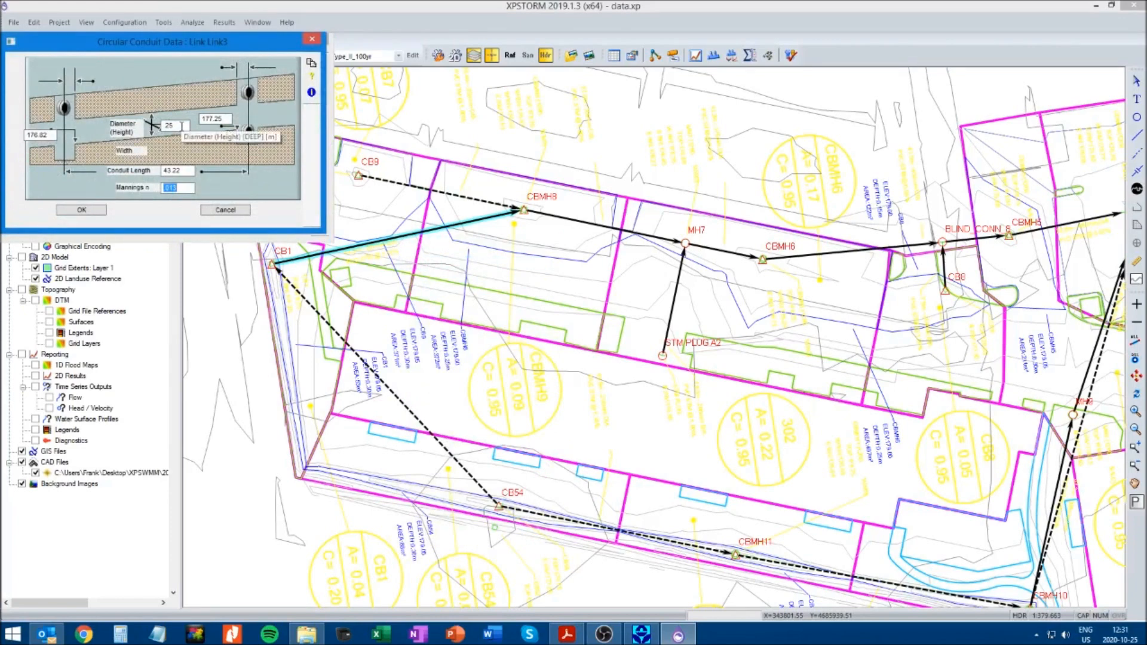
pyautogui.click(103, 210)
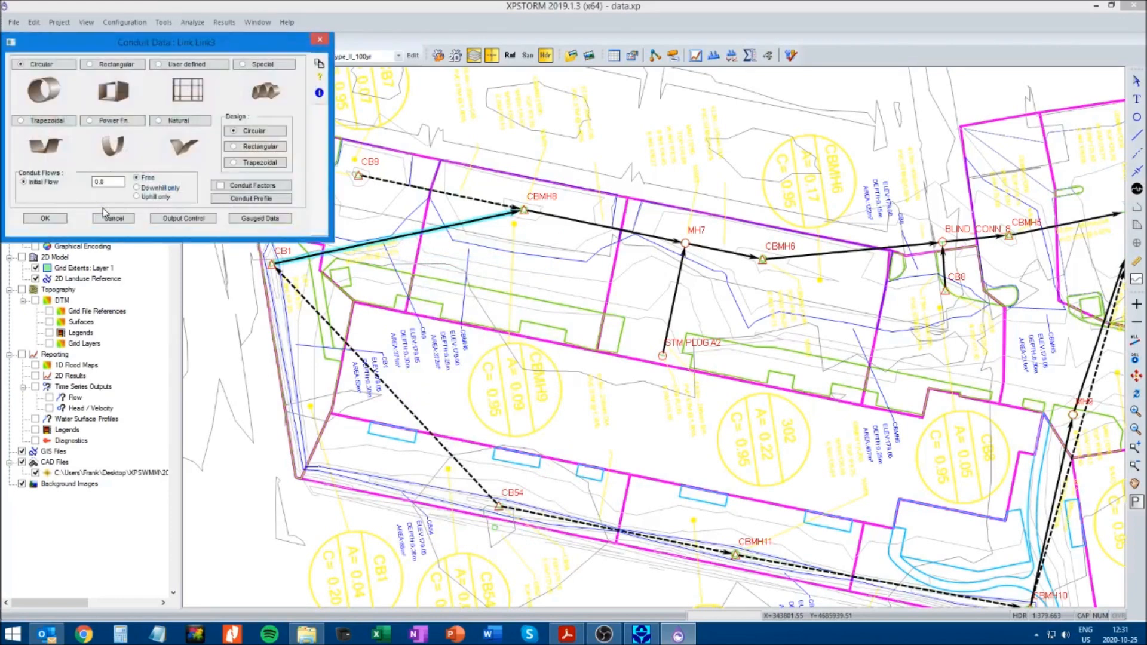
pyautogui.click(45, 219)
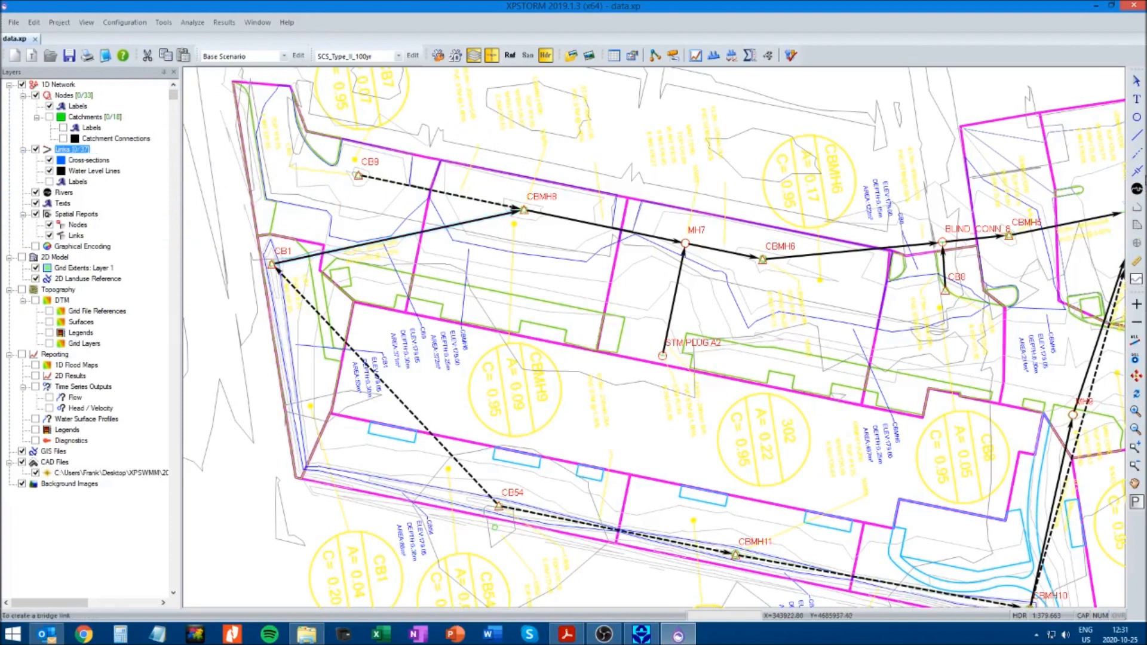
# Draw a new multi link from CB1 to CB9 for the overland overflow
pyautogui.click(1136, 155)
pyautogui.moveTo(272, 264)
pyautogui.mouseDown()
pyautogui.moveTo(358, 174)
pyautogui.moveTo(369, 191)
pyautogui.mouseUp()
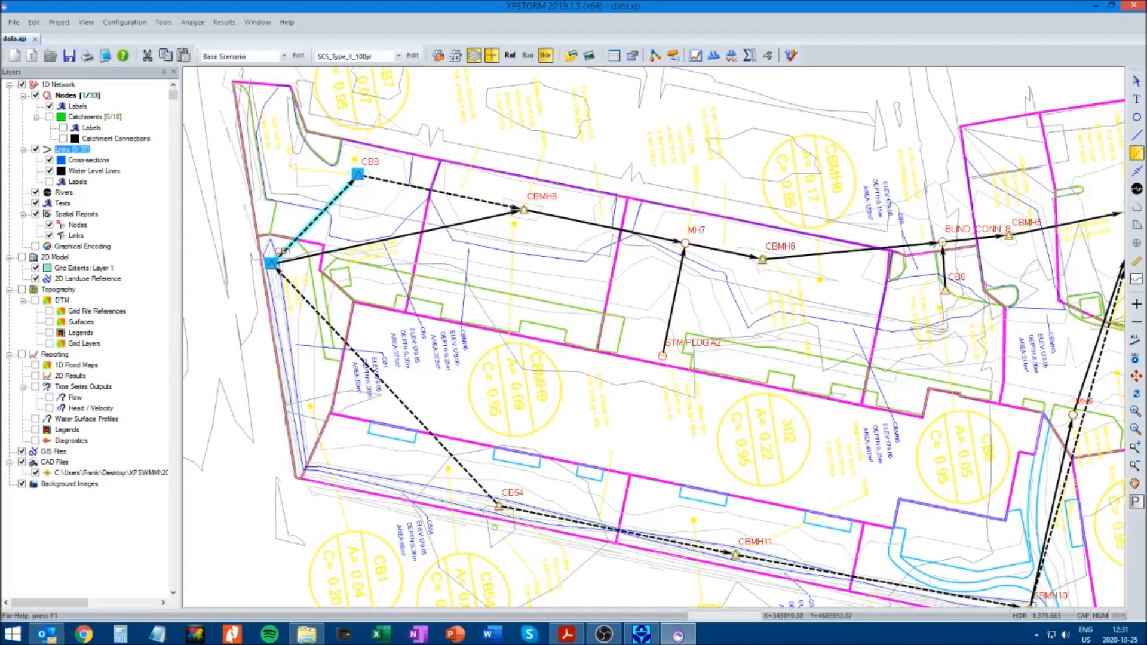
pyautogui.click(1137, 82)
# Add weir 1 named CB1_CB9 with a length of 10 to the CB1 to CB9 multi link, enter its elevations and accept the link
pyautogui.rightClick(328, 204)
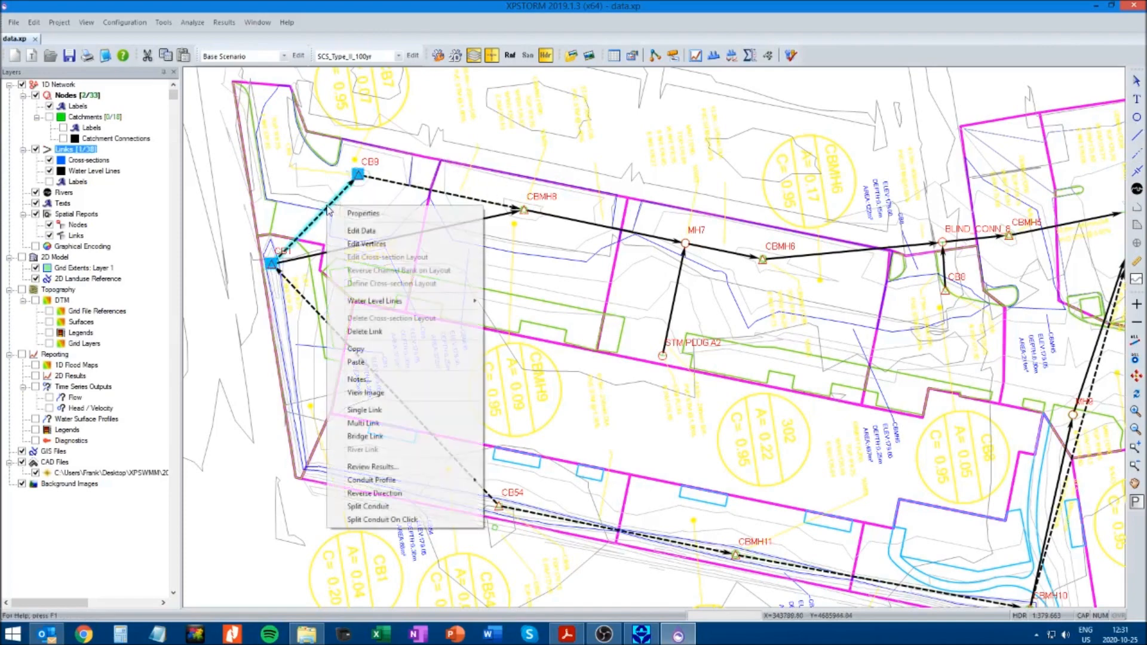
pyautogui.click(354, 232)
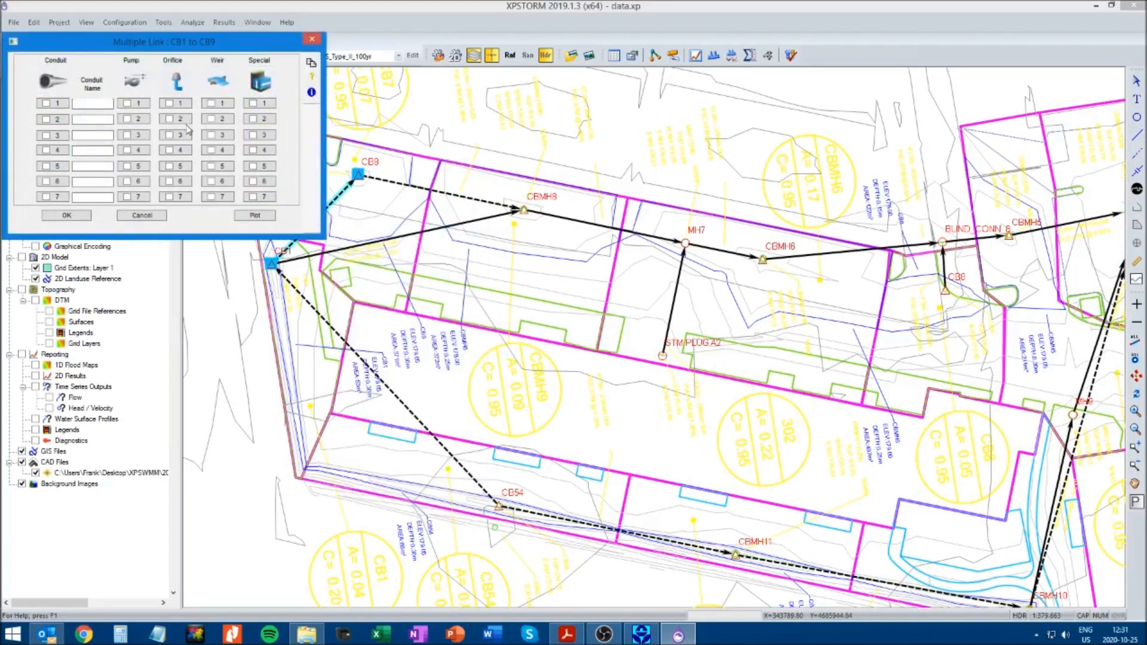
pyautogui.click(221, 105)
pyautogui.write('10')
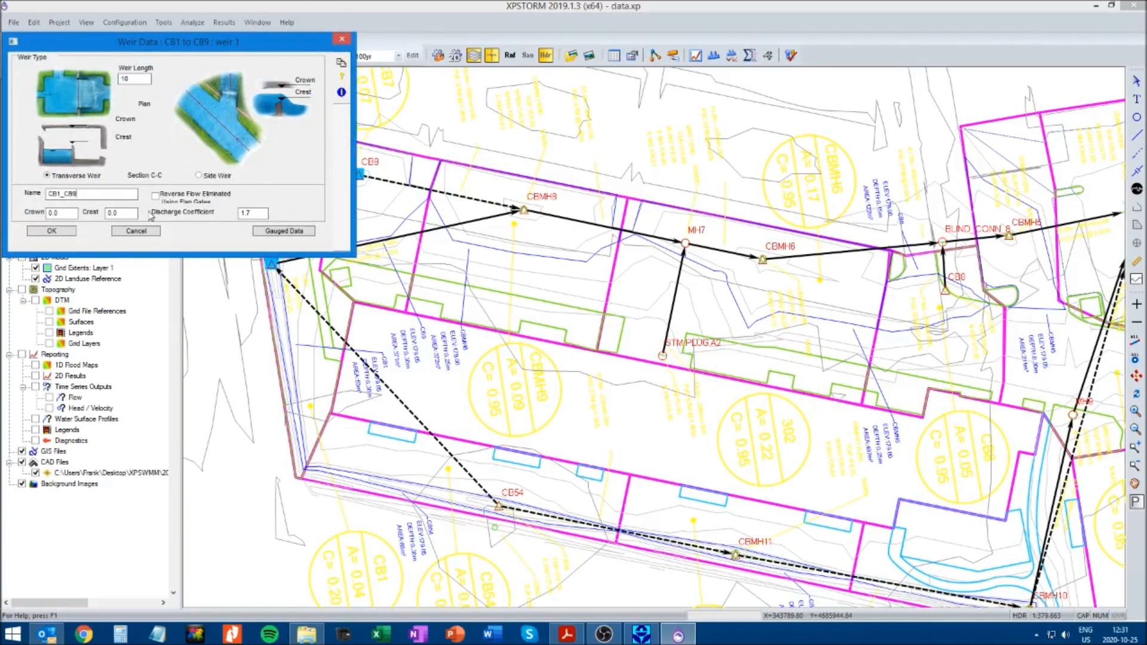
pyautogui.write('179.20')
pyautogui.click(51, 230)
pyautogui.click(66, 221)
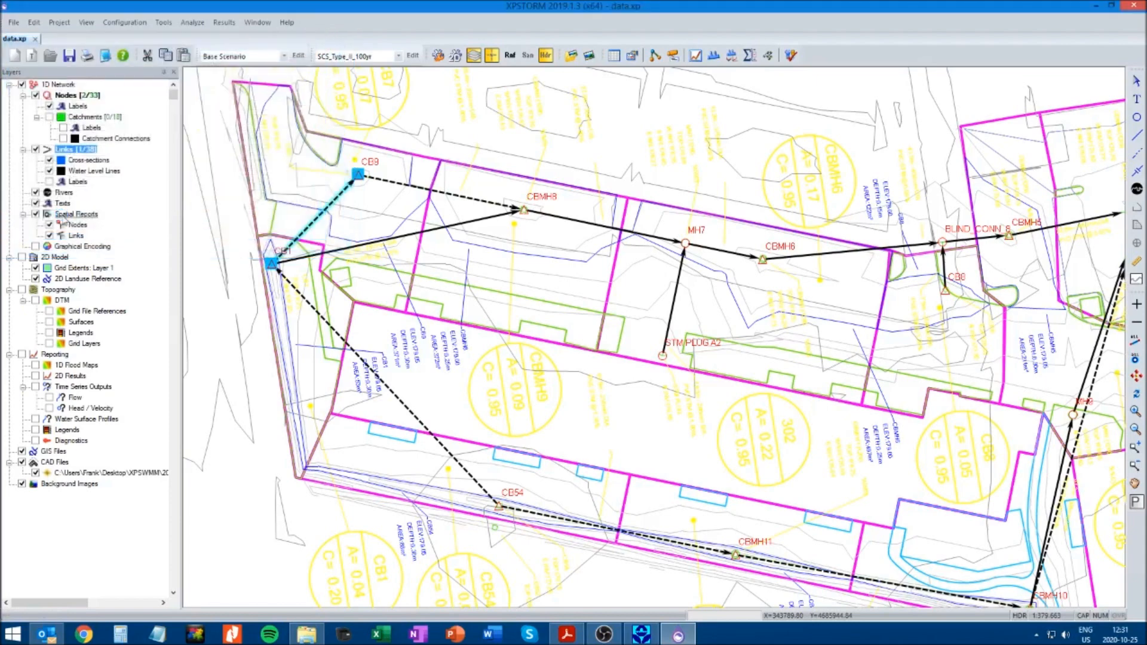
pyautogui.click(249, 524)
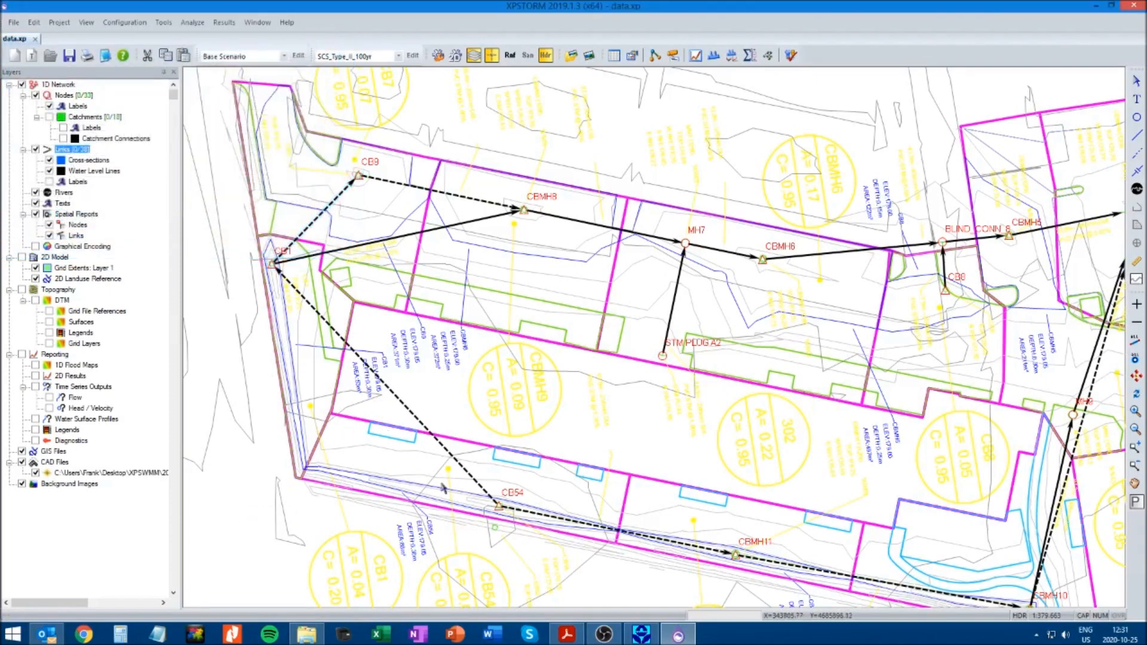
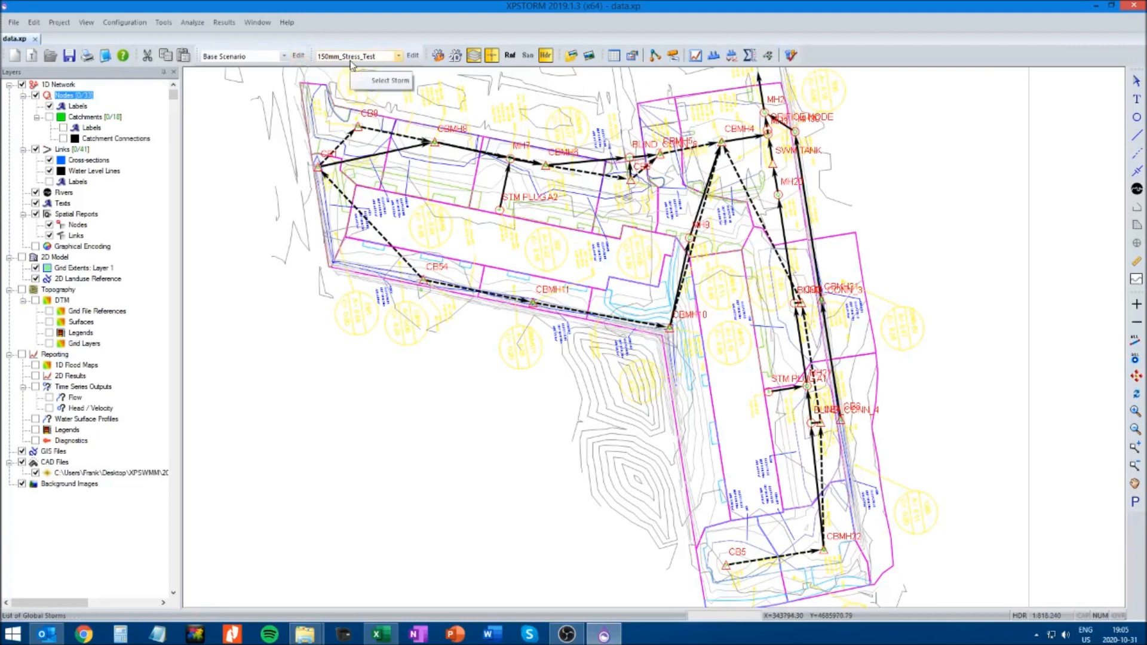
# Check the global storms, keep only 150mm_Stress_Test active, accept the list and solve the model for that storm
pyautogui.click(412, 56)
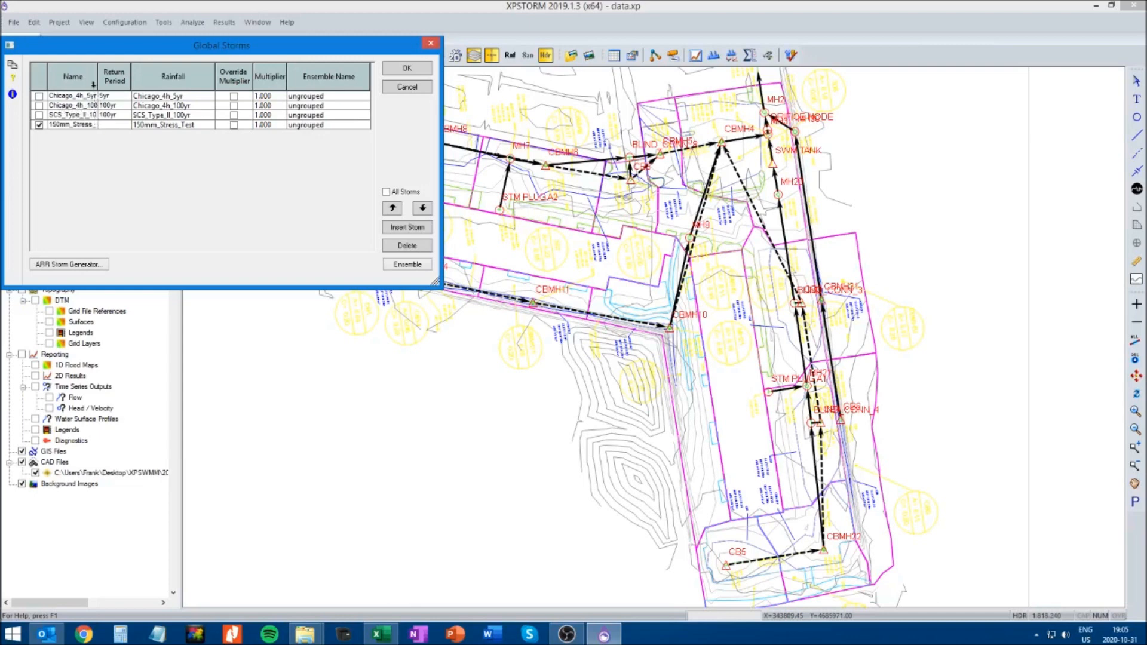
pyautogui.doubleClick(98, 83)
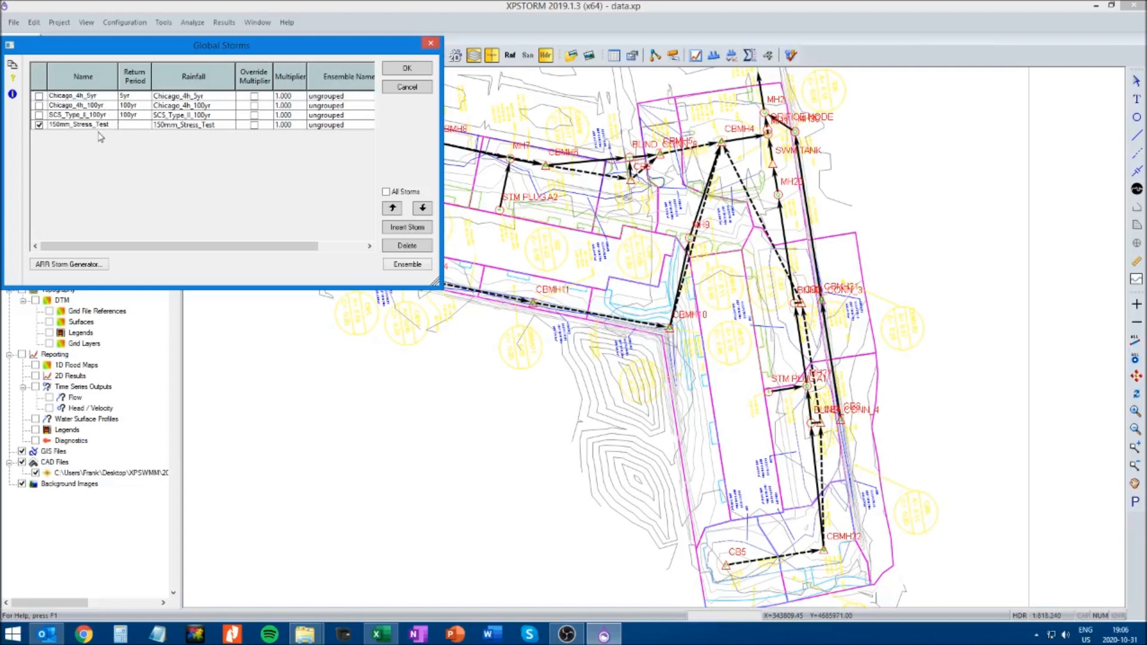
pyautogui.click(407, 71)
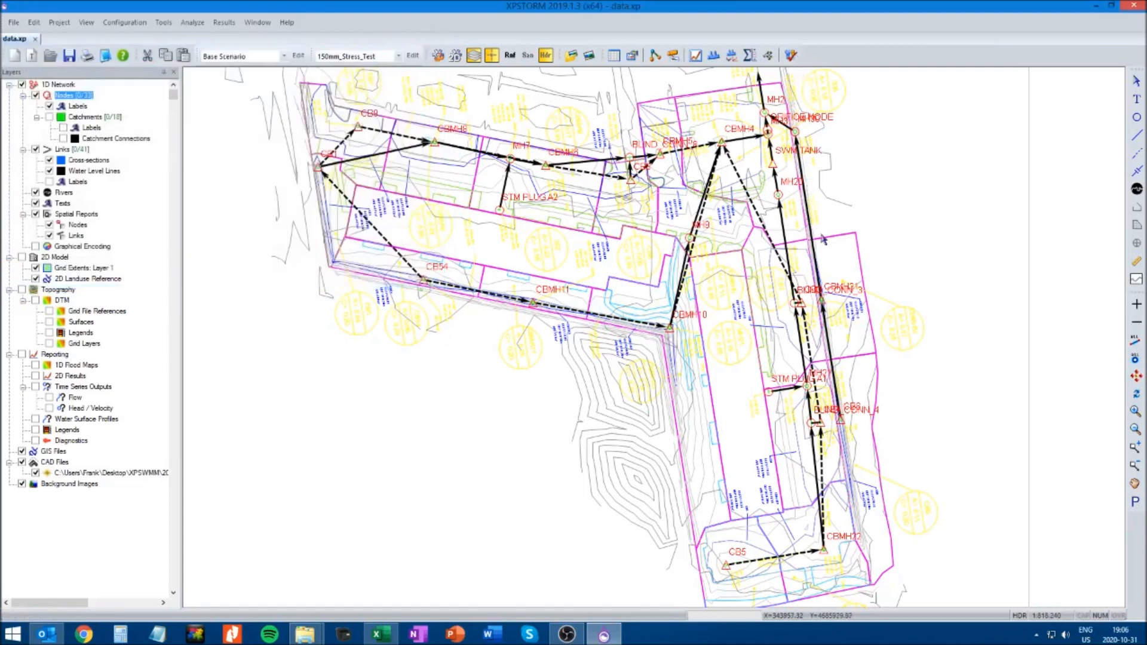
pyautogui.press('F5')
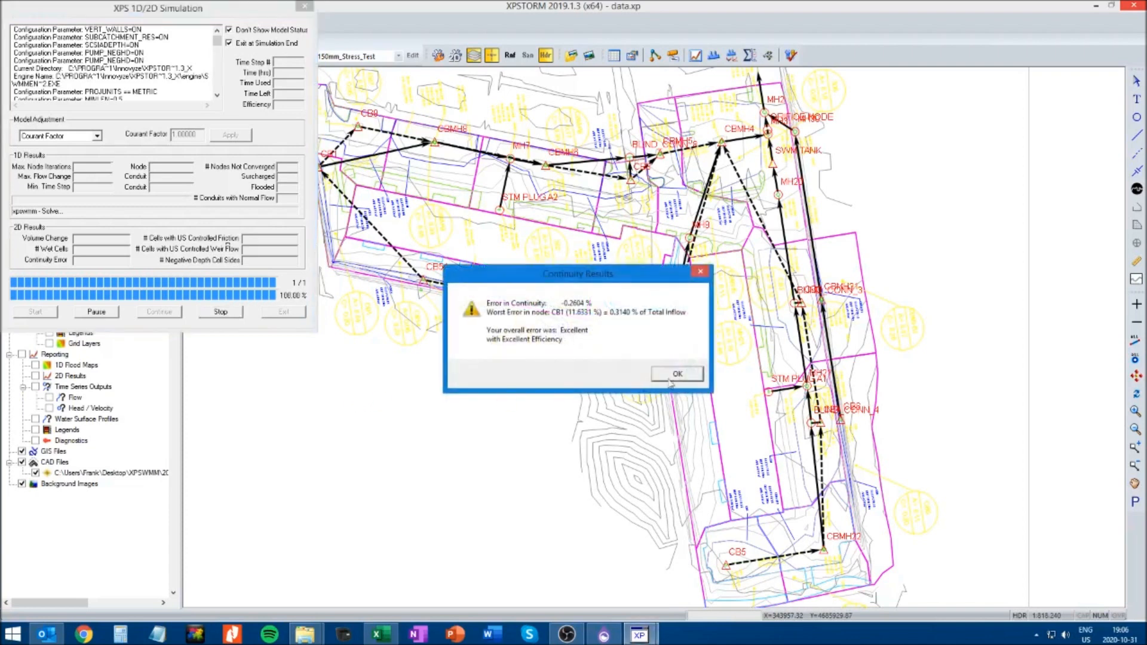
pyautogui.click(671, 377)
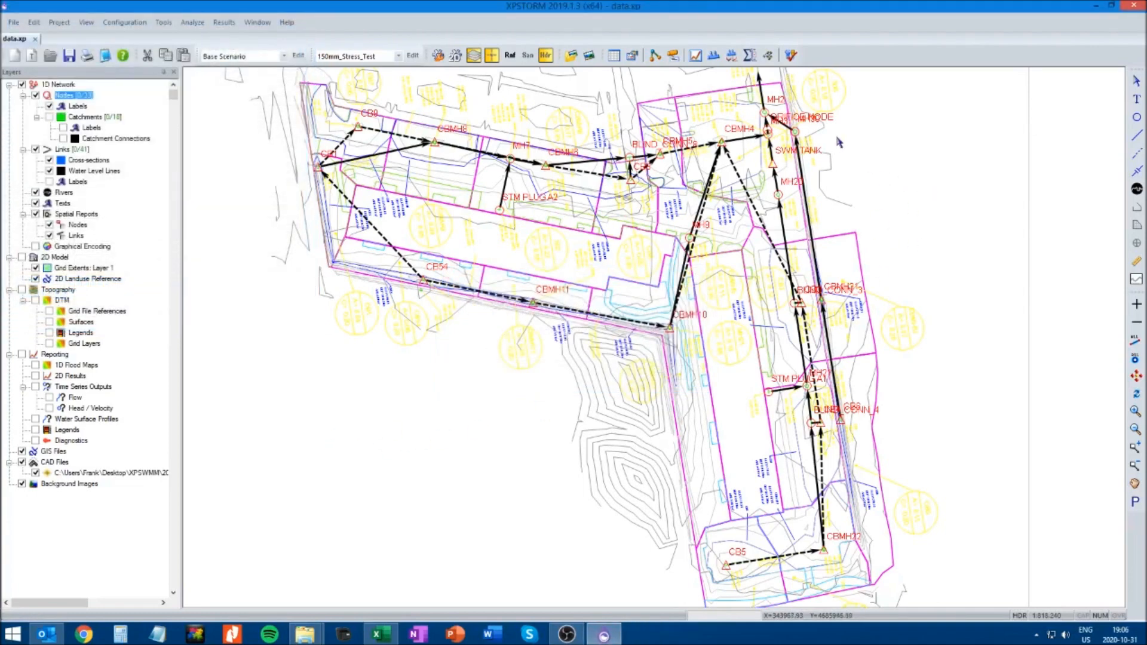
# Play the solved stress-test results through in the Dynamic Plan View and close the view
pyautogui.click(768, 56)
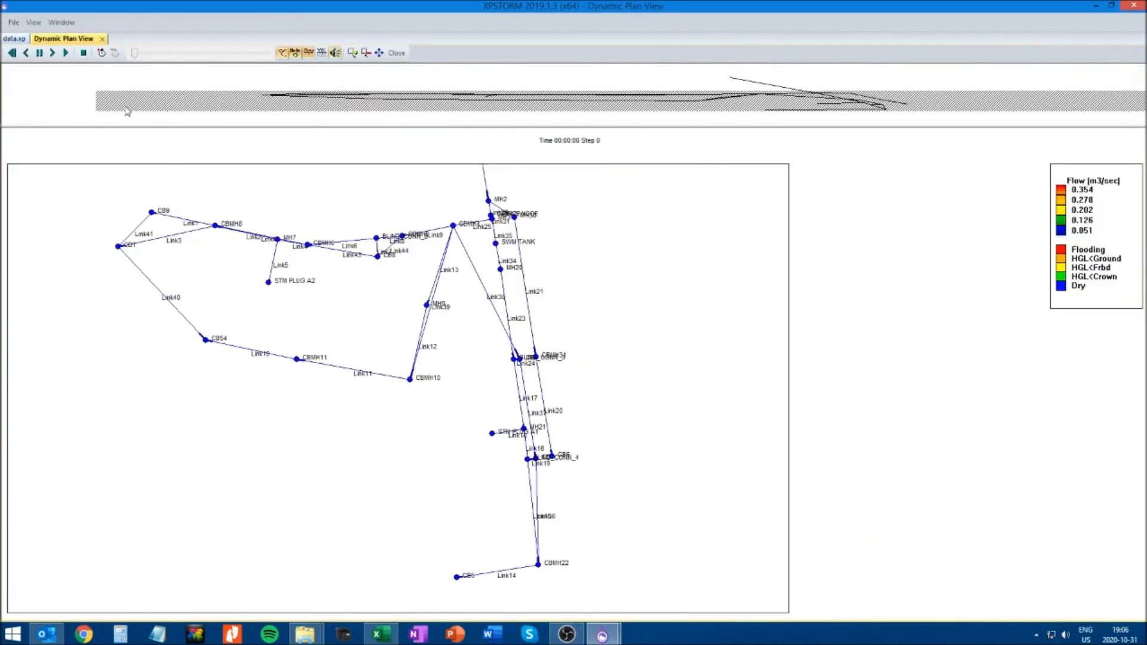
pyautogui.click(65, 52)
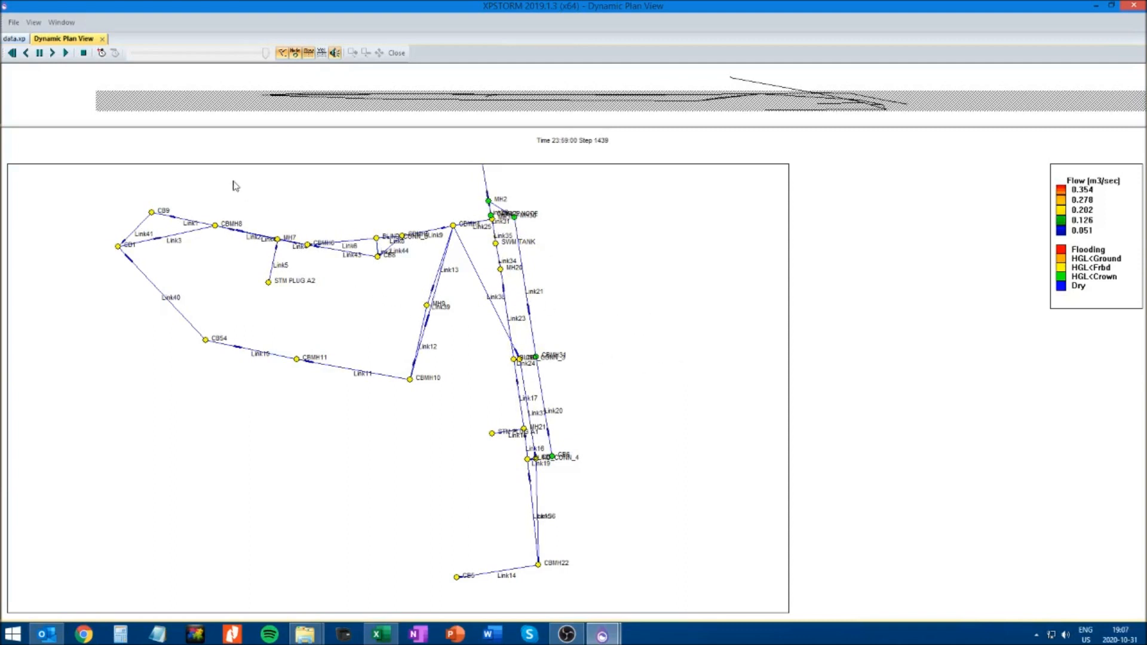
pyautogui.click(102, 38)
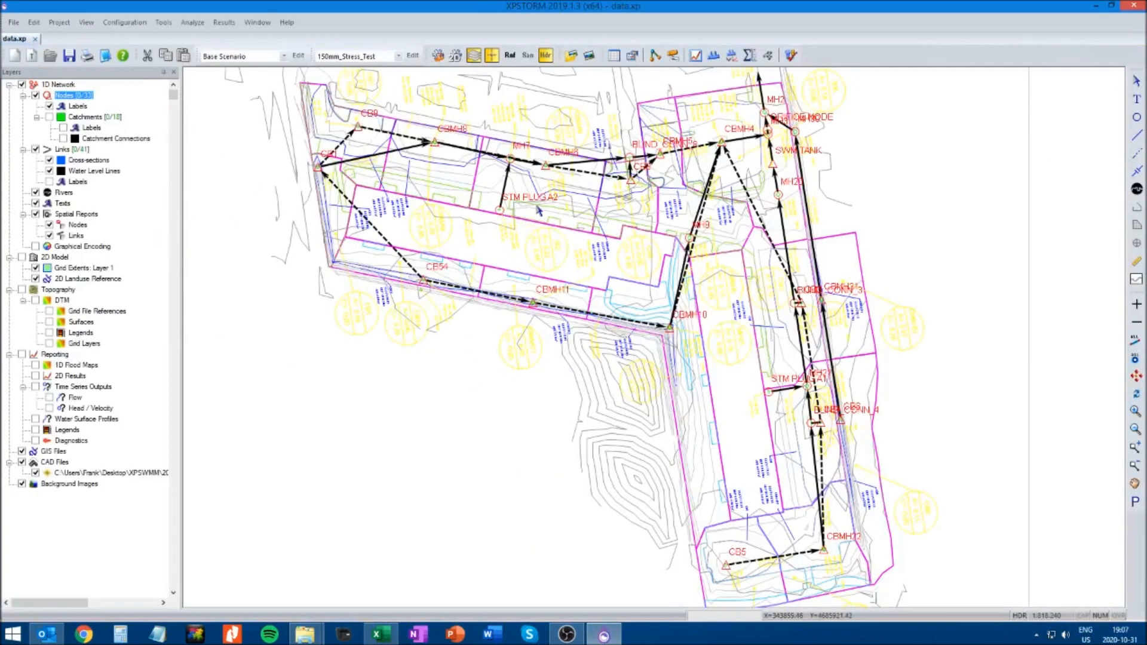
# Review the stage and overflow graph of node CBMH6 and close the results
pyautogui.click(545, 166)
pyautogui.click(697, 57)
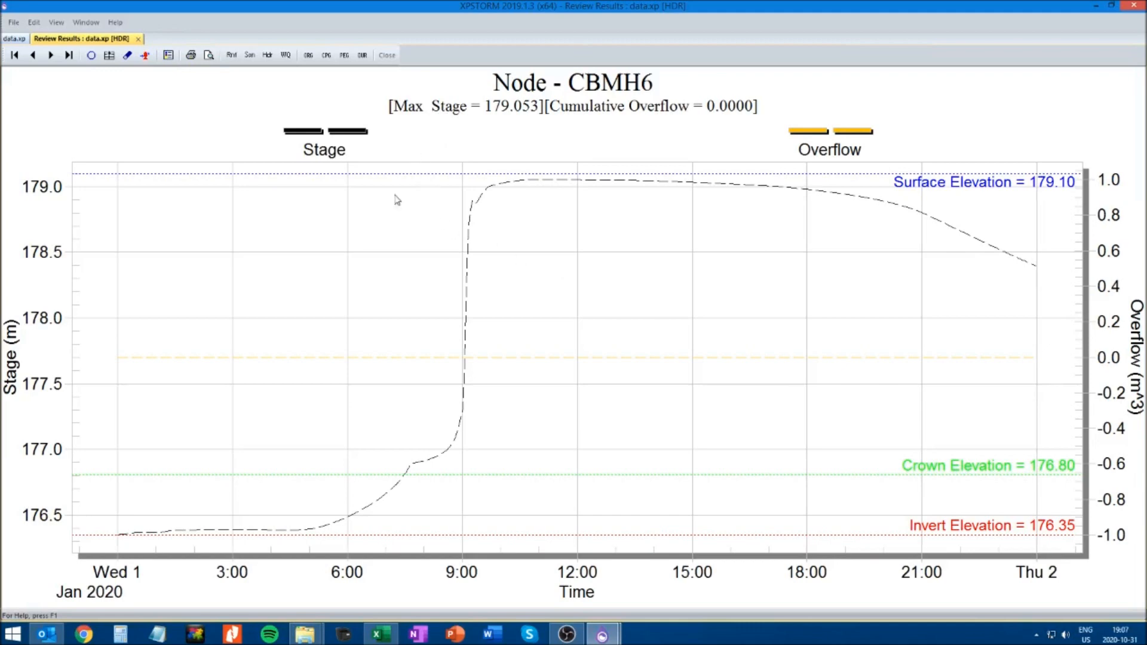
pyautogui.click(139, 40)
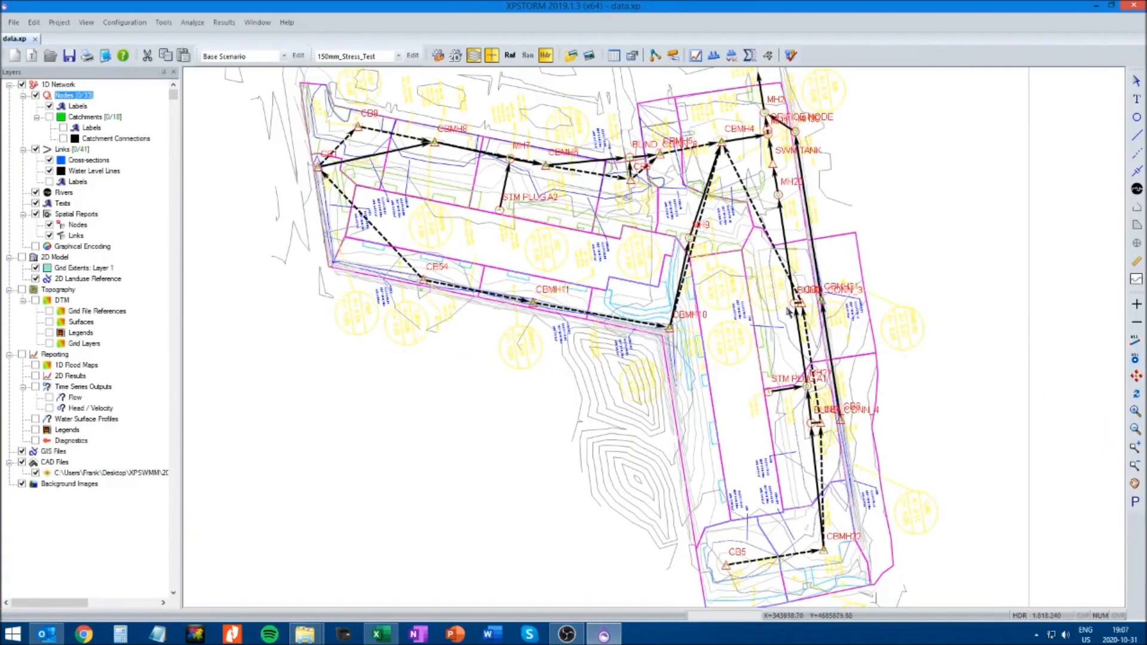
# Examine the maximum water depth and elevation of all nodes in the XP node table, enlarging its header row, and close it
pyautogui.click(614, 56)
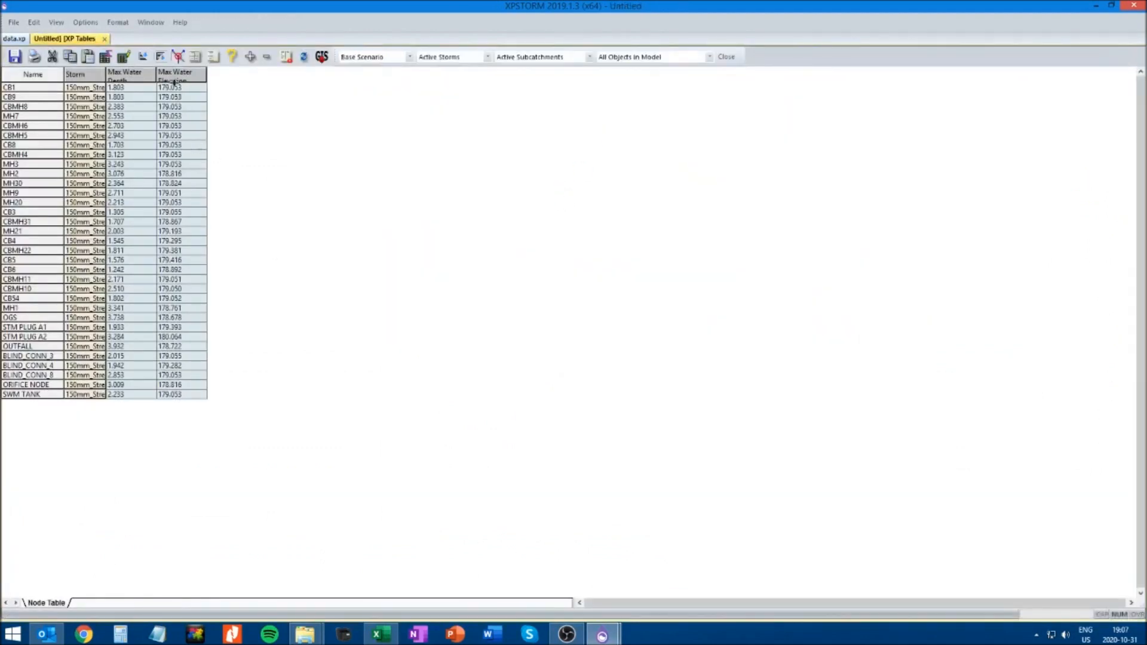
pyautogui.moveTo(45, 81); pyautogui.dragTo(46, 95)
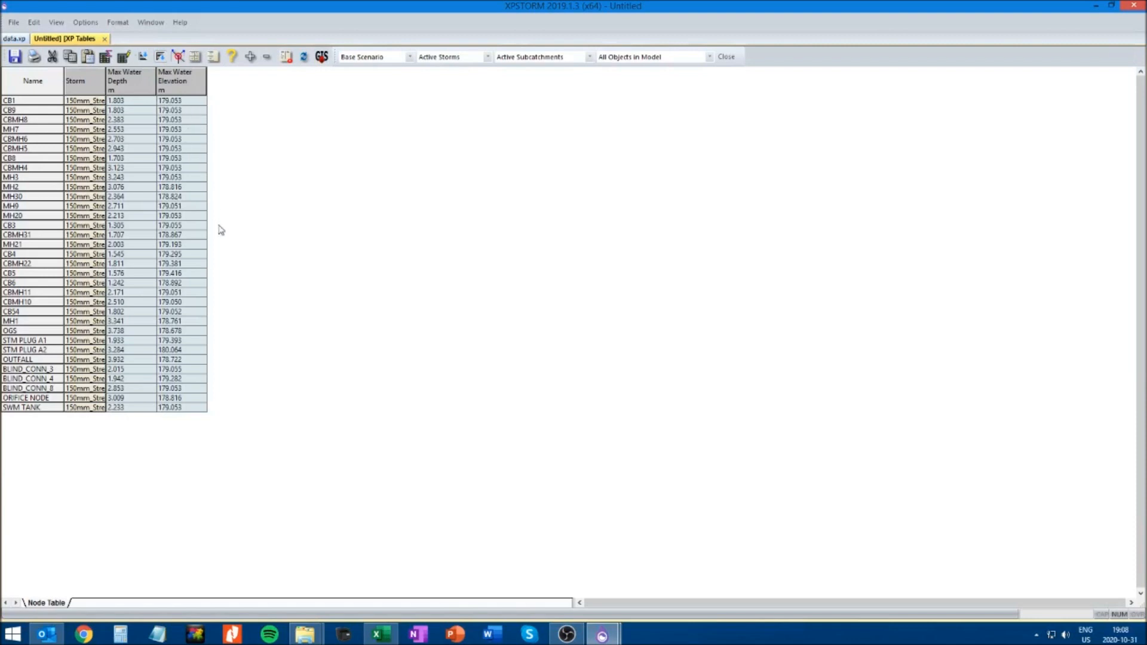
pyautogui.click(104, 40)
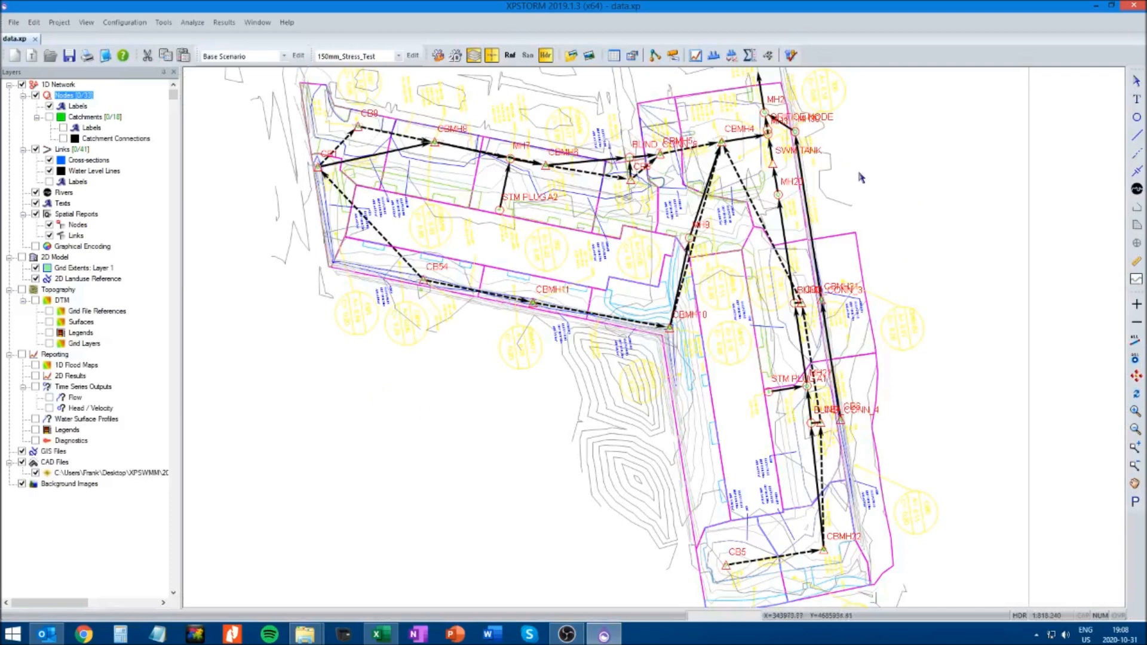
# Restore the Outlet view and review the flow and velocity results of the conduit from OGS to OUTFALL
pyautogui.click(95, 23)
pyautogui.moveTo(119, 177)
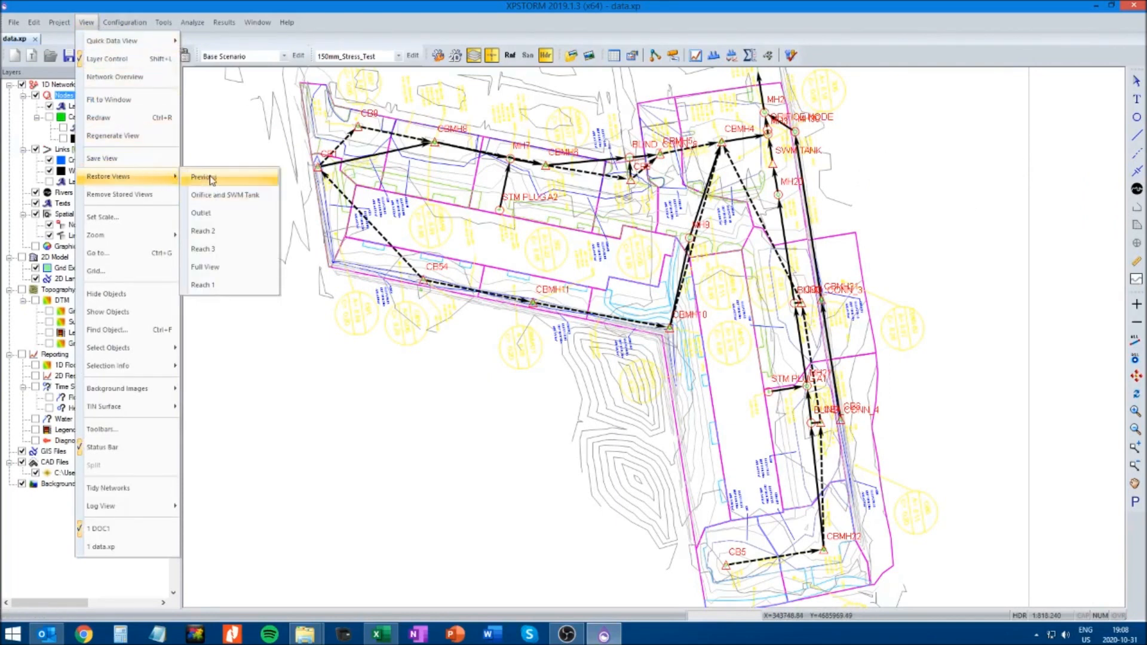
pyautogui.click(210, 215)
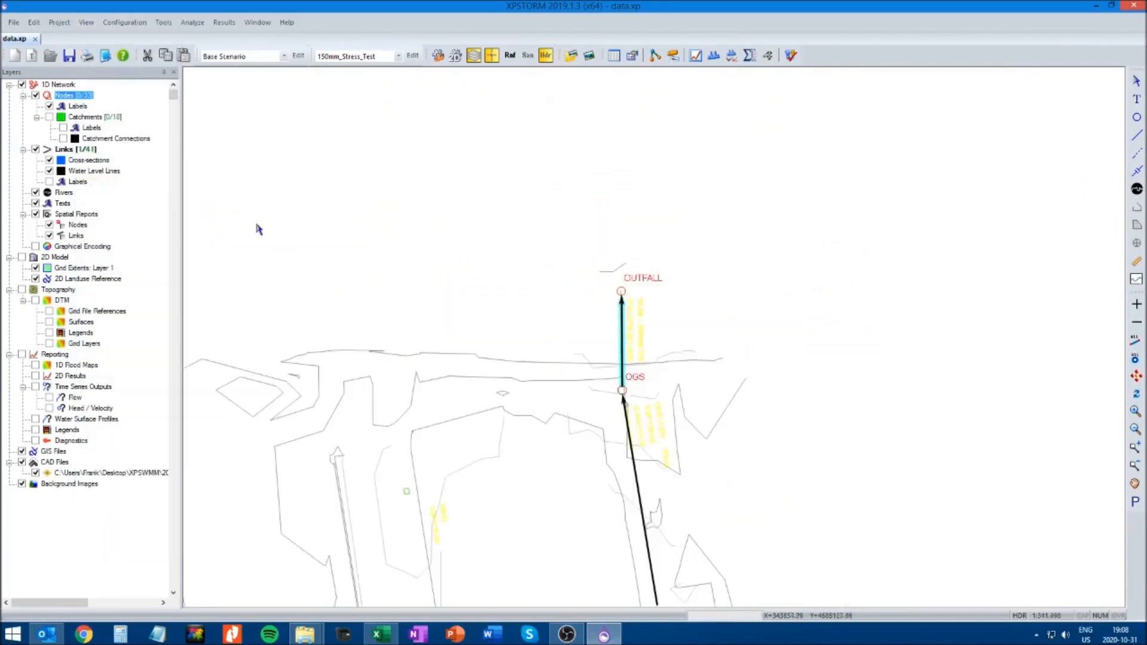
pyautogui.click(729, 312)
pyautogui.click(622, 340)
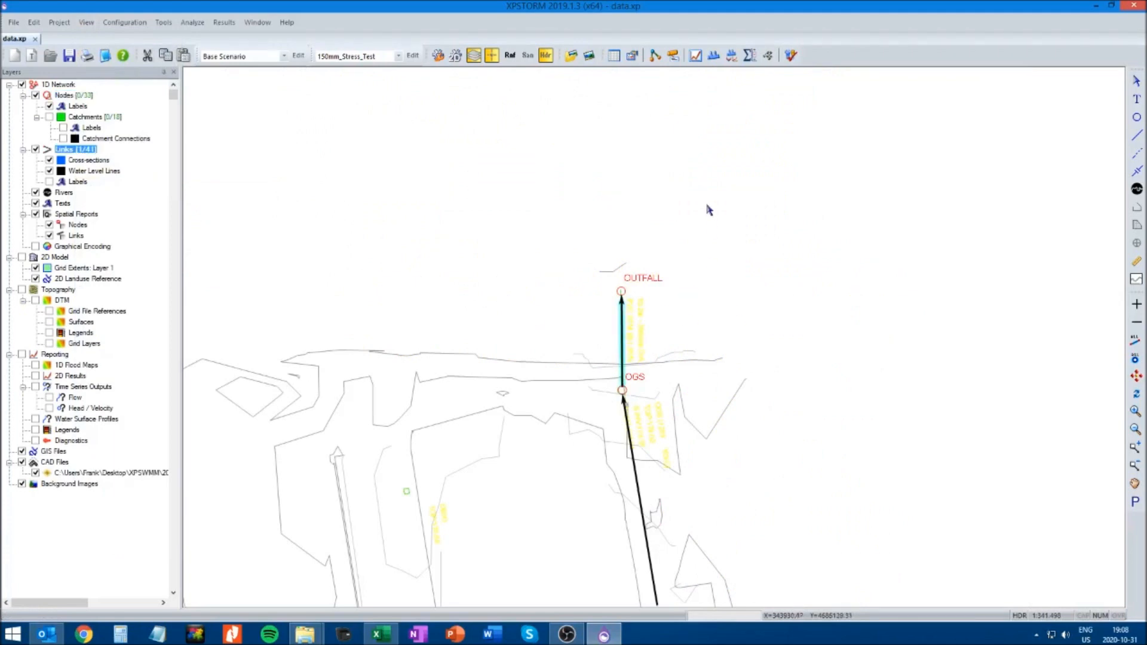
pyautogui.click(697, 56)
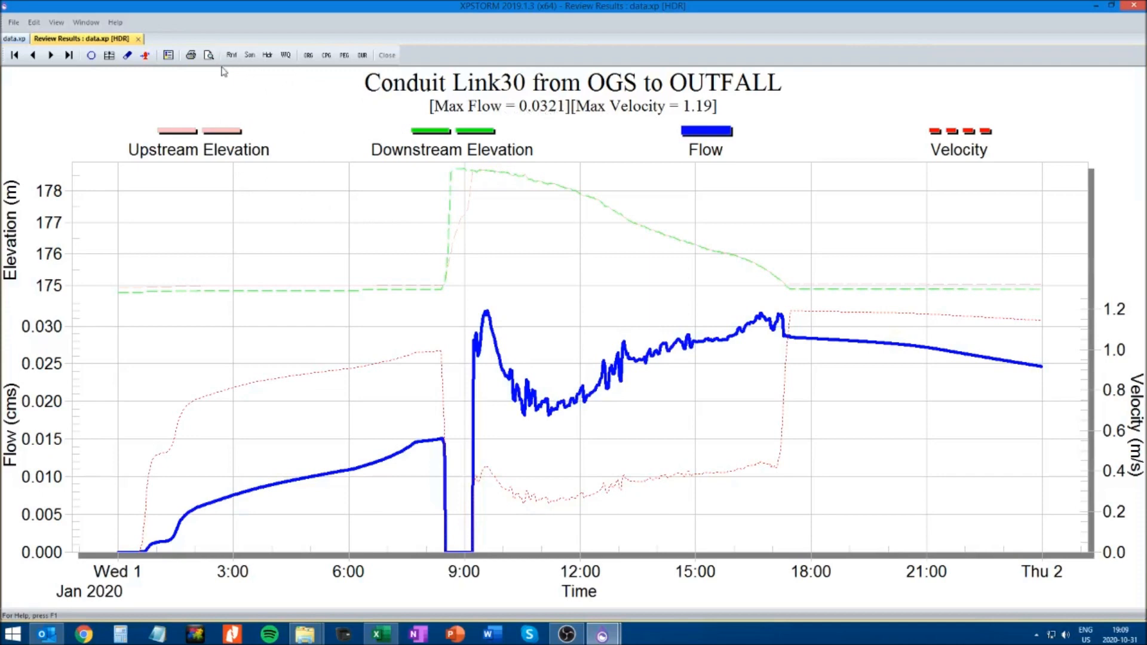
pyautogui.click(138, 39)
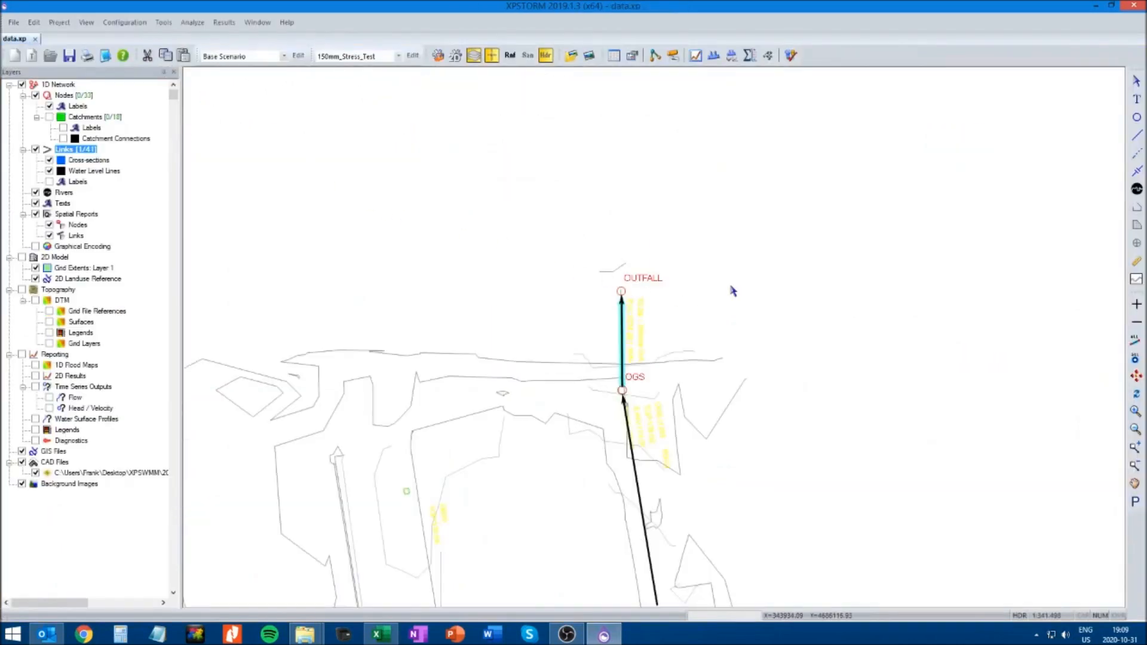
# Inspect the data of the orifice link from MH3 to ORIFICE NODE and cancel without changes
pyautogui.click(87, 22)
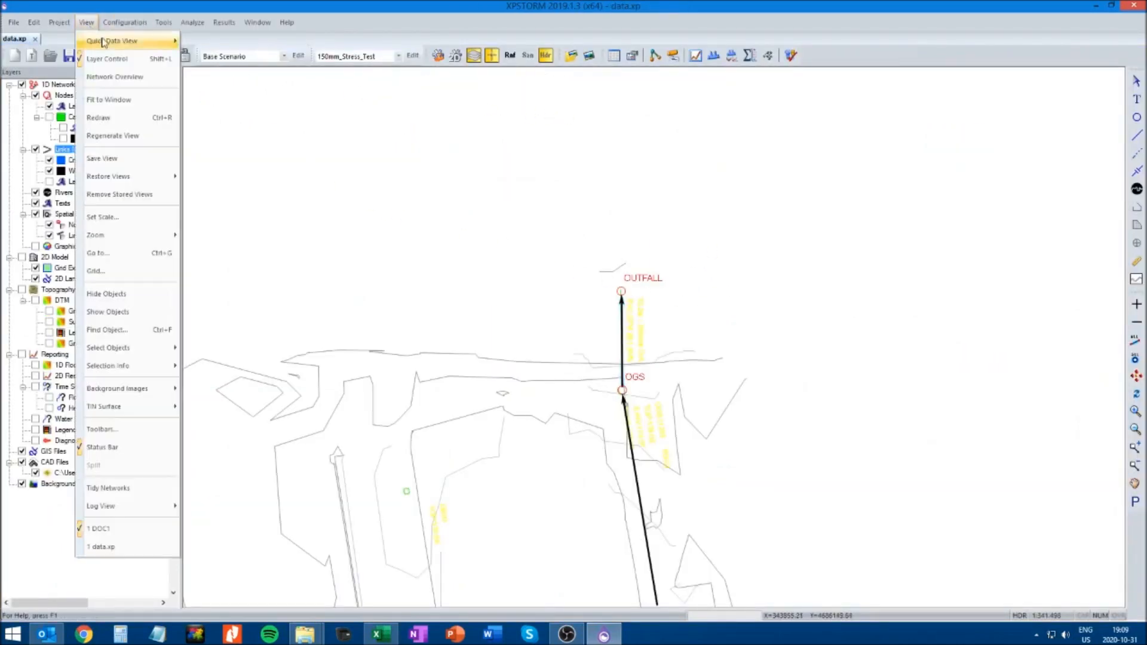
pyautogui.moveTo(130, 26)
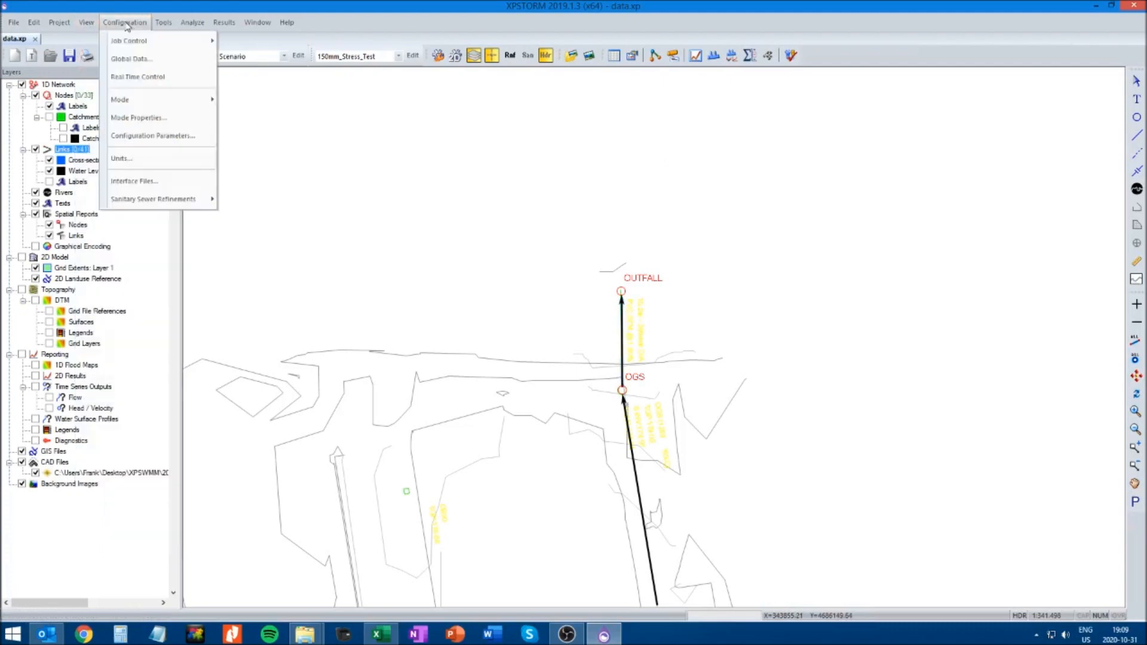
pyautogui.moveTo(86, 22)
pyautogui.moveTo(119, 176)
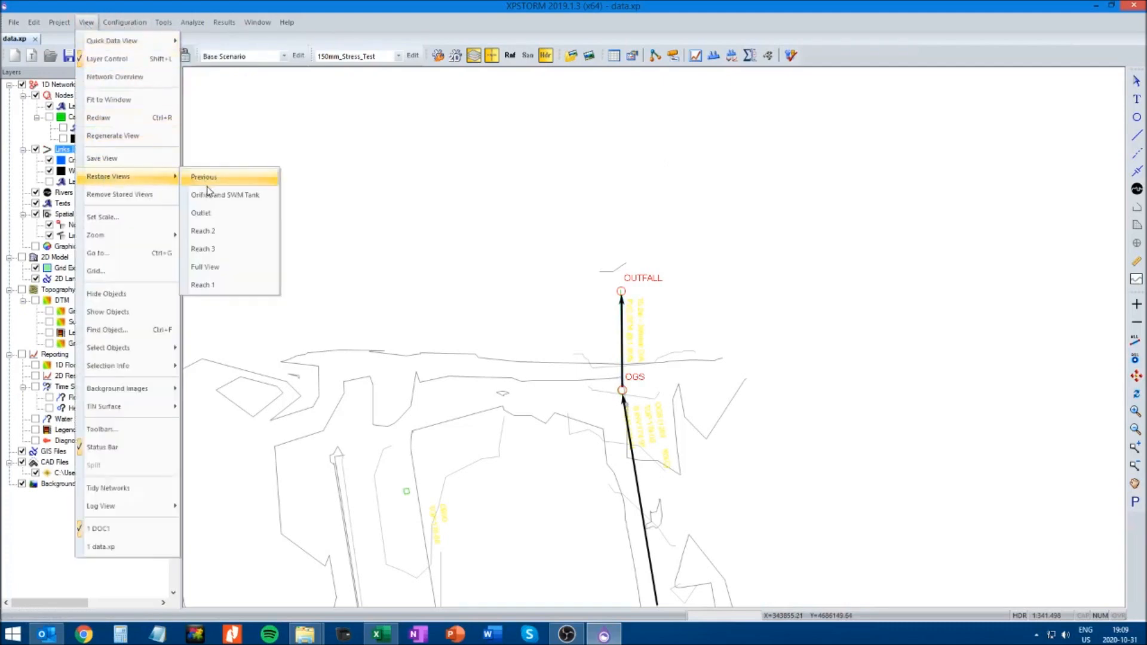
pyautogui.click(207, 177)
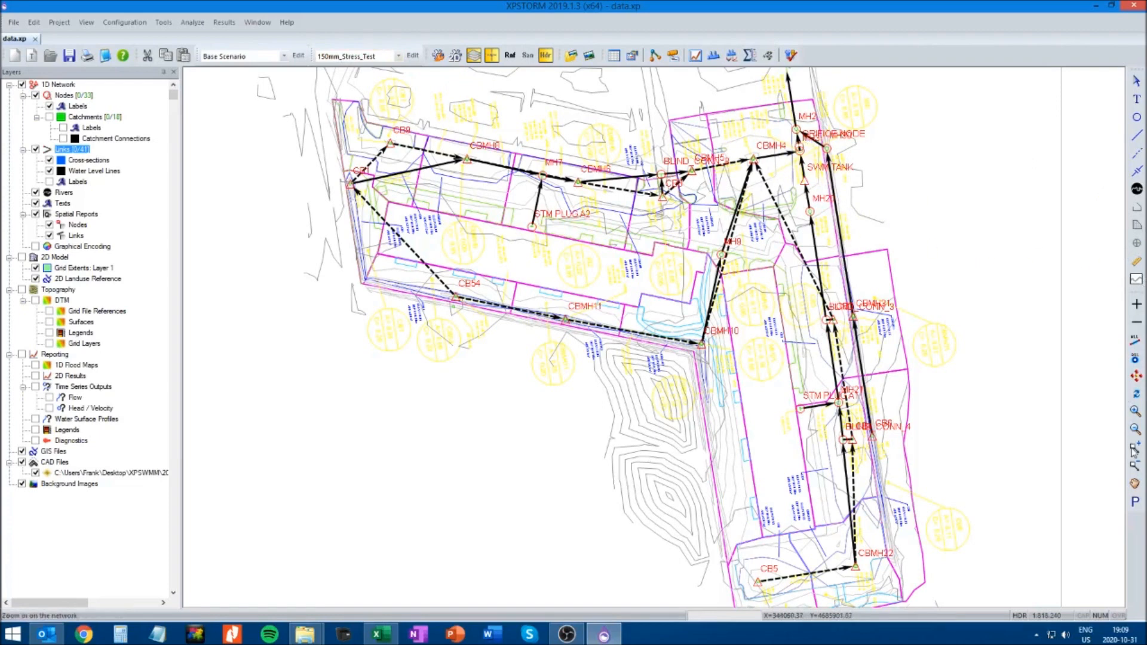
pyautogui.moveTo(747, 117); pyautogui.dragTo(938, 268)
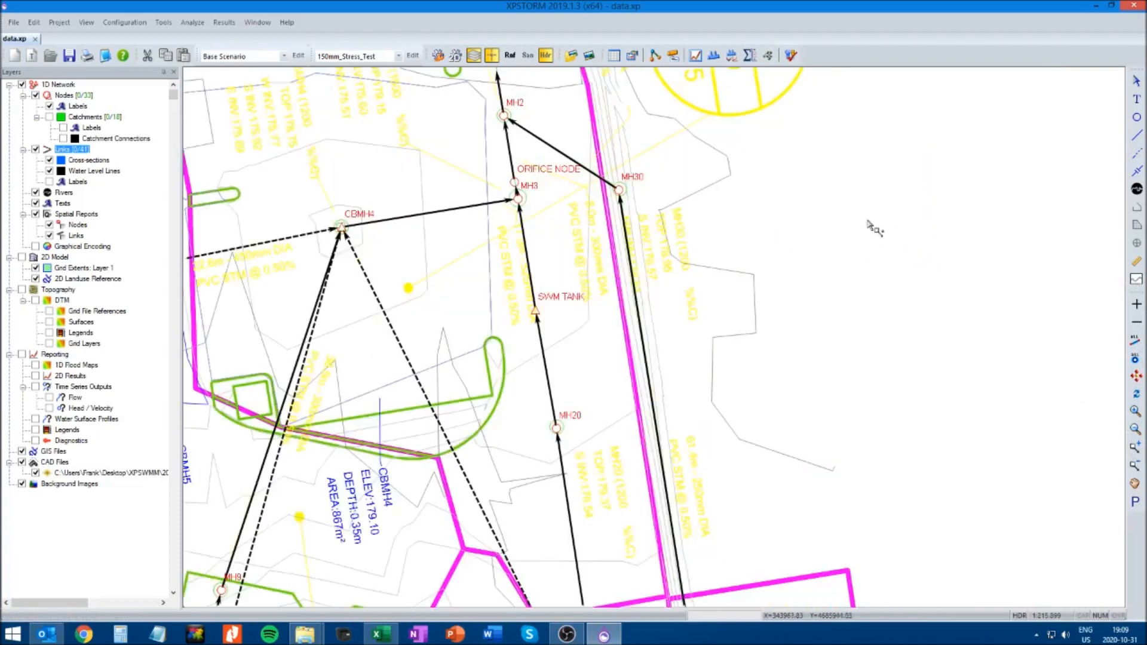
pyautogui.doubleClick(519, 194)
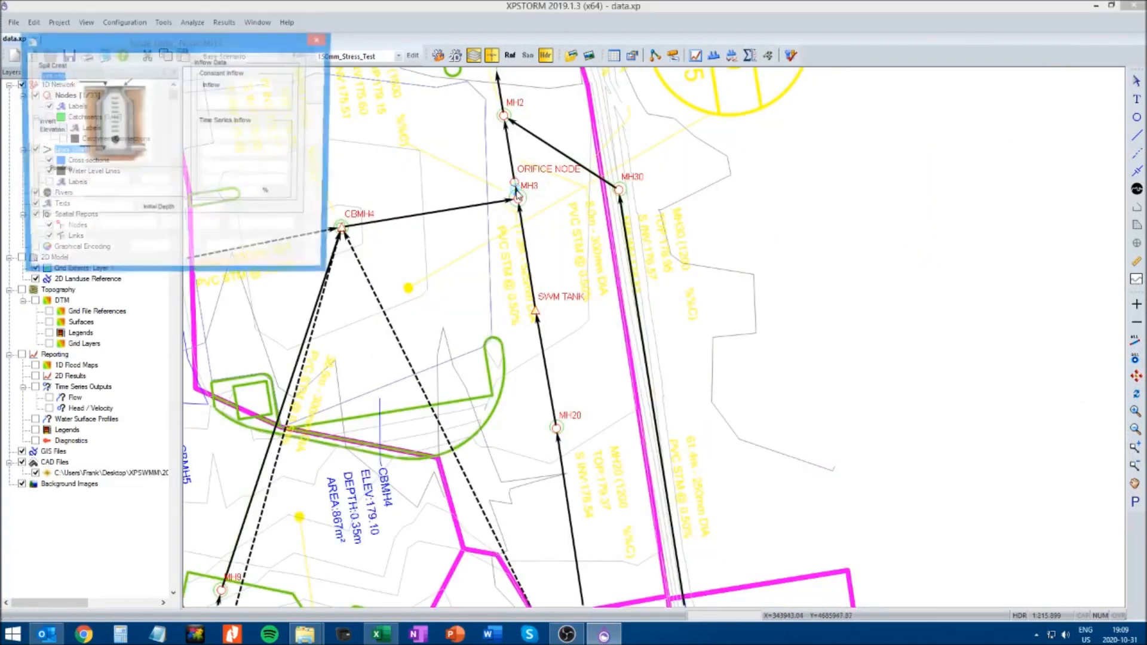
pyautogui.click(238, 251)
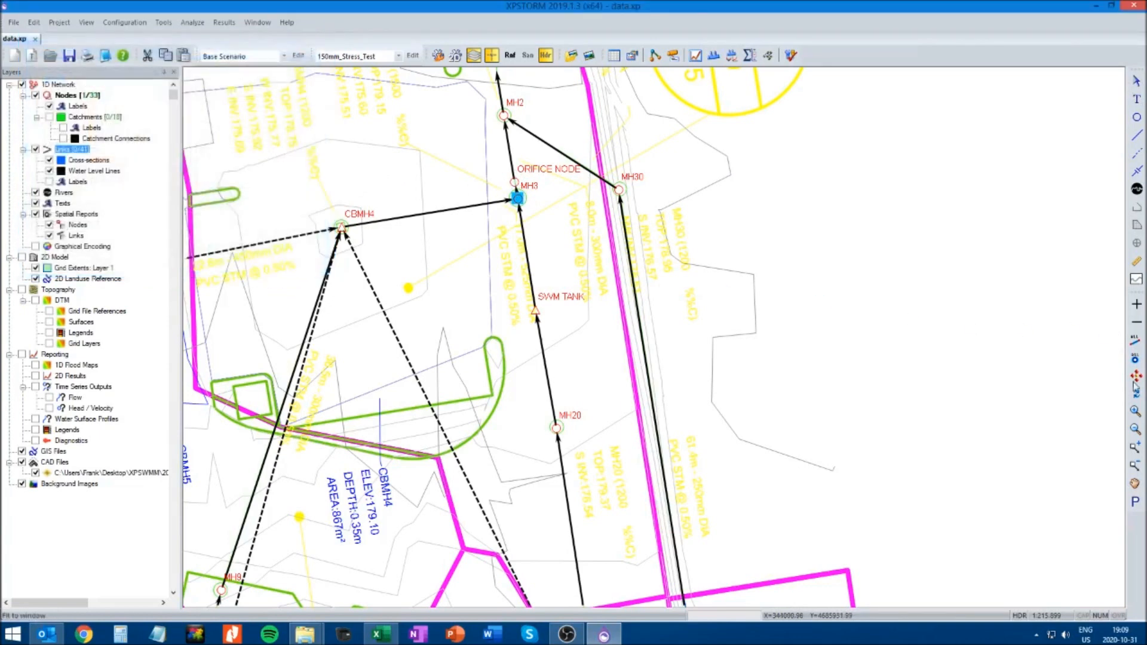
pyautogui.click(1133, 448)
pyautogui.moveTo(423, 154); pyautogui.dragTo(651, 275)
pyautogui.click(1135, 87)
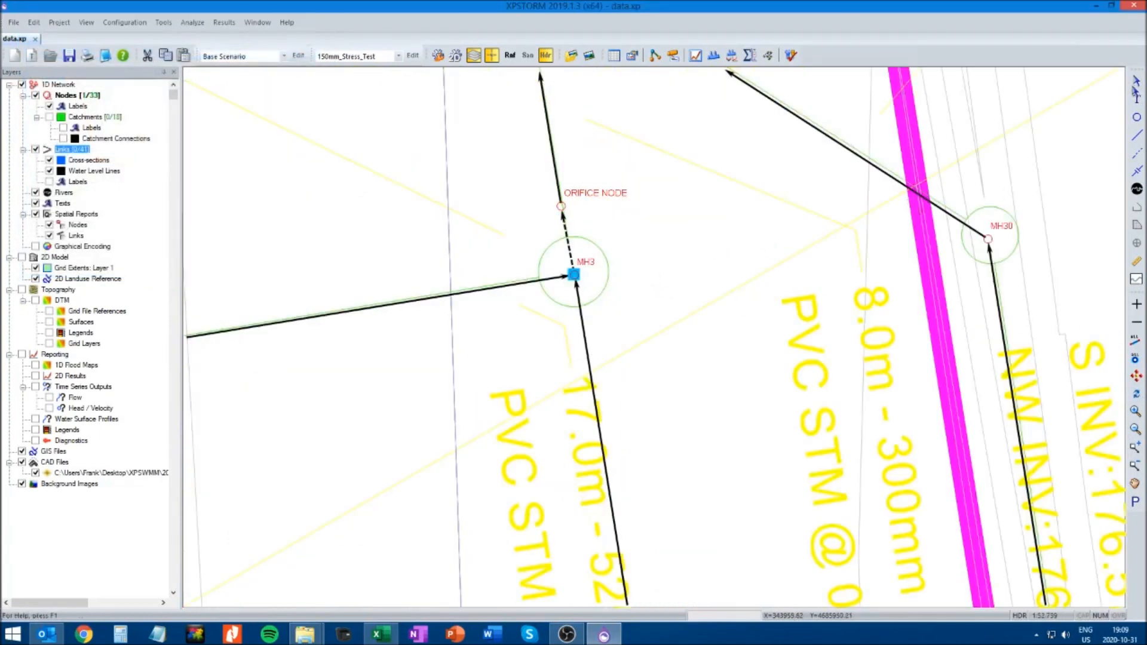
pyautogui.doubleClick(570, 243)
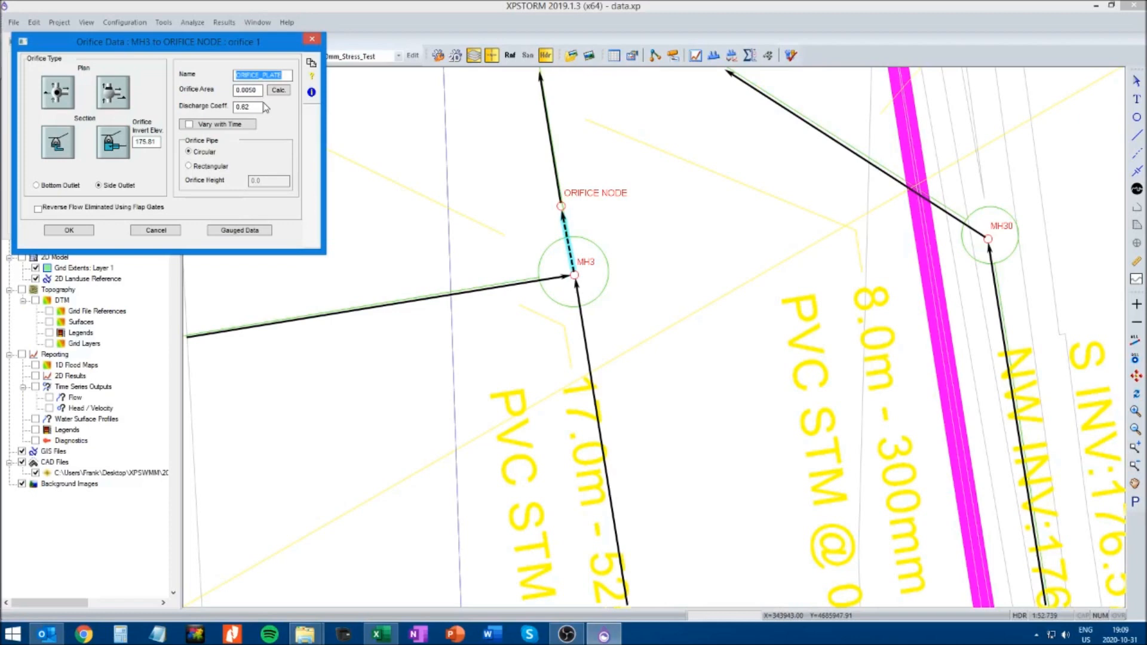
pyautogui.click(158, 233)
pyautogui.click(142, 215)
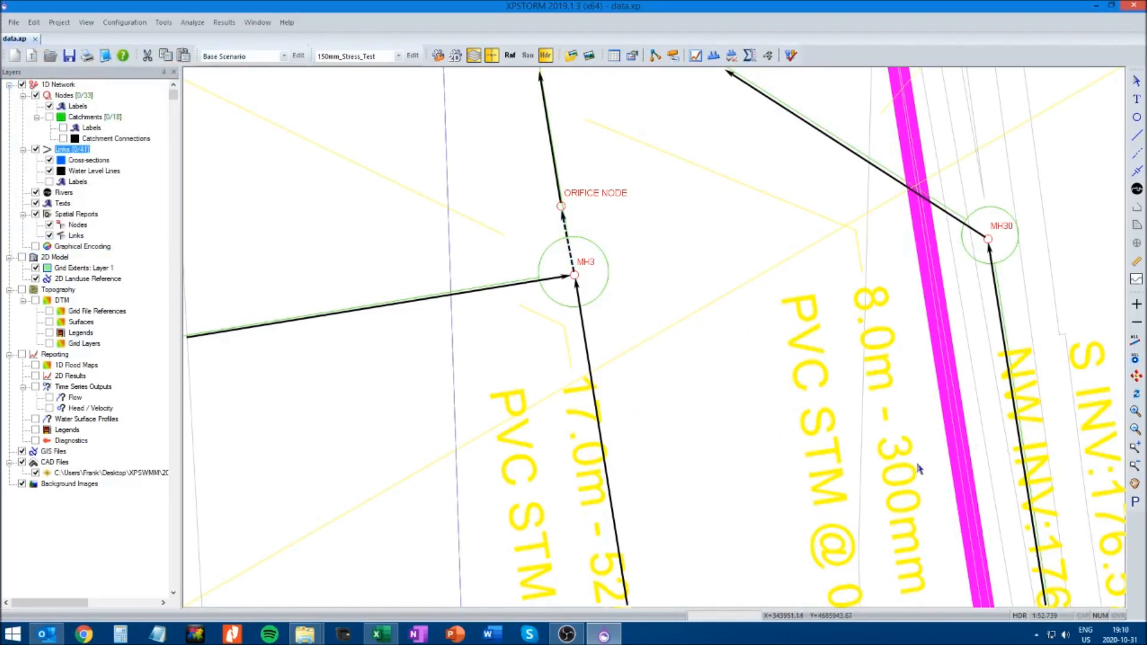
# Bring the whole catch basin network between CB1, CBMH4 and CBMH22 back into view
pyautogui.click(1136, 393)
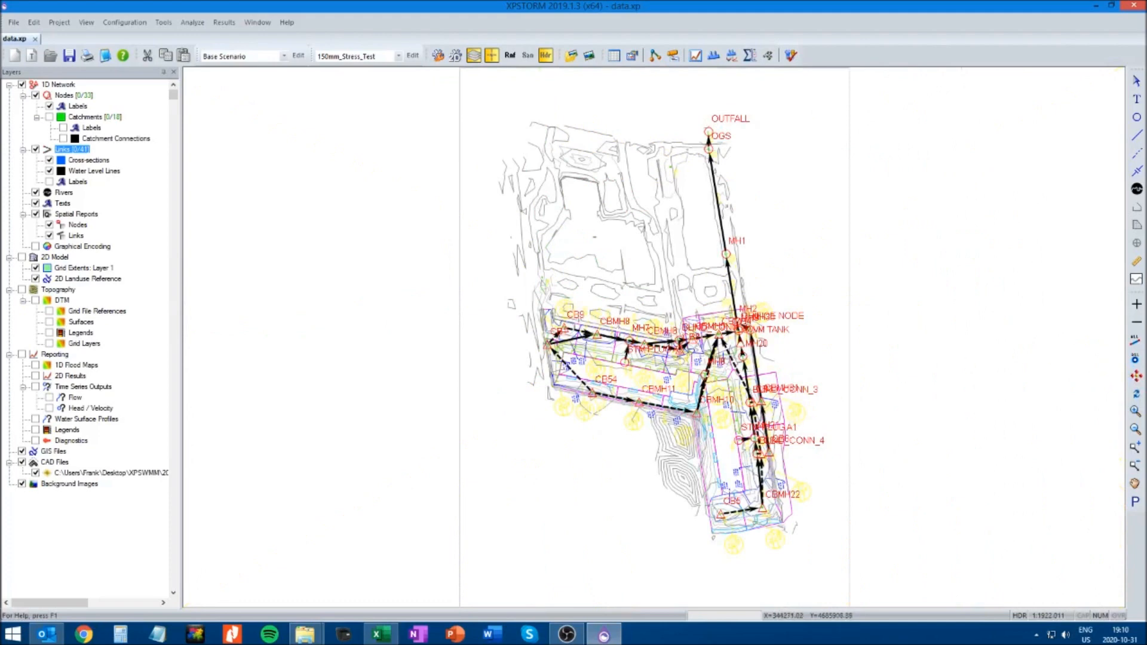
pyautogui.click(1135, 449)
pyautogui.moveTo(491, 287); pyautogui.dragTo(907, 542)
pyautogui.click(1135, 484)
pyautogui.moveTo(965, 427); pyautogui.dragTo(819, 432)
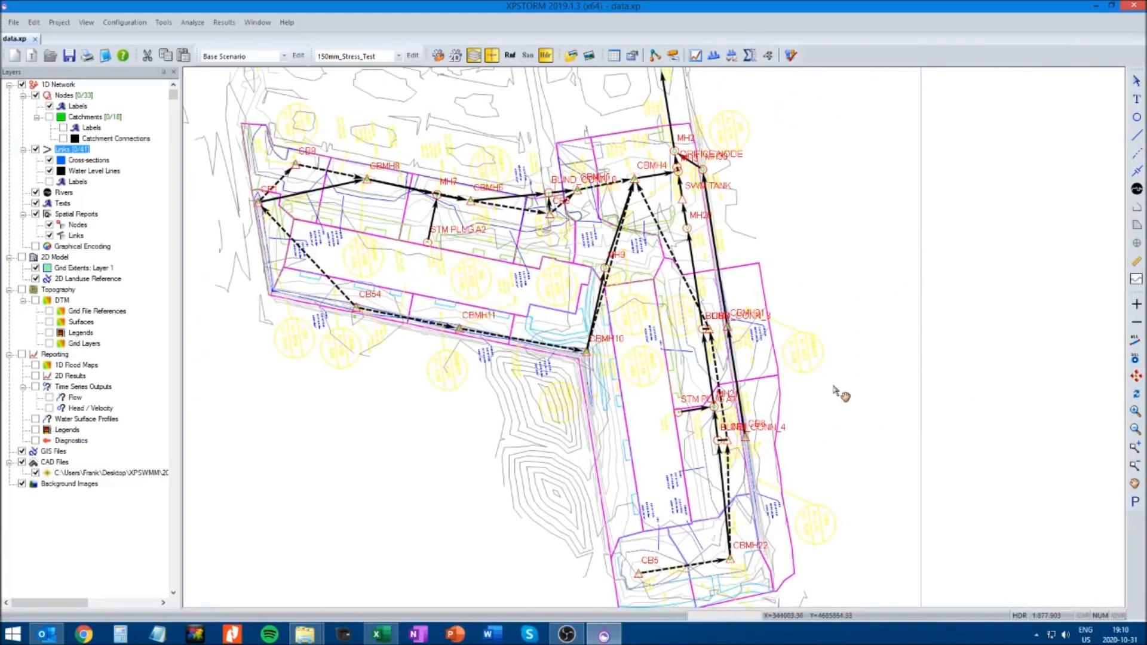
pyautogui.click(1136, 85)
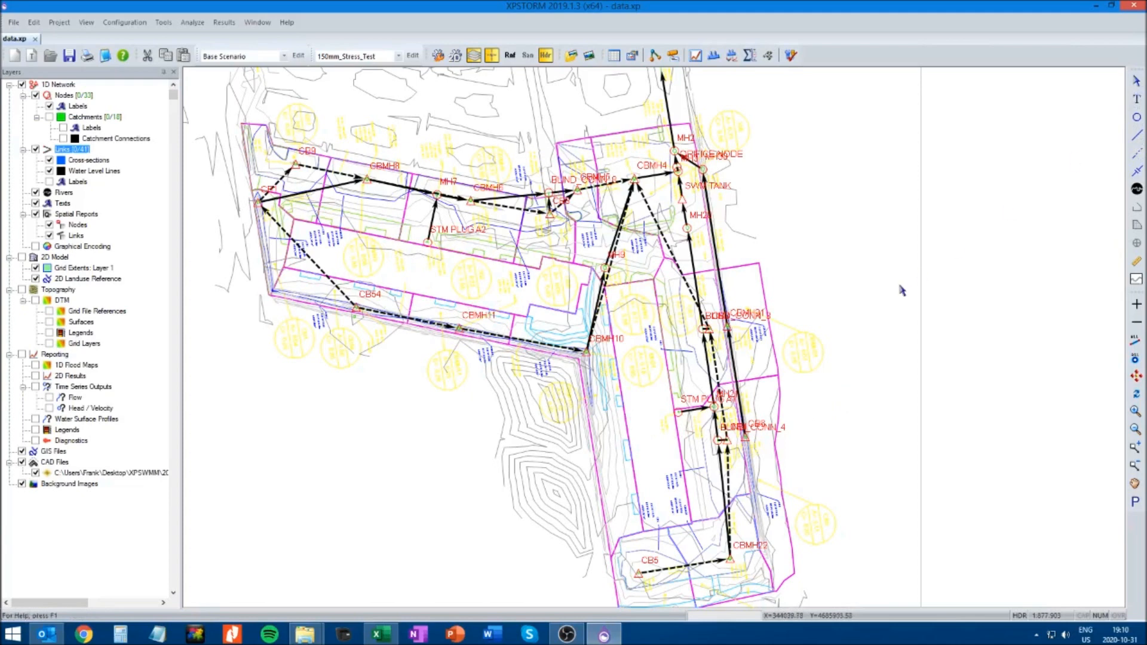